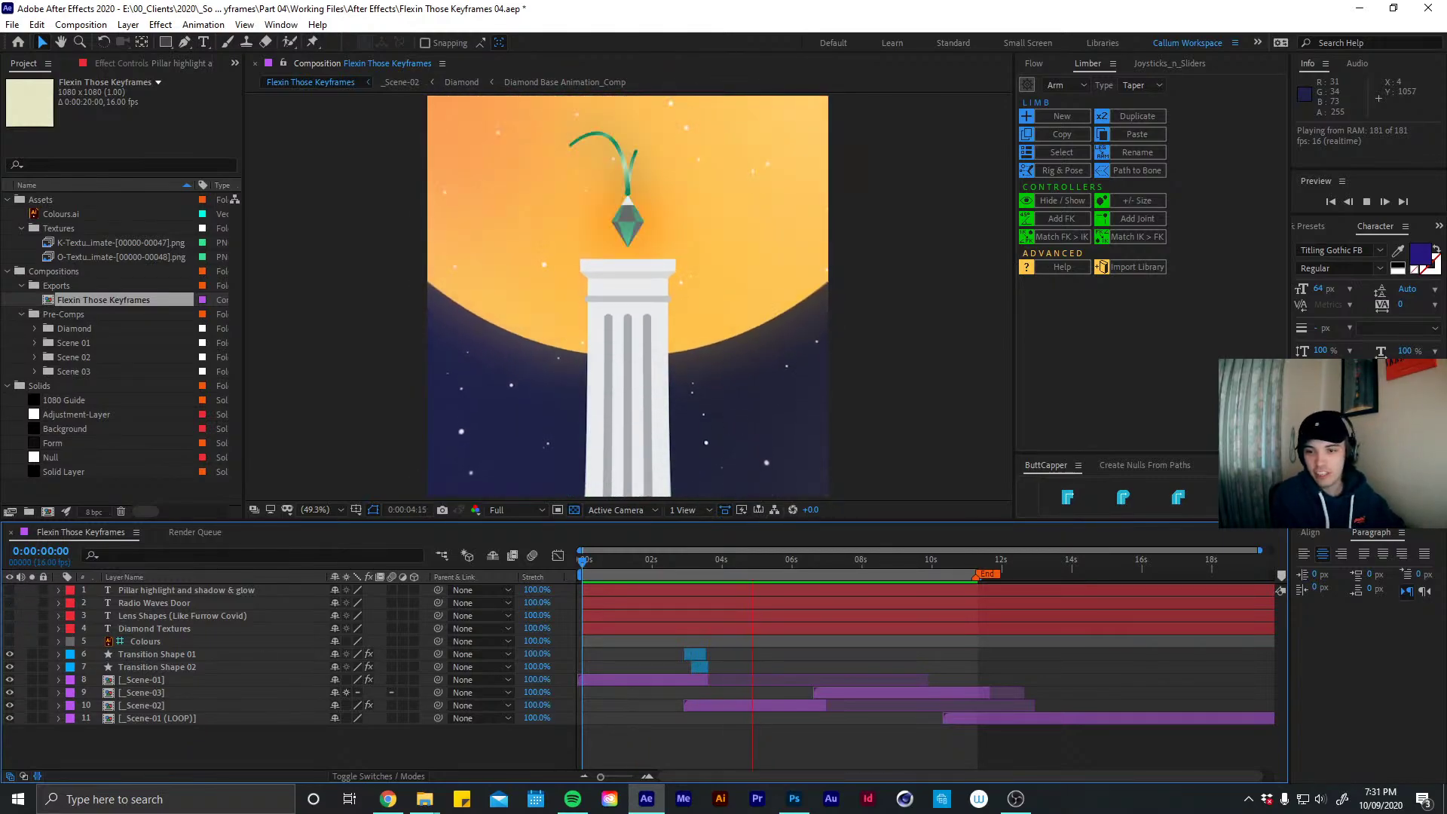
Show the four text note layers above Colours and scrub the main composition from 0:00:05:00 to 0:00:07:04
{"action": "left_click", "coordinate": [808, 562]}
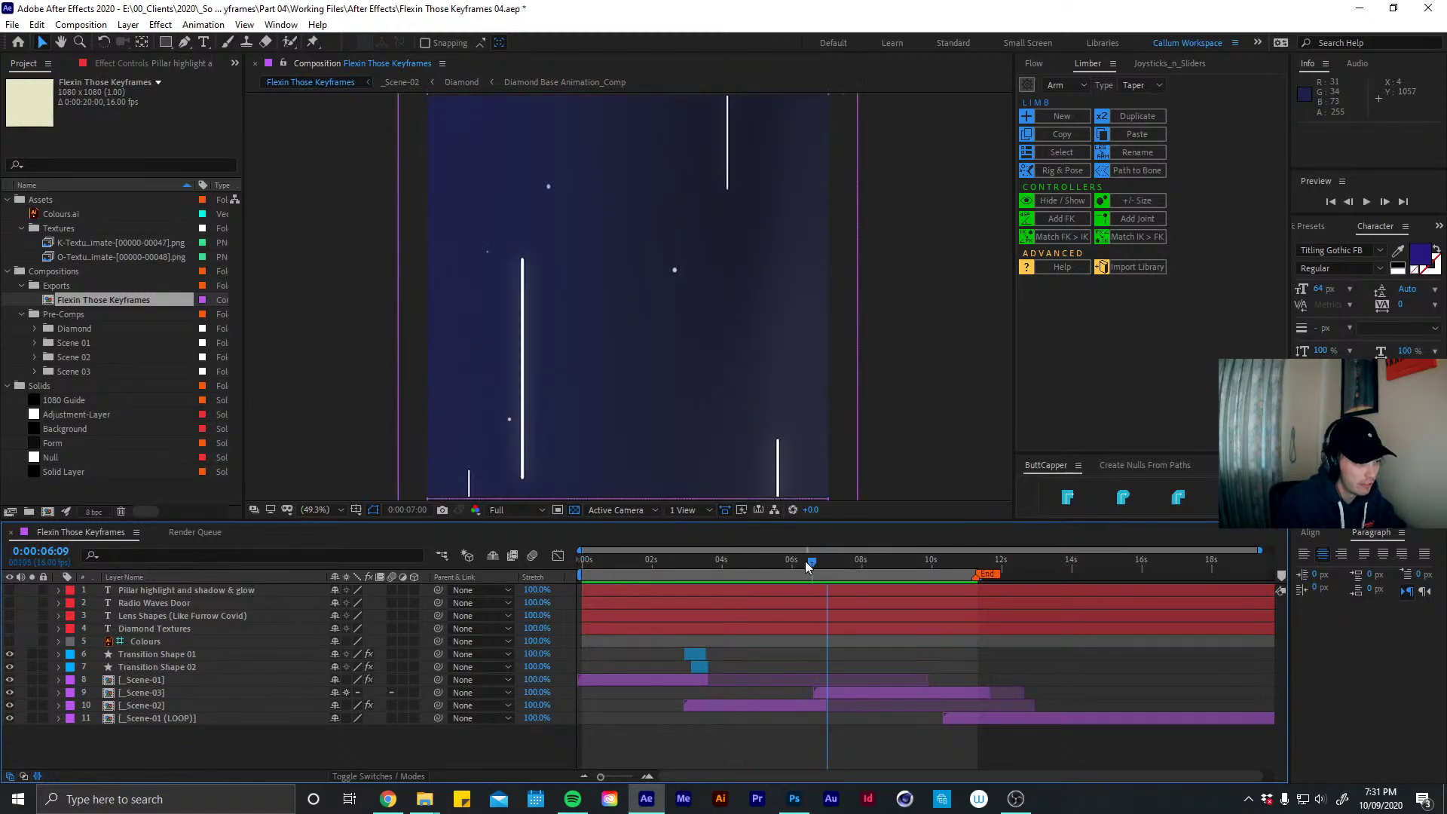
{"action": "left_click_drag", "start_coordinate": [808, 565], "coordinate": [758, 569]}
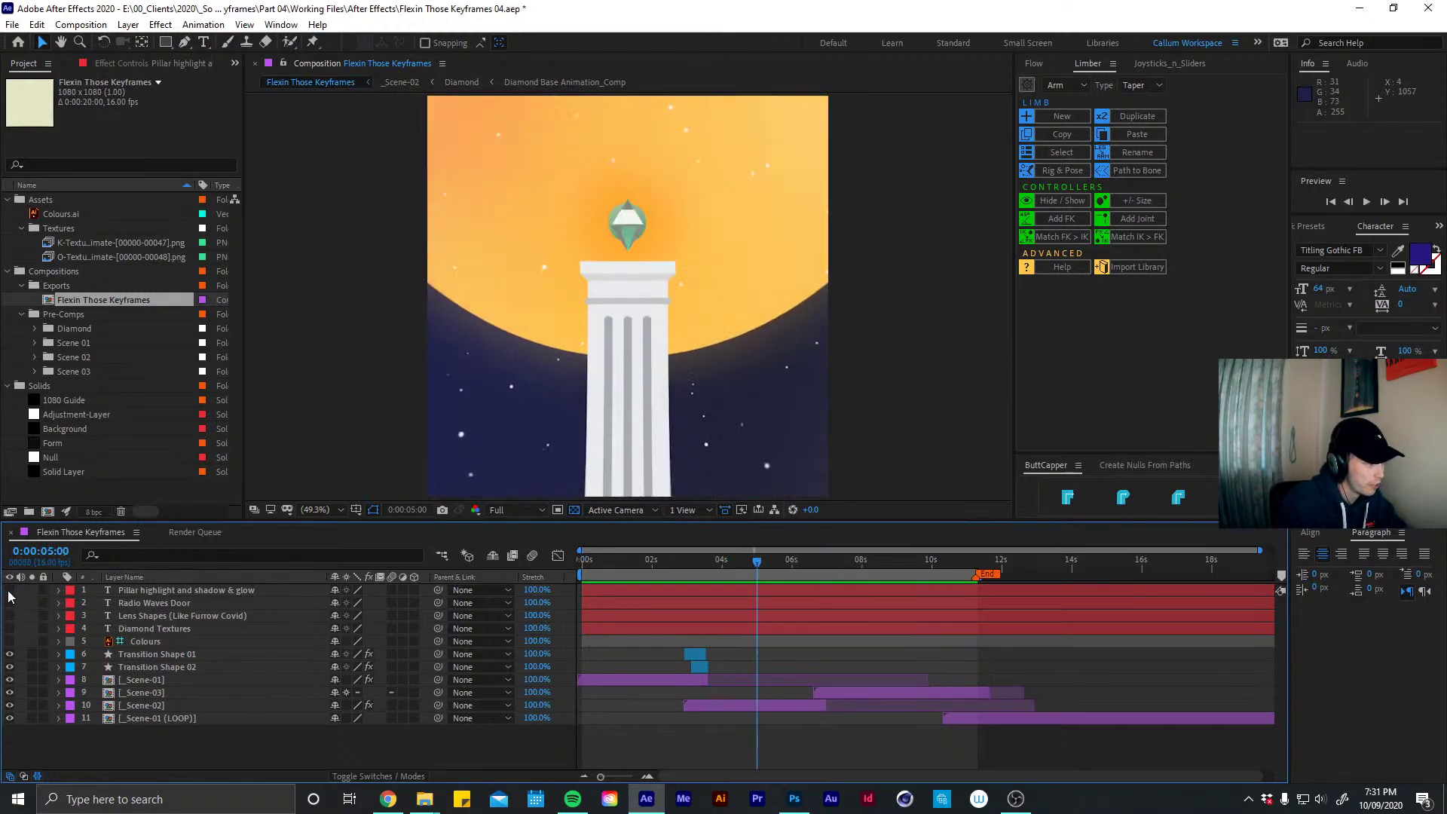
{"action": "left_click", "coordinate": [10, 629]}
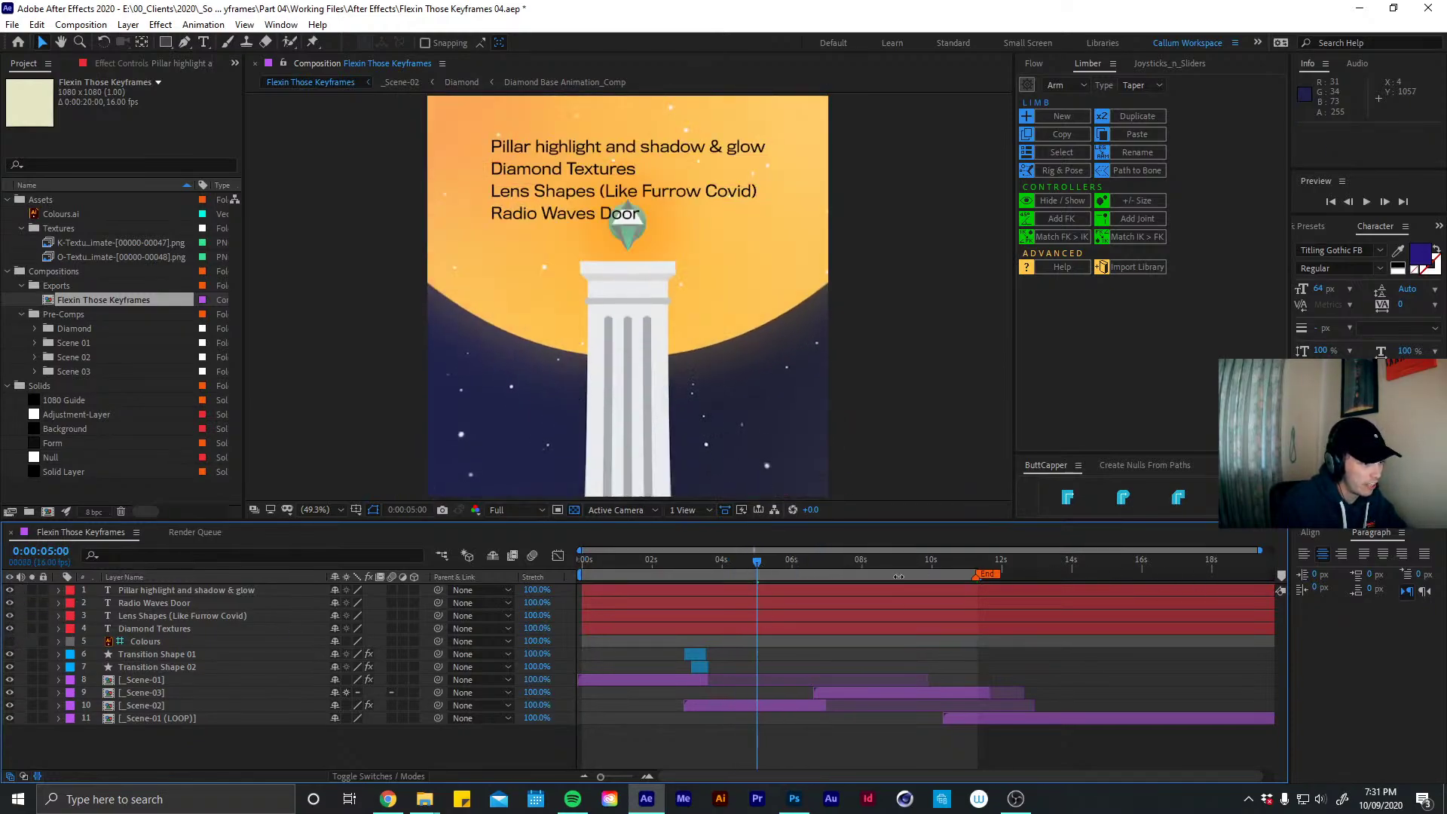
{"action": "left_click_drag", "start_coordinate": [763, 561], "coordinate": [835, 553]}
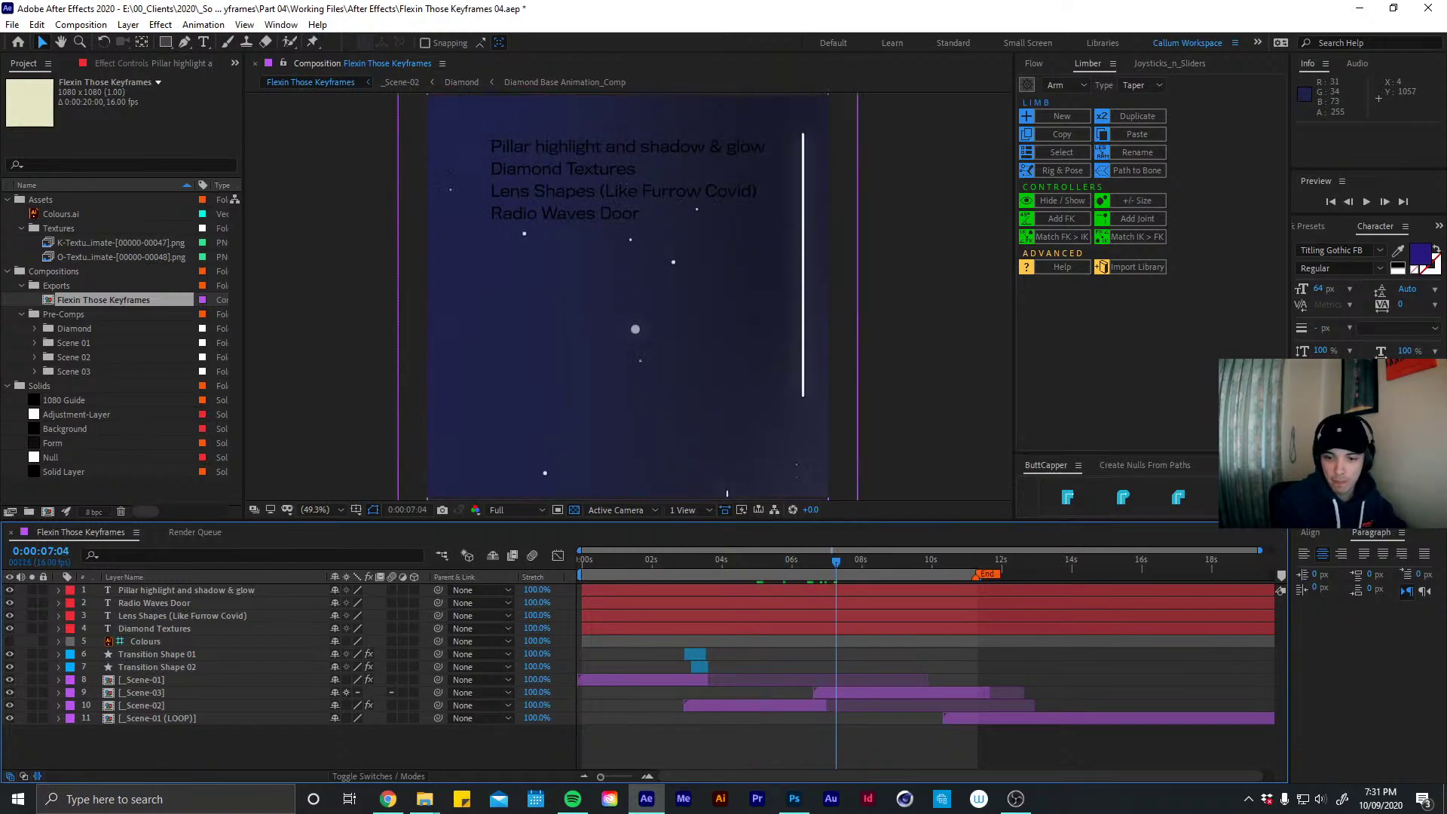
Preview the pillar and diamond scene from about 0:00:03:13 to 0:00:05:06 with the notes overlaid
{"action": "key", "text": "alt+Tab"}
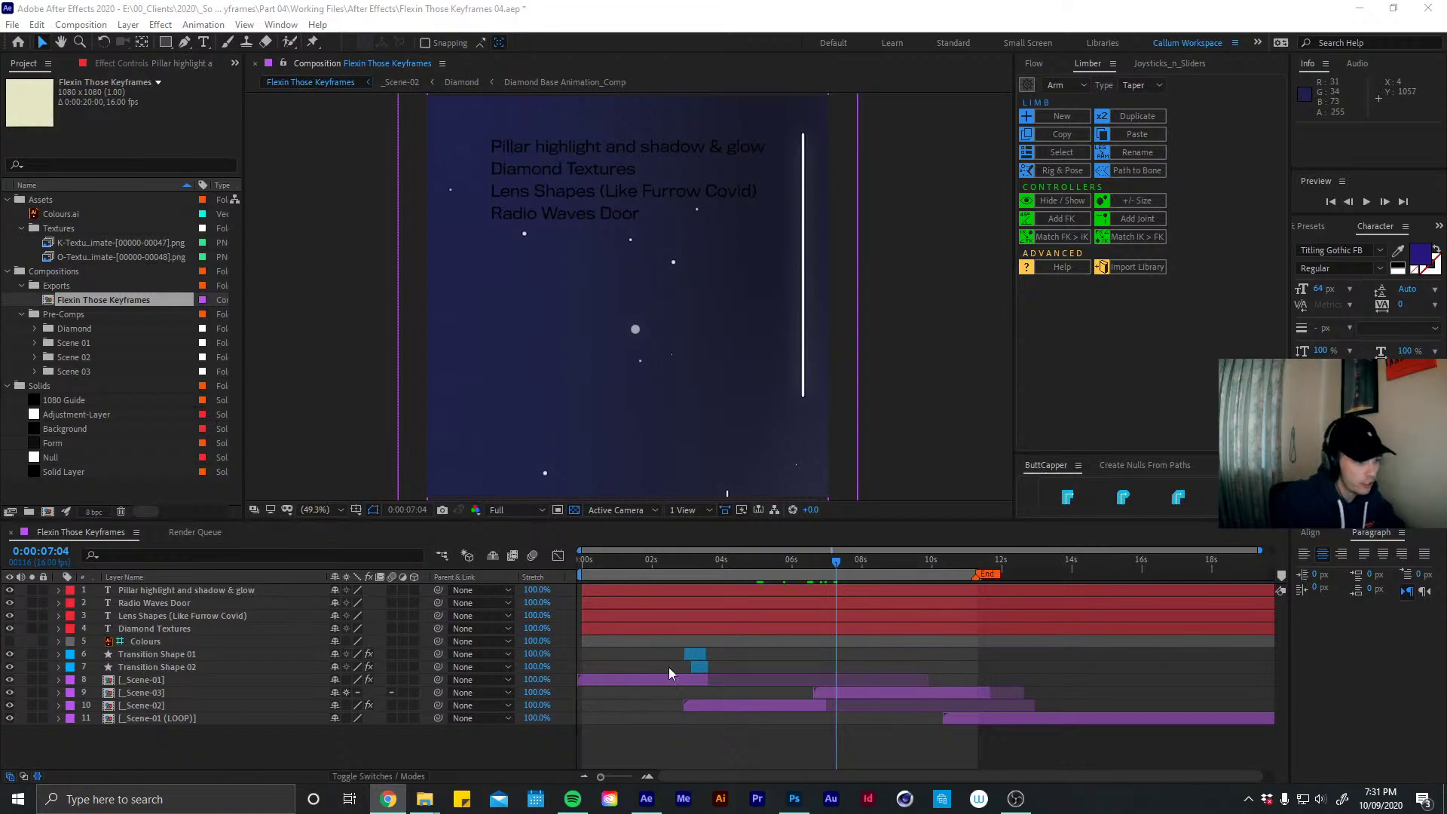
{"action": "left_click", "coordinate": [741, 551]}
{"action": "left_click_drag", "start_coordinate": [734, 560], "coordinate": [716, 562]}
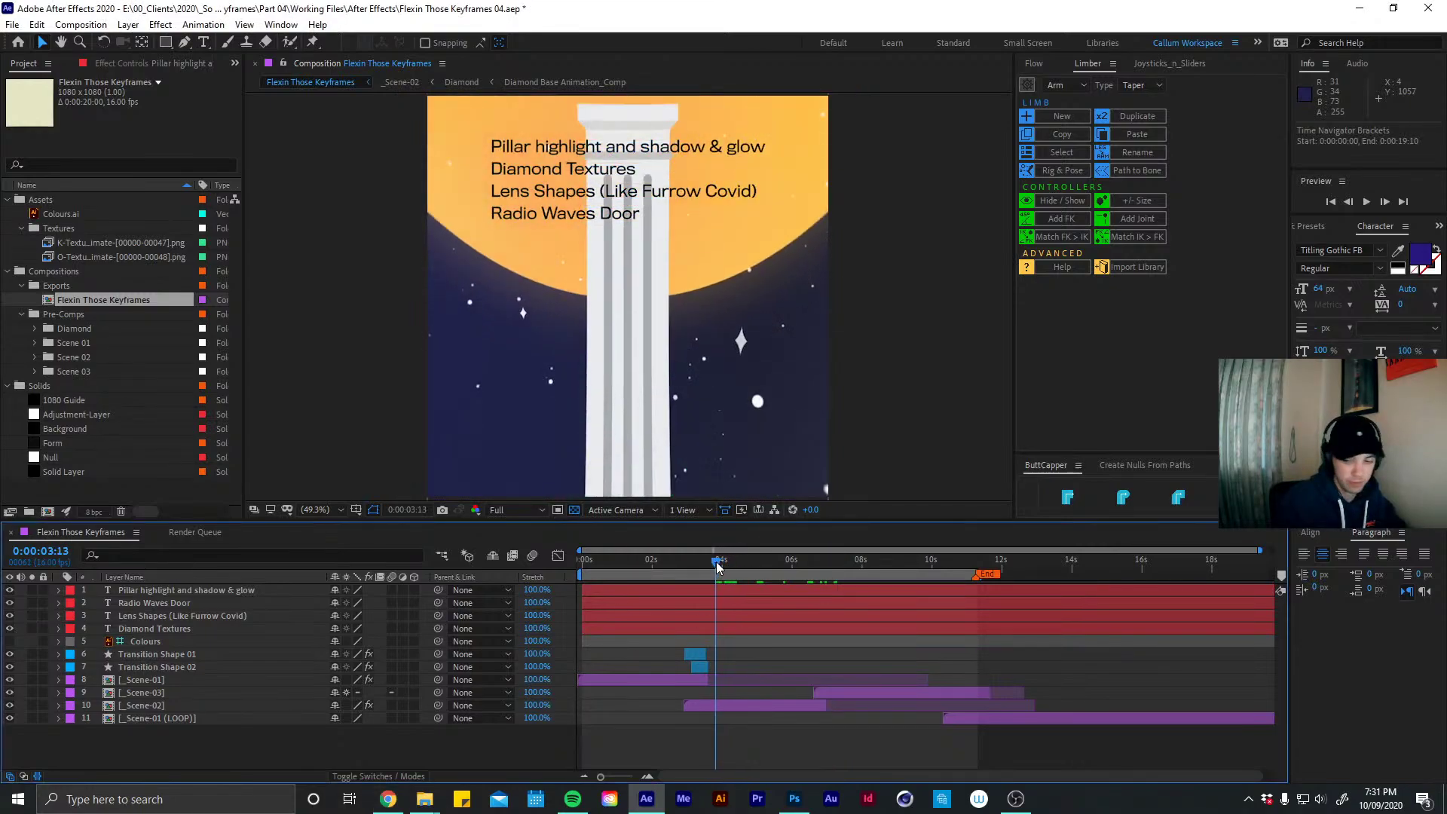
{"action": "key", "text": "space"}
{"action": "key", "text": "alt+Tab"}
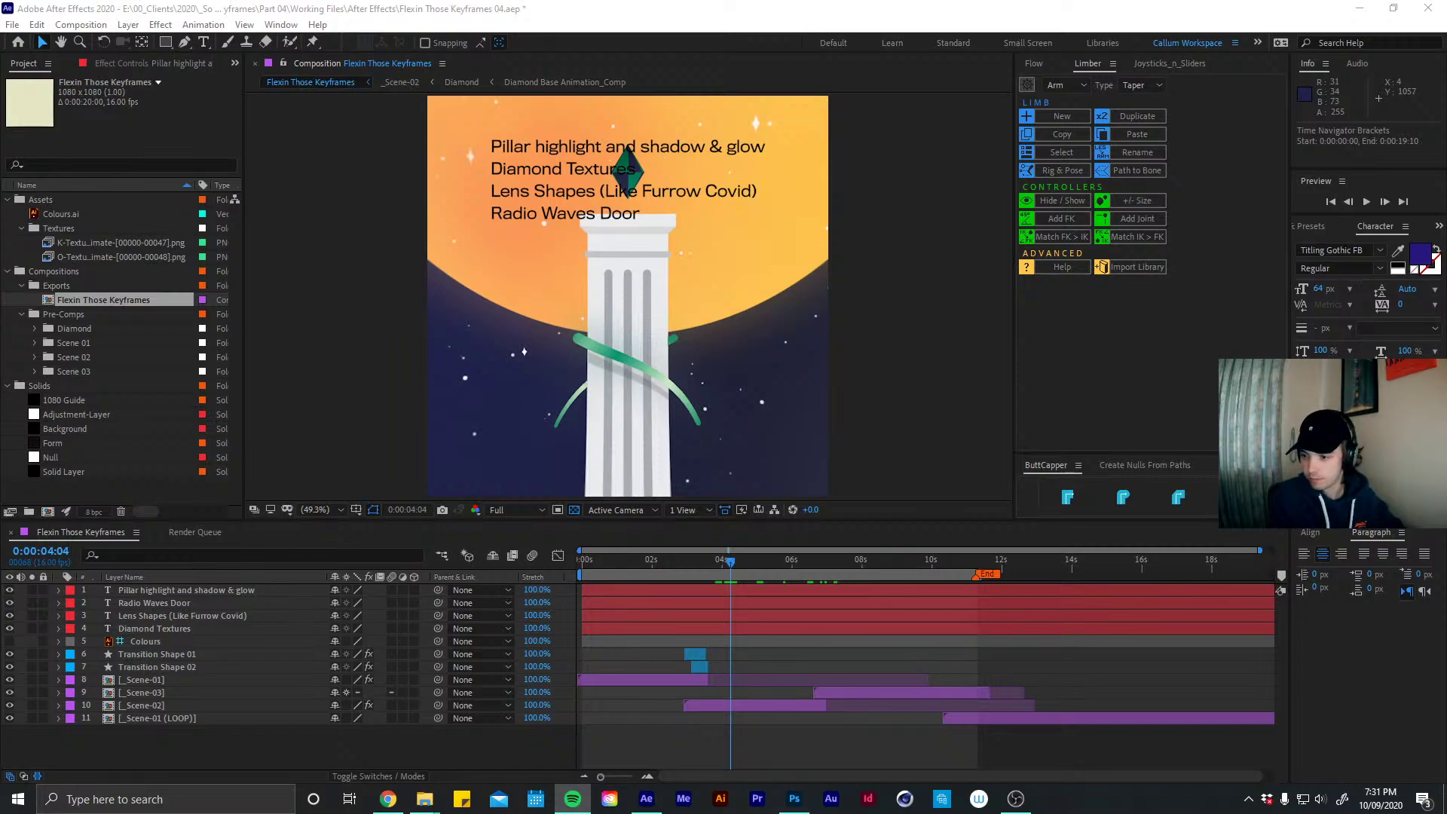
{"action": "key", "text": "alt+Tab"}
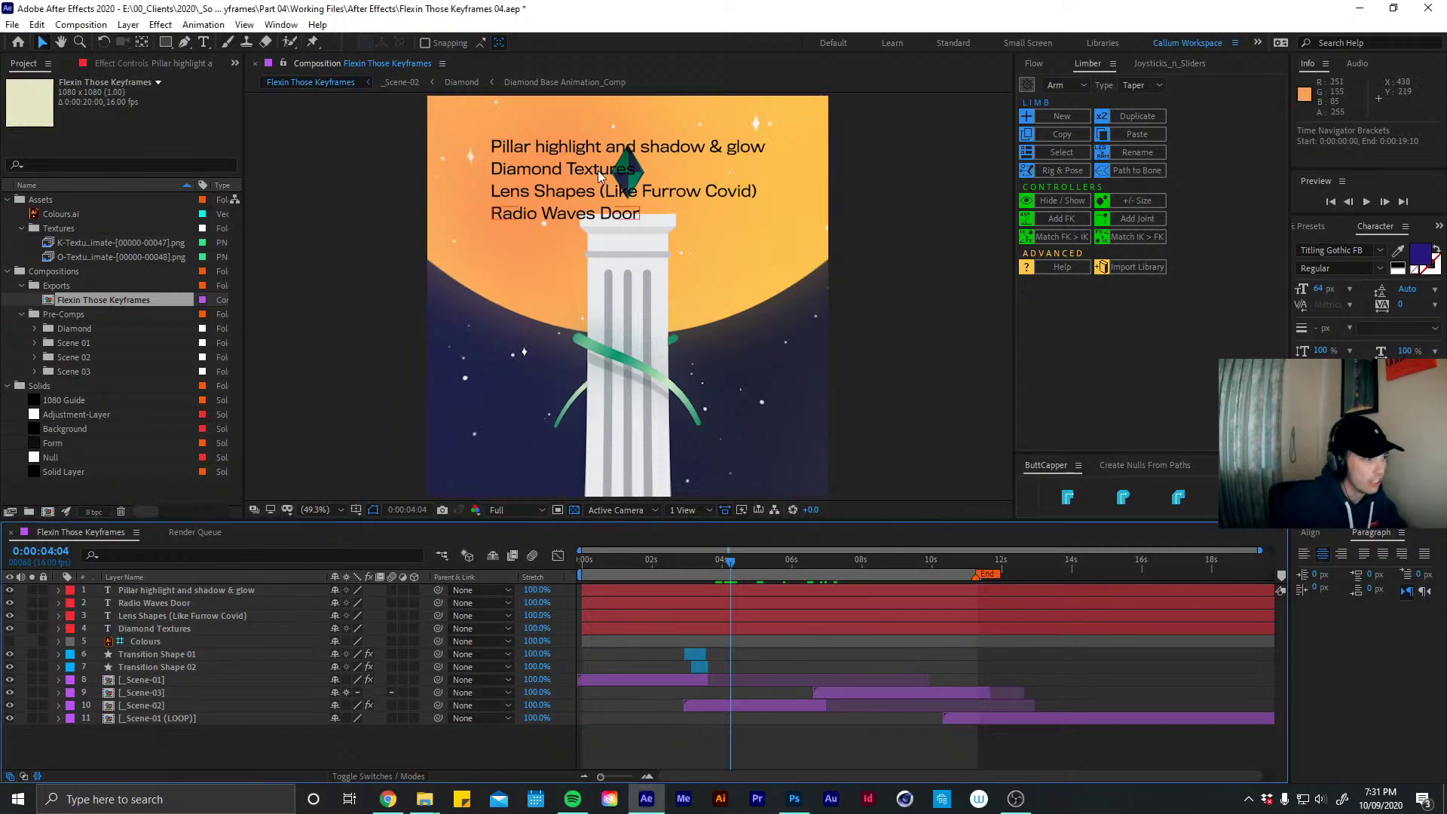
{"action": "left_click", "coordinate": [809, 553]}
{"action": "left_click_drag", "start_coordinate": [810, 553], "coordinate": [771, 559]}
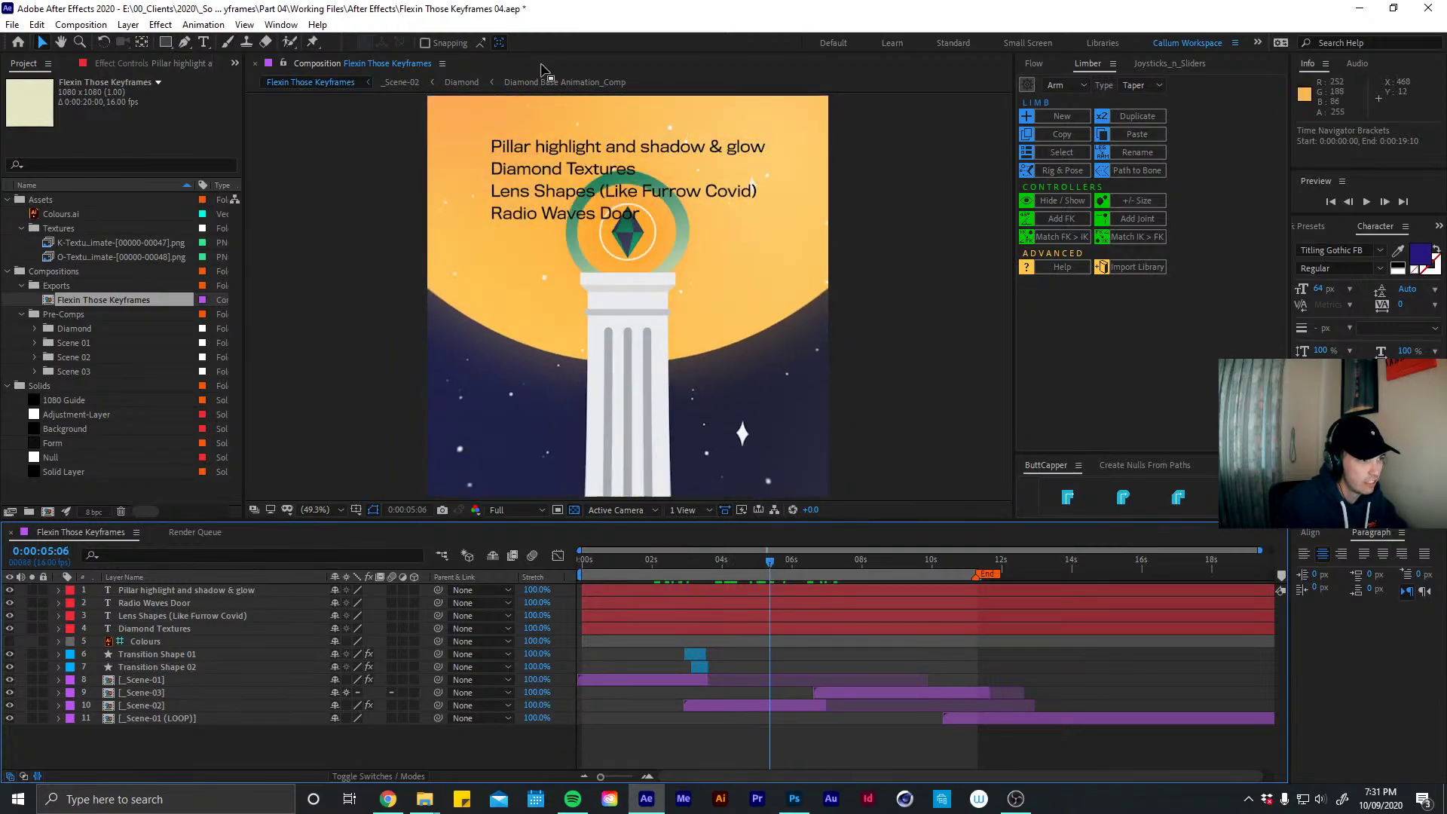
Select the pillar highlight and Diamond Textures notes in turn, and examine the diamond pattern at 0:00:02:00
{"action": "left_click", "coordinate": [523, 147]}
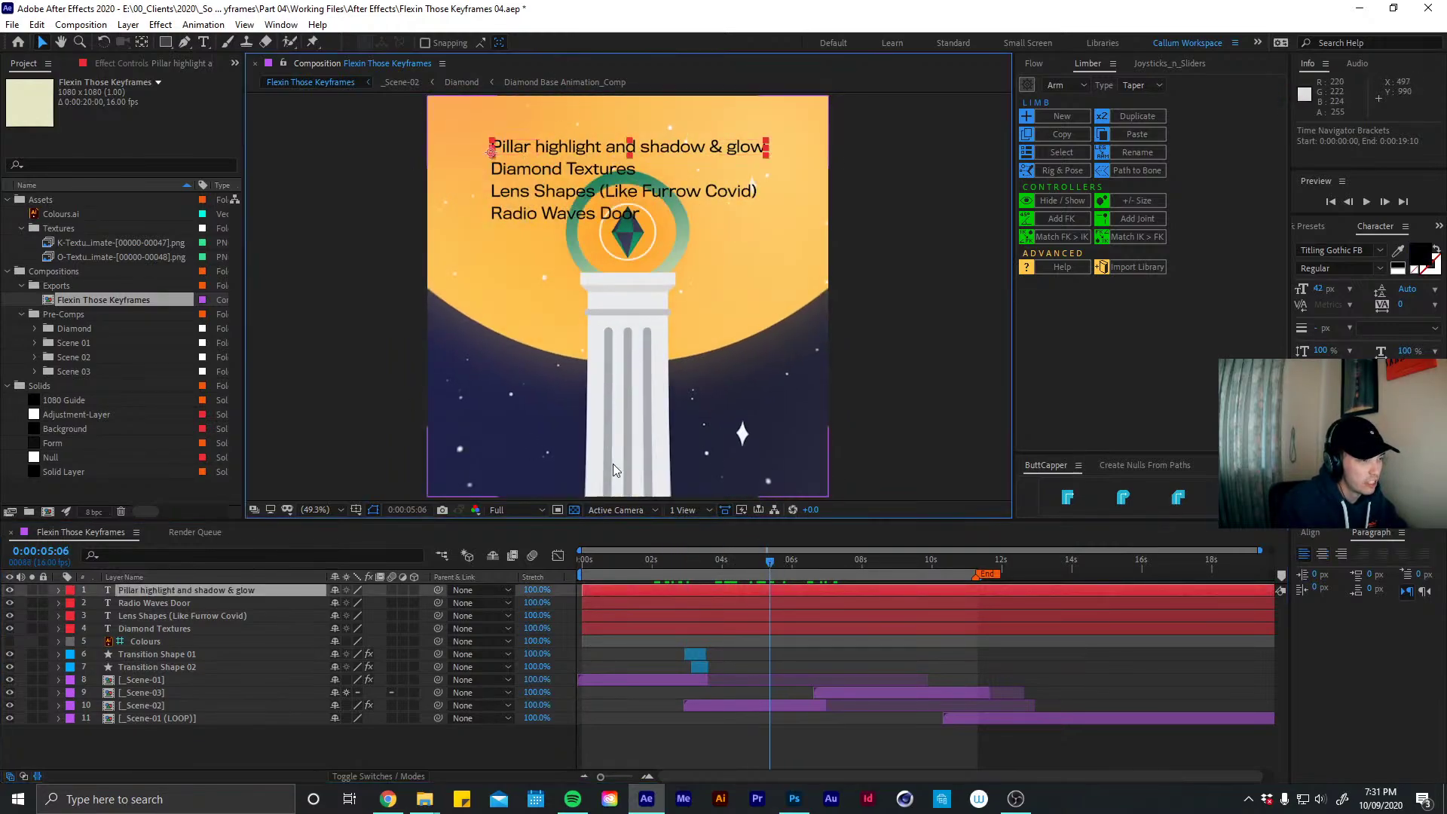
{"action": "left_click", "coordinate": [519, 170]}
{"action": "left_click", "coordinate": [669, 563]}
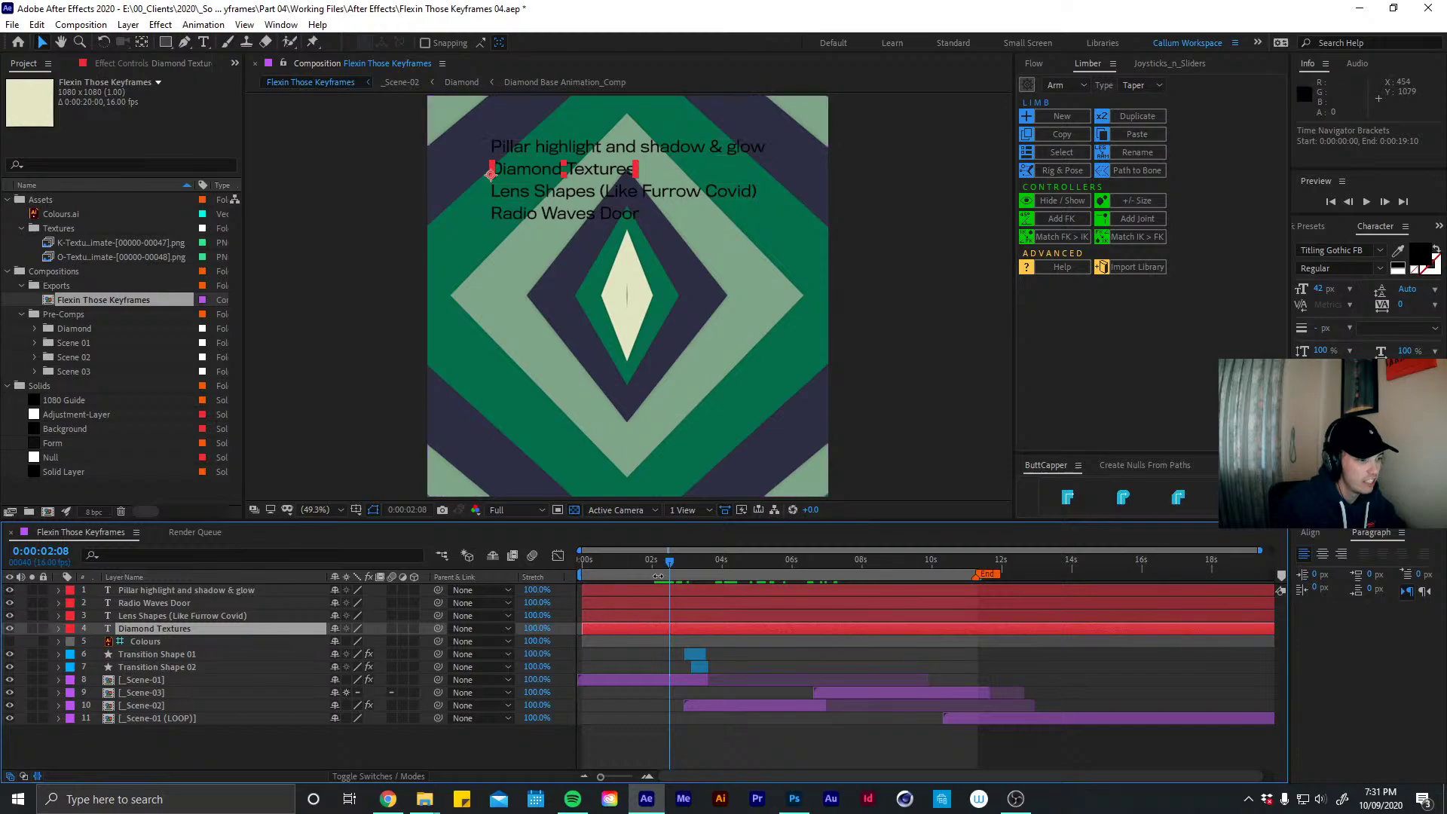
{"action": "mouse_move", "coordinate": [669, 563]}
{"action": "left_mouse_down"}
{"action": "mouse_move", "coordinate": [621, 567]}
{"action": "mouse_move", "coordinate": [652, 562]}
{"action": "left_mouse_up"}
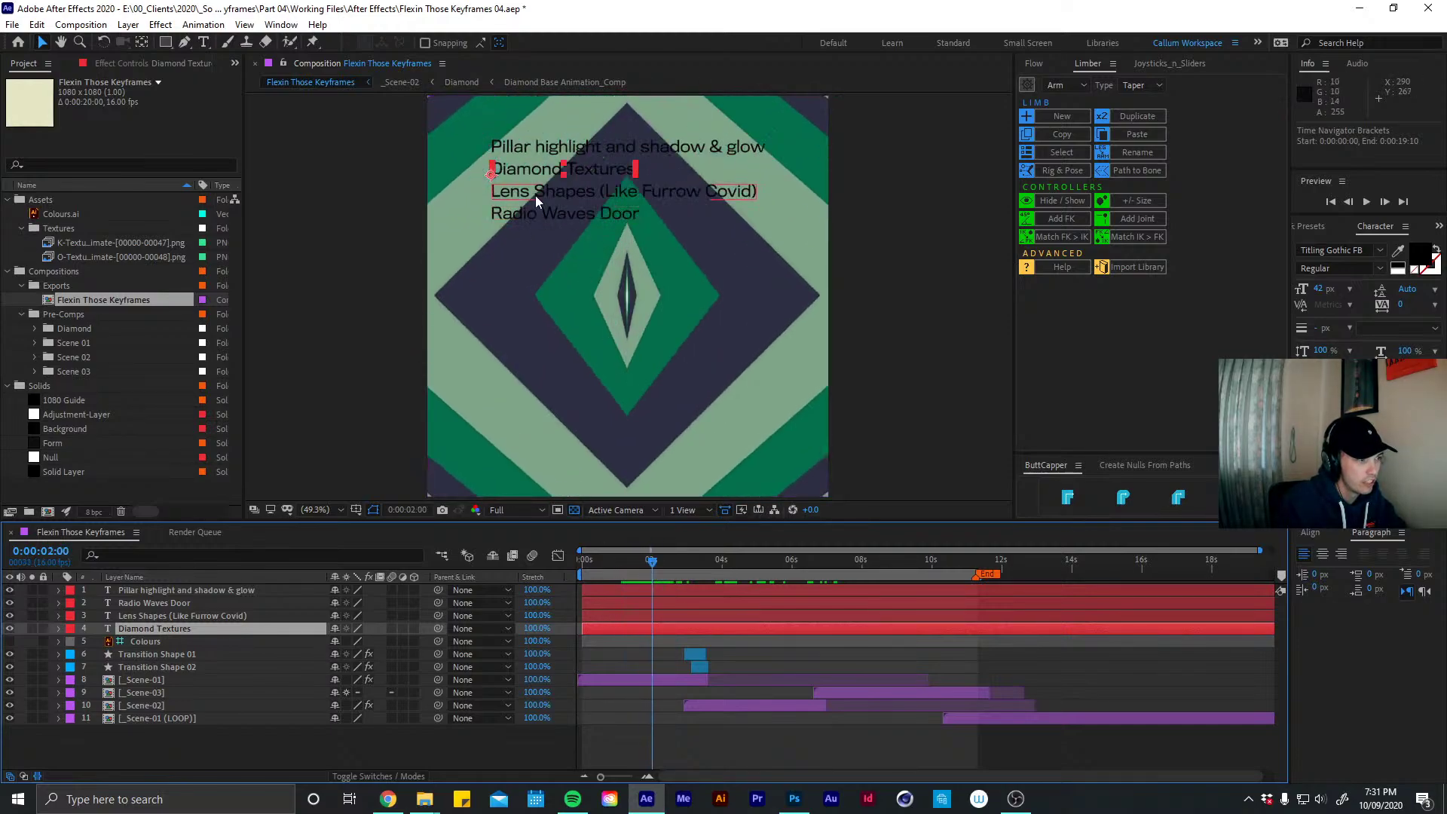
Select the Lens Shapes note and review the animation up to the door shape at 0:00:09:06, returning to 0:00:05:10
{"action": "left_click", "coordinate": [537, 196]}
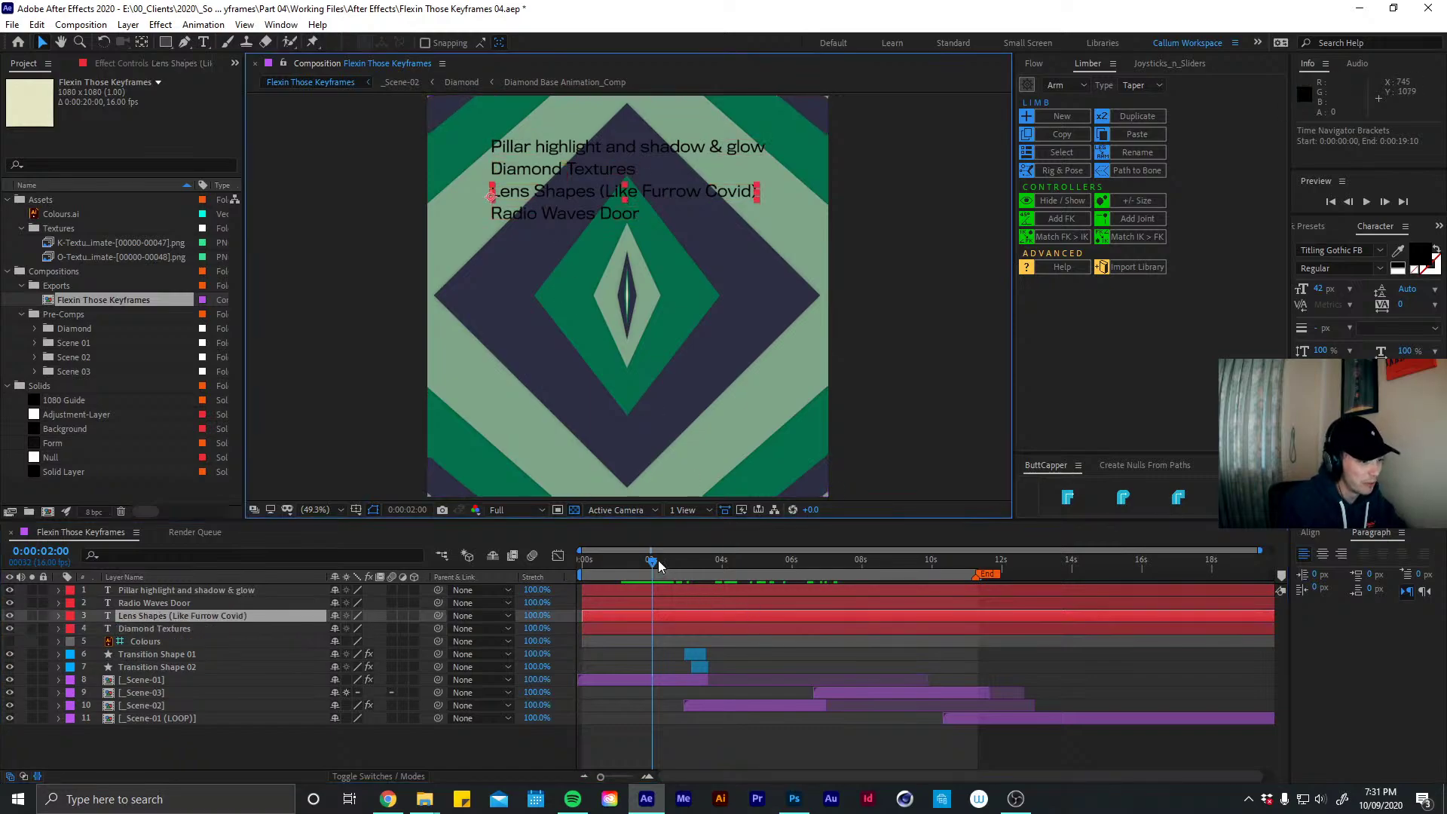
{"action": "left_click_drag", "start_coordinate": [656, 563], "coordinate": [910, 530]}
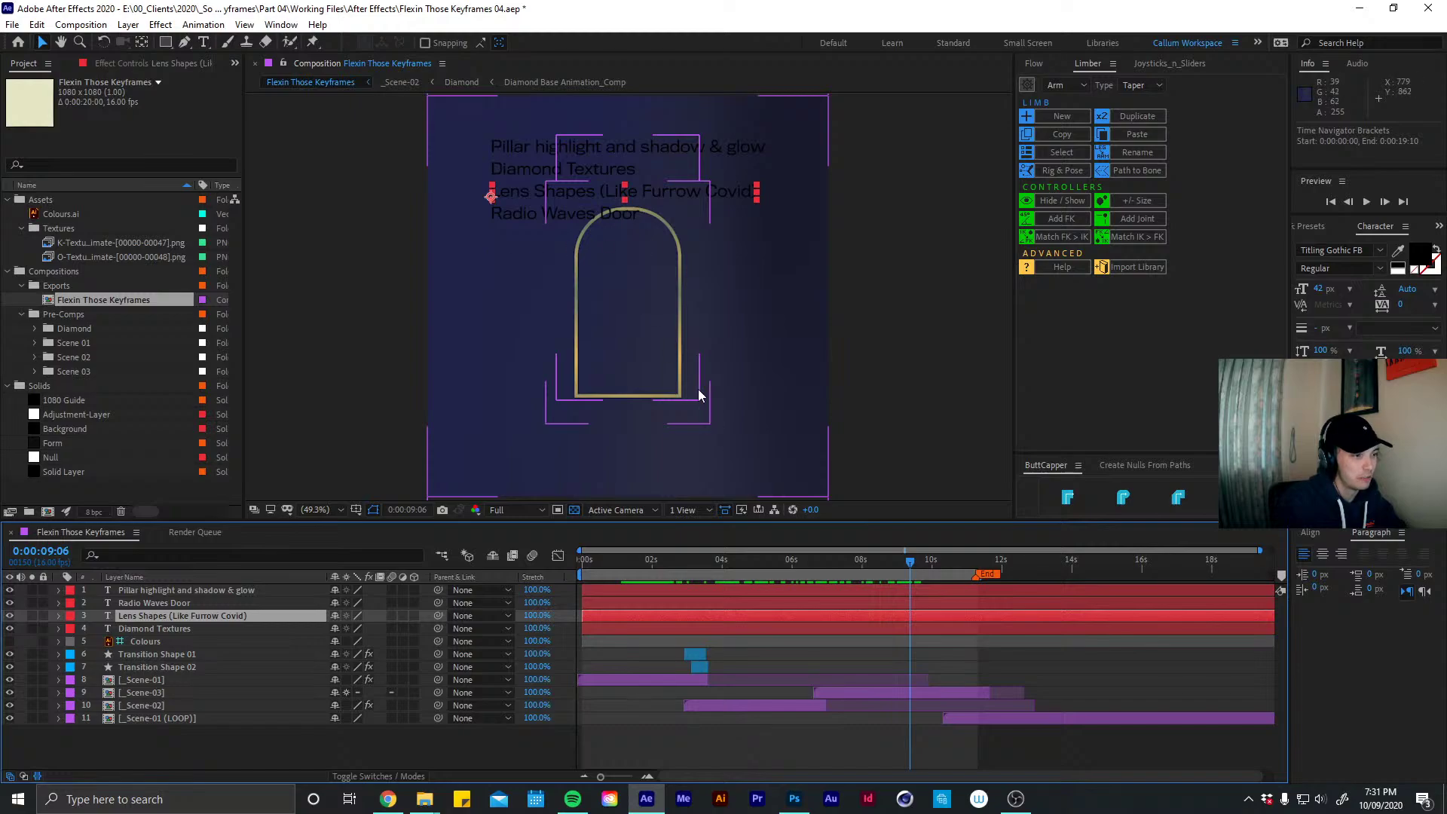
{"action": "left_click_drag", "start_coordinate": [921, 559], "coordinate": [790, 562]}
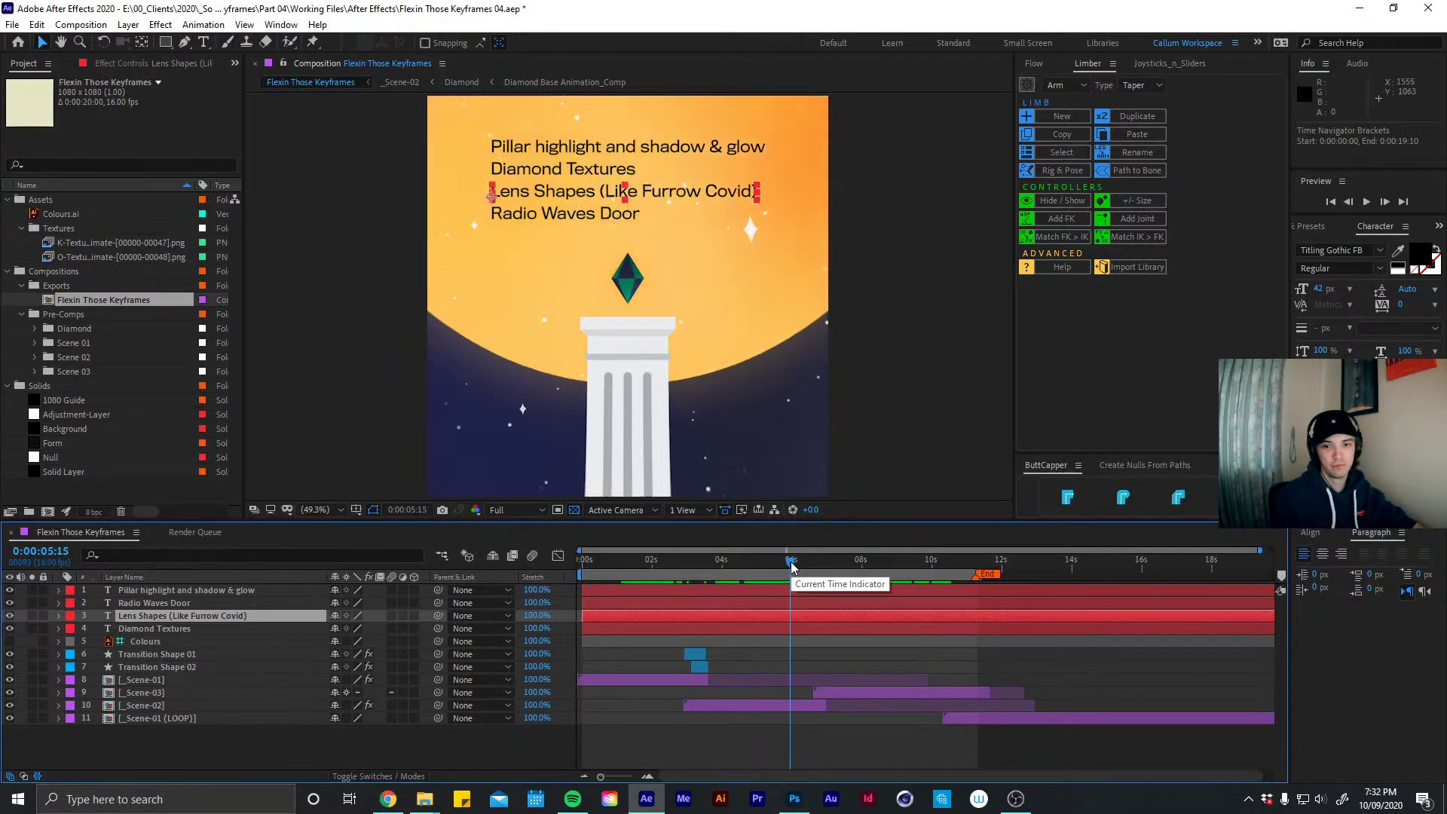
{"action": "mouse_move", "coordinate": [790, 562]}
{"action": "left_mouse_down"}
{"action": "mouse_move", "coordinate": [724, 566]}
{"action": "mouse_move", "coordinate": [780, 567]}
{"action": "left_mouse_up"}
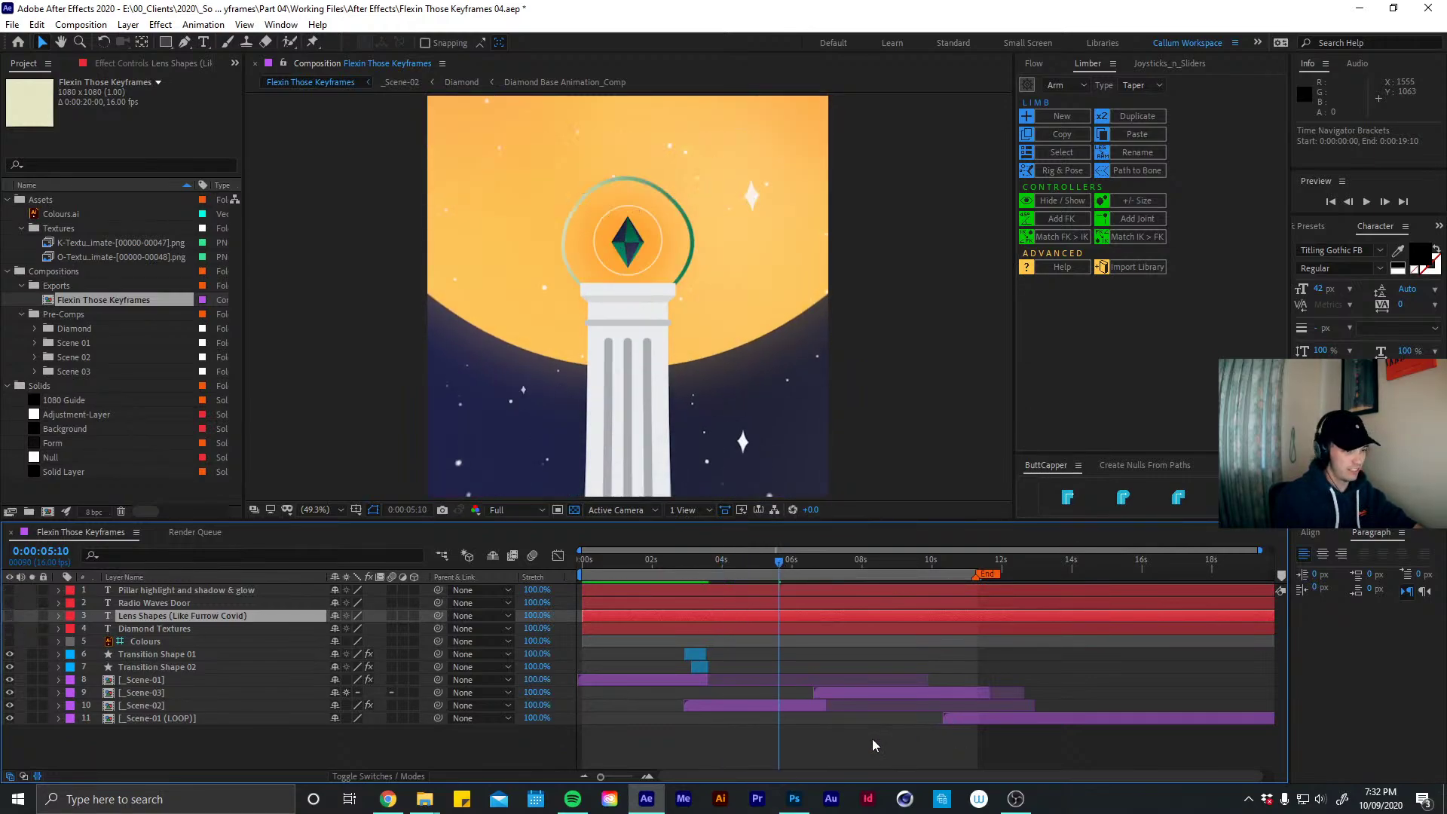
Switch the visibility of each of the four text note layers on and off one by one
{"action": "left_click", "coordinate": [4, 562]}
{"action": "left_click", "coordinate": [10, 593]}
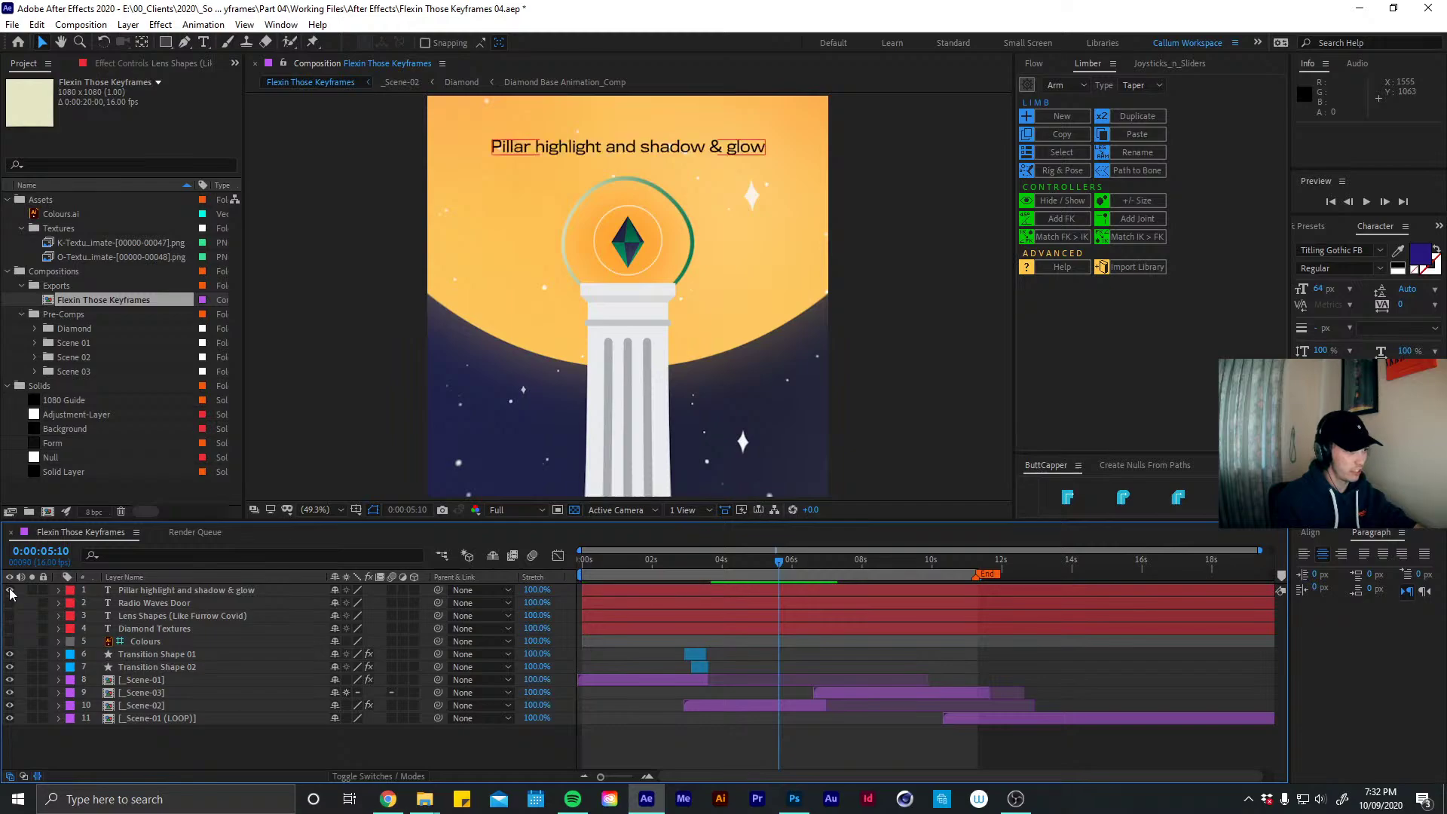
{"action": "left_click", "coordinate": [10, 593]}
{"action": "left_click", "coordinate": [10, 593]}
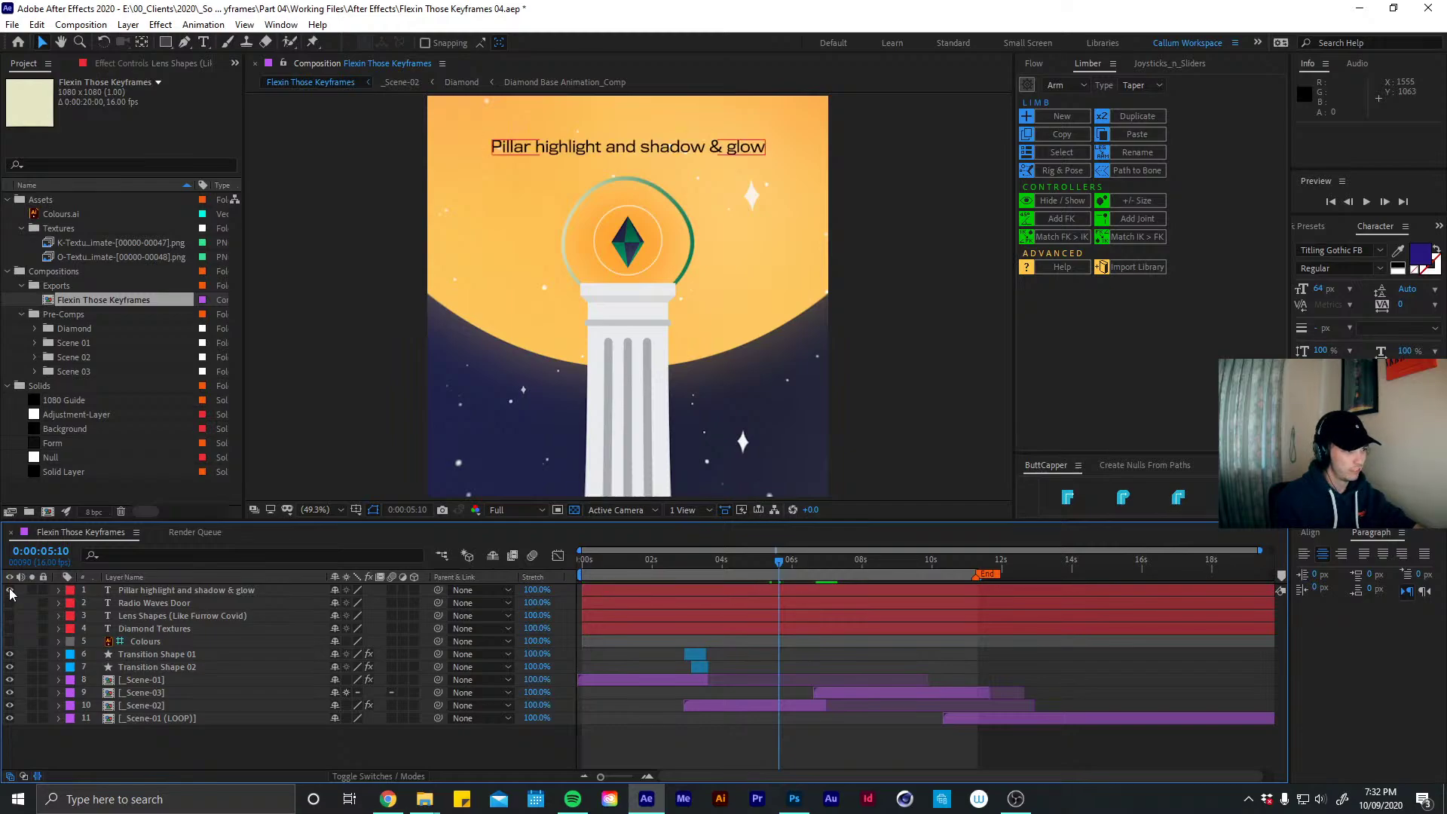
{"action": "left_click", "coordinate": [10, 594]}
{"action": "left_click", "coordinate": [9, 603]}
{"action": "left_click", "coordinate": [9, 603]}
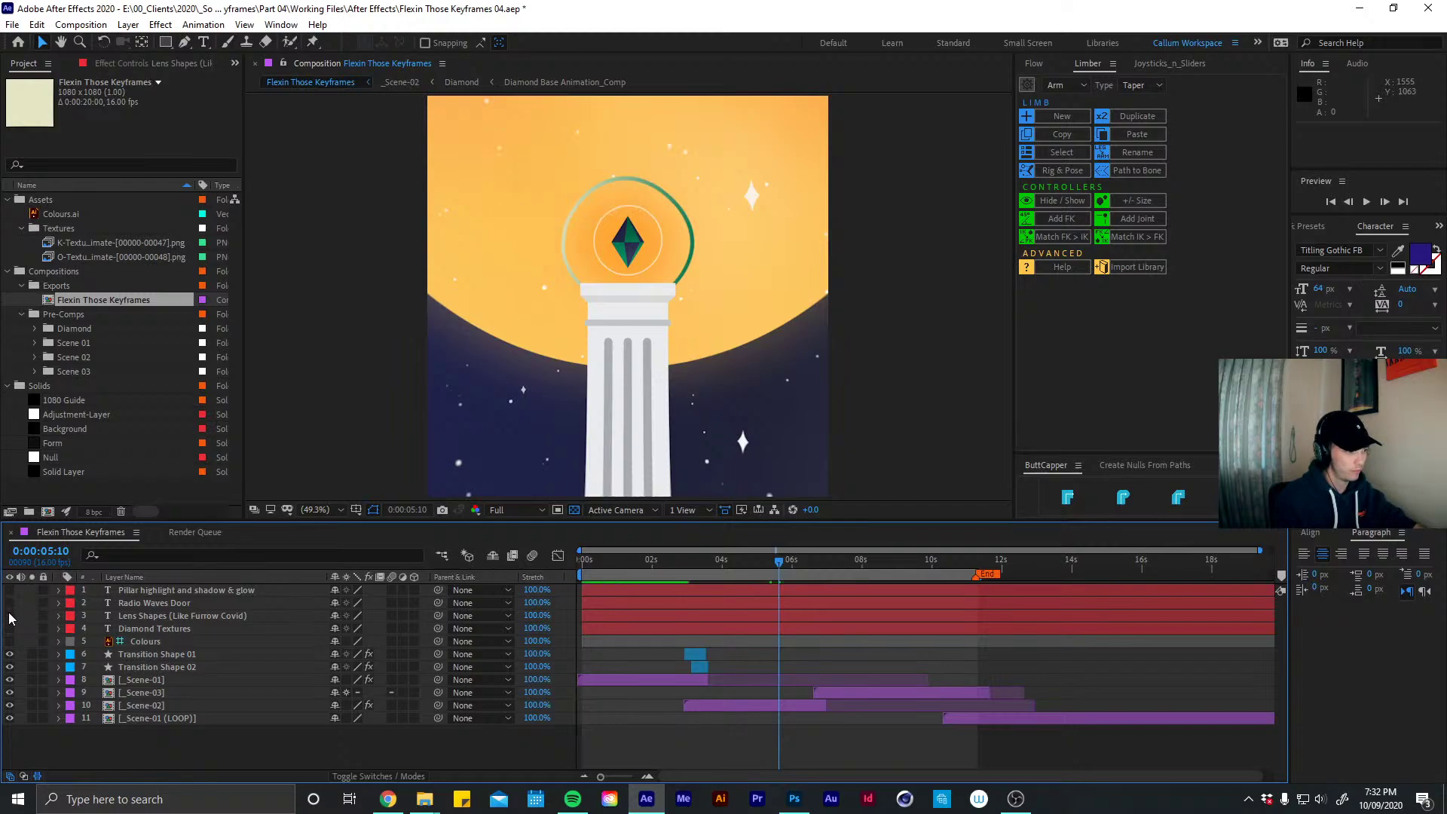
{"action": "left_click", "coordinate": [9, 616]}
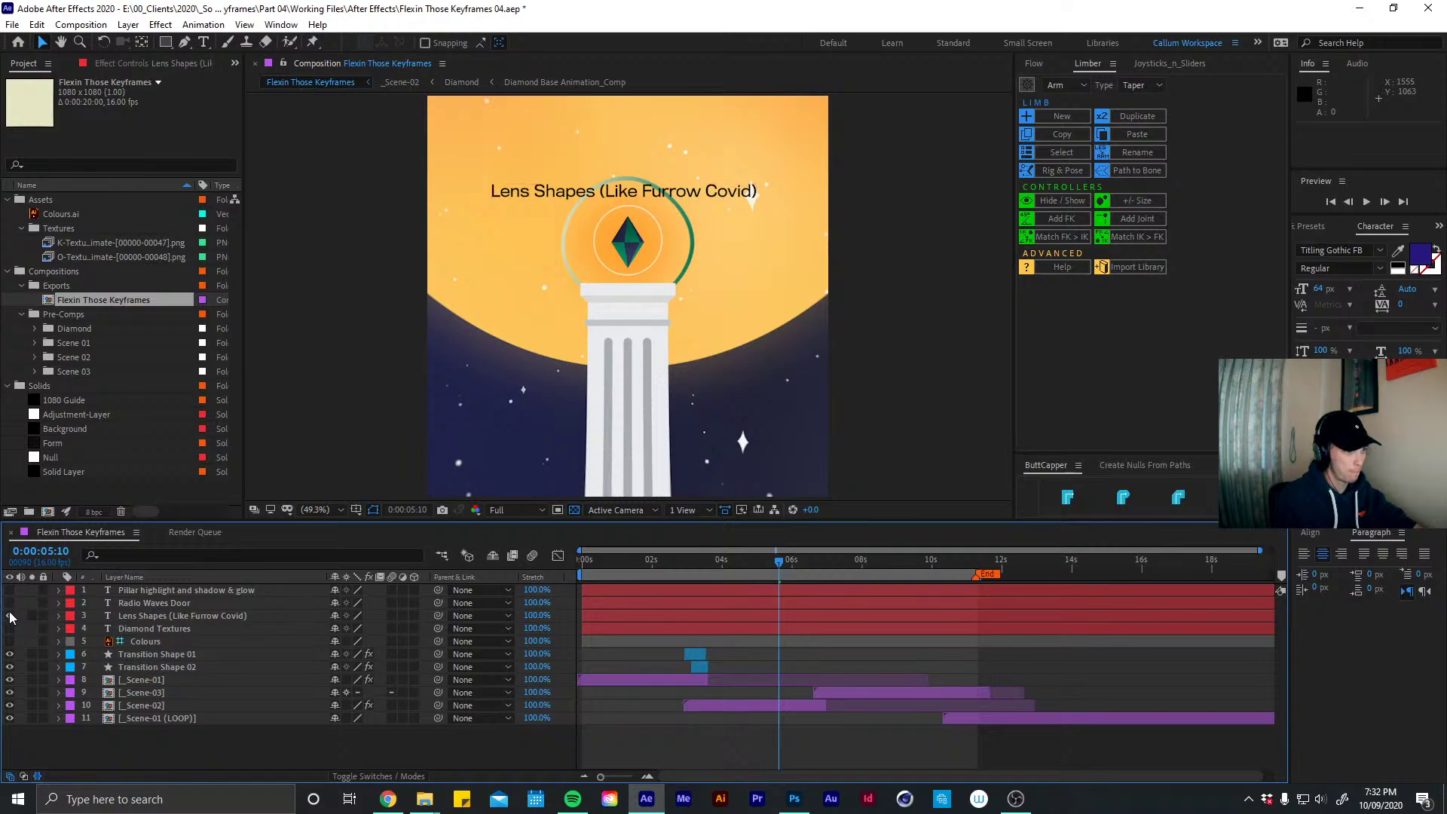
{"action": "left_click", "coordinate": [10, 615]}
{"action": "left_click", "coordinate": [9, 628]}
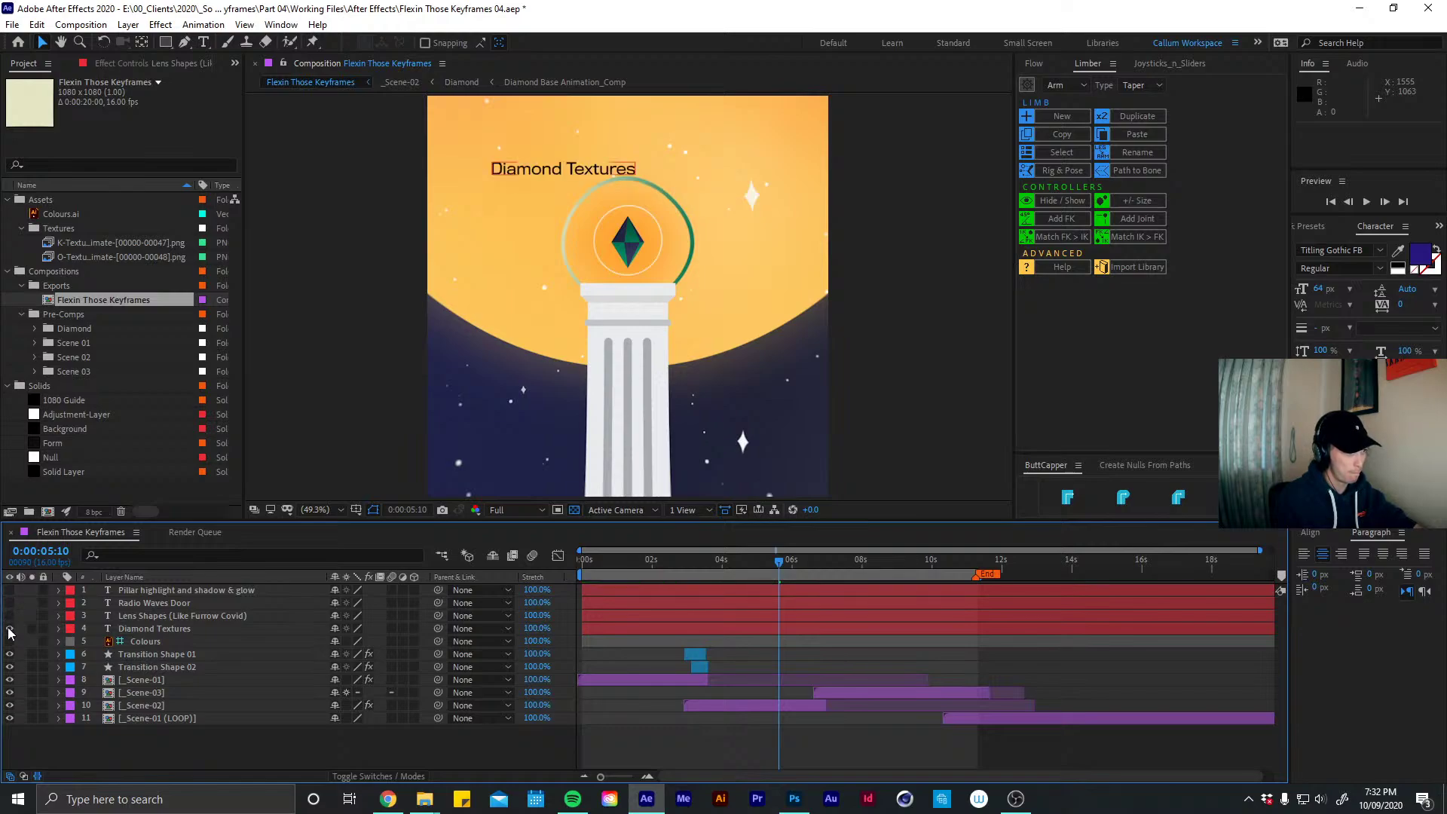
{"action": "left_click", "coordinate": [9, 629]}
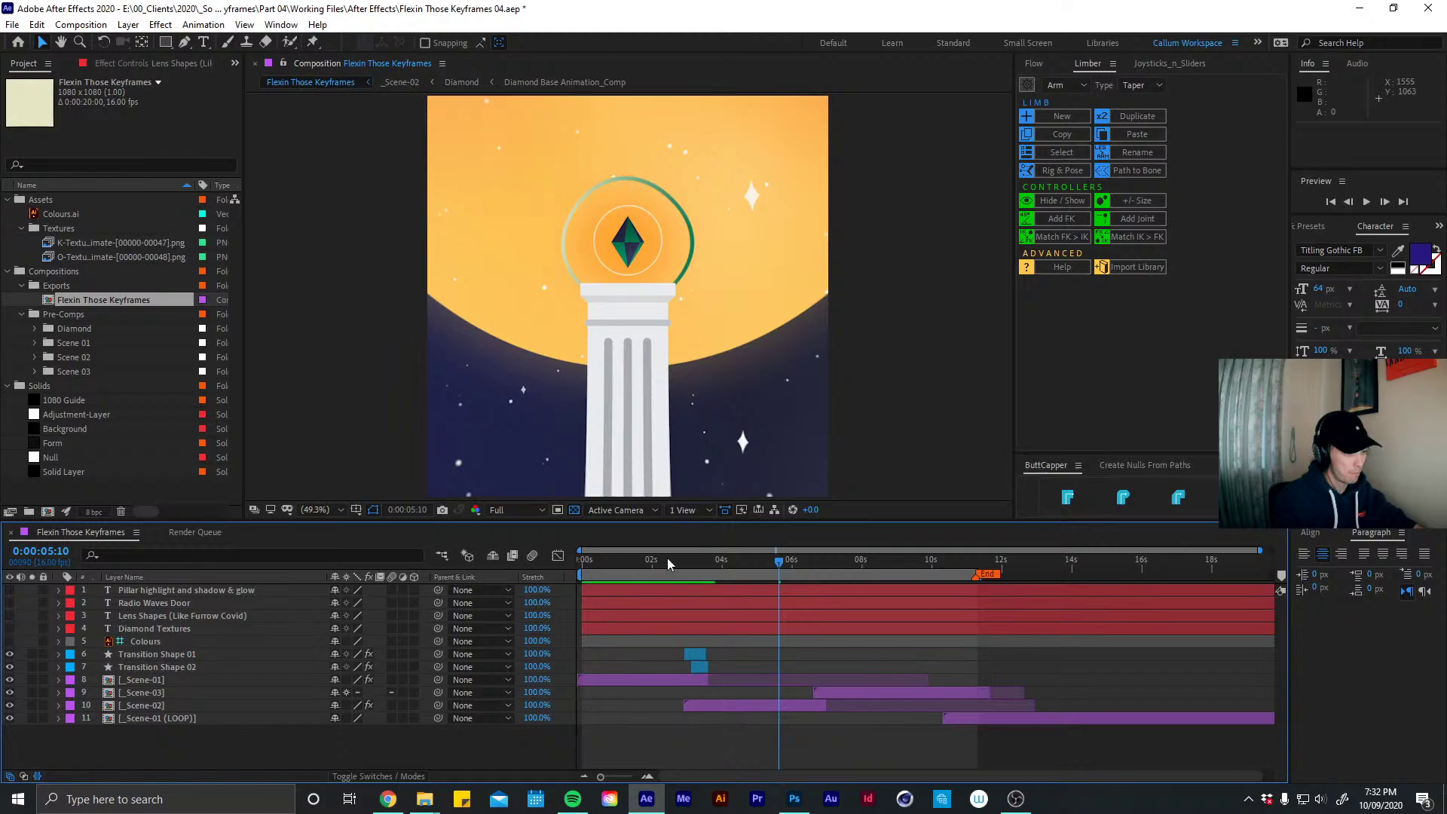
Open the _Scene-01 pre-comp from around 0:00:02:00, narrow the visible timeline to 0:00:05:14 and go to 0:00:02:04
{"action": "left_click", "coordinate": [654, 561]}
{"action": "left_click", "coordinate": [651, 681]}
{"action": "double_click", "coordinate": [650, 680]}
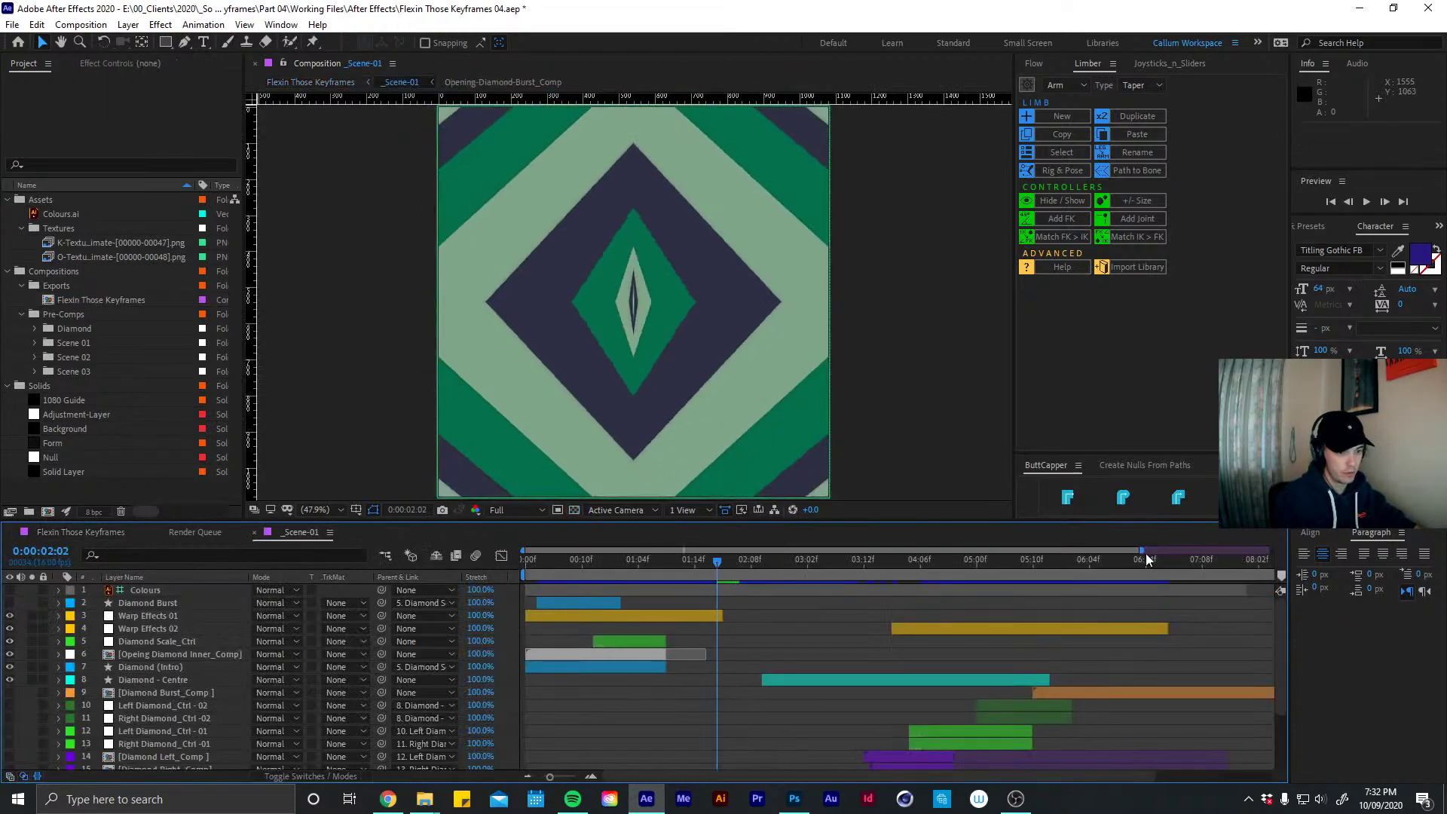
{"action": "left_click_drag", "start_coordinate": [1145, 554], "coordinate": [964, 553]}
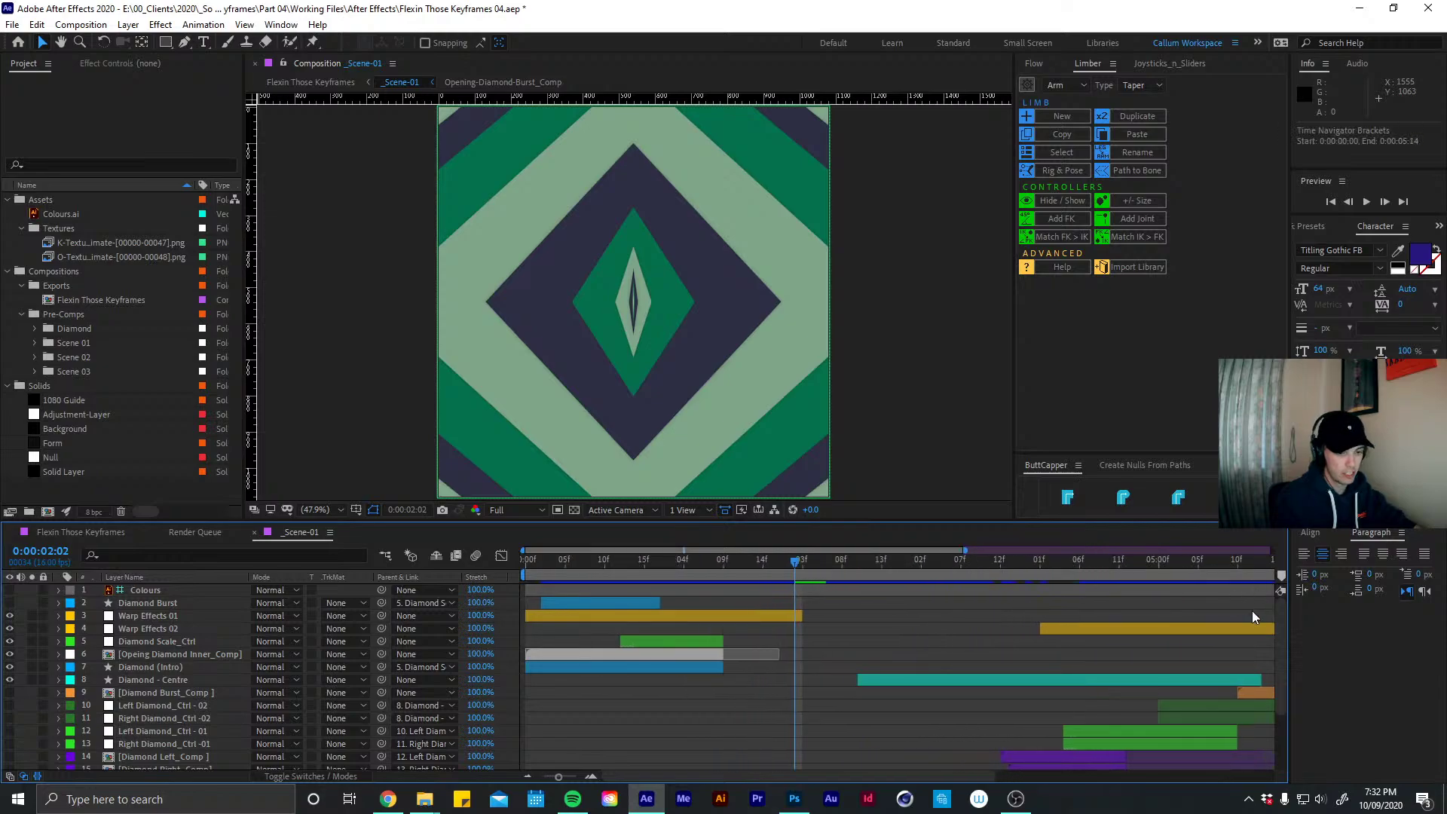
{"action": "left_click_drag", "start_coordinate": [1279, 631], "coordinate": [1166, 775]}
{"action": "left_click_drag", "start_coordinate": [758, 561], "coordinate": [810, 562]}
Open the Opening-Diamond-Burst_Comp nested in _Scene-01 and bring its lowest diamond layers into view
{"action": "left_click", "coordinate": [754, 724]}
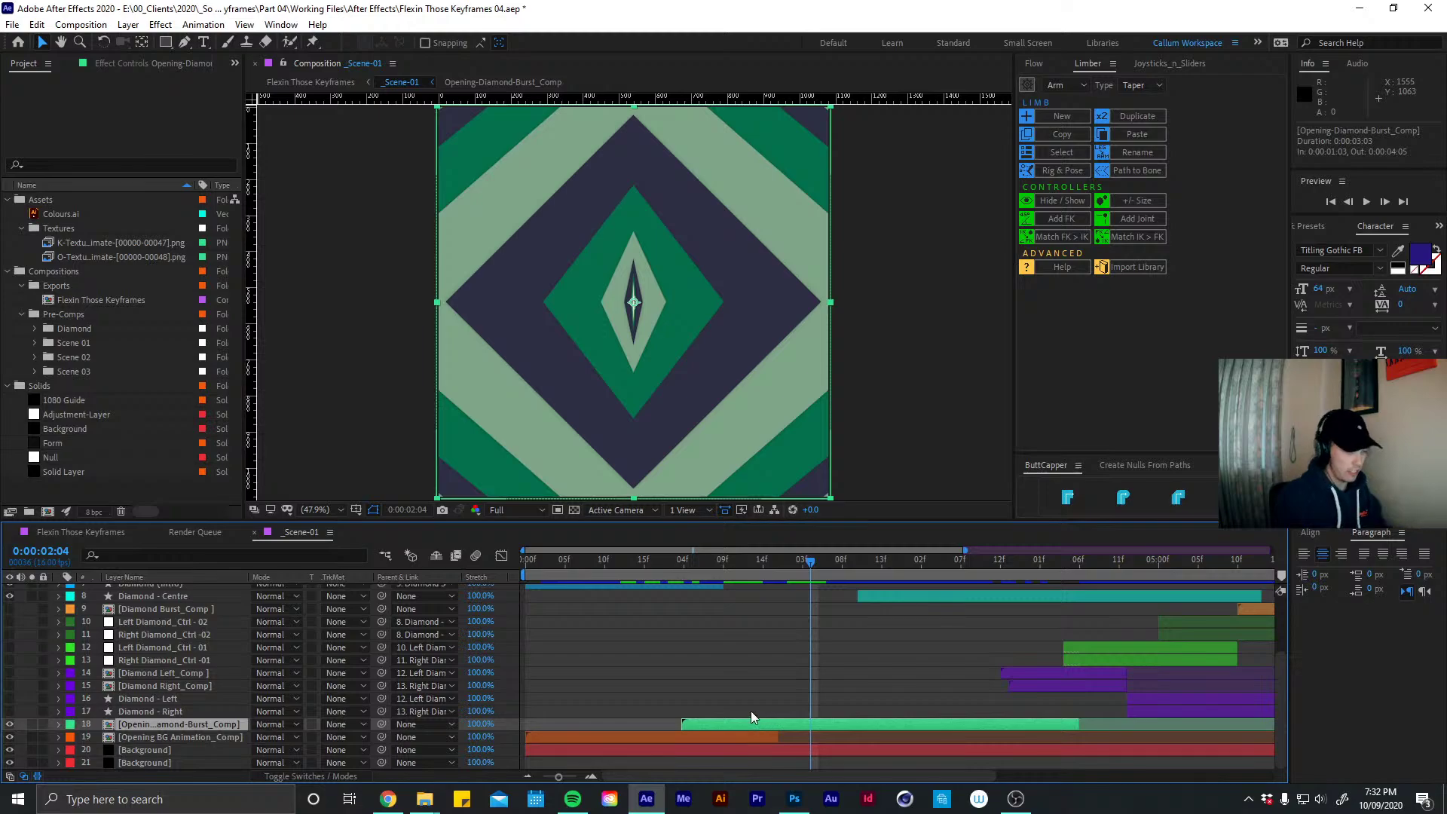
{"action": "double_click", "coordinate": [770, 722]}
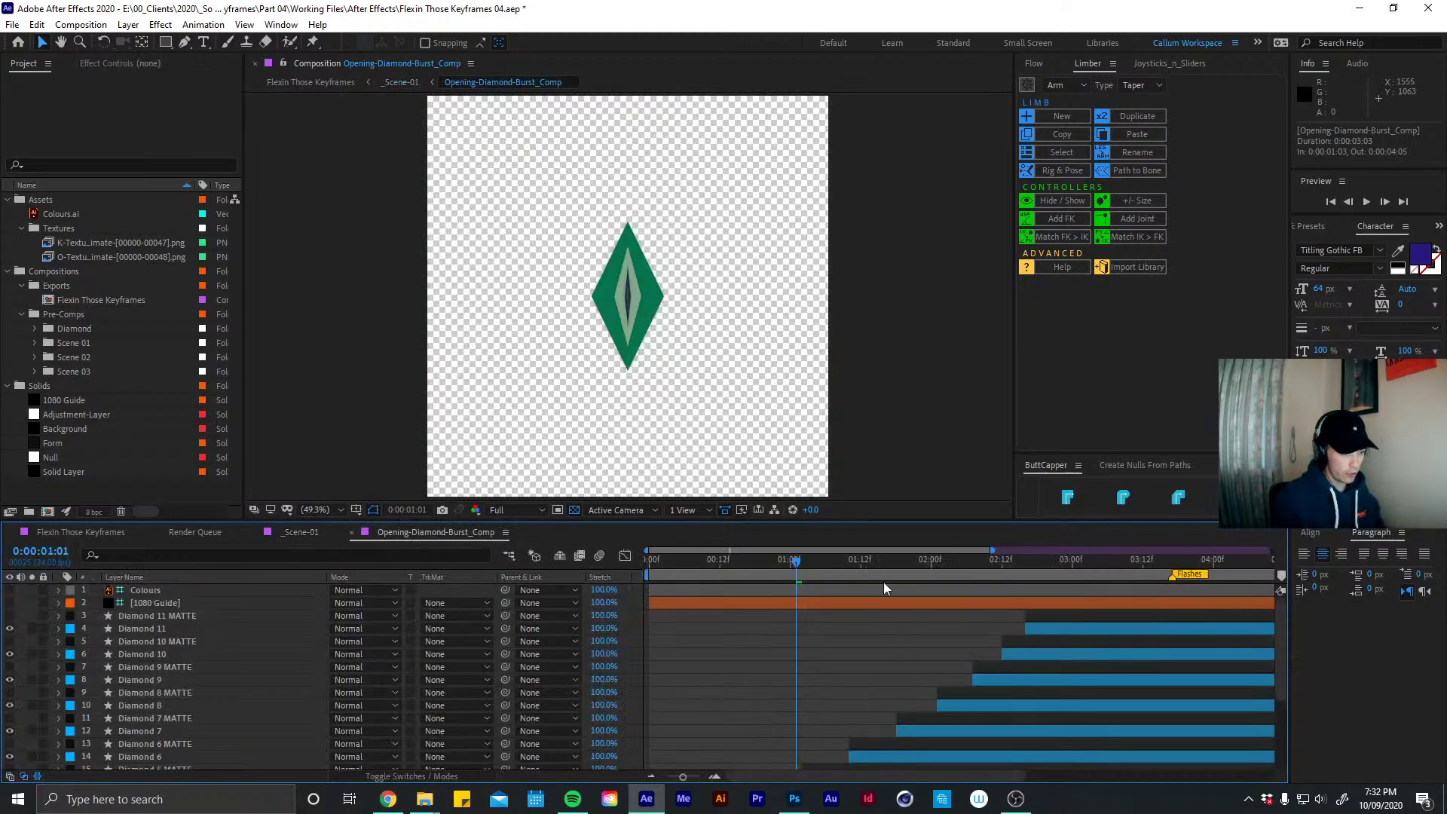
{"action": "left_click_drag", "start_coordinate": [1280, 648], "coordinate": [1281, 769]}
Inspect the lowest diamond layers and the Diamond 1 MATTE layer by selecting them one at a time
{"action": "left_click", "coordinate": [175, 761]}
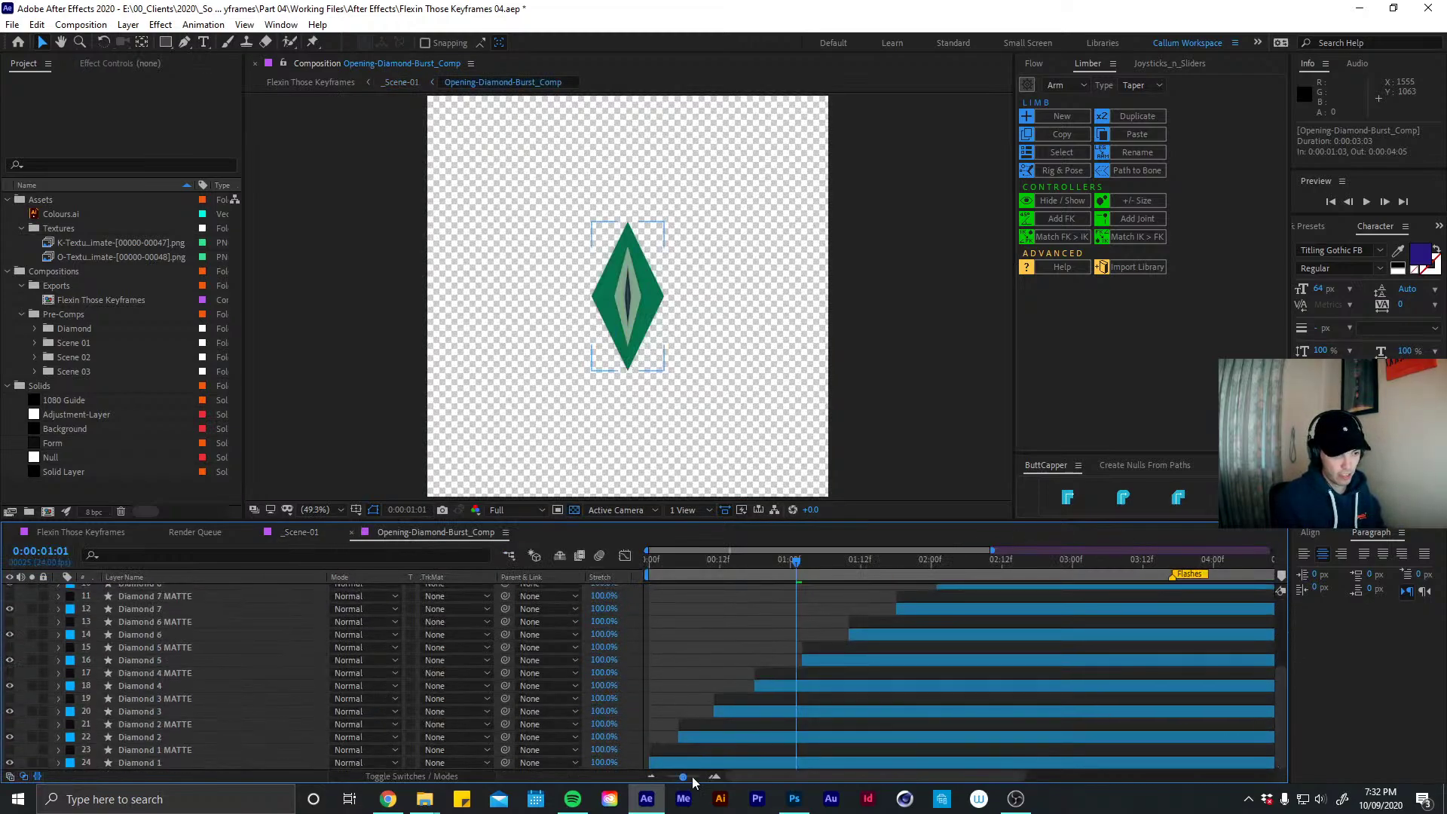
{"action": "left_click", "coordinate": [181, 751]}
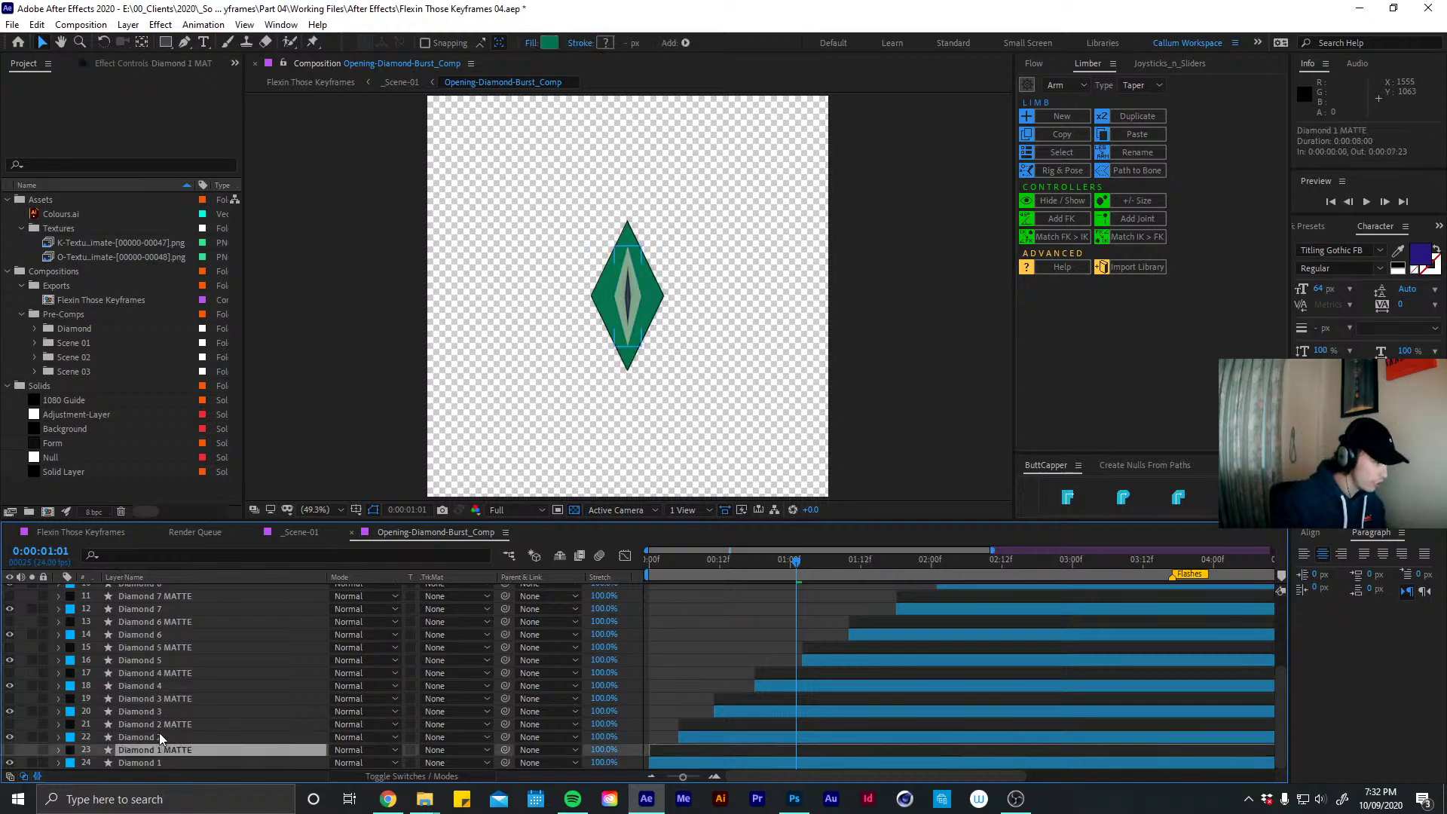
{"action": "left_click", "coordinate": [158, 735]}
{"action": "left_click", "coordinate": [166, 711]}
Go to 0:00:01:19, select the MATTE layers of Diamonds 1 through 6 together, and clear the selection
{"action": "left_click", "coordinate": [169, 749]}
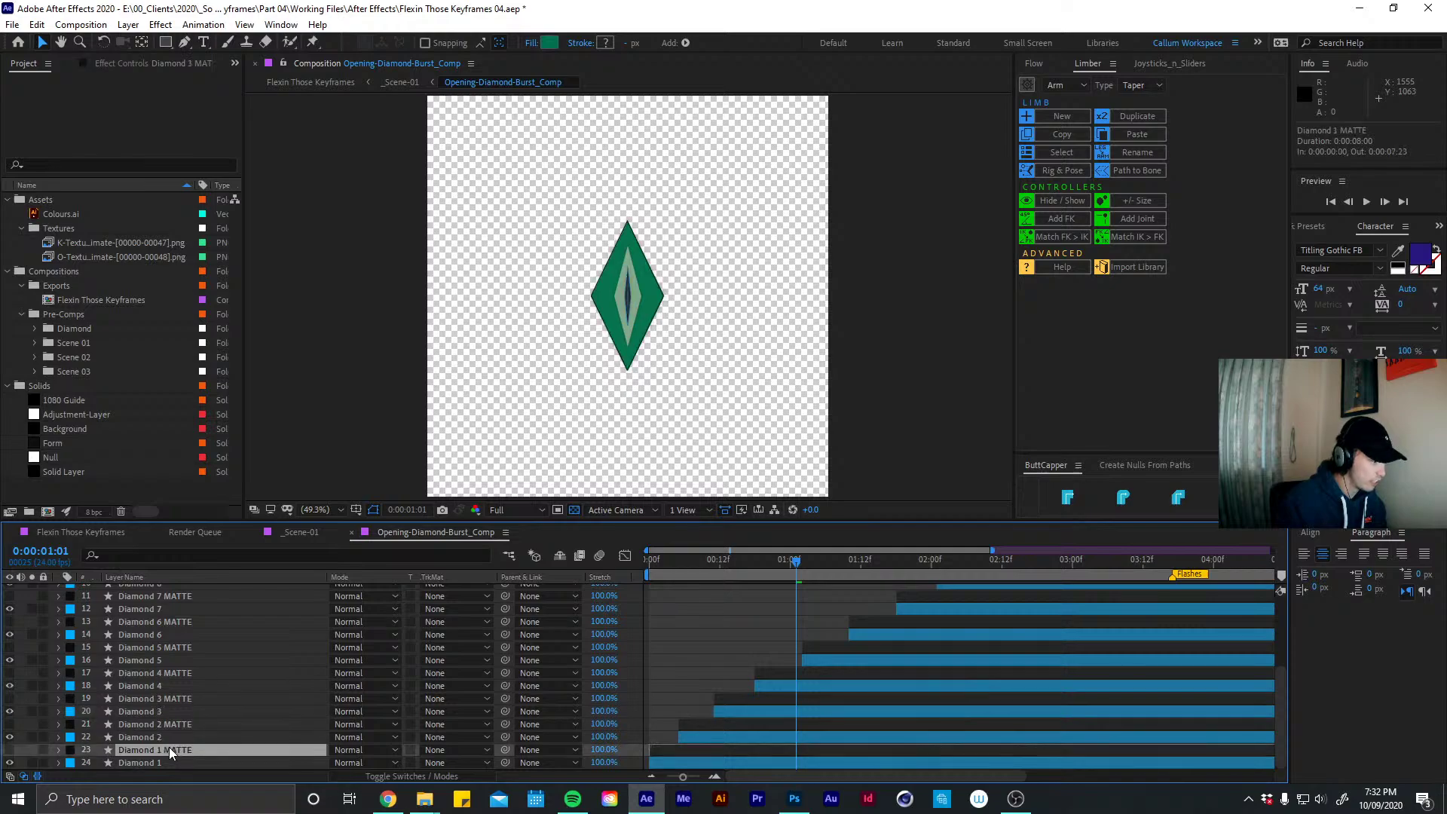
{"action": "left_click_drag", "start_coordinate": [829, 567], "coordinate": [882, 571]}
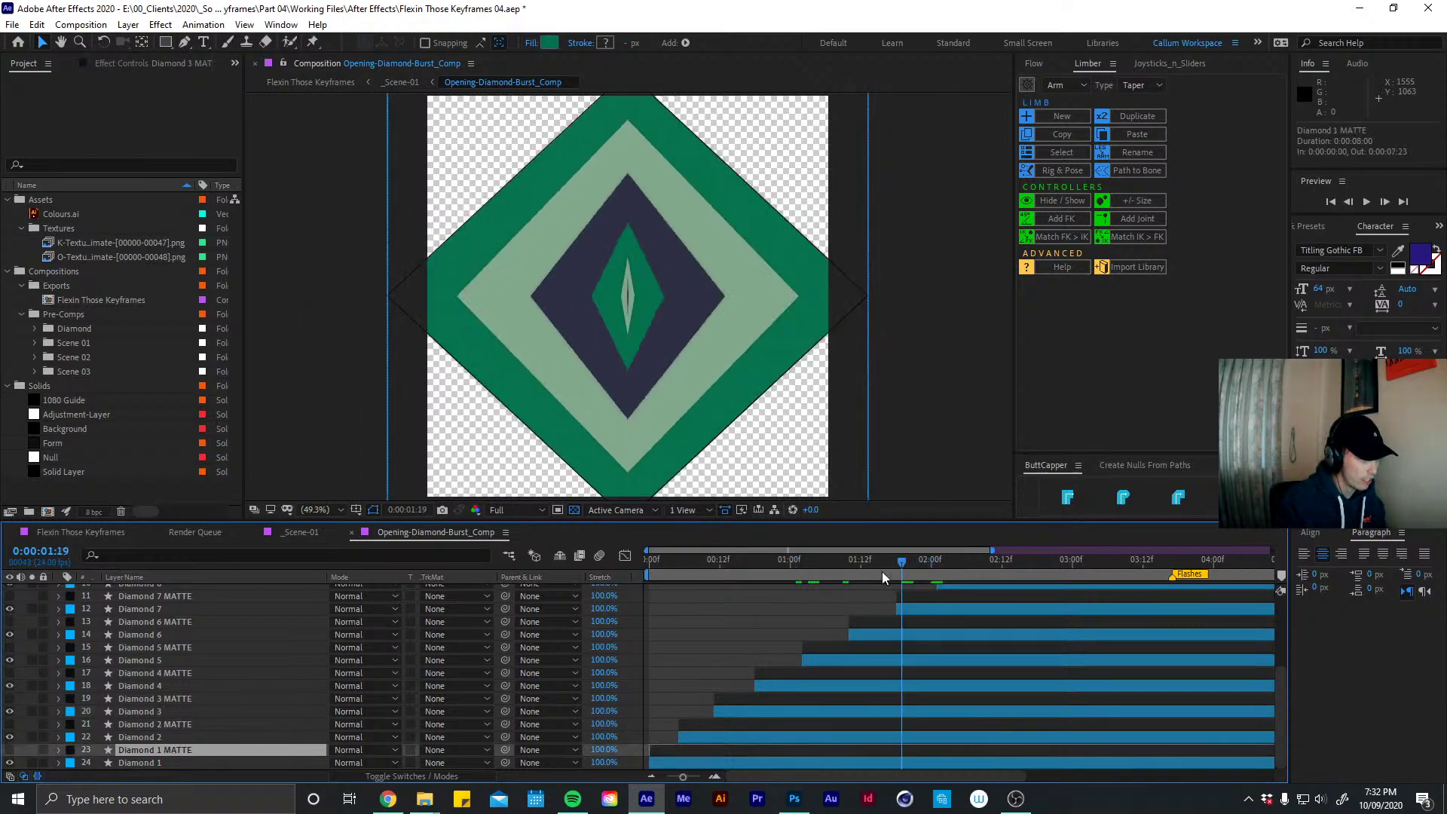
{"action": "left_click", "coordinate": [156, 724], "text": "ctrl"}
{"action": "left_click", "coordinate": [164, 699], "text": "ctrl"}
{"action": "left_click", "coordinate": [170, 673], "text": "ctrl"}
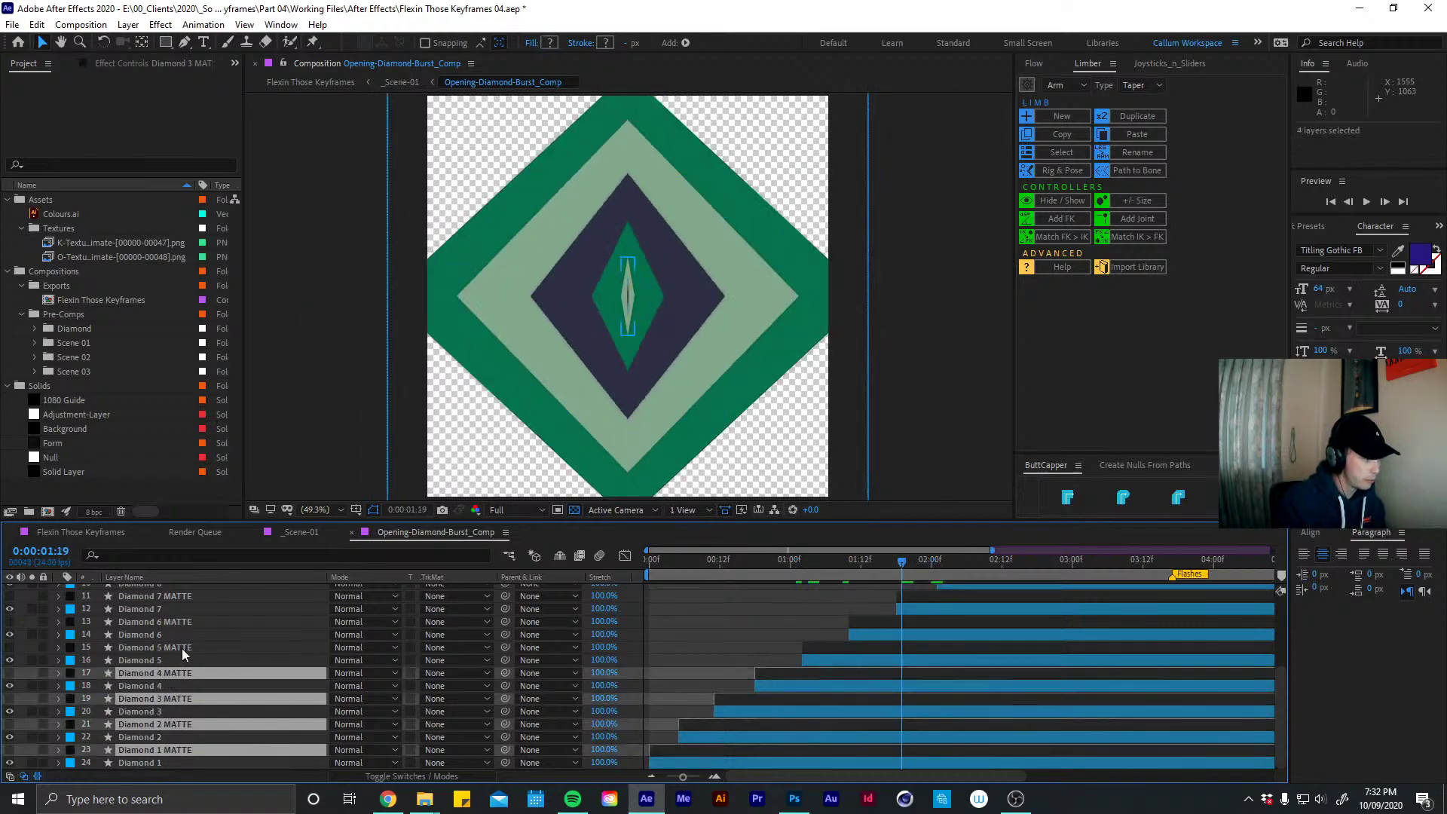
{"action": "left_click", "coordinate": [184, 647], "text": "ctrl"}
{"action": "left_click", "coordinate": [226, 622], "text": "ctrl"}
{"action": "left_click", "coordinate": [758, 615]}
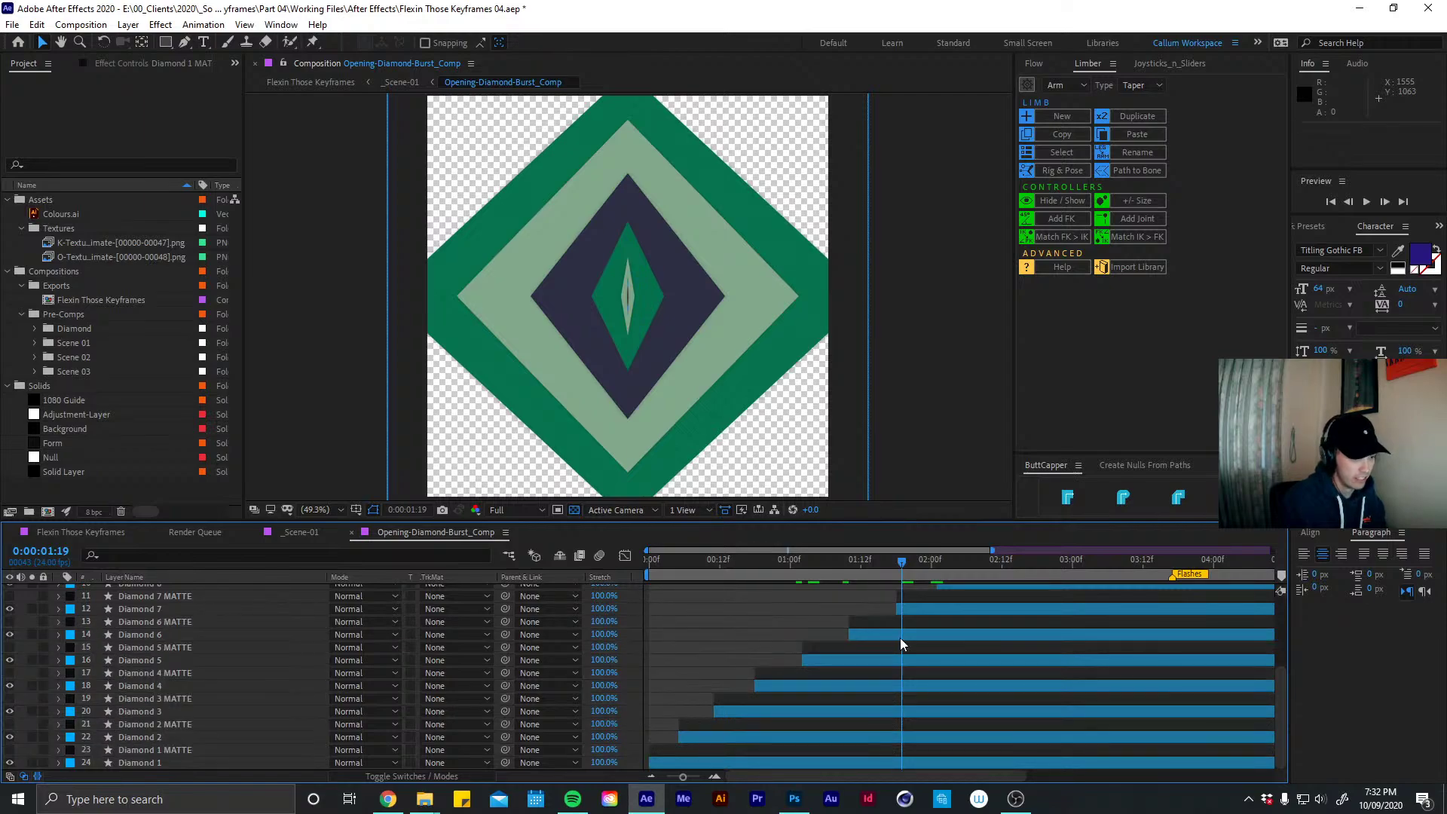
Solo the Diamond 6 MATTE layer, scrub to 0:00:03:03 to examine its growth, and turn the solo off
{"action": "left_click", "coordinate": [899, 623]}
{"action": "mouse_move", "coordinate": [901, 560]}
{"action": "left_mouse_down"}
{"action": "mouse_move", "coordinate": [881, 558]}
{"action": "mouse_move", "coordinate": [932, 560]}
{"action": "mouse_move", "coordinate": [901, 559]}
{"action": "left_mouse_up"}
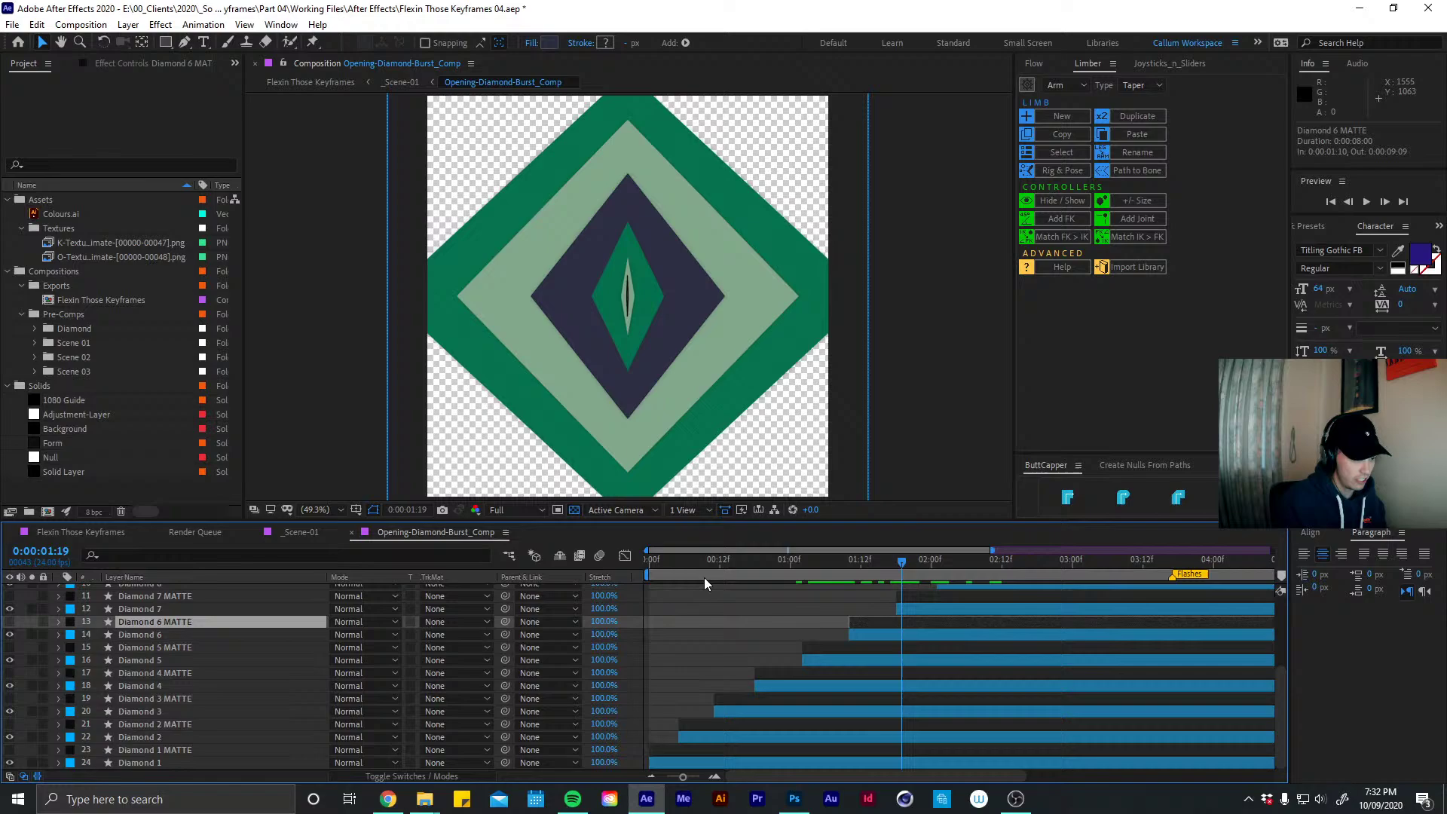
{"action": "left_click", "coordinate": [33, 621]}
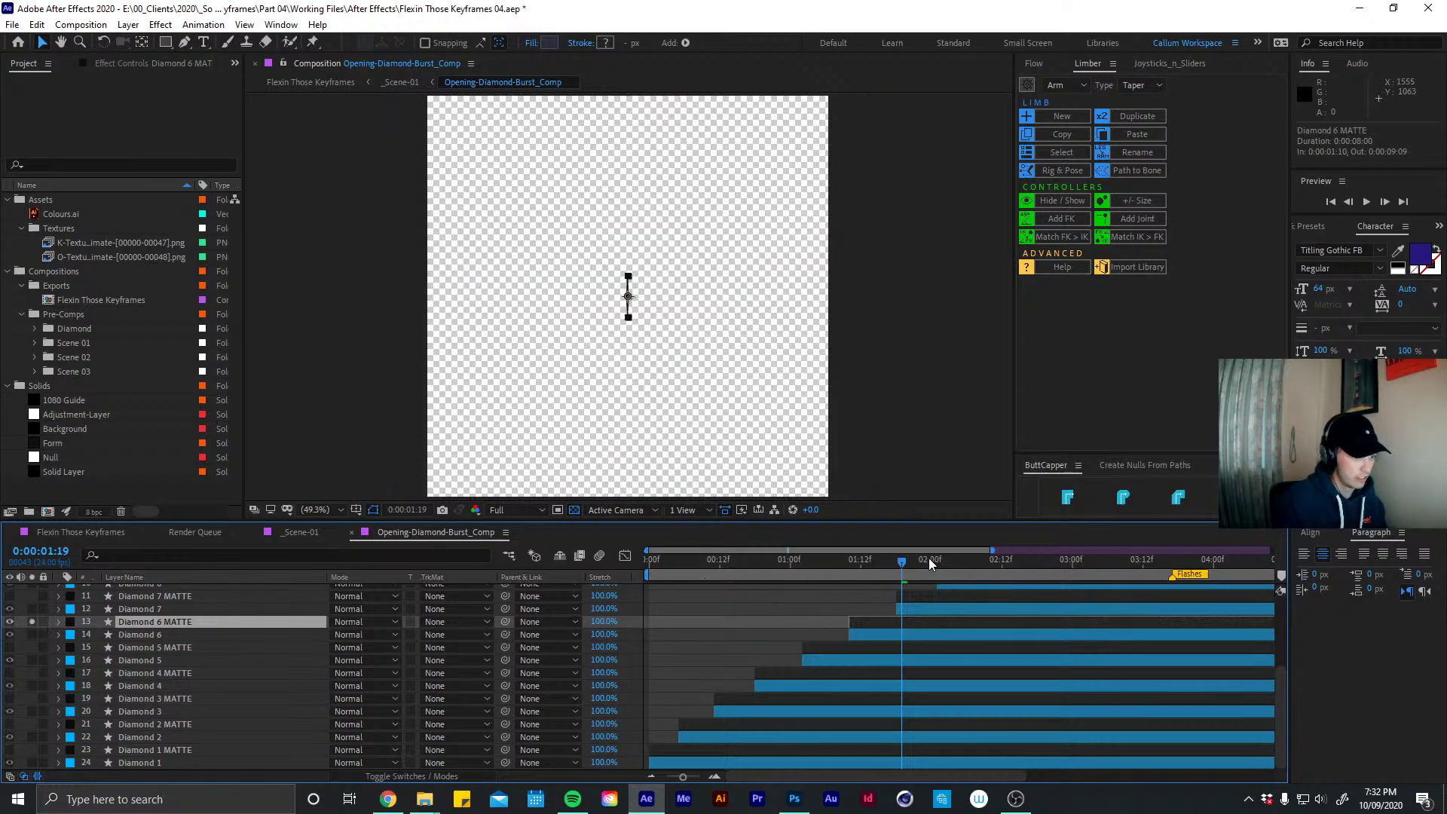
{"action": "left_click_drag", "start_coordinate": [929, 558], "coordinate": [1091, 553]}
{"action": "left_click", "coordinate": [32, 622]}
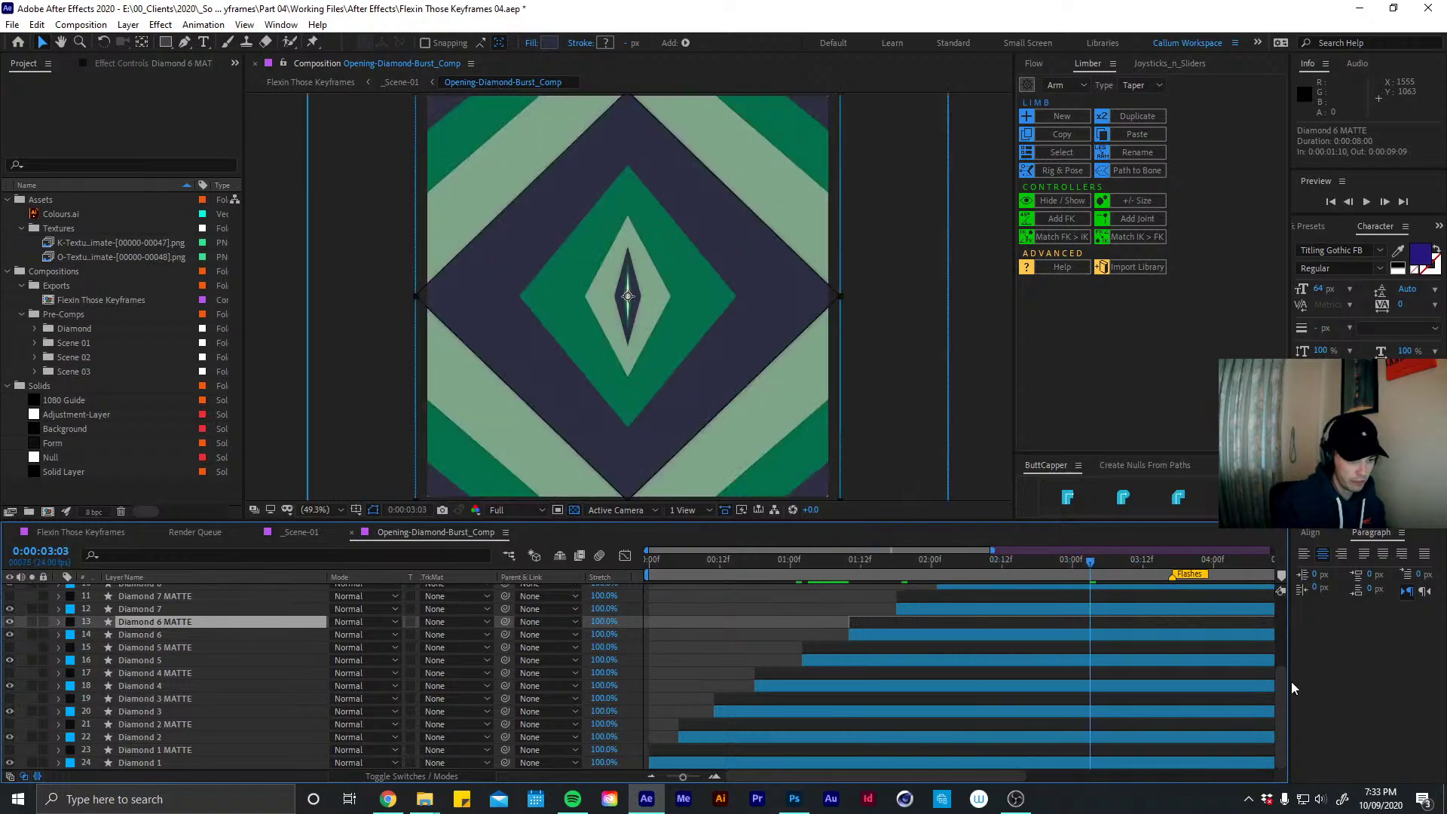
Preview the diamond burst from 0:00:00:05 and scrub forward to 0:00:02:01 to examine the expanding diamonds
{"action": "left_click_drag", "start_coordinate": [1284, 683], "coordinate": [1069, 740]}
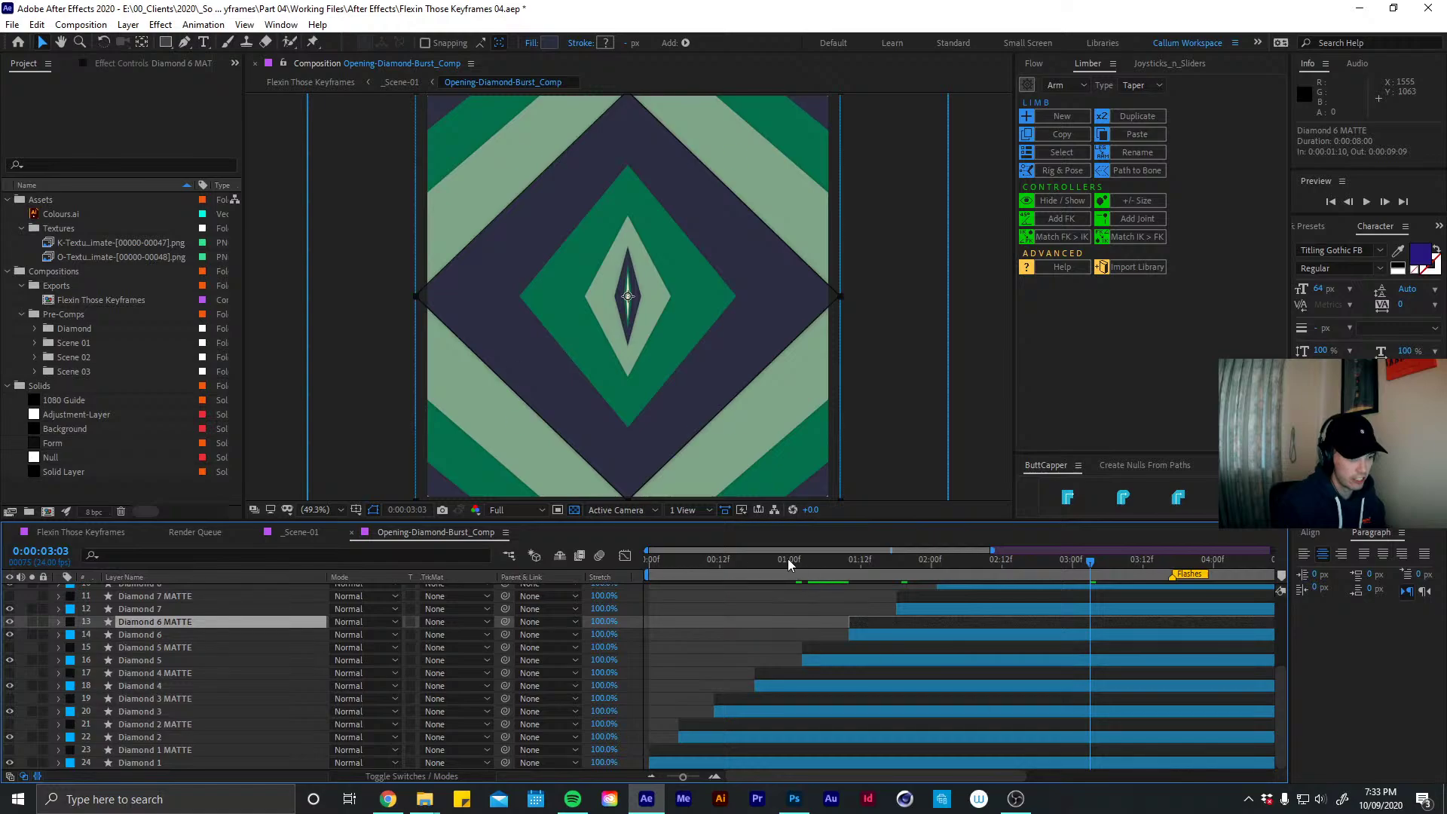
{"action": "left_click_drag", "start_coordinate": [789, 562], "coordinate": [679, 567]}
{"action": "key", "text": "space"}
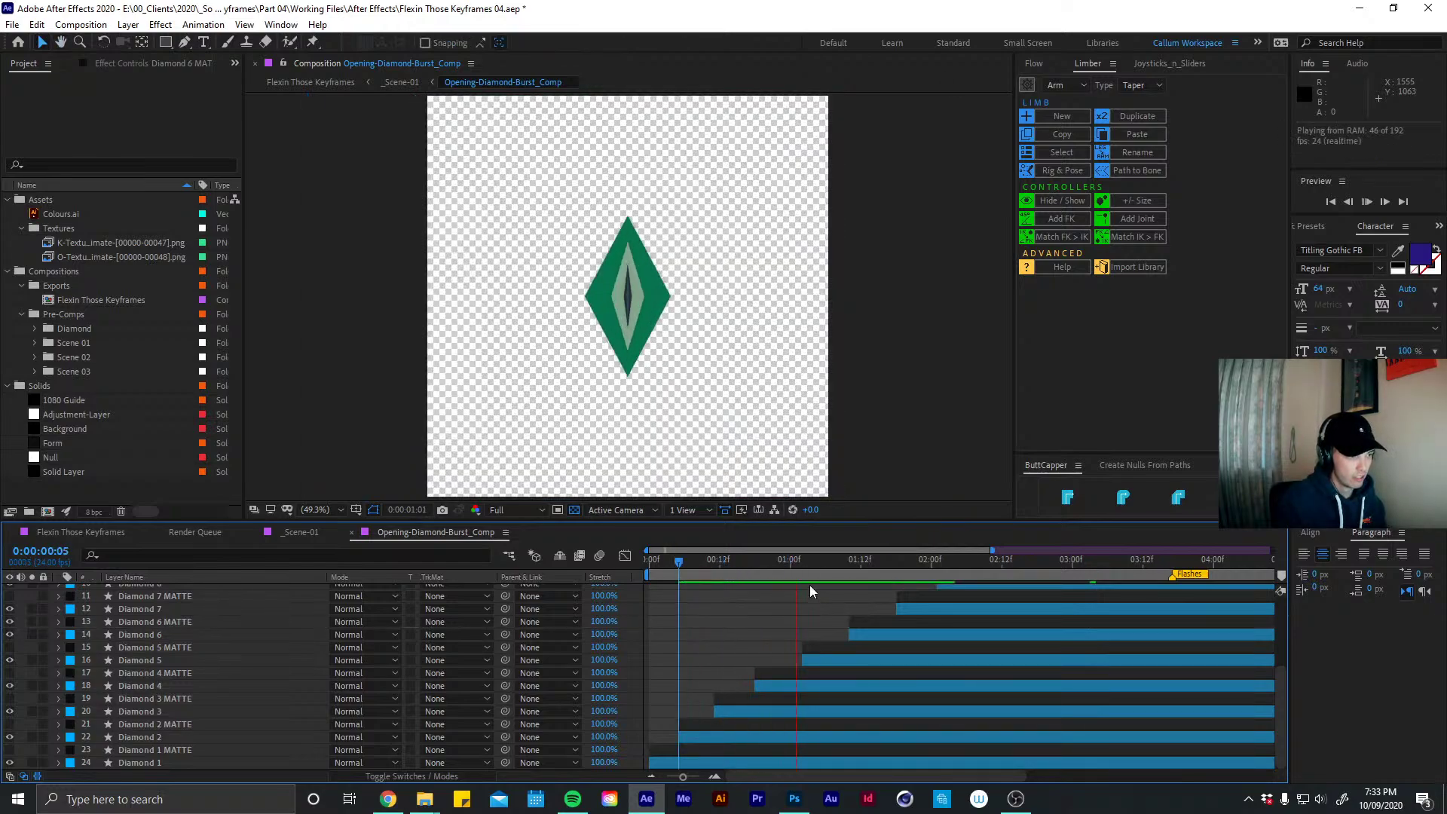
{"action": "left_click", "coordinate": [761, 559]}
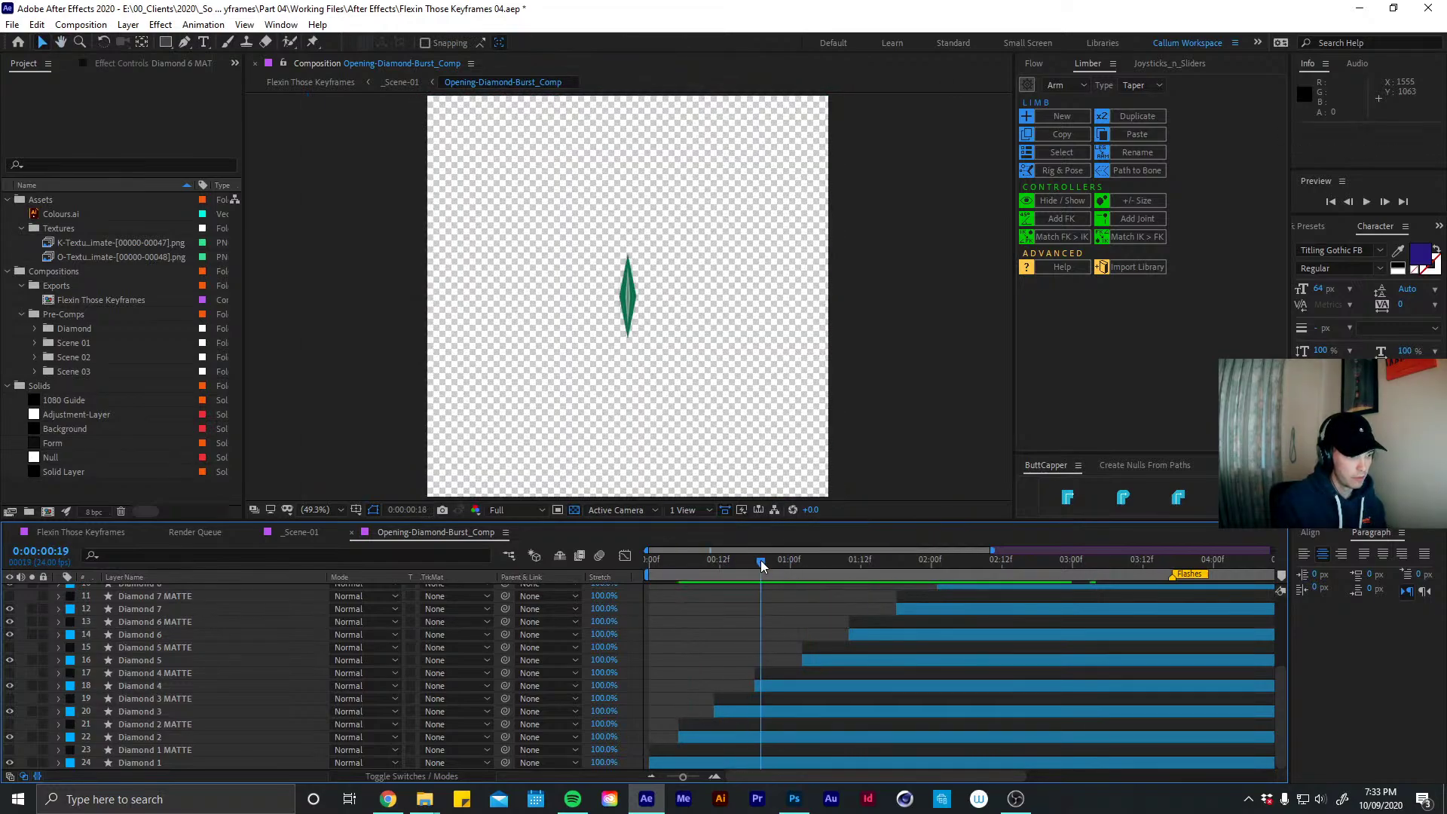
{"action": "left_click_drag", "start_coordinate": [762, 560], "coordinate": [937, 555]}
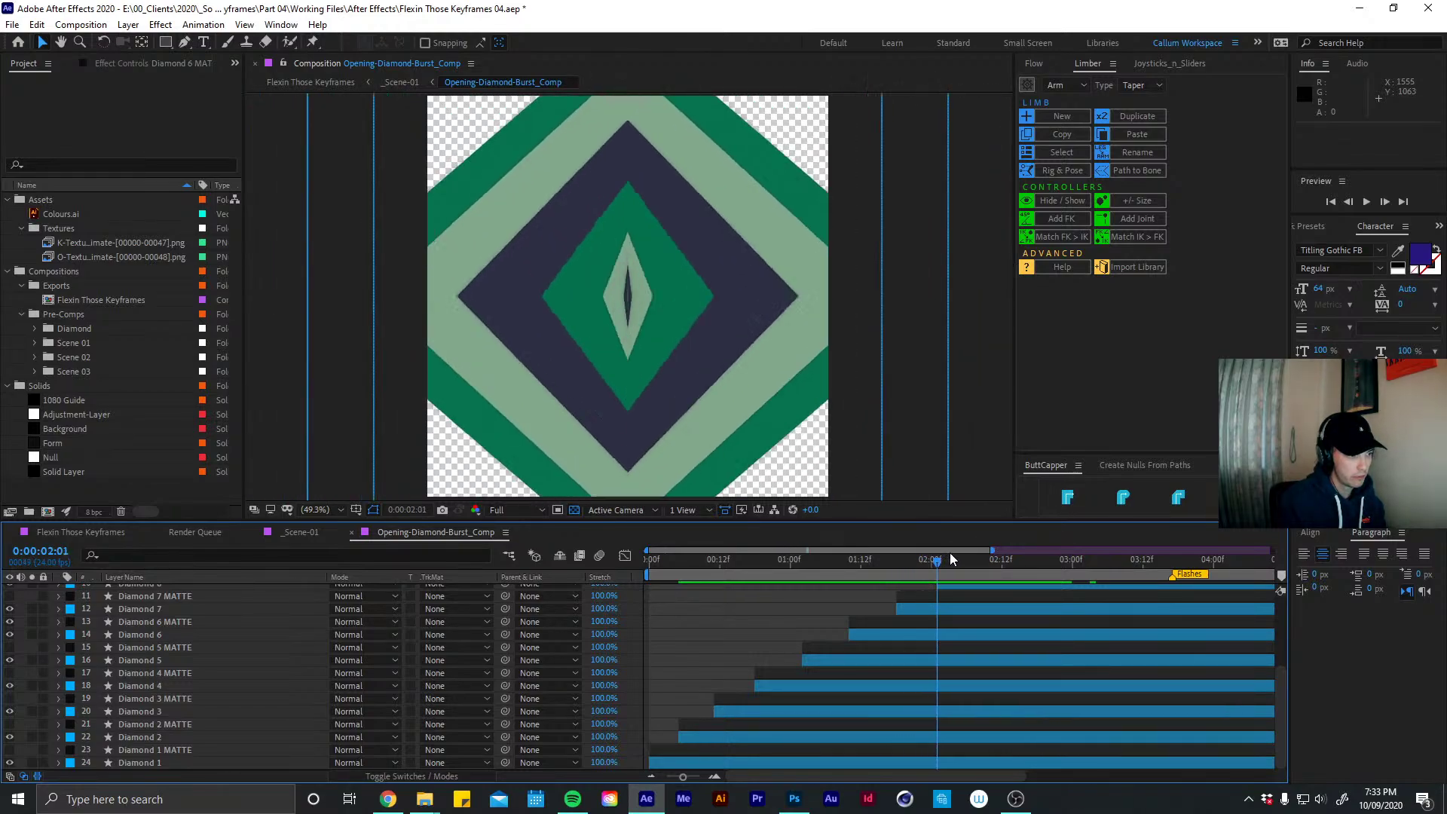
Compare the Flexin Those Keyframes composition with Opening-Diamond-Burst_Comp, scrubbing the burst between 0:00:01:23 and 0:00:02:07
{"action": "key", "text": "shift+Escape"}
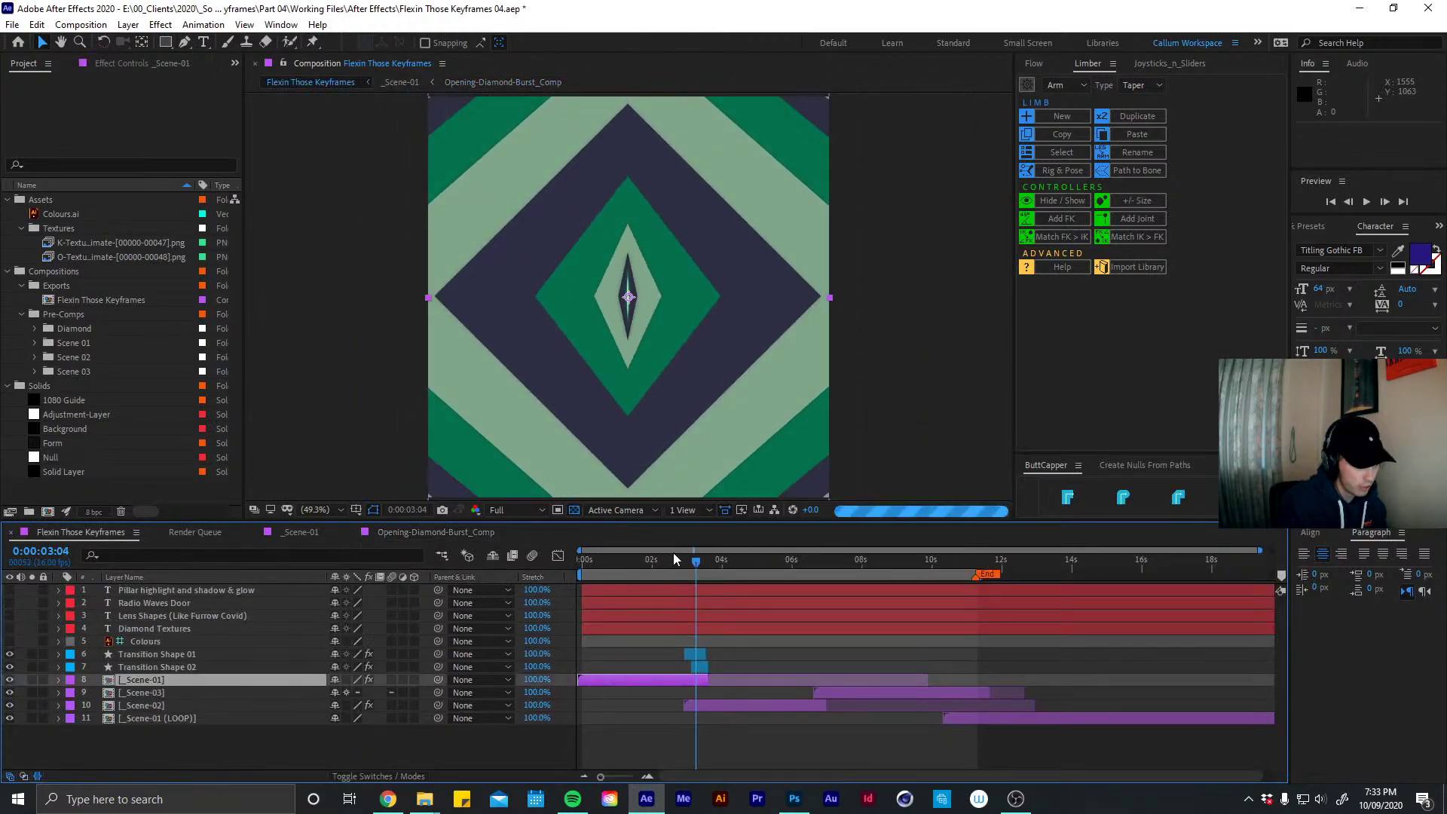
{"action": "left_click", "coordinate": [436, 532]}
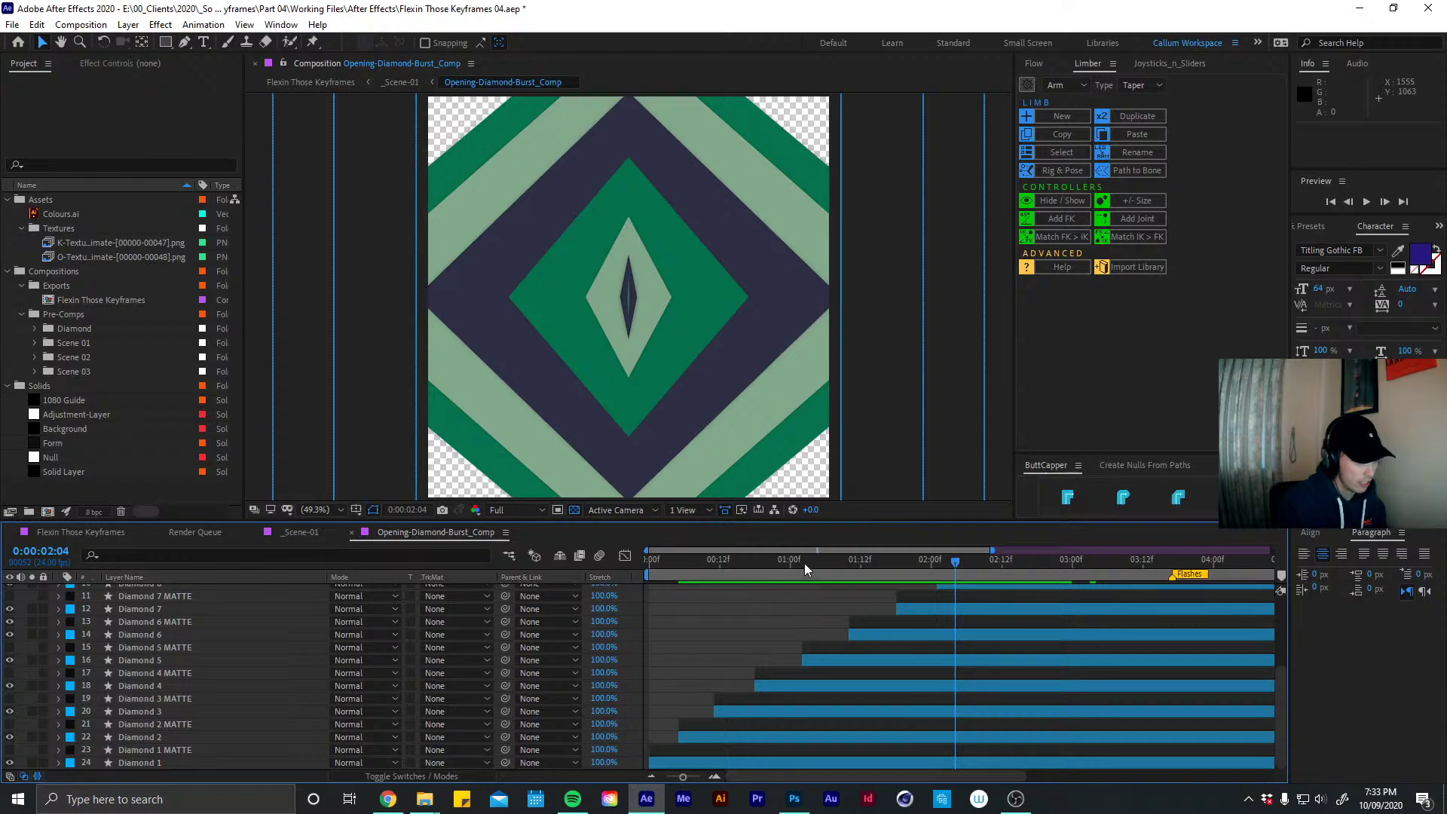
{"action": "left_click_drag", "start_coordinate": [803, 563], "coordinate": [926, 561]}
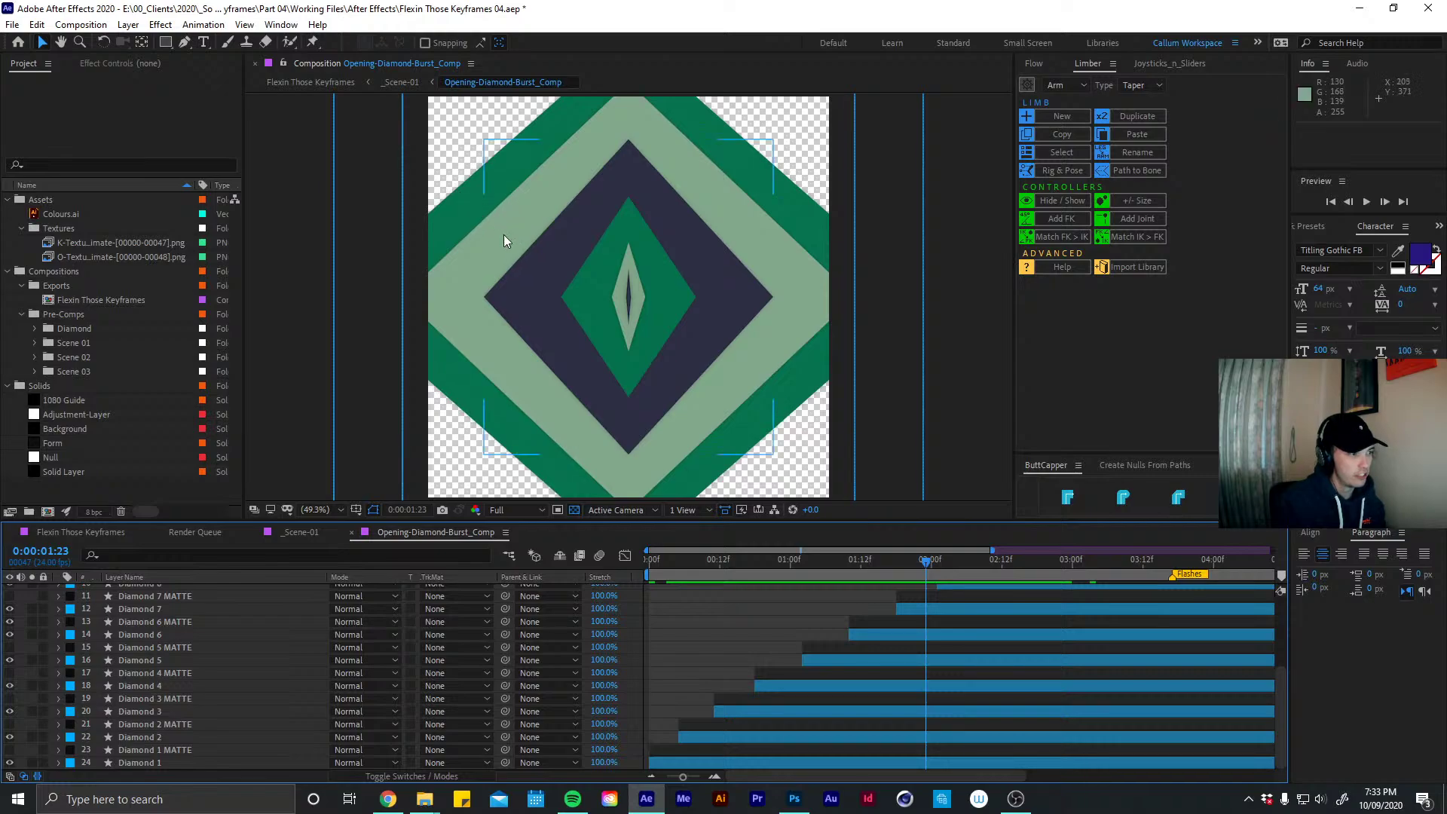
{"action": "left_click_drag", "start_coordinate": [944, 564], "coordinate": [975, 563]}
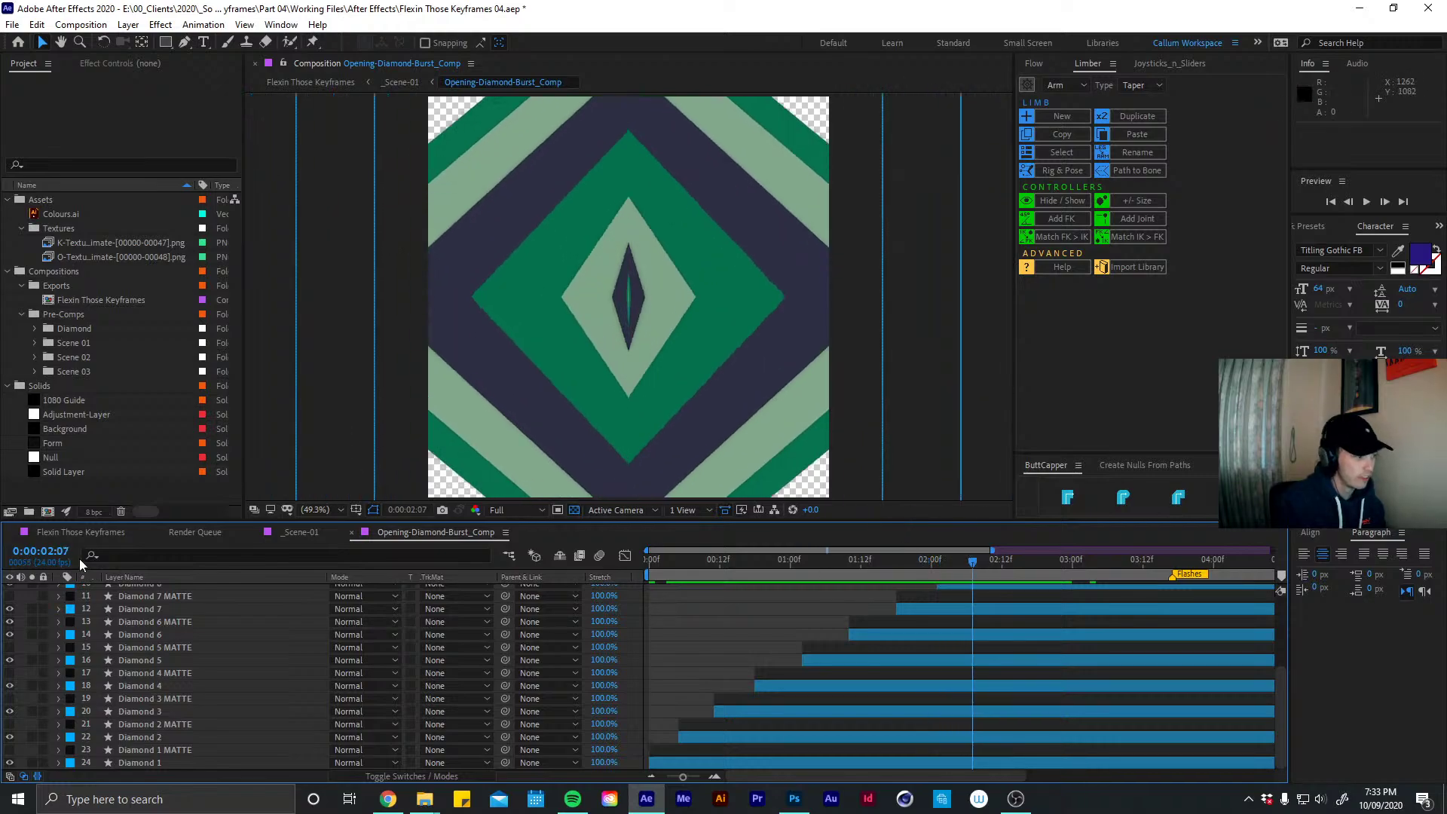
In the Flexin Those Keyframes composition, step back frame by frame from 0:00:01:15 and play the diamond burst
{"action": "left_click", "coordinate": [83, 532]}
{"action": "left_click_drag", "start_coordinate": [691, 561], "coordinate": [650, 560]}
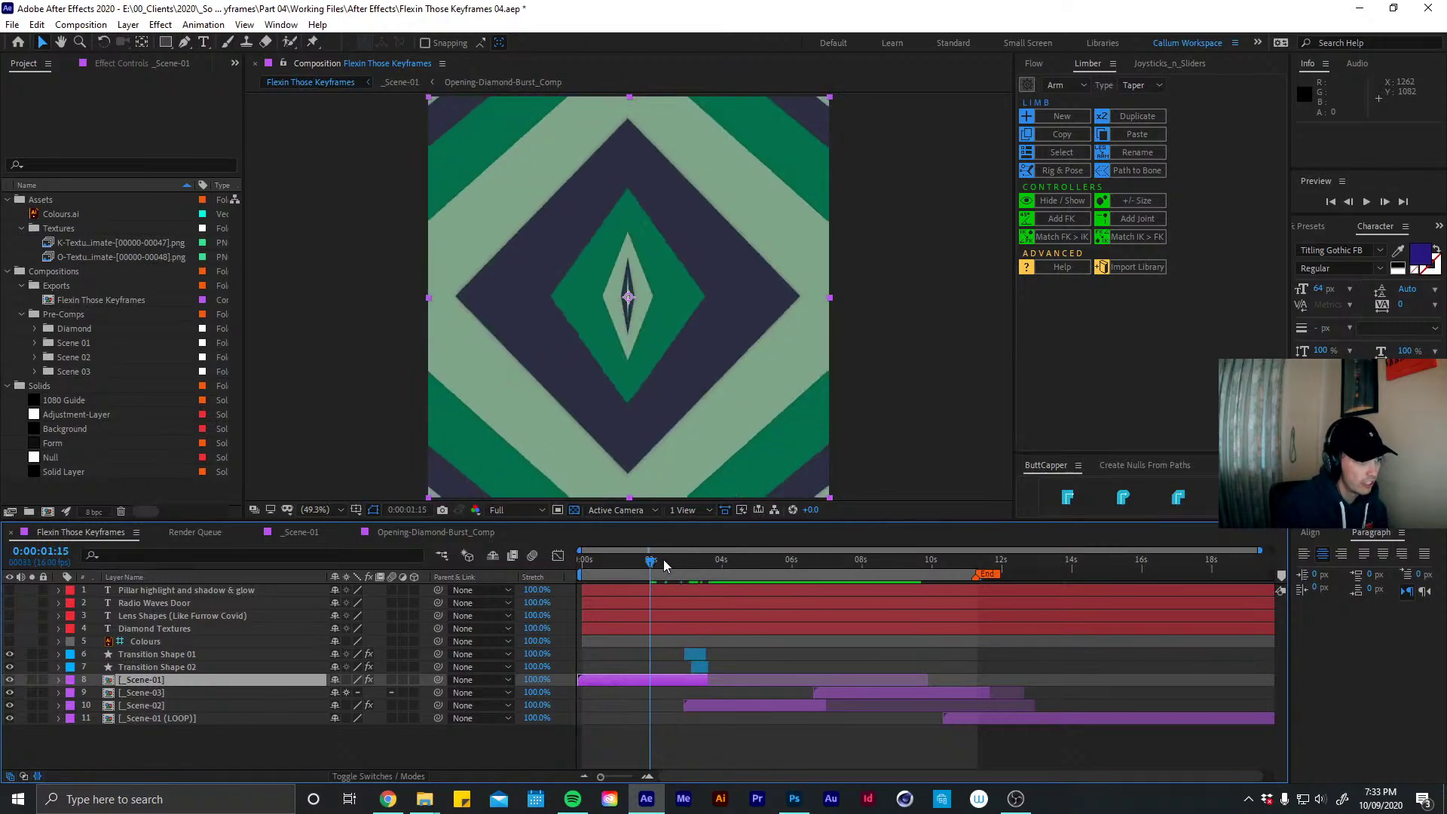
{"action": "key", "text": "Page_Up"}
{"action": "key", "text": "Page_Up"}
{"action": "key", "text": "Page_Up"}
{"action": "key", "text": "Page_Up"}
{"action": "key", "text": "Page_Up"}
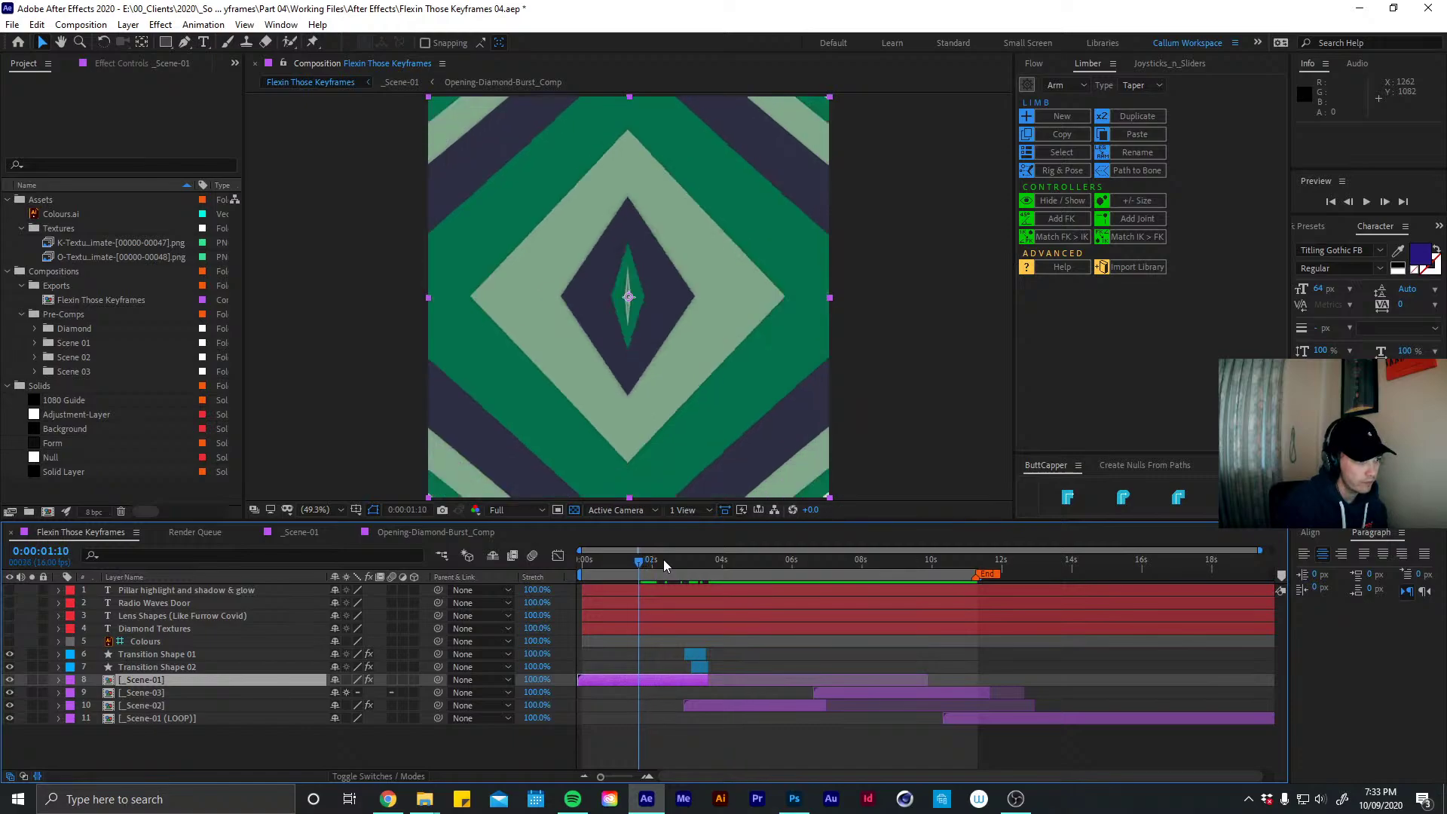
{"action": "key", "text": "Page_Up"}
{"action": "key", "text": "Page_Up"}
{"action": "key", "text": "Page_Up"}
{"action": "key", "text": "Page_Up"}
{"action": "key", "text": "Page_Up"}
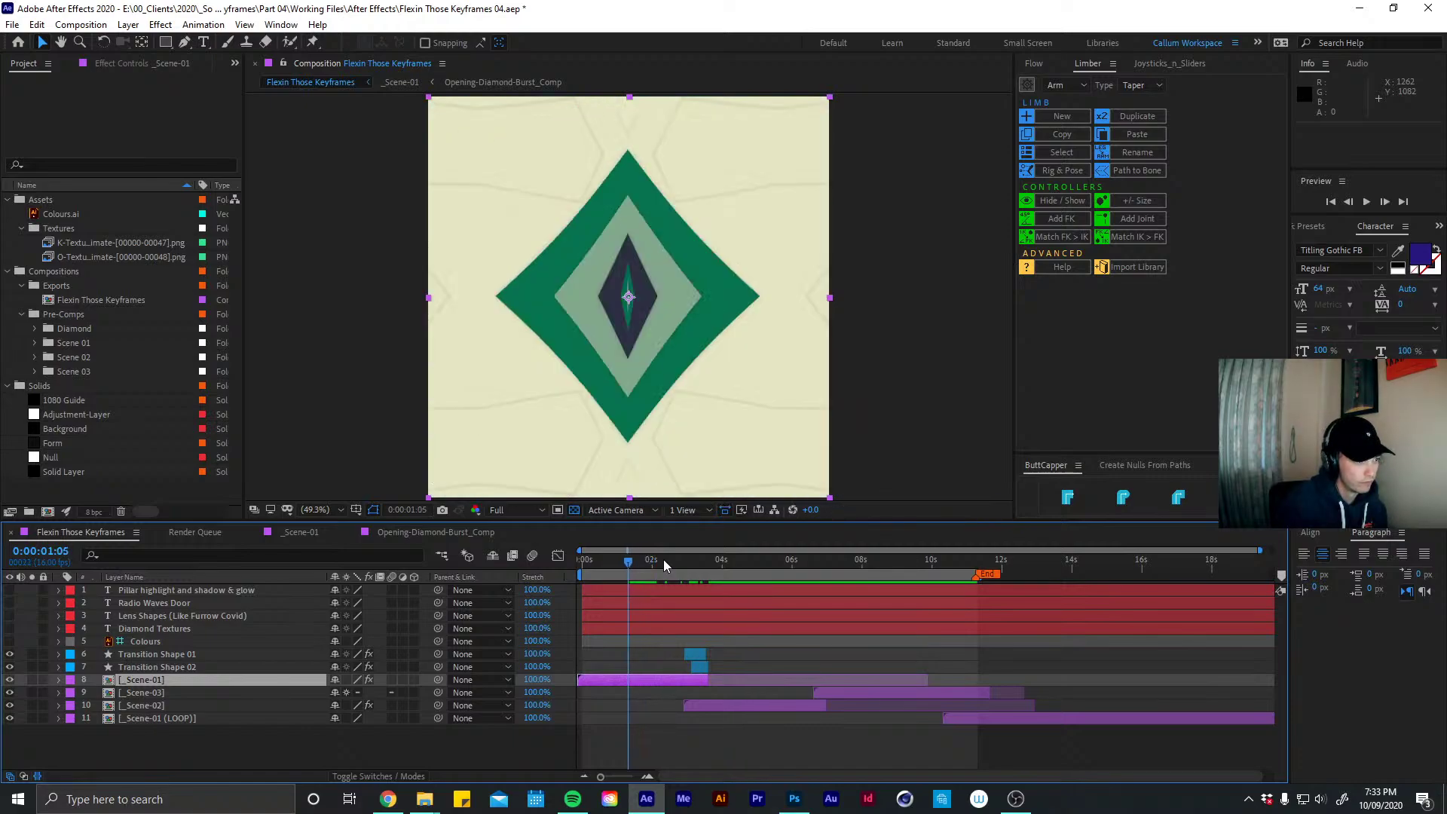
{"action": "key", "text": "space"}
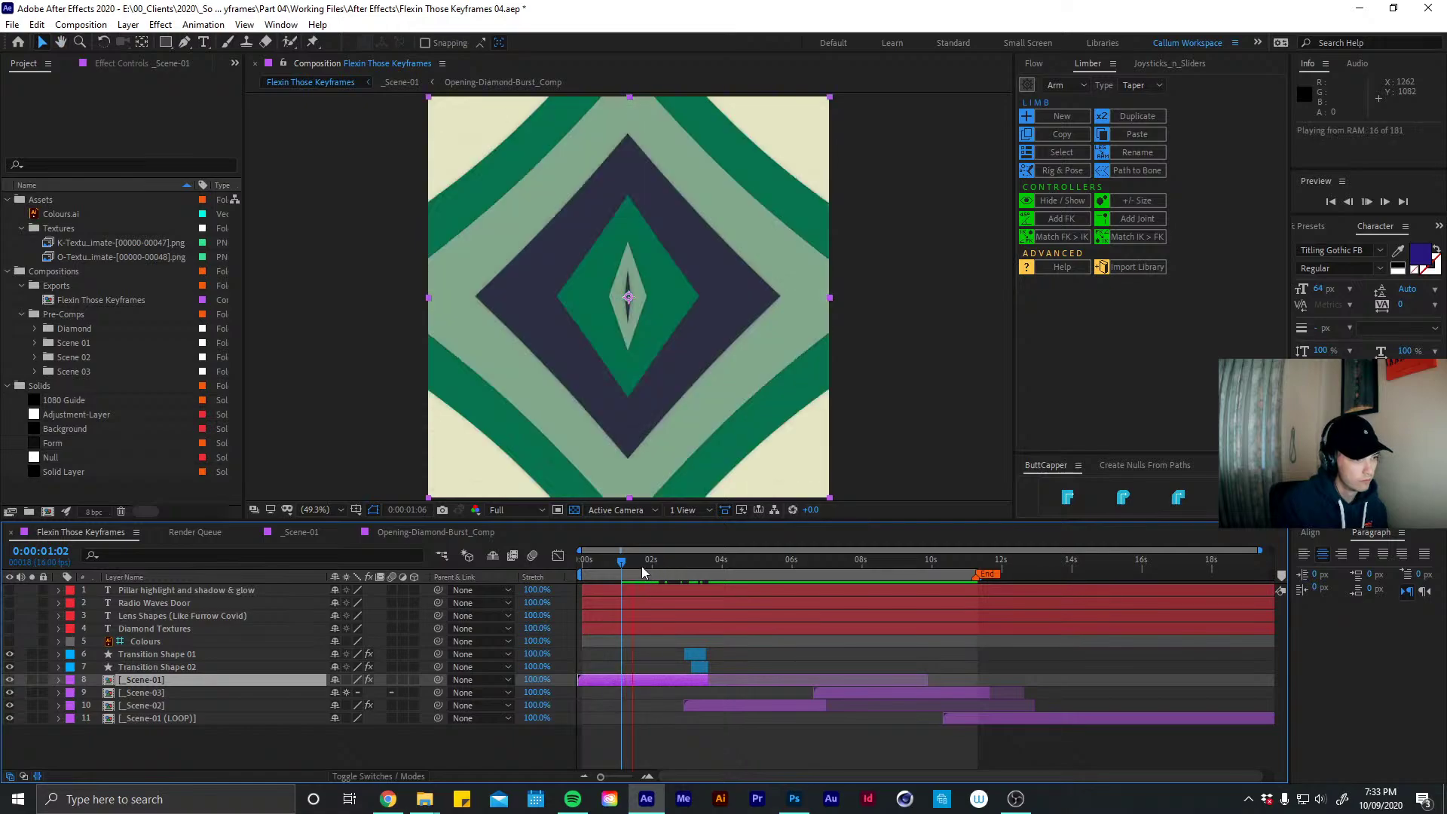
{"action": "key", "text": "space"}
Step back and forth through the frames between 0:00:01:04 and 0:00:01:13 to examine how the diamonds fill the frame
{"action": "key", "text": "Page_Up"}
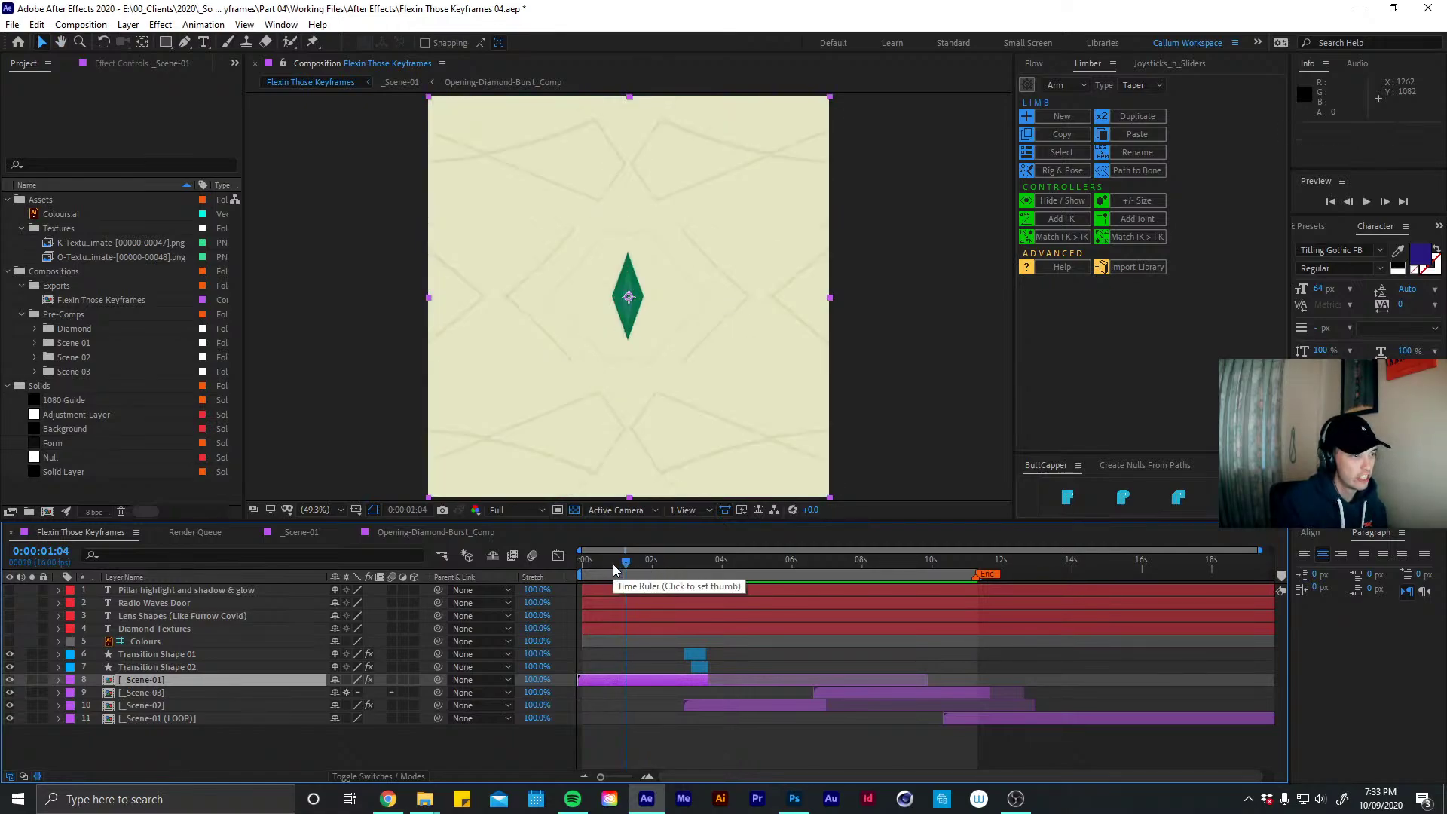
{"action": "key", "text": "Page_Down"}
{"action": "key", "text": "Page_Down"}
{"action": "key", "text": "Page_Down"}
{"action": "key", "text": "Page_Down"}
{"action": "key", "text": "Page_Down"}
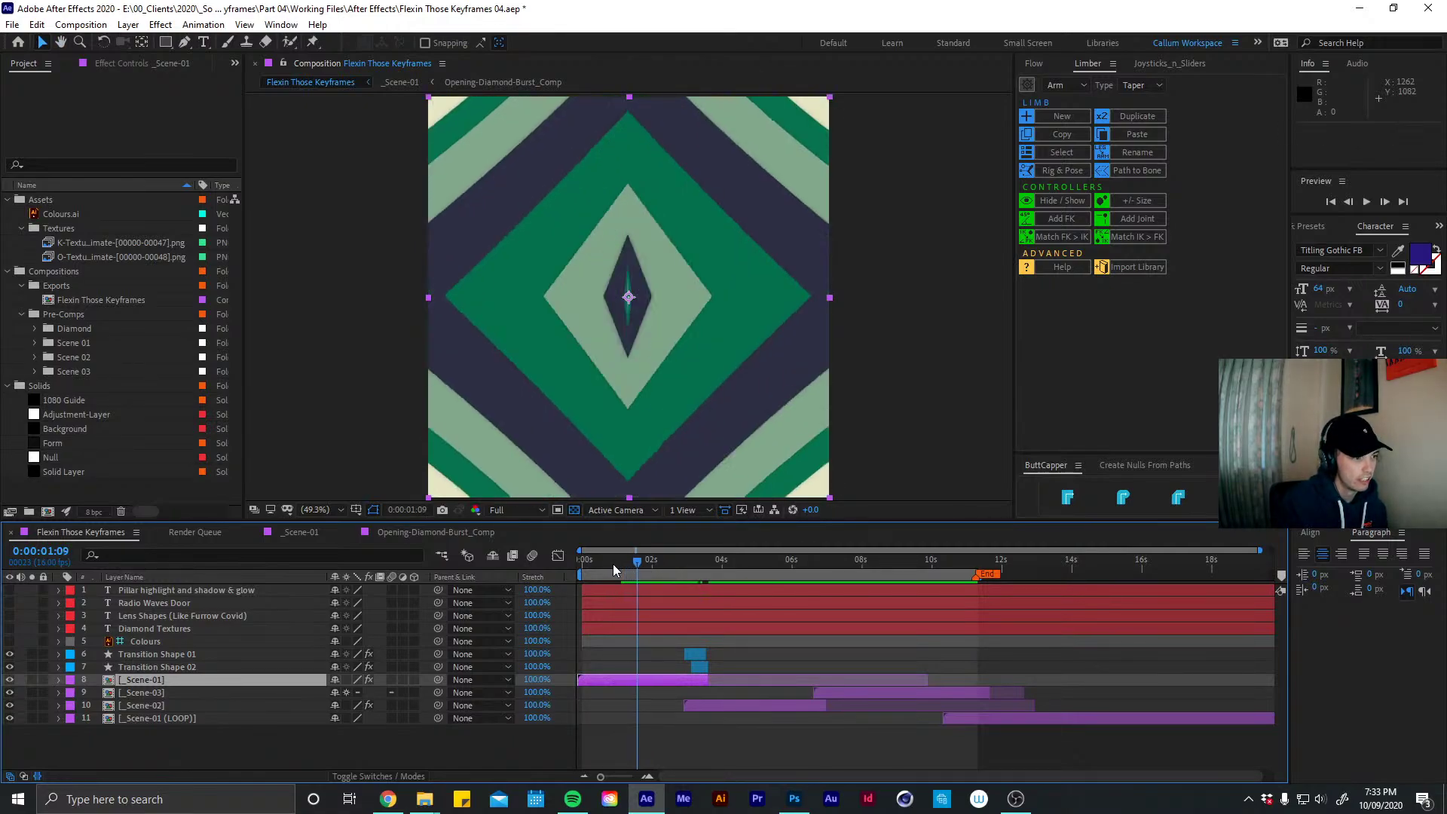
{"action": "key", "text": "Page_Down"}
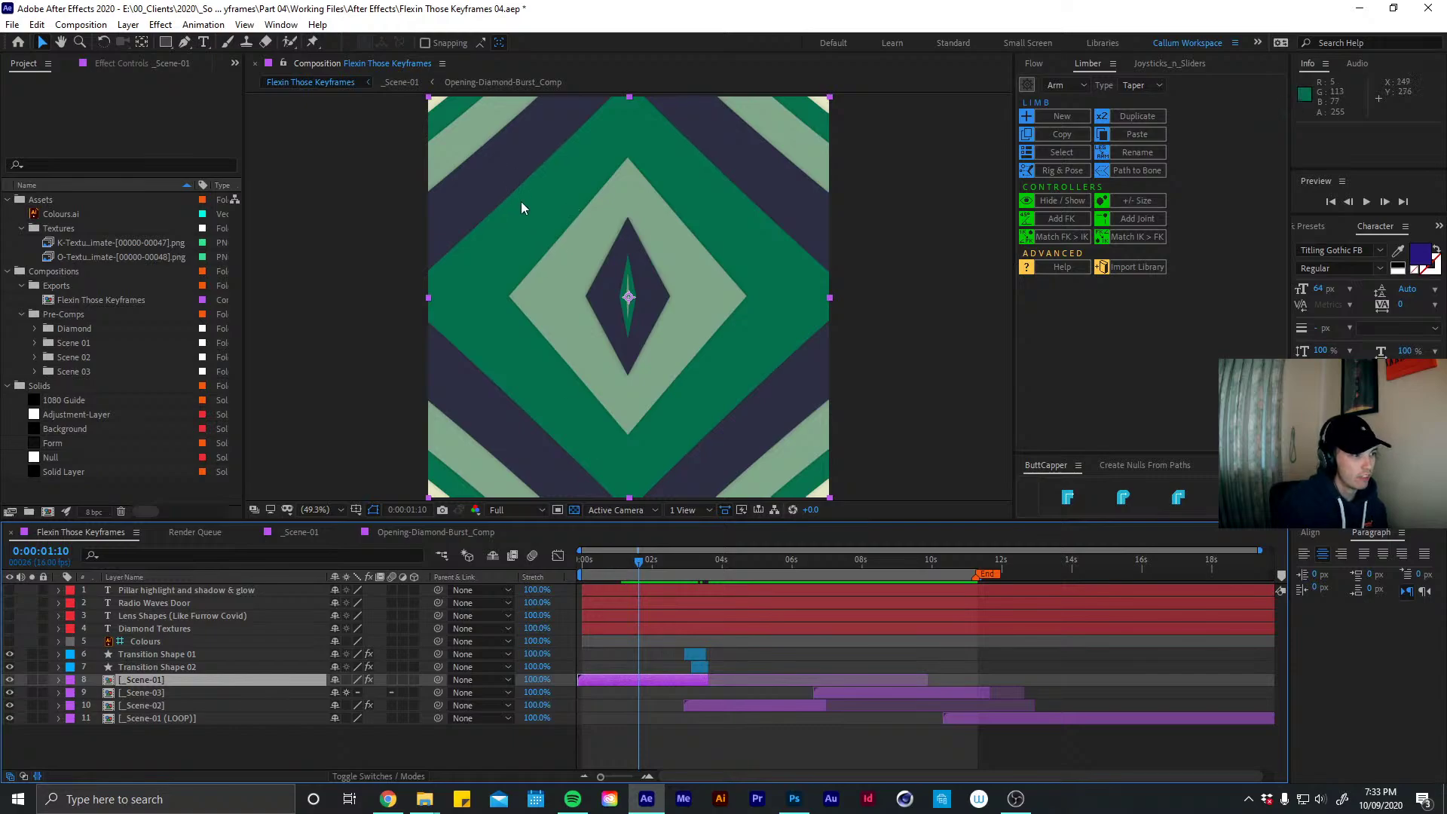
{"action": "key", "text": "Page_Down"}
{"action": "key", "text": "Page_Up"}
{"action": "key", "text": "Page_Down"}
{"action": "key", "text": "Page_Up"}
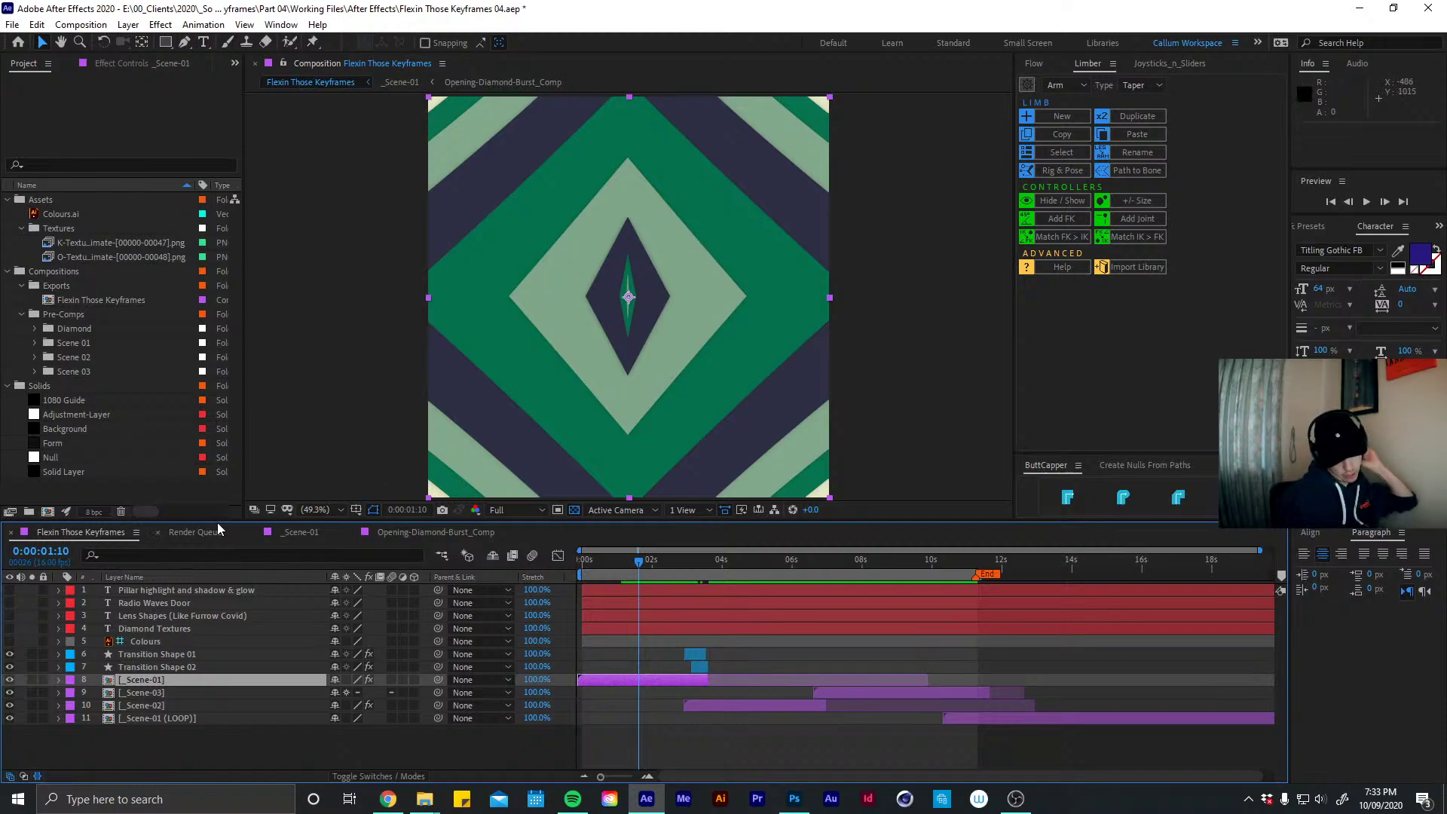
{"action": "key", "text": "Page_Down"}
{"action": "key", "text": "Page_Down"}
{"action": "key", "text": "Page_Down"}
{"action": "key", "text": "Page_Down"}
{"action": "key", "text": "Page_Down"}
{"action": "key", "text": "Page_Down"}
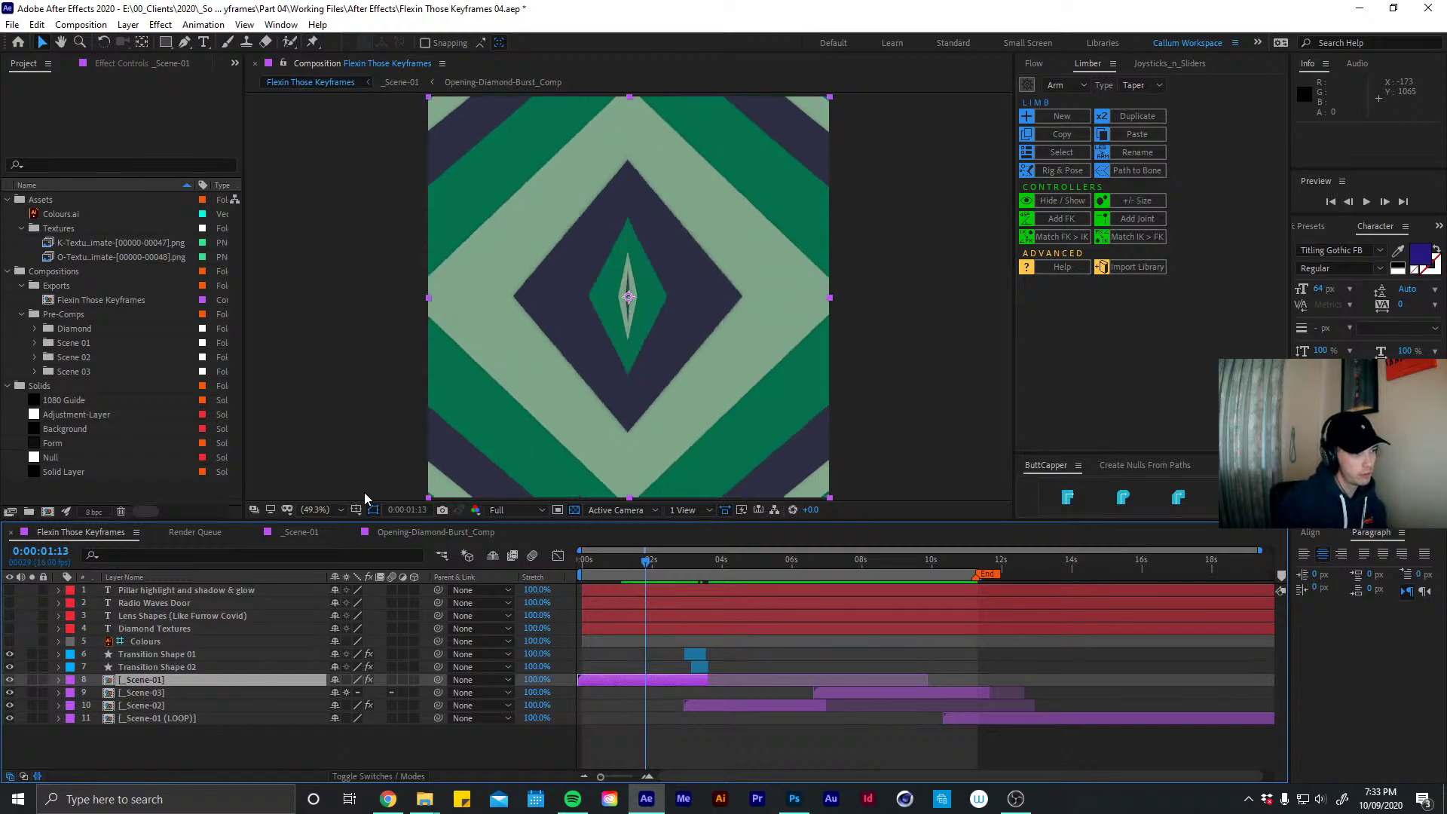
{"action": "key", "text": "Page_Up"}
{"action": "key", "text": "Page_Up"}
{"action": "key", "text": "Page_Up"}
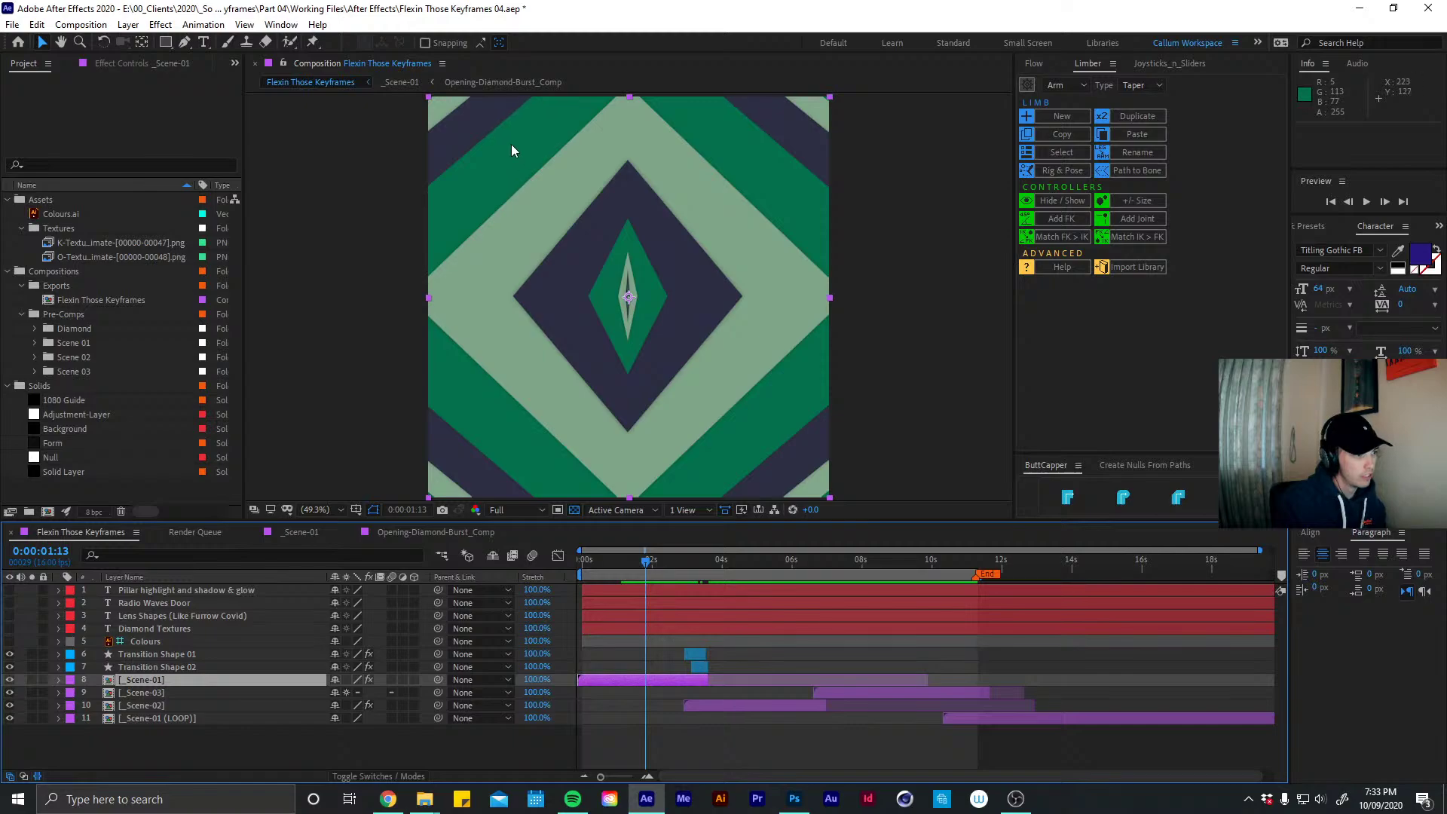
Check the burst in _Scene-01, then return to Opening-Diamond-Burst_Comp and go to 0:00:02:05
{"action": "left_click", "coordinate": [310, 532]}
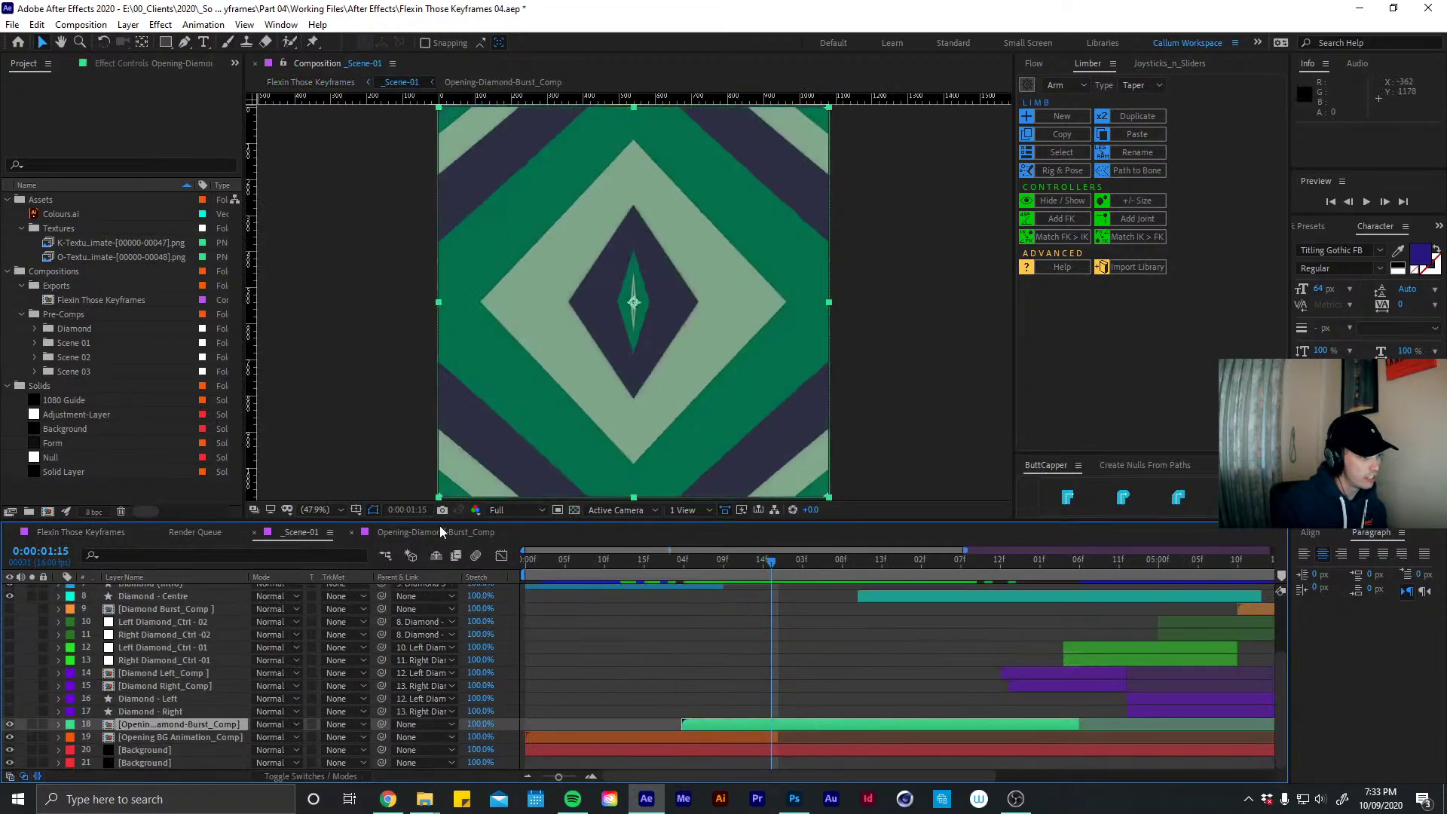
{"action": "left_click", "coordinate": [439, 531]}
{"action": "left_click", "coordinate": [292, 530]}
{"action": "left_click", "coordinate": [430, 532]}
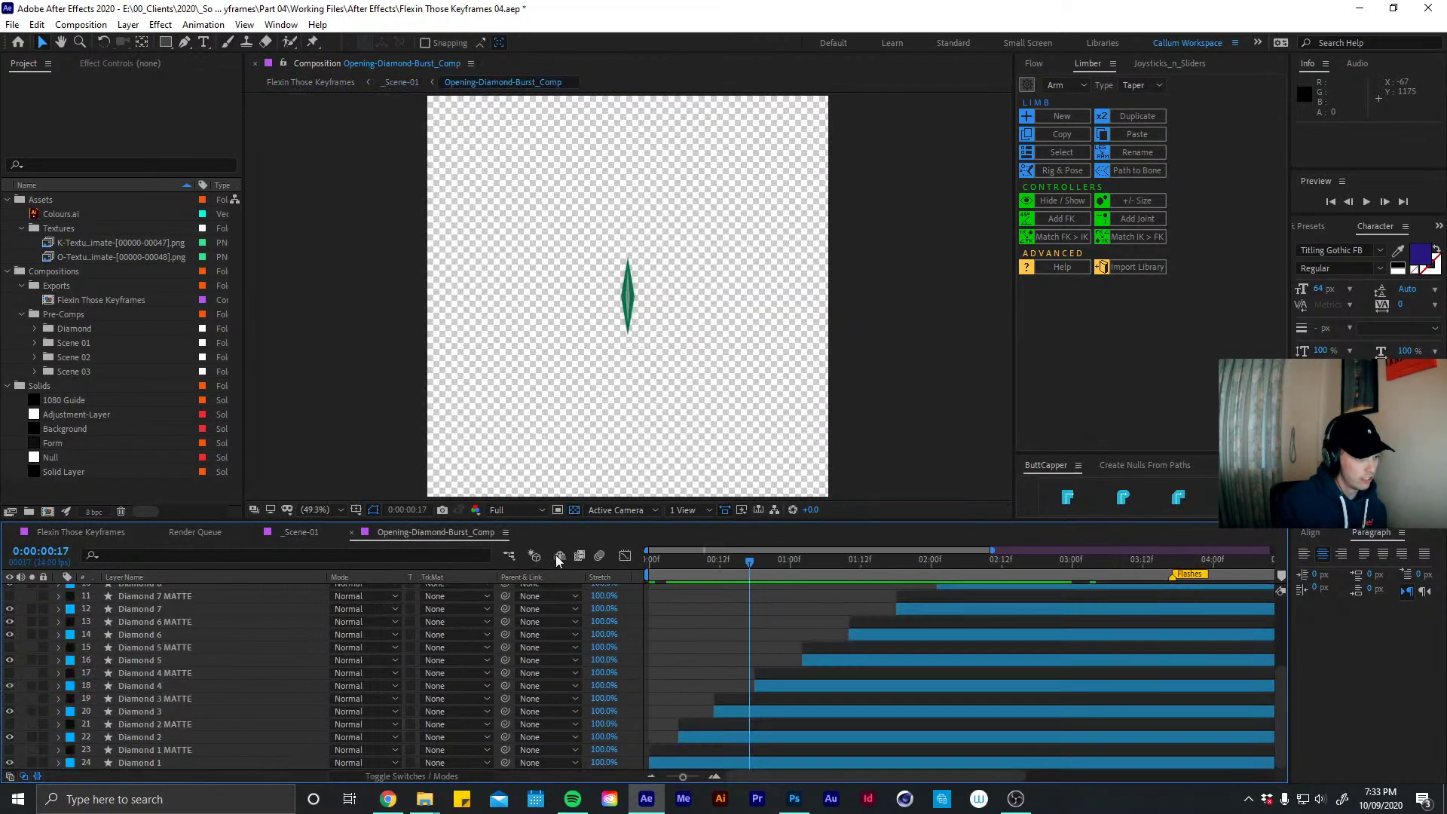
{"action": "left_click_drag", "start_coordinate": [728, 554], "coordinate": [963, 554]}
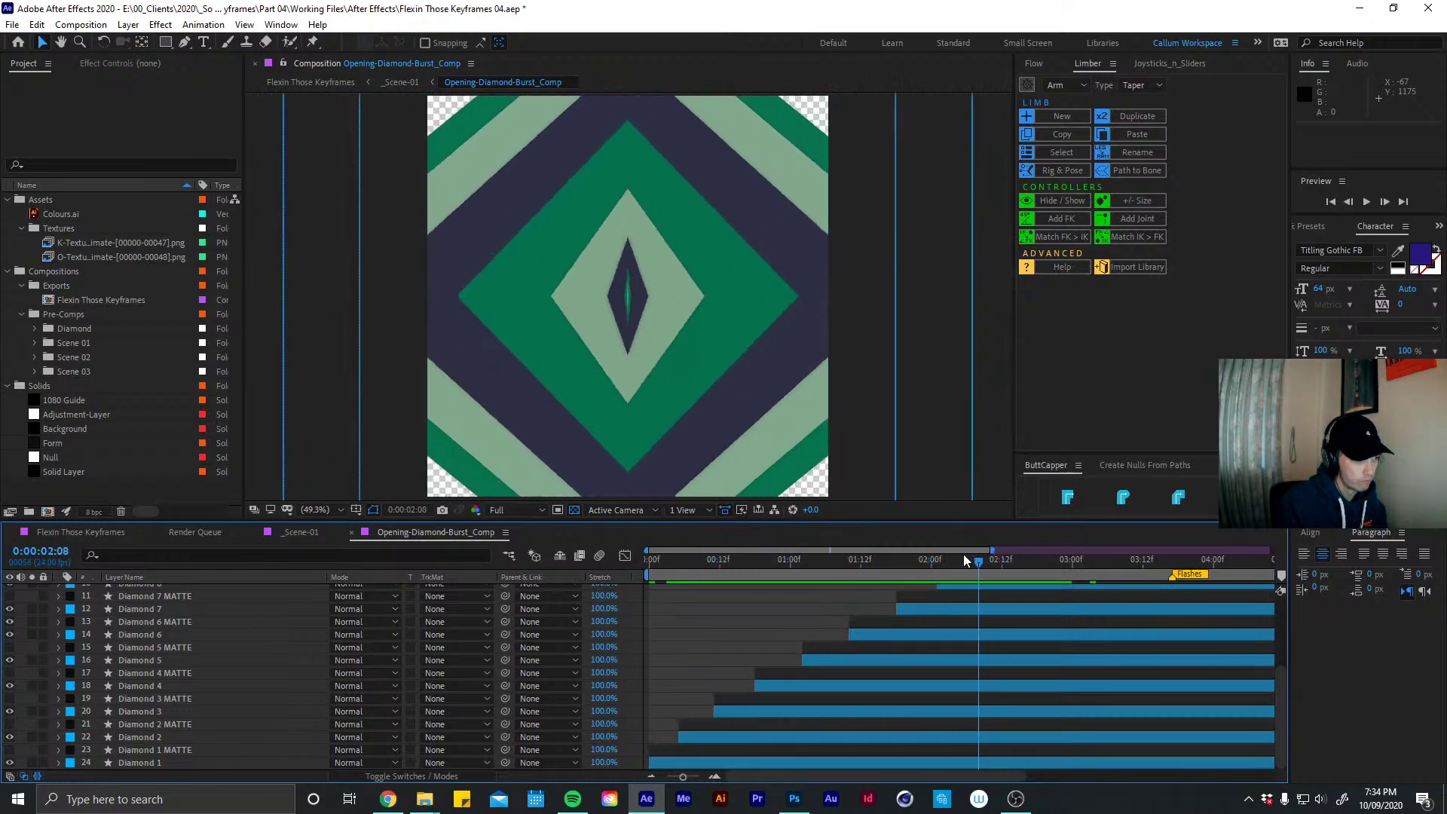
Apply the 4-Color Gradient effect to the Diamond 4 layer
{"action": "left_click", "coordinate": [826, 652]}
{"action": "left_click", "coordinate": [826, 660]}
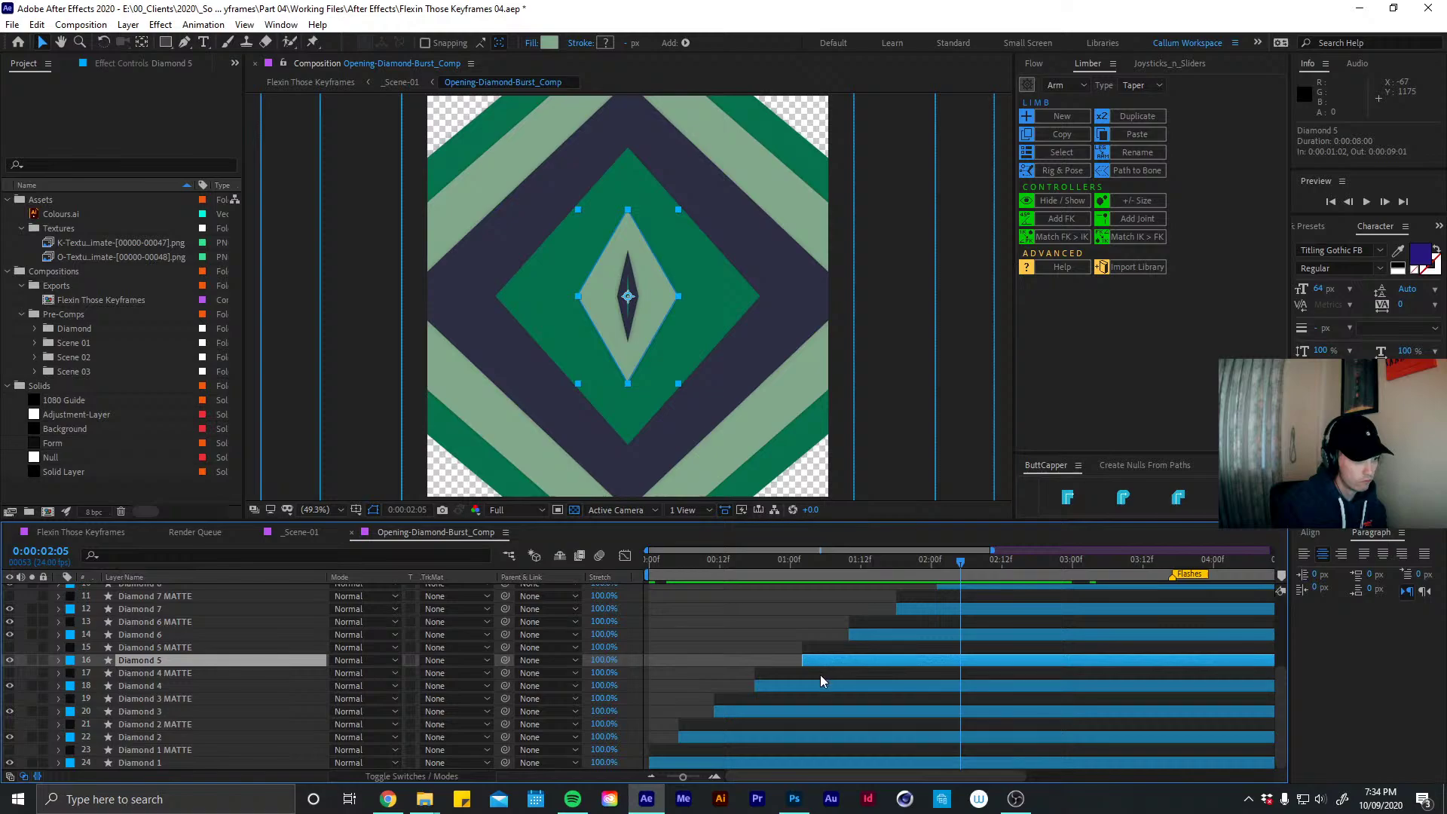
{"action": "left_click", "coordinate": [812, 686]}
{"action": "key", "text": "ctrl+space"}
{"action": "type", "text": "ramp"}
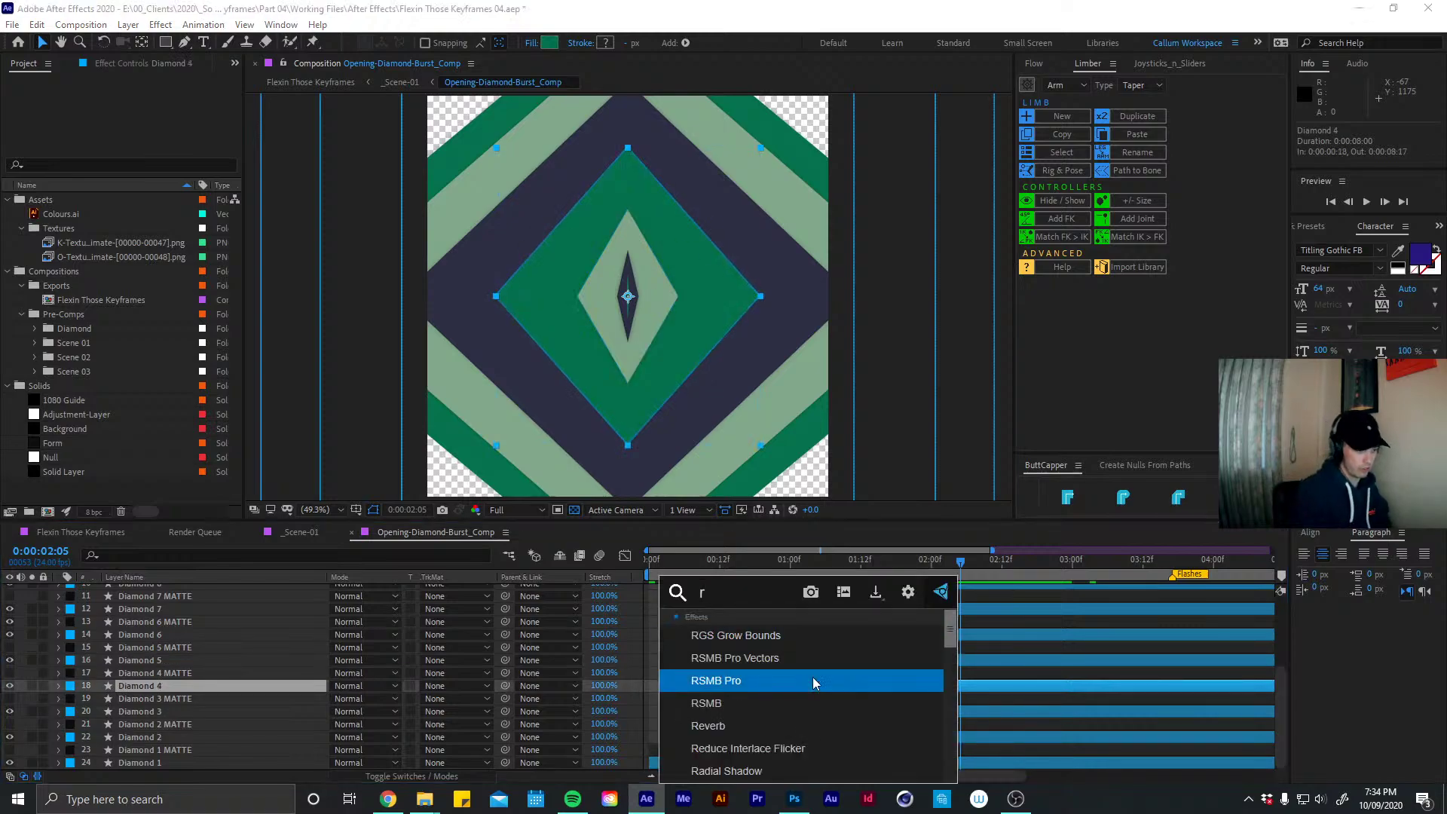
{"action": "key", "text": "BackSpace"}
{"action": "key", "text": "BackSpace"}
{"action": "key", "text": "BackSpace"}
{"action": "key", "text": "BackSpace"}
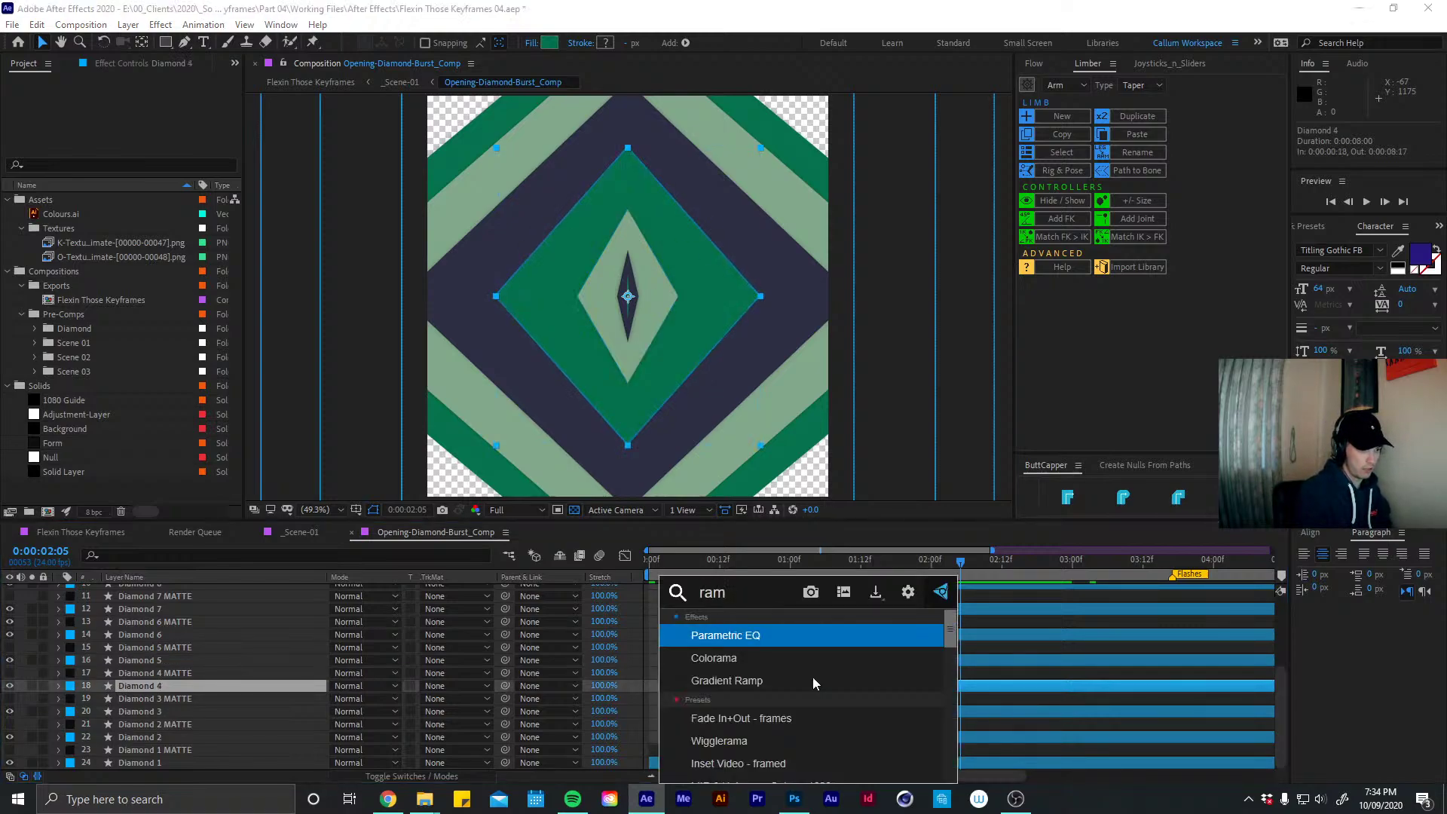
{"action": "type", "text": "4-"}
{"action": "key", "text": "Return"}
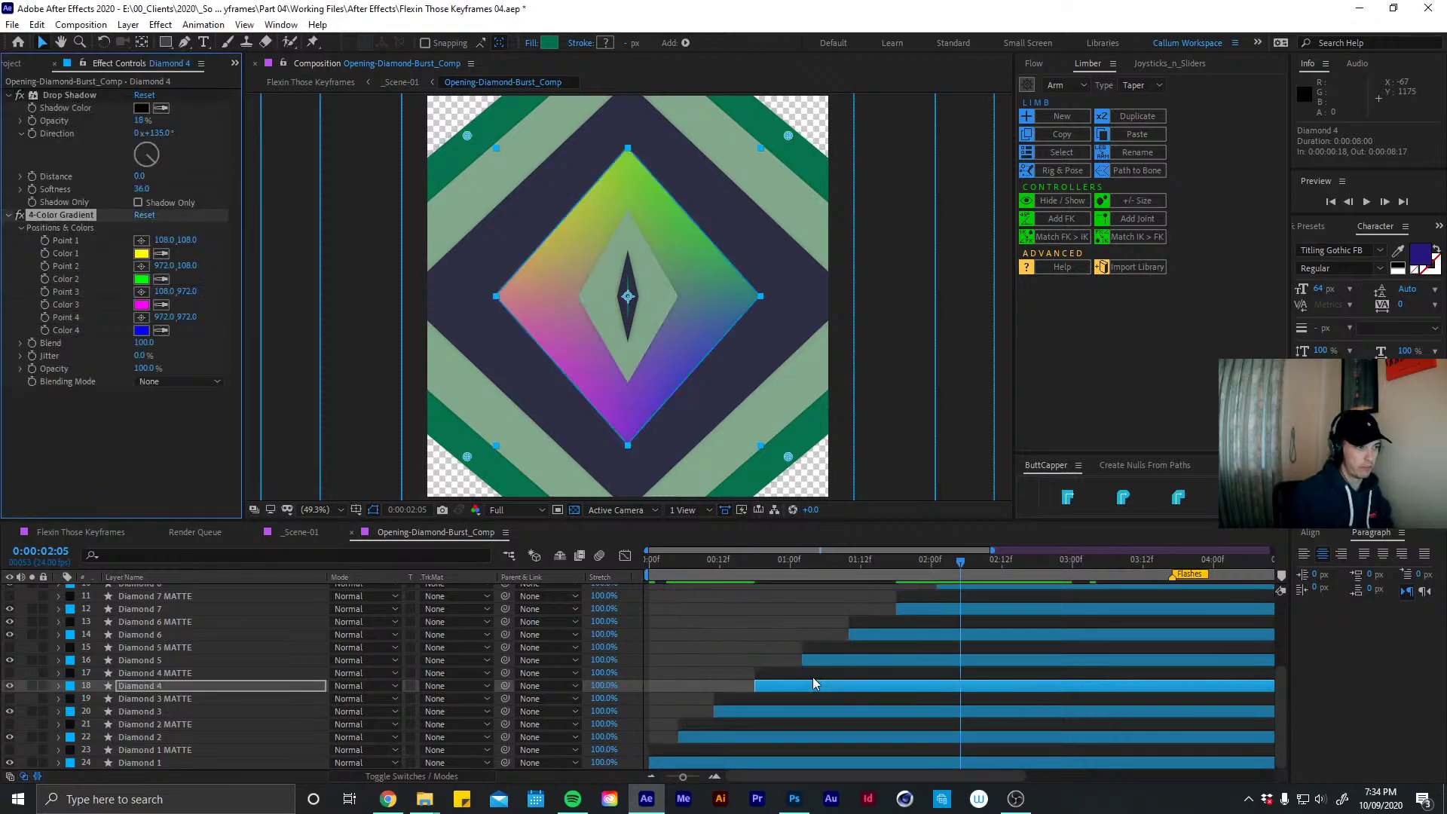
Move the gradient's Points 1 to 4 outward to about (100, 90), (1033, 53), (67, 996) and (1003, 1011)
{"action": "left_click_drag", "start_coordinate": [788, 135], "coordinate": [825, 117]}
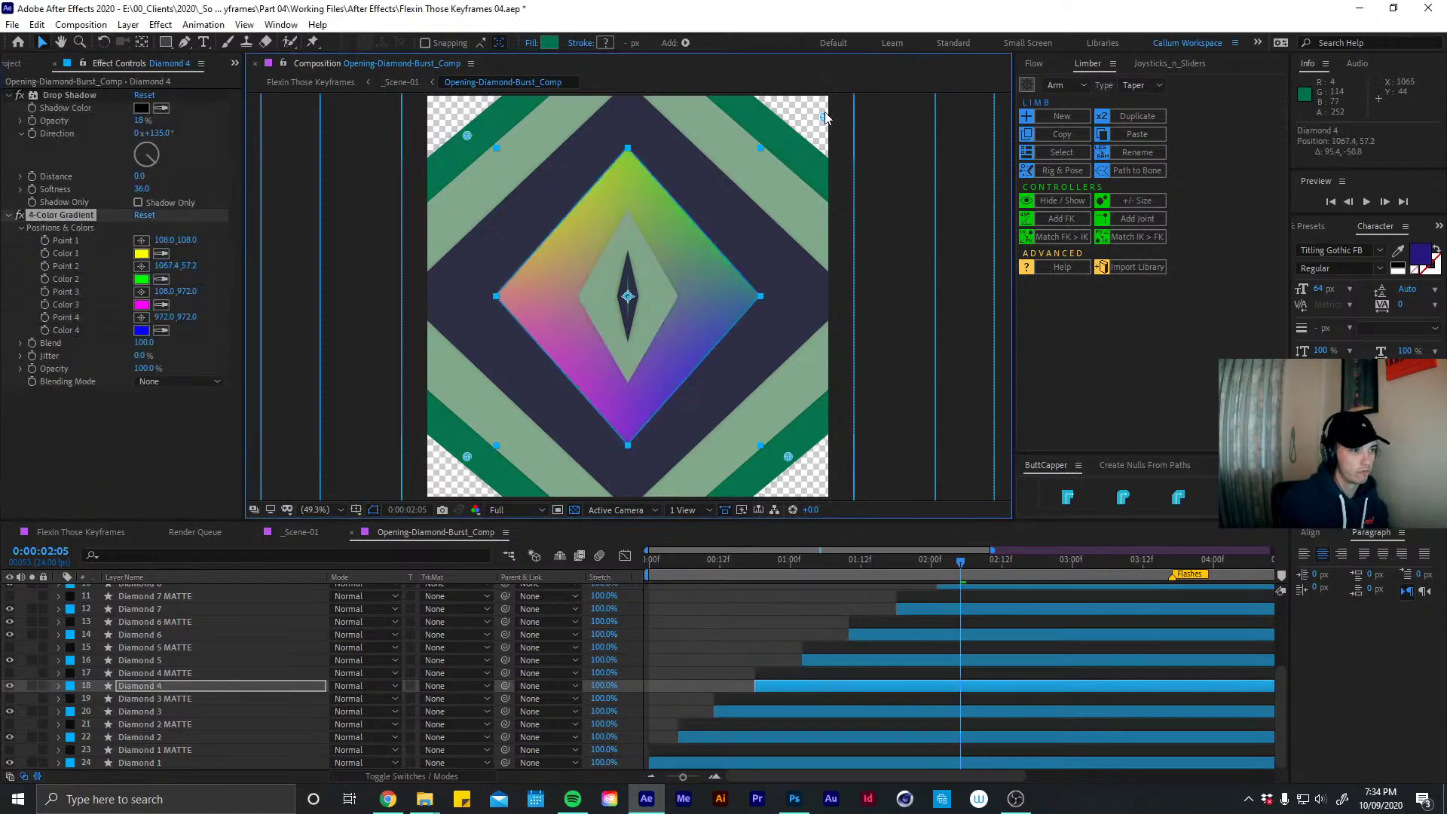
{"action": "left_click_drag", "start_coordinate": [801, 475], "coordinate": [800, 472]}
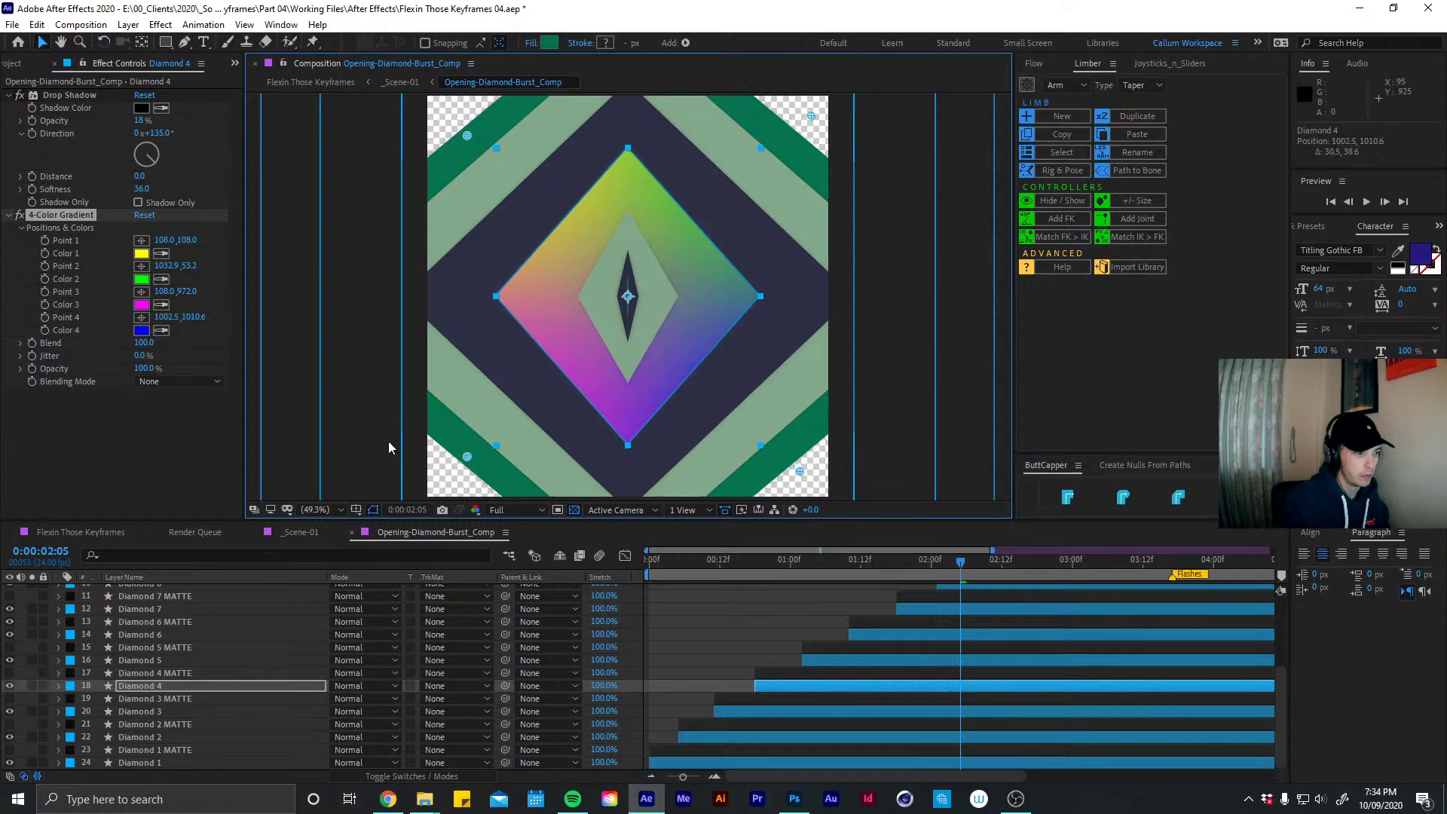
{"action": "left_click_drag", "start_coordinate": [467, 456], "coordinate": [452, 466]}
{"action": "left_click_drag", "start_coordinate": [467, 137], "coordinate": [464, 129]}
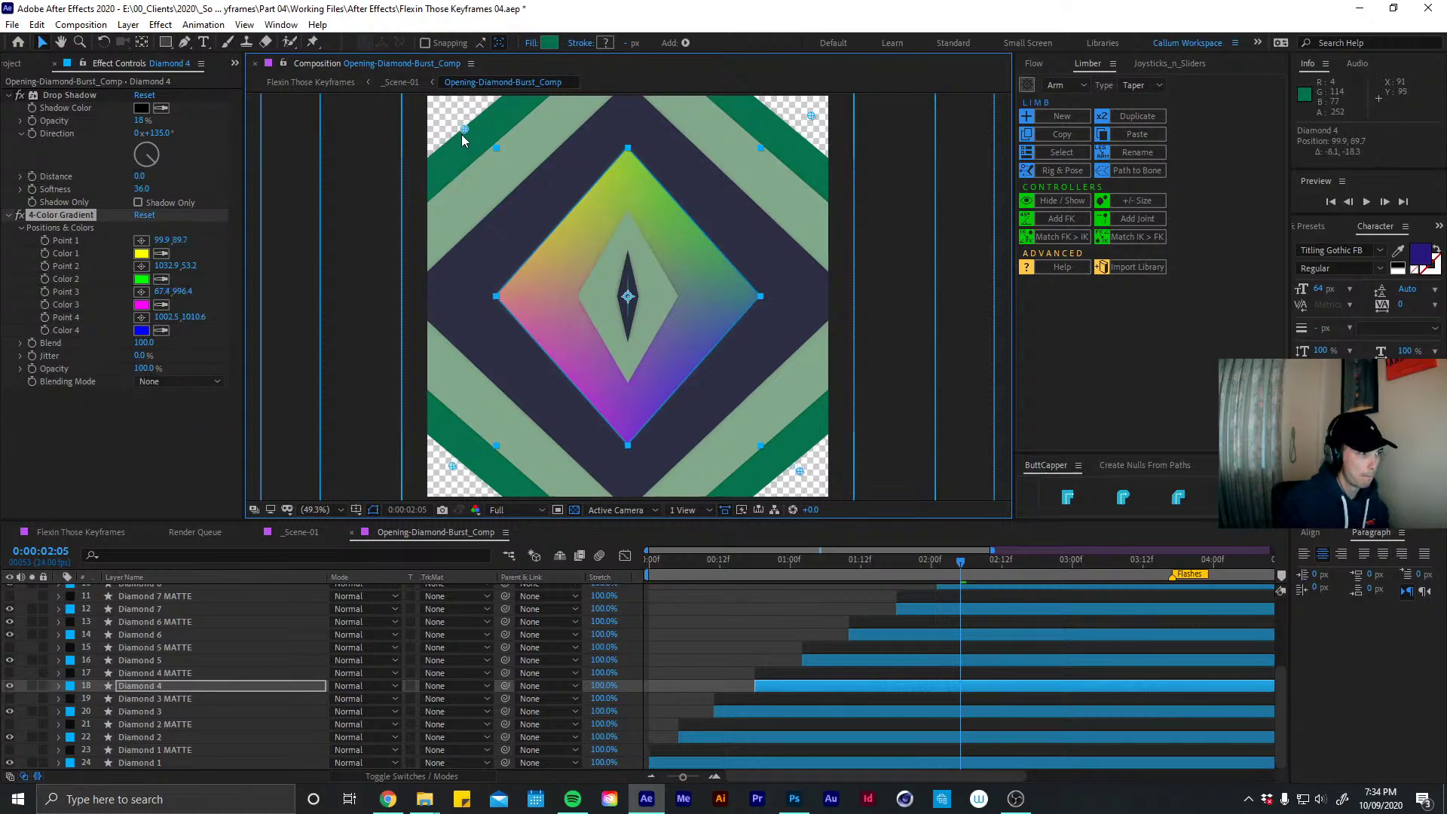
Show the Colours palette layer over the composition and bring the Diamond 4 layer back into view
{"action": "scroll", "coordinate": [1279, 686], "scroll_direction": "up", "scroll_amount": 5}
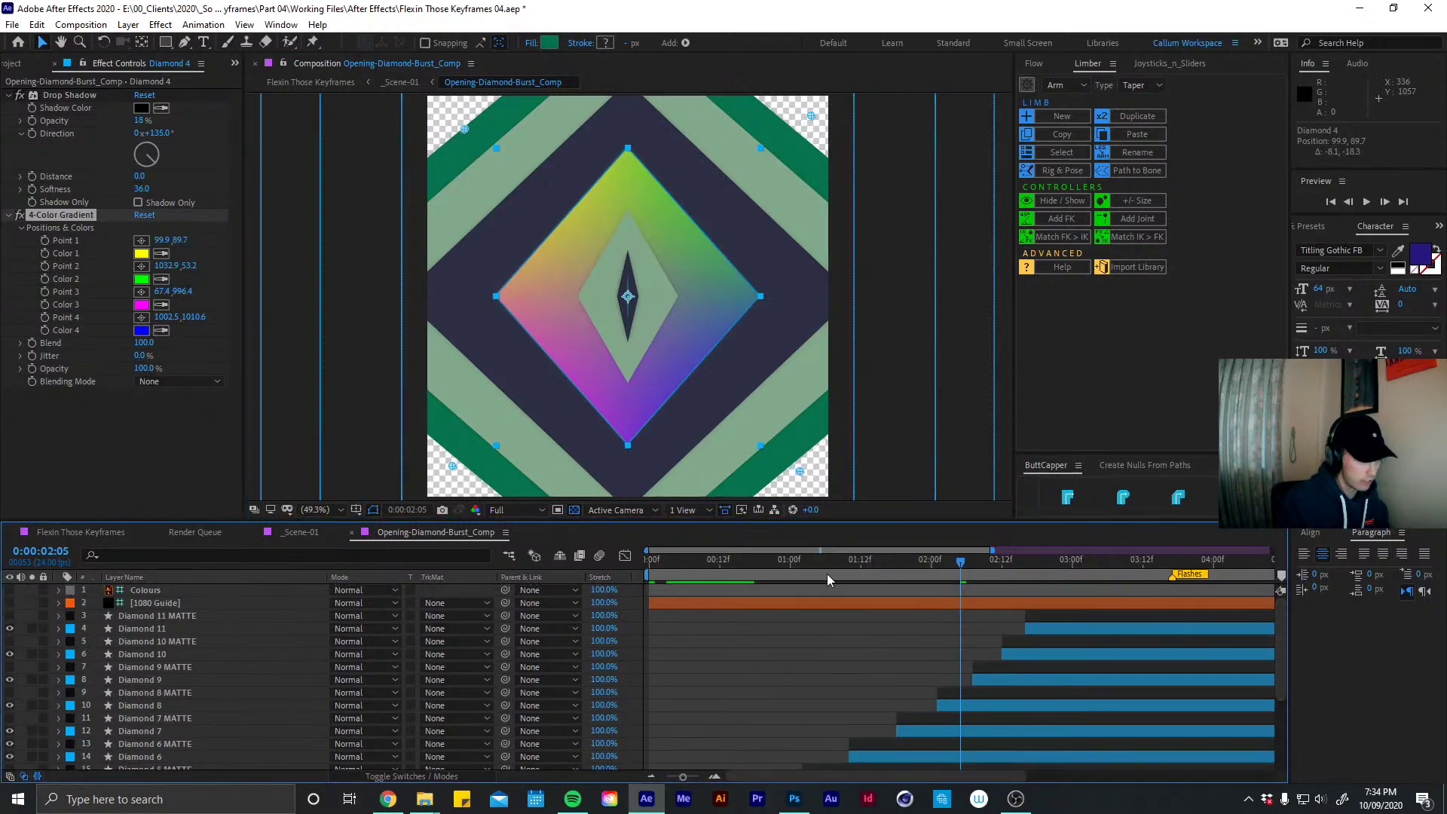
{"action": "left_click", "coordinate": [9, 591]}
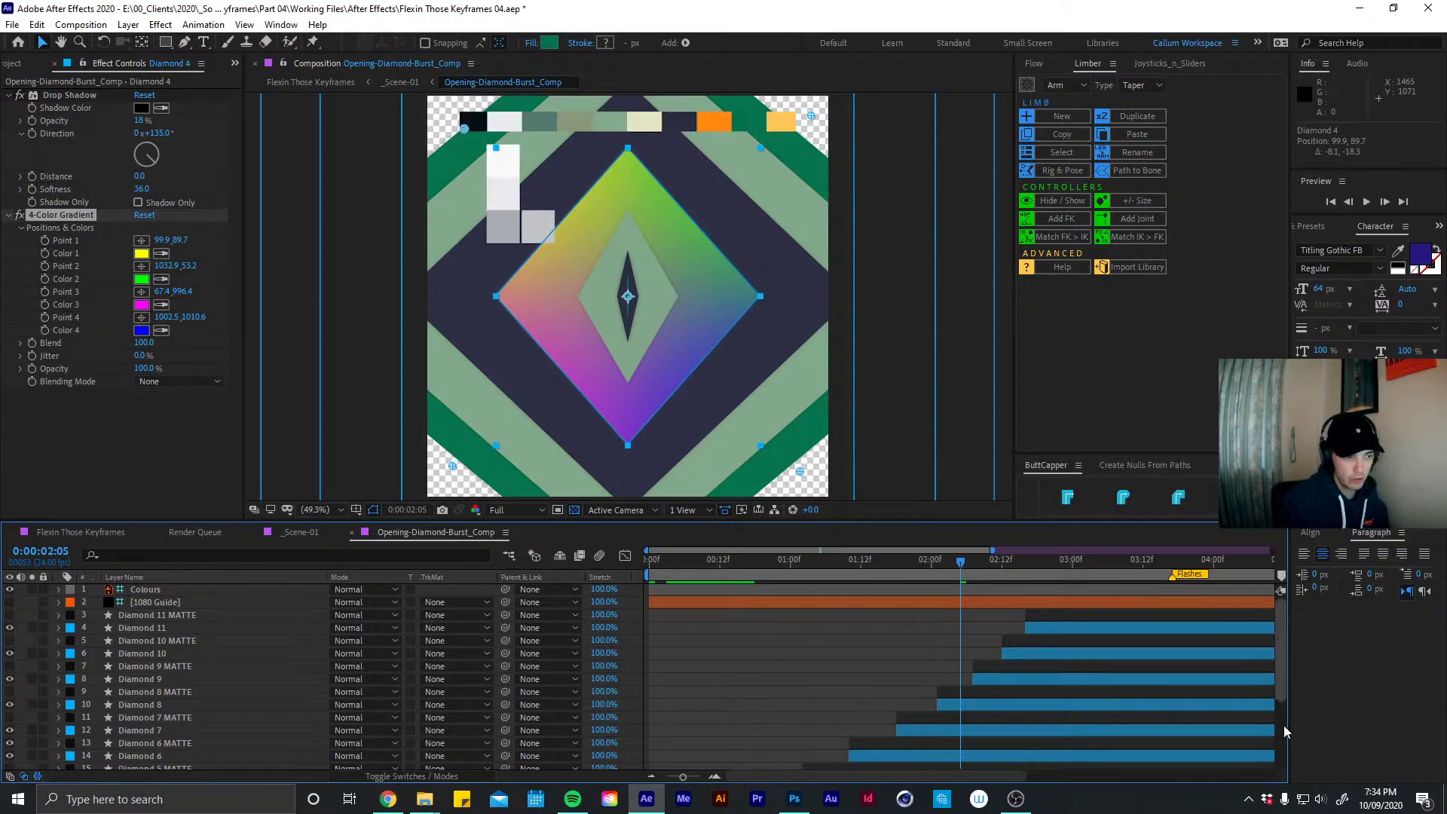
{"action": "scroll", "coordinate": [1272, 648], "scroll_direction": "down", "scroll_amount": 5}
Sample the palette's dark green swatch for the gradient's Color 4 and the grey-green swatch for Color 3
{"action": "left_click", "coordinate": [160, 330]}
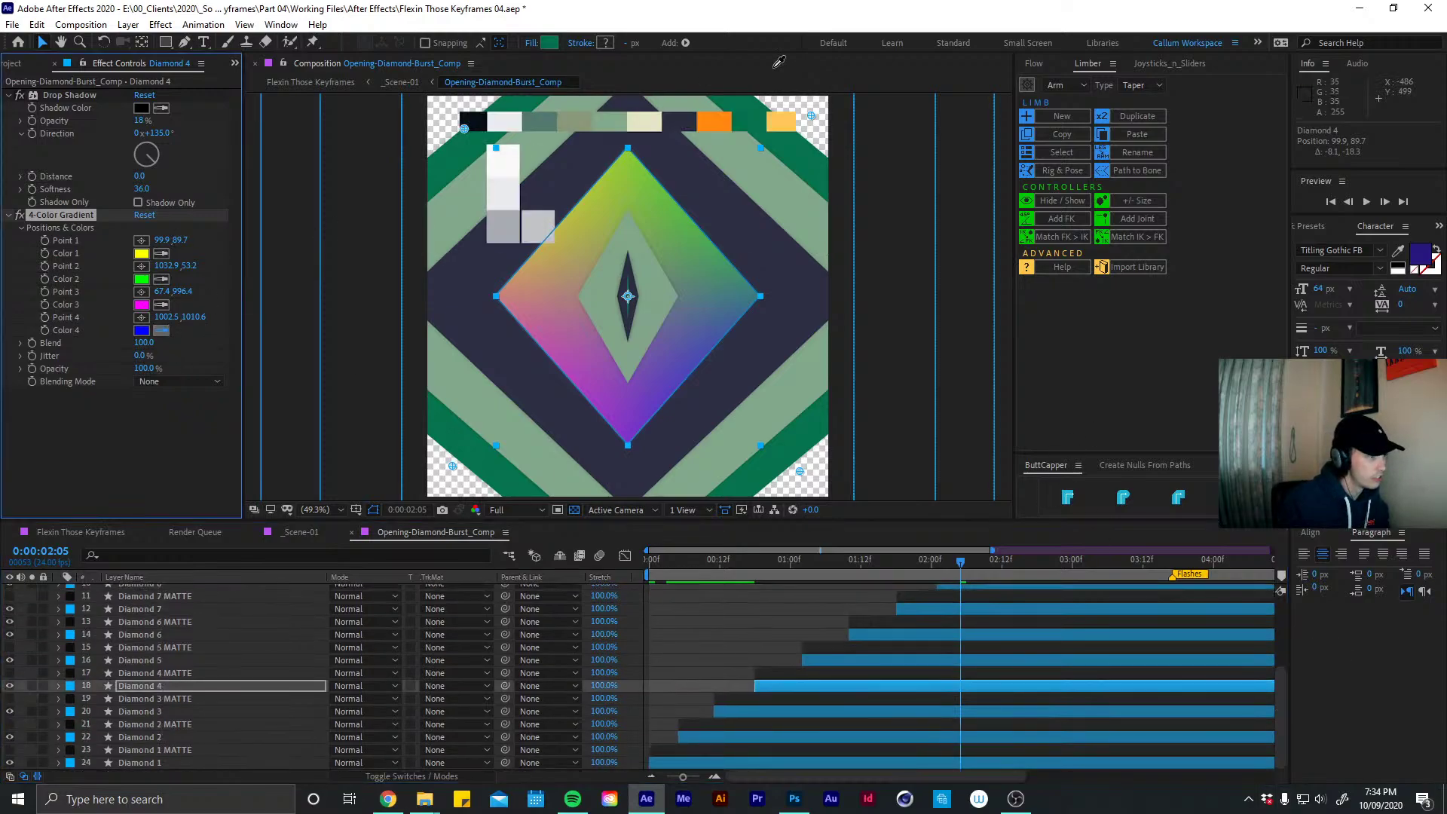
{"action": "left_click", "coordinate": [714, 118]}
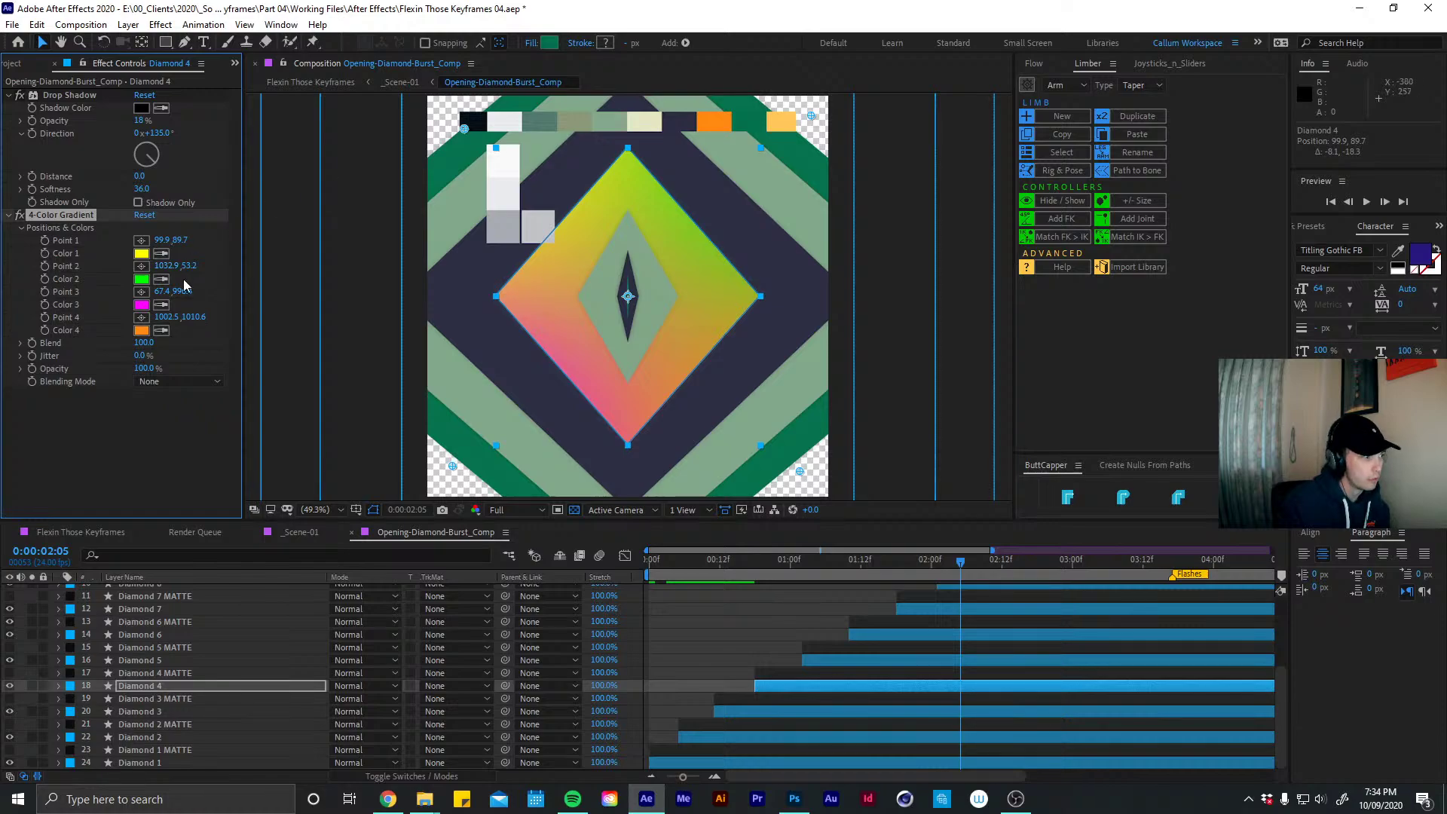
{"action": "left_click", "coordinate": [162, 330]}
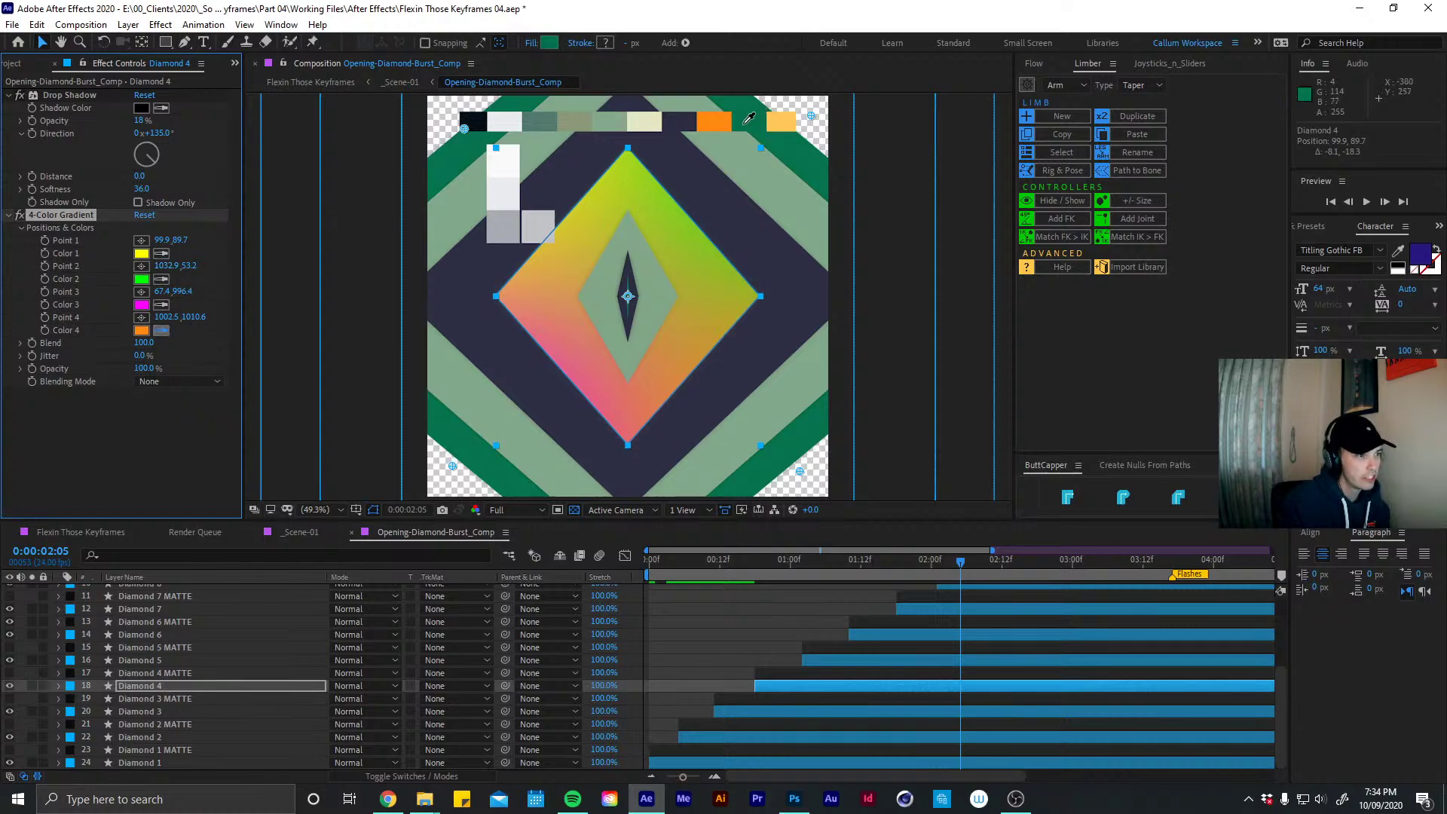
{"action": "left_click", "coordinate": [746, 122]}
{"action": "left_click", "coordinate": [161, 305]}
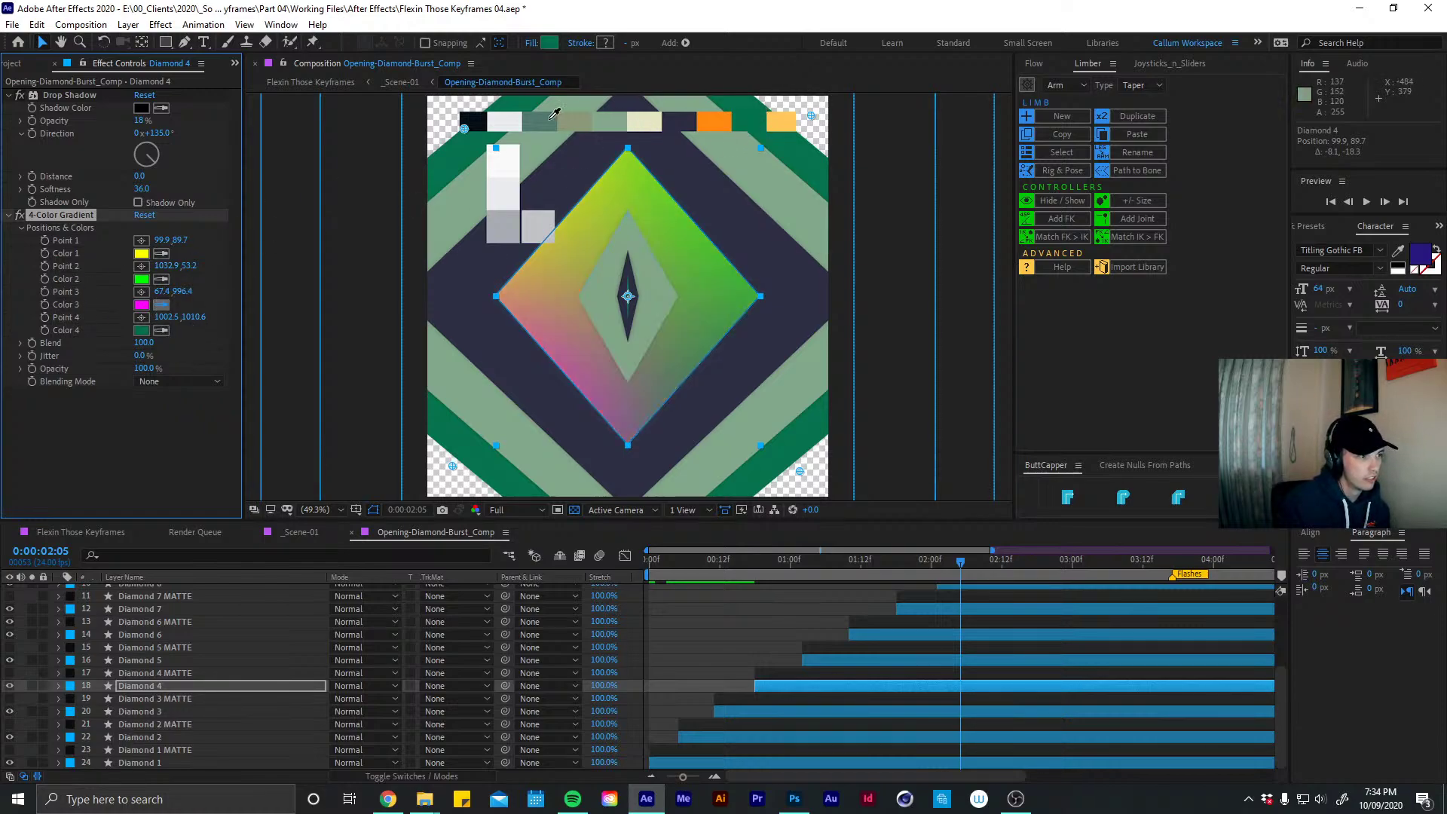
{"action": "left_click", "coordinate": [533, 122]}
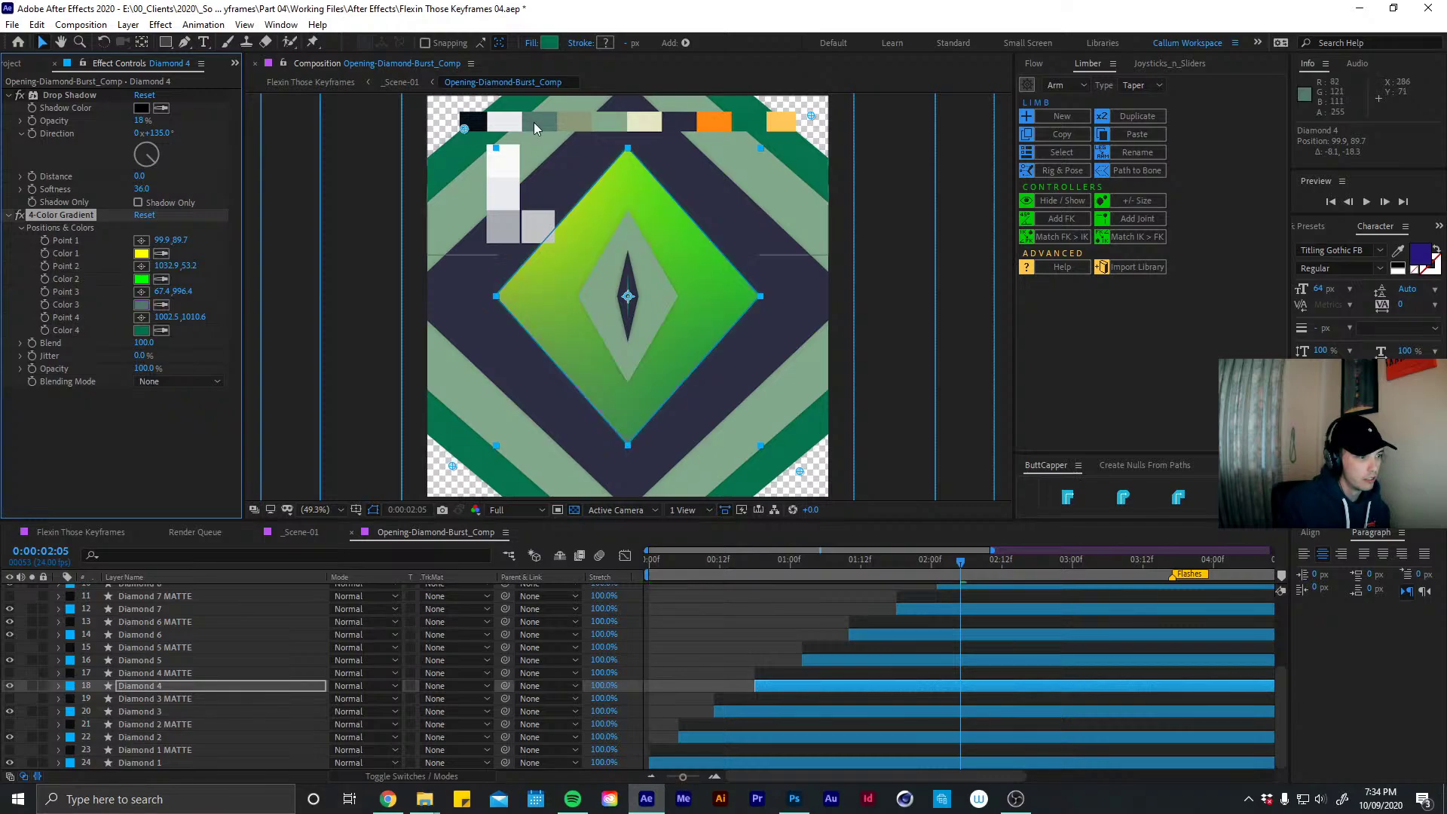
Sample the palette's dark green swatch for the gradient's Color 2 and the muted khaki swatch for Color 1
{"action": "left_click", "coordinate": [161, 279]}
{"action": "left_click", "coordinate": [746, 120]}
{"action": "left_click", "coordinate": [161, 254]}
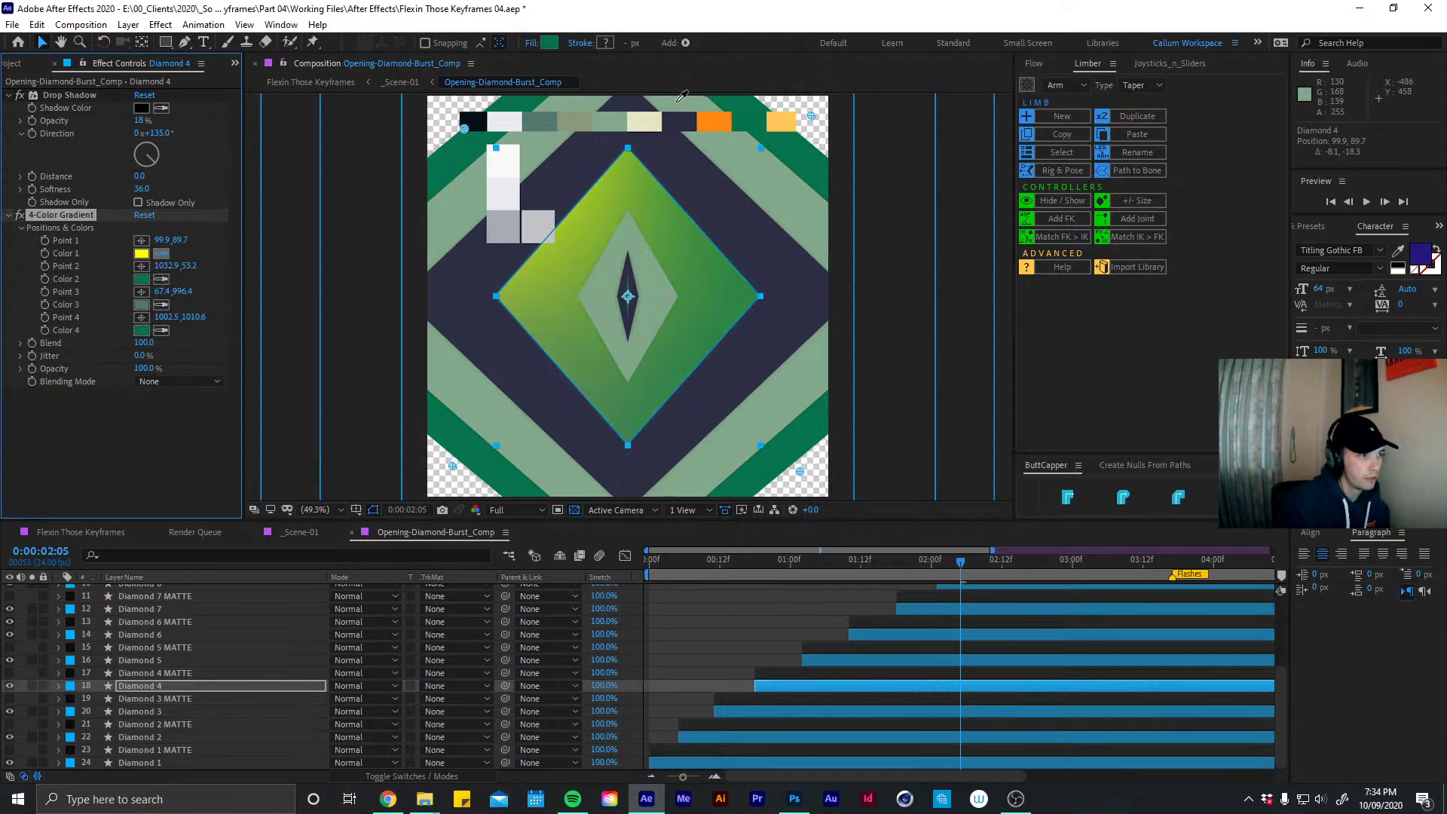
{"action": "left_click", "coordinate": [576, 123]}
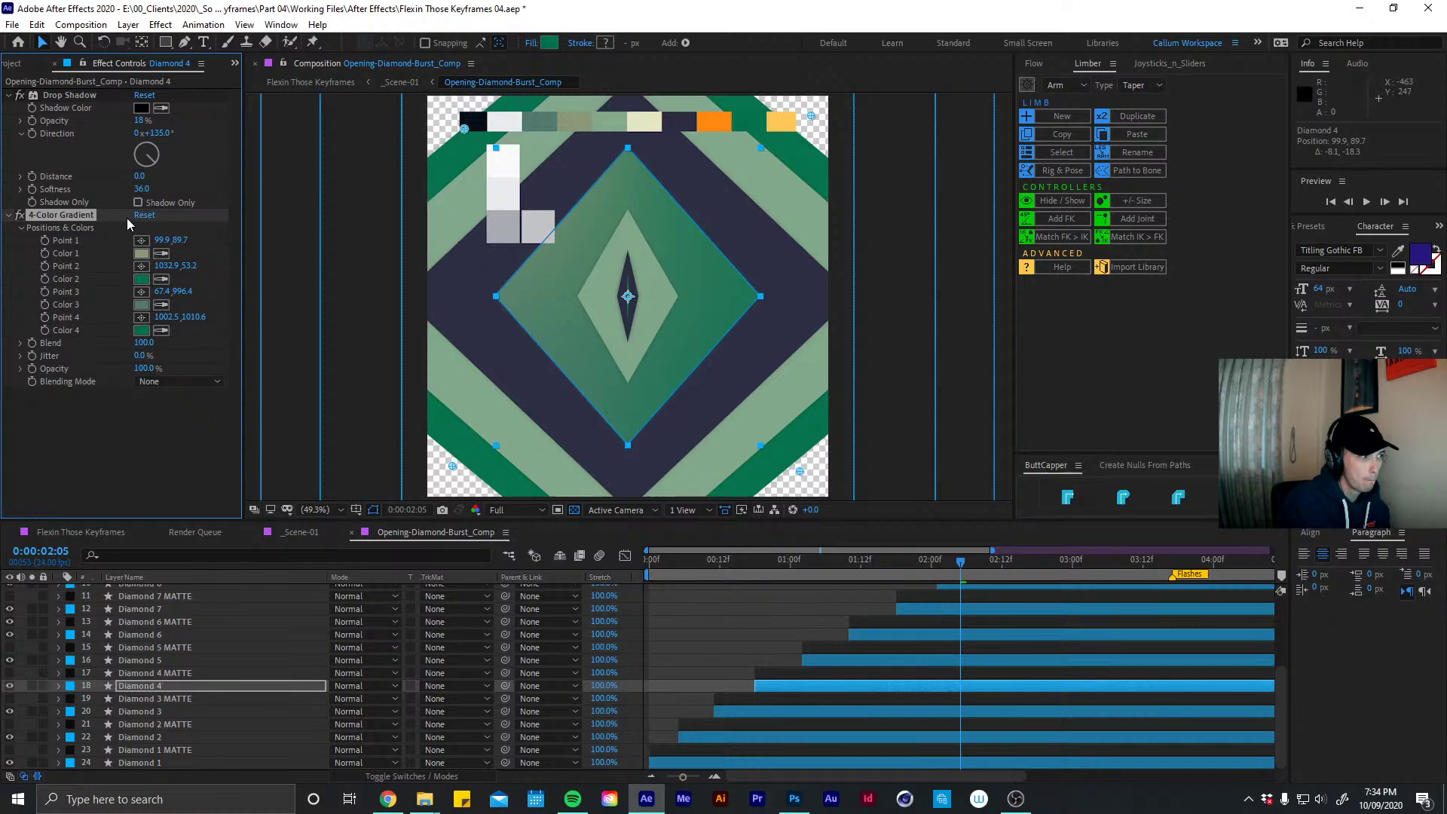
Reposition the gradient's Points 1 to 4 to about (827, 238), (109, 110), (114, 946) and (785, 753)
{"action": "mouse_move", "coordinate": [466, 131]}
{"action": "left_mouse_down"}
{"action": "mouse_move", "coordinate": [760, 140]}
{"action": "mouse_move", "coordinate": [458, 149]}
{"action": "mouse_move", "coordinate": [472, 142]}
{"action": "left_mouse_up"}
{"action": "left_click_drag", "start_coordinate": [758, 135], "coordinate": [720, 195]}
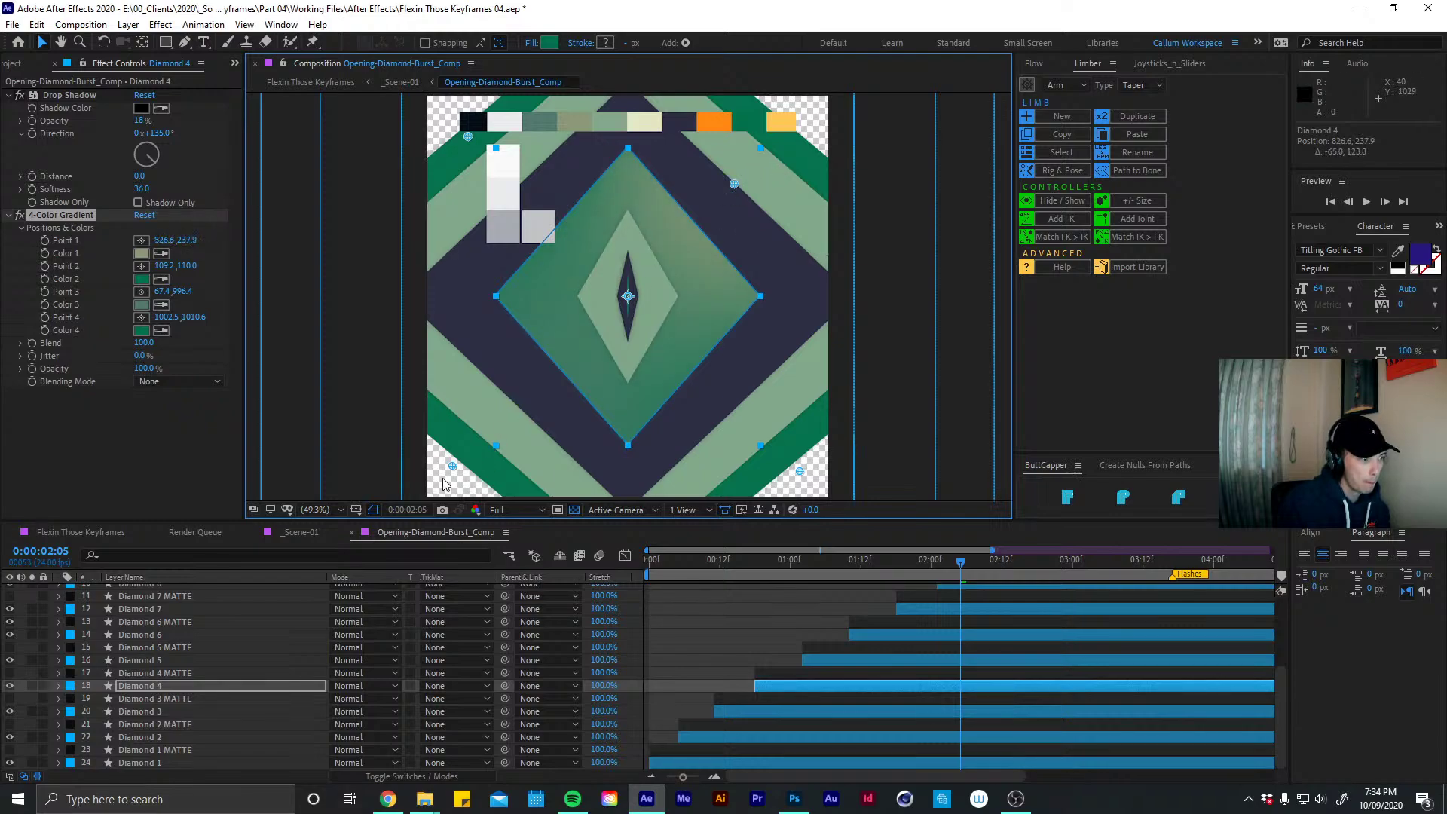
{"action": "left_click_drag", "start_coordinate": [453, 466], "coordinate": [571, 383]}
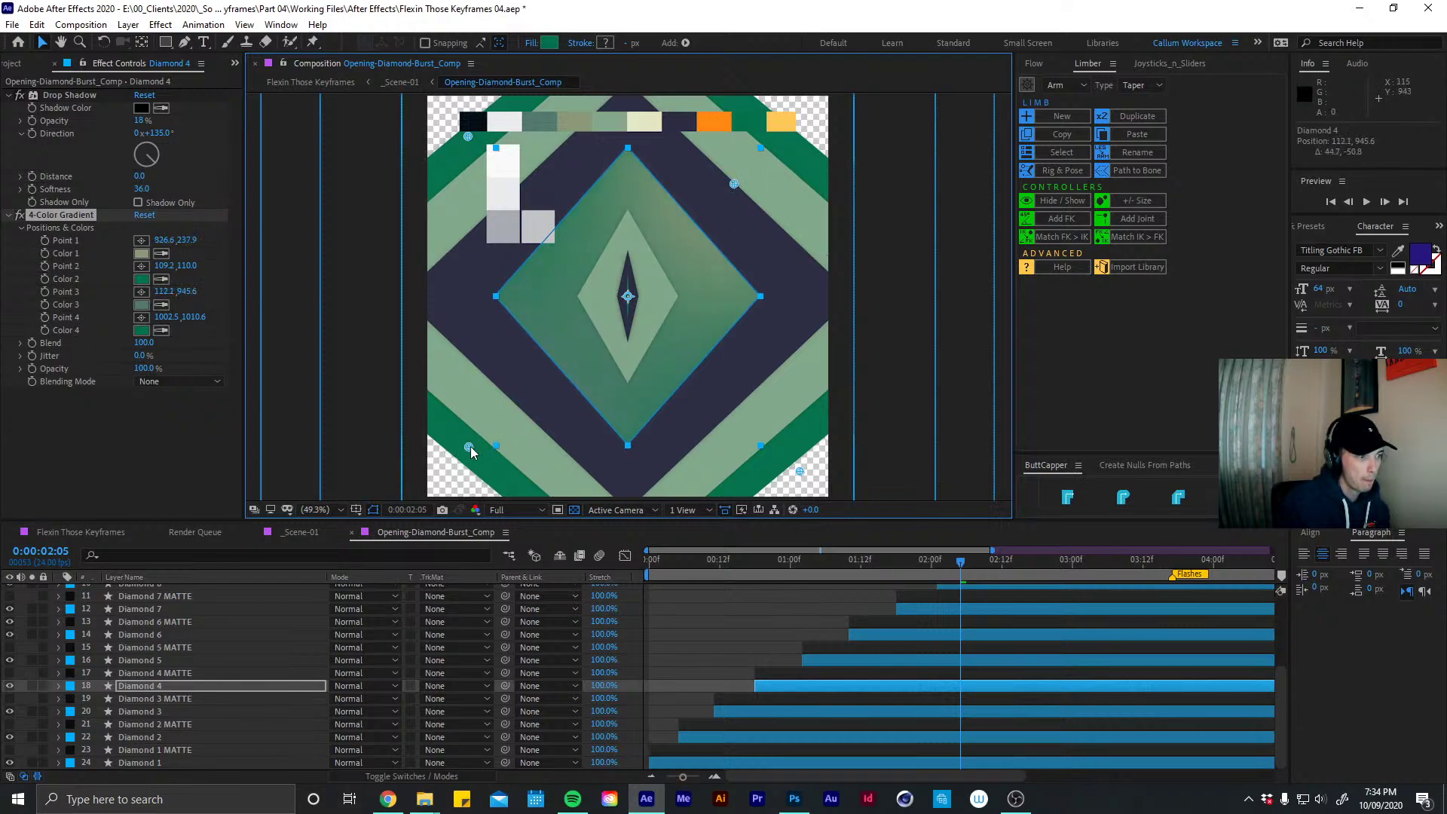
{"action": "left_click_drag", "start_coordinate": [471, 450], "coordinate": [471, 450]}
{"action": "left_click_drag", "start_coordinate": [800, 471], "coordinate": [740, 387]}
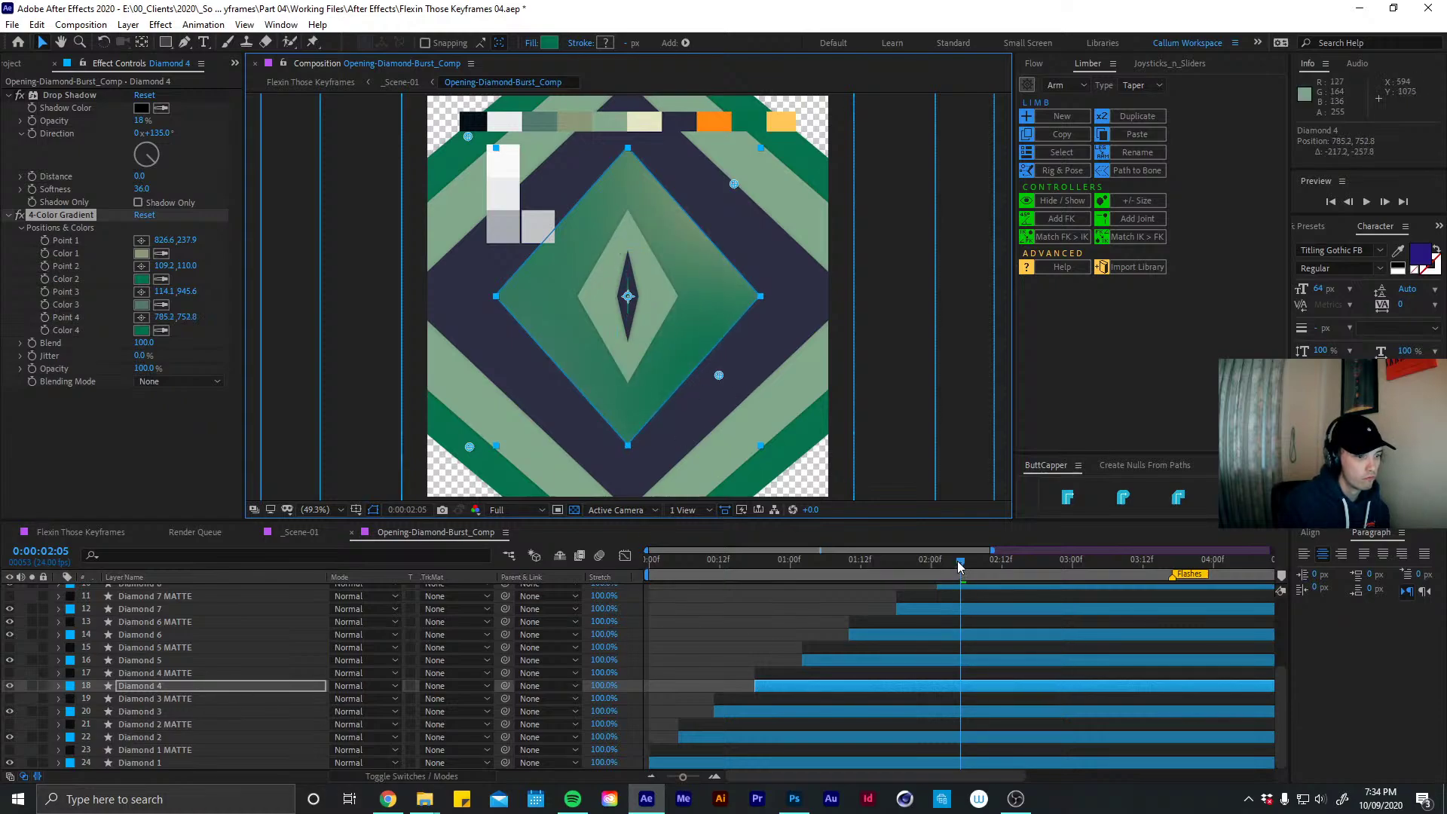
At 0:00:02:17, move the gradient's Point 1 to about (916, 143) and Point 4 to about (840, 783)
{"action": "left_click_drag", "start_coordinate": [960, 567], "coordinate": [1031, 562]}
{"action": "left_click_drag", "start_coordinate": [739, 176], "coordinate": [766, 150]}
{"action": "key", "text": "ctrl+z"}
{"action": "left_click_drag", "start_coordinate": [742, 396], "coordinate": [739, 387]}
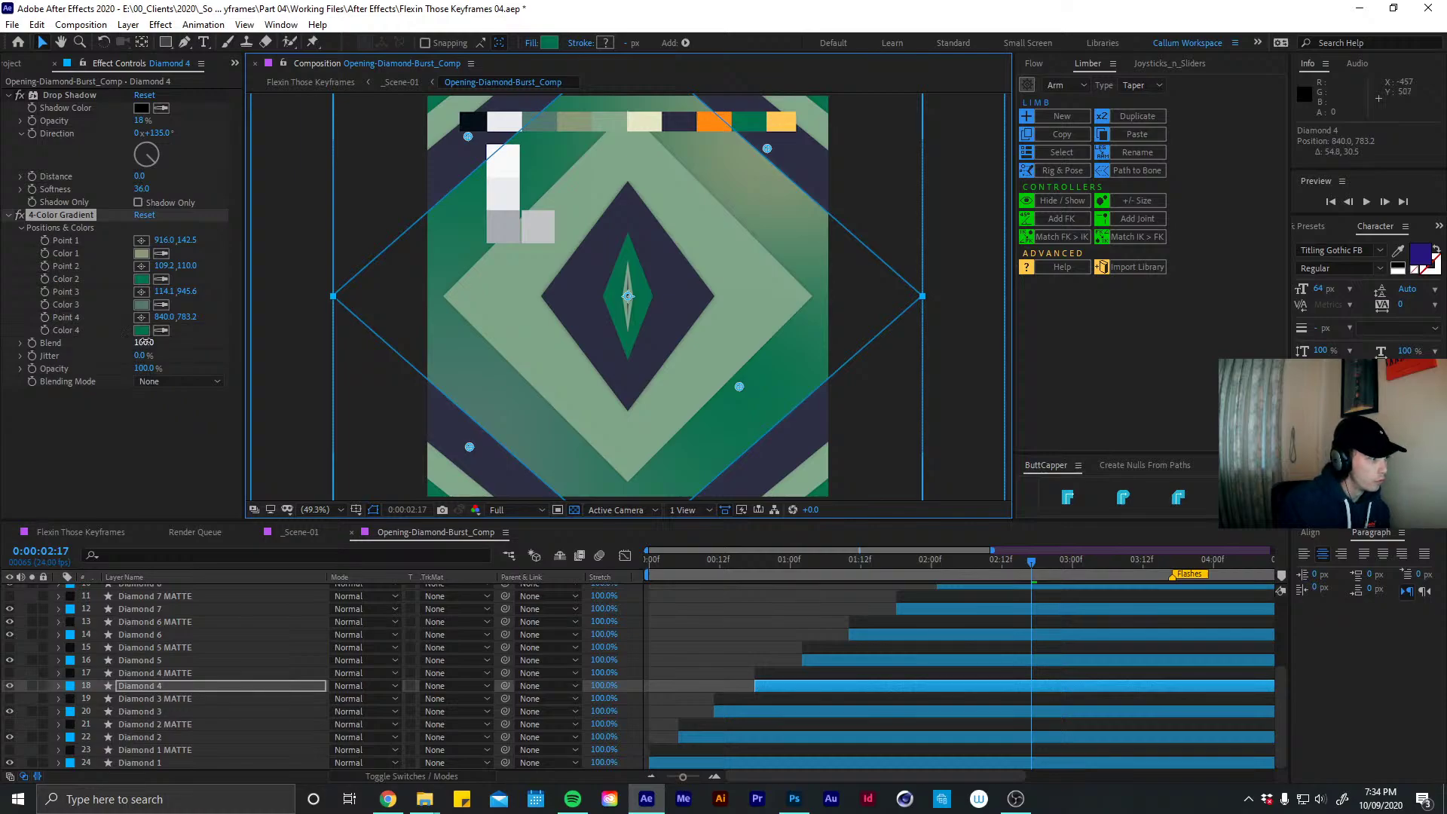
Set the Diamond 4 gradient's Blend to 80 and its Jitter to 70%
{"action": "left_click", "coordinate": [144, 342]}
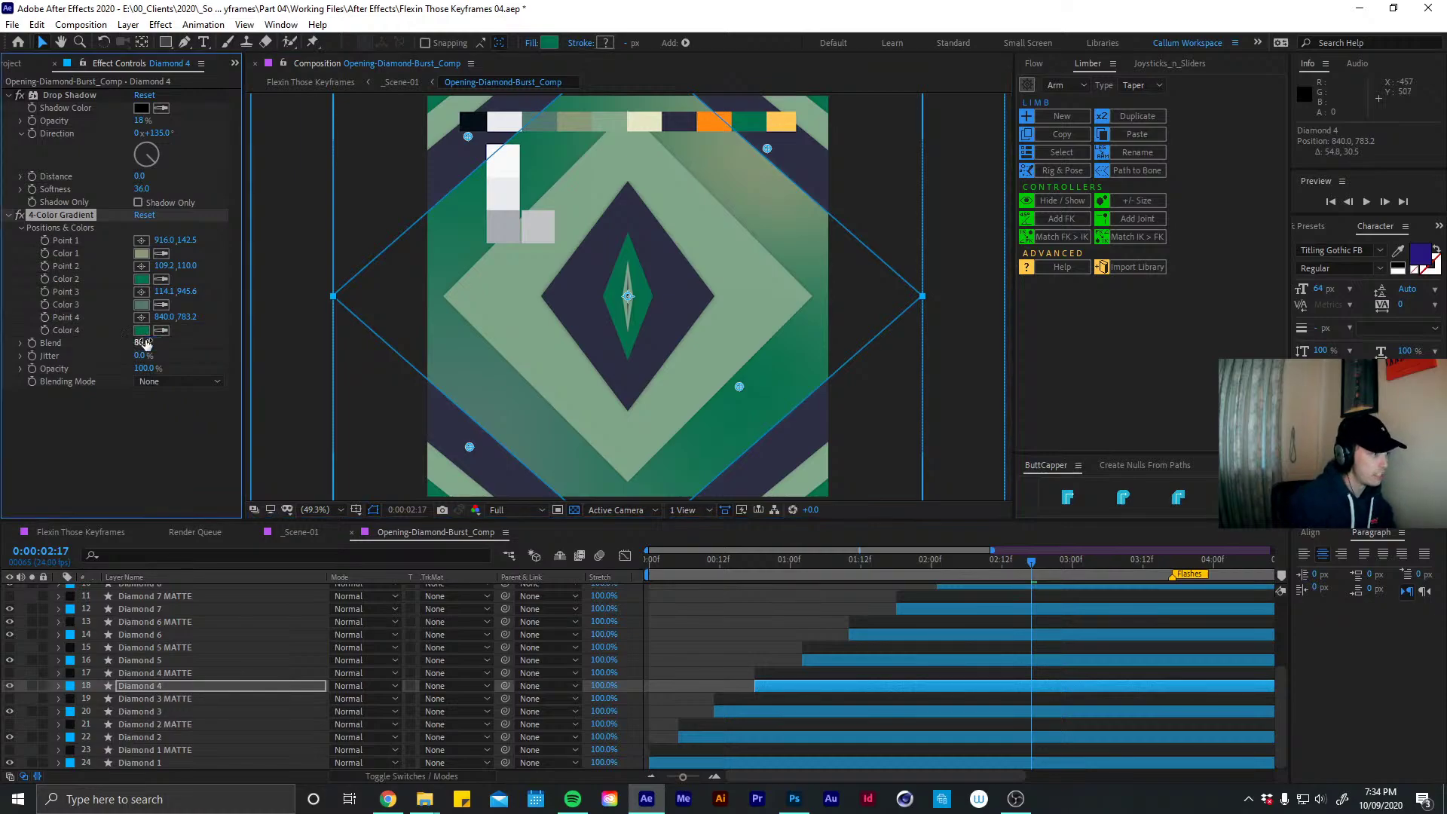
{"action": "left_click", "coordinate": [142, 343]}
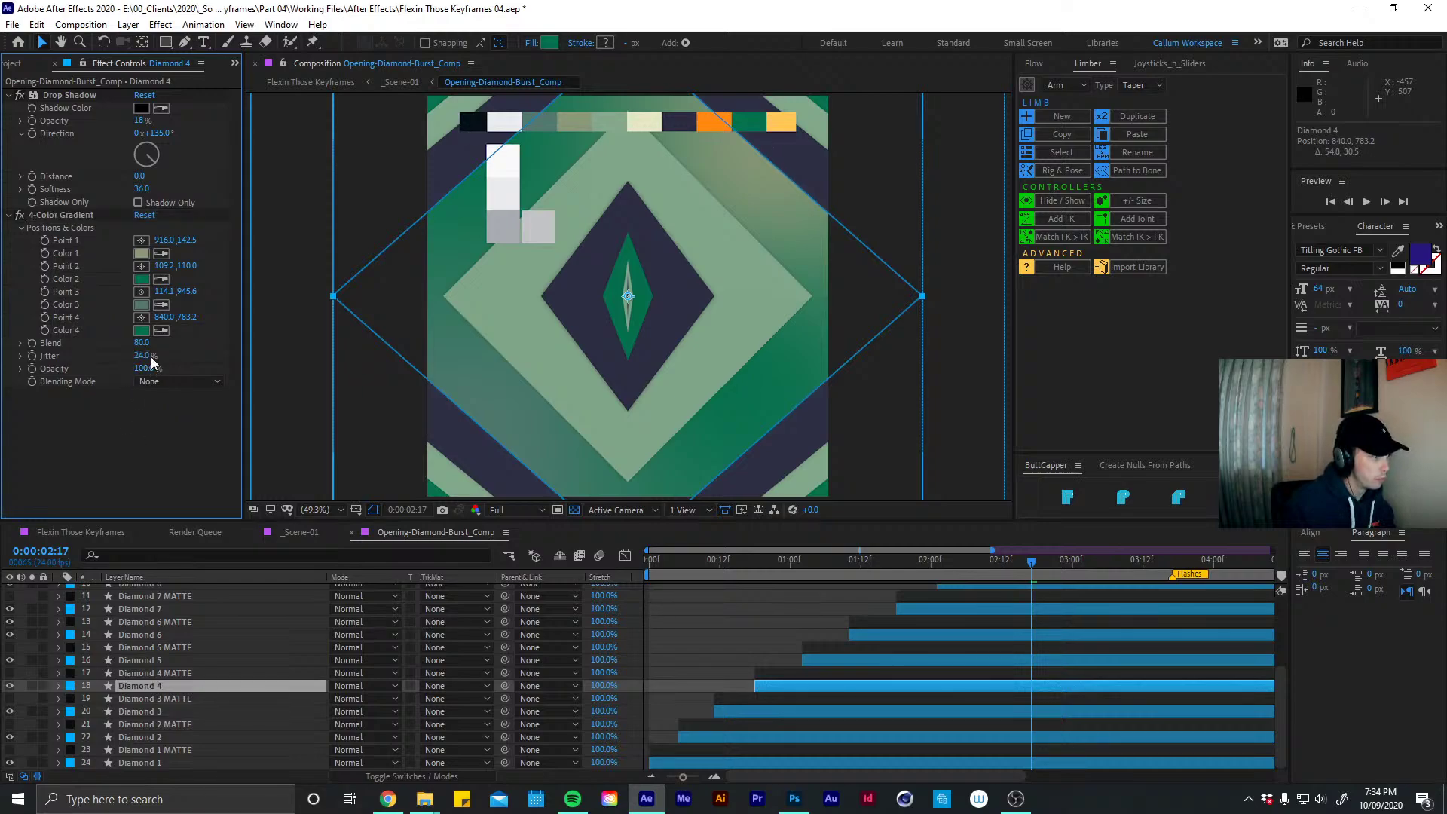
{"action": "key", "text": "Return"}
{"action": "left_click_drag", "start_coordinate": [168, 358], "coordinate": [524, 370]}
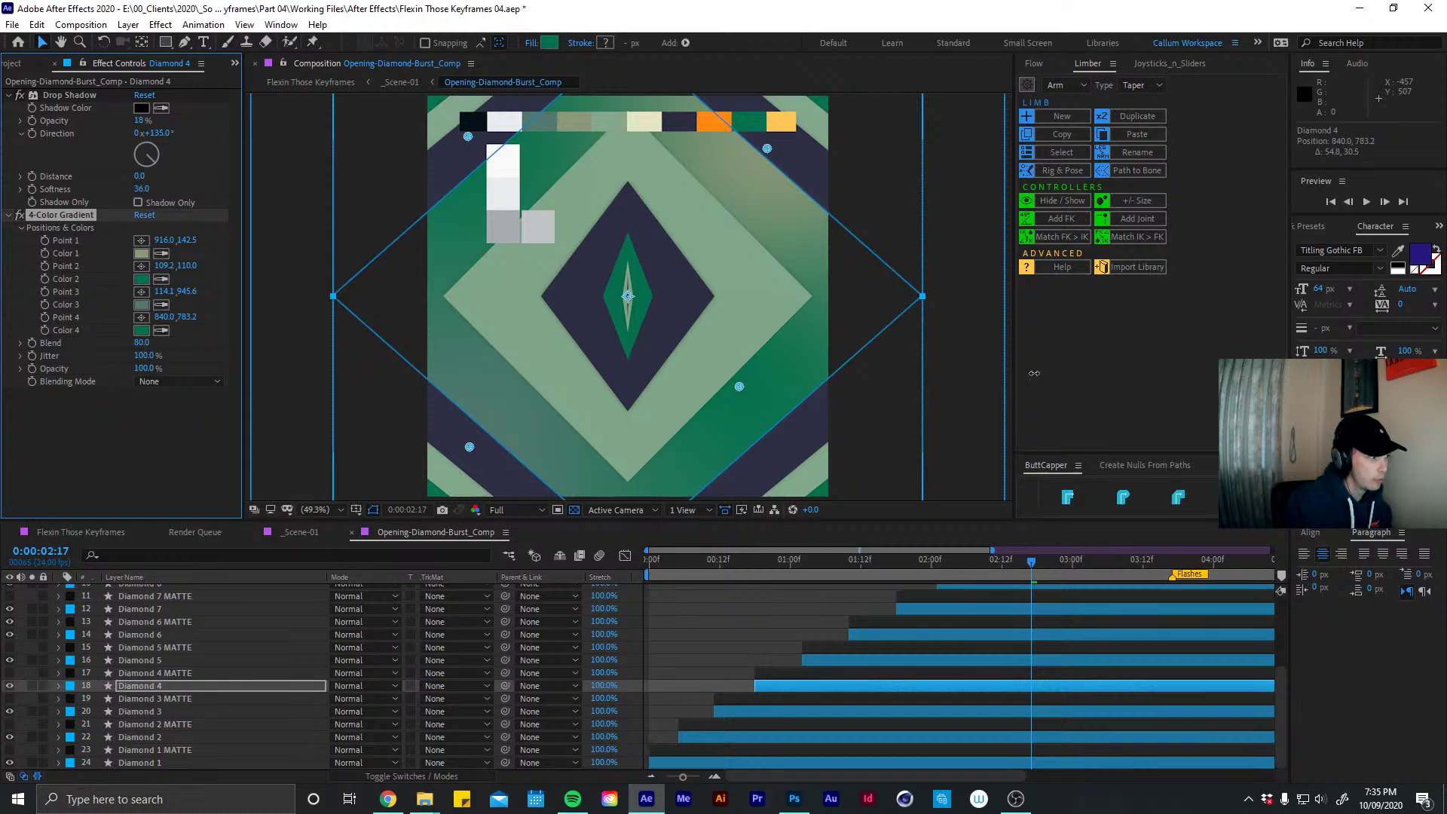
{"action": "left_click", "coordinate": [143, 355]}
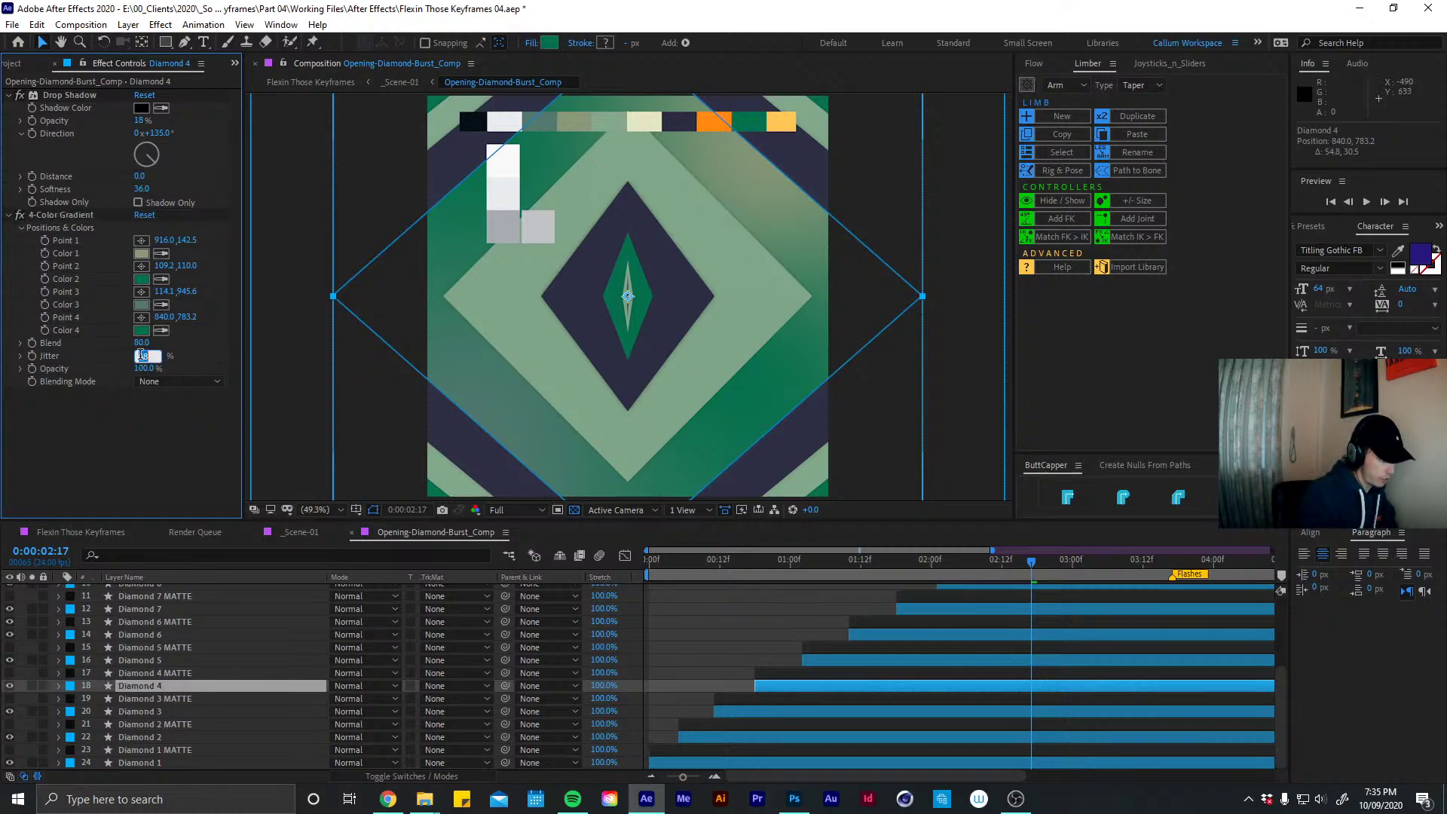
{"action": "type", "text": "70"}
{"action": "key", "text": "Return"}
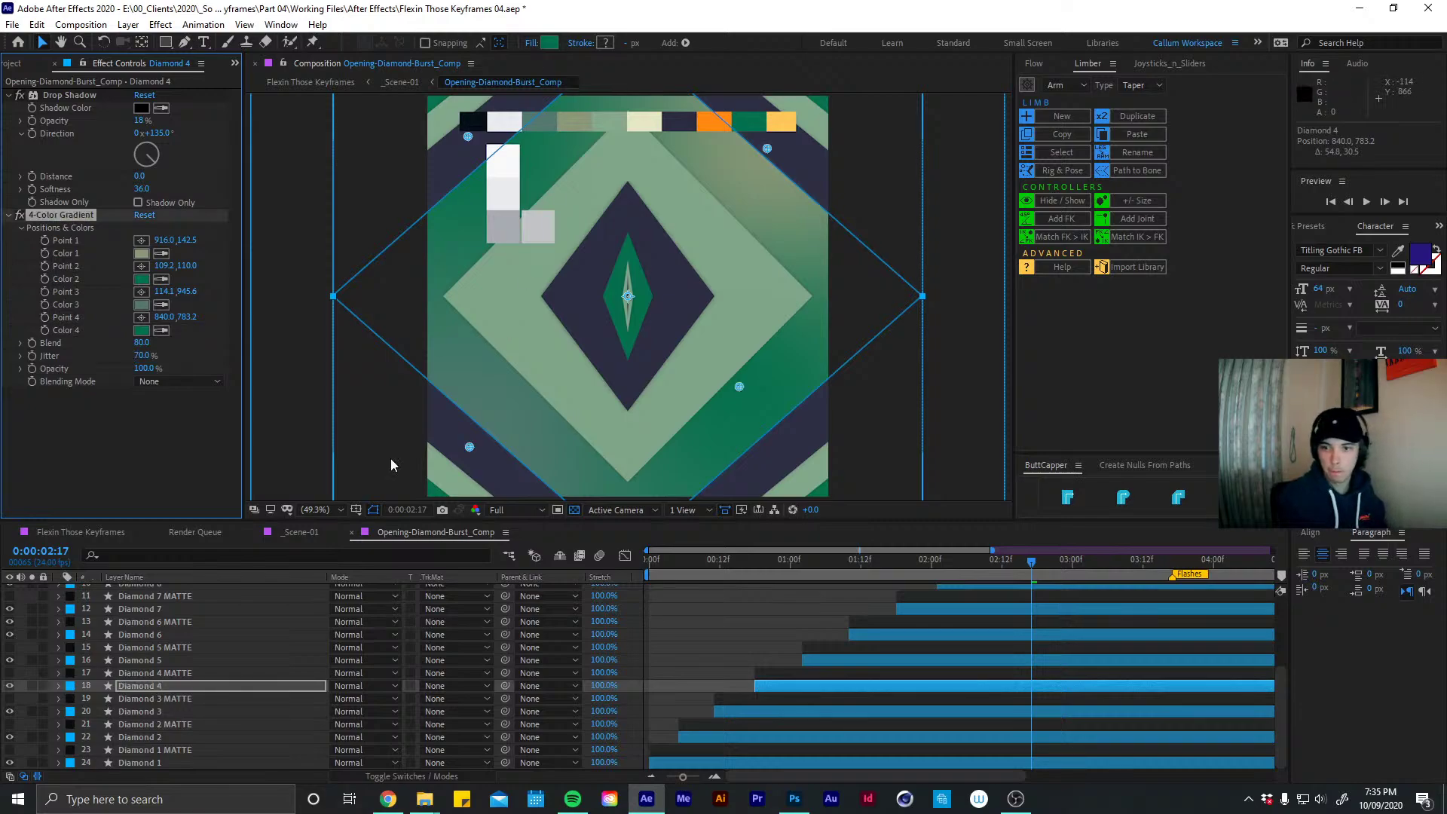
Scrub the gradient animation to 0:00:02:19, select the Diamond 5 layer and show the project's asset list
{"action": "left_click_drag", "start_coordinate": [1024, 573], "coordinate": [1035, 531]}
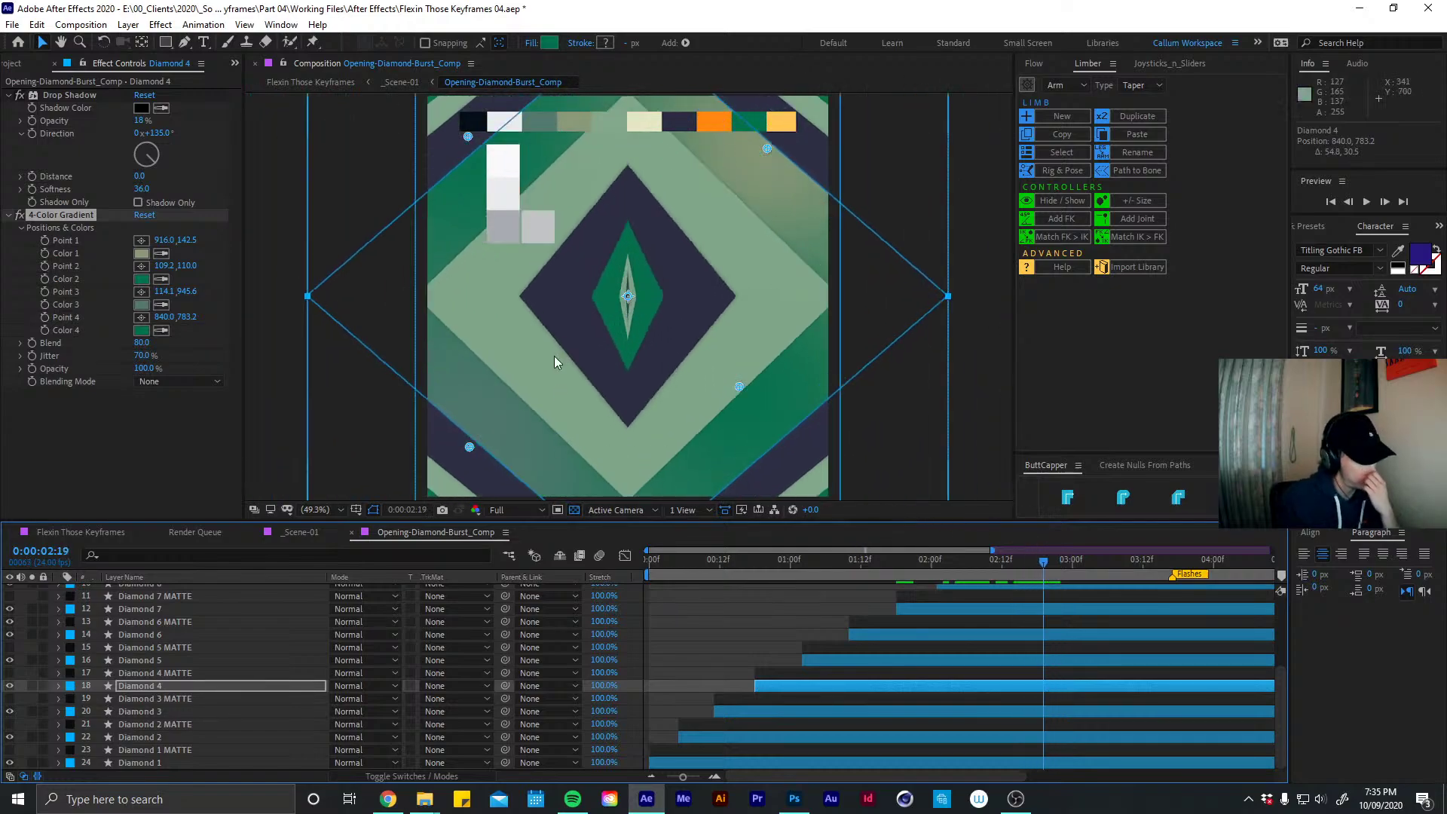
{"action": "left_click", "coordinate": [826, 672]}
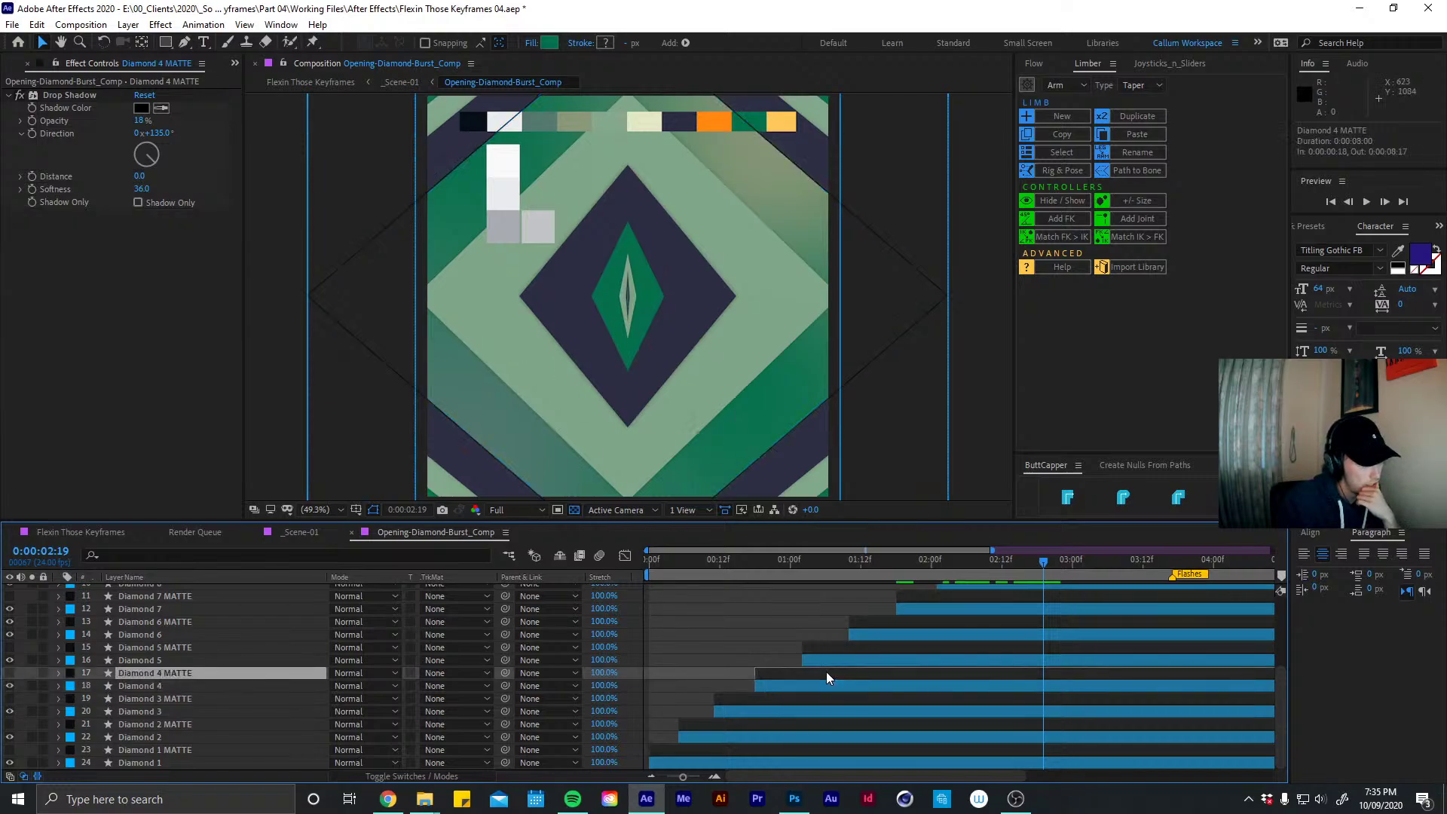
{"action": "left_click", "coordinate": [825, 661]}
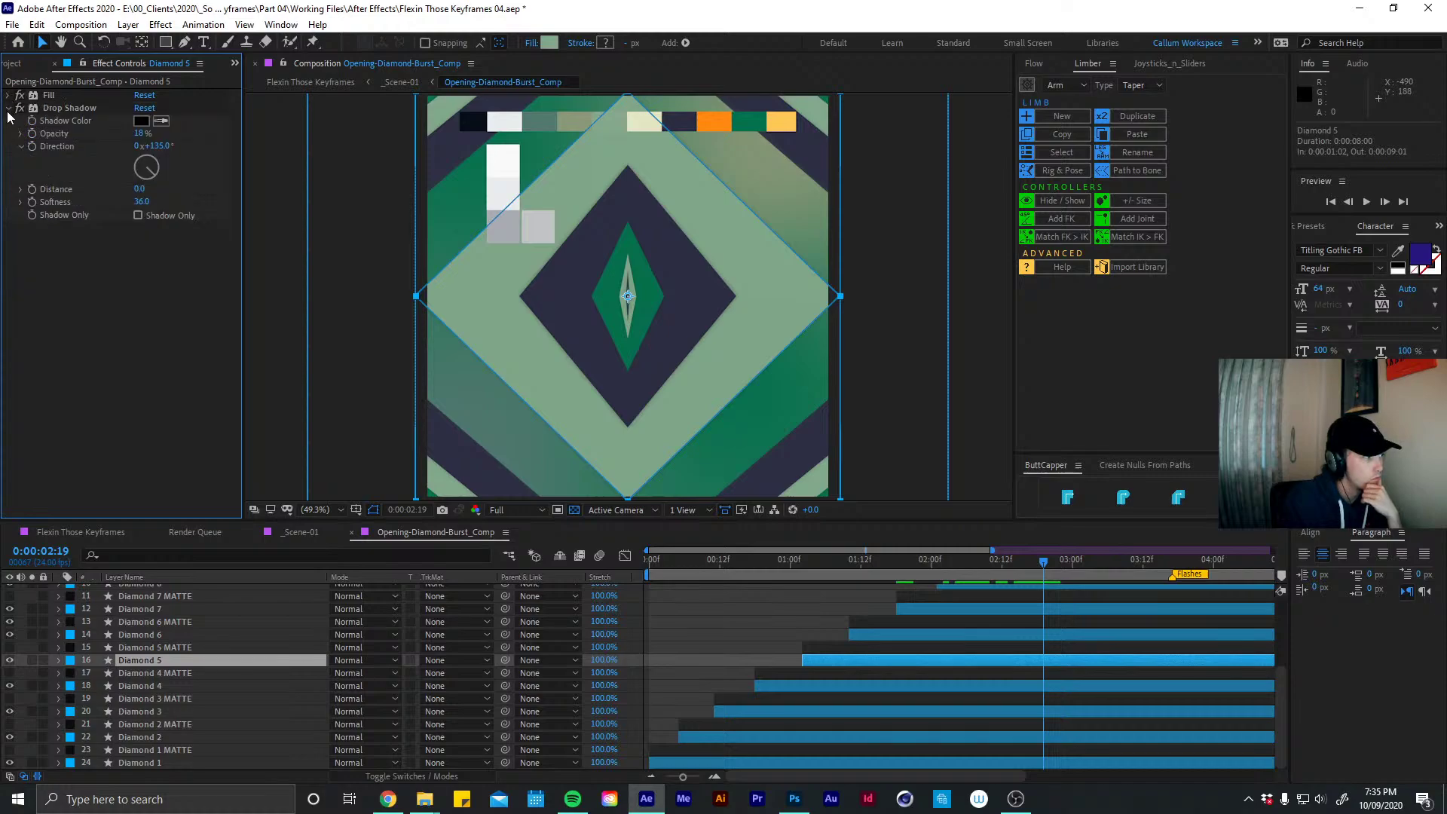
{"action": "left_click", "coordinate": [22, 68]}
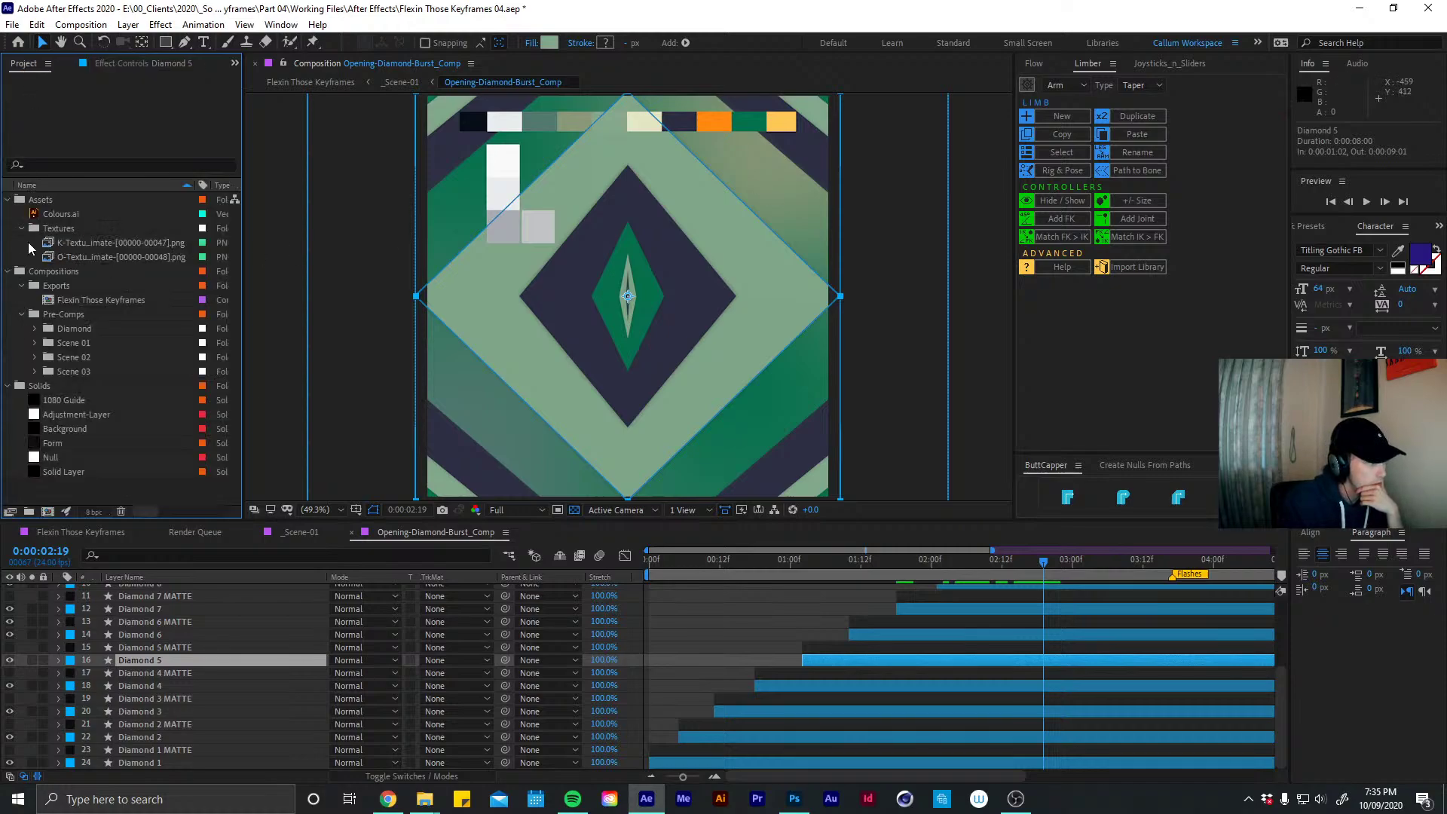
Switch to File Explorer and open the ArielCosta-TexturePack-01 folder in 01_Assets, Textures on the My Passport (E:) drive
{"action": "mouse_move", "coordinate": [425, 797]}
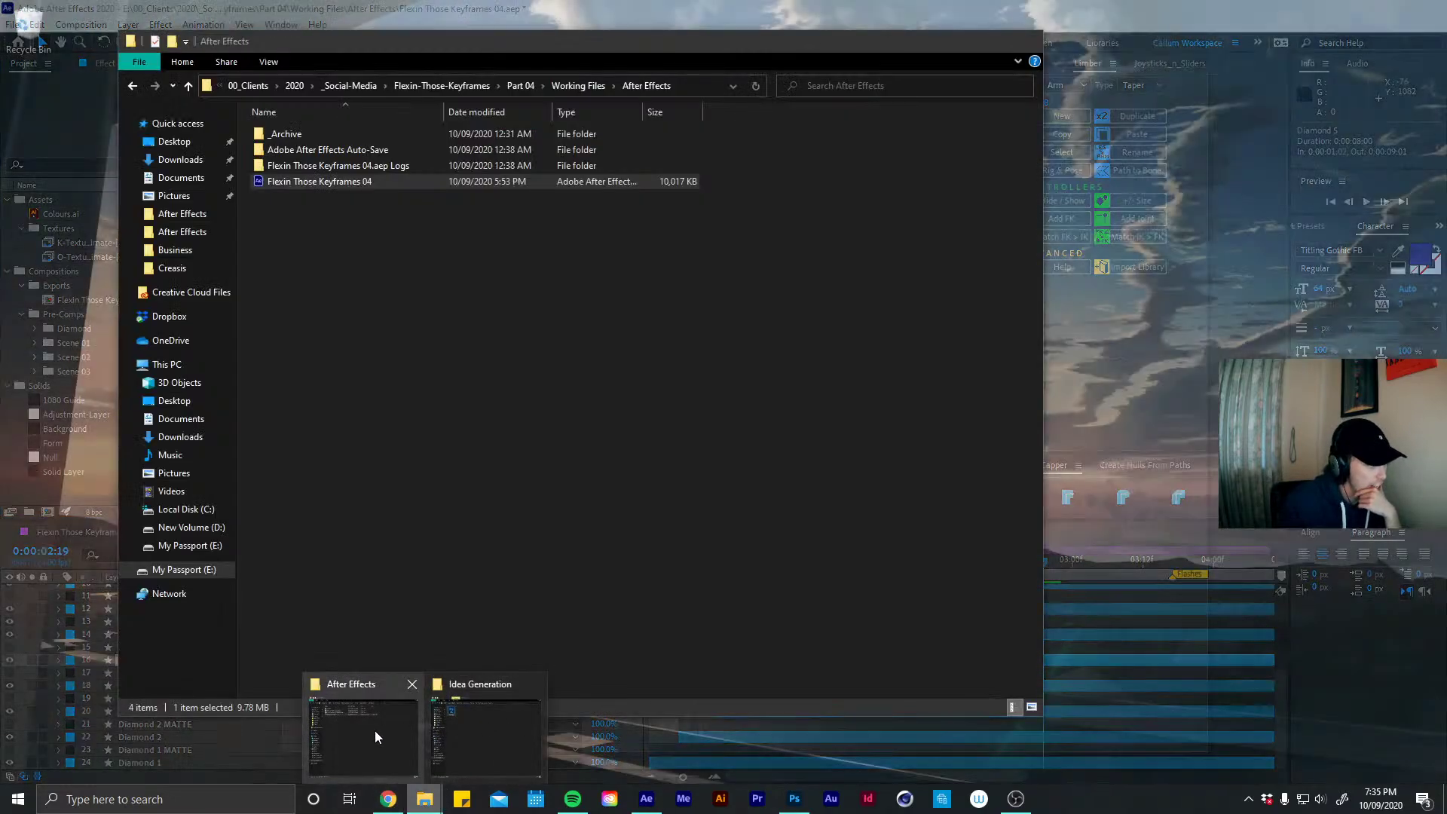
{"action": "left_click", "coordinate": [374, 730]}
{"action": "left_click", "coordinate": [140, 62]}
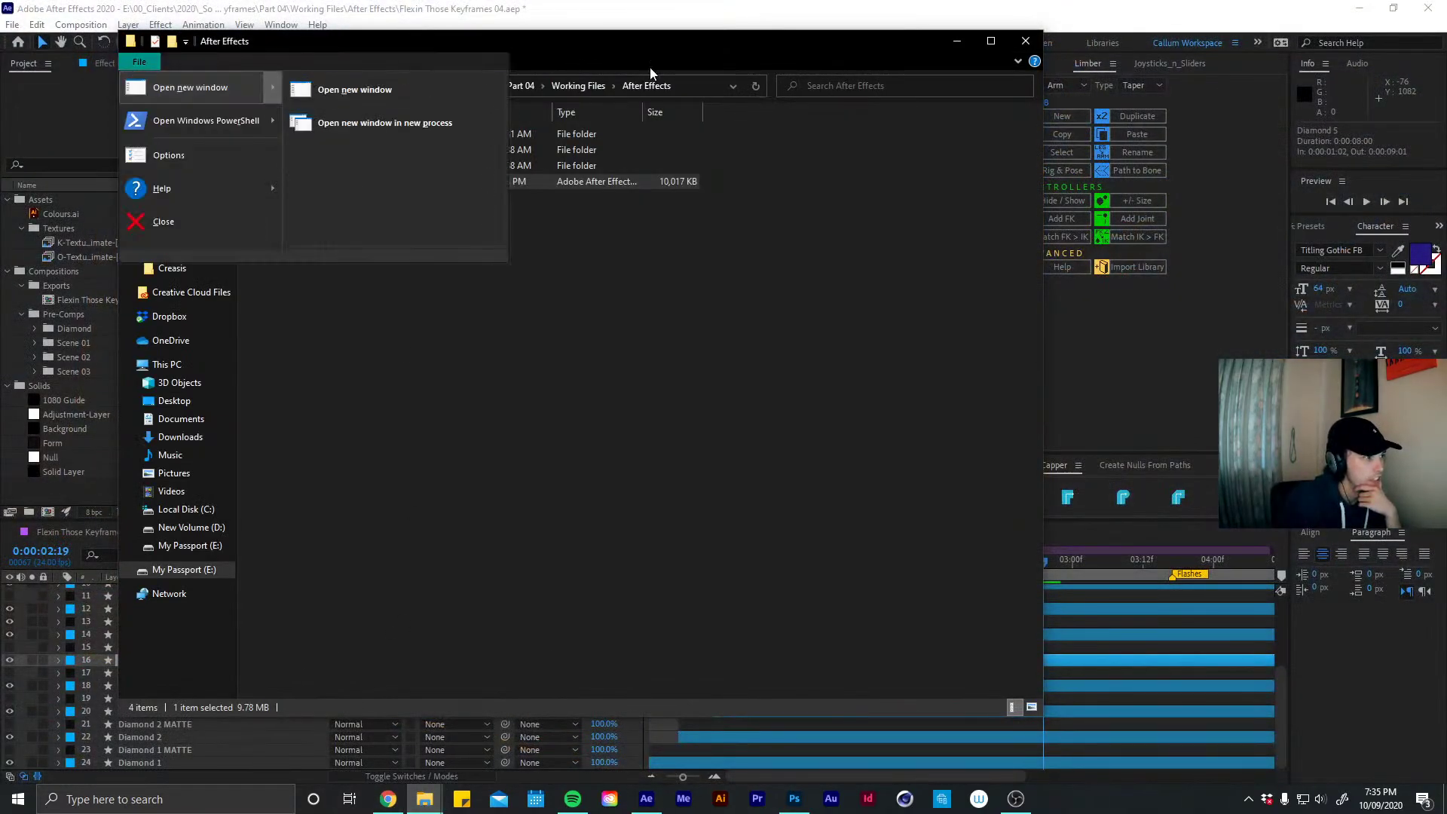
{"action": "left_click", "coordinate": [784, 41]}
{"action": "left_click_drag", "start_coordinate": [784, 41], "coordinate": [785, 89]}
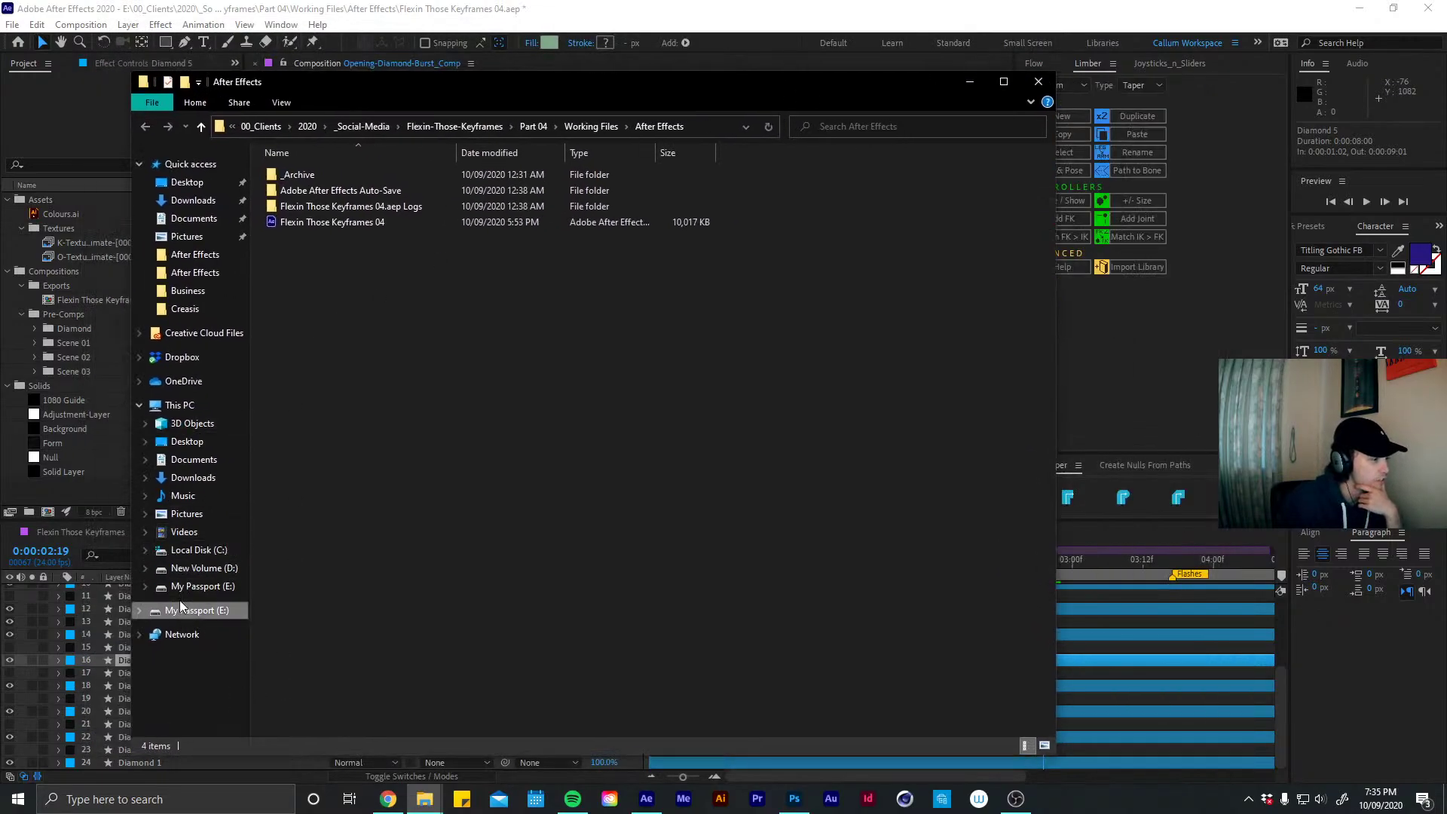
{"action": "left_click", "coordinate": [213, 587]}
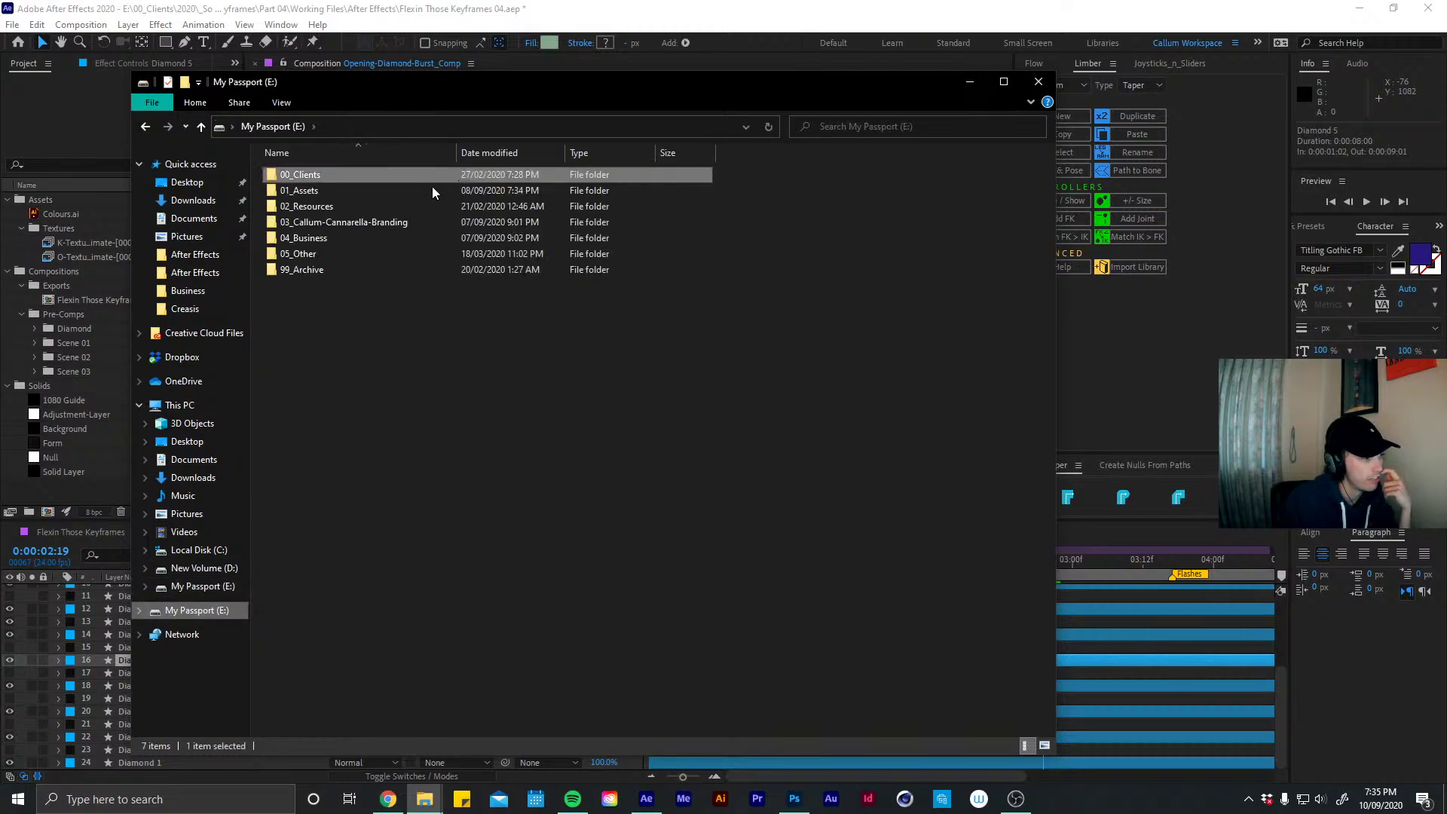
{"action": "left_click", "coordinate": [348, 190]}
{"action": "double_click", "coordinate": [348, 190]}
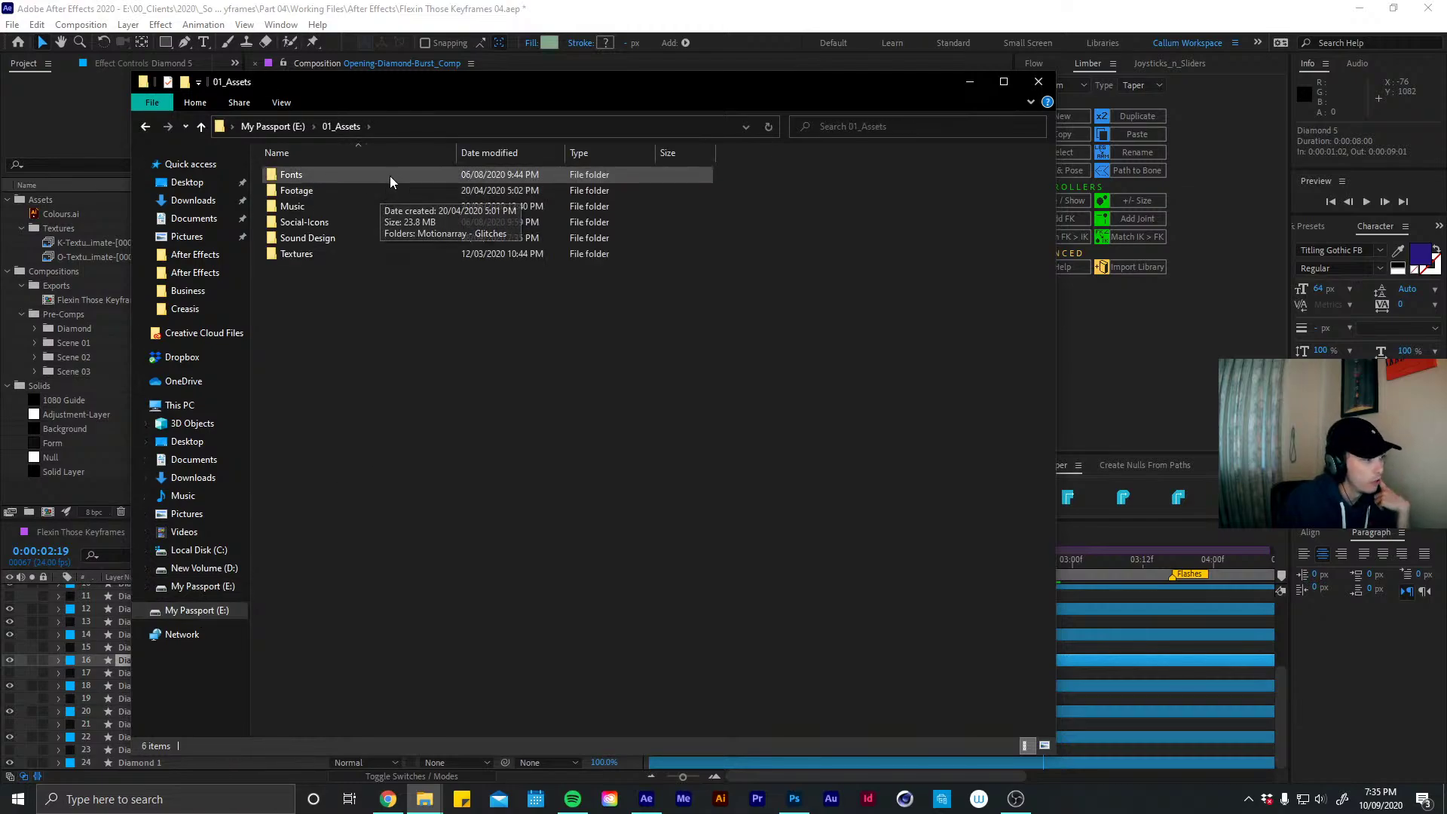
{"action": "double_click", "coordinate": [376, 250]}
{"action": "double_click", "coordinate": [372, 178]}
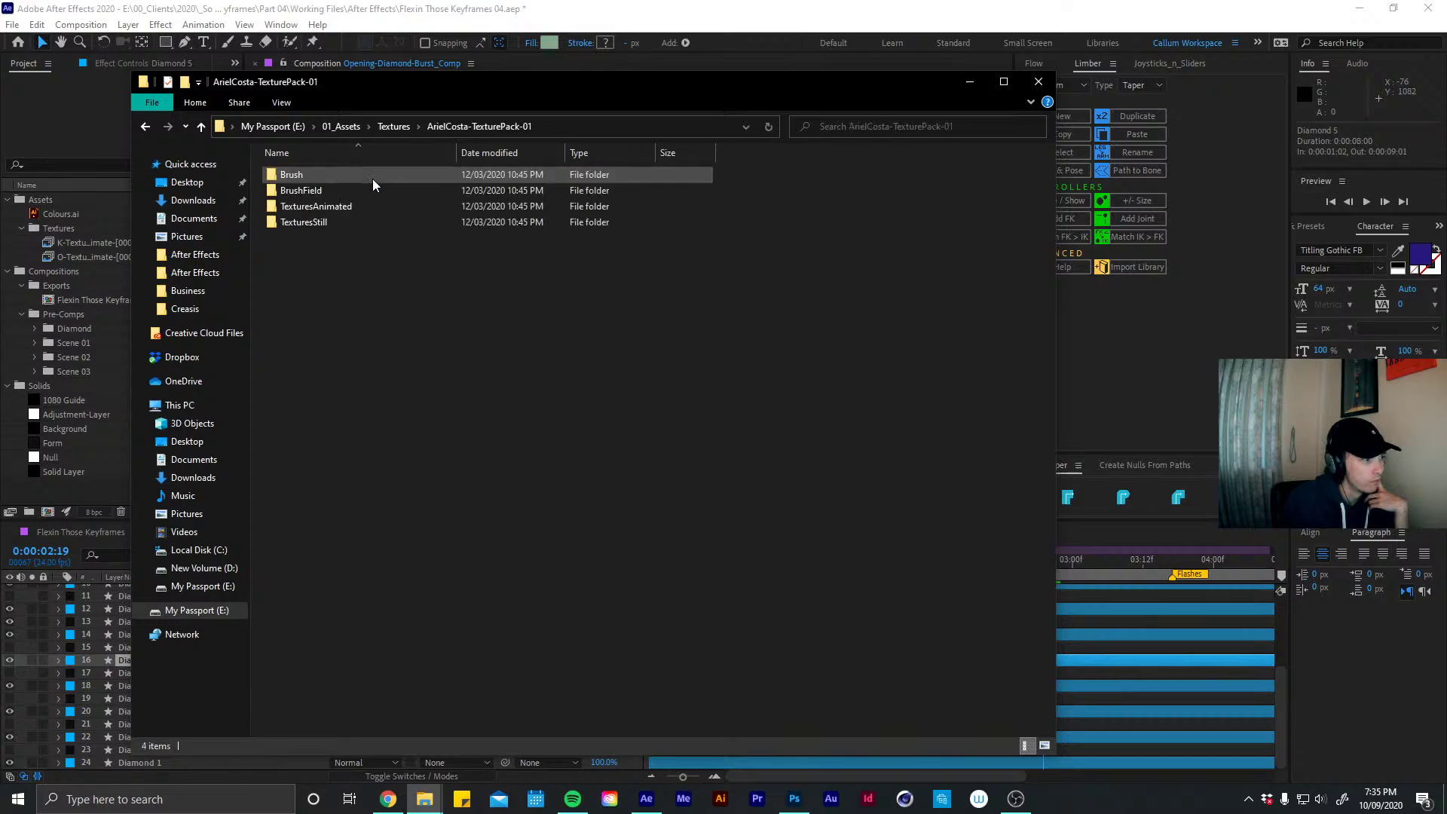
{"action": "left_click", "coordinate": [160, 128]}
{"action": "left_click", "coordinate": [286, 180]}
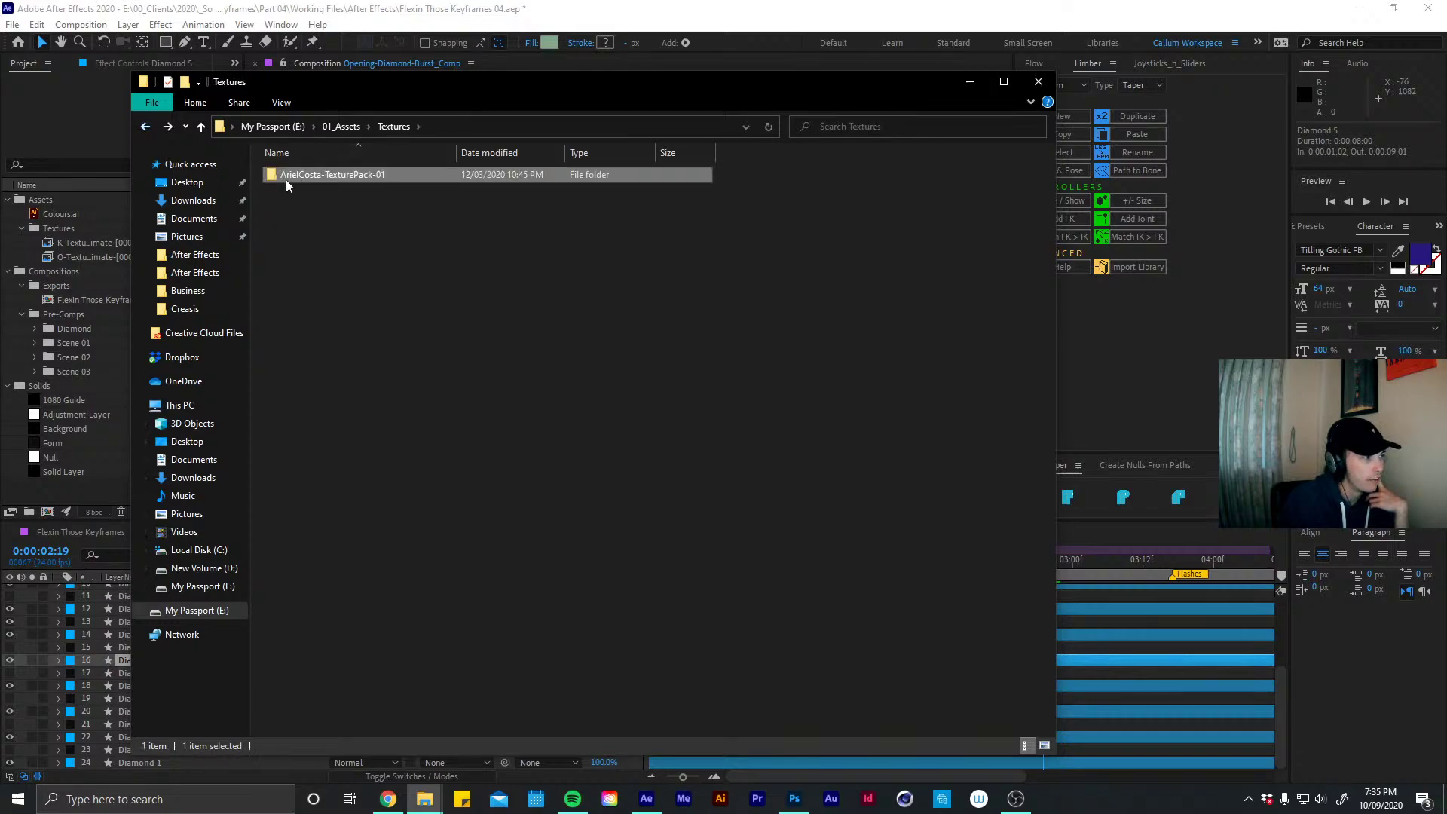
{"action": "key", "text": "Home"}
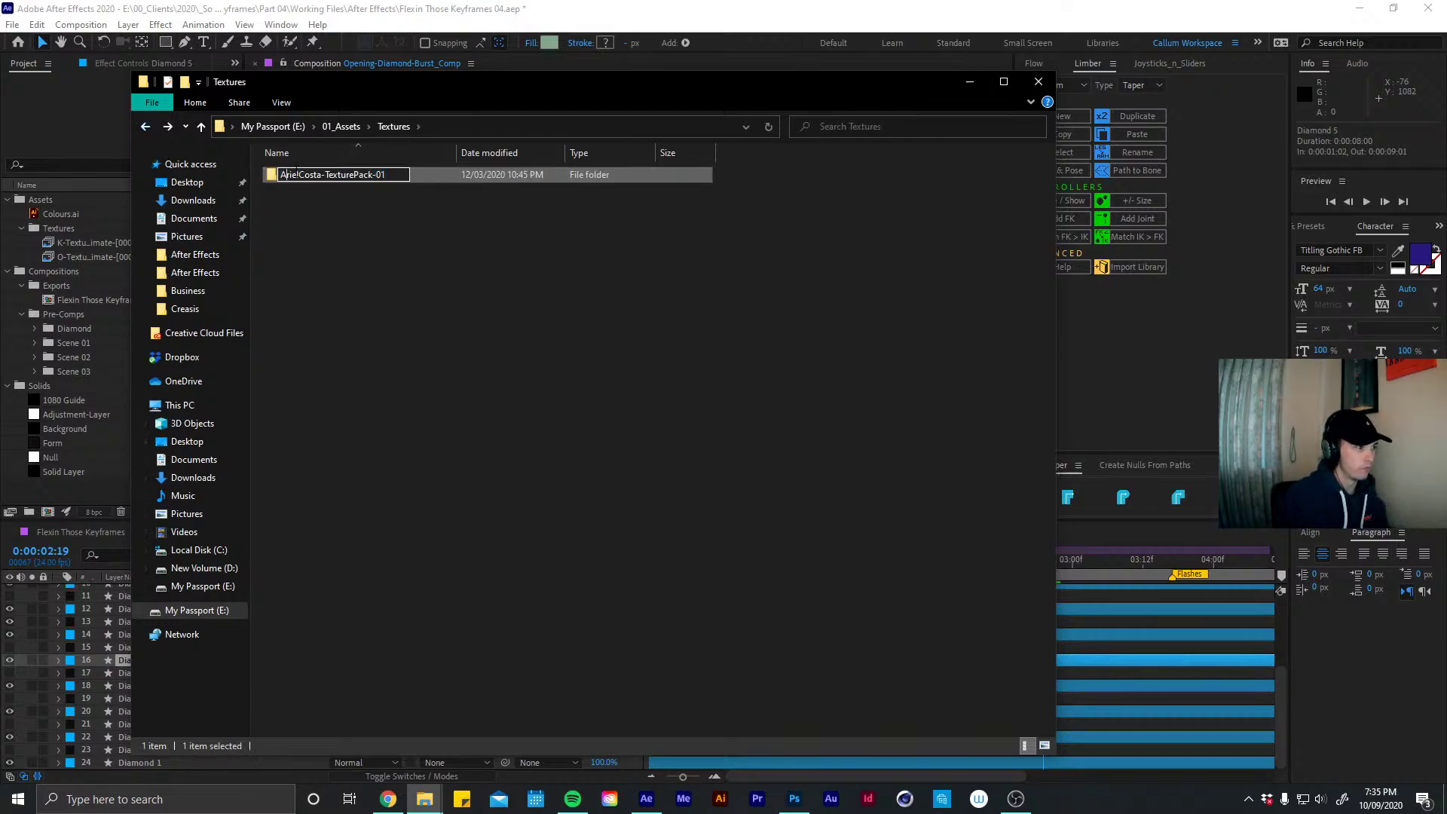
{"action": "key", "text": "ctrl+shift+Right"}
{"action": "left_click", "coordinate": [314, 174]}
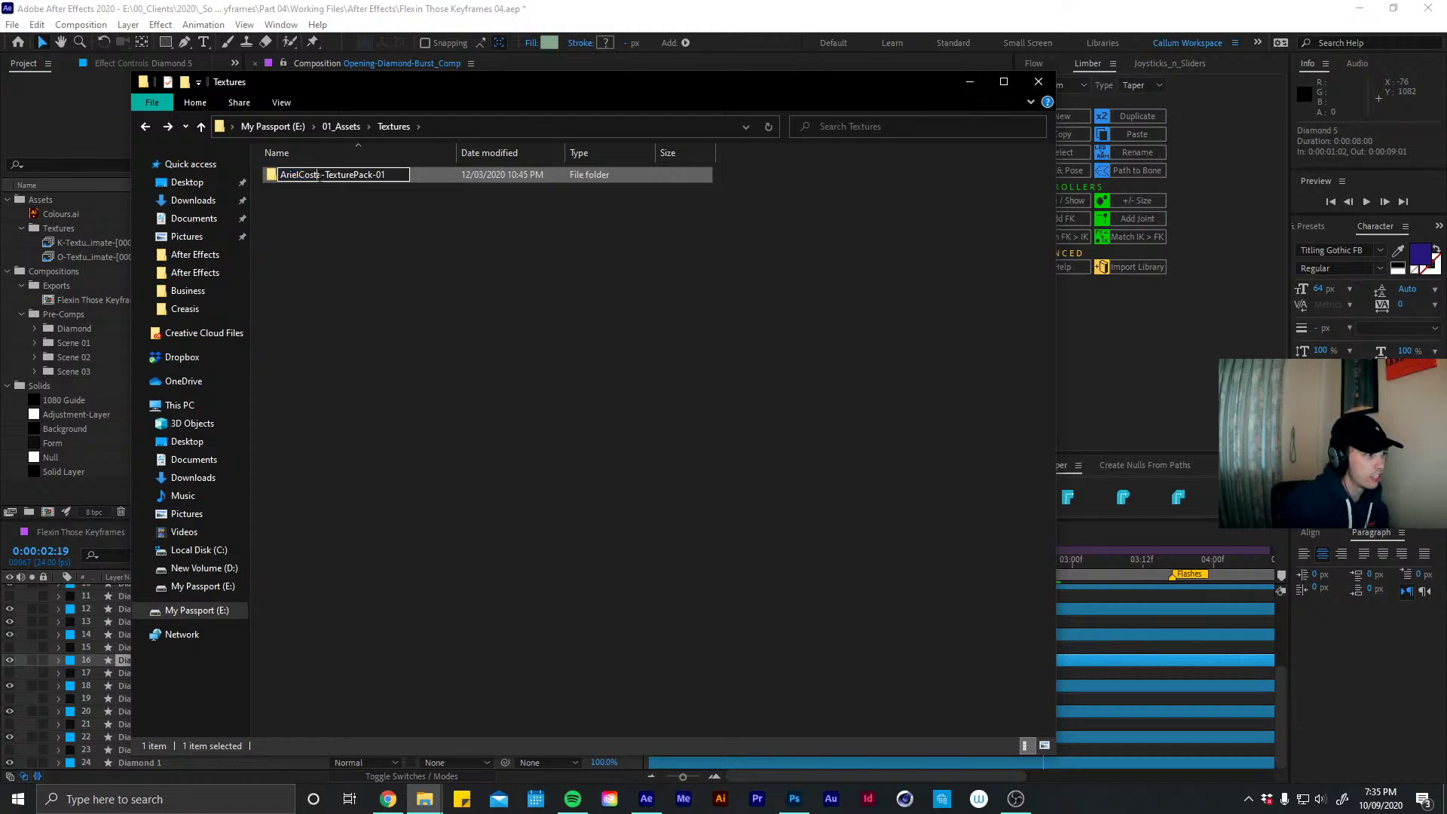
{"action": "double_click", "coordinate": [321, 176]}
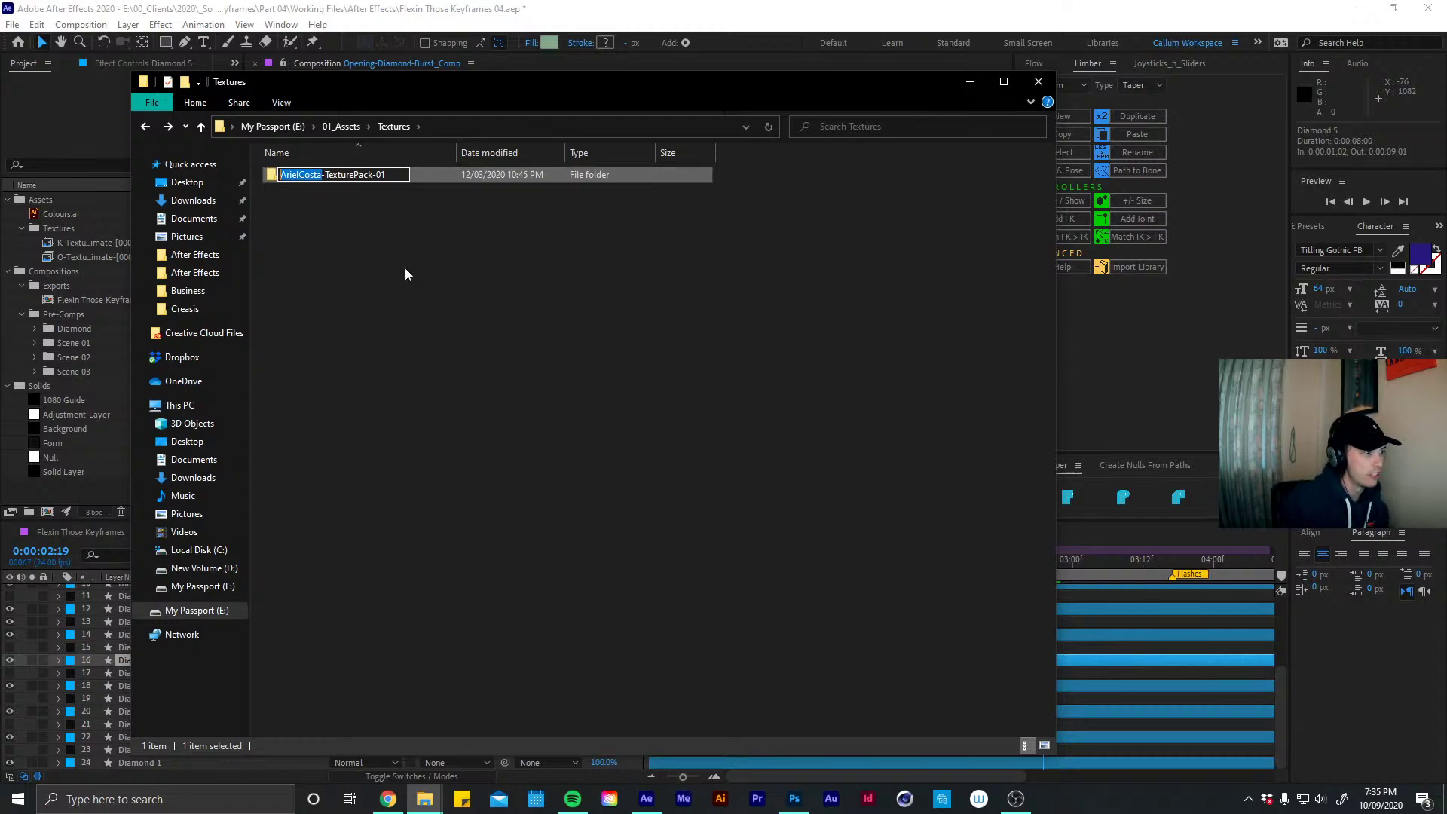
{"action": "key", "text": "Return"}
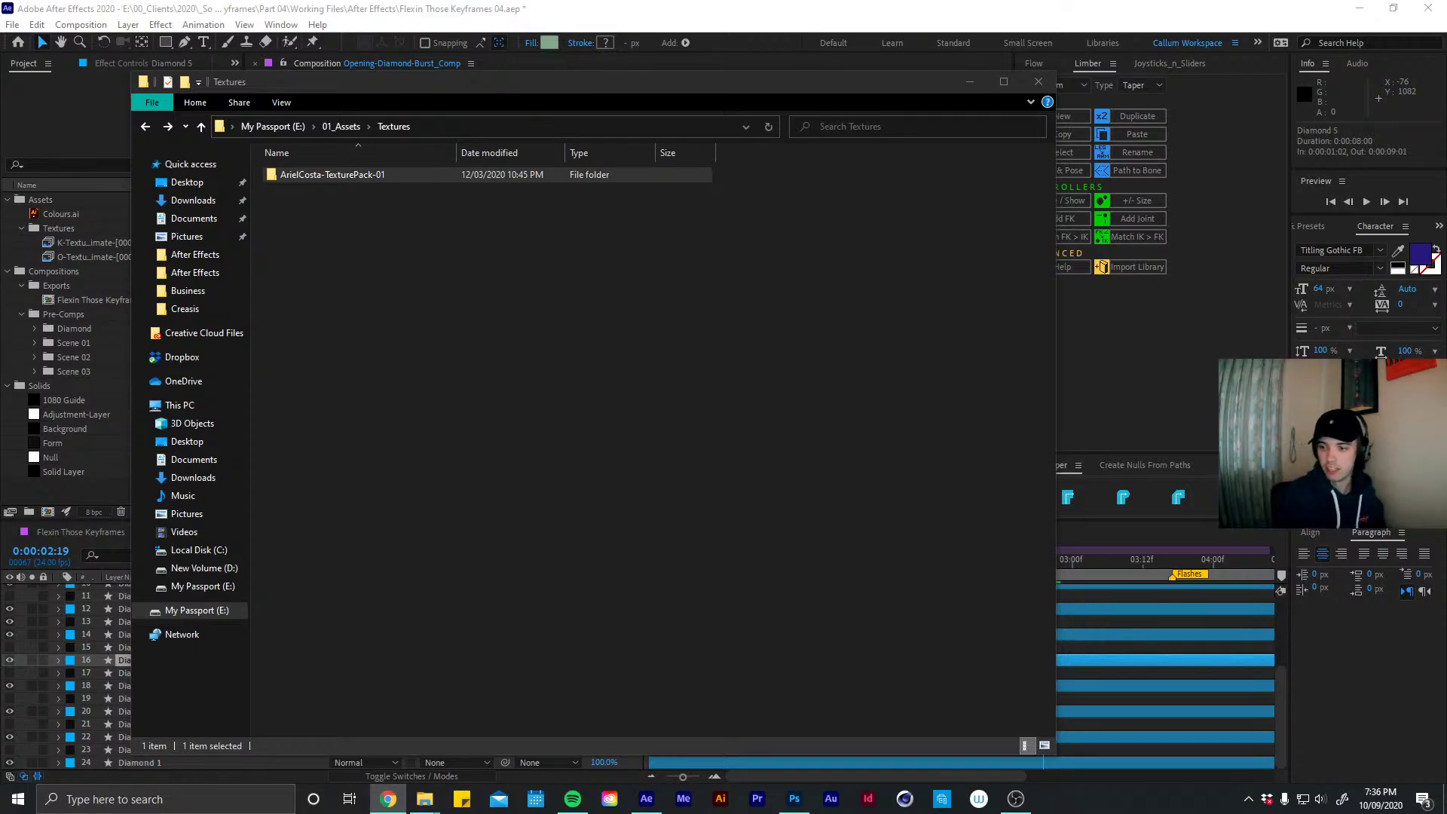
Reopen the texture pack's TexturesStill folder and preview the still textures, starting from A-TextureStill
{"action": "double_click", "coordinate": [382, 175]}
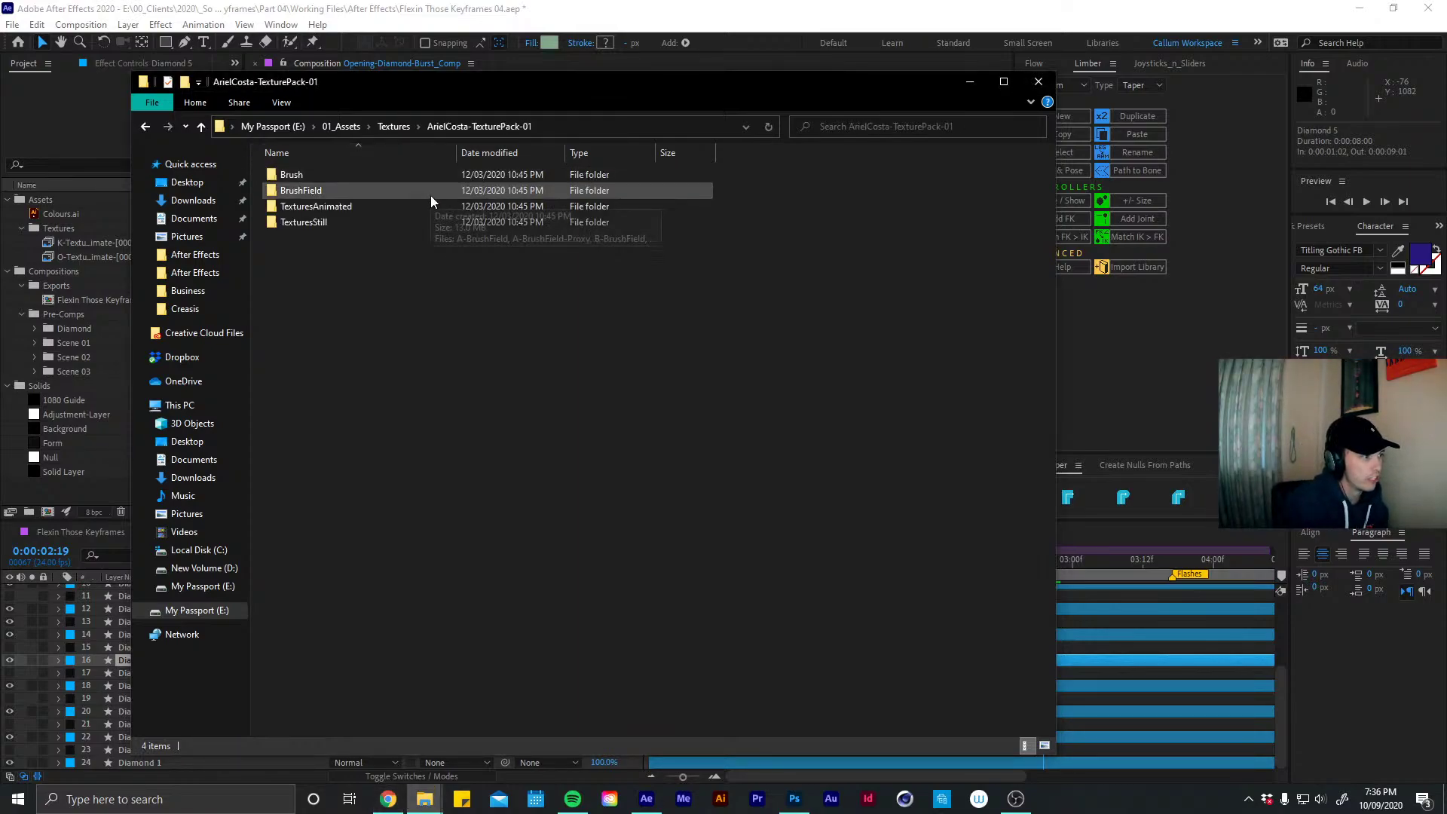
{"action": "double_click", "coordinate": [368, 221]}
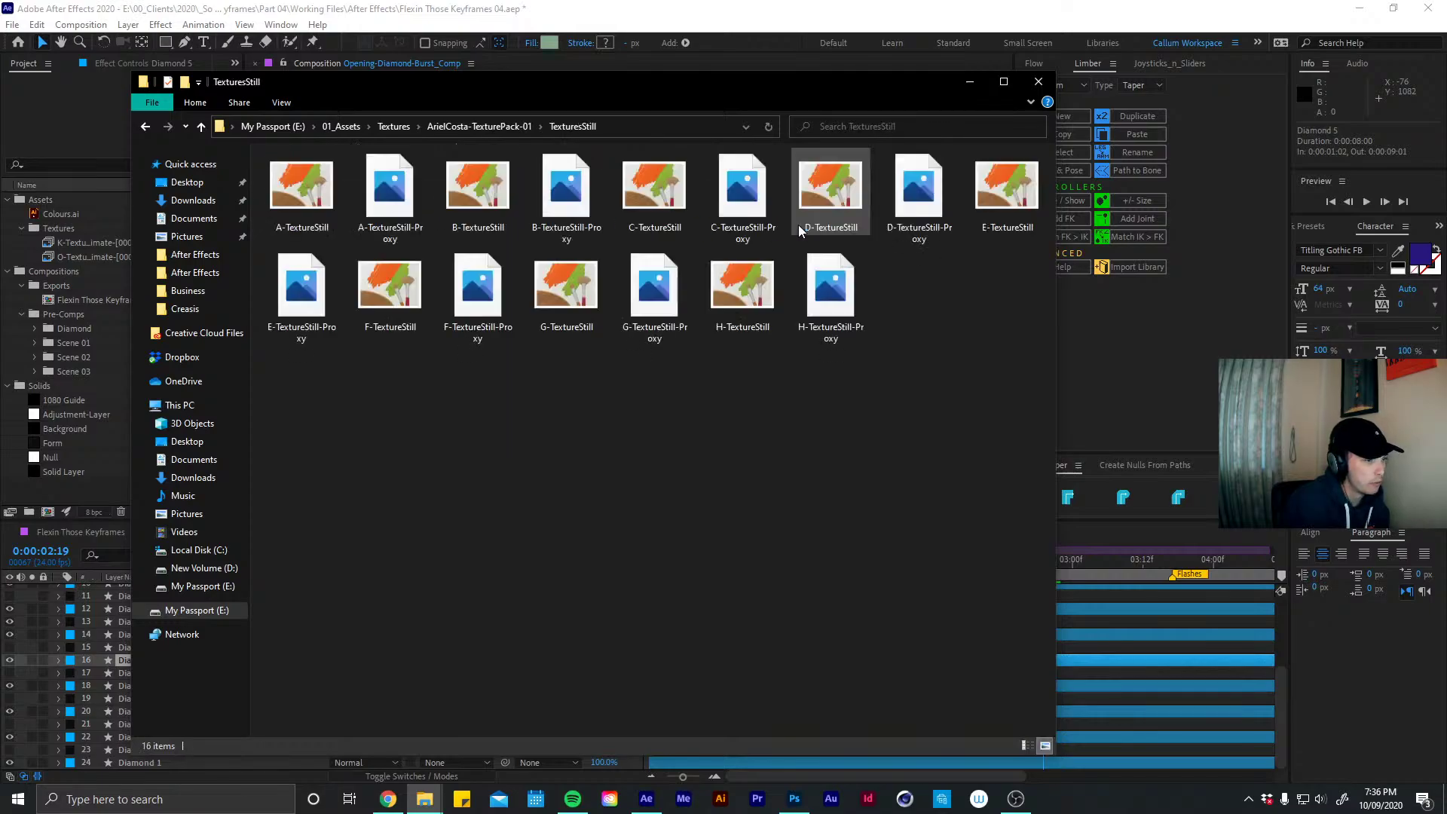
{"action": "double_click", "coordinate": [263, 203]}
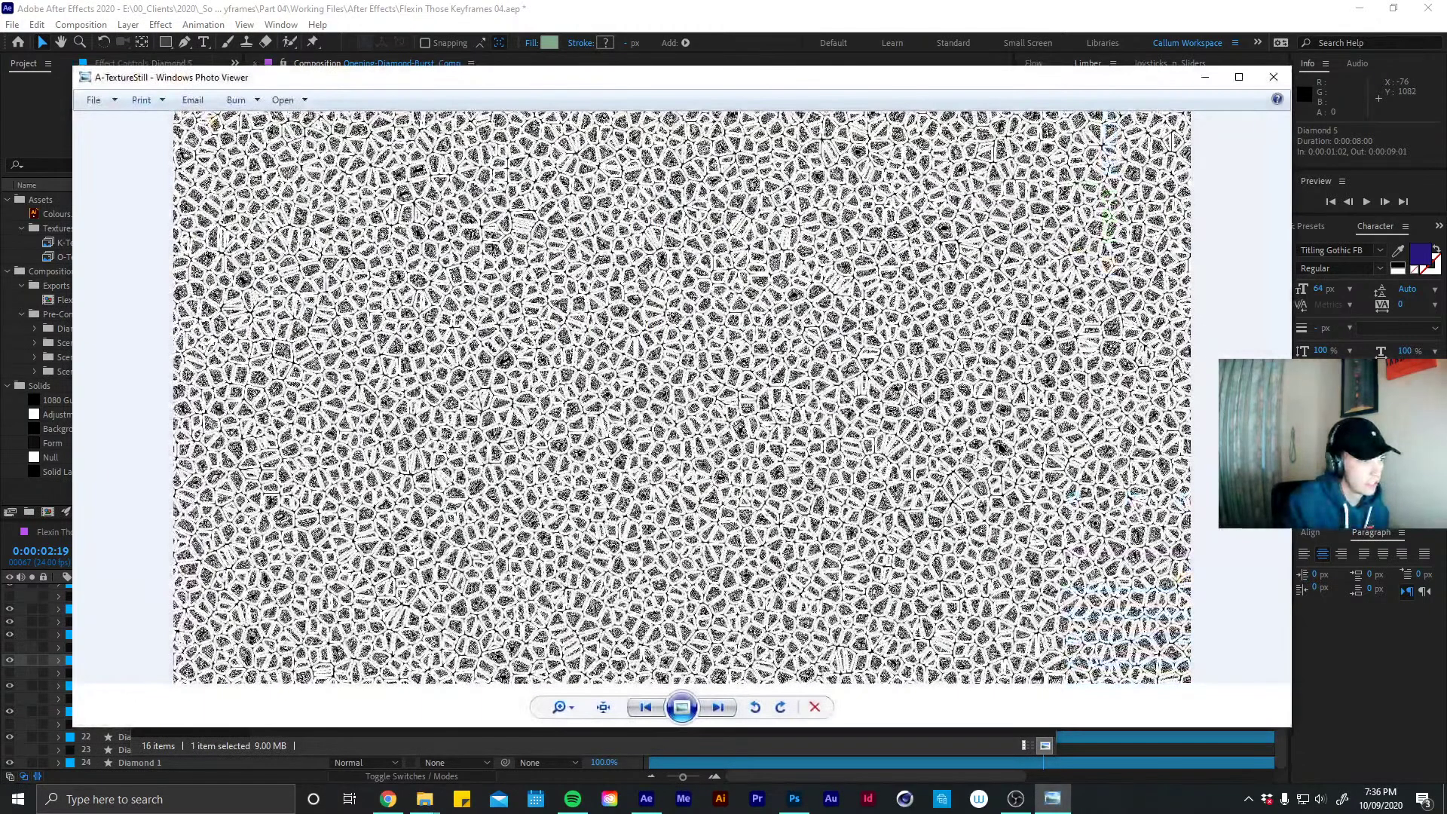
{"action": "left_click", "coordinate": [714, 707]}
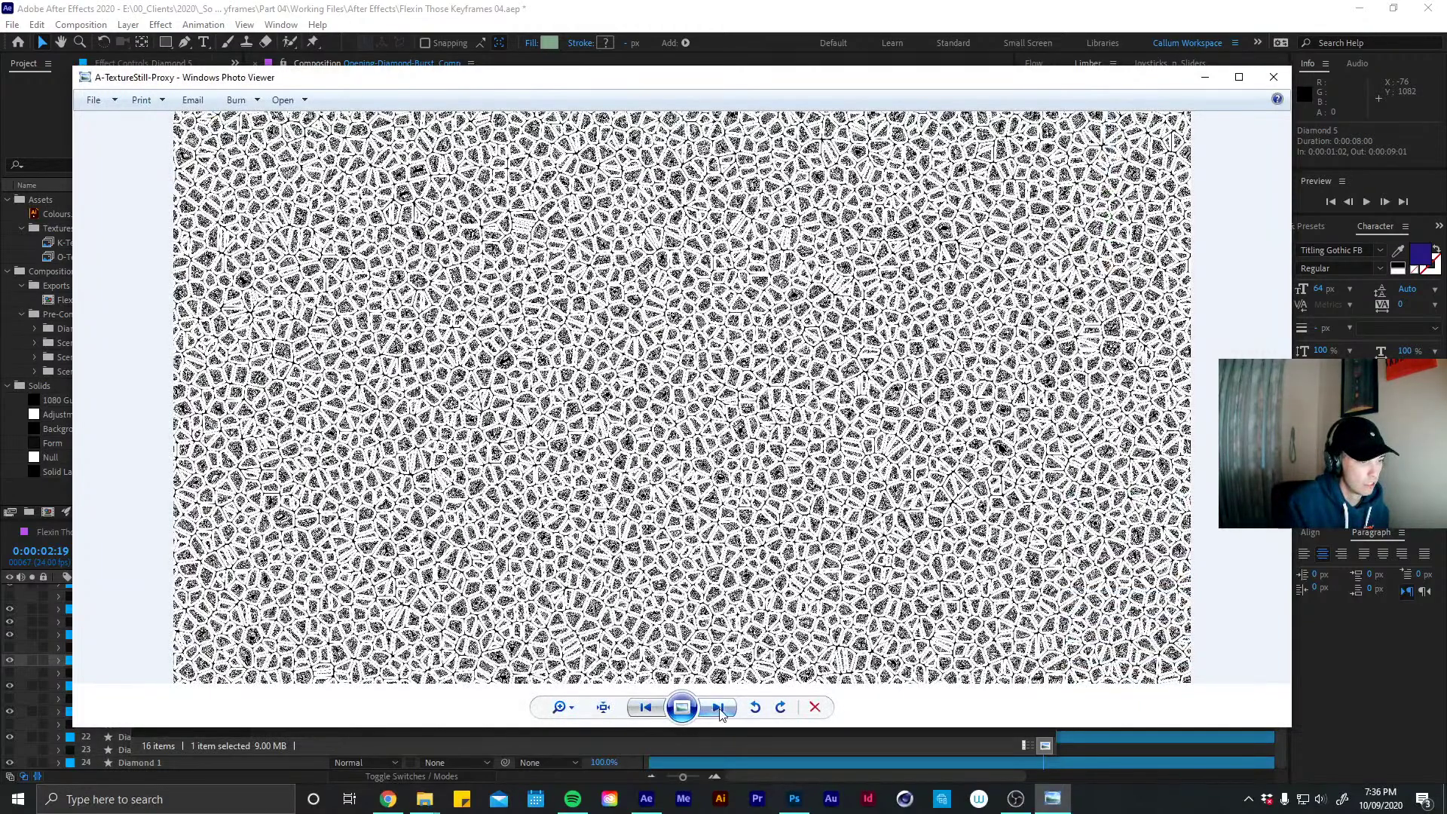
{"action": "left_click", "coordinate": [718, 709]}
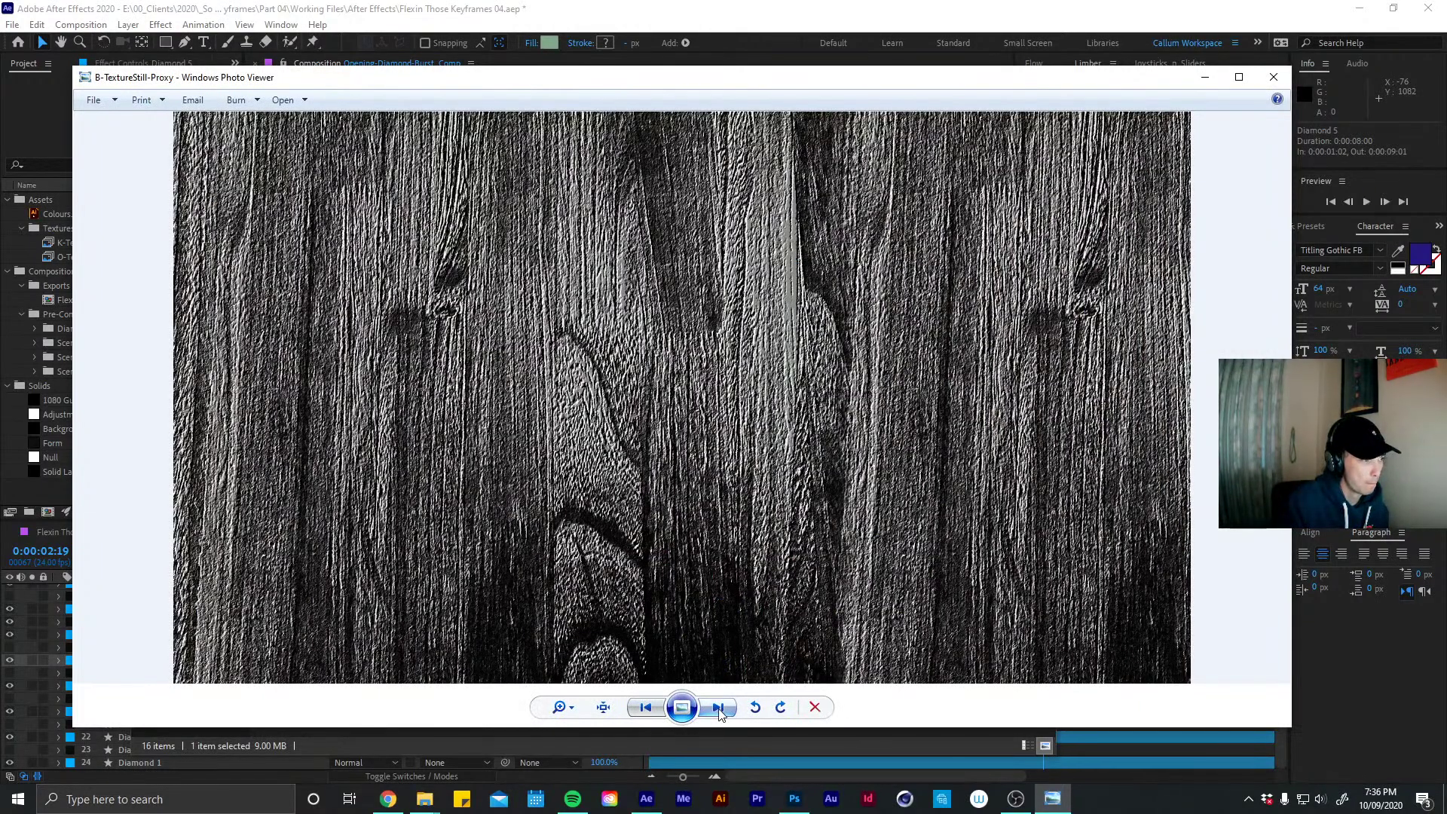
{"action": "left_click", "coordinate": [1274, 77]}
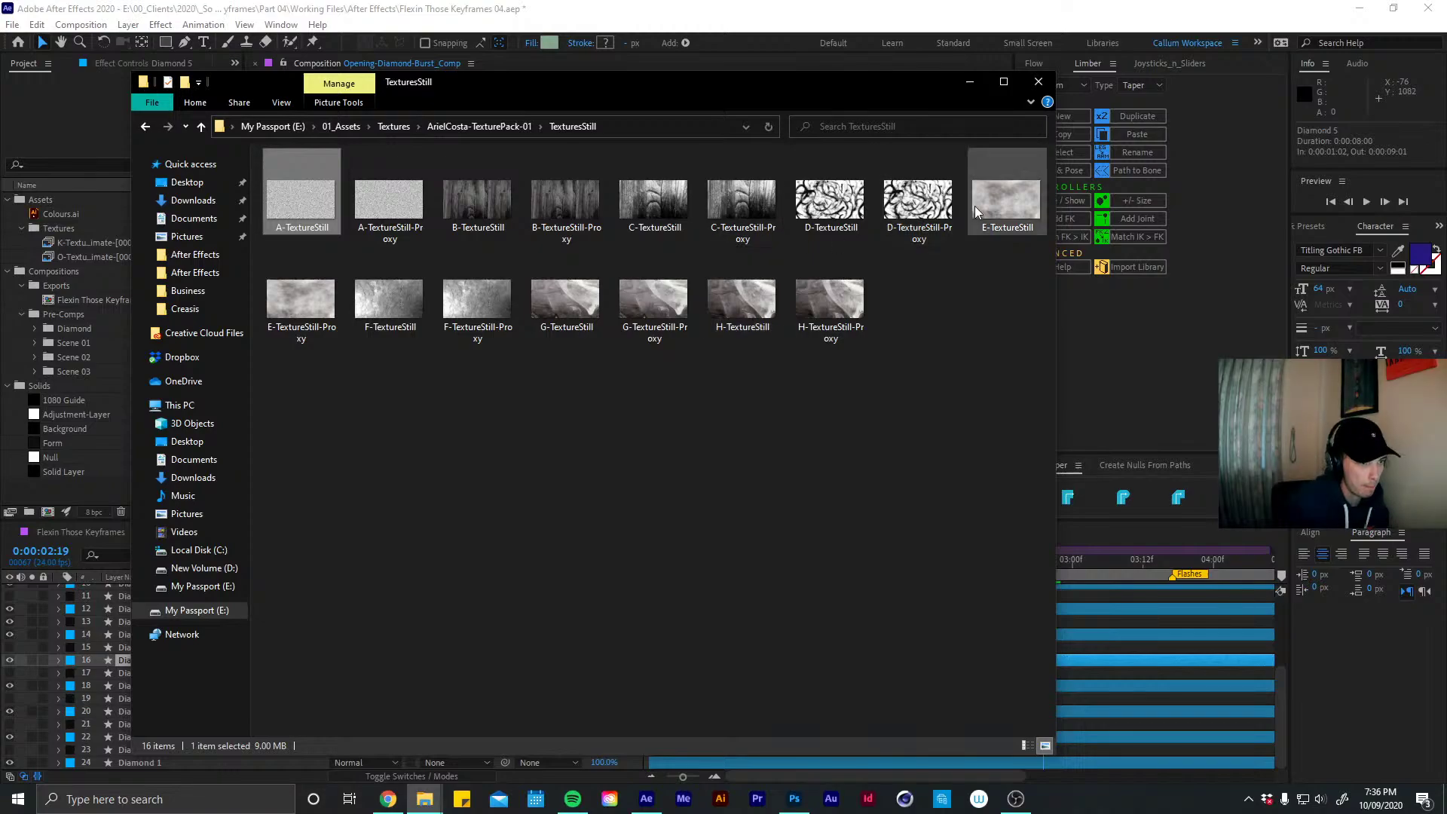
Open the I-TextureAnimate folder inside TexturesAnimated and preview frame I-TextureAnimate-00030
{"action": "left_click", "coordinate": [143, 127]}
{"action": "double_click", "coordinate": [324, 208]}
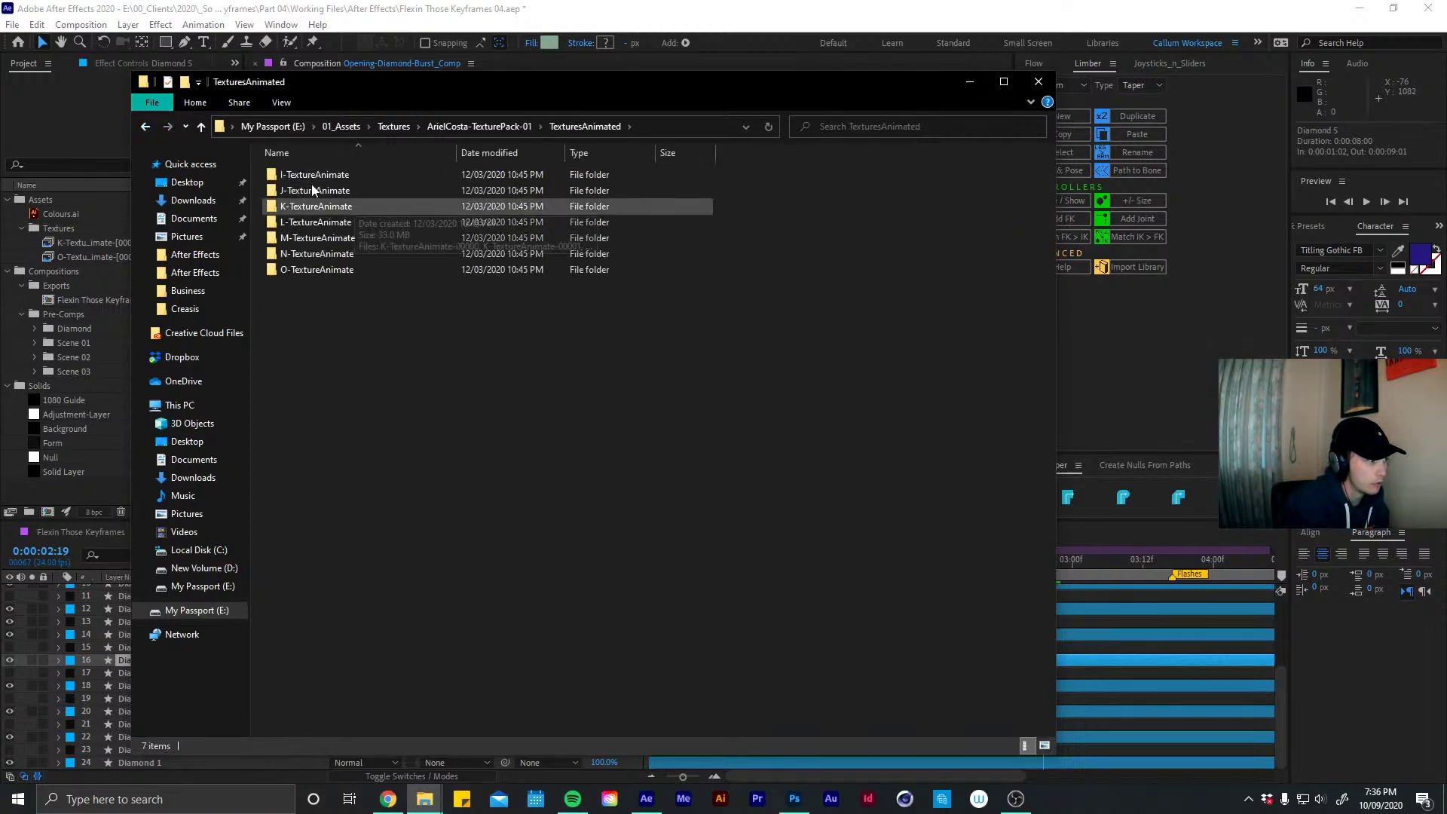
{"action": "left_click", "coordinate": [309, 174]}
{"action": "double_click", "coordinate": [308, 175]}
{"action": "double_click", "coordinate": [563, 501]}
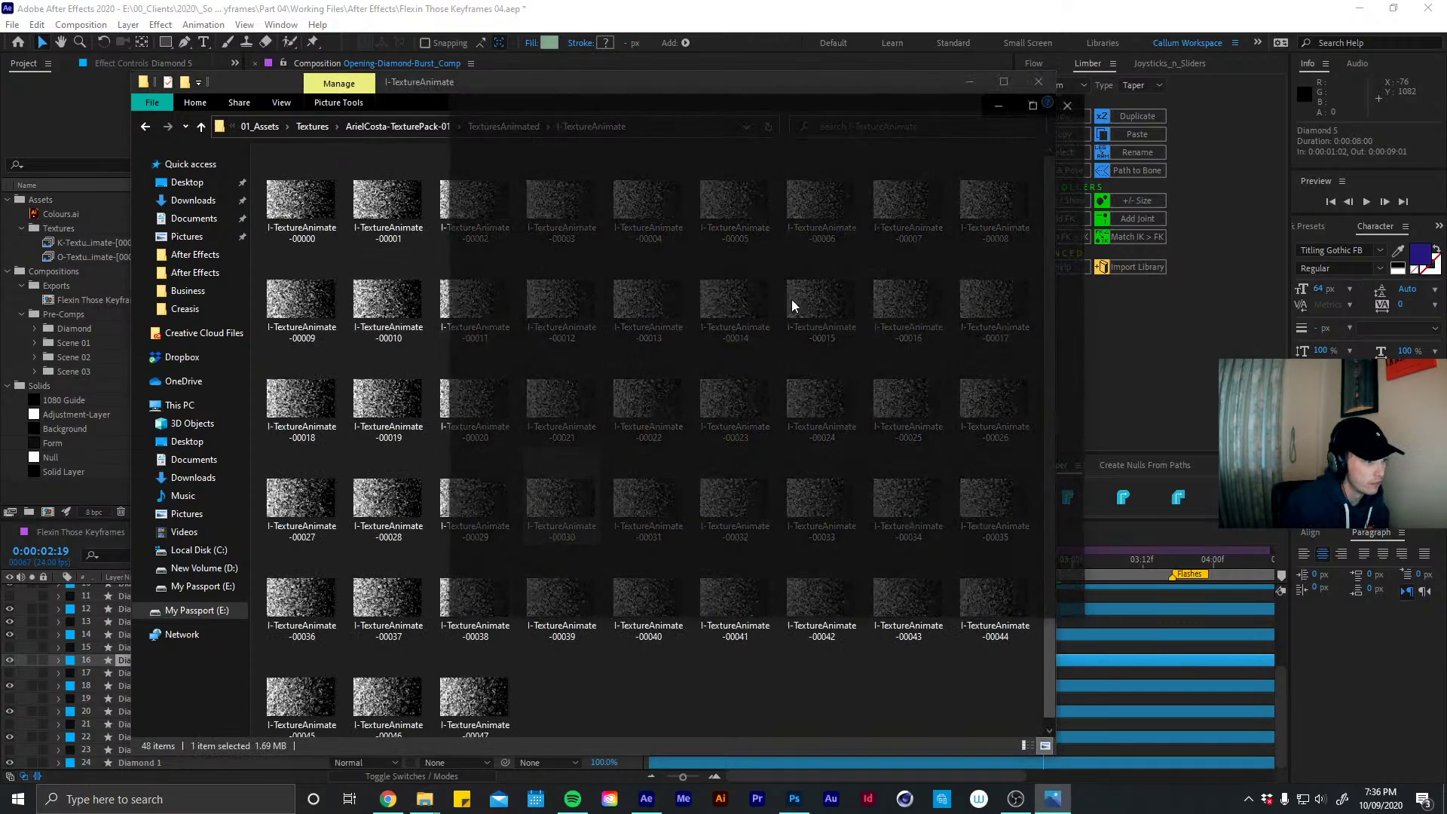
{"action": "left_click", "coordinate": [1070, 104]}
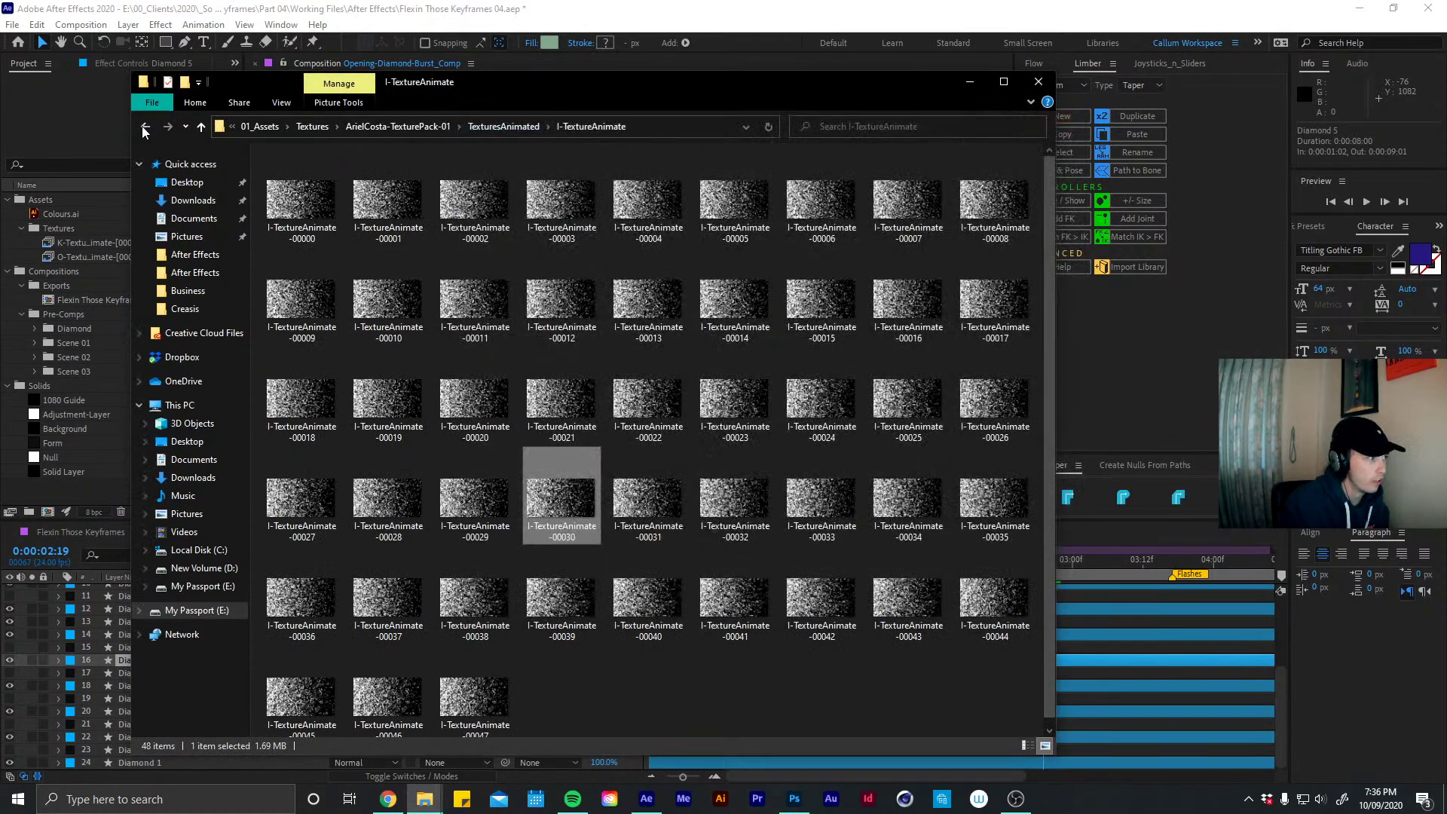
Switch to After Effects and import the I-TextureAnimate sequence from ArielCosta-TexturePack-01's TexturesAnimated folder on My Passport (E:) into the project's Textures folder
{"action": "left_click", "coordinate": [144, 127]}
{"action": "left_click", "coordinate": [98, 233]}
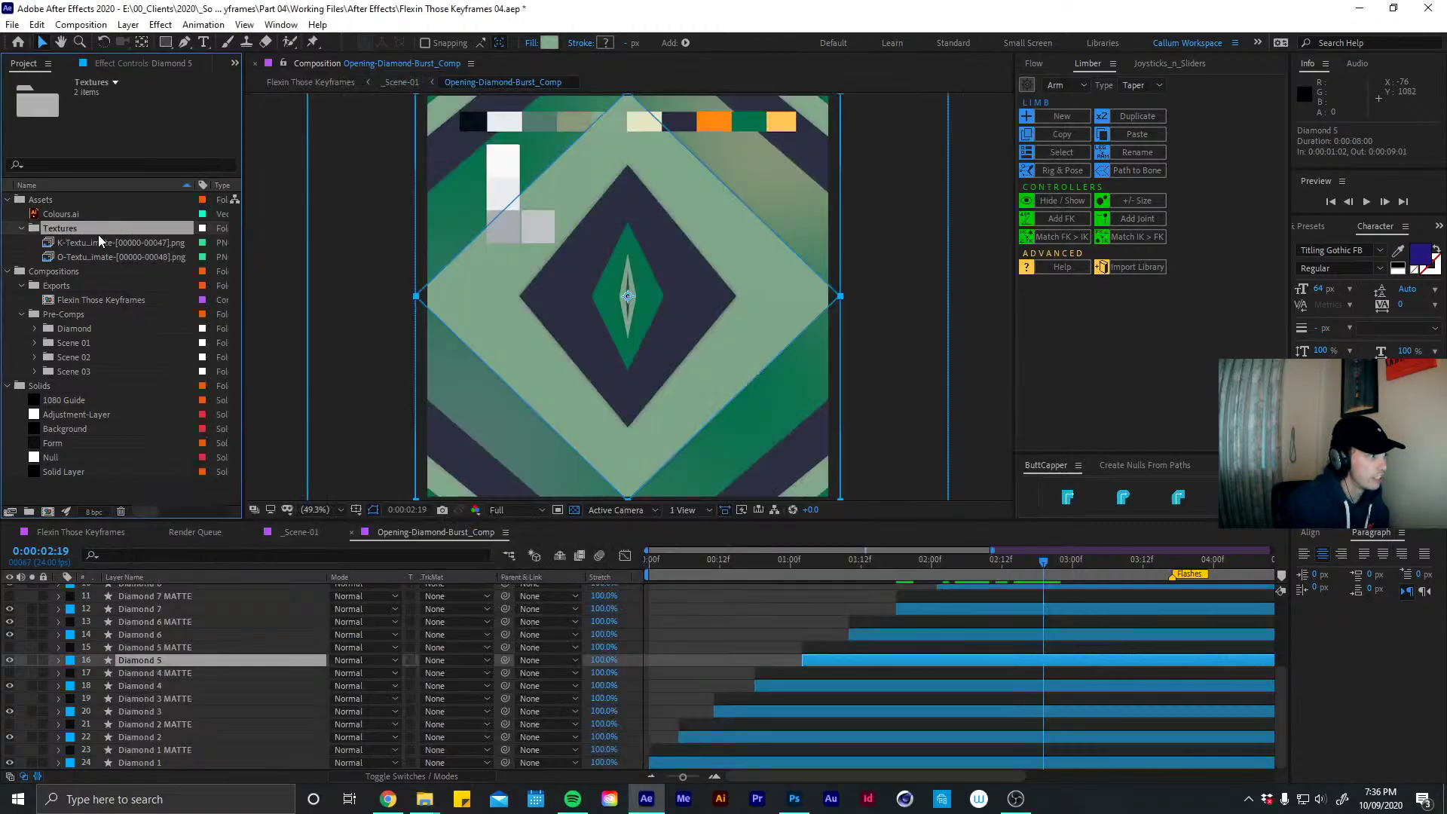
{"action": "key", "text": "ctrl+i"}
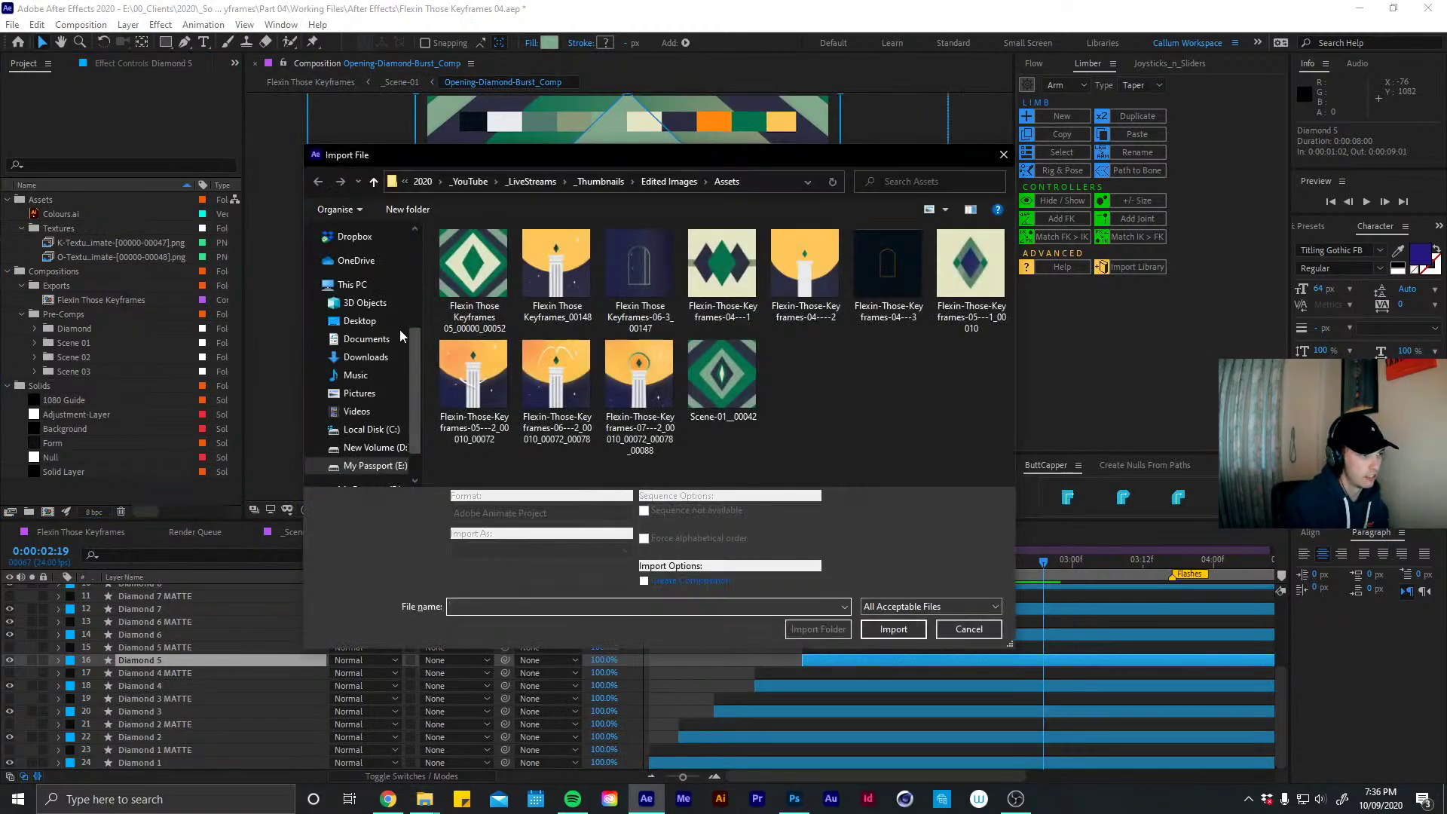
{"action": "left_click", "coordinate": [371, 465]}
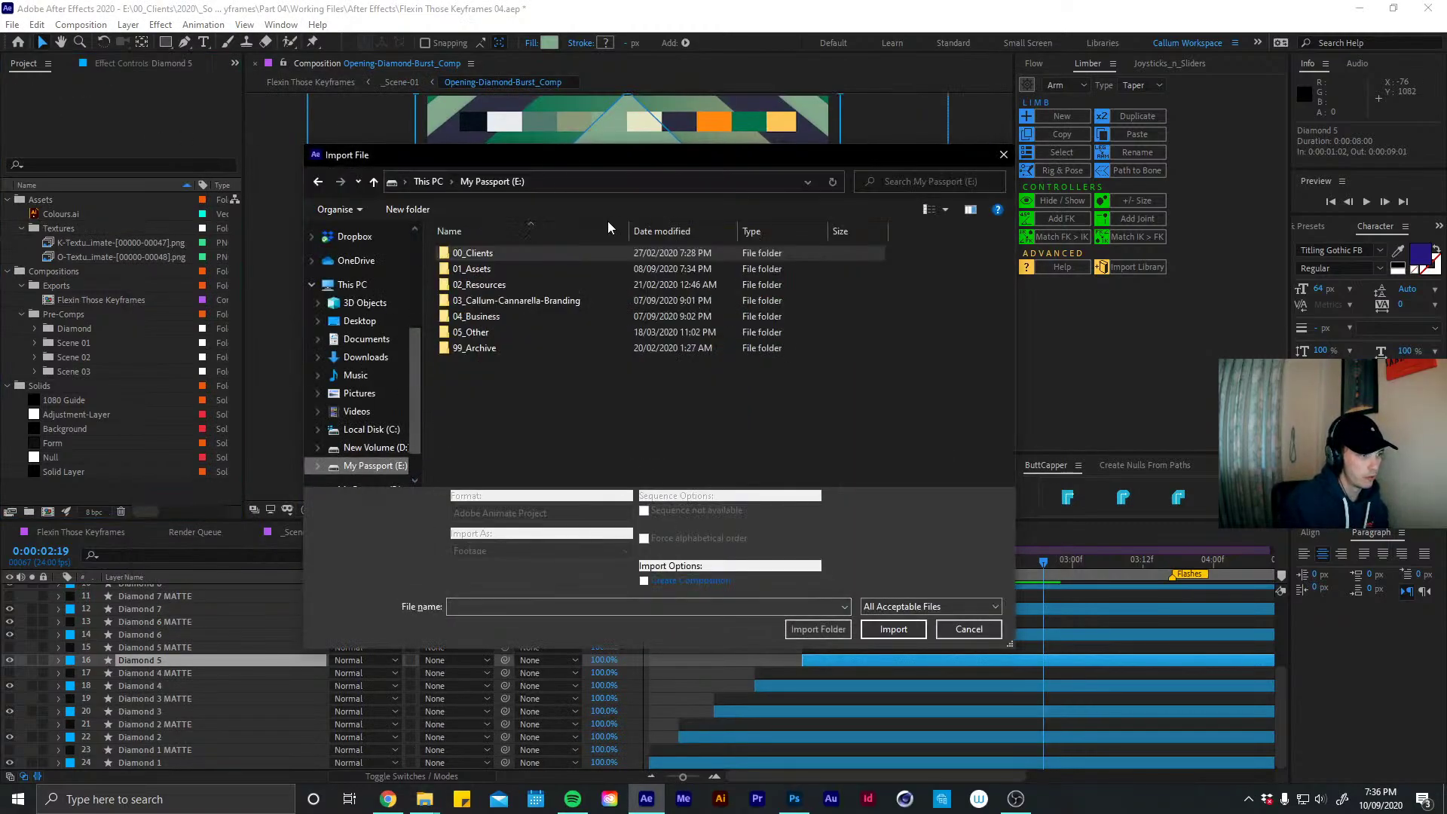
{"action": "double_click", "coordinate": [496, 271]}
{"action": "double_click", "coordinate": [498, 330]}
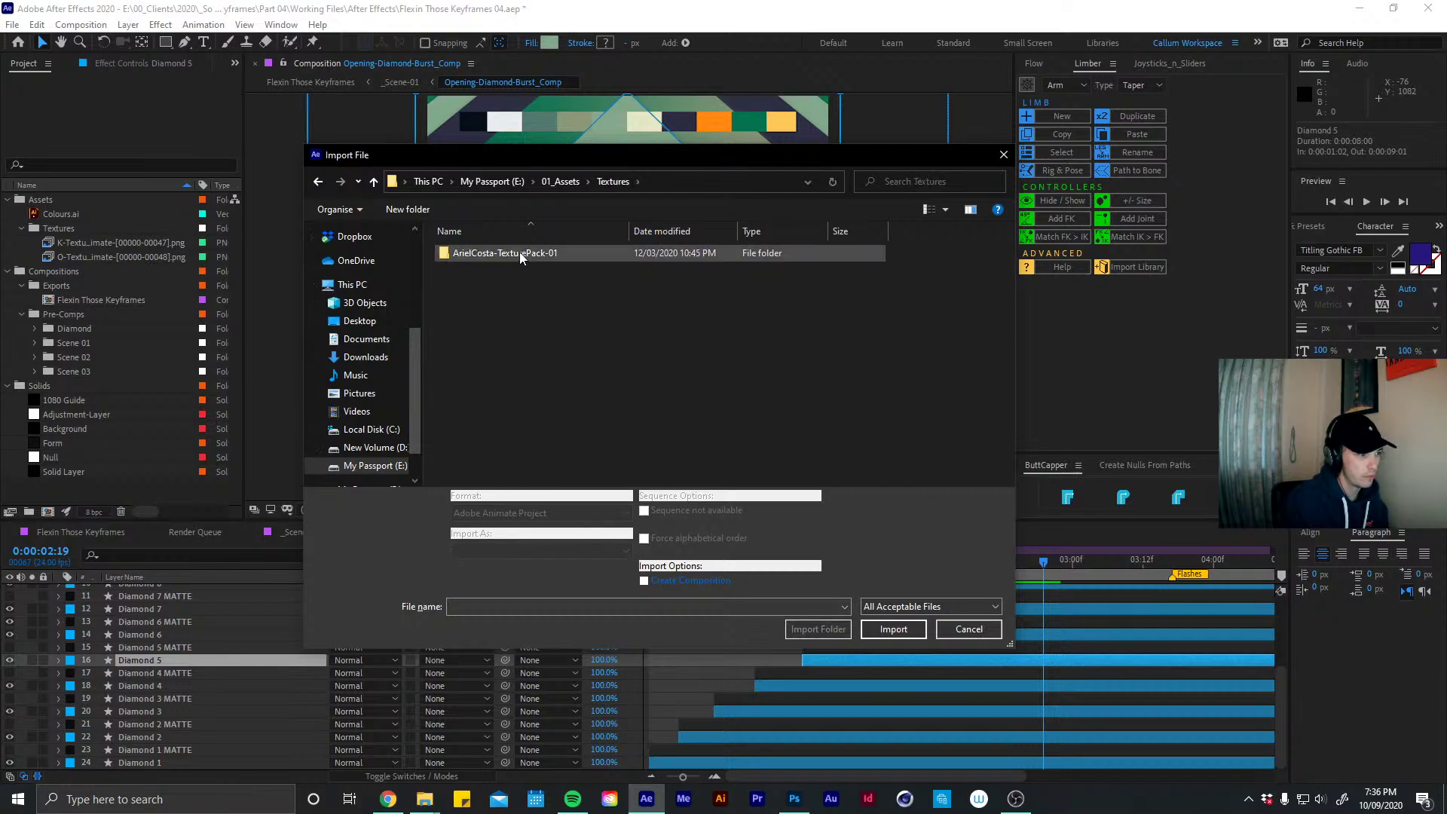
{"action": "double_click", "coordinate": [519, 252]}
{"action": "double_click", "coordinate": [518, 285]}
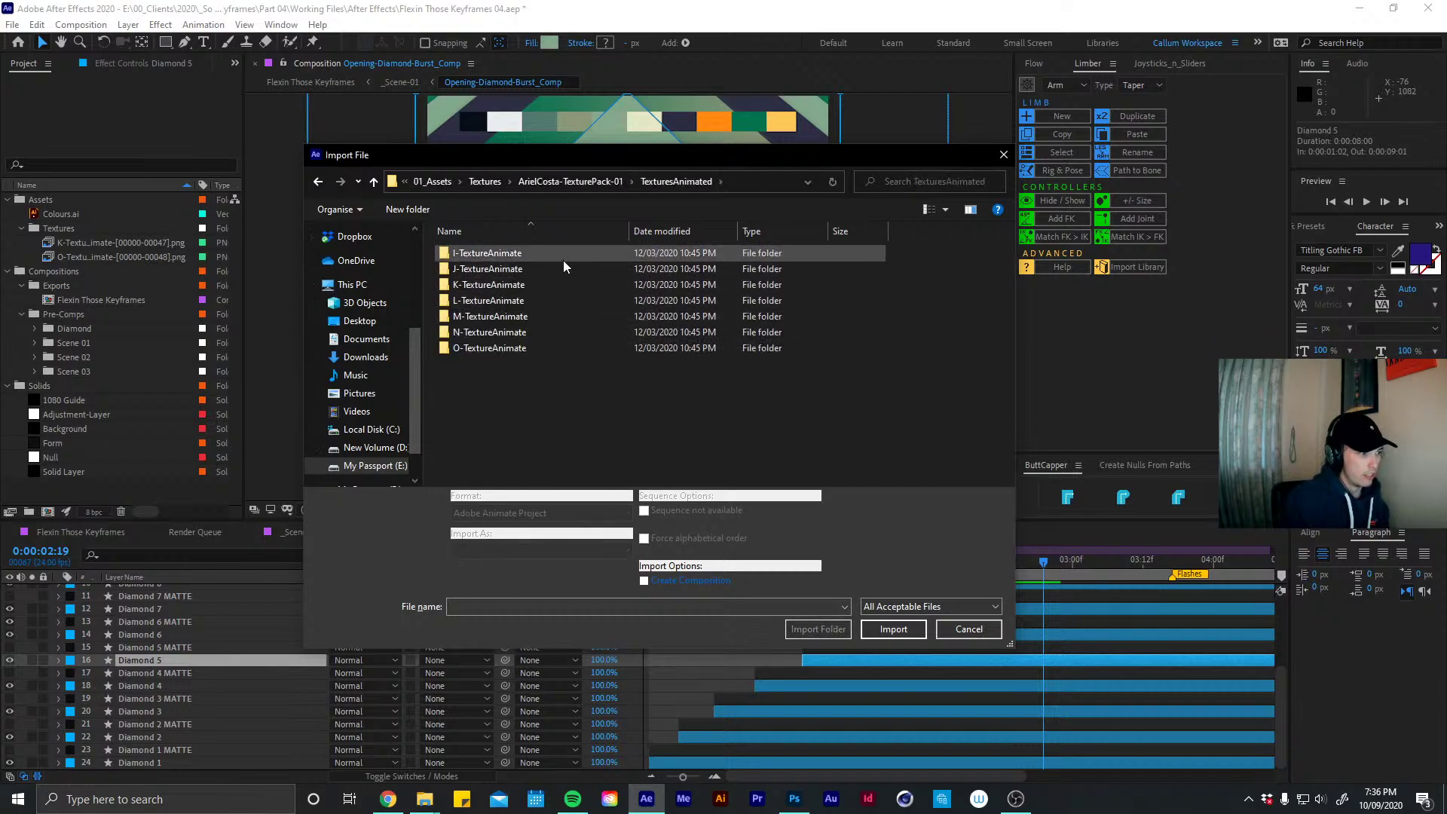
{"action": "double_click", "coordinate": [563, 260]}
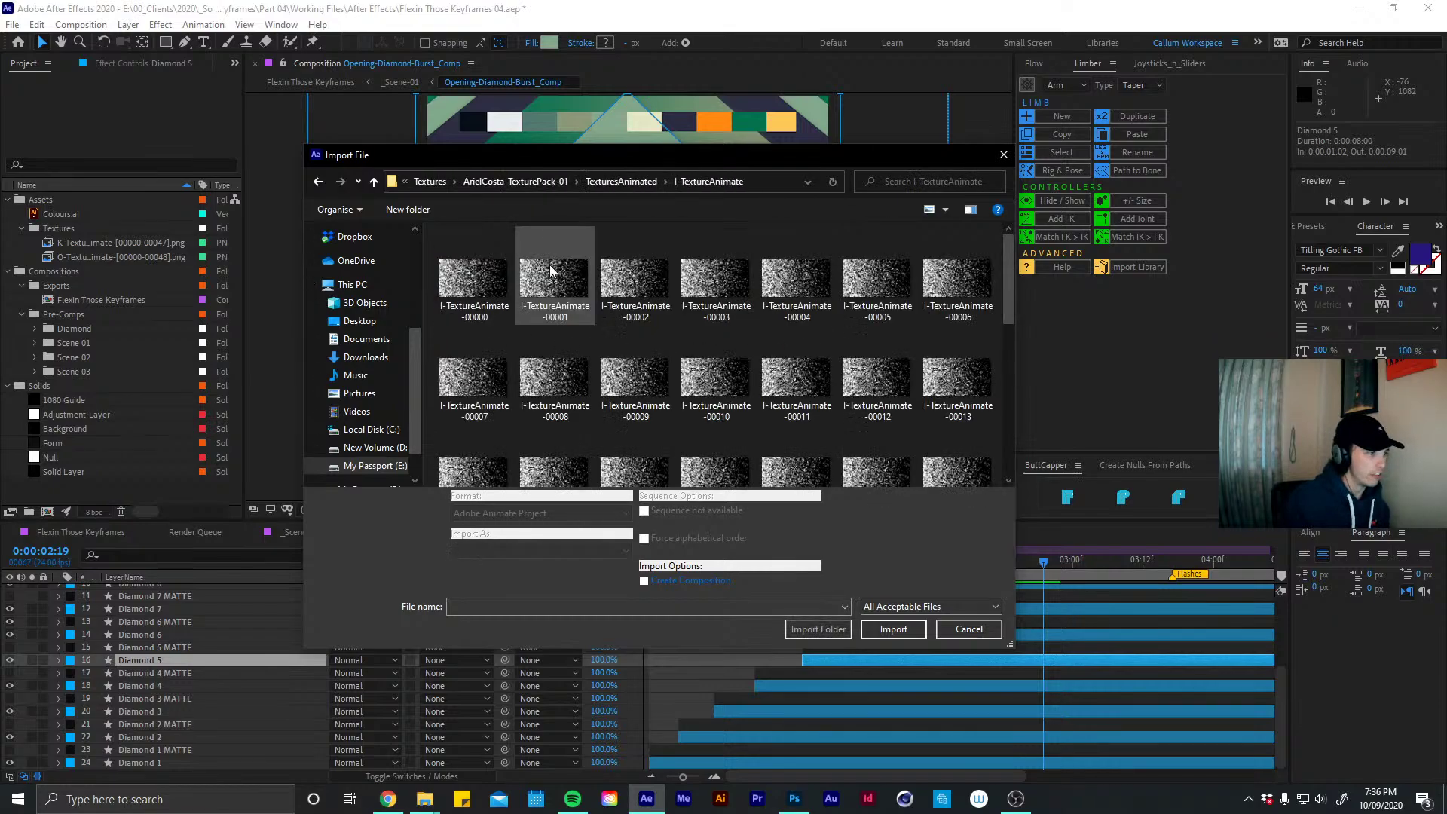
{"action": "left_click", "coordinate": [879, 626]}
Import the J-TextureAnimate PNG sequence from TexturesAnimated into the project's Textures folder
{"action": "left_click", "coordinate": [70, 231]}
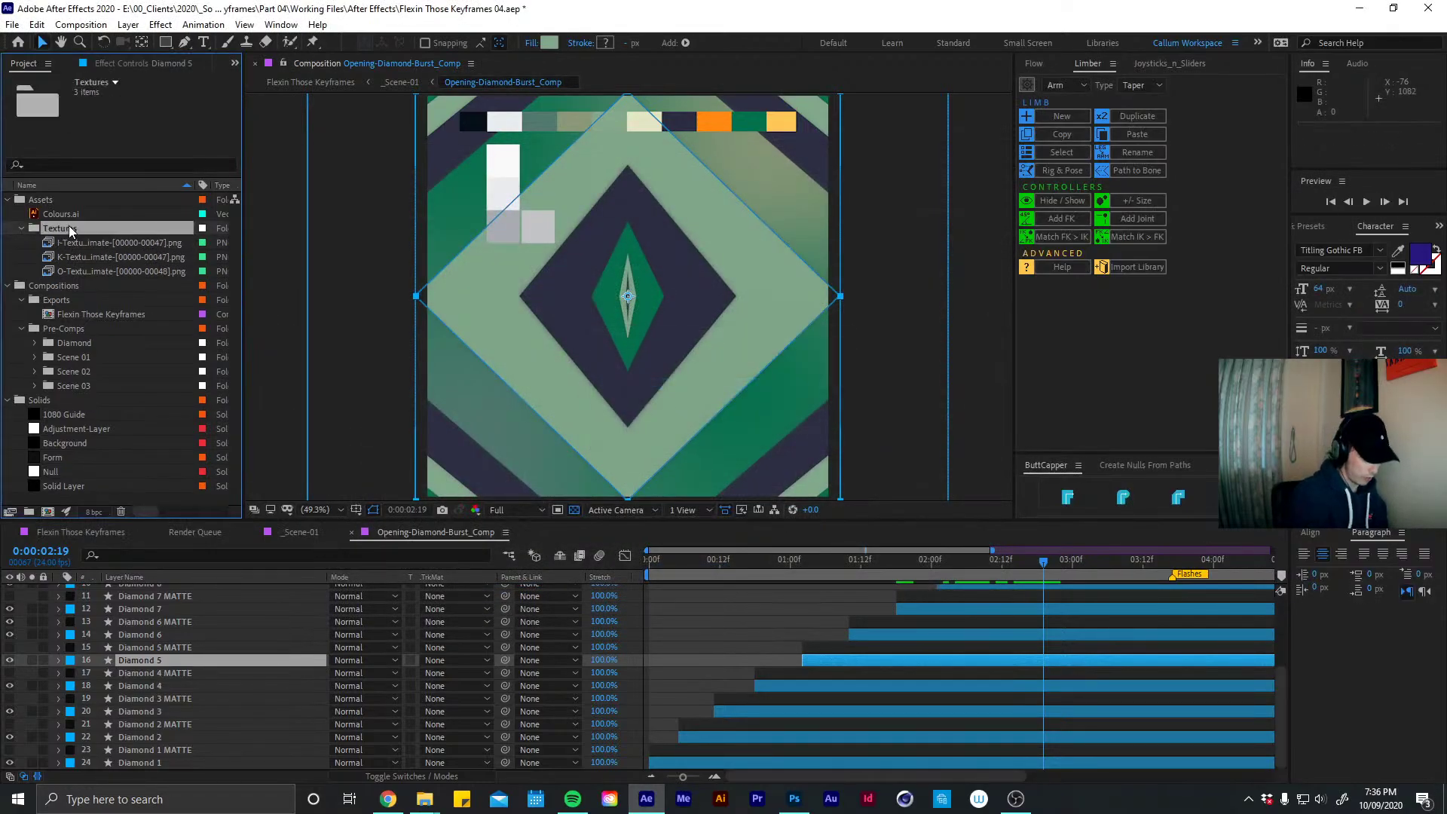
{"action": "key", "text": "ctrl+i"}
{"action": "left_click", "coordinate": [622, 181]}
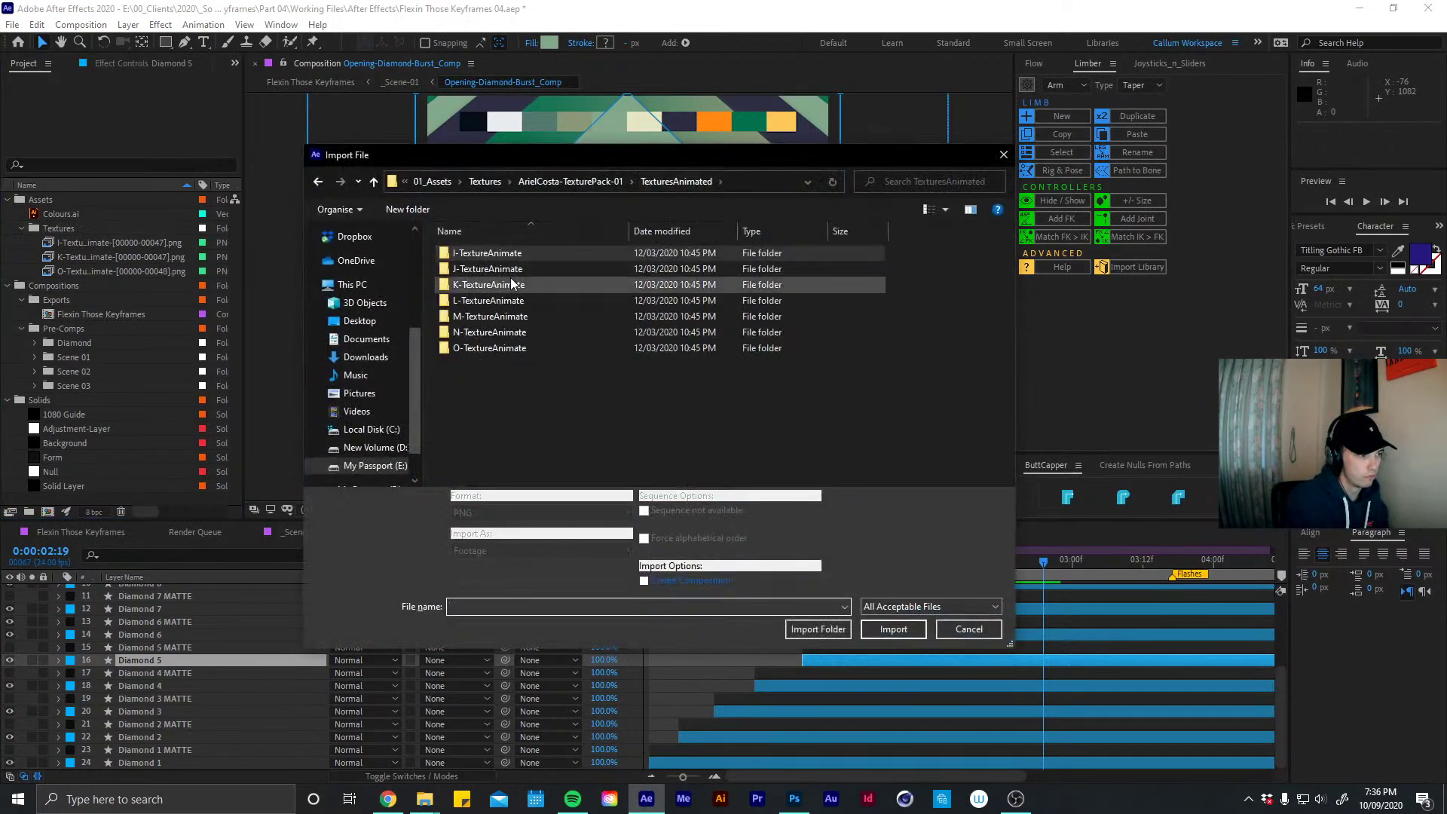
{"action": "double_click", "coordinate": [482, 270]}
{"action": "key", "text": "Return"}
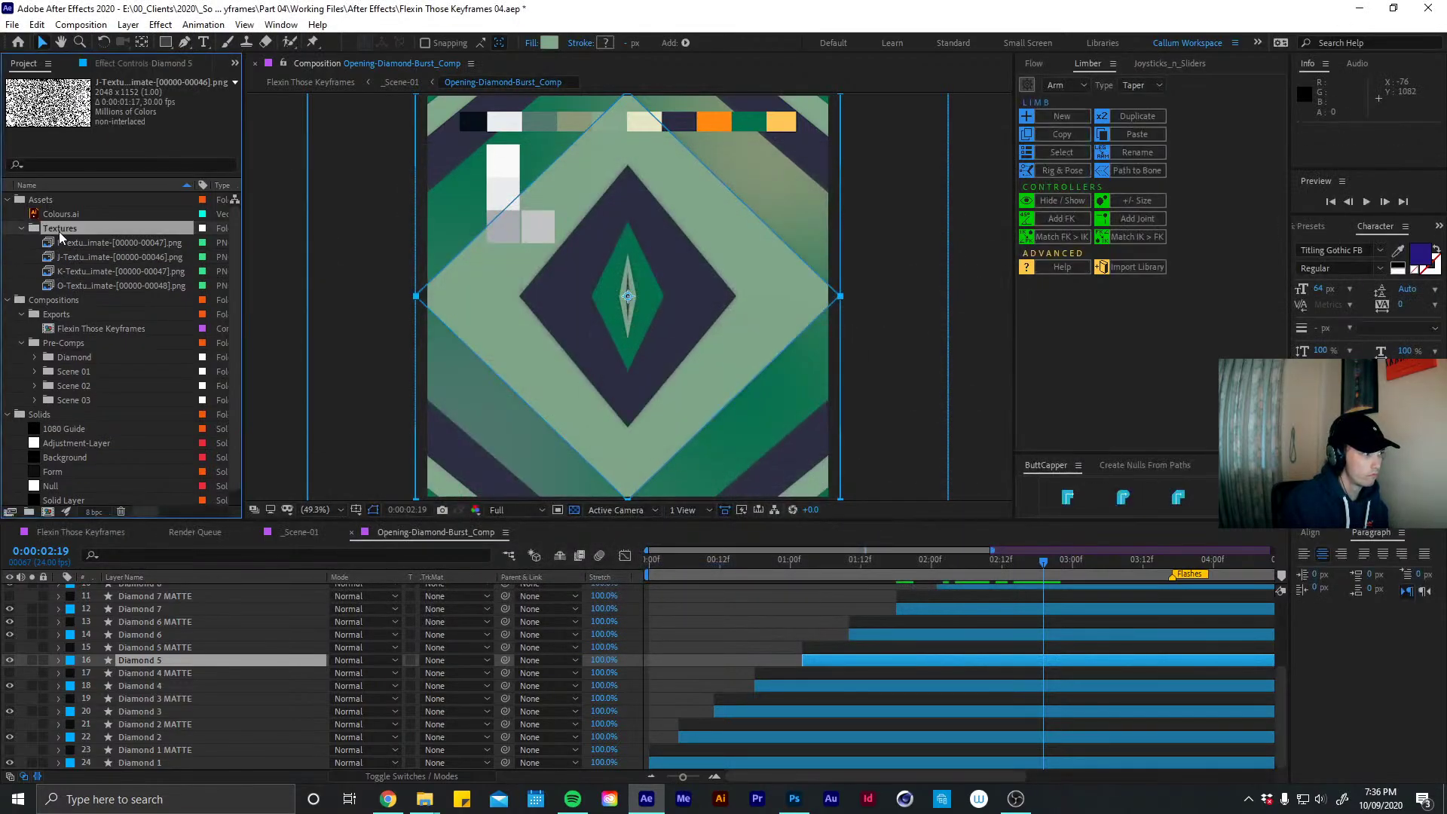
Import the L-TextureAnimate PNG sequence from TexturesAnimated into the project's Textures folder
{"action": "left_click", "coordinate": [59, 232]}
{"action": "key", "text": "ctrl+i"}
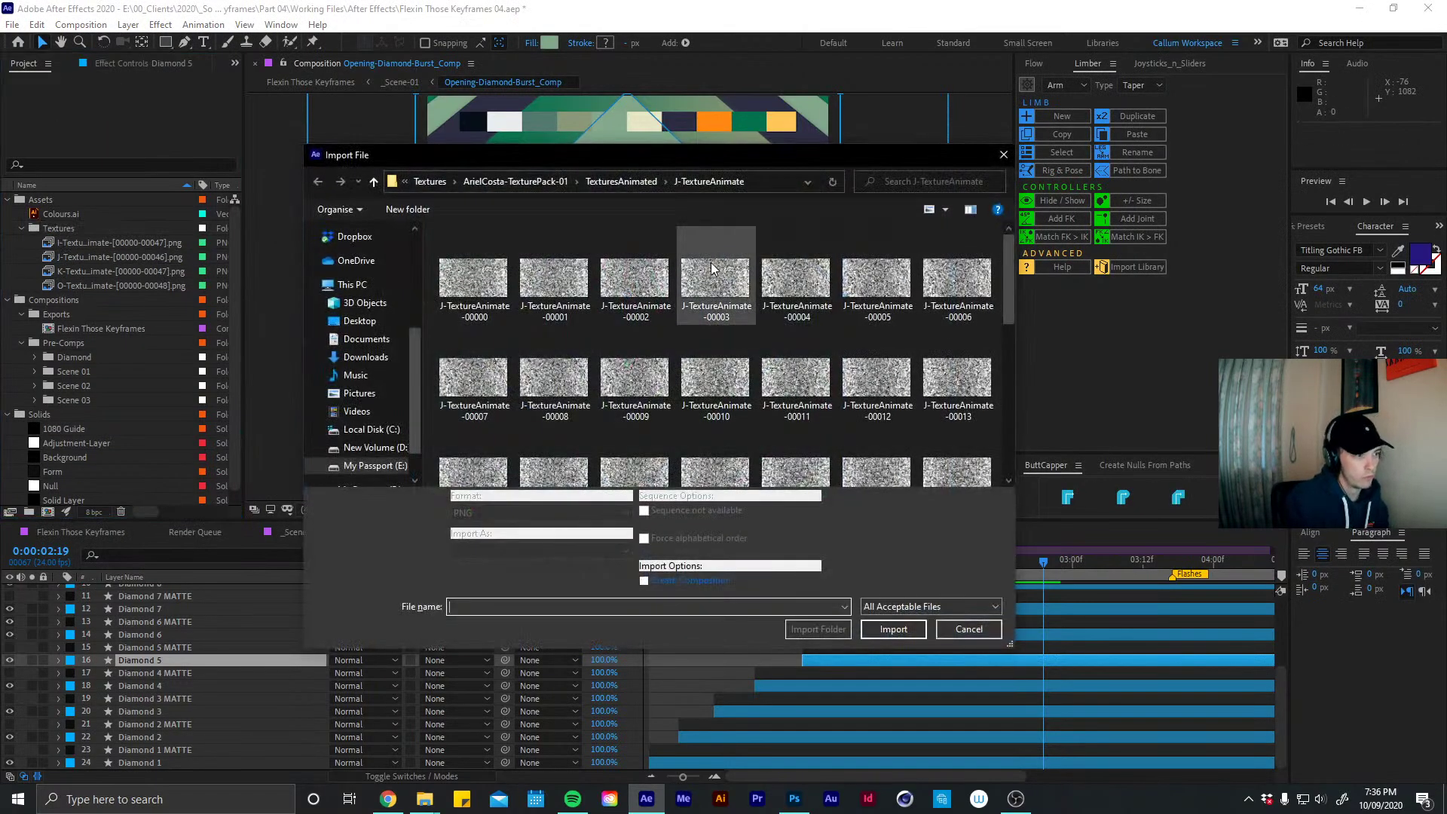
{"action": "left_click", "coordinate": [621, 181]}
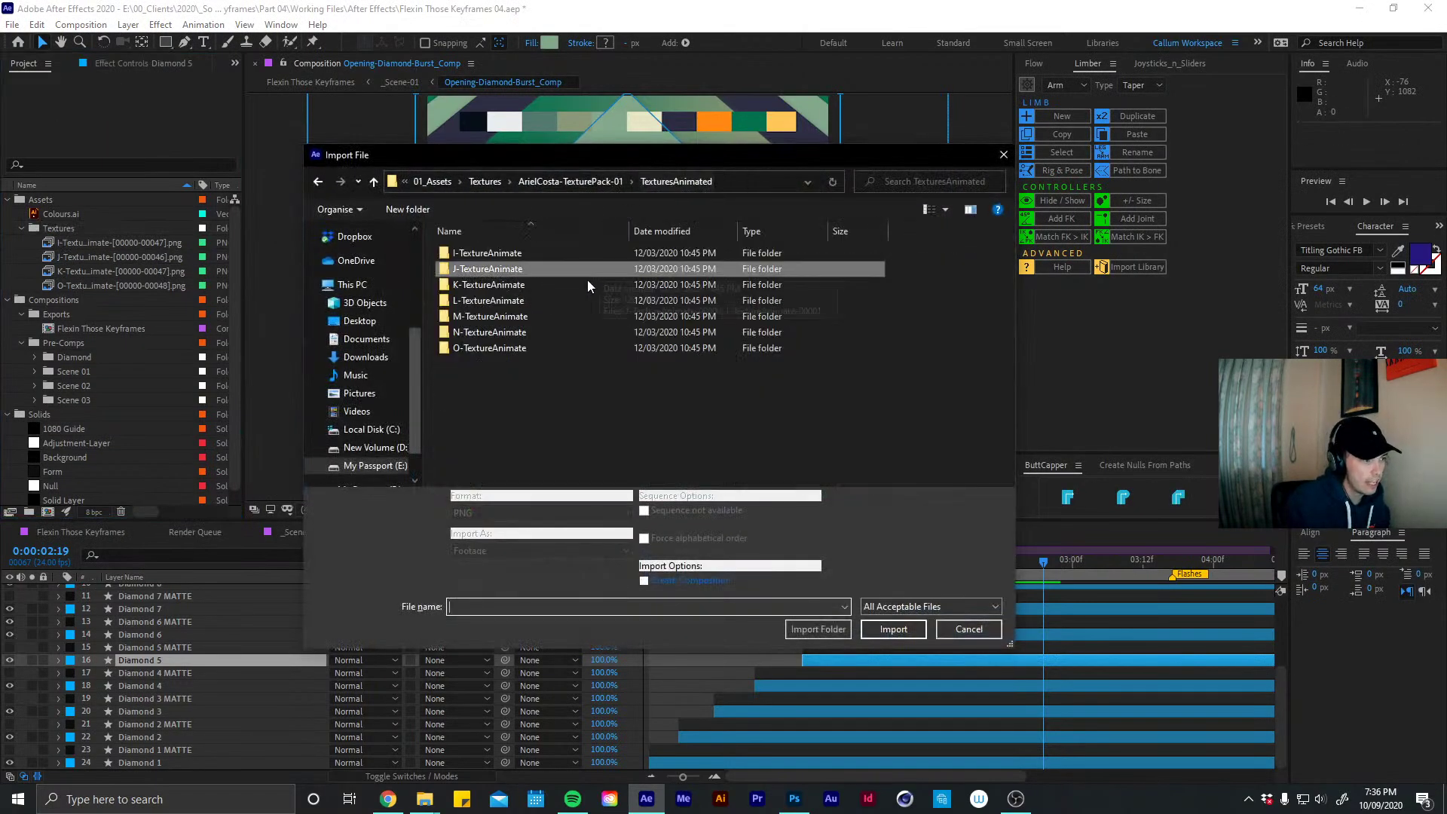
{"action": "double_click", "coordinate": [514, 300]}
{"action": "left_click", "coordinate": [473, 283]}
{"action": "left_click", "coordinate": [904, 623]}
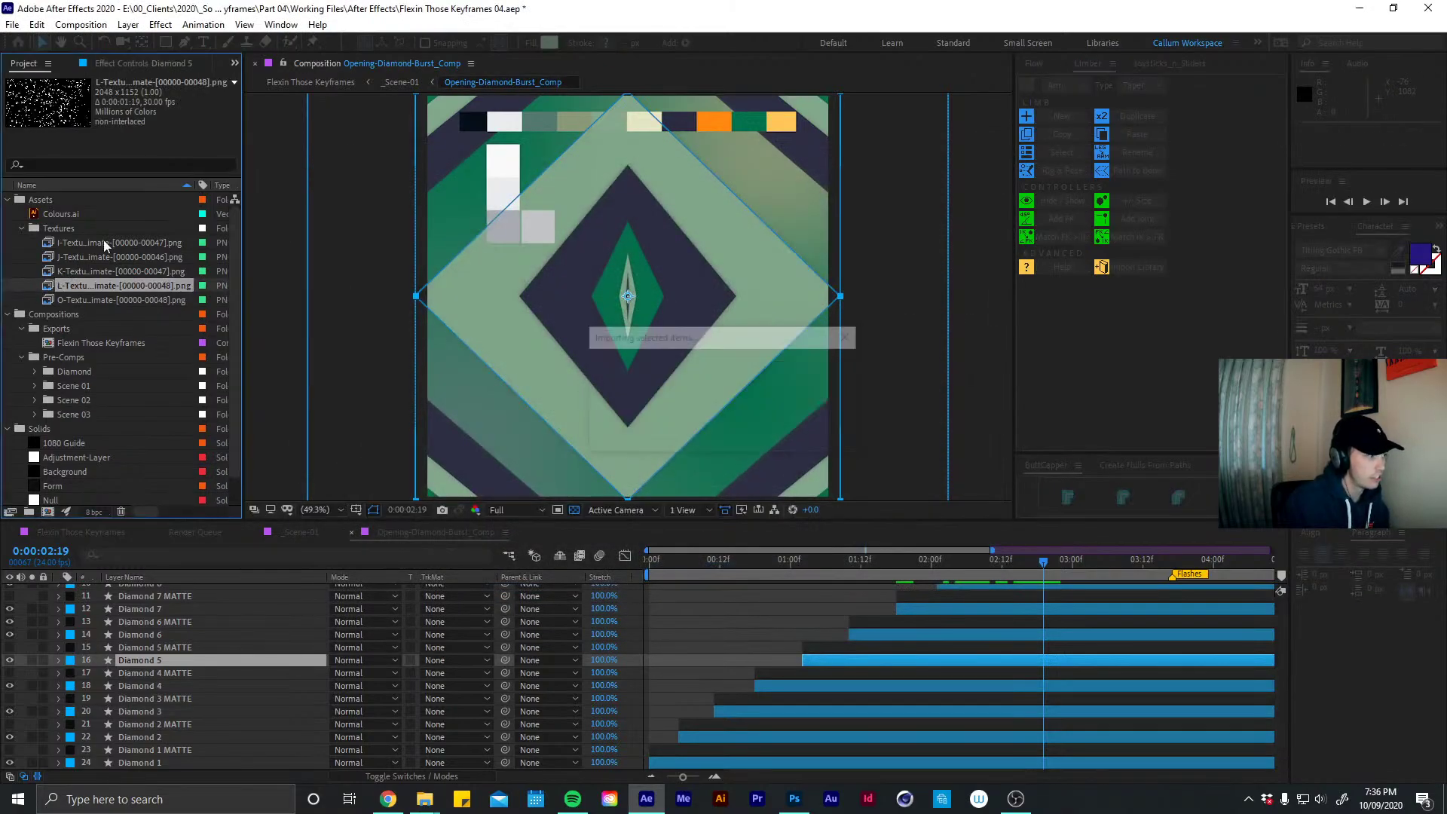
Import the M-TextureAnimate PNG sequence from TexturesAnimated into the project's Textures folder
{"action": "left_click", "coordinate": [86, 225]}
{"action": "key", "text": "ctrl+i"}
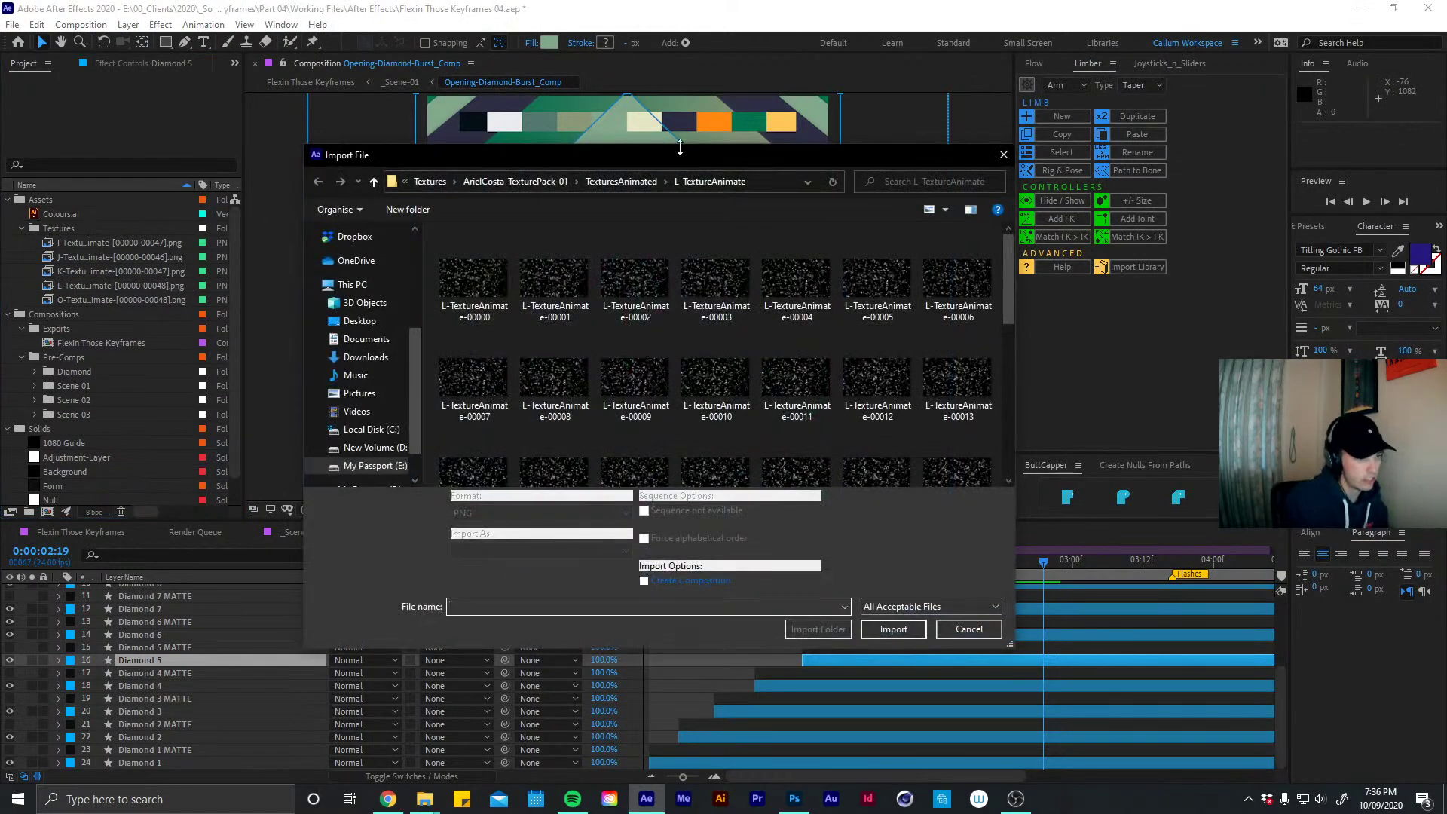
{"action": "left_click", "coordinate": [605, 182]}
{"action": "double_click", "coordinate": [511, 316]}
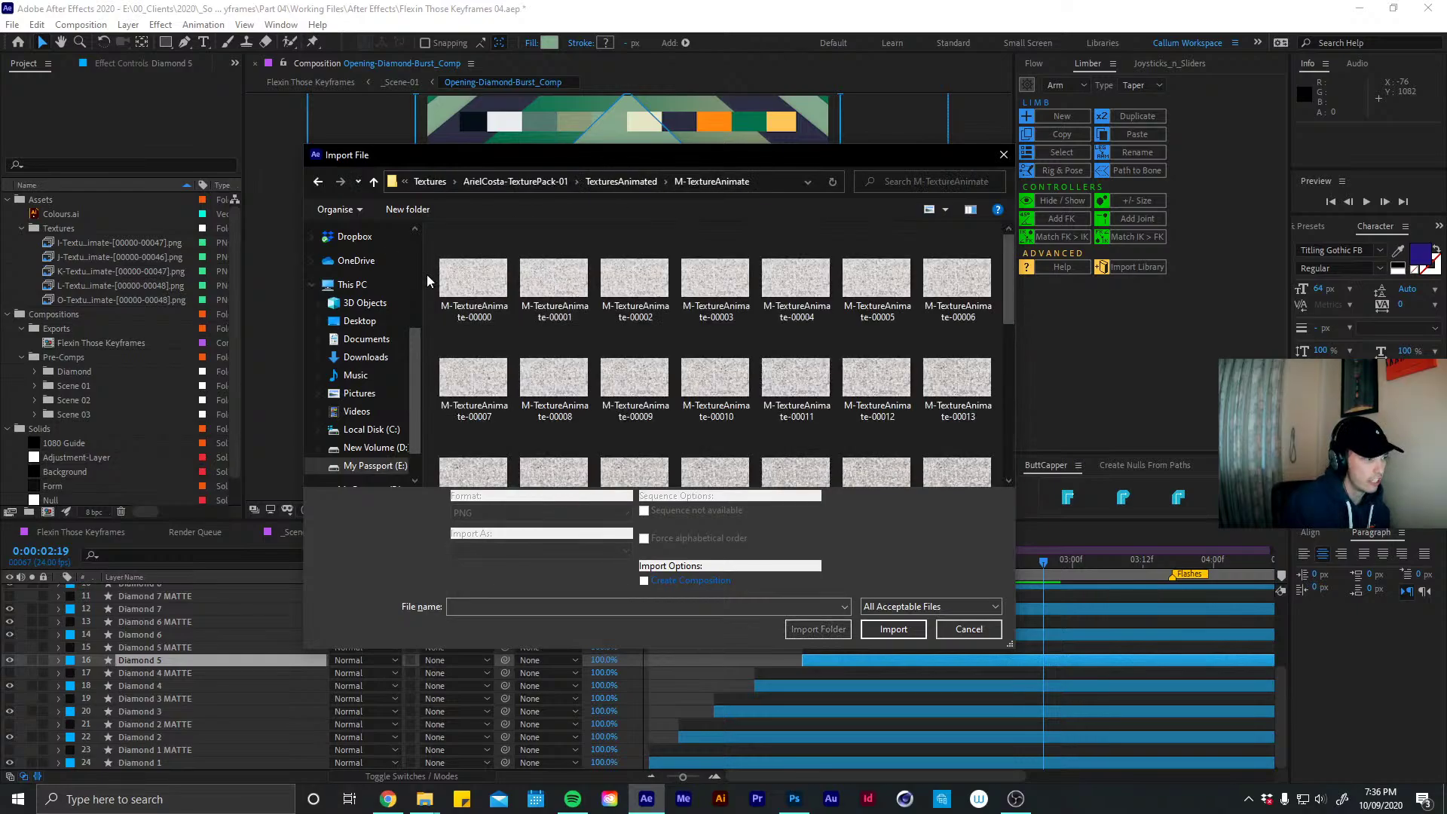
{"action": "left_click", "coordinate": [473, 278]}
{"action": "left_click", "coordinate": [905, 620]}
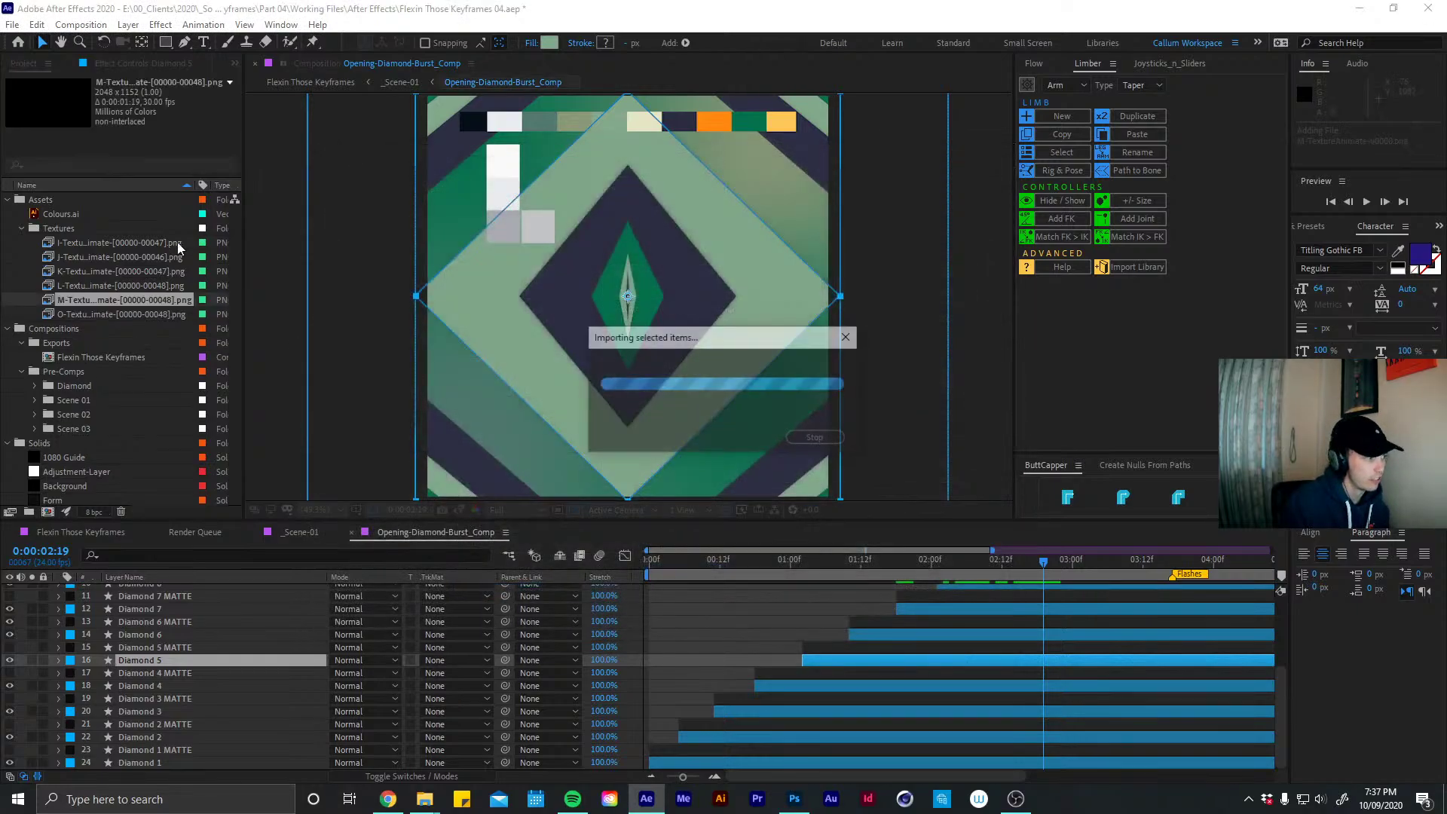
Import the N-TextureAnimate PNG sequence from TexturesAnimated into the project's Textures folder
{"action": "left_click", "coordinate": [82, 232]}
{"action": "key", "text": "ctrl+i"}
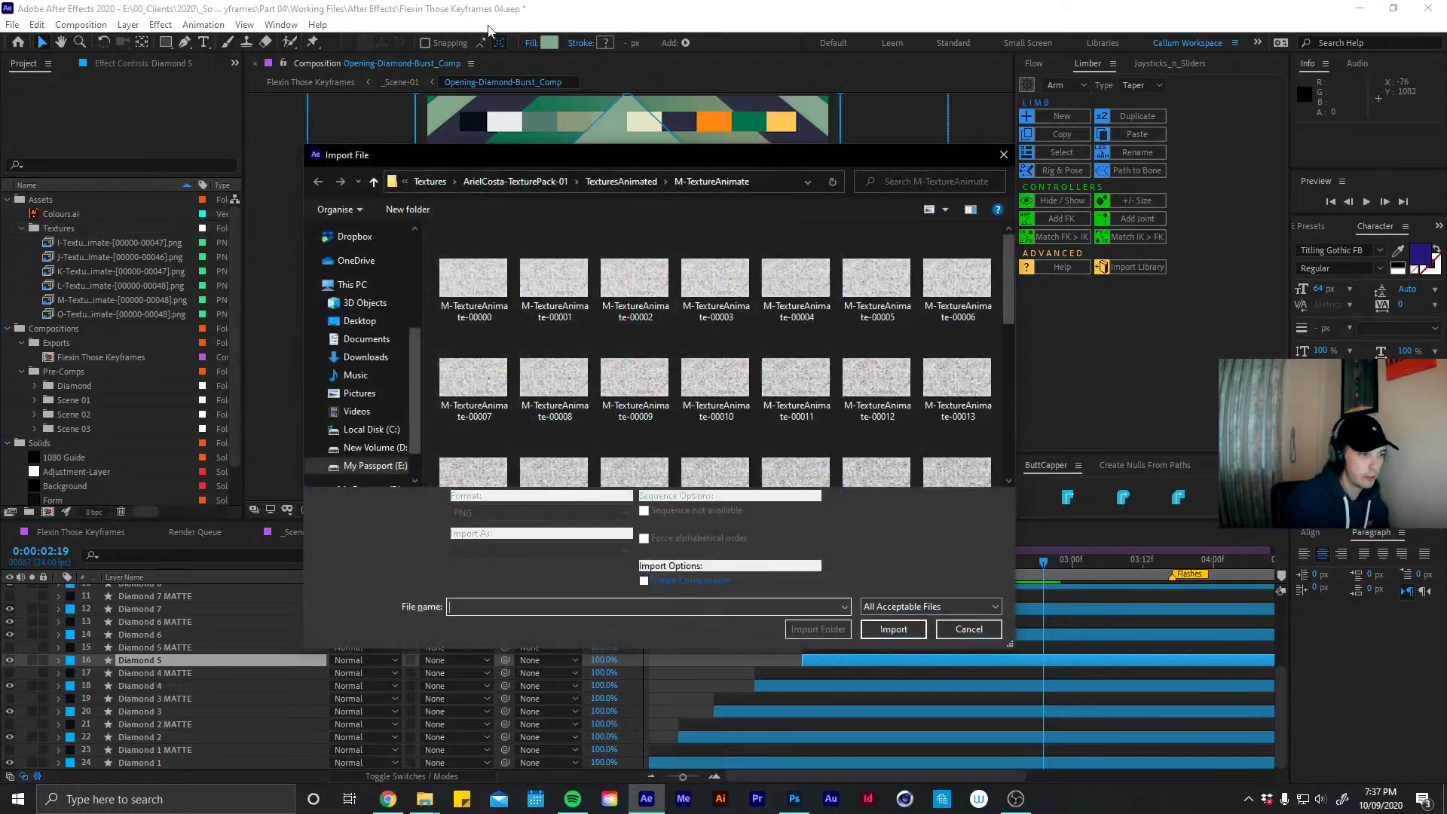
{"action": "left_click", "coordinate": [595, 180]}
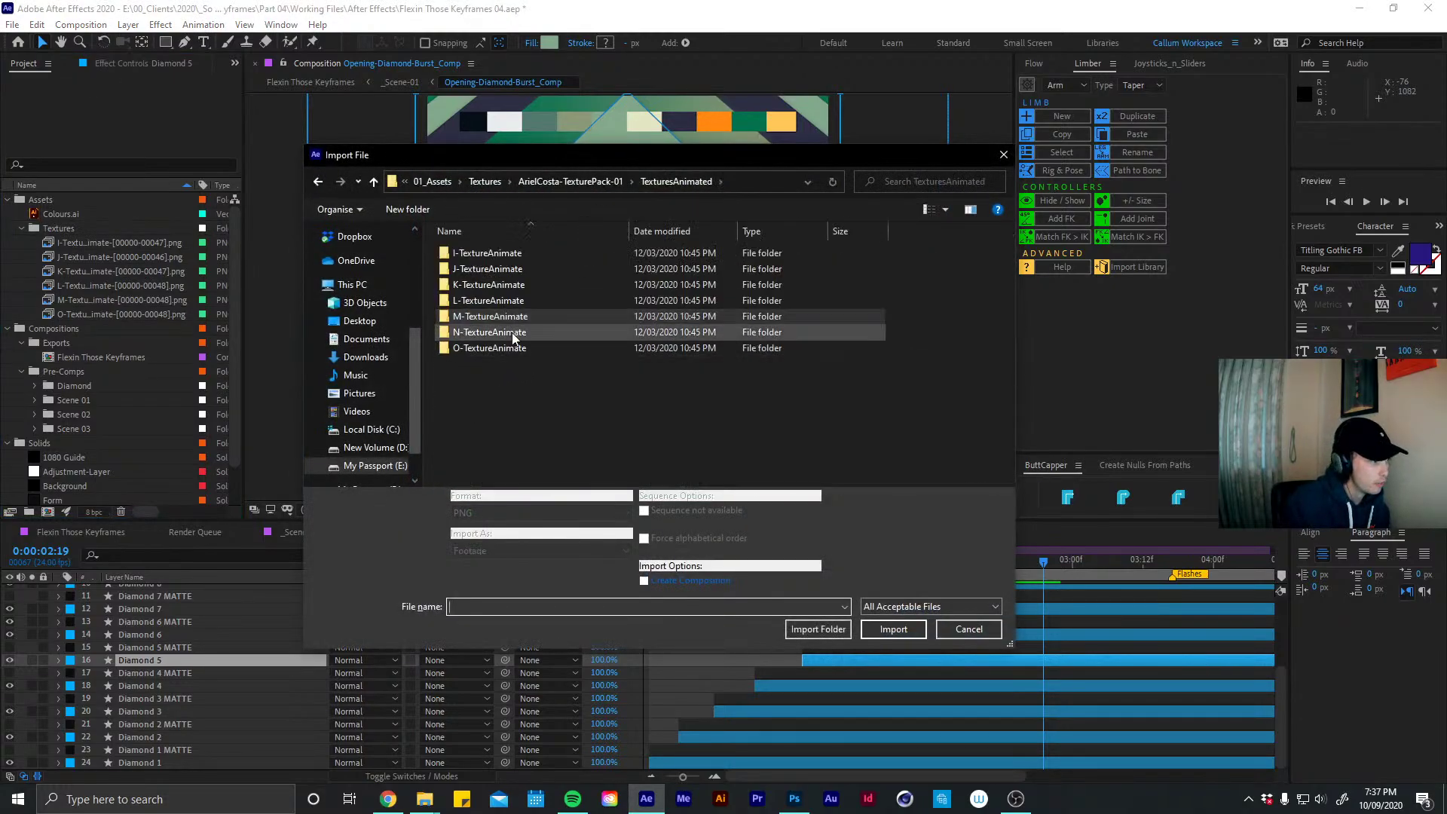
{"action": "double_click", "coordinate": [513, 332]}
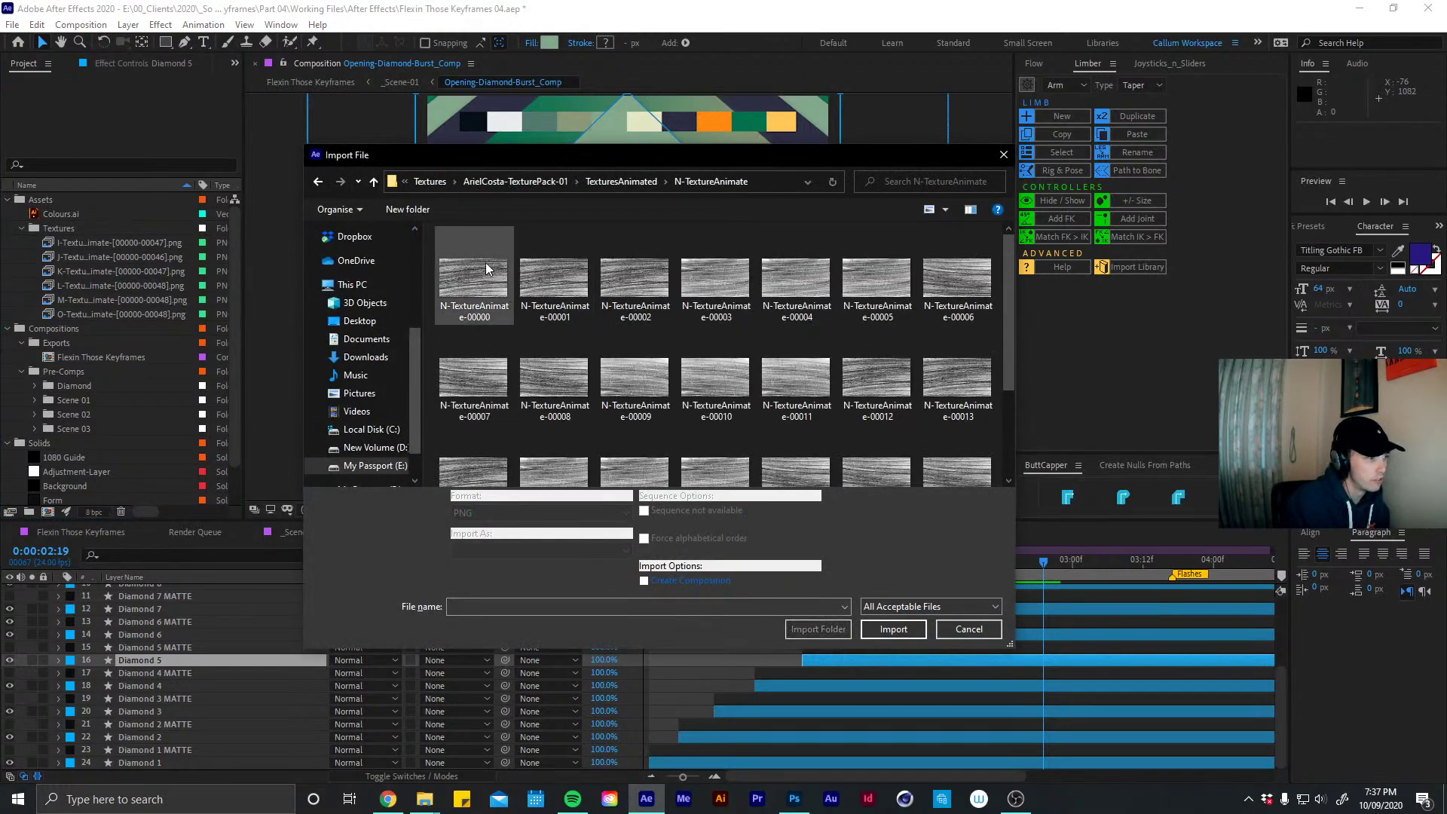
{"action": "double_click", "coordinate": [485, 263]}
Import the O-TextureAnimate PNG sequence from TexturesAnimated into the project
{"action": "key", "text": "ctrl+i"}
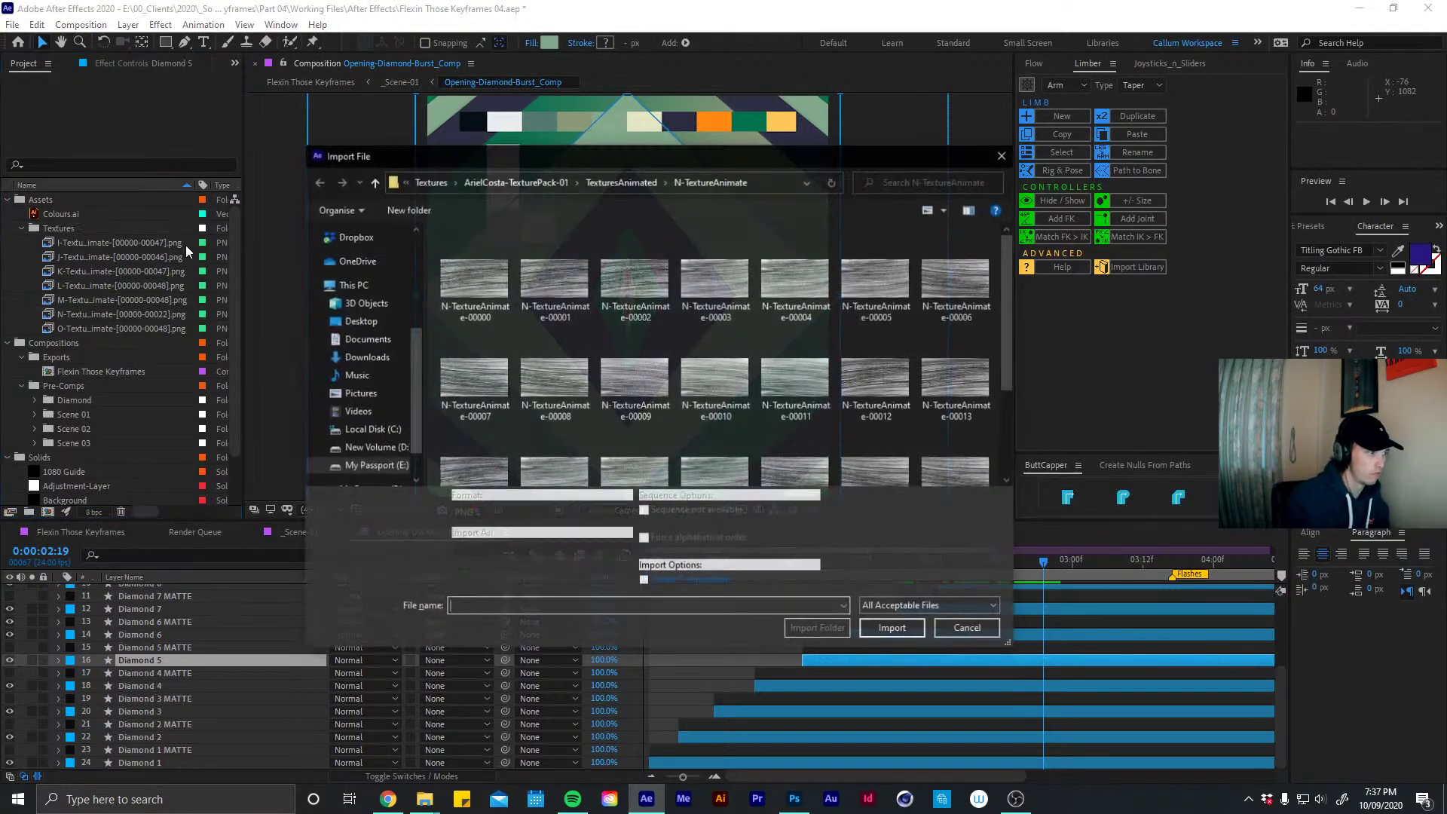
{"action": "left_click", "coordinate": [657, 184]}
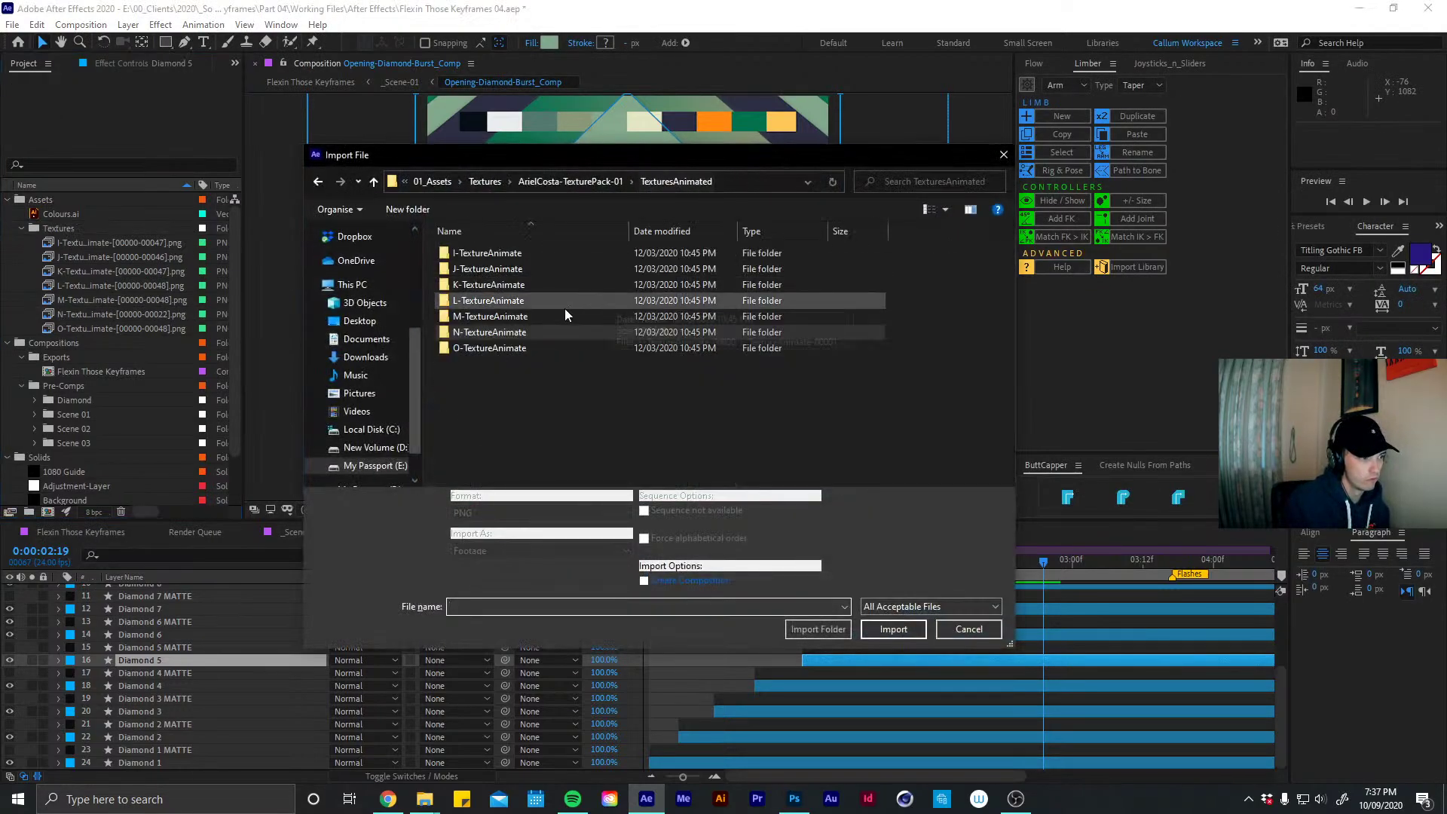
{"action": "double_click", "coordinate": [481, 346]}
{"action": "left_click", "coordinate": [481, 273]}
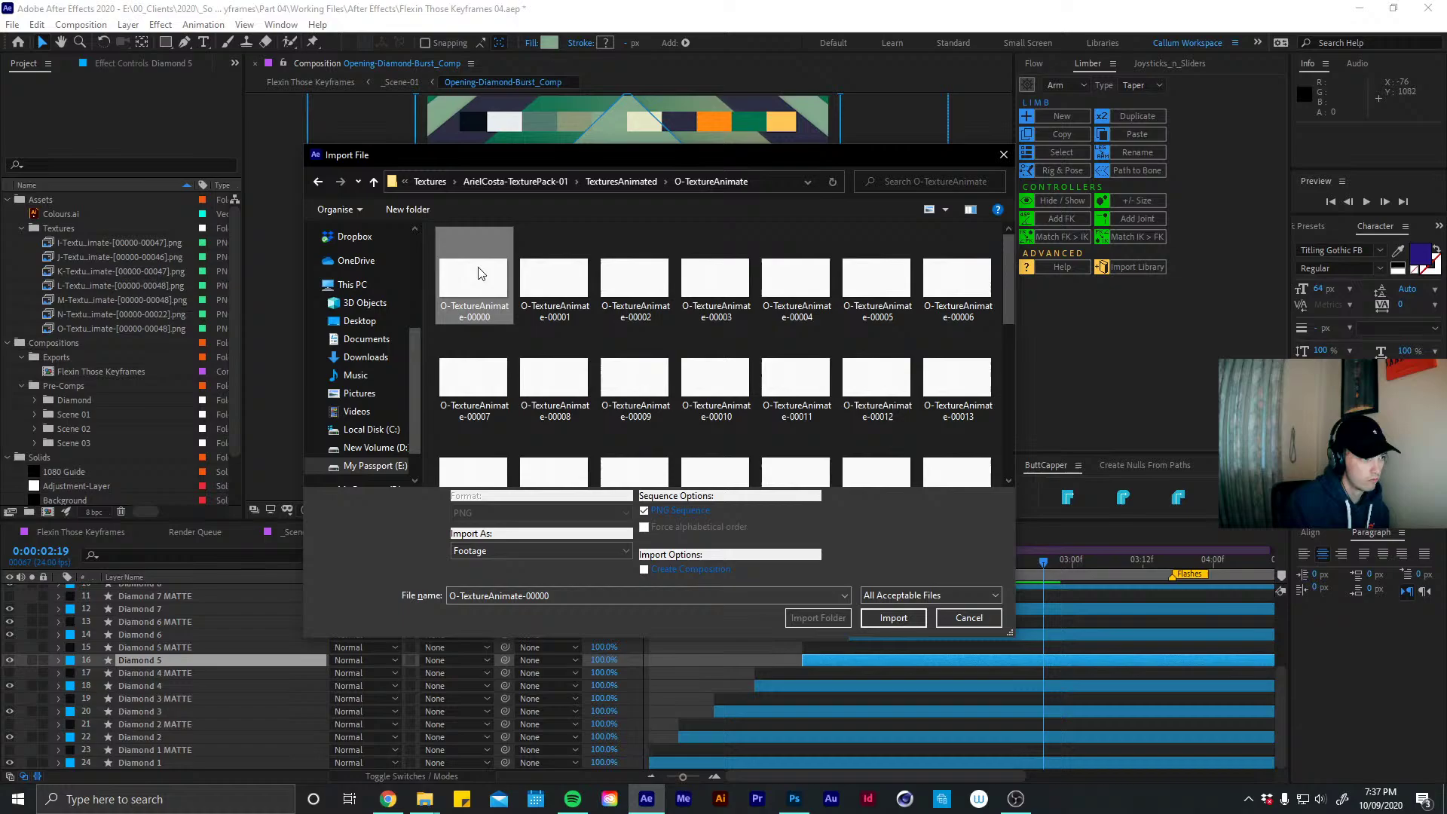
{"action": "left_click", "coordinate": [894, 617]}
{"action": "left_click", "coordinate": [67, 230]}
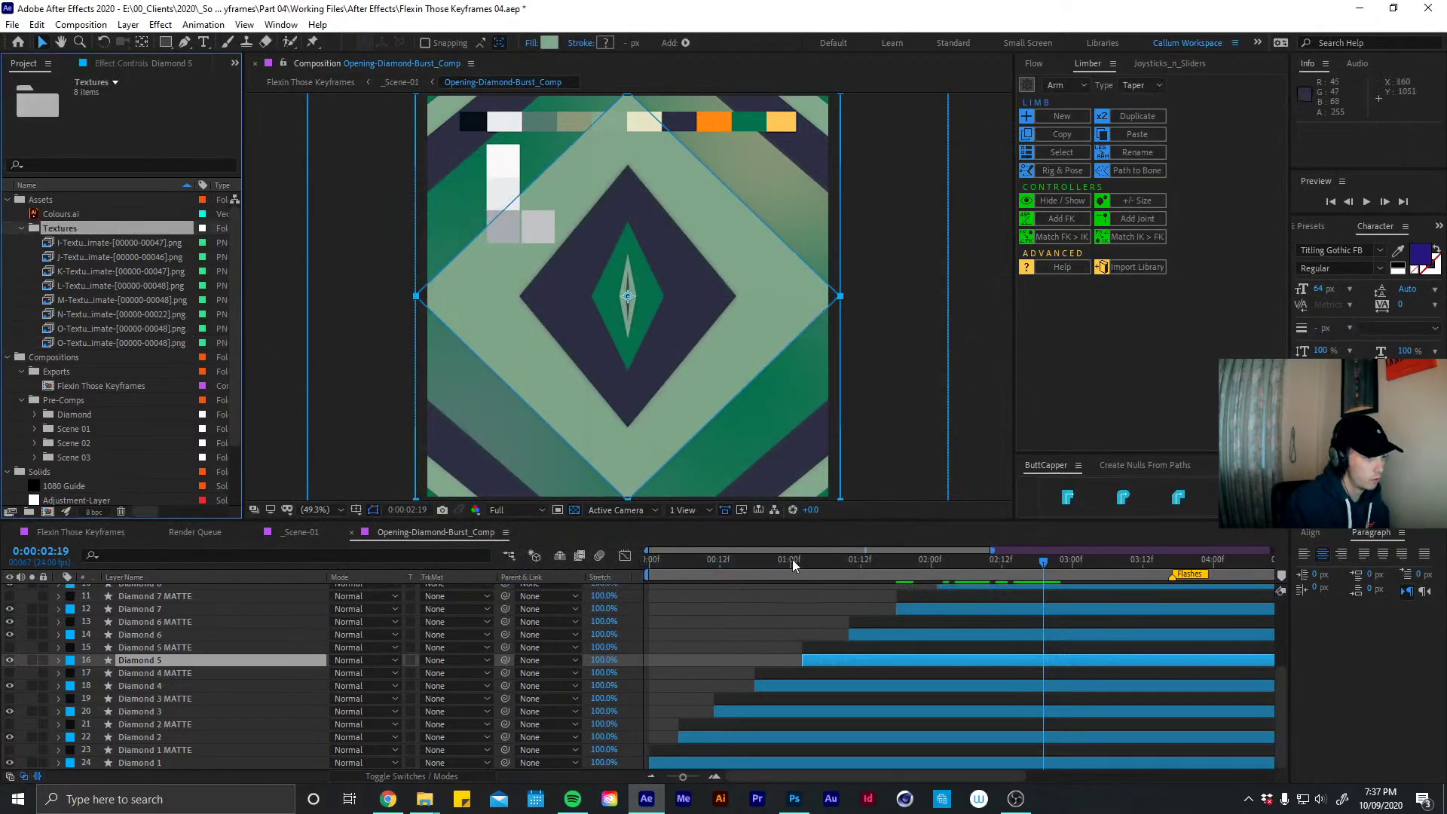
Scrub the diamond burst to 0:00:02:18 and preview each texture sequence in the Textures folder, from I-TextureAnimate to O-TextureAnimate
{"action": "left_click_drag", "start_coordinate": [792, 562], "coordinate": [1036, 556]}
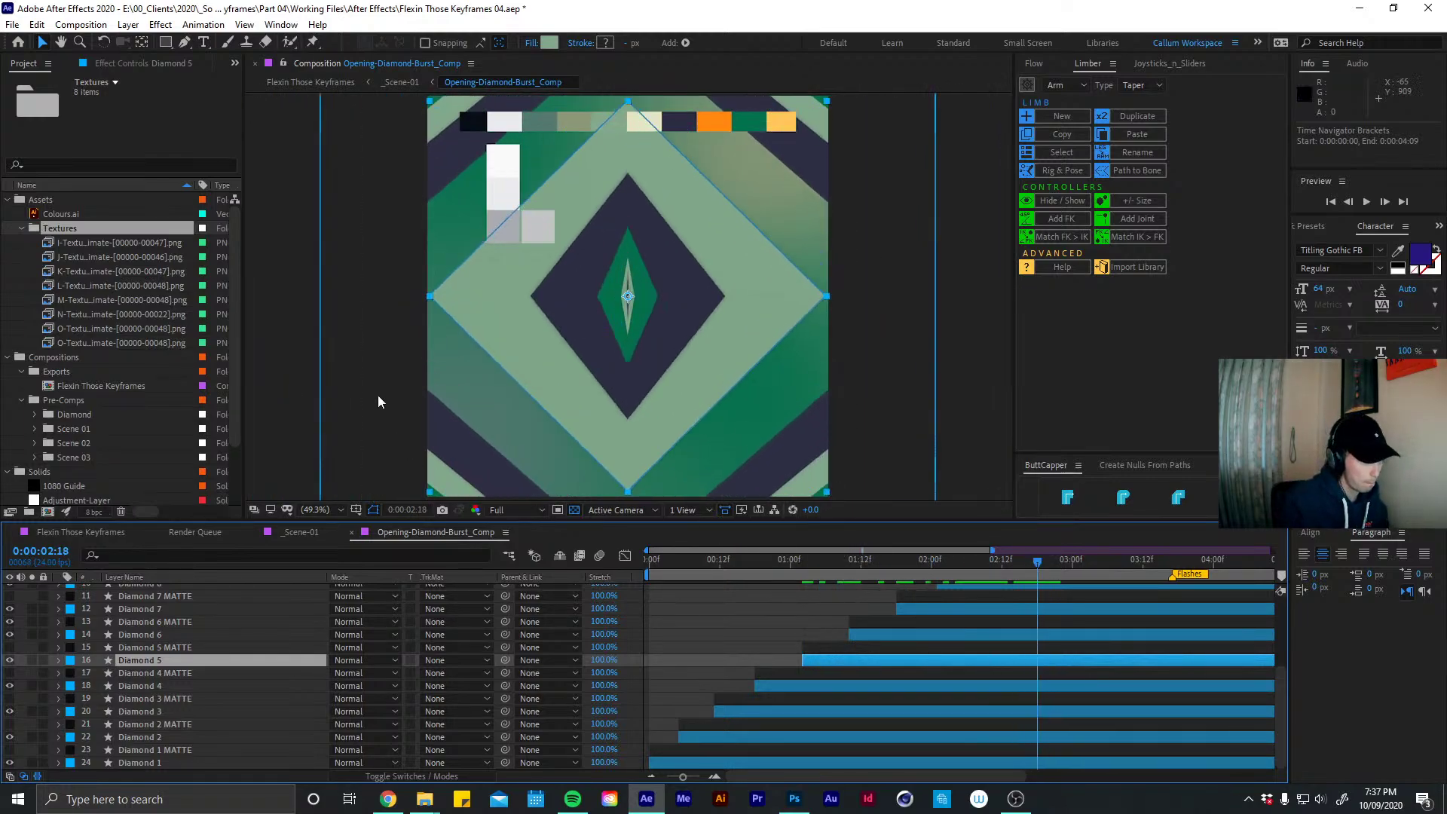
{"action": "double_click", "coordinate": [110, 242]}
{"action": "double_click", "coordinate": [113, 255]}
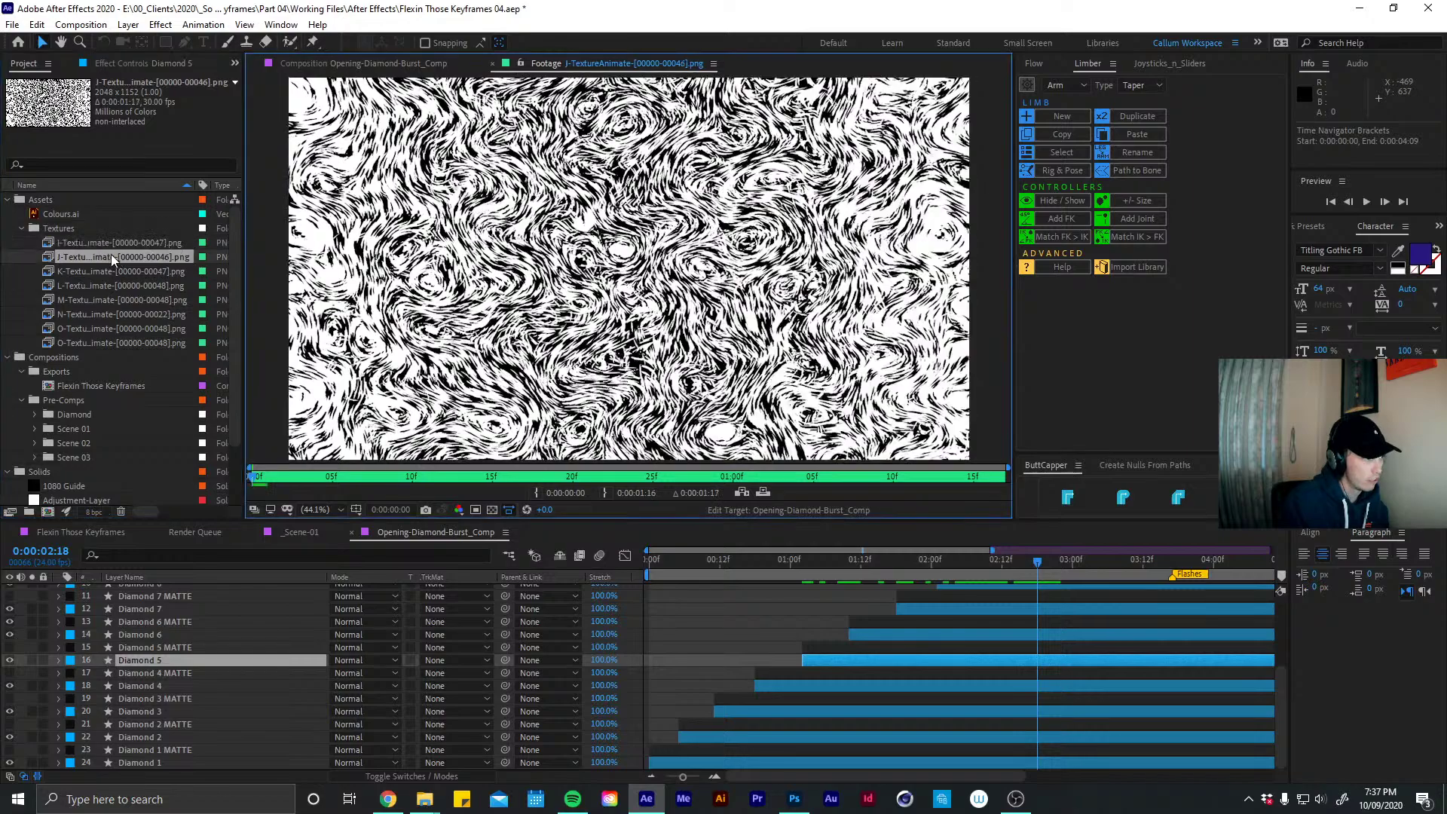
{"action": "double_click", "coordinate": [48, 271]}
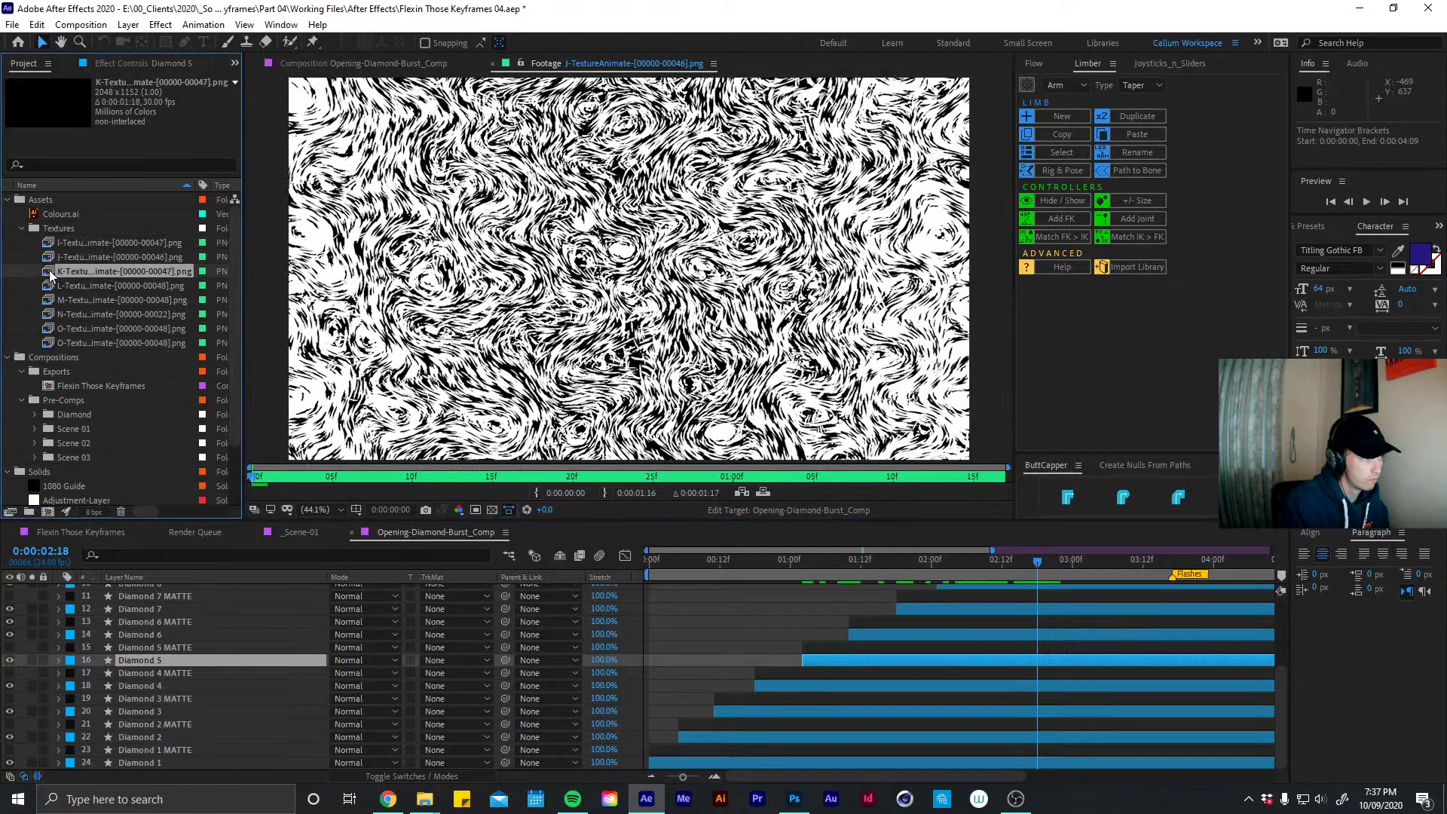
{"action": "double_click", "coordinate": [50, 285]}
{"action": "double_click", "coordinate": [53, 300]}
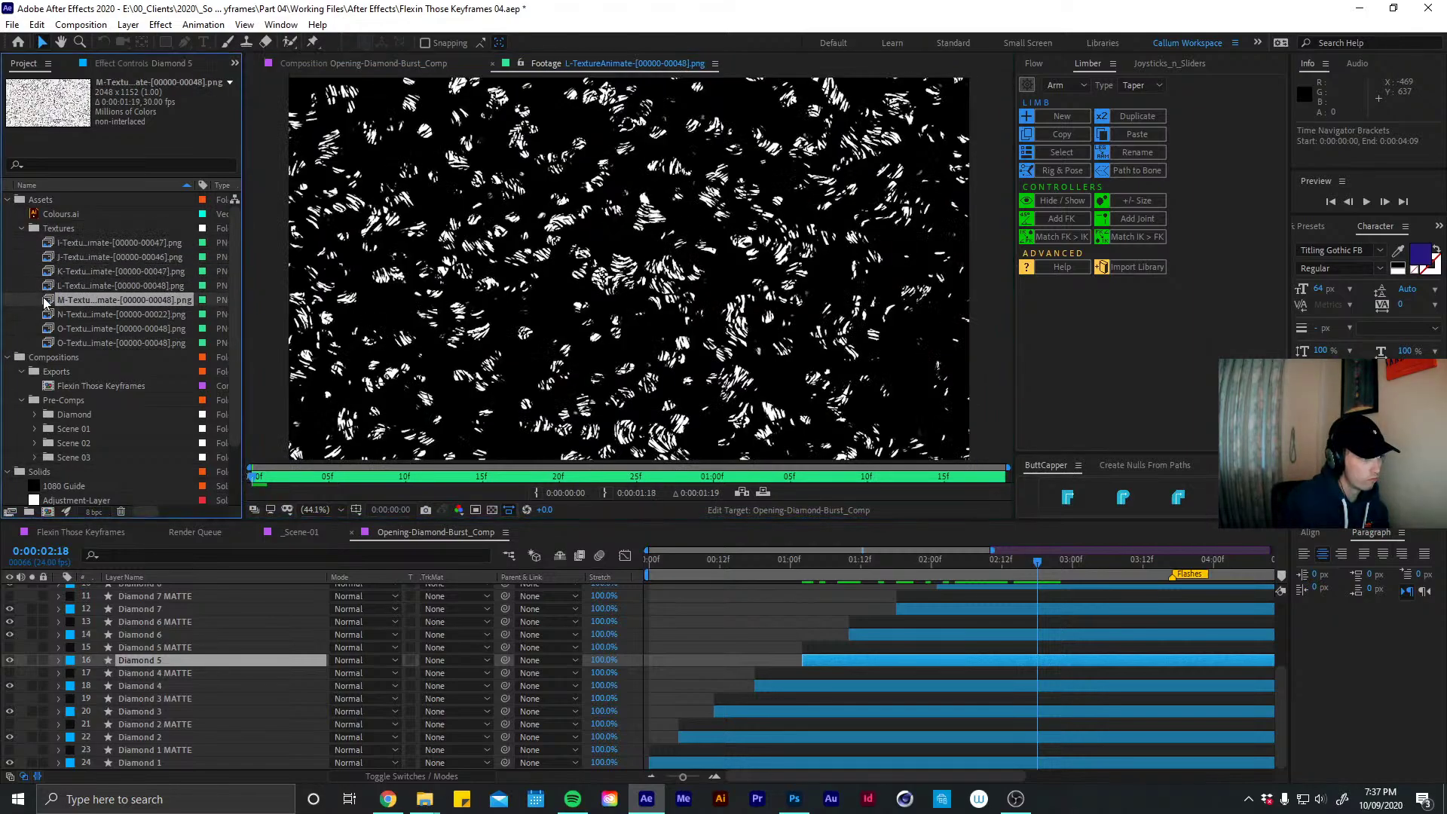
{"action": "double_click", "coordinate": [52, 314]}
{"action": "double_click", "coordinate": [48, 330]}
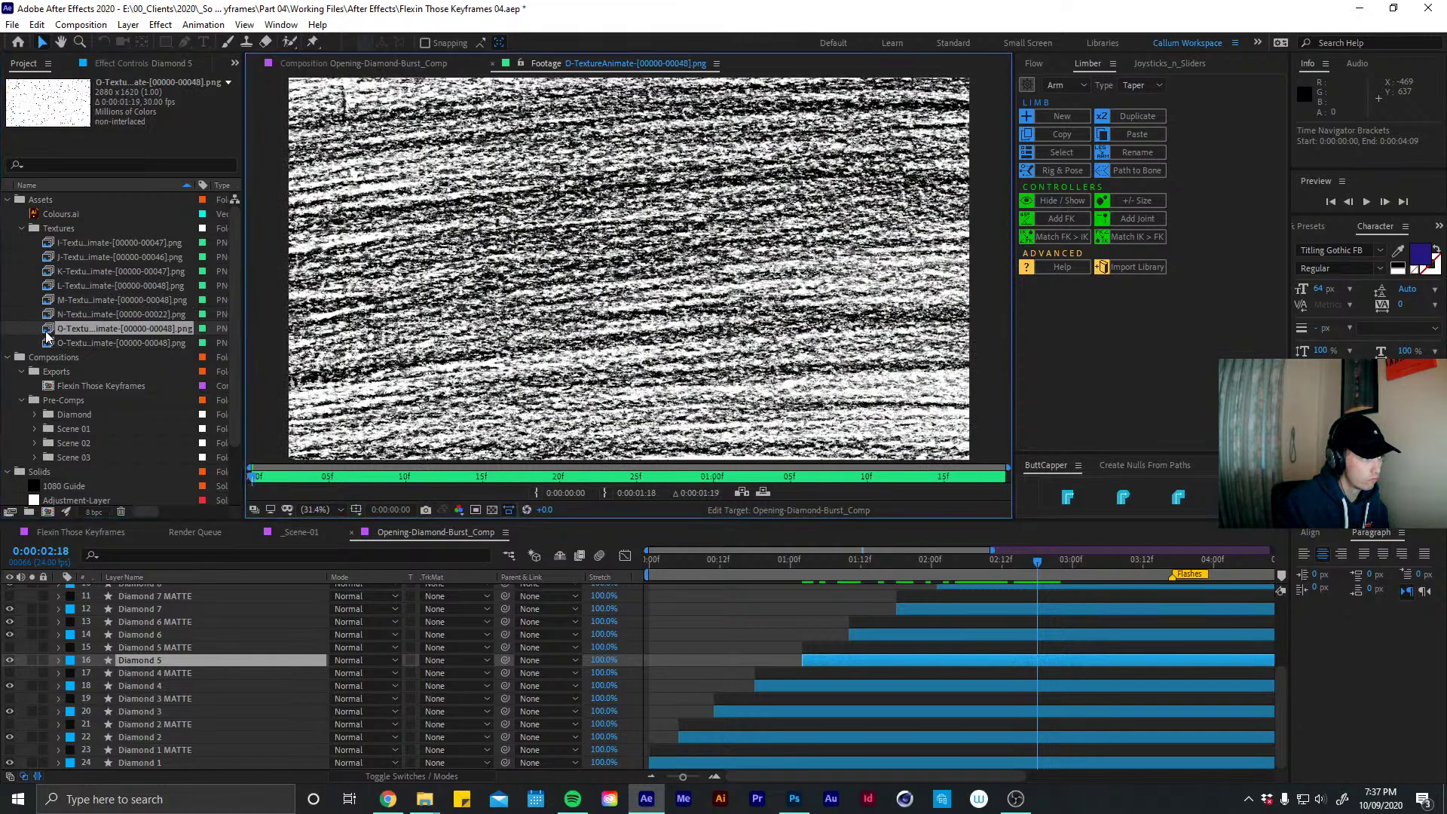
{"action": "double_click", "coordinate": [54, 343]}
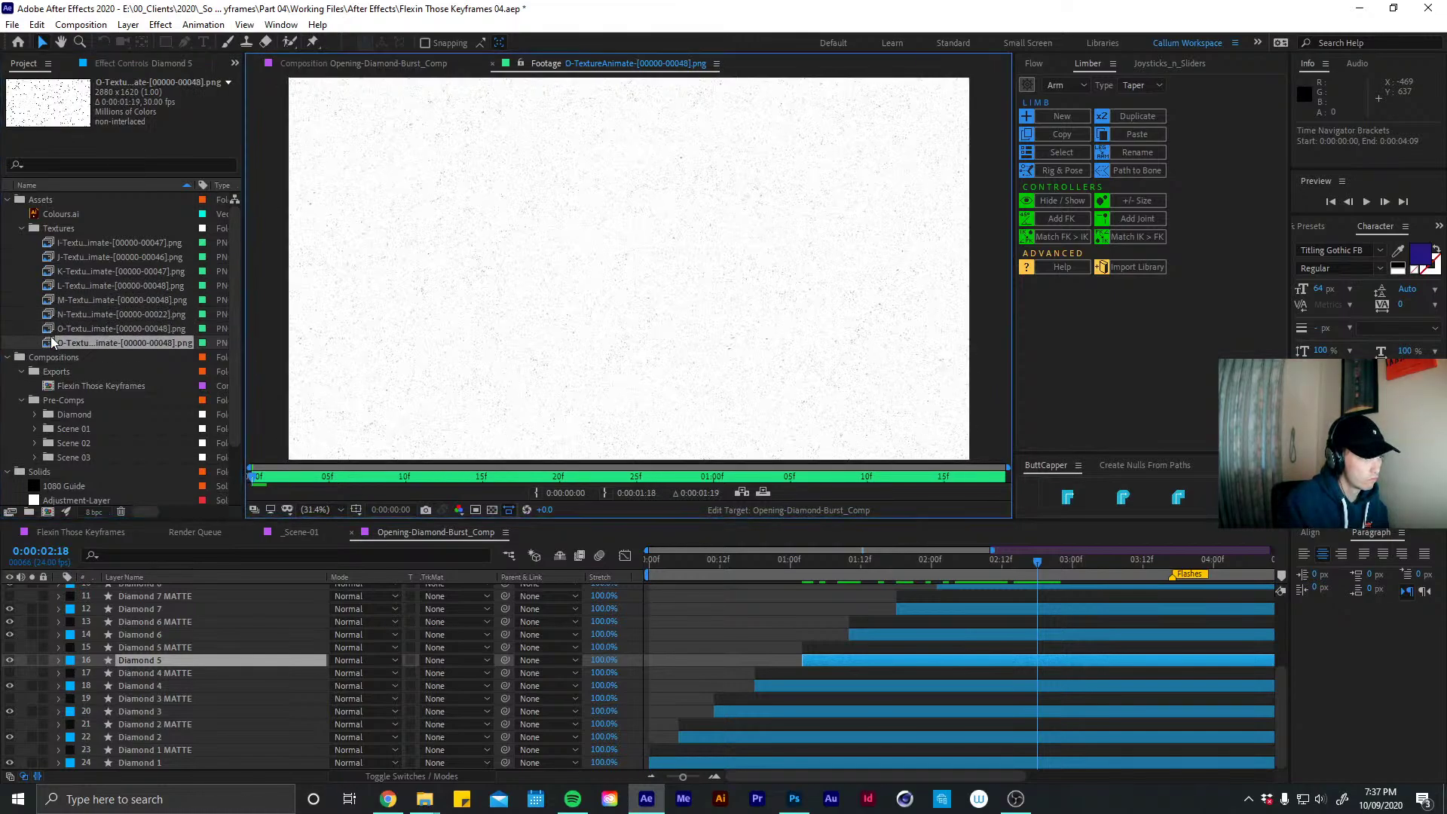
Delete the duplicate O-TextureAnimate footage and place the remaining sequence directly above Diamond 5, aligned with that layer's start
{"action": "double_click", "coordinate": [47, 330]}
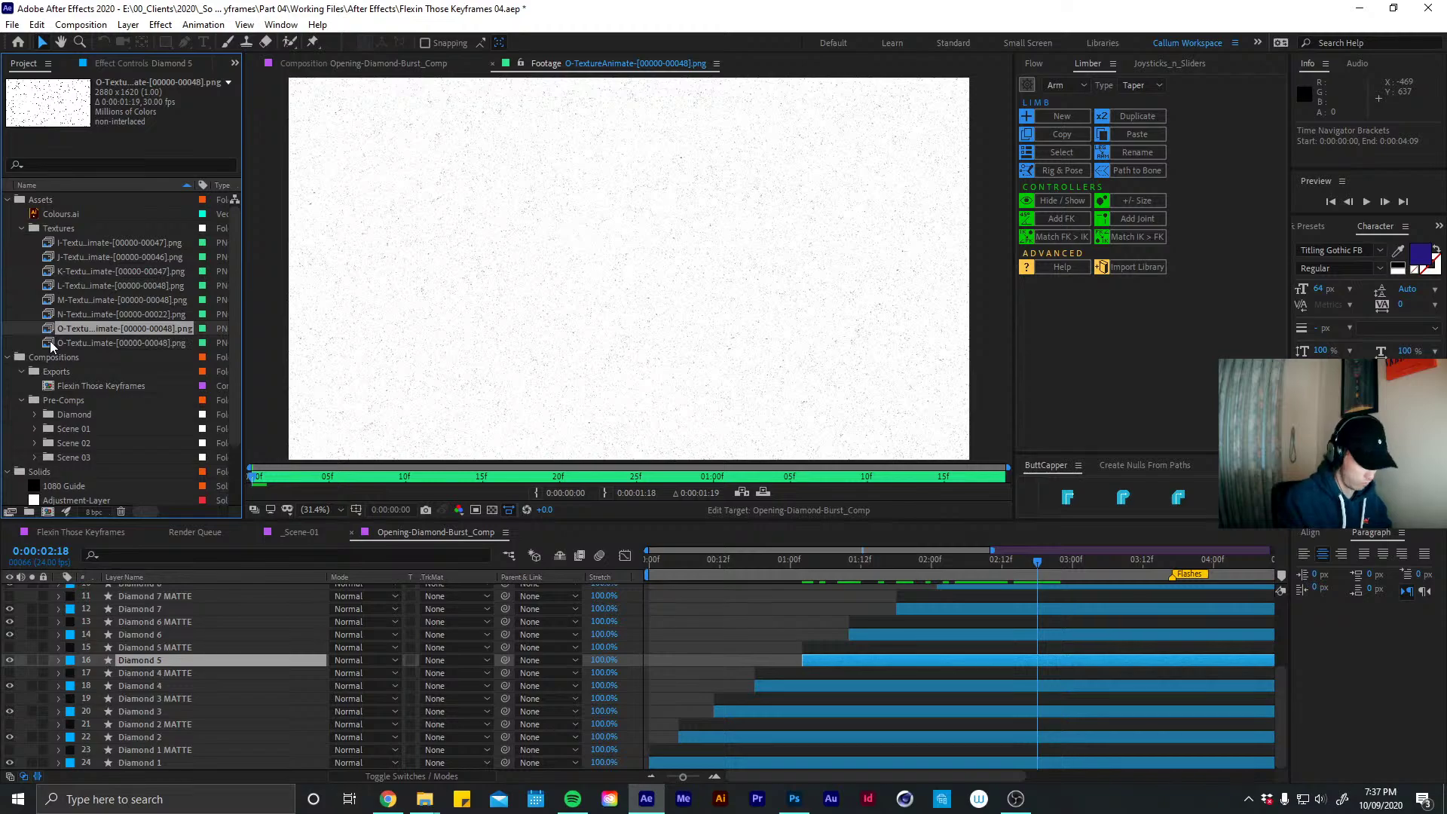
{"action": "key", "text": "Delete"}
{"action": "left_click_drag", "start_coordinate": [47, 332], "coordinate": [808, 654]}
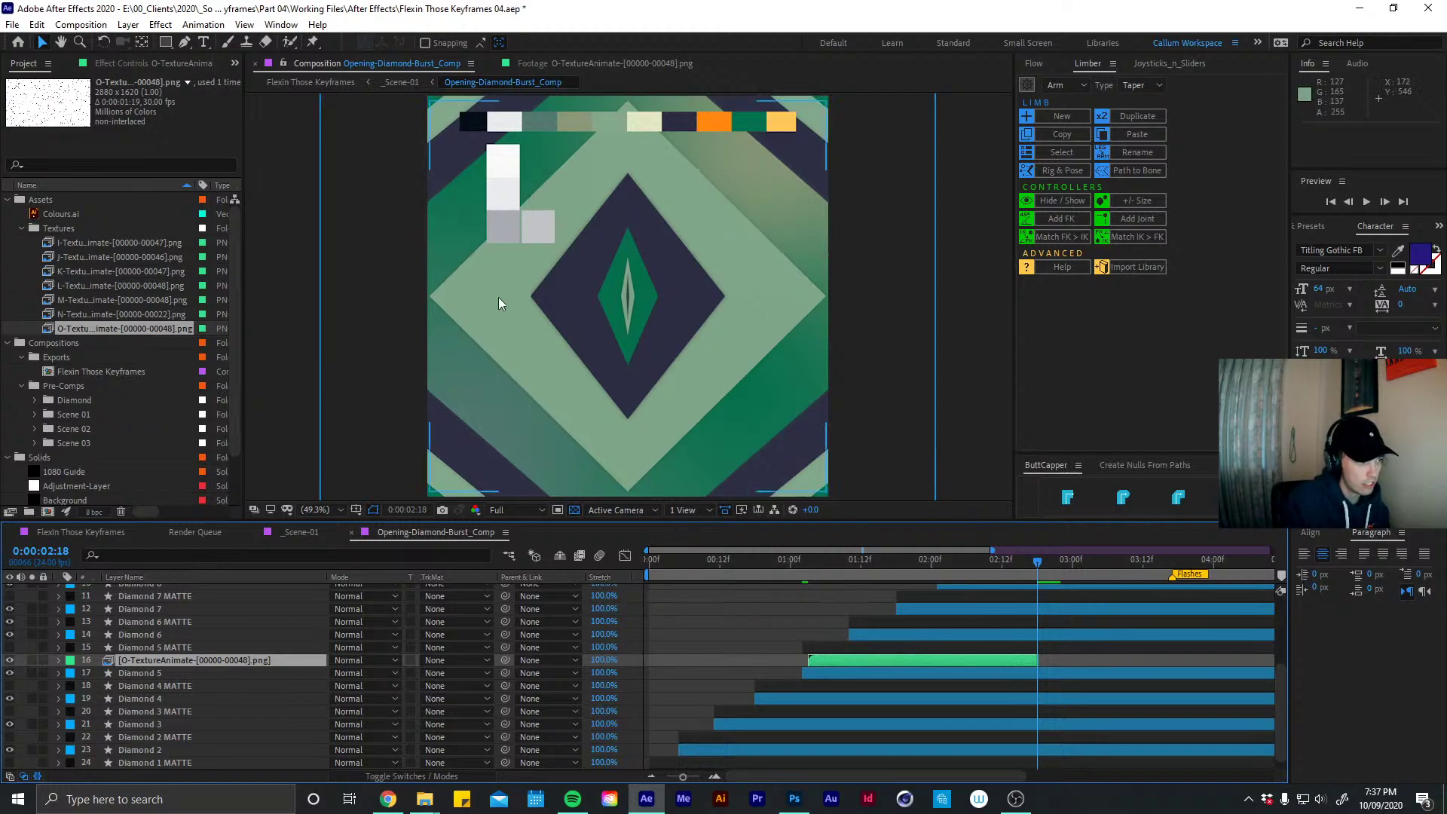
{"action": "left_click_drag", "start_coordinate": [858, 658], "coordinate": [861, 657]}
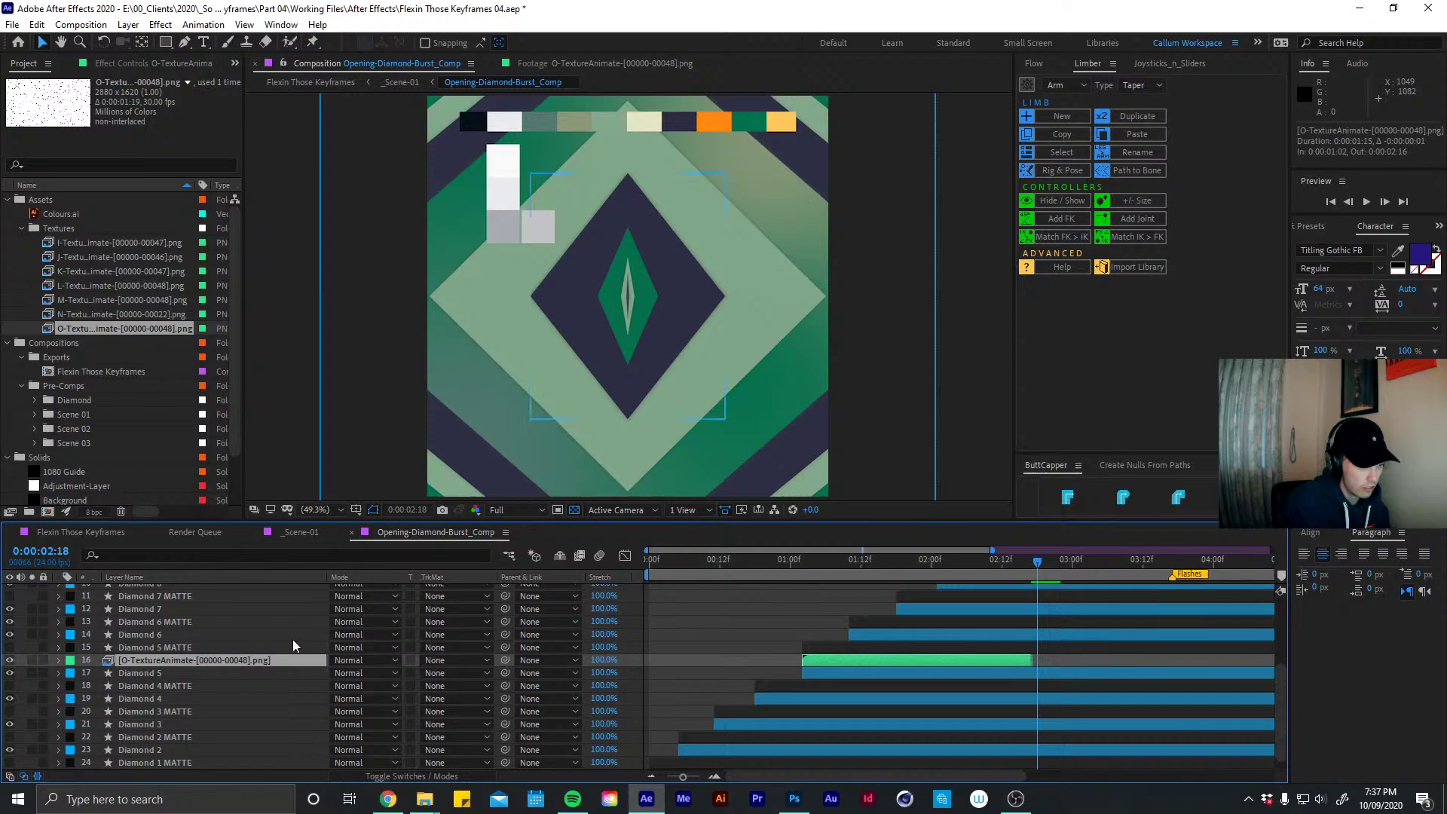
At 0:00:01:07, place the O-TextureAnimate layer directly below Diamond 5 MATTE and set its track matte to Alpha Matte "Diamond 5 MATTE"
{"action": "left_click_drag", "start_coordinate": [184, 659], "coordinate": [188, 645]}
{"action": "left_click", "coordinate": [824, 558]}
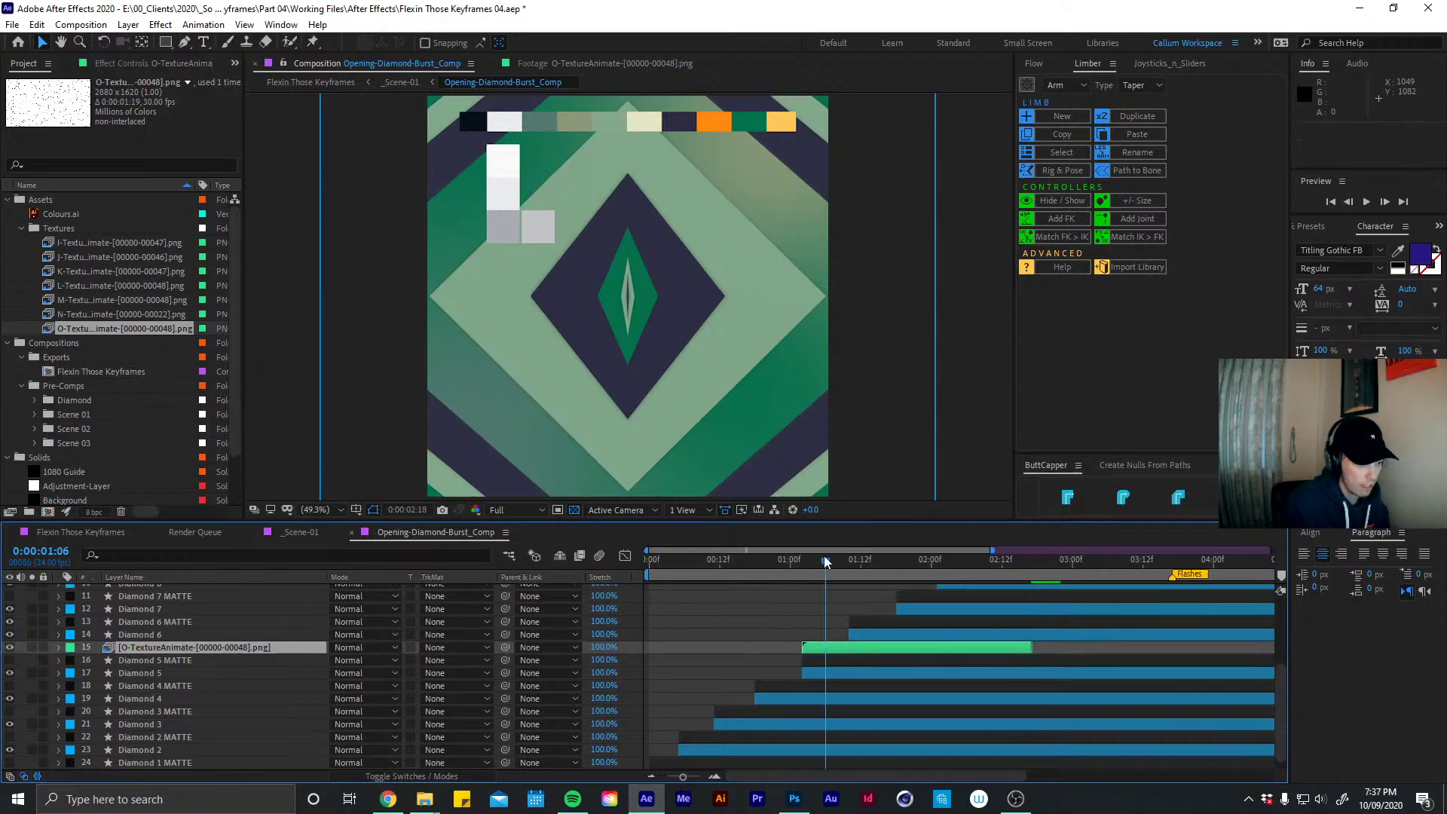
{"action": "mouse_move", "coordinate": [824, 558]}
{"action": "left_mouse_down"}
{"action": "mouse_move", "coordinate": [844, 559]}
{"action": "mouse_move", "coordinate": [830, 564]}
{"action": "left_mouse_up"}
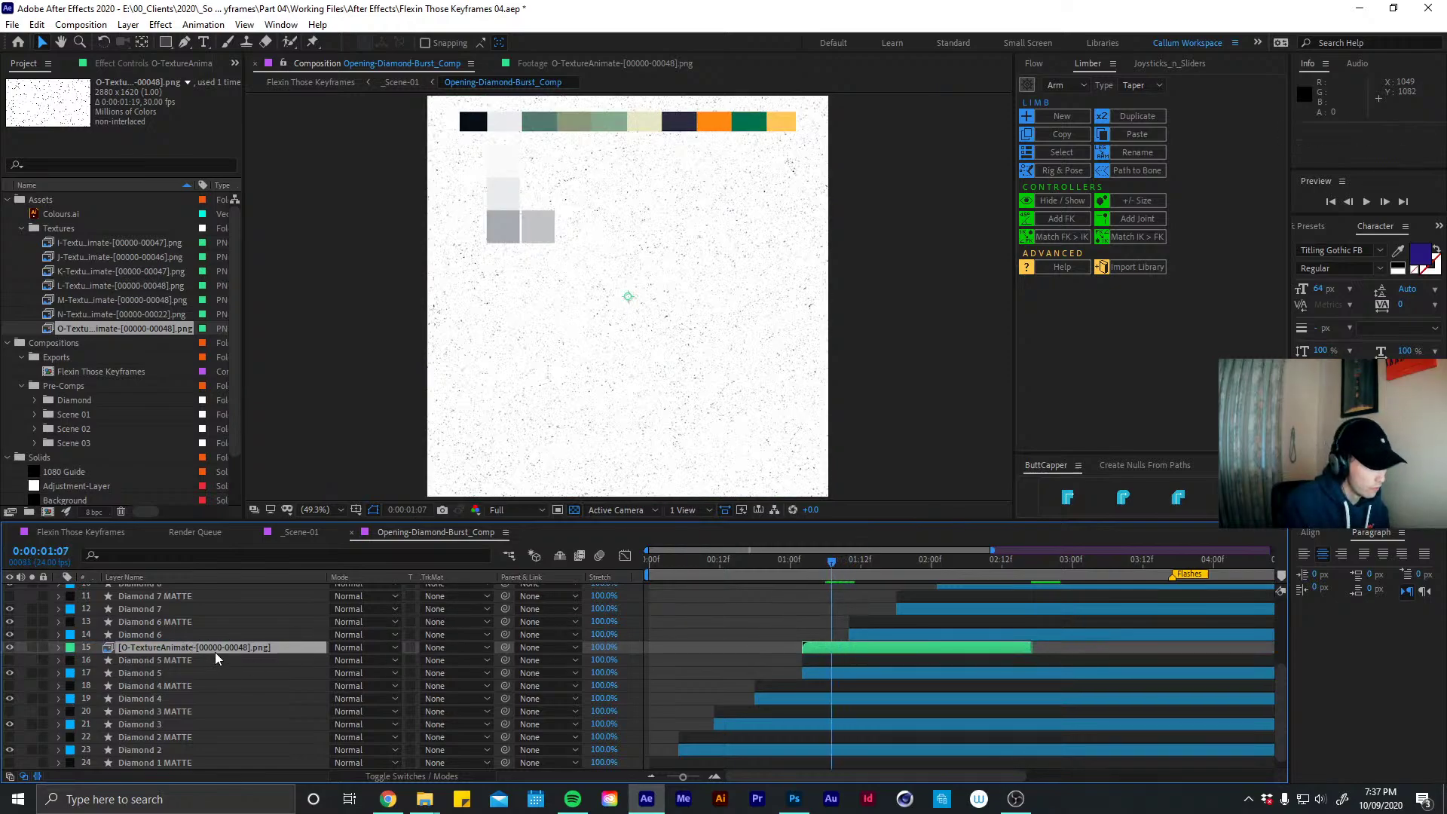
{"action": "left_click_drag", "start_coordinate": [214, 652], "coordinate": [253, 656]}
{"action": "left_click", "coordinate": [456, 660]}
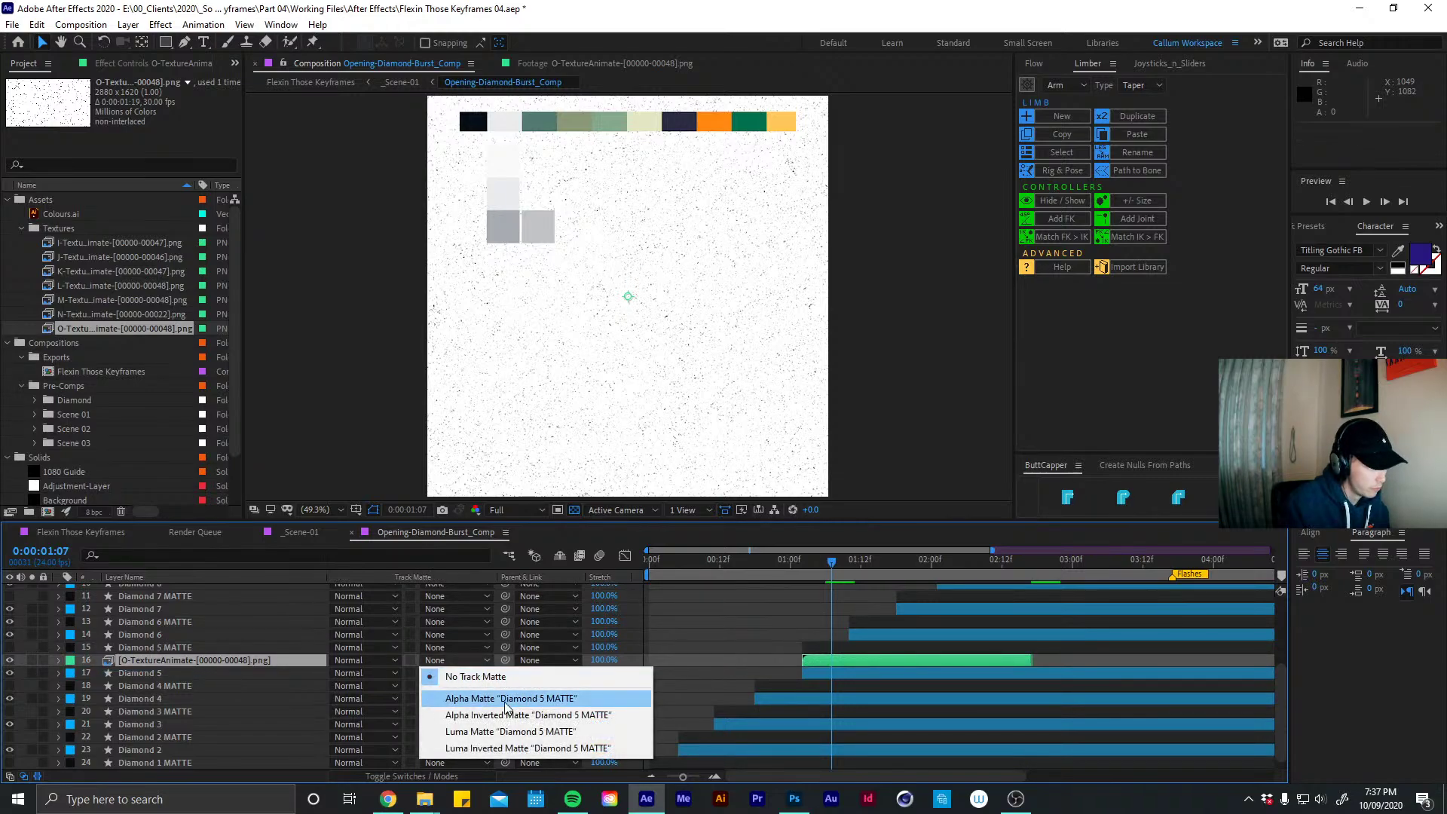
{"action": "left_click", "coordinate": [506, 699]}
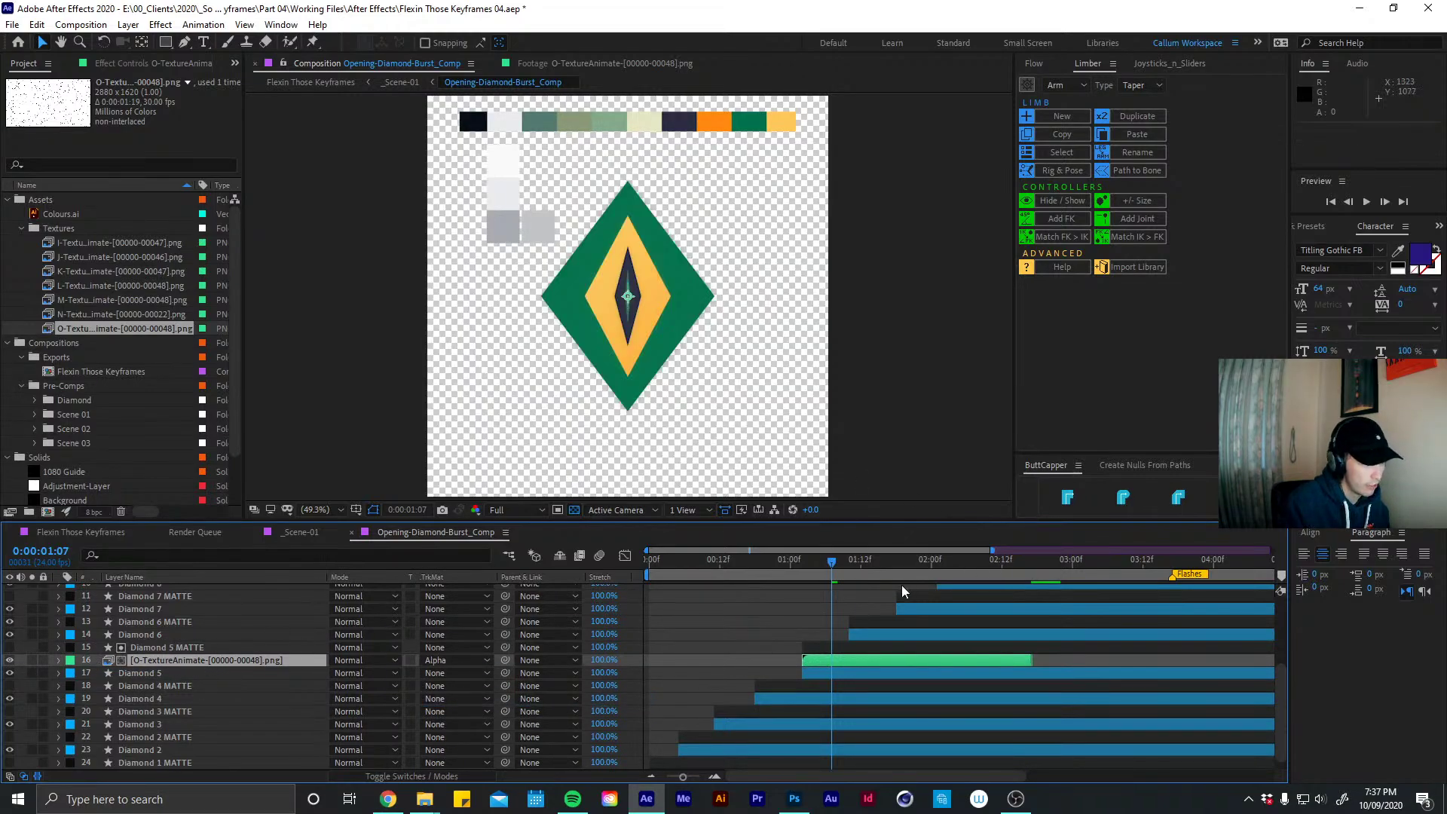
Enable time remapping on the O-TextureAnimate layer, add a Time Remap keyframe at 0:00:02:16 and delete the final keyframe at 0:00:02:17
{"action": "left_click_drag", "start_coordinate": [835, 562], "coordinate": [1019, 527]}
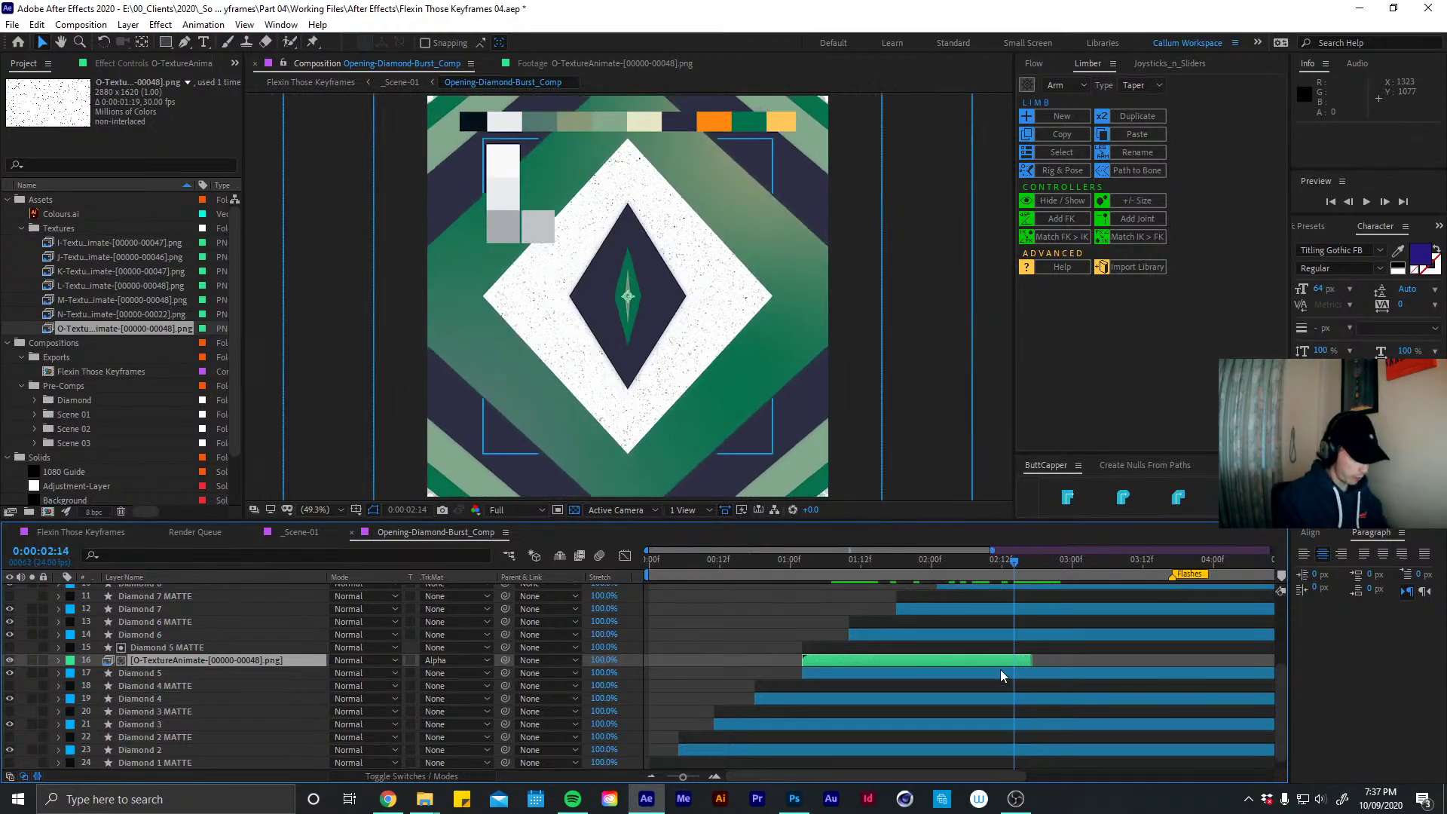
{"action": "key", "text": "ctrl+alt+t"}
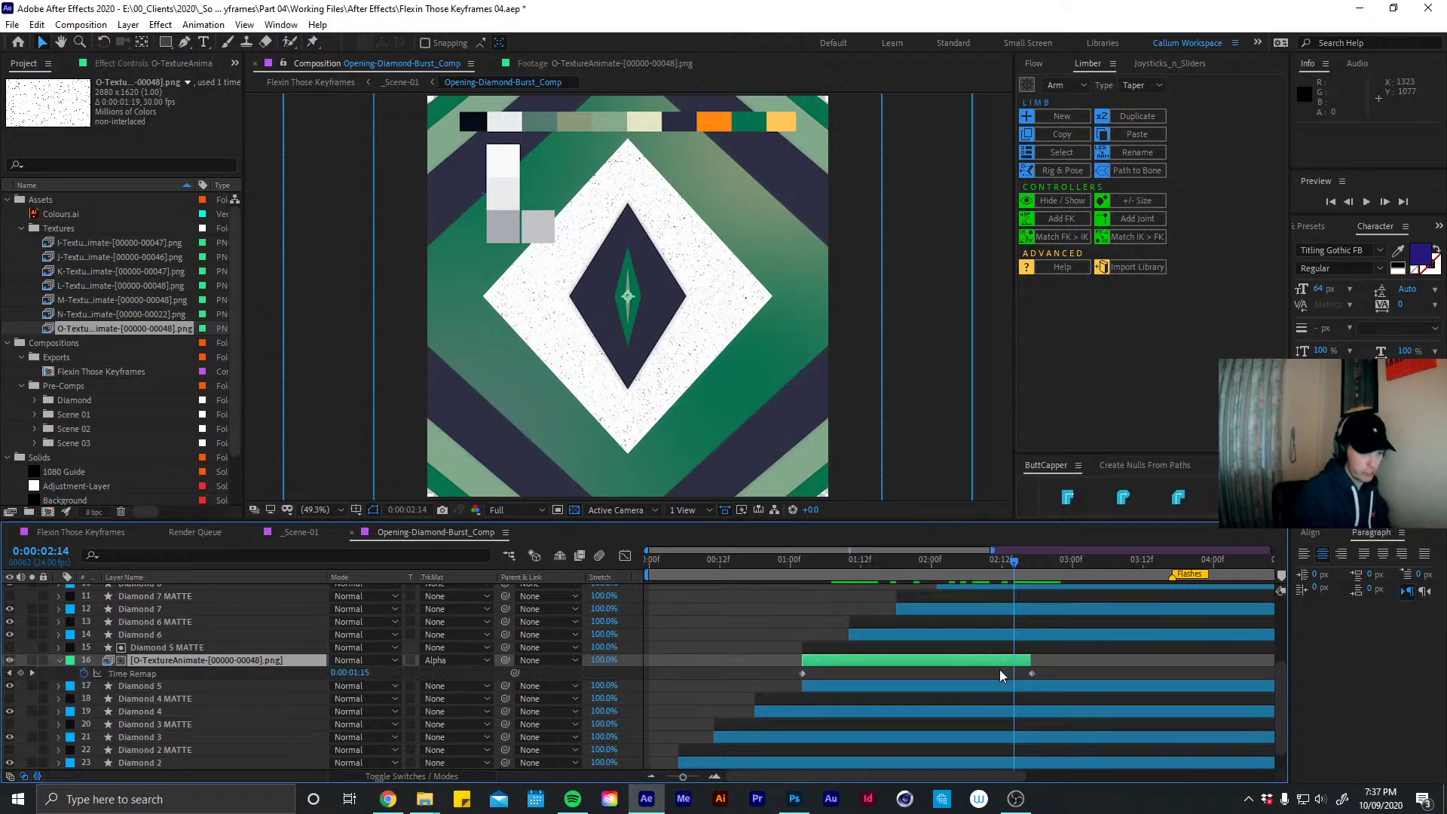
{"action": "left_click", "coordinate": [1034, 561]}
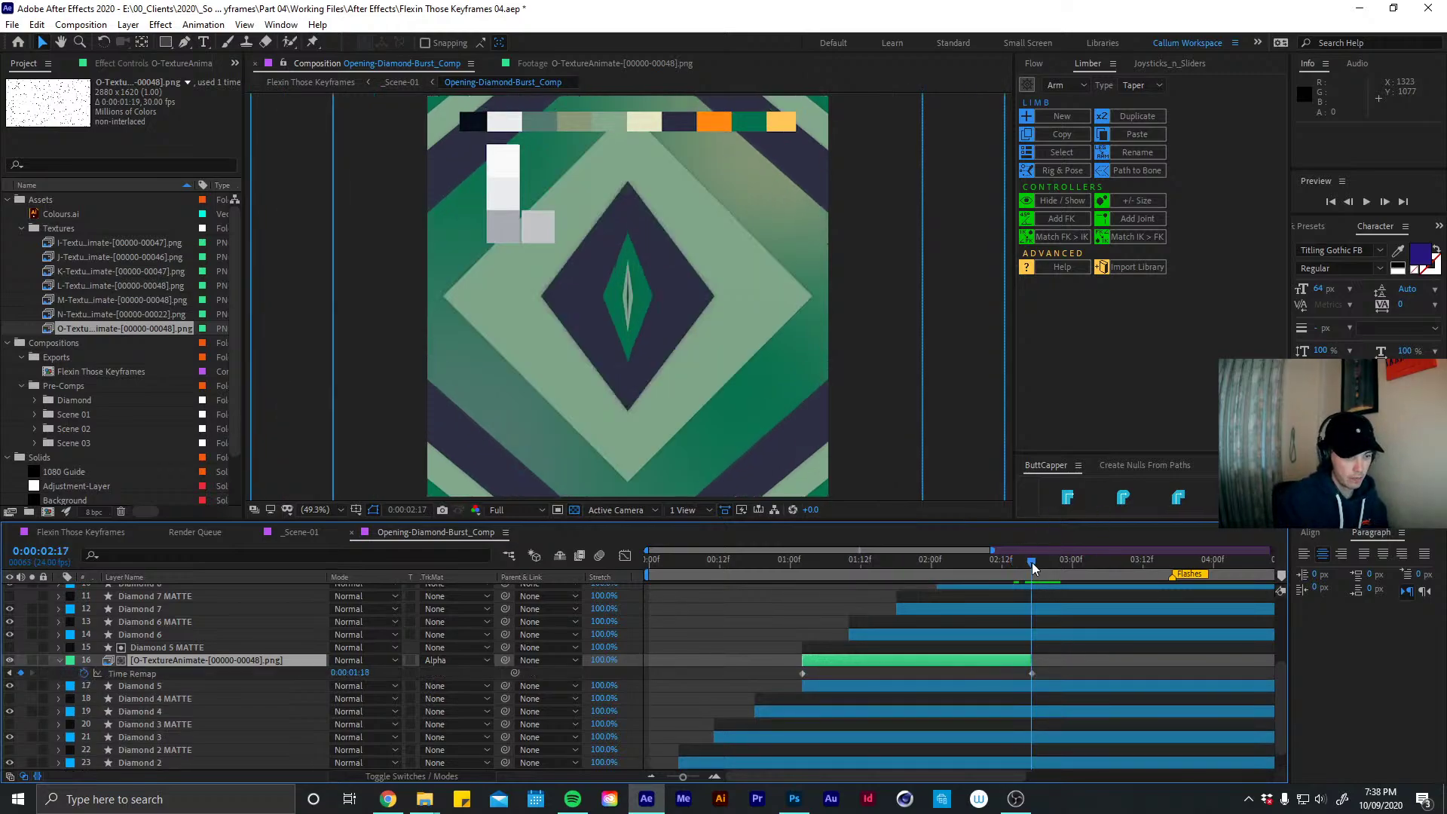
{"action": "key", "text": "Page_Up"}
{"action": "left_click", "coordinate": [21, 673]}
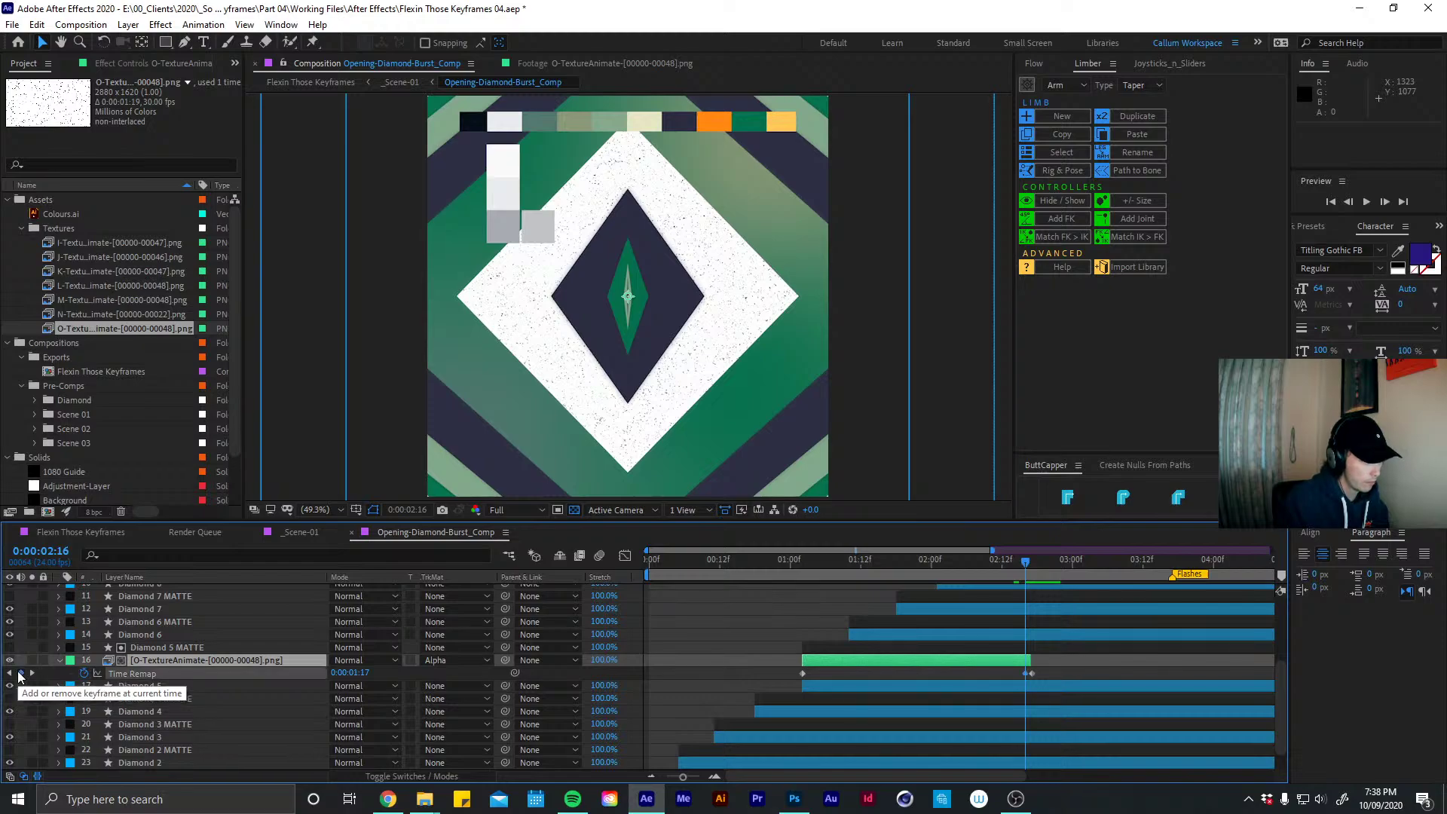
{"action": "left_click", "coordinate": [1031, 673]}
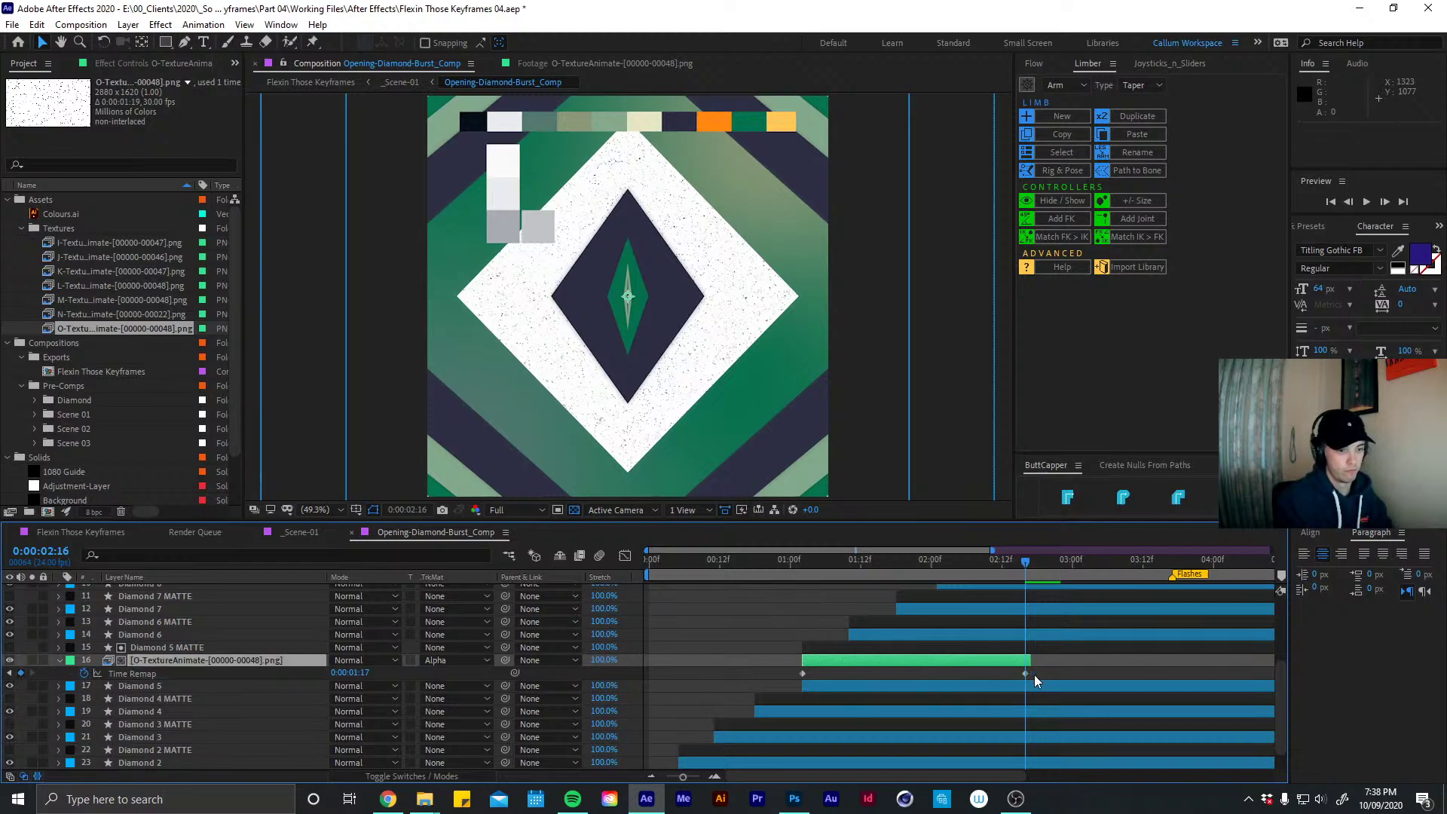
{"action": "key", "text": "Delete"}
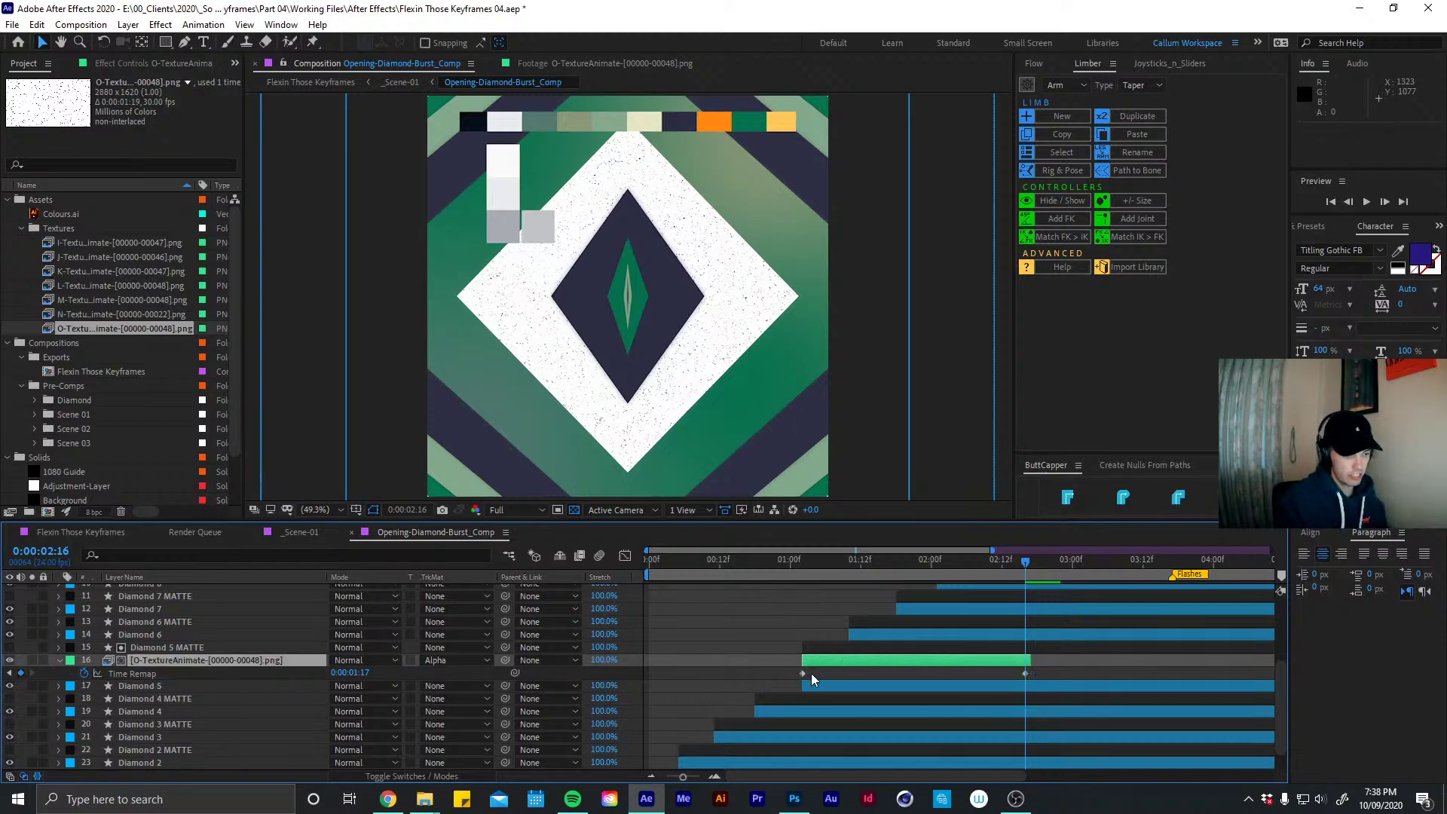
Add the expression loopOut("cycle") to the O-TextureAnimate layer's Time Remap property
{"action": "left_click_drag", "start_coordinate": [787, 673], "coordinate": [1032, 676]}
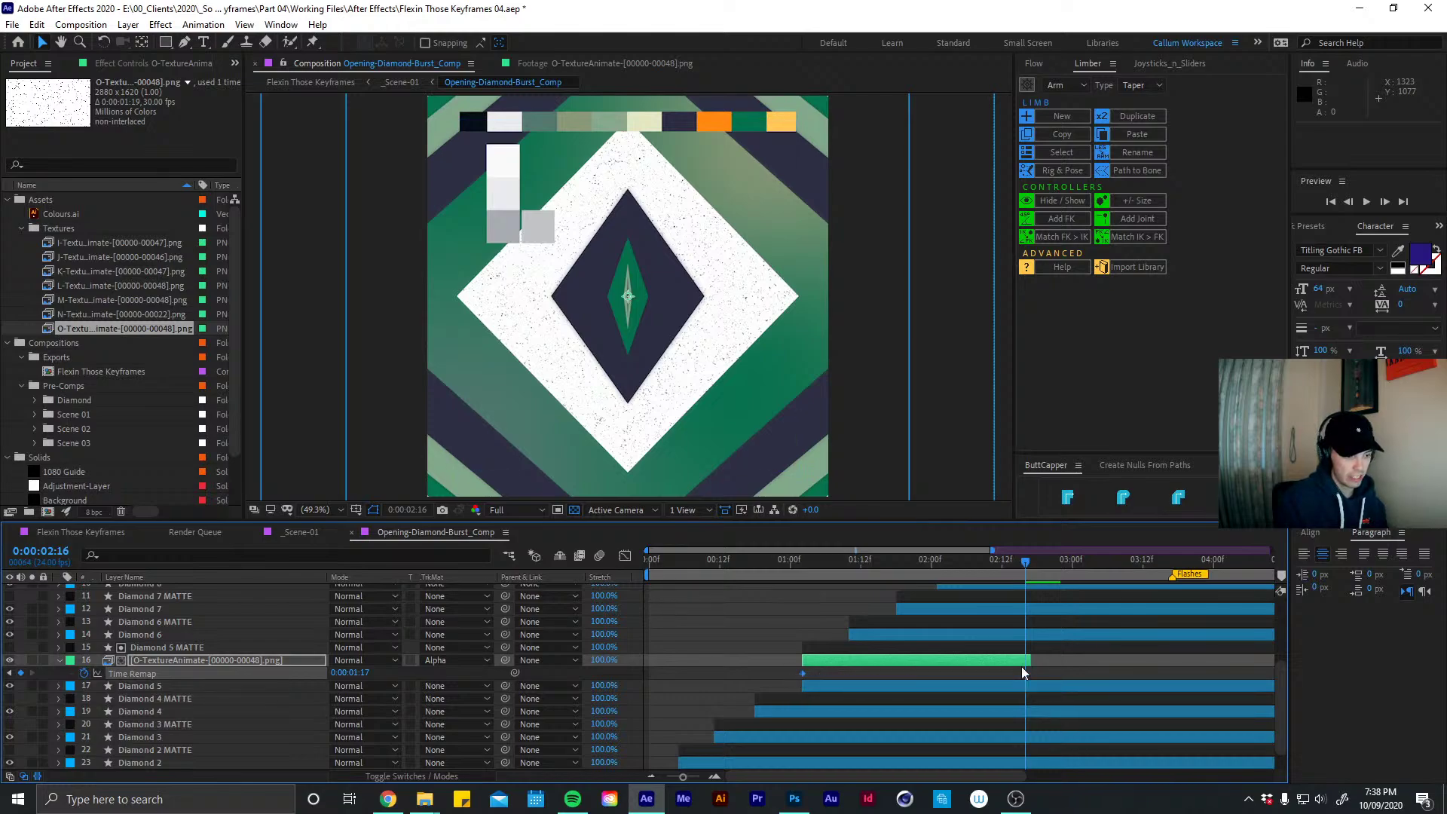
{"action": "left_click", "coordinate": [1025, 673]}
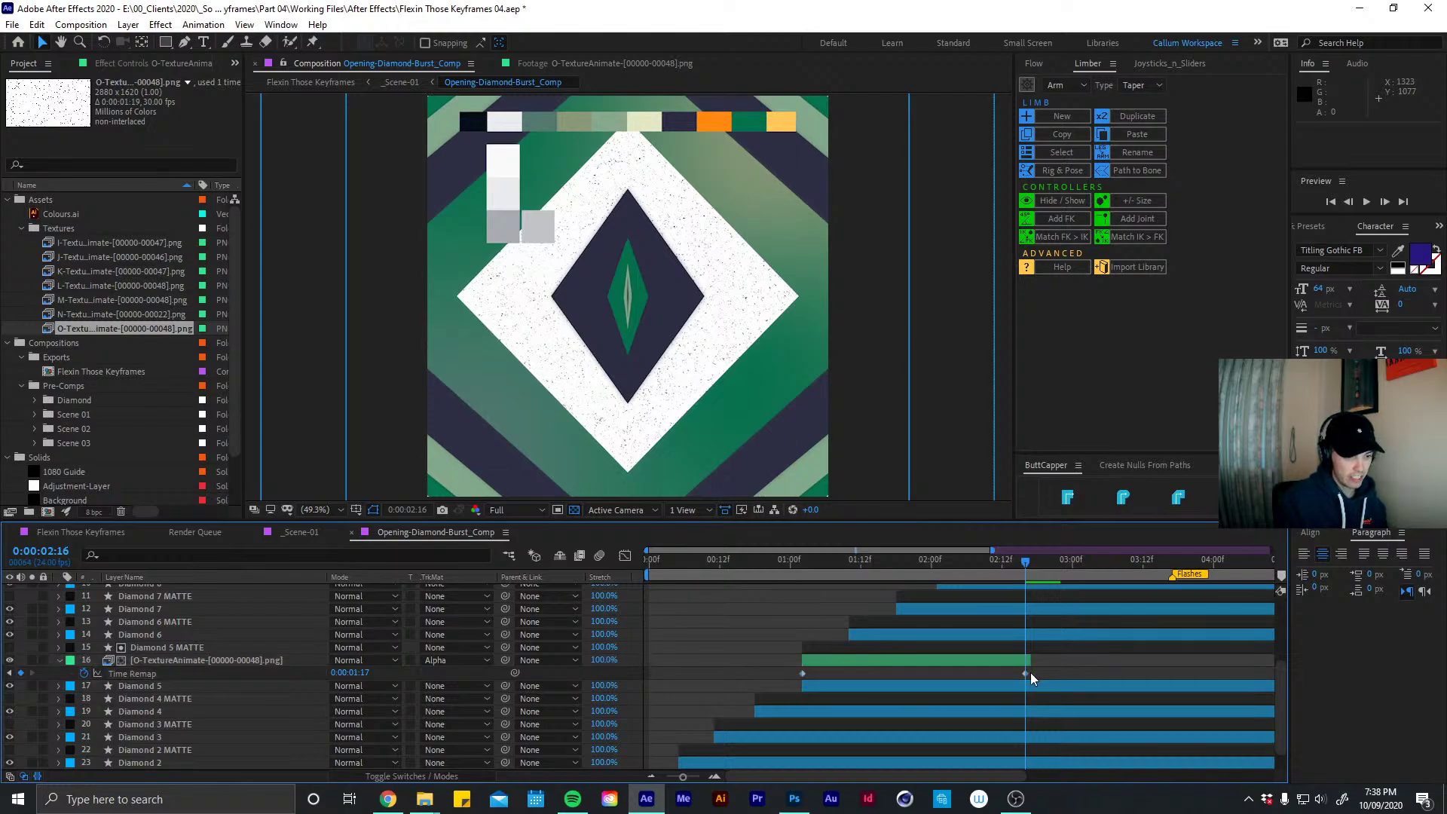
{"action": "left_click_drag", "start_coordinate": [1030, 672], "coordinate": [729, 675]}
{"action": "mouse_move", "coordinate": [1025, 673]}
{"action": "left_mouse_down"}
{"action": "mouse_move", "coordinate": [1256, 676]}
{"action": "mouse_move", "coordinate": [871, 671]}
{"action": "mouse_move", "coordinate": [1044, 689]}
{"action": "mouse_move", "coordinate": [1029, 680]}
{"action": "left_mouse_up"}
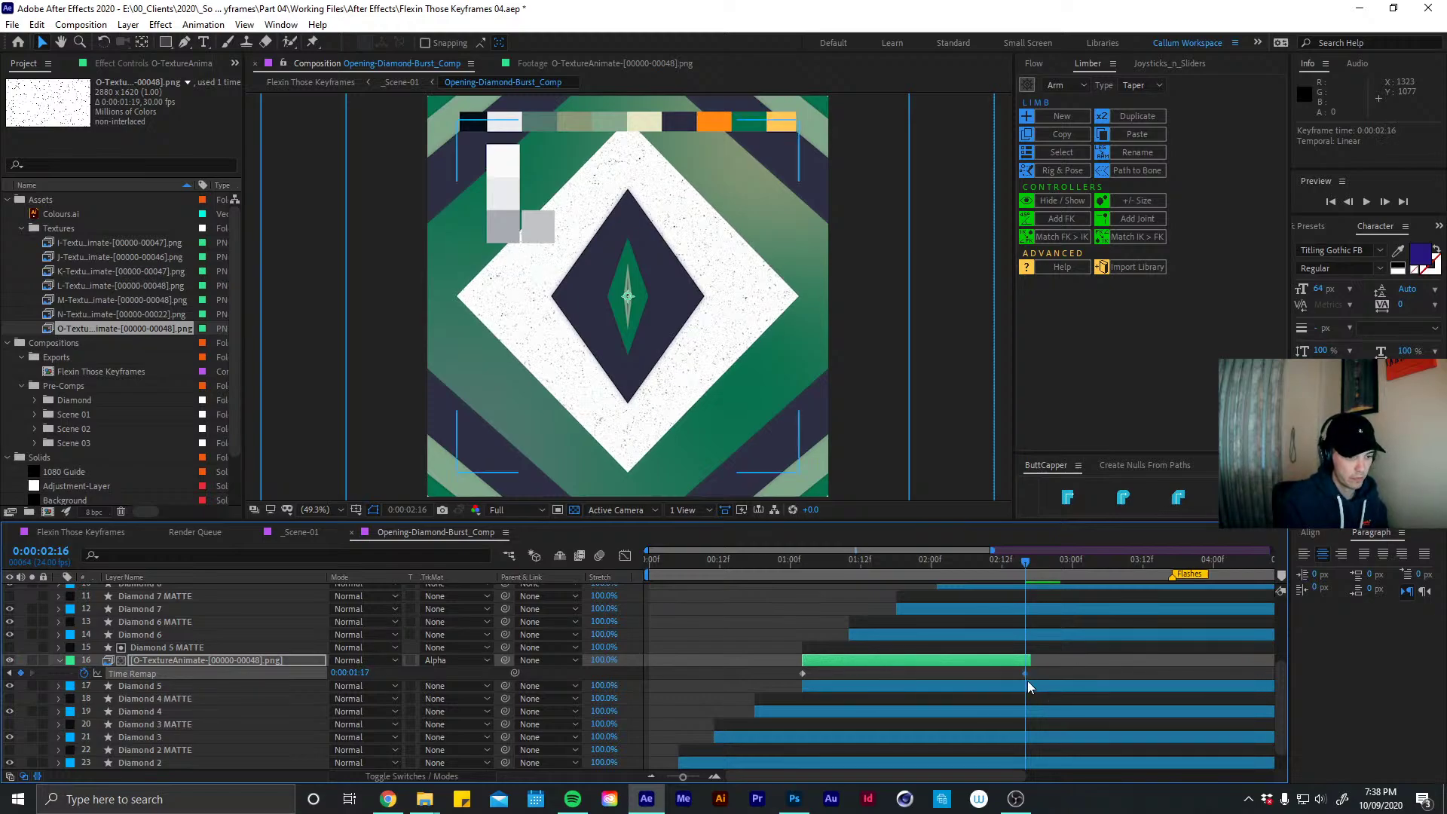
{"action": "left_click", "coordinate": [83, 673], "text": "alt"}
{"action": "type", "text": "loo"}
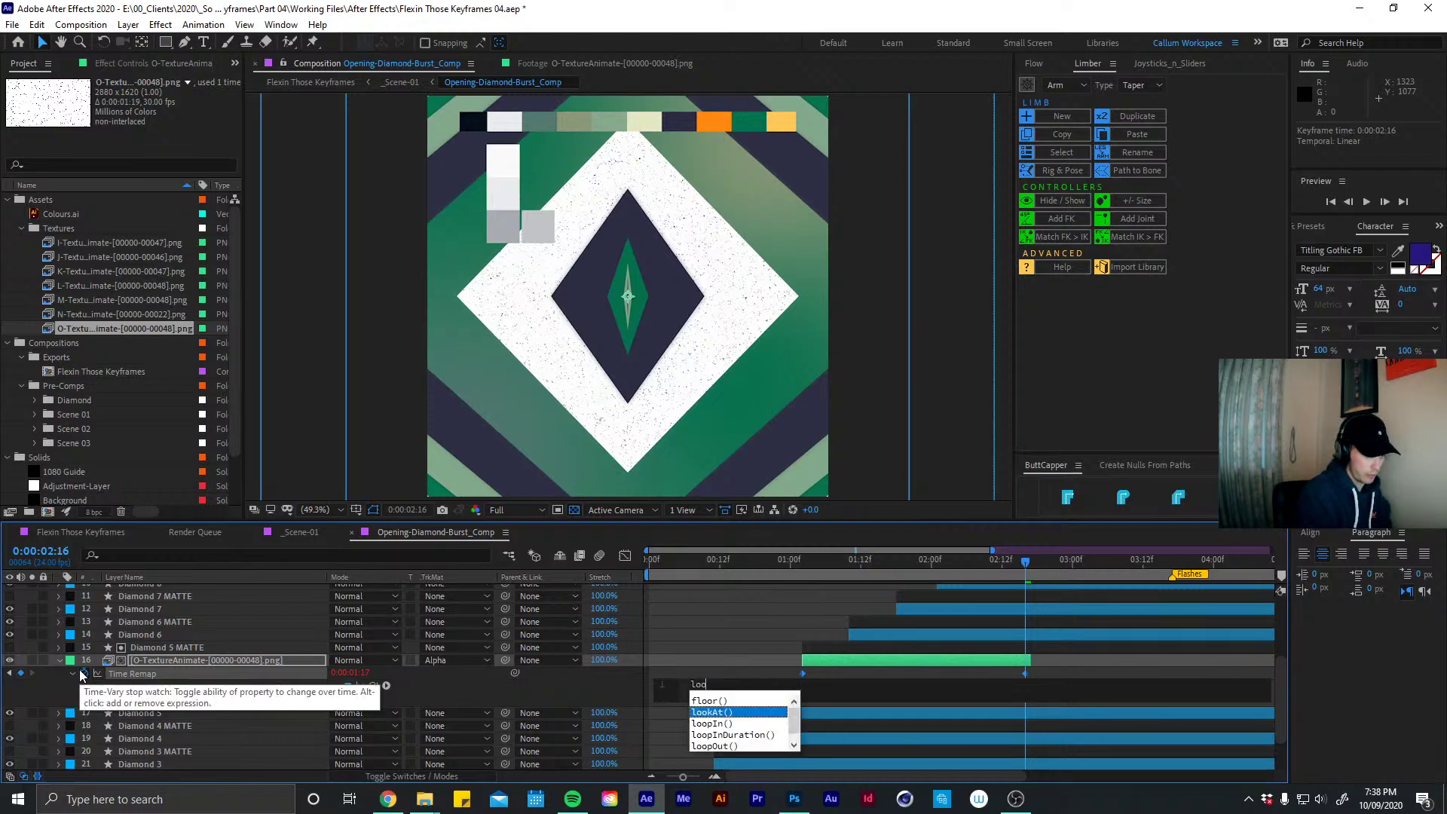
{"action": "type", "text": "p"}
{"action": "key", "text": "Down"}
{"action": "key", "text": "Down"}
{"action": "key", "text": "Return"}
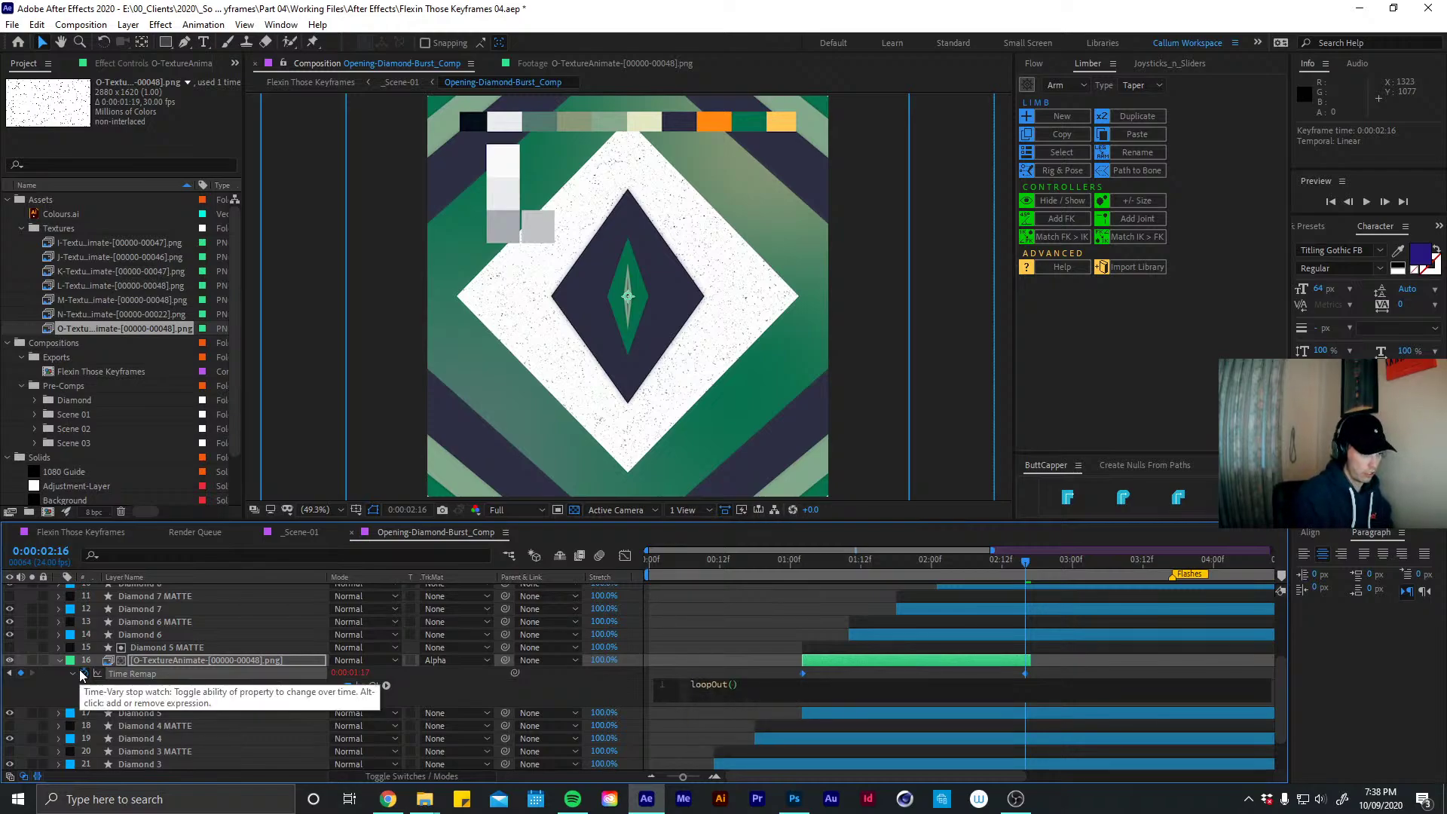
{"action": "type", "text": "\""}
{"action": "key", "text": "Down"}
{"action": "key", "text": "Return"}
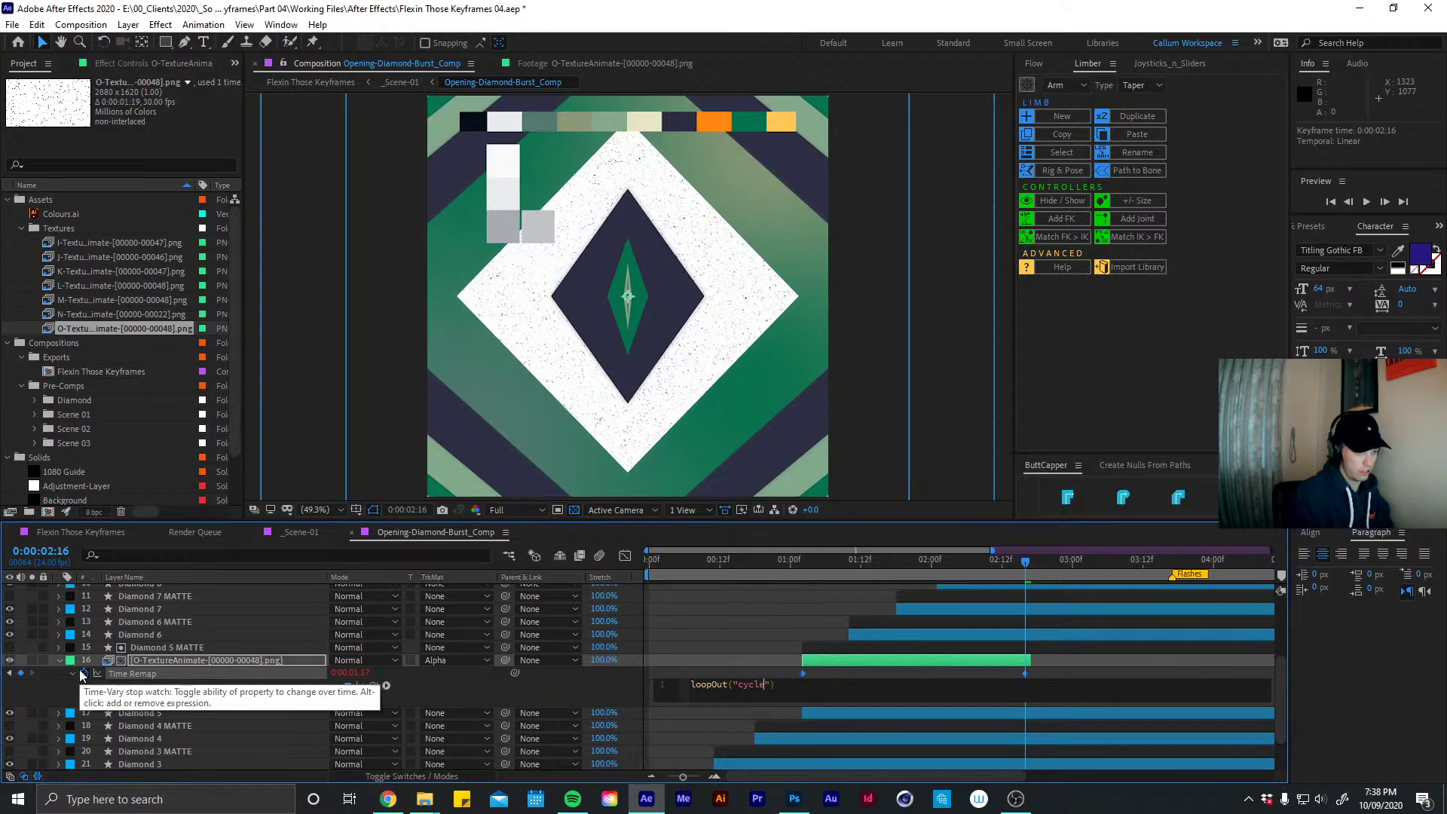
{"action": "left_click", "coordinate": [1050, 668]}
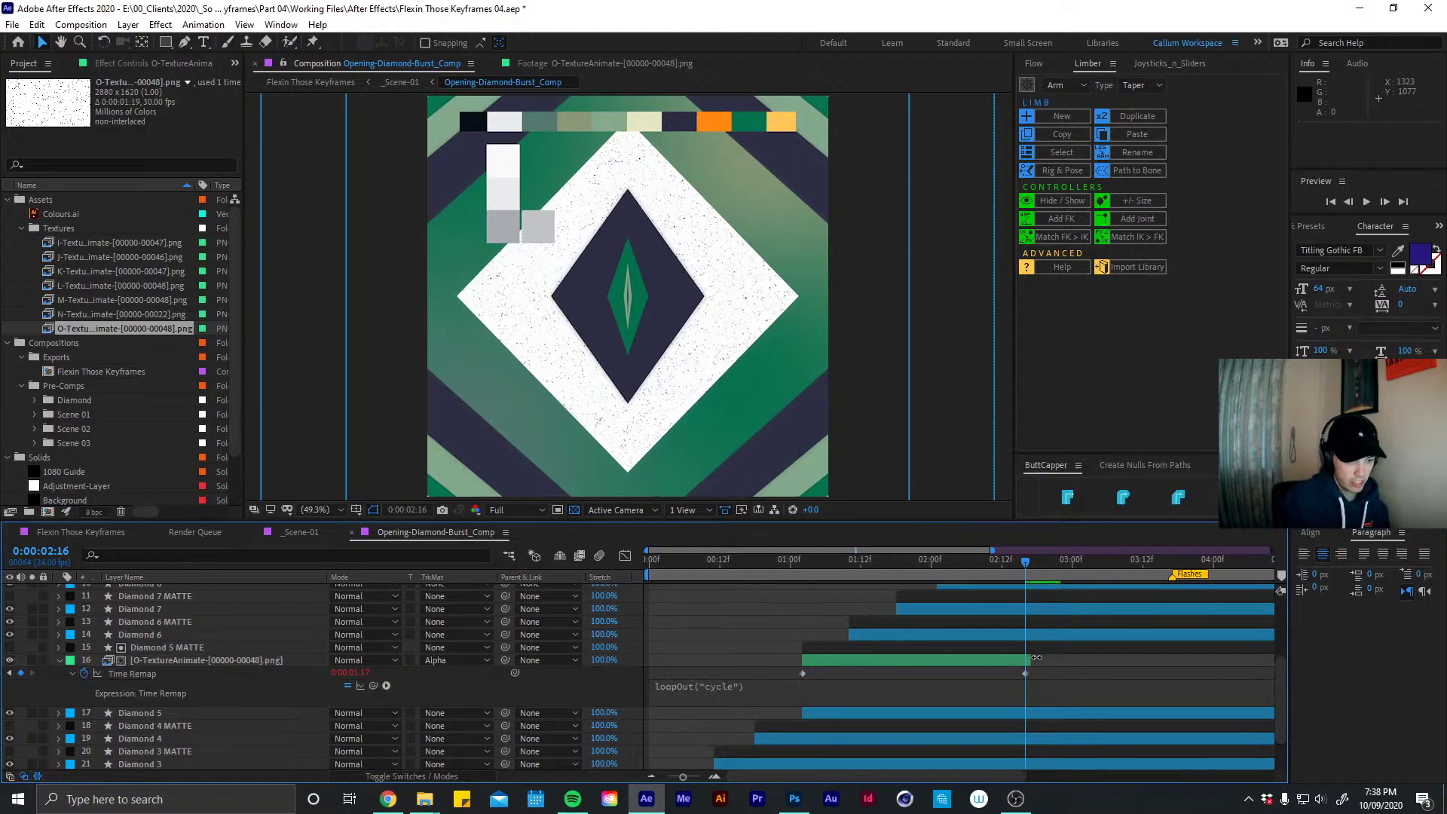
Extend the O-TextureAnimate layer to the end of the composition and scrub to 0:00:02:20 to check the looping texture
{"action": "left_click_drag", "start_coordinate": [1036, 658], "coordinate": [1302, 659]}
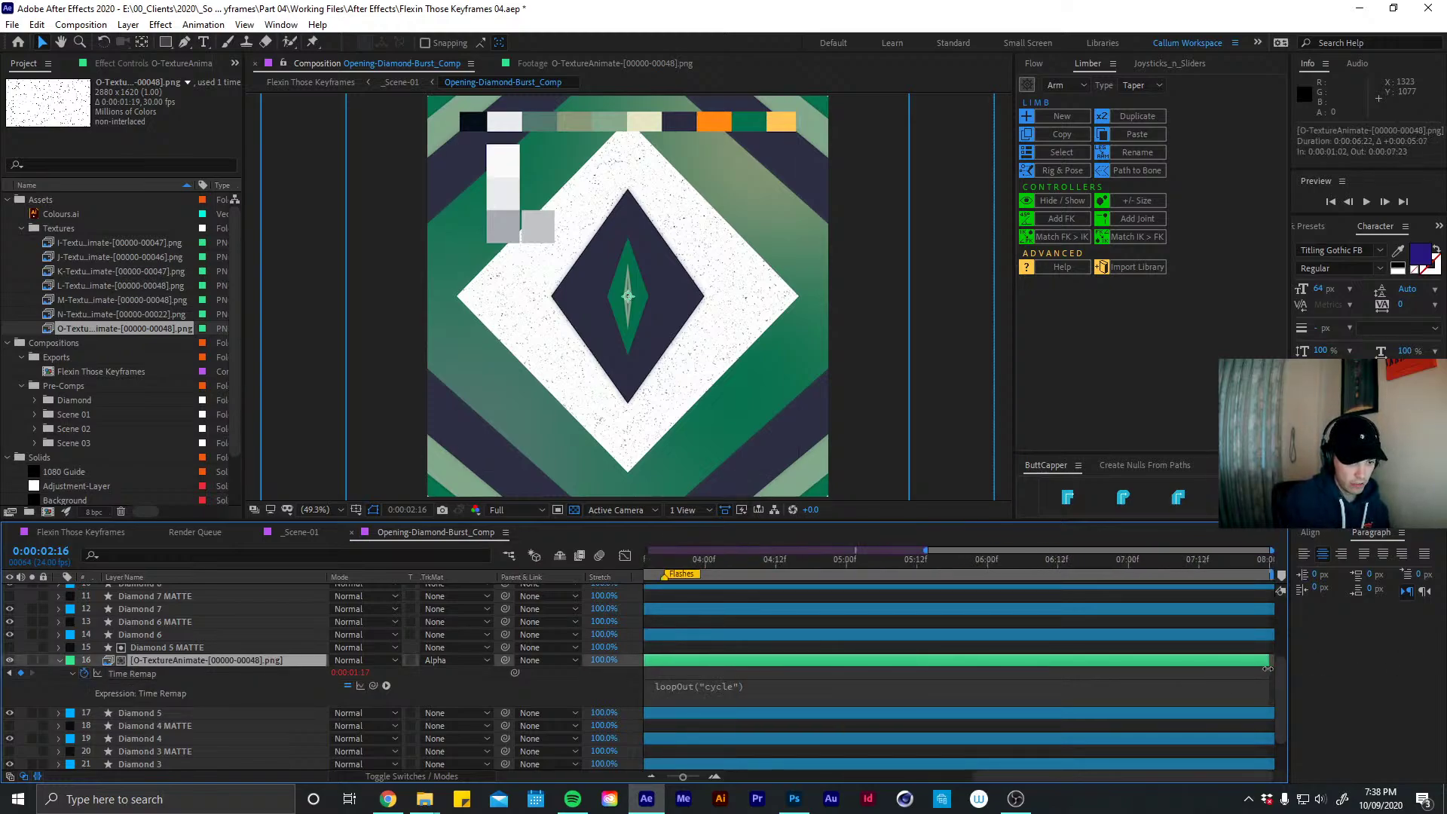
{"action": "left_click_drag", "start_coordinate": [952, 550], "coordinate": [719, 553]}
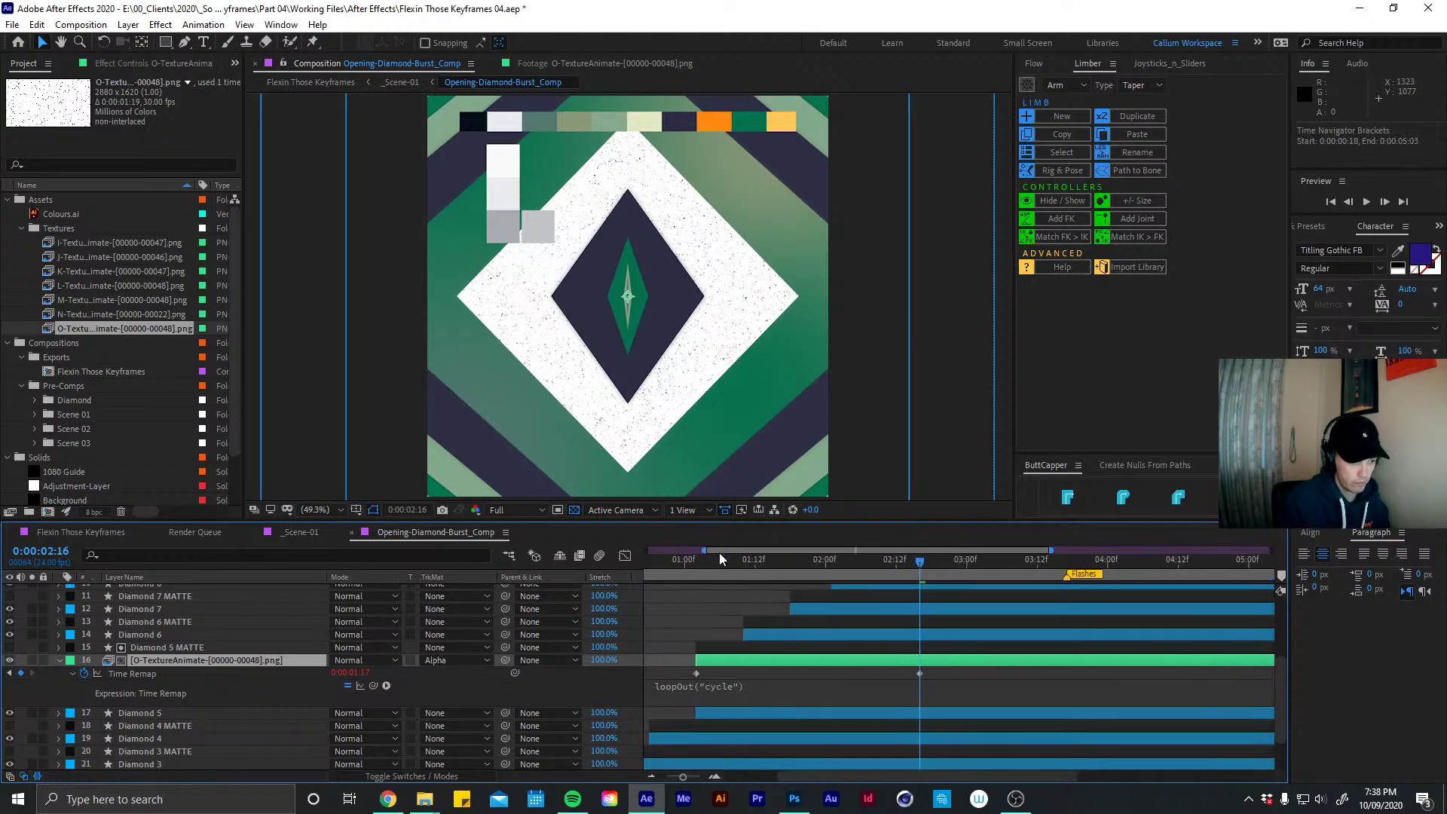
{"action": "left_click_drag", "start_coordinate": [820, 560], "coordinate": [908, 561]}
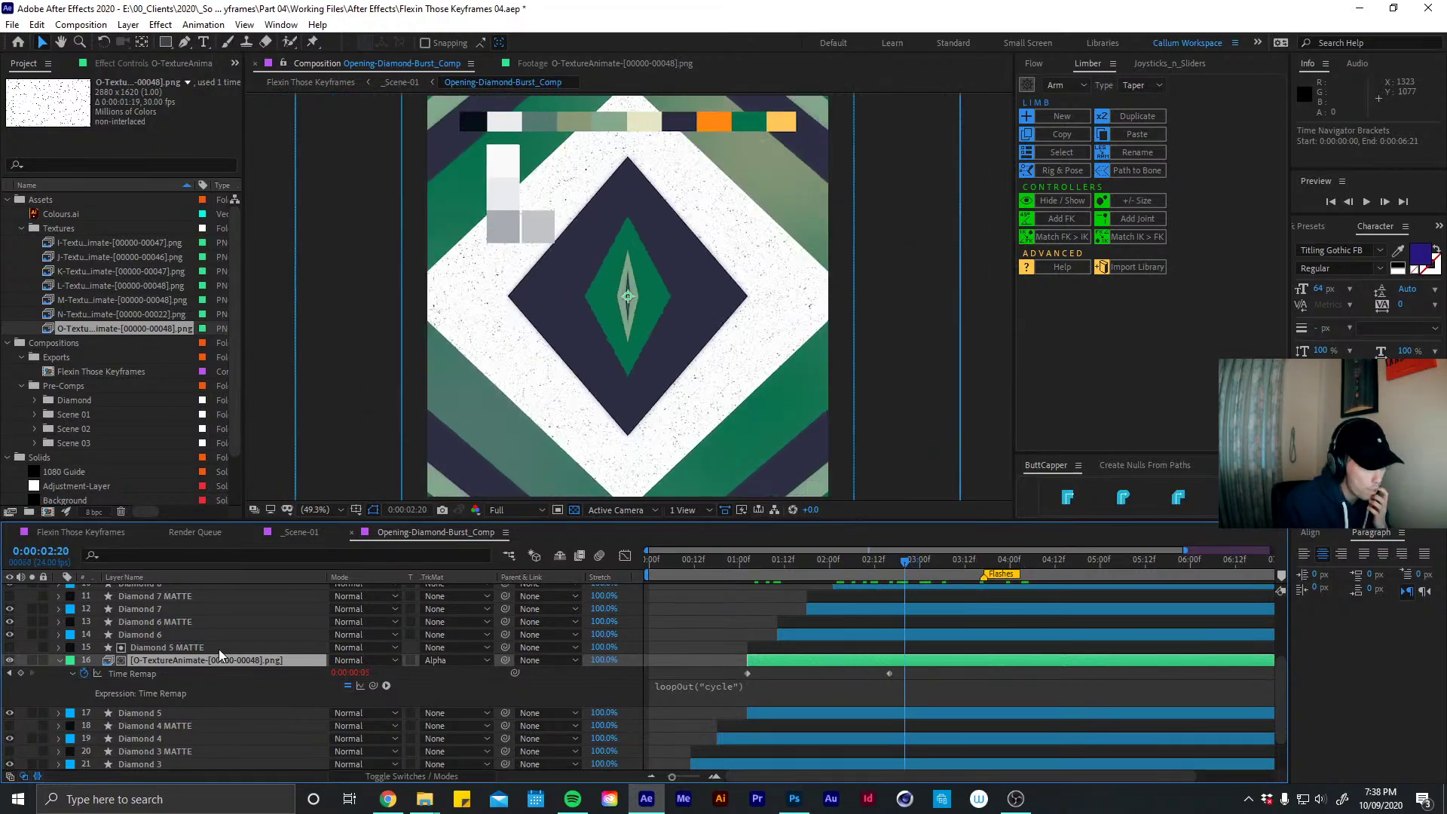
Set the O-TextureAnimate layer's blending mode to Multiply and apply the Invert effect to it
{"action": "left_click", "coordinate": [361, 661]}
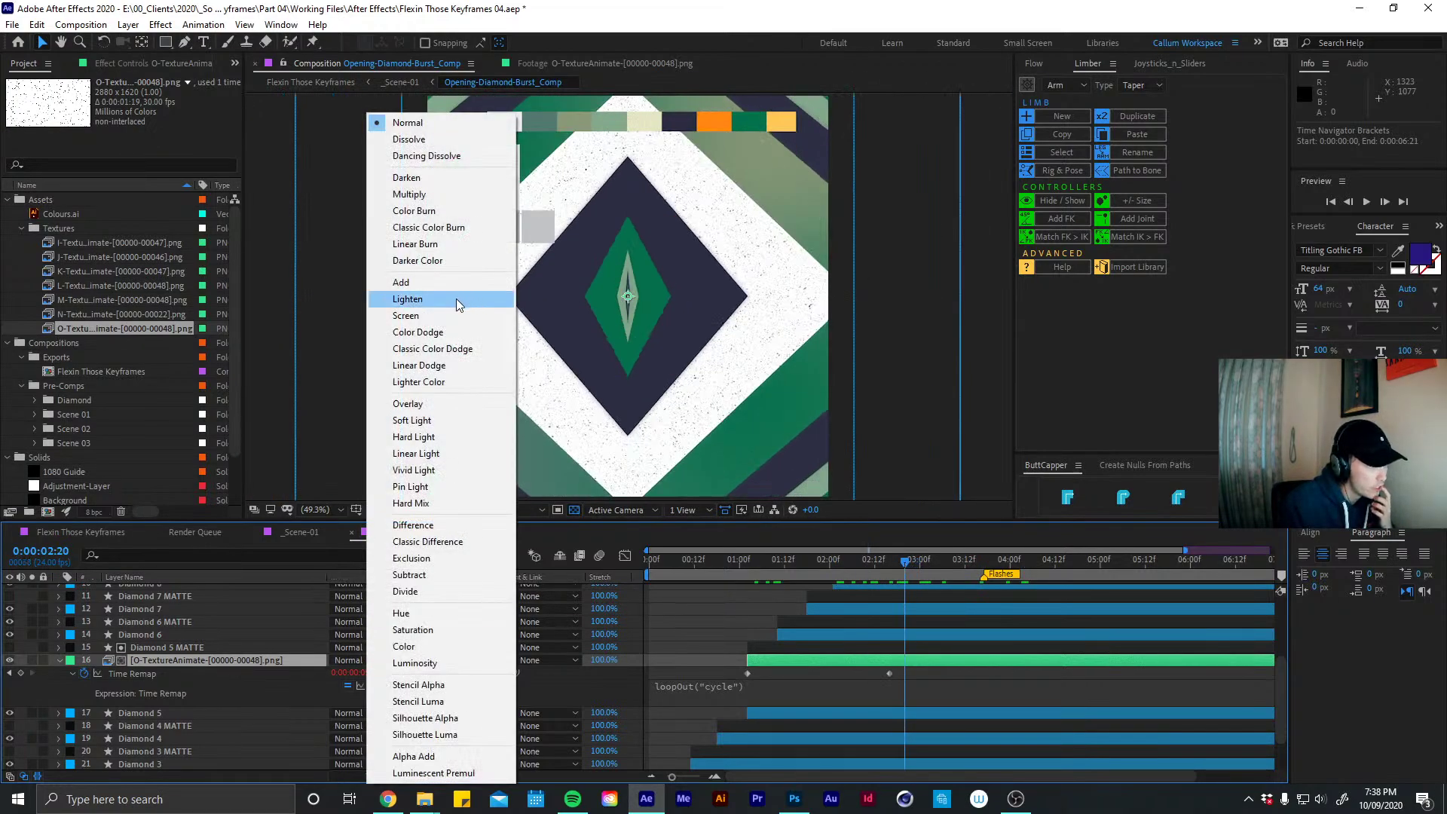
{"action": "left_click", "coordinate": [410, 194]}
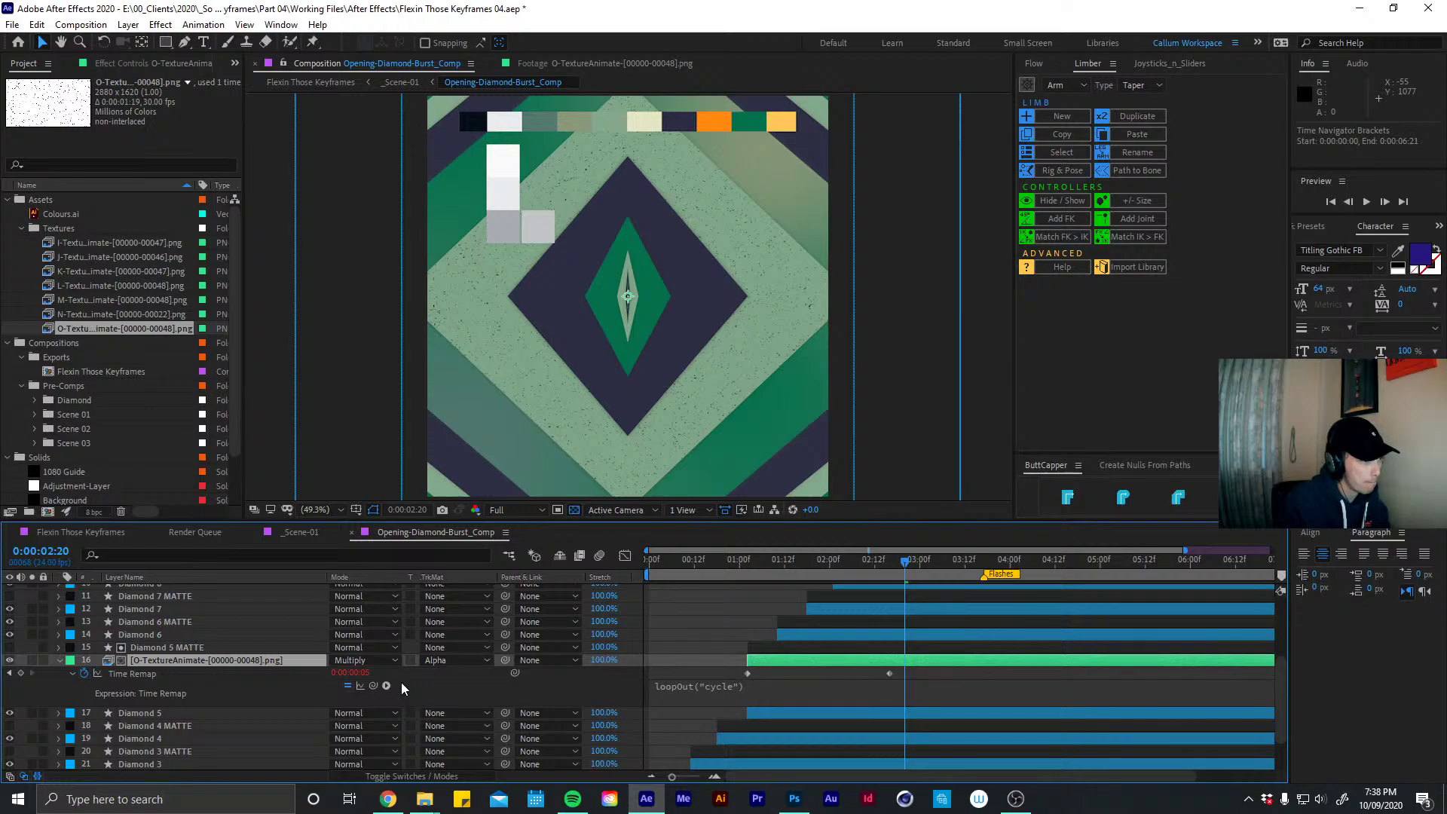
{"action": "key", "text": "ctrl+space"}
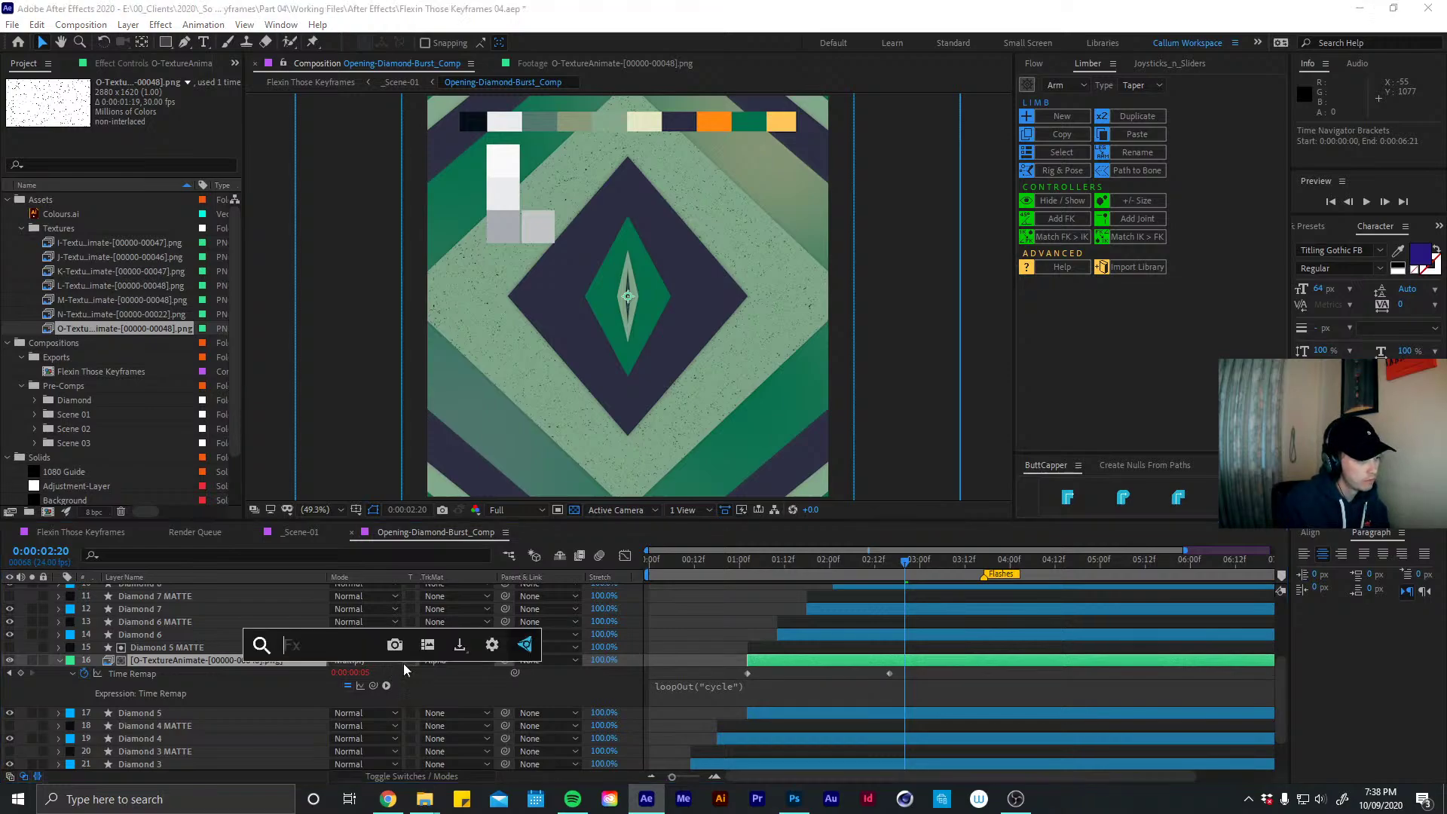
{"action": "key", "text": "Escape"}
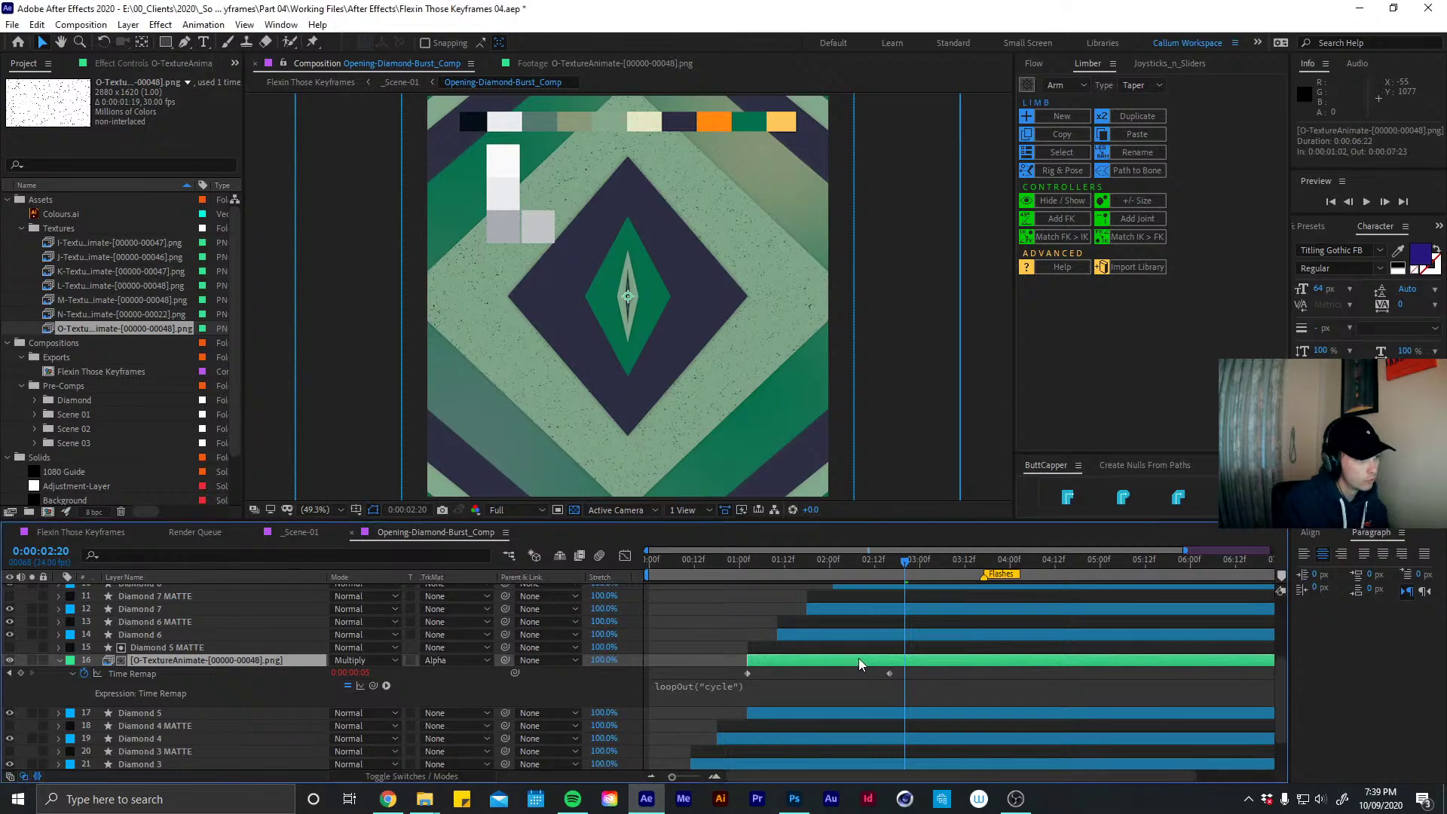
{"action": "key", "text": "ctrl+space"}
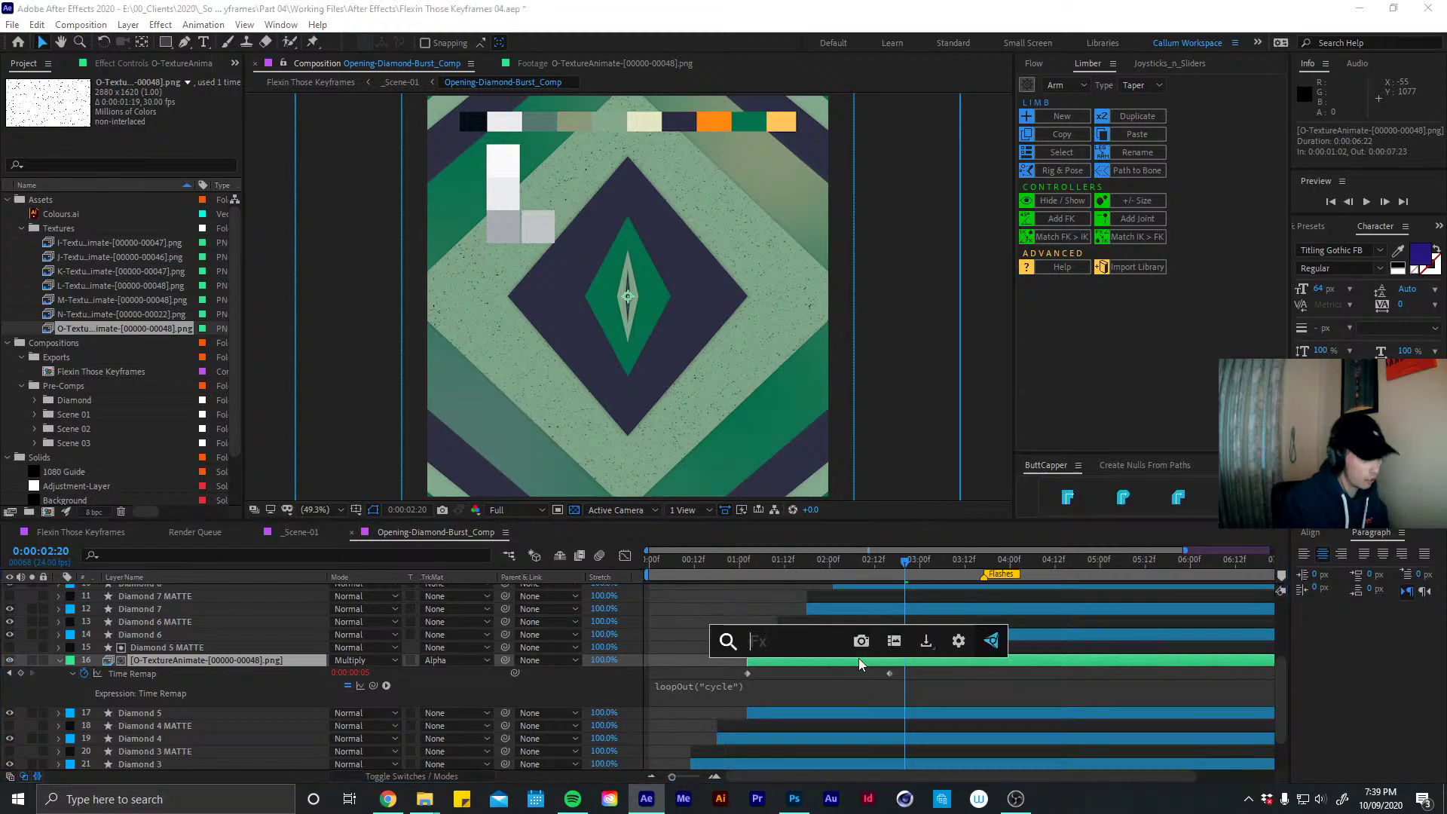
{"action": "type", "text": "inv"}
{"action": "key", "text": "Return"}
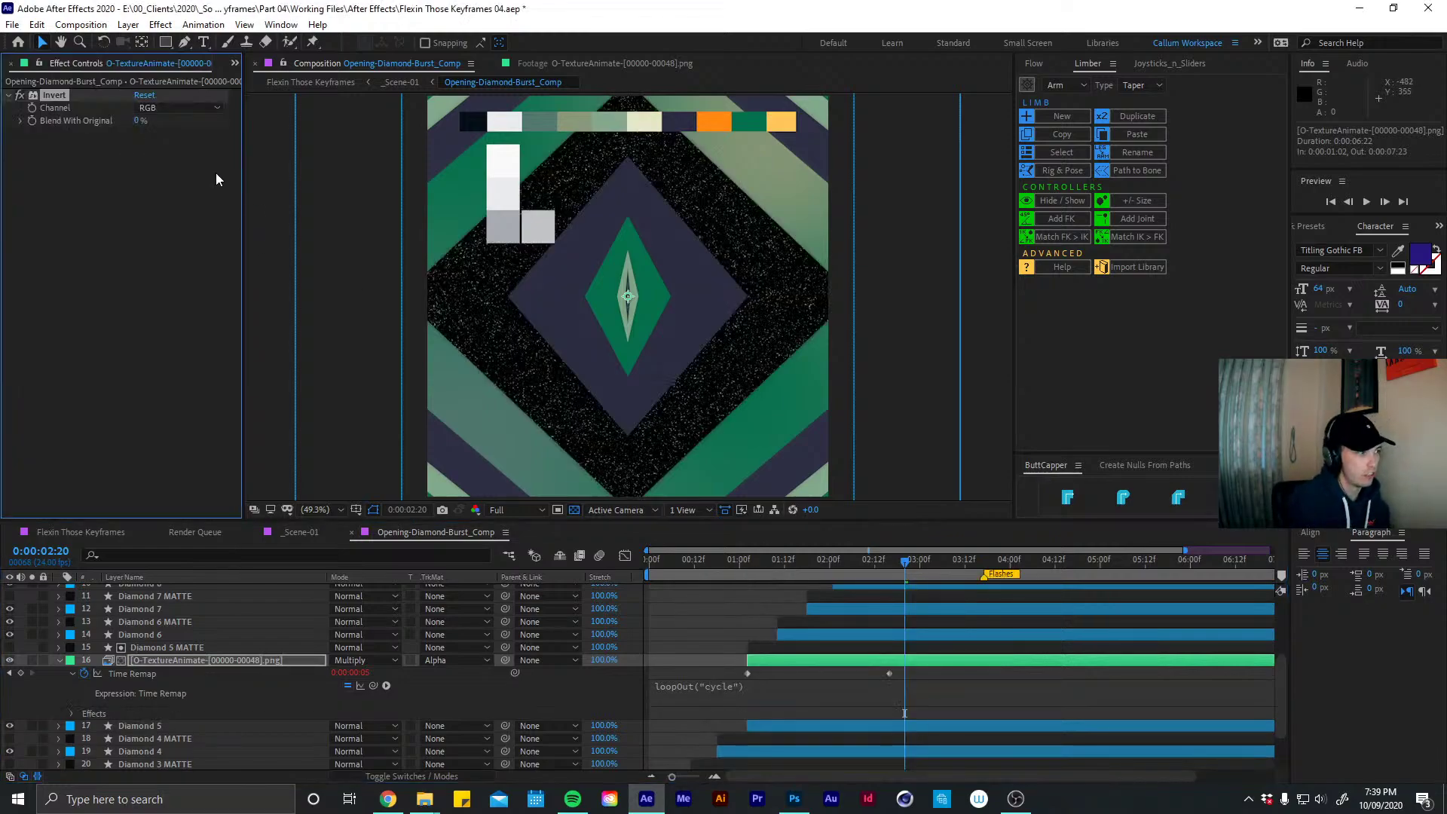
Try the Soft Light and Screen blending modes on the inverted O-TextureAnimate layer, and settle on Lighten
{"action": "left_click", "coordinate": [365, 661]}
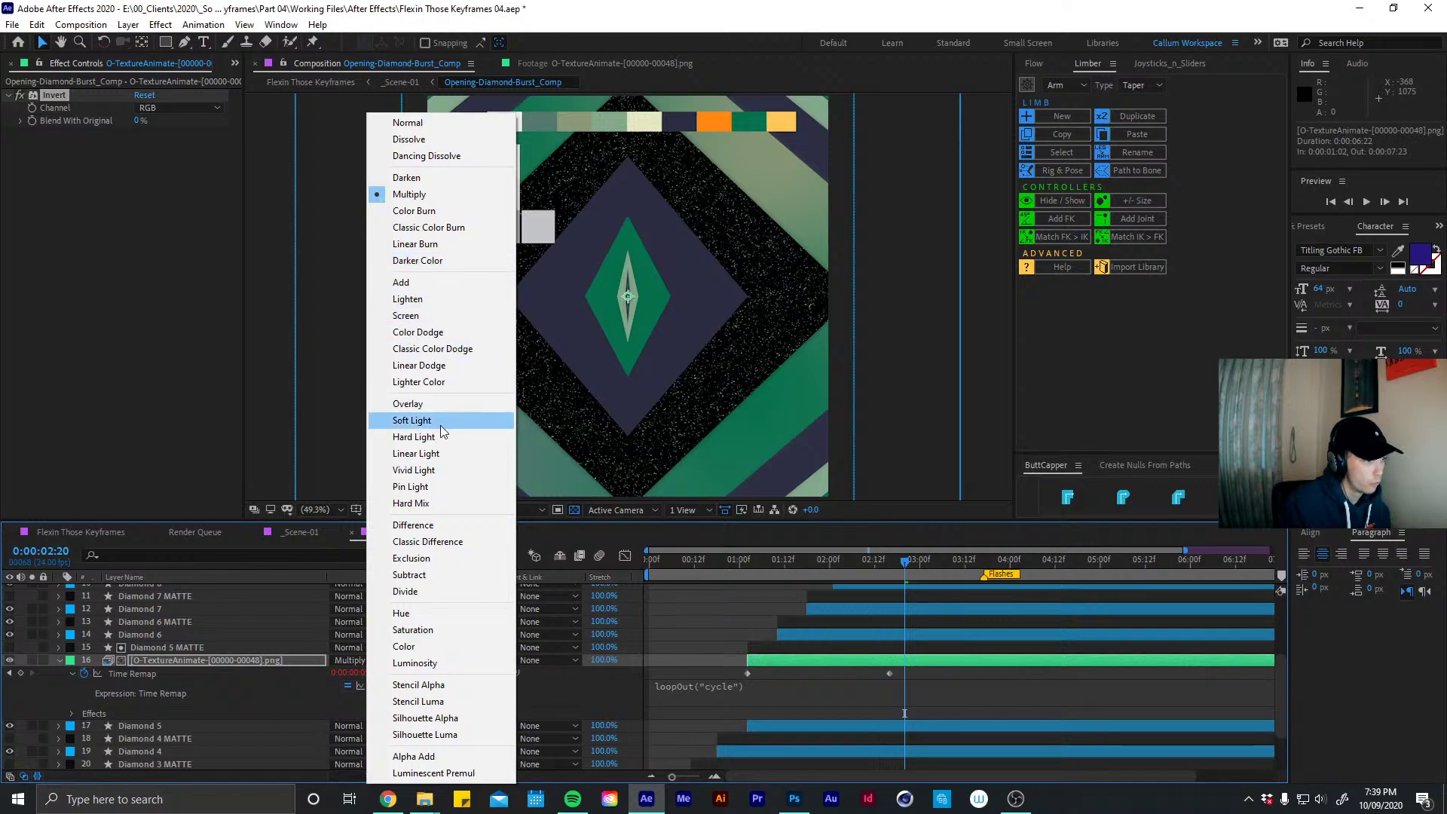
{"action": "left_click", "coordinate": [411, 420]}
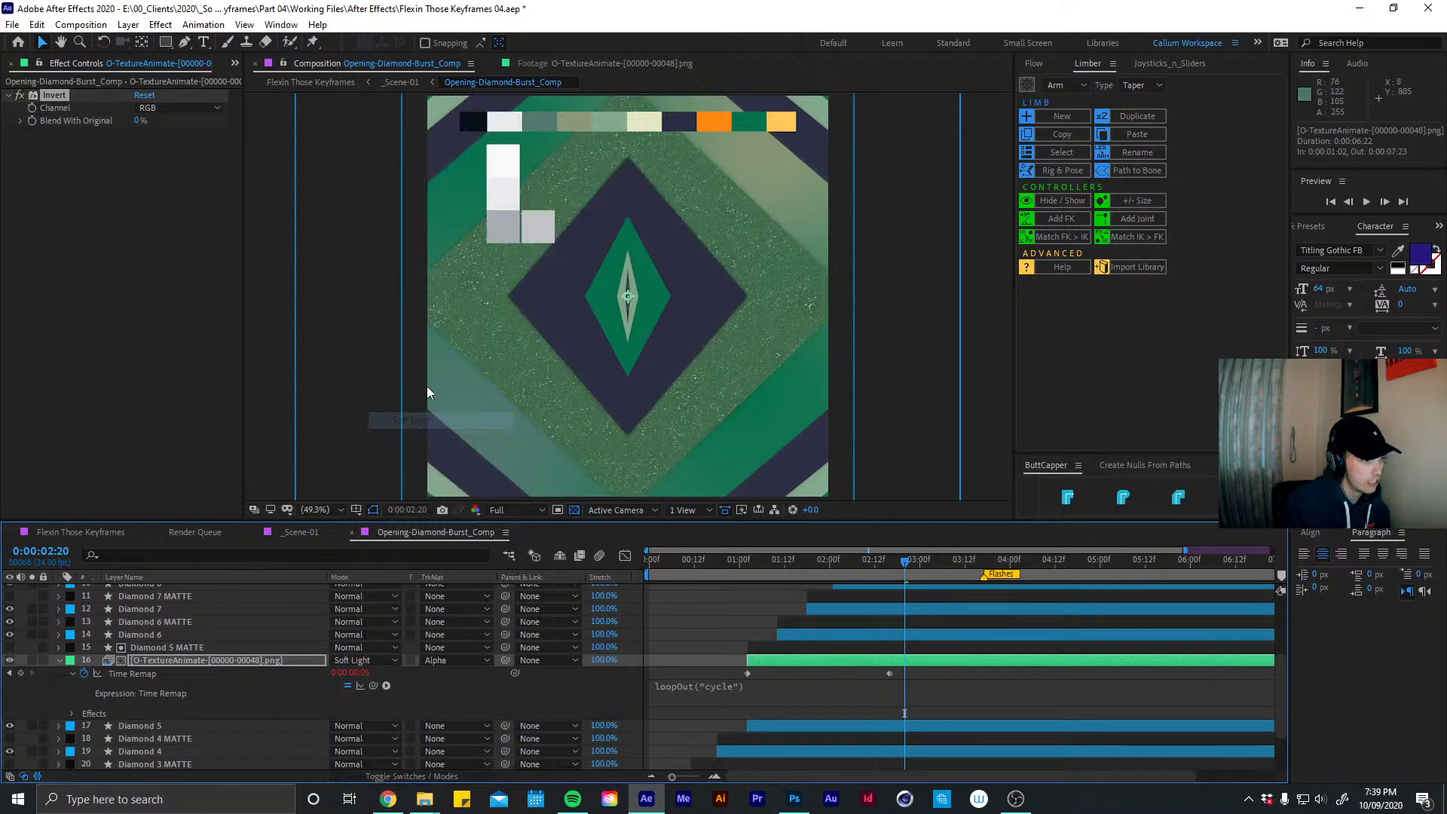
{"action": "left_click", "coordinate": [369, 660]}
{"action": "left_click", "coordinate": [414, 315]}
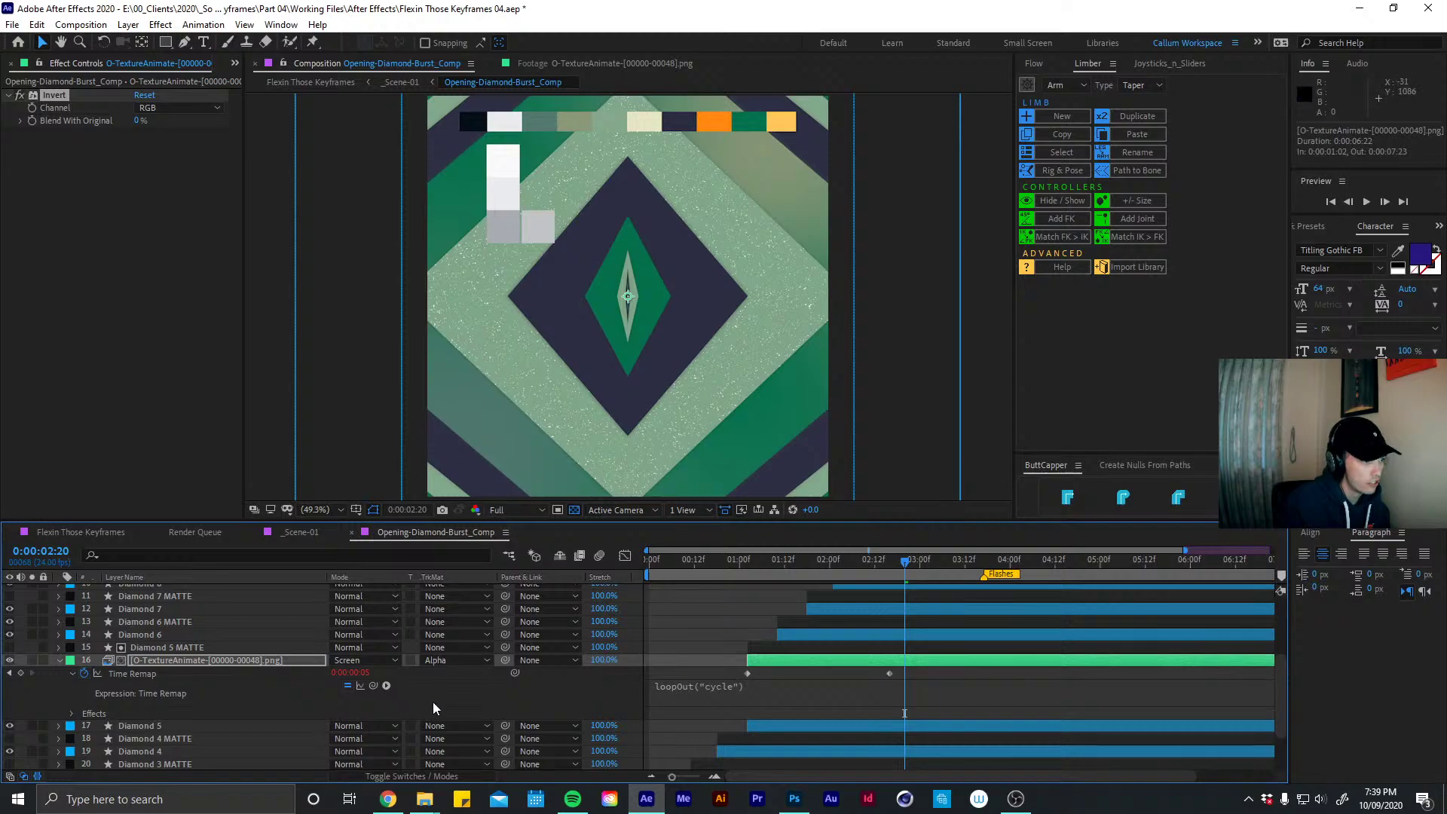
{"action": "left_click", "coordinate": [369, 660]}
{"action": "left_click", "coordinate": [404, 302]}
{"action": "key", "text": "ctrl+space"}
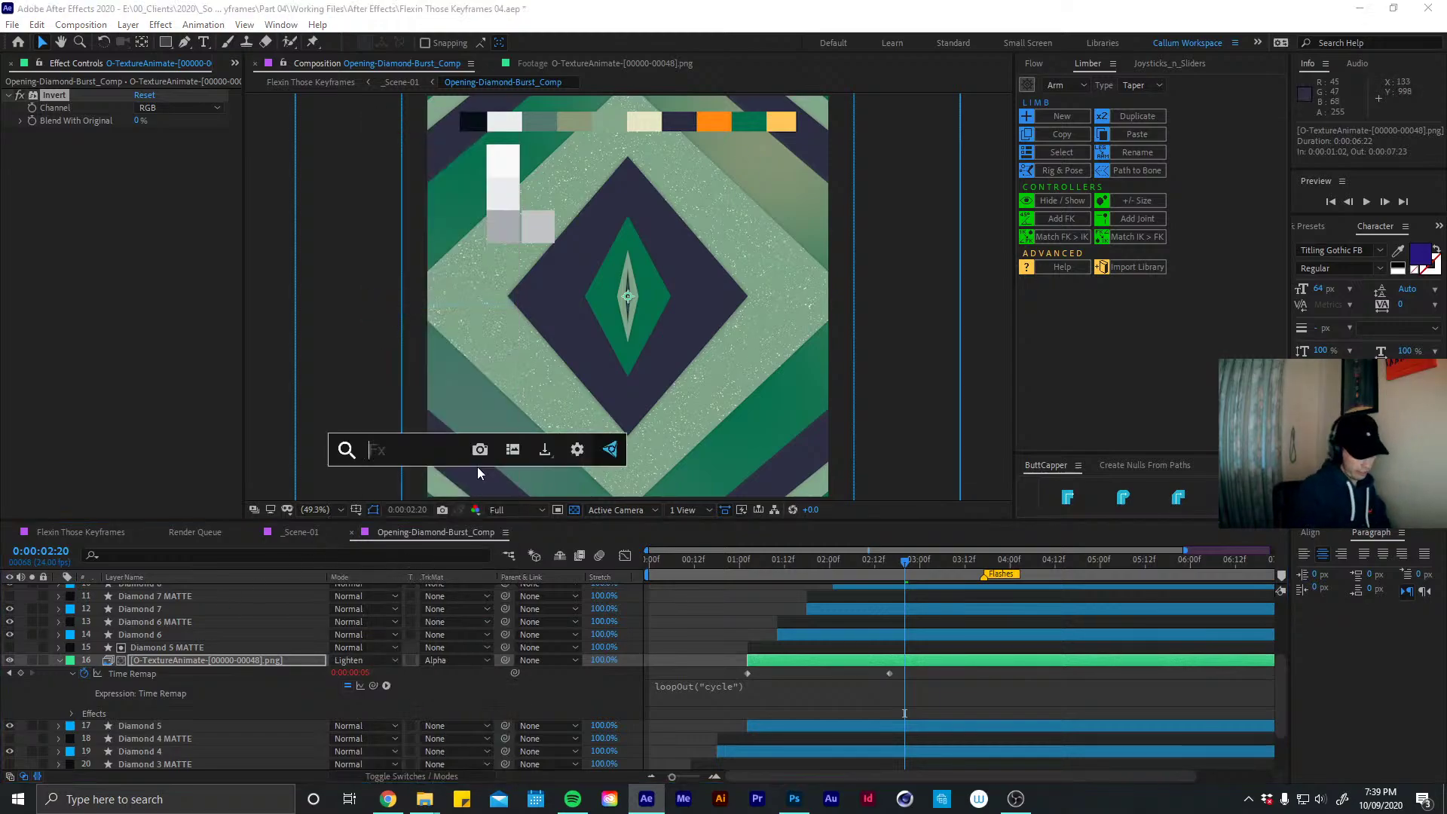
{"action": "type", "text": "lumet"}
{"action": "key", "text": "BackSpace"}
{"action": "key", "text": "BackSpace"}
{"action": "key", "text": "BackSpace"}
{"action": "key", "text": "BackSpace"}
{"action": "key", "text": "BackSpace"}
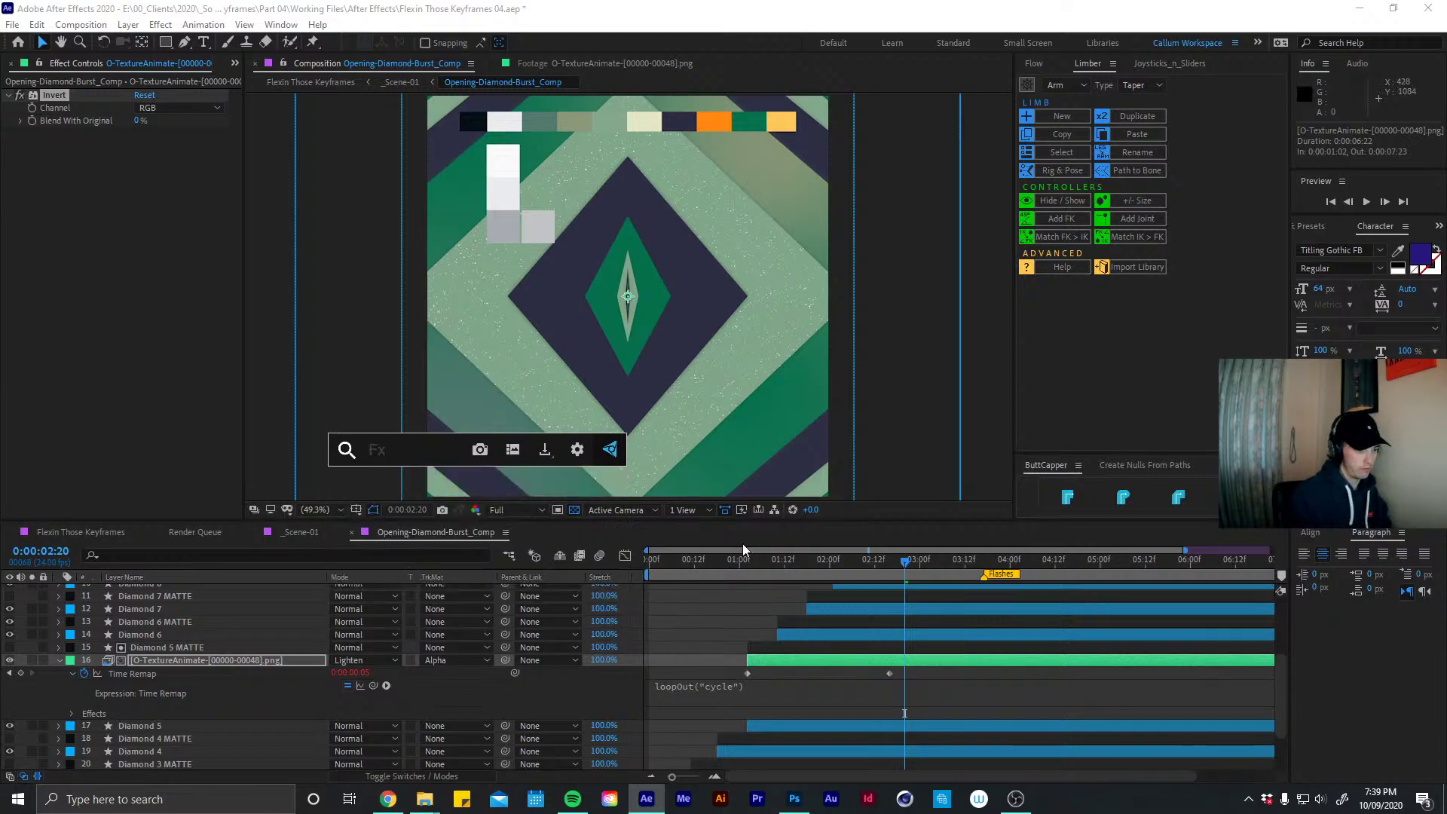
{"action": "left_click", "coordinate": [769, 684]}
Set the O-TextureAnimate layer's scale to 150%
{"action": "left_click", "coordinate": [784, 662]}
{"action": "key", "text": "u"}
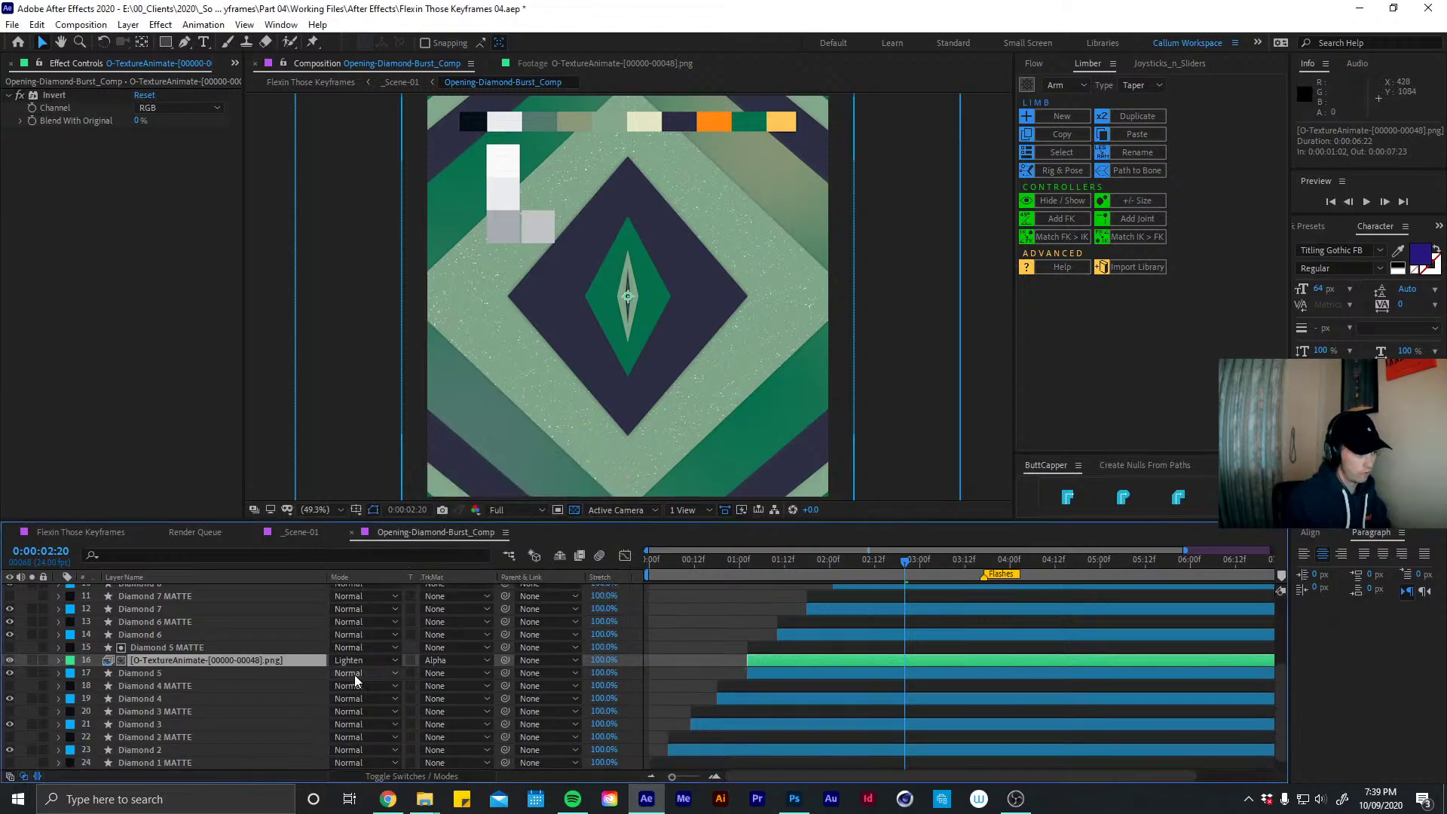
{"action": "key", "text": "s"}
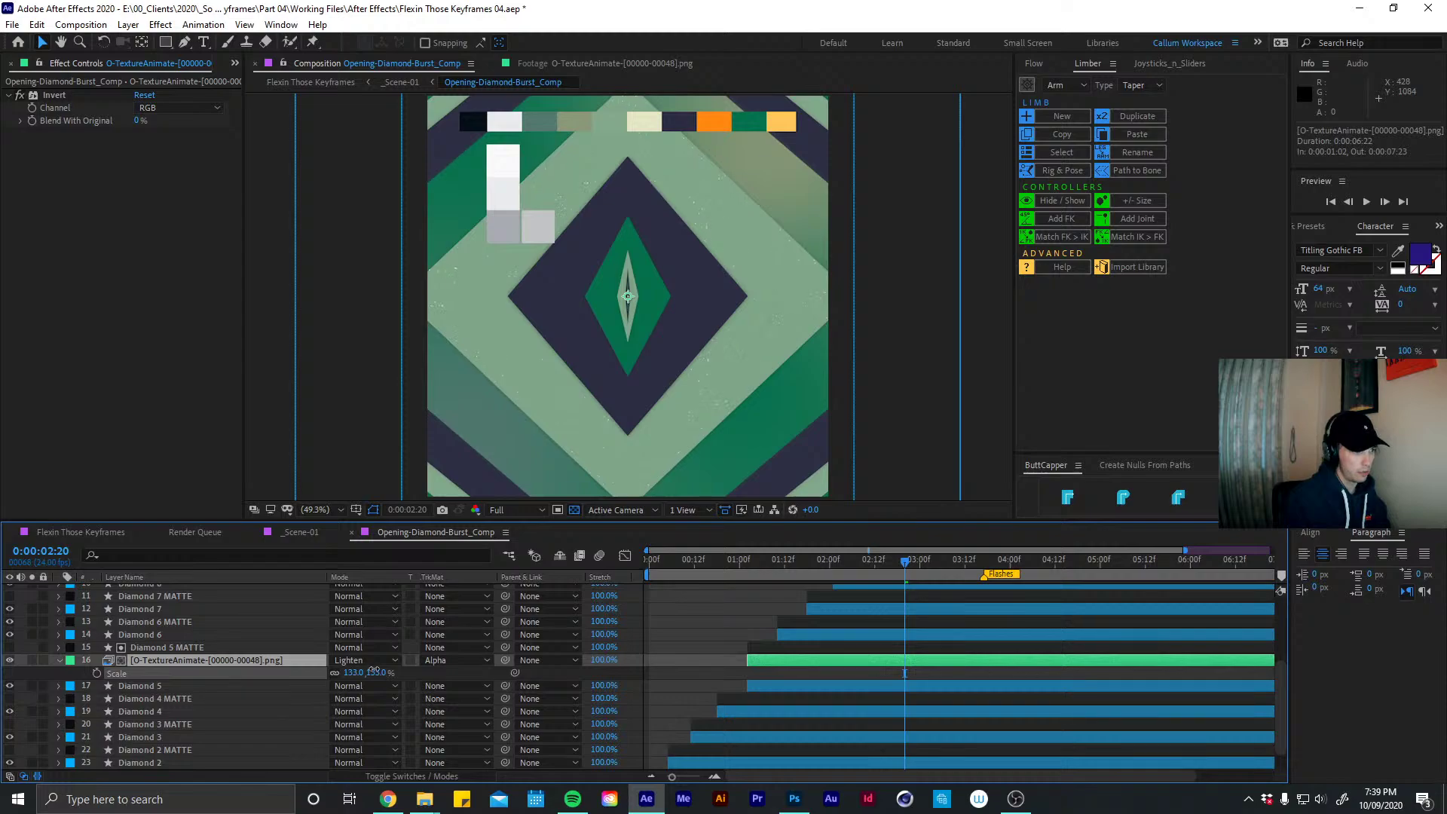
{"action": "left_click", "coordinate": [359, 673]}
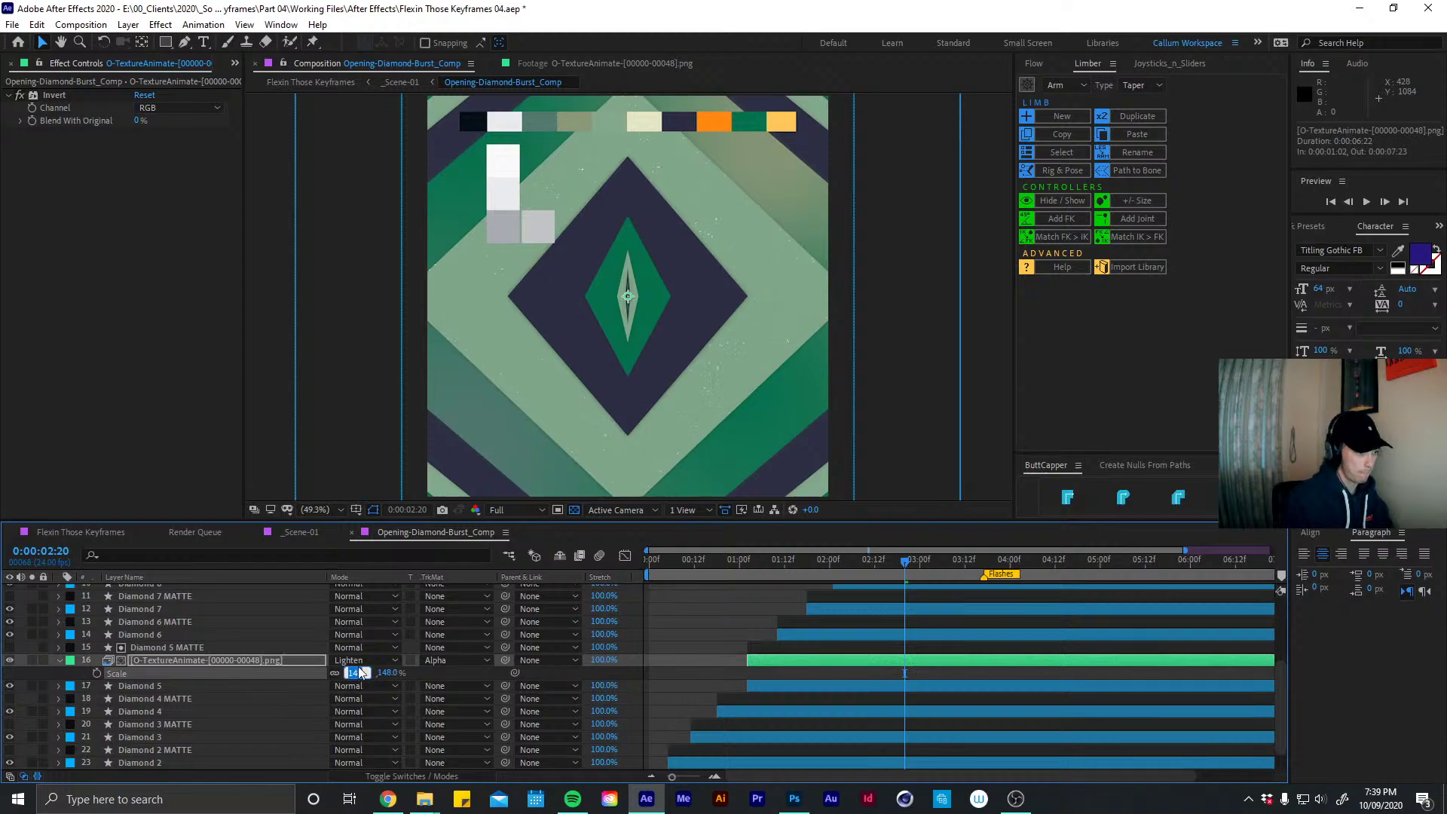
{"action": "key", "text": "Return"}
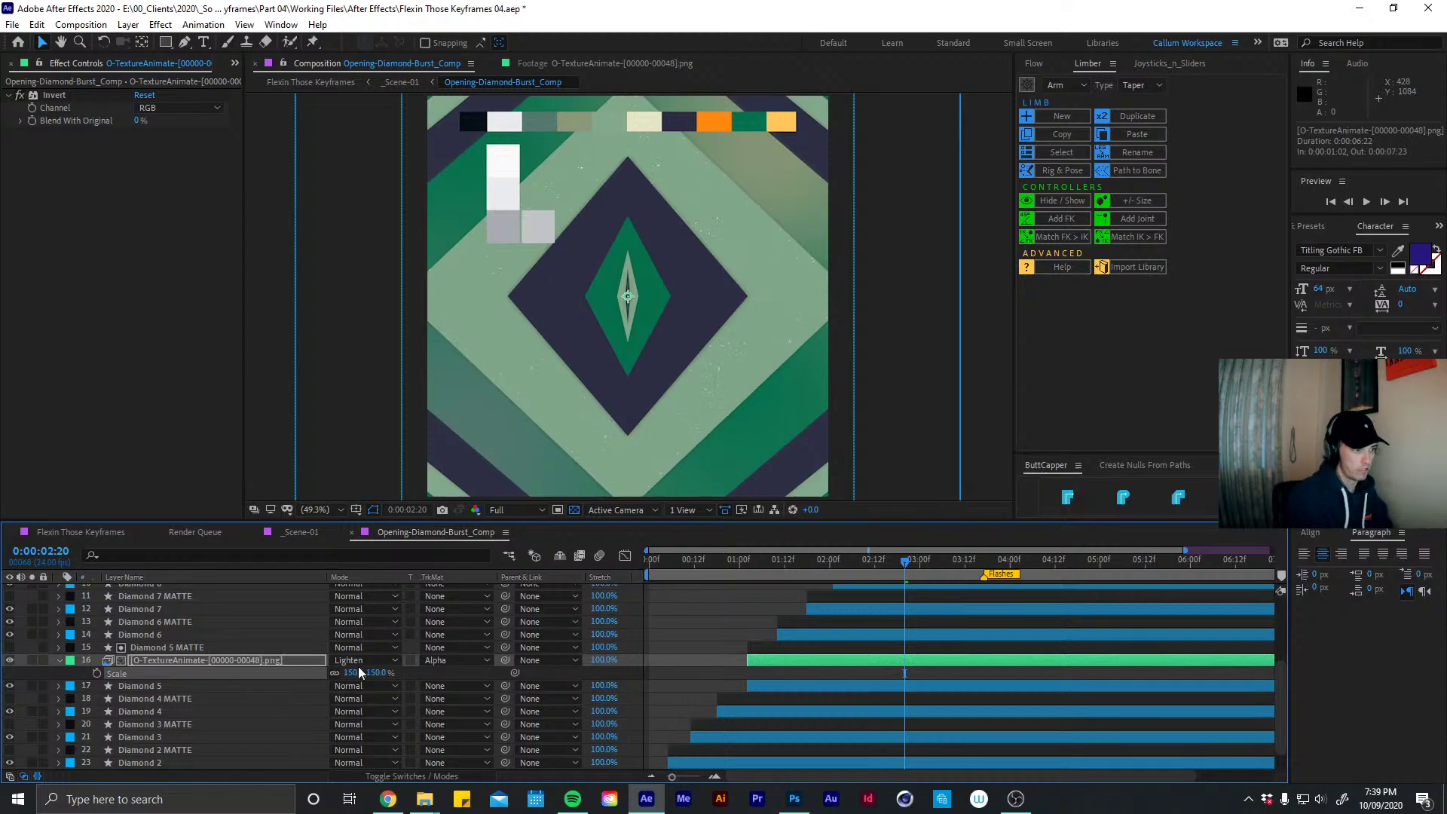
Preview the burst from 0:00:01:02, and play the Flexin Those Keyframes composition from 0:00:01:15 and from 0:00:00:12
{"action": "left_click", "coordinate": [743, 570]}
{"action": "key", "text": "space"}
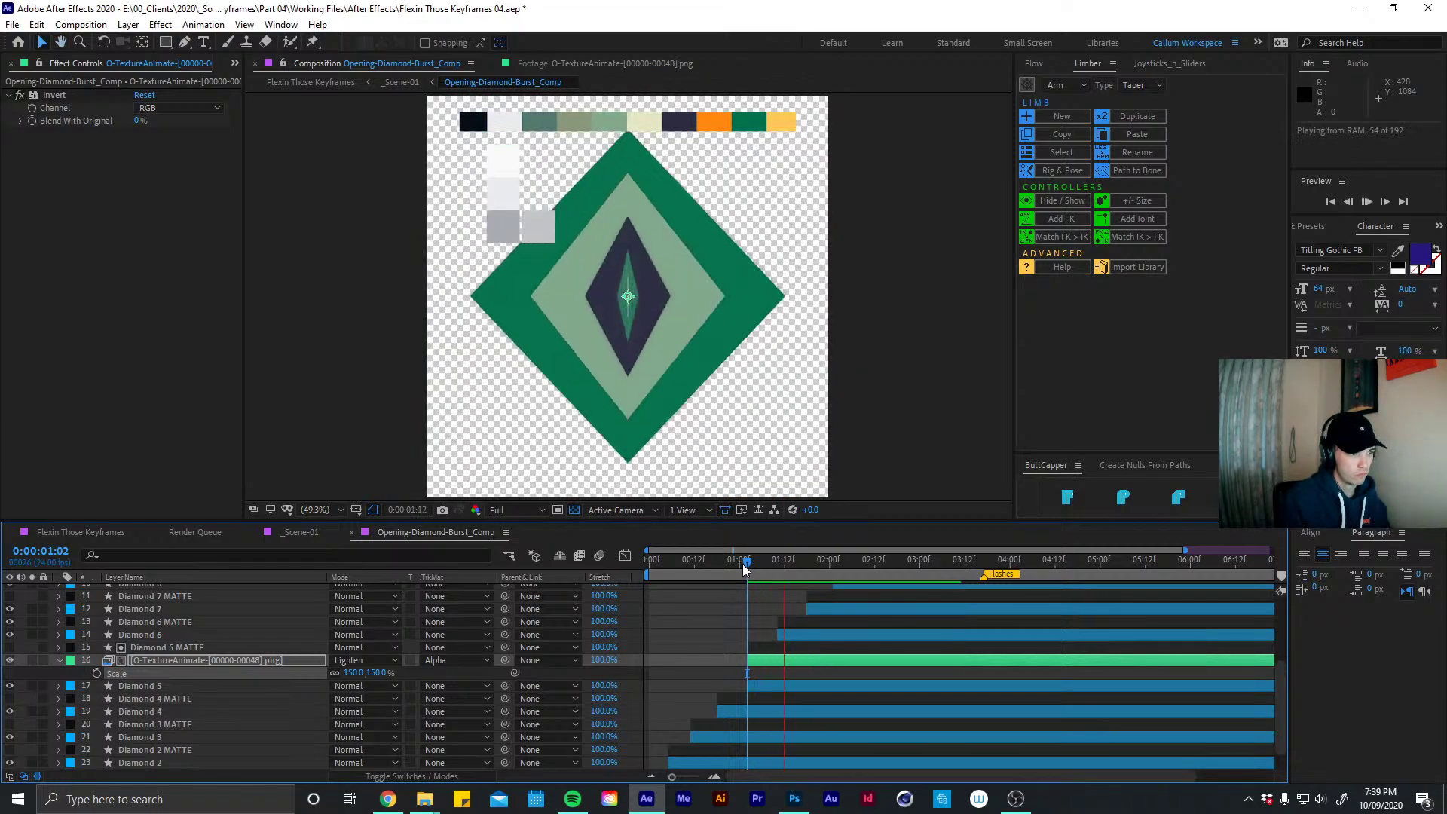
{"action": "left_click", "coordinate": [98, 534]}
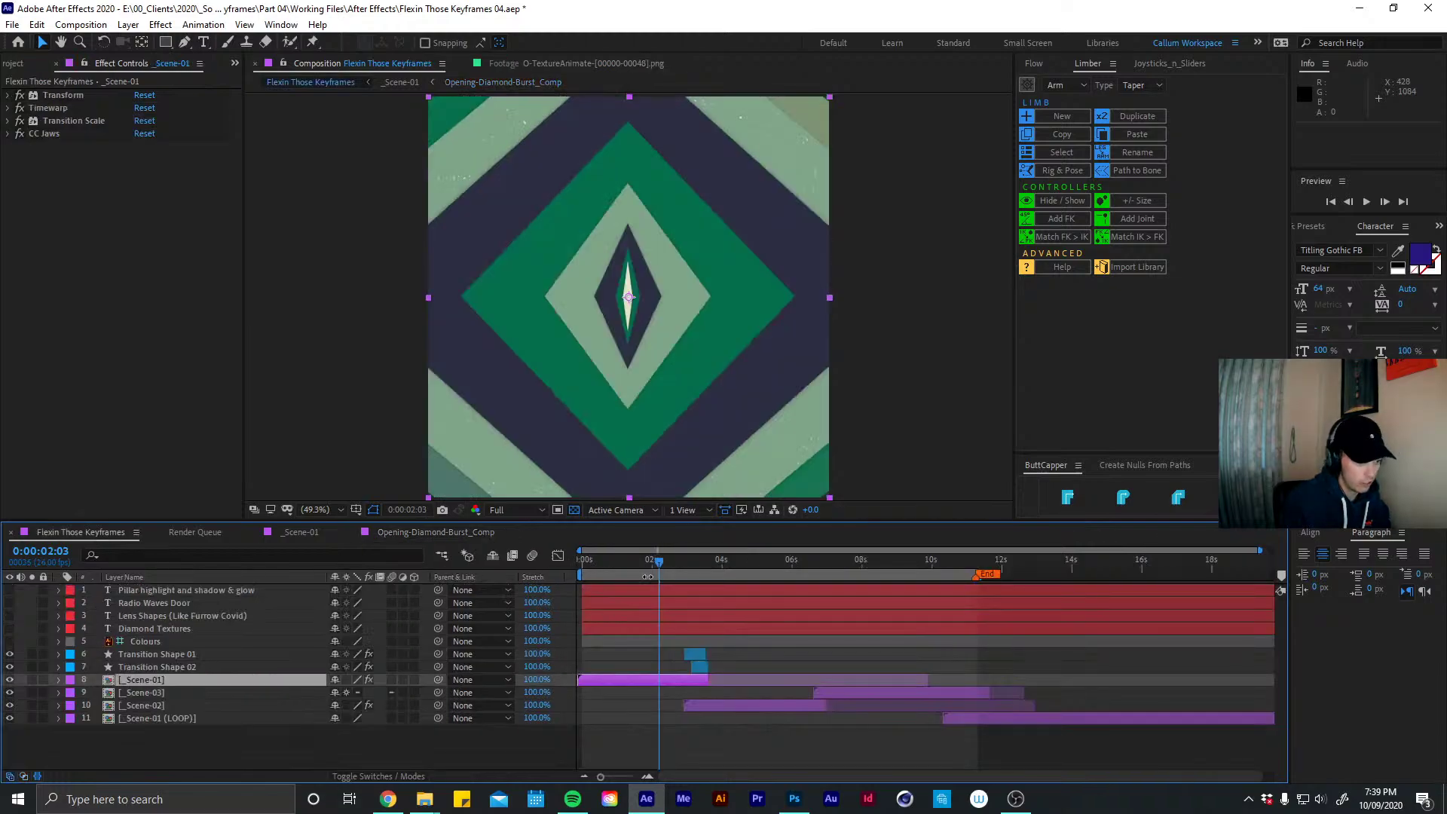
{"action": "left_click", "coordinate": [649, 565]}
{"action": "key", "text": "space"}
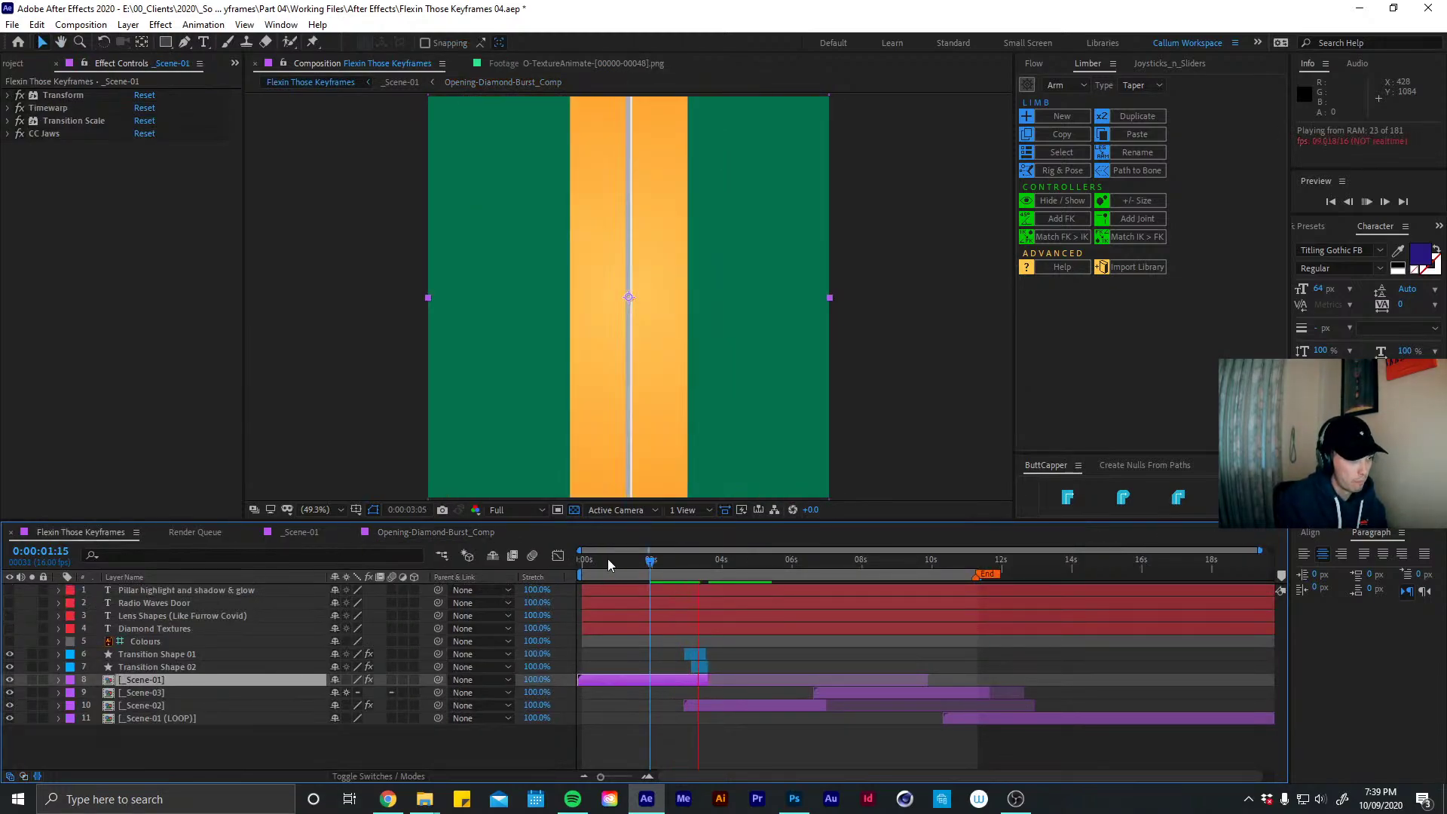
{"action": "left_click", "coordinate": [608, 565]}
{"action": "key", "text": "space"}
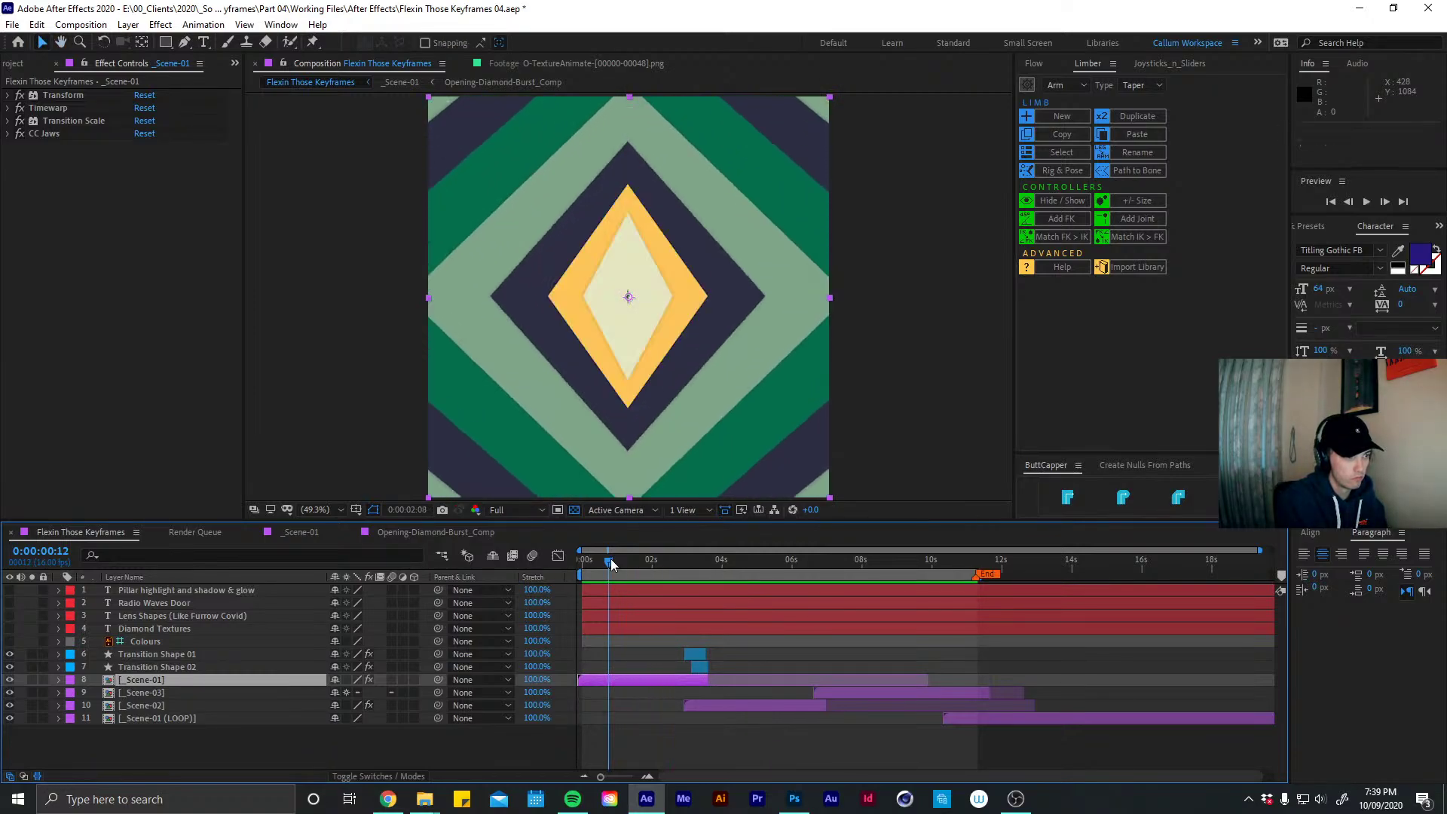
Play the Flexin Those Keyframes composition again from 0:00:00:12, and return to Opening-Diamond-Burst_Comp
{"action": "key", "text": "space"}
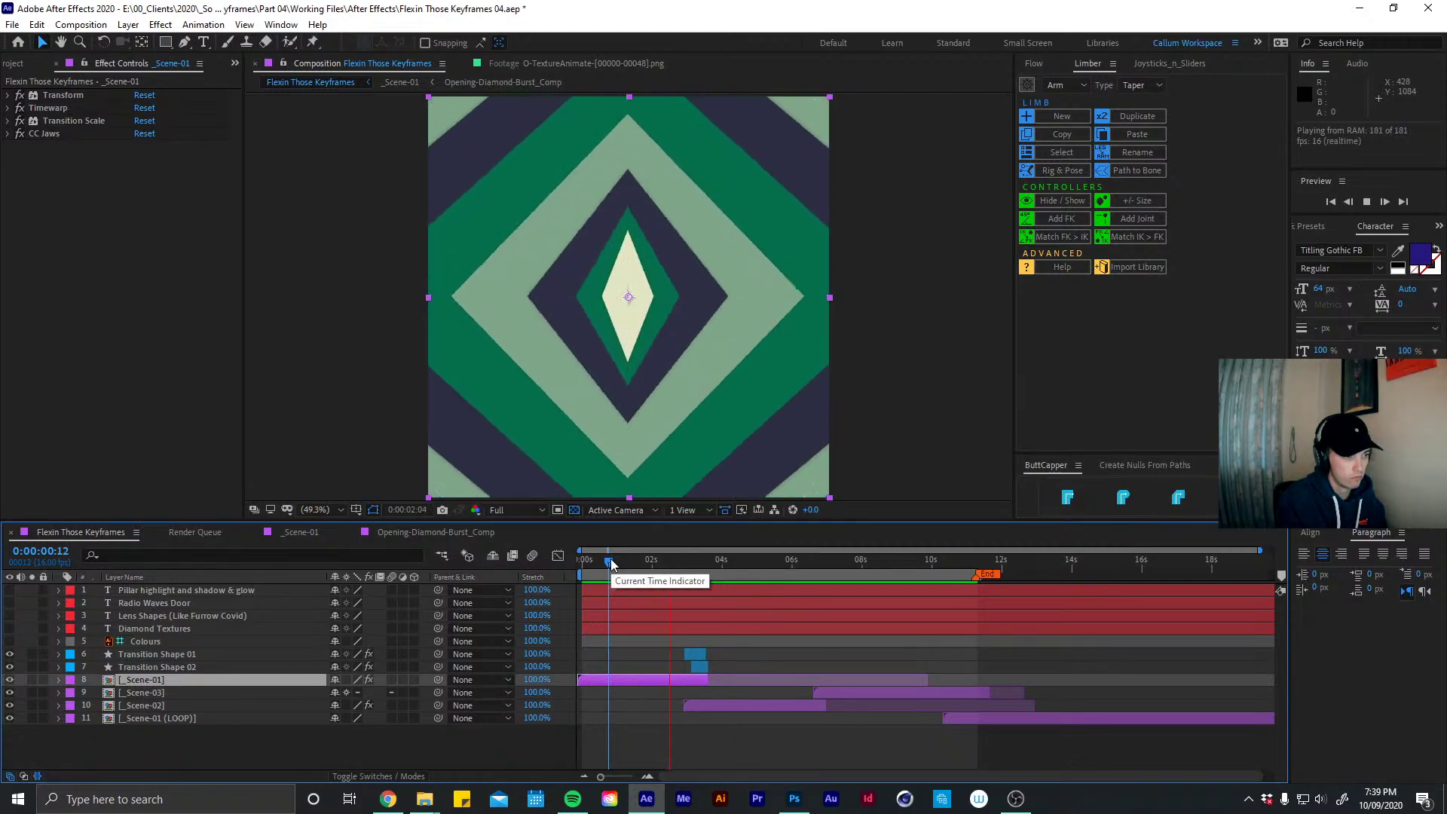
{"action": "key", "text": "space"}
{"action": "left_click_drag", "start_coordinate": [610, 563], "coordinate": [658, 552]}
{"action": "left_click", "coordinate": [312, 536]}
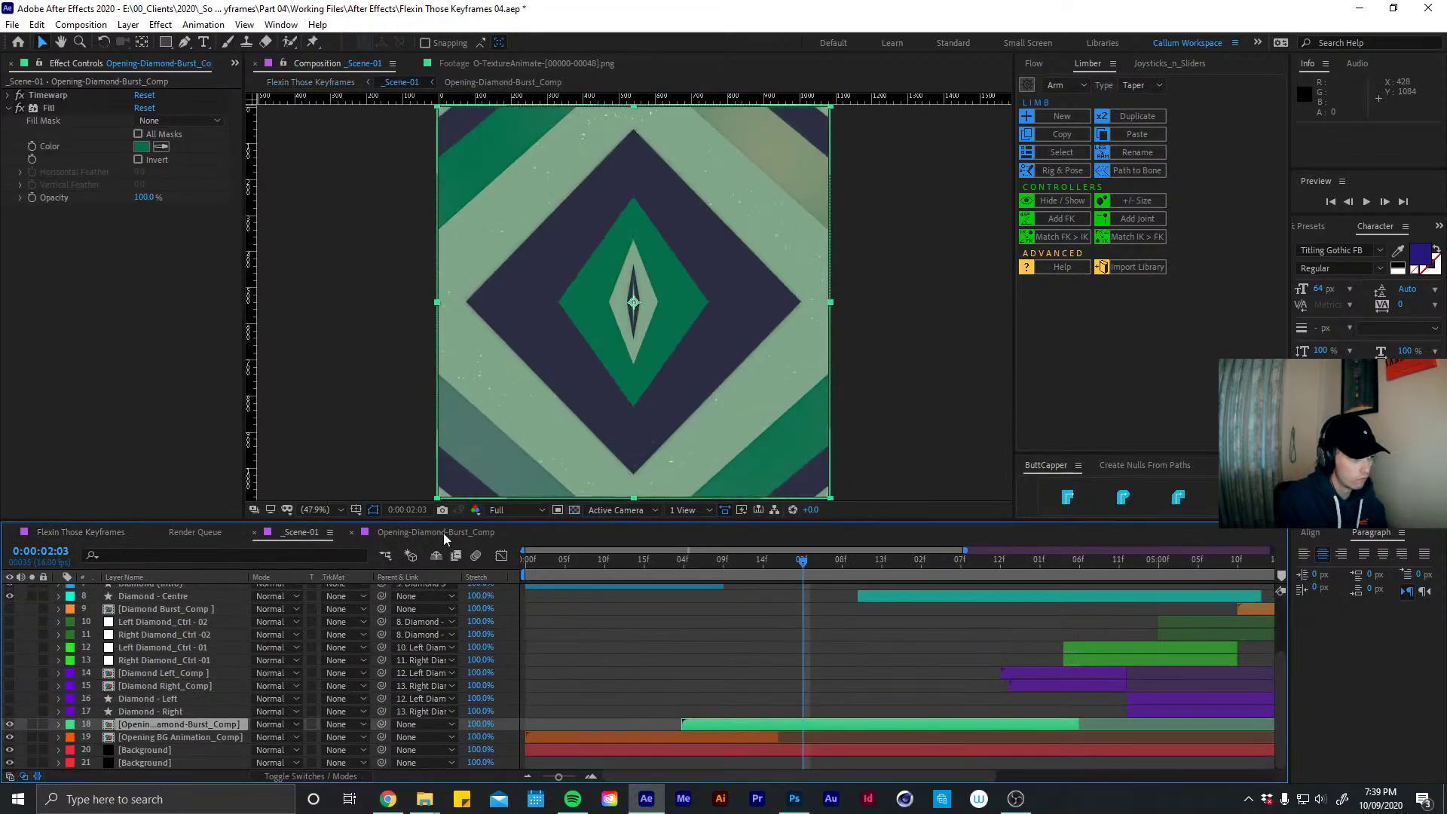
{"action": "left_click", "coordinate": [456, 533]}
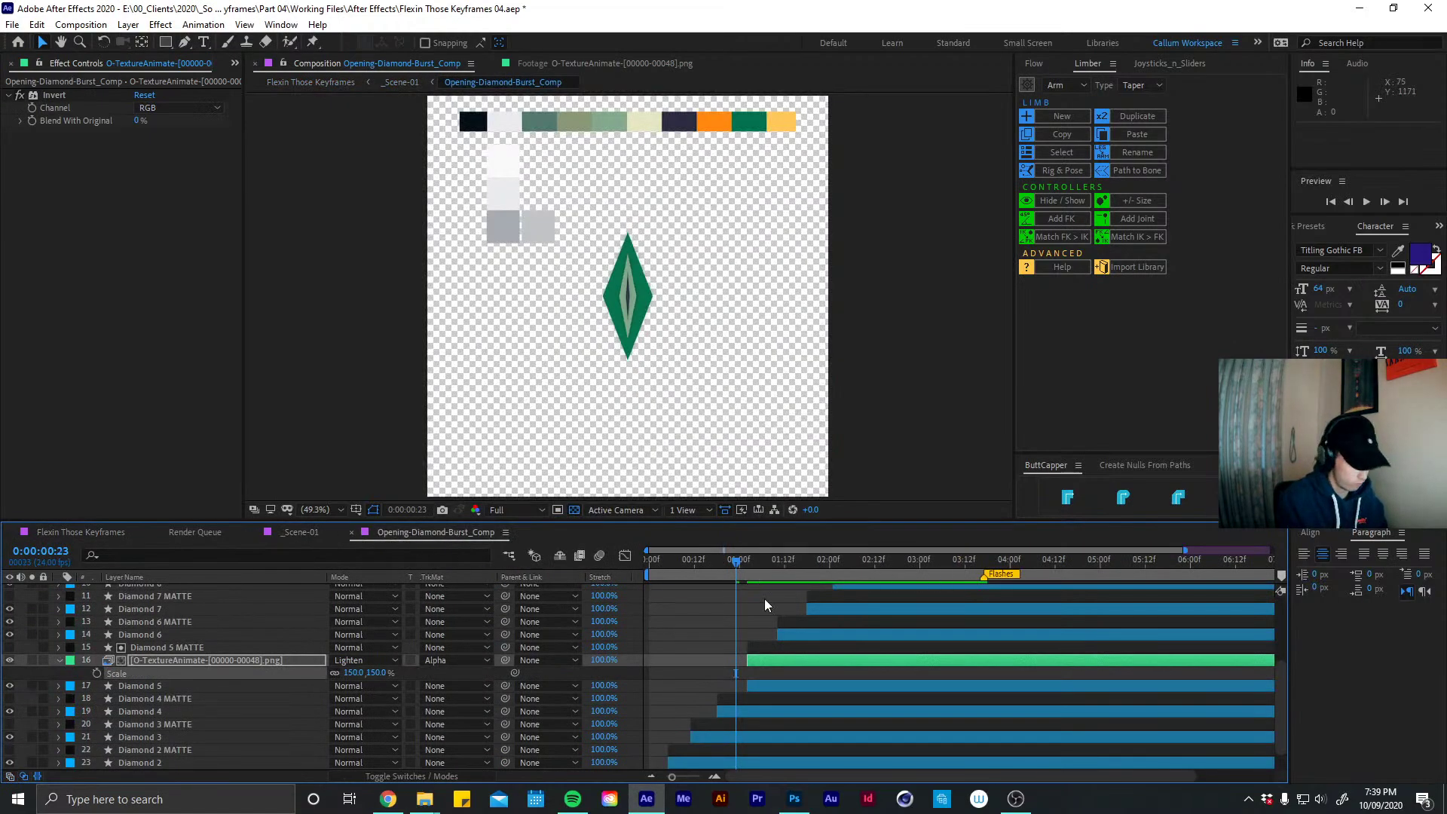
Delete the MATTE layers of Diamonds 4, 3, 2 and 1, and move the current time to 0:00:02:12
{"action": "key", "text": "s"}
{"action": "left_click", "coordinate": [729, 686]}
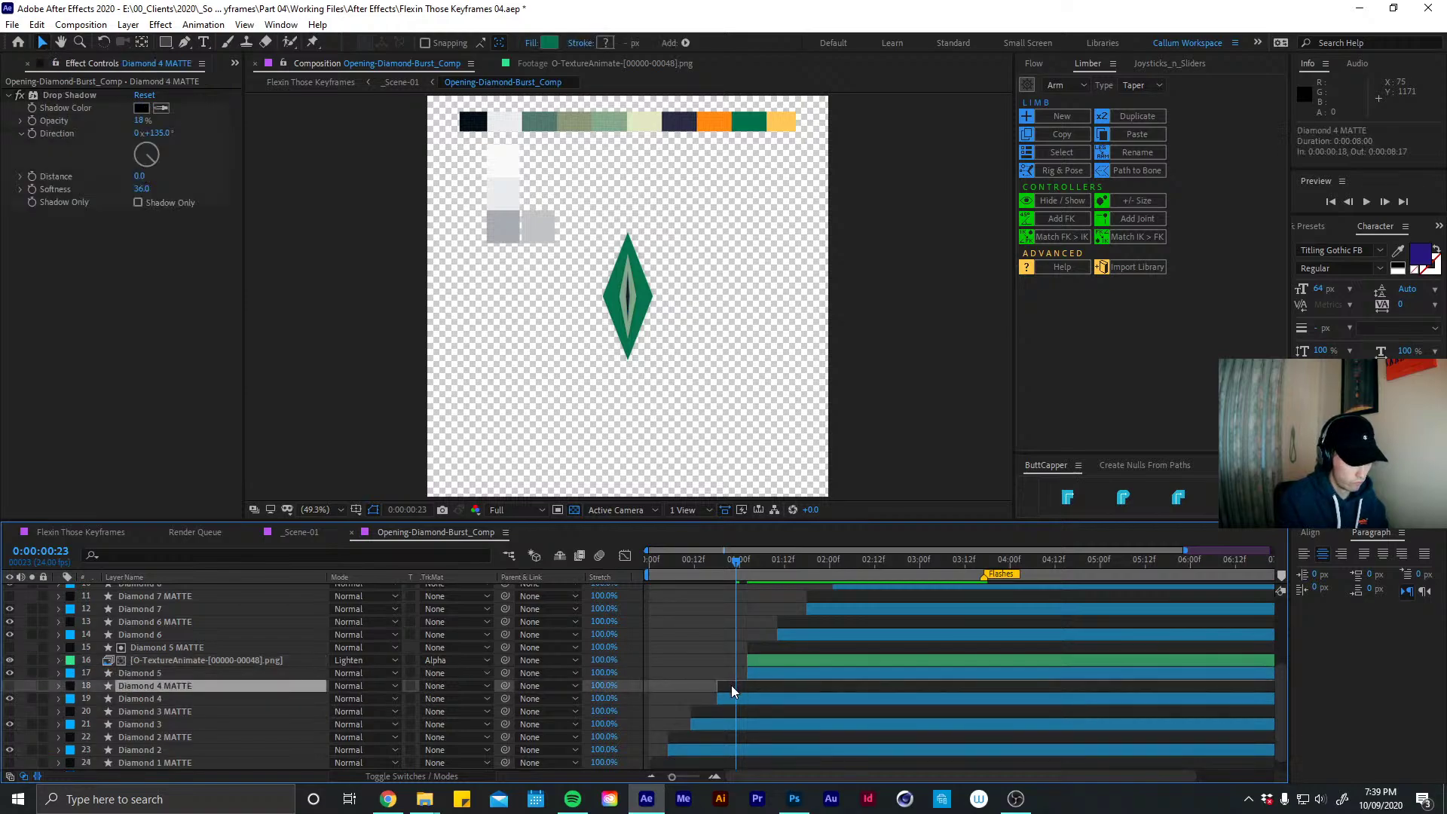
{"action": "key", "text": "Delete"}
{"action": "left_click", "coordinate": [720, 699]}
{"action": "key", "text": "Delete"}
{"action": "left_click", "coordinate": [692, 721]}
{"action": "key", "text": "Delete"}
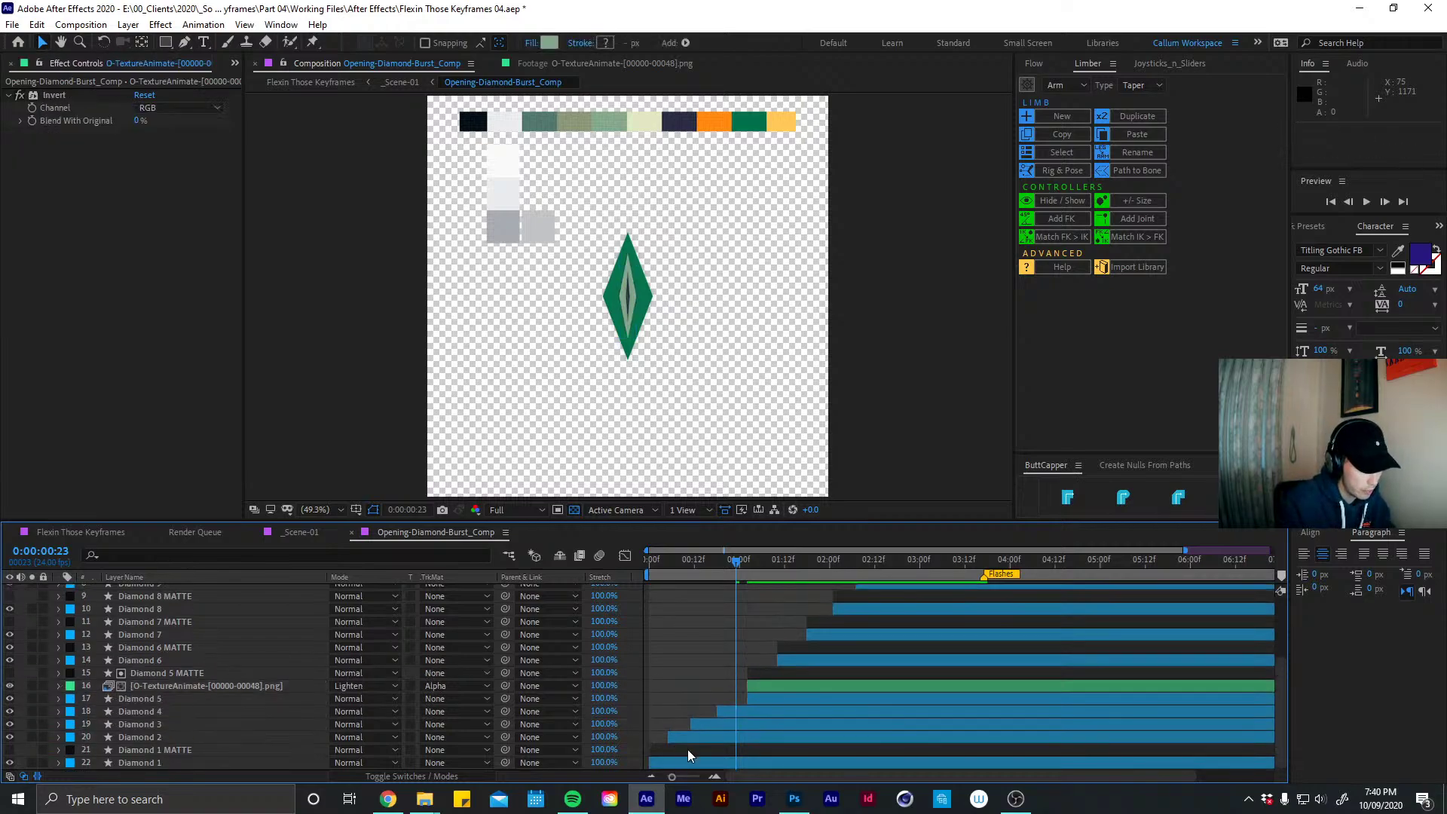
{"action": "left_click", "coordinate": [683, 749]}
{"action": "key", "text": "Delete"}
{"action": "left_click", "coordinate": [688, 567]}
{"action": "left_click_drag", "start_coordinate": [688, 567], "coordinate": [877, 560]}
{"action": "left_click", "coordinate": [721, 749]}
{"action": "left_click", "coordinate": [808, 695]}
{"action": "key", "text": "ctrl+space"}
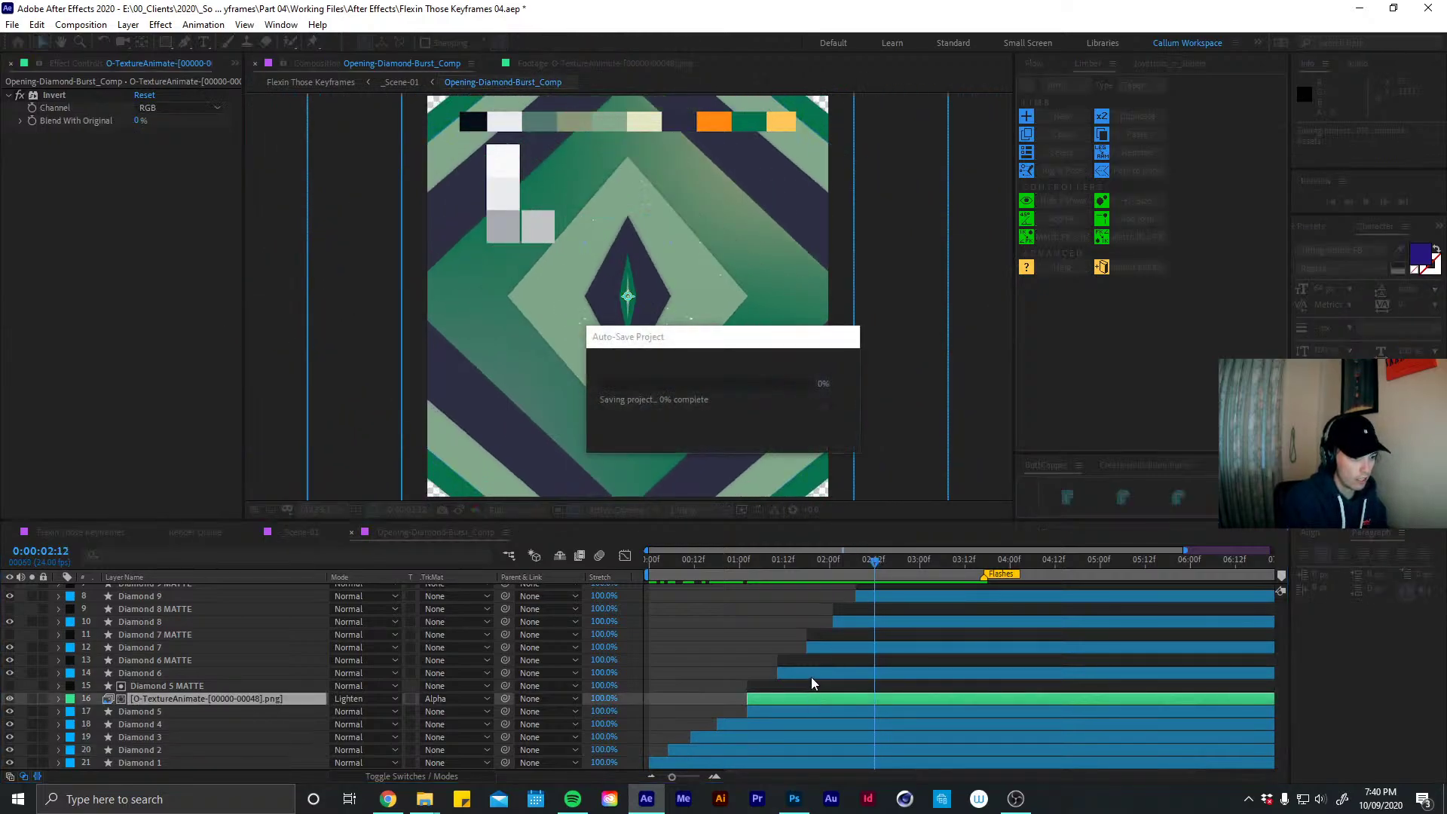
{"action": "key", "text": "Escape"}
{"action": "left_click", "coordinate": [773, 712]}
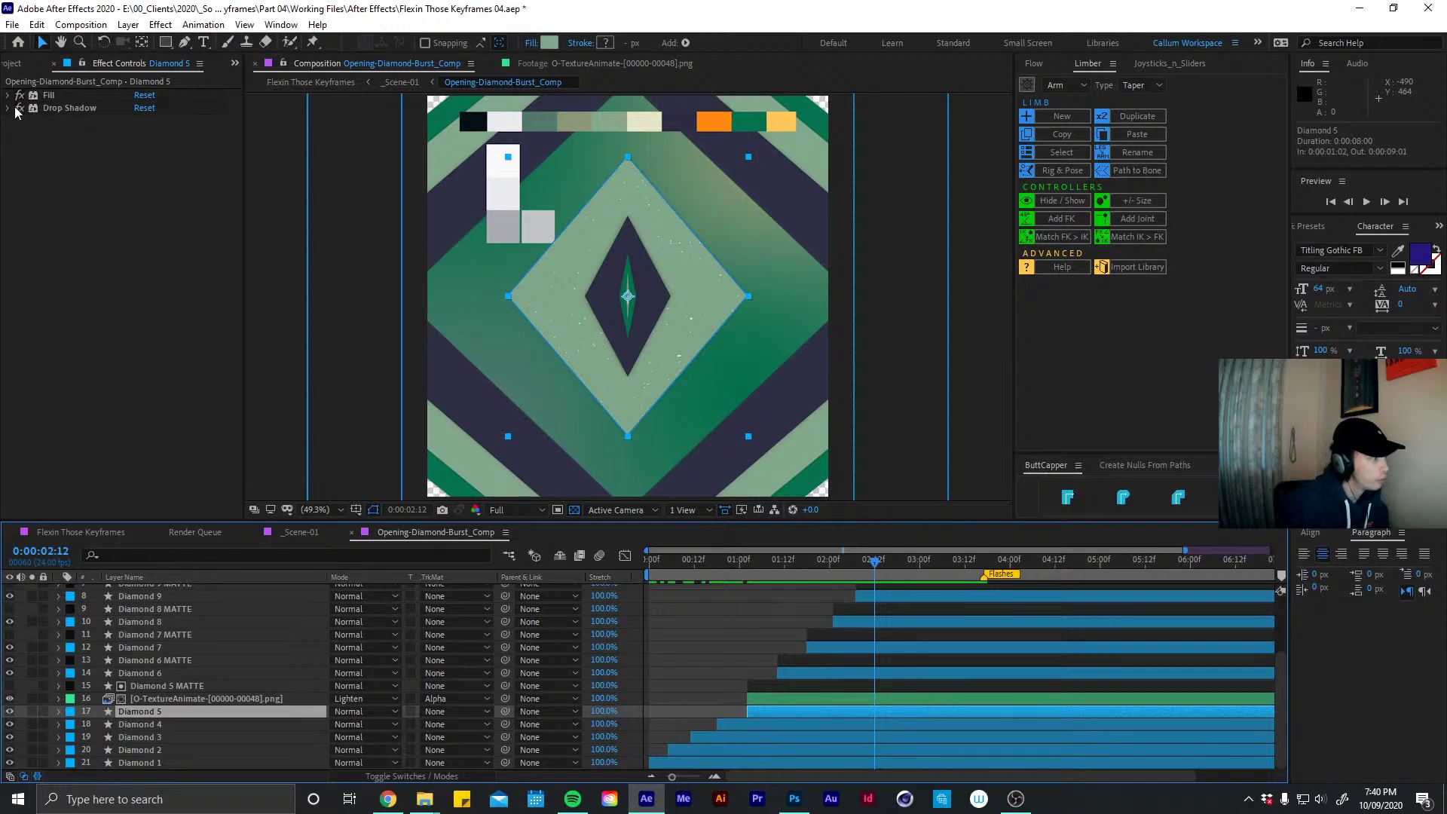
Add the expression wiggle(2,48) to Point 1 of the 4-Color Gradient on Diamond 4
{"action": "left_click", "coordinate": [750, 724]}
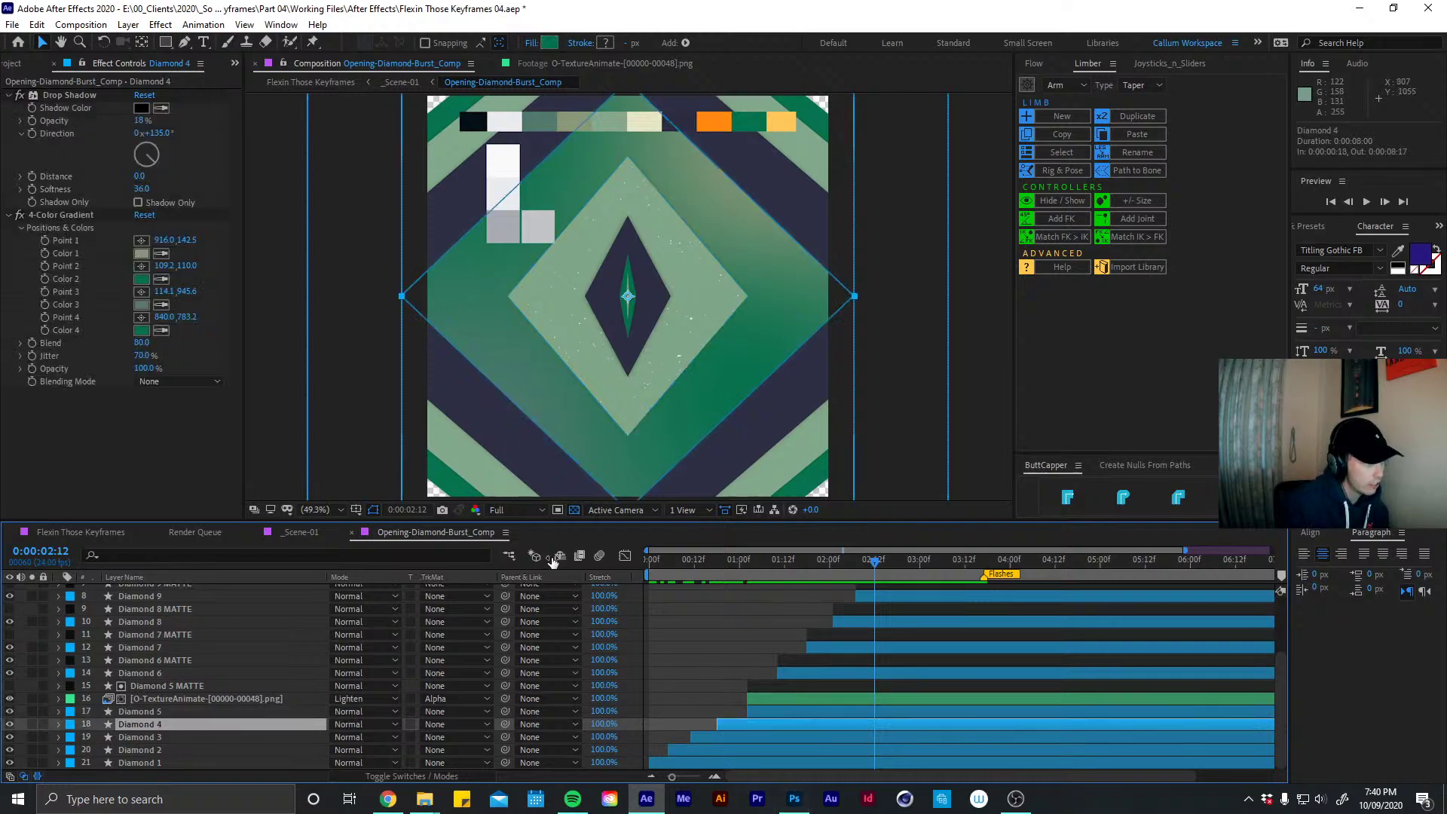
{"action": "left_click", "coordinate": [46, 241], "text": "alt"}
{"action": "type", "text": "wiggle(1"}
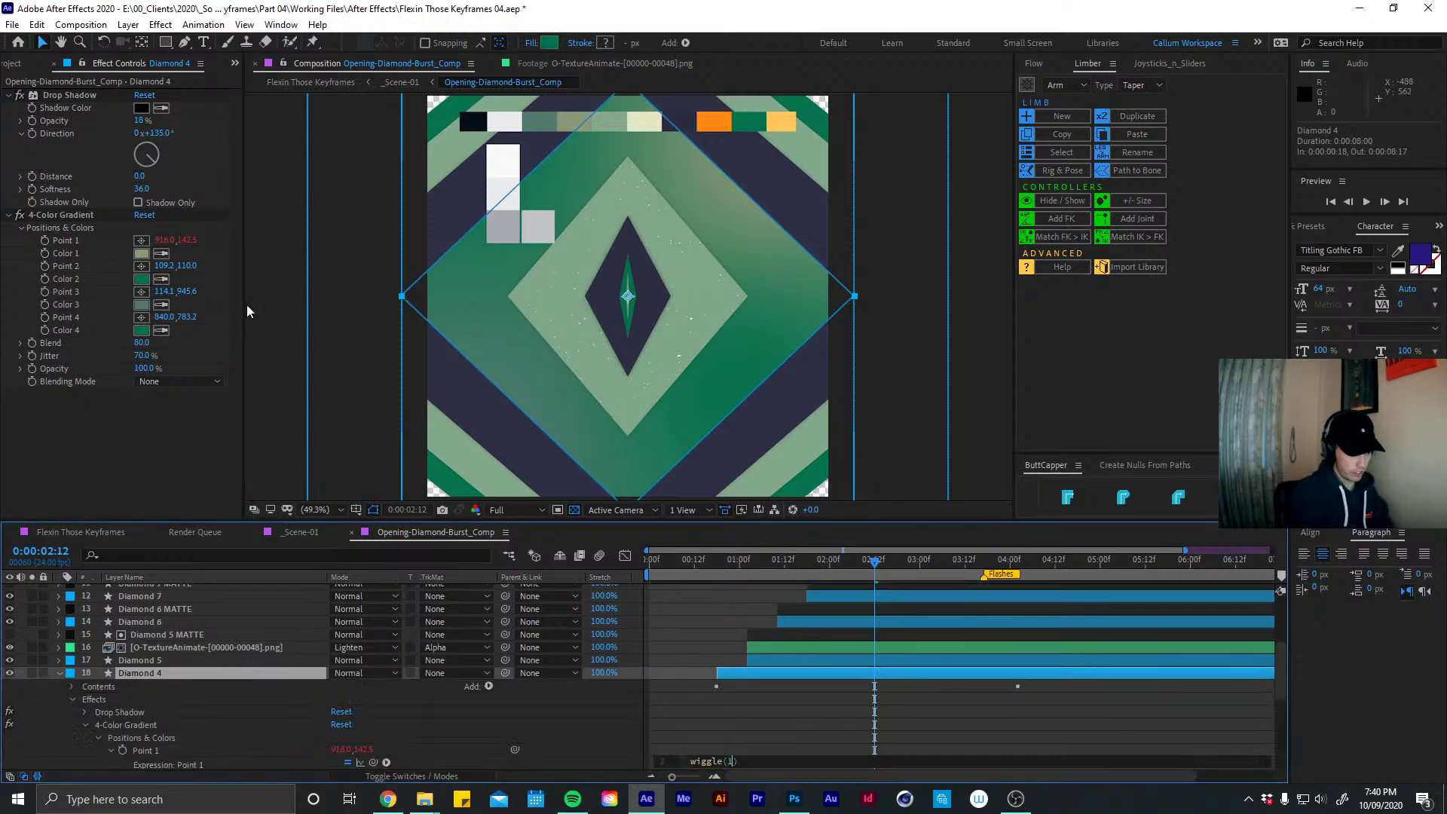
{"action": "key", "text": "BackSpace"}
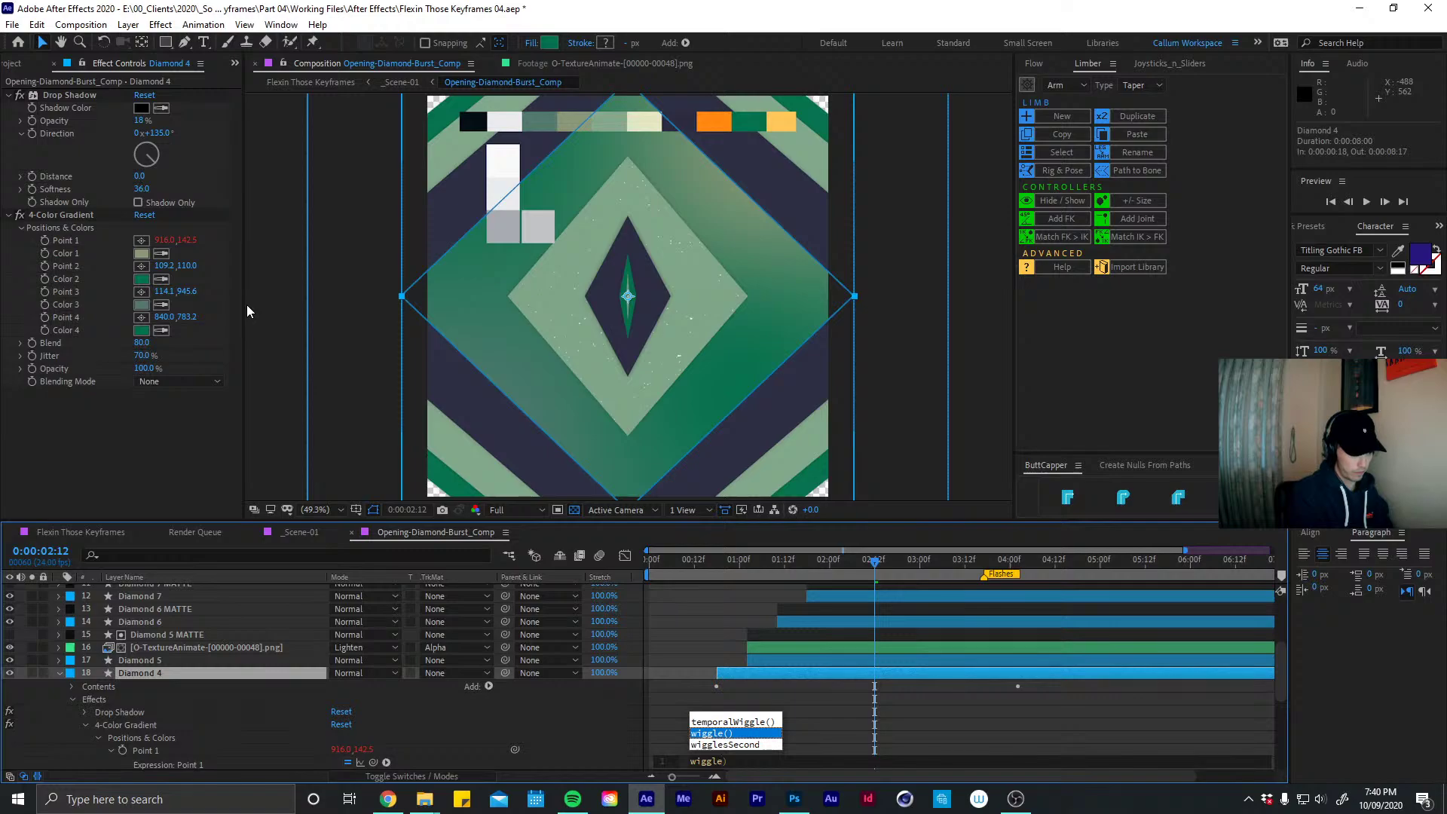
{"action": "type", "text": "("}
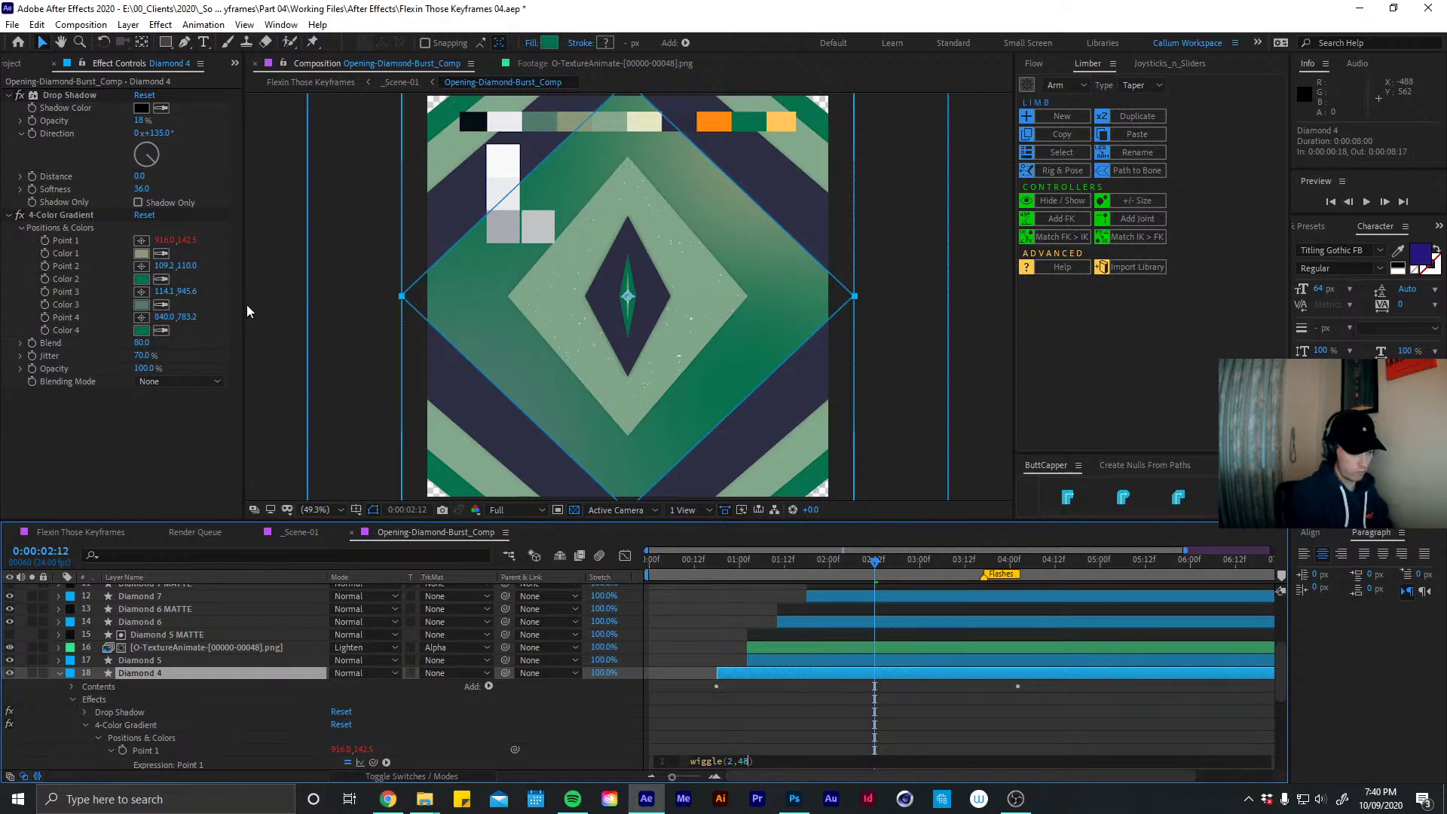
{"action": "type", "text": "2,48"}
{"action": "left_click", "coordinate": [753, 764]}
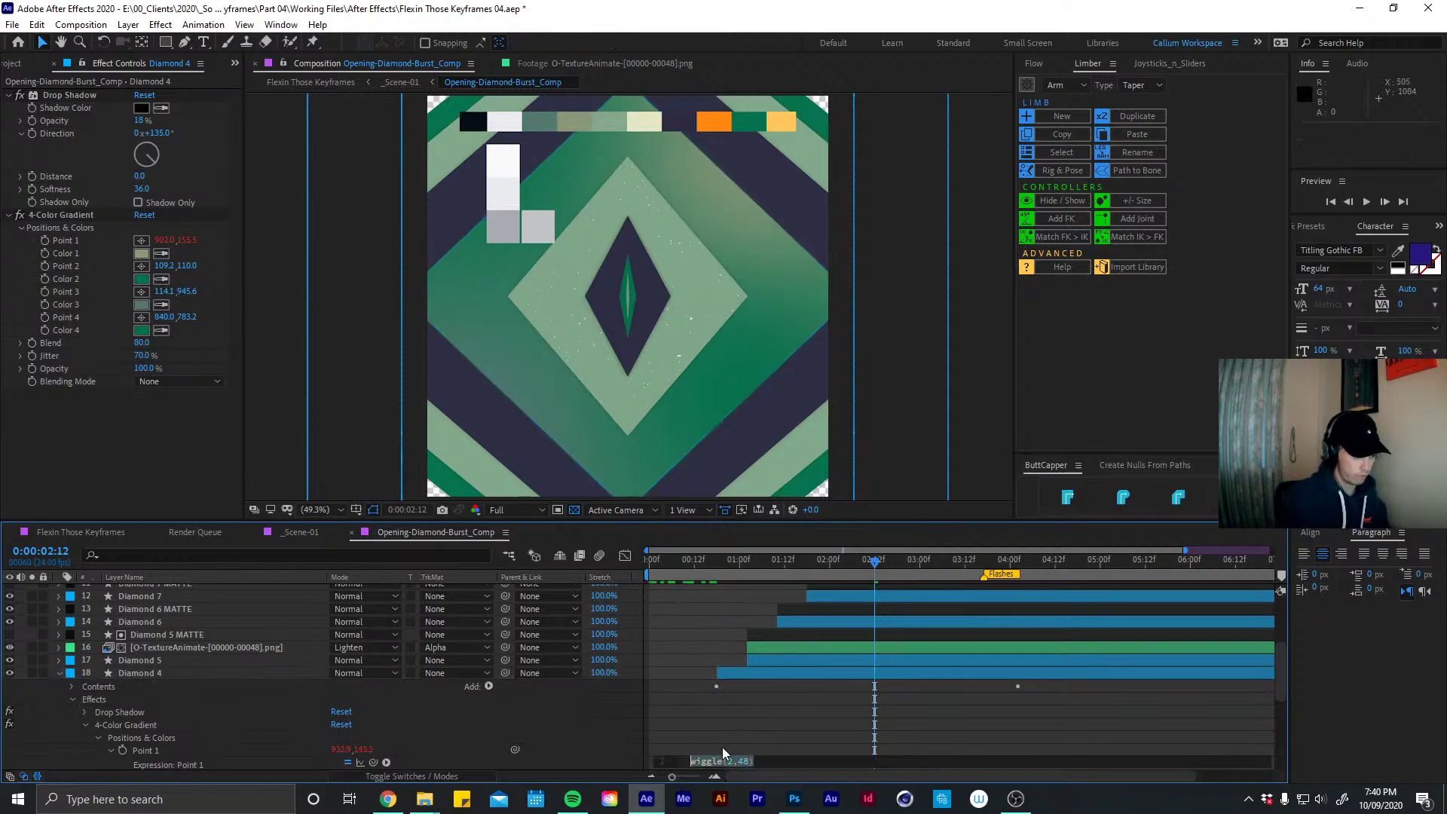
Add the same wiggle(2,48) expression to Points 2, 3 and 4 of Diamond 4's gradient, and collapse the layer
{"action": "scroll", "coordinate": [1279, 724], "scroll_direction": "down", "scroll_amount": 5}
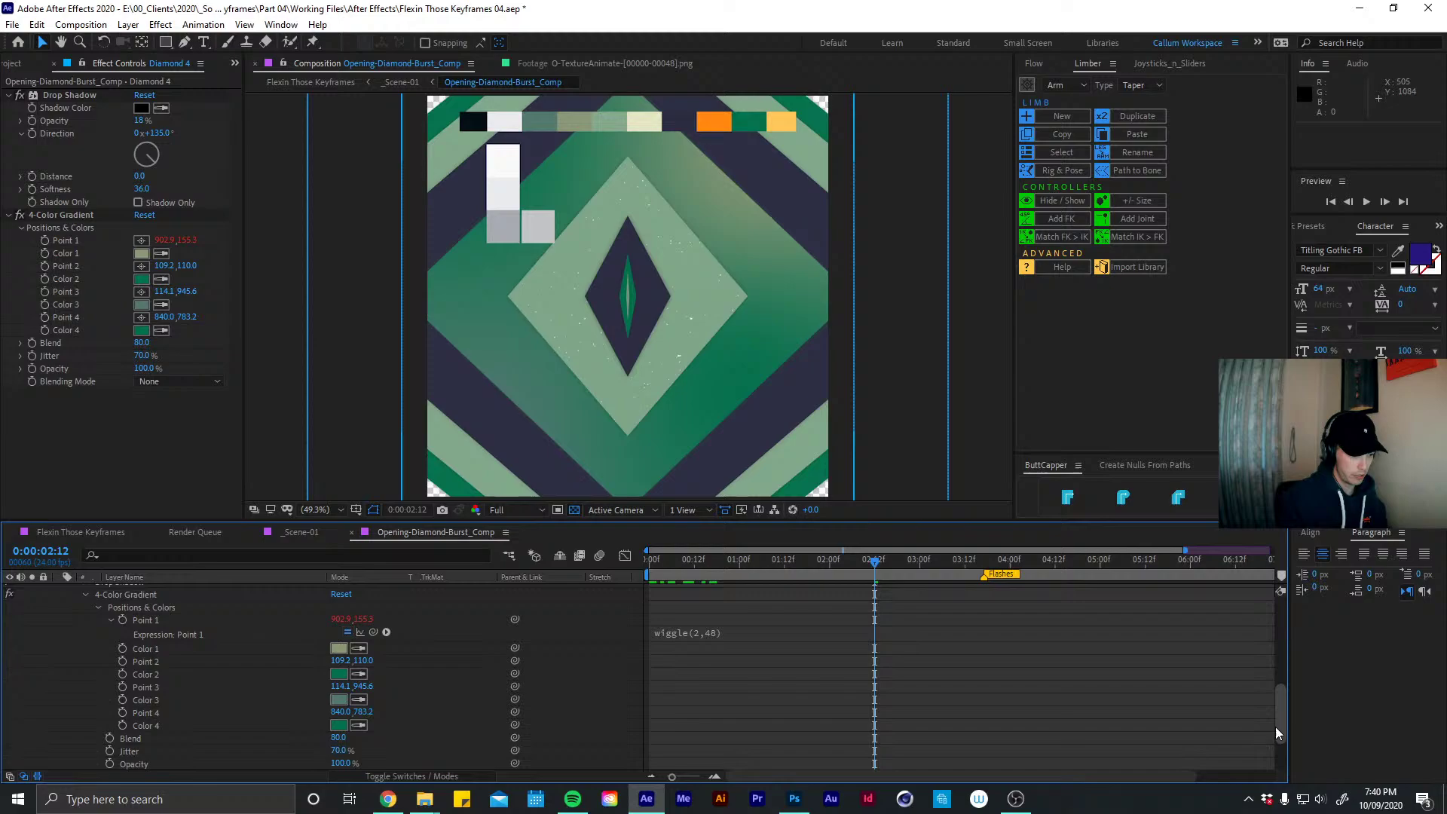
{"action": "left_click", "coordinate": [123, 661], "text": "alt"}
{"action": "type", "text": "wiggle(2,48)"}
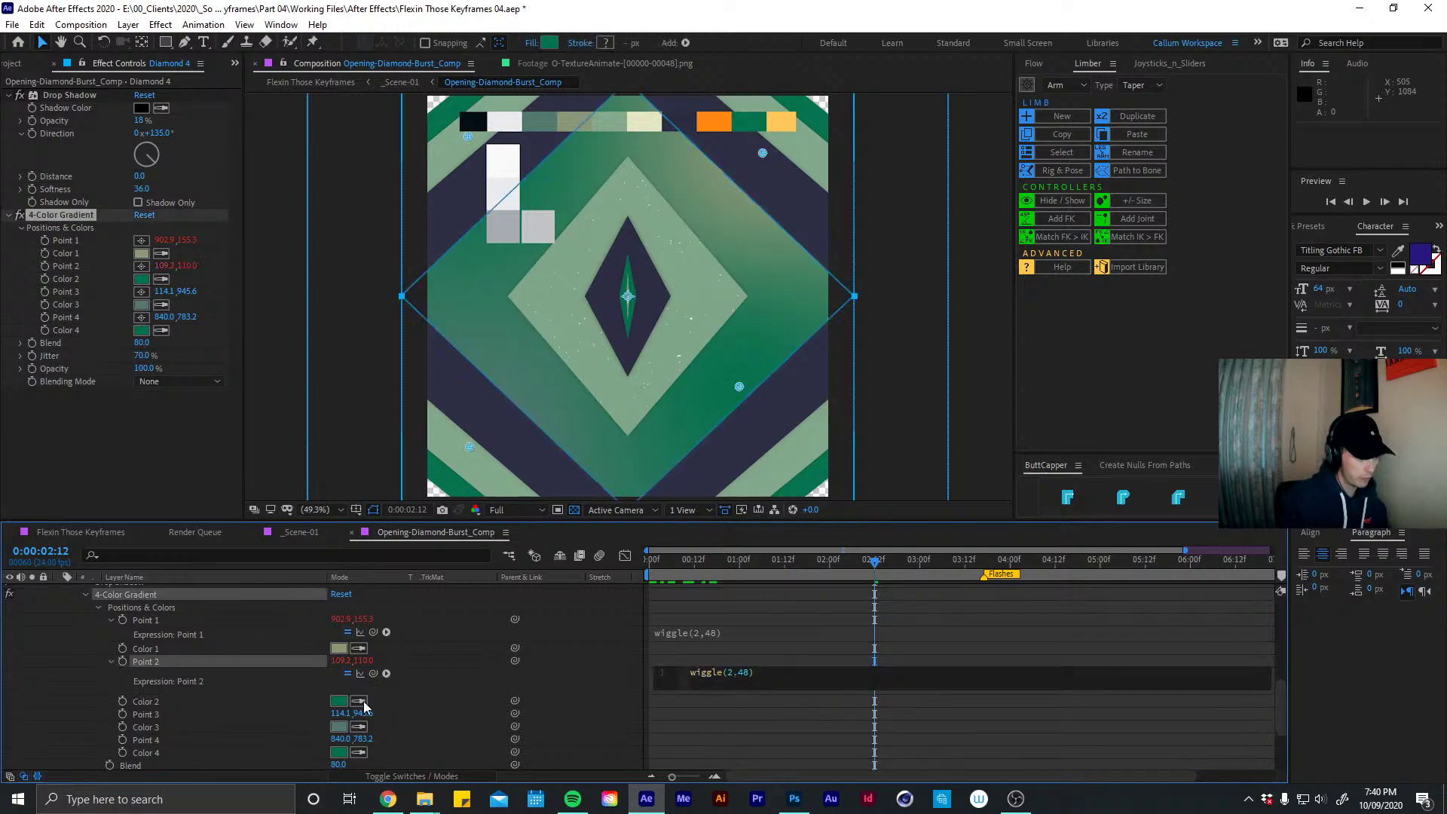
{"action": "left_click", "coordinate": [123, 714], "text": "alt"}
{"action": "type", "text": "wiggle(2,48)"}
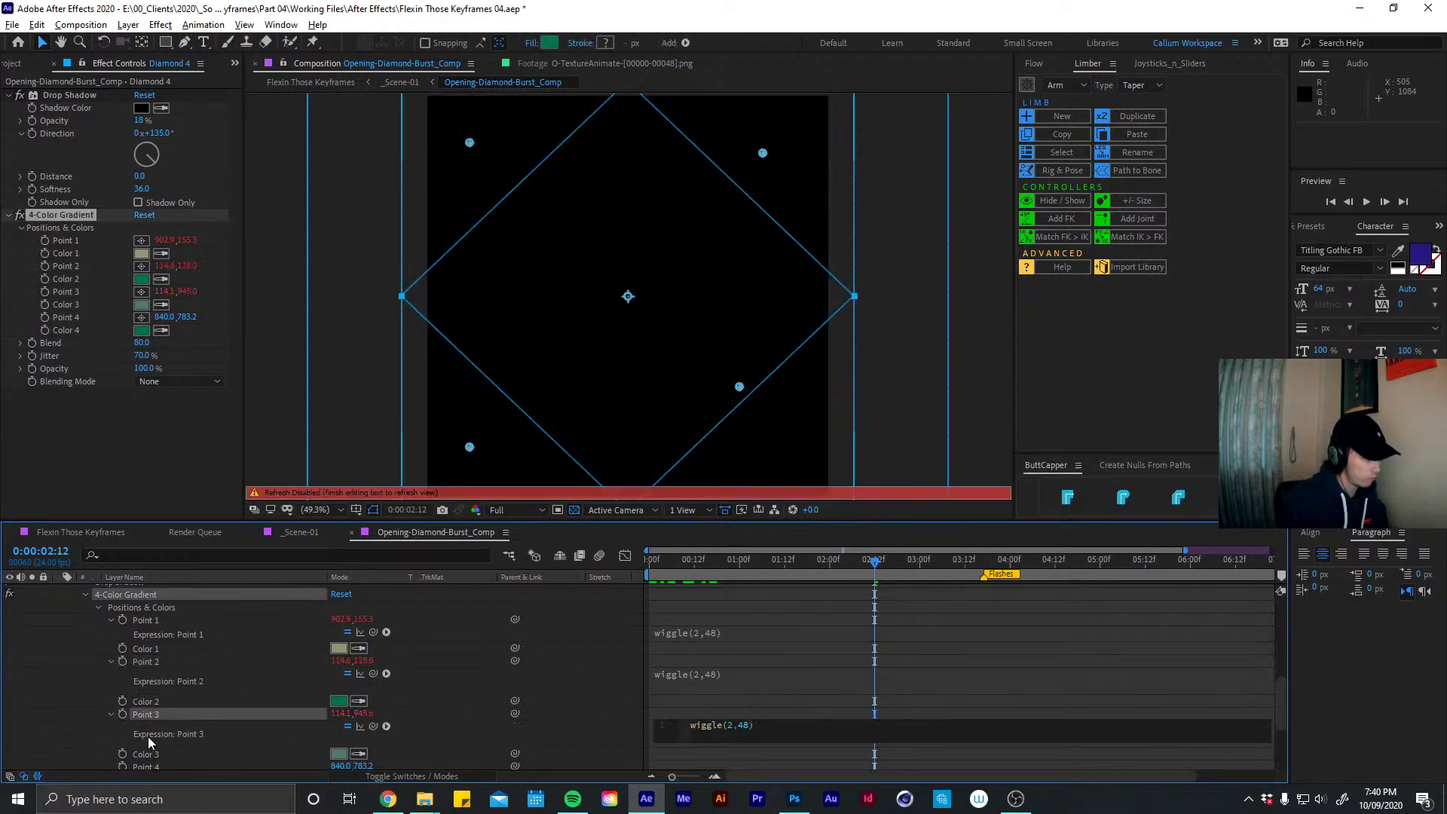
{"action": "left_click", "coordinate": [123, 765], "text": "alt"}
{"action": "type", "text": "wiggle(2,48)"}
{"action": "left_click", "coordinate": [920, 712]}
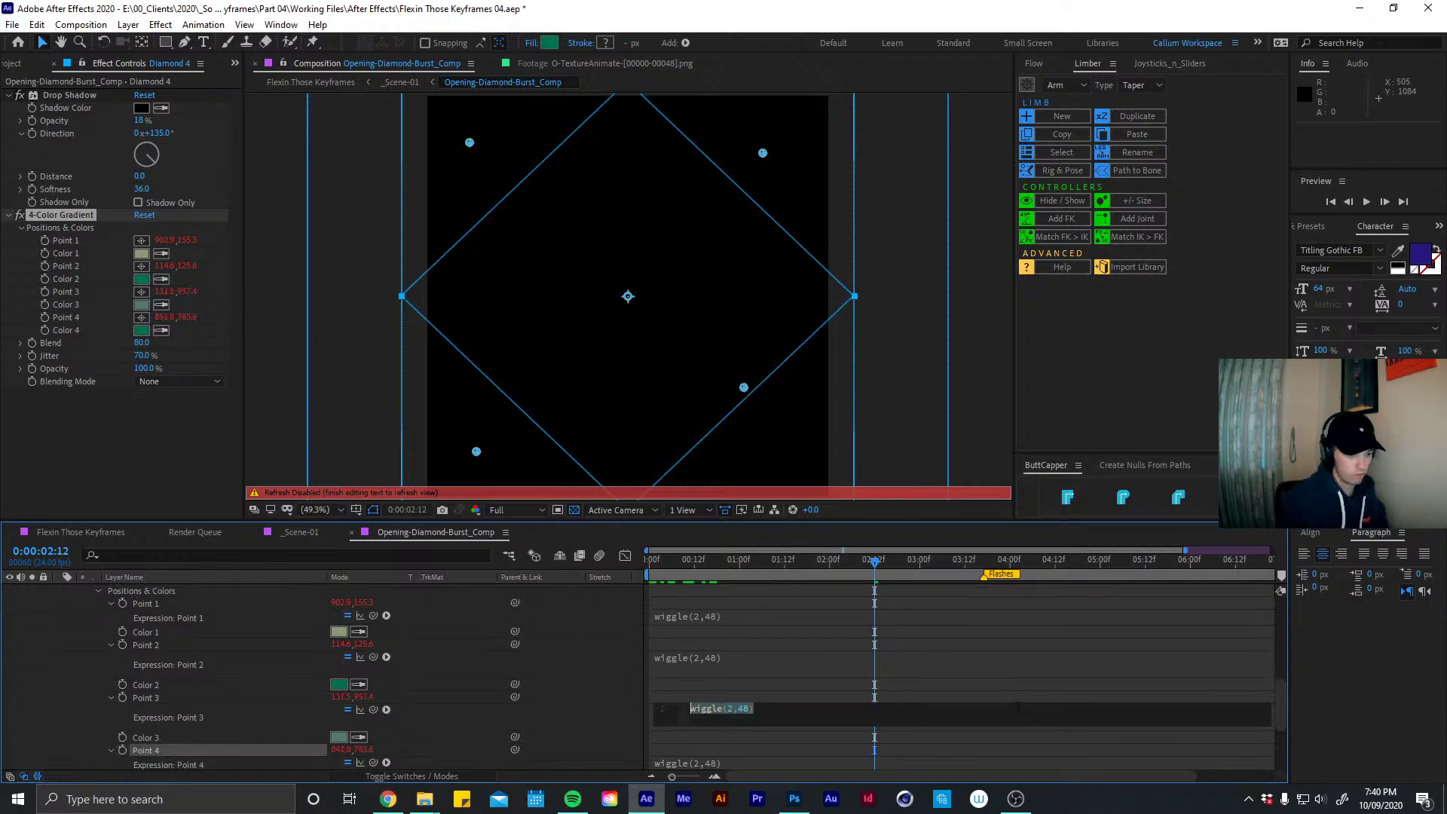
{"action": "left_click", "coordinate": [1281, 689]}
{"action": "key", "text": "u"}
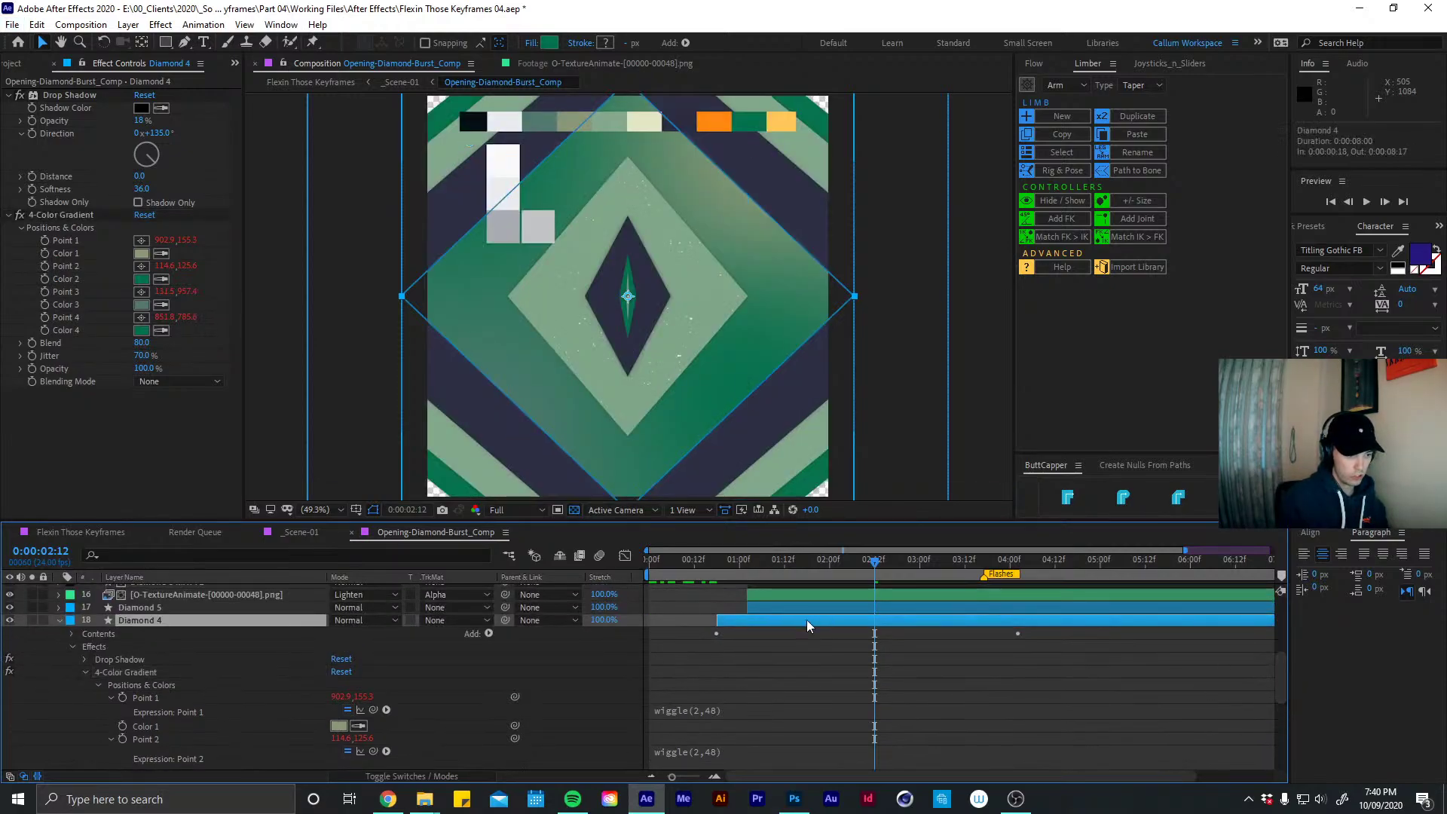
{"action": "key", "text": "u"}
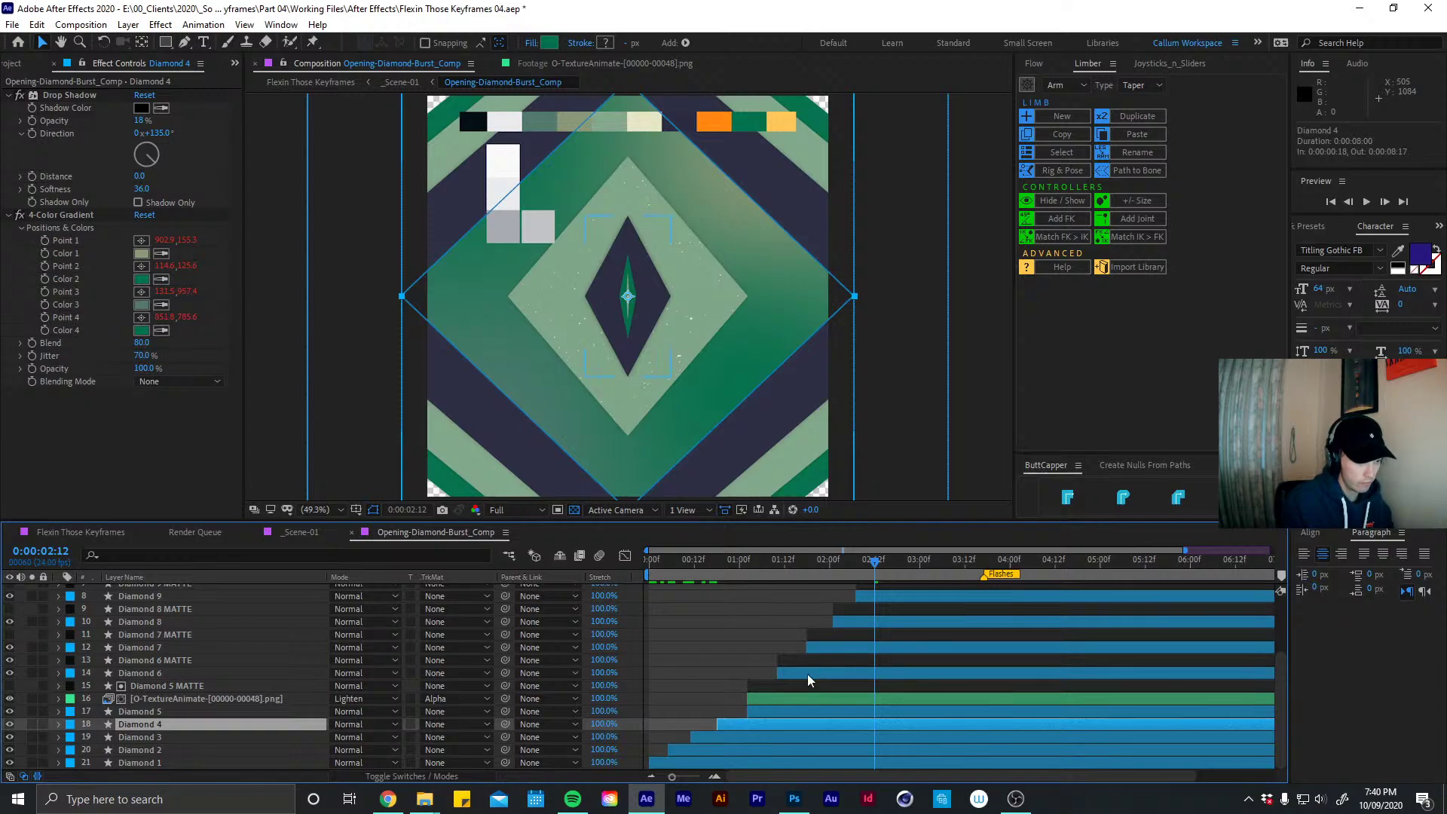
At 0:00:03:03, apply 4-Color Gradient to Diamond 6, moving Point 2 to about 779, 342 and Point 3 to about 303, 747
{"action": "left_click", "coordinate": [807, 672]}
{"action": "left_click", "coordinate": [947, 564]}
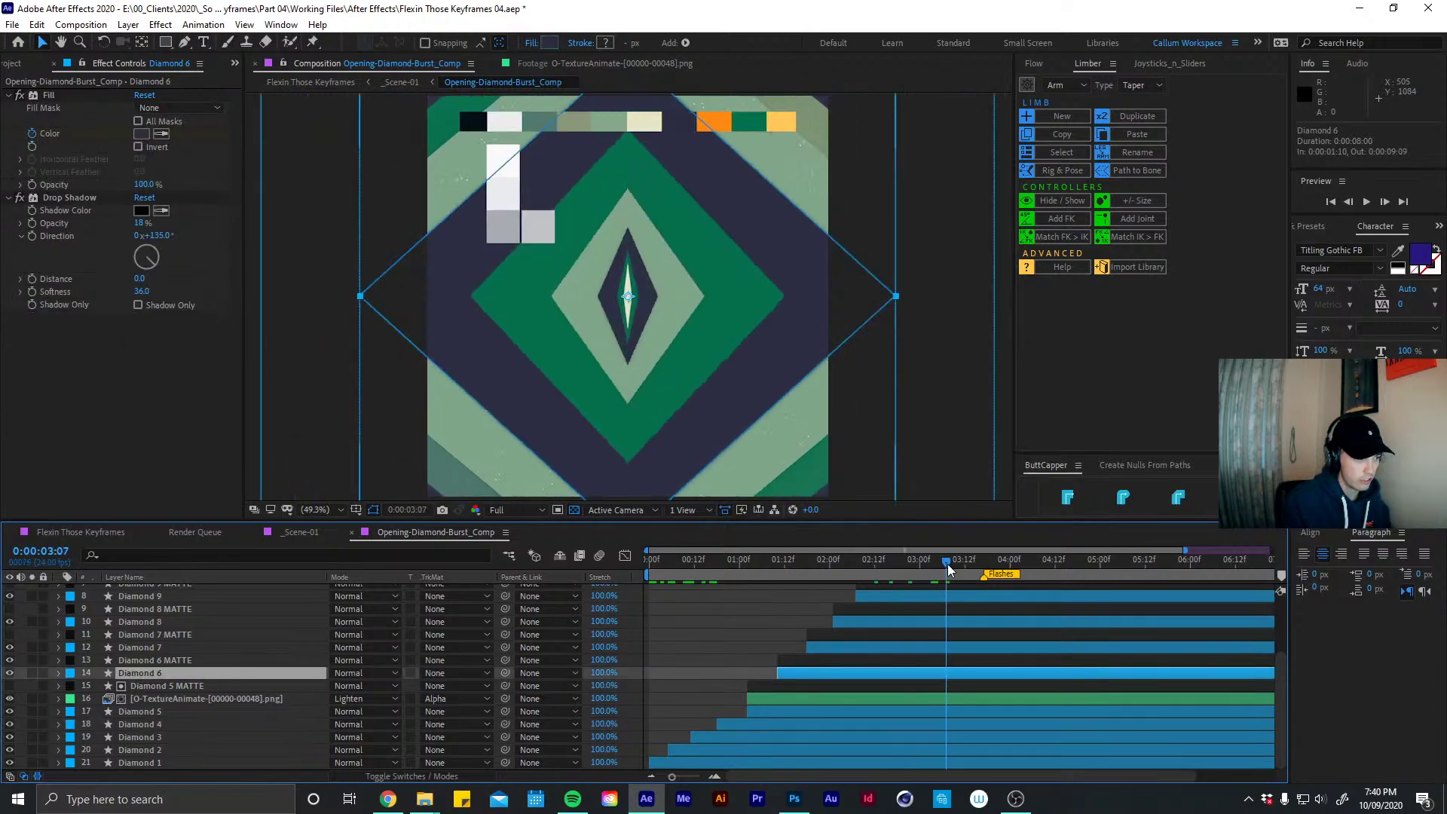
{"action": "left_click_drag", "start_coordinate": [947, 564], "coordinate": [930, 567]}
{"action": "key", "text": "ctrl+space"}
{"action": "type", "text": "4"}
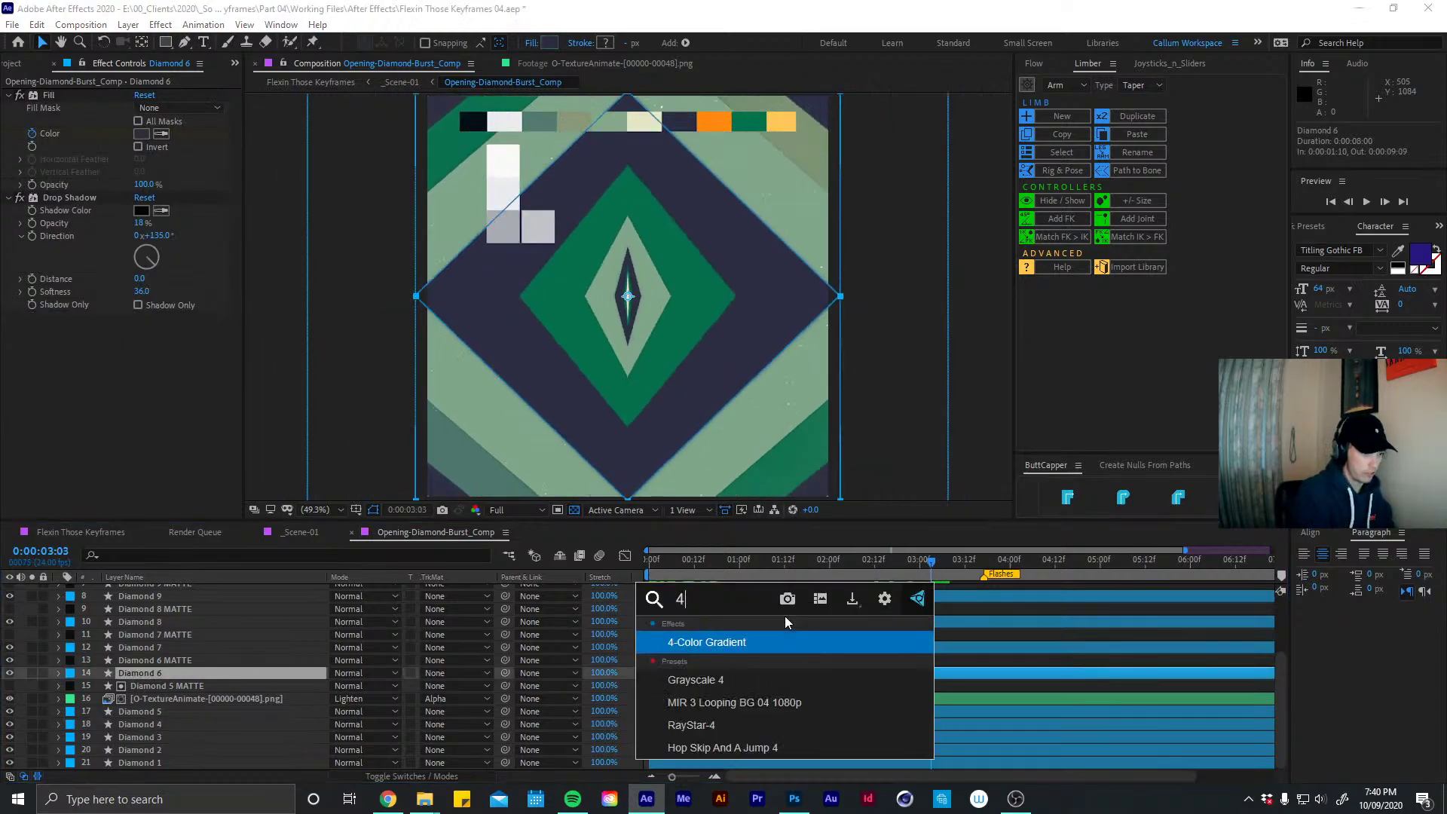
{"action": "key", "text": "Return"}
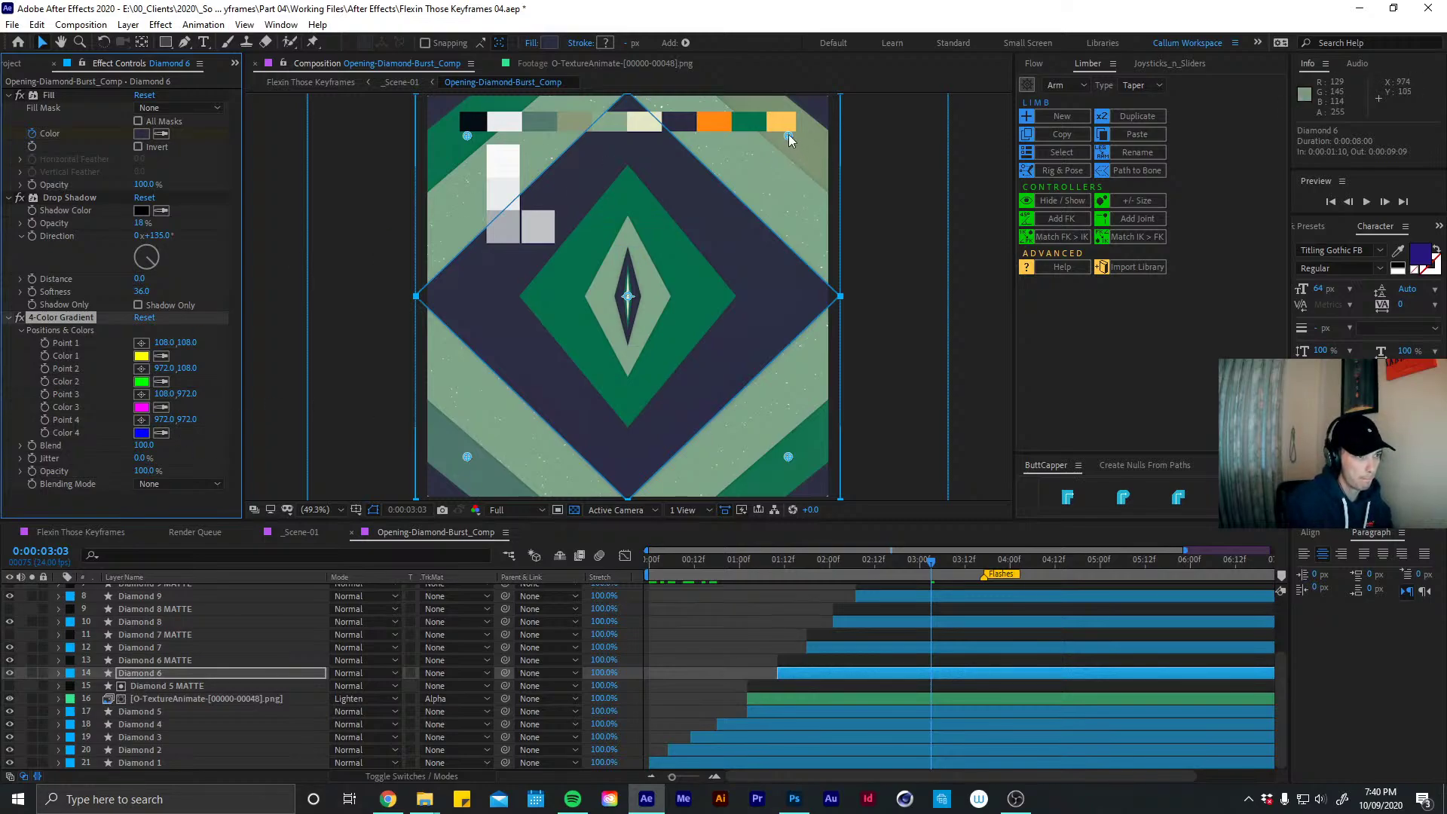
{"action": "left_click_drag", "start_coordinate": [788, 136], "coordinate": [716, 232]}
{"action": "left_click_drag", "start_coordinate": [468, 456], "coordinate": [540, 379]}
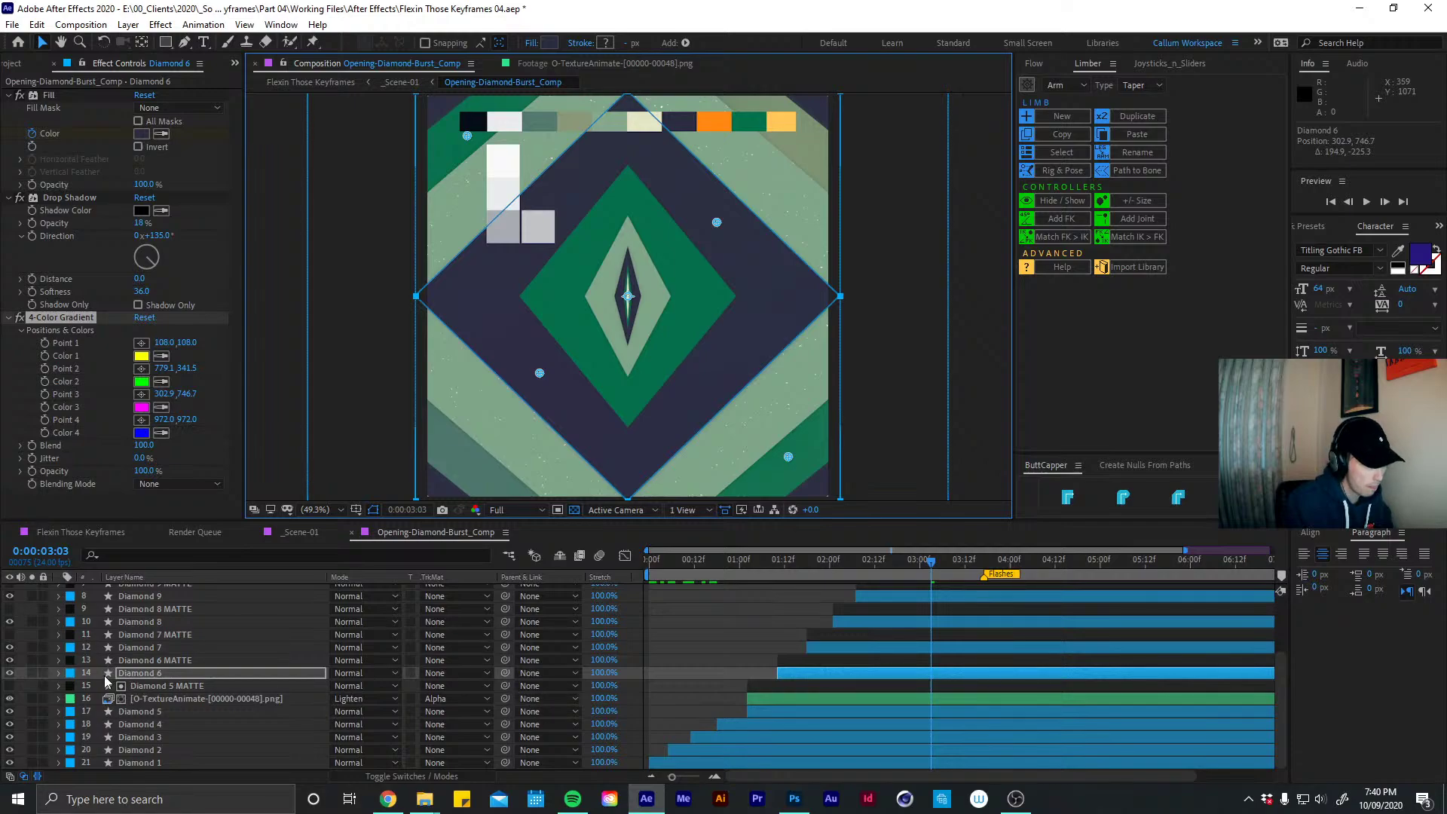
Delete the Diamond 6 MATTE layer and reselect Diamond 6
{"action": "left_click", "coordinate": [152, 659]}
{"action": "key", "text": "Delete"}
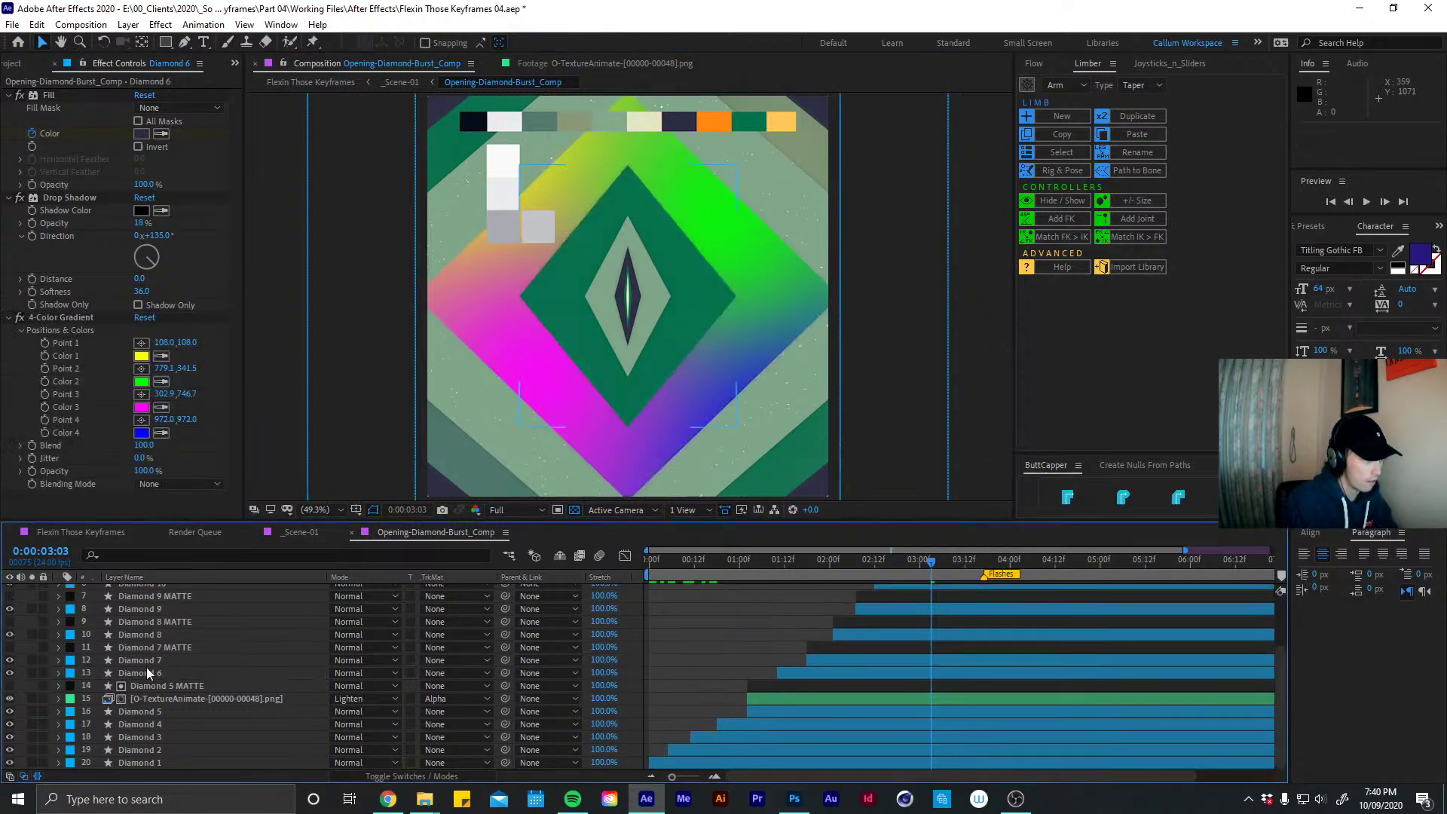
{"action": "left_click", "coordinate": [142, 672]}
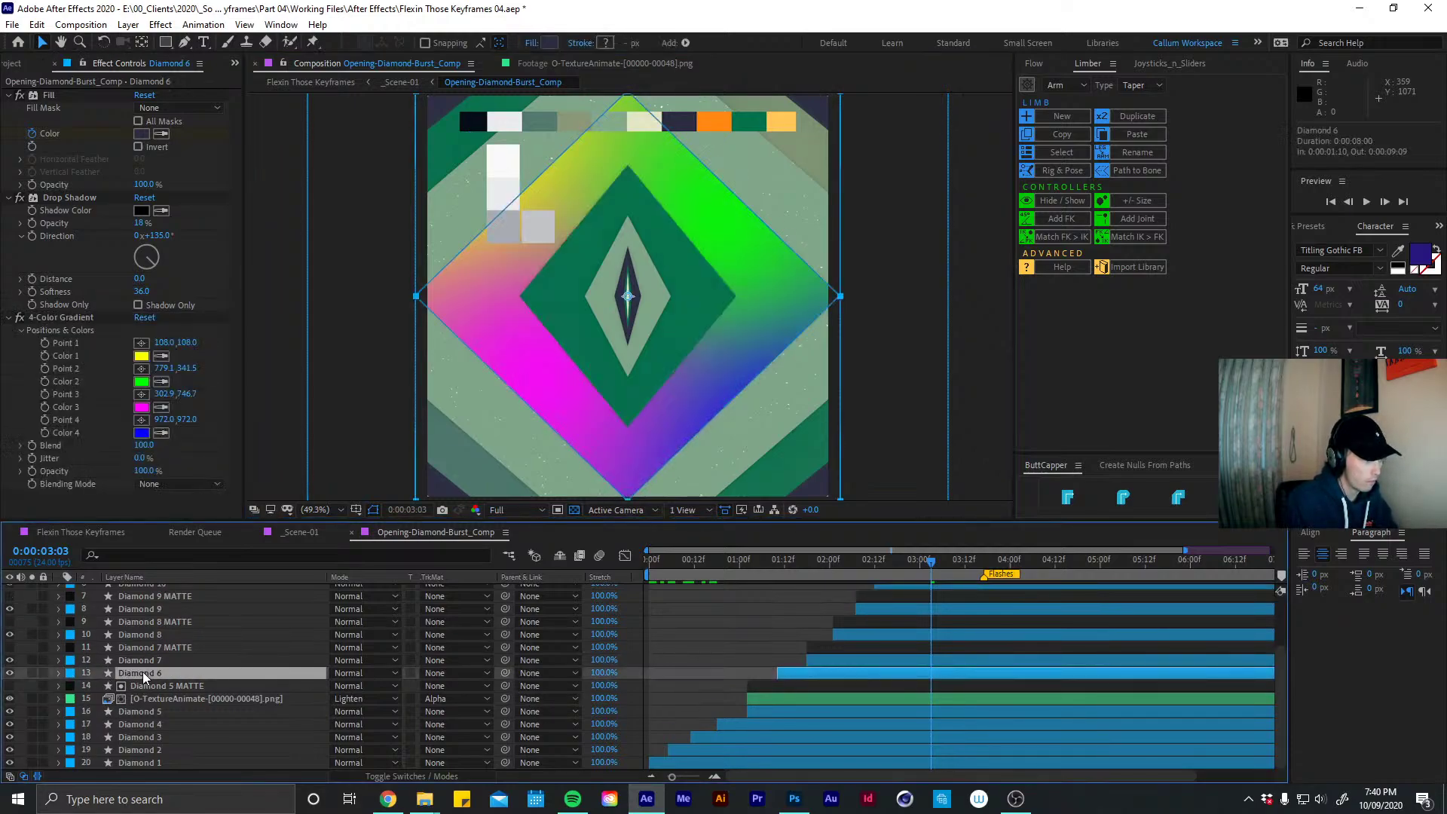
Sample the dark navy swatch for Color 2 of Diamond 6's gradient and the orange swatch for Color 1
{"action": "left_click", "coordinate": [160, 356]}
{"action": "left_click", "coordinate": [167, 382]}
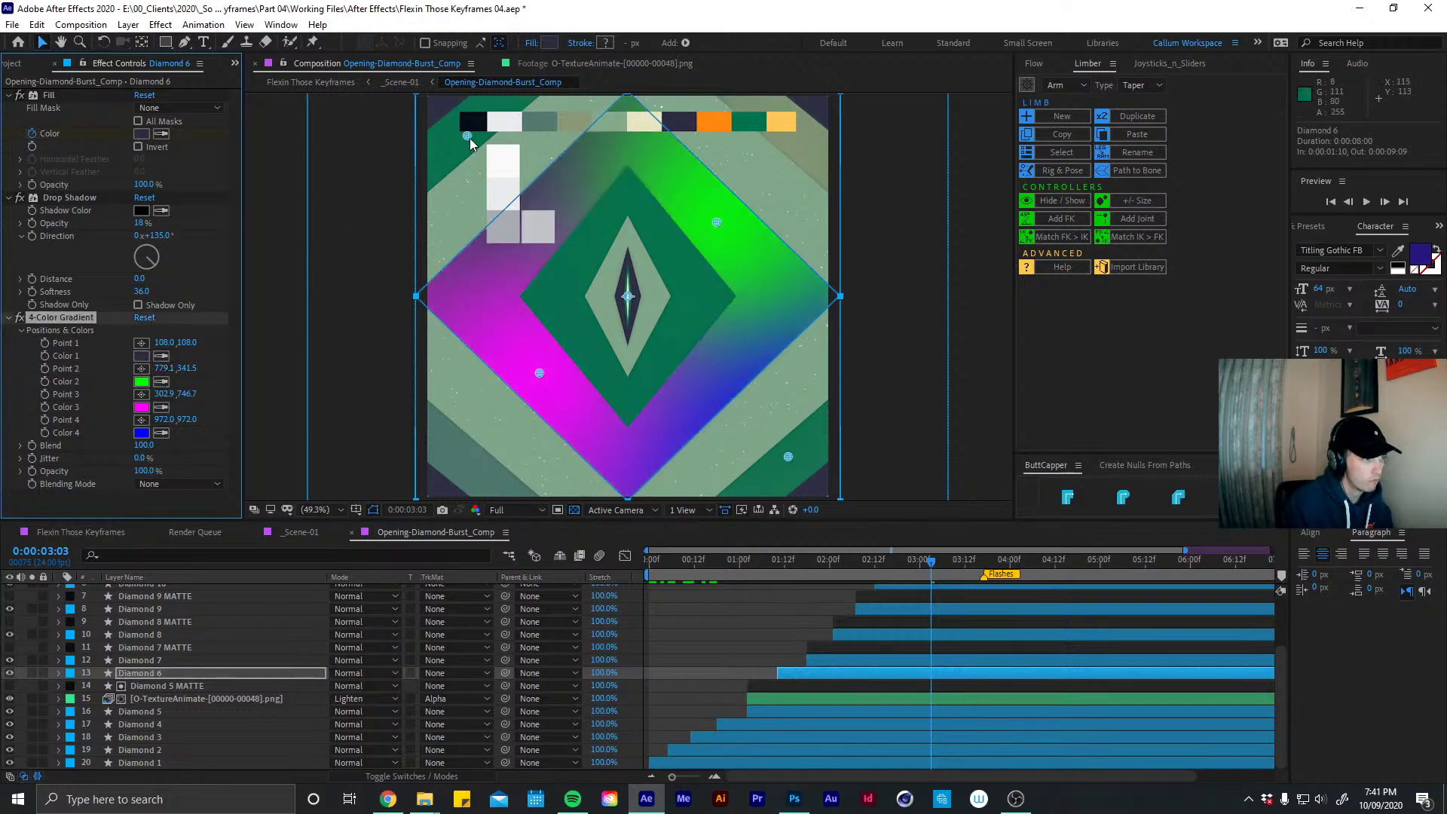
{"action": "left_click", "coordinate": [161, 382]}
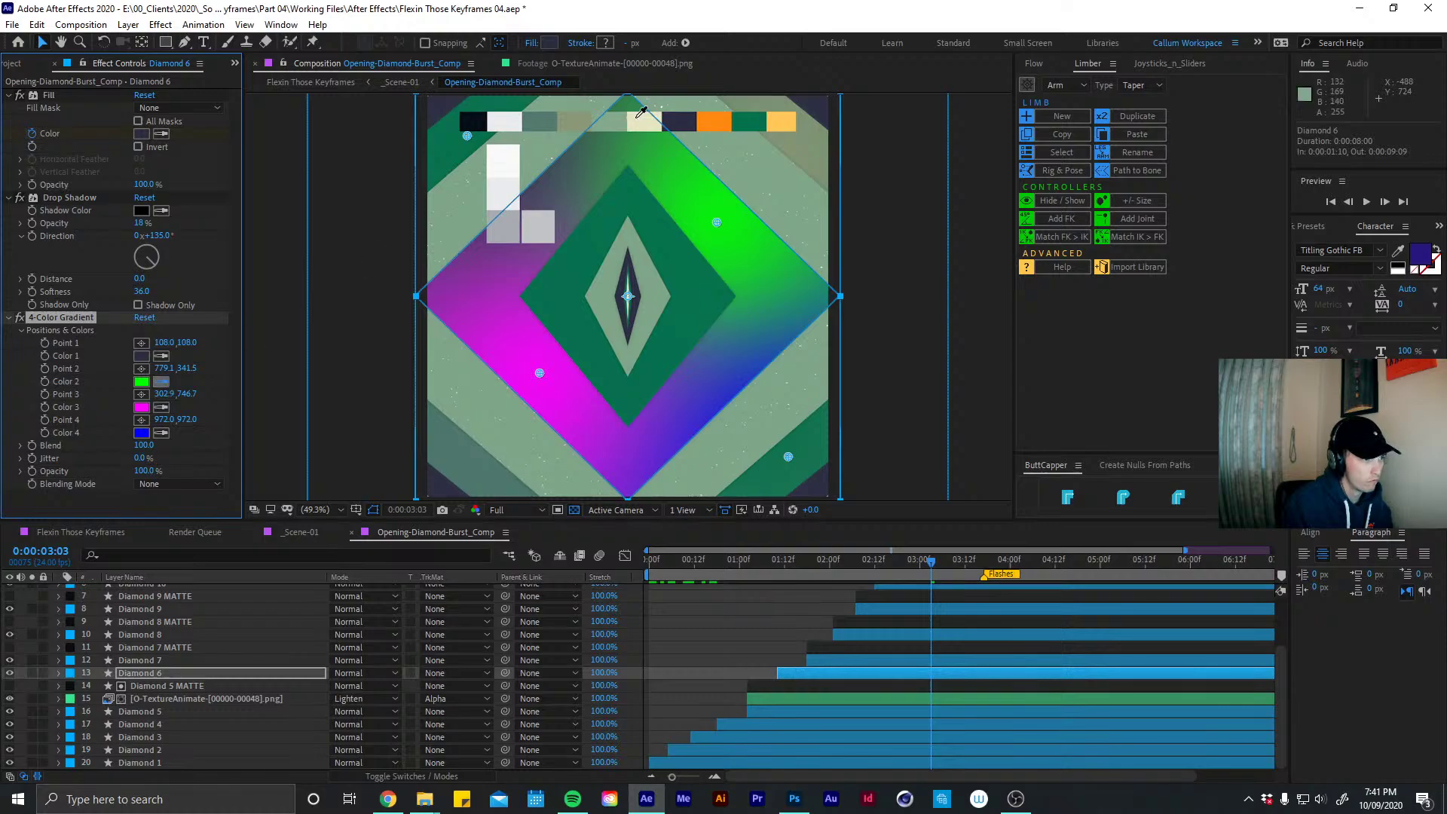
{"action": "left_click", "coordinate": [143, 412]}
{"action": "left_click", "coordinate": [162, 356]}
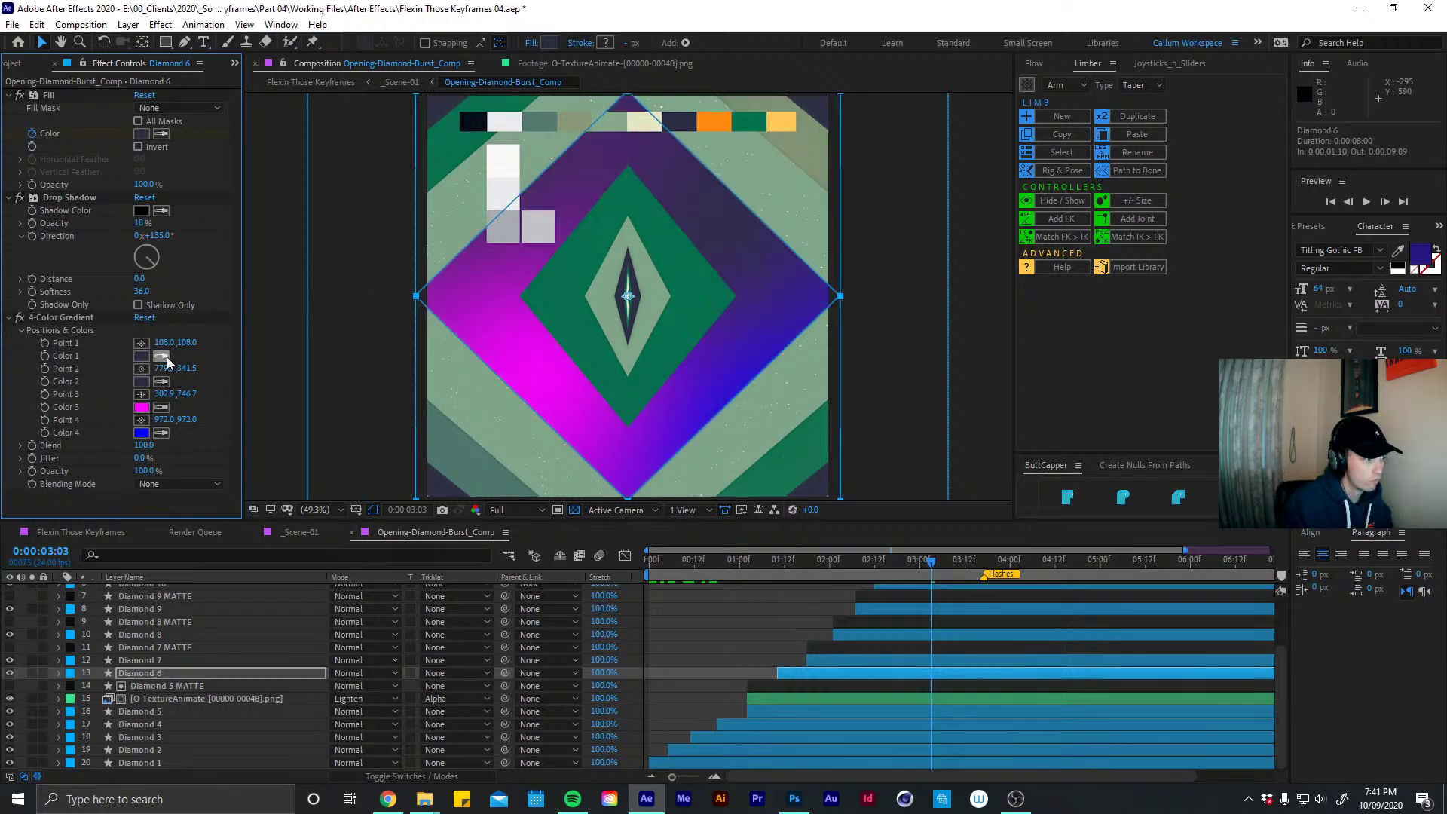
{"action": "left_click", "coordinate": [725, 117]}
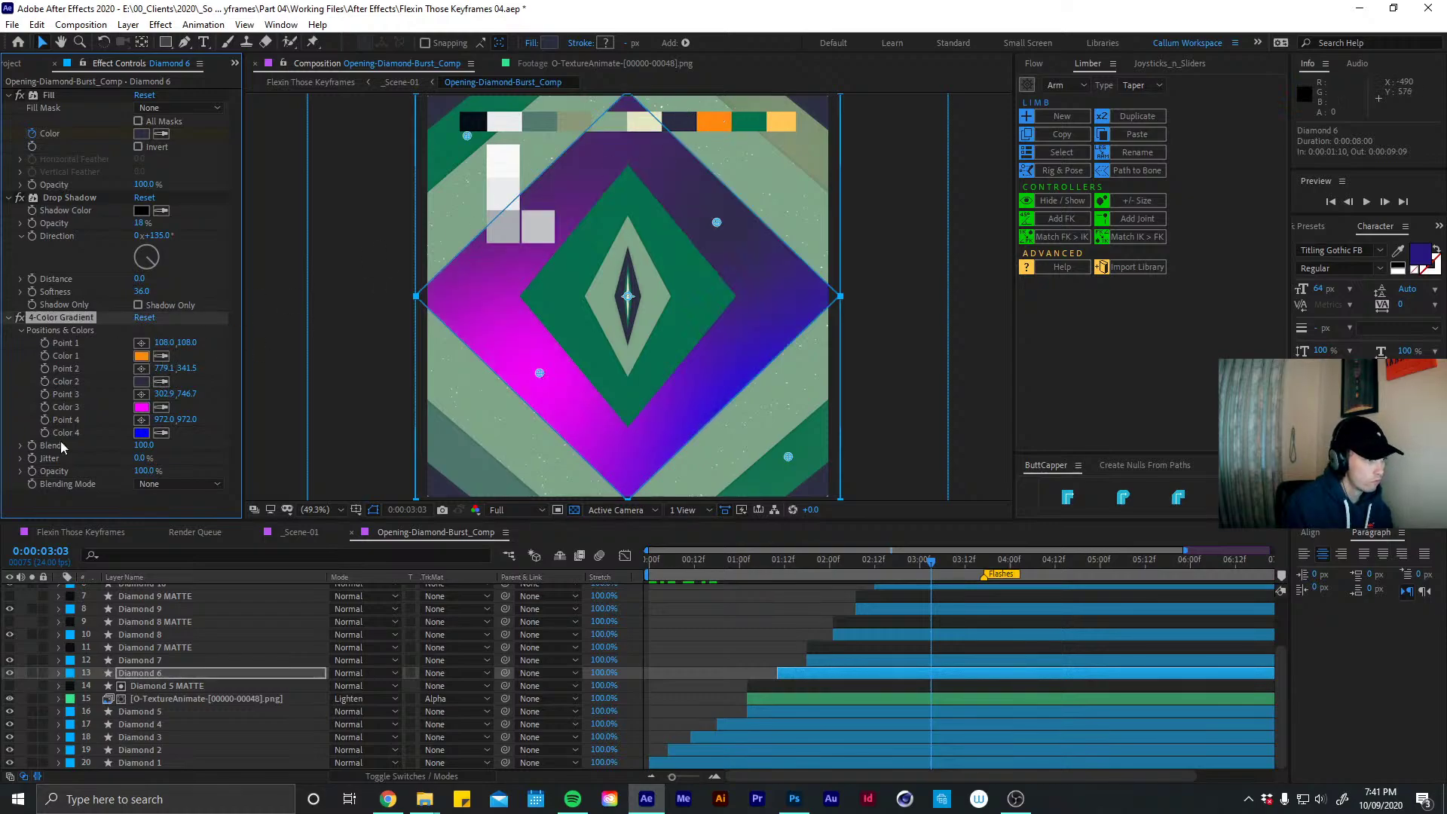
Sample dark navy from the palette for Color 4 and Color 3 of Diamond 6's gradient
{"action": "left_click", "coordinate": [161, 433]}
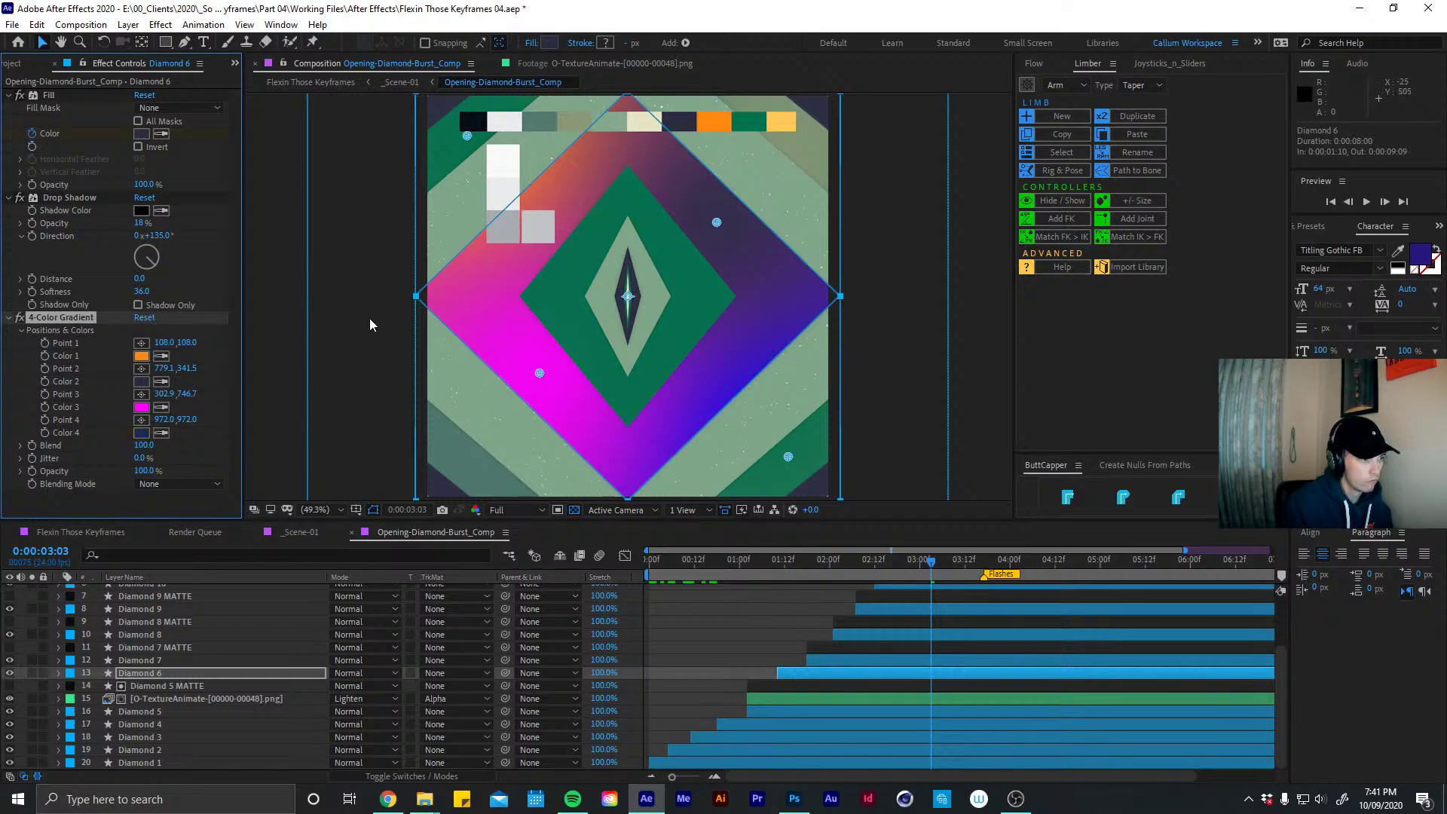
{"action": "left_click", "coordinate": [371, 316]}
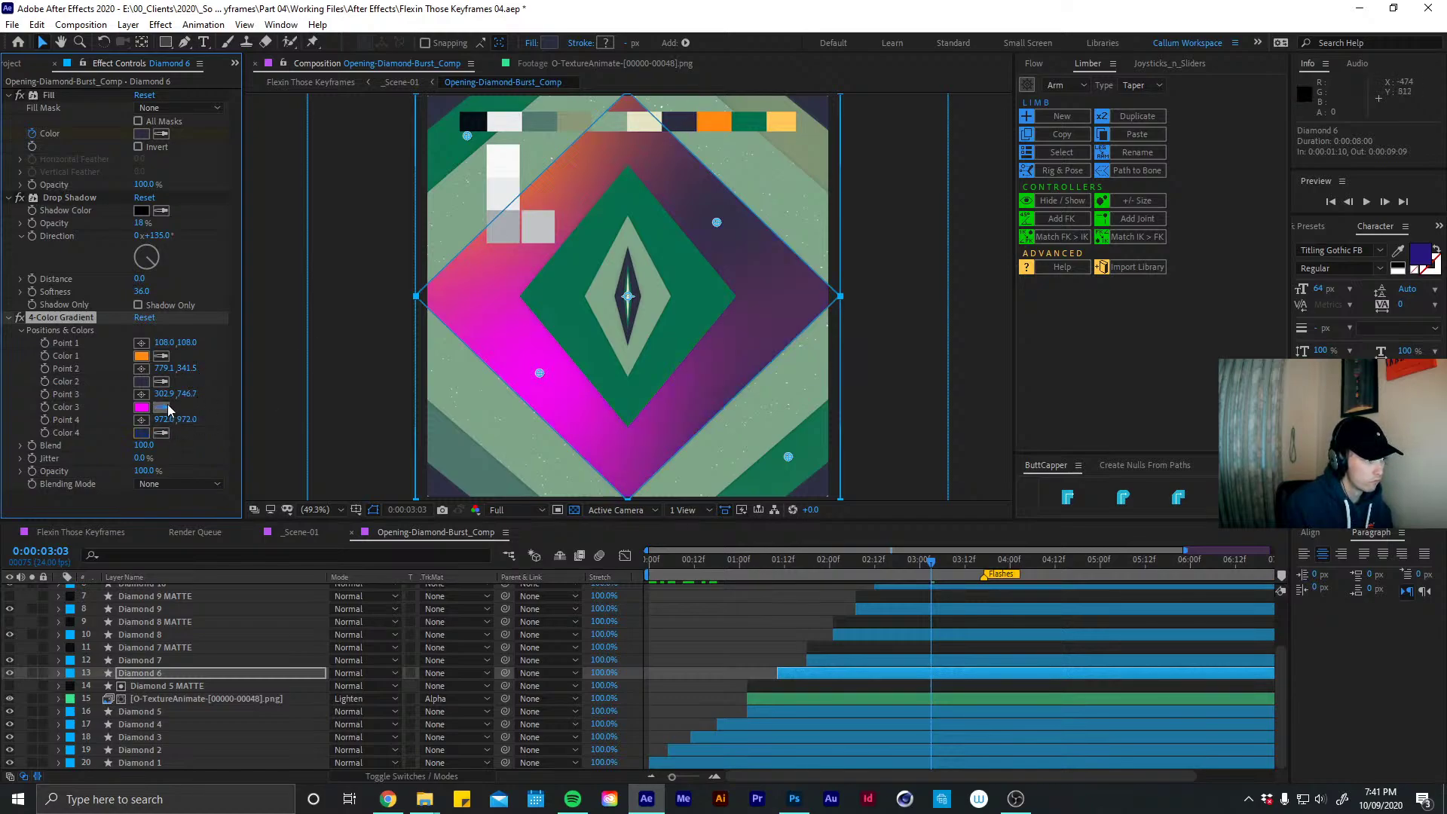
{"action": "left_click", "coordinate": [161, 407]}
{"action": "left_click", "coordinate": [682, 119]}
Set Color 4 of Diamond 6's gradient to 202451 and move Point 4 to about 893, 919
{"action": "left_click", "coordinate": [142, 433]}
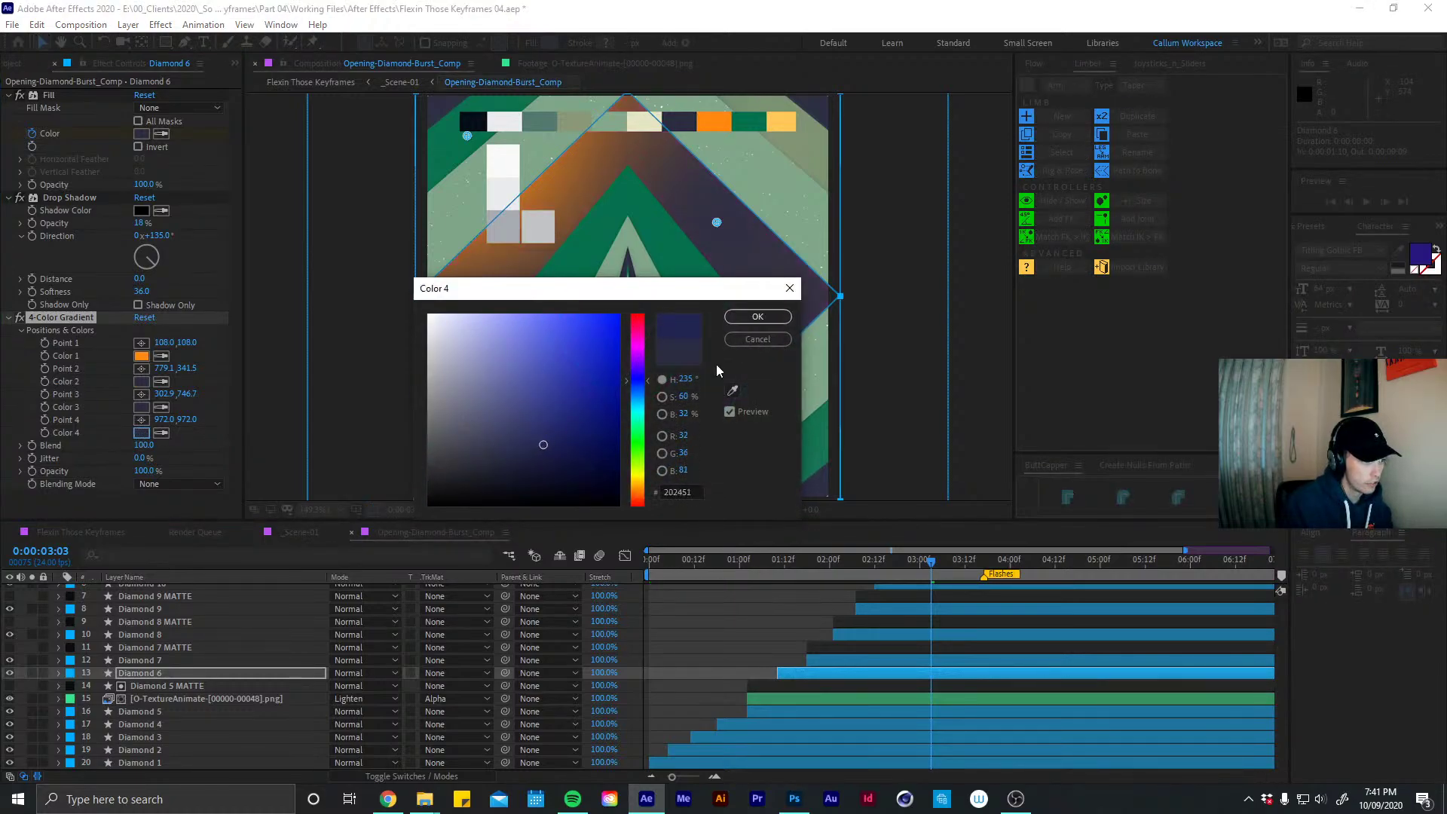
{"action": "left_click", "coordinate": [757, 318]}
{"action": "mouse_move", "coordinate": [786, 453]}
{"action": "left_mouse_down"}
{"action": "mouse_move", "coordinate": [722, 431]}
{"action": "mouse_move", "coordinate": [763, 441]}
{"action": "left_mouse_up"}
Set Color 3 of Diamond 6's four-colour gradient to the slightly lighter navy 323557
{"action": "left_click", "coordinate": [142, 407]}
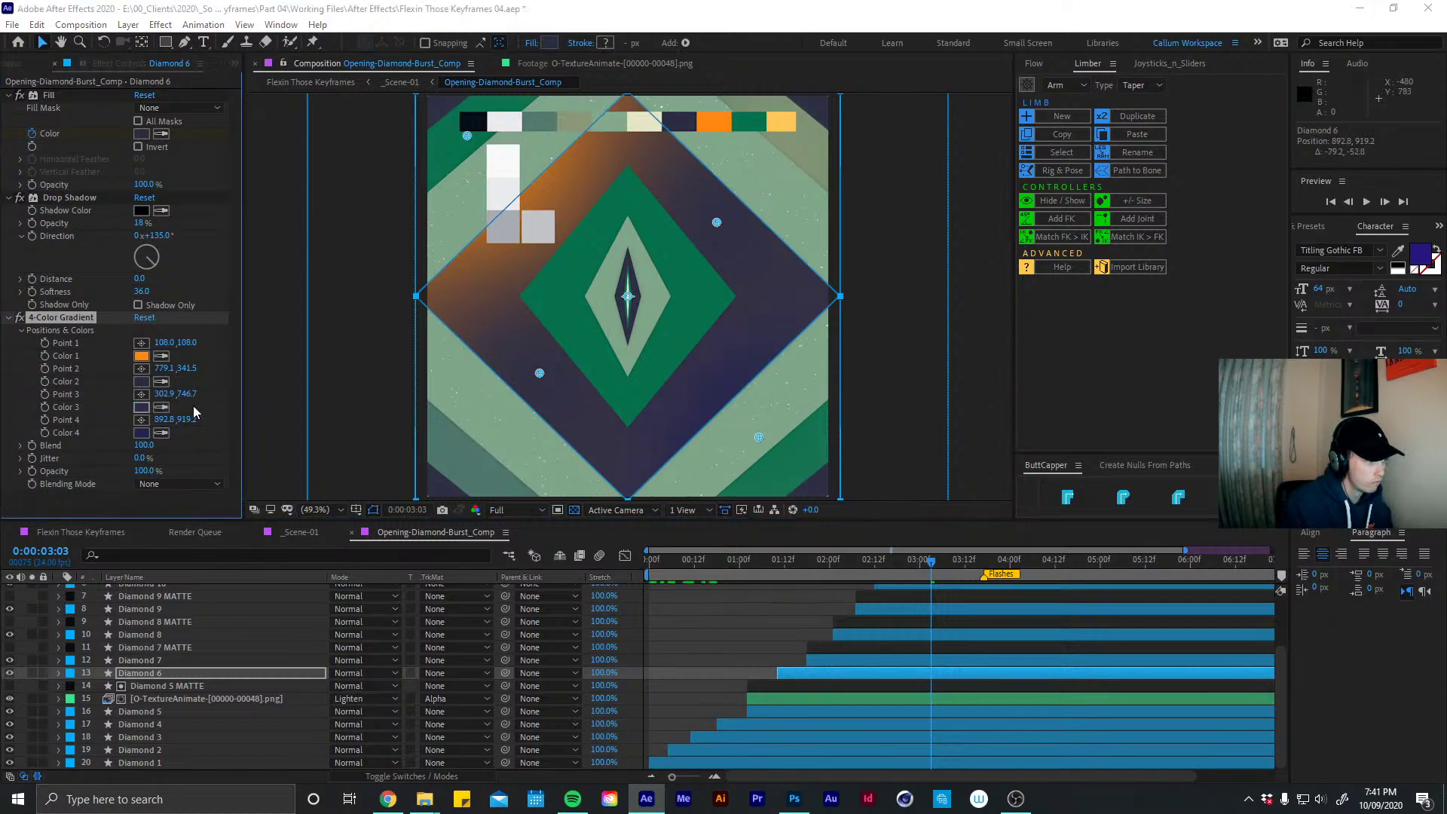
{"action": "left_click_drag", "start_coordinate": [491, 453], "coordinate": [505, 442]}
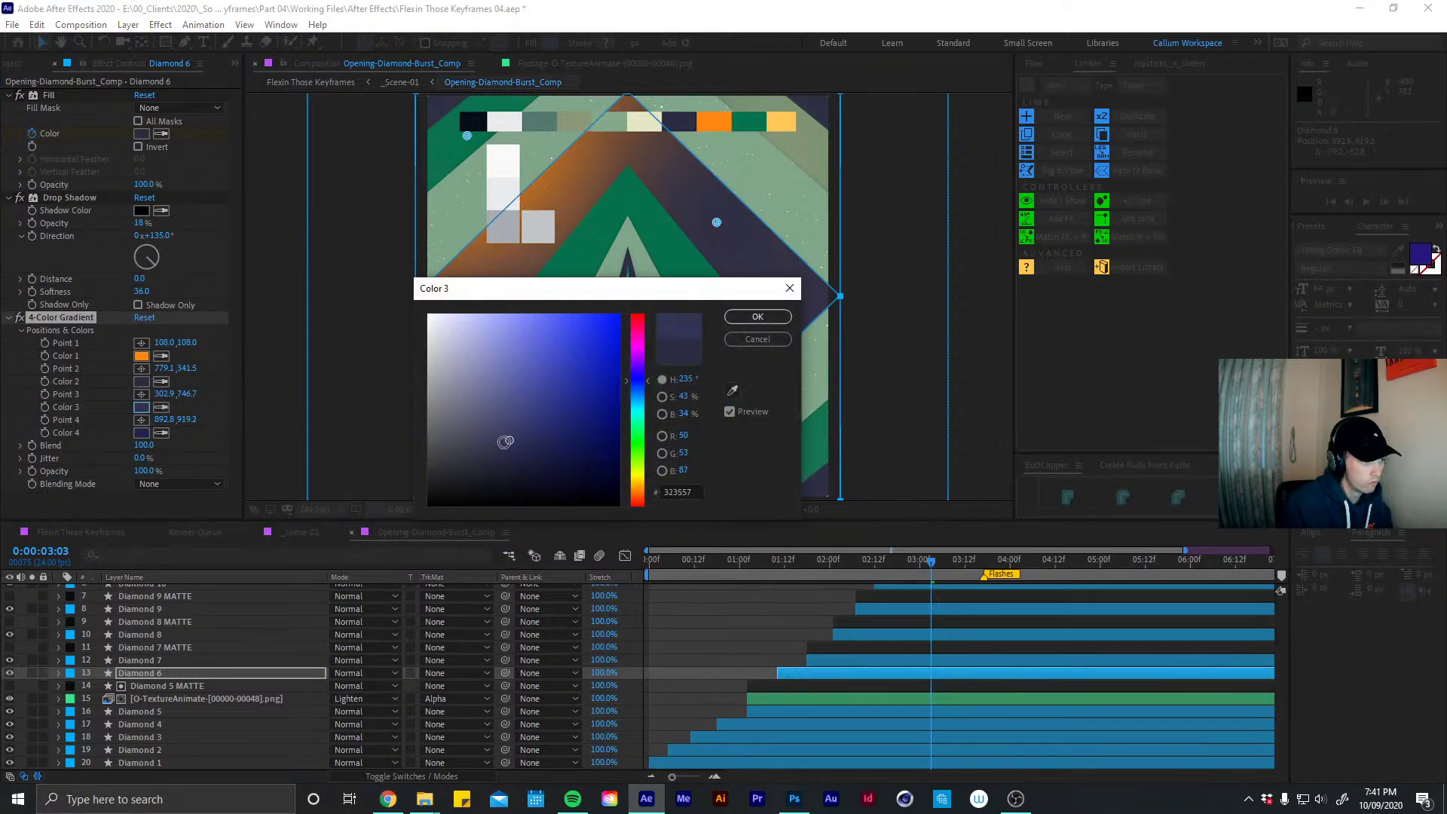
{"action": "left_click", "coordinate": [756, 317]}
Replace Color 1 of Diamond 6's gradient with a sampled navy and darken it to 181A2C
{"action": "left_click", "coordinate": [142, 357]}
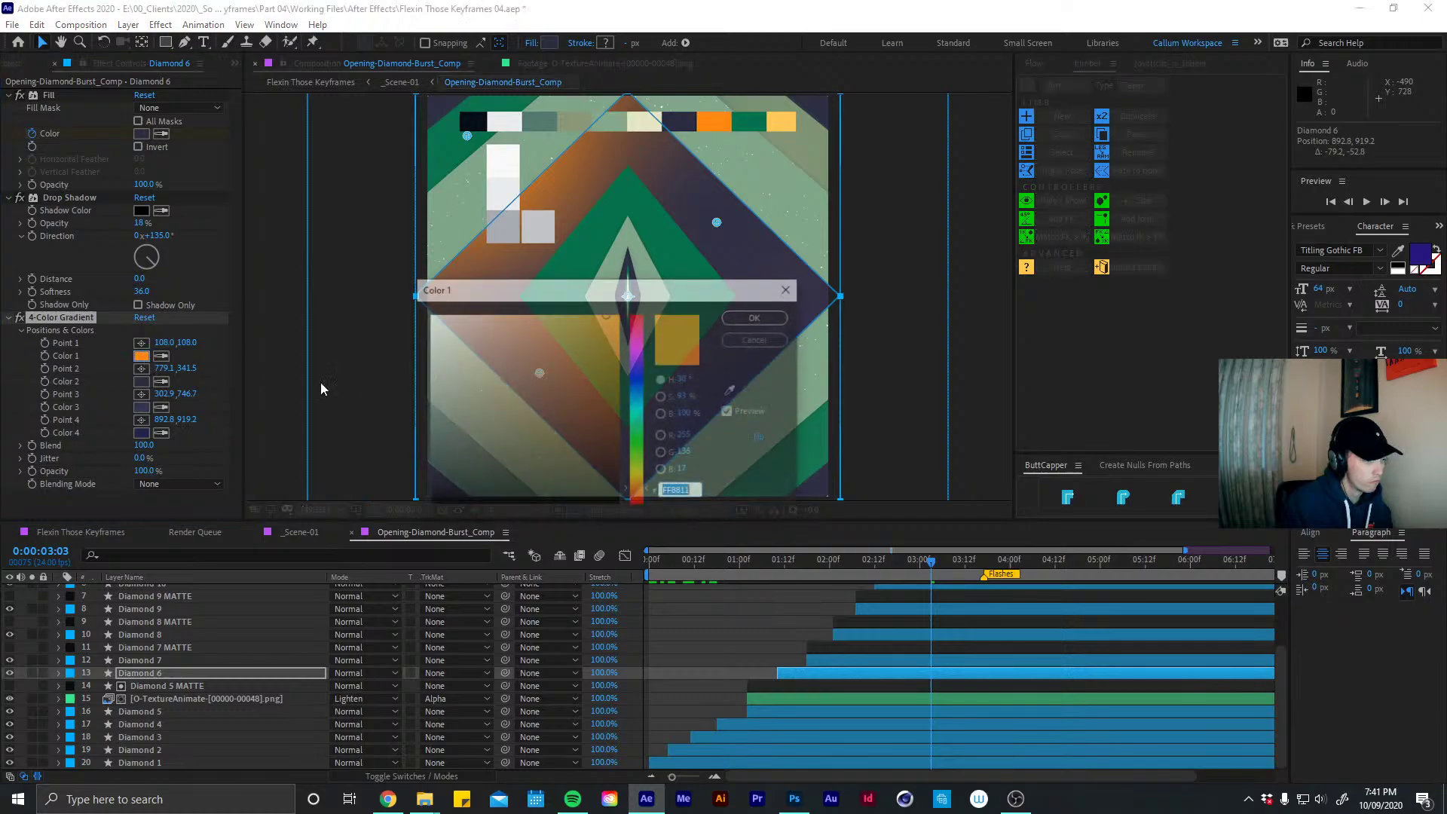
{"action": "left_click", "coordinate": [731, 390]}
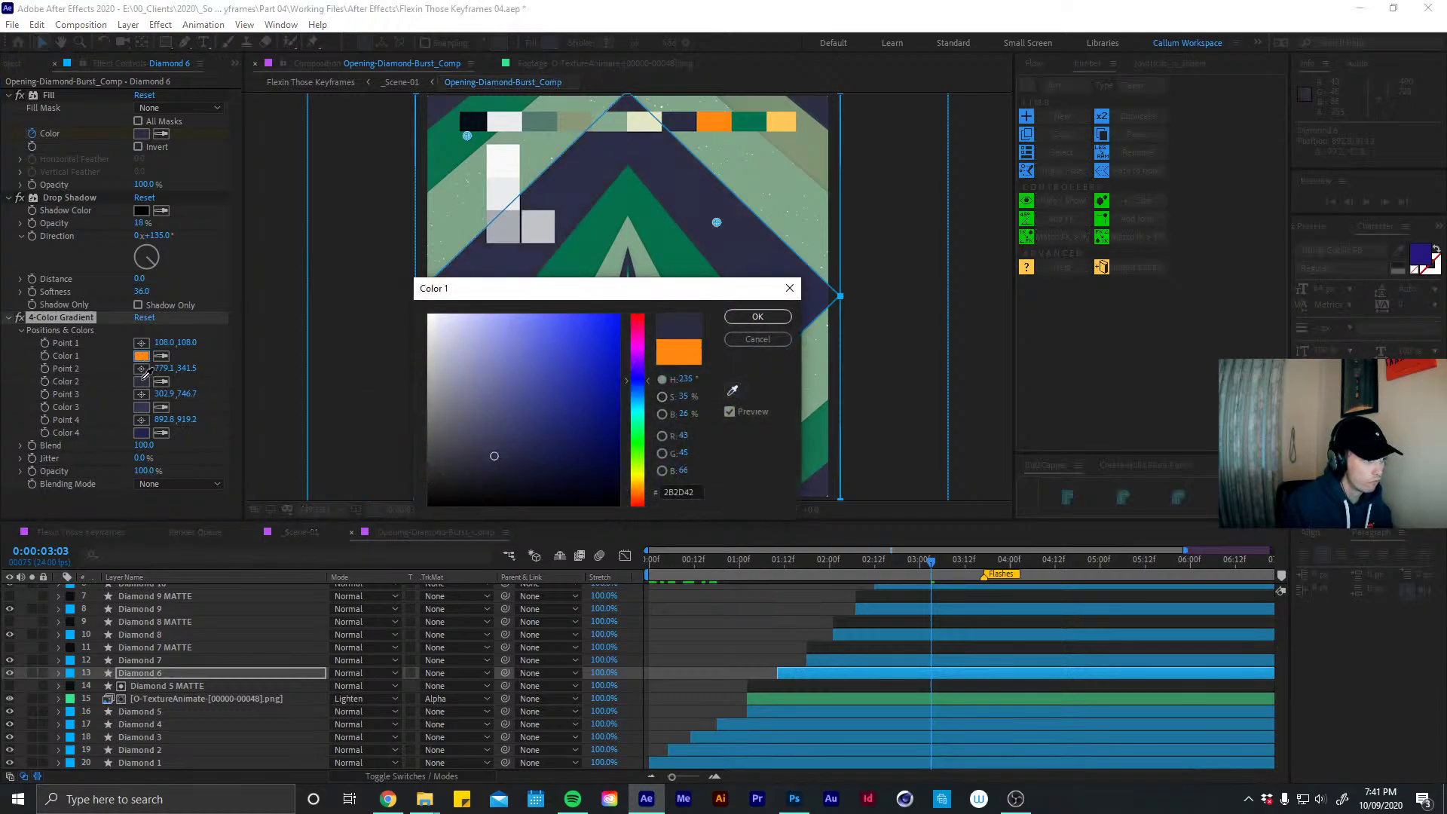
{"action": "left_click", "coordinate": [143, 406]}
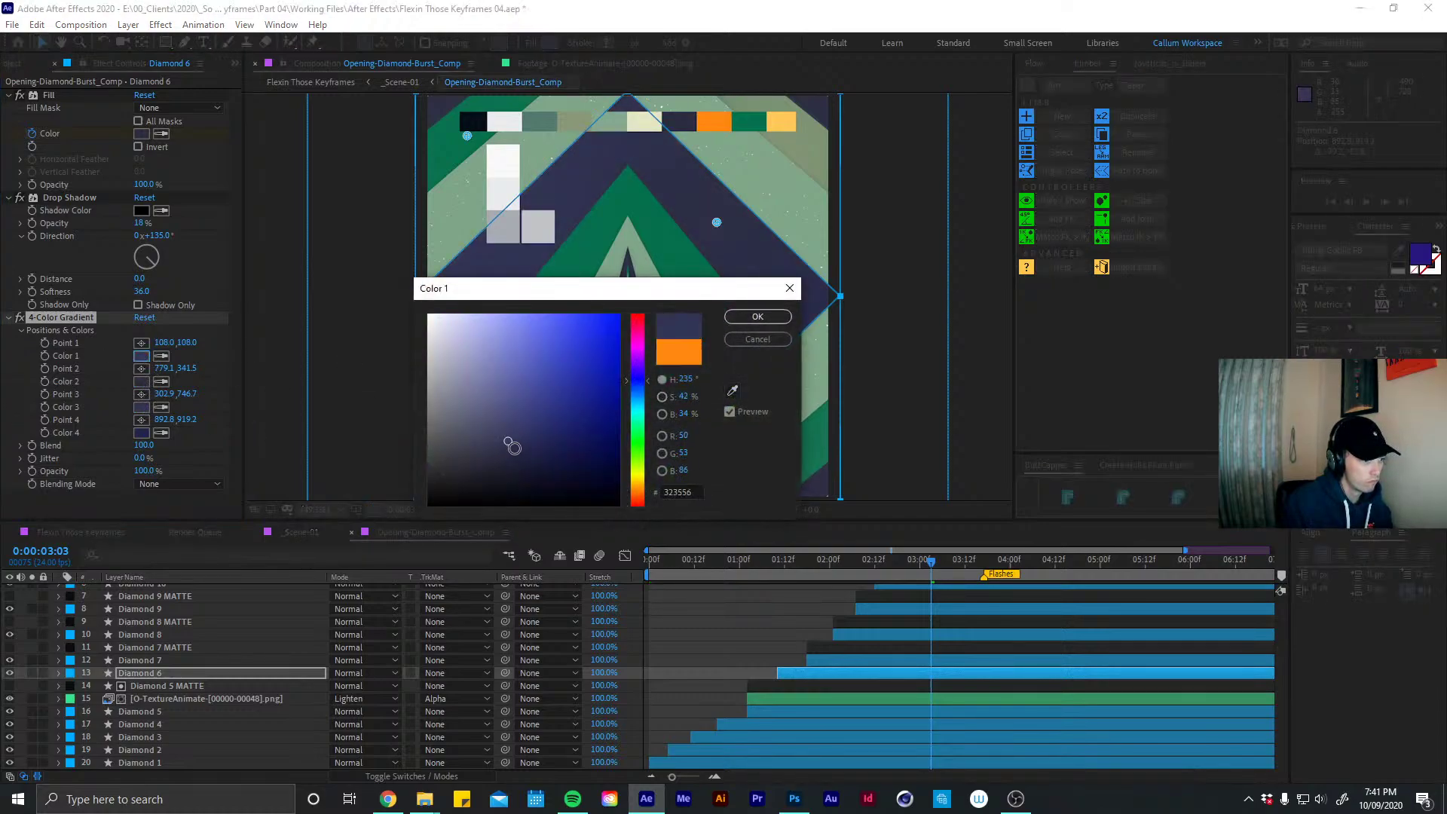
{"action": "left_click", "coordinate": [516, 461]}
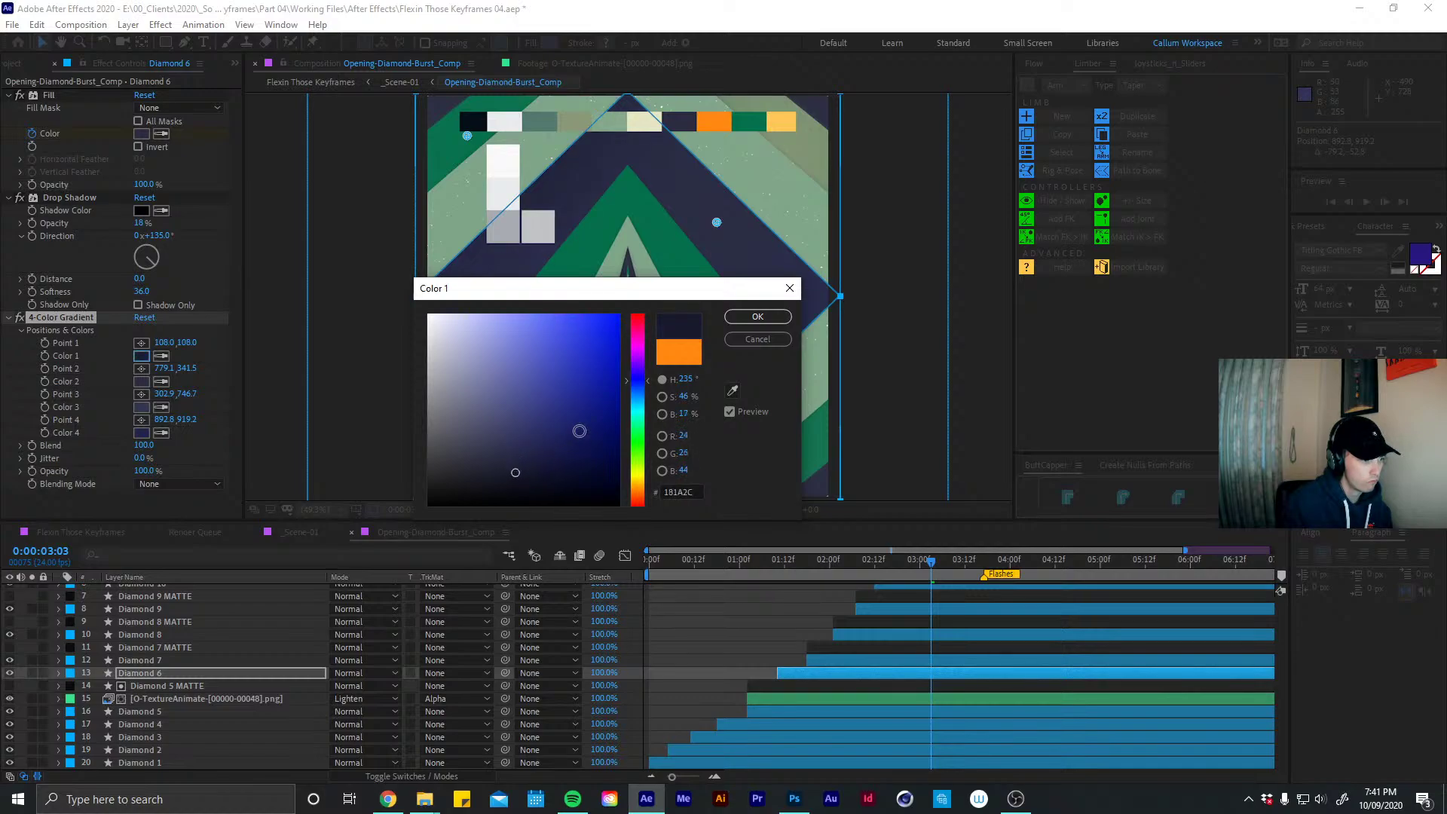
{"action": "left_click", "coordinate": [758, 316]}
Move Point 3 of Diamond 6's gradient to about 230, 854 and set Blend to 80 and Jitter to 48%
{"action": "left_click_drag", "start_coordinate": [540, 375], "coordinate": [512, 414]}
{"action": "left_click", "coordinate": [146, 445]}
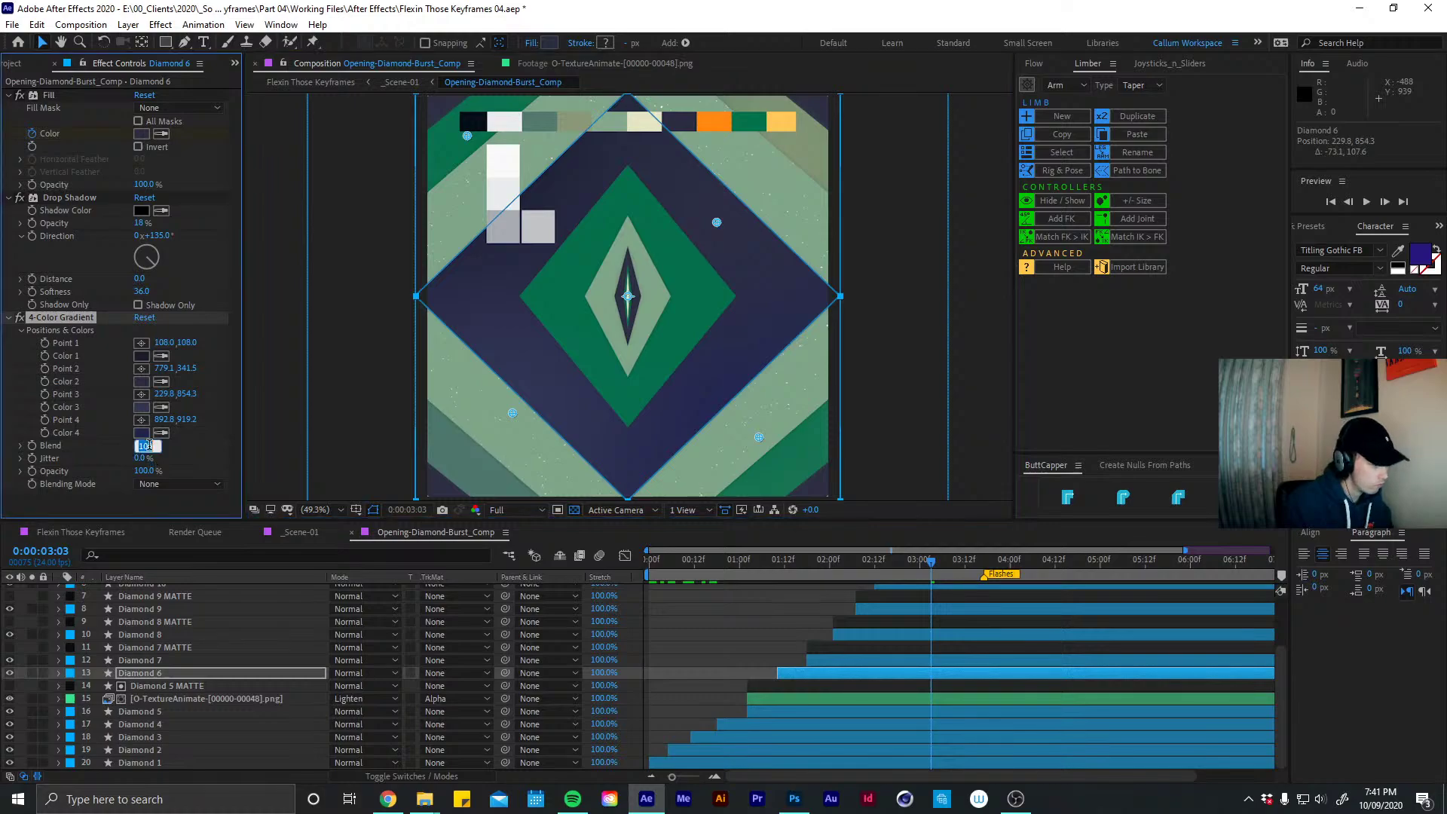
{"action": "type", "text": "80"}
{"action": "key", "text": "Return"}
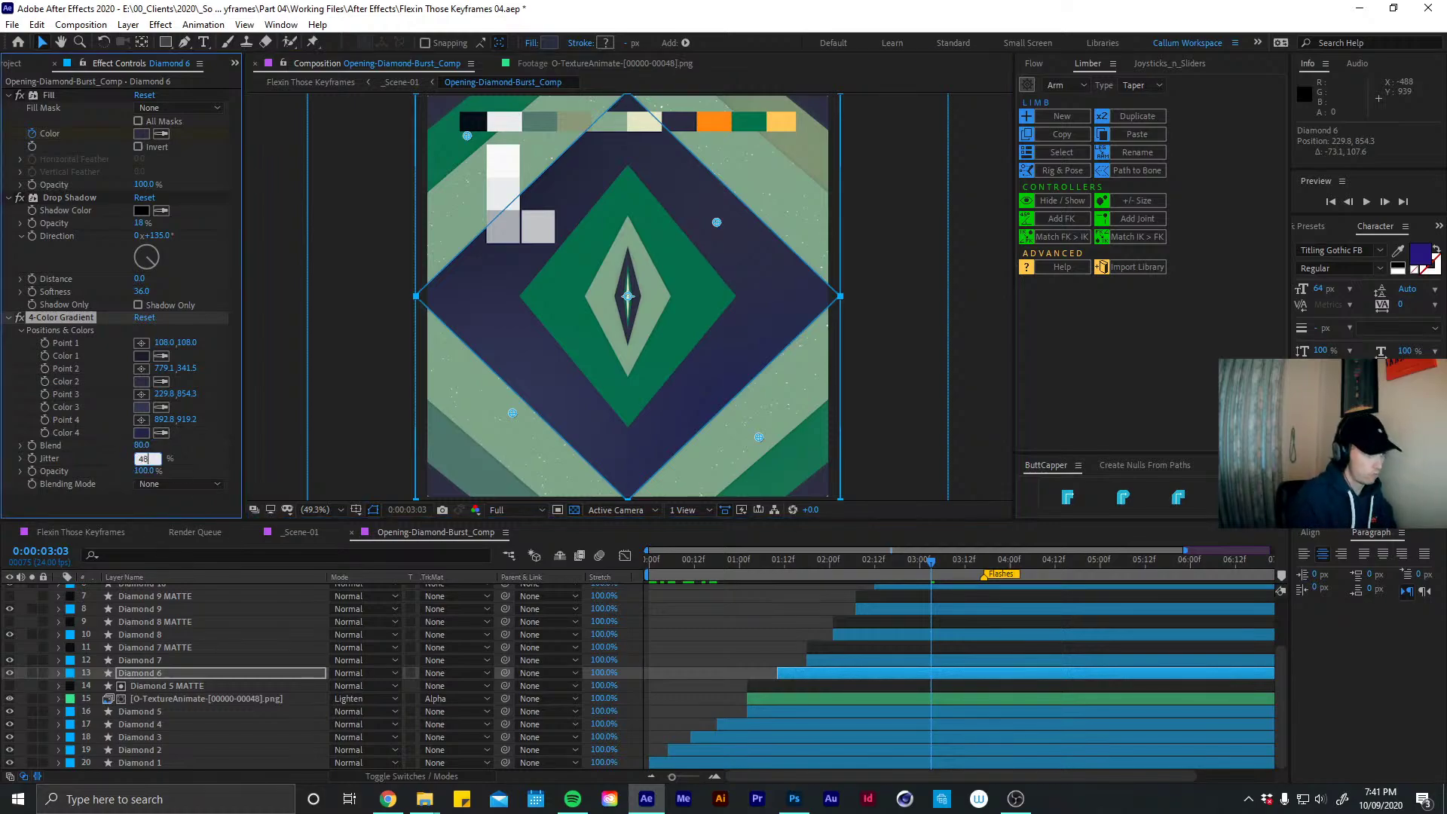
Add the expression wiggle(2,48) to Point 1 and Point 2 of Diamond 6's gradient
{"action": "left_click", "coordinate": [45, 343], "text": "alt"}
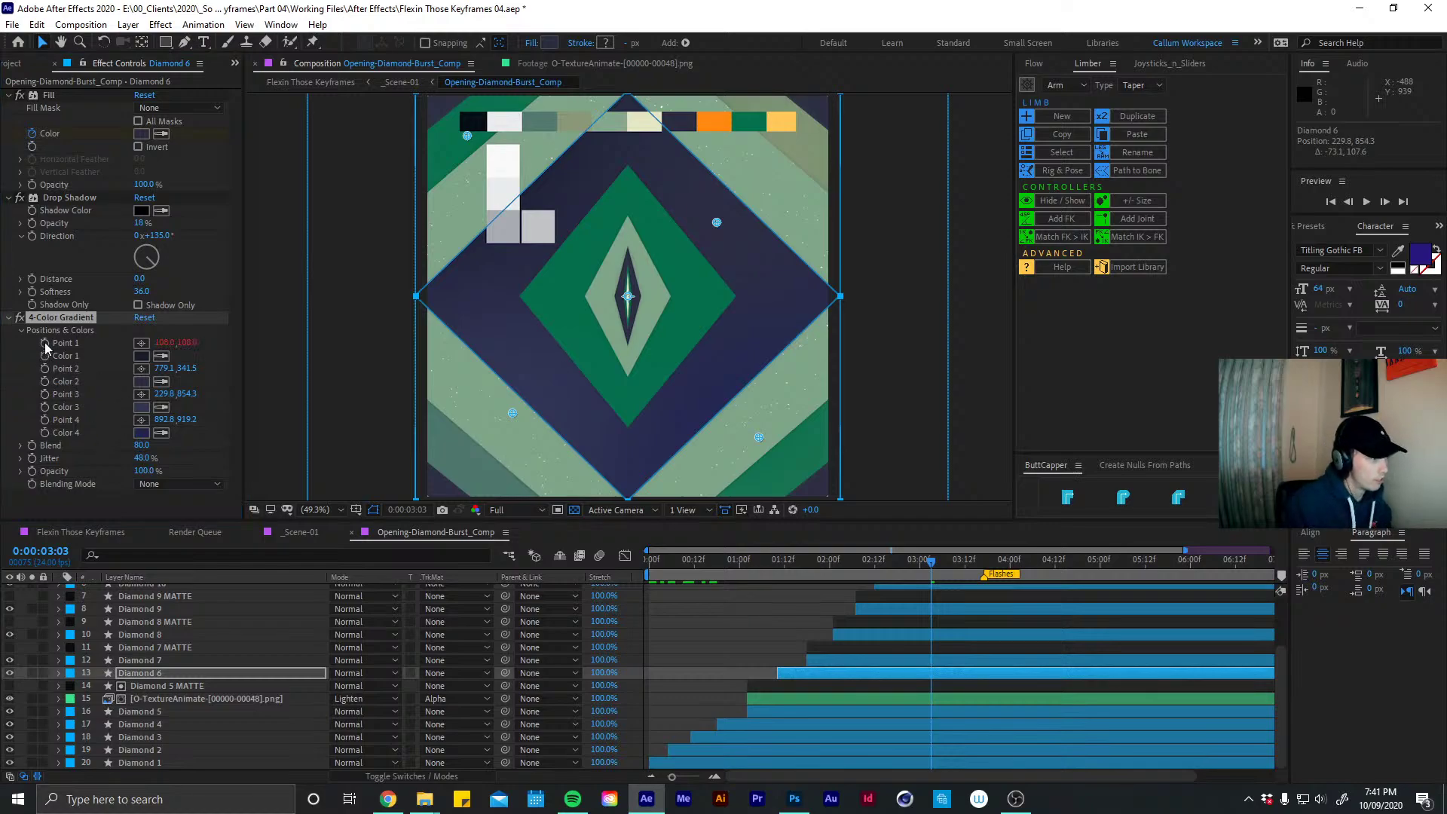
{"action": "type", "text": "wiggle(2,48)"}
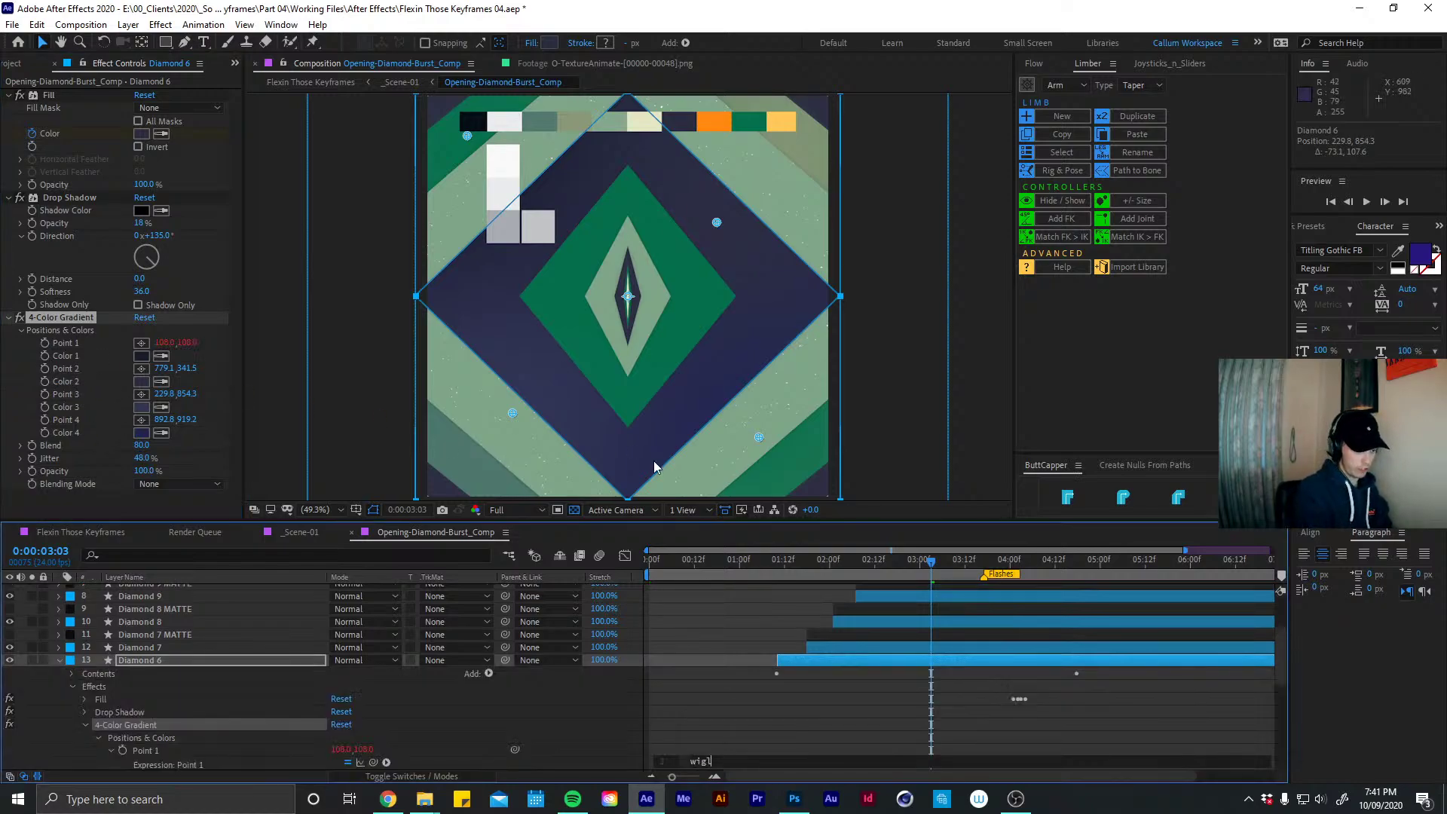
{"action": "left_click", "coordinate": [799, 729]}
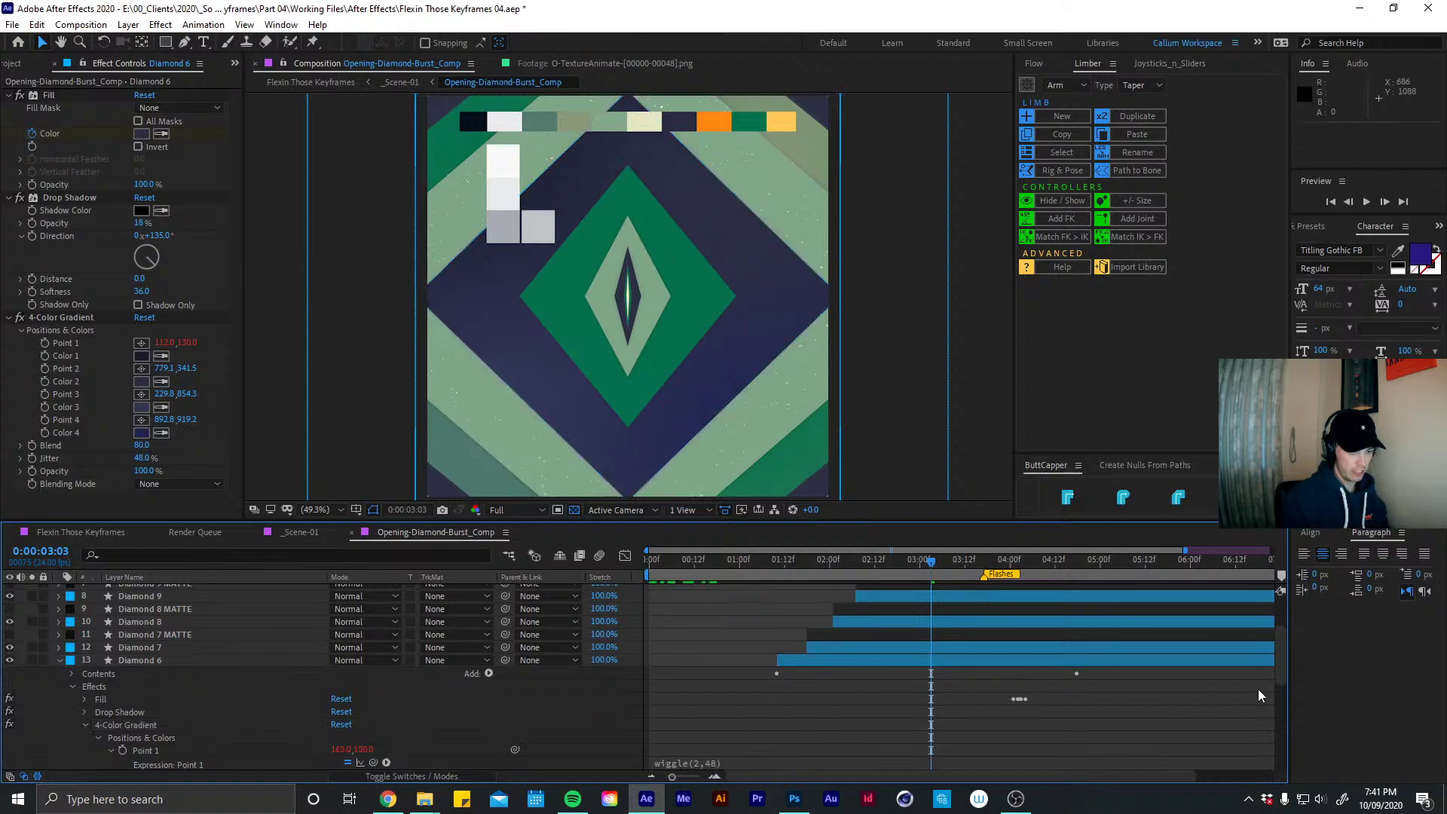
{"action": "scroll", "coordinate": [1283, 674], "scroll_direction": "down", "scroll_amount": 3}
{"action": "left_click", "coordinate": [121, 707], "text": "alt"}
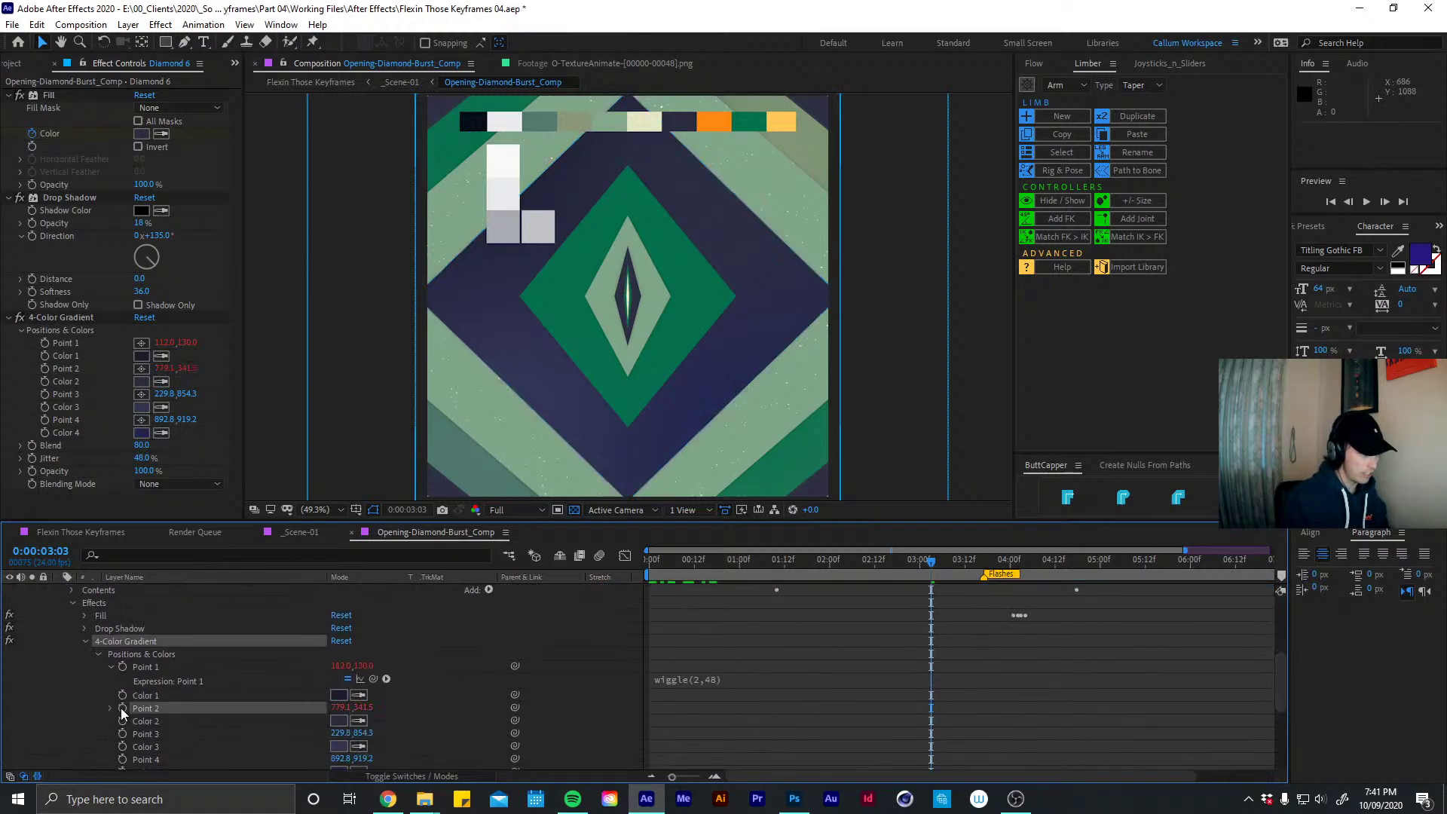
{"action": "type", "text": "wiggle(2,48)"}
{"action": "left_click", "coordinate": [879, 698]}
Add the expression wiggle(2,48) to Point 3 and Point 4 of Diamond 6's gradient
{"action": "scroll", "coordinate": [1281, 692], "scroll_direction": "down", "scroll_amount": 3}
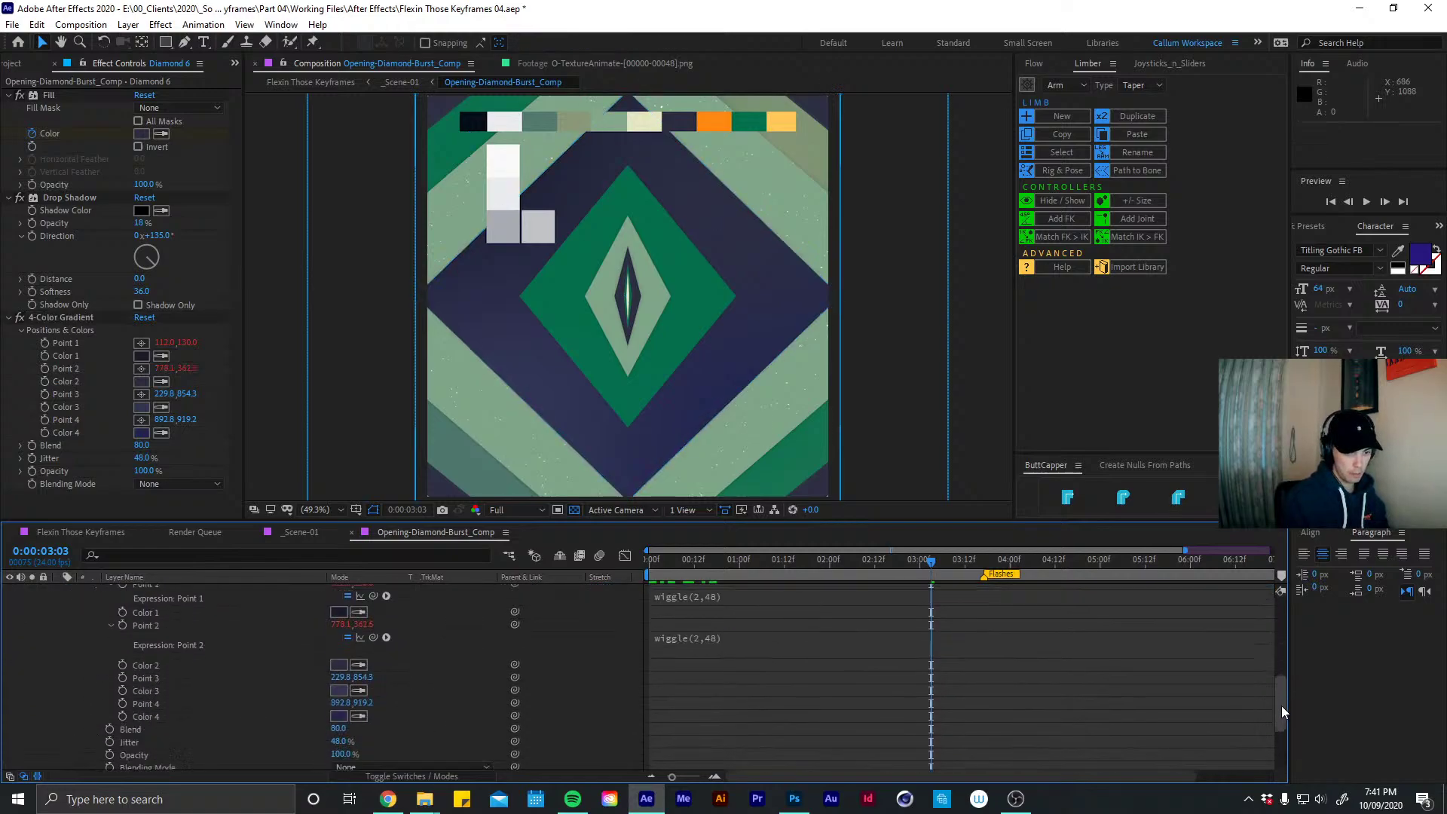
{"action": "left_click", "coordinate": [119, 650], "text": "alt"}
{"action": "type", "text": "wiggle(2,48)"}
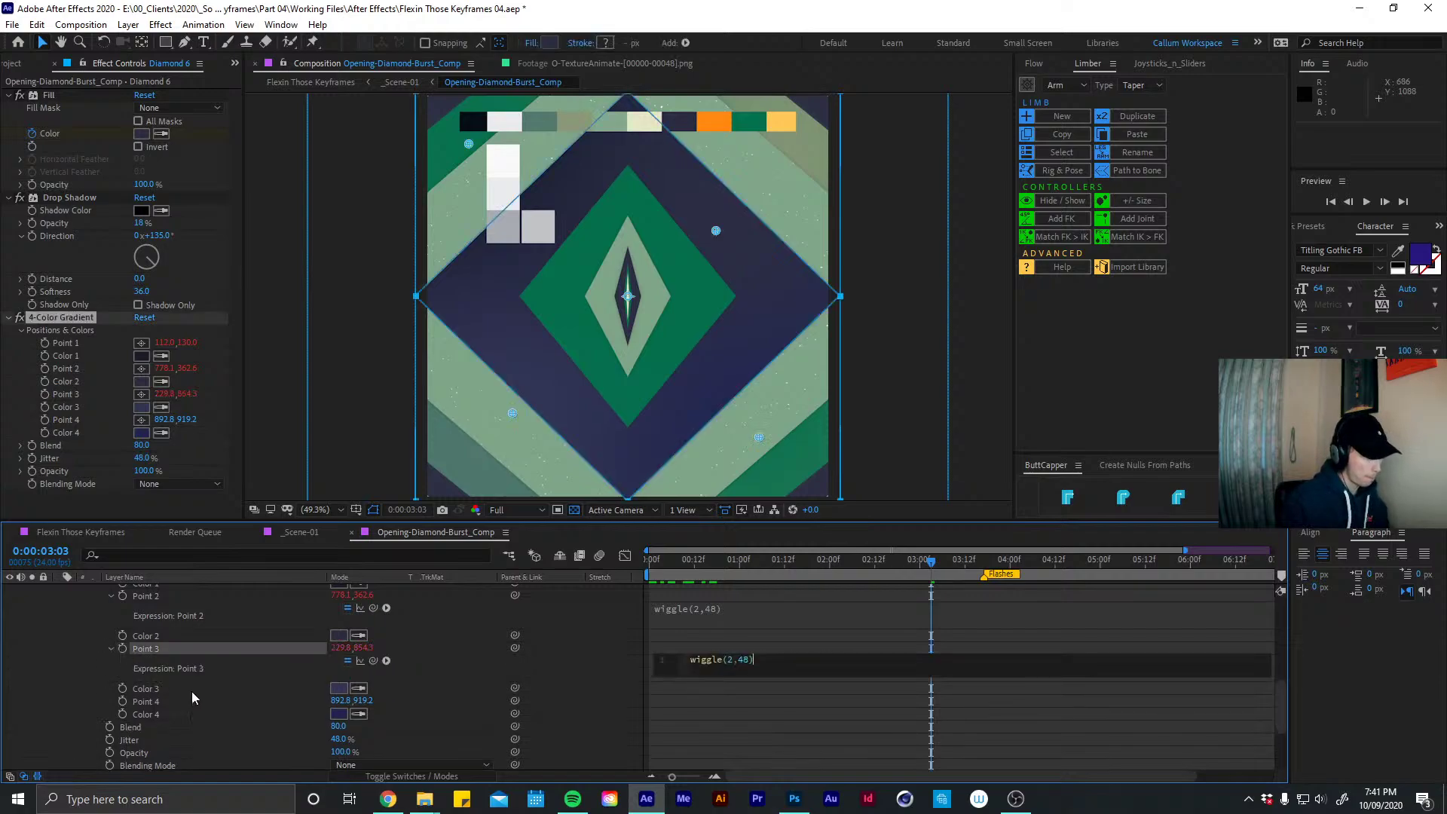
{"action": "left_click", "coordinate": [754, 694]}
{"action": "left_click", "coordinate": [122, 701], "text": "alt"}
{"action": "type", "text": "wiggle(2,48)"}
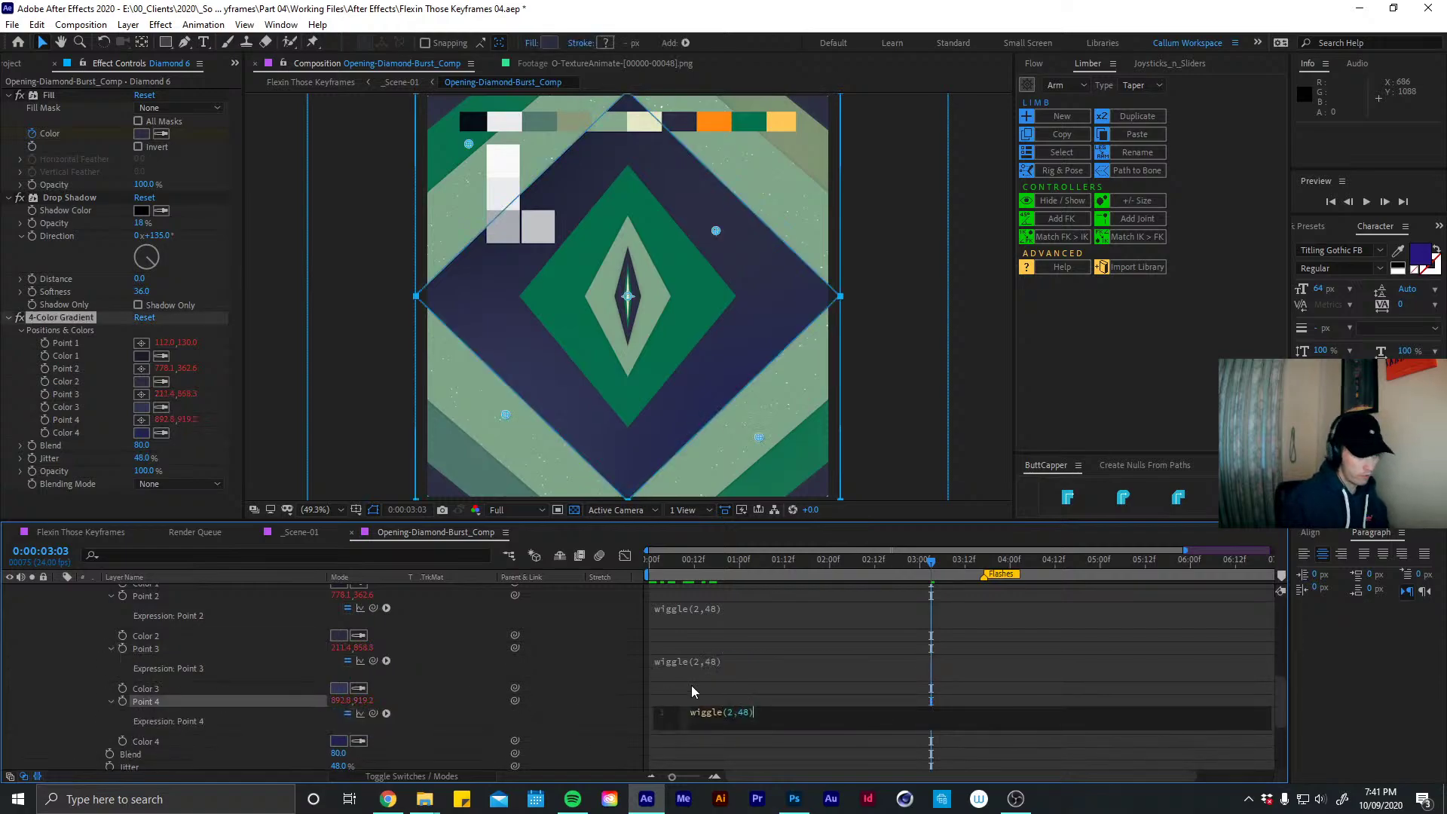
{"action": "left_click", "coordinate": [721, 688]}
Collapse Diamond 6's properties and review the burst animation from the start of Diamond 6 to 0:00:03:12
{"action": "left_click_drag", "start_coordinate": [1283, 702], "coordinate": [1274, 658]}
{"action": "left_click", "coordinate": [835, 638]}
{"action": "key", "text": "ctrl+grave"}
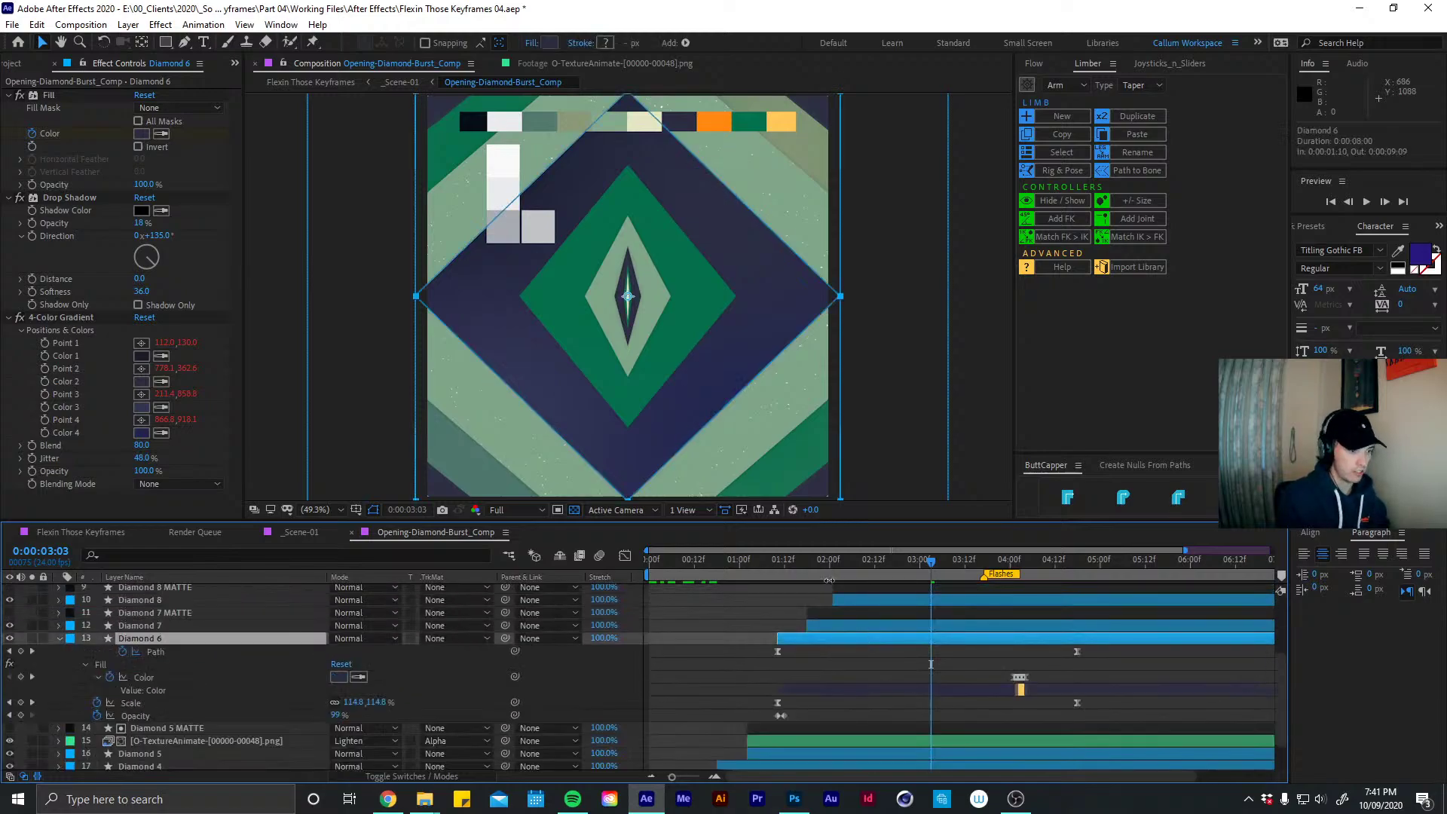
{"action": "left_click", "coordinate": [779, 560]}
{"action": "left_click_drag", "start_coordinate": [780, 559], "coordinate": [965, 533]}
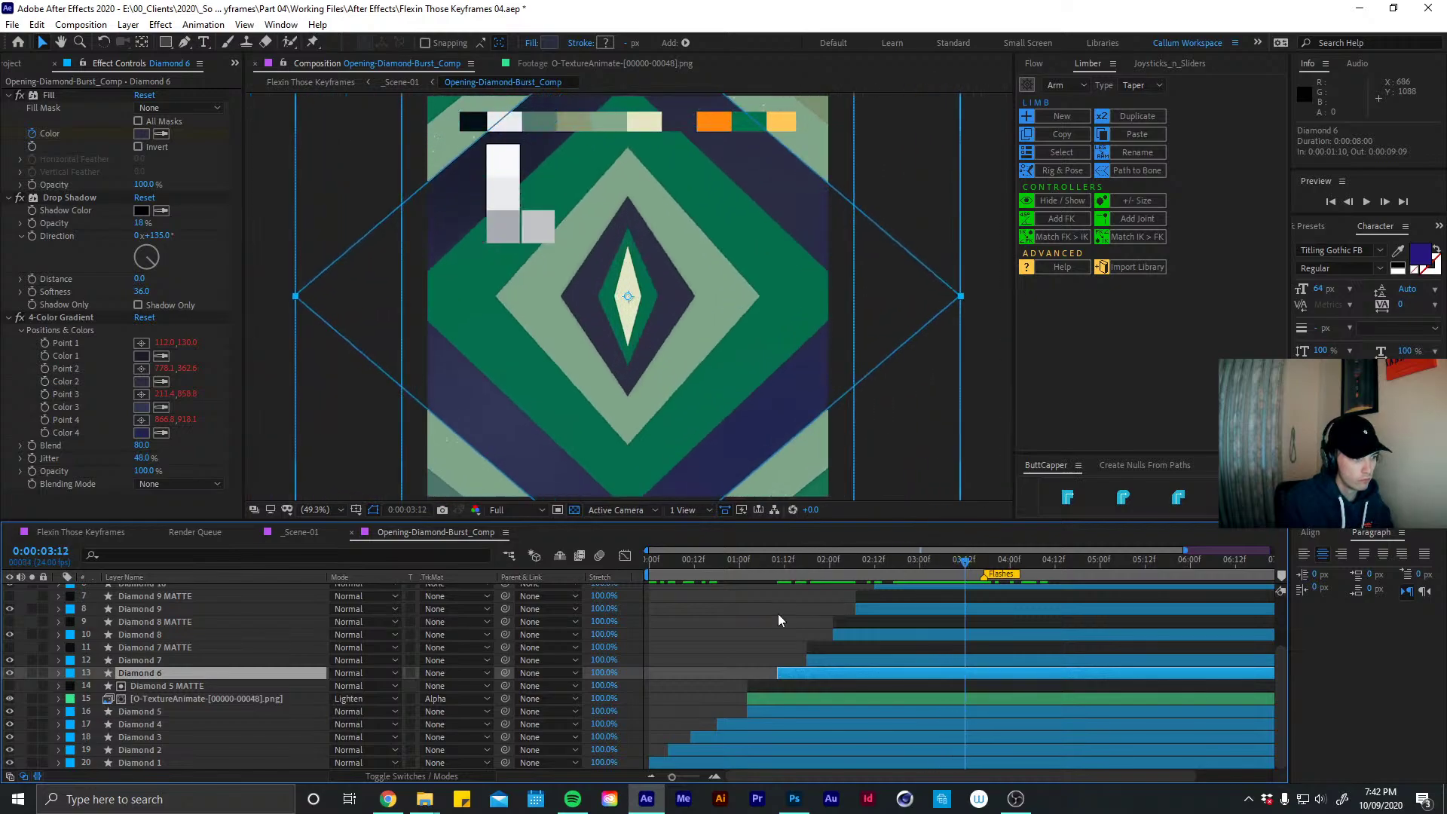
Add Solid Layer from the project above Diamond 7, hide it, and align its start with Diamond 7's
{"action": "left_click", "coordinate": [827, 660]}
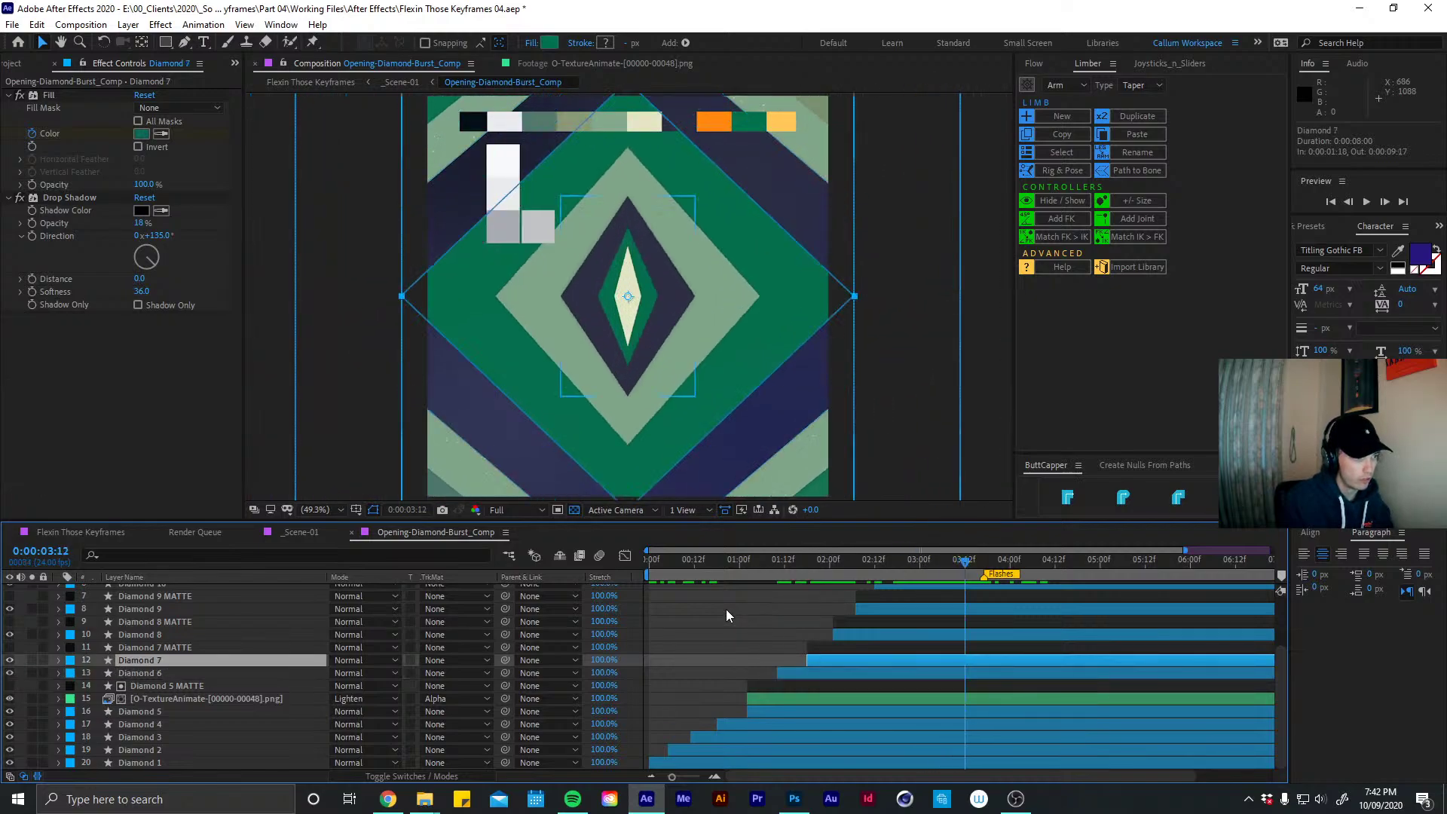
{"action": "left_click", "coordinate": [754, 651]}
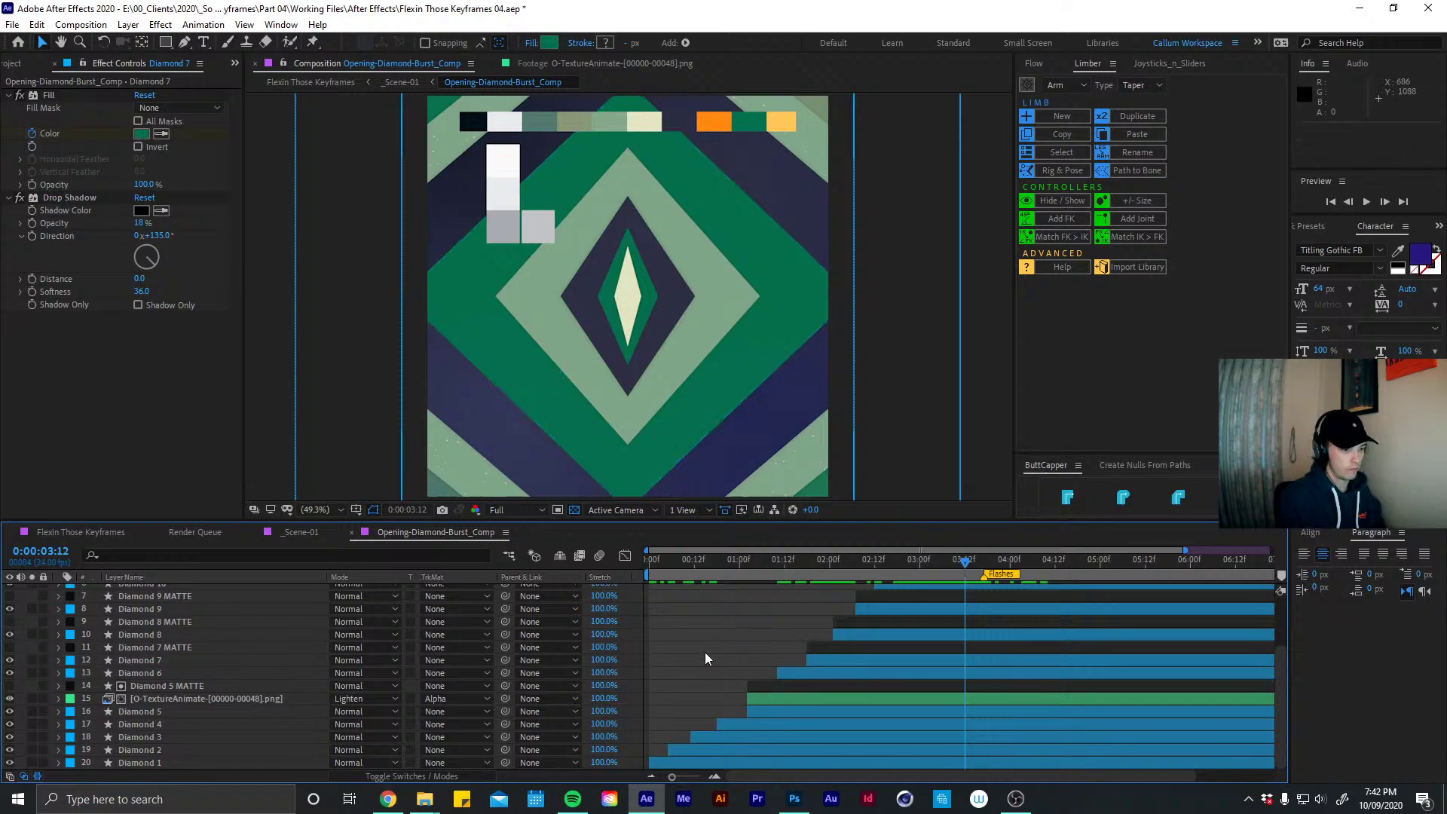
{"action": "left_click", "coordinate": [19, 64]}
{"action": "scroll", "coordinate": [92, 479], "scroll_direction": "down", "scroll_amount": 2}
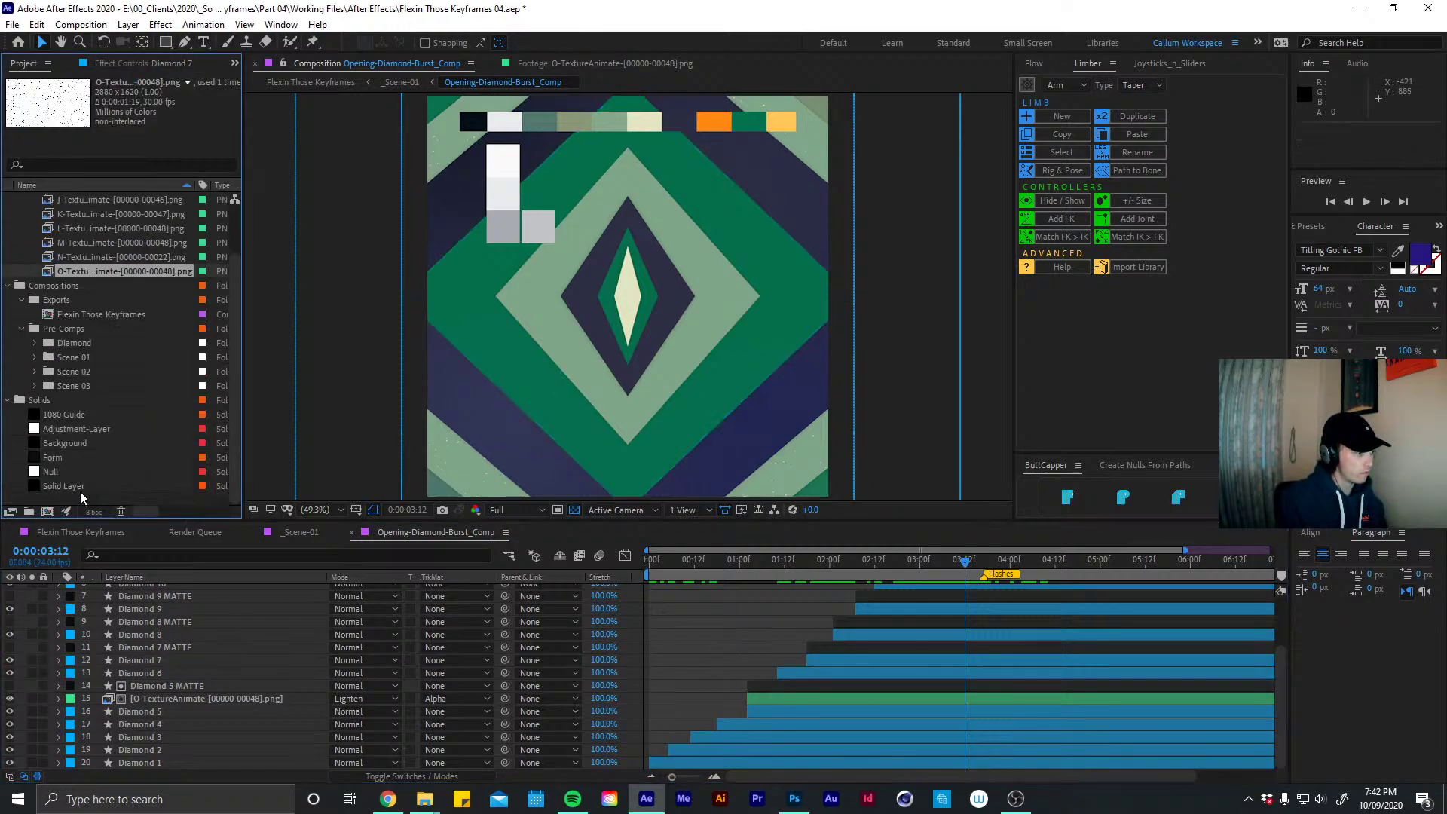
{"action": "left_click_drag", "start_coordinate": [80, 489], "coordinate": [835, 667]}
{"action": "left_click", "coordinate": [831, 674]}
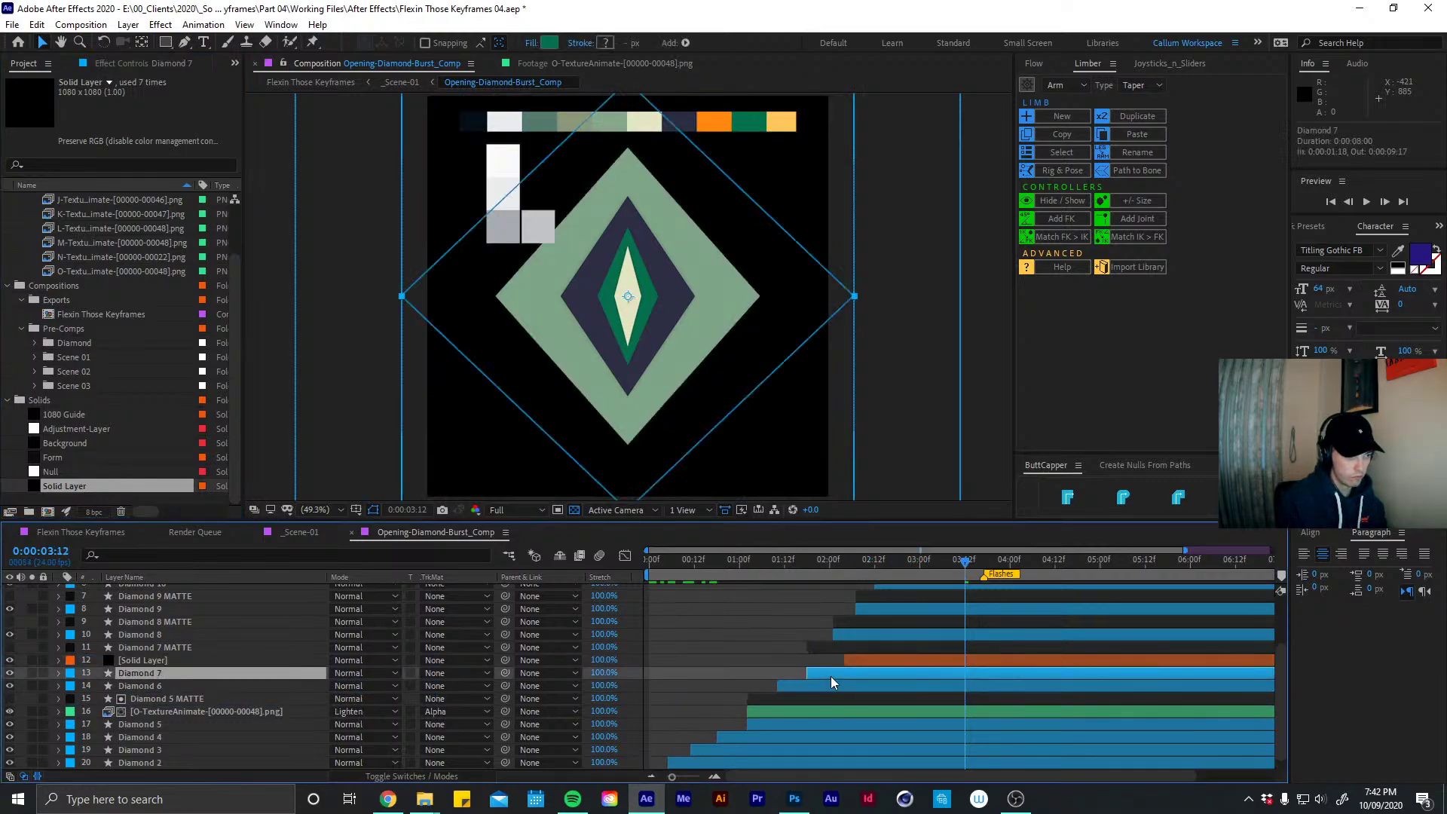
{"action": "left_click", "coordinate": [9, 661]}
{"action": "left_click", "coordinate": [865, 661]}
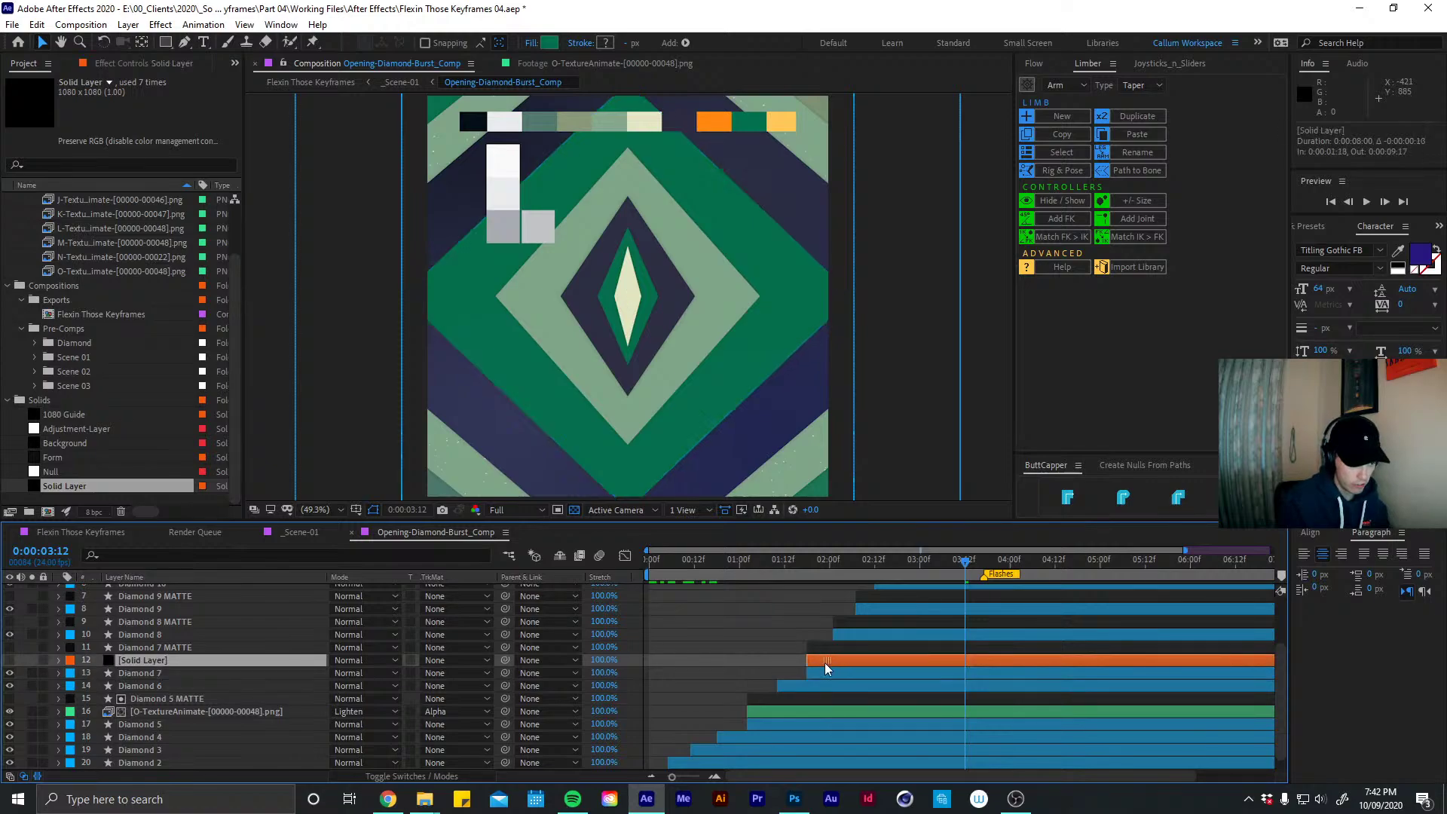
Rename the new solid layer above Diamond 7 as Grid
{"action": "key", "text": "ctrl+space"}
{"action": "key", "text": "Escape"}
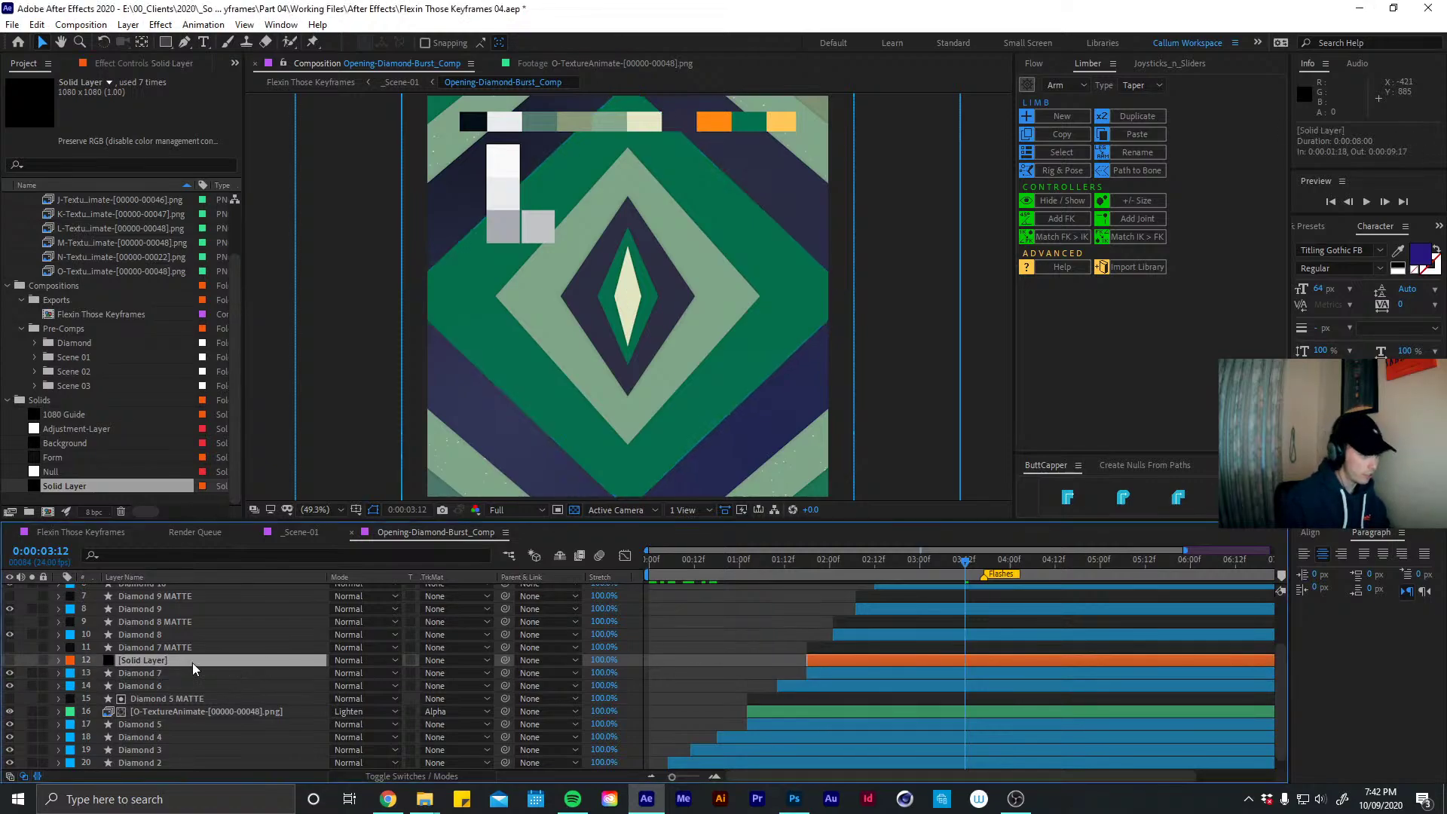
{"action": "key", "text": "Return"}
{"action": "type", "text": "Grid"}
{"action": "key", "text": "Return"}
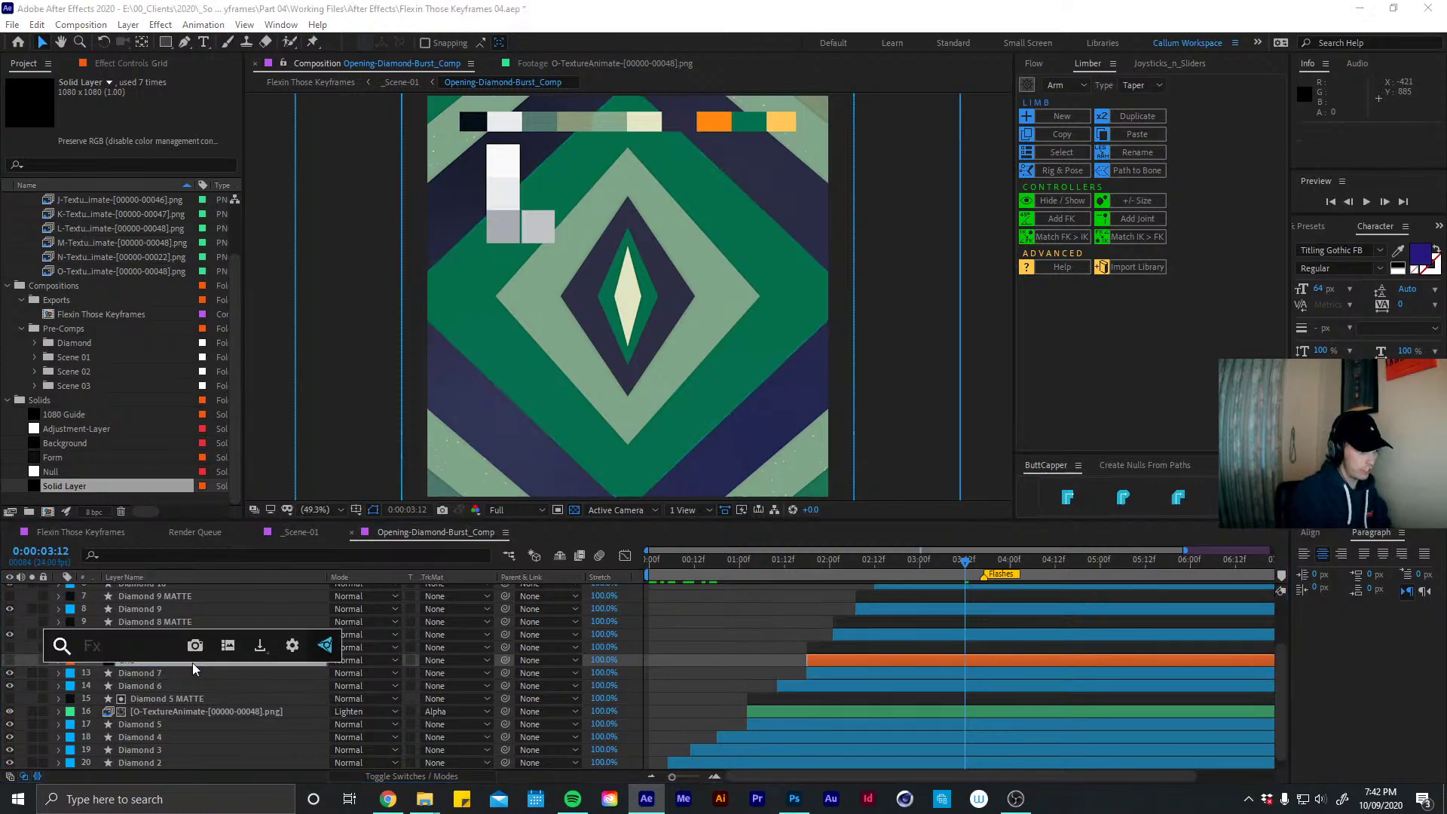
Find the Grid effect with the effect search and apply it to the Grid layer
{"action": "key", "text": "ctrl+space"}
{"action": "type", "text": "gi"}
{"action": "key", "text": "BackSpace"}
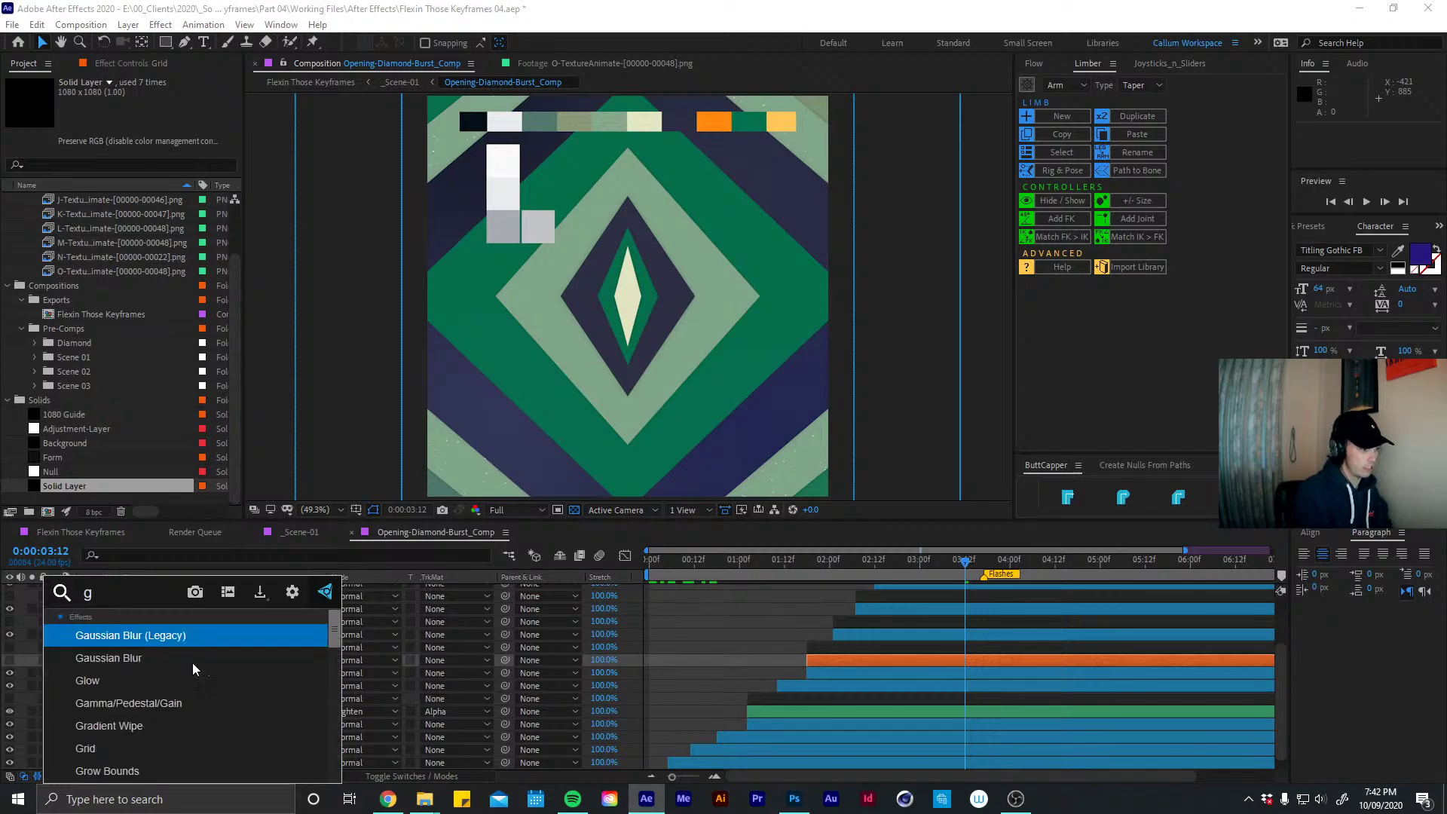
{"action": "type", "text": "r"}
{"action": "key", "text": "Down"}
{"action": "key", "text": "Return"}
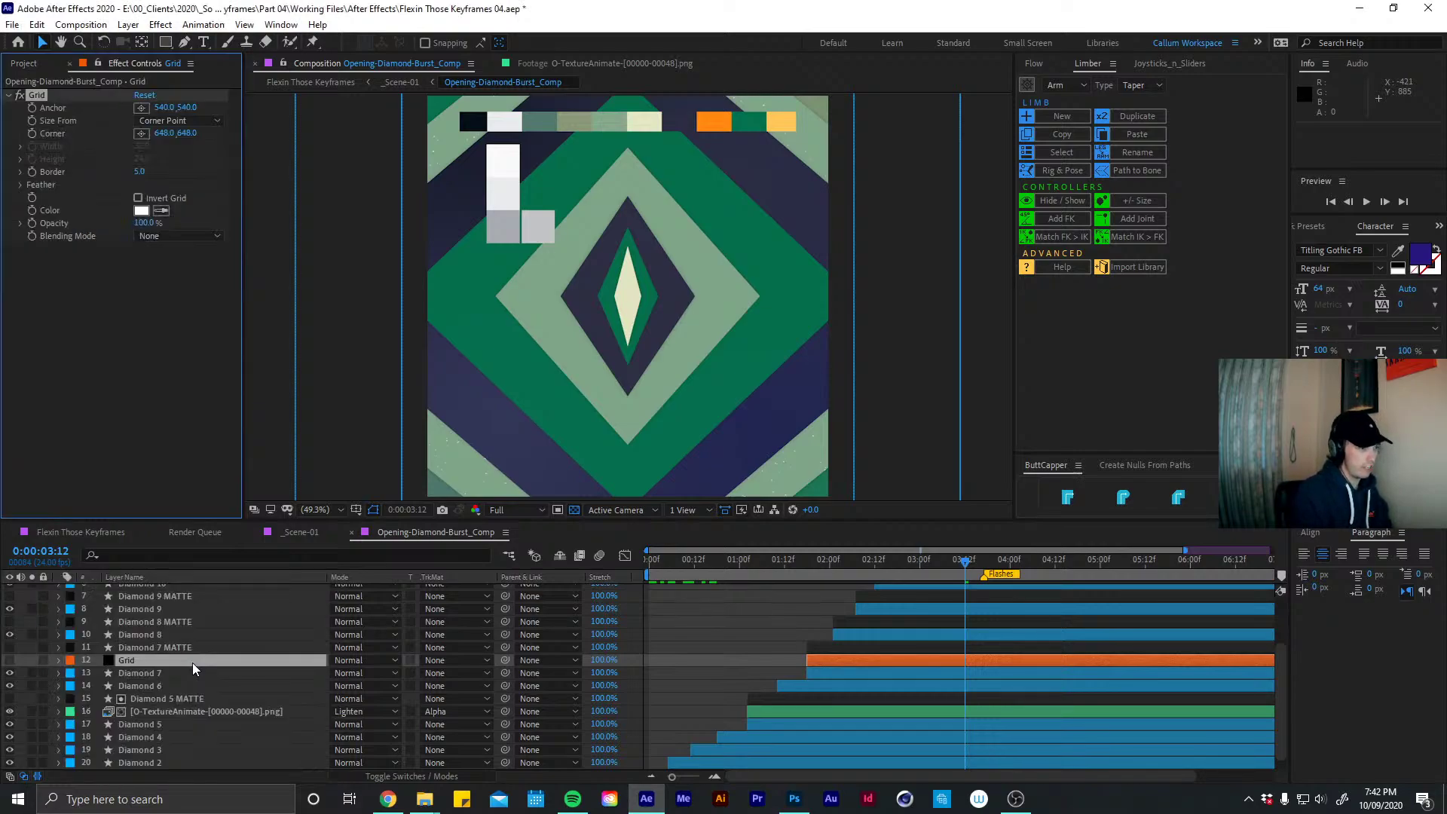
Show and solo the Grid layer without the transparency checkerboard, and set the grid's Border to 2
{"action": "left_click", "coordinate": [10, 660]}
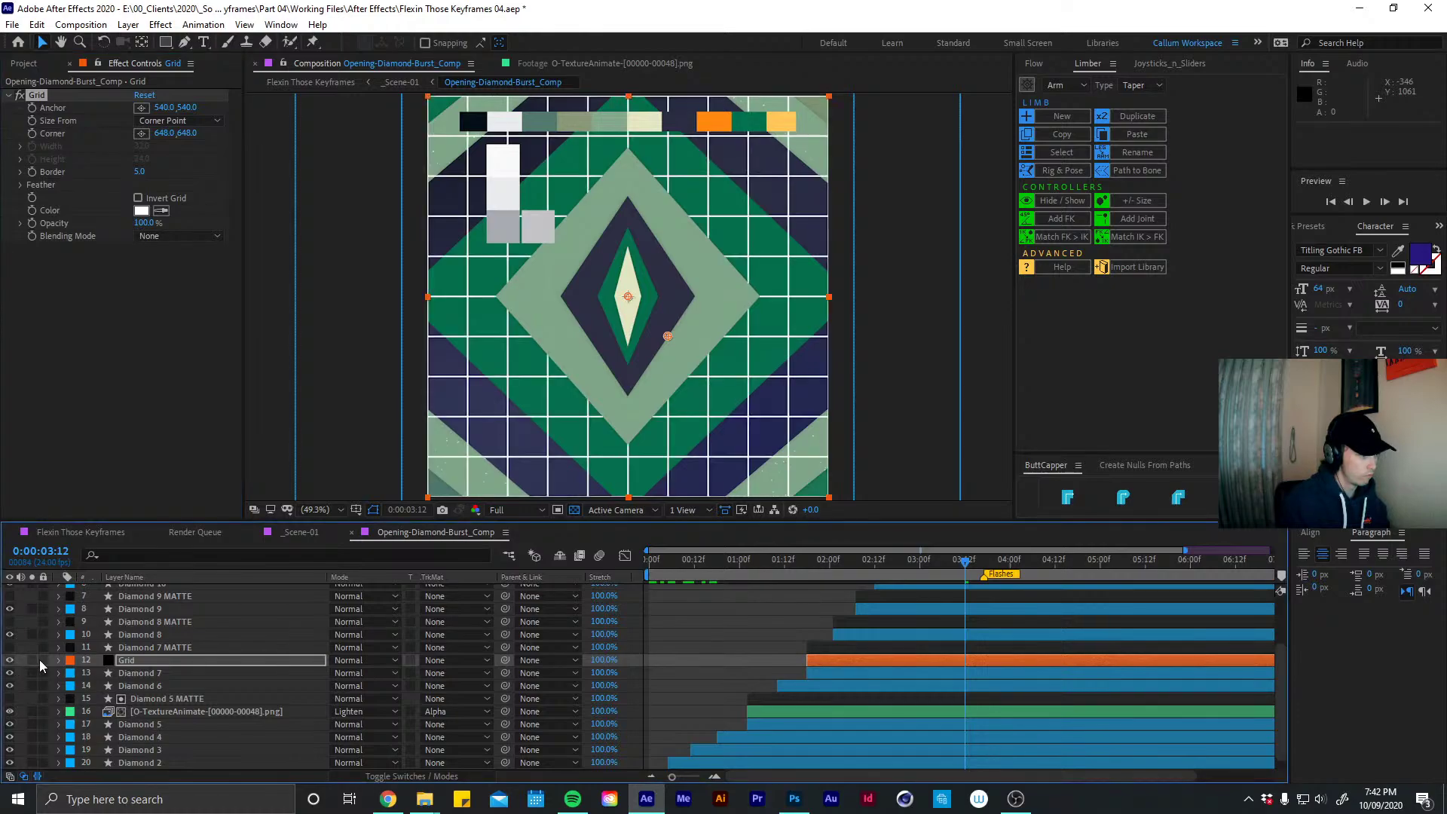
{"action": "left_click", "coordinate": [31, 660]}
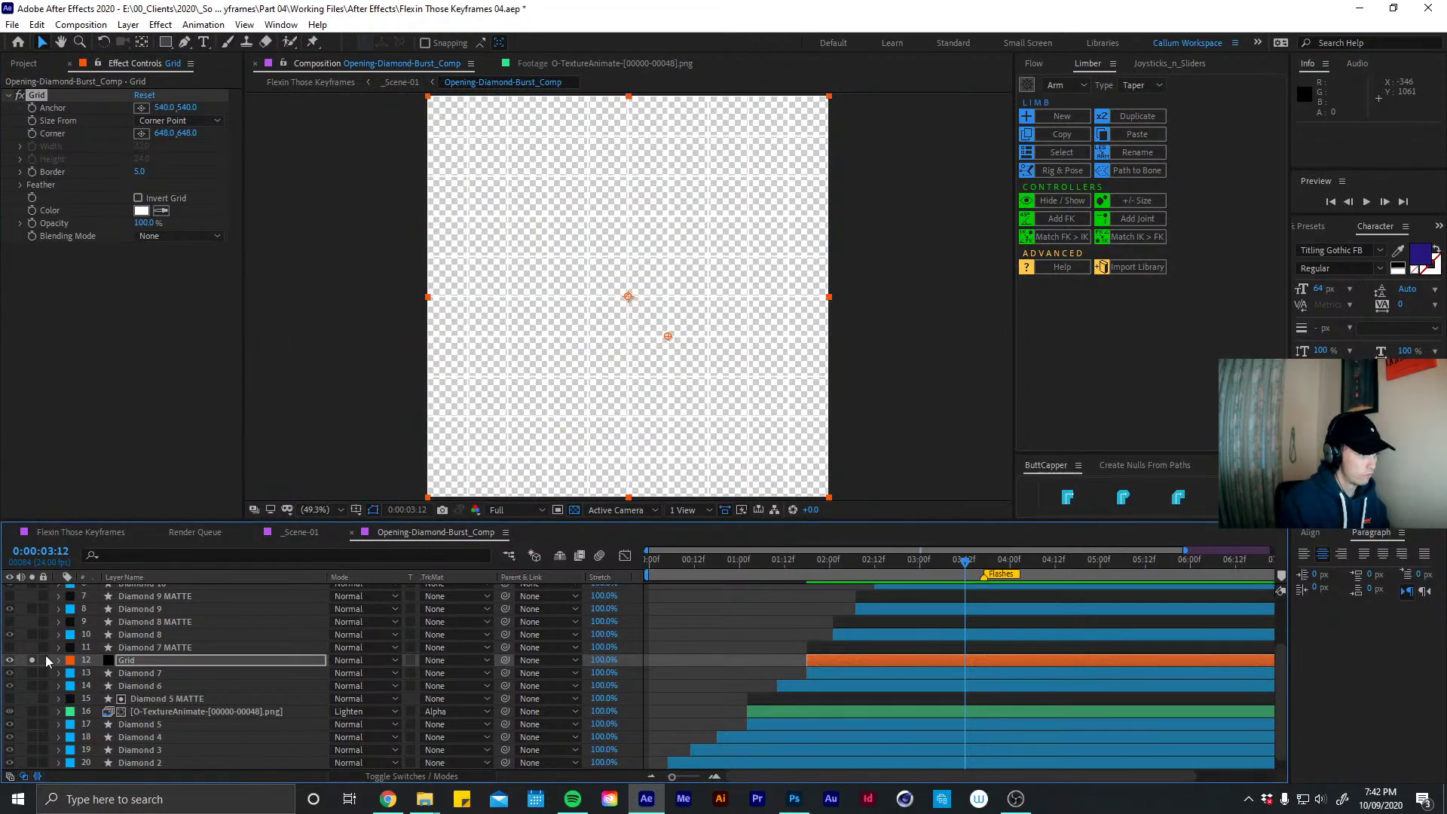
{"action": "left_click", "coordinate": [574, 510]}
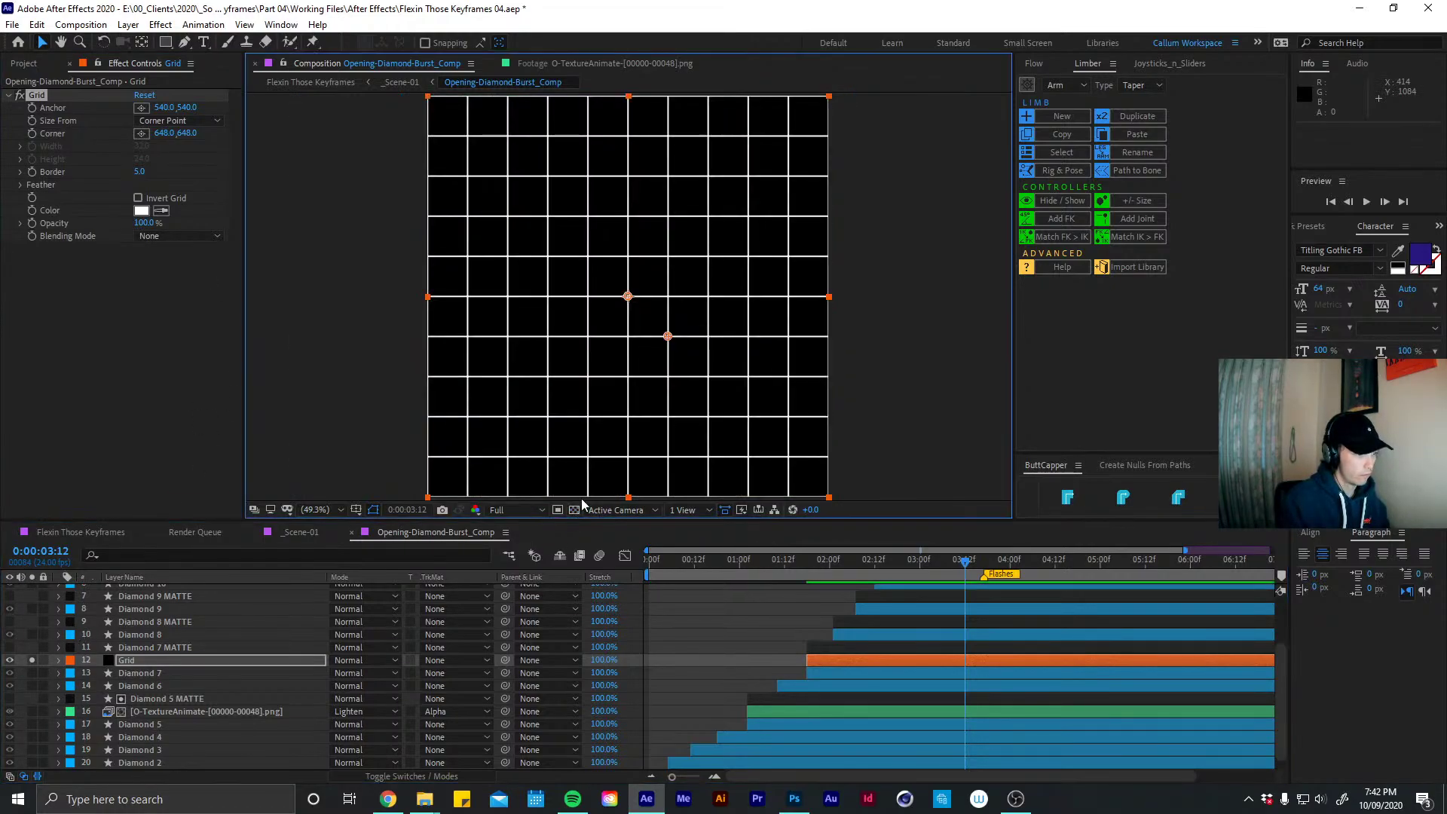
{"action": "left_click", "coordinate": [140, 173]}
{"action": "type", "text": "2"}
{"action": "key", "text": "Return"}
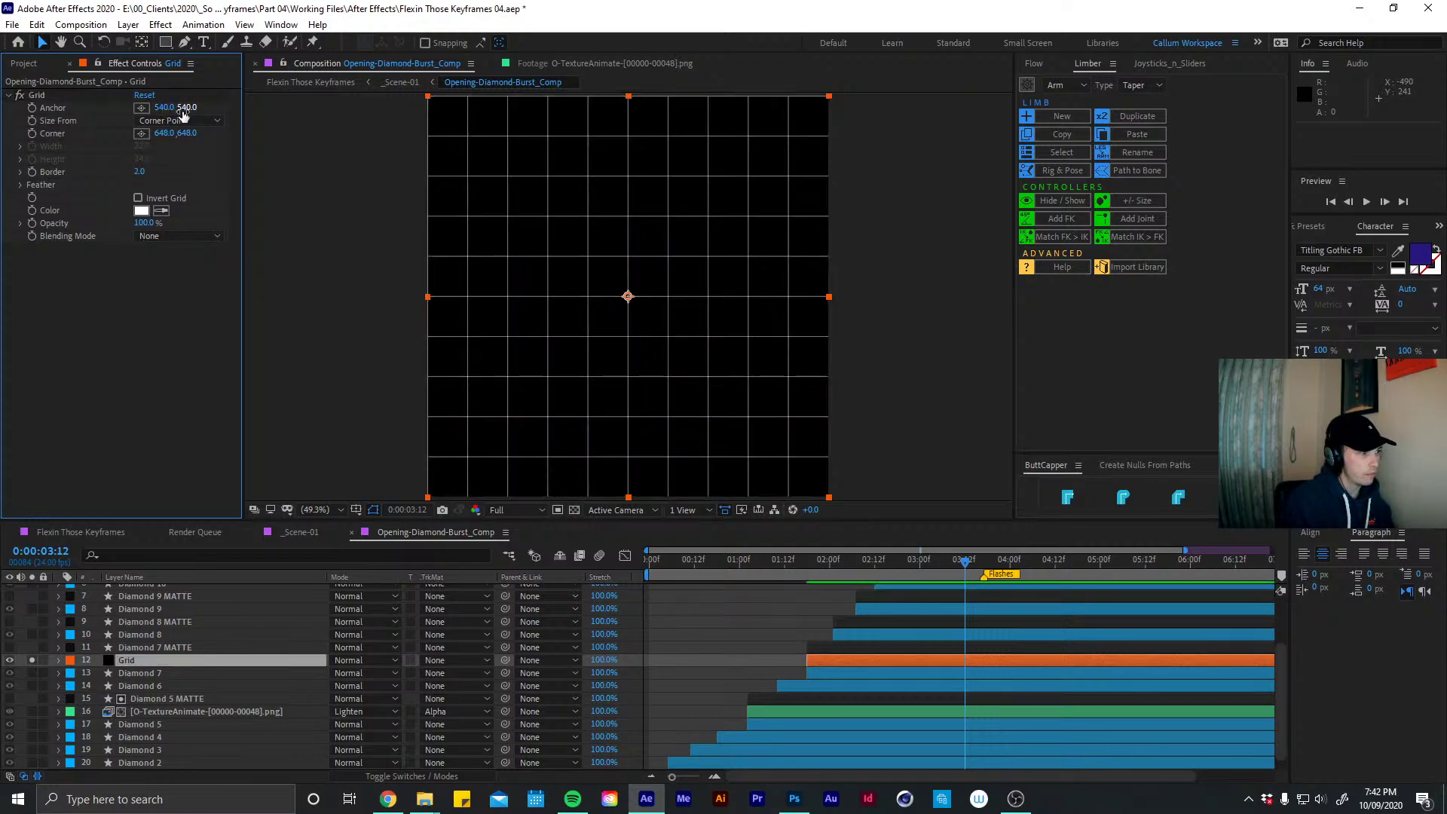
Size the grid from the Width Slider and set its Width to 142
{"action": "left_click", "coordinate": [180, 121]}
{"action": "left_click", "coordinate": [213, 156]}
{"action": "left_click_drag", "start_coordinate": [143, 146], "coordinate": [221, 139]}
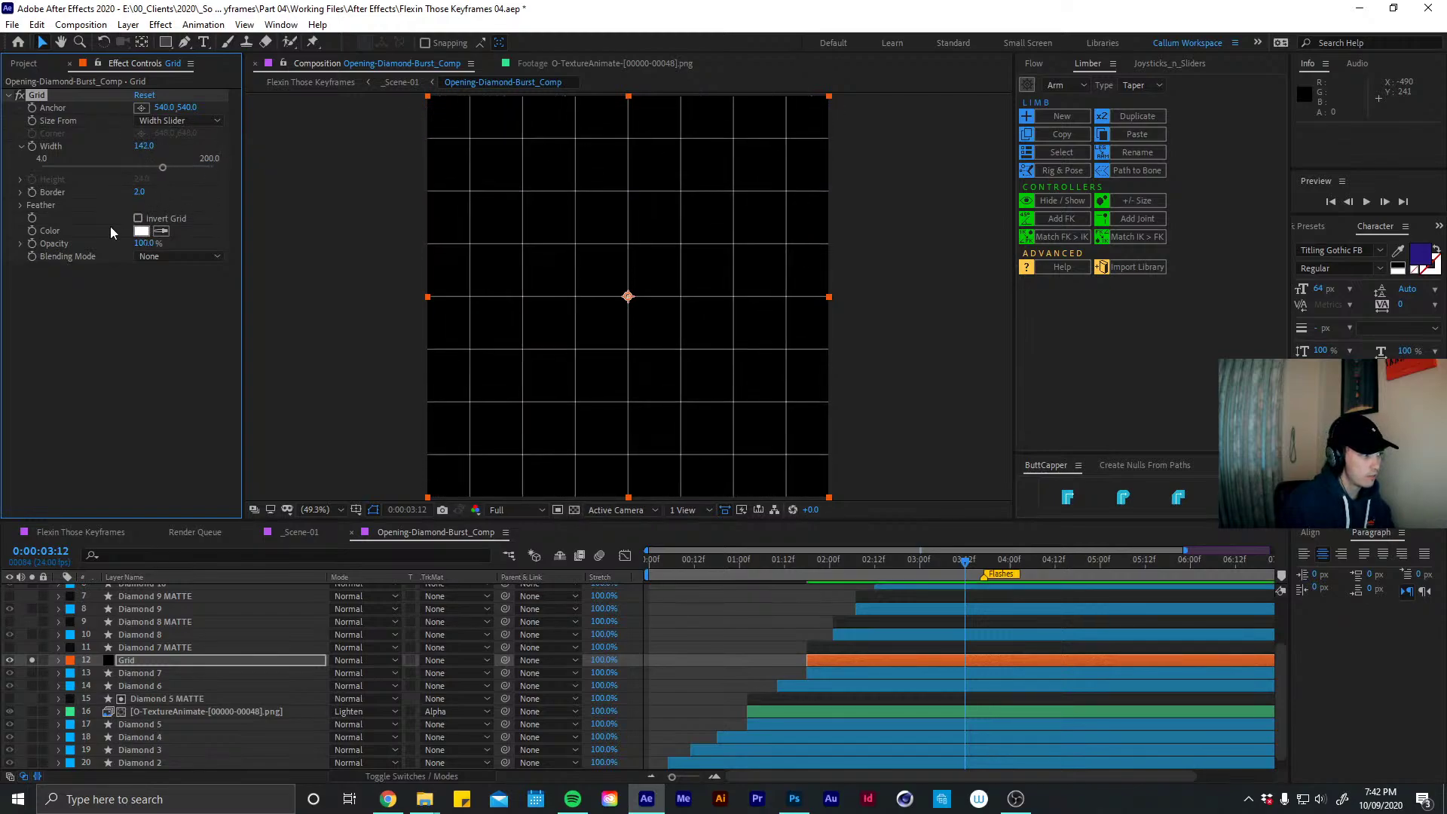
Unsolo the Grid layer and set its track matte to Alpha Matte "Diamond 7 MATTE"
{"action": "left_click", "coordinate": [30, 658]}
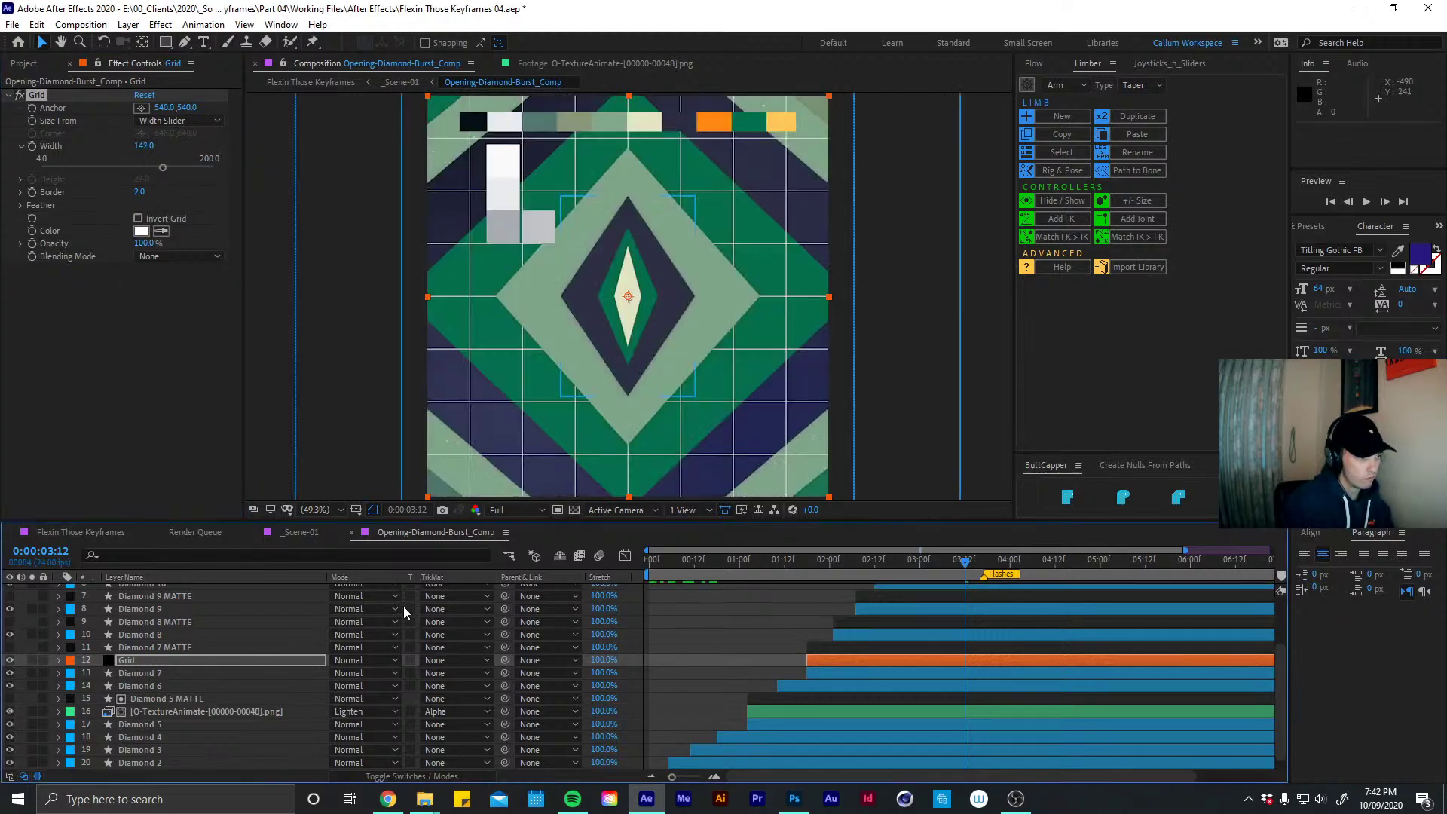
{"action": "left_click", "coordinate": [452, 660]}
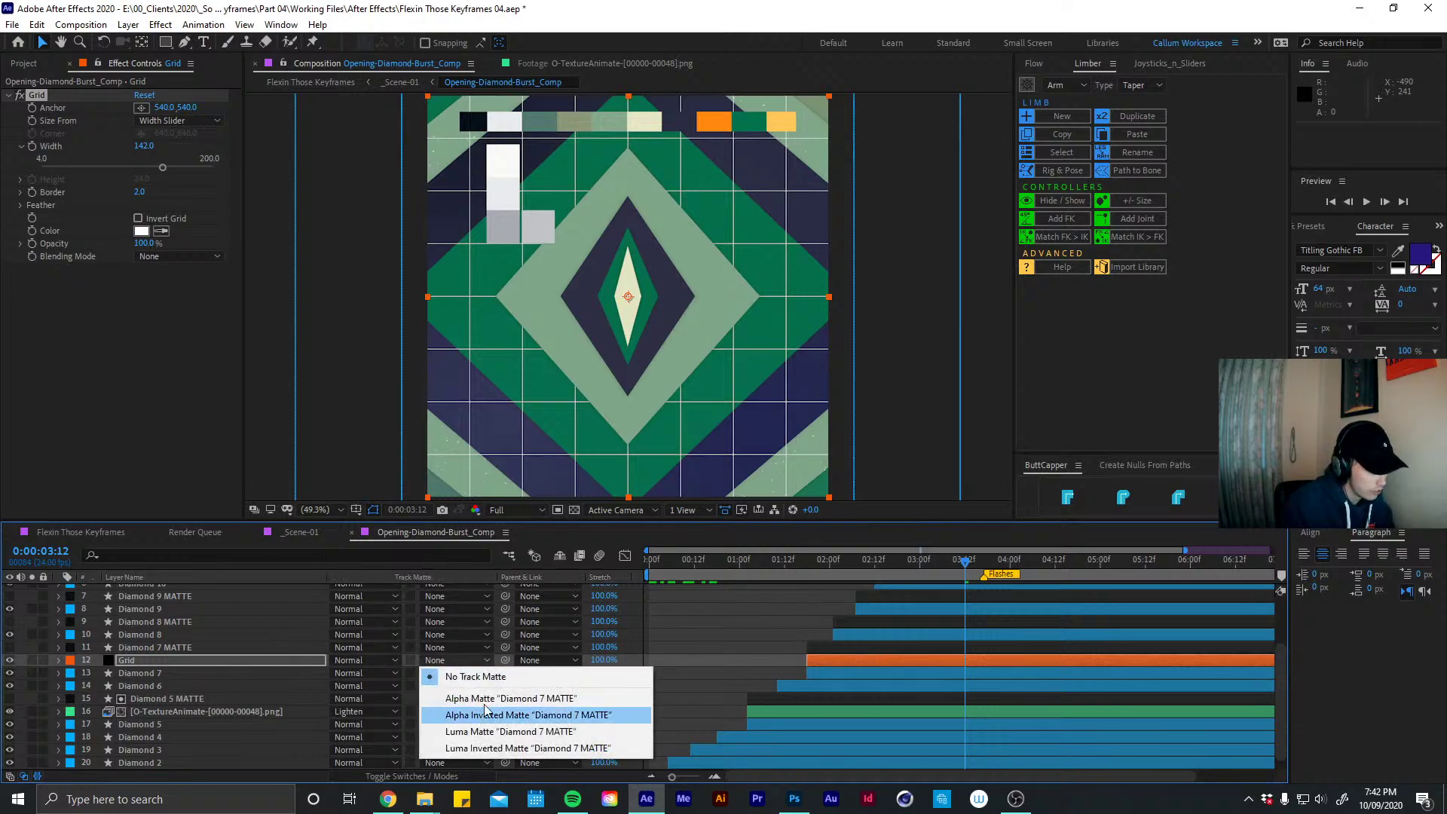
{"action": "left_click", "coordinate": [483, 695]}
{"action": "left_click", "coordinate": [181, 648]}
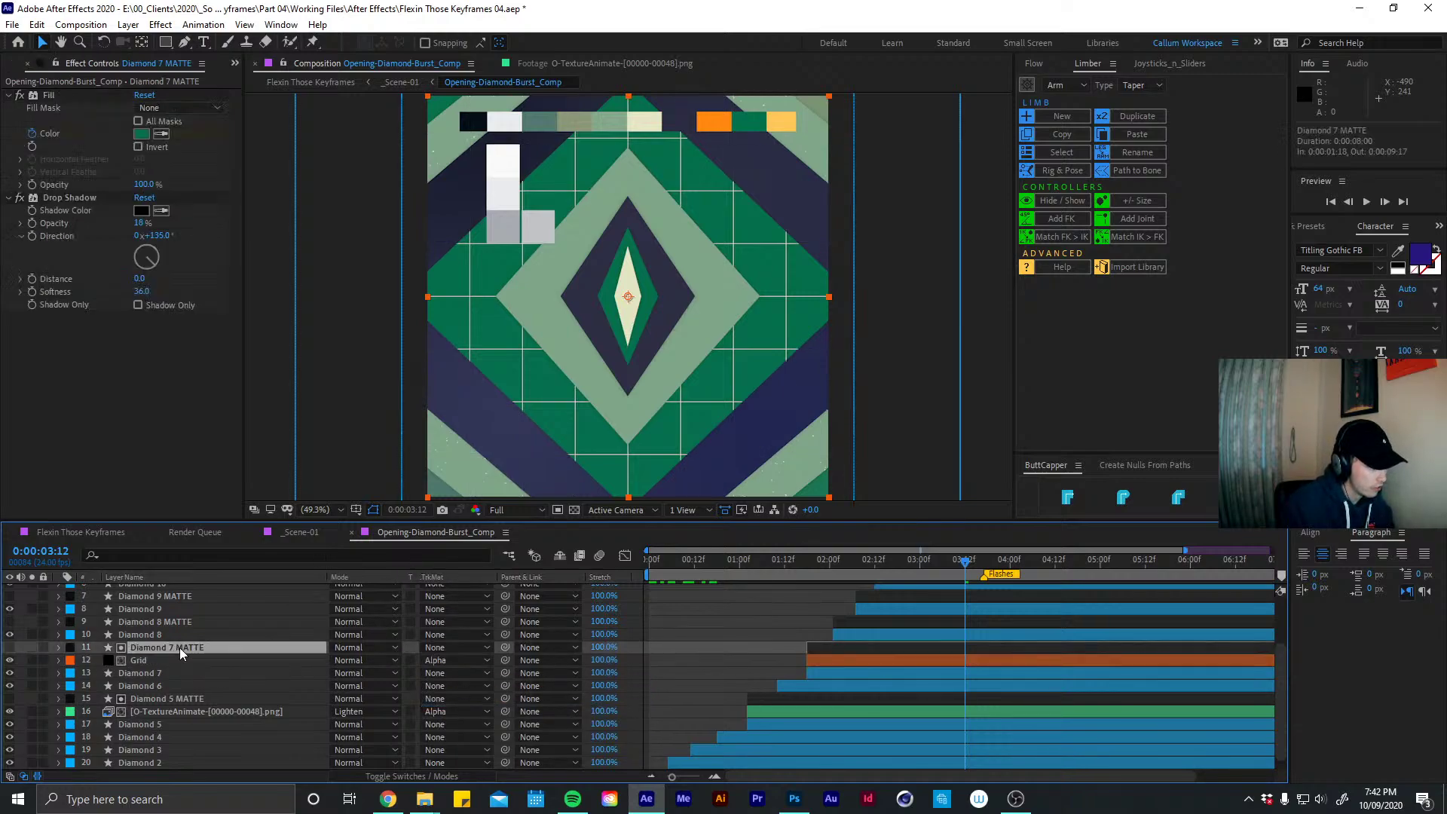
{"action": "left_click", "coordinate": [742, 654]}
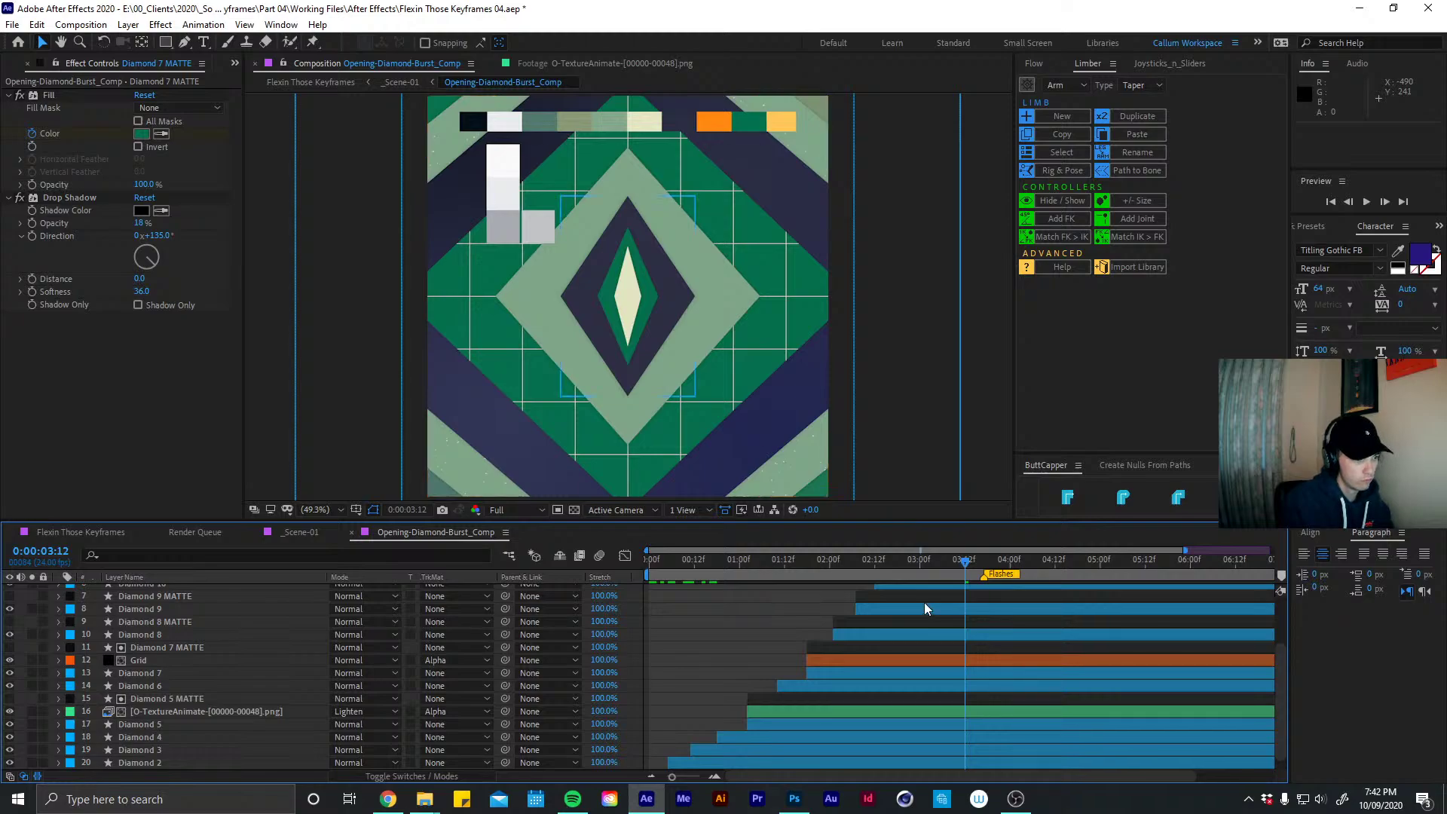
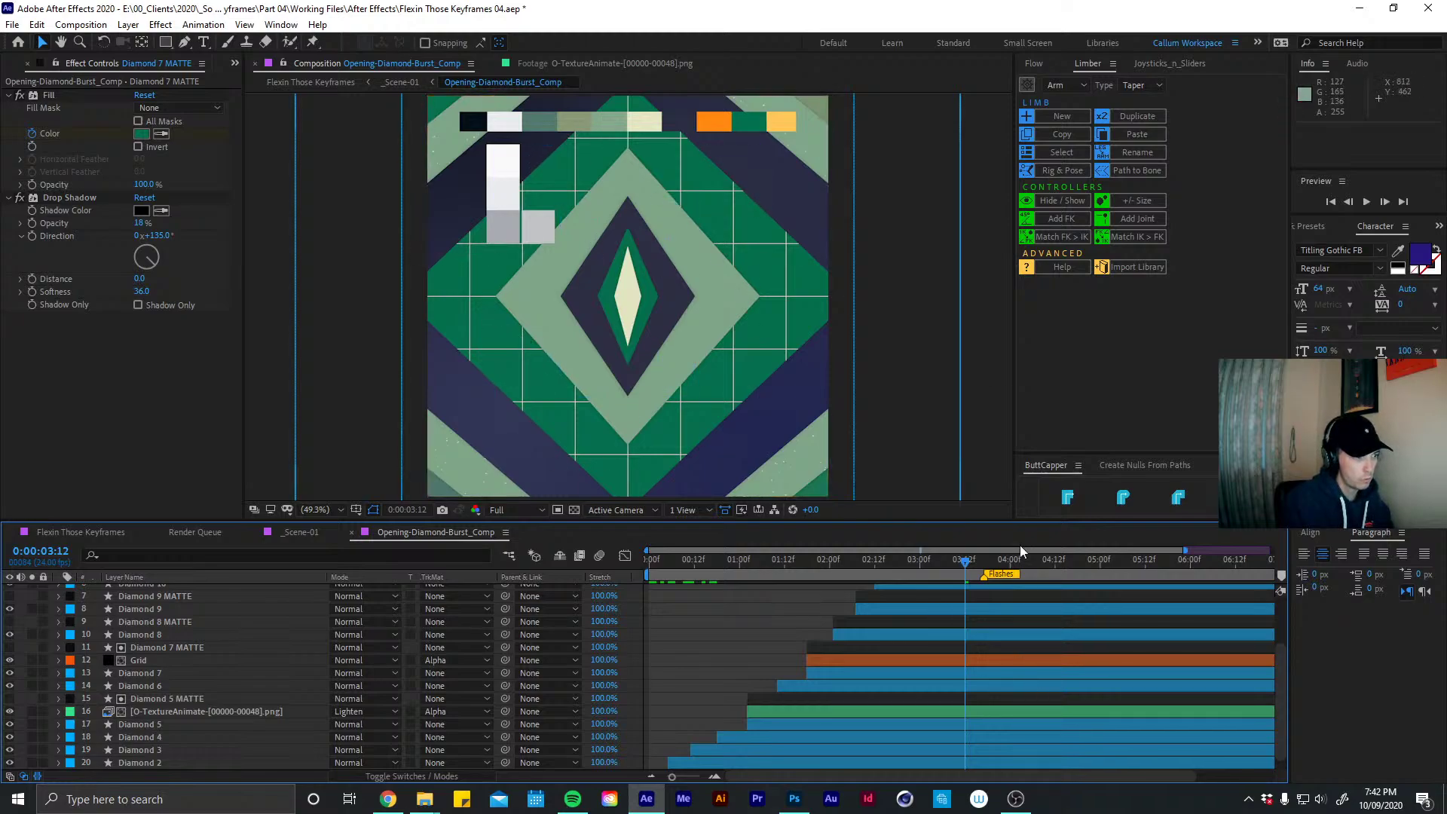
Preview the grid on Diamond 7, and start keyframing the Grid effect's Width at 0:00:01:18 with the value 142
{"action": "left_click", "coordinate": [798, 561]}
{"action": "key", "text": "space"}
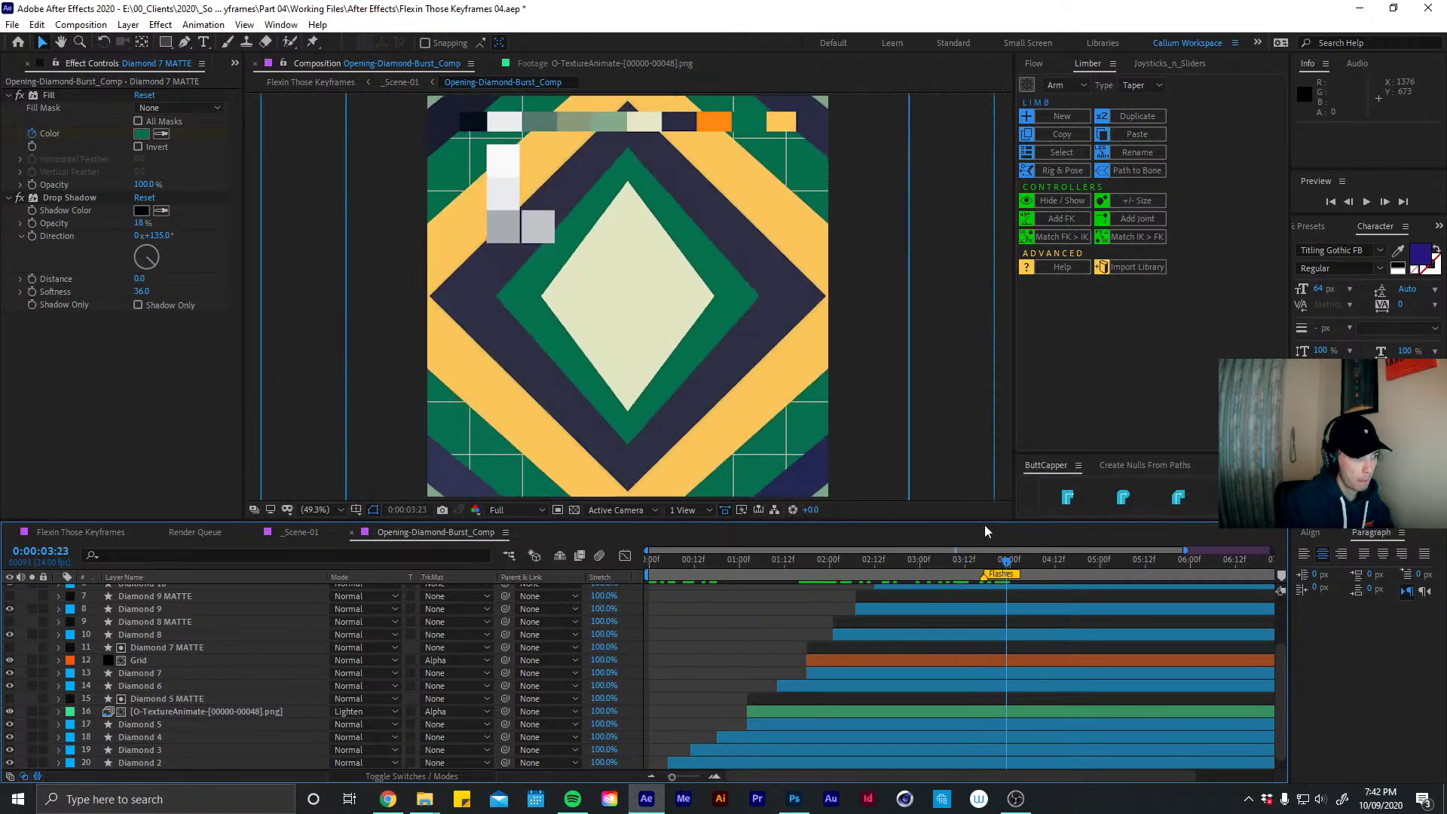
{"action": "left_click", "coordinate": [806, 562]}
{"action": "left_click", "coordinate": [839, 659]}
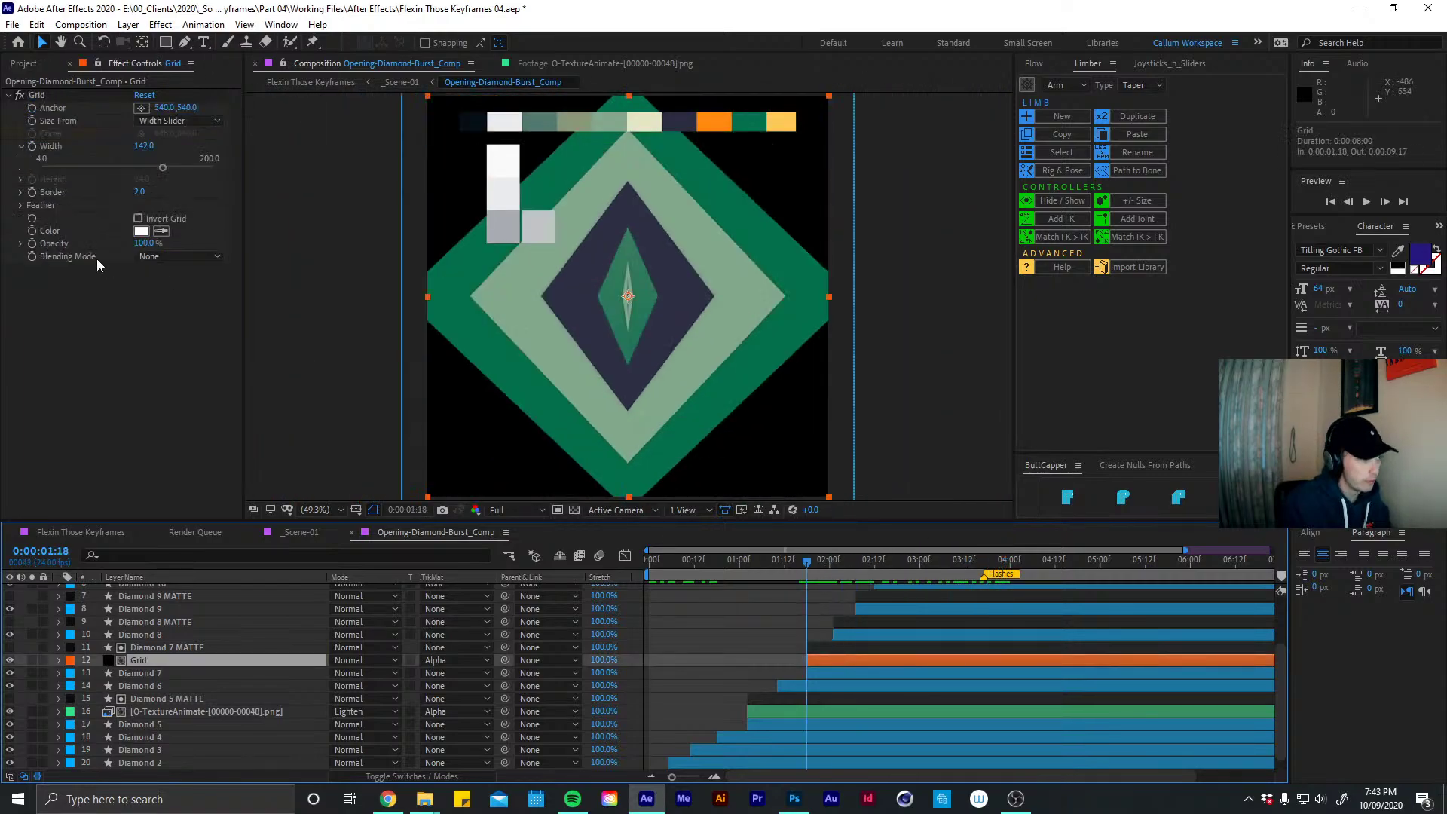
{"action": "left_click", "coordinate": [32, 146]}
{"action": "key", "text": "u"}
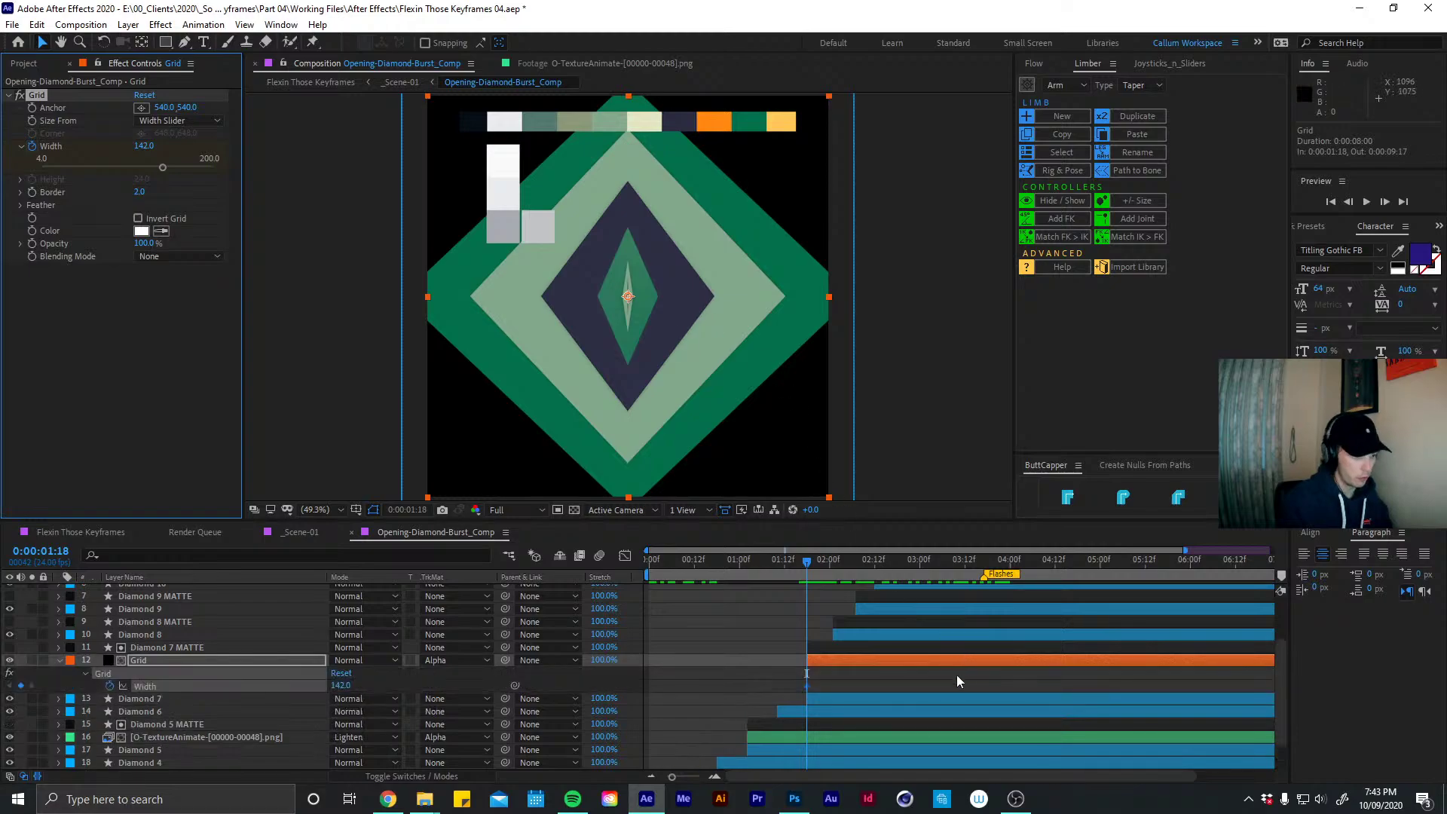
Play back the burst and move the Grid's Width keyframe to 0:00:02:04, where Diamond 7 begins to open
{"action": "key", "text": "space"}
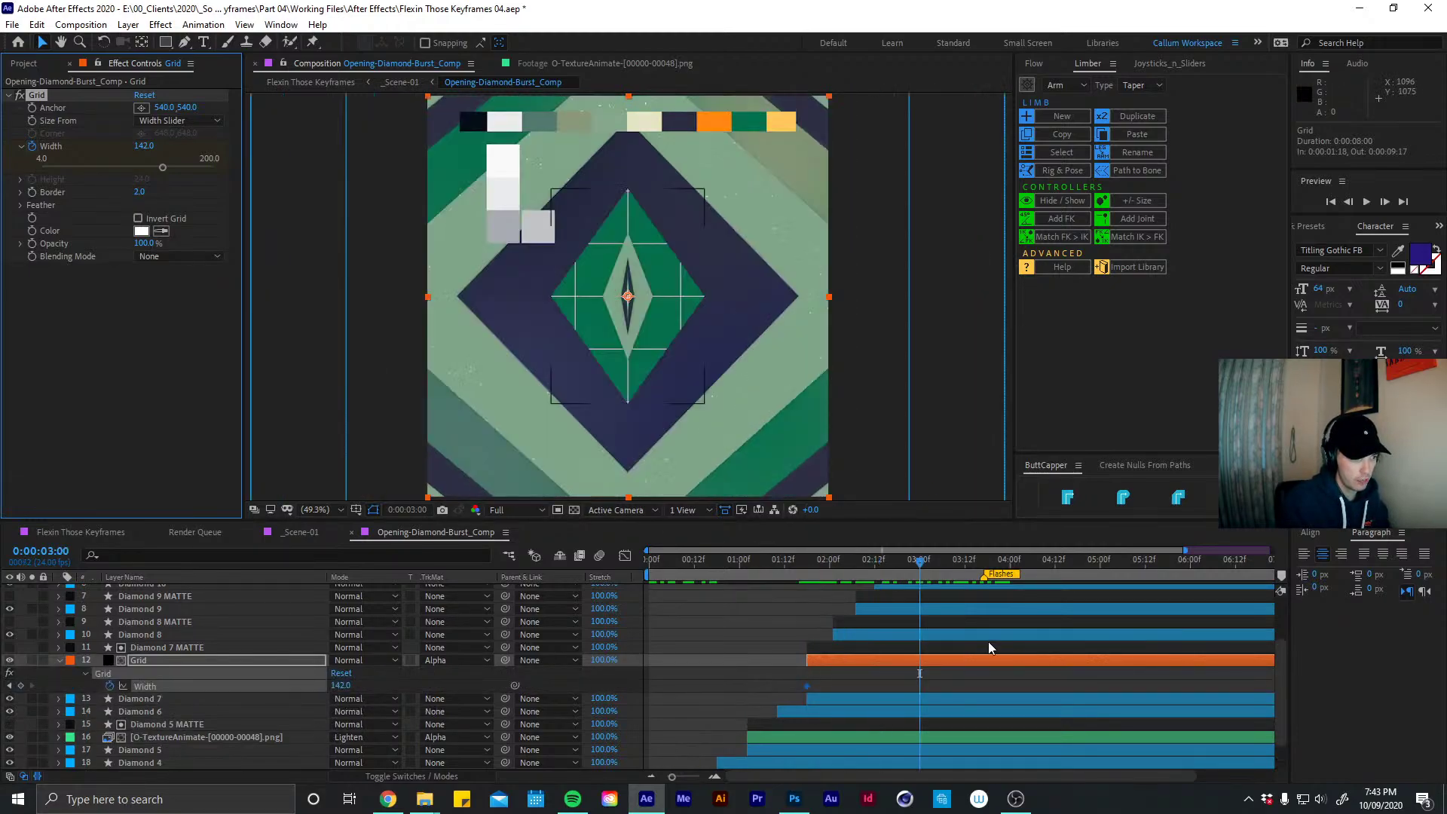
{"action": "key", "text": "space"}
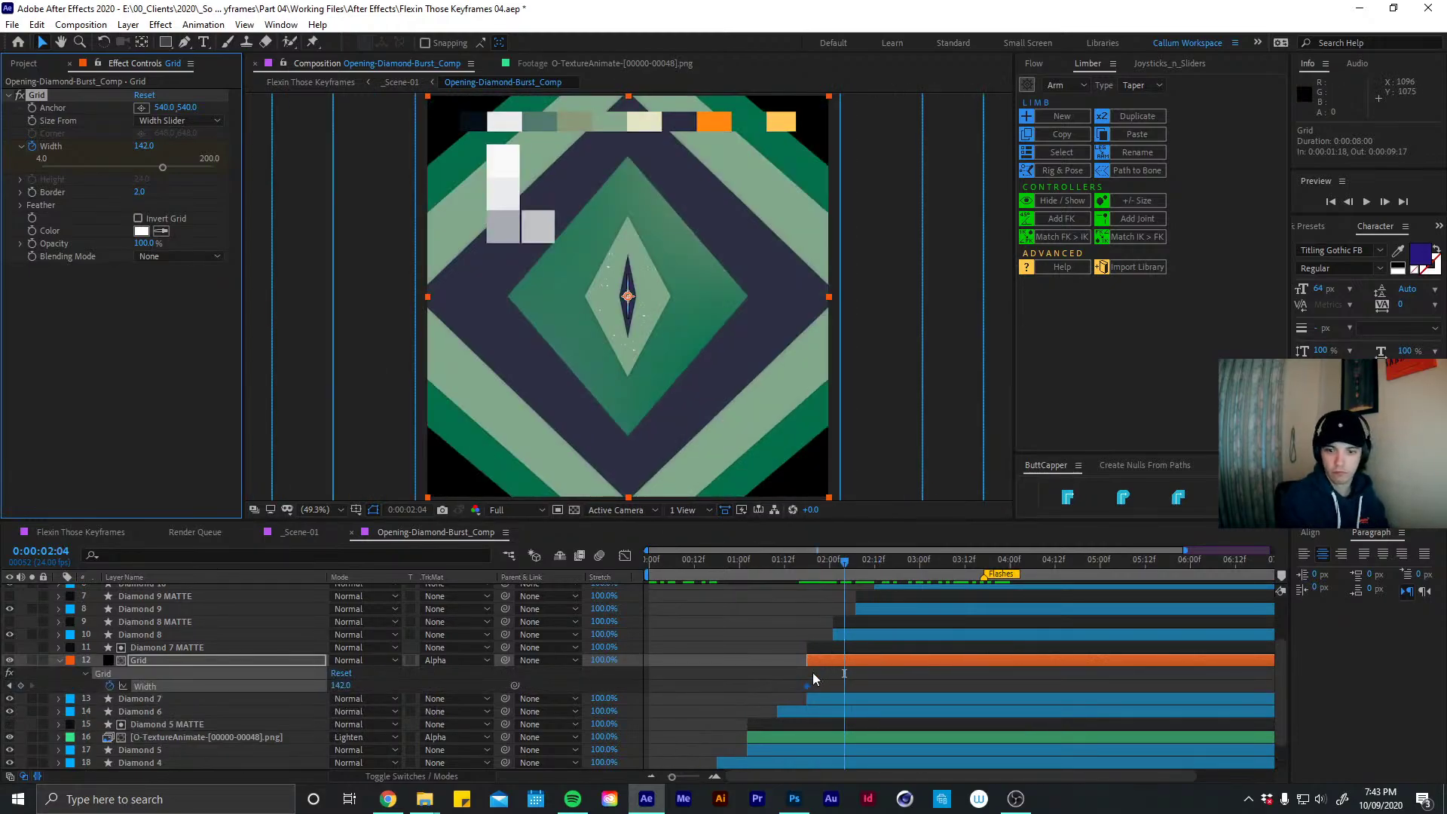
{"action": "left_click_drag", "start_coordinate": [806, 686], "coordinate": [844, 685]}
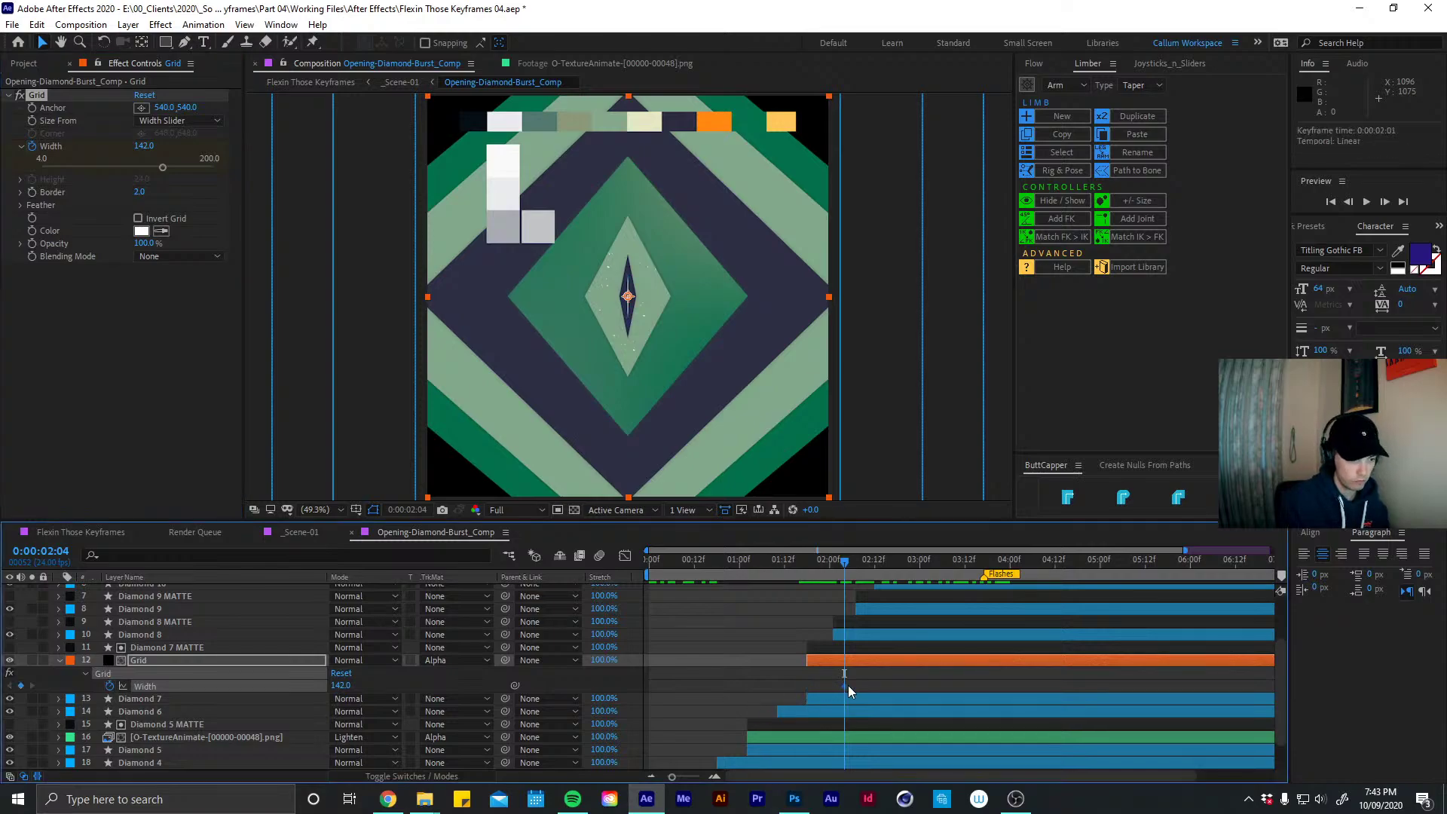
Add a second Width keyframe with the value 160 to the Grid layer at 0:00:04:16
{"action": "key", "text": "shift+Page_Down"}
{"action": "key", "text": "shift+Page_Down"}
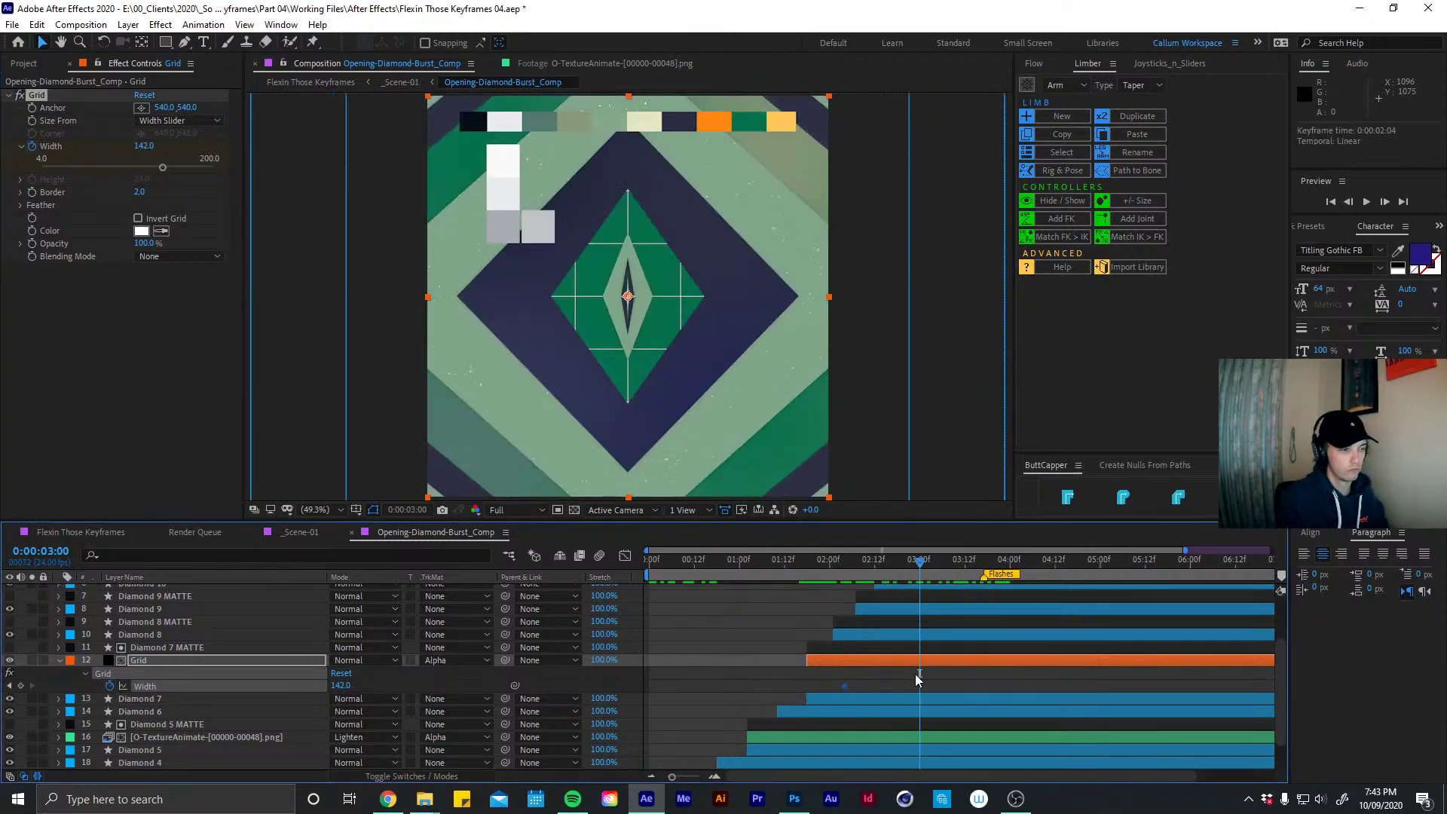
{"action": "key", "text": "space"}
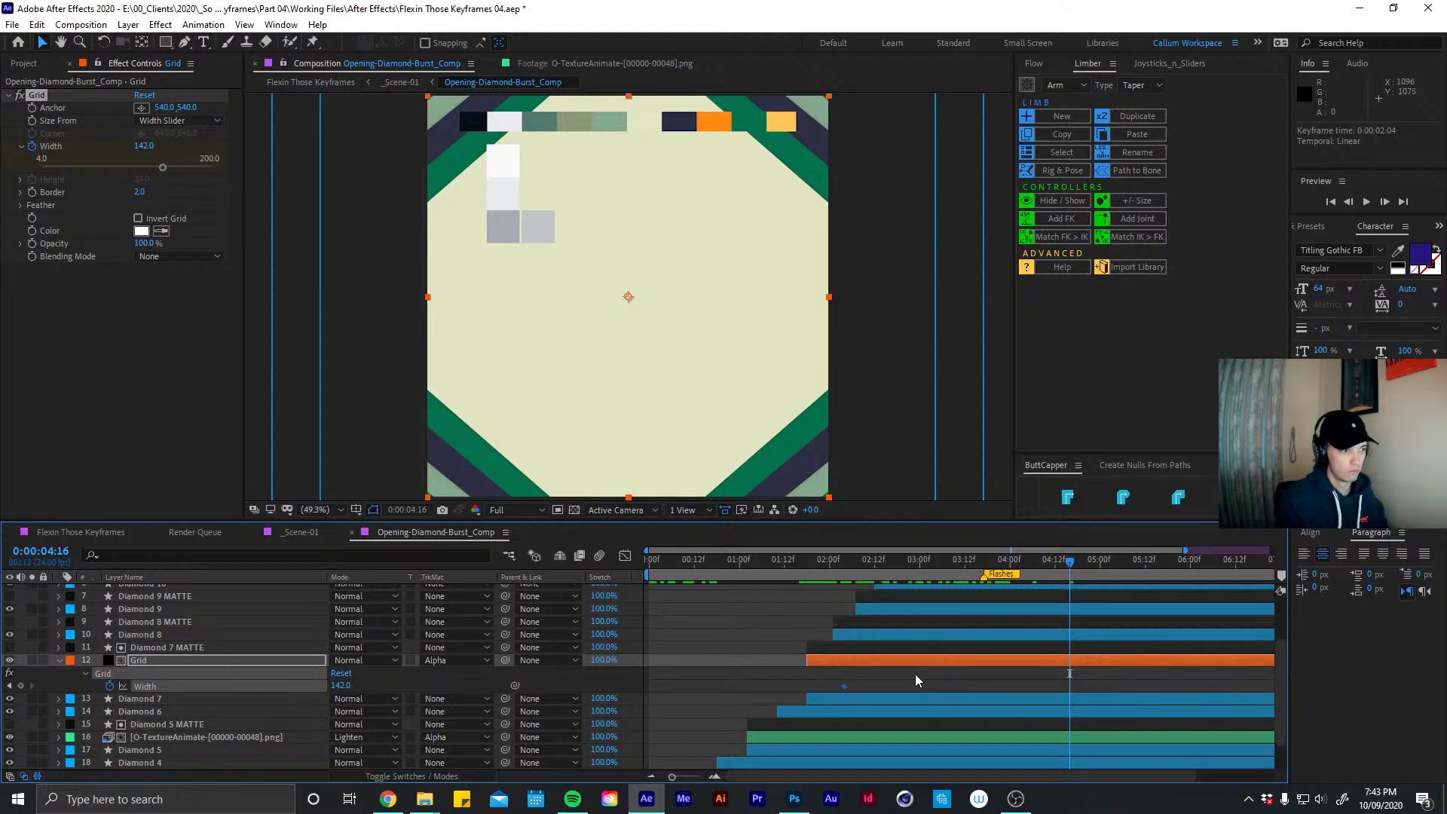
{"action": "left_click", "coordinate": [143, 147]}
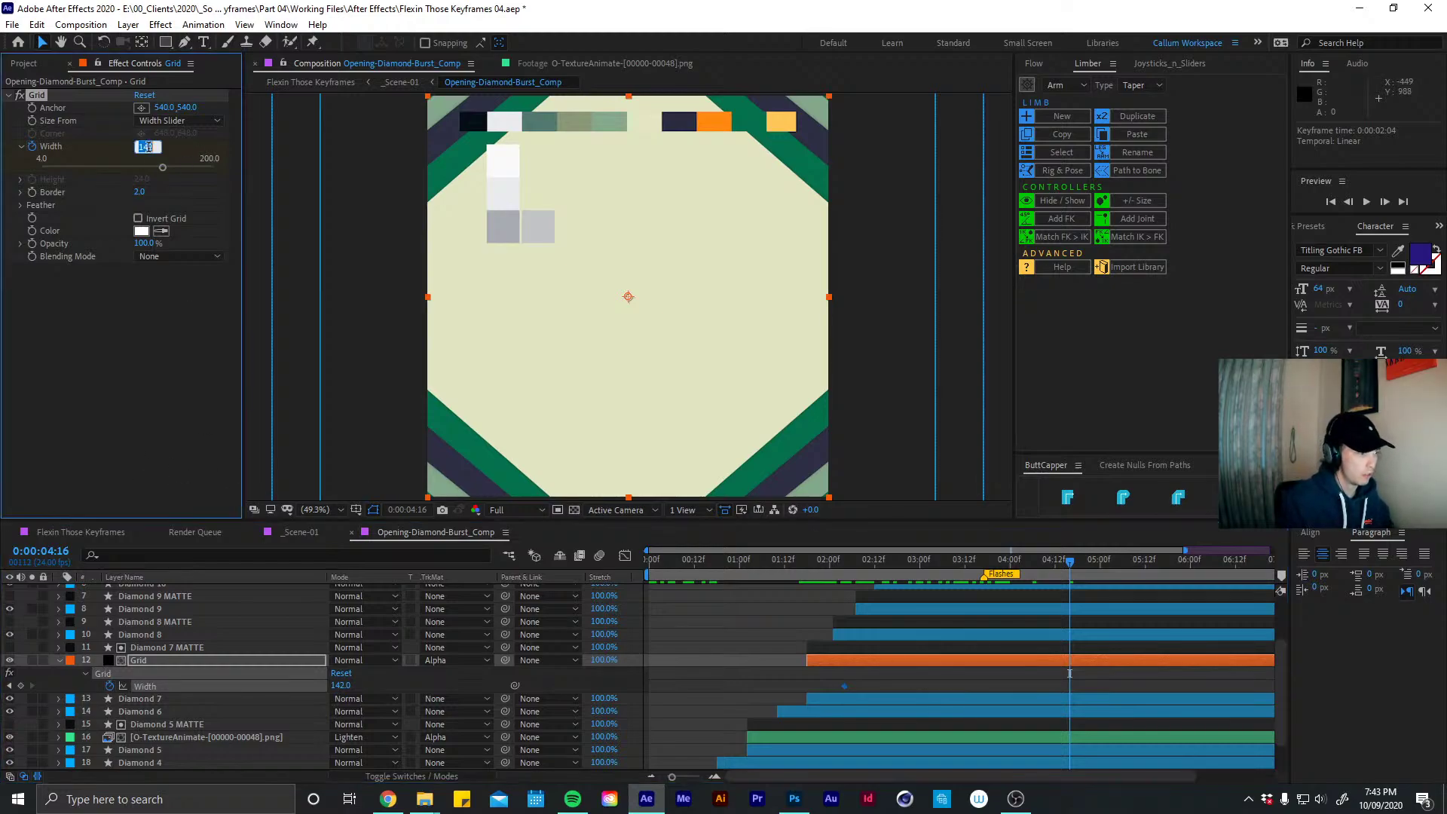
{"action": "key", "text": "Return"}
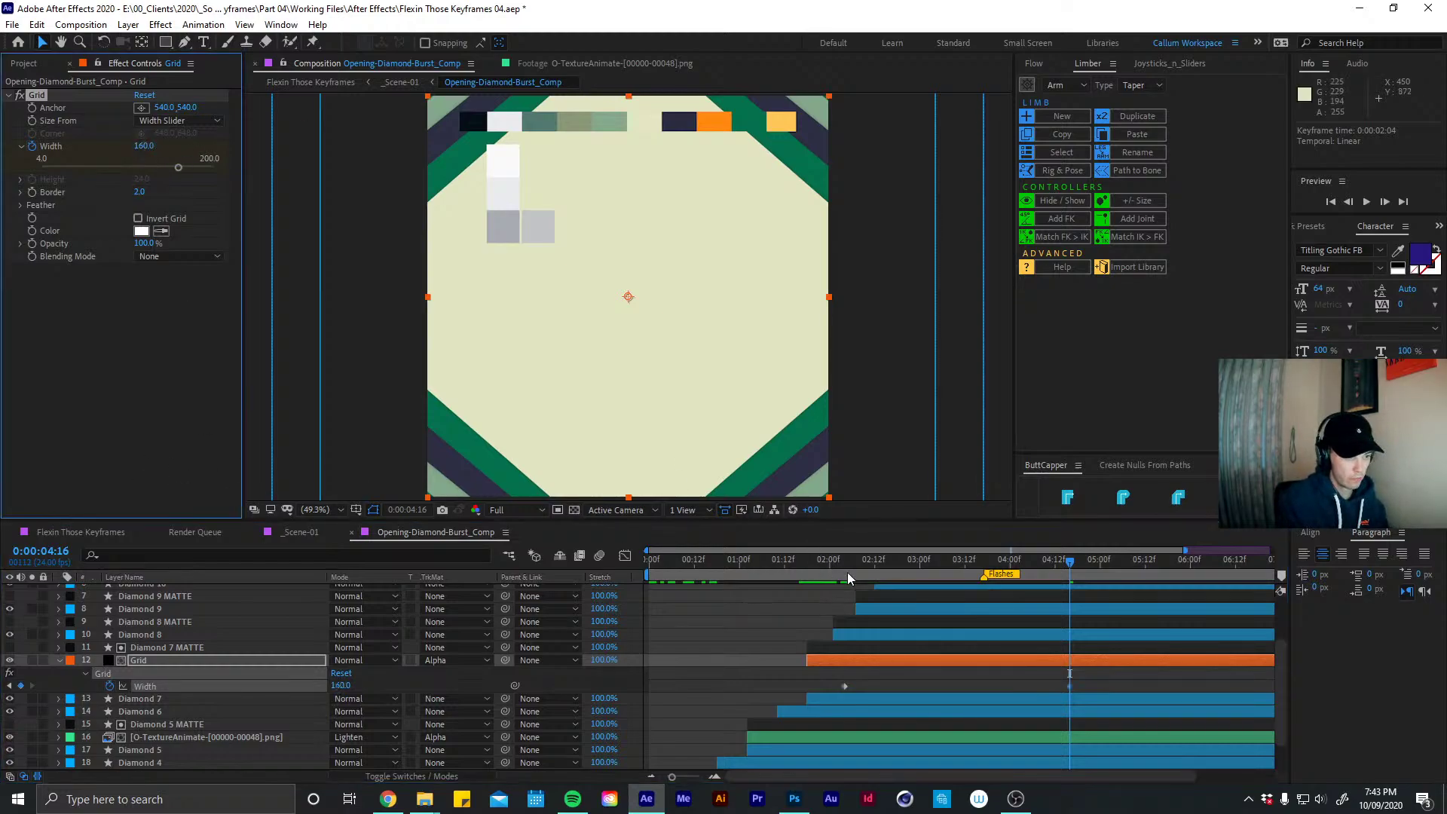
Preview the growing grid, try a much larger Grid Width at 0:00:03:17, and undo that change
{"action": "left_click", "coordinate": [847, 572]}
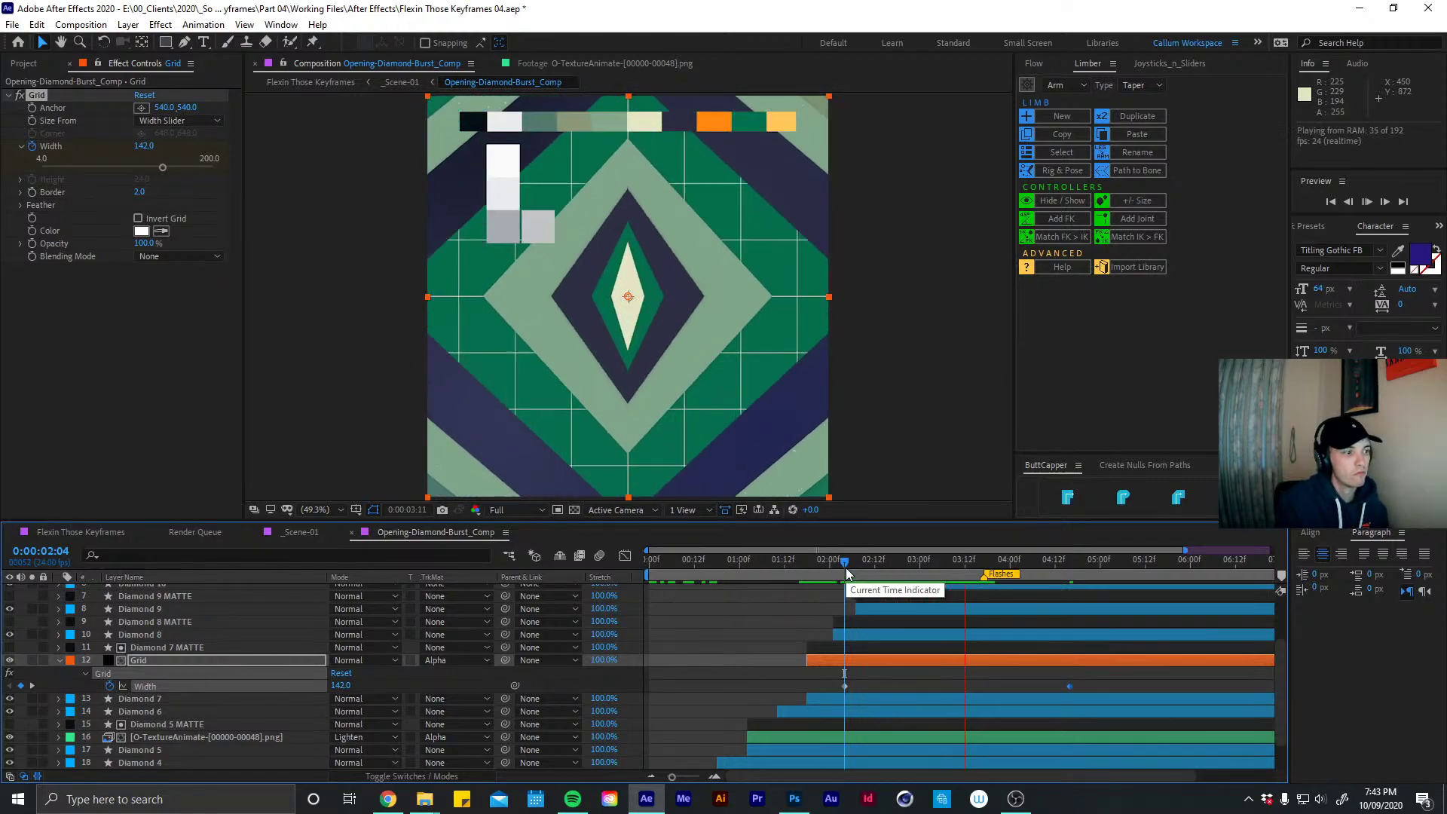
{"action": "key", "text": "space"}
{"action": "left_click_drag", "start_coordinate": [865, 570], "coordinate": [983, 570]}
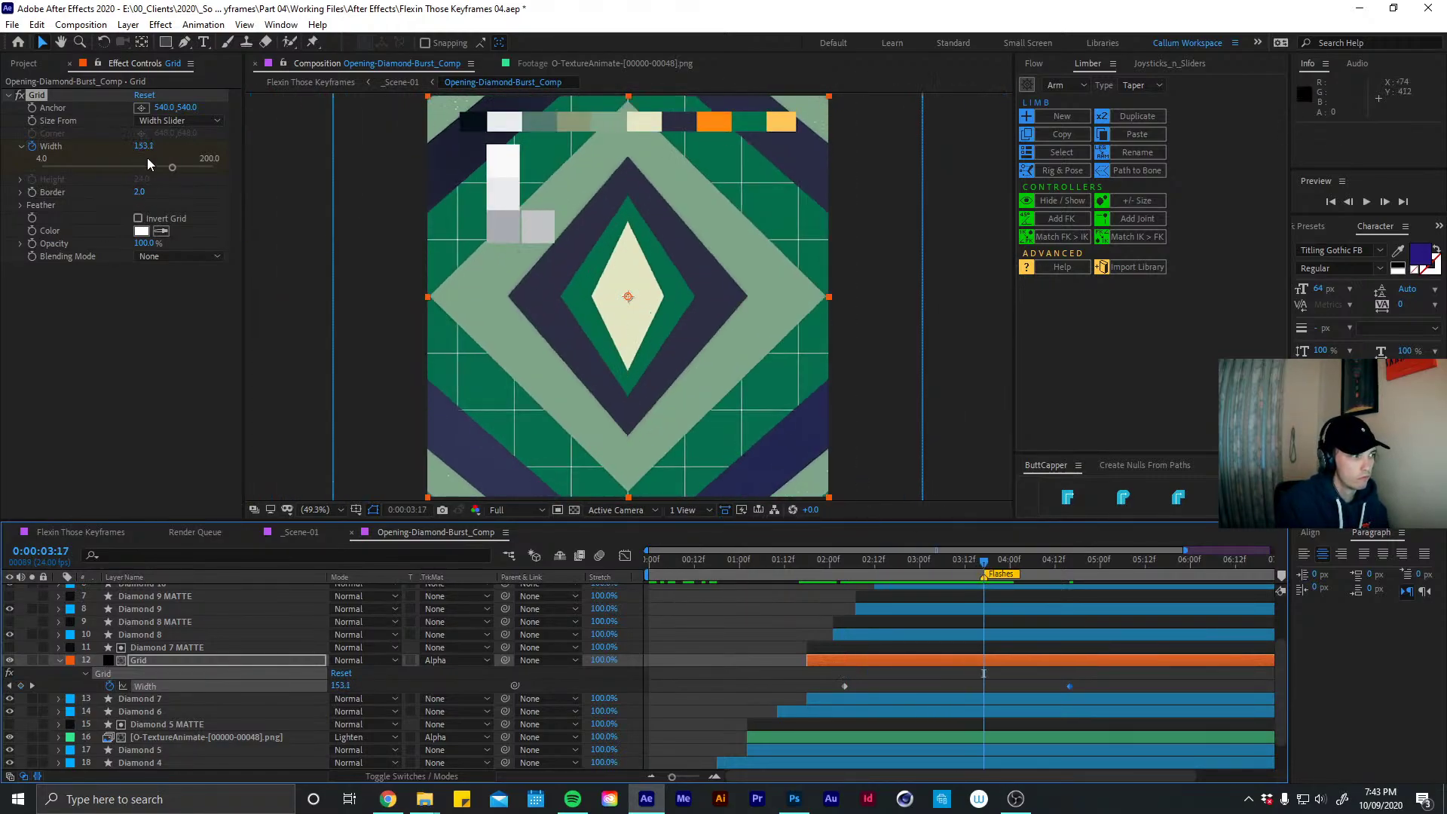
{"action": "left_click_drag", "start_coordinate": [152, 144], "coordinate": [240, 165]}
{"action": "key", "text": "ctrl+z"}
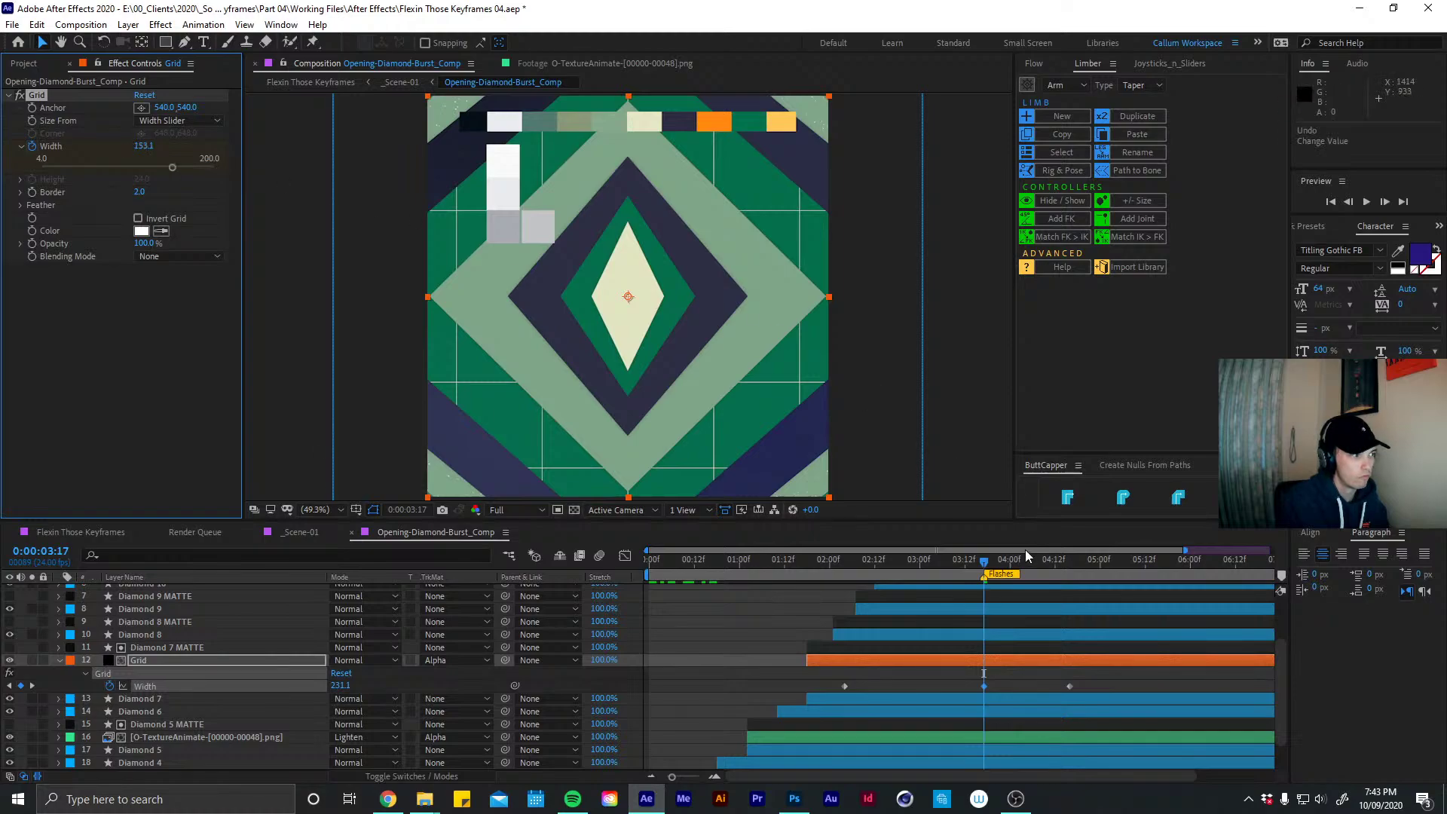
Set the Grid's Width keyframe at 0:00:04:16 to 220
{"action": "left_click", "coordinate": [1061, 563]}
{"action": "left_click", "coordinate": [143, 147]}
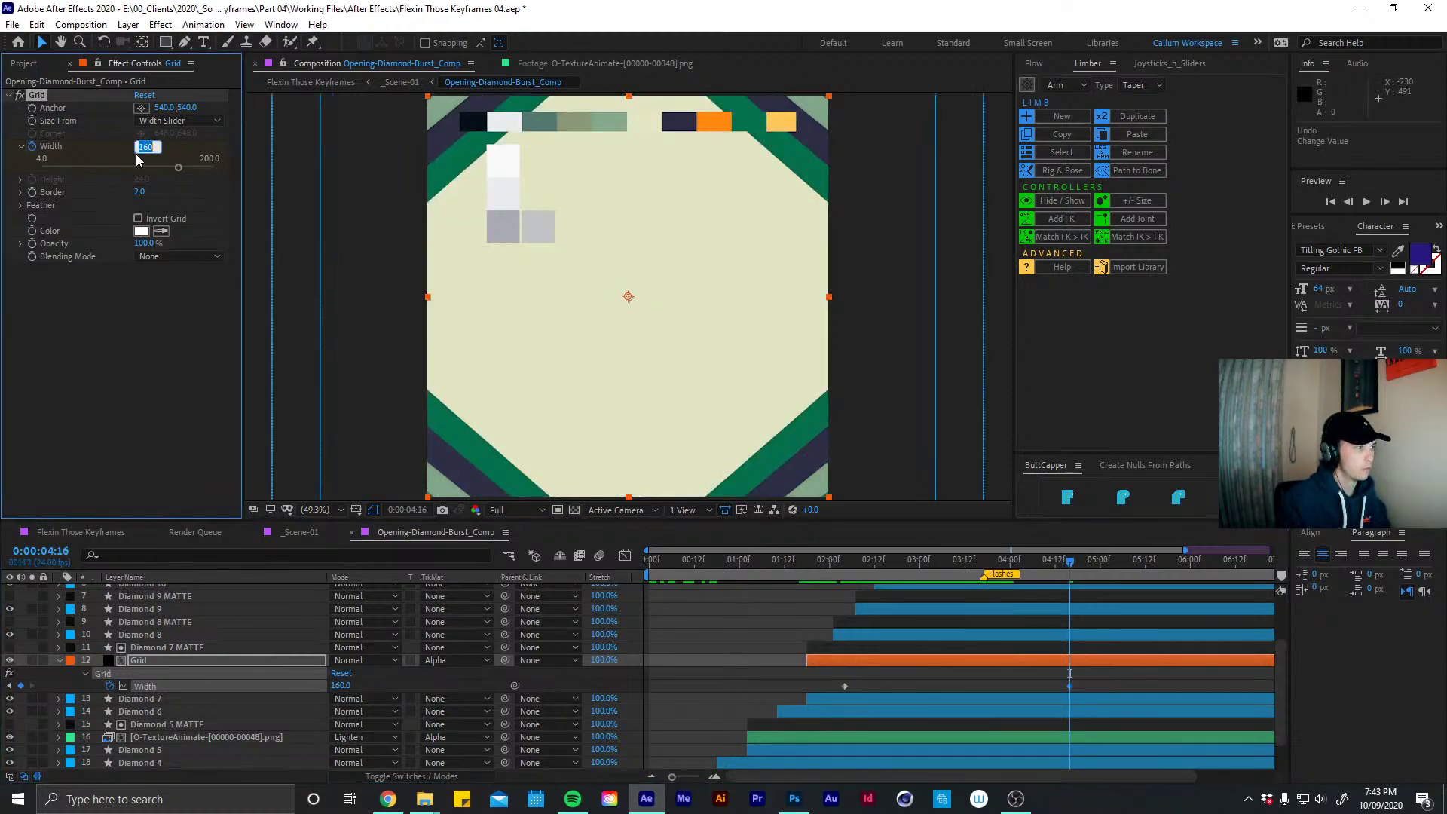
{"action": "type", "text": "220"}
{"action": "key", "text": "Return"}
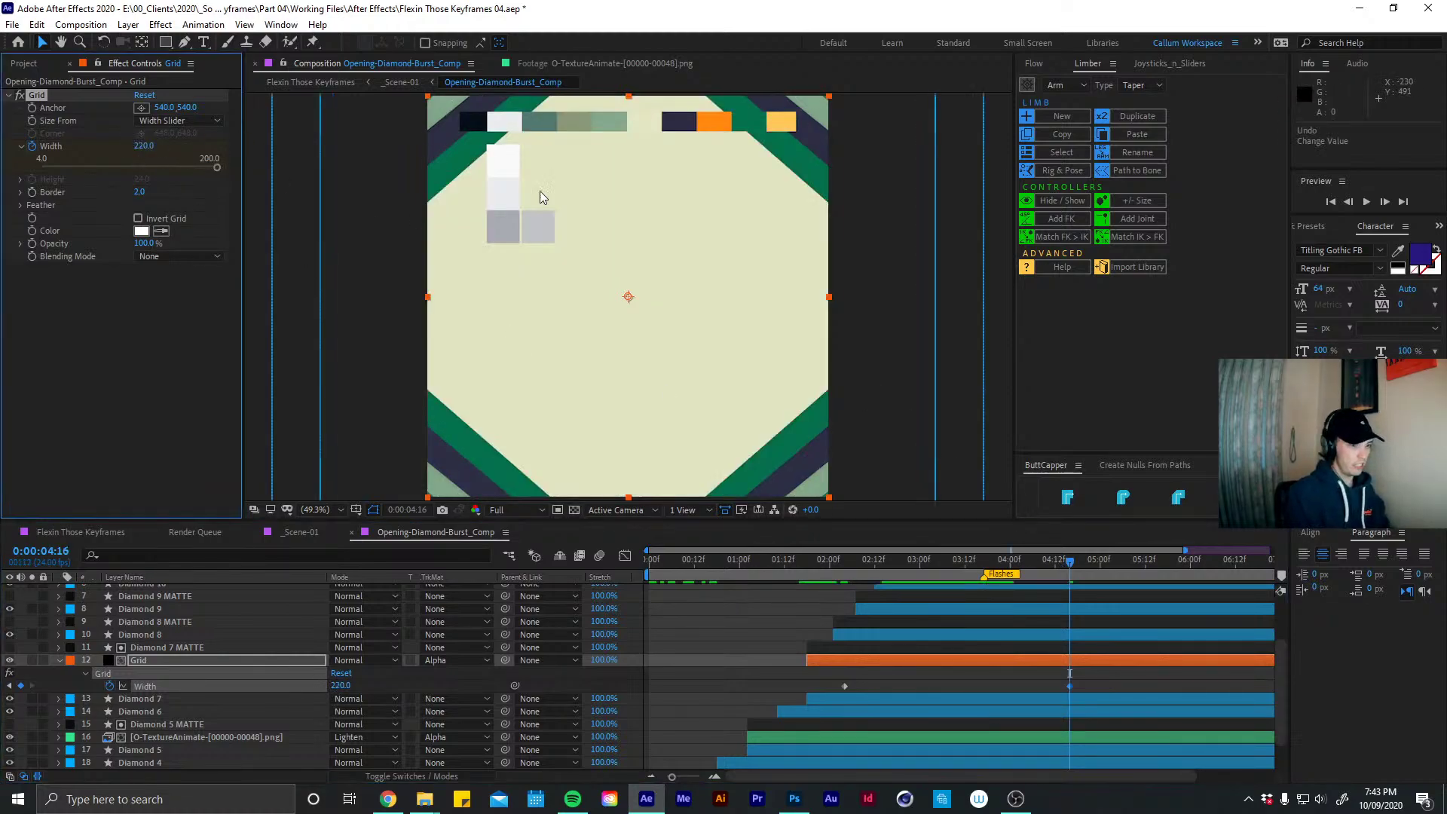
Preview the grid growth from 0:00:02:04 and set the Width keyframe at 0:00:04:16 to 324
{"action": "left_click", "coordinate": [845, 563]}
{"action": "key", "text": "space"}
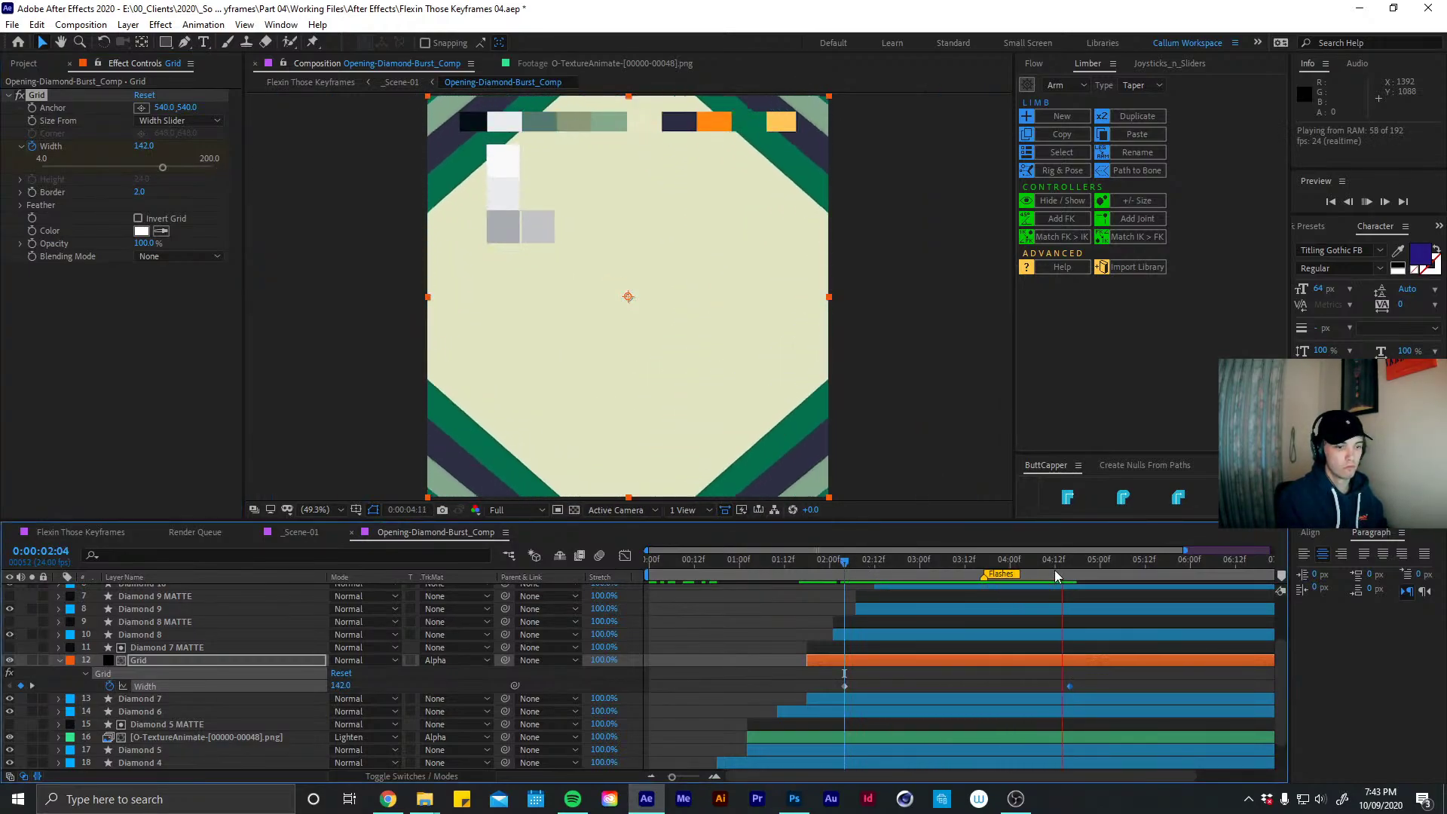
{"action": "left_click", "coordinate": [1065, 568]}
{"action": "left_click", "coordinate": [144, 146]}
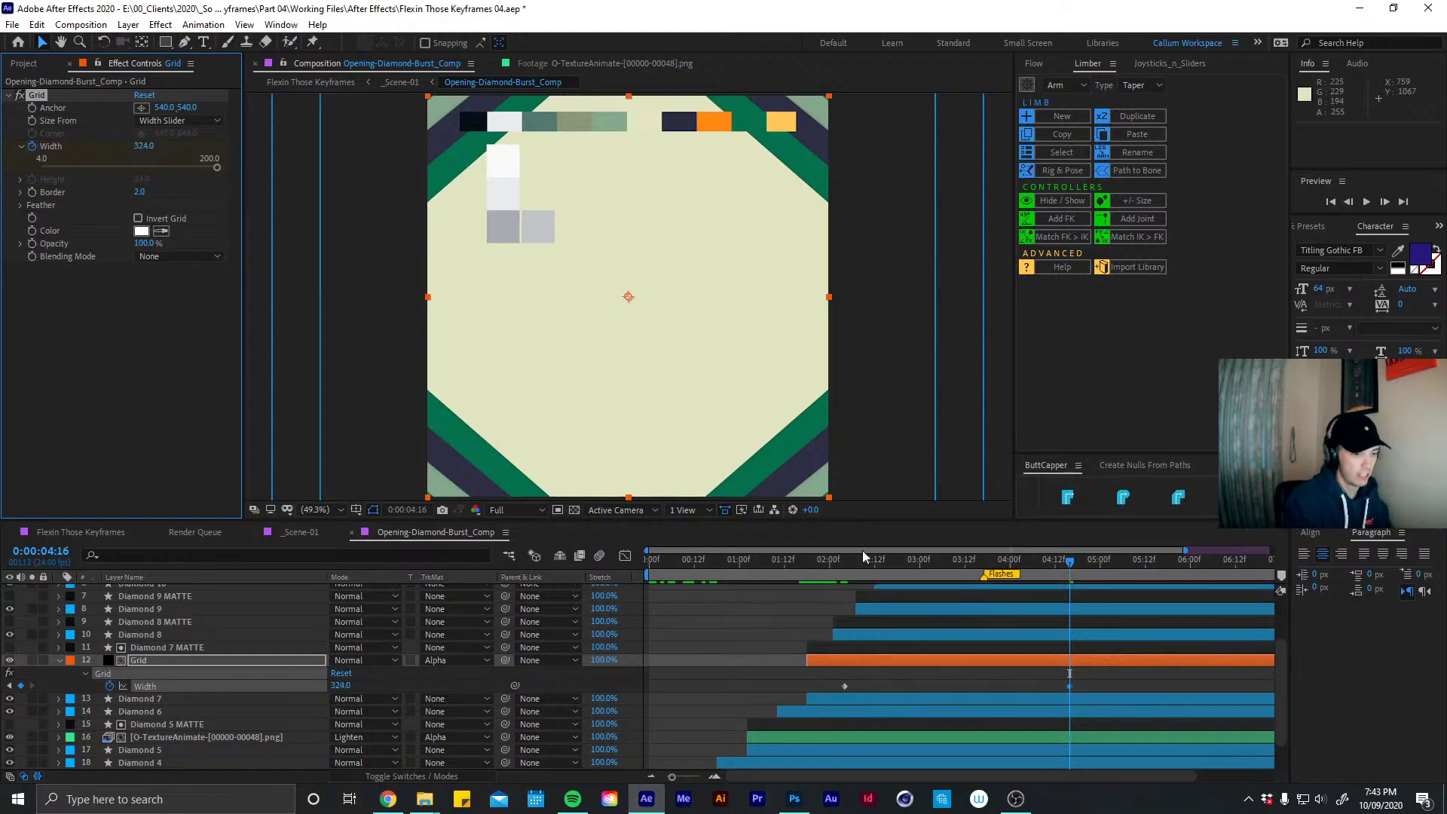
Set the Grid's first Width keyframe at 0:00:02:04 to 140 and play back the animation
{"action": "left_click", "coordinate": [847, 562]}
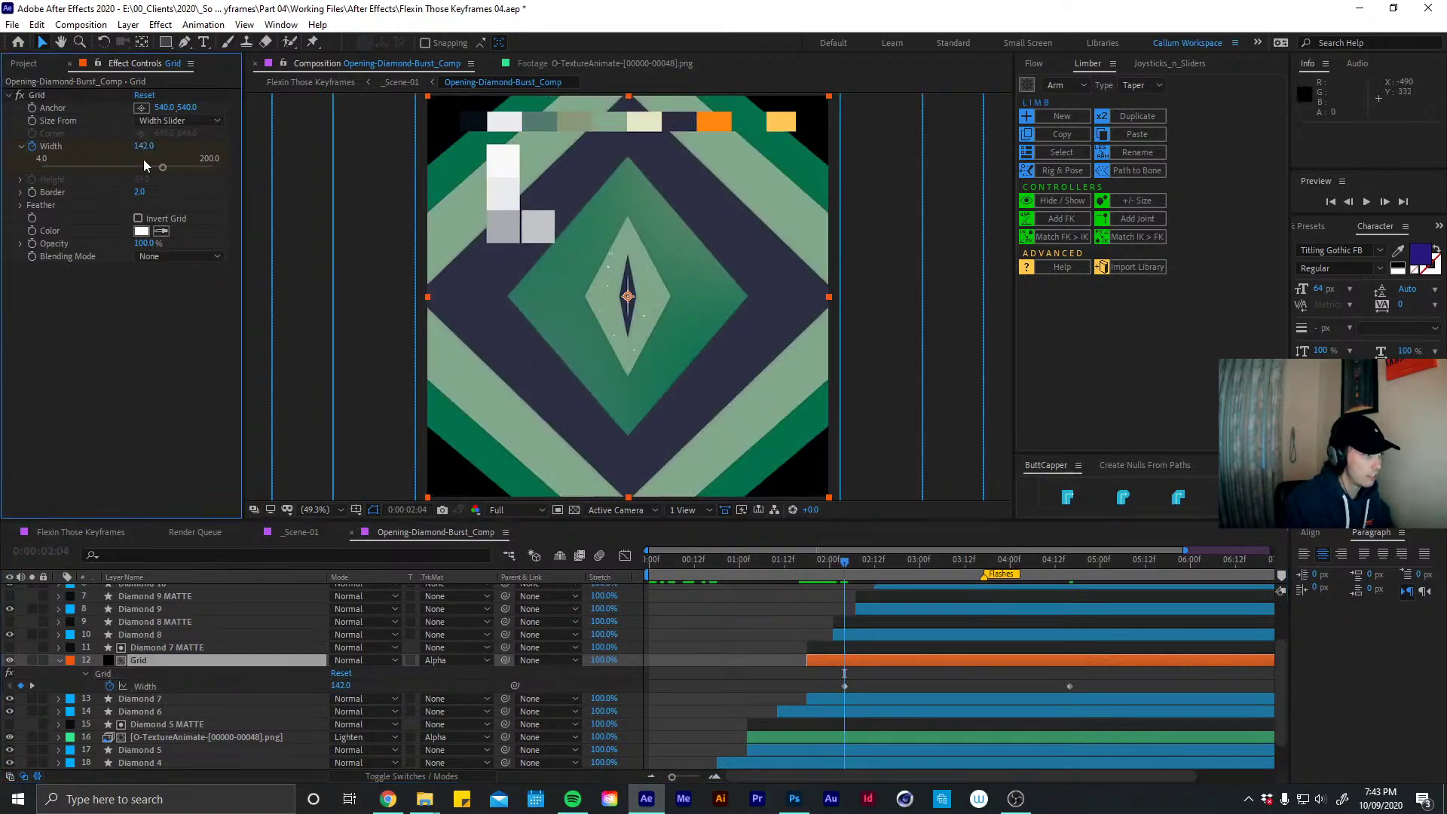
{"action": "type", "text": "14"}
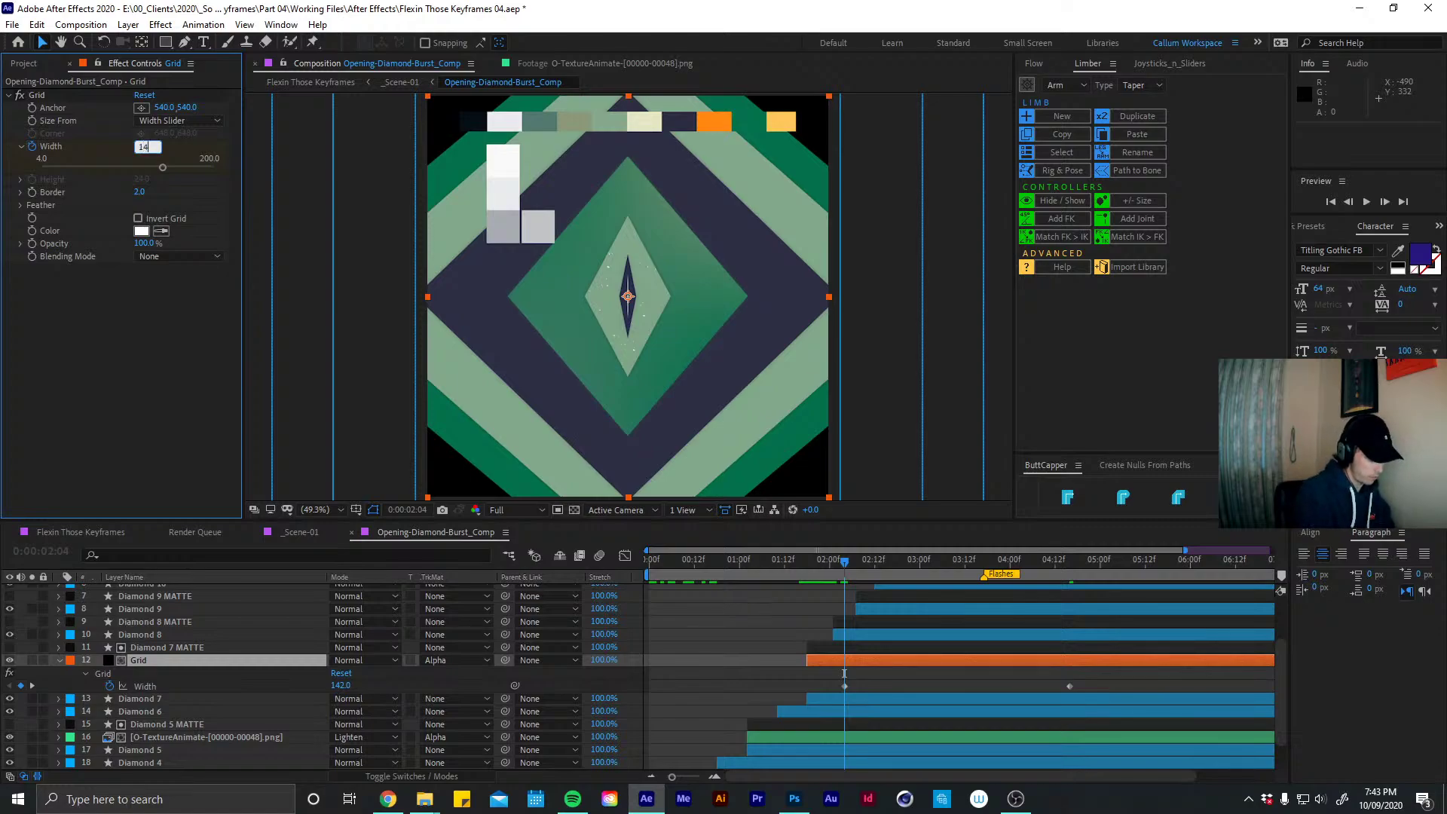
{"action": "type", "text": "0"}
{"action": "key", "text": "Return"}
{"action": "key", "text": "space"}
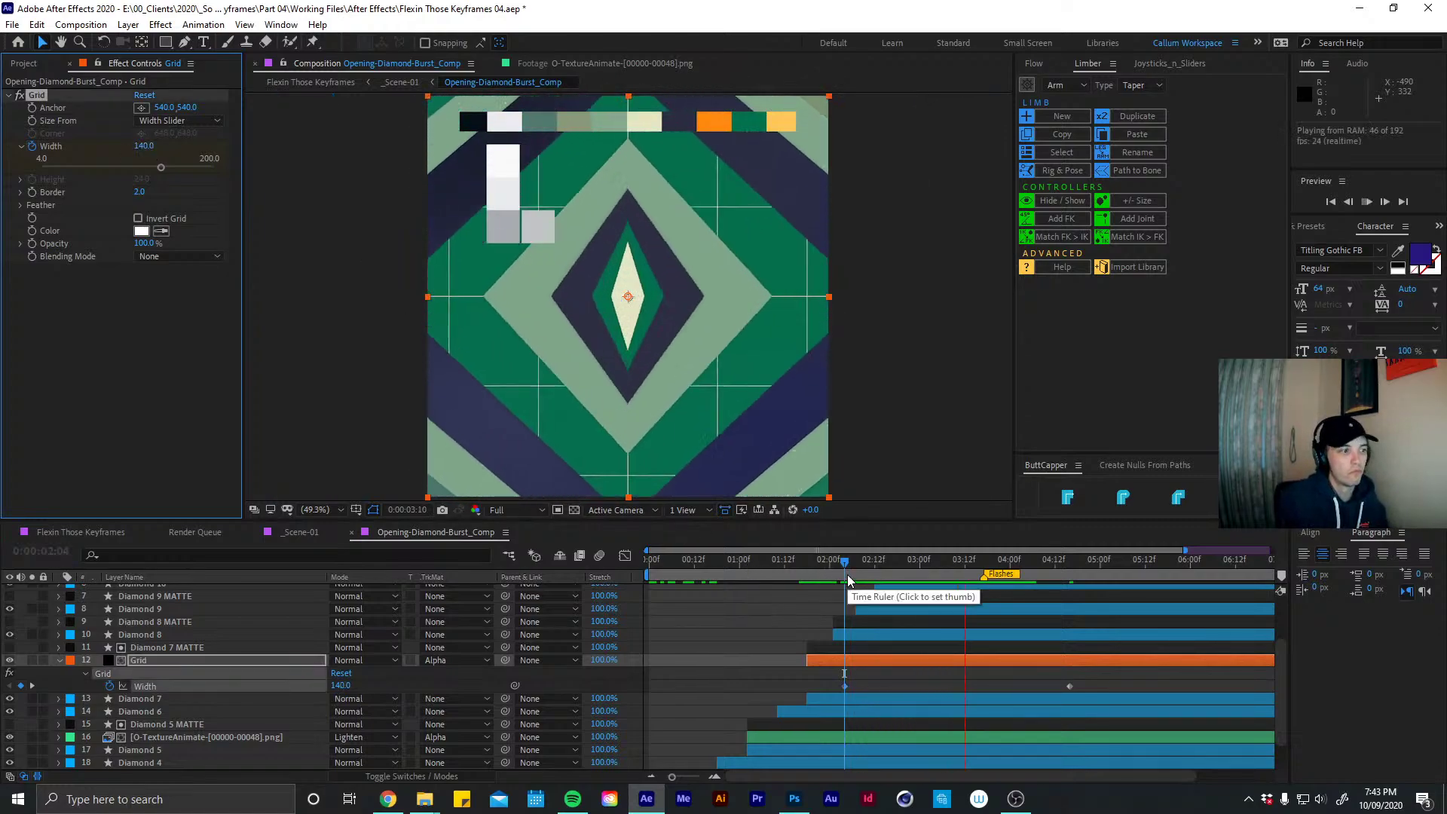
Apply Easy Ease to the Grid's first Width keyframe at 0:00:02:04
{"action": "left_click", "coordinate": [838, 559]}
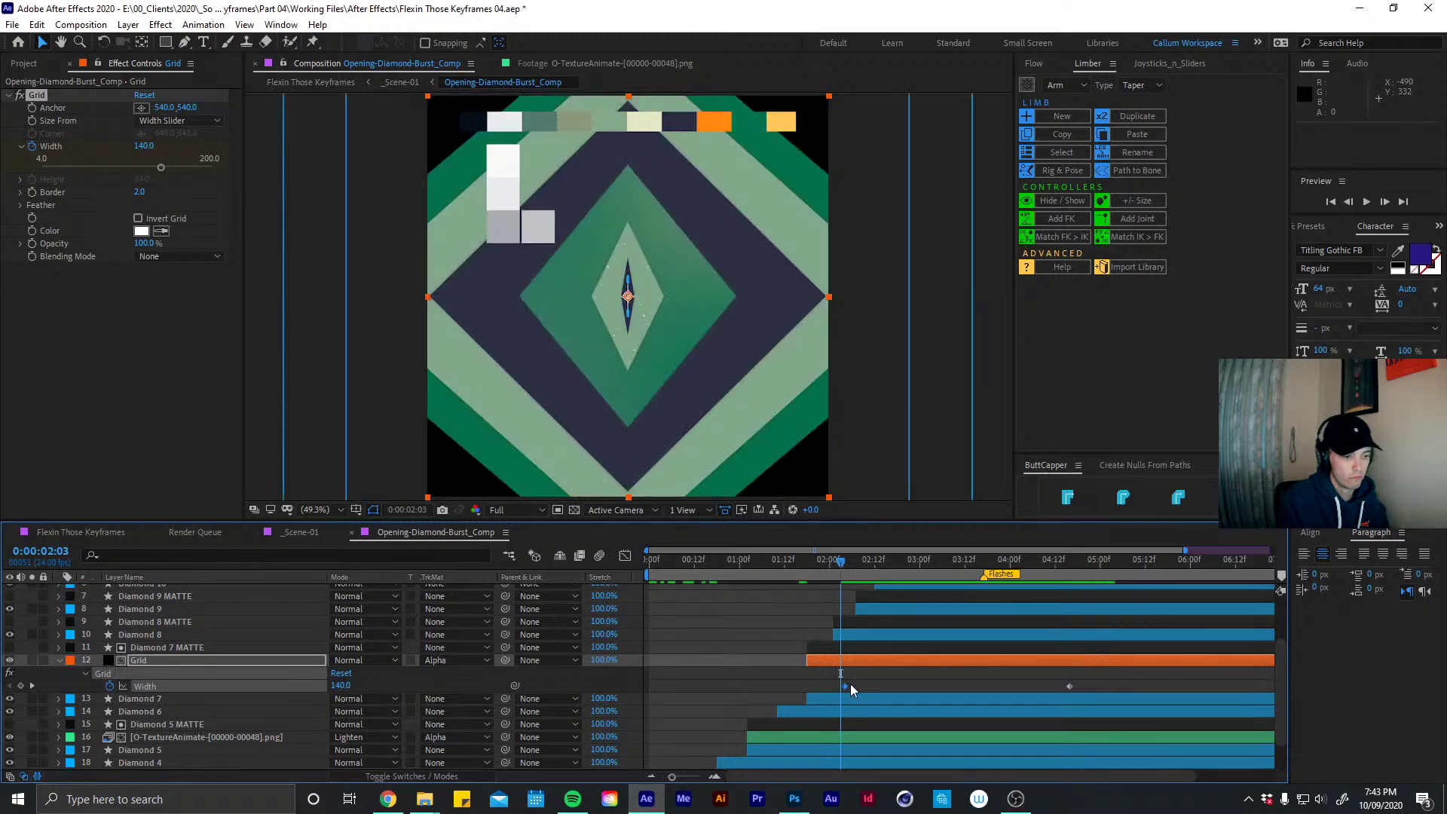
{"action": "key", "text": "F9"}
{"action": "key", "text": "F10"}
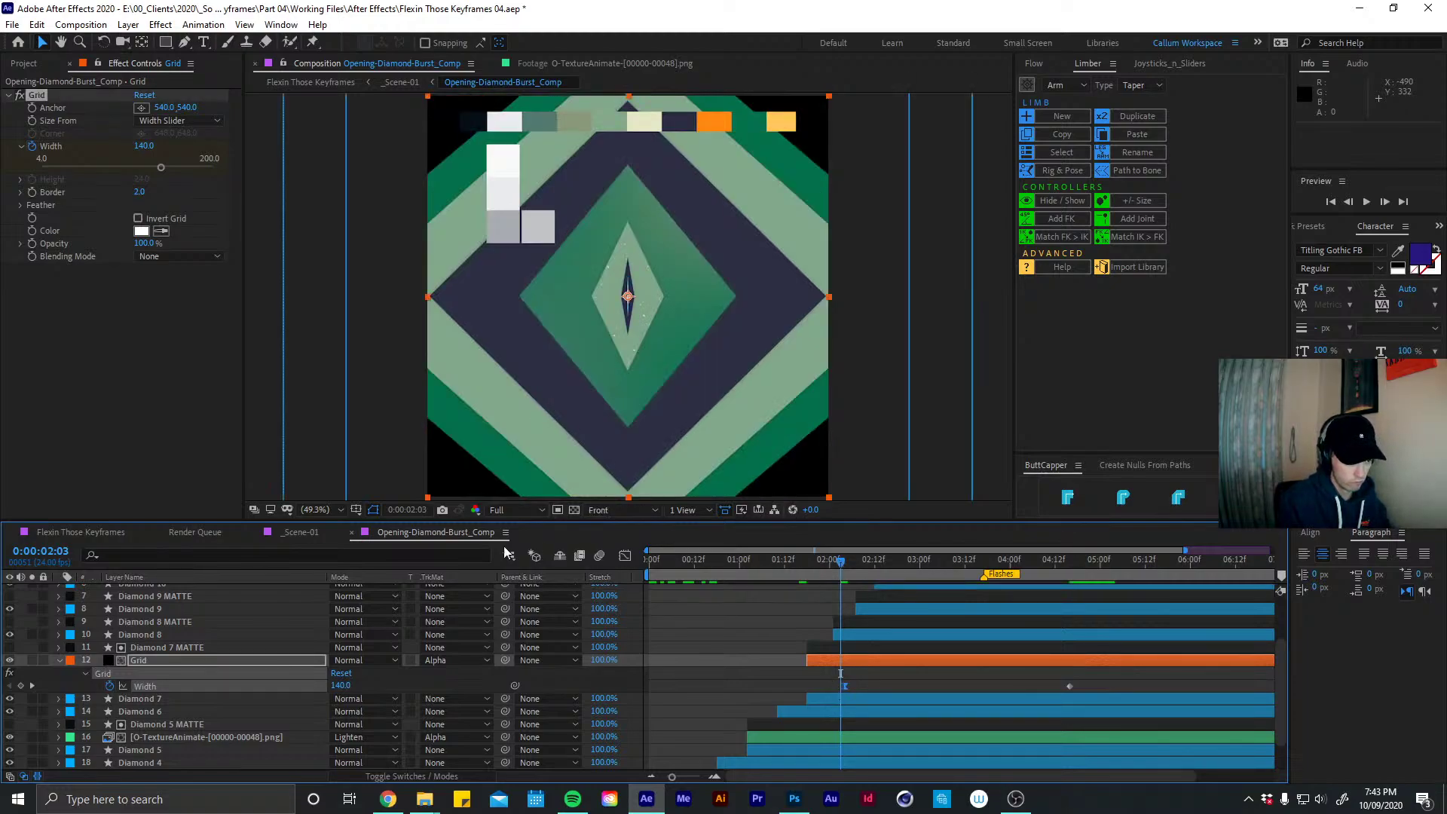
{"action": "key", "text": "shift+F3"}
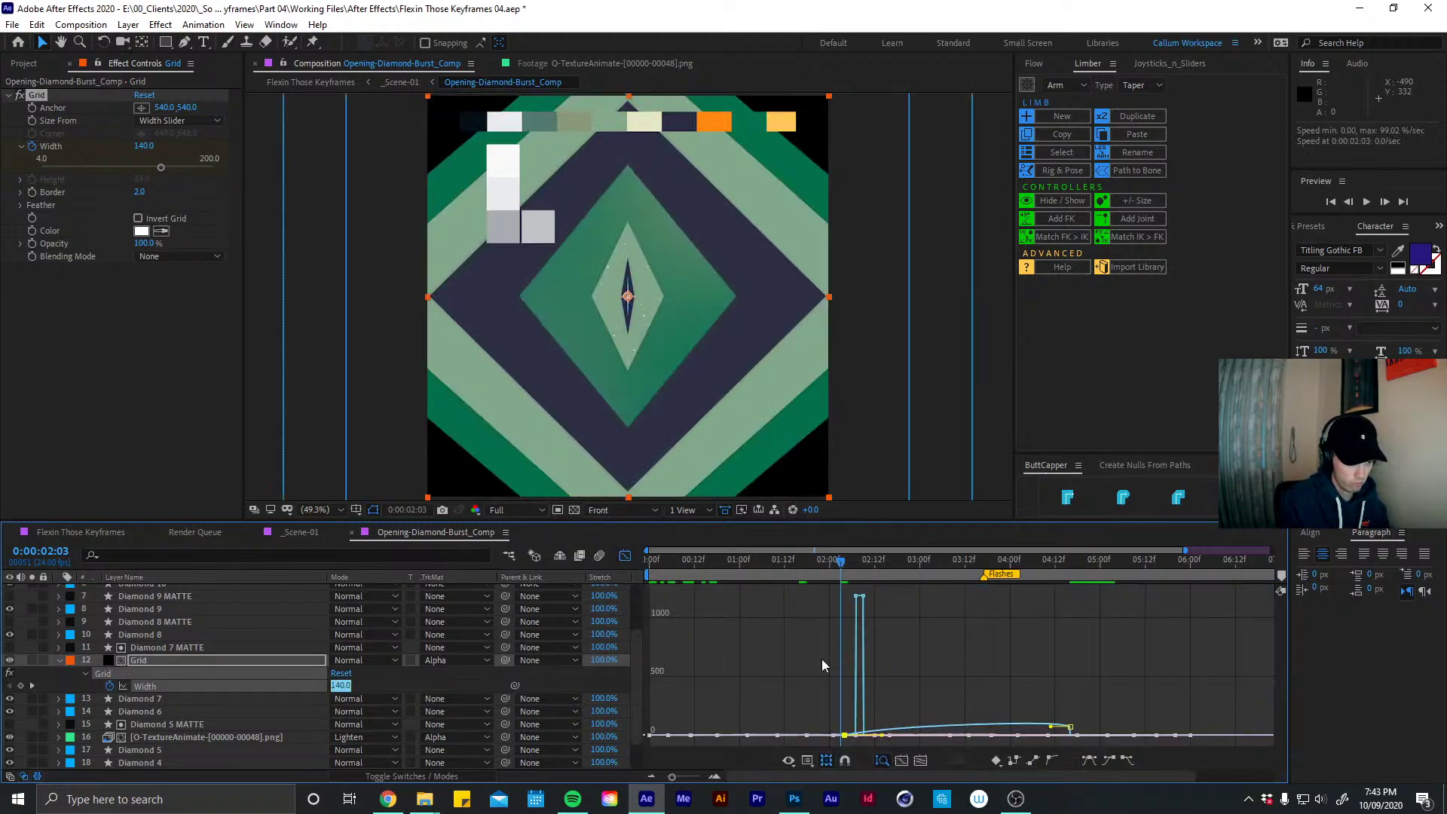
{"action": "key", "text": "shift+F3"}
{"action": "left_click", "coordinate": [886, 677]}
{"action": "left_click", "coordinate": [844, 686]}
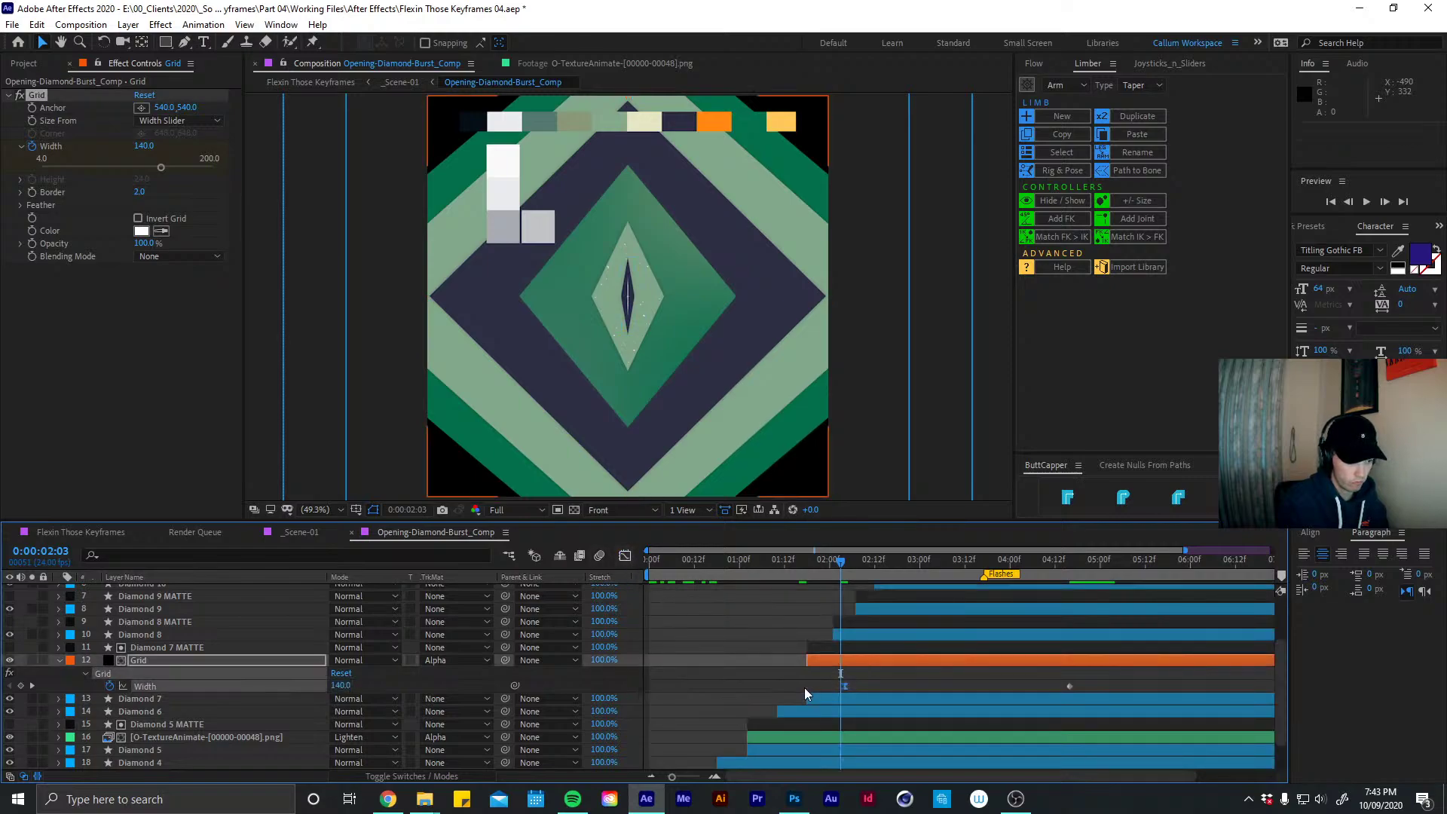
Show only the selected Width property's speed graph in the Graph Editor by turning off Show Graph Editor Set
{"action": "left_click", "coordinate": [624, 556]}
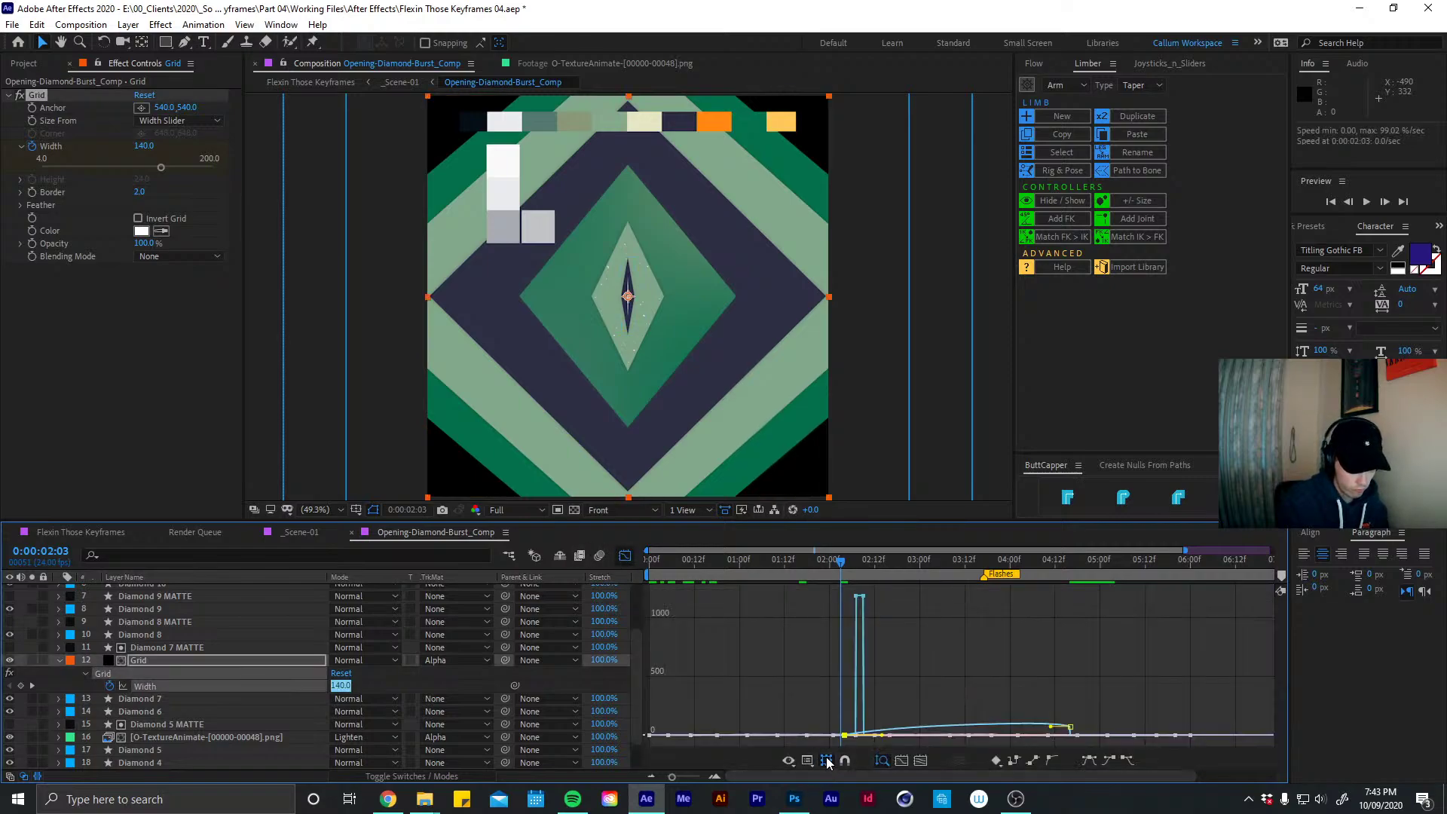
{"action": "left_click", "coordinate": [827, 761]}
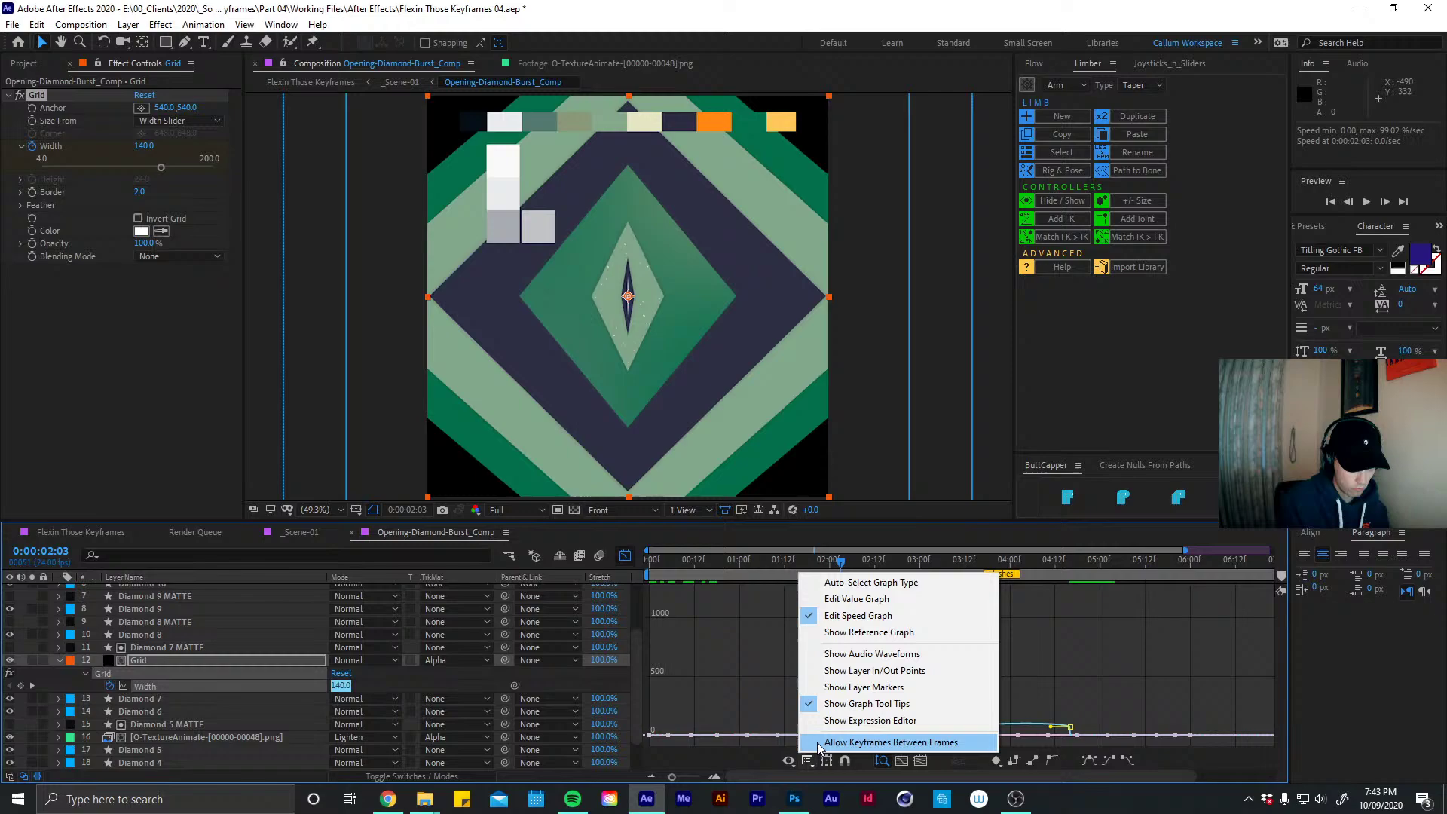
{"action": "left_click", "coordinate": [890, 615]}
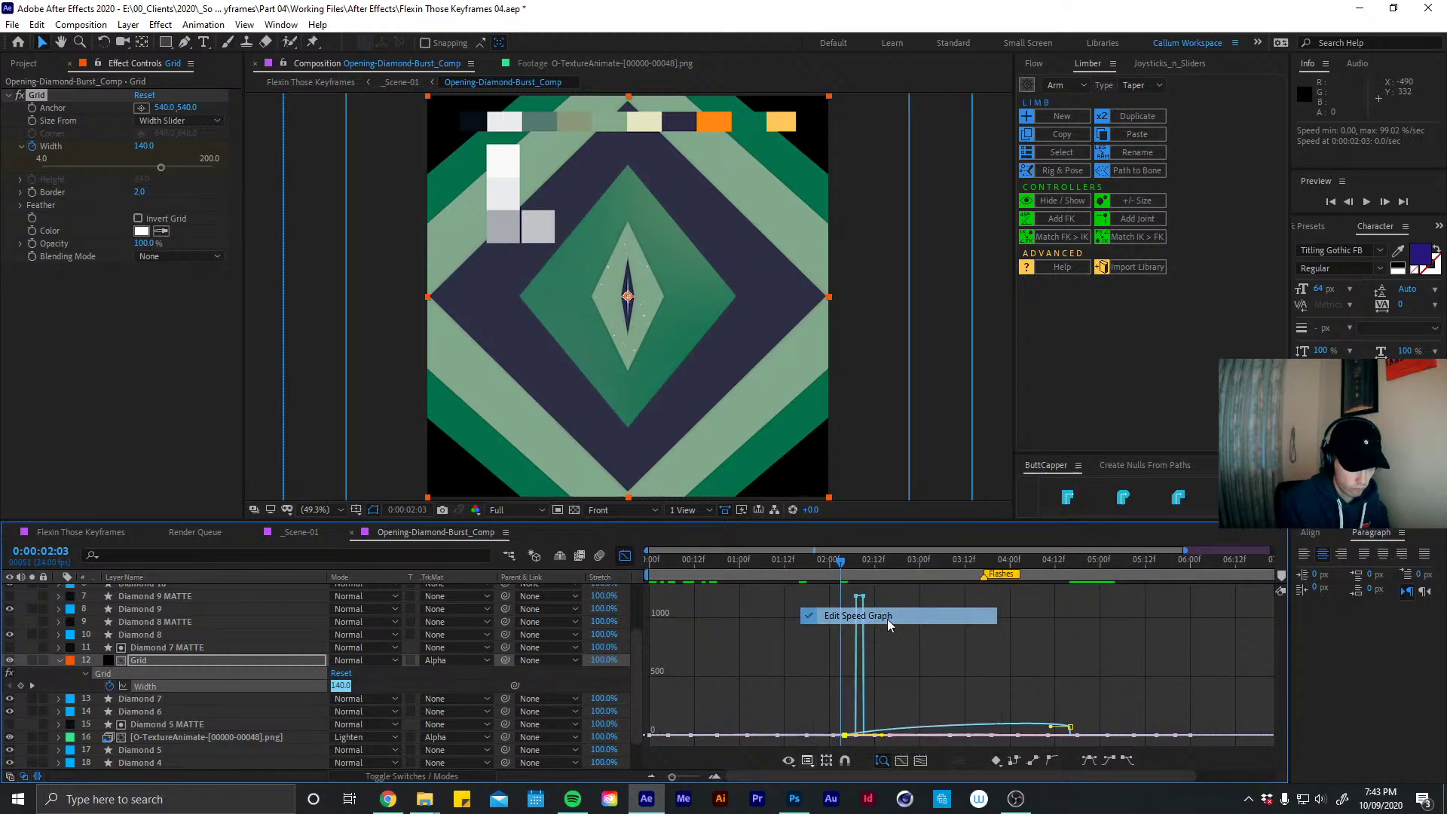
{"action": "left_click", "coordinate": [789, 760]}
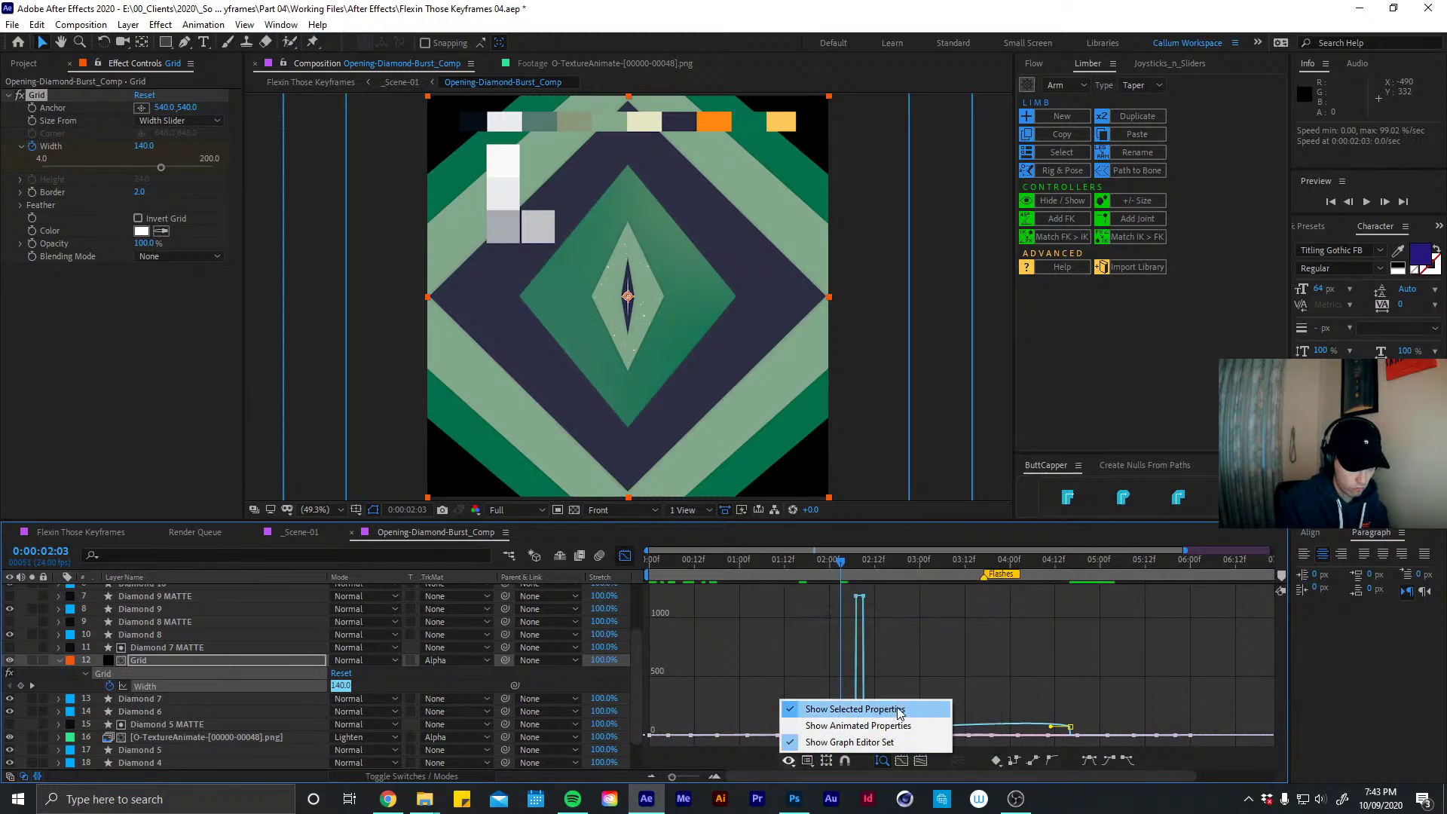
{"action": "left_click", "coordinate": [790, 761]}
{"action": "left_click", "coordinate": [790, 761]}
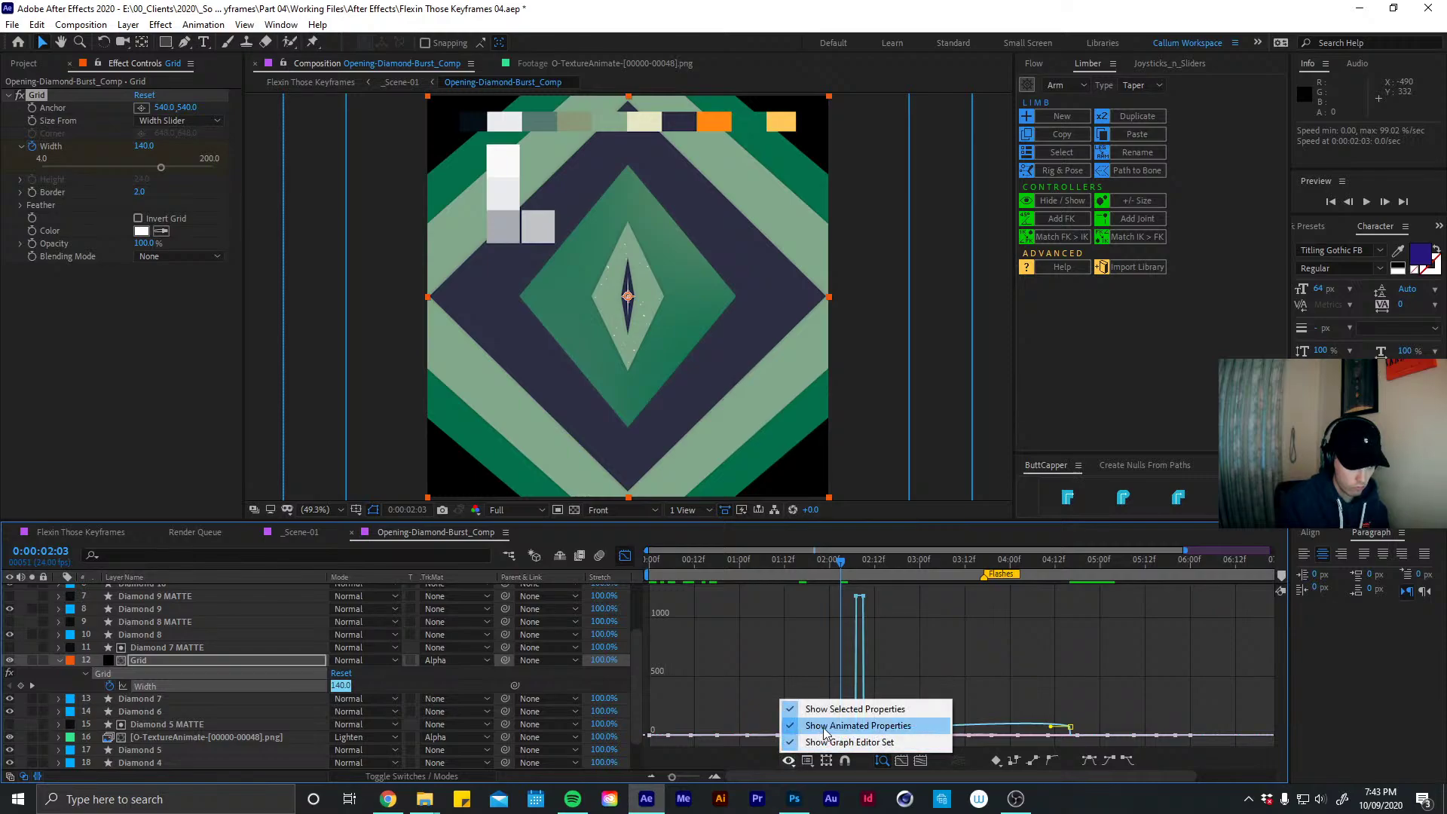
{"action": "left_click", "coordinate": [790, 761]}
{"action": "left_click", "coordinate": [790, 761]}
{"action": "left_click", "coordinate": [820, 742]}
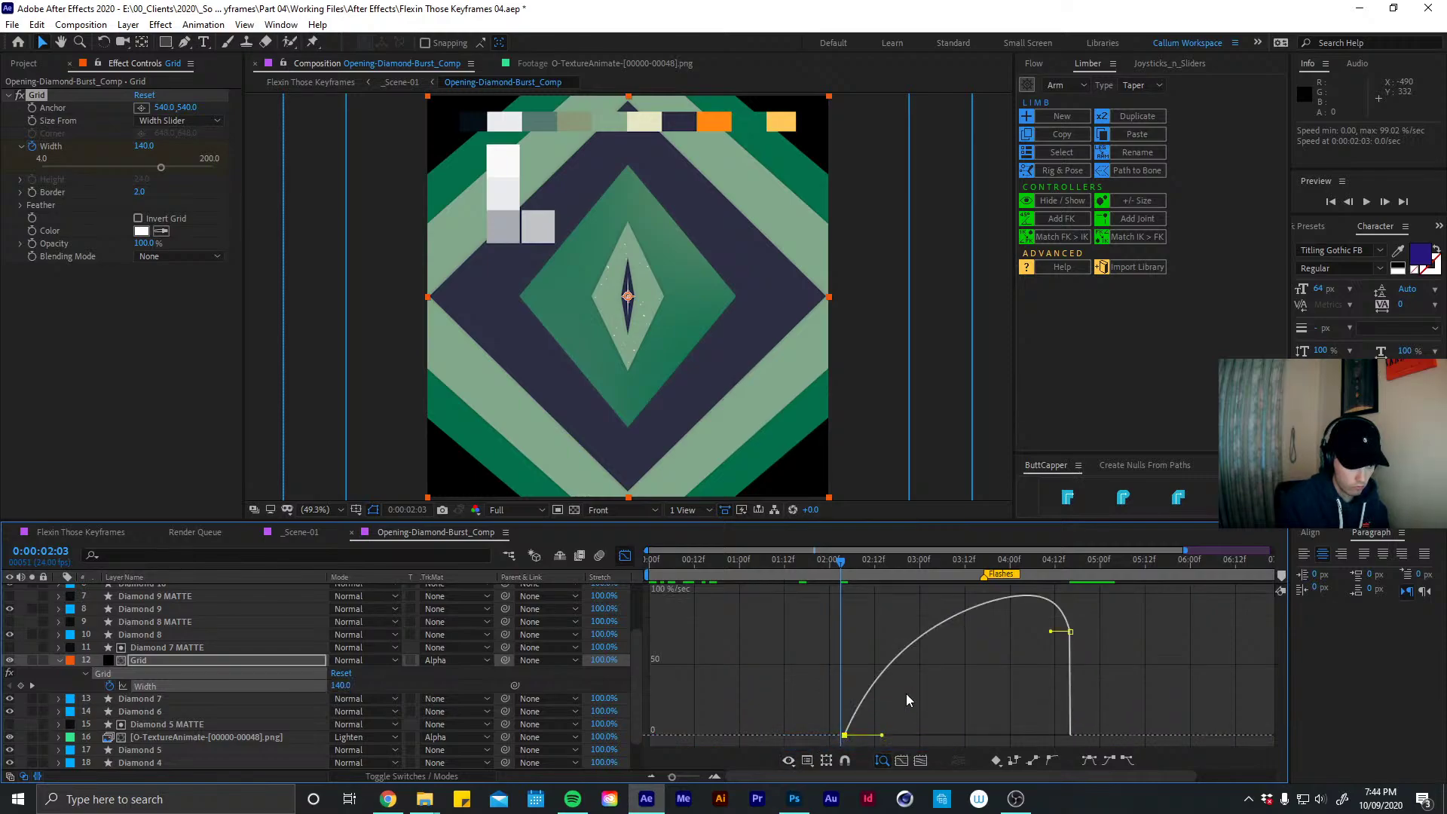
Extend the outgoing influence of the Grid's first Width keyframe to about 83% at zero speed, previewing the easing along the way
{"action": "left_click_drag", "start_coordinate": [881, 735], "coordinate": [926, 734]}
{"action": "key", "text": "ctrl+z"}
{"action": "left_click", "coordinate": [624, 555]}
{"action": "key", "text": "space"}
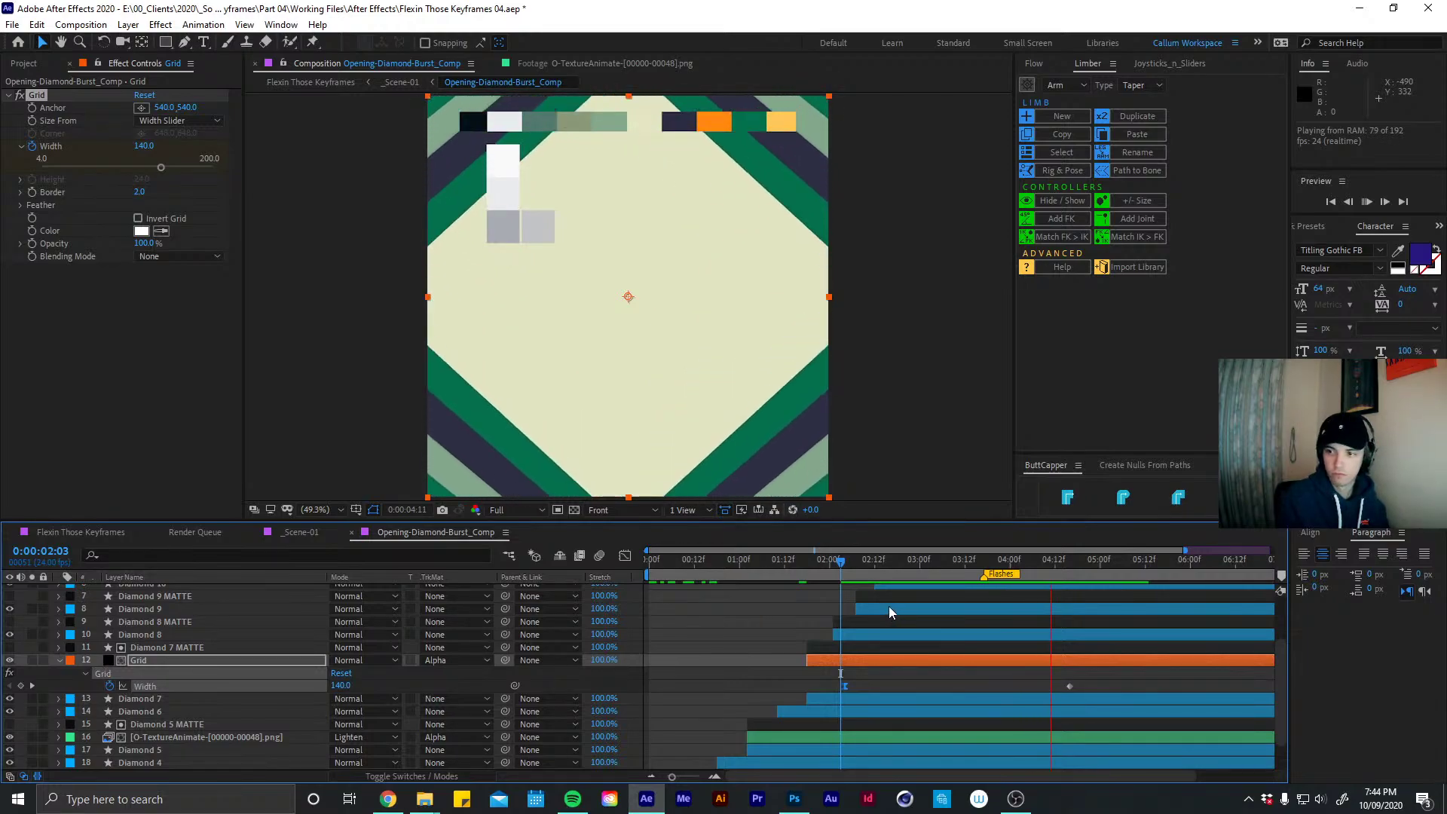
{"action": "left_click", "coordinate": [829, 561]}
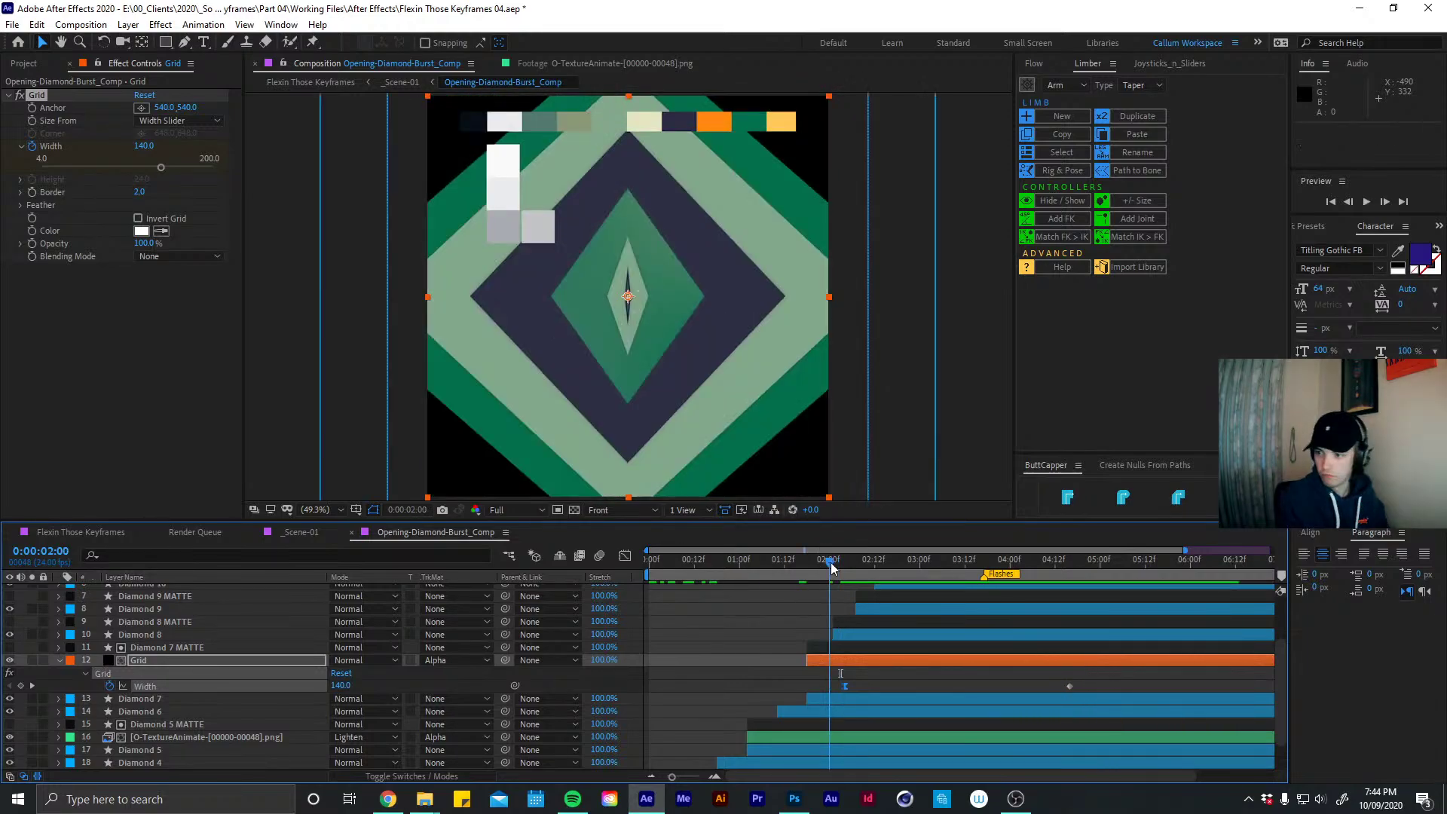
{"action": "left_click_drag", "start_coordinate": [832, 566], "coordinate": [844, 567]}
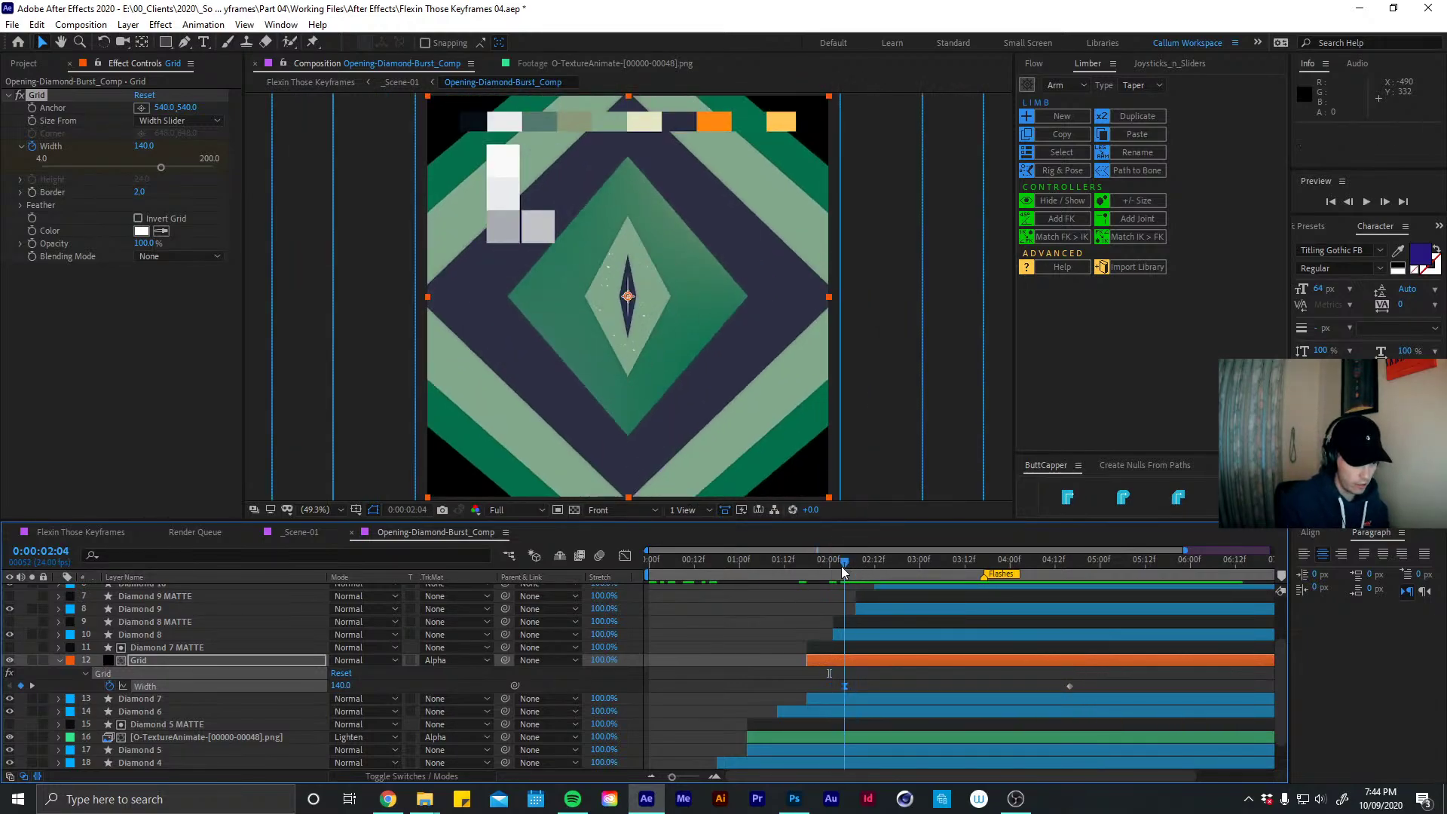
{"action": "left_click", "coordinate": [625, 555]}
{"action": "left_click_drag", "start_coordinate": [928, 735], "coordinate": [941, 737]}
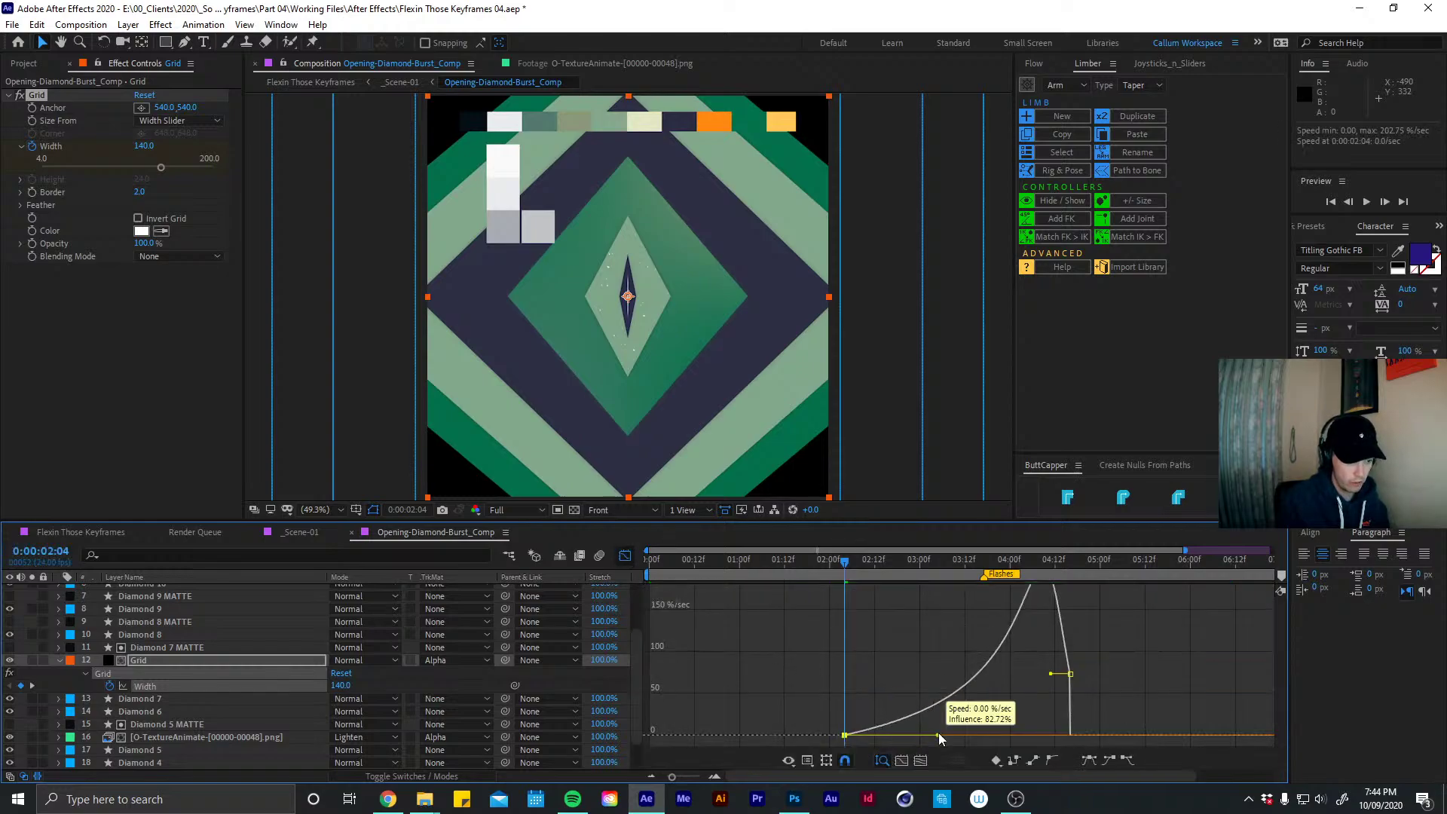
Undo the last influence change on the Grid's first Width keyframe, leave the graph view and play back the animation
{"action": "key", "text": "ctrl+z"}
{"action": "key", "text": "shift+F3"}
{"action": "key", "text": "space"}
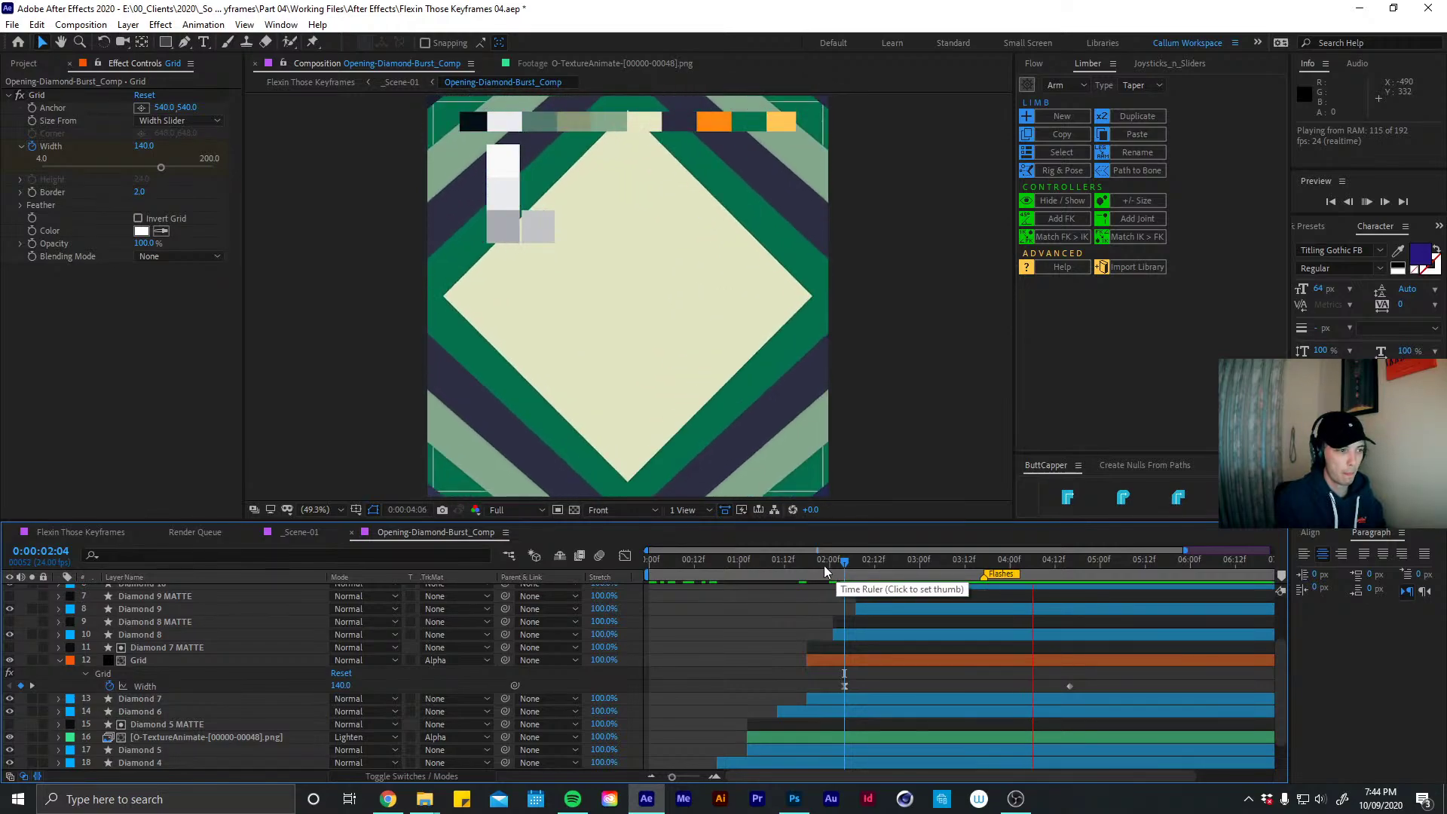
Apply Easy Ease to the Grid's second Width keyframe at 0:00:04:16, enter a new value for it, and preview from 0:00:02:01
{"action": "left_click", "coordinate": [1070, 575]}
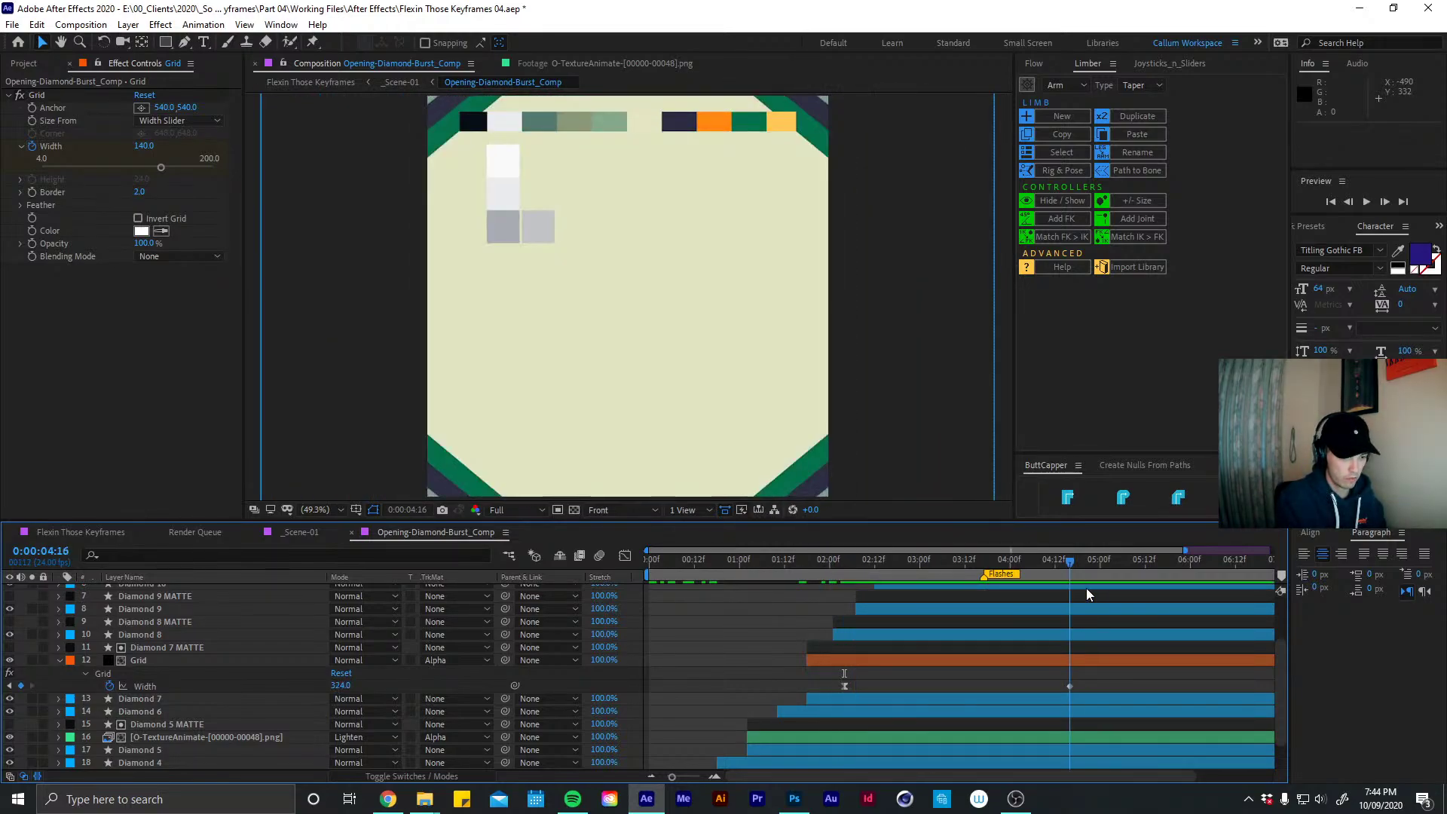
{"action": "left_click", "coordinate": [1066, 661]}
{"action": "key", "text": "F9"}
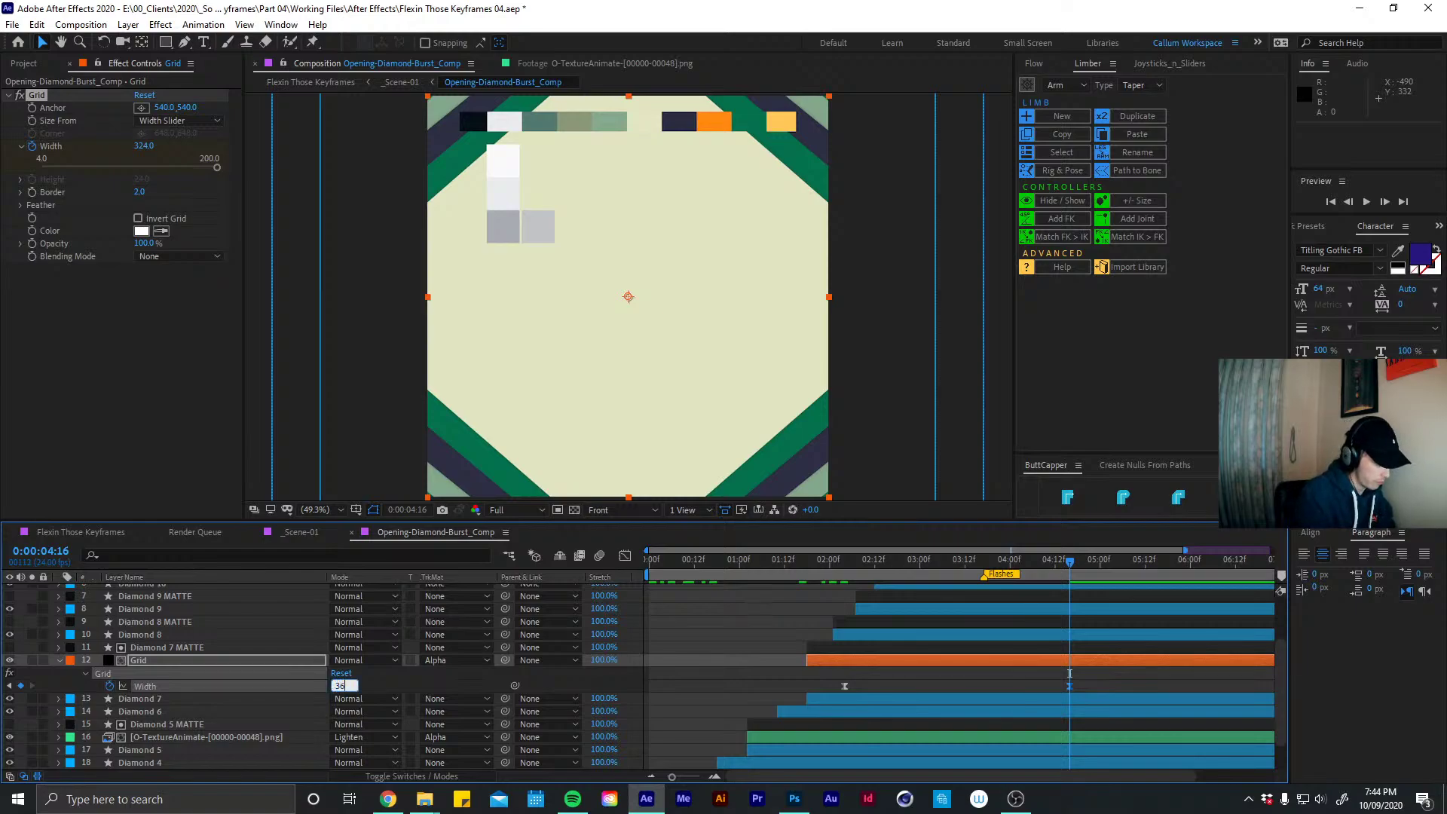
{"action": "mouse_move", "coordinate": [848, 561]}
{"action": "left_mouse_down"}
{"action": "mouse_move", "coordinate": [885, 562]}
{"action": "mouse_move", "coordinate": [835, 574]}
{"action": "left_mouse_up"}
{"action": "key", "text": "space"}
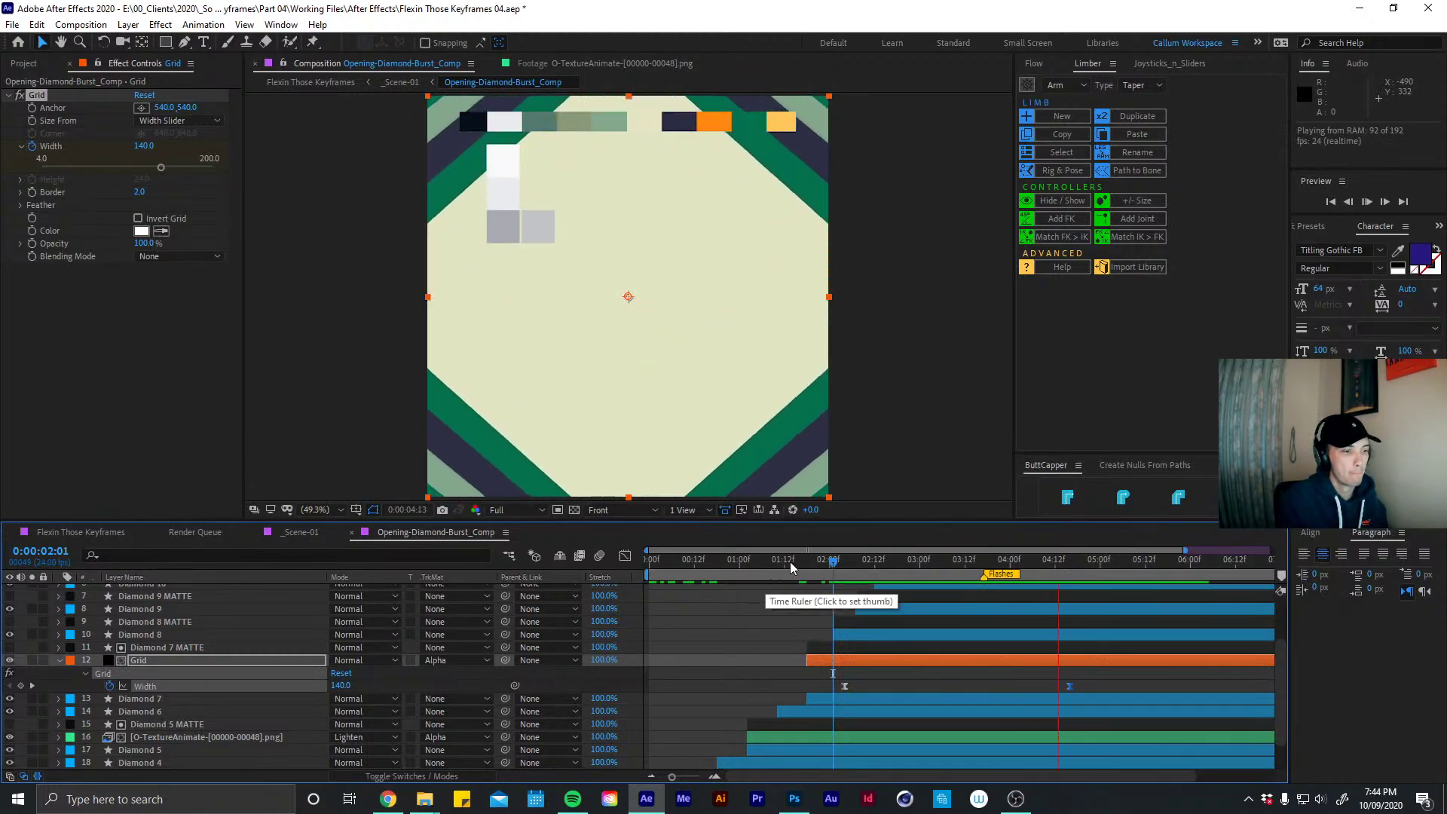
Play the Flexin Those Keyframes composition from the start and inspect the diamond burst around 0:00:02:08
{"action": "key", "text": "space"}
{"action": "left_click", "coordinate": [103, 532]}
{"action": "left_click_drag", "start_coordinate": [662, 562], "coordinate": [607, 565]}
{"action": "key", "text": "space"}
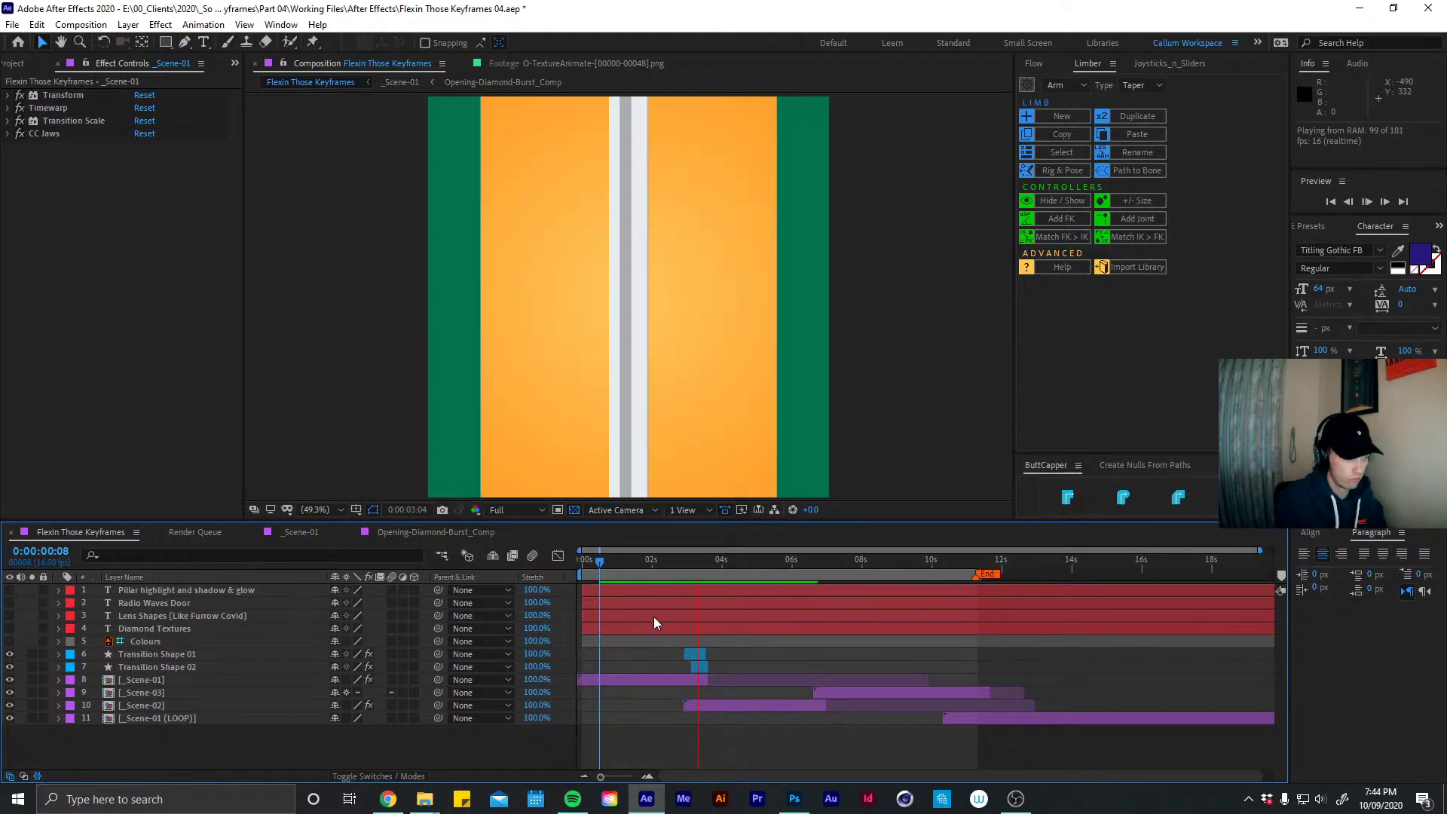
{"action": "key", "text": "space"}
{"action": "key", "text": "Home"}
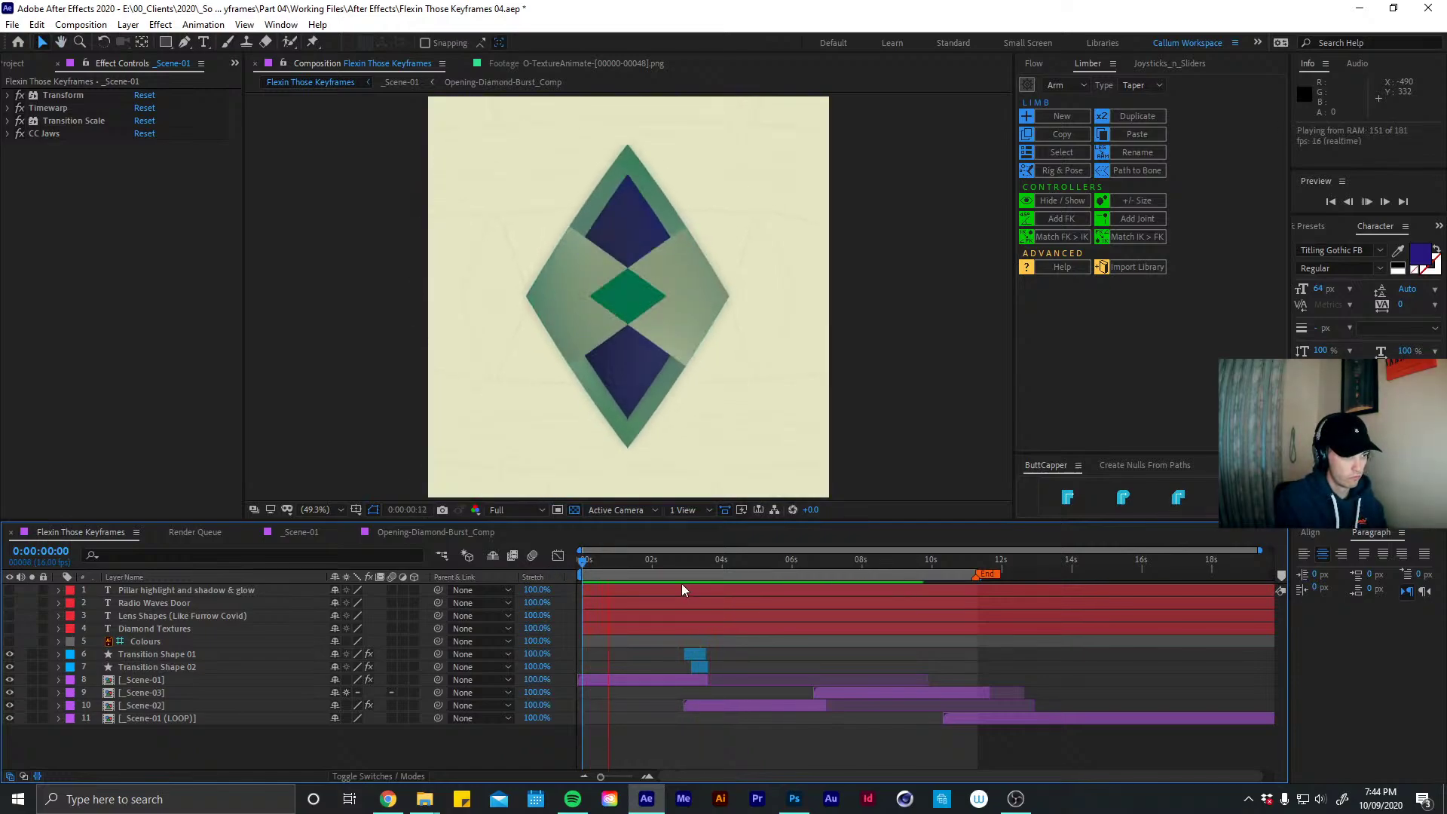
{"action": "key", "text": "space"}
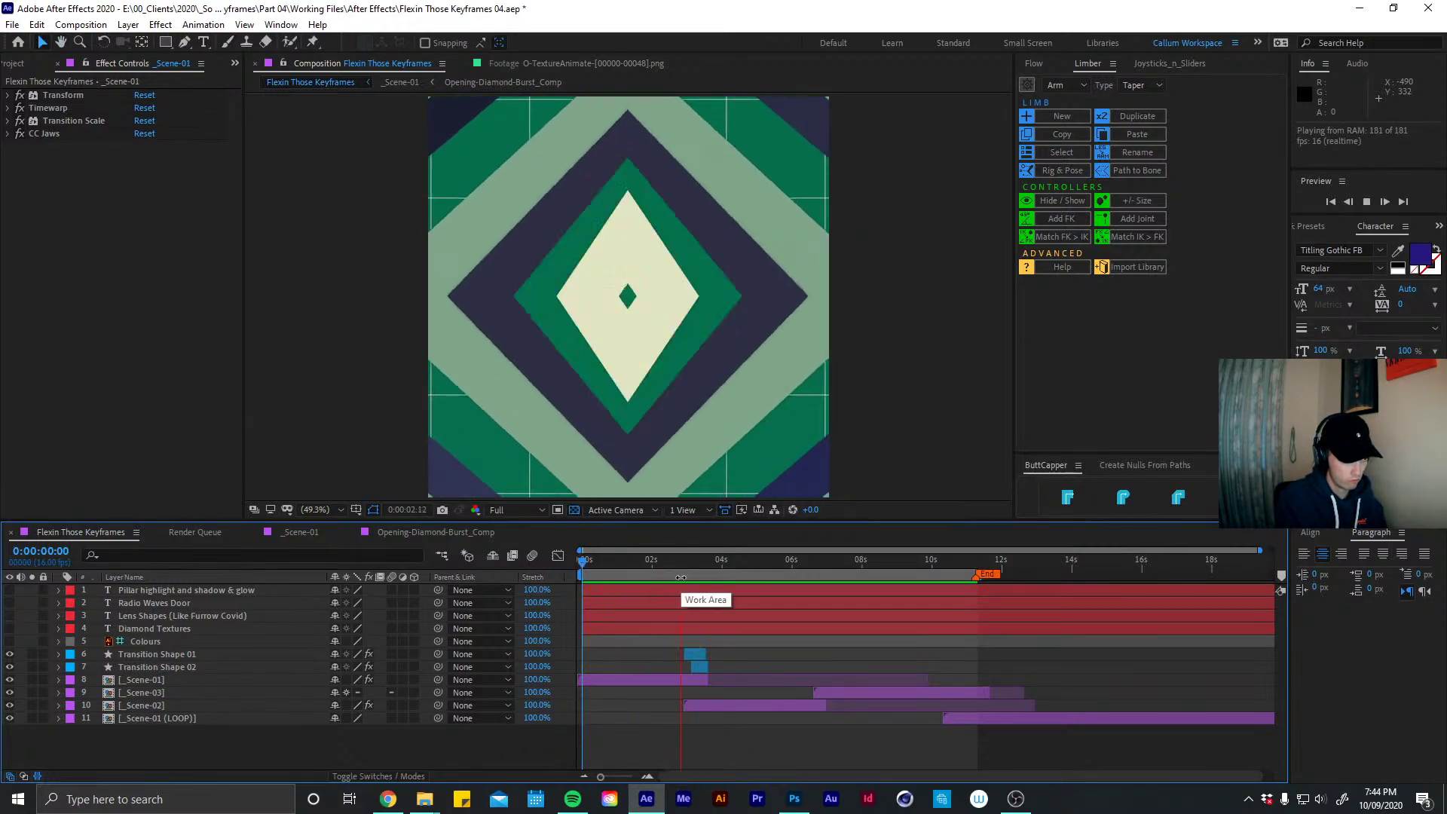
{"action": "left_click_drag", "start_coordinate": [615, 564], "coordinate": [671, 554]}
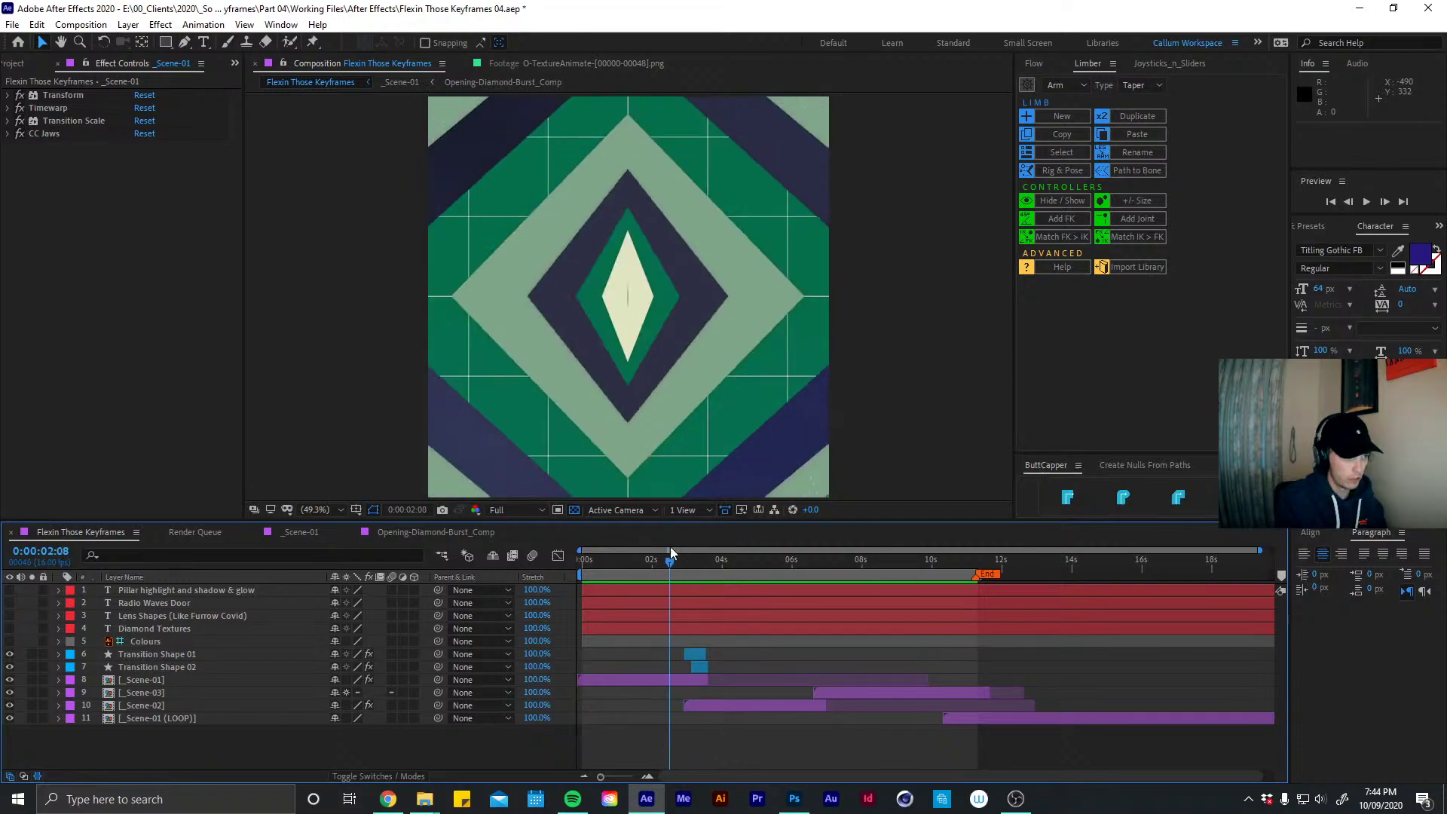
In Opening-Diamond-Burst_Comp, hide the Grid's keyframes, reduce its Border to 1.2 after trying 1, and save the project
{"action": "left_click", "coordinate": [377, 532]}
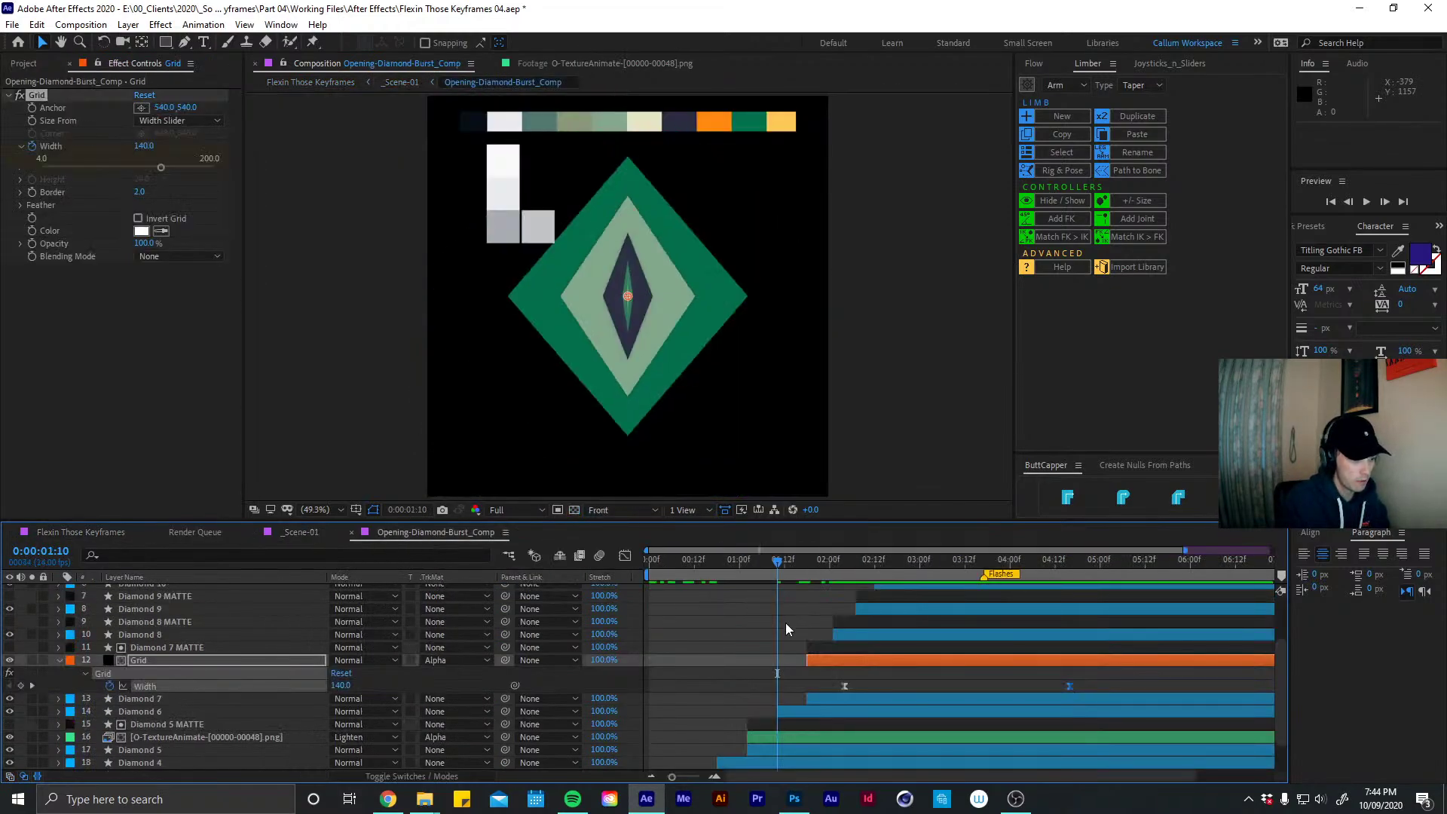
{"action": "key", "text": "u"}
{"action": "left_click_drag", "start_coordinate": [780, 562], "coordinate": [970, 562]}
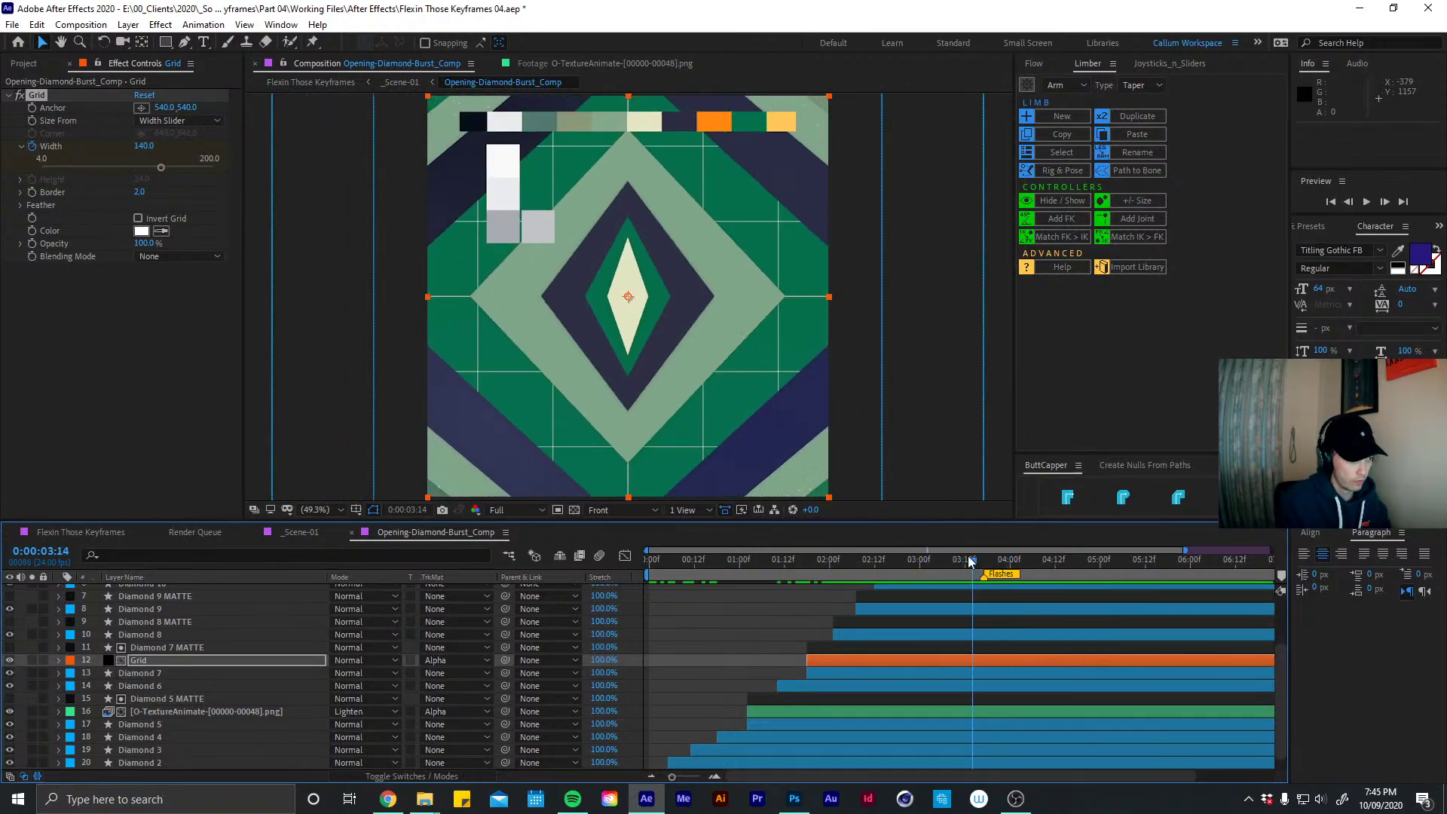
{"action": "left_click", "coordinate": [875, 671]}
{"action": "left_click", "coordinate": [140, 192]}
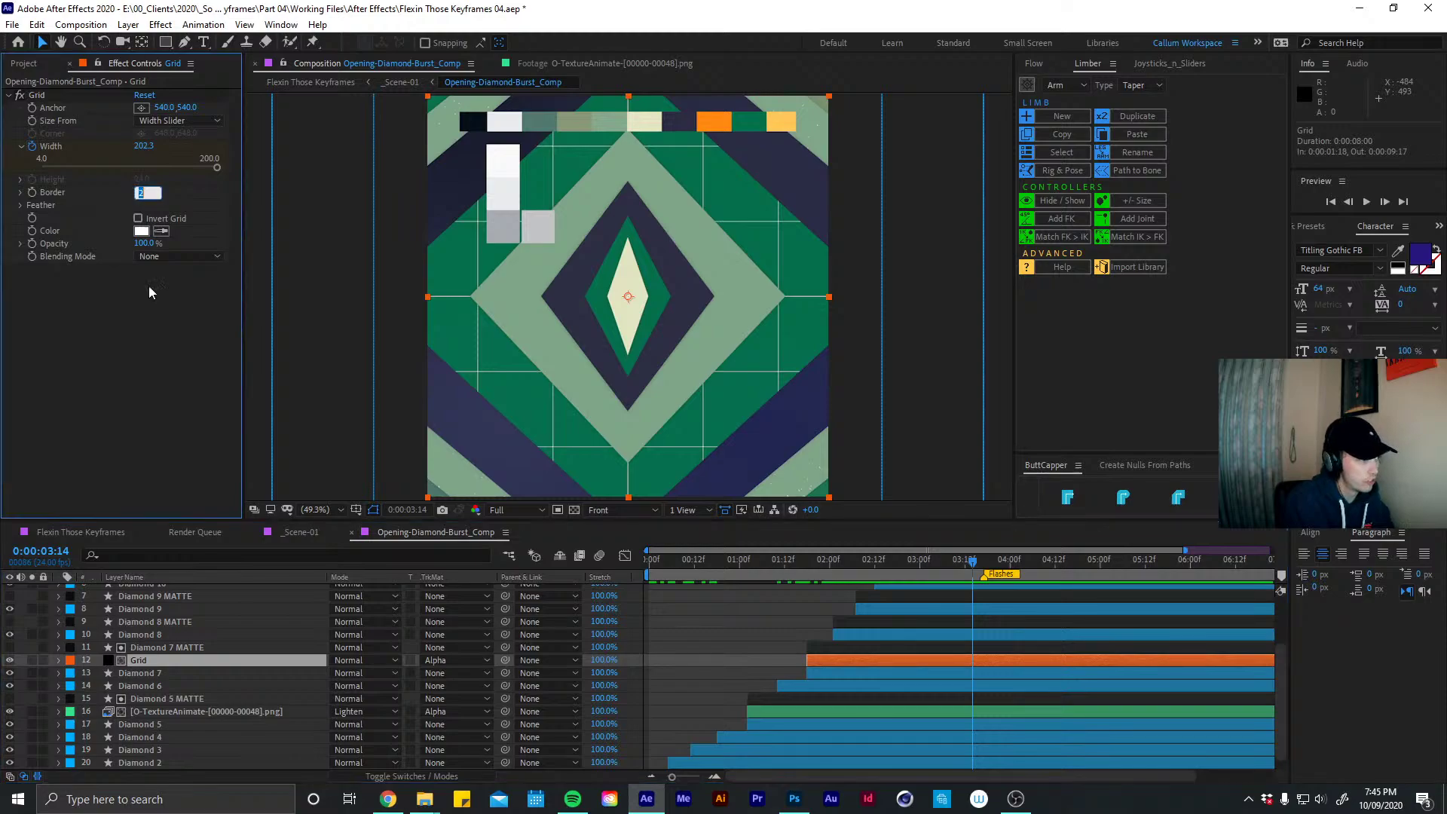
{"action": "type", "text": "1"}
{"action": "key", "text": "Return"}
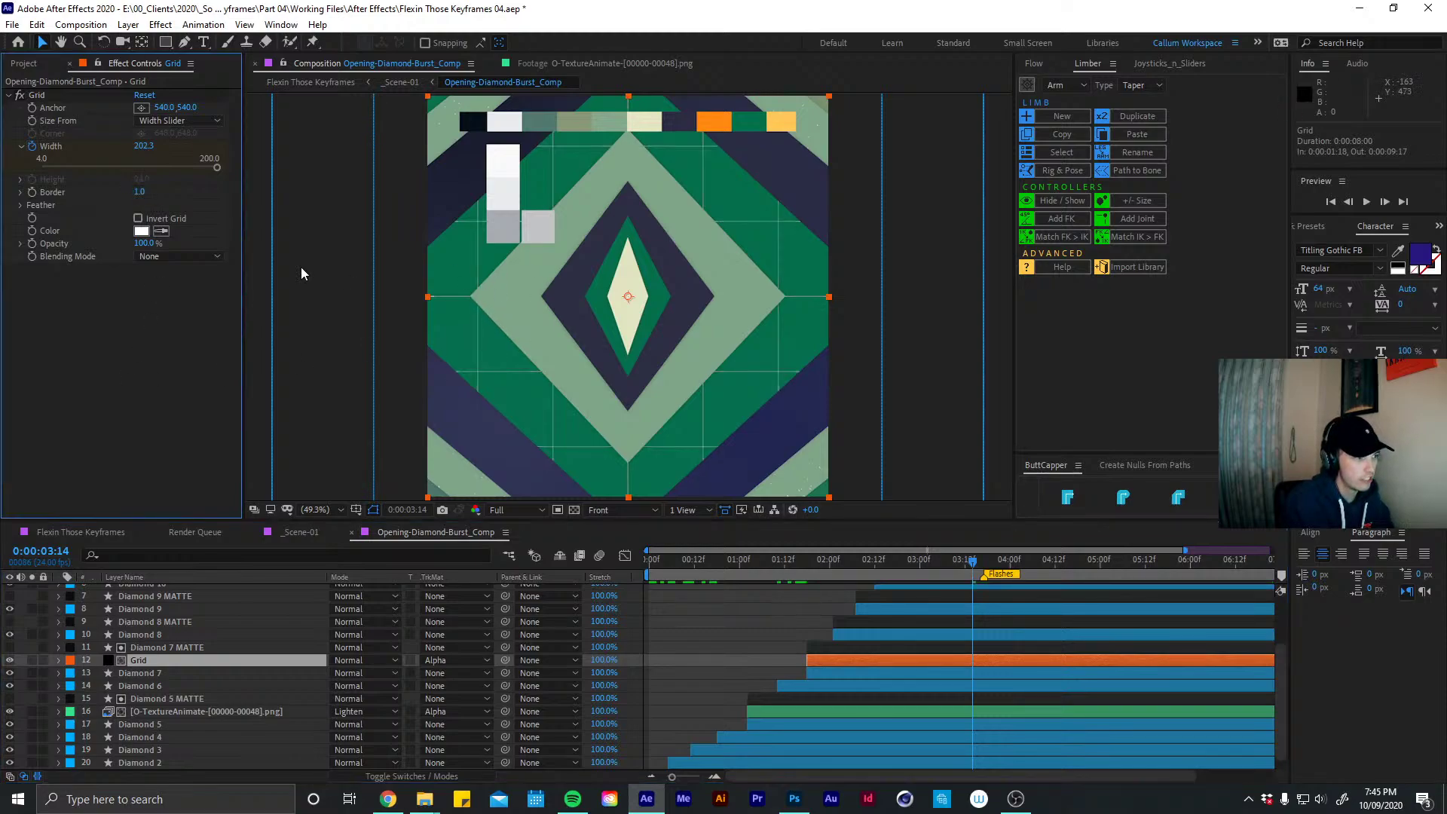
{"action": "left_click", "coordinate": [145, 195]}
{"action": "type", "text": "1.2"}
{"action": "key", "text": "Return"}
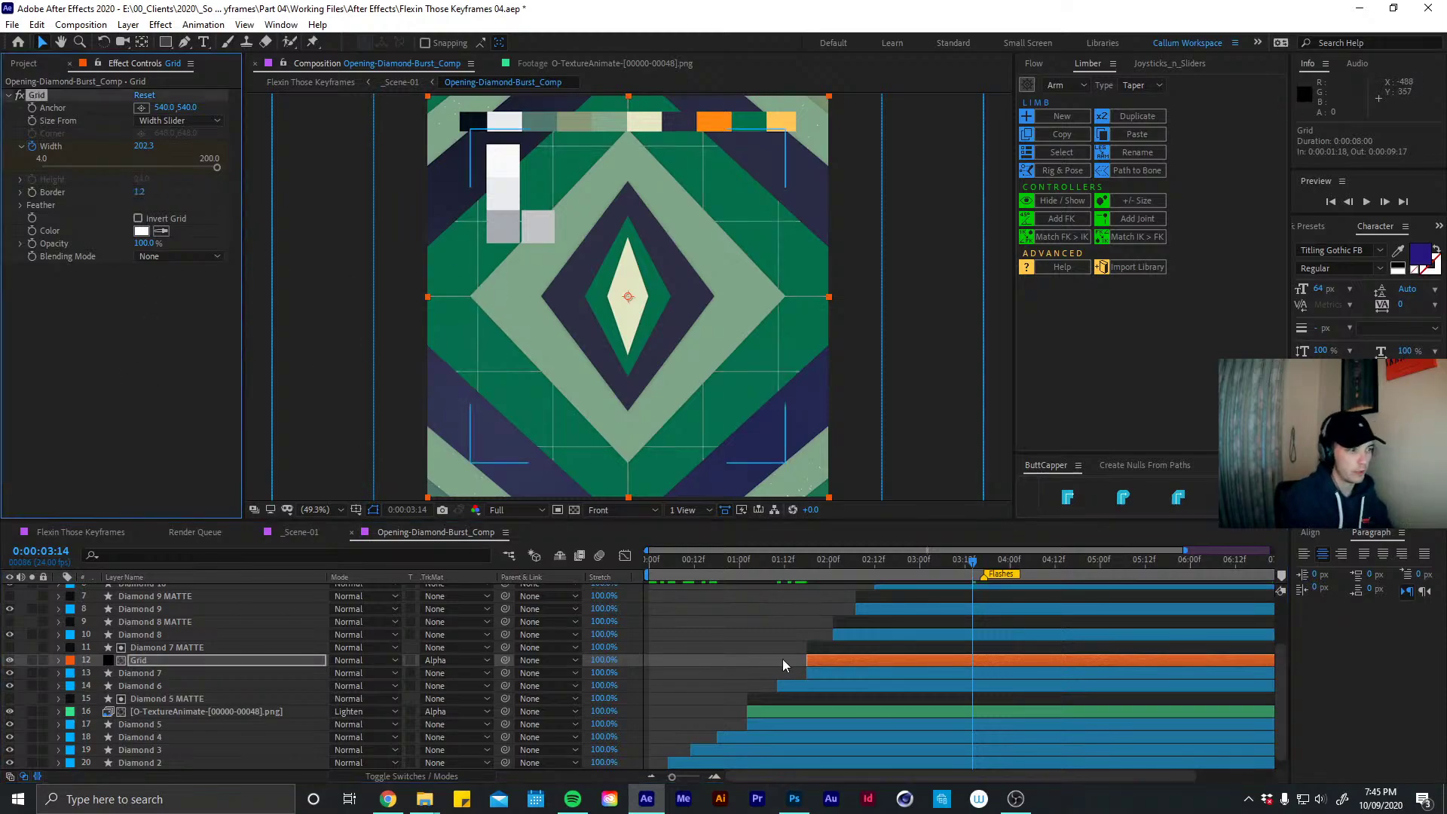
{"action": "key", "text": "ctrl+s"}
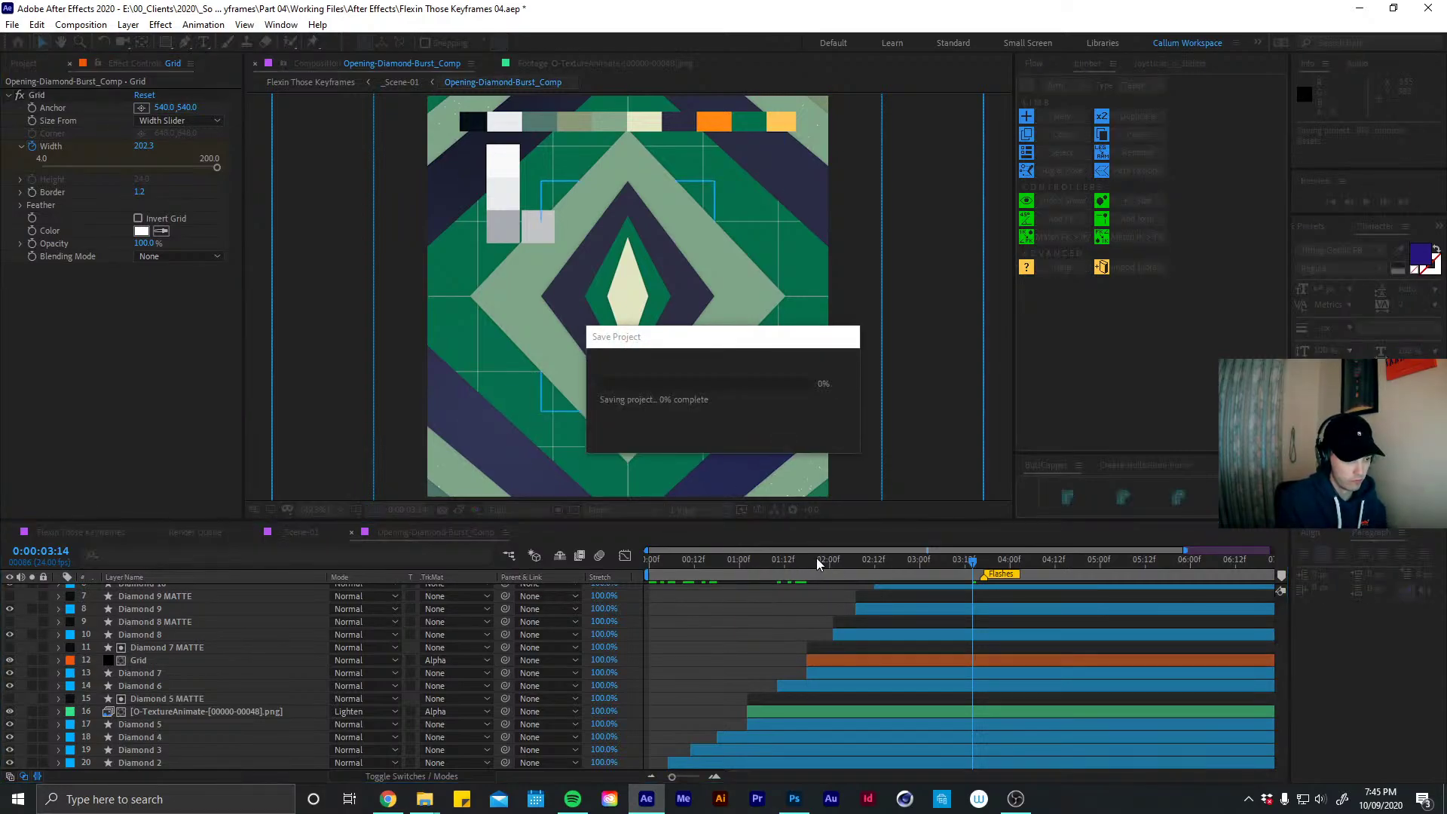
Review the burst up to 0:00:03:20 and delete the unused Diamond 8 MATTE layer
{"action": "left_click_drag", "start_coordinate": [799, 559], "coordinate": [998, 550]}
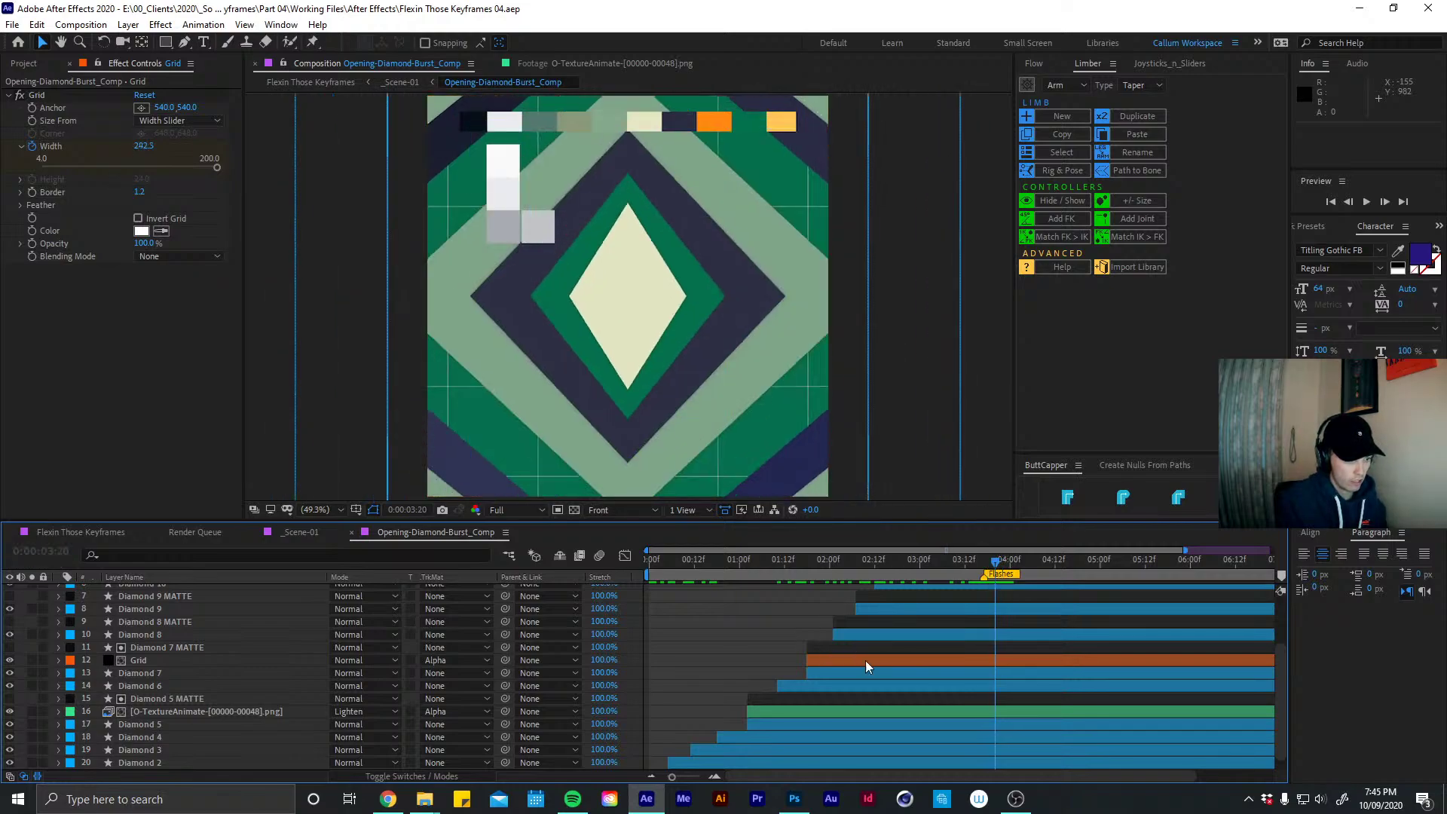
{"action": "scroll", "coordinate": [1277, 658], "scroll_direction": "up", "scroll_amount": 1}
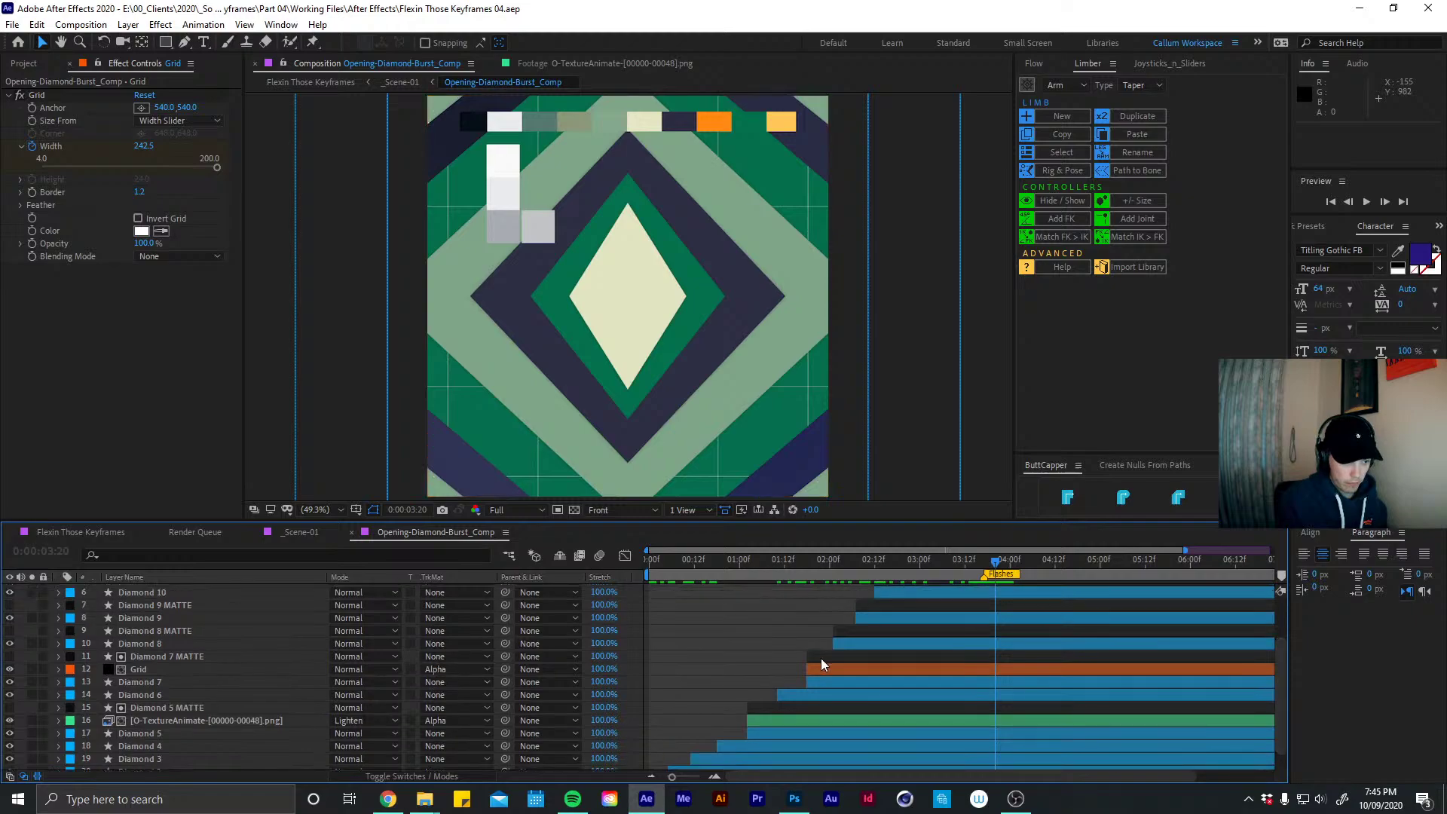
{"action": "left_click", "coordinate": [821, 658]}
{"action": "left_click", "coordinate": [154, 635]}
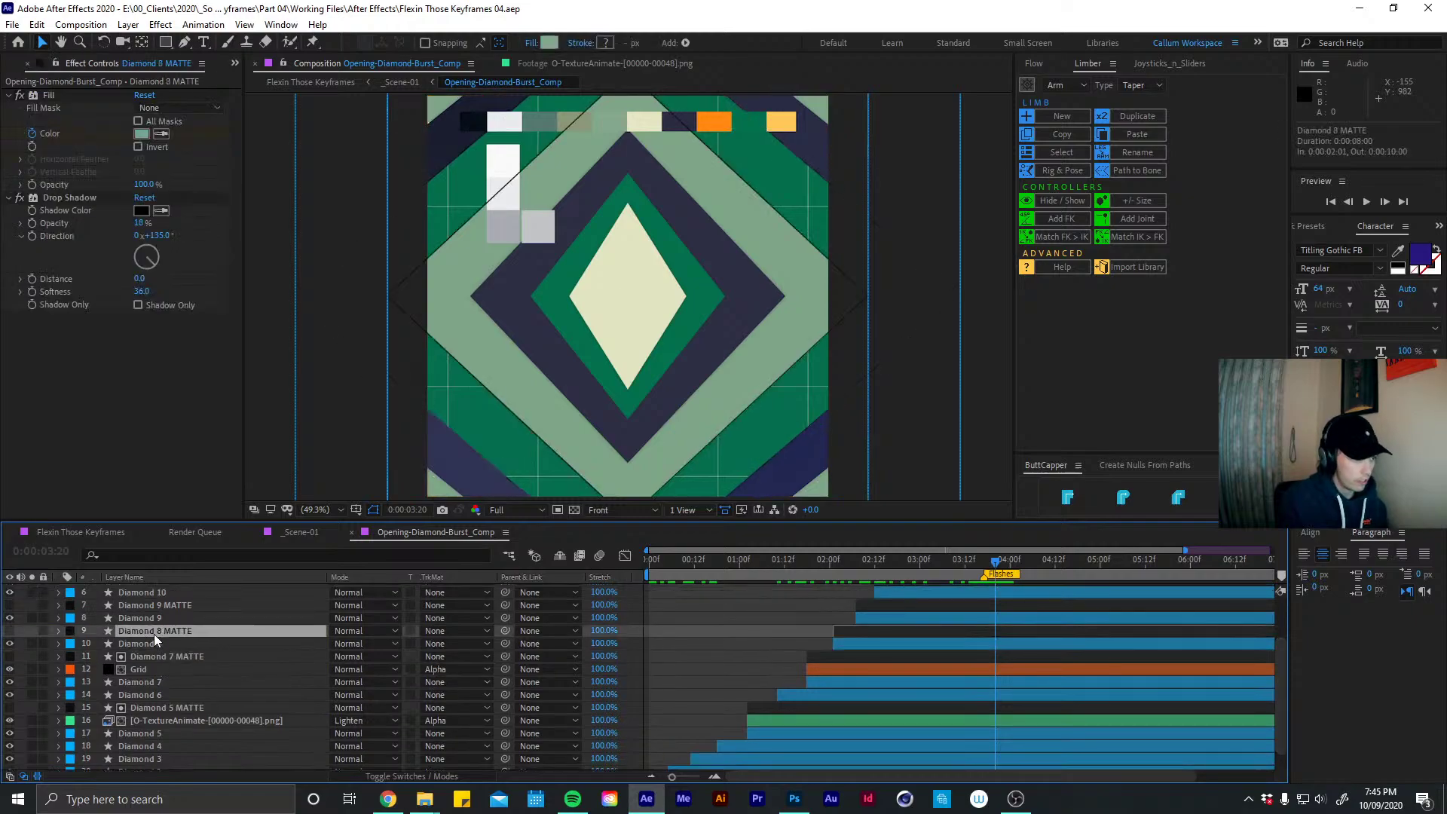
{"action": "key", "text": "Delete"}
Select Diamond 9 MATTE and briefly hide and show Diamond 9 to identify it in the composition
{"action": "left_click", "coordinate": [175, 607]}
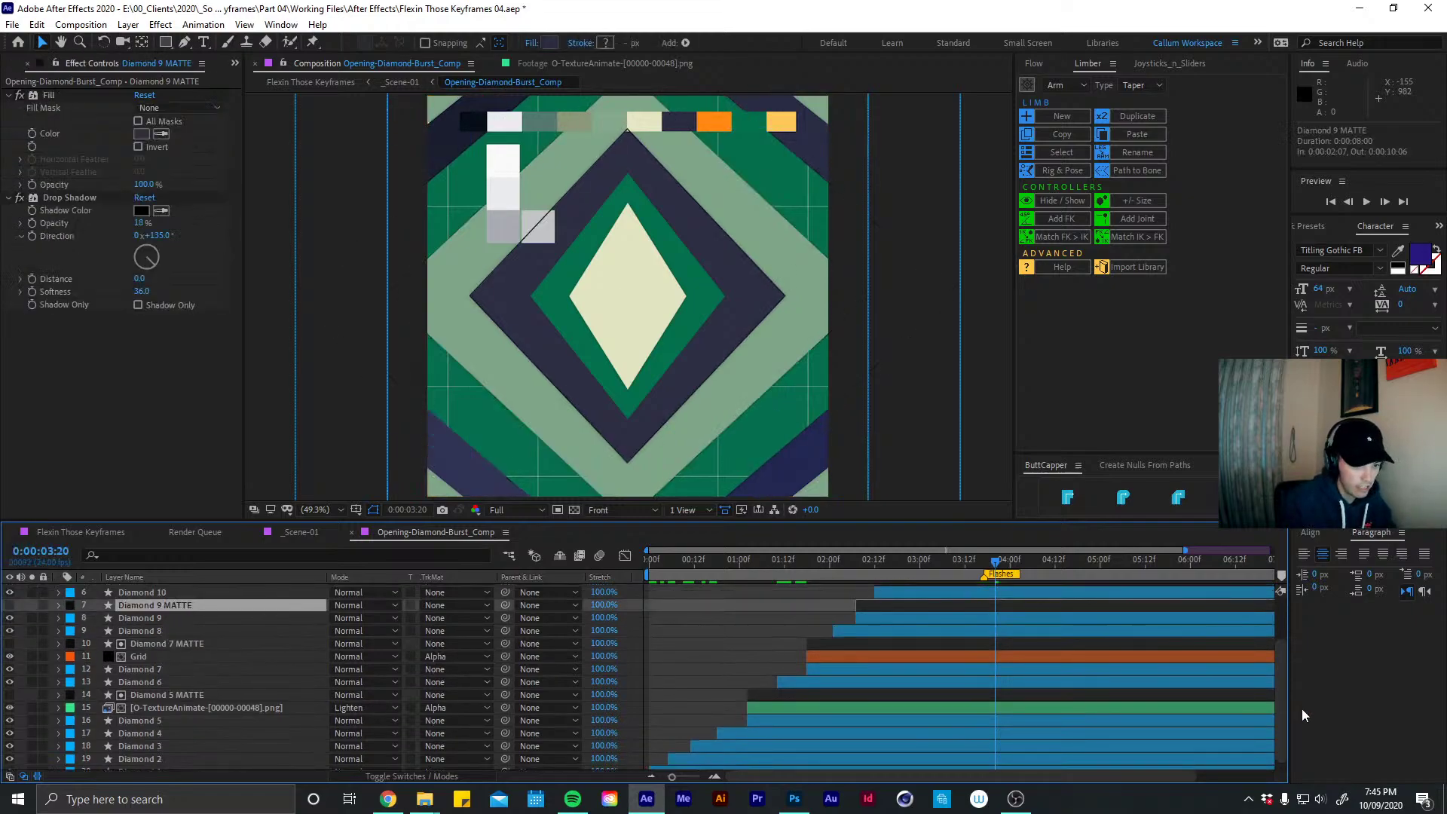
{"action": "scroll", "coordinate": [1280, 691], "scroll_direction": "up", "scroll_amount": 2}
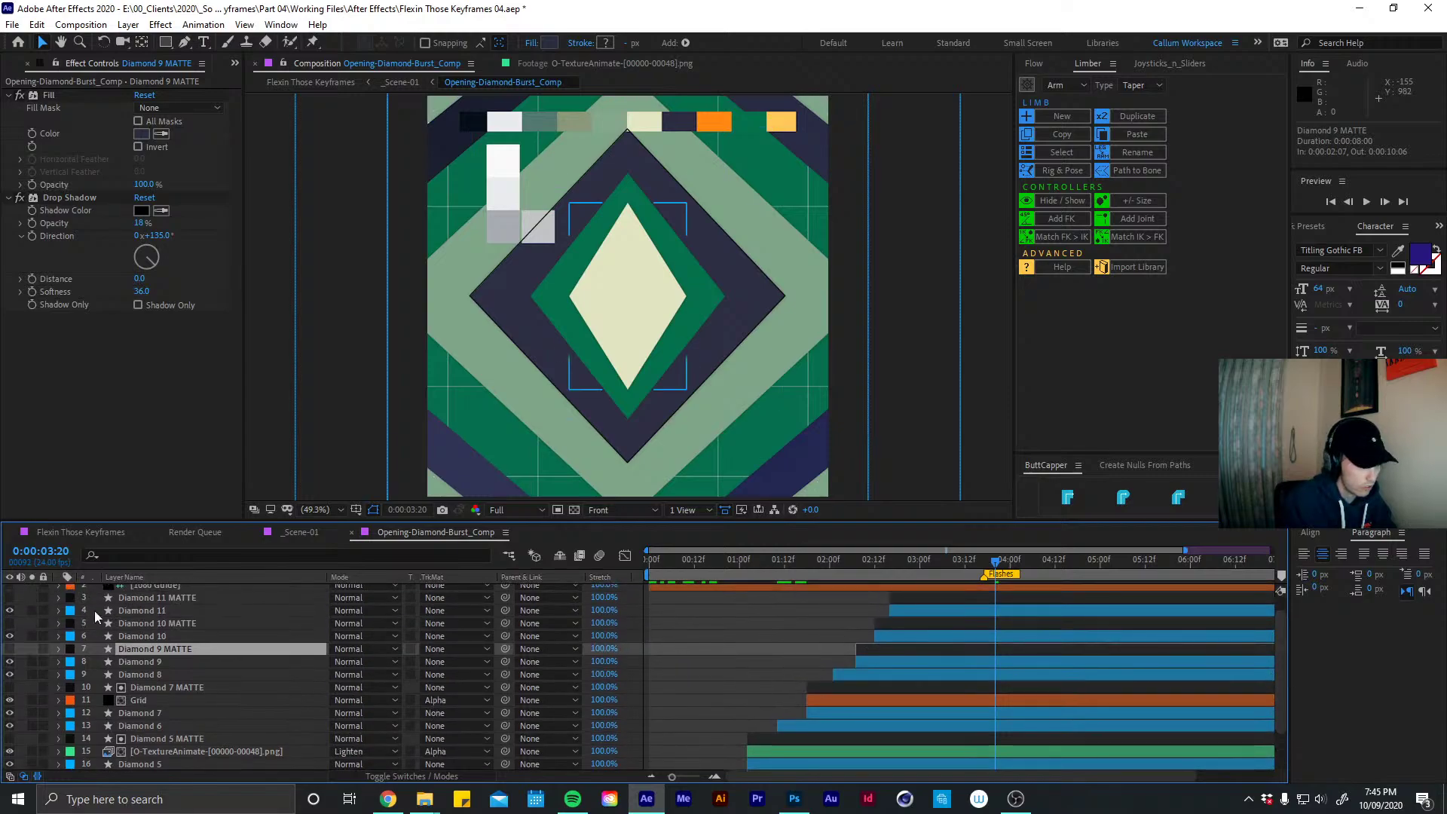
{"action": "left_click", "coordinate": [10, 661]}
{"action": "left_click", "coordinate": [10, 662]}
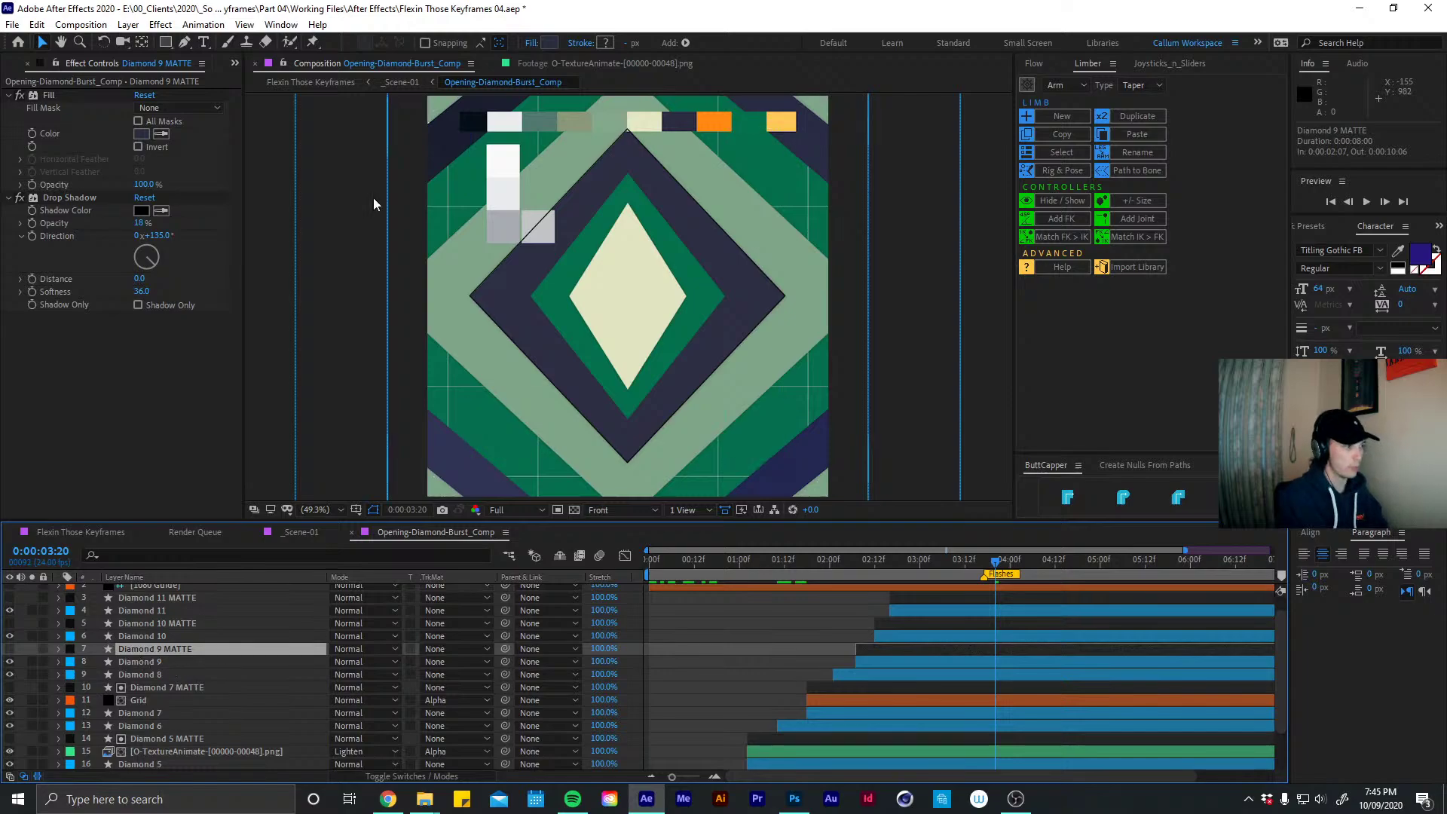
Examine the animated texture sequences in the project's Textures folder to find one suited to Diamond 9
{"action": "left_click", "coordinate": [10, 65]}
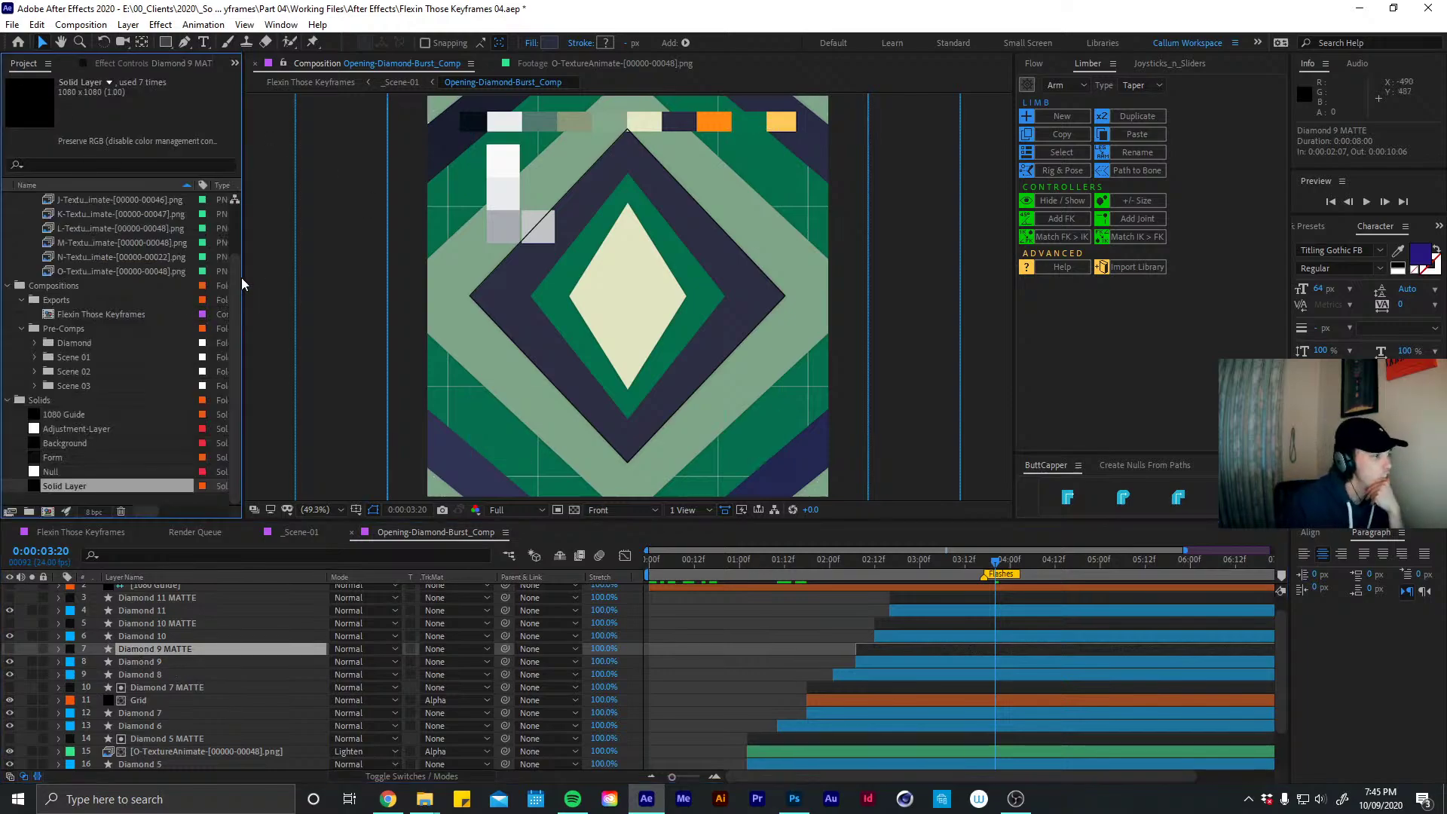
{"action": "scroll", "coordinate": [237, 283], "scroll_direction": "up", "scroll_amount": 3}
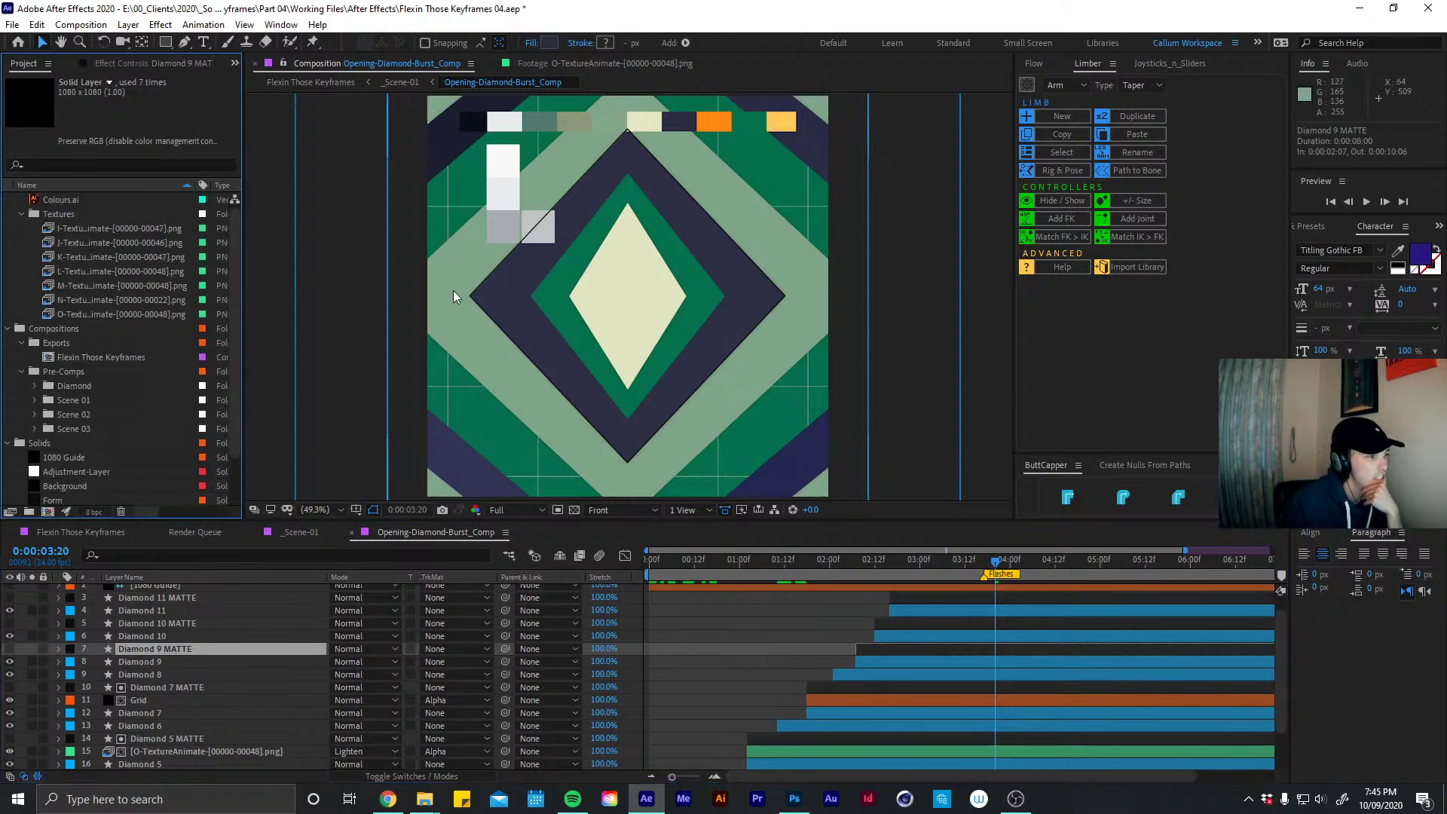
{"action": "left_click", "coordinate": [107, 298]}
{"action": "double_click", "coordinate": [63, 314]}
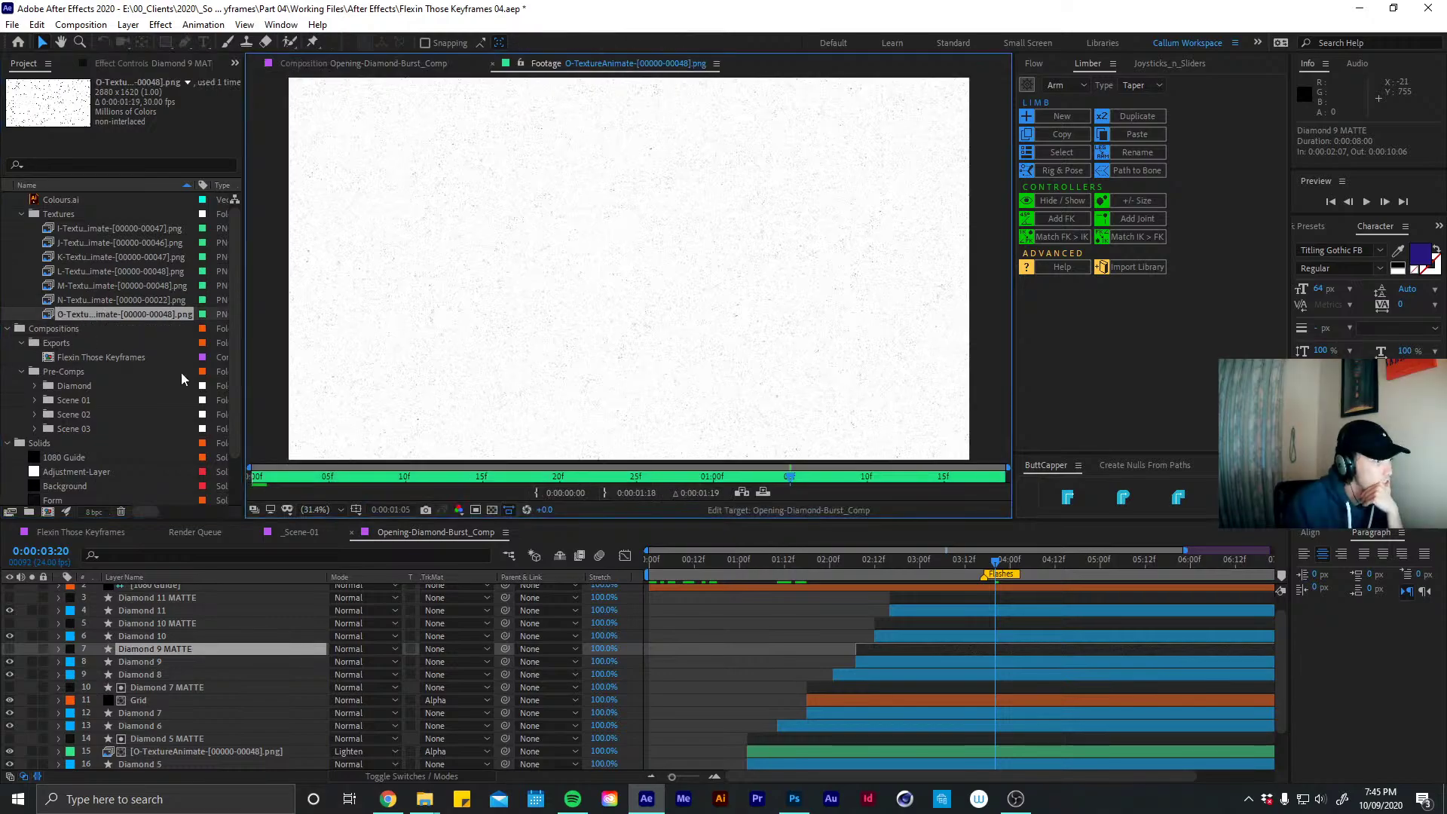
{"action": "double_click", "coordinate": [89, 298]}
{"action": "double_click", "coordinate": [64, 285]}
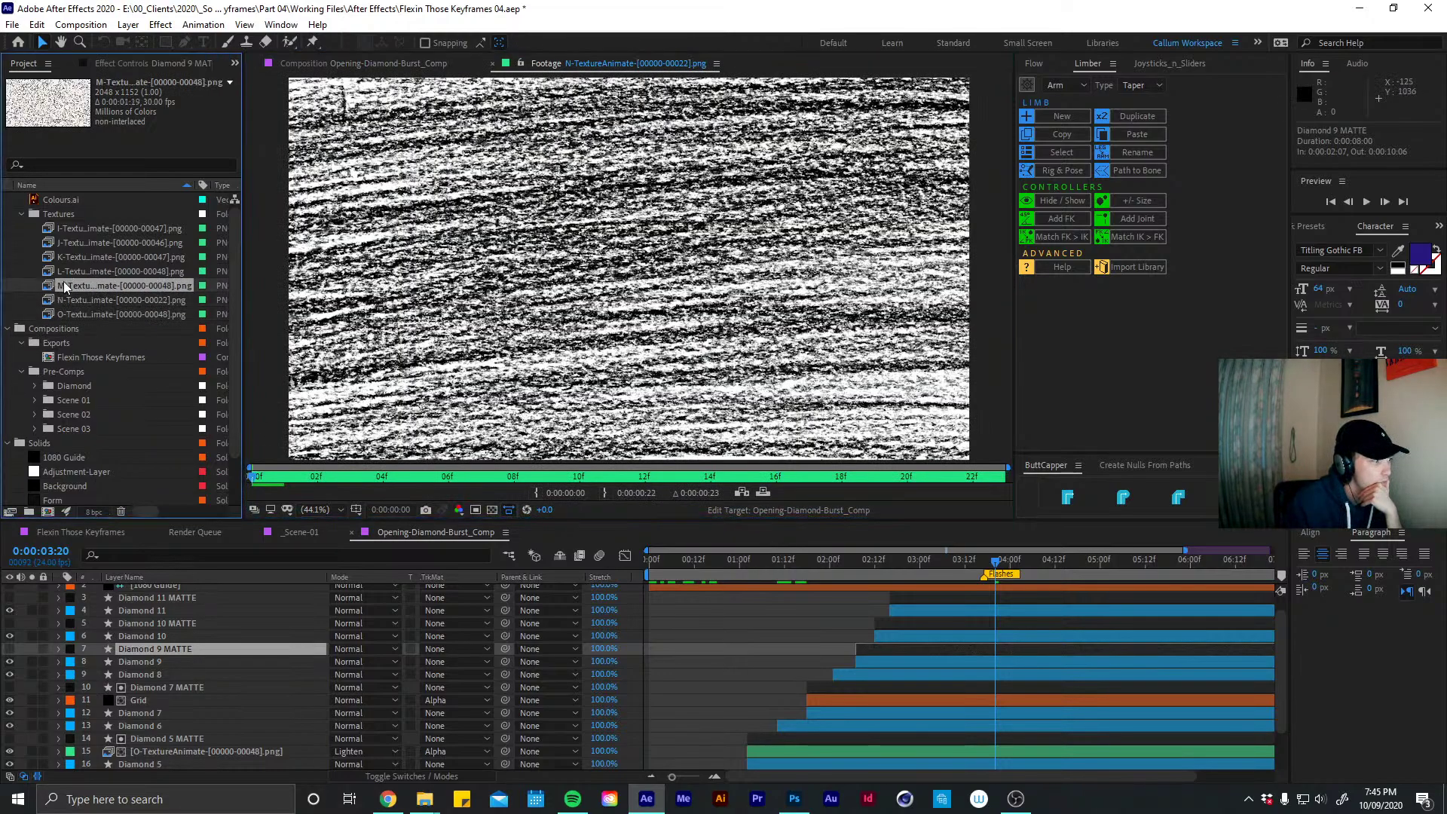
{"action": "double_click", "coordinate": [96, 269]}
{"action": "double_click", "coordinate": [88, 258]}
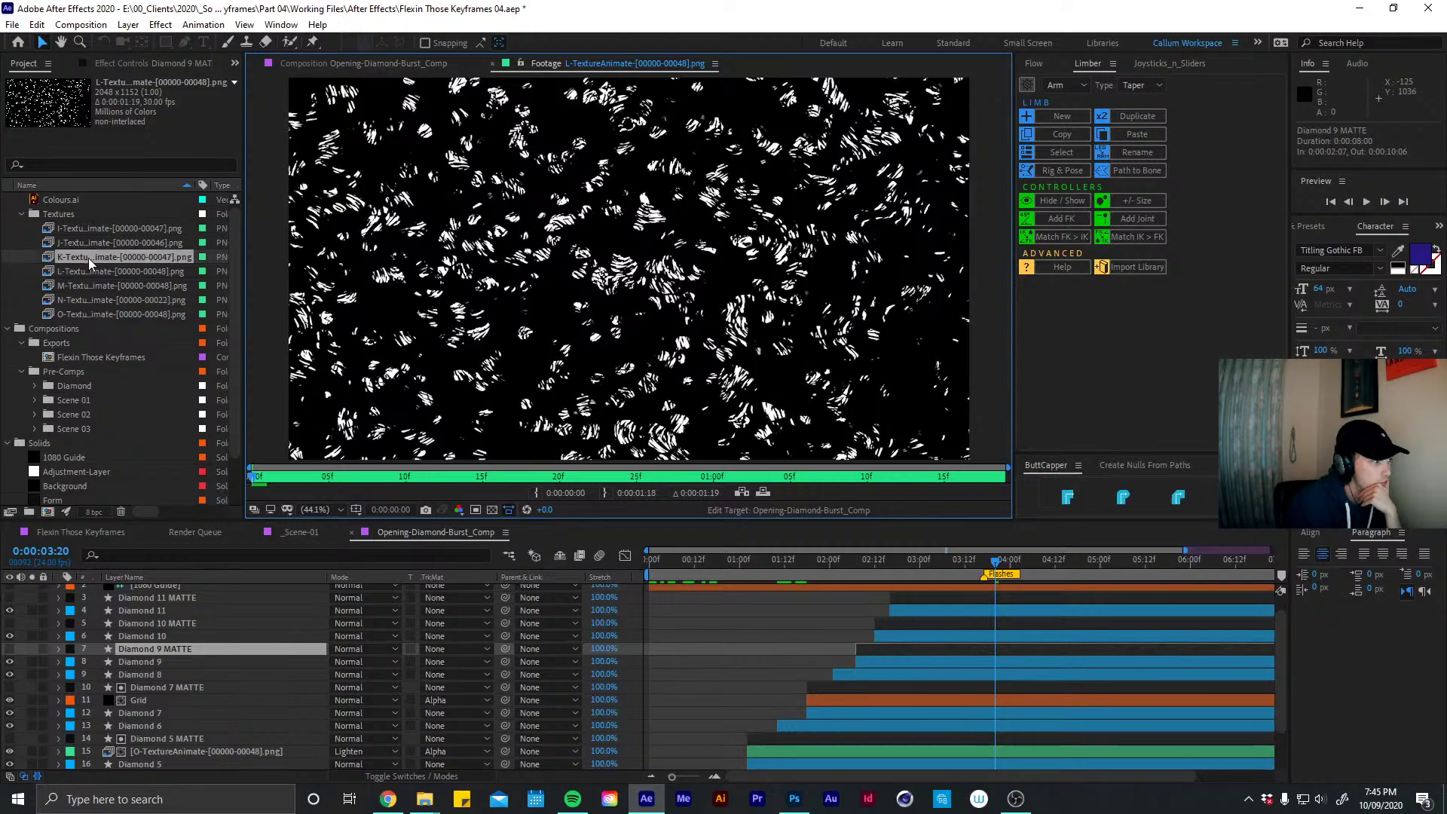
{"action": "double_click", "coordinate": [93, 244]}
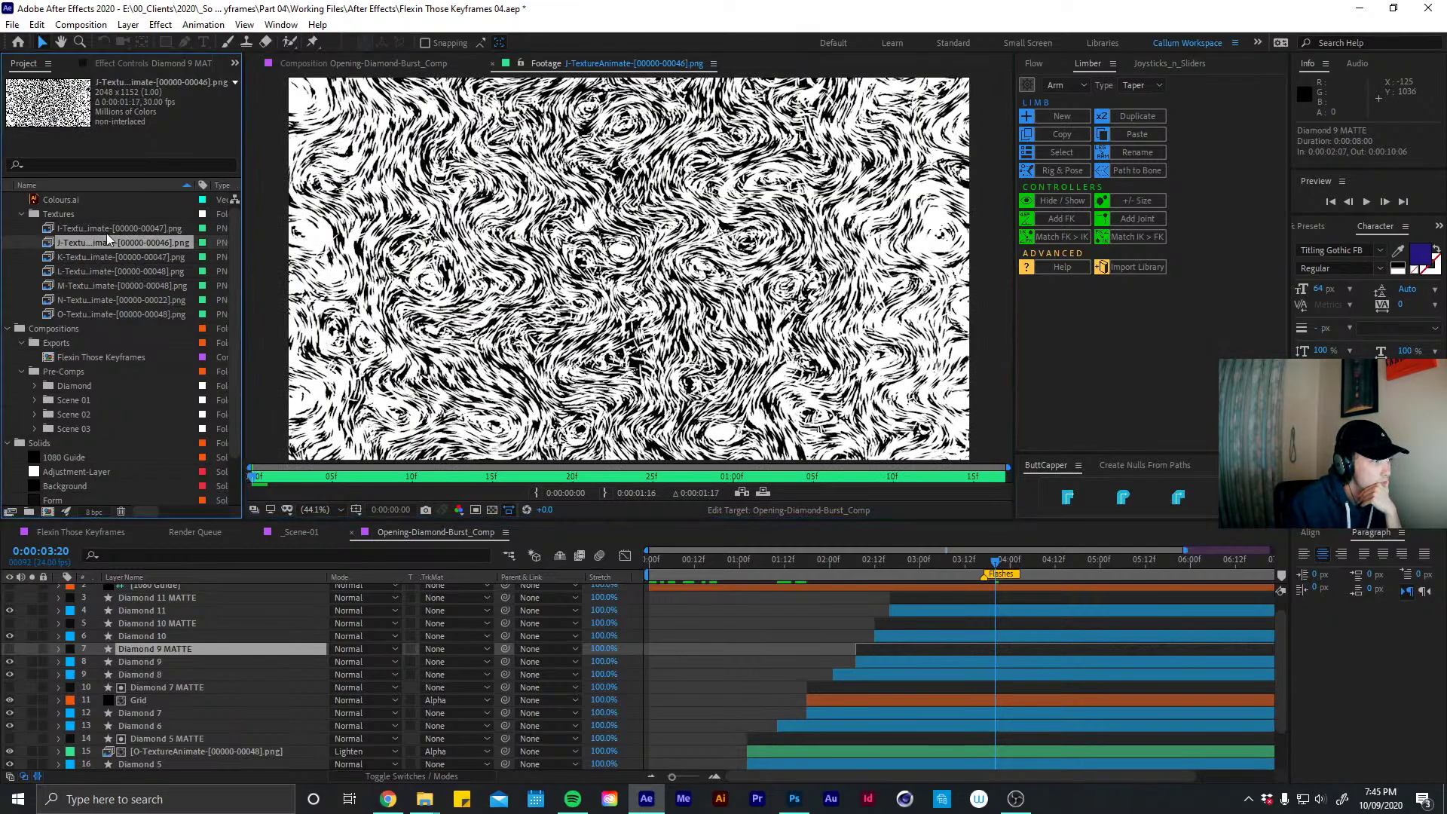
{"action": "double_click", "coordinate": [113, 226]}
{"action": "double_click", "coordinate": [88, 272]}
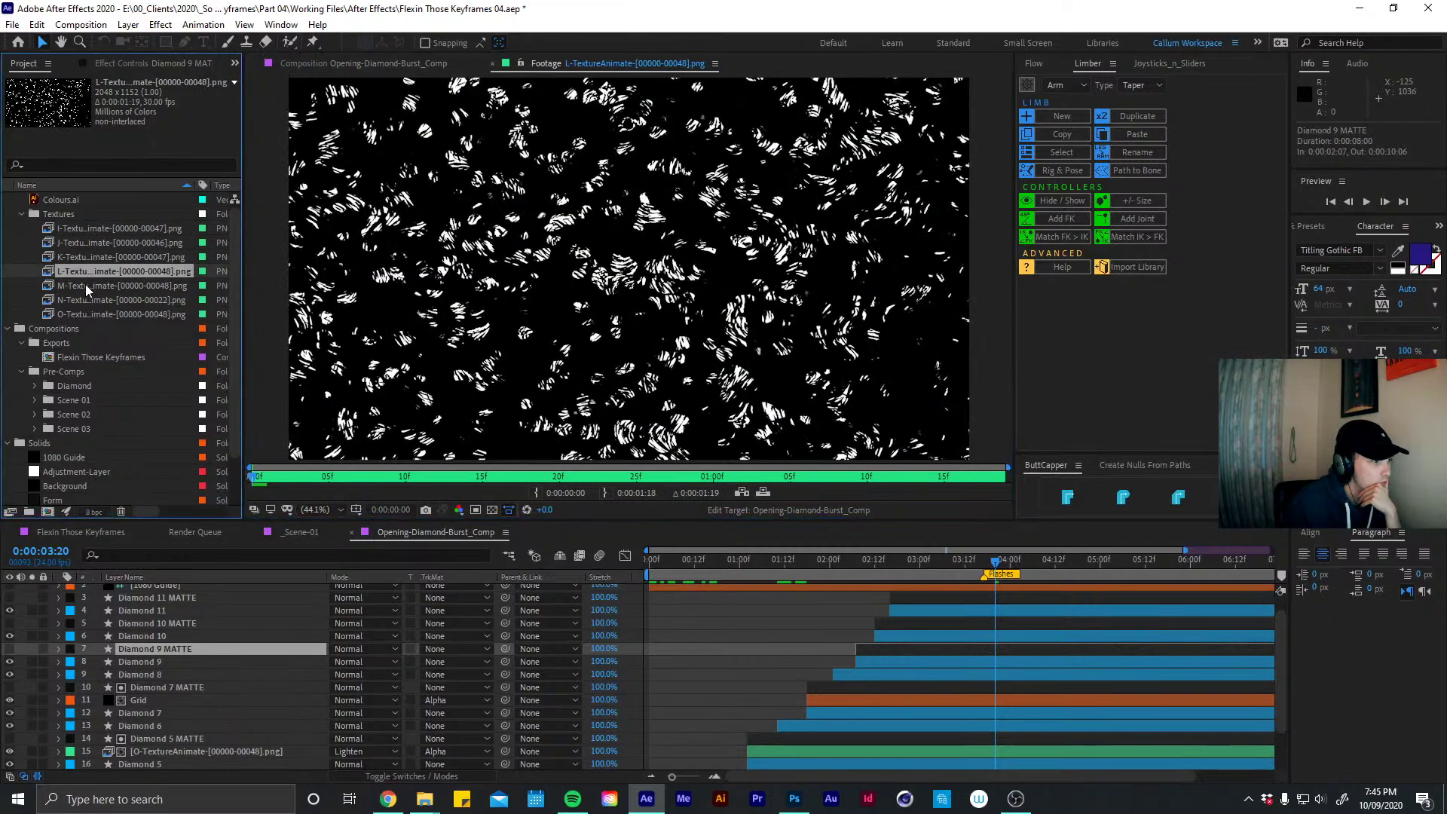
Place the L-TextureAnimate sequence directly beneath Diamond 9 MATTE, starting with it, and use that layer as its alpha matte
{"action": "left_click_drag", "start_coordinate": [87, 272], "coordinate": [888, 662]}
{"action": "left_click", "coordinate": [452, 661]}
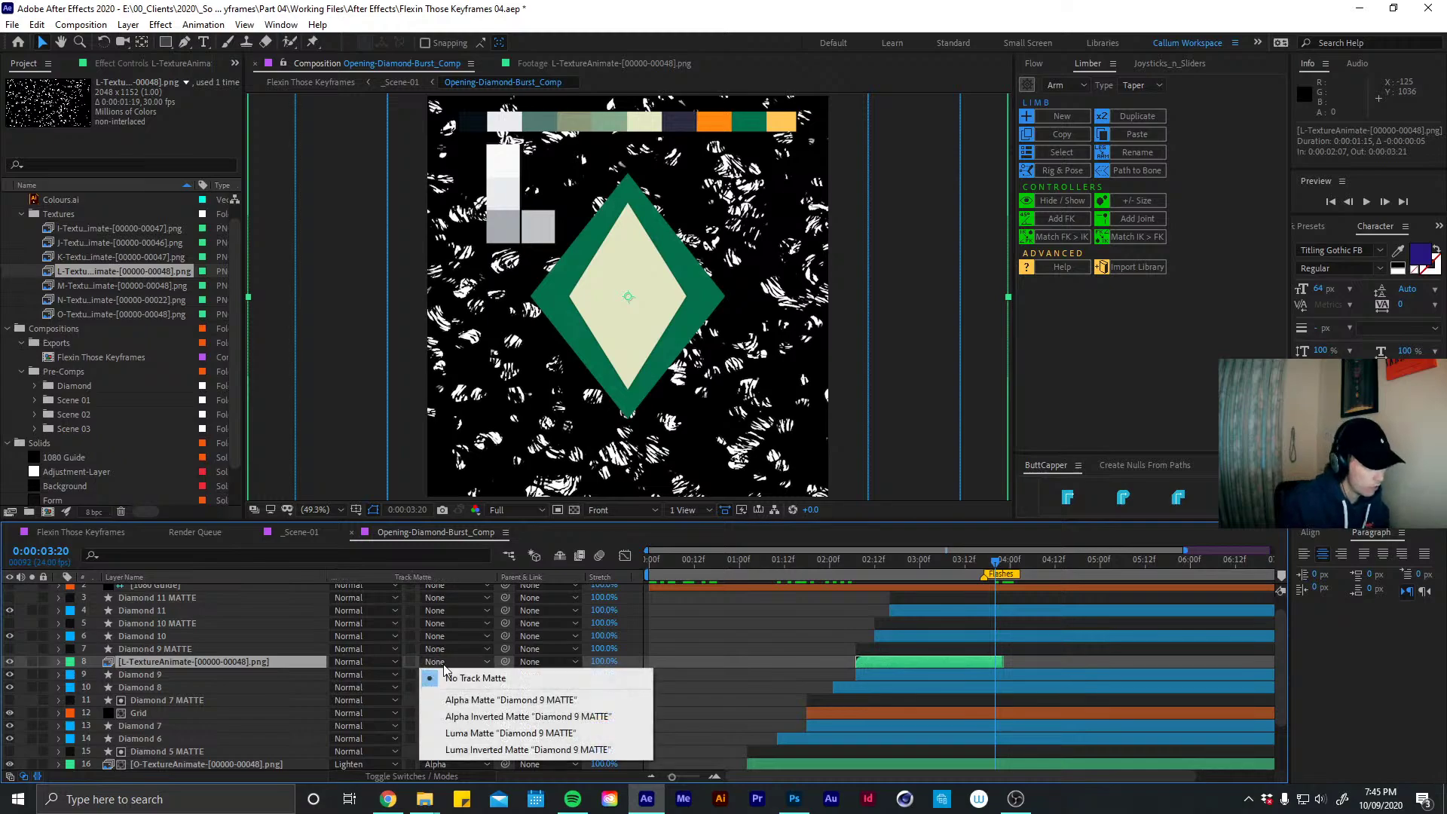
{"action": "left_click", "coordinate": [474, 703]}
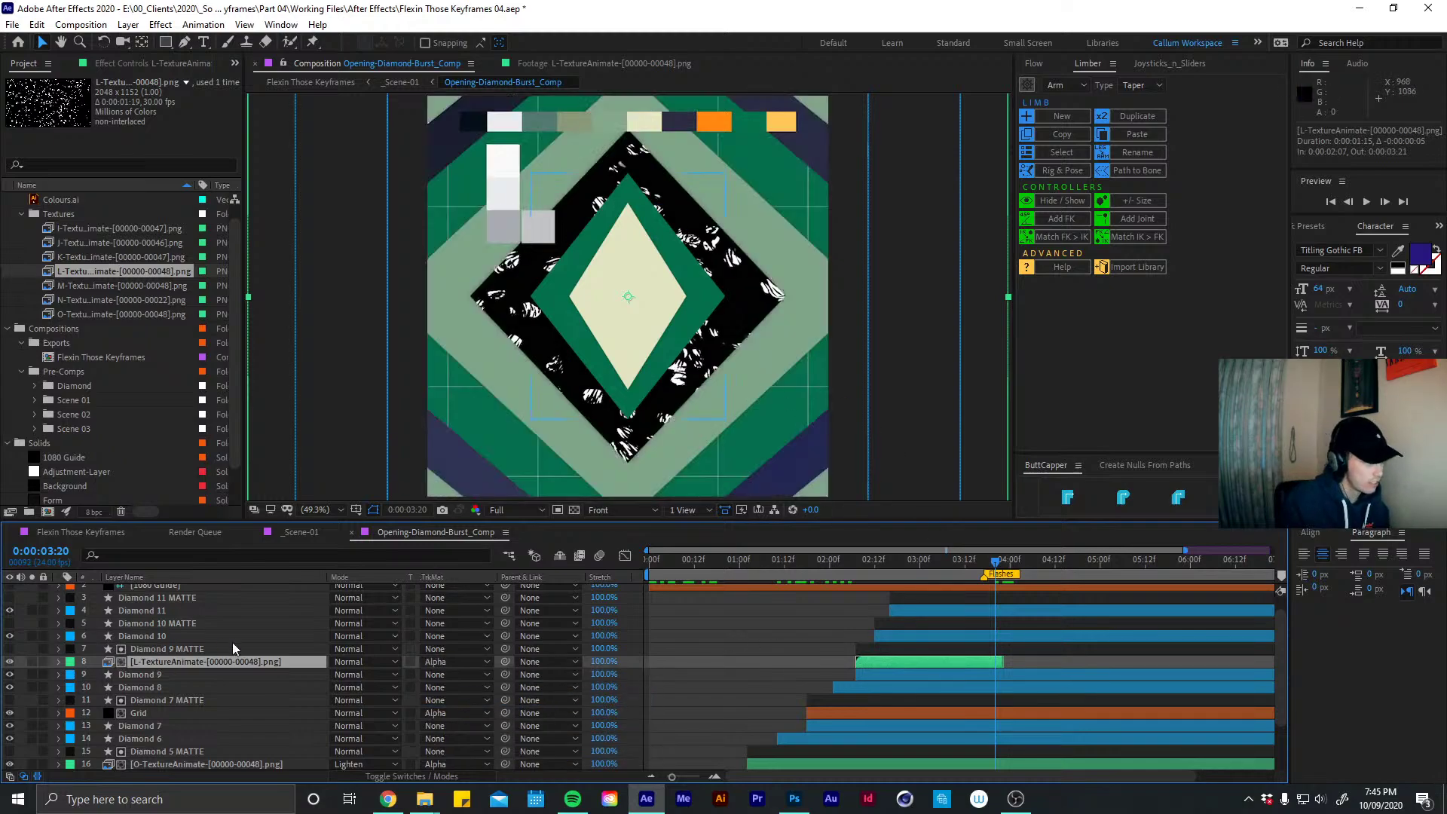
Set the L-TextureAnimate layer's blending mode to Screen after trying Multiply, and enable time remapping on it
{"action": "left_click", "coordinate": [369, 662]}
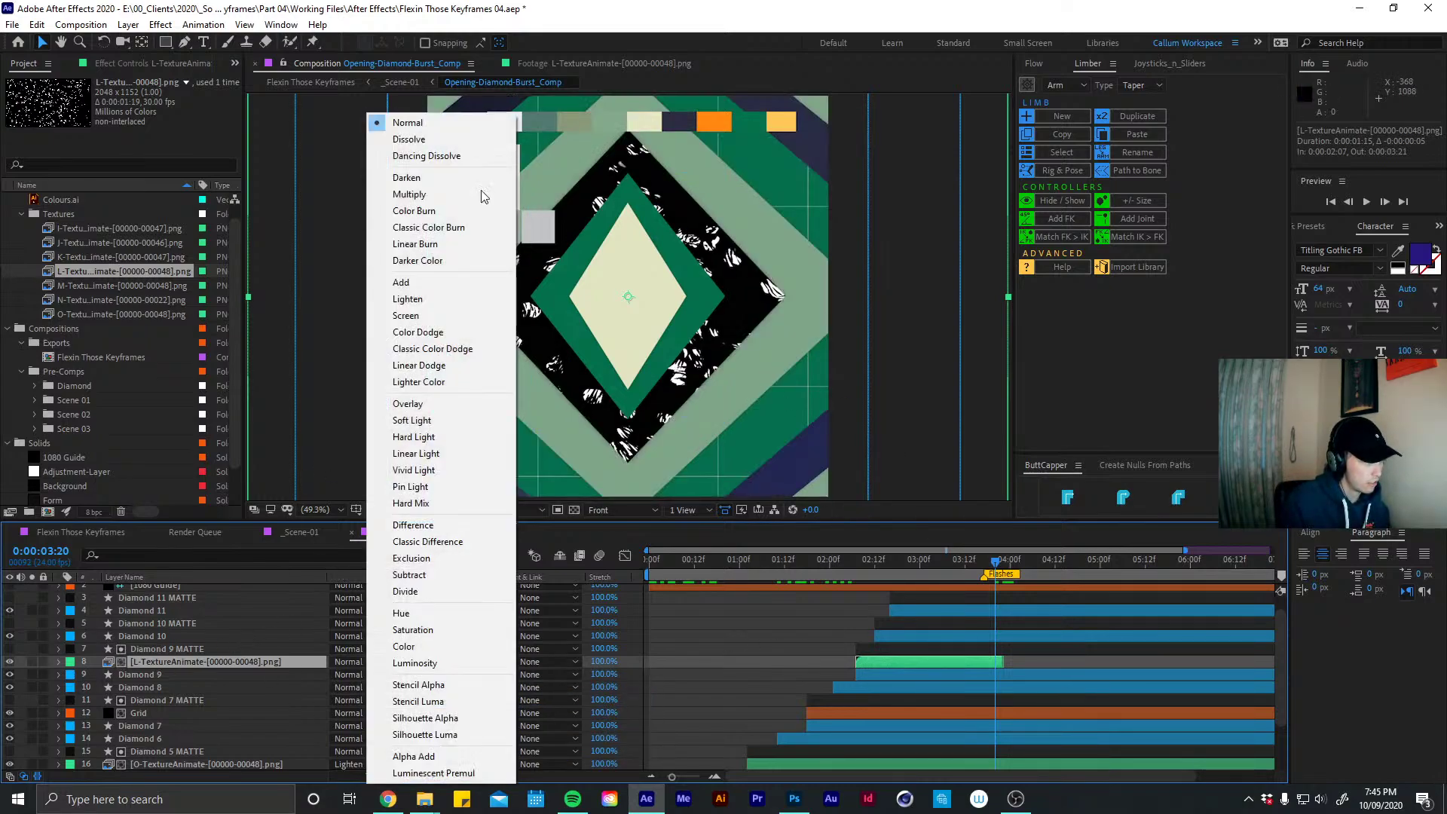
{"action": "left_click", "coordinate": [400, 193]}
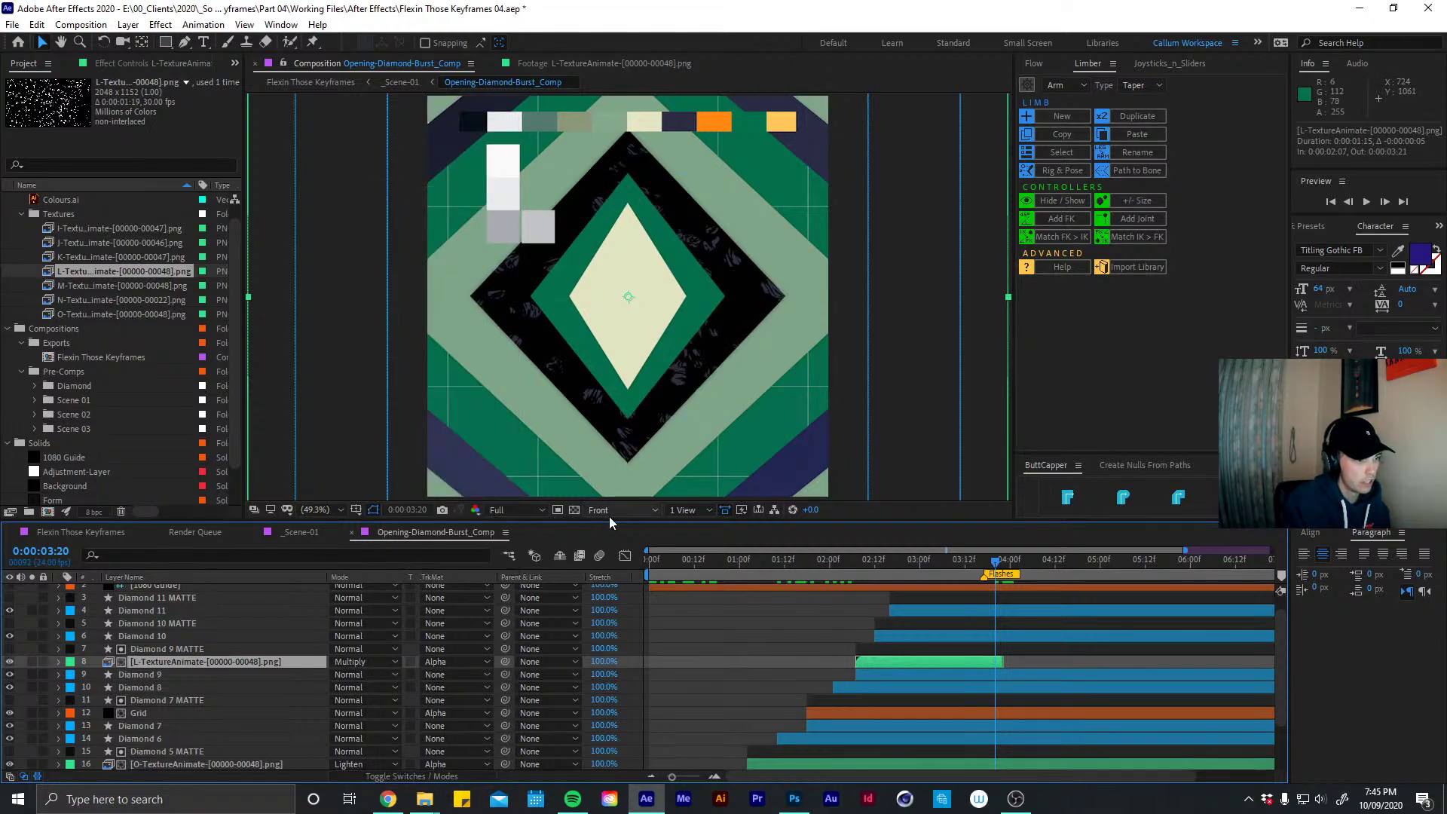
{"action": "left_click", "coordinate": [364, 662]}
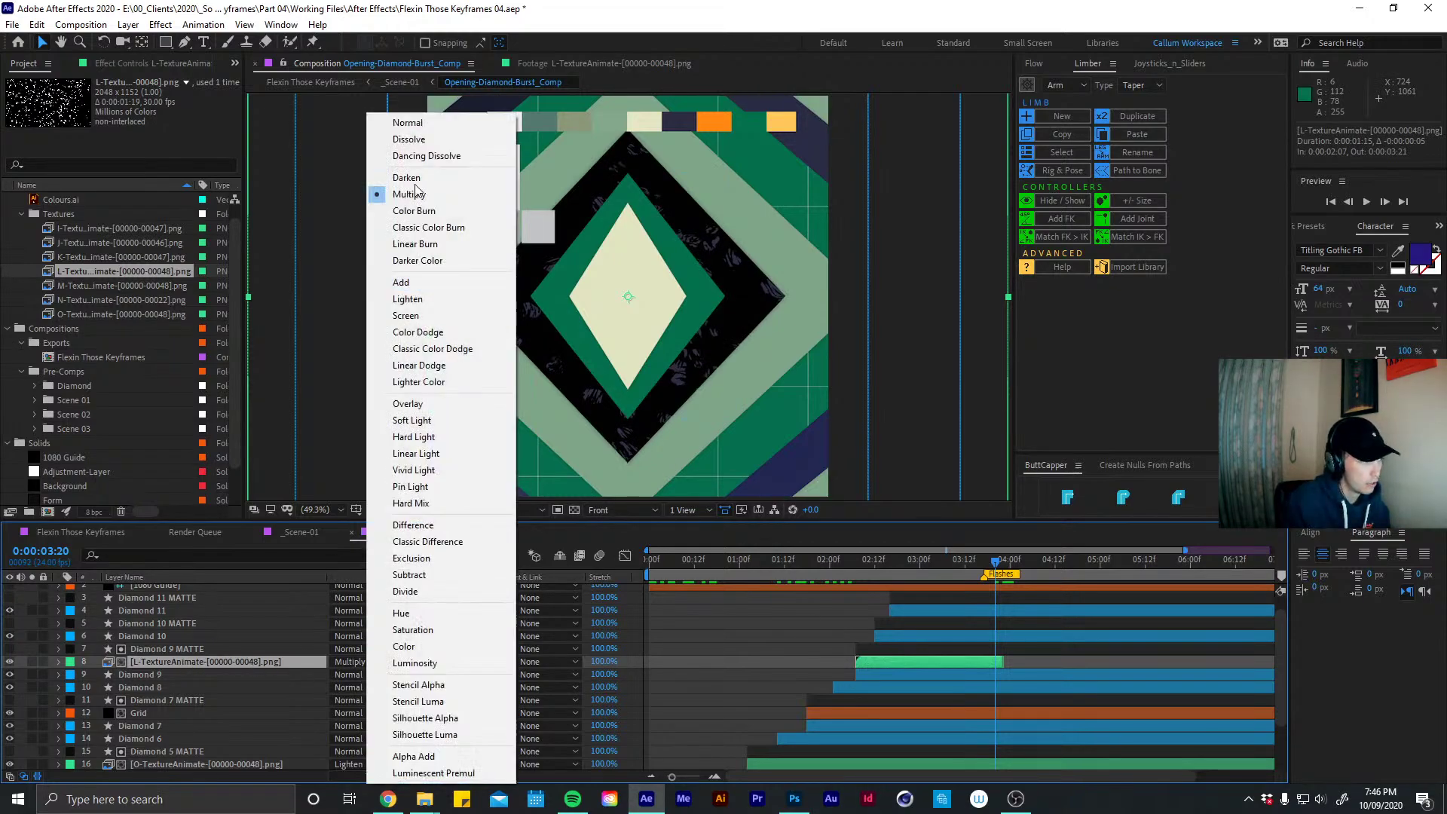
{"action": "left_click", "coordinate": [438, 316]}
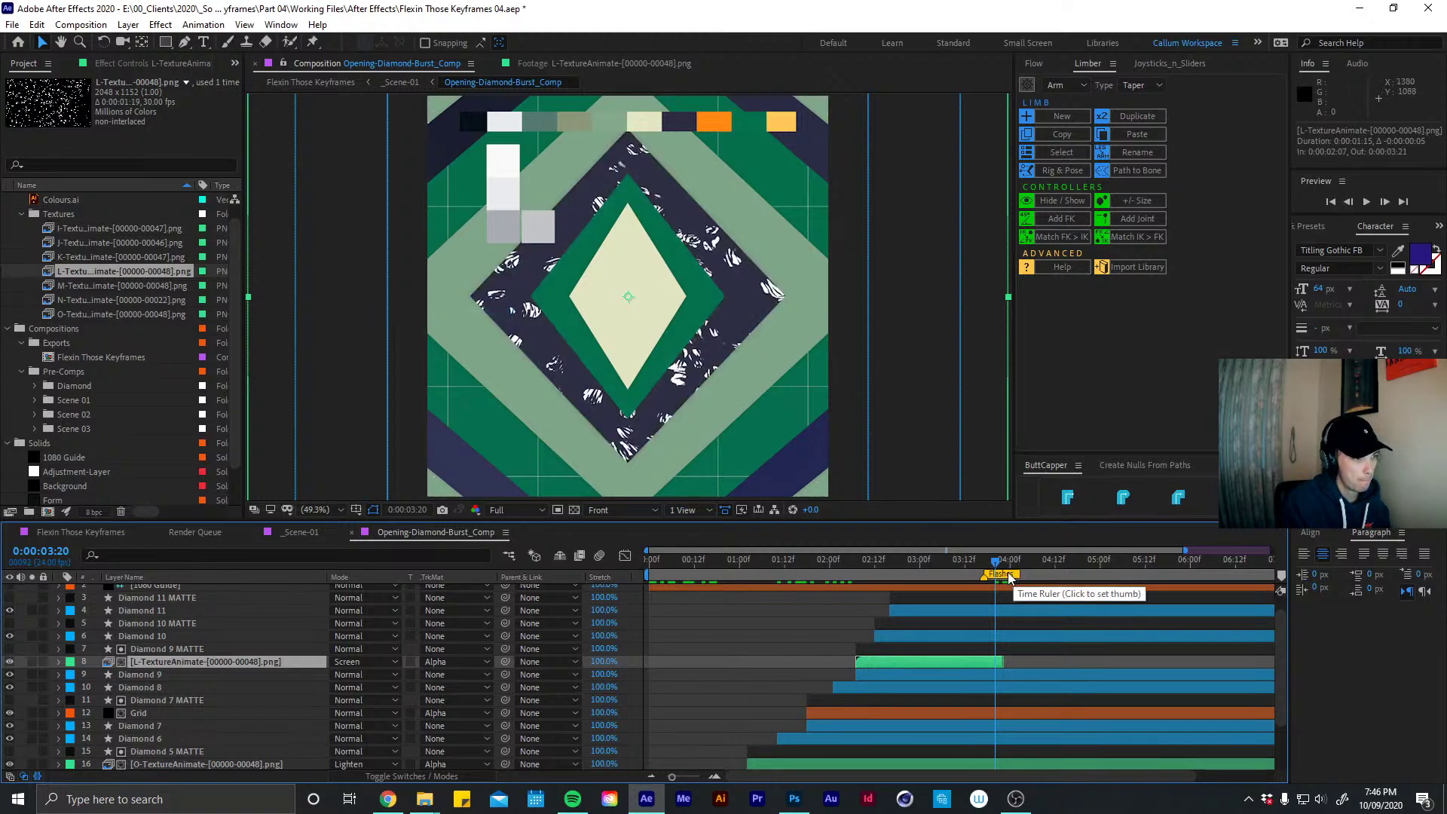
{"action": "mouse_move", "coordinate": [996, 565]}
{"action": "left_mouse_down"}
{"action": "mouse_move", "coordinate": [866, 580]}
{"action": "mouse_move", "coordinate": [999, 558]}
{"action": "left_mouse_up"}
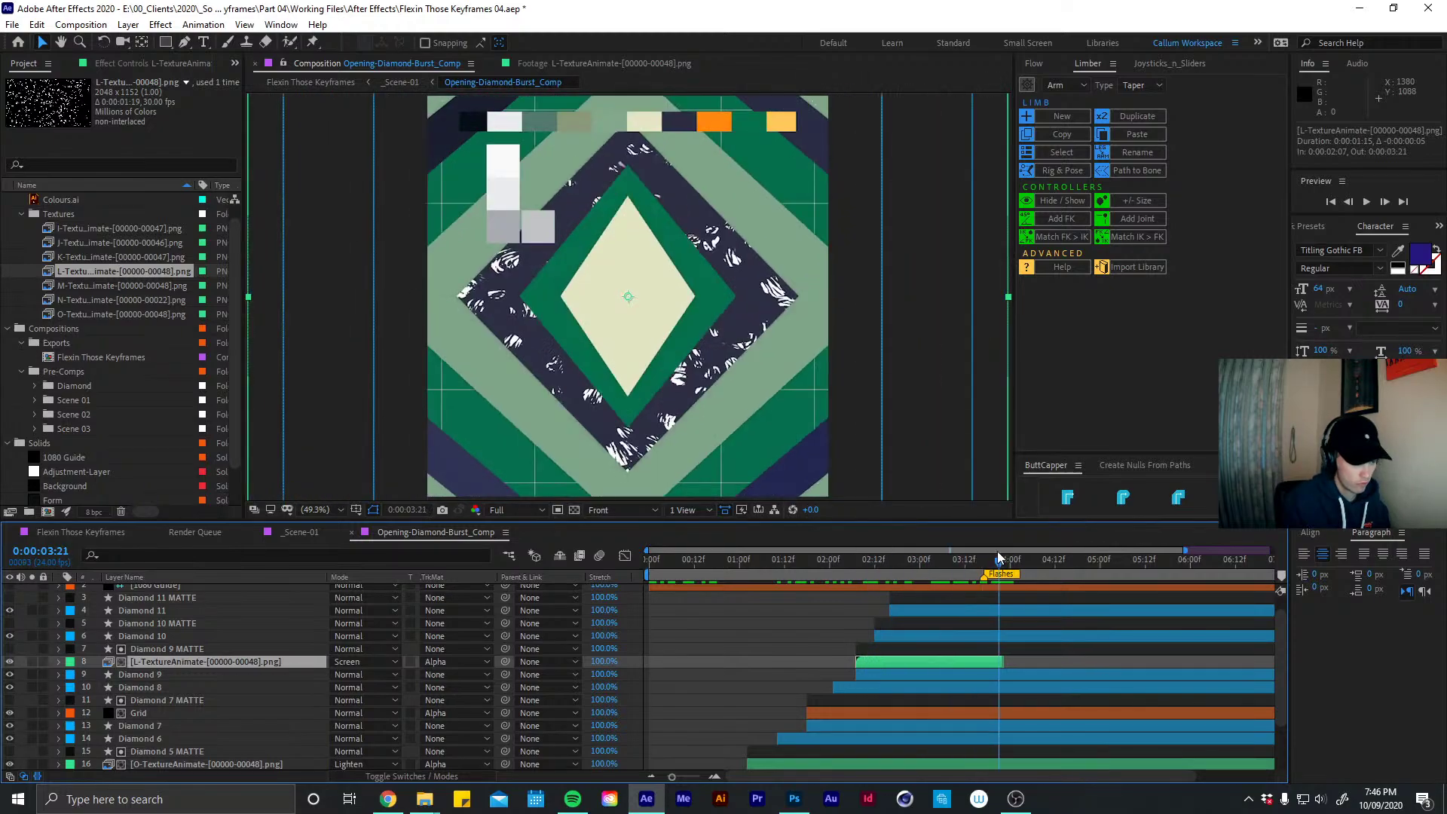
{"action": "key", "text": "ctrl+alt+t"}
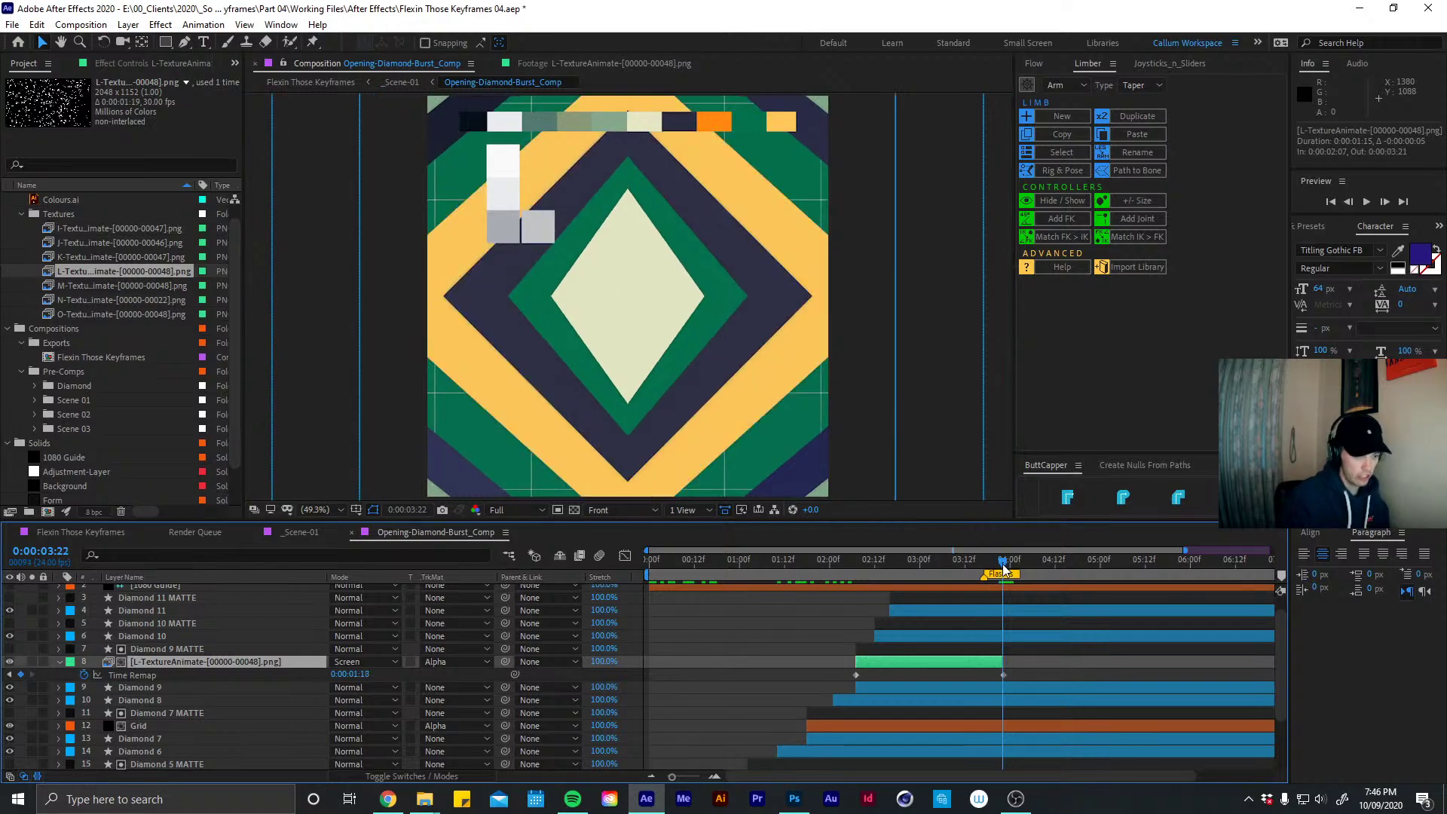
Add a Time Remap keyframe at 0:00:03:21 on the L-TextureAnimate layer and remove the end keyframe one frame after it
{"action": "key", "text": "Page_Up"}
{"action": "left_click", "coordinate": [21, 674]}
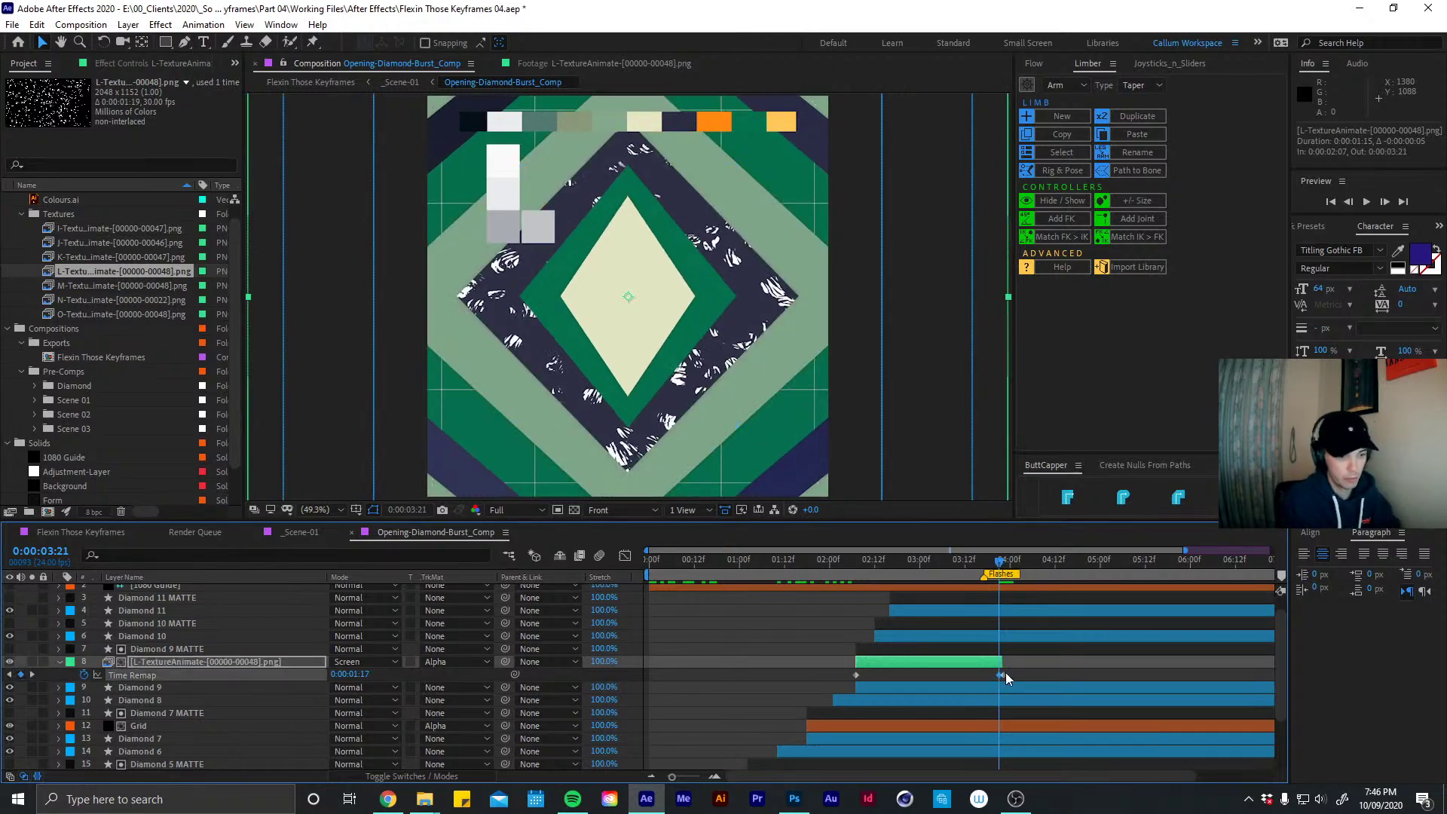
{"action": "left_click", "coordinate": [1006, 677]}
Loop the L-TextureAnimate layer's Time Remap with the expression loopOut("cycle") and extend the layer to the end of the composition
{"action": "left_click", "coordinate": [84, 675], "text": "alt"}
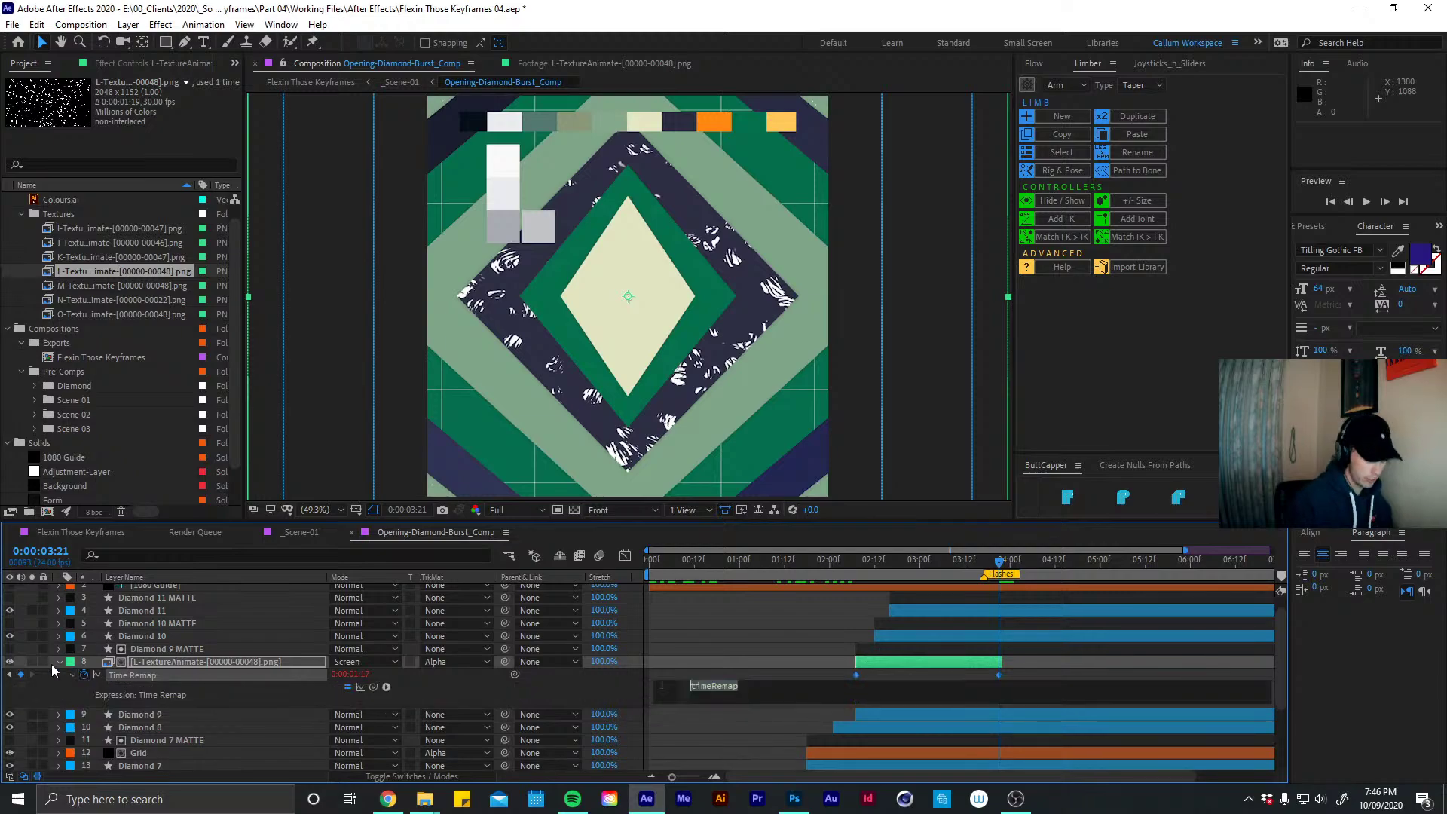
{"action": "type", "text": "loop"}
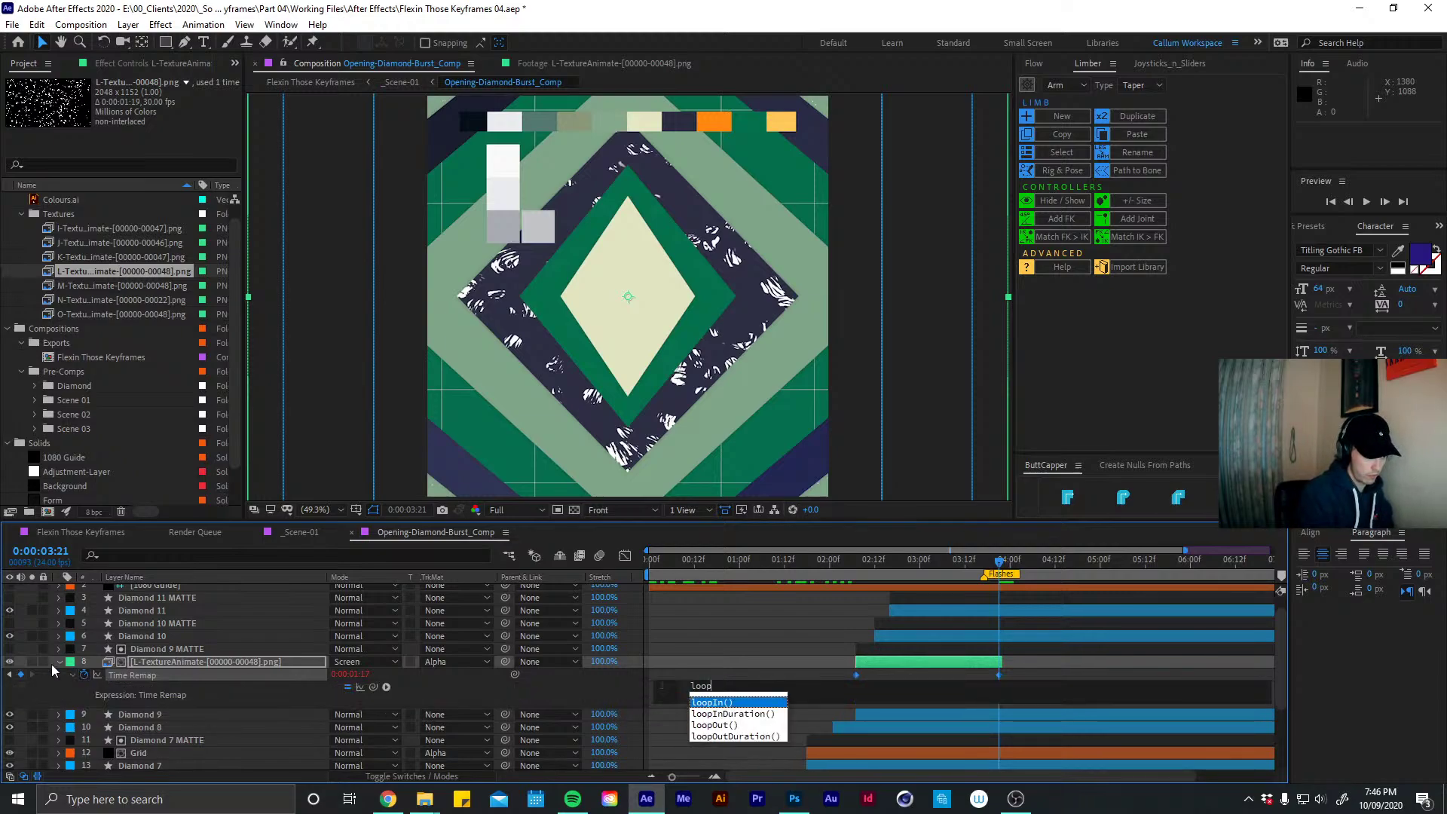
{"action": "key", "text": "Down"}
{"action": "key", "text": "Down"}
{"action": "key", "text": "Return"}
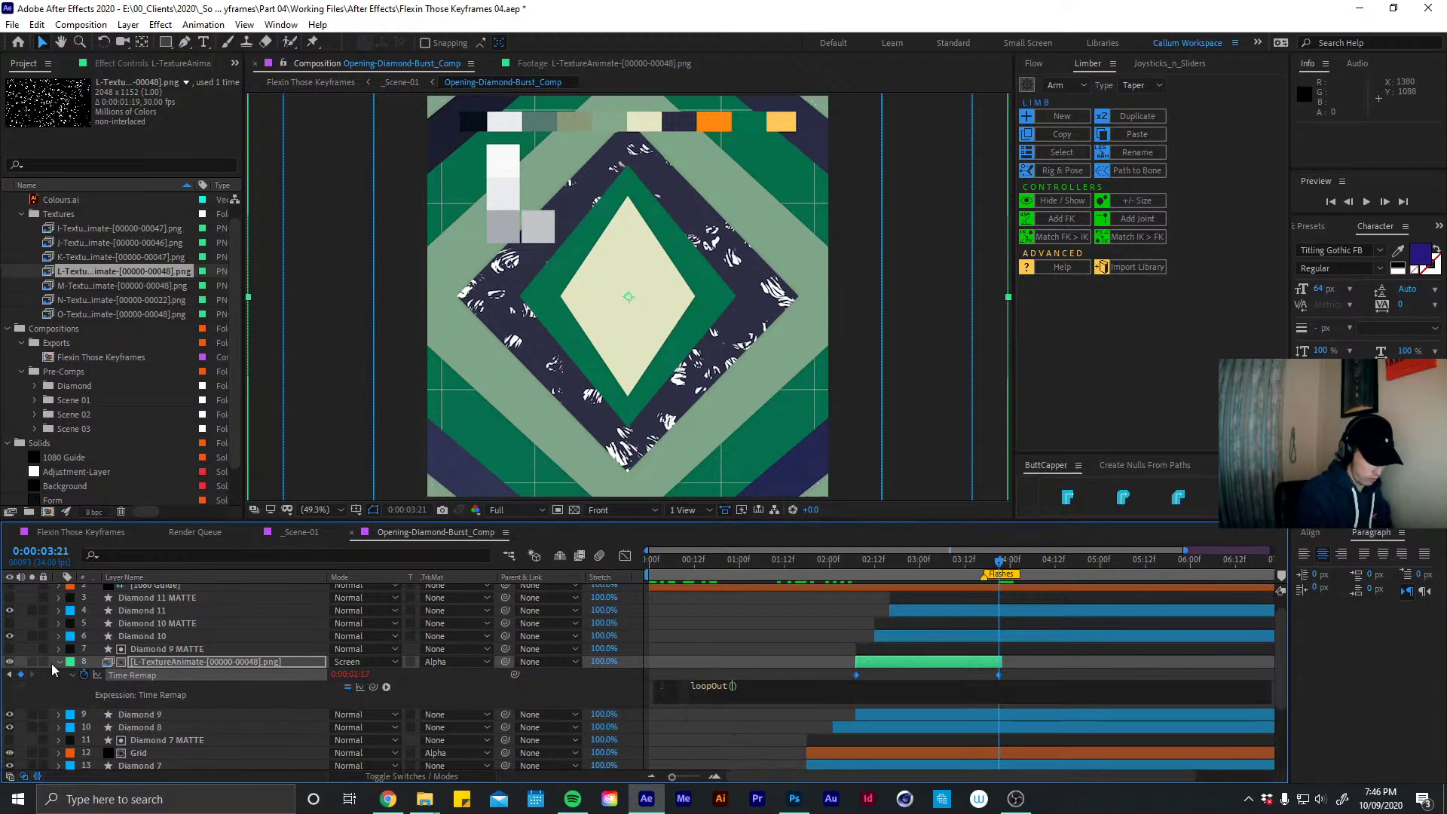
{"action": "type", "text": "\""}
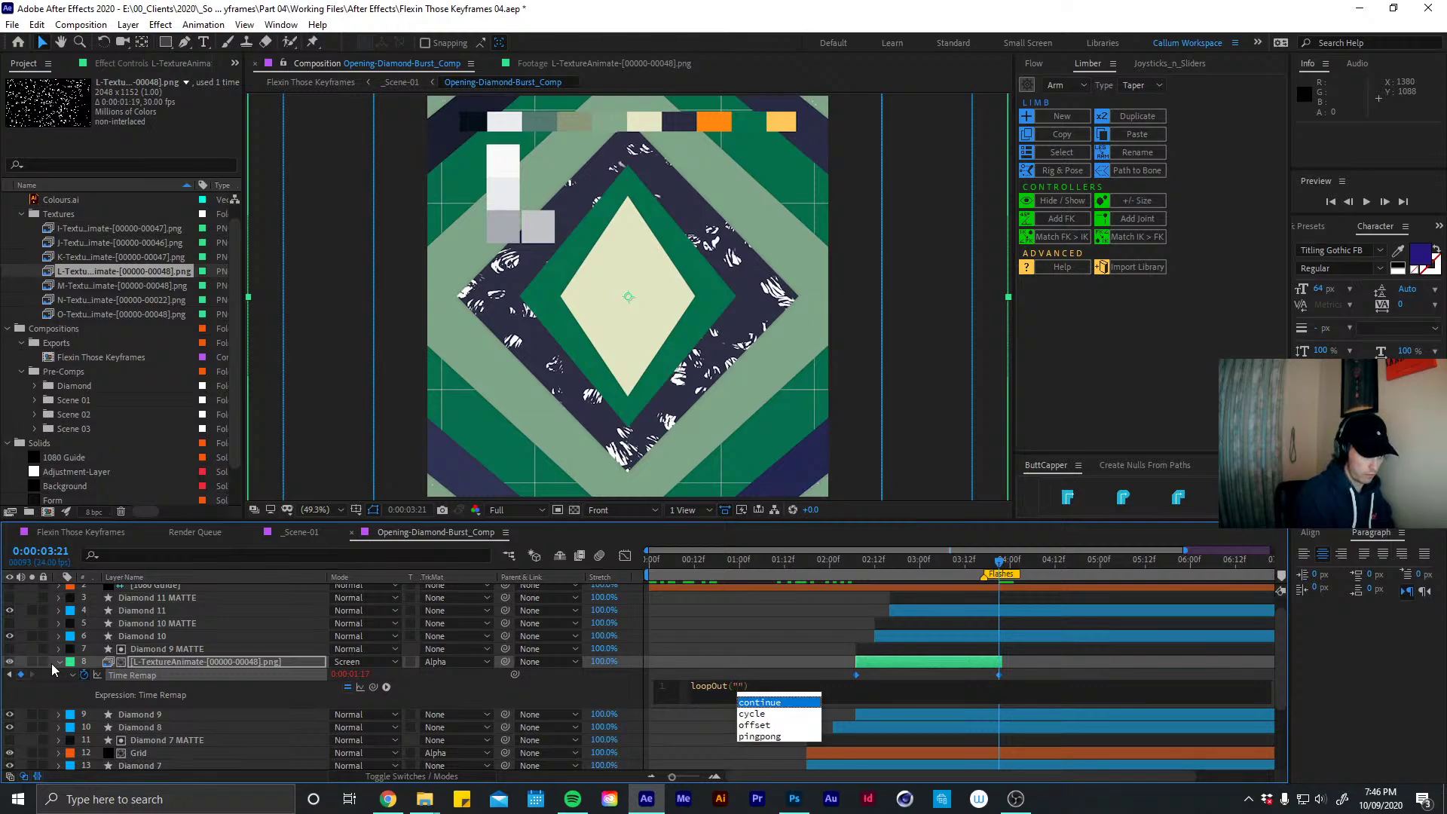
{"action": "key", "text": "Return"}
{"action": "left_click", "coordinate": [995, 684]}
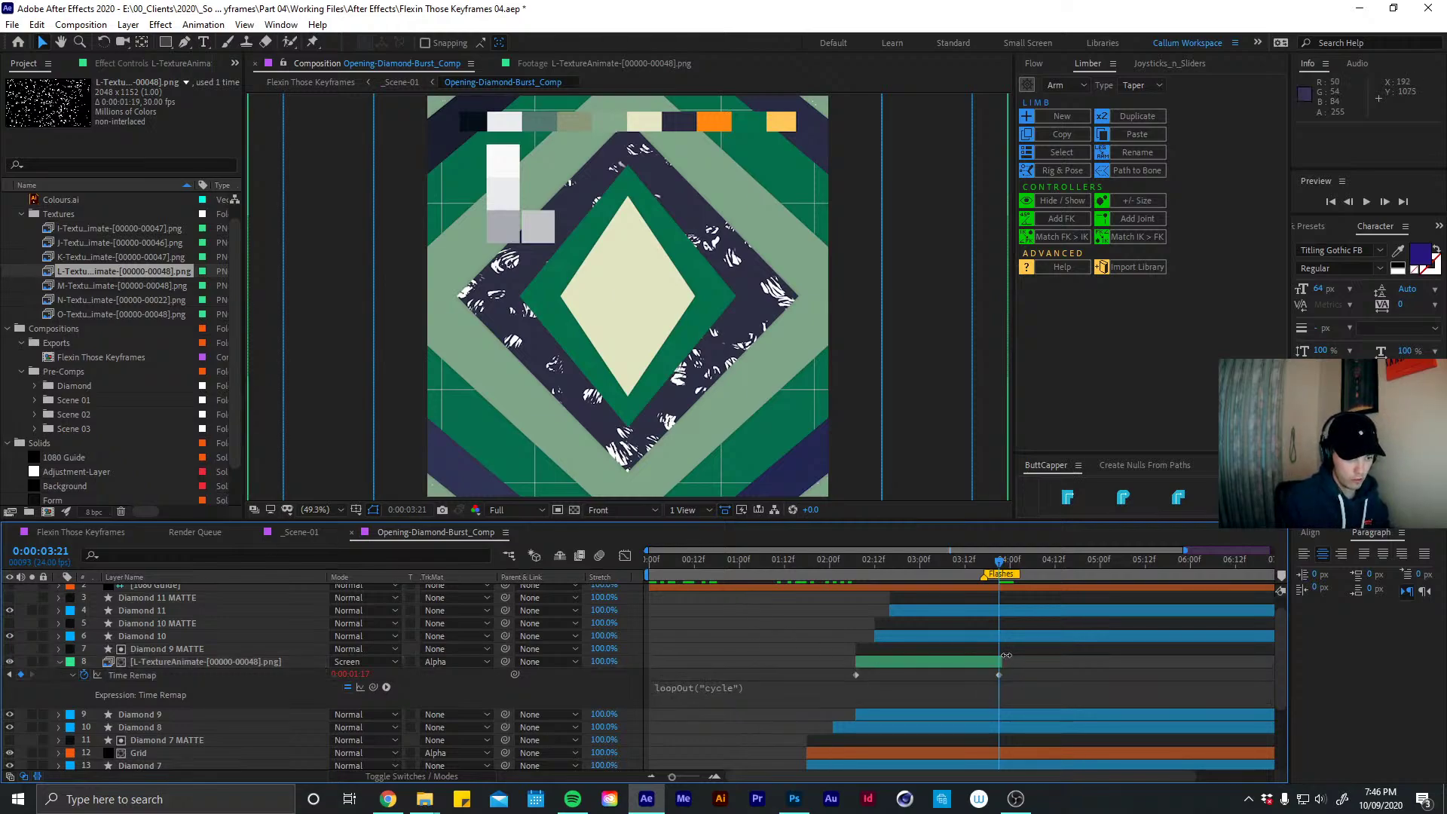
{"action": "left_click_drag", "start_coordinate": [1007, 655], "coordinate": [1275, 671]}
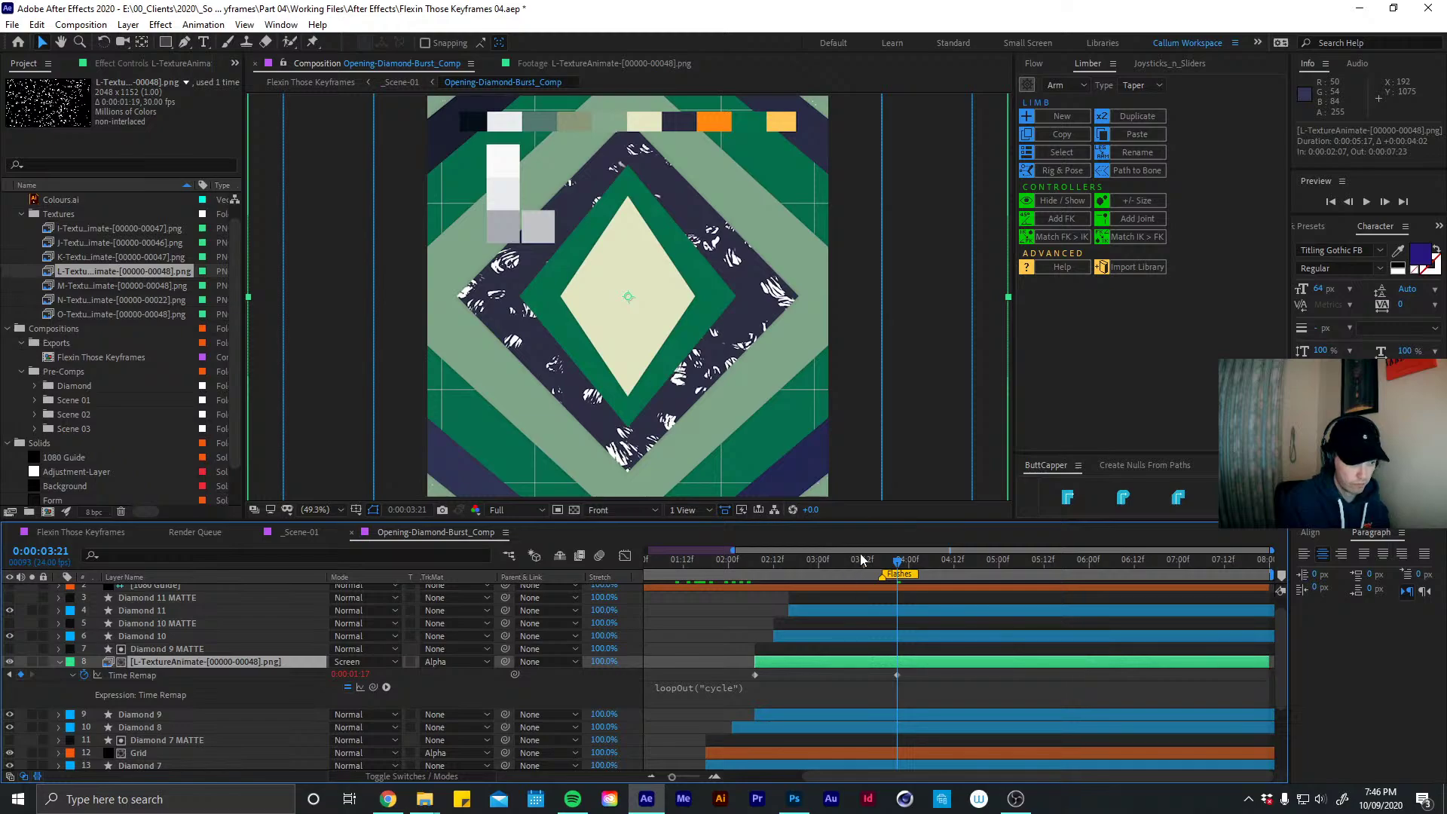
Scale the L-TextureAnimate layer down to 90%, viewing the texture at 0:00:03:18
{"action": "left_click_drag", "start_coordinate": [769, 566], "coordinate": [885, 565]}
{"action": "key", "text": "s"}
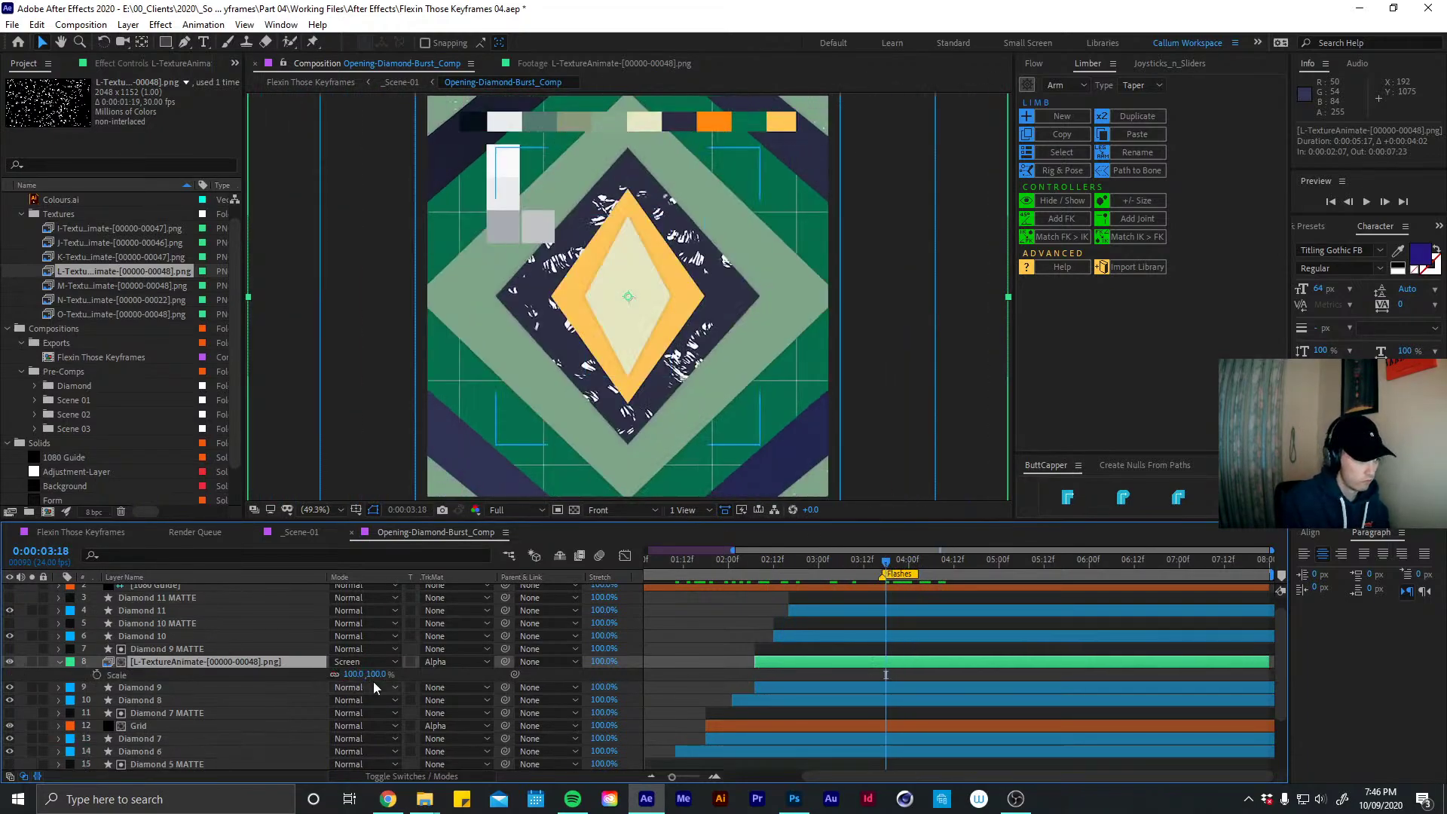
{"action": "mouse_move", "coordinate": [351, 675]}
{"action": "left_mouse_down"}
{"action": "mouse_move", "coordinate": [358, 662]}
{"action": "mouse_move", "coordinate": [349, 678]}
{"action": "left_mouse_up"}
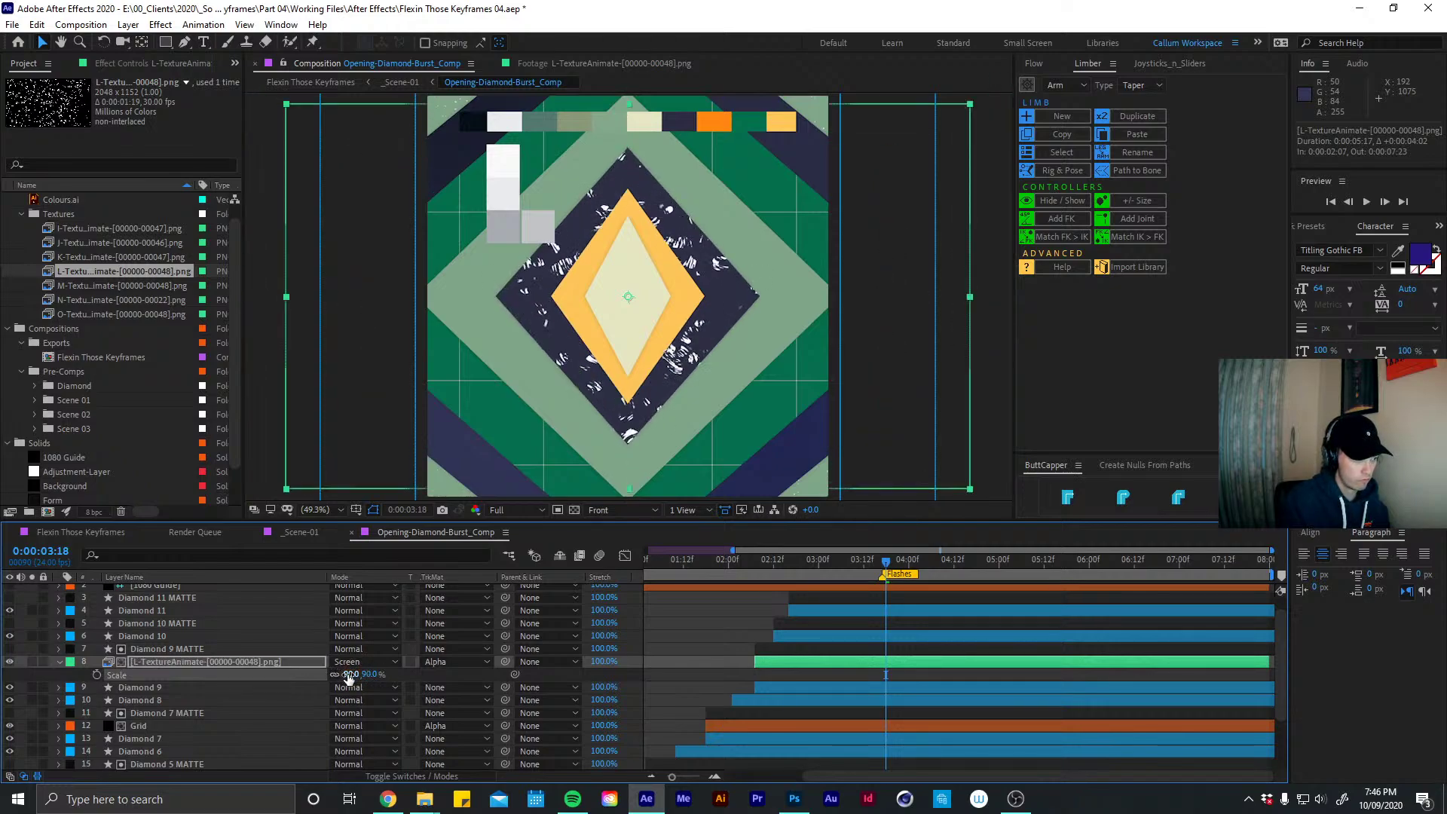
{"action": "key", "text": "Return"}
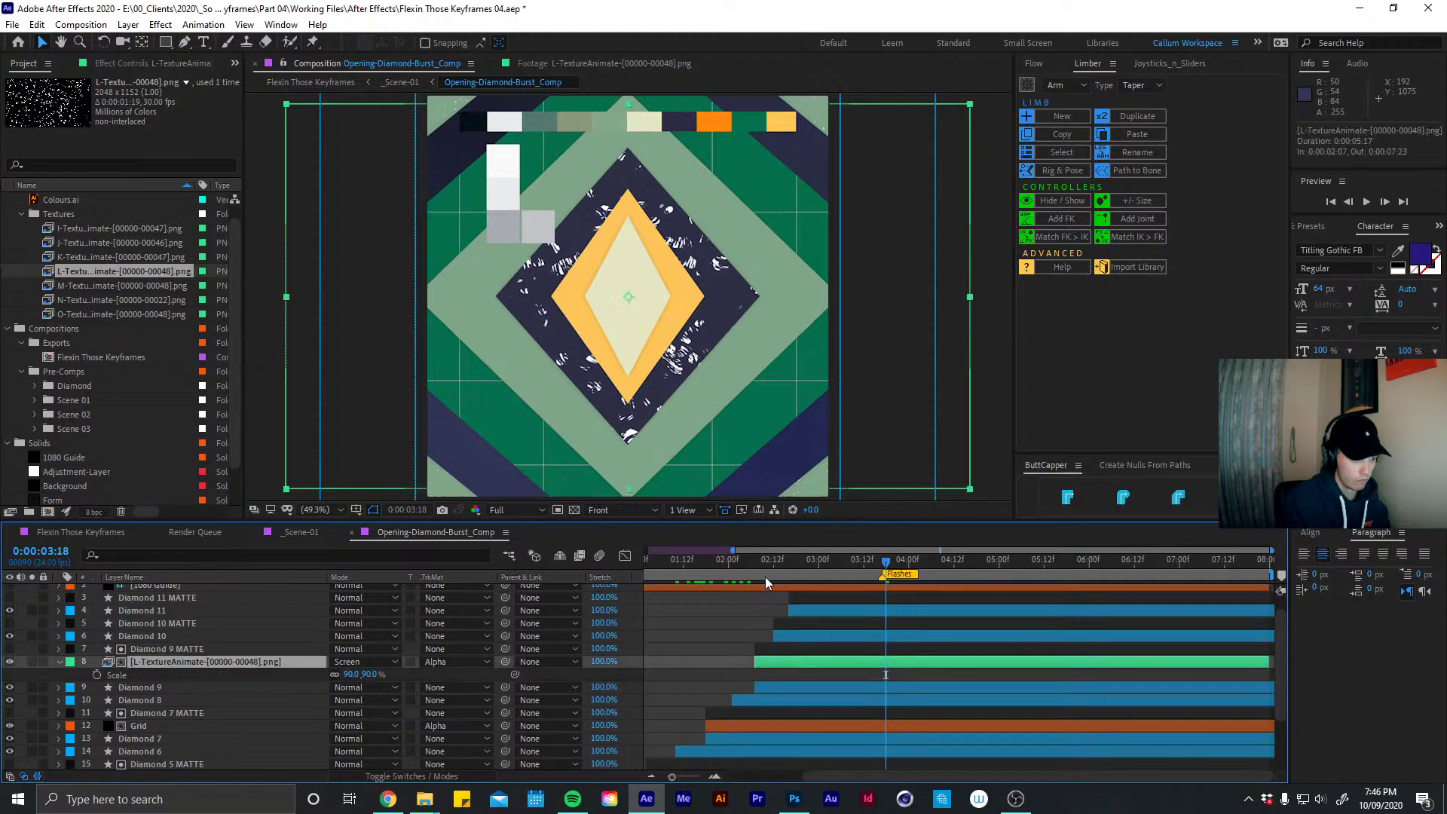
Keyframe the L-TextureAnimate layer's 90% scale, placing the starting keyframe at 0:00:02:17
{"action": "key", "text": "i"}
{"action": "key", "text": "s"}
{"action": "key", "text": "alt+shift+s"}
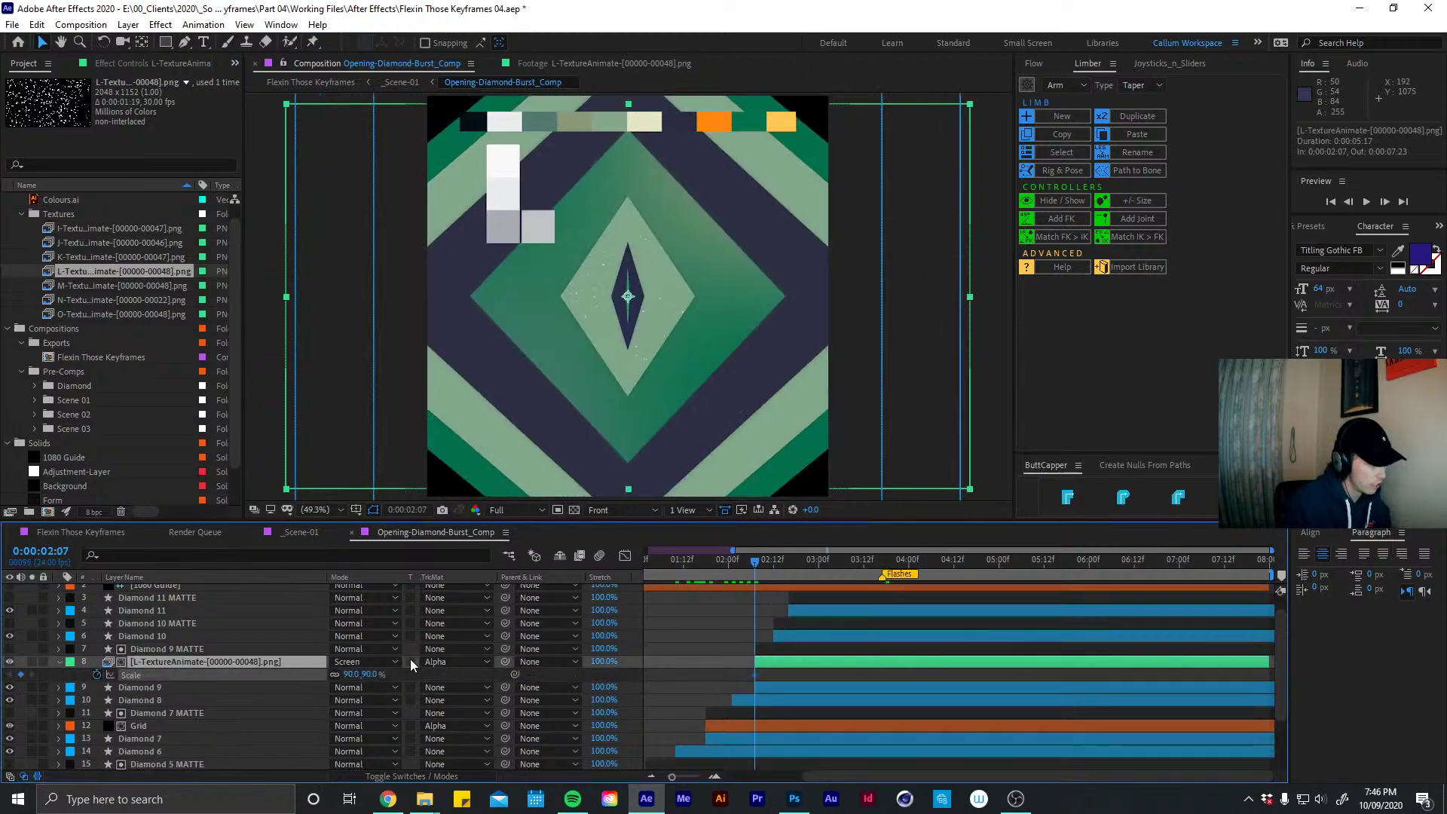
{"action": "key", "text": "shift+Page_Down"}
{"action": "key", "text": "shift+Page_Down"}
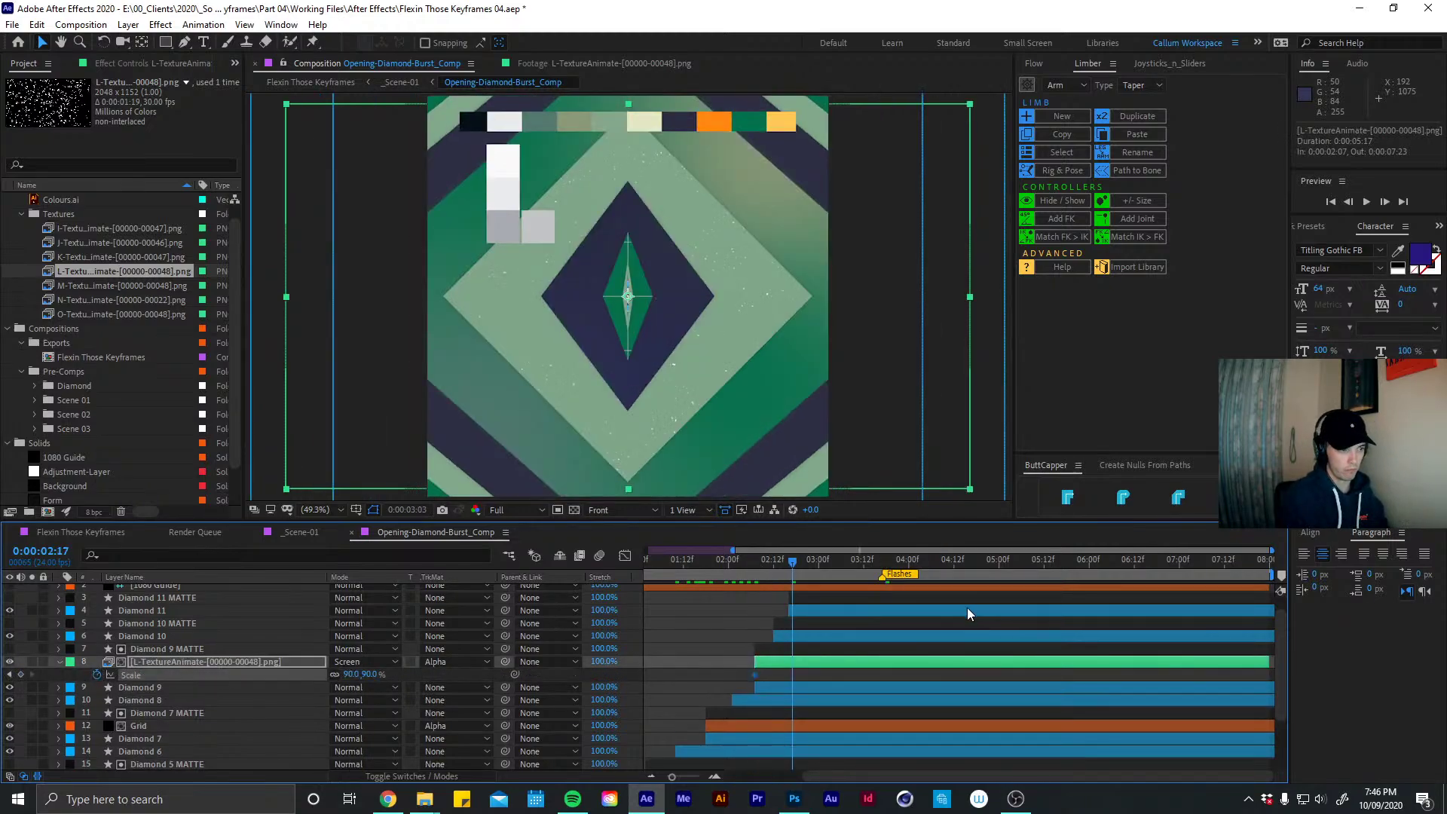
{"action": "key", "text": "j"}
{"action": "key", "text": "shift+Page_Down"}
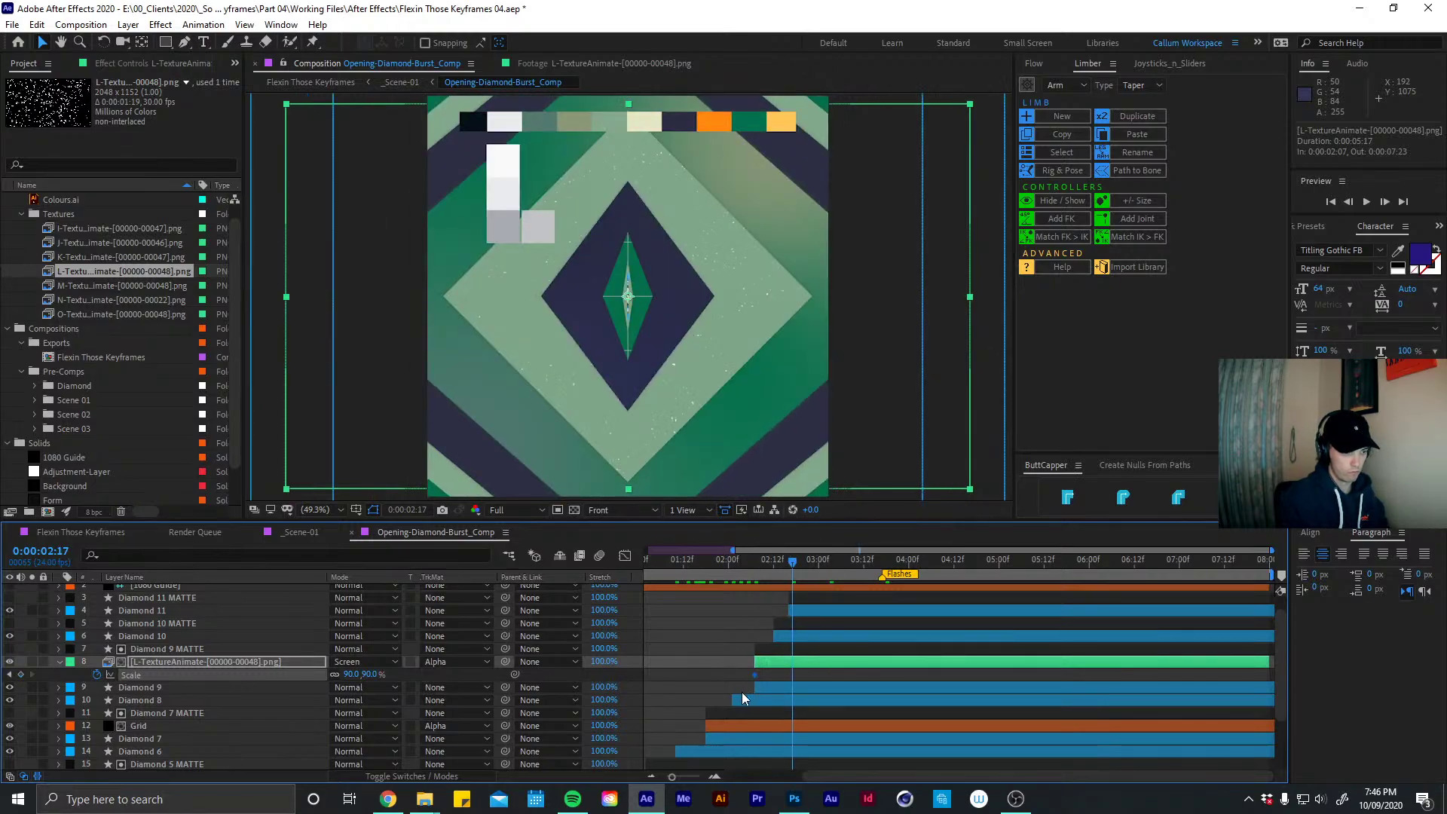
{"action": "key", "text": "alt+shift+s"}
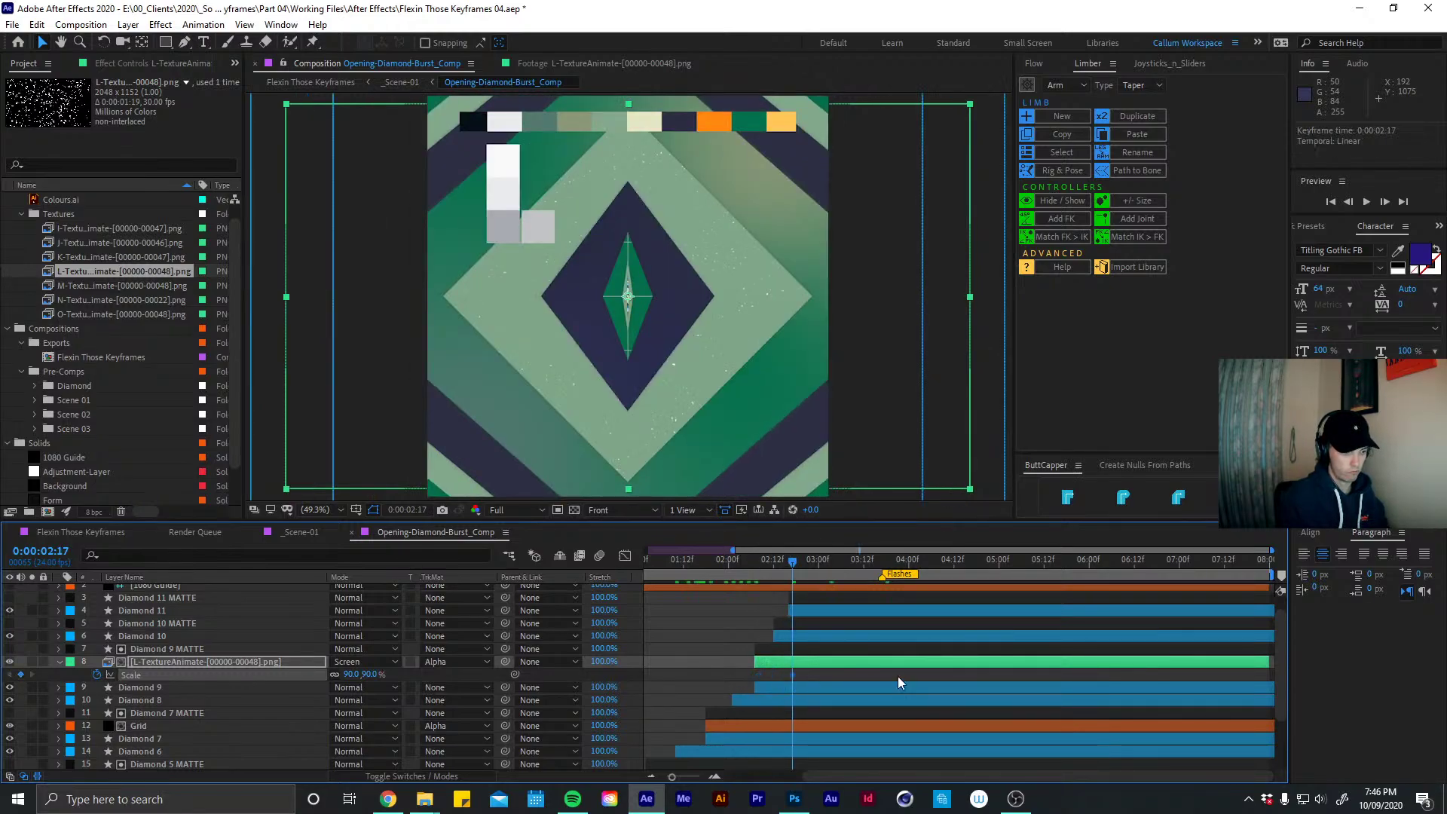
Add a second scale keyframe at 0:00:04:09, trying 110% and settling on 120%
{"action": "key", "text": "shift+Page_Down"}
{"action": "key", "text": "shift+Page_Down"}
{"action": "key", "text": "shift+Page_Down"}
{"action": "key", "text": "shift+Page_Down"}
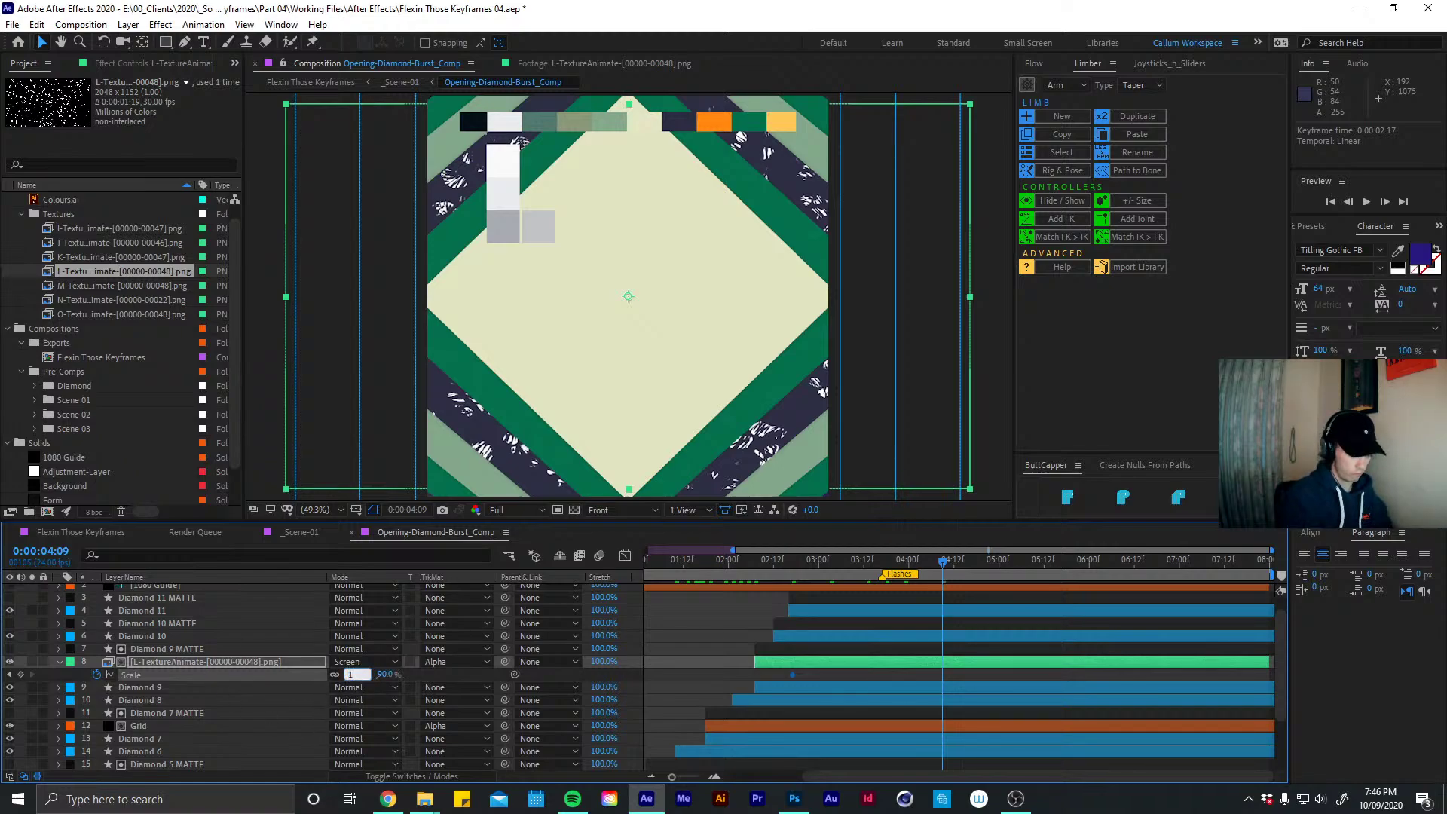
{"action": "type", "text": "0"}
{"action": "key", "text": "Return"}
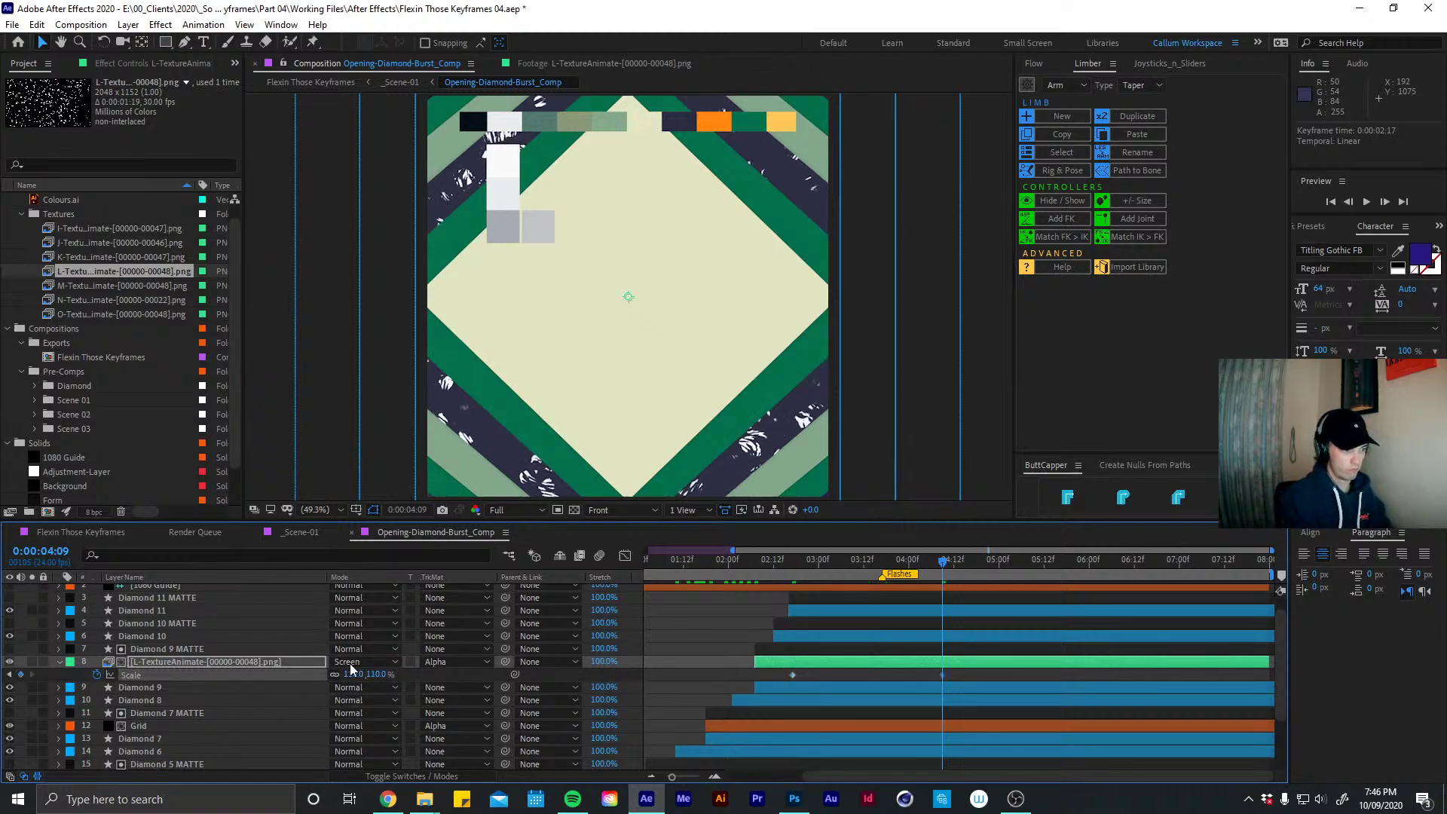
{"action": "type", "text": "120"}
{"action": "key", "text": "Return"}
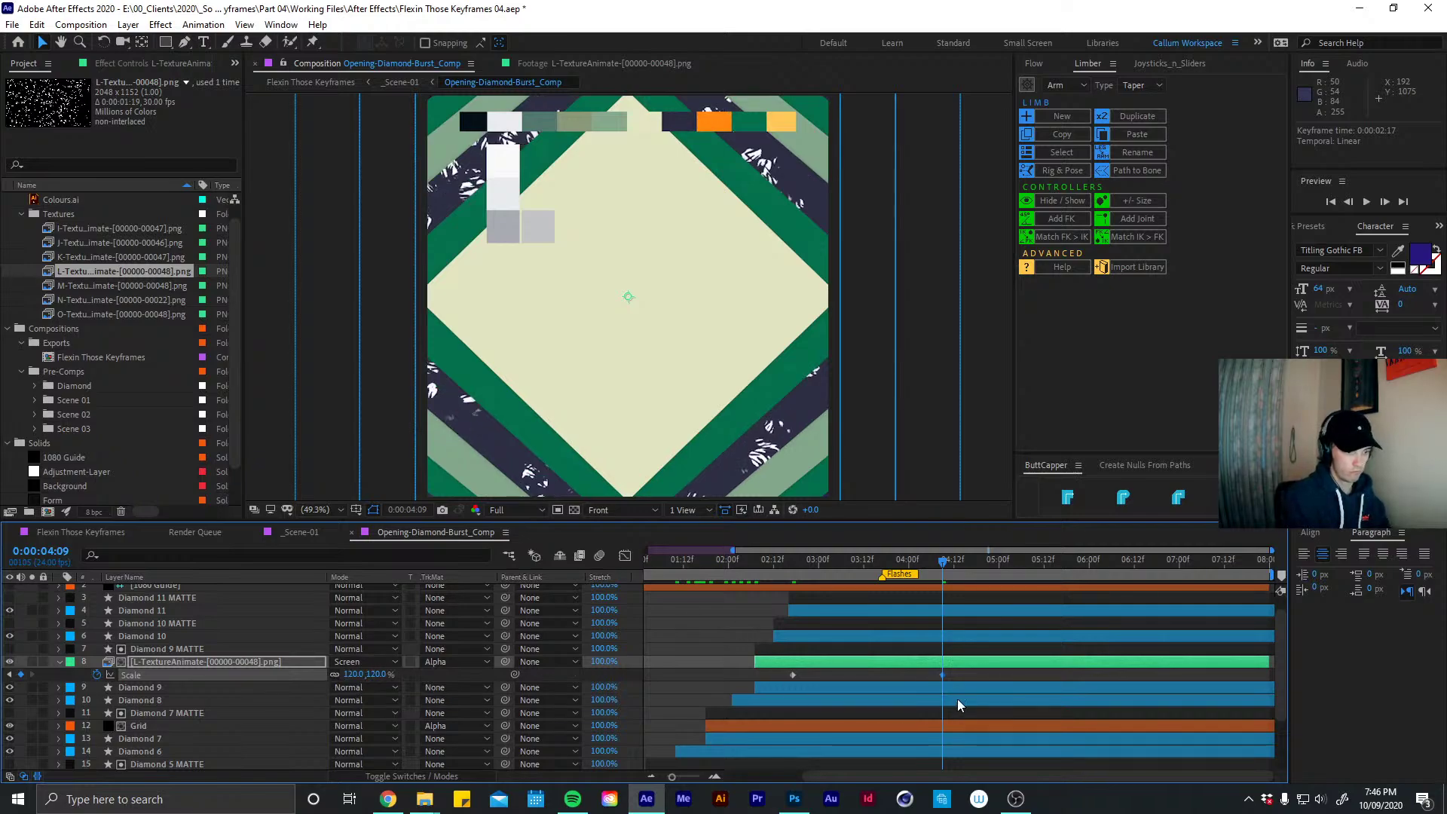
Move the 120% scale keyframe to 0:00:05:05, select both scale keyframes, and collapse the layer's properties
{"action": "key", "text": "shift+Page_Down"}
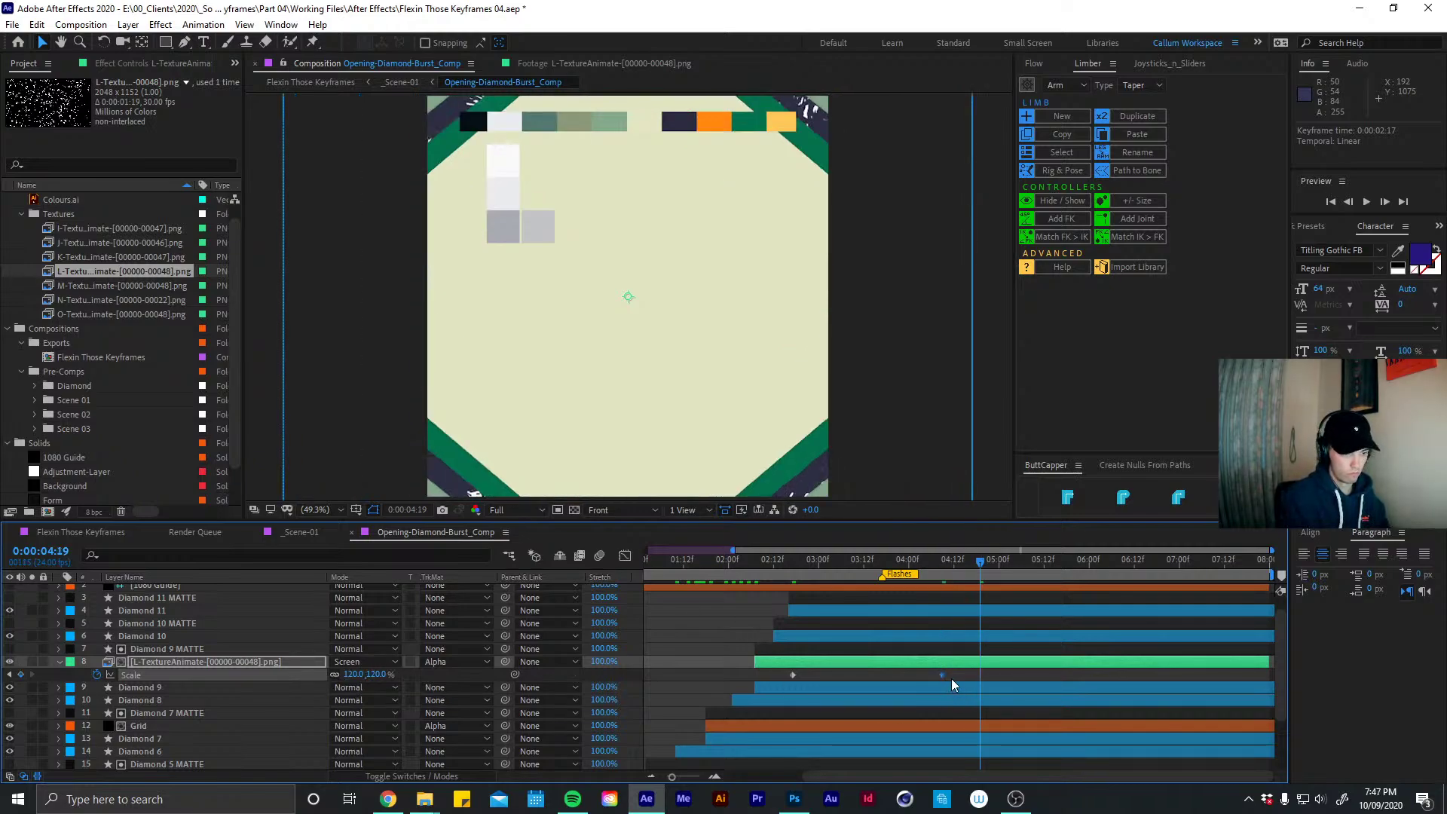
{"action": "key", "text": "shift+Page_Down"}
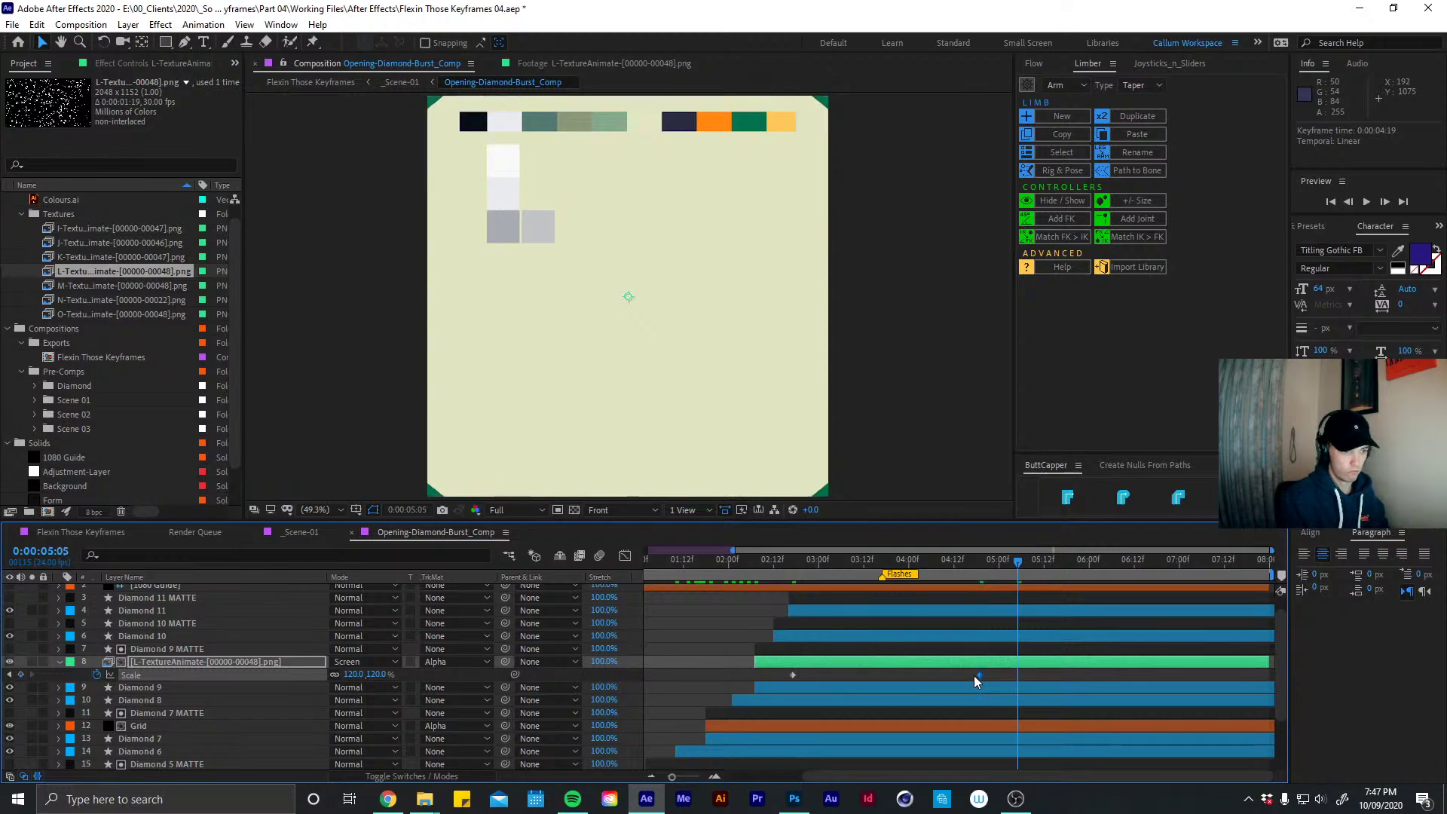
{"action": "left_click_drag", "start_coordinate": [1024, 675], "coordinate": [703, 683]}
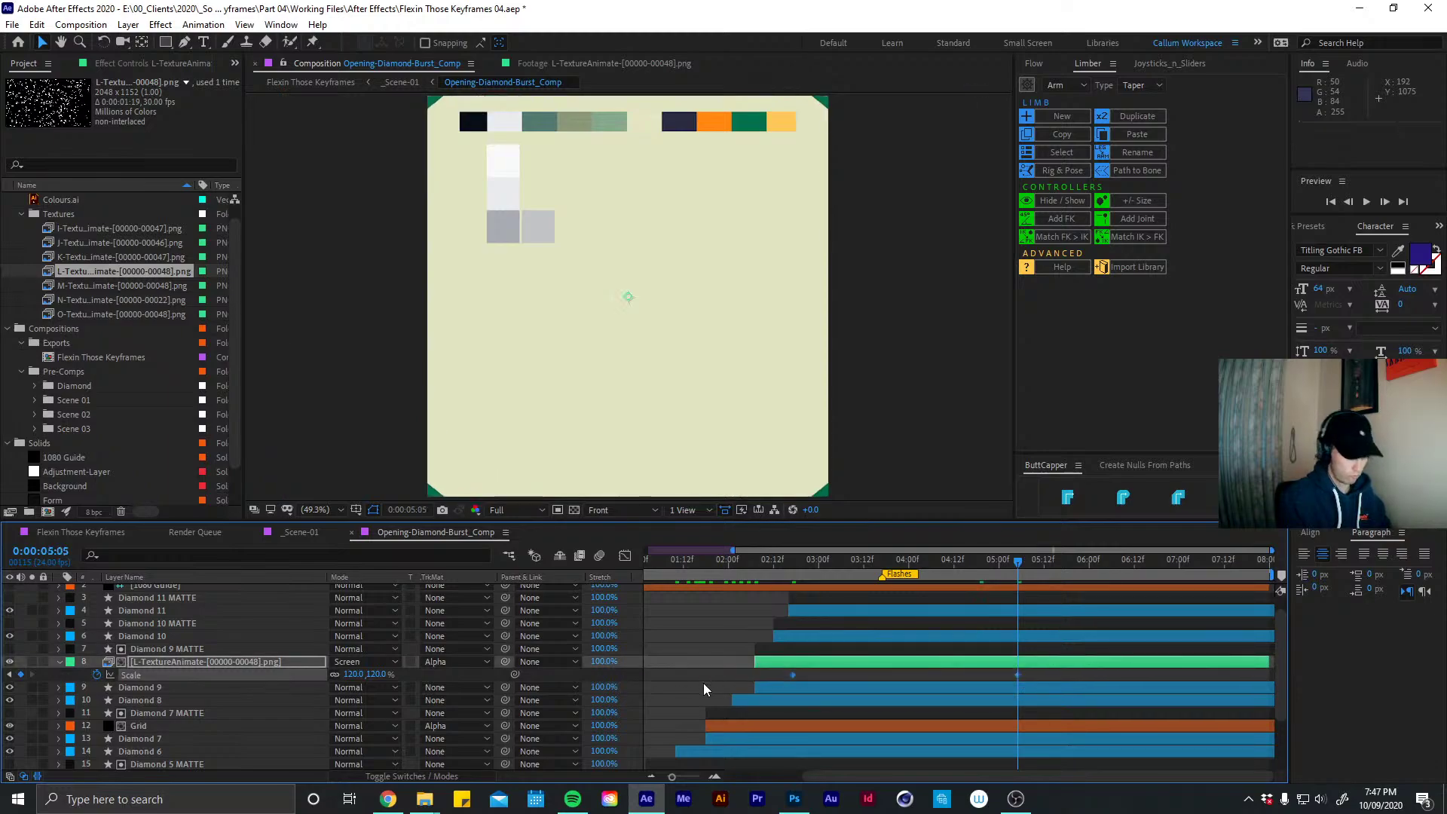
{"action": "key", "text": "u"}
Preview the burst from 0:00:02:03 and scrub to 0:00:04:02 to check the growing texture on Diamond 9
{"action": "left_click", "coordinate": [739, 563]}
{"action": "left_click", "coordinate": [708, 637]}
{"action": "key", "text": "space"}
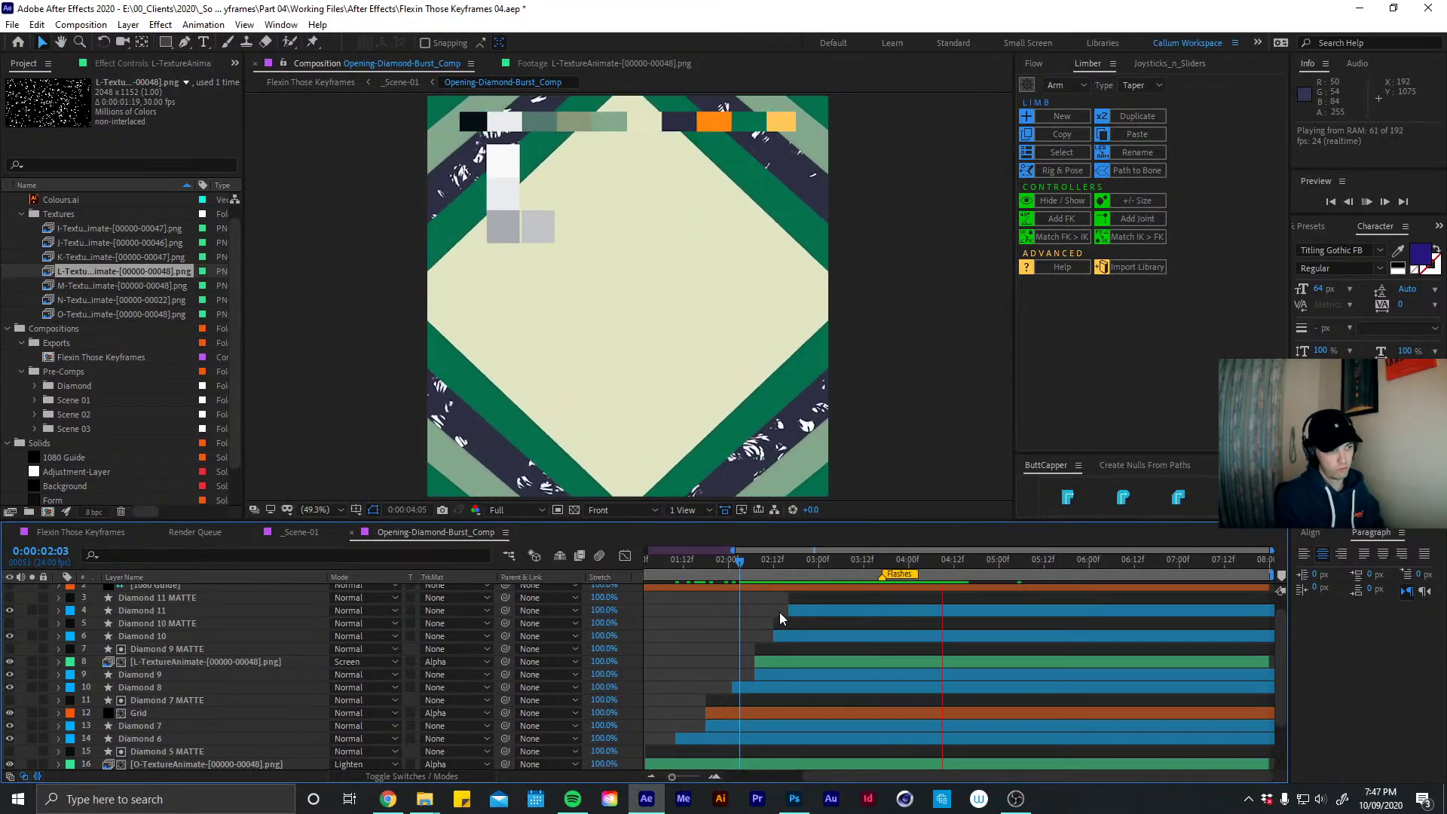
{"action": "left_click_drag", "start_coordinate": [744, 562], "coordinate": [915, 571]}
Try recolouring the L-TextureAnimate layer with a Fill effect, and remove that effect
{"action": "left_click", "coordinate": [868, 661]}
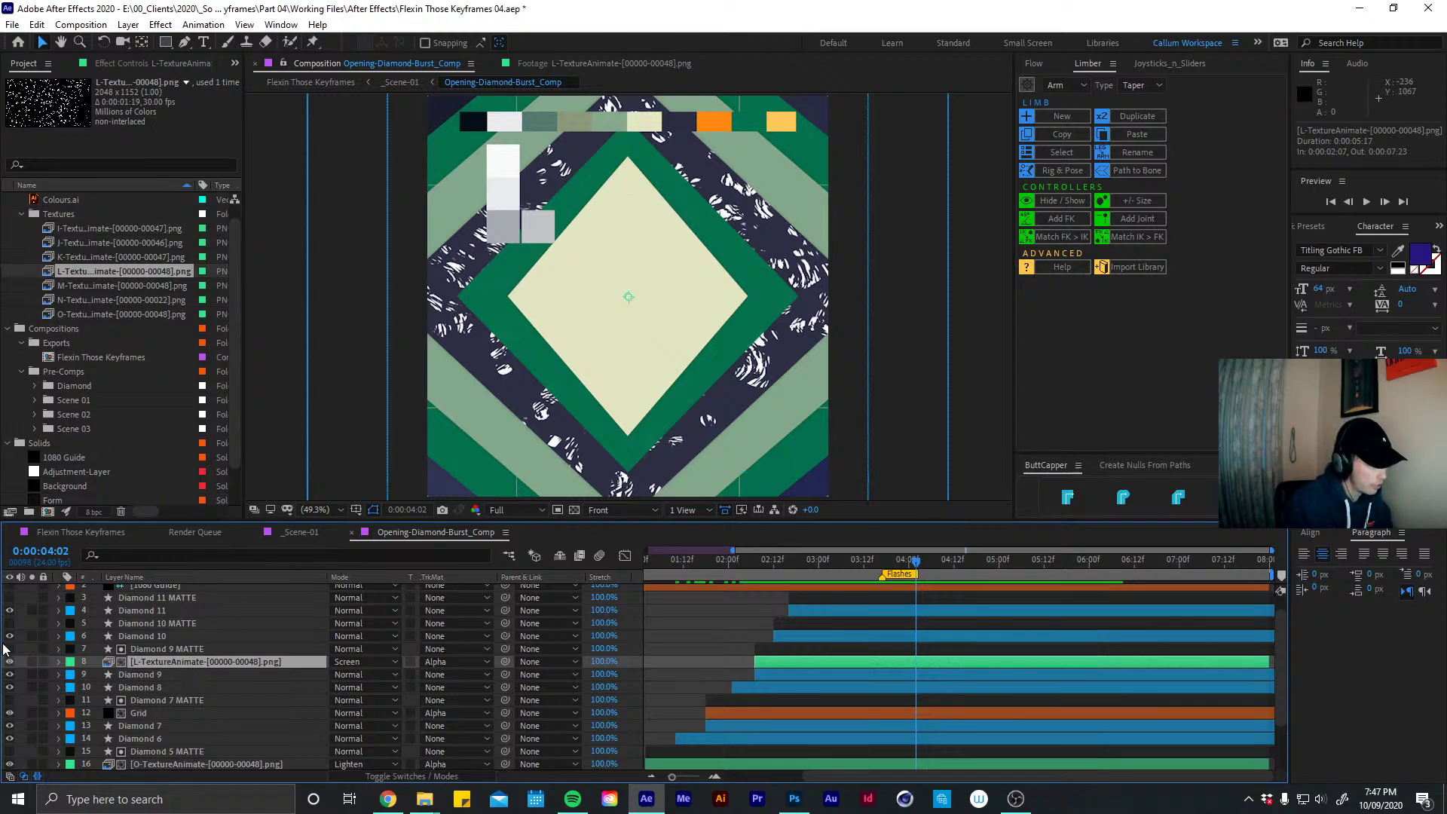
{"action": "key", "text": "ctrl+space"}
{"action": "type", "text": "fil"}
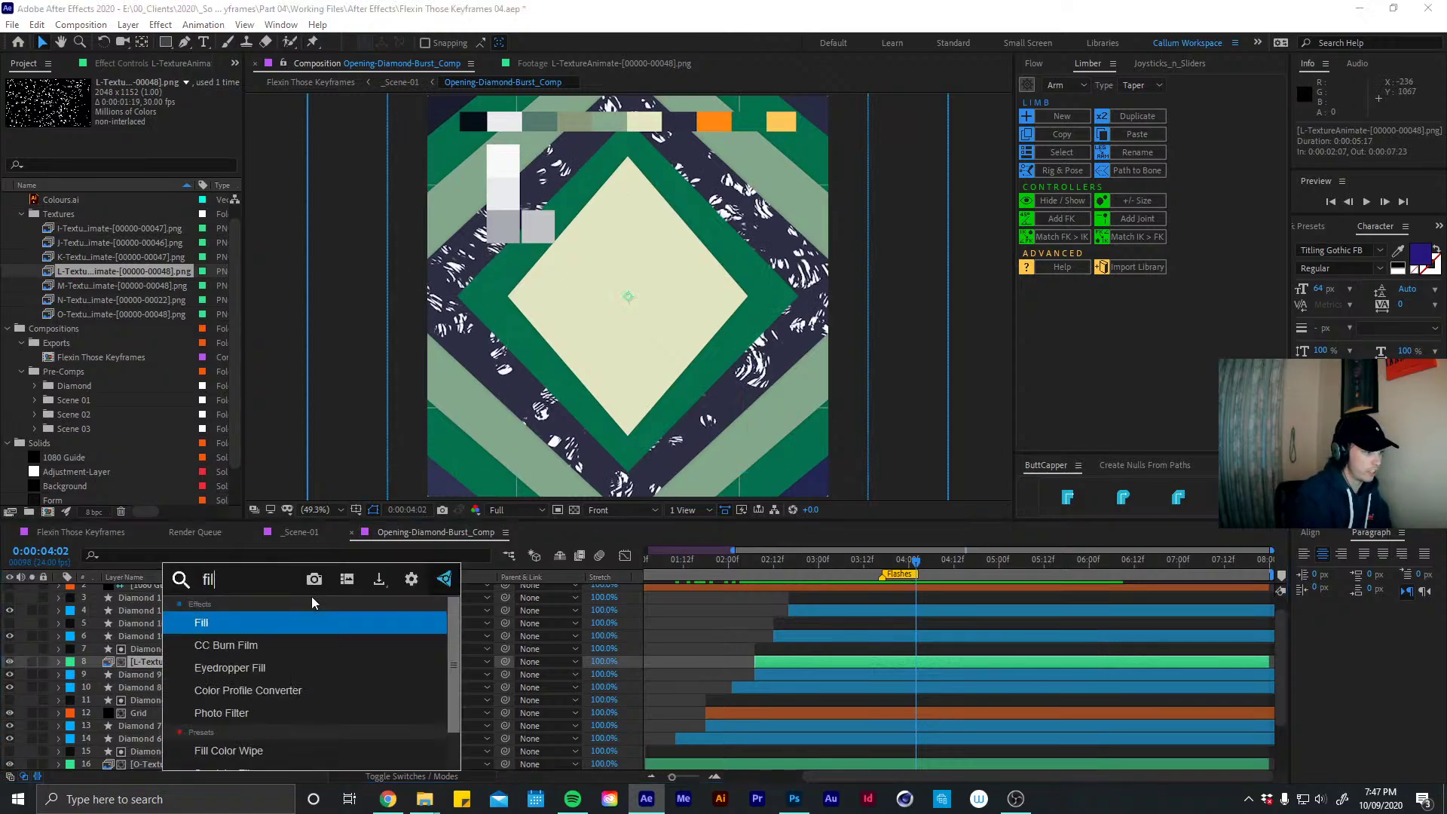
{"action": "key", "text": "Return"}
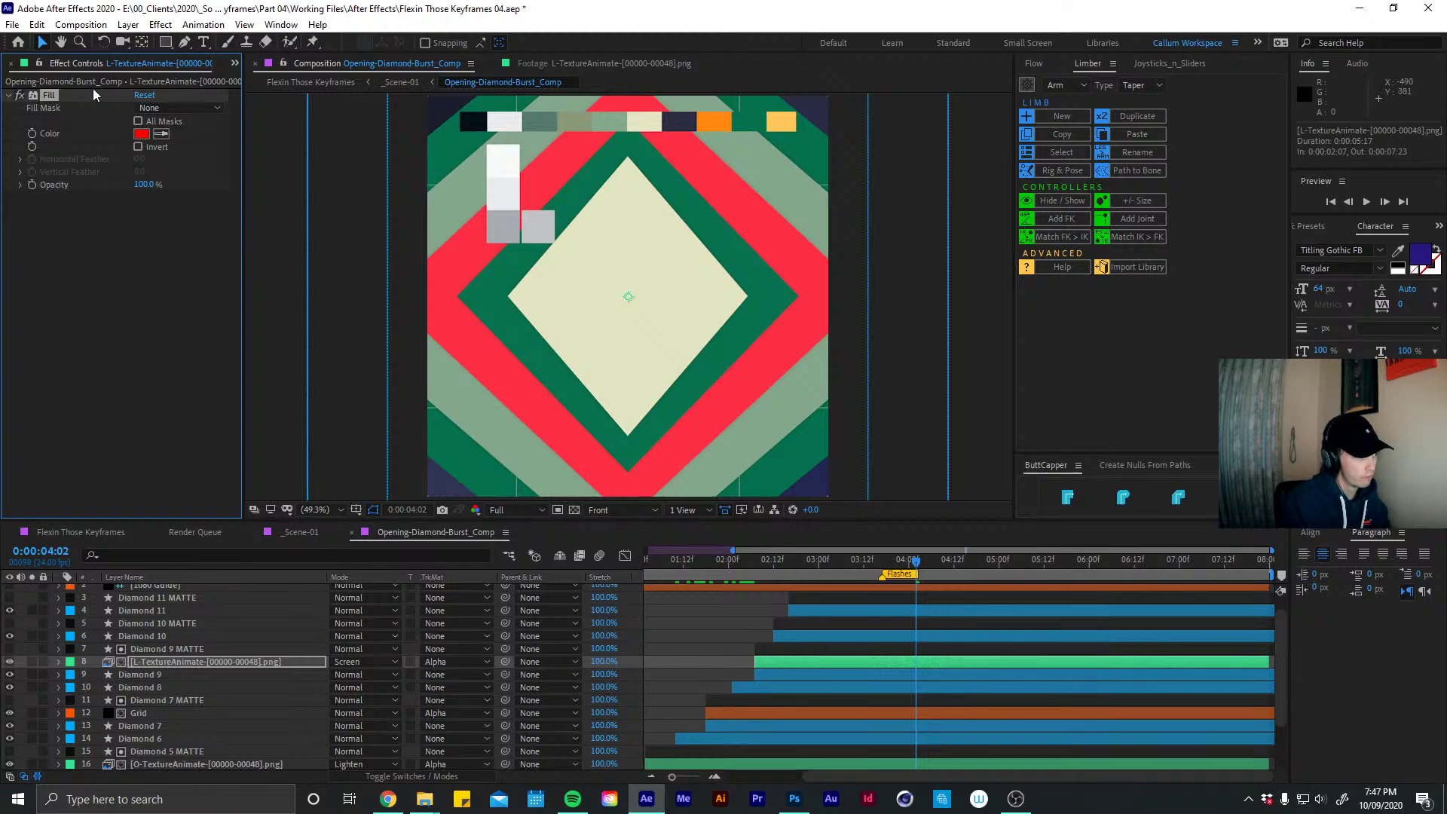
{"action": "left_click", "coordinate": [49, 106]}
{"action": "key", "text": "Delete"}
Apply the Tritone effect to the L-TextureAnimate layer
{"action": "key", "text": "ctrl+space"}
{"action": "type", "text": "t"}
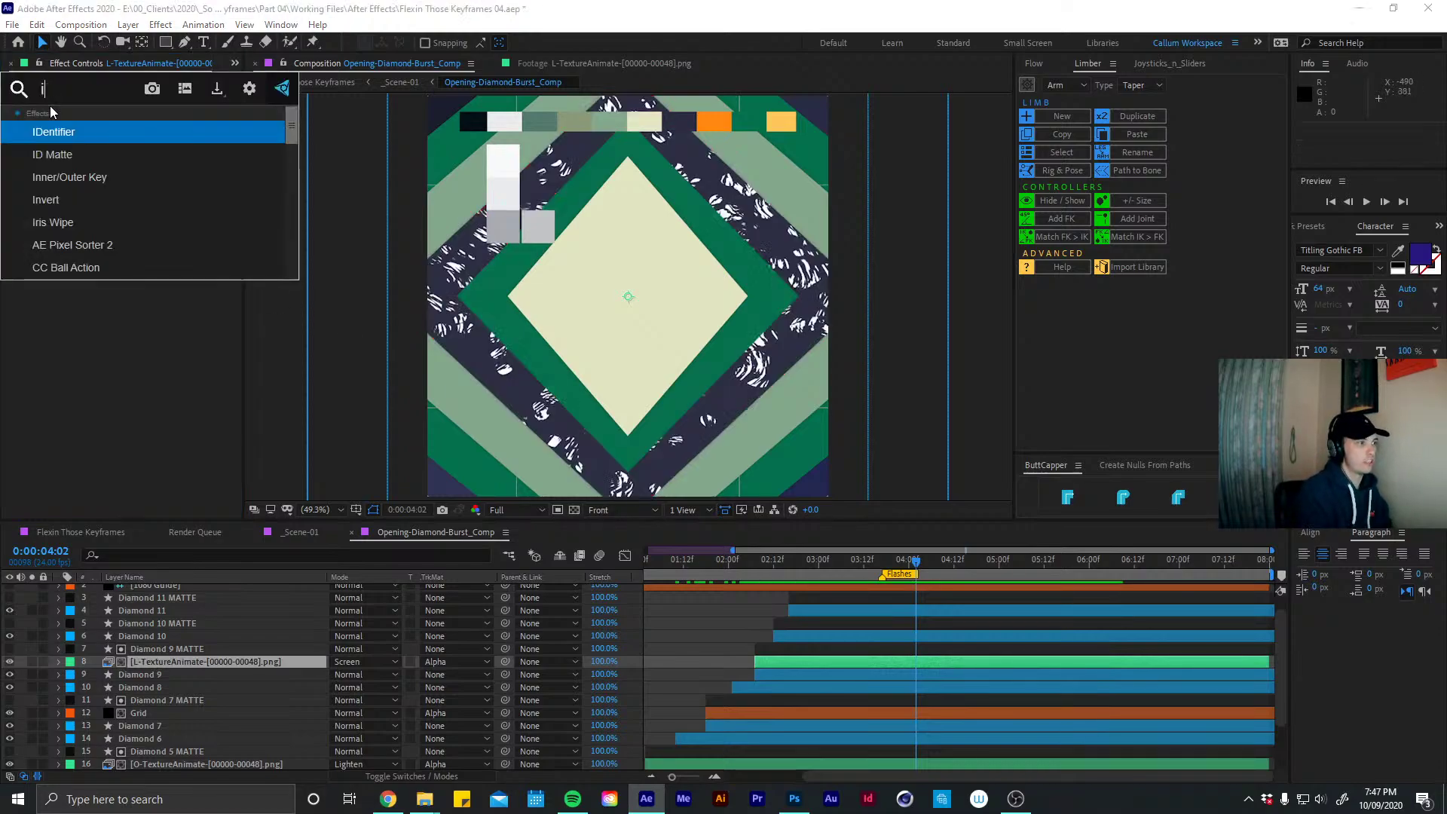
{"action": "type", "text": "ri"}
{"action": "key", "text": "Return"}
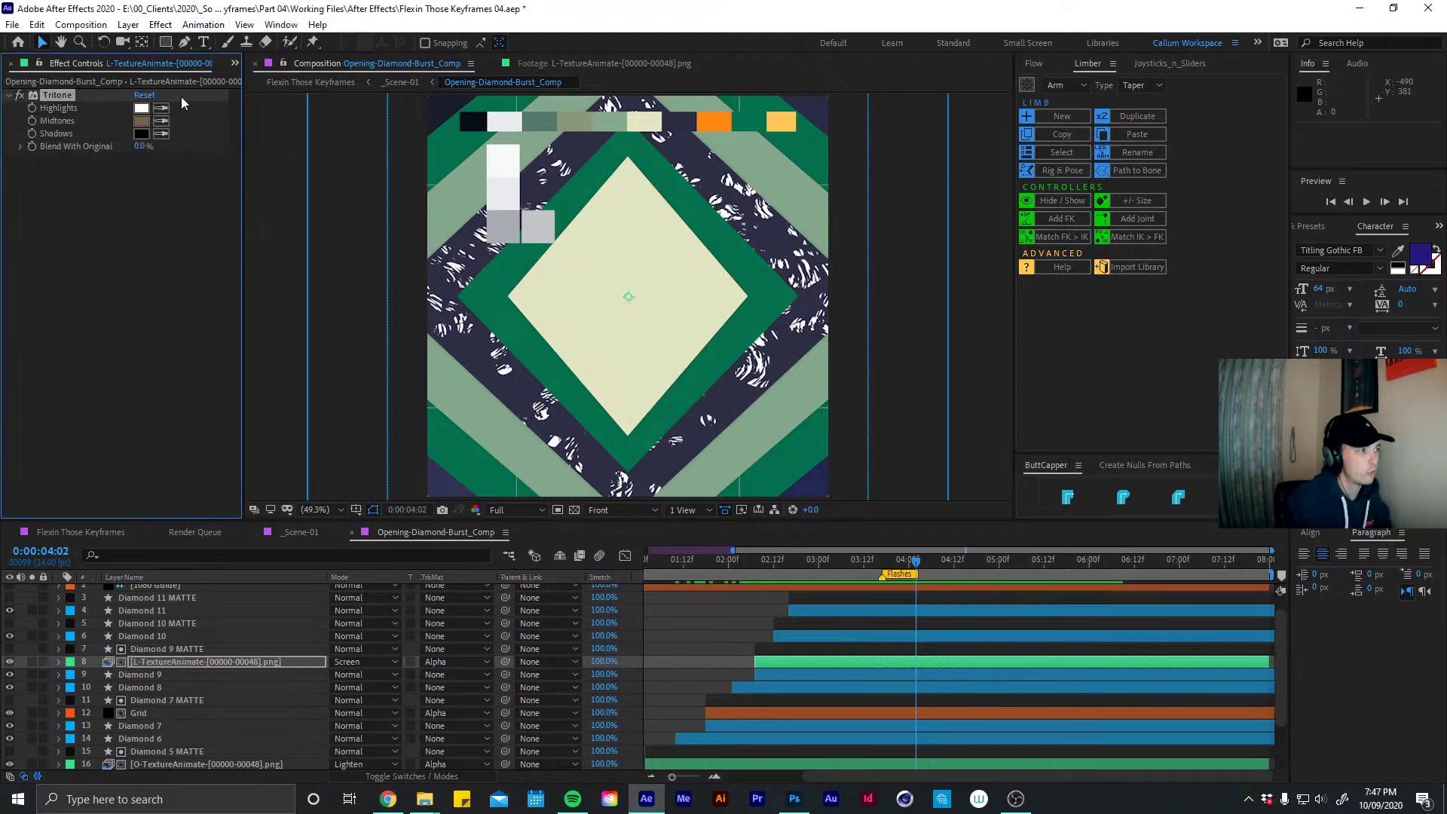
Recolour the Tritone midtones and highlights of the L-TextureAnimate layer above Diamond 9 to dark navy tones and collapse the effect
{"action": "left_click", "coordinate": [141, 121]}
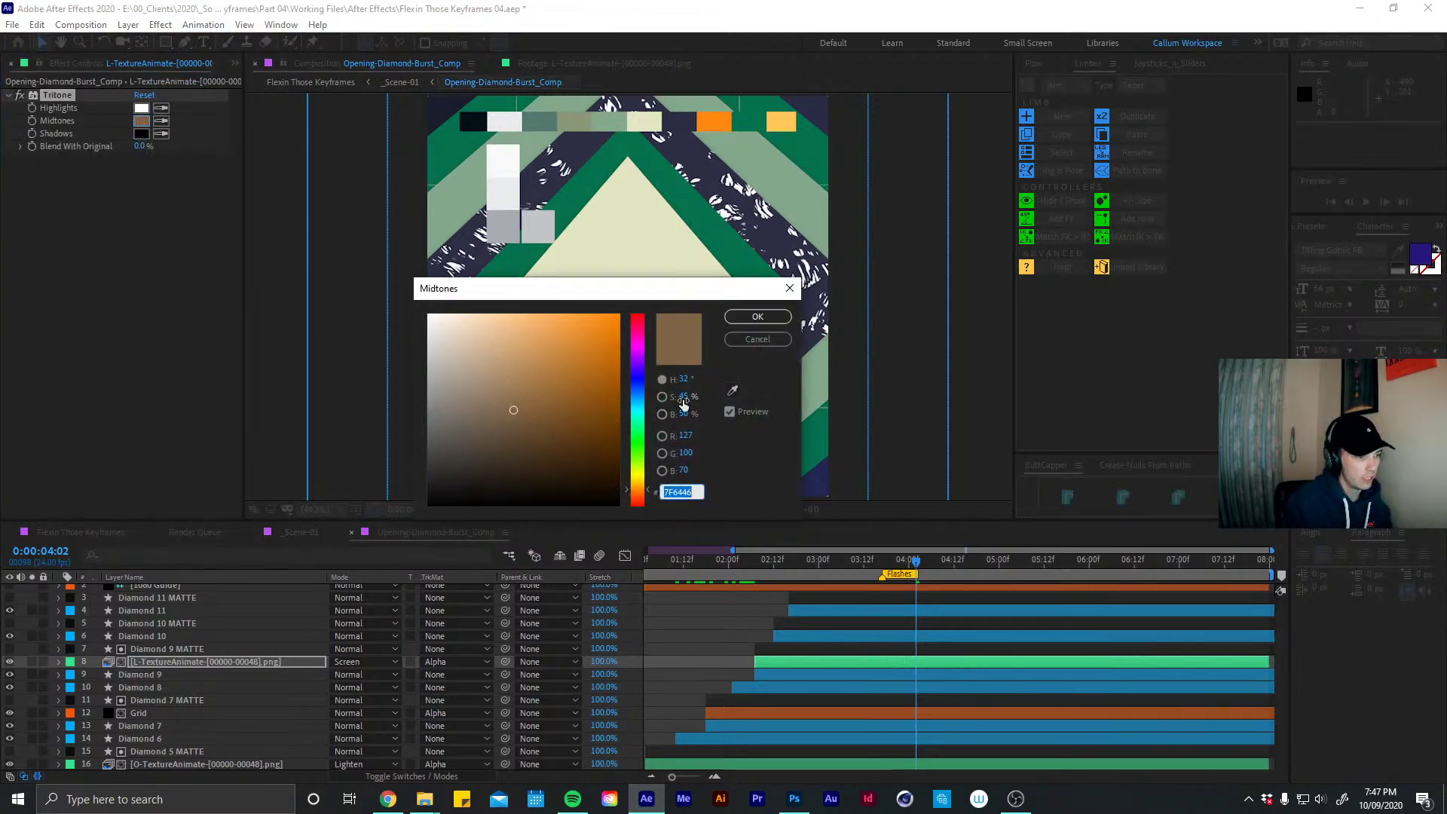
{"action": "left_click", "coordinate": [757, 317]}
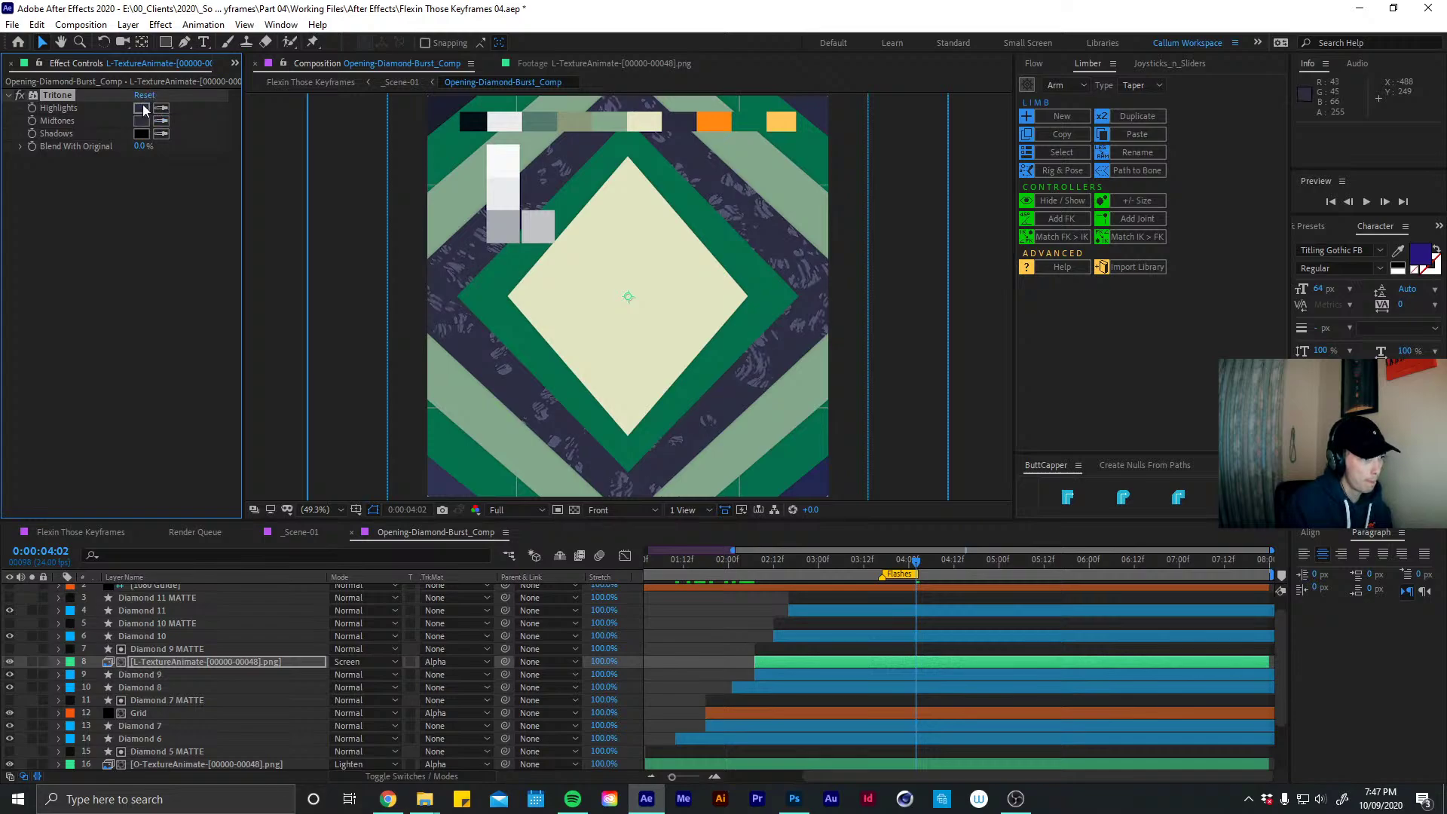
{"action": "left_click", "coordinate": [9, 95]}
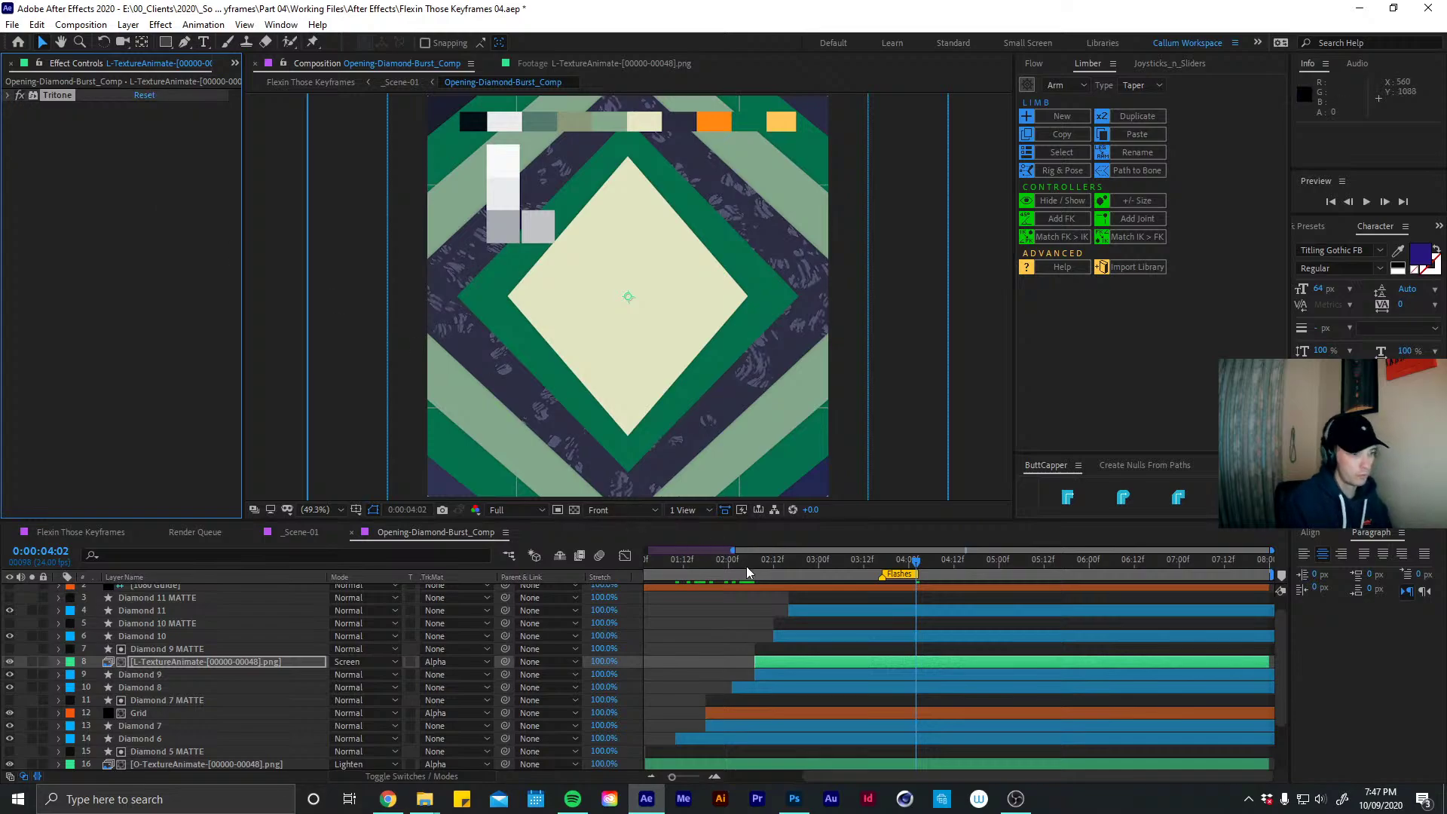
Preview the recoloured texture in Opening-Diamond-Burst_Comp from 0:00:02:05
{"action": "left_click", "coordinate": [746, 567]}
{"action": "key", "text": "space"}
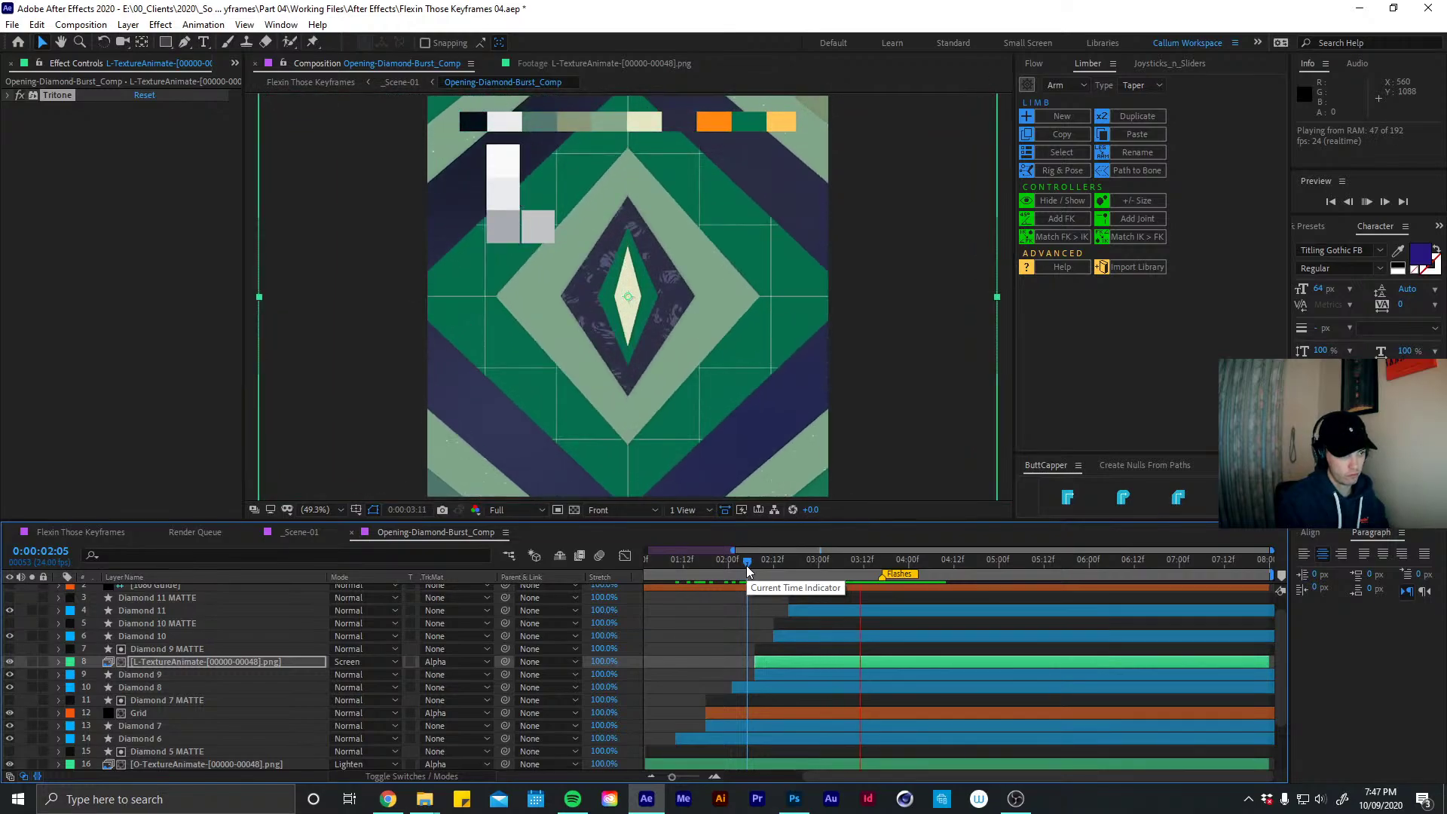
{"action": "key", "text": "space"}
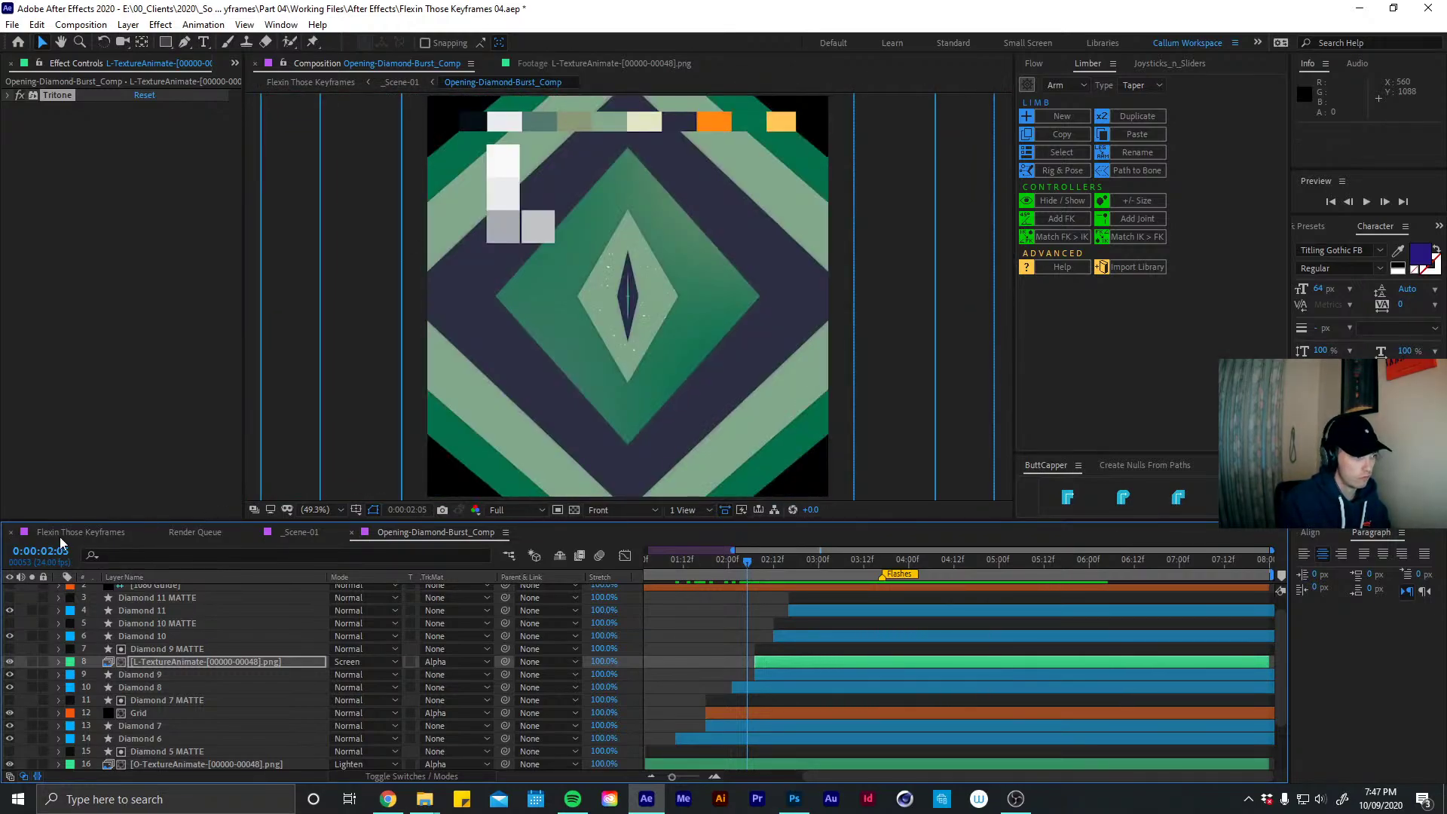
{"action": "scroll", "coordinate": [120, 619], "scroll_direction": "up", "scroll_amount": 1}
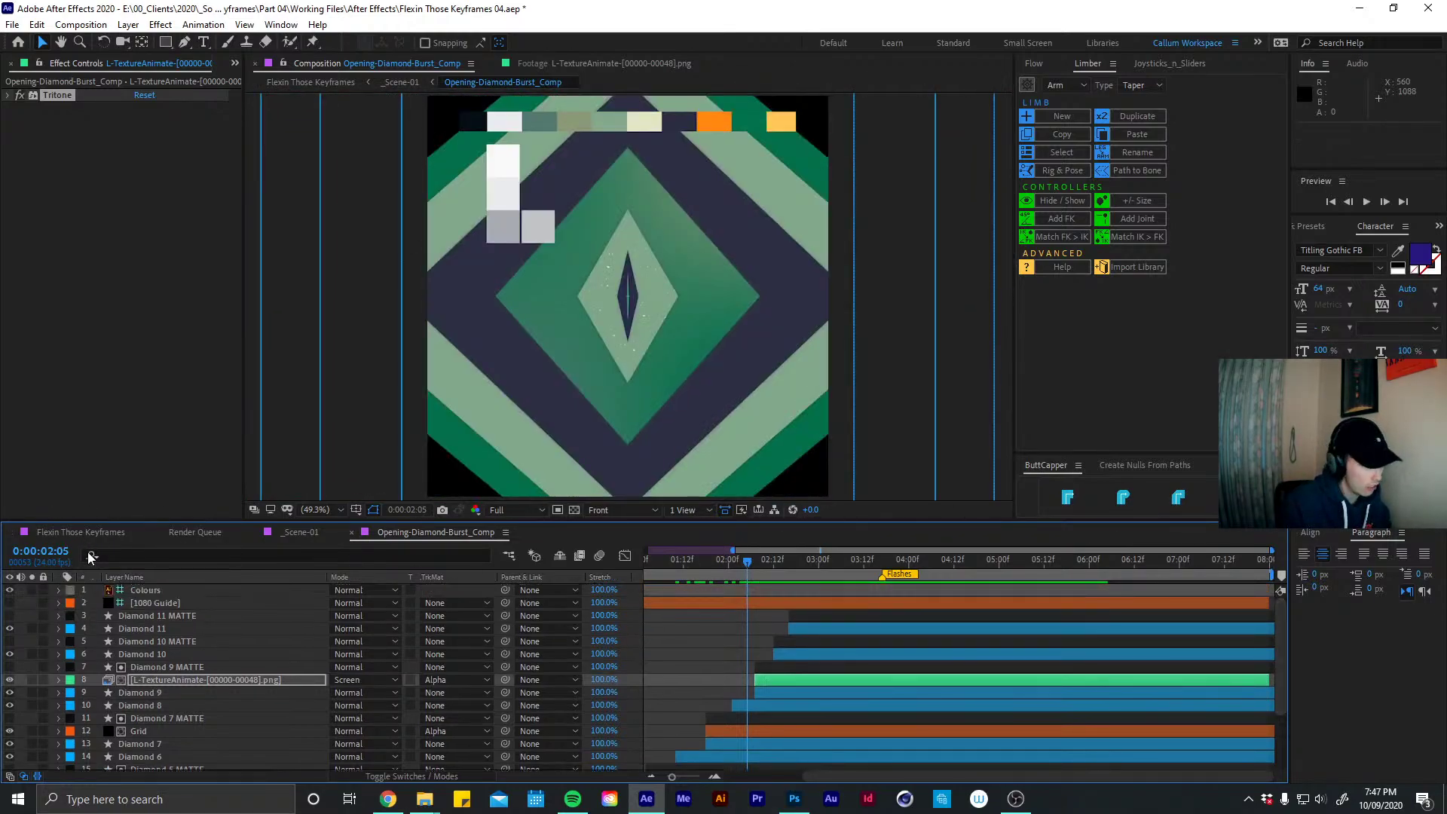
Play back the opening diamond burst in the Flexin Those Keyframes composition and check the texture up to the scene transition
{"action": "left_click", "coordinate": [80, 532]}
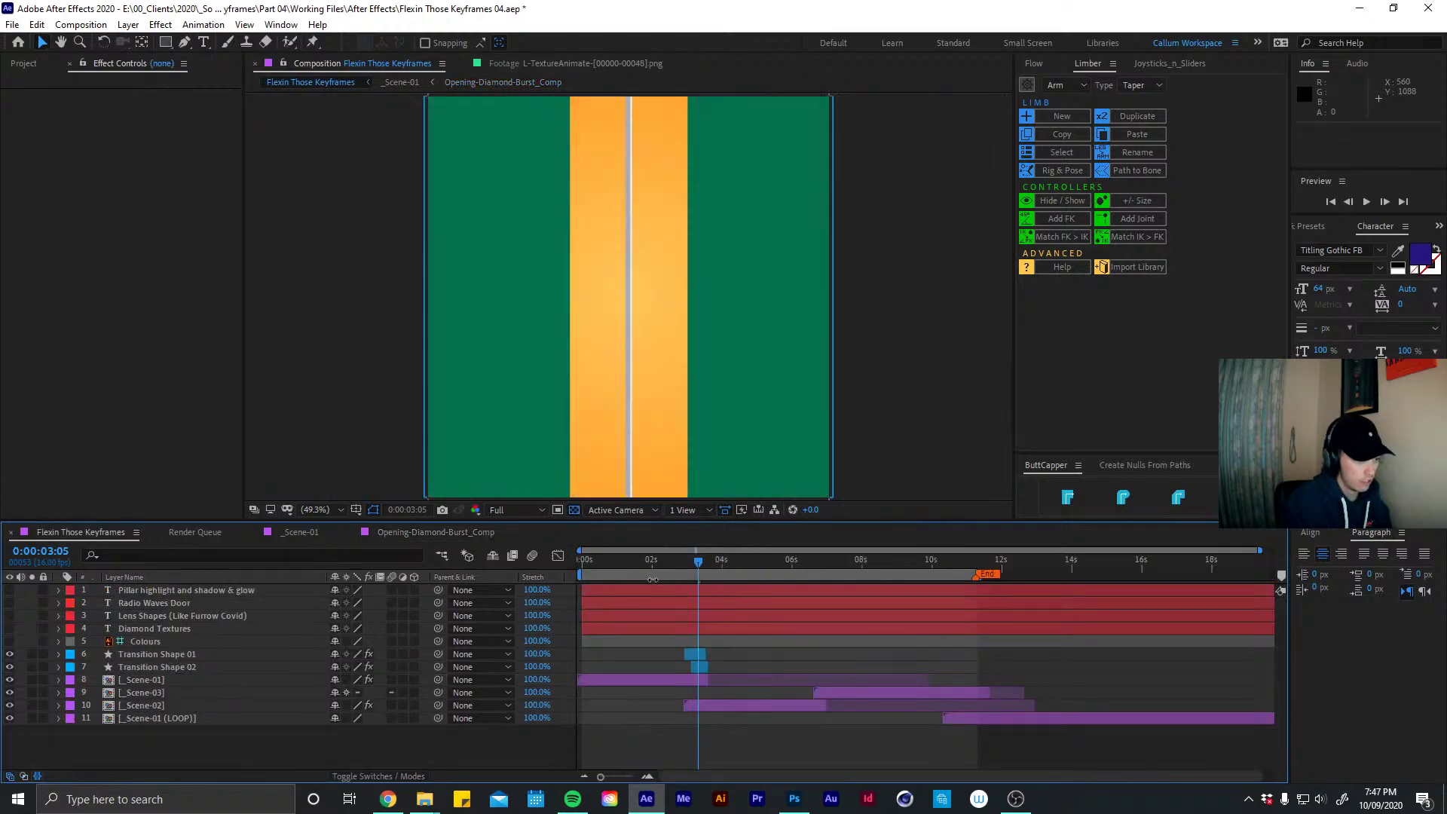
{"action": "key", "text": "space"}
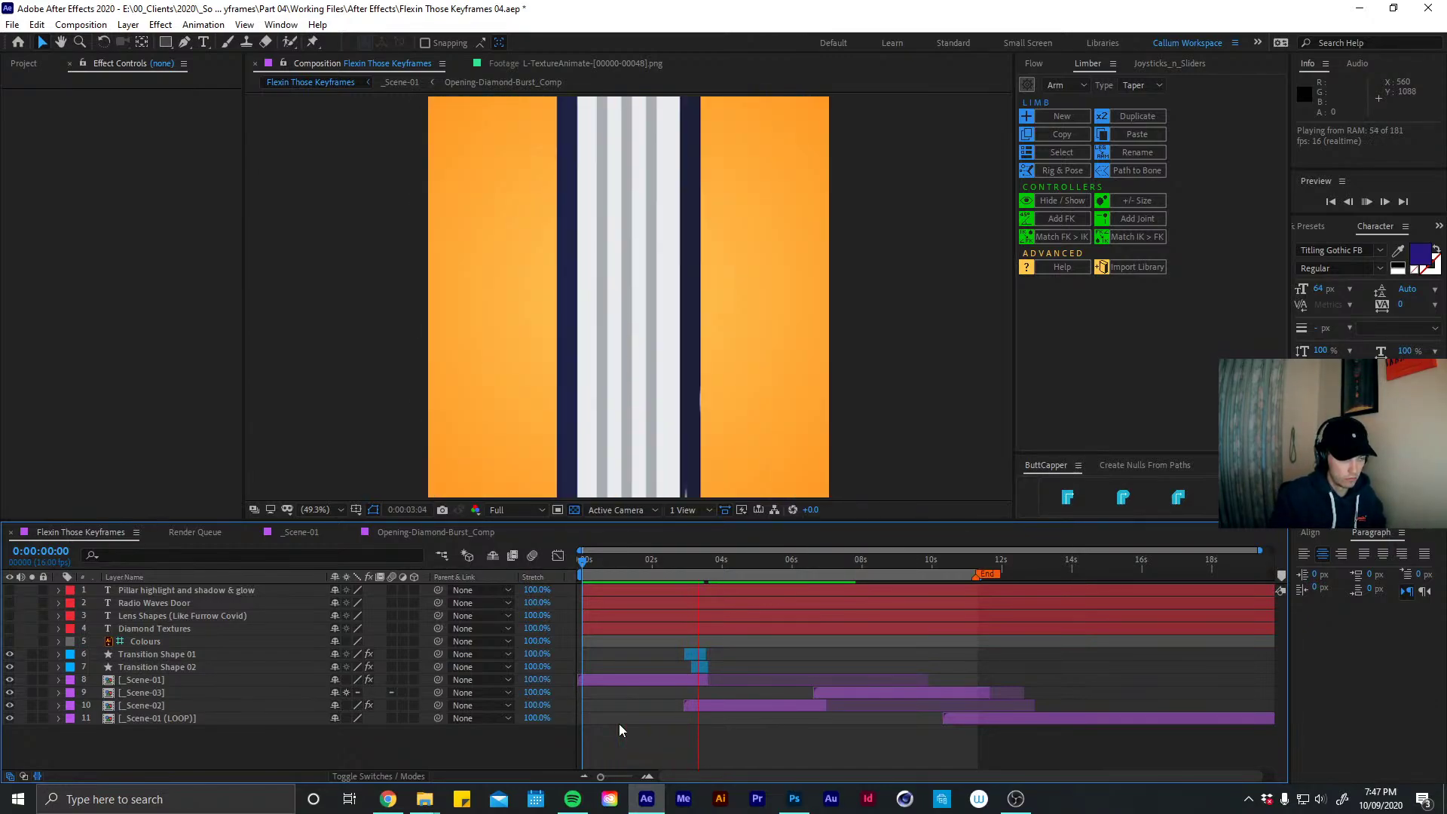
{"action": "left_click", "coordinate": [616, 560]}
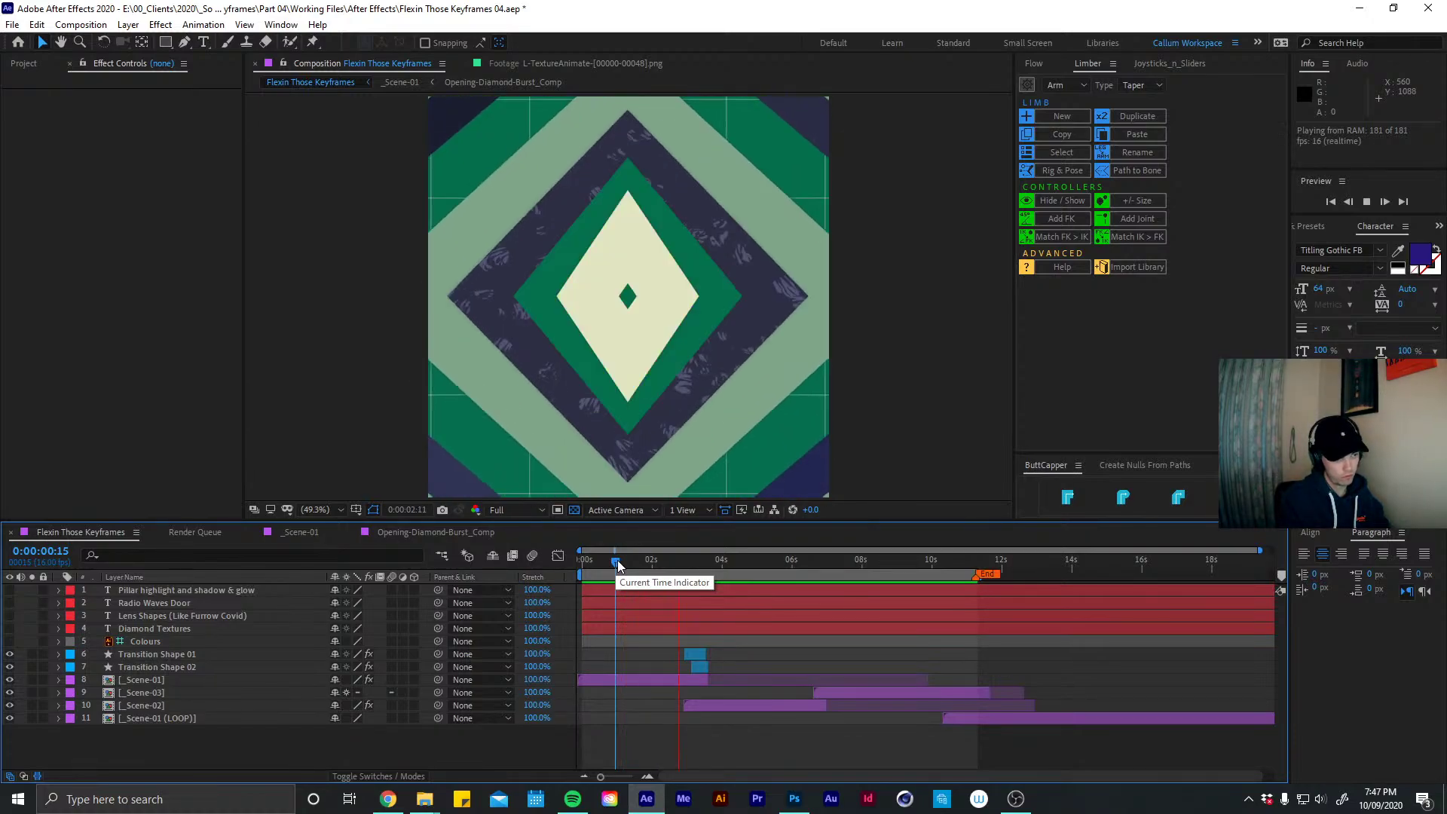
{"action": "left_click", "coordinate": [643, 562]}
{"action": "key", "text": "space"}
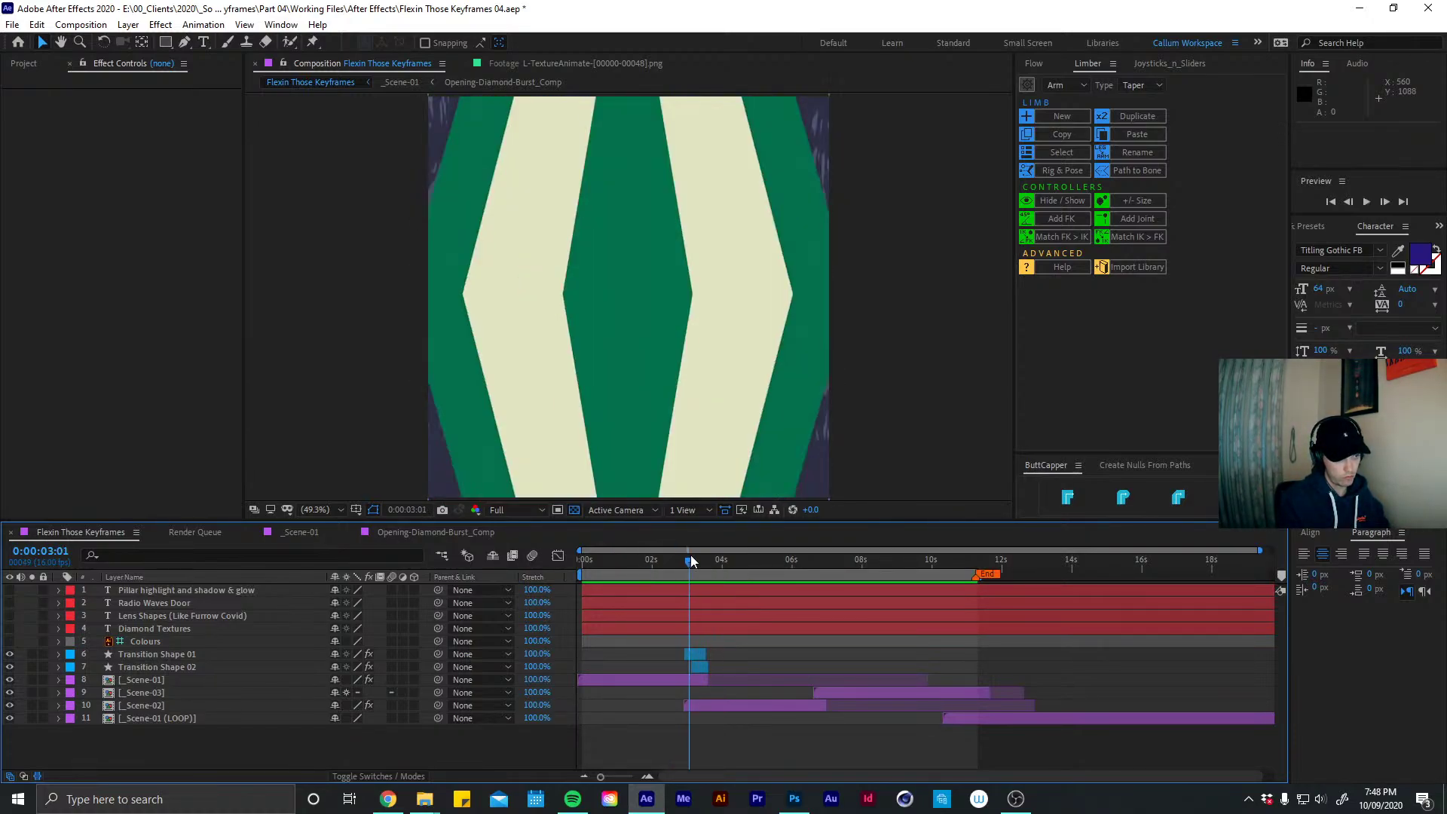
{"action": "key", "text": "space"}
{"action": "mouse_move", "coordinate": [648, 567]}
{"action": "left_mouse_down"}
{"action": "mouse_move", "coordinate": [688, 557]}
{"action": "mouse_move", "coordinate": [675, 558]}
{"action": "left_mouse_up"}
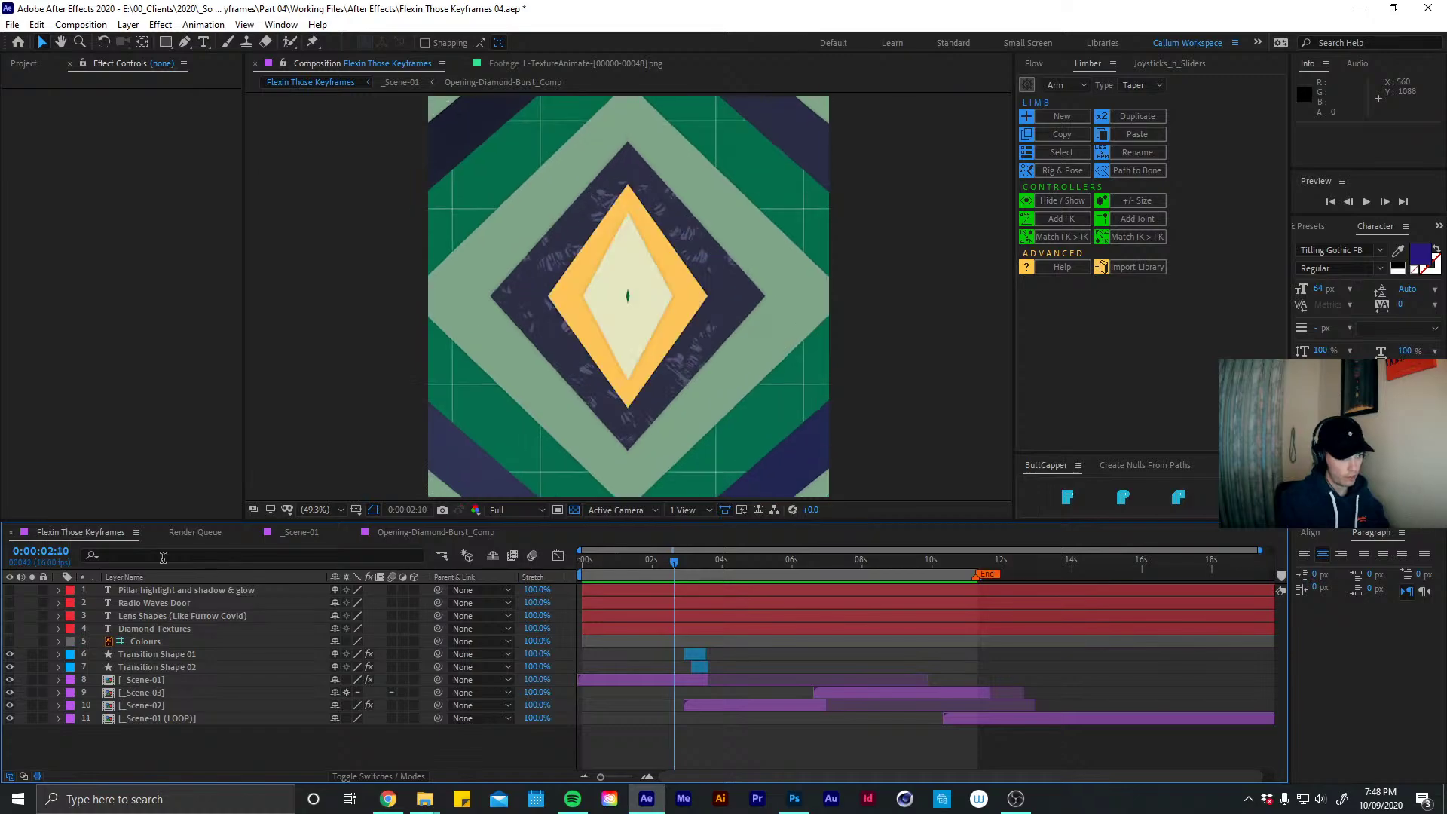
Lower the opacity of the L-TextureAnimate layer in Opening-Diamond-Burst_Comp, judging it at 0:00:03:19
{"action": "left_click", "coordinate": [301, 532]}
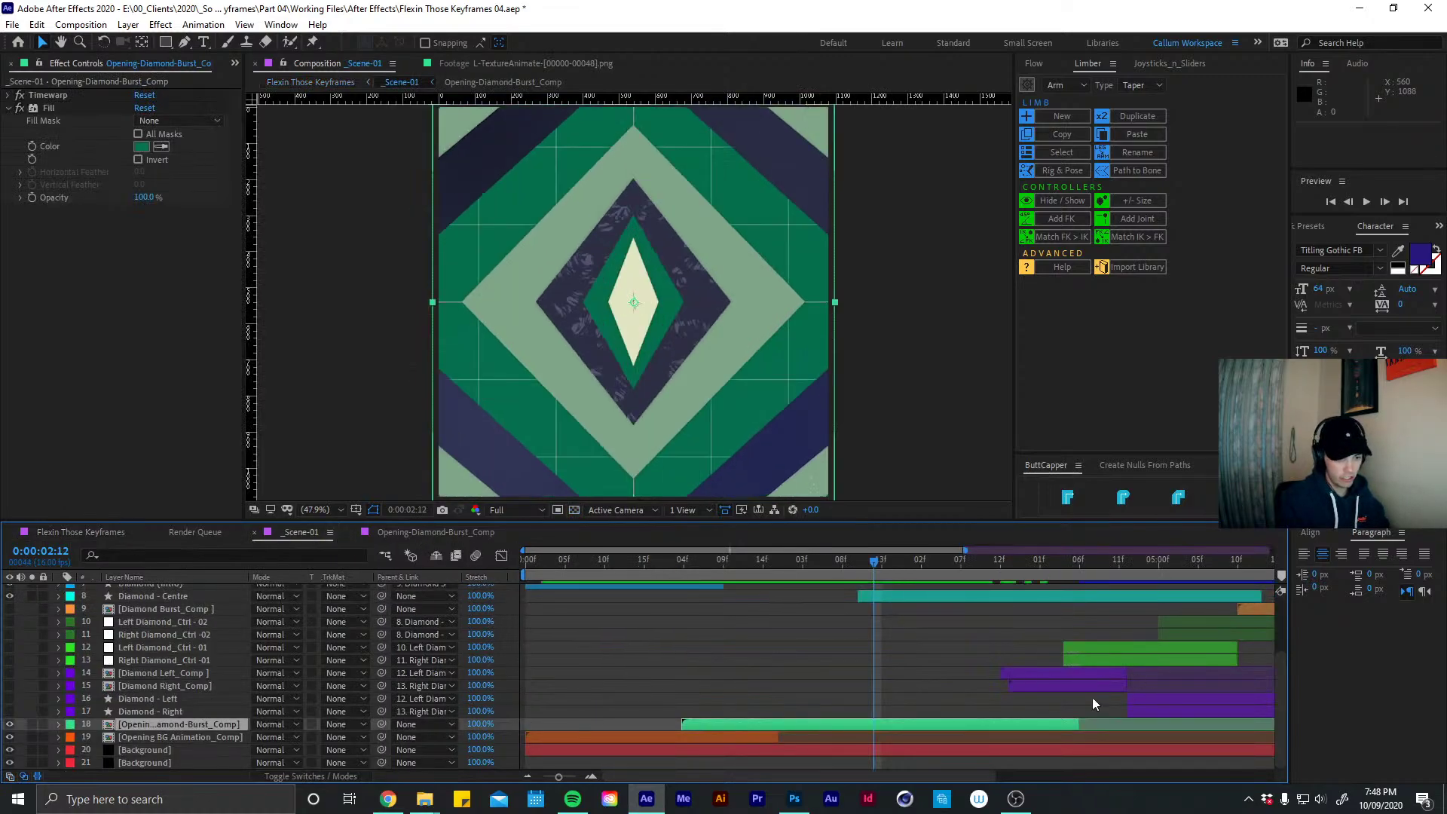
{"action": "left_click", "coordinate": [475, 533]}
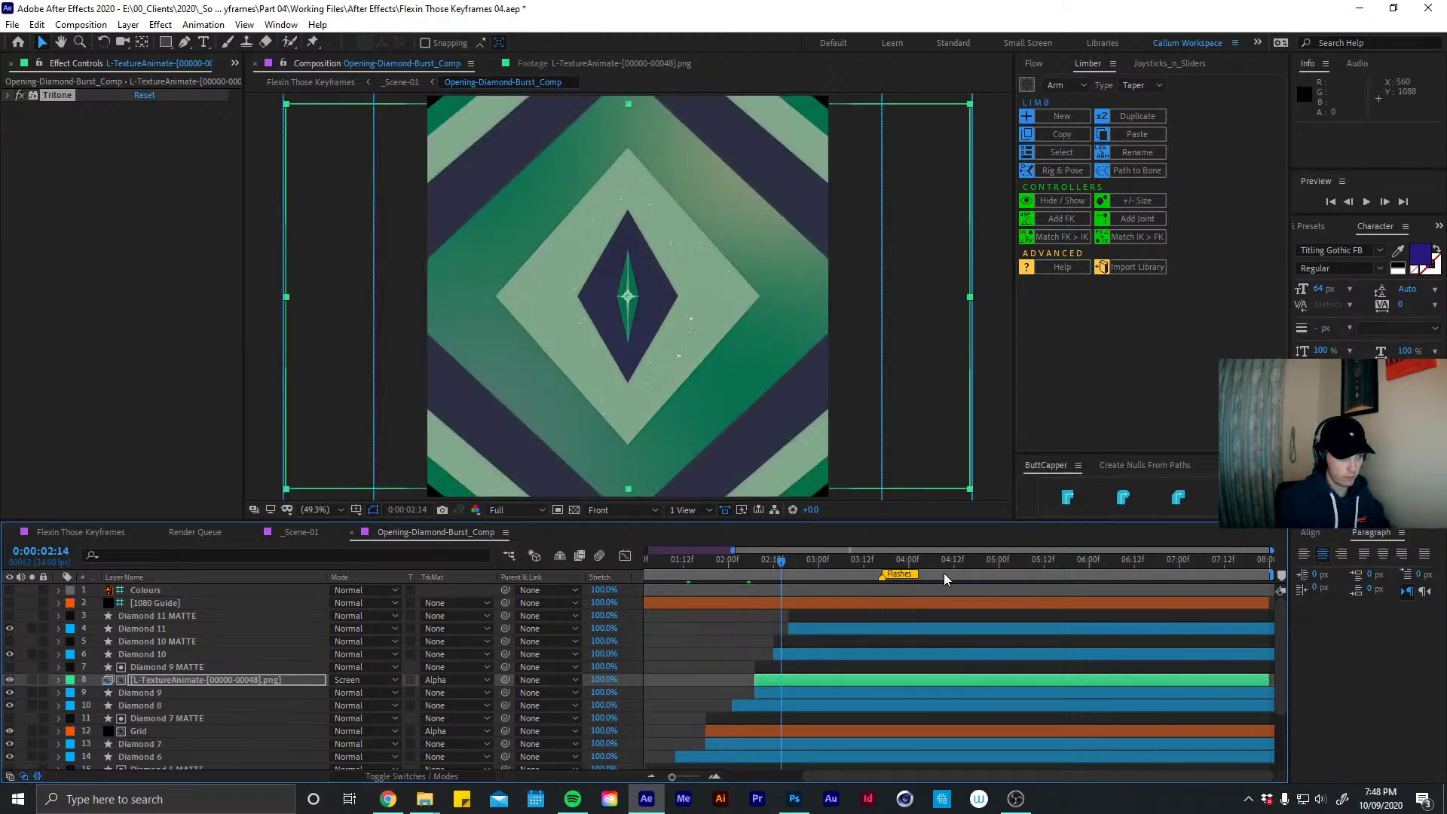
{"action": "left_click_drag", "start_coordinate": [938, 576], "coordinate": [890, 577]}
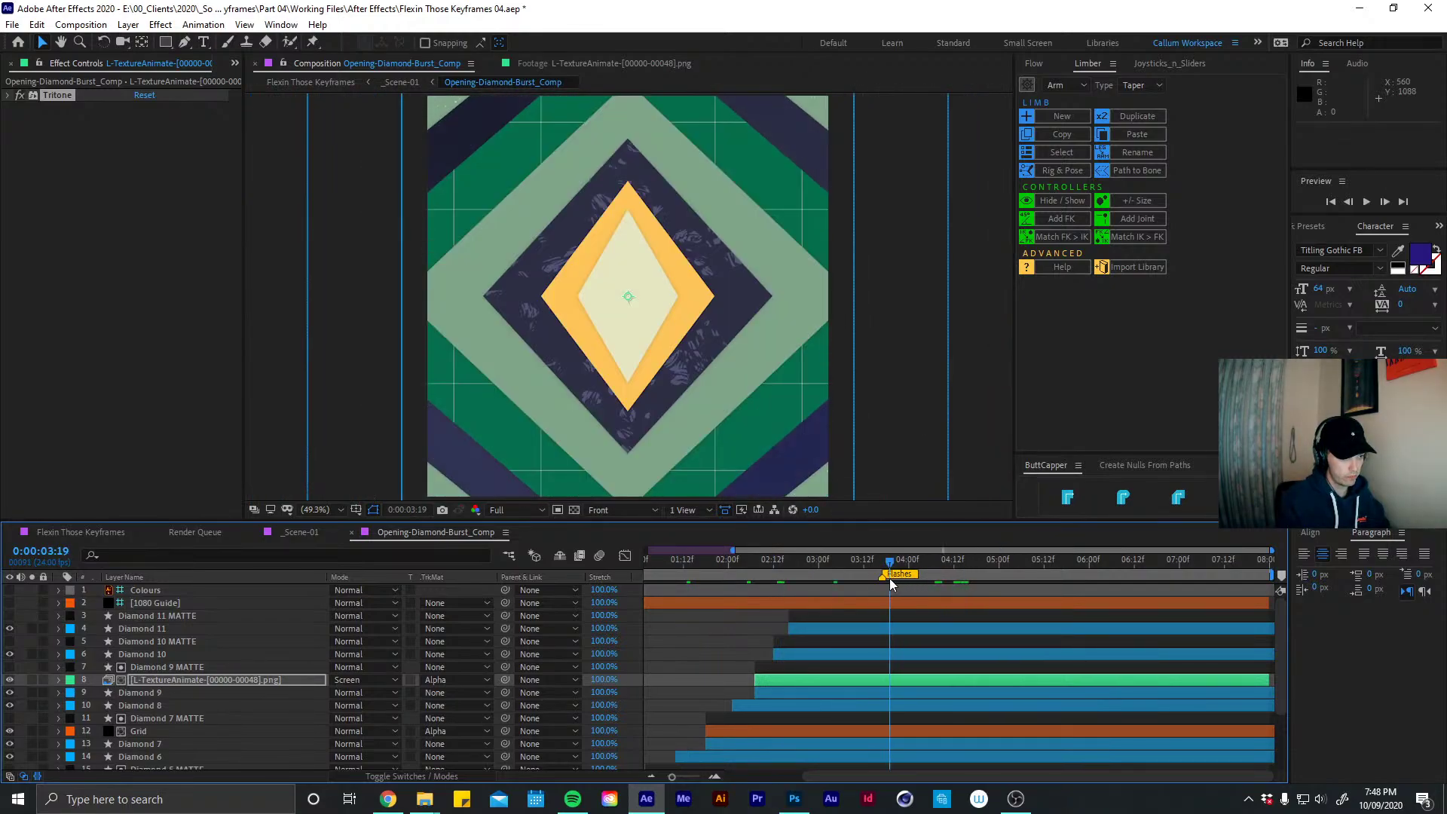
{"action": "key", "text": "t"}
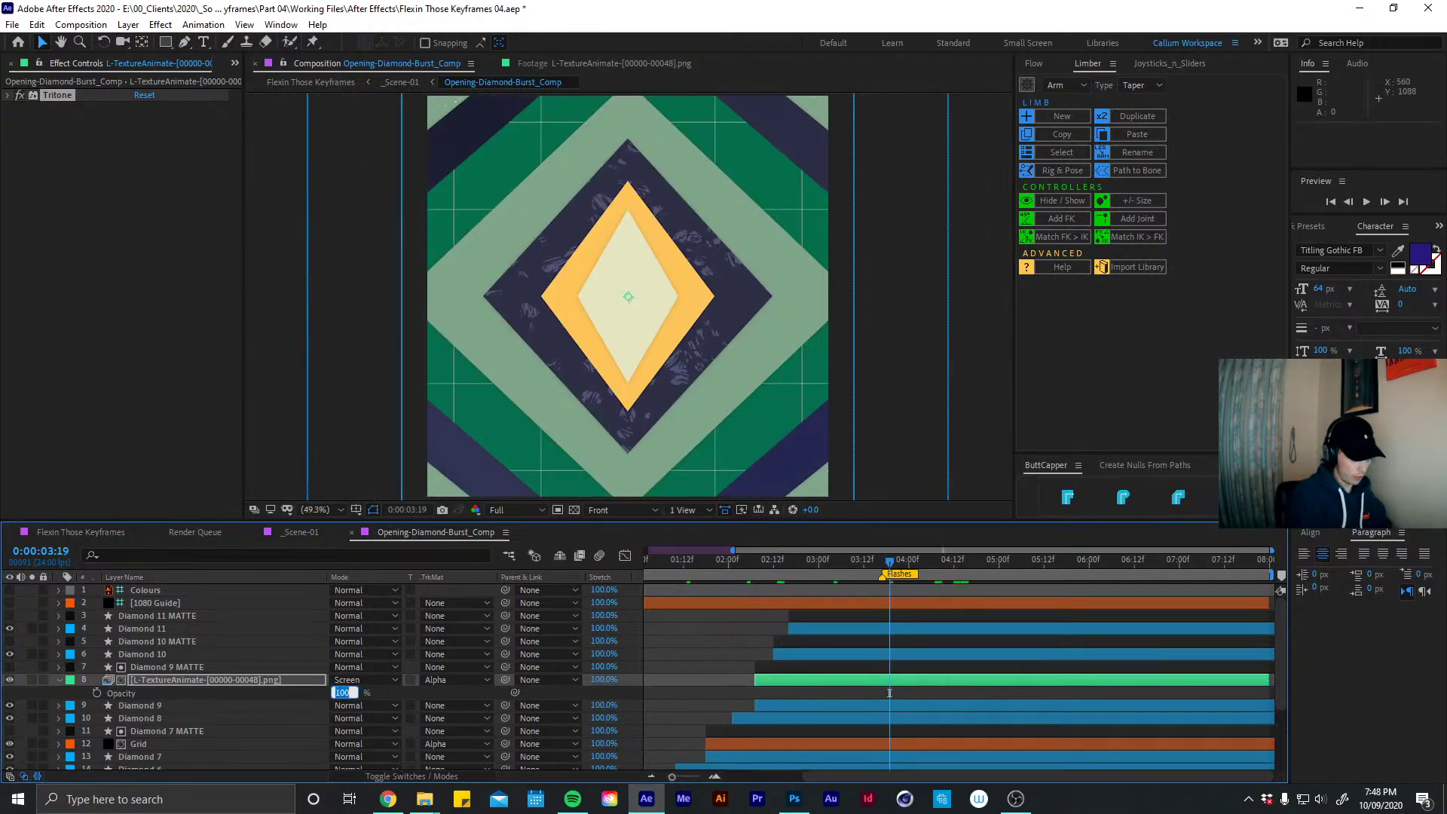
{"action": "left_click", "coordinate": [336, 693]}
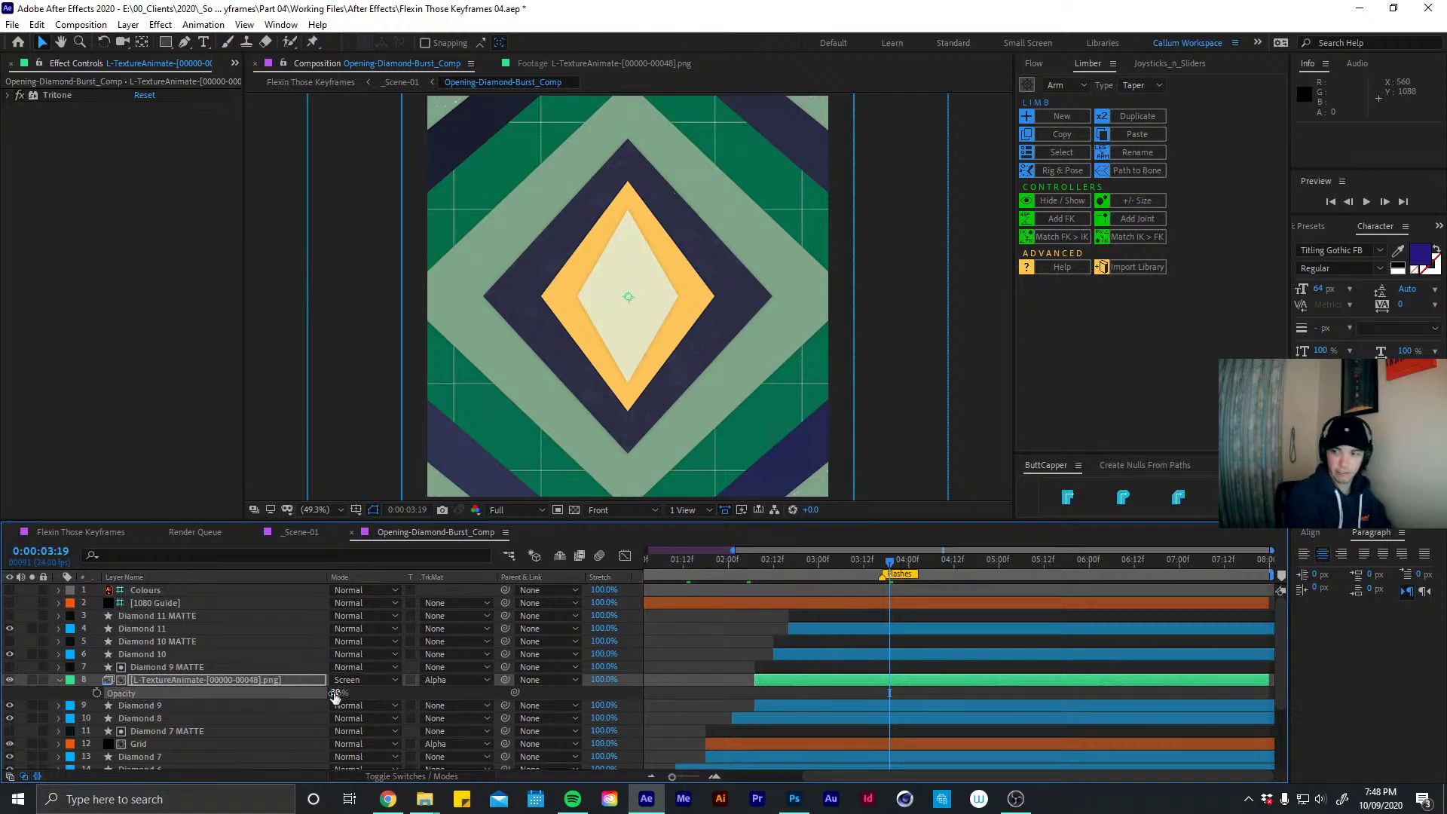
{"action": "key", "text": "t"}
Review the softened diamond texture in the Flexin Those Keyframes composition by playing and scrubbing the transition
{"action": "left_click", "coordinate": [81, 532]}
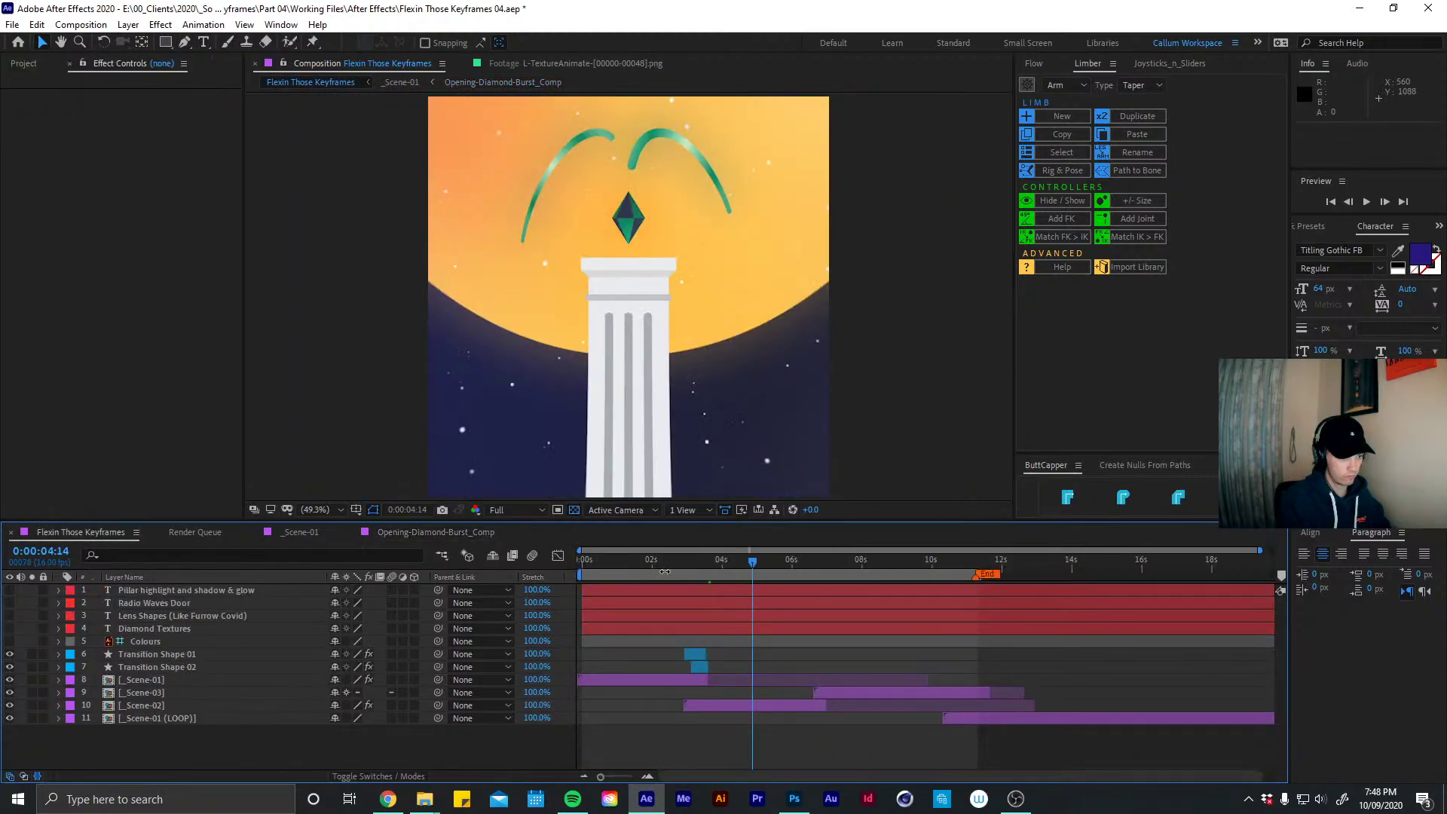
{"action": "key", "text": "space"}
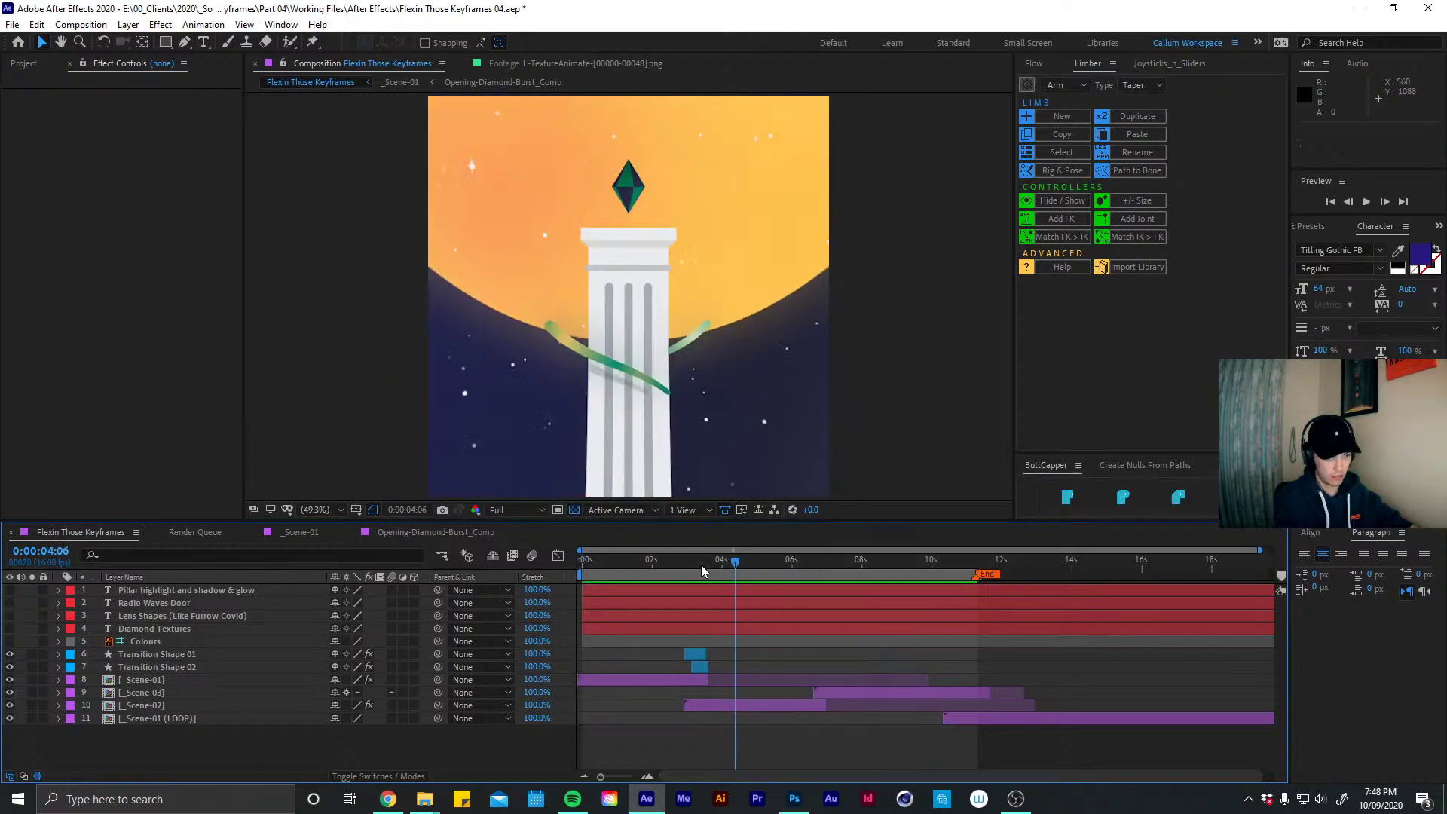
{"action": "left_click", "coordinate": [704, 564]}
{"action": "left_click_drag", "start_coordinate": [704, 564], "coordinate": [668, 567]}
Readjust the opacity of the L-TextureAnimate layer in Opening-Diamond-Burst_Comp
{"action": "left_click", "coordinate": [413, 533]}
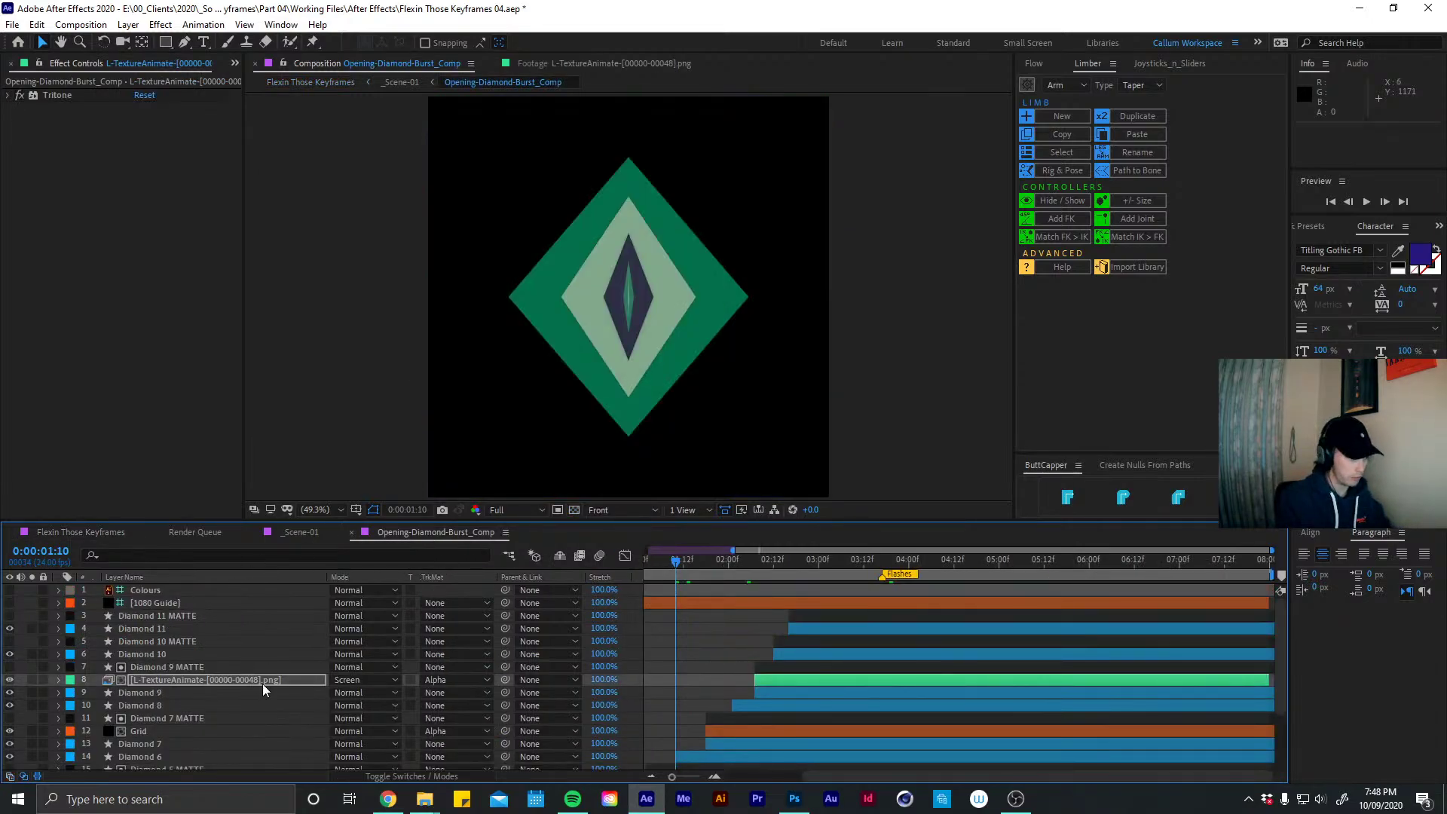
{"action": "key", "text": "t"}
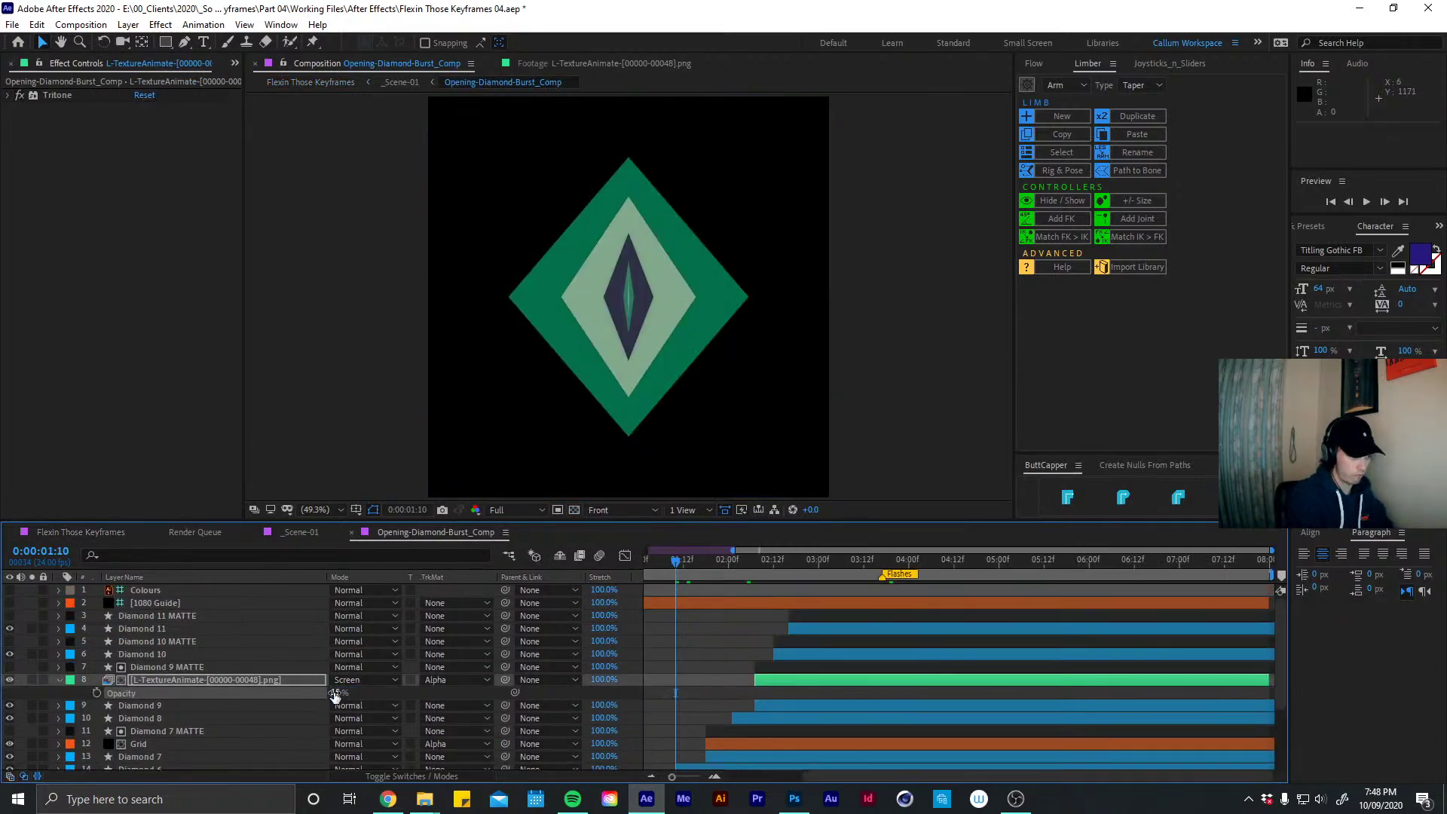
{"action": "key", "text": "t"}
Preview the adjusted texture in the Flexin Those Keyframes composition from about two seconds and again from the start
{"action": "left_click", "coordinate": [84, 531]}
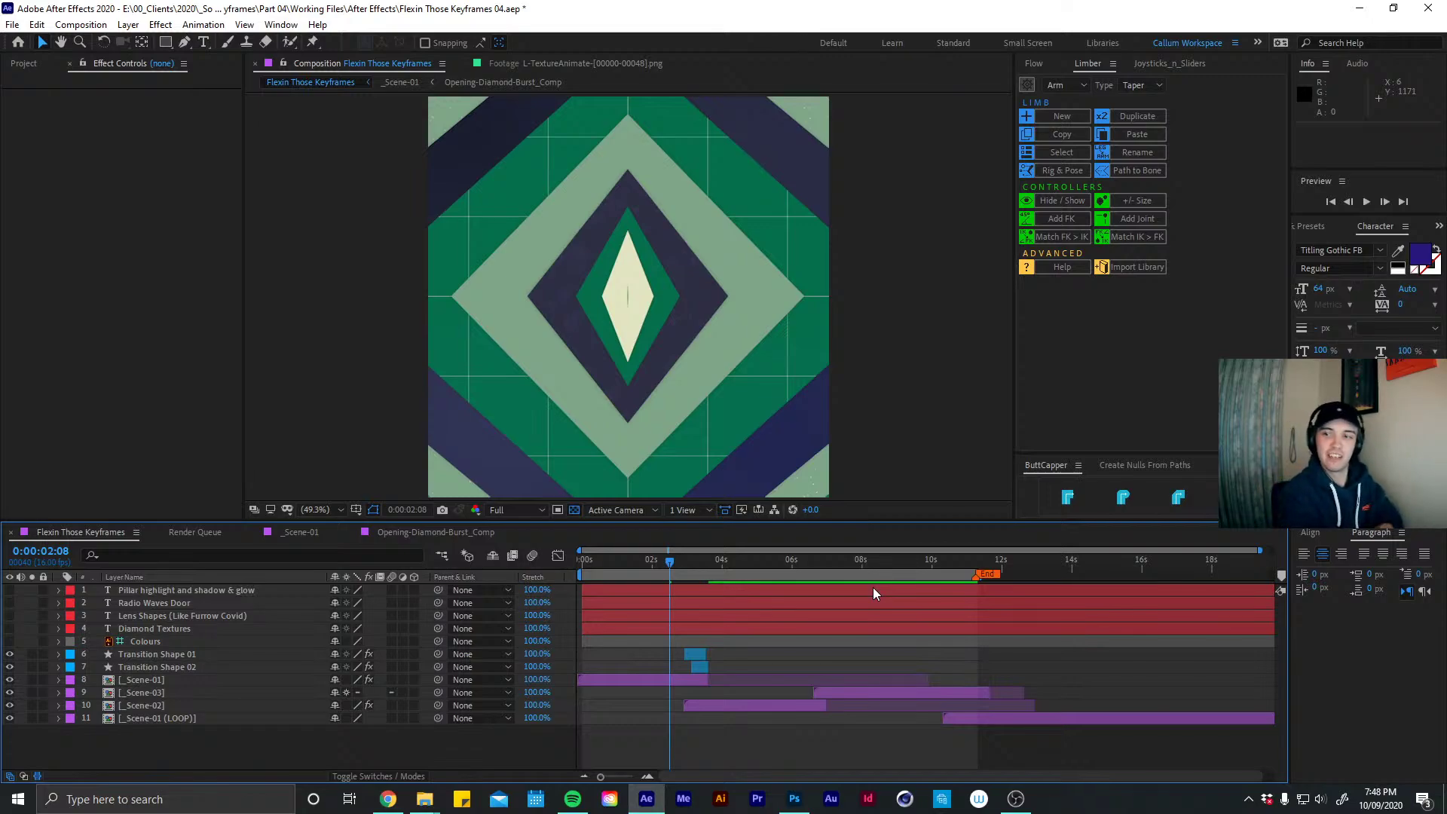
{"action": "key", "text": "space"}
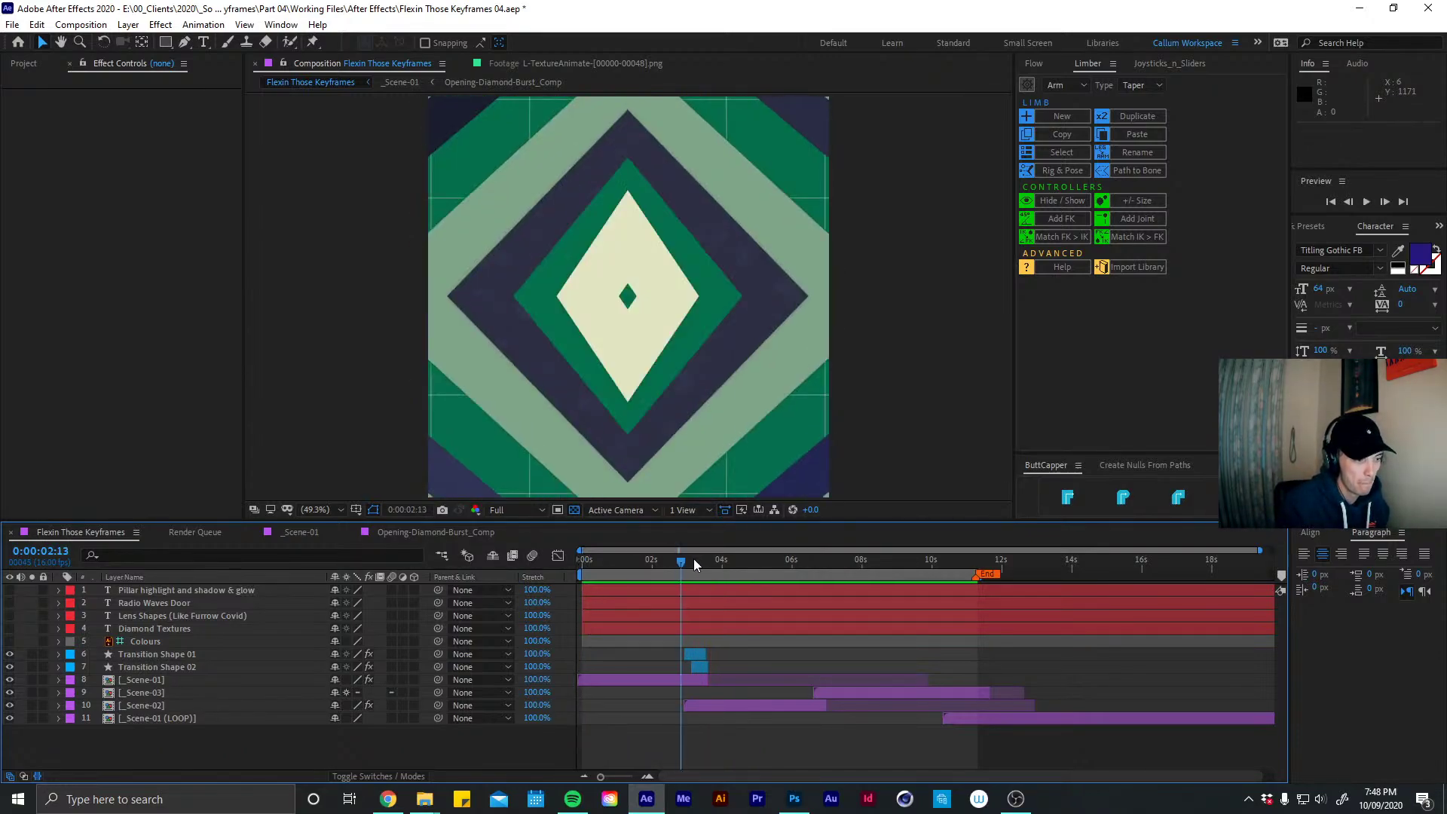
{"action": "left_click_drag", "start_coordinate": [696, 559], "coordinate": [654, 564]}
{"action": "key", "text": "space"}
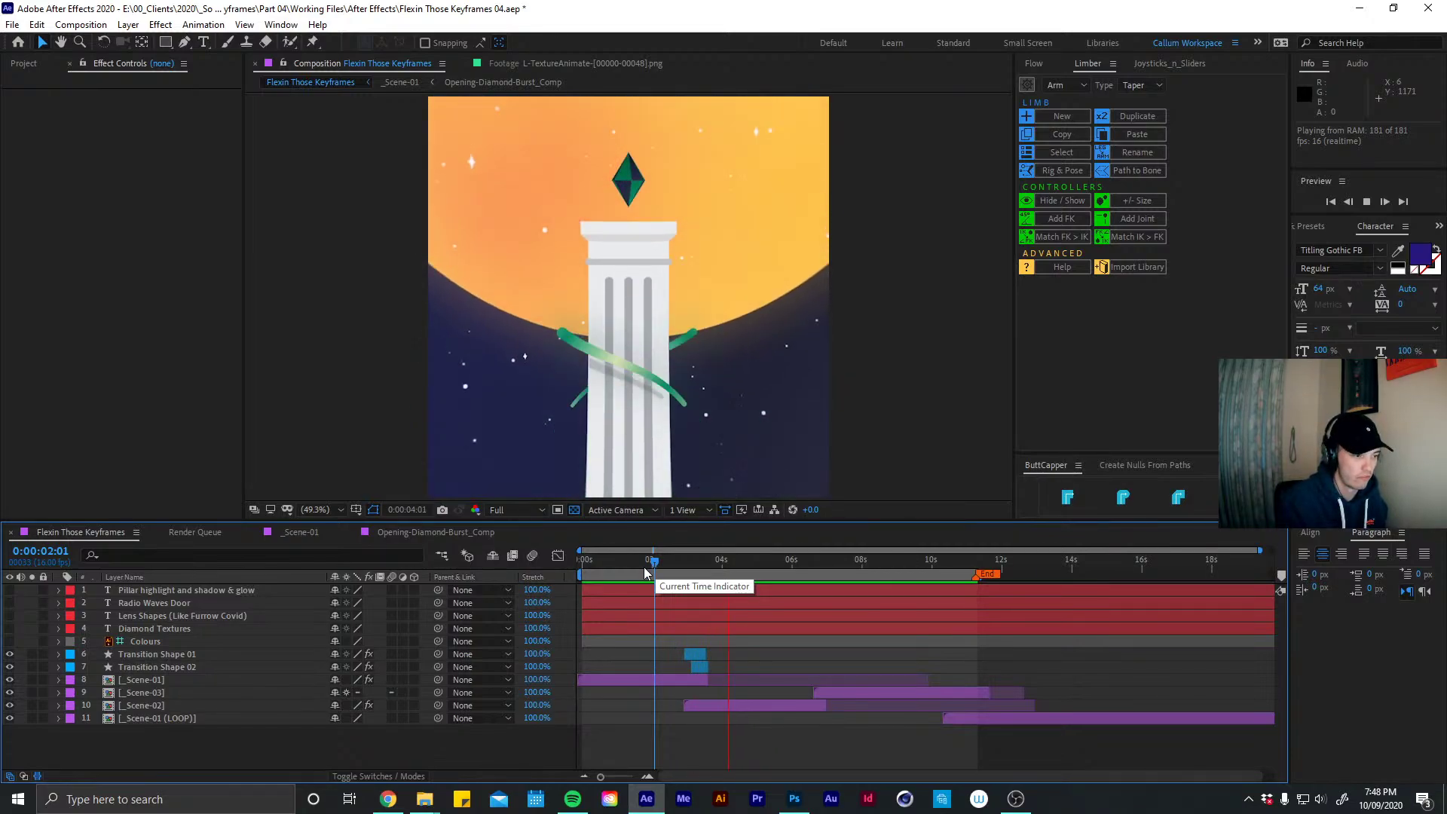
{"action": "key", "text": "space"}
{"action": "key", "text": "Home"}
{"action": "key", "text": "space"}
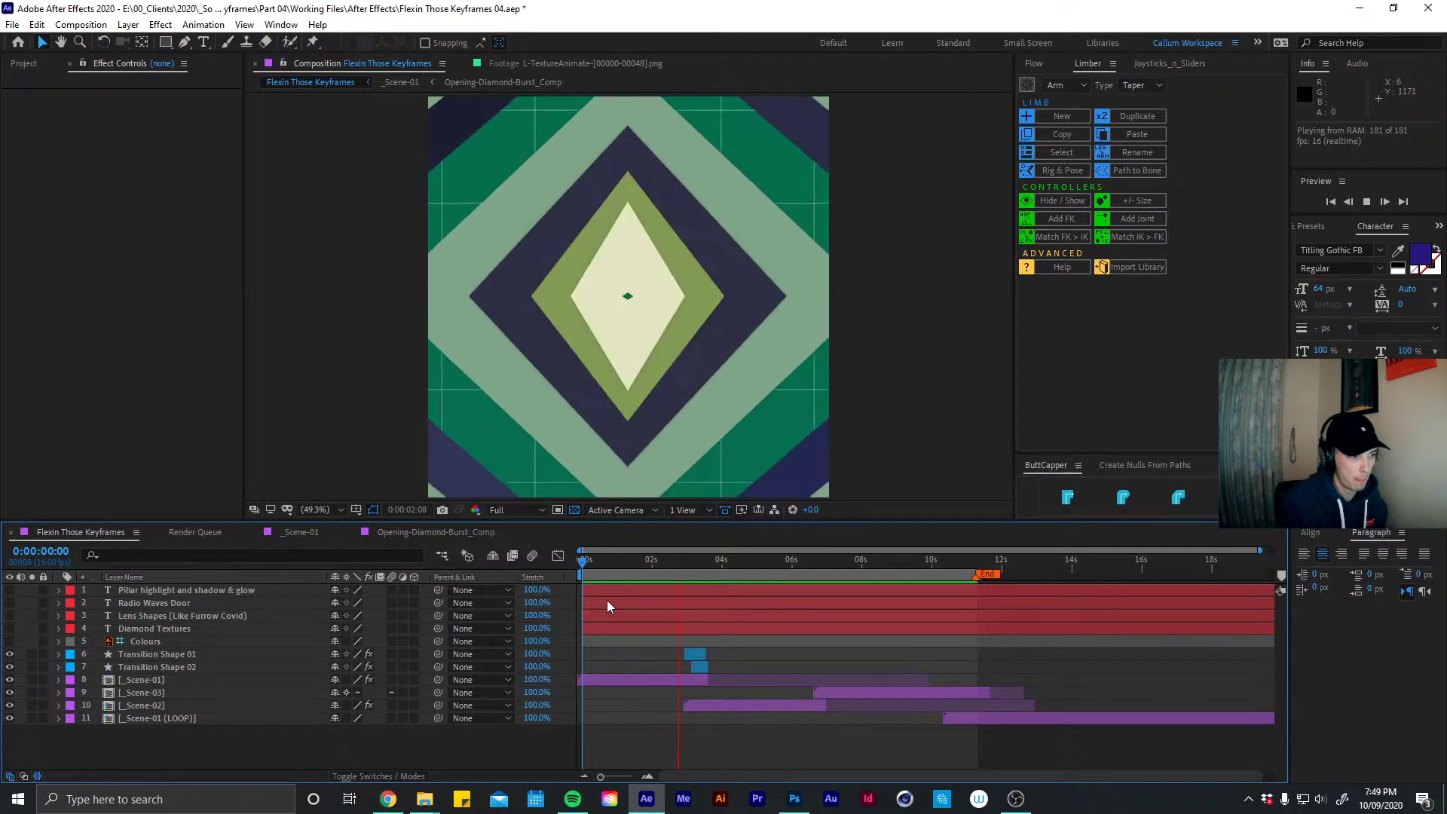
Replay the opening sequence repeatedly from several early points and scrub on to the pillar scene at 0:00:05:05, examining the diamond textures
{"action": "left_click", "coordinate": [585, 563]}
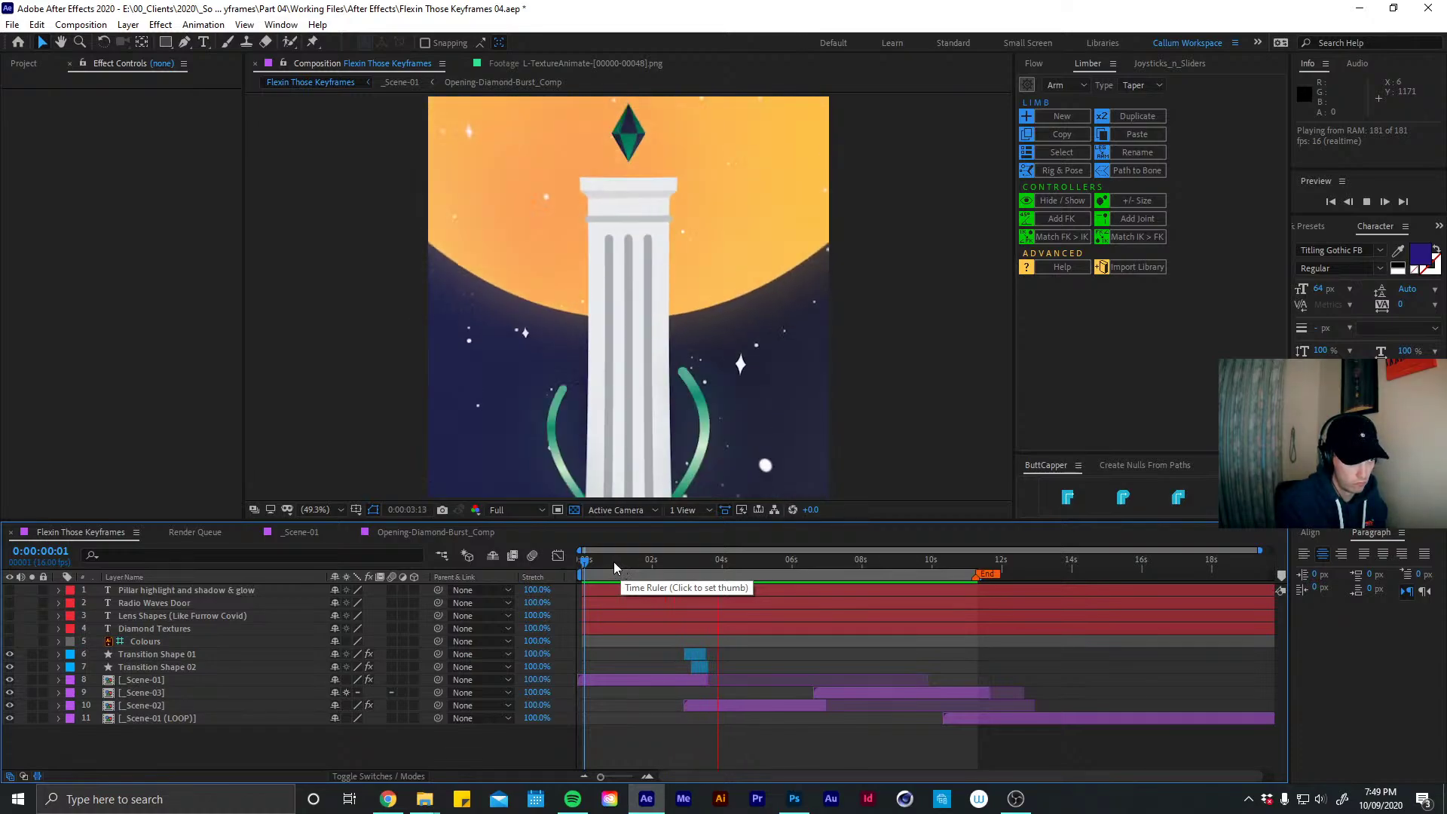
{"action": "key", "text": "space"}
{"action": "key", "text": "space"}
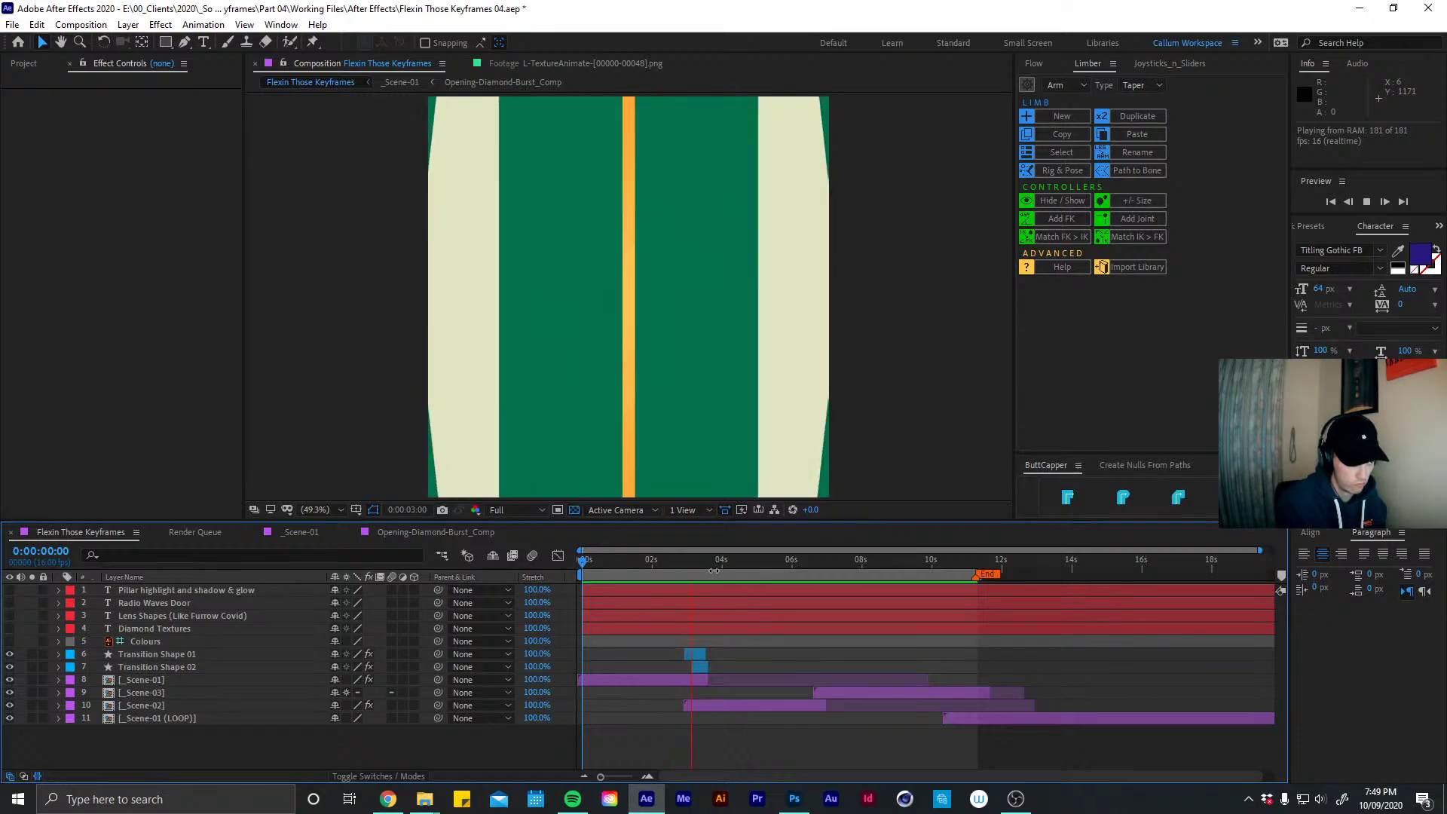
{"action": "mouse_move", "coordinate": [623, 559]}
{"action": "left_mouse_down"}
{"action": "mouse_move", "coordinate": [688, 560]}
{"action": "mouse_move", "coordinate": [635, 564]}
{"action": "left_mouse_up"}
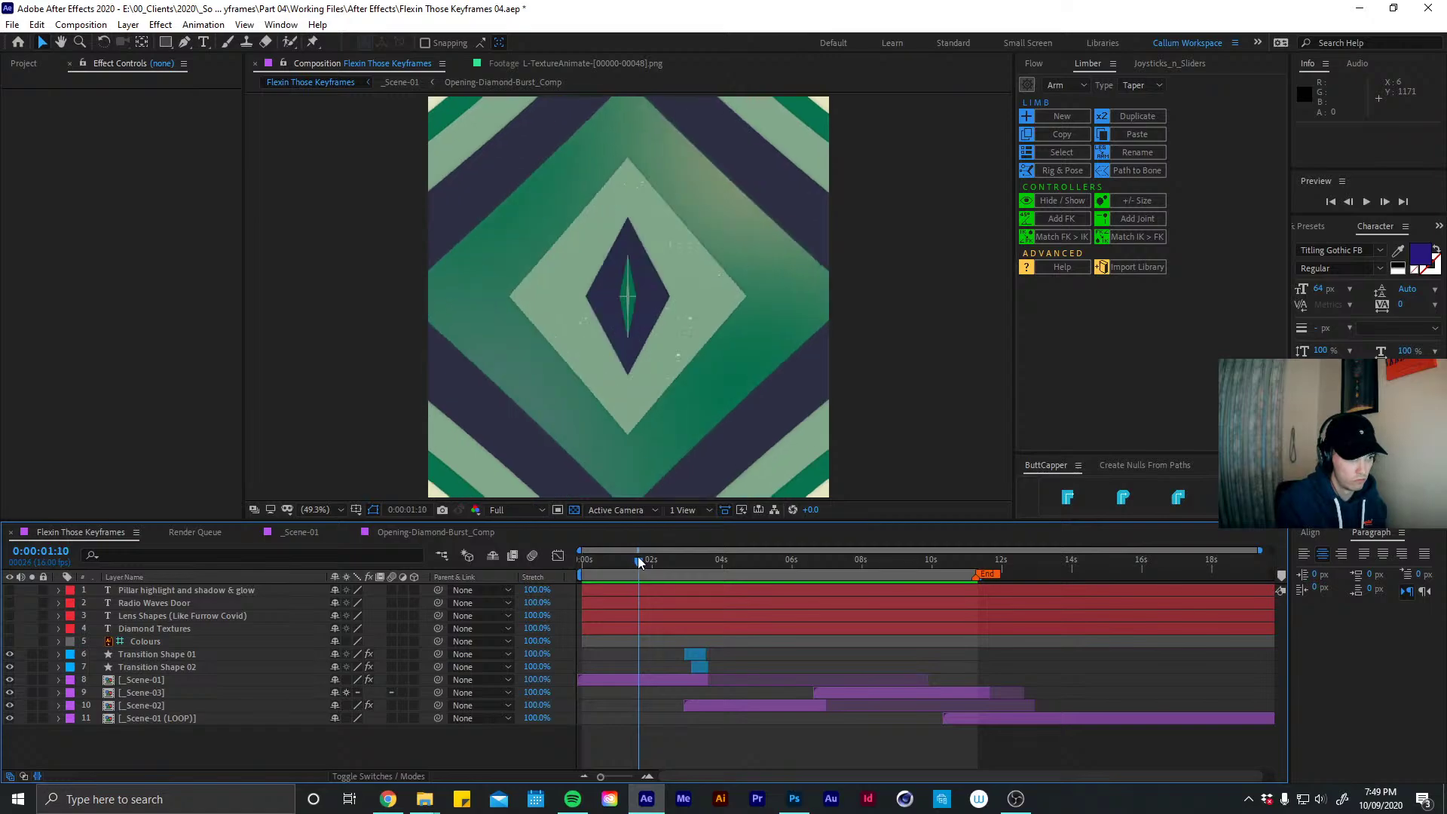
{"action": "key", "text": "space"}
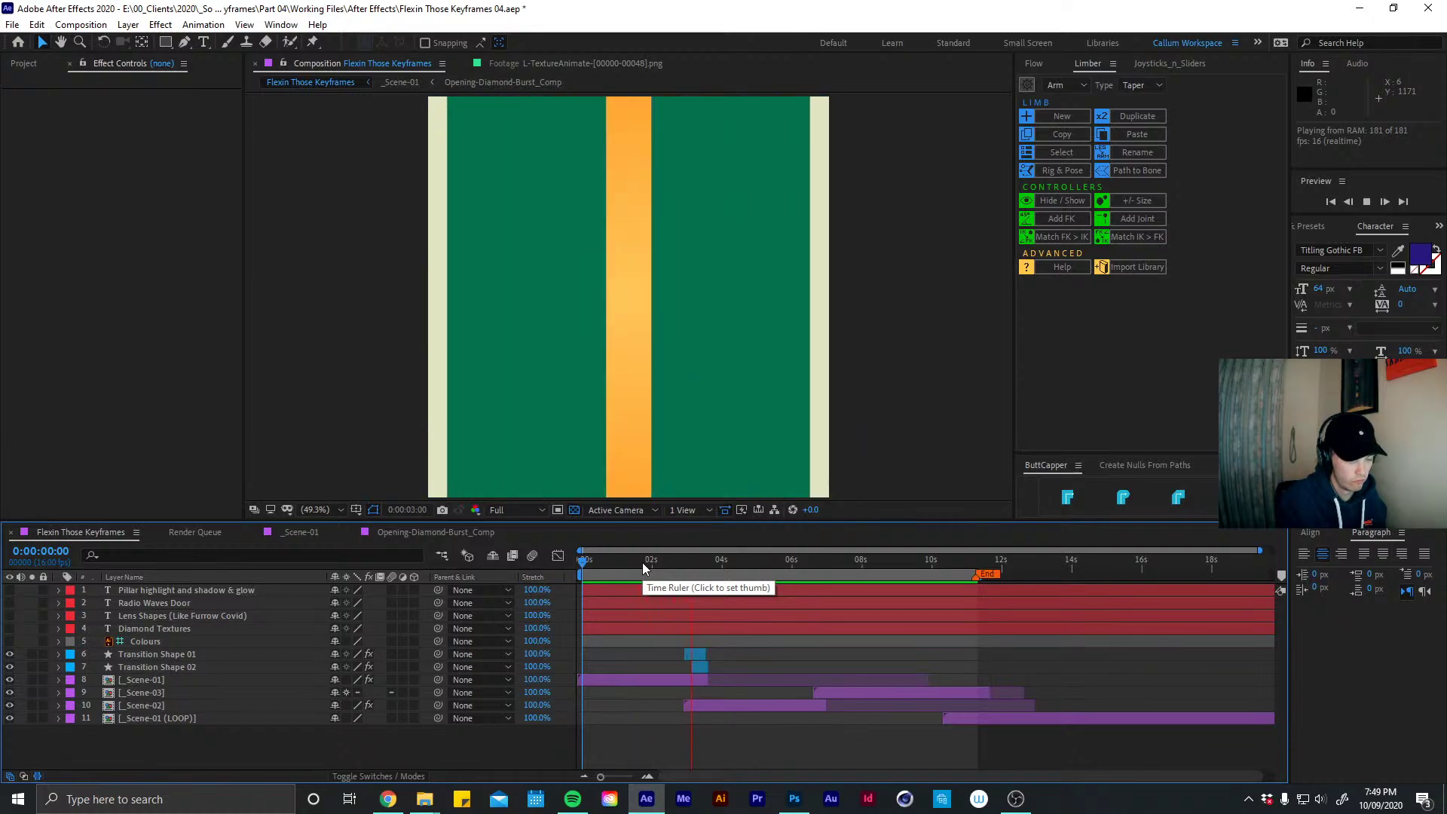
{"action": "mouse_move", "coordinate": [598, 559]}
{"action": "left_mouse_down"}
{"action": "mouse_move", "coordinate": [683, 551]}
{"action": "mouse_move", "coordinate": [612, 548]}
{"action": "left_mouse_up"}
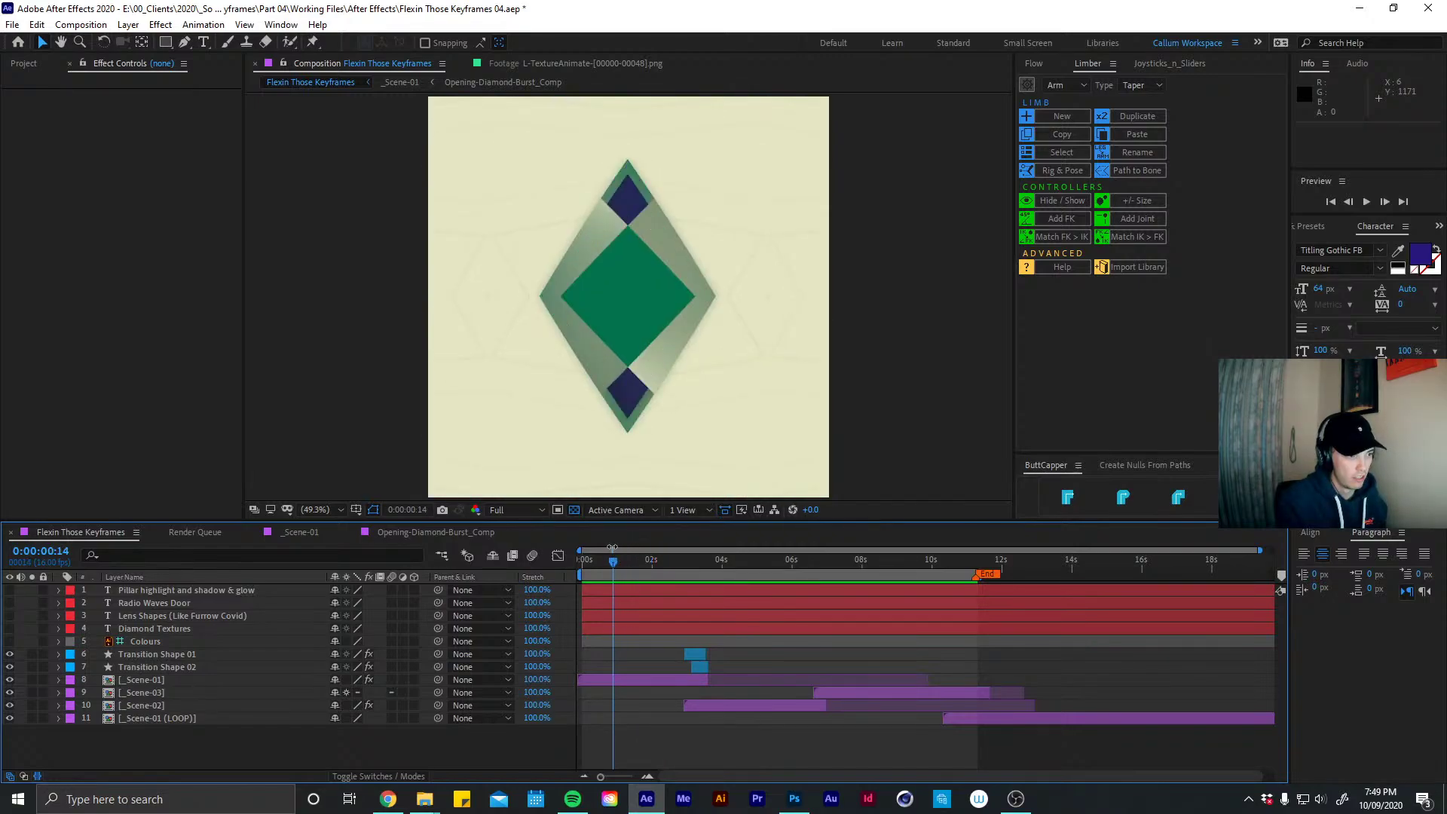
{"action": "key", "text": "space"}
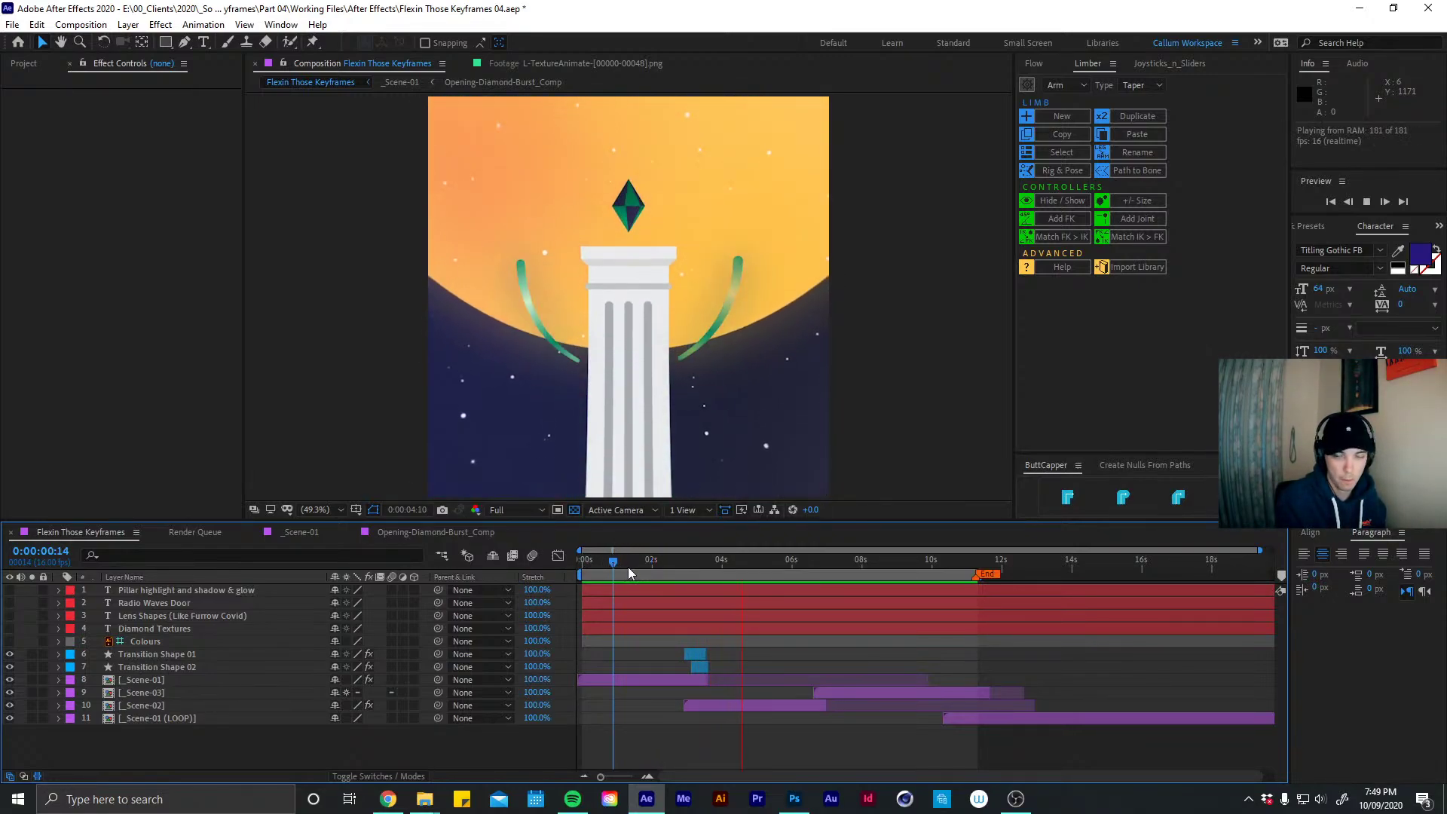
{"action": "mouse_move", "coordinate": [614, 564]}
{"action": "left_mouse_down"}
{"action": "mouse_move", "coordinate": [716, 549]}
{"action": "mouse_move", "coordinate": [604, 545]}
{"action": "left_mouse_up"}
{"action": "key", "text": "space"}
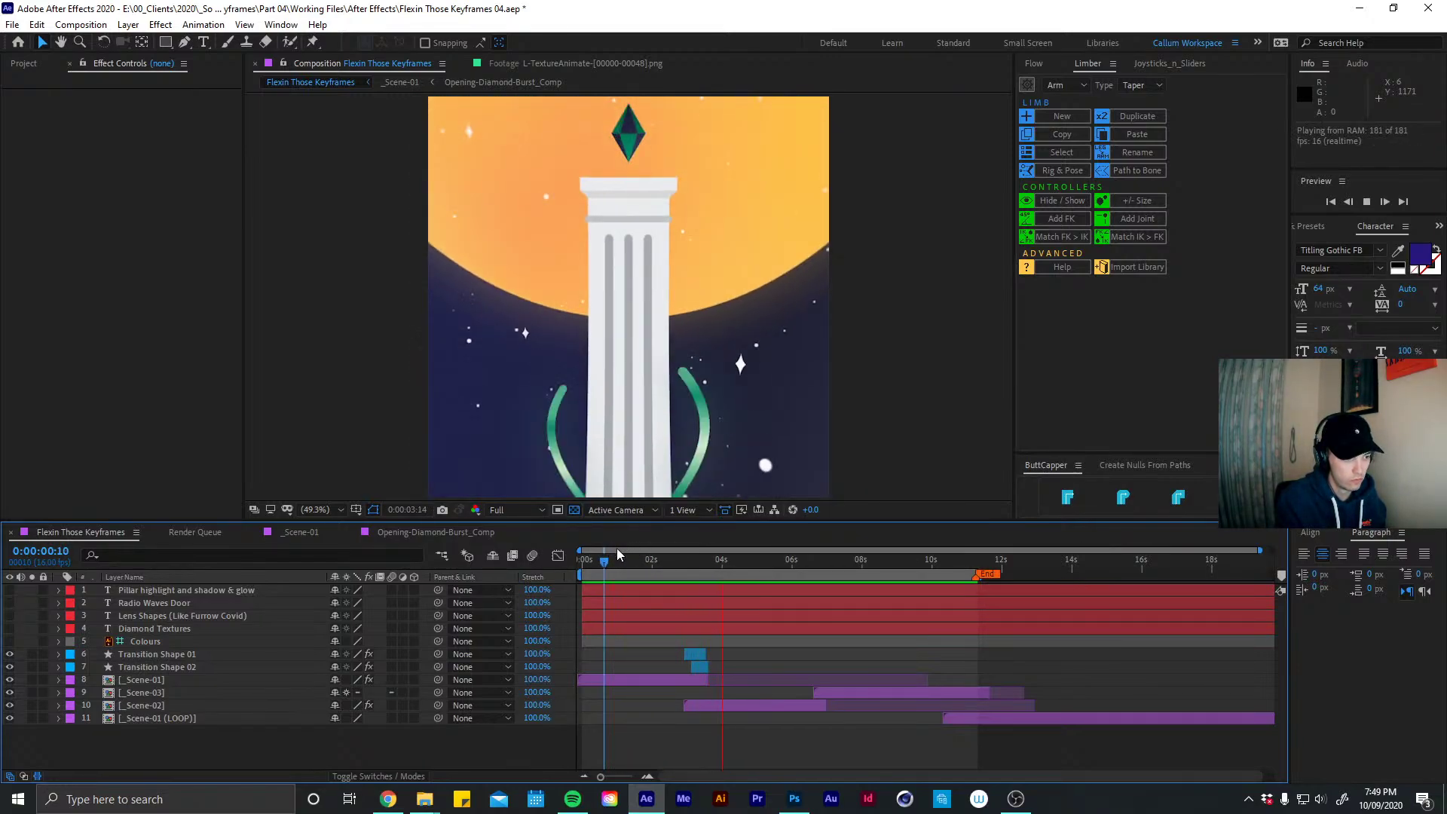
{"action": "left_click_drag", "start_coordinate": [611, 558], "coordinate": [564, 564]}
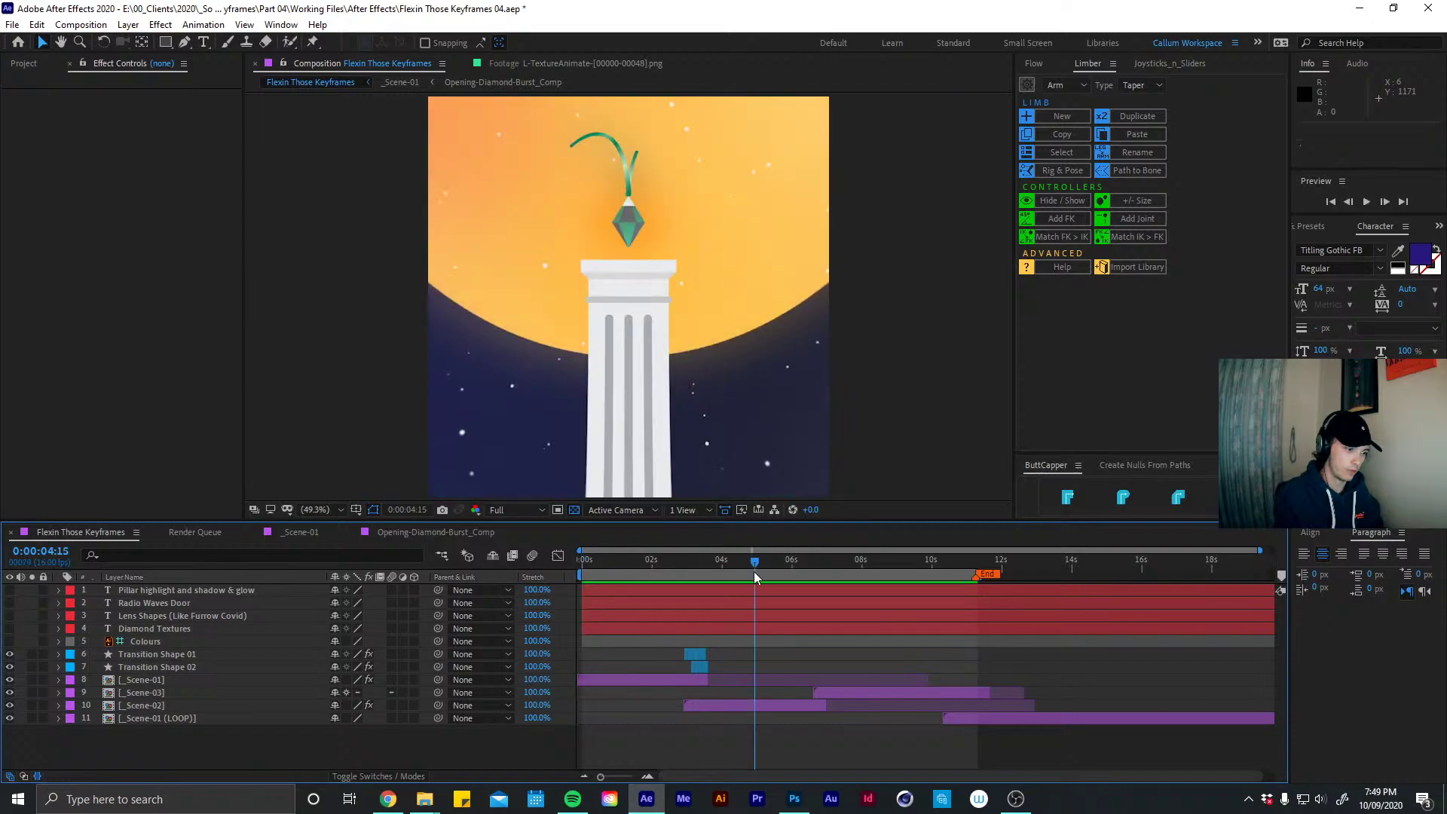
{"action": "key", "text": "space"}
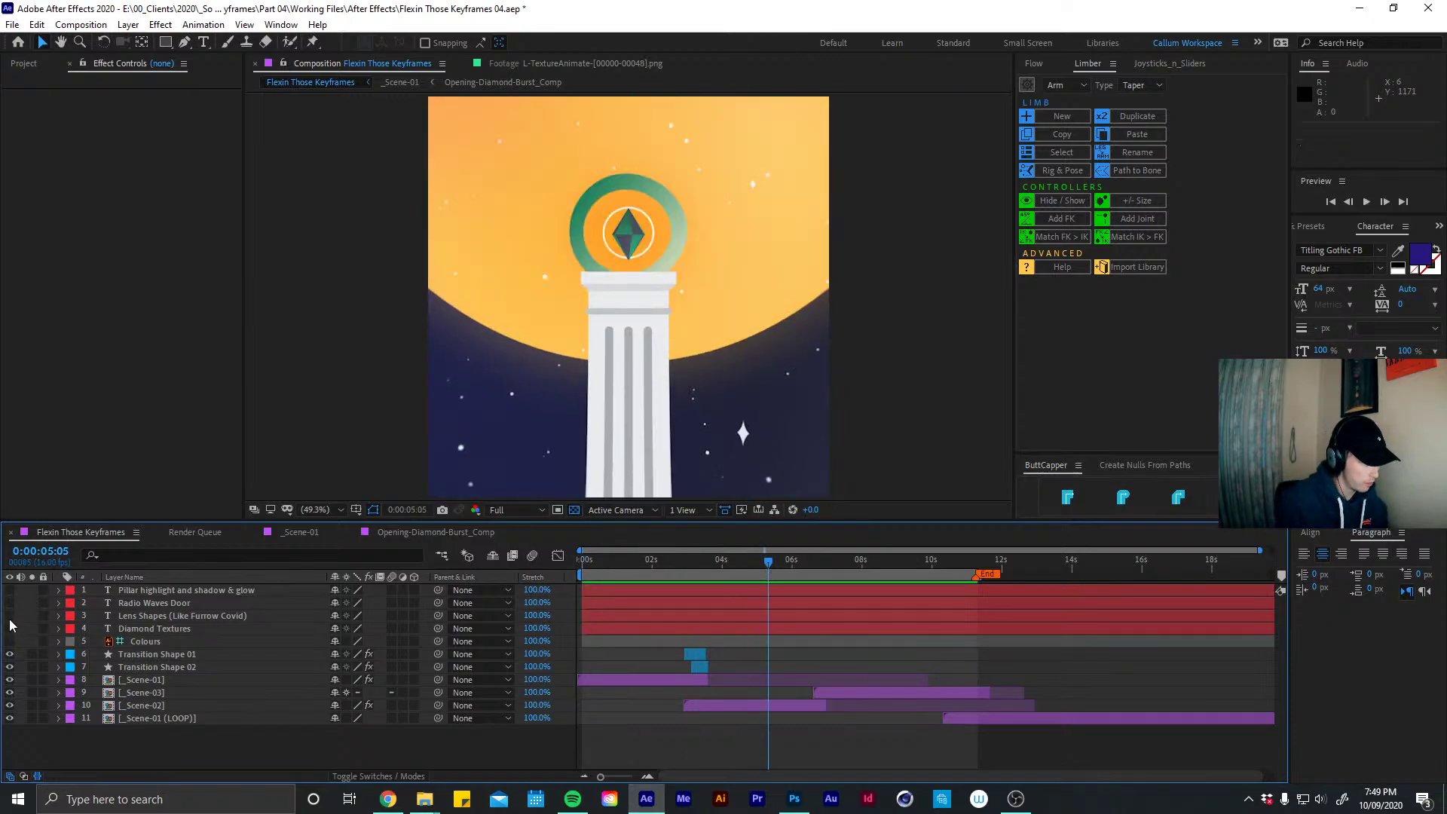
Delete the Diamond Textures note layer and select the Lens Shapes (Like Furrow Covid) note layer
{"action": "left_click", "coordinate": [160, 629]}
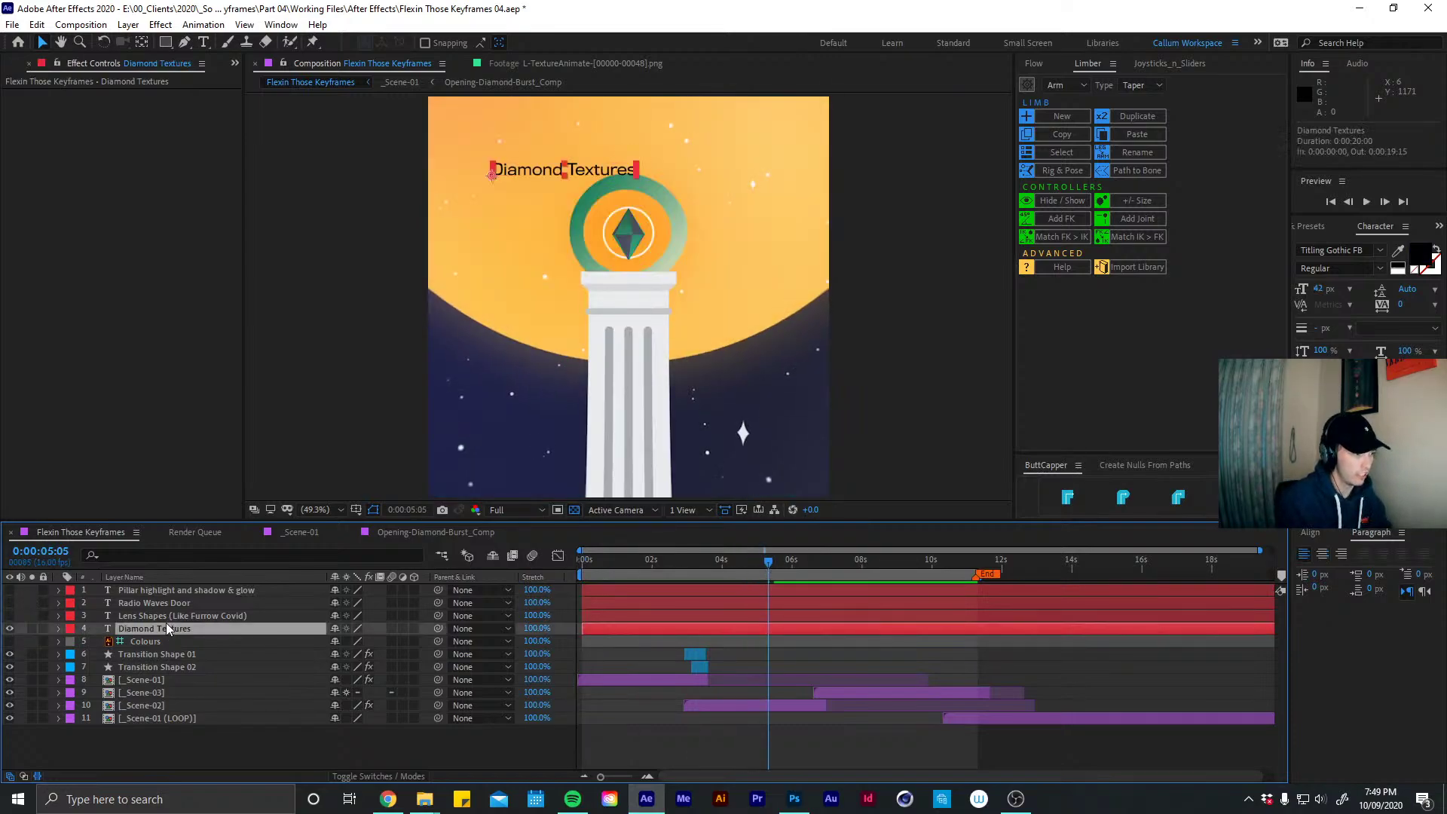
{"action": "key", "text": "Delete"}
{"action": "left_click", "coordinate": [173, 617]}
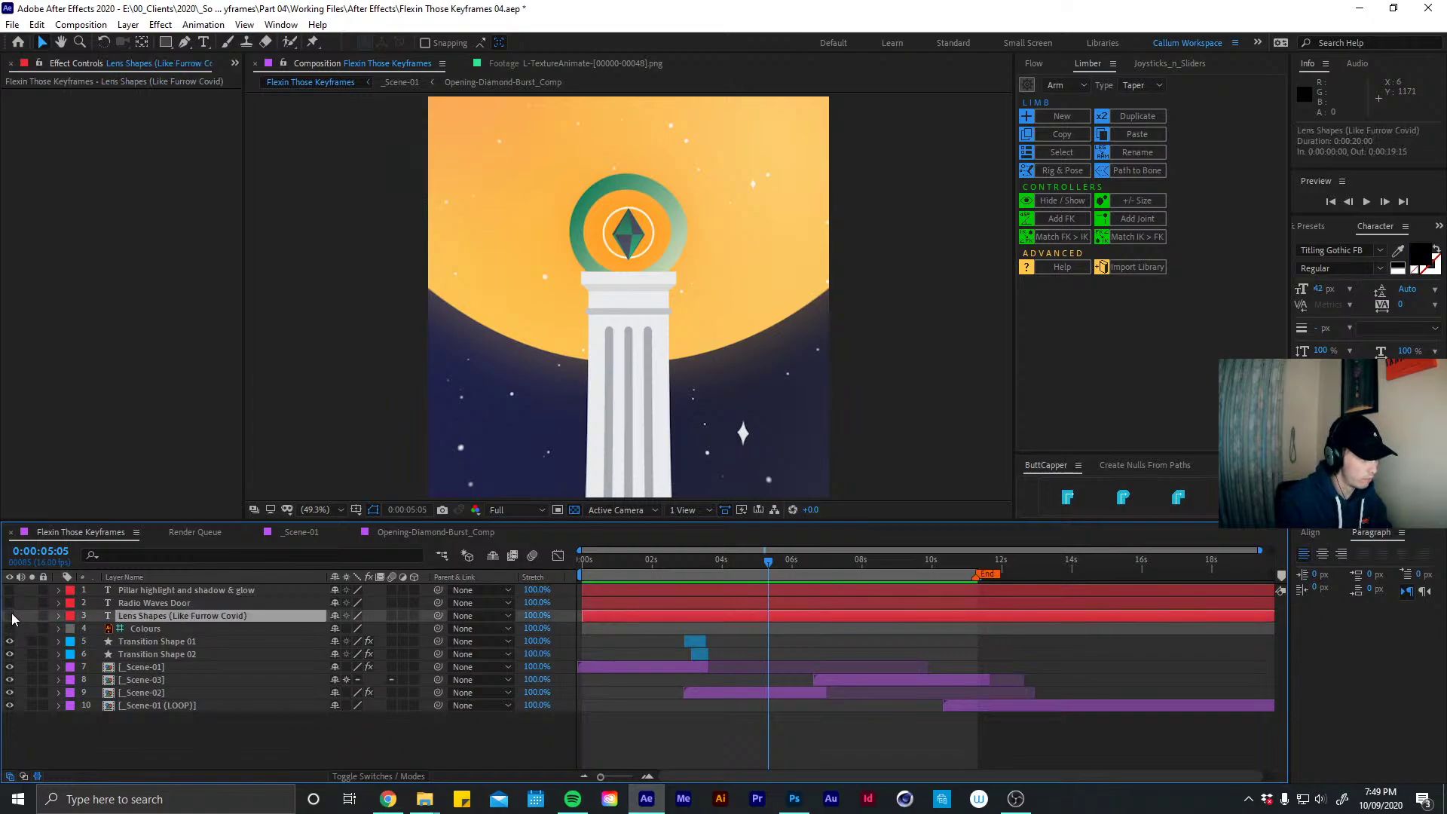
Open the _Scene-01 precomp and go to 0:00:00:11, where the dark diamond sits inside the green one
{"action": "left_click", "coordinate": [10, 590]}
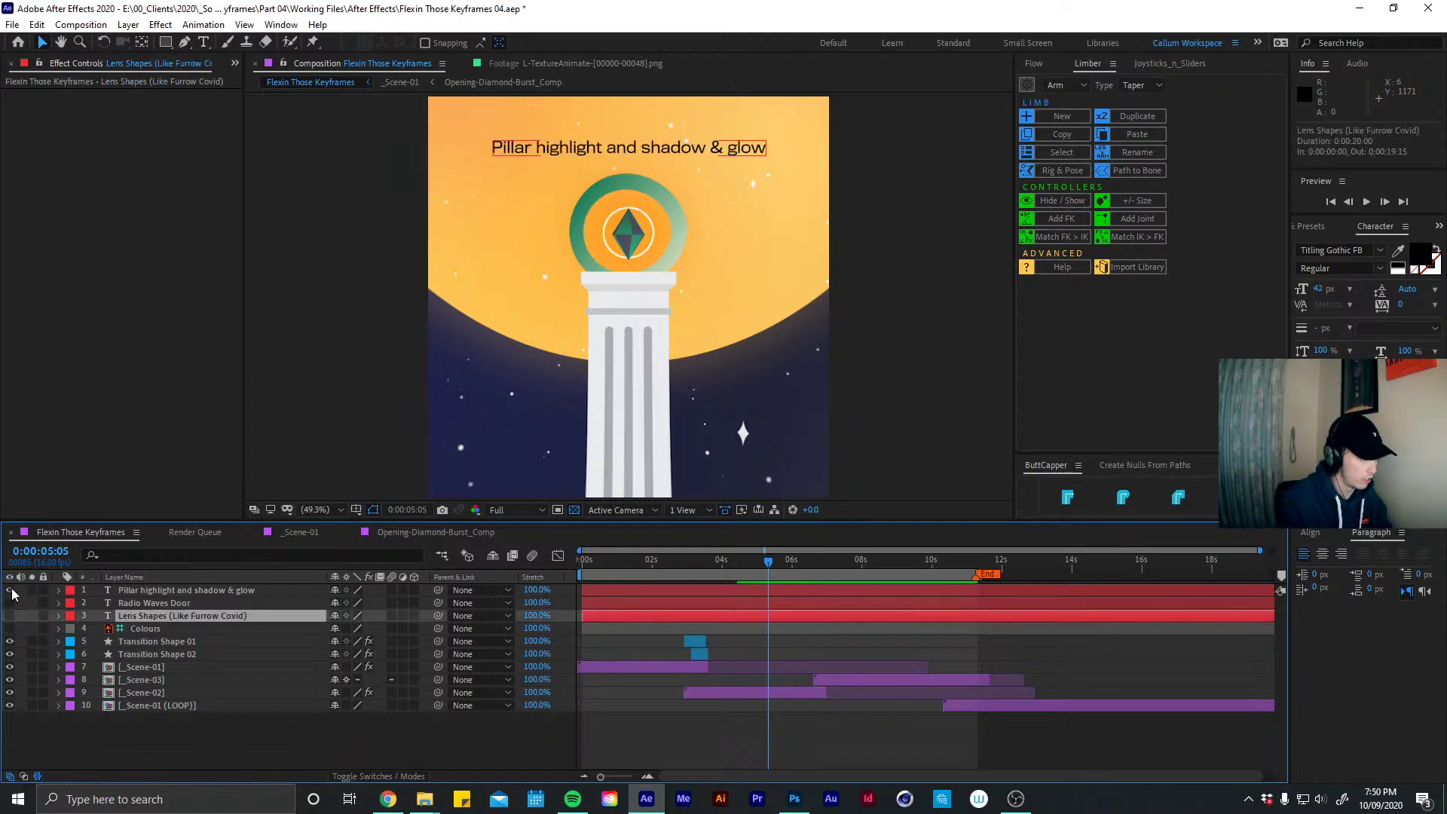
{"action": "left_click", "coordinate": [9, 591]}
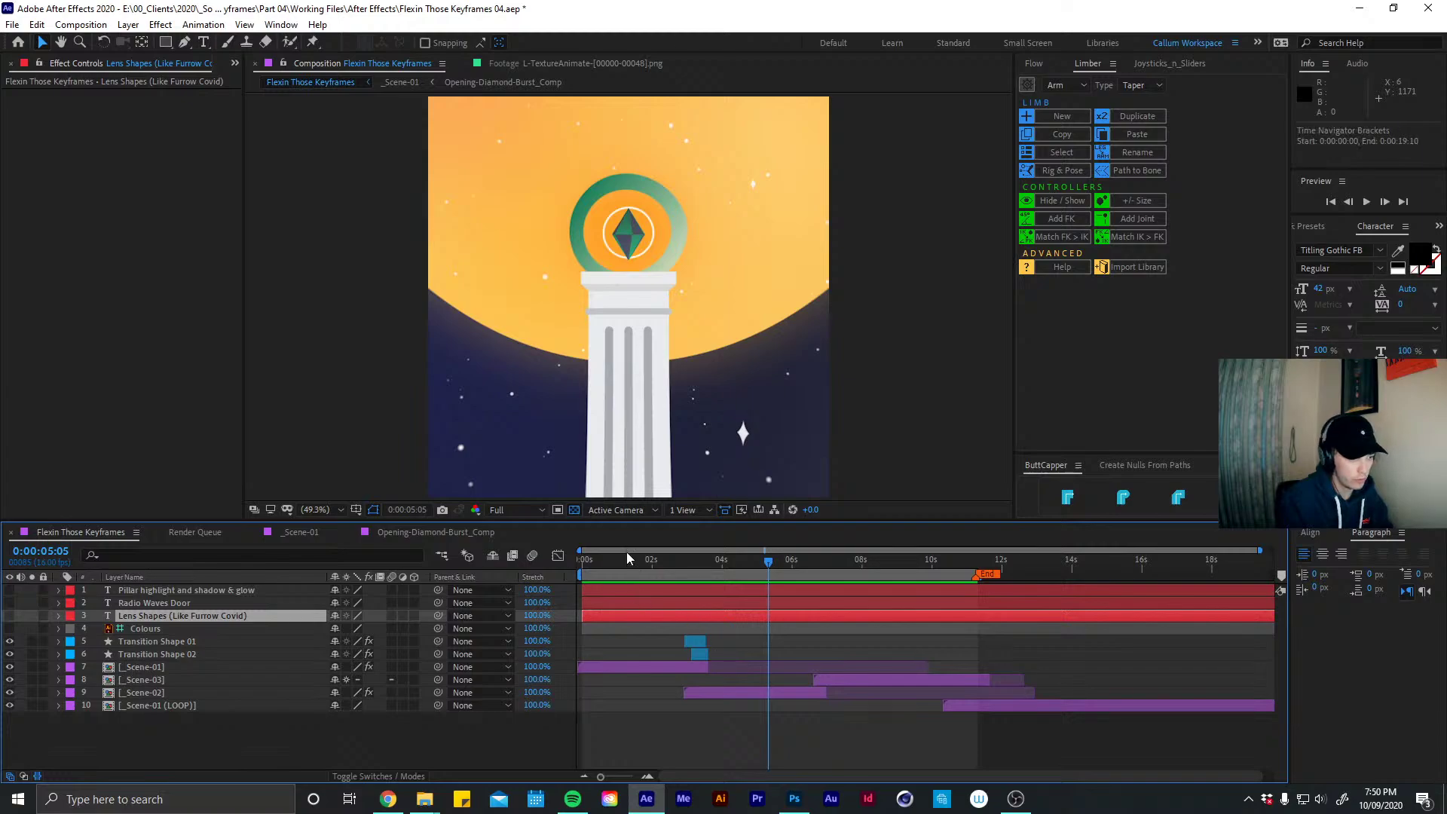
{"action": "mouse_move", "coordinate": [618, 564]}
{"action": "left_mouse_down"}
{"action": "mouse_move", "coordinate": [636, 563]}
{"action": "mouse_move", "coordinate": [598, 567]}
{"action": "mouse_move", "coordinate": [610, 567]}
{"action": "left_mouse_up"}
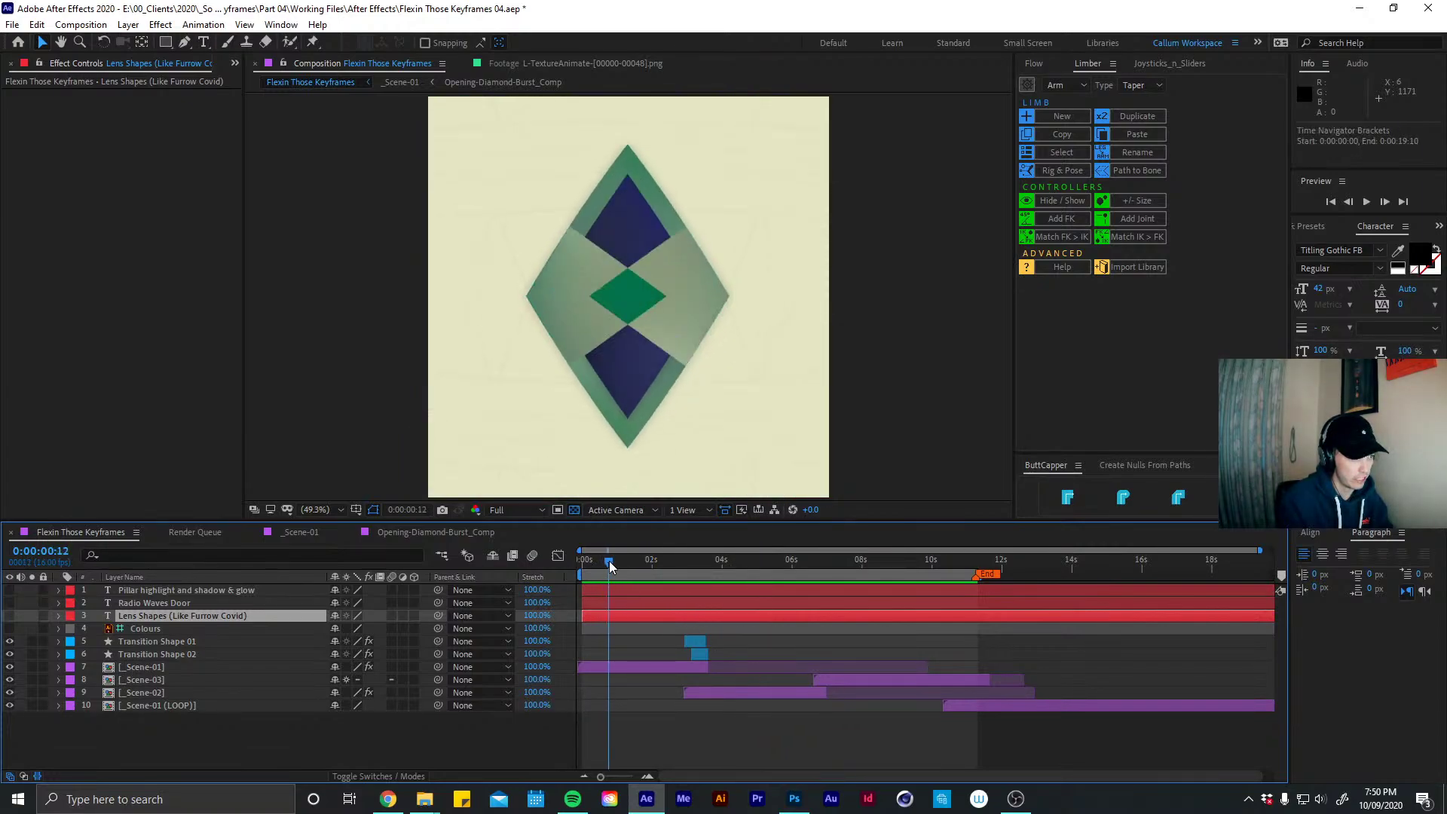
{"action": "double_click", "coordinate": [636, 667]}
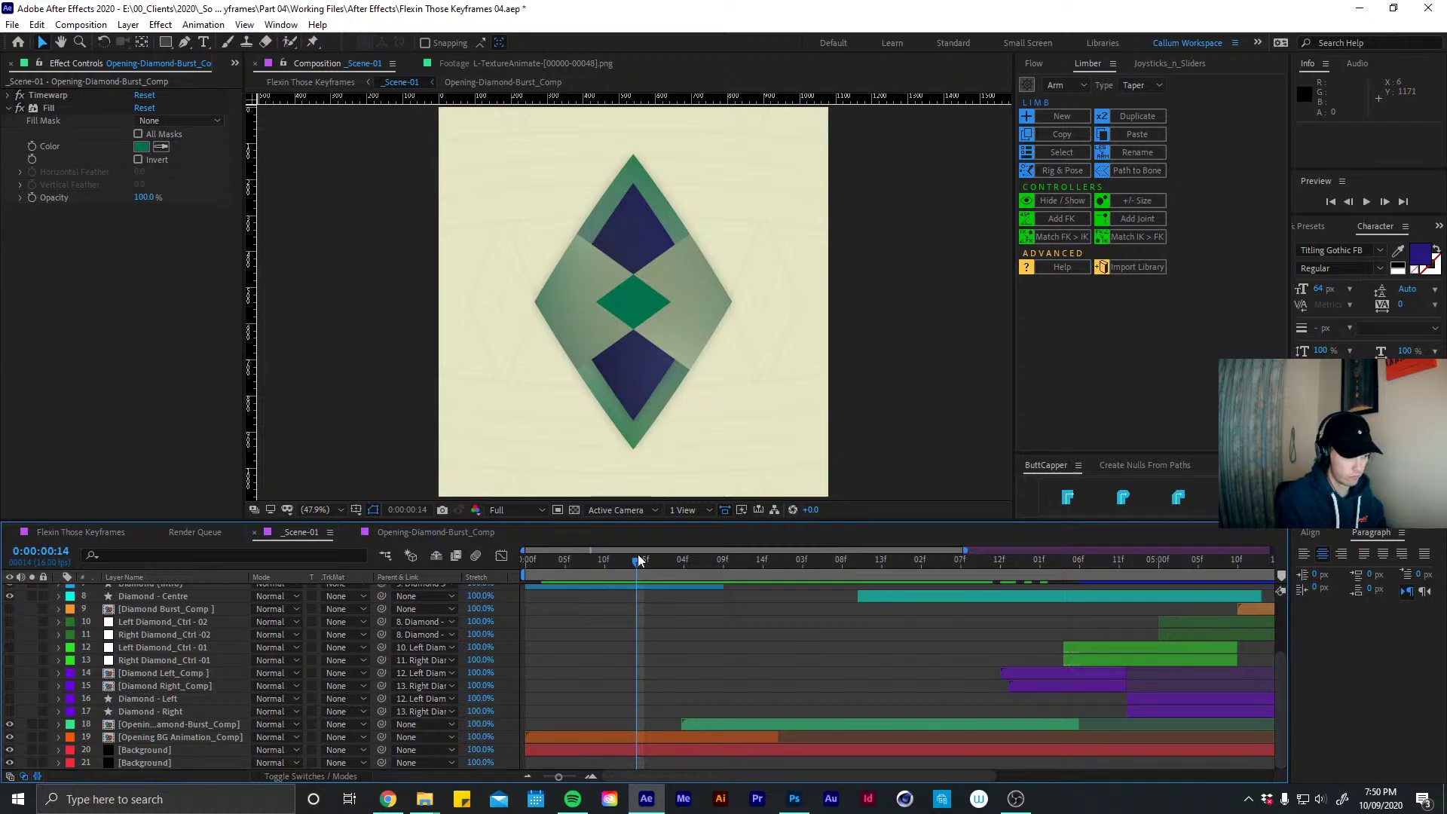
{"action": "left_click_drag", "start_coordinate": [581, 565], "coordinate": [613, 565]}
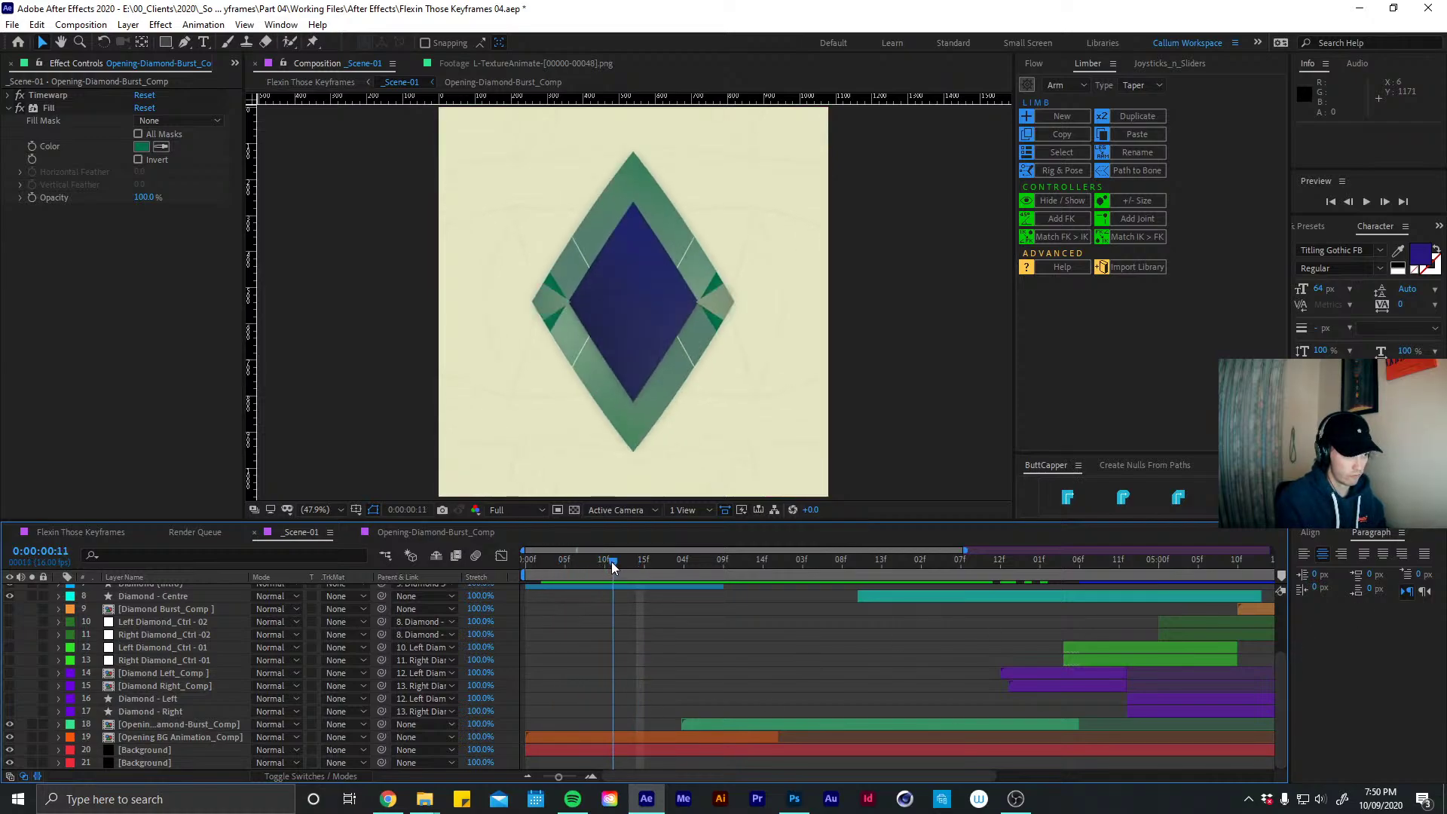
Toggle the visibility of the Opeing Diamond Inner_Comp layer to check what it contributes at 0:00:00:11
{"action": "scroll", "coordinate": [1273, 699], "scroll_direction": "up", "scroll_amount": 3}
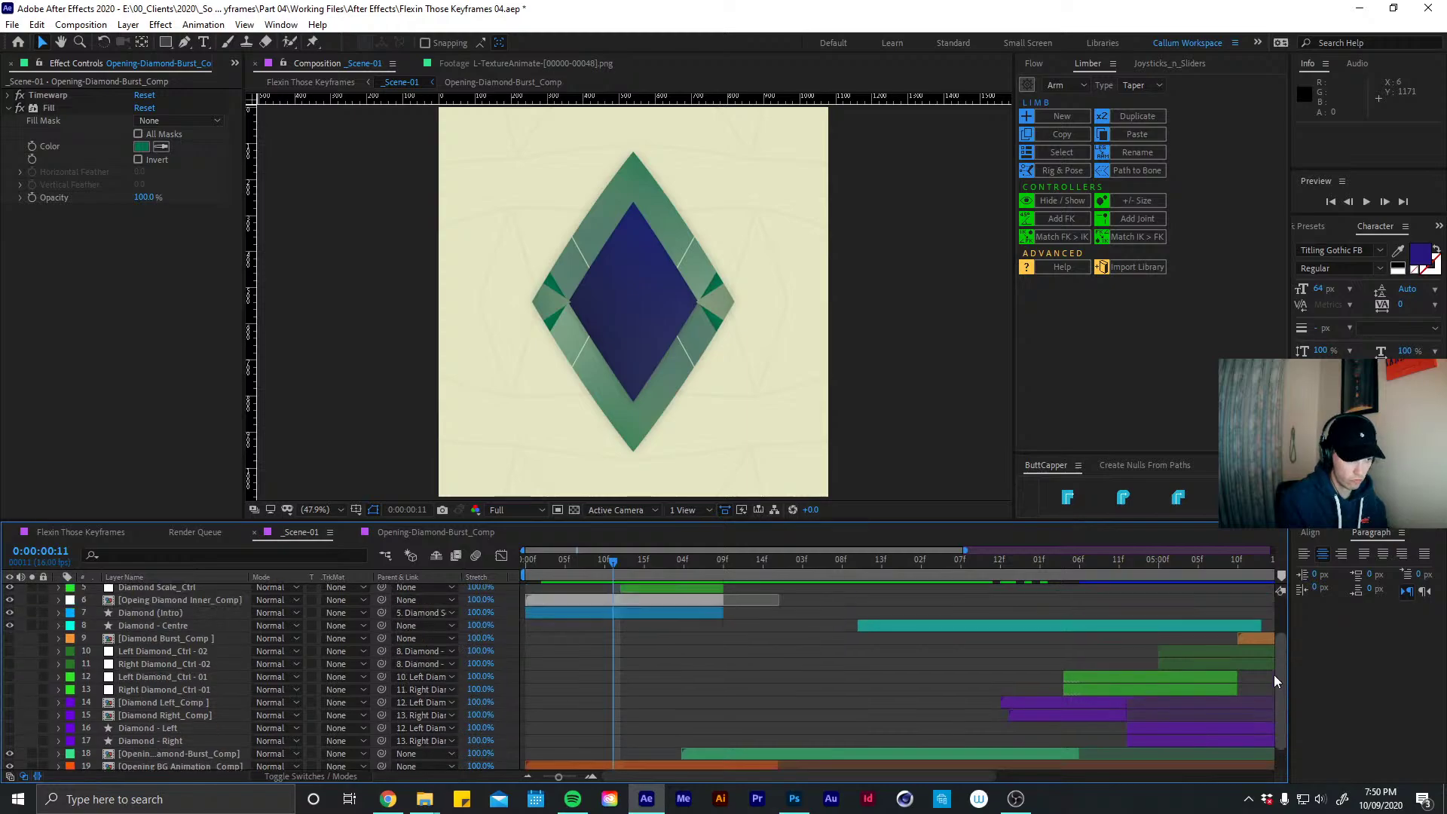
{"action": "left_click", "coordinate": [170, 658]}
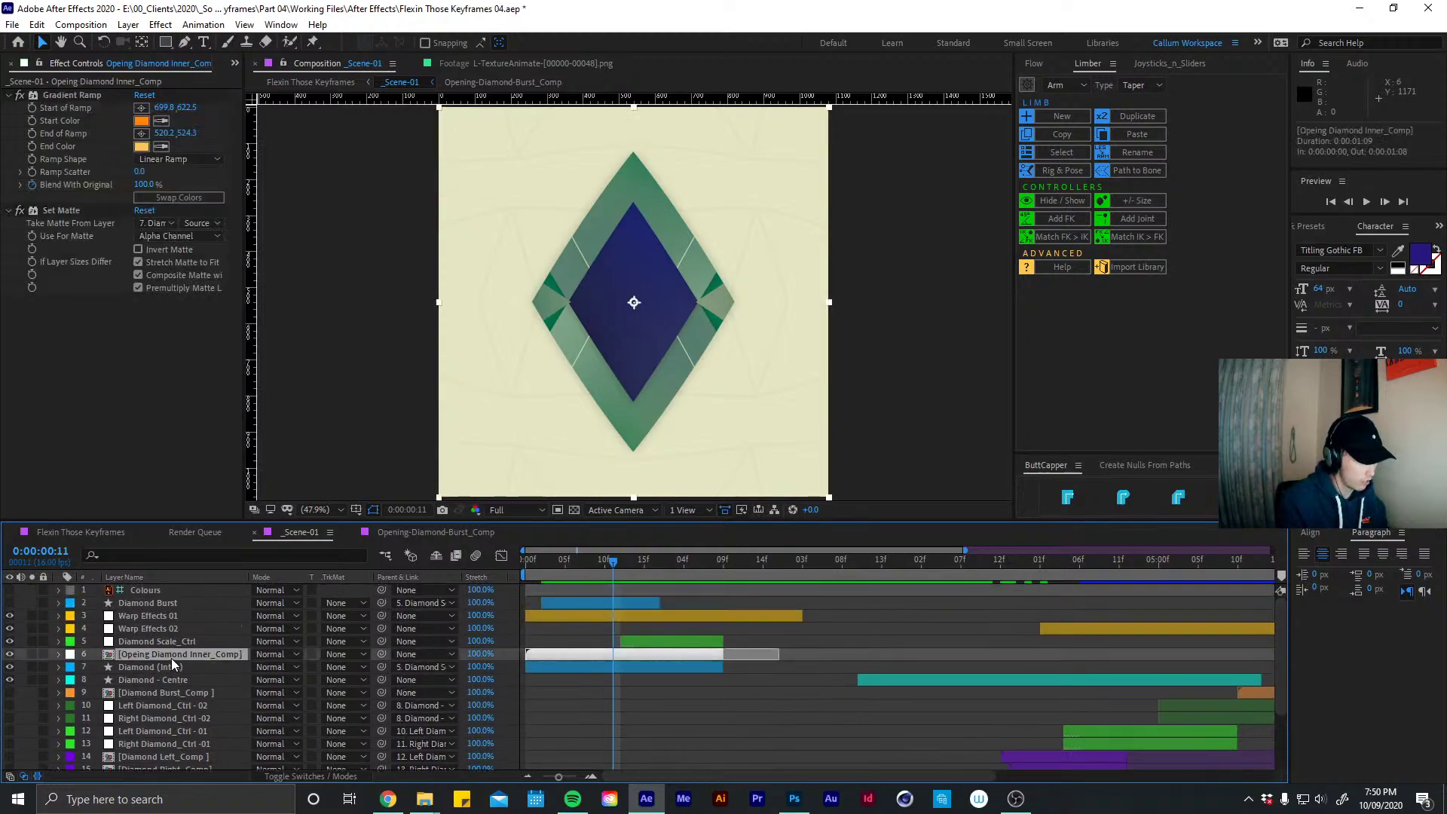
{"action": "left_click", "coordinate": [10, 654]}
{"action": "left_click", "coordinate": [9, 654]}
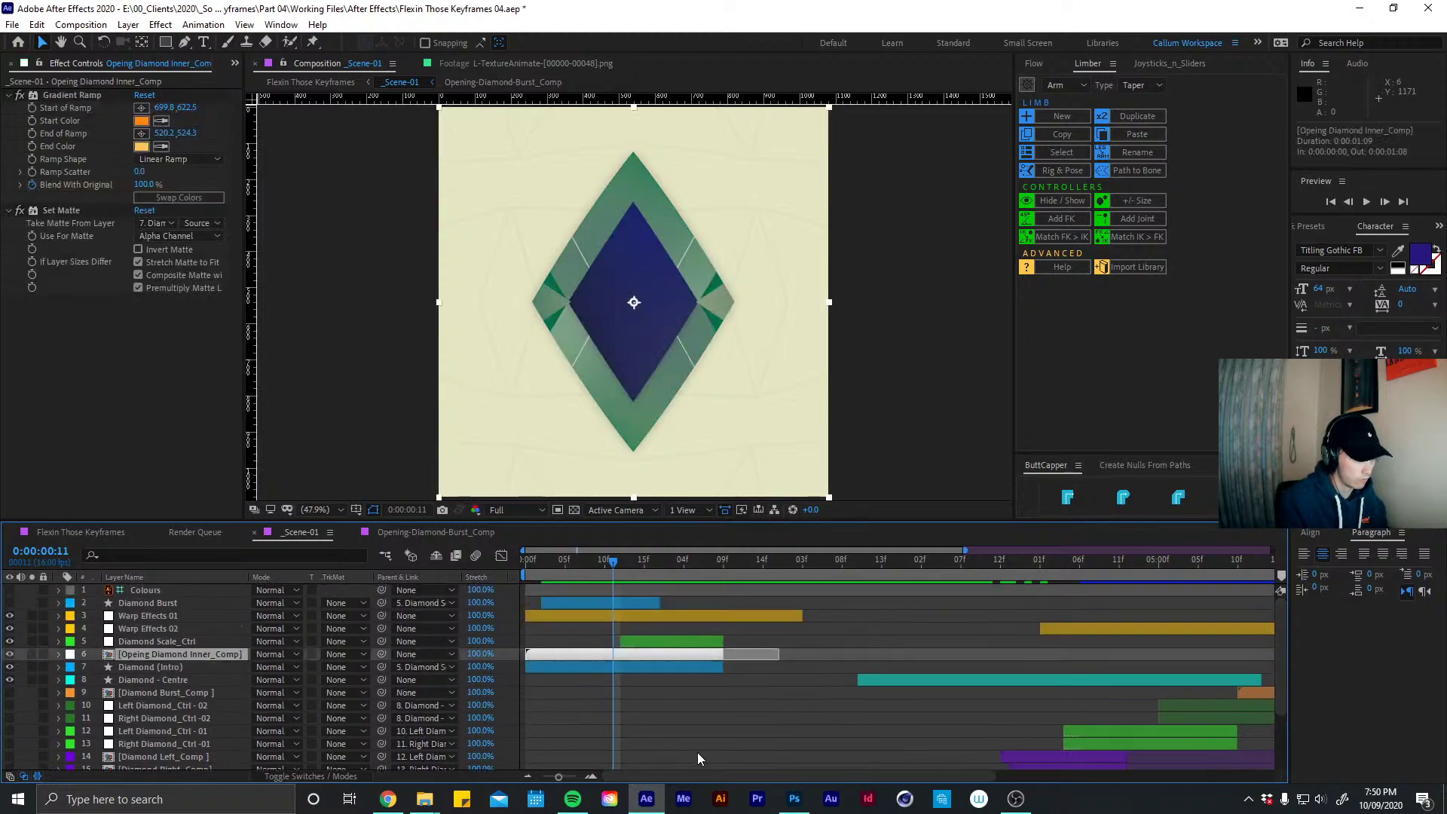
{"action": "mouse_move", "coordinate": [613, 562]}
{"action": "left_mouse_down"}
{"action": "mouse_move", "coordinate": [656, 562]}
{"action": "mouse_move", "coordinate": [612, 562]}
{"action": "left_mouse_up"}
With no layer selected, set the Pen tool's shape fill to the near-black colour 17171B
{"action": "left_click", "coordinate": [661, 726]}
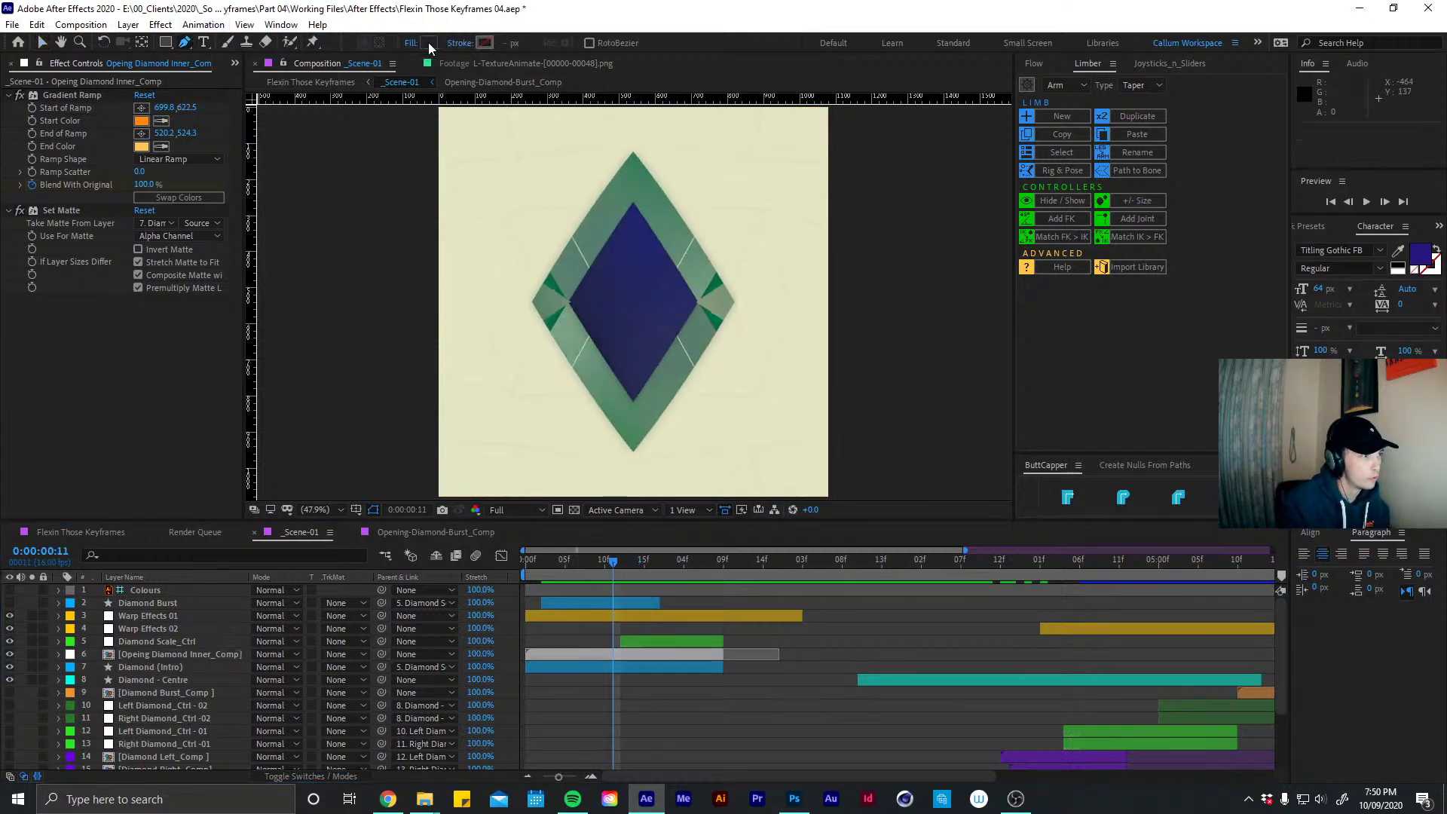
{"action": "left_click", "coordinate": [428, 43]}
{"action": "left_click", "coordinate": [623, 381]}
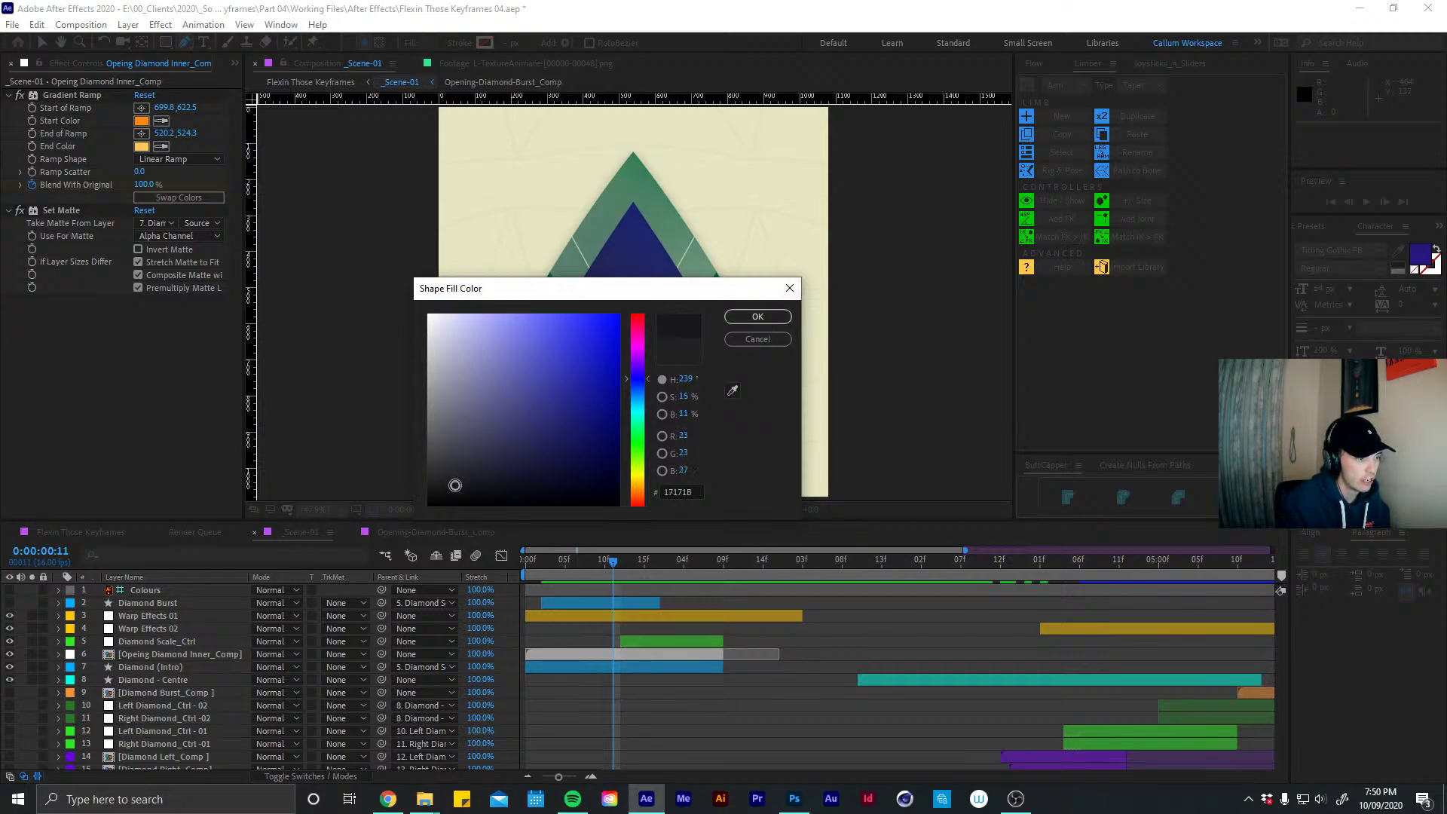
{"action": "left_click", "coordinate": [754, 317]}
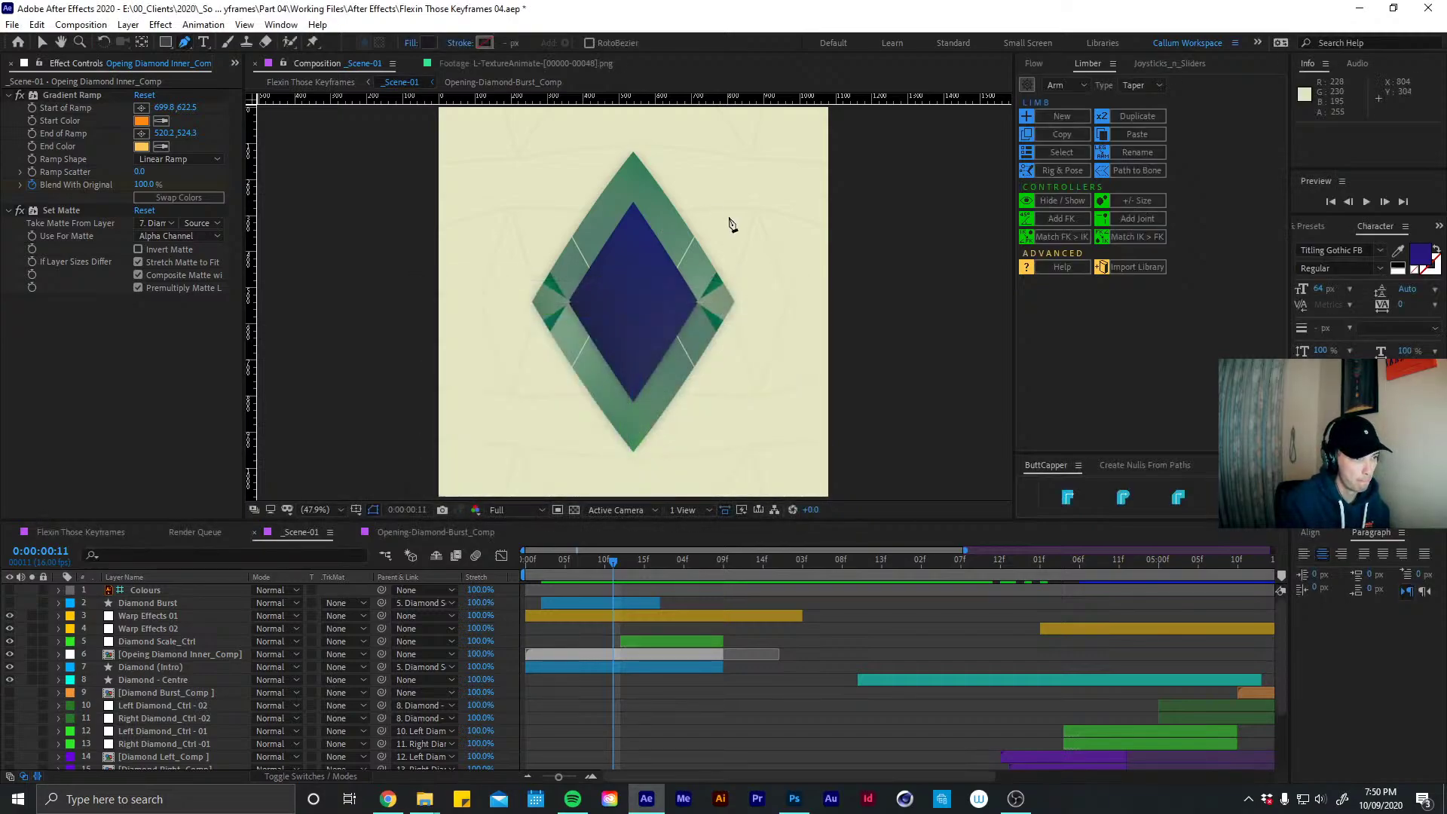
Draw a closed crescent-like shape with the Pen tool, curving its inner edge across the lower-right side of the diamond
{"action": "left_click_drag", "start_coordinate": [728, 226], "coordinate": [715, 280]}
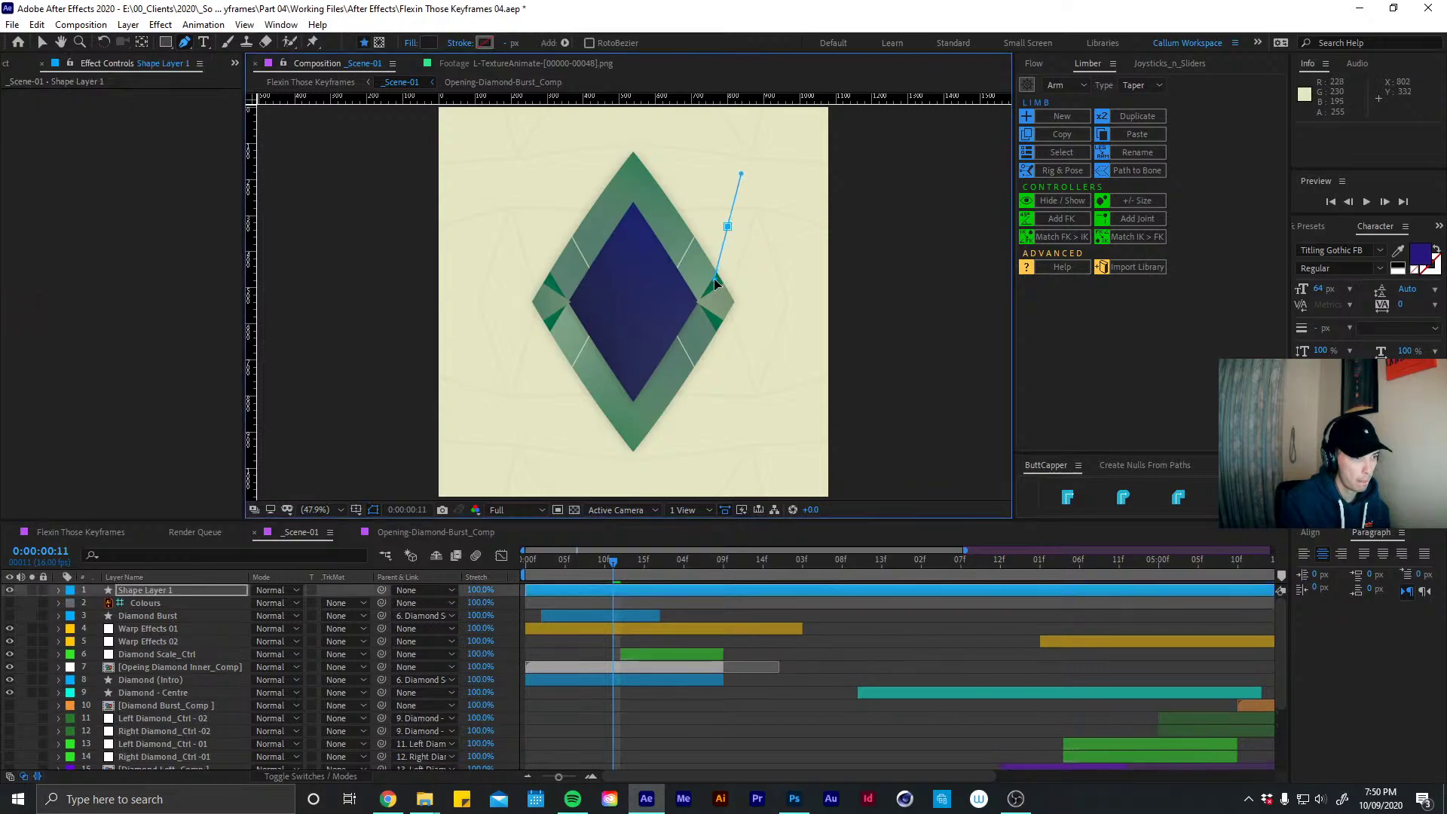
{"action": "left_click_drag", "start_coordinate": [572, 429], "coordinate": [511, 420]}
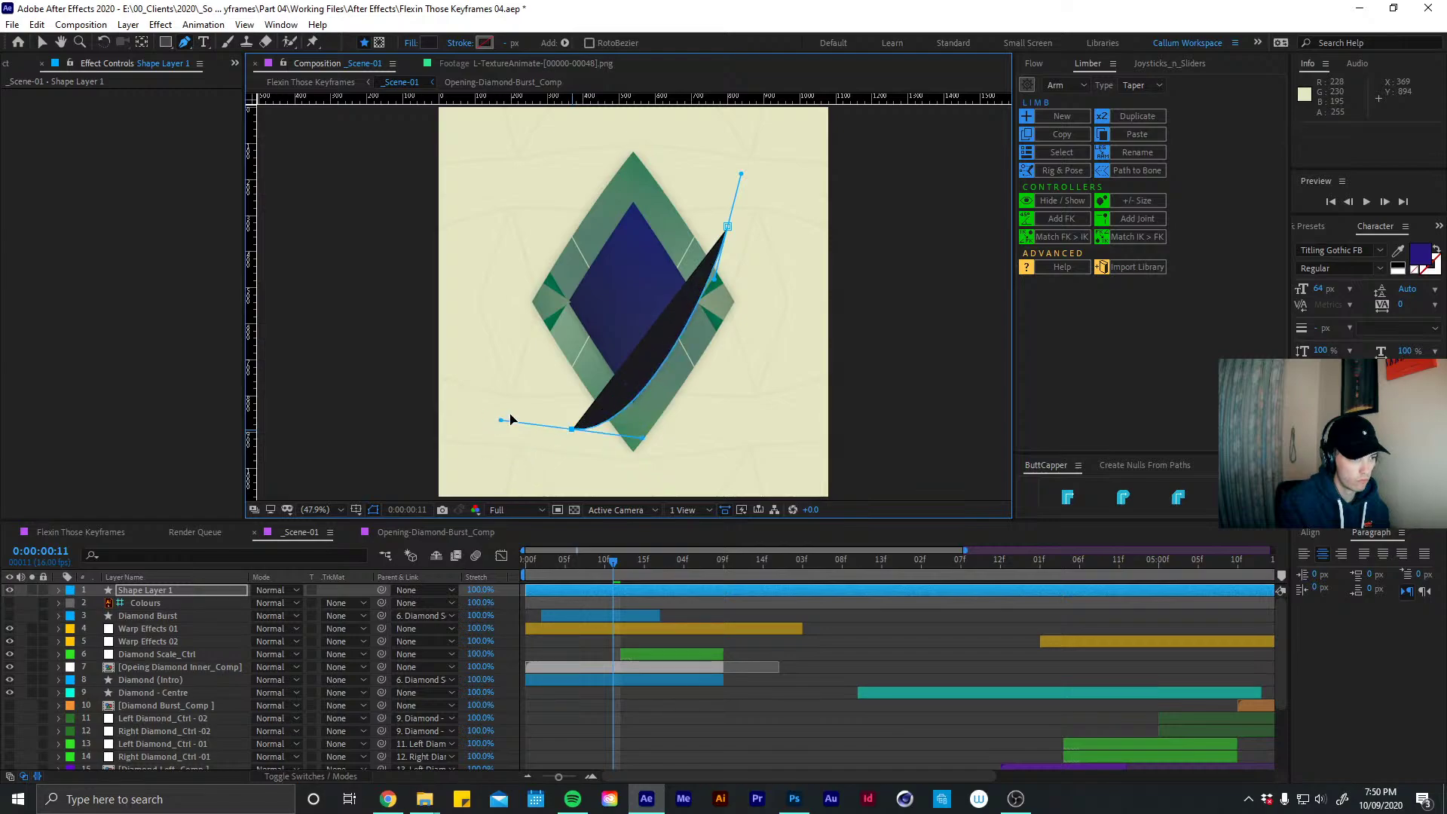
{"action": "left_click_drag", "start_coordinate": [720, 303], "coordinate": [695, 366]}
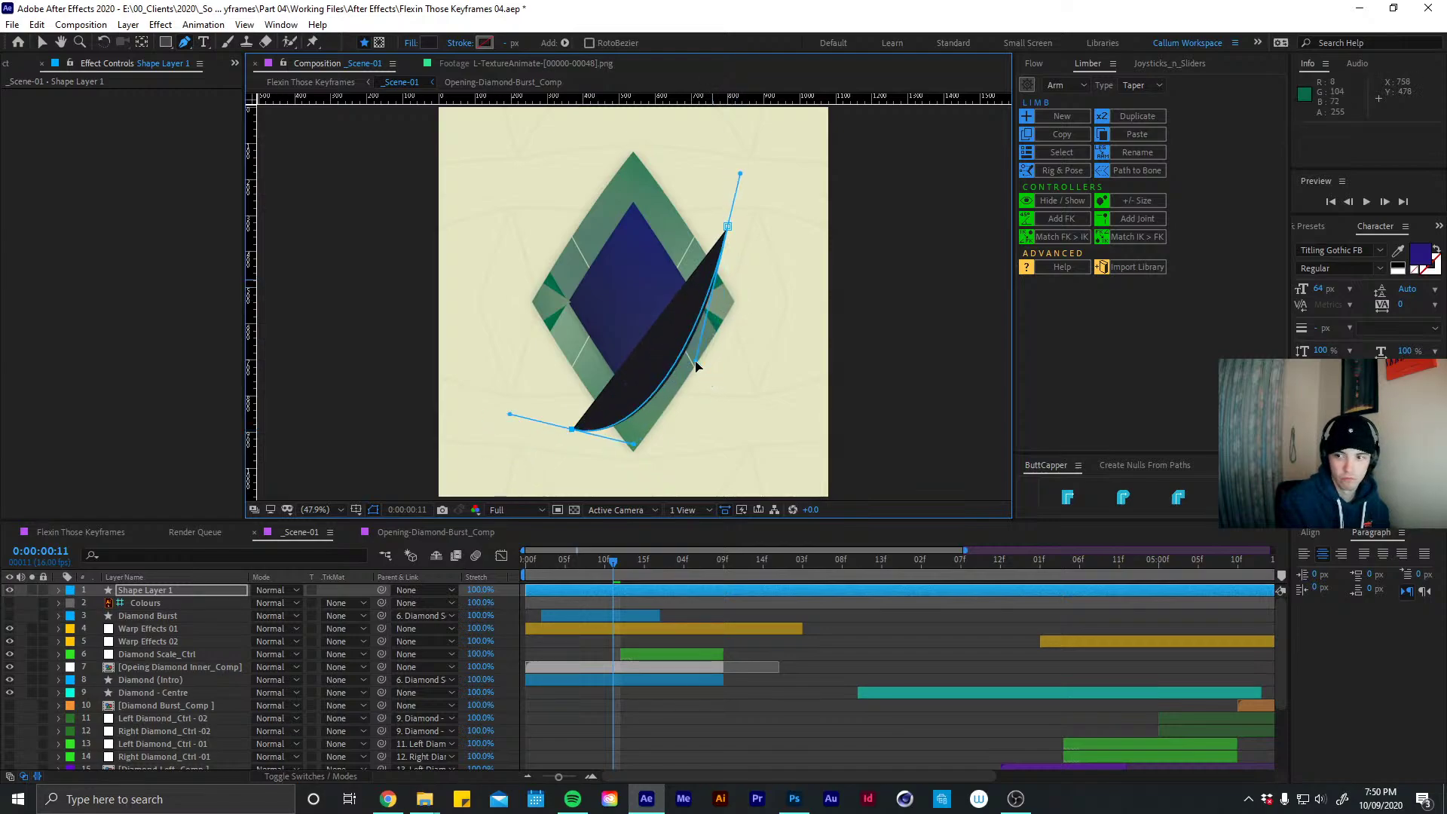
{"action": "left_click_drag", "start_coordinate": [574, 436], "coordinate": [519, 420]}
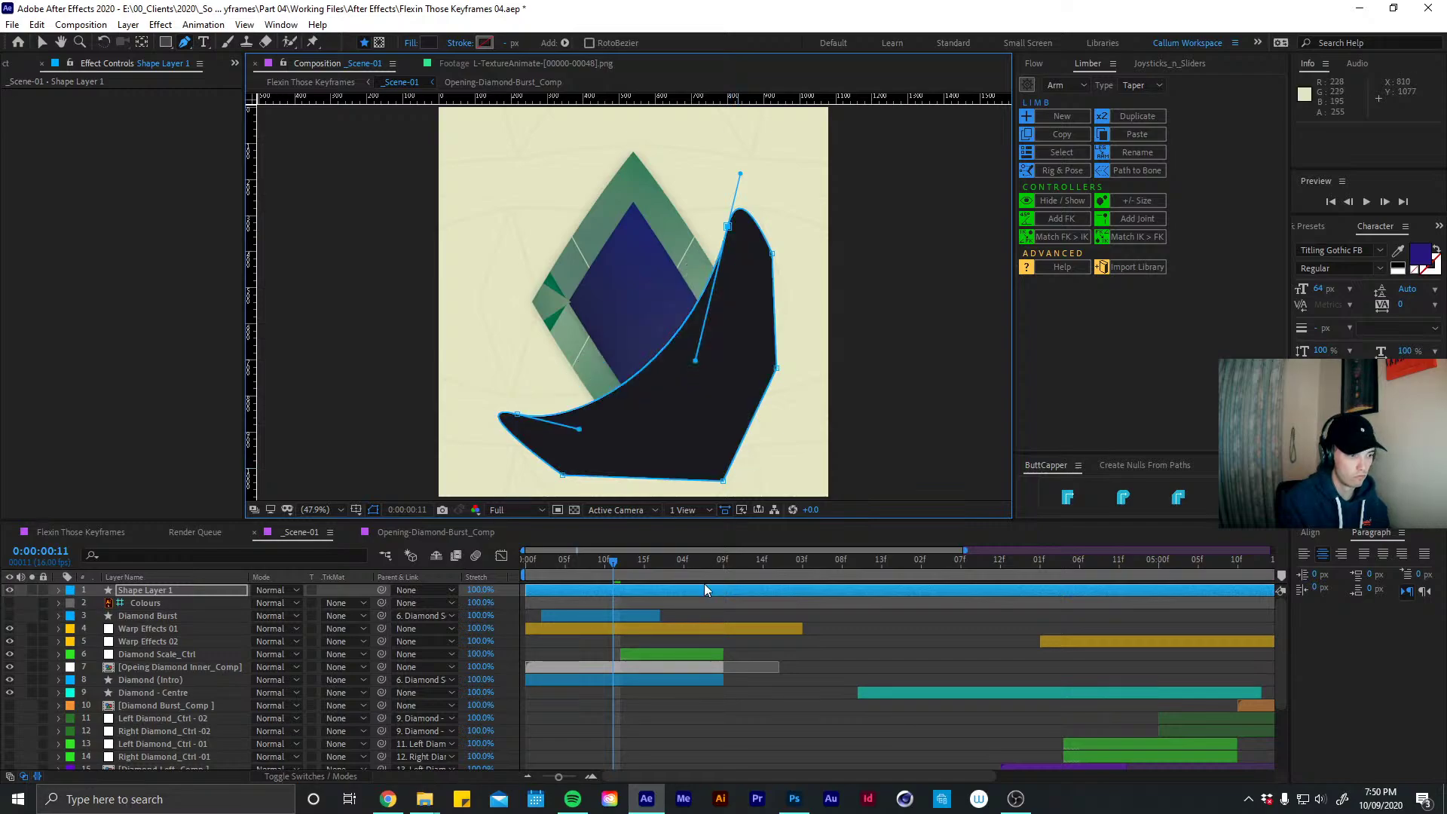
Rename the new shape layer as Diamond Shadow and place it directly above the Diamond (Intro) layer
{"action": "left_click", "coordinate": [176, 596]}
{"action": "key", "text": "v"}
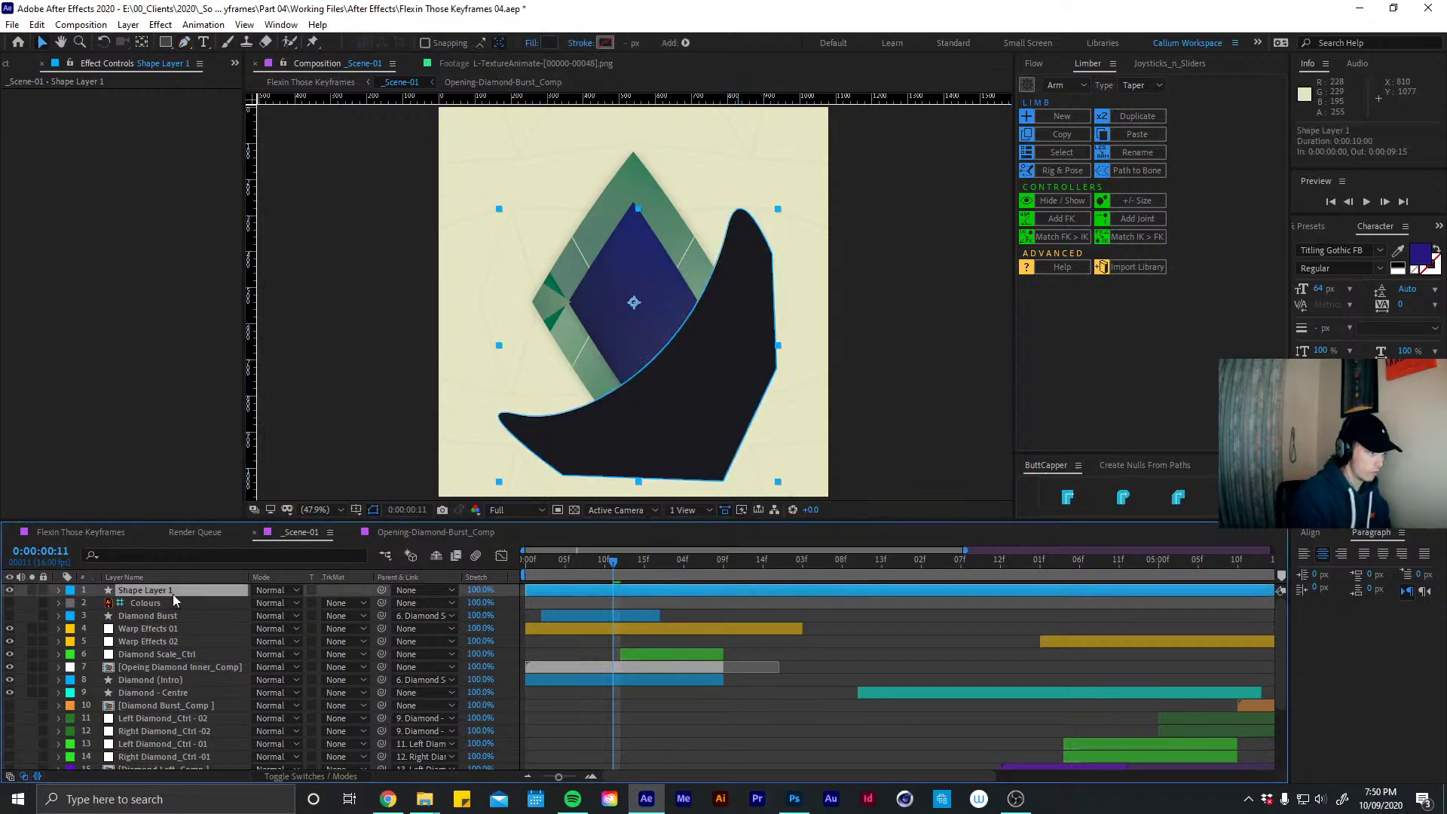
{"action": "key", "text": "Return"}
{"action": "type", "text": "Diamond Shadow"}
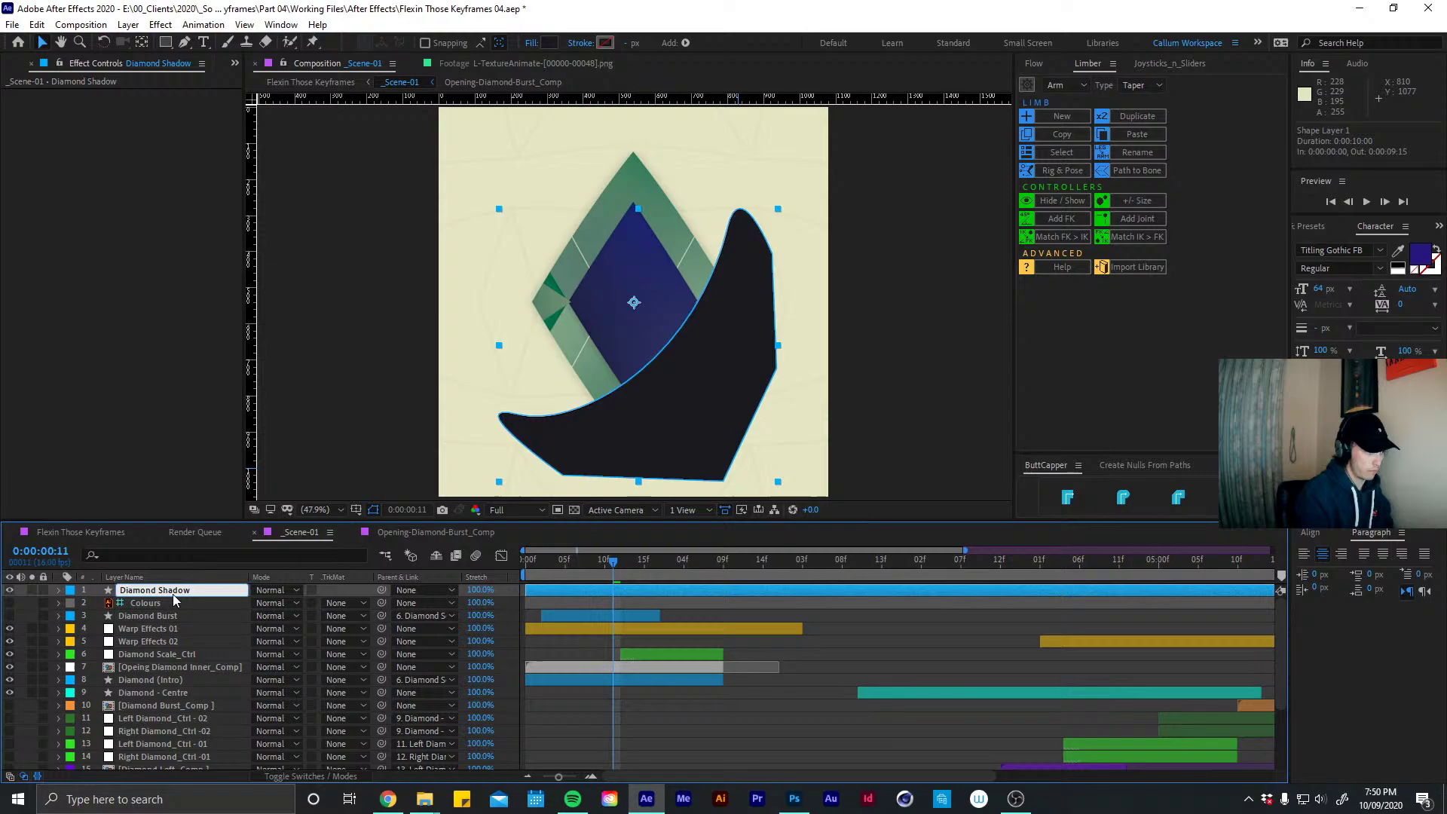
{"action": "key", "text": "Return"}
{"action": "left_click_drag", "start_coordinate": [170, 595], "coordinate": [161, 676]}
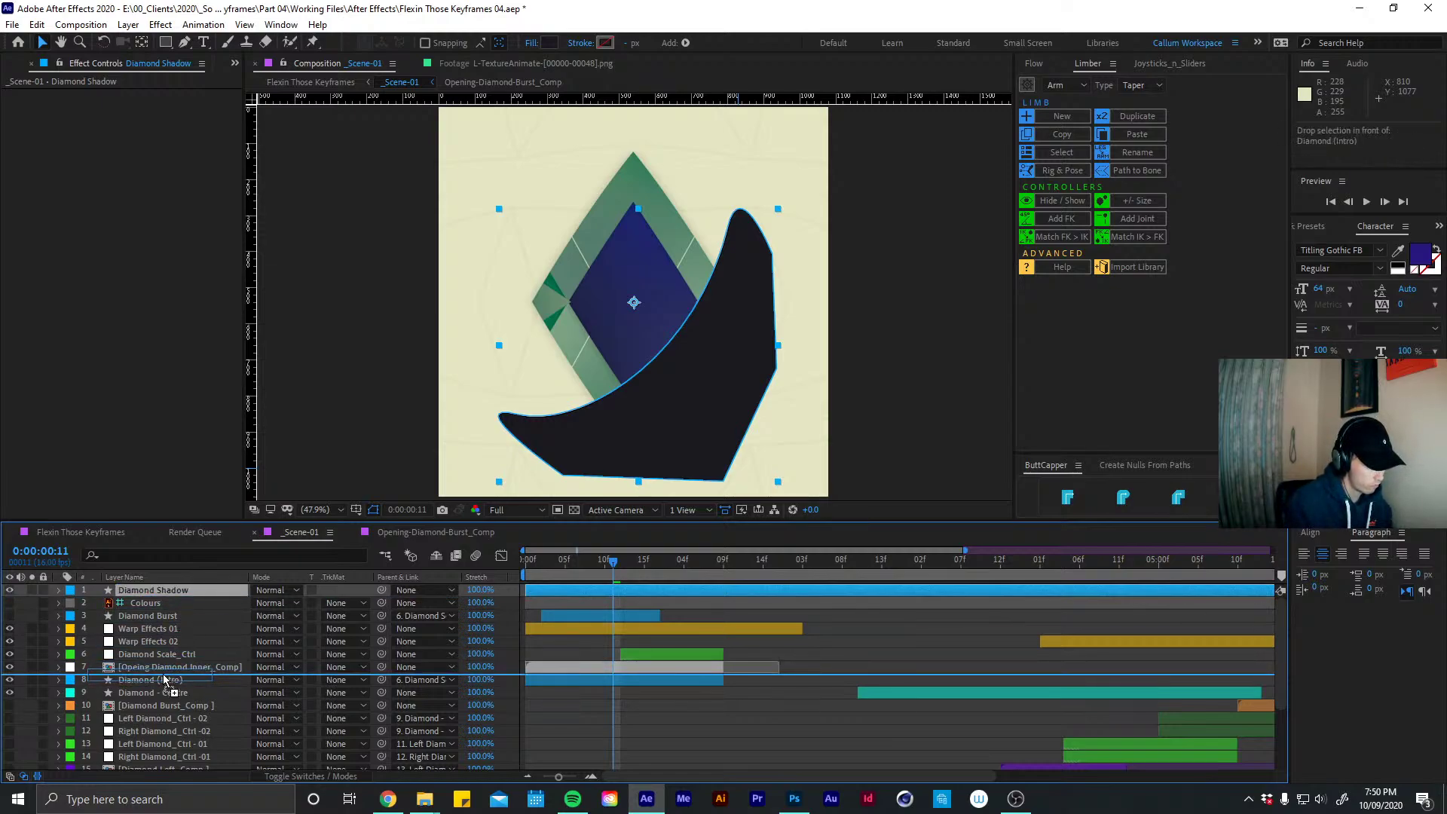
{"action": "left_click_drag", "start_coordinate": [166, 679], "coordinate": [167, 677]}
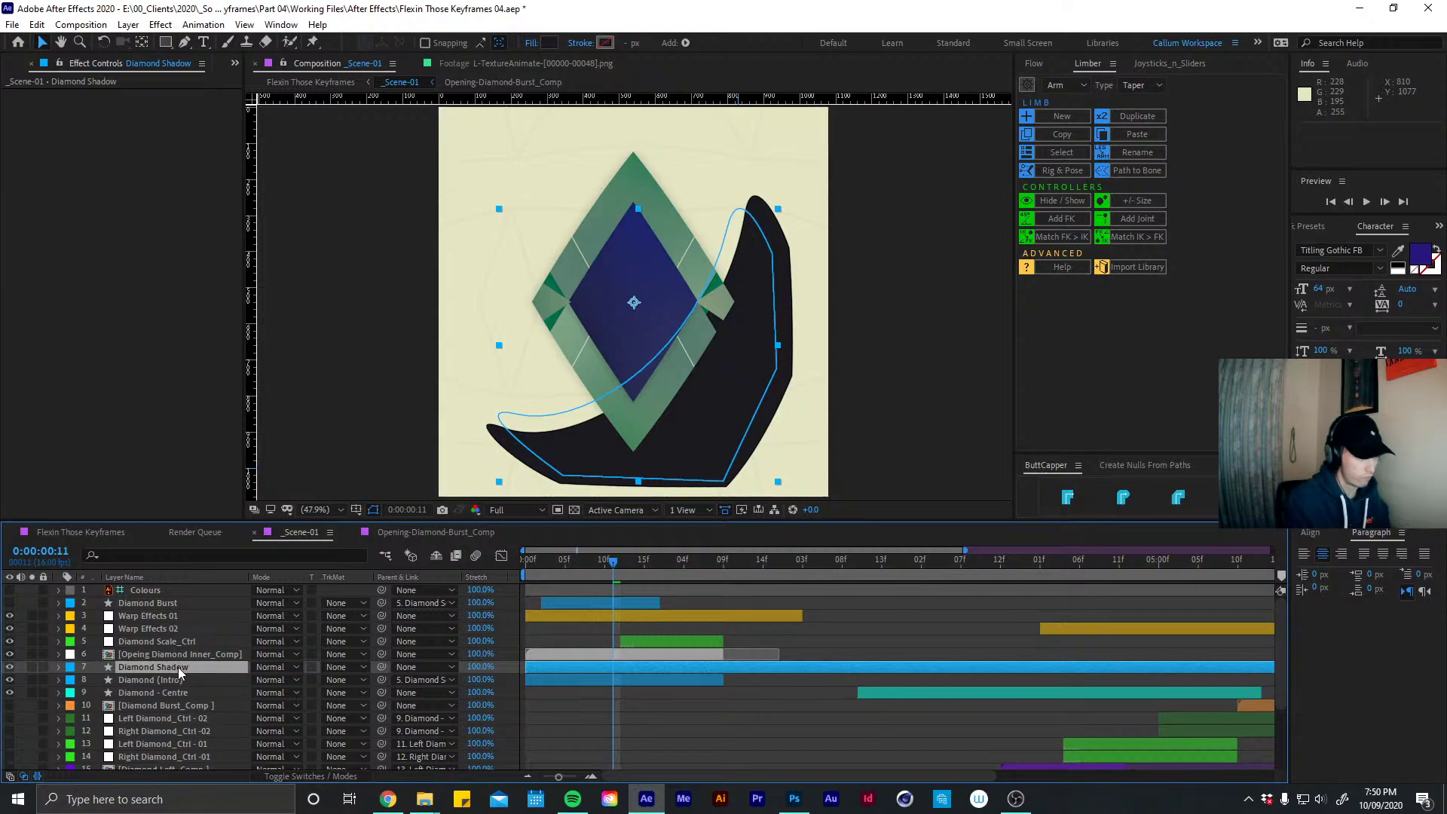
Apply Set Matte to Diamond Shadow with Diamond (Intro) as the matte layer, and move the layer above Opeing Diamond Inner_Comp
{"action": "key", "text": "ctrl+space"}
{"action": "type", "text": "set"}
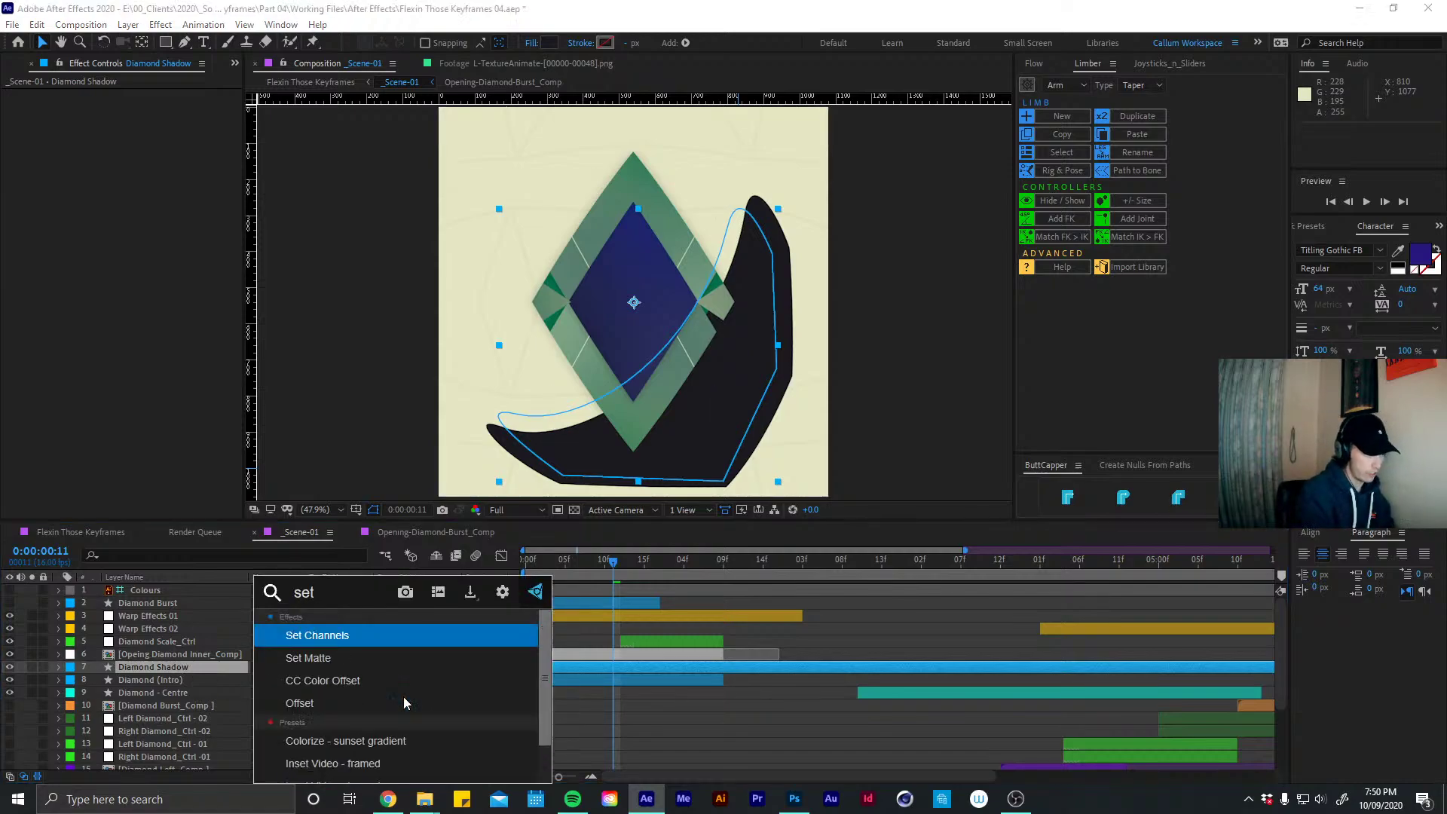
{"action": "key", "text": "Down"}
{"action": "key", "text": "Return"}
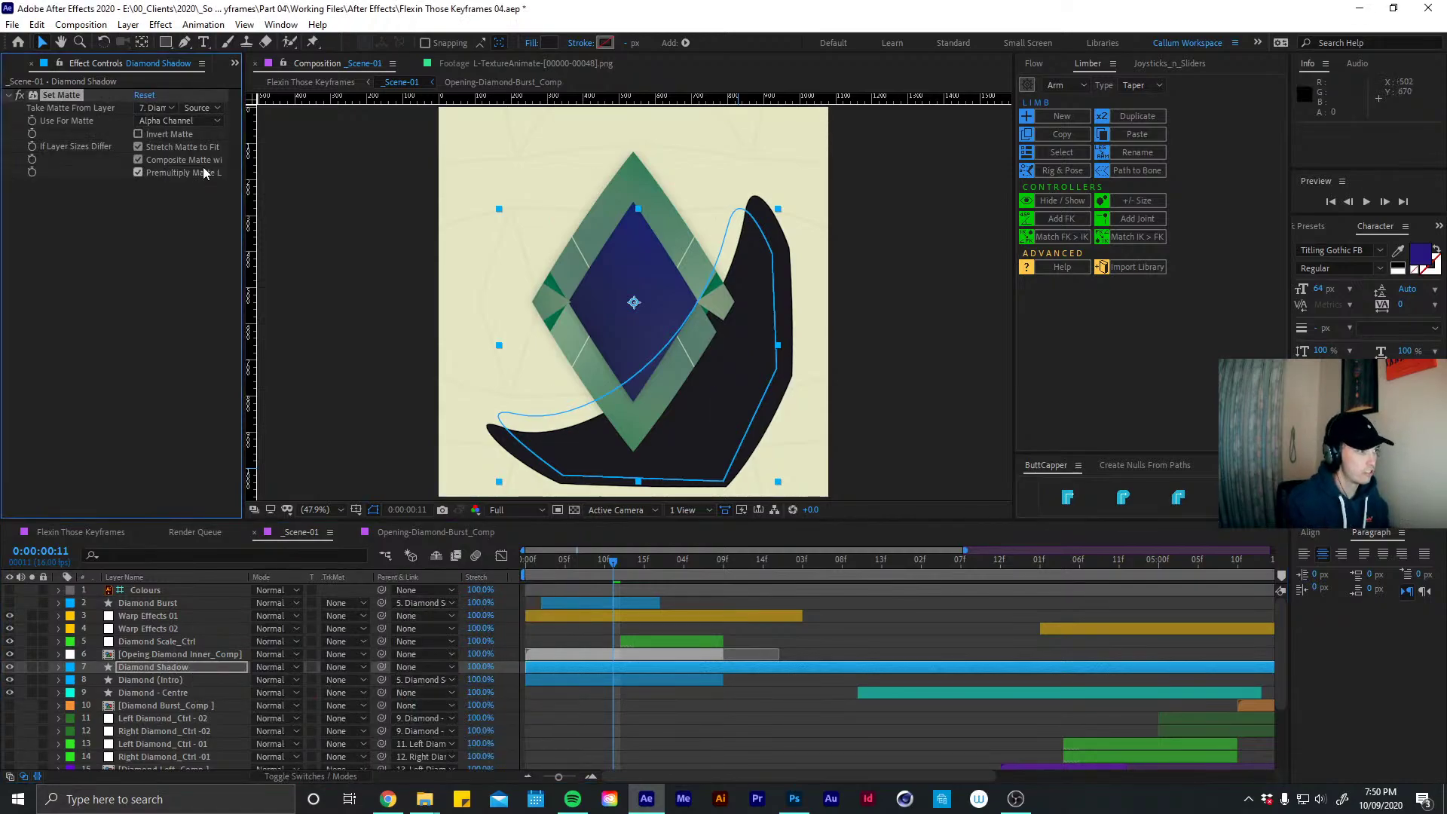
{"action": "left_click", "coordinate": [160, 111]}
{"action": "left_click", "coordinate": [189, 261]}
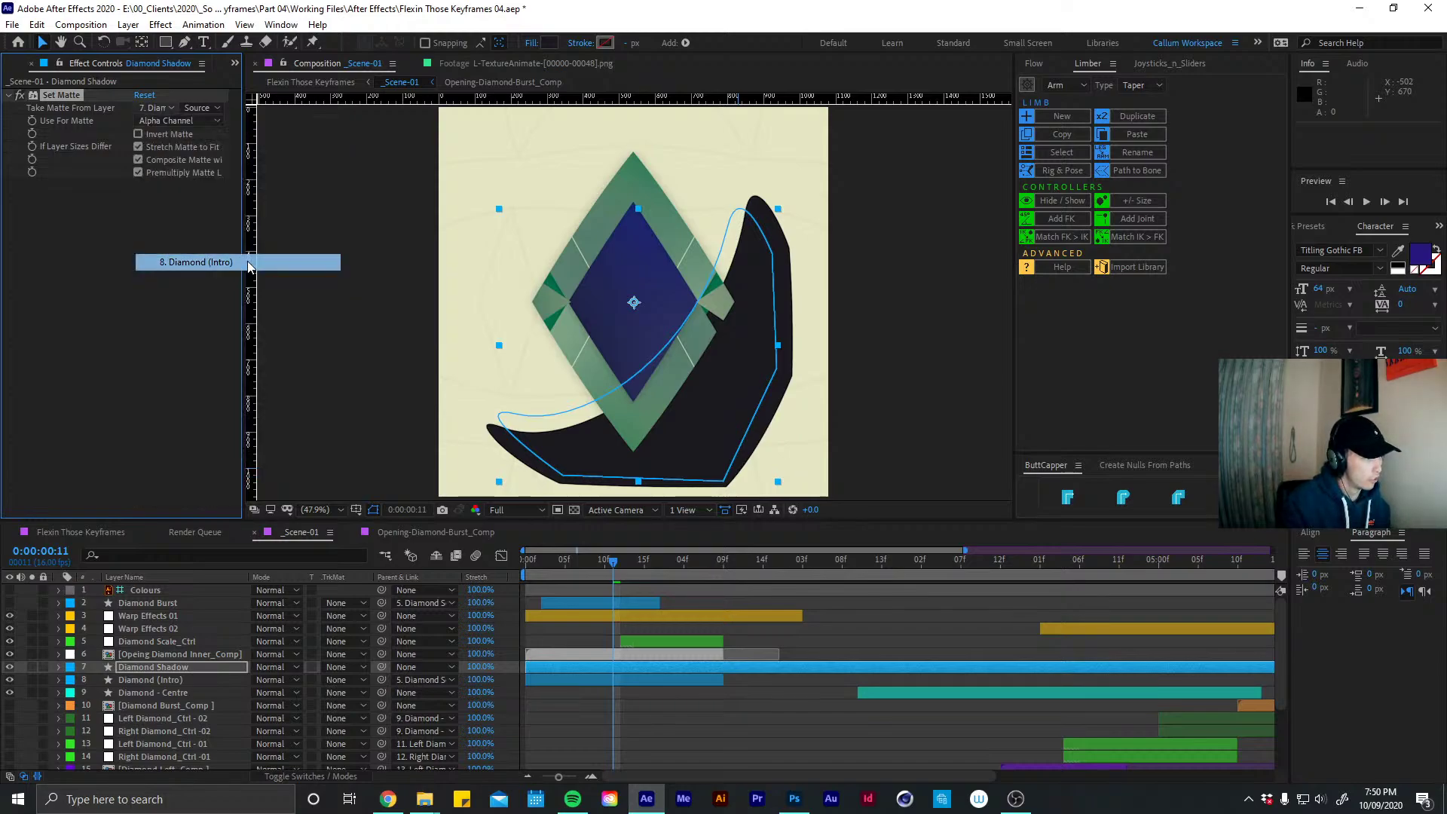
{"action": "left_click", "coordinate": [137, 133]}
{"action": "left_click", "coordinate": [137, 133]}
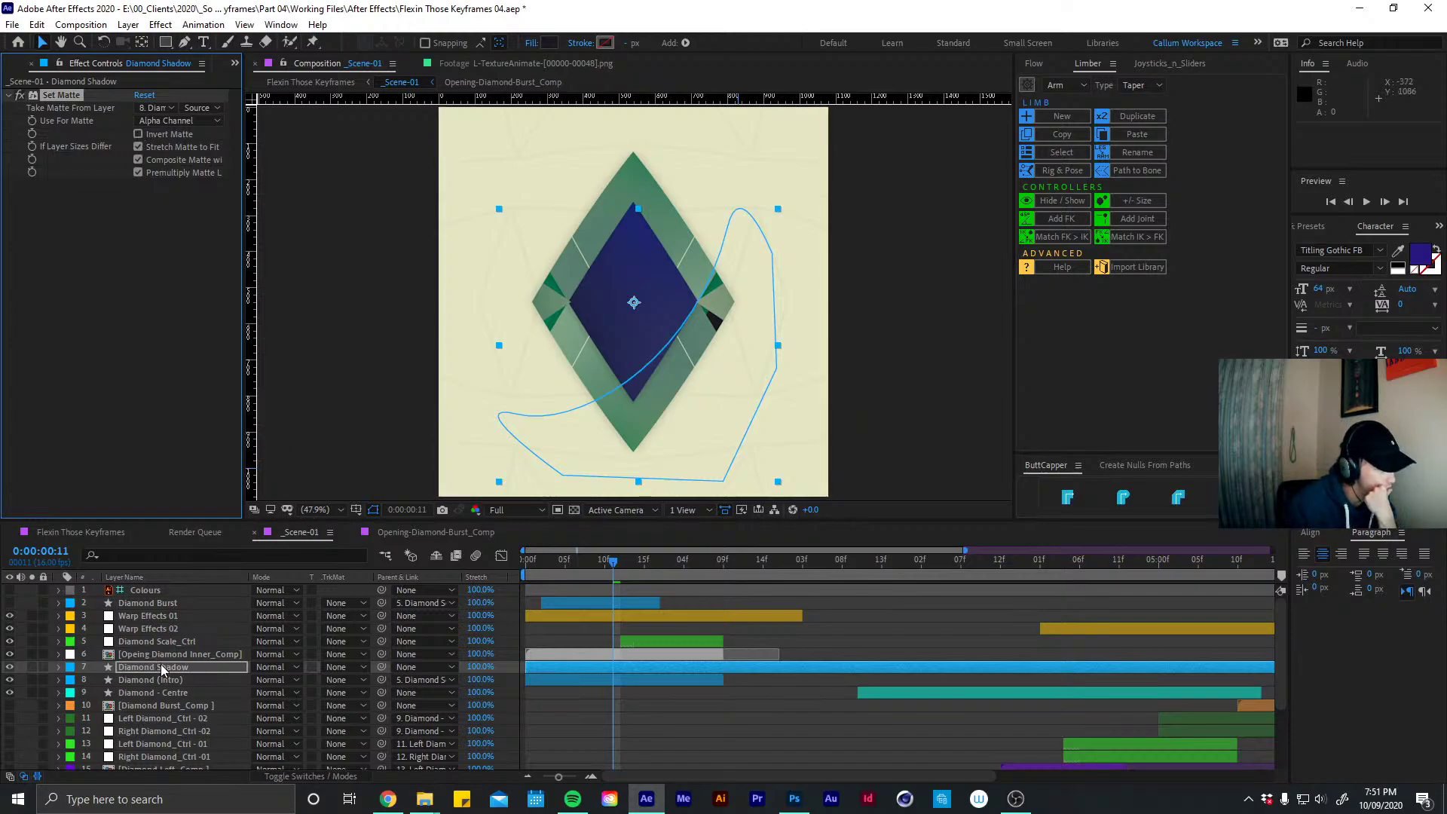
{"action": "left_click_drag", "start_coordinate": [161, 664], "coordinate": [164, 648]}
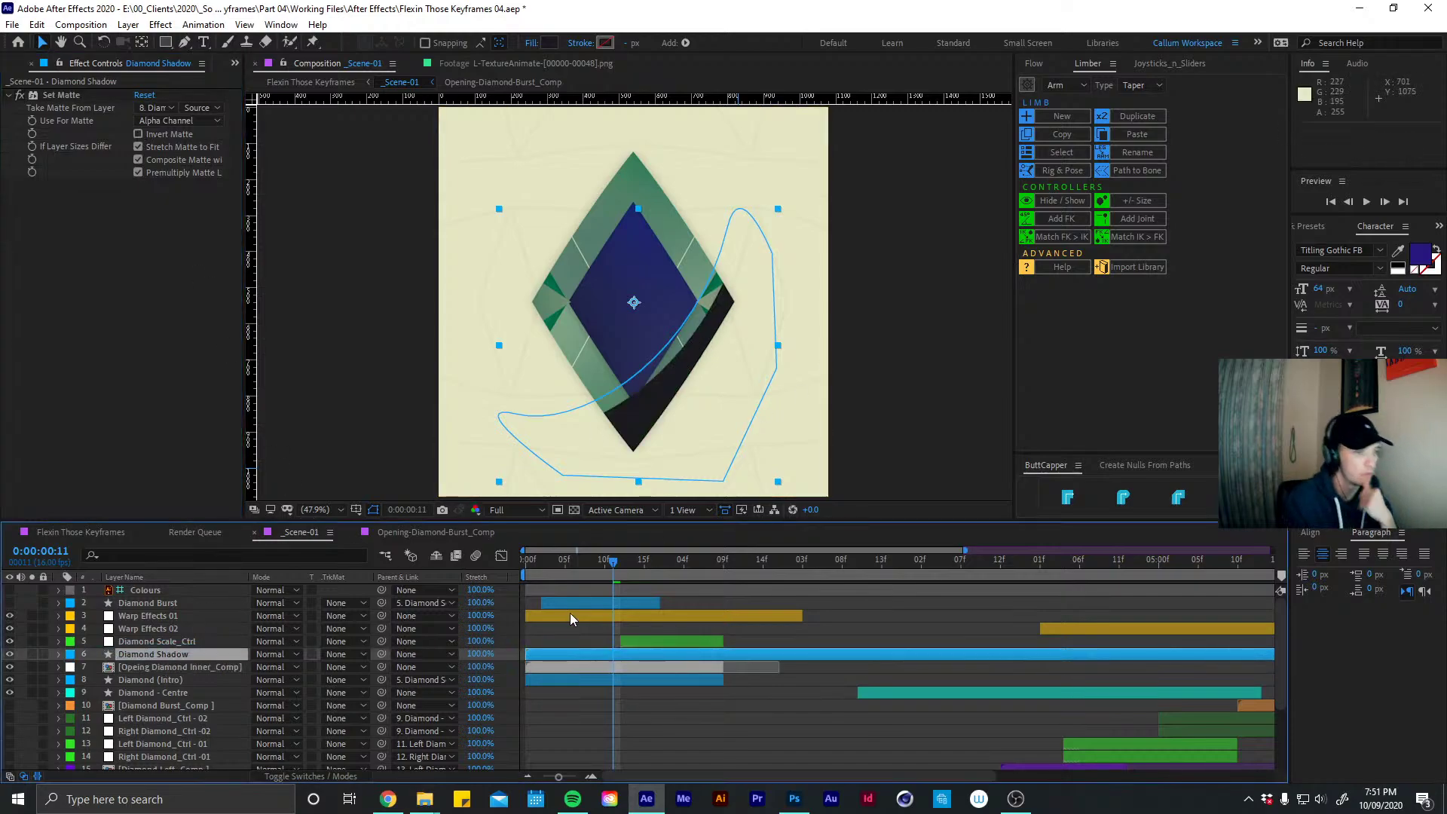
Reshape the Diamond Shadow path by repositioning its two inner-edge end points and lengthening the upper curve handle
{"action": "key", "text": "u"}
{"action": "key", "text": "u"}
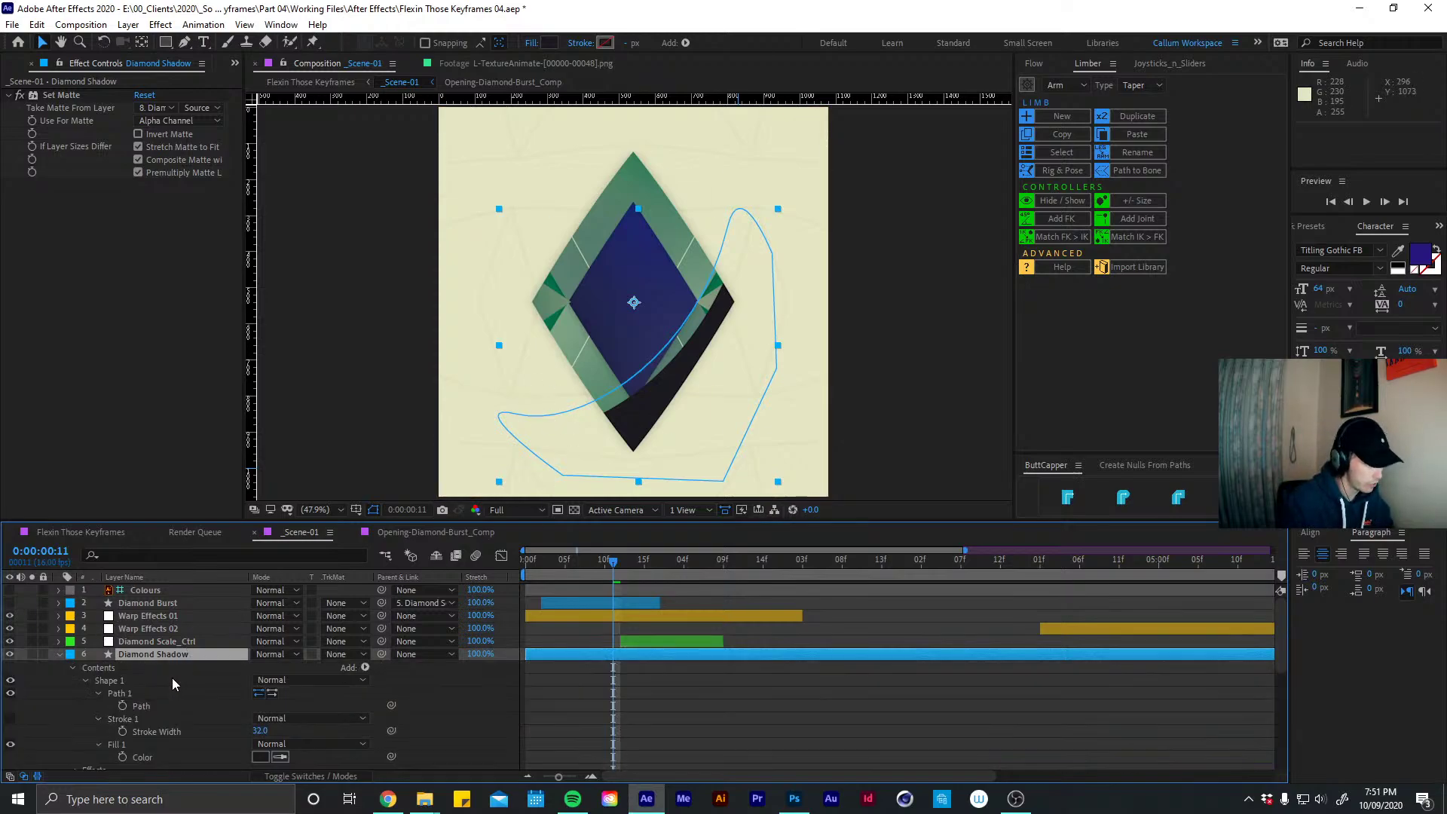
{"action": "left_click", "coordinate": [143, 705]}
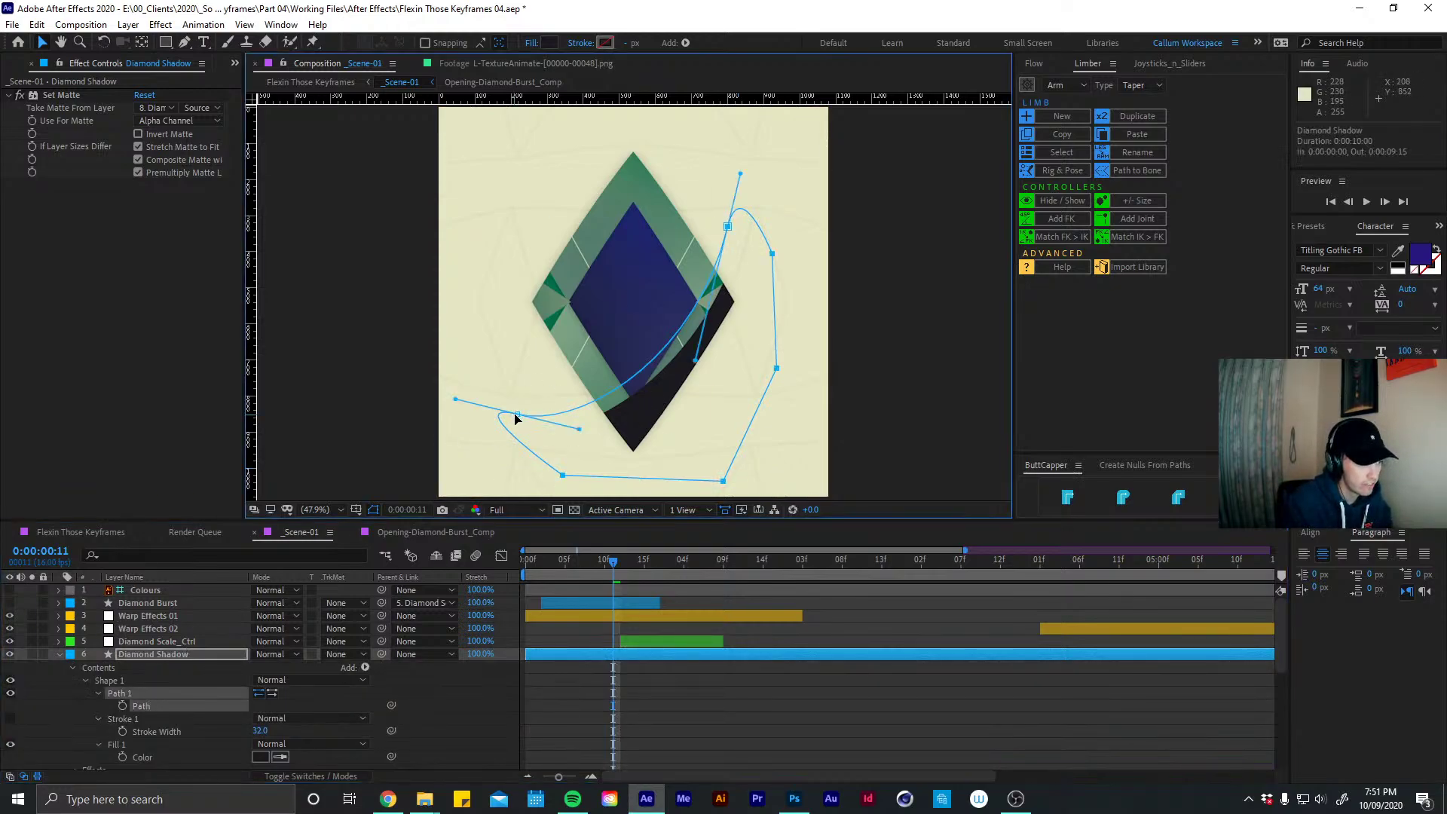
{"action": "left_click_drag", "start_coordinate": [518, 414], "coordinate": [502, 401]}
{"action": "left_click_drag", "start_coordinate": [728, 227], "coordinate": [748, 209]}
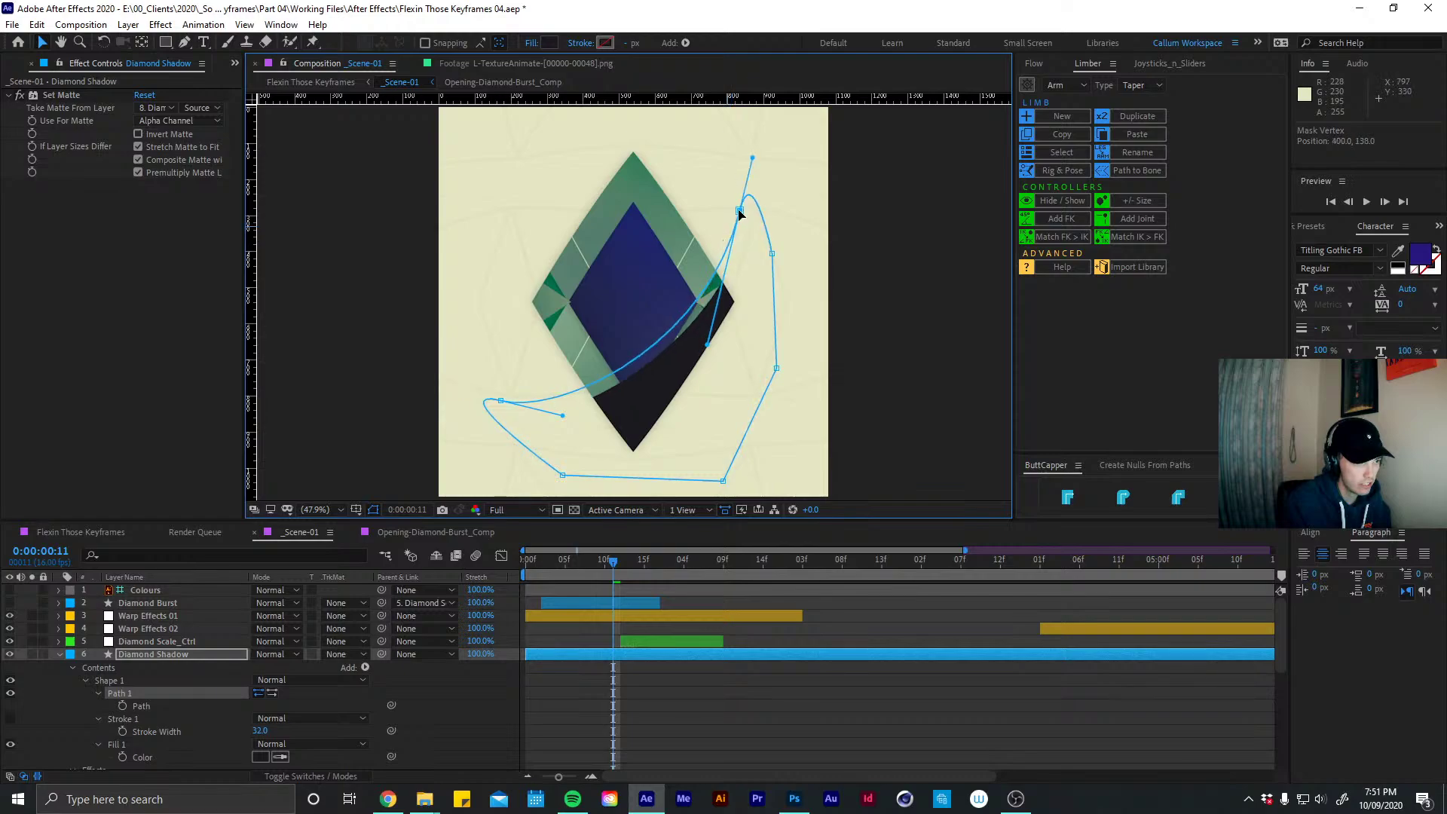
{"action": "left_click_drag", "start_coordinate": [712, 343], "coordinate": [685, 402]}
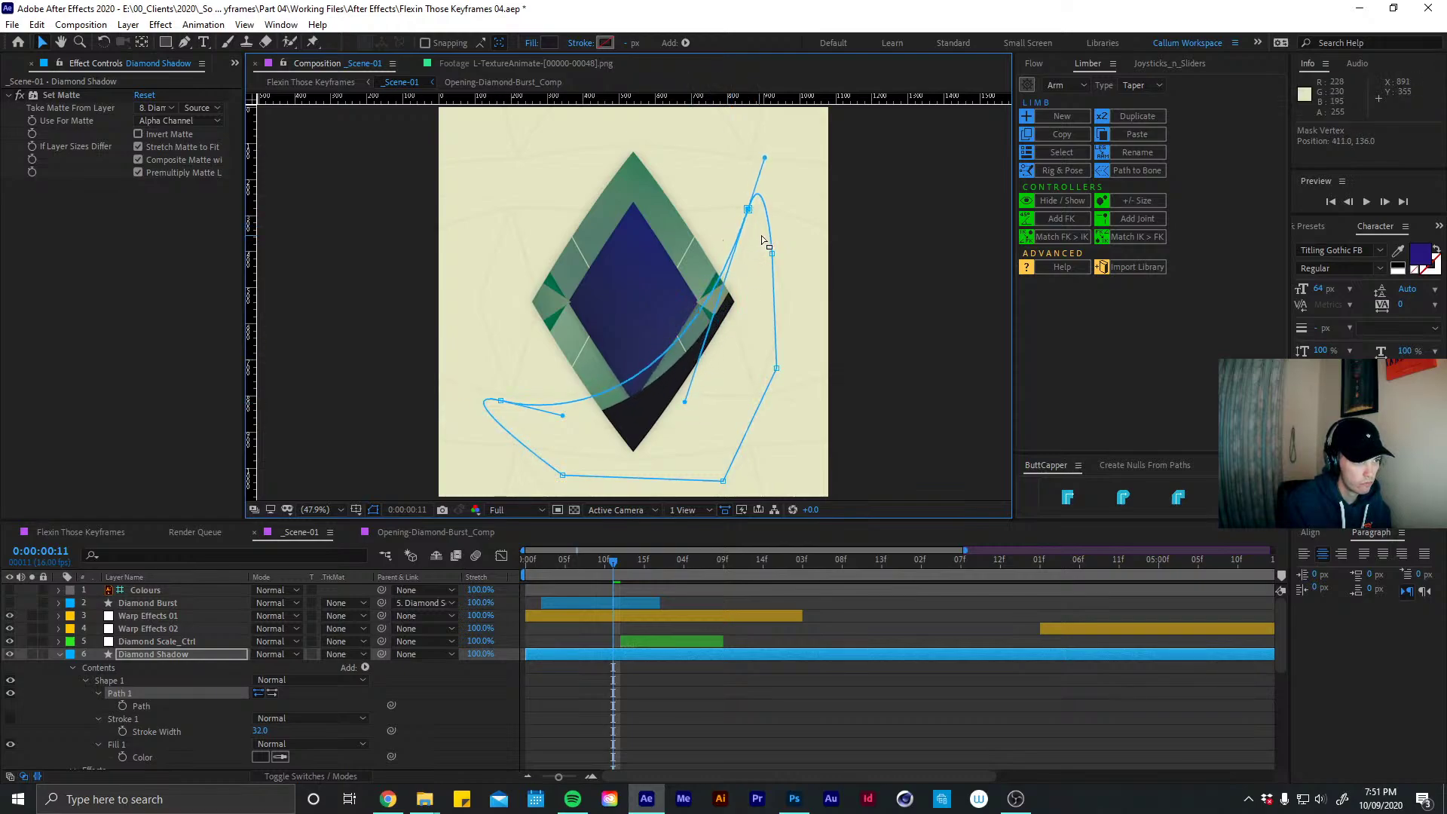
{"action": "left_click_drag", "start_coordinate": [748, 210], "coordinate": [736, 206]}
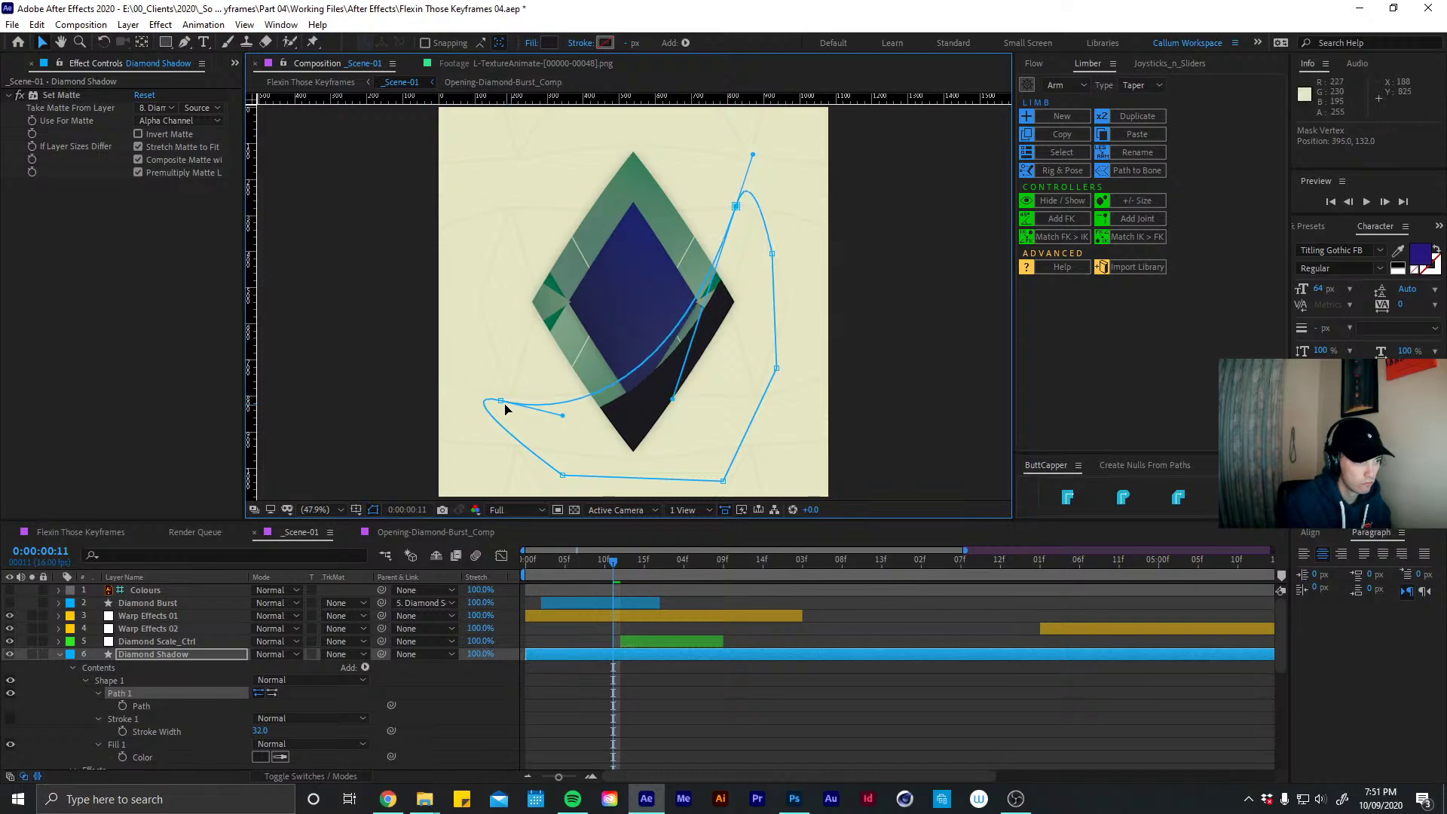
{"action": "left_click_drag", "start_coordinate": [502, 403], "coordinate": [438, 413]}
{"action": "left_click_drag", "start_coordinate": [739, 213], "coordinate": [749, 202]}
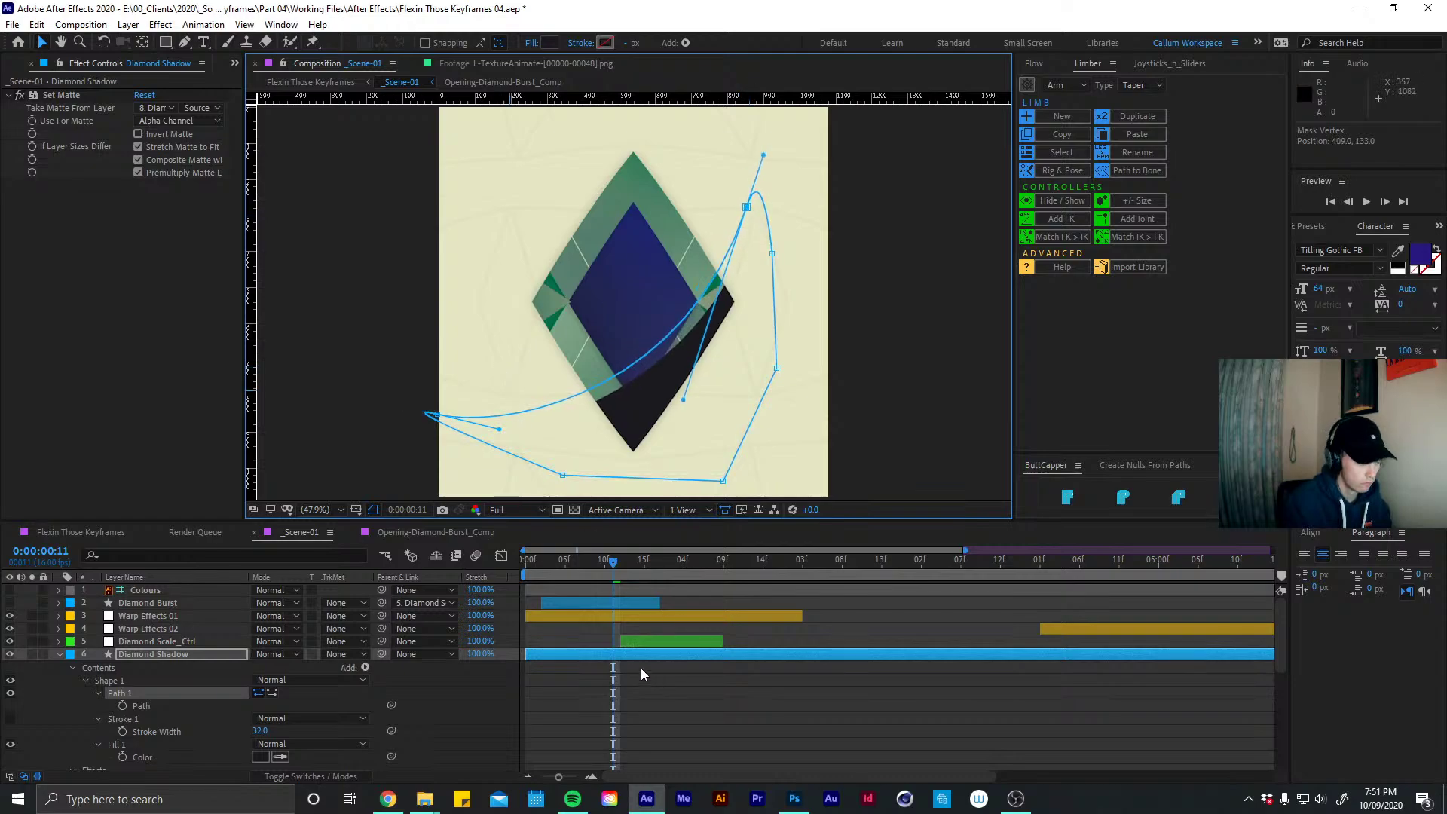
{"action": "key", "text": "u"}
Apply the Roughen Edges effect to the Diamond Shadow layer
{"action": "left_click", "coordinate": [204, 652]}
{"action": "key", "text": "ctrl+space"}
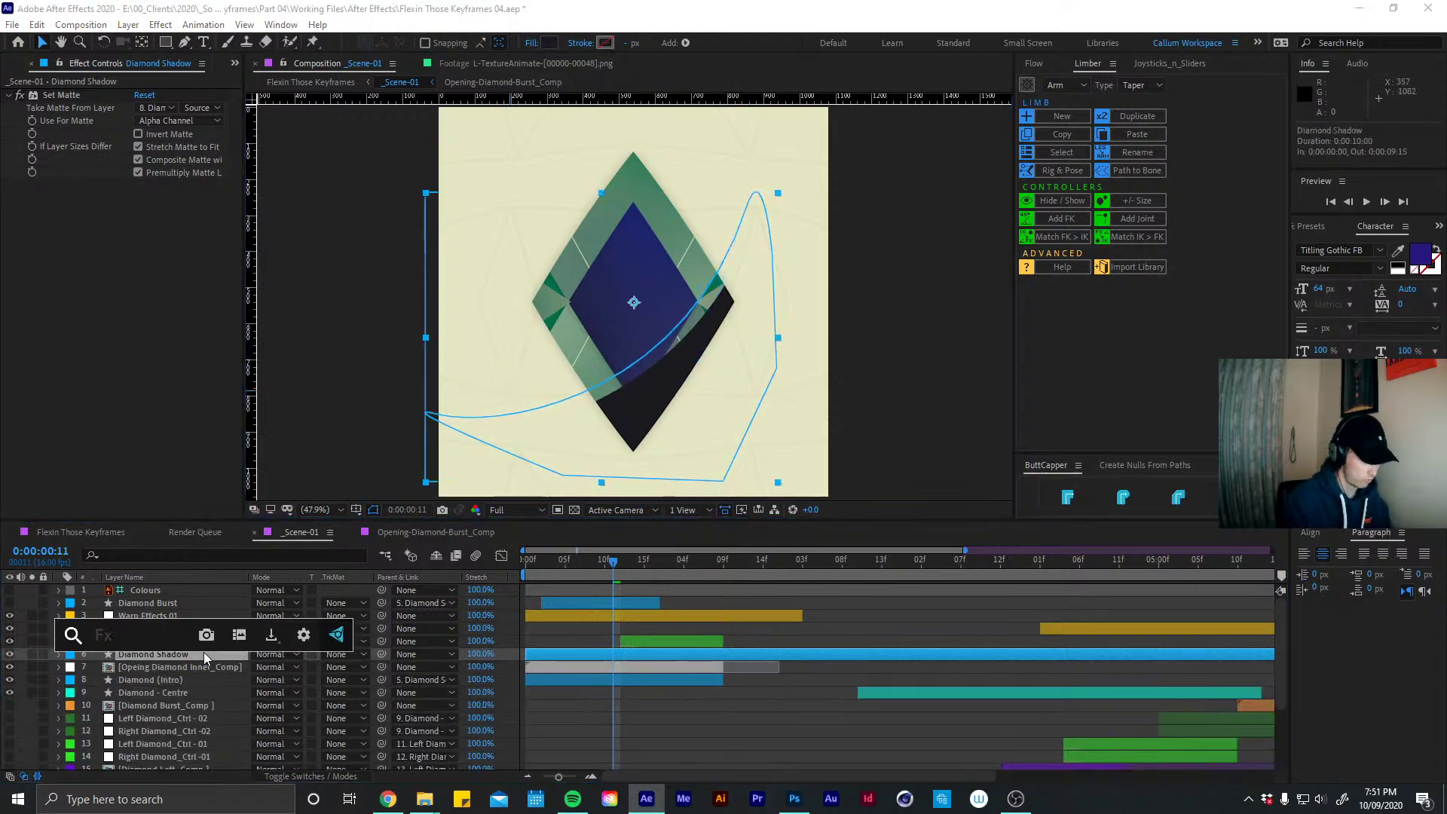
{"action": "type", "text": "rough"}
{"action": "key", "text": "Return"}
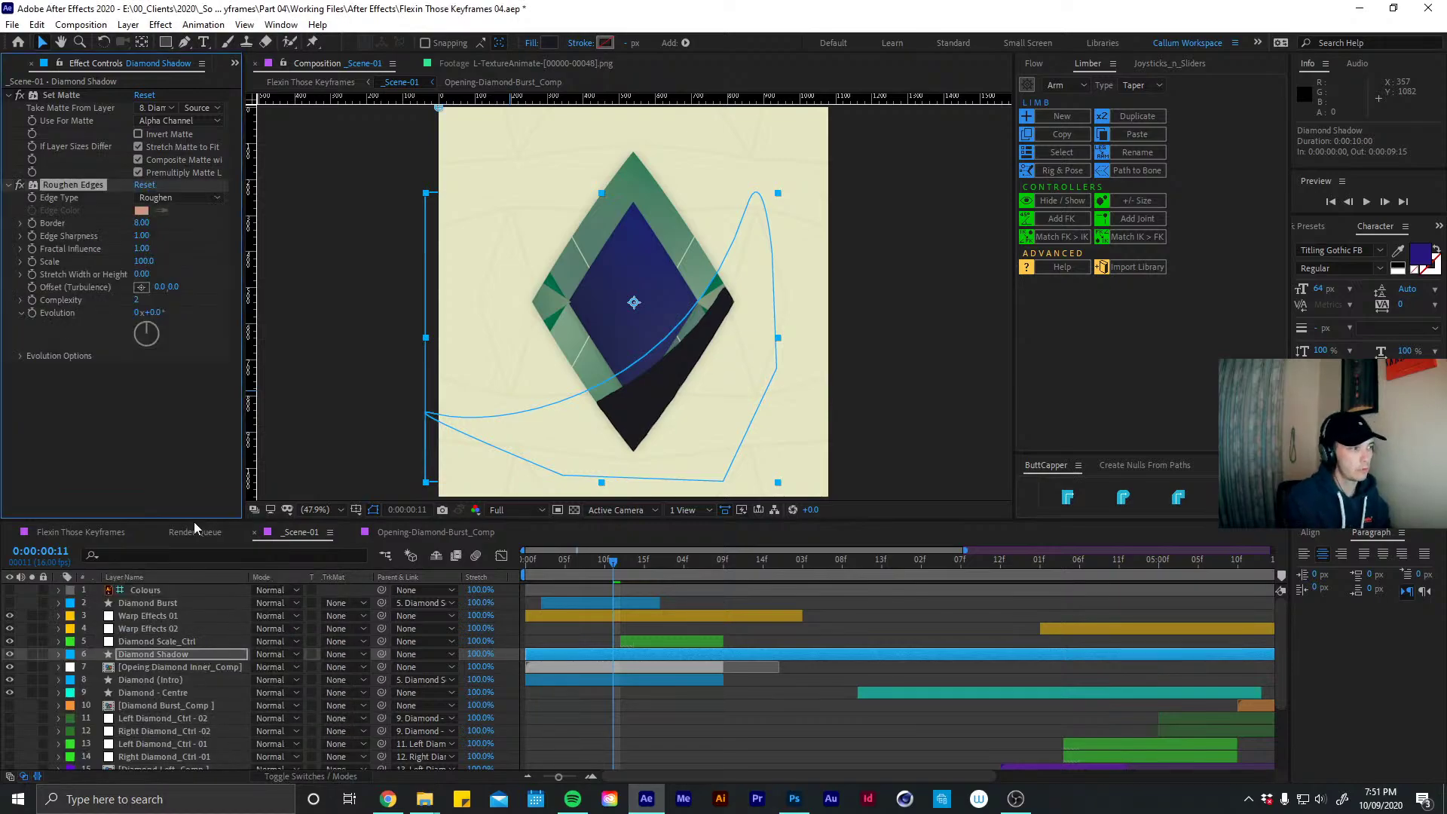
Try the Roughen Color edge type for the shadow's Roughen Edges effect, return it to Roughen, and undo the last value change
{"action": "left_click", "coordinate": [178, 197]}
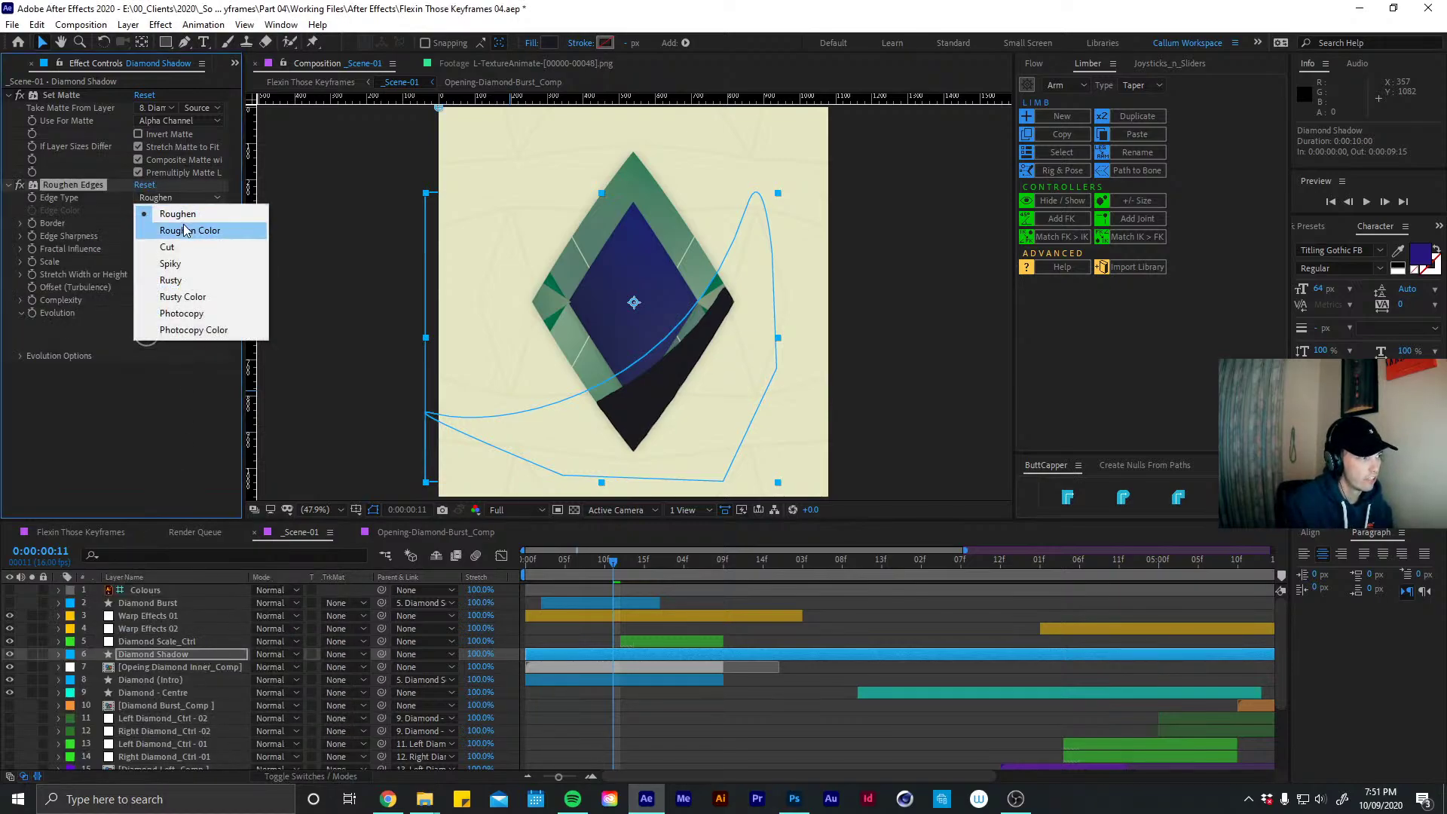
{"action": "left_click", "coordinate": [188, 230]}
{"action": "left_click", "coordinate": [176, 196]}
{"action": "left_click", "coordinate": [193, 215]}
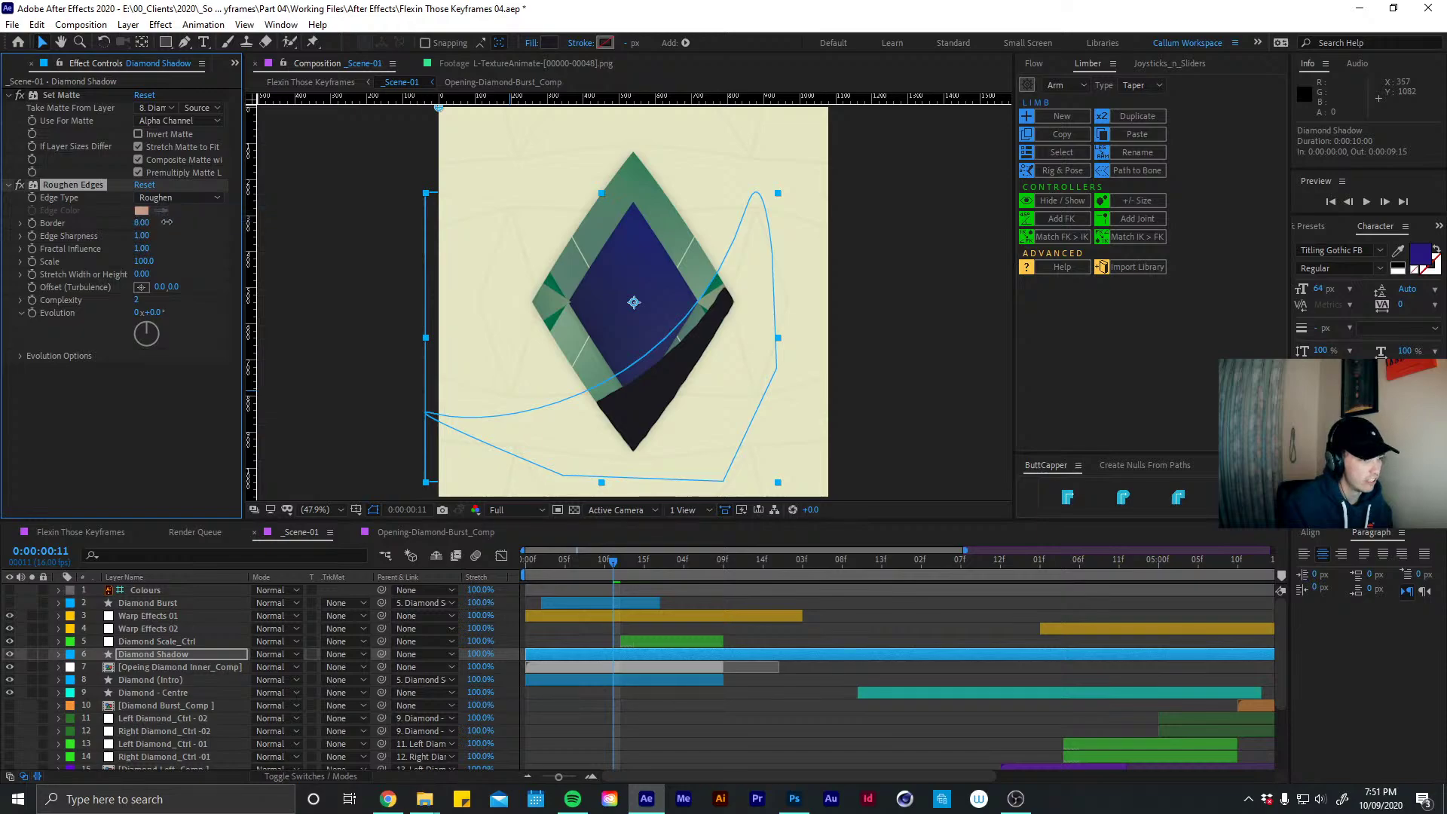
{"action": "key", "text": "ctrl+z"}
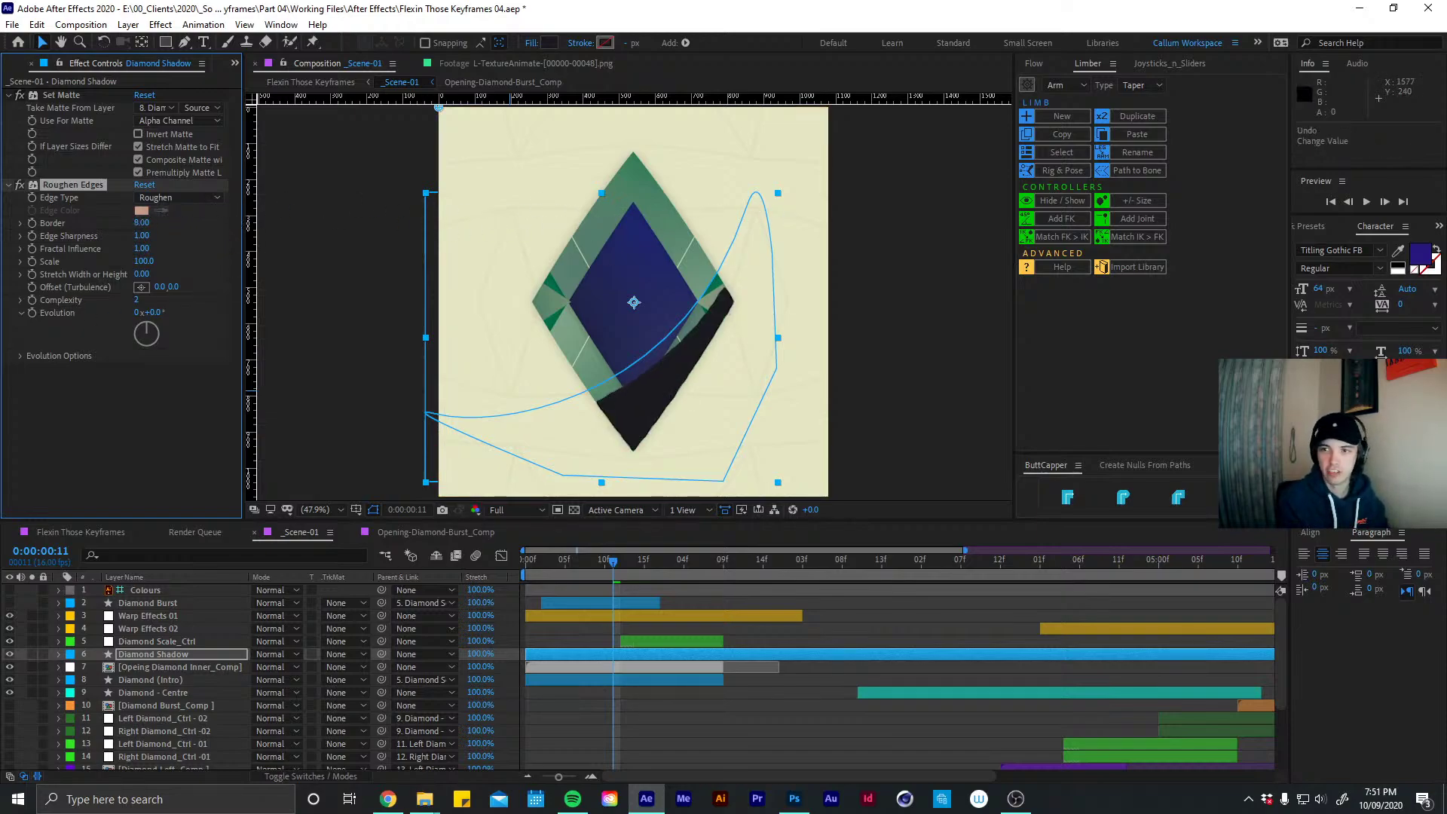
Switch to the Chrome window showing YouTube, bring it fully into view and enlarge it
{"action": "key", "text": "alt+Tab"}
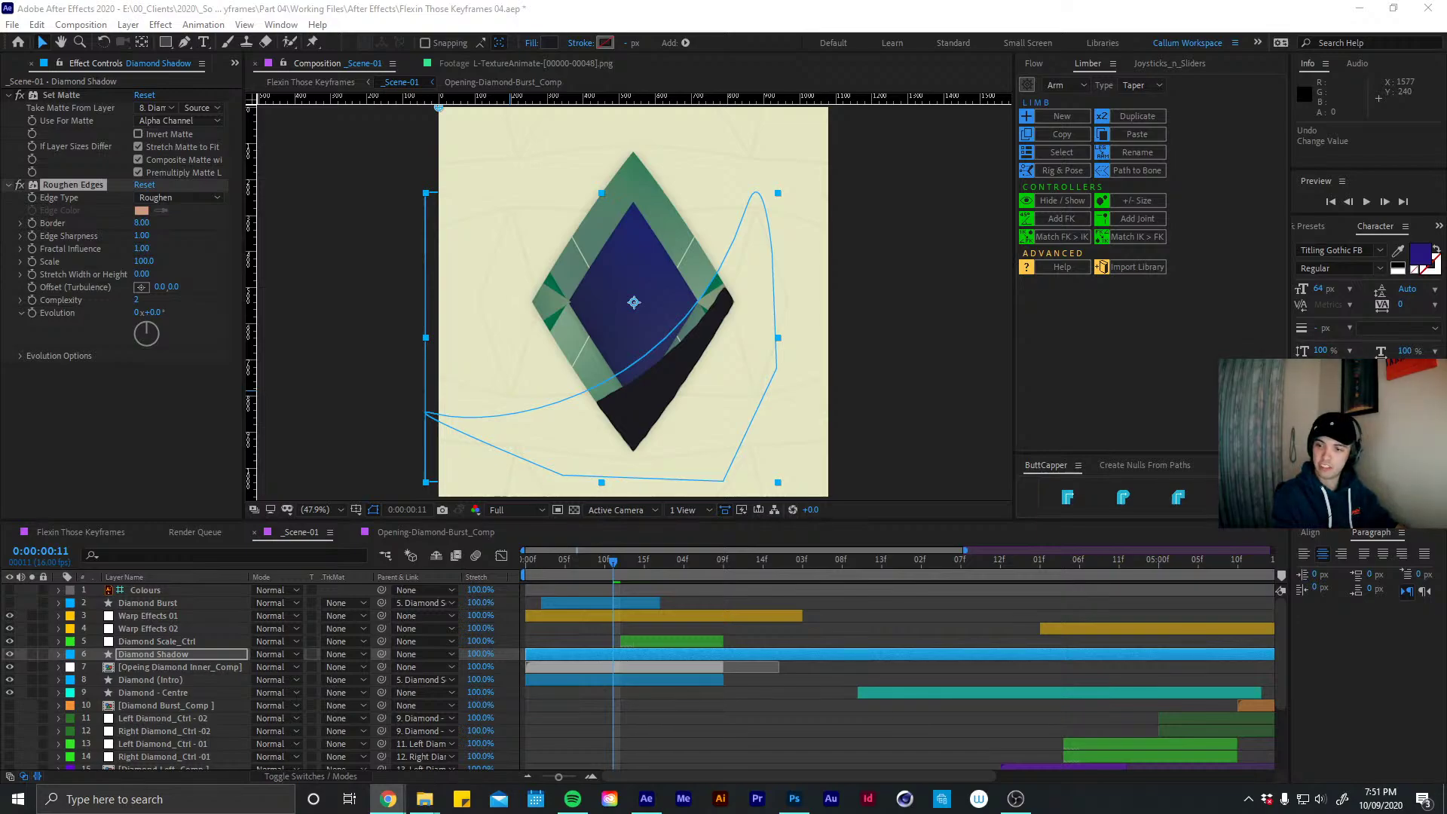
{"action": "left_click_drag", "start_coordinate": [1446, 191], "coordinate": [626, 227]}
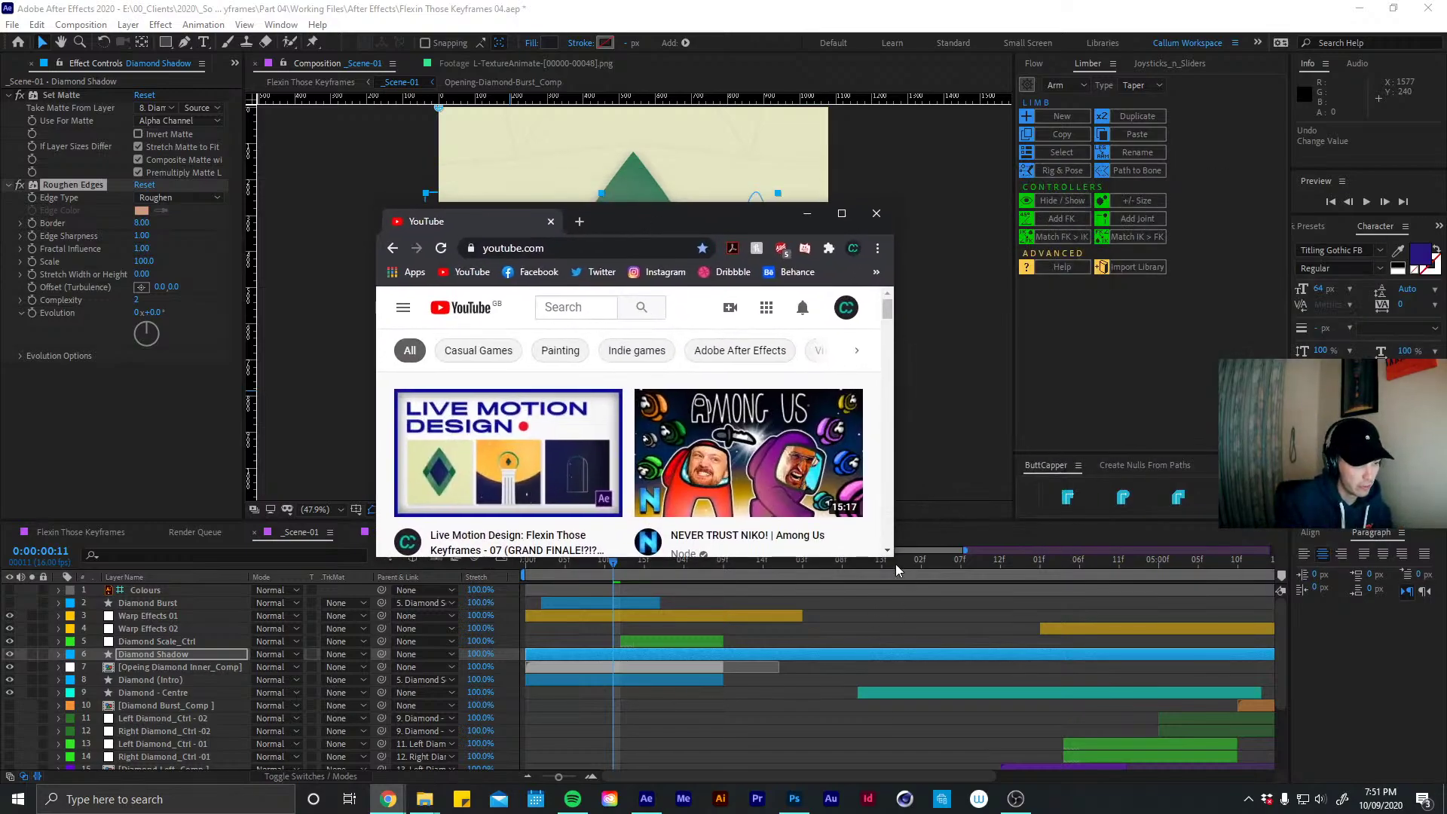
{"action": "left_click_drag", "start_coordinate": [894, 558], "coordinate": [1304, 801]}
{"action": "left_click_drag", "start_coordinate": [956, 203], "coordinate": [385, 113]}
{"action": "left_click_drag", "start_coordinate": [646, 427], "coordinate": [1159, 726]}
Search YouTube for "ben marriott texture", open the "Better Animated Grain Texture | After Effects Tutorial" video, and mute it
{"action": "left_click", "coordinate": [534, 171]}
{"action": "type", "text": "ben "}
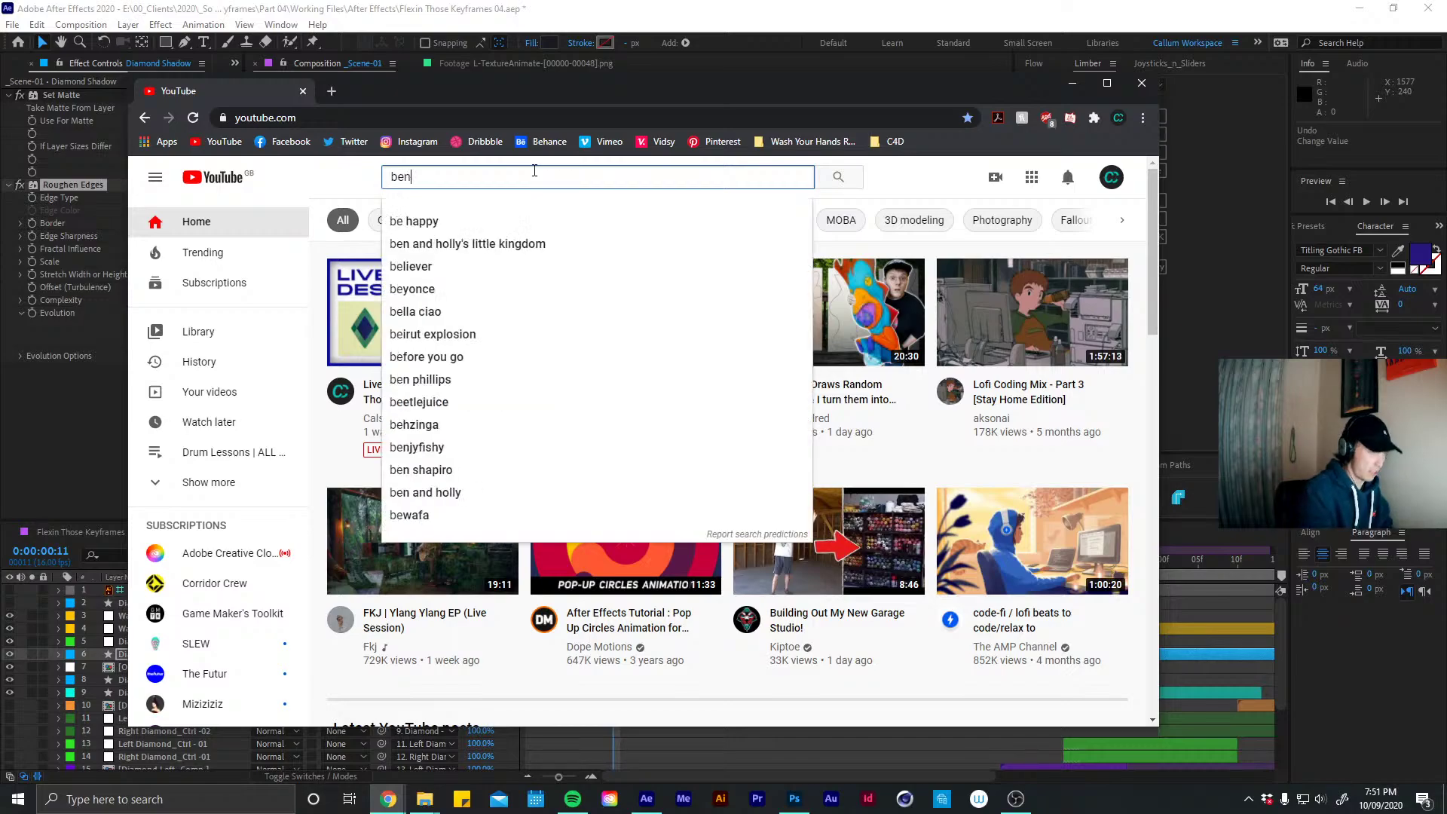
{"action": "type", "text": "marriott"}
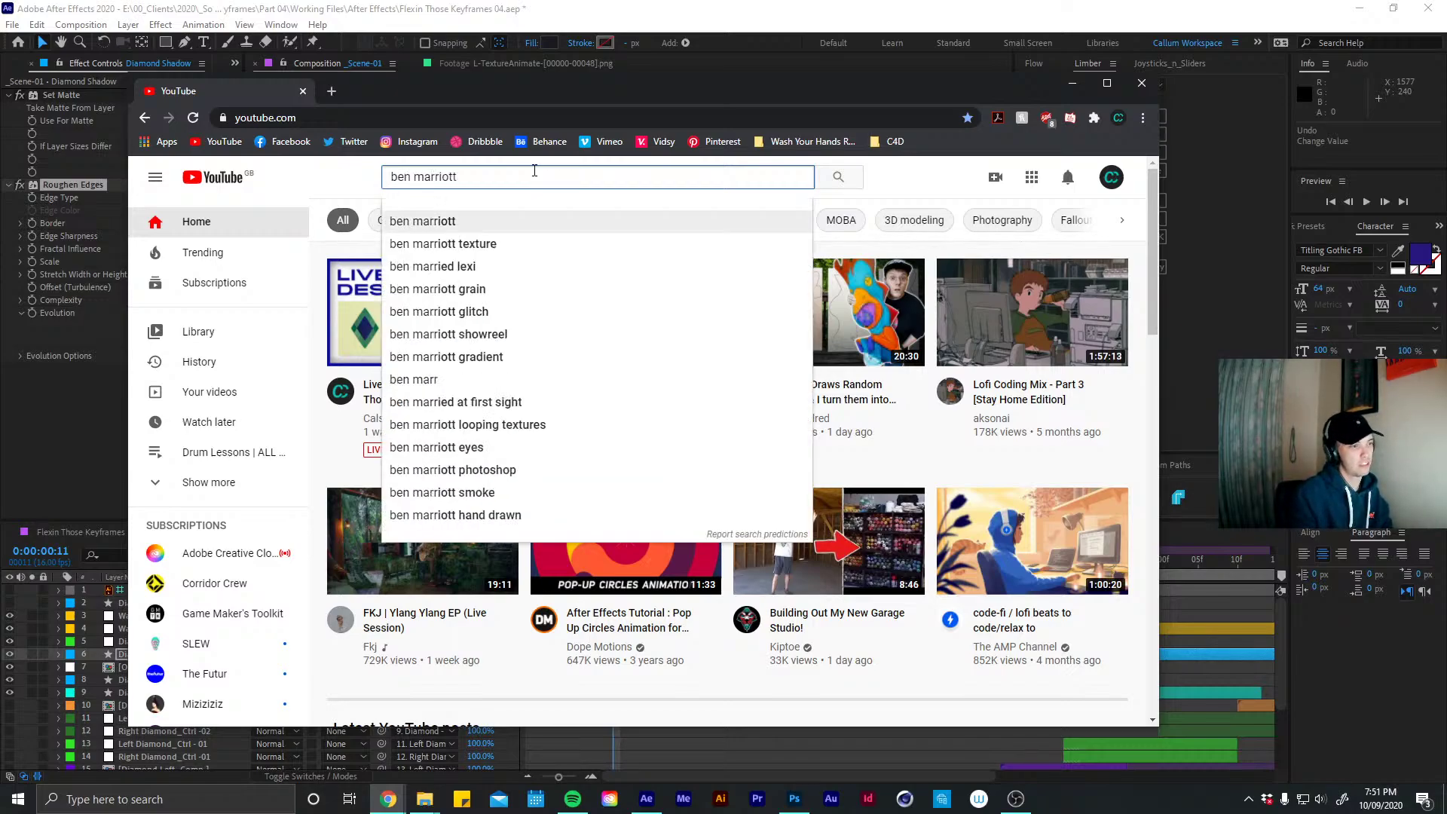
{"action": "left_click", "coordinate": [443, 243]}
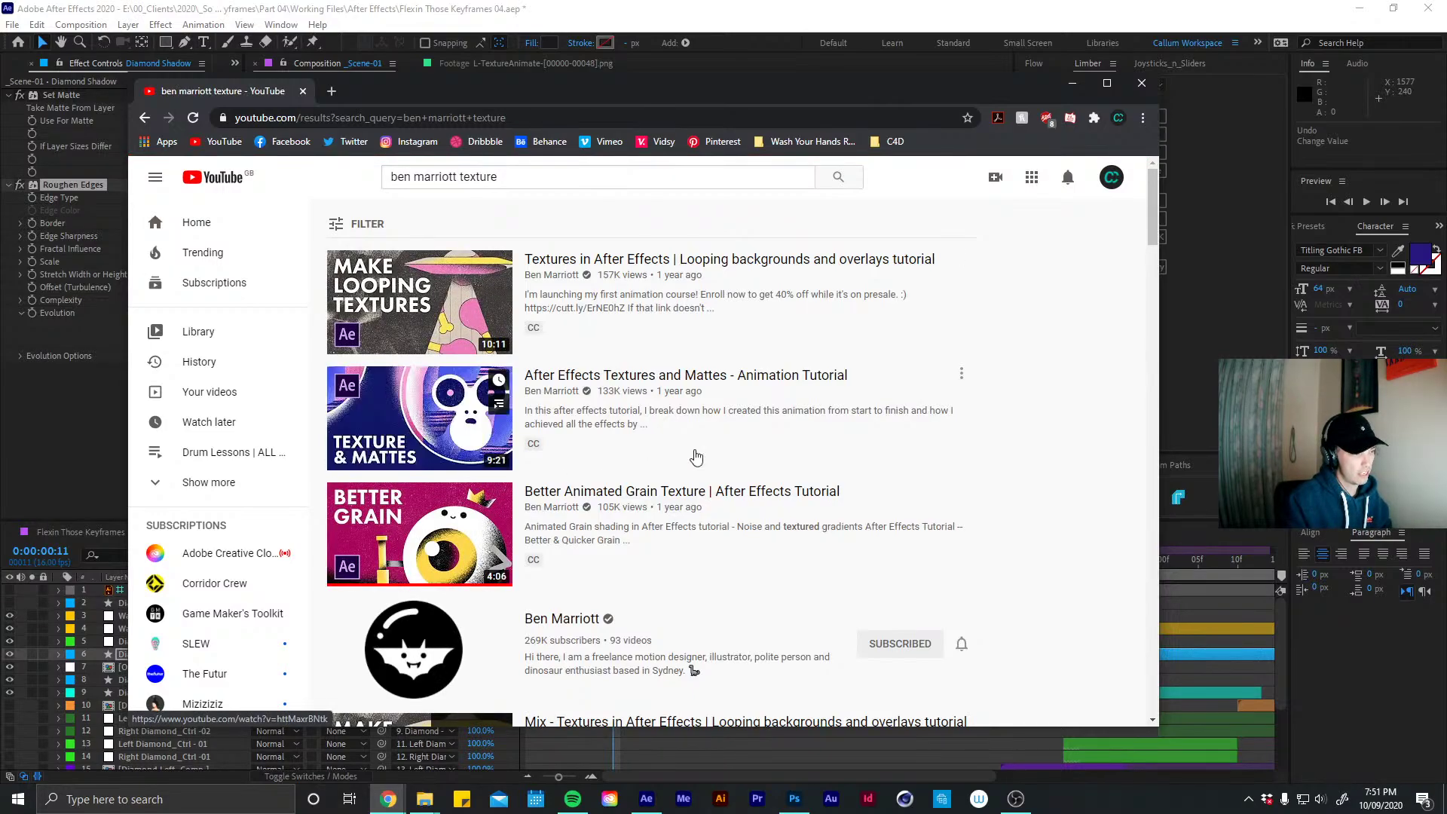
{"action": "left_click", "coordinate": [410, 539]}
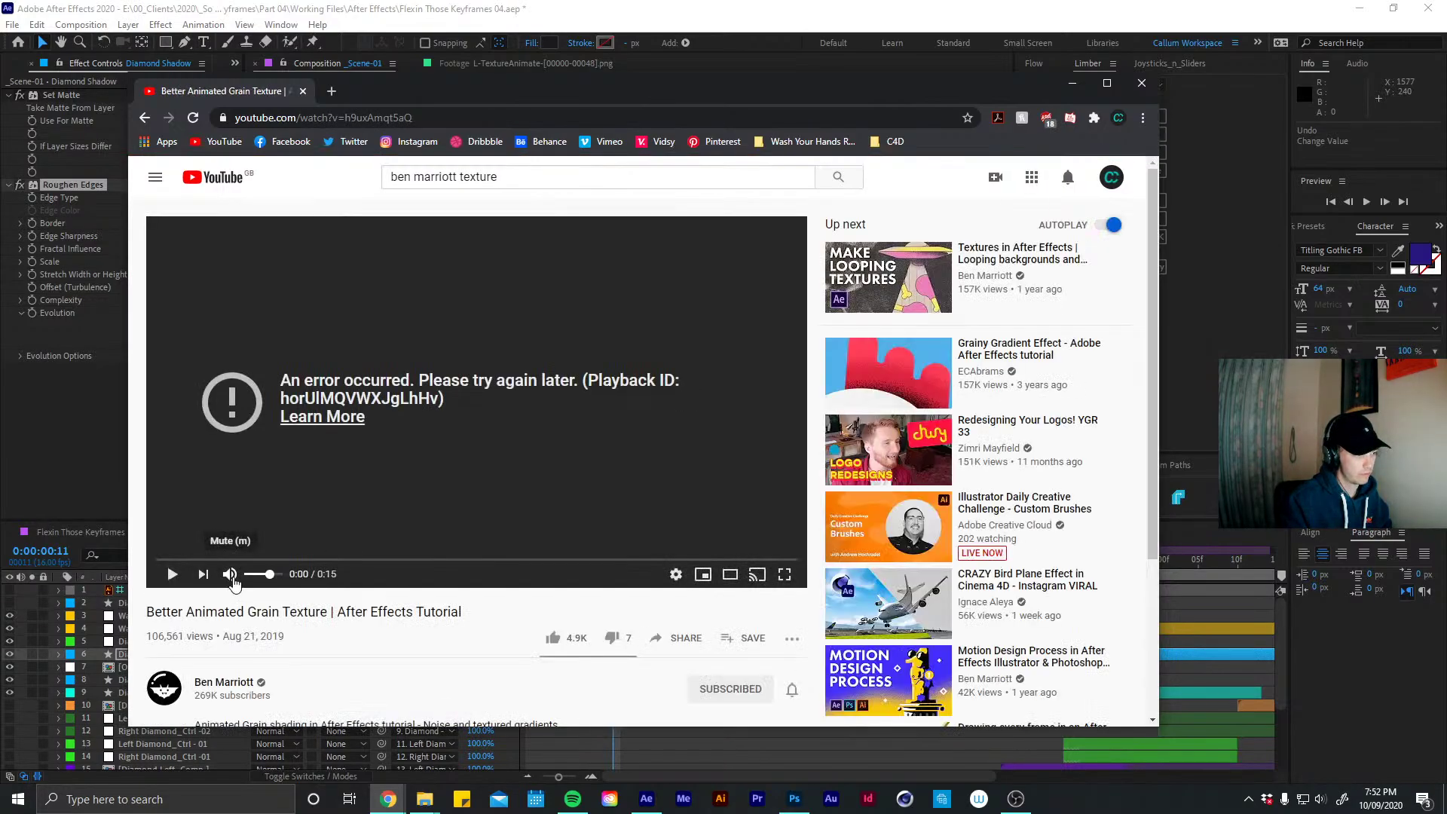
{"action": "left_click", "coordinate": [240, 576]}
Switch back to After Effects, try Spiky as the shadow's Roughen Edges type with a Border of 96.80, and undo the Border change
{"action": "key", "text": "alt+Tab"}
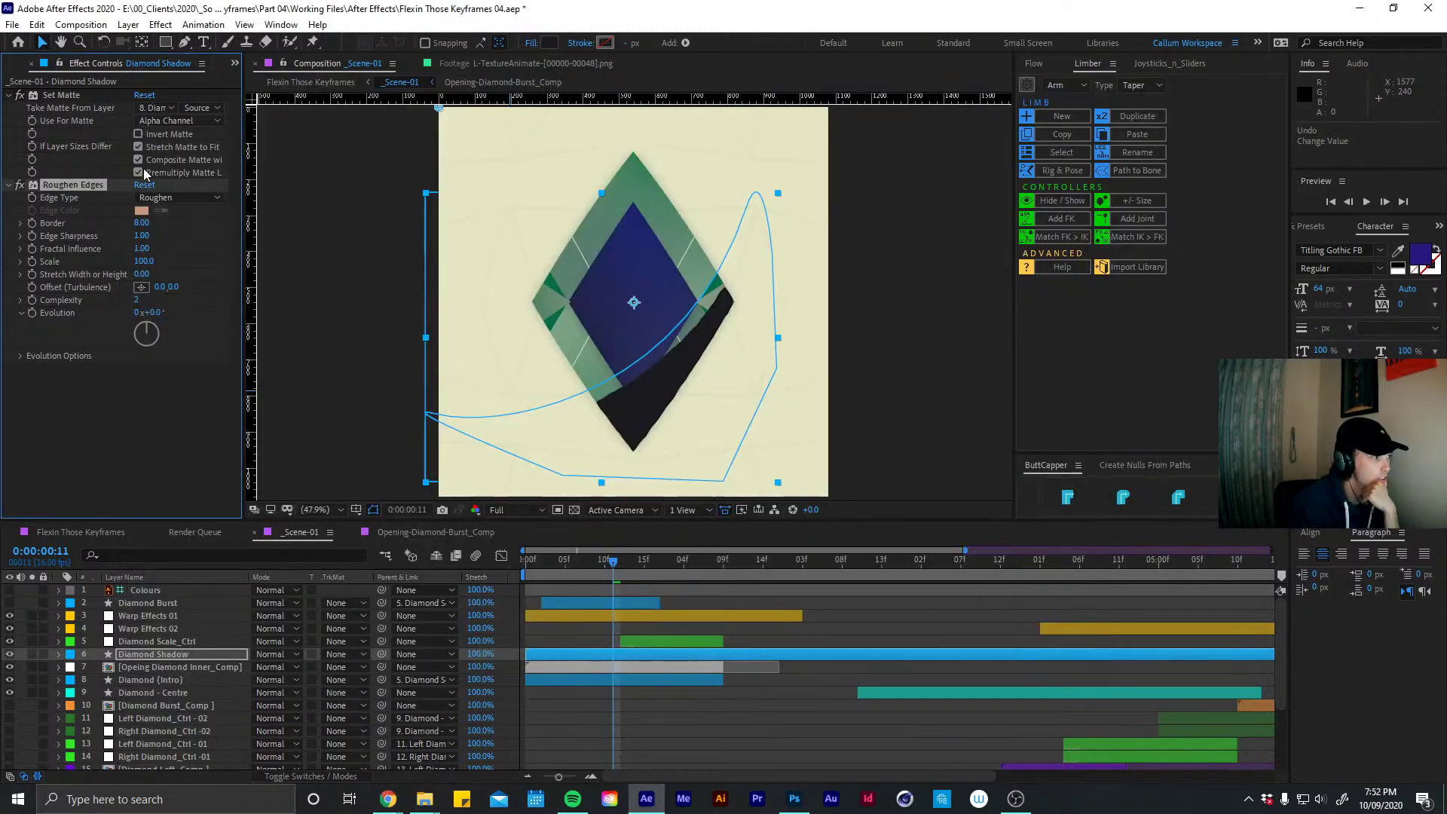
{"action": "left_click", "coordinate": [185, 197]}
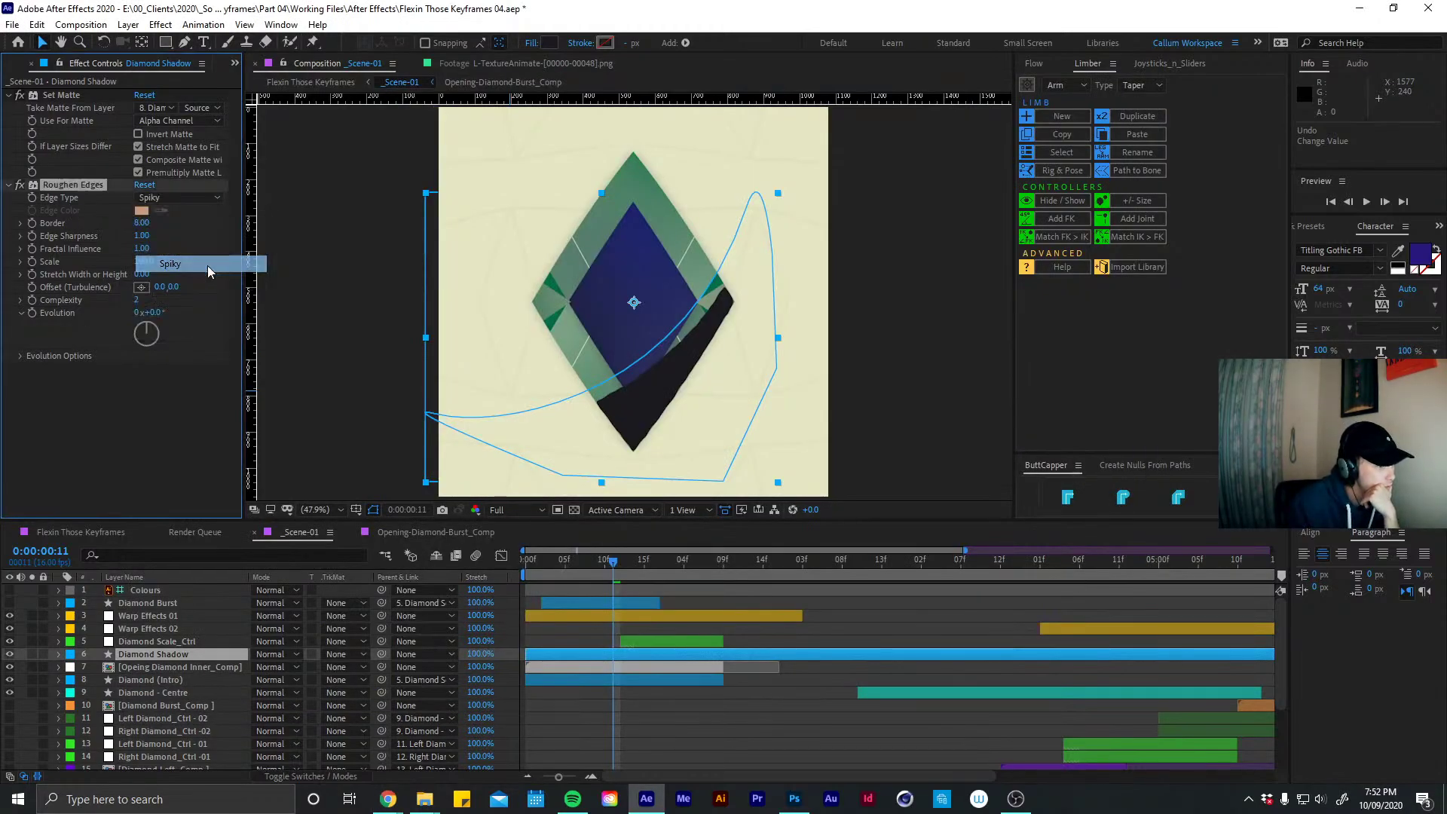
{"action": "left_click", "coordinate": [207, 263]}
{"action": "left_click_drag", "start_coordinate": [144, 223], "coordinate": [820, 230]}
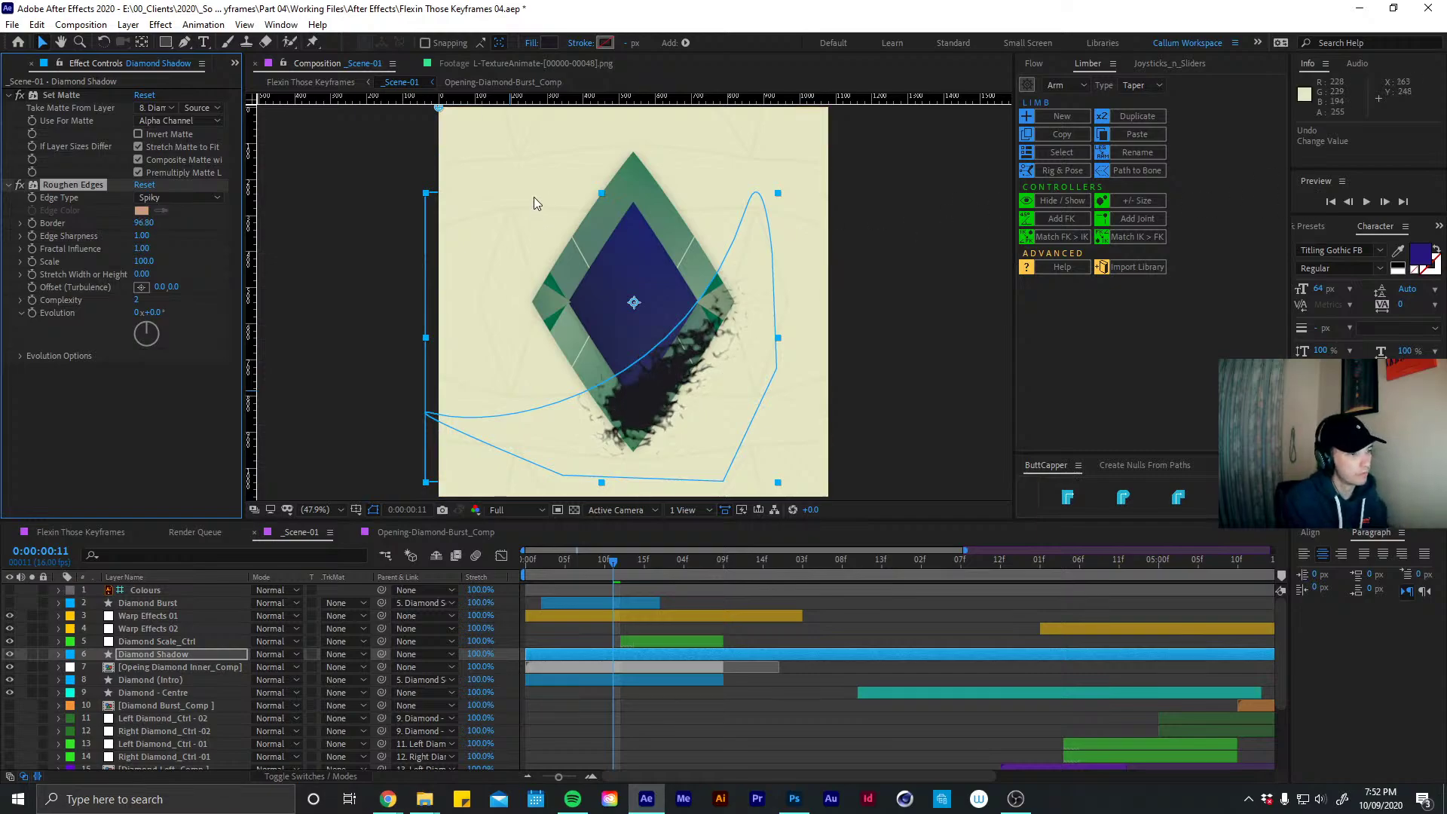
{"action": "key", "text": "ctrl+z"}
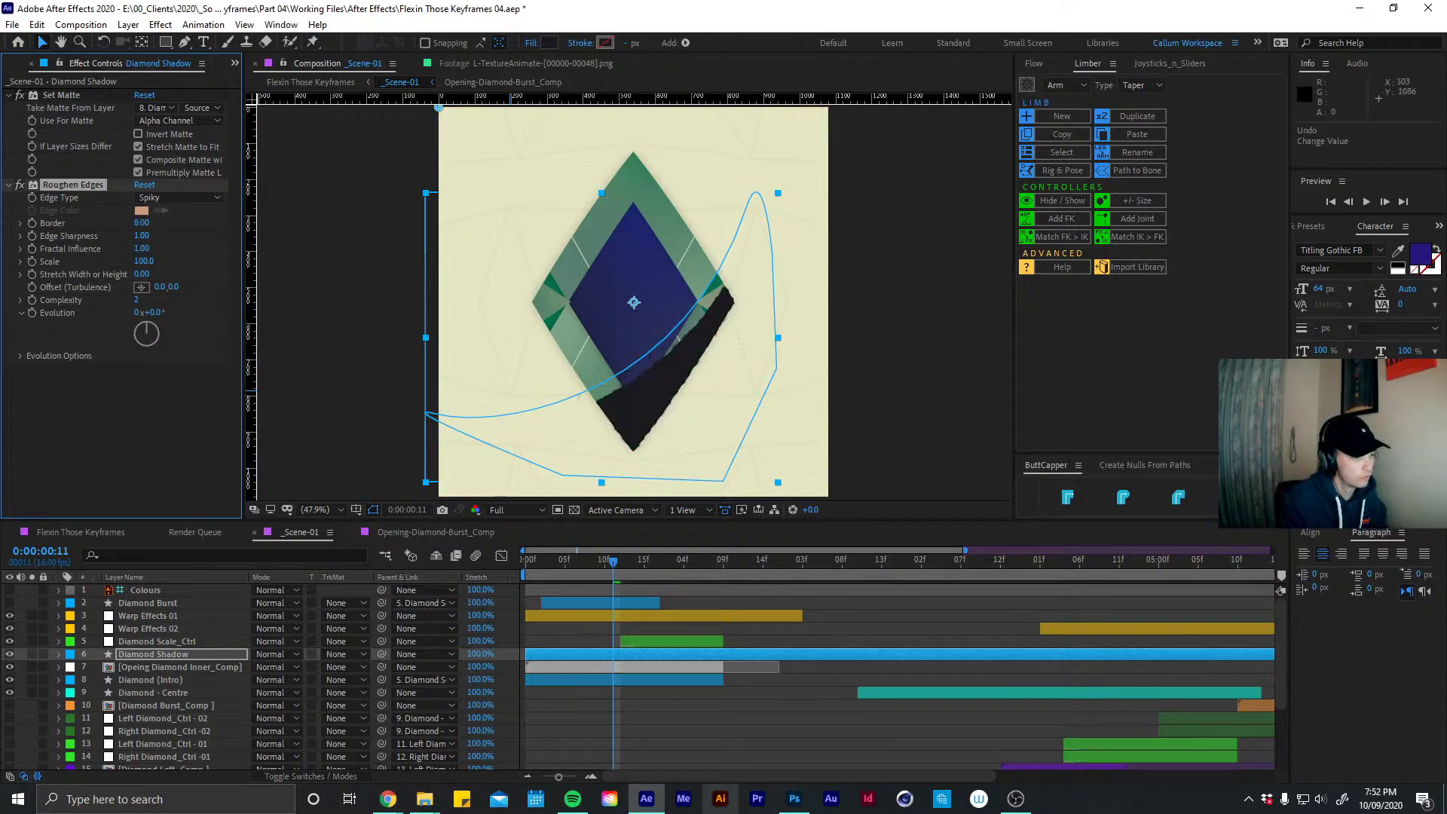
Return to the grain texture tutorial in Chrome, play it, skip past the matte section, and view it in full screen
{"action": "mouse_move", "coordinate": [389, 797]}
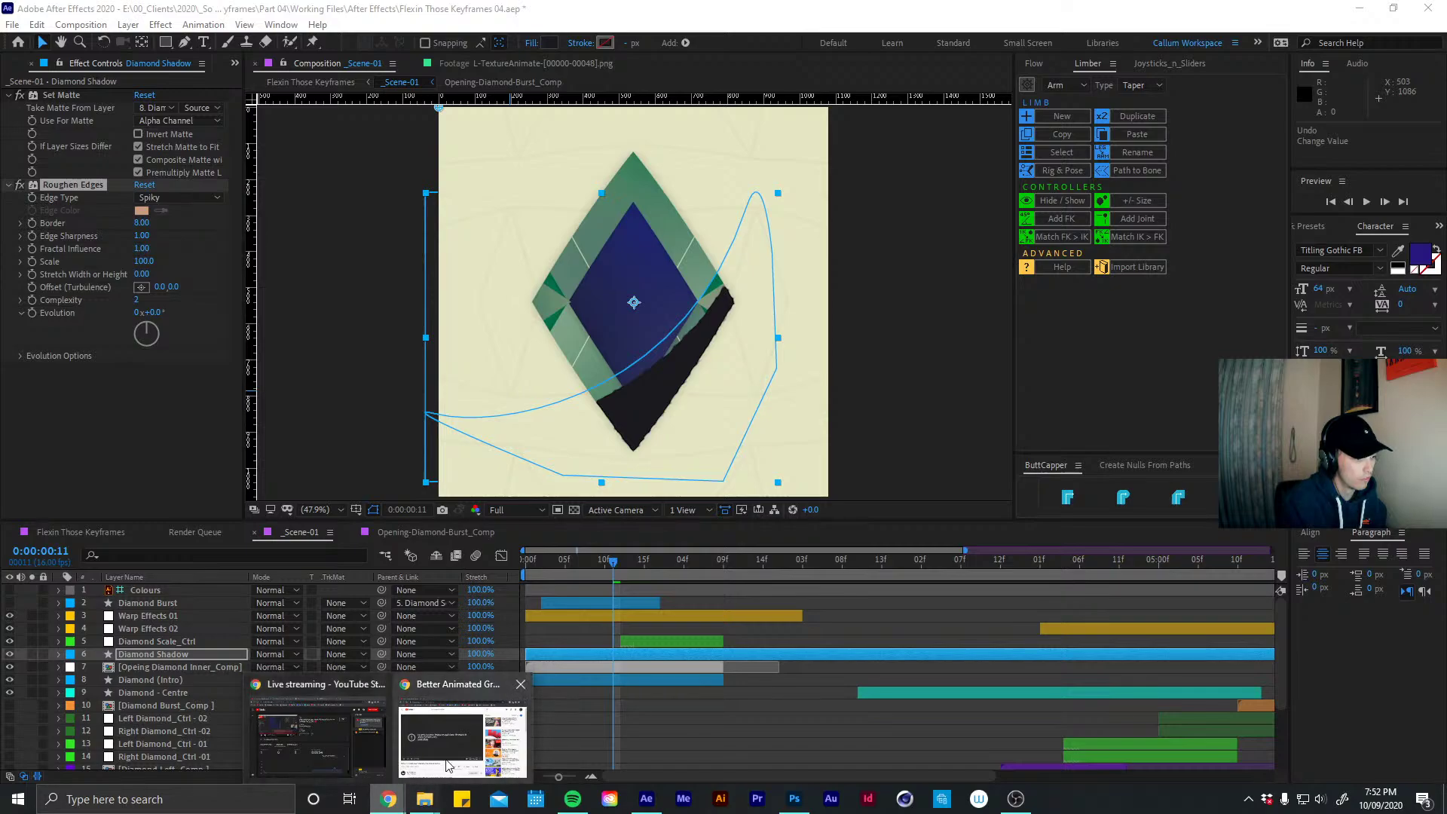
{"action": "left_click", "coordinate": [423, 746]}
{"action": "left_click", "coordinate": [169, 578]}
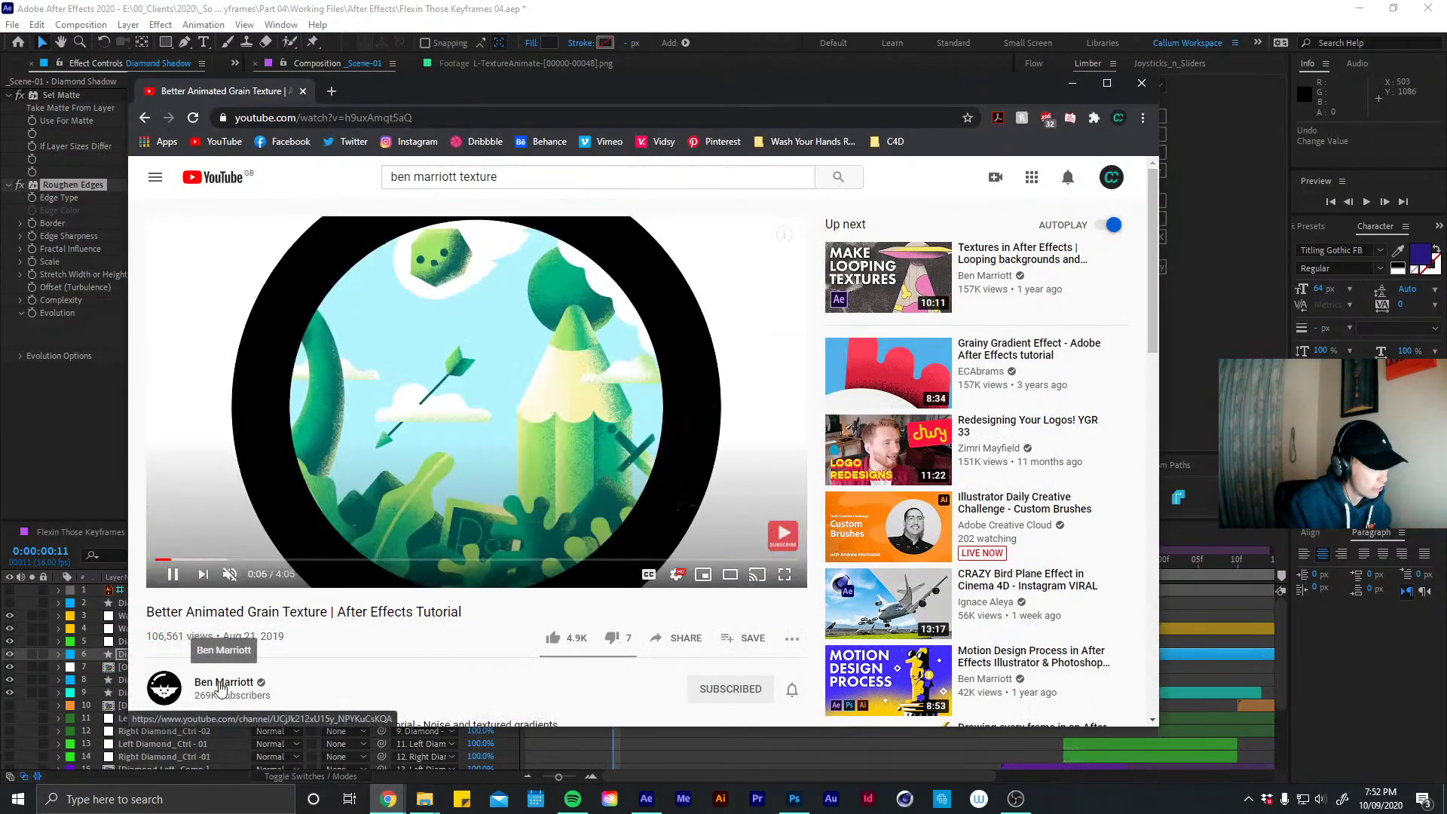
{"action": "left_click", "coordinate": [203, 560]}
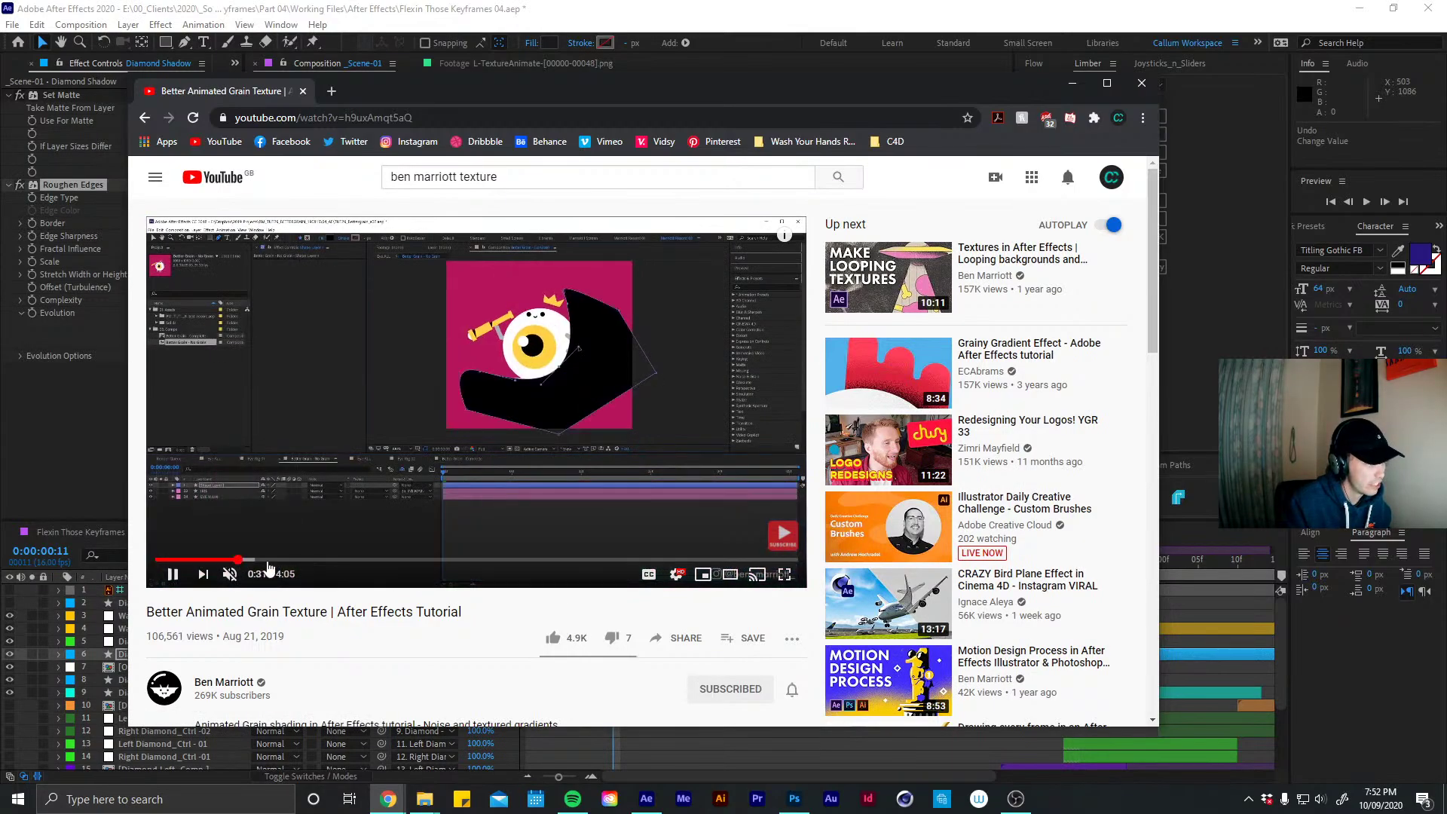
{"action": "left_click", "coordinate": [270, 559]}
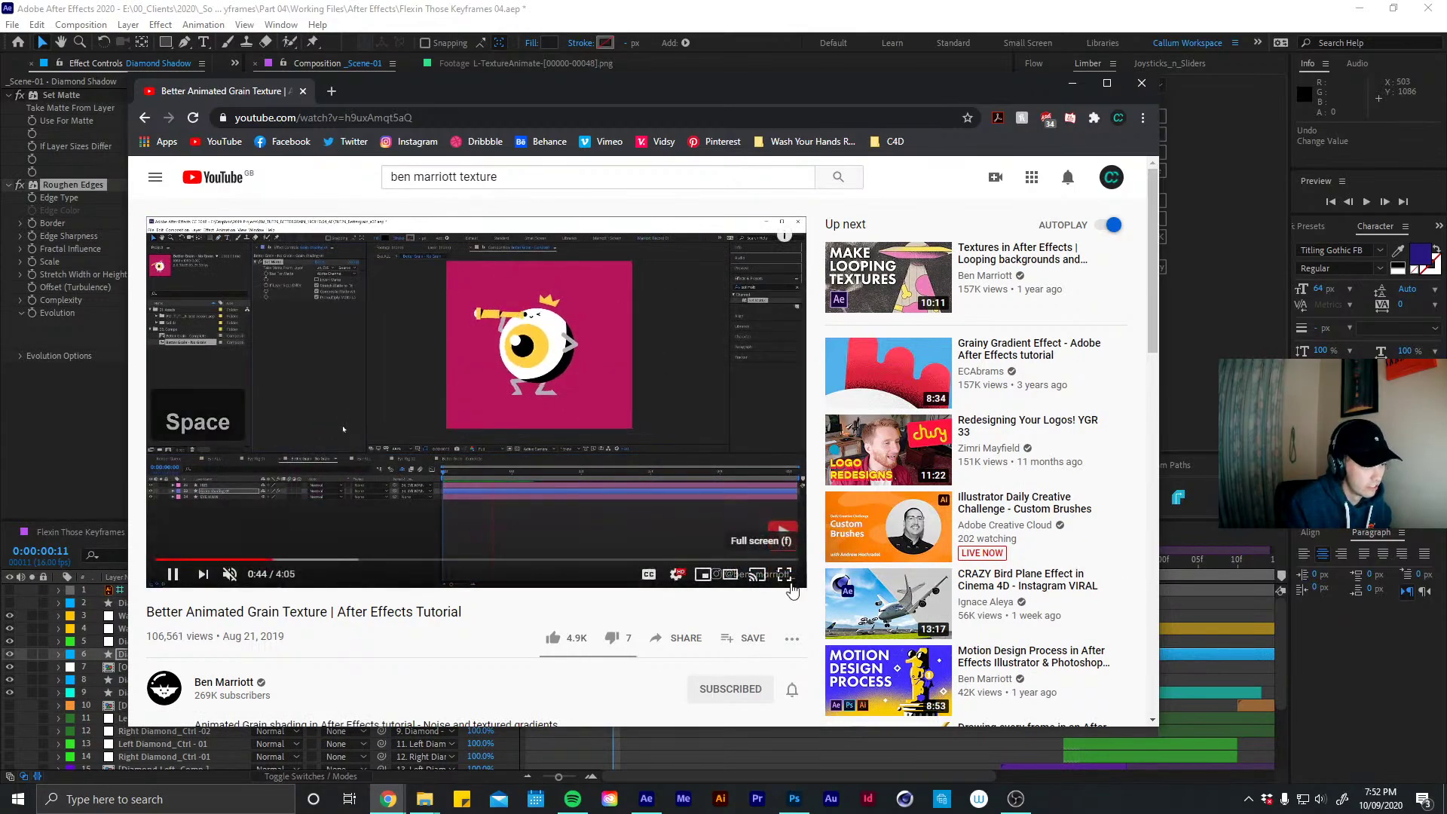
{"action": "left_click", "coordinate": [785, 574]}
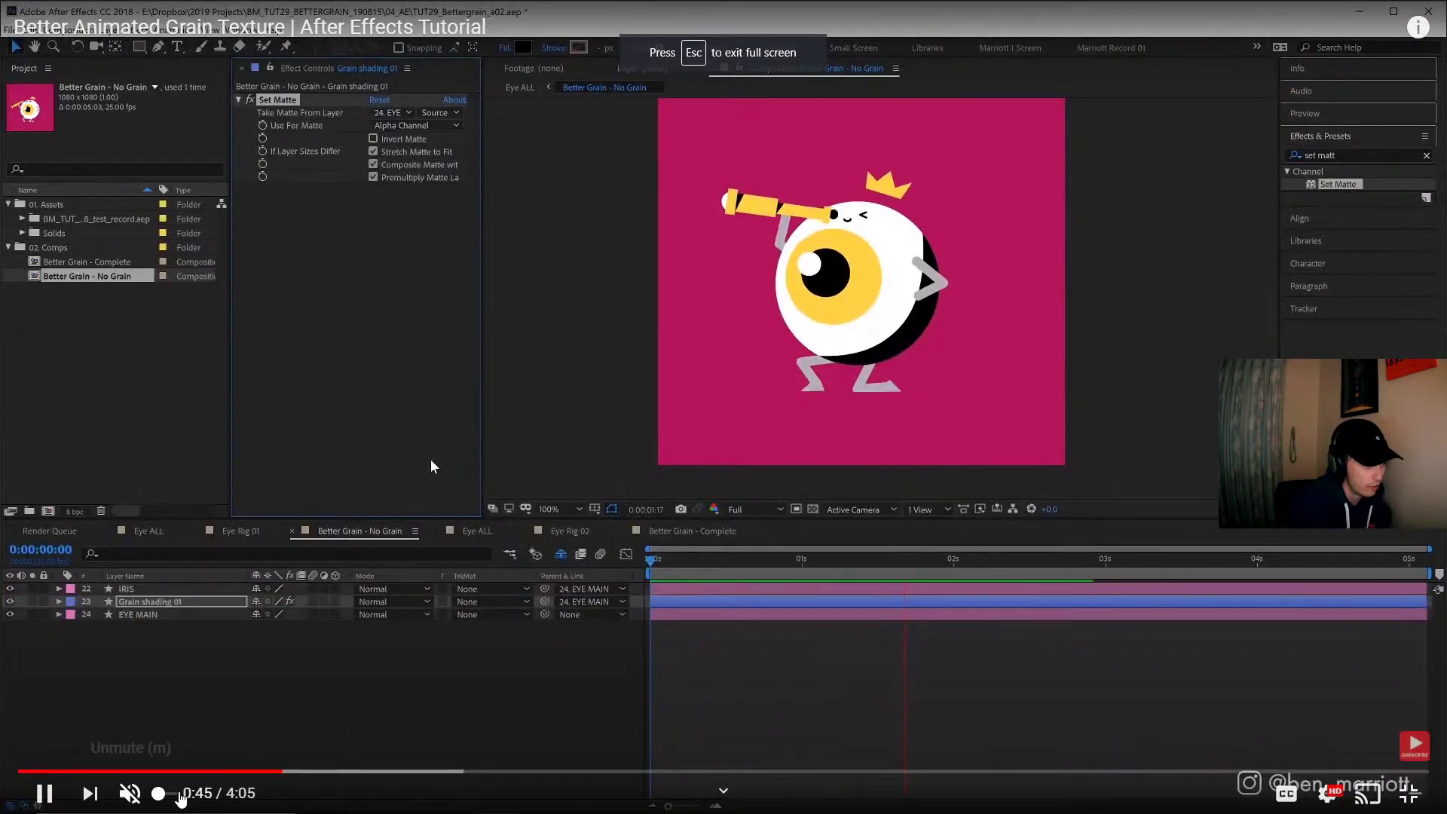
Skim through the tutorial's Roughen Edges section to examine its effect settings, pause on the fine-grain result, and leave full screen
{"action": "left_click", "coordinate": [377, 772]}
{"action": "left_click", "coordinate": [409, 772]}
{"action": "left_click", "coordinate": [435, 772]}
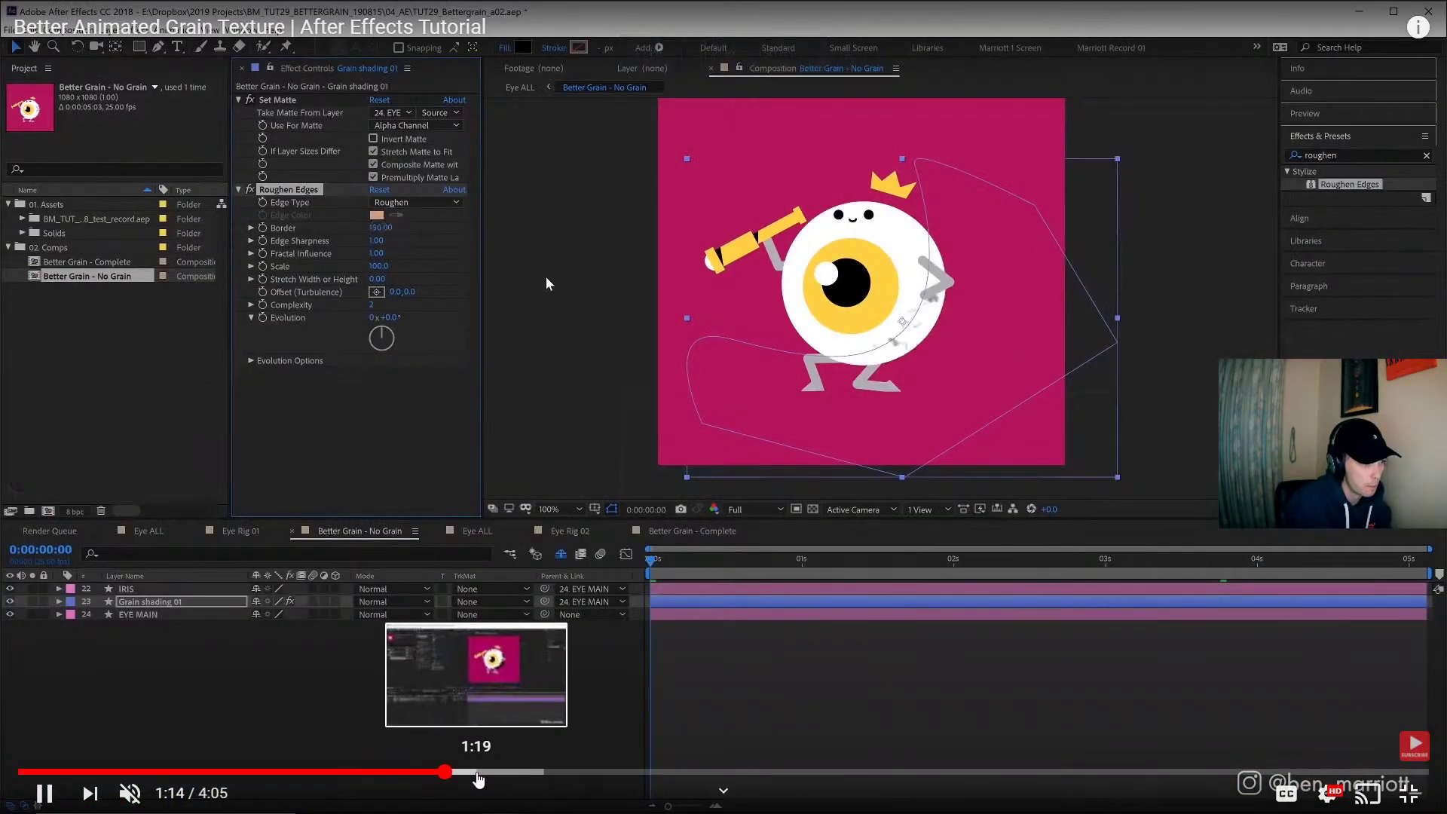
{"action": "left_click", "coordinate": [477, 774]}
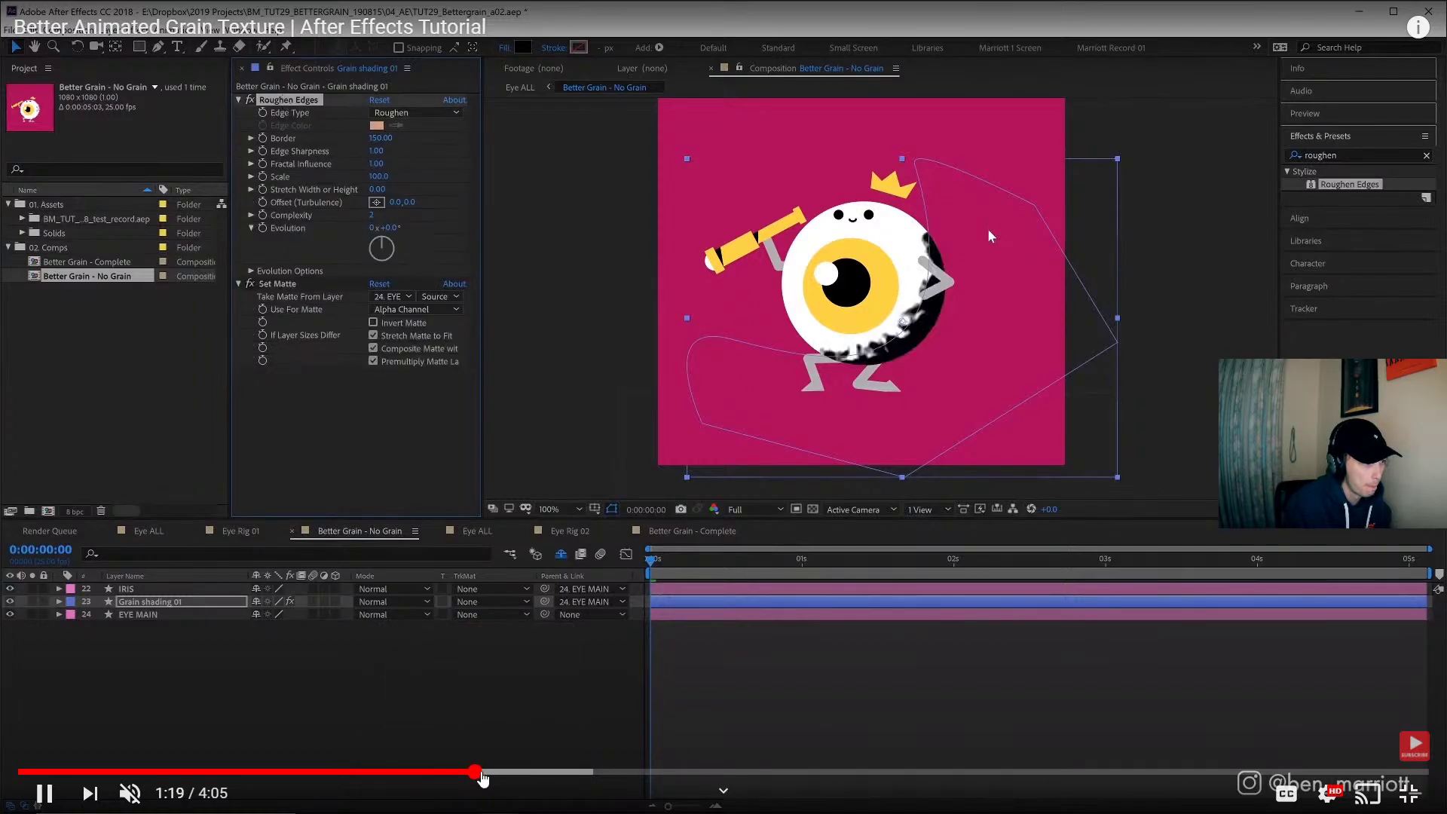
{"action": "left_click", "coordinate": [503, 774]}
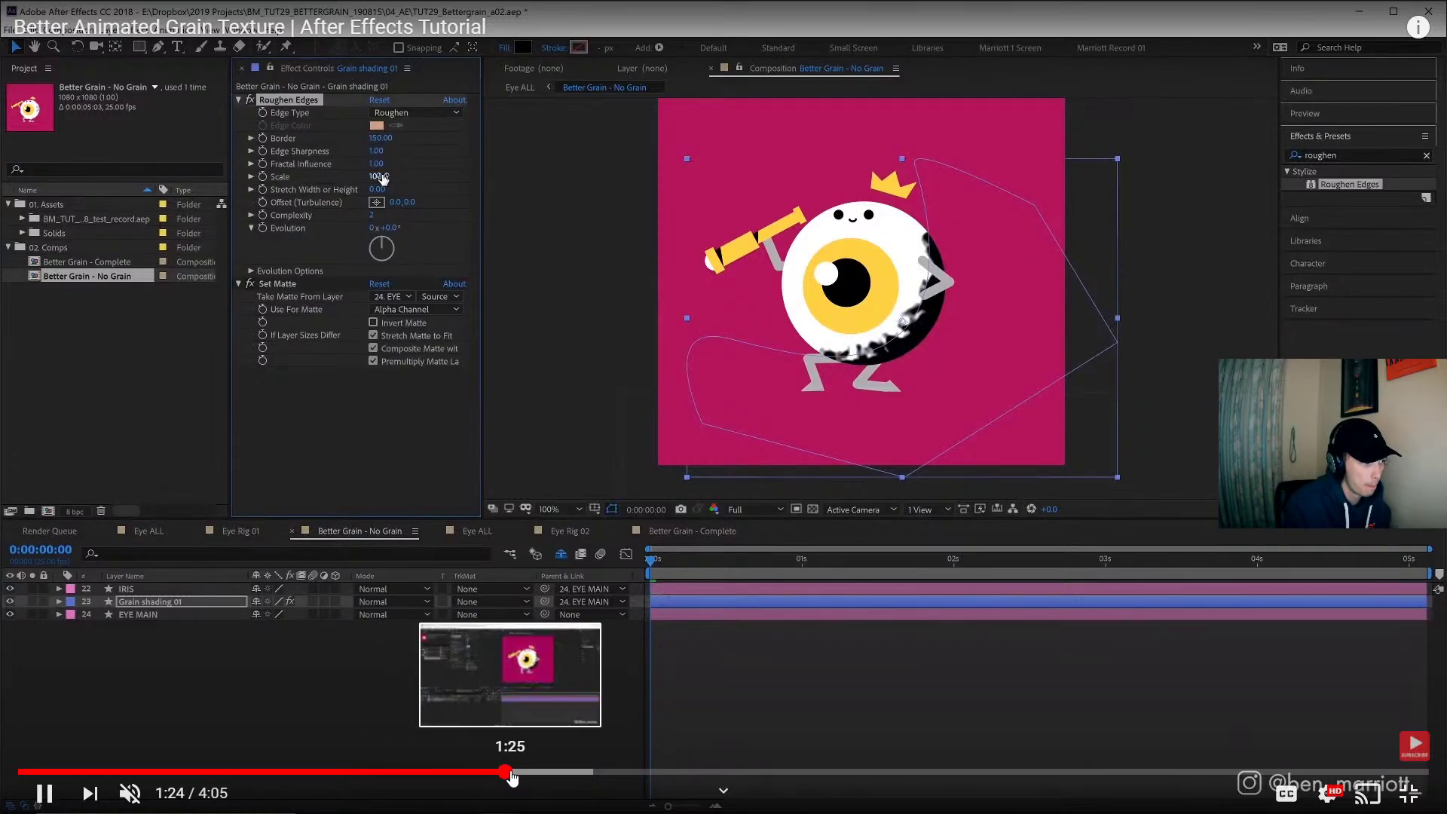
{"action": "left_click", "coordinate": [512, 775]}
{"action": "left_click", "coordinate": [543, 773]}
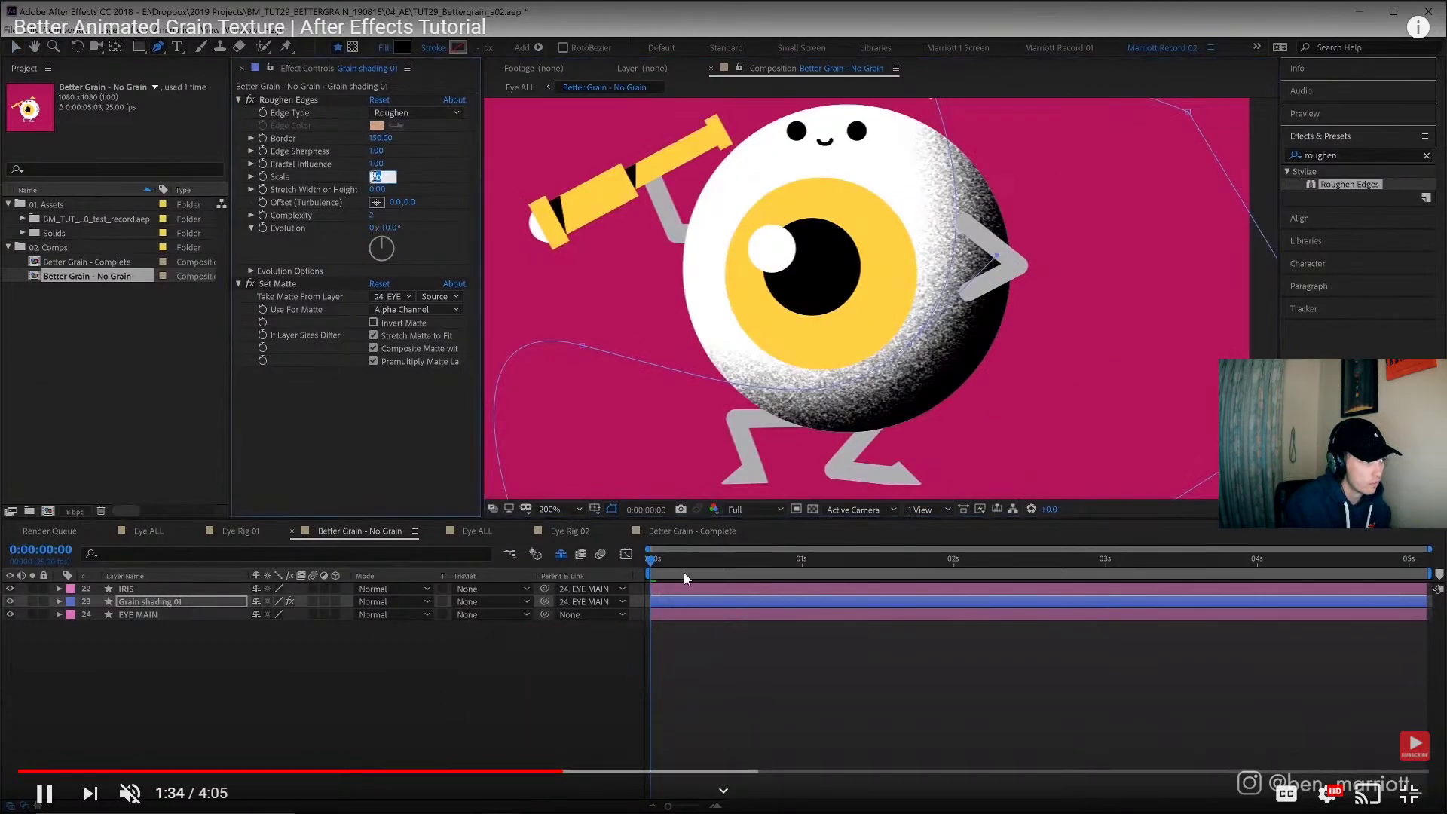
{"action": "left_click", "coordinate": [685, 572]}
{"action": "left_click", "coordinate": [1410, 792]}
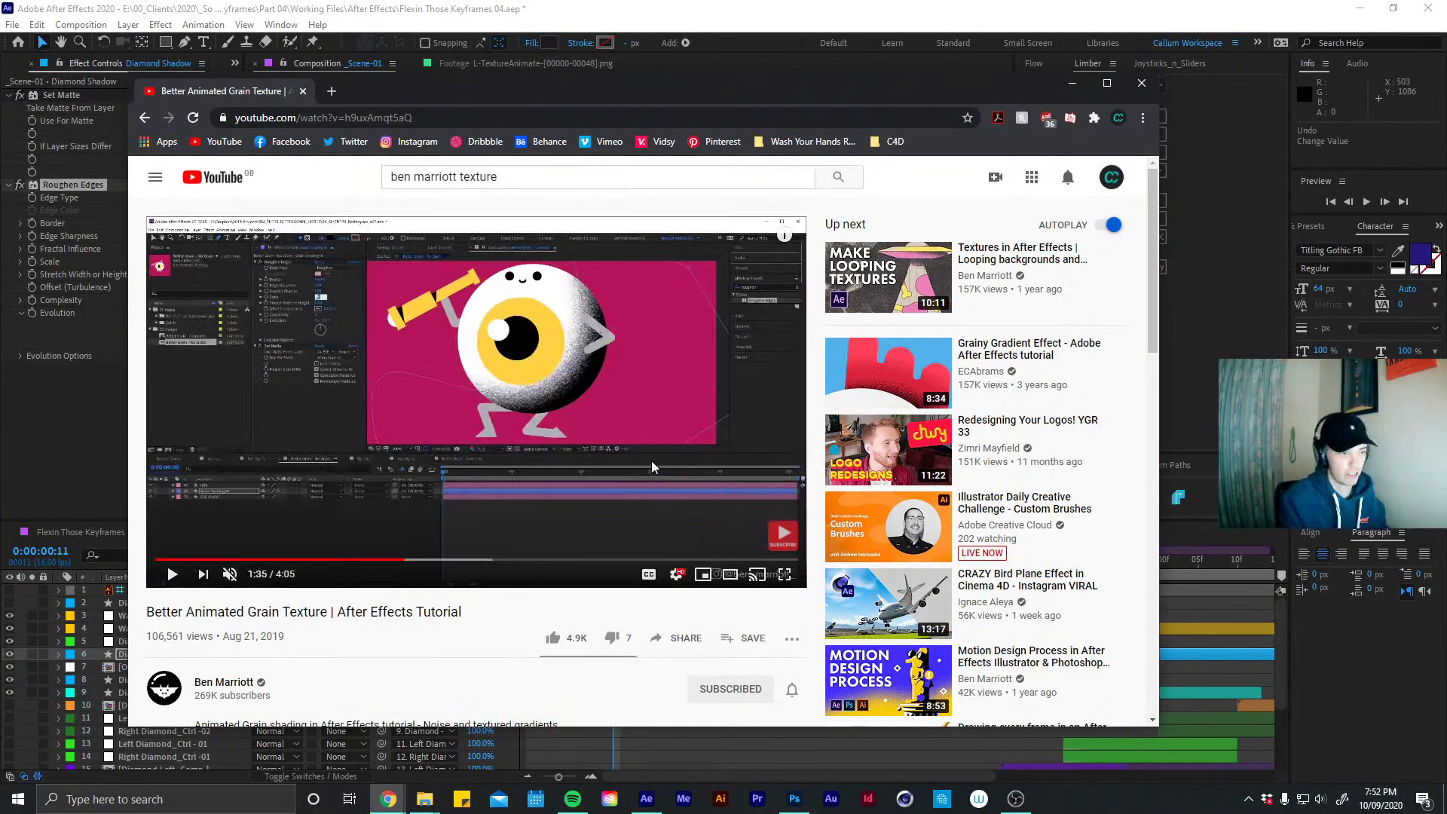
Back in After Effects, set the Diamond Shadow's Roughen Edges Scale to 10 and its Edge Type to Roughen
{"action": "left_click", "coordinate": [651, 748]}
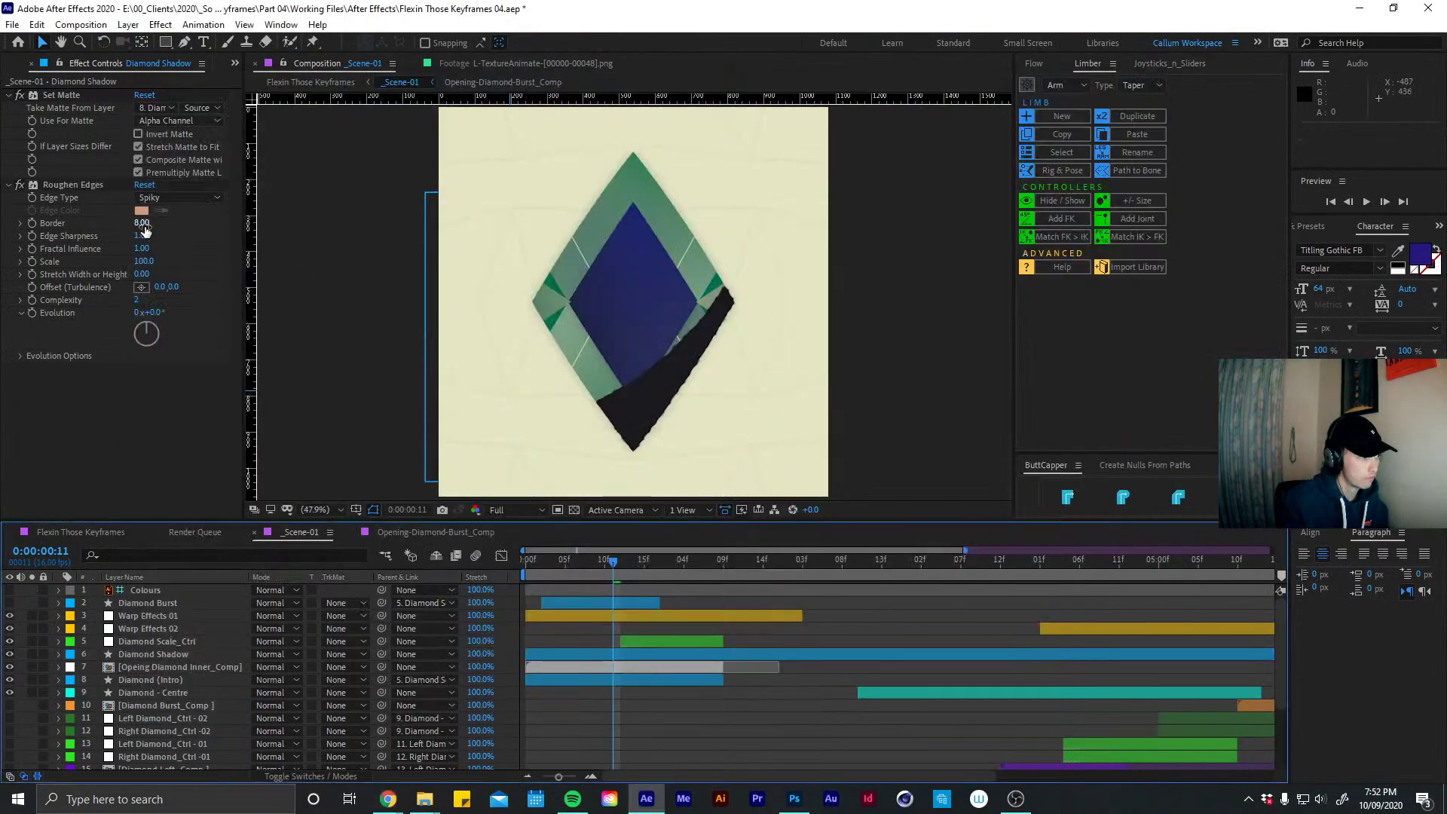
{"action": "left_click", "coordinate": [143, 224]}
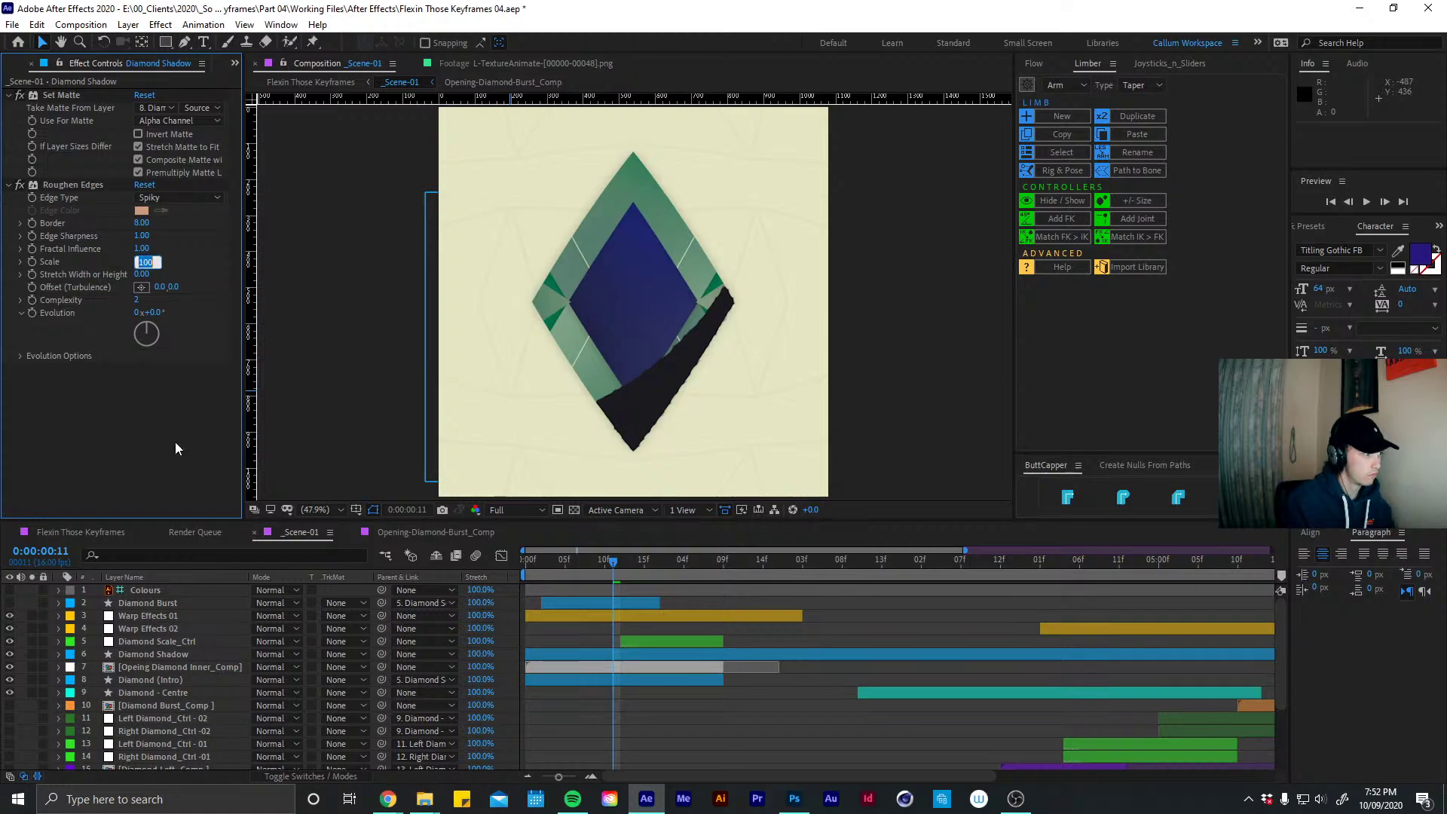
{"action": "type", "text": "10"}
{"action": "key", "text": "Return"}
{"action": "left_click", "coordinate": [181, 198]}
{"action": "left_click", "coordinate": [181, 210]}
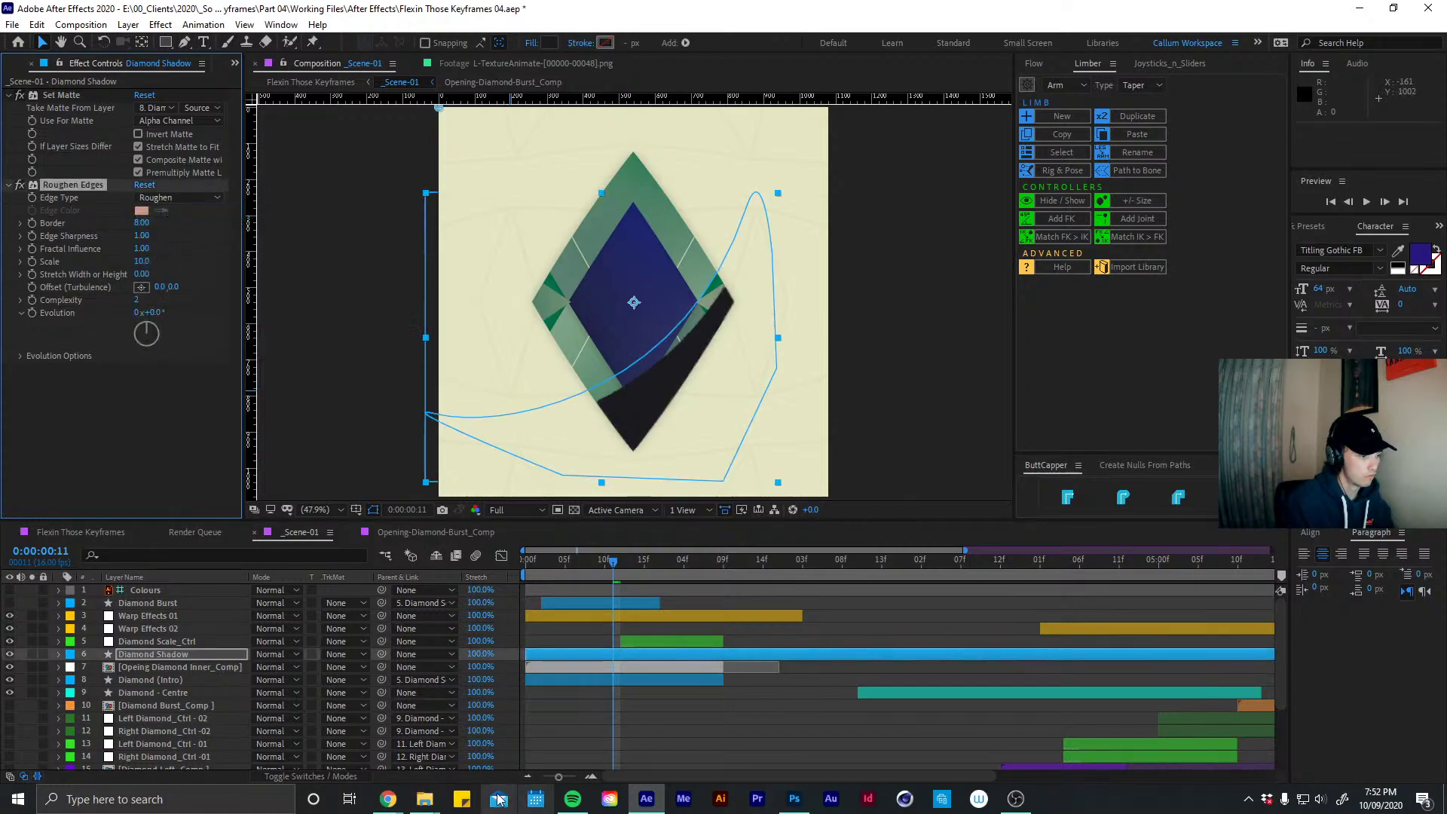
Recheck the Roughen Edges values in the paused tutorial at full screen and return to After Effects
{"action": "mouse_move", "coordinate": [400, 805]}
{"action": "left_click", "coordinate": [430, 740]}
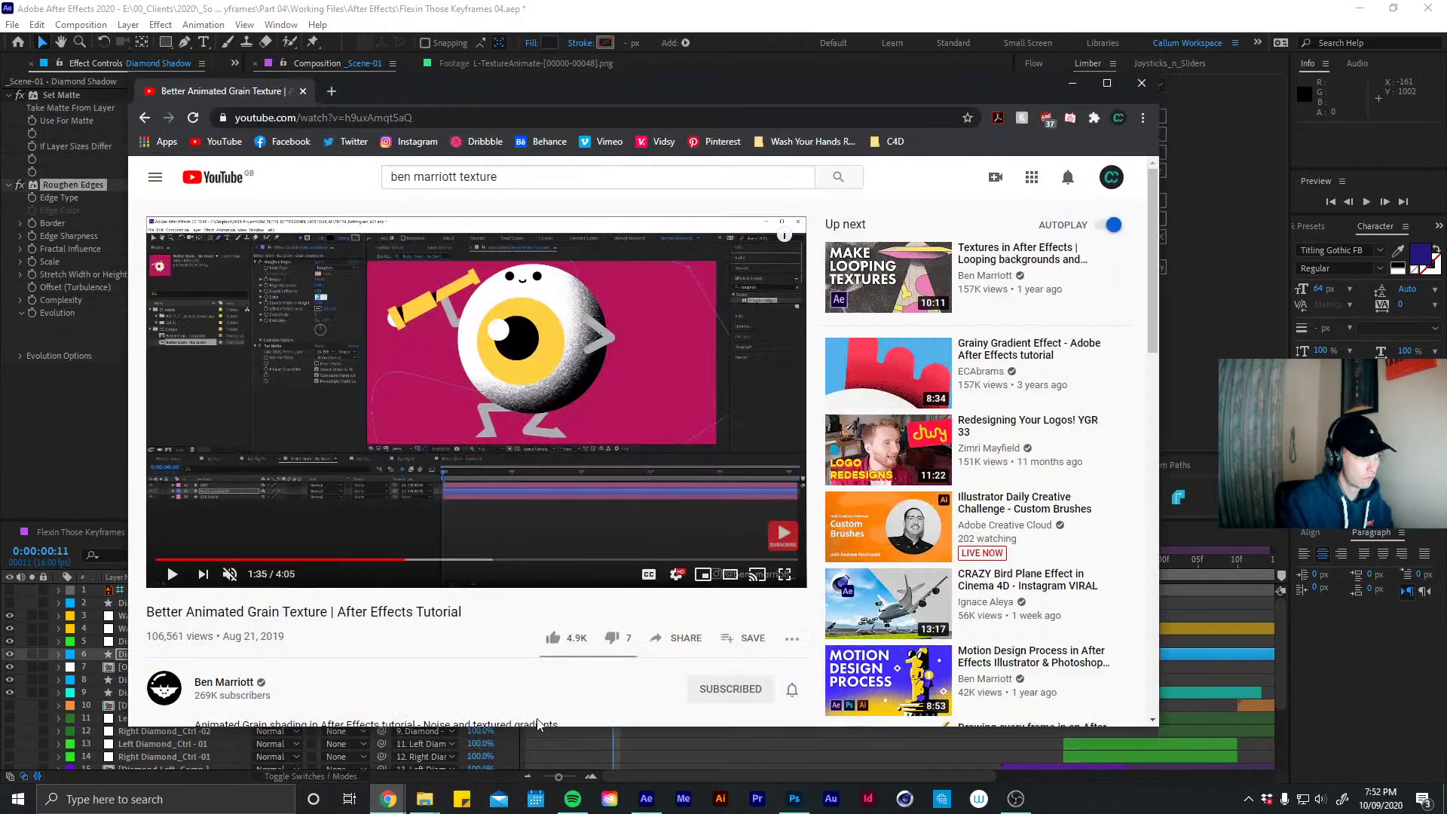
{"action": "left_click", "coordinate": [785, 575]}
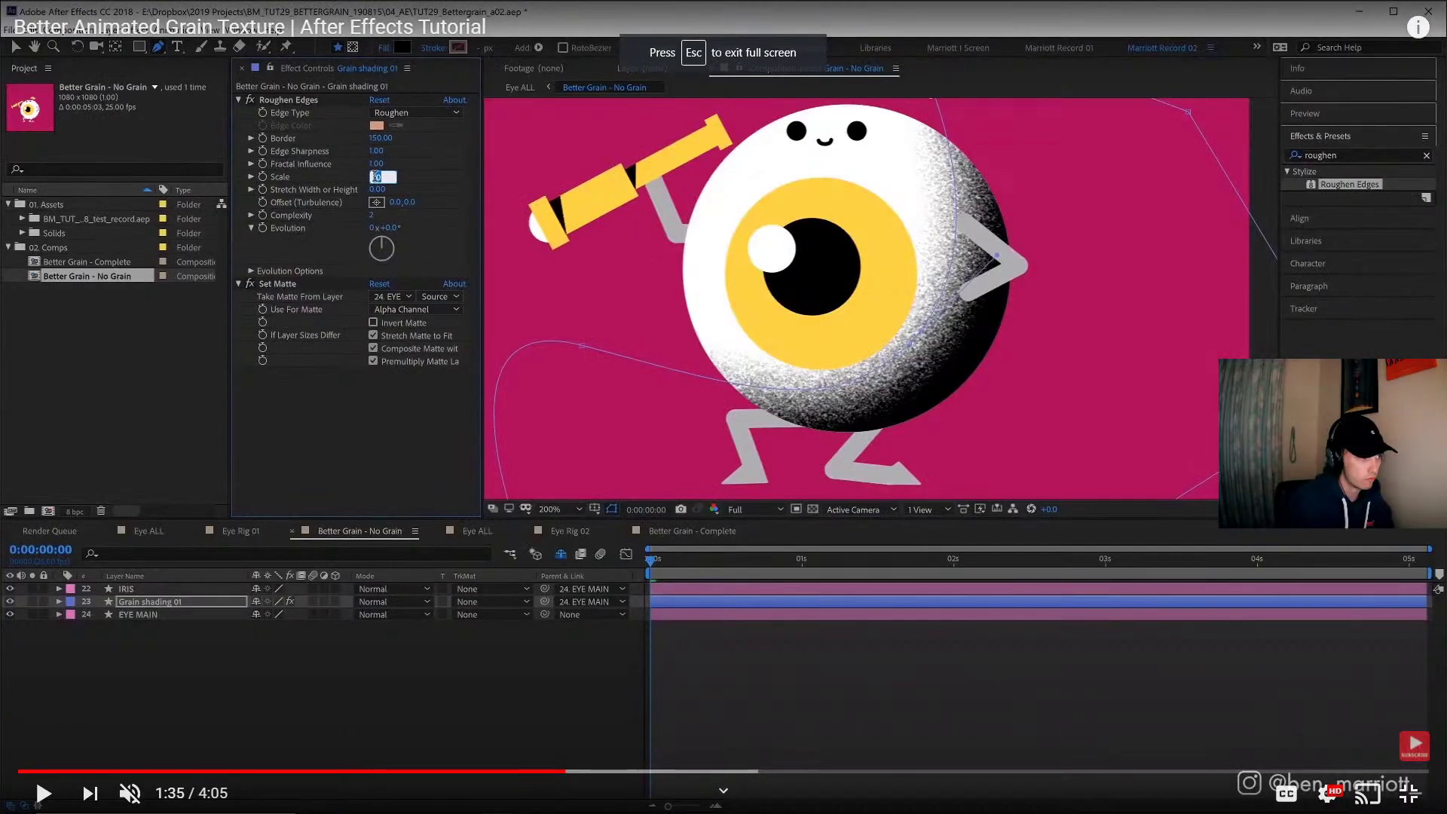
{"action": "left_click", "coordinate": [1409, 793]}
{"action": "left_click", "coordinate": [851, 734]}
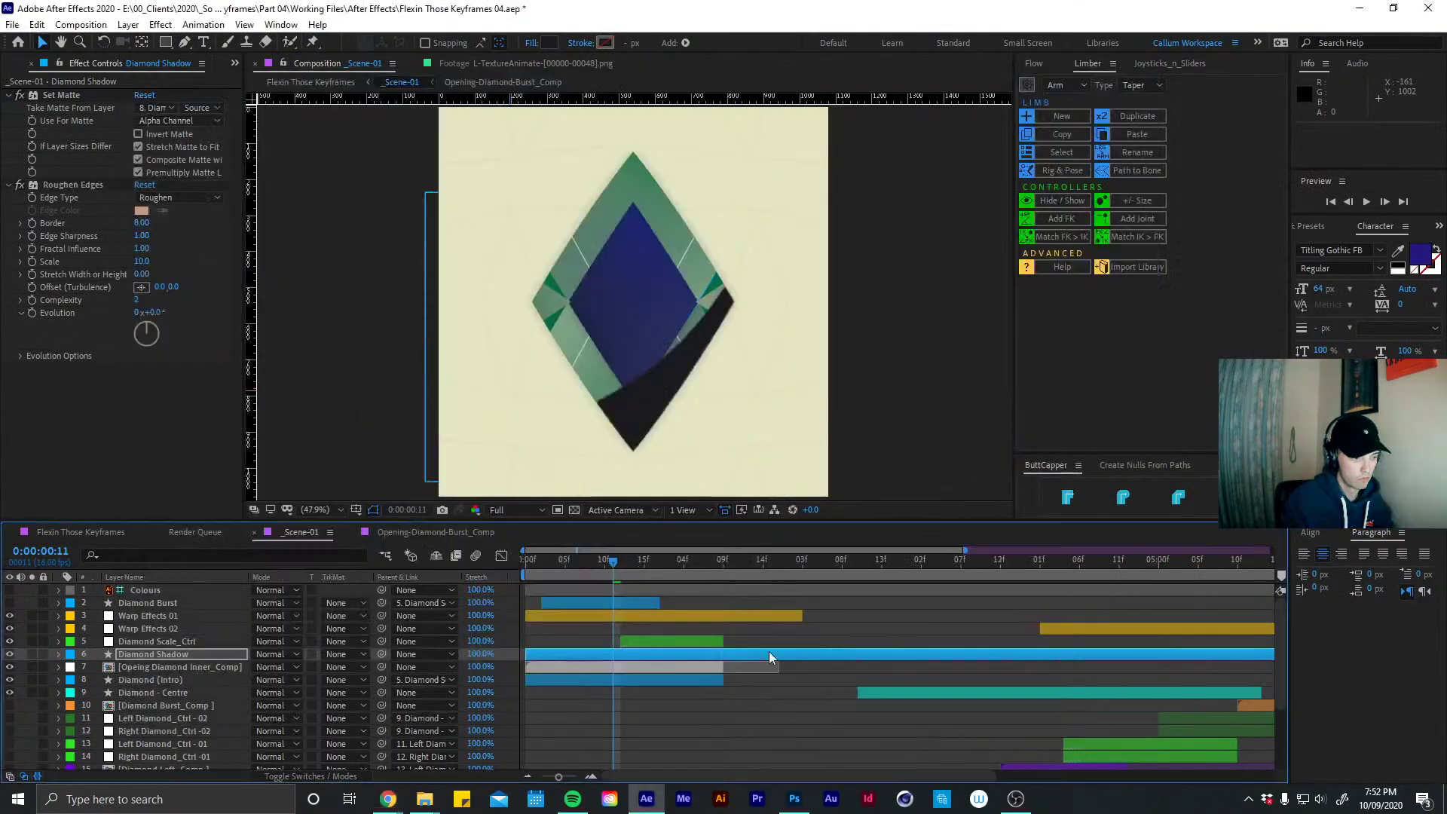
Set the Diamond Shadow's Roughen Edges Border to 150 and its Set Matte source to Effects & Masks
{"action": "left_click_drag", "start_coordinate": [141, 224], "coordinate": [621, 224]}
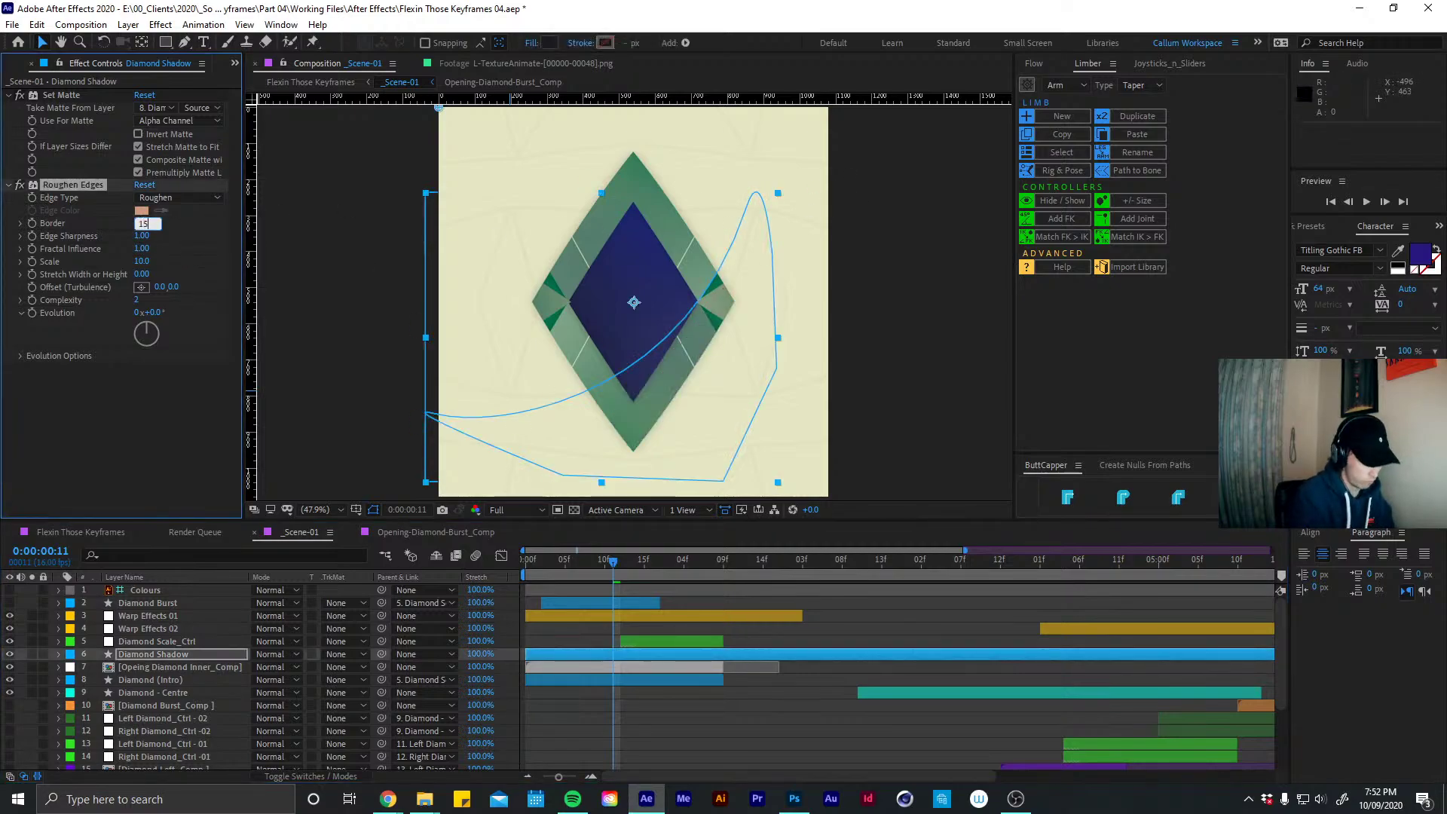
{"action": "type", "text": "0"}
{"action": "key", "text": "Return"}
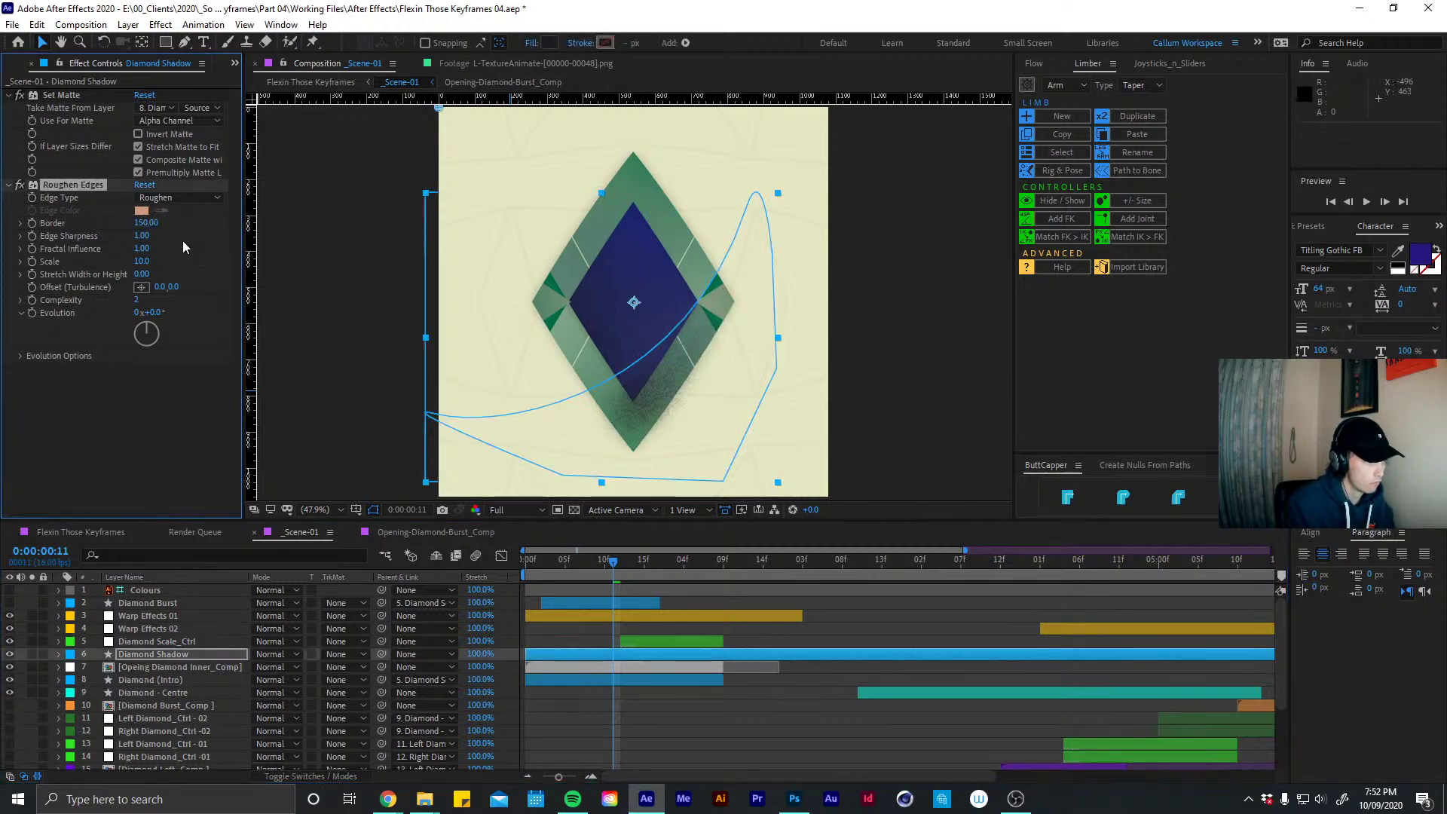
{"action": "left_click", "coordinate": [200, 108]}
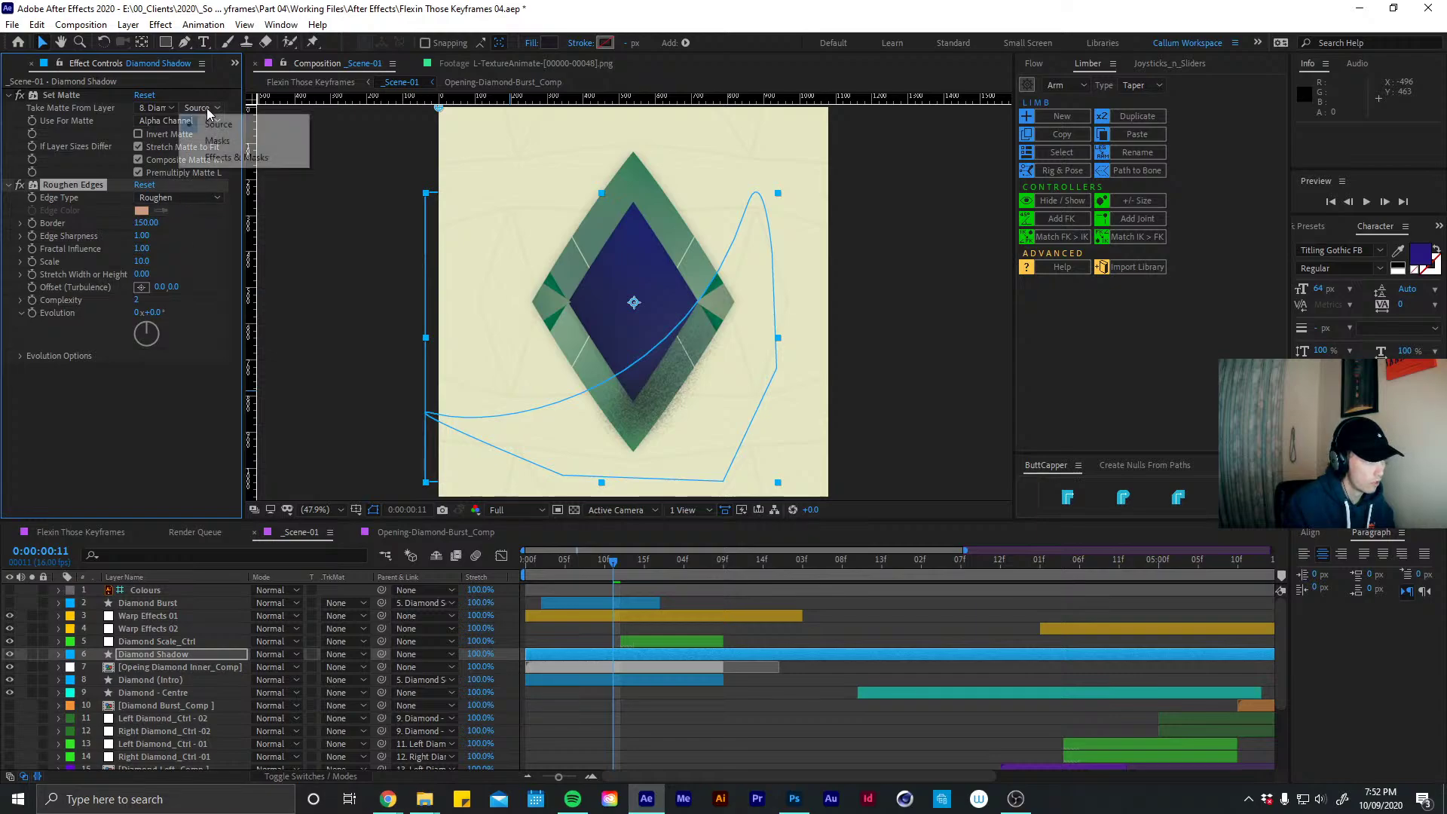
{"action": "left_click", "coordinate": [230, 155]}
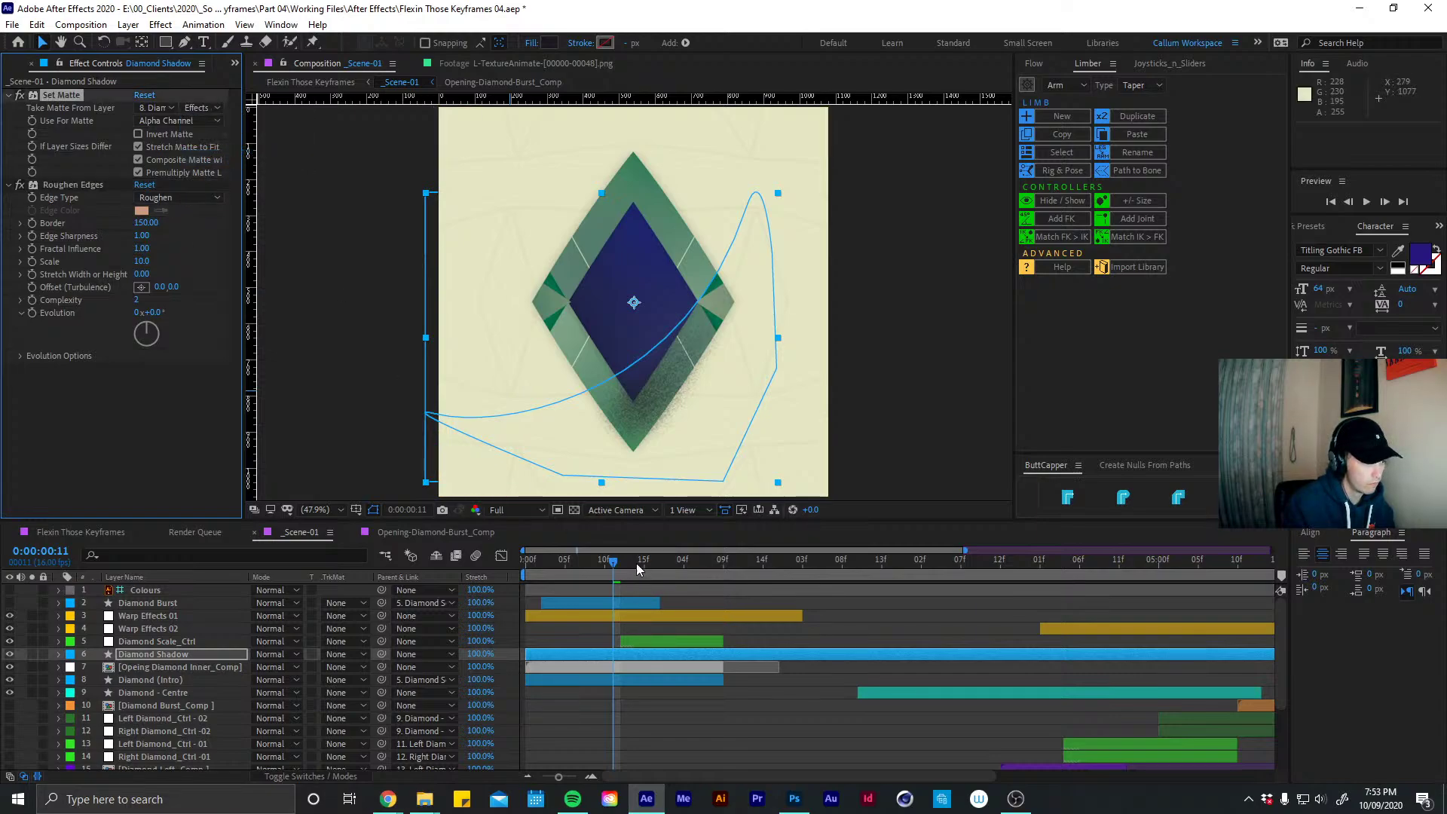
At frame 14, set the Diamond Shadow's Roughen Edges Complexity to 10, preview the grain without the path outline, and reselect the layer
{"action": "mouse_move", "coordinate": [637, 570]}
{"action": "left_mouse_down"}
{"action": "mouse_move", "coordinate": [603, 565]}
{"action": "mouse_move", "coordinate": [637, 562]}
{"action": "left_mouse_up"}
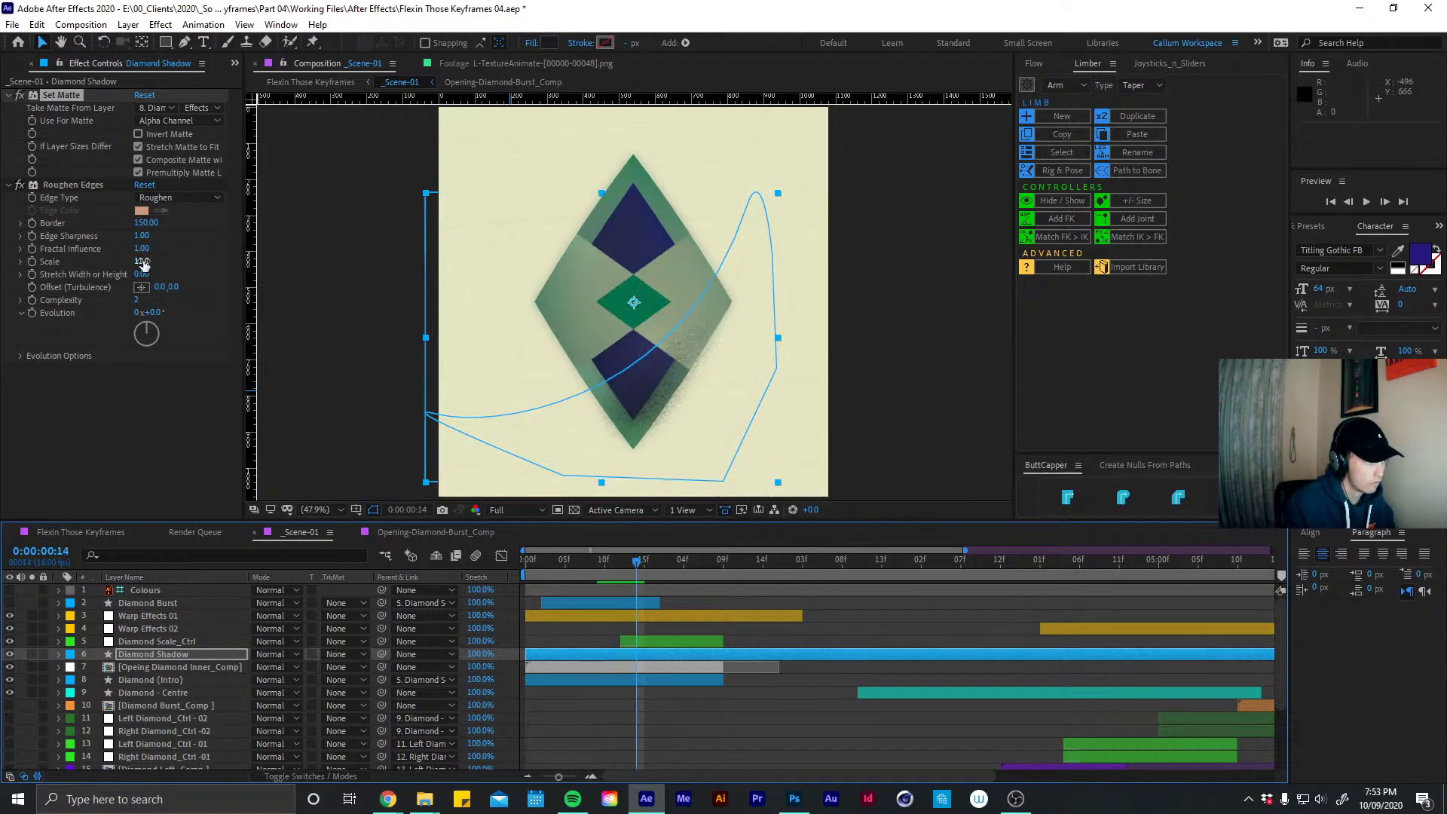
{"action": "left_click", "coordinate": [179, 435]}
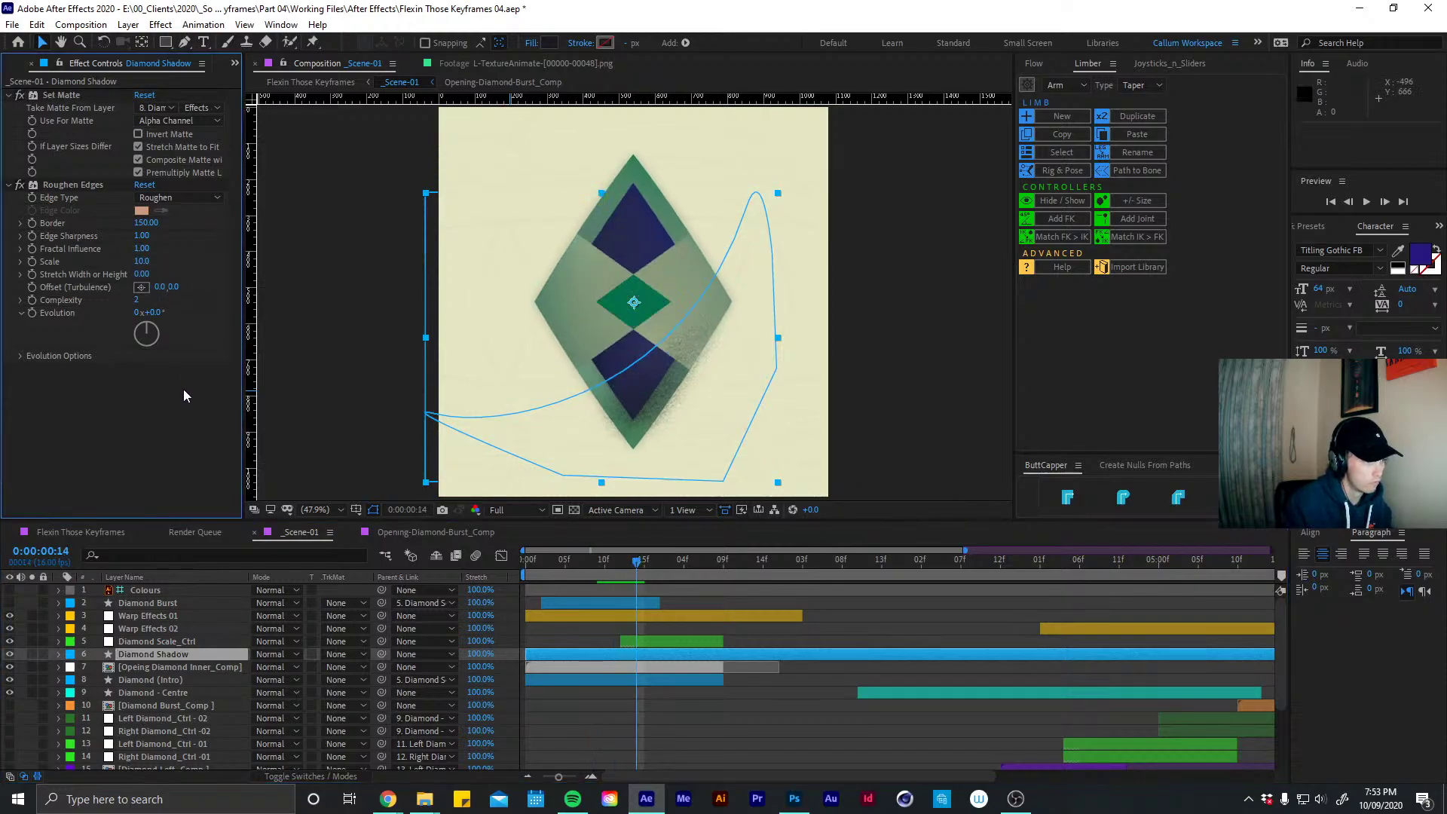
{"action": "left_click_drag", "start_coordinate": [138, 299], "coordinate": [152, 299]}
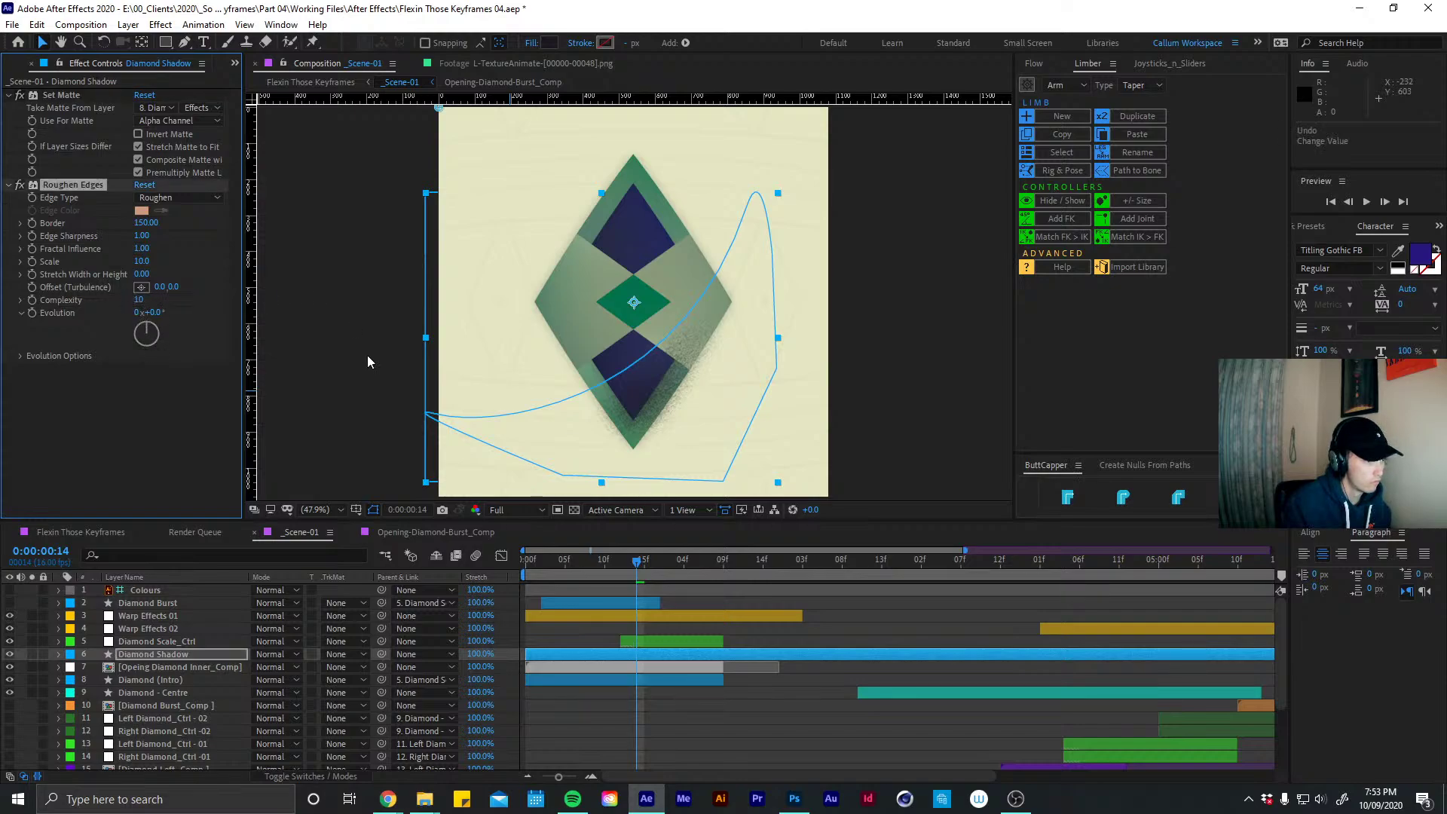
{"action": "left_click", "coordinate": [762, 728]}
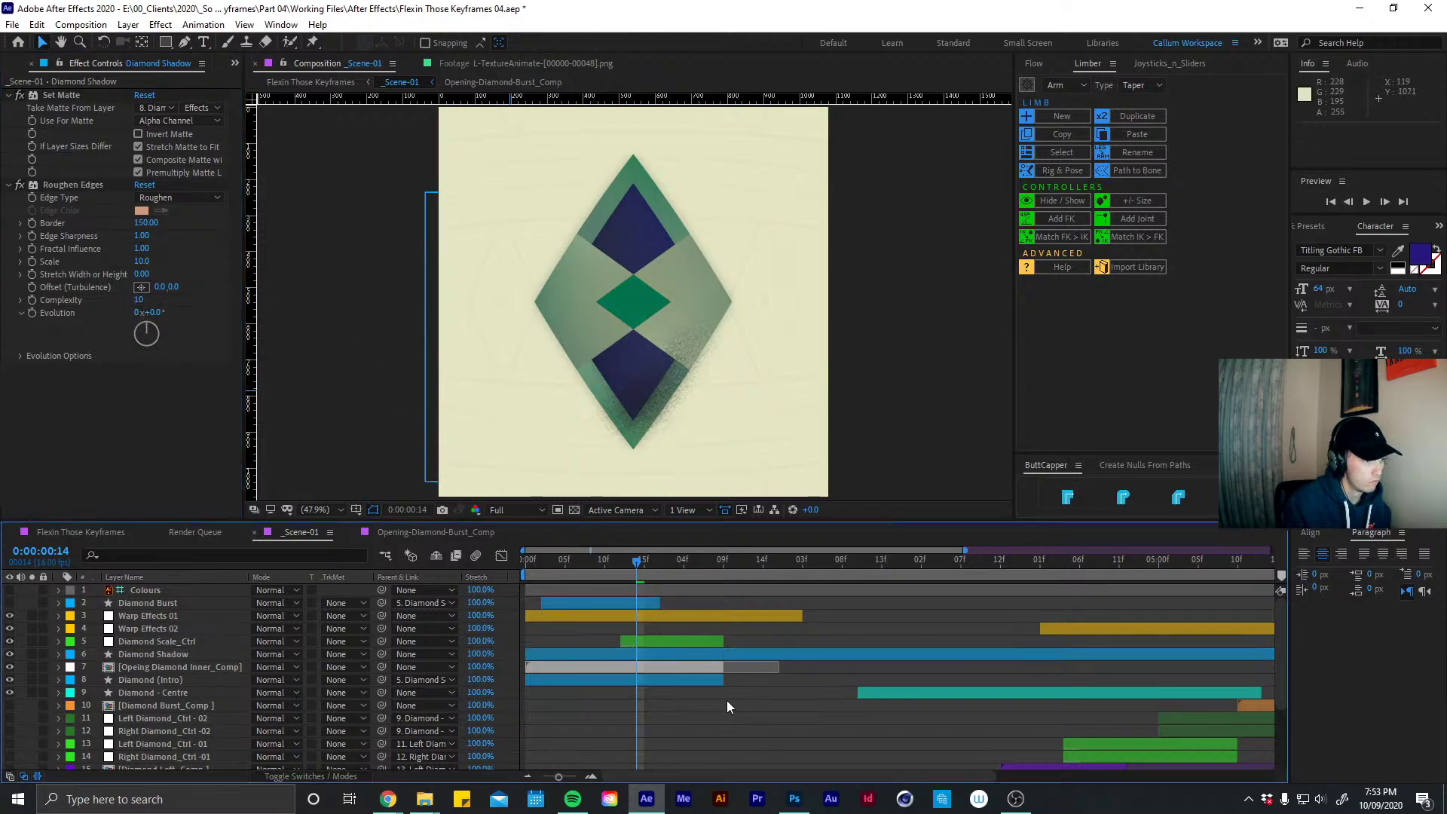
{"action": "left_click", "coordinate": [649, 656]}
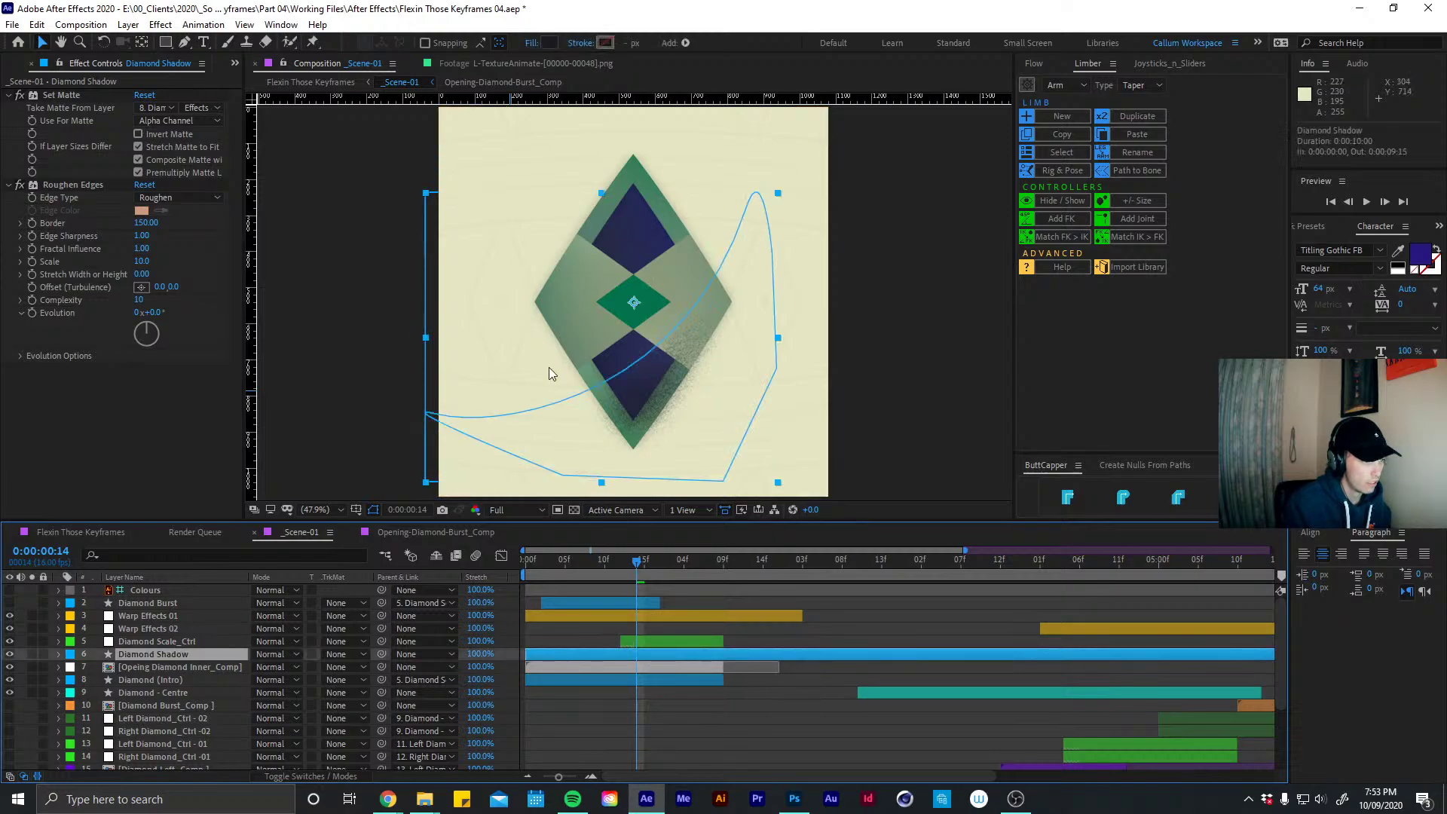
At frame 11, move the Diamond Shadow's Roughen Edges effect above Set Matte and give the layer a black label colour
{"action": "mouse_move", "coordinate": [638, 559]}
{"action": "left_mouse_down"}
{"action": "mouse_move", "coordinate": [653, 560]}
{"action": "mouse_move", "coordinate": [578, 546]}
{"action": "mouse_move", "coordinate": [551, 559]}
{"action": "mouse_move", "coordinate": [638, 558]}
{"action": "mouse_move", "coordinate": [615, 566]}
{"action": "left_mouse_up"}
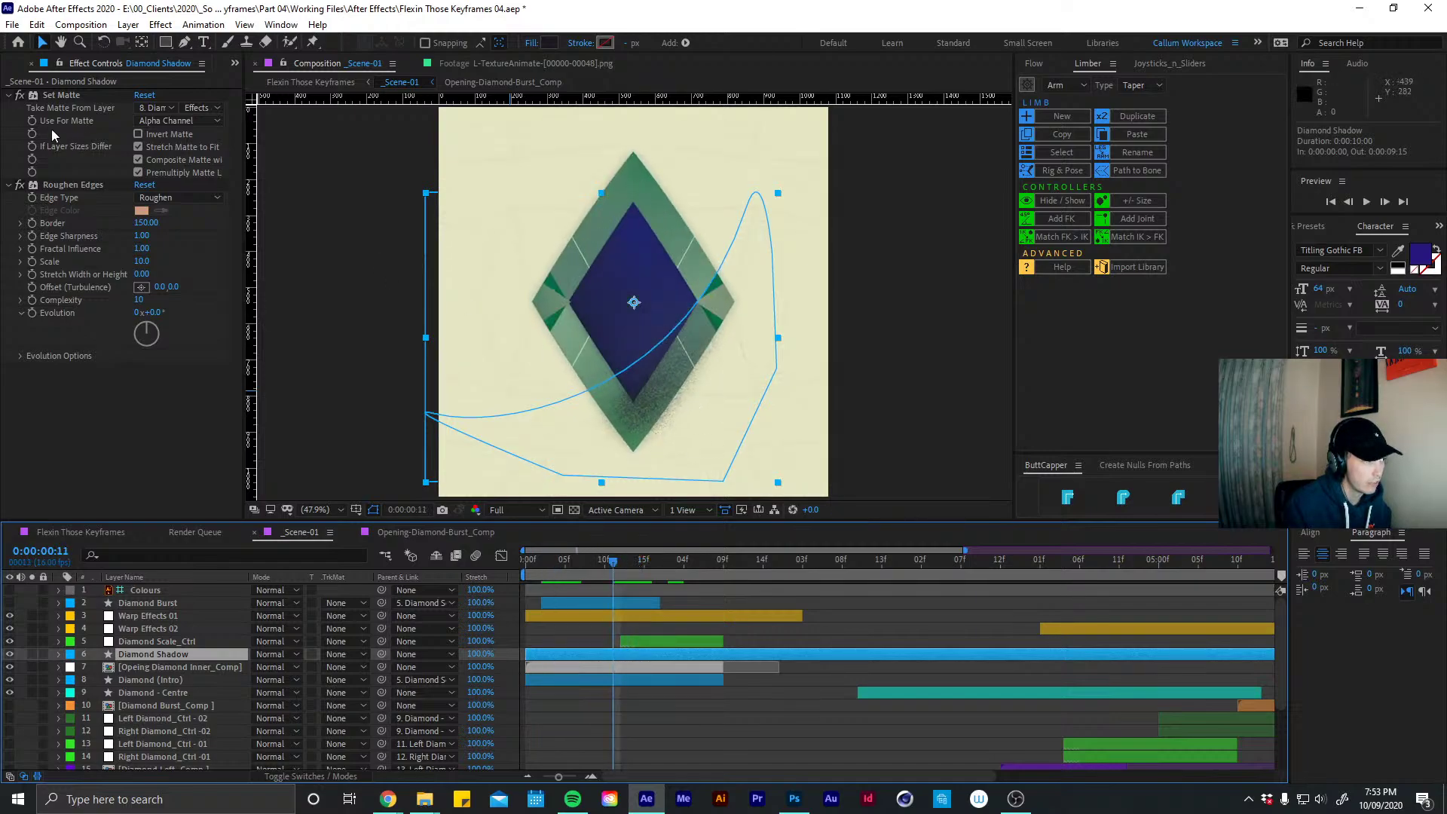
{"action": "left_click", "coordinate": [74, 193]}
{"action": "left_click_drag", "start_coordinate": [64, 187], "coordinate": [70, 96]}
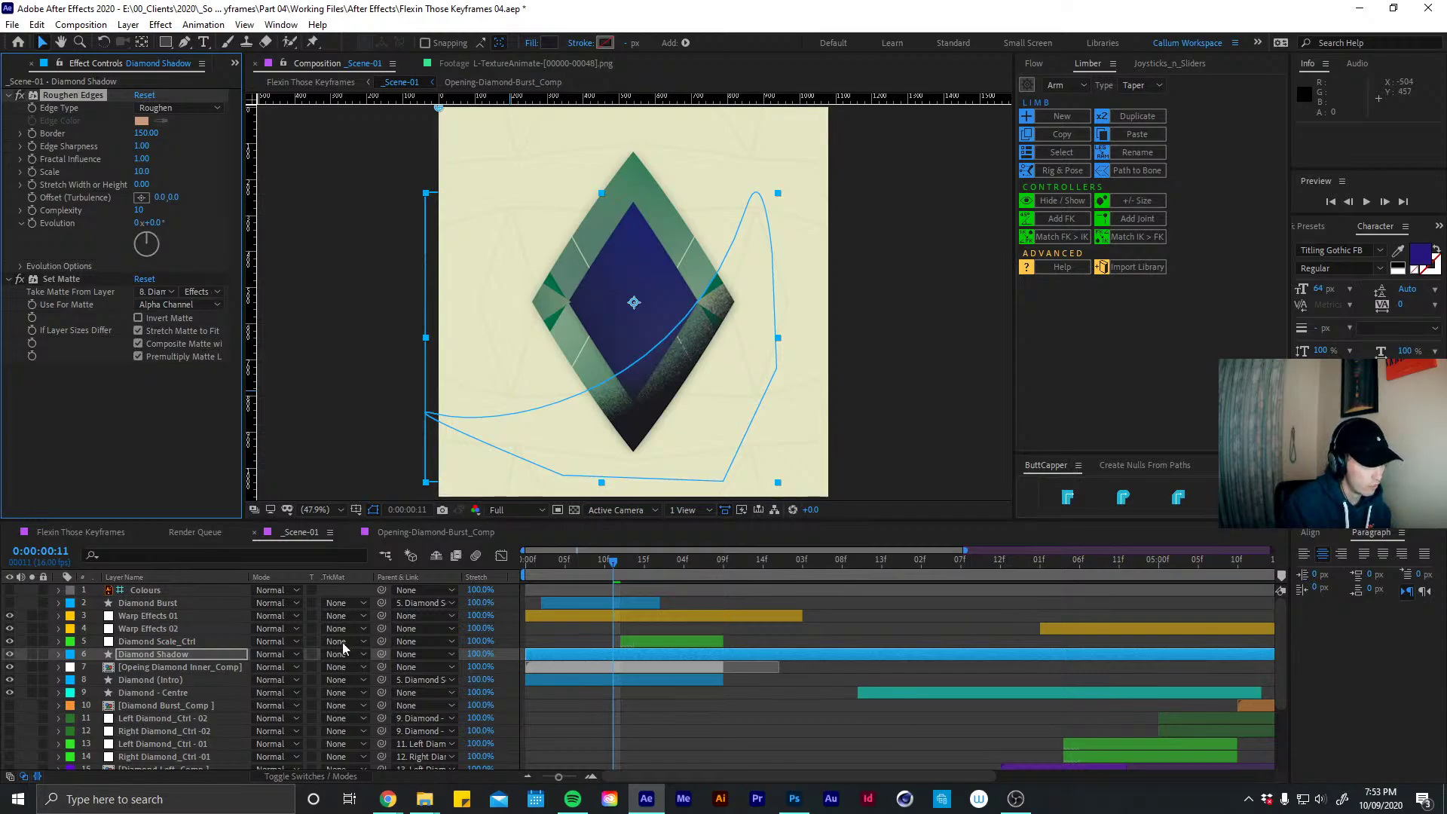
{"action": "left_click", "coordinate": [70, 654]}
{"action": "left_click", "coordinate": [94, 379]}
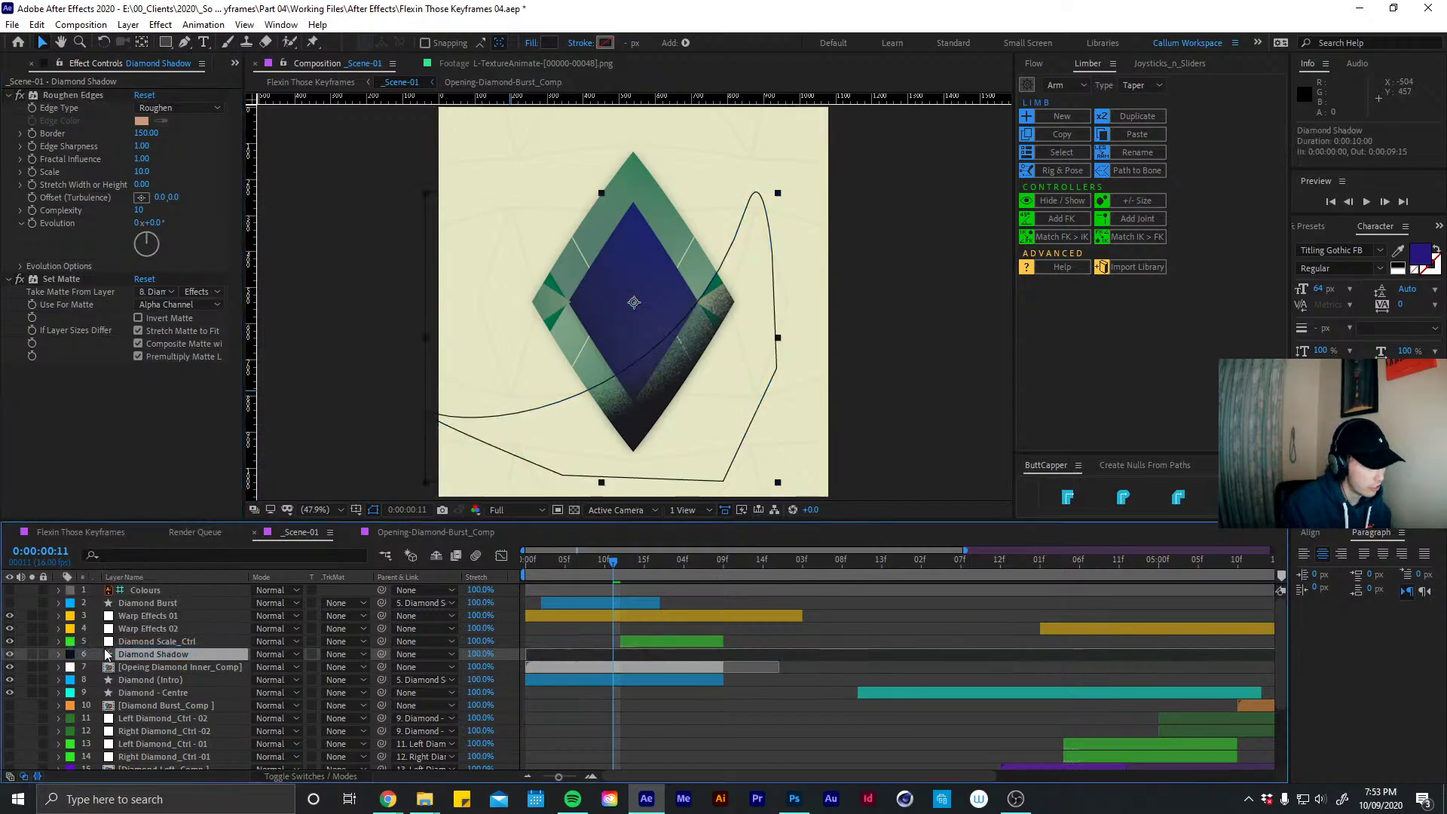
Try the Multiply, Darken, Color Burn, Linear Burn and Darker Color blending modes on the Diamond Shadow layer
{"action": "left_click", "coordinate": [275, 654]}
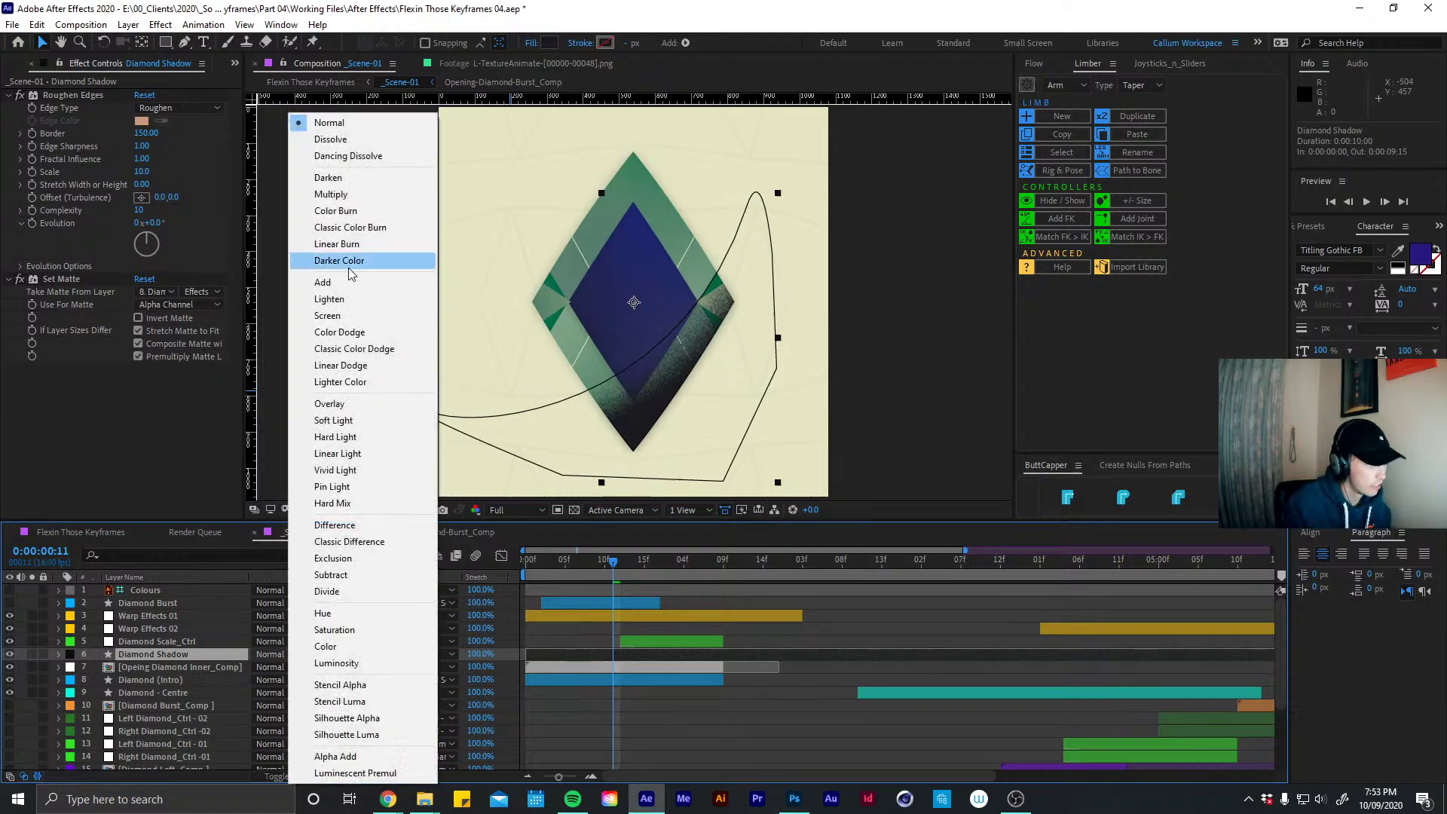
{"action": "left_click", "coordinate": [332, 194]}
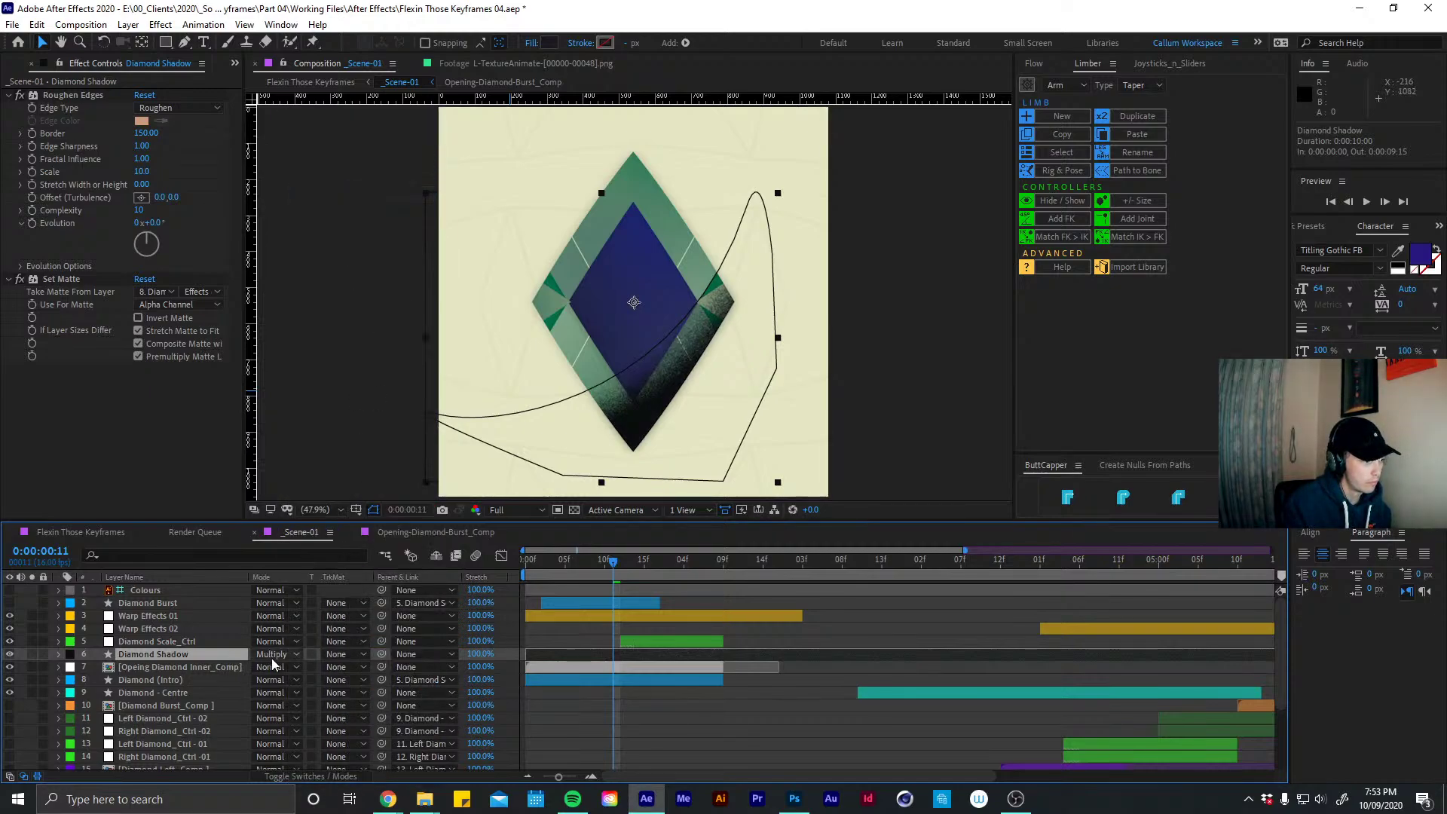
{"action": "left_click", "coordinate": [273, 654]}
{"action": "left_click", "coordinate": [329, 177]}
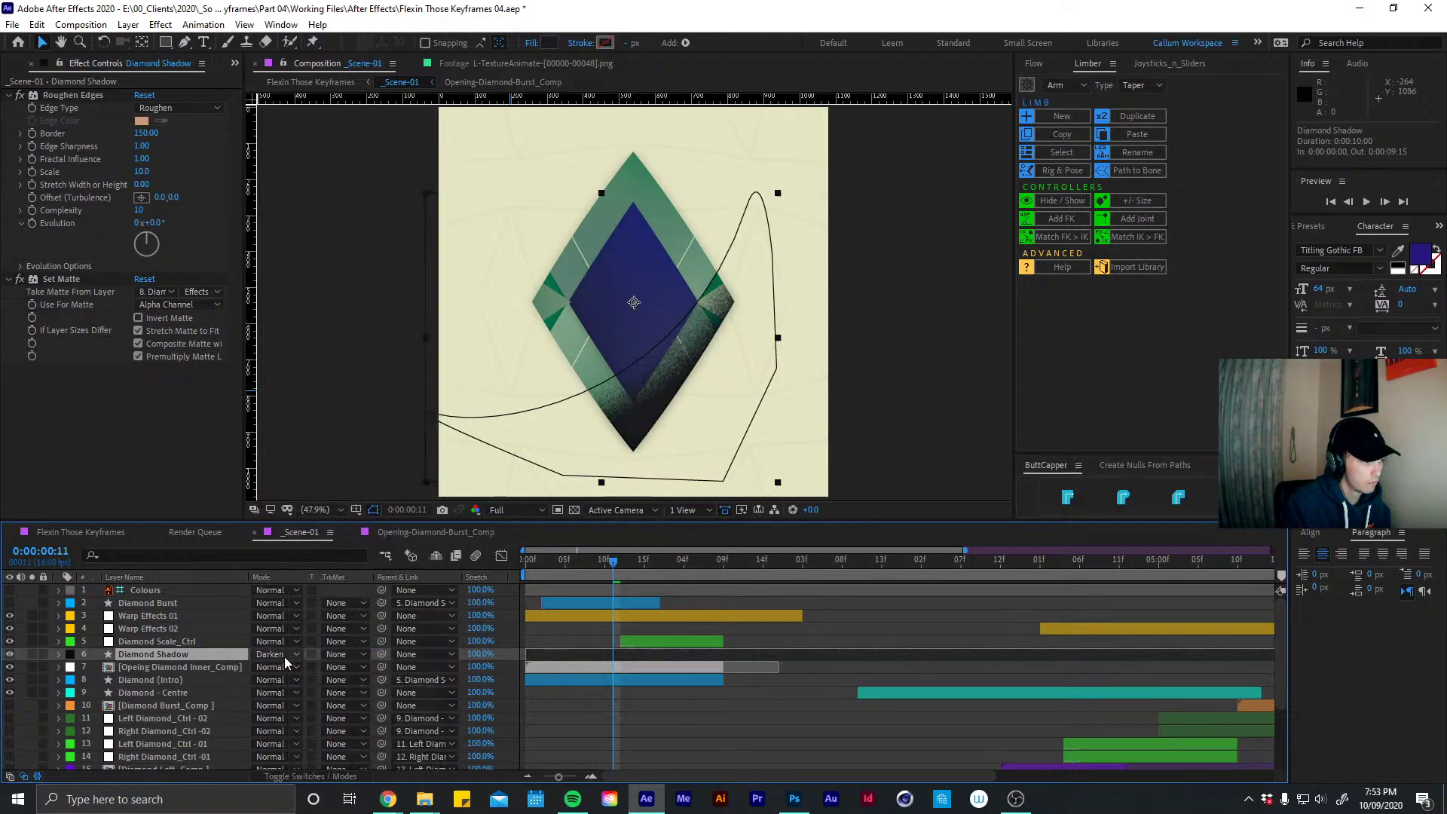
{"action": "left_click", "coordinate": [273, 654]}
{"action": "left_click", "coordinate": [335, 210]}
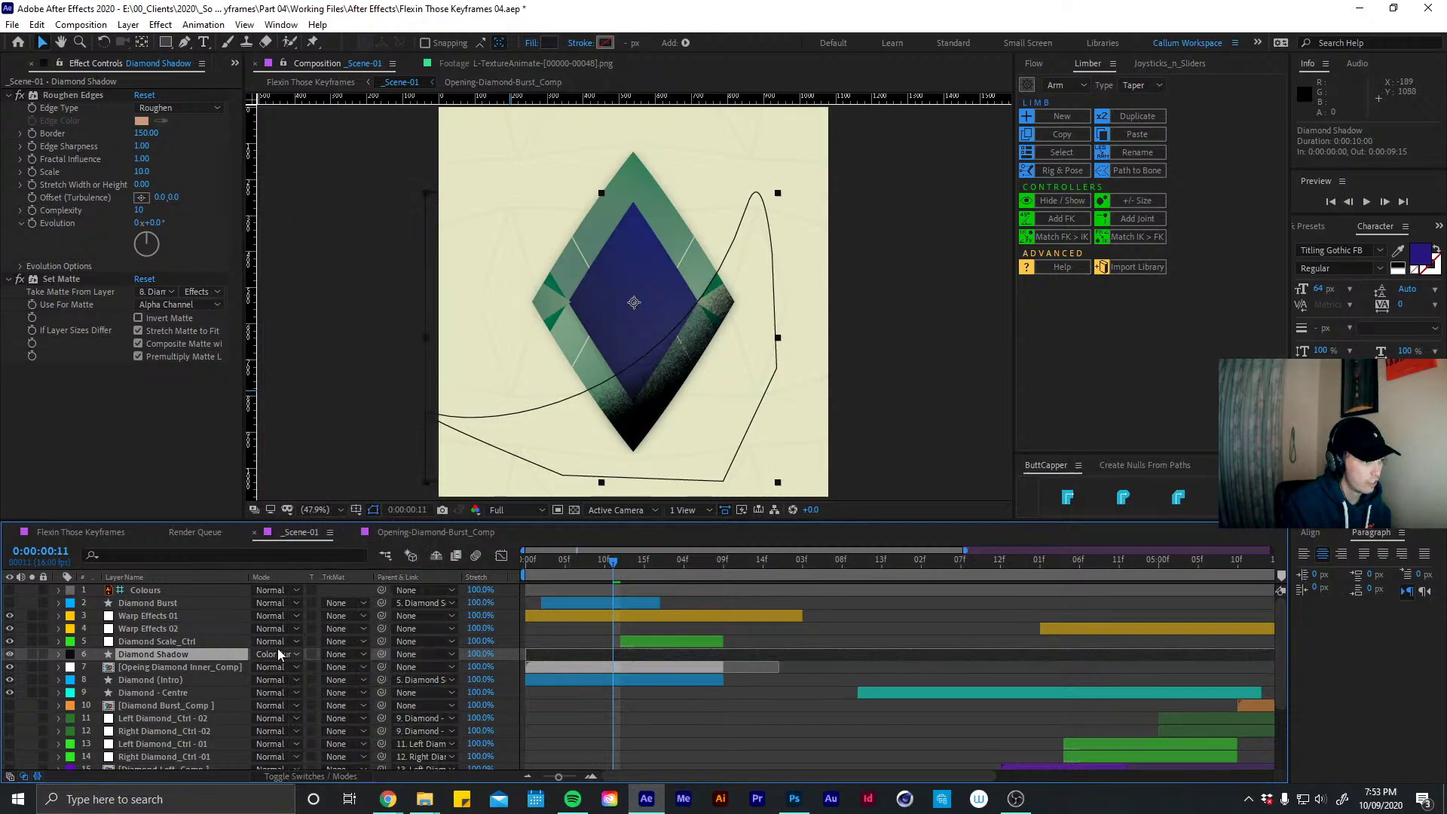
{"action": "left_click", "coordinate": [278, 655]}
{"action": "left_click", "coordinate": [332, 244]}
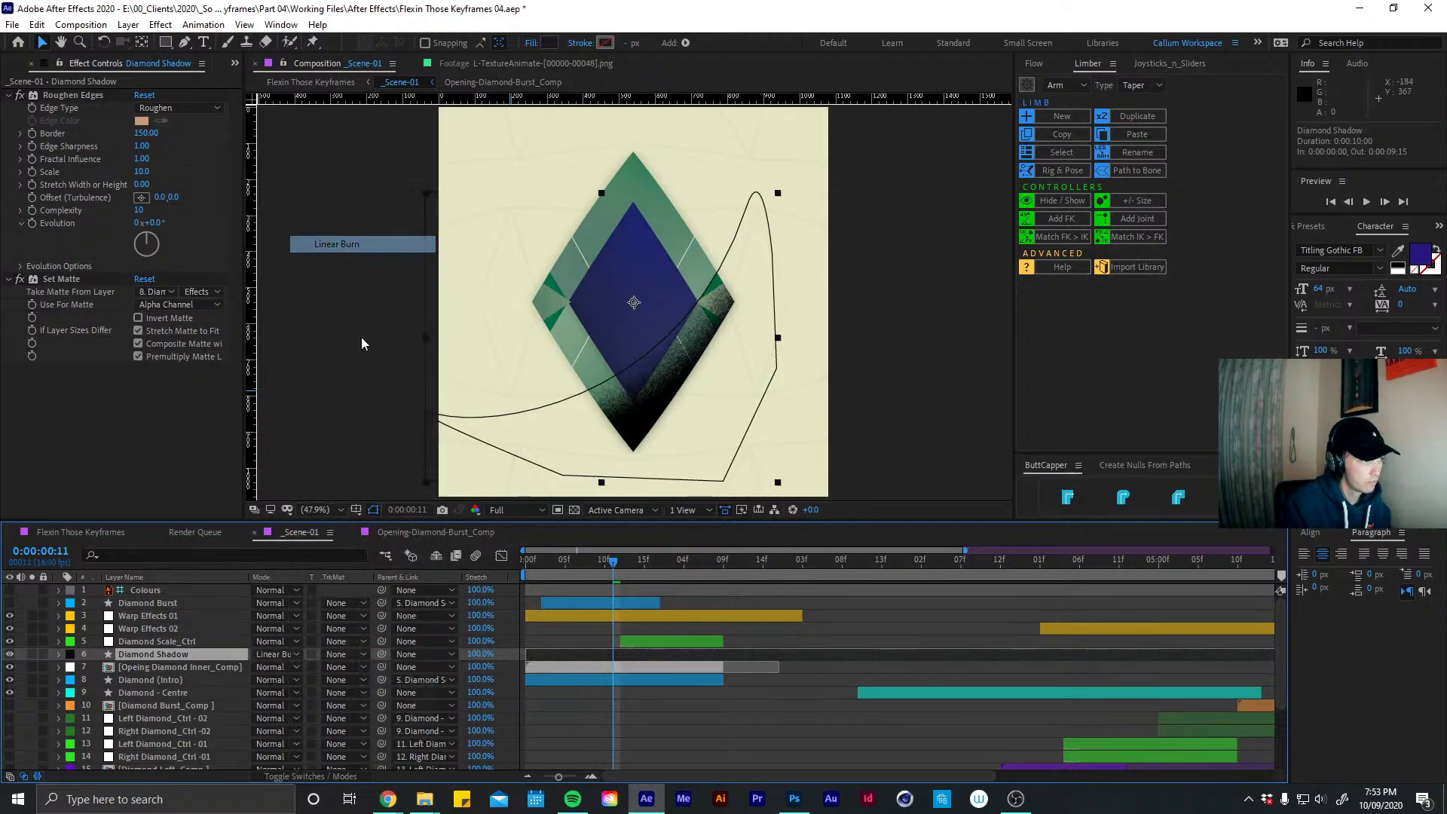
{"action": "left_click", "coordinate": [275, 655]}
{"action": "left_click", "coordinate": [332, 261]}
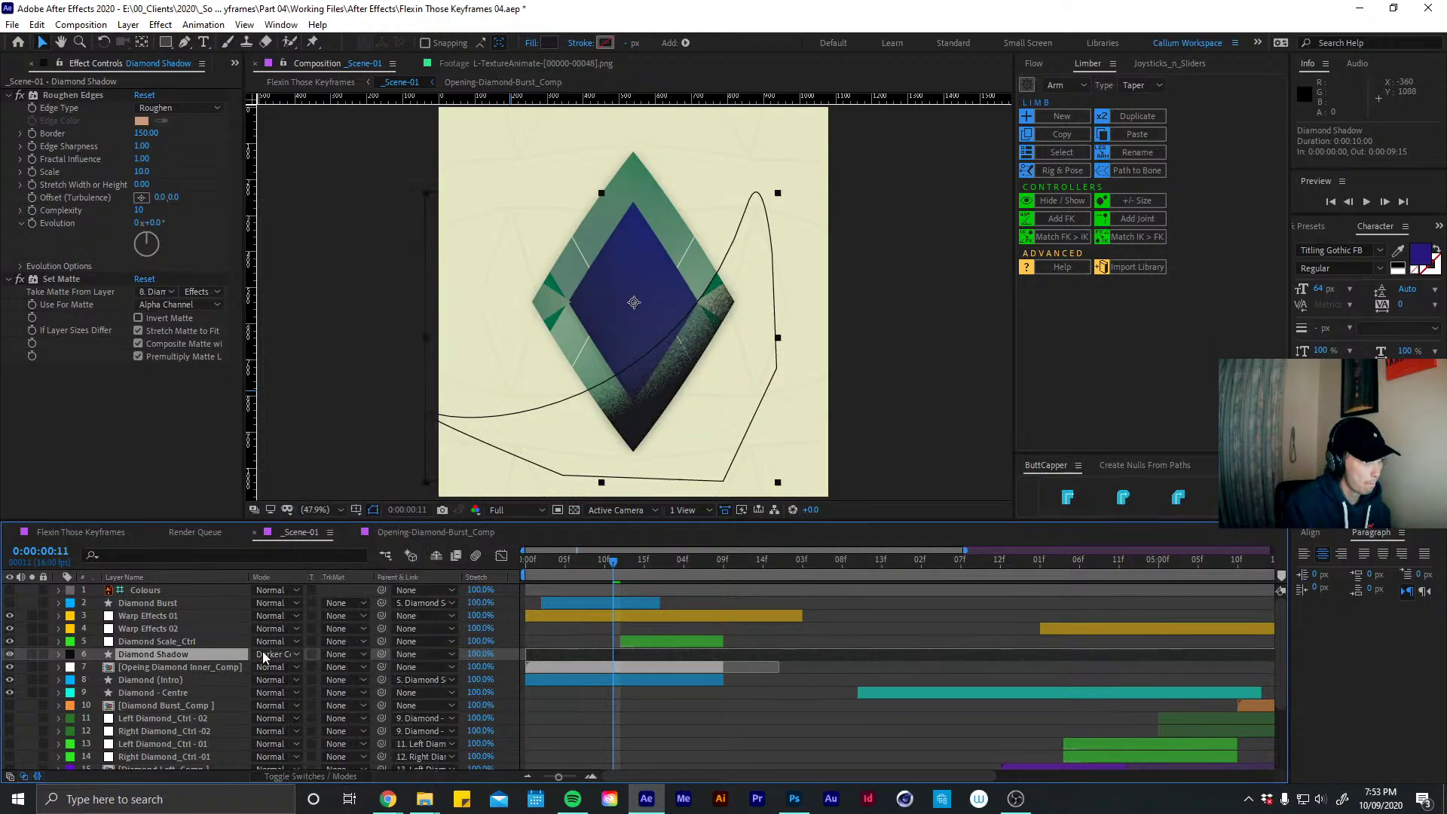
Try the Color Dodge, Hard Light, Soft Light, Color, Overlay and Vivid Light blending modes on the Diamond Shadow layer
{"action": "left_click", "coordinate": [264, 655]}
{"action": "left_click", "coordinate": [332, 330]}
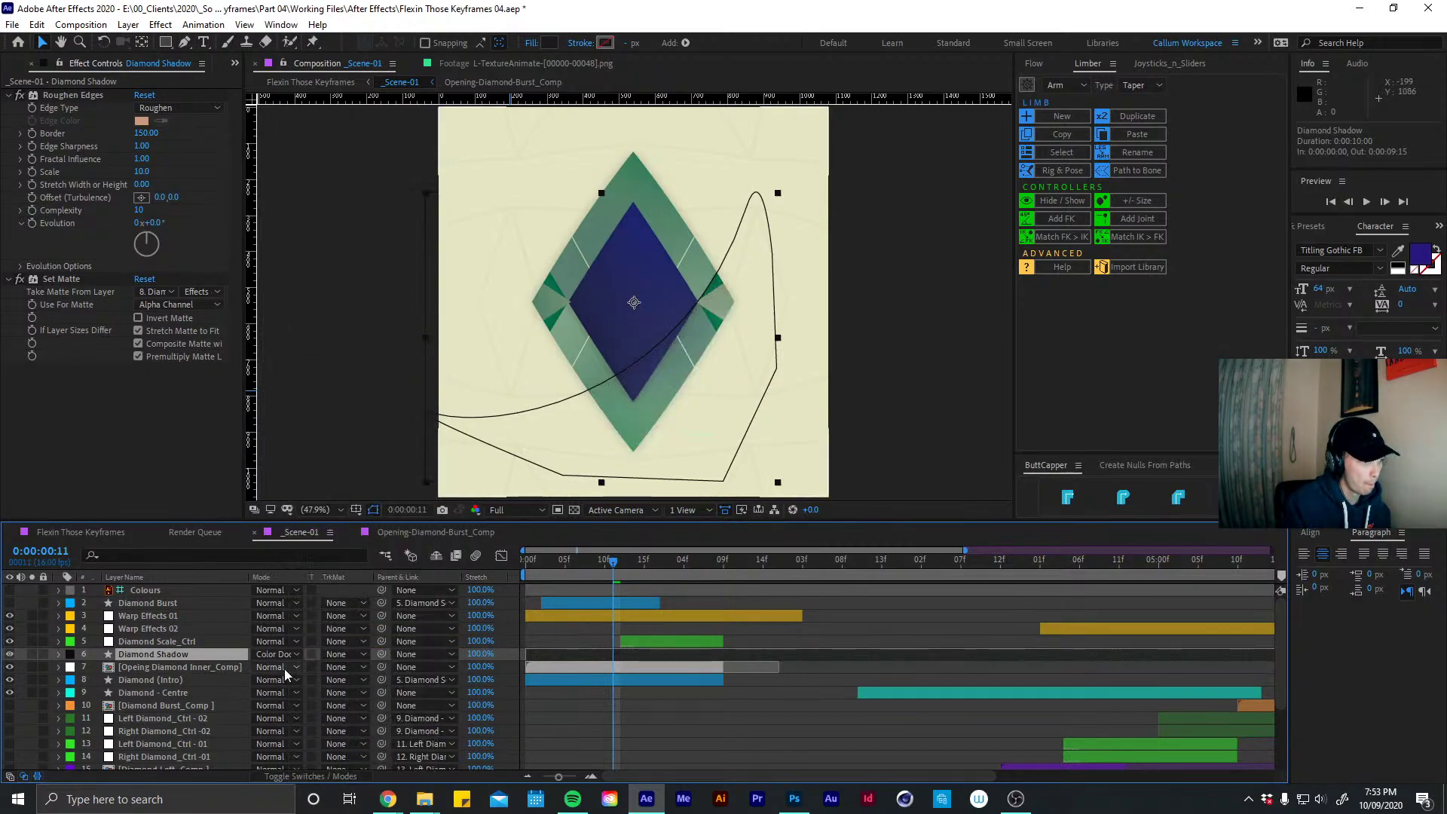
{"action": "left_click", "coordinate": [275, 654]}
{"action": "left_click", "coordinate": [331, 431]}
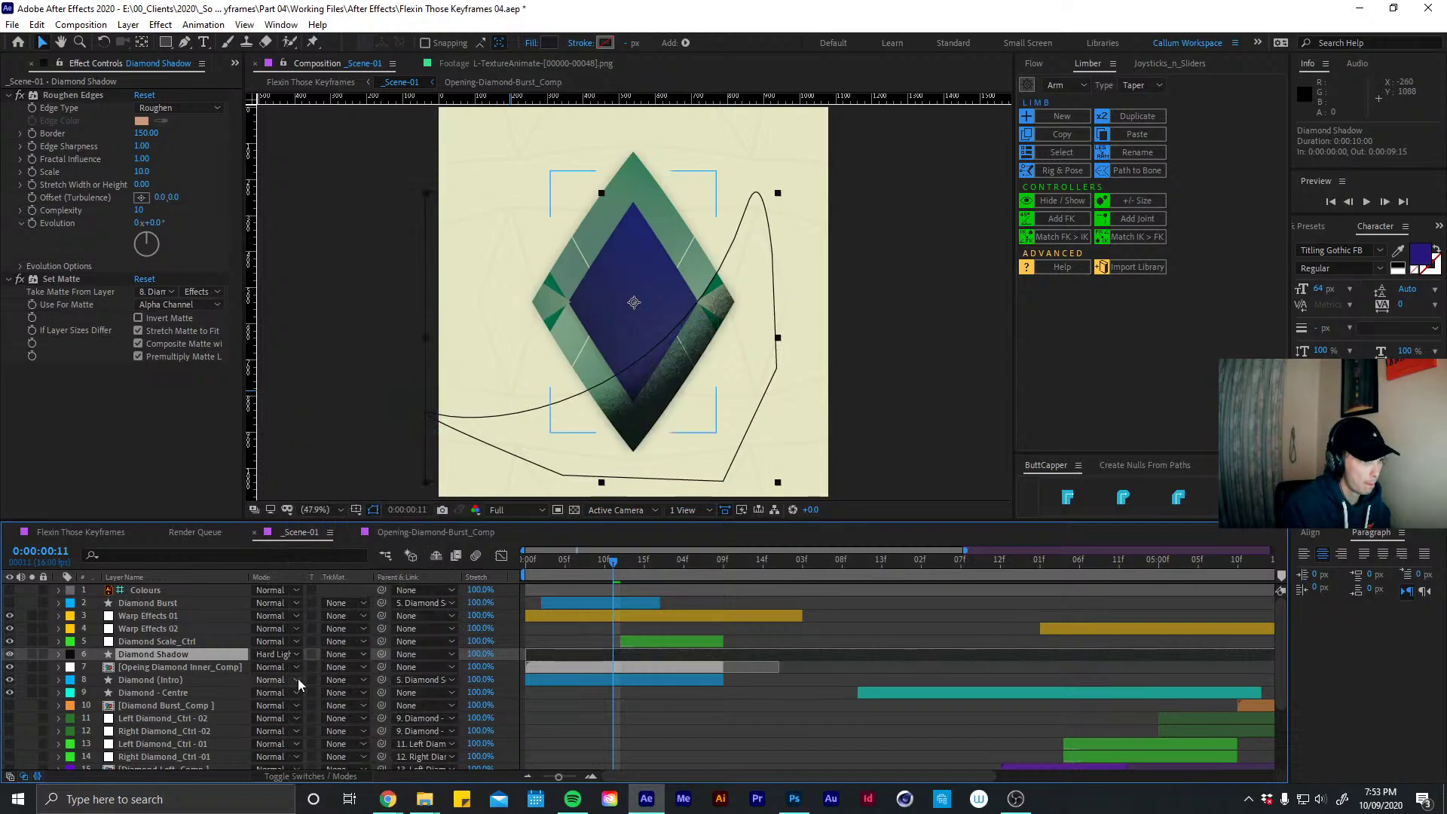
{"action": "left_click", "coordinate": [288, 654]}
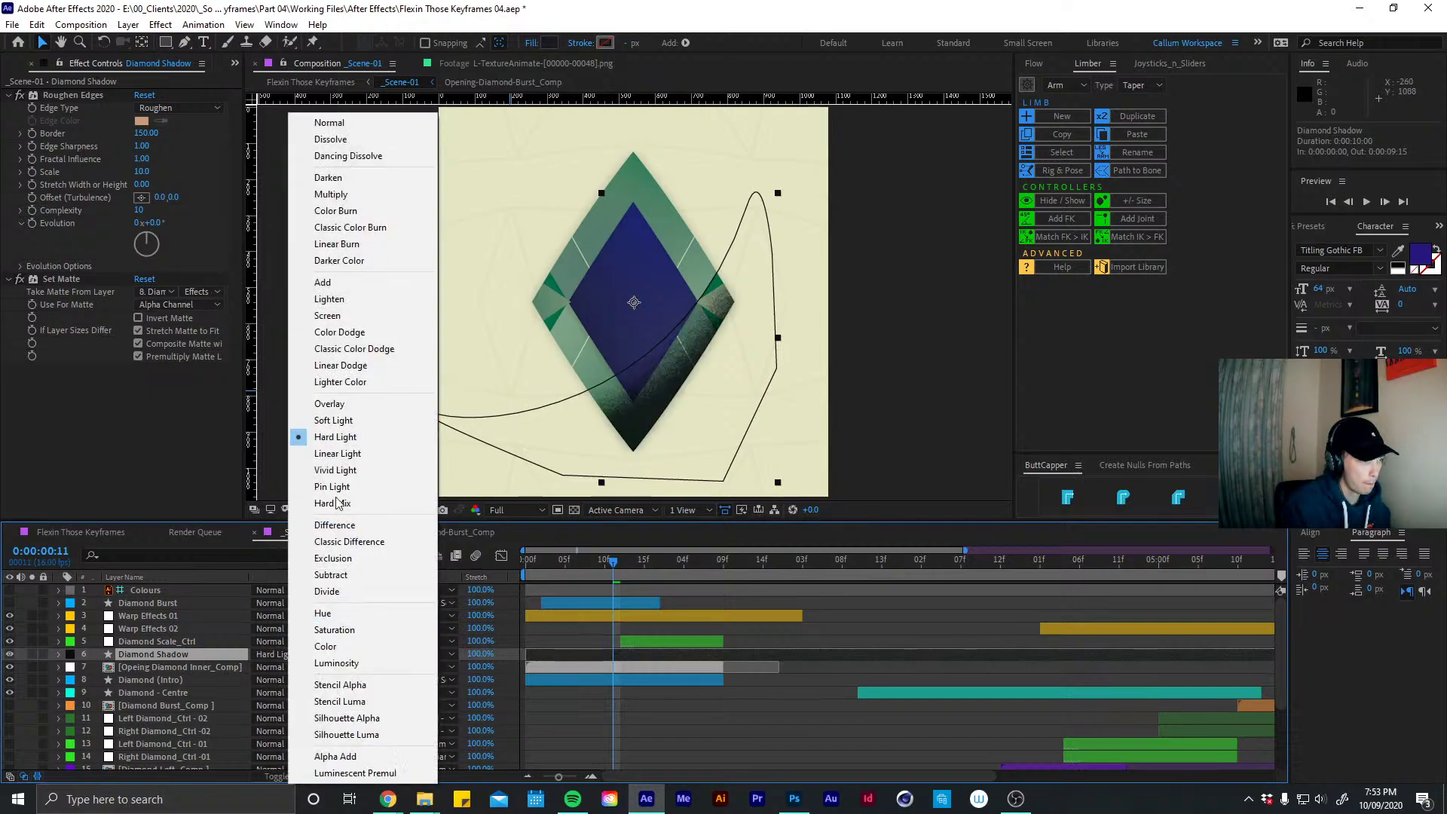
{"action": "left_click", "coordinate": [334, 420]}
{"action": "left_click", "coordinate": [296, 655]}
{"action": "left_click", "coordinate": [302, 647]}
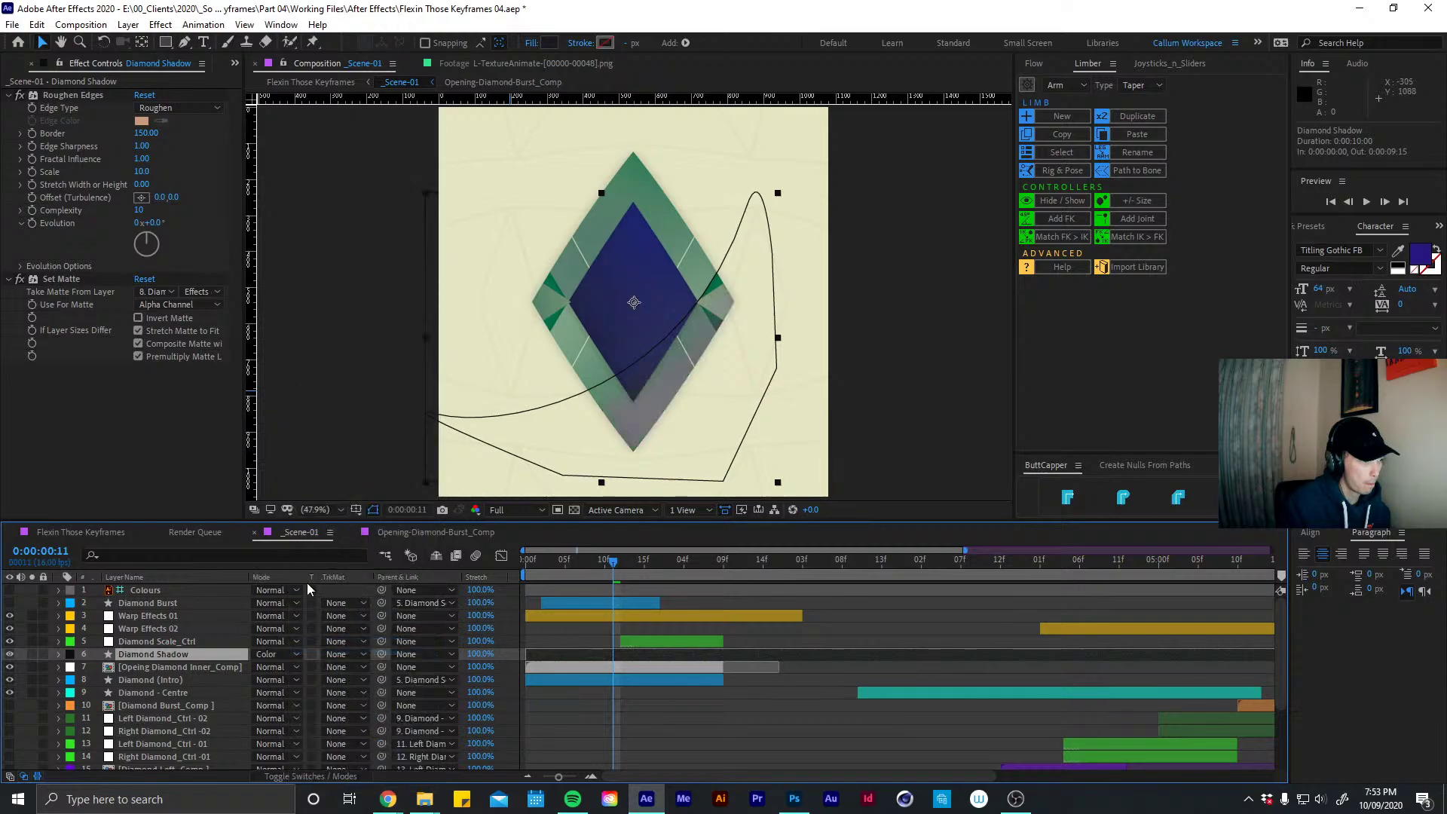
{"action": "left_click", "coordinate": [285, 654]}
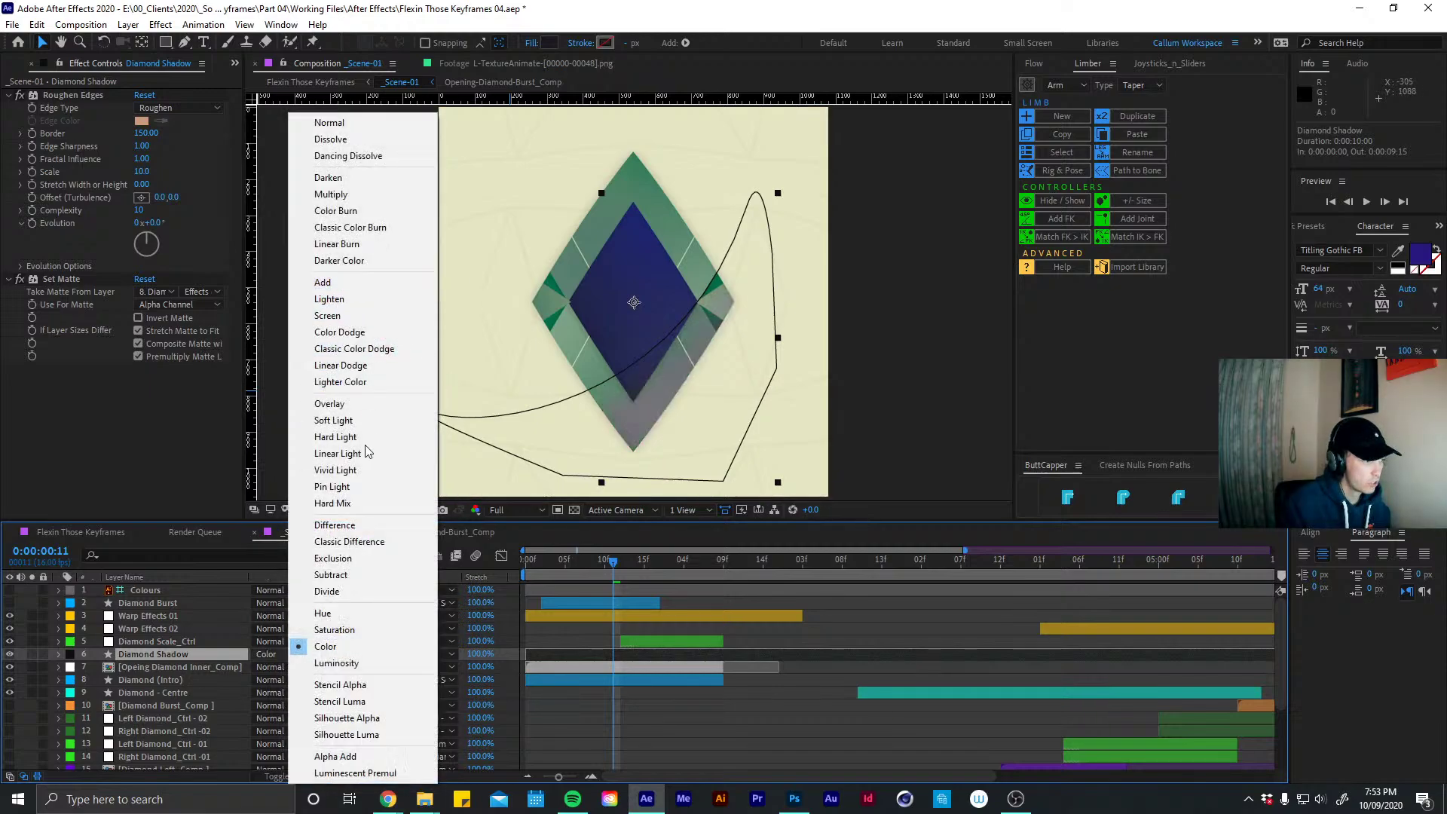
{"action": "left_click", "coordinate": [331, 405]}
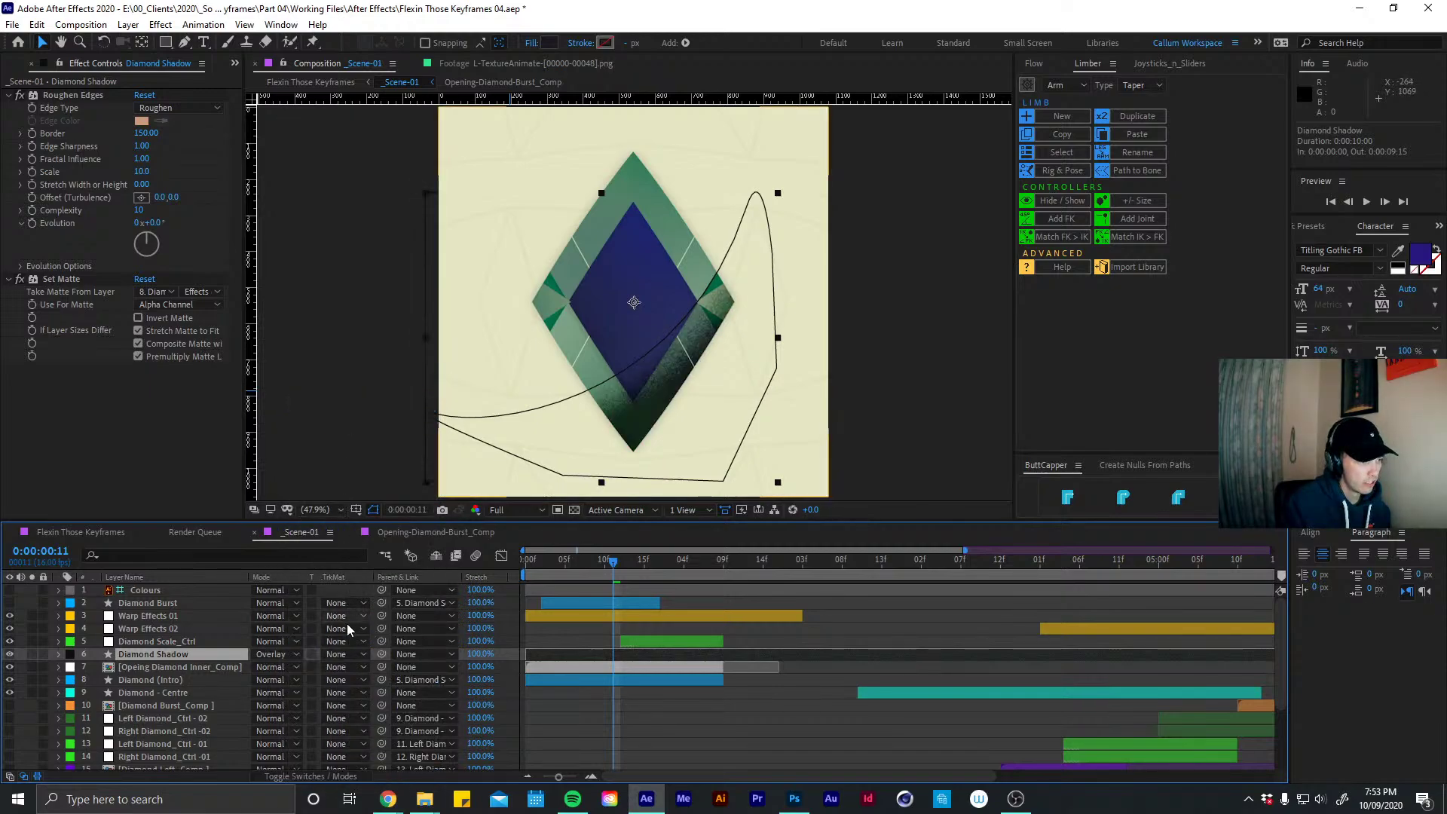
{"action": "left_click", "coordinate": [276, 654]}
{"action": "left_click", "coordinate": [343, 507]}
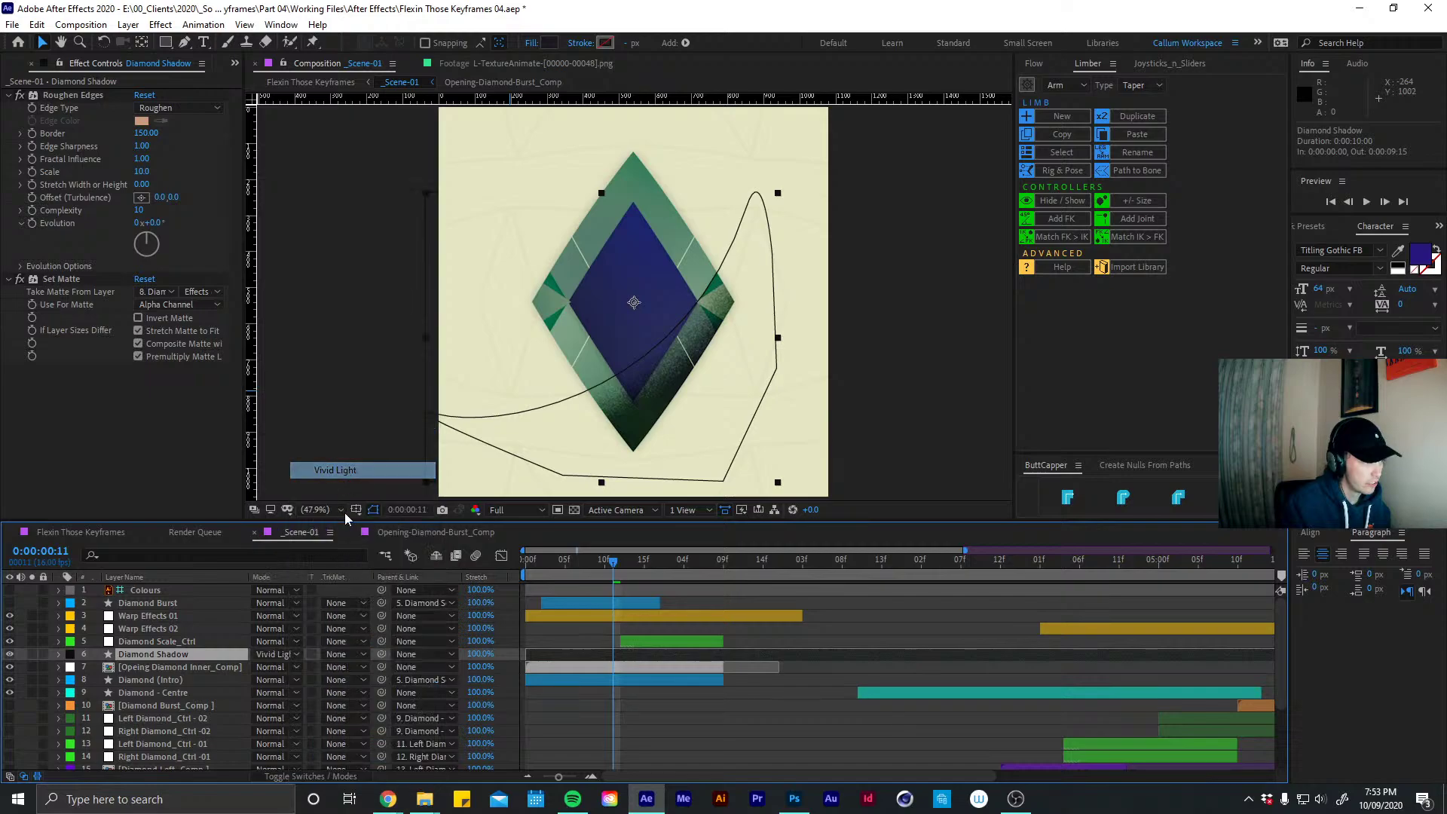
Try the Screen, Lighten, Add and Overlay blending modes on the Diamond Shadow layer
{"action": "left_click", "coordinate": [296, 654]}
{"action": "left_click", "coordinate": [350, 316]}
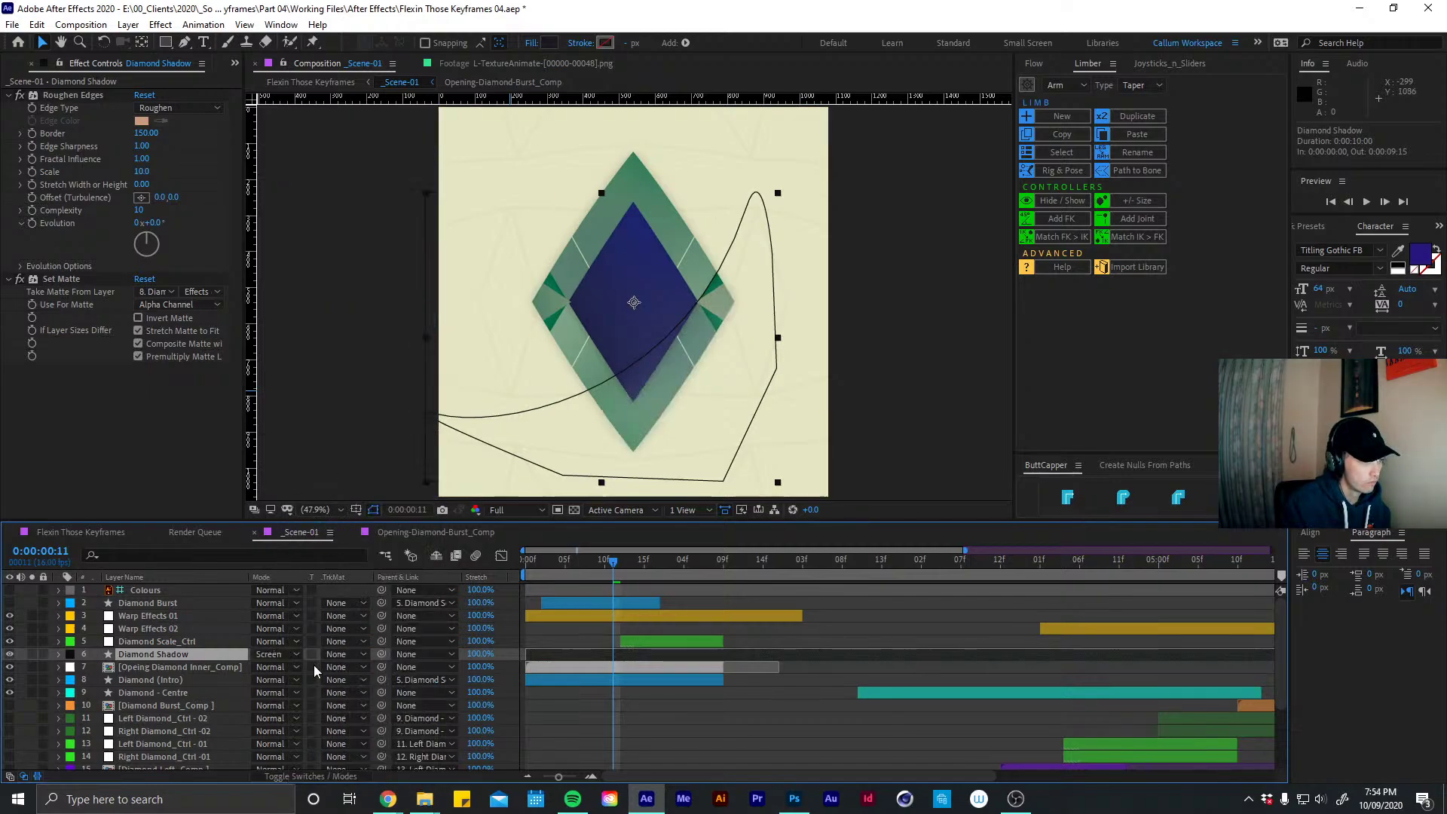
{"action": "left_click", "coordinate": [273, 654]}
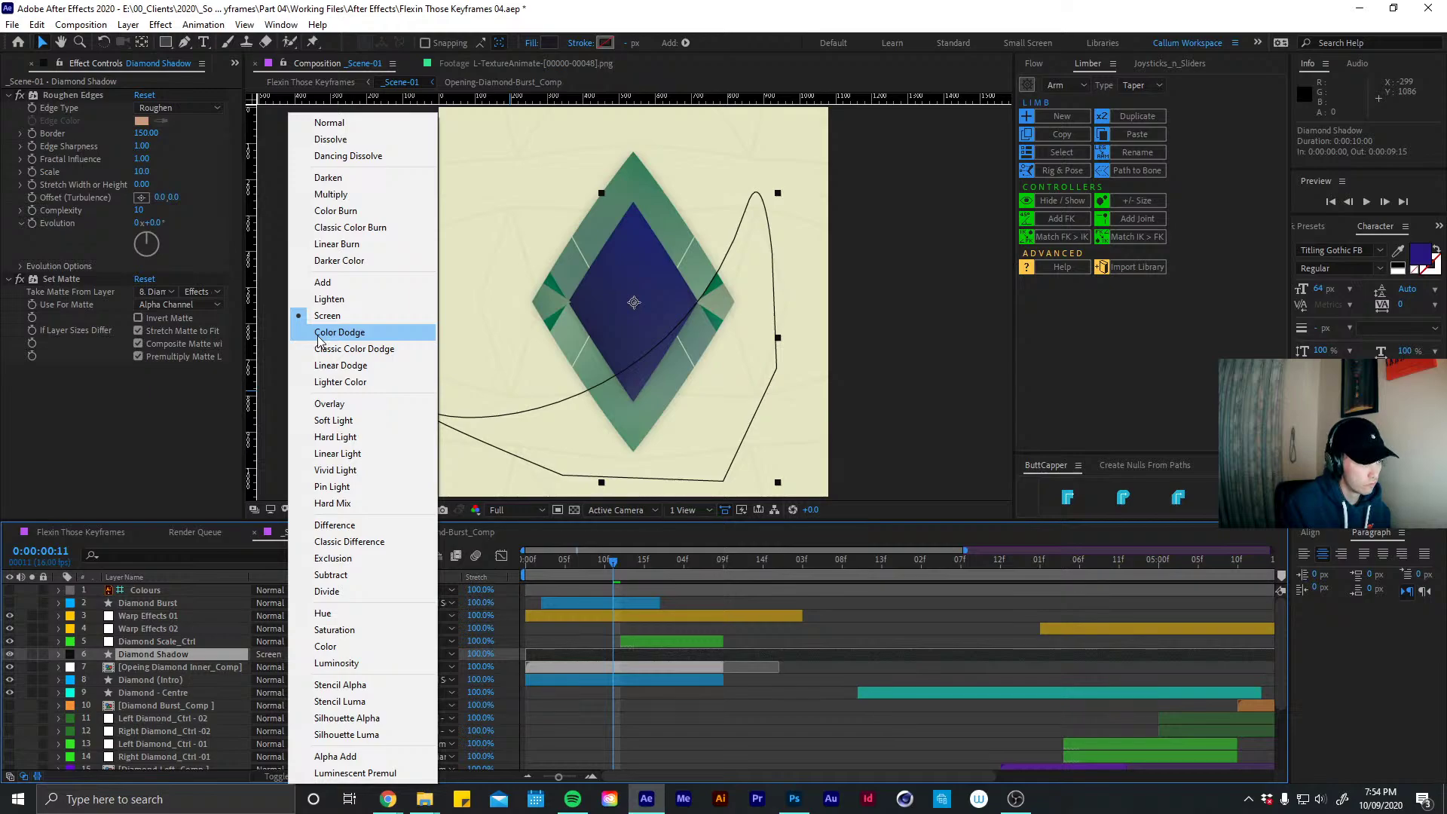
{"action": "left_click", "coordinate": [329, 299]}
{"action": "left_click", "coordinate": [277, 655]}
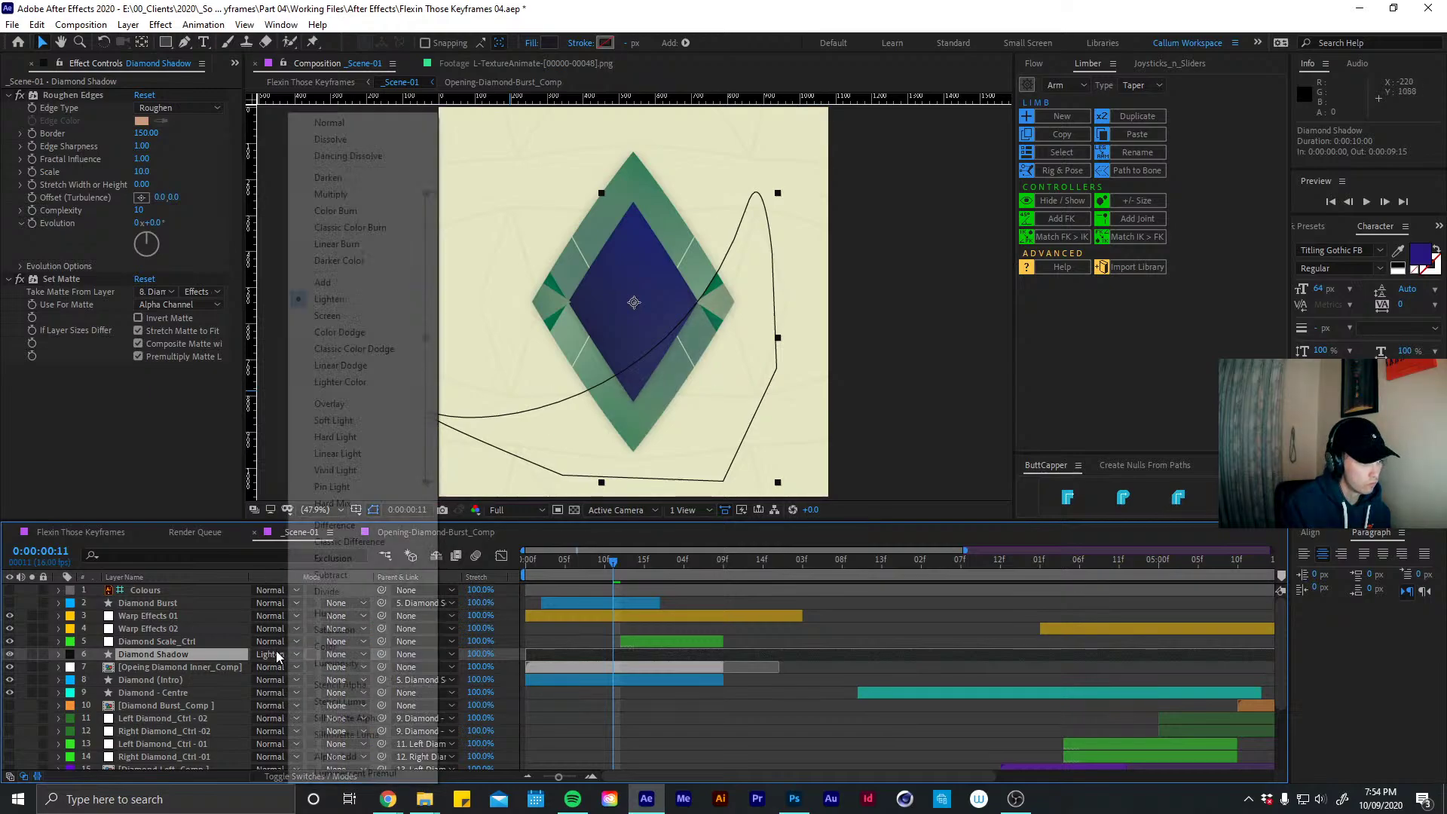
{"action": "left_click", "coordinate": [322, 282]}
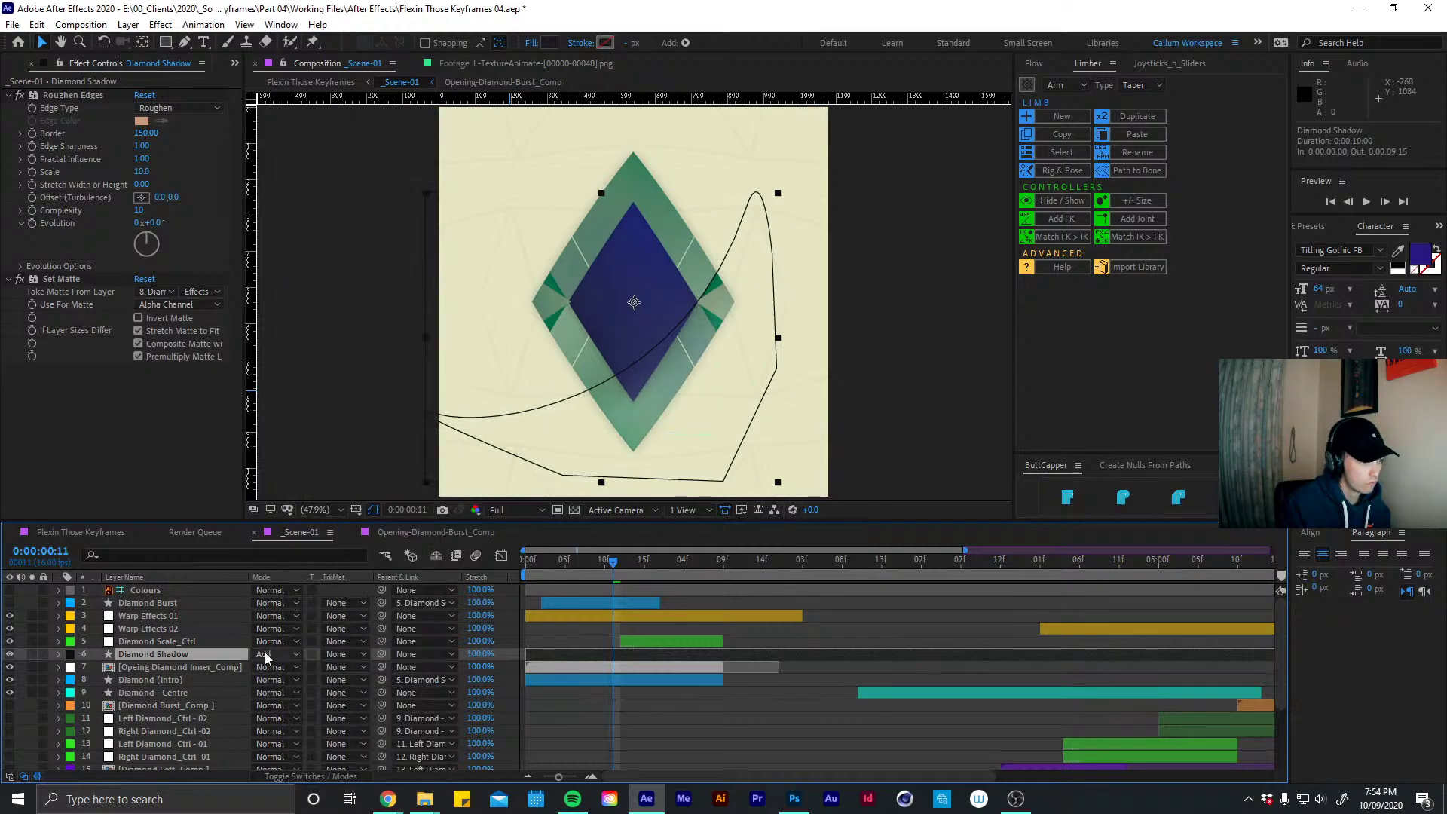
{"action": "left_click", "coordinate": [265, 655]}
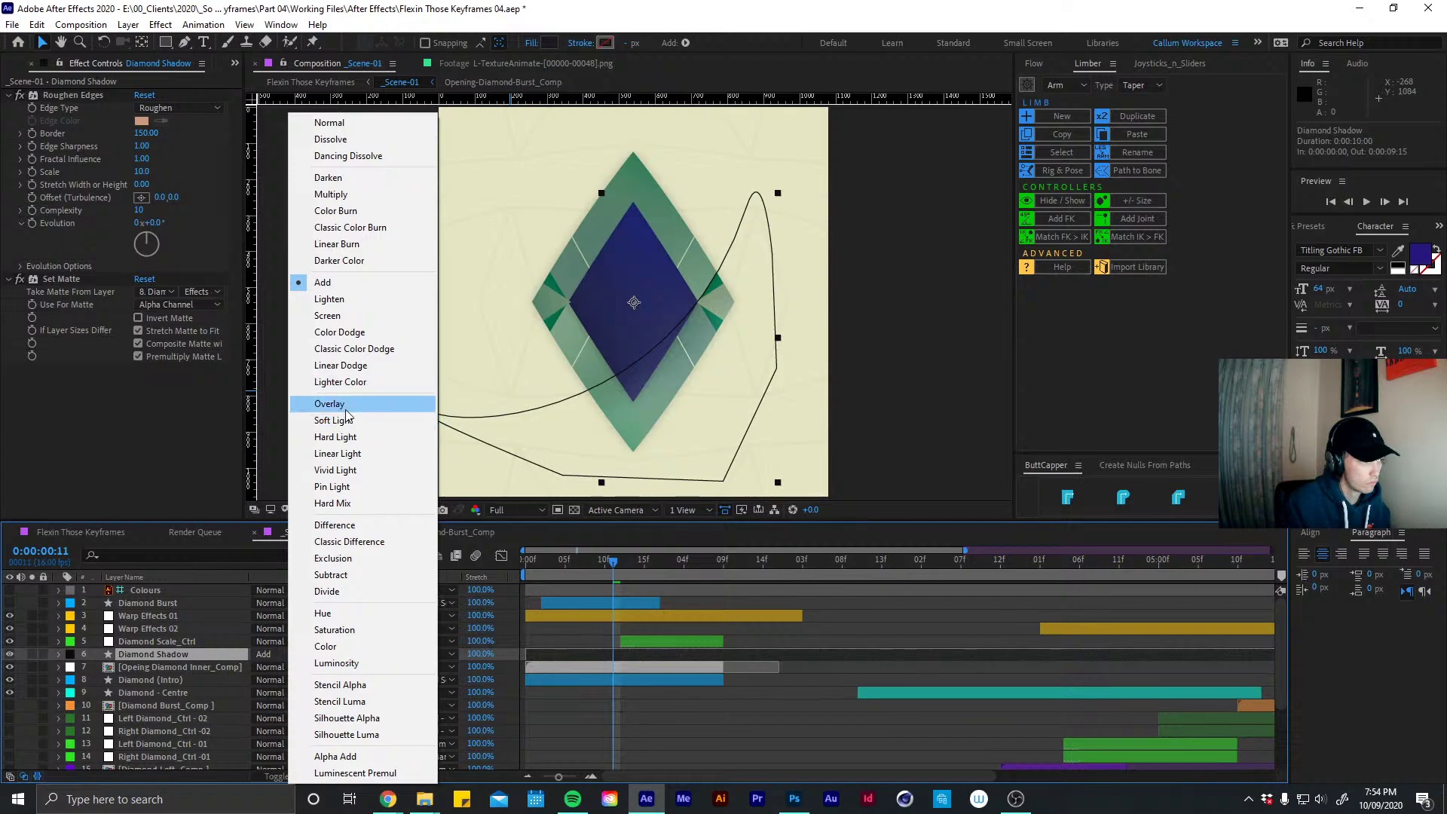
{"action": "left_click", "coordinate": [330, 404]}
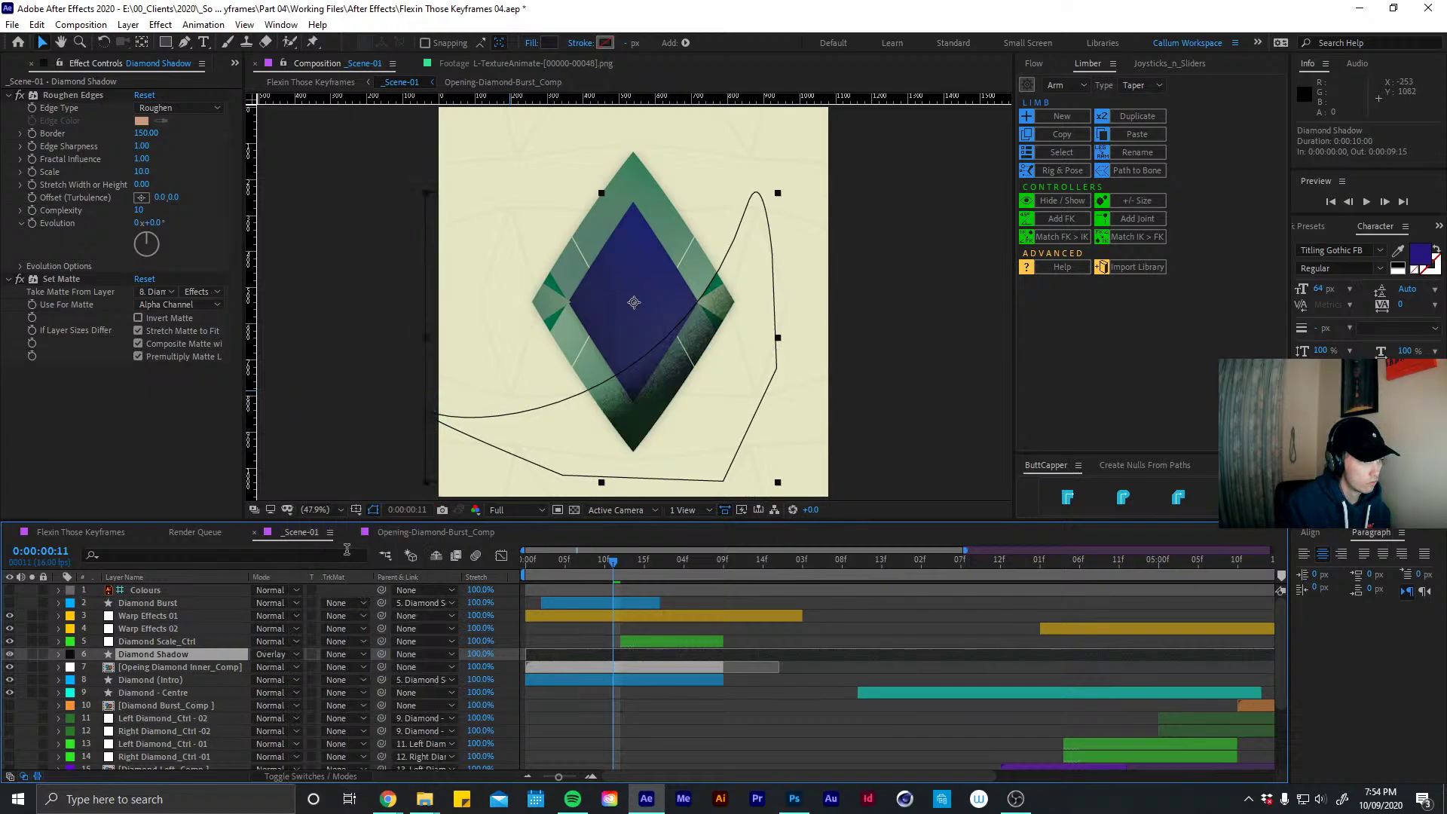
Set the Diamond Shadow layer's blending mode to Hard Light and briefly check its opacity
{"action": "left_click", "coordinate": [296, 654]}
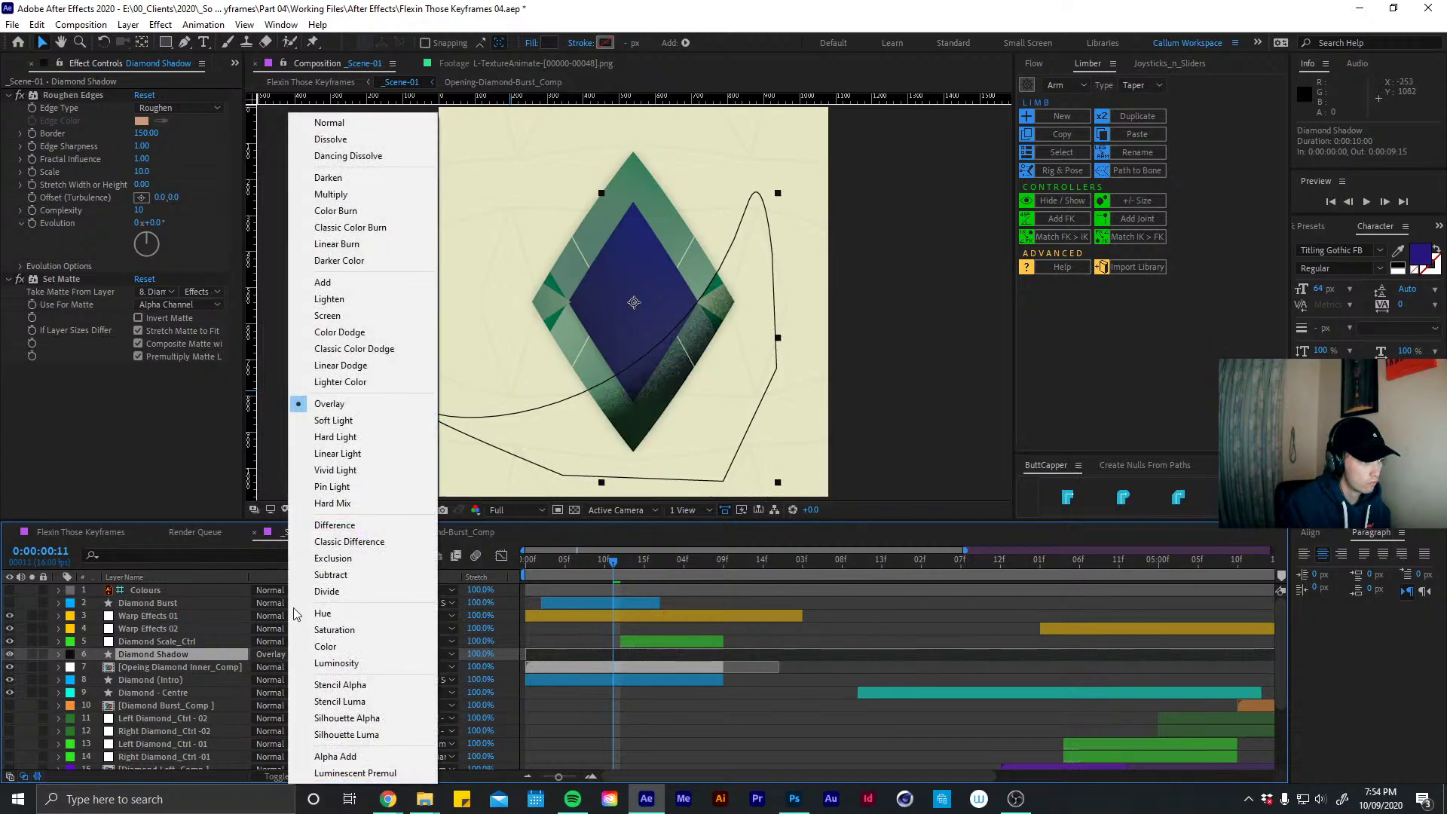
{"action": "left_click", "coordinate": [278, 654]}
{"action": "left_click", "coordinate": [323, 432]}
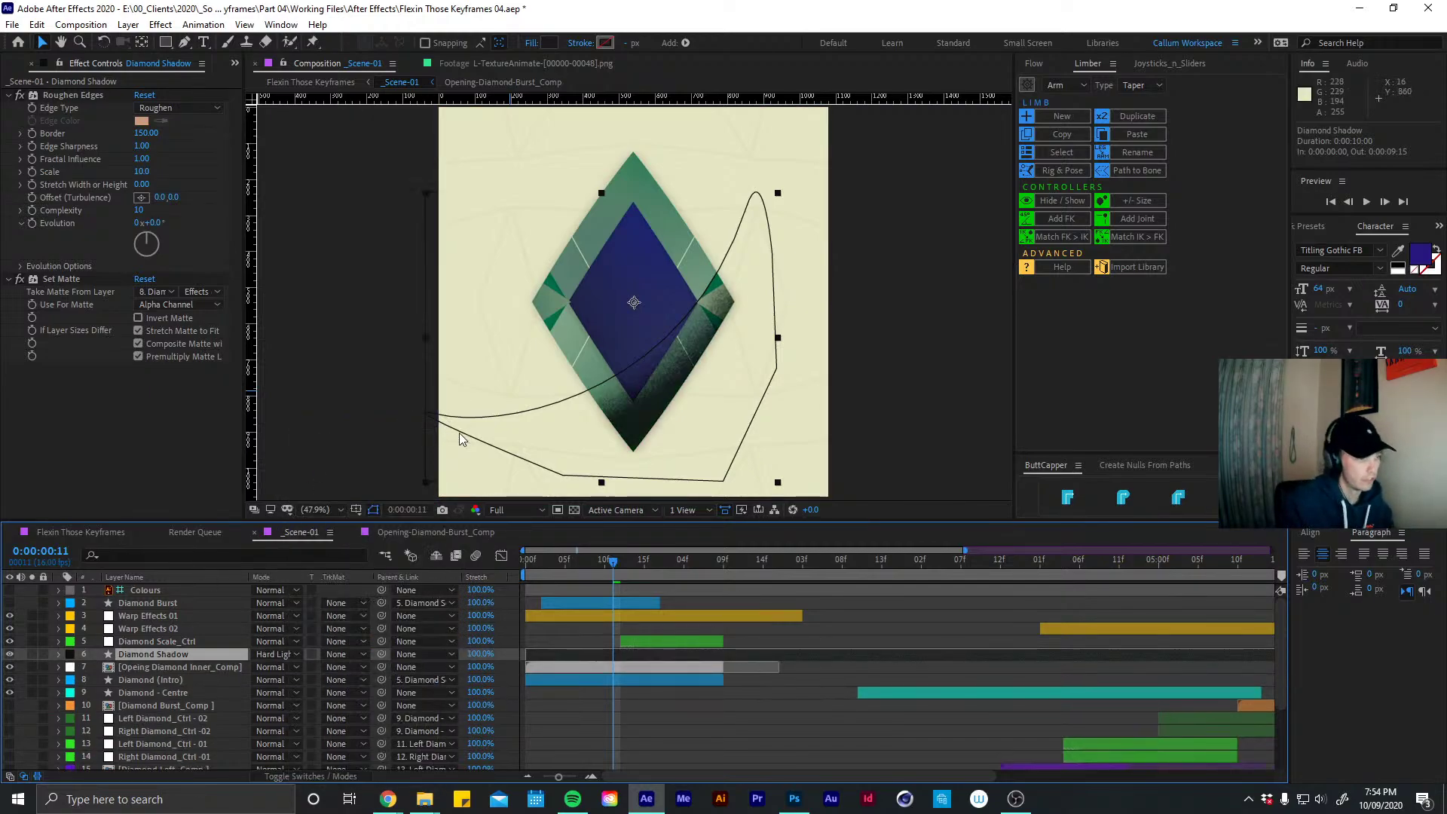
{"action": "key", "text": "t"}
{"action": "key", "text": "t"}
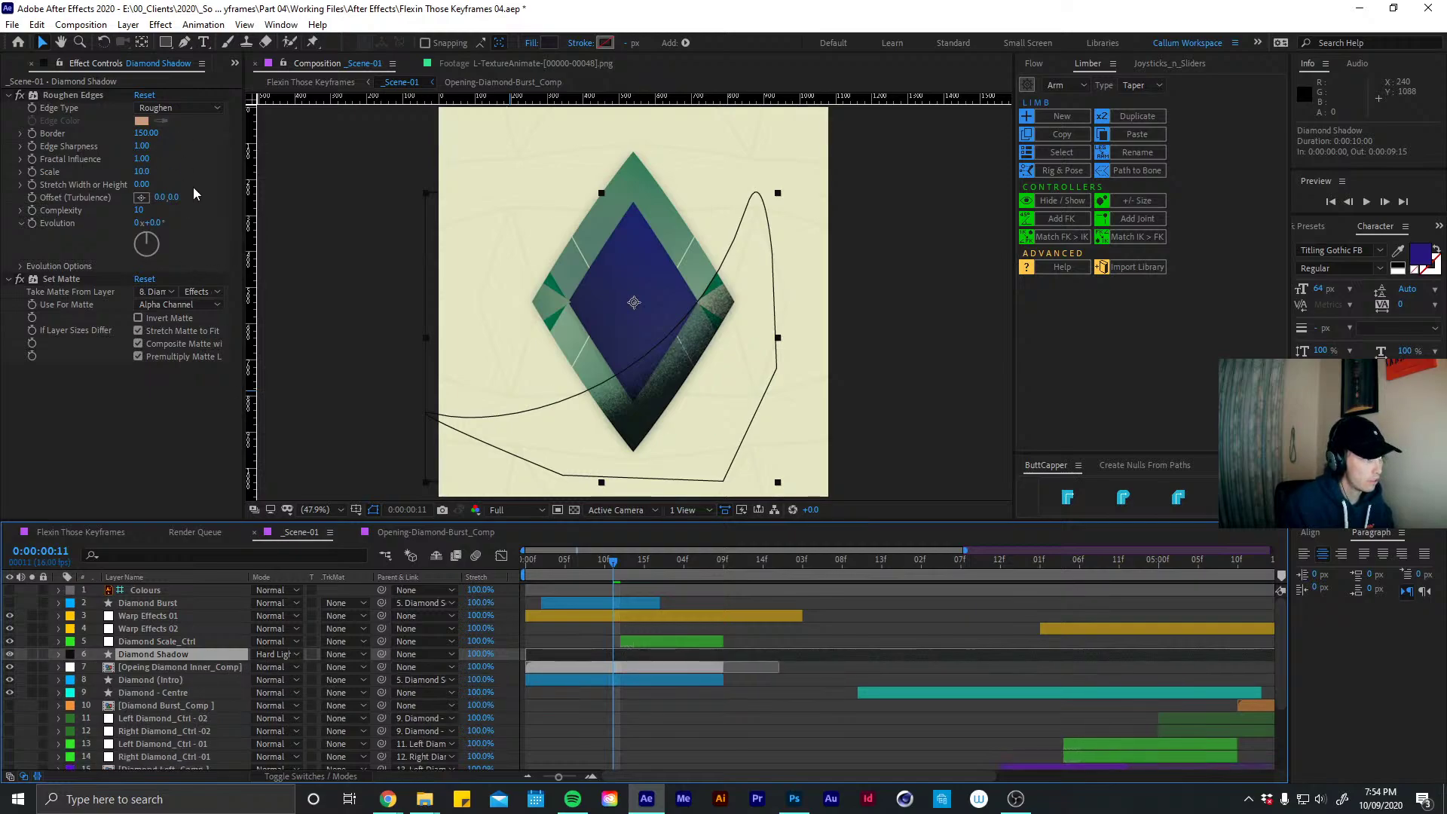
Try different values in the Diamond Shadow's Roughen Edges effect, including Stretch Width or Height, and undo the changes
{"action": "left_click", "coordinate": [153, 180]}
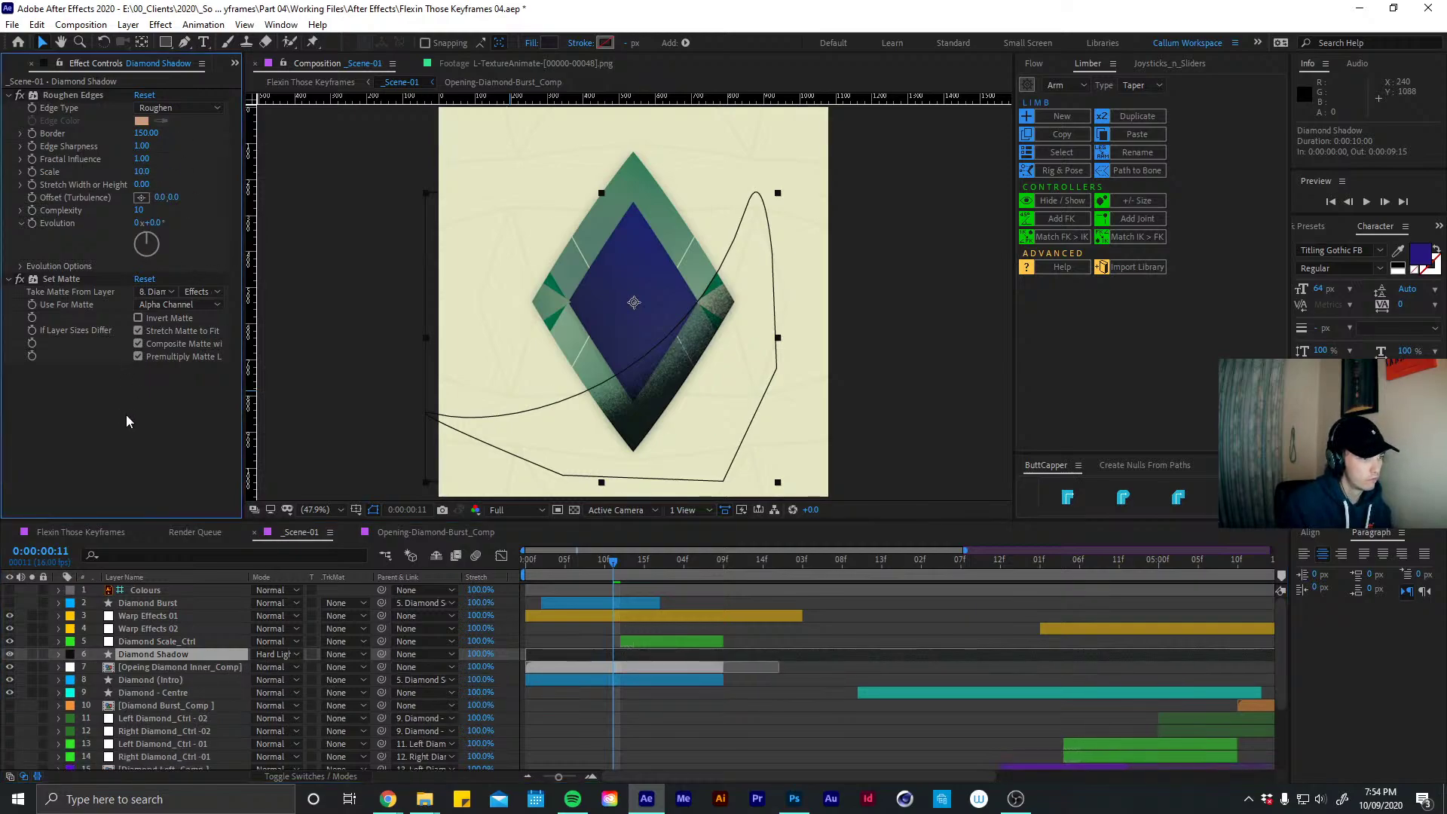
{"action": "key", "text": "ctrl+z"}
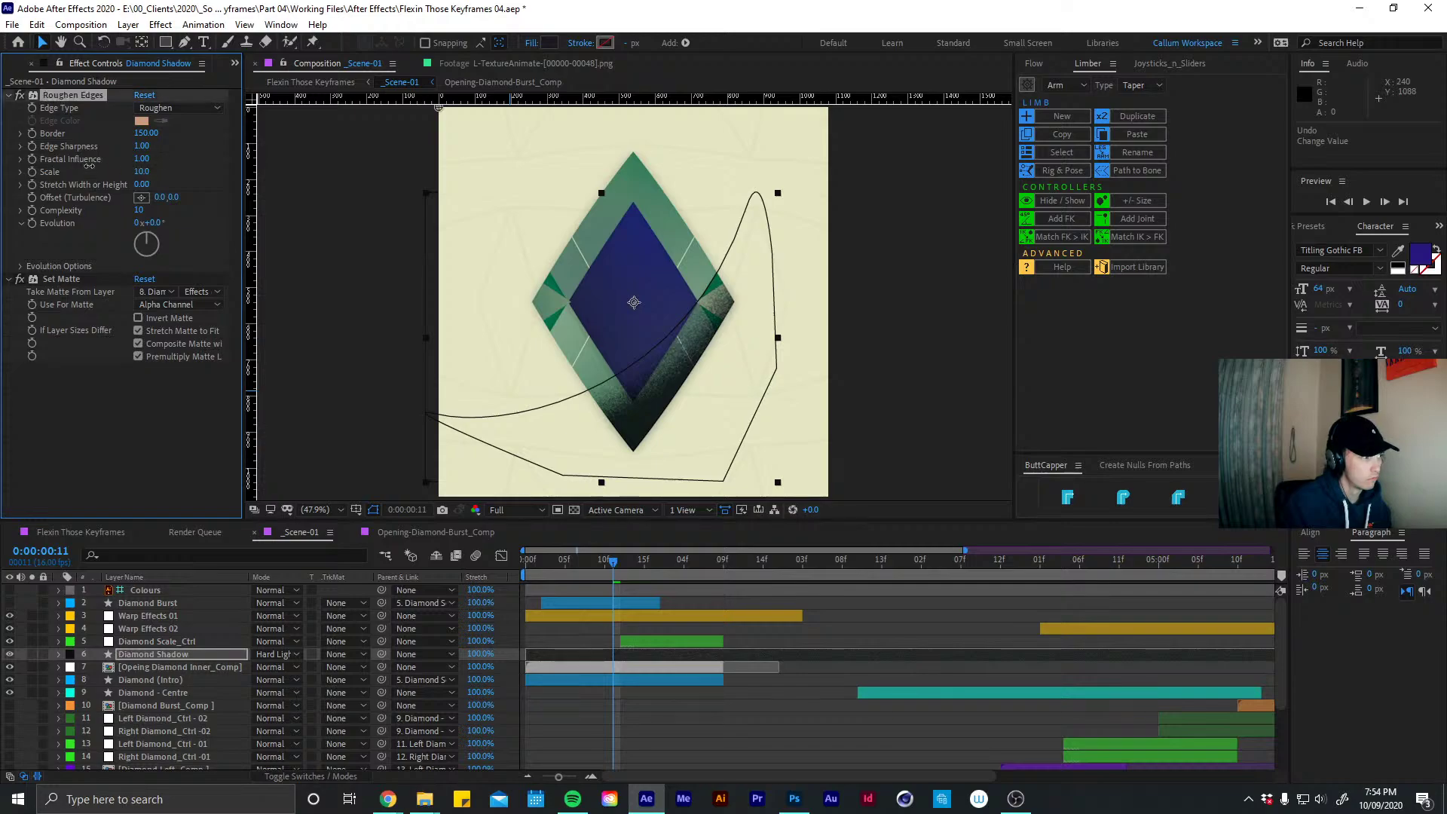
{"action": "left_click_drag", "start_coordinate": [143, 184], "coordinate": [179, 206]}
{"action": "key", "text": "ctrl+z"}
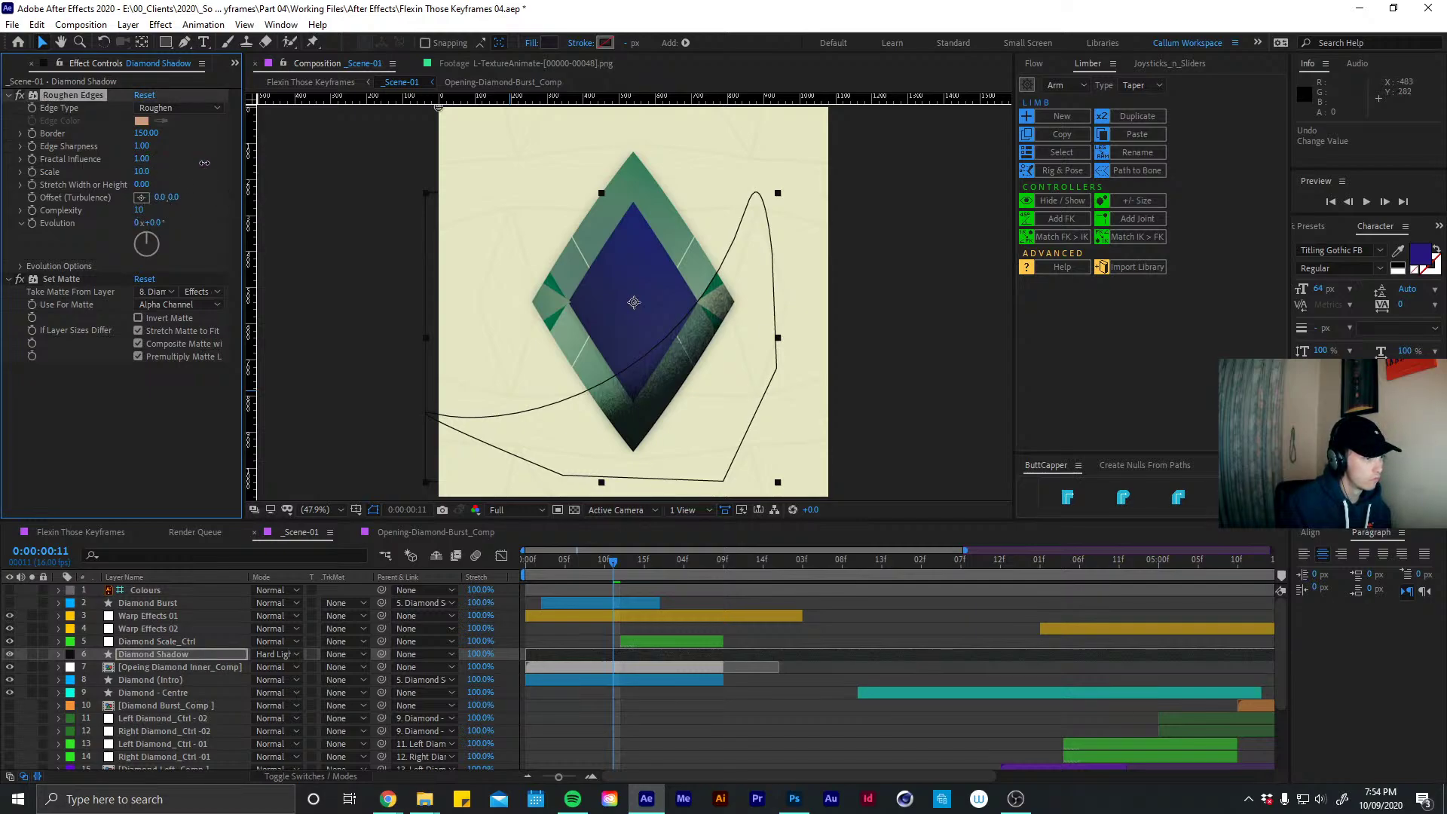
Adjust the Diamond Shadow's Roughen Edges to a Border of 255.40 and an Edge Sharpness of 1.10
{"action": "left_click_drag", "start_coordinate": [330, 165], "coordinate": [281, 166]}
{"action": "left_click_drag", "start_coordinate": [148, 150], "coordinate": [323, 157]}
{"action": "left_click_drag", "start_coordinate": [178, 159], "coordinate": [126, 163]}
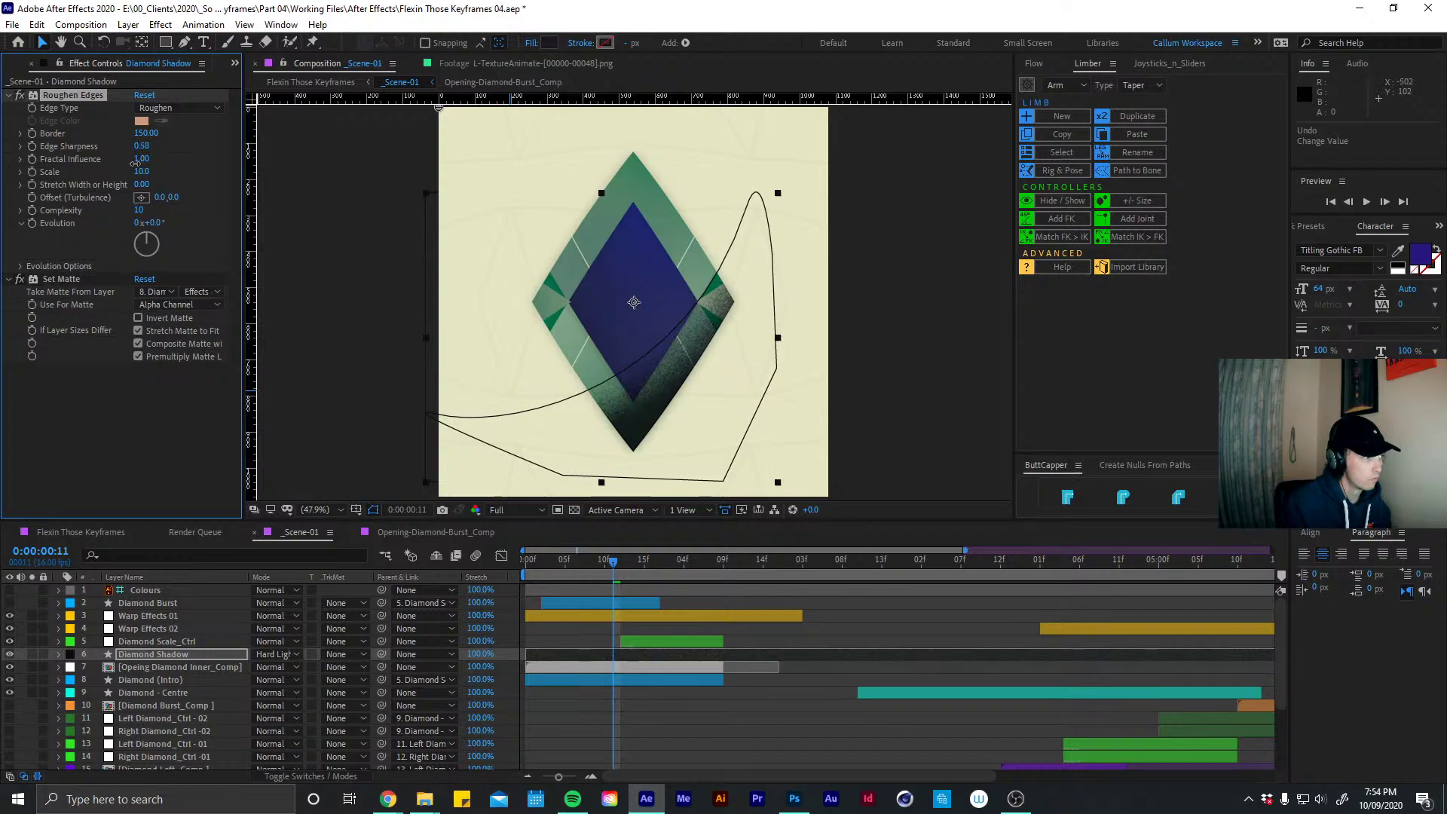
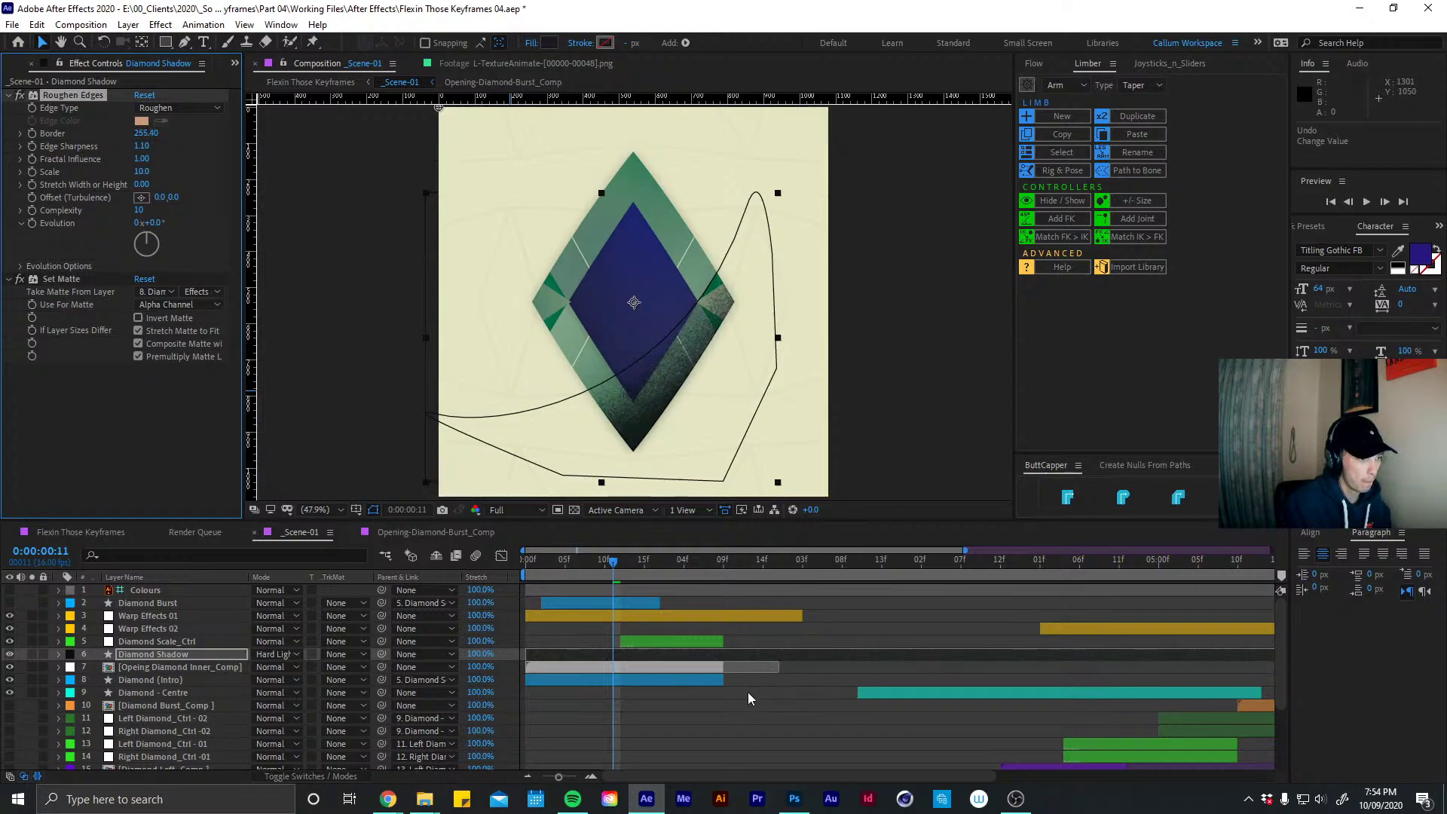
Try parenting the Diamond Shadow to the Opeing Diamond Inner_Comp layer, then set its parent back to None
{"action": "left_click_drag", "start_coordinate": [381, 654], "coordinate": [163, 668]}
{"action": "left_click", "coordinate": [163, 667]}
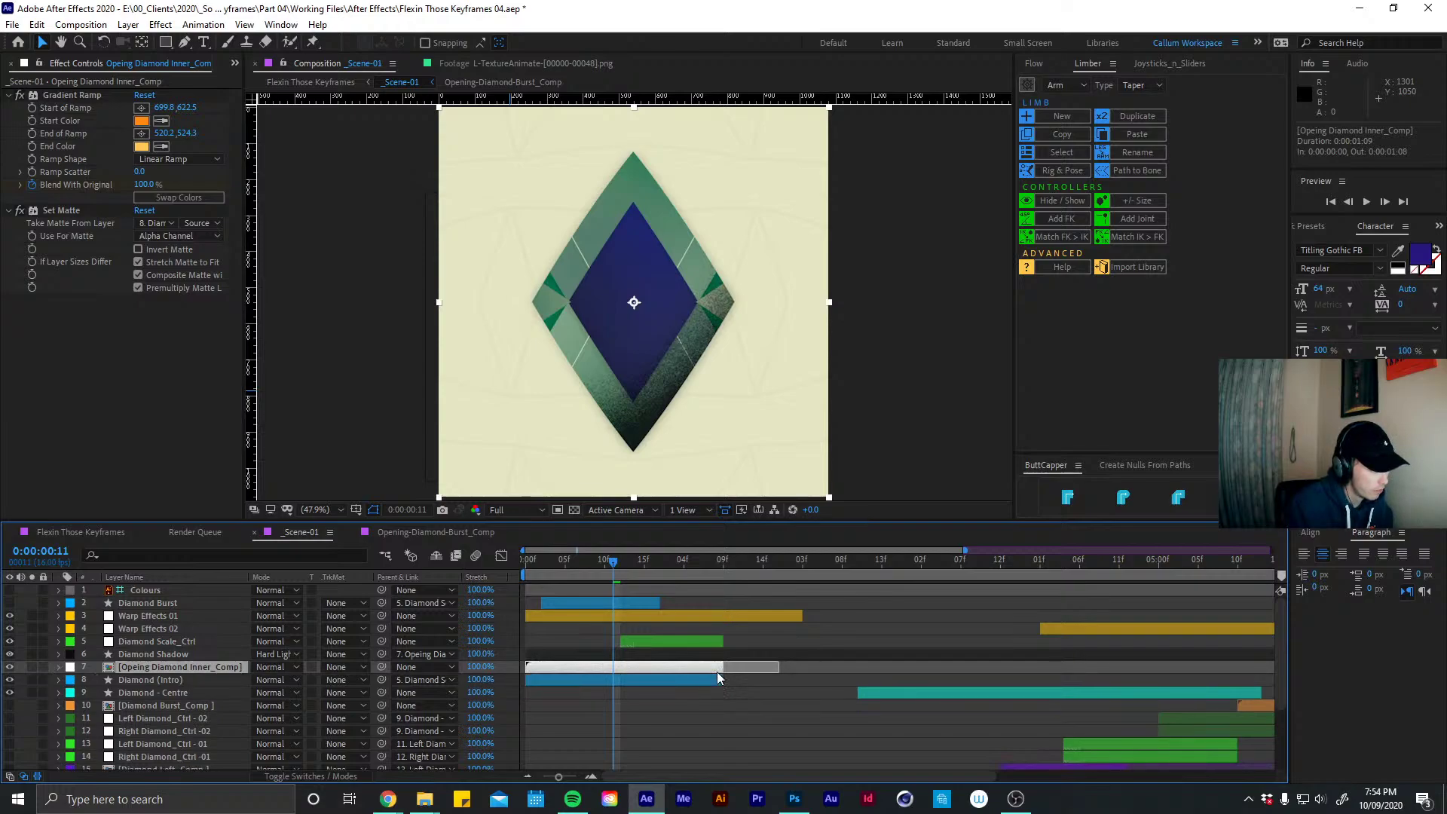
{"action": "left_click", "coordinate": [670, 655]}
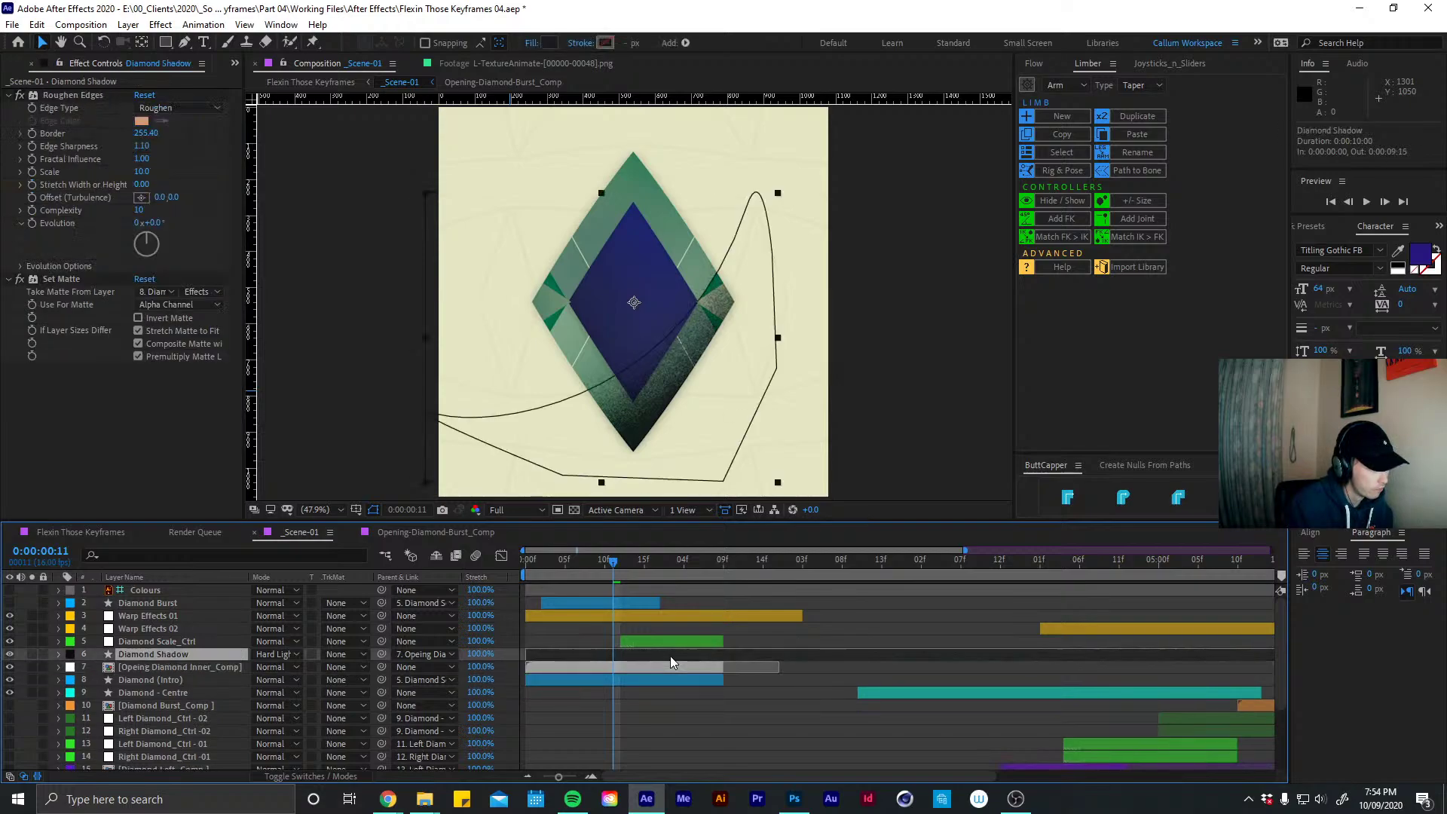
{"action": "left_click", "coordinate": [423, 655]}
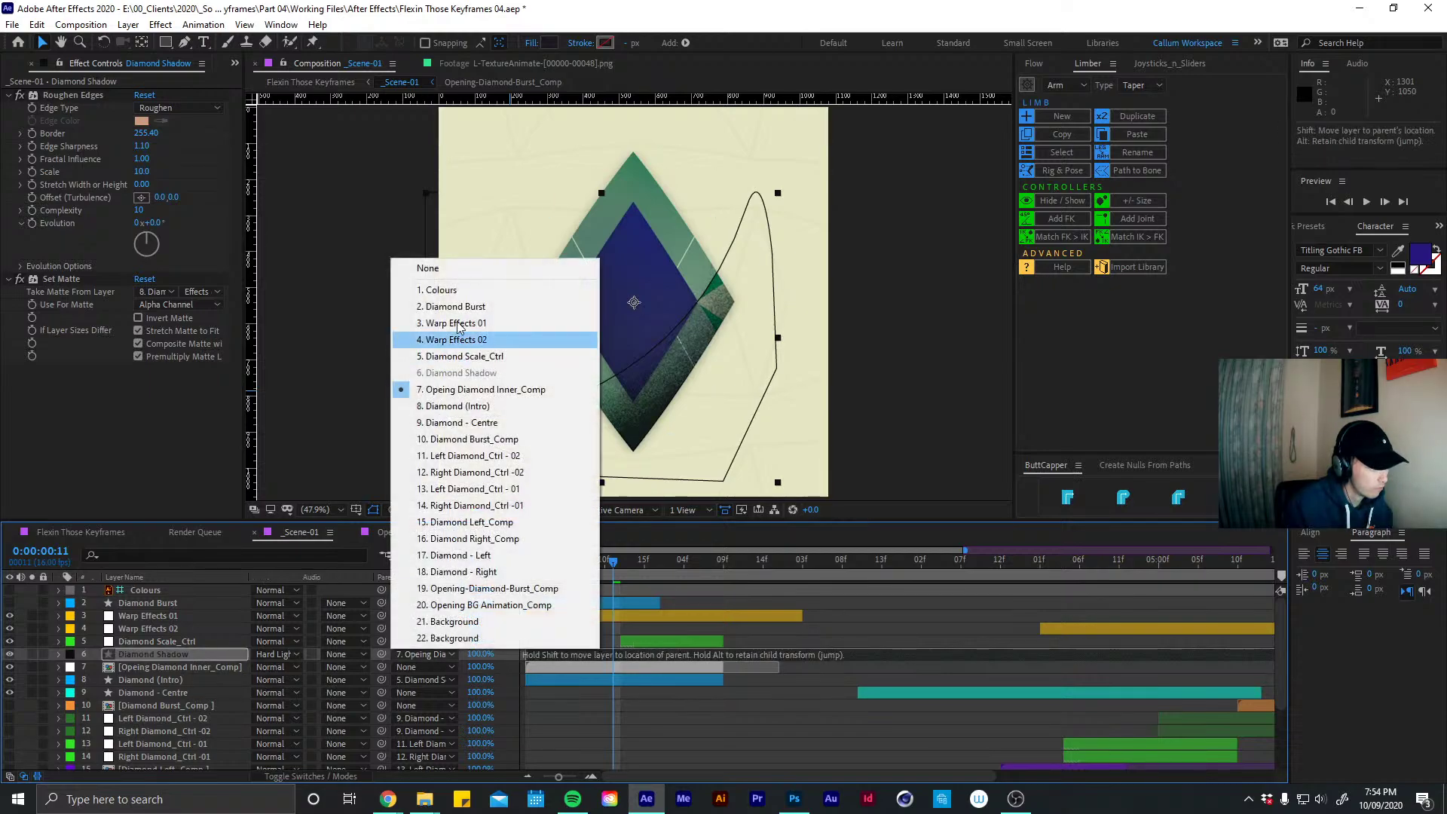
{"action": "left_click", "coordinate": [421, 270]}
Open the Opeing Diamond Inner_Comp and dock its timeline as a separate panel beneath the composition view
{"action": "double_click", "coordinate": [105, 667]}
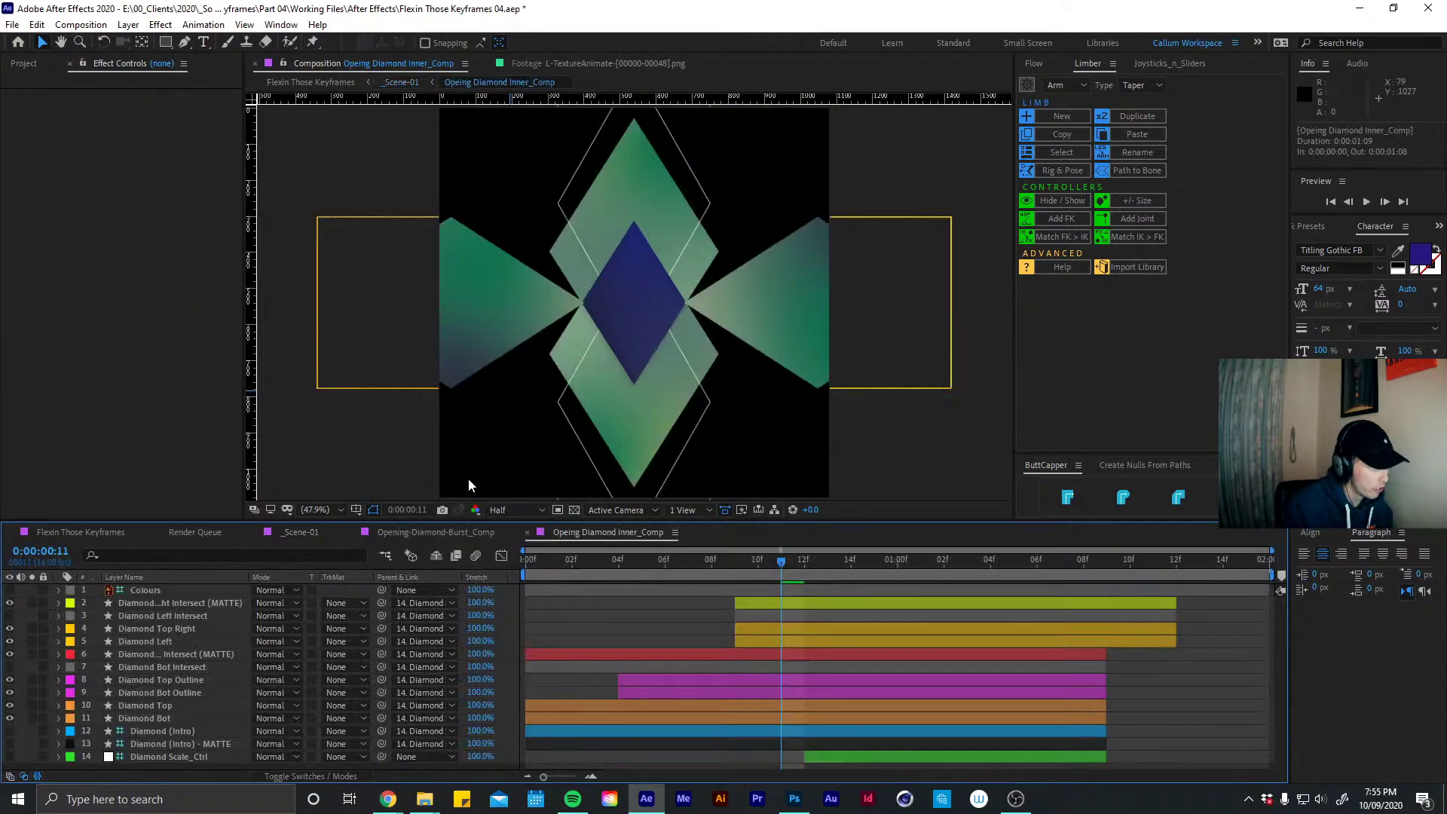
{"action": "left_click_drag", "start_coordinate": [423, 513], "coordinate": [427, 515]}
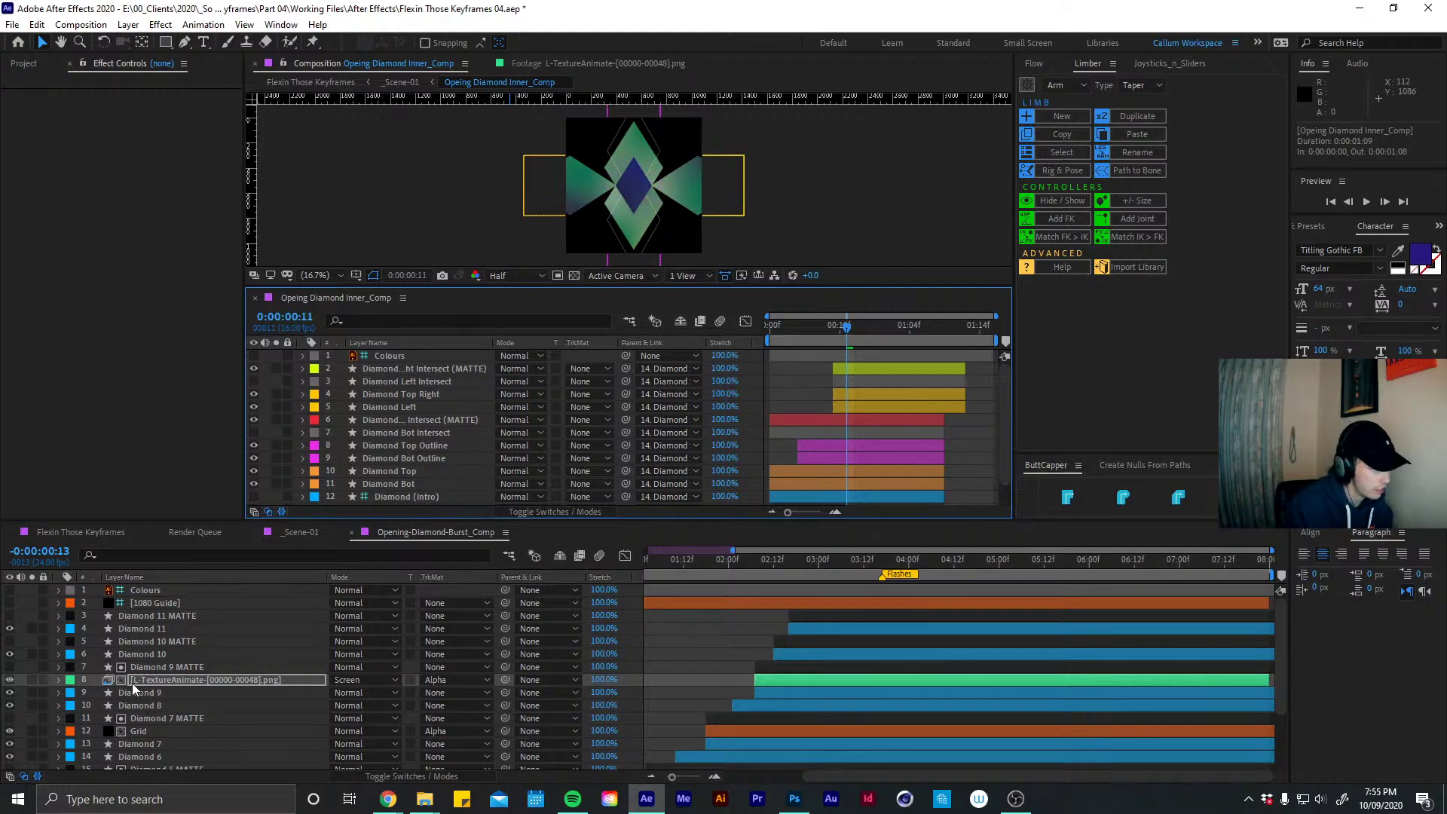
Preview the Opeing Diamond Inner_Comp from its first frame, comparing its layers with those in _Scene-01
{"action": "left_click", "coordinate": [295, 530]}
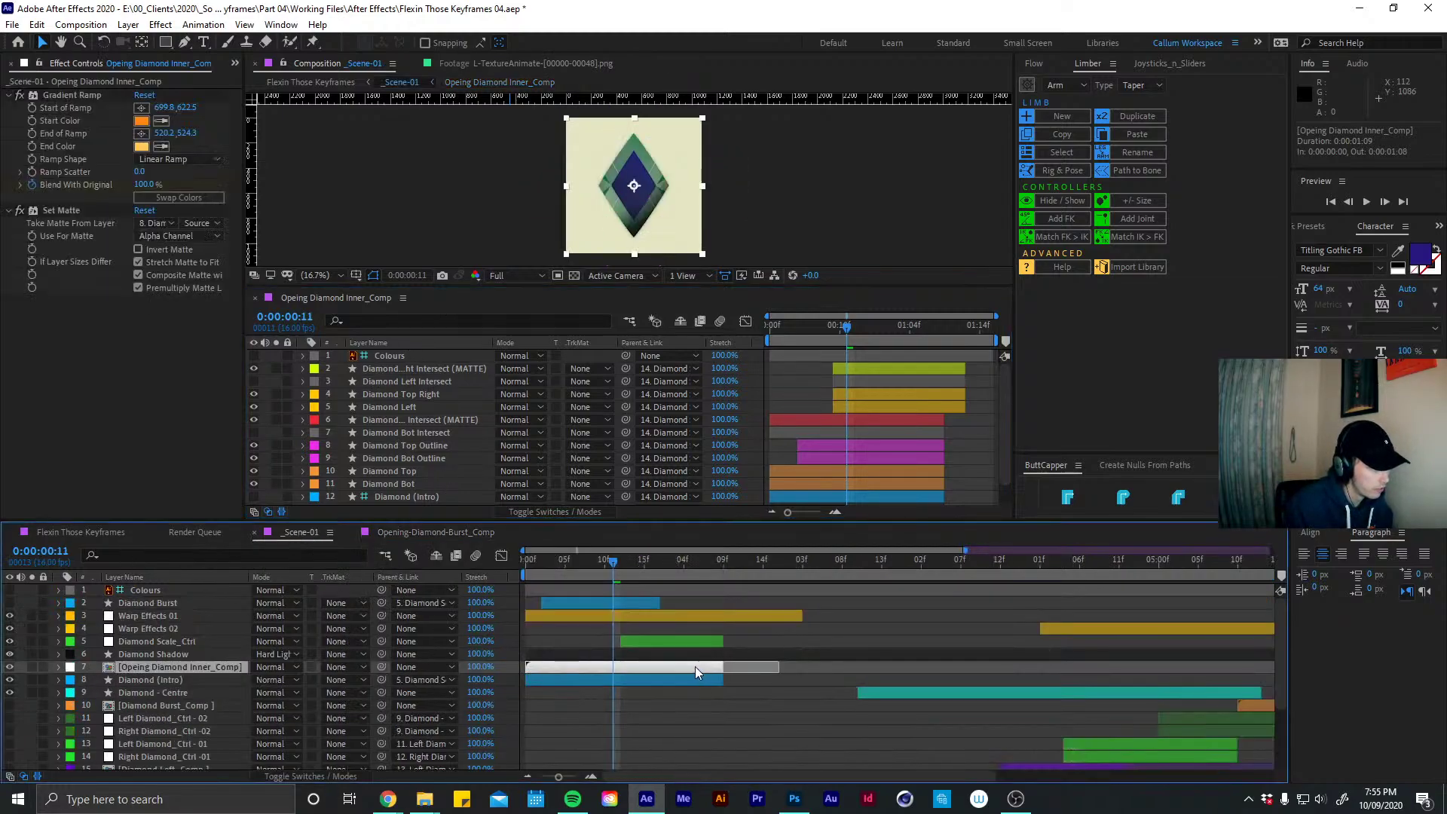
{"action": "left_click", "coordinate": [831, 417]}
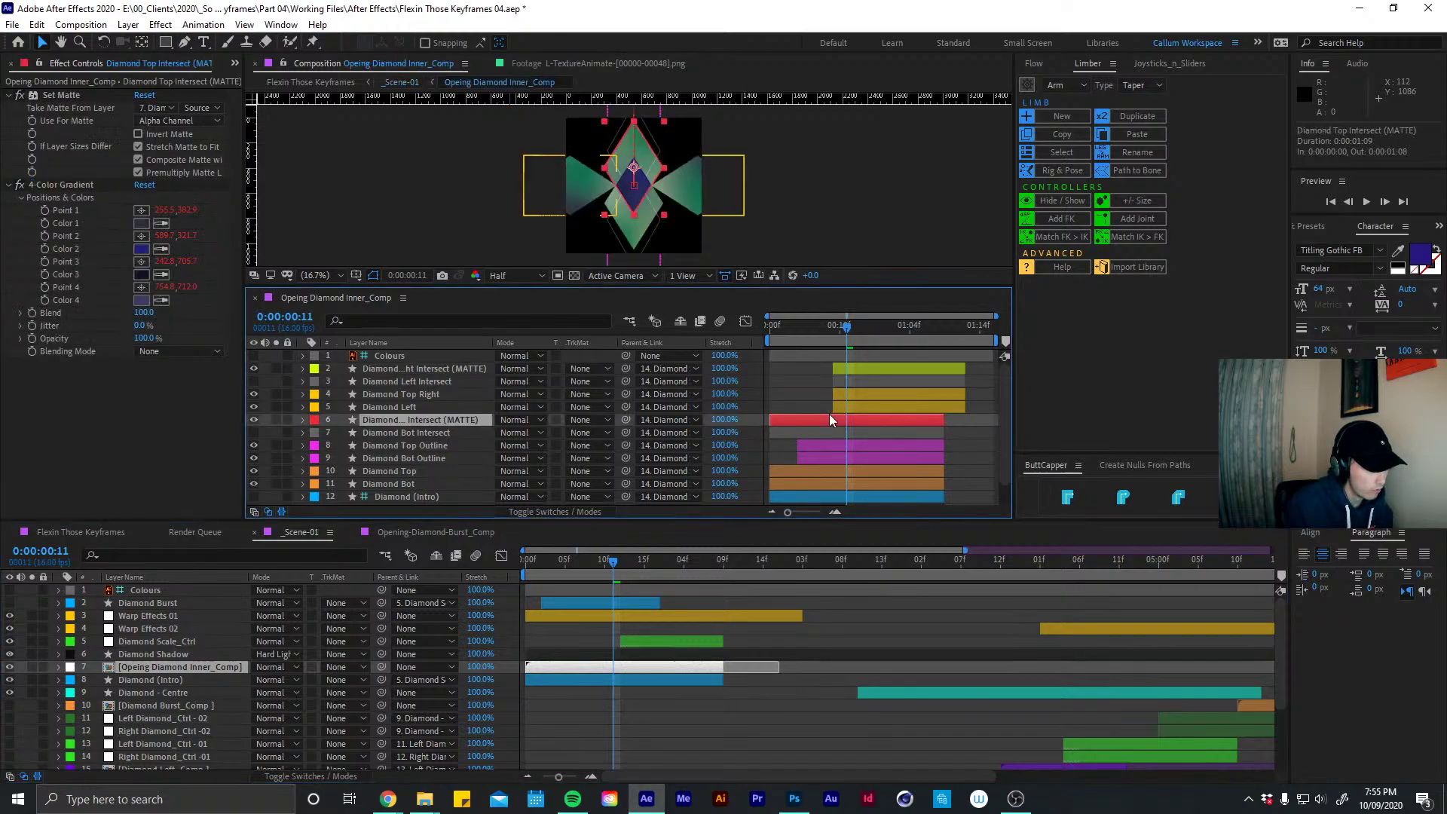
{"action": "left_click", "coordinate": [816, 432]}
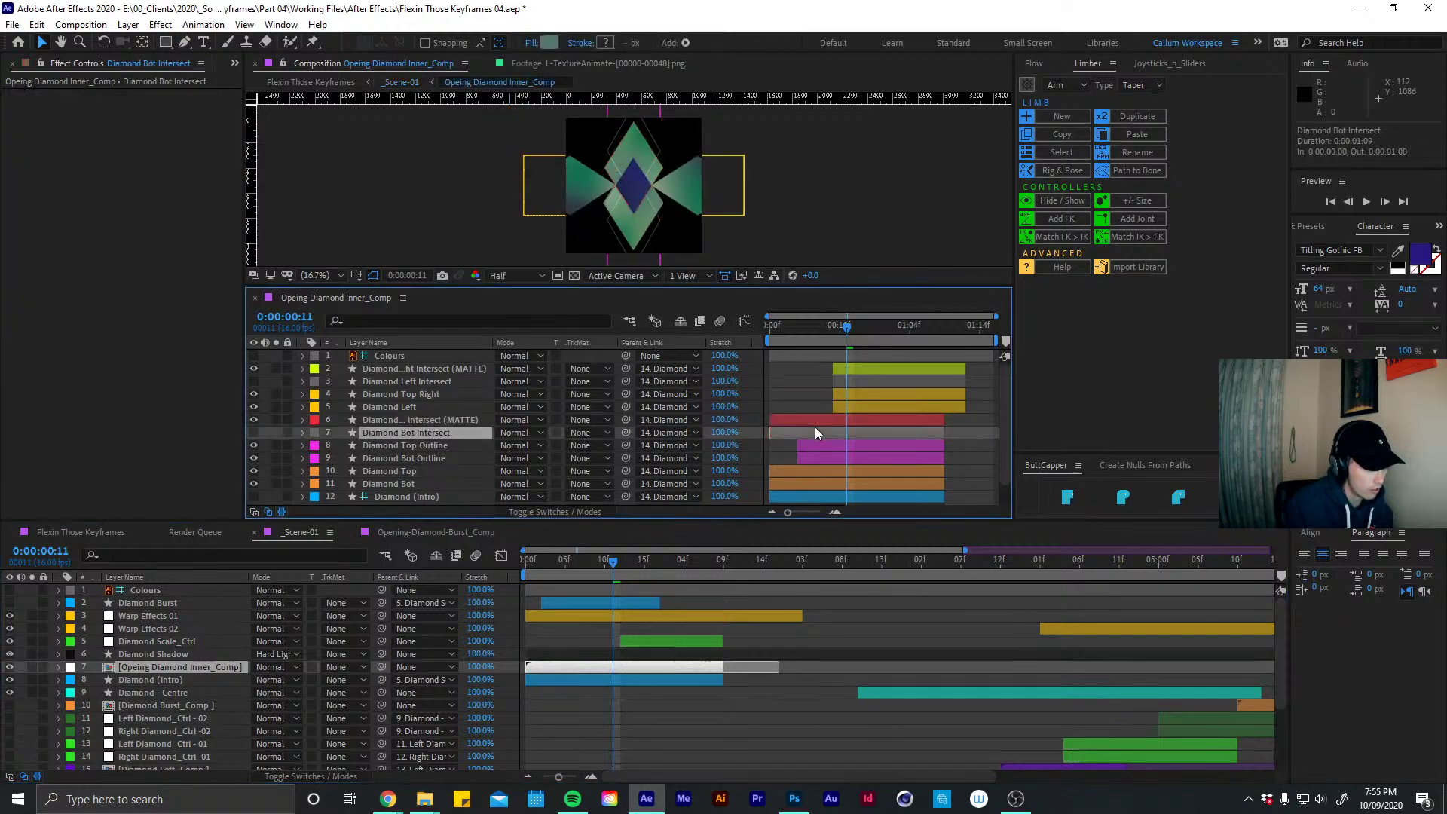
{"action": "left_click_drag", "start_coordinate": [821, 320], "coordinate": [791, 325]}
{"action": "key", "text": "space"}
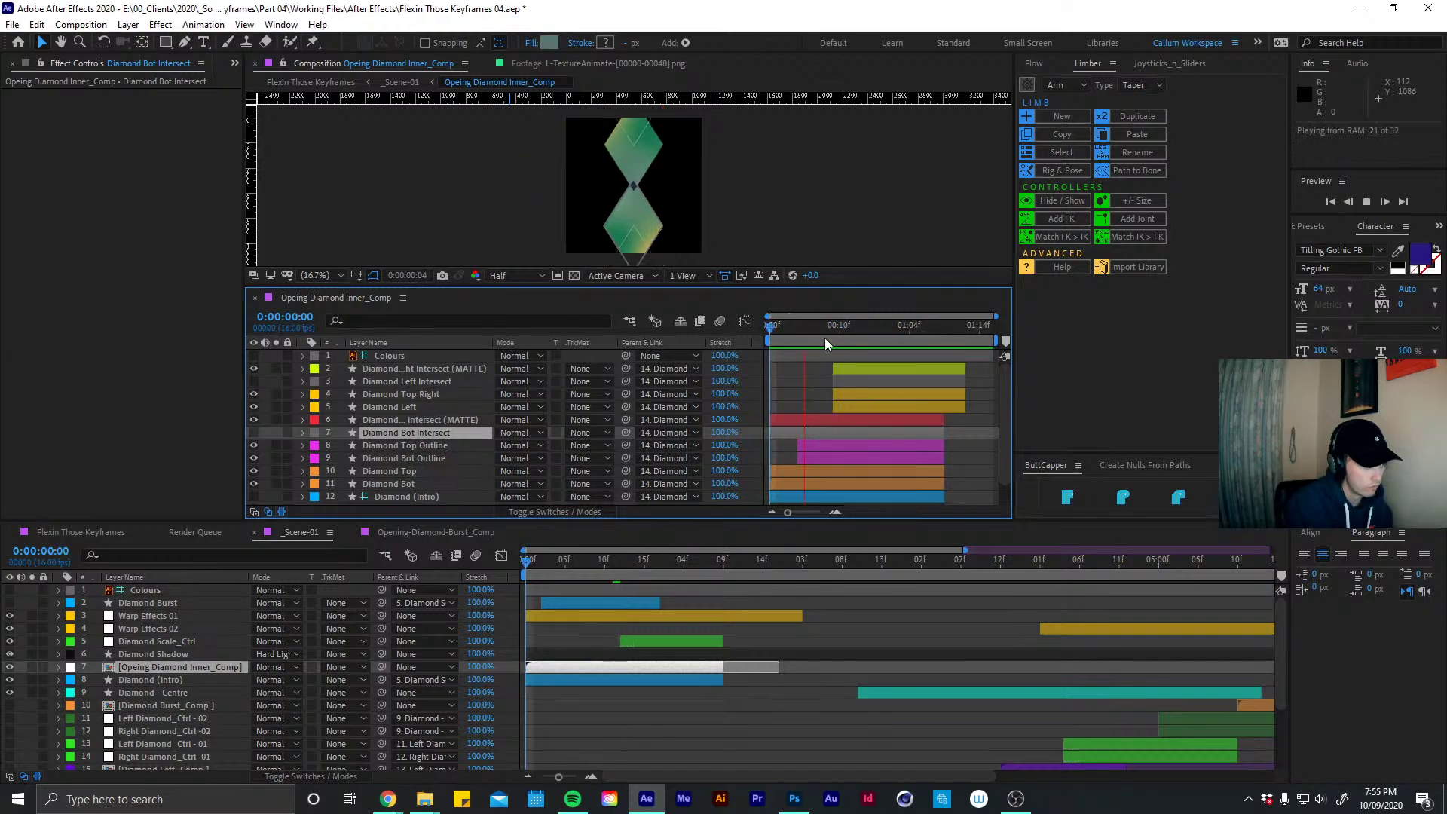
{"action": "key", "text": "space"}
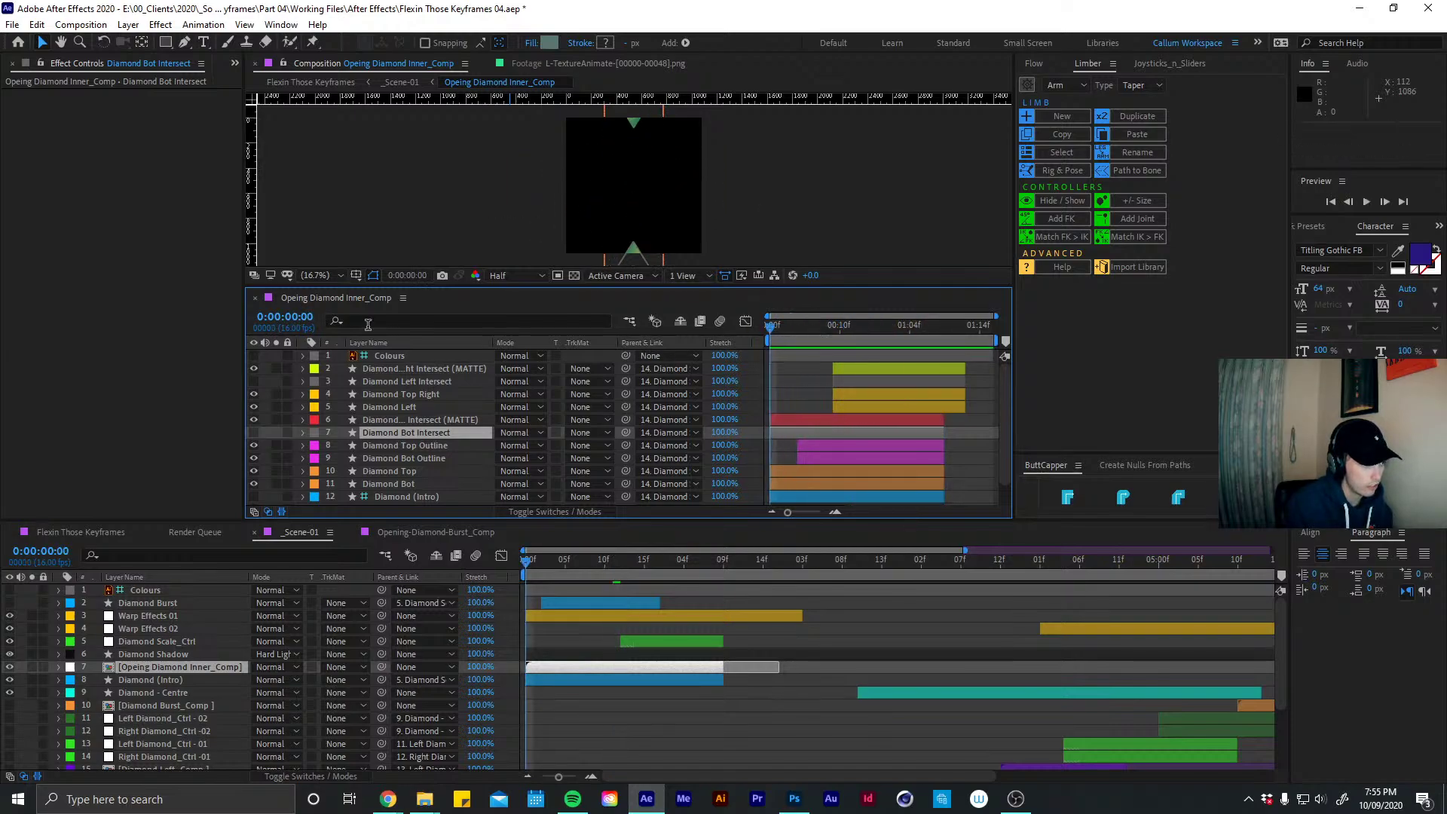
Close the Opeing Diamond Inner_Comp timeline and inspect Diamond Scale_Ctrl's keyframes in _Scene-01, scrubbing back from frame 12 to frame 7
{"action": "left_click", "coordinate": [255, 298]}
{"action": "left_click", "coordinate": [667, 640]}
{"action": "key", "text": "u"}
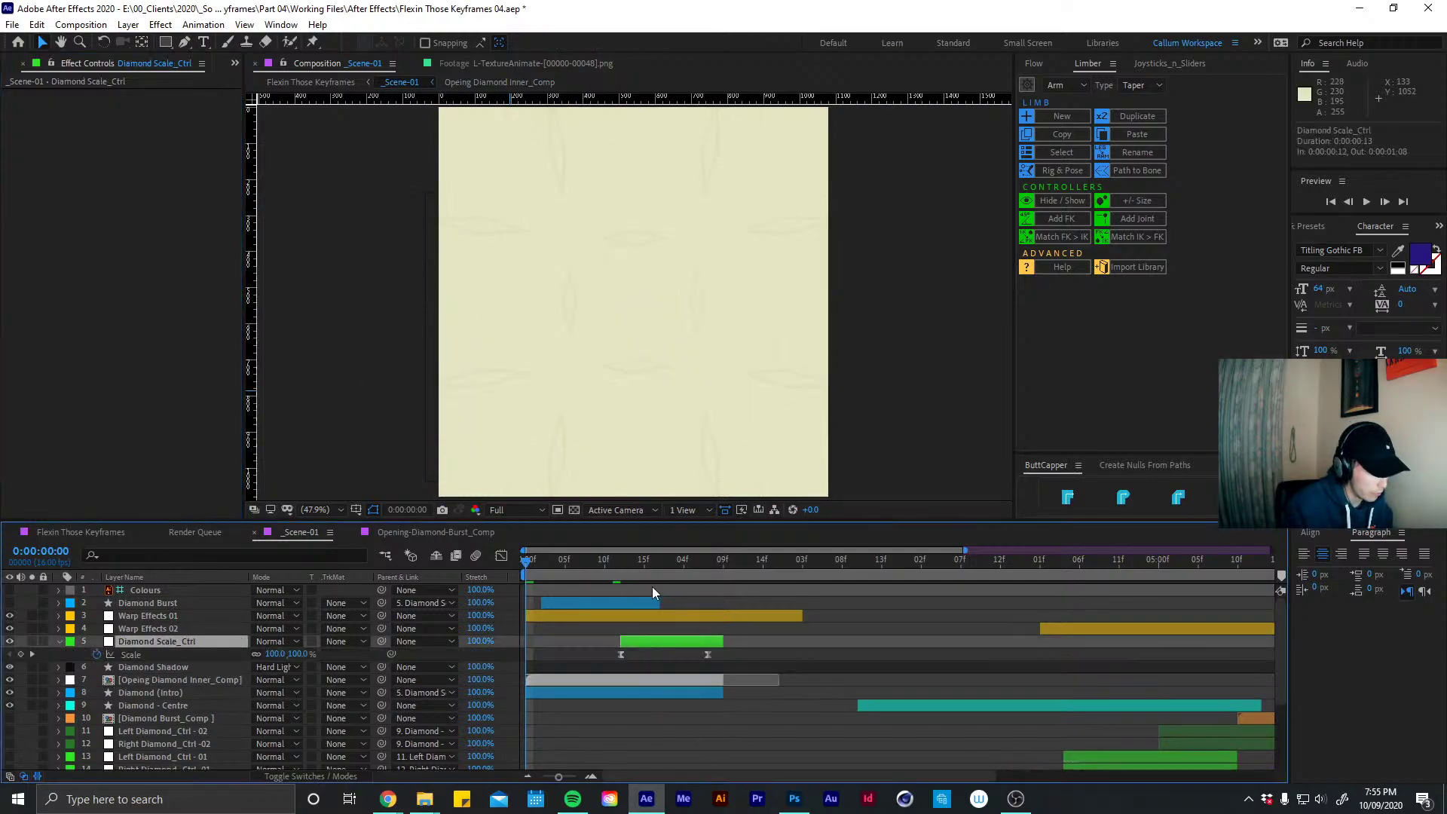
{"action": "left_click", "coordinate": [619, 567]}
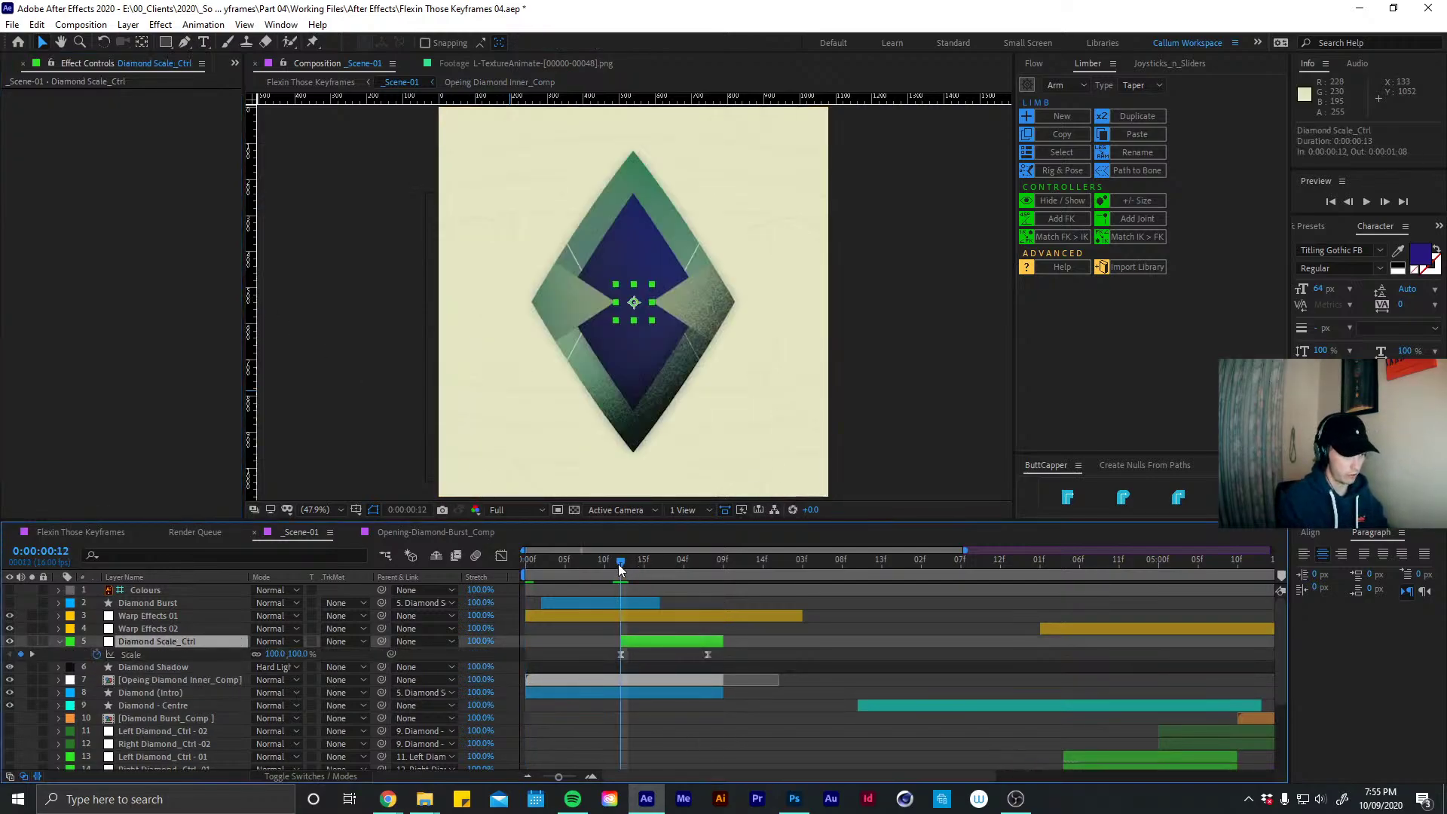
{"action": "left_click_drag", "start_coordinate": [621, 569], "coordinate": [580, 564]}
Check the Opeing Diamond Inner_Comp layer's Scale for keyframes and scrub through the diamond's opening frames
{"action": "left_click", "coordinate": [160, 670]}
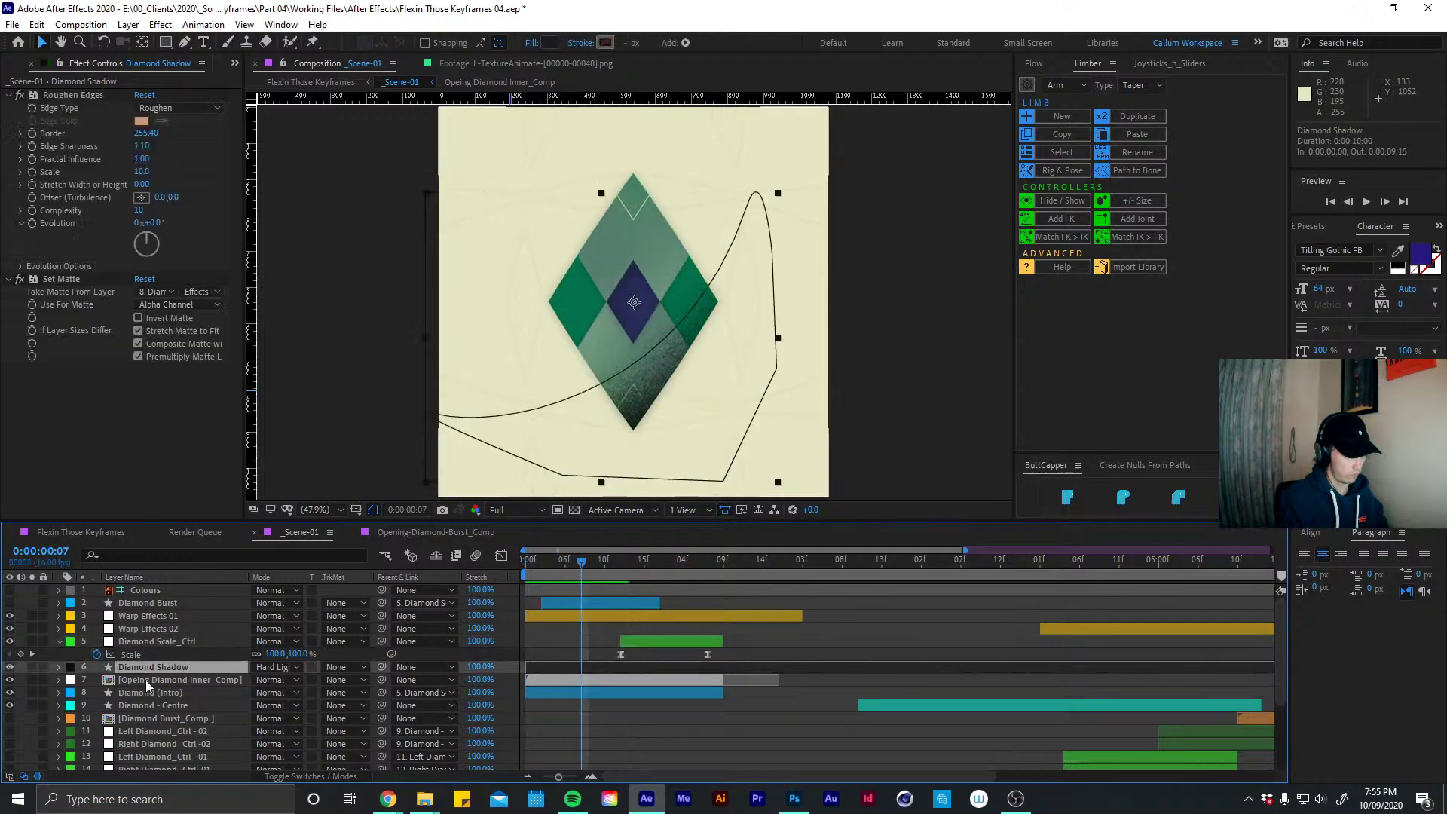
{"action": "left_click", "coordinate": [146, 680]}
{"action": "key", "text": "s"}
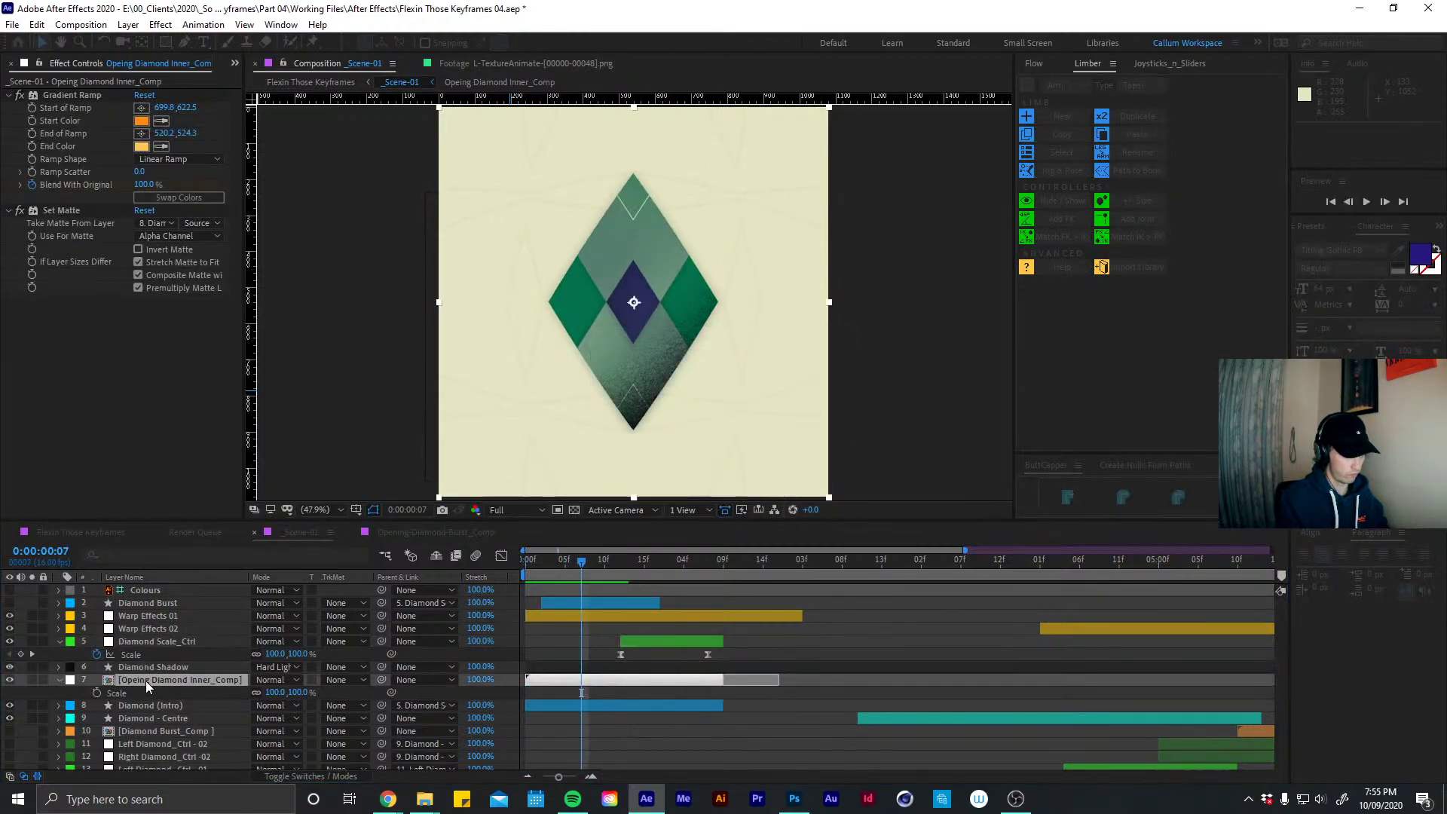
{"action": "key", "text": "s"}
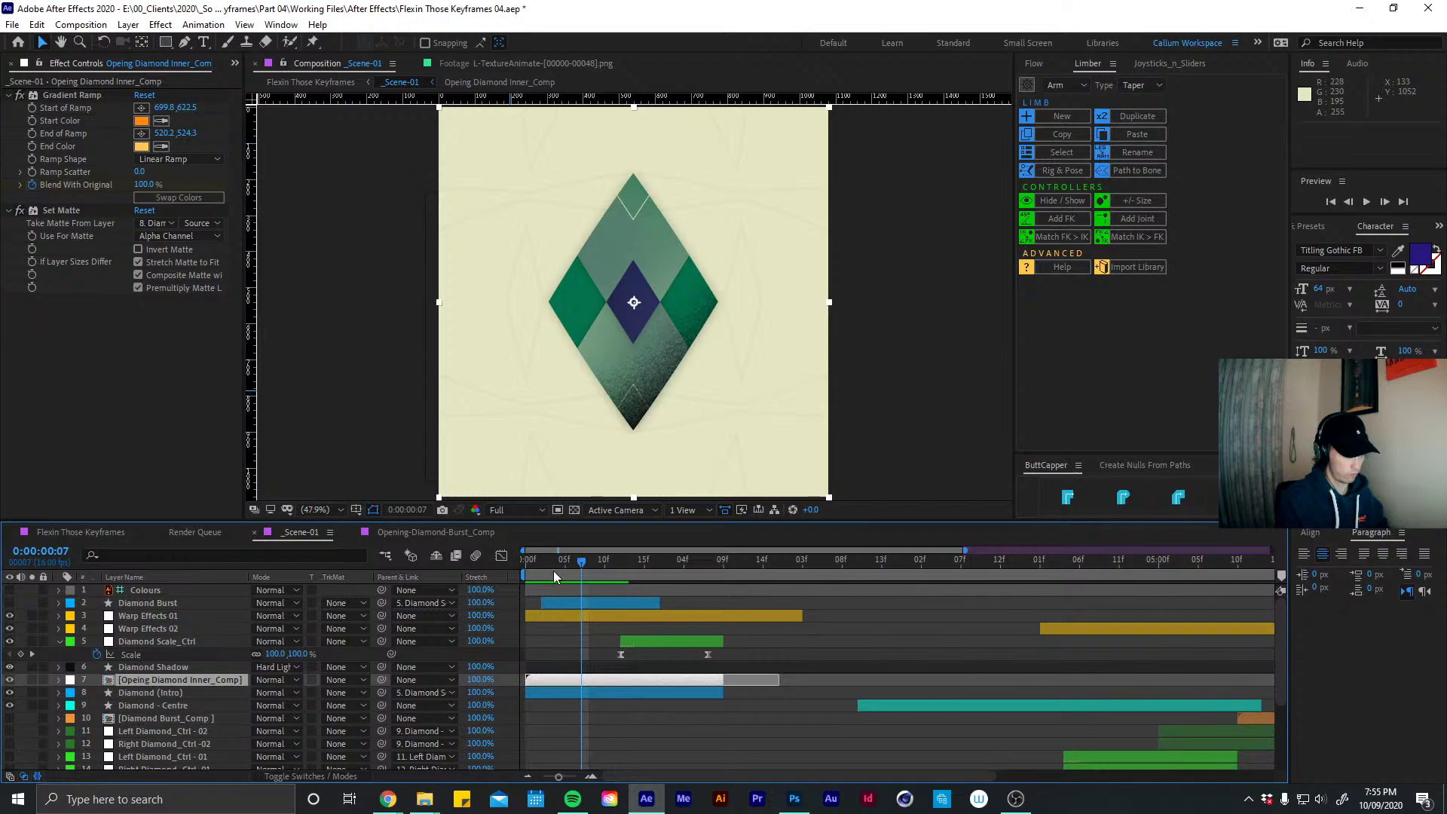
{"action": "left_click_drag", "start_coordinate": [553, 571], "coordinate": [589, 571]}
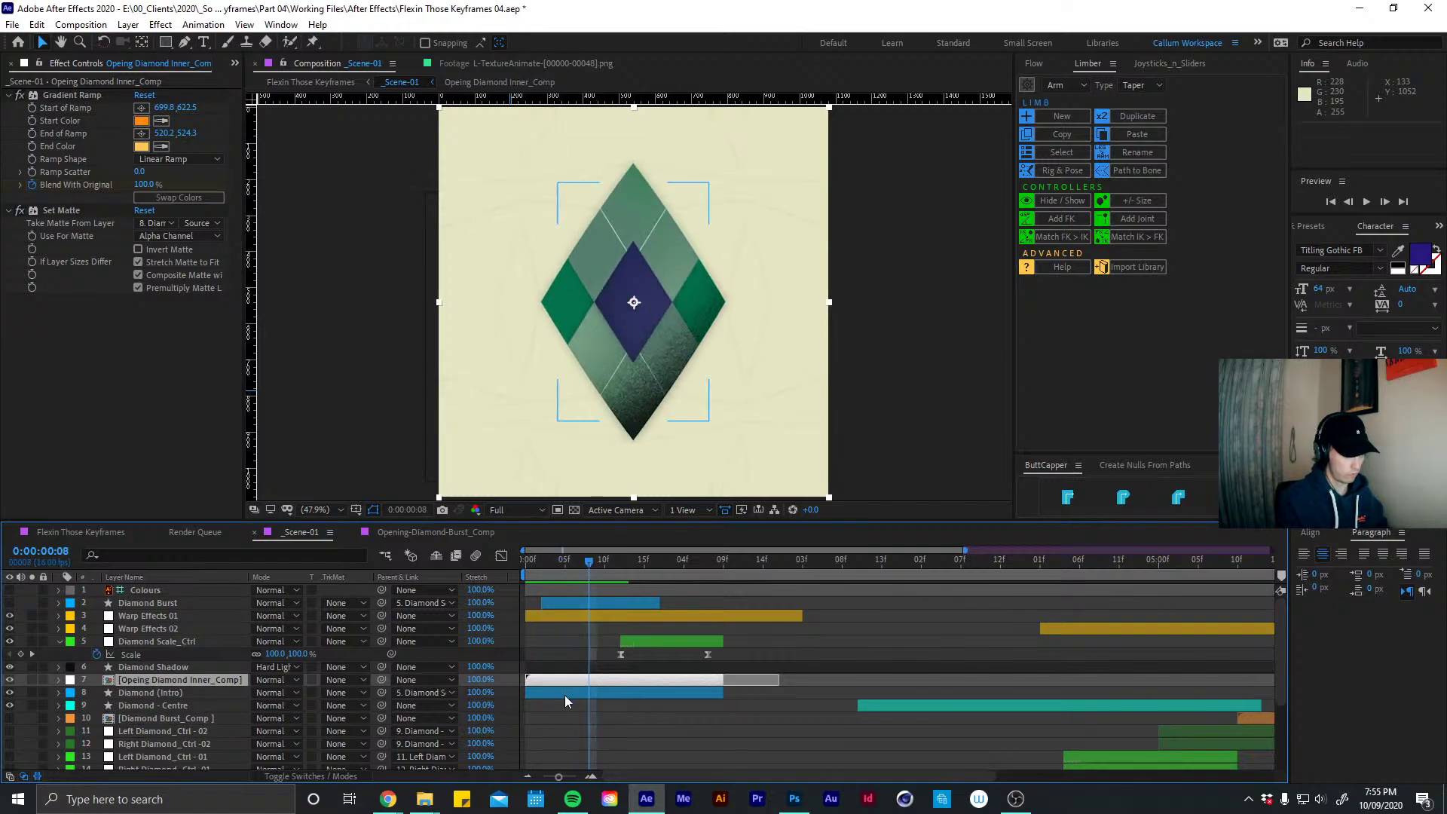
Open the Opeing Diamond Inner_Comp, play its animation, then close it and return to _Scene-01
{"action": "double_click", "coordinate": [564, 677]}
{"action": "key", "text": "space"}
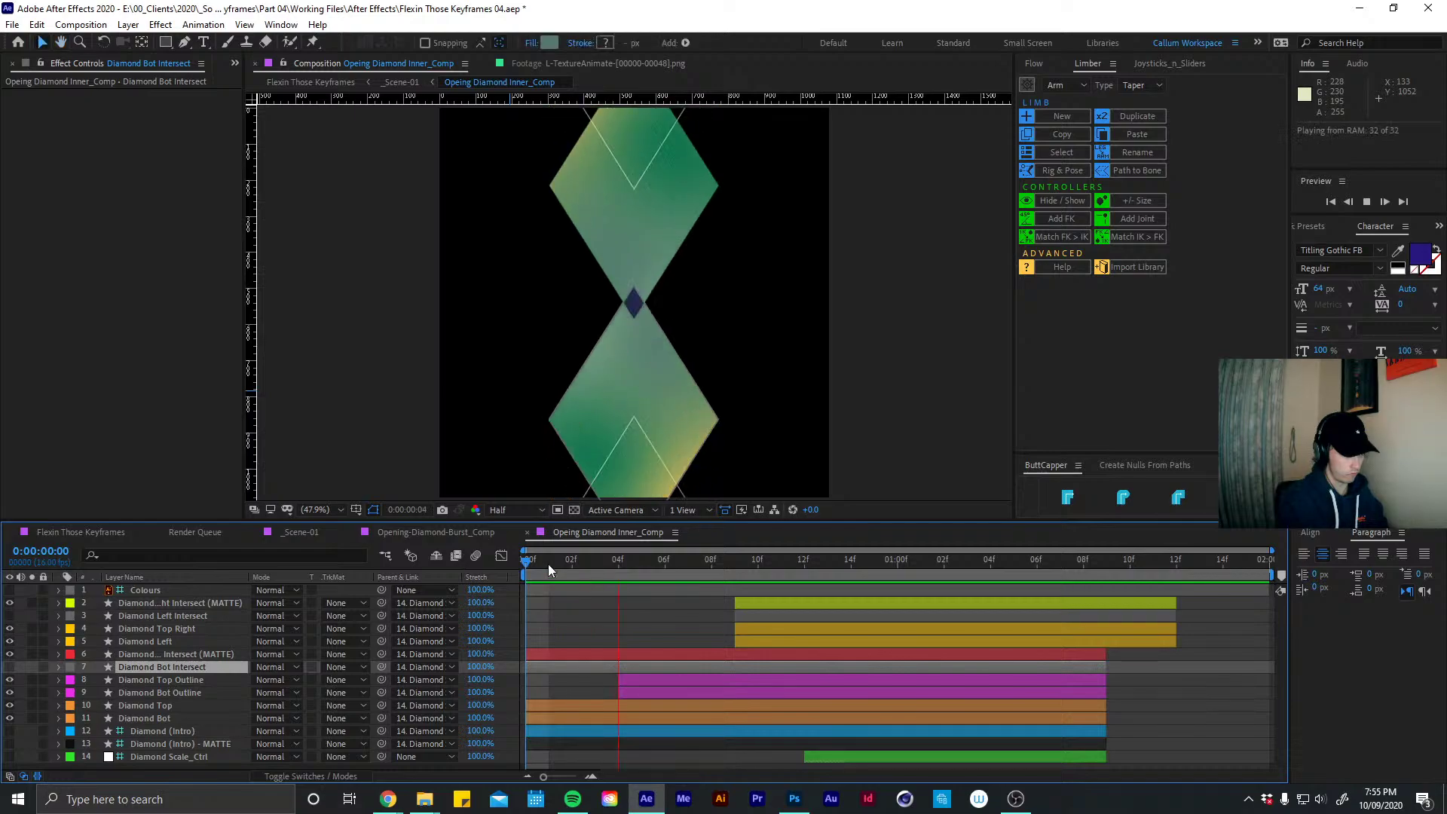
{"action": "left_click", "coordinate": [527, 533]}
{"action": "left_click", "coordinate": [296, 532]}
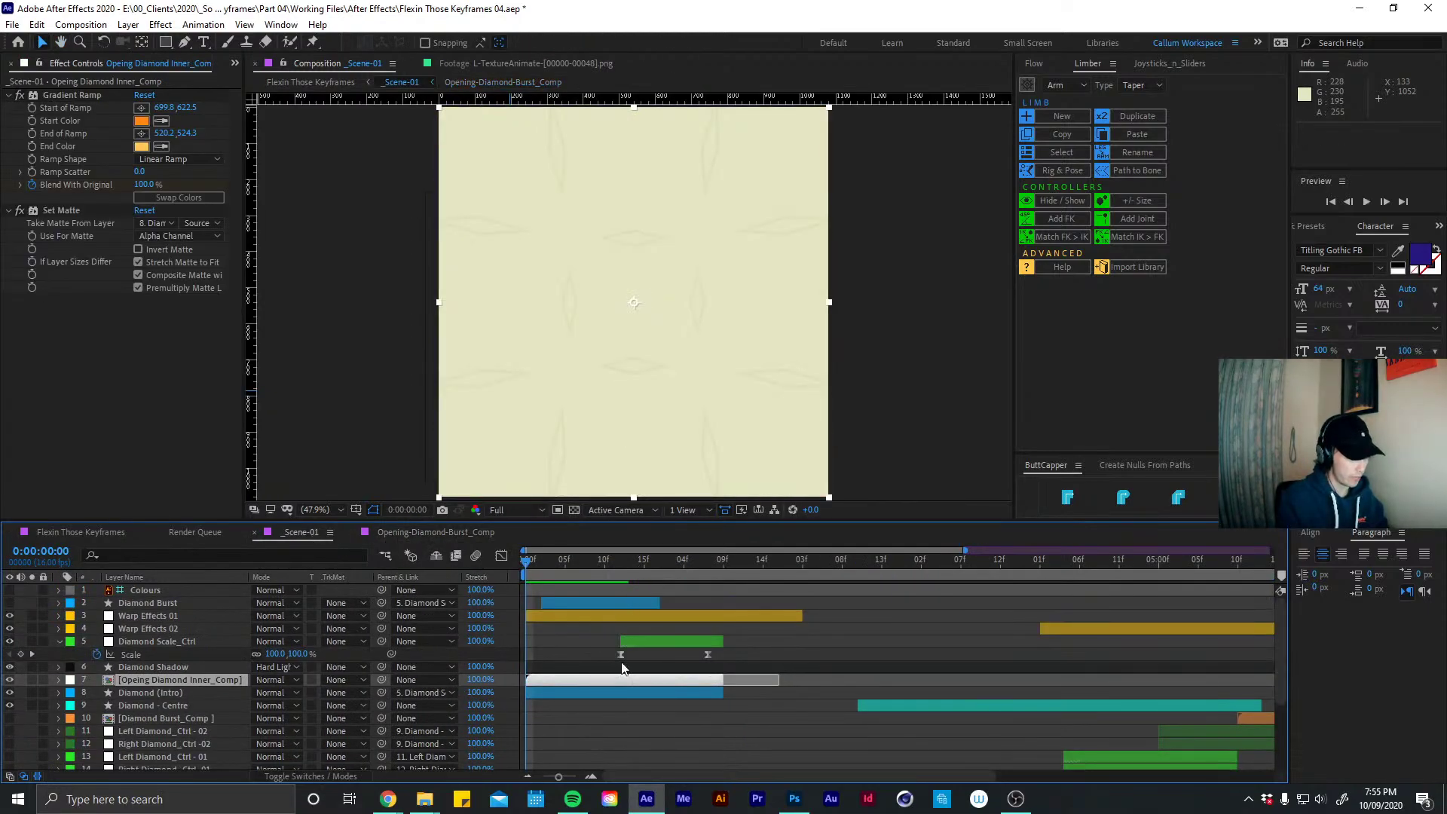
Inspect the Diamond (Intro) layer and reveal its Scale keyframes
{"action": "left_click", "coordinate": [169, 692]}
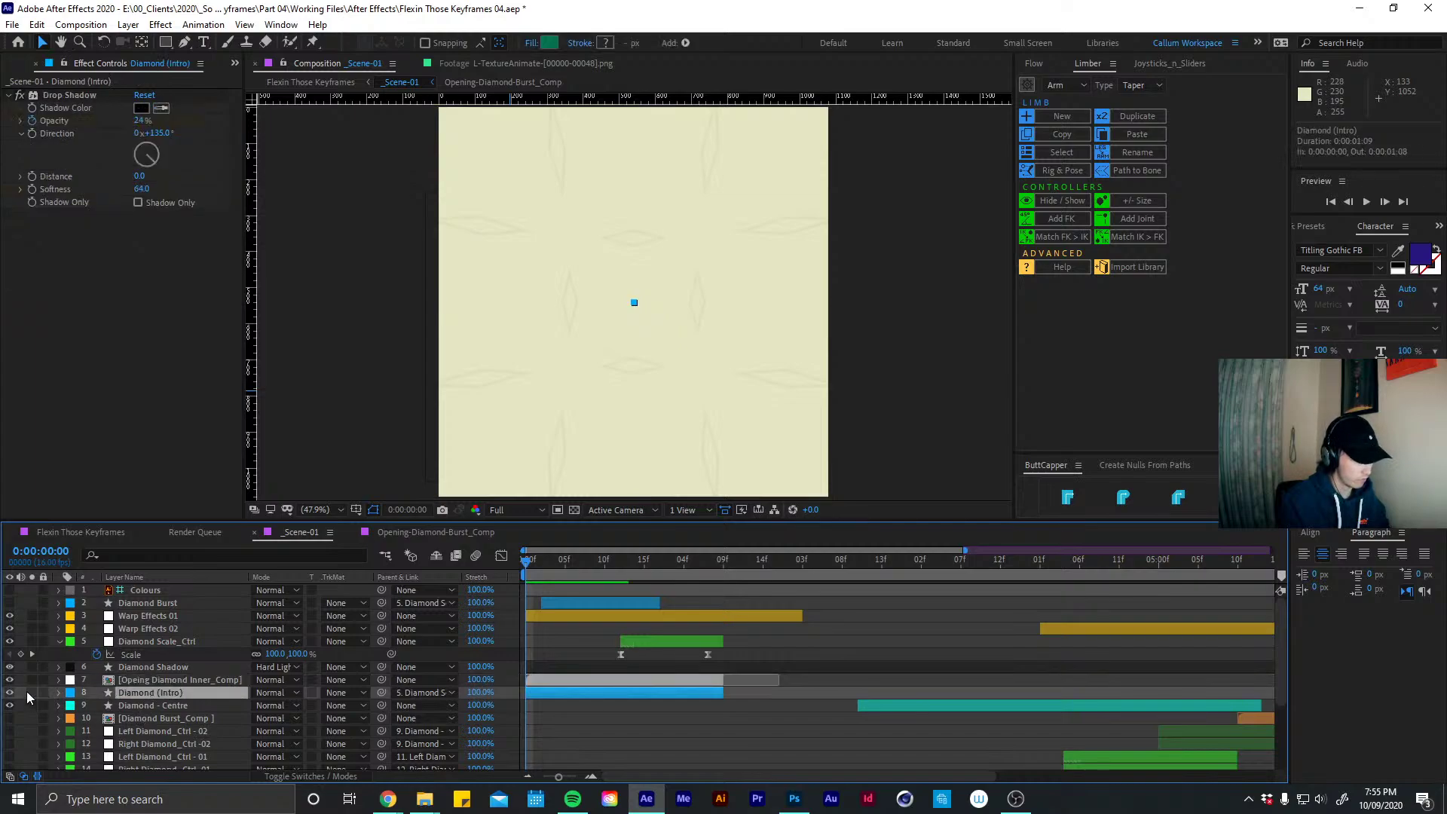
{"action": "left_click", "coordinate": [32, 692]}
{"action": "left_click", "coordinate": [32, 692]}
{"action": "key", "text": "u"}
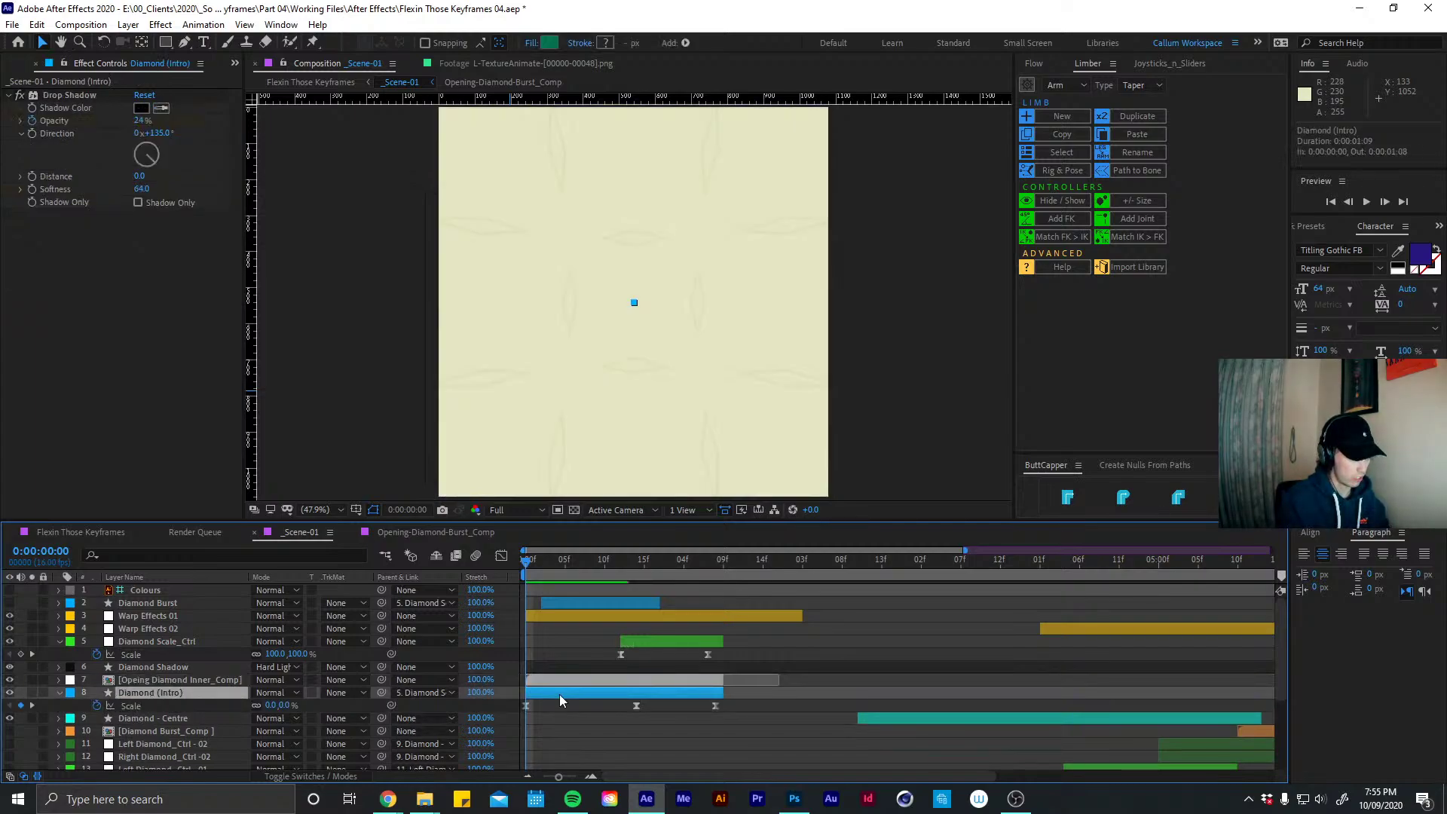
Parent the Diamond Shadow layer to Diamond (Intro) at frame 12 and collapse the keyframes of Diamond (Intro) and Diamond Scale_Ctrl
{"action": "left_click", "coordinate": [183, 677]}
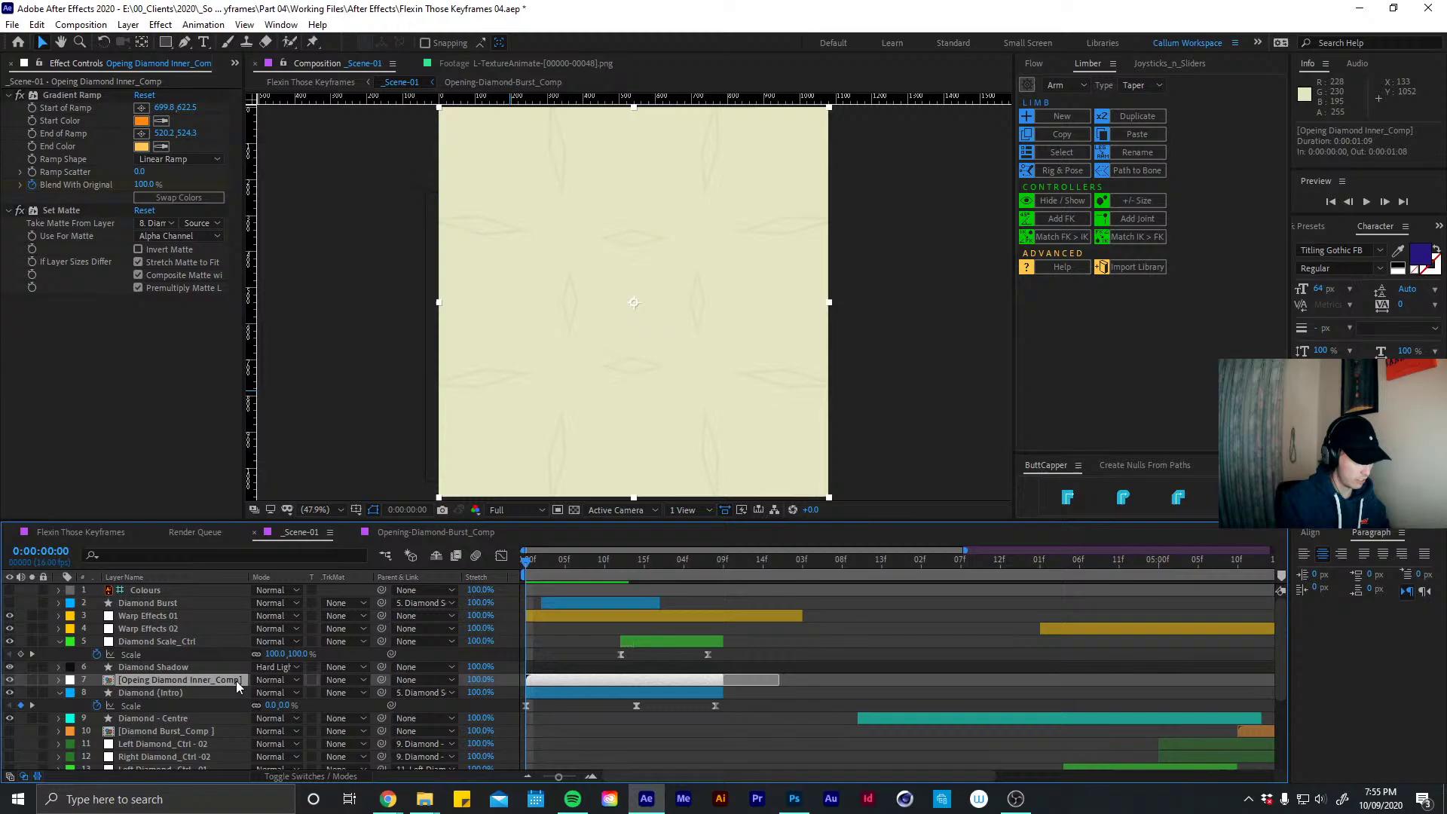
{"action": "left_click", "coordinate": [169, 668]}
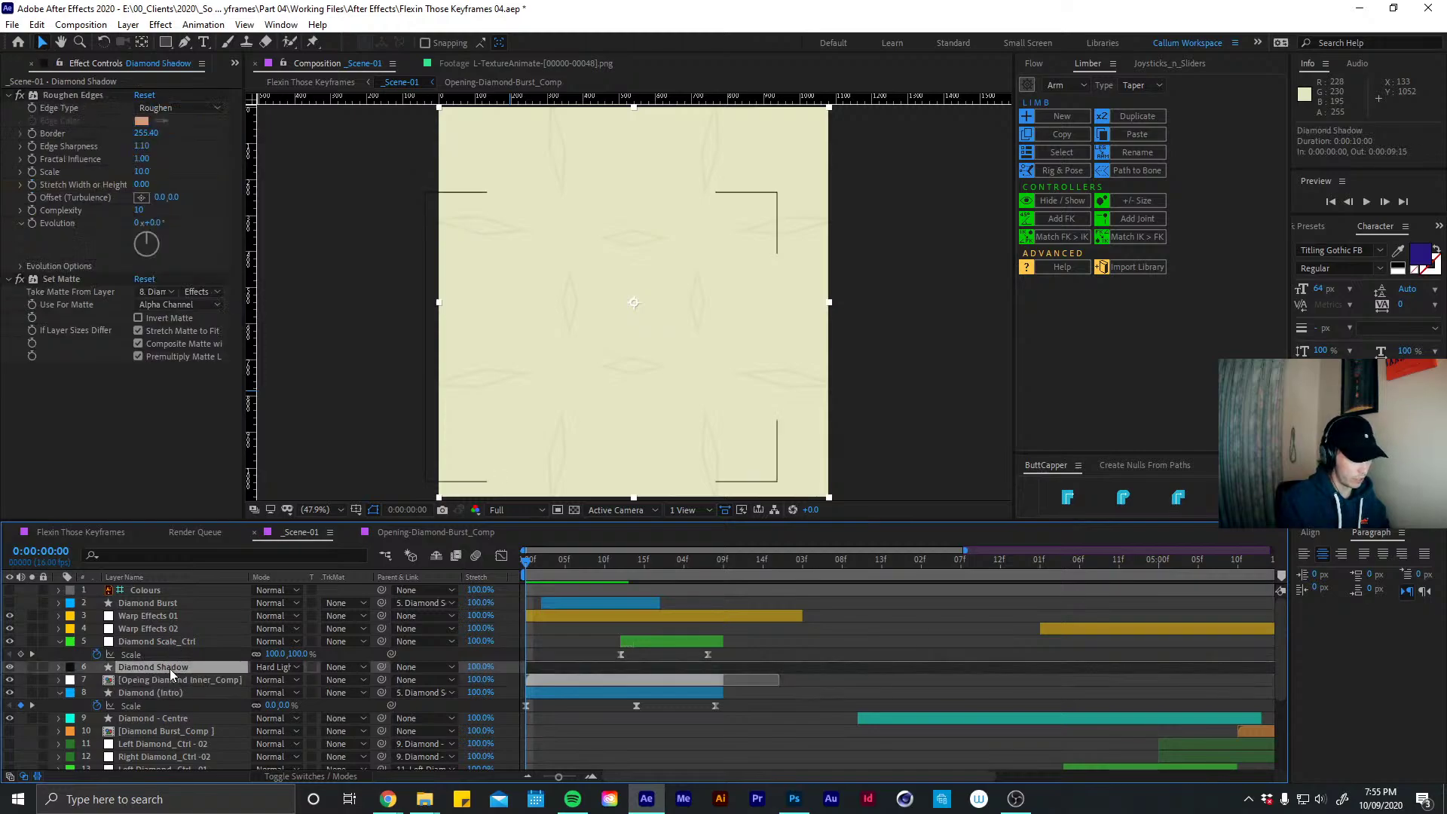
{"action": "left_click_drag", "start_coordinate": [626, 564], "coordinate": [621, 564]}
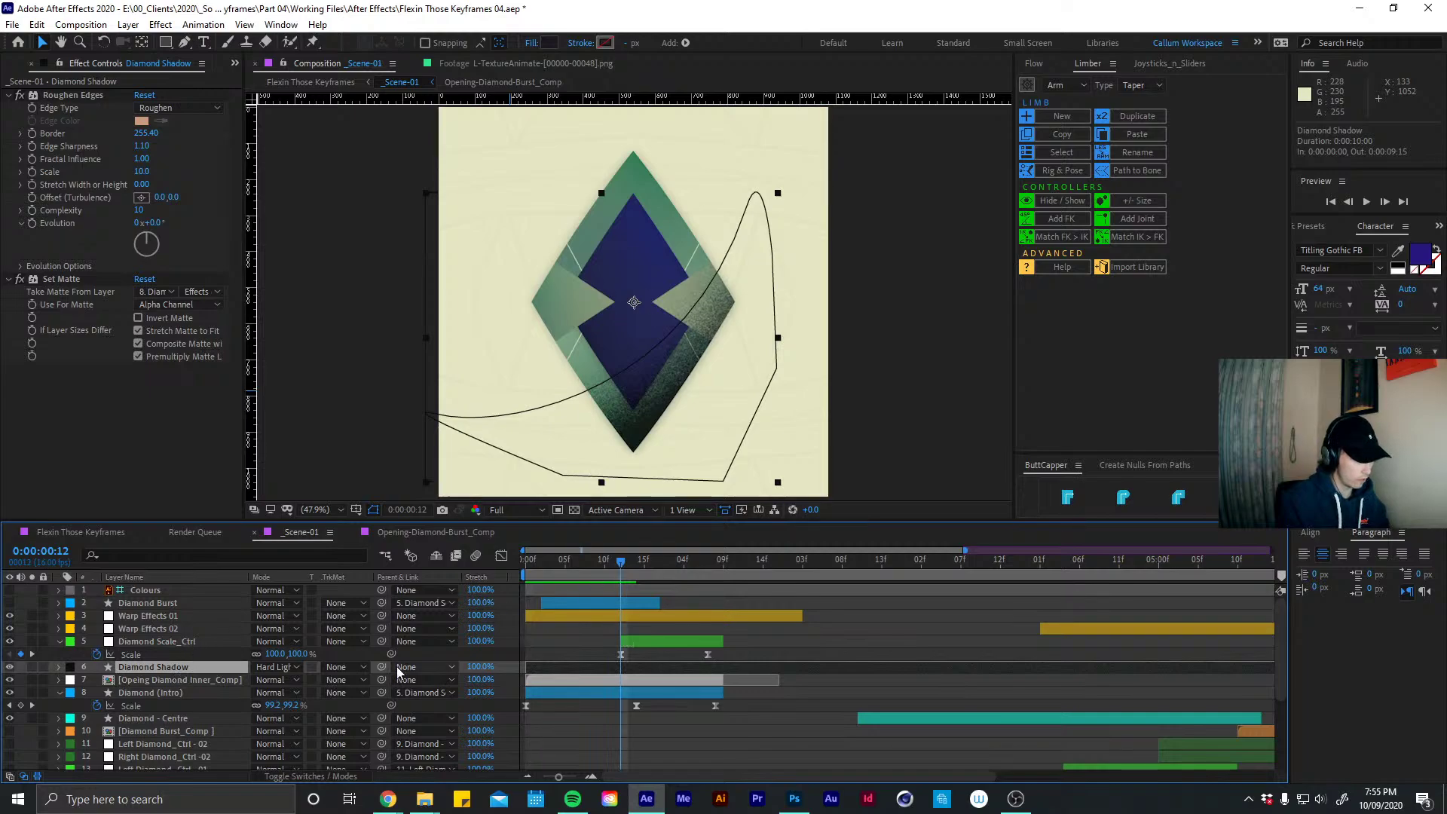
{"action": "left_click_drag", "start_coordinate": [365, 671], "coordinate": [169, 692]}
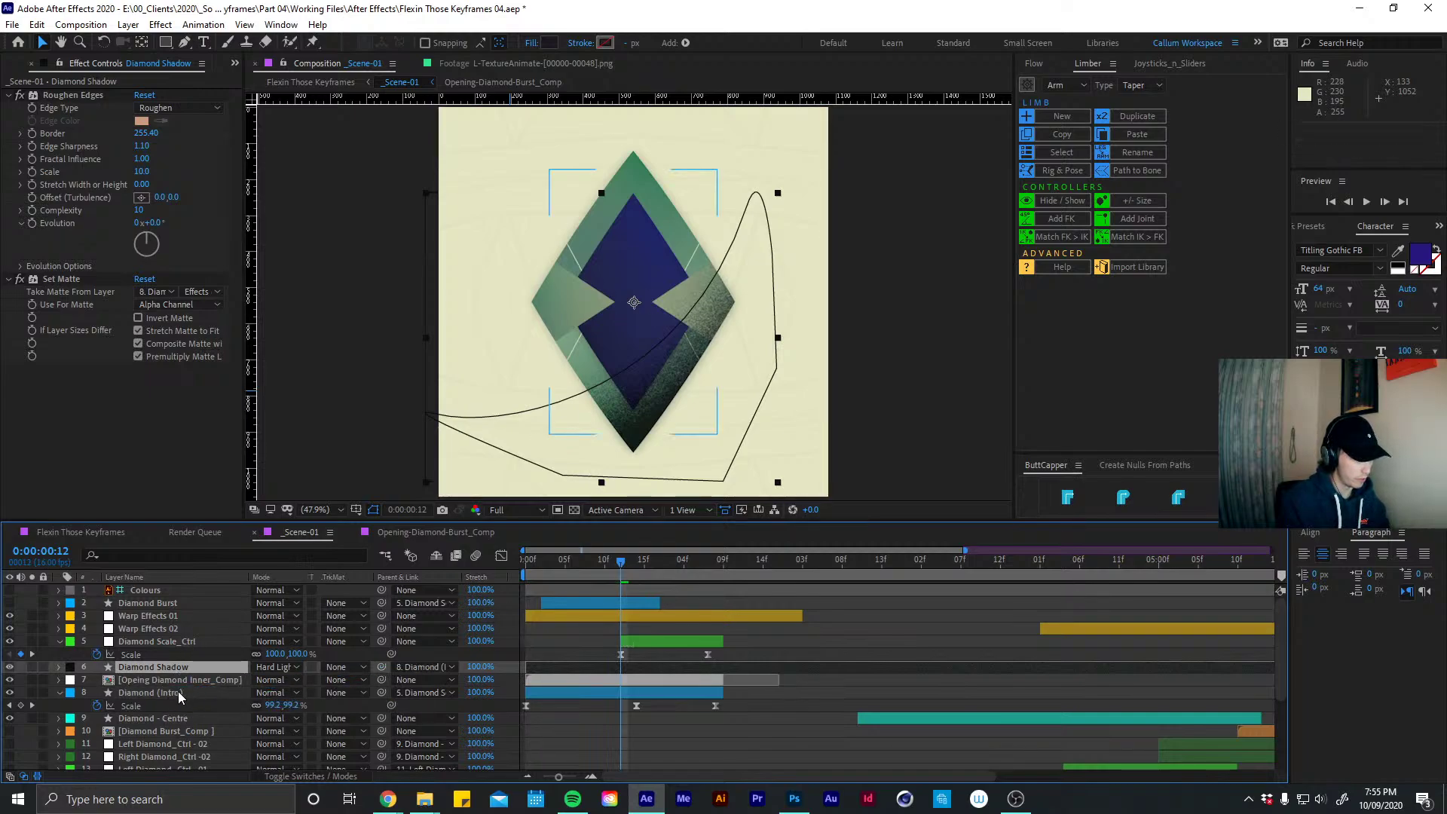
{"action": "left_click", "coordinate": [178, 692]}
{"action": "key", "text": "u"}
{"action": "left_click", "coordinate": [124, 640]}
{"action": "key", "text": "u"}
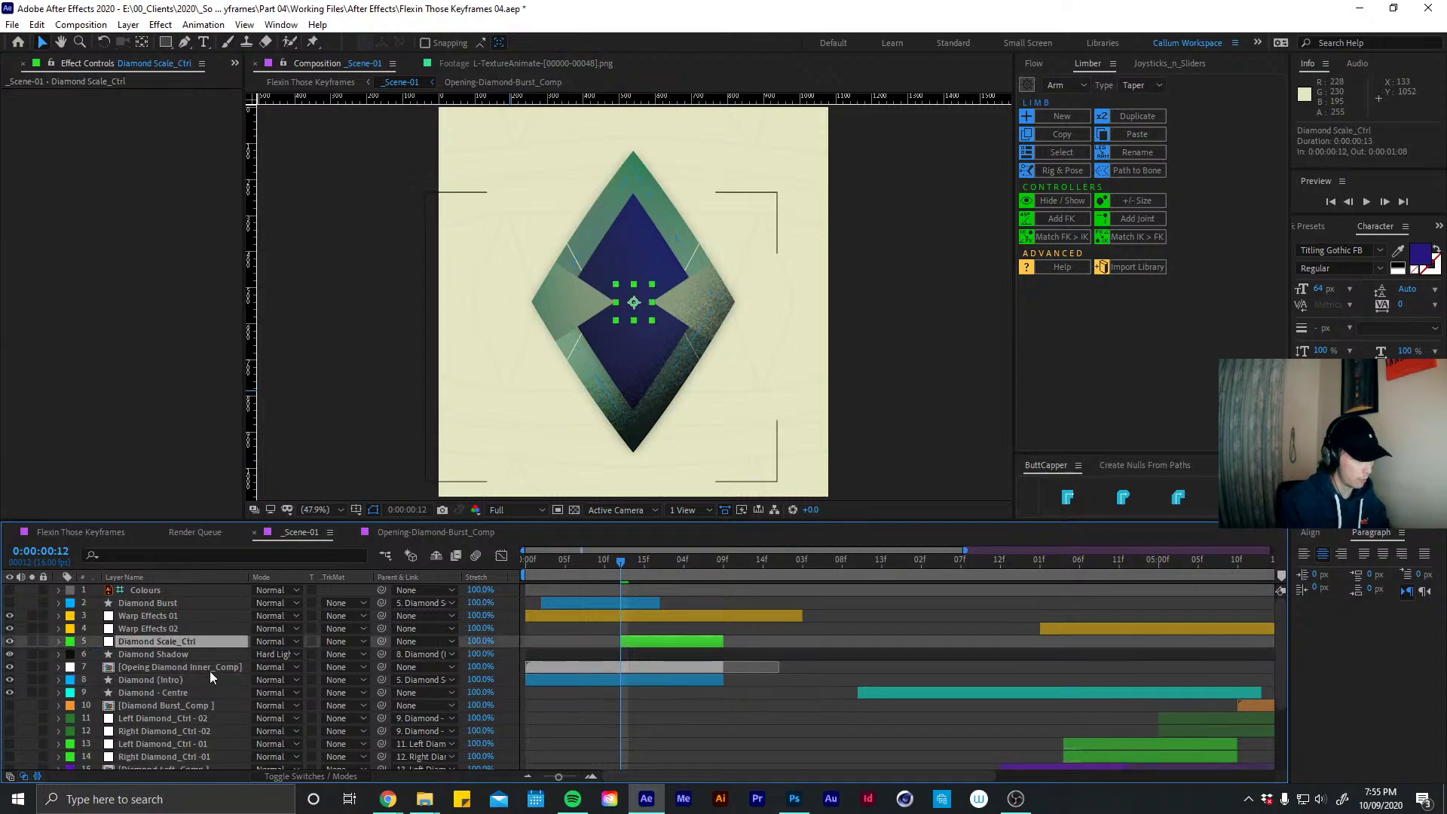
Add an orange layer marker with the comment "Diamond Scale" at the start of the Diamond (Intro) layer
{"action": "left_click", "coordinate": [192, 666]}
{"action": "left_click", "coordinate": [189, 679]}
{"action": "key", "text": "Home"}
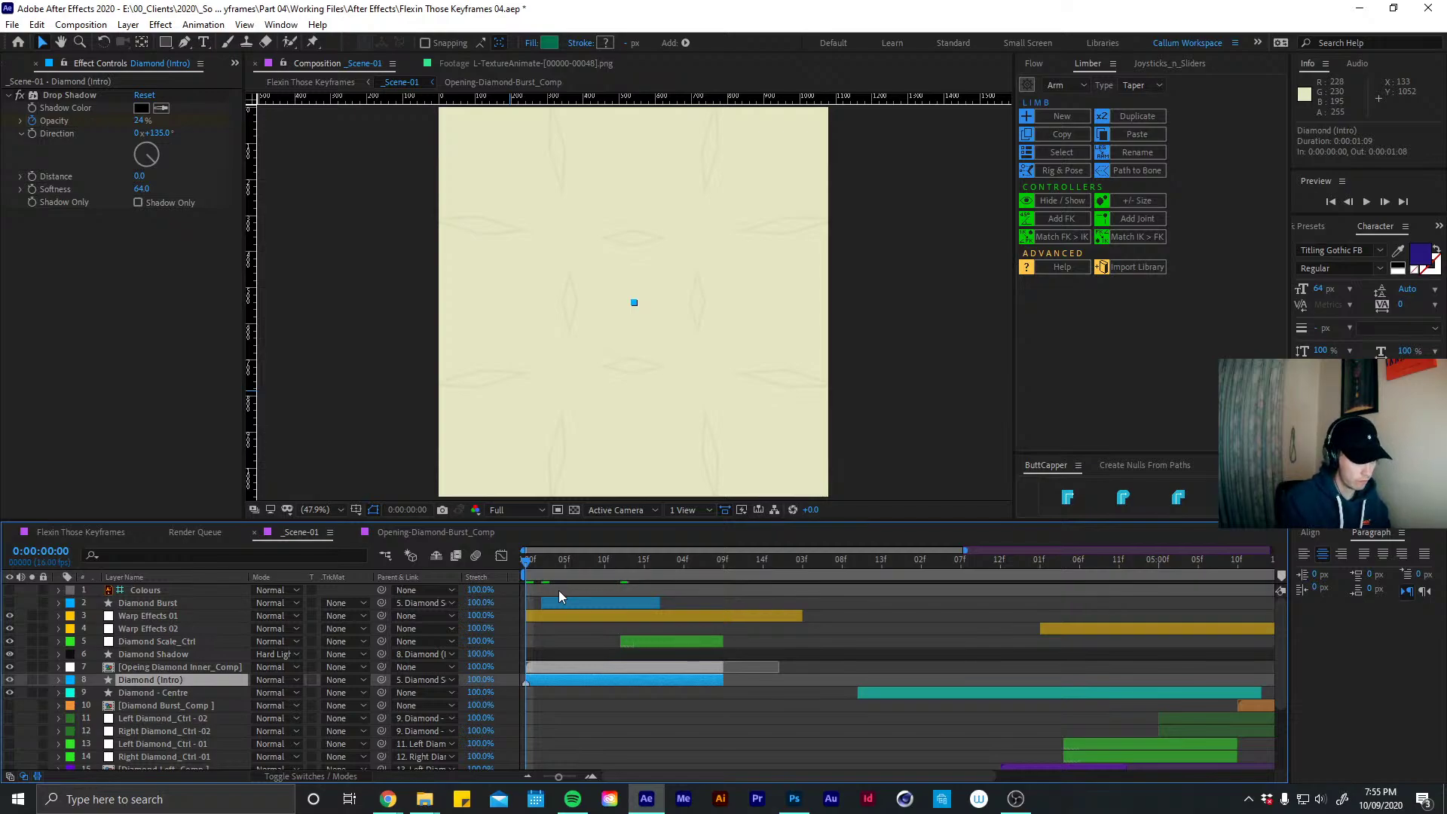
{"action": "key", "text": "alt+KP_Multiply"}
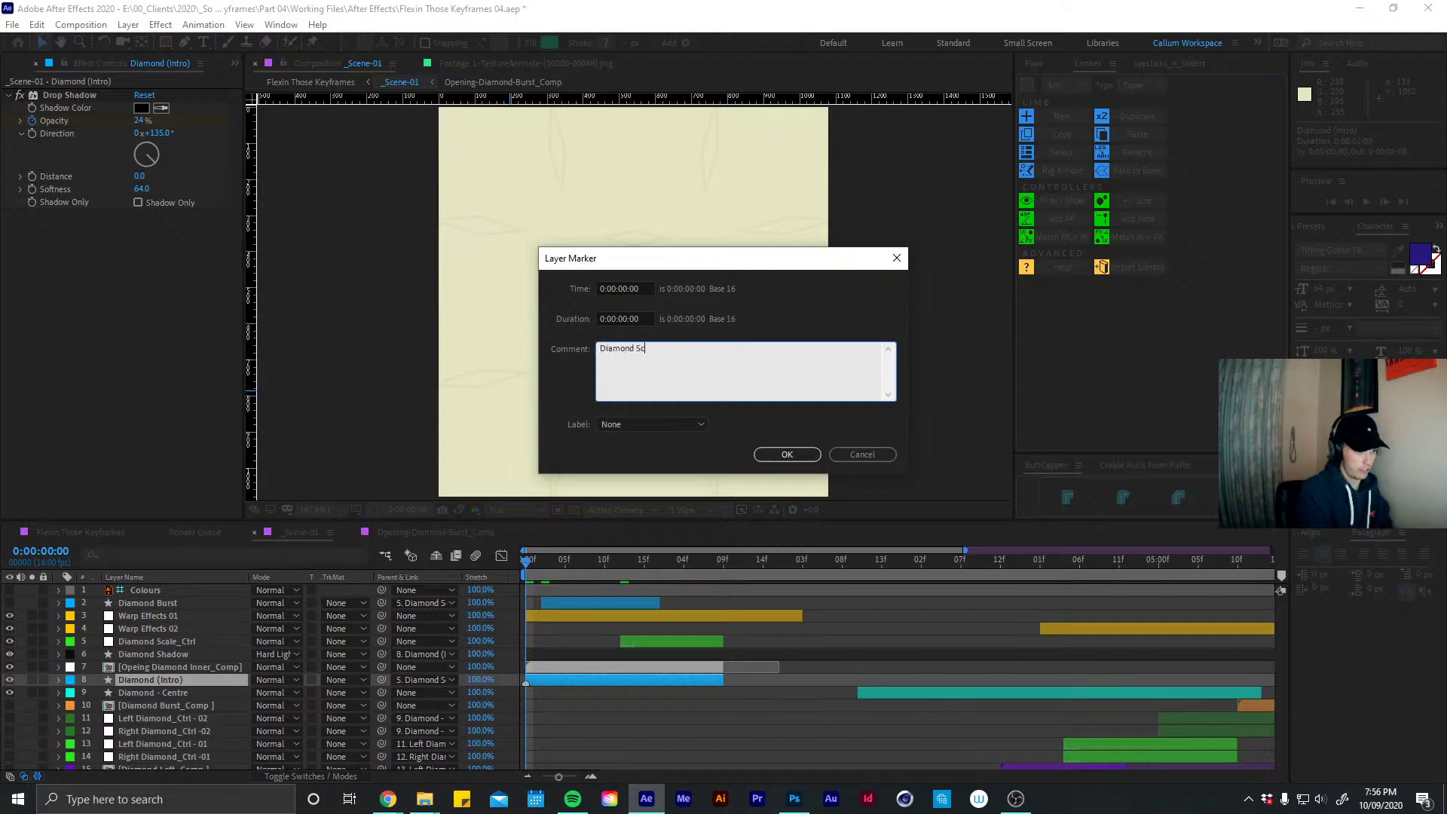
{"action": "left_click", "coordinate": [663, 425]}
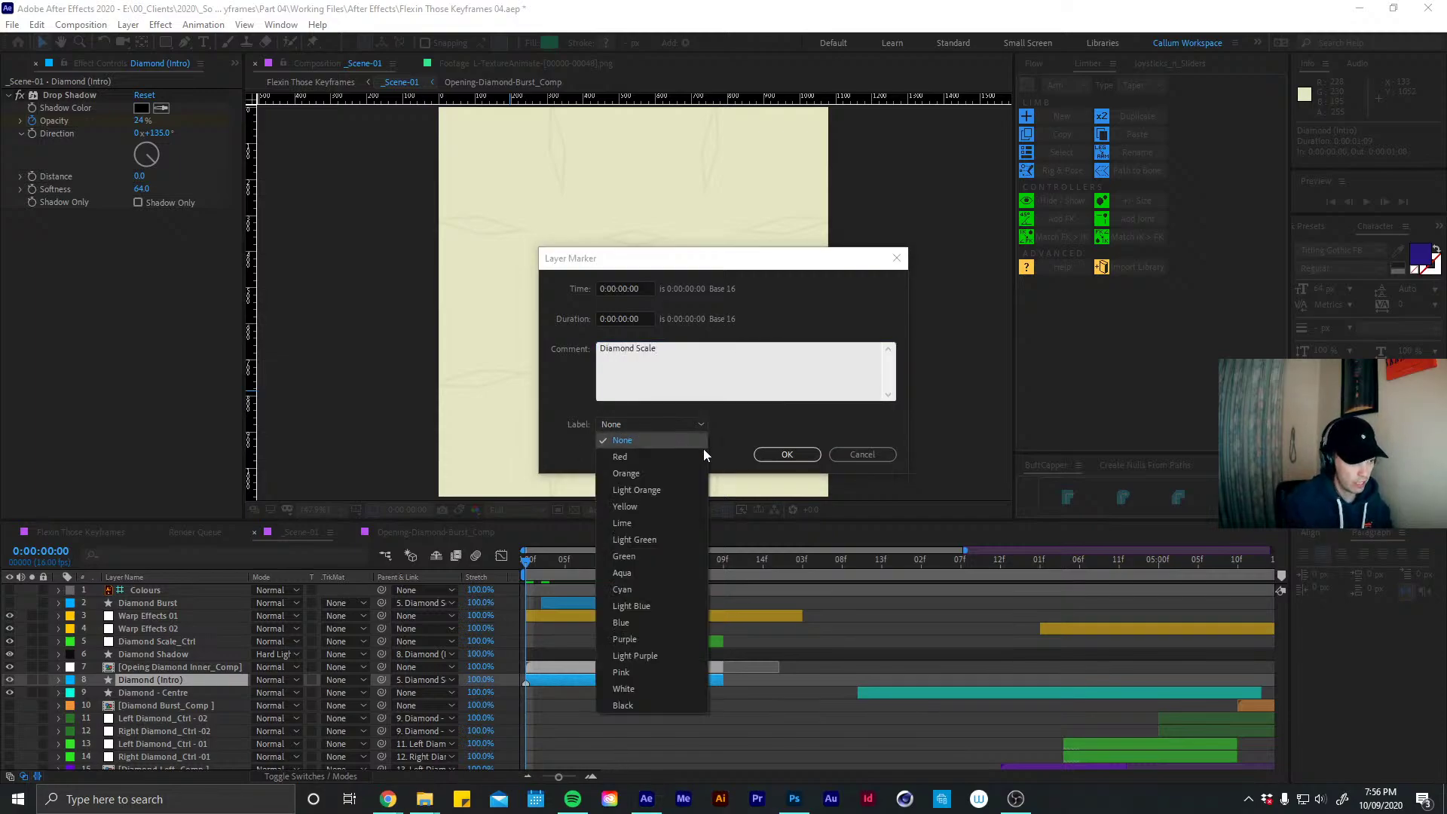
{"action": "left_click", "coordinate": [669, 472]}
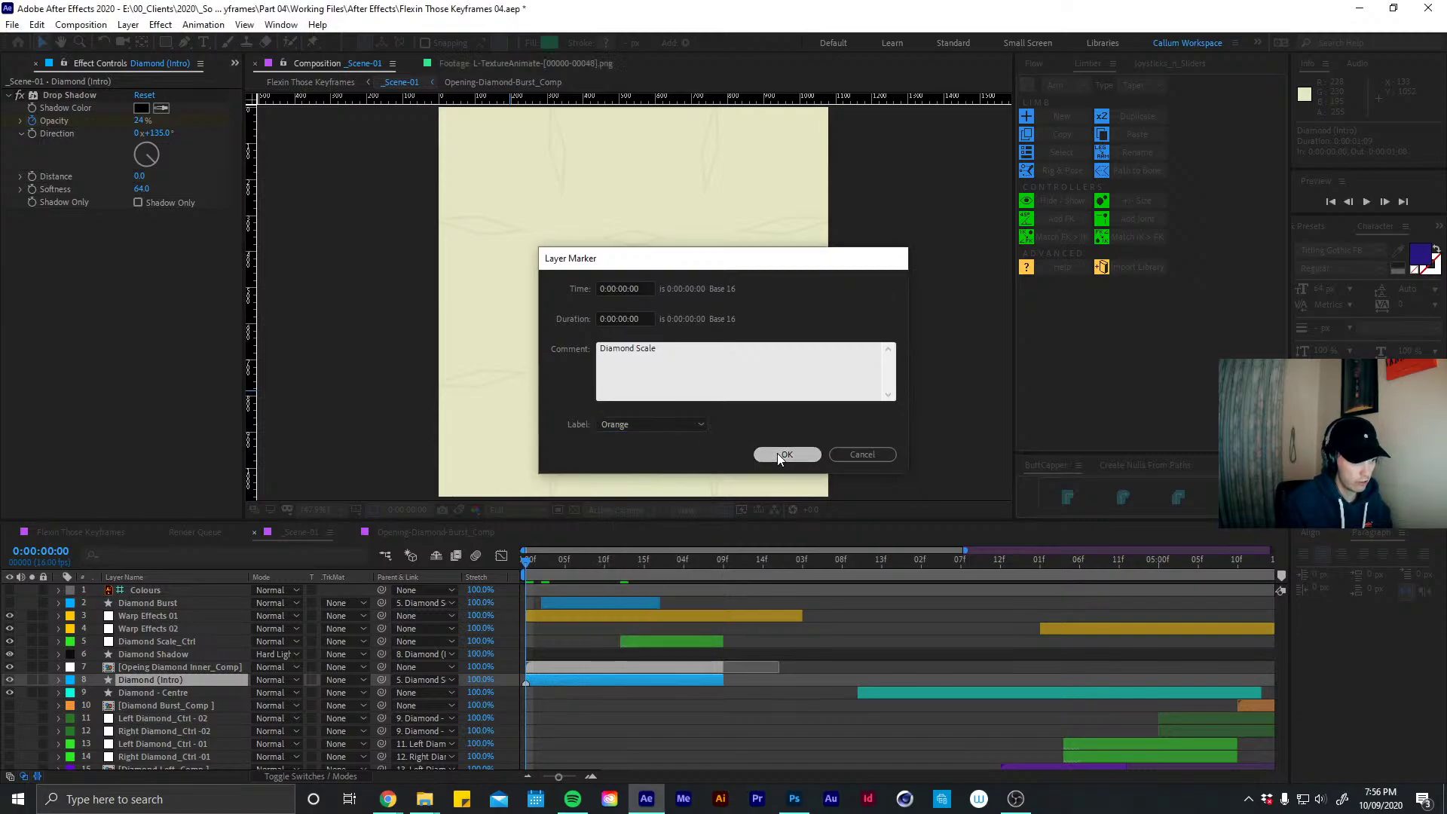
{"action": "left_click", "coordinate": [787, 454]}
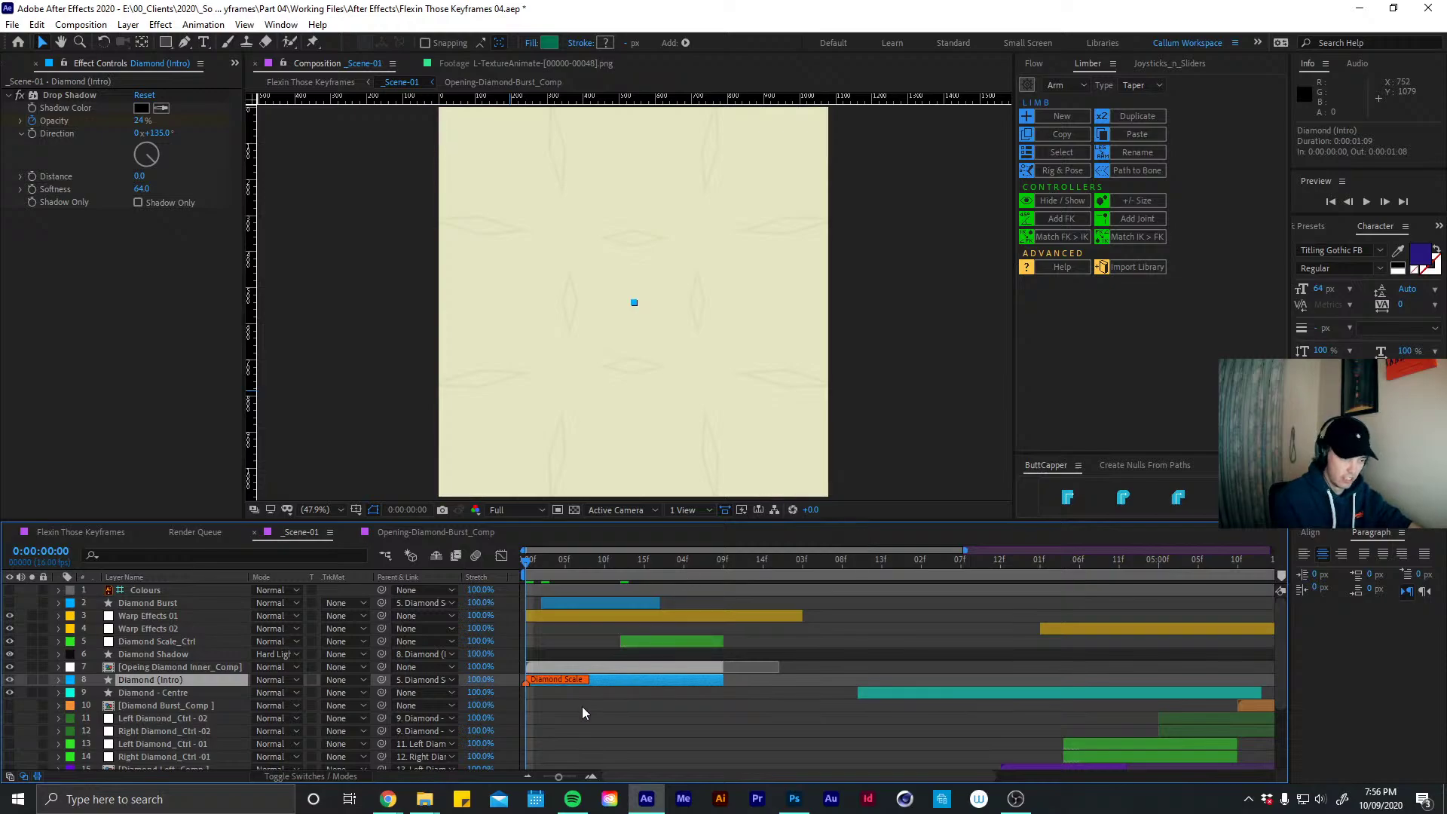
{"action": "left_click", "coordinate": [526, 682]}
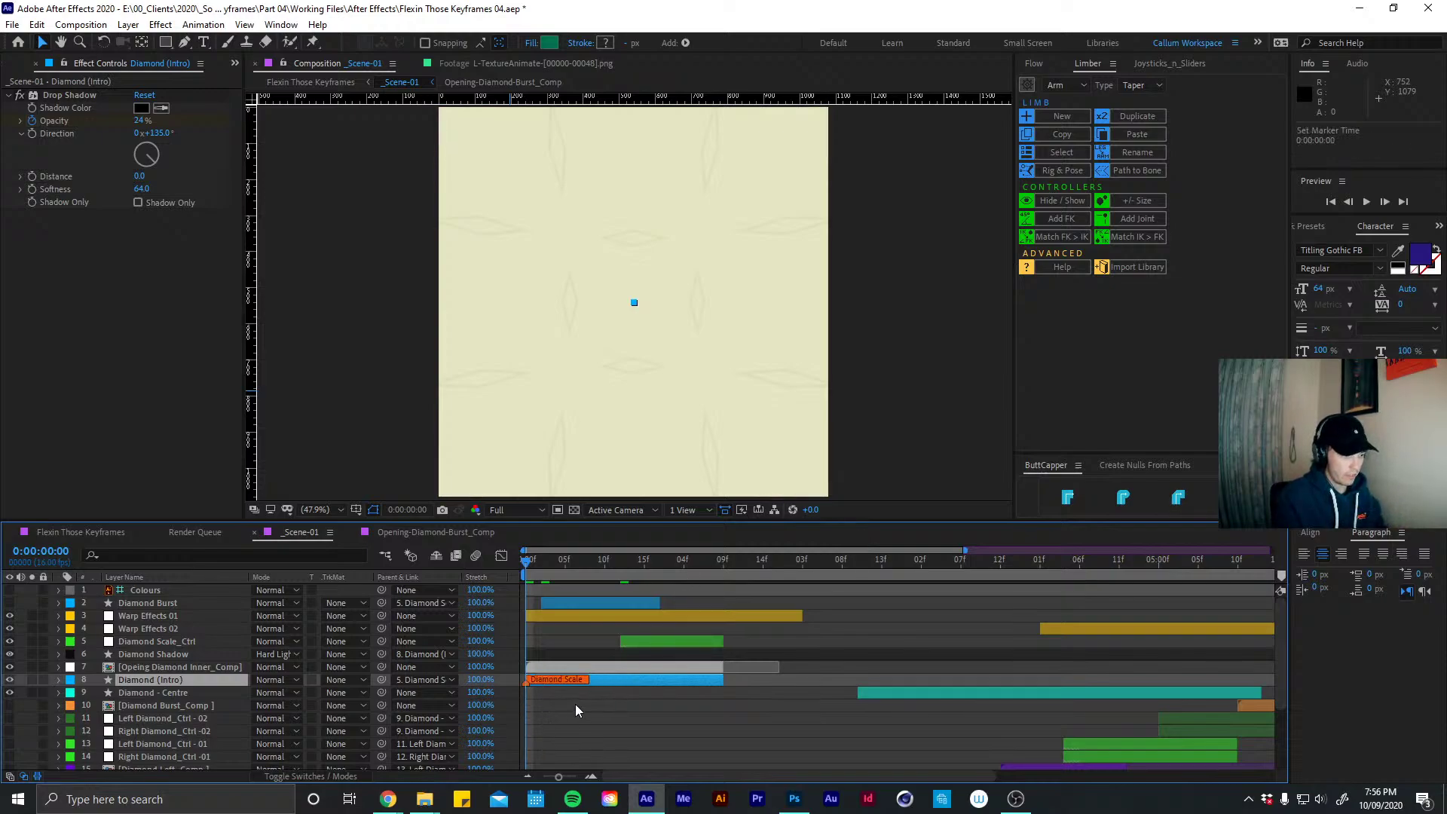
Scrub through the opening diamond and play back the _Scene-01 animation
{"action": "left_click_drag", "start_coordinate": [530, 575], "coordinate": [633, 576]}
{"action": "left_click", "coordinate": [654, 691]}
{"action": "left_click", "coordinate": [682, 565]}
{"action": "key", "text": "space"}
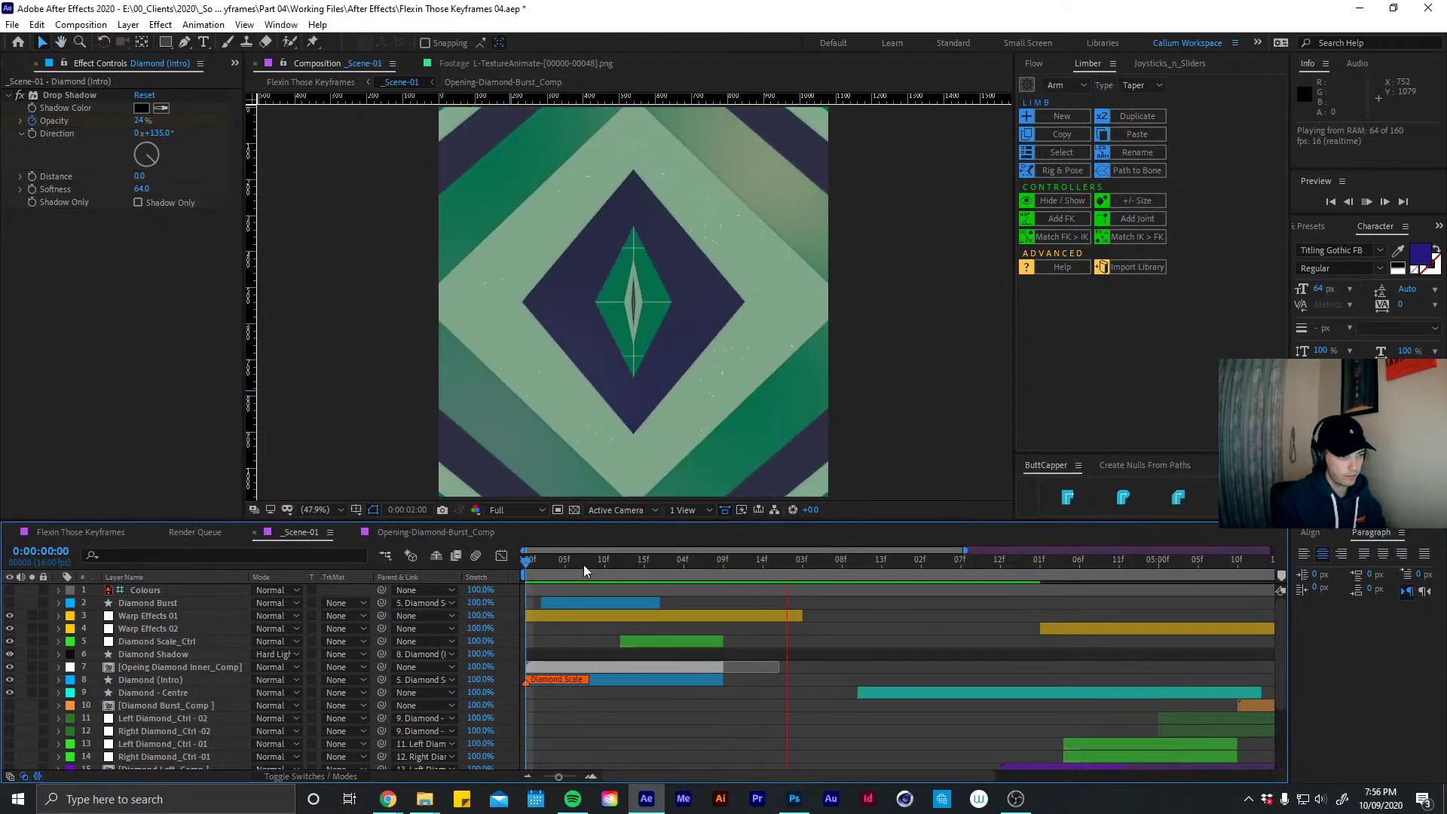
Trim the Diamond Shadow layer to end together with Diamond (Intro), and return to frame 12
{"action": "left_click", "coordinate": [603, 566]}
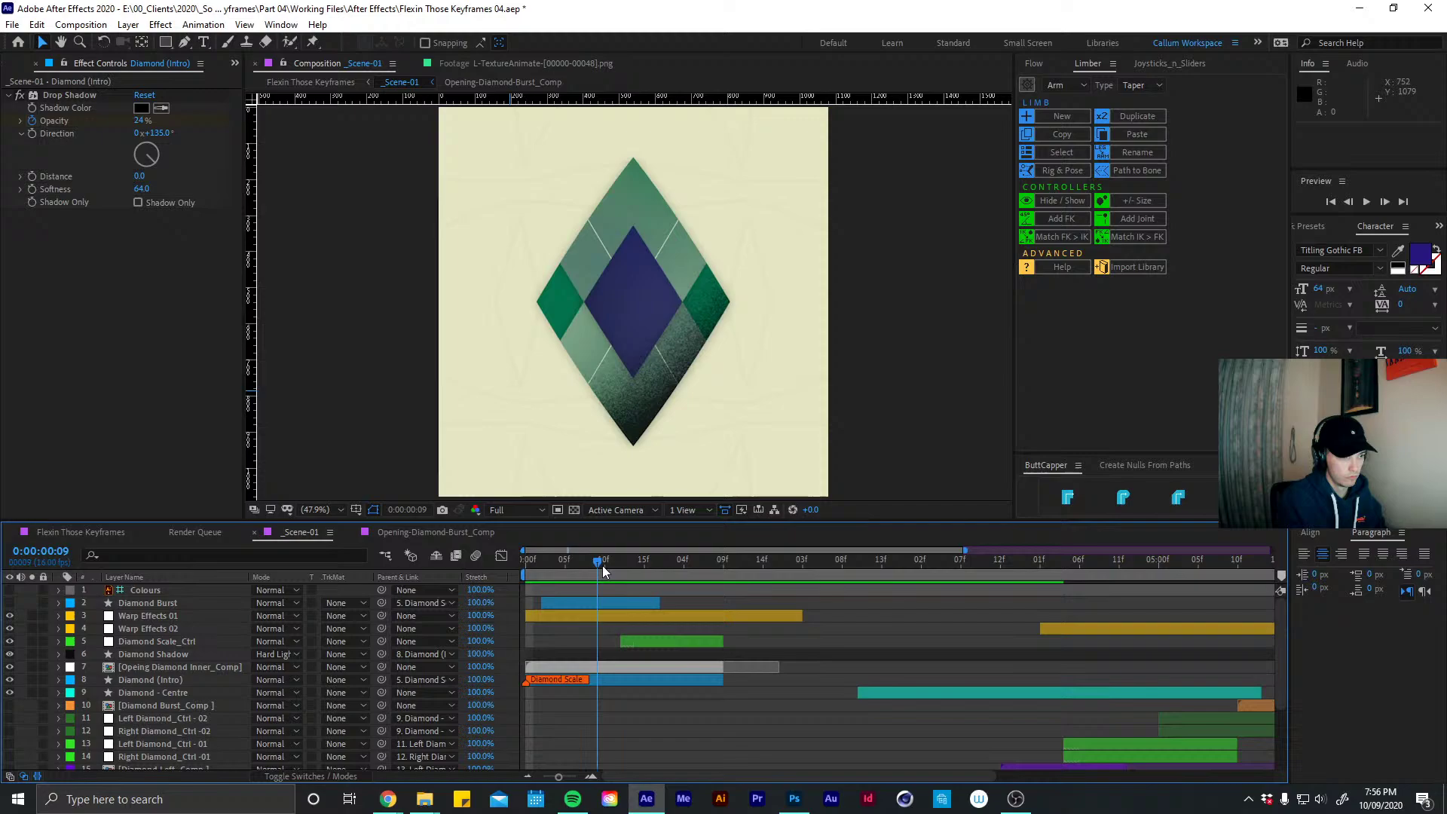
{"action": "left_click", "coordinate": [618, 681]}
{"action": "left_click", "coordinate": [622, 606]}
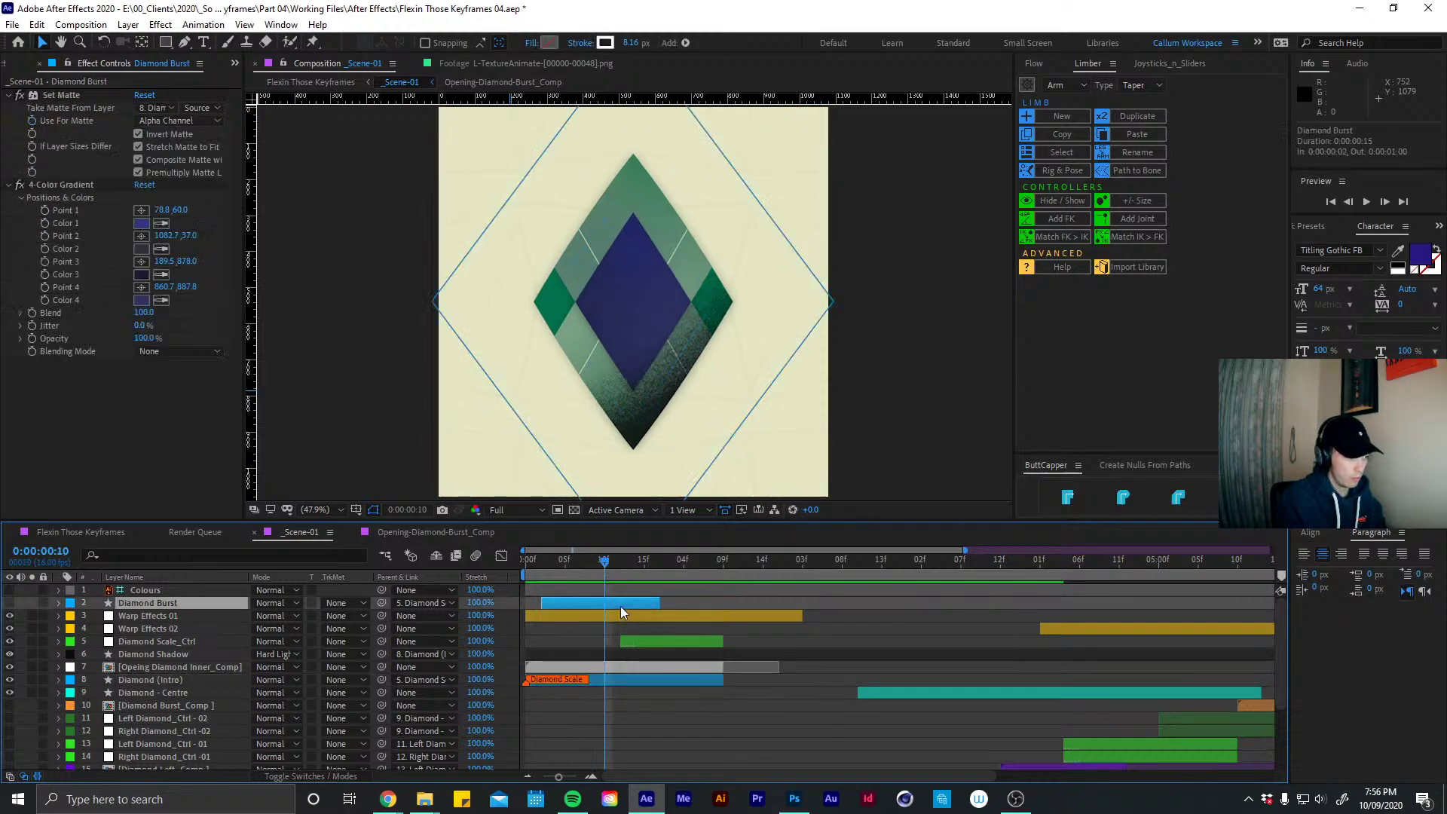
{"action": "left_click", "coordinate": [616, 666]}
{"action": "left_click", "coordinate": [627, 652]}
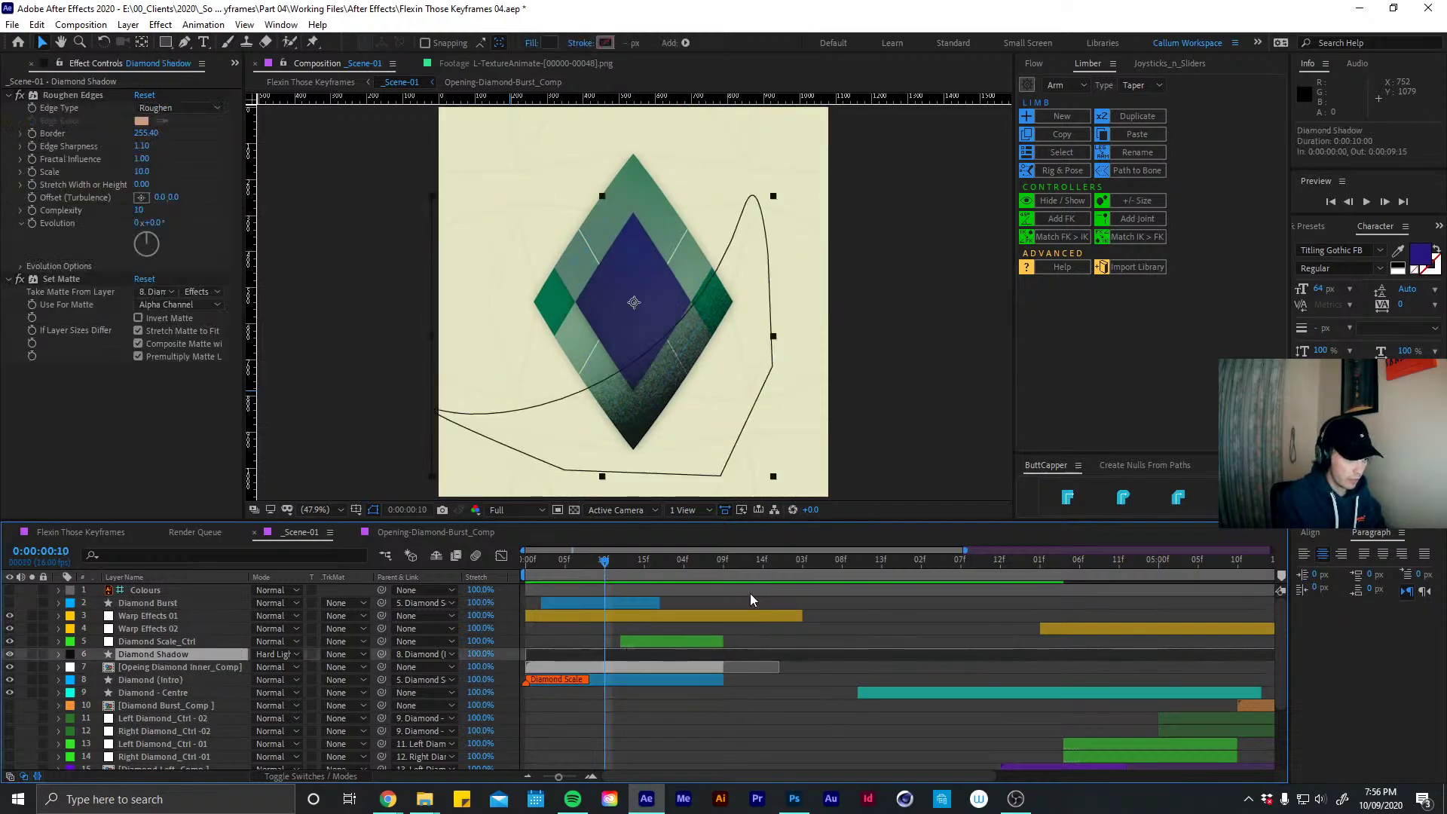
{"action": "left_click_drag", "start_coordinate": [721, 569], "coordinate": [621, 562]}
Lower the Diamond Shadow layer's Opacity to 76%
{"action": "key", "text": "r"}
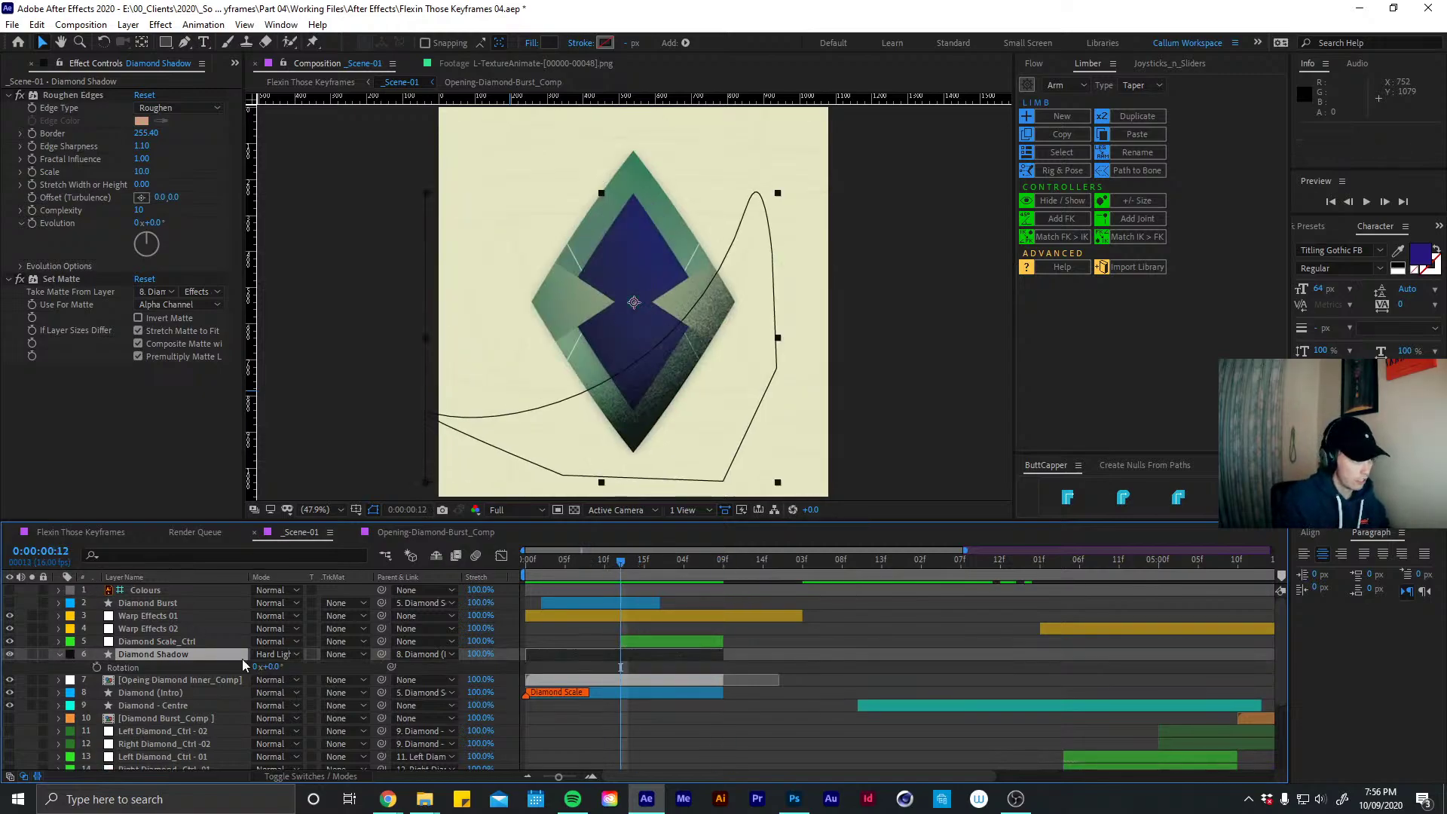
{"action": "key", "text": "t"}
{"action": "mouse_move", "coordinate": [262, 667]}
{"action": "left_mouse_down"}
{"action": "mouse_move", "coordinate": [236, 667]}
{"action": "mouse_move", "coordinate": [249, 667]}
{"action": "left_mouse_up"}
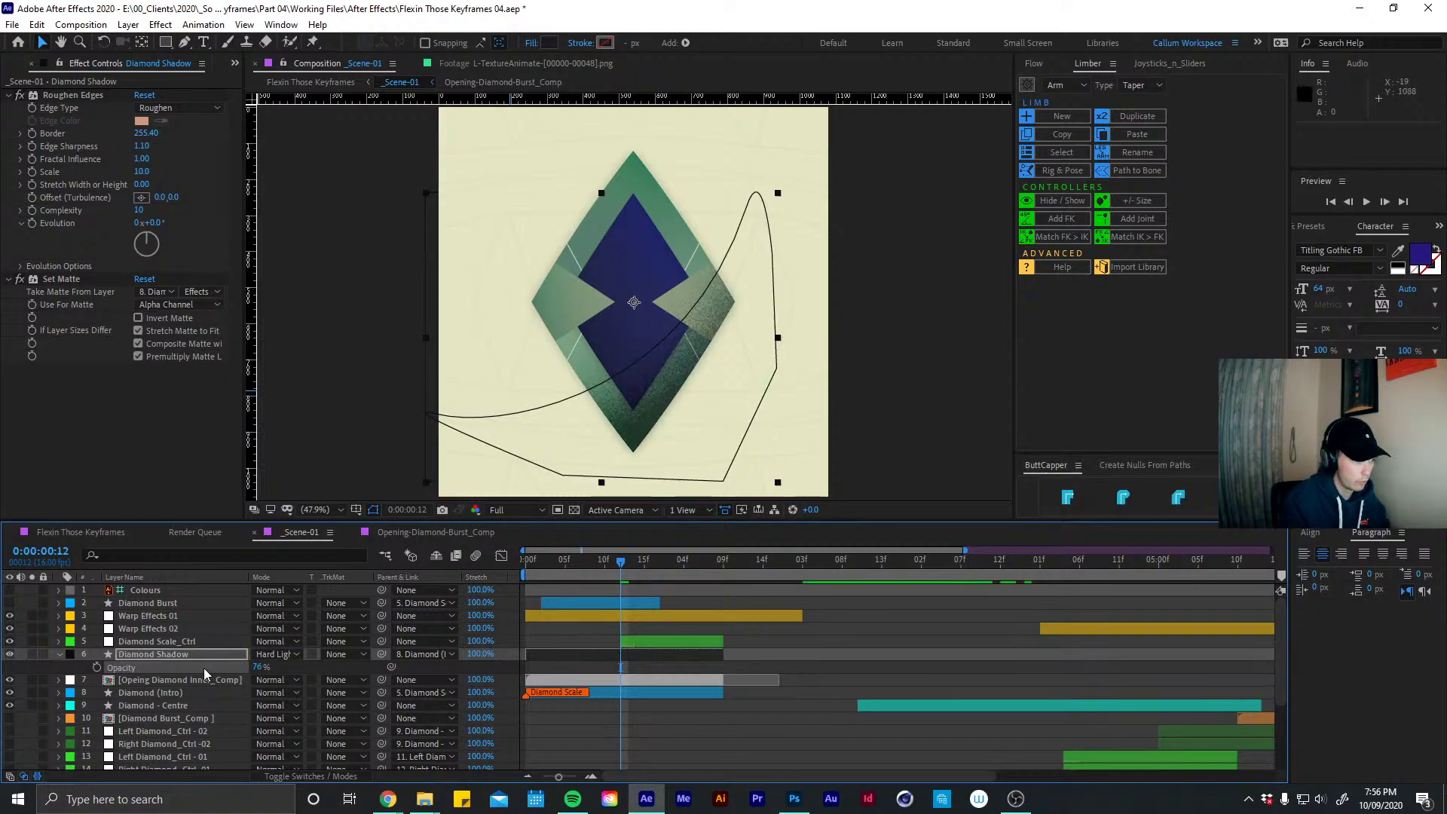
Nudge the Diamond Shadow right and down inside the diamond to position 40.3, 20.2
{"action": "key", "text": "shift+Down"}
{"action": "key", "text": "shift+Right"}
{"action": "key", "text": "shift+Right"}
{"action": "key", "text": "shift+Down"}
{"action": "key", "text": "shift+Right"}
{"action": "key", "text": "shift+Right"}
{"action": "key", "text": "shift+Down"}
{"action": "key", "text": "shift+Down"}
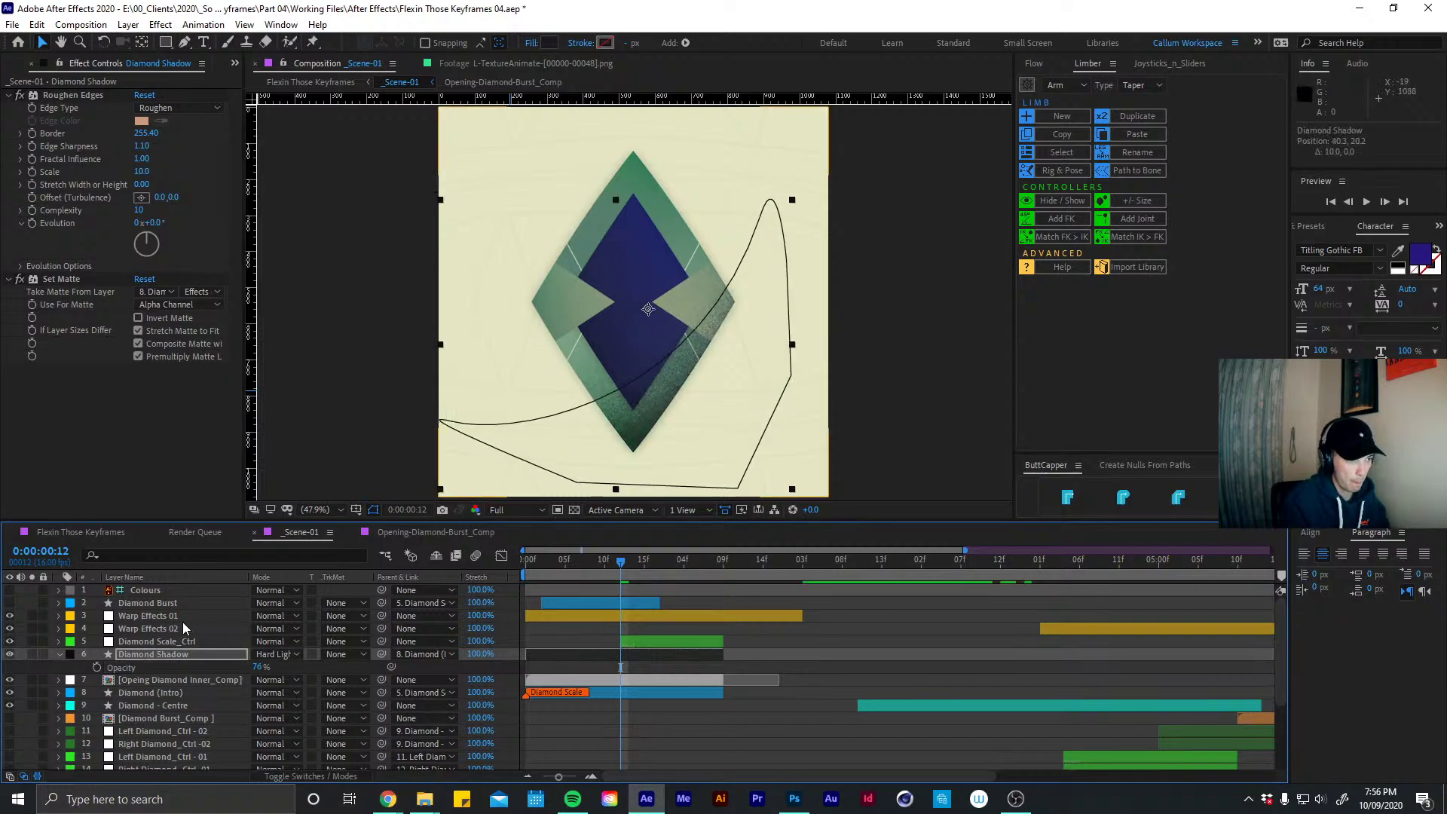
{"action": "key", "text": "shift+Down"}
{"action": "key", "text": "shift+Down"}
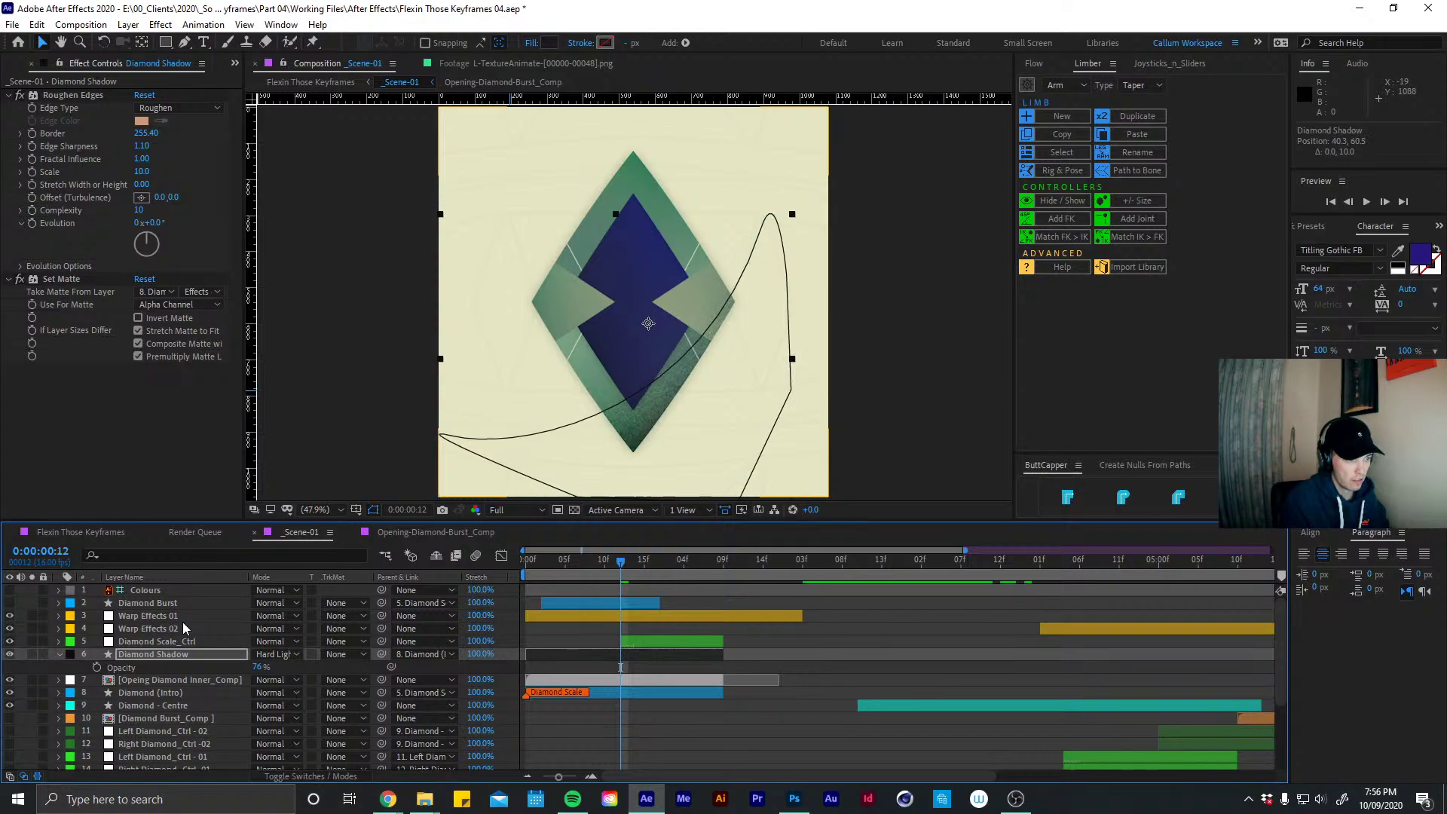
{"action": "key", "text": "shift+Up"}
{"action": "key", "text": "shift+Up"}
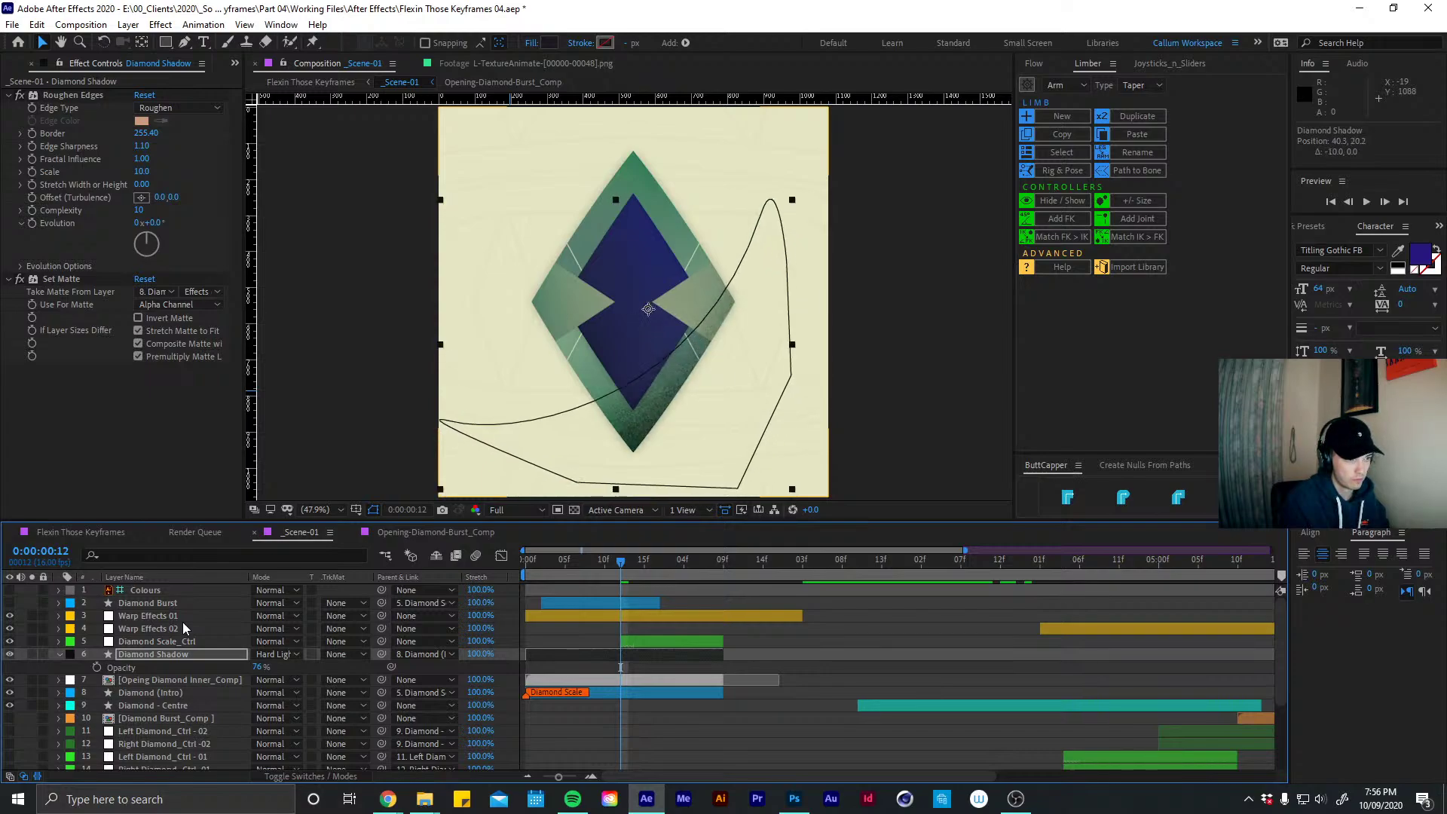
Reshape the Diamond Shadow layer's path by moving its upper-right vertex to about 446, 164
{"action": "key", "text": "u"}
{"action": "key", "text": "u"}
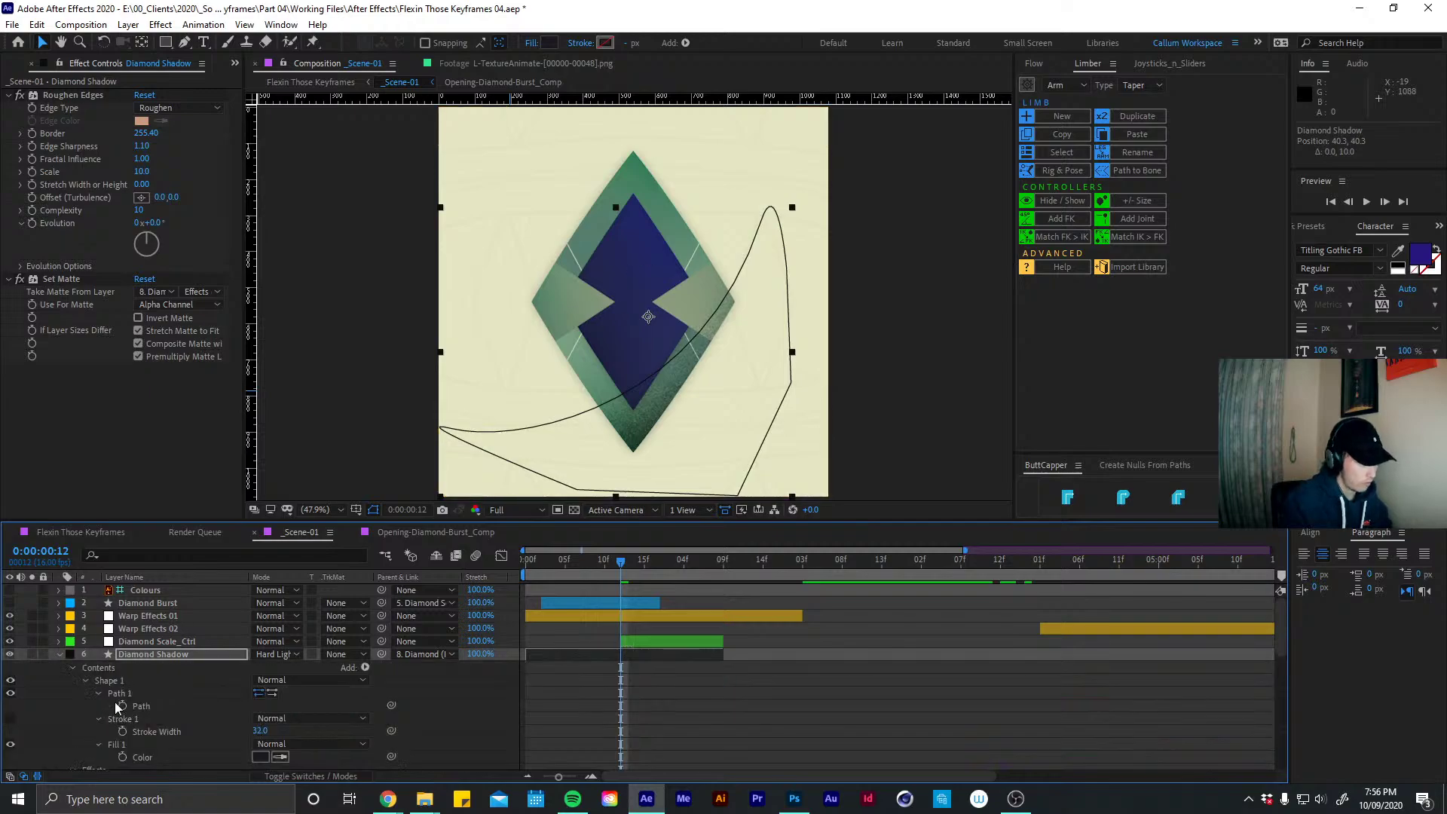
{"action": "left_click", "coordinate": [142, 706]}
{"action": "left_click_drag", "start_coordinate": [763, 226], "coordinate": [776, 235]}
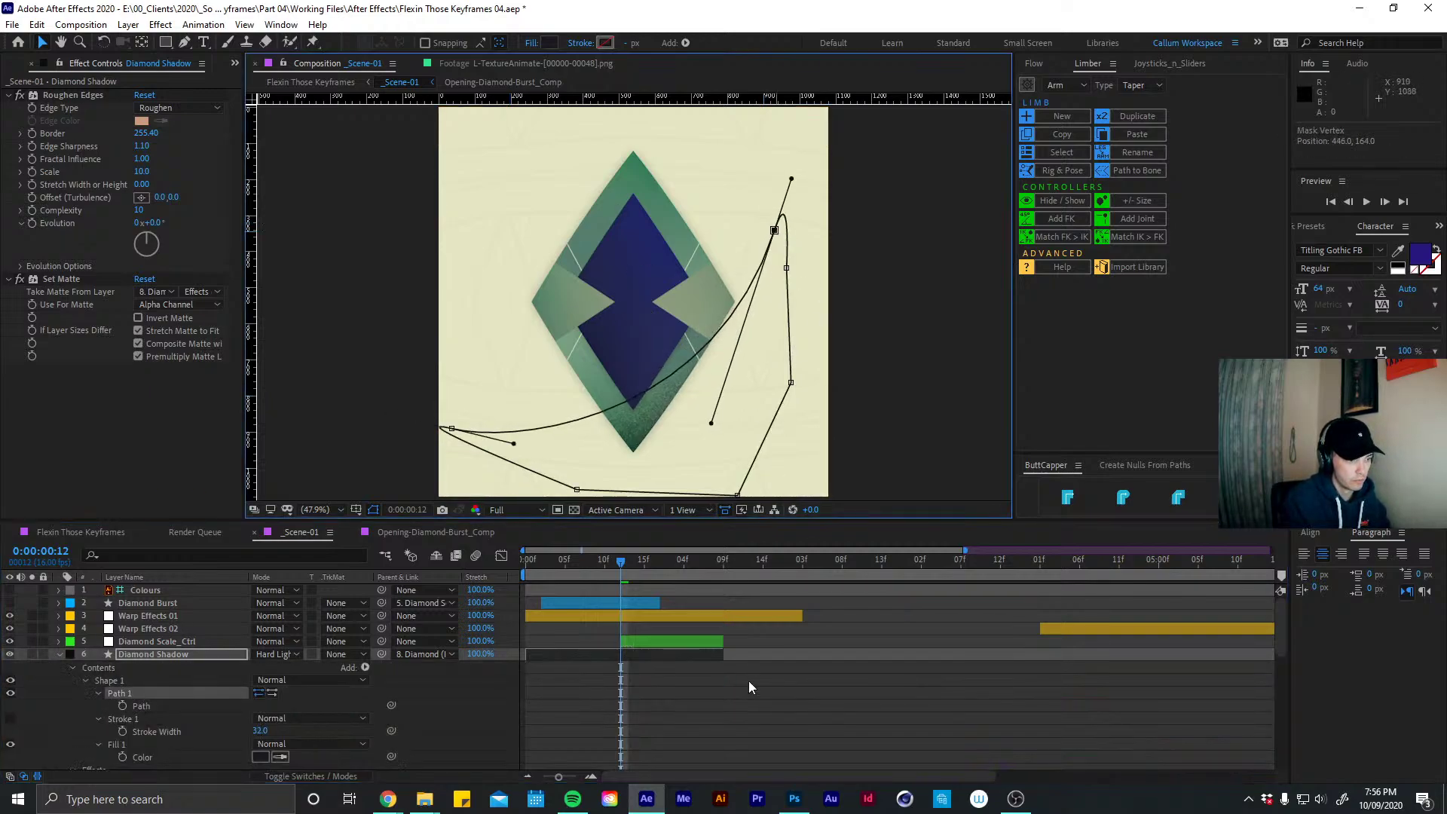
{"action": "left_click", "coordinate": [723, 722]}
{"action": "key", "text": "u"}
{"action": "key", "text": "u"}
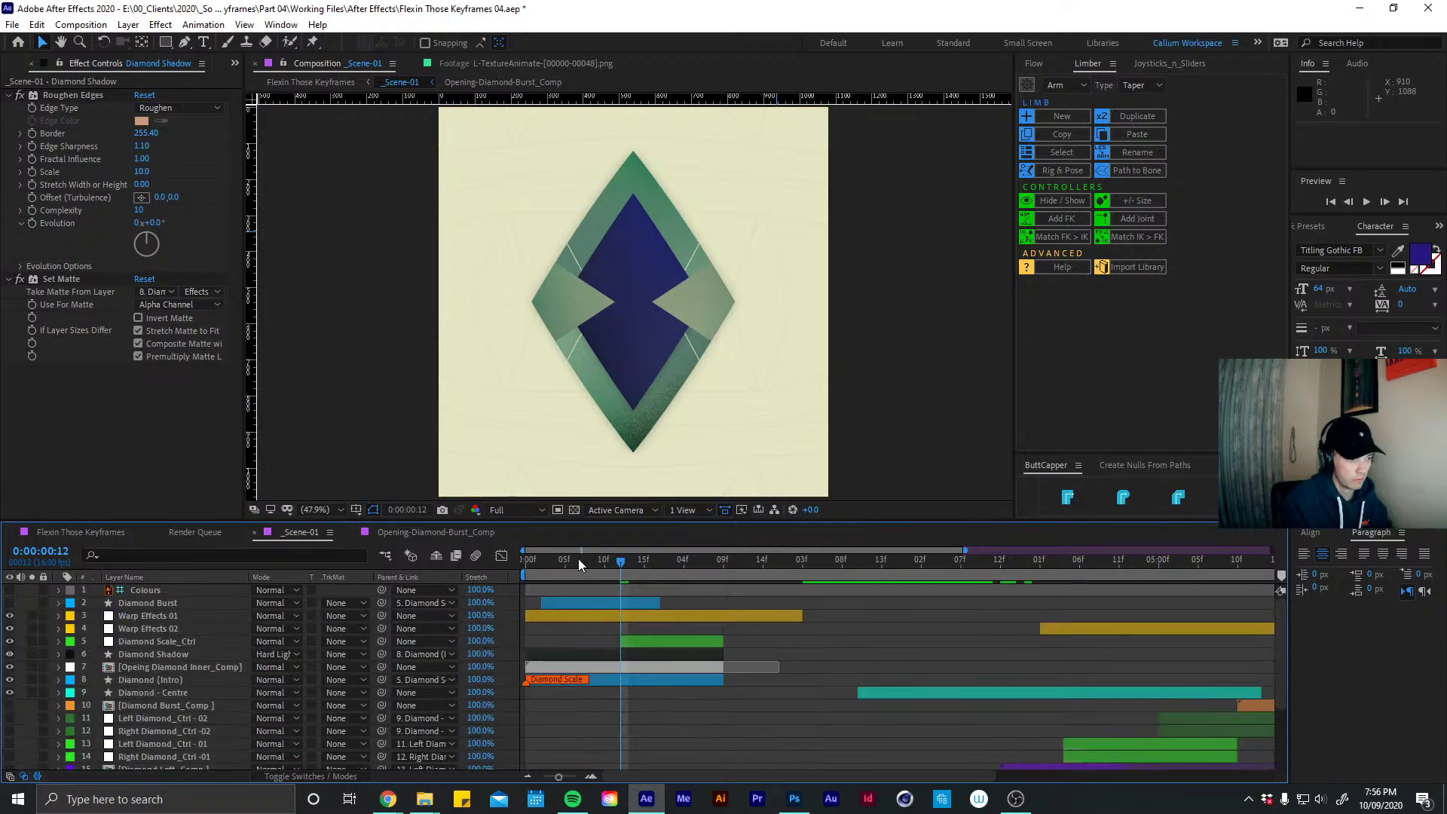
Play back _Scene-01 from the start and scrub to frame 11 to check the shadow
{"action": "key", "text": "Home"}
{"action": "key", "text": "space"}
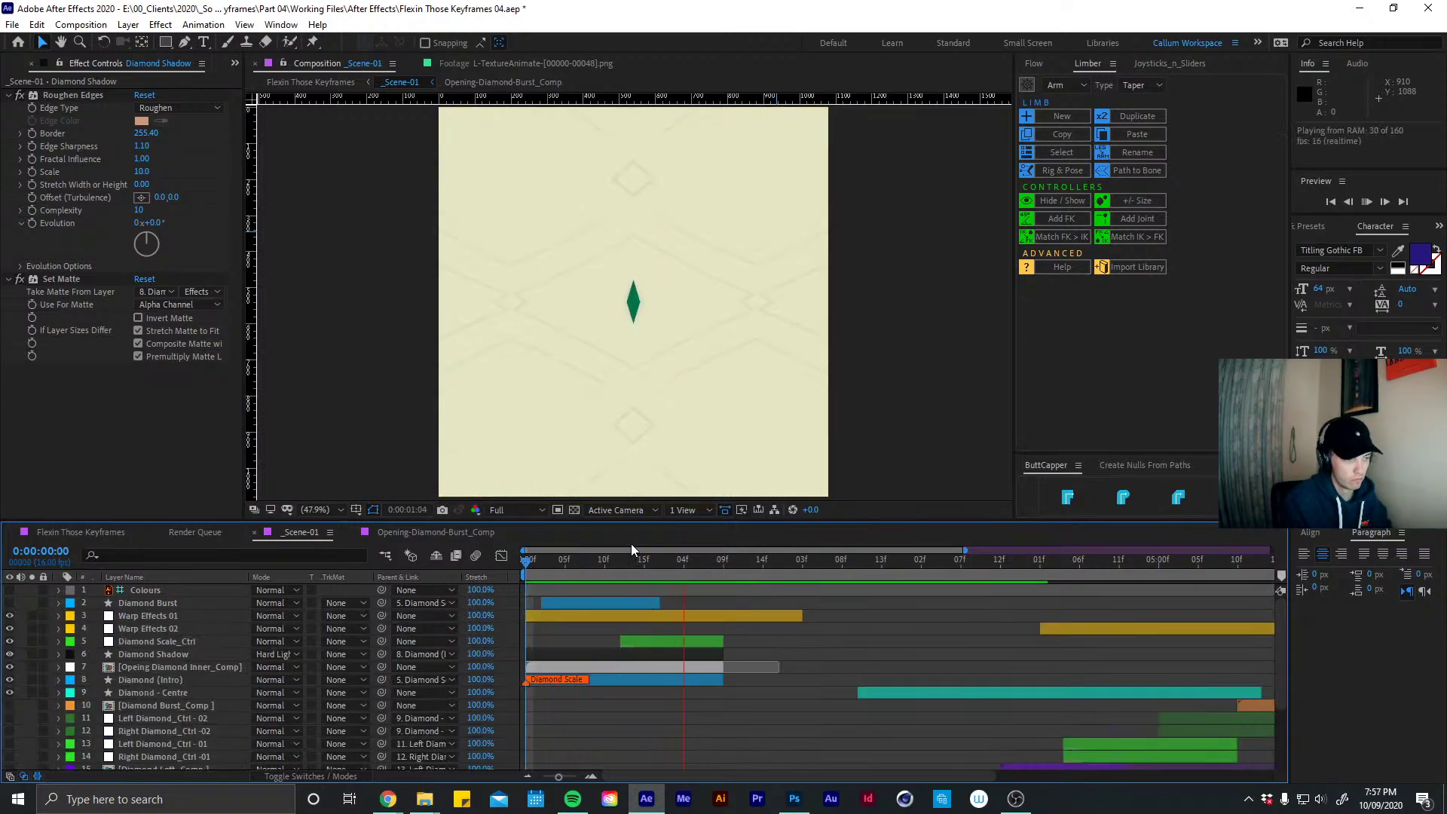
{"action": "mouse_move", "coordinate": [602, 559]}
{"action": "left_mouse_down"}
{"action": "mouse_move", "coordinate": [653, 558]}
{"action": "mouse_move", "coordinate": [590, 564]}
{"action": "mouse_move", "coordinate": [614, 564]}
{"action": "left_mouse_up"}
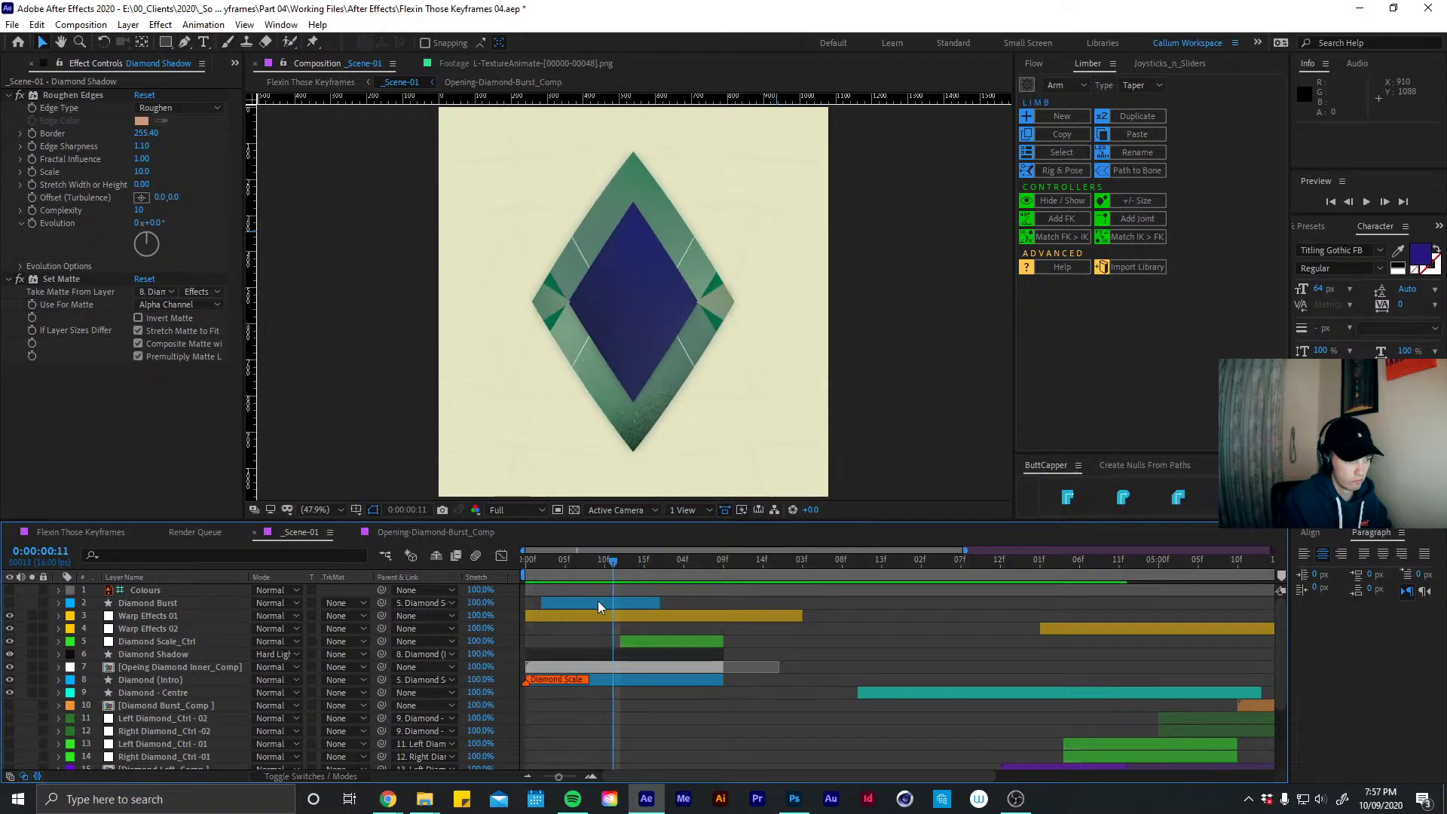
Try disabling Roughen Edges and turning its Evolution to about 1x+142° on the Diamond Shadow layer, undoing both changes
{"action": "left_click", "coordinate": [599, 679]}
{"action": "left_click", "coordinate": [598, 608]}
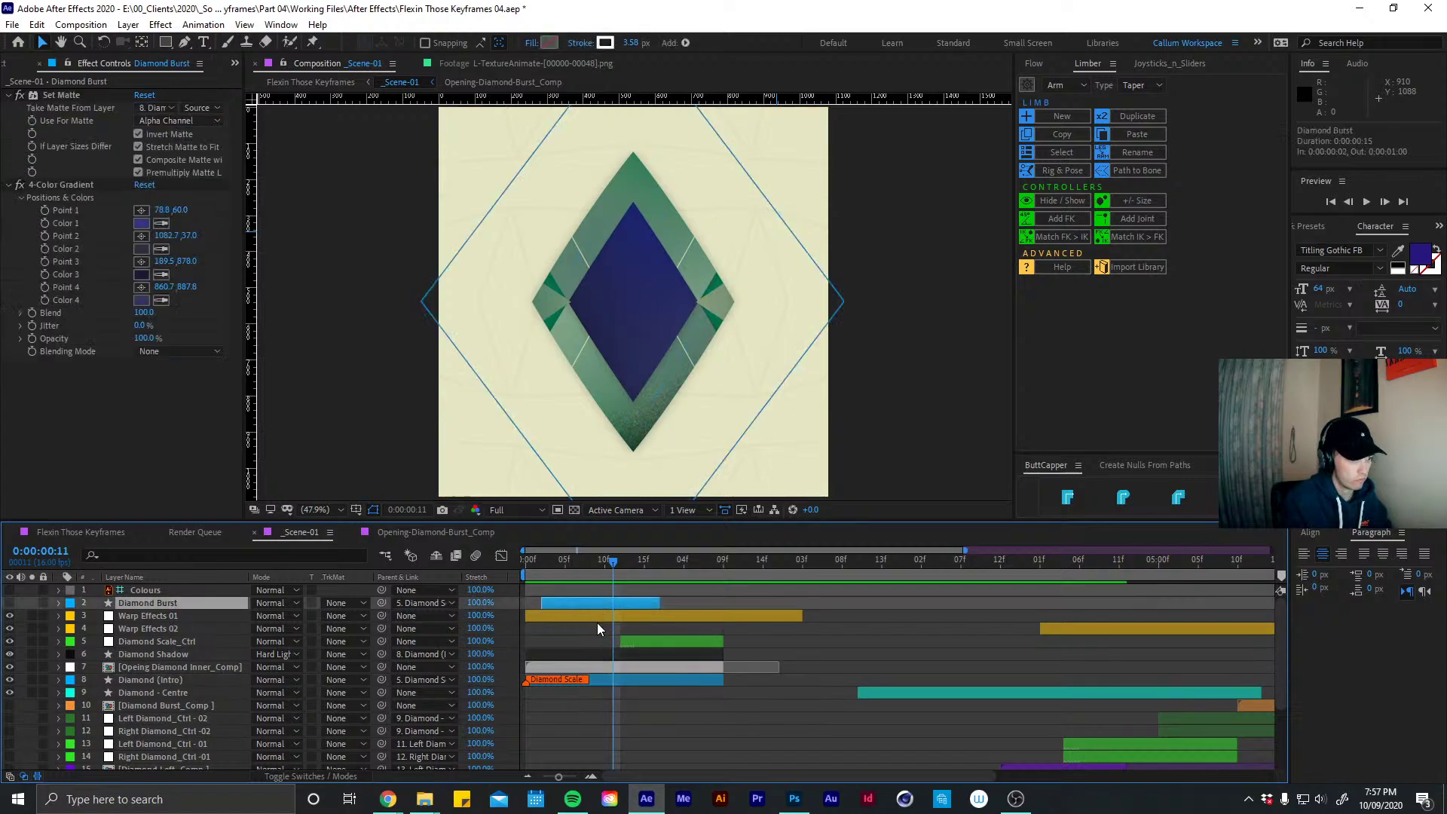
{"action": "left_click", "coordinate": [619, 652]}
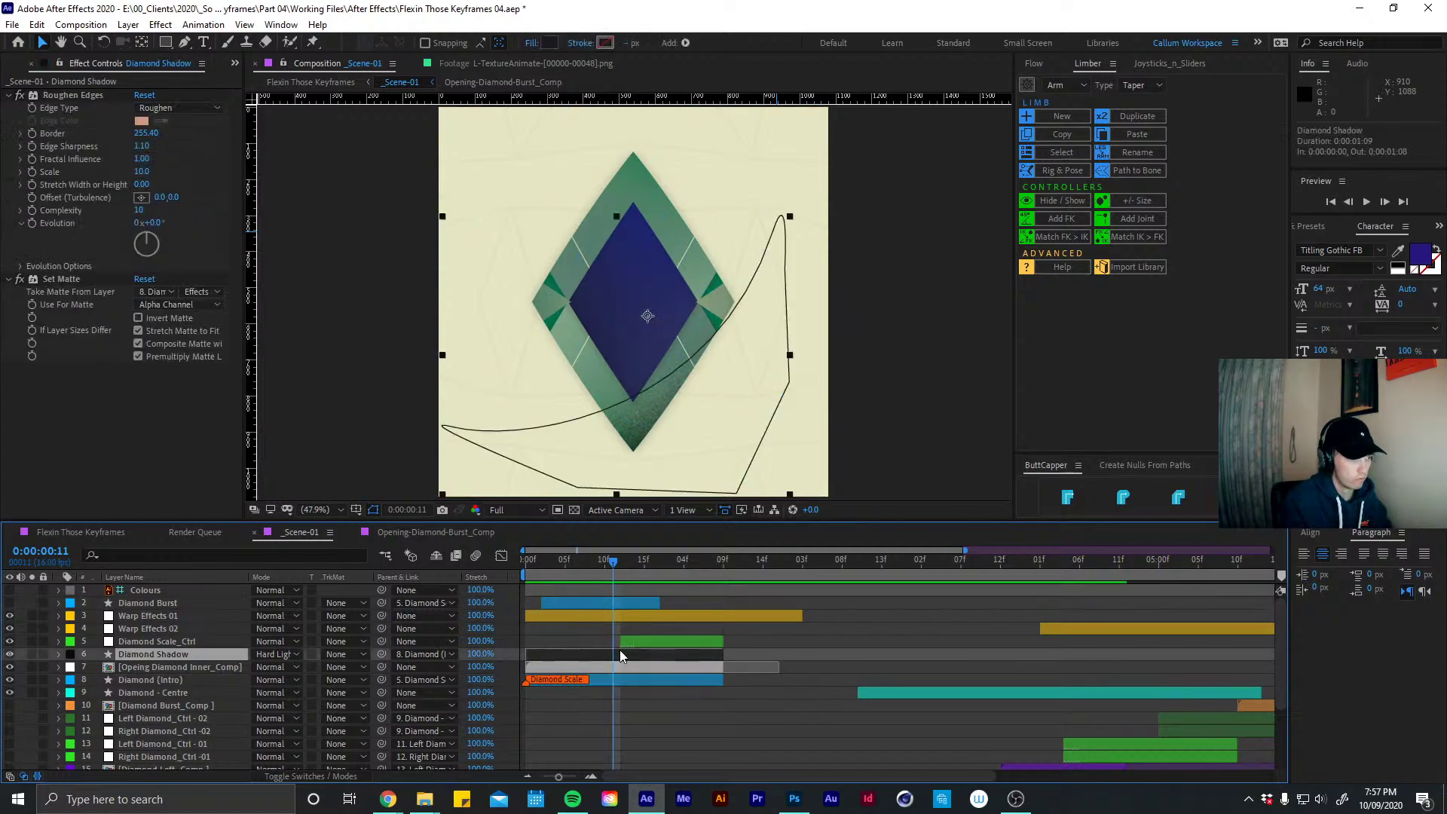
{"action": "left_click", "coordinate": [19, 95]}
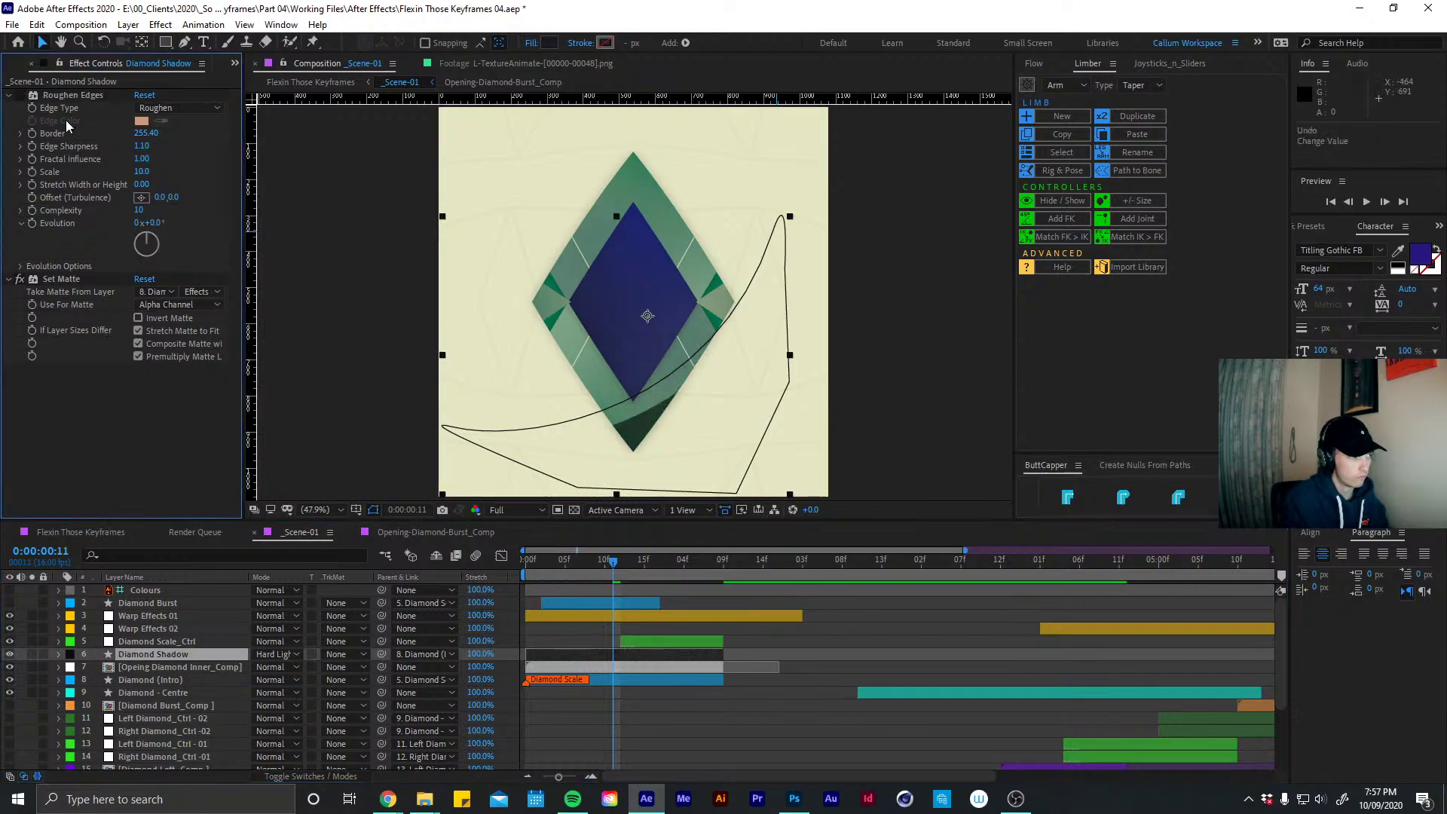
{"action": "key", "text": "ctrl+z"}
{"action": "left_click_drag", "start_coordinate": [153, 235], "coordinate": [217, 267]}
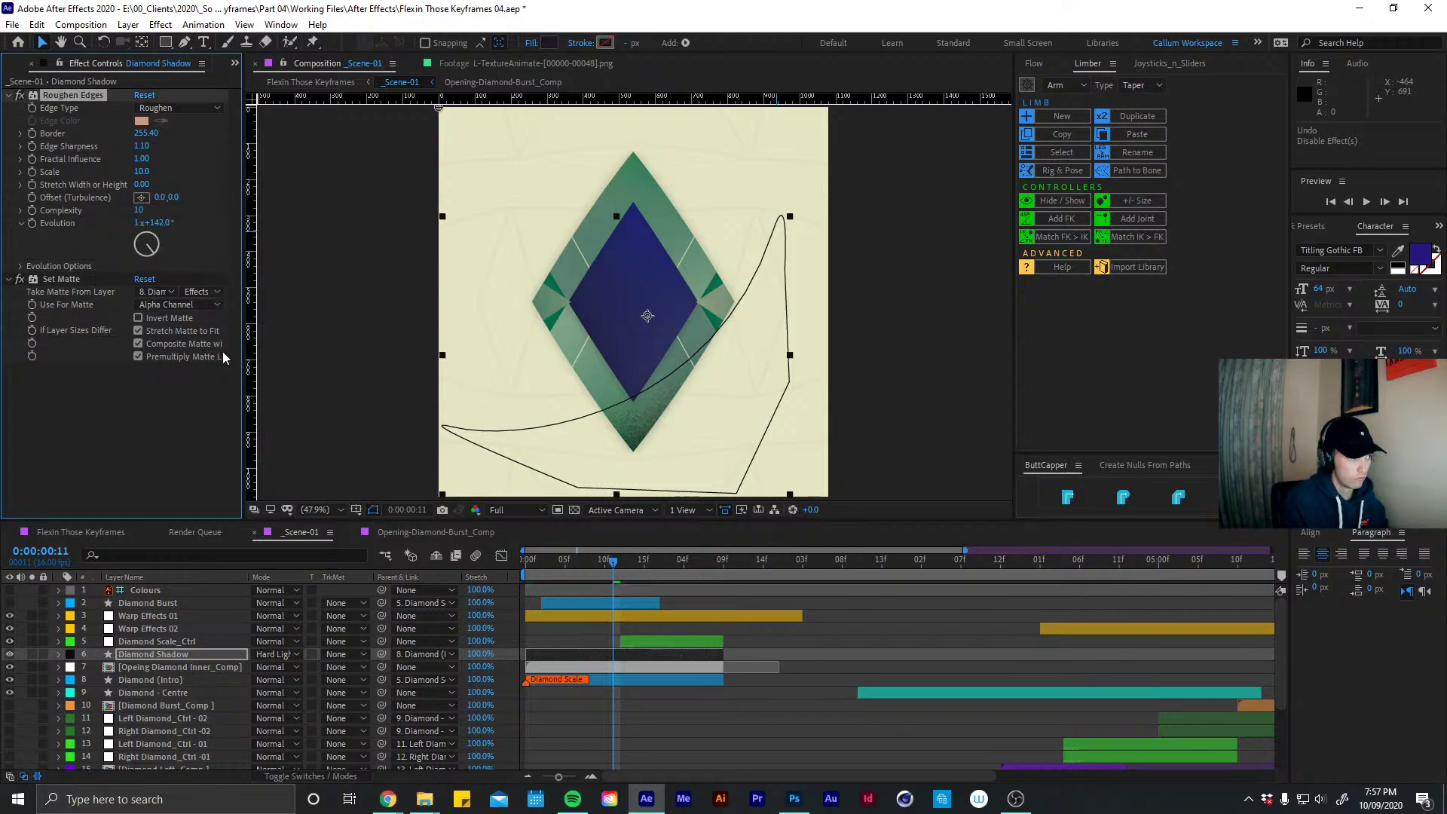
{"action": "key", "text": "ctrl+z"}
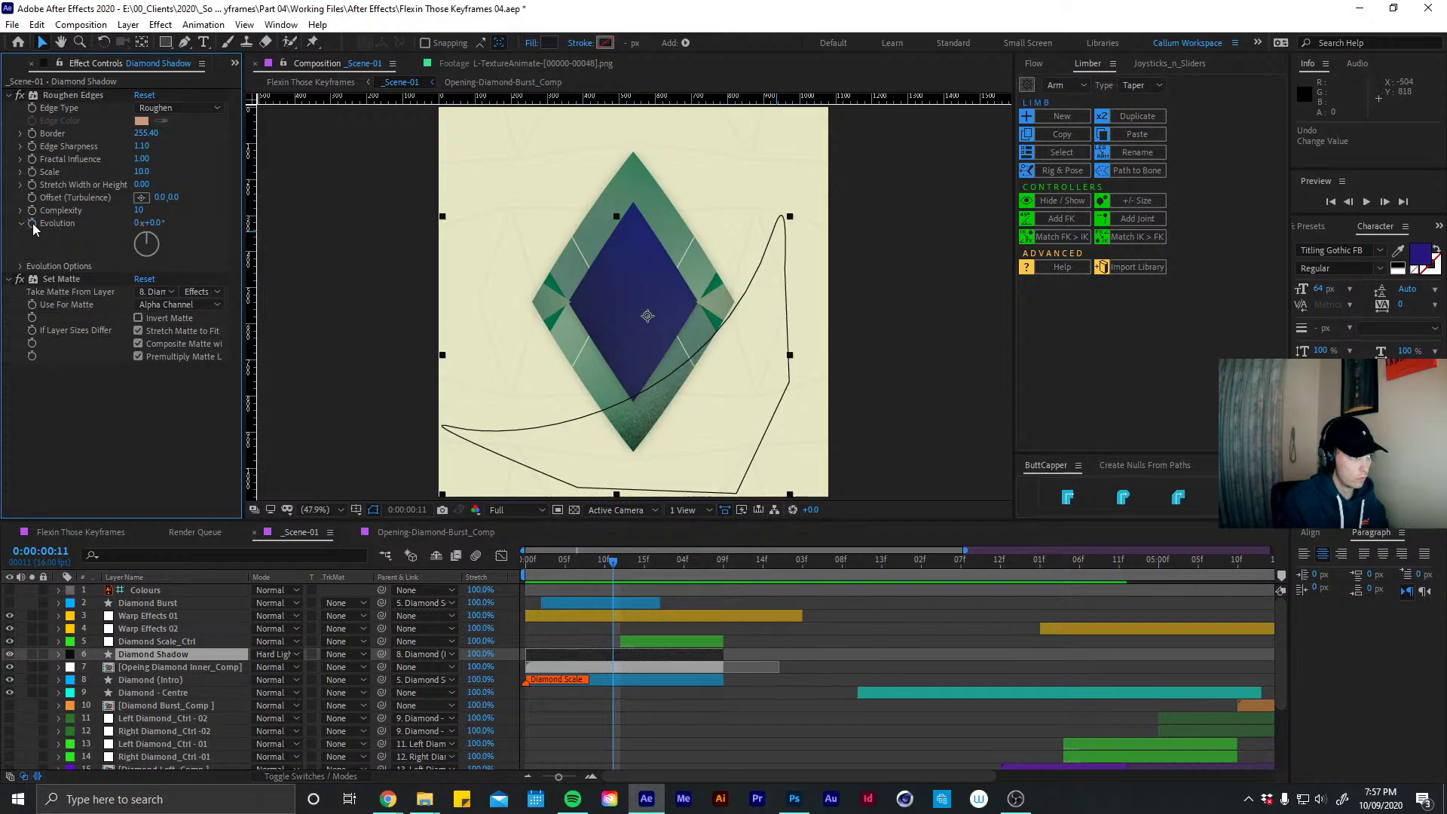
Animate the Roughen Edges Evolution on the Diamond Shadow layer with the expression time*124
{"action": "left_click", "coordinate": [33, 223], "text": "alt"}
{"action": "type", "text": "time"}
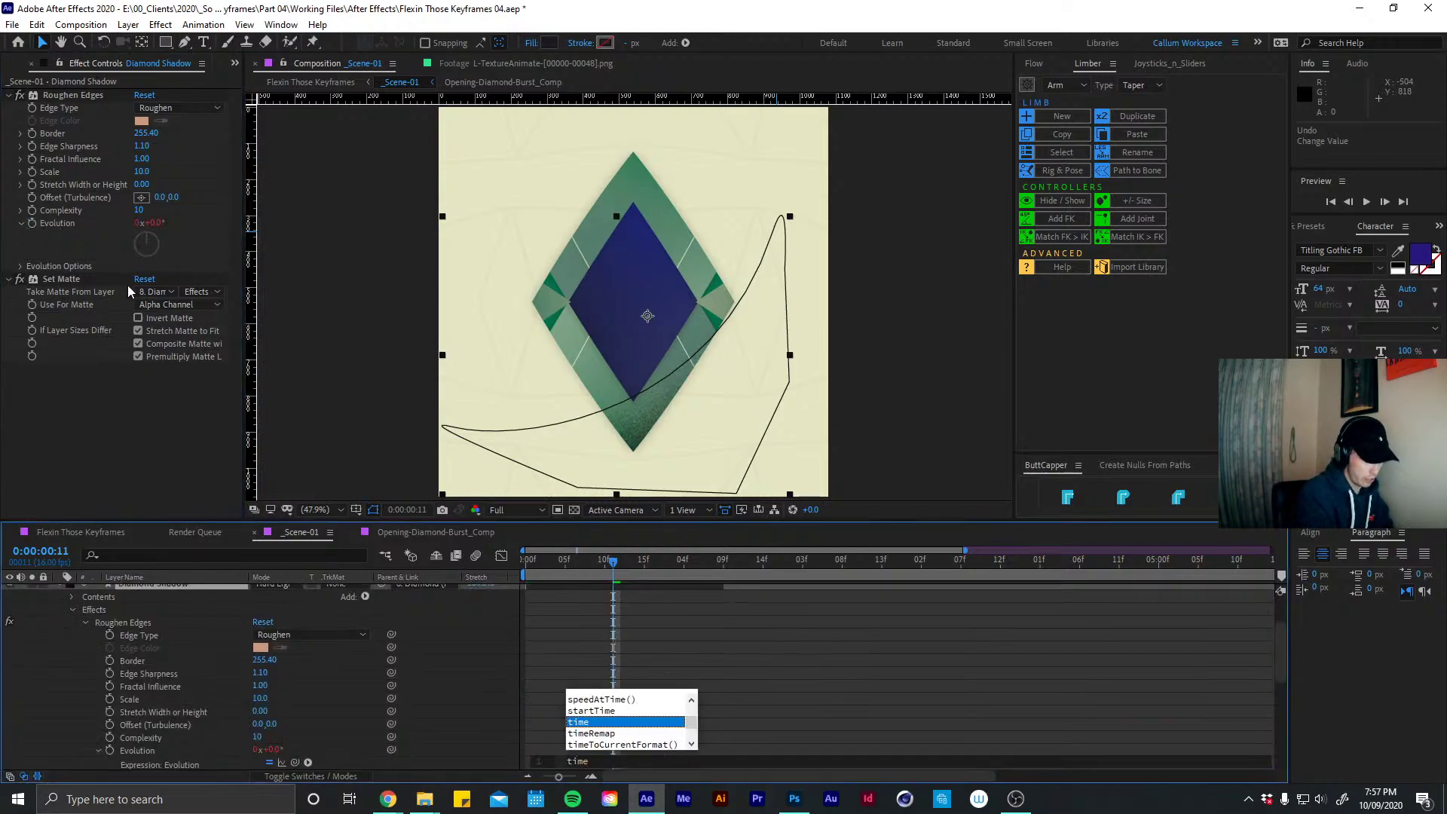
{"action": "type", "text": "*"}
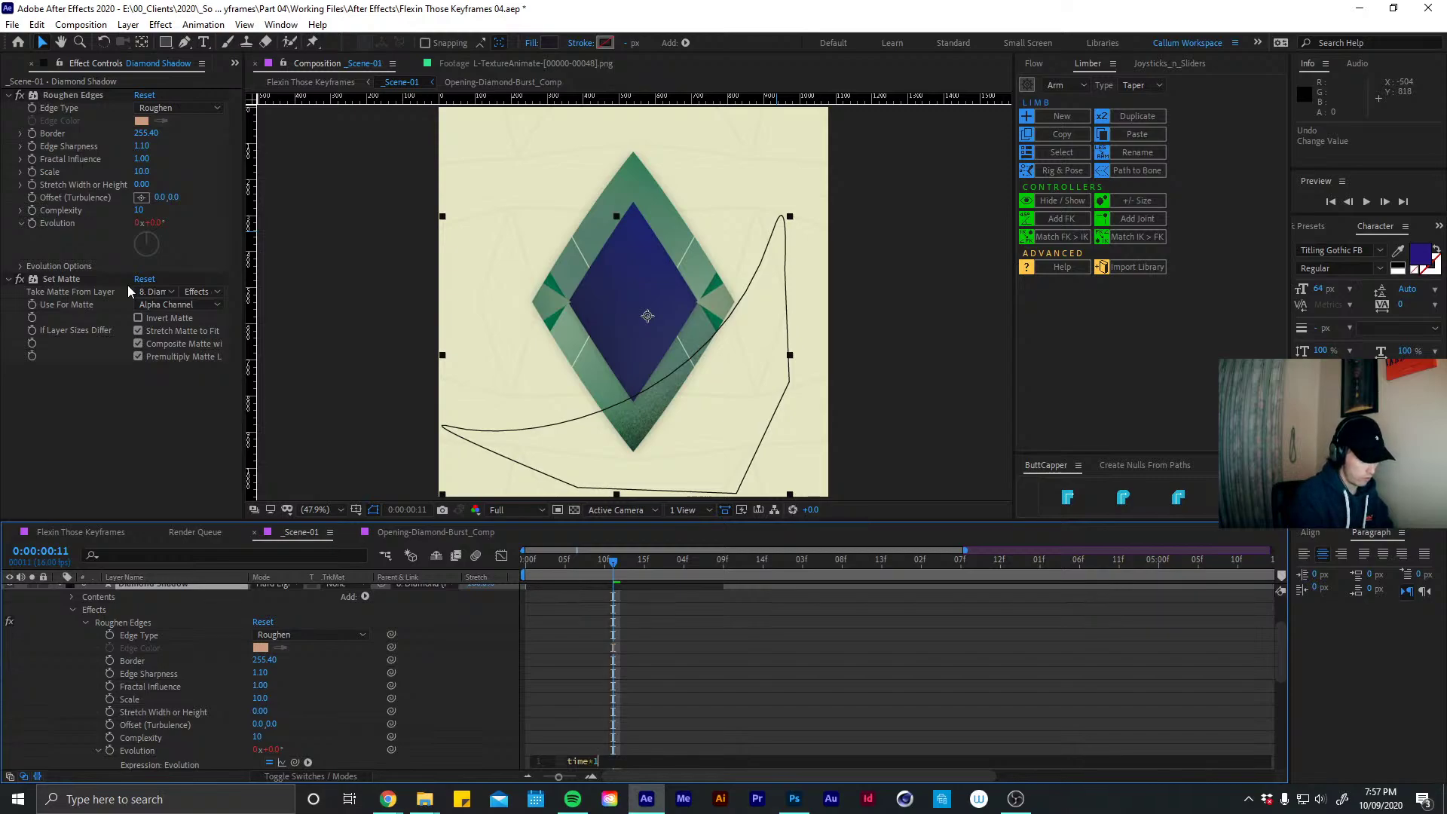
{"action": "type", "text": "124"}
{"action": "left_click", "coordinate": [617, 621]}
{"action": "key", "text": "u"}
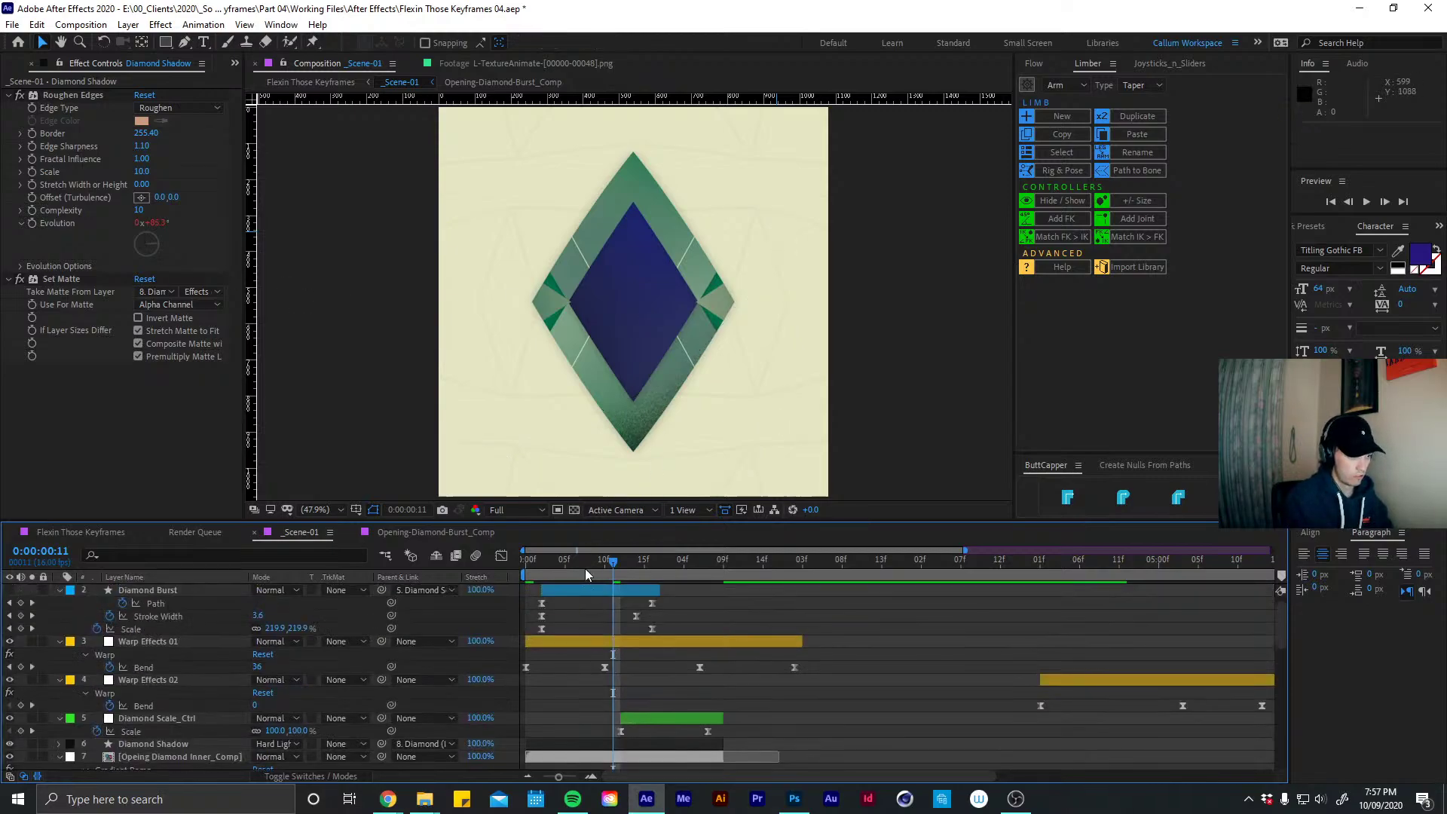
Play back the evolving shadow grain in _Scene-01 and scrub to frame 13
{"action": "key", "text": "space"}
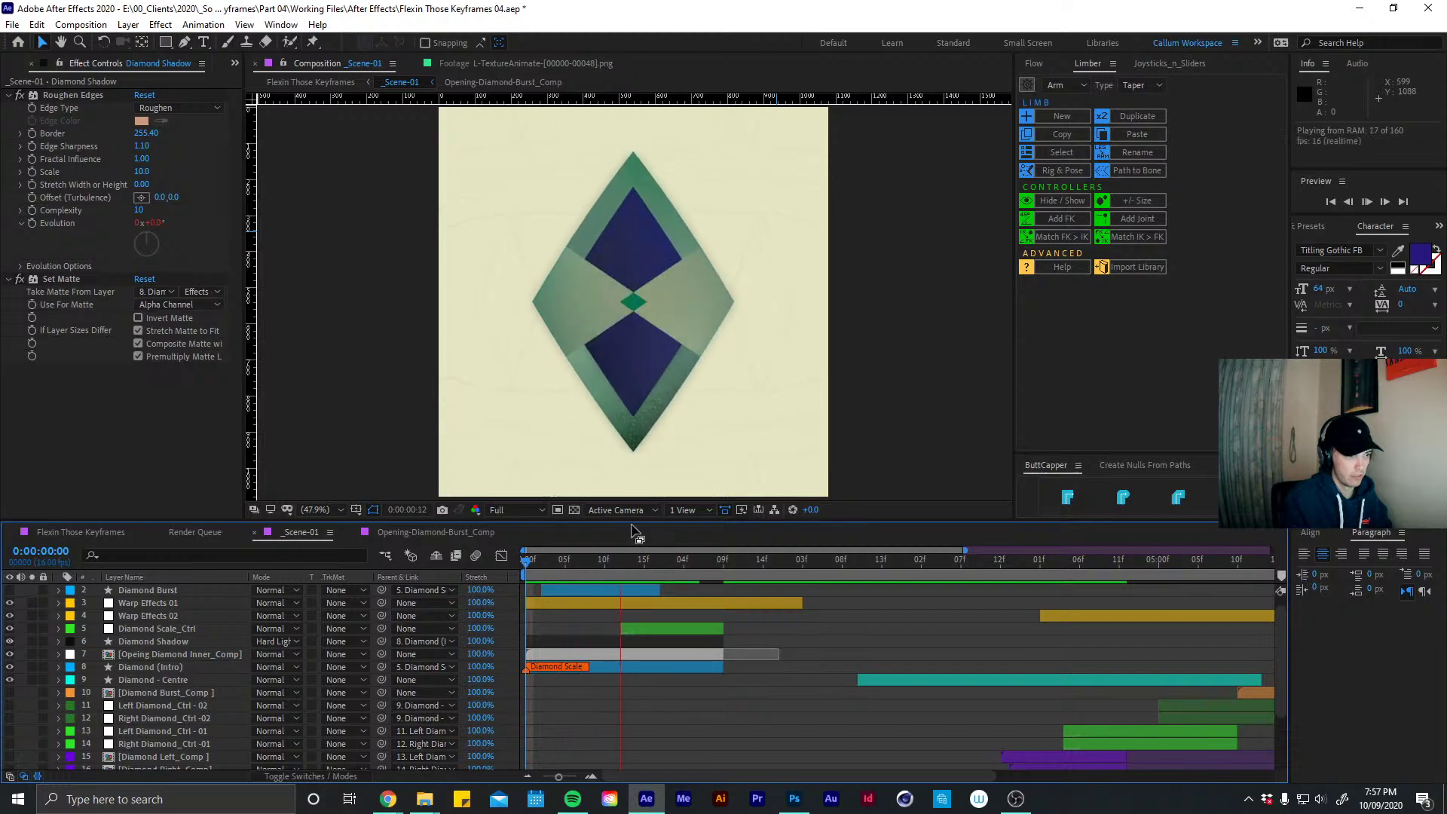
{"action": "left_click", "coordinate": [545, 560]}
{"action": "left_click_drag", "start_coordinate": [545, 560], "coordinate": [629, 565]}
Nudge the Diamond Shadow layer right and down to position 60.4, 60.4
{"action": "left_click", "coordinate": [599, 640]}
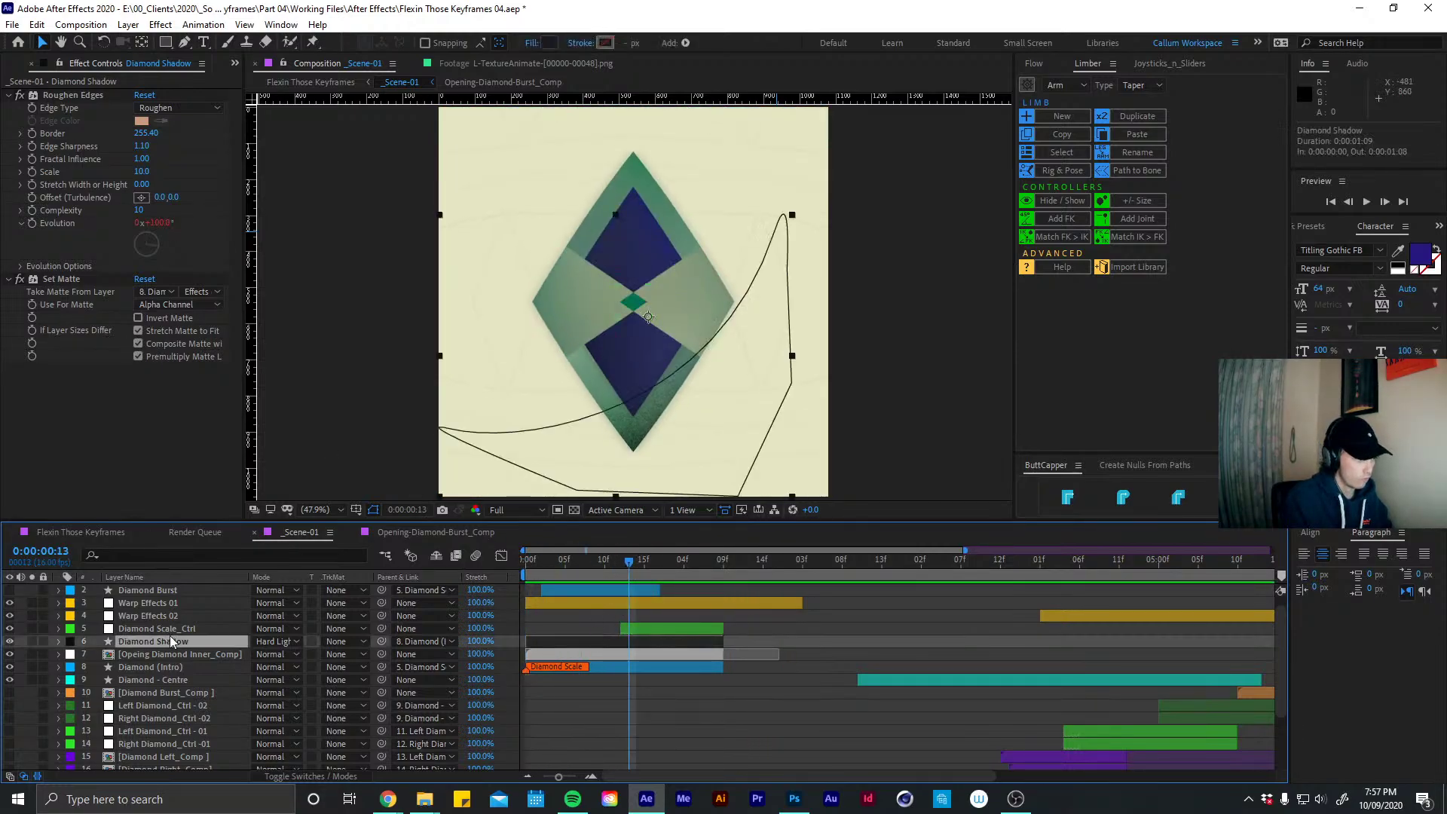
{"action": "key", "text": "u"}
{"action": "key", "text": "u"}
{"action": "key", "text": "u"}
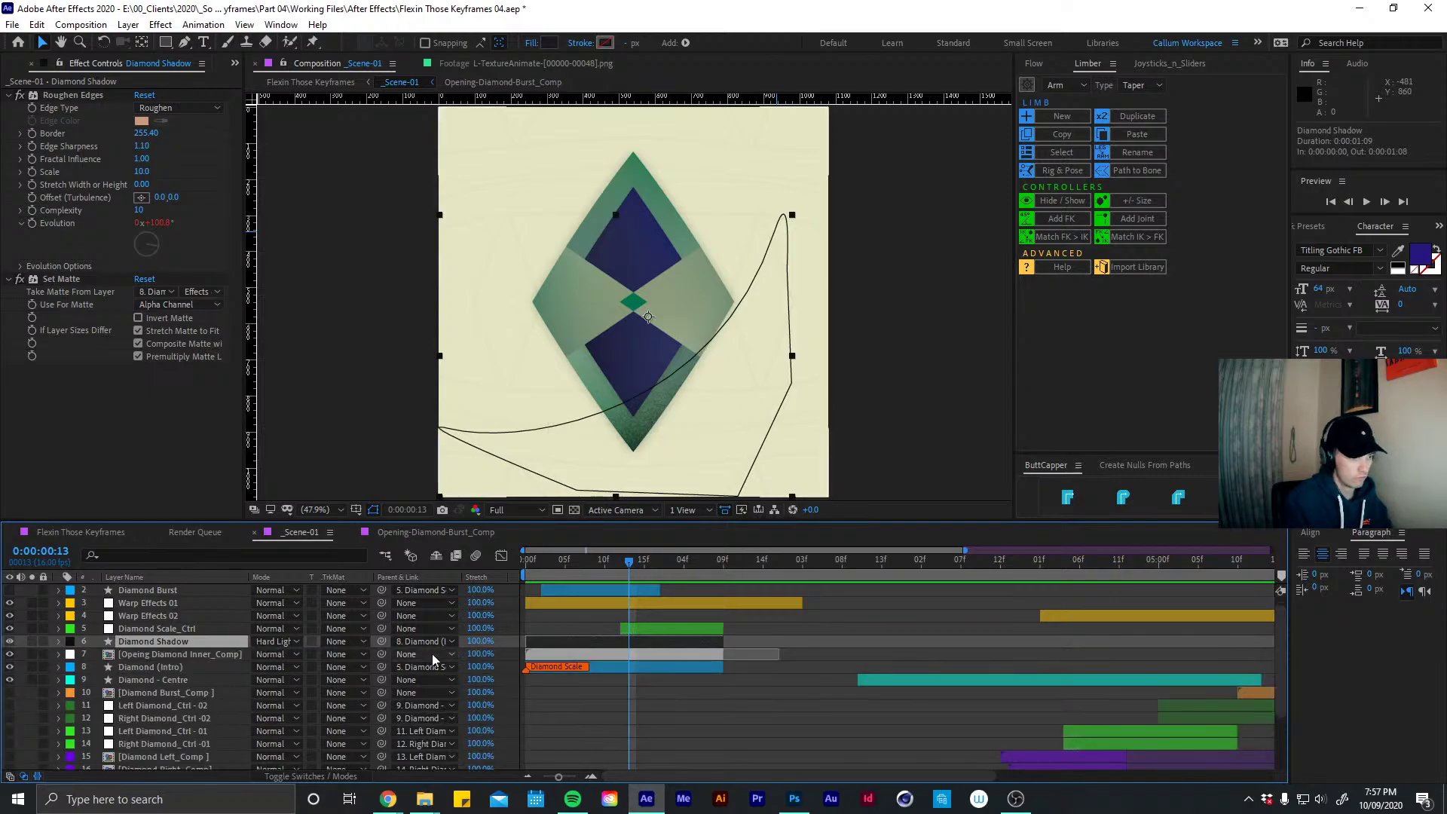
{"action": "key", "text": "shift+Right"}
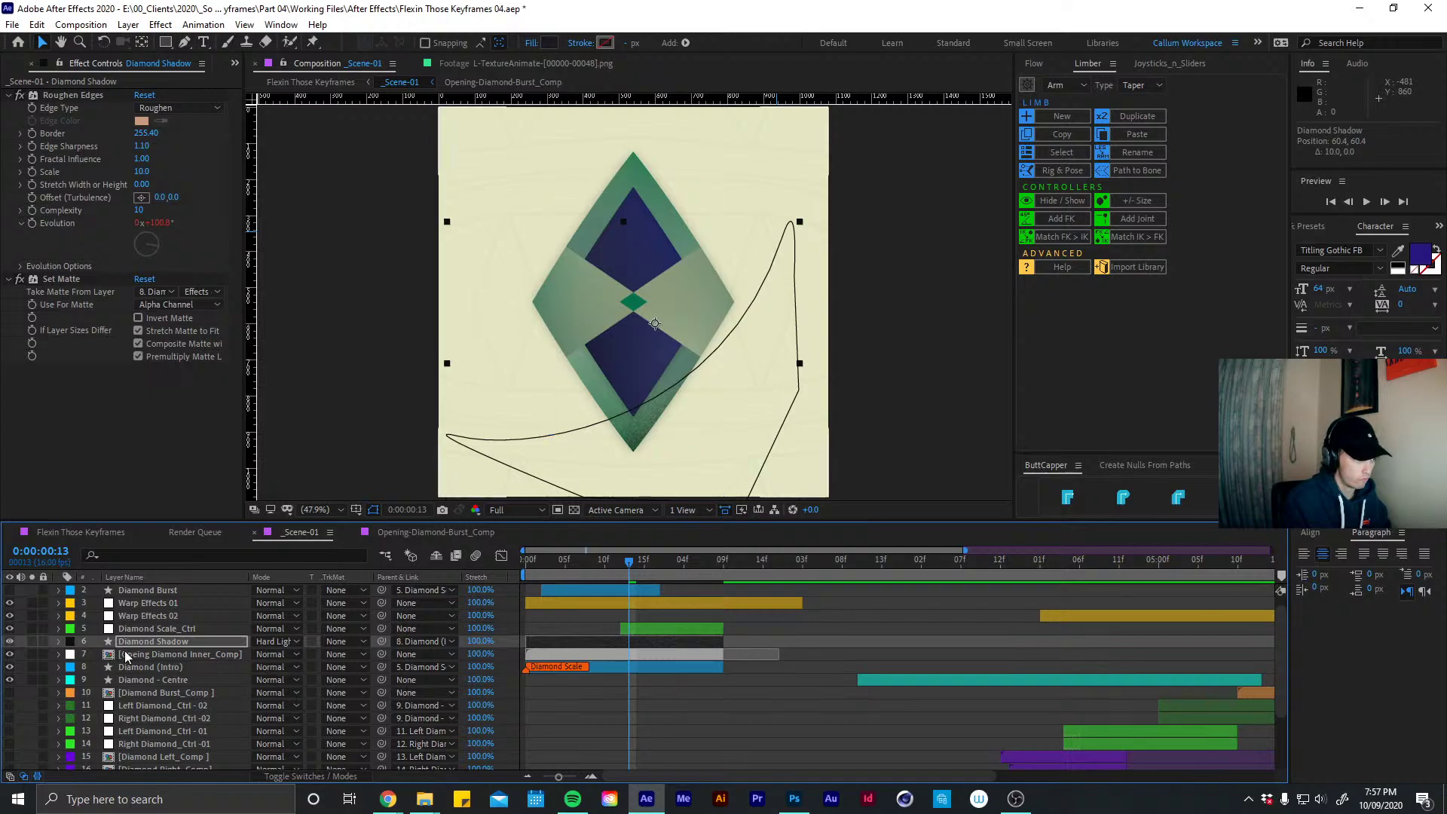
Reshape the Diamond Shadow path by moving its upper-right vertex to about 444, 158 and its left vertex to about 40, 452
{"action": "key", "text": "u"}
{"action": "key", "text": "u"}
{"action": "left_click", "coordinate": [145, 691]}
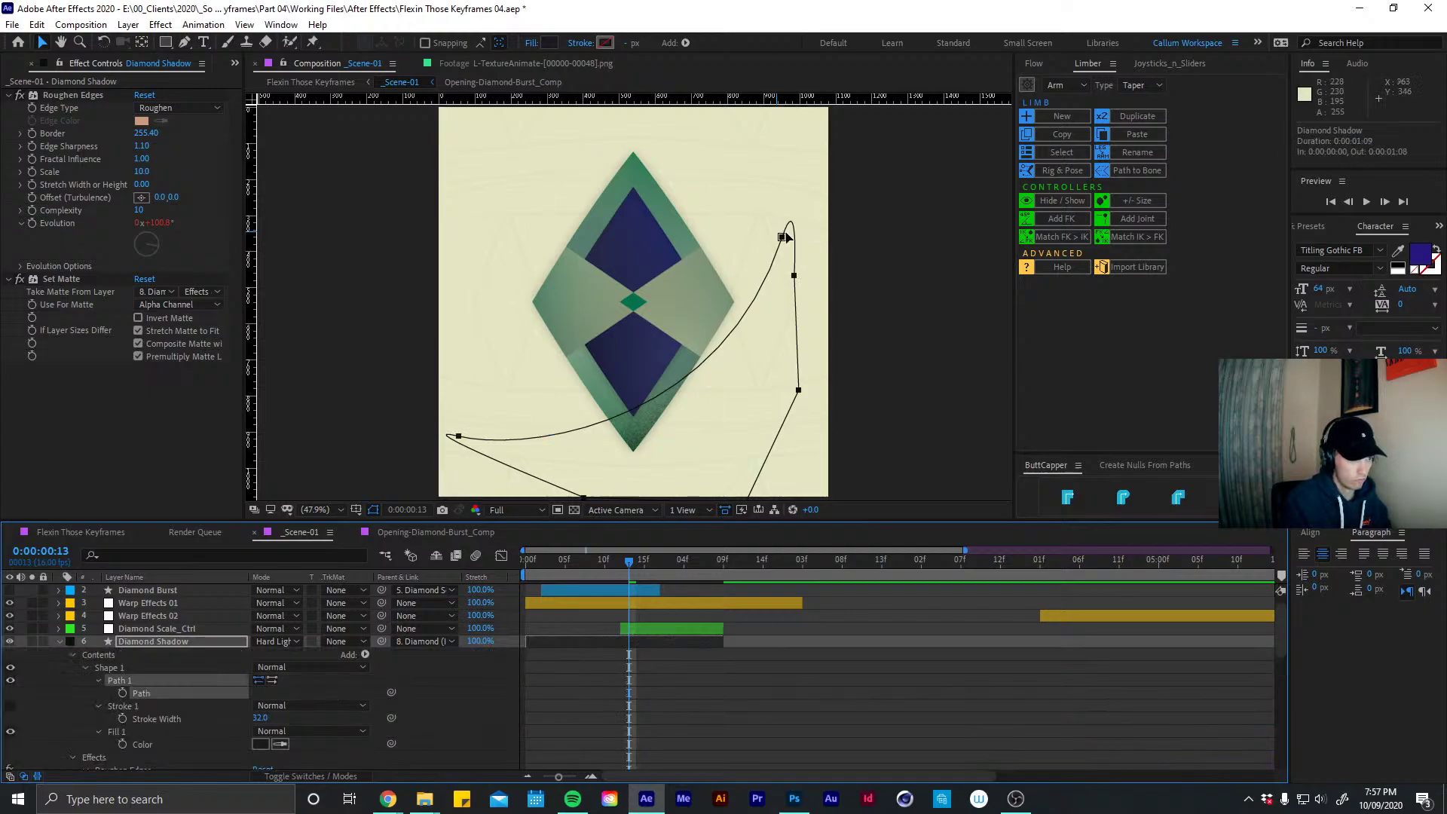
{"action": "left_click_drag", "start_coordinate": [784, 238], "coordinate": [710, 419]}
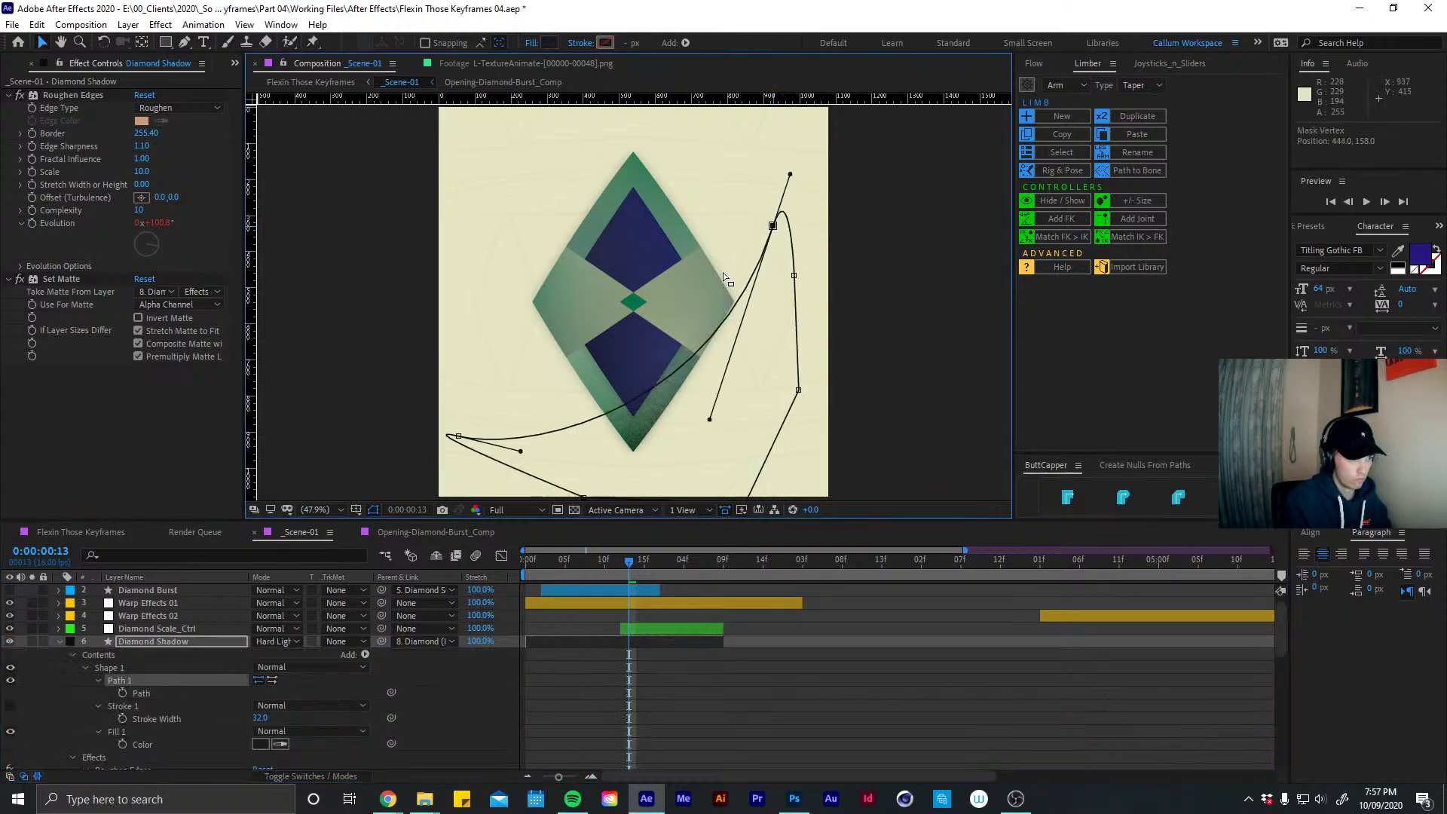
{"action": "left_click_drag", "start_coordinate": [459, 435], "coordinate": [464, 448]}
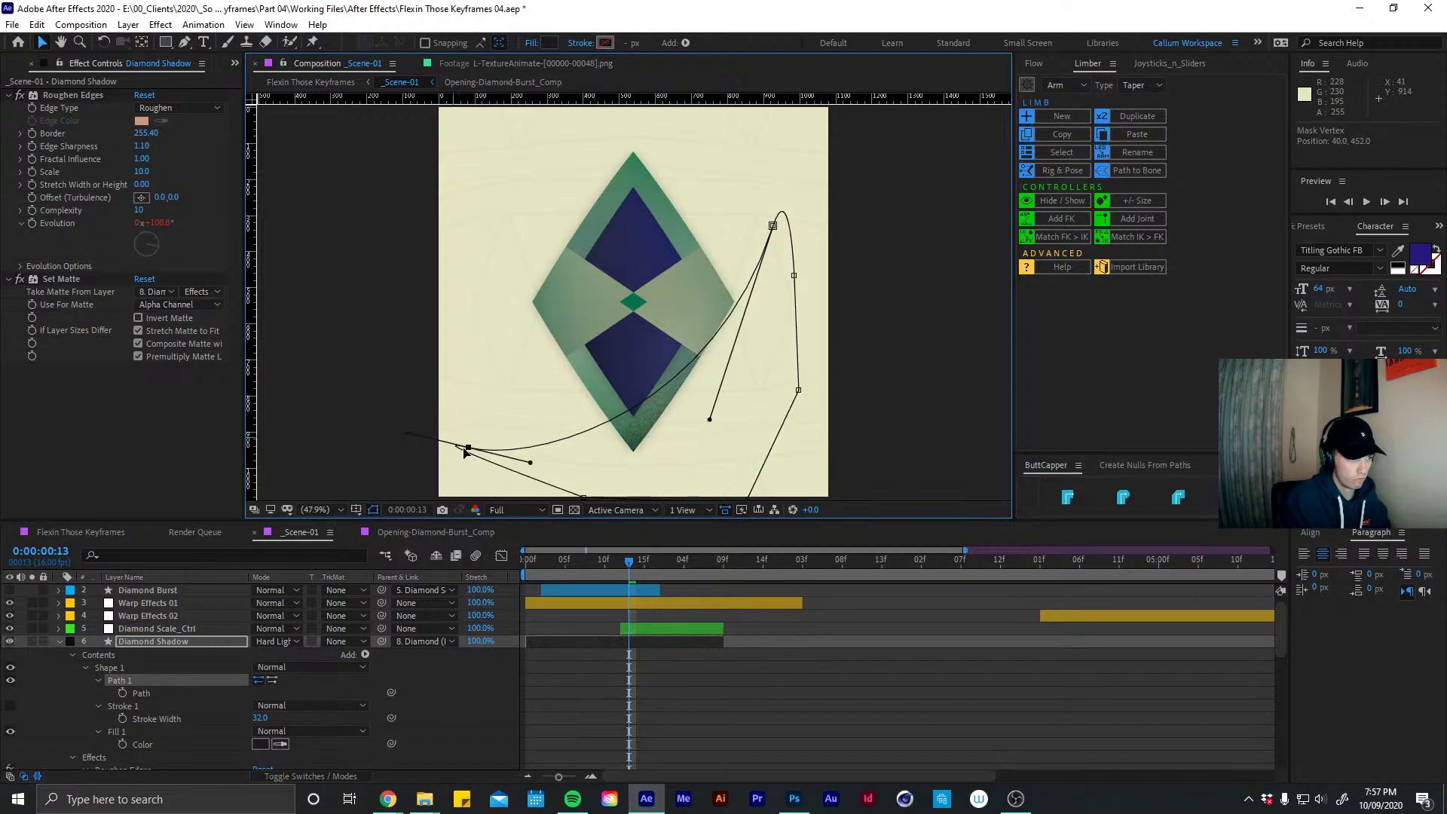
{"action": "left_click", "coordinate": [743, 676]}
{"action": "key", "text": "u"}
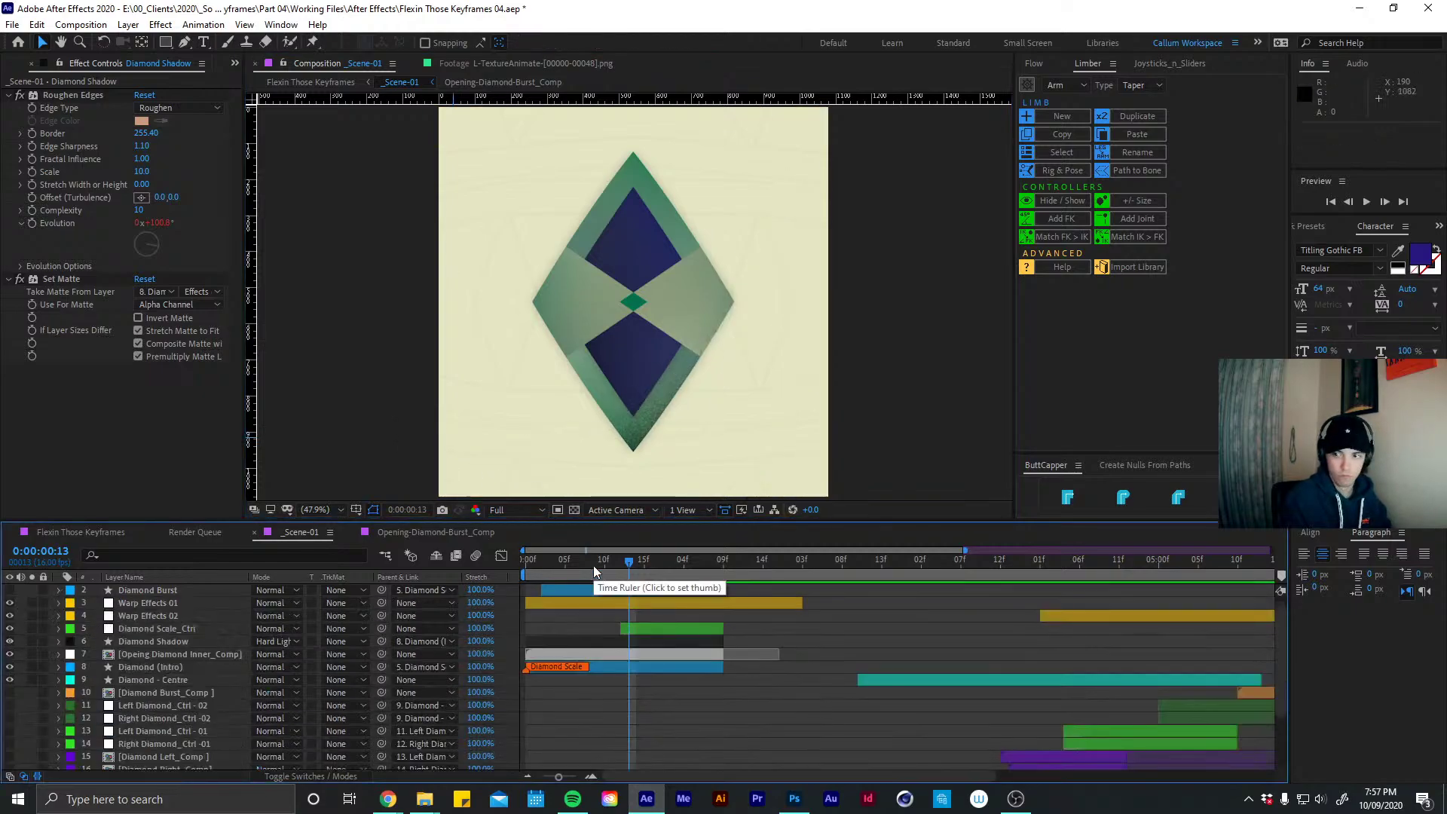
Play back the whole _Scene-01 animation from the start to review the reshaped shadow
{"action": "key", "text": "space"}
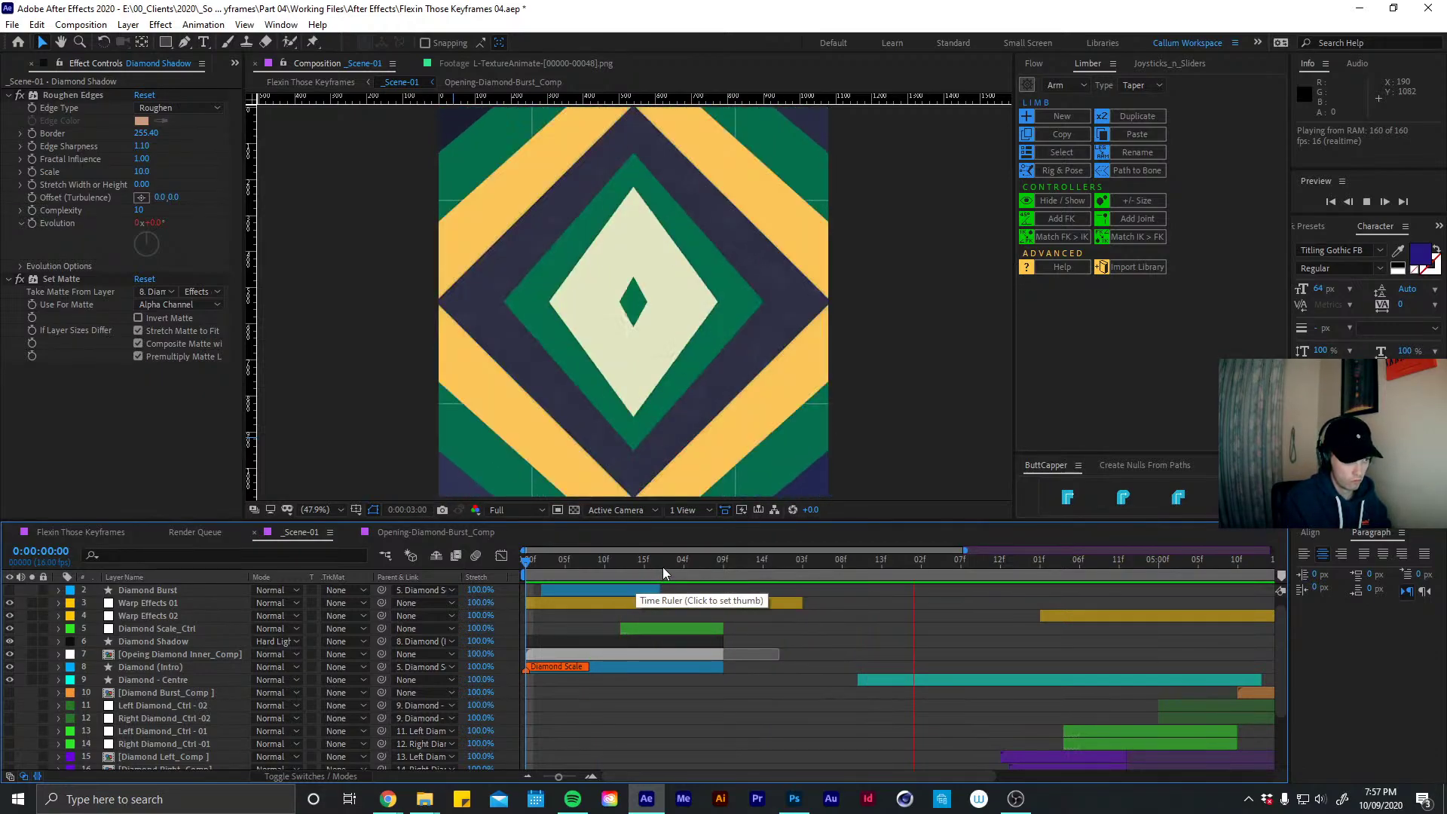
{"action": "key", "text": "space"}
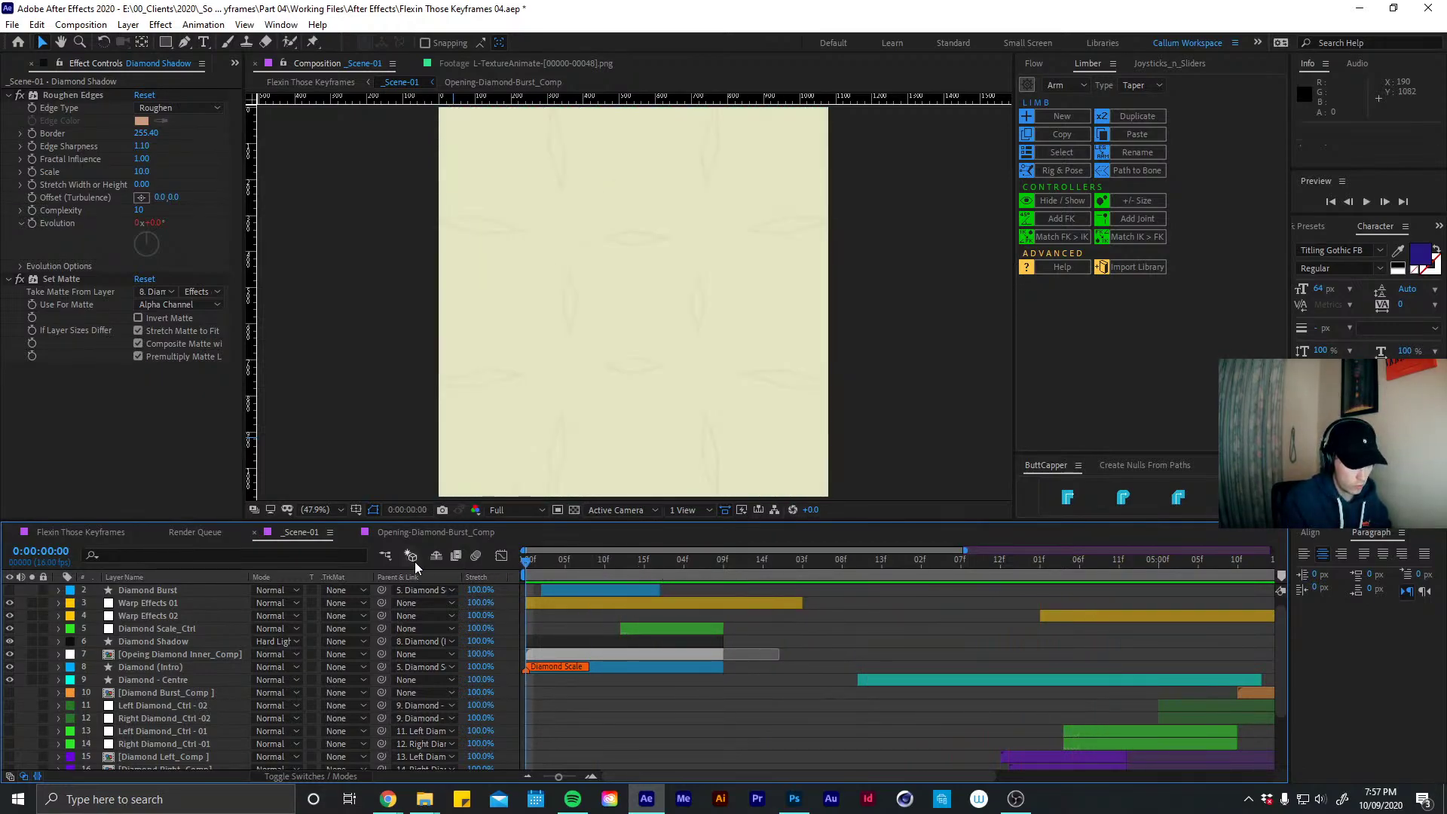
{"action": "key", "text": "space"}
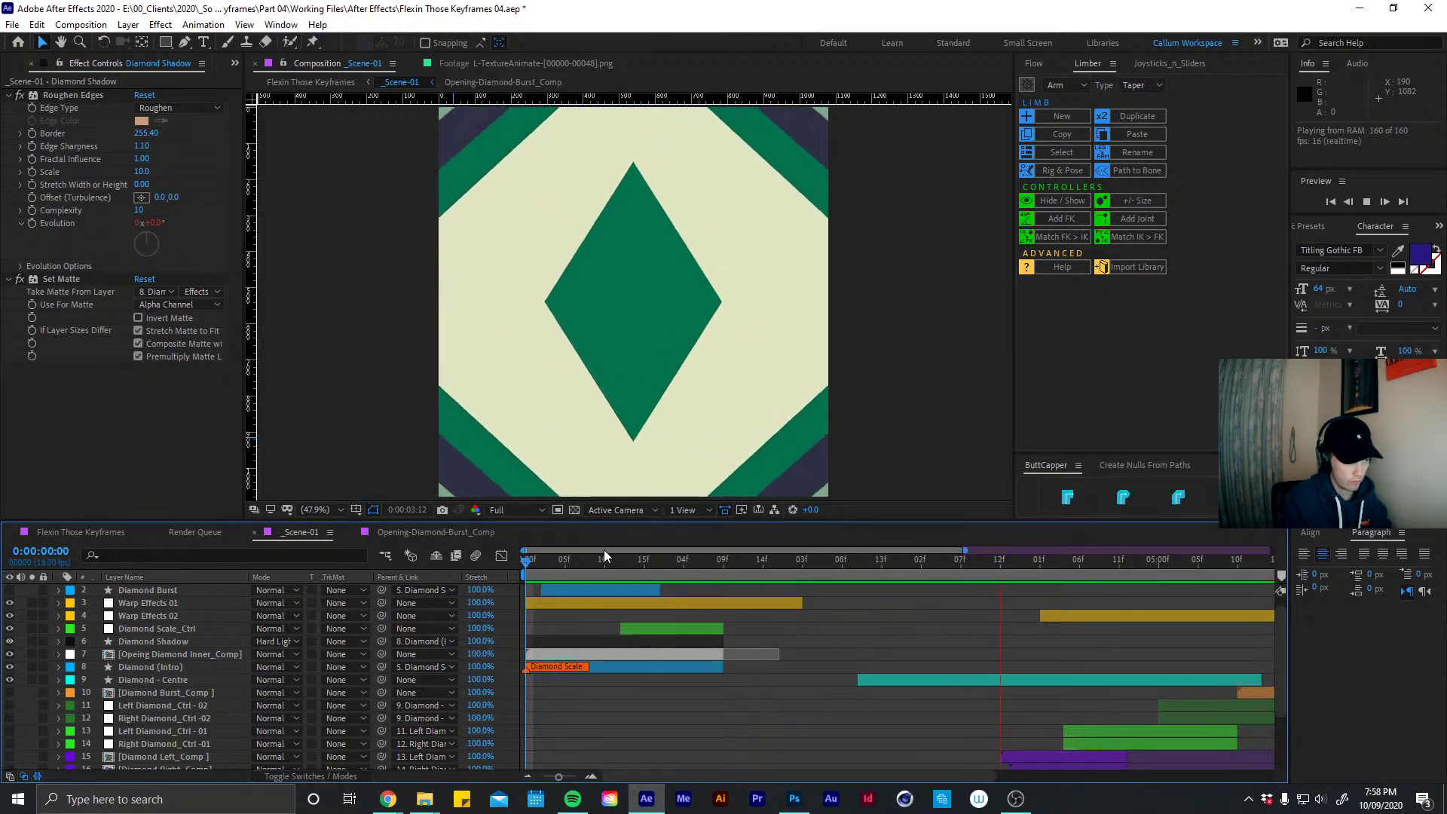
Play back the Flexin Those Keyframes composition and scrub through its opening scene to 0:00:02:12
{"action": "left_click", "coordinate": [114, 532]}
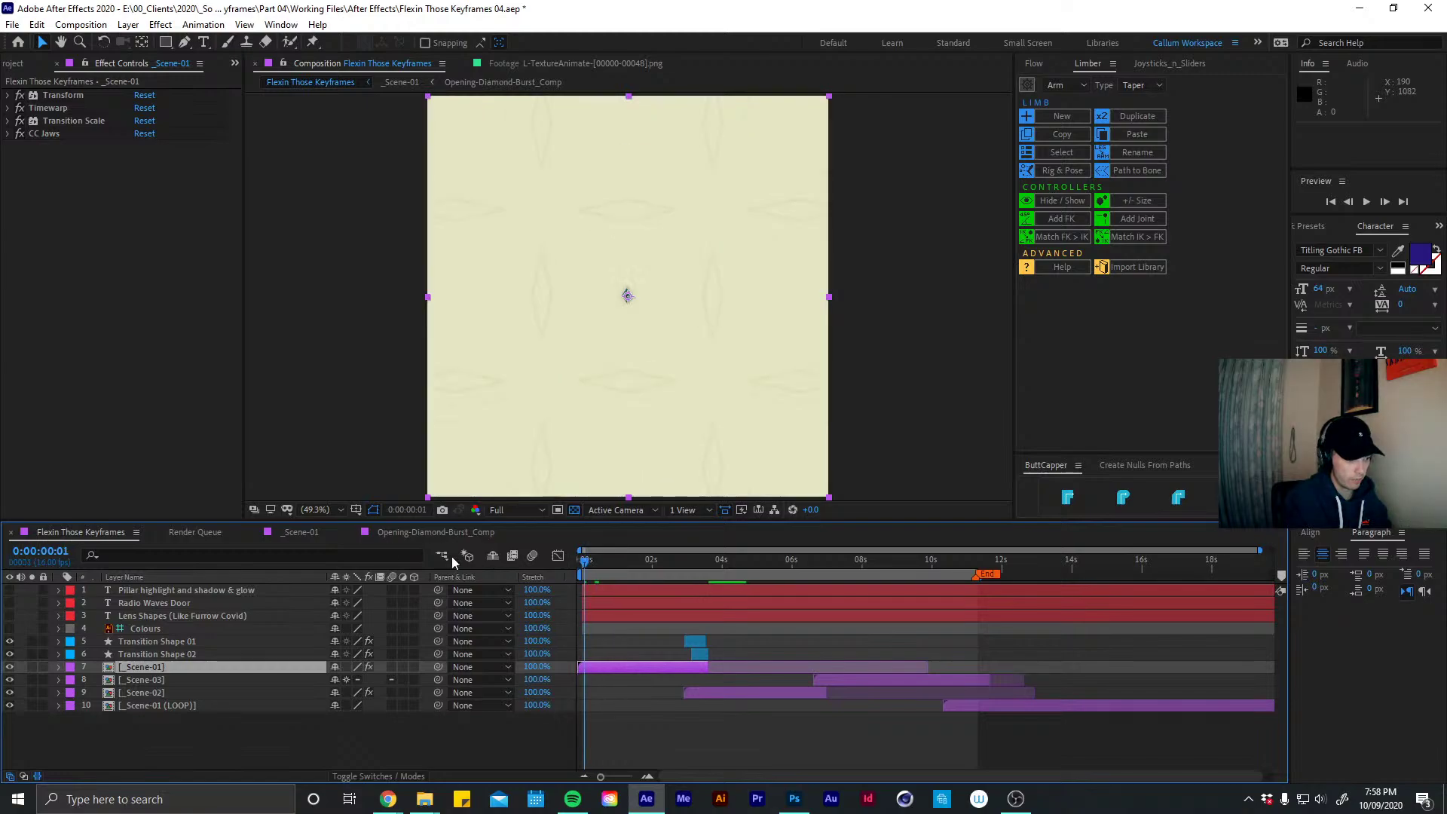
{"action": "key", "text": "space"}
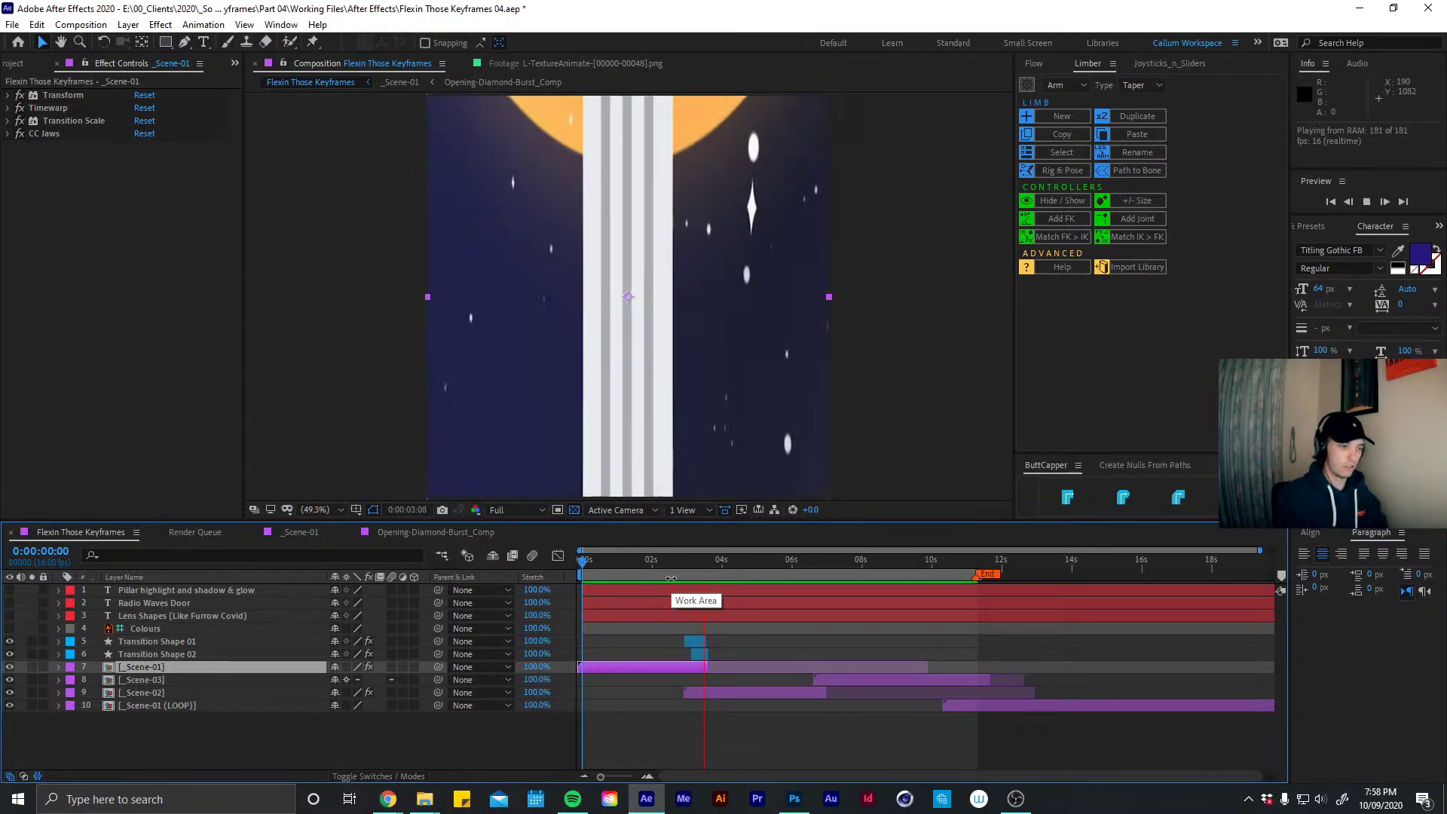
{"action": "left_click", "coordinate": [680, 558]}
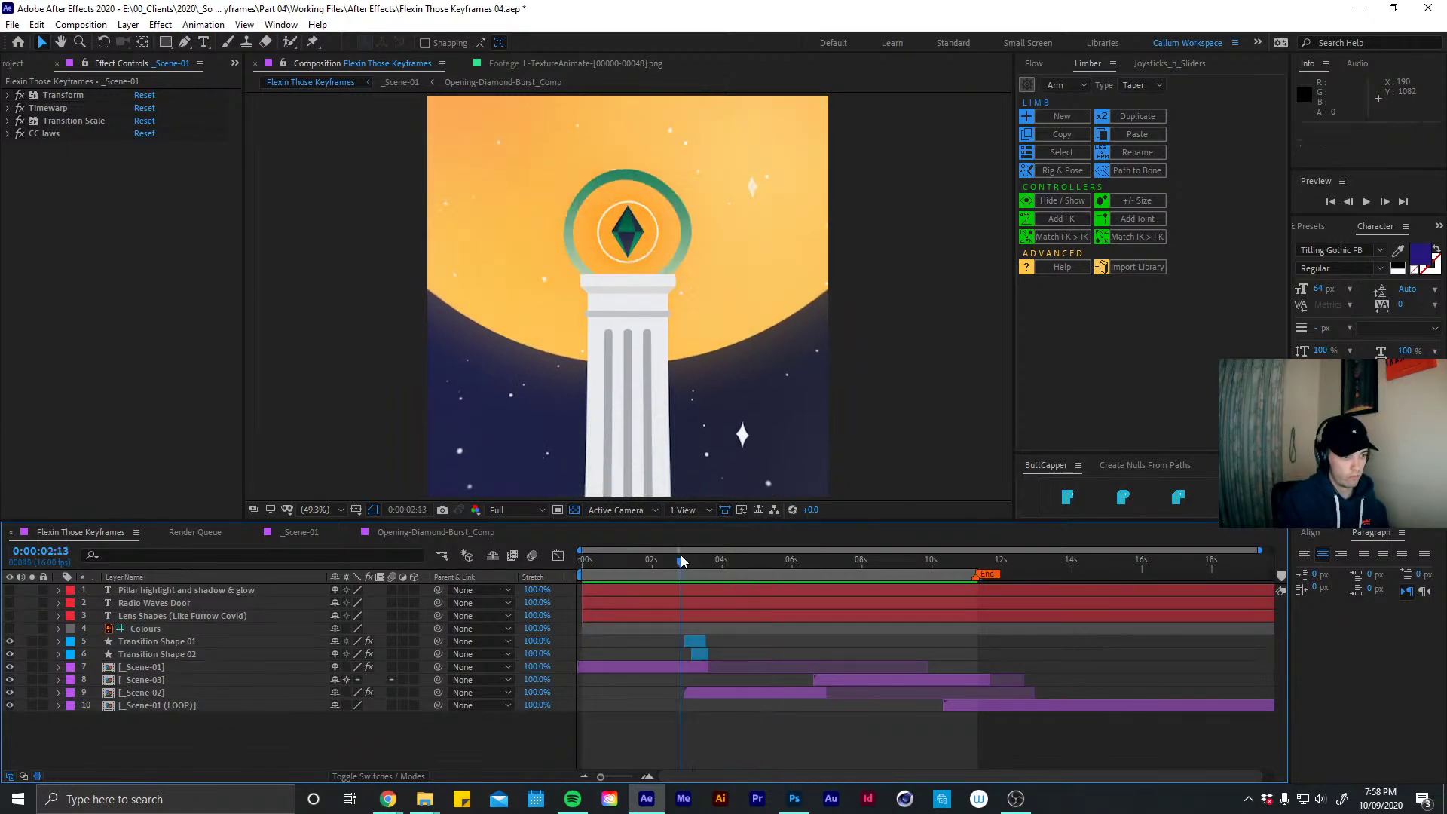
{"action": "left_click_drag", "start_coordinate": [681, 559], "coordinate": [601, 562]}
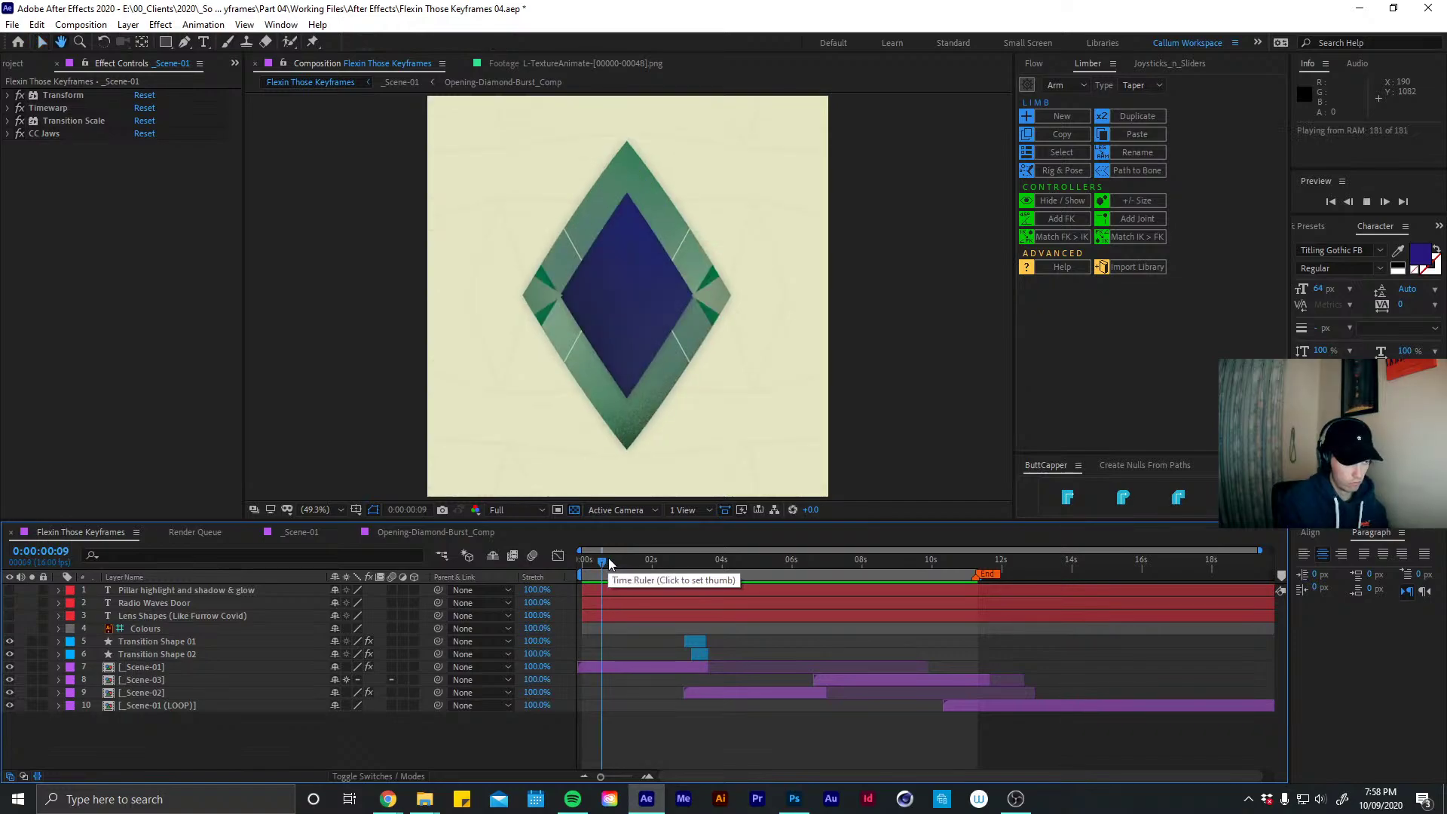
{"action": "key", "text": "space"}
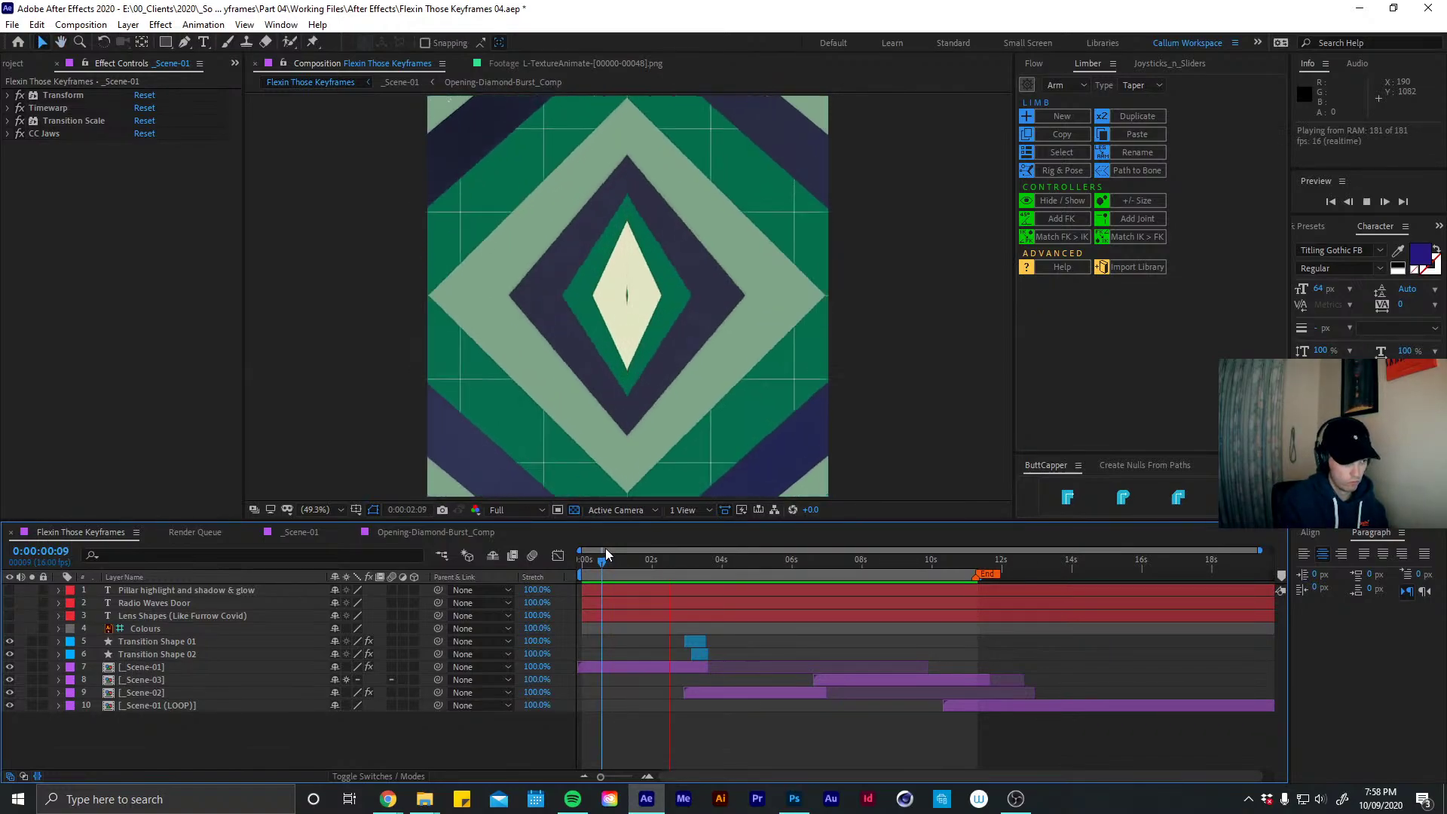
{"action": "key", "text": "space"}
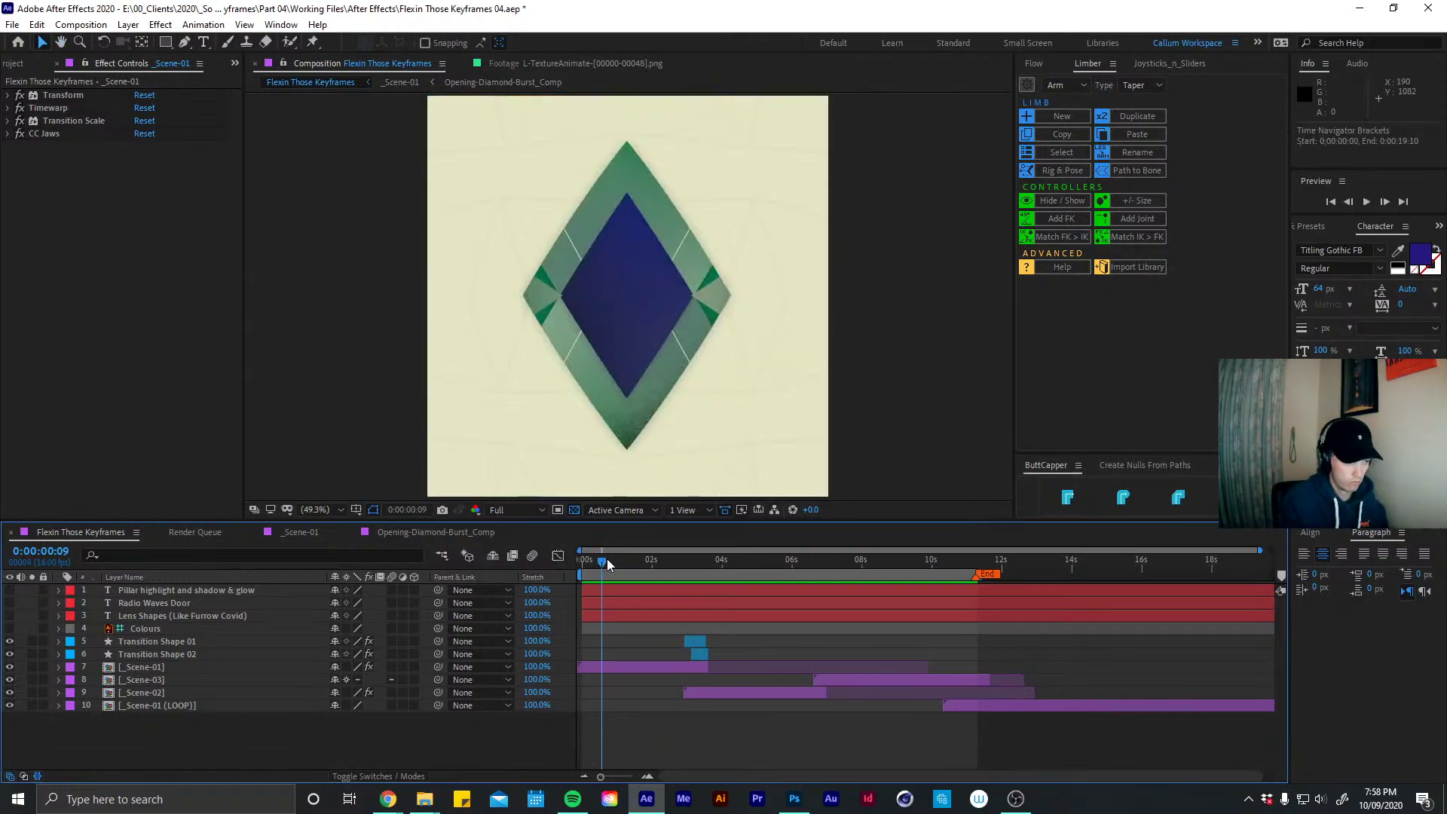
{"action": "left_click_drag", "start_coordinate": [609, 565], "coordinate": [678, 554]}
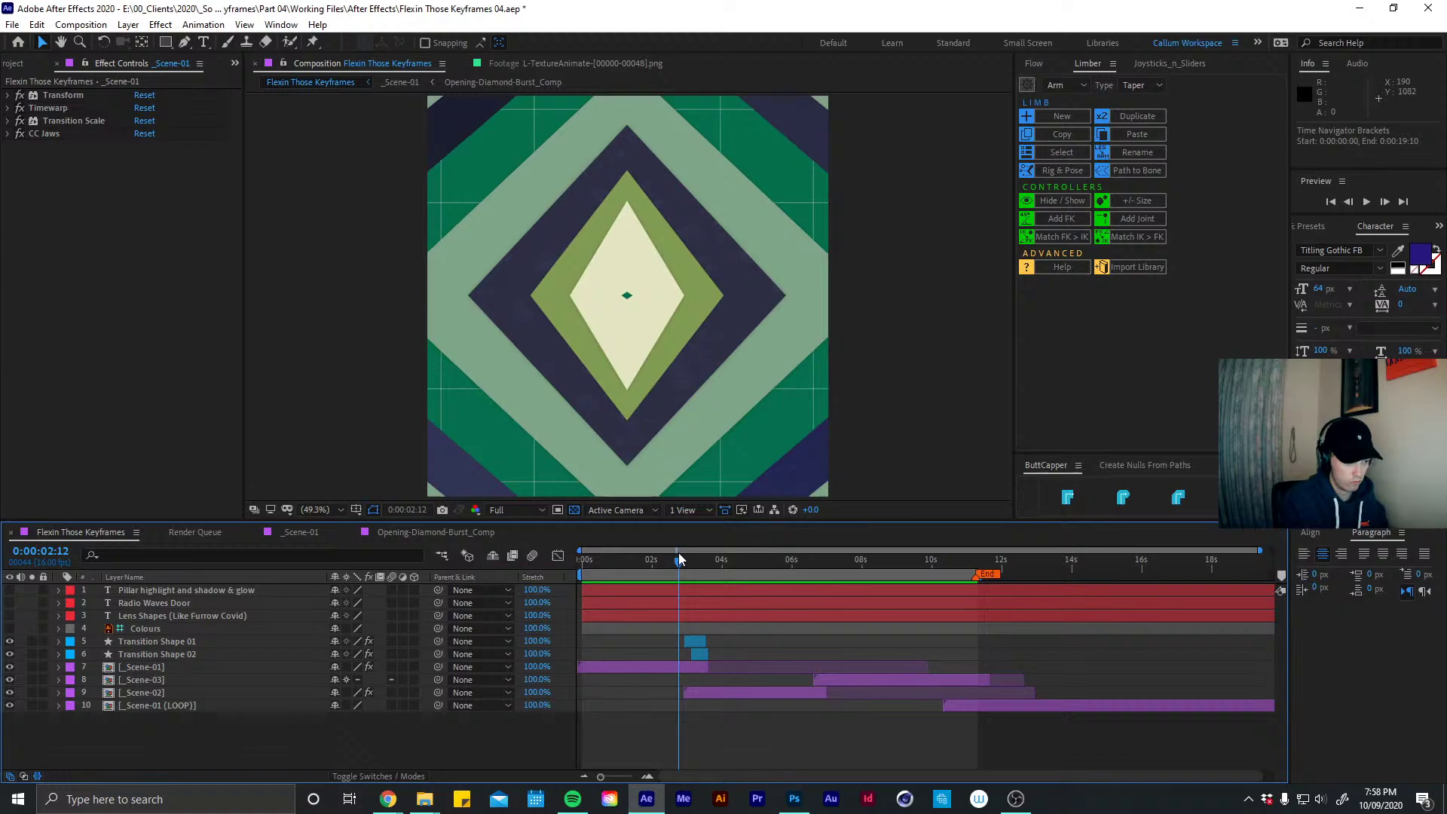
Open the Opening-Diamond-Burst_Comp nested inside _Scene-01 and move to 0:00:03:19
{"action": "double_click", "coordinate": [659, 663]}
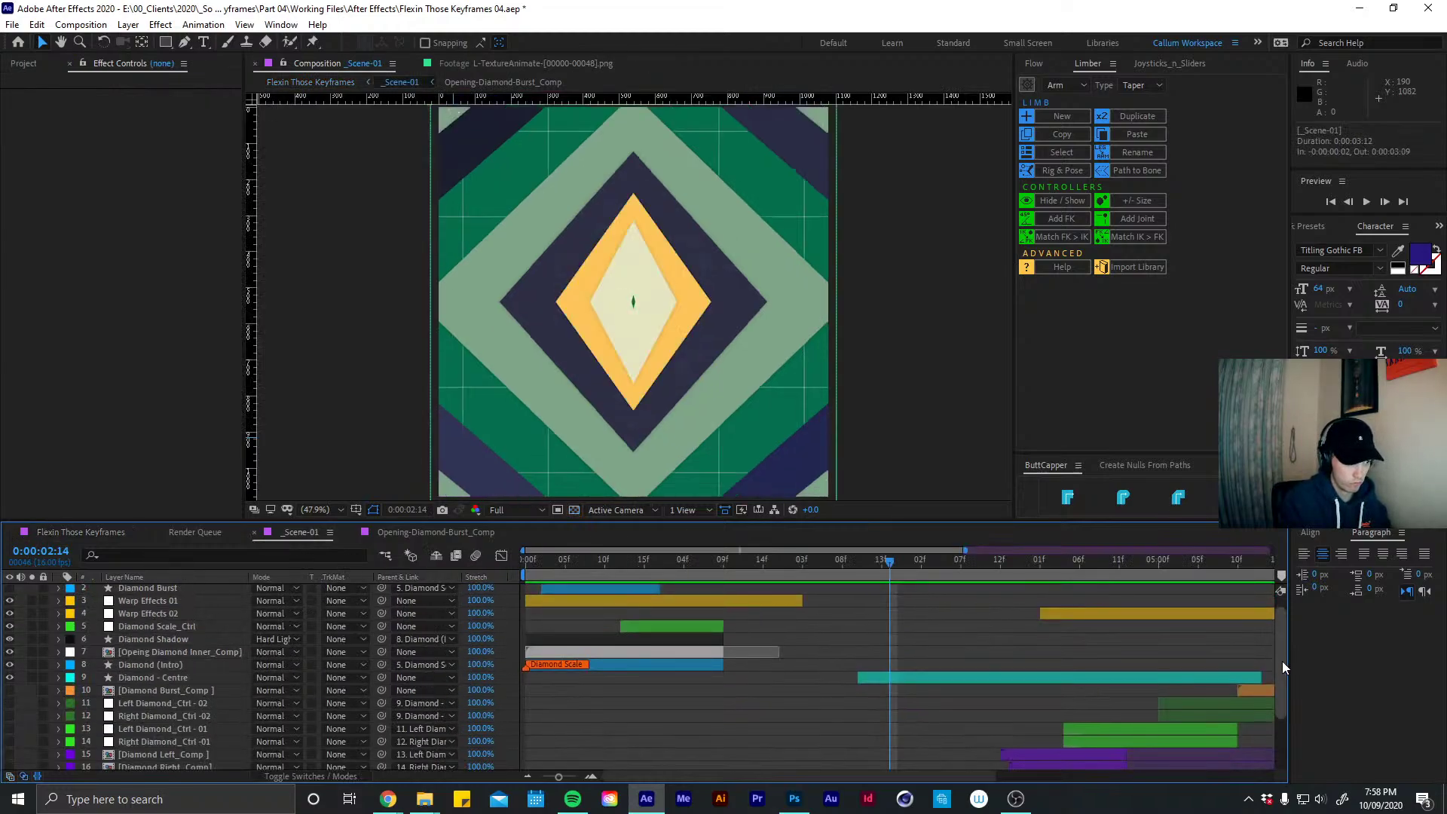
{"action": "left_click_drag", "start_coordinate": [1283, 654], "coordinate": [1269, 724]}
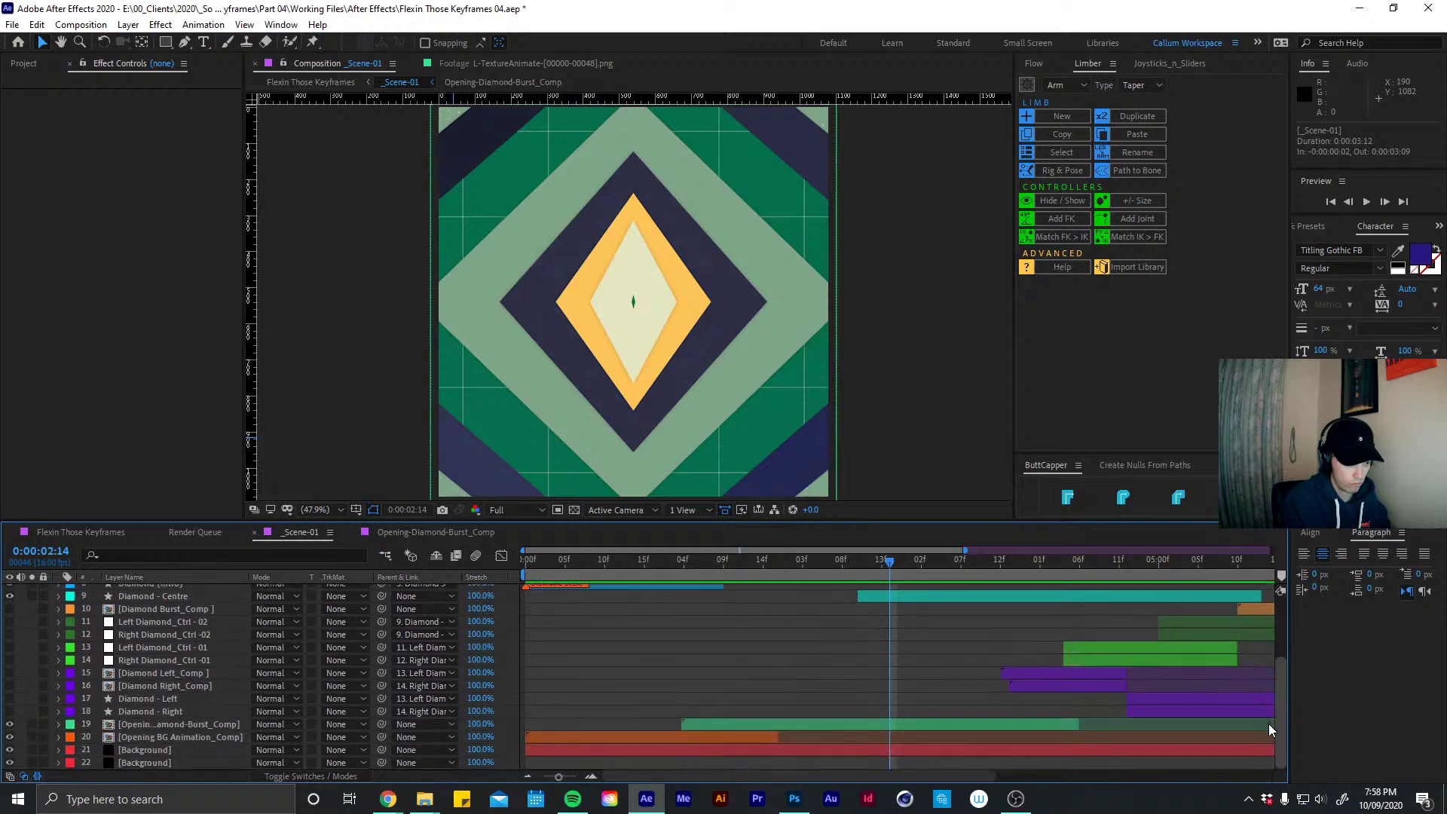
{"action": "double_click", "coordinate": [888, 722]}
{"action": "left_click_drag", "start_coordinate": [811, 560], "coordinate": [890, 566]}
Adjust the opacity of the L-TextureAnimate layer above Diamond 9 in the Opening-Diamond-Burst composition
{"action": "key", "text": "t"}
{"action": "key", "text": "F2"}
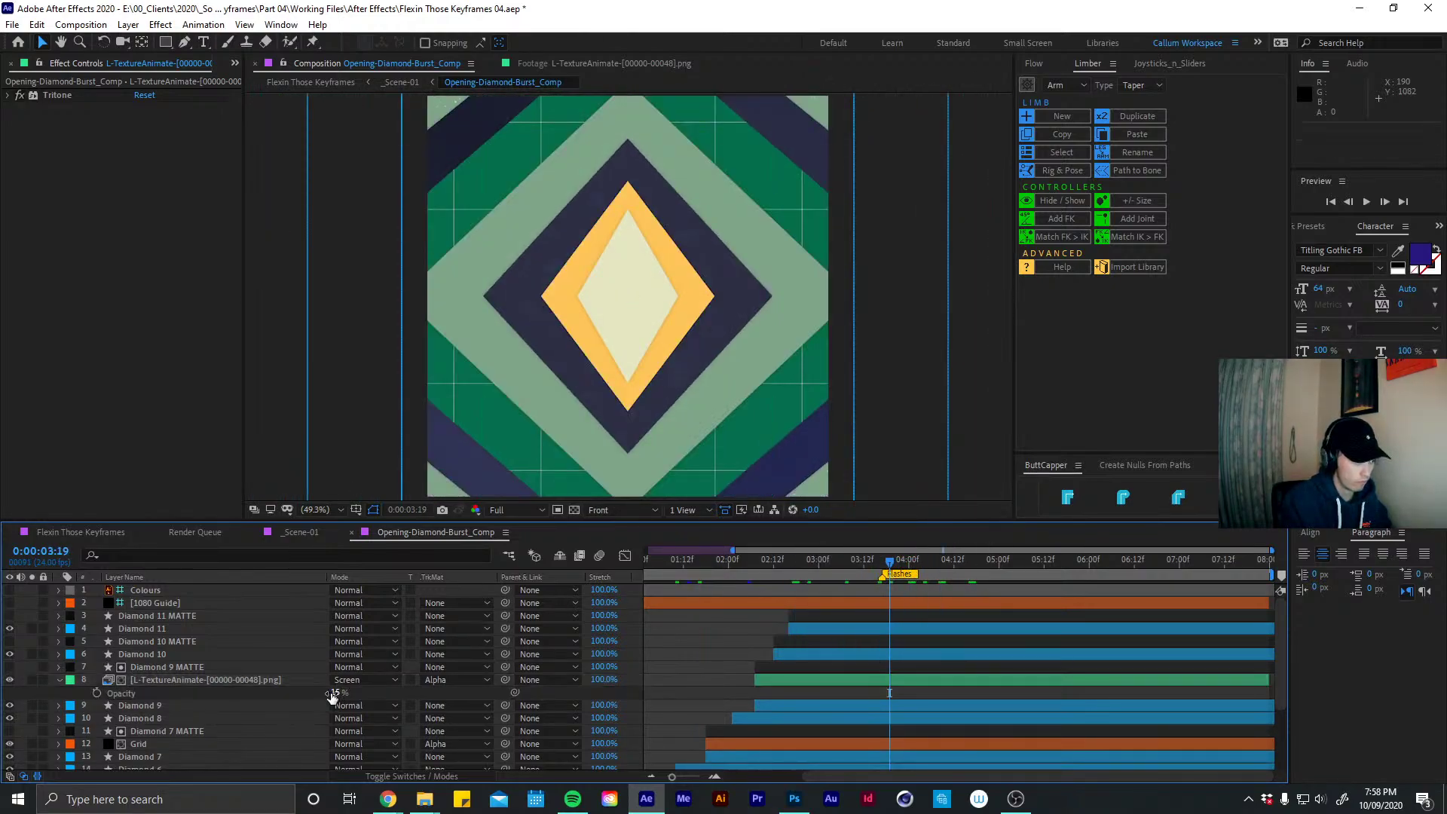
{"action": "key", "text": "Return"}
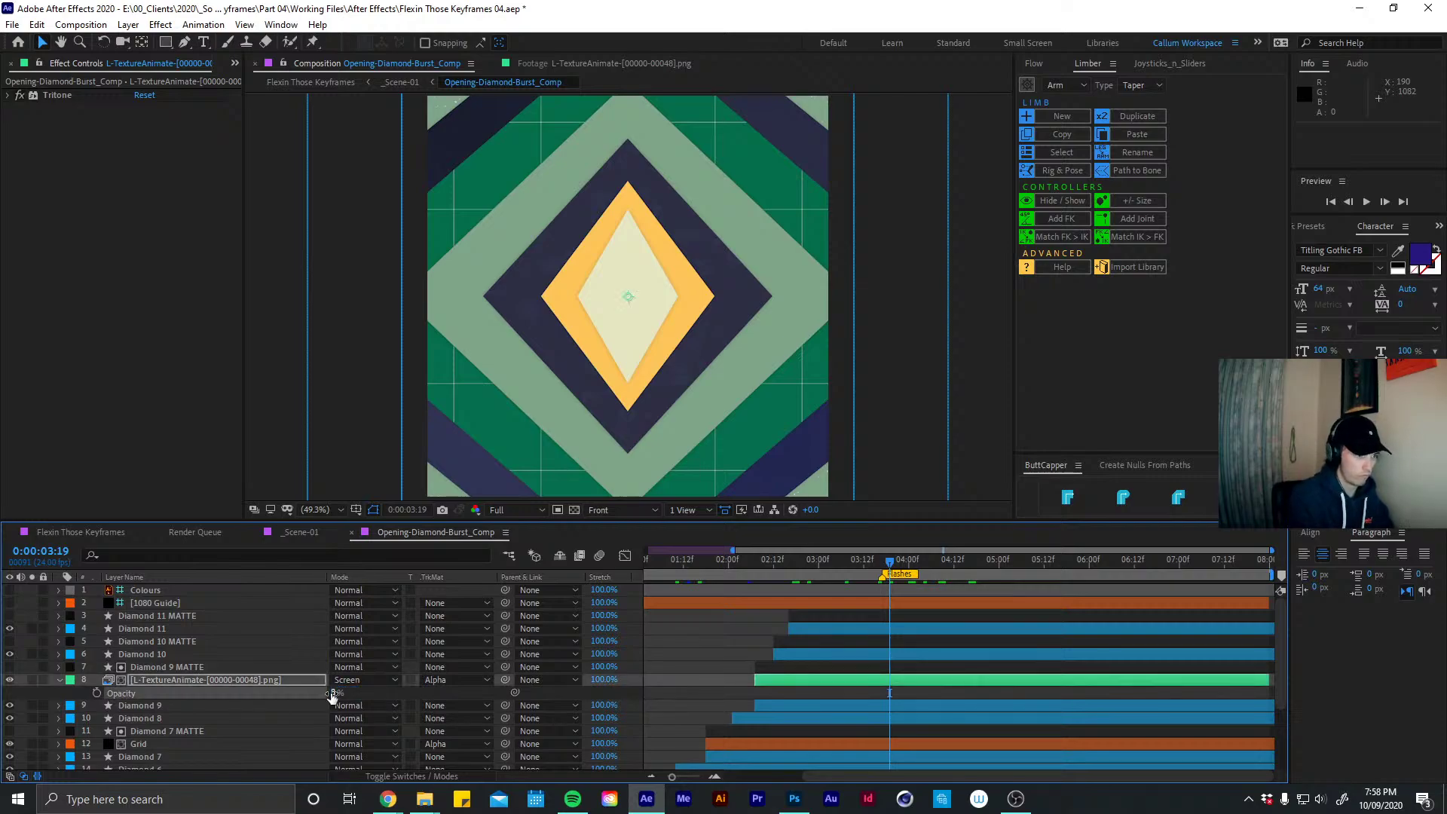
{"action": "key", "text": "t"}
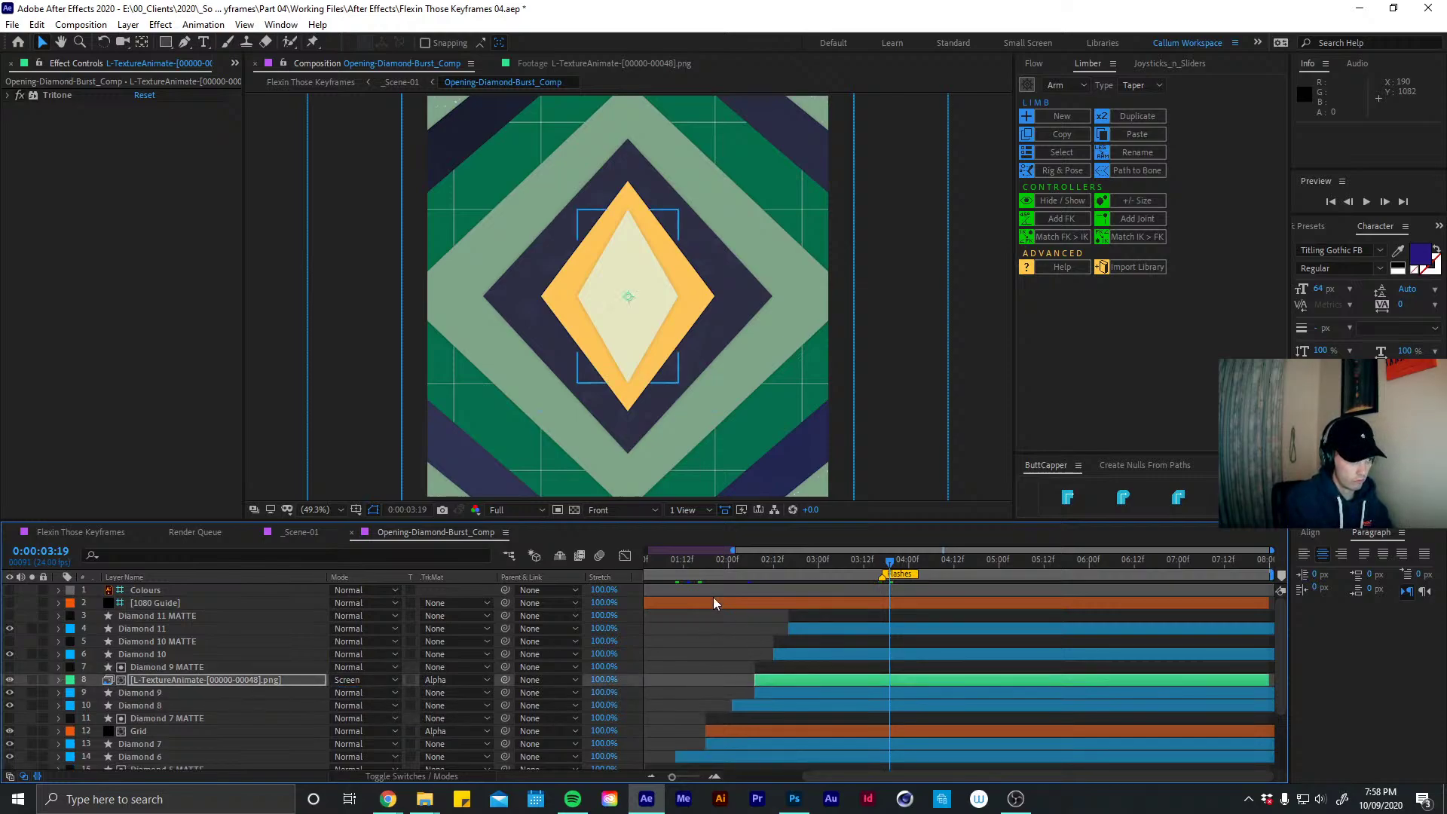
Apply a 4-Color Gradient effect to the Diamond 8 layer
{"action": "left_click", "coordinate": [758, 689]}
{"action": "left_click", "coordinate": [769, 703]}
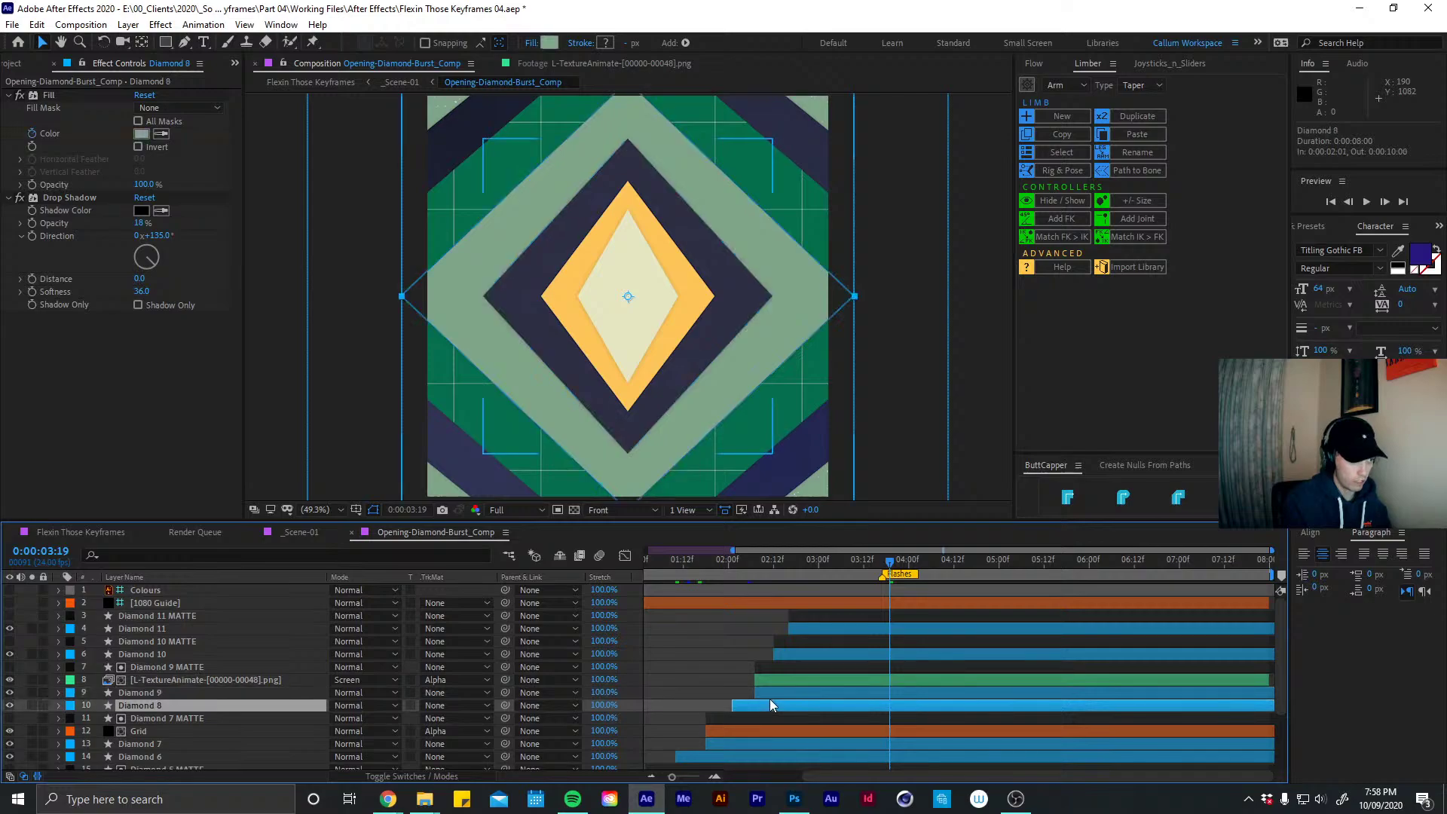
{"action": "key", "text": "ctrl+space"}
{"action": "type", "text": "3"}
{"action": "key", "text": "BackSpace"}
{"action": "type", "text": "4"}
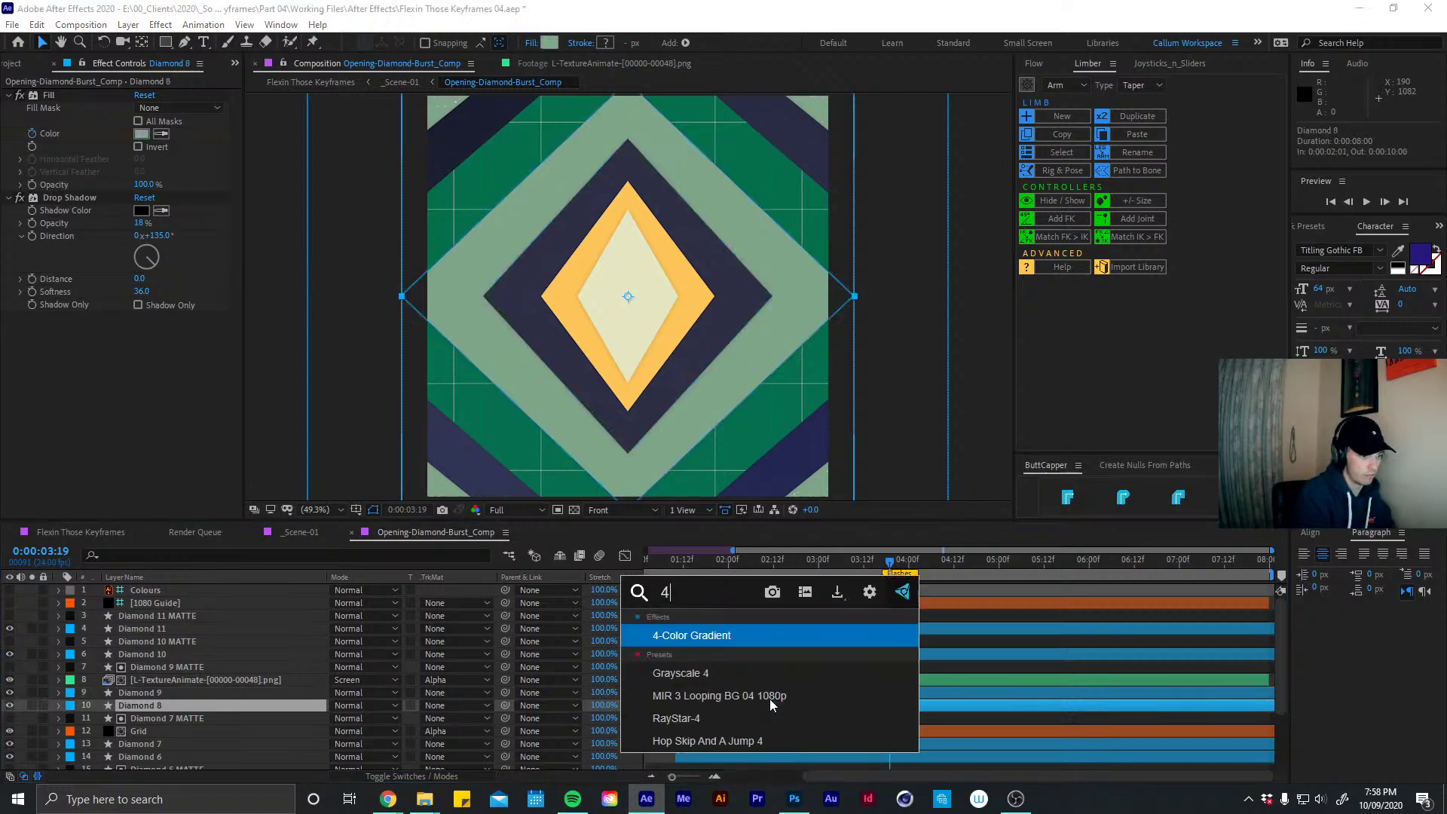
{"action": "key", "text": "Return"}
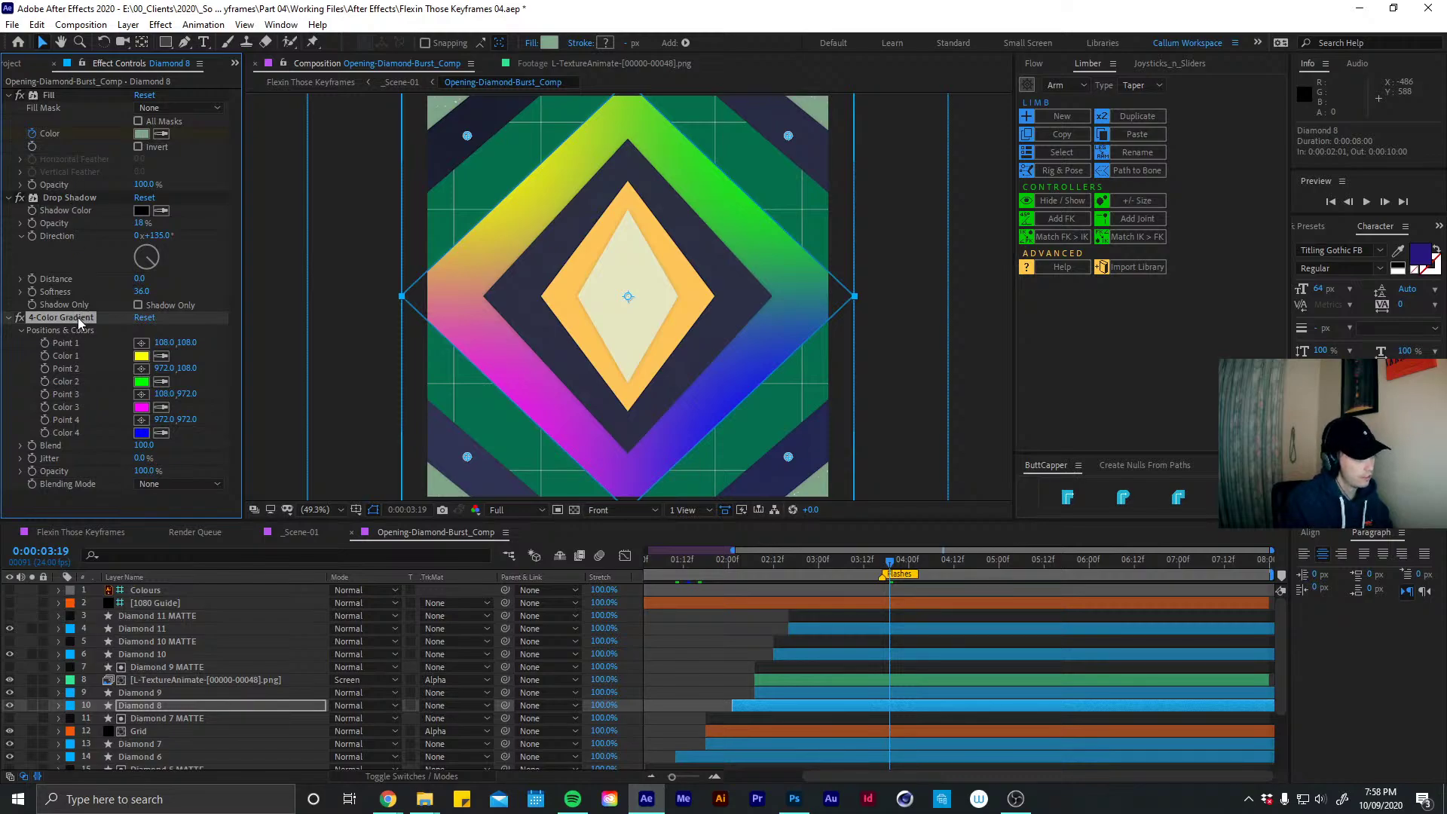
Reorder Diamond 8's effects so that Fill sits between Drop Shadow and 4-Color Gradient
{"action": "left_click", "coordinate": [8, 198]}
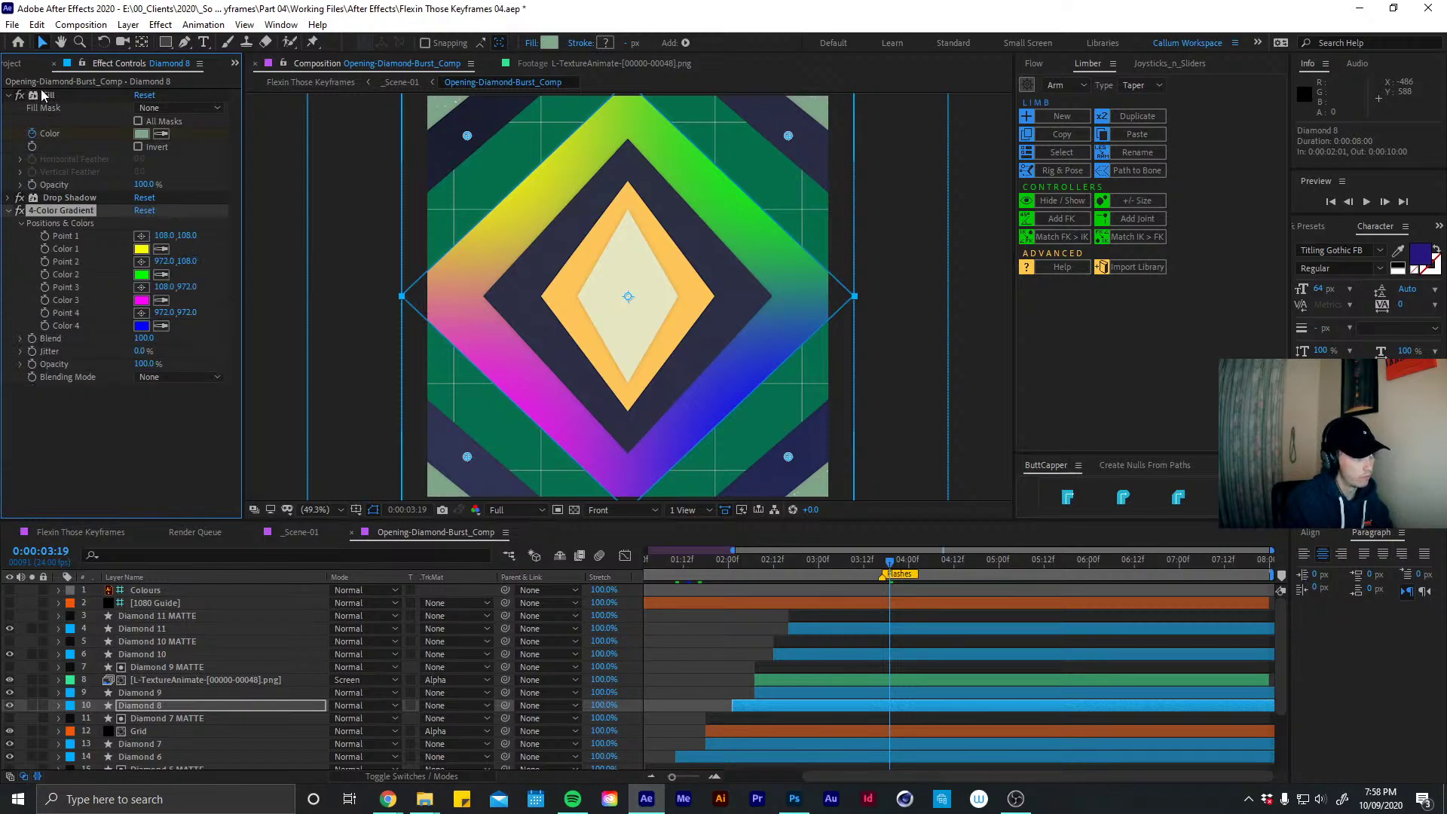
{"action": "left_click_drag", "start_coordinate": [43, 95], "coordinate": [81, 426]}
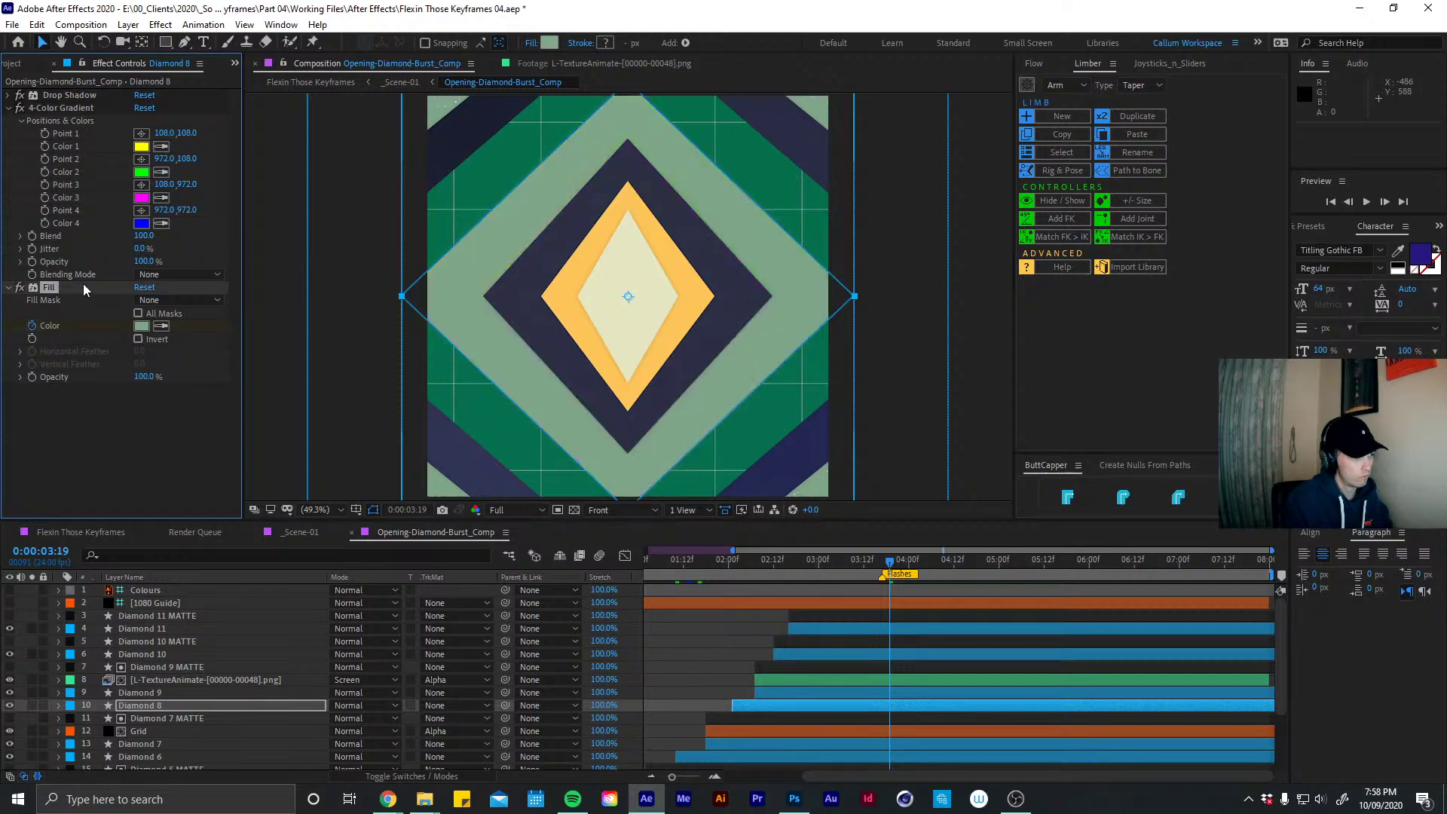
{"action": "left_click_drag", "start_coordinate": [49, 287], "coordinate": [48, 101]}
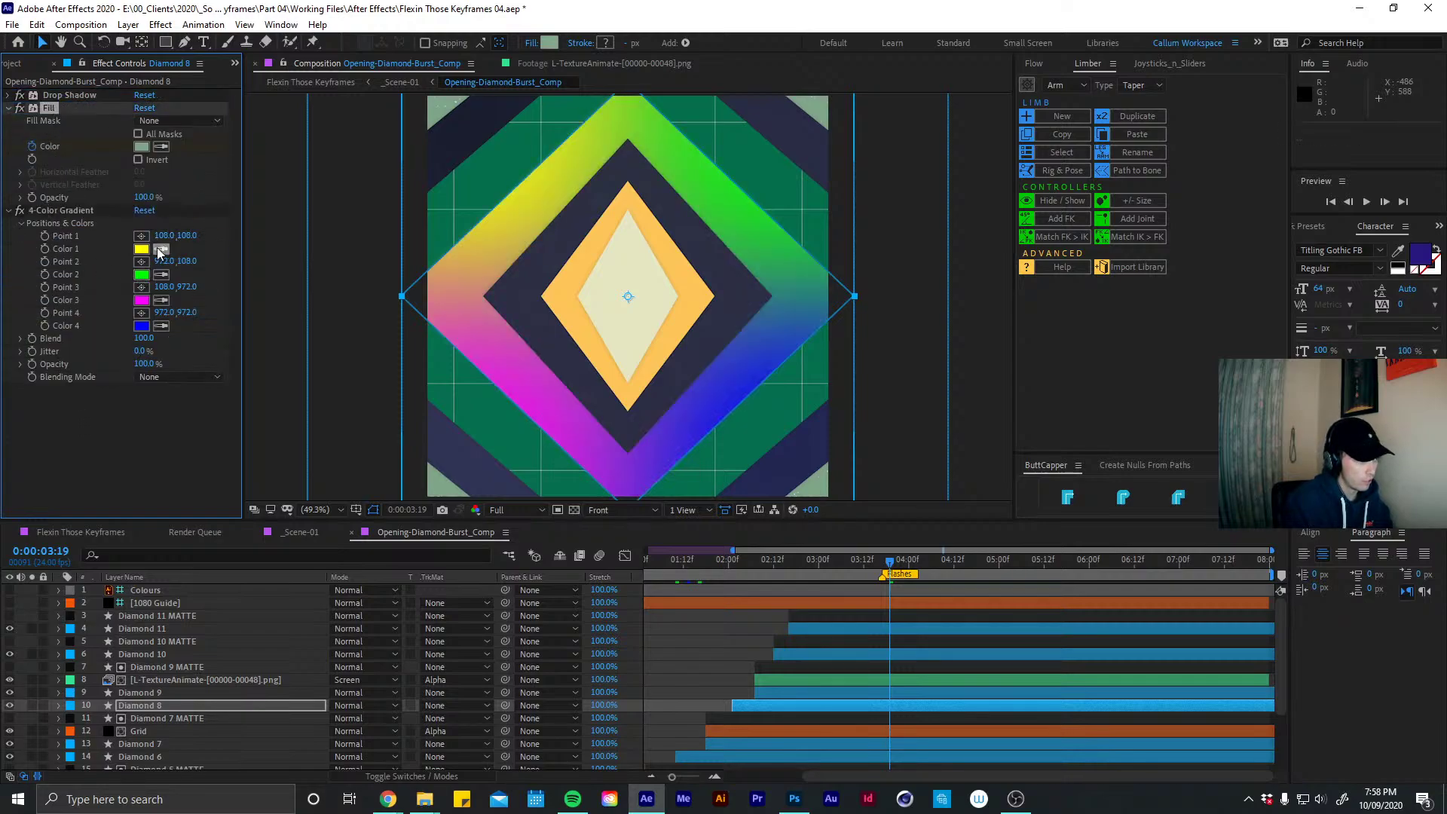
Show the Colours palette layer and sample sage green for Color 1, Color 2 and Color 3 of Diamond 8's gradient
{"action": "left_click", "coordinate": [159, 251]}
{"action": "left_click", "coordinate": [139, 150]}
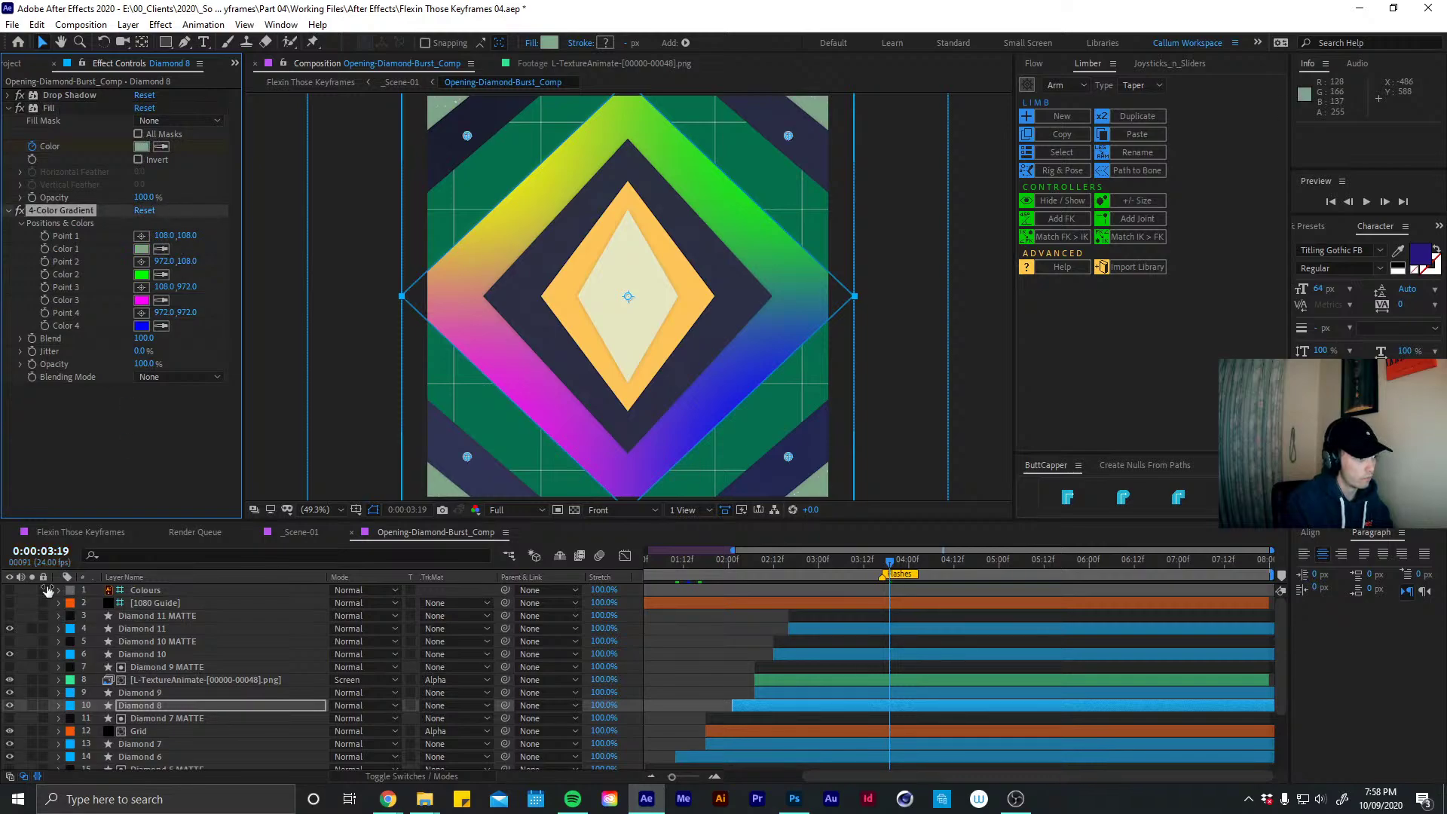
{"action": "left_click", "coordinate": [10, 591]}
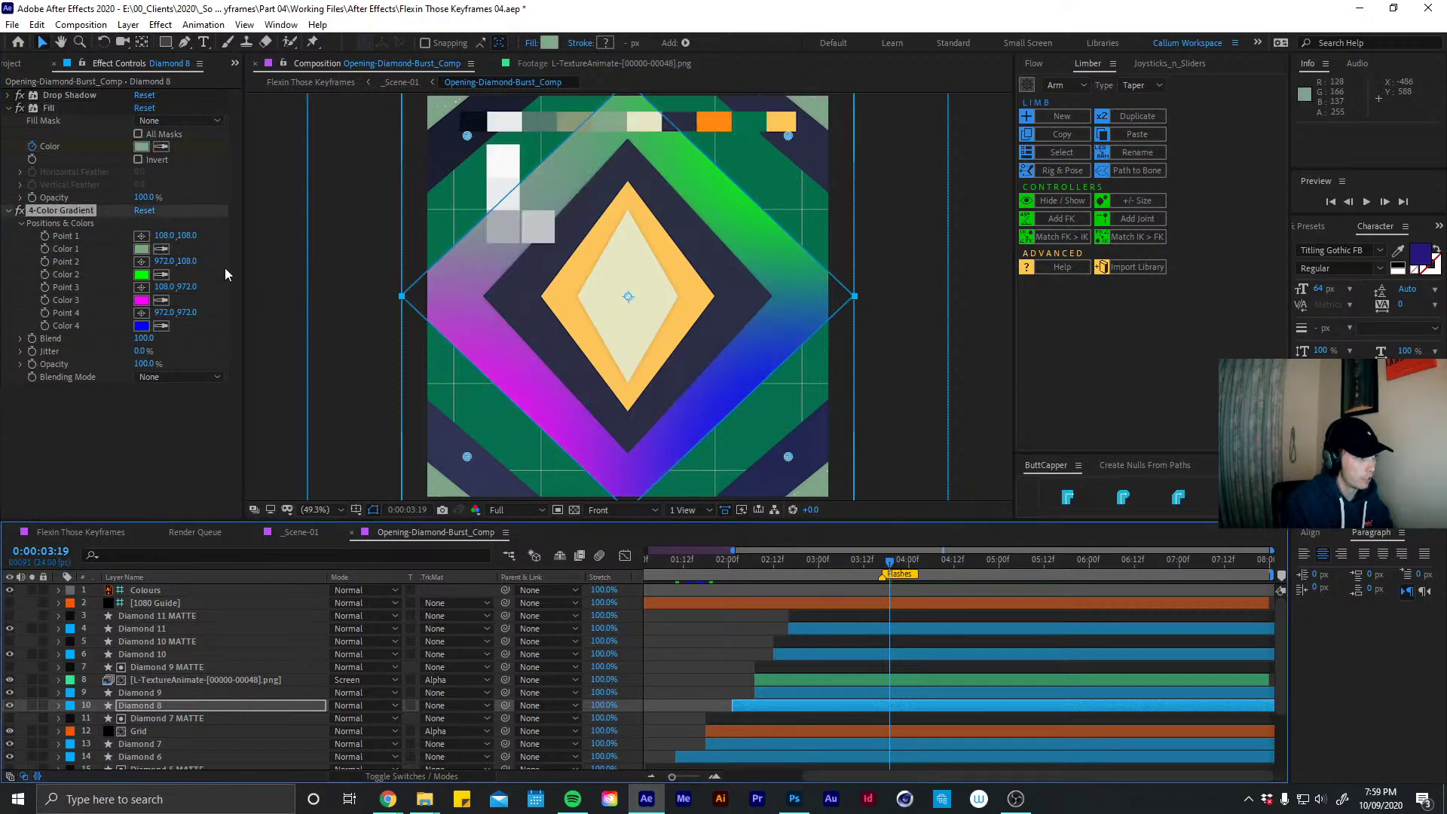
{"action": "left_click", "coordinate": [163, 278]}
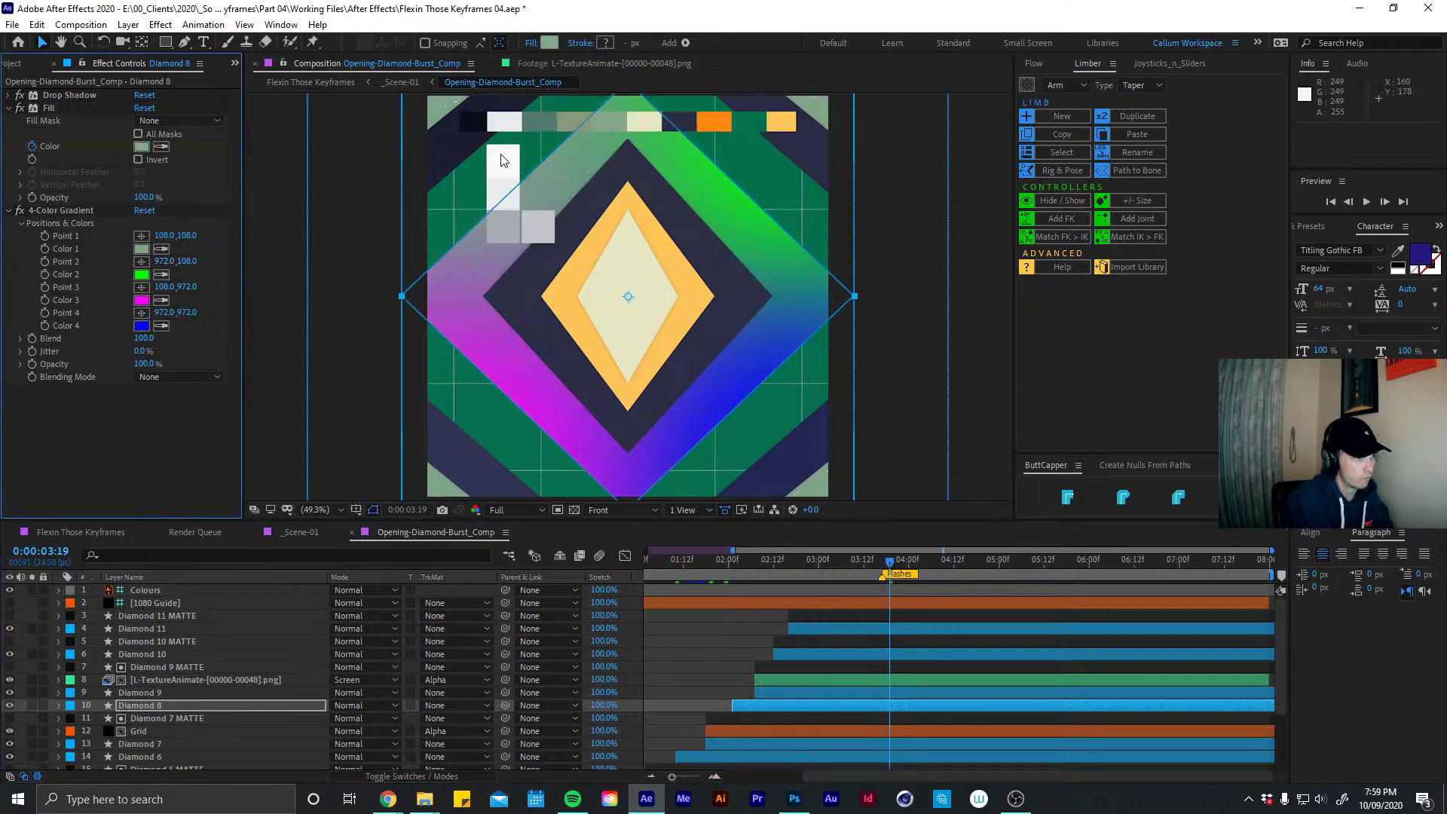
{"action": "left_click", "coordinate": [612, 120]}
{"action": "left_click", "coordinate": [161, 300]}
{"action": "left_click", "coordinate": [143, 273]}
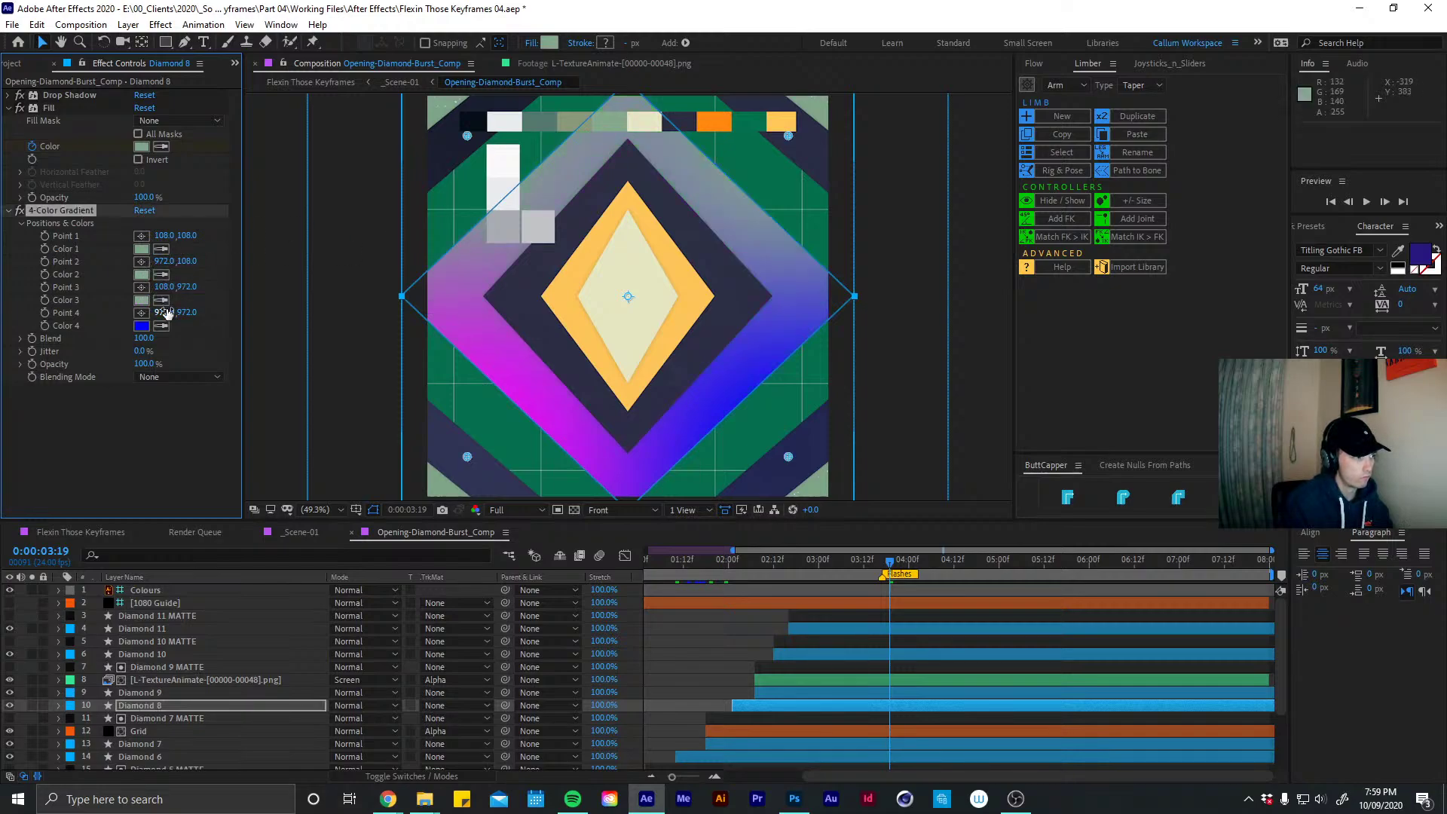
Sample the palette's dark green for gradient Color 4 and move Point 4 to about 1126, 1017
{"action": "left_click", "coordinate": [160, 326]}
{"action": "left_click", "coordinate": [754, 114]}
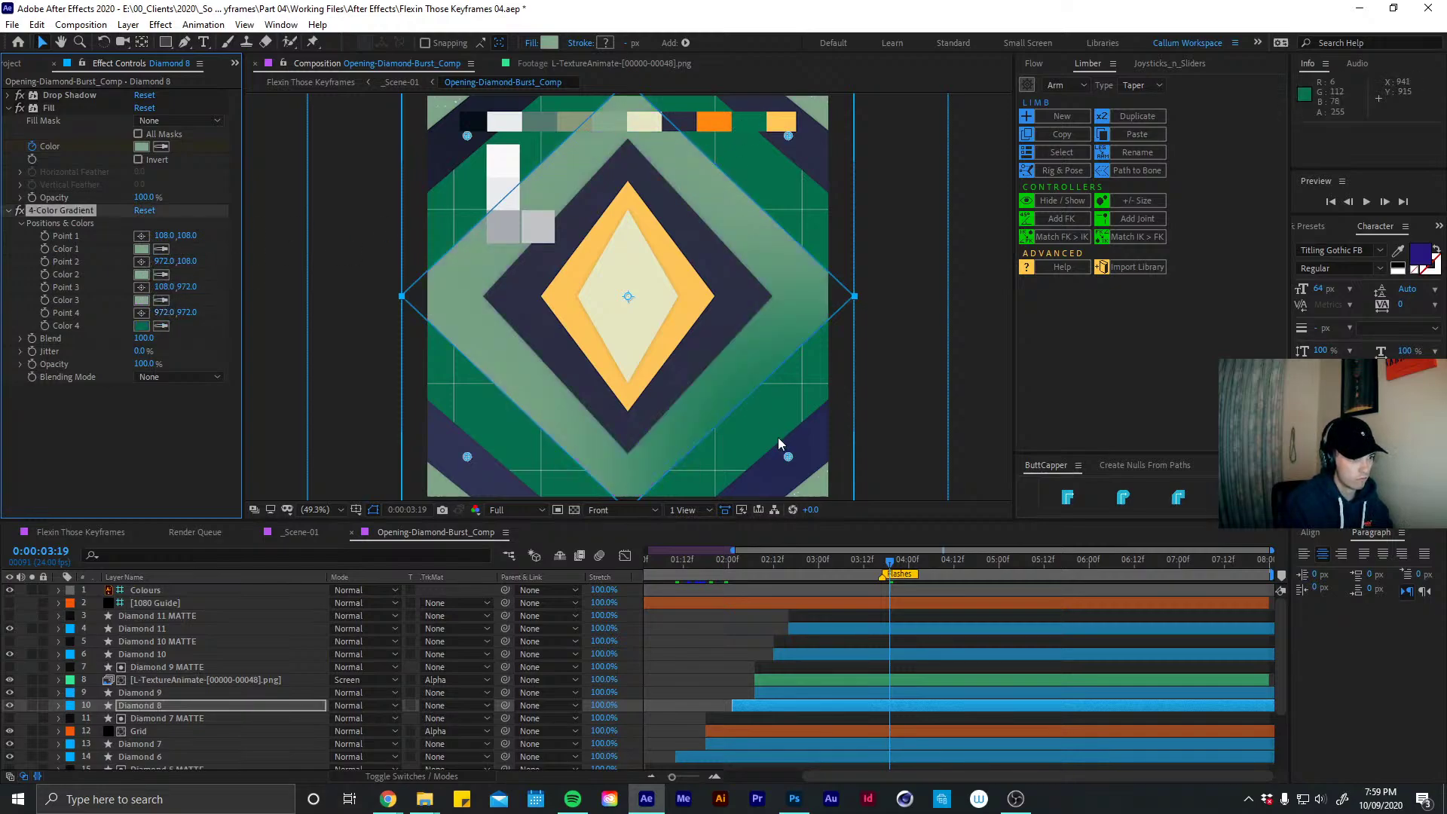
{"action": "left_click_drag", "start_coordinate": [792, 464], "coordinate": [845, 474]}
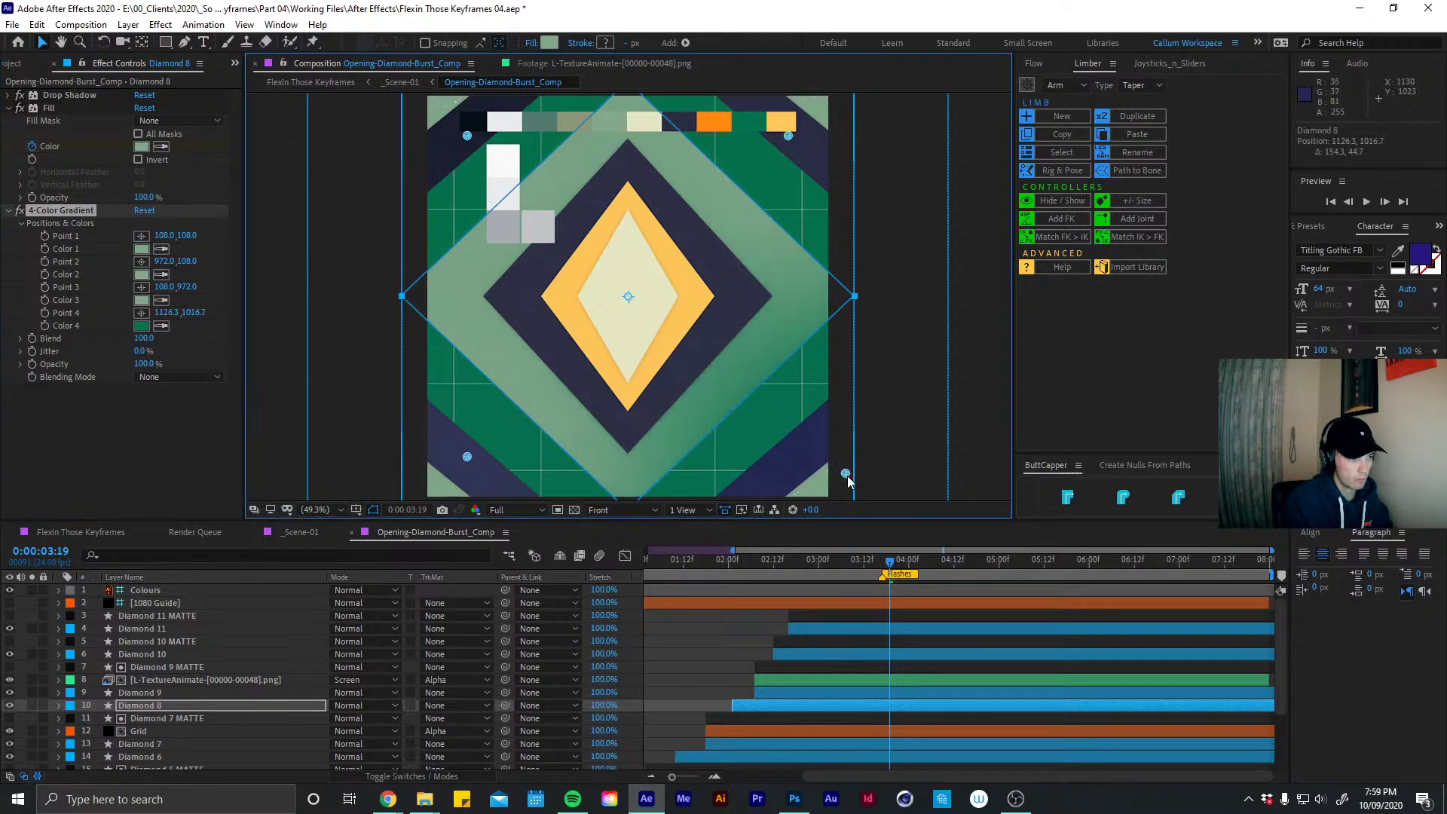
Sample the palette's cream for gradient Color 1 and move Point 1 to about -28, -2
{"action": "left_click_drag", "start_coordinate": [467, 136], "coordinate": [435, 150]}
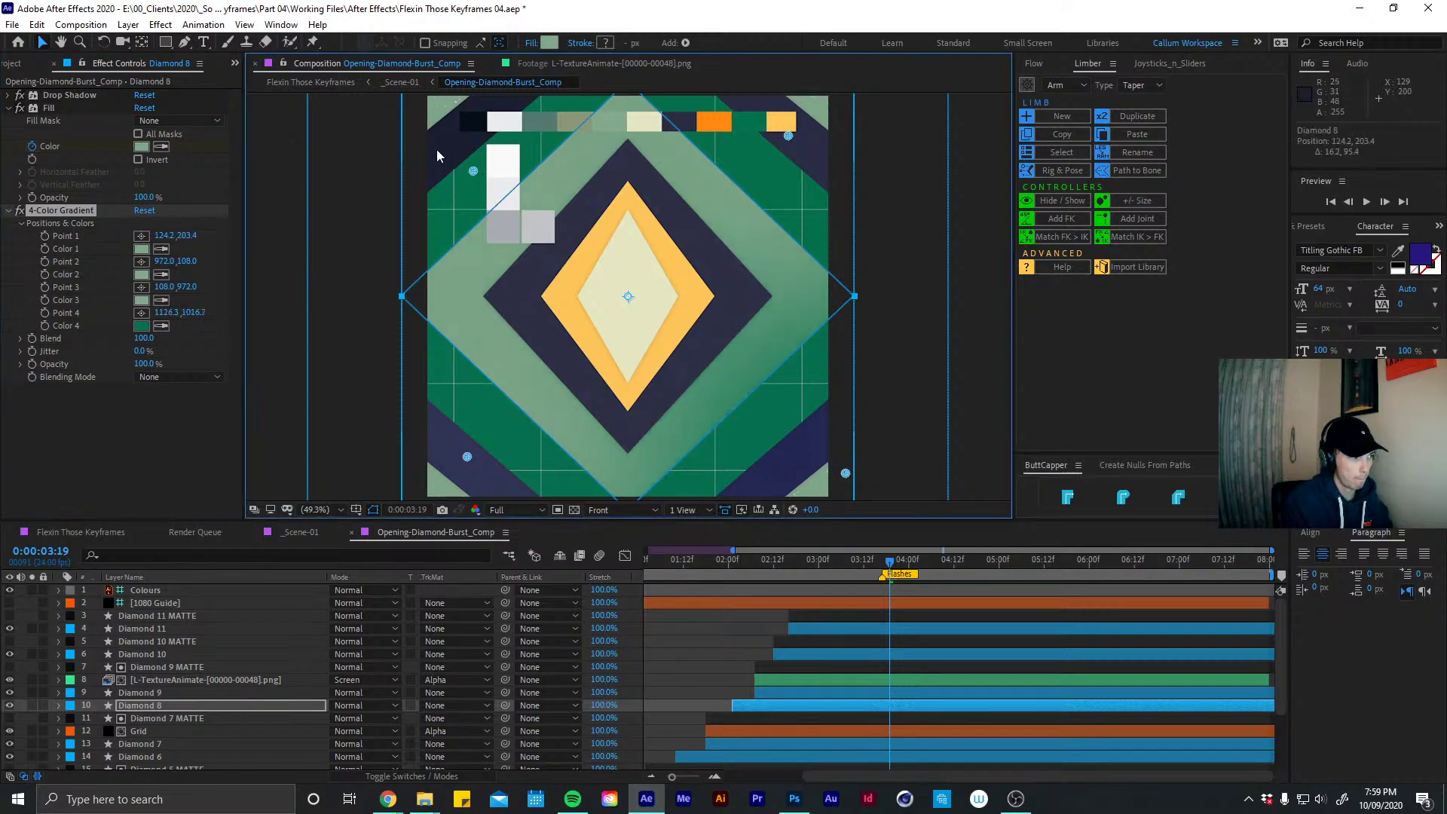
{"action": "left_click", "coordinate": [160, 249]}
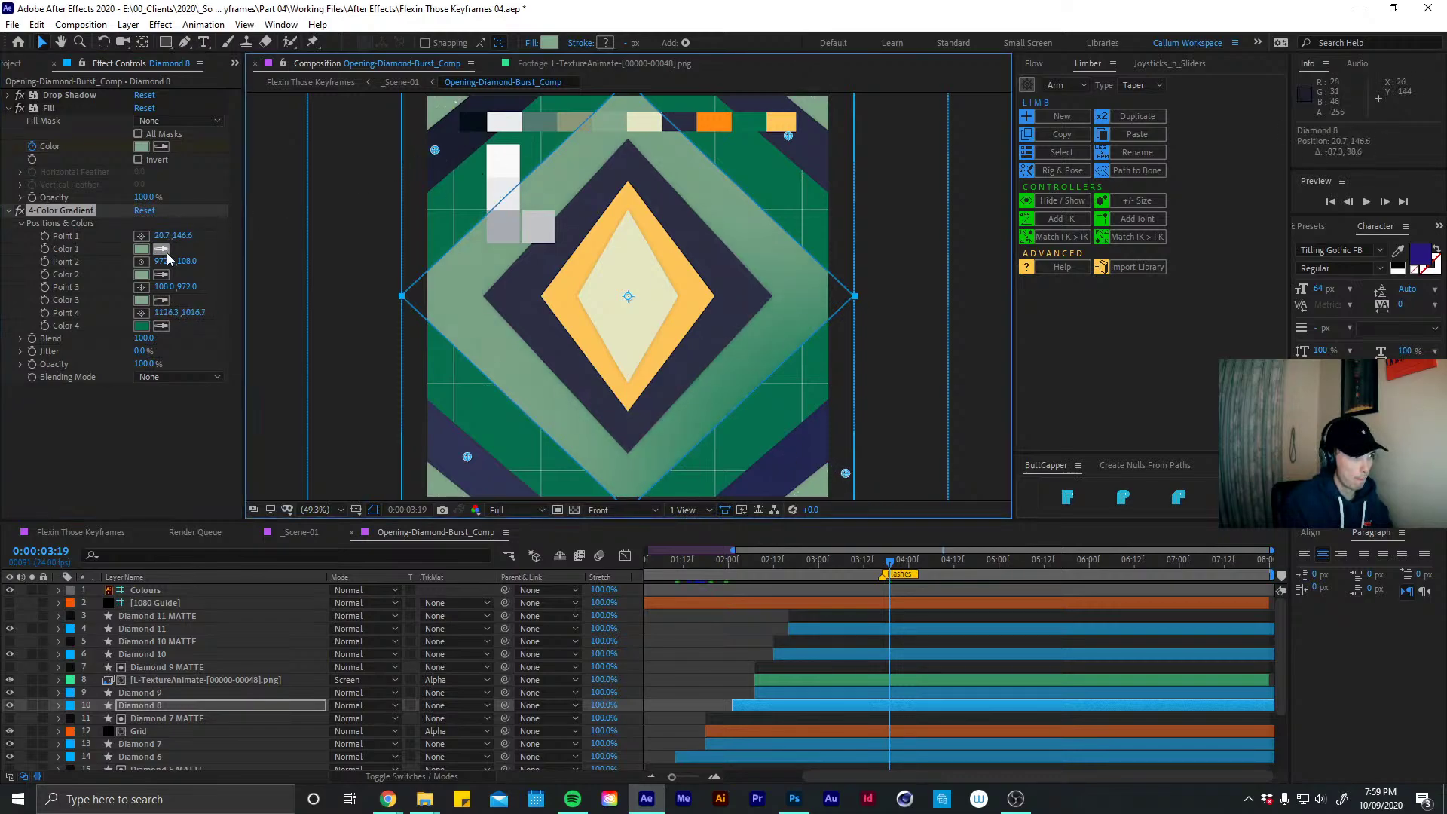
{"action": "left_click", "coordinate": [635, 119]}
{"action": "left_click_drag", "start_coordinate": [447, 156], "coordinate": [416, 98]}
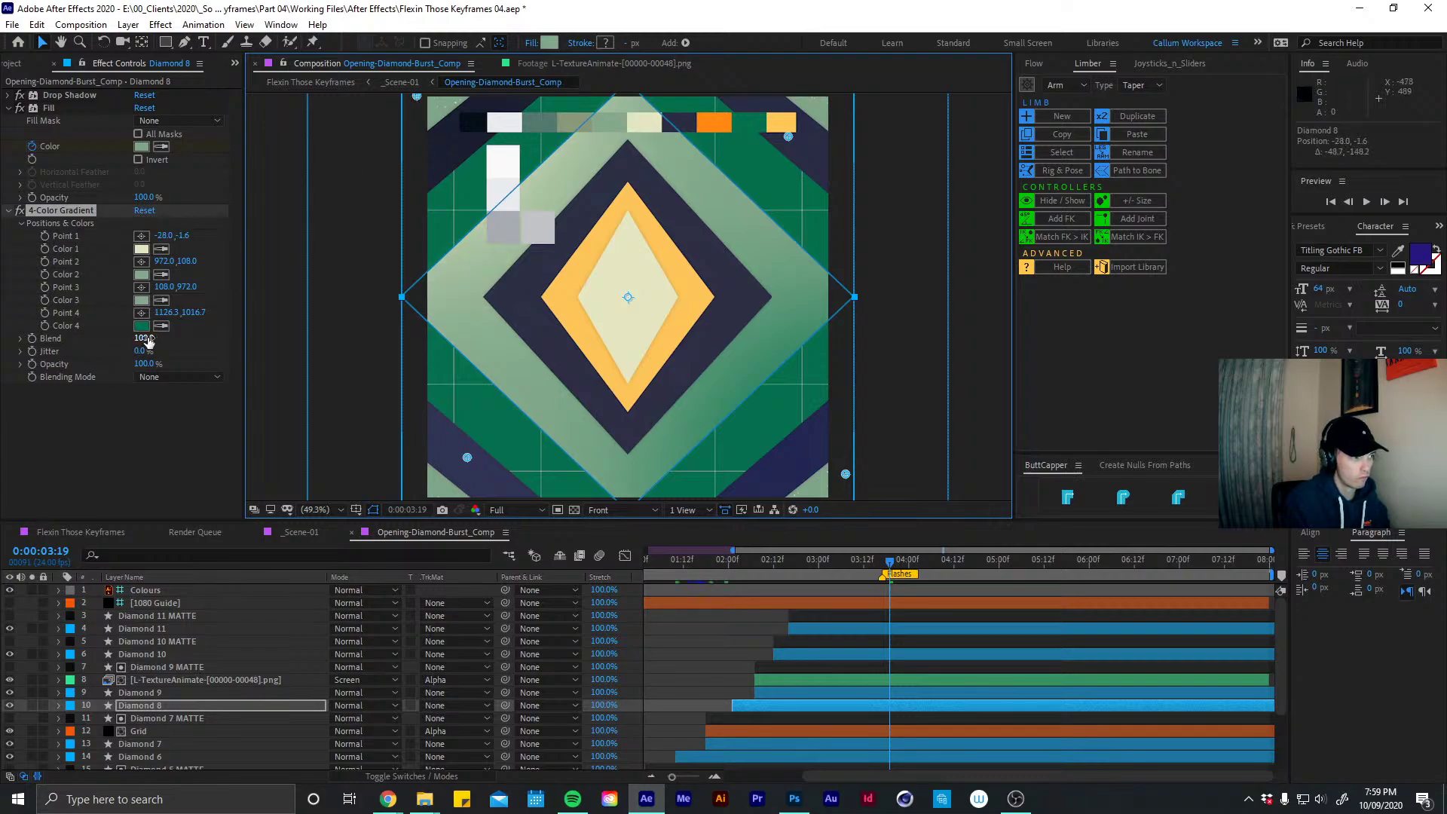
Set the gradient's Blend to 60 and Jitter to 84%, and move Point 3 to about 29, 617 and Point 2 to about 950, 171
{"action": "left_click_drag", "start_coordinate": [148, 341], "coordinate": [252, 323]}
{"action": "key", "text": "ctrl+z"}
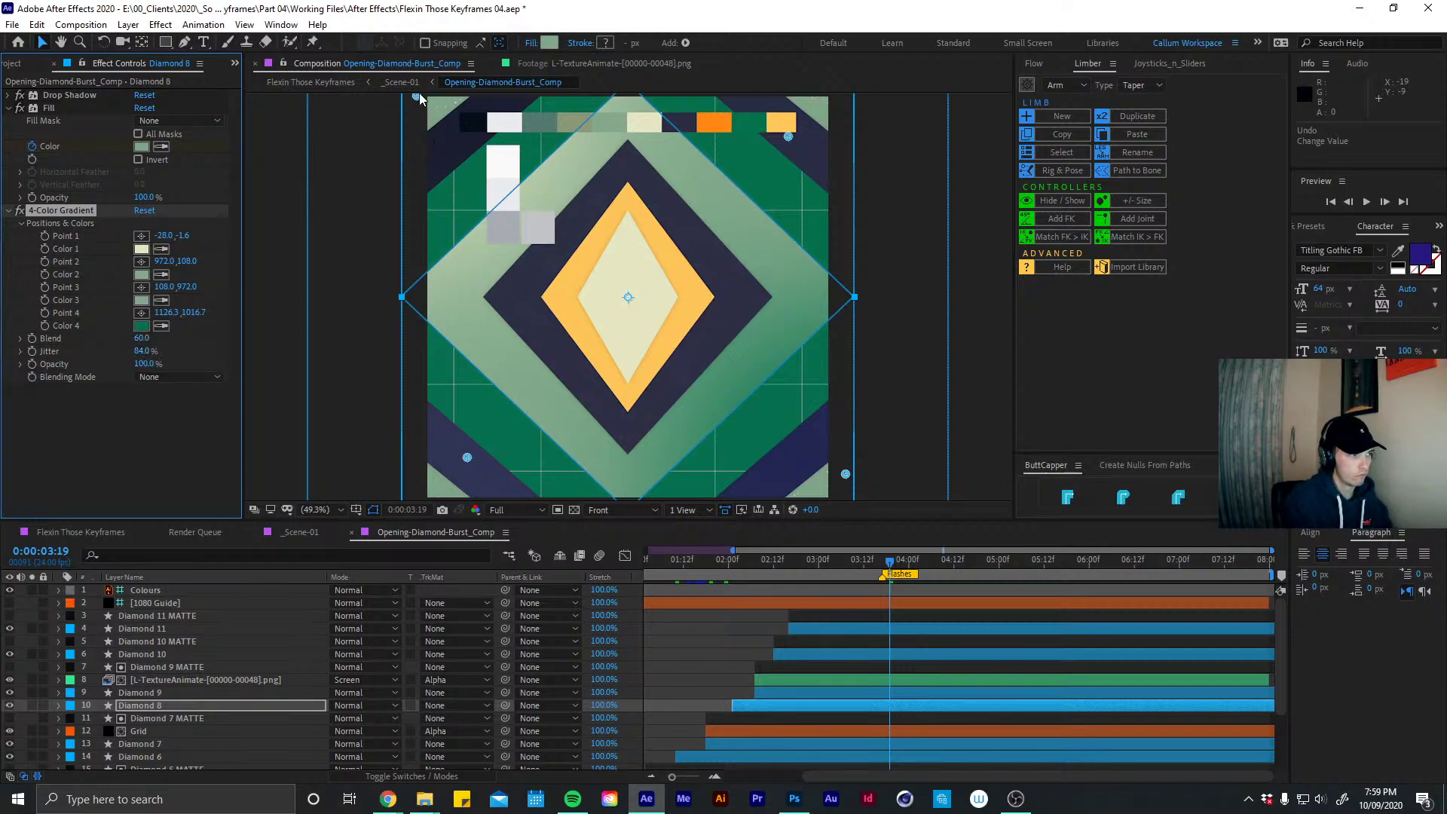
{"action": "left_click", "coordinate": [377, 86]}
{"action": "left_click_drag", "start_coordinate": [464, 463], "coordinate": [440, 326]}
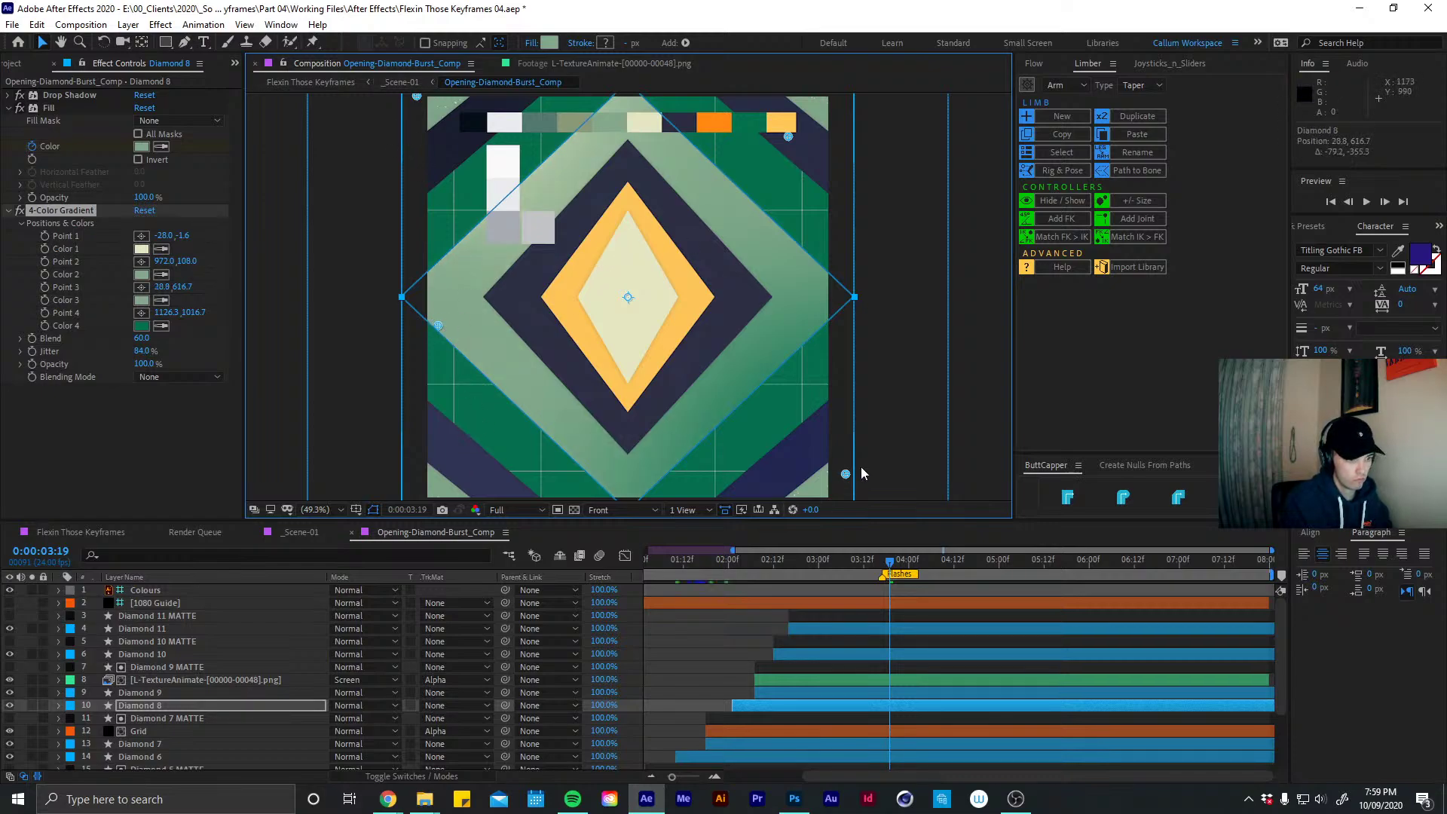
{"action": "left_click_drag", "start_coordinate": [788, 137], "coordinate": [781, 166]}
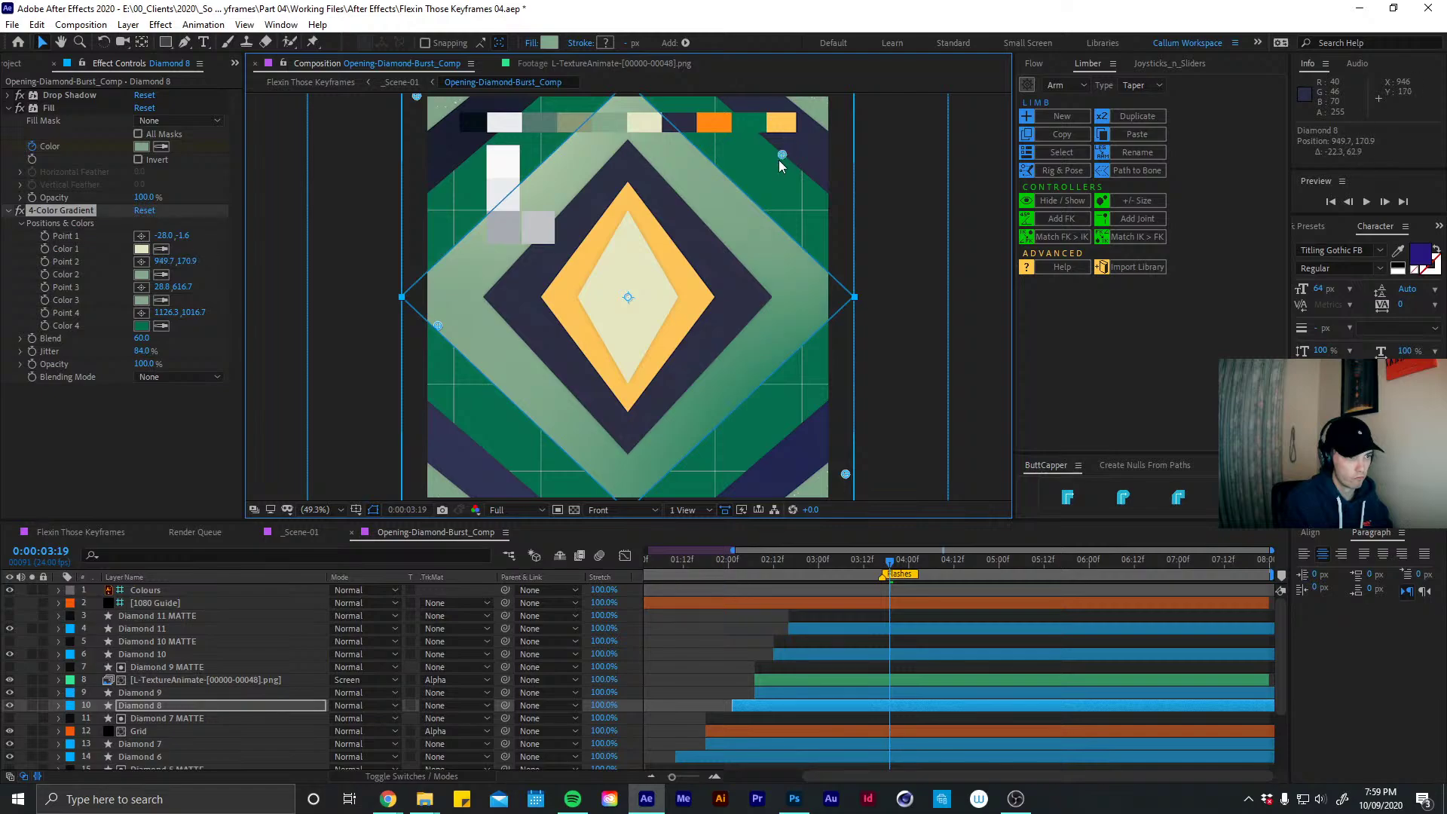
Reveal Diamond 8's keyframed properties and move to its first Fill color keyframe at 0:00:03:21
{"action": "key", "text": "u"}
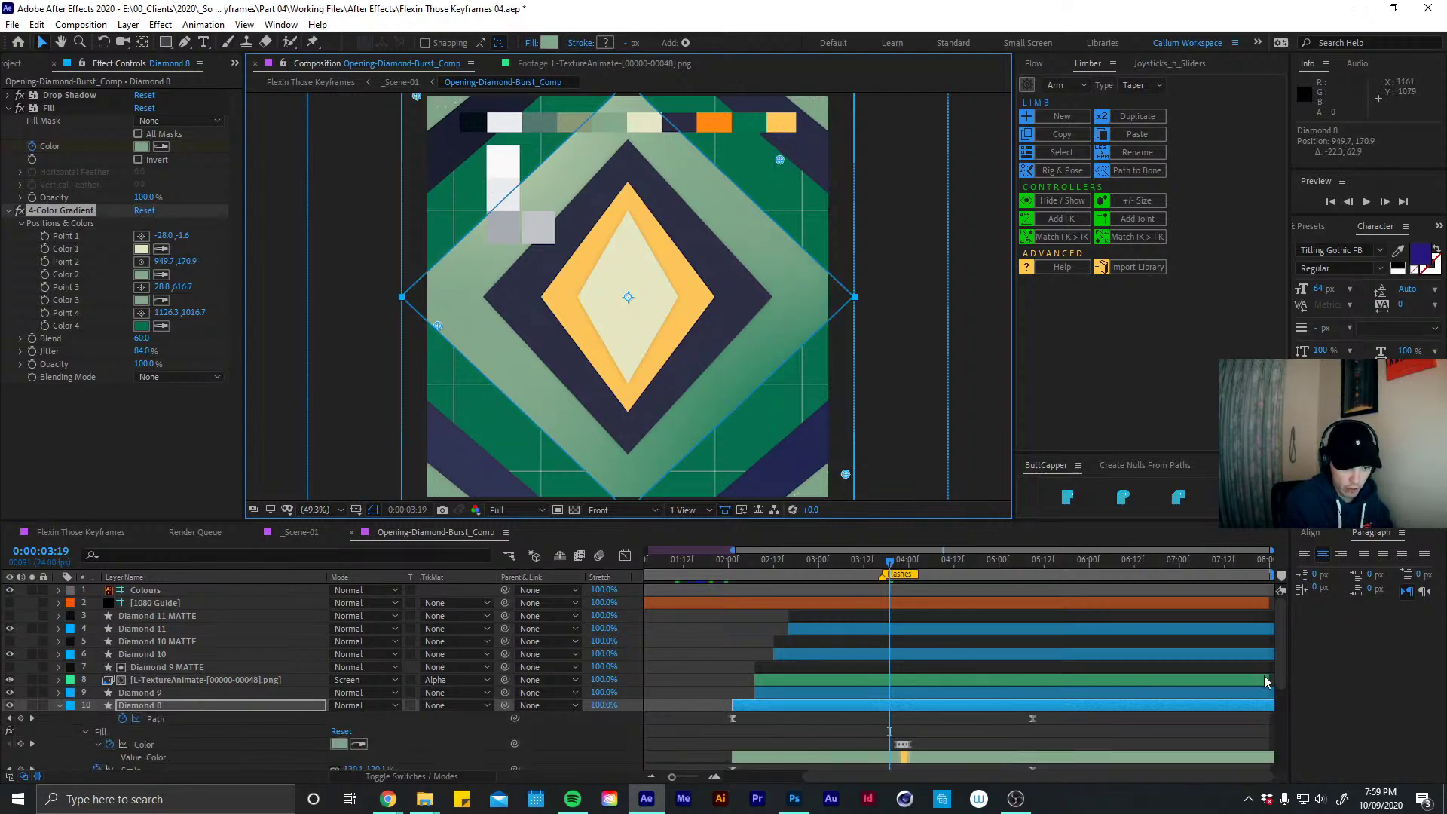
{"action": "key", "text": "equal"}
{"action": "key", "text": "equal"}
{"action": "key", "text": "equal"}
{"action": "scroll", "coordinate": [1280, 681], "scroll_direction": "down", "scroll_amount": 2}
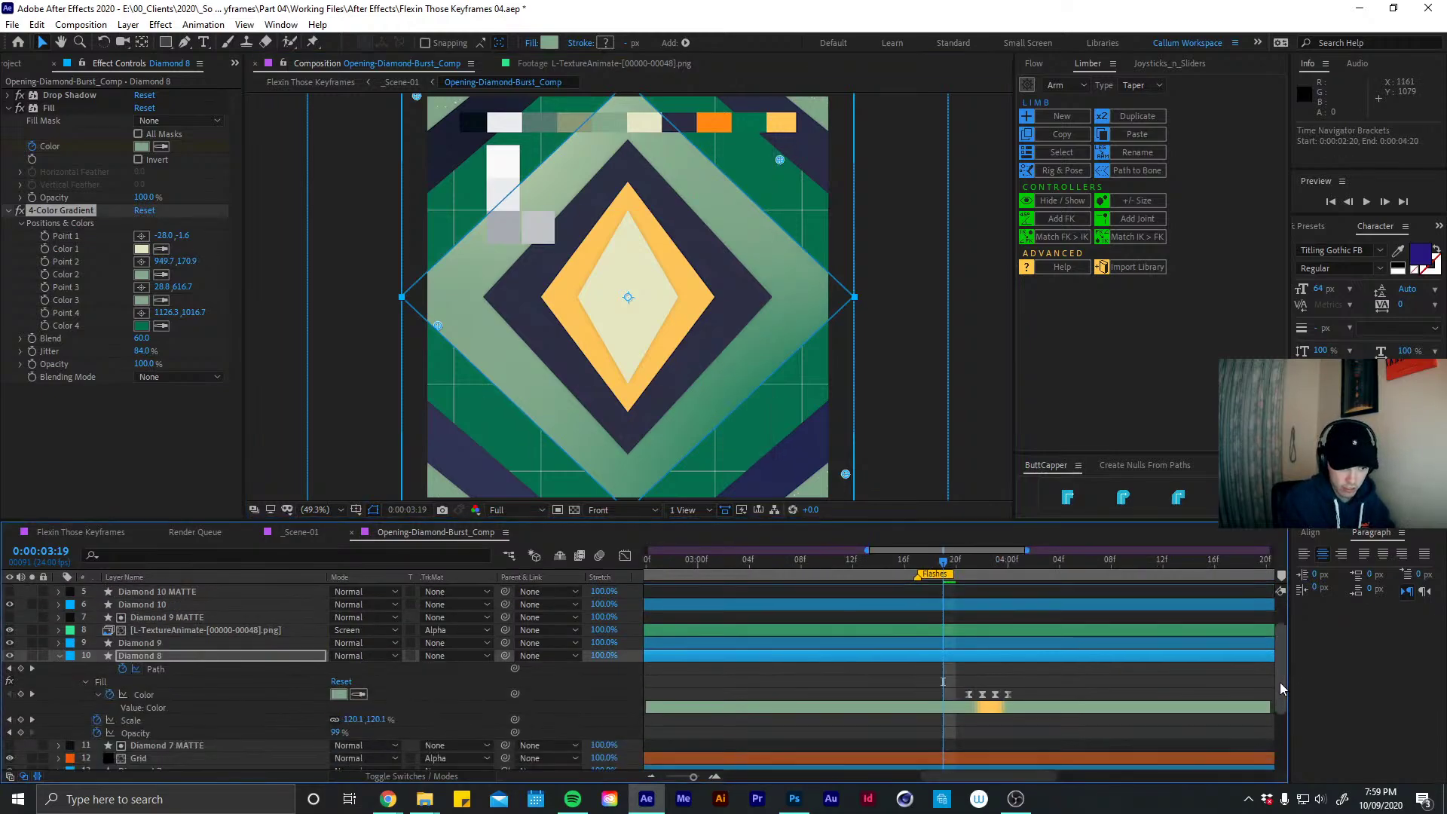
{"action": "scroll", "coordinate": [1279, 688], "scroll_direction": "down", "scroll_amount": 1}
{"action": "left_click", "coordinate": [967, 573]}
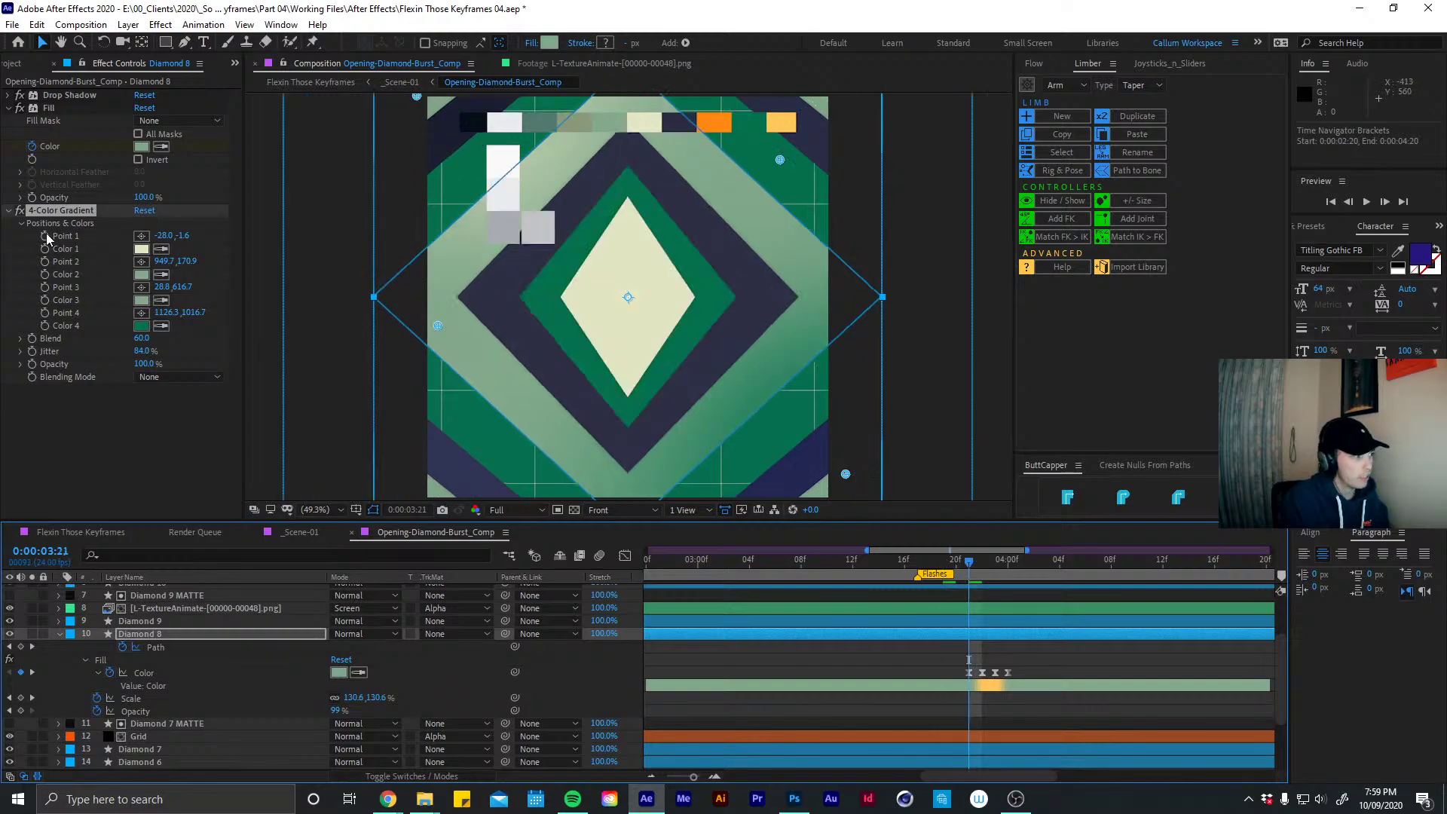
Try keyframing the 4-Color Gradient's opacity at 0% at 0:00:03:21
{"action": "left_click", "coordinate": [9, 211]}
{"action": "mouse_move", "coordinate": [976, 565]}
{"action": "left_mouse_down"}
{"action": "mouse_move", "coordinate": [1018, 567]}
{"action": "mouse_move", "coordinate": [974, 570]}
{"action": "left_mouse_up"}
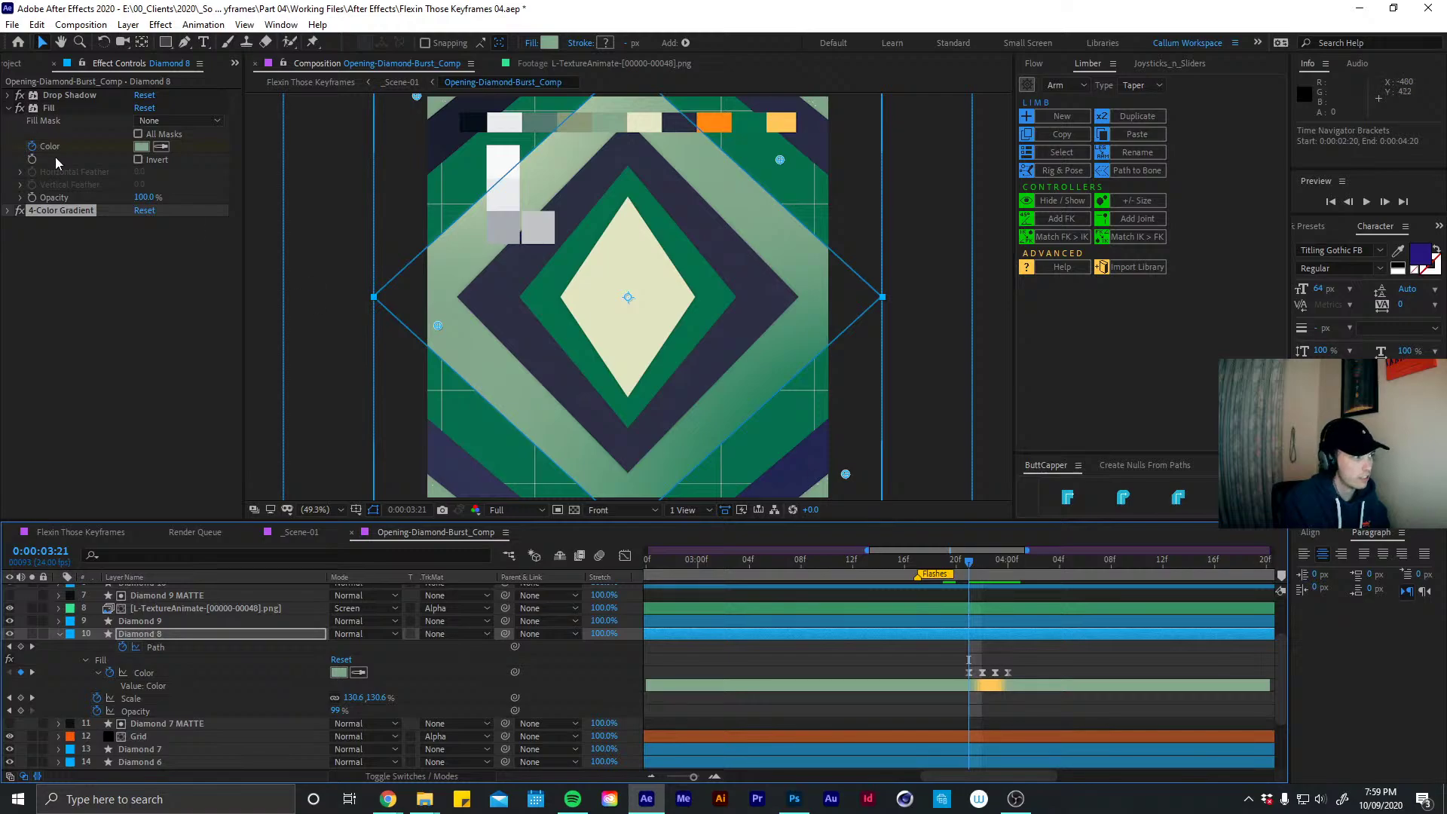
{"action": "left_click", "coordinate": [8, 109]}
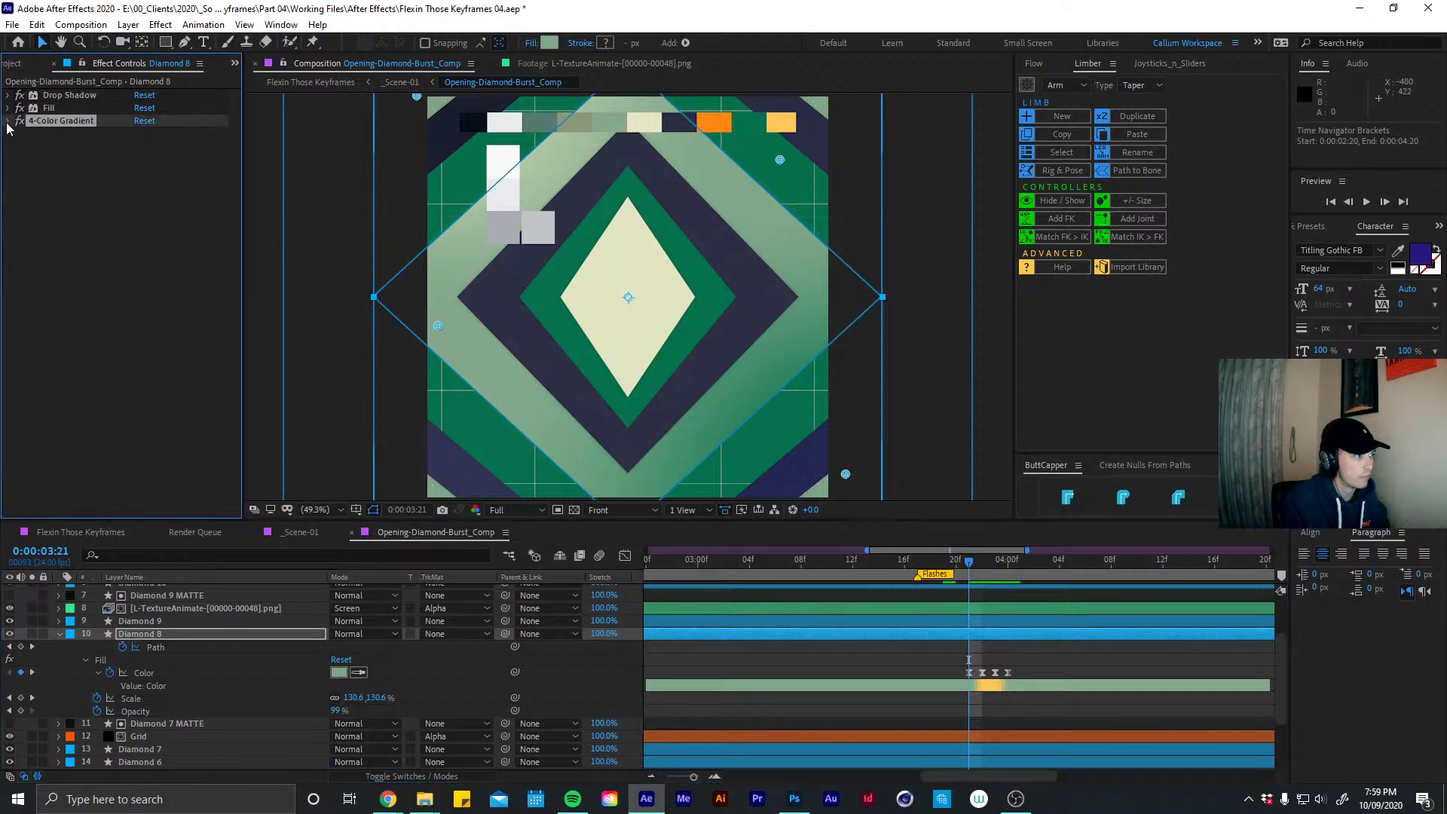
{"action": "left_click", "coordinate": [9, 122]}
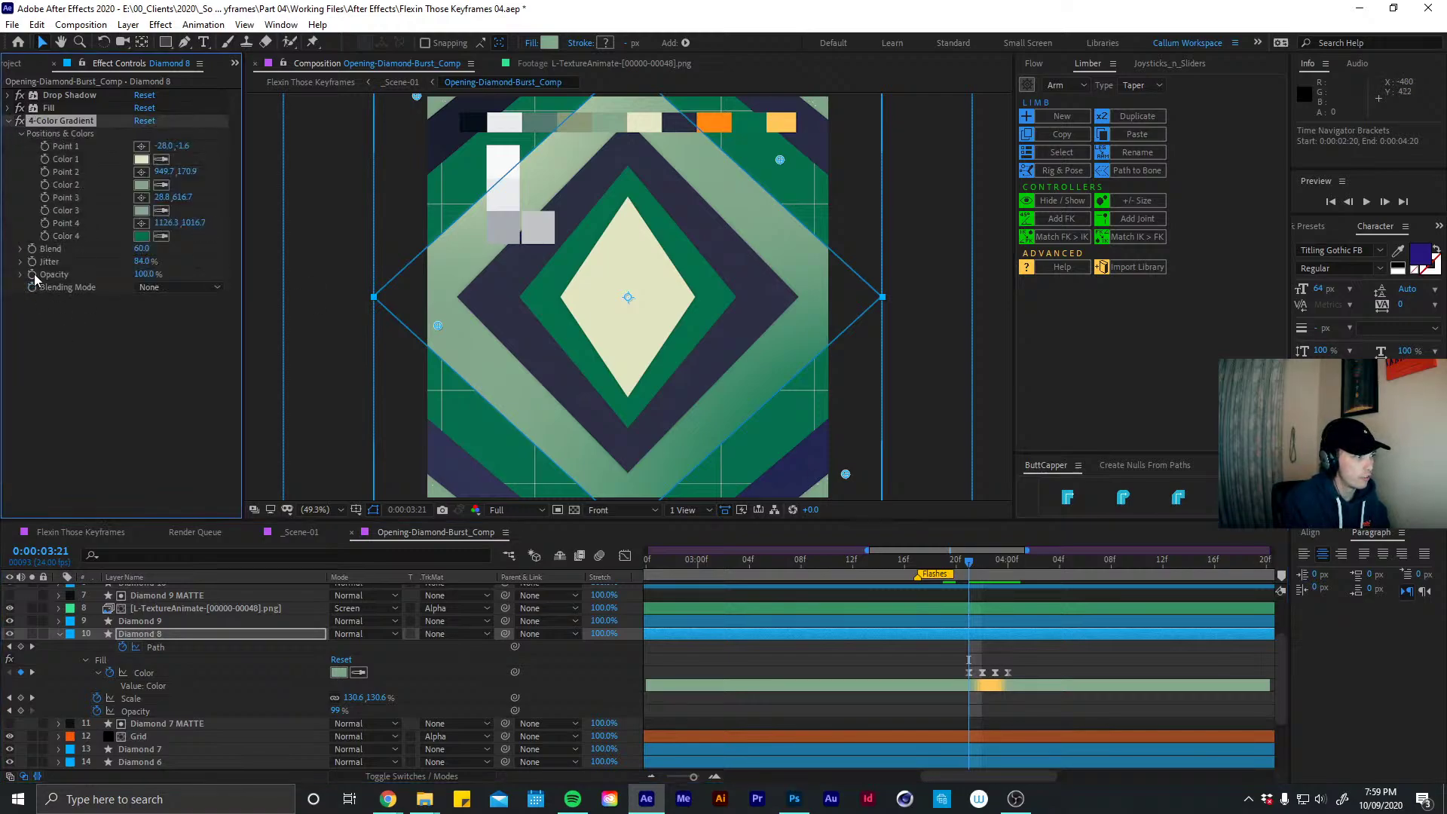
{"action": "left_click_drag", "start_coordinate": [144, 275], "coordinate": [81, 274]}
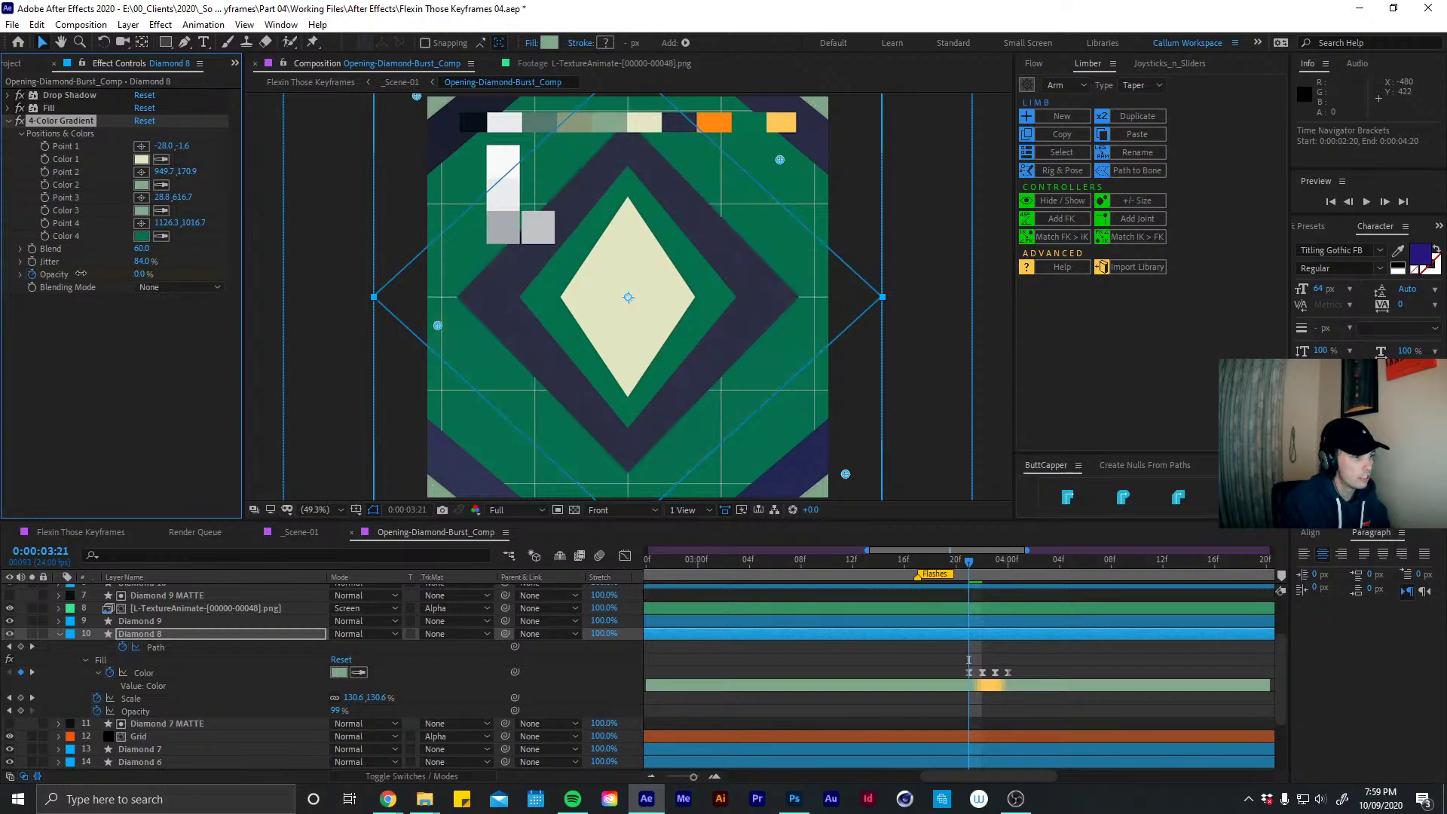
{"action": "key", "text": "ctrl+z"}
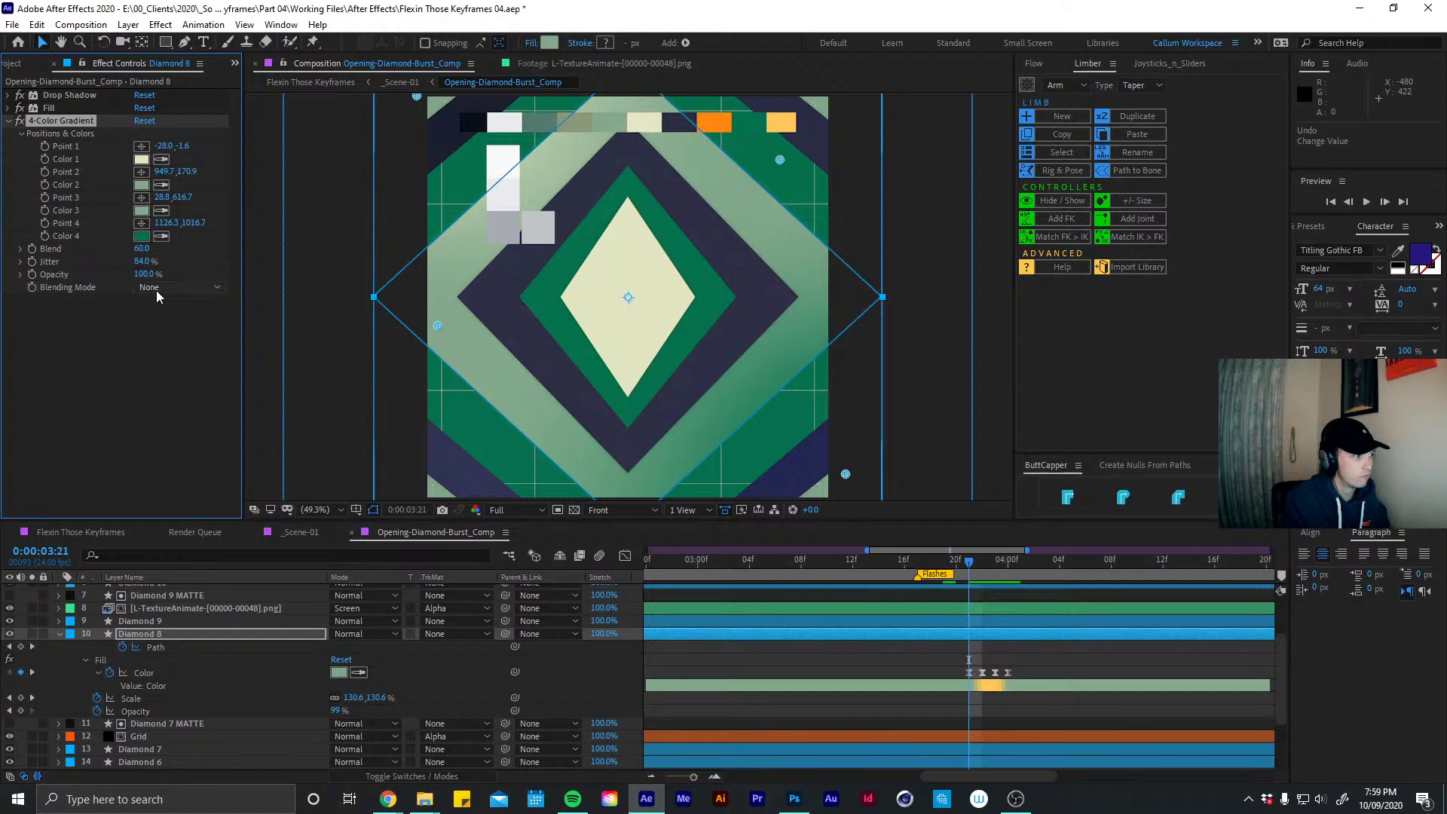
Try the Normal and Darken blending modes on Diamond 8's gradient, checking the color flash at 0:00:03:22
{"action": "left_click", "coordinate": [177, 287]}
{"action": "left_click", "coordinate": [183, 321]}
{"action": "left_click", "coordinate": [178, 288]}
{"action": "left_click", "coordinate": [193, 488]}
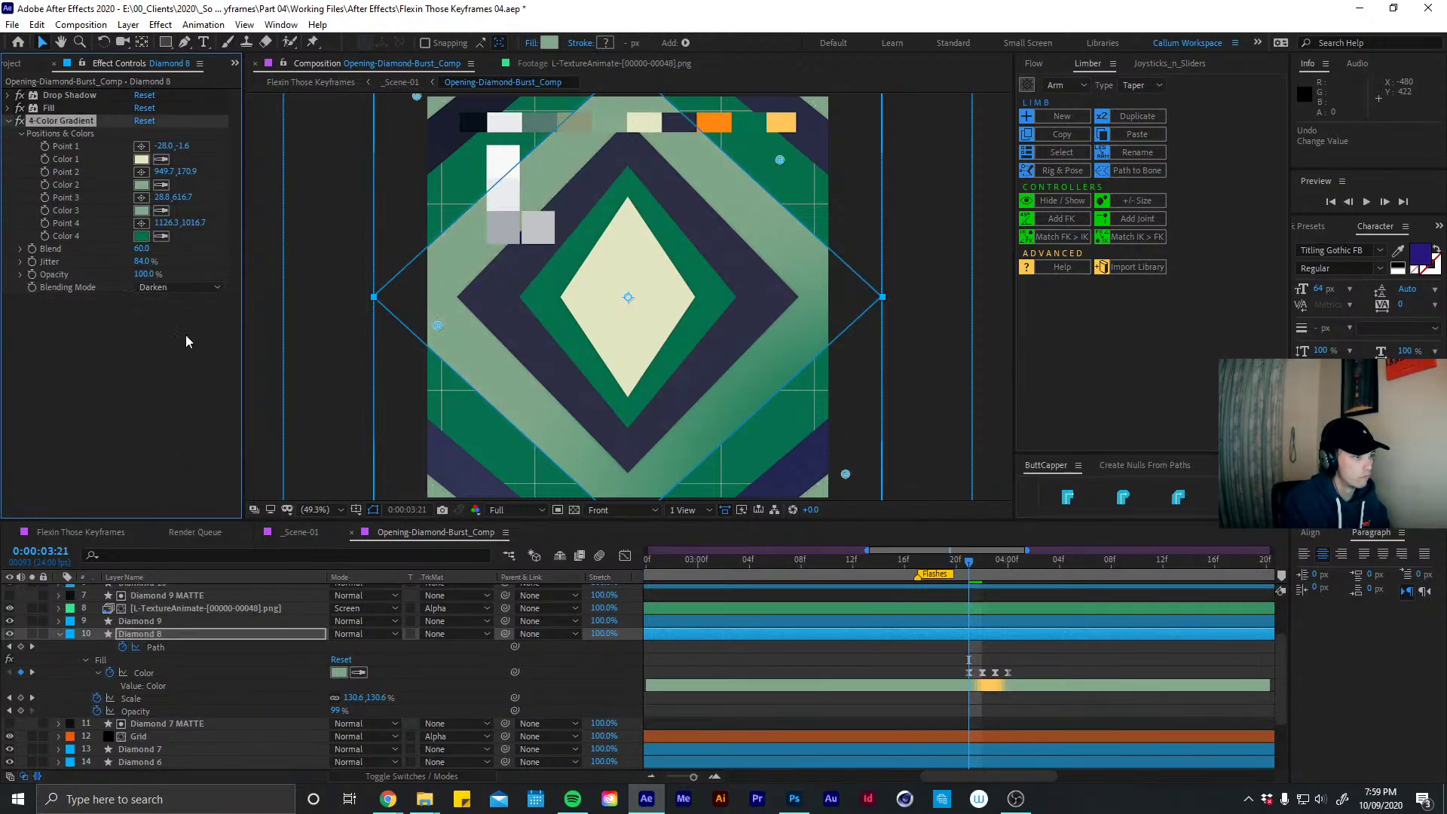
{"action": "left_click_drag", "start_coordinate": [970, 566], "coordinate": [976, 564]}
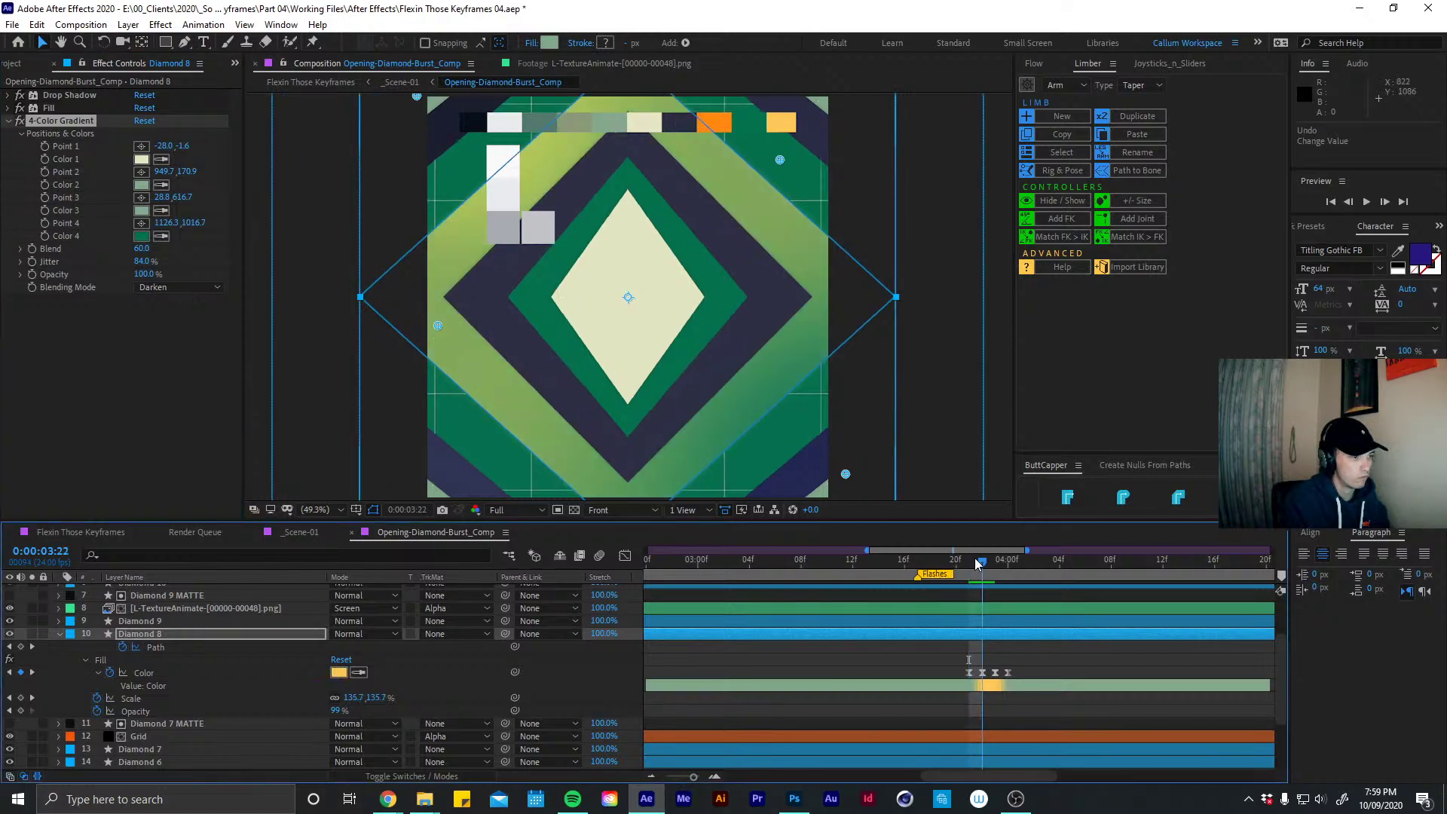
Try the Multiply, None and Normal blending modes on Diamond 8's 4-Color Gradient at 0:00:03:22
{"action": "left_click", "coordinate": [178, 289]}
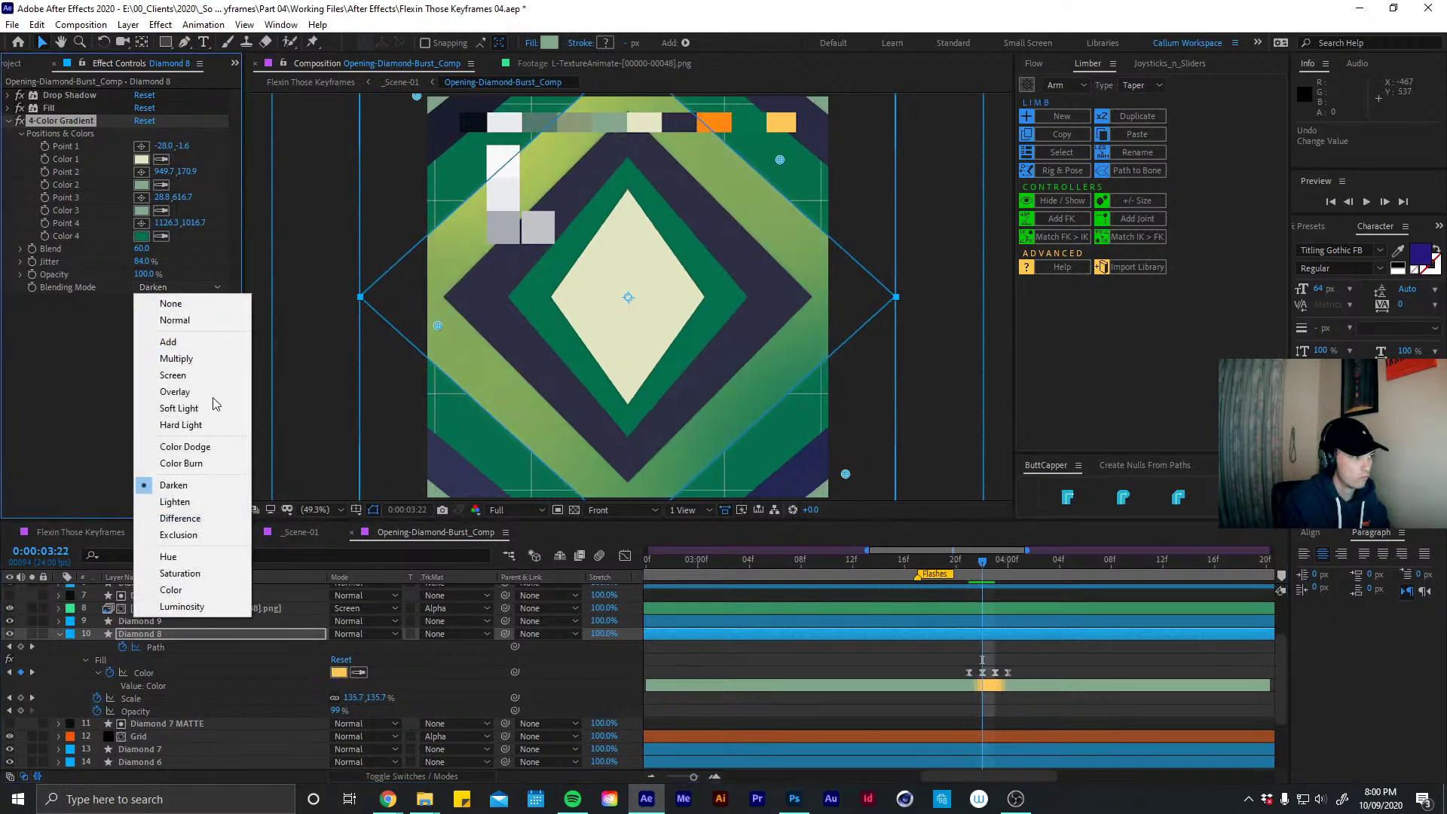
{"action": "left_click", "coordinate": [192, 360]}
{"action": "left_click", "coordinate": [178, 289]}
{"action": "left_click", "coordinate": [170, 303]}
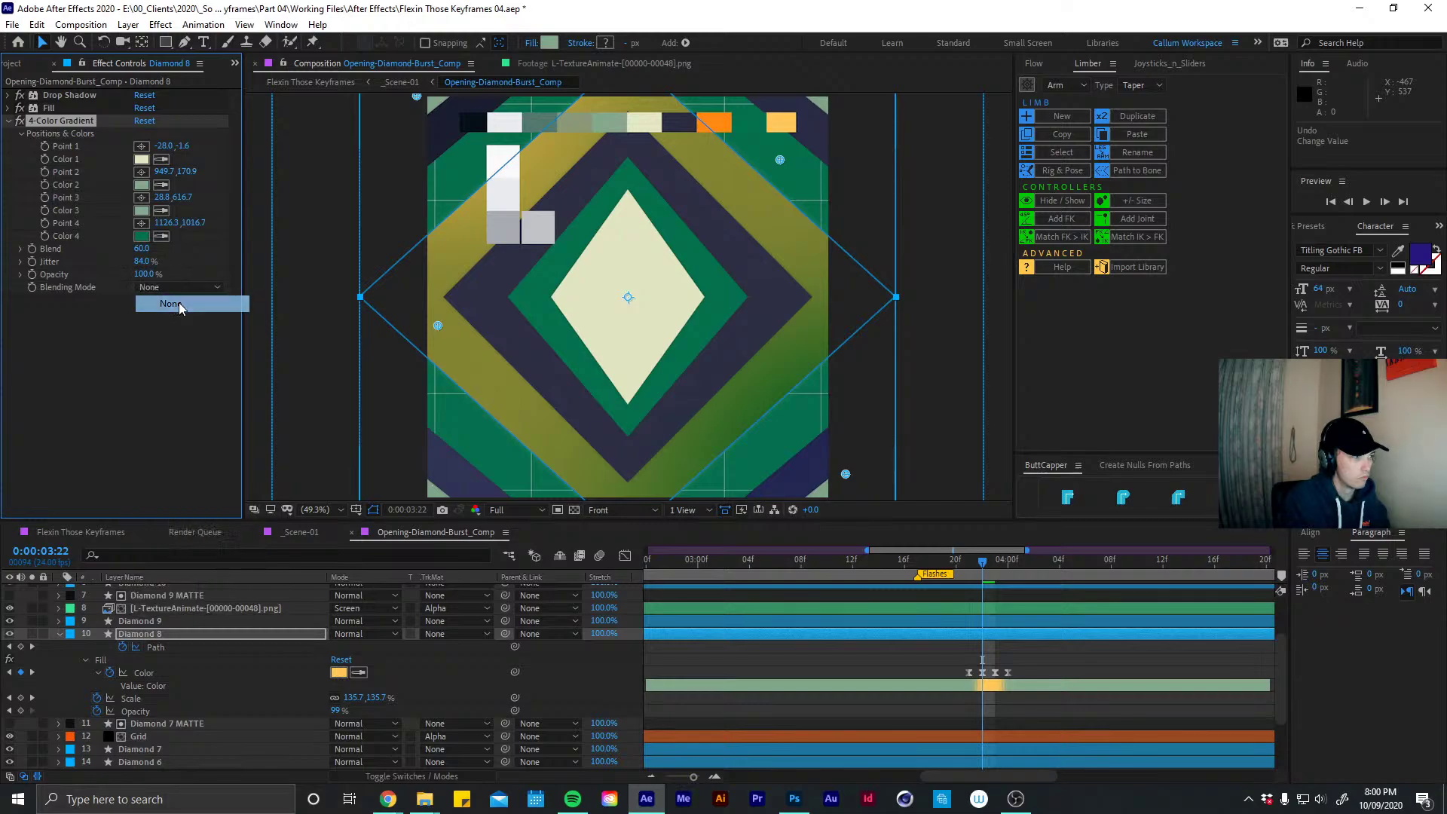
{"action": "left_click", "coordinate": [186, 290]}
{"action": "left_click", "coordinate": [175, 320]}
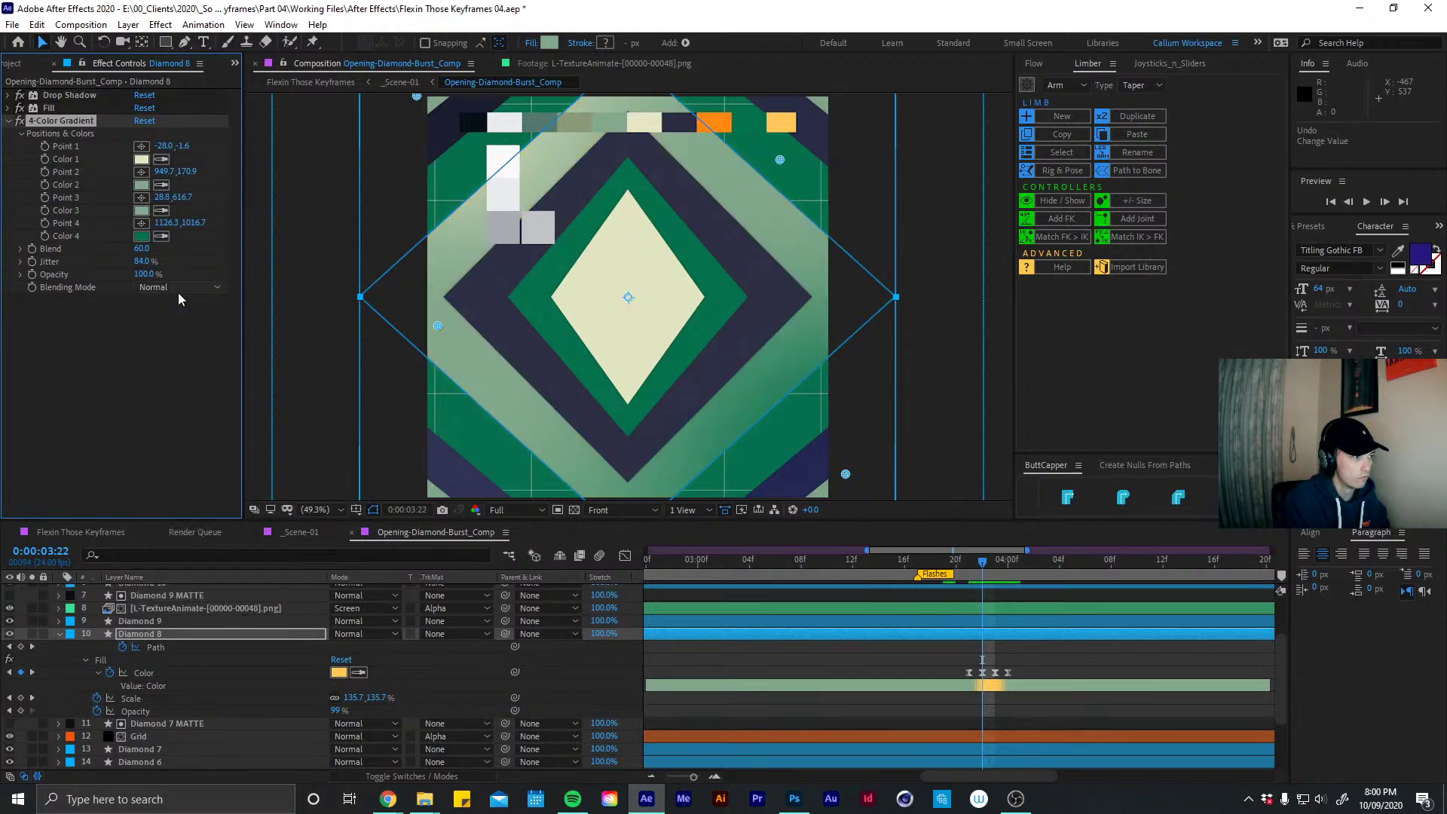
{"action": "left_click", "coordinate": [181, 289]}
{"action": "left_click", "coordinate": [174, 320]}
Try the Luminosity and Color blending modes on Diamond 8's gradient, and set the blending mode to None
{"action": "left_click", "coordinate": [189, 289]}
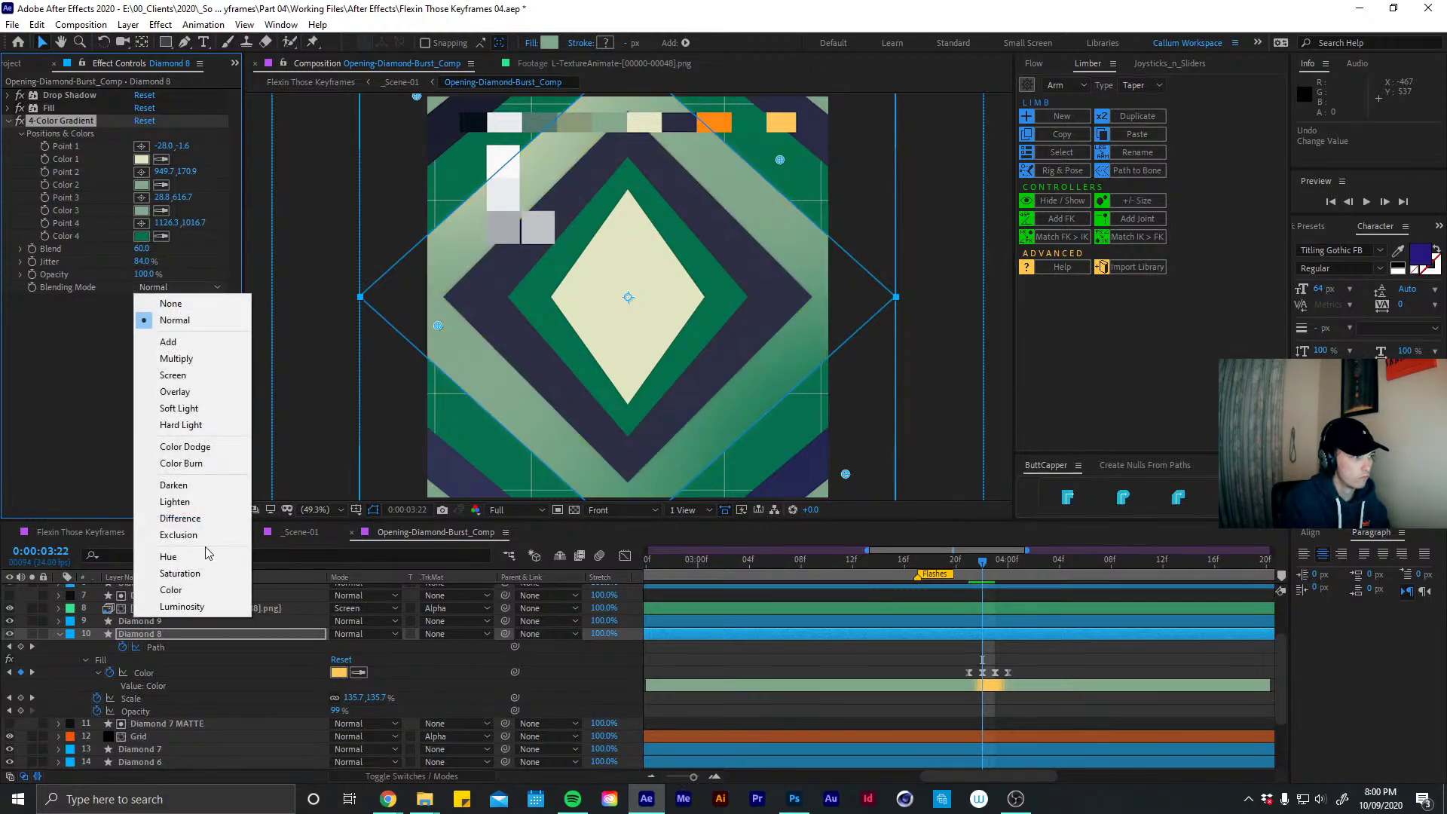
{"action": "left_click", "coordinate": [203, 606]}
{"action": "left_click", "coordinate": [188, 287]}
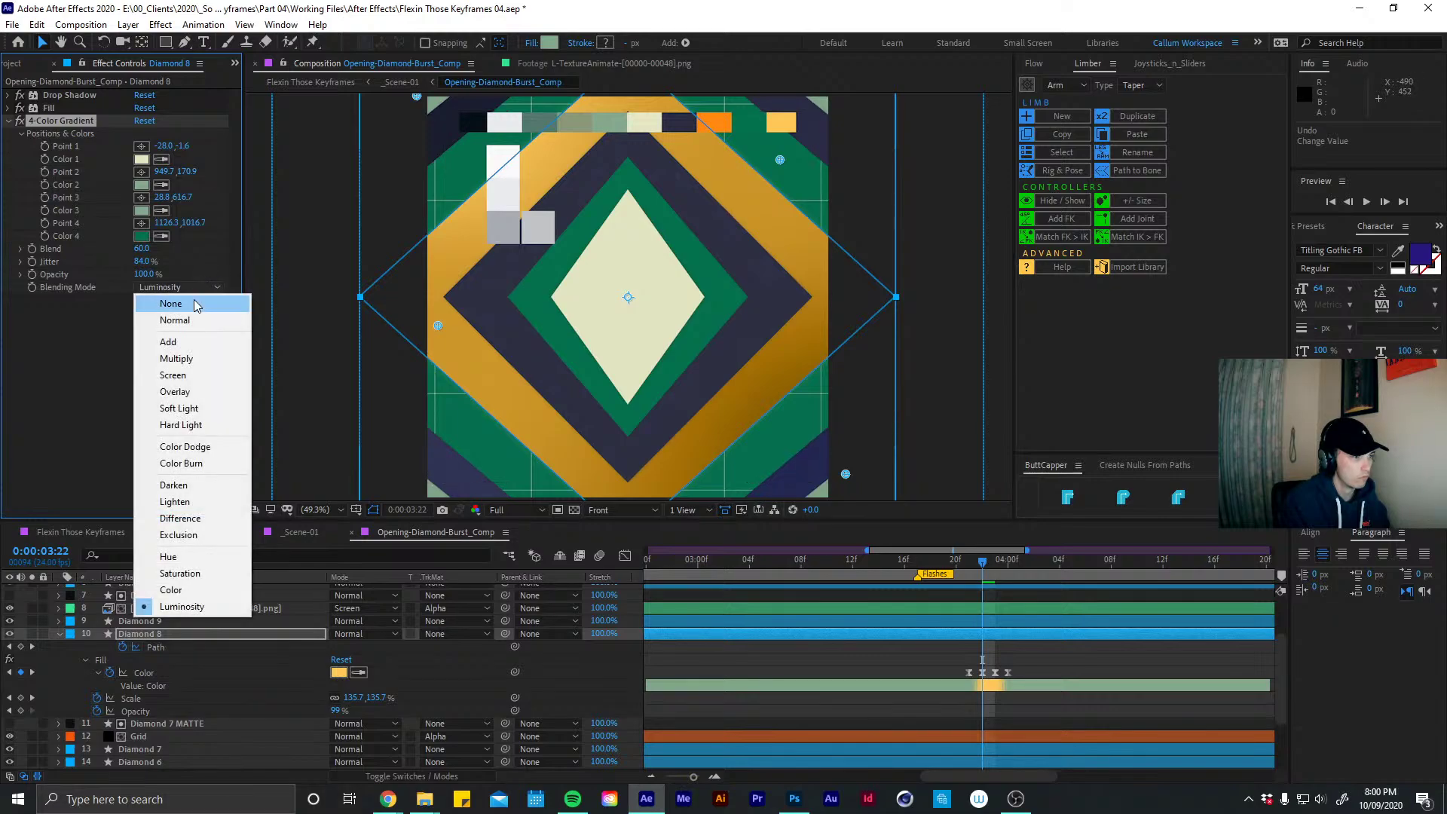
{"action": "left_click", "coordinate": [202, 592]}
{"action": "left_click", "coordinate": [208, 287]}
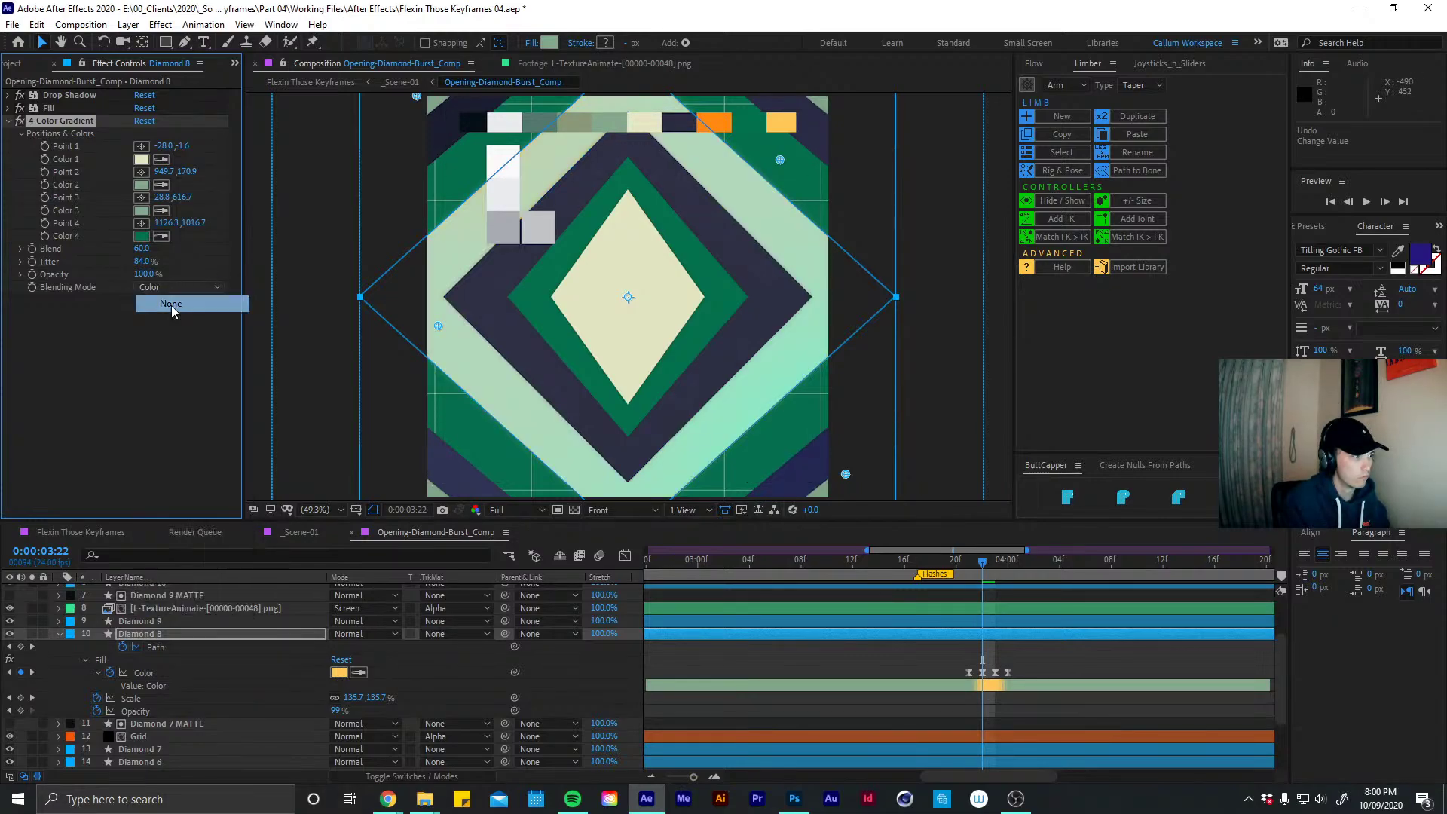
{"action": "left_click", "coordinate": [173, 284]}
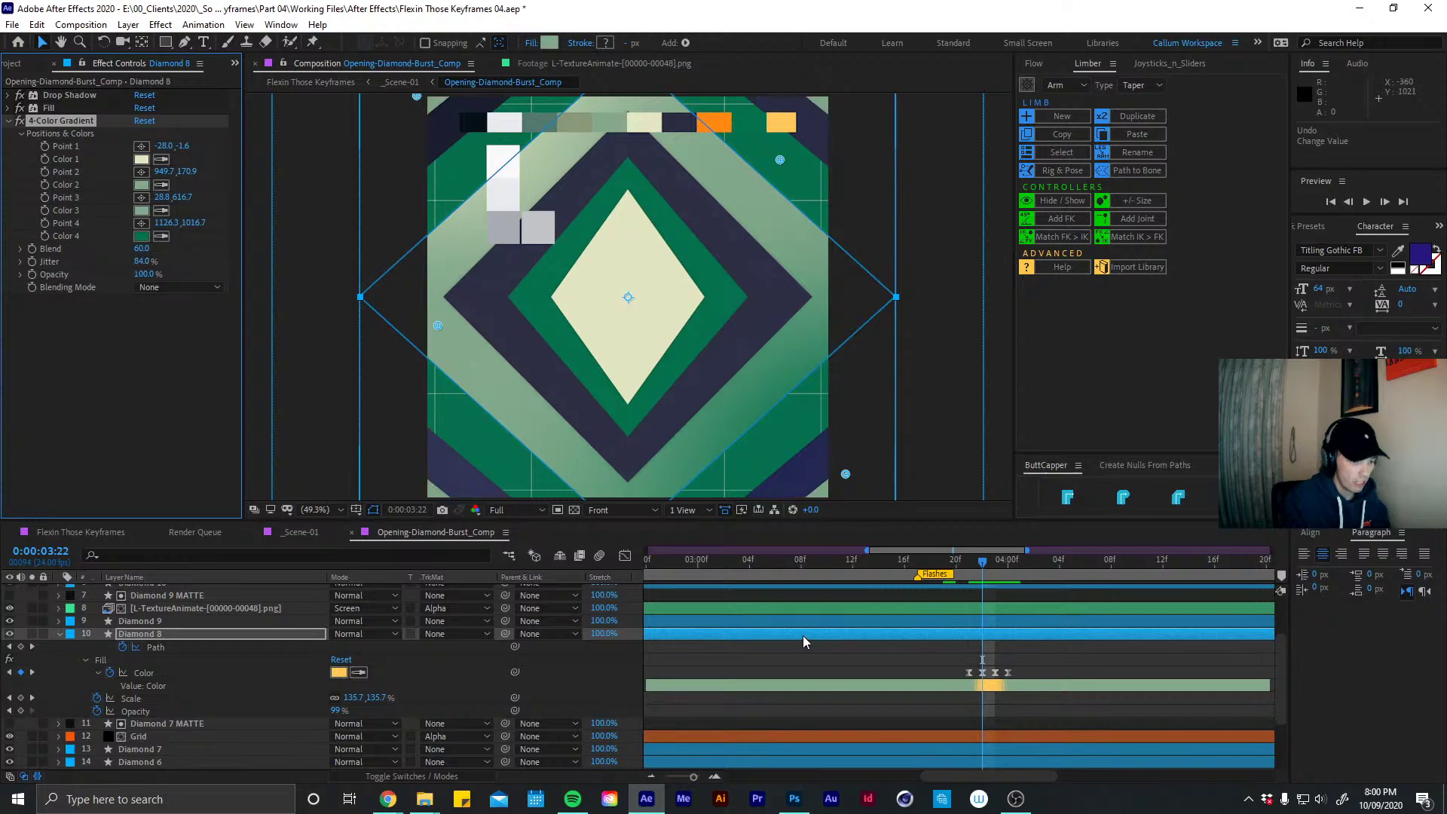
Add a mask reference in the compositing options of Diamond 8's 4-Color Gradient and start keyframing its Effect Opacity at 100%
{"action": "left_click", "coordinate": [59, 633]}
{"action": "left_click", "coordinate": [59, 634], "text": "ctrl"}
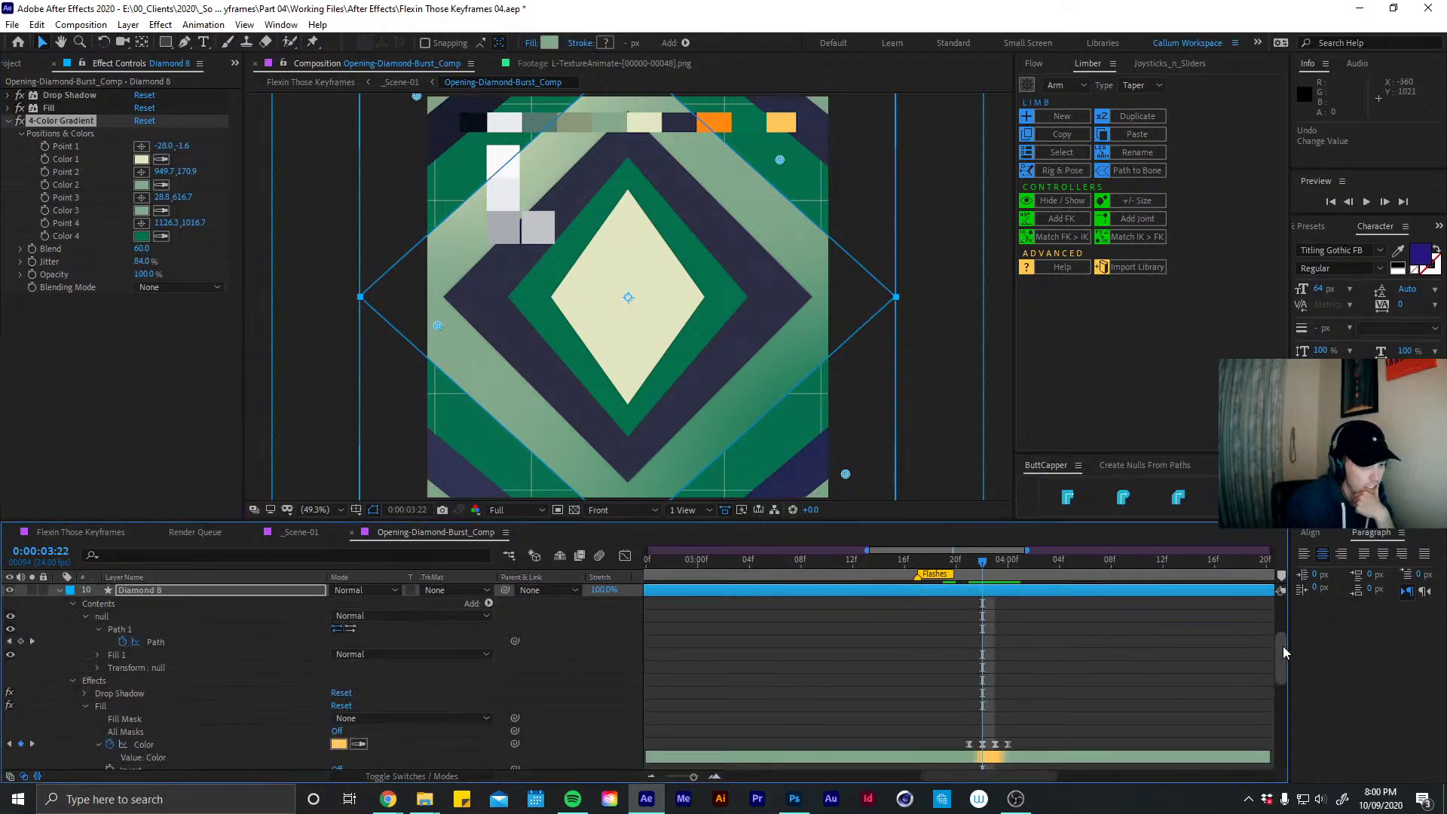
{"action": "left_click_drag", "start_coordinate": [1283, 645], "coordinate": [1256, 707]}
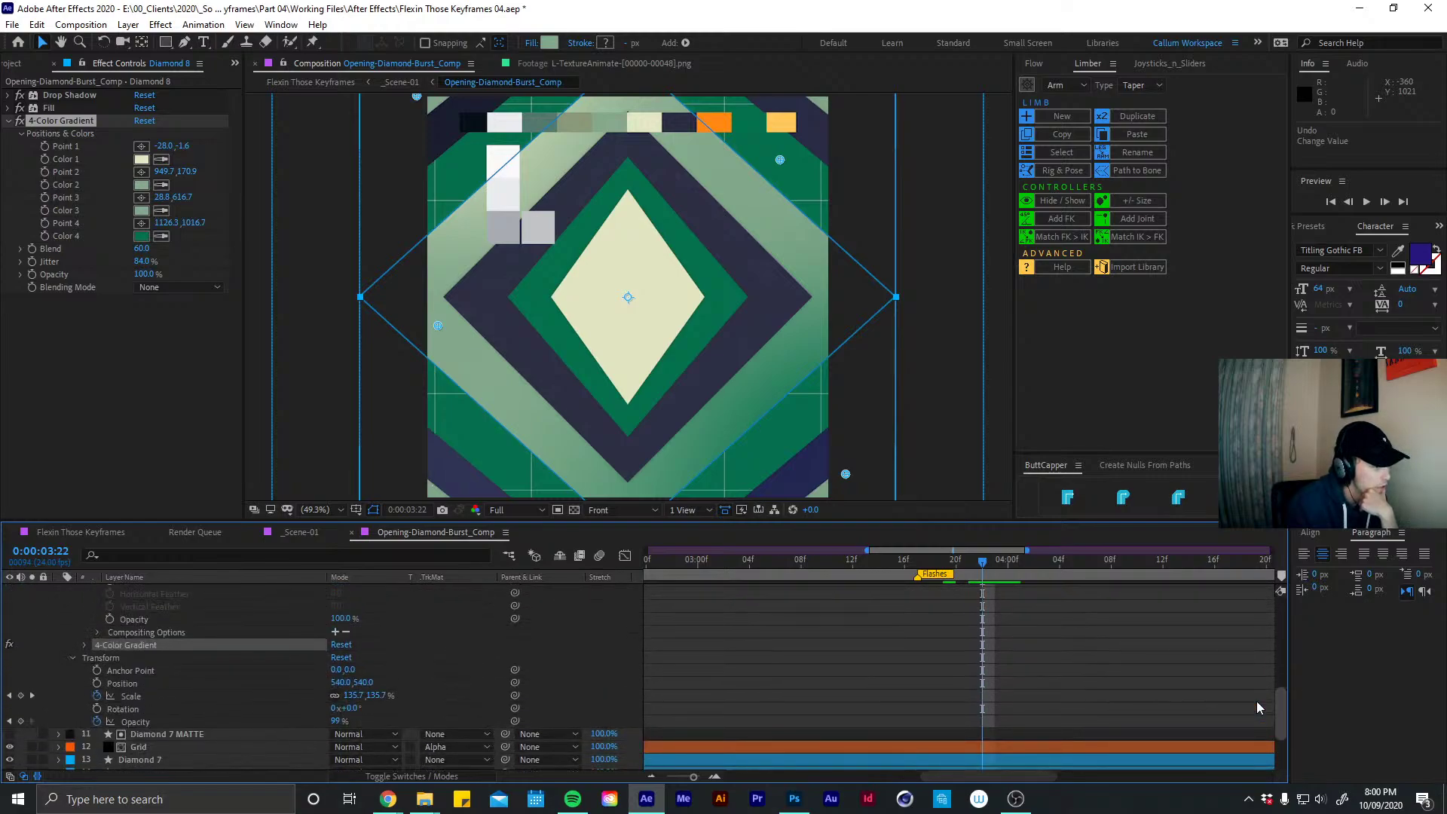
{"action": "scroll", "coordinate": [1255, 701], "scroll_direction": "up", "scroll_amount": 5}
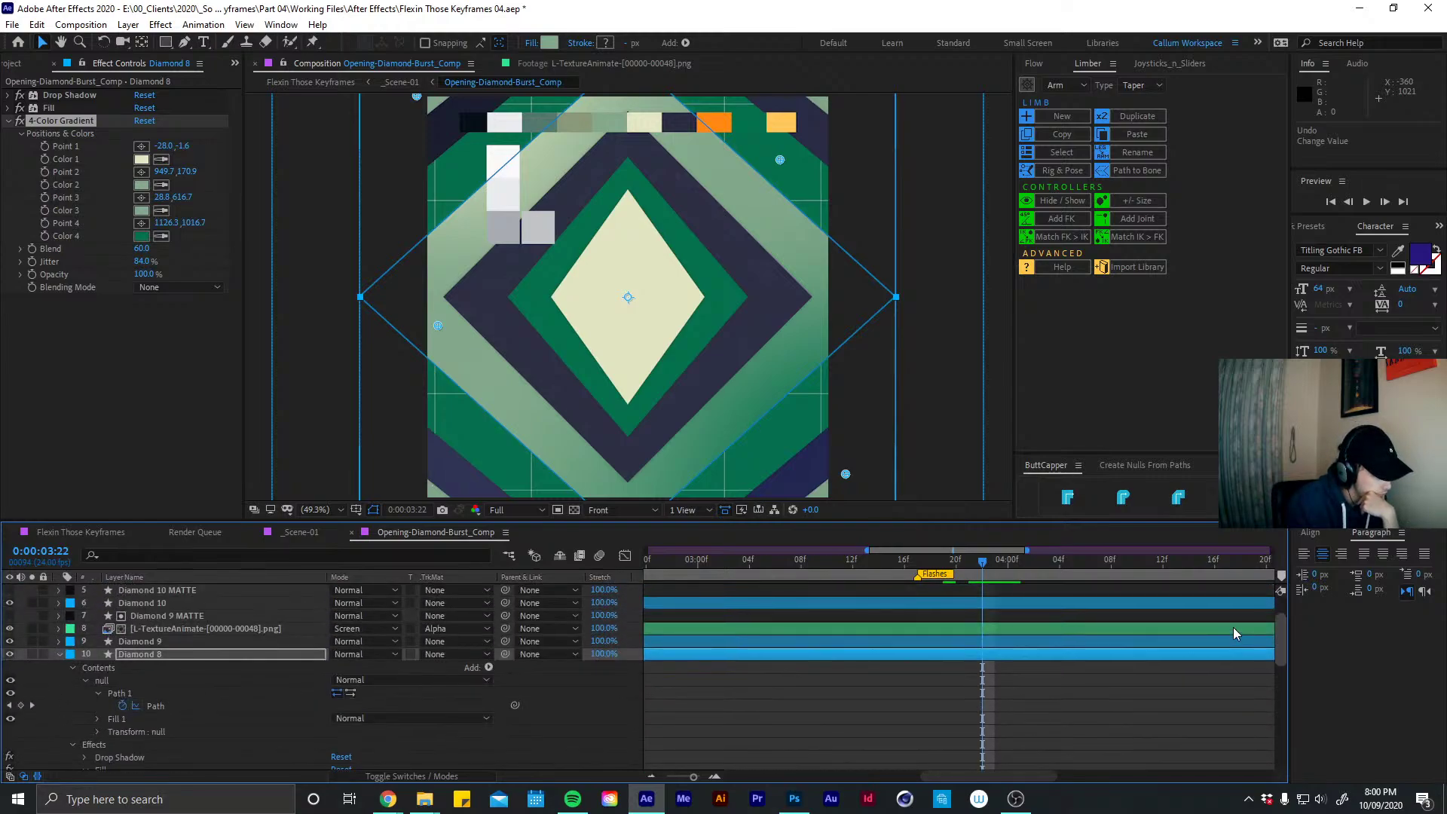
{"action": "scroll", "coordinate": [1233, 633], "scroll_direction": "down", "scroll_amount": 3}
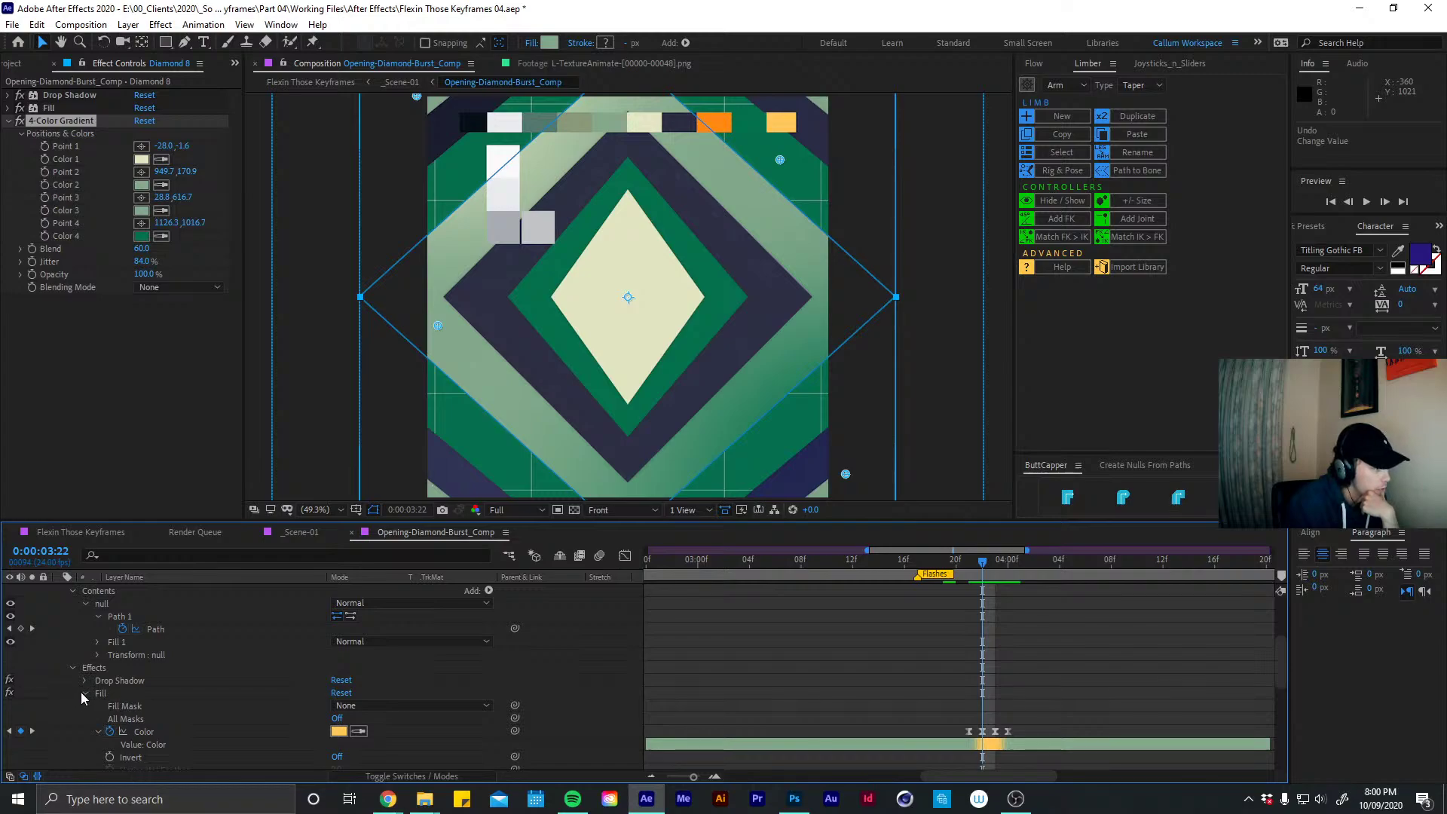
{"action": "left_click", "coordinate": [85, 694]}
{"action": "left_click", "coordinate": [85, 707]}
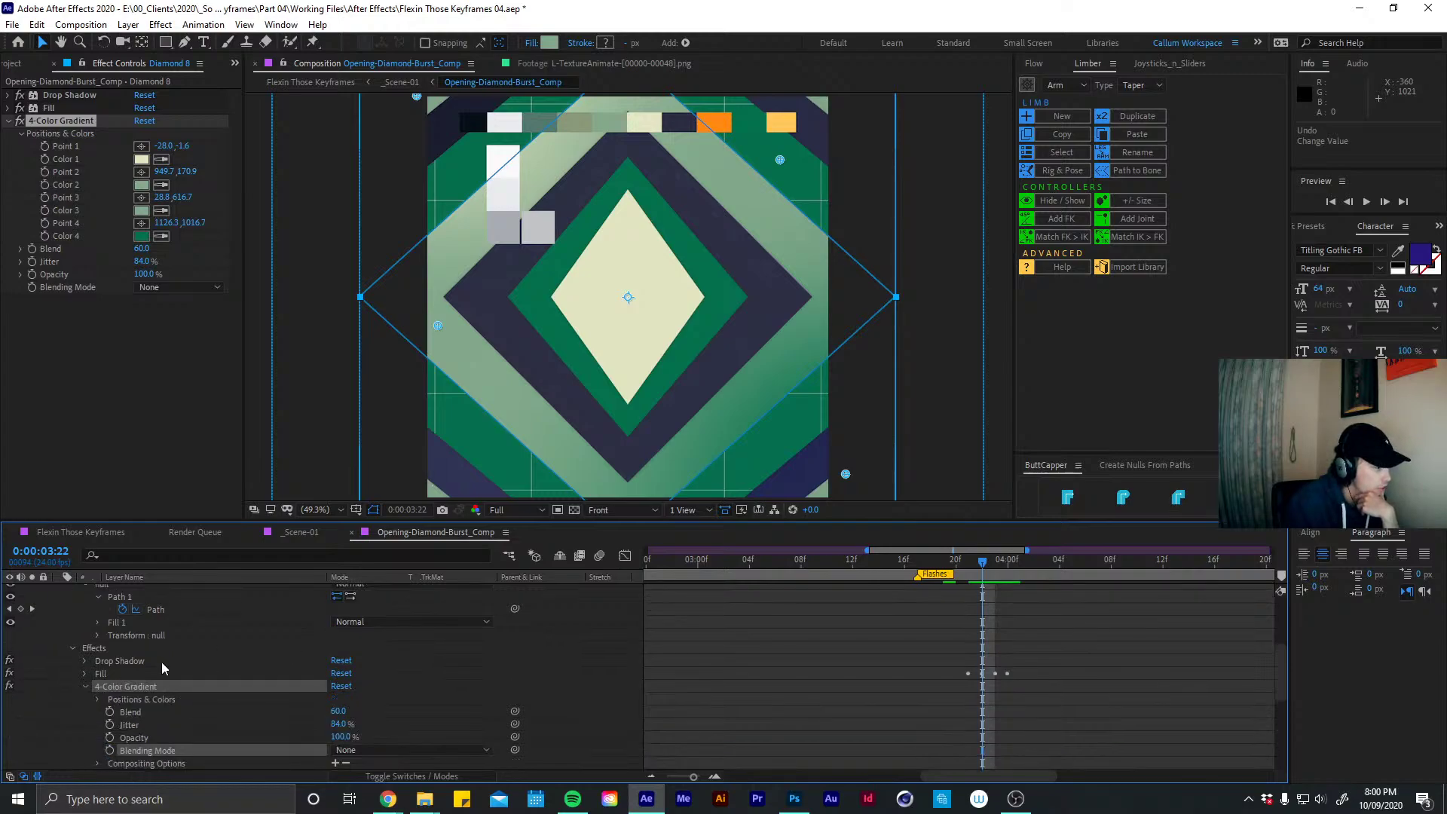
{"action": "left_click_drag", "start_coordinate": [1277, 677], "coordinate": [1268, 709]}
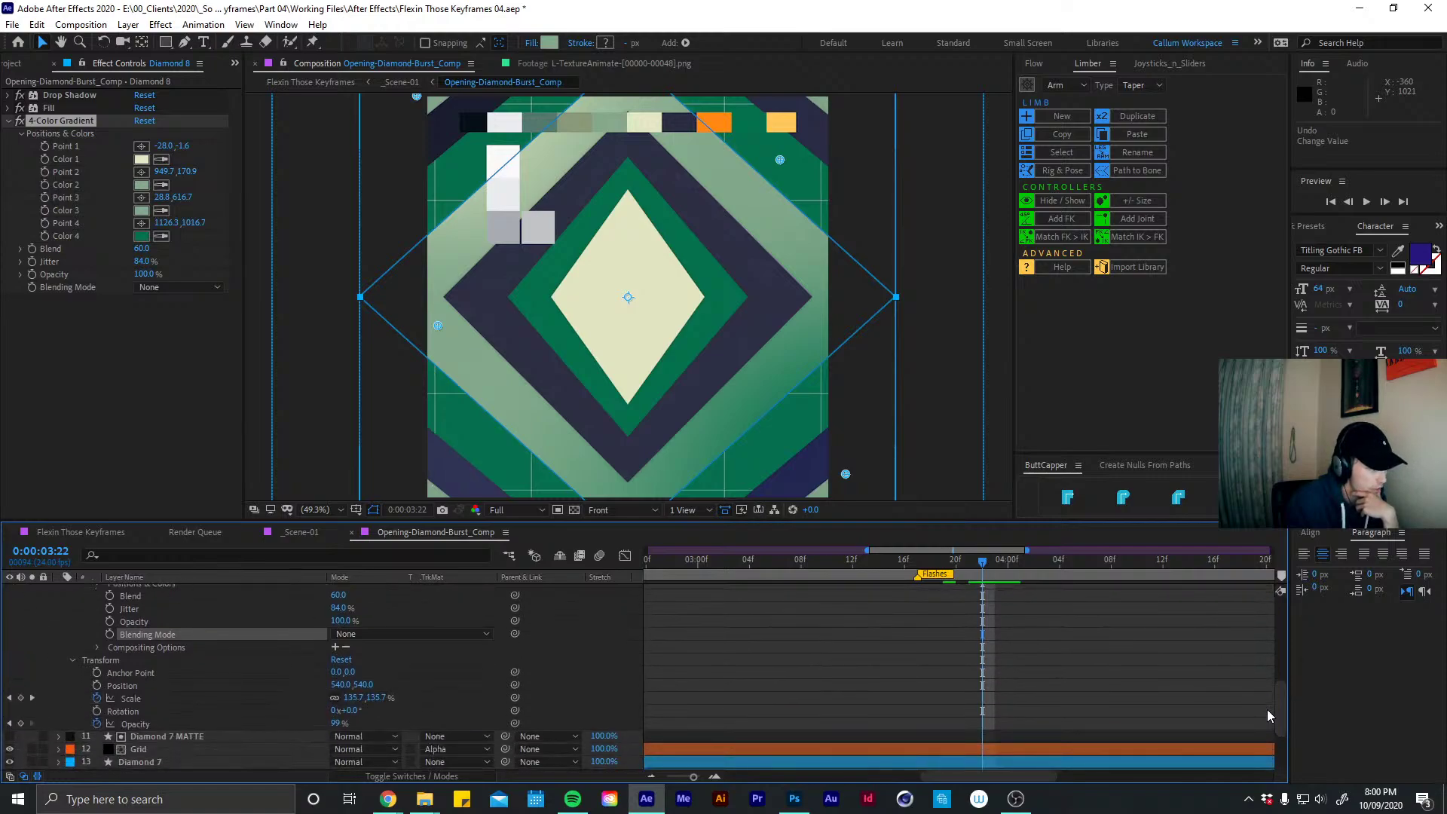
{"action": "left_click", "coordinate": [336, 648]}
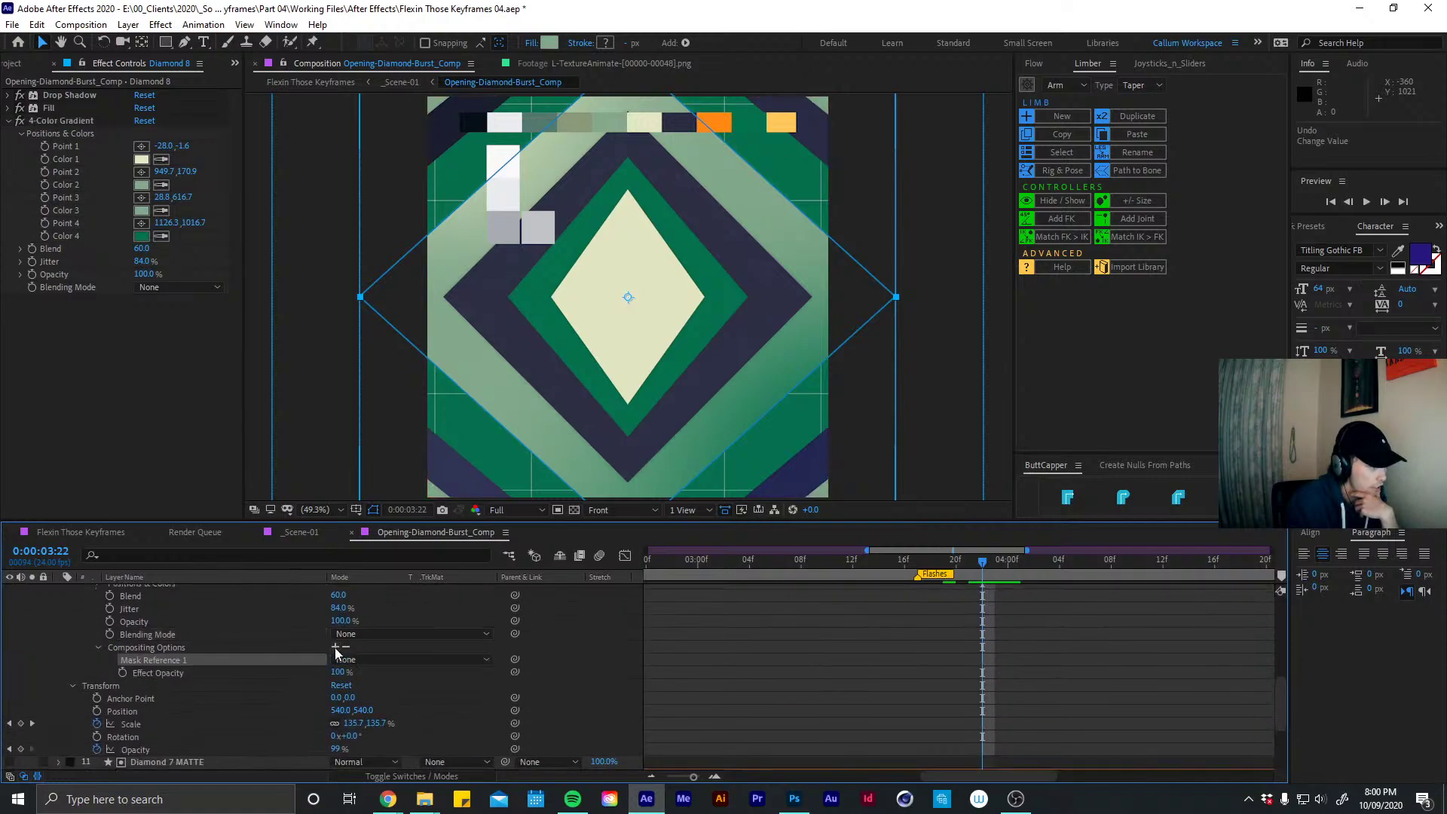
{"action": "left_click", "coordinate": [123, 672]}
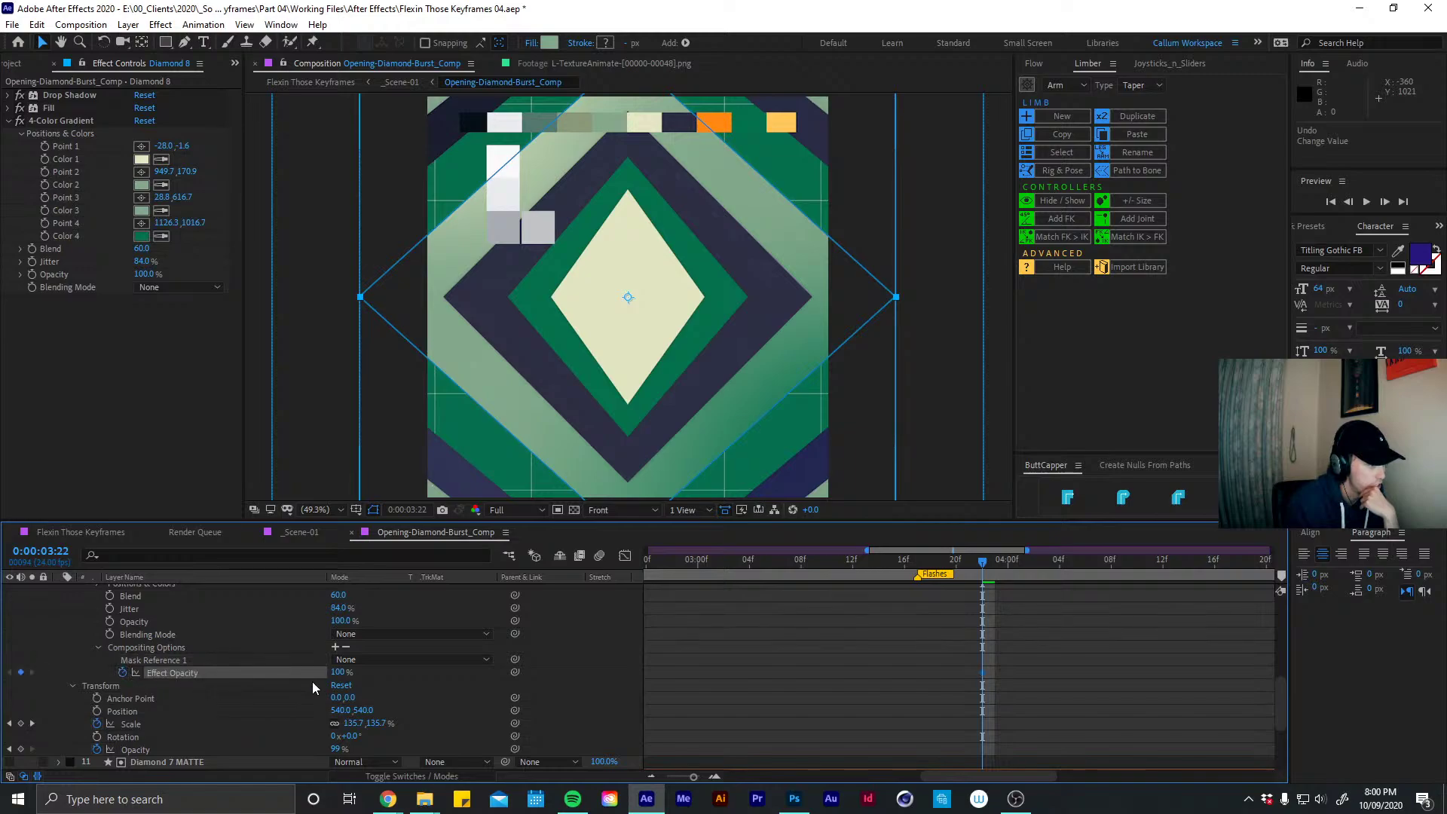
Keyframe Effect Opacity at 100% at 0:00:03:21, 0% at 0:00:03:22 and 0:00:03:23, and 100% at 0:00:04:00, and preview the flash
{"action": "key", "text": "u"}
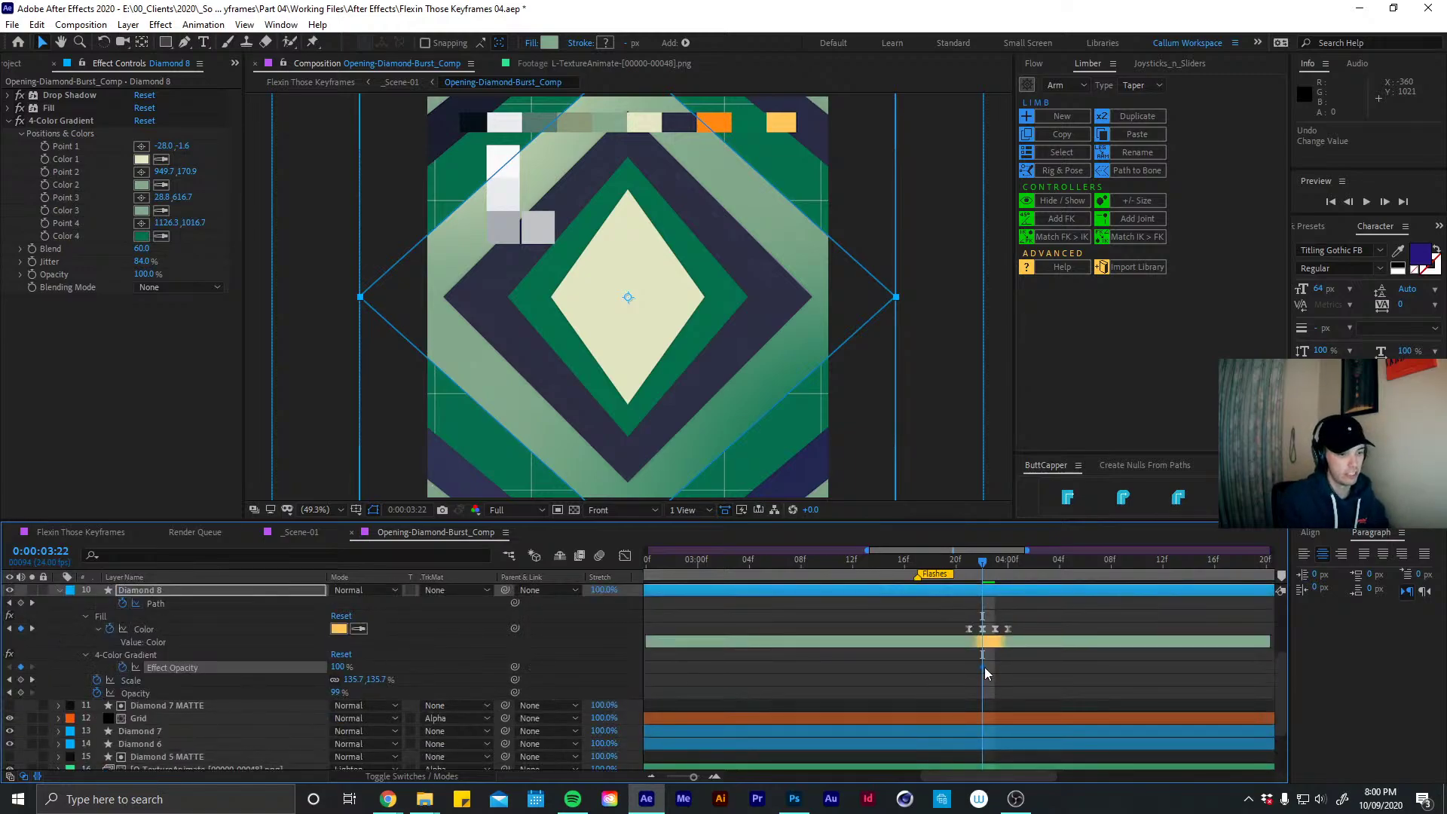
{"action": "left_click_drag", "start_coordinate": [977, 667], "coordinate": [974, 676]}
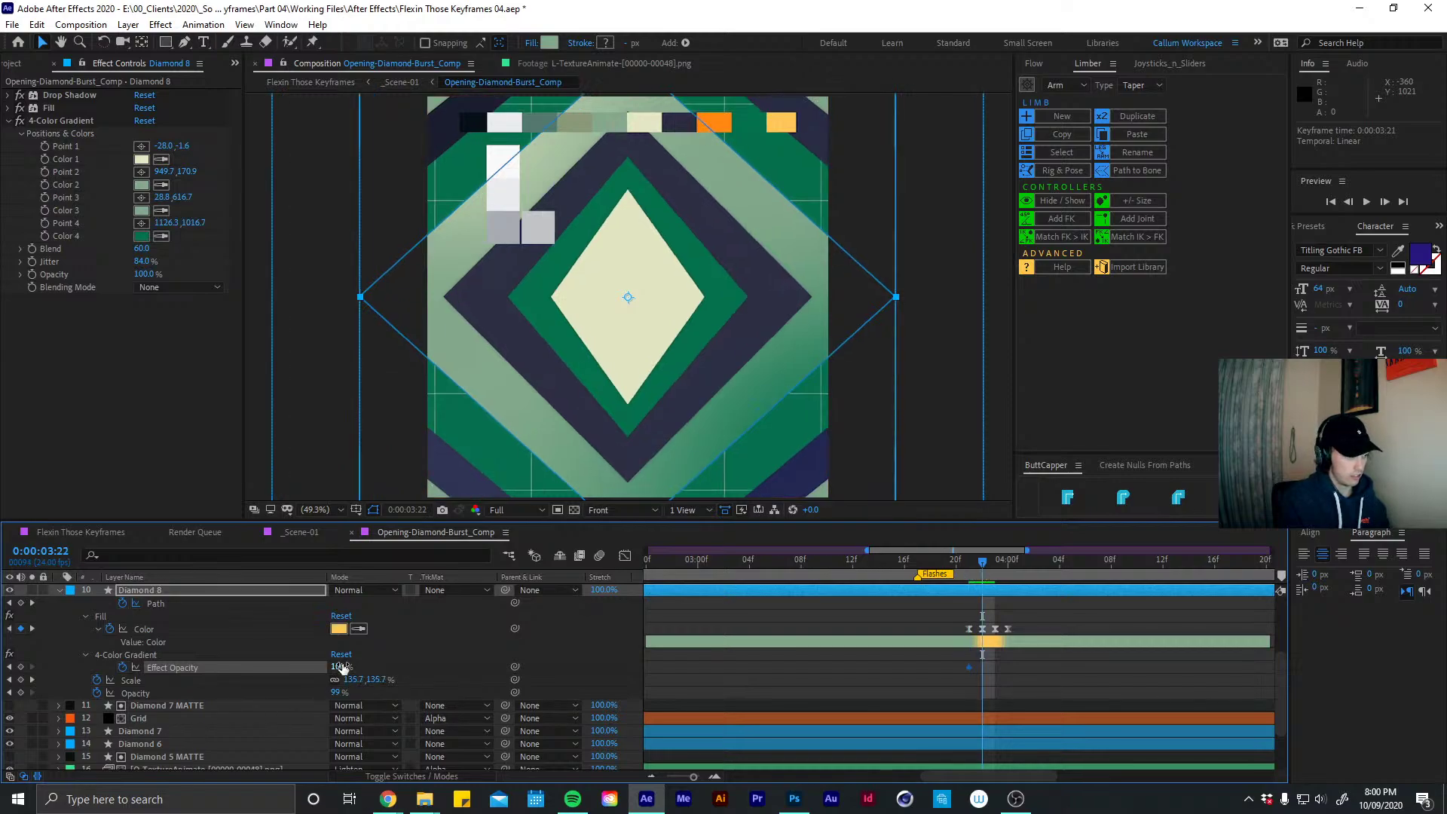
{"action": "left_click_drag", "start_coordinate": [317, 667], "coordinate": [193, 668]}
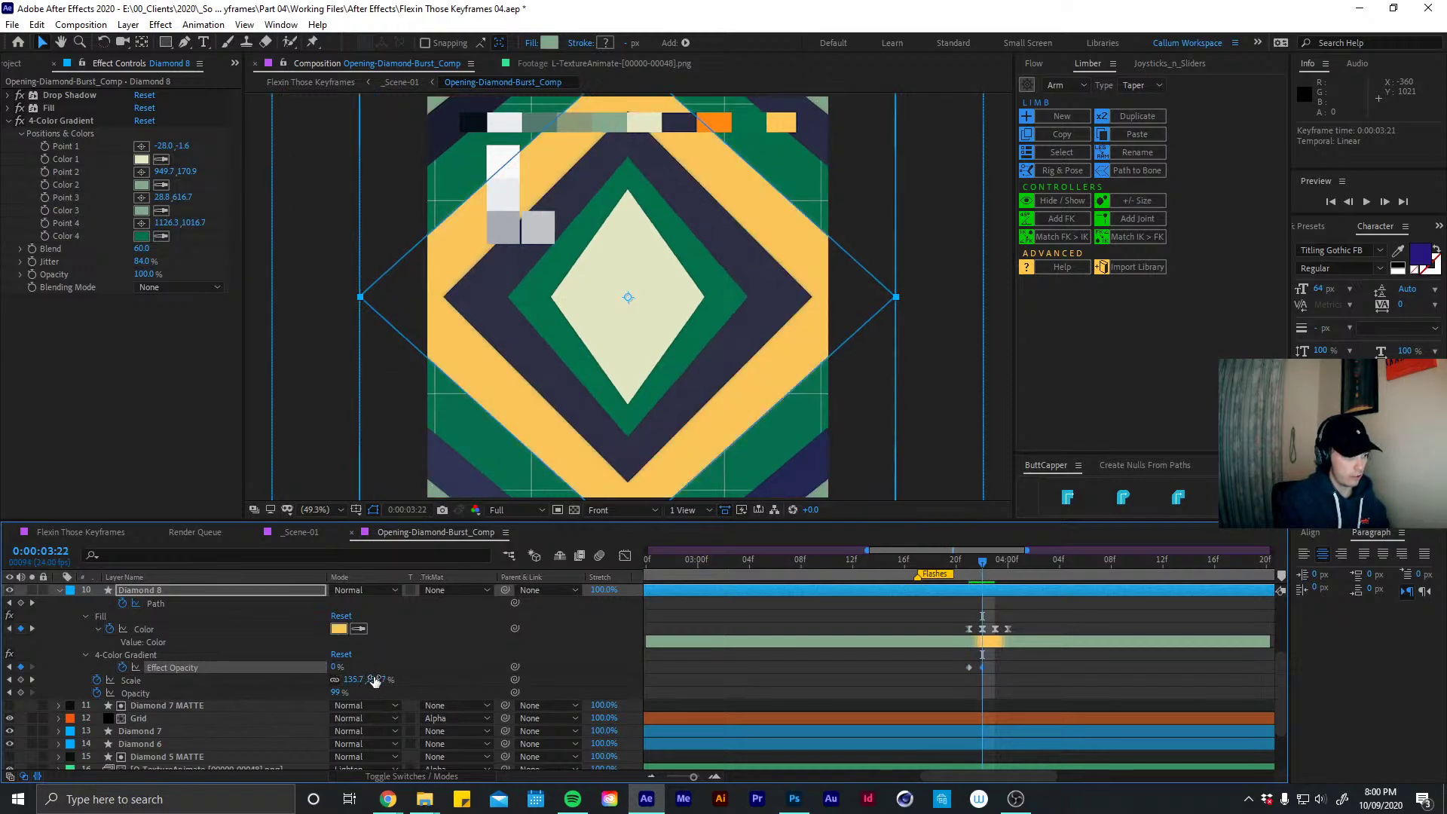
{"action": "left_click_drag", "start_coordinate": [984, 565], "coordinate": [995, 564]}
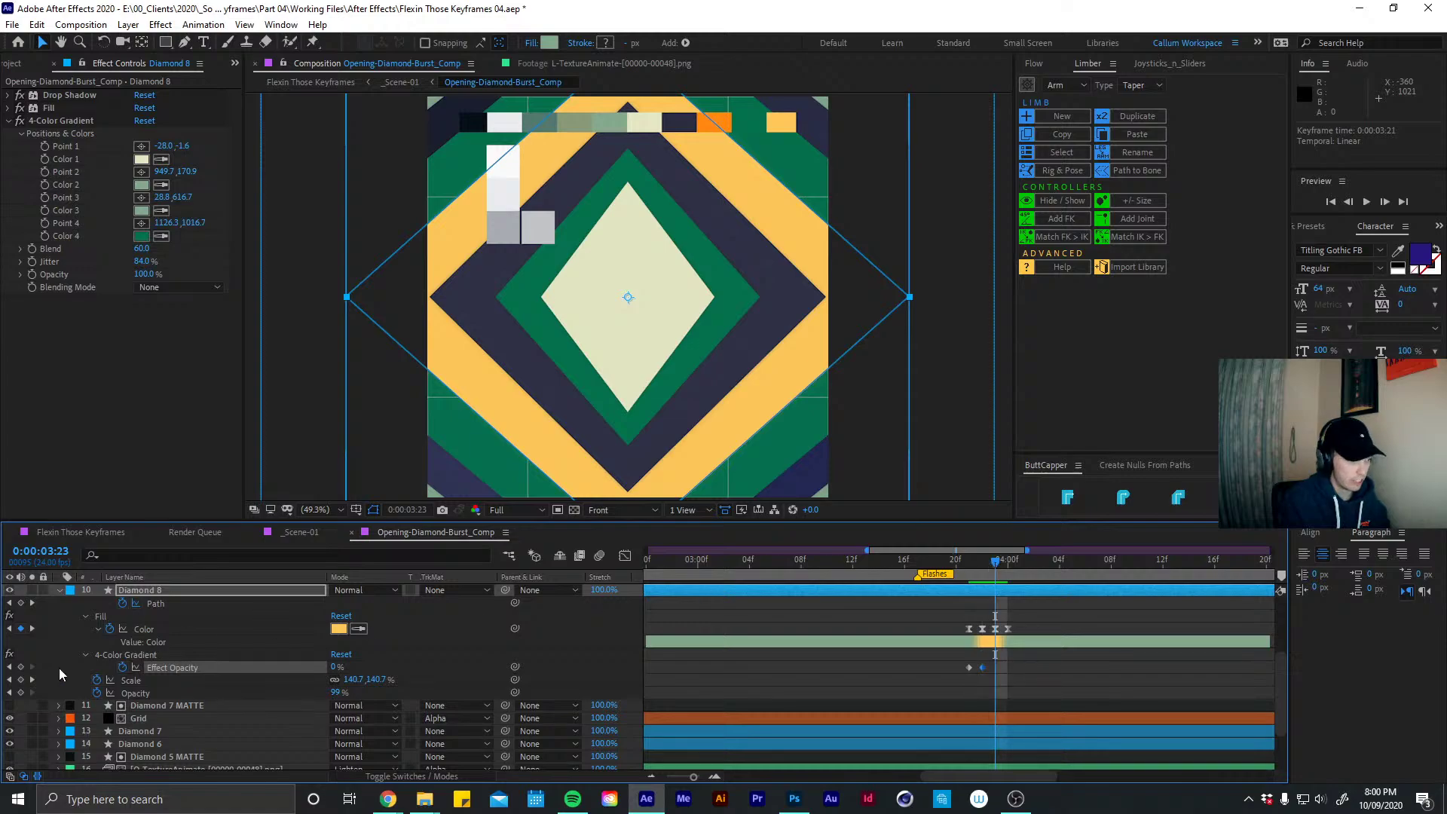
{"action": "left_click", "coordinate": [1008, 565]}
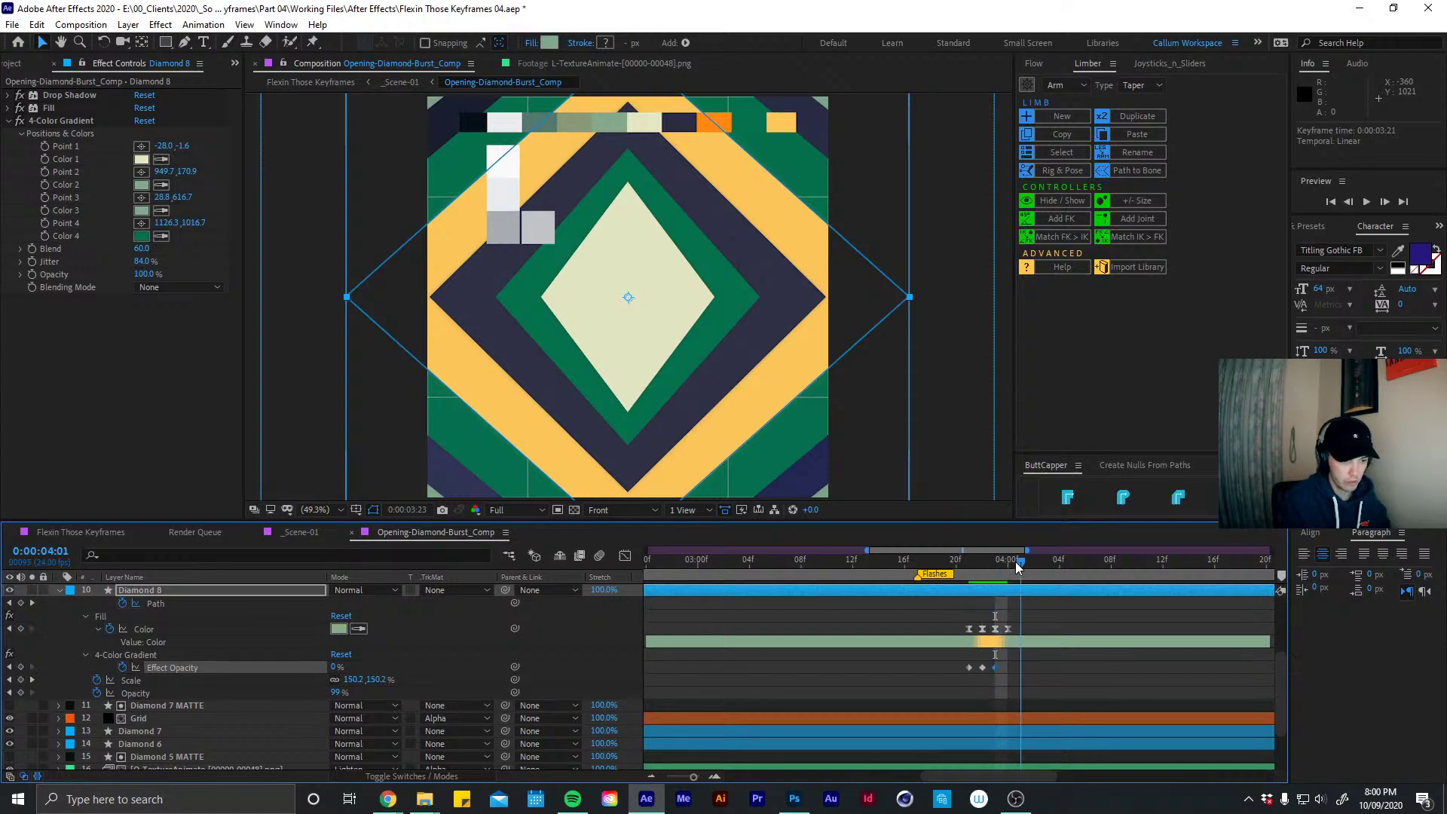
{"action": "left_click_drag", "start_coordinate": [335, 666], "coordinate": [921, 676]}
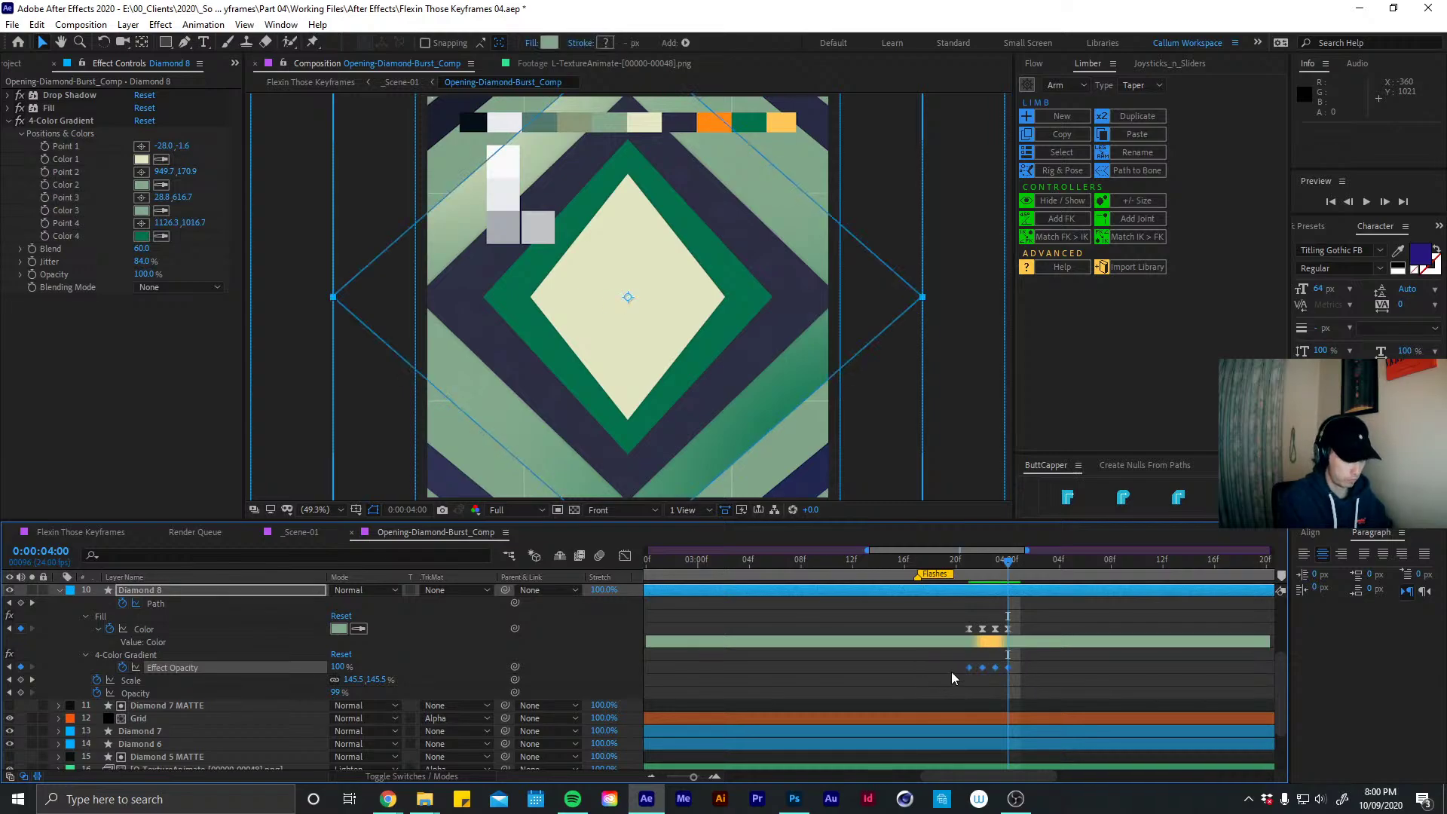
{"action": "left_click", "coordinate": [974, 568]}
{"action": "key", "text": "space"}
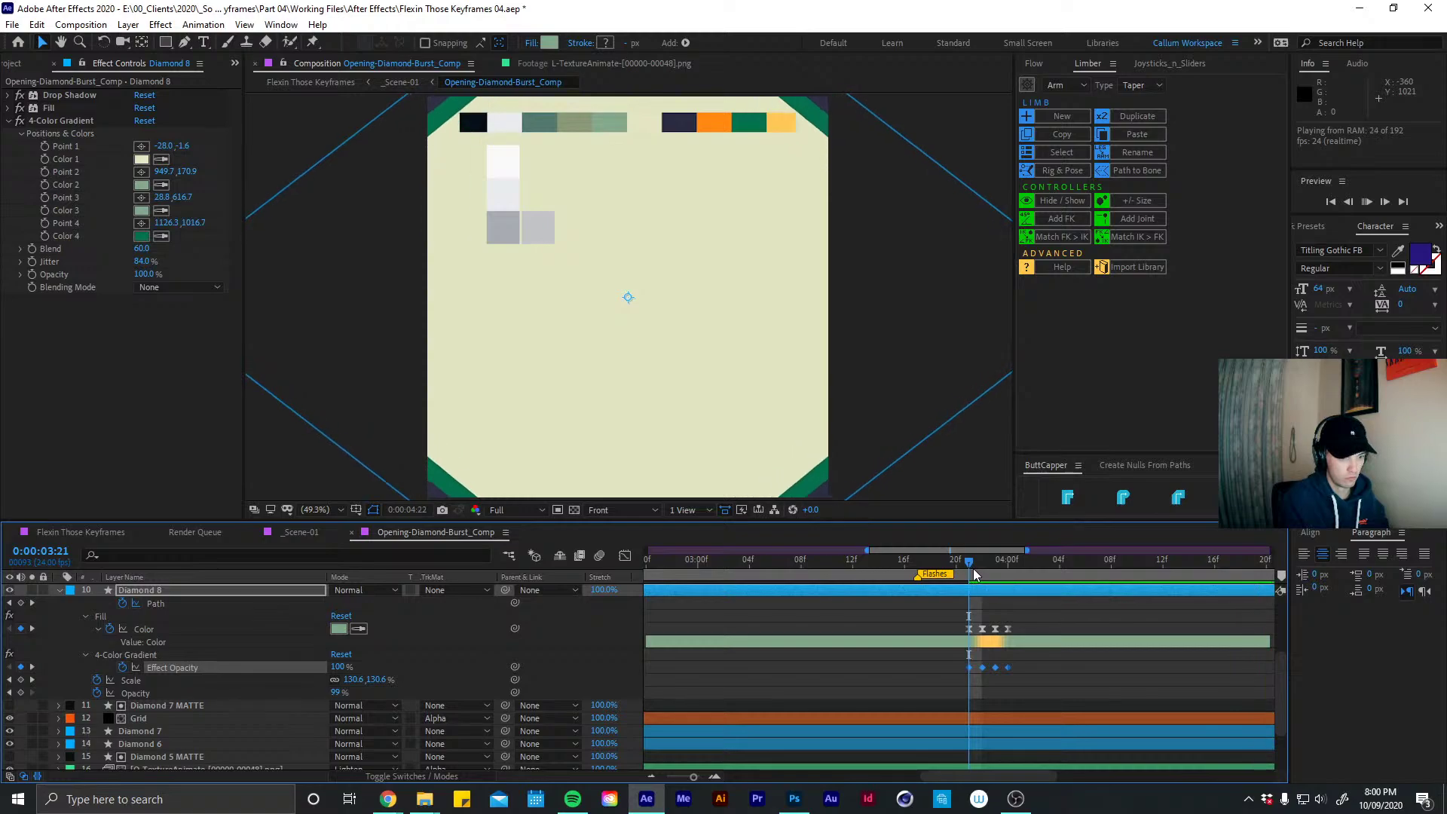
{"action": "key", "text": "space"}
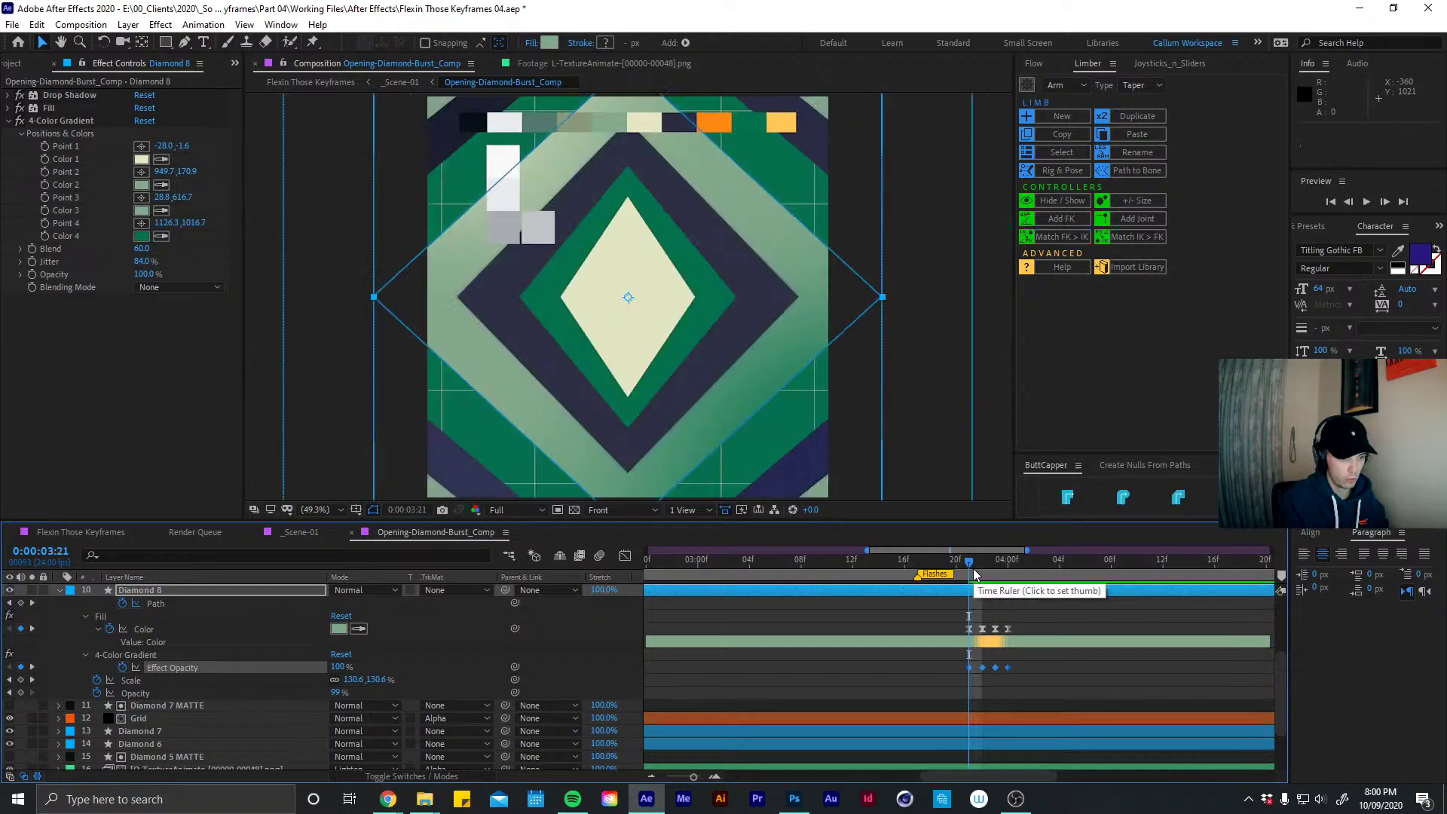
Move Point 1 of Diamond 8's 4-Color Gradient outward to about -174, -52
{"action": "left_click", "coordinate": [84, 121]}
{"action": "left_click_drag", "start_coordinate": [417, 101], "coordinate": [363, 84]}
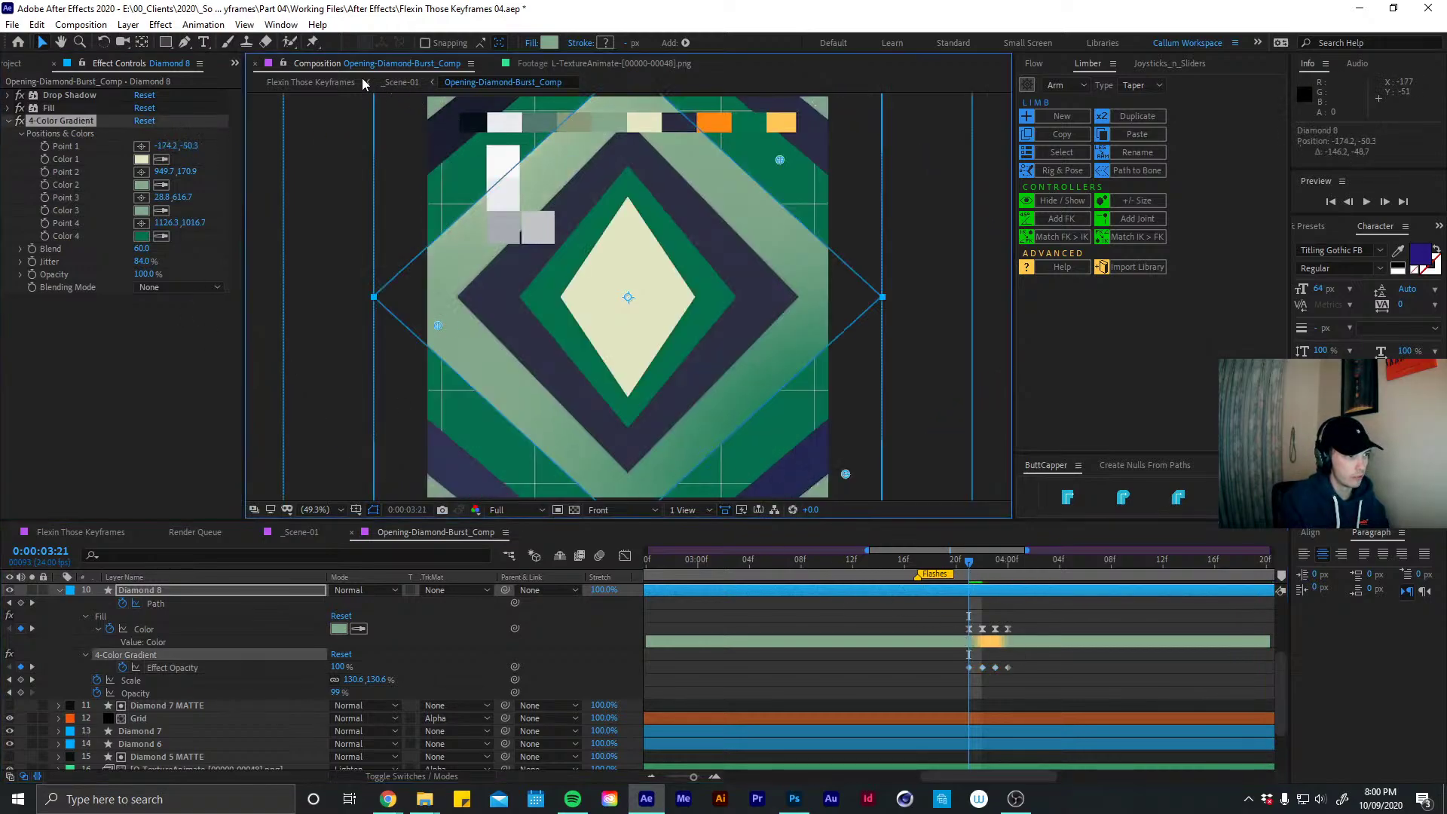
Try wiggle(2,48) expressions on the gradient's Color 1, Point 2, Color 3 and Color 4, and undo them
{"action": "left_click", "coordinate": [61, 159]}
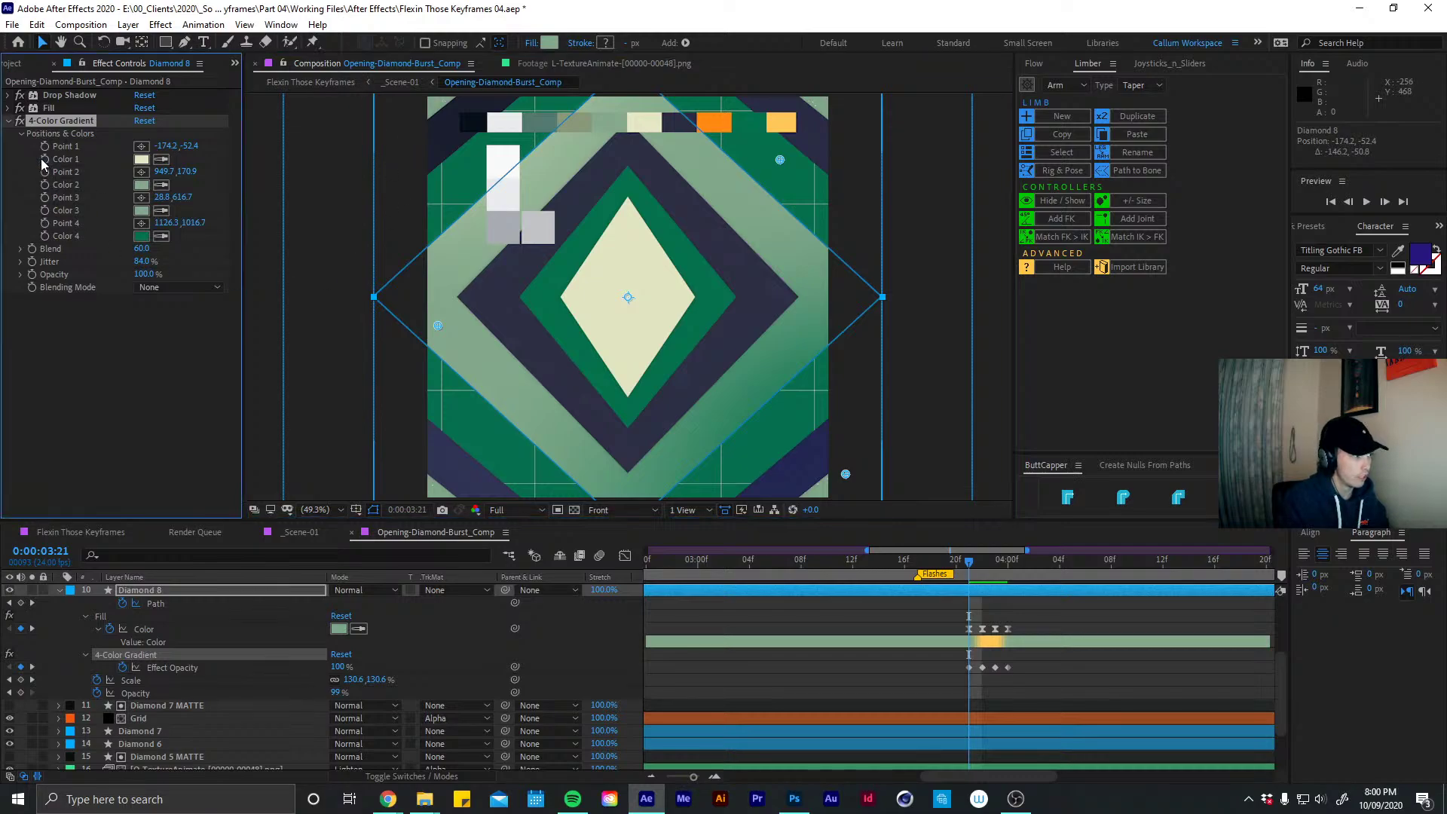
{"action": "type", "text": "wiggle(2,48)"}
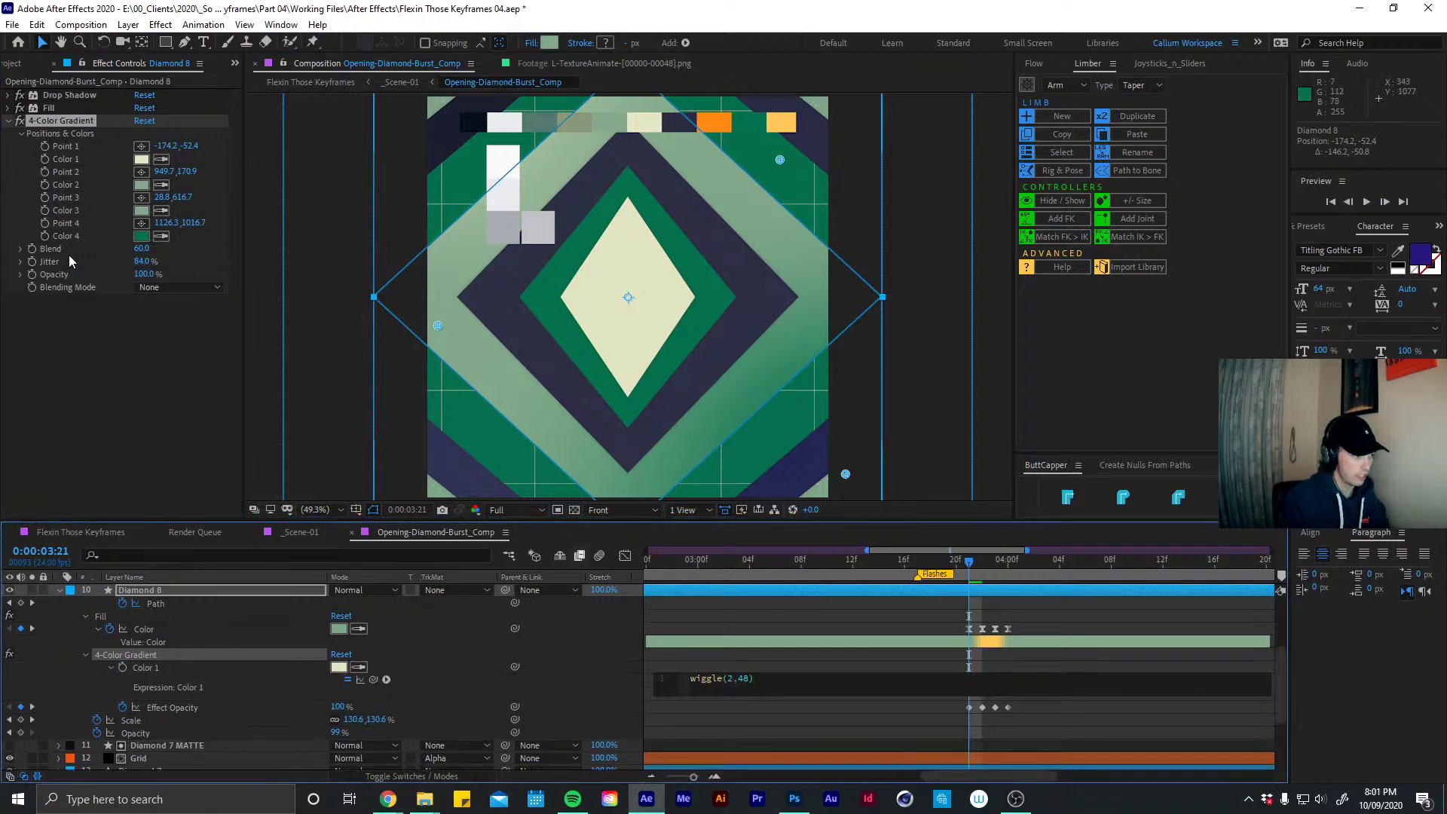
{"action": "left_click", "coordinate": [61, 172]}
{"action": "type", "text": "wiggle(2,48)"}
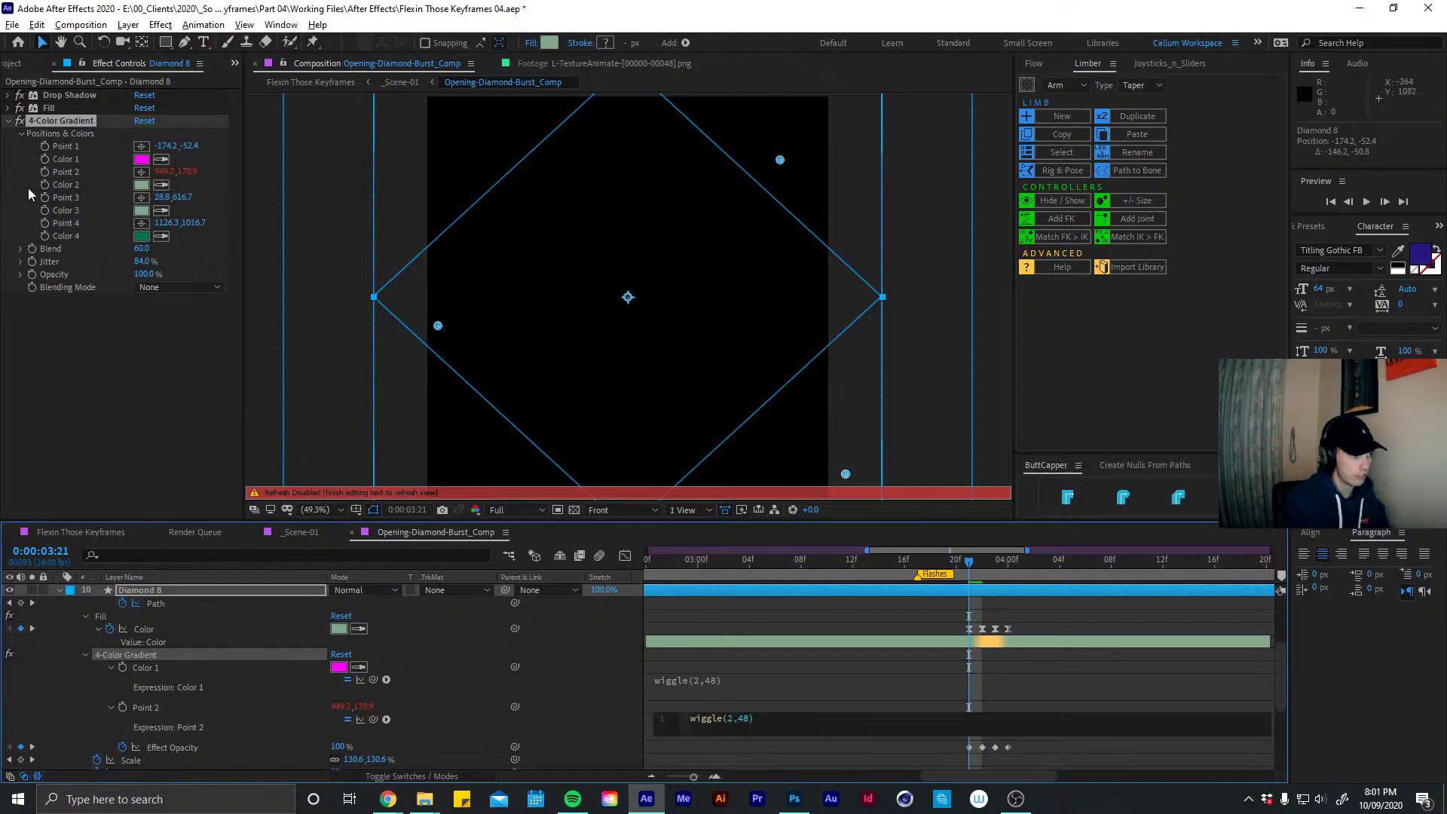
{"action": "left_click", "coordinate": [36, 214]}
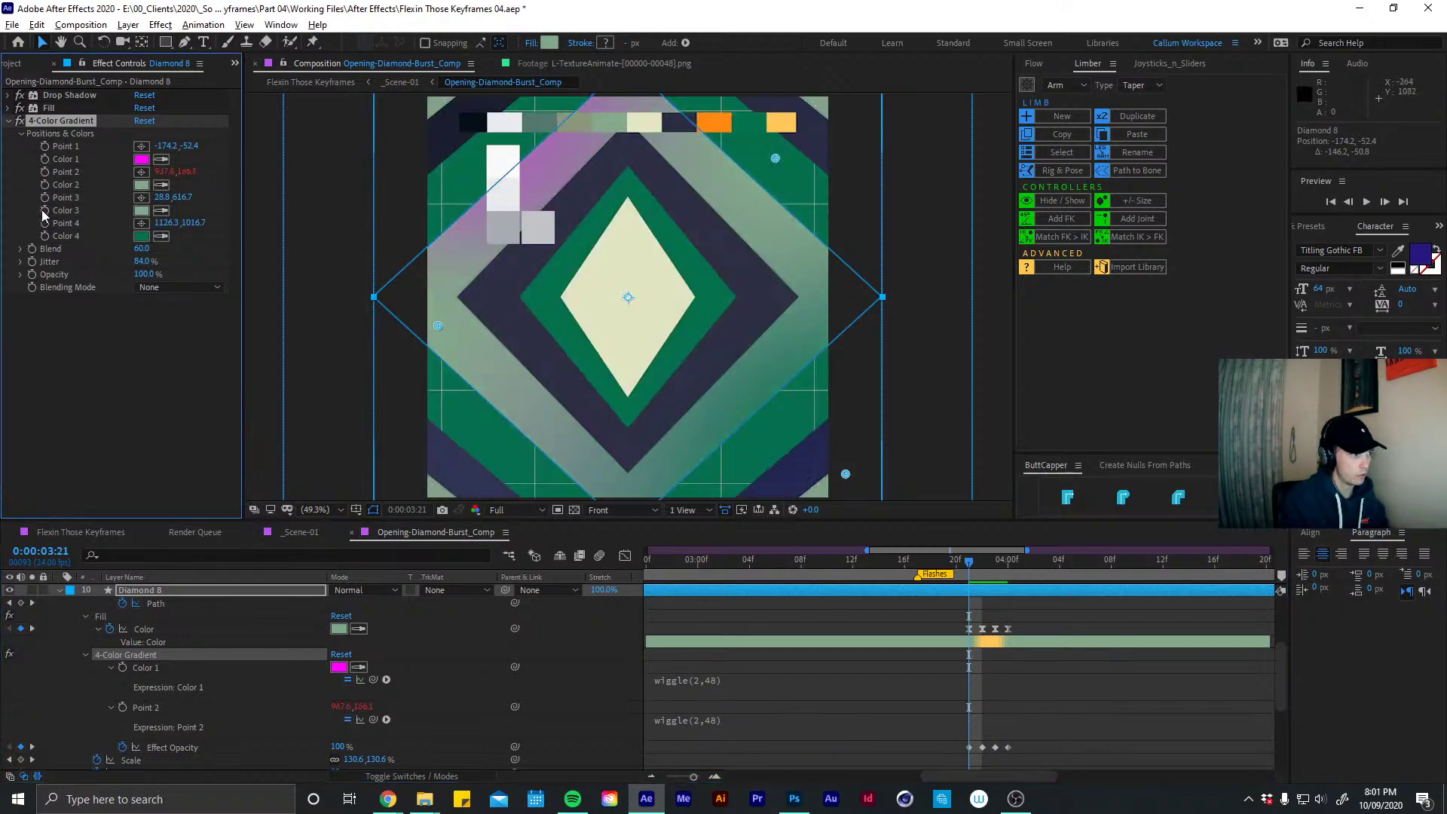
{"action": "left_click", "coordinate": [45, 210], "text": "alt"}
{"action": "type", "text": "wiggle(2,48)"}
{"action": "left_click", "coordinate": [44, 236], "text": "alt"}
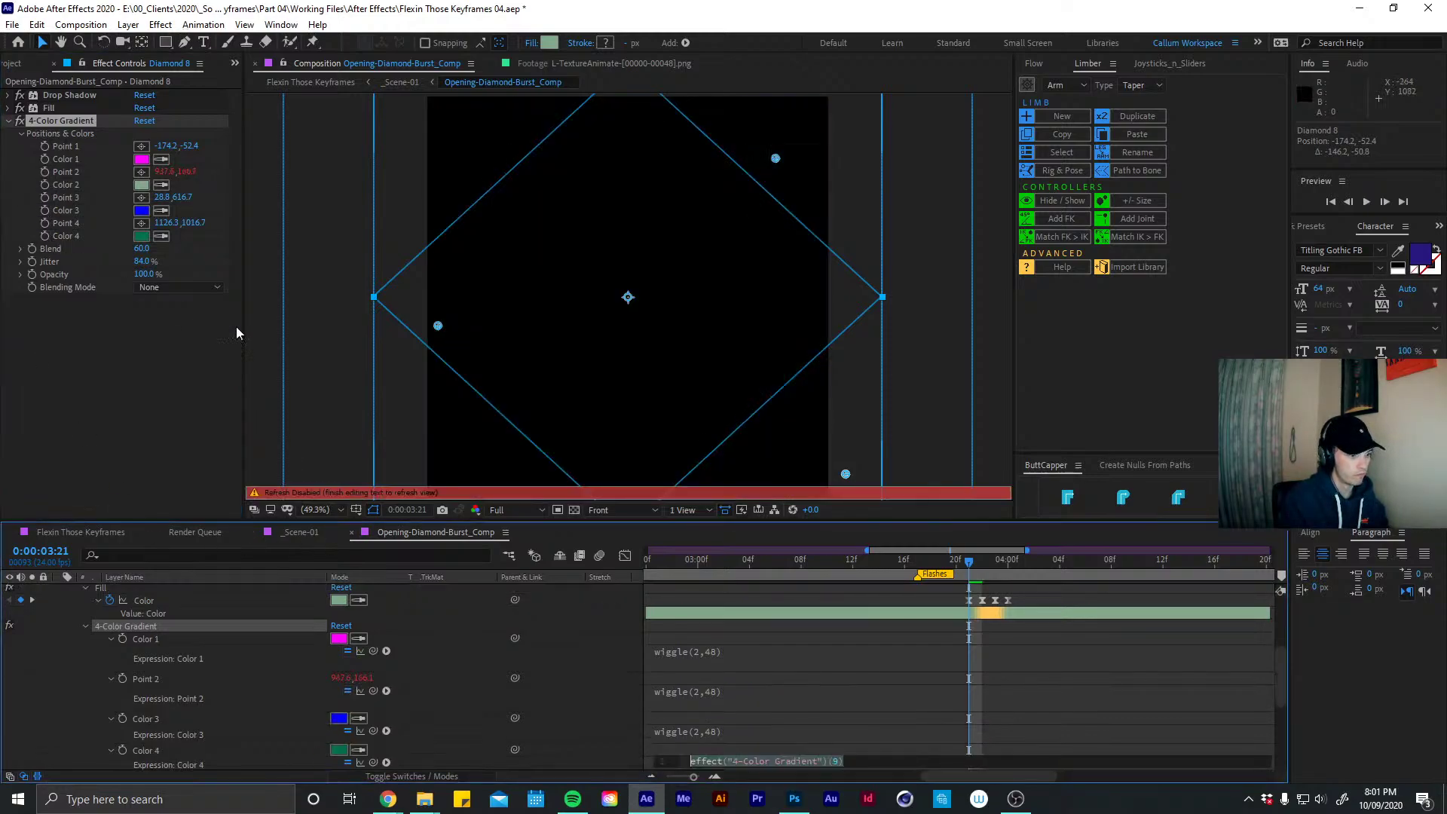
{"action": "type", "text": "wiggle(2,48)"}
{"action": "left_click", "coordinate": [804, 626]}
{"action": "scroll", "coordinate": [767, 576], "scroll_direction": "up", "scroll_amount": 5}
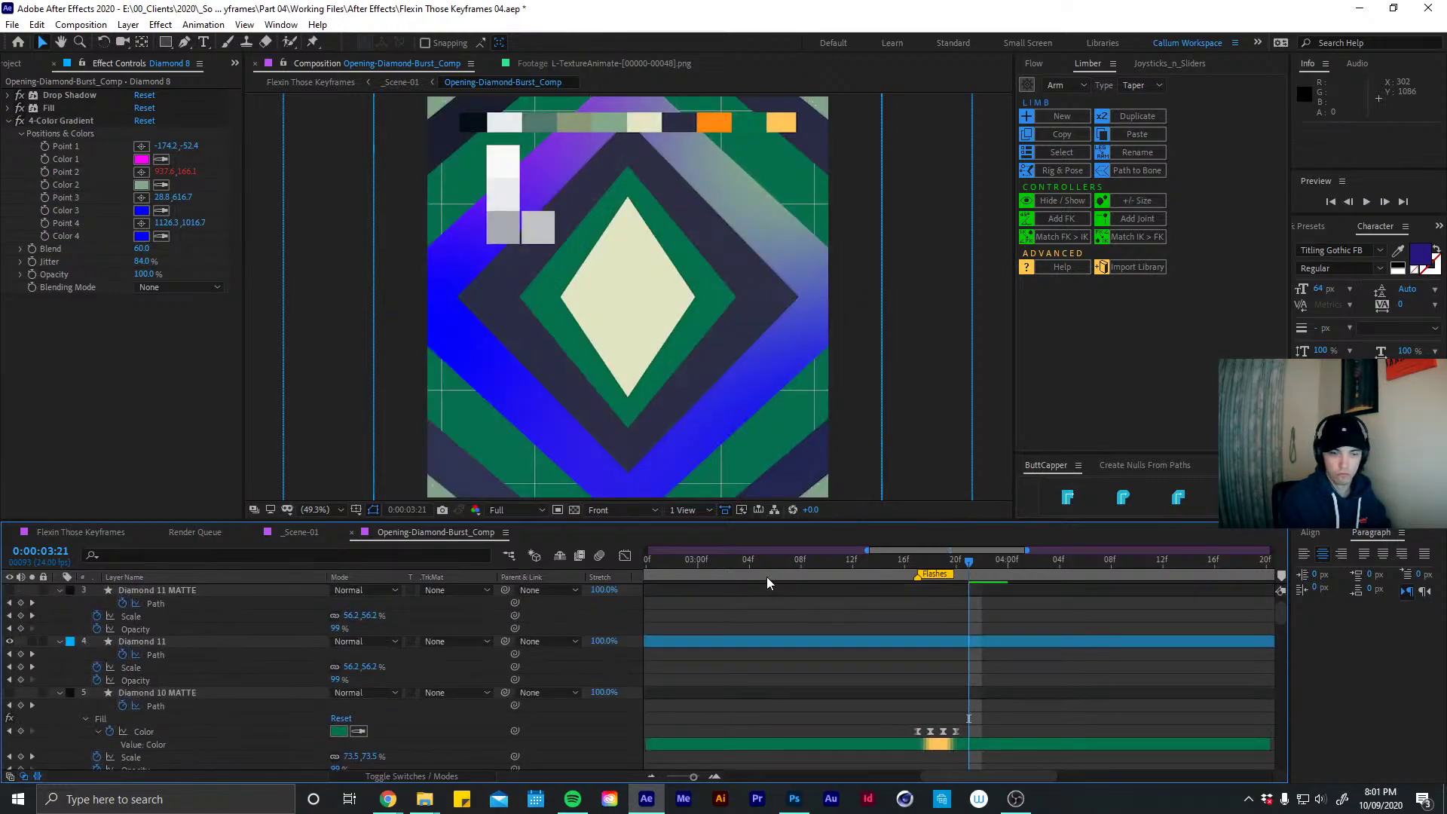
{"action": "key", "text": "ctrl+z"}
{"action": "key", "text": "ctrl+z"}
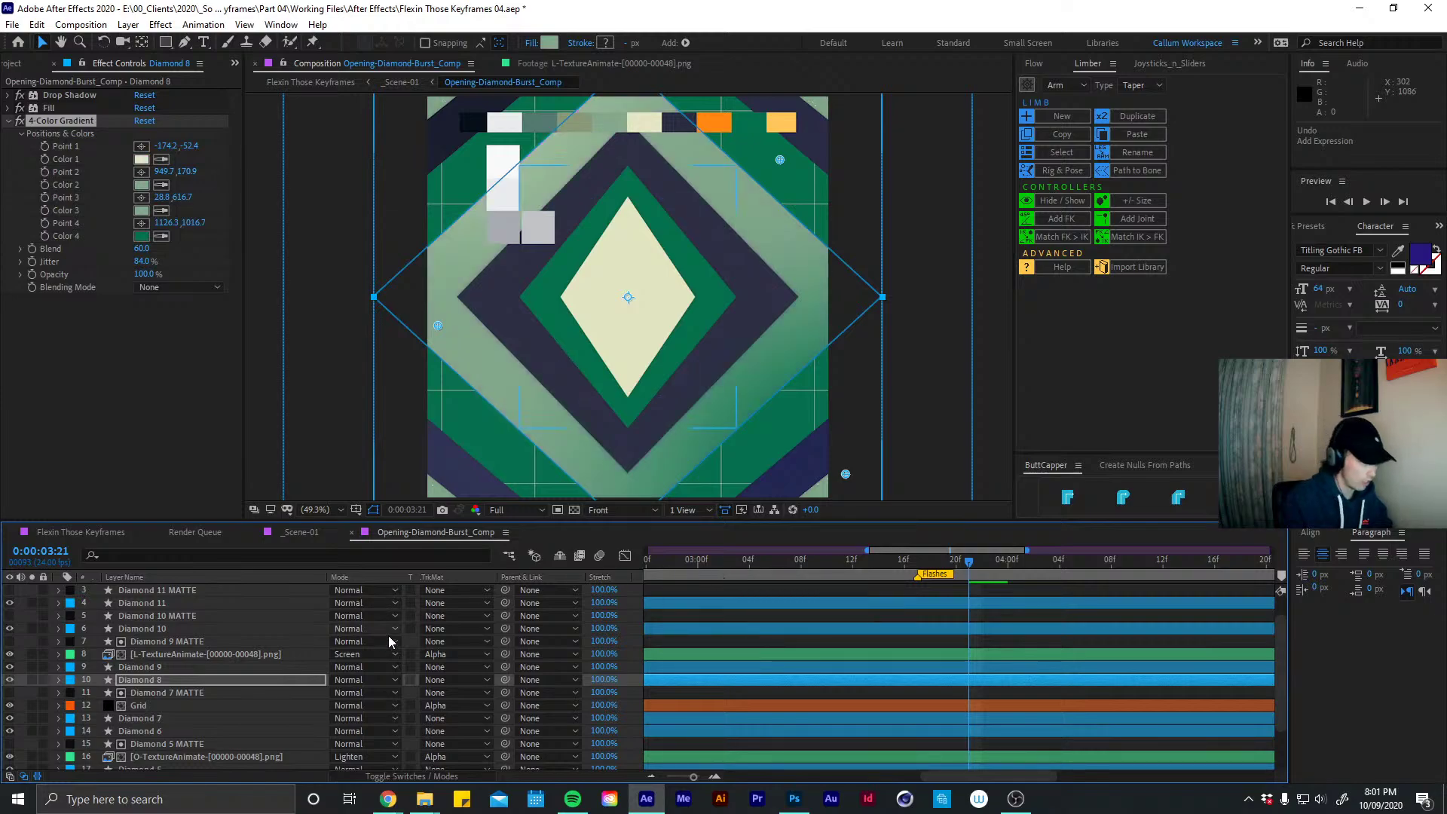
Add the expression wiggle(2,48) to Point 1 and Point 2 of Diamond 8's 4-Color Gradient
{"action": "key", "text": "u"}
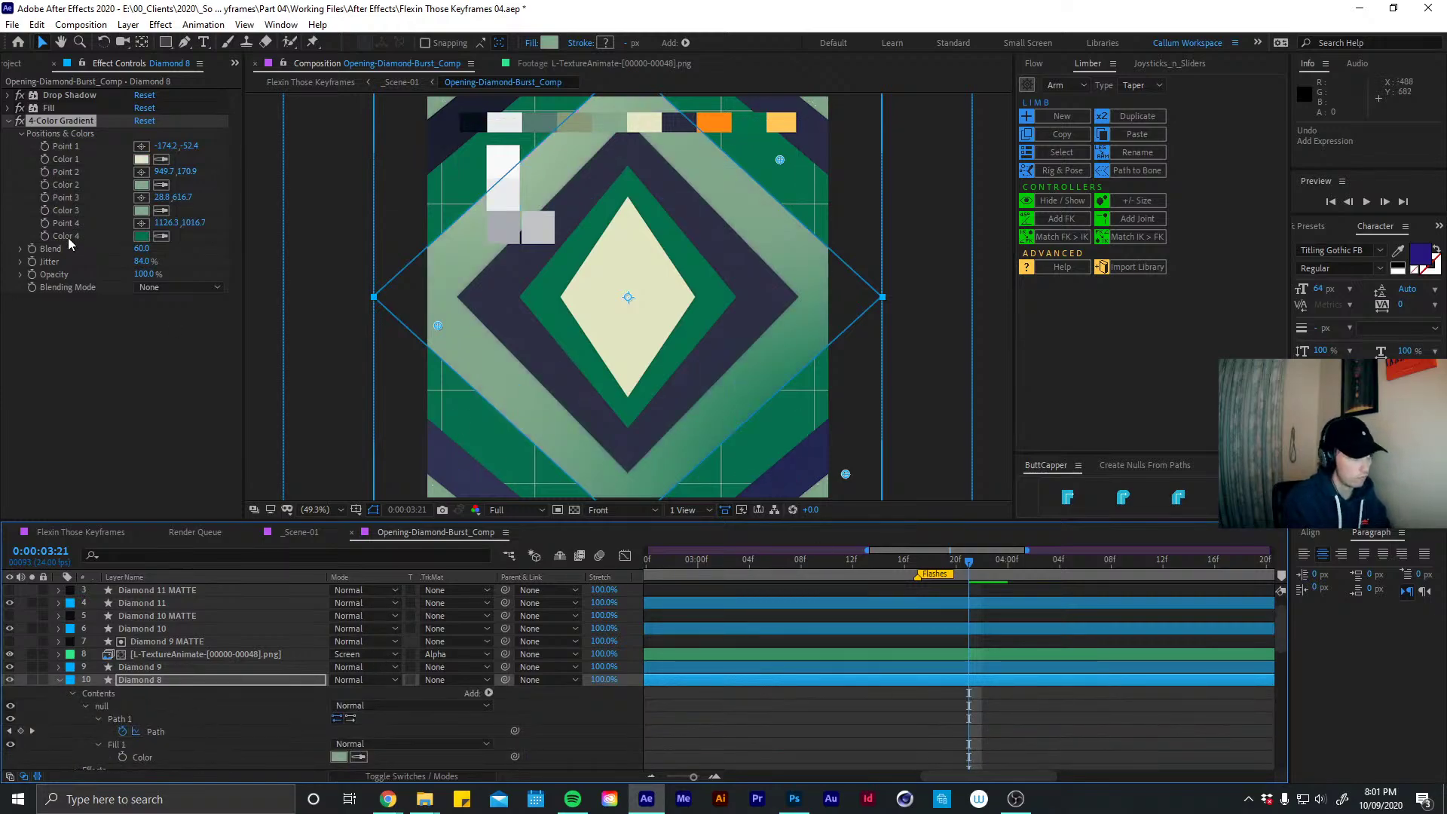
{"action": "left_click", "coordinate": [45, 147], "text": "alt"}
{"action": "type", "text": "wiggle(2,48)"}
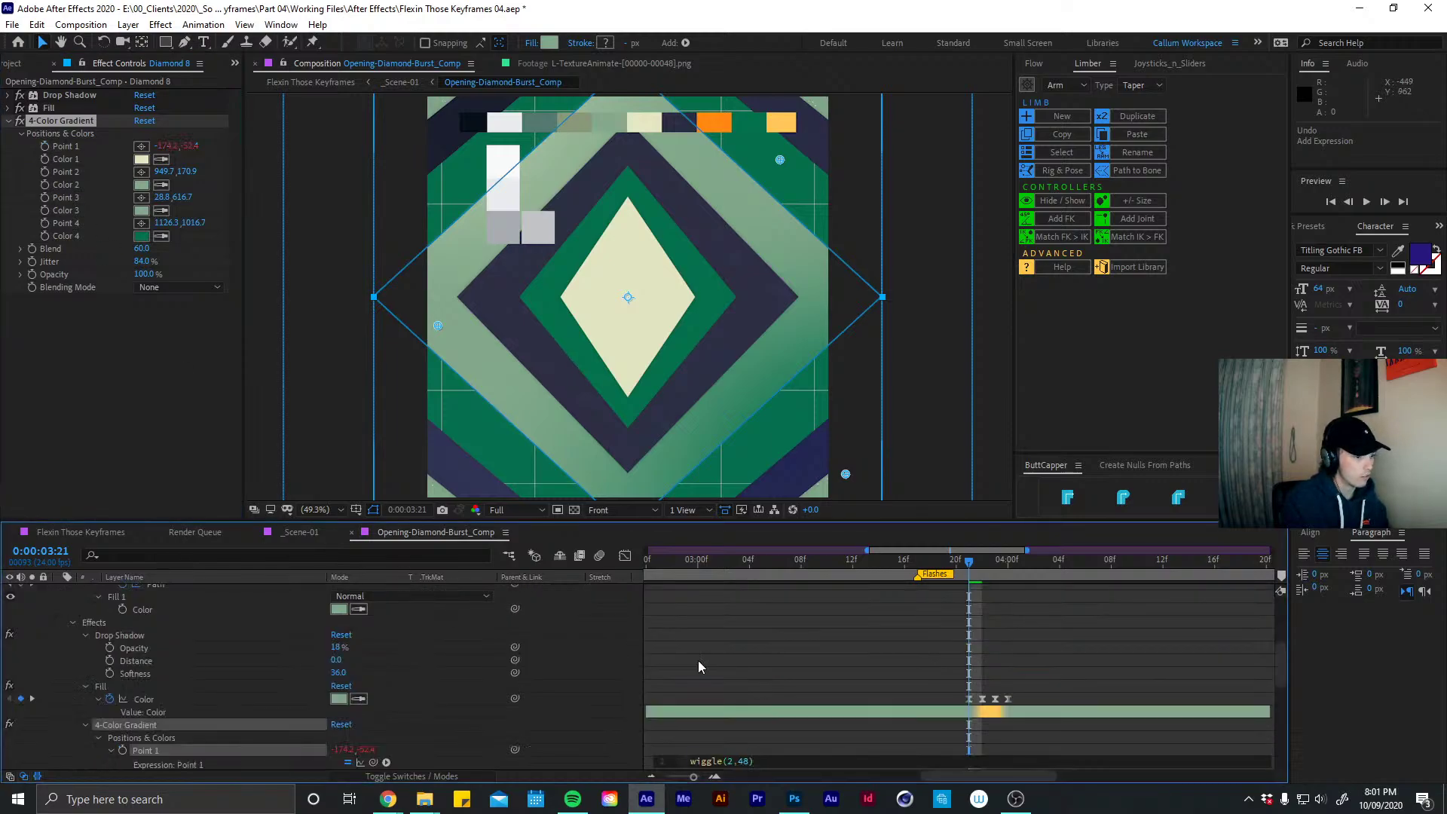
{"action": "left_click", "coordinate": [722, 645]}
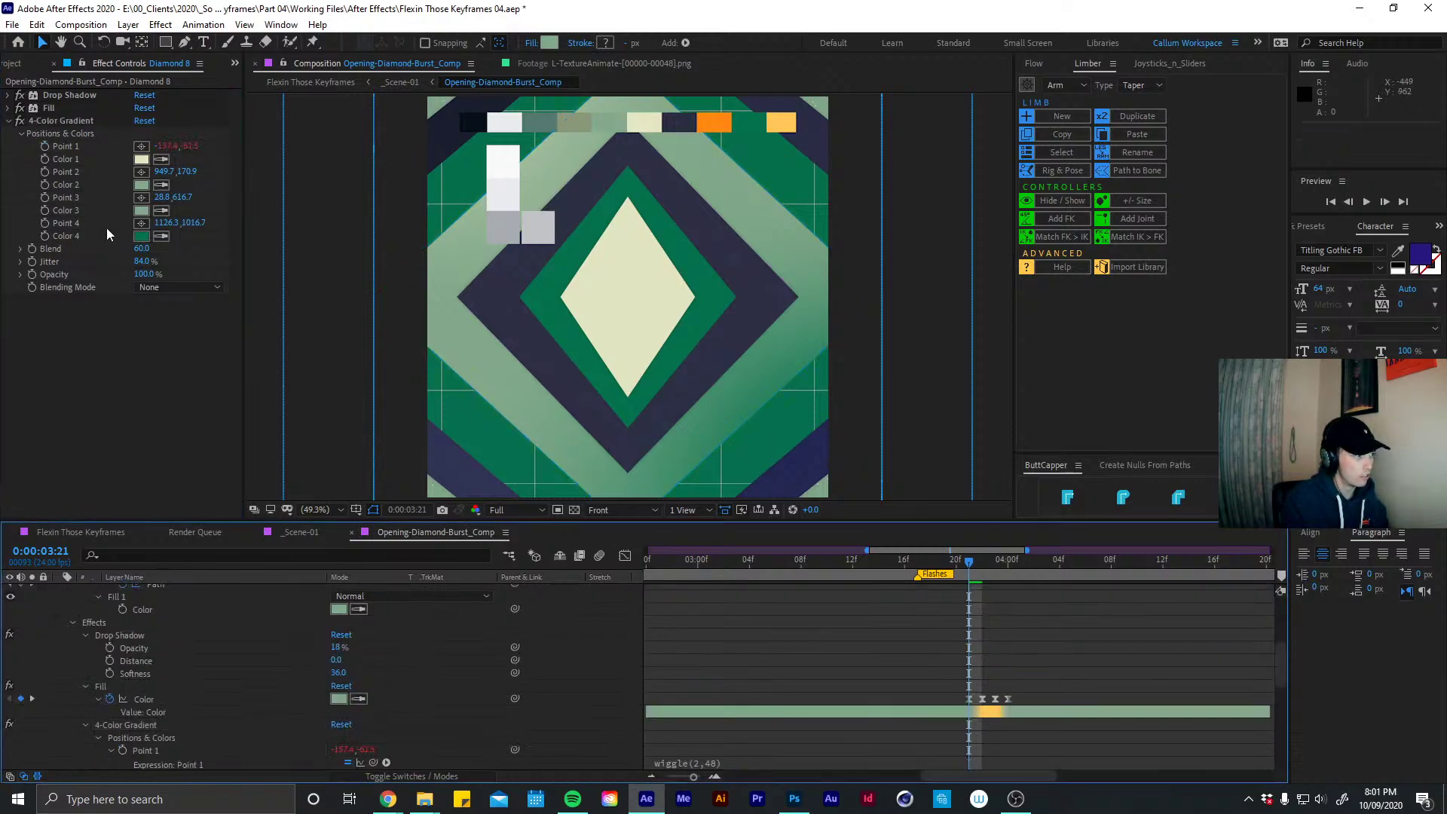
{"action": "left_click", "coordinate": [45, 173], "text": "alt"}
{"action": "type", "text": "wiggle(2,48)"}
{"action": "left_click", "coordinate": [676, 608]}
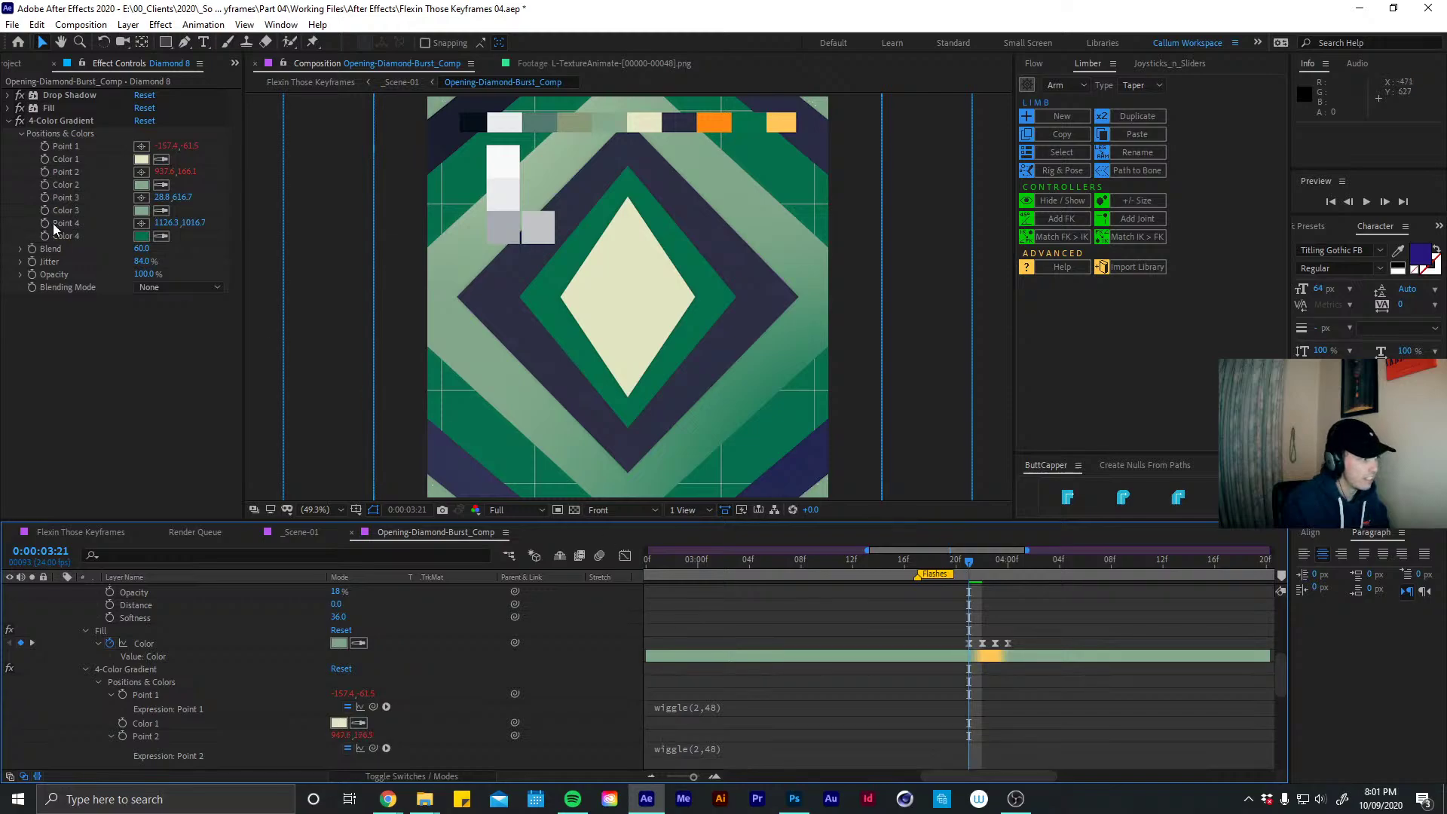
Add the expression wiggle(2,48) to Point 3 and Point 4 of Diamond 8's 4-Color Gradient and collapse the layer's properties
{"action": "left_click", "coordinate": [45, 197], "text": "alt"}
{"action": "type", "text": "wiggle(2,48)"}
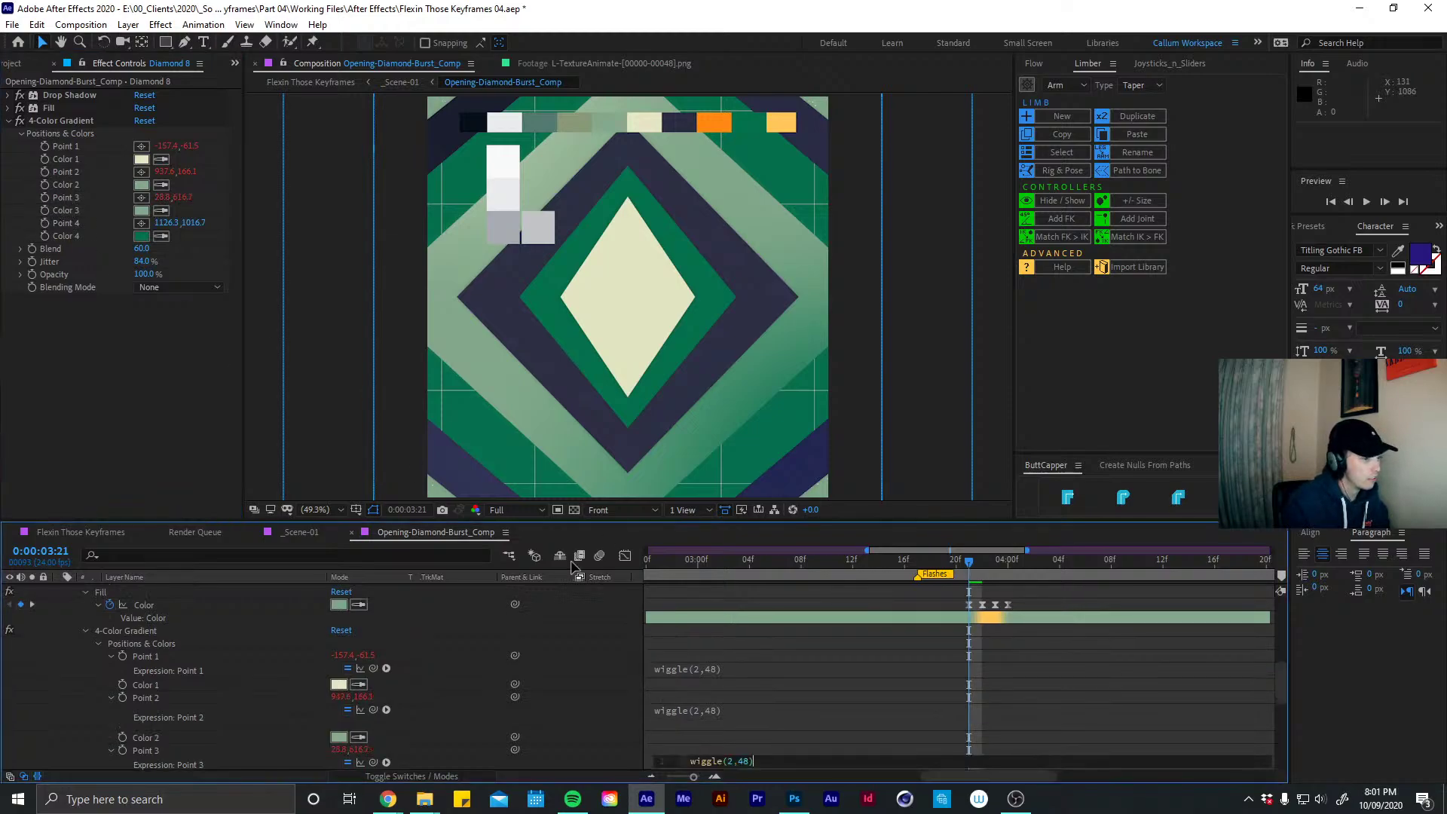
{"action": "left_click", "coordinate": [788, 661]}
{"action": "left_click", "coordinate": [46, 223], "text": "alt"}
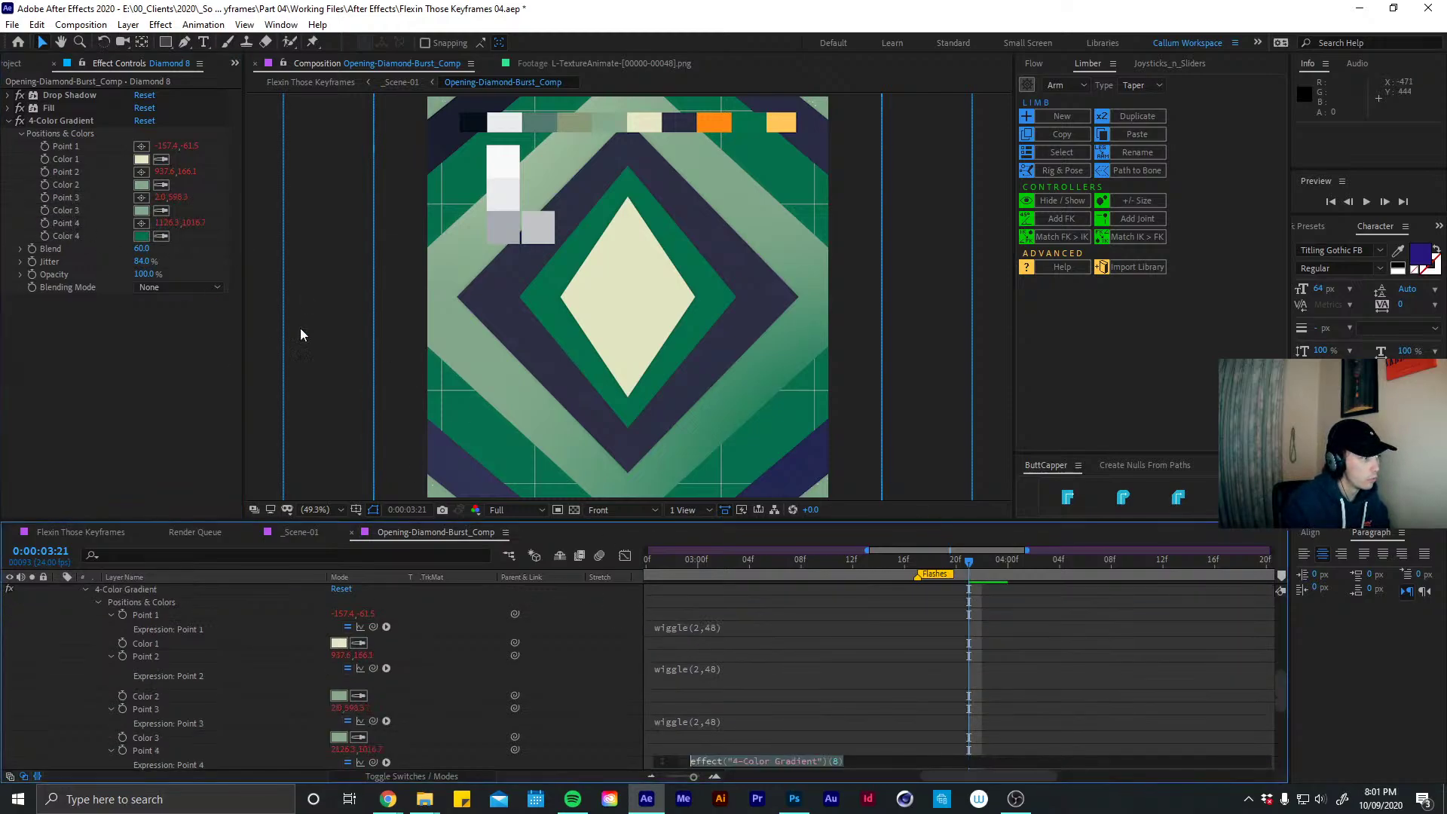
{"action": "type", "text": "wiggle(2,48)"}
{"action": "left_click", "coordinate": [790, 609]}
{"action": "key", "text": "u"}
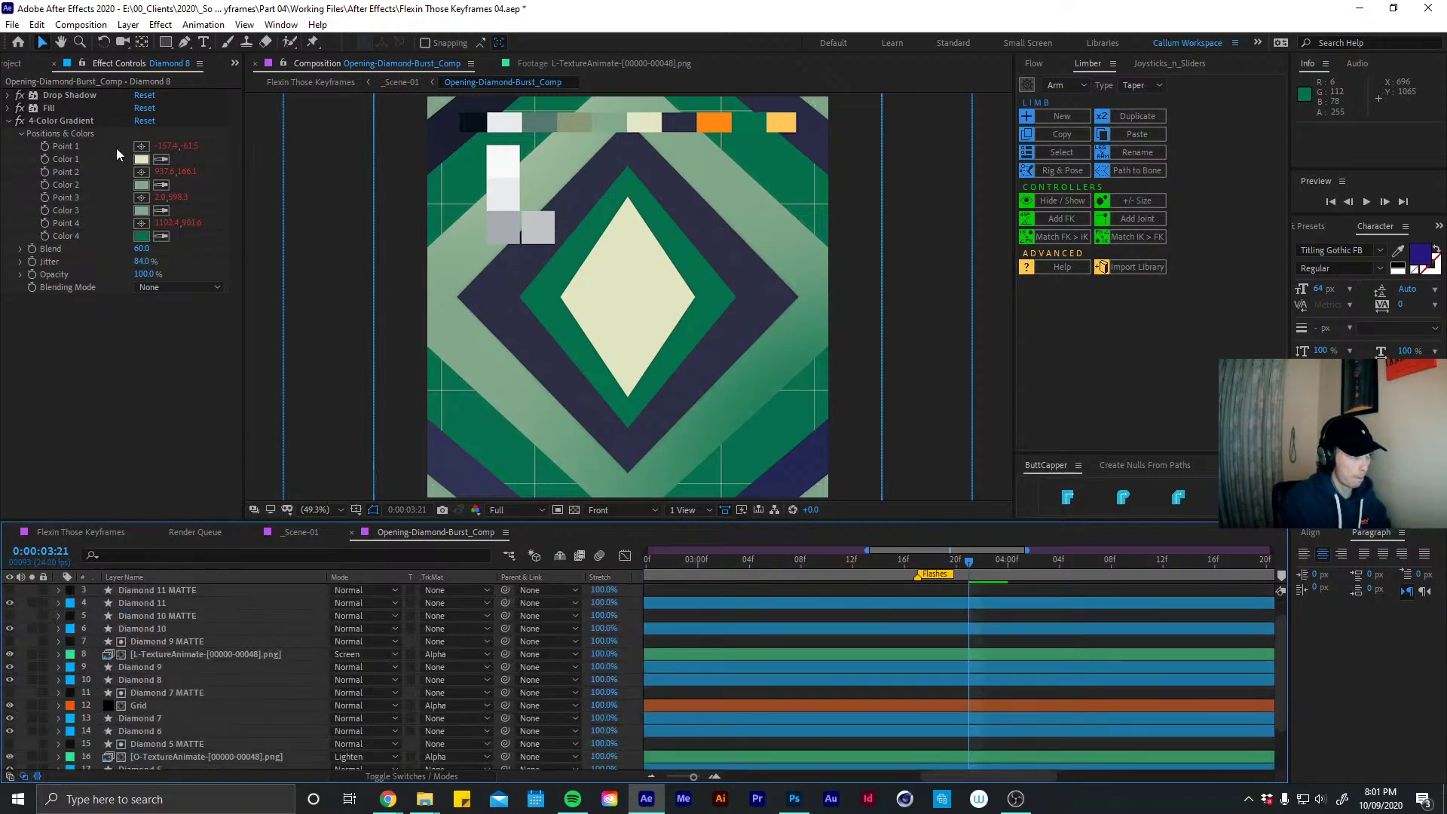
Move Point 3 of Diamond 8's 4-Color Gradient inward to about 100, 525
{"action": "left_click", "coordinate": [49, 122]}
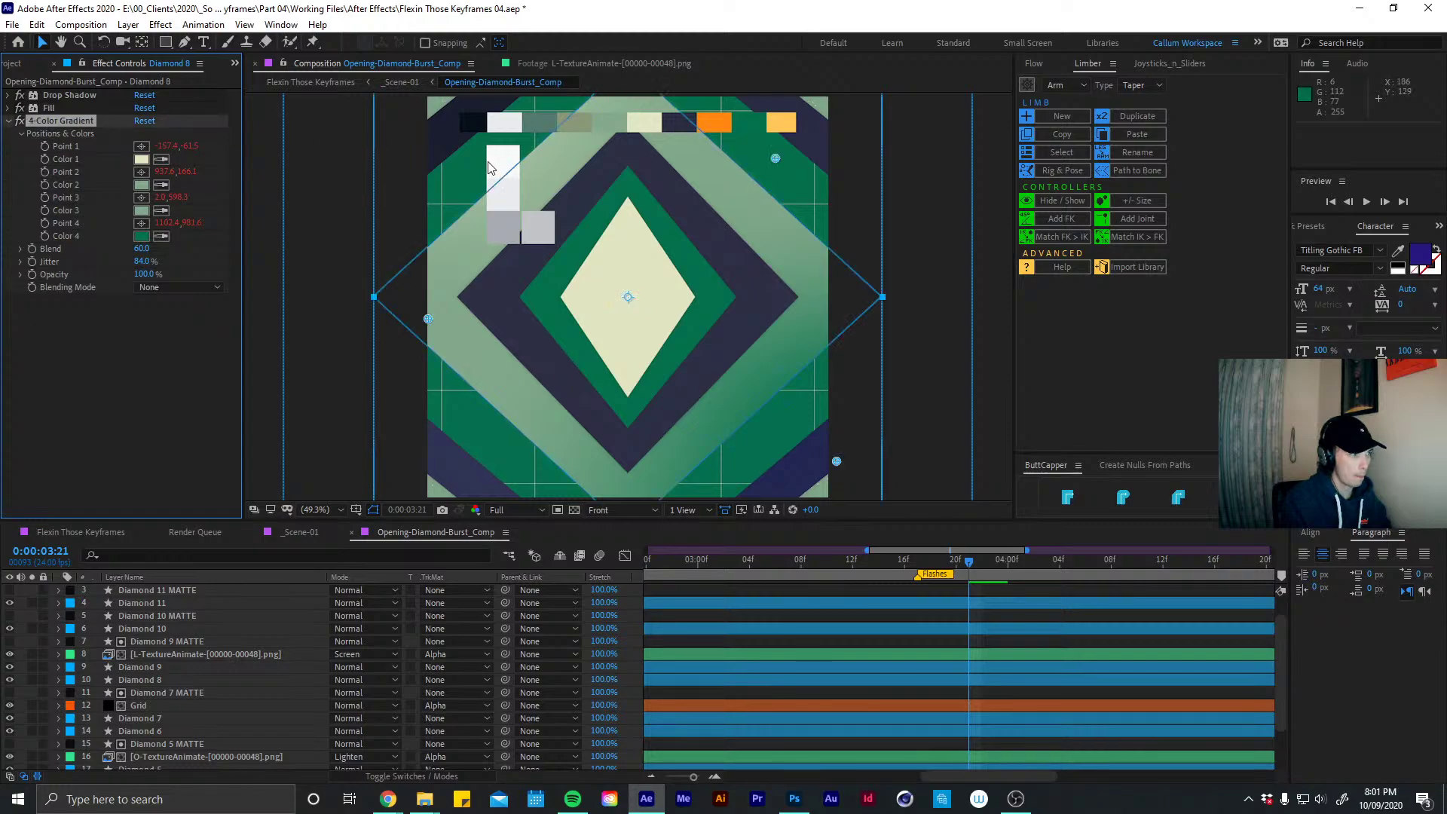
{"action": "left_click", "coordinate": [488, 168]}
{"action": "left_click_drag", "start_coordinate": [468, 249], "coordinate": [523, 352]}
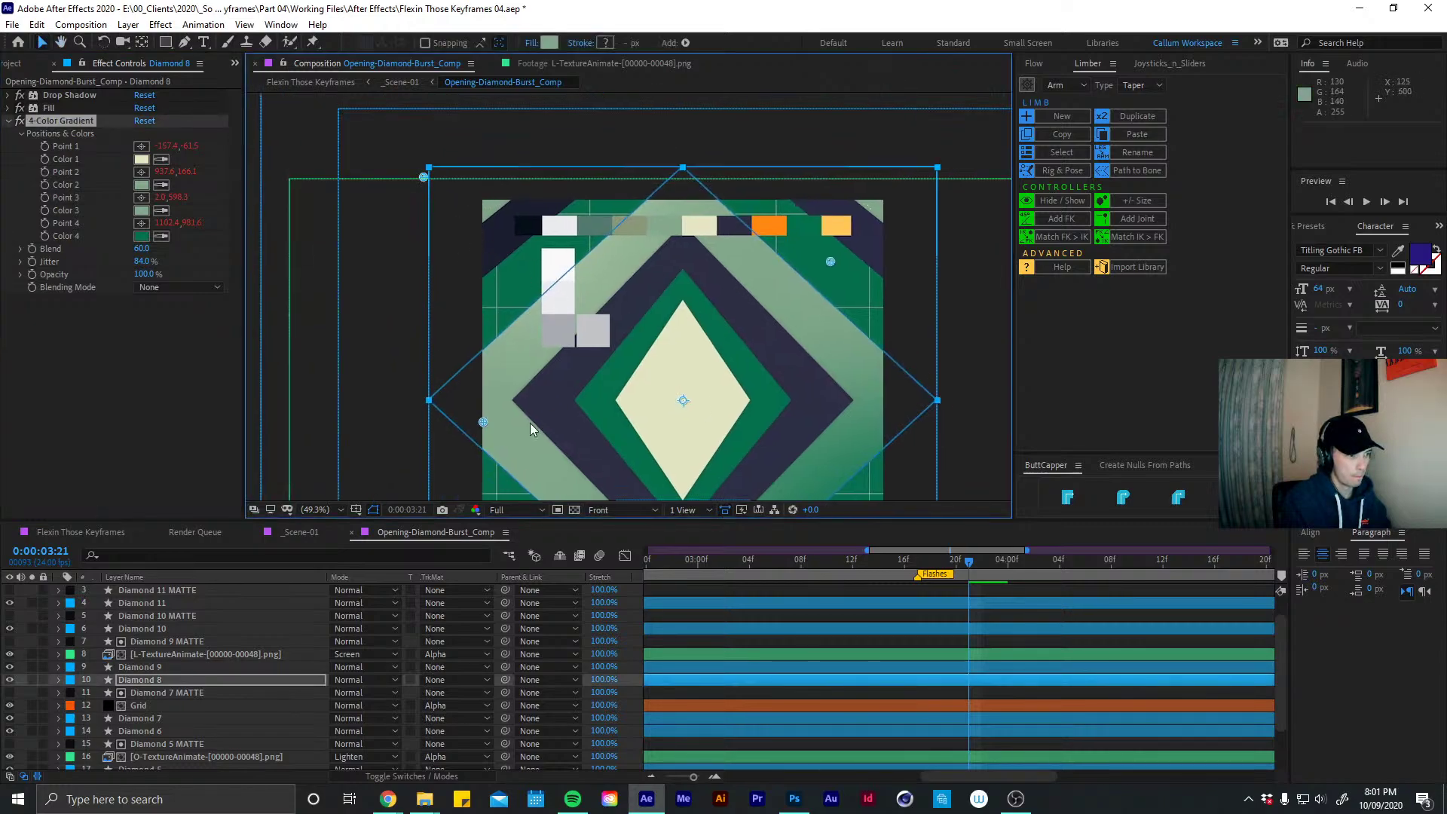
{"action": "left_click_drag", "start_coordinate": [483, 426], "coordinate": [506, 397]}
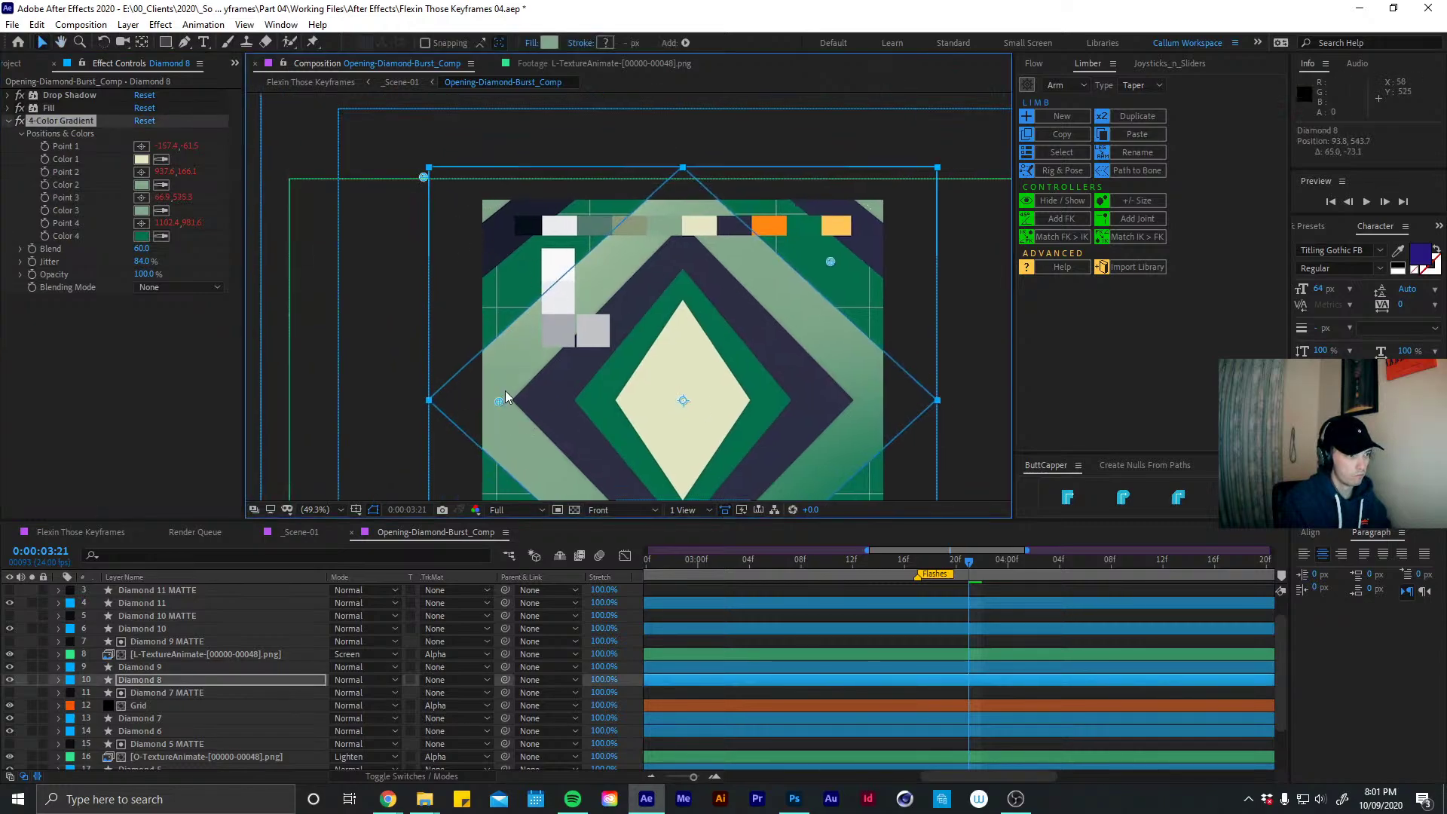
{"action": "left_click", "coordinate": [309, 511]}
{"action": "left_click", "coordinate": [331, 242]}
Return to the Flexin Those Keyframes composition and preview the animation from the start
{"action": "left_click", "coordinate": [80, 532]}
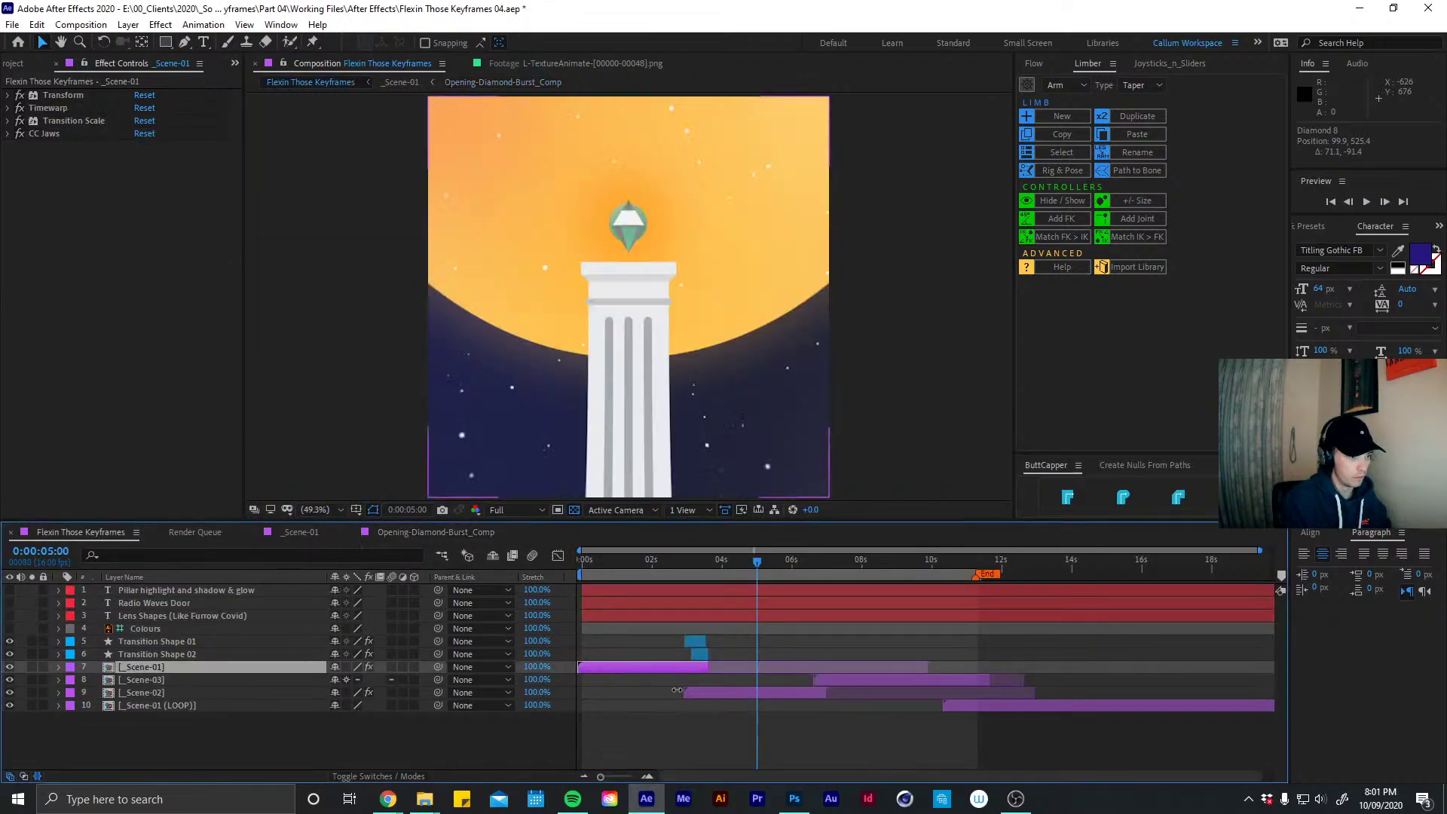
{"action": "left_click_drag", "start_coordinate": [667, 559], "coordinate": [584, 559]}
{"action": "key", "text": "space"}
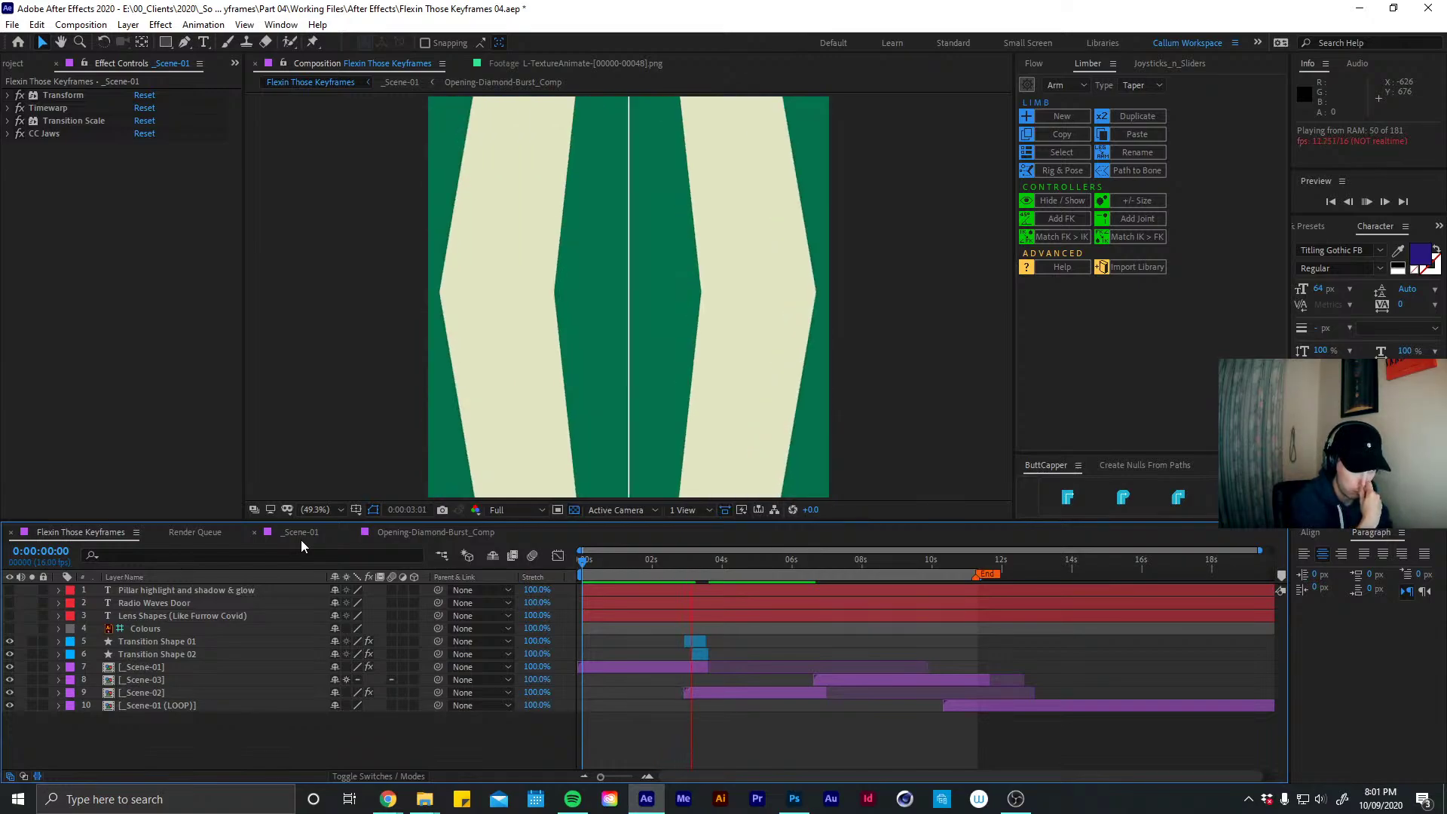
{"action": "left_click", "coordinate": [637, 562]}
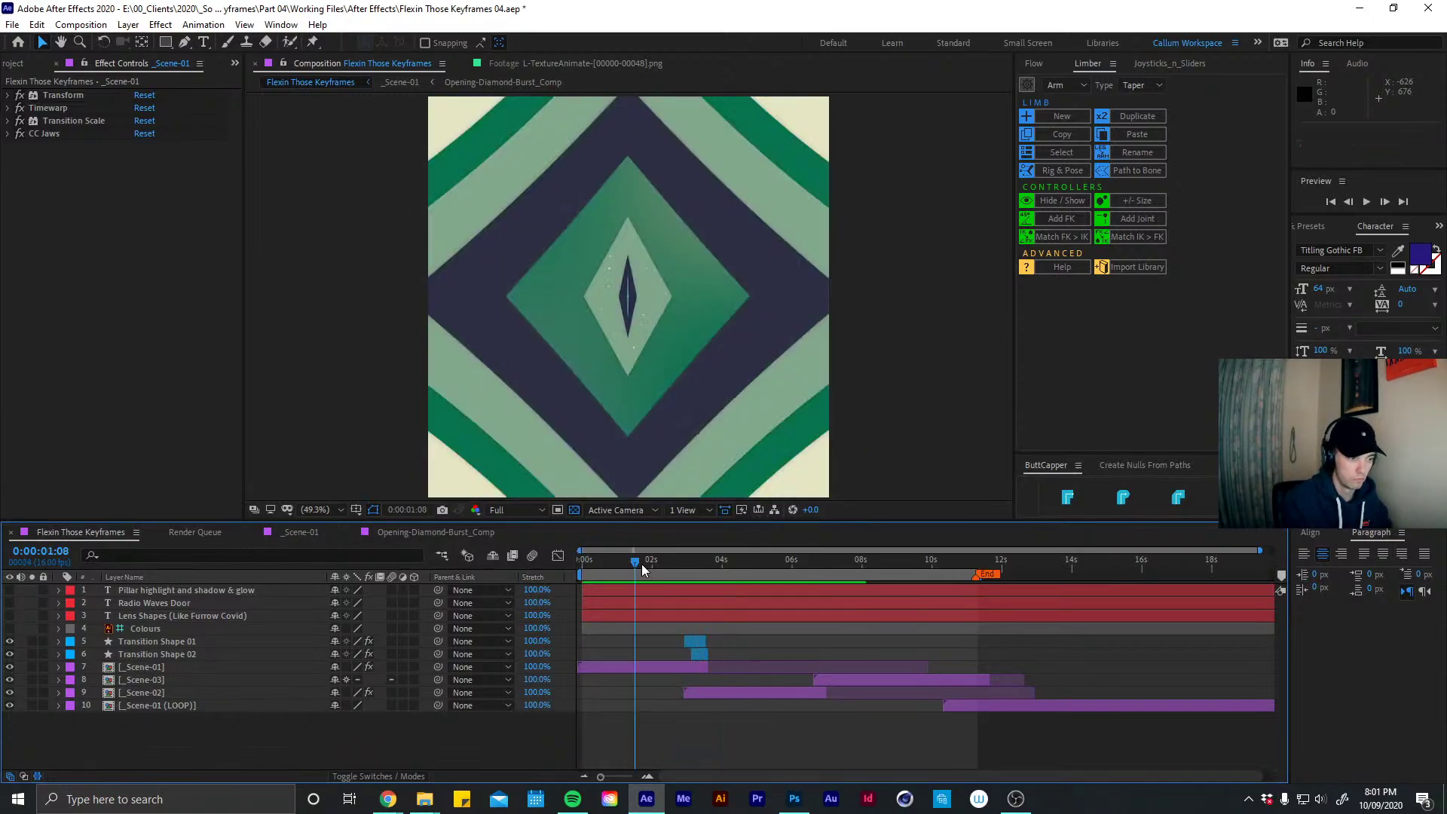
{"action": "left_click_drag", "start_coordinate": [640, 564], "coordinate": [441, 532]}
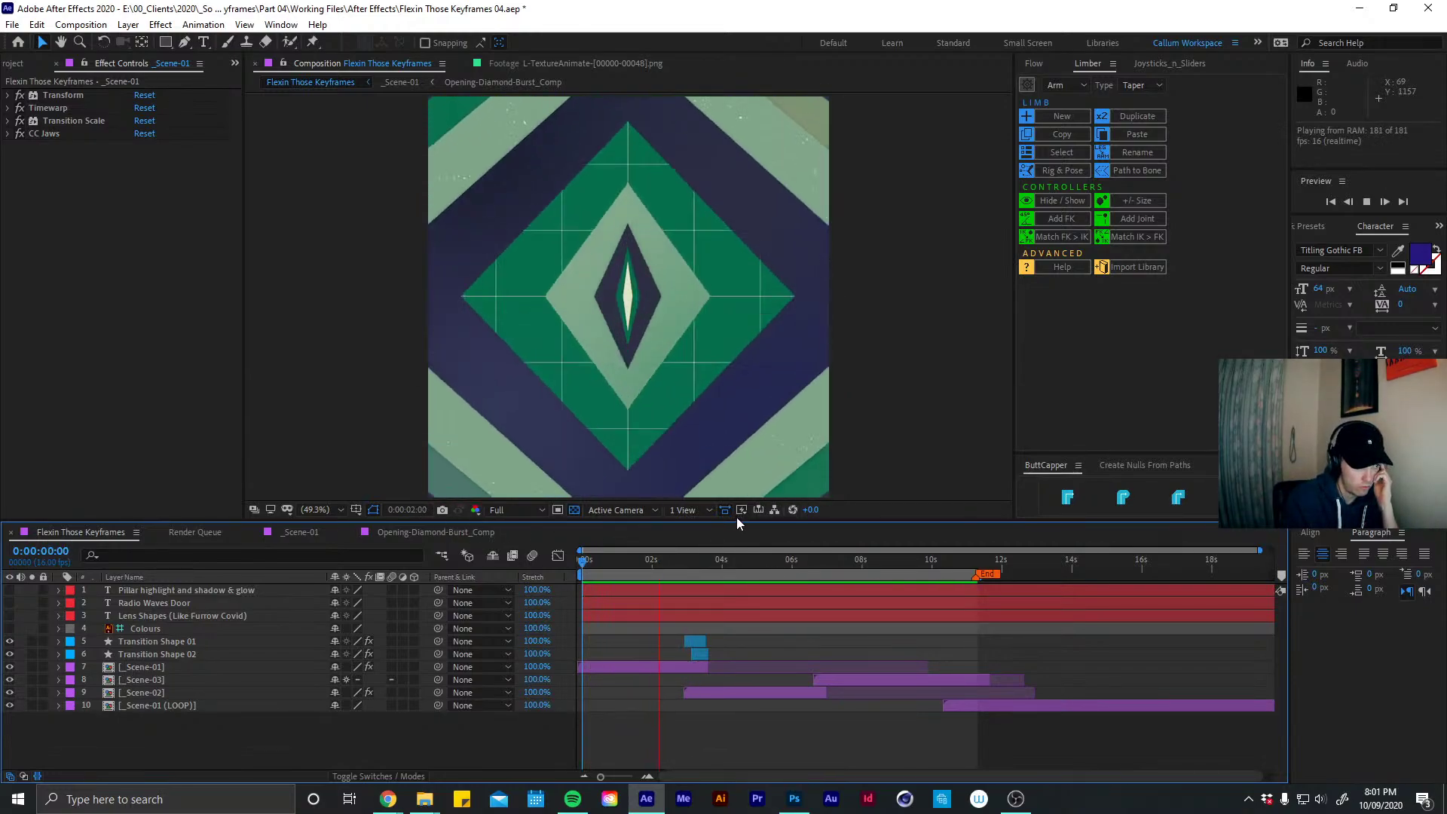
{"action": "left_click", "coordinate": [611, 566]}
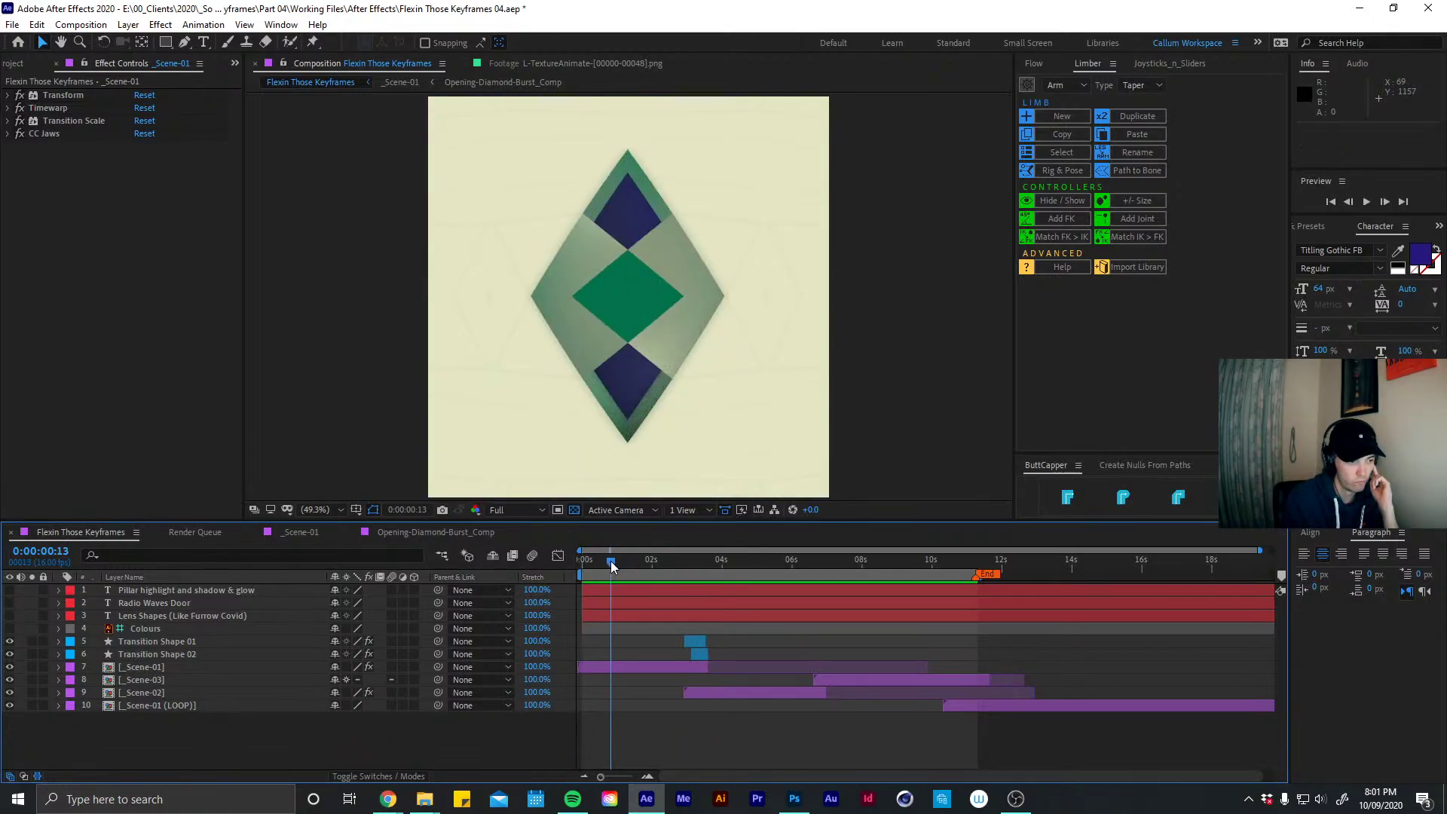
{"action": "left_click_drag", "start_coordinate": [611, 565], "coordinate": [505, 577]}
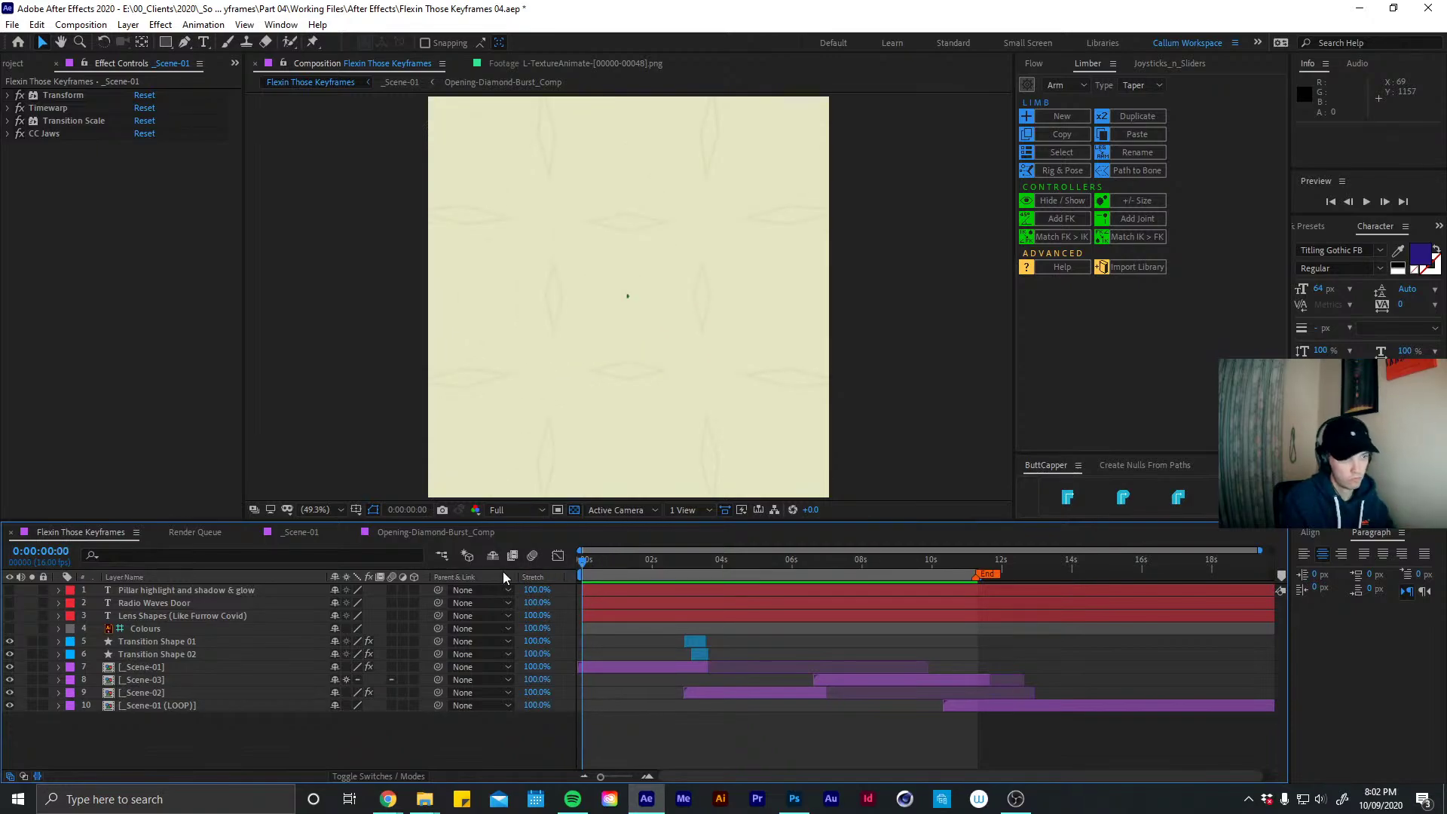
{"action": "key", "text": "space"}
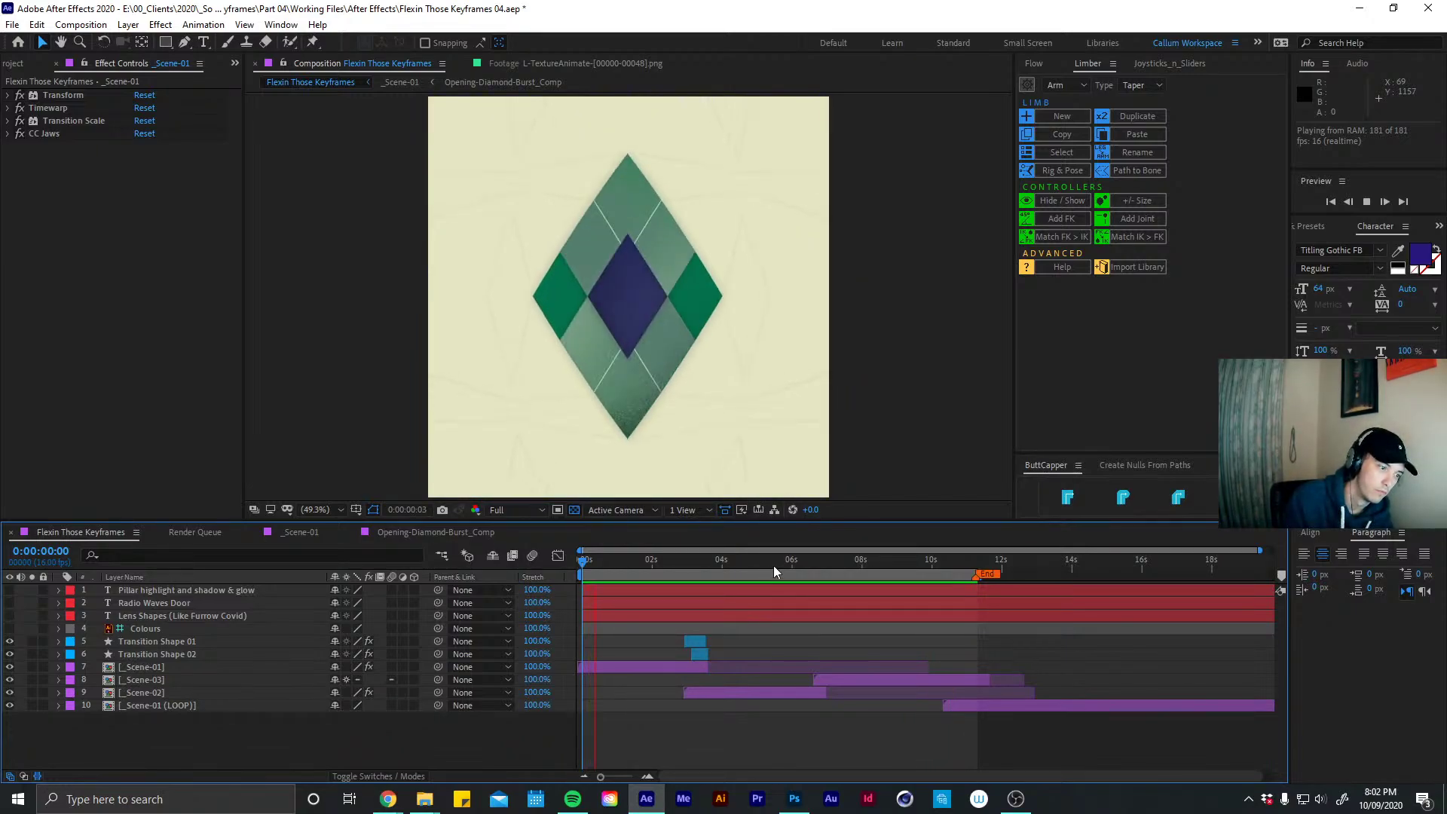
At 0:00:05:09, briefly show the Radio Waves Door and Pillar highlight and shadow & glow note layers, then hide both again
{"action": "left_click", "coordinate": [771, 562]}
{"action": "left_click_drag", "start_coordinate": [771, 561], "coordinate": [776, 559]}
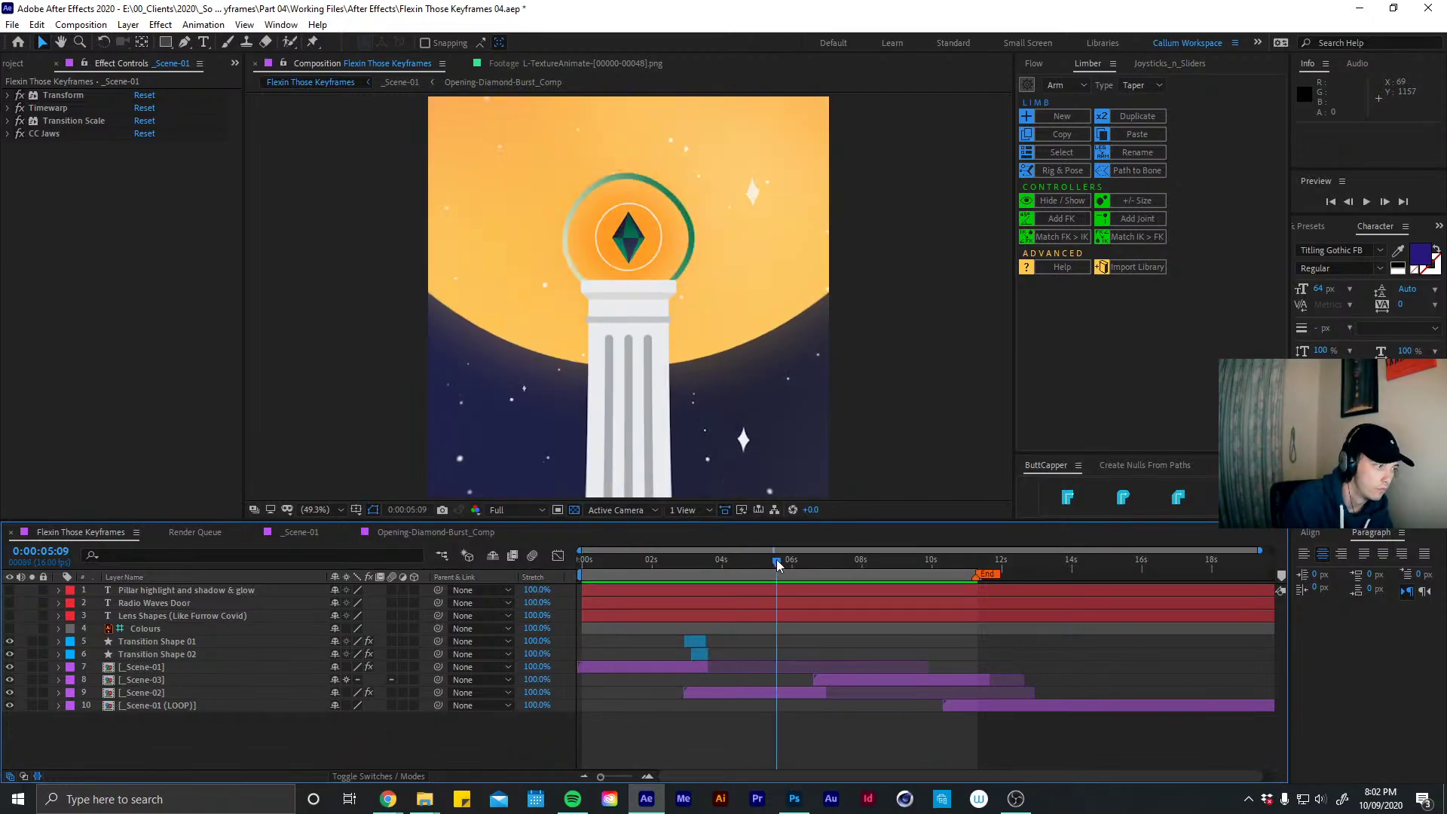
{"action": "left_click", "coordinate": [11, 603]}
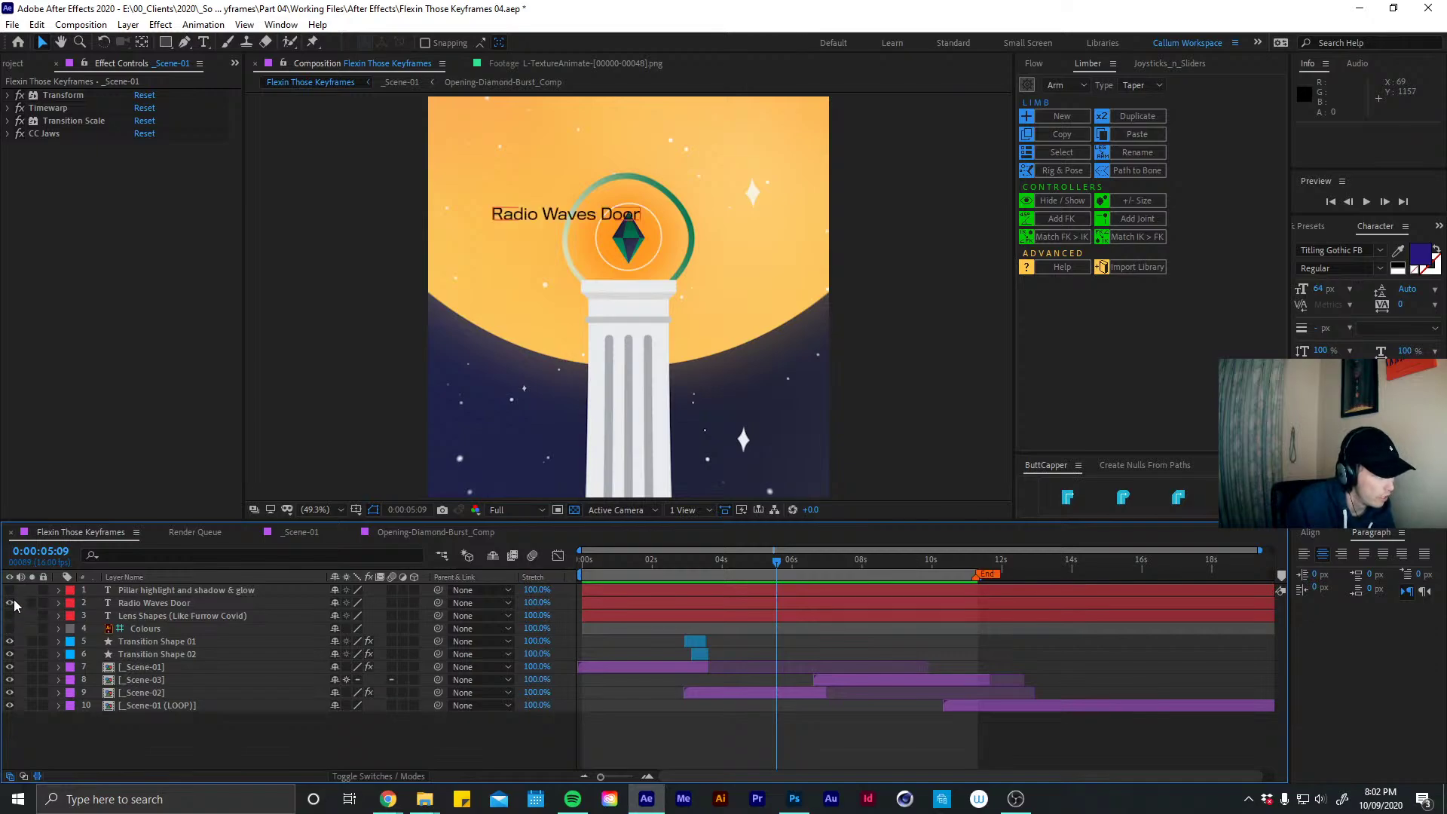
{"action": "left_click", "coordinate": [13, 603]}
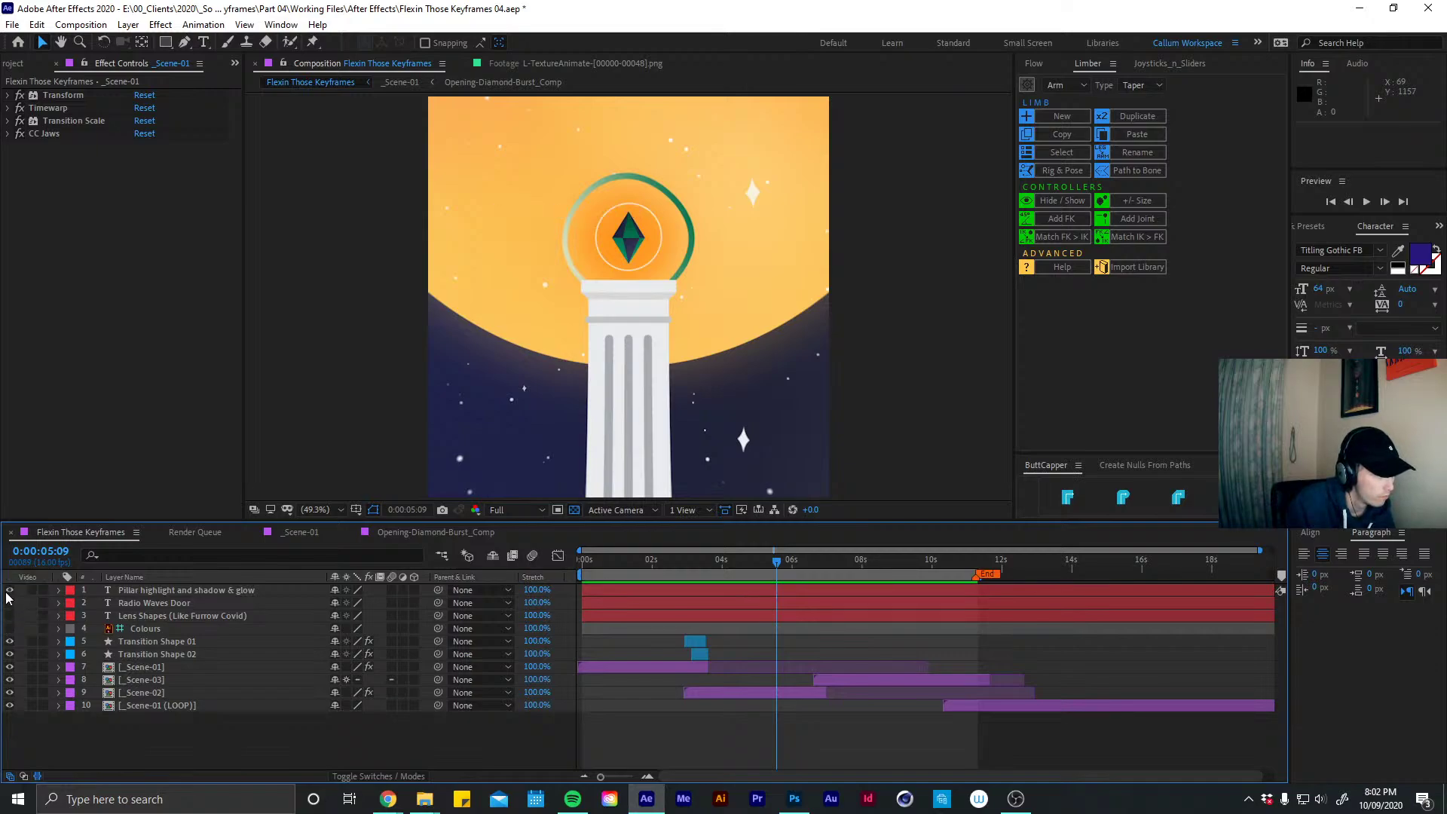
{"action": "left_click", "coordinate": [10, 591]}
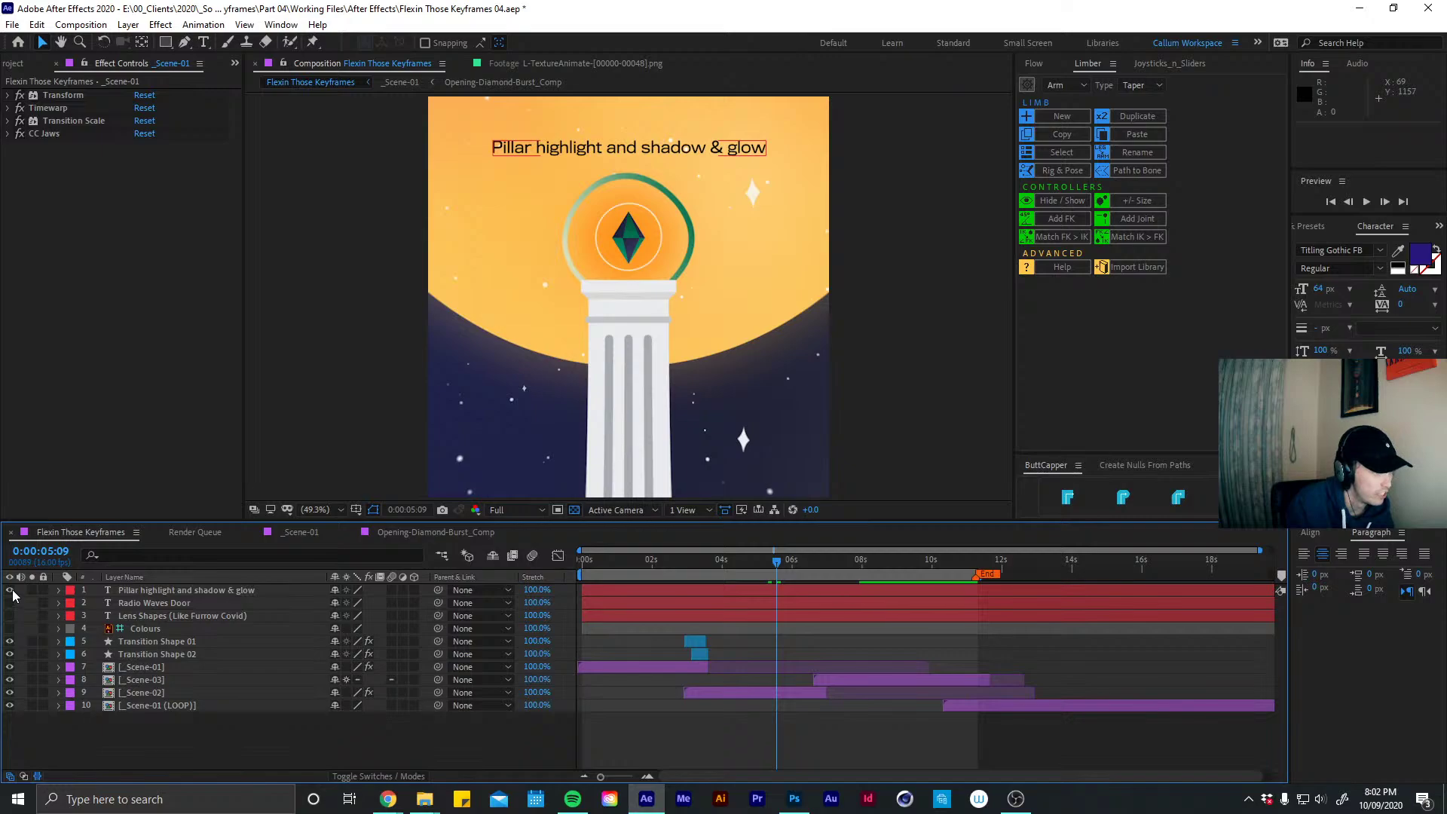
{"action": "left_click", "coordinate": [10, 591]}
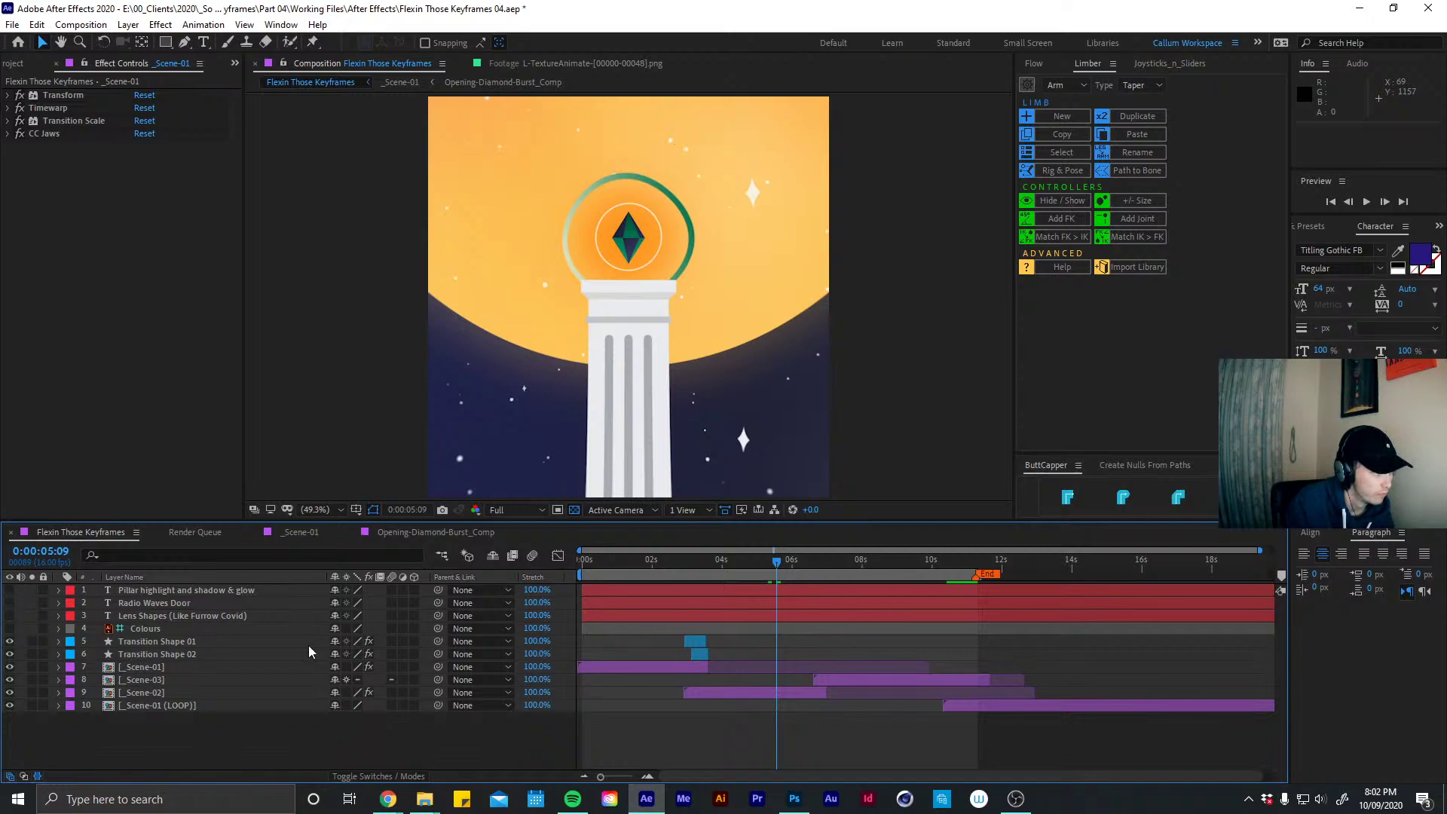
Open _Scene-02 at 0:00:01:12 and open its nested Pillar_Comp
{"action": "double_click", "coordinate": [726, 692]}
{"action": "left_click", "coordinate": [807, 559]}
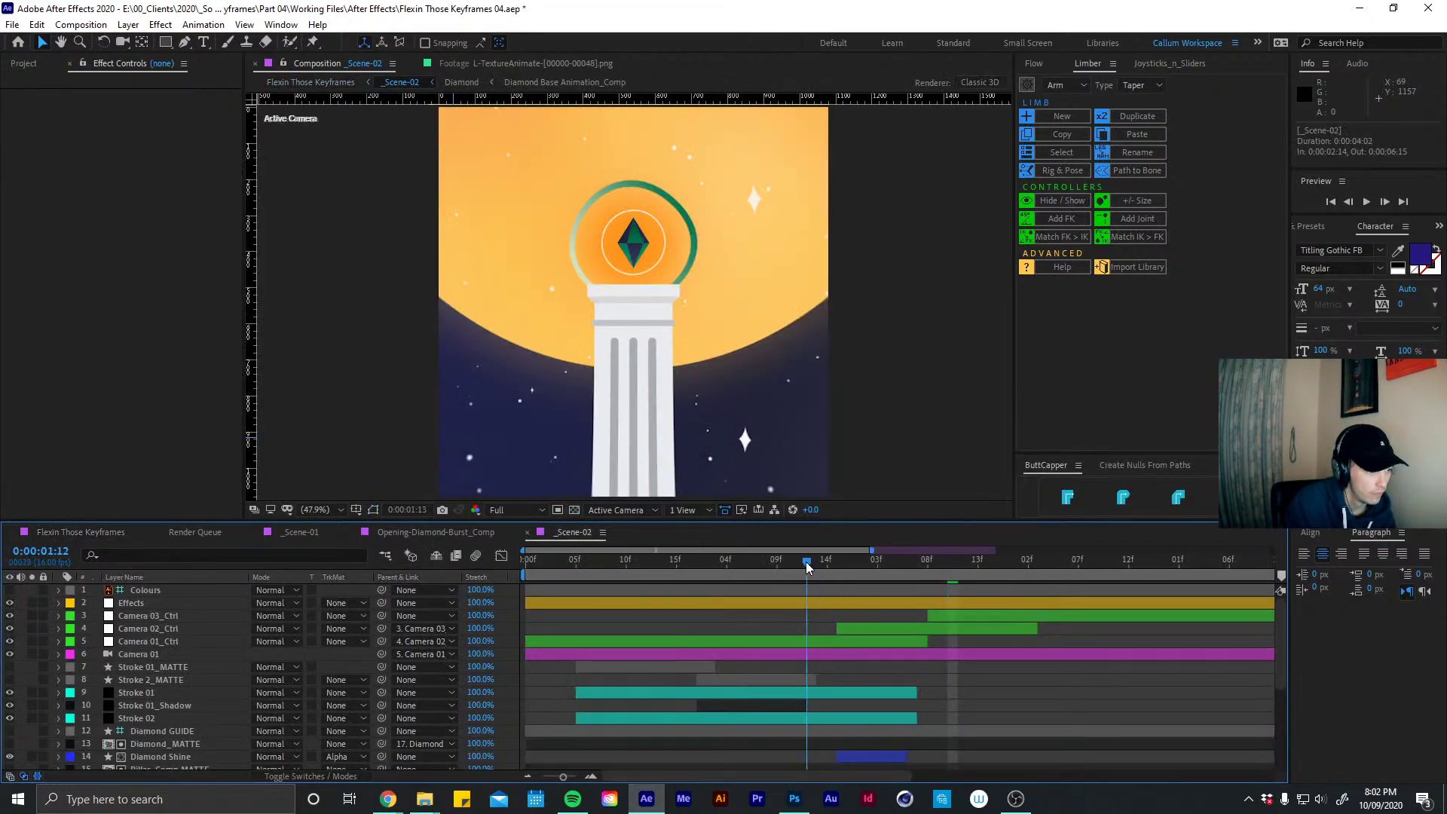
{"action": "left_click_drag", "start_coordinate": [1274, 648], "coordinate": [1274, 739]}
{"action": "double_click", "coordinate": [170, 699]}
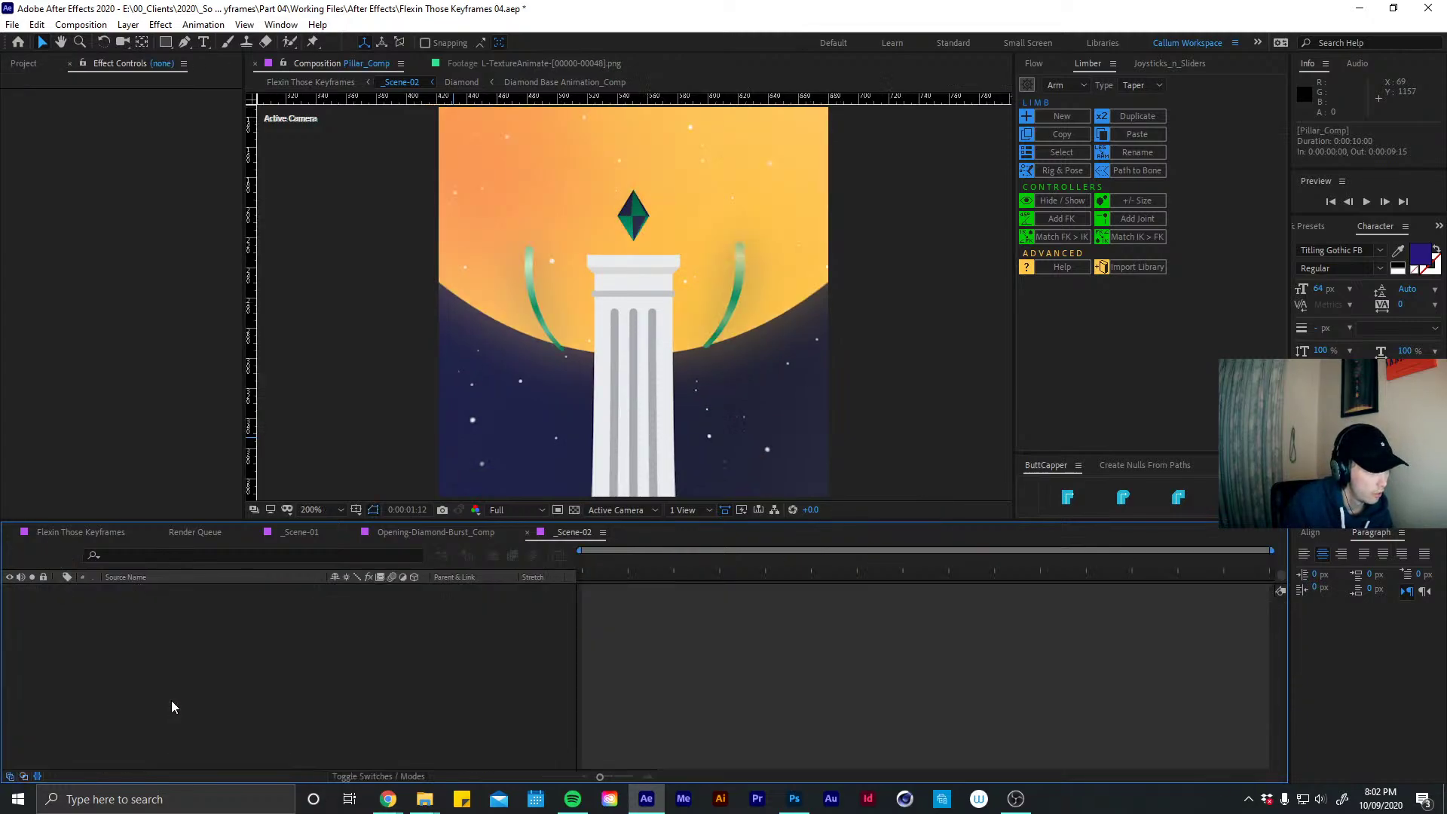
Add Colours.ai as the uppermost layer of Pillar_Comp, set its label to None and make it a guide layer
{"action": "key", "text": "ctrl+0"}
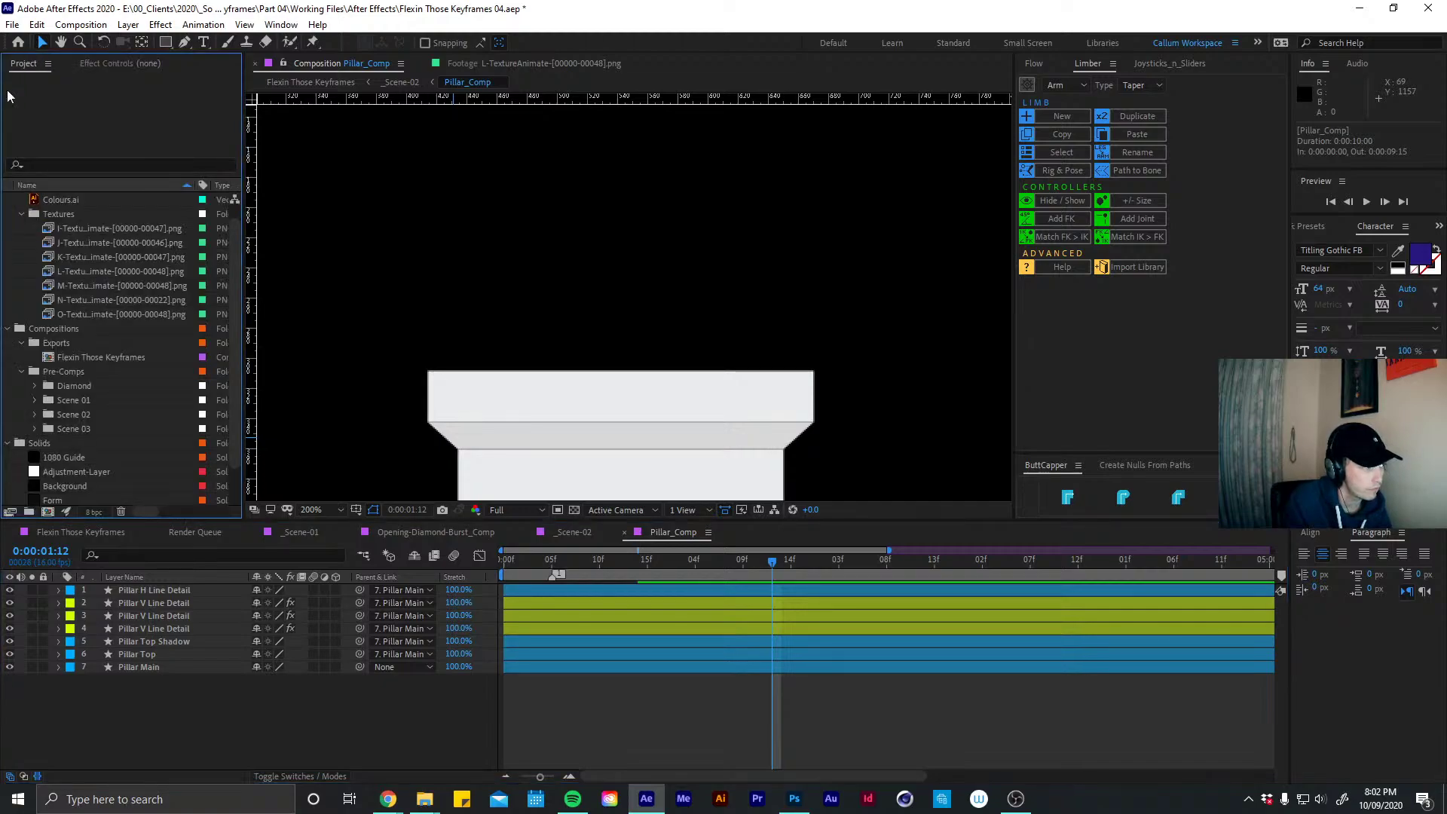
{"action": "left_click_drag", "start_coordinate": [57, 202], "coordinate": [106, 594]}
{"action": "right_click", "coordinate": [132, 588]}
{"action": "left_click", "coordinate": [53, 593]}
{"action": "left_click", "coordinate": [58, 590]}
{"action": "left_click", "coordinate": [66, 590]}
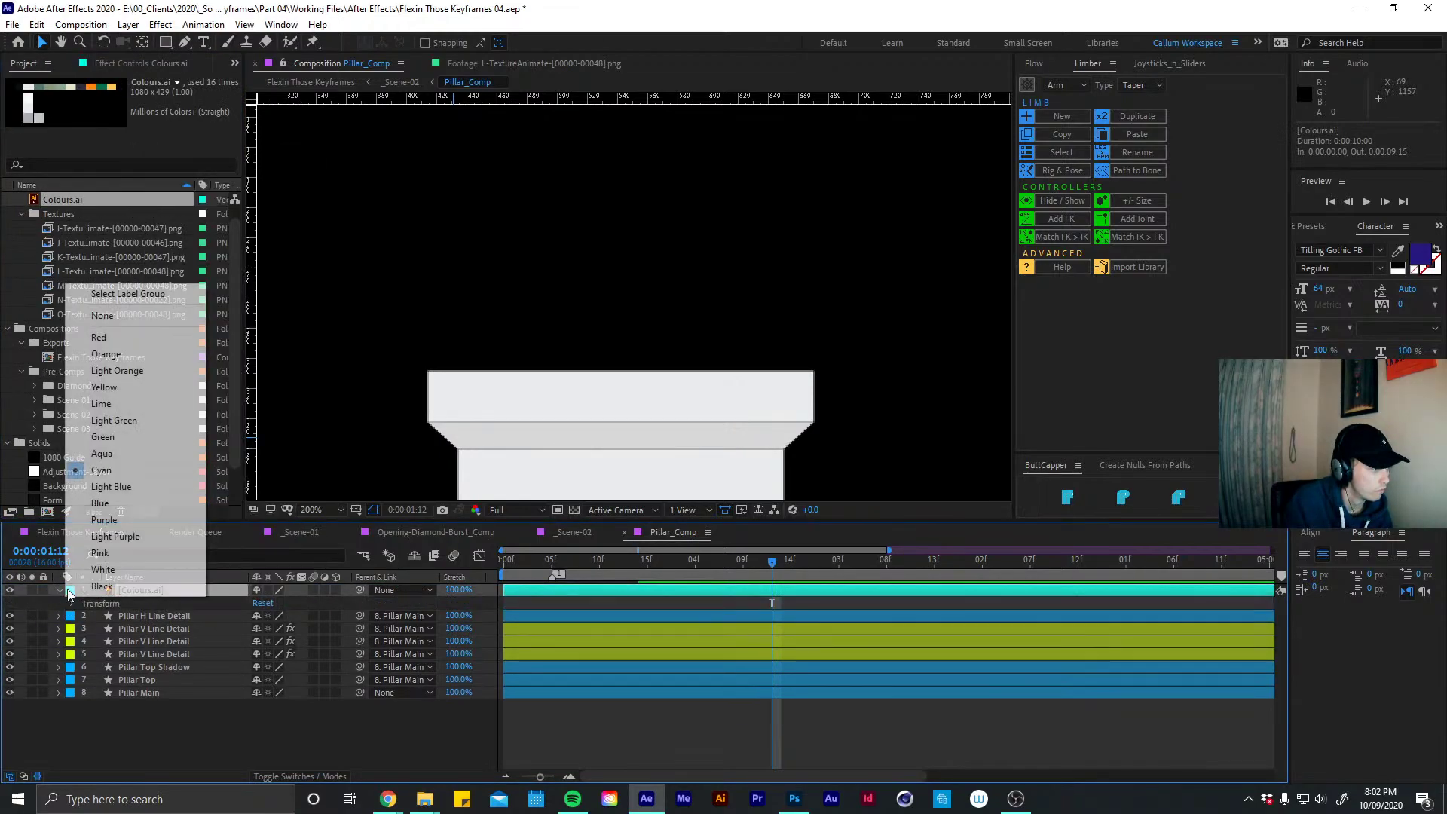
{"action": "left_click", "coordinate": [149, 317]}
{"action": "right_click", "coordinate": [146, 595]}
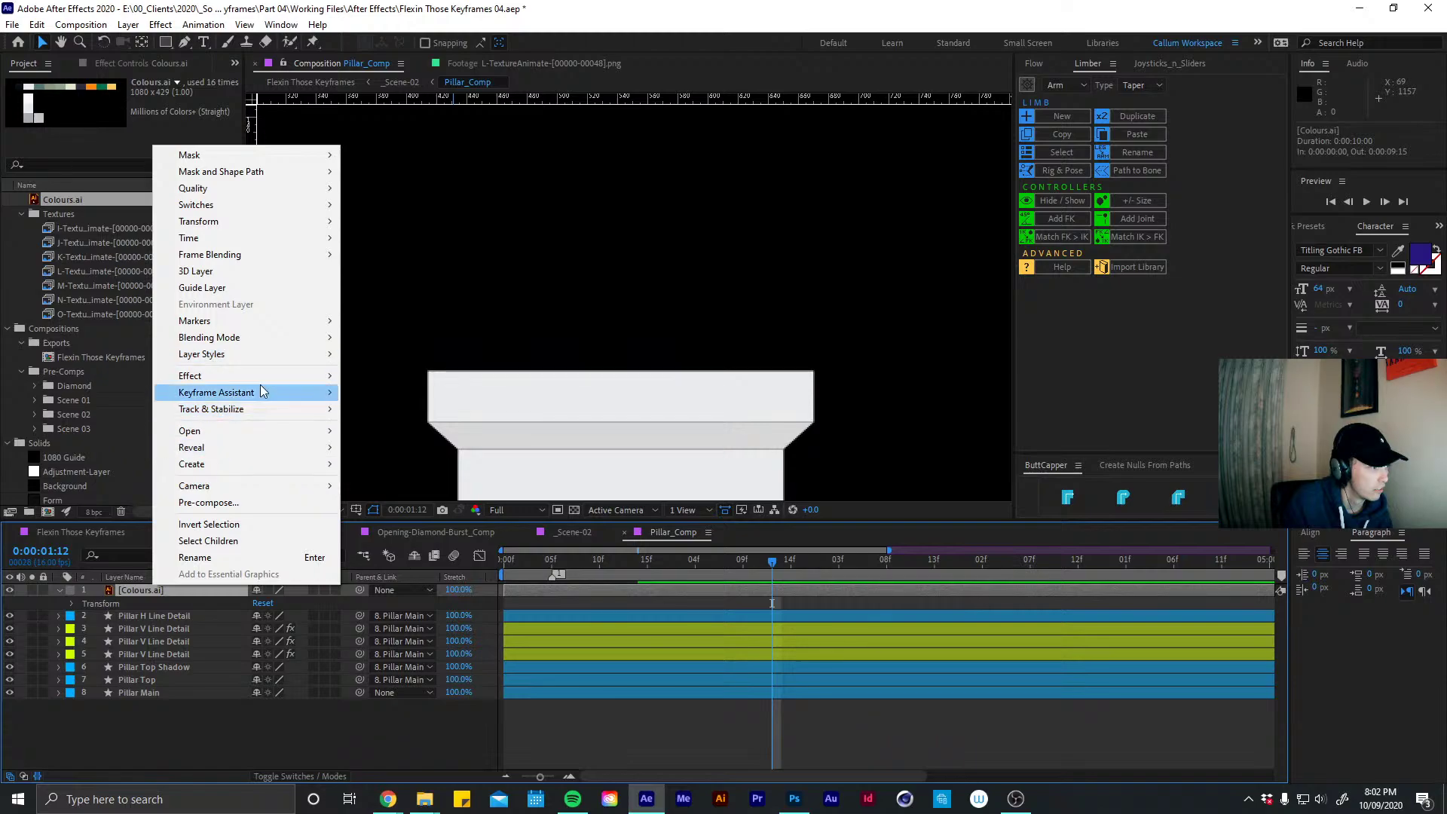
{"action": "left_click", "coordinate": [62, 605]}
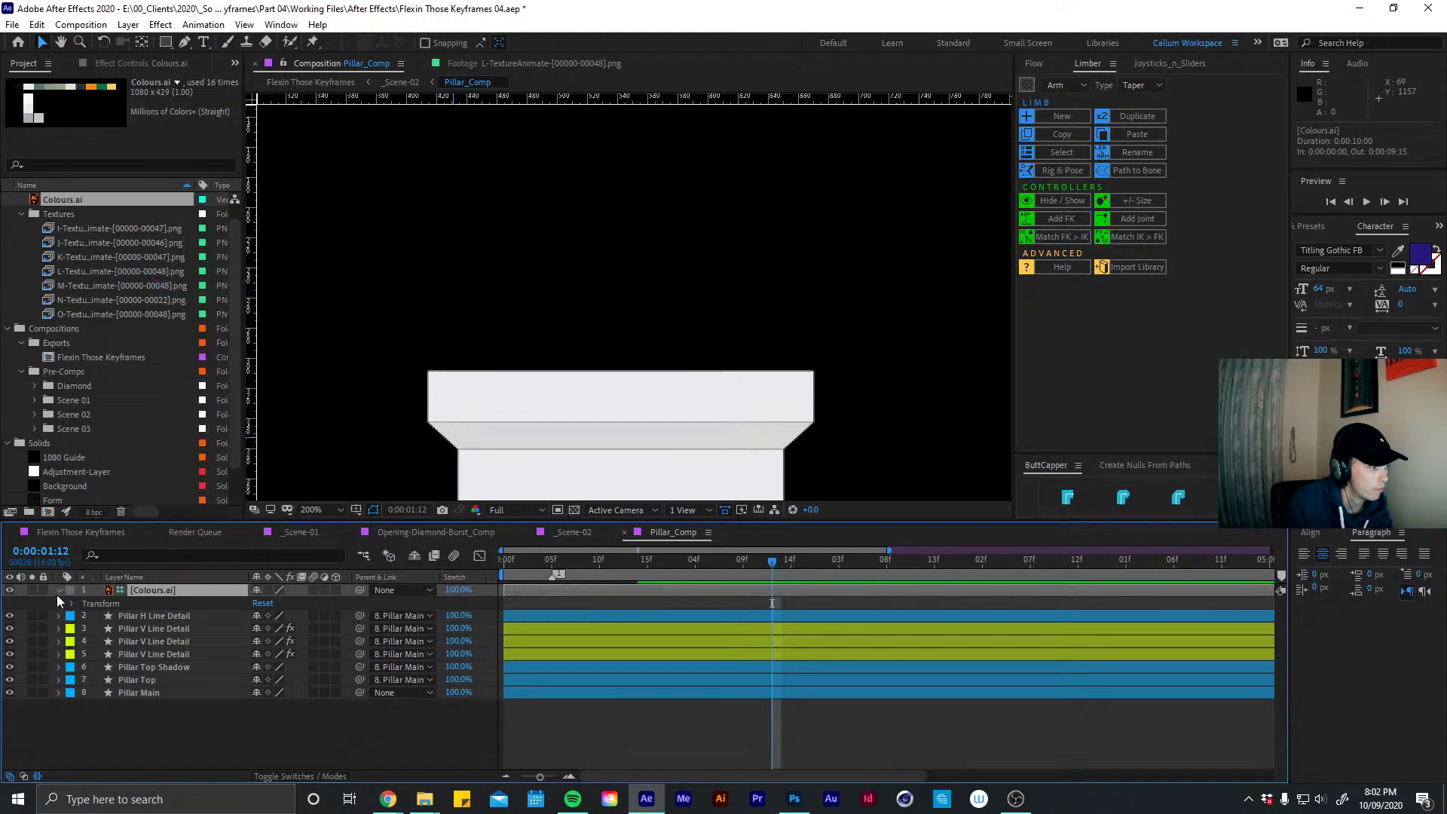
{"action": "left_click", "coordinate": [58, 590]}
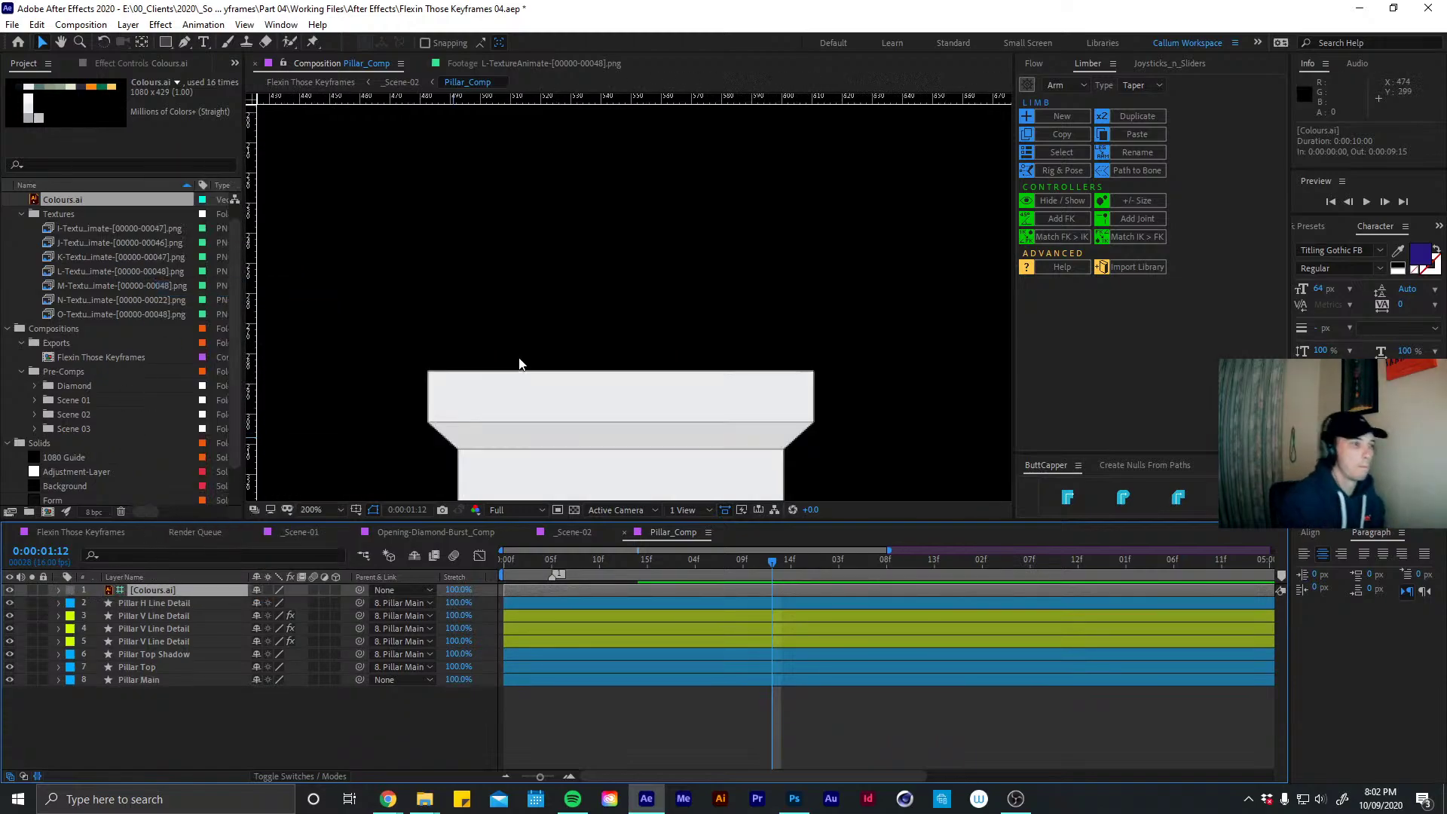
Scale the Colours.ai layer to 50%
{"action": "scroll", "coordinate": [530, 363], "scroll_direction": "down", "scroll_amount": 4}
{"action": "scroll", "coordinate": [691, 355], "scroll_direction": "down", "scroll_amount": 5}
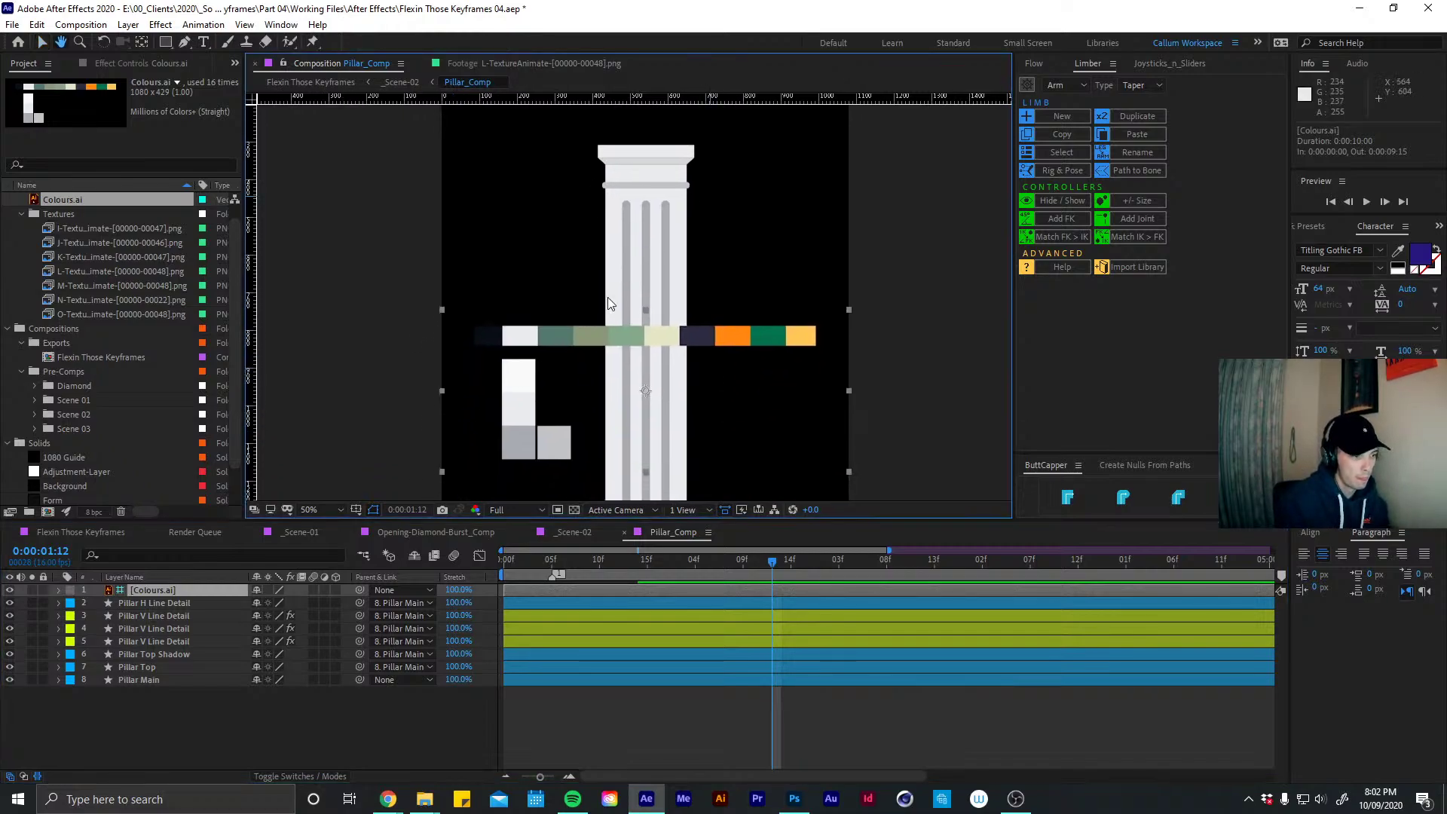
{"action": "key", "text": "s"}
{"action": "left_click", "coordinate": [270, 603]}
{"action": "type", "text": "50"}
{"action": "key", "text": "Return"}
{"action": "key", "text": "s"}
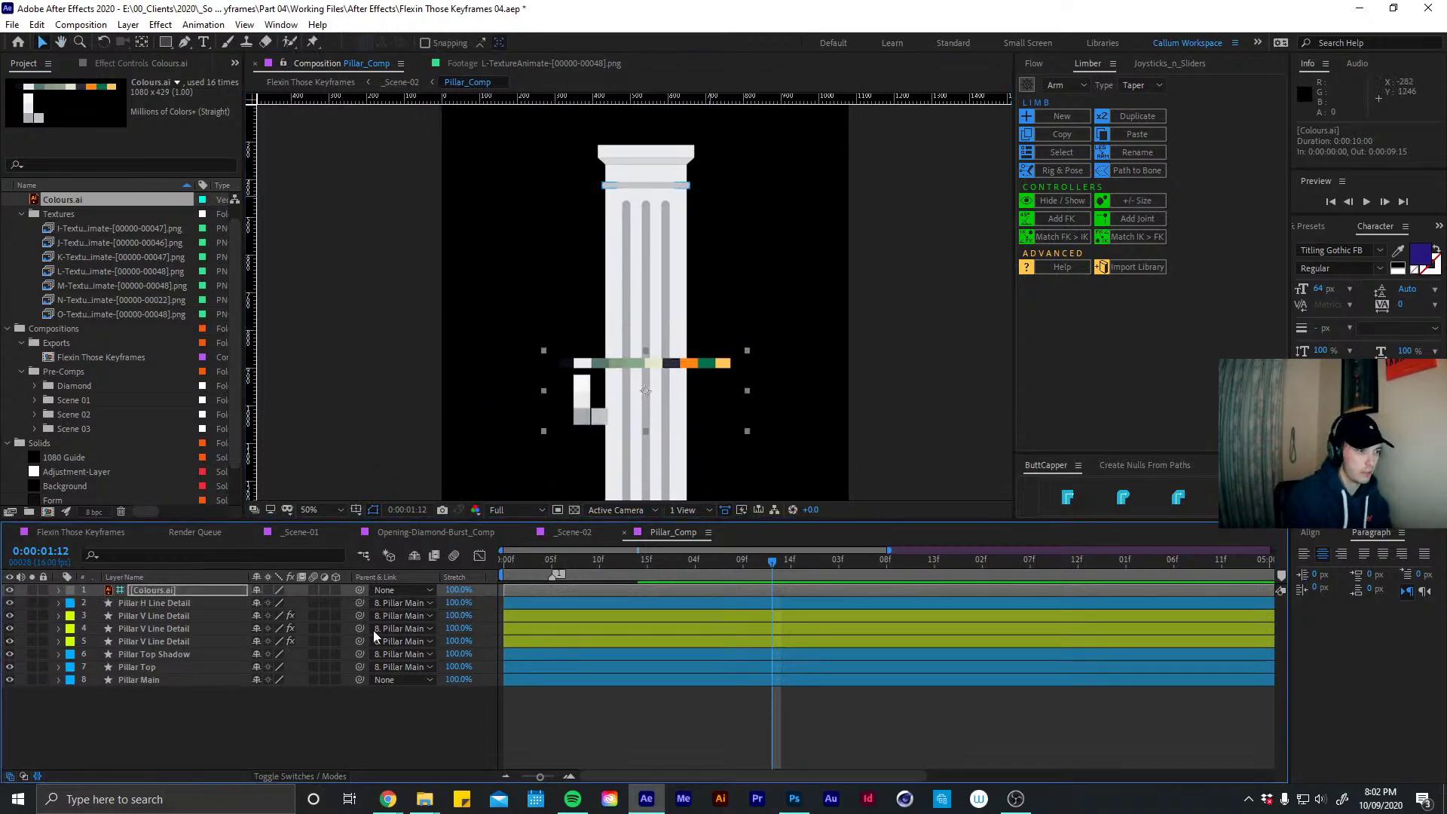
Align the Colours.ai palette to the left and top edges of the composition and deselect it
{"action": "left_click", "coordinate": [1310, 532]}
{"action": "left_click", "coordinate": [1306, 571]}
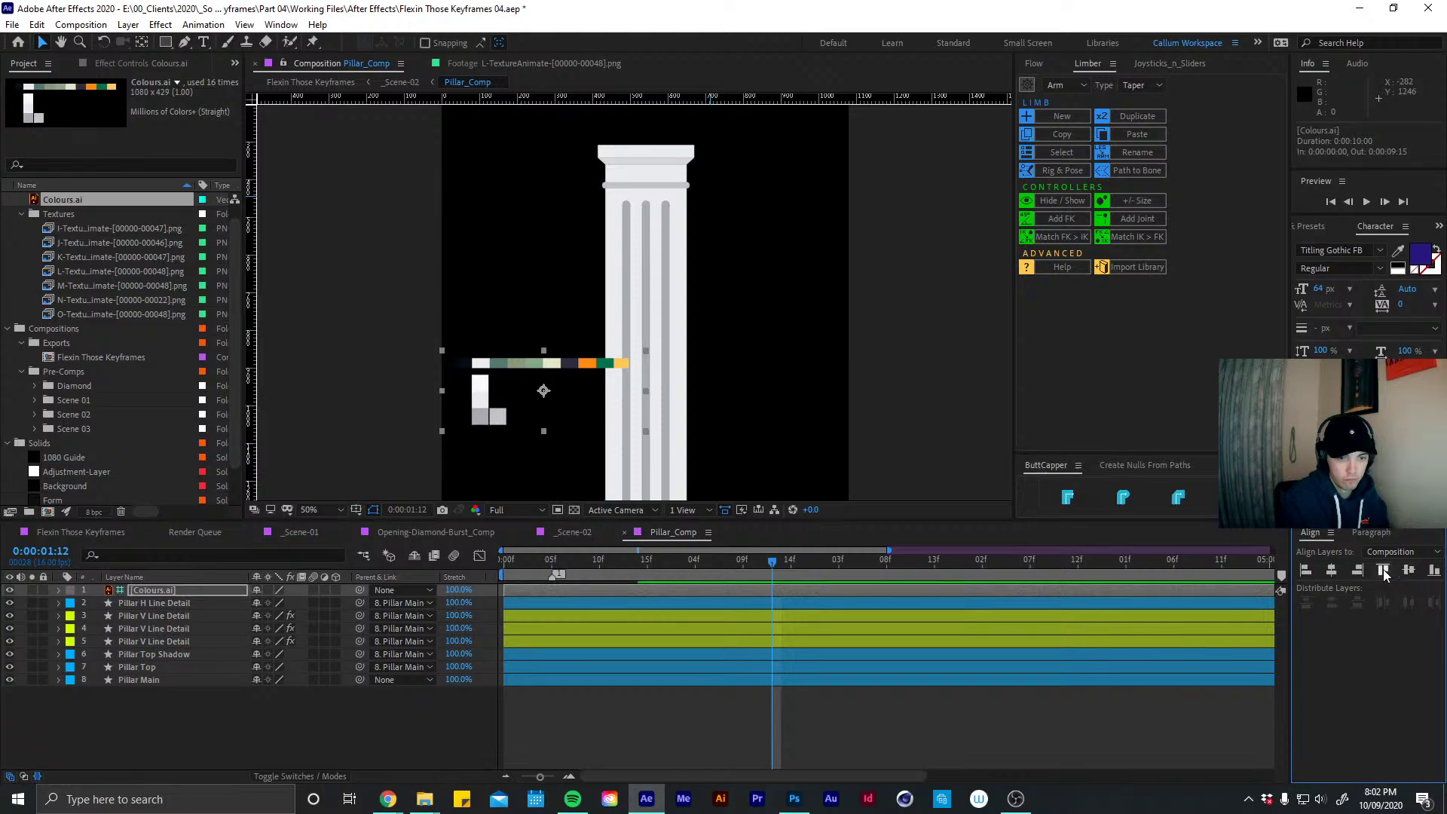
{"action": "left_click", "coordinate": [1384, 571]}
{"action": "key", "text": "h"}
{"action": "left_click_drag", "start_coordinate": [698, 287], "coordinate": [663, 414]}
{"action": "key", "text": "v"}
{"action": "left_click", "coordinate": [690, 739]}
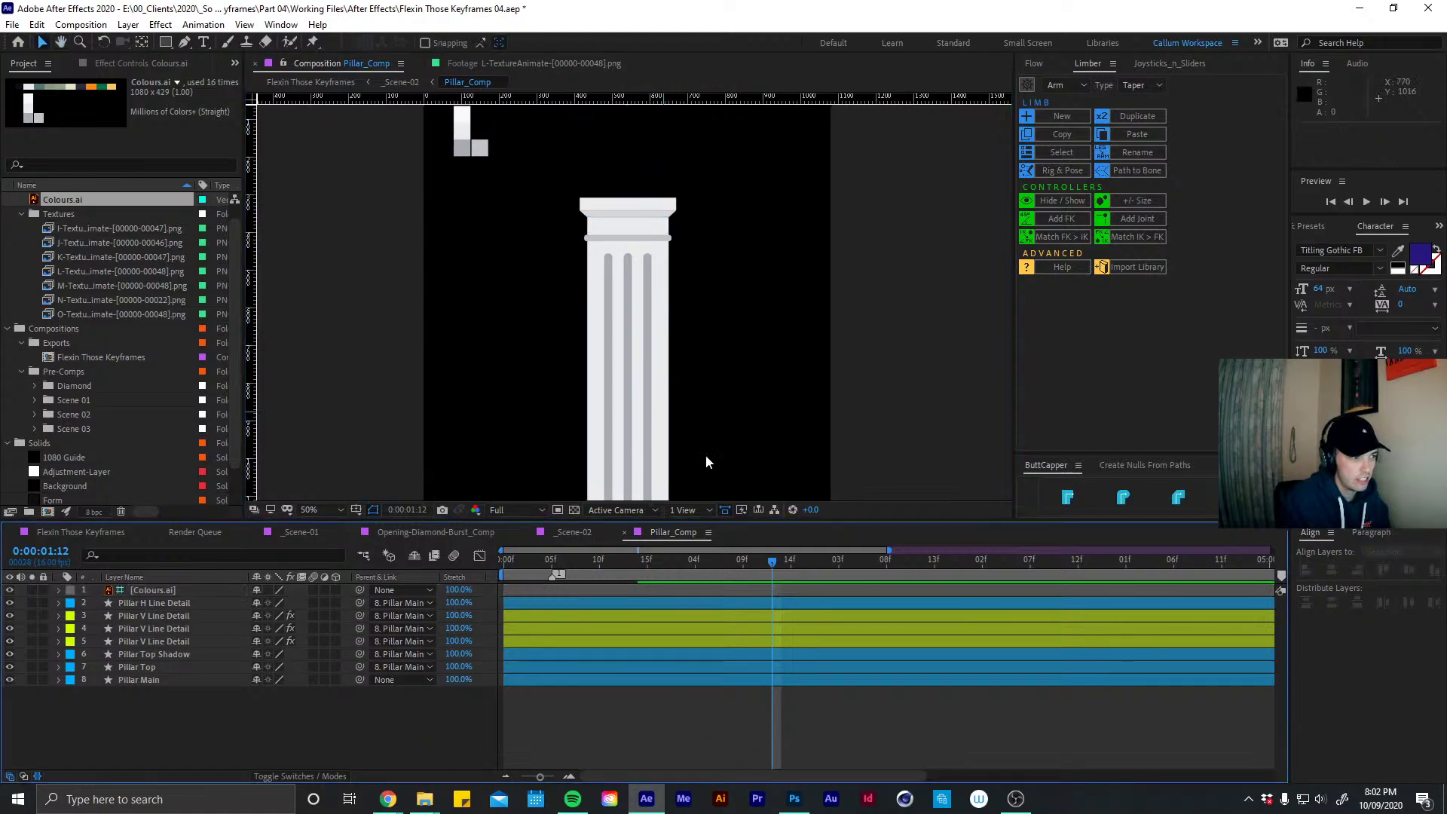
Choose the Pen tool and set its shape fill to the light orange swatch sampled from the Colours.ai palette
{"action": "key", "text": "h"}
{"action": "left_click_drag", "start_coordinate": [636, 316], "coordinate": [648, 53]}
{"action": "left_click_drag", "start_coordinate": [616, 409], "coordinate": [631, 378]}
{"action": "key", "text": "v"}
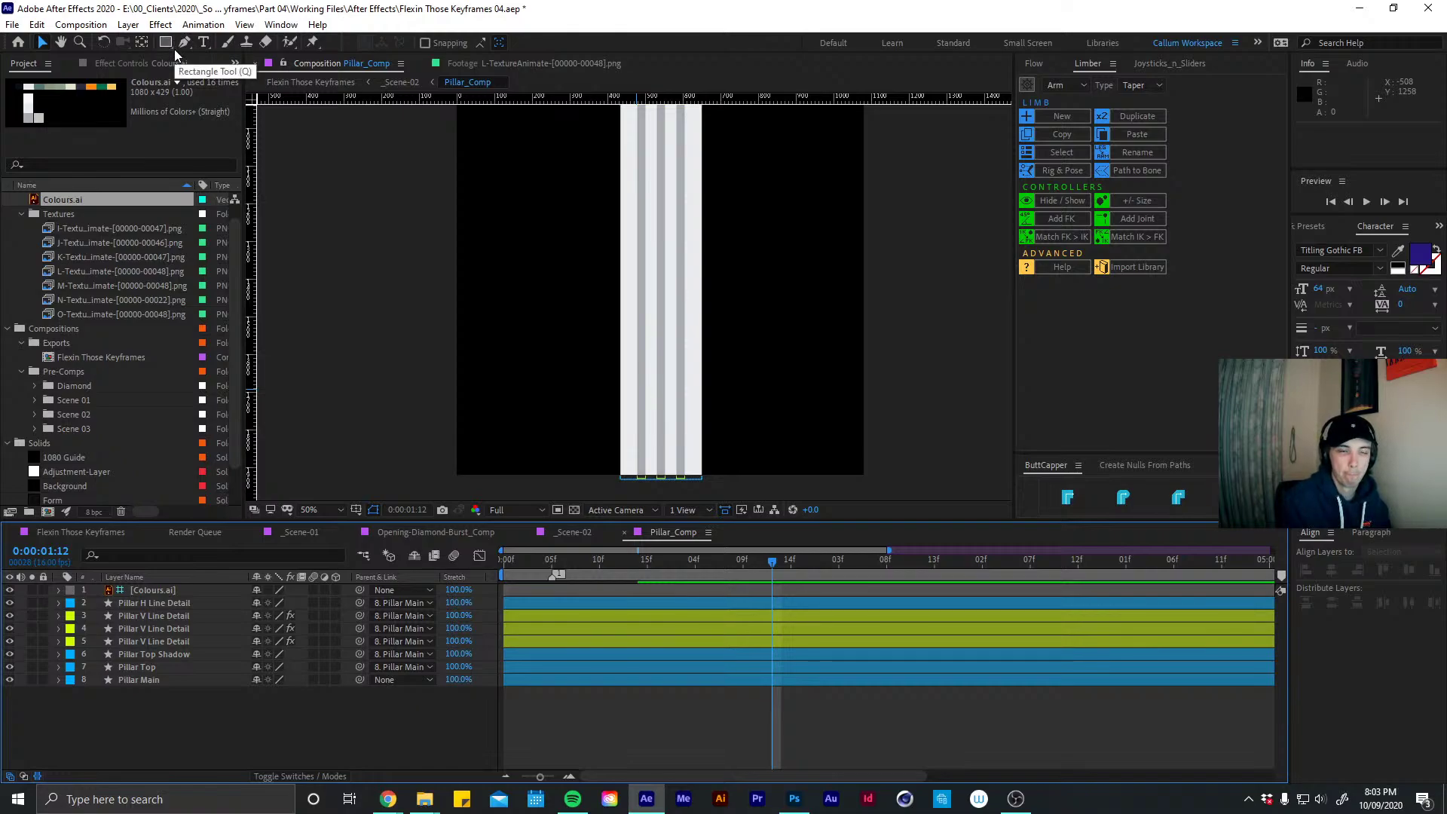
{"action": "key", "text": "g"}
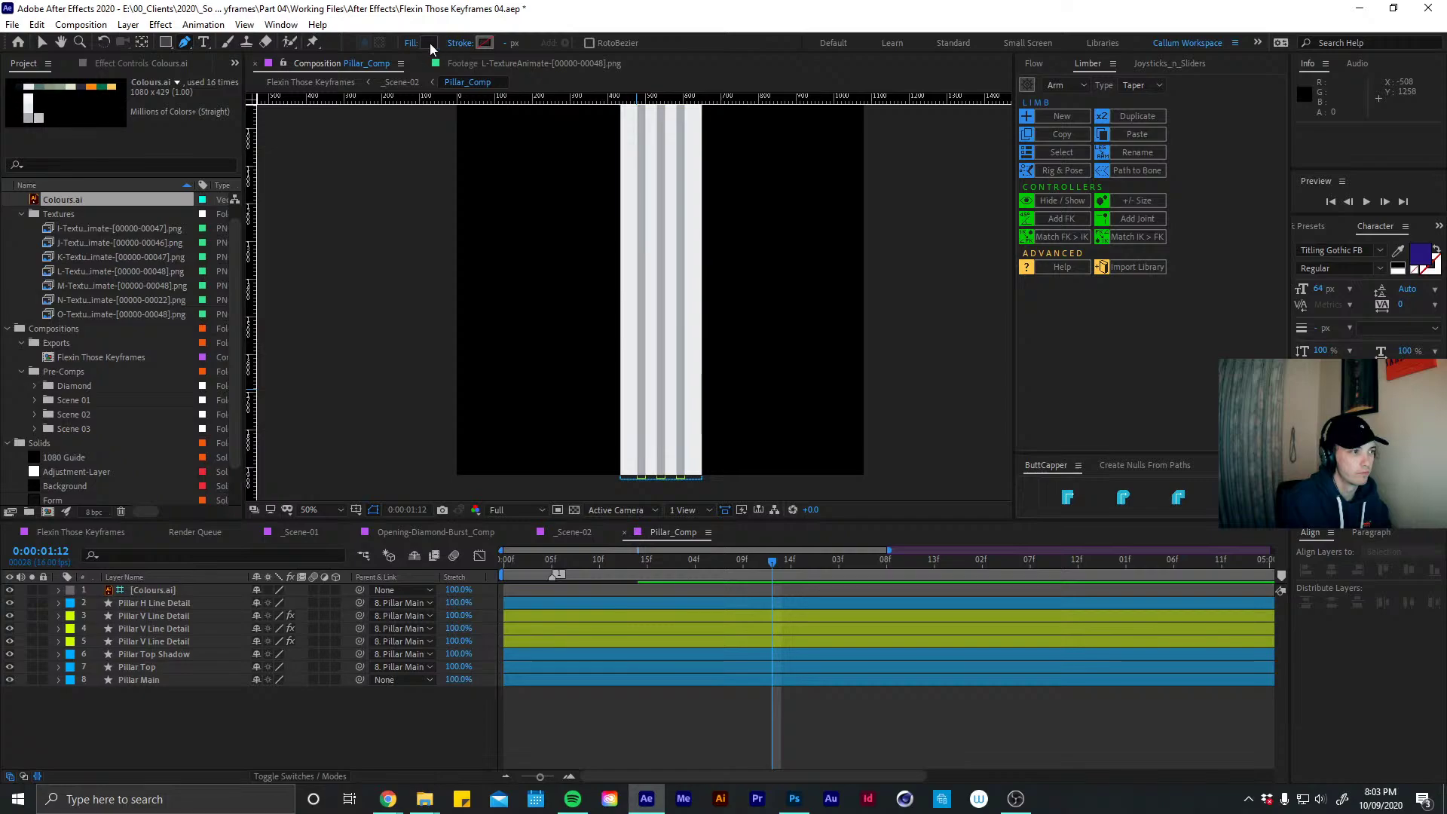
{"action": "left_click", "coordinate": [430, 44]}
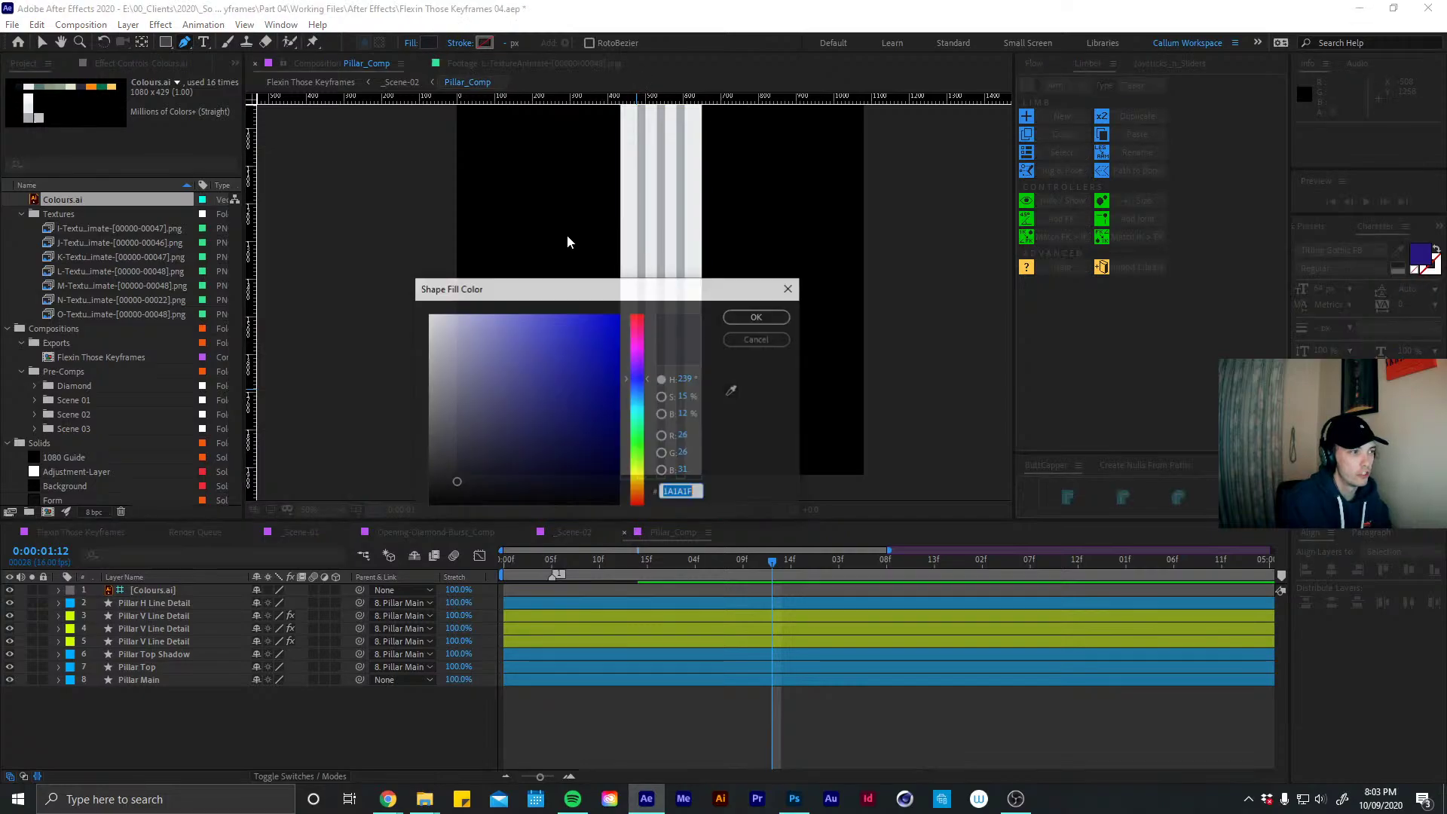
{"action": "left_click", "coordinate": [757, 339]}
{"action": "scroll", "coordinate": [637, 200], "scroll_direction": "up", "scroll_amount": 5}
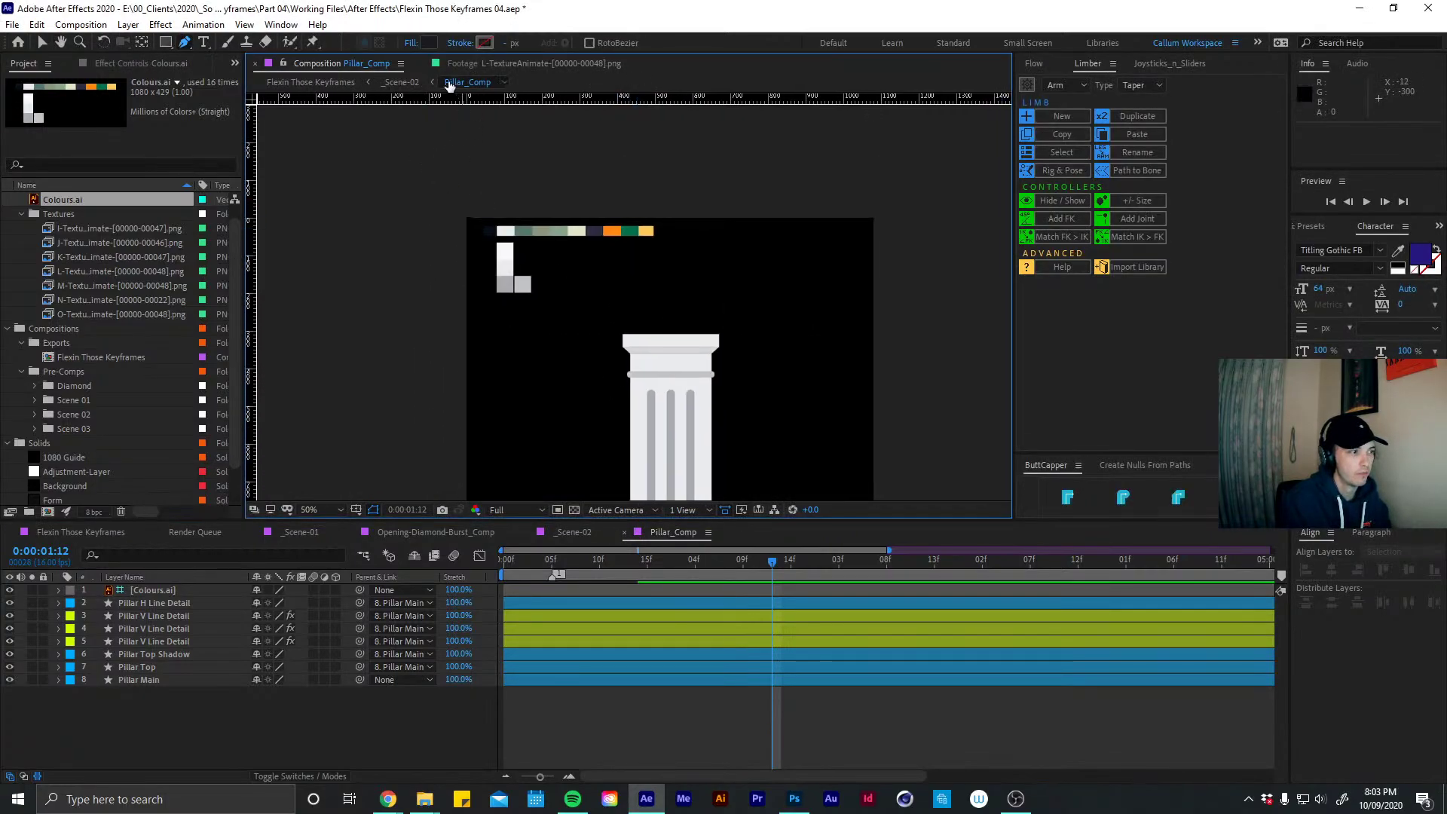
{"action": "left_click", "coordinate": [436, 44]}
{"action": "left_click", "coordinate": [730, 392]}
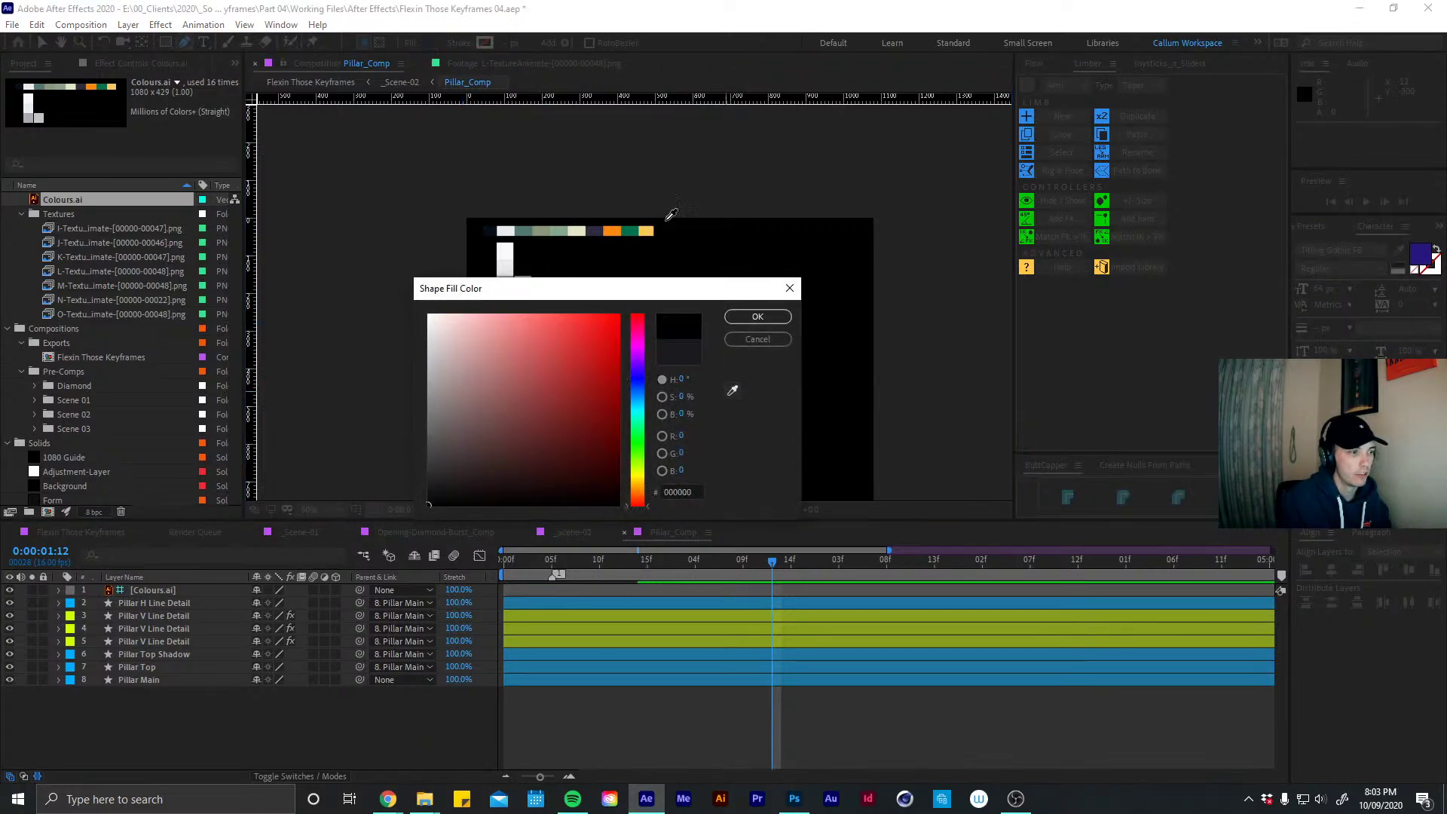
{"action": "left_click", "coordinate": [646, 232]}
{"action": "left_click", "coordinate": [776, 316]}
{"action": "left_click_drag", "start_coordinate": [658, 432], "coordinate": [677, 107]}
{"action": "scroll", "coordinate": [663, 259], "scroll_direction": "down", "scroll_amount": 4}
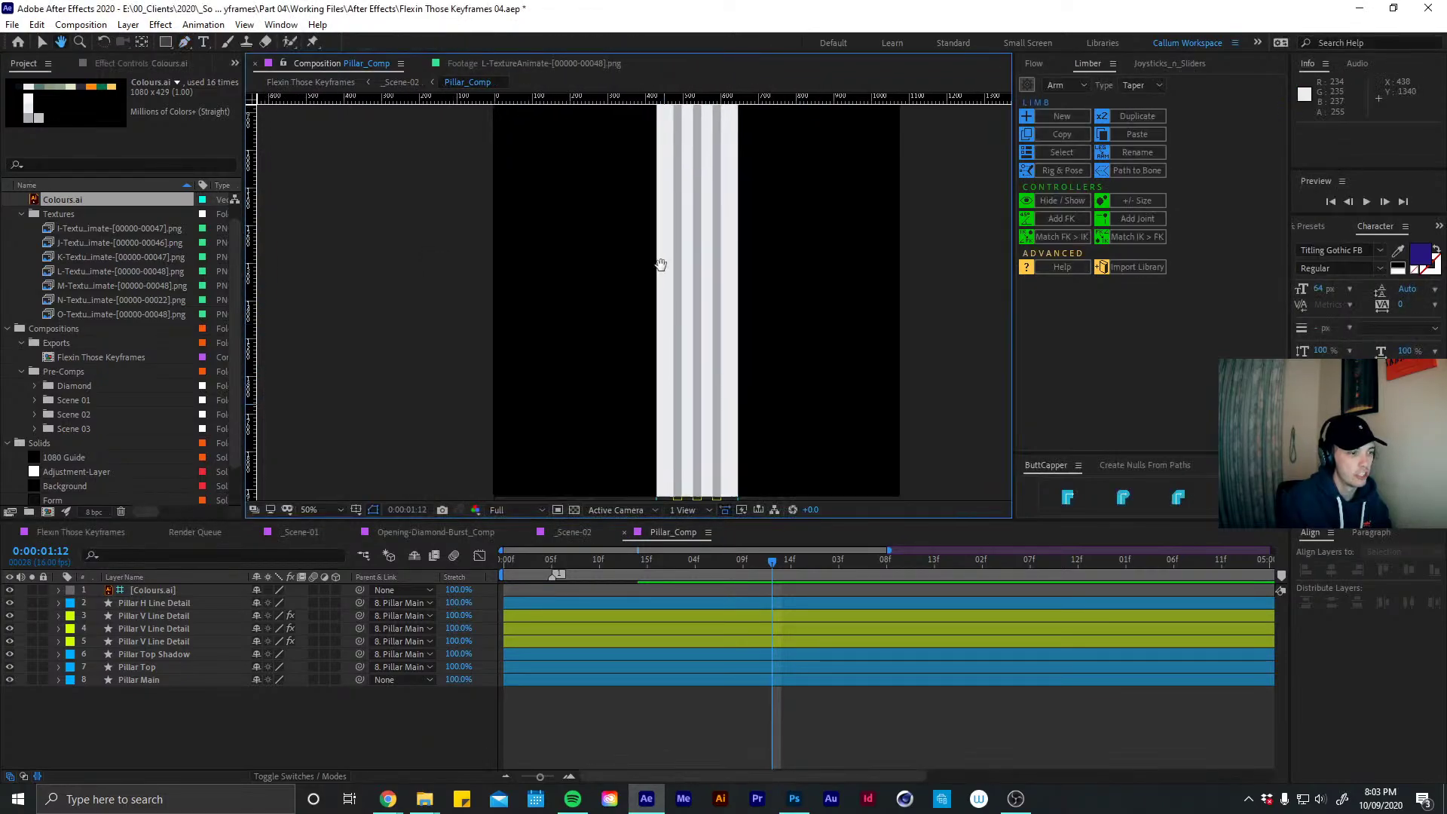
Draw a closed strip along the pillar's left edge, from below the composition up to the underside of the capital, overlapping the outer edge
{"action": "left_click", "coordinate": [614, 411]}
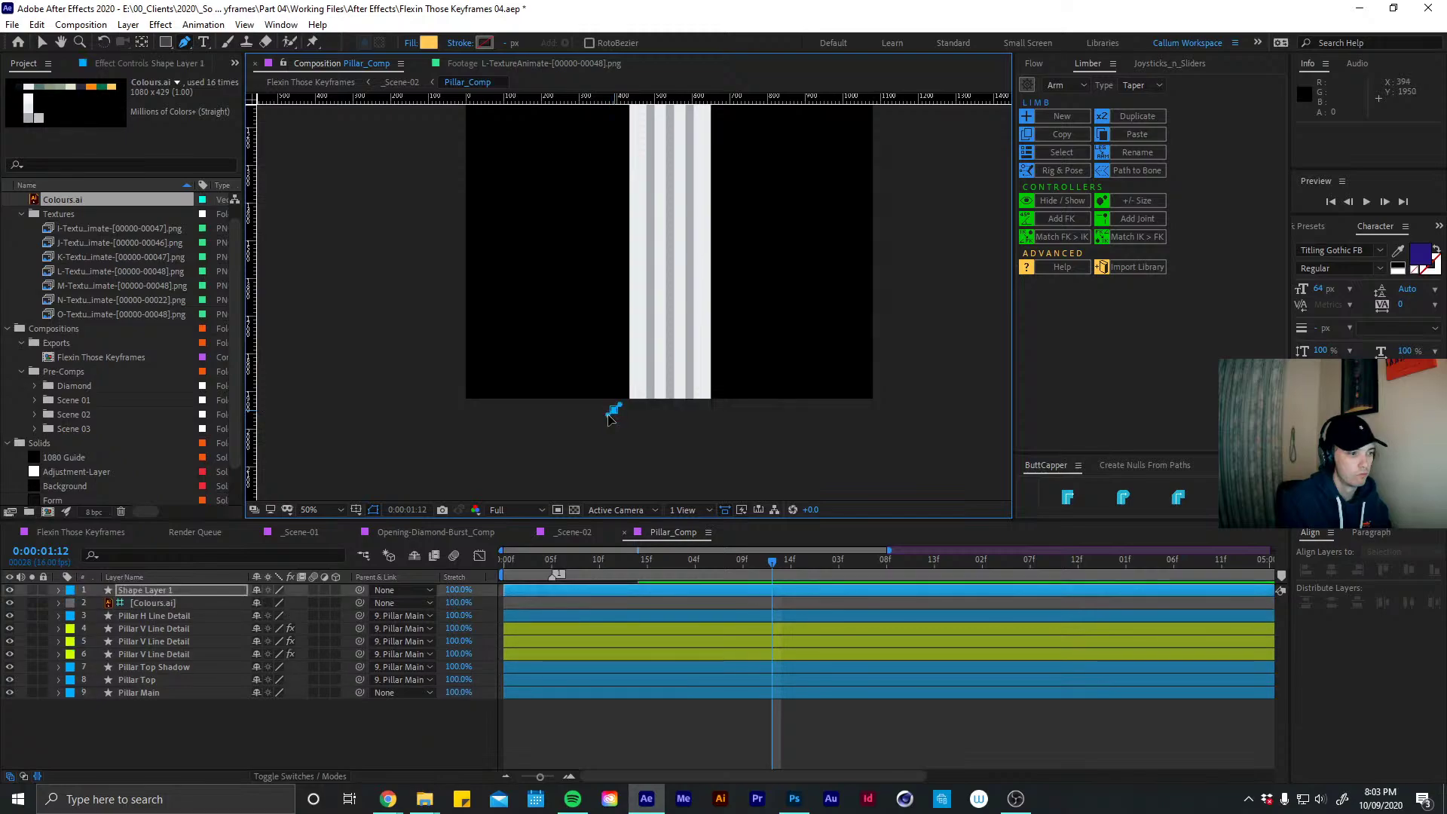
{"action": "left_click", "coordinate": [632, 382]}
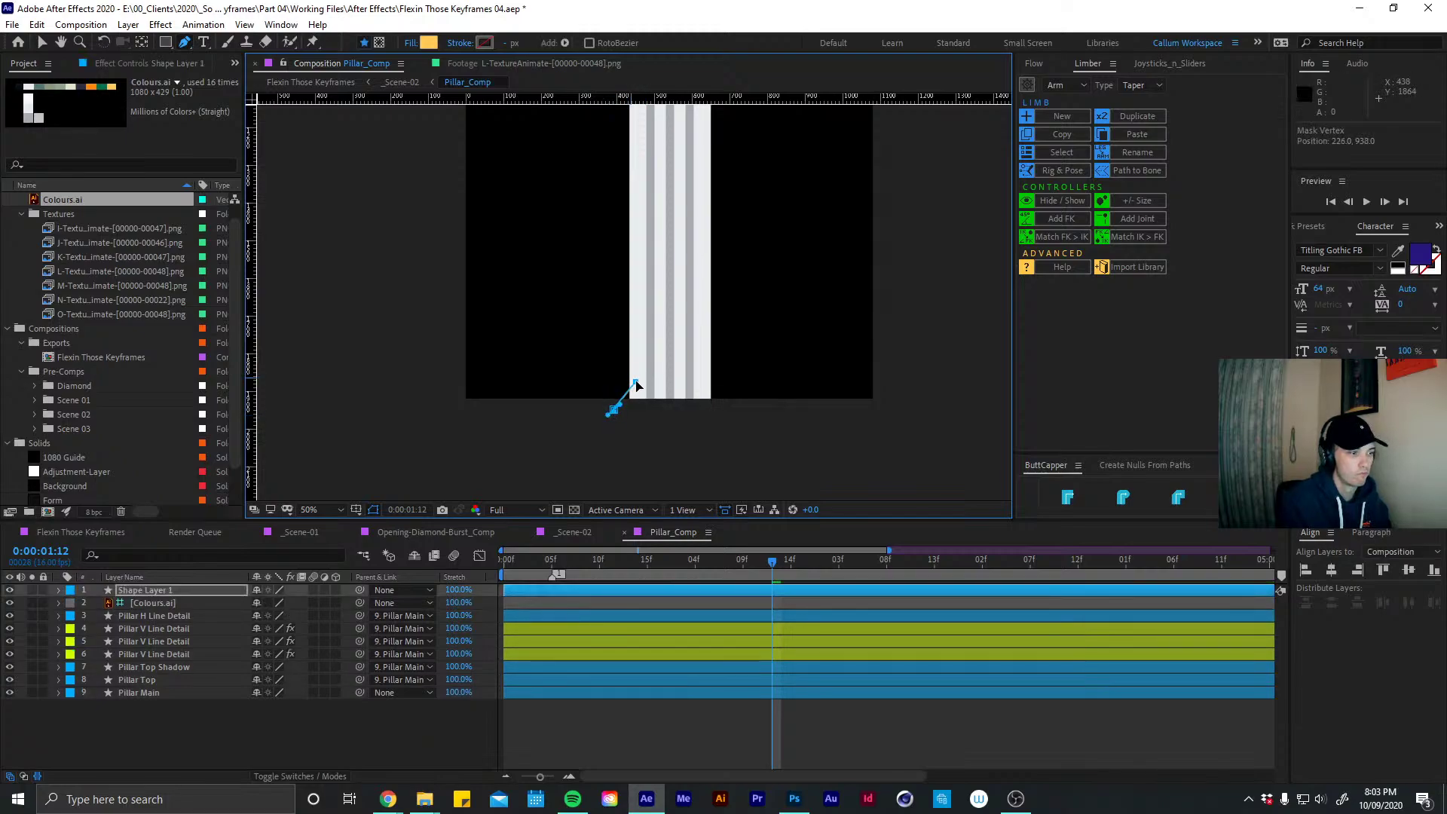
{"action": "scroll", "coordinate": [622, 202], "scroll_direction": "up", "scroll_amount": 5}
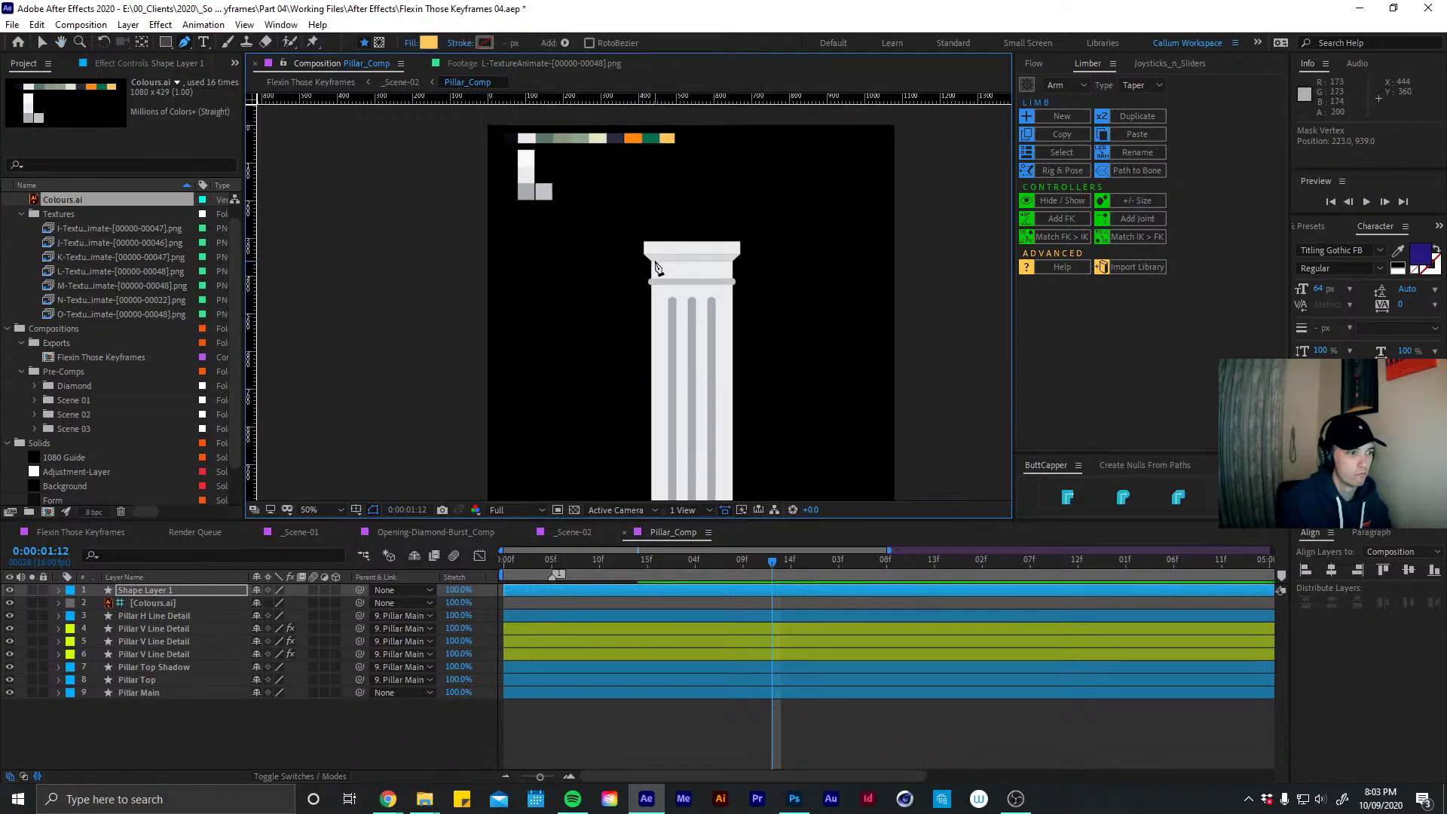
{"action": "scroll", "coordinate": [657, 260], "scroll_direction": "up", "scroll_amount": 4}
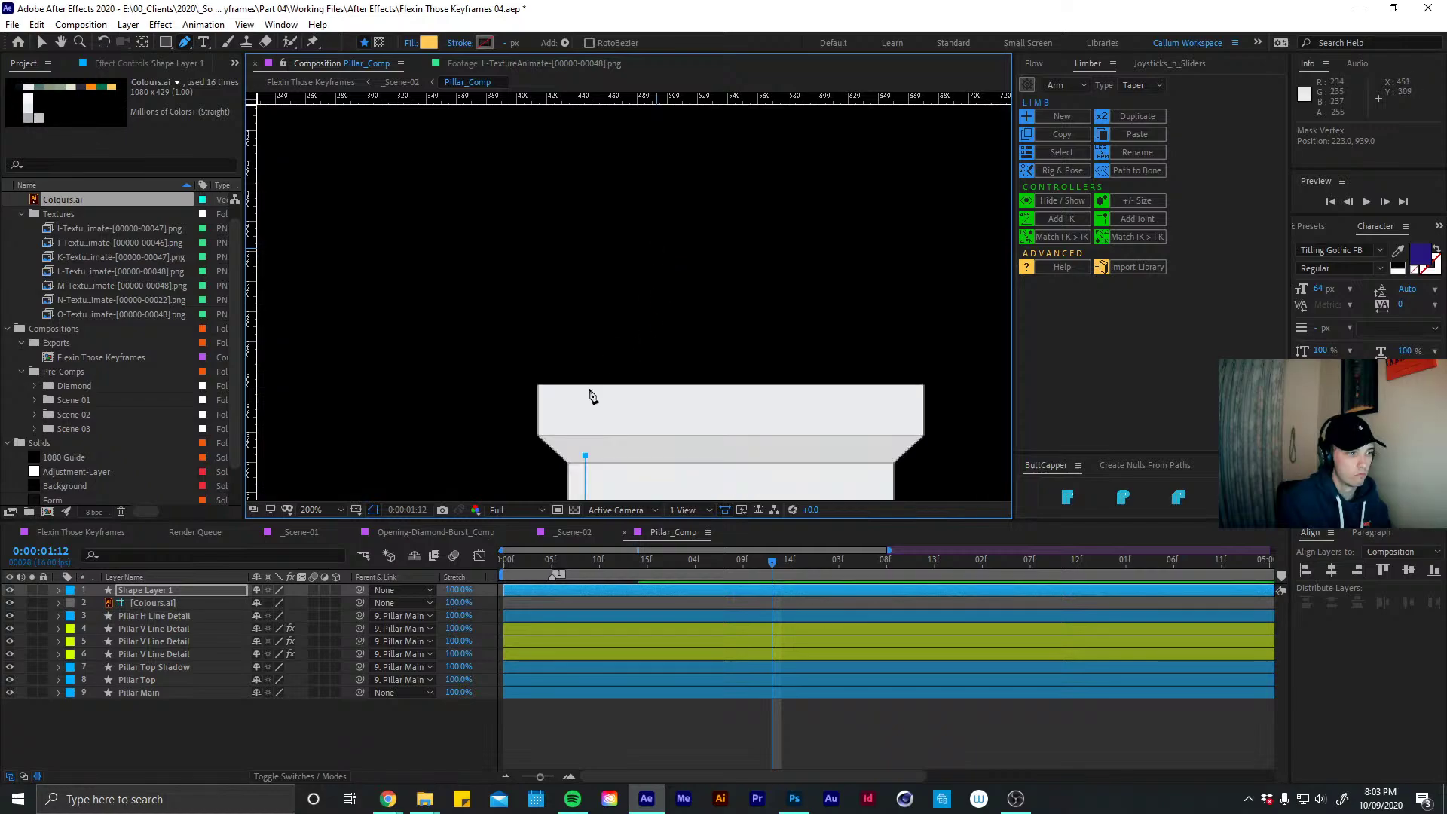
{"action": "left_click", "coordinate": [556, 421]}
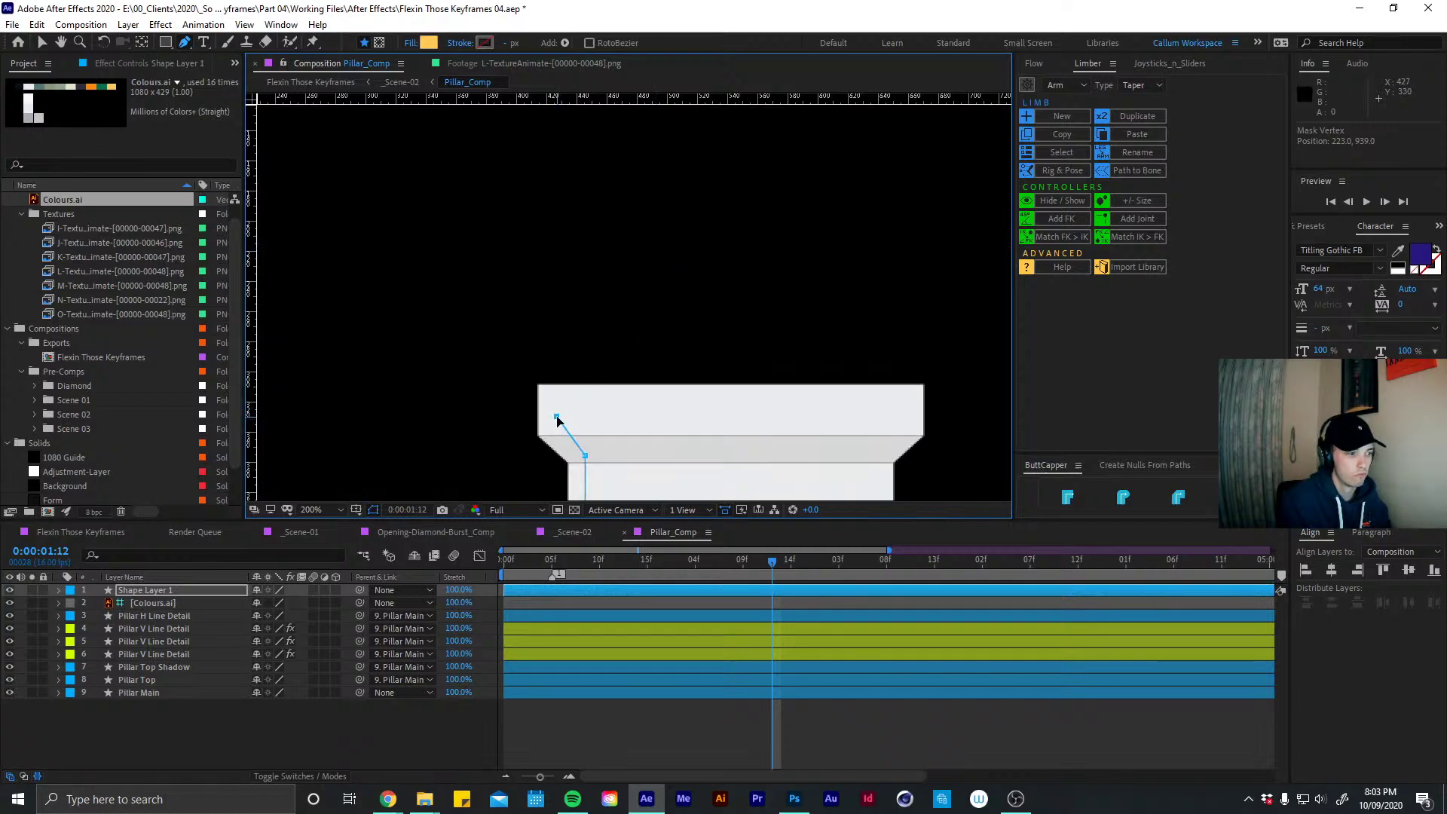
{"action": "left_click", "coordinate": [581, 453]}
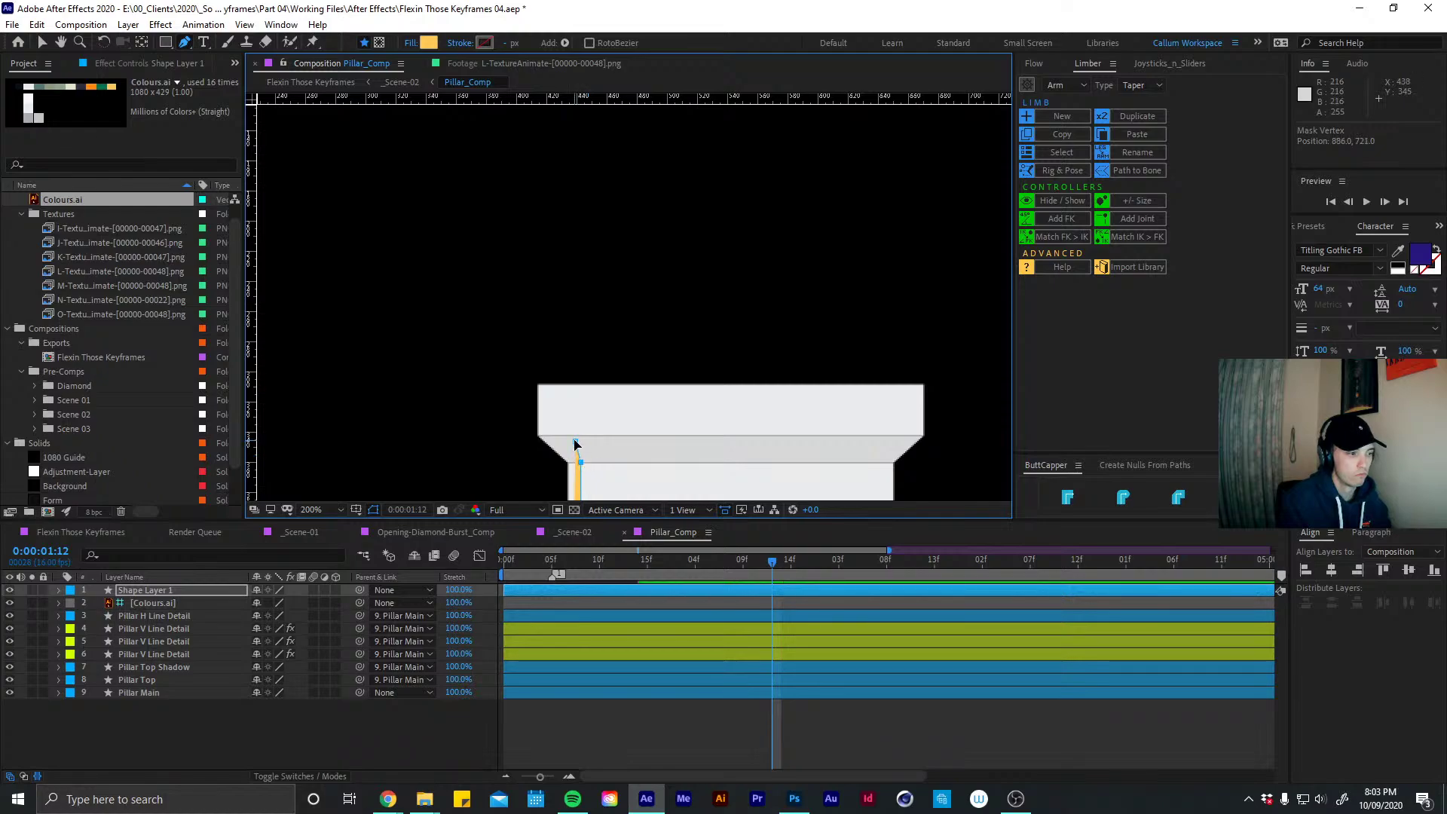
{"action": "left_click_drag", "start_coordinate": [577, 443], "coordinate": [554, 452]}
{"action": "scroll", "coordinate": [528, 449], "scroll_direction": "up", "scroll_amount": 2}
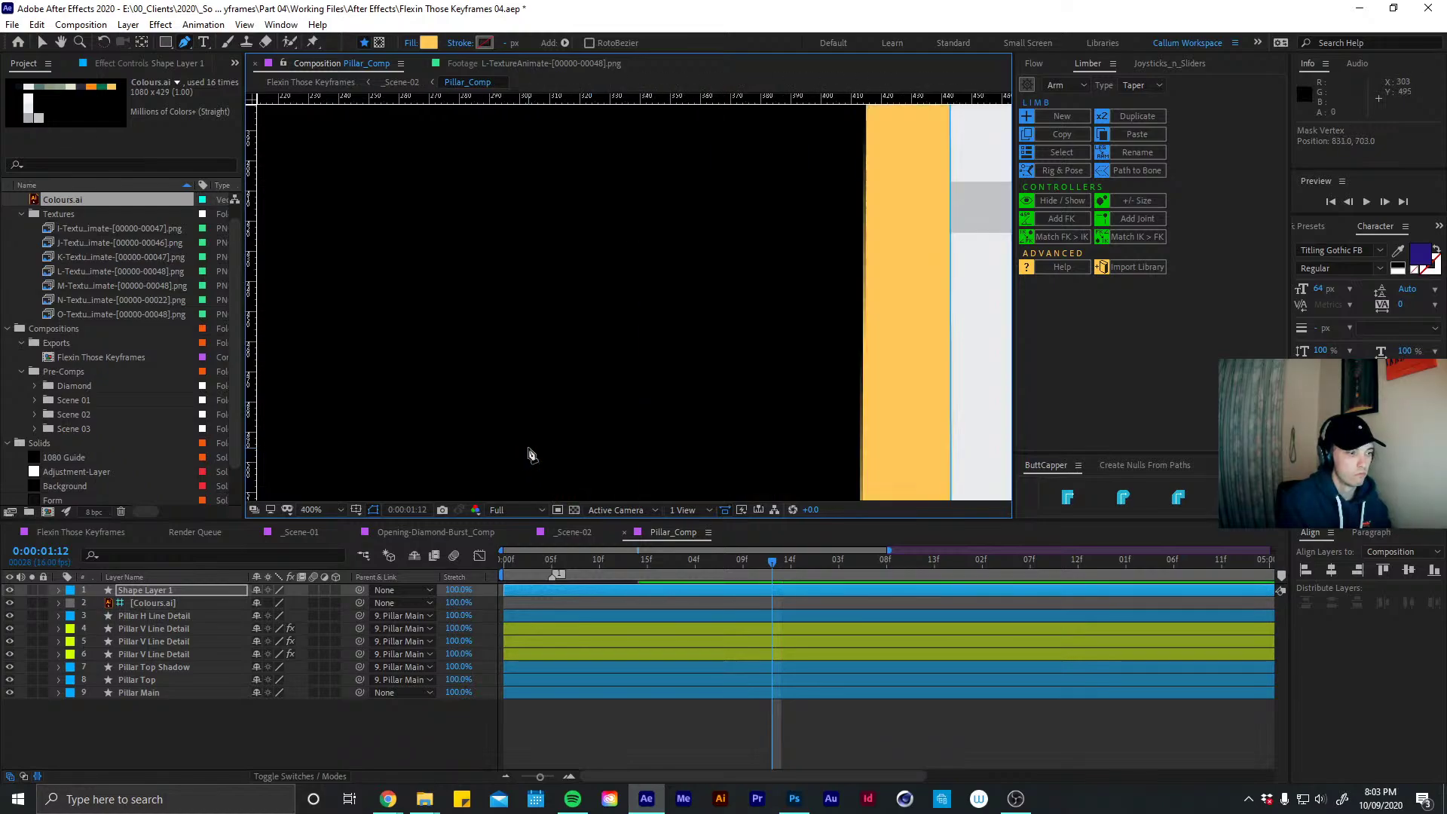
{"action": "scroll", "coordinate": [759, 342], "scroll_direction": "down", "scroll_amount": 3}
{"action": "left_click_drag", "start_coordinate": [585, 336], "coordinate": [646, 345]}
{"action": "left_click", "coordinate": [649, 358]}
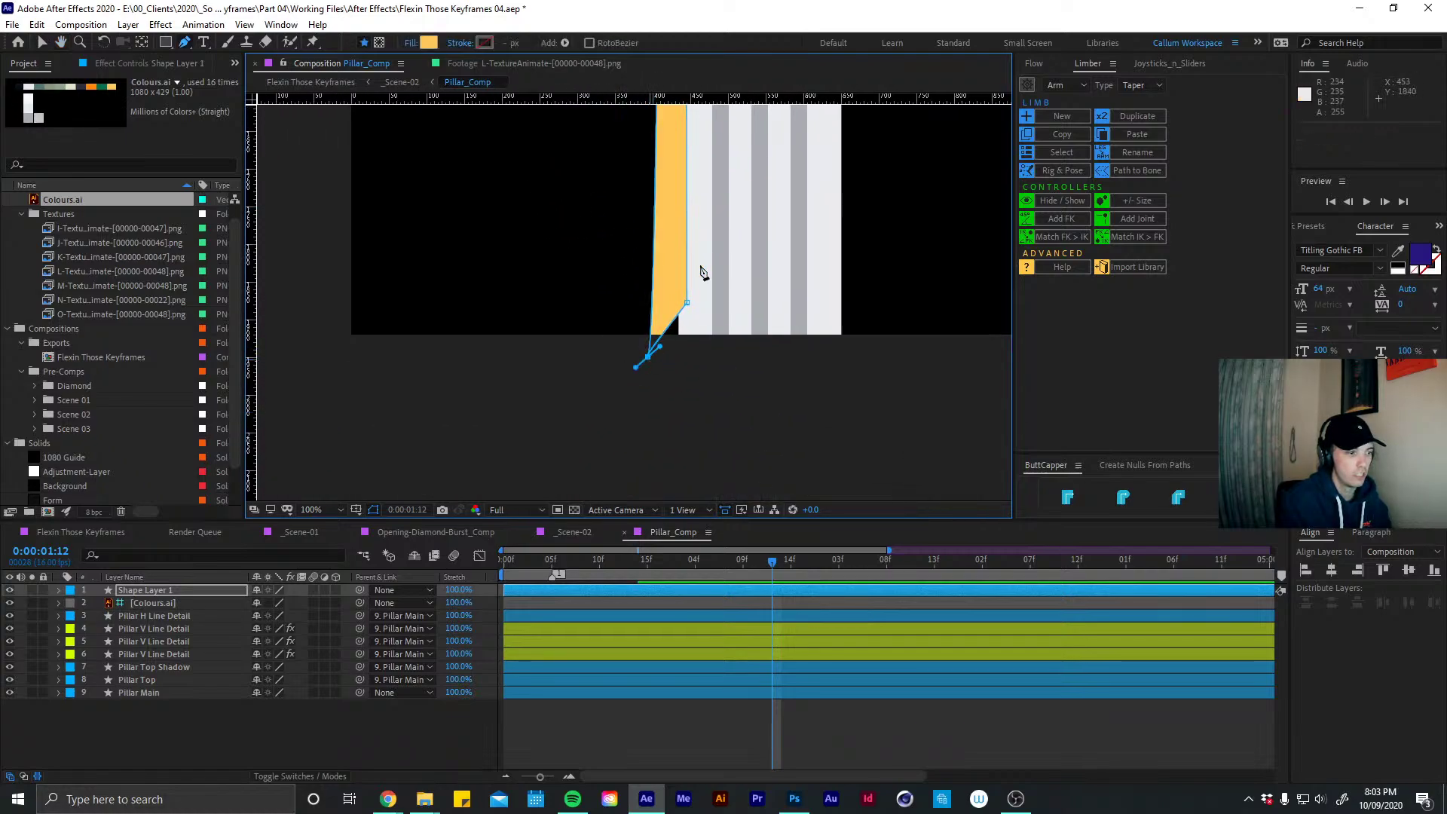
Set the new shape layer's label to Black and rename the layer Highlight
{"action": "mouse_move", "coordinate": [694, 125]}
{"action": "left_mouse_down"}
{"action": "mouse_move", "coordinate": [646, 300]}
{"action": "mouse_move", "coordinate": [636, 441]}
{"action": "left_mouse_up"}
{"action": "left_click_drag", "start_coordinate": [641, 136], "coordinate": [662, 444]}
{"action": "left_click_drag", "start_coordinate": [667, 260], "coordinate": [654, 453]}
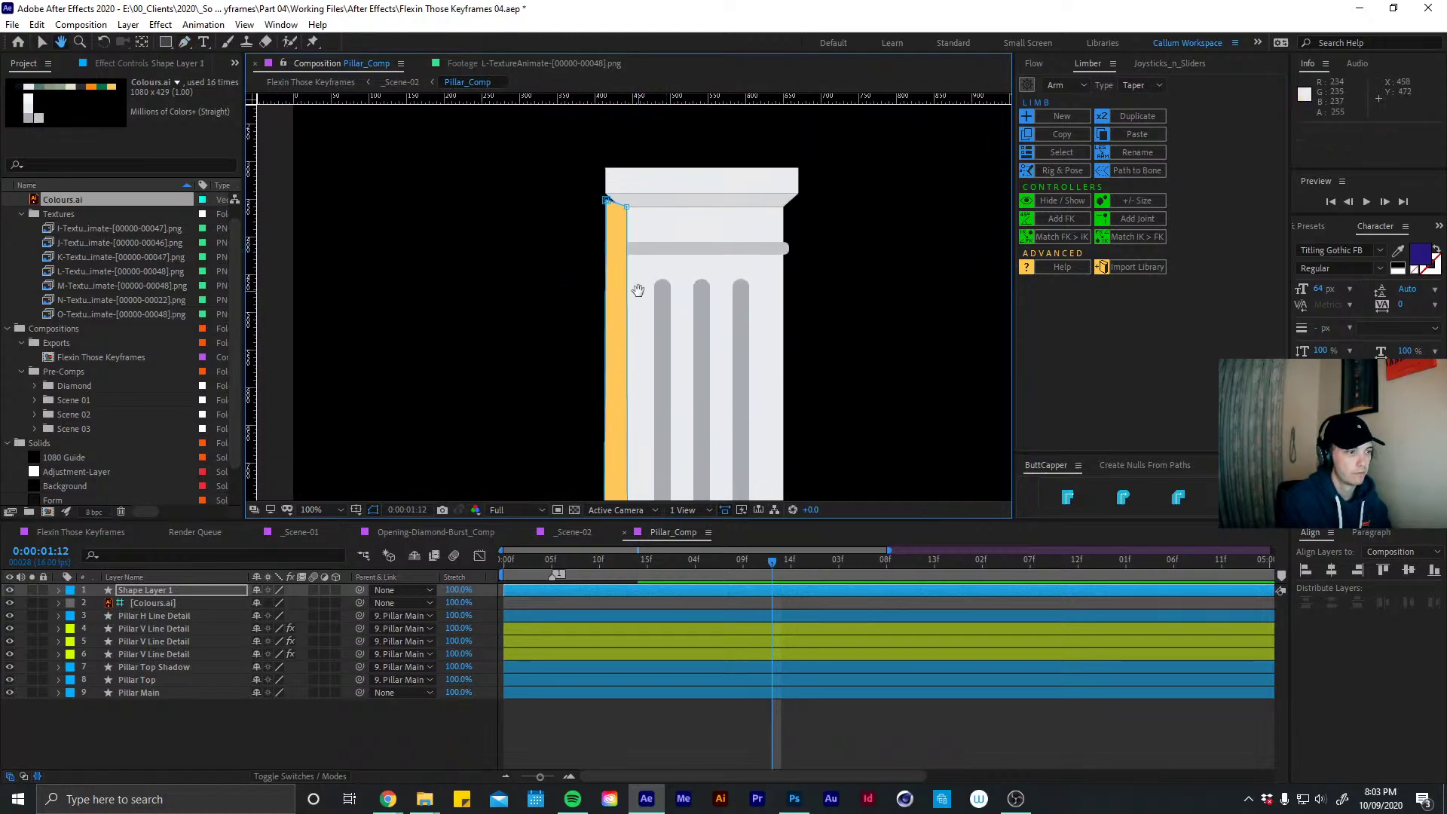
{"action": "left_click", "coordinate": [139, 589]}
{"action": "left_click", "coordinate": [72, 591]}
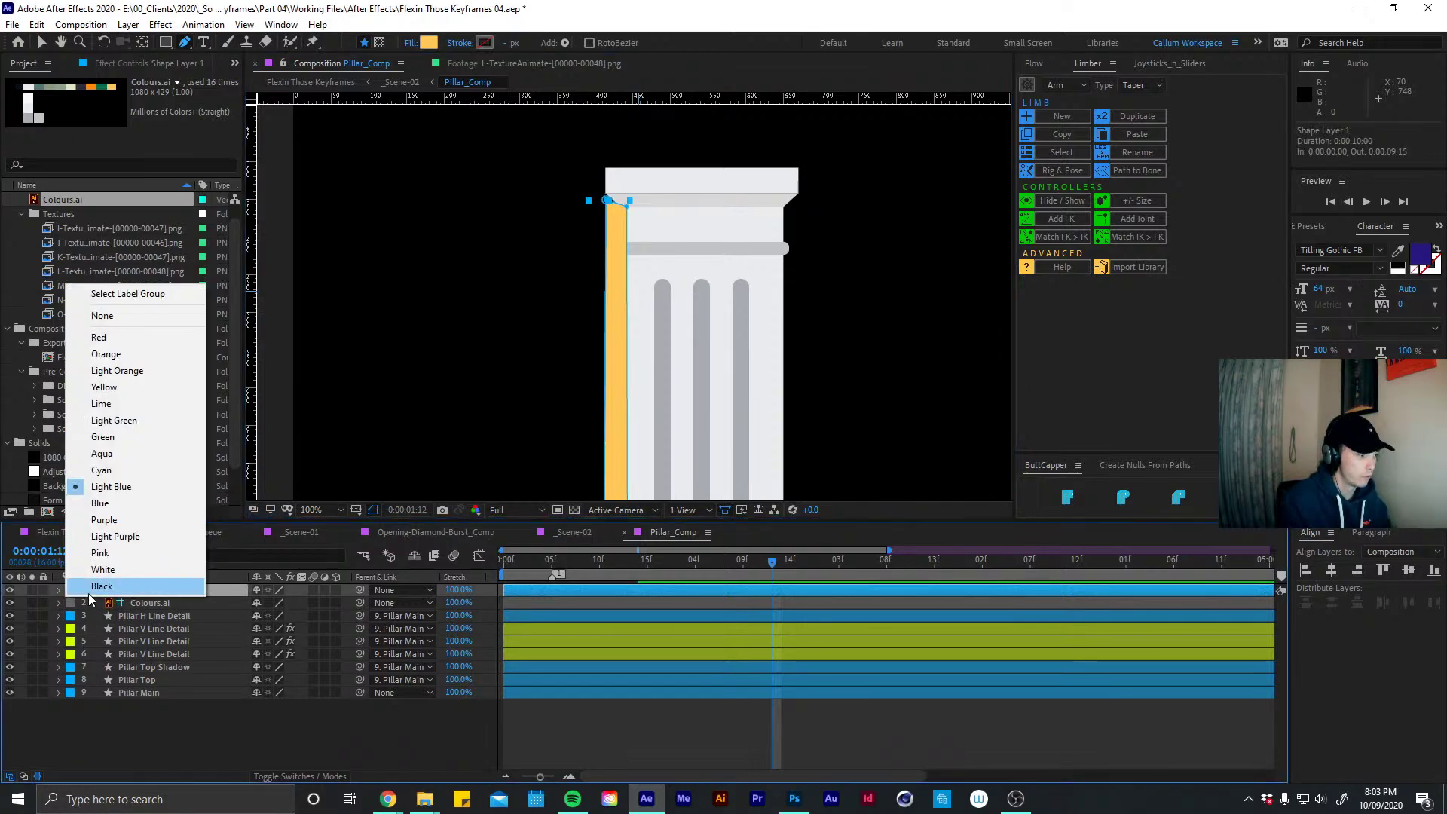
{"action": "left_click", "coordinate": [88, 593]}
{"action": "key", "text": "Return"}
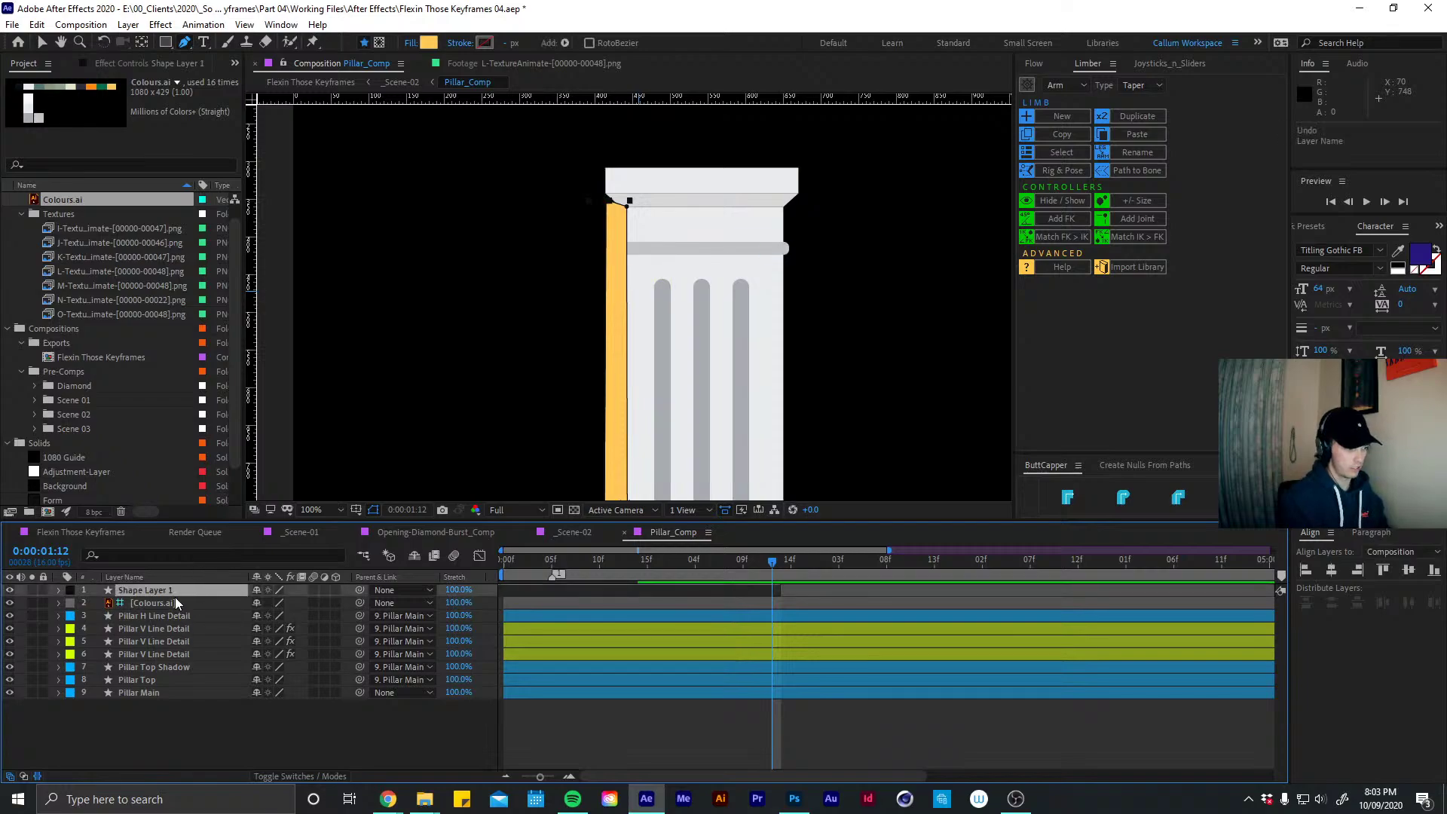
{"action": "key", "text": "ctrl+z"}
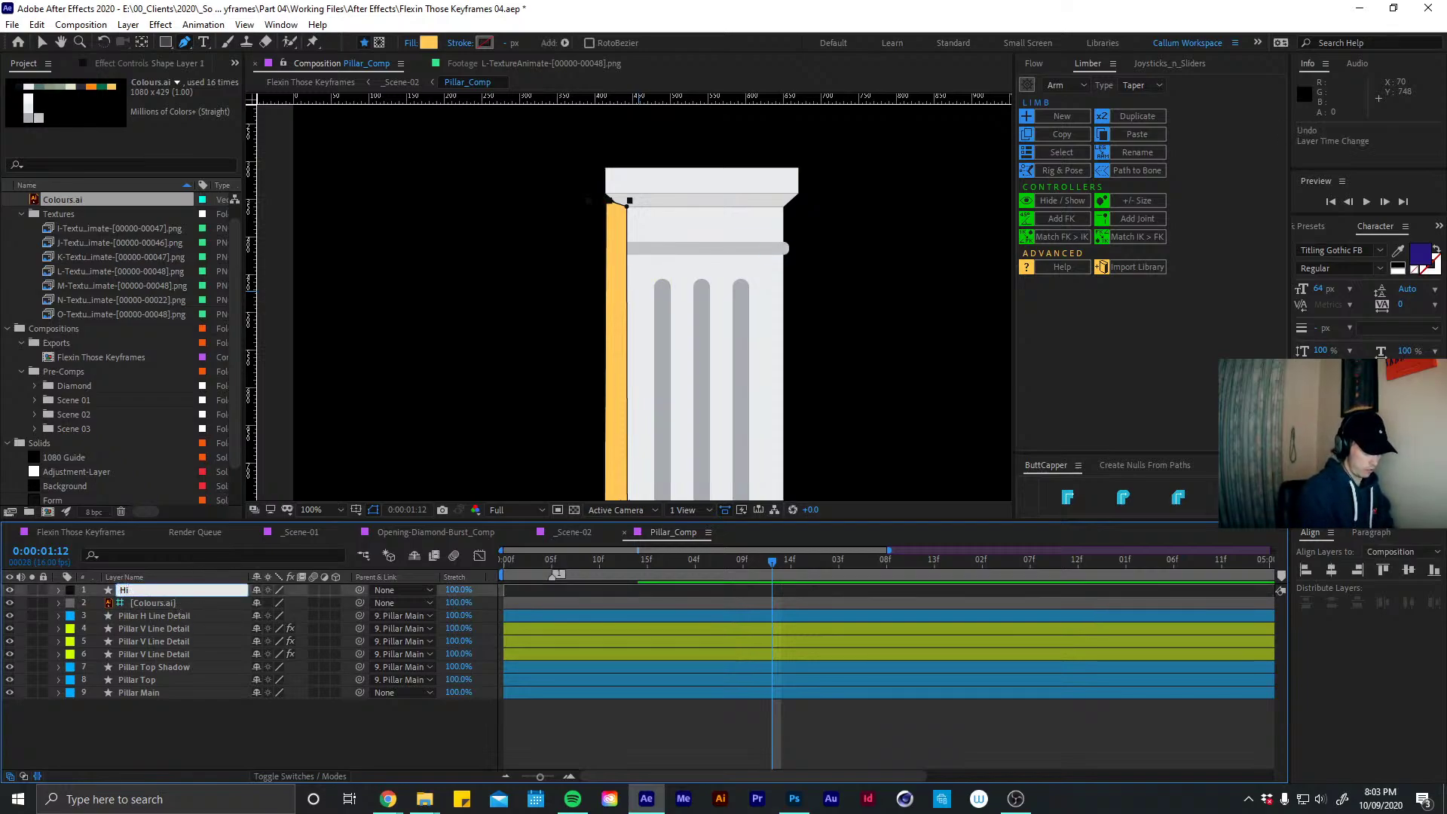
{"action": "type", "text": "Highlight"}
{"action": "key", "text": "Return"}
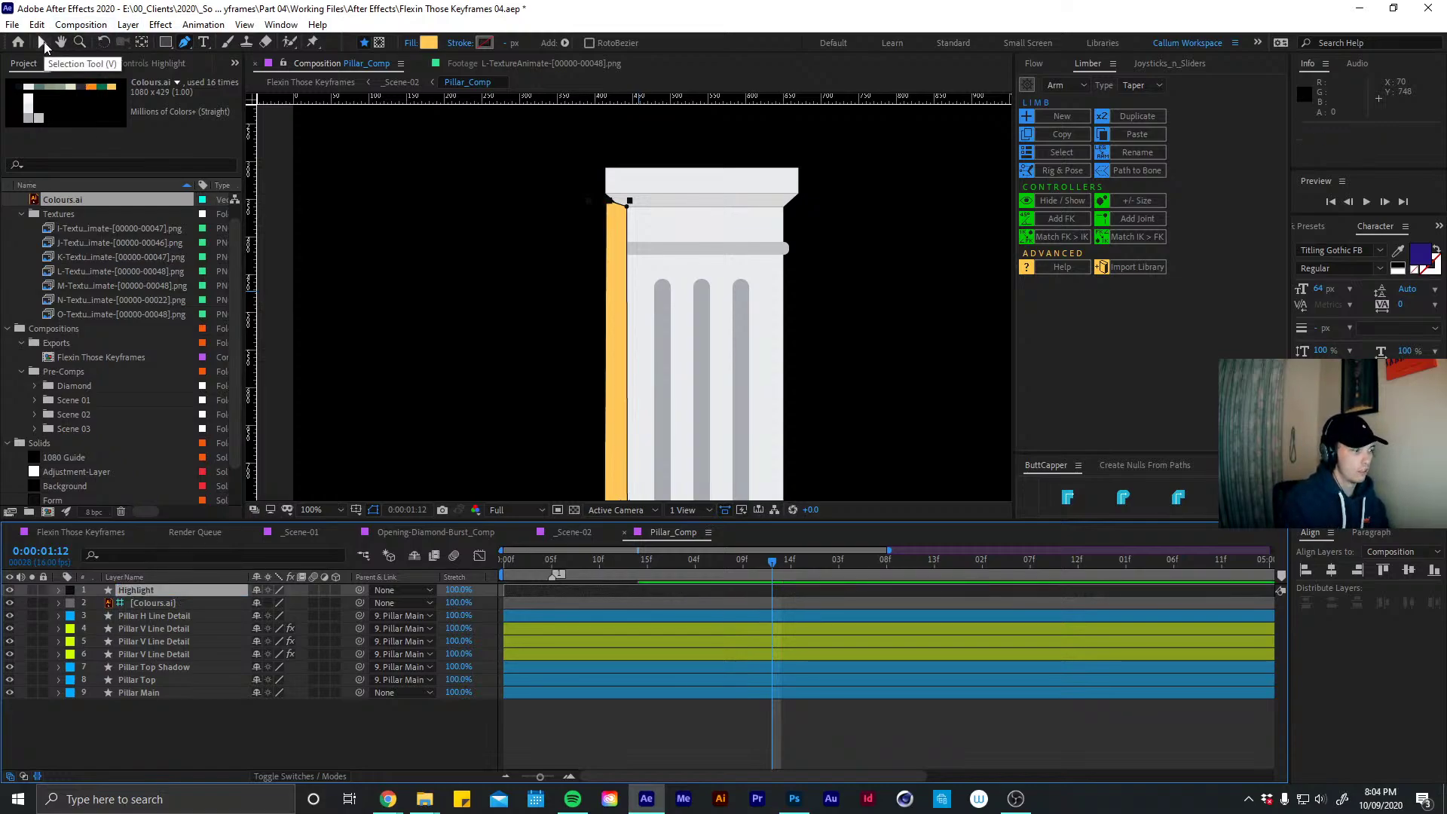
Apply the Set Matte effect to the Highlight layer and take its matte from layer 9, Pillar Main
{"action": "key", "text": "ctrl+space"}
{"action": "type", "text": "set"}
{"action": "key", "text": "Down"}
{"action": "key", "text": "Return"}
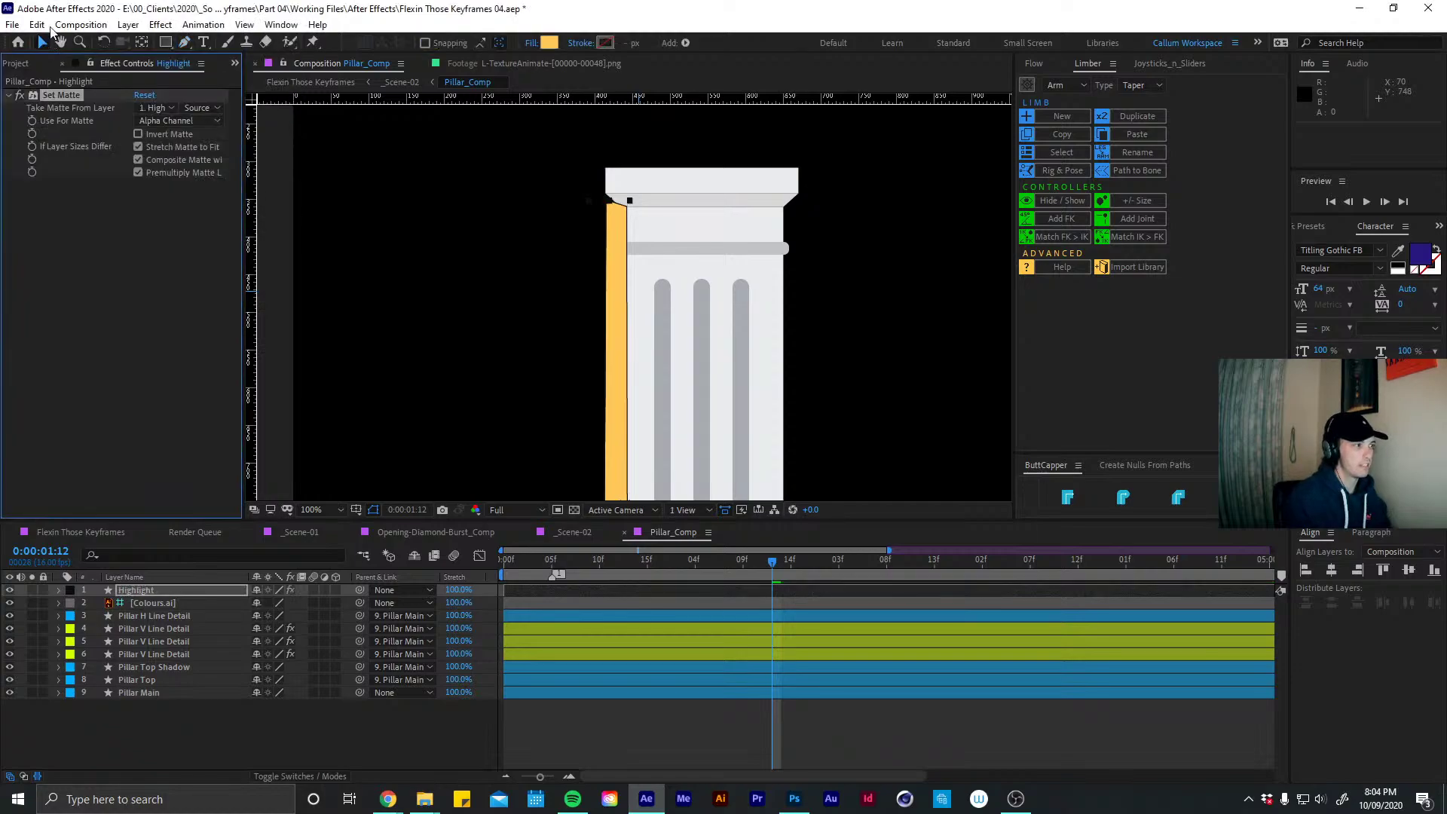
{"action": "left_click", "coordinate": [147, 107]}
{"action": "left_click", "coordinate": [184, 279]}
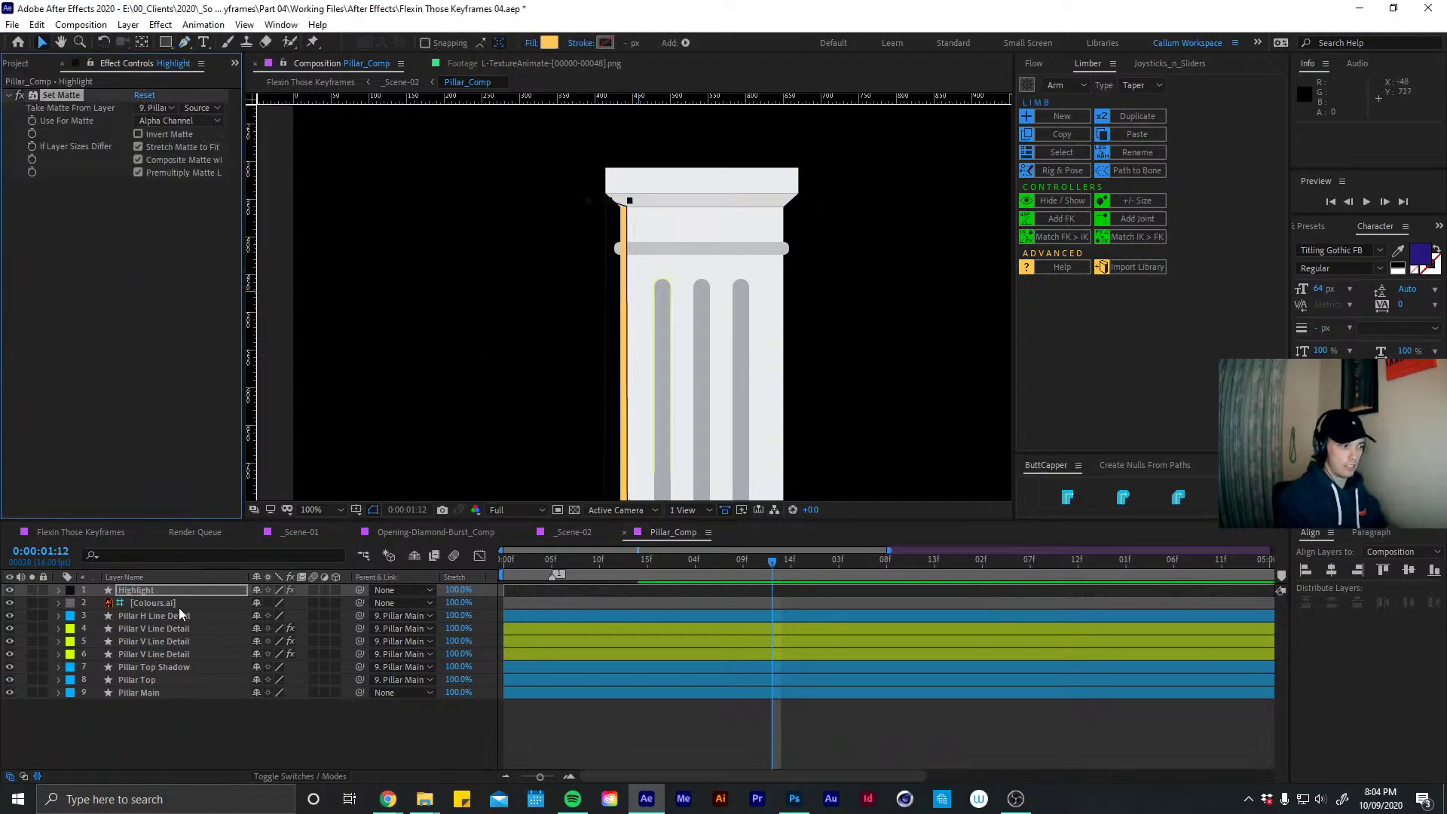
Add the Roughen Edges effect to the Highlight layer with a Border of 150 and a Scale of 10
{"action": "key", "text": "ctrl+space"}
{"action": "type", "text": "rough"}
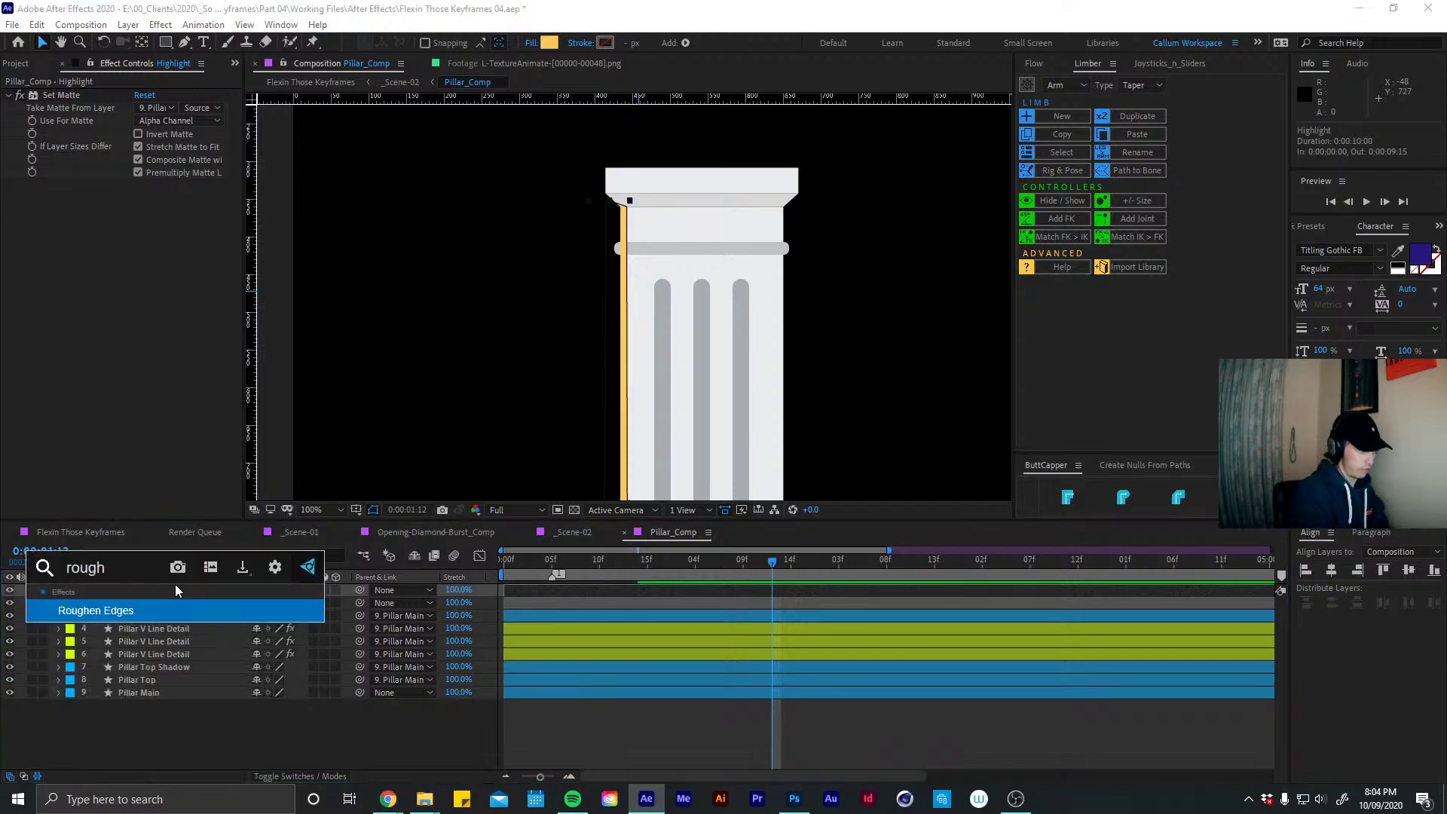
{"action": "key", "text": "Return"}
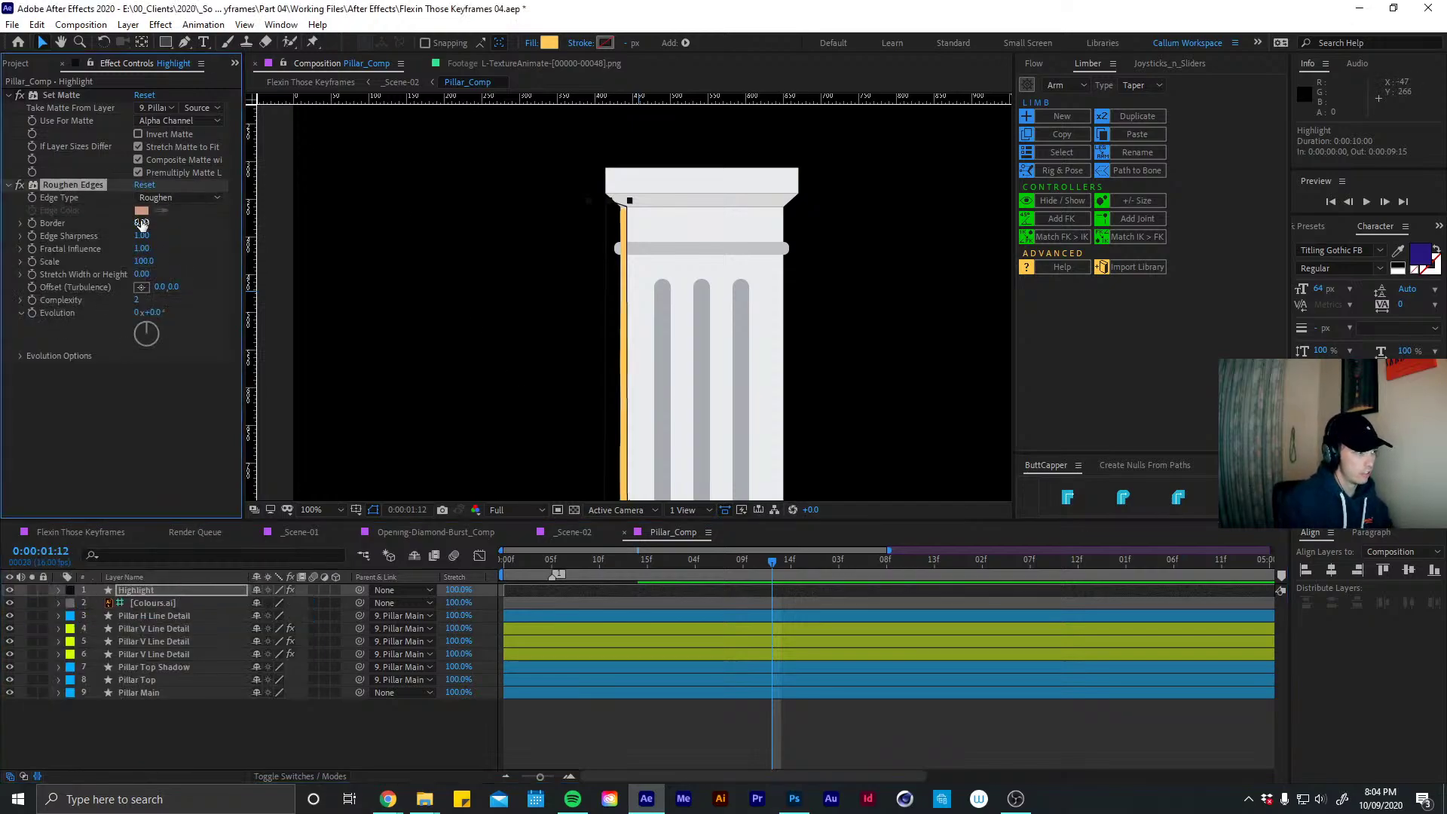
{"action": "left_click", "coordinate": [143, 220]}
{"action": "type", "text": "15"}
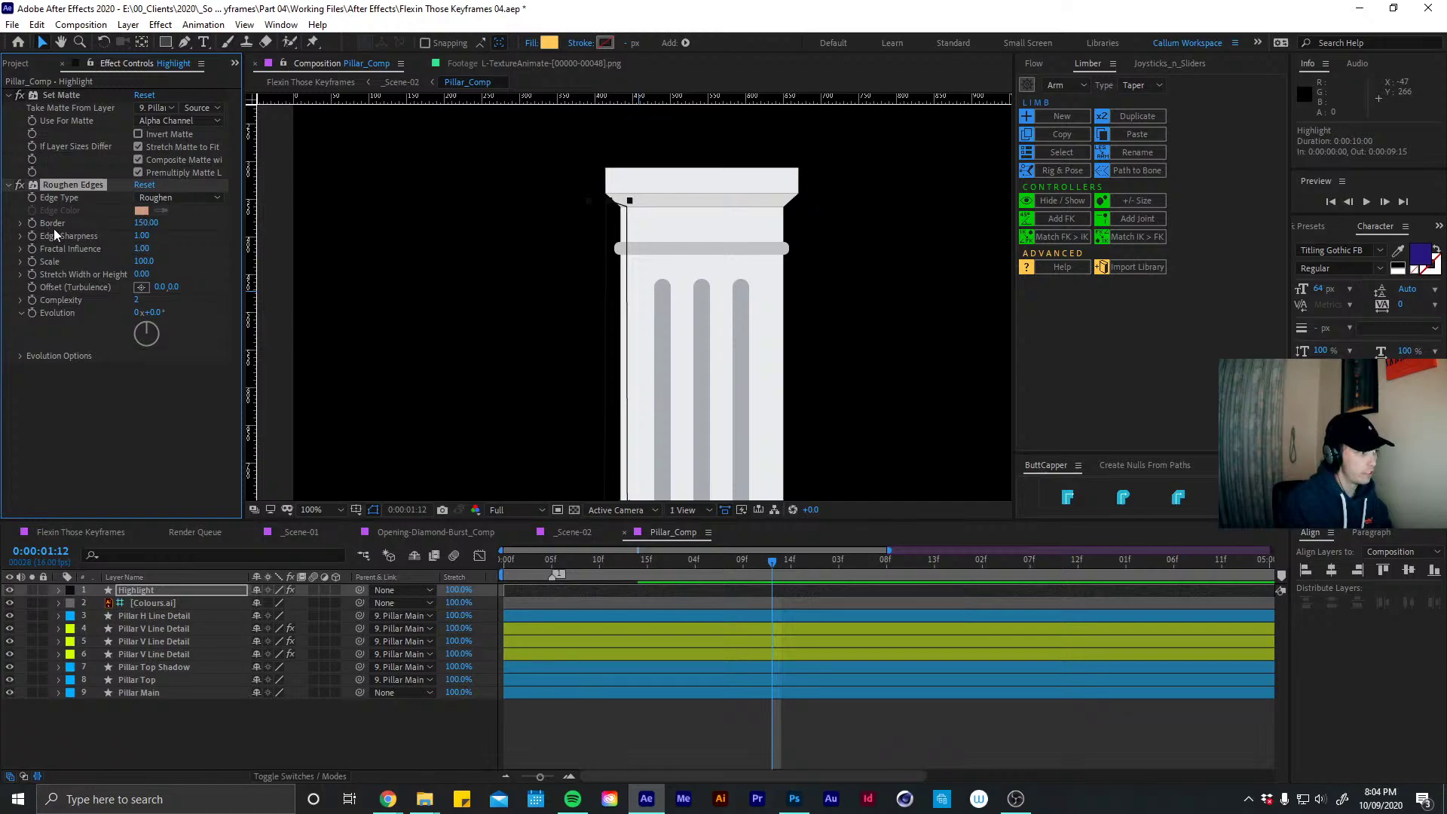
{"action": "left_click", "coordinate": [144, 260]}
{"action": "type", "text": "10"}
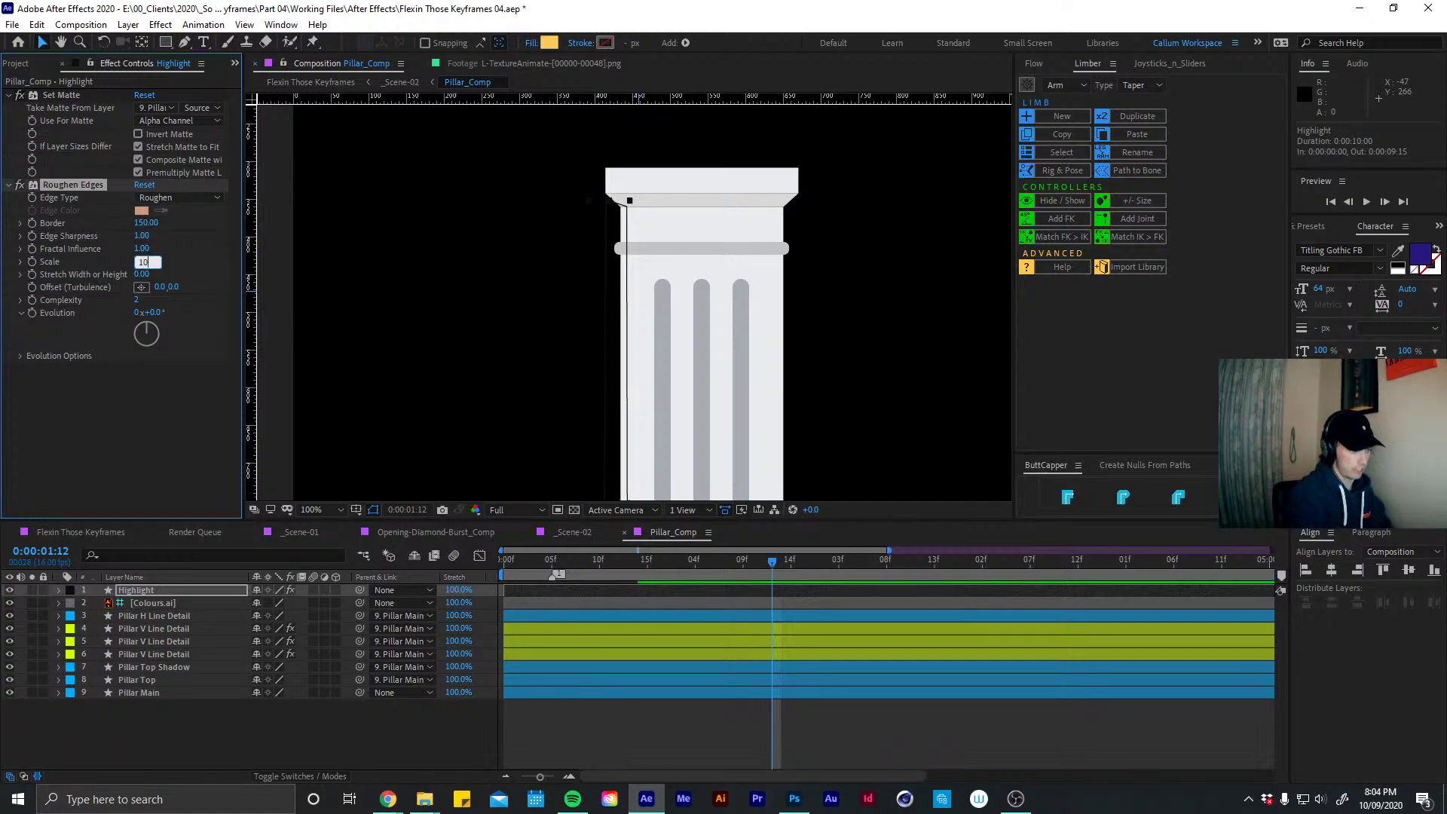
{"action": "key", "text": "Return"}
{"action": "scroll", "coordinate": [639, 256], "scroll_direction": "up", "scroll_amount": 5}
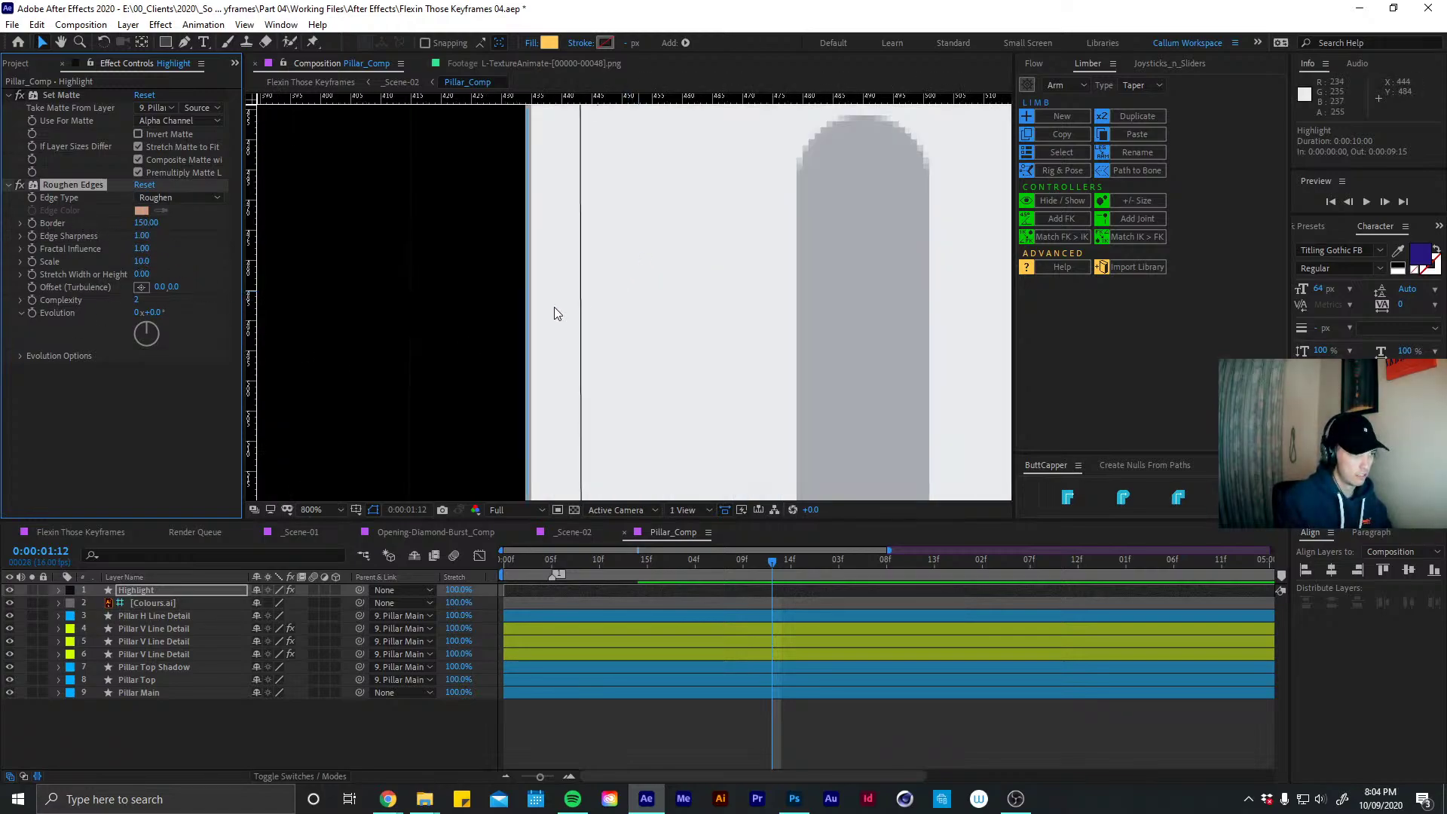
{"action": "scroll", "coordinate": [554, 311], "scroll_direction": "down", "scroll_amount": 5}
Nudge the Highlight layer 10 px to the right and set its Roughen Edges Border to 42
{"action": "left_click", "coordinate": [640, 592]}
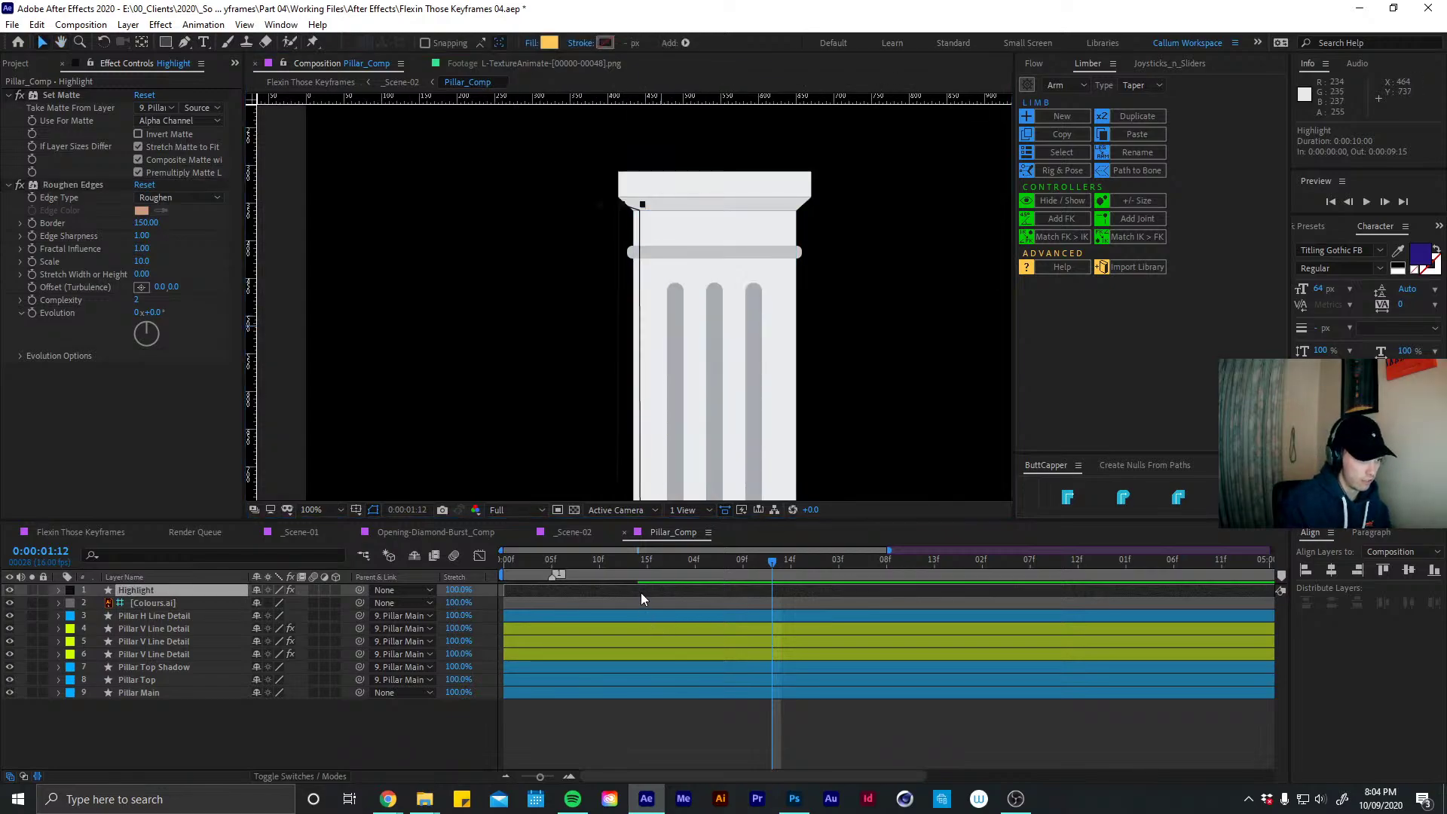
{"action": "key", "text": "shift+Right"}
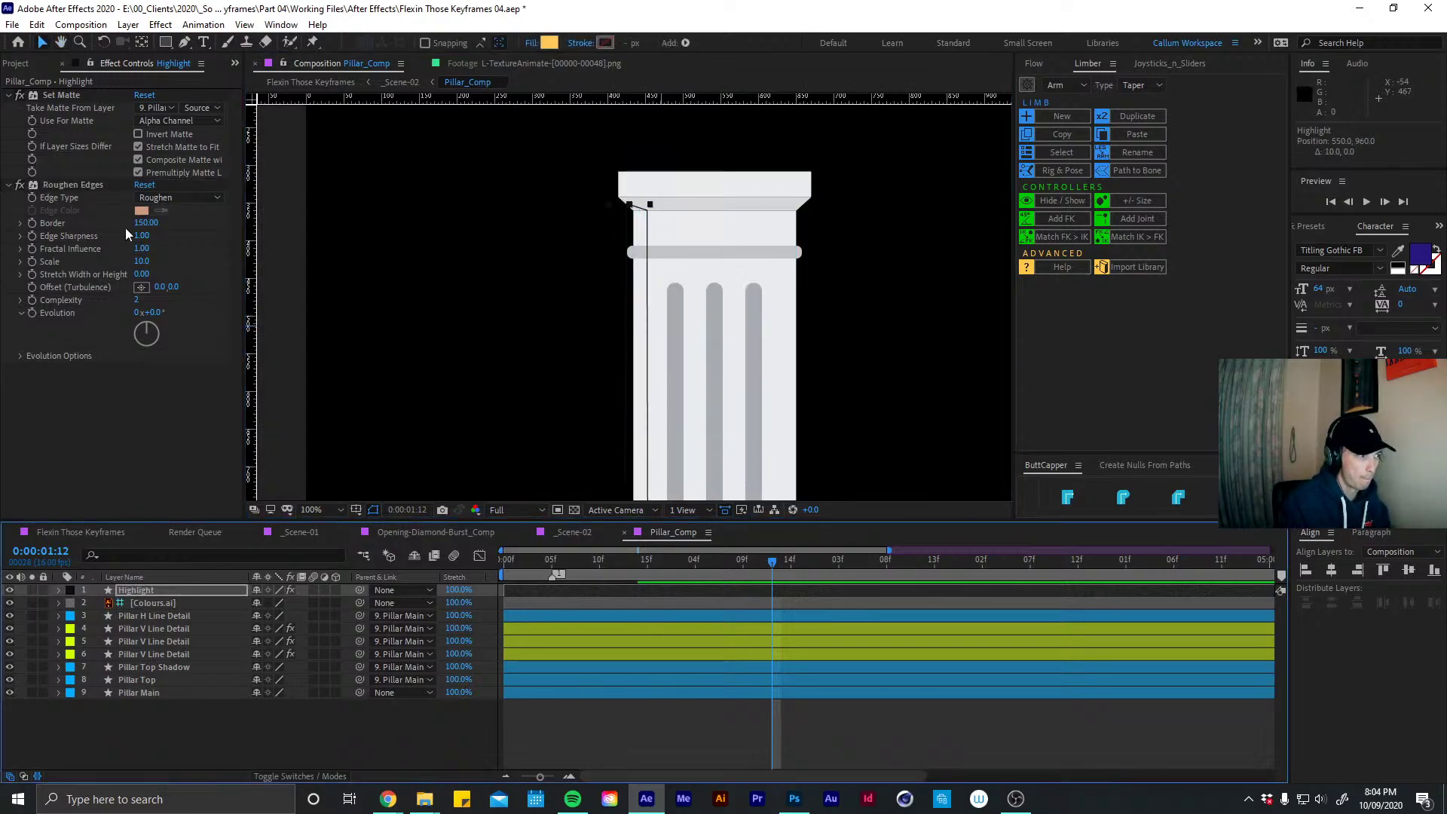
{"action": "left_click_drag", "start_coordinate": [145, 223], "coordinate": [64, 234]}
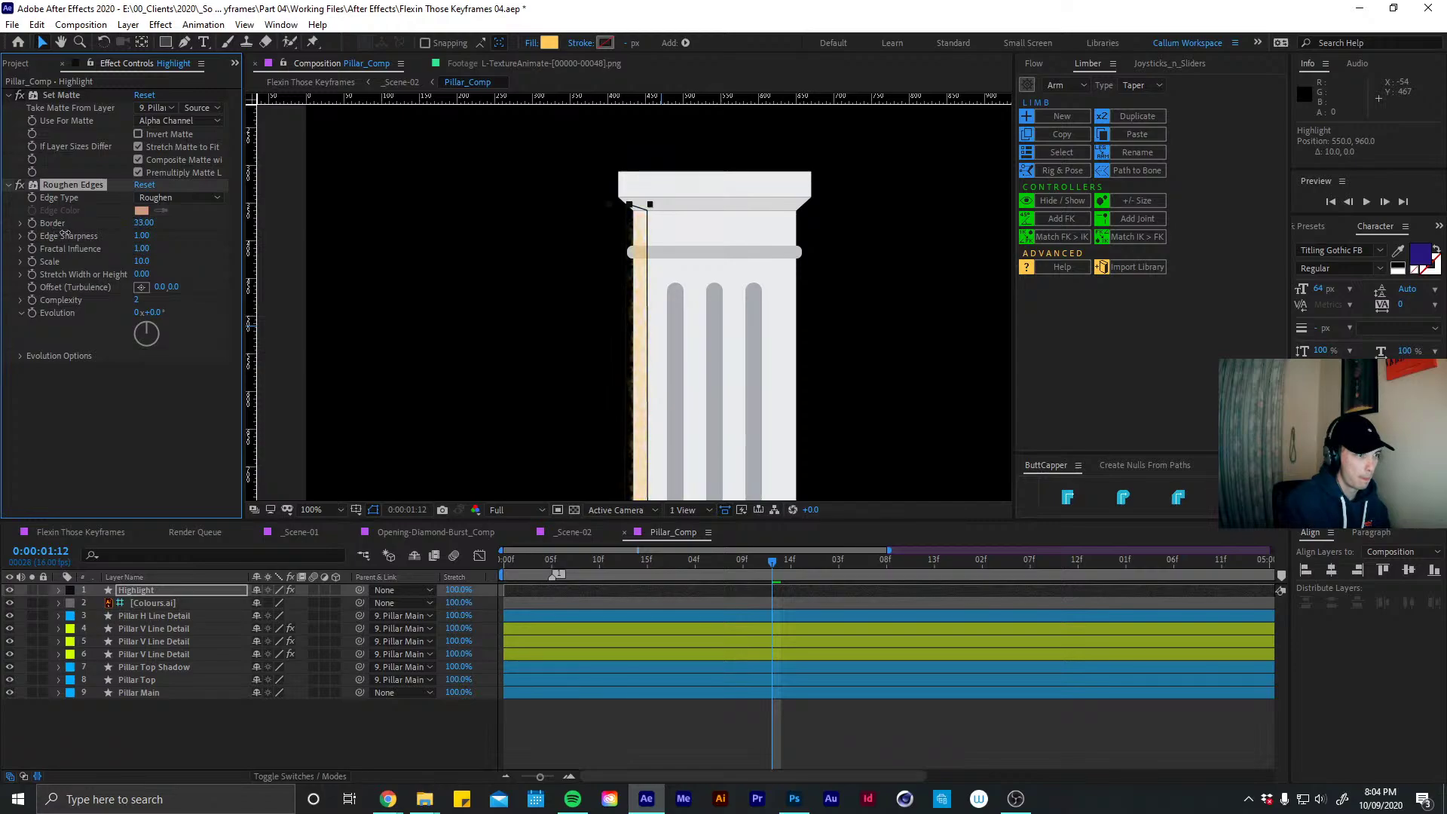
{"action": "left_click", "coordinate": [142, 223]}
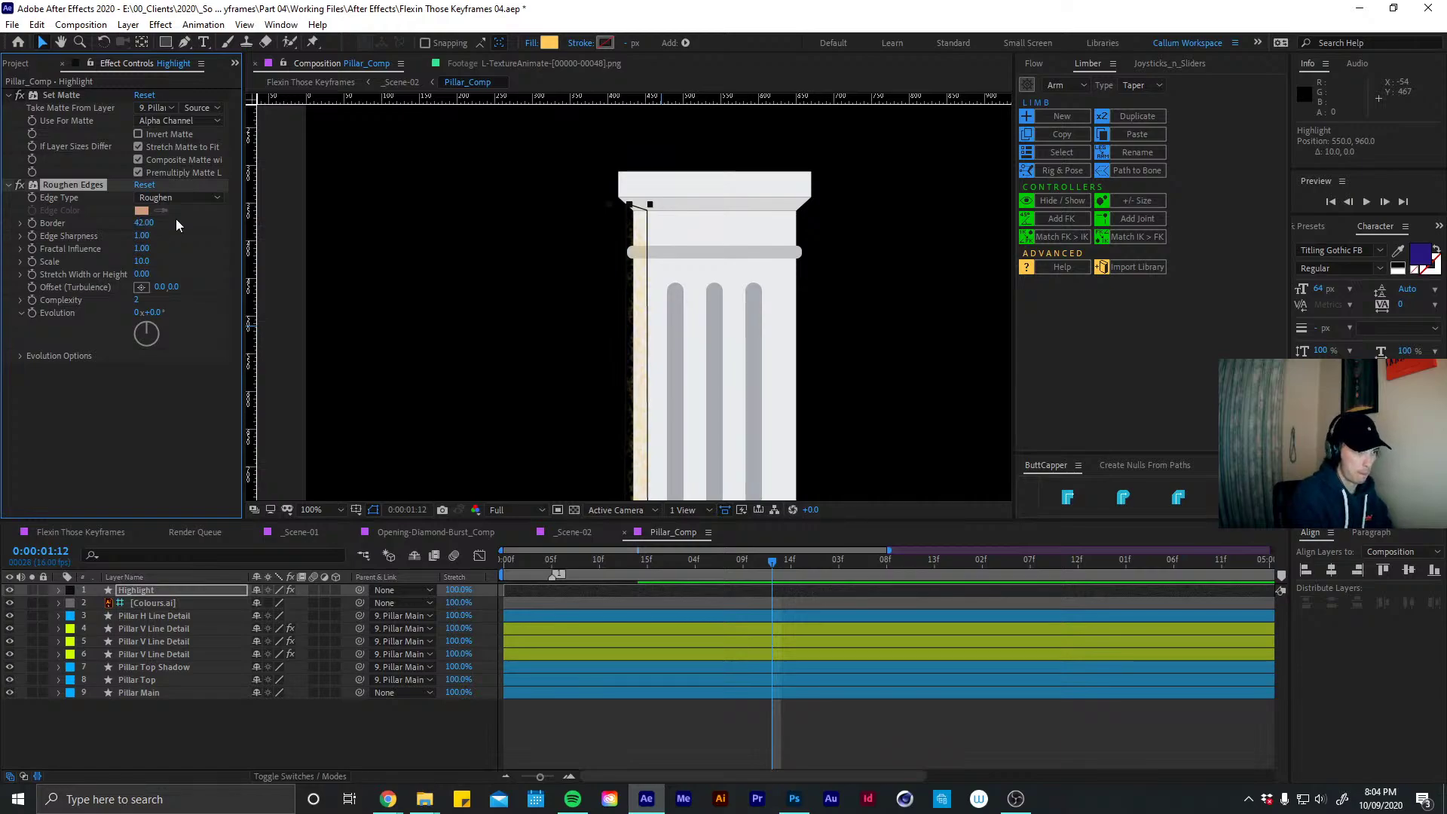
{"action": "left_click", "coordinate": [685, 594]}
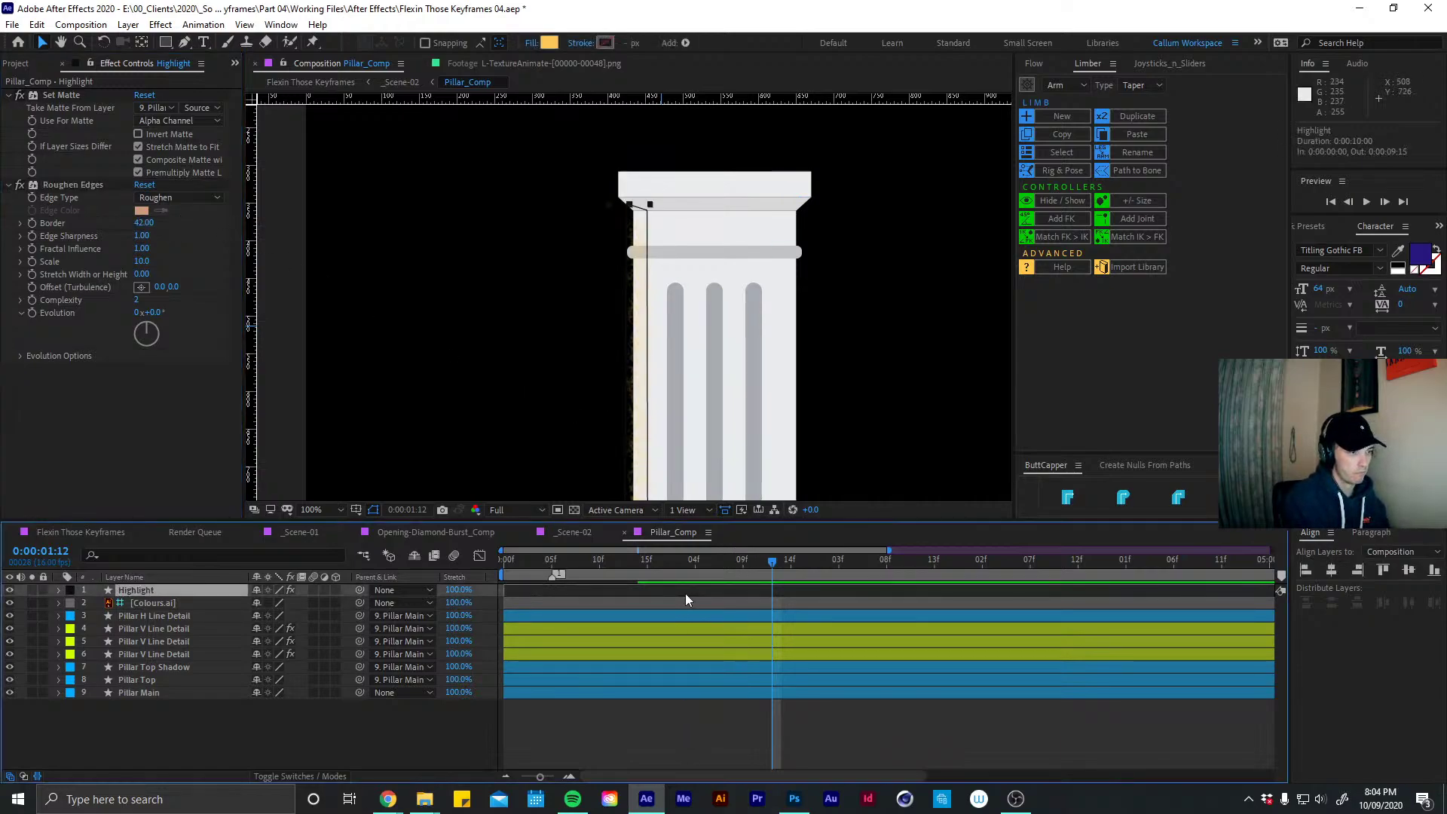
{"action": "key", "text": "shift+Right"}
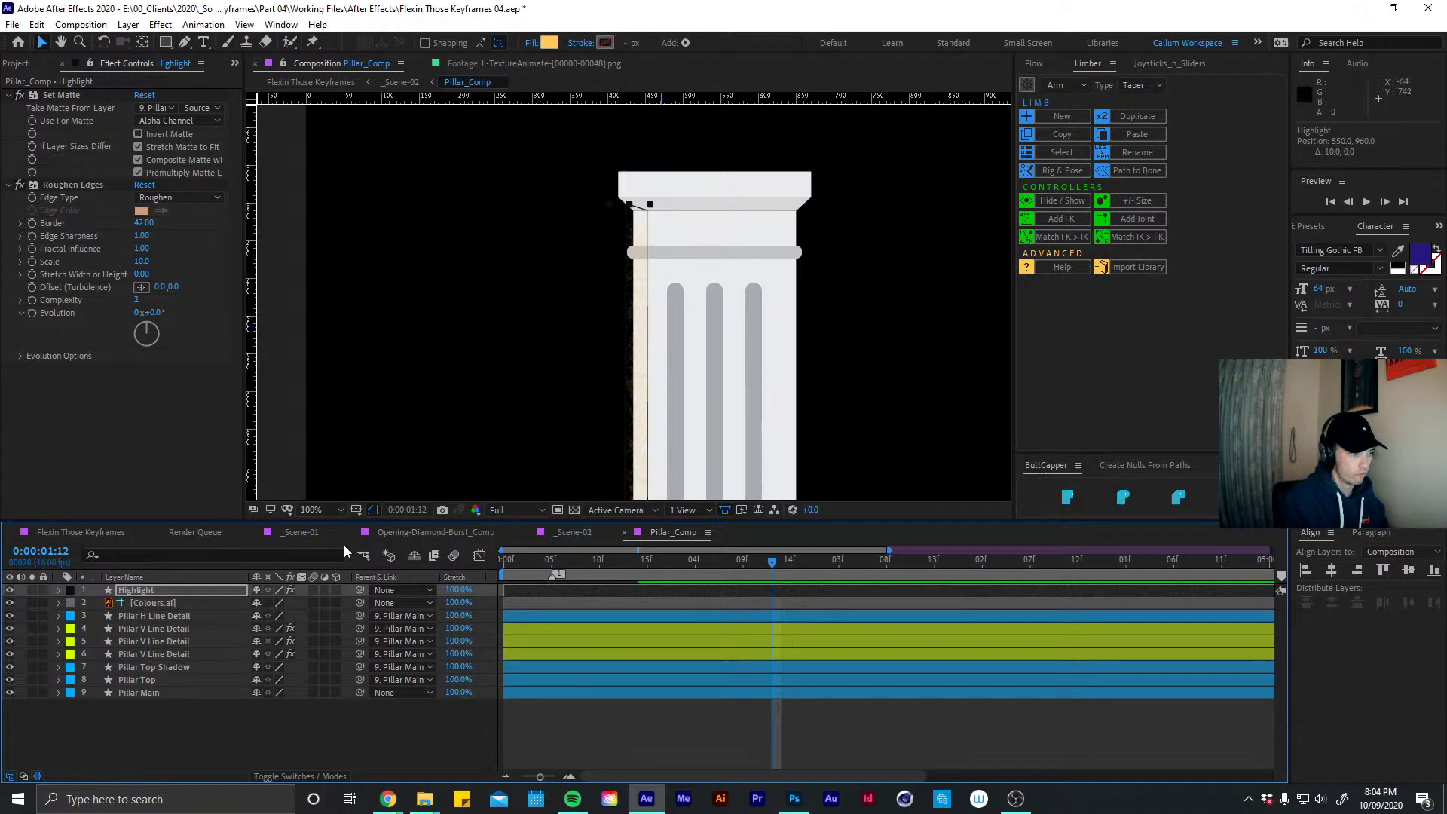
Check the pillar's highlight within the _Scene-02 composition at 0:00:02:03
{"action": "left_click", "coordinate": [545, 532]}
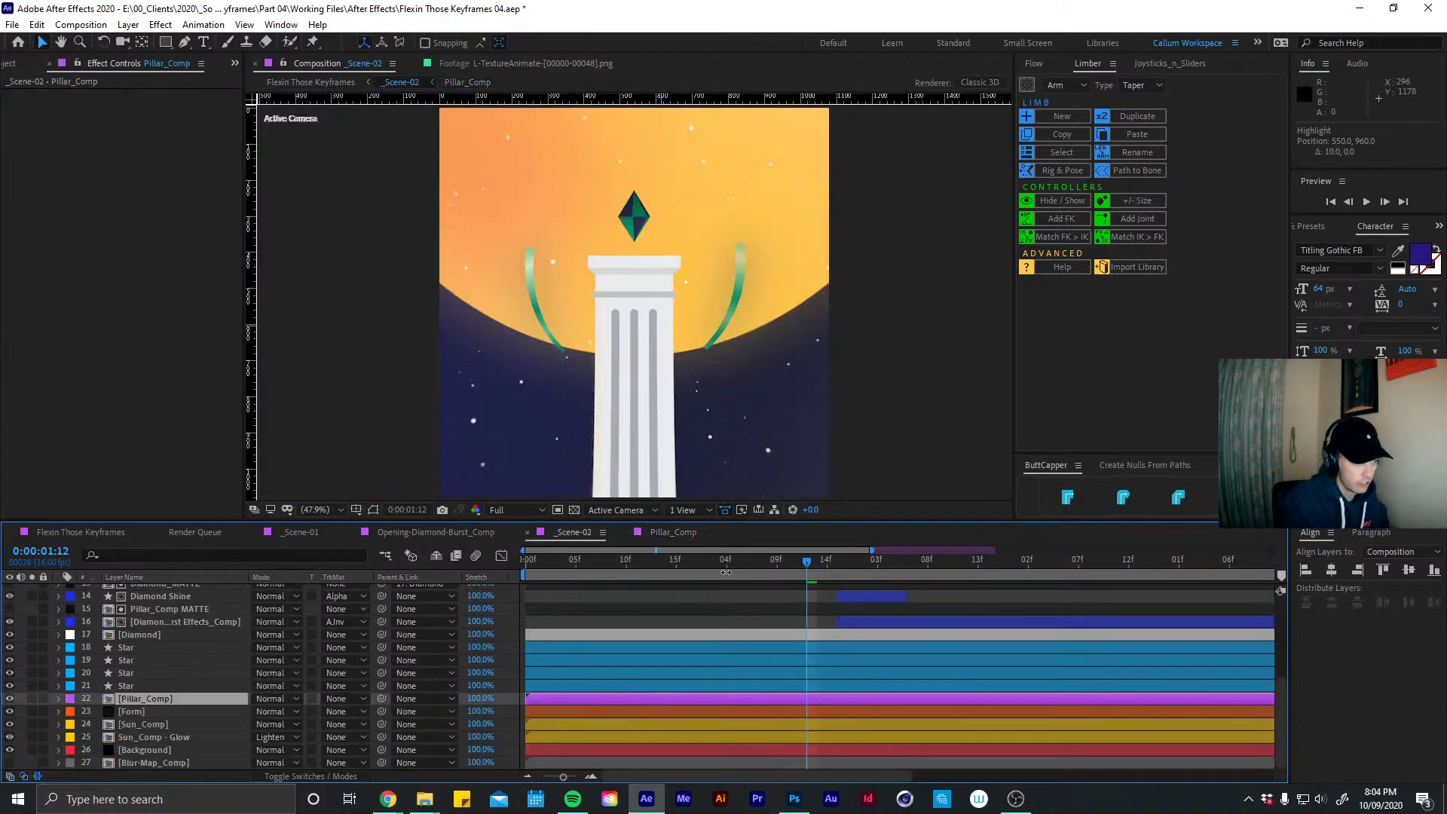
{"action": "left_click_drag", "start_coordinate": [819, 571], "coordinate": [873, 565]}
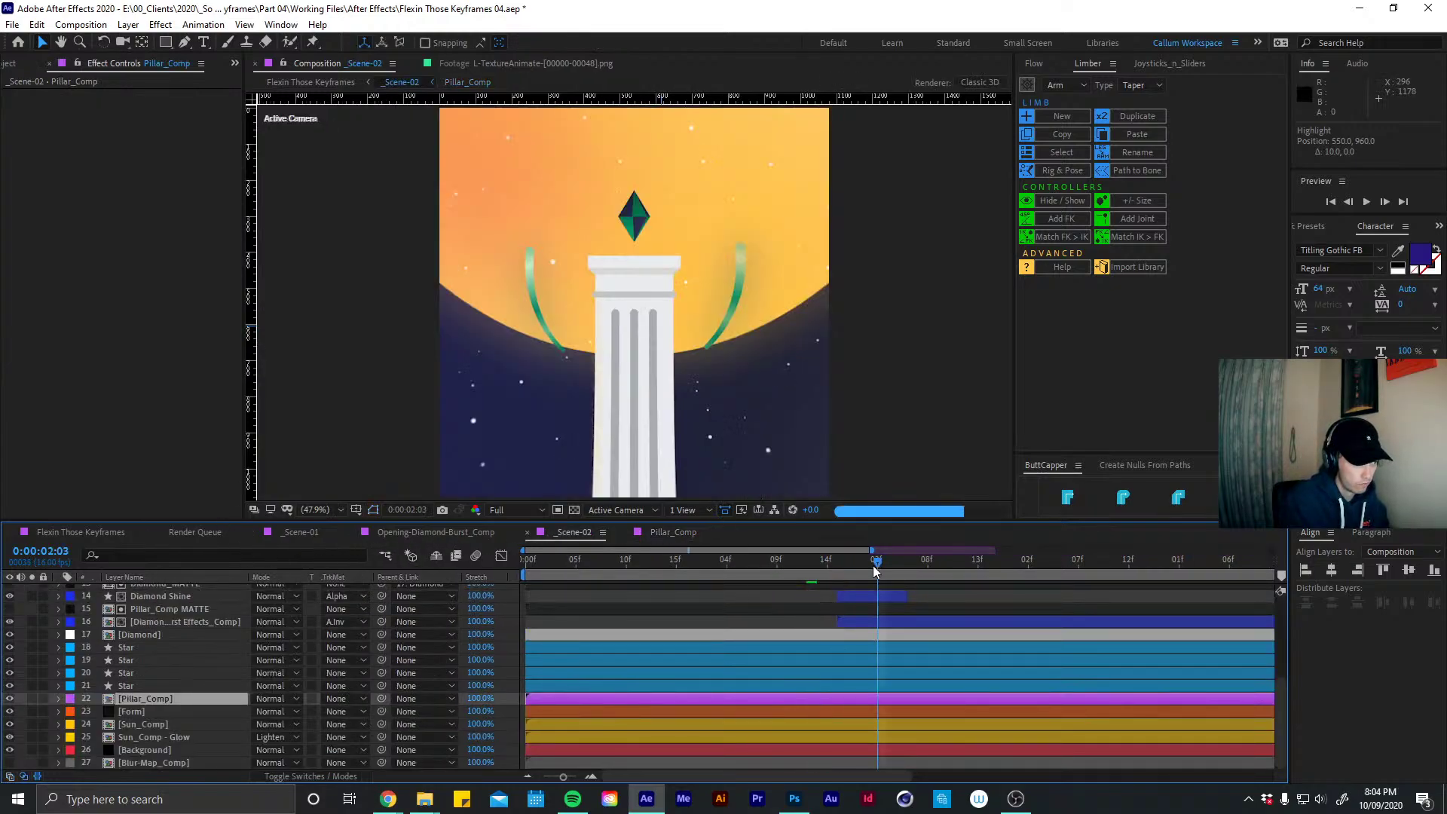
In Pillar_Comp, place the Highlight layer's Set Matte effect below Roughen Edges and set the Roughen Edges Border to 50
{"action": "left_click", "coordinate": [673, 532]}
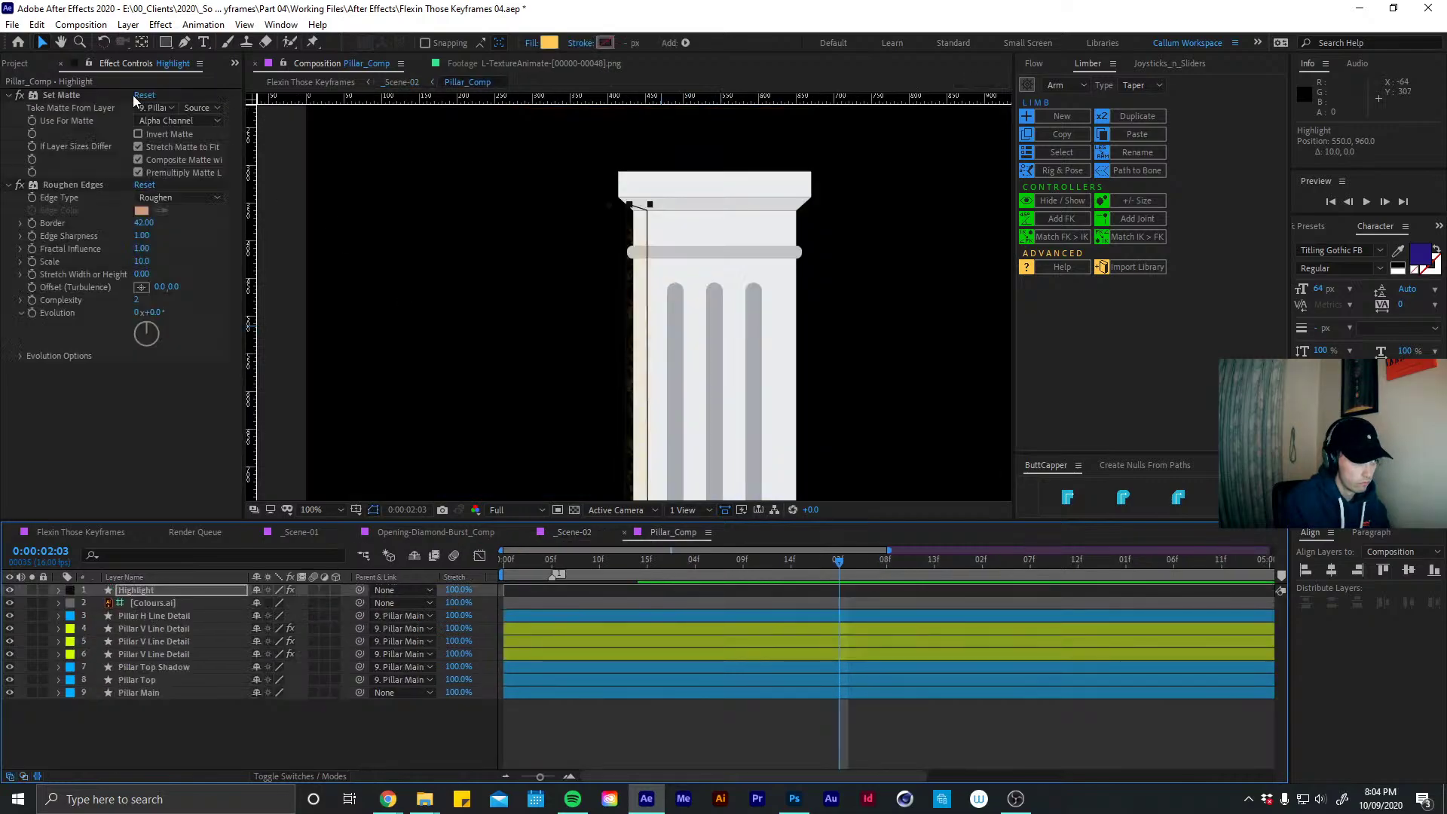
{"action": "left_click_drag", "start_coordinate": [67, 96], "coordinate": [134, 491]}
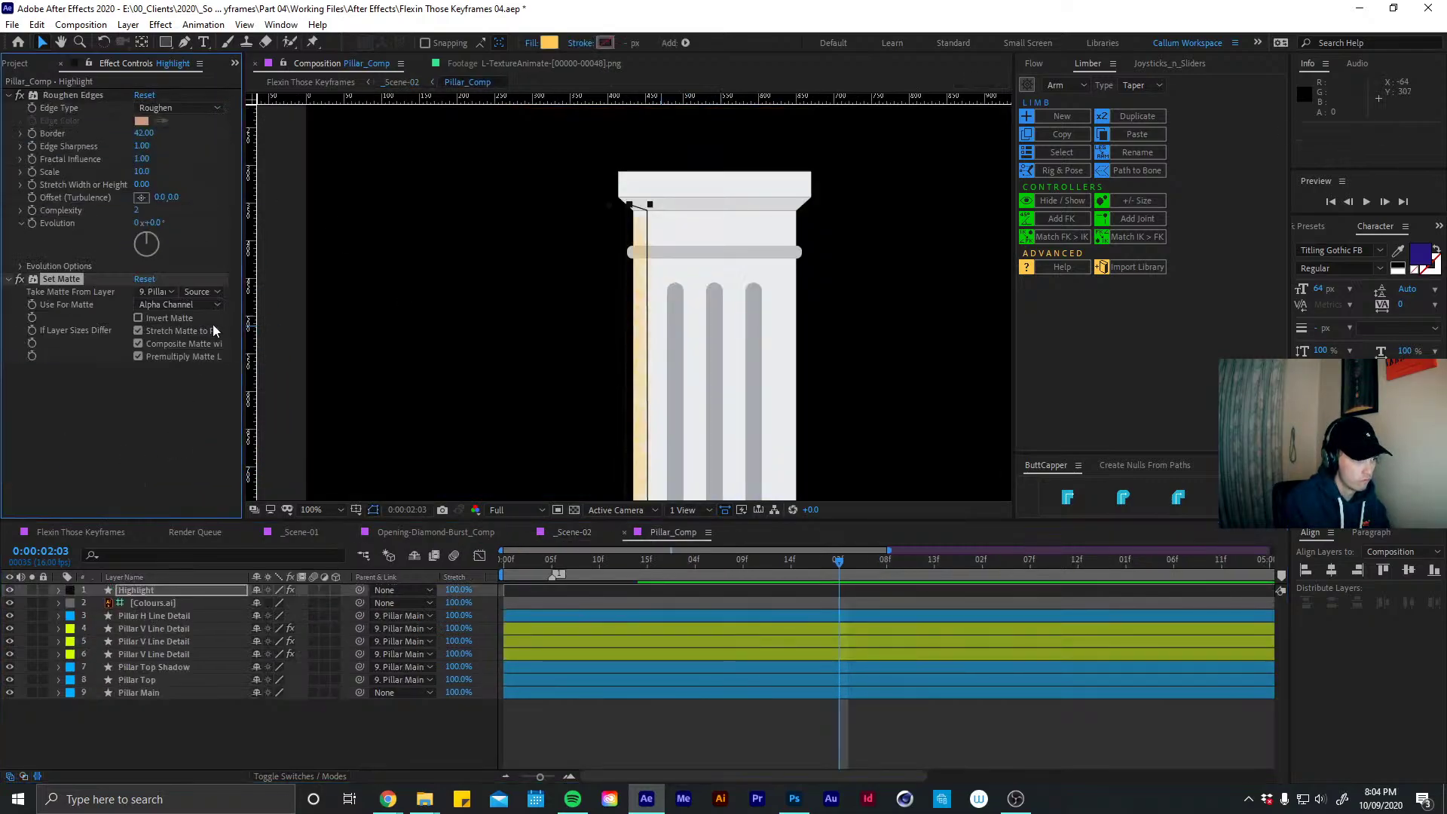
{"action": "left_click_drag", "start_coordinate": [143, 132], "coordinate": [214, 140]}
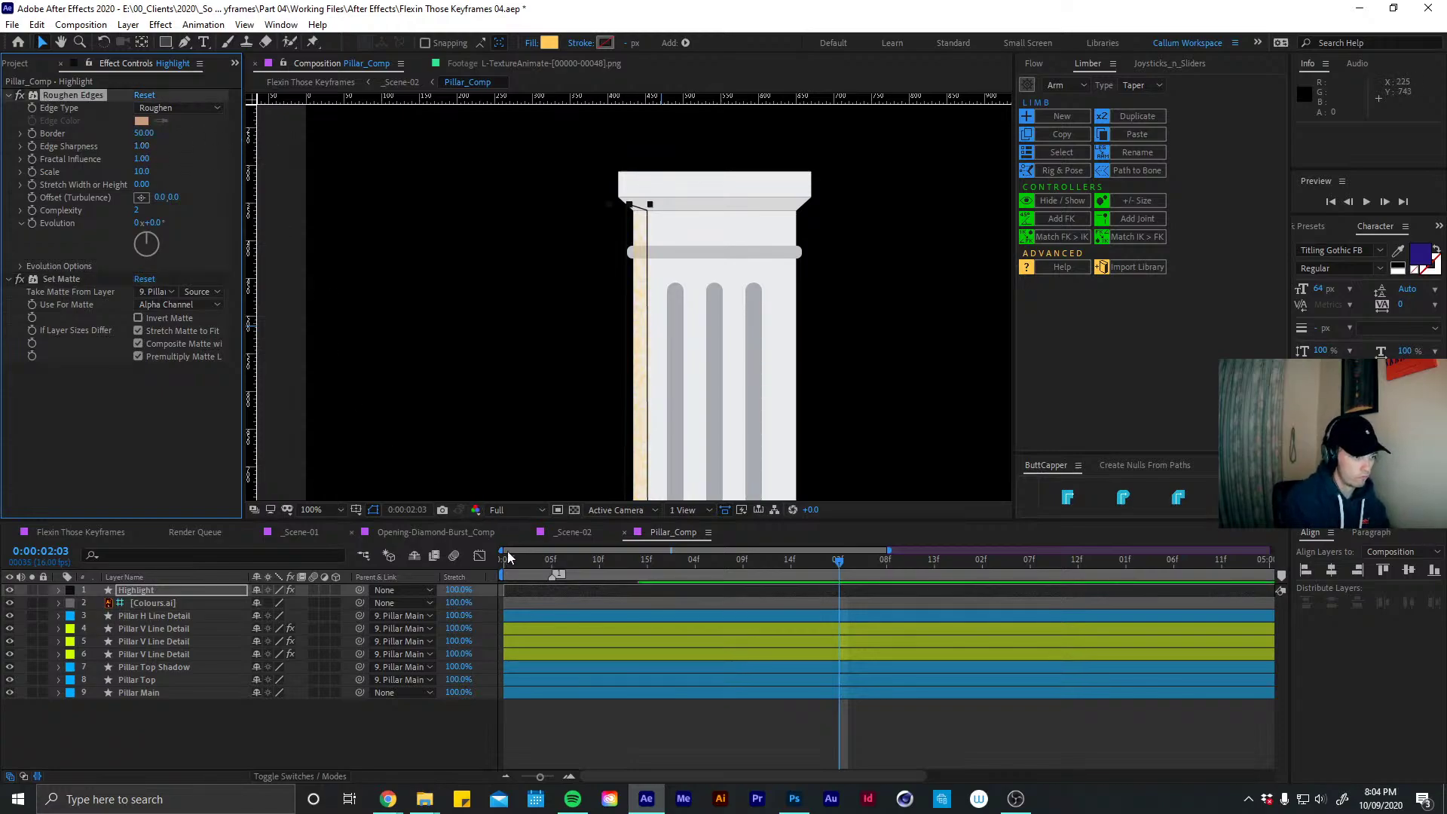
Place the Highlight layer beneath Colours.ai and nudge it left to X position 545, checking the pillar in _Scene-02 at 0:00:01:12
{"action": "mouse_move", "coordinate": [190, 588]}
{"action": "left_mouse_down"}
{"action": "mouse_move", "coordinate": [178, 662]}
{"action": "mouse_move", "coordinate": [188, 612]}
{"action": "left_mouse_up"}
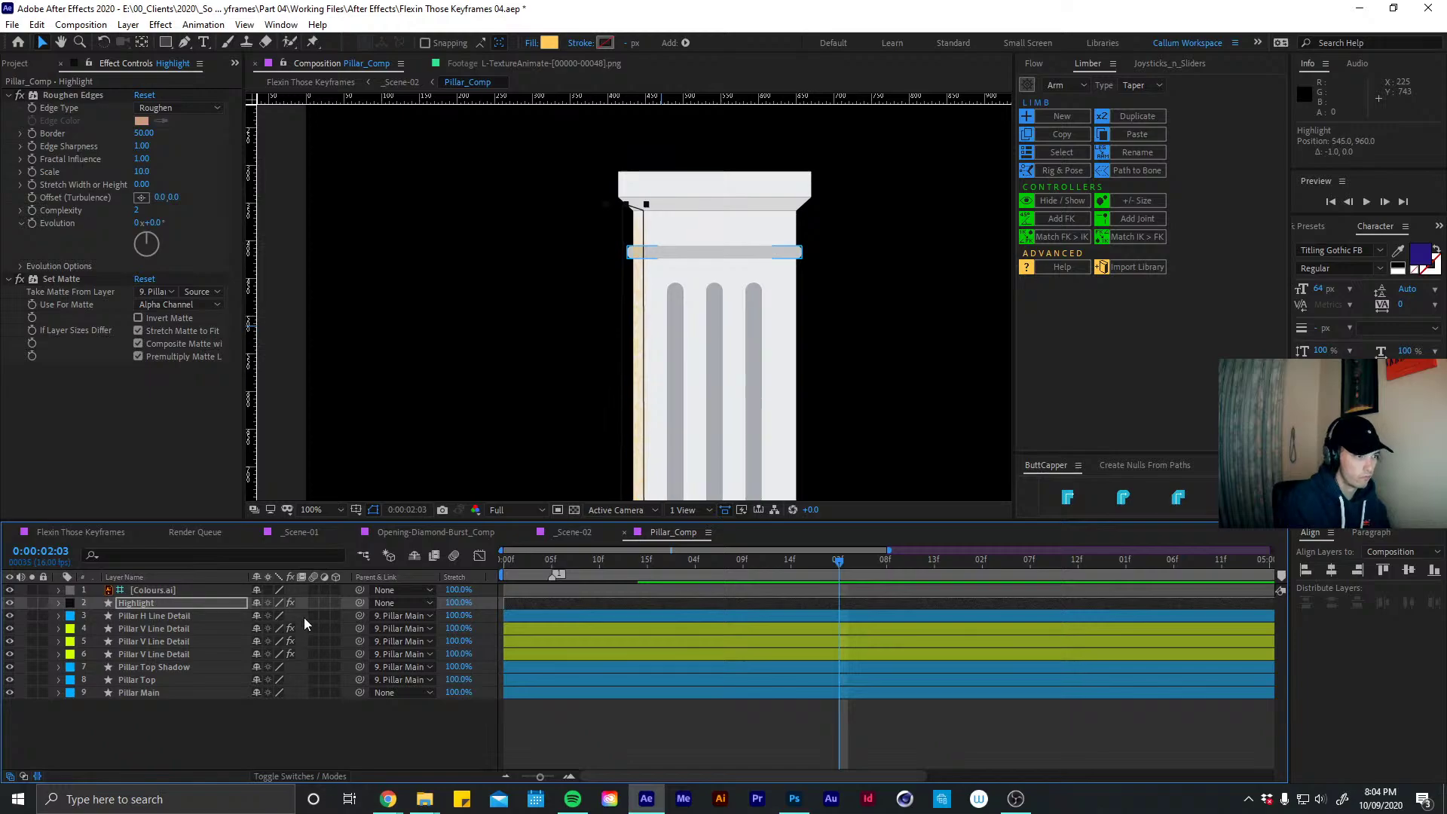
{"action": "left_click", "coordinate": [521, 731]}
{"action": "left_click", "coordinate": [571, 535]}
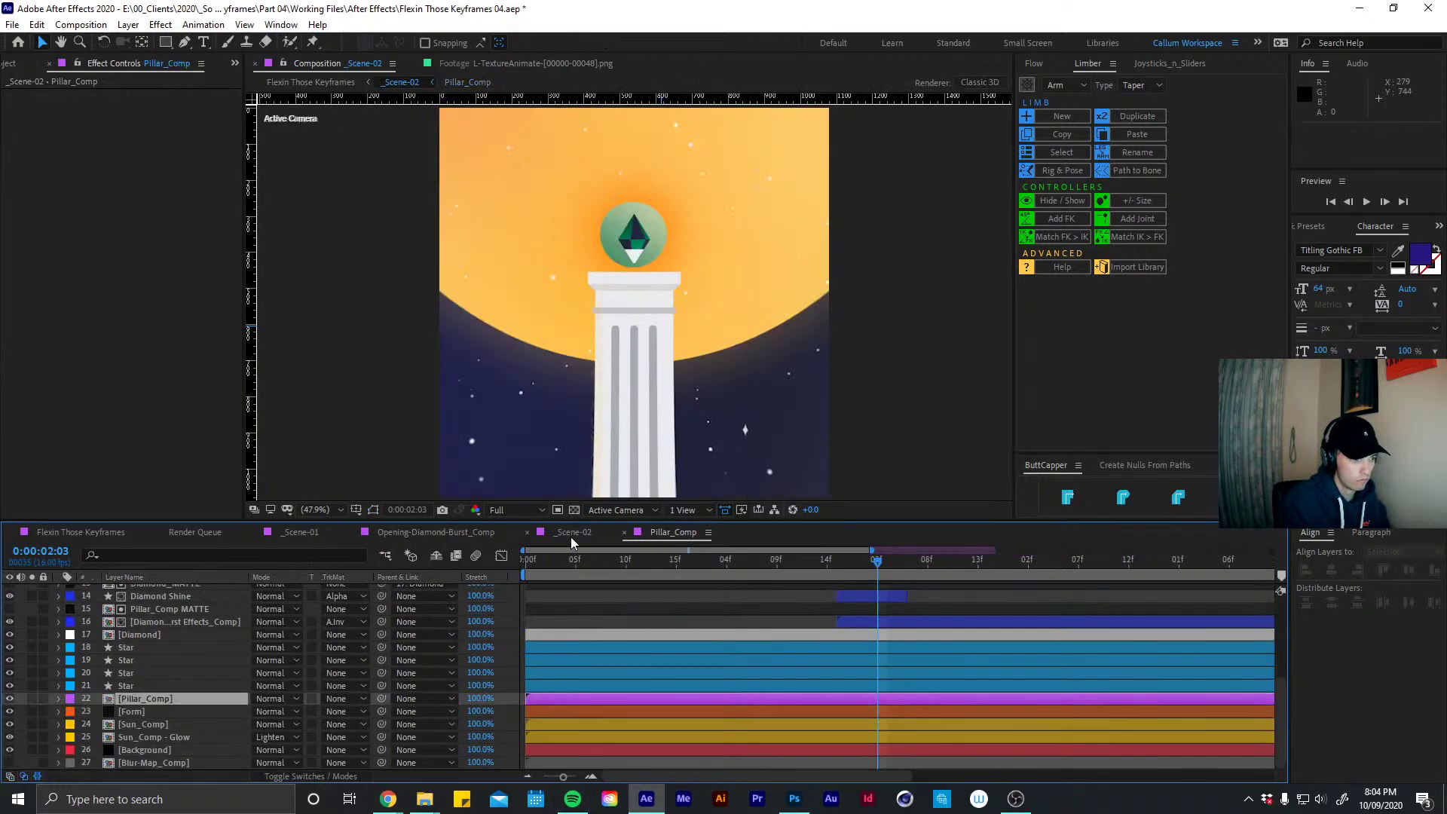
{"action": "left_click", "coordinate": [805, 558]}
Fine-tune the Highlight layer's X position to 539 in Pillar_Comp, comparing the edge highlight in _Scene-02
{"action": "left_click", "coordinate": [671, 532]}
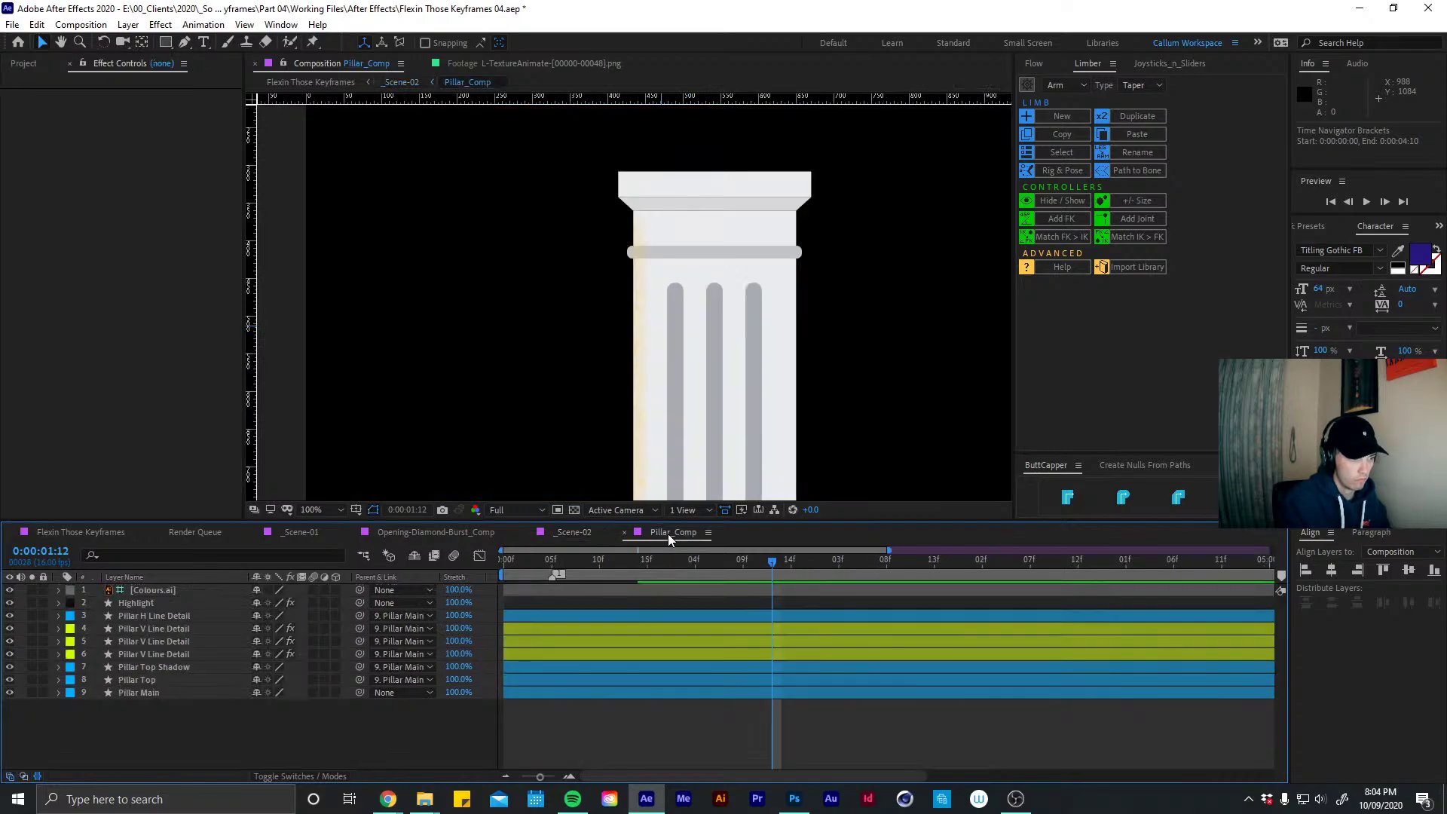
{"action": "left_click", "coordinate": [725, 590]}
{"action": "left_click", "coordinate": [724, 606]}
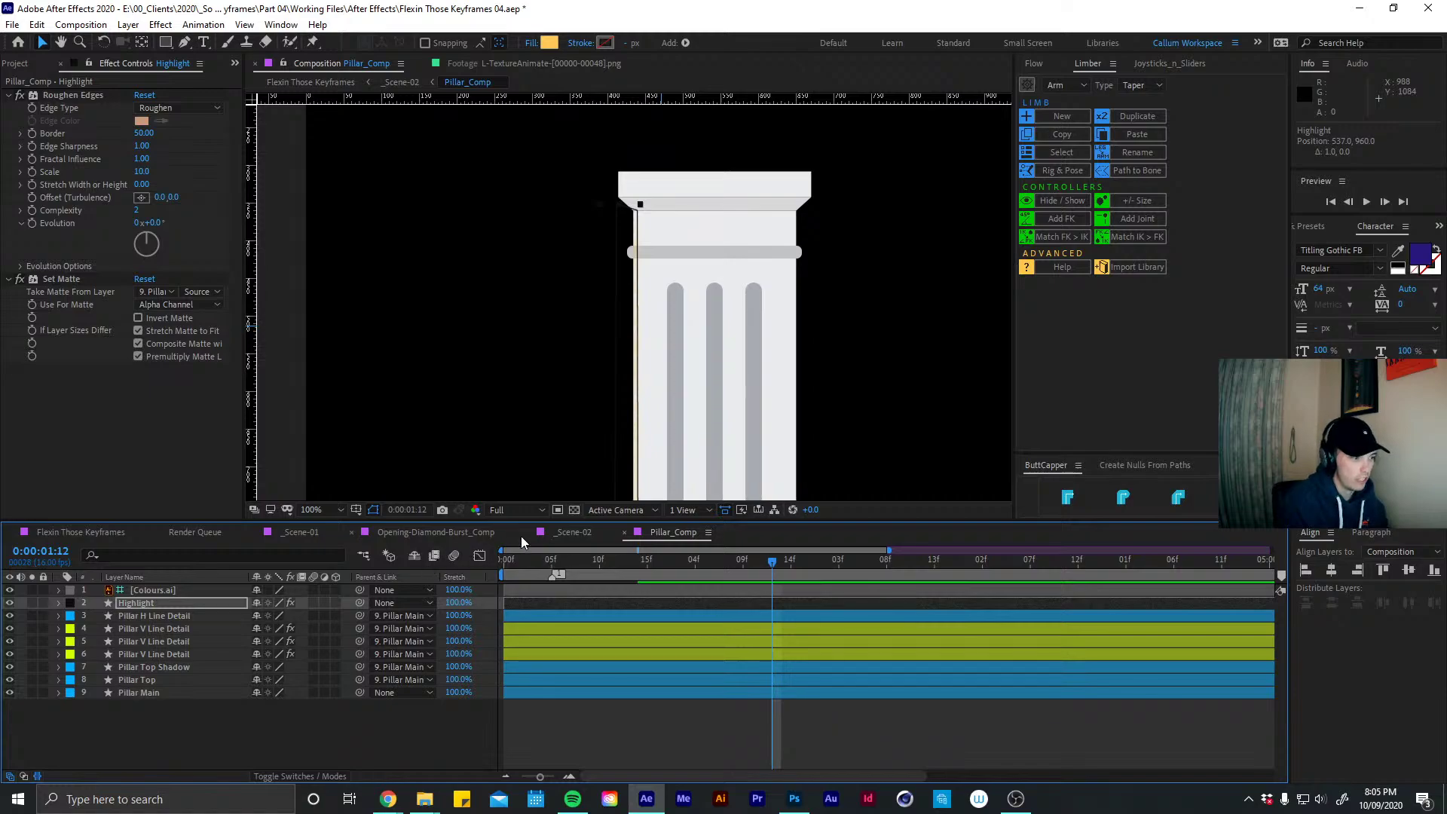
{"action": "left_click", "coordinate": [573, 533]}
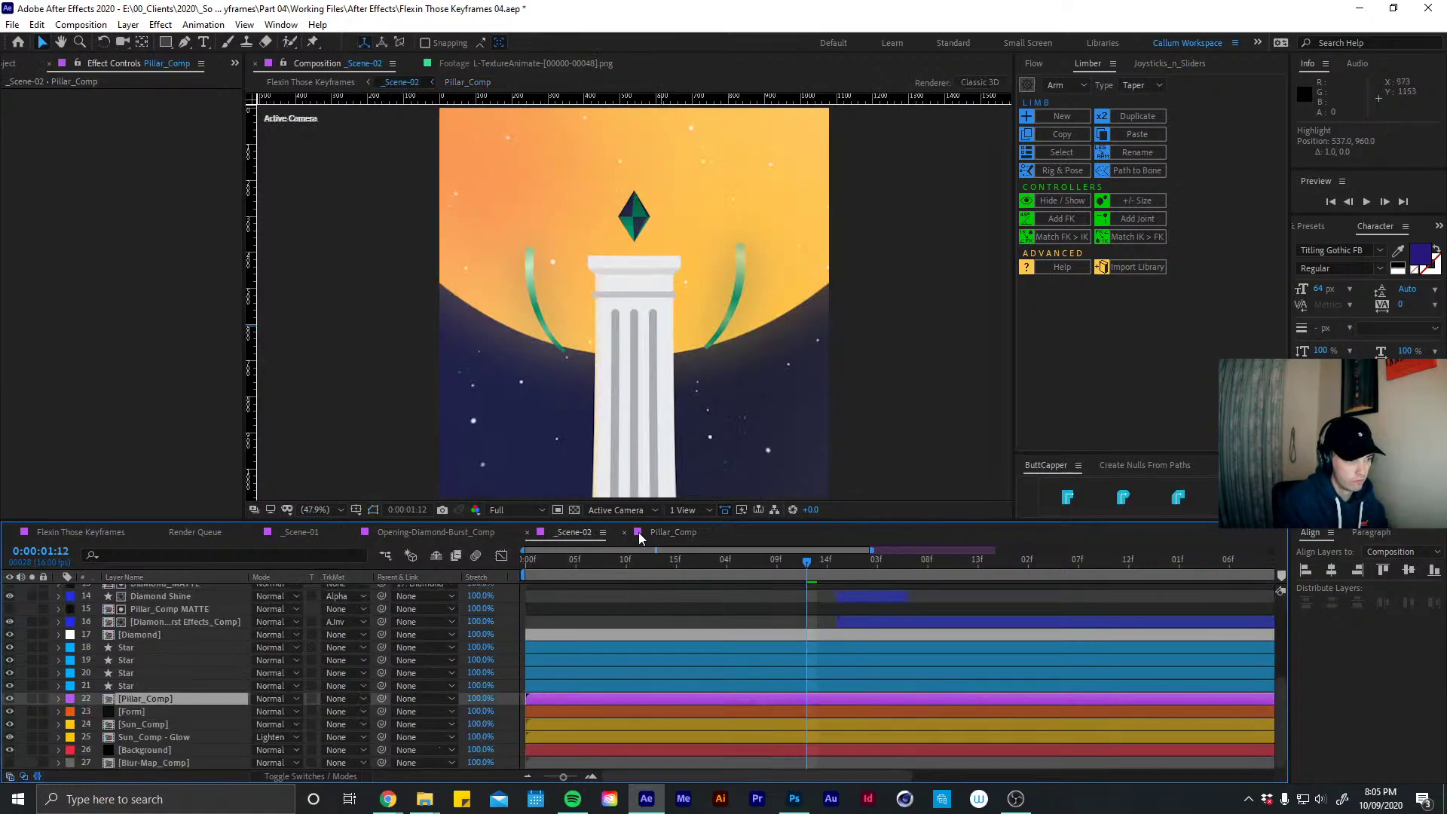
{"action": "left_click", "coordinate": [660, 535]}
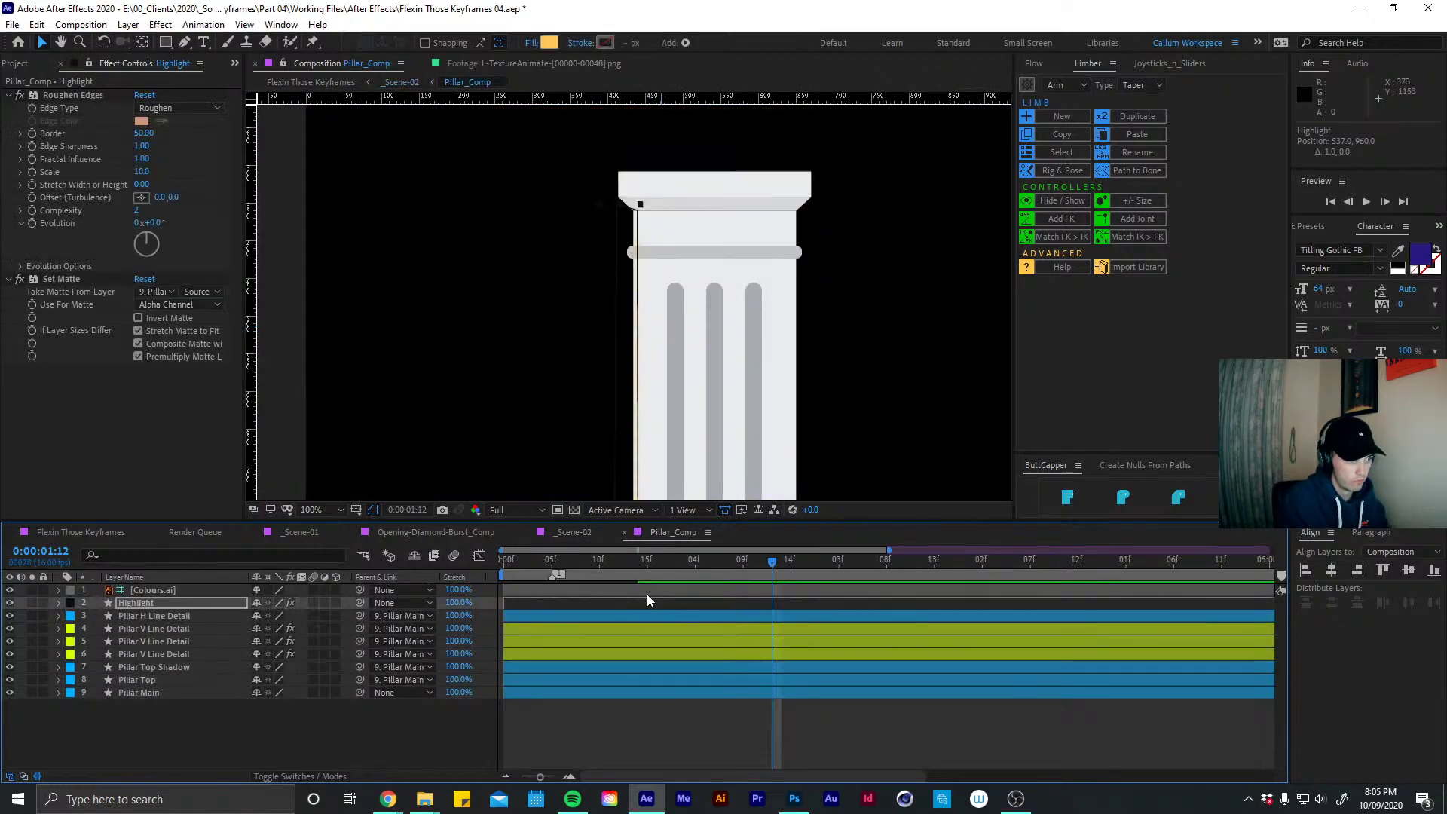
{"action": "key", "text": "Right"}
{"action": "key", "text": "Right"}
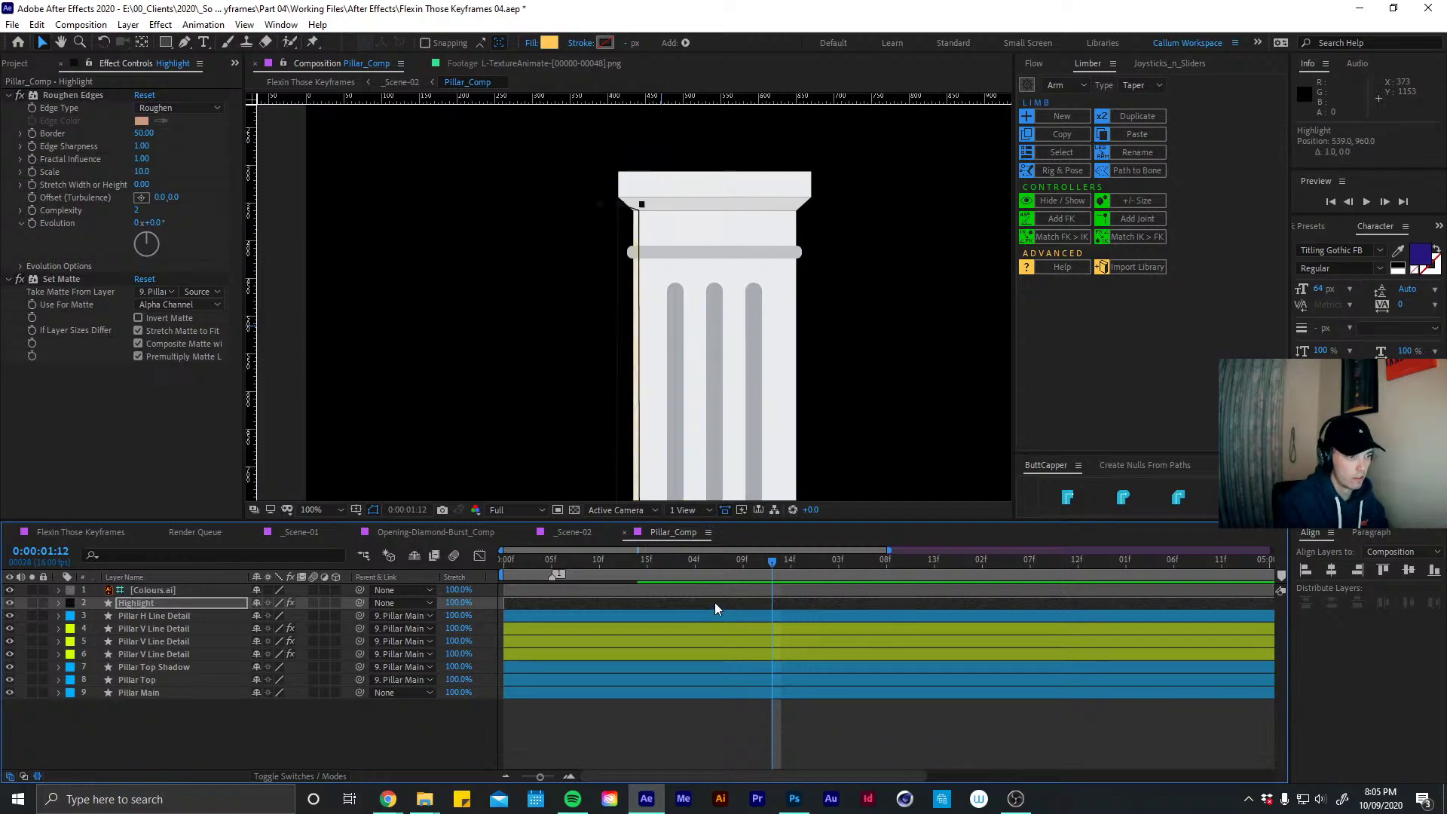
Duplicate the Highlight layer and rename the copy Highlight
{"action": "key", "text": "ctrl+d"}
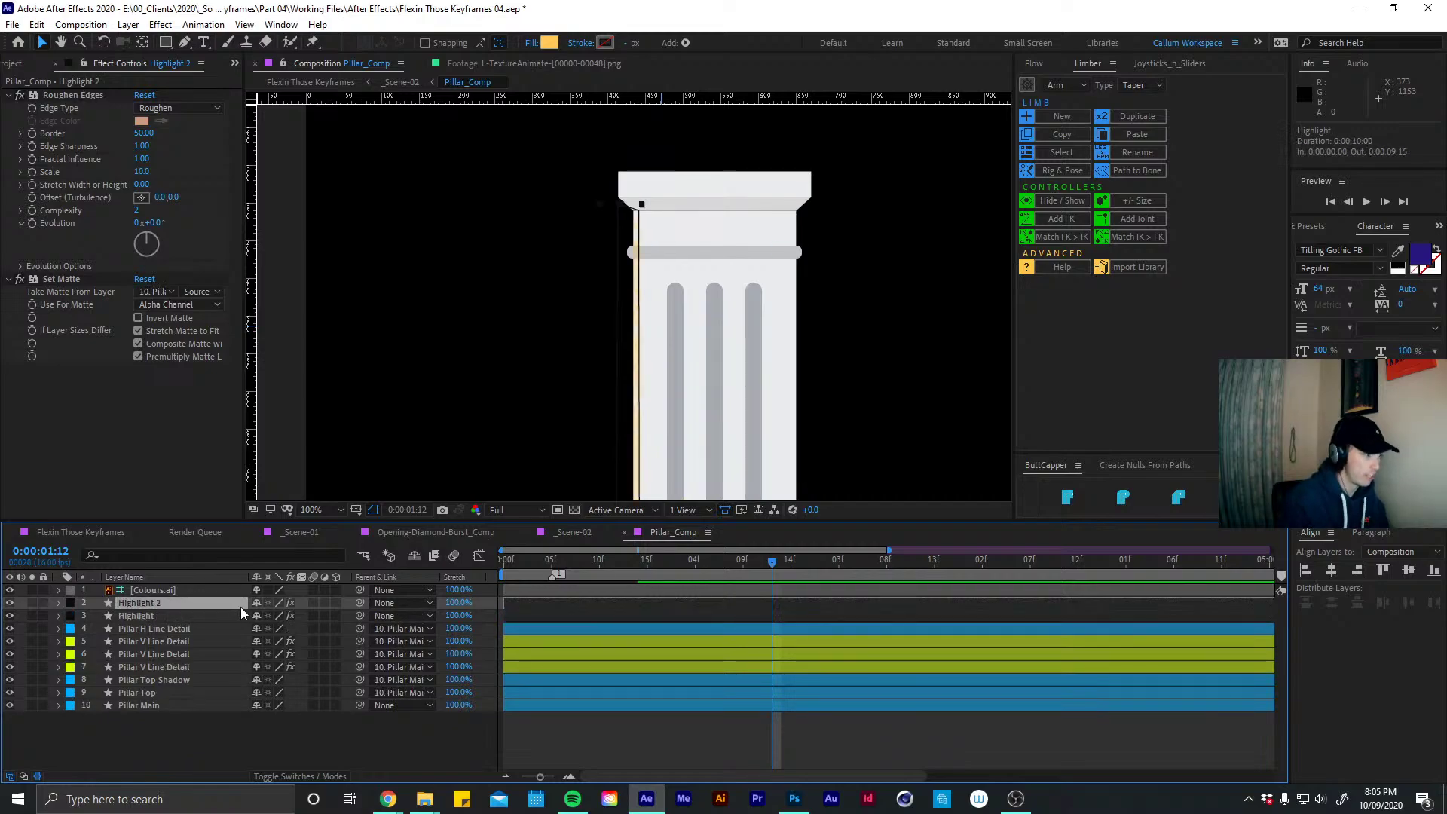
{"action": "key", "text": "Return"}
{"action": "key", "text": "Right"}
{"action": "key", "text": "BackSpace"}
{"action": "key", "text": "Return"}
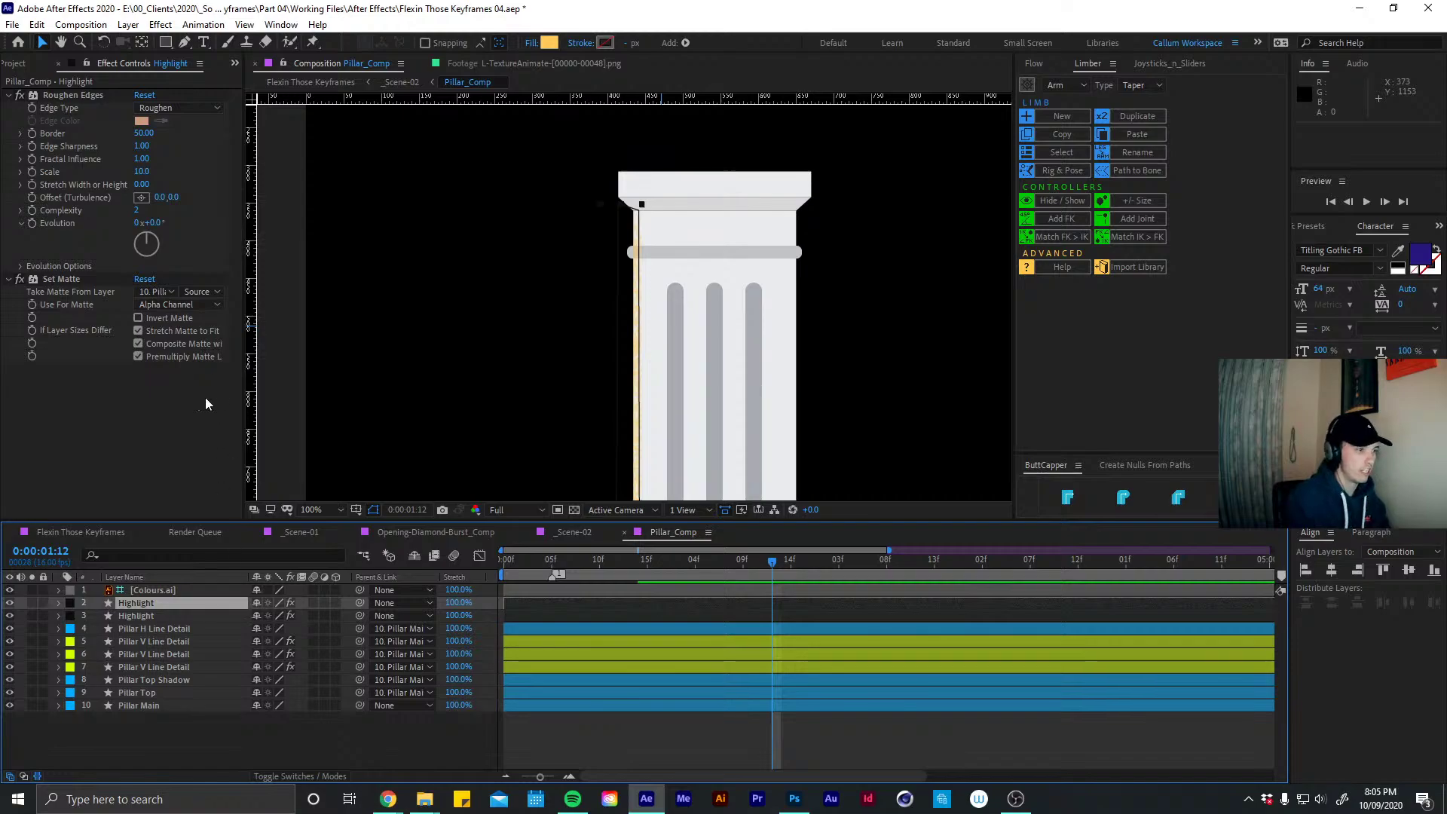
Mirror the duplicated Highlight onto the pillar's opposite edge with an X scale of -100% and adjust its X position to 546
{"action": "key", "text": "s"}
{"action": "left_click", "coordinate": [276, 616]}
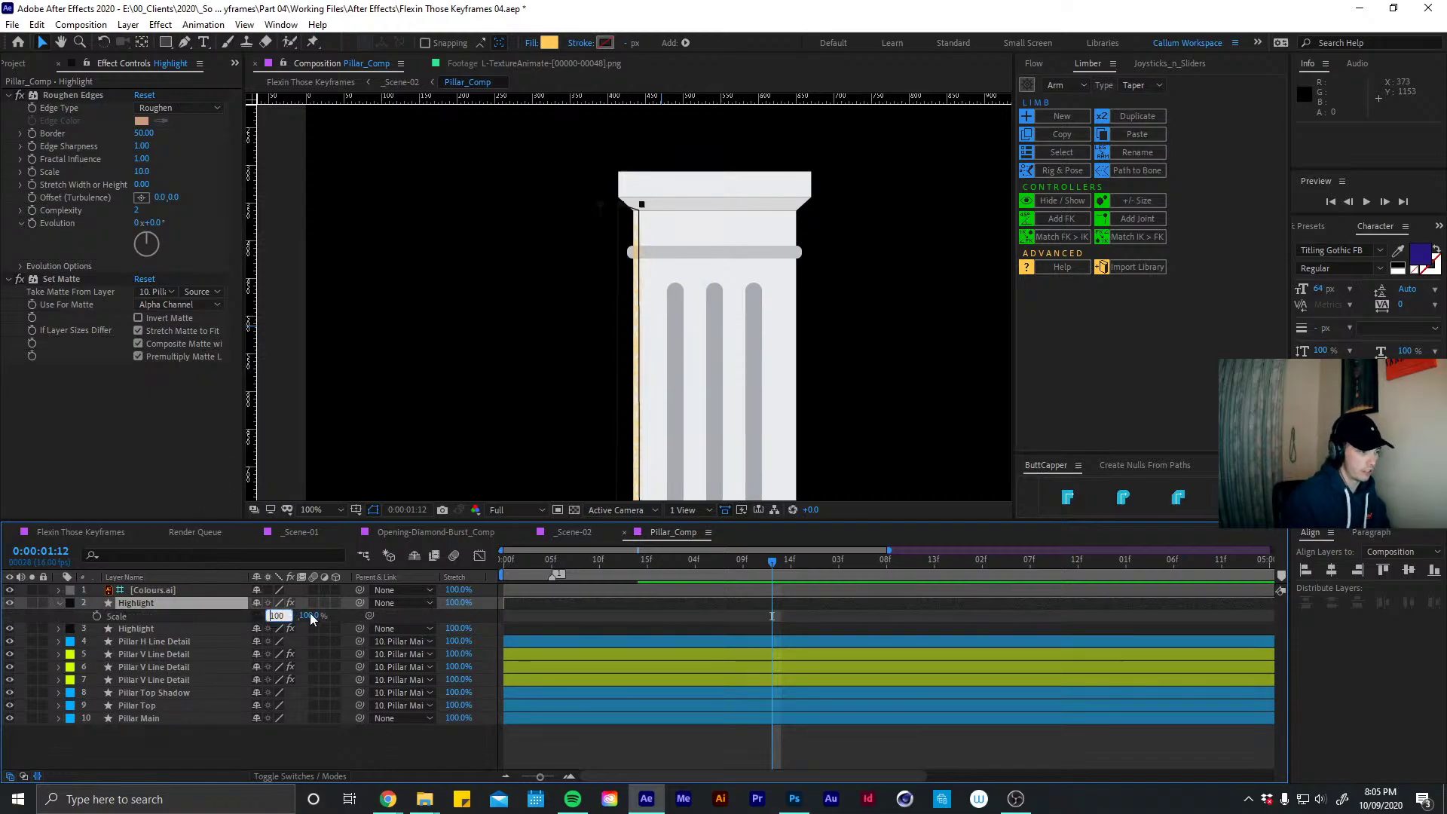
{"action": "type", "text": "-100"}
{"action": "key", "text": "Return"}
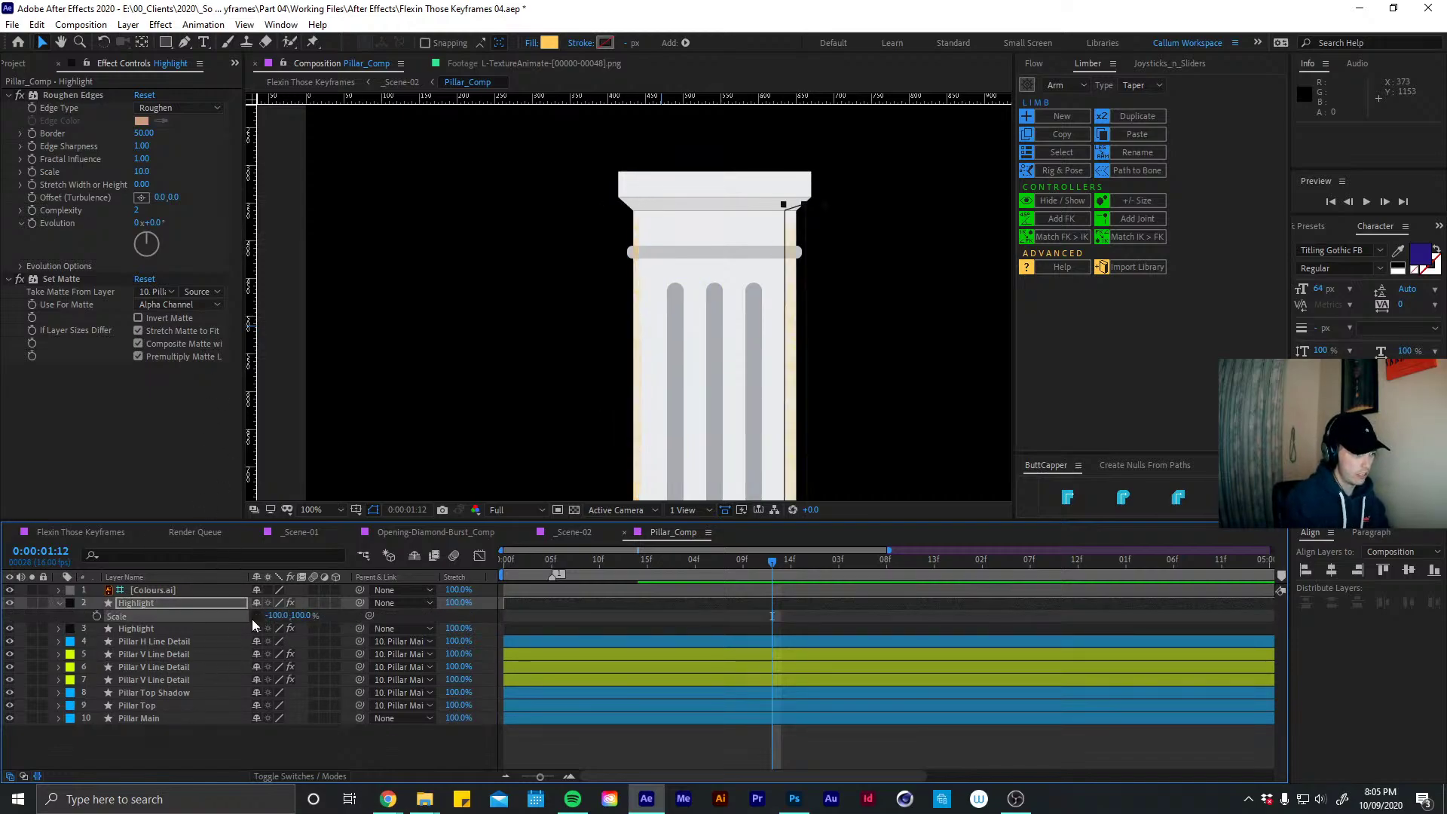
{"action": "key", "text": "s"}
{"action": "left_click", "coordinate": [173, 603]}
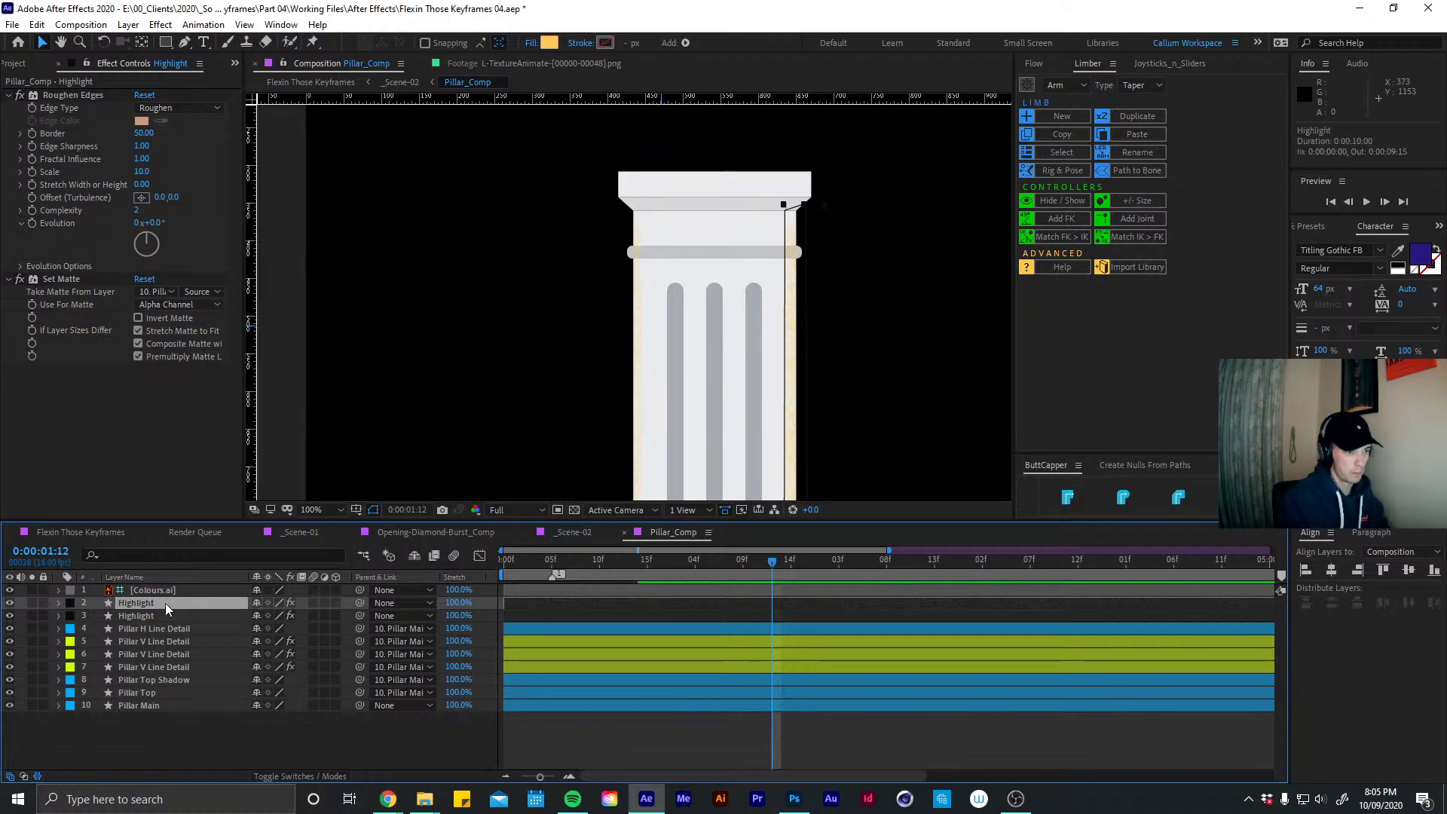
{"action": "key", "text": "Left"}
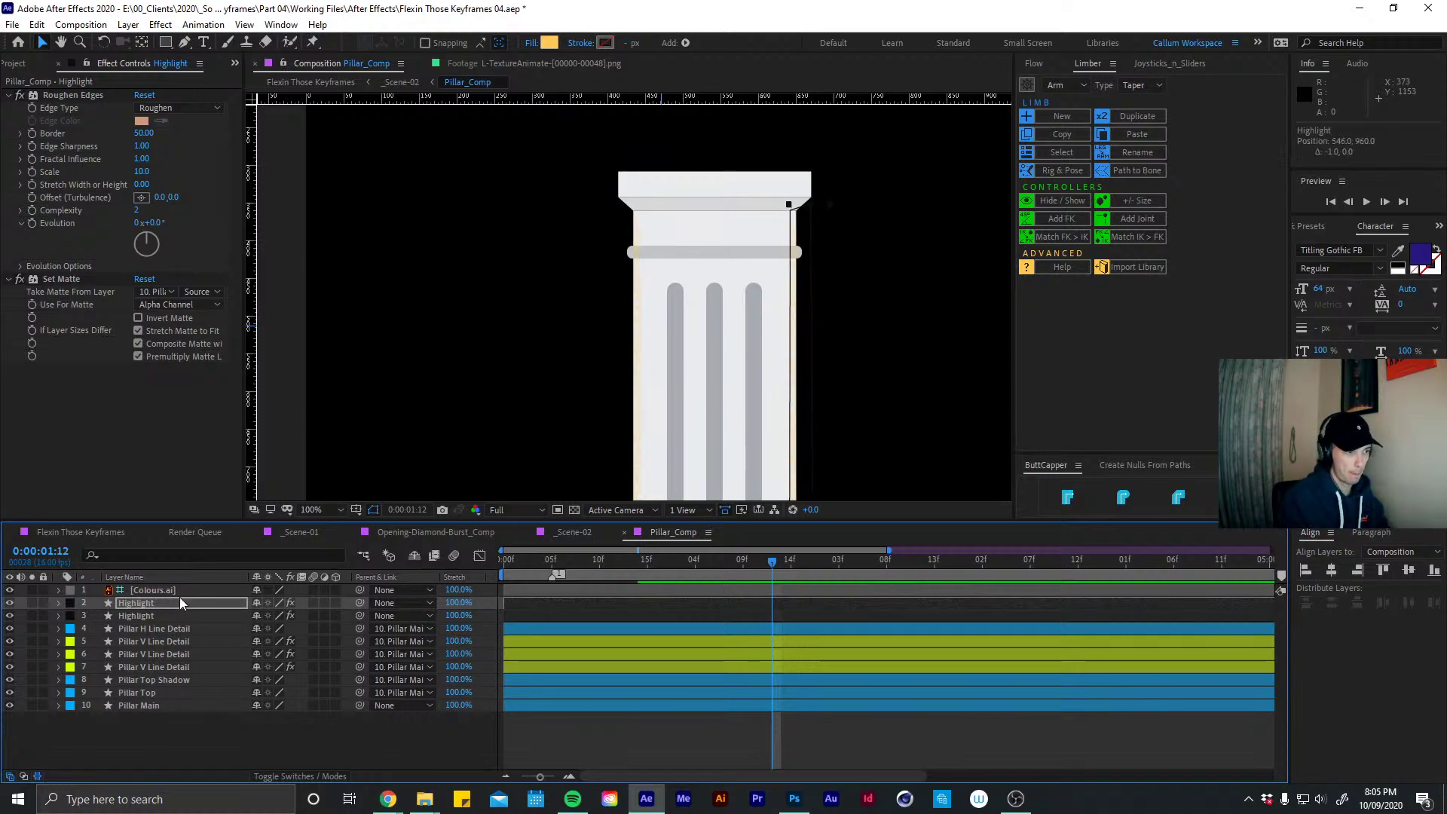
Close the Render Queue and Pillar_Comp timelines, leaving _Scene-02 open
{"action": "left_click", "coordinate": [575, 533]}
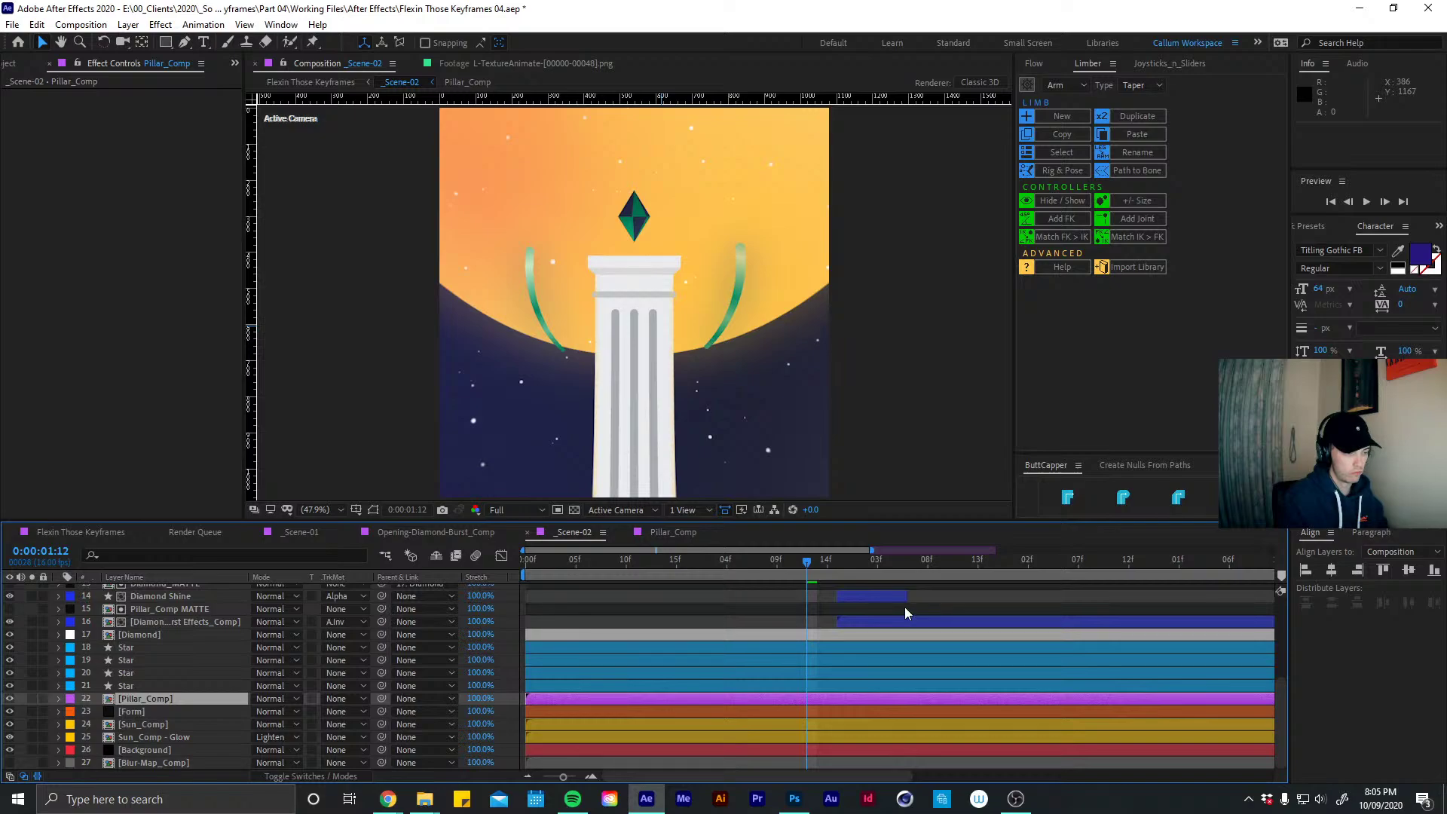
{"action": "left_click", "coordinate": [172, 532]}
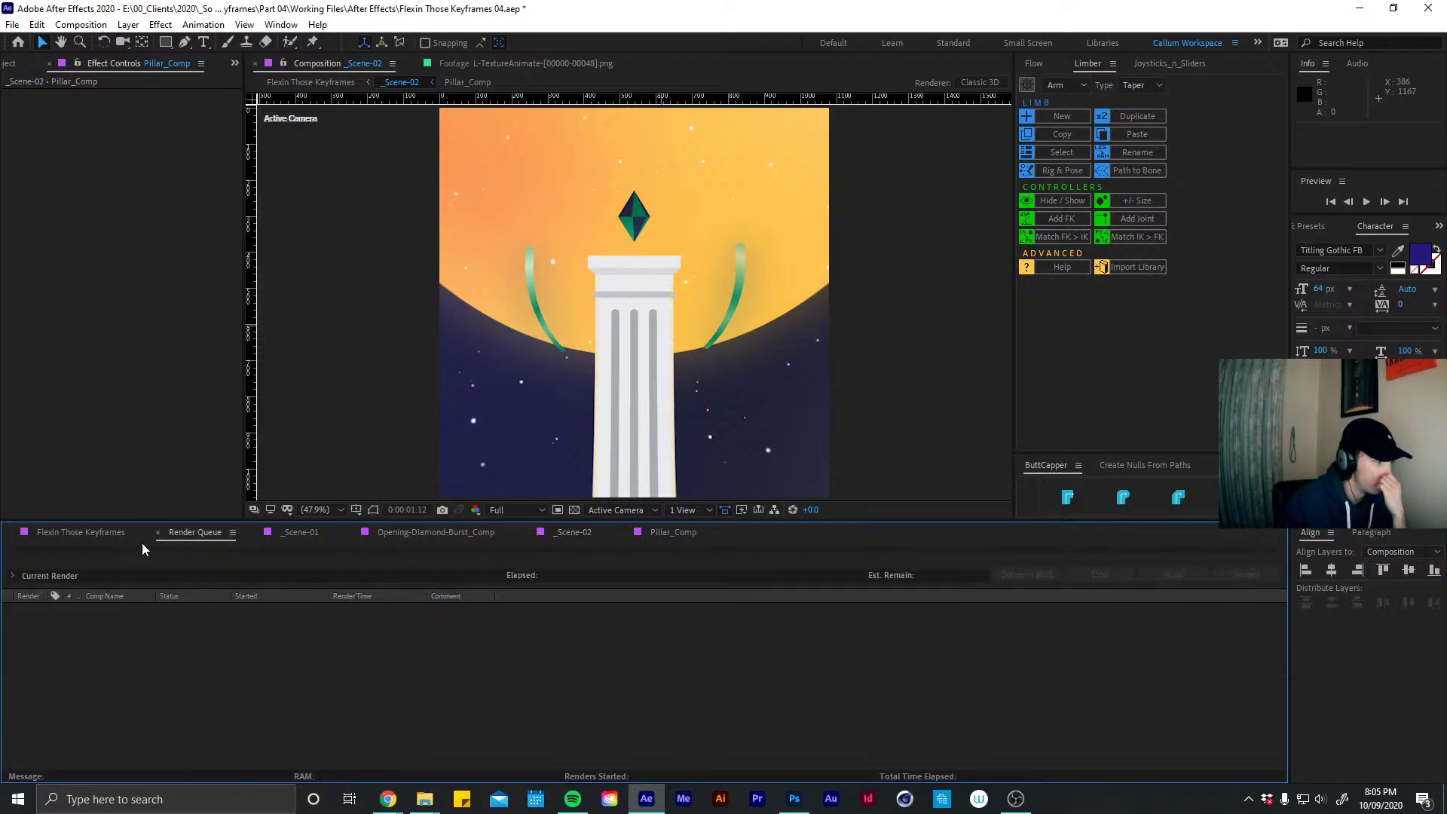
{"action": "left_click", "coordinate": [157, 532]}
{"action": "left_click", "coordinate": [333, 536]}
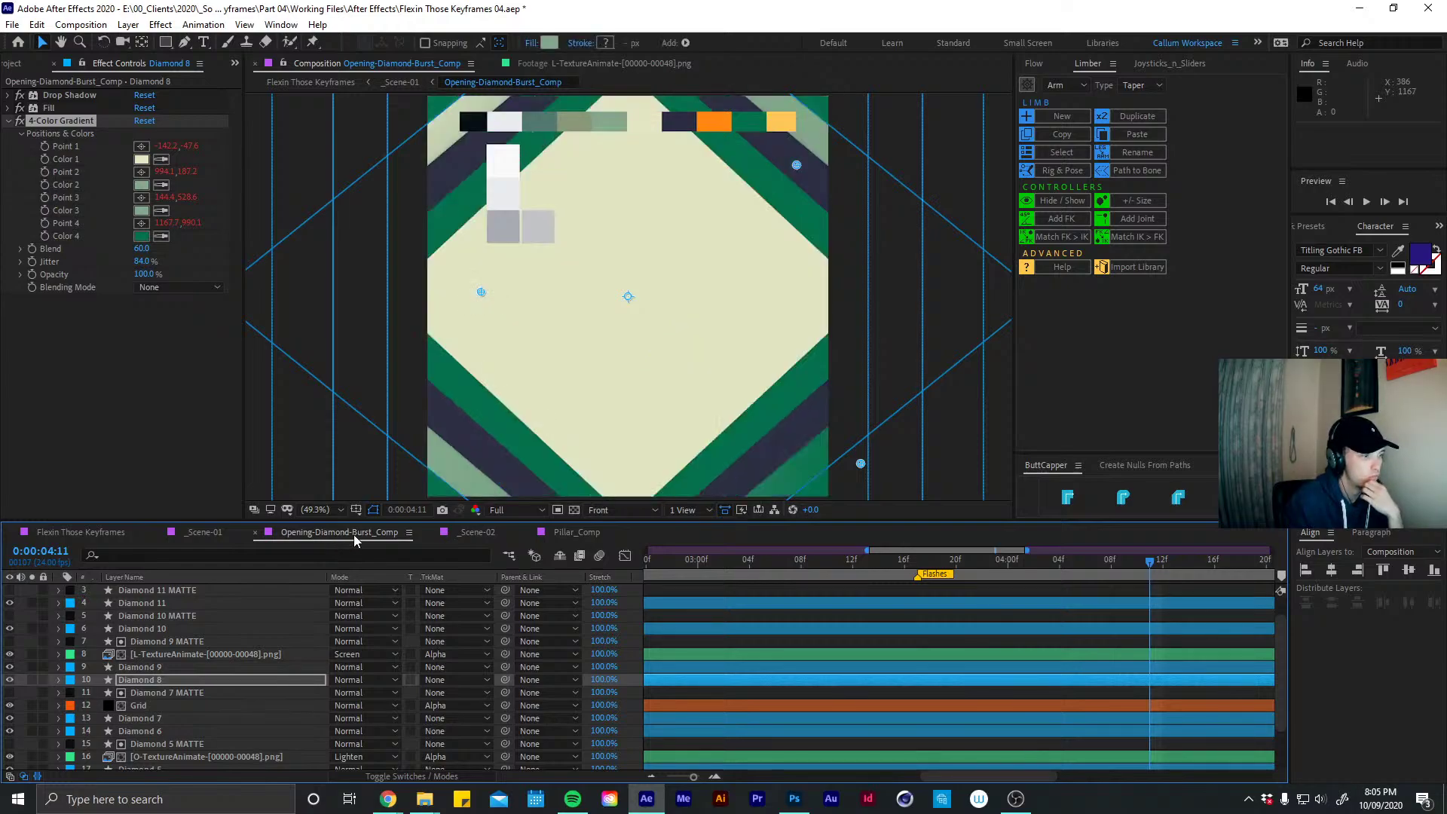
{"action": "left_click", "coordinate": [471, 535]}
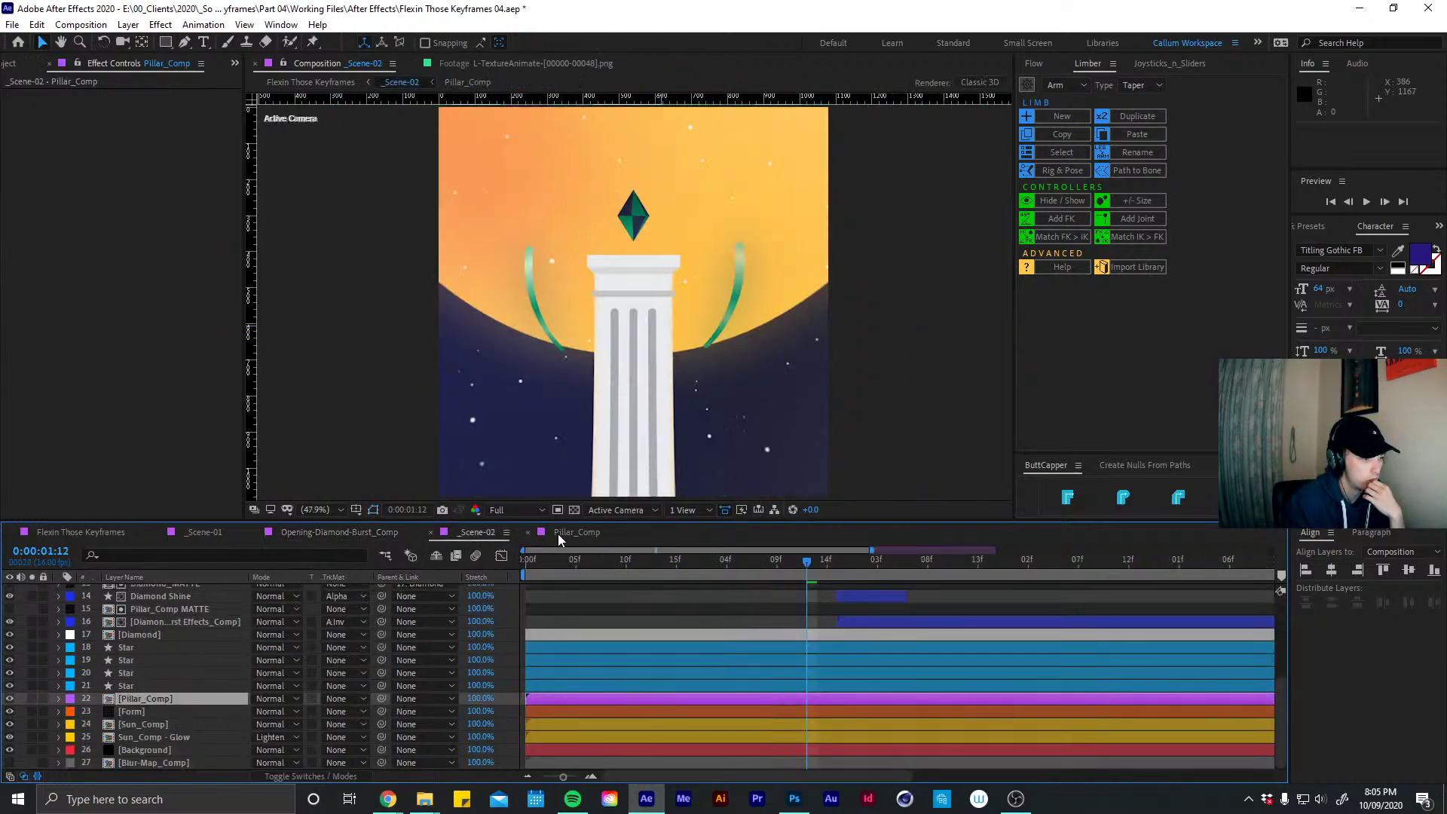
{"action": "left_click", "coordinate": [559, 532]}
{"action": "left_click", "coordinate": [528, 533]}
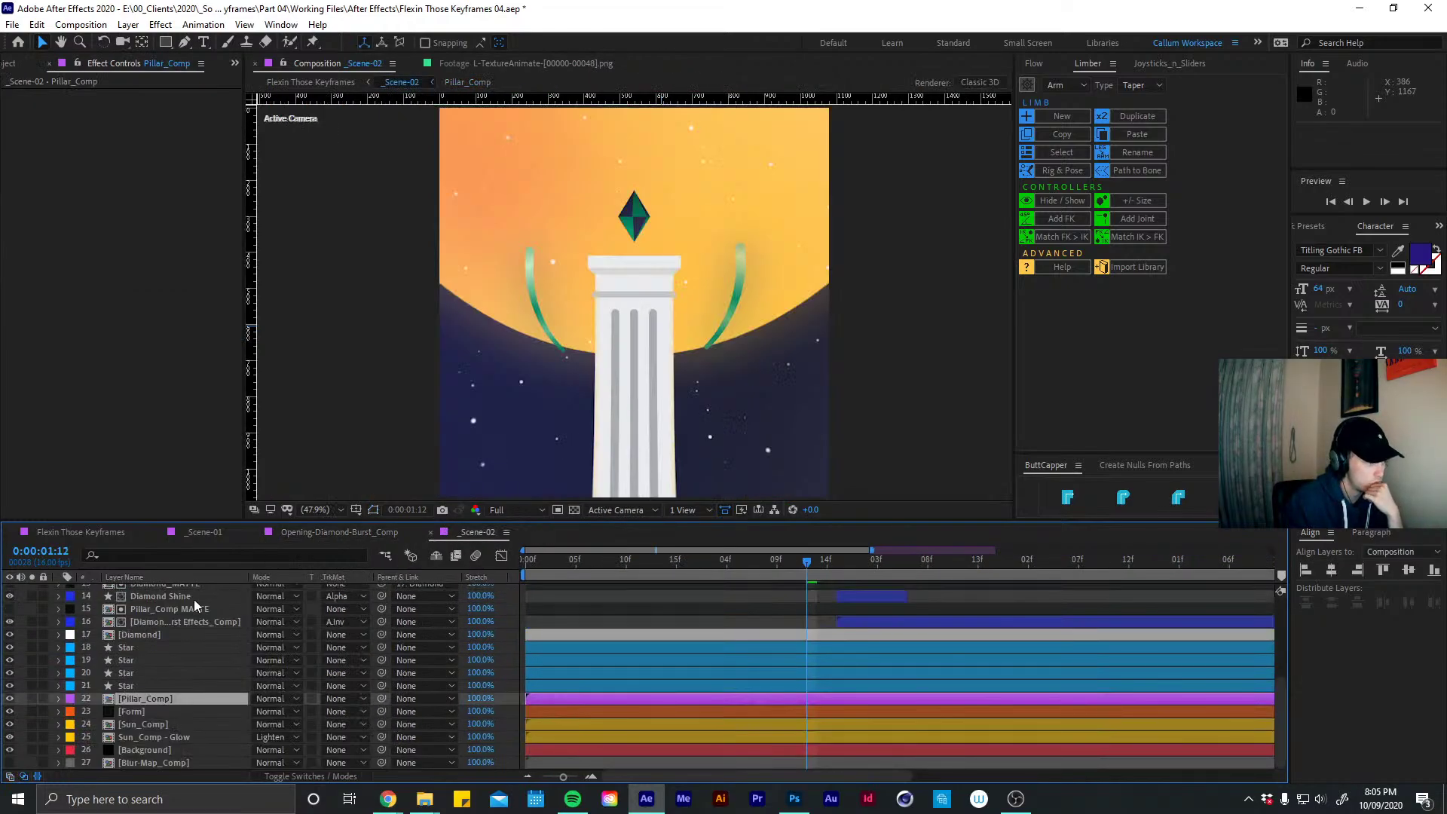
Show the pillar highlight, shadow and glow note in Flexin Those Keyframes, review the frame at 0:00:05:09, and hide the note again
{"action": "left_click", "coordinate": [80, 532]}
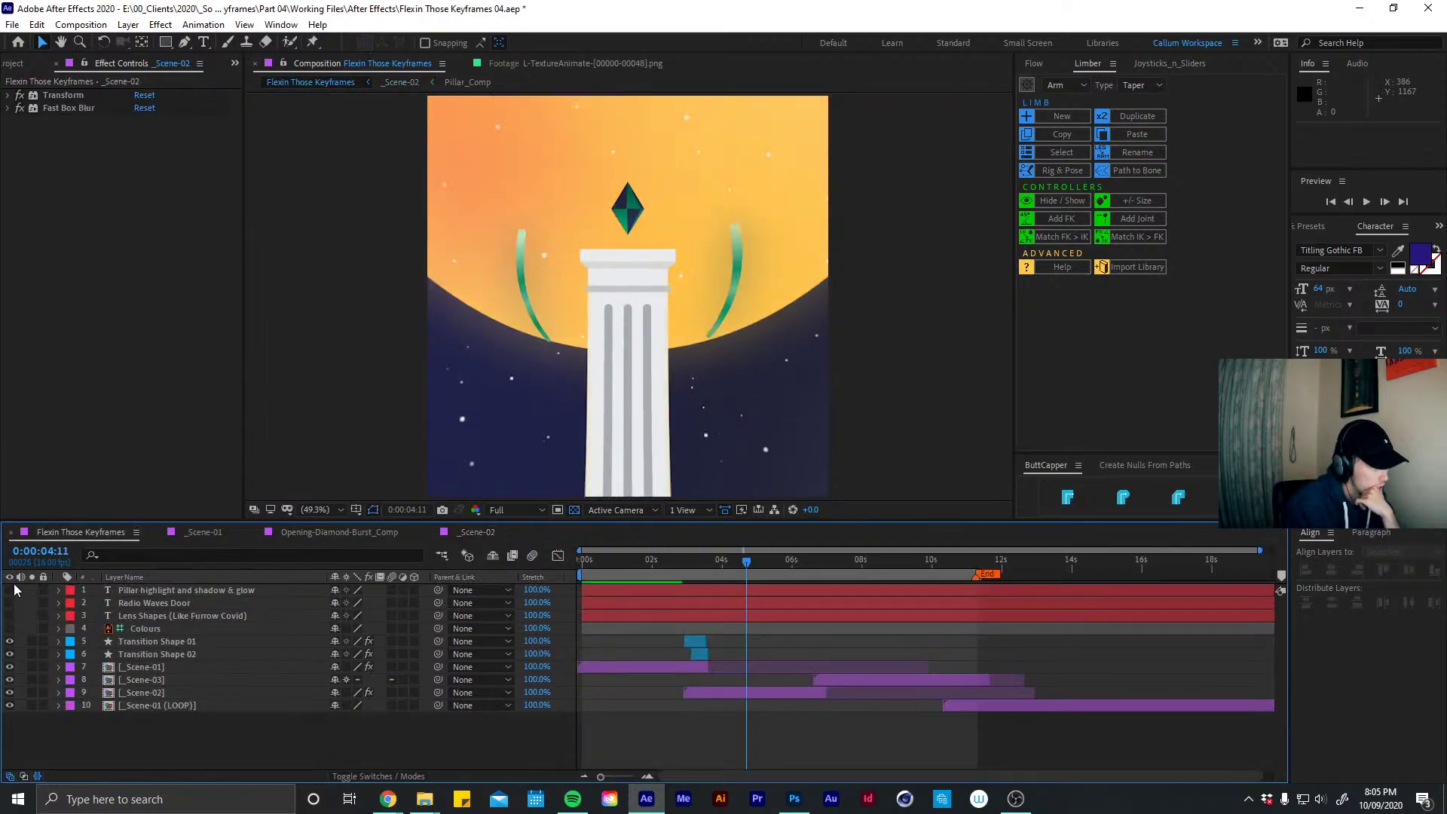
{"action": "left_click_drag", "start_coordinate": [10, 591], "coordinate": [10, 617]}
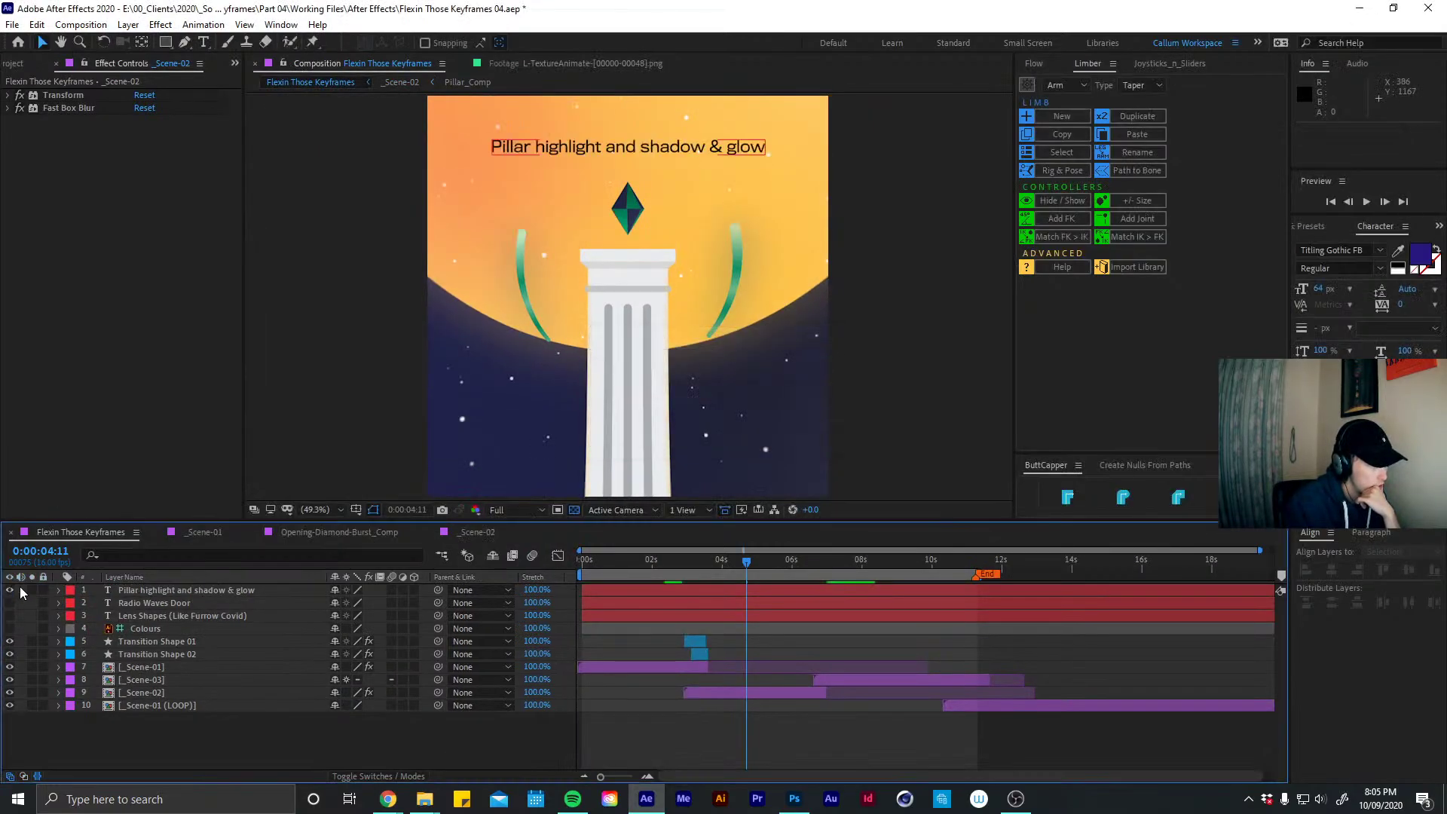
{"action": "left_click_drag", "start_coordinate": [769, 569], "coordinate": [777, 559]}
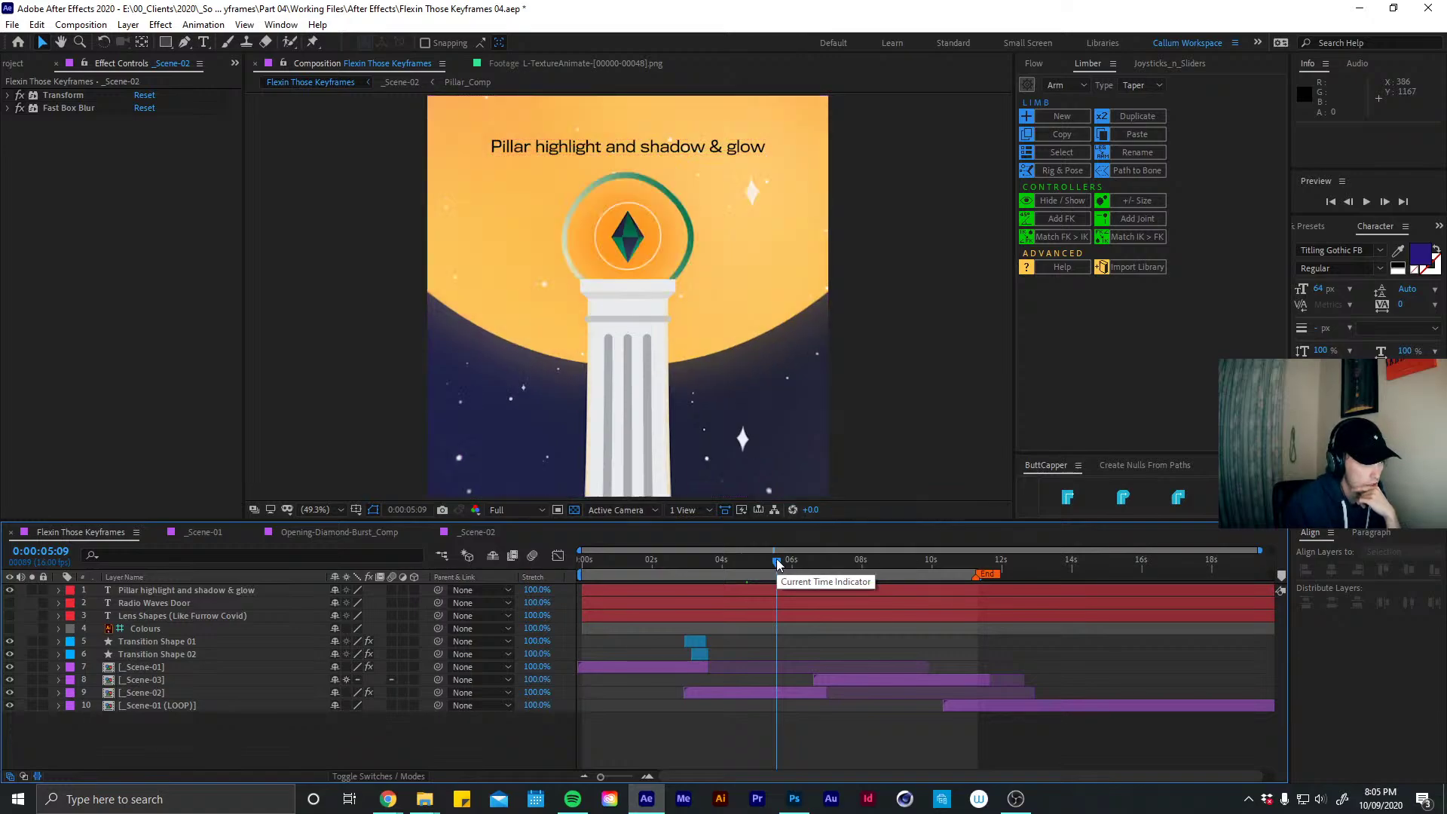
{"action": "left_click", "coordinate": [10, 590]}
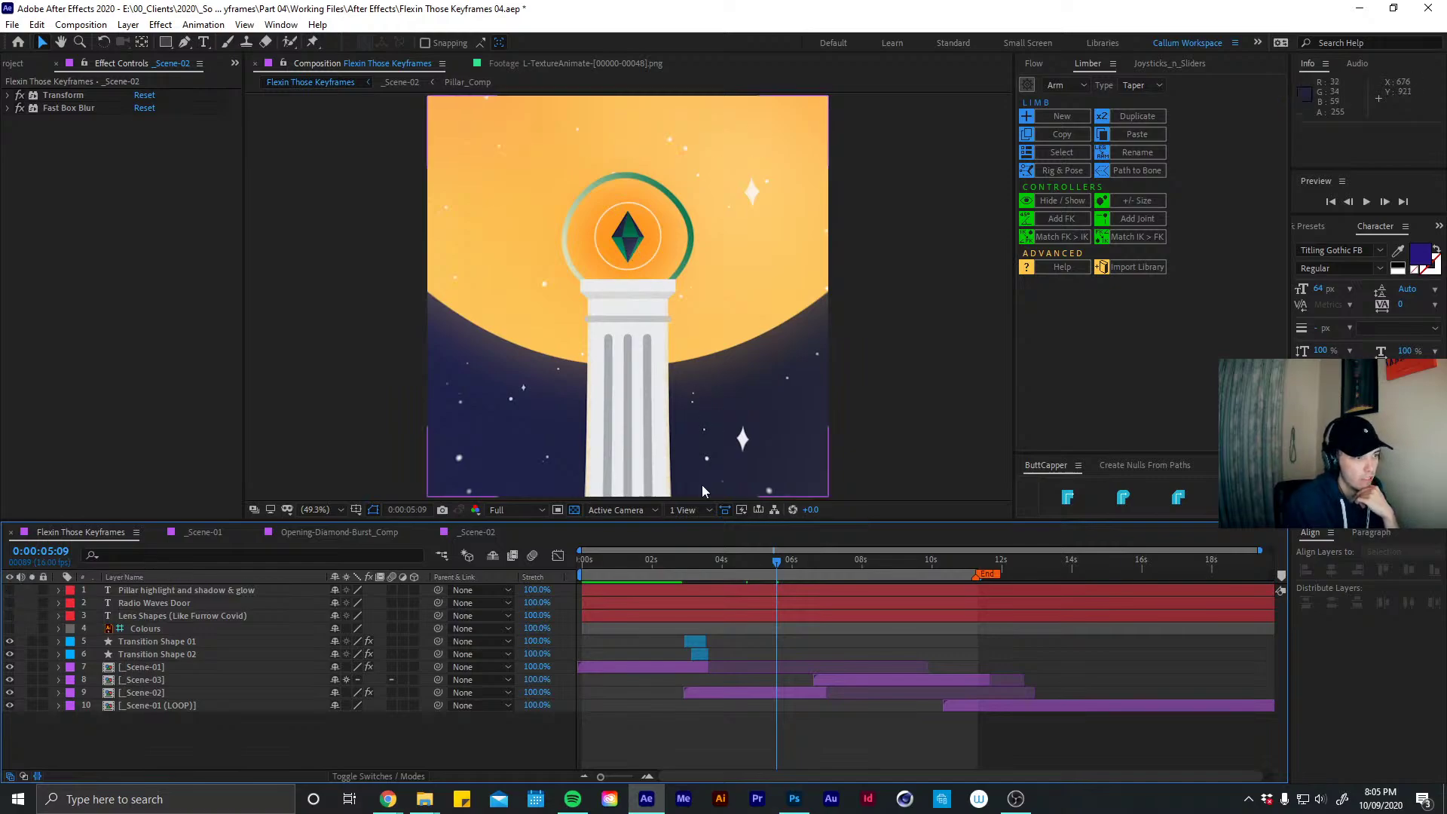
Inspect the pillar and layer stack in _Scene-02 and open the nested Diamond Burst Effects_Comp
{"action": "double_click", "coordinate": [741, 692]}
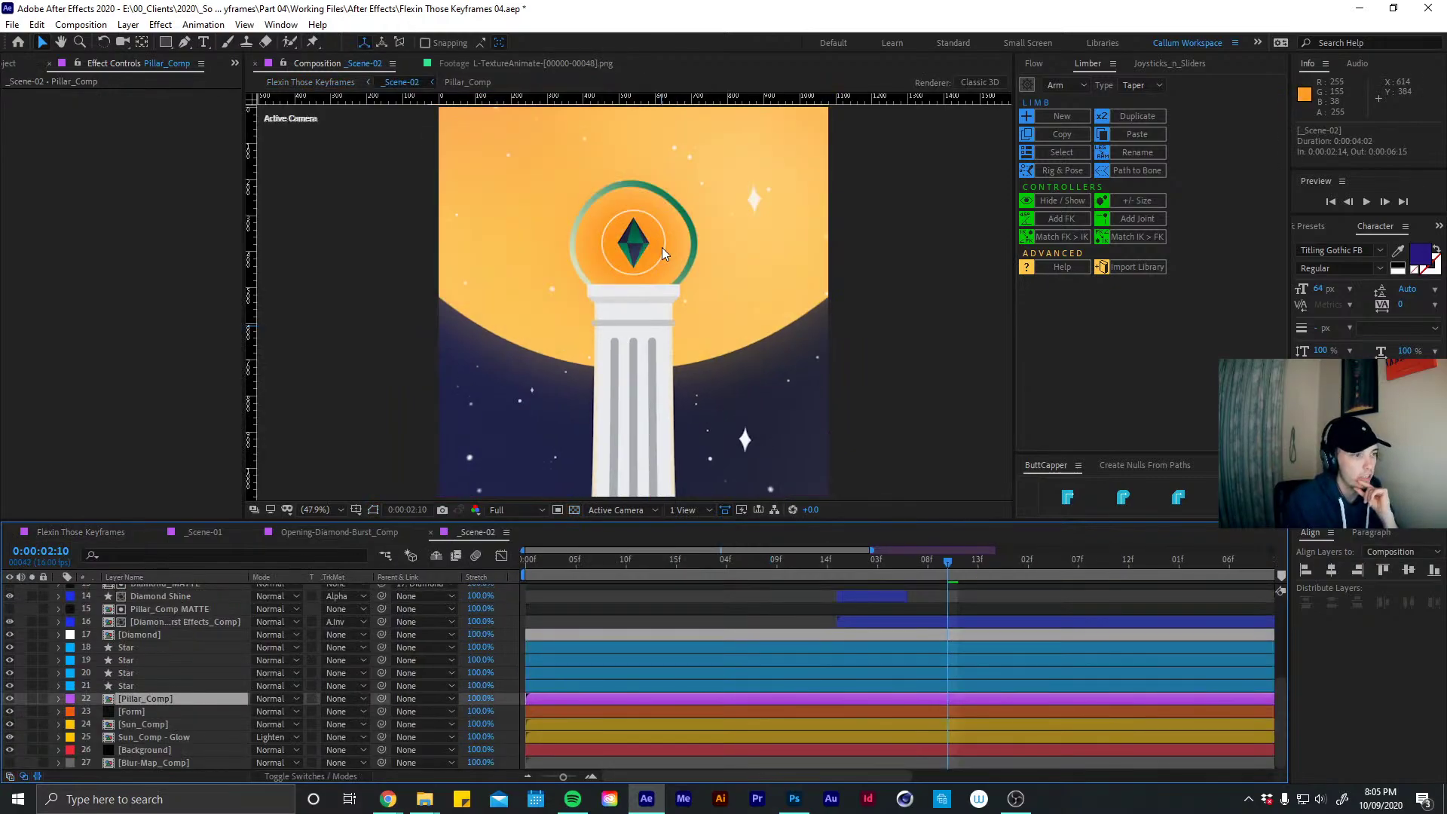
{"action": "scroll", "coordinate": [666, 292], "scroll_direction": "up", "scroll_amount": 3}
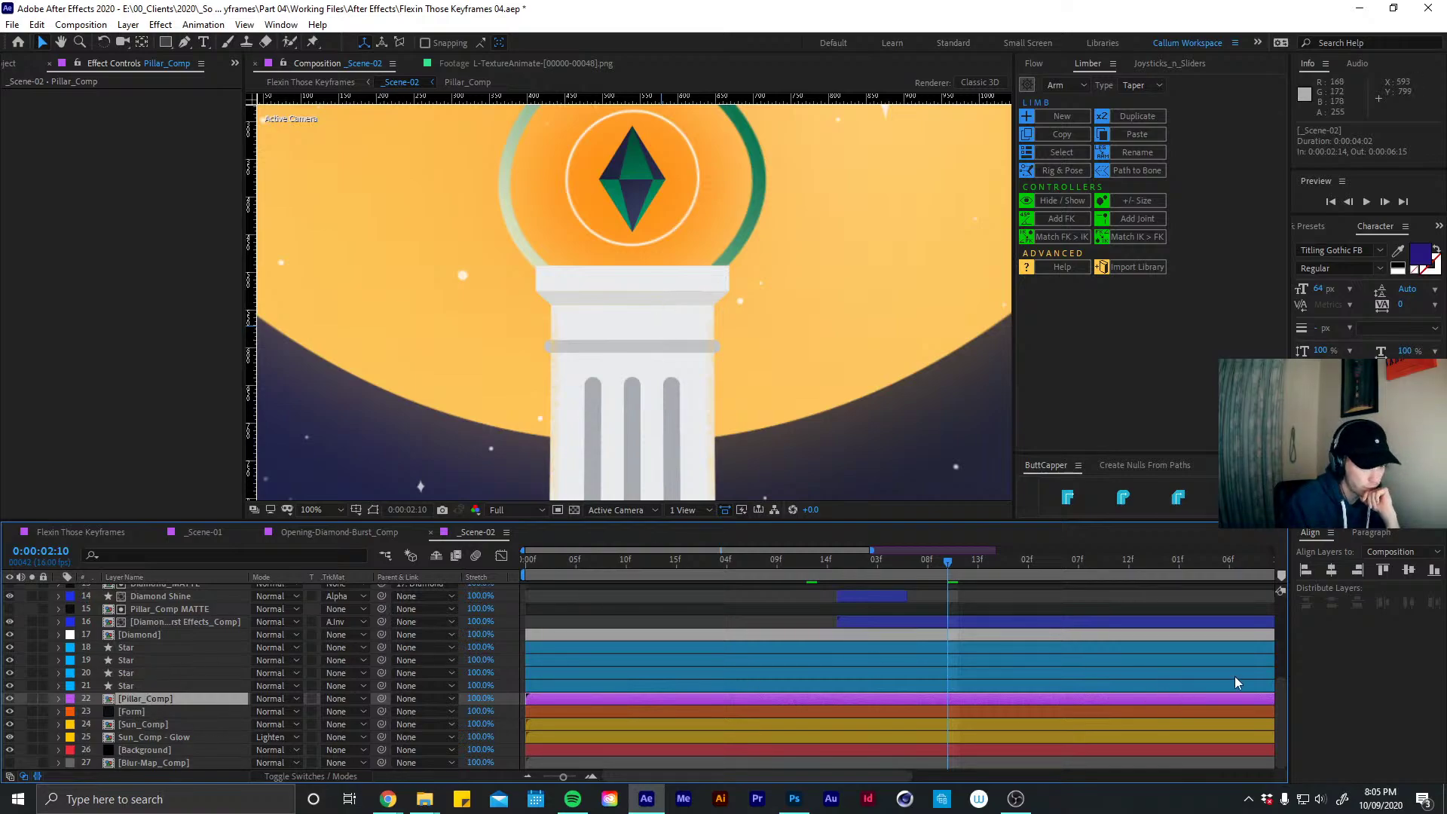
{"action": "scroll", "coordinate": [1281, 693], "scroll_direction": "up", "scroll_amount": 3}
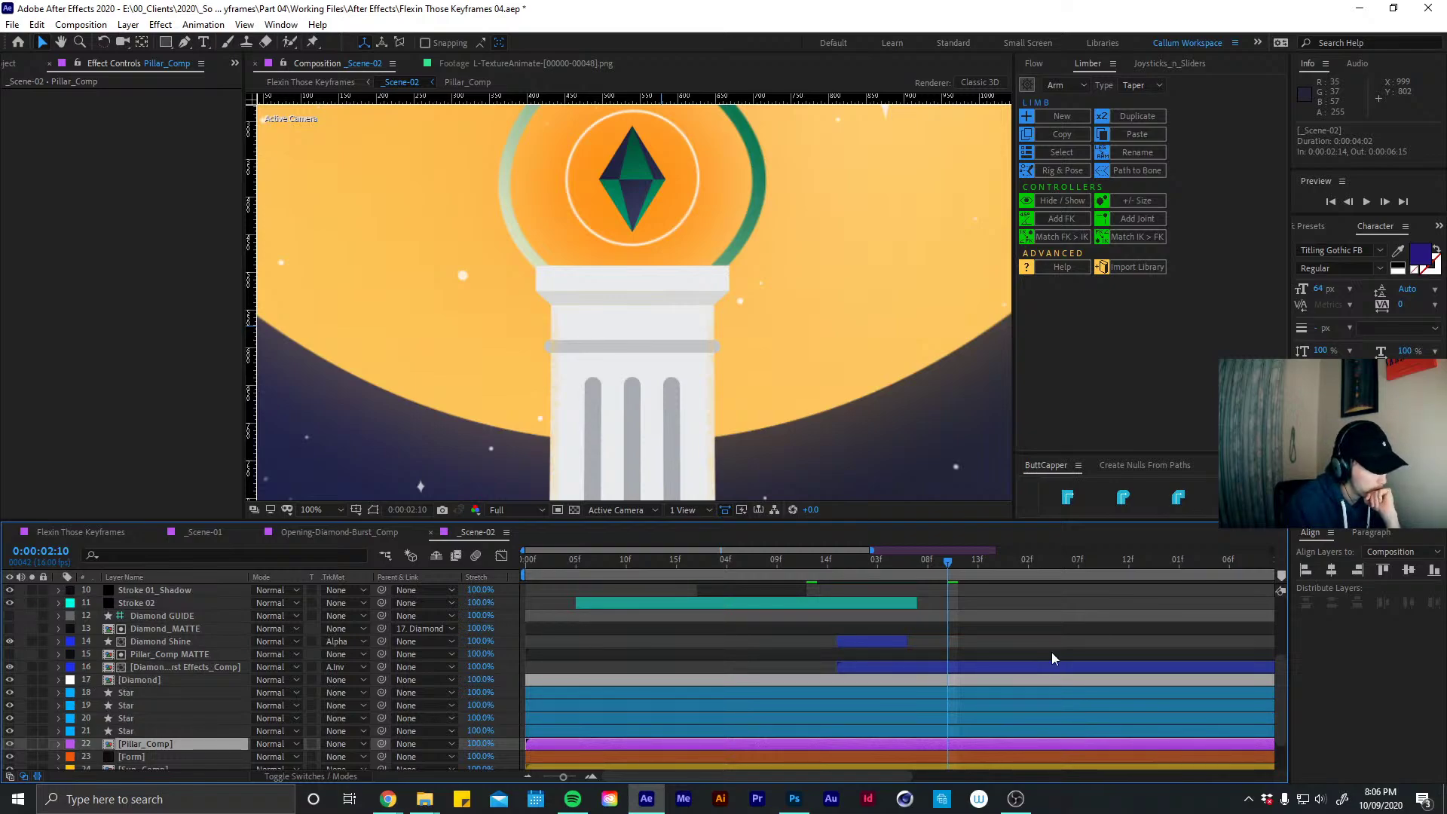
{"action": "left_click", "coordinate": [882, 633]}
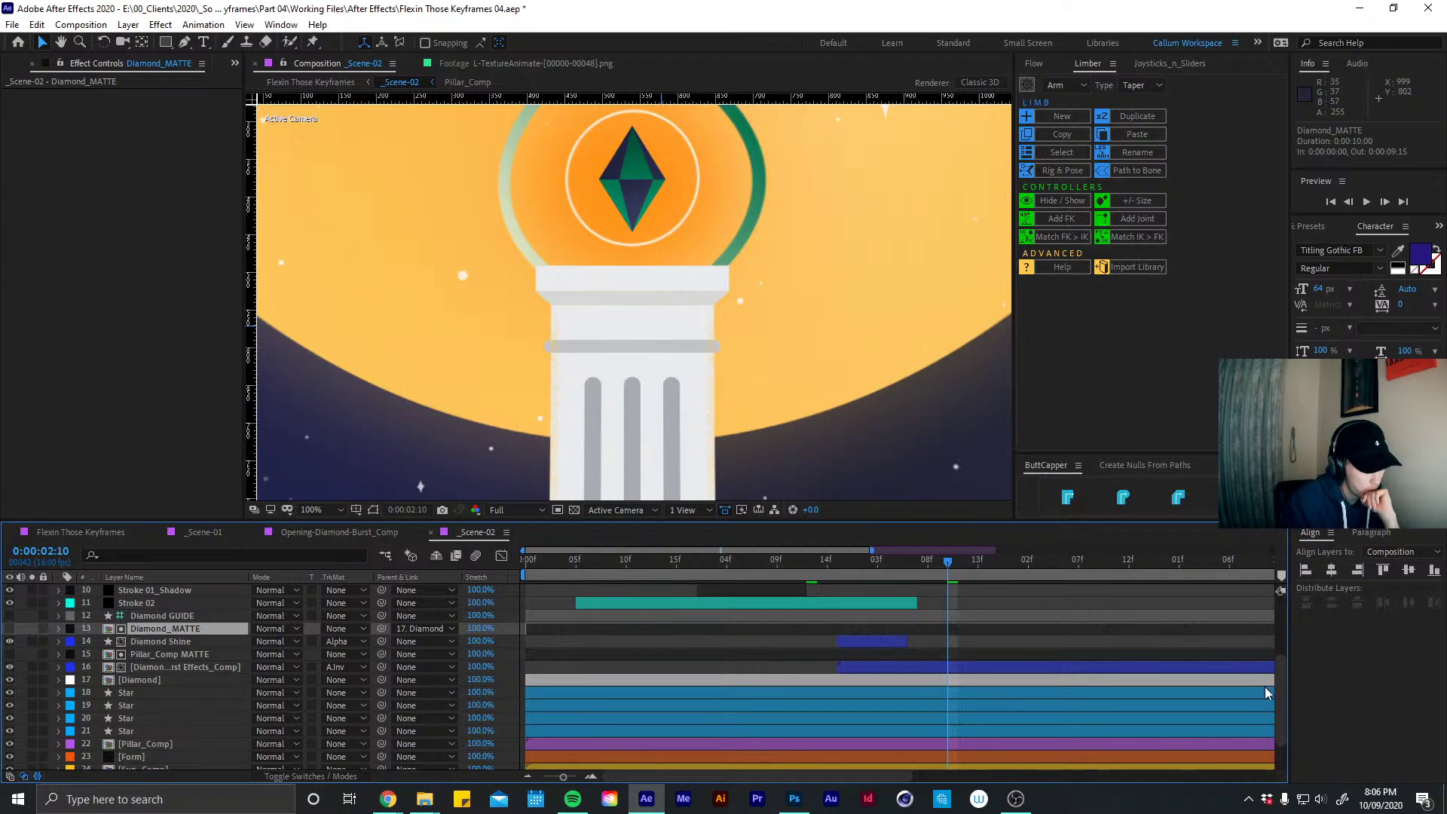
{"action": "left_click_drag", "start_coordinate": [1278, 678], "coordinate": [1279, 618]}
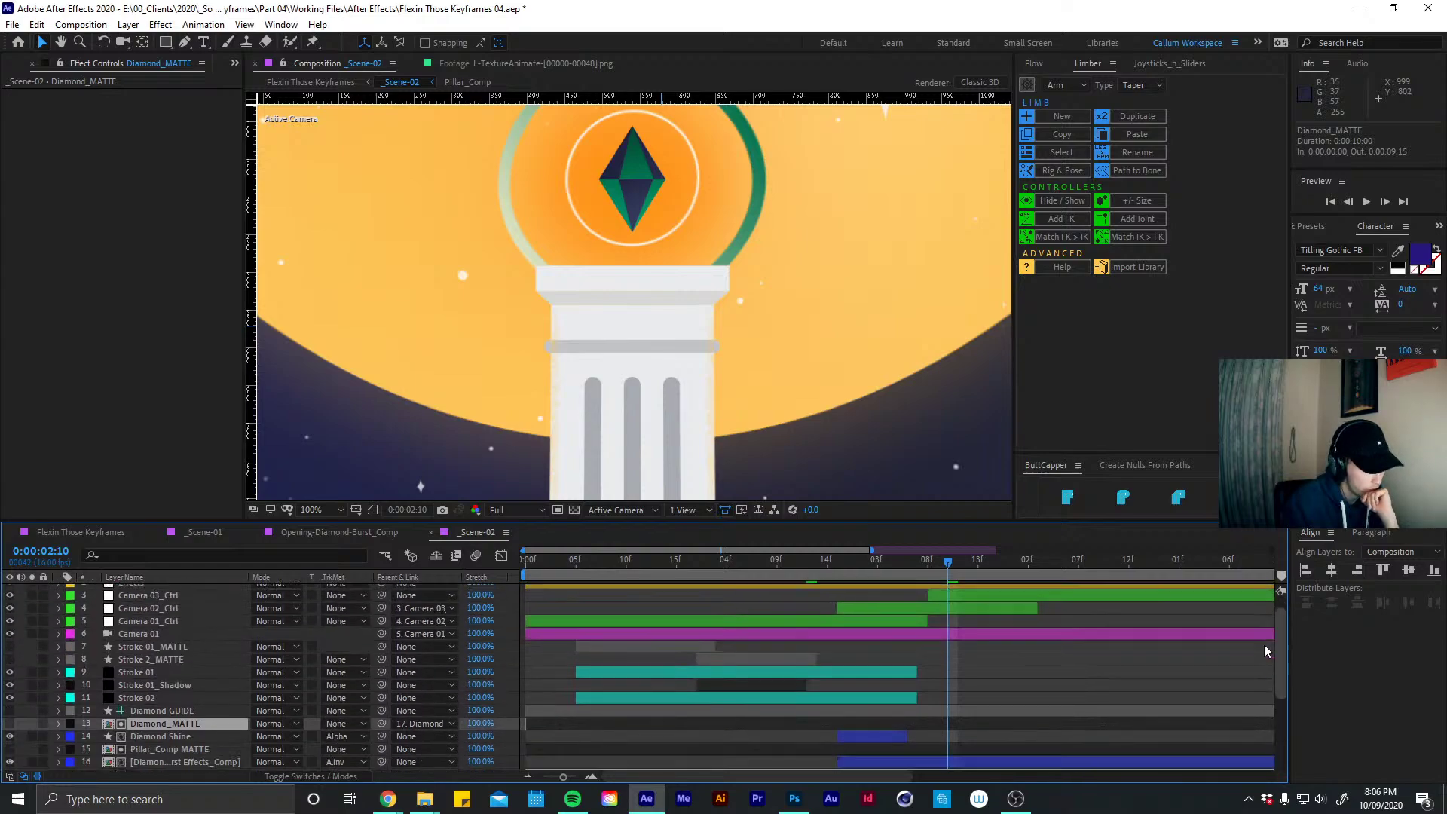
{"action": "scroll", "coordinate": [1264, 644], "scroll_direction": "down", "scroll_amount": 5}
{"action": "double_click", "coordinate": [905, 672]}
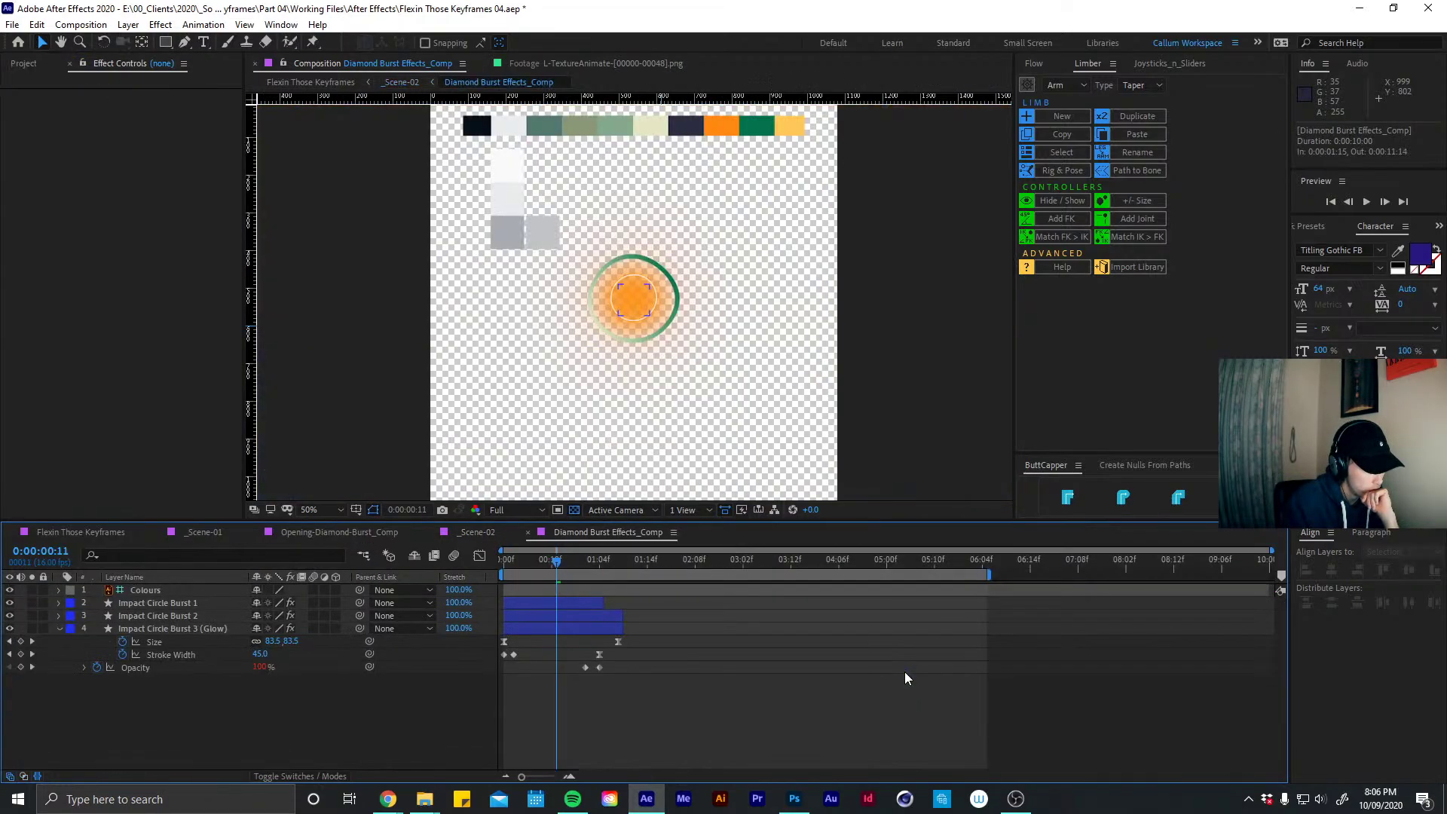
Copy Impact Circle Burst 3 (Glow) into _Scene-02 above Diamond Burst Effects_Comp and set it to start at 0:00:01:15
{"action": "left_click", "coordinate": [595, 628]}
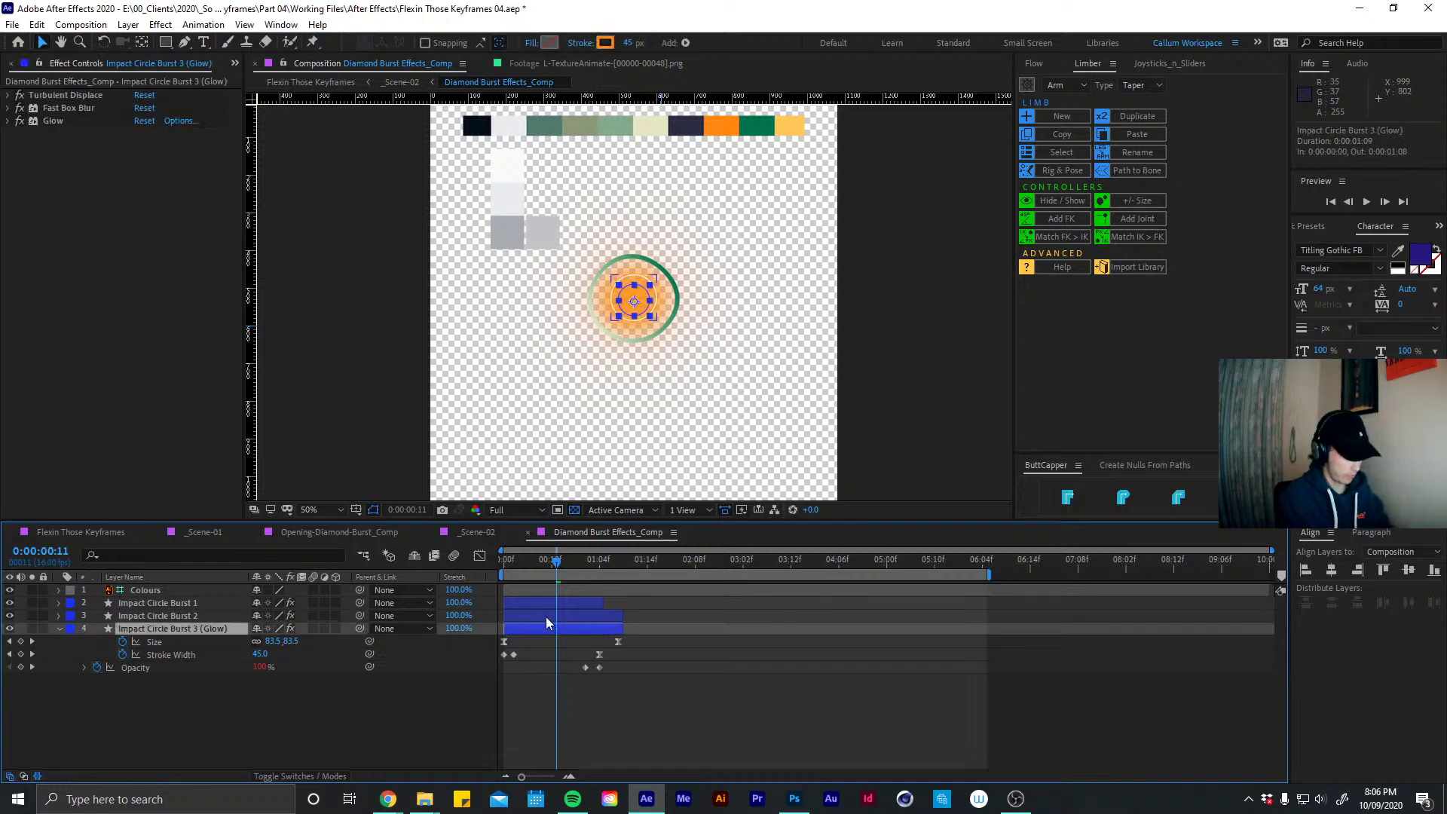
{"action": "key", "text": "u"}
{"action": "key", "text": "ctrl+c"}
{"action": "left_click", "coordinate": [478, 533]}
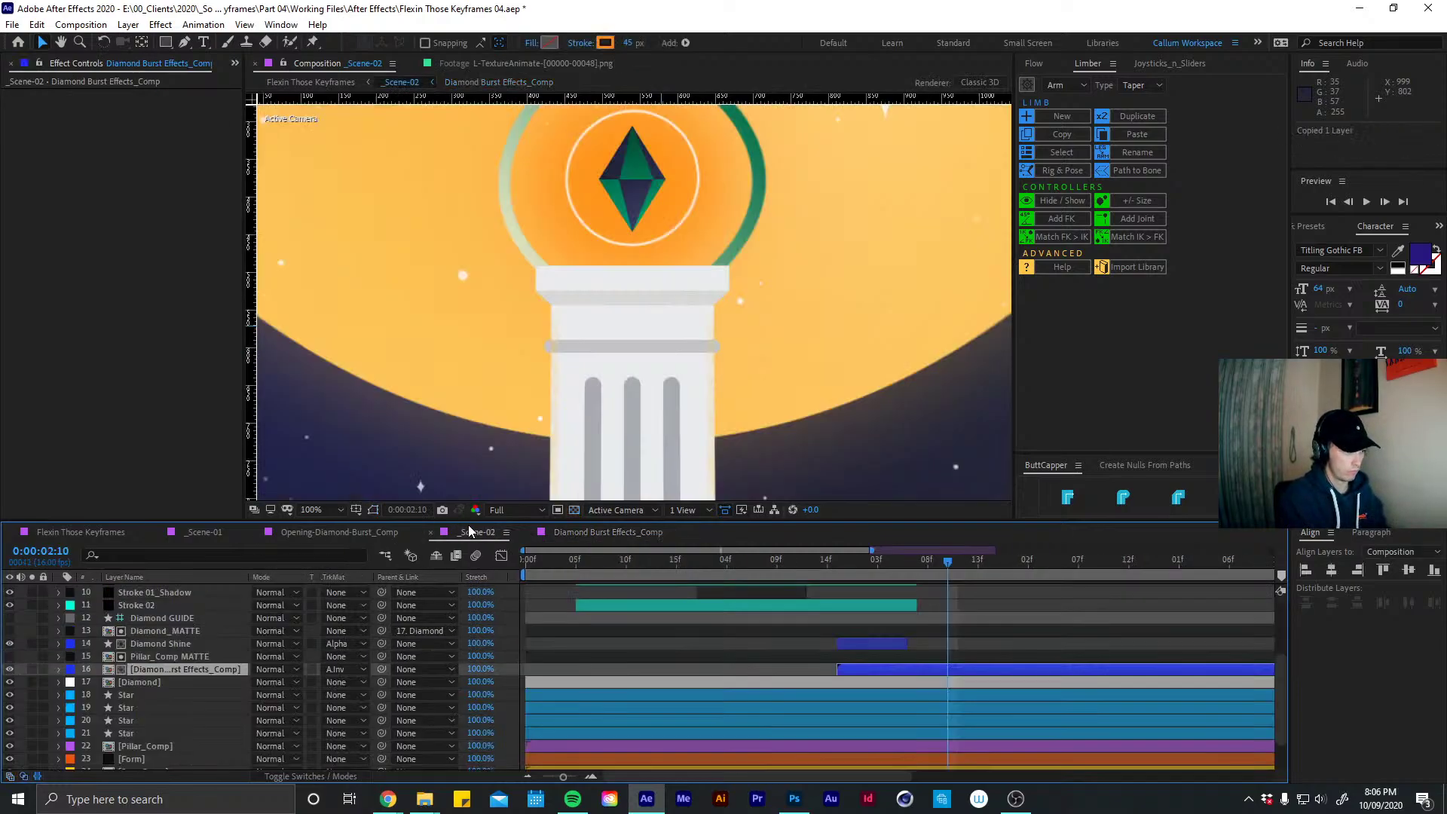
{"action": "key", "text": "ctrl+v"}
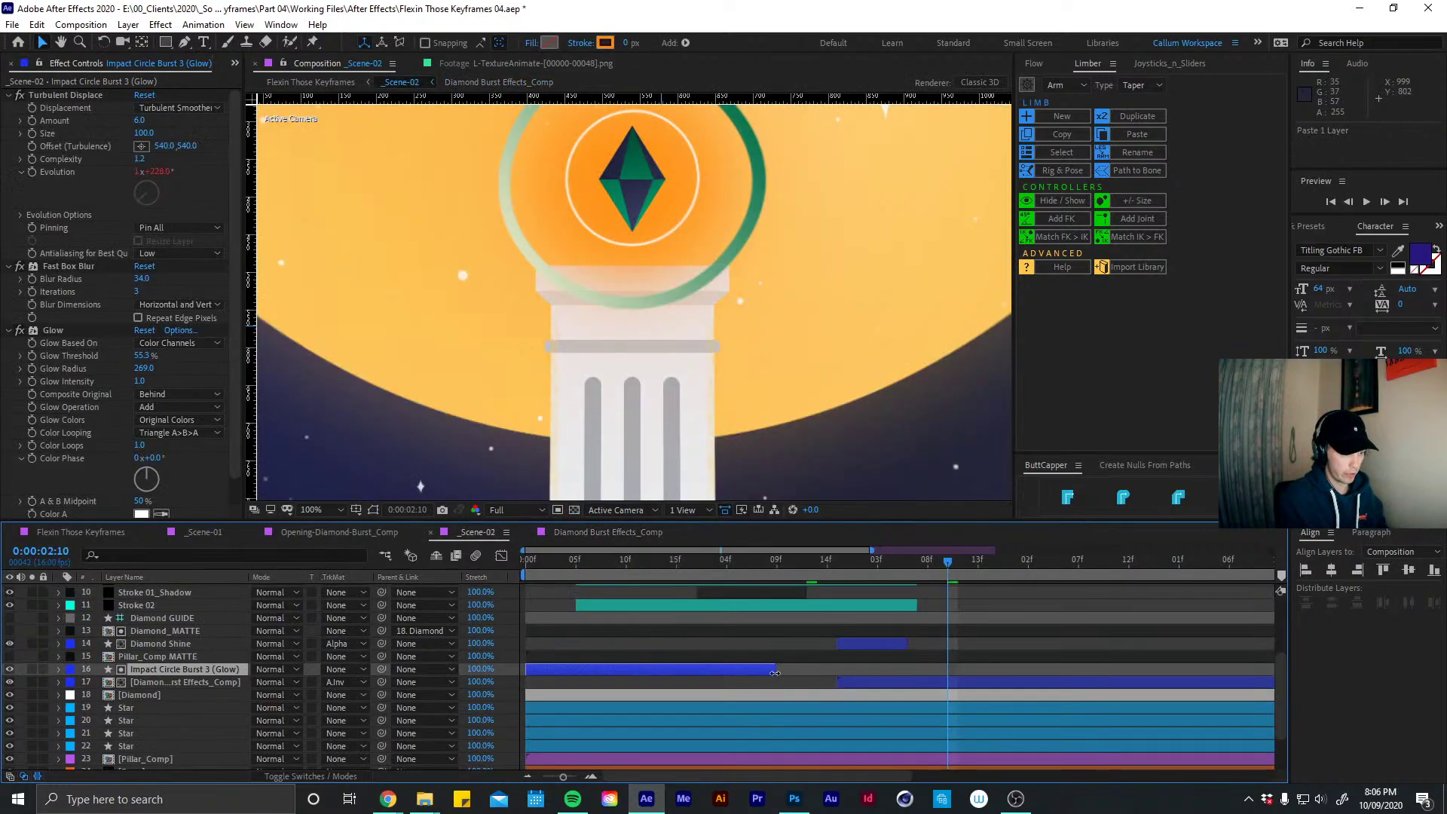
{"action": "left_click", "coordinate": [844, 567]}
{"action": "key", "text": "bracketleft"}
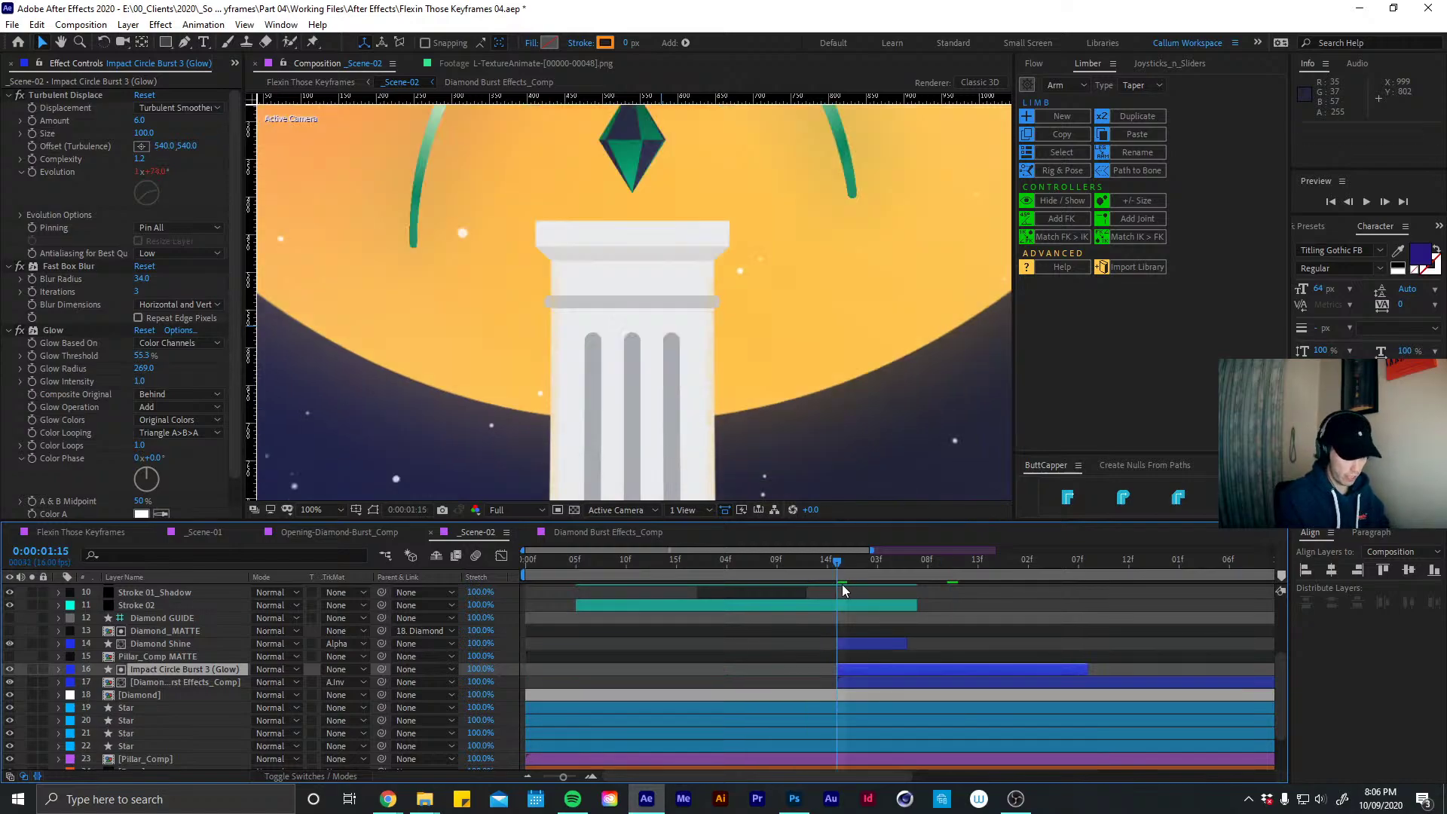
{"action": "key", "text": "u"}
{"action": "key", "text": "u"}
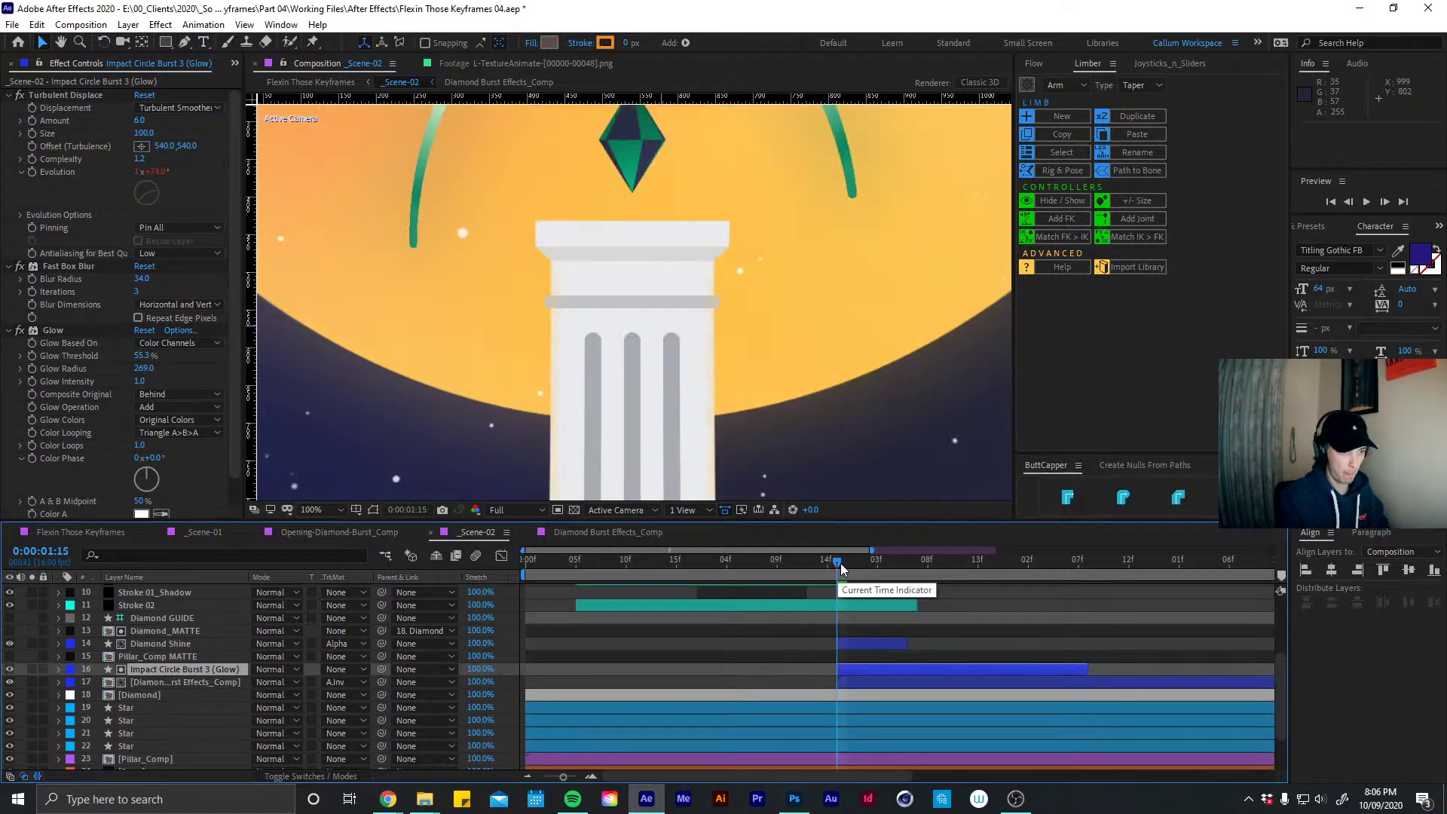
{"action": "double_click", "coordinate": [853, 680]}
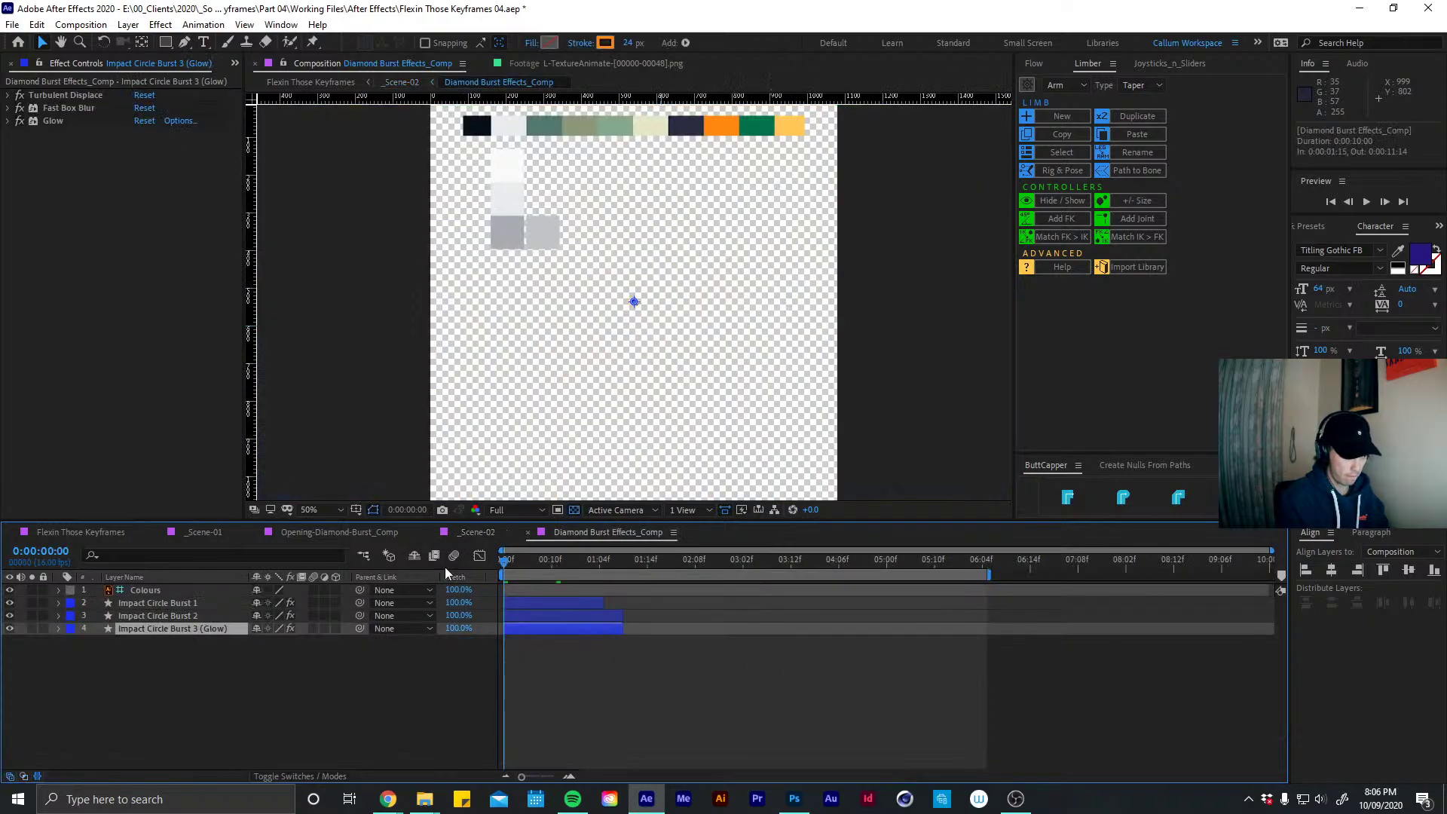
{"action": "left_click", "coordinate": [481, 533]}
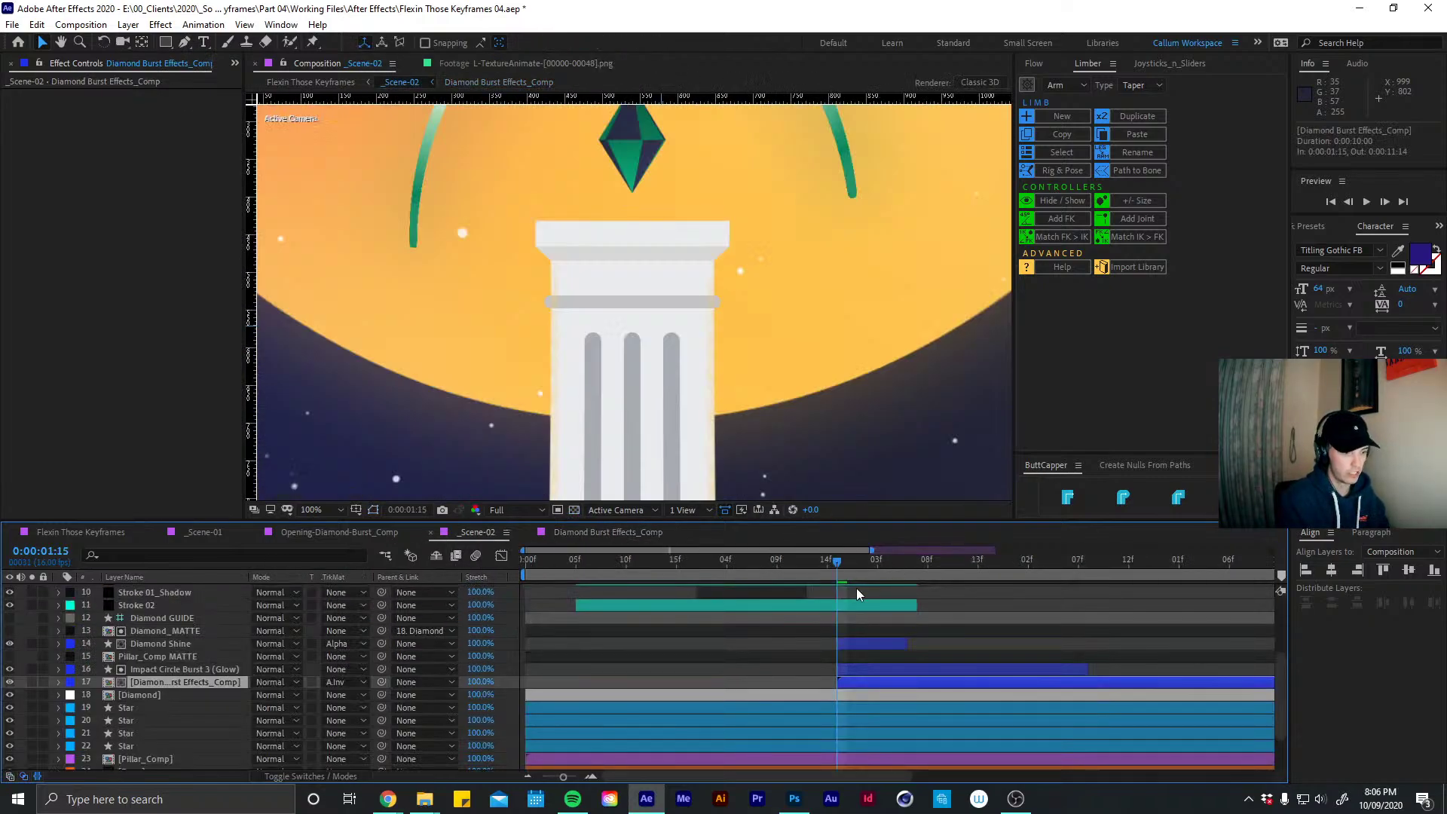
Give Impact Circle Burst 3 (Glow) an orange label and move it below Diamond Burst Effects_Comp, with the time at 0:00:02:01
{"action": "left_click", "coordinate": [307, 668]}
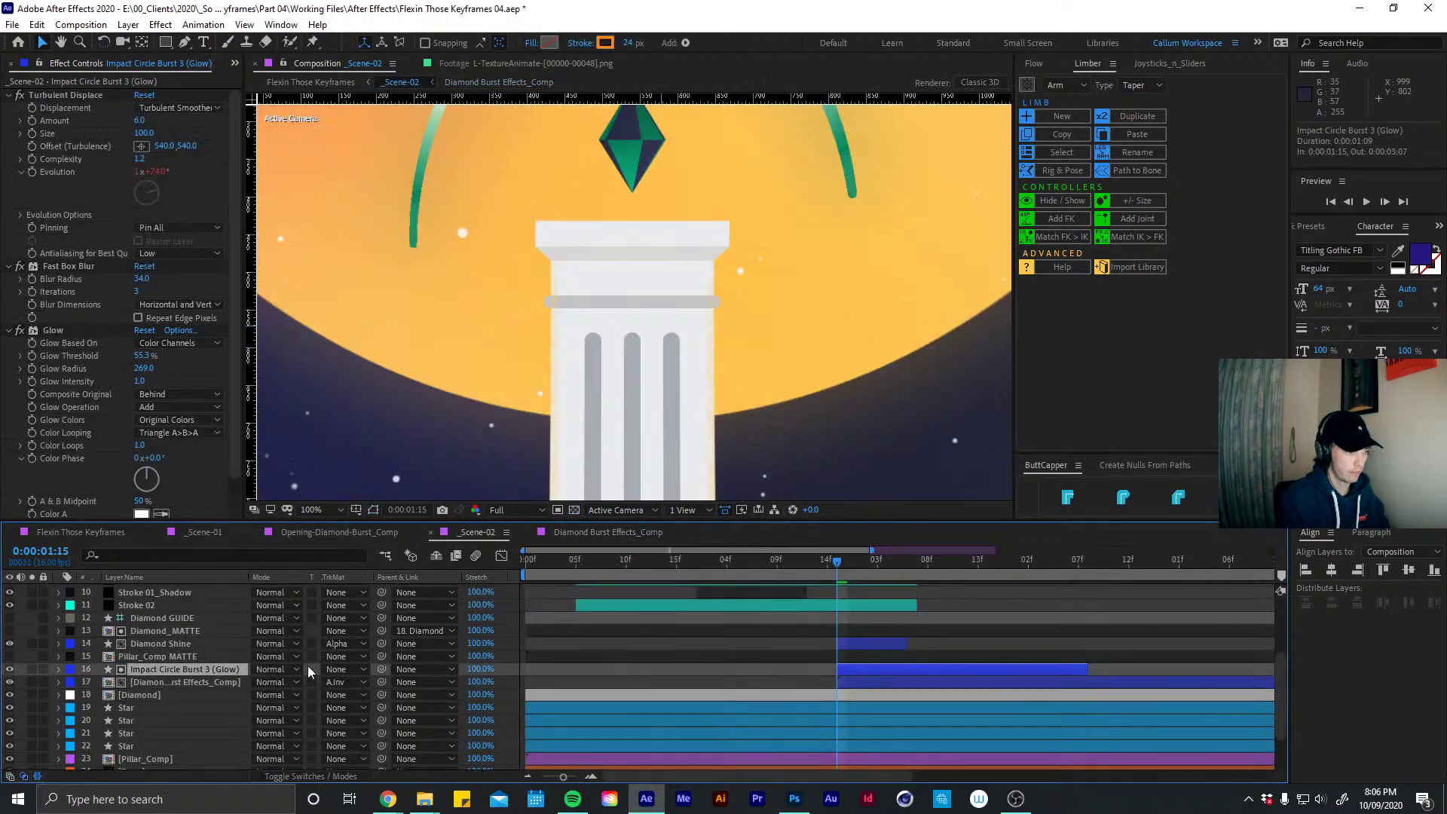
{"action": "left_click", "coordinate": [70, 669]}
{"action": "left_click", "coordinate": [148, 452]}
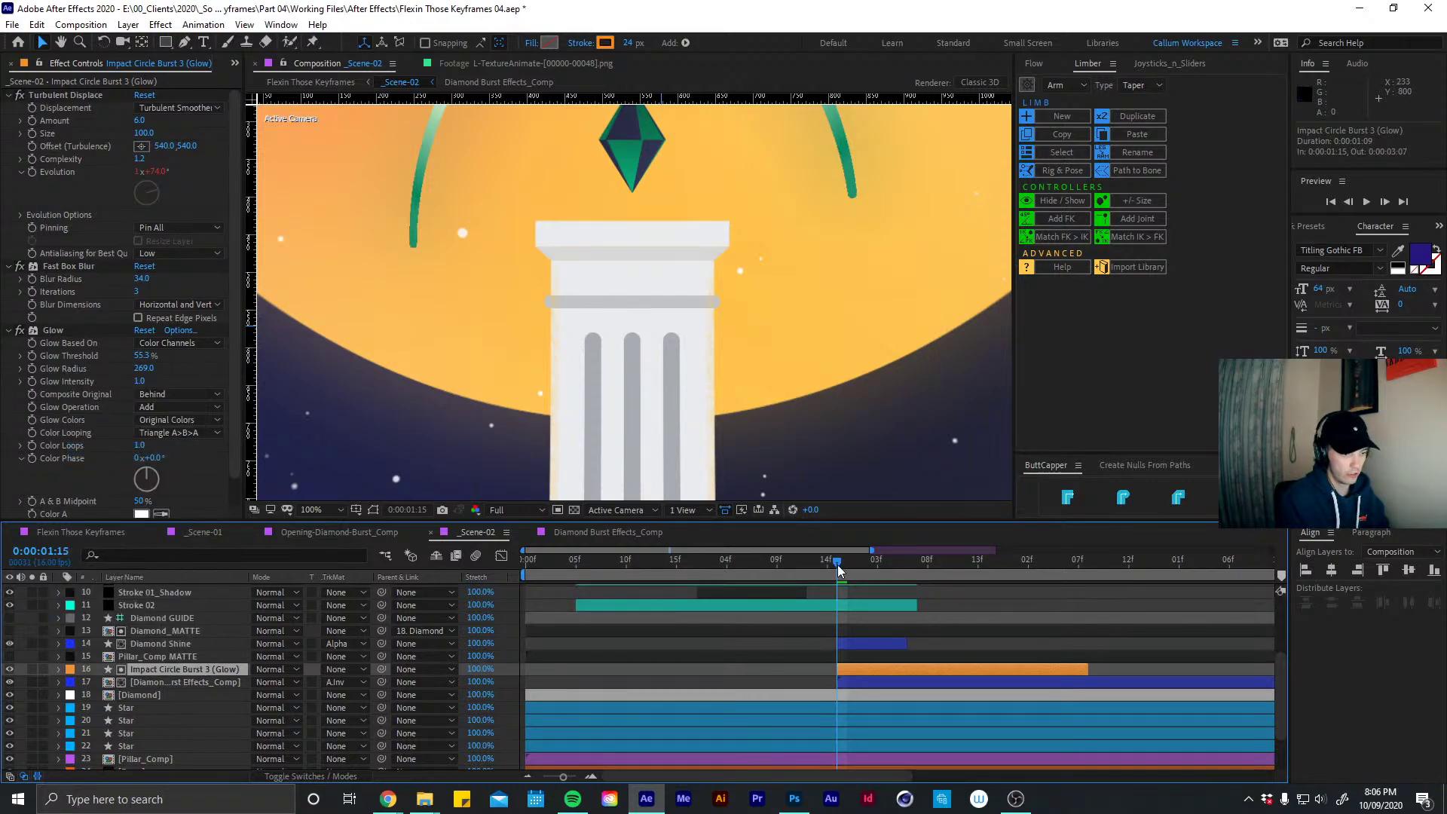
{"action": "left_click_drag", "start_coordinate": [838, 562], "coordinate": [859, 558]}
{"action": "left_click_drag", "start_coordinate": [214, 671], "coordinate": [205, 687]}
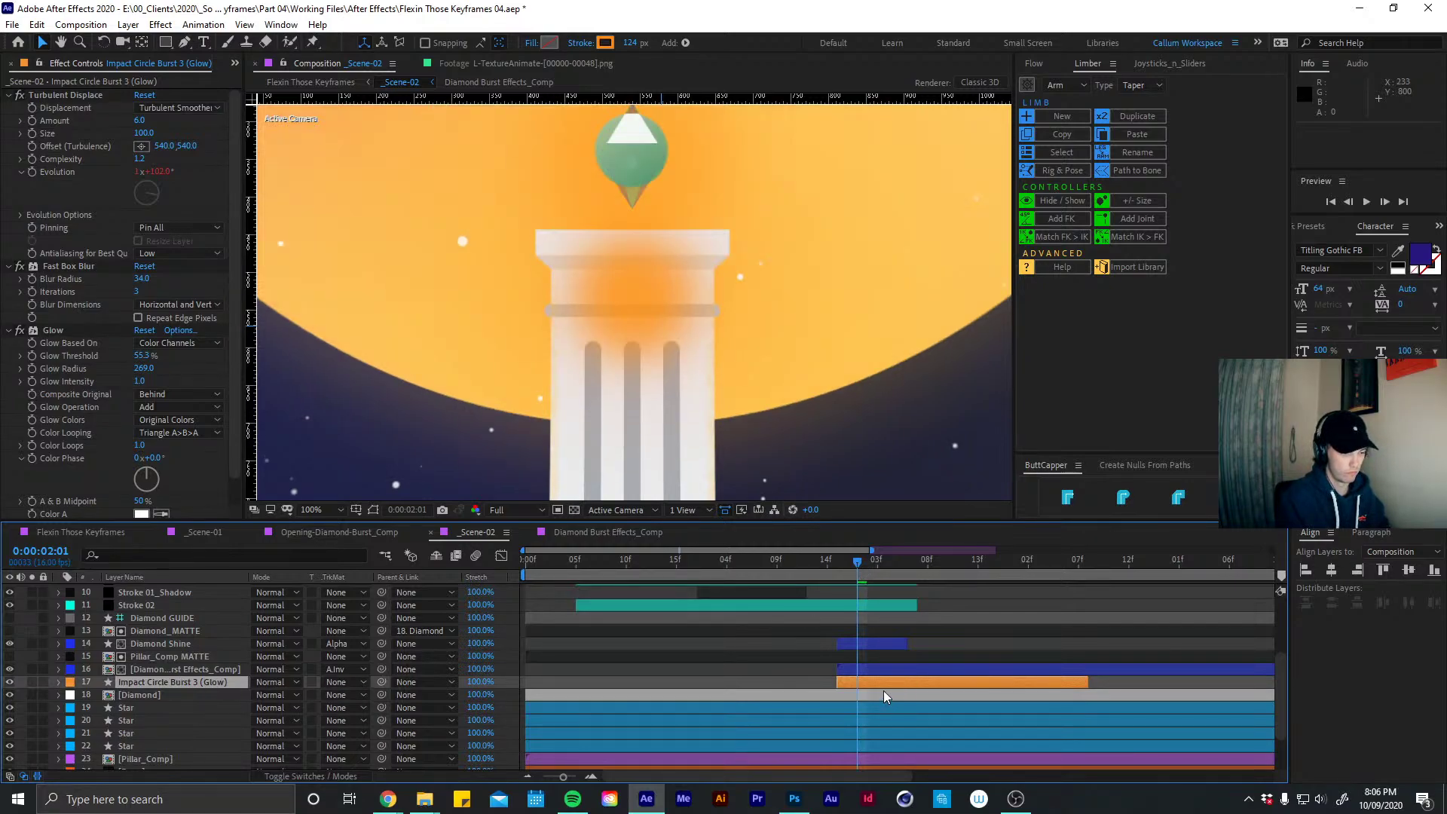
Make the Impact Circle Burst 3 (Glow) layer a 3D layer
{"action": "key", "text": "u"}
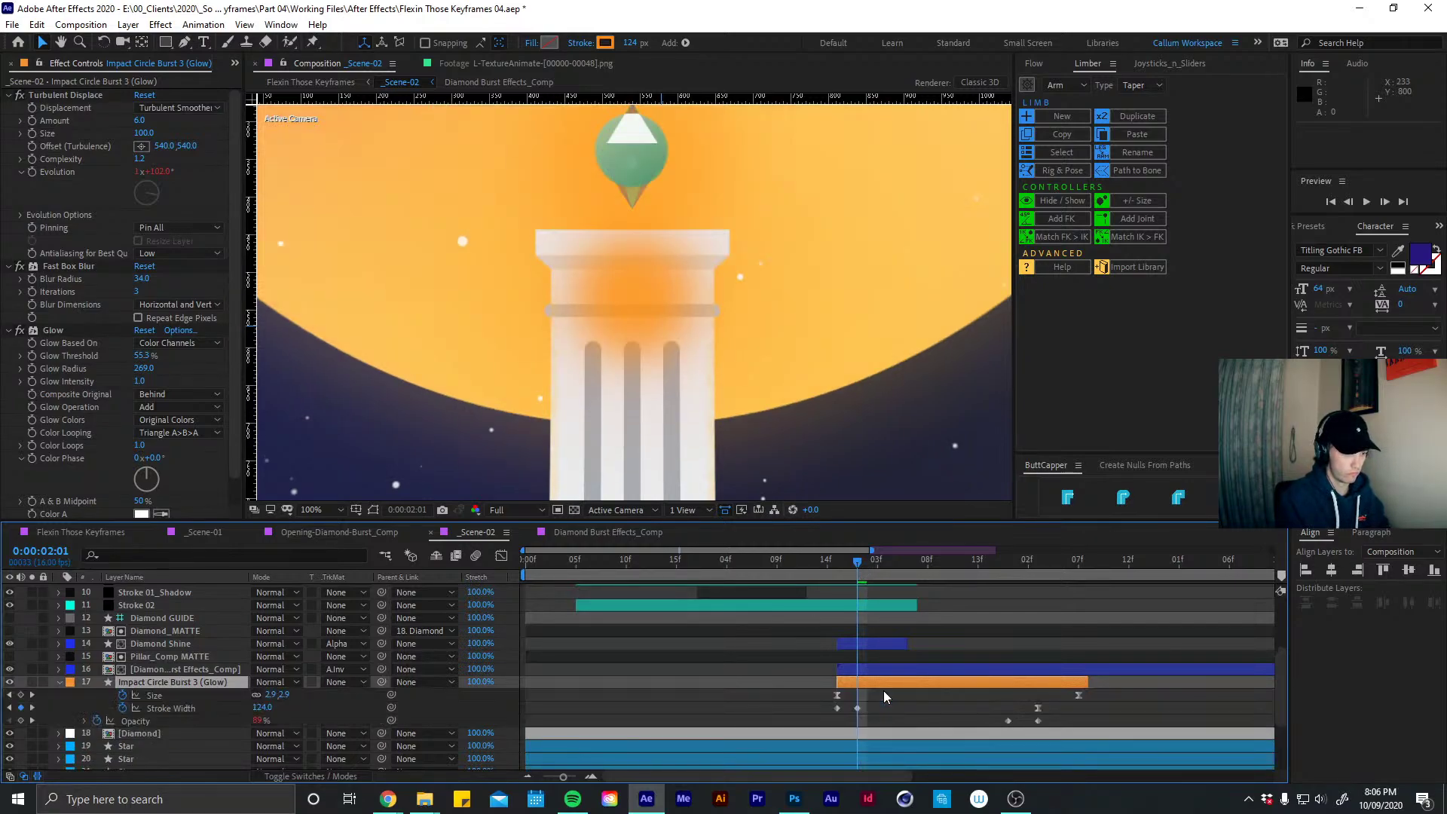
{"action": "left_click", "coordinate": [359, 778]}
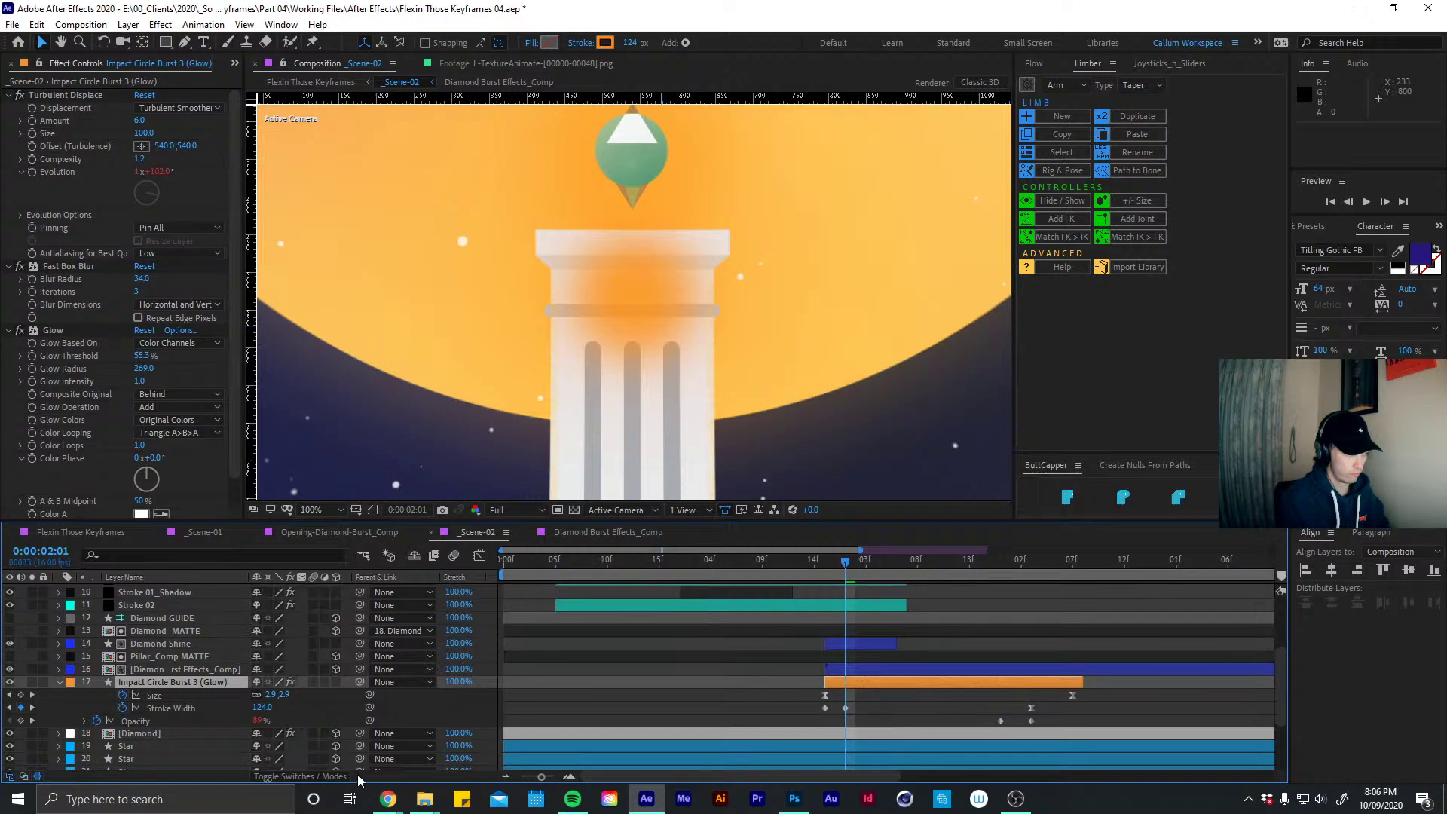
{"action": "left_click", "coordinate": [336, 681]}
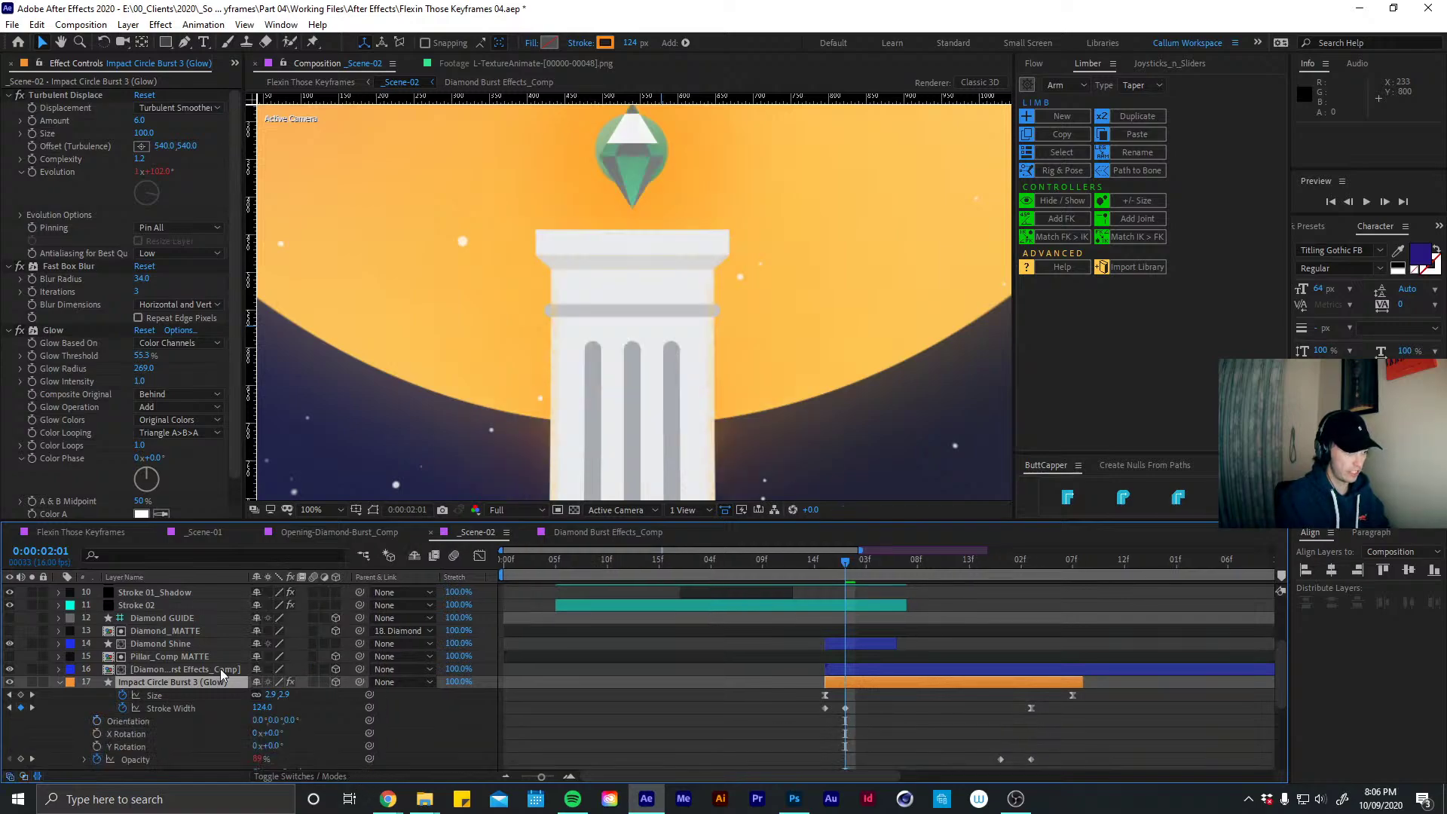
Match the glow layer's position to Diamond Burst Effects_Comp without keeping keyframes, and lower it to 540.4, 256.0, -810.0
{"action": "left_click", "coordinate": [204, 669]}
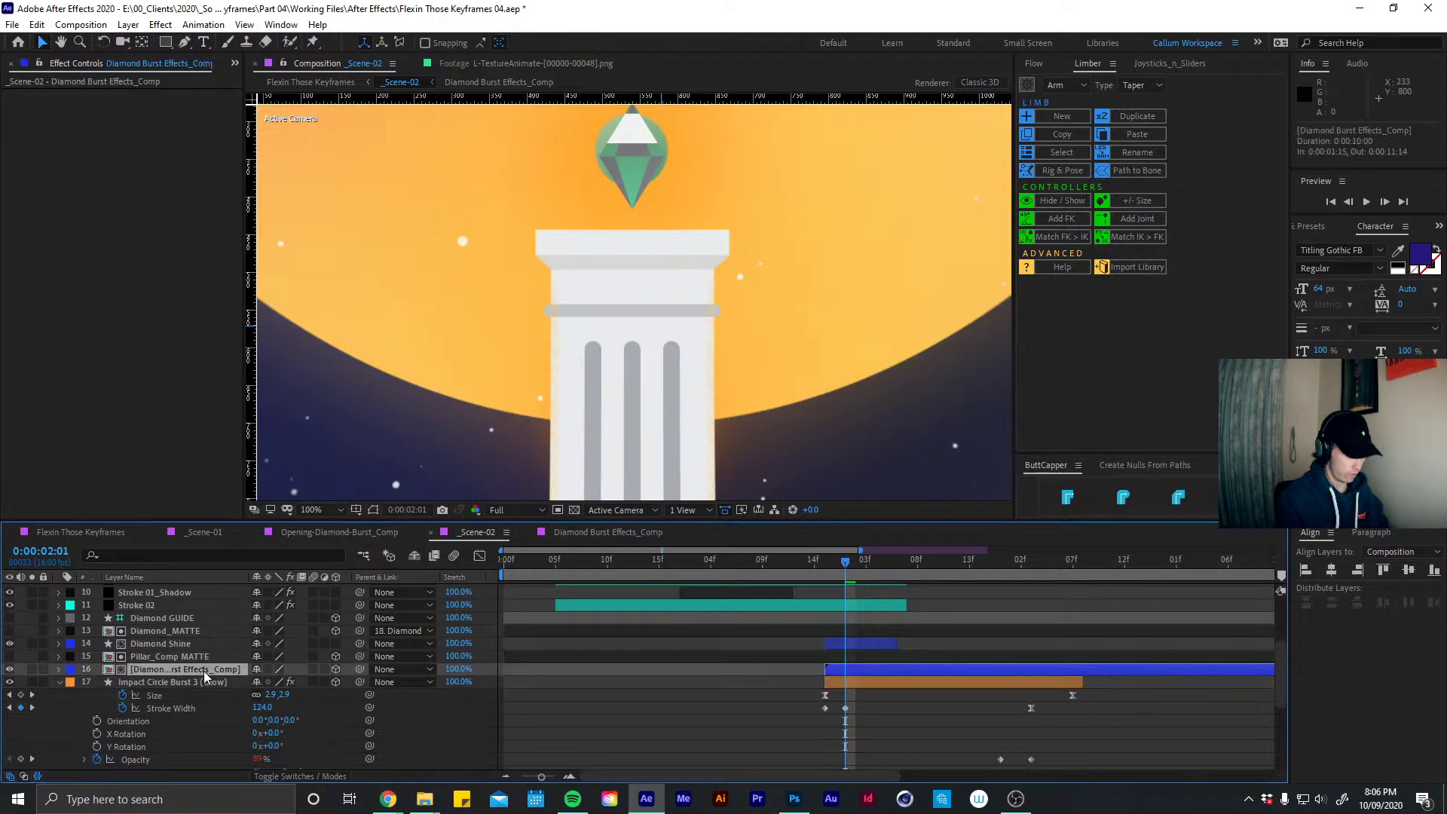
{"action": "key", "text": "u"}
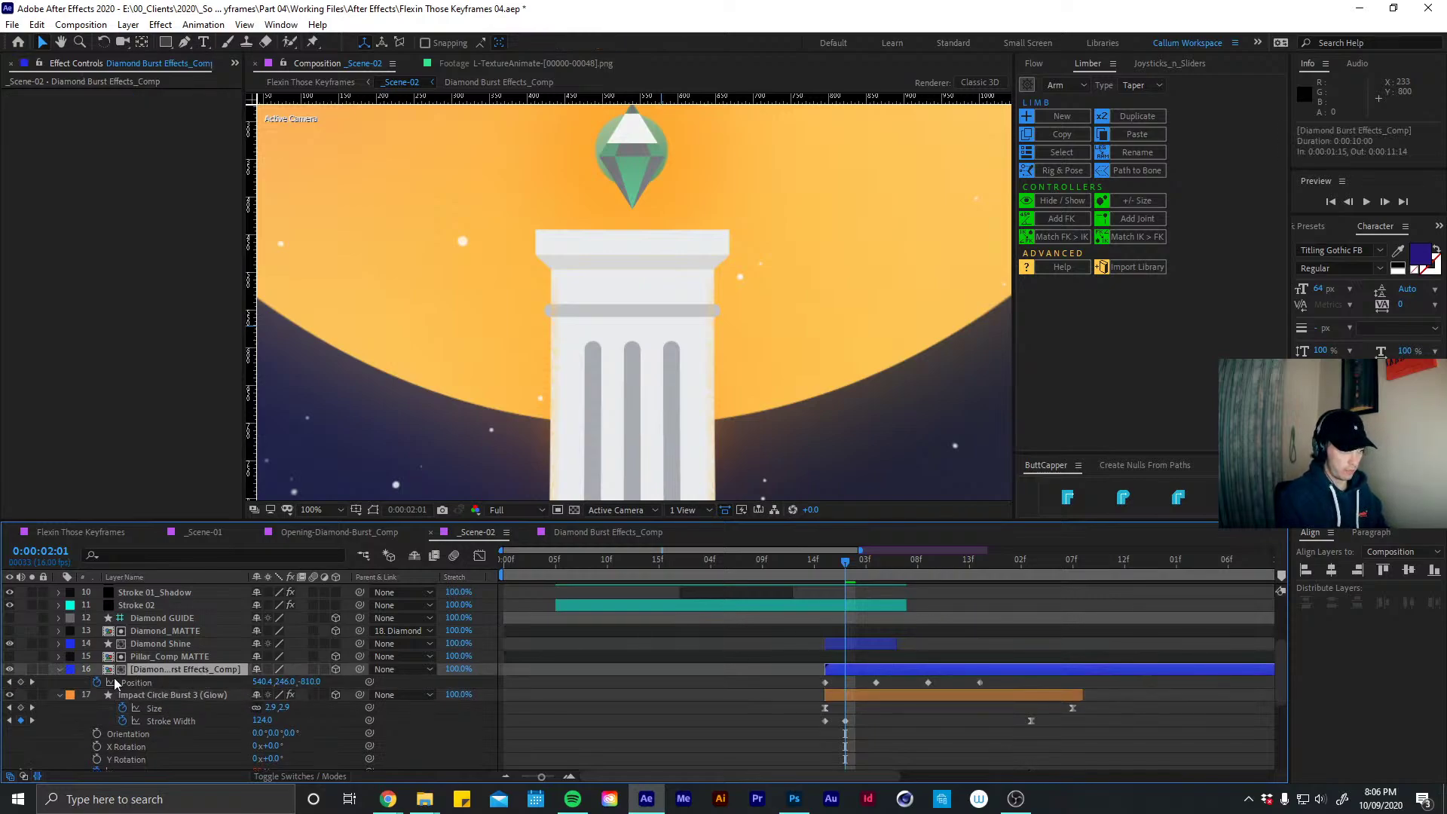
{"action": "left_click", "coordinate": [133, 680]}
{"action": "key", "text": "ctrl+c"}
{"action": "left_click", "coordinate": [163, 695]}
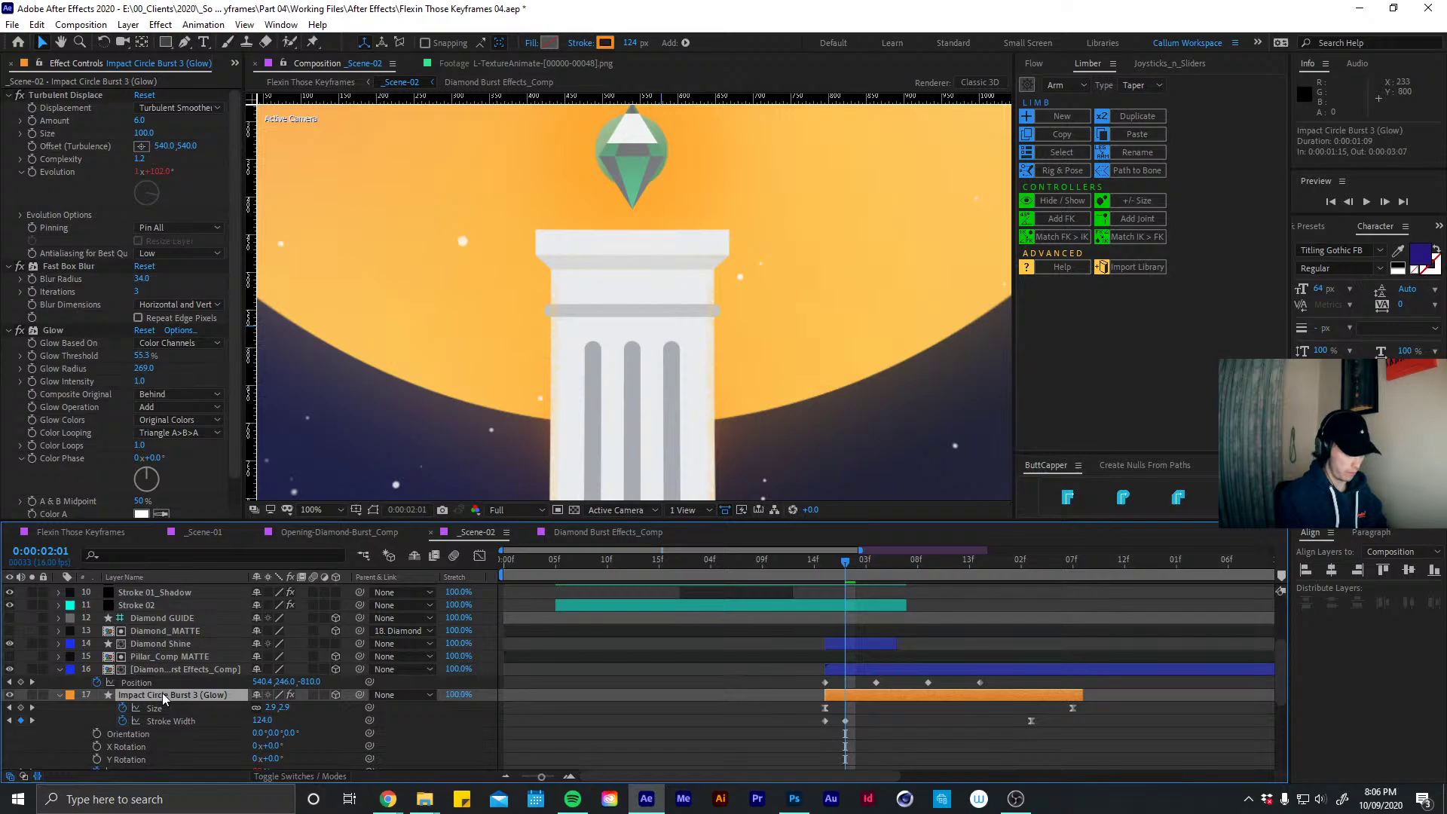
{"action": "key", "text": "p"}
{"action": "key", "text": "ctrl+v"}
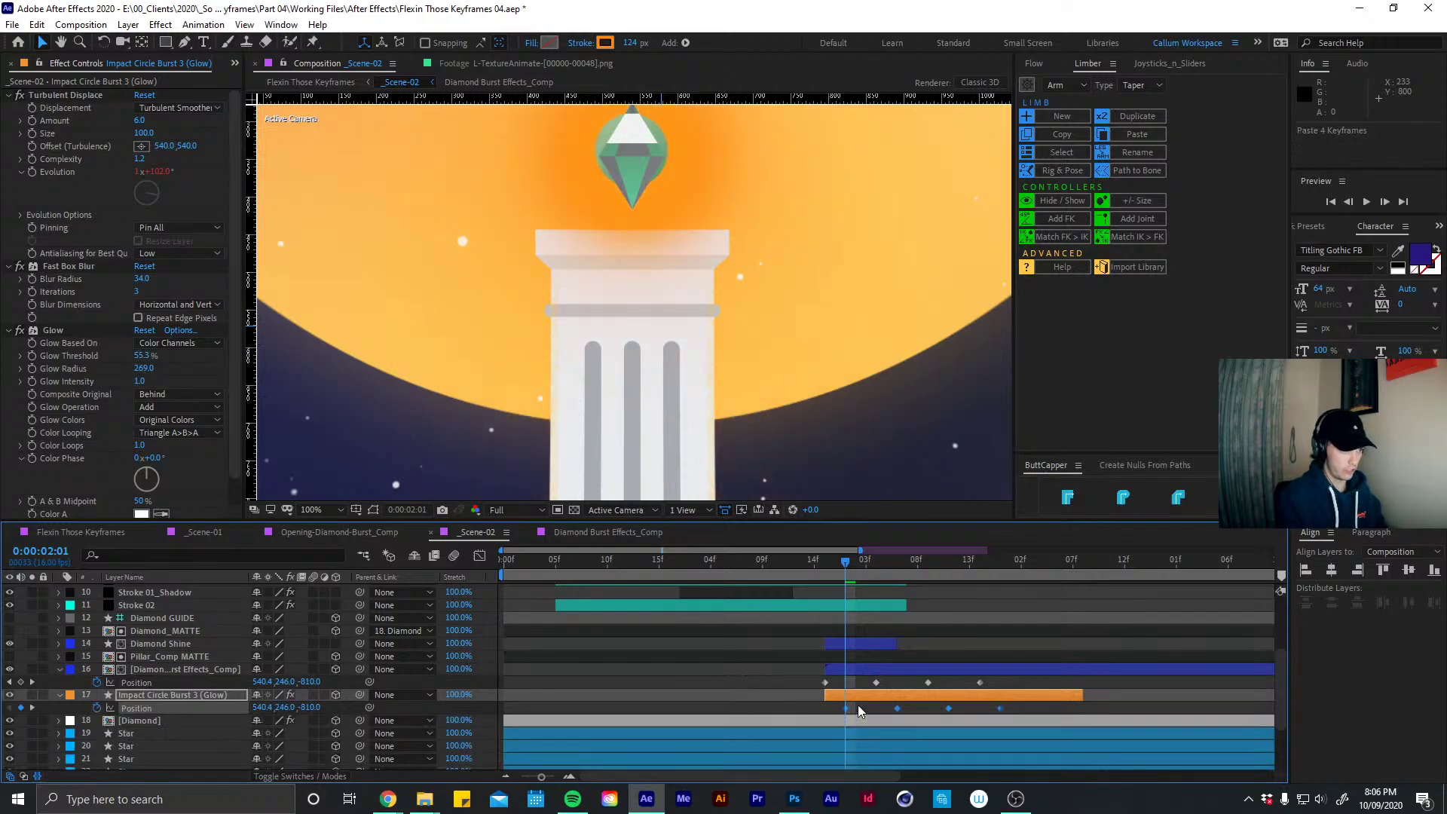
{"action": "key", "text": "ctrl+z"}
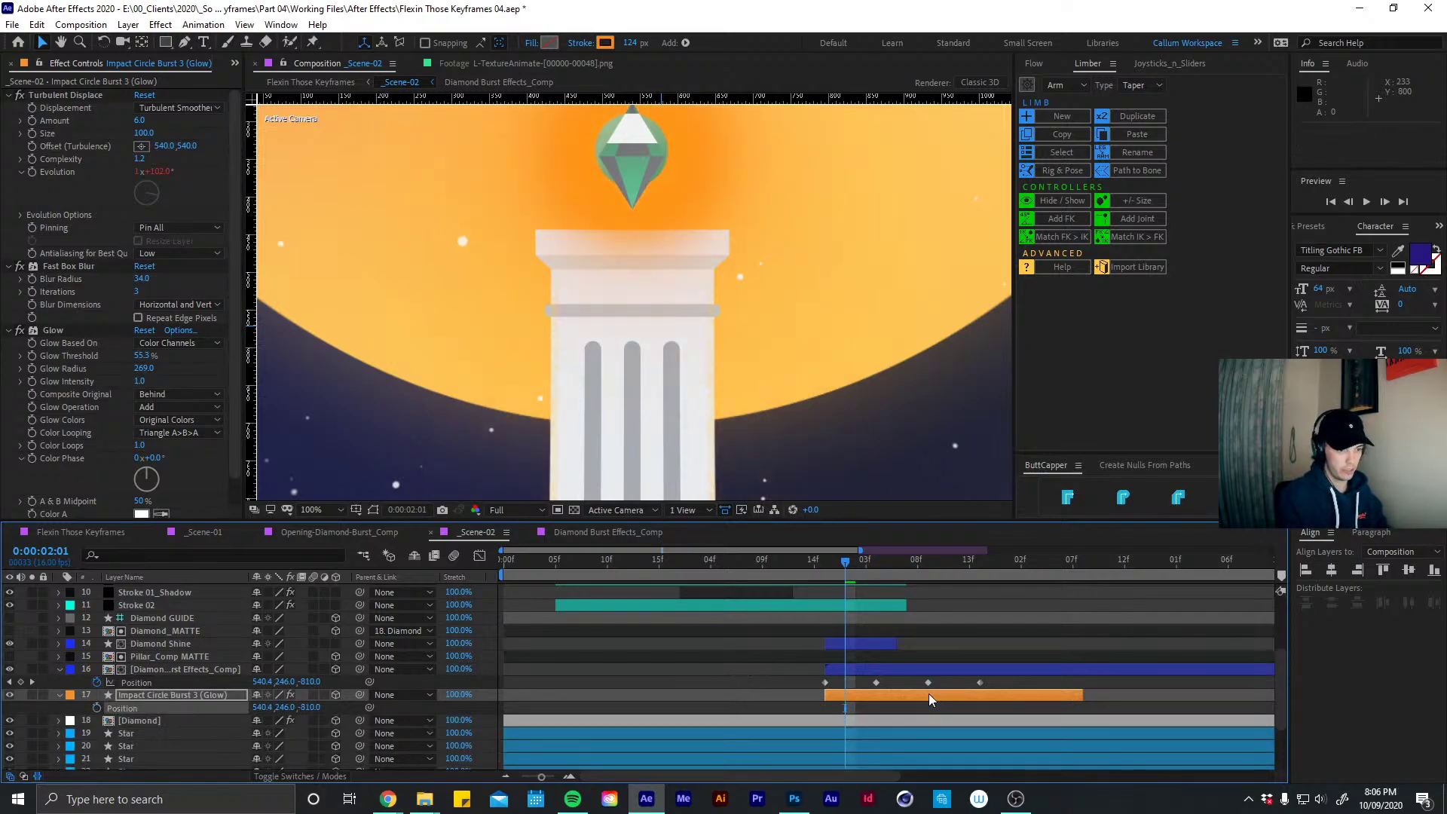
{"action": "key", "text": "shift+Down"}
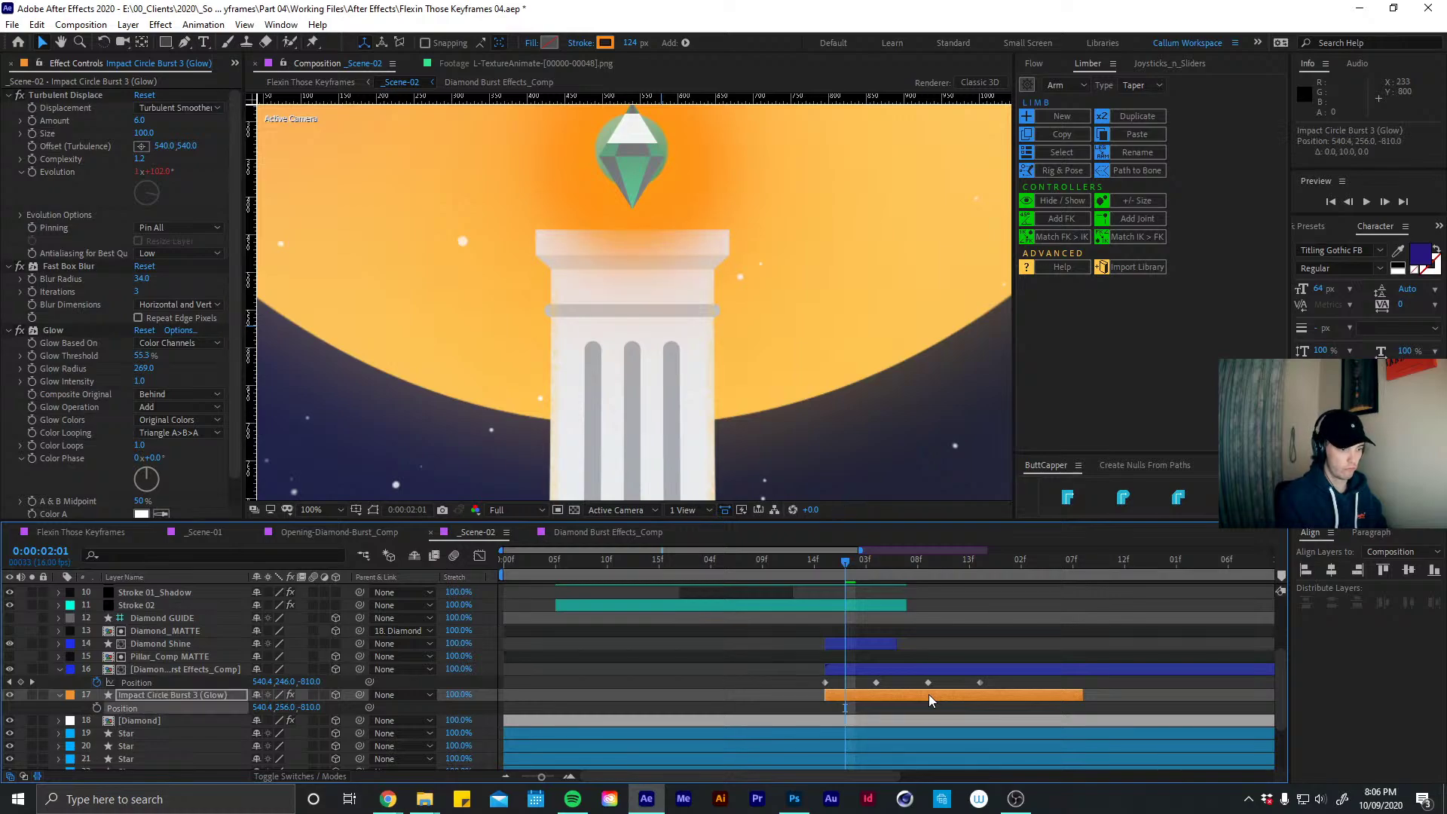
{"action": "key", "text": "u"}
{"action": "key", "text": "u"}
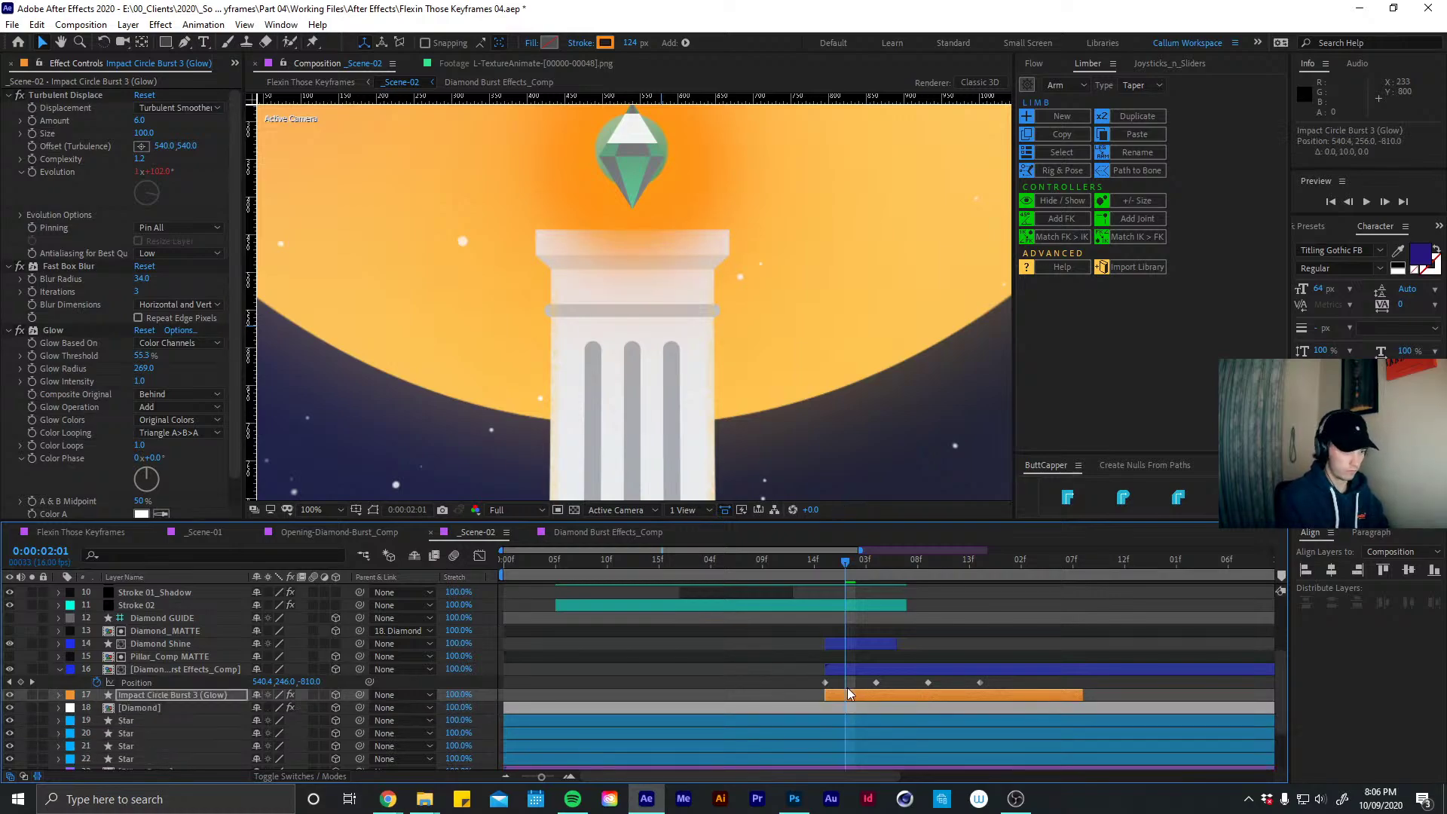
Copy the Impact Circle Burst 3 (Glow) layer from _Scene-02 and paste it into Pillar_Comp
{"action": "key", "text": "ctrl+c"}
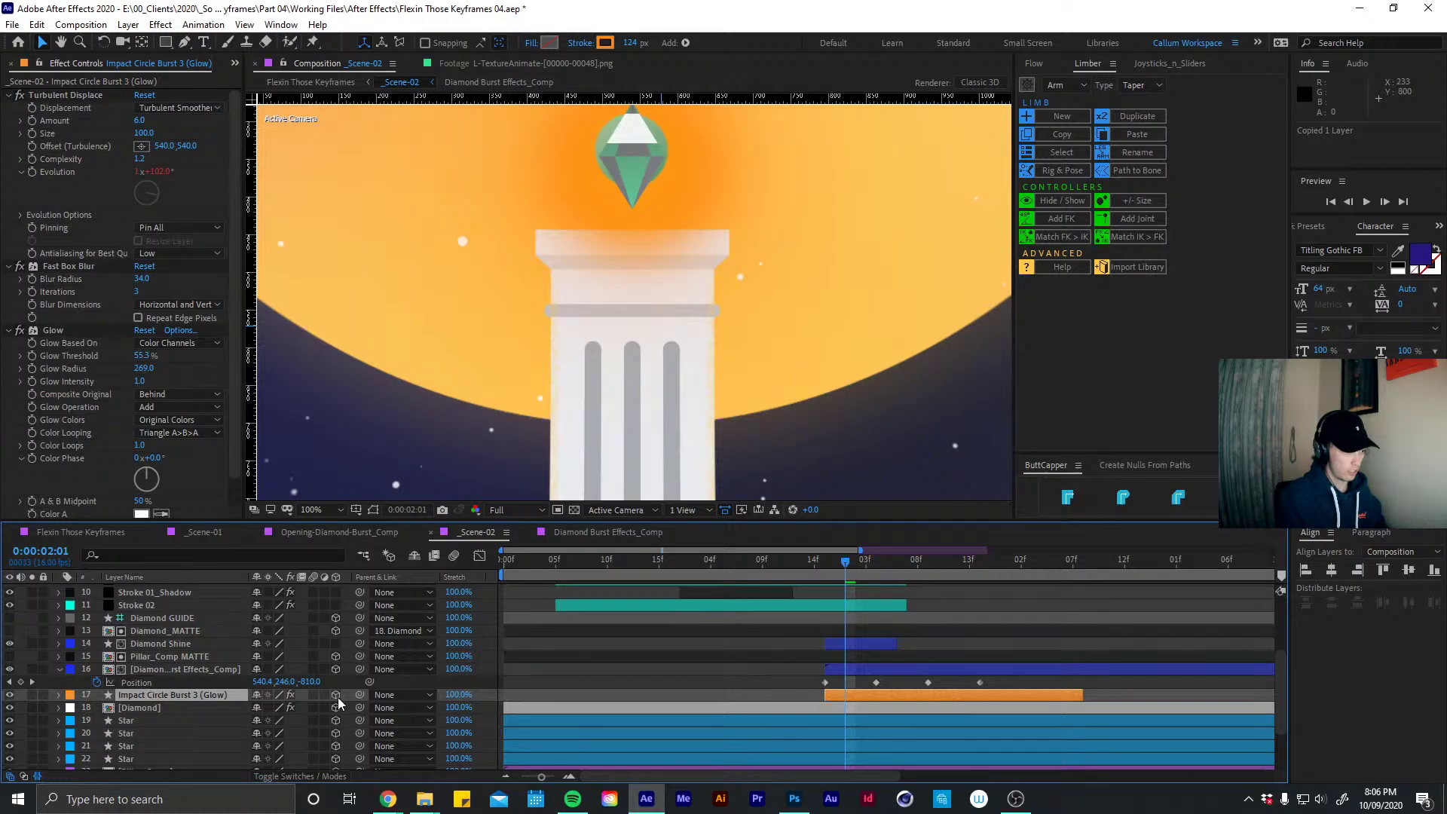
{"action": "key", "text": "Delete"}
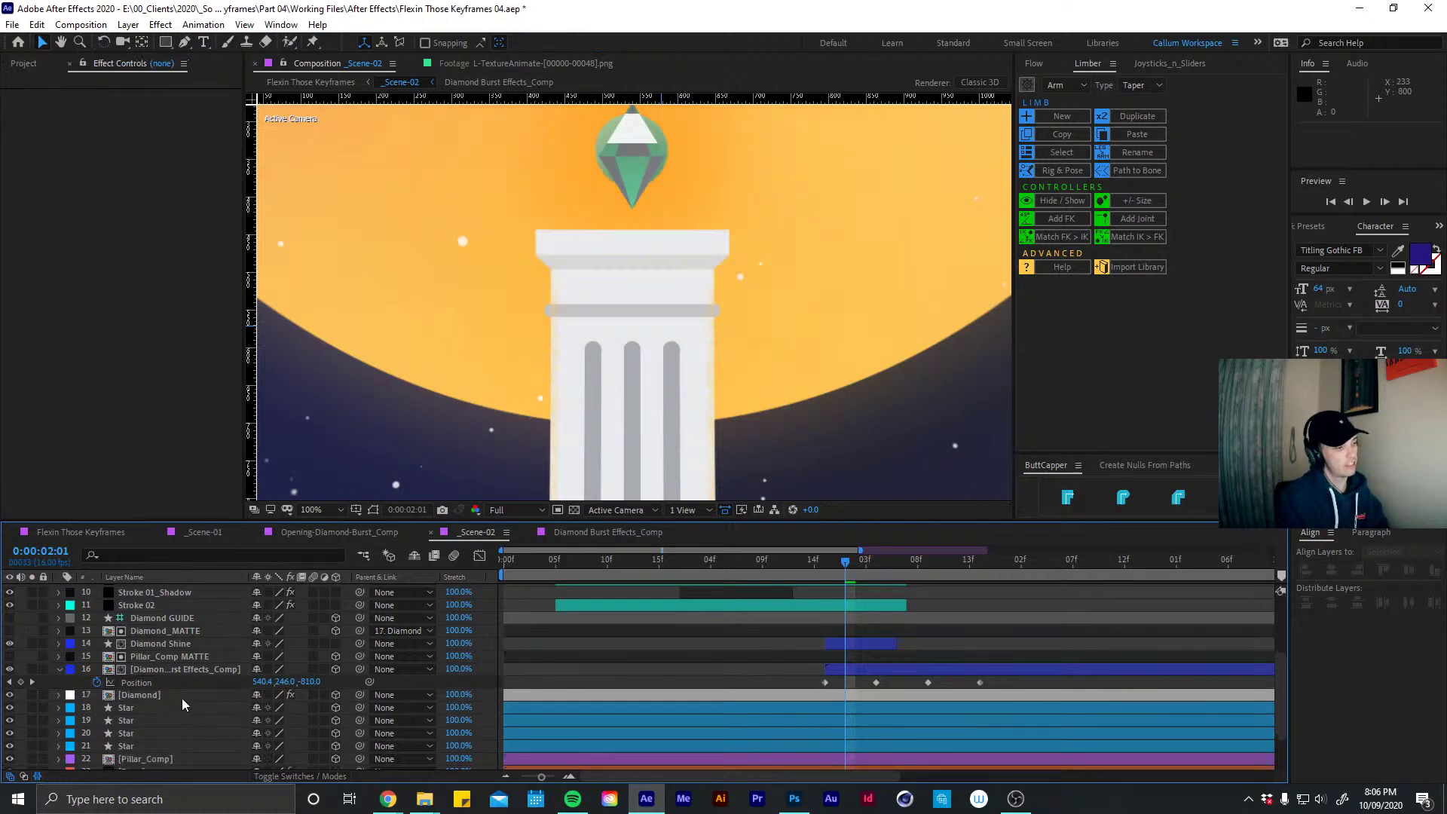
{"action": "key", "text": "ctrl+z"}
{"action": "key", "text": "ctrl+c"}
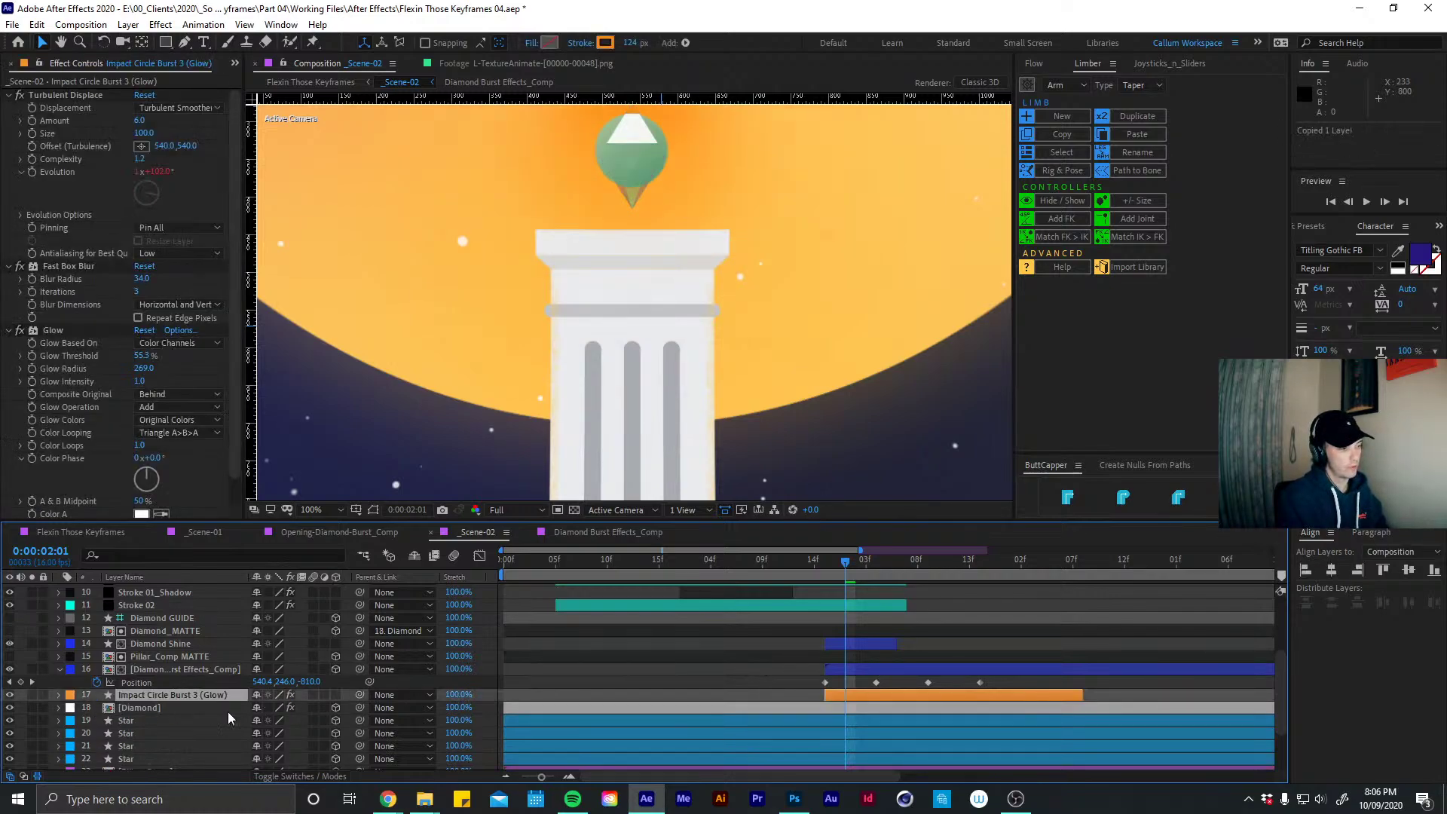
{"action": "scroll", "coordinate": [1264, 757], "scroll_direction": "down", "scroll_amount": 1}
{"action": "scroll", "coordinate": [1264, 756], "scroll_direction": "down", "scroll_amount": 1}
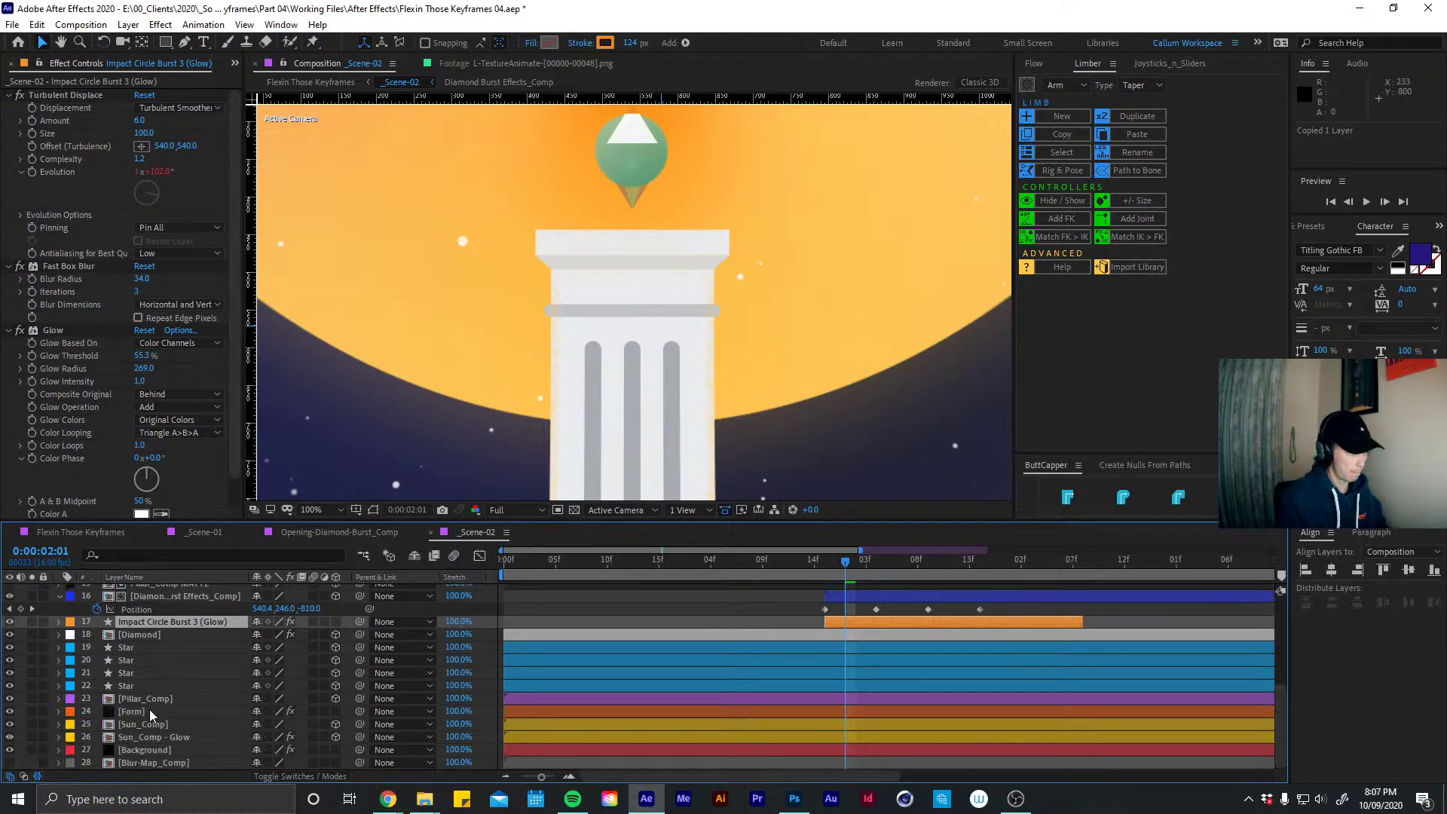
{"action": "left_click", "coordinate": [159, 691]}
{"action": "left_click", "coordinate": [194, 699]}
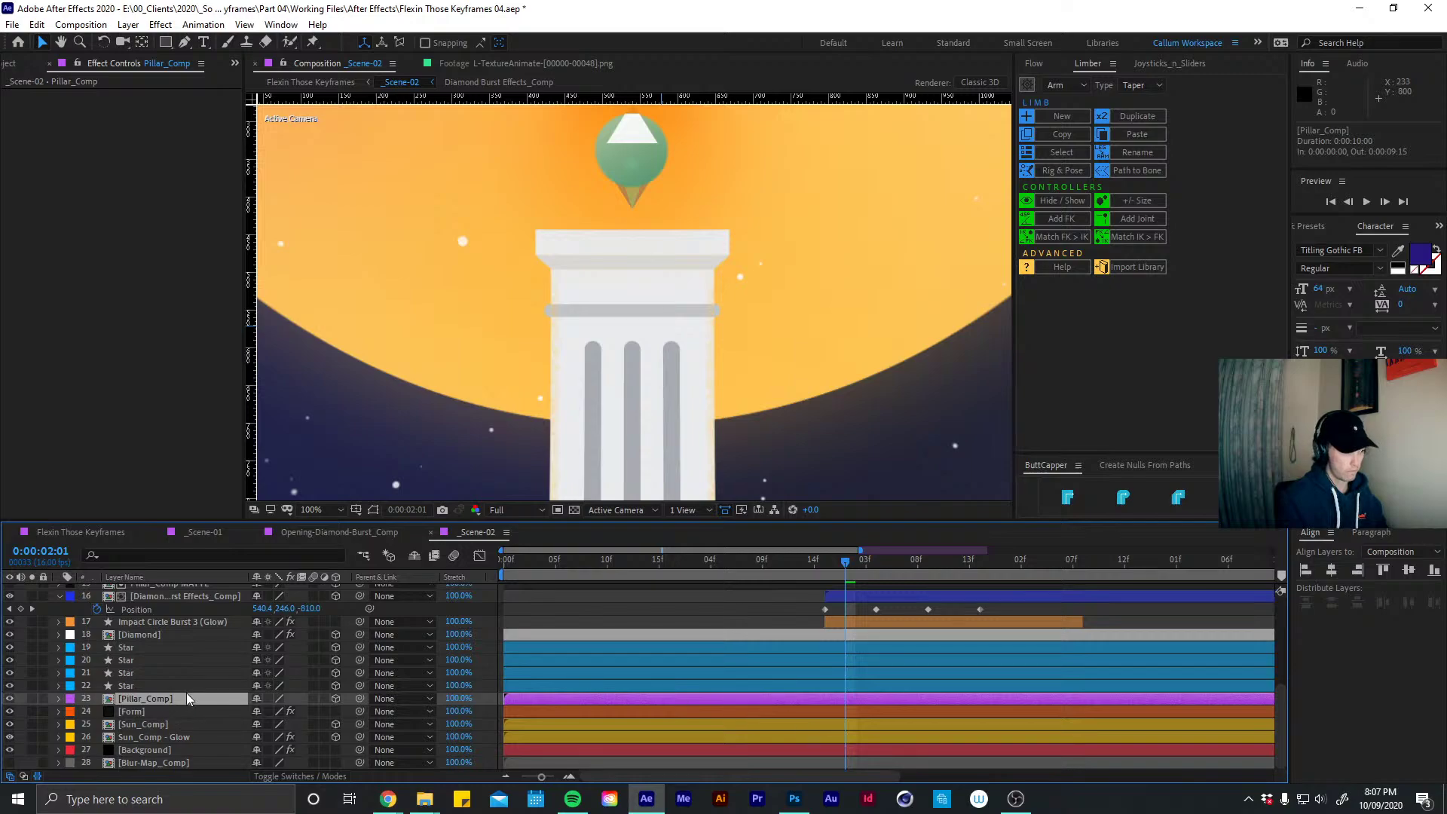
{"action": "double_click", "coordinate": [187, 699]}
{"action": "key", "text": "ctrl+v"}
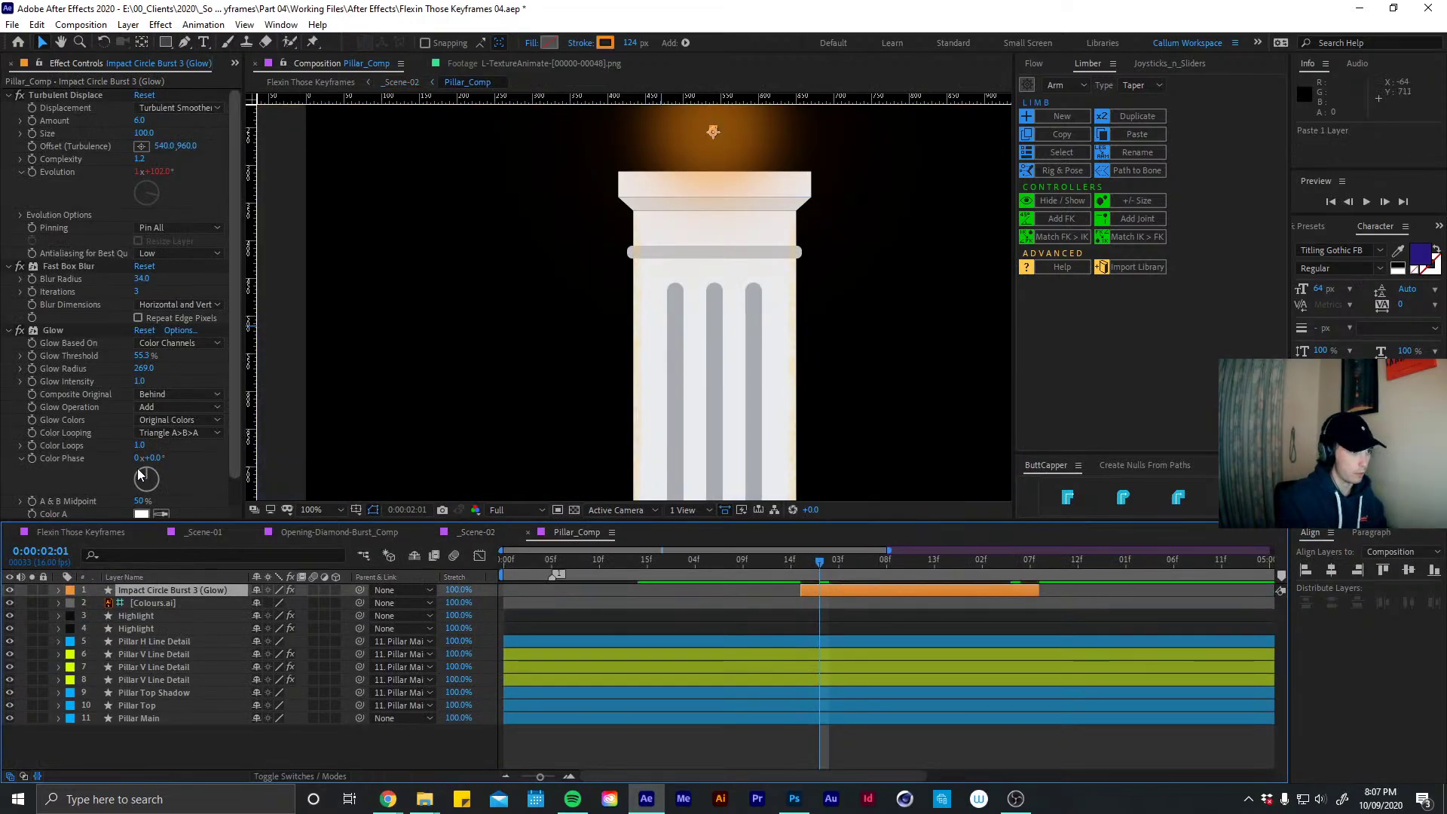
Delete the original Impact Circle Burst 3 (Glow) layer from _Scene-02 and return to Pillar_Comp
{"action": "left_click", "coordinate": [465, 528]}
{"action": "left_click", "coordinate": [850, 623]}
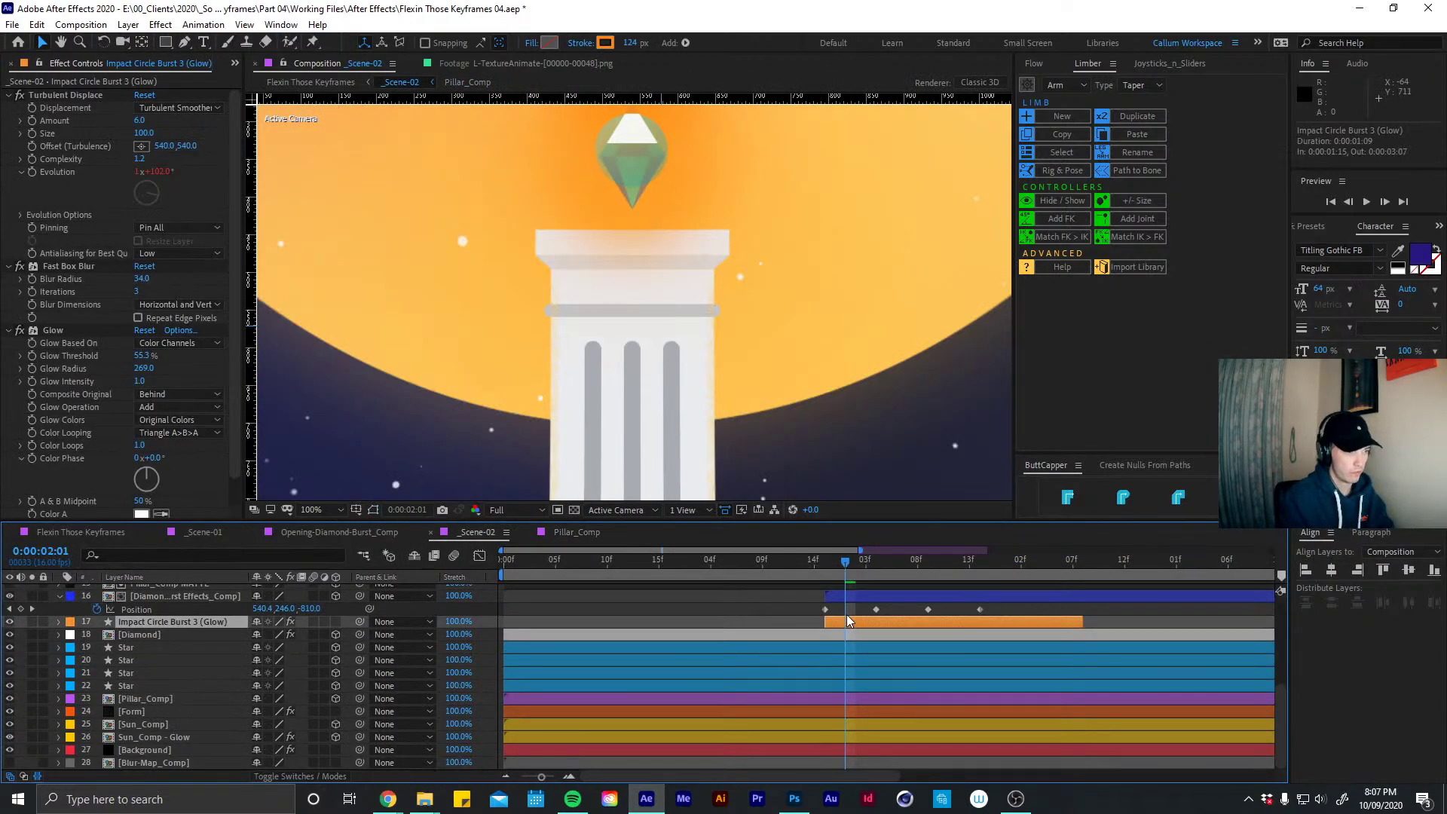
{"action": "key", "text": "Delete"}
{"action": "left_click", "coordinate": [586, 532]}
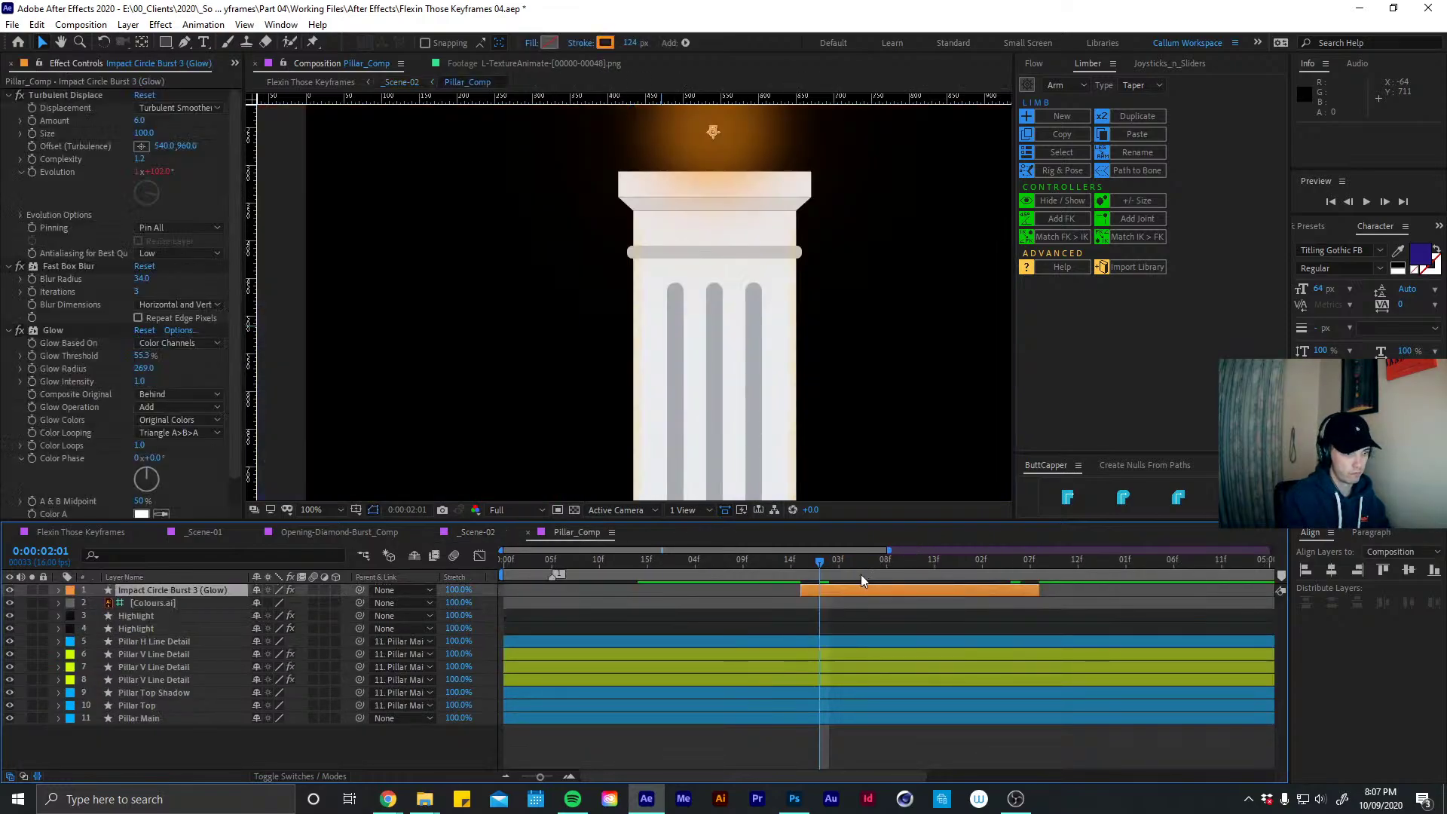
Lower the glow in Pillar_Comp to position 540.4, 266.0 and move its layer below Colours.ai, with the time at 0:00:01:15
{"action": "key", "text": "shift+Down"}
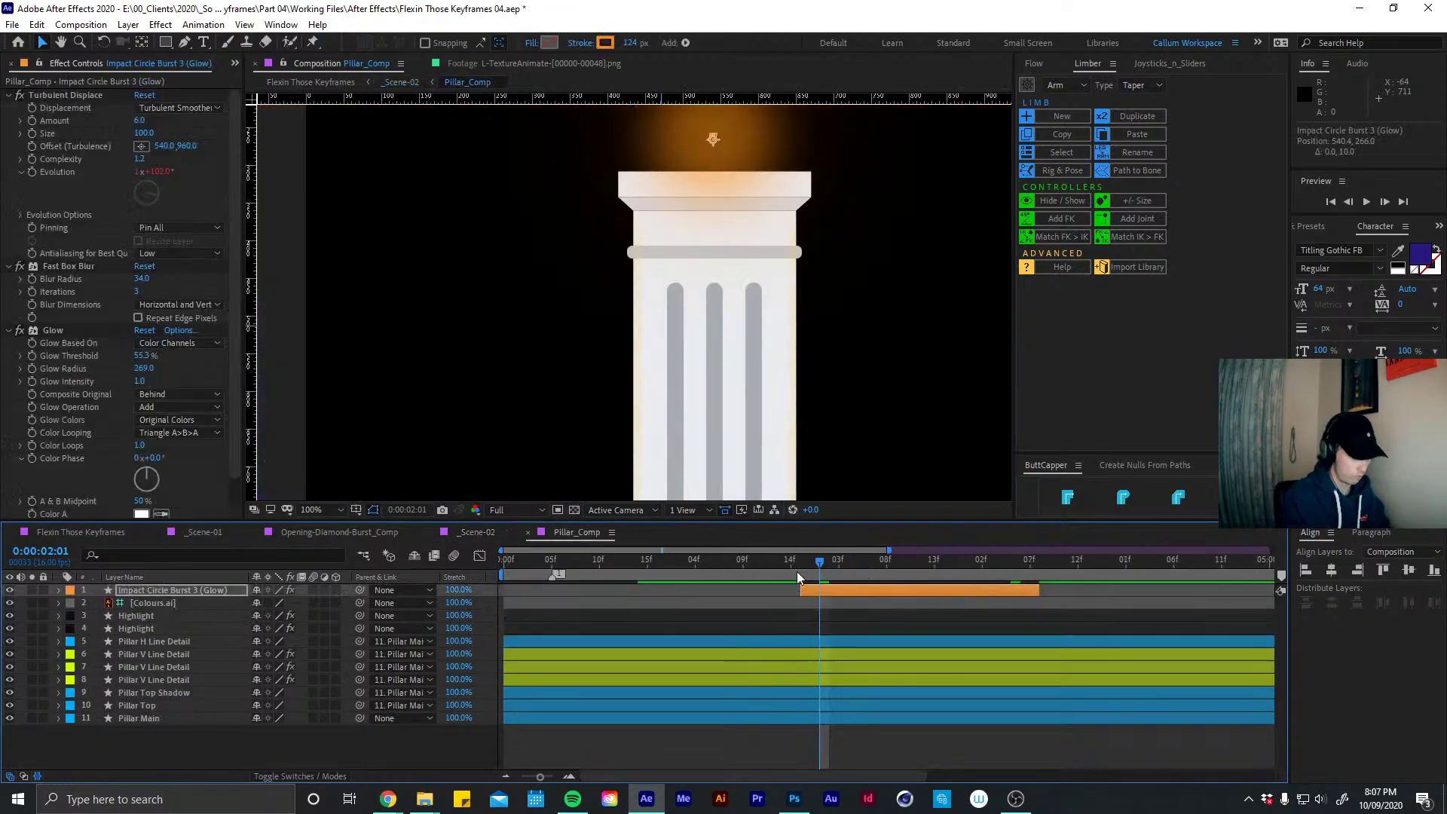
{"action": "mouse_move", "coordinate": [799, 564]}
{"action": "left_mouse_down"}
{"action": "mouse_move", "coordinate": [842, 566]}
{"action": "mouse_move", "coordinate": [809, 565]}
{"action": "left_mouse_up"}
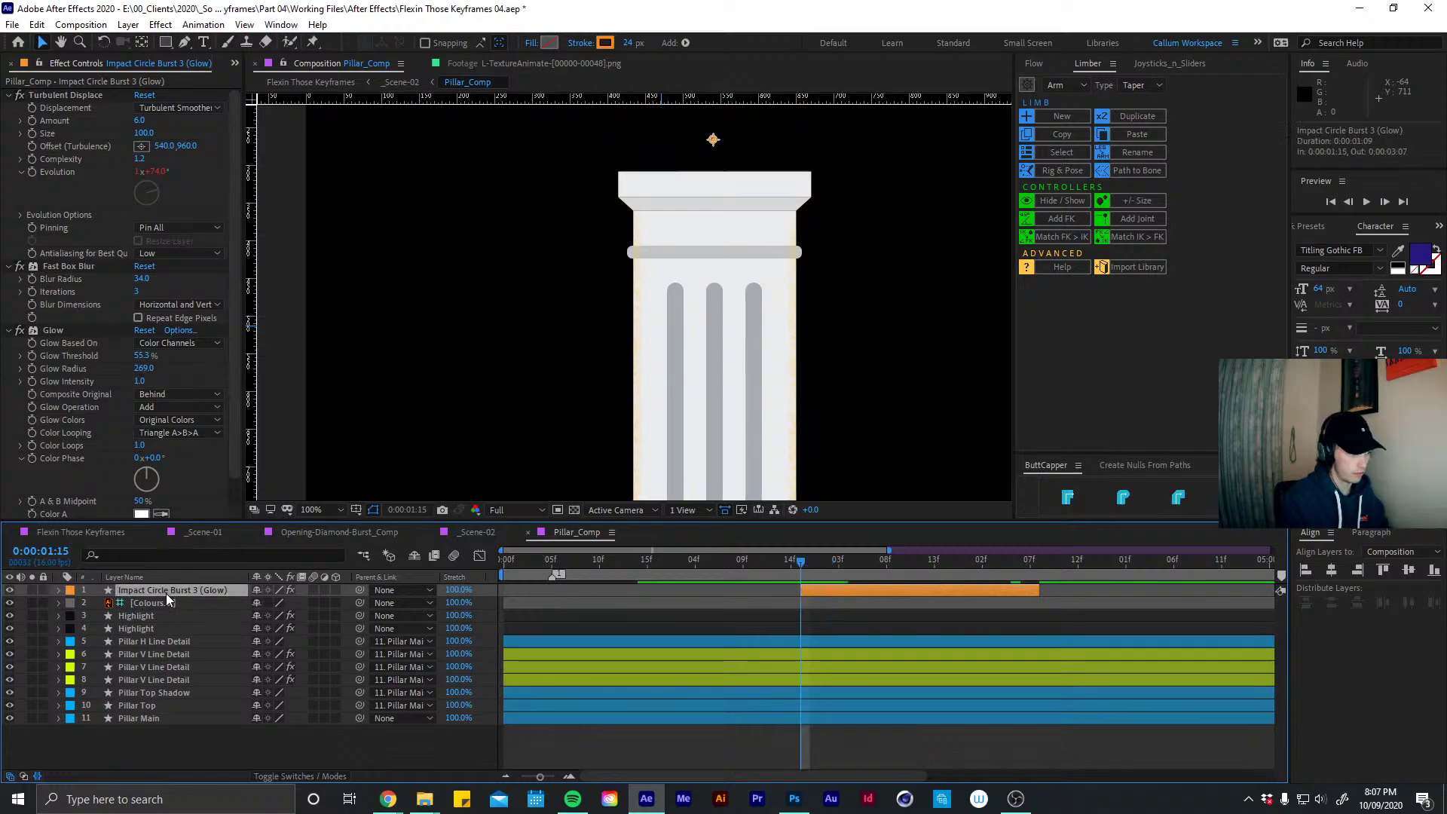
{"action": "left_click_drag", "start_coordinate": [166, 594], "coordinate": [164, 612]}
{"action": "key", "text": "ctrl+space"}
{"action": "type", "text": "set"}
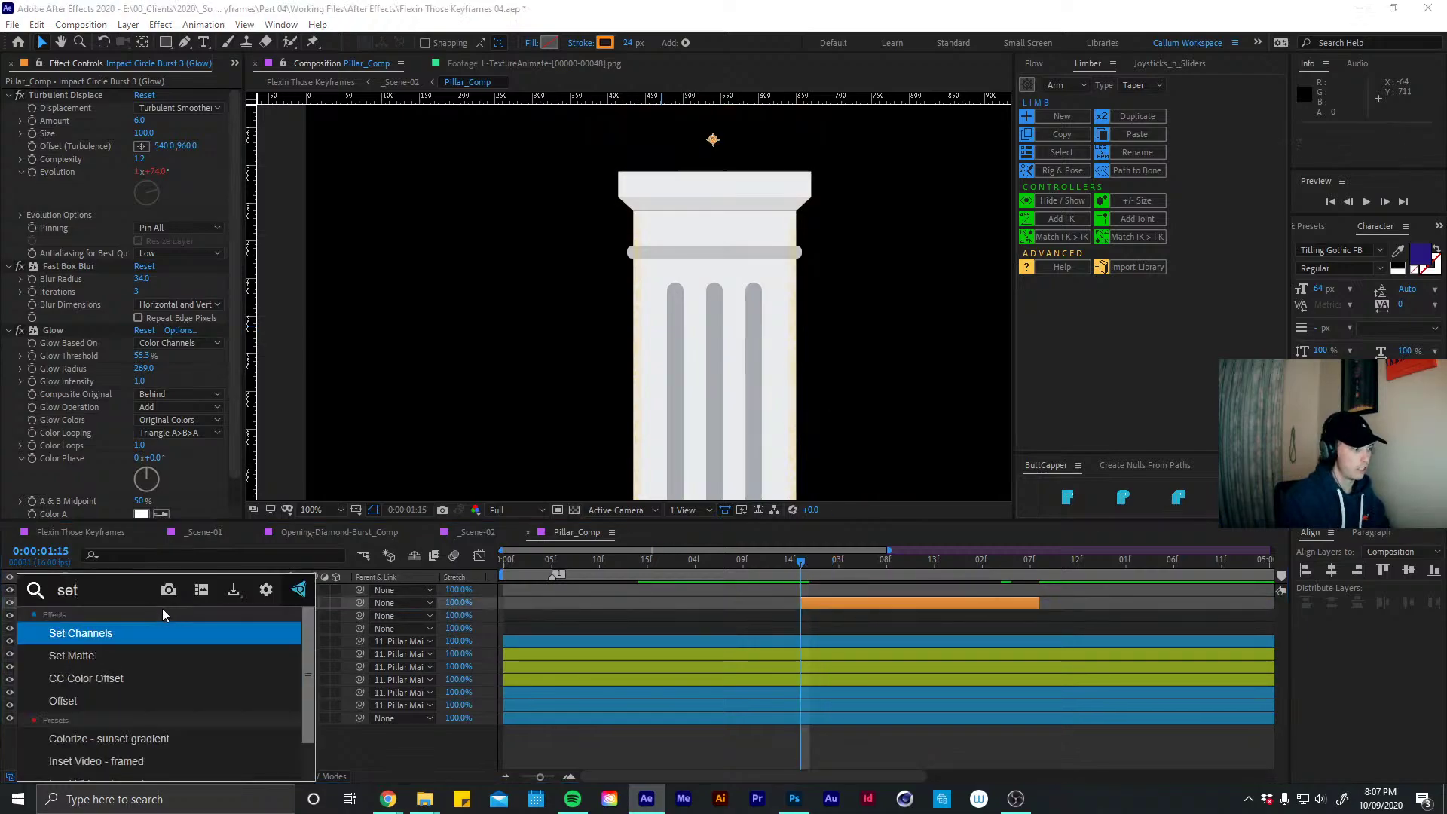
{"action": "type", "text": "t"}
{"action": "key", "text": "BackSpace"}
{"action": "key", "text": "Return"}
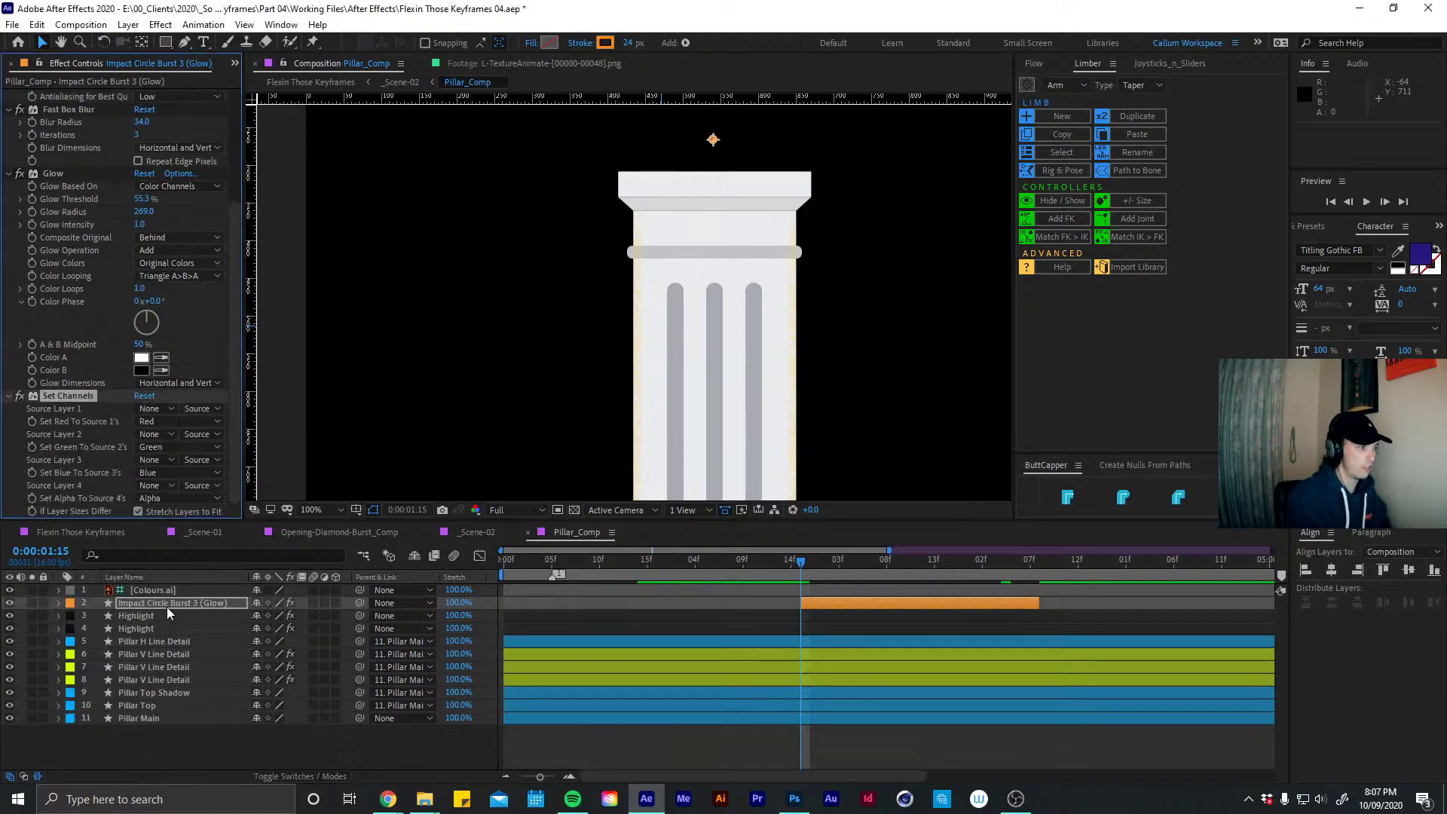
{"action": "left_click_drag", "start_coordinate": [235, 277], "coordinate": [235, 164]}
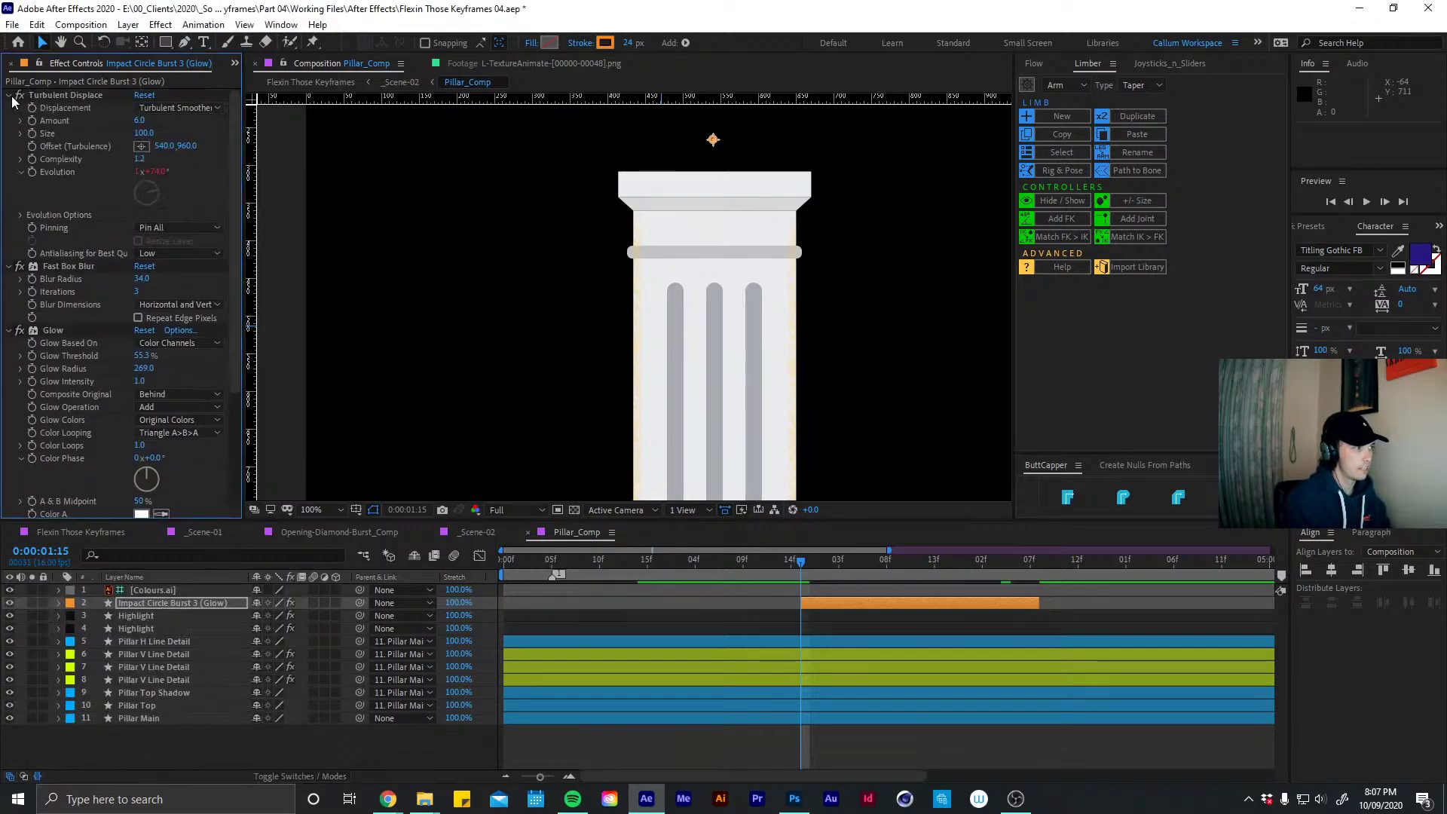
{"action": "left_click", "coordinate": [8, 95]}
{"action": "left_click", "coordinate": [7, 107]}
{"action": "left_click", "coordinate": [7, 120]}
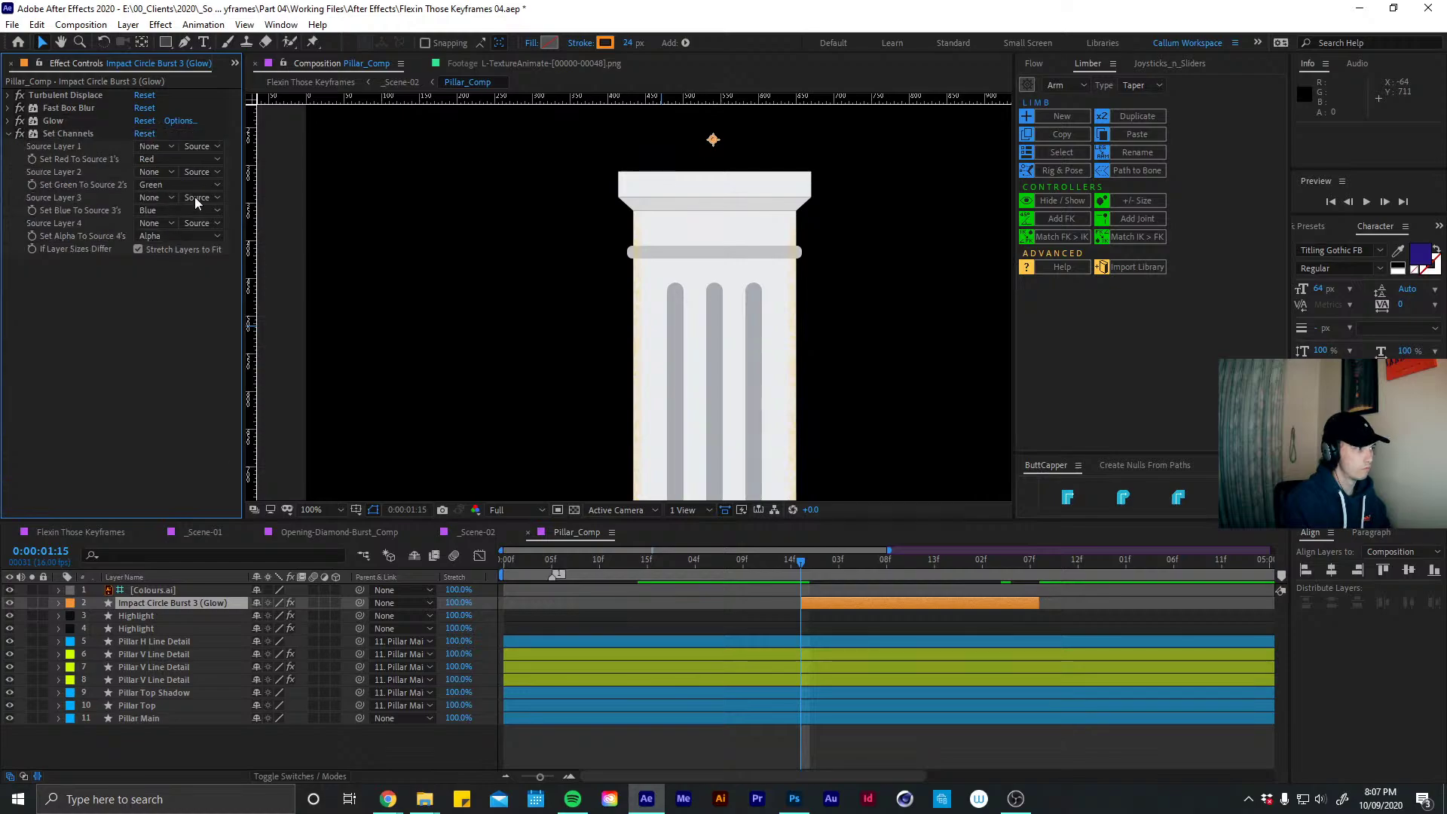
{"action": "left_click", "coordinate": [81, 134]}
{"action": "key", "text": "Delete"}
Apply Set Matte to Impact Circle Burst 3 (Glow), take the matte from Pillar Main, and check the animation up to 0:00:02:12
{"action": "key", "text": "ctrl+space"}
{"action": "type", "text": "re"}
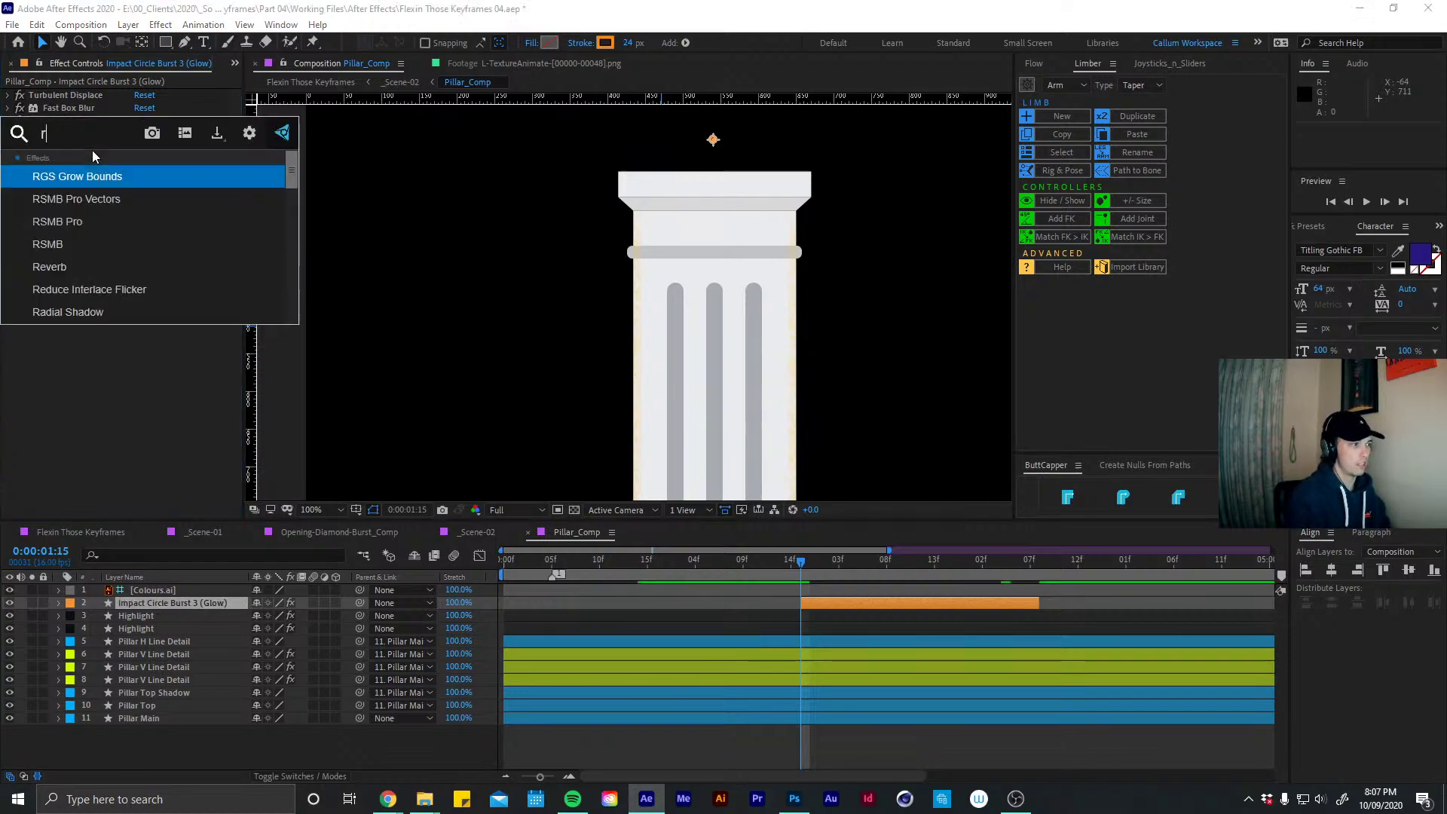
{"action": "key", "text": "BackSpace"}
{"action": "key", "text": "BackSpace"}
{"action": "type", "text": "set"}
{"action": "key", "text": "Down"}
{"action": "key", "text": "Return"}
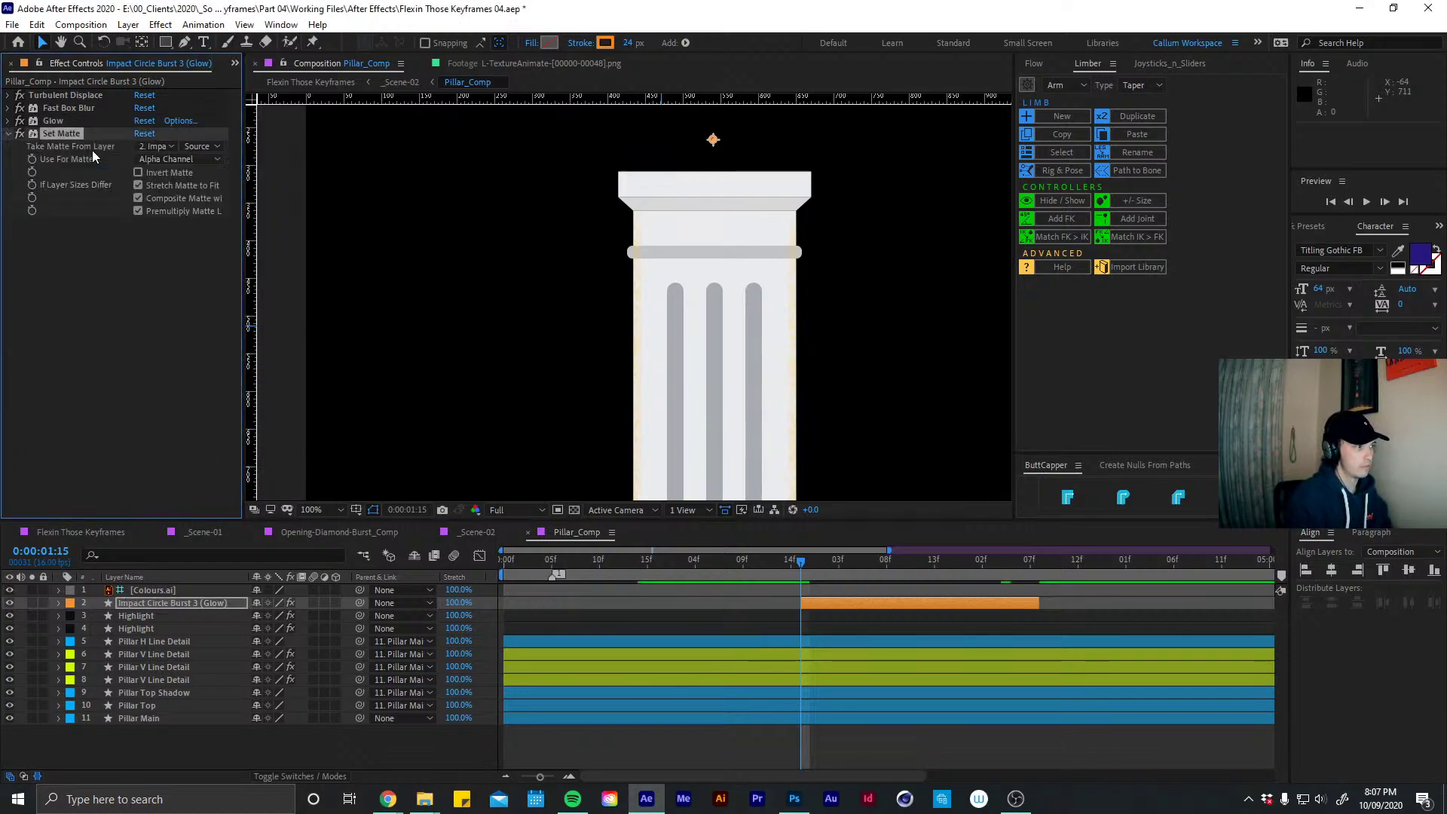
{"action": "left_click", "coordinate": [154, 146]}
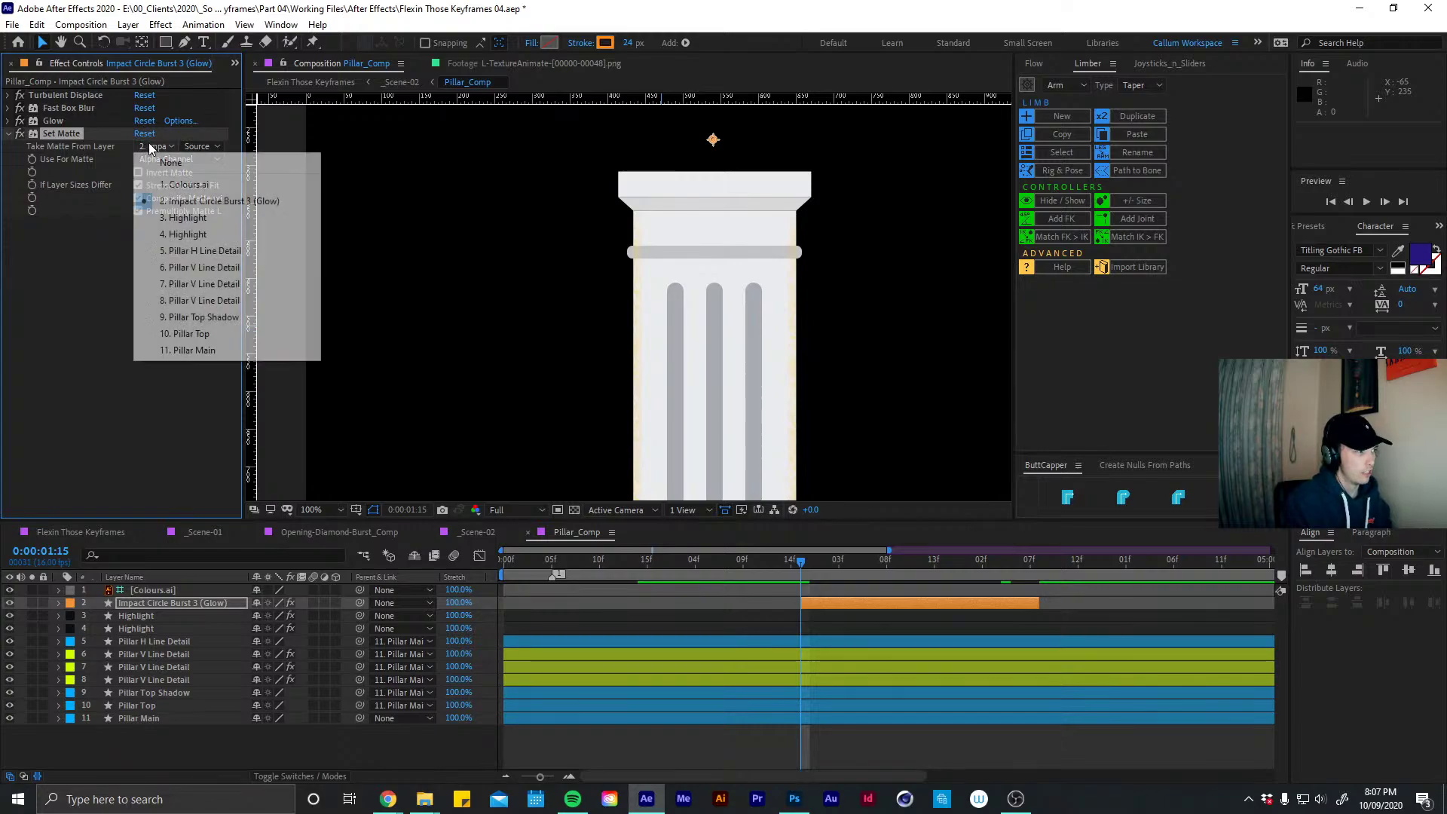
{"action": "left_click", "coordinate": [224, 347]}
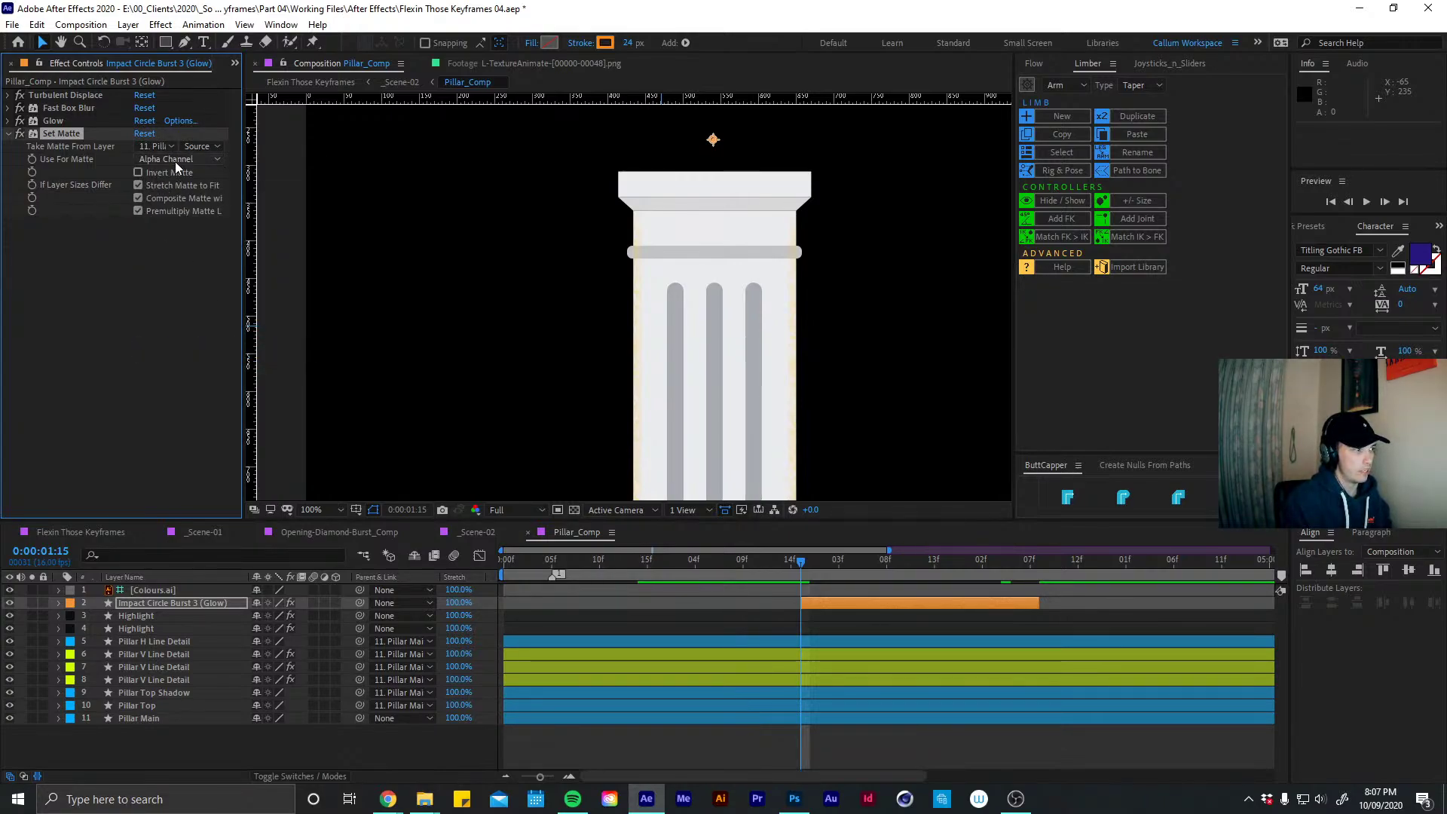
{"action": "left_click_drag", "start_coordinate": [817, 557], "coordinate": [924, 565]}
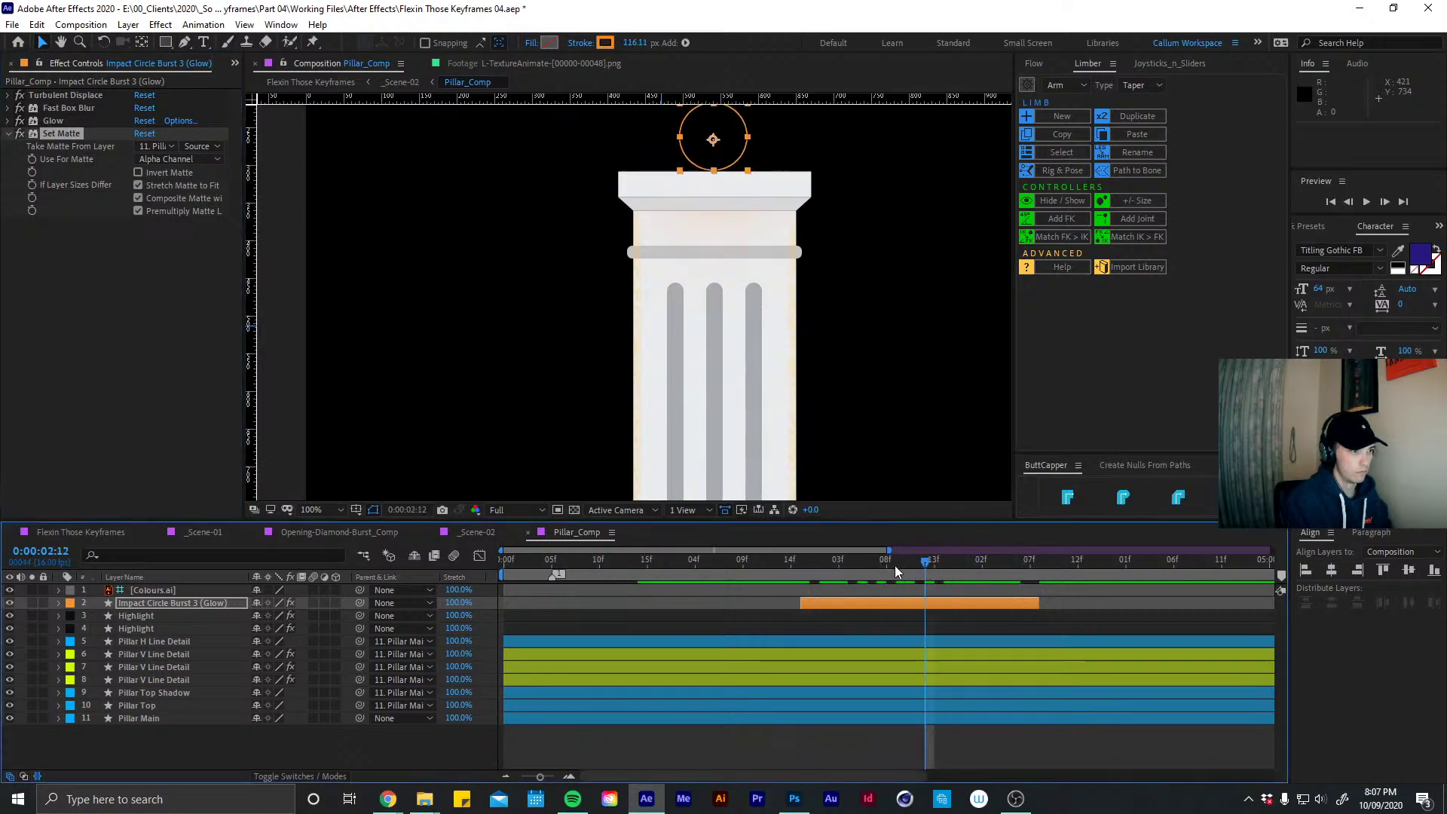
Change the Set Matte source of Impact Circle Burst 3 (Glow) to the Pillar Top layer
{"action": "left_click", "coordinate": [734, 186]}
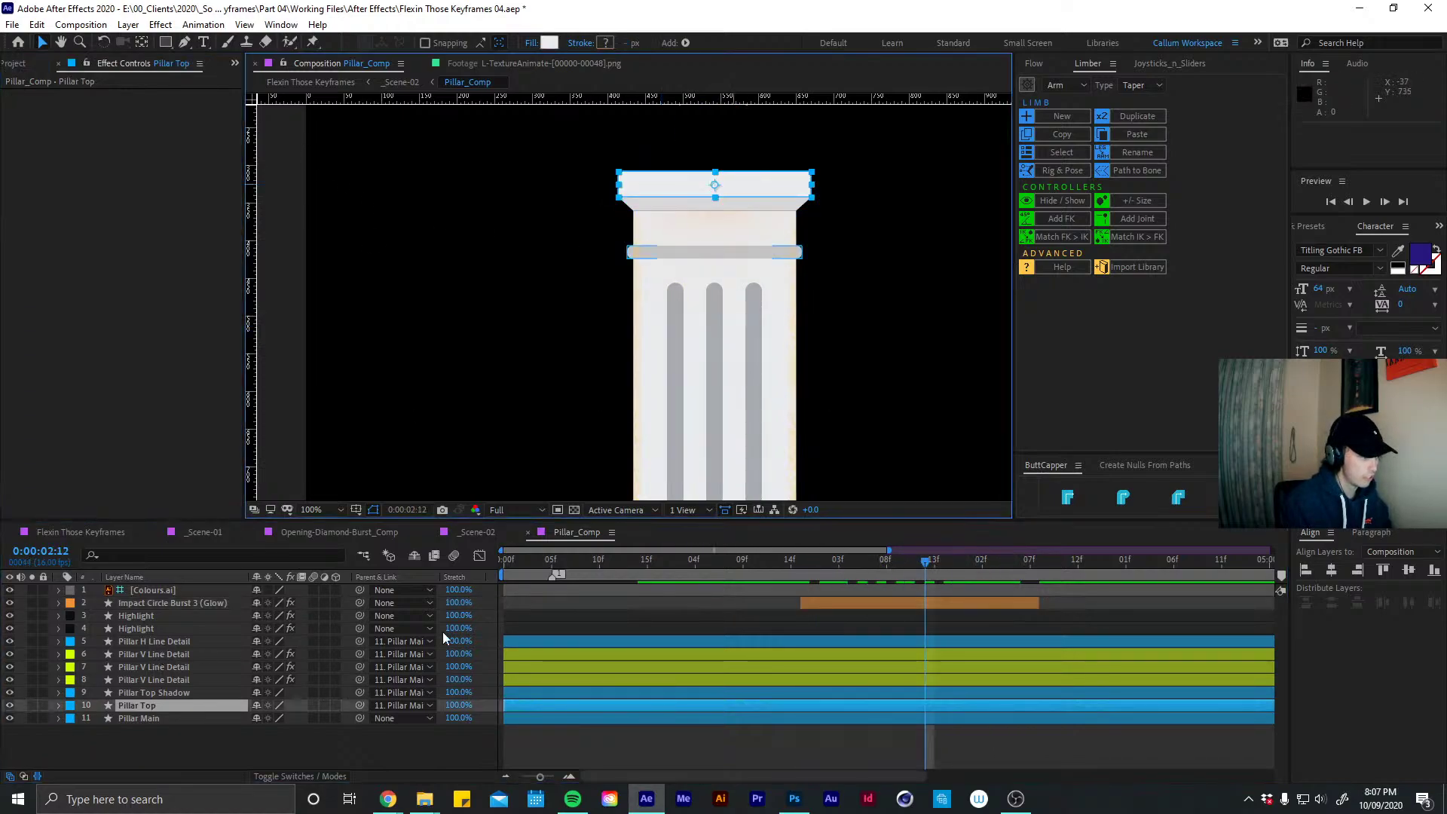
{"action": "left_click", "coordinate": [839, 603]}
{"action": "left_click", "coordinate": [158, 146]}
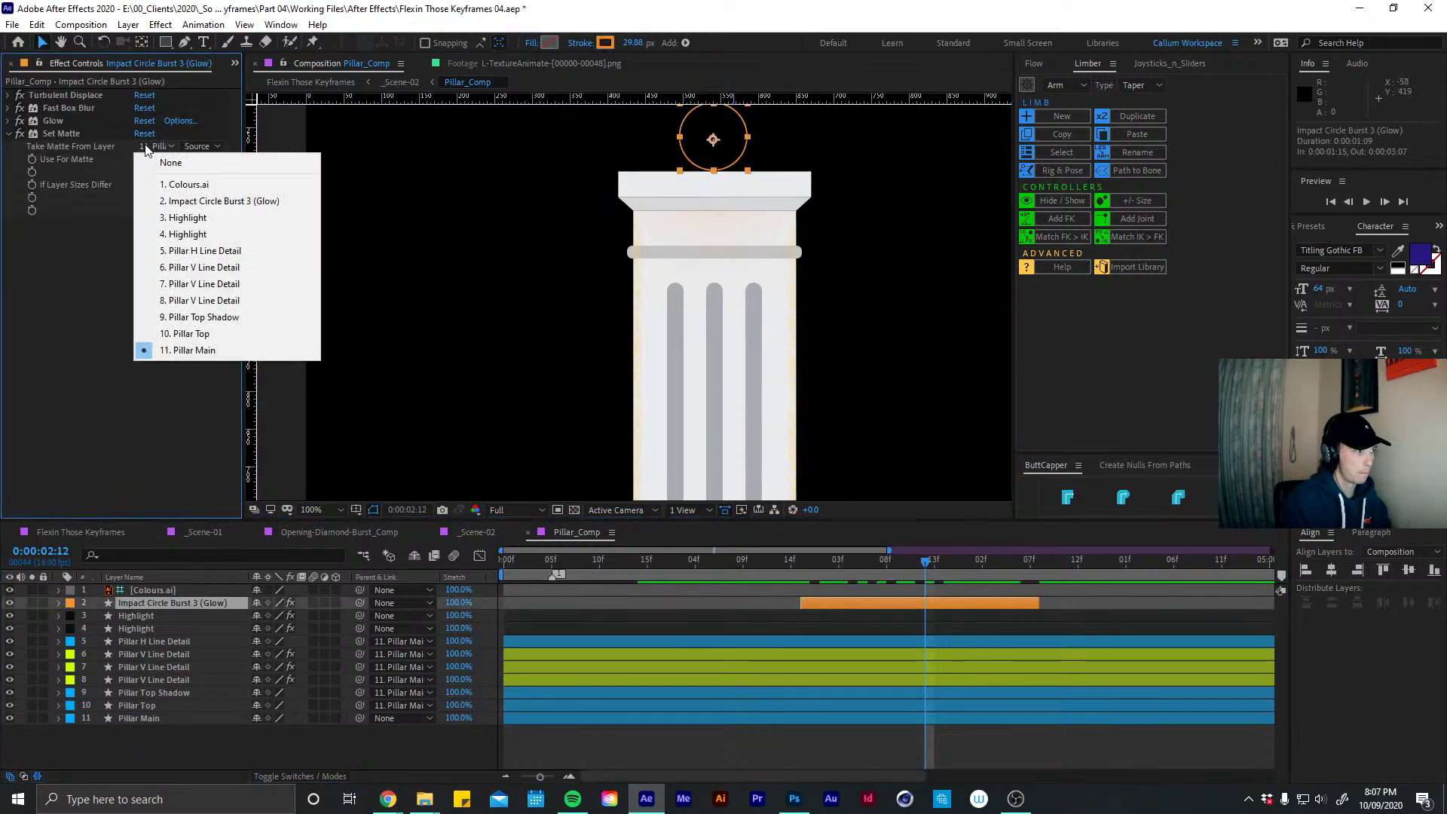
{"action": "left_click", "coordinate": [217, 333]}
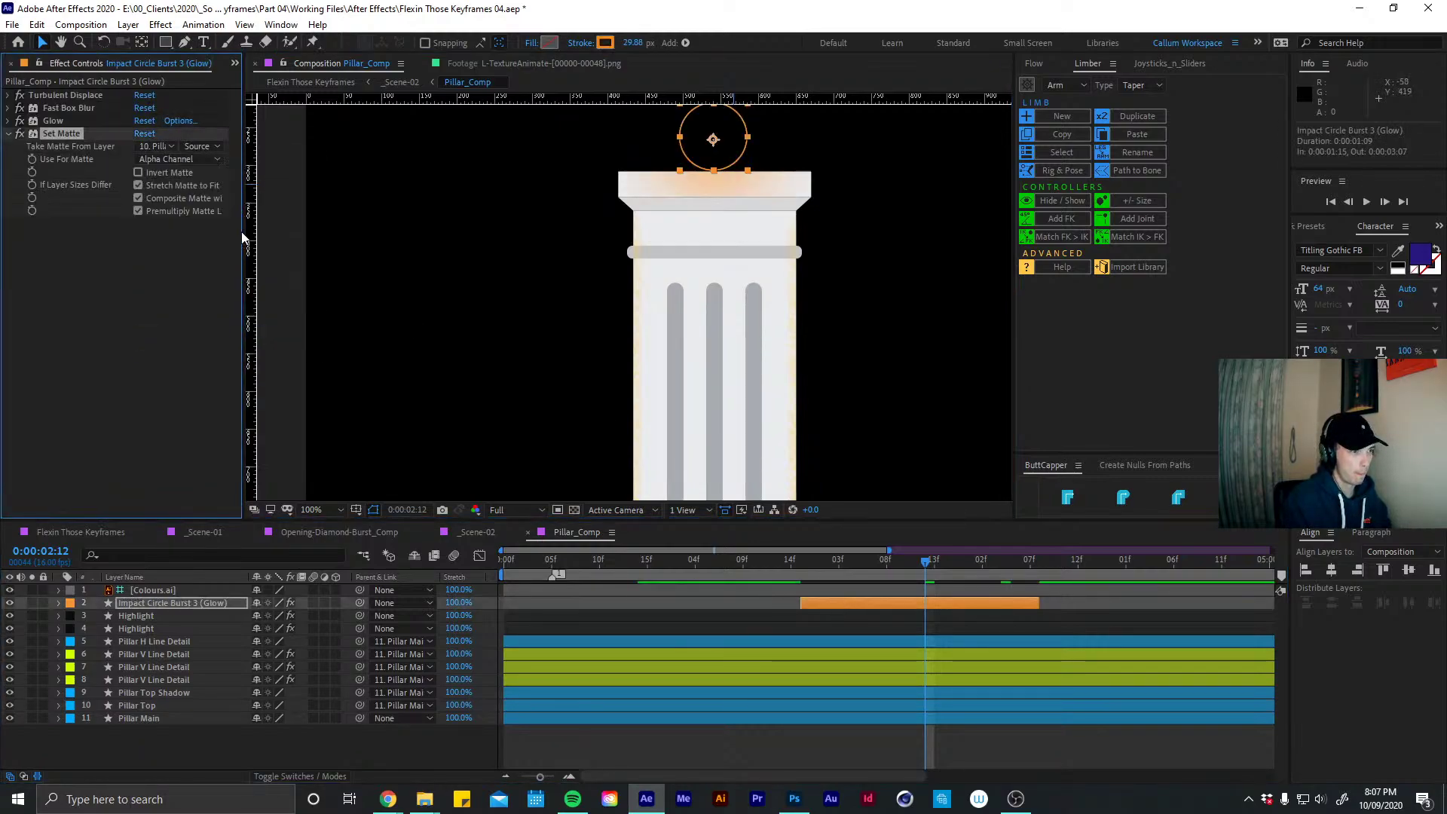
{"action": "key", "text": "shift+Up"}
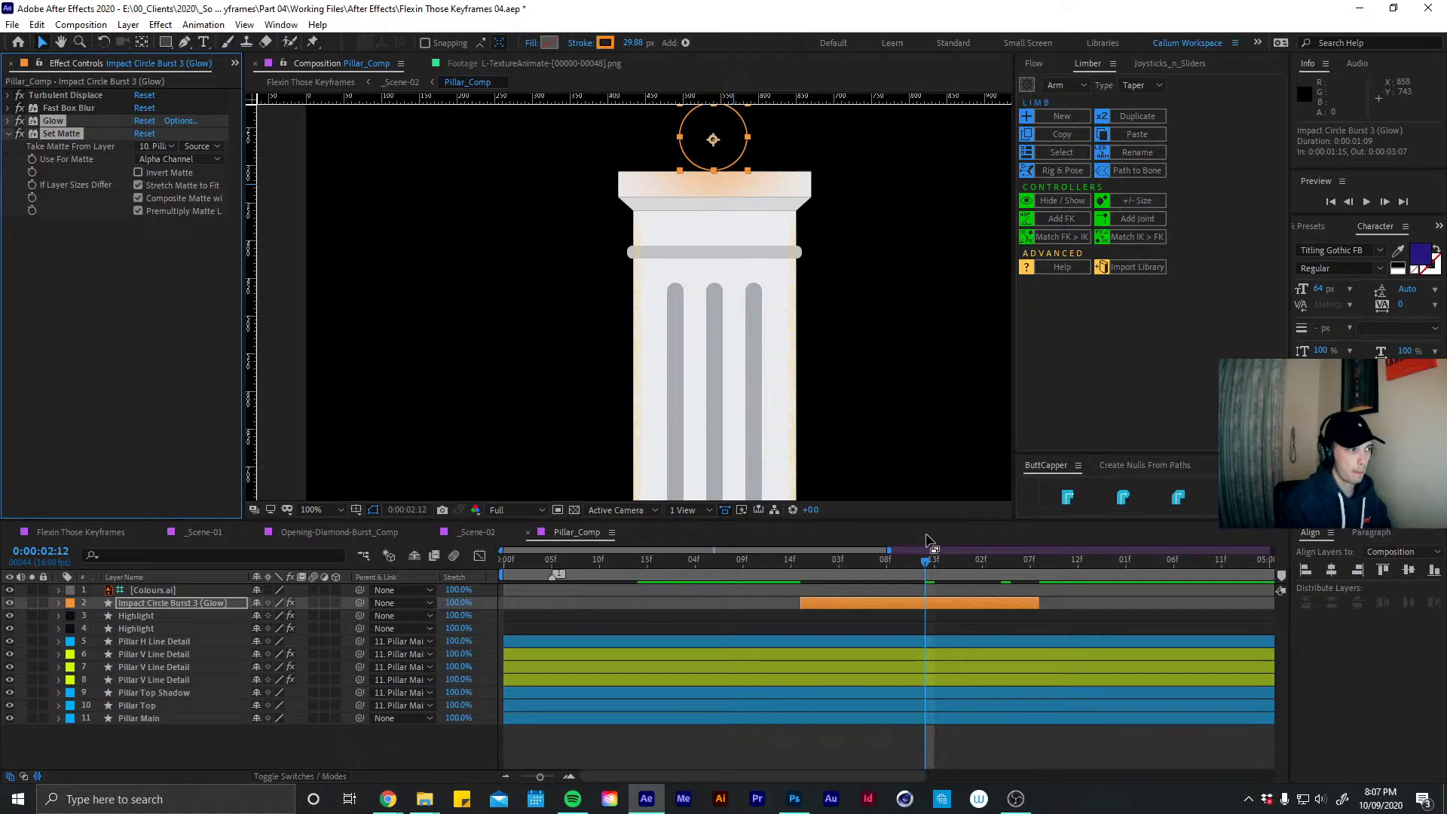
Raise Impact Circle Burst 3 (Glow) to position 540.4, 236.0, checking its animation and keyframes between 0:00:01:12 and 0:00:02:13
{"action": "left_click", "coordinate": [952, 603]}
{"action": "key", "text": "shift+Up"}
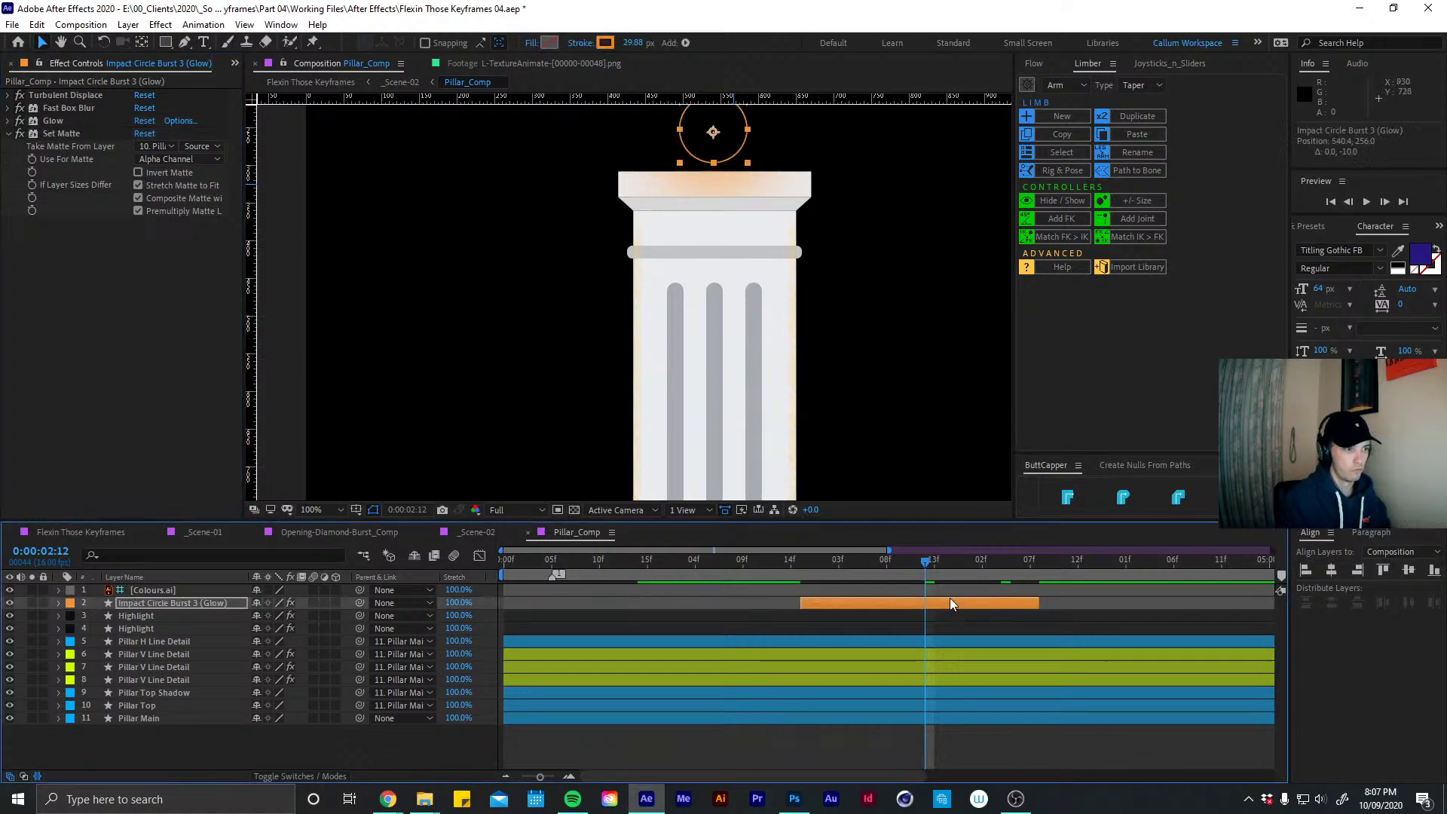
{"action": "left_click", "coordinate": [848, 757]}
{"action": "left_click_drag", "start_coordinate": [763, 559], "coordinate": [934, 557]}
{"action": "left_click", "coordinate": [903, 602]}
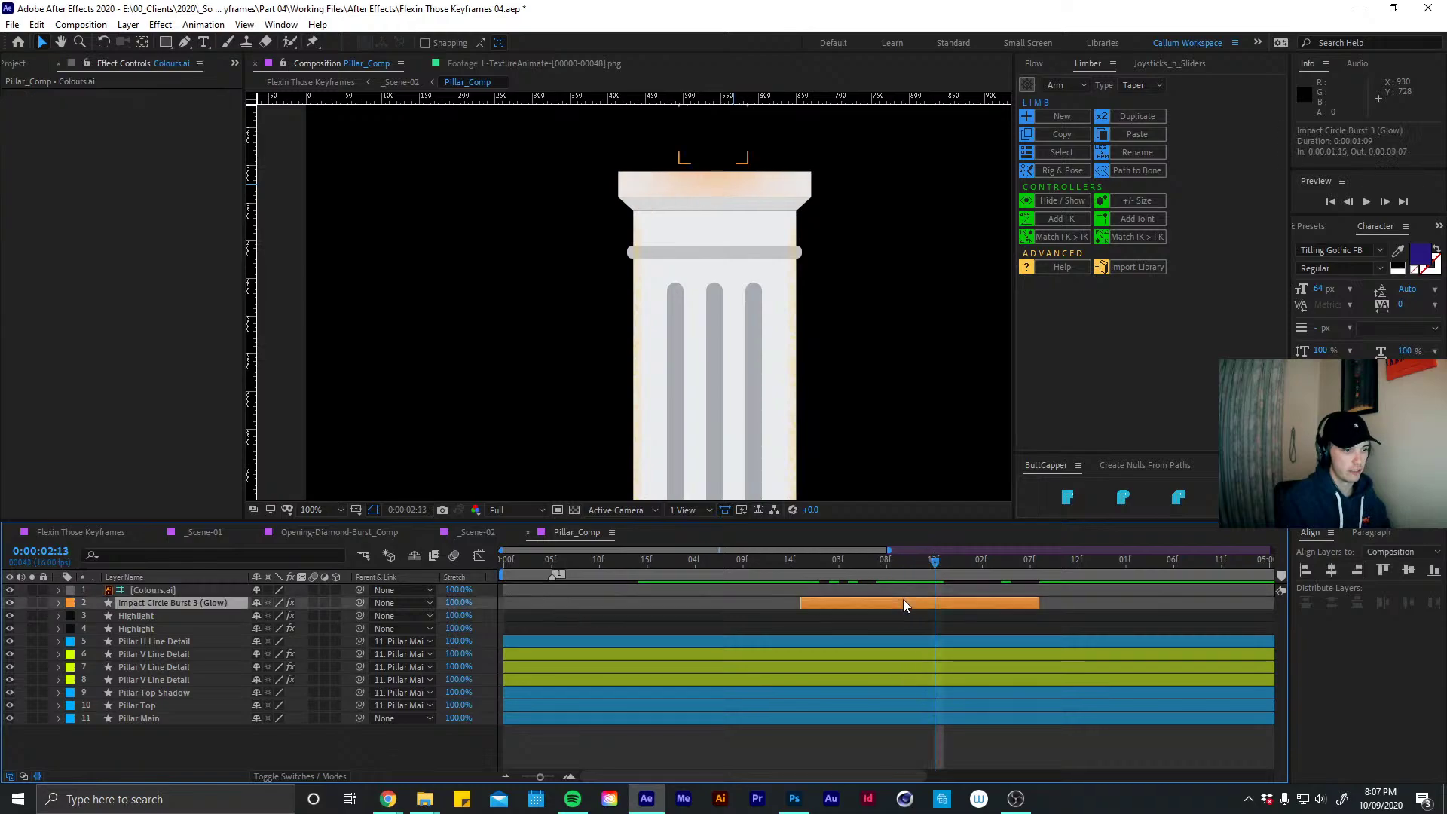
{"action": "left_click_drag", "start_coordinate": [807, 561], "coordinate": [943, 558]}
{"action": "left_click", "coordinate": [840, 550]}
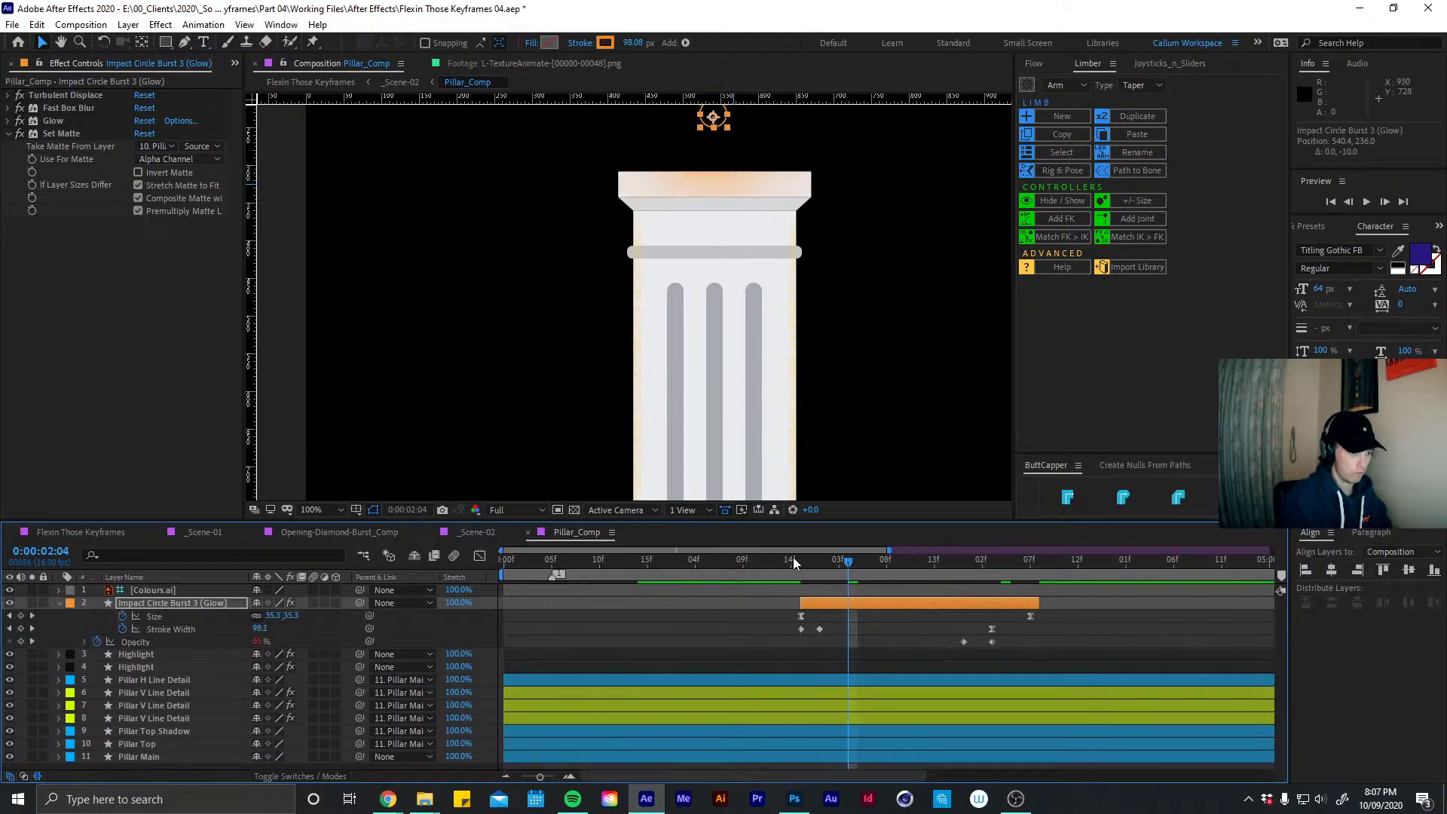
{"action": "left_click", "coordinate": [775, 561]}
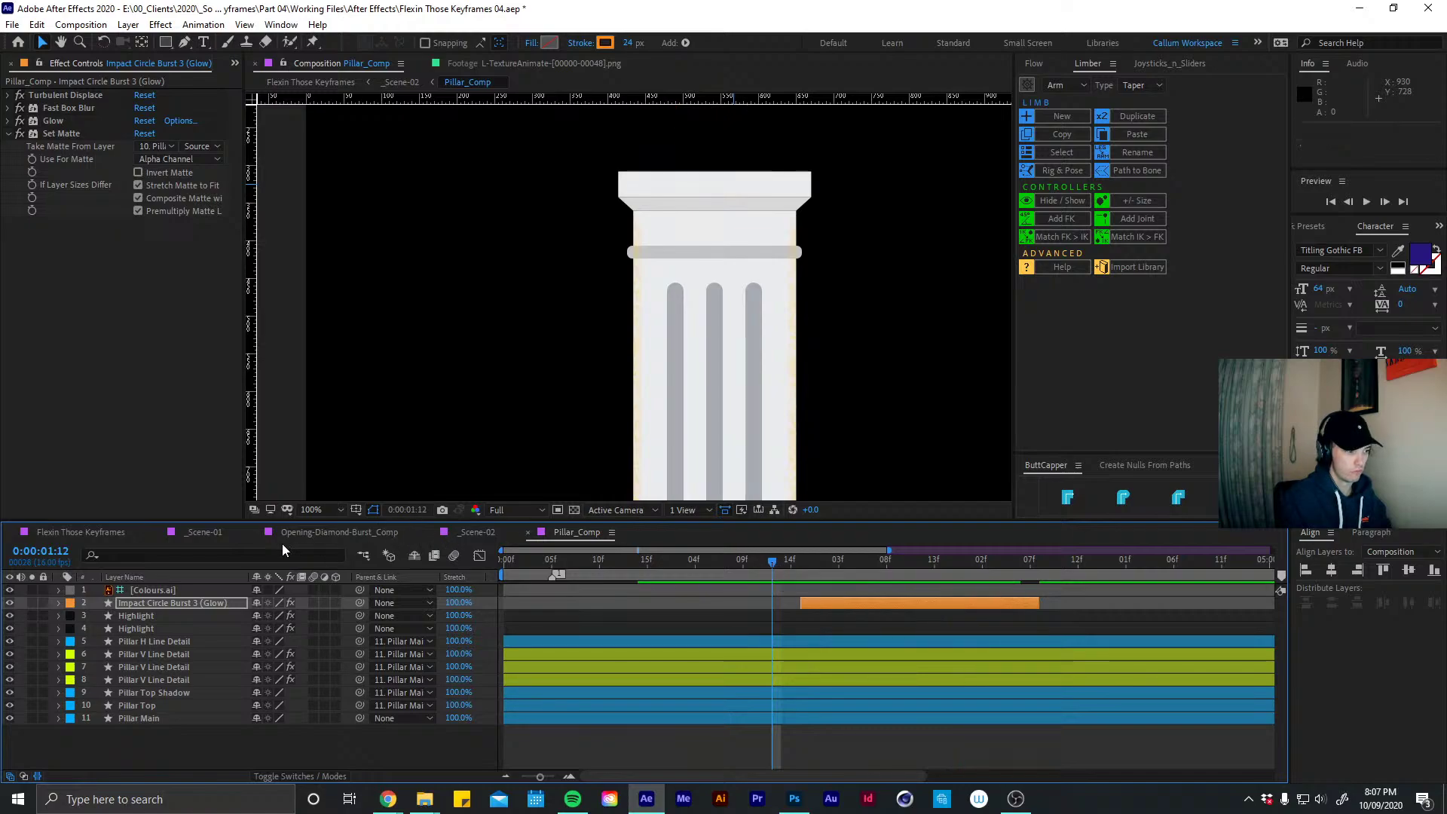
Fit the _Scene-02 composition in the viewer and preview the pillar glow from 0:00:01:05
{"action": "left_click", "coordinate": [458, 531]}
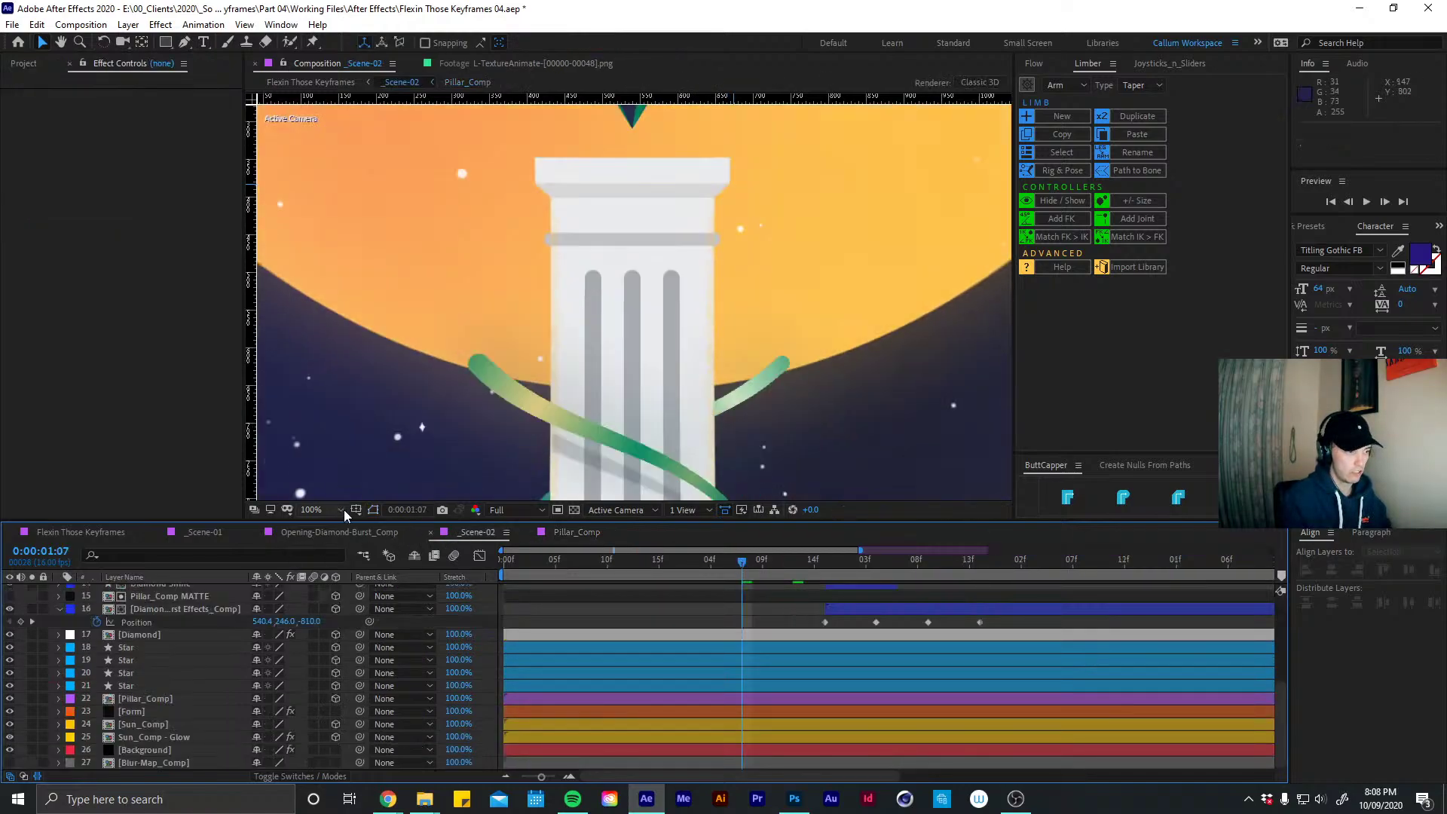
{"action": "left_click", "coordinate": [341, 509]}
{"action": "left_click", "coordinate": [339, 258]}
{"action": "scroll", "coordinate": [703, 604], "scroll_direction": "up", "scroll_amount": 5}
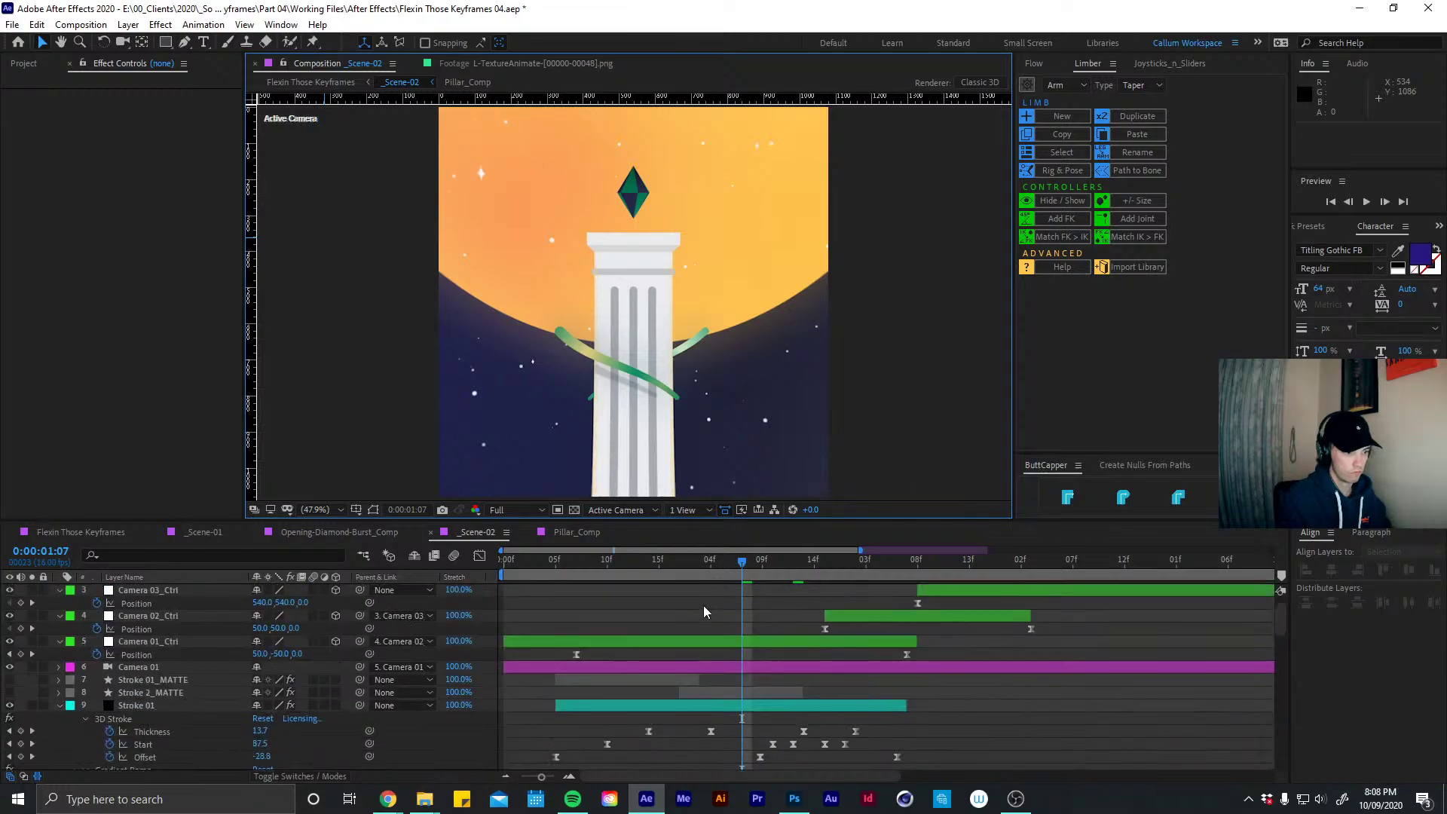
{"action": "left_click", "coordinate": [721, 563]}
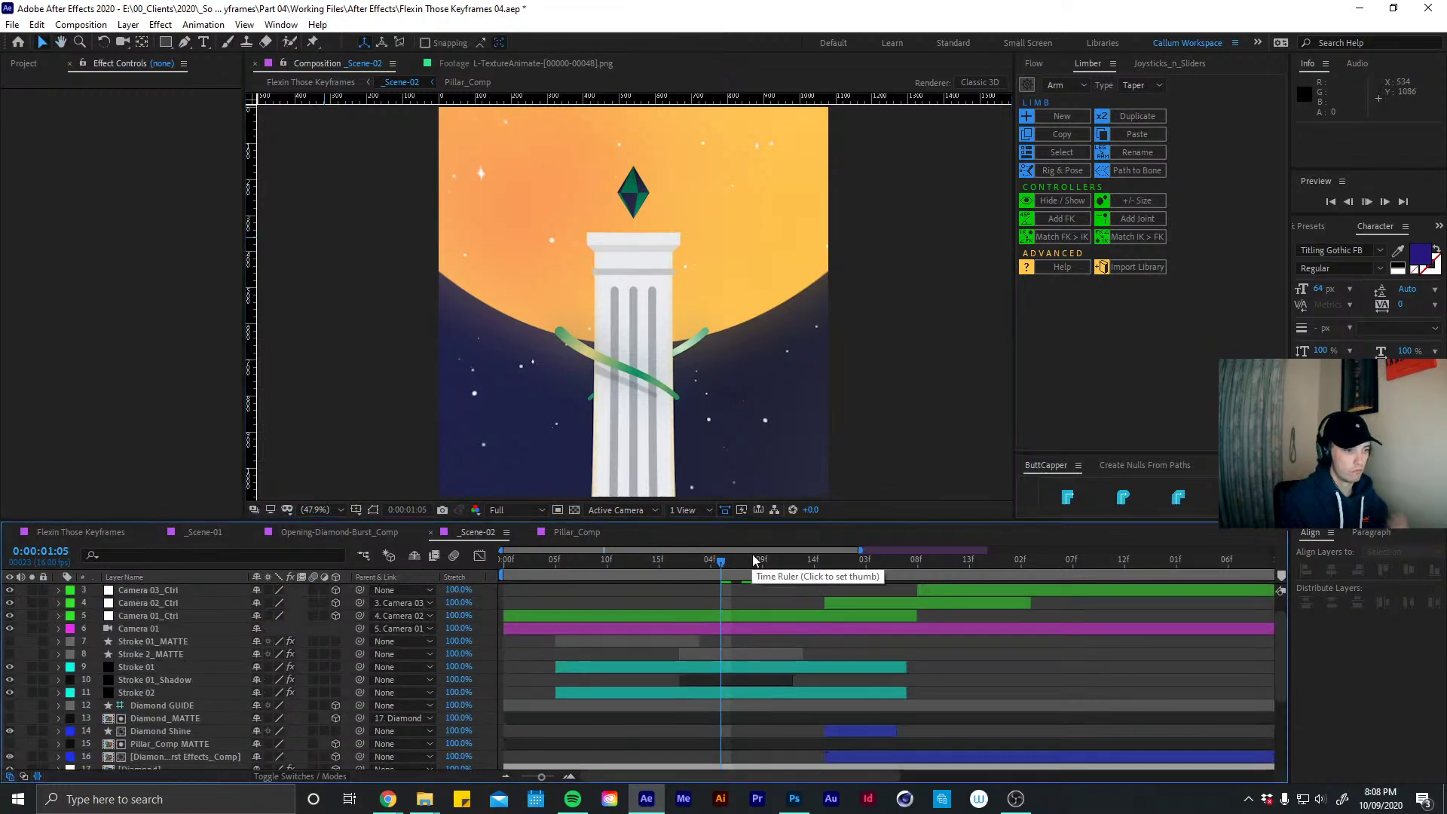
{"action": "key", "text": "space"}
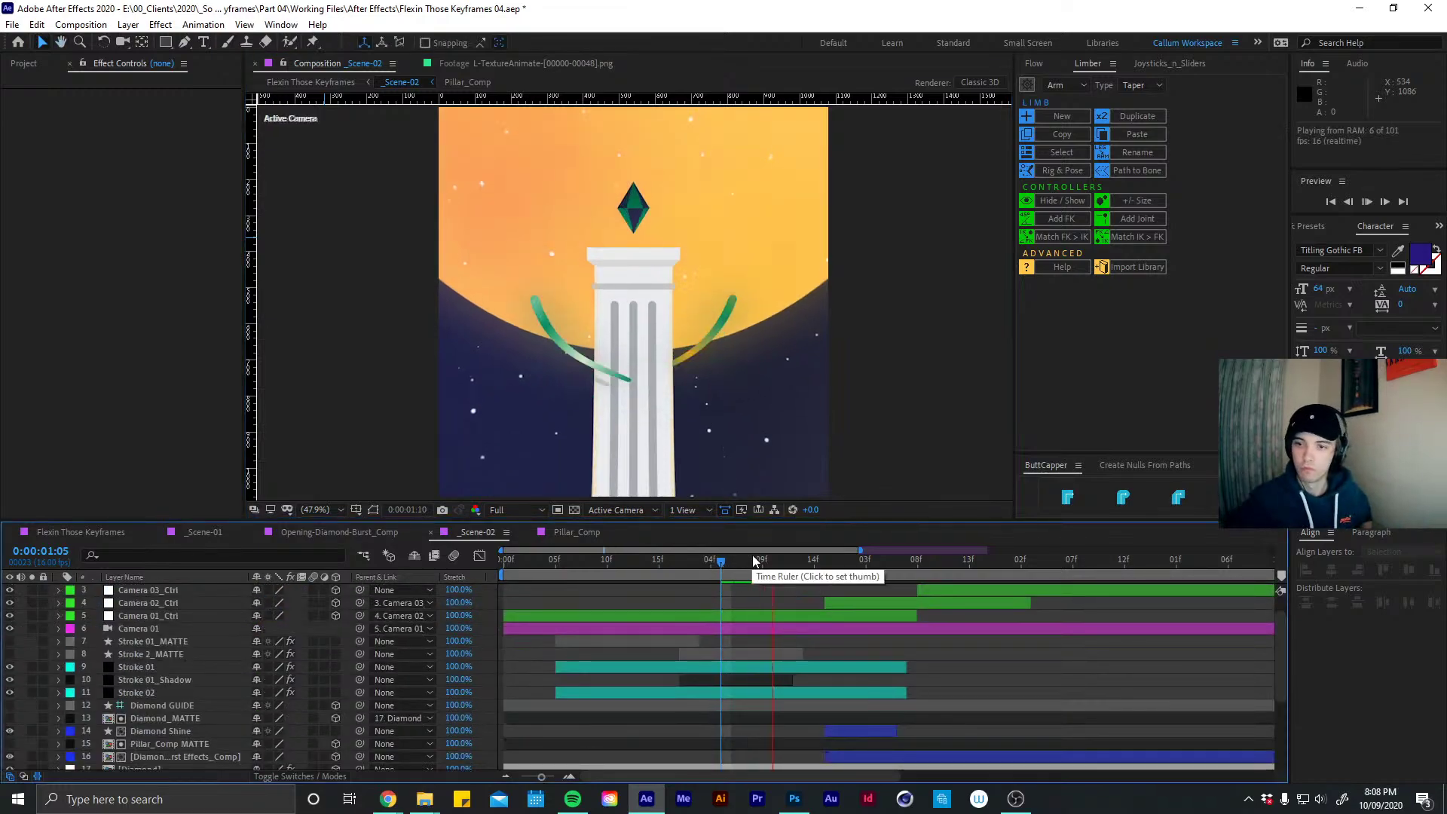
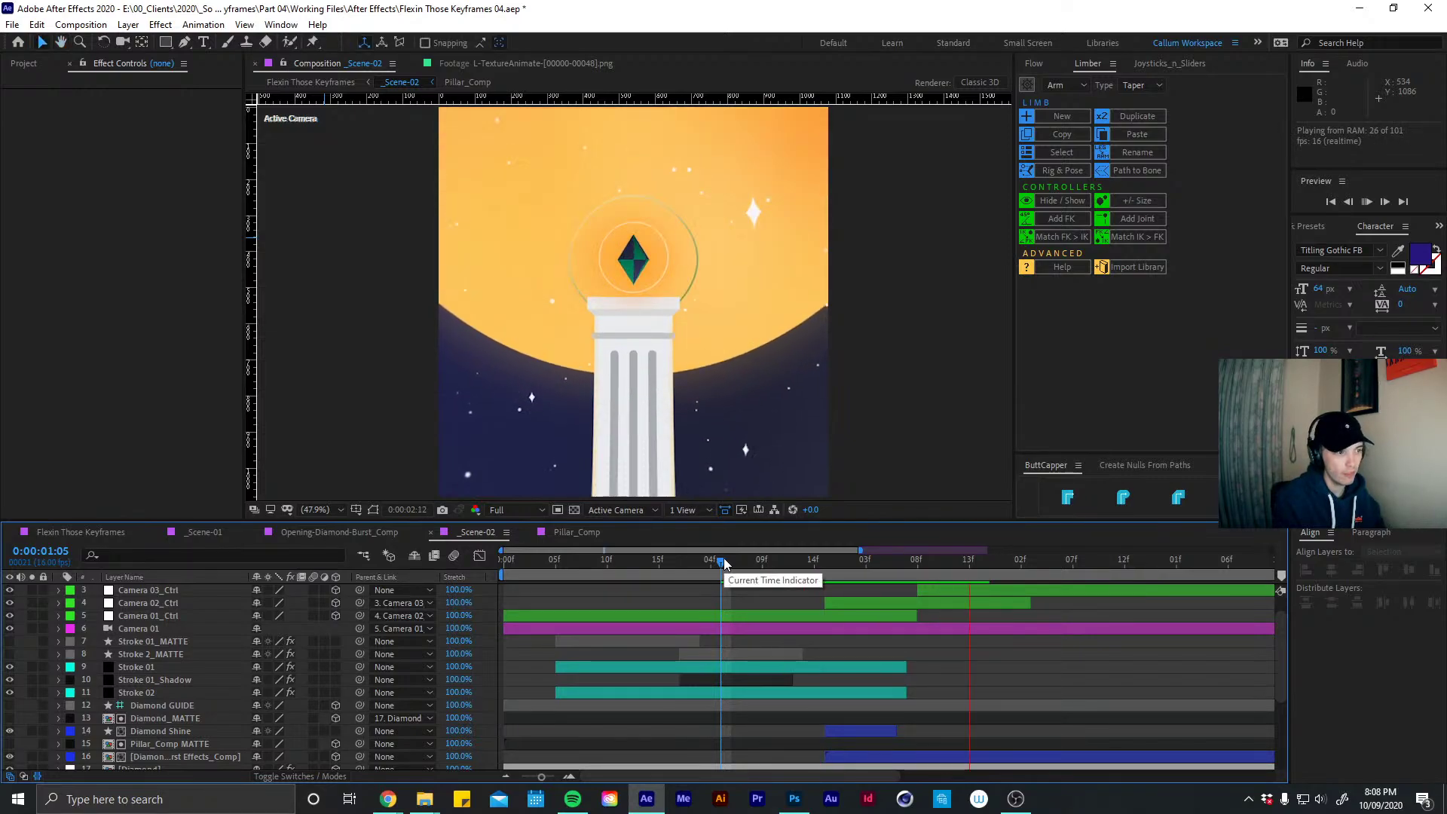
In Pillar_Comp, raise Impact Circle Burst 3 (Glow) to position 540.4, 226.0 while viewing 0:00:02:08
{"action": "left_click", "coordinate": [572, 533]}
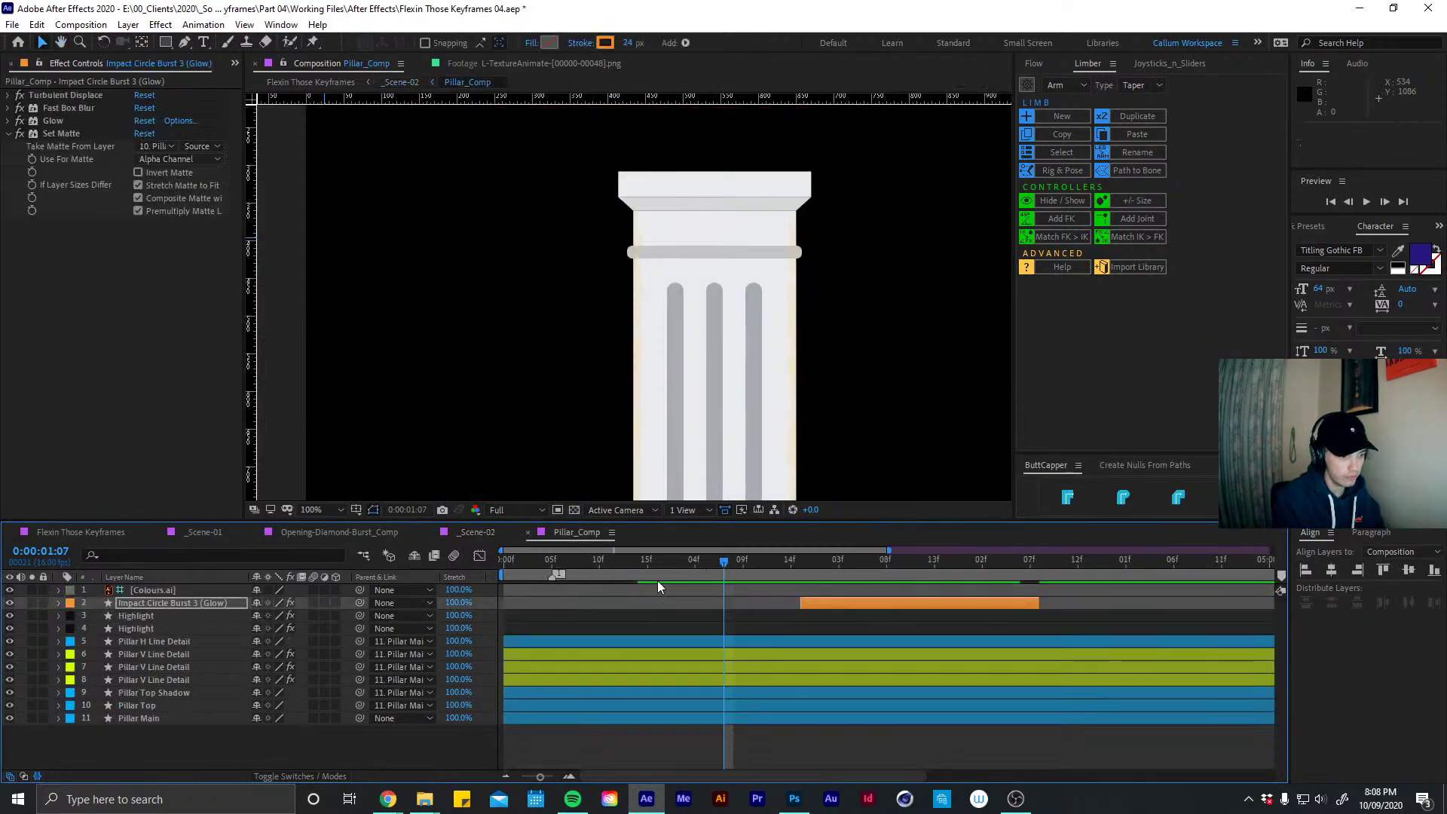
{"action": "mouse_move", "coordinate": [867, 562]}
{"action": "left_mouse_down"}
{"action": "mouse_move", "coordinate": [934, 562]}
{"action": "mouse_move", "coordinate": [864, 564]}
{"action": "left_mouse_up"}
{"action": "key", "text": "Page_Down"}
{"action": "key", "text": "Page_Down"}
{"action": "key", "text": "shift+Up"}
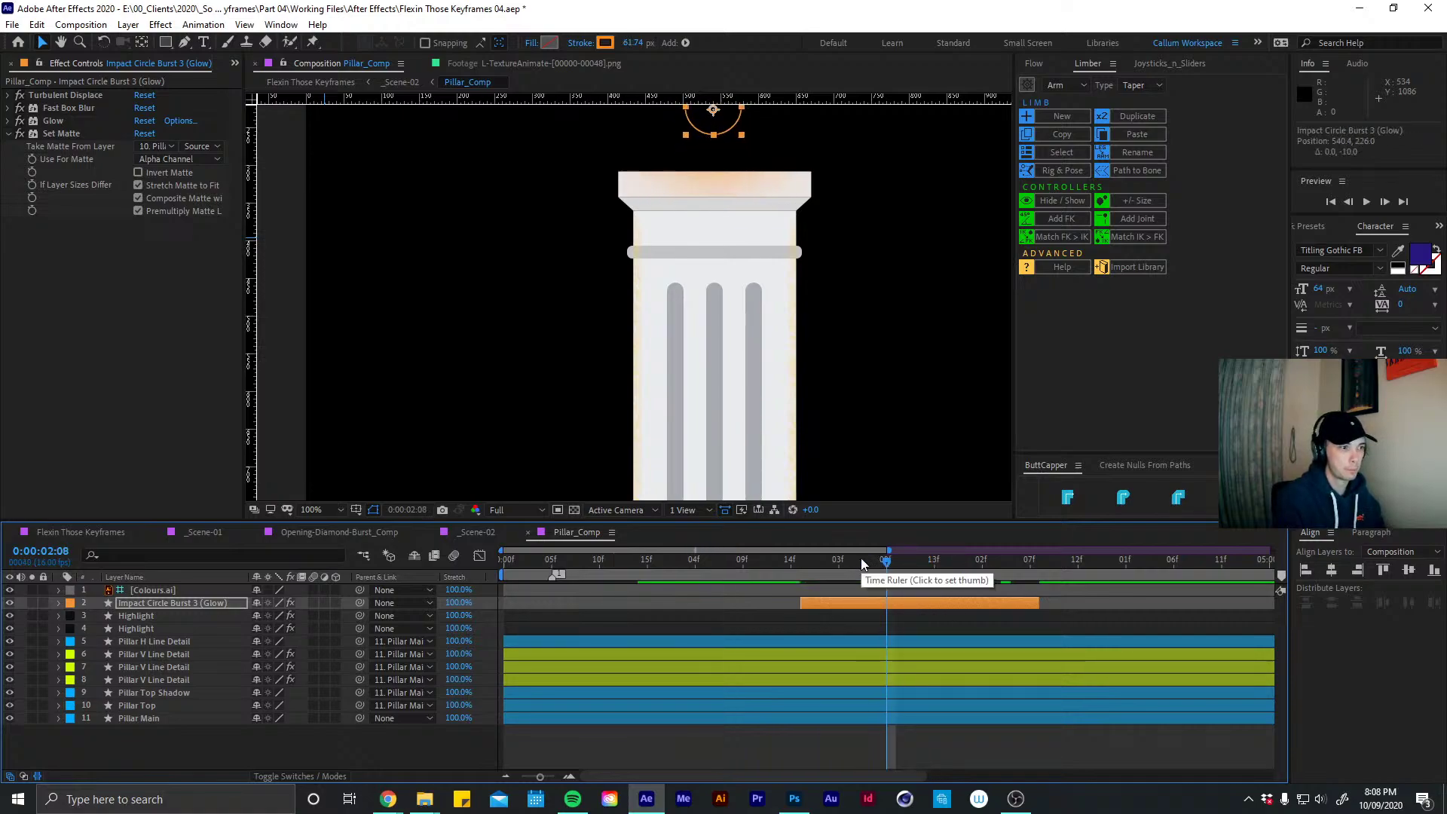
Widen Impact Circle Burst 3 (Glow) to a scale of 150, 100% and raise it to position 540.4, 216.0
{"action": "key", "text": "s"}
{"action": "key", "text": "ctrl+z"}
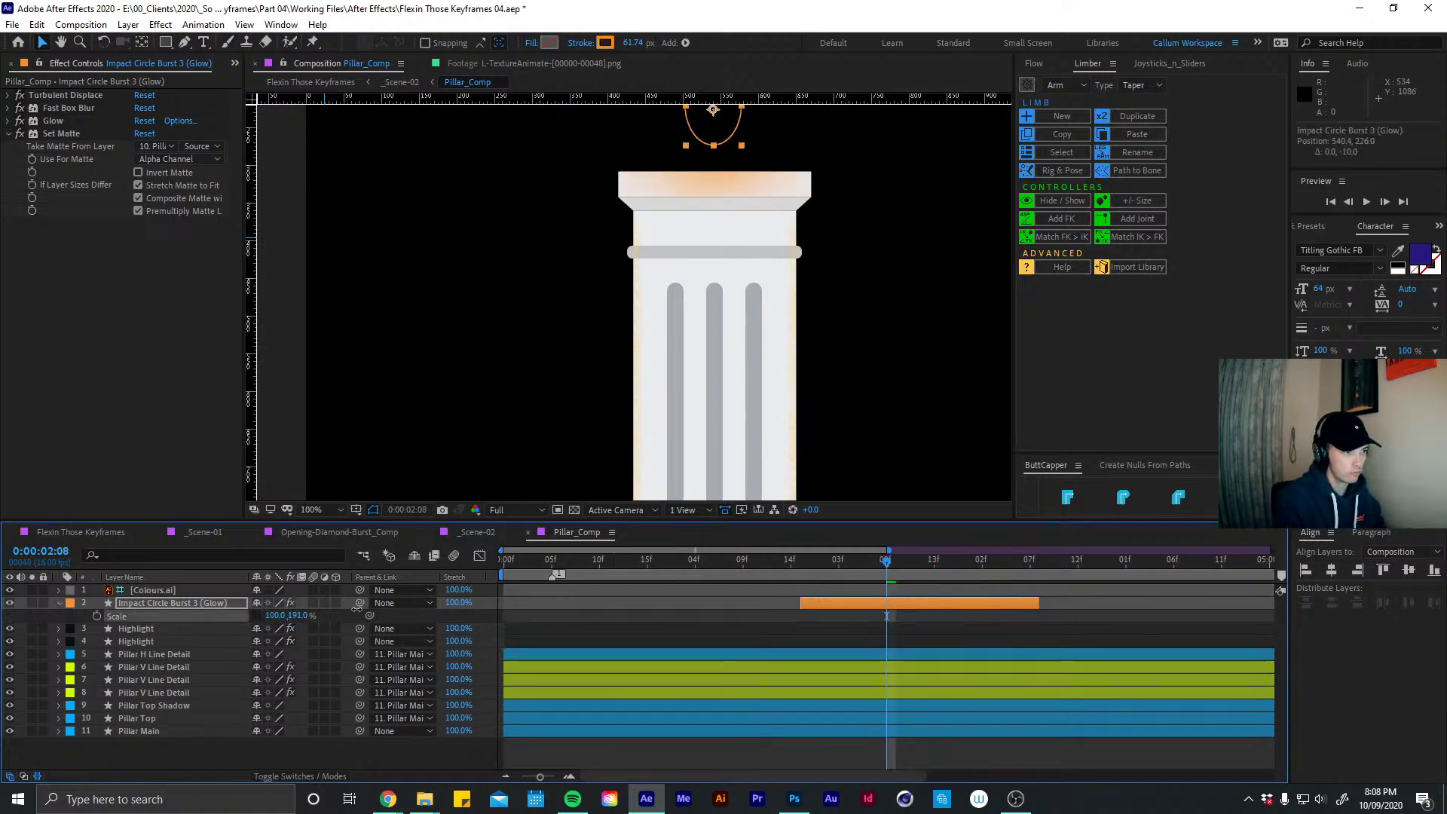
{"action": "left_click_drag", "start_coordinate": [279, 620], "coordinate": [282, 616]}
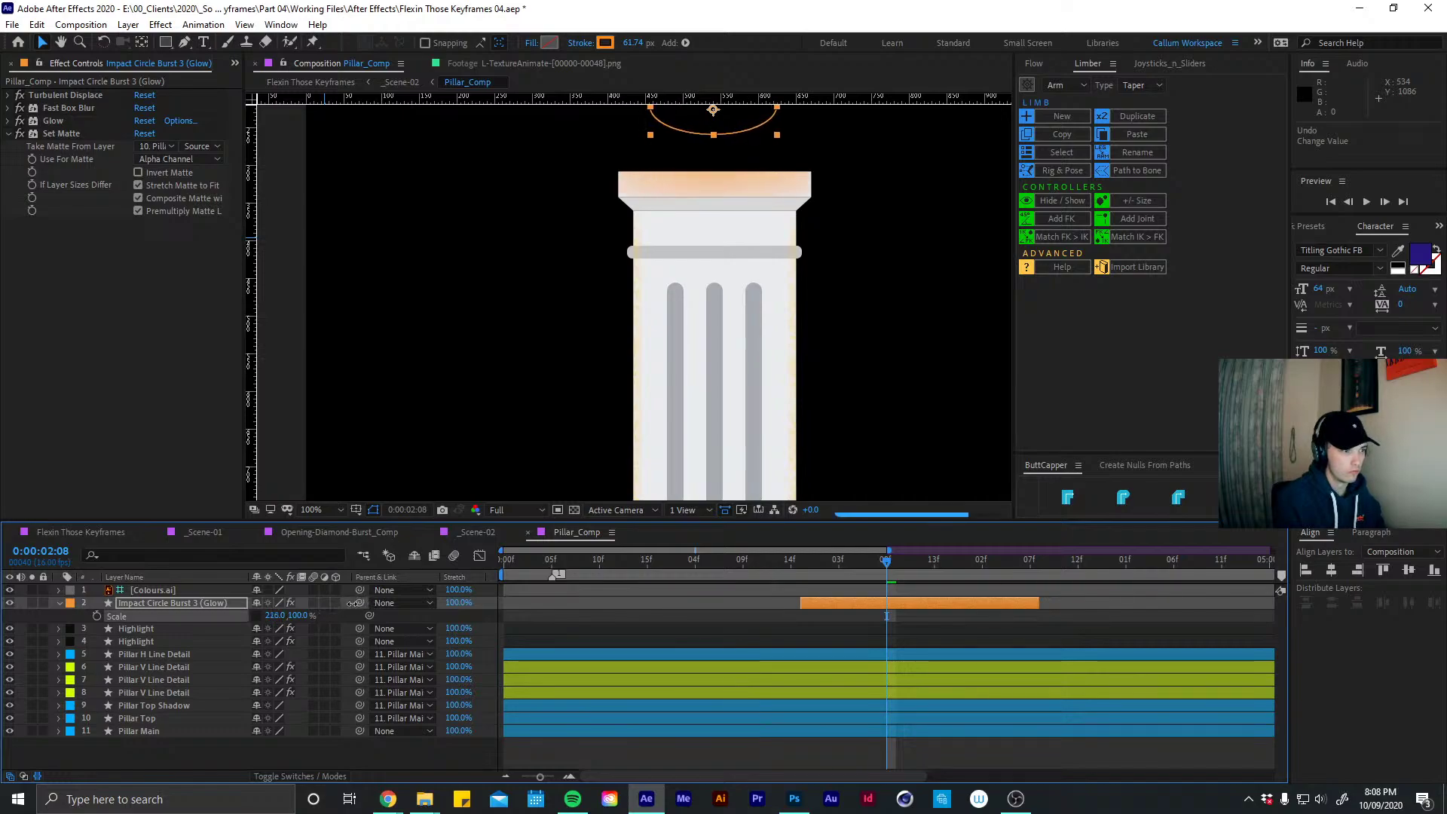
{"action": "type", "text": "150"}
{"action": "key", "text": "Return"}
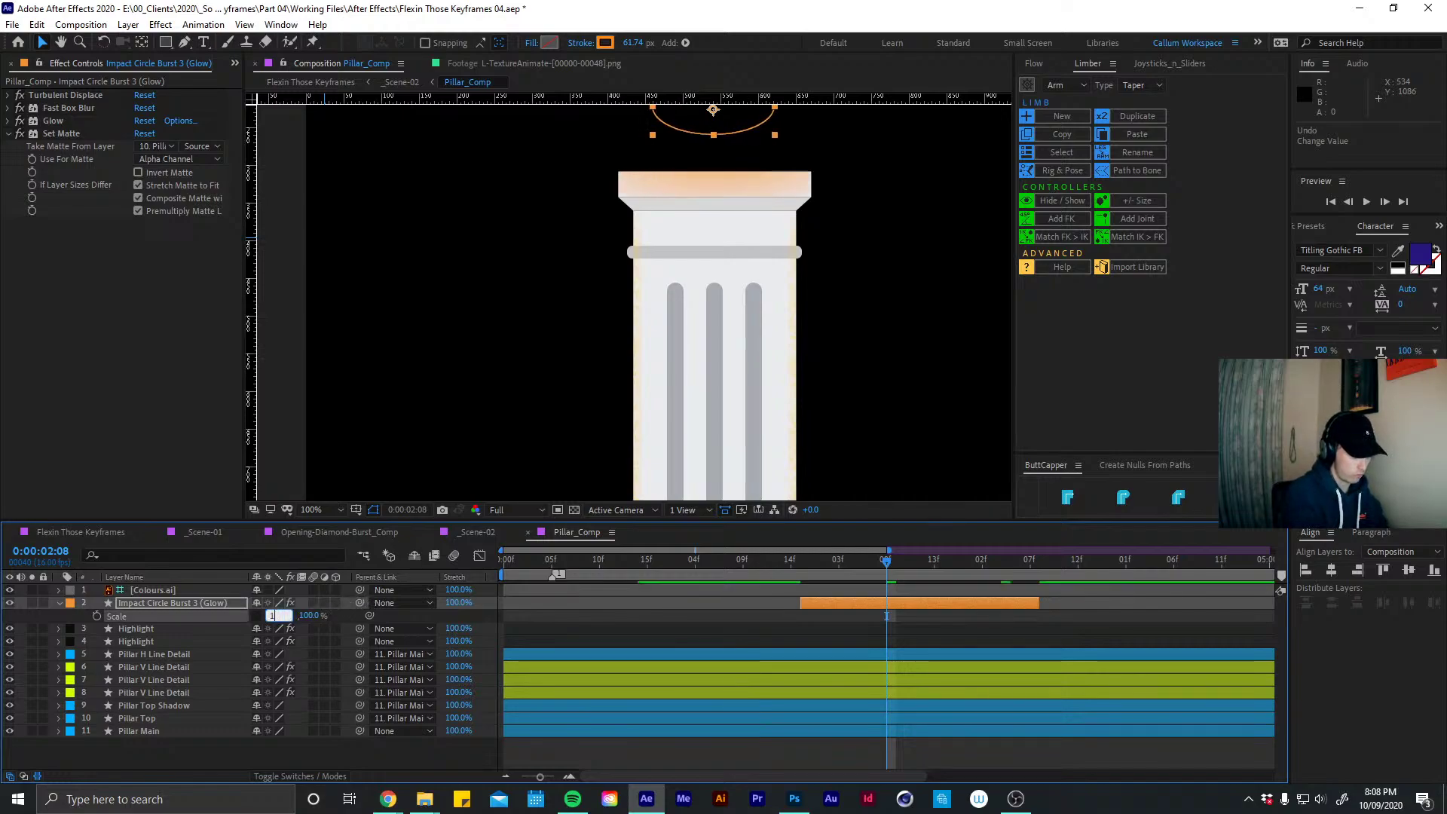
{"action": "key", "text": "shift+Up"}
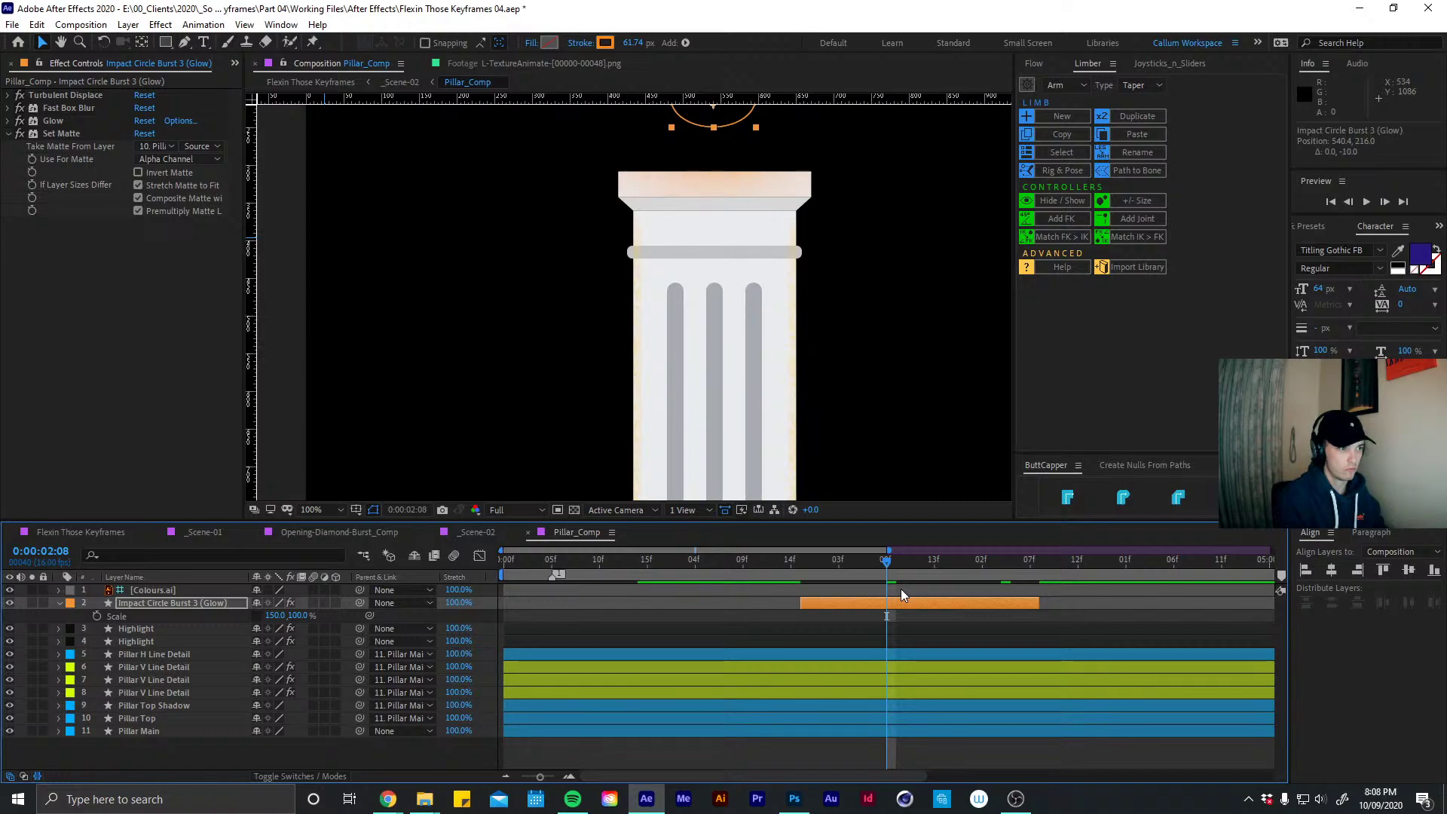
{"action": "key", "text": "s"}
Preview the widened pillar glow in _Scene-02 from 0:00:01:13
{"action": "left_click", "coordinate": [478, 532]}
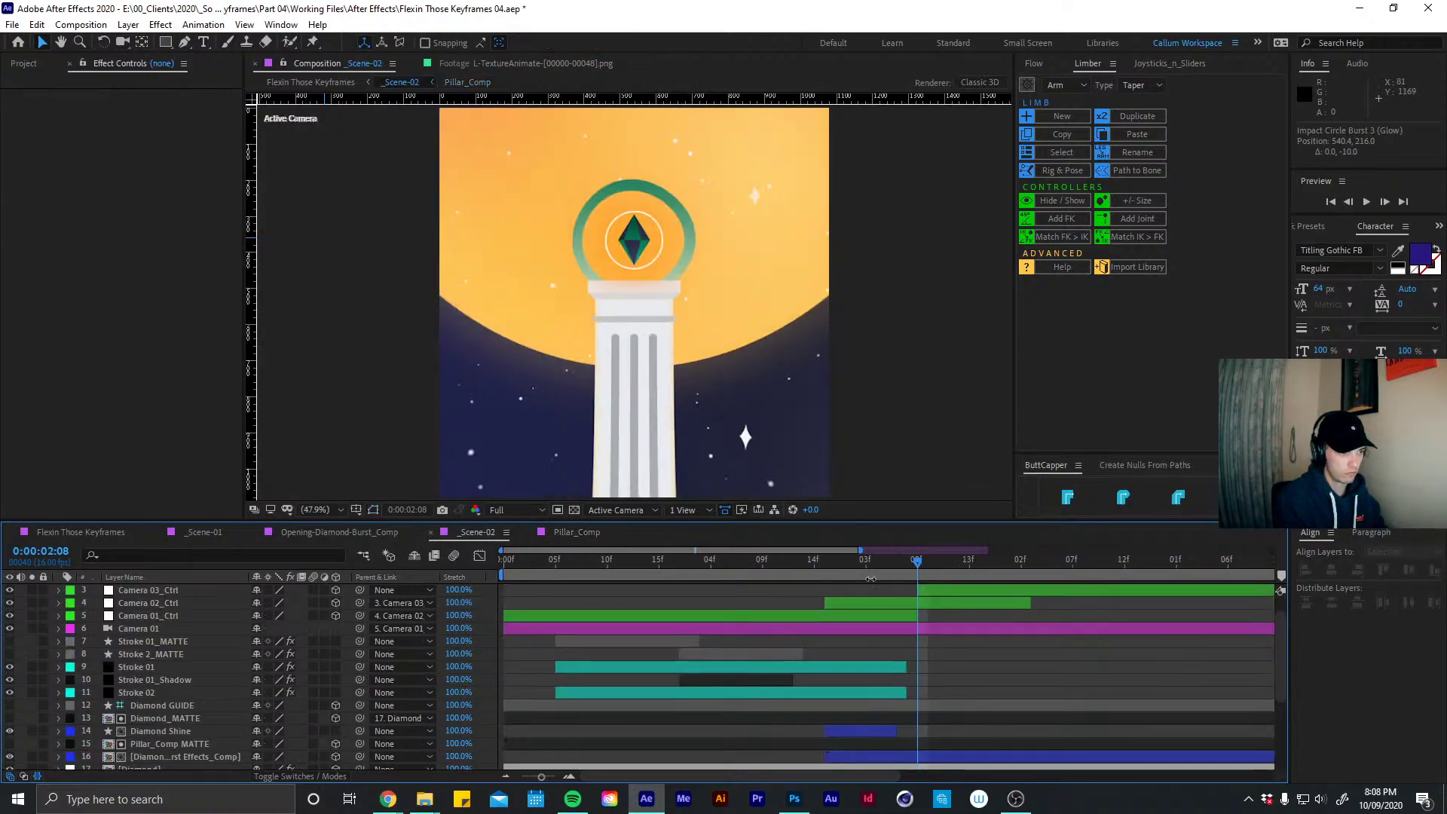
{"action": "left_click", "coordinate": [826, 558]}
{"action": "key", "text": "space"}
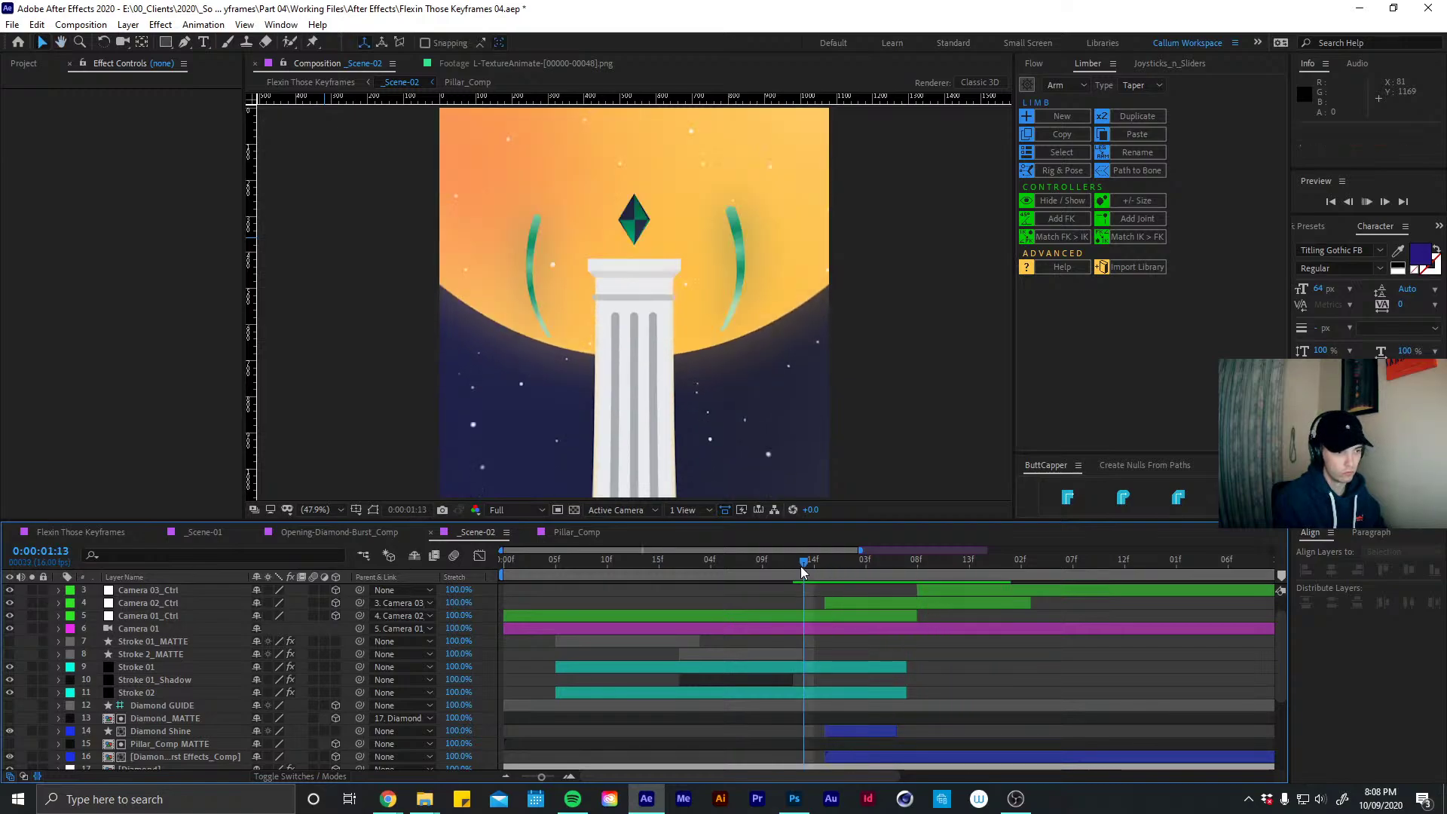
{"action": "left_click", "coordinate": [802, 568]}
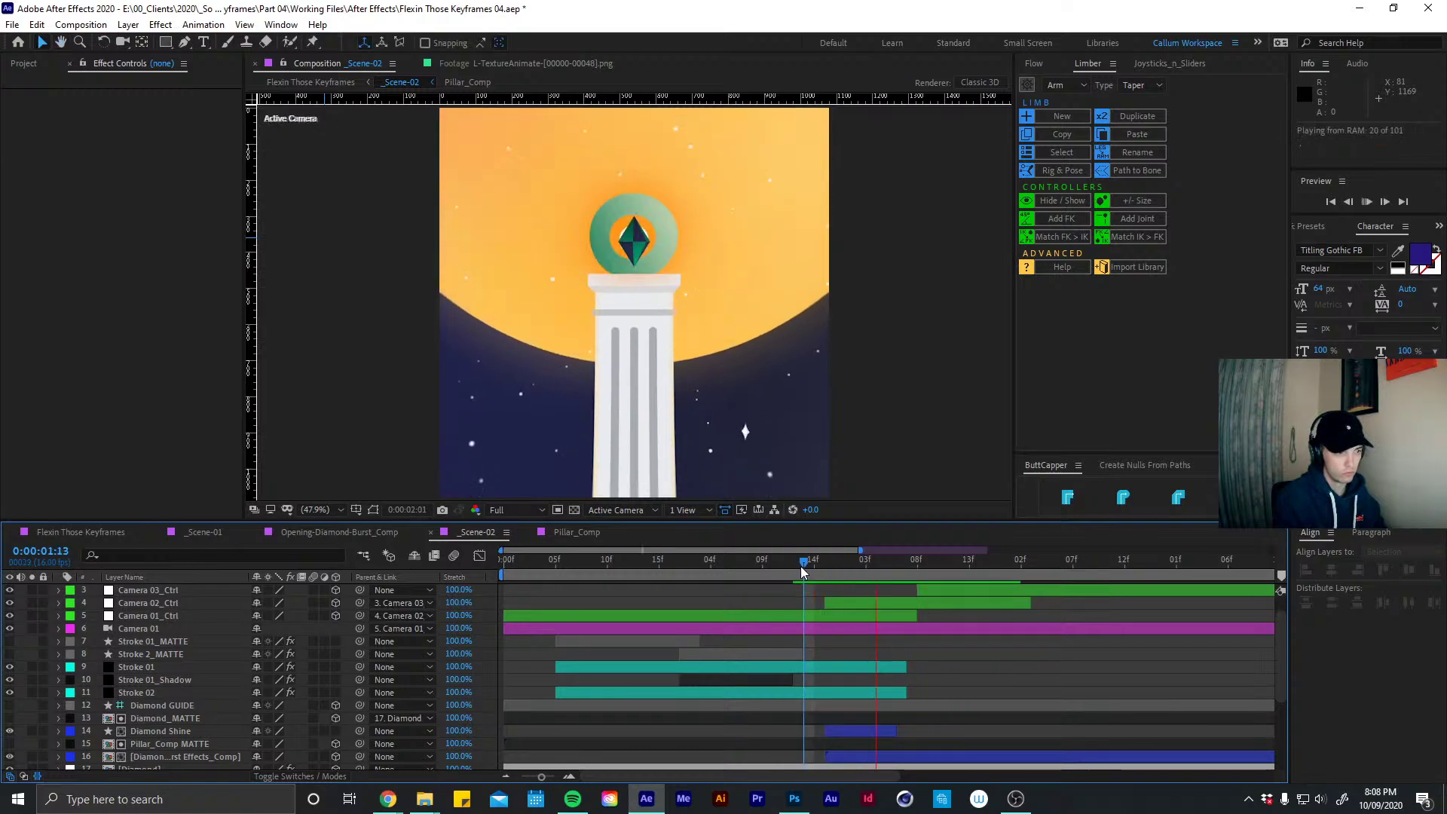
Raise the glow in Pillar_Comp to position 540.4, 196.0, check it around 0:00:02:01, and close that composition
{"action": "left_click", "coordinate": [599, 532]}
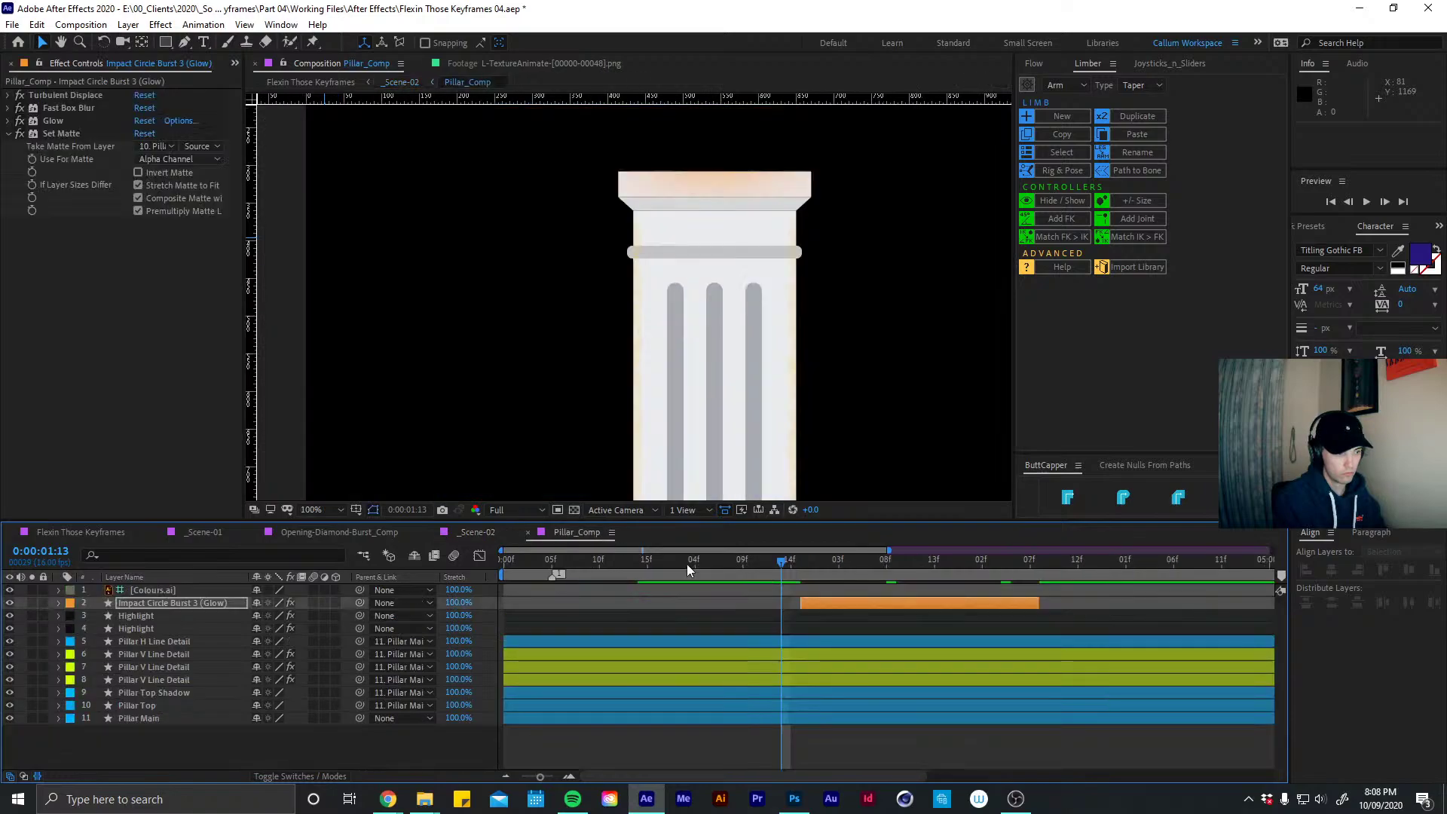
{"action": "mouse_move", "coordinate": [894, 565]}
{"action": "left_mouse_down"}
{"action": "mouse_move", "coordinate": [918, 568]}
{"action": "mouse_move", "coordinate": [822, 563]}
{"action": "mouse_move", "coordinate": [989, 558]}
{"action": "mouse_move", "coordinate": [808, 567]}
{"action": "mouse_move", "coordinate": [820, 564]}
{"action": "left_mouse_up"}
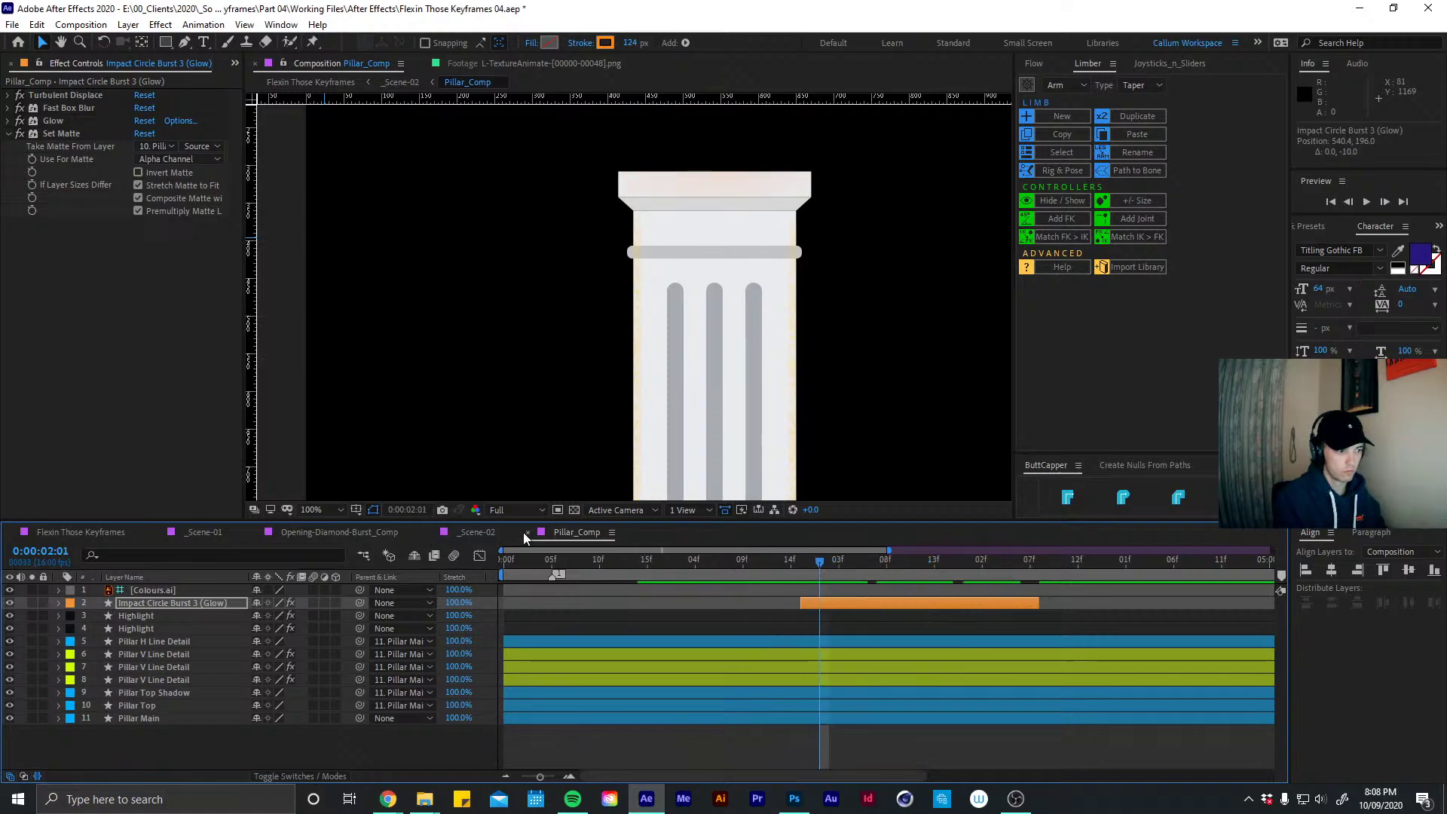
{"action": "left_click", "coordinate": [526, 533]}
Delete the "Pillar highlight and shadow & glow" note layer from the Flexin Those Keyframes composition
{"action": "left_click", "coordinate": [81, 532]}
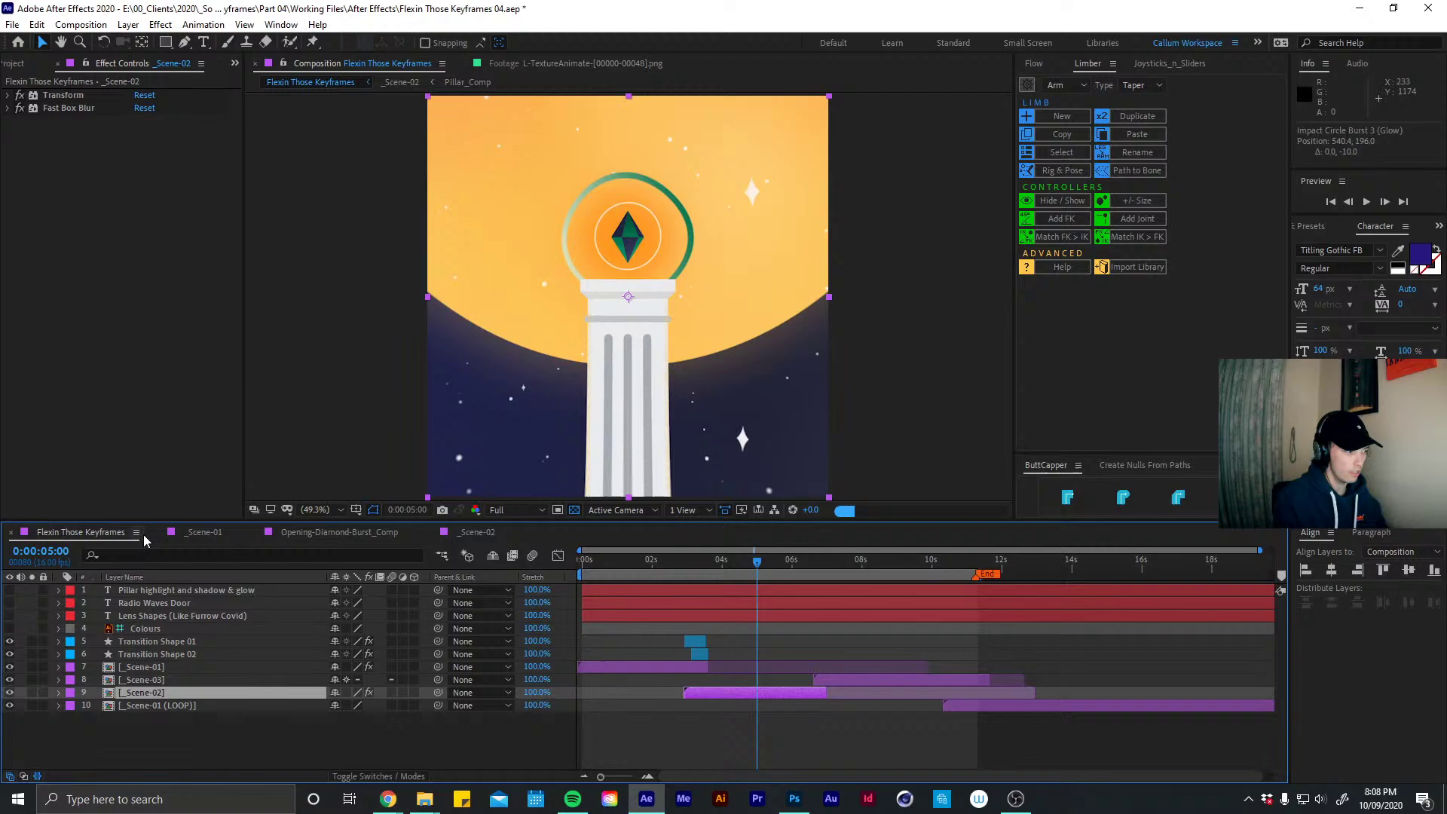
{"action": "left_click", "coordinate": [9, 591]}
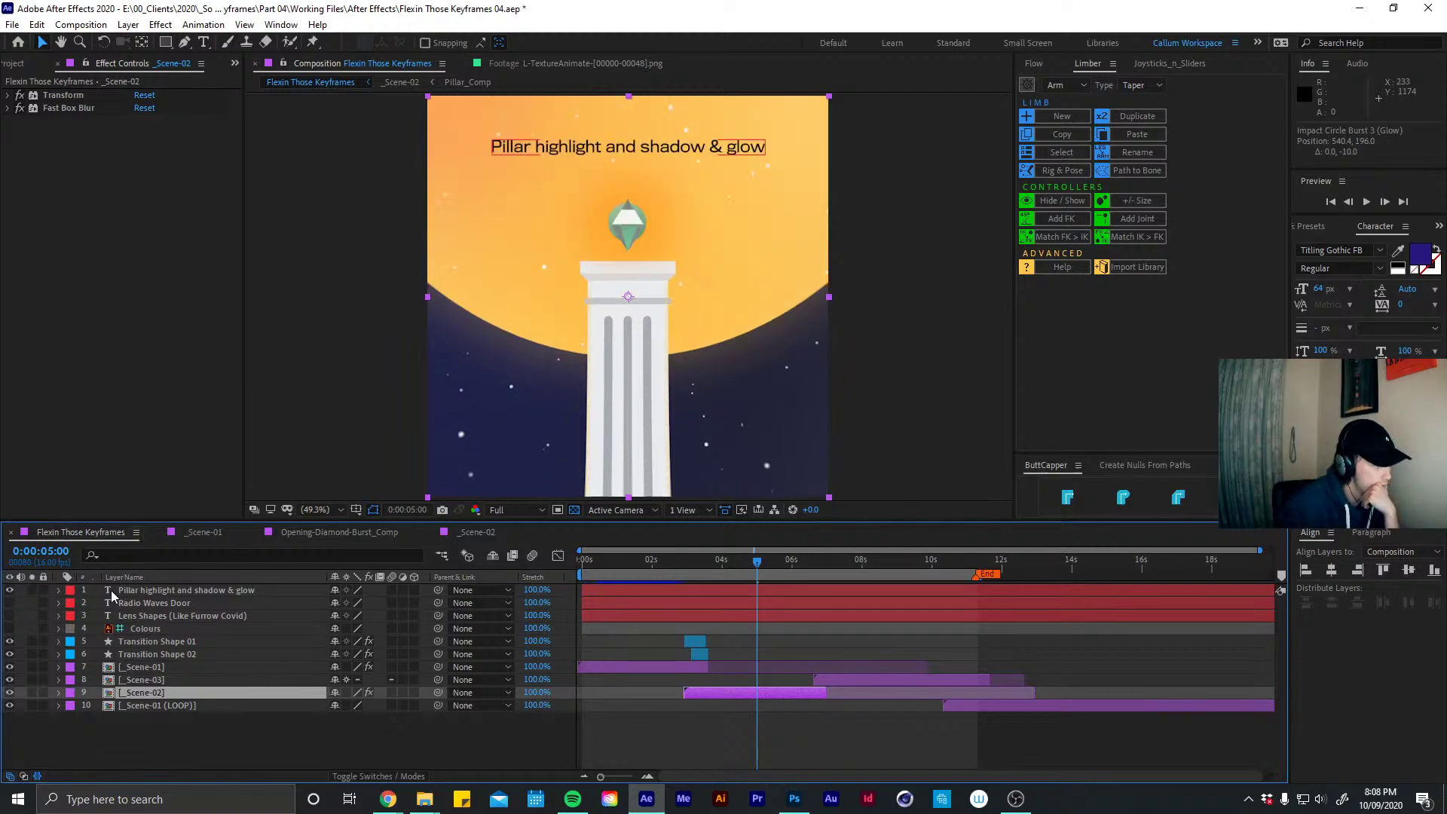
{"action": "left_click", "coordinate": [166, 591]}
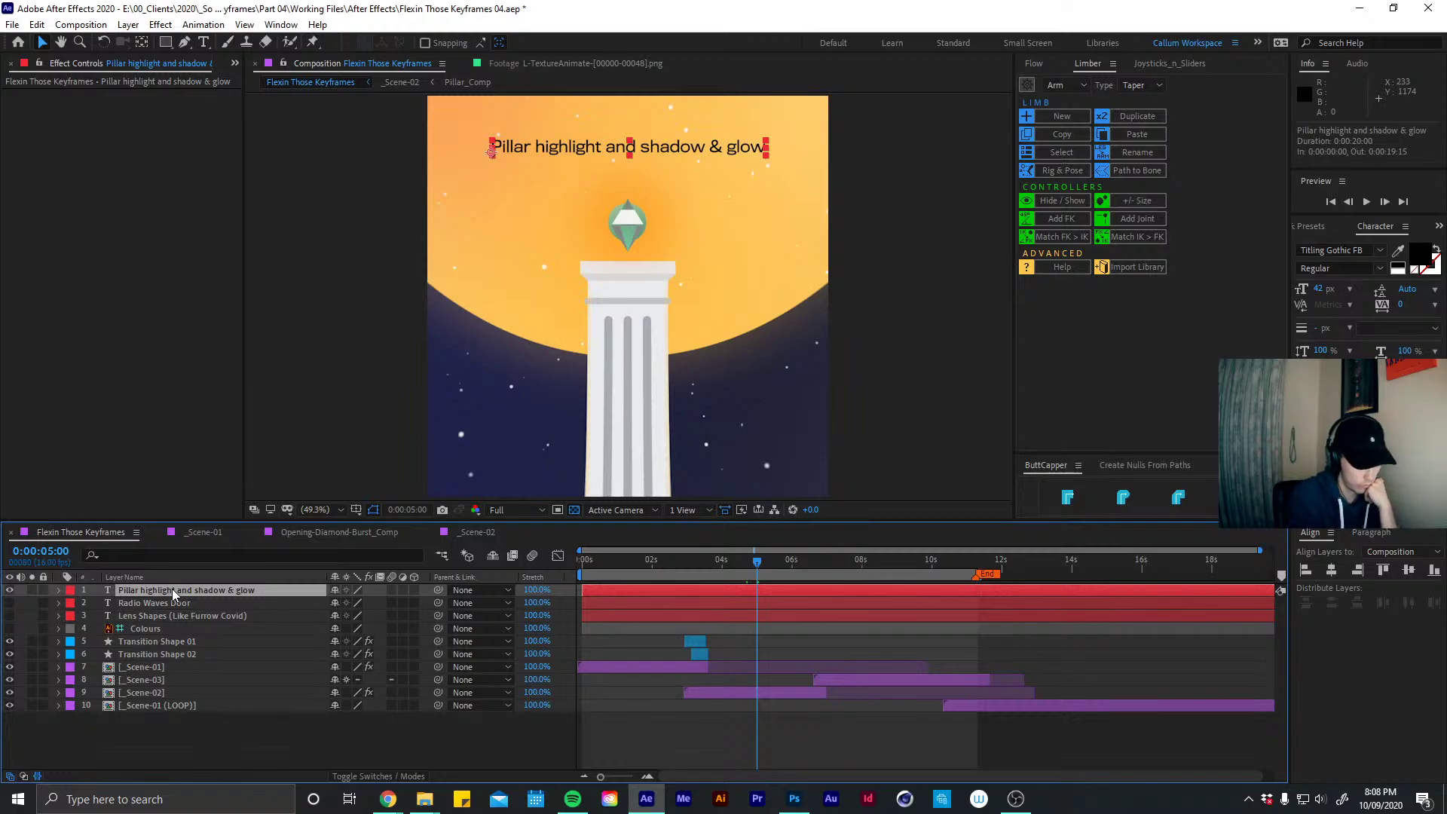
{"action": "key", "text": "Delete"}
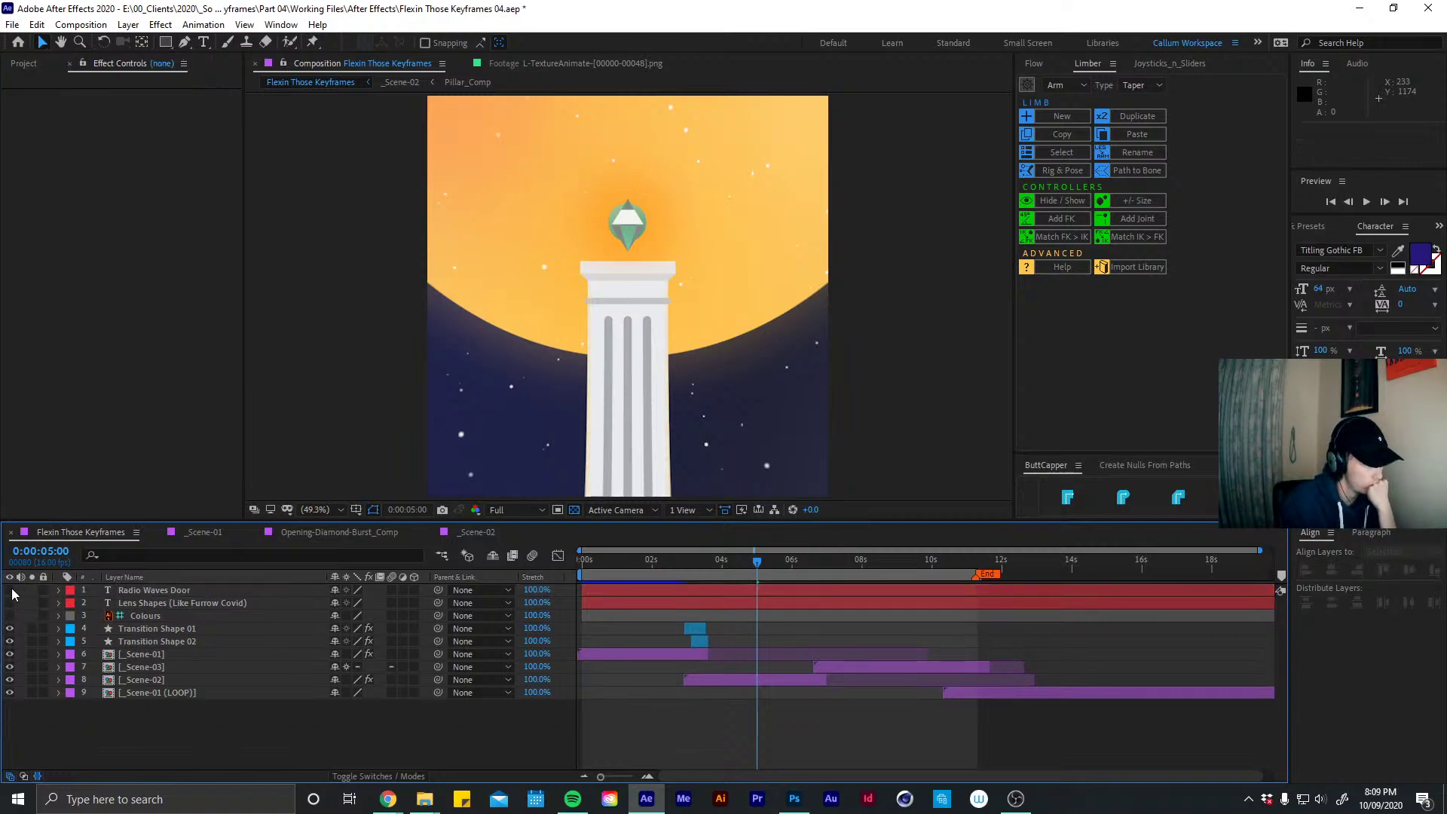
Review the remaining Radio Waves Door and Lens Shapes note layers by briefly showing each, leaving both hidden
{"action": "left_click", "coordinate": [10, 590]}
{"action": "left_click", "coordinate": [10, 590]}
{"action": "left_click", "coordinate": [10, 603]}
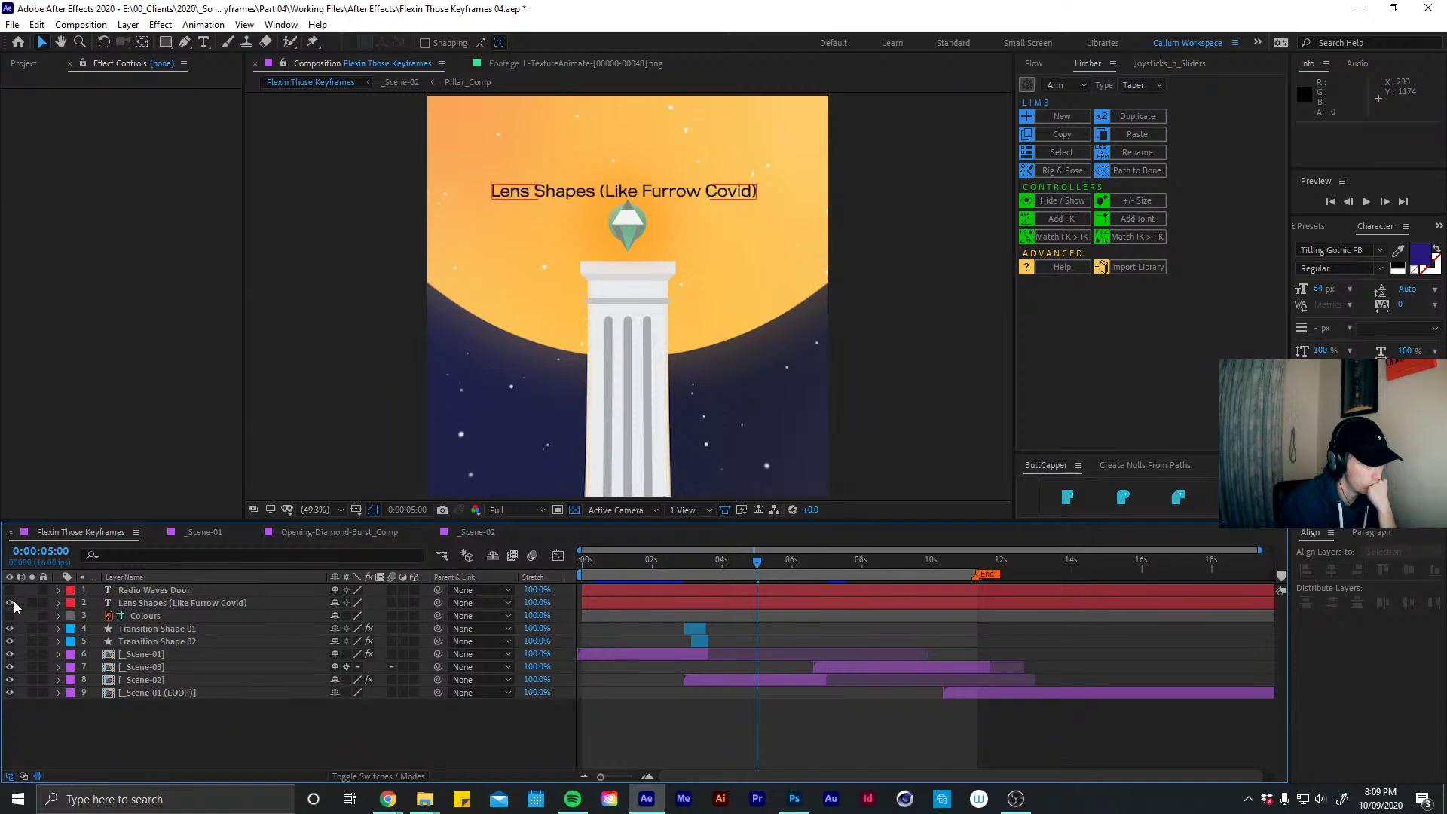
{"action": "left_click", "coordinate": [10, 603]}
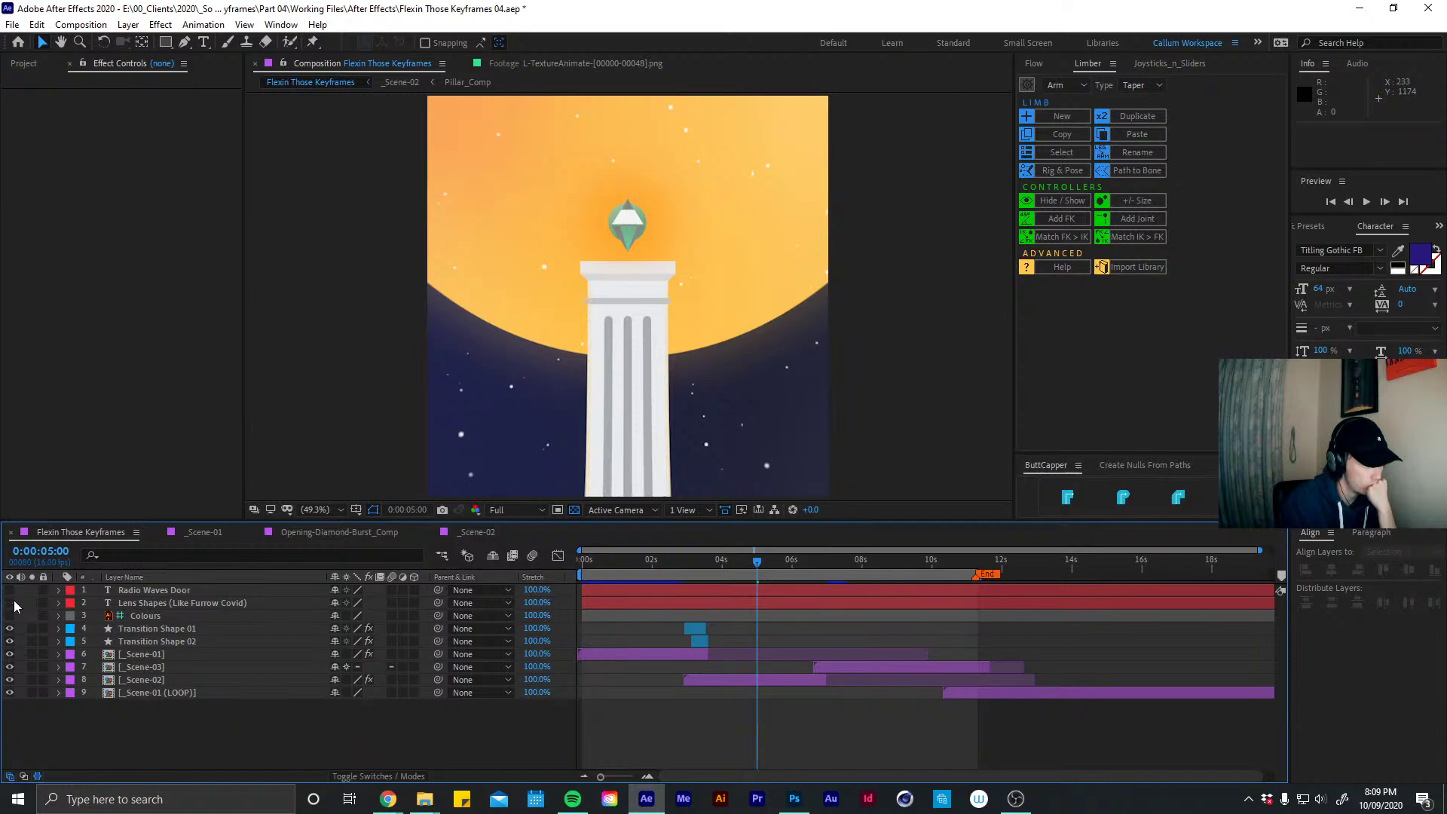
{"action": "left_click", "coordinate": [10, 590]}
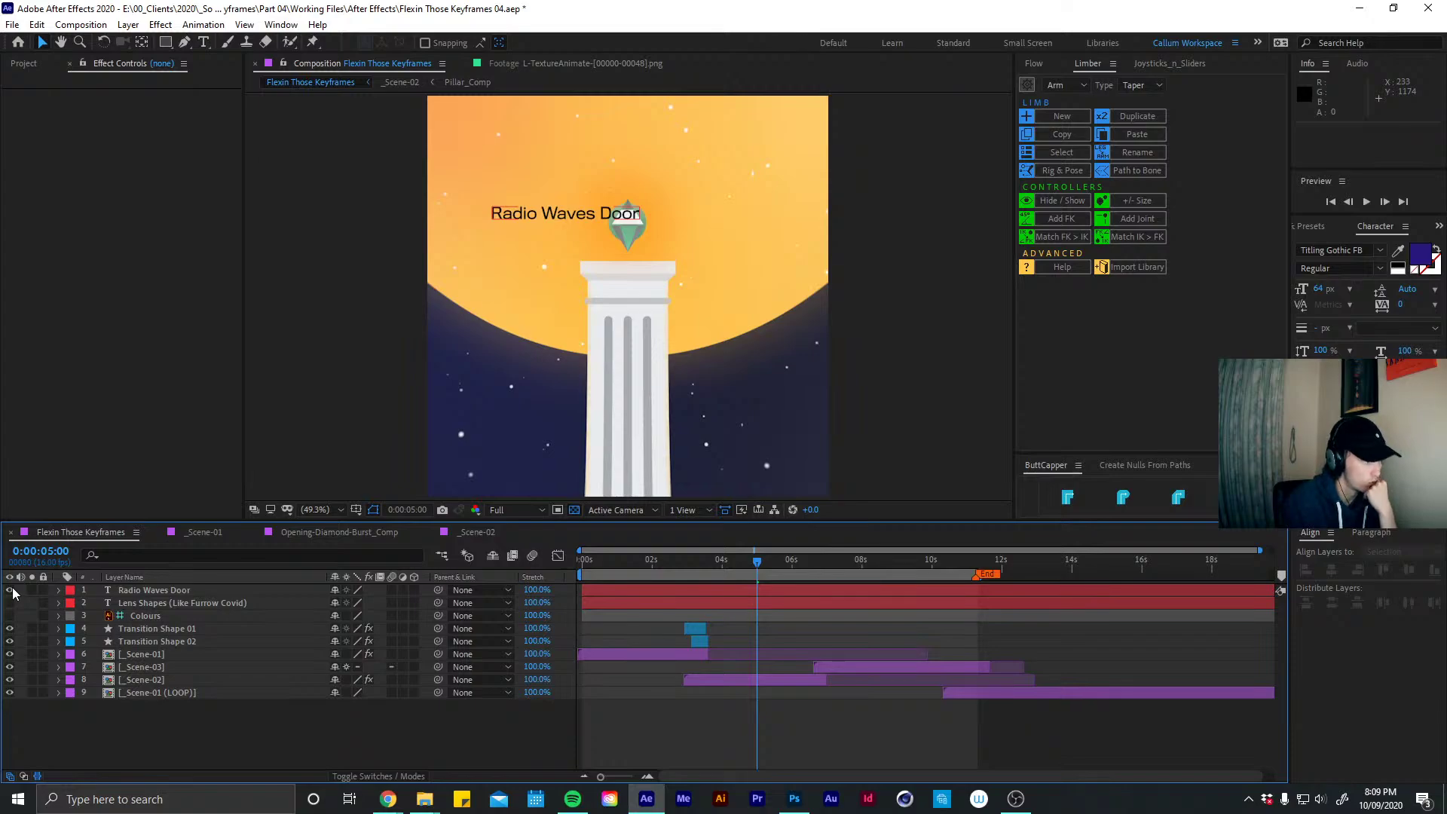
{"action": "left_click", "coordinate": [10, 591]}
{"action": "left_click", "coordinate": [10, 591]}
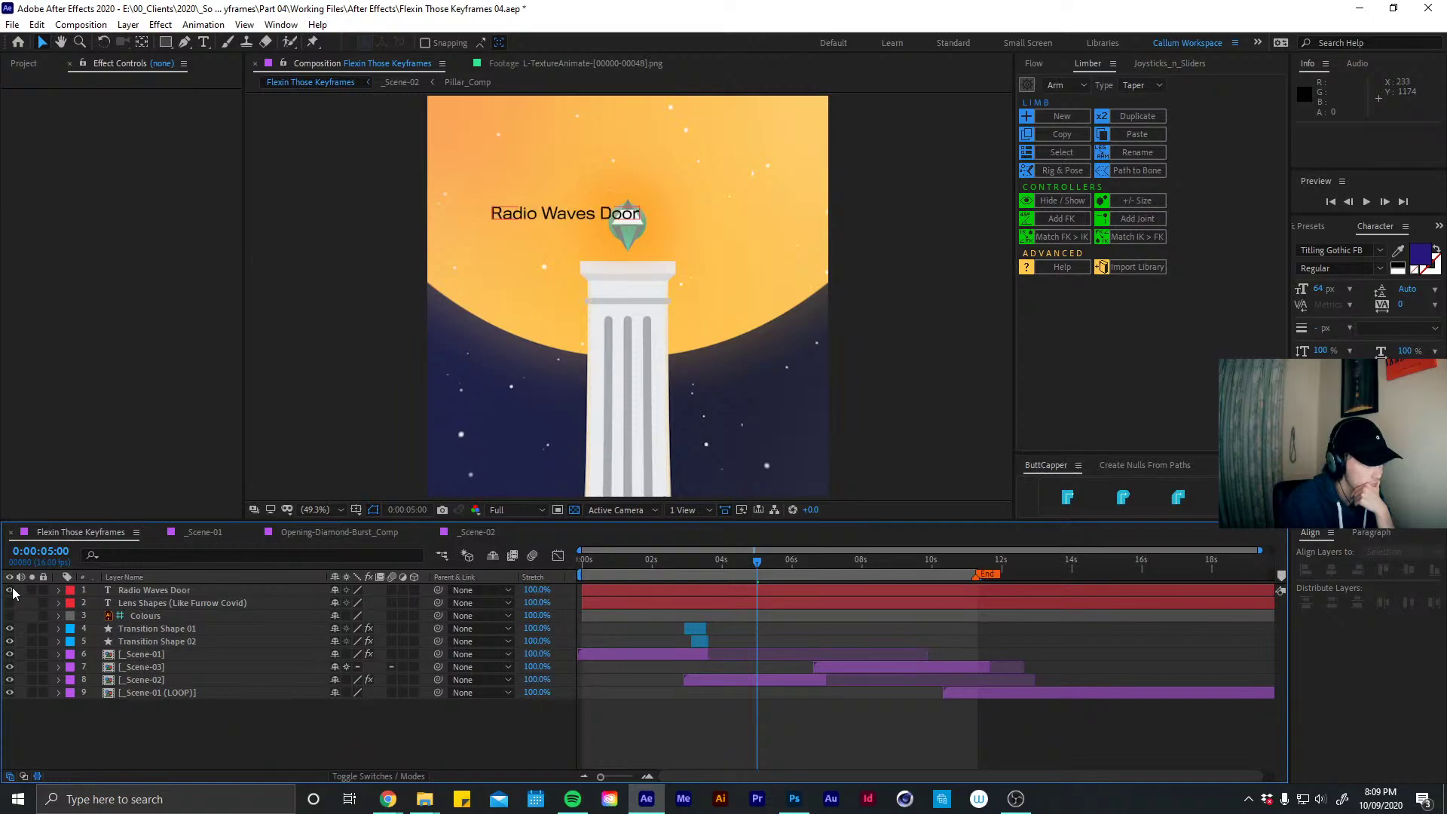
{"action": "left_click", "coordinate": [10, 591]}
Look at _Scene-02, return to Flexin Those Keyframes, and select the _Scene-03 layer
{"action": "left_click", "coordinate": [475, 532]}
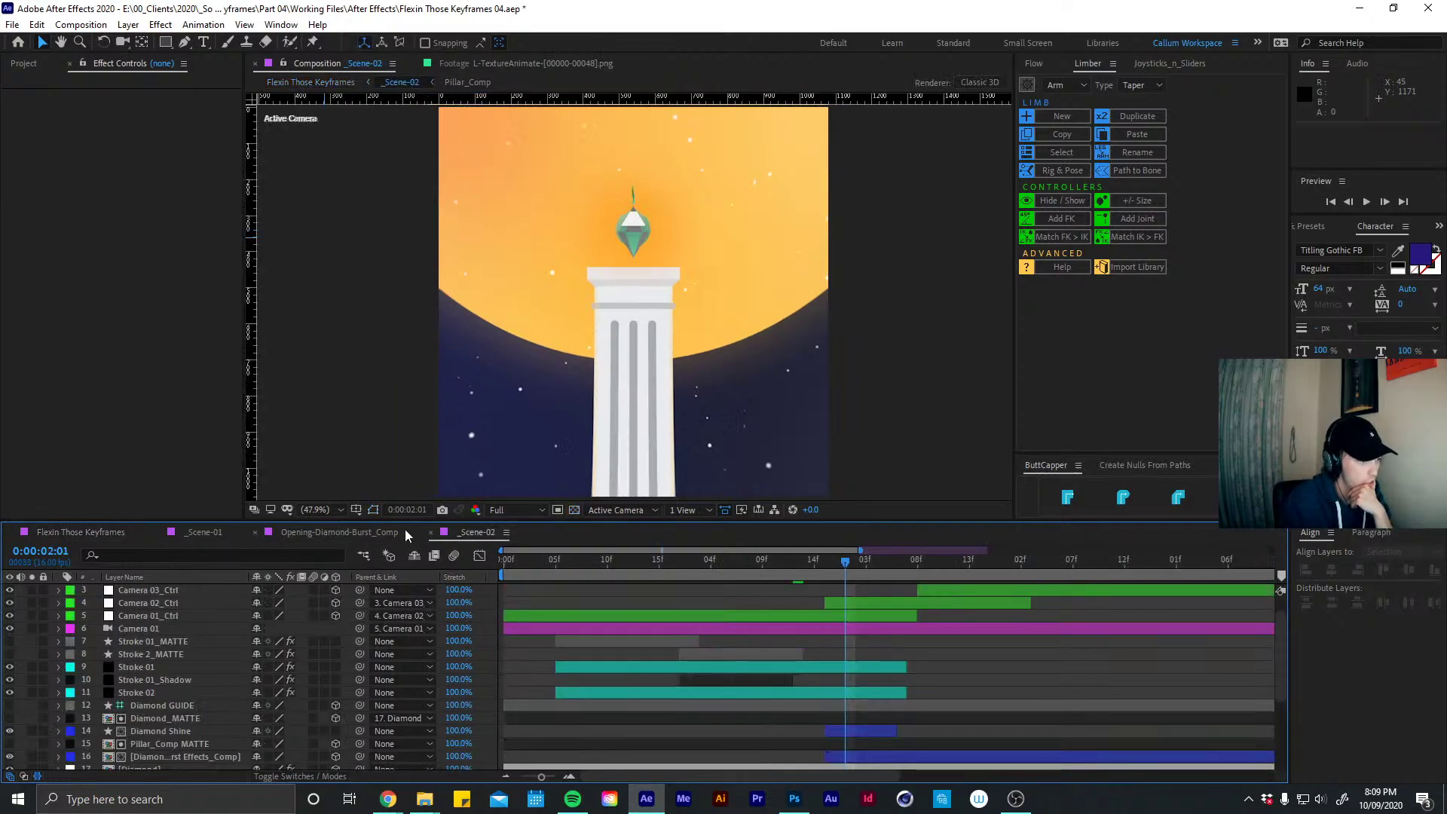
{"action": "left_click", "coordinate": [83, 533]}
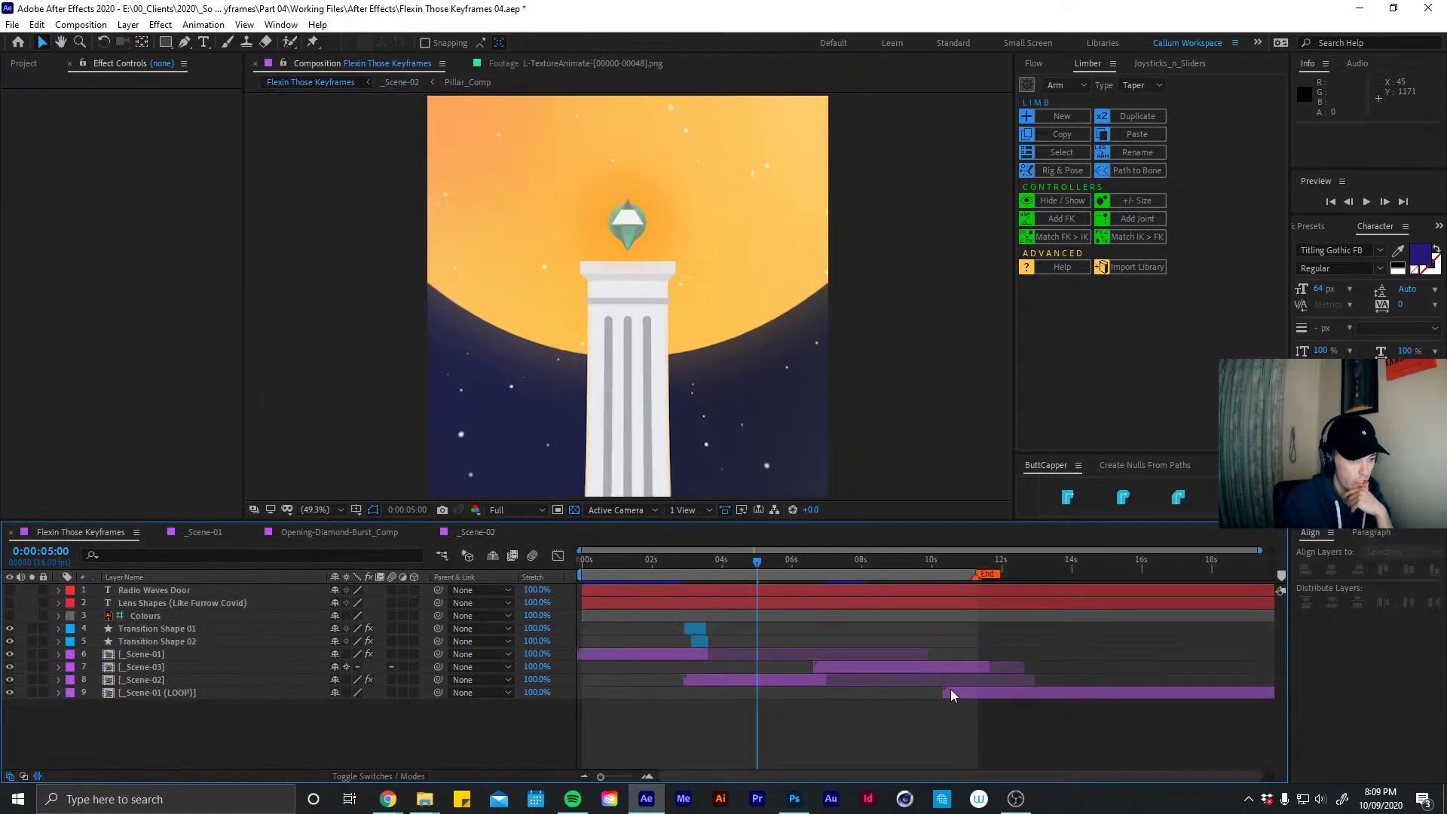
{"action": "left_click", "coordinate": [938, 670]}
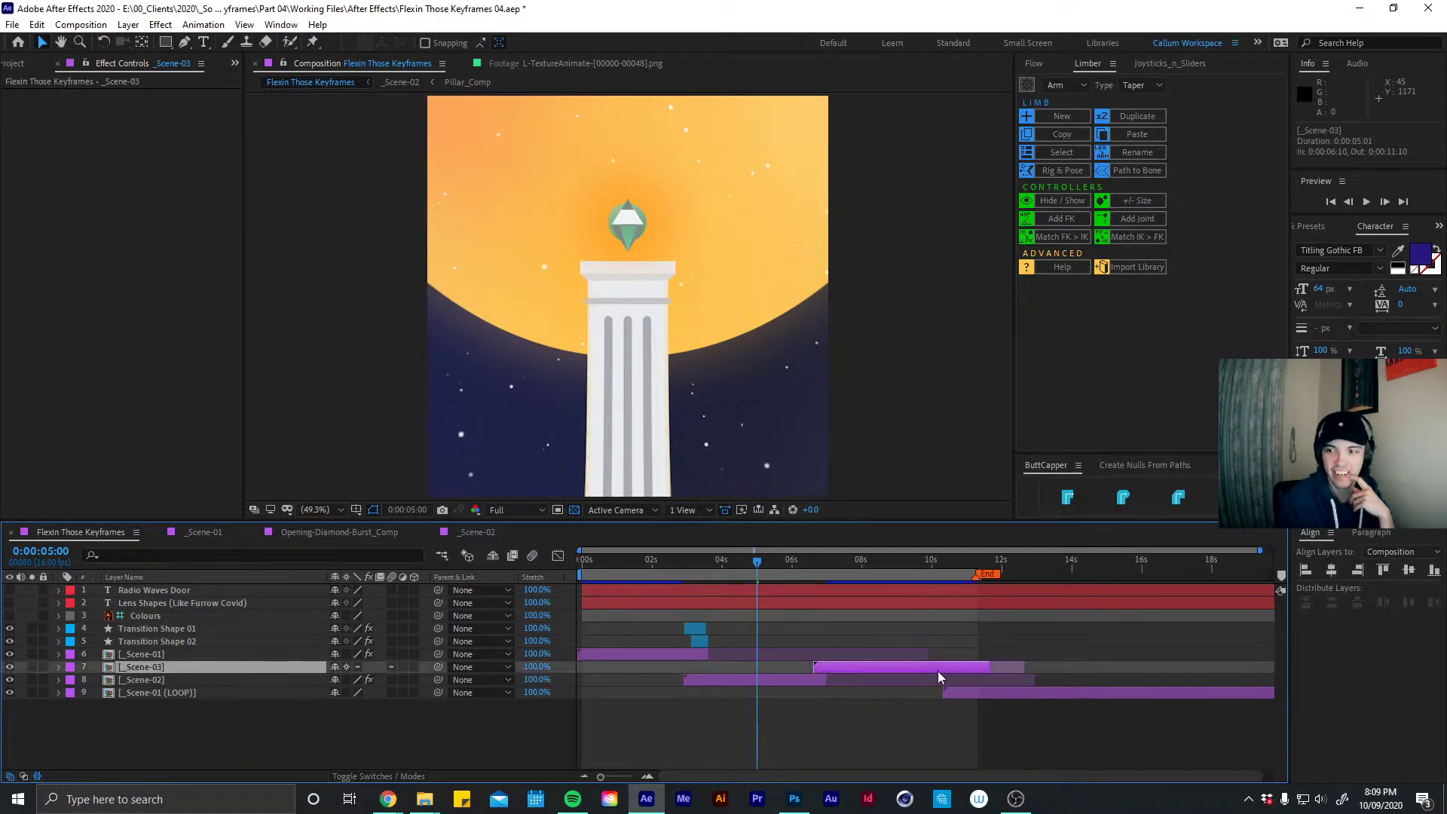
Open the _Scene-03 composition and preview its door animation, stopping at 0:00:02:02
{"action": "mouse_move", "coordinate": [866, 559]}
{"action": "left_mouse_down"}
{"action": "mouse_move", "coordinate": [917, 560]}
{"action": "mouse_move", "coordinate": [836, 562]}
{"action": "mouse_move", "coordinate": [863, 560]}
{"action": "mouse_move", "coordinate": [862, 577]}
{"action": "mouse_move", "coordinate": [889, 567]}
{"action": "mouse_move", "coordinate": [891, 586]}
{"action": "mouse_move", "coordinate": [912, 564]}
{"action": "mouse_move", "coordinate": [871, 564]}
{"action": "left_mouse_up"}
{"action": "double_click", "coordinate": [870, 671]}
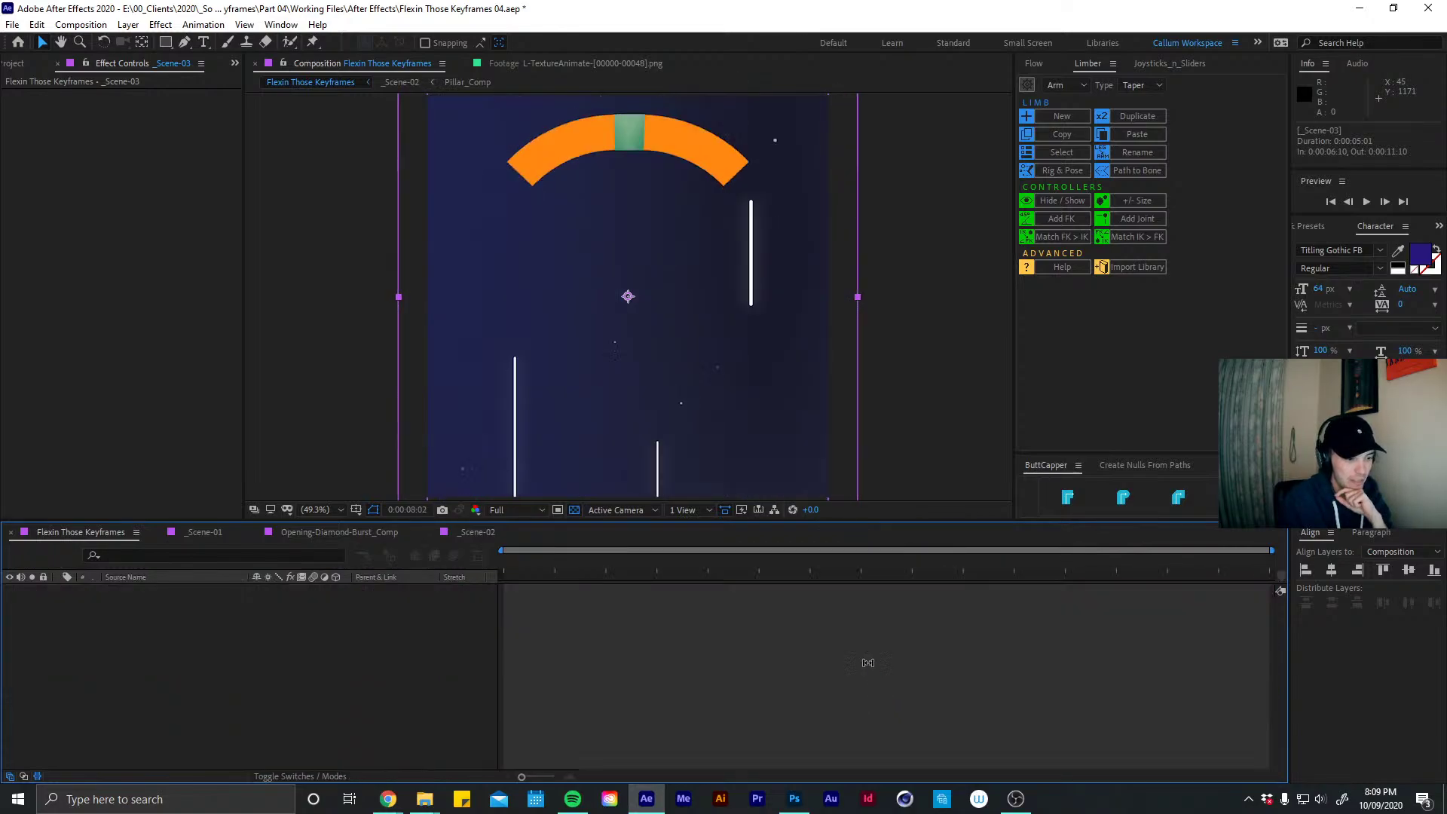
{"action": "mouse_move", "coordinate": [708, 558]}
{"action": "left_mouse_down"}
{"action": "mouse_move", "coordinate": [688, 562]}
{"action": "mouse_move", "coordinate": [888, 547]}
{"action": "mouse_move", "coordinate": [694, 567]}
{"action": "left_mouse_up"}
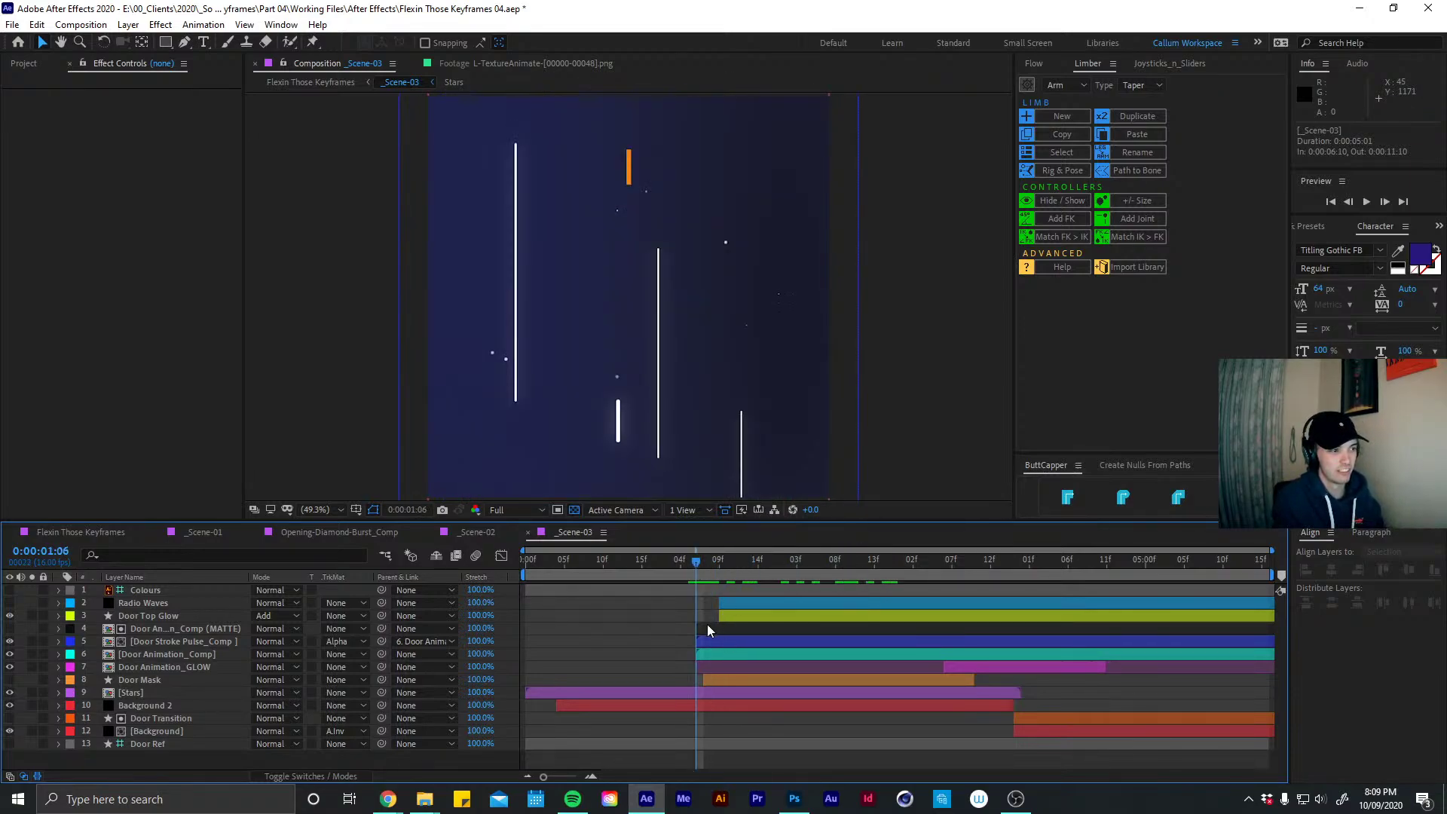
{"action": "key", "text": "space"}
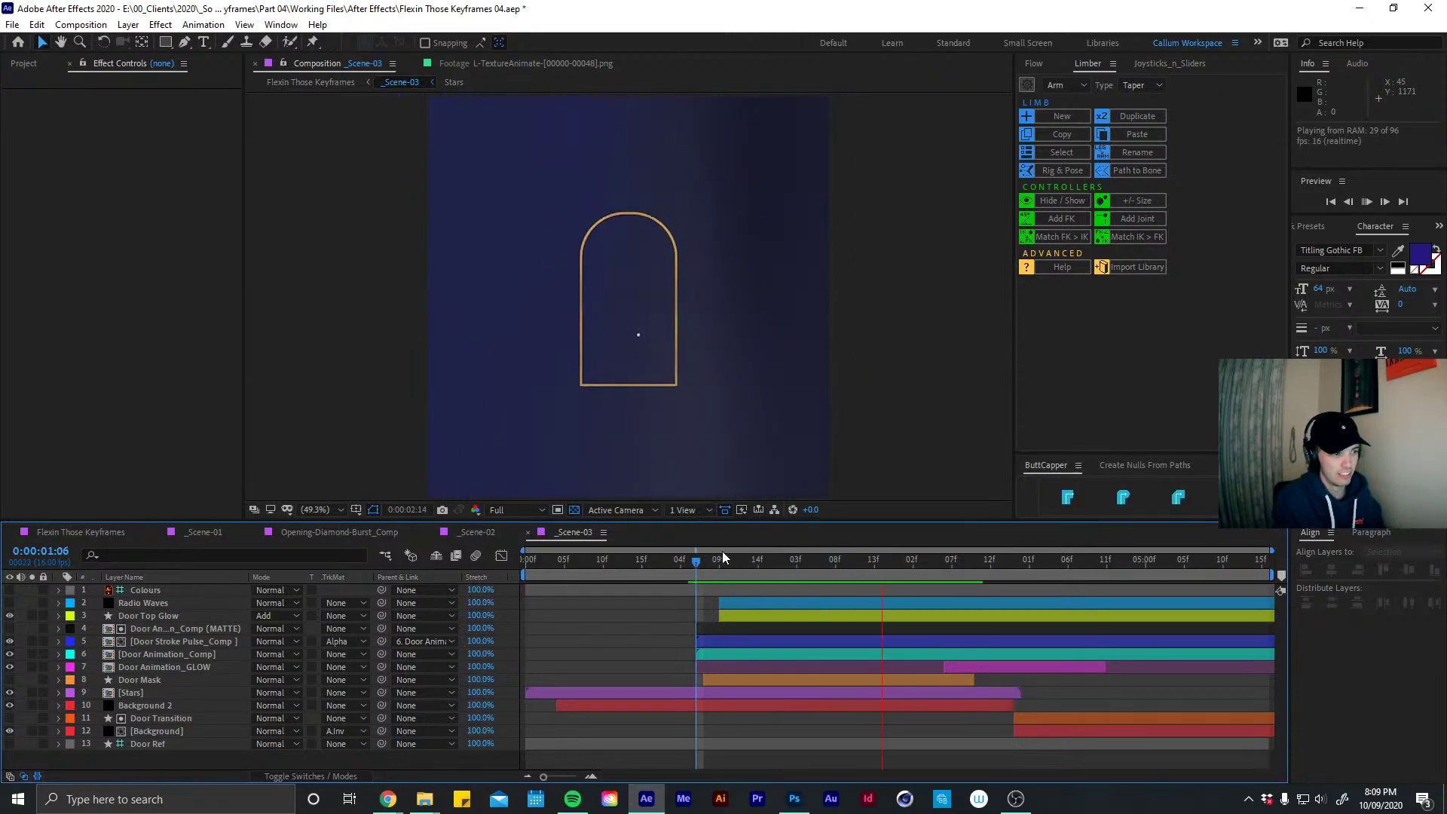
{"action": "left_click_drag", "start_coordinate": [702, 563], "coordinate": [794, 582]}
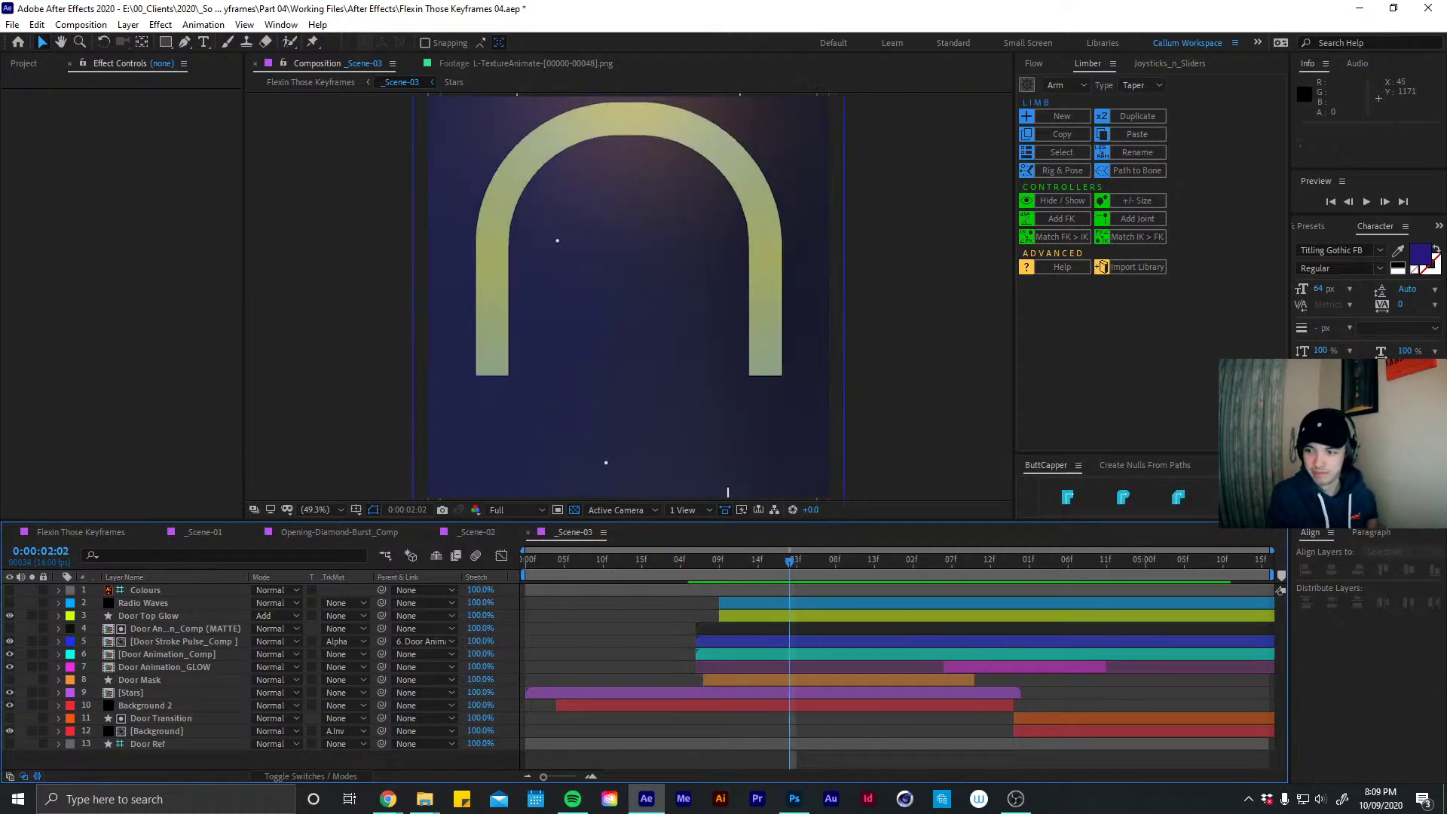
{"action": "key", "text": "alt+Tab"}
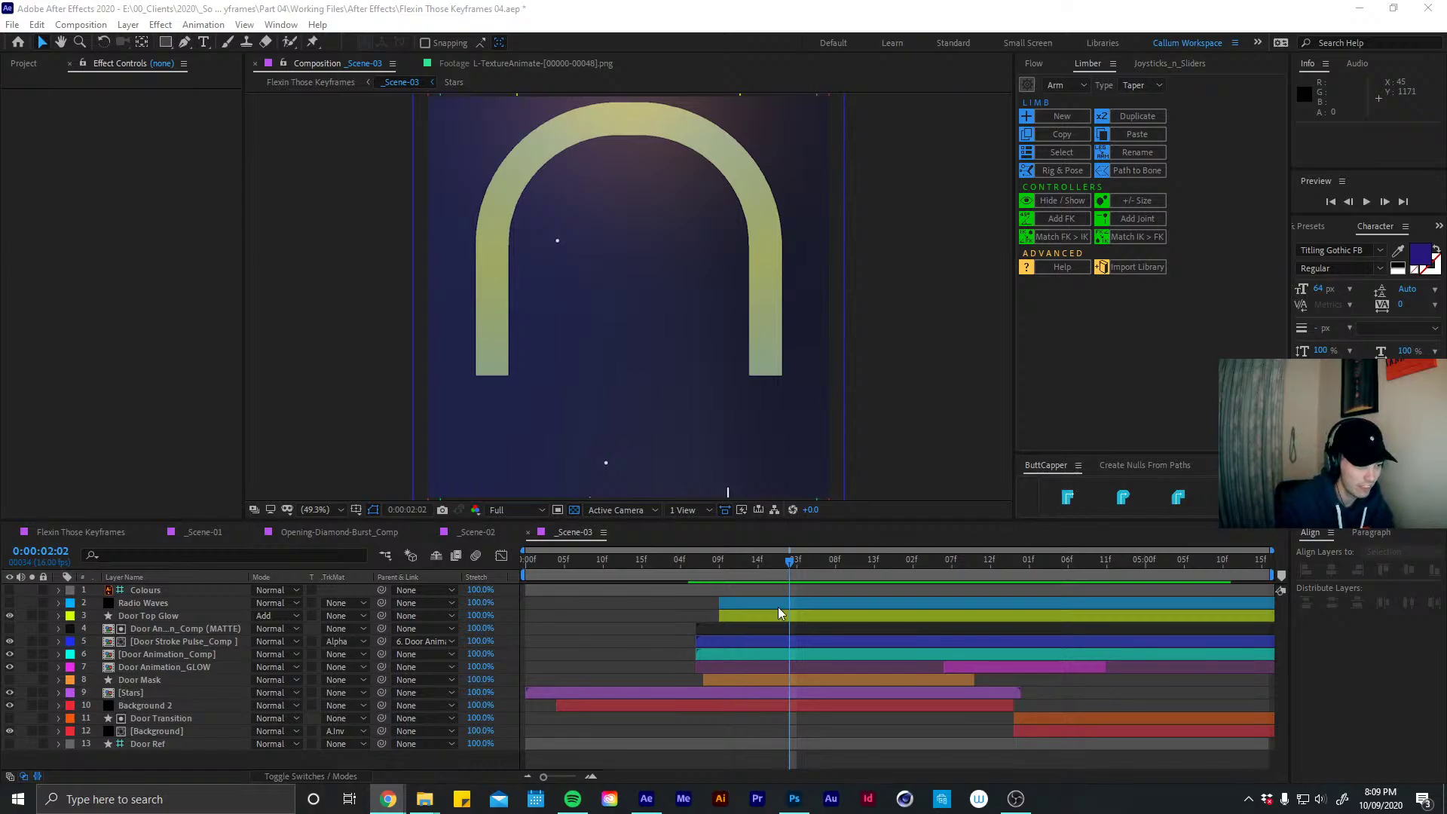
Show the Radio Waves layer in _Scene-03 and check how its door outlines expand up to 0:00:03:06
{"action": "left_click", "coordinate": [149, 681]}
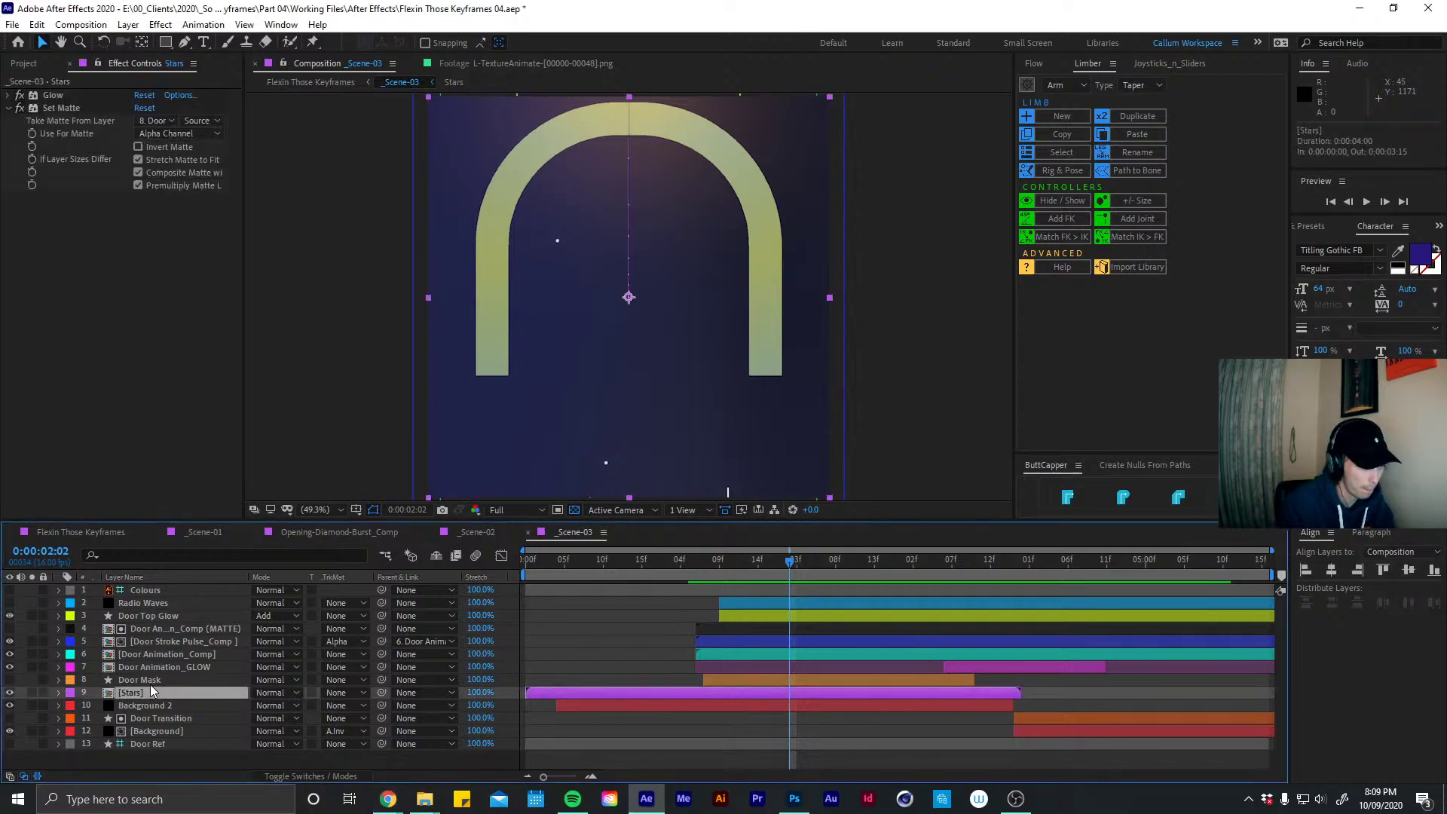
{"action": "left_click", "coordinate": [129, 694]}
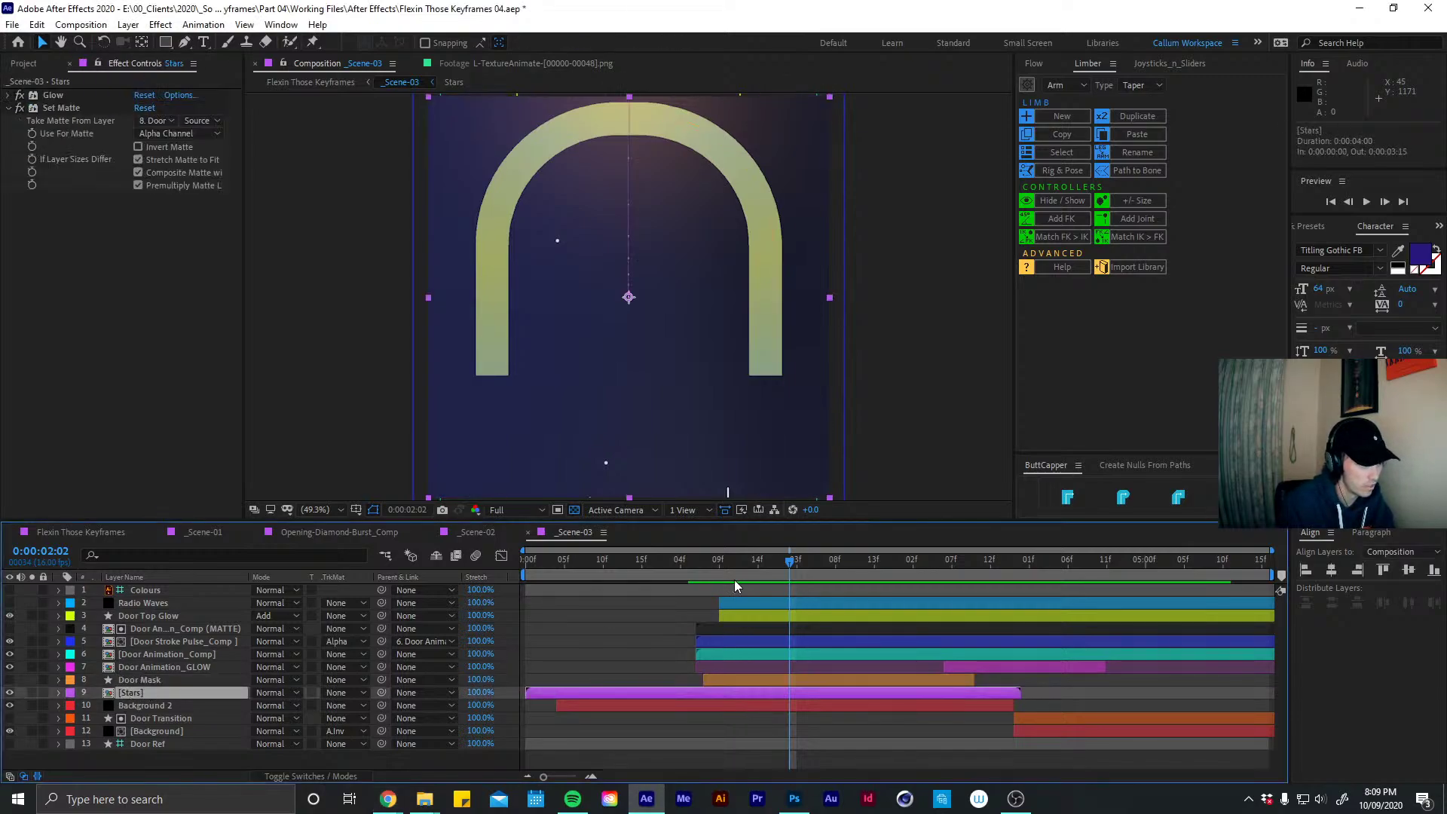
{"action": "left_click_drag", "start_coordinate": [737, 567], "coordinate": [874, 567]}
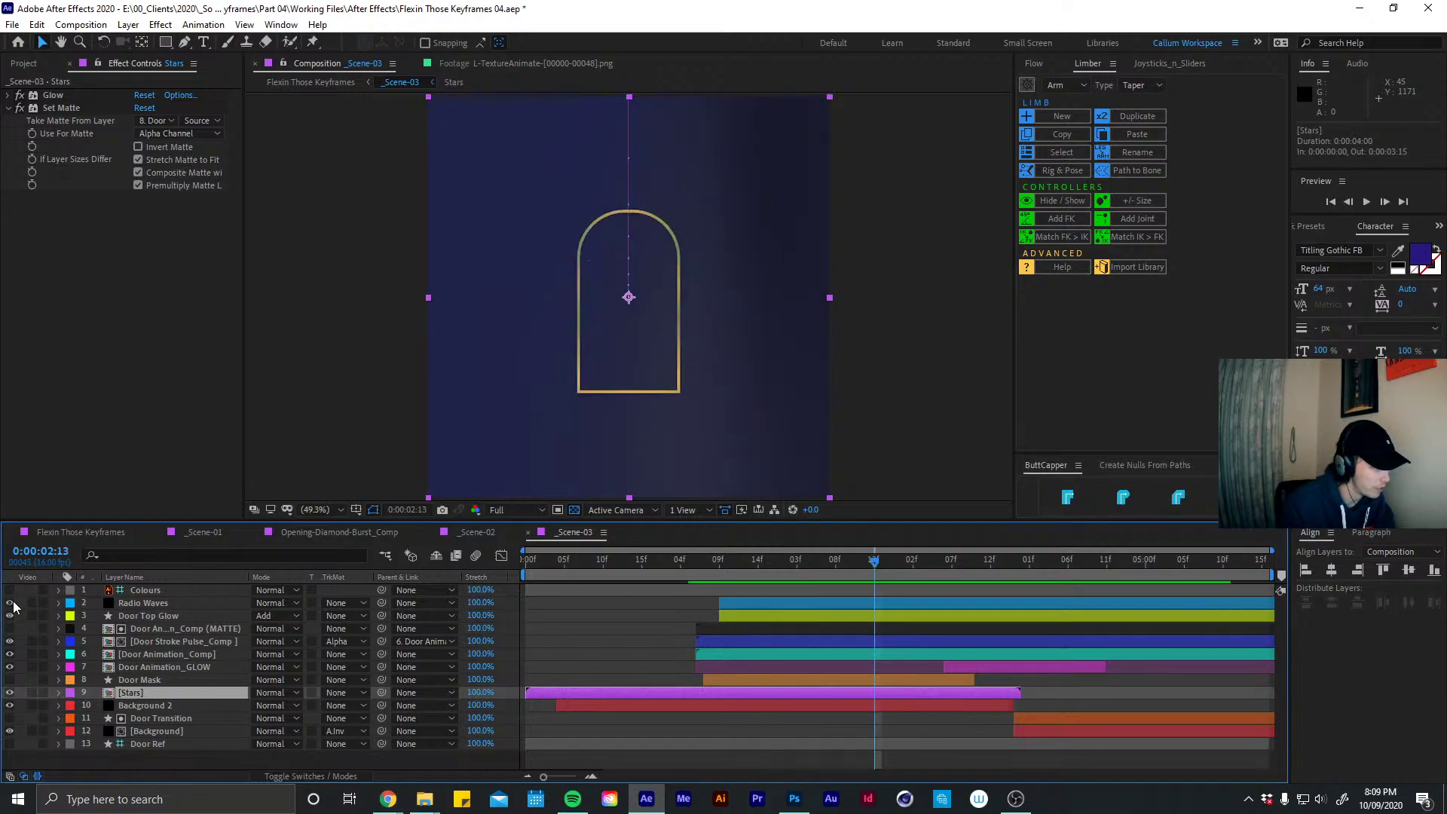
{"action": "left_click", "coordinate": [9, 603]}
{"action": "left_click", "coordinate": [89, 602]}
{"action": "left_click", "coordinate": [839, 486]}
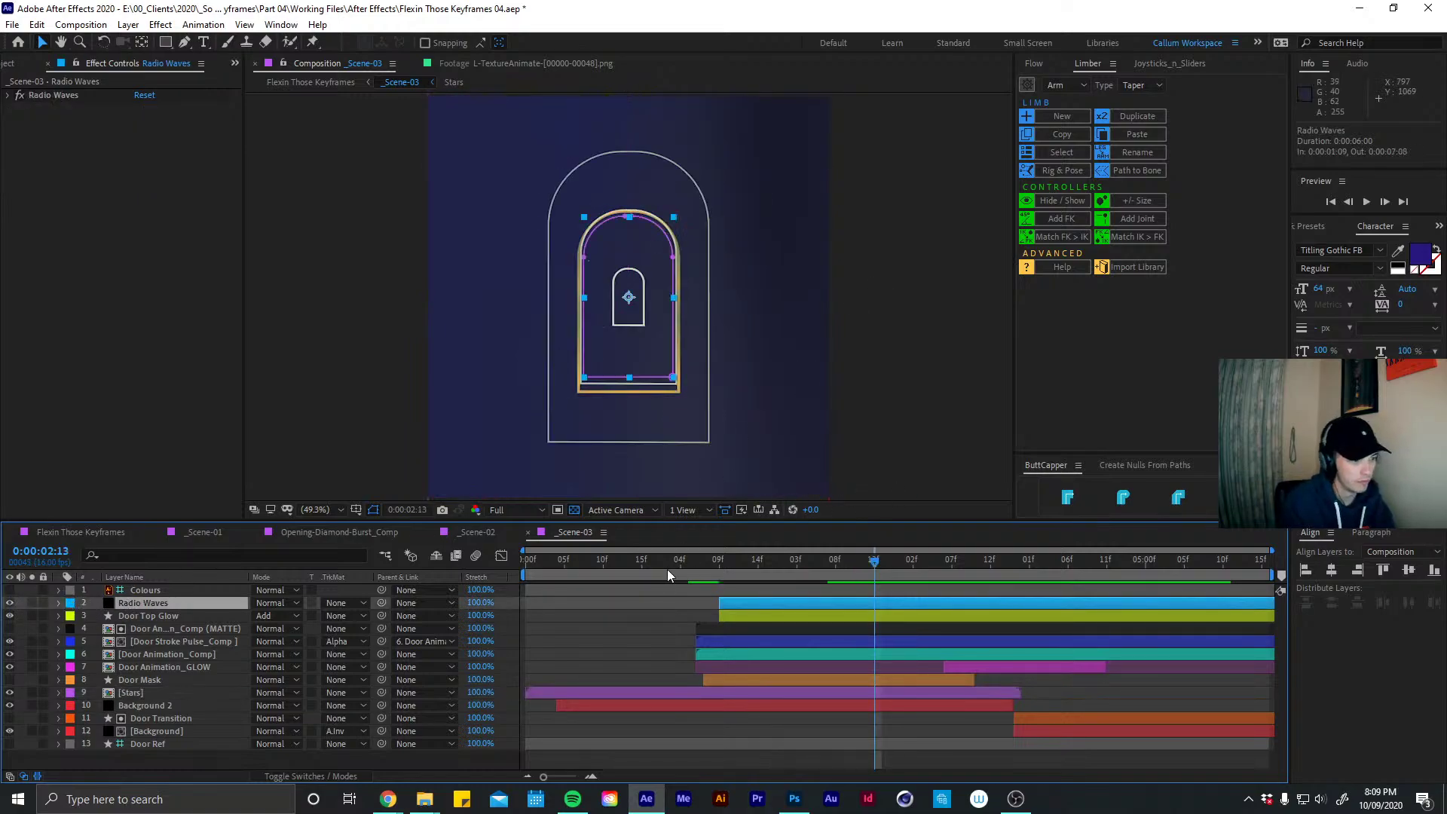
{"action": "left_click_drag", "start_coordinate": [848, 559], "coordinate": [944, 564]}
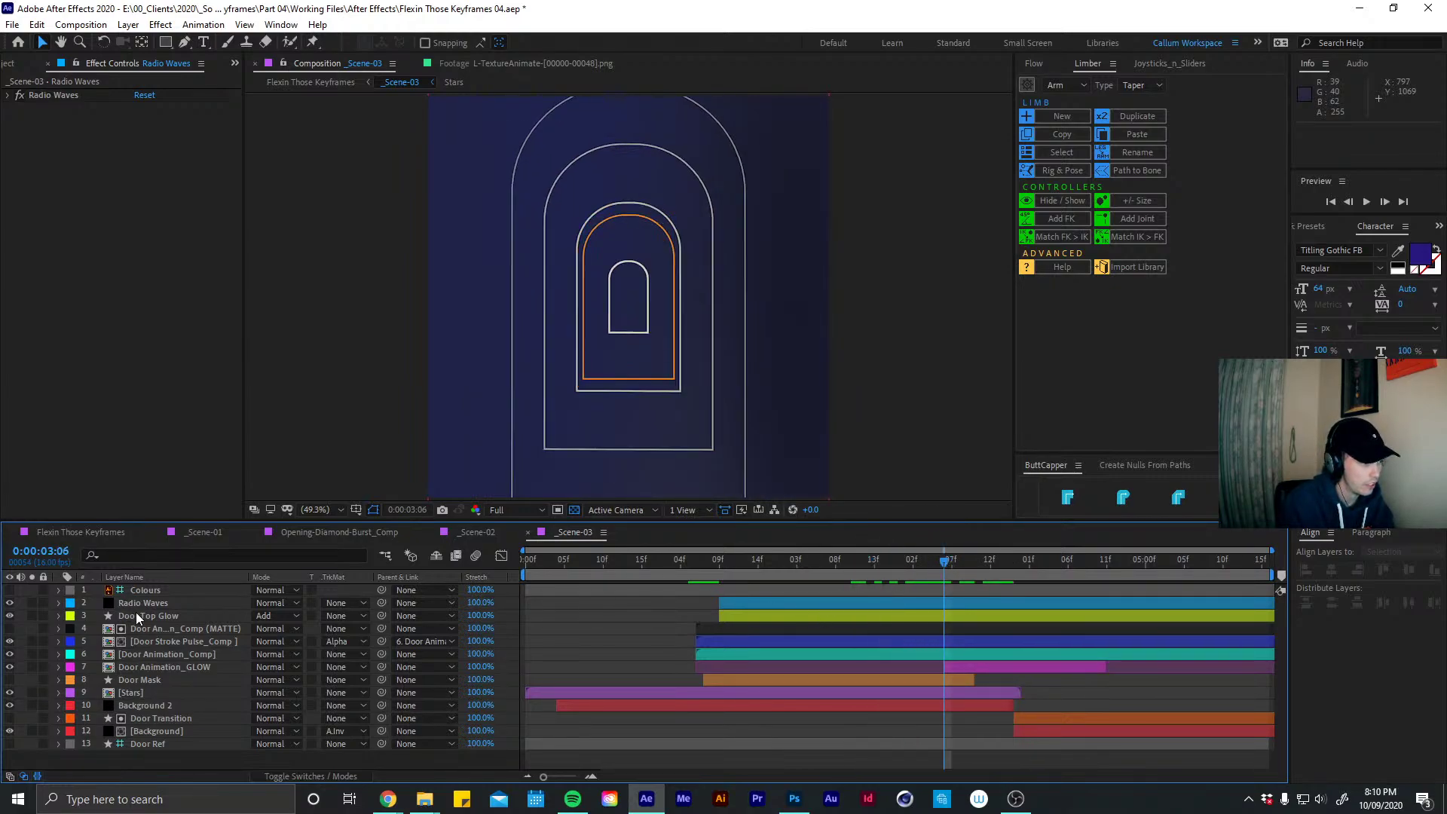
Inspect the Radio Waves effect settings and Mask 1, check the waves at 0:00:04:04, and hide the Radio Waves layer again
{"action": "left_click", "coordinate": [169, 602]}
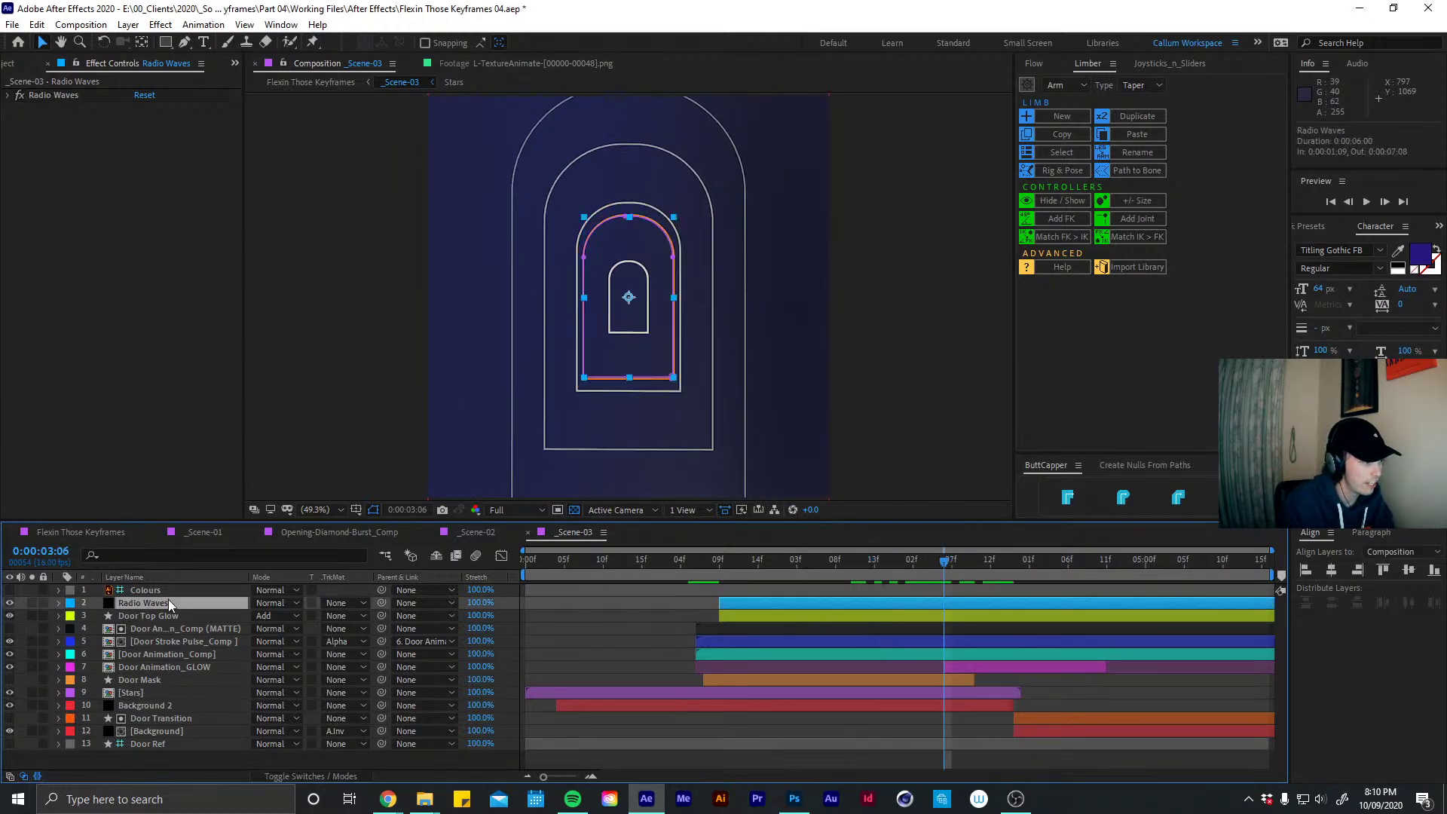
{"action": "left_click", "coordinate": [52, 92]}
{"action": "left_click", "coordinate": [20, 95]}
{"action": "left_click", "coordinate": [22, 94]}
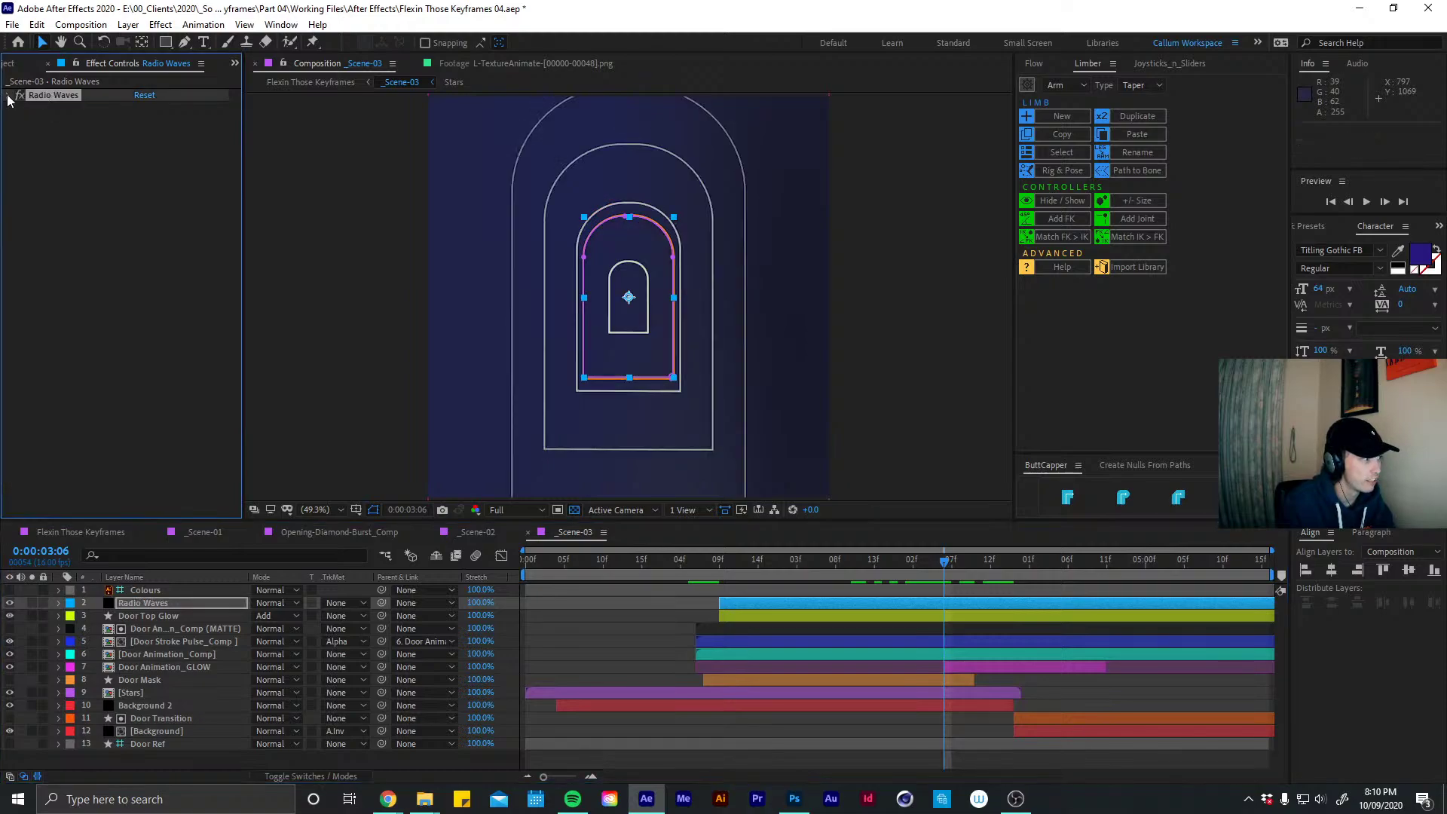
{"action": "left_click", "coordinate": [7, 95]}
{"action": "key", "text": "m"}
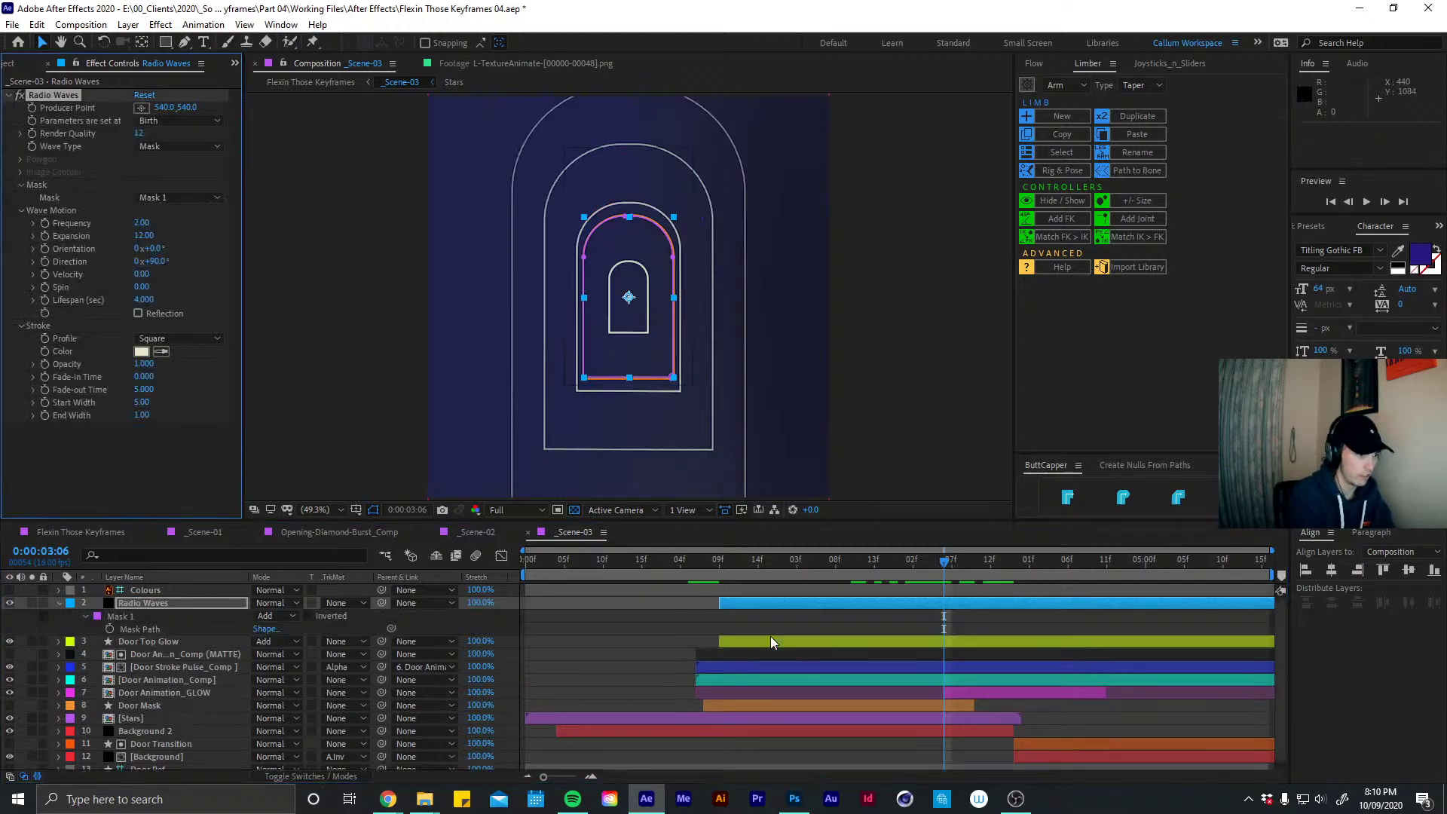
{"action": "left_click", "coordinate": [118, 612]}
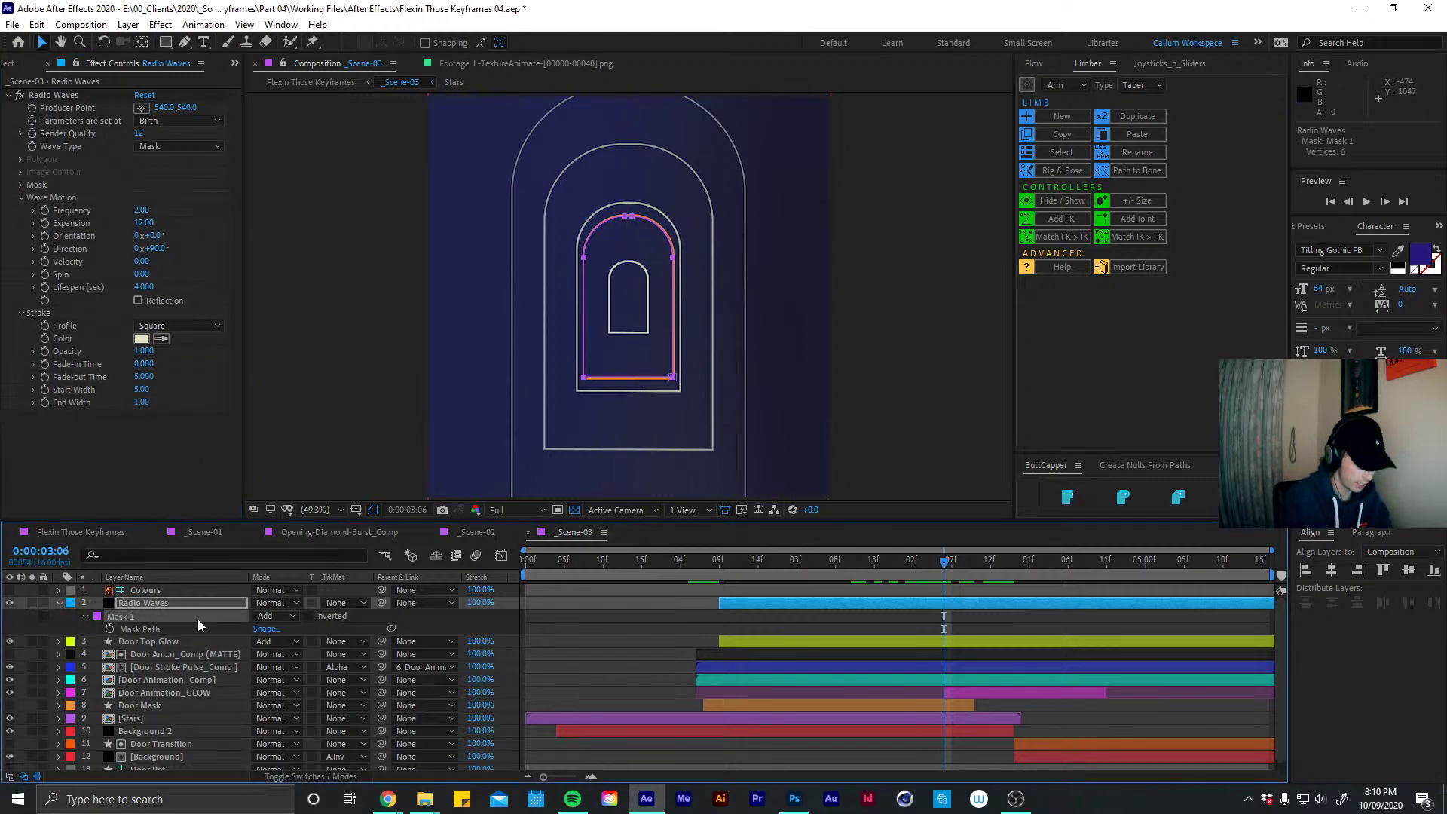
{"action": "key", "text": "m"}
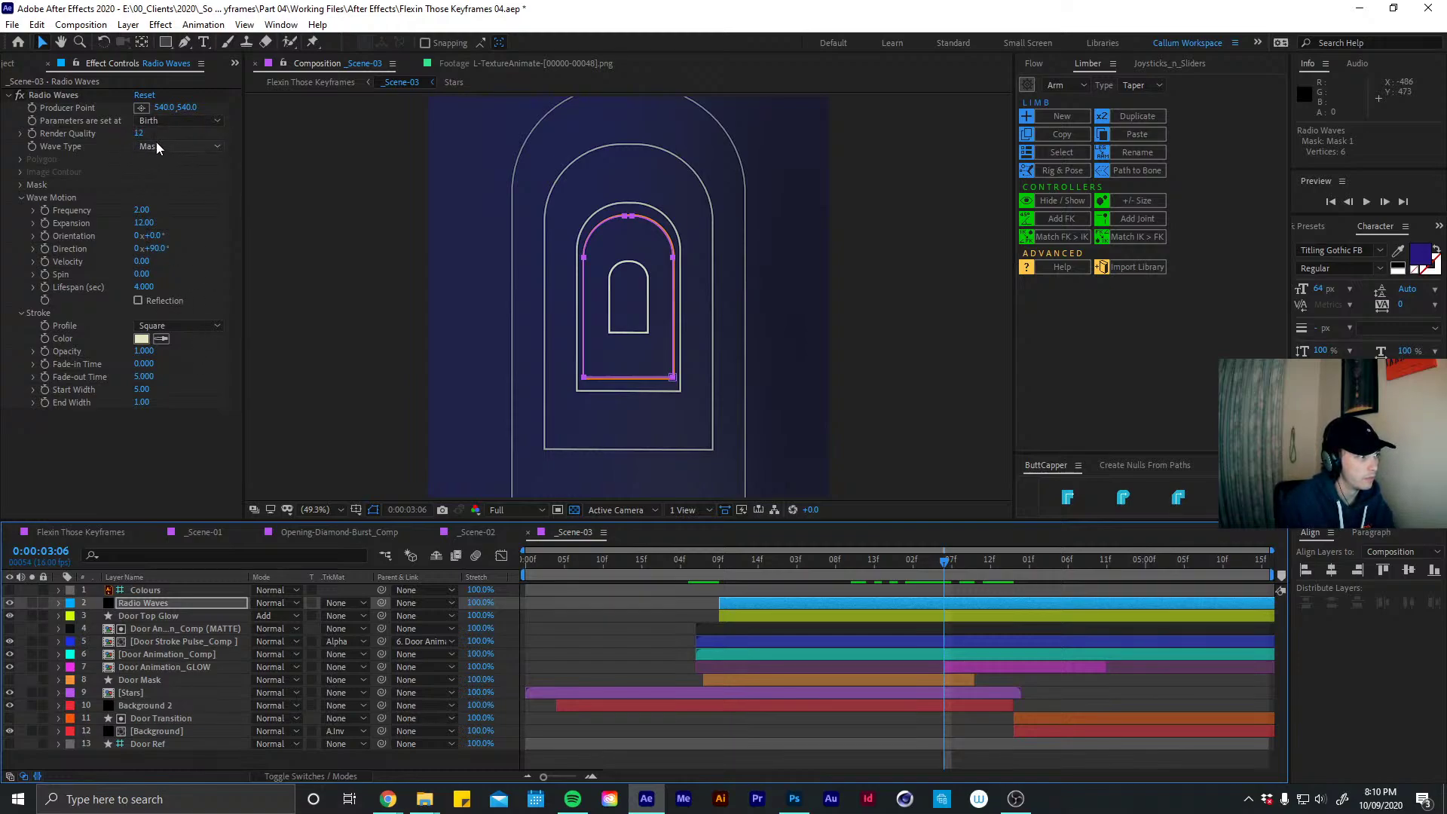
{"action": "left_click_drag", "start_coordinate": [788, 562], "coordinate": [1050, 560]}
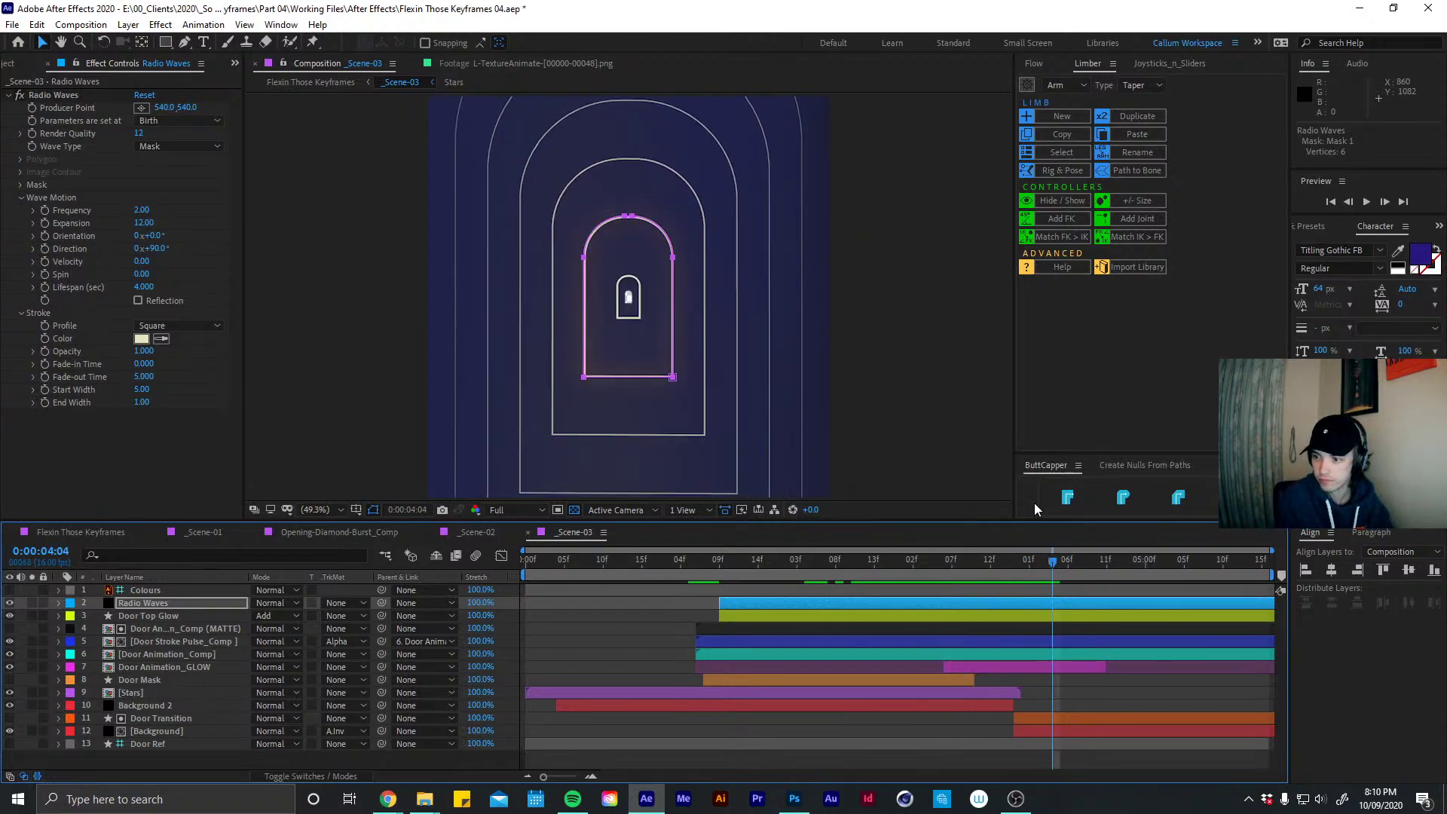
{"action": "left_click", "coordinate": [9, 603]}
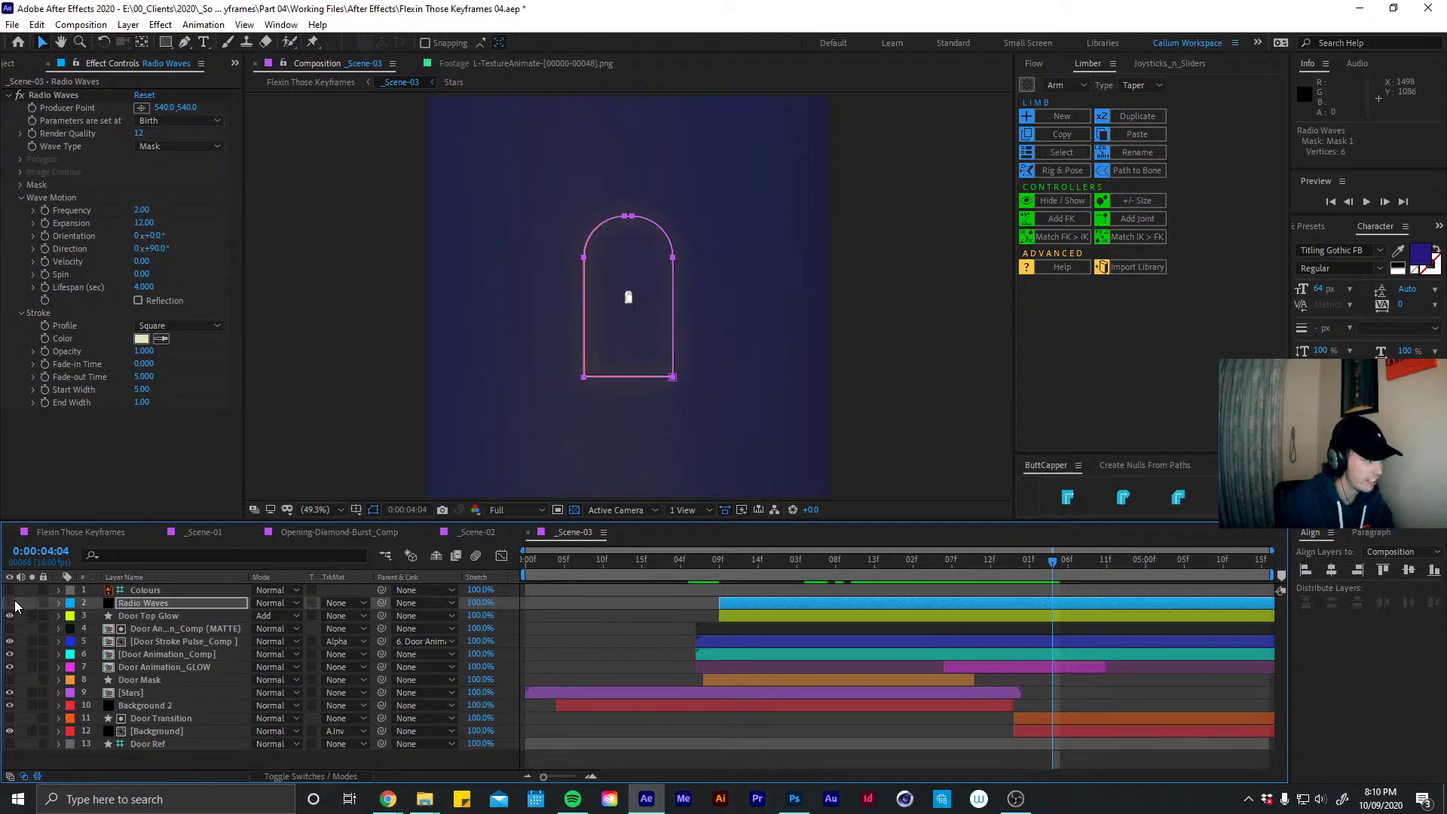
Preview the whole Flexin Those Keyframes composition from its first frame to review the effects added so far
{"action": "left_click", "coordinate": [81, 532]}
{"action": "key", "text": "Home"}
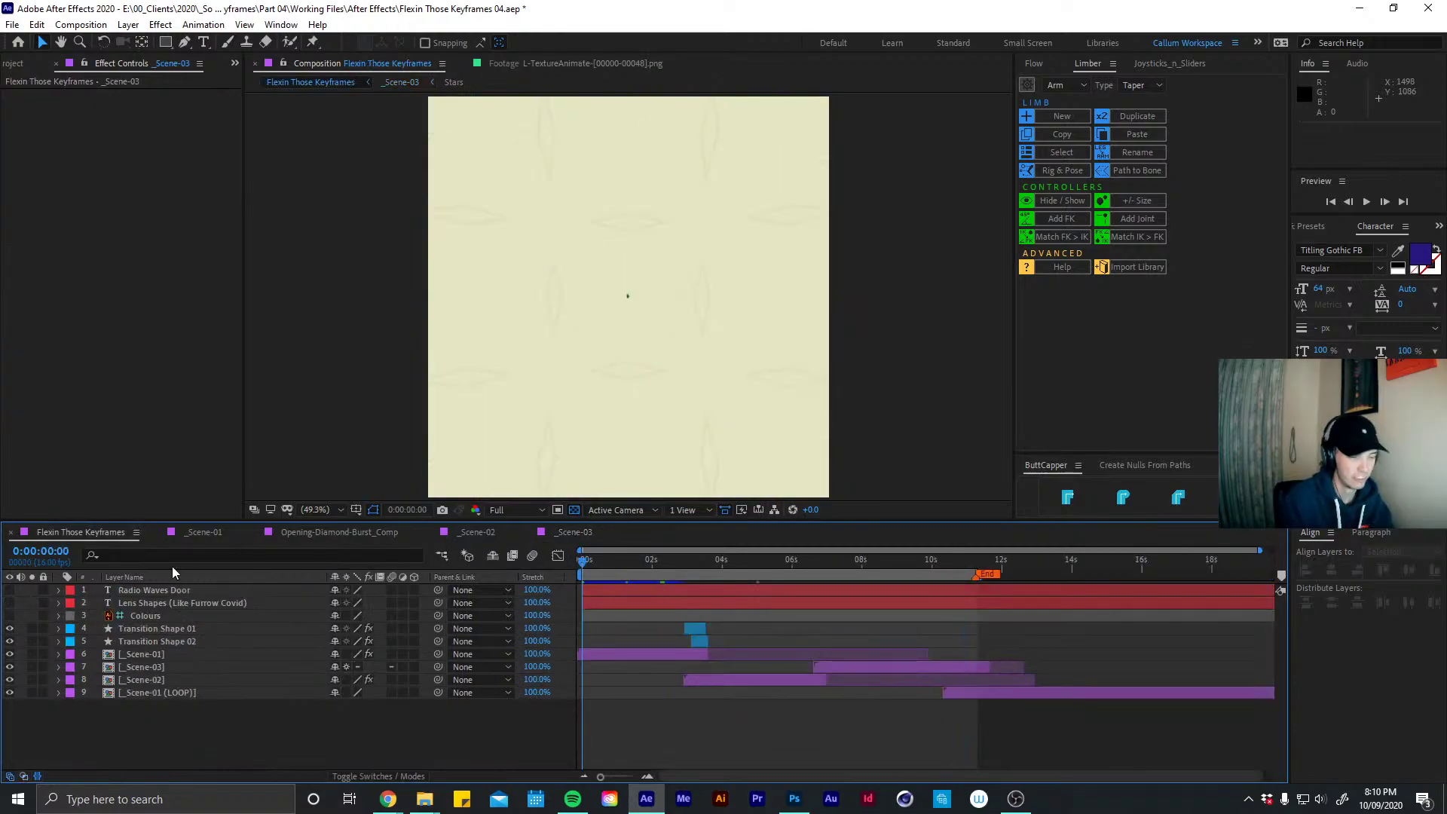
{"action": "key", "text": "space"}
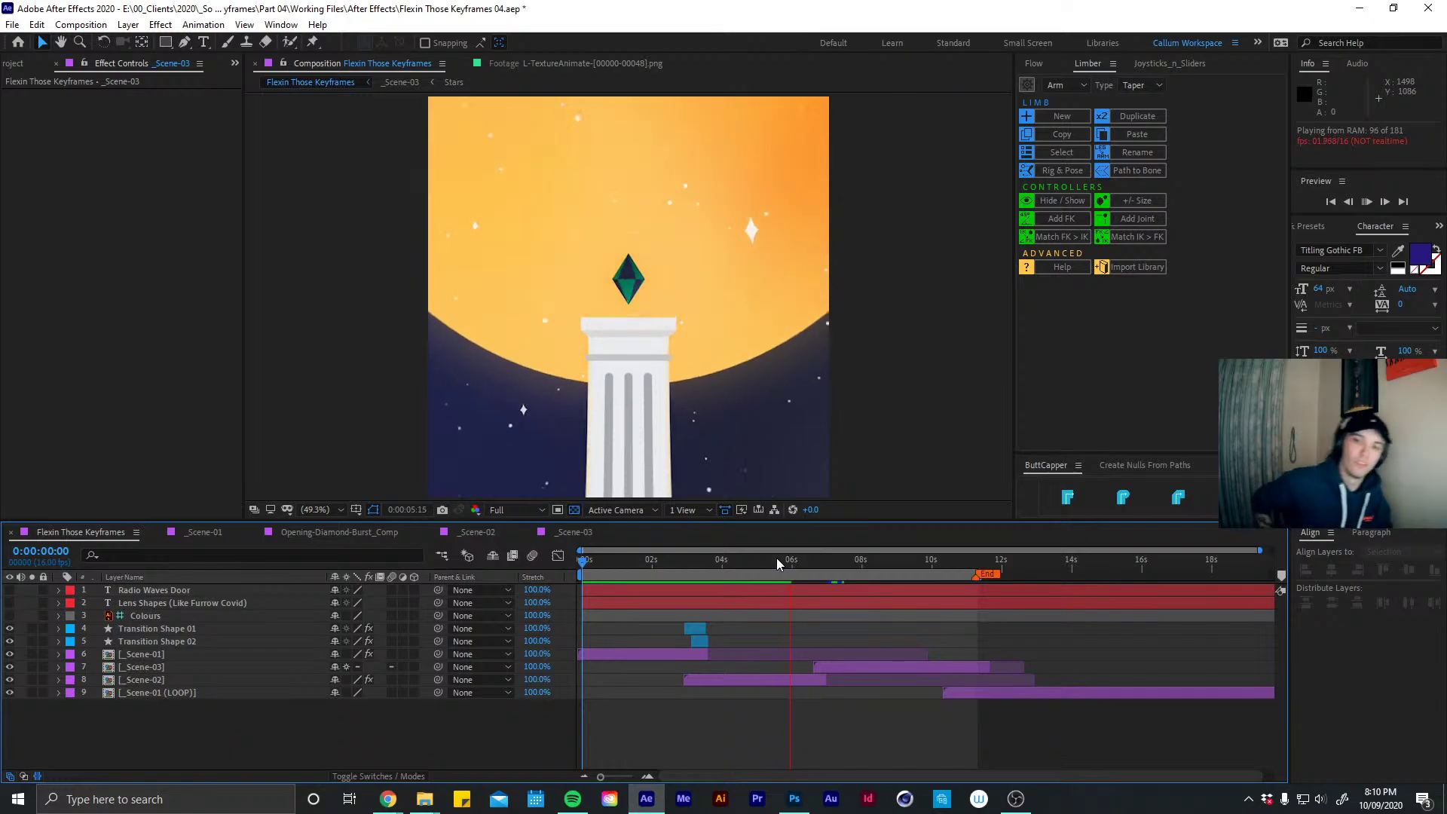
{"action": "left_click", "coordinate": [1016, 799]}
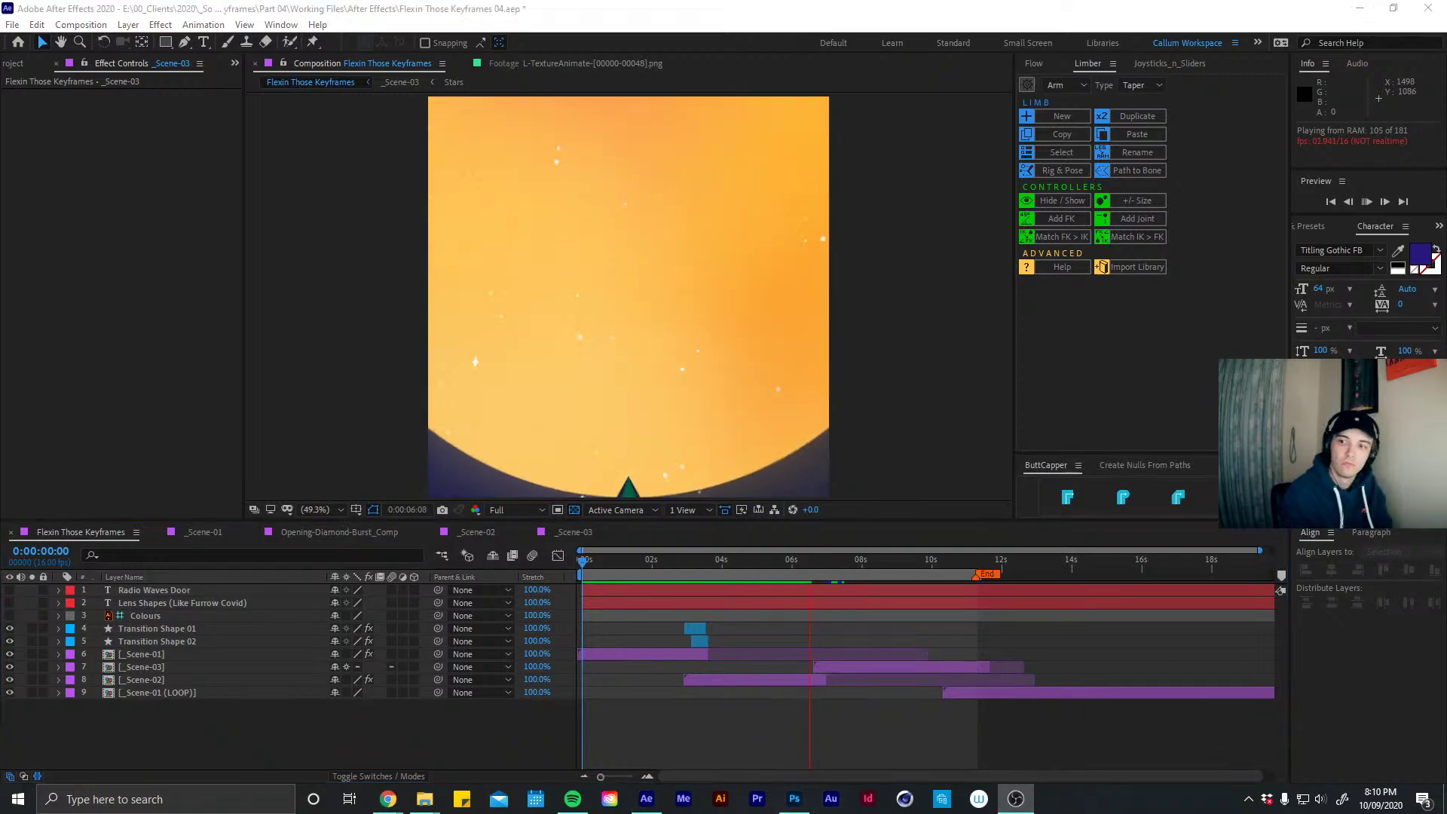
{"action": "key", "text": "alt+Tab"}
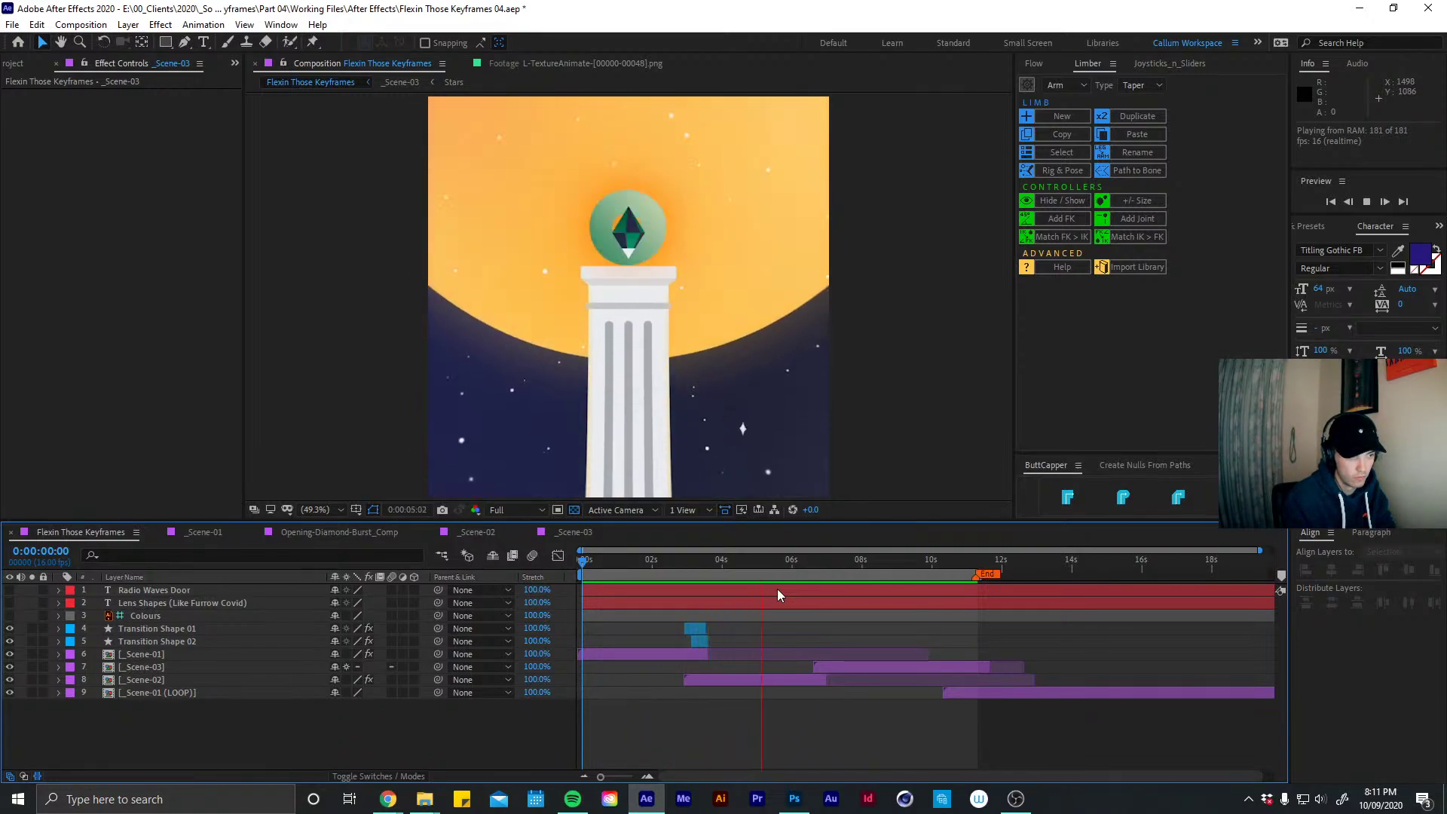
{"action": "left_click_drag", "start_coordinate": [652, 561], "coordinate": [731, 563]}
Close the _Scene-01 composition and open Pillar_Comp from within _Scene-02
{"action": "left_click", "coordinate": [345, 531]}
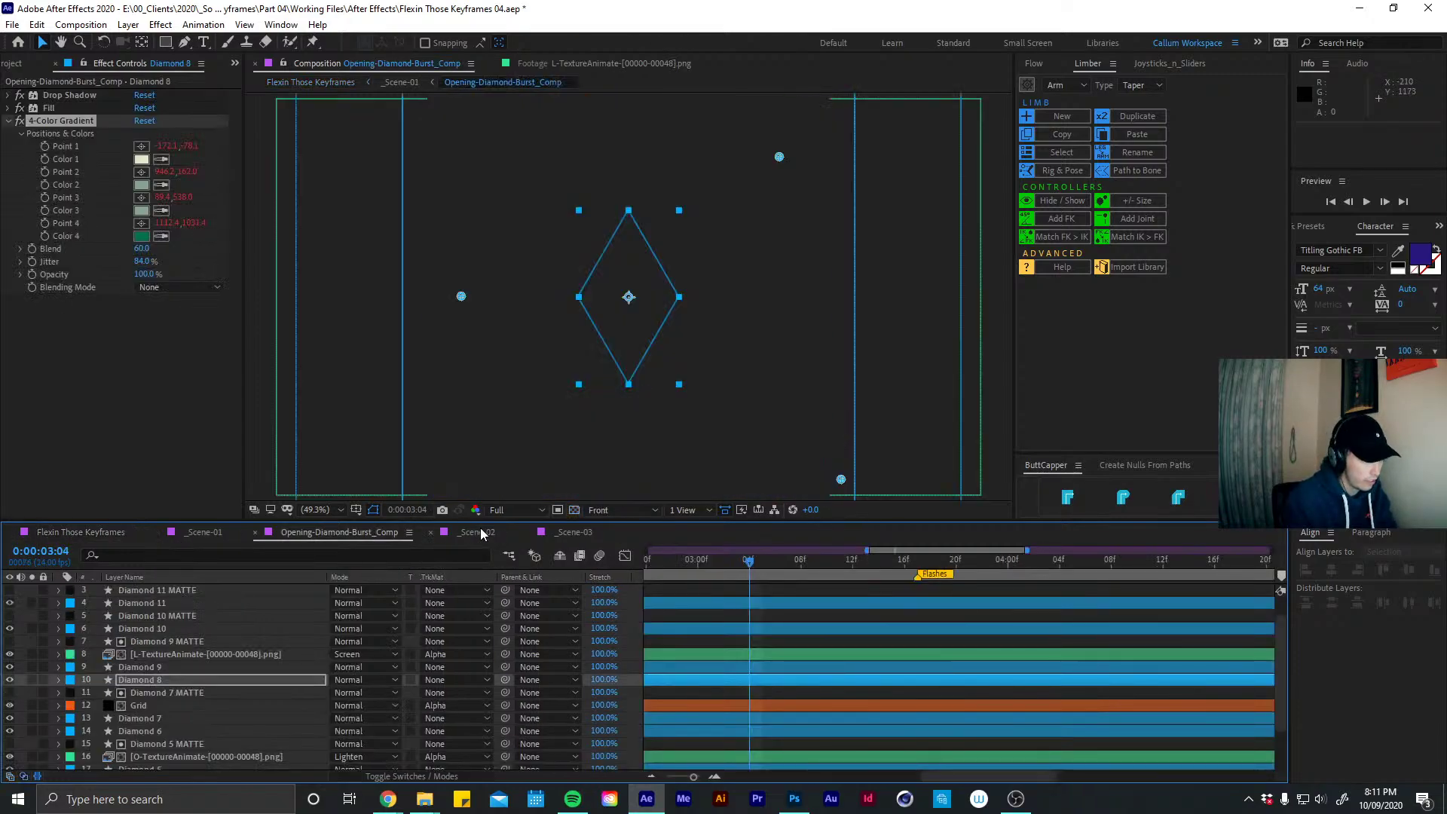
{"action": "left_click", "coordinate": [204, 532]}
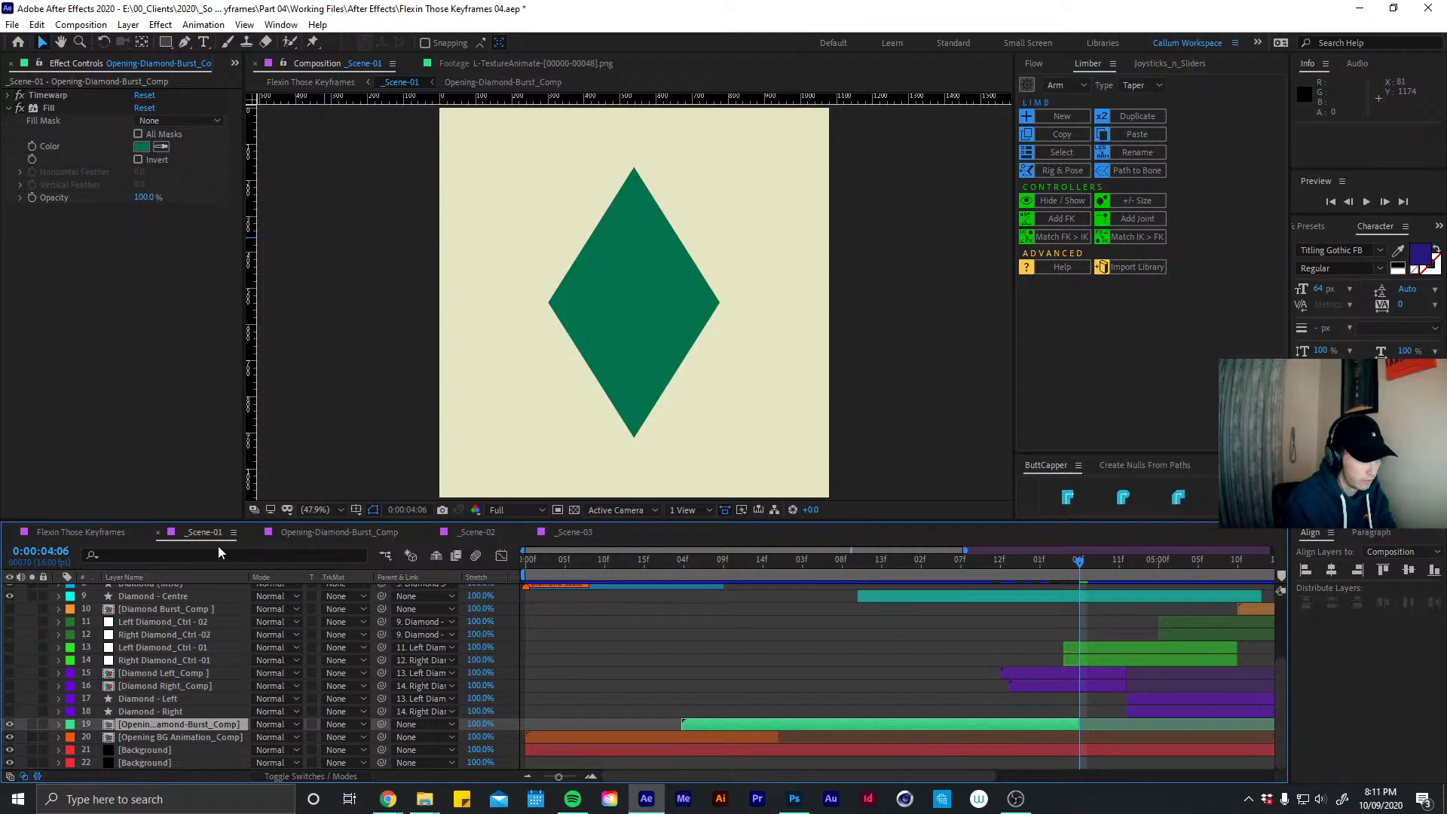
{"action": "left_click", "coordinate": [160, 533]}
{"action": "left_click", "coordinate": [369, 535]}
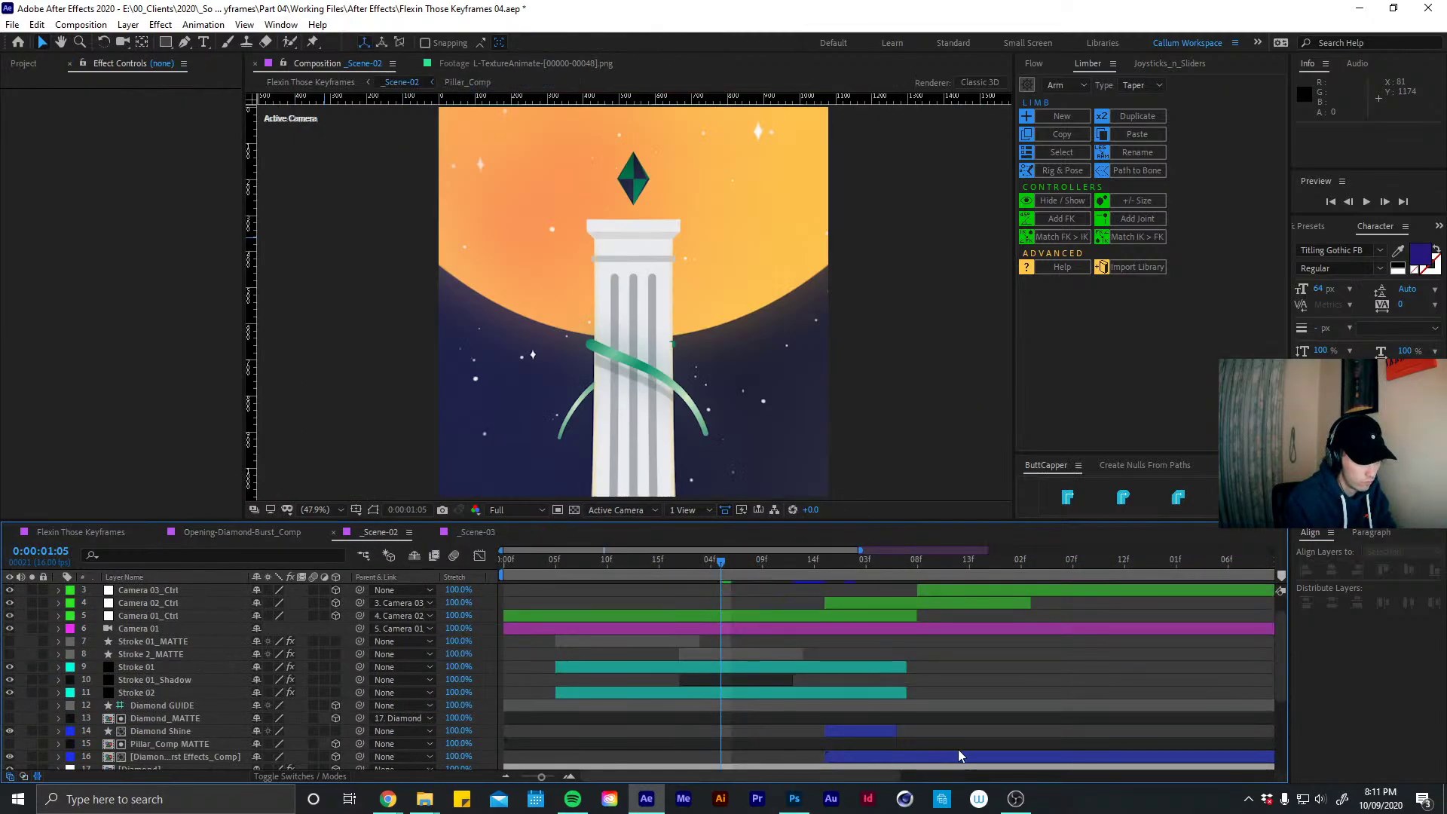
{"action": "left_click_drag", "start_coordinate": [1281, 661], "coordinate": [1289, 730]}
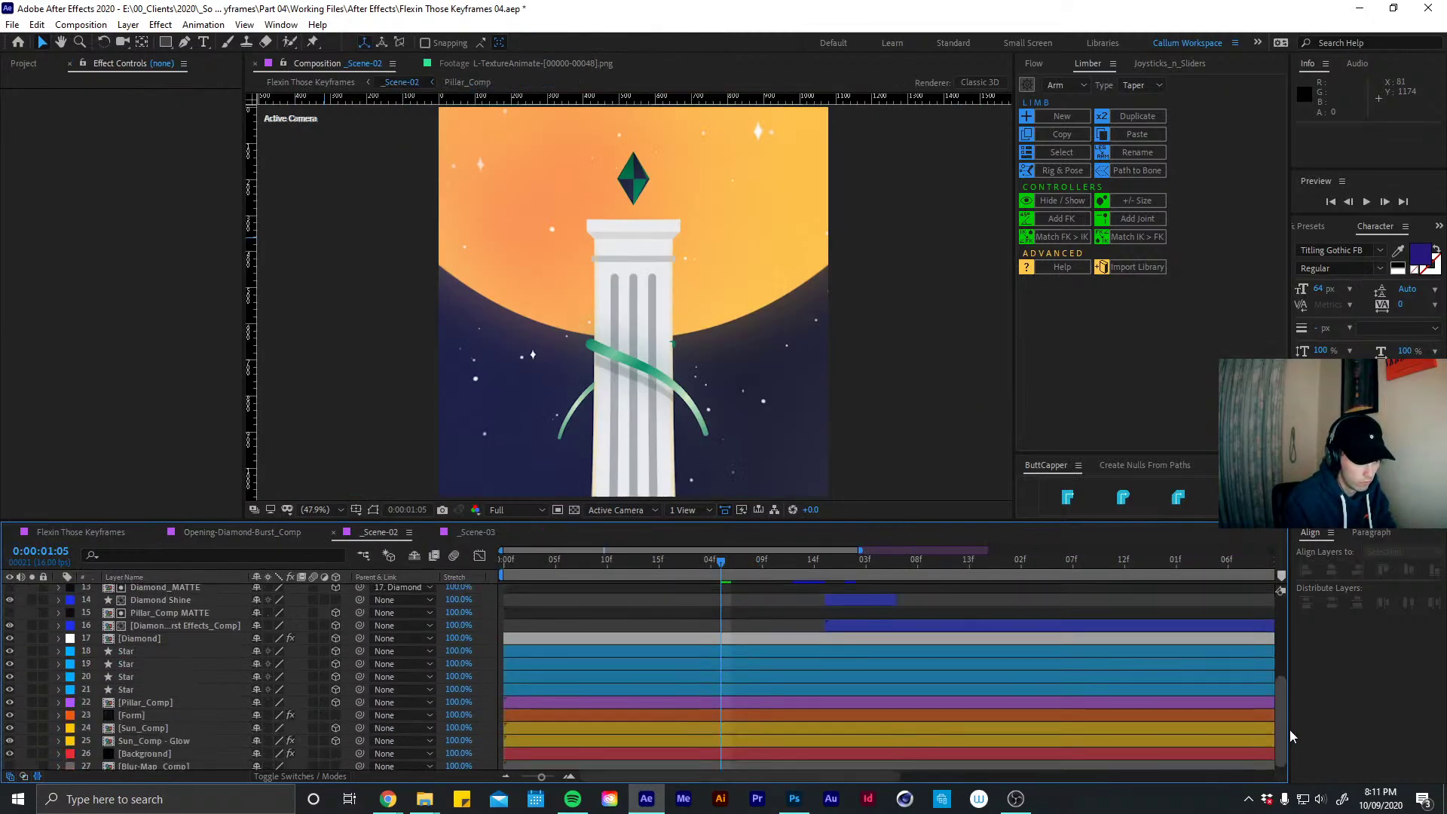
{"action": "double_click", "coordinate": [171, 702]}
{"action": "scroll", "coordinate": [772, 377], "scroll_direction": "down", "scroll_amount": 4}
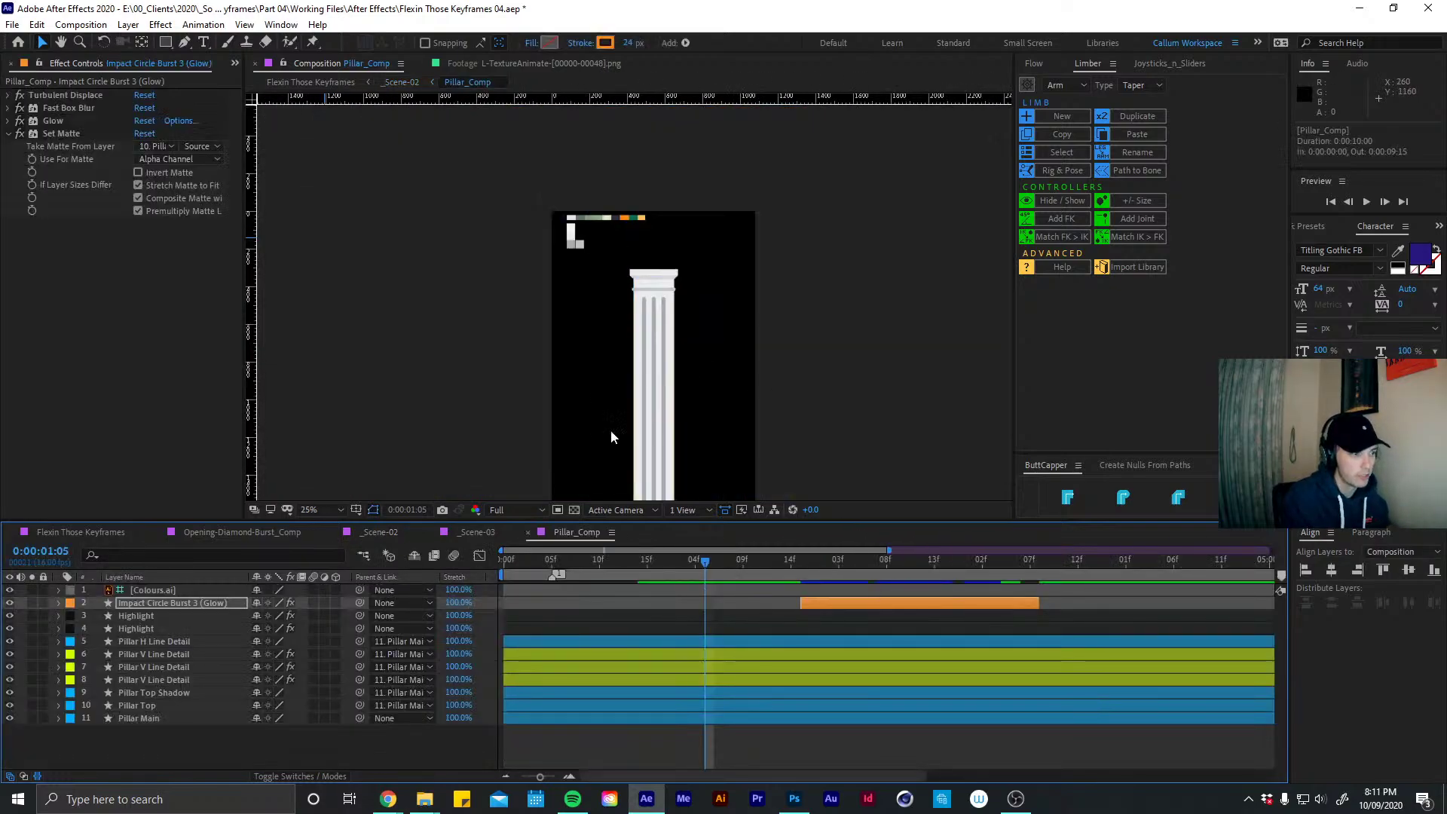
Select the upper Highlight layer in Pillar_Comp and collapse its Roughen Edges and Set Matte effects
{"action": "left_click_drag", "start_coordinate": [610, 436], "coordinate": [616, 324]}
{"action": "left_click", "coordinate": [722, 618]}
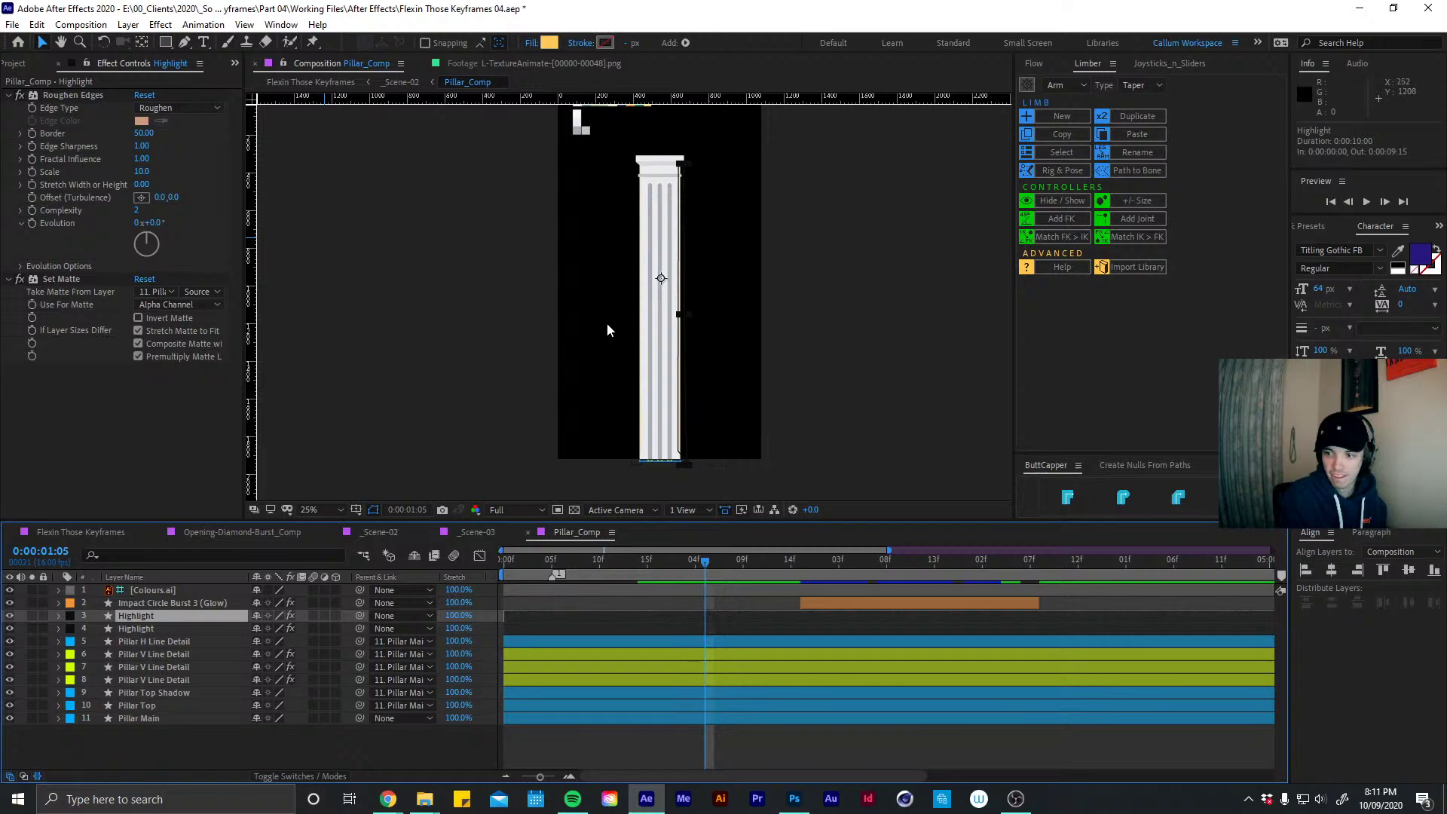
{"action": "left_click", "coordinate": [10, 95]}
{"action": "left_click", "coordinate": [9, 108]}
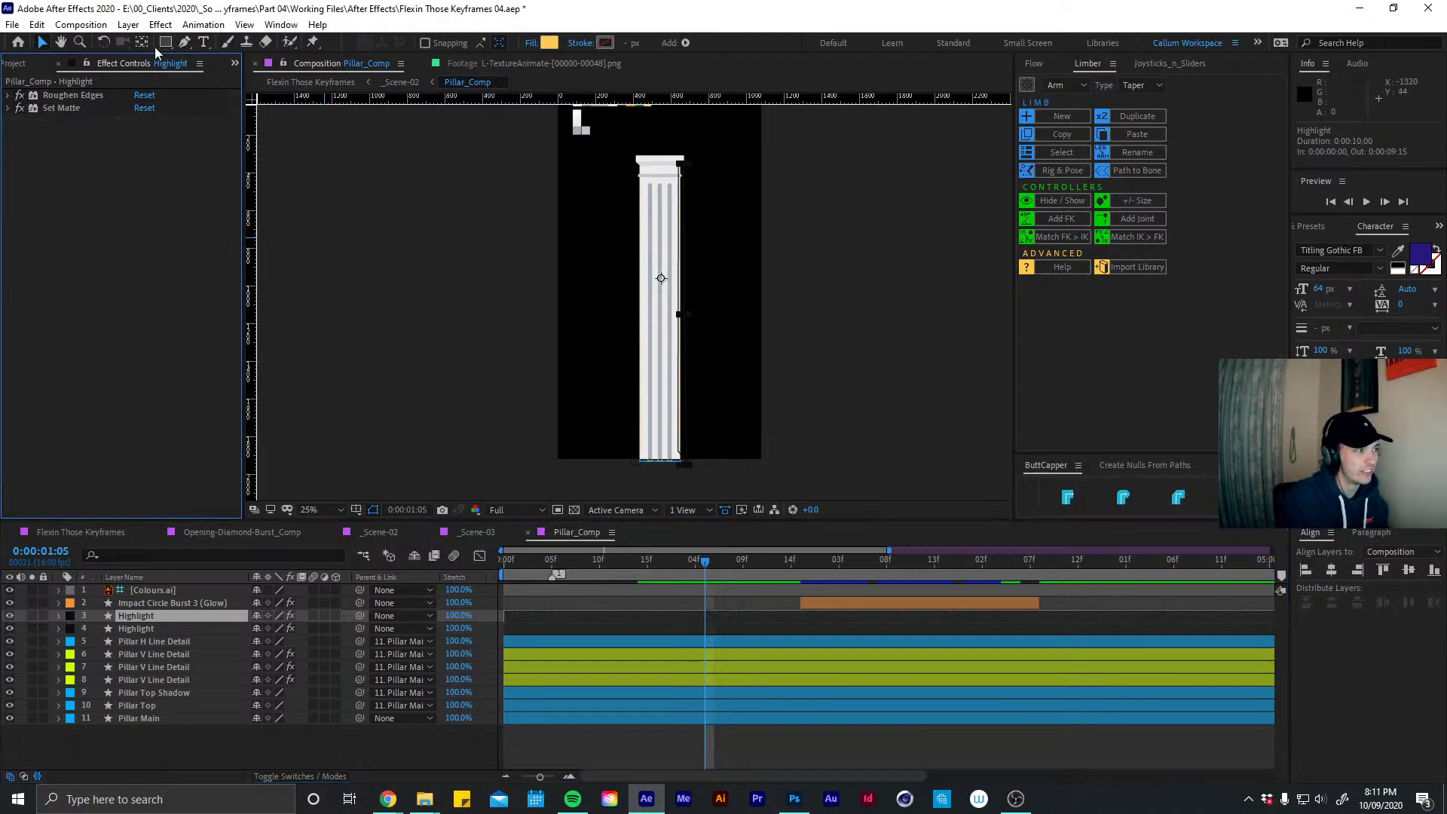
Solo the upper Highlight layer and draw an elliptical mask about 1300 by 1252 px on it around the pillar's lower part
{"action": "left_click_drag", "start_coordinate": [166, 47], "coordinate": [226, 84]}
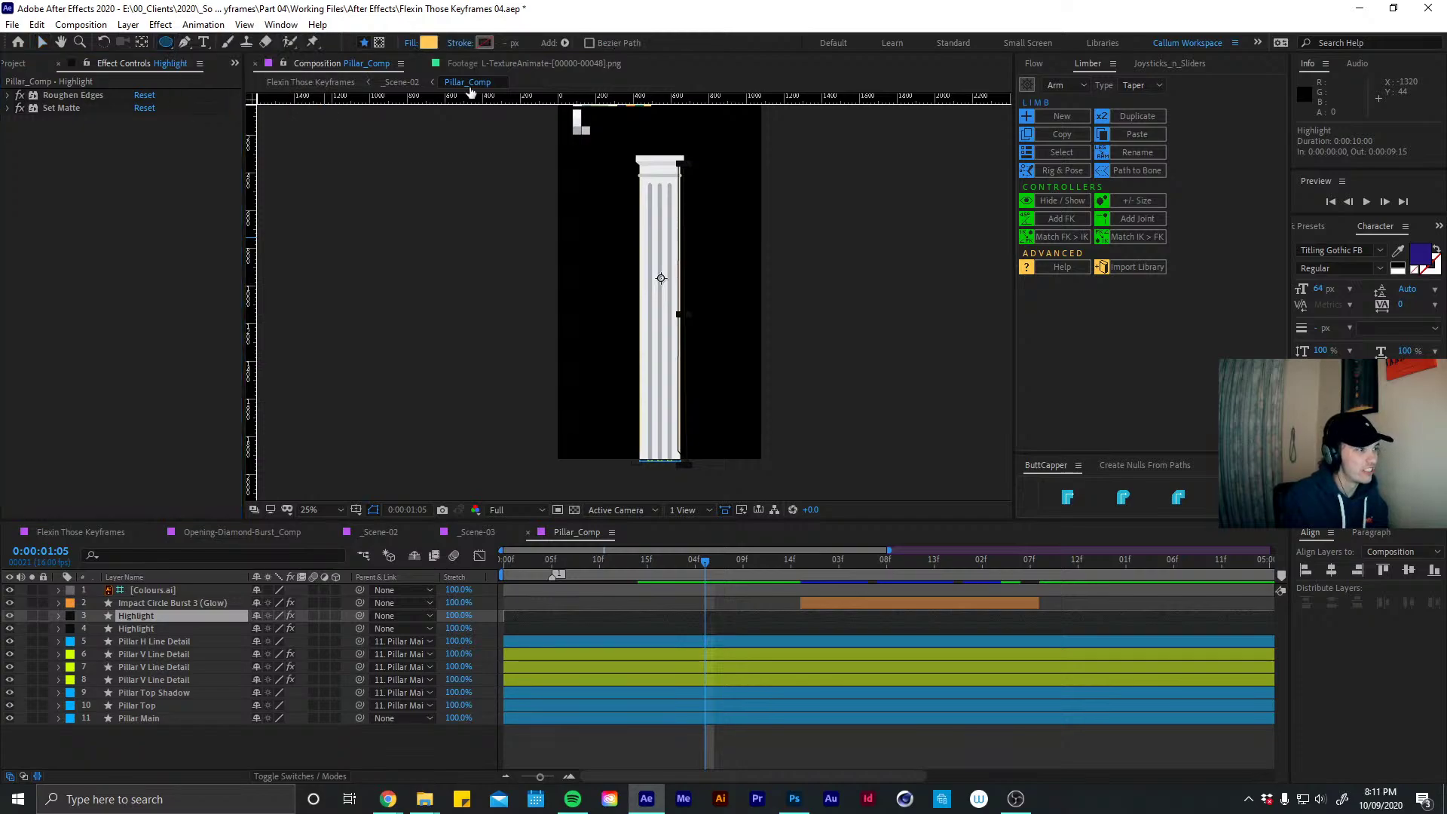
{"action": "left_click", "coordinate": [381, 43]}
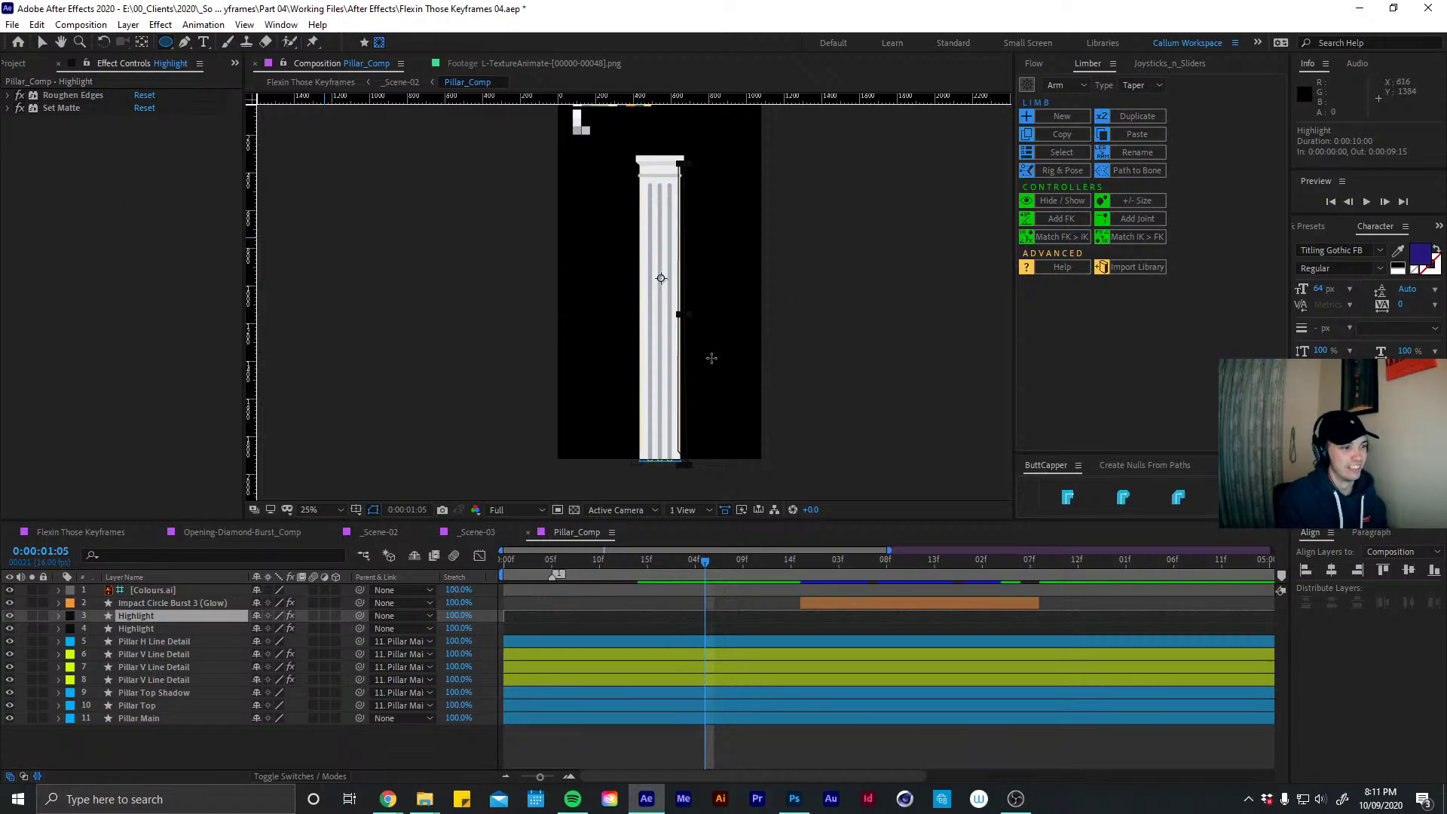
{"action": "scroll", "coordinate": [688, 344], "scroll_direction": "up", "scroll_amount": 5}
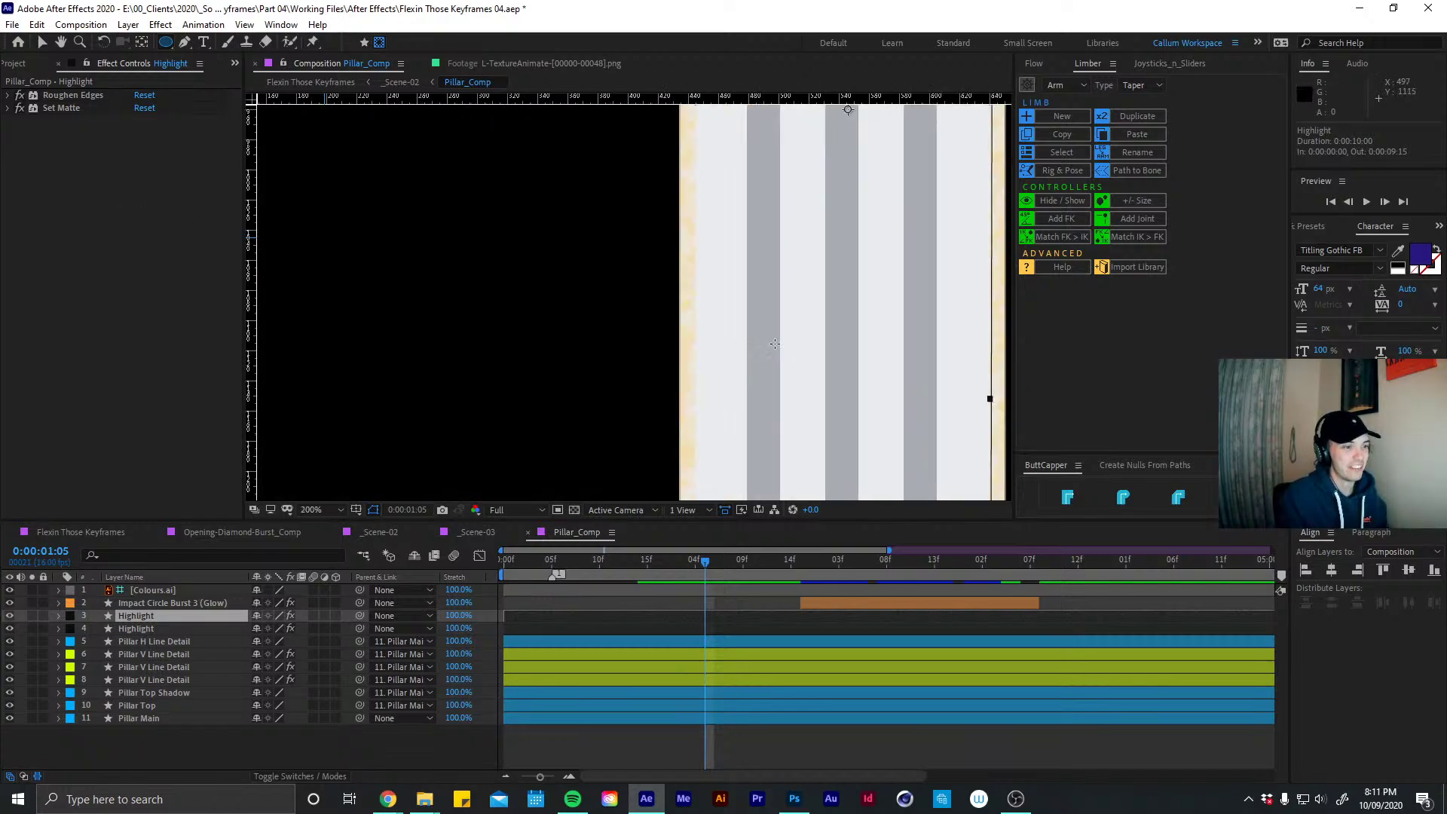
{"action": "scroll", "coordinate": [775, 344], "scroll_direction": "down", "scroll_amount": 10}
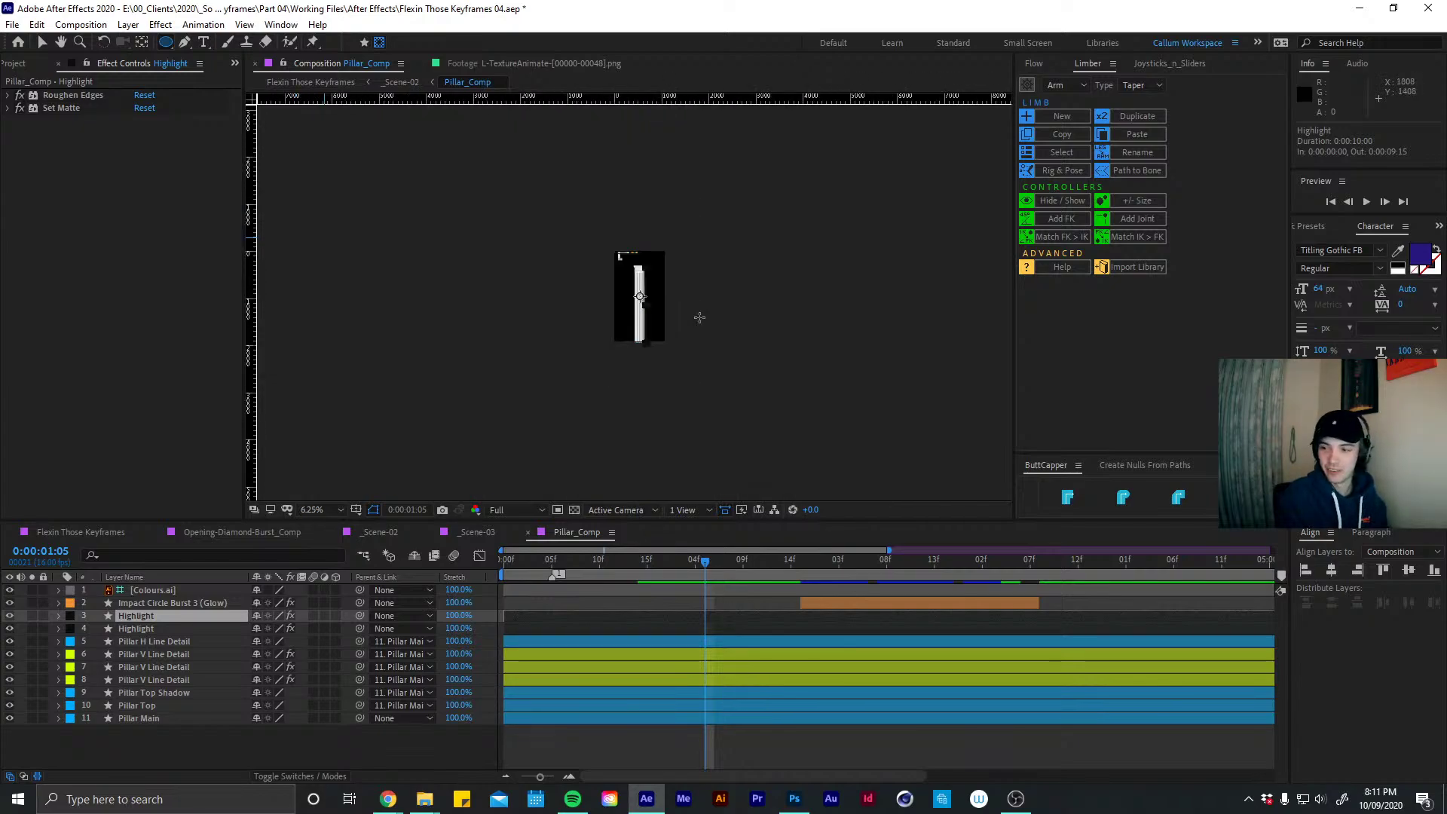
{"action": "scroll", "coordinate": [699, 317], "scroll_direction": "up", "scroll_amount": 6}
{"action": "scroll", "coordinate": [688, 276], "scroll_direction": "down", "scroll_amount": 2}
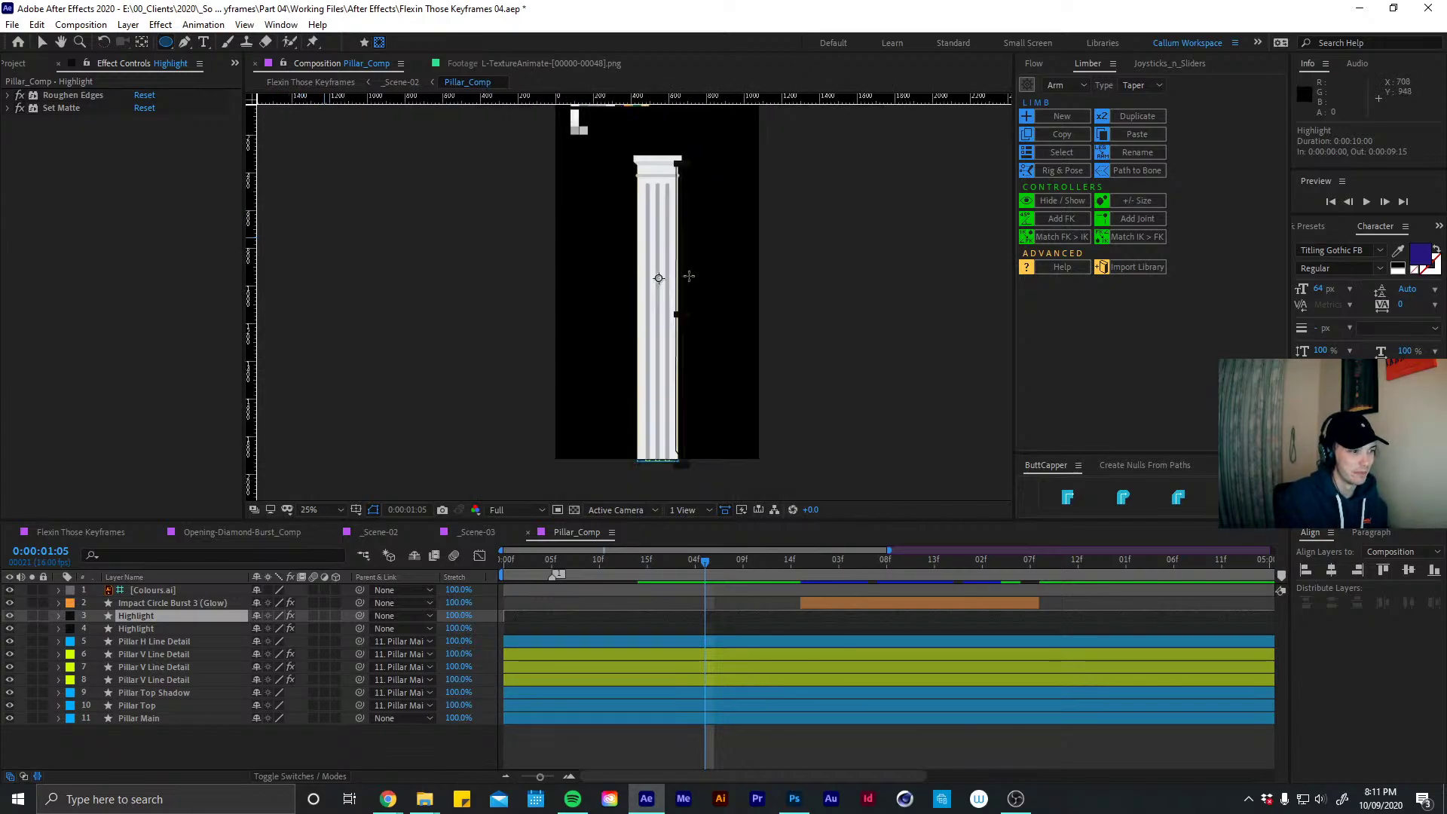
{"action": "left_click_drag", "start_coordinate": [623, 269], "coordinate": [675, 314]}
{"action": "left_click", "coordinate": [715, 612]}
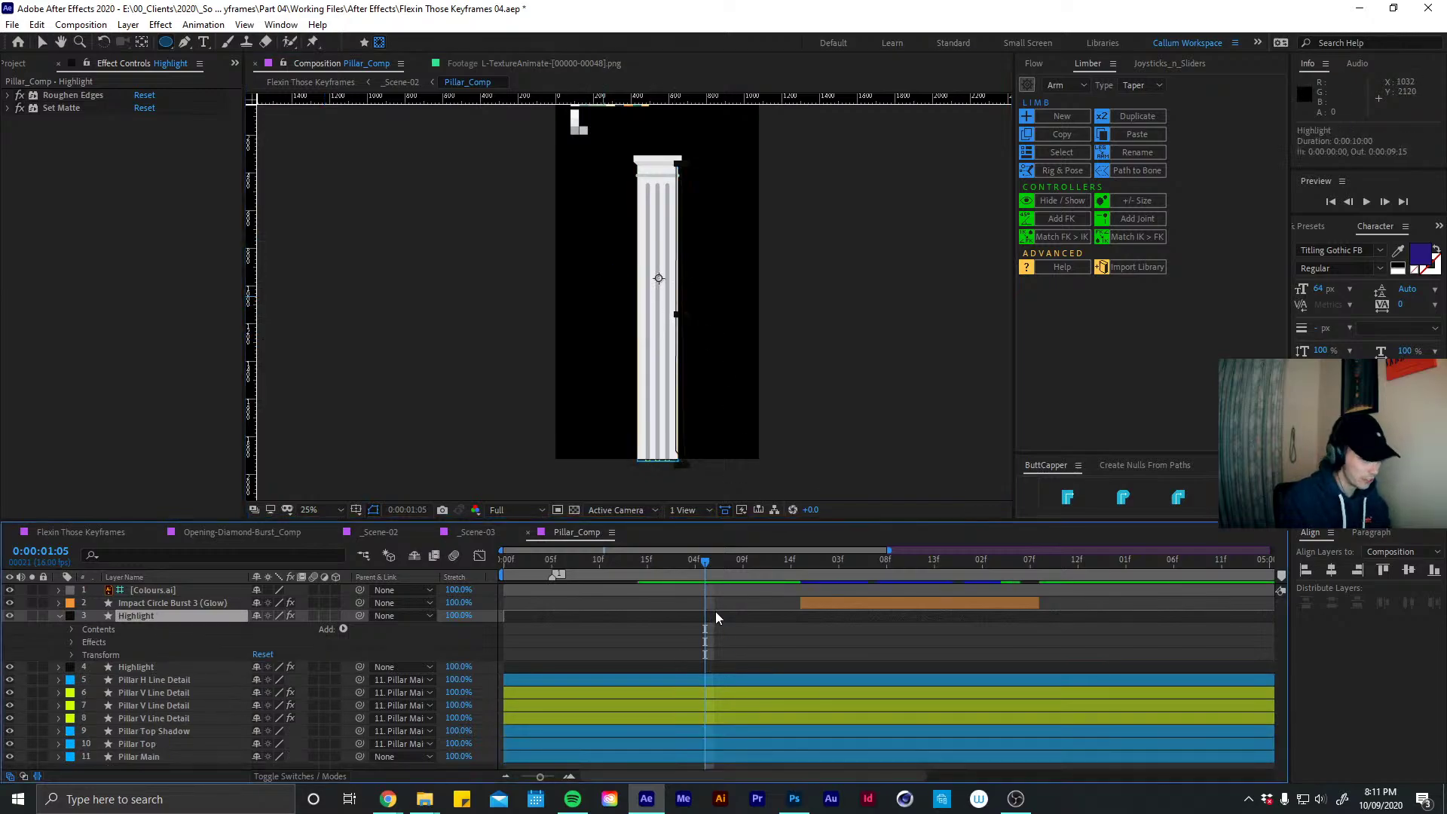
{"action": "key", "text": "u"}
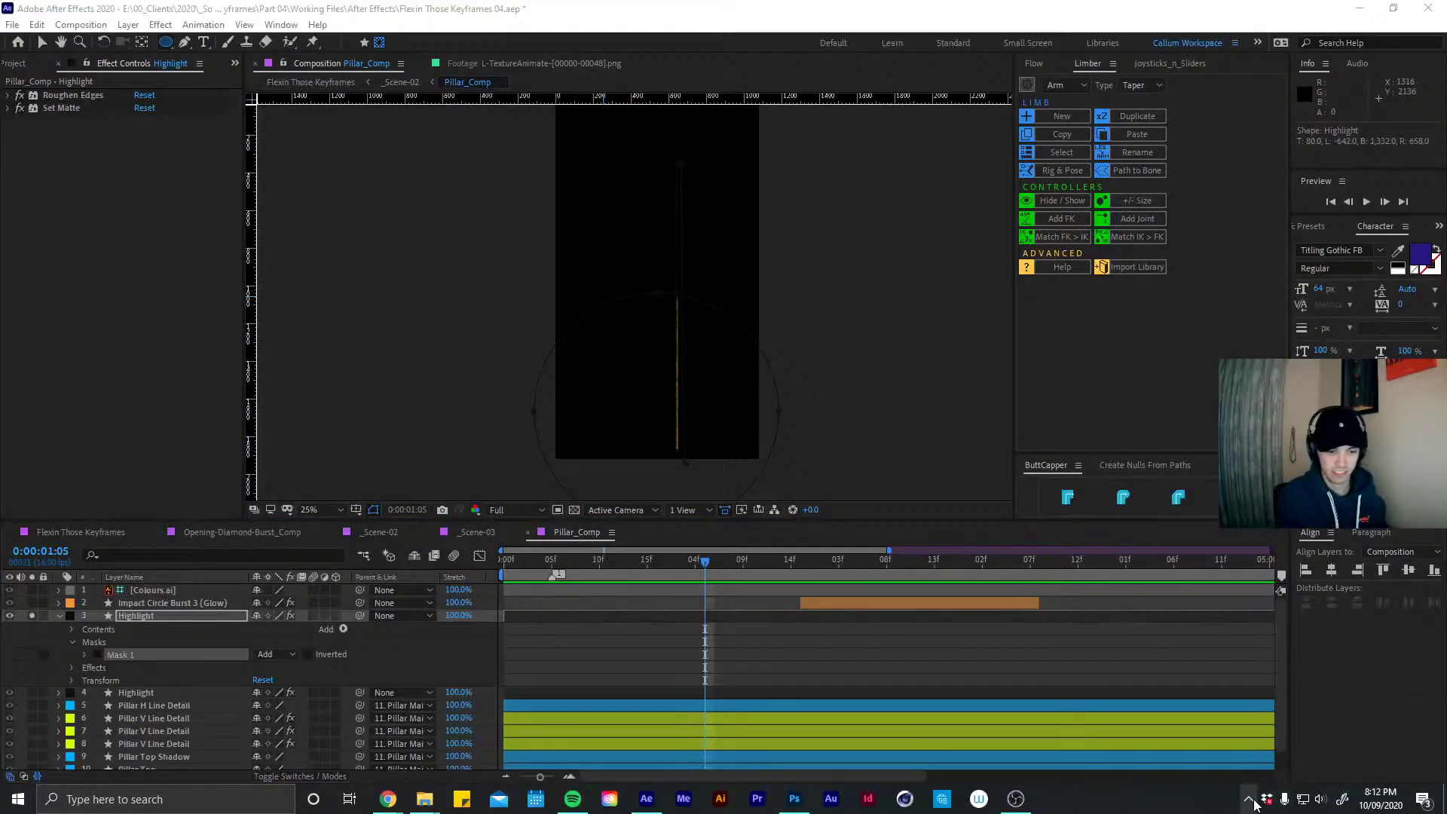
{"action": "left_click", "coordinate": [1249, 800]}
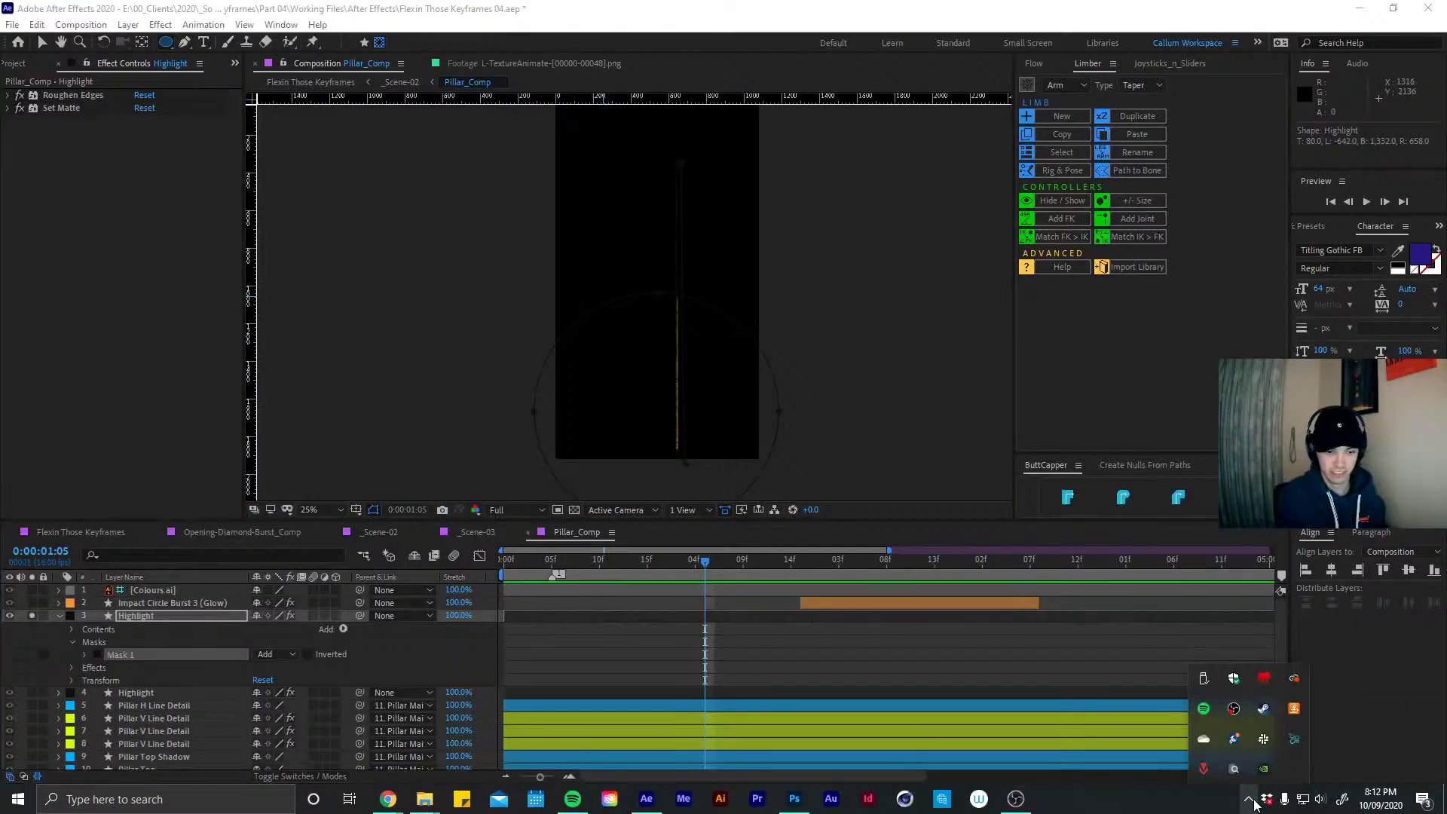
{"action": "left_click", "coordinate": [1234, 709]}
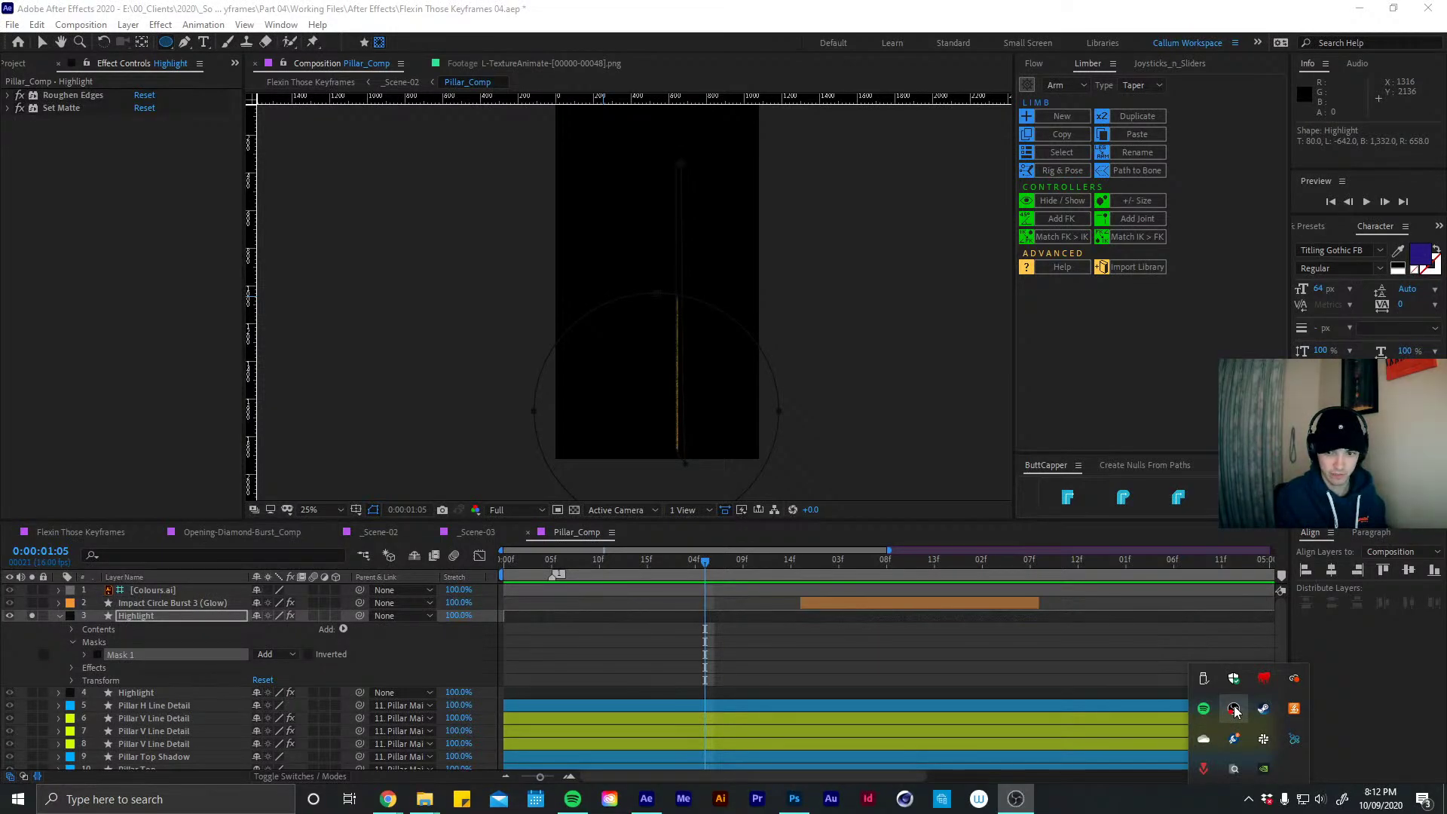
{"action": "left_click", "coordinate": [1249, 799]}
{"action": "key", "text": "alt+Tab"}
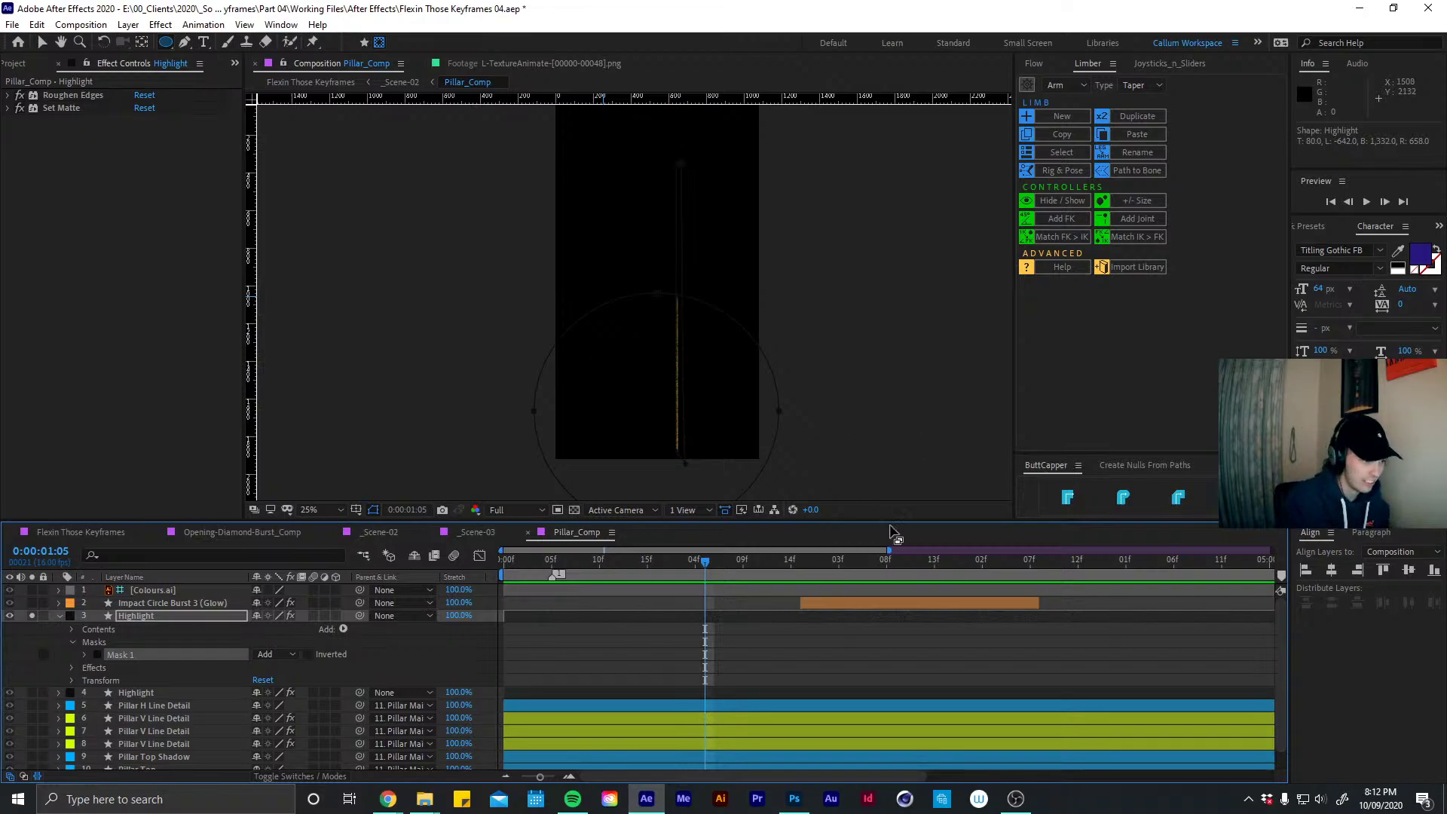
Set Mask 1 on the upper Highlight layer to Subtract and feather it by 700 pixels
{"action": "left_click", "coordinate": [275, 655]}
{"action": "left_click", "coordinate": [287, 703]}
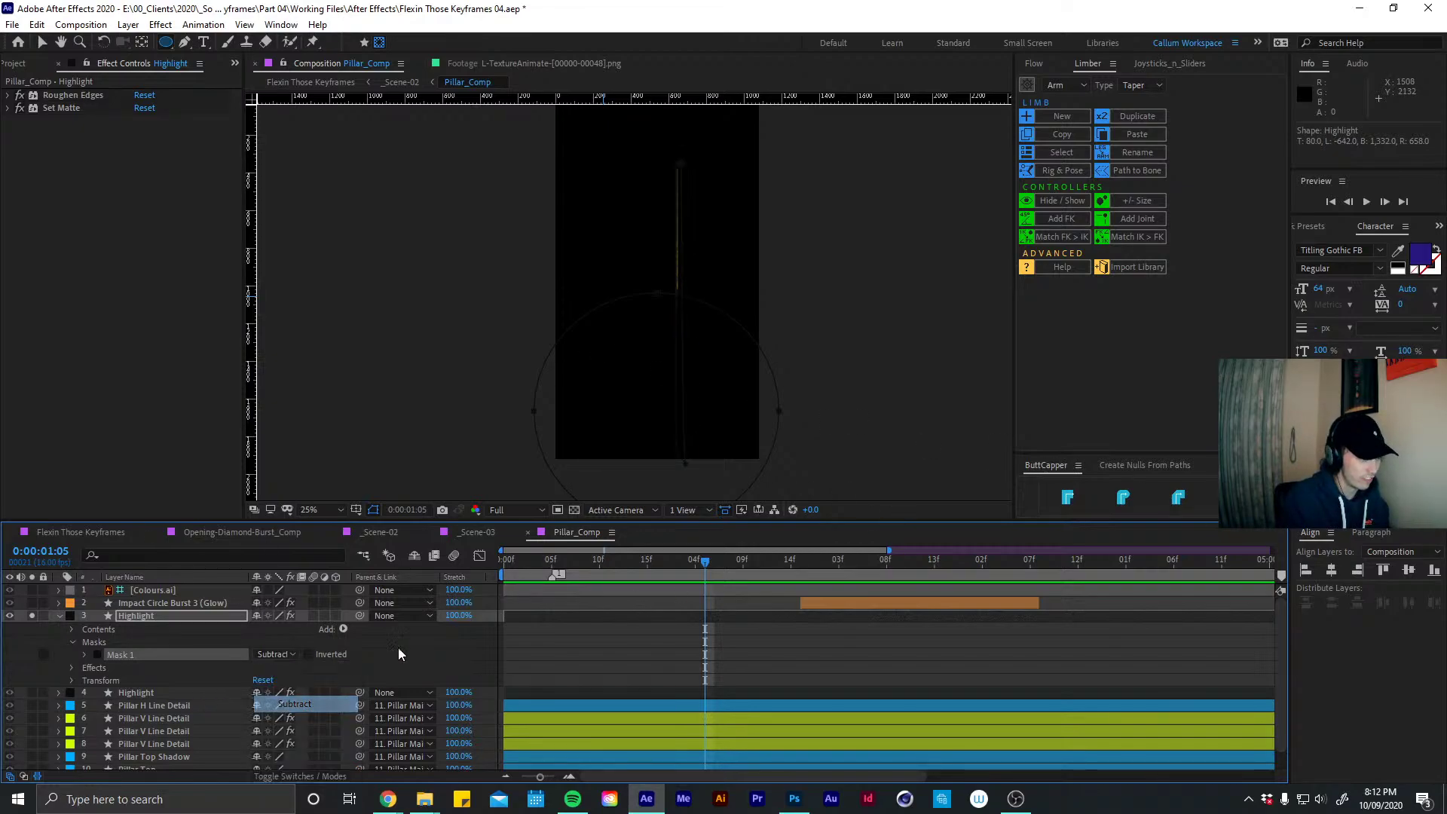
{"action": "key", "text": "f"}
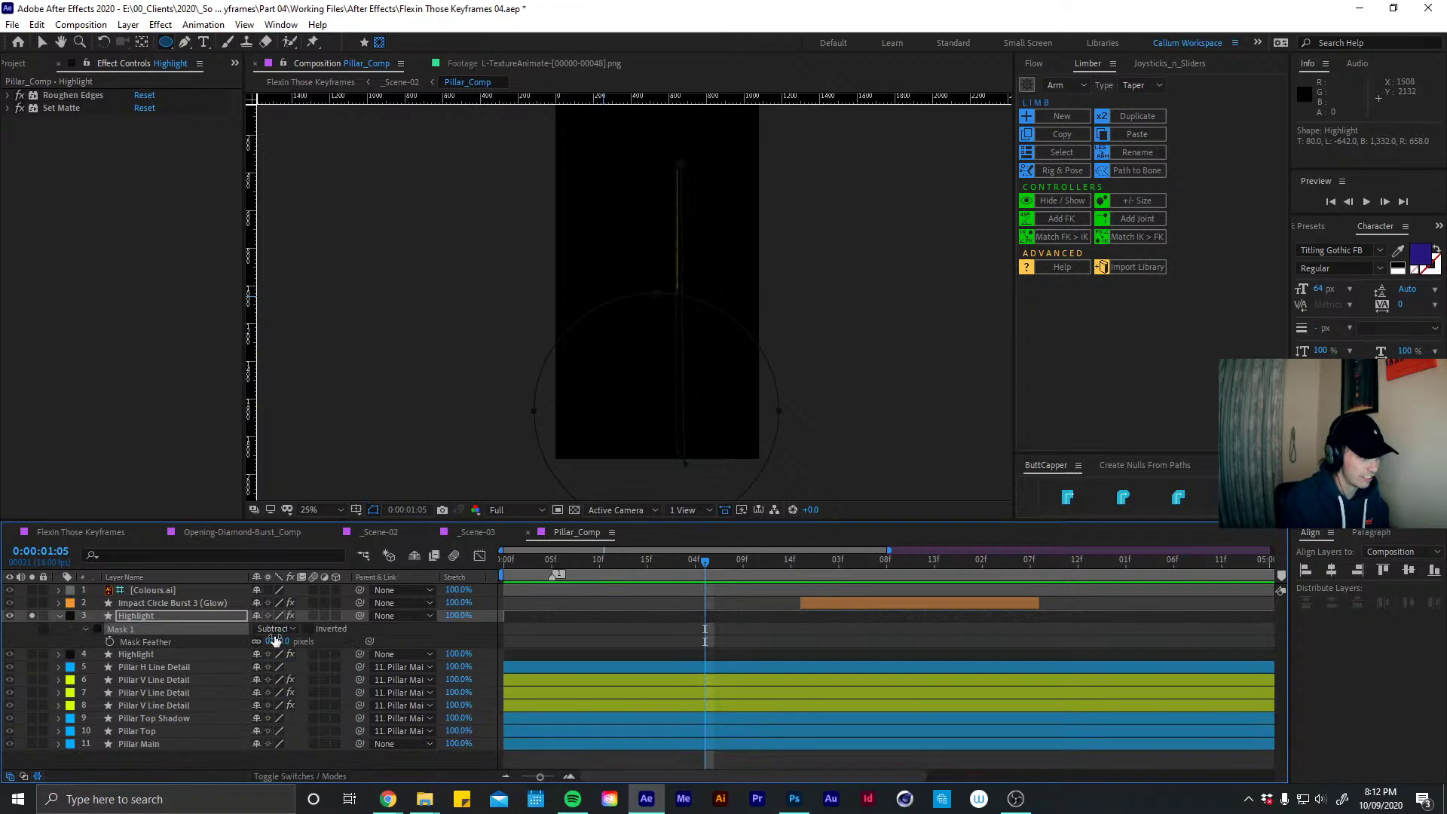
{"action": "mouse_move", "coordinate": [336, 633]}
{"action": "left_mouse_down"}
{"action": "mouse_move", "coordinate": [413, 632]}
{"action": "mouse_move", "coordinate": [345, 646]}
{"action": "left_mouse_up"}
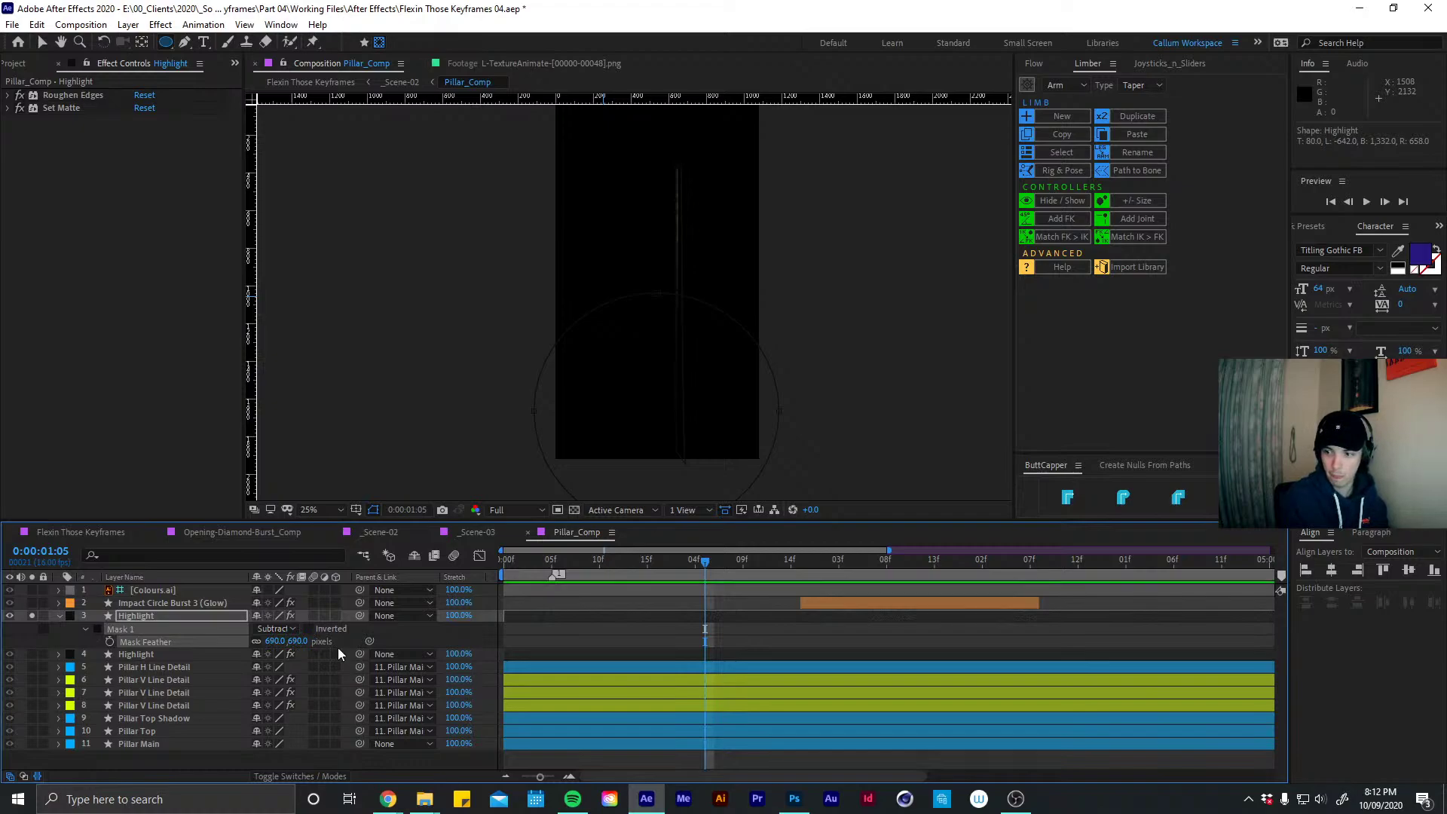
{"action": "left_click", "coordinate": [276, 641]}
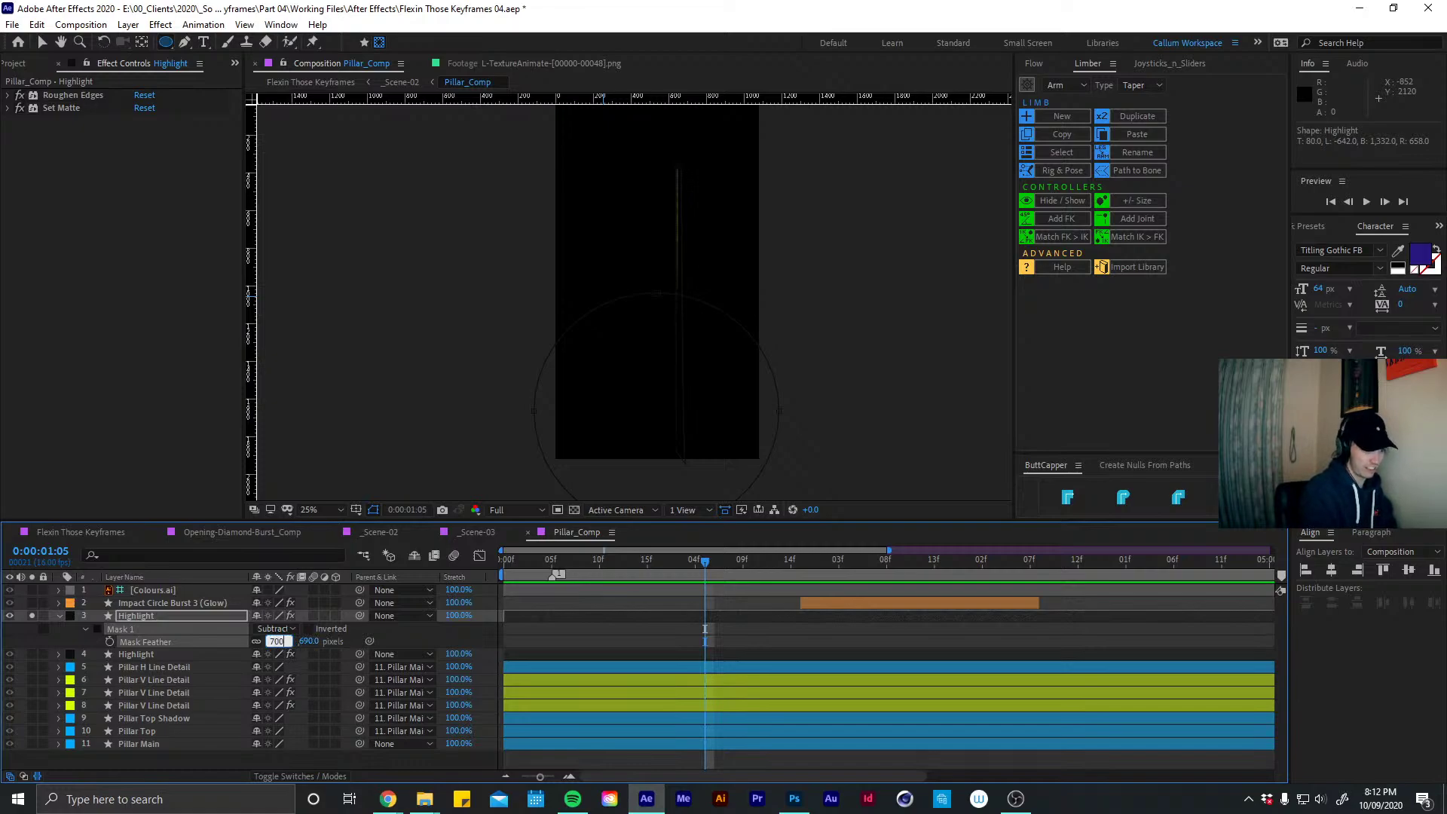
{"action": "type", "text": "700"}
{"action": "key", "text": "Return"}
Copy Mask 1 from the upper Highlight layer to the lower Highlight layer and turn off the upper layer's solo
{"action": "key", "text": "b"}
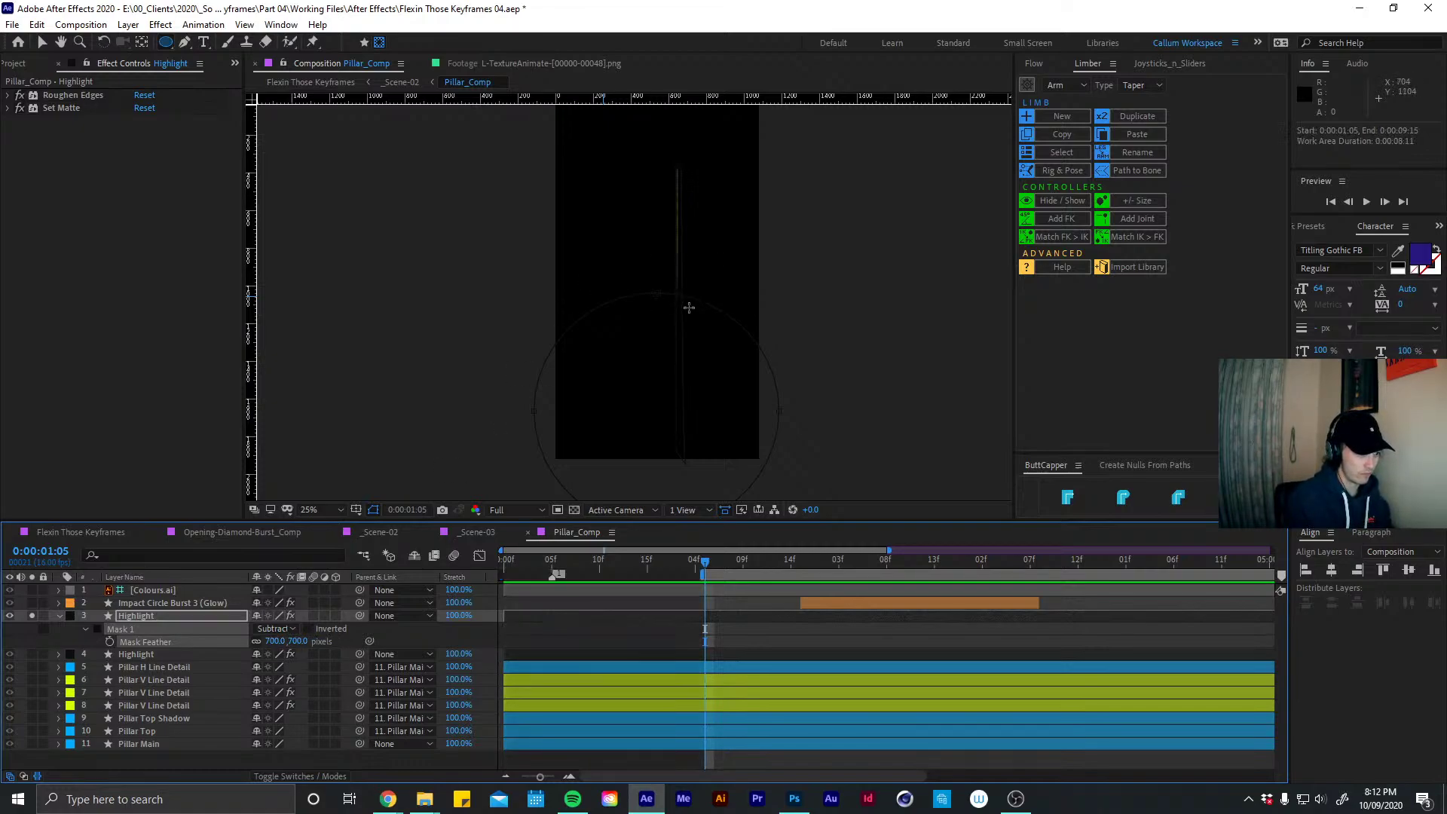
{"action": "key", "text": "v"}
{"action": "key", "text": "ctrl+t"}
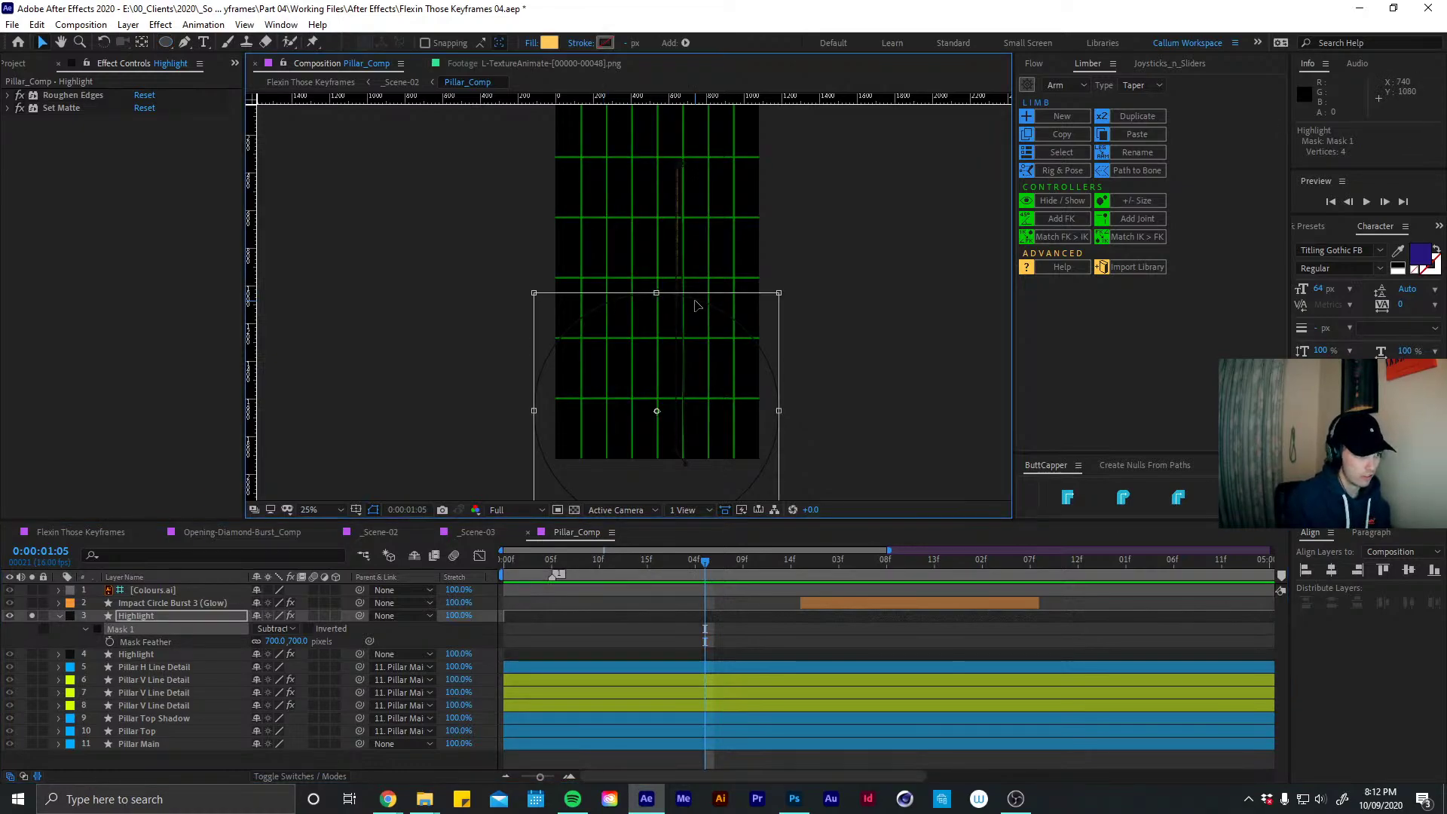
{"action": "left_click", "coordinate": [695, 306]}
{"action": "key", "text": "apostrophe"}
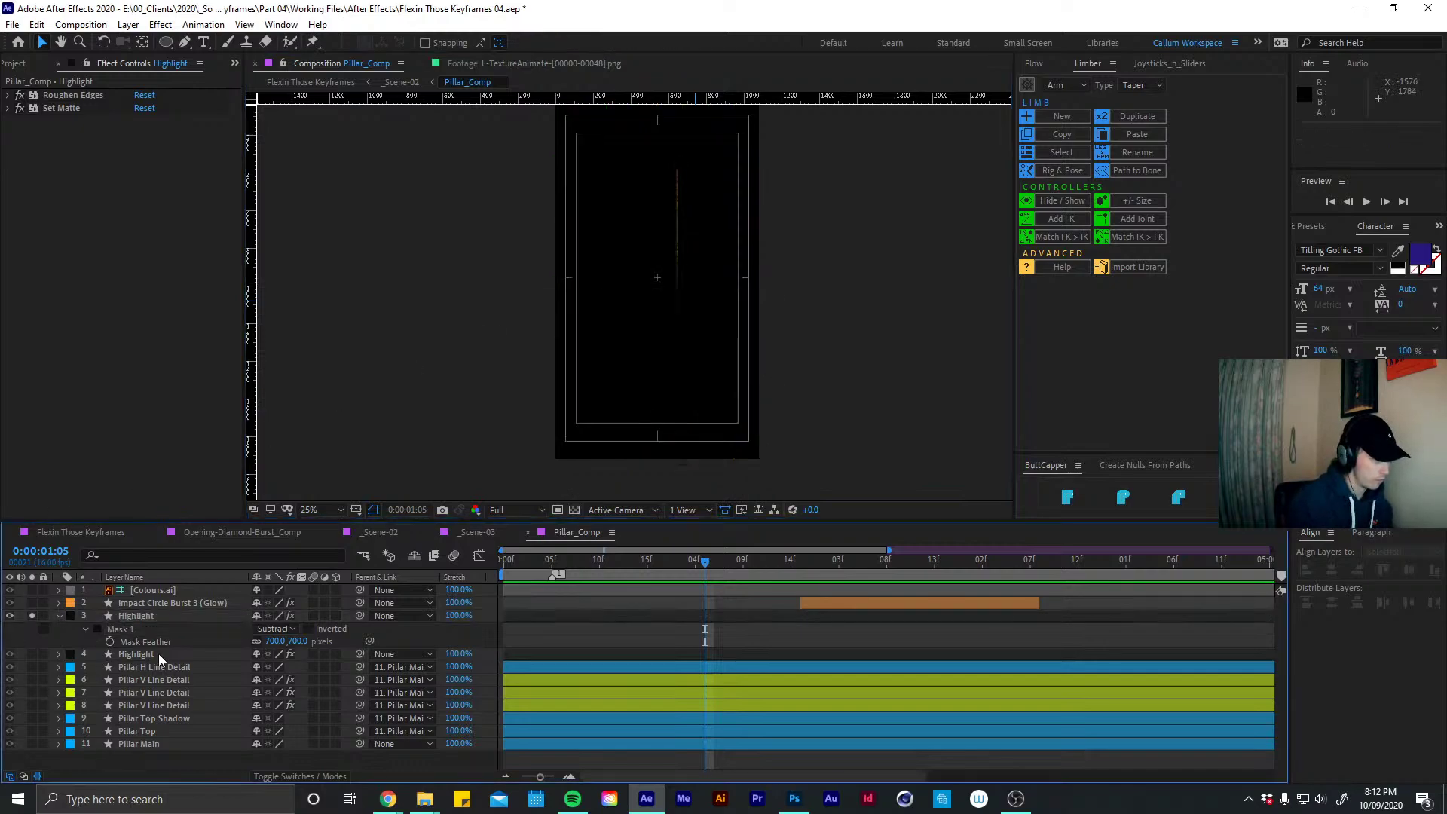
{"action": "left_click", "coordinate": [125, 654]}
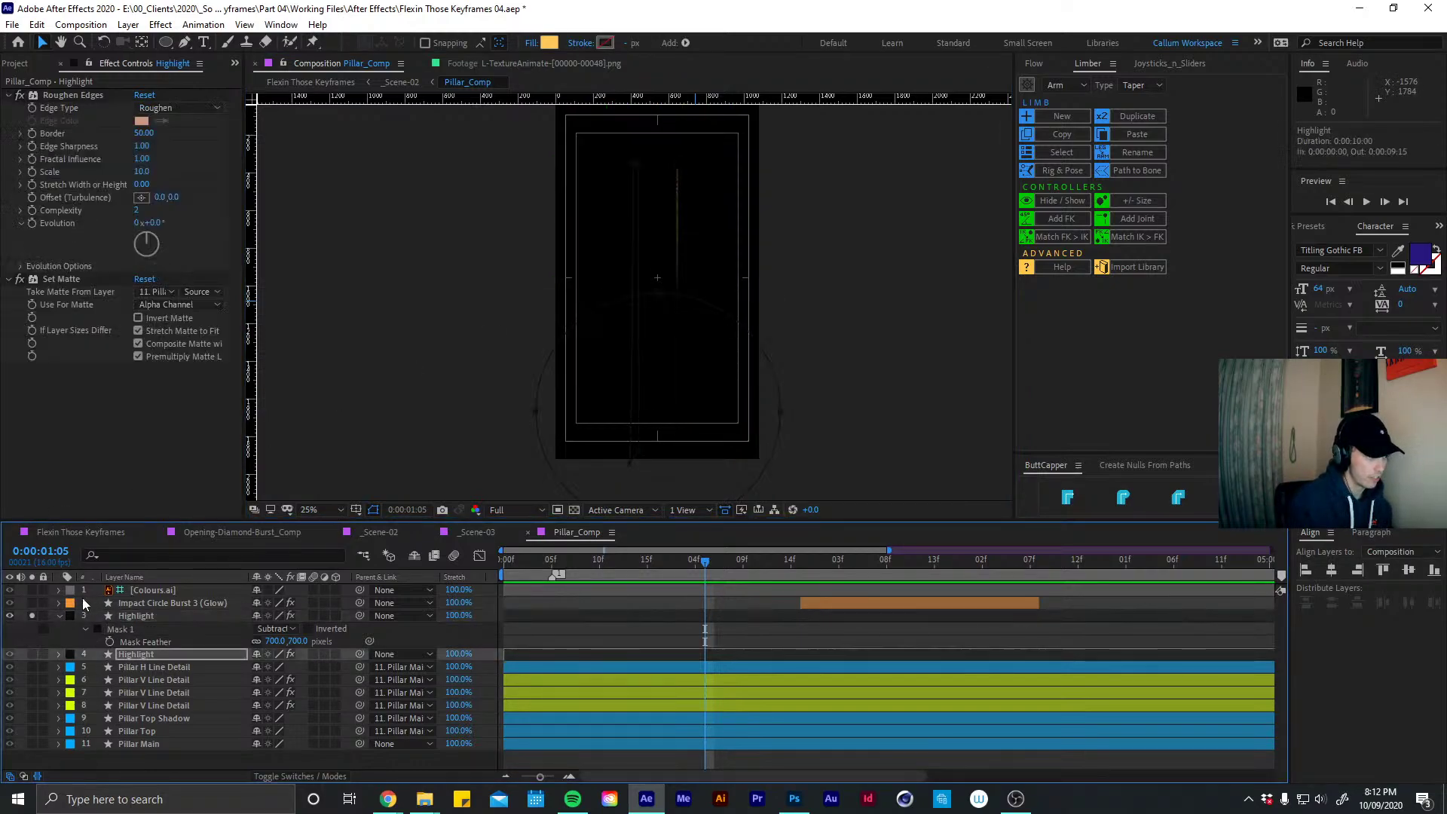
{"action": "left_click", "coordinate": [32, 617]}
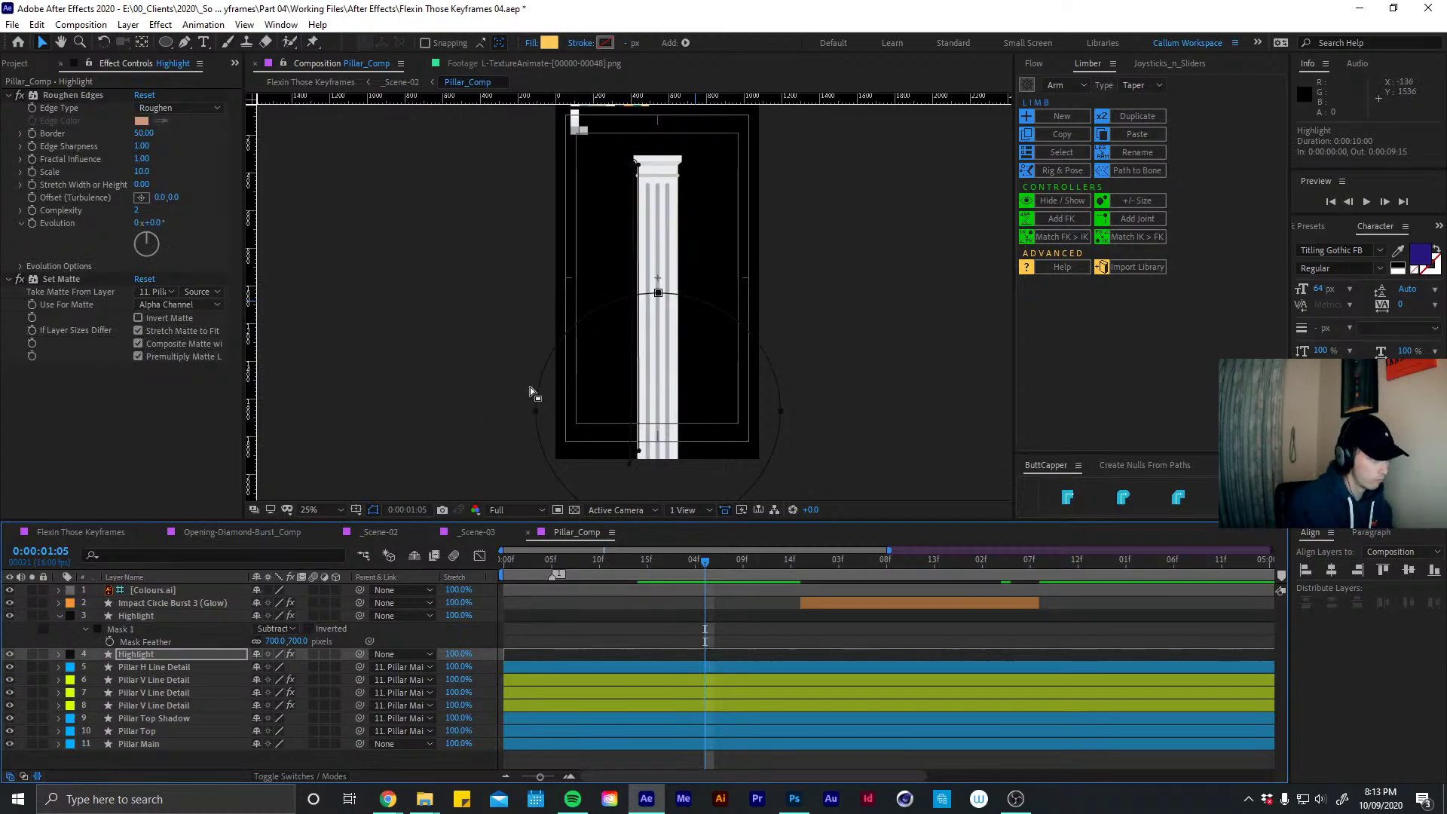
Nudge the lower Highlight layer left to X position 538 and the upper Highlight layer right to X position 547
{"action": "scroll", "coordinate": [648, 285], "scroll_direction": "up", "scroll_amount": 8}
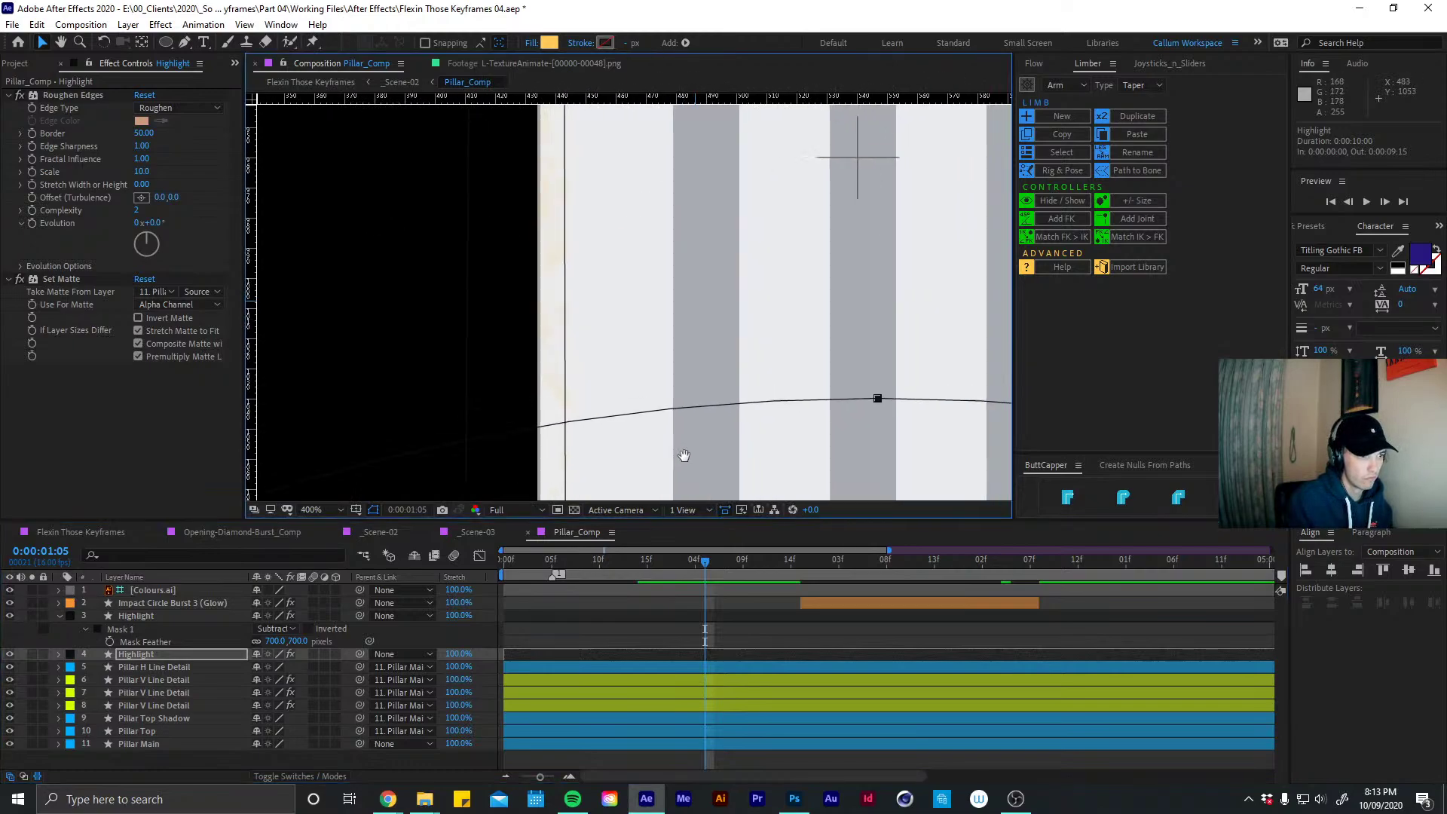
{"action": "left_click_drag", "start_coordinate": [684, 455], "coordinate": [646, 686]}
{"action": "scroll", "coordinate": [669, 317], "scroll_direction": "down", "scroll_amount": 2}
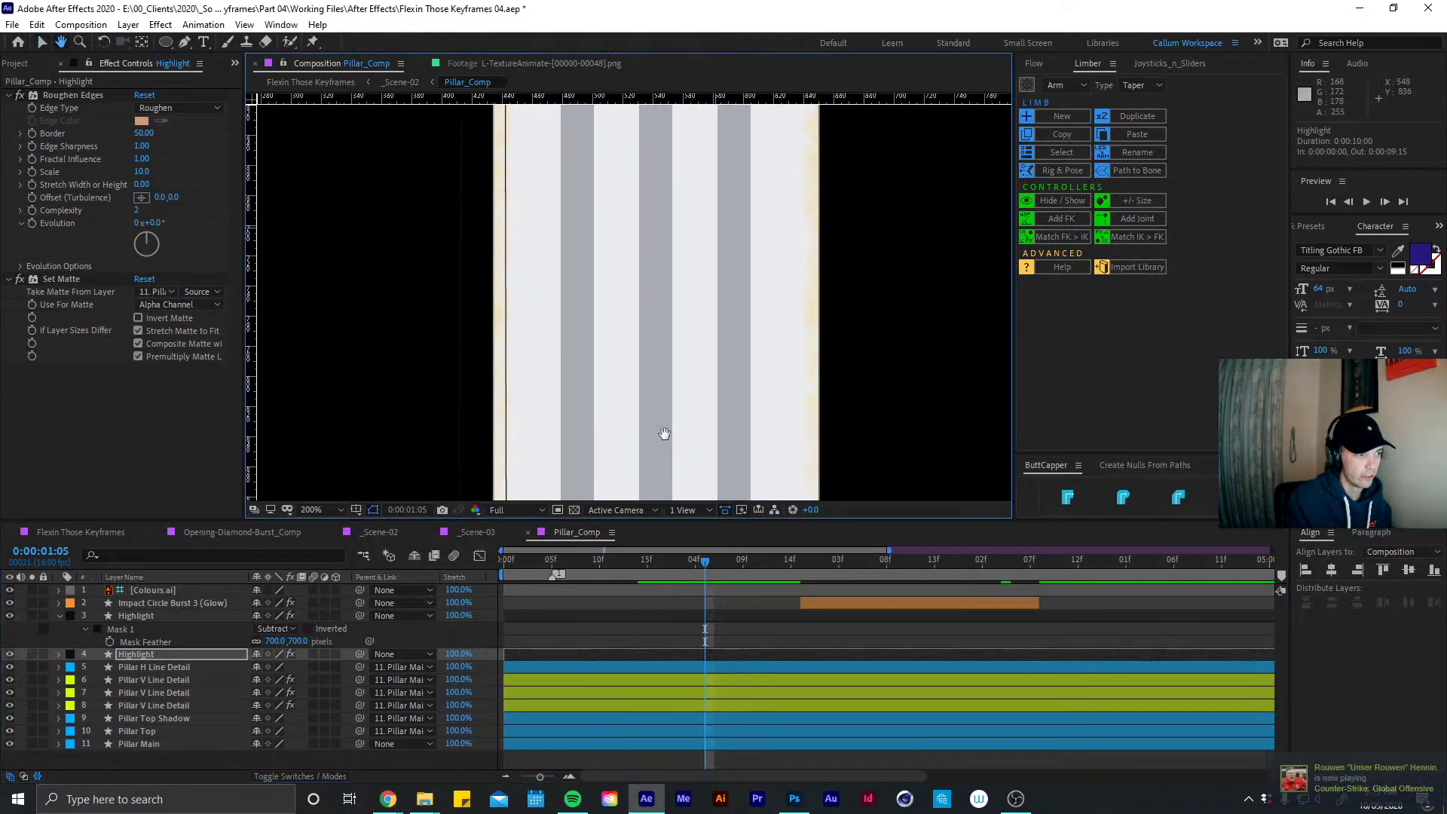
{"action": "scroll", "coordinate": [656, 422], "scroll_direction": "up", "scroll_amount": 5}
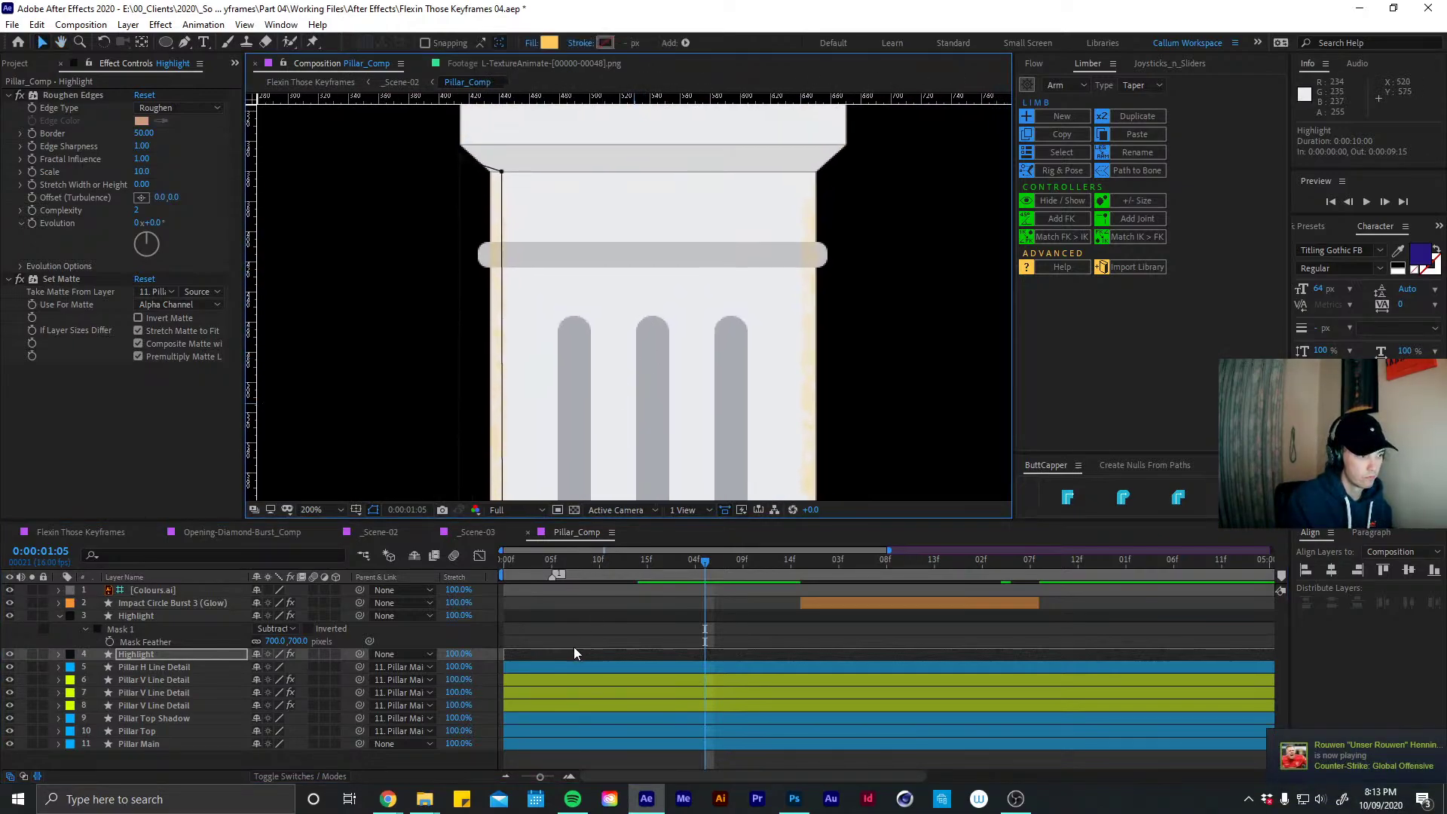
{"action": "left_click", "coordinate": [530, 656]}
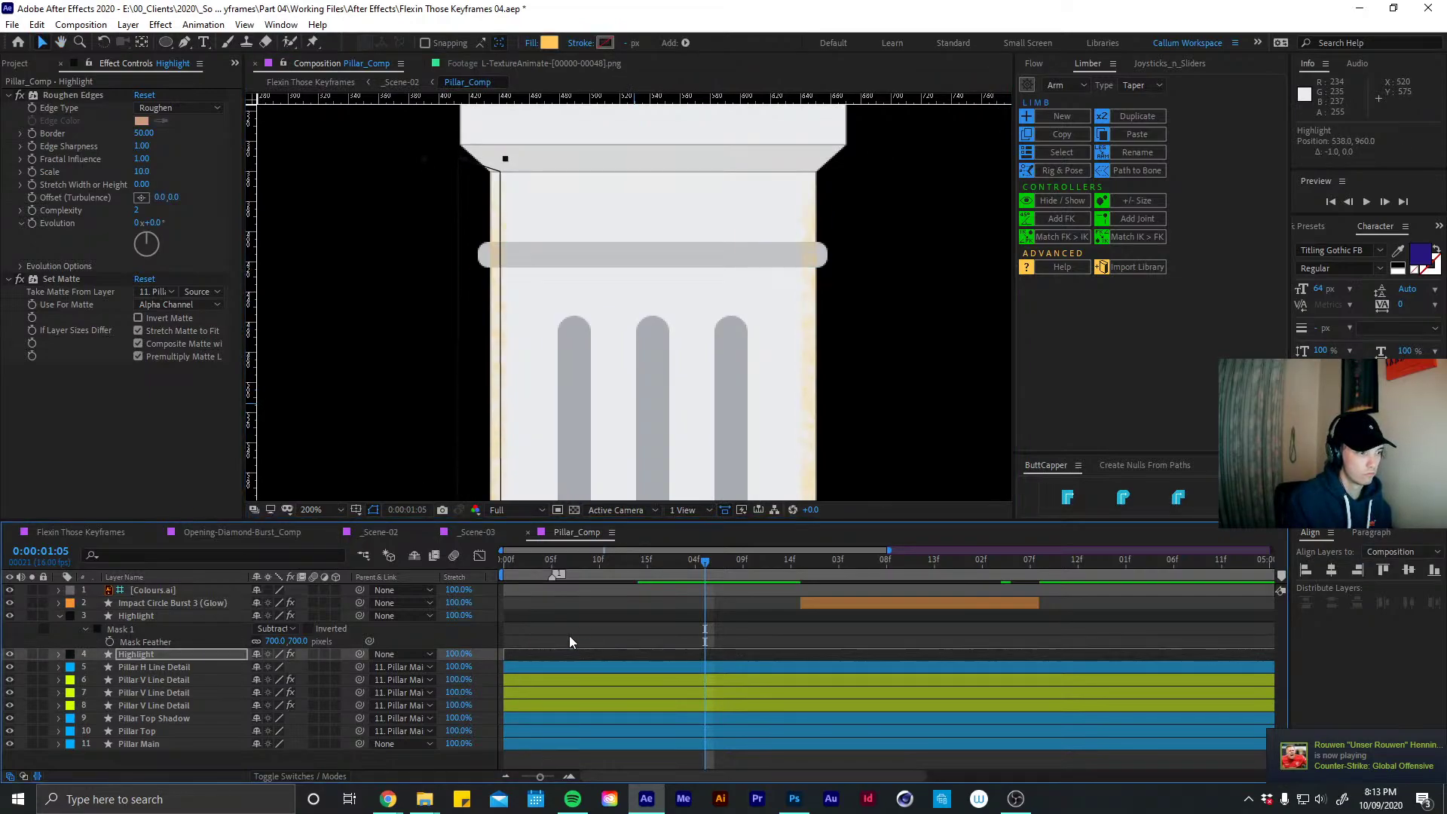
{"action": "left_click", "coordinate": [581, 618]}
{"action": "key", "text": "Right"}
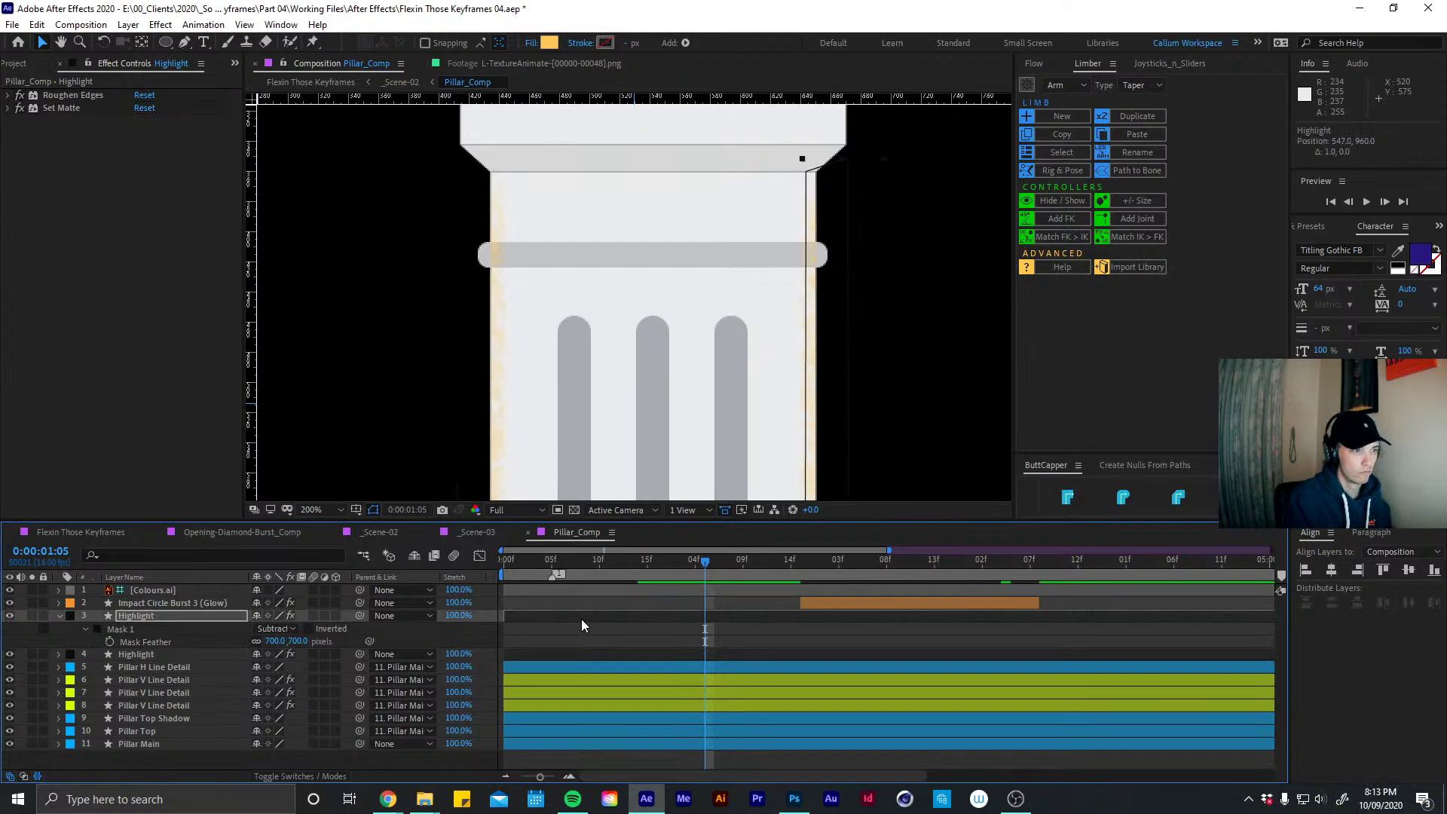
Save the project and close the Pillar_Comp composition
{"action": "left_click", "coordinate": [652, 757]}
{"action": "key", "text": "ctrl+s"}
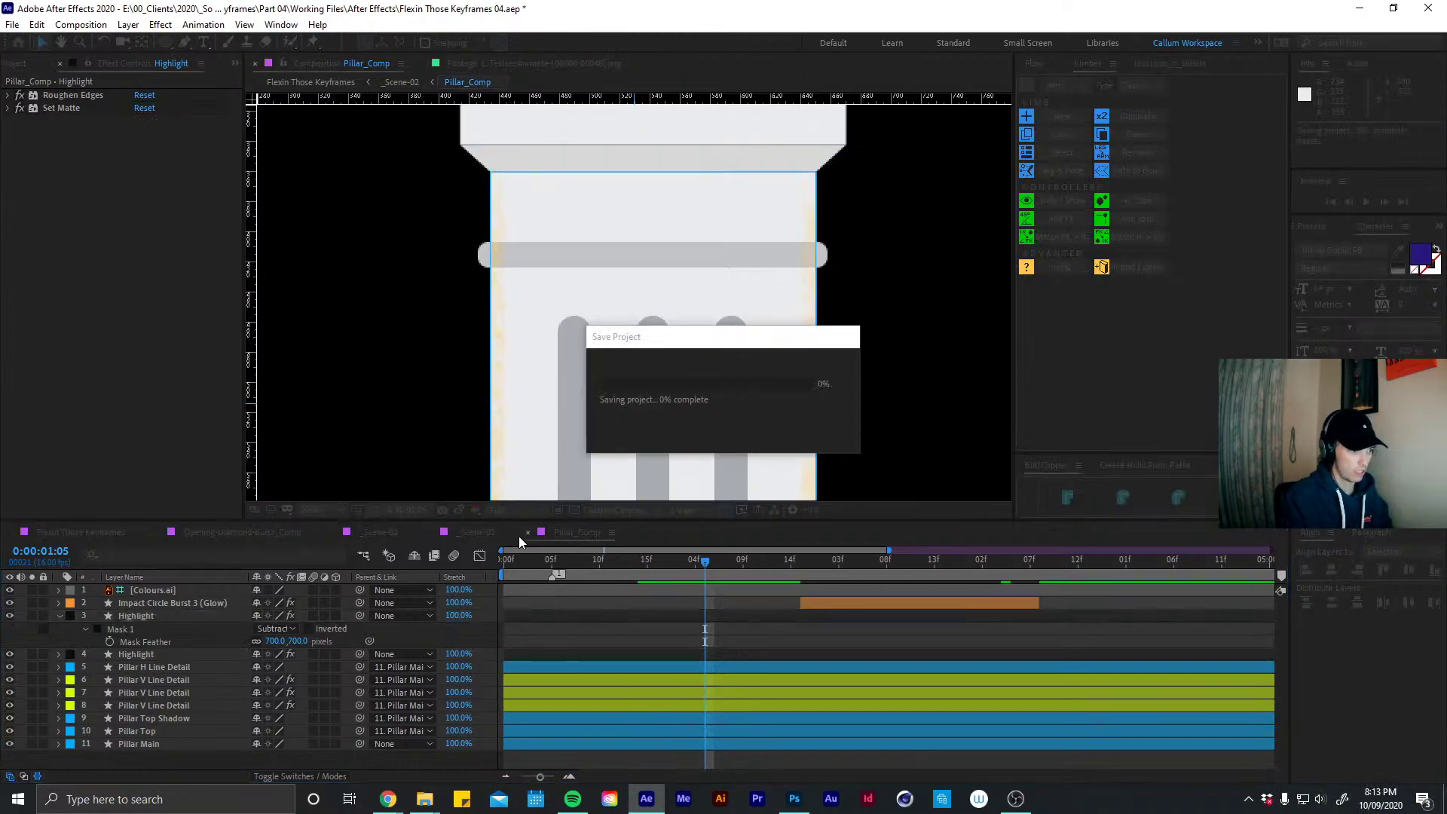
{"action": "left_click", "coordinate": [528, 532]}
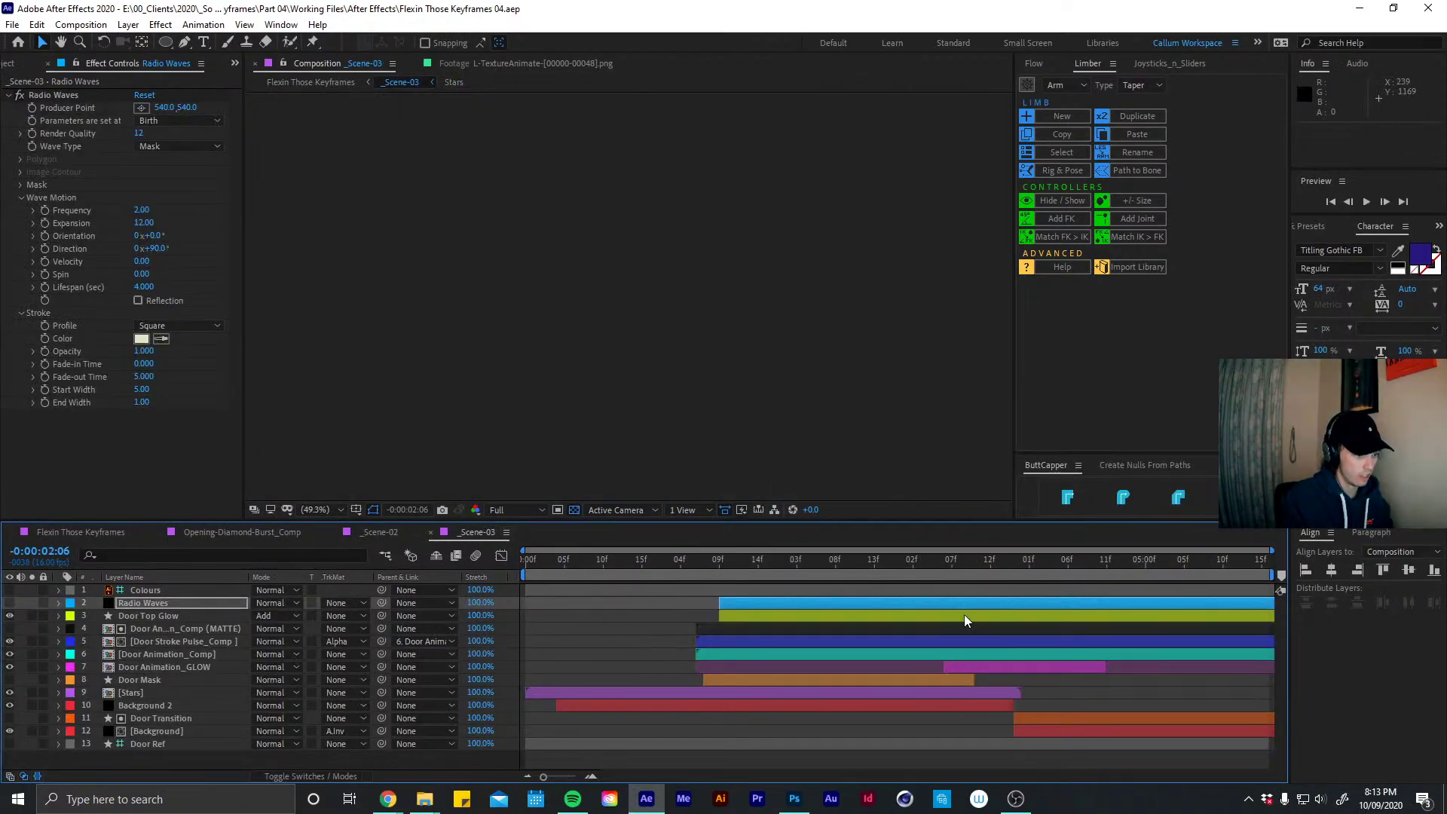
Scrub _Scene-03 around 0:00:01:09 to examine the door arch animation where the Radio Waves layer begins
{"action": "left_click_drag", "start_coordinate": [776, 565], "coordinate": [716, 563]}
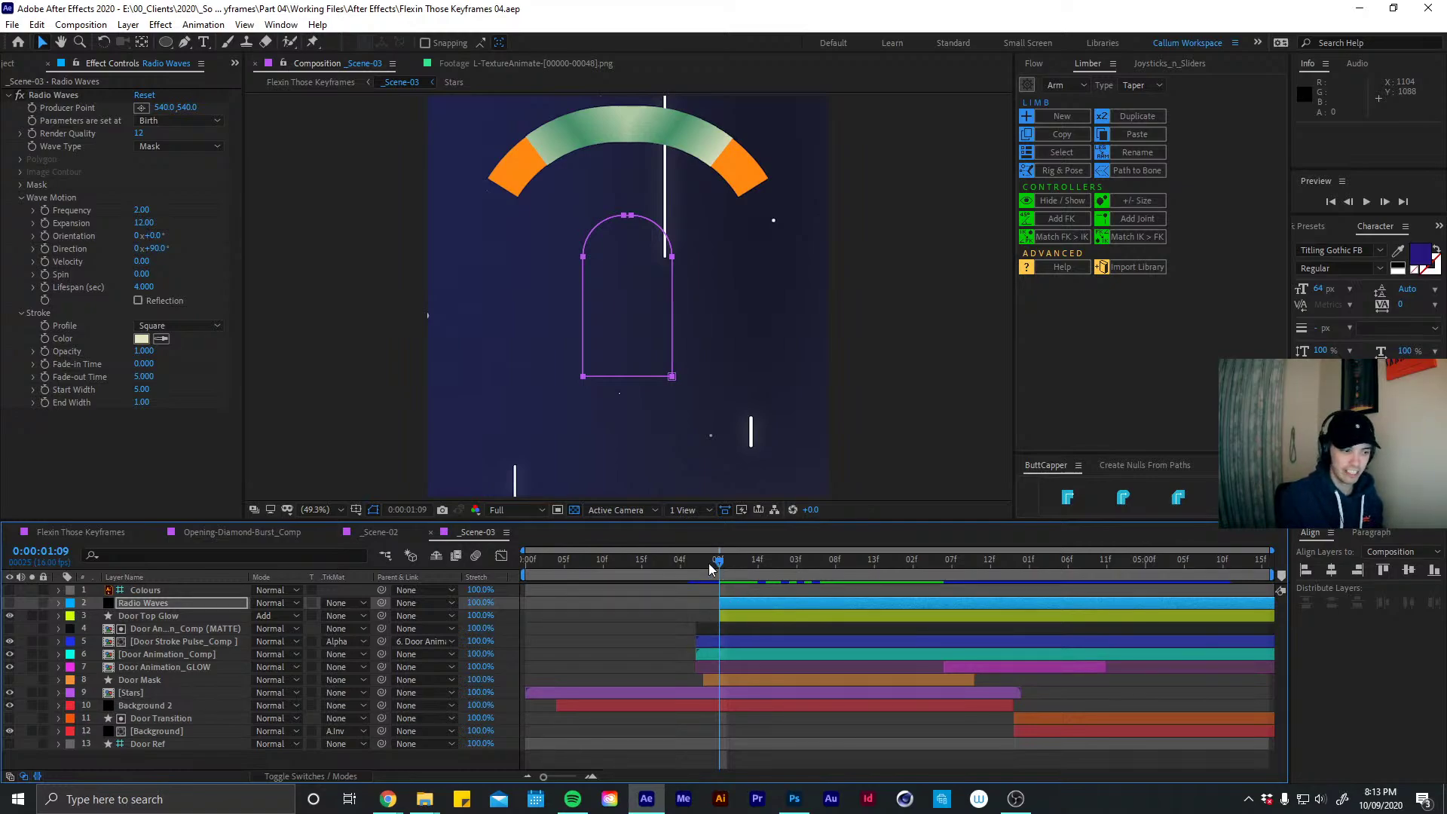
{"action": "left_click_drag", "start_coordinate": [710, 567], "coordinate": [761, 570]}
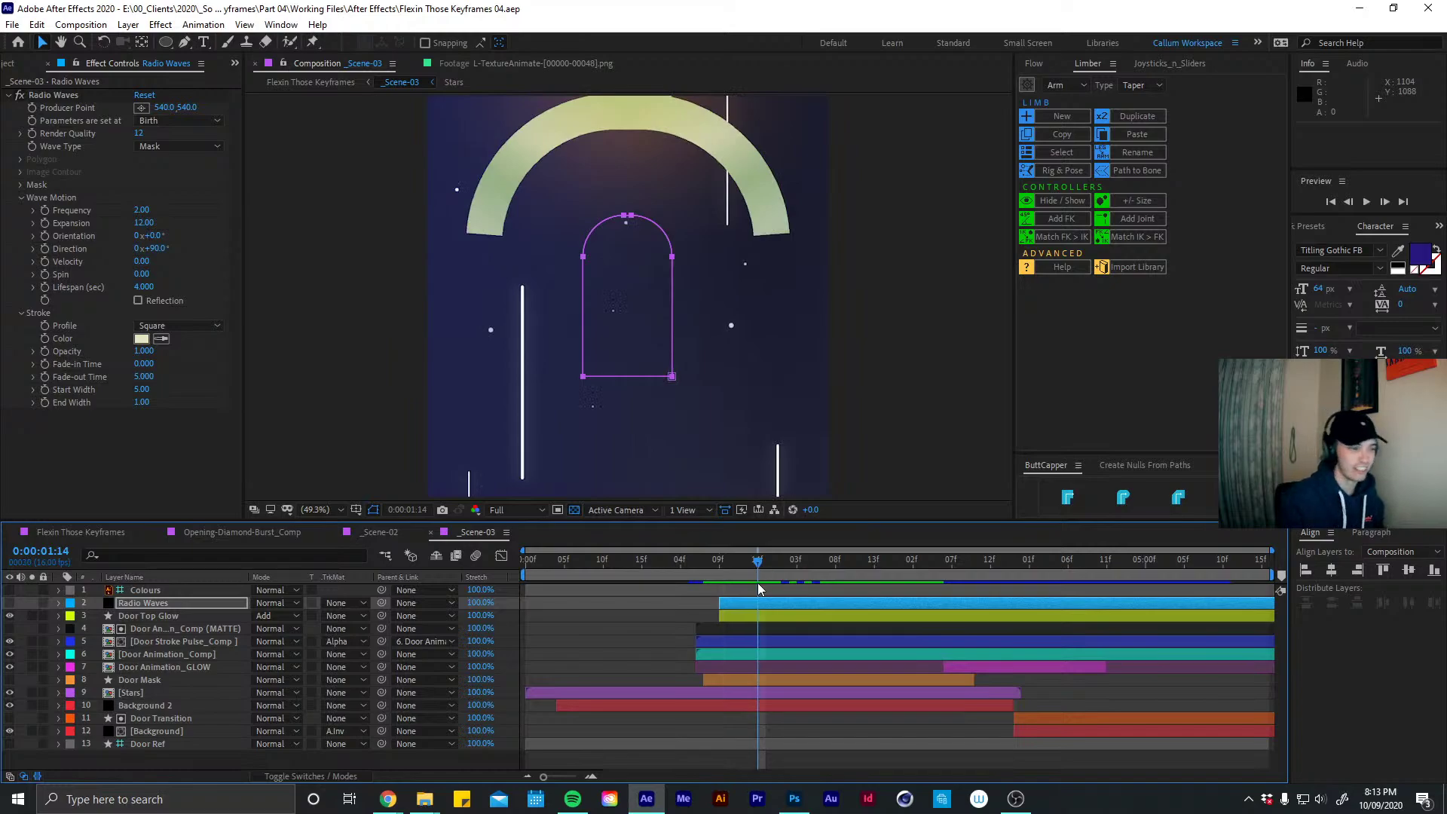
{"action": "left_click", "coordinate": [713, 567]}
{"action": "key", "text": "space"}
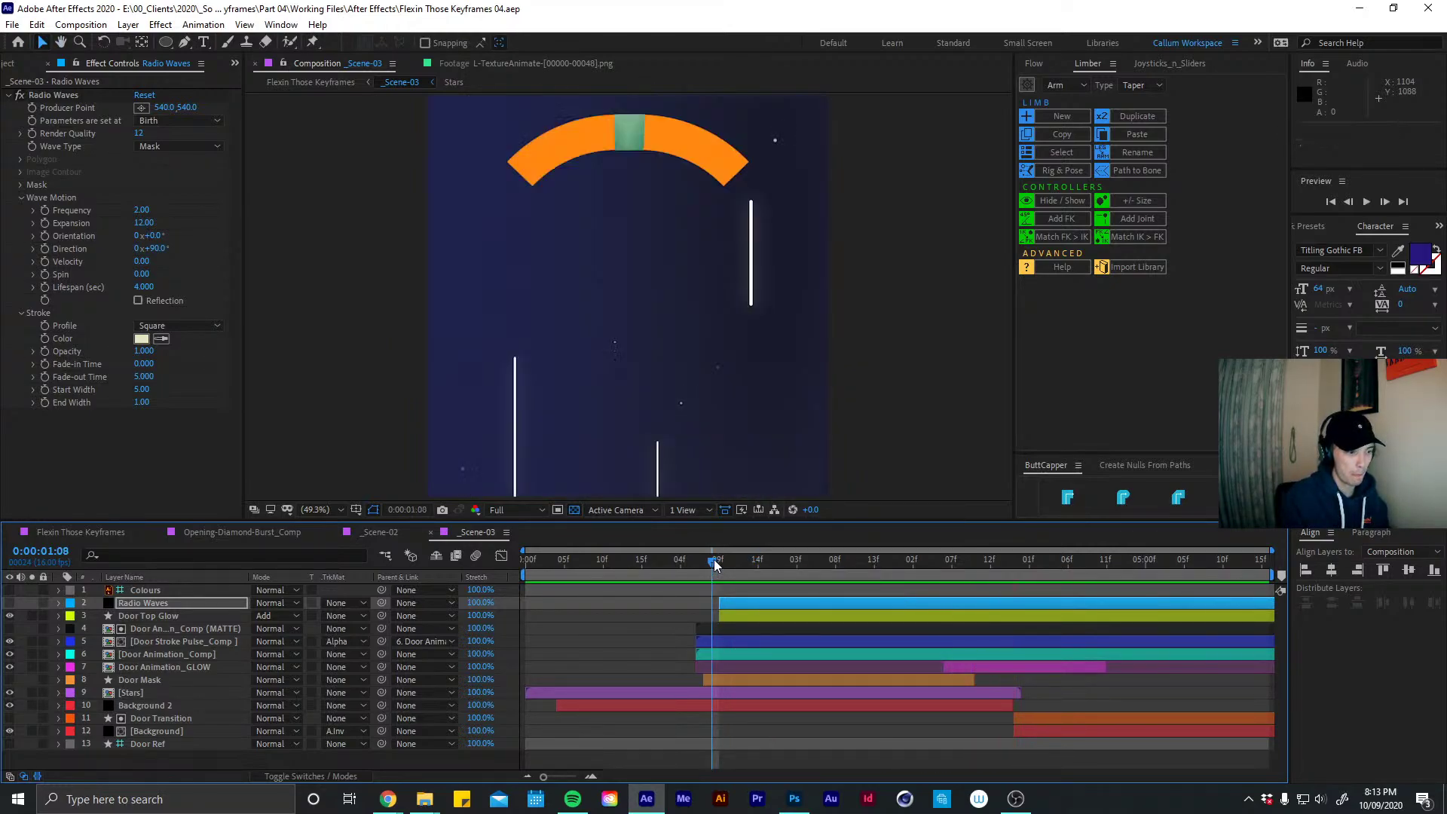
{"action": "left_click", "coordinate": [737, 567]}
{"action": "left_click", "coordinate": [718, 564]}
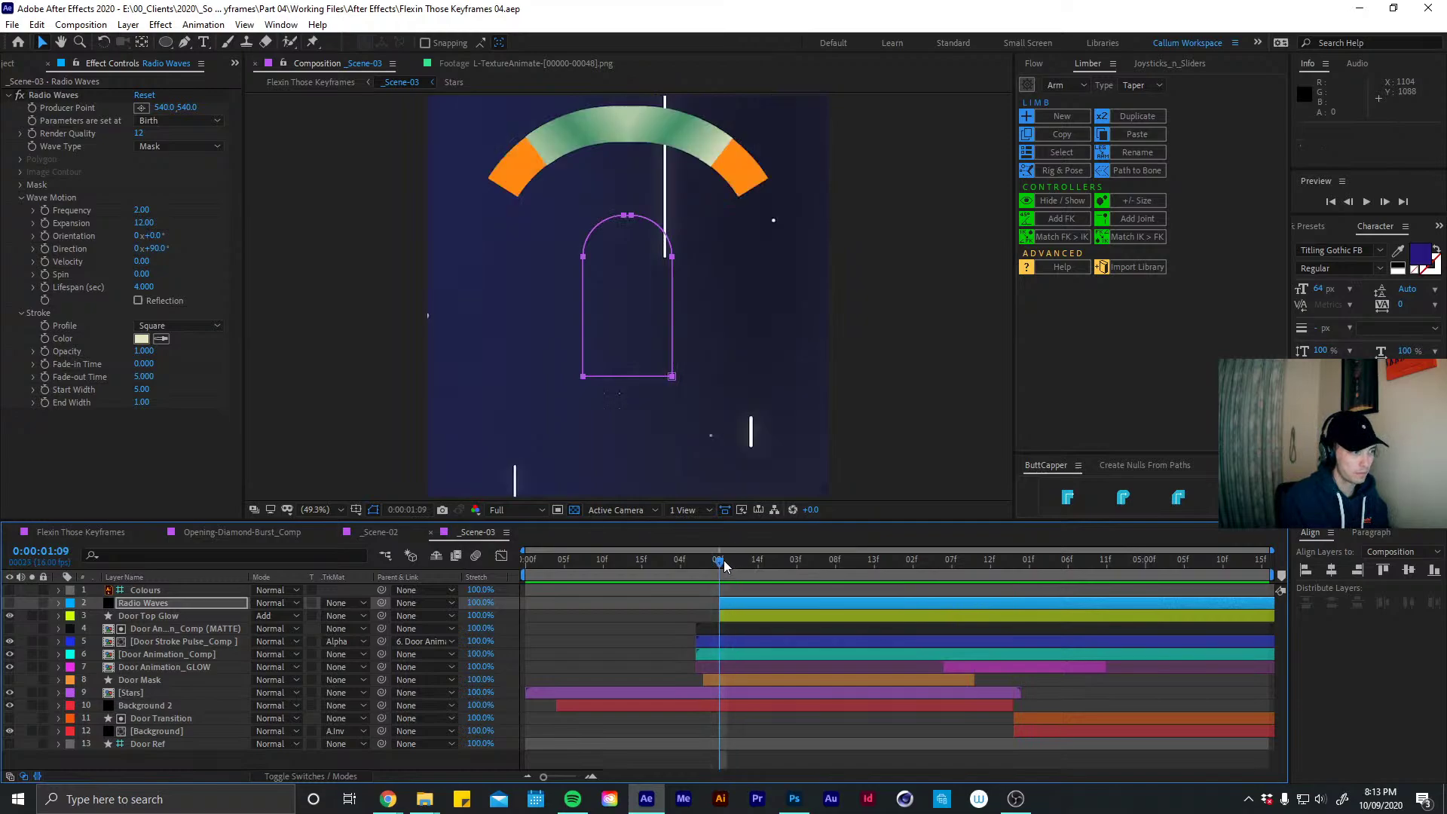
Make the Radio Waves layer visible in _Scene-03 and preview its expanding door outlines from 0:00:01:09
{"action": "left_click", "coordinate": [10, 96]}
{"action": "left_click", "coordinate": [9, 96]}
{"action": "mouse_move", "coordinate": [716, 567]}
{"action": "left_mouse_down"}
{"action": "mouse_move", "coordinate": [1154, 524]}
{"action": "mouse_move", "coordinate": [771, 532]}
{"action": "mouse_move", "coordinate": [799, 523]}
{"action": "mouse_move", "coordinate": [762, 562]}
{"action": "mouse_move", "coordinate": [722, 567]}
{"action": "mouse_move", "coordinate": [1045, 577]}
{"action": "mouse_move", "coordinate": [726, 564]}
{"action": "mouse_move", "coordinate": [926, 570]}
{"action": "mouse_move", "coordinate": [707, 577]}
{"action": "mouse_move", "coordinate": [1074, 546]}
{"action": "mouse_move", "coordinate": [722, 567]}
{"action": "left_mouse_up"}
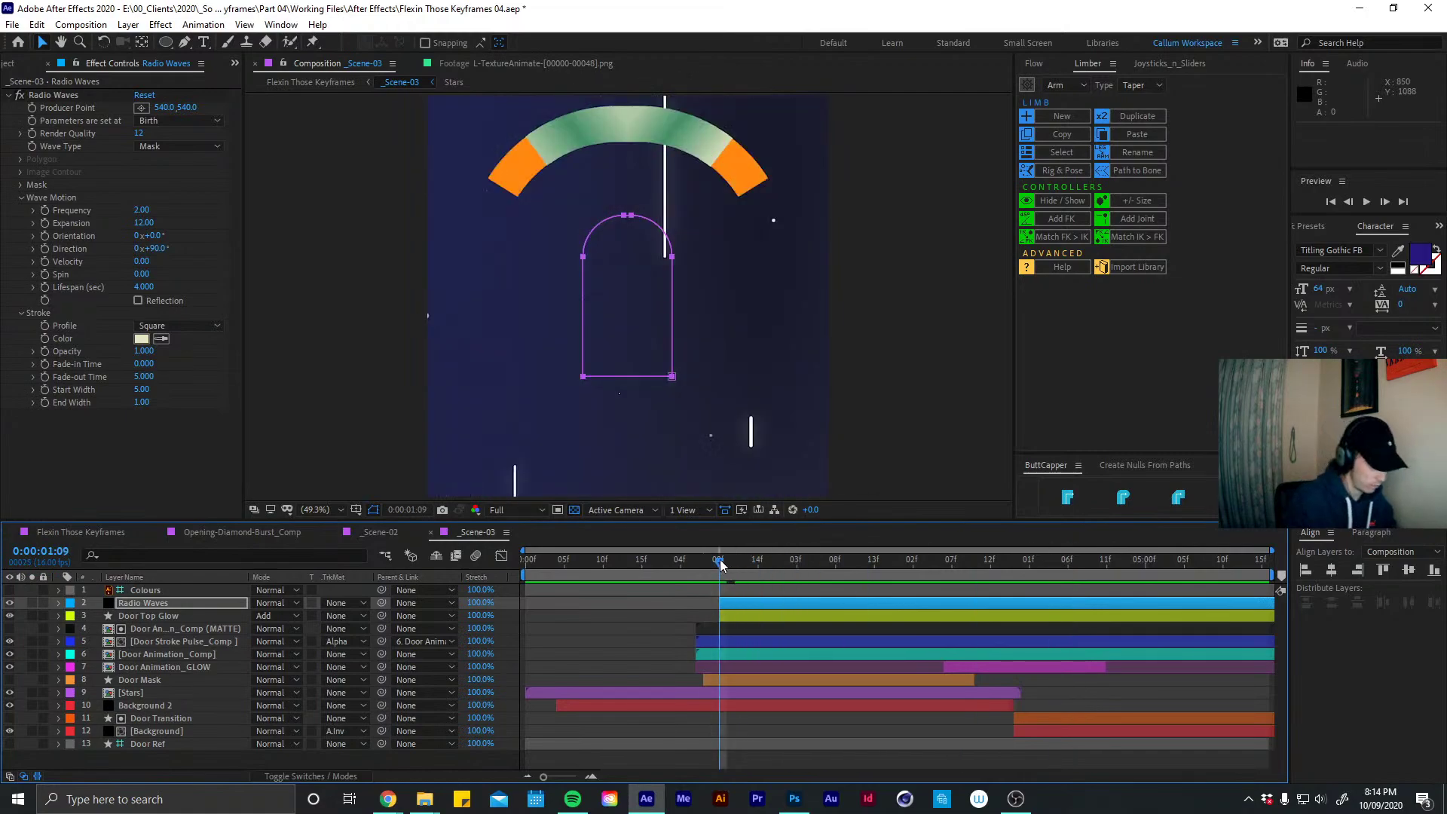
{"action": "key", "text": "space"}
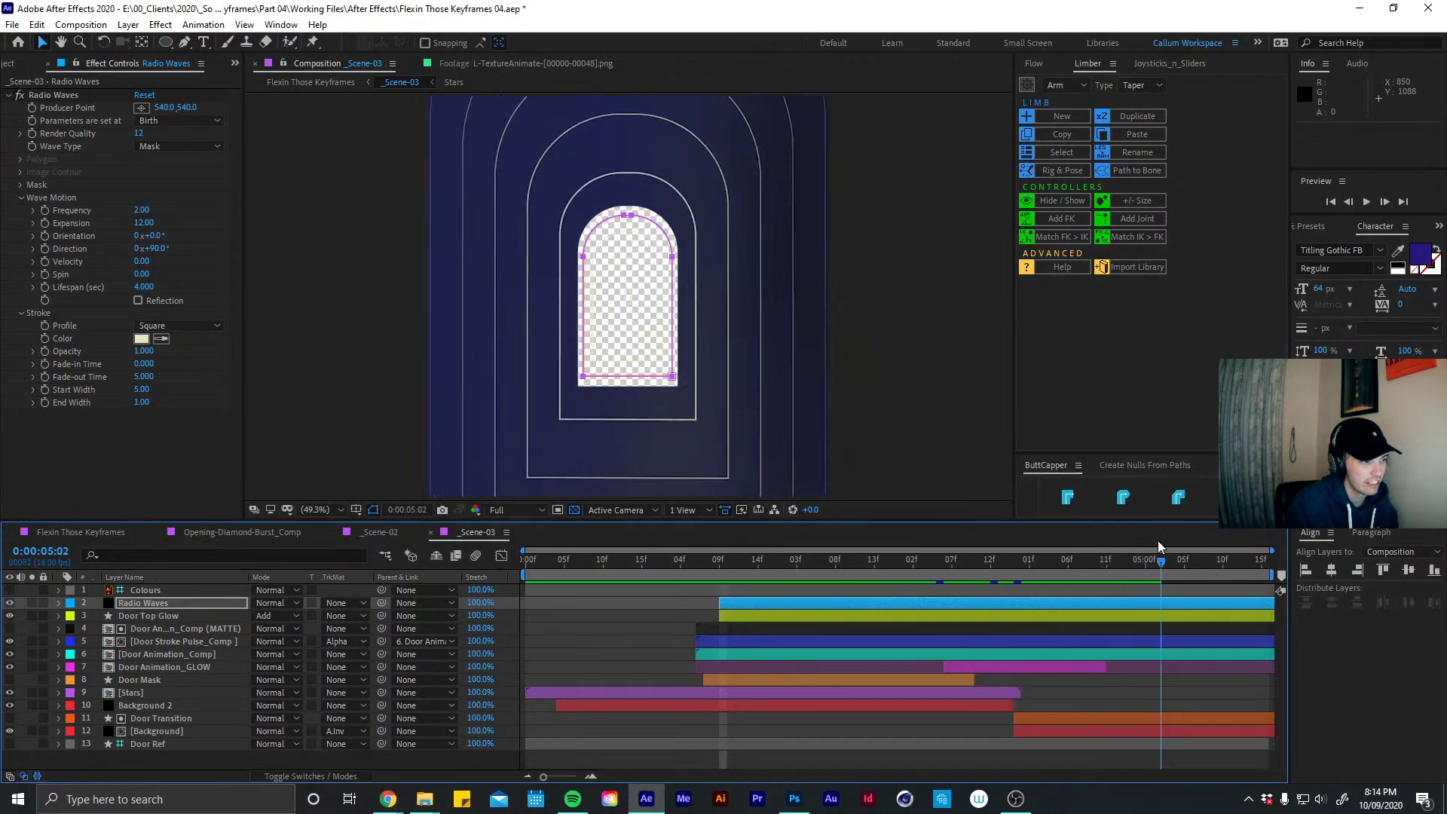
{"action": "left_click_drag", "start_coordinate": [1161, 559], "coordinate": [717, 608]}
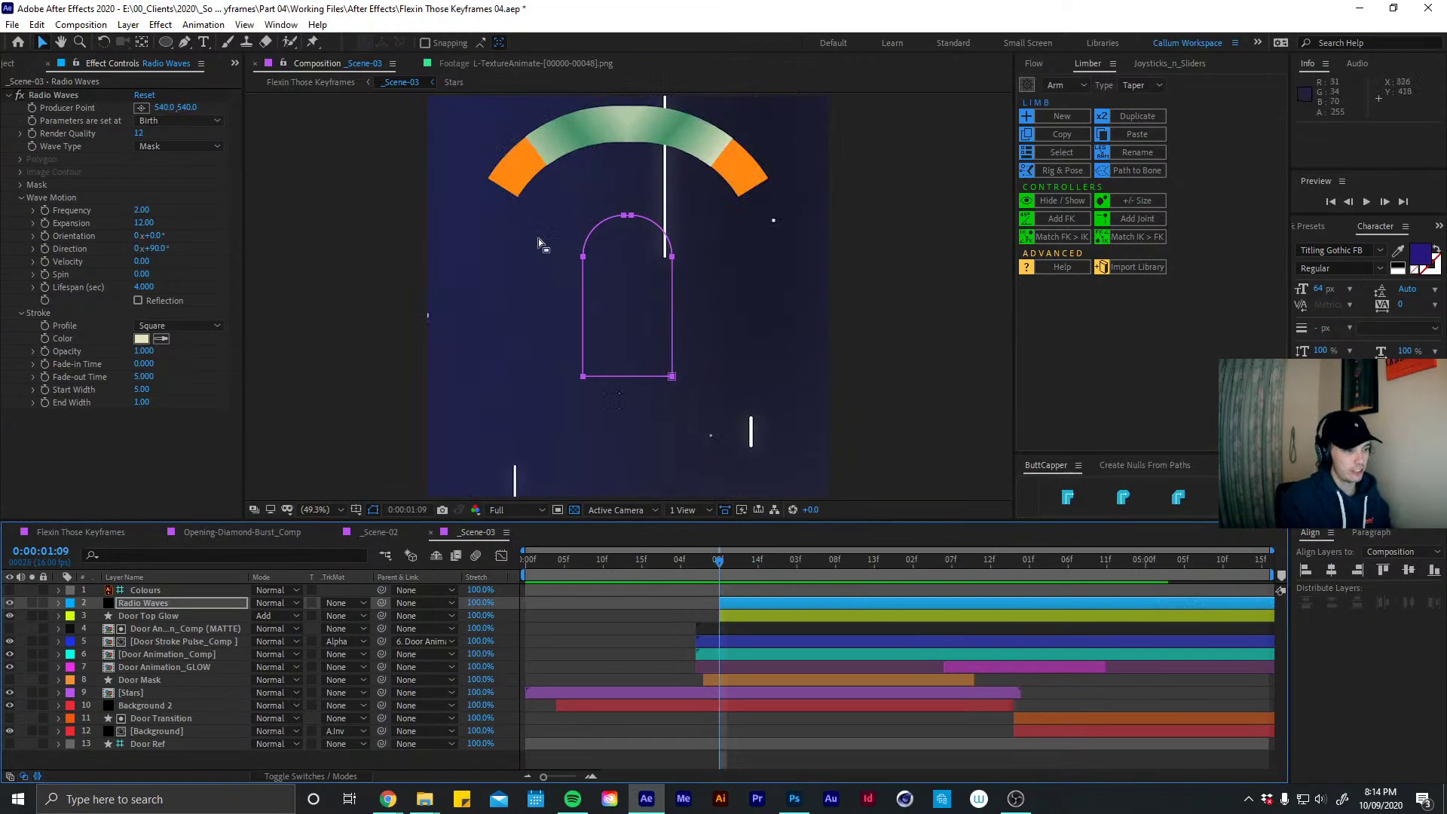
{"action": "mouse_move", "coordinate": [722, 556]}
{"action": "left_mouse_down"}
{"action": "mouse_move", "coordinate": [966, 554]}
{"action": "mouse_move", "coordinate": [1033, 535]}
{"action": "mouse_move", "coordinate": [723, 567]}
{"action": "left_mouse_up"}
{"action": "key", "text": "space"}
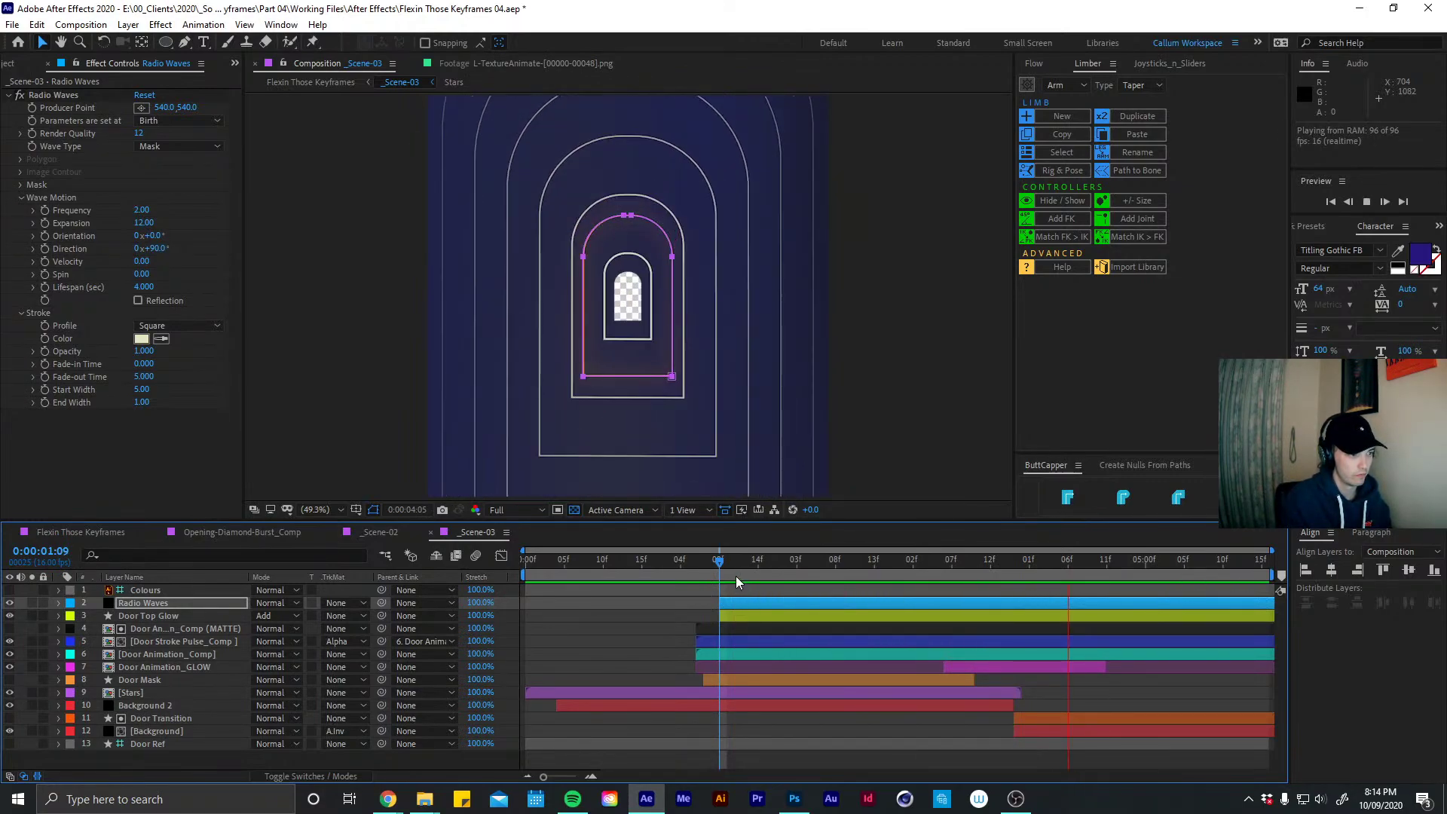
{"action": "left_click", "coordinate": [790, 565]}
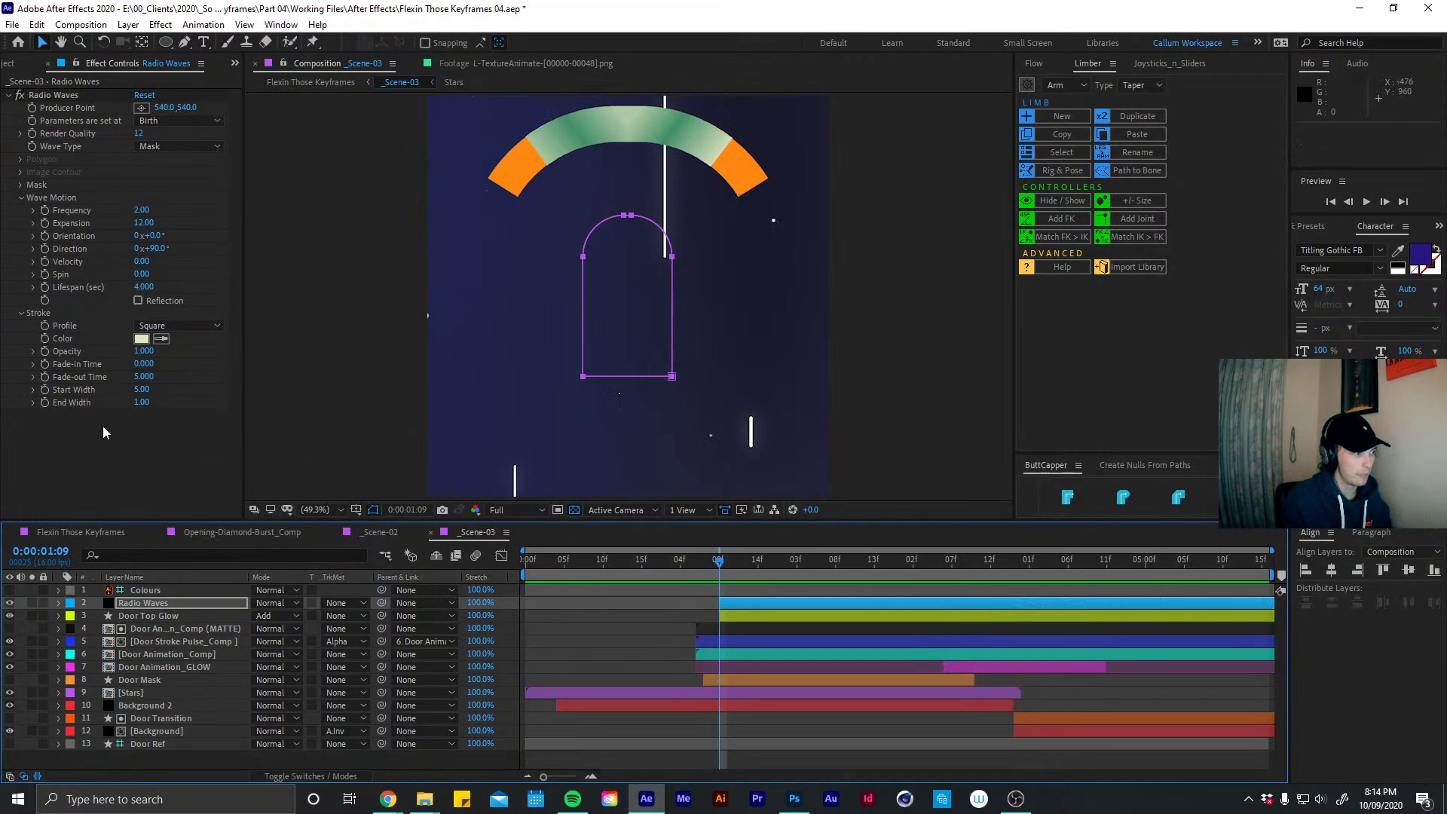
Keyframe the Frequency and Expansion of the Radio Waves effect at 0:00:01:09 and preview the waves
{"action": "left_click", "coordinate": [39, 206]}
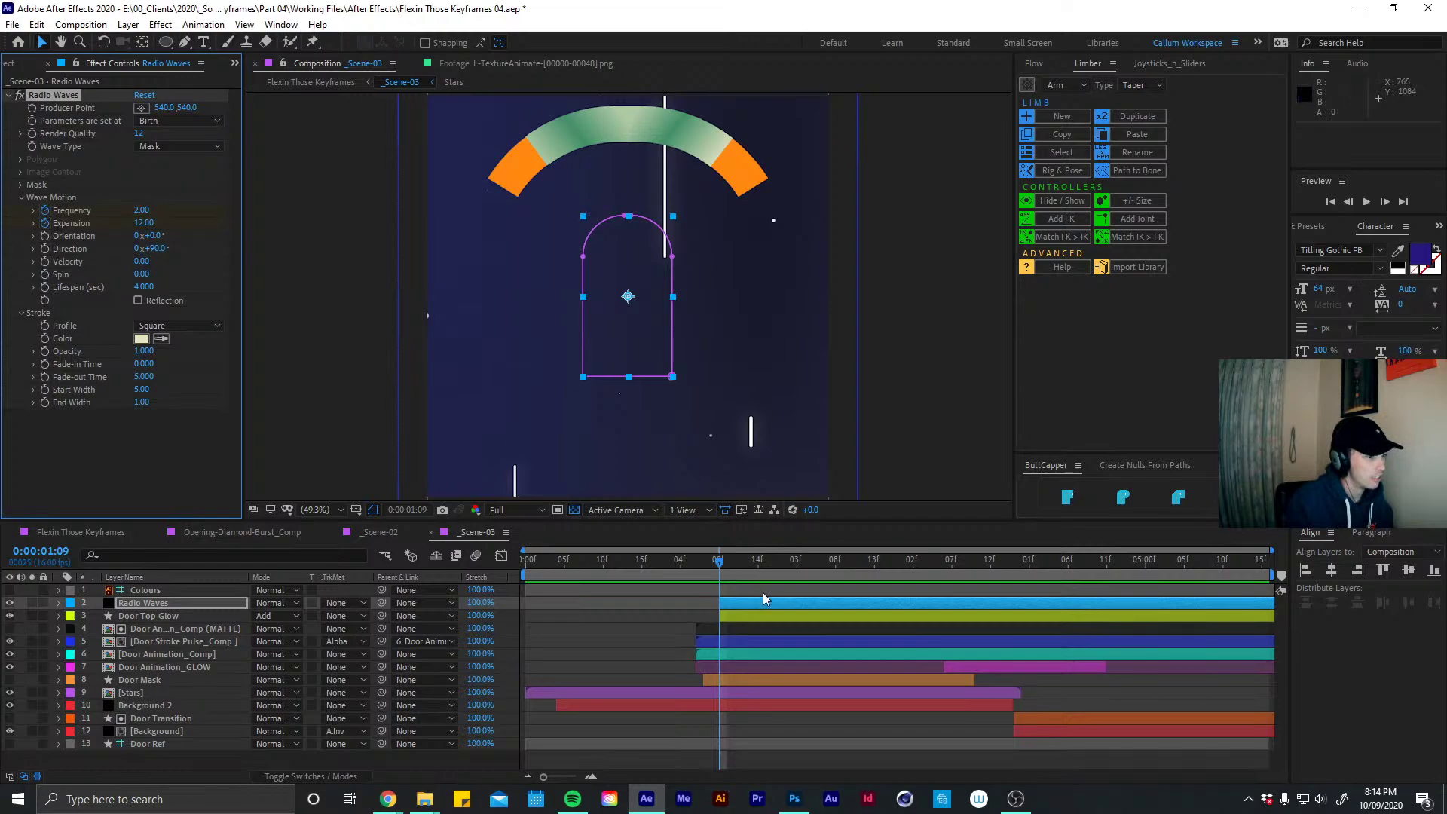
{"action": "key", "text": "space"}
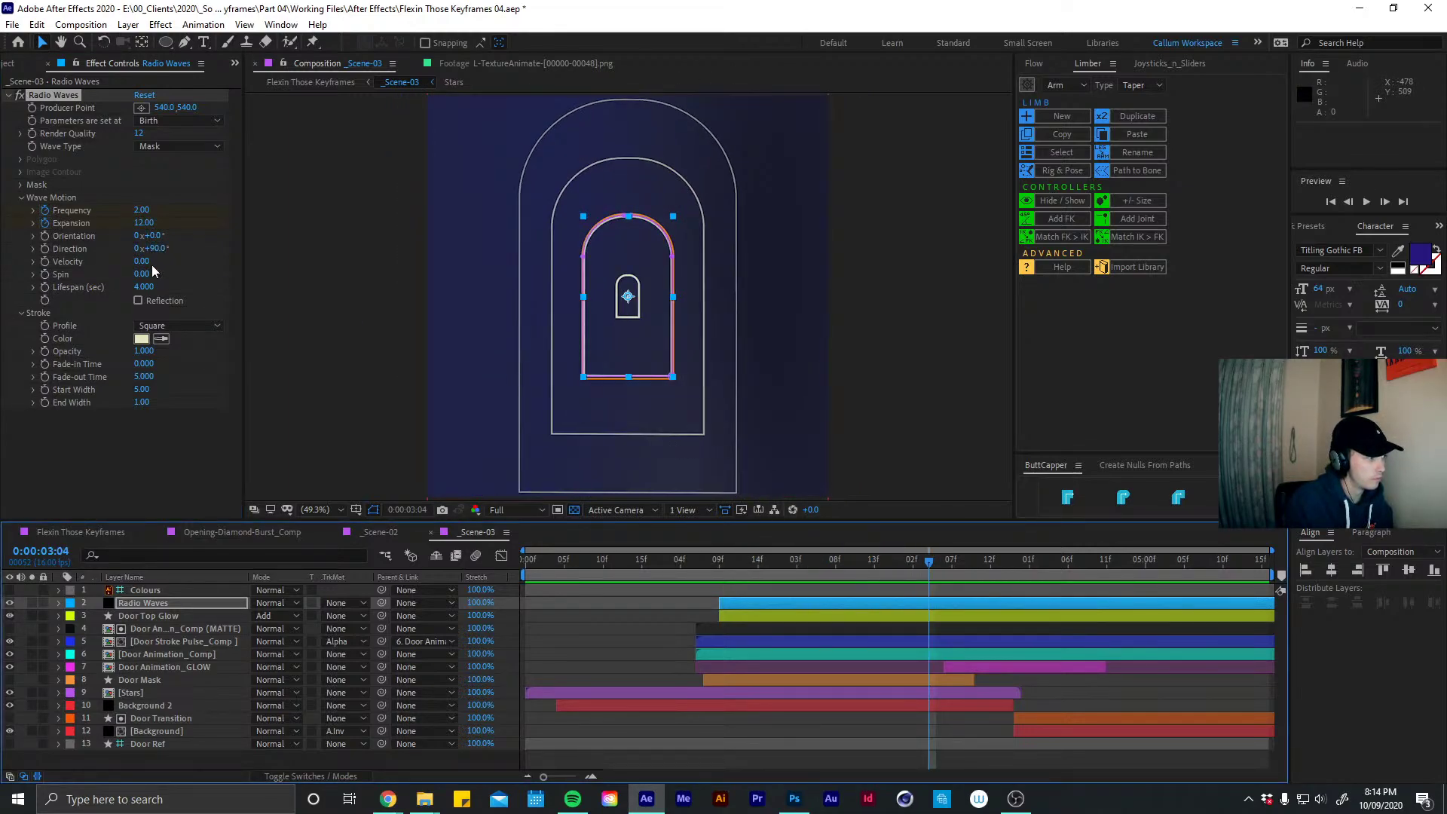
Try a higher Velocity on the Radio Waves effect, then undo the change
{"action": "left_click_drag", "start_coordinate": [151, 265], "coordinate": [256, 252]}
{"action": "key", "text": "ctrl+z"}
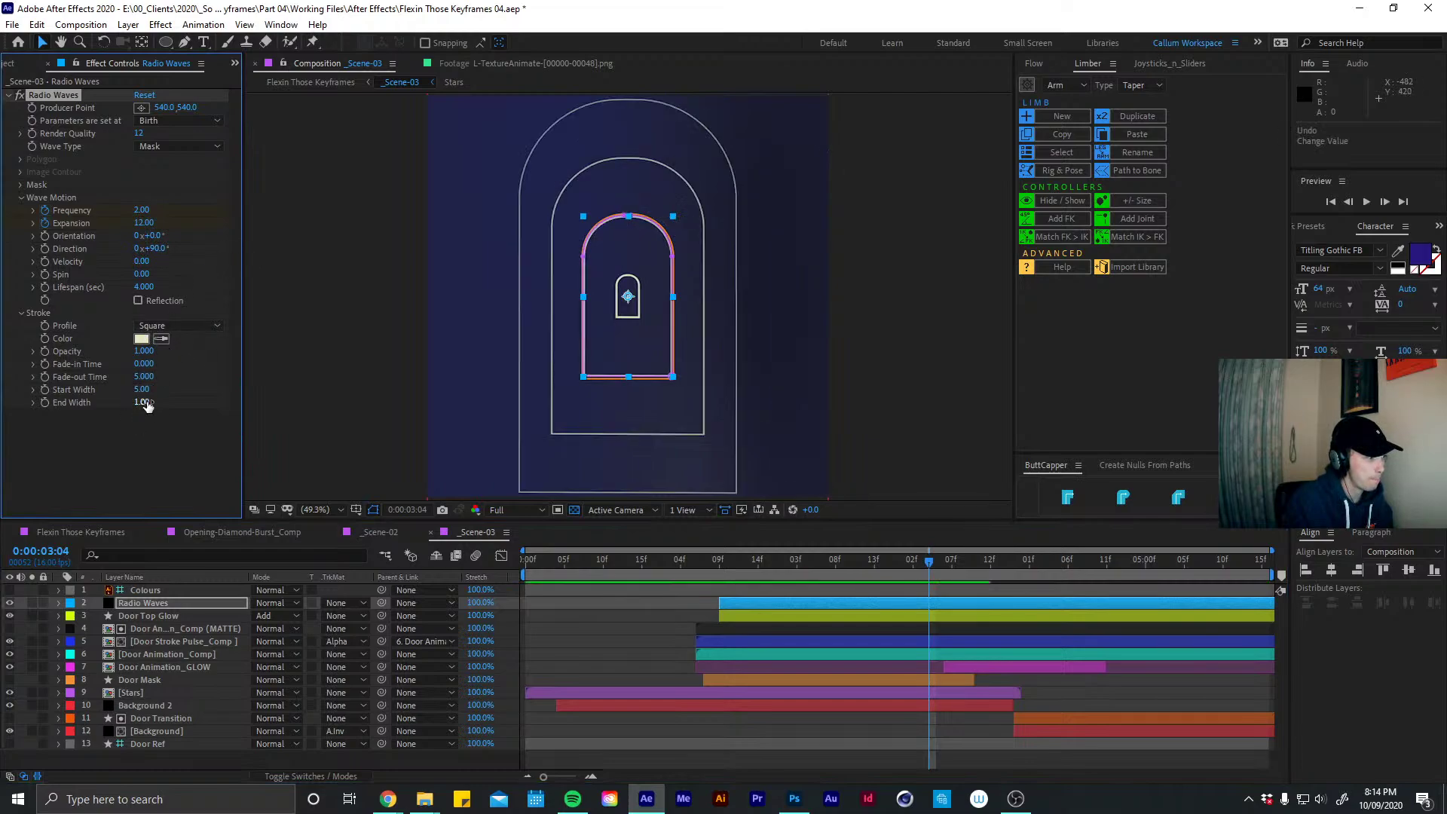
{"action": "left_click", "coordinate": [136, 453]}
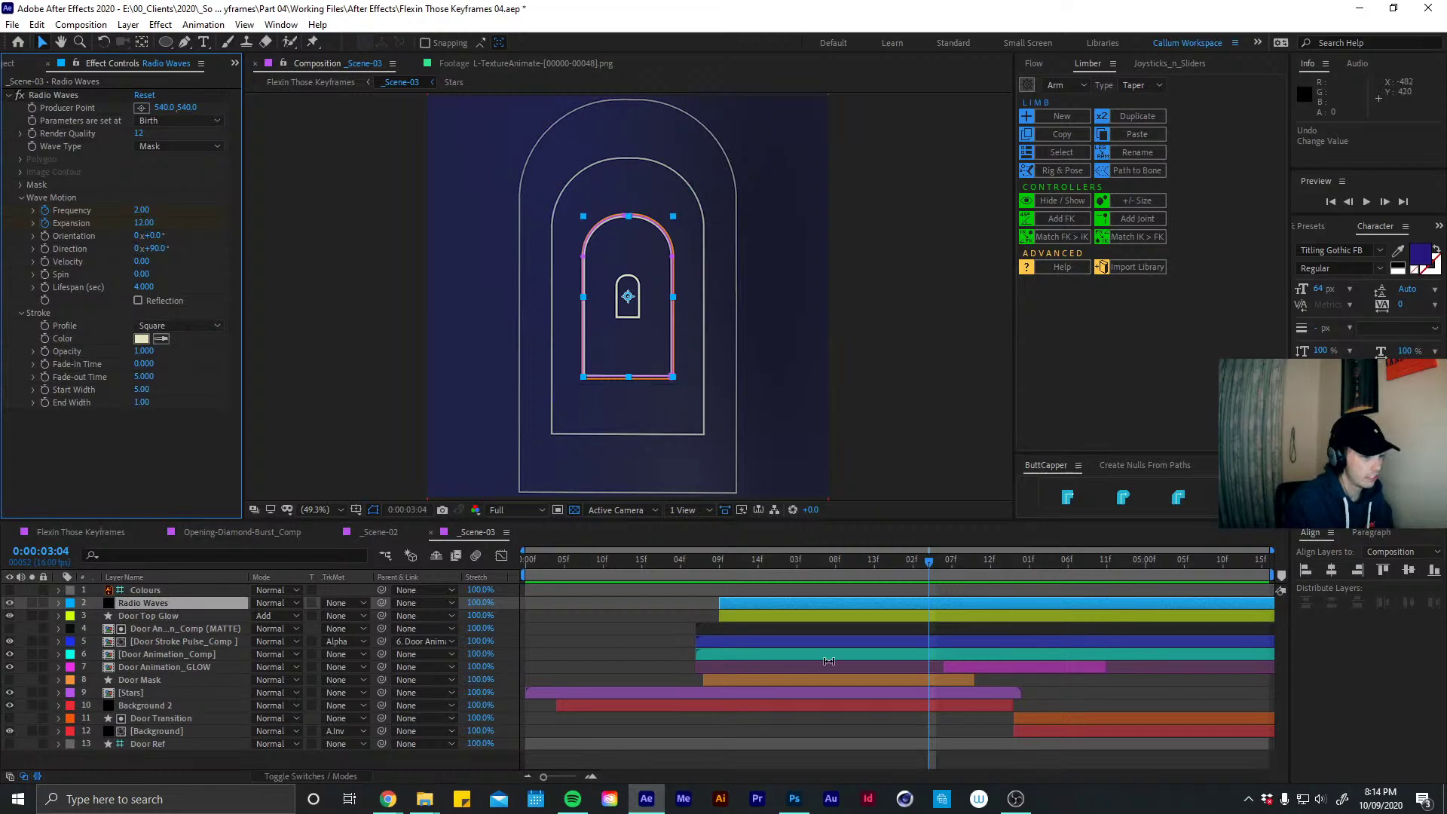
Reveal the Radio Waves keyframes, try a Frequency of 7.10 at 0:00:02:09, and undo it
{"action": "key", "text": "u"}
{"action": "left_click", "coordinate": [725, 564]}
{"action": "key", "text": "space"}
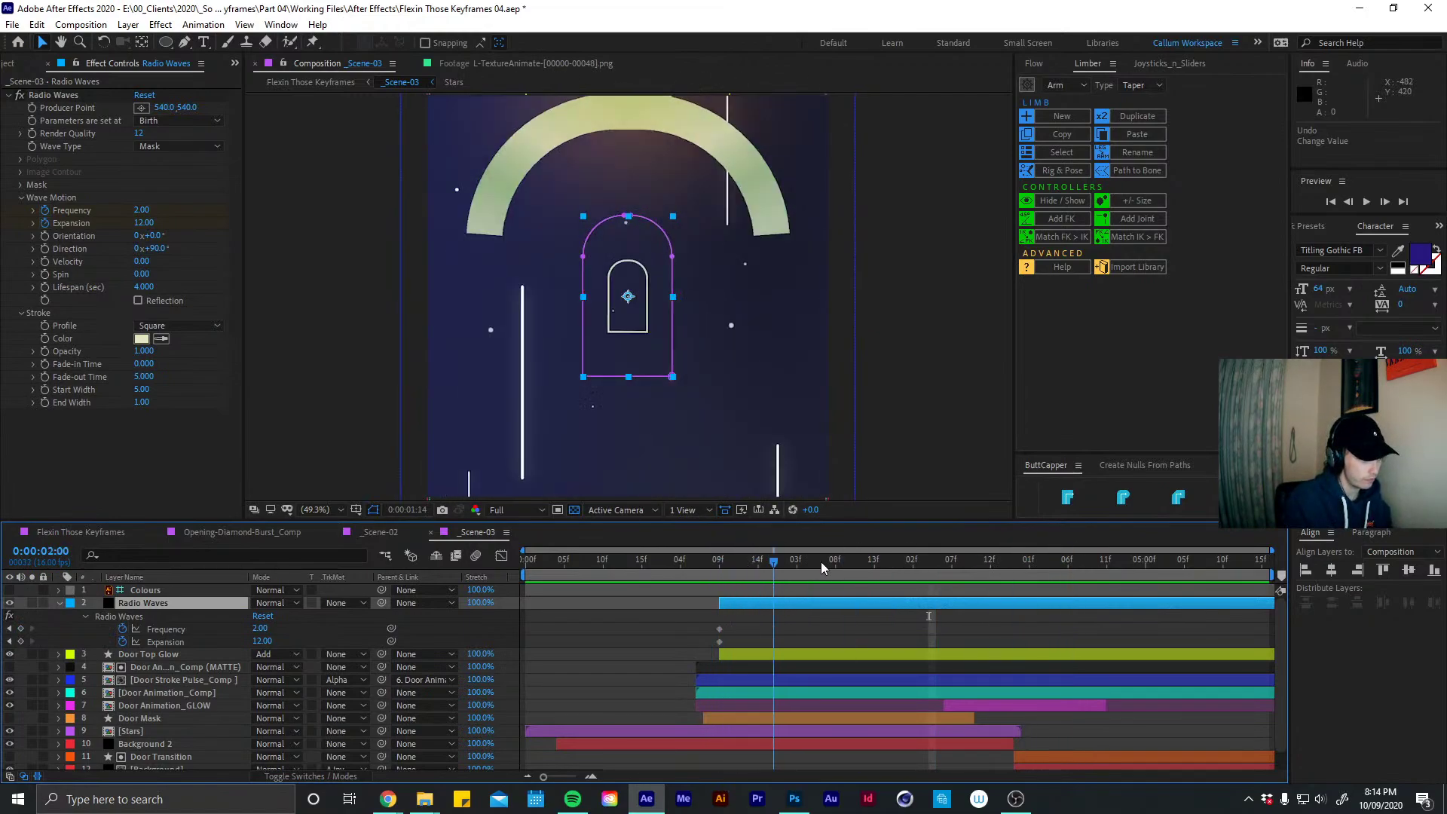
{"action": "key", "text": "space"}
{"action": "left_click_drag", "start_coordinate": [261, 628], "coordinate": [288, 625]}
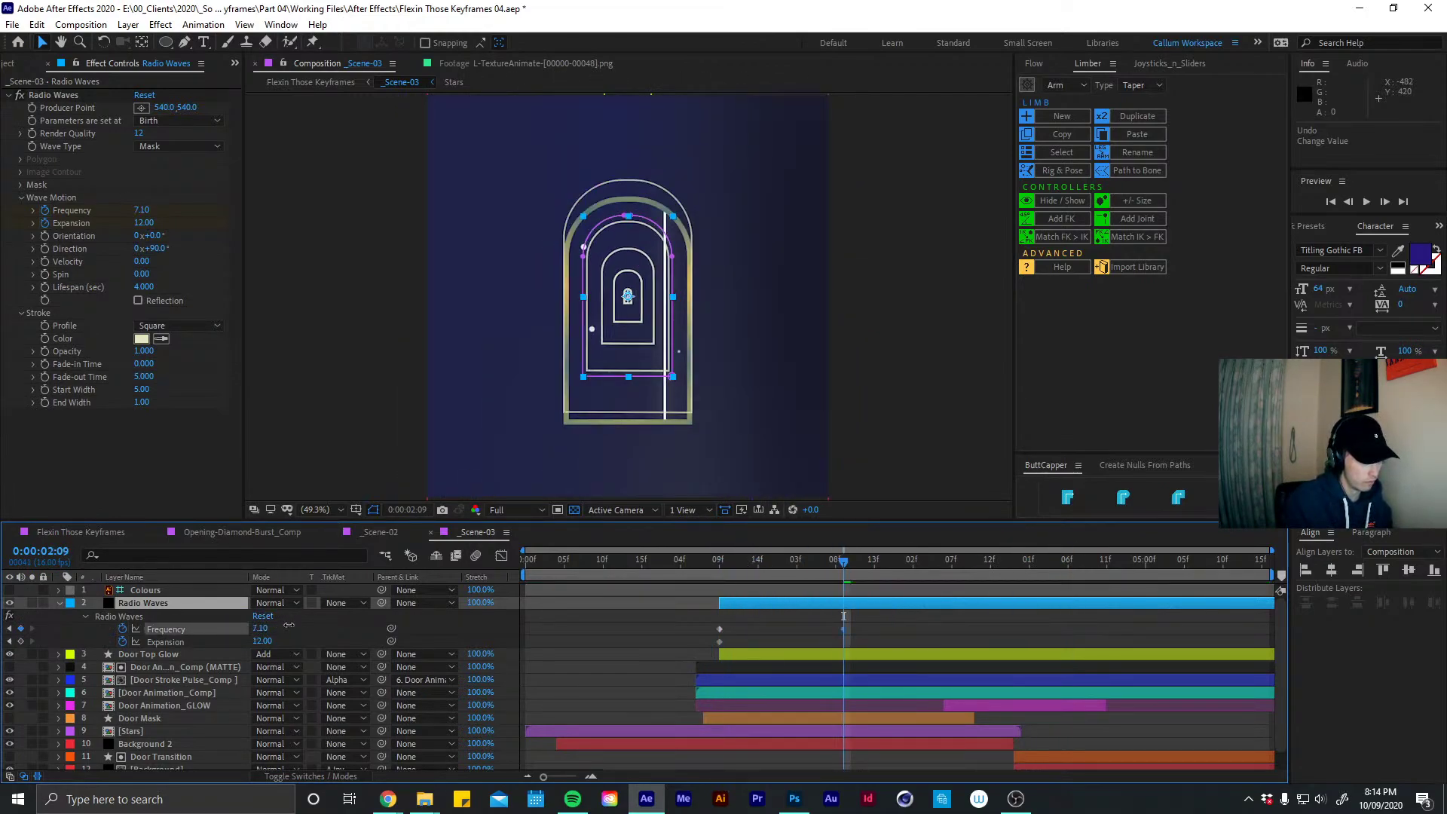
{"action": "key", "text": "ctrl+z"}
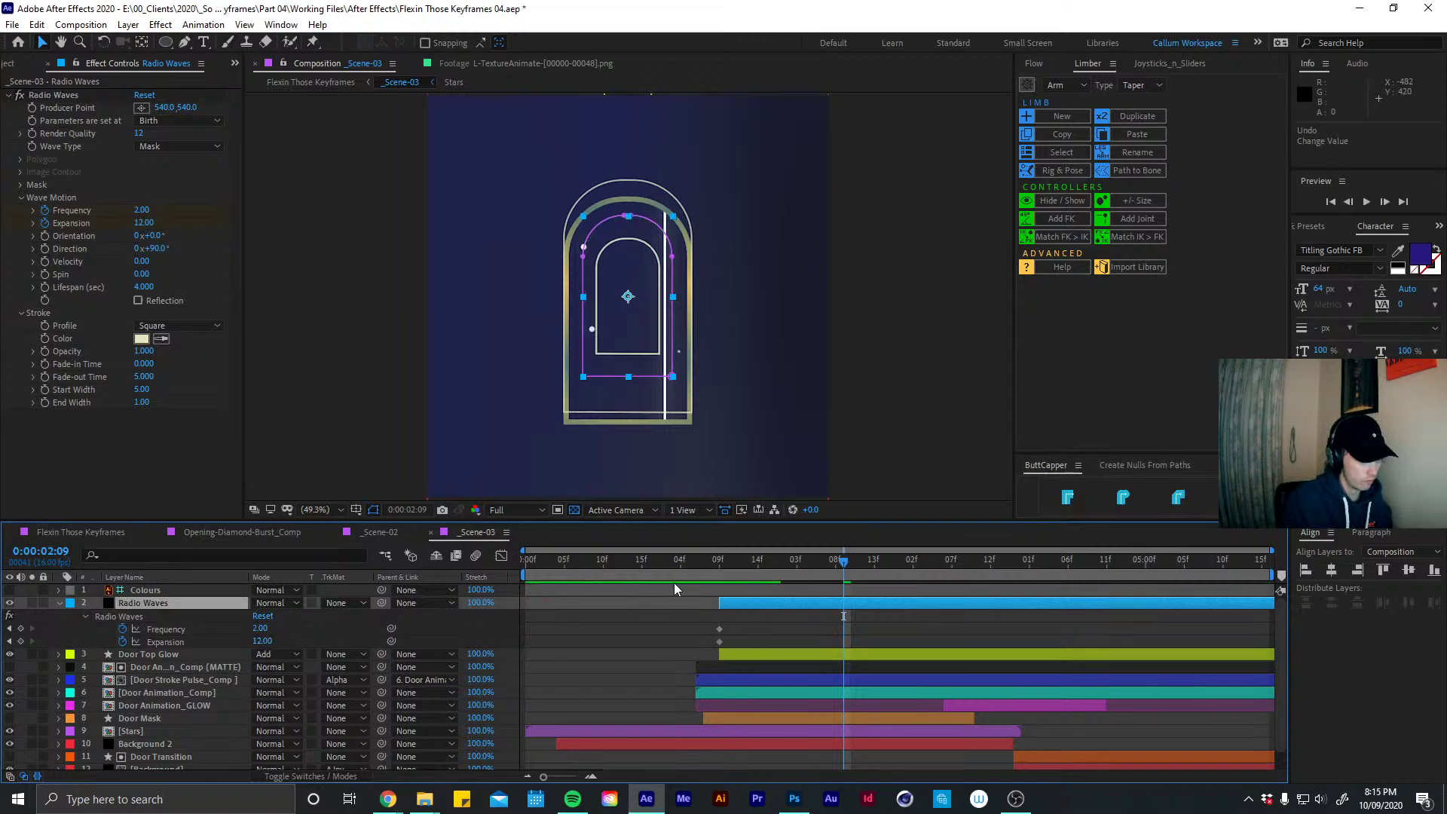
Try a lower Expansion on the Radio Waves effect at 0:00:02:09 and at 0:00:04:00, undoing each change
{"action": "left_click_drag", "start_coordinate": [263, 641], "coordinate": [243, 641]}
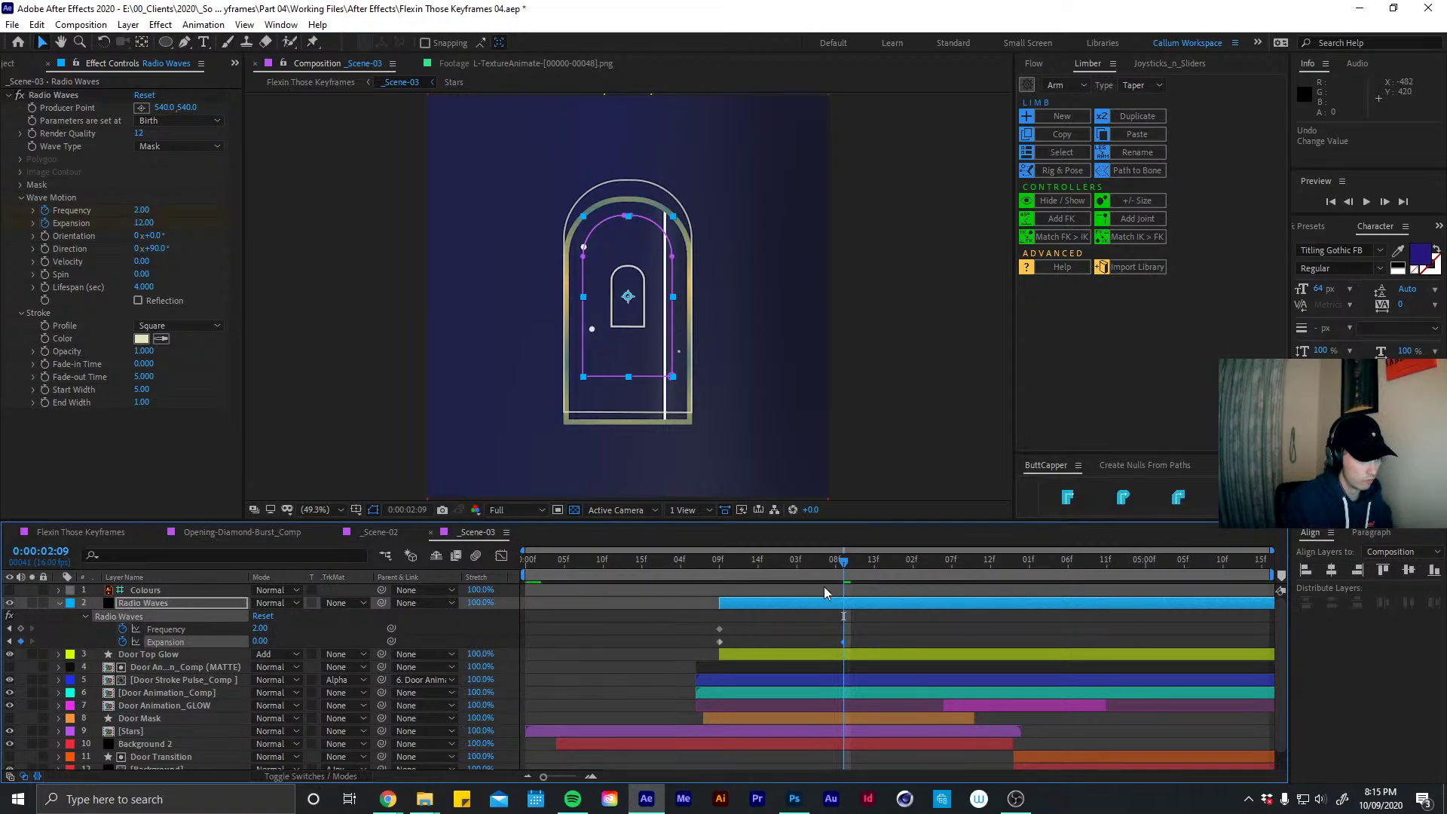
{"action": "key", "text": "ctrl+z"}
{"action": "left_click_drag", "start_coordinate": [868, 567], "coordinate": [1022, 559]}
{"action": "left_click_drag", "start_coordinate": [260, 640], "coordinate": [191, 642]}
{"action": "key", "text": "ctrl+z"}
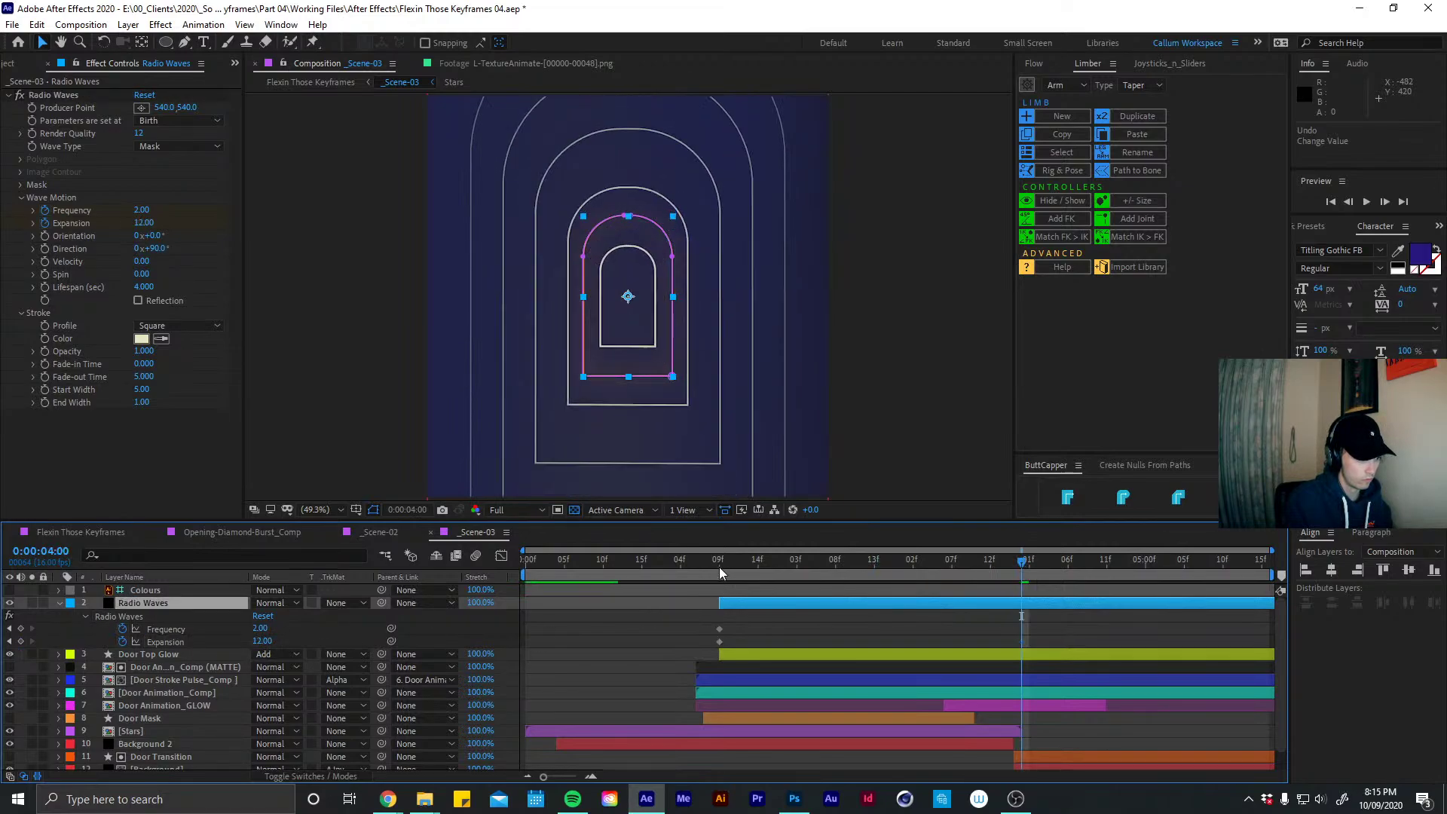
Set the Radio Waves keyframes at 0:00:01:09 to Frequency 4 and Expansion 6, and preview the waves
{"action": "left_click", "coordinate": [719, 563]}
{"action": "type", "text": "4"}
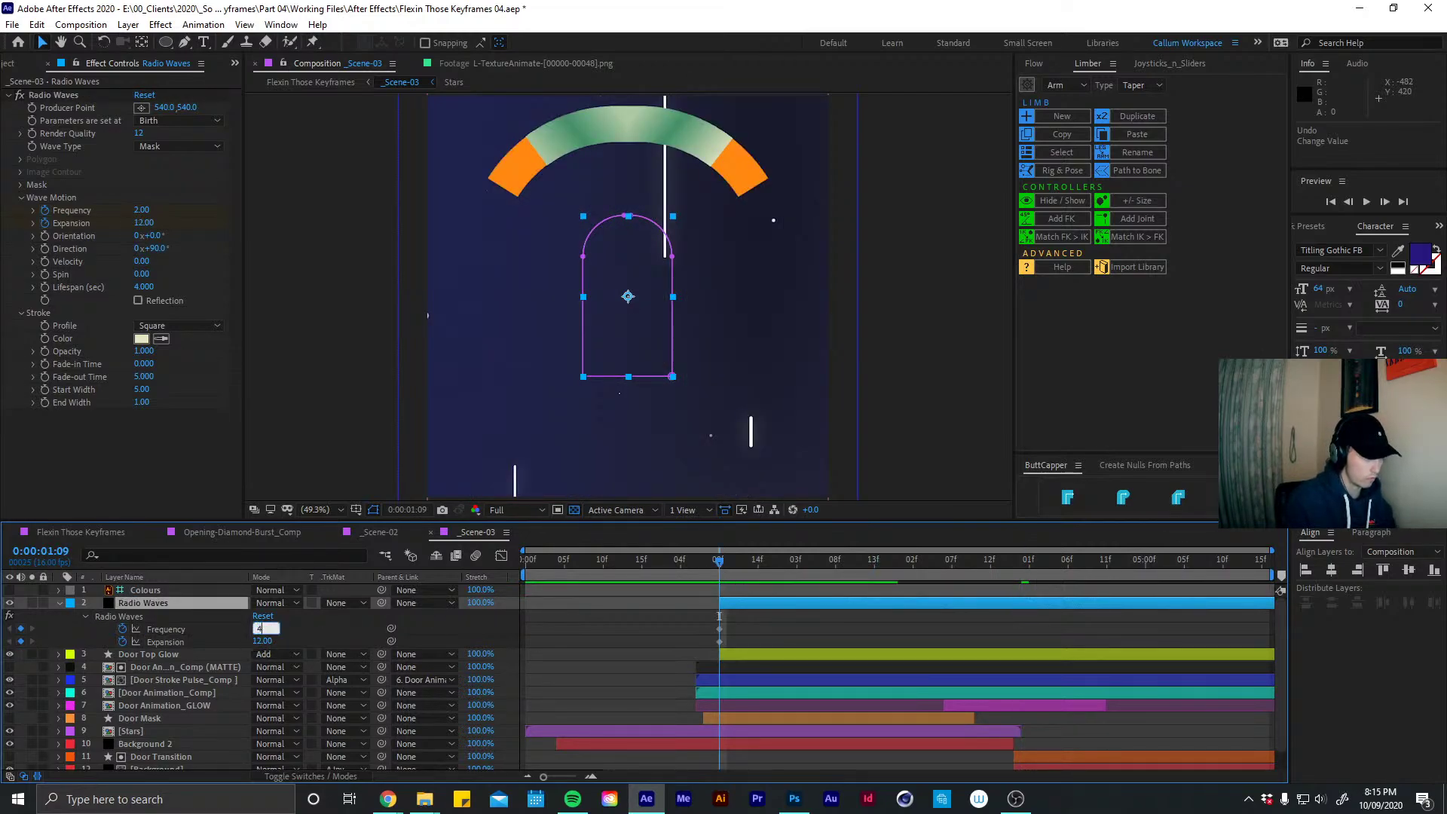
{"action": "key", "text": "Return"}
{"action": "left_click", "coordinate": [260, 641]}
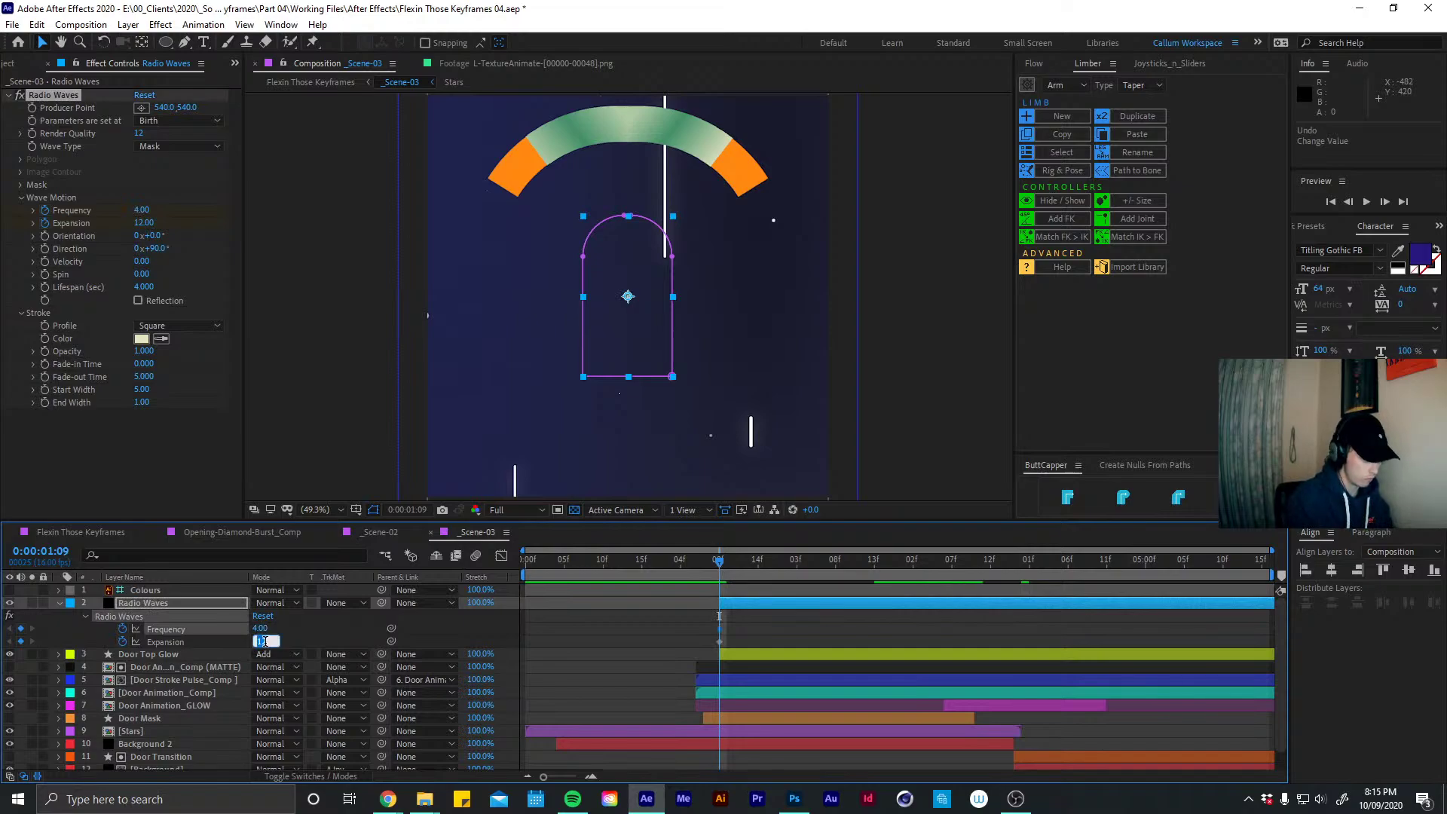
{"action": "type", "text": "6"}
{"action": "key", "text": "Return"}
{"action": "key", "text": "space"}
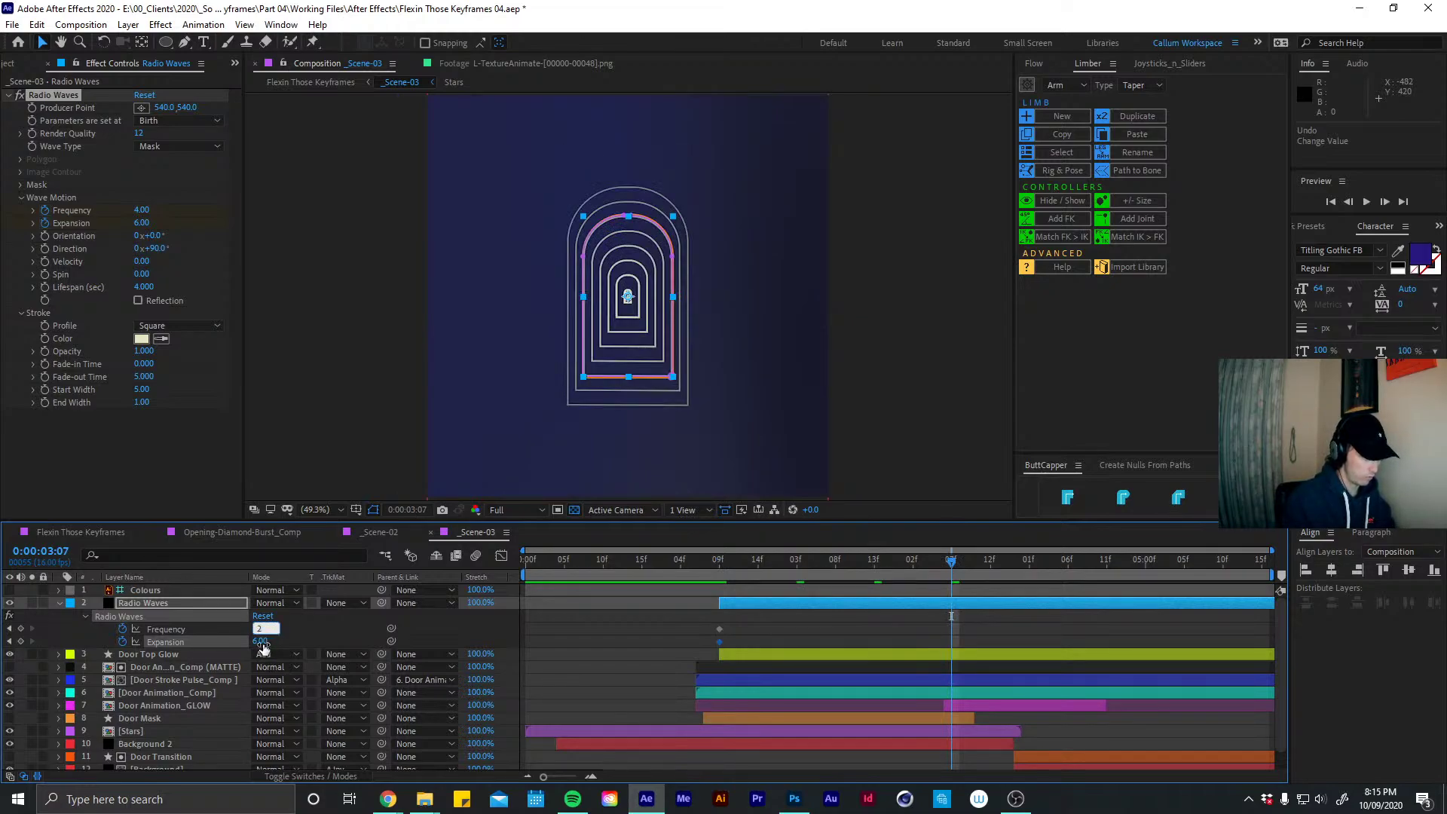
Keyframe Frequency 2 and Expansion 12 at 0:00:03:07 and preview the waves from 0:00:01:09
{"action": "left_click", "coordinate": [262, 642]}
{"action": "key", "text": "Return"}
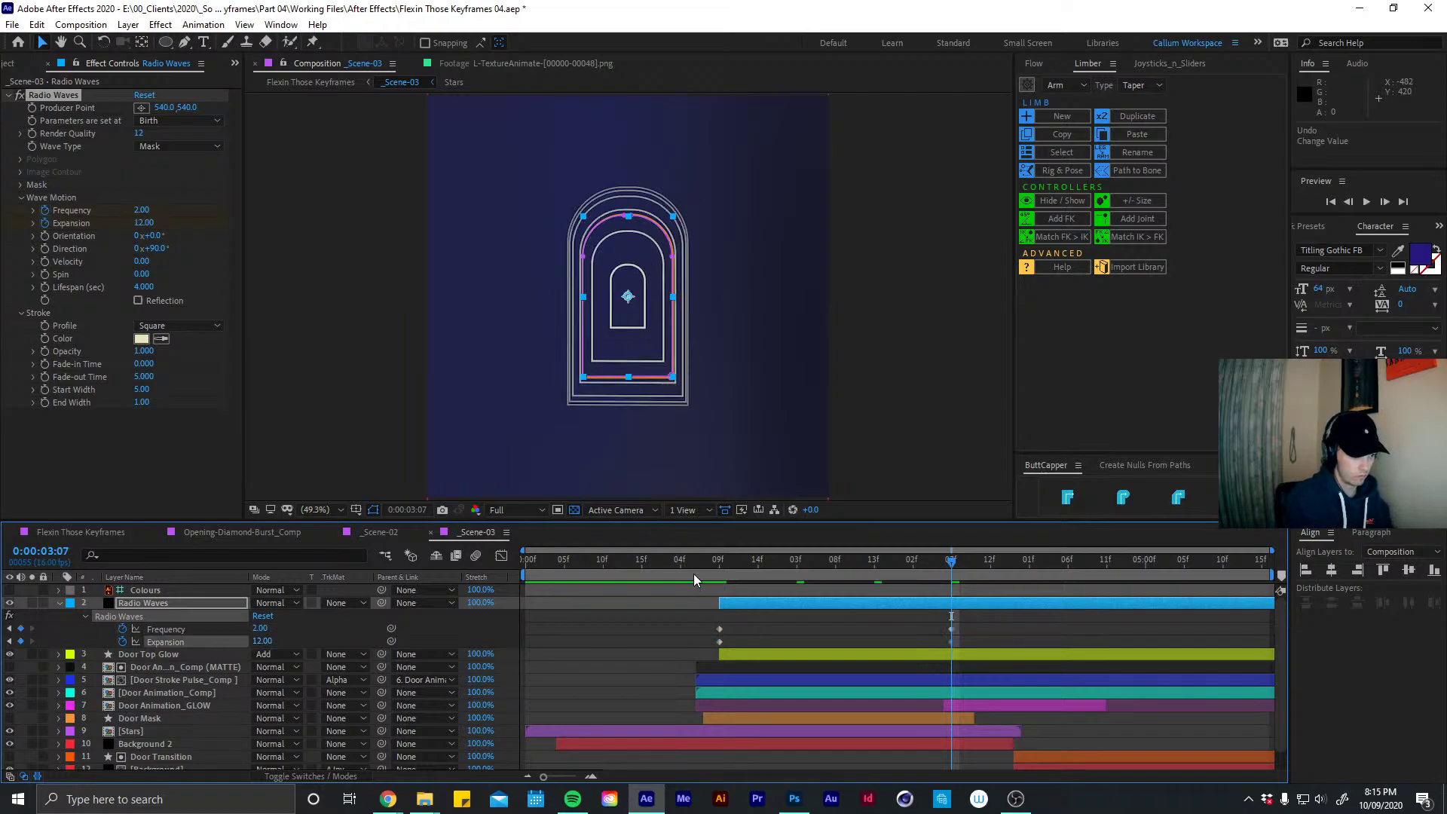
{"action": "left_click", "coordinate": [720, 561]}
{"action": "key", "text": "space"}
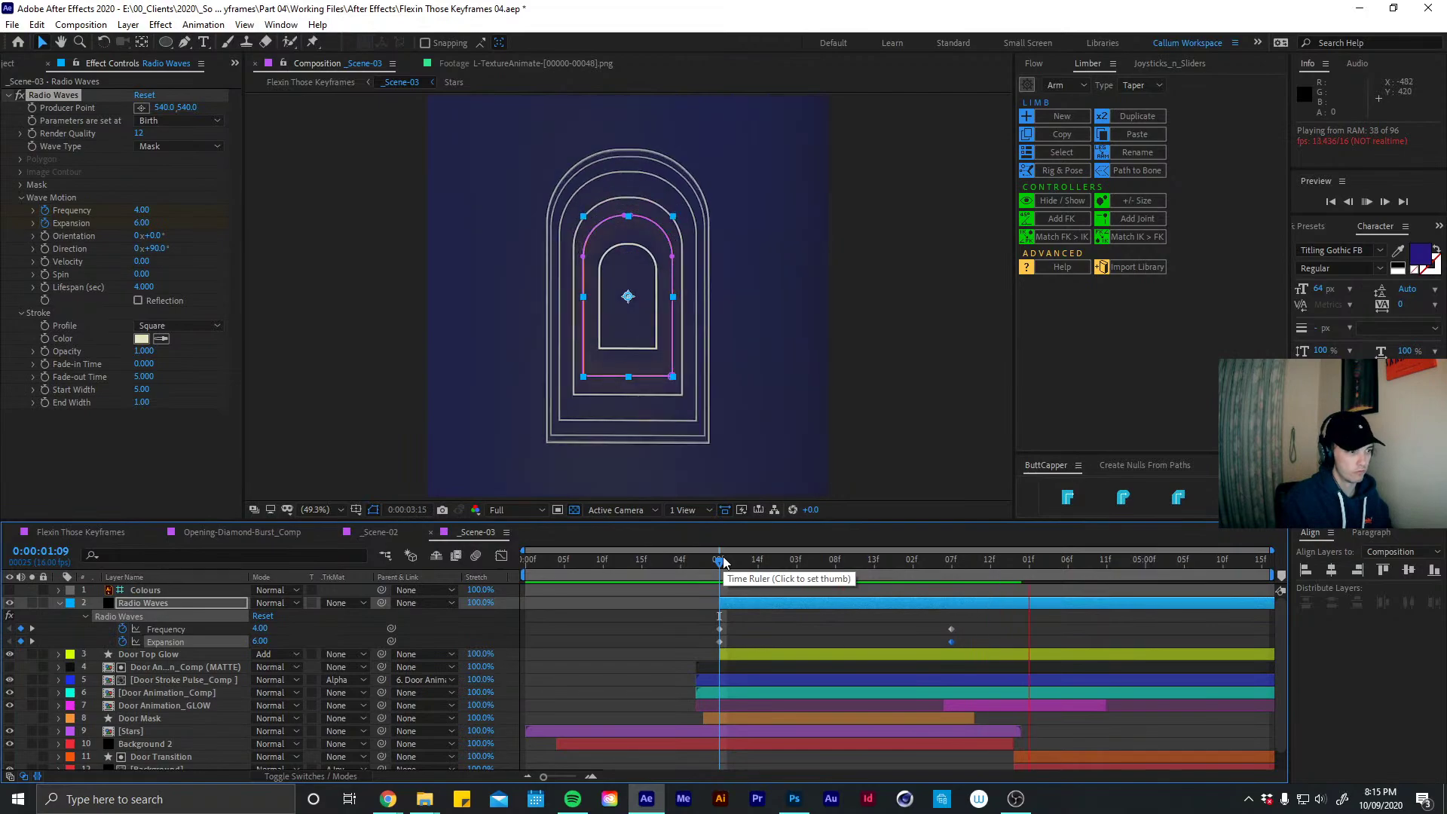
{"action": "key", "text": "space"}
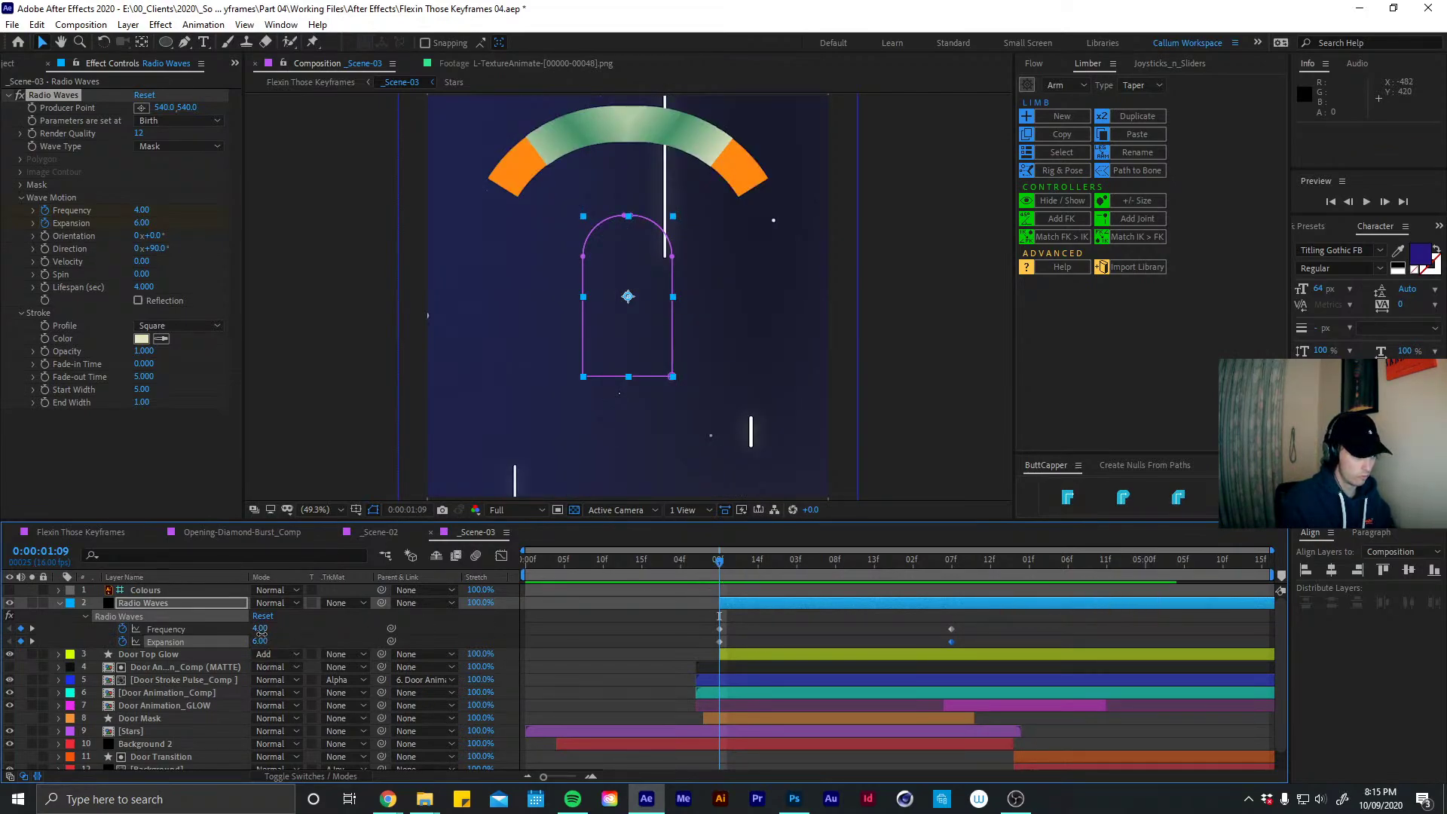
Set the Frequency keyframe at 0:00:01:09 to 2 and preview the result
{"action": "type", "text": "2"}
{"action": "key", "text": "Return"}
{"action": "key", "text": "space"}
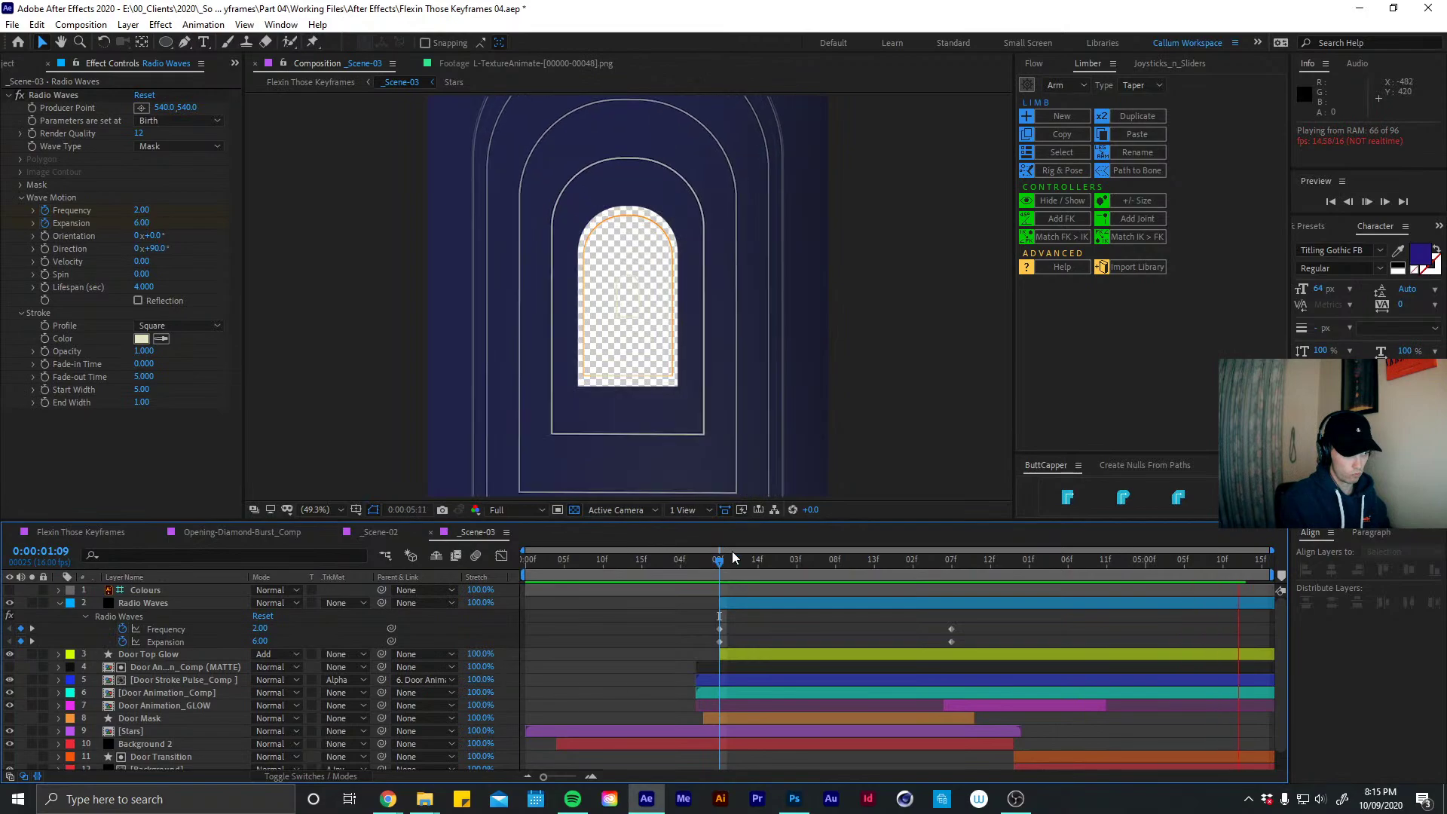
{"action": "key", "text": "space"}
Delete all Frequency and Expansion keyframes of the Radio Waves effect at 0:00:03:07 and preview from 0:00:01:09
{"action": "left_click_drag", "start_coordinate": [973, 624], "coordinate": [714, 649]}
{"action": "left_click", "coordinate": [947, 574]}
{"action": "key", "text": "Delete"}
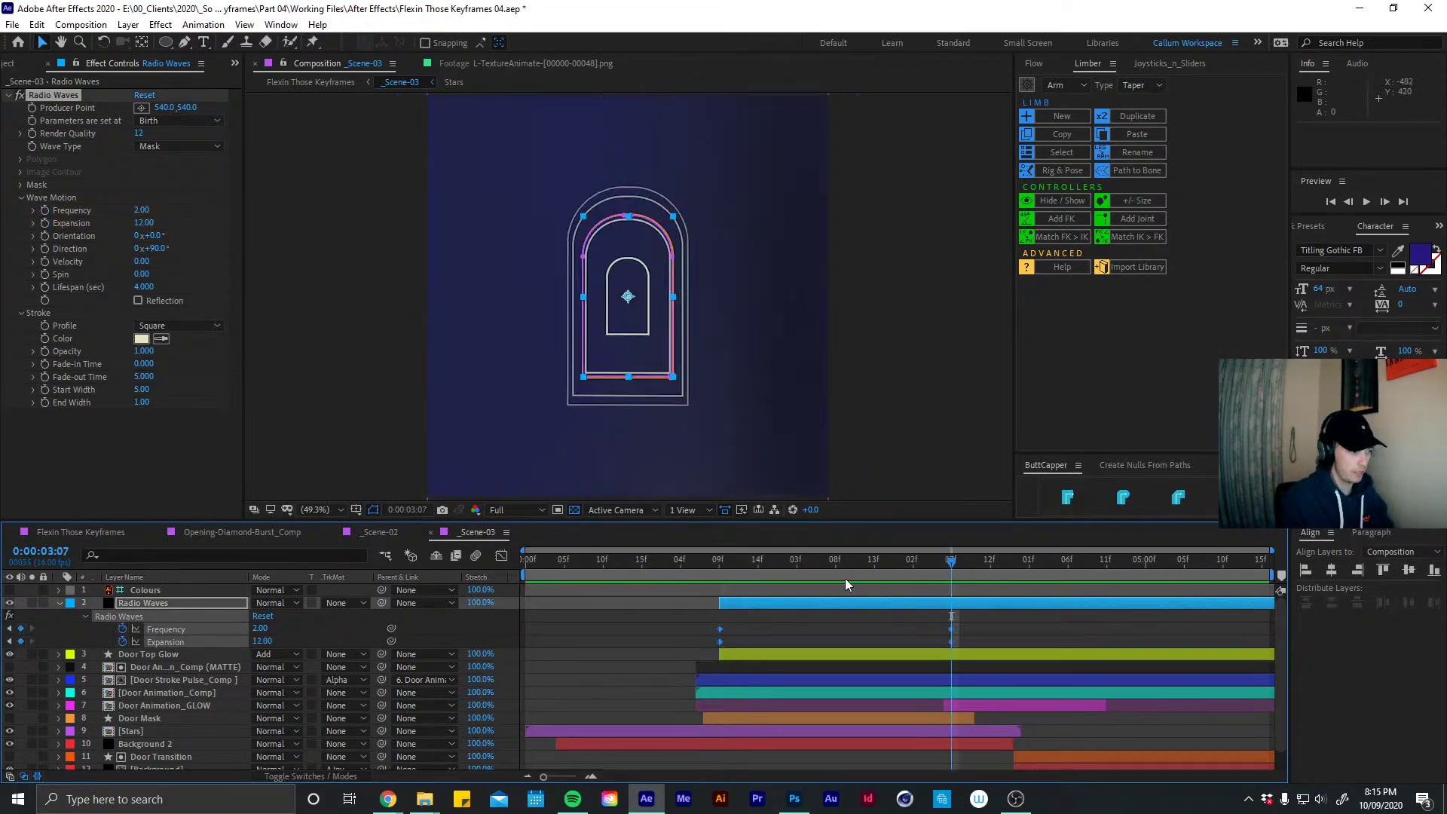
{"action": "left_click", "coordinate": [717, 563]}
{"action": "key", "text": "space"}
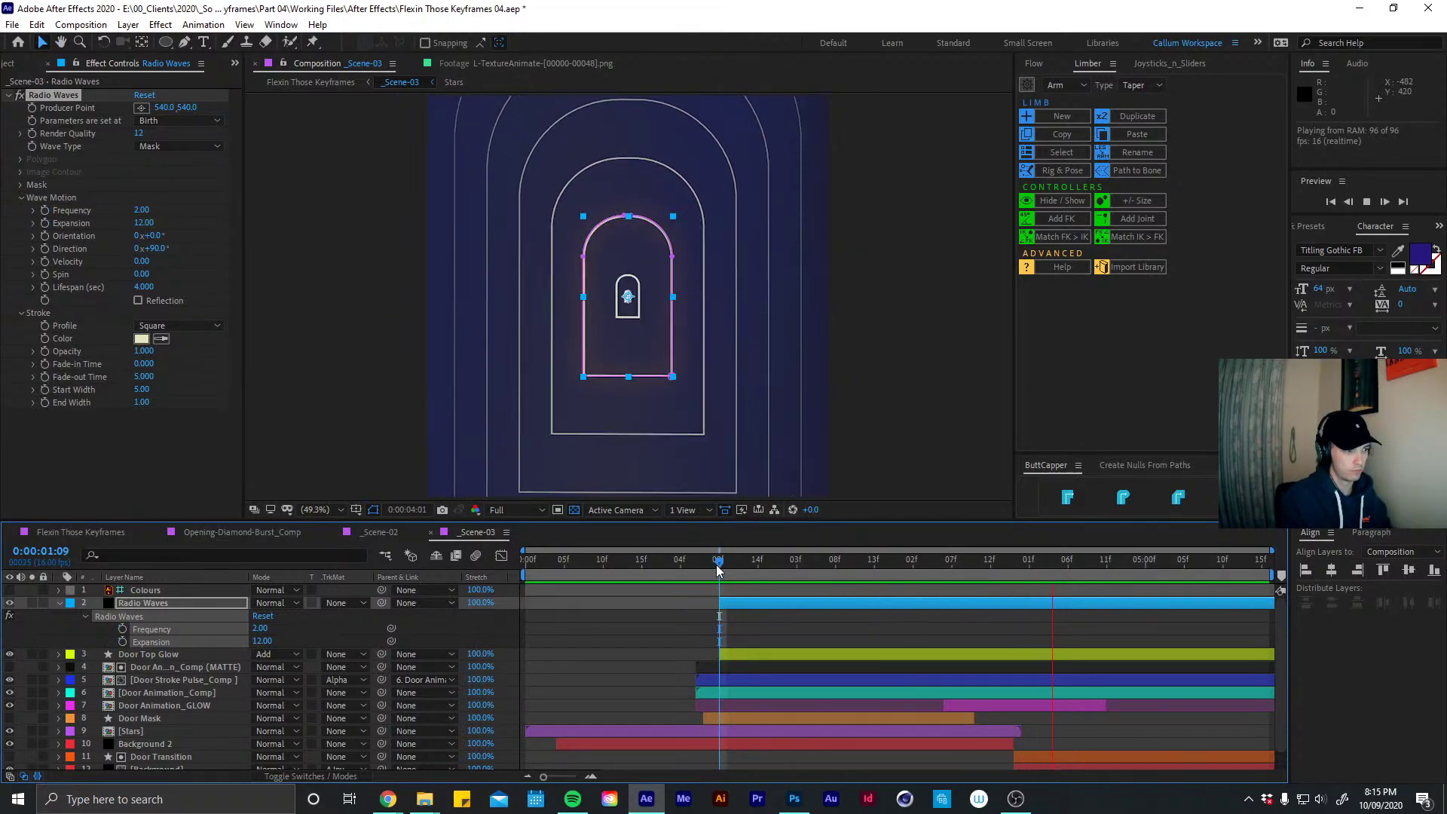
{"action": "key", "text": "space"}
Keyframe only the Expansion of the Radio Waves effect at 0:00:01:09, reveal the keyframe and play the preview
{"action": "left_click", "coordinate": [386, 629]}
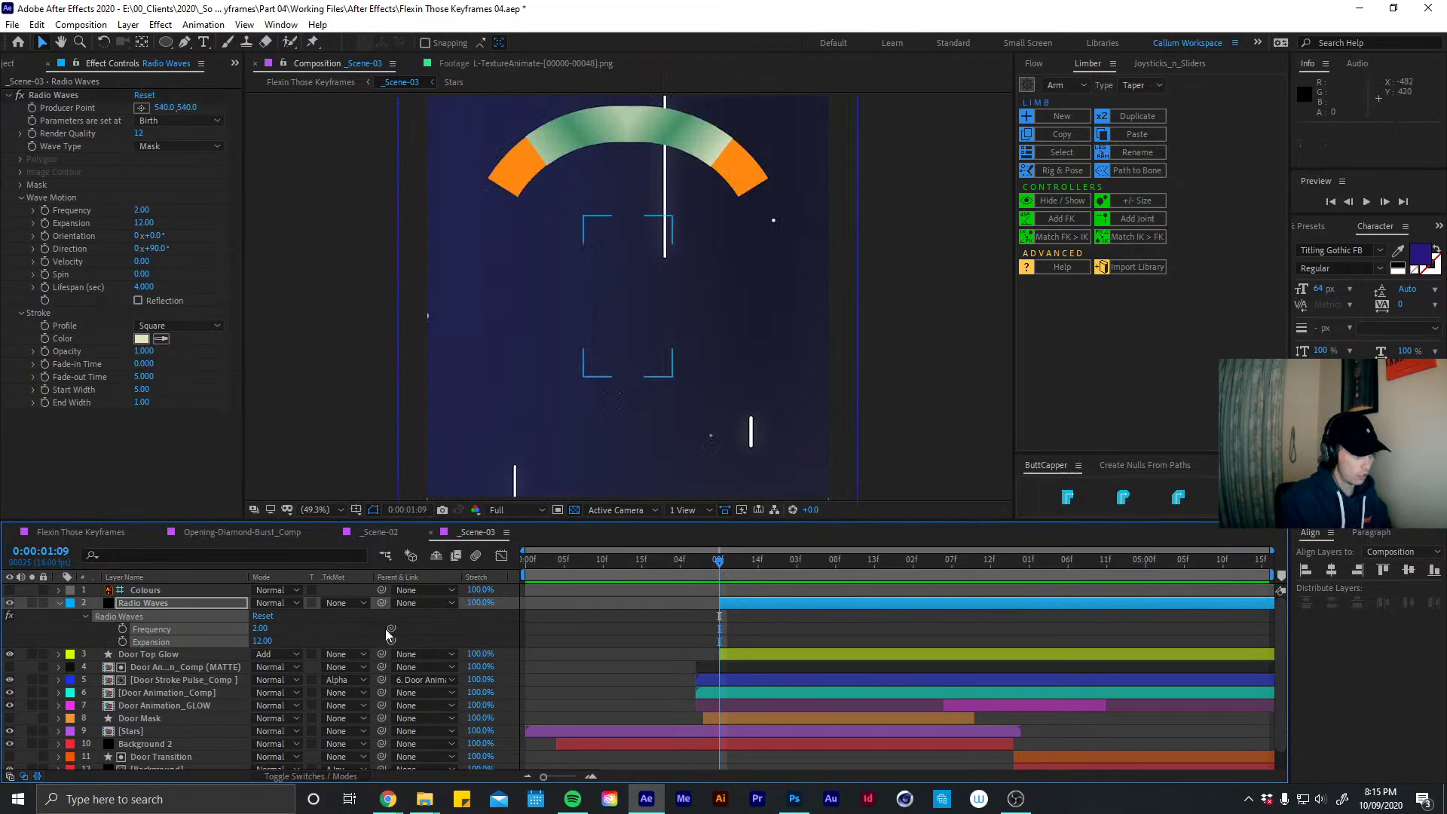
{"action": "left_click", "coordinate": [125, 642]}
{"action": "key", "text": "u"}
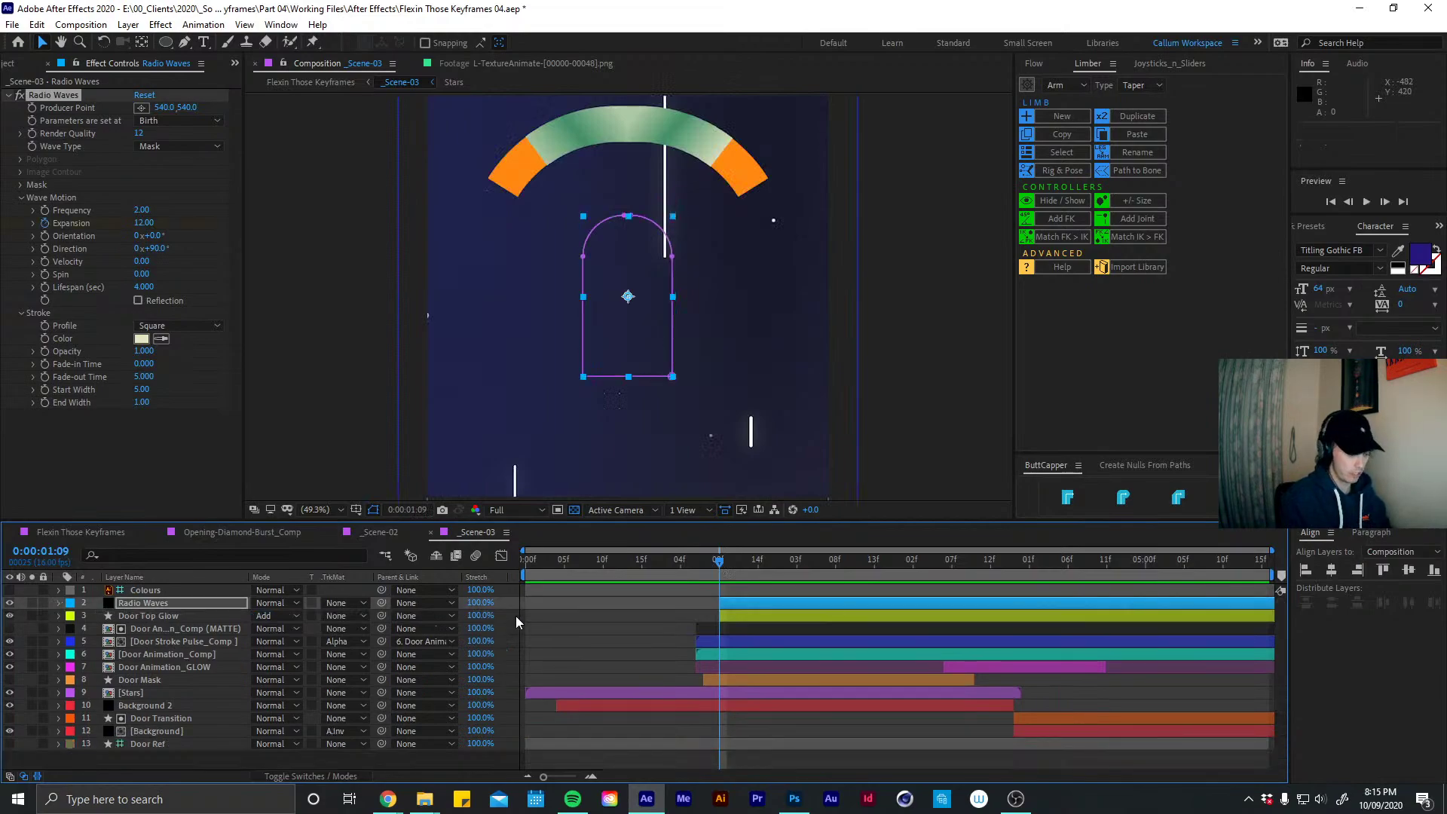
{"action": "key", "text": "u"}
{"action": "key", "text": "space"}
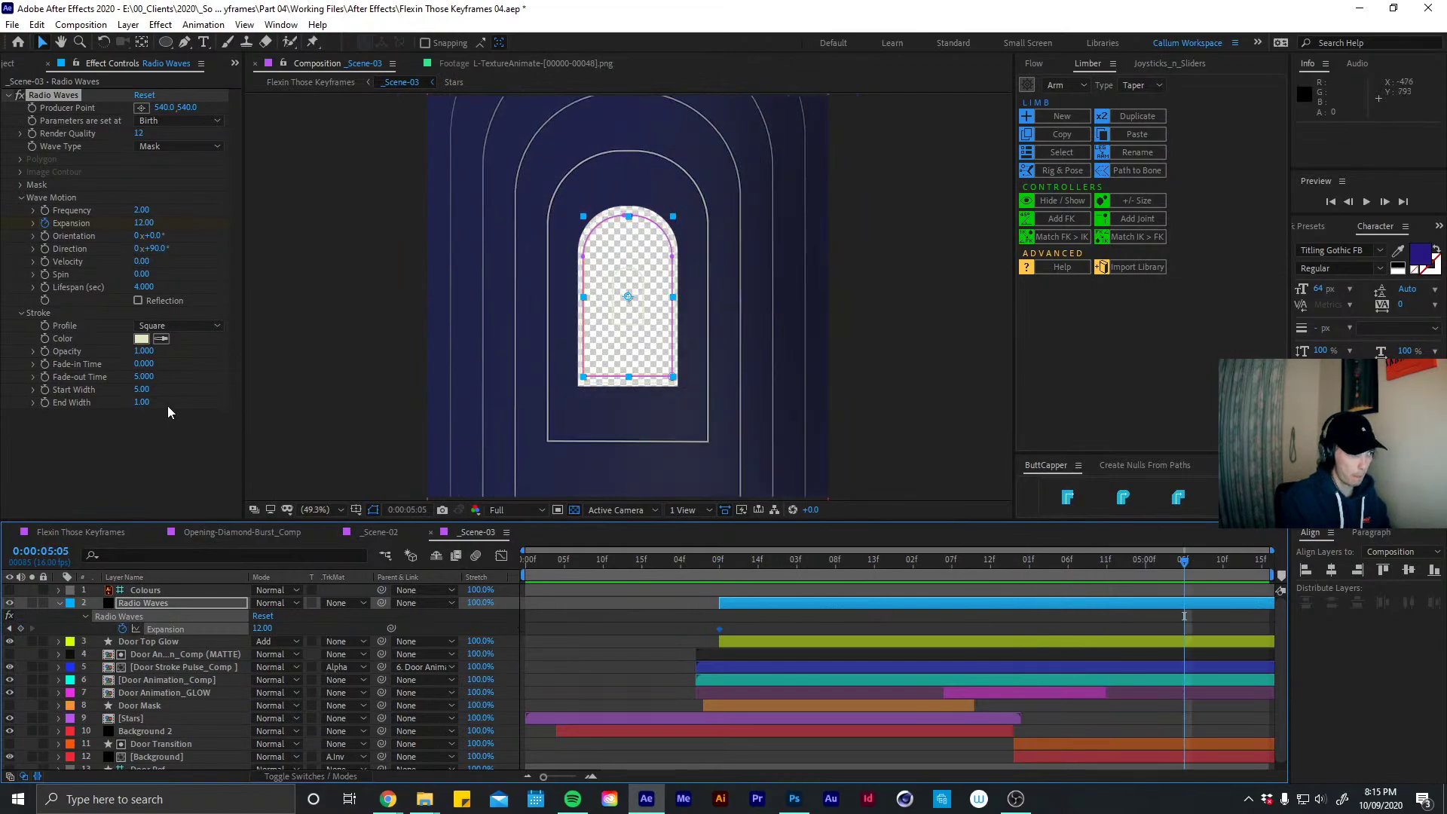
Set the Radio Waves Expansion to 18 at 0:00:05:05
{"action": "left_click_drag", "start_coordinate": [262, 627], "coordinate": [299, 623]}
{"action": "left_click", "coordinate": [260, 628]}
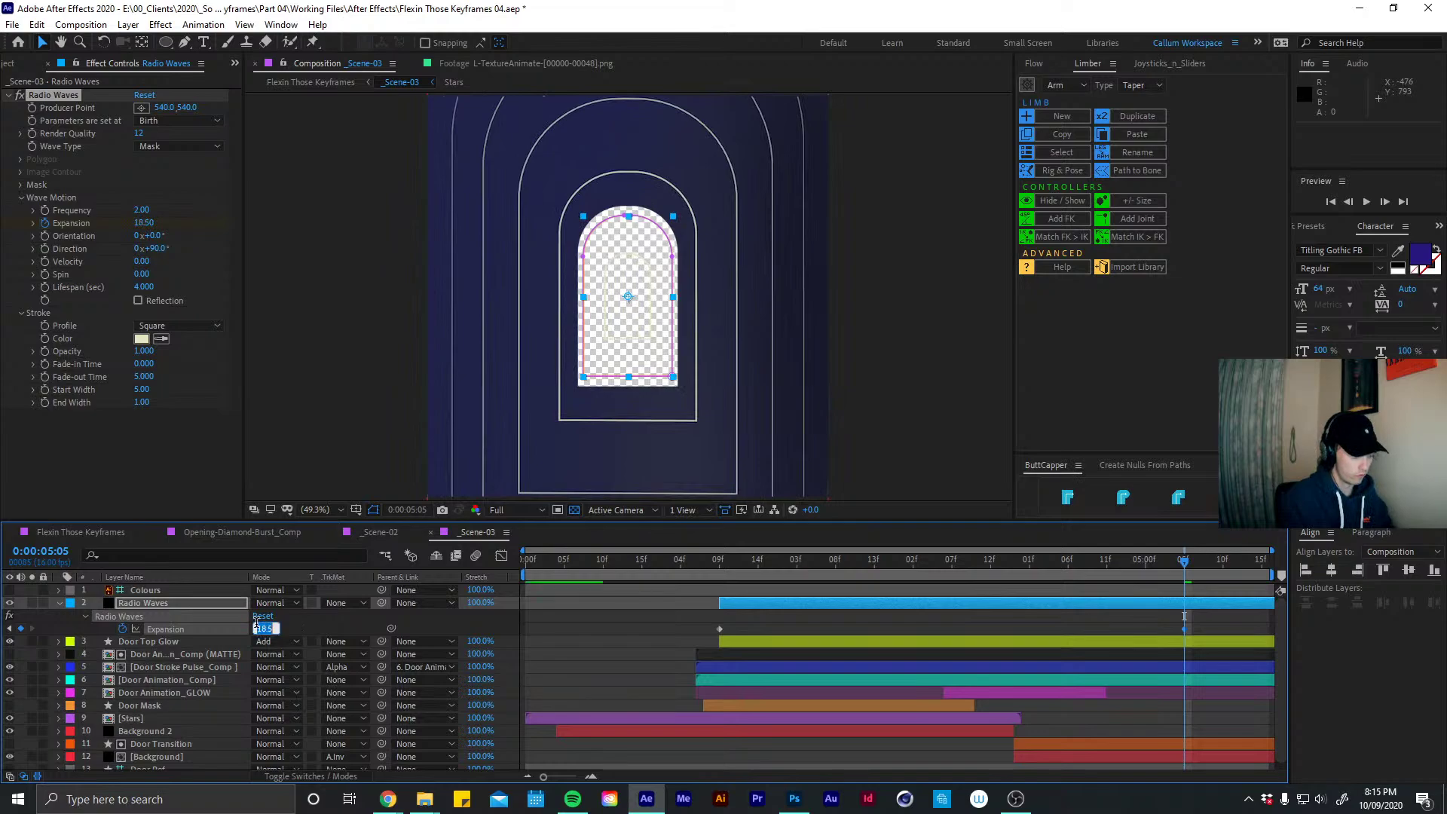
{"action": "type", "text": "18"}
{"action": "key", "text": "Return"}
Easy ease both Expansion keyframes, lengthen the first one's outgoing influence in the speed graph, and preview from 0:00:01:09
{"action": "left_click_drag", "start_coordinate": [1211, 632], "coordinate": [708, 639]}
{"action": "key", "text": "F9"}
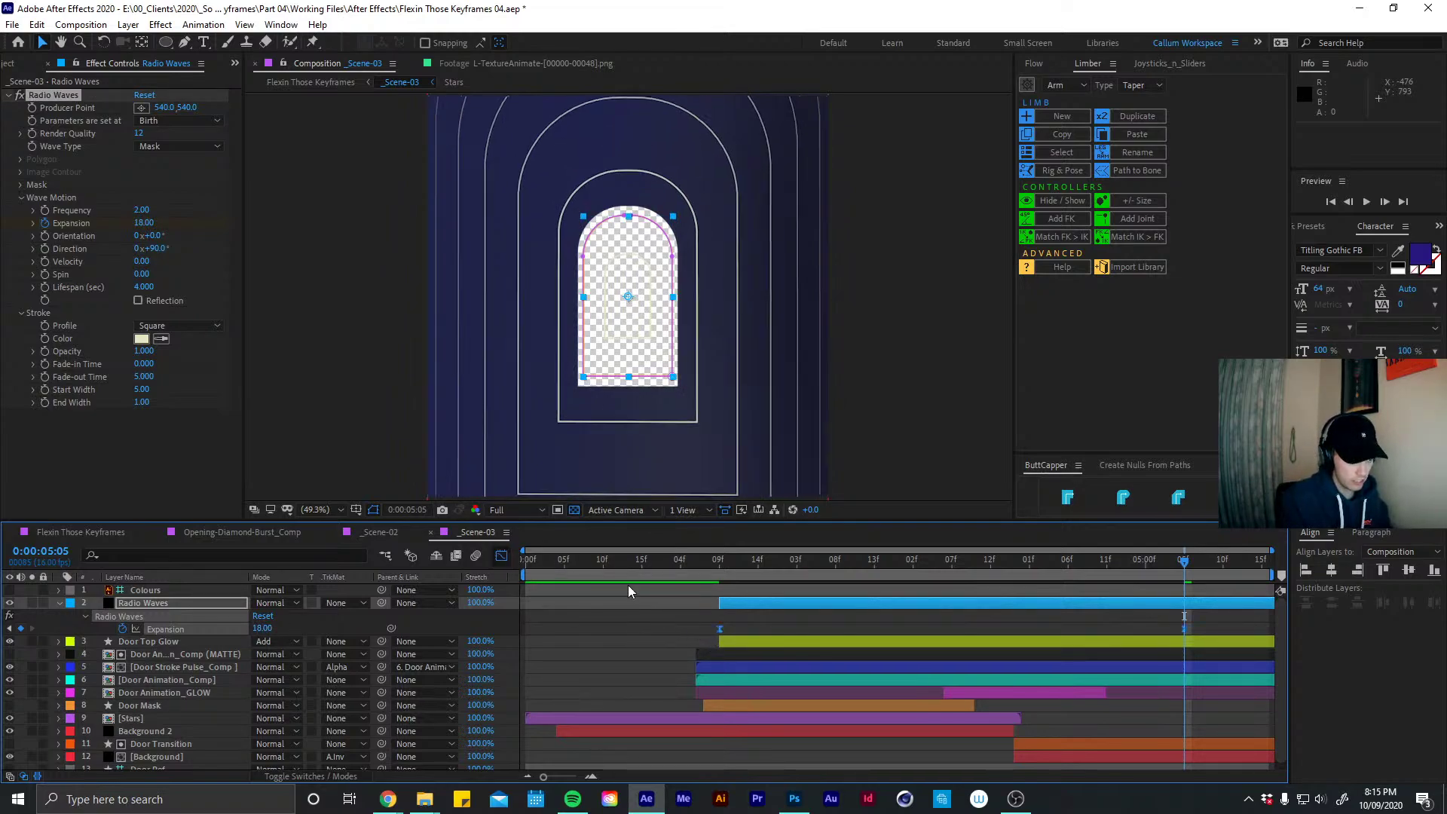
{"action": "key", "text": "shift+F3"}
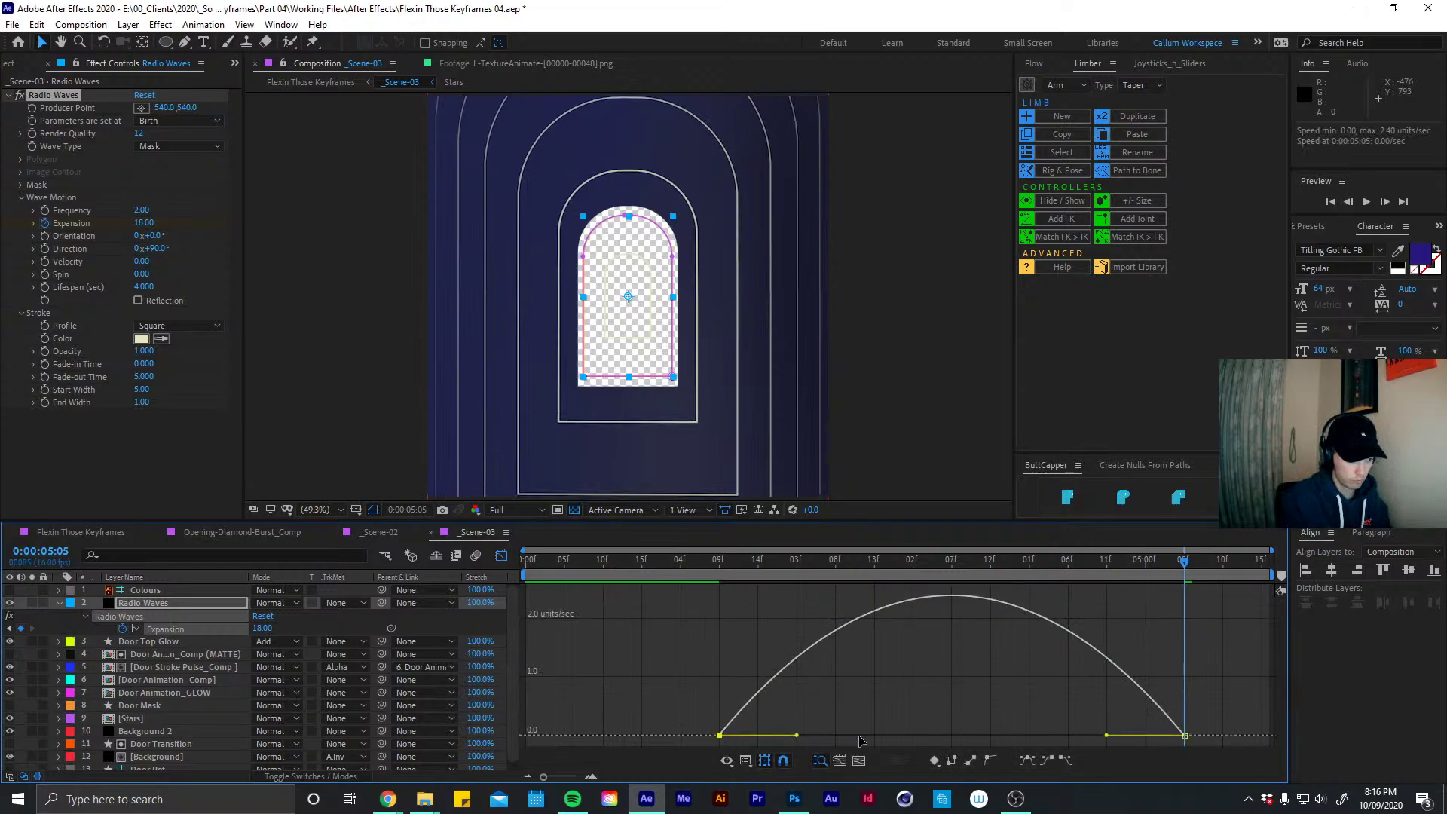
{"action": "left_click_drag", "start_coordinate": [796, 735], "coordinate": [912, 735]}
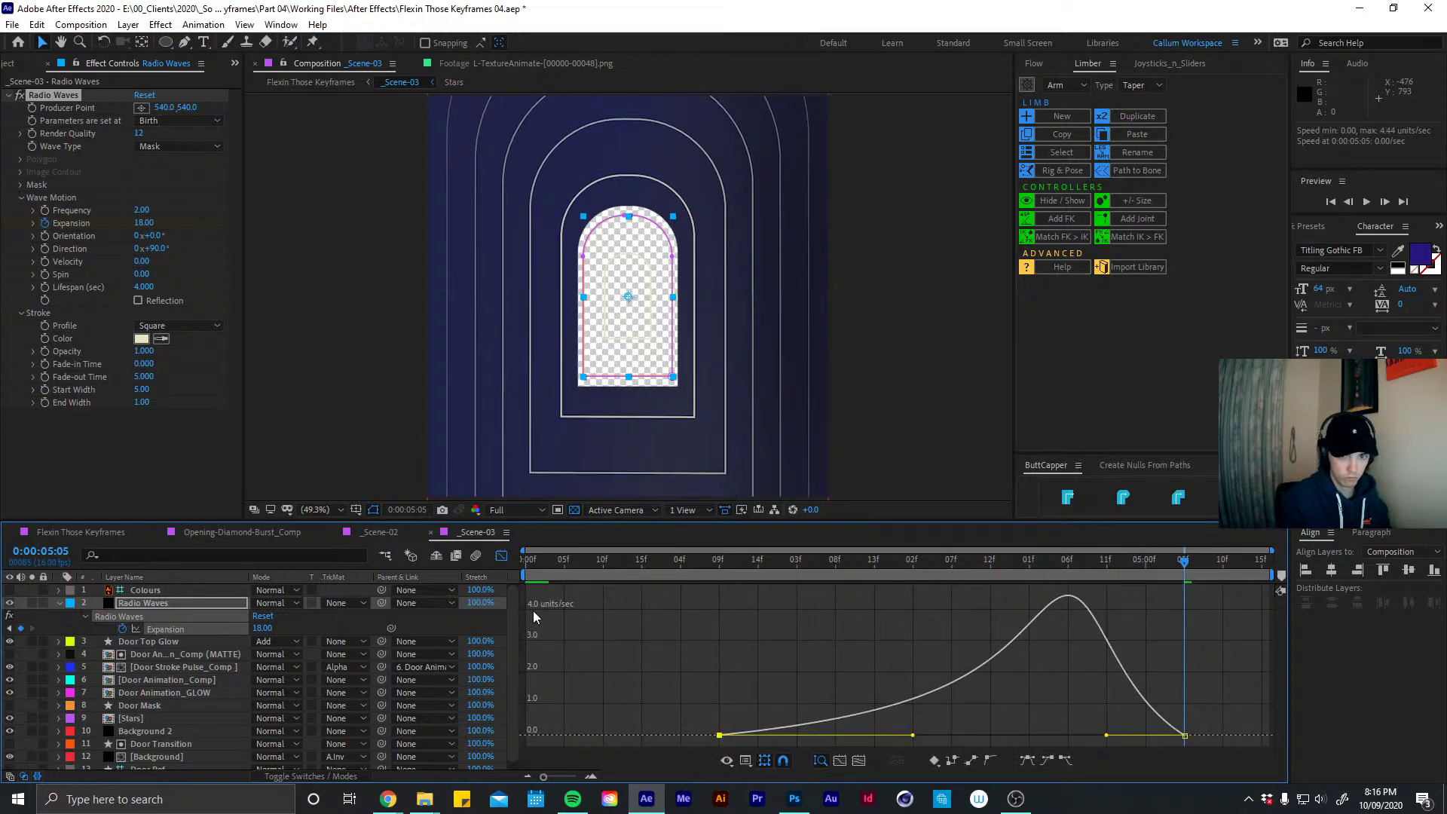
{"action": "left_click", "coordinate": [502, 557]}
{"action": "left_click", "coordinate": [713, 567]}
{"action": "key", "text": "space"}
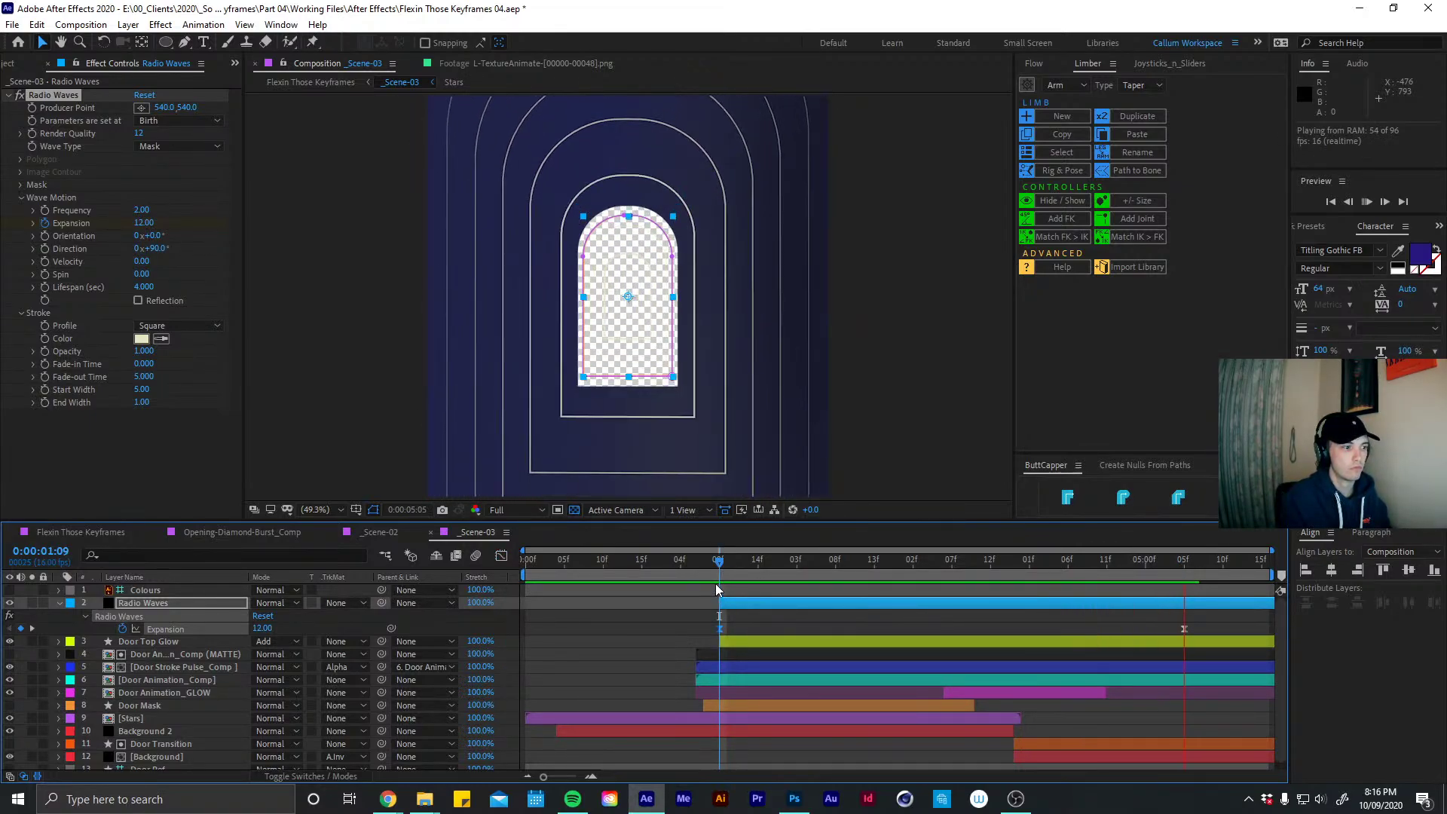
{"action": "left_click", "coordinate": [725, 564]}
{"action": "left_click", "coordinate": [719, 564]}
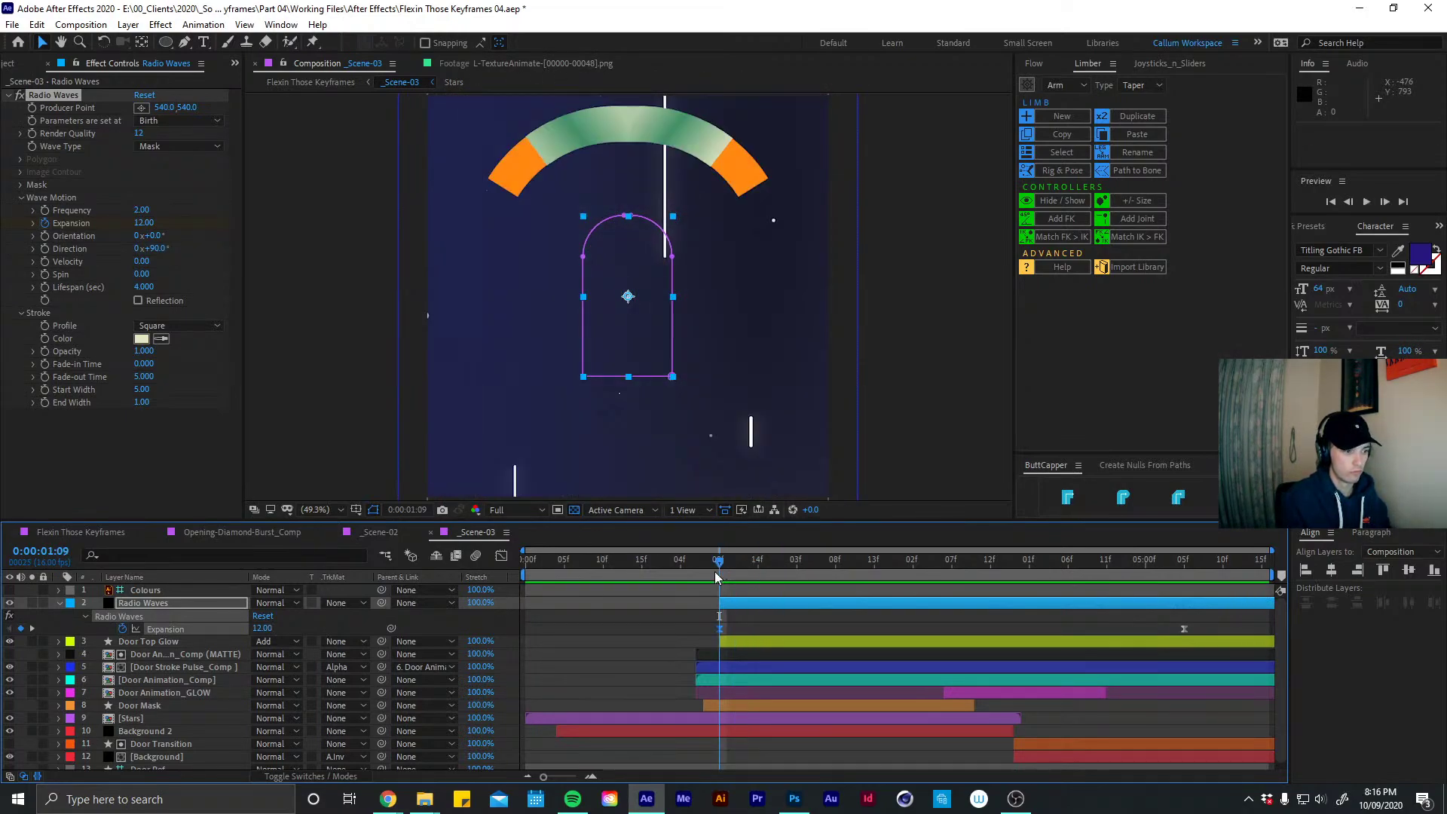
{"action": "key", "text": "space"}
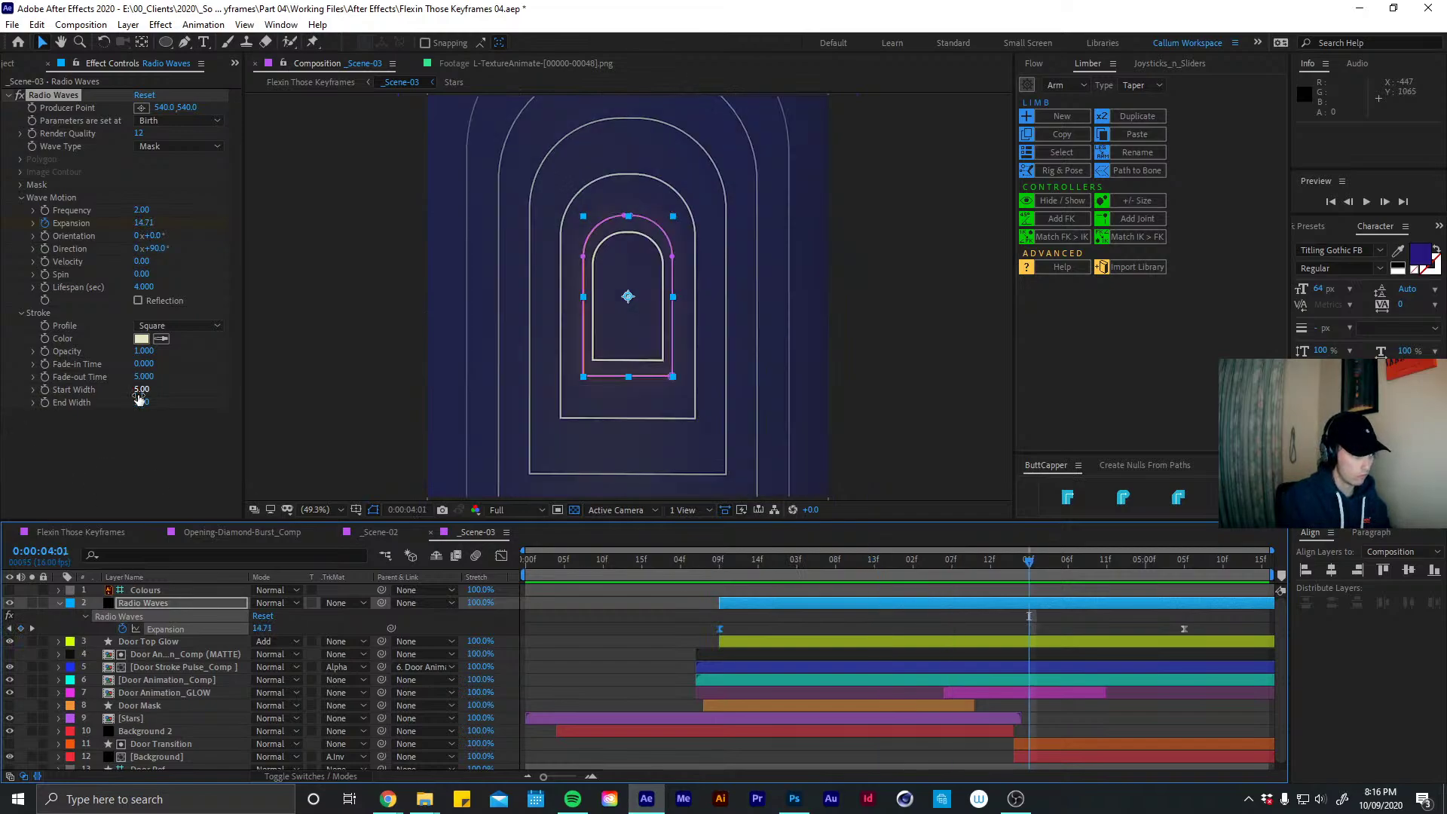
Try a higher Fade-in Time on the Radio Waves stroke and undo the change
{"action": "left_click", "coordinate": [78, 404]}
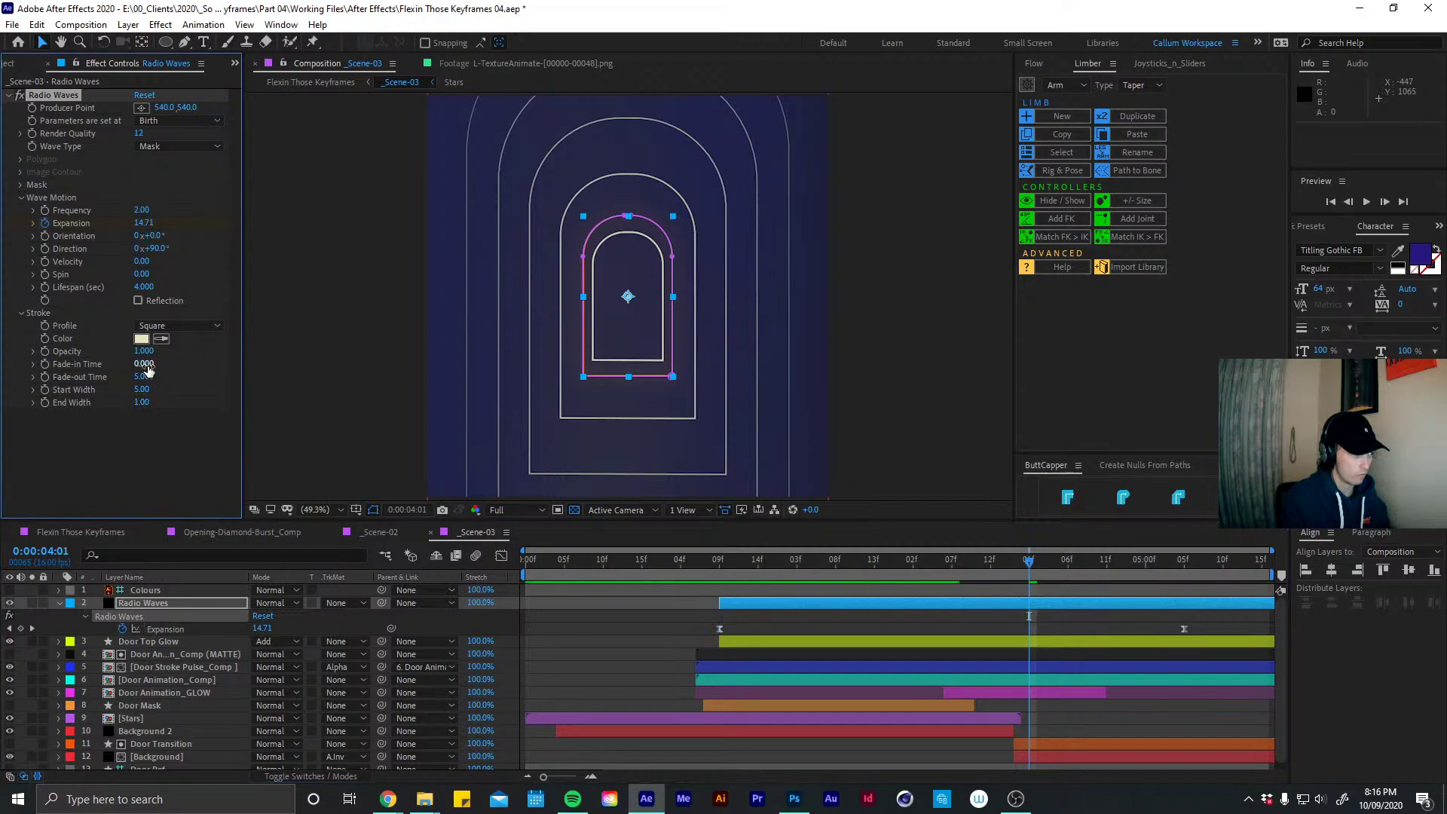
{"action": "mouse_move", "coordinate": [148, 369]}
{"action": "left_mouse_down"}
{"action": "mouse_move", "coordinate": [133, 367]}
{"action": "mouse_move", "coordinate": [161, 371]}
{"action": "left_mouse_up"}
{"action": "key", "text": "ctrl+z"}
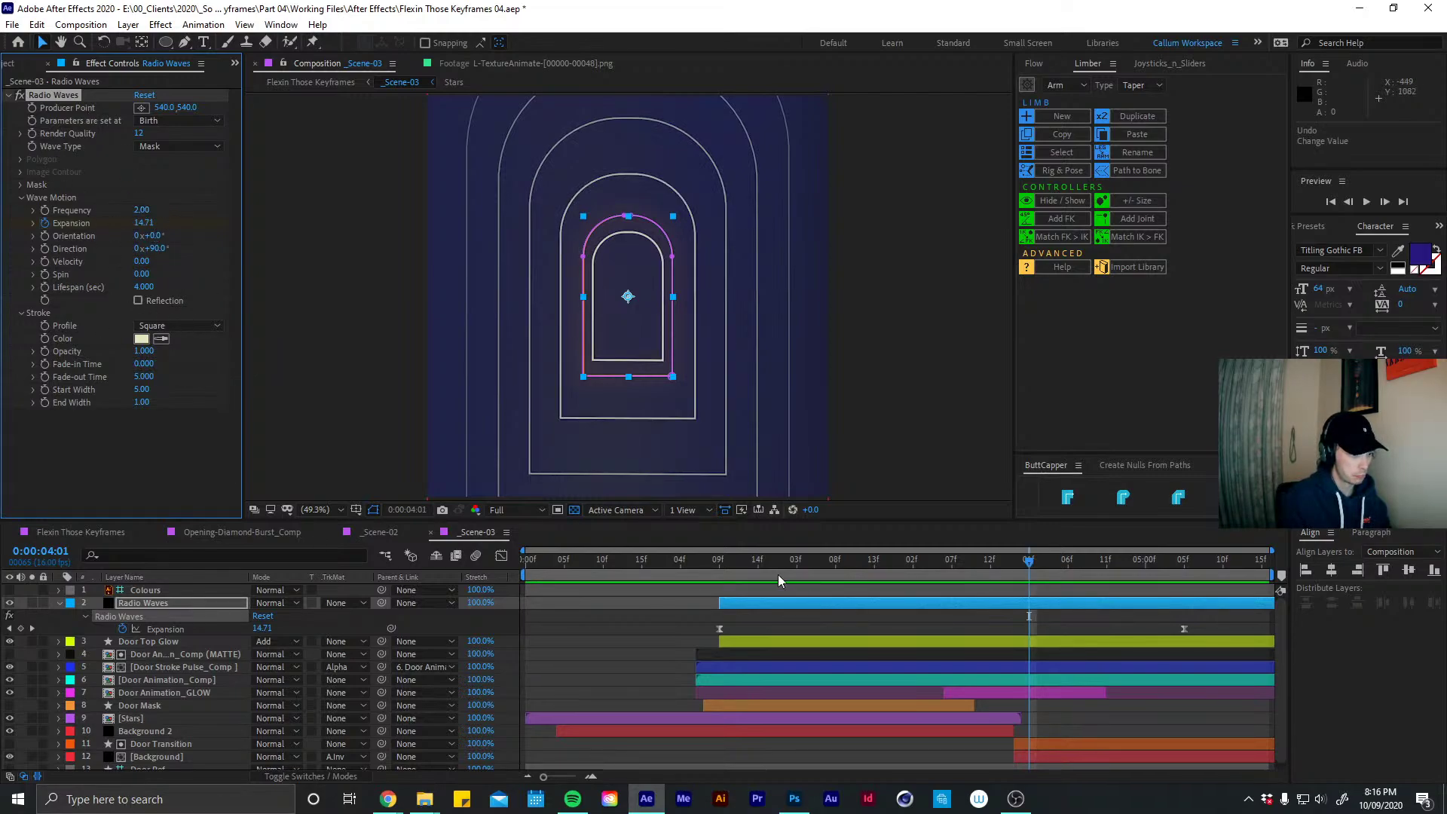
Keyframe the Radio Waves Frequency from 2 at 0:00:02:13 to 0 at 0:00:03:07 and preview the waves
{"action": "left_click", "coordinate": [726, 567]}
{"action": "key", "text": "space"}
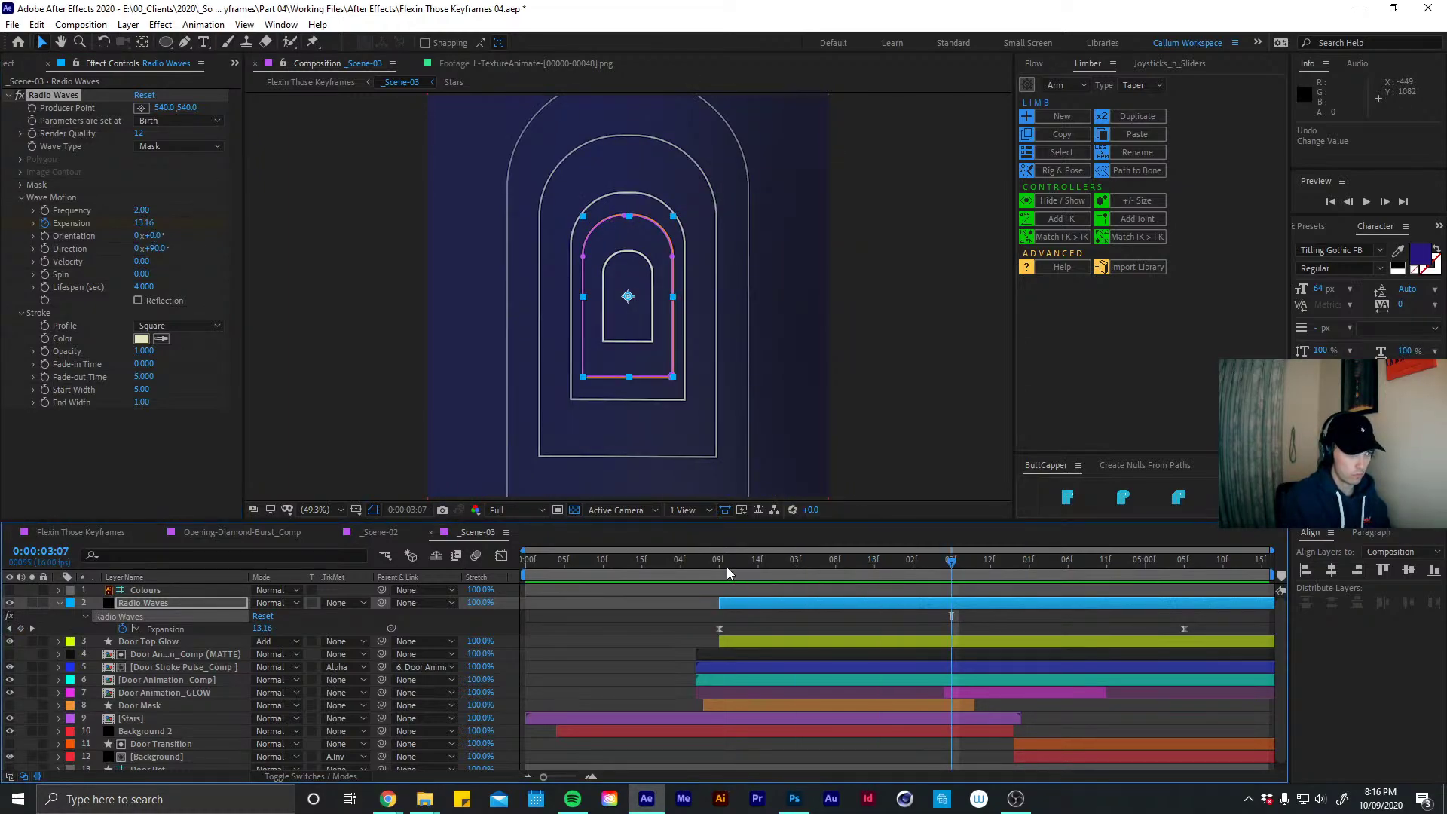
{"action": "key", "text": "space"}
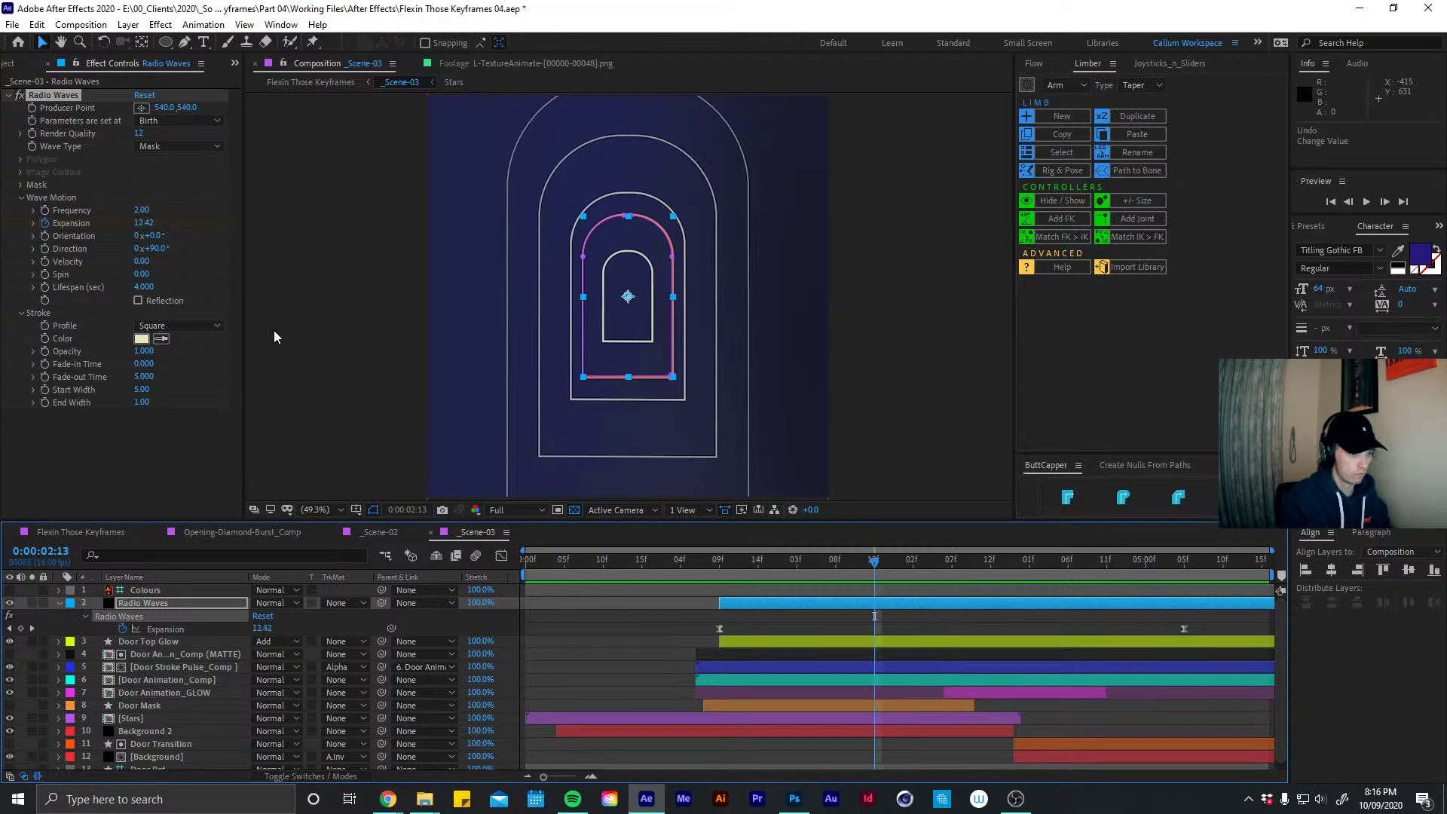
{"action": "key", "text": "space"}
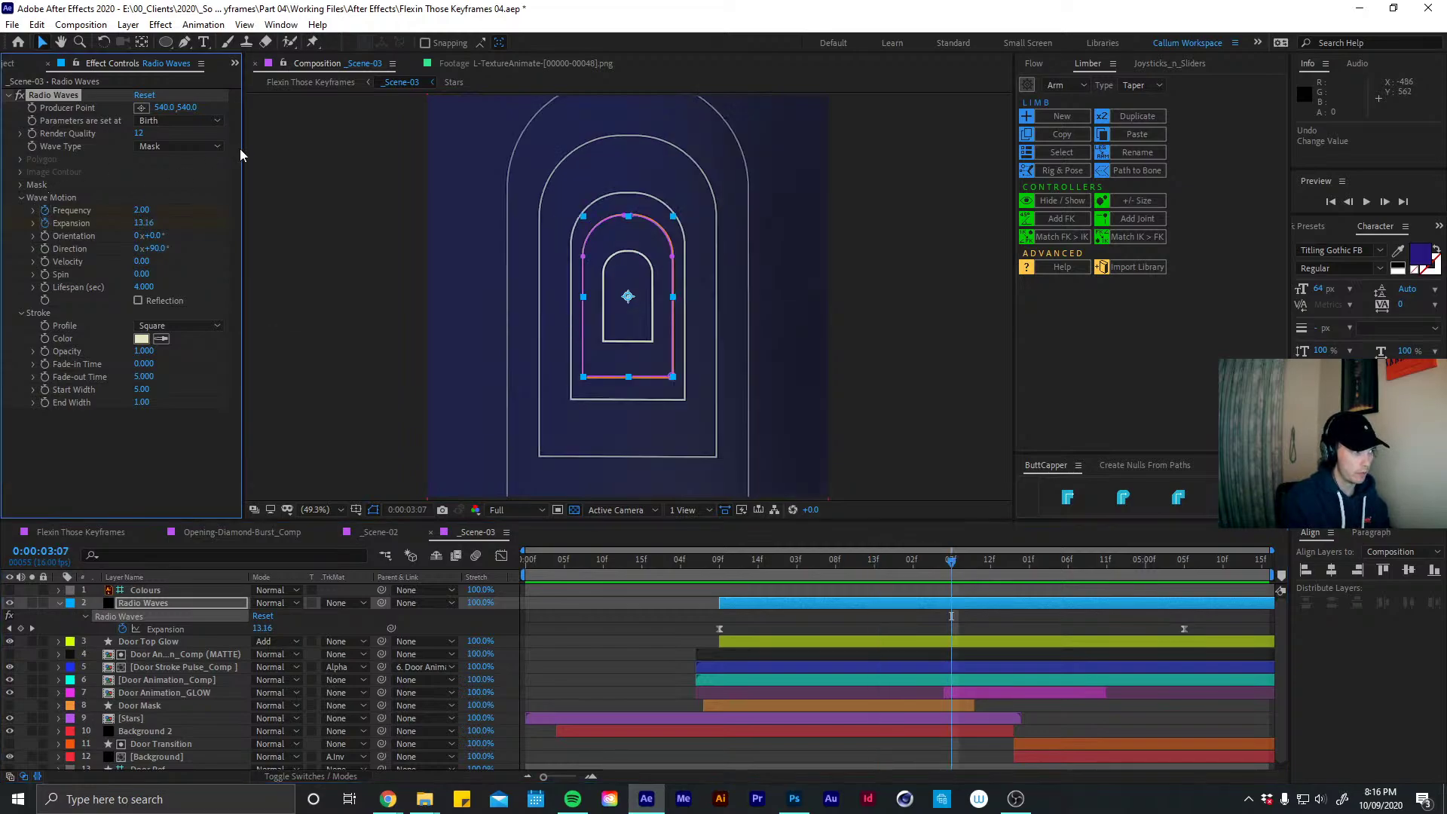
{"action": "key", "text": "Return"}
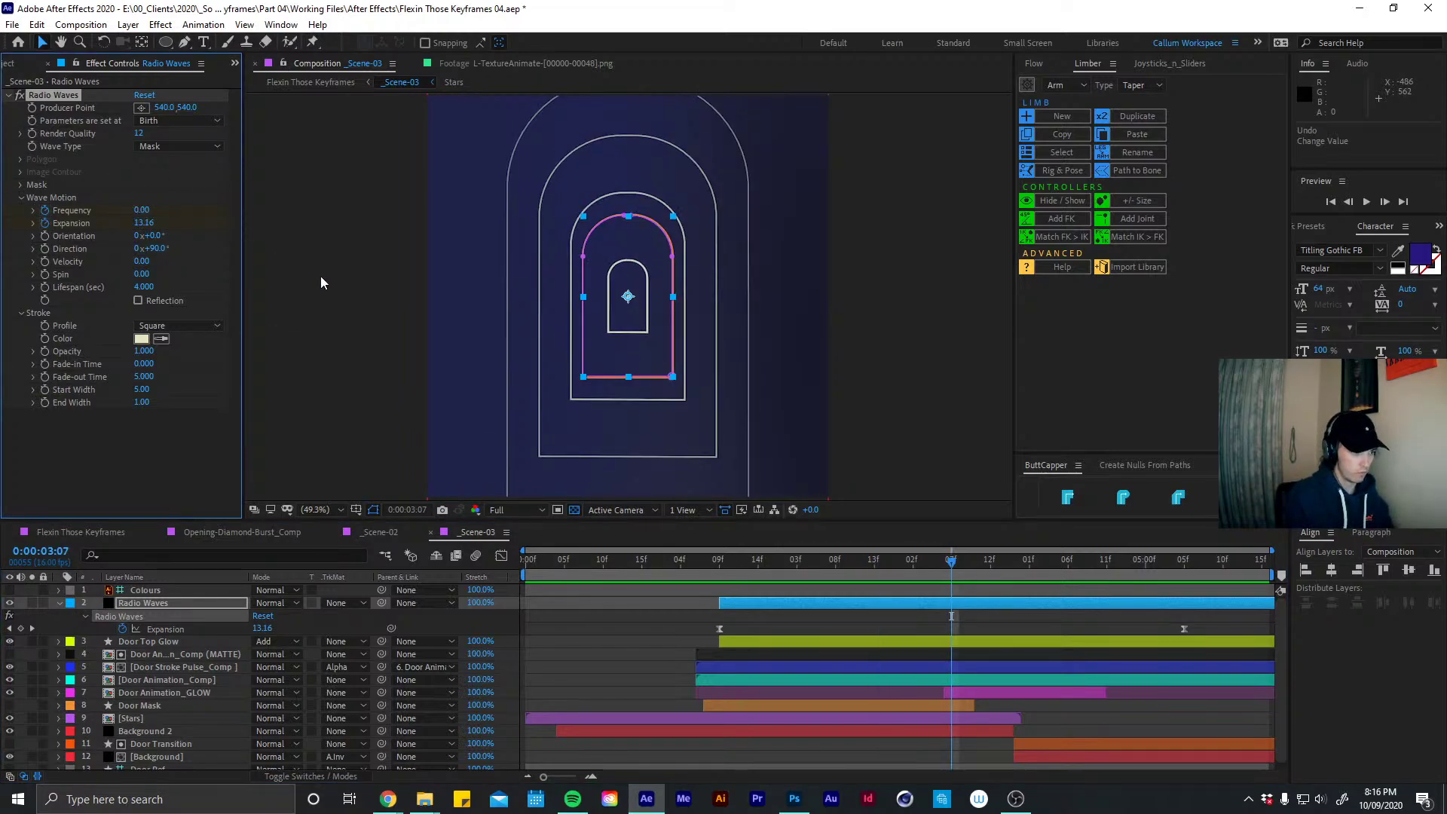
{"action": "key", "text": "space"}
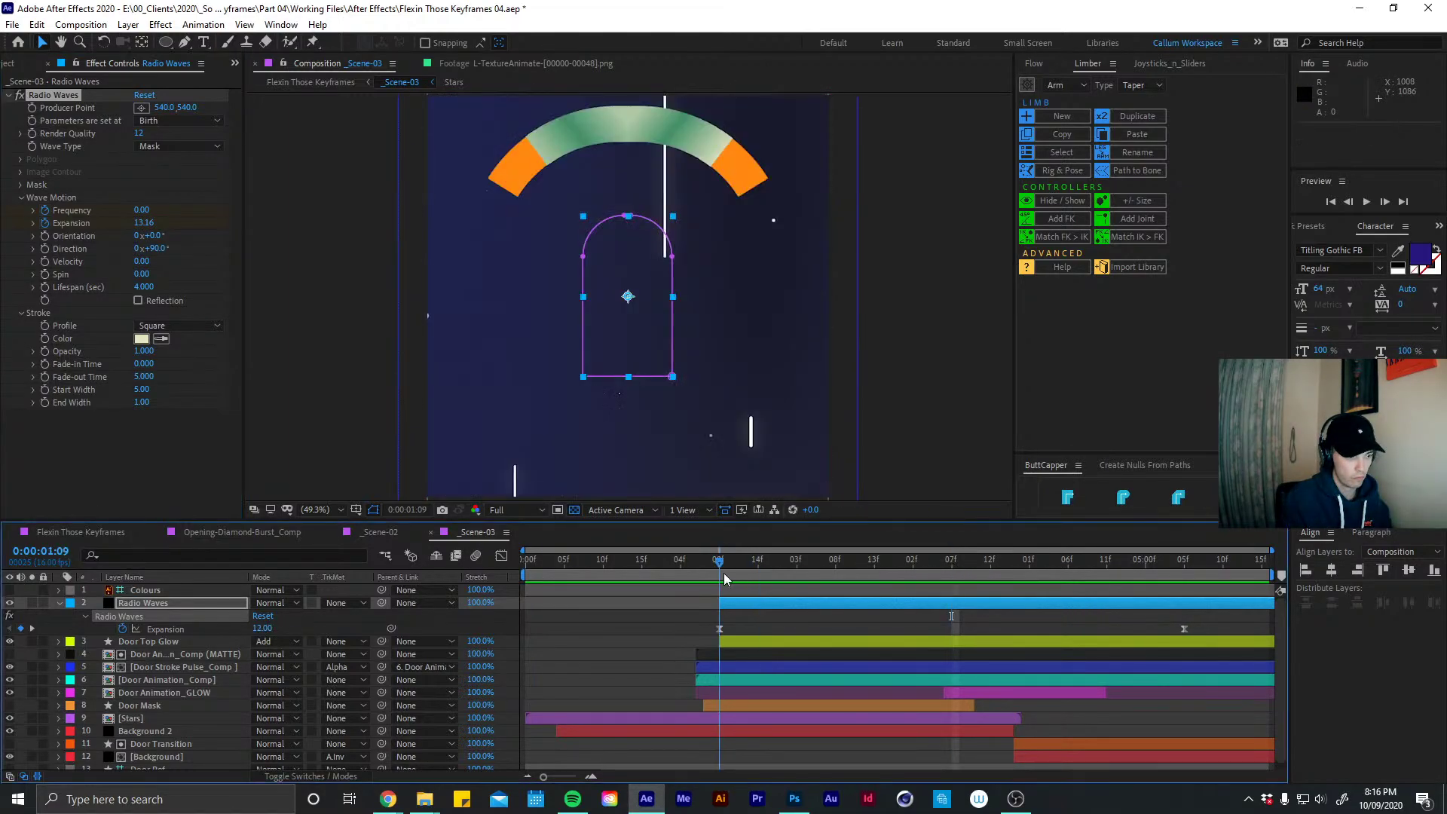
{"action": "left_click", "coordinate": [723, 572]}
{"action": "key", "text": "space"}
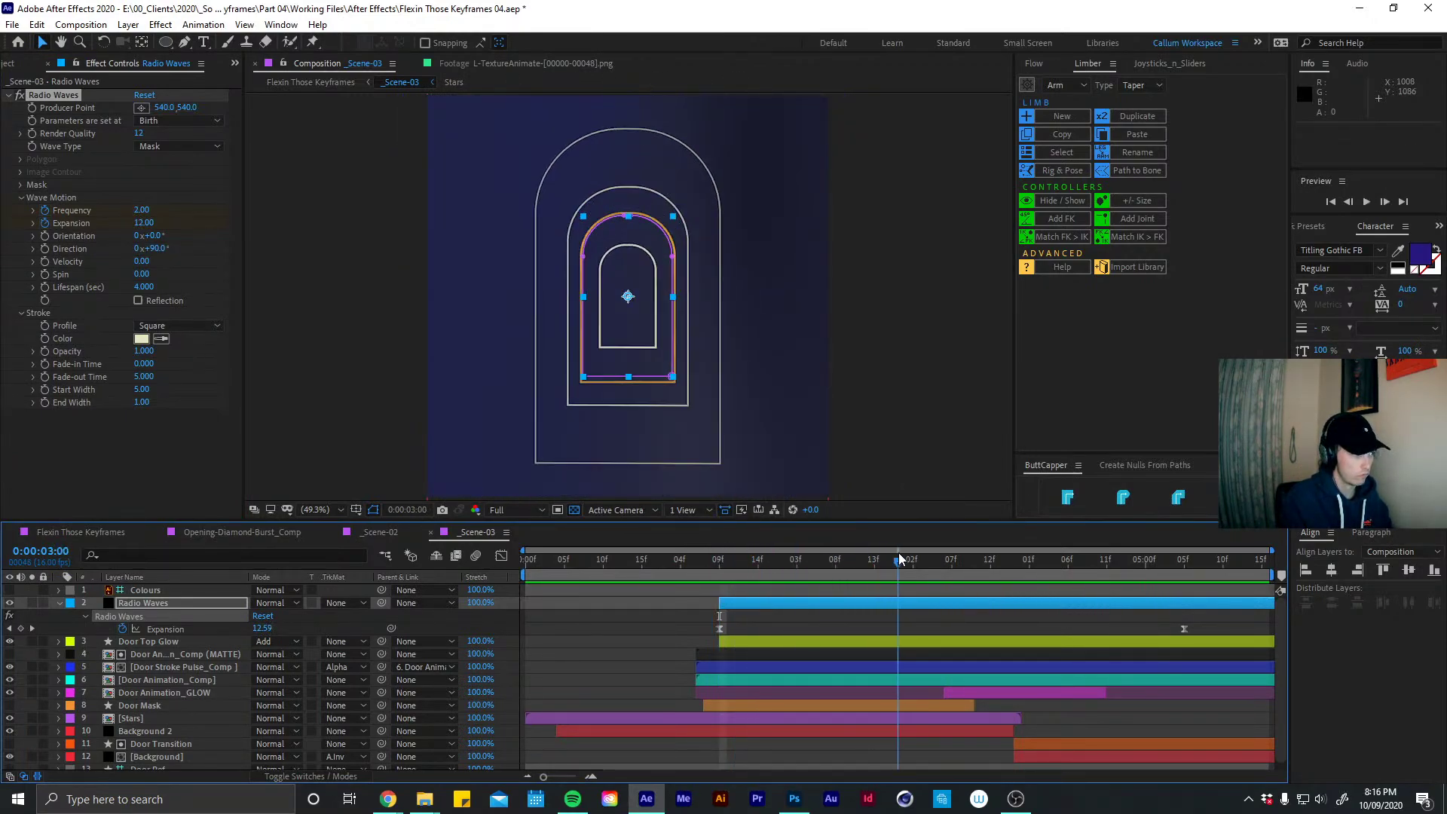
{"action": "key", "text": "space"}
Set the Radio Waves Lifespan to 3.2 seconds and preview from 0:00:01:09
{"action": "left_click", "coordinate": [143, 287]}
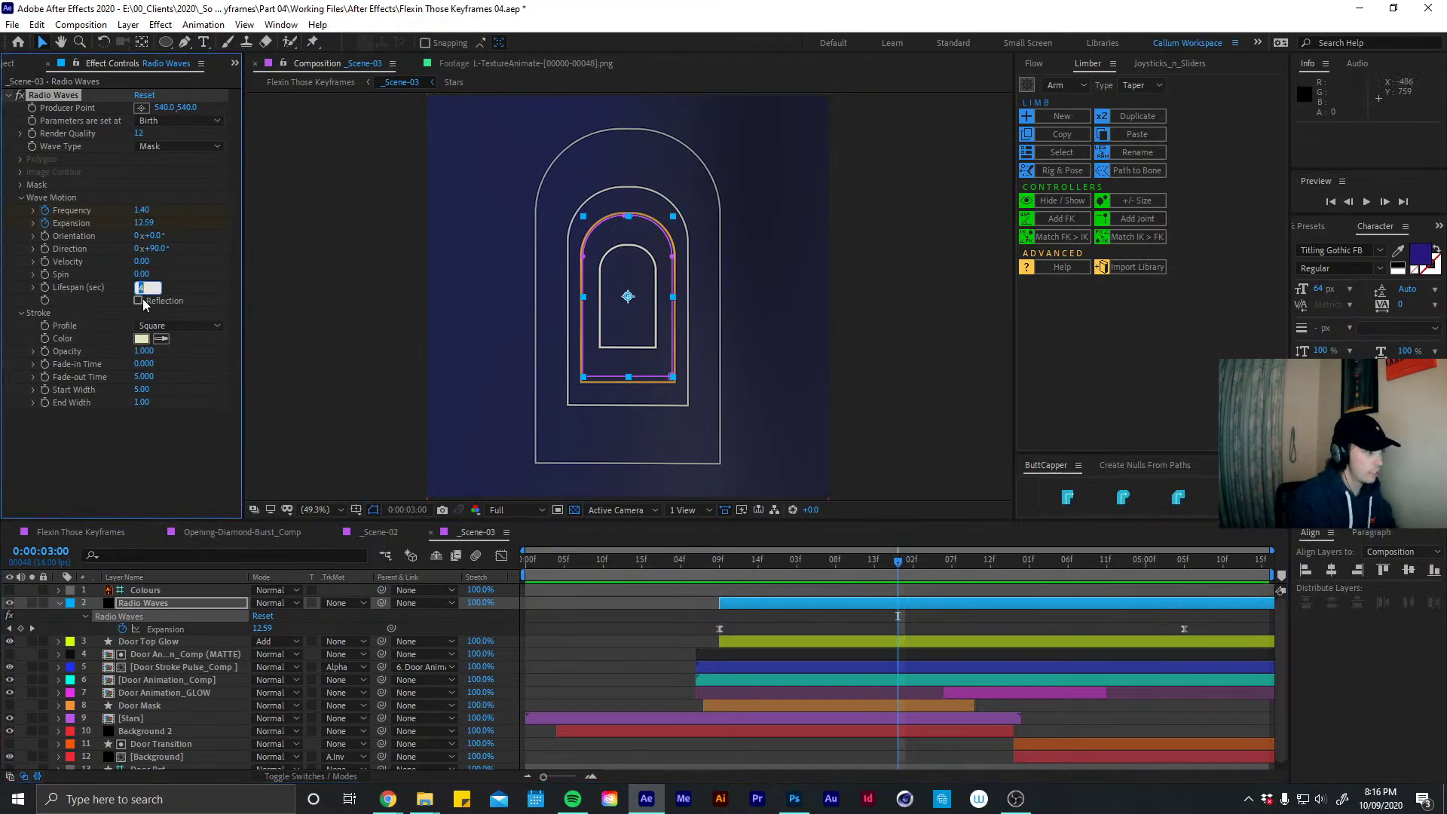
{"action": "type", "text": "3.2"}
{"action": "key", "text": "Return"}
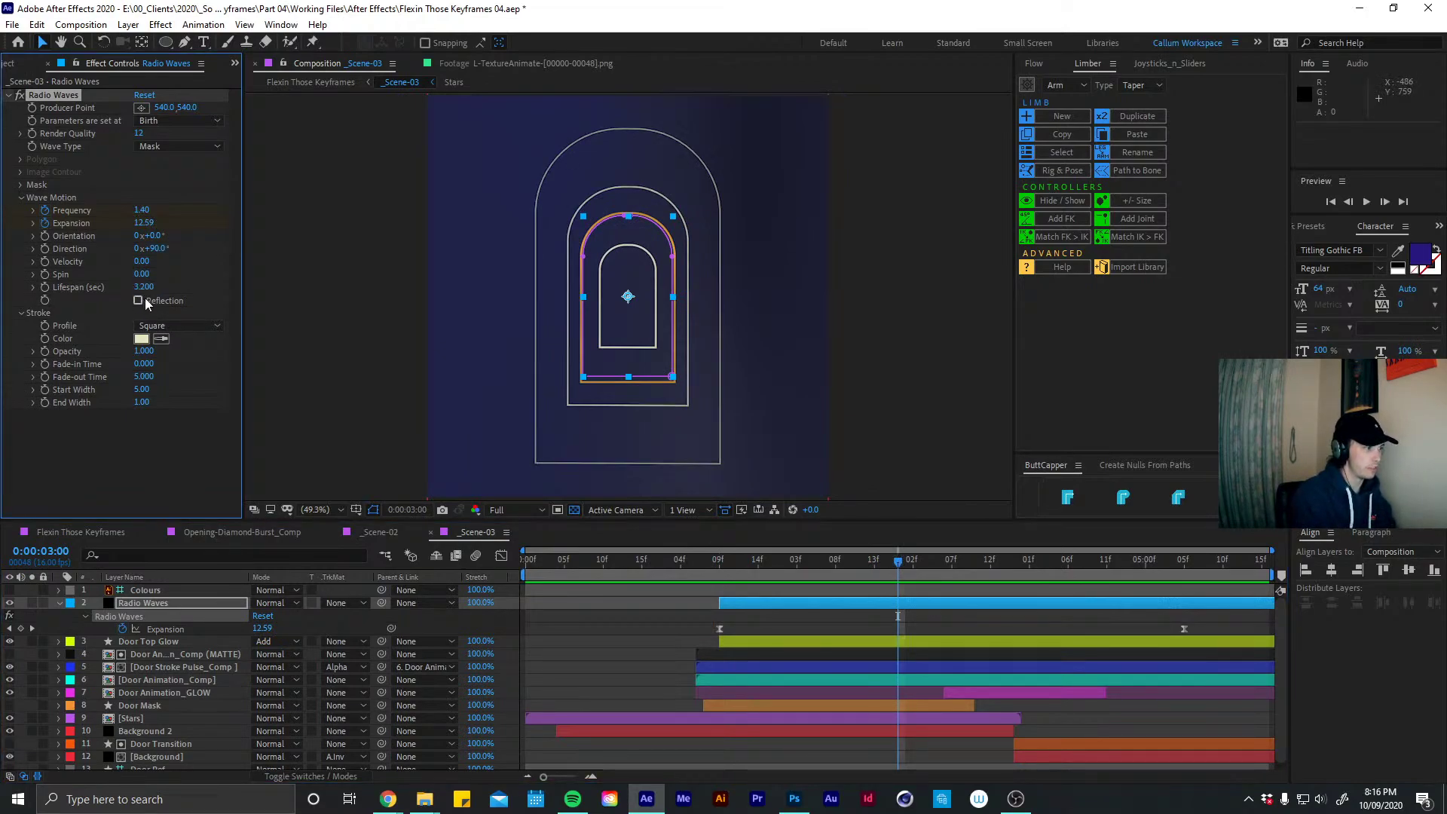
{"action": "left_click", "coordinate": [724, 571]}
{"action": "key", "text": "space"}
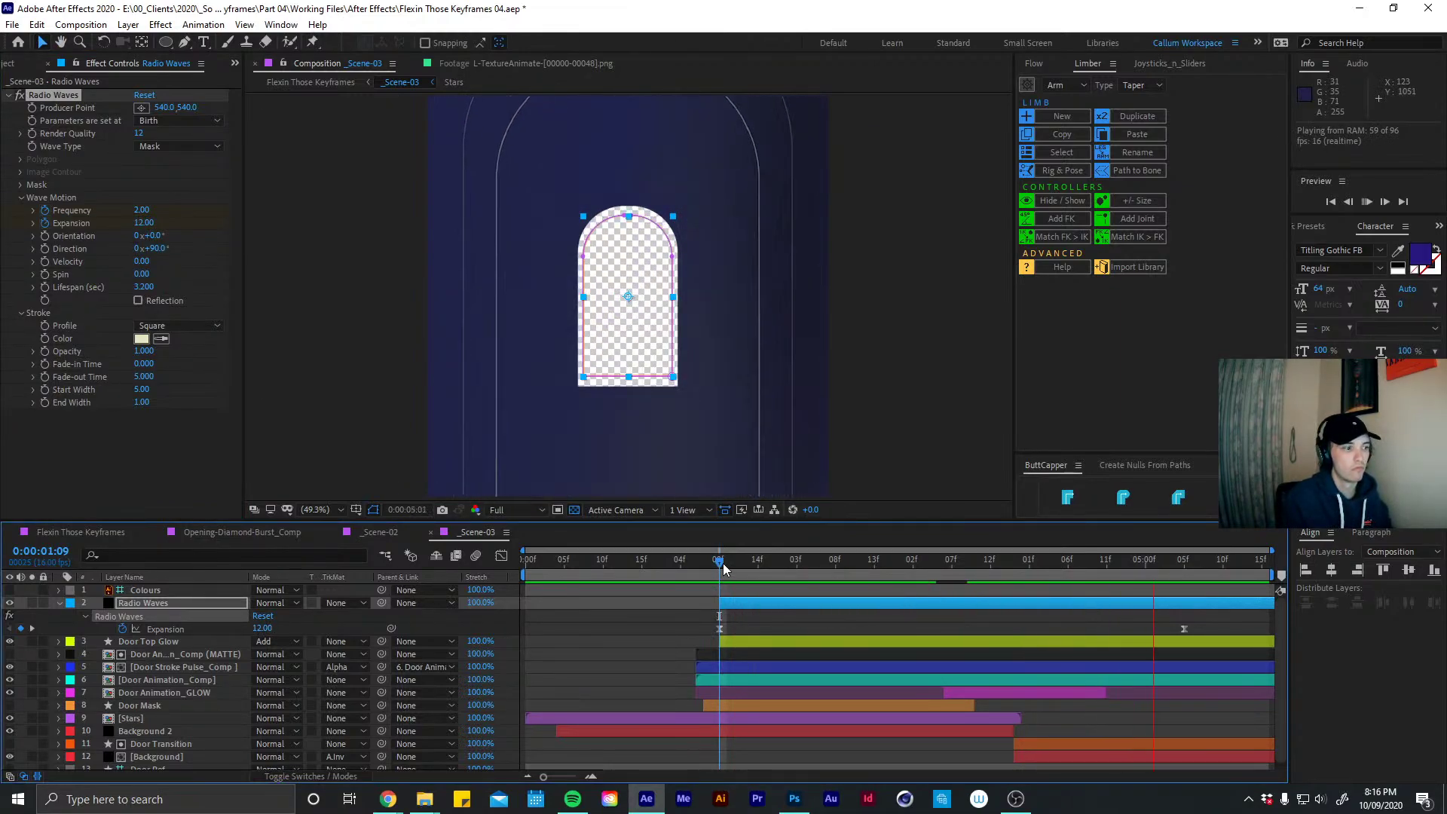
{"action": "key", "text": "space"}
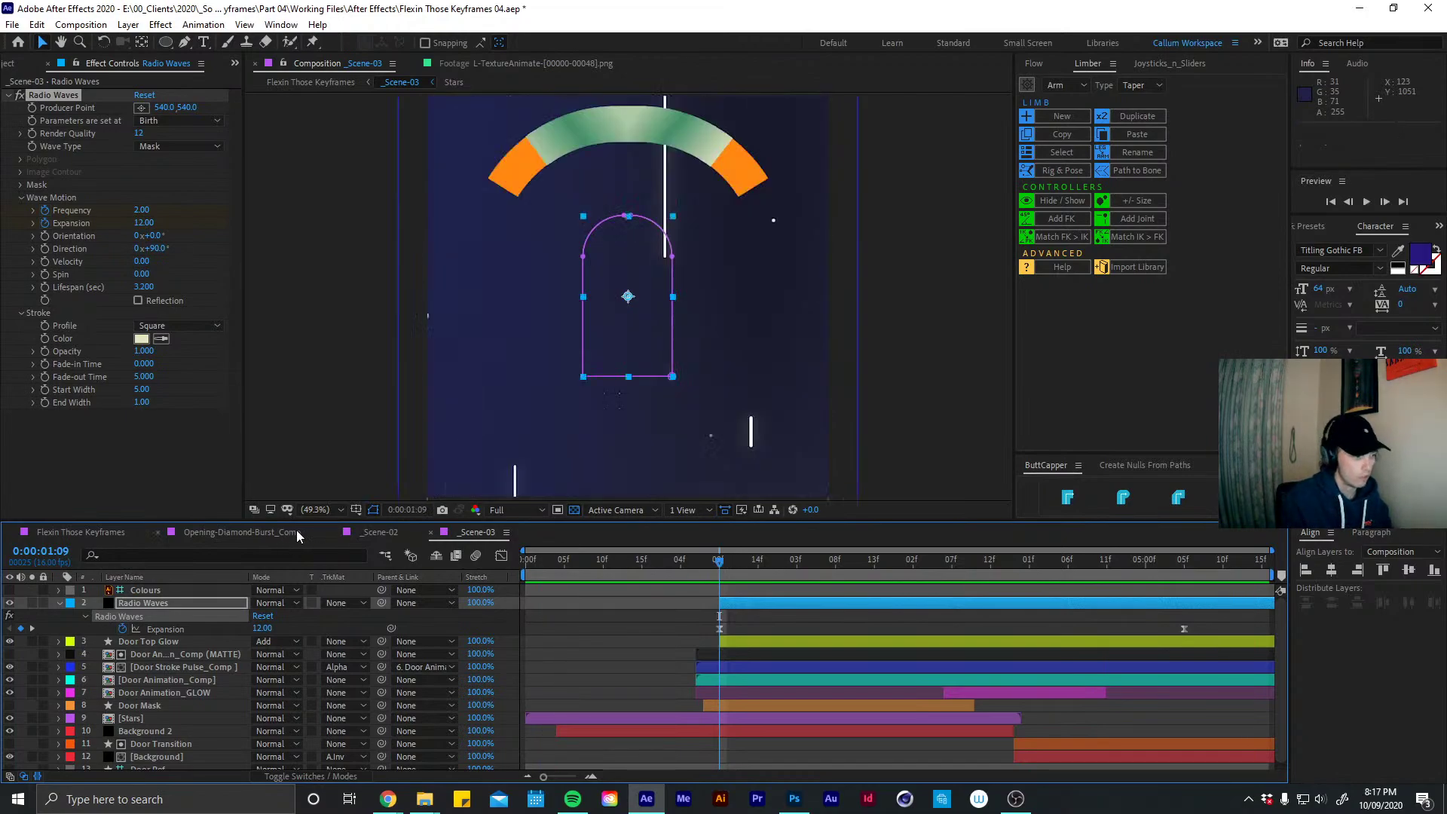
Open the Flexin Those Keyframes composition and review the door outlines up to 0:00:10:01
{"action": "left_click", "coordinate": [81, 532]}
{"action": "key", "text": "space"}
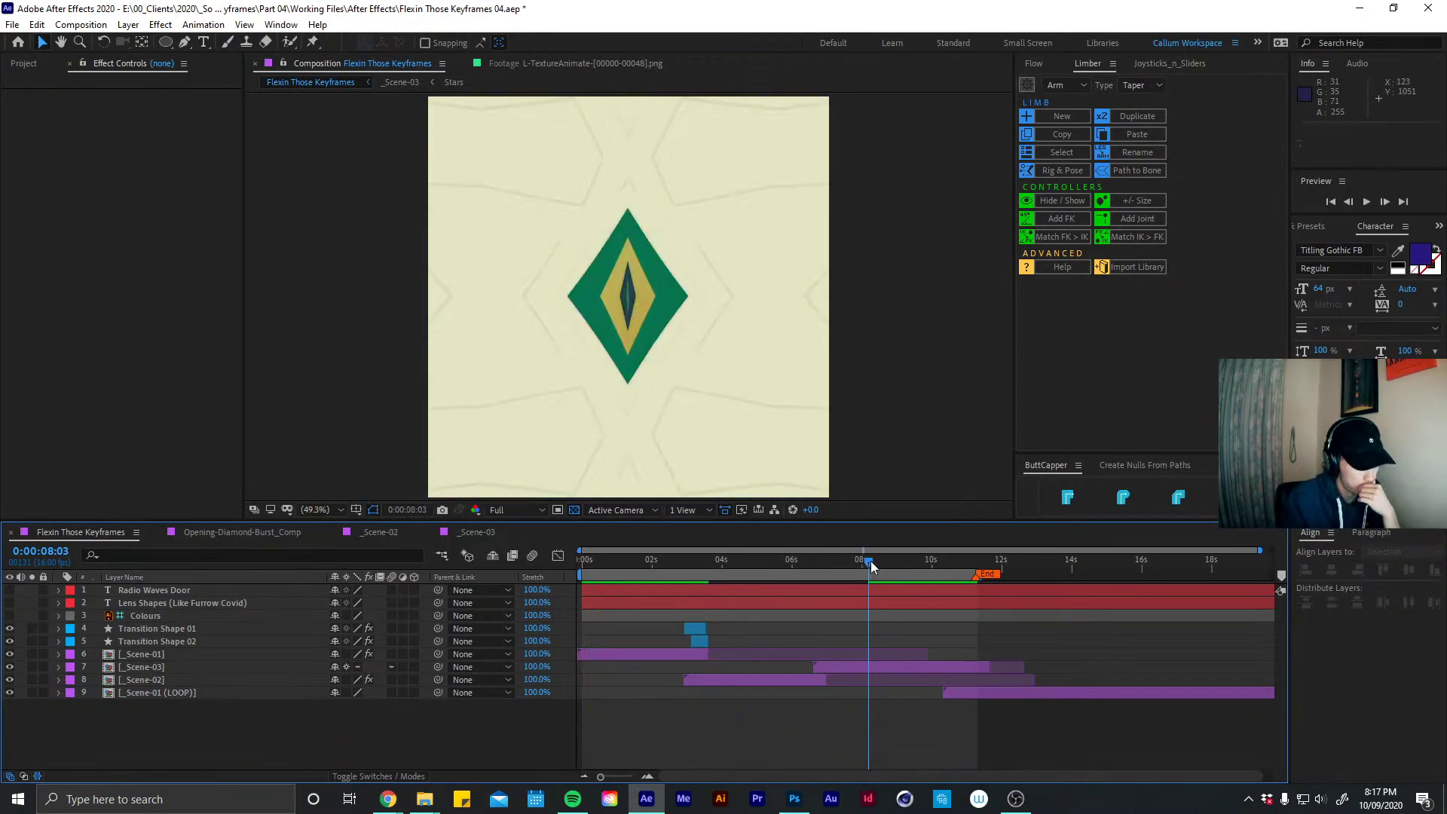
{"action": "left_click_drag", "start_coordinate": [871, 561], "coordinate": [931, 561]}
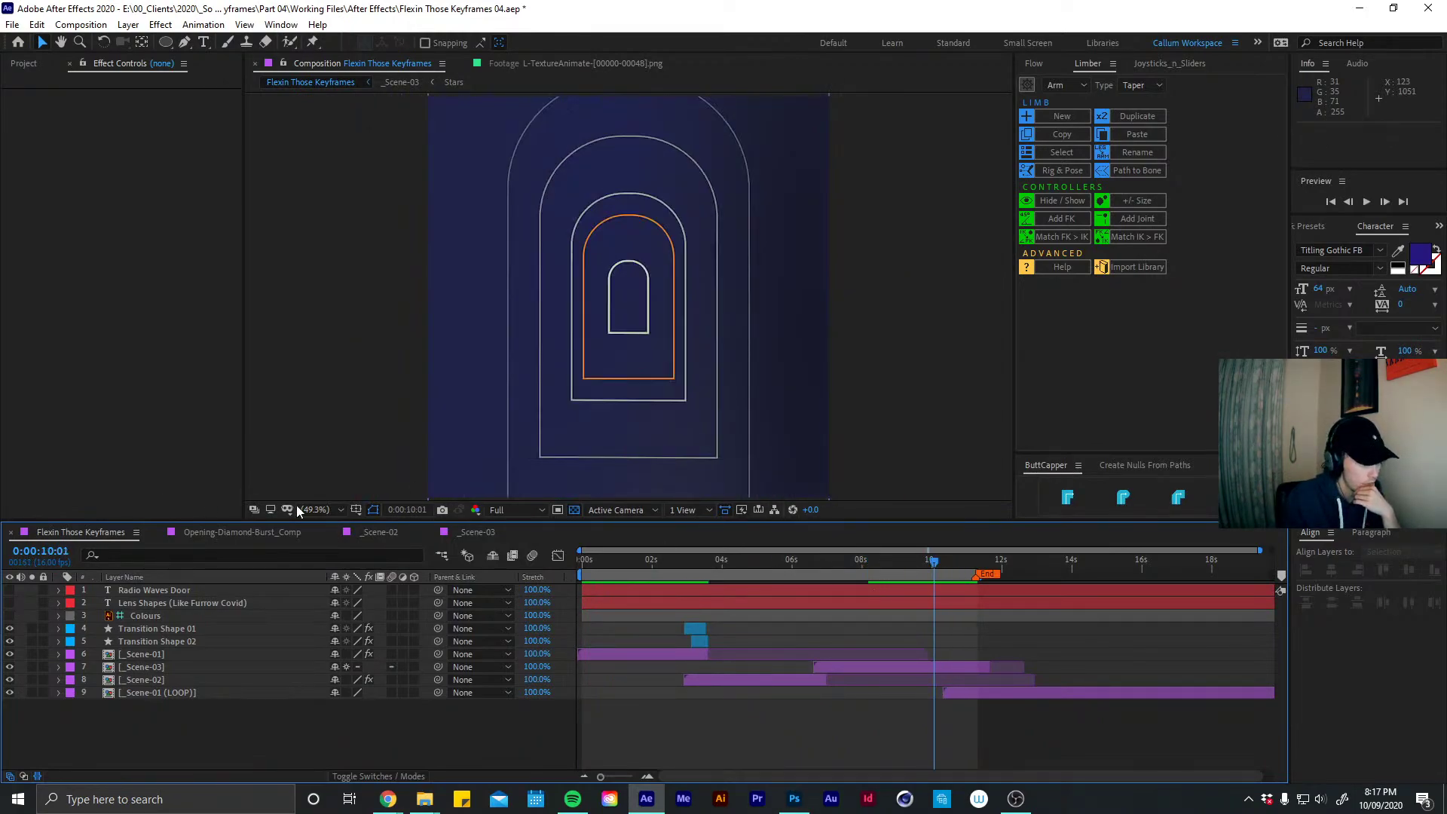
Pre-compose the Radio Waves layer in _Scene-03 as Radio Waves_Comp, moving all attributes into the new composition
{"action": "left_click", "coordinate": [489, 532]}
{"action": "key", "text": "u"}
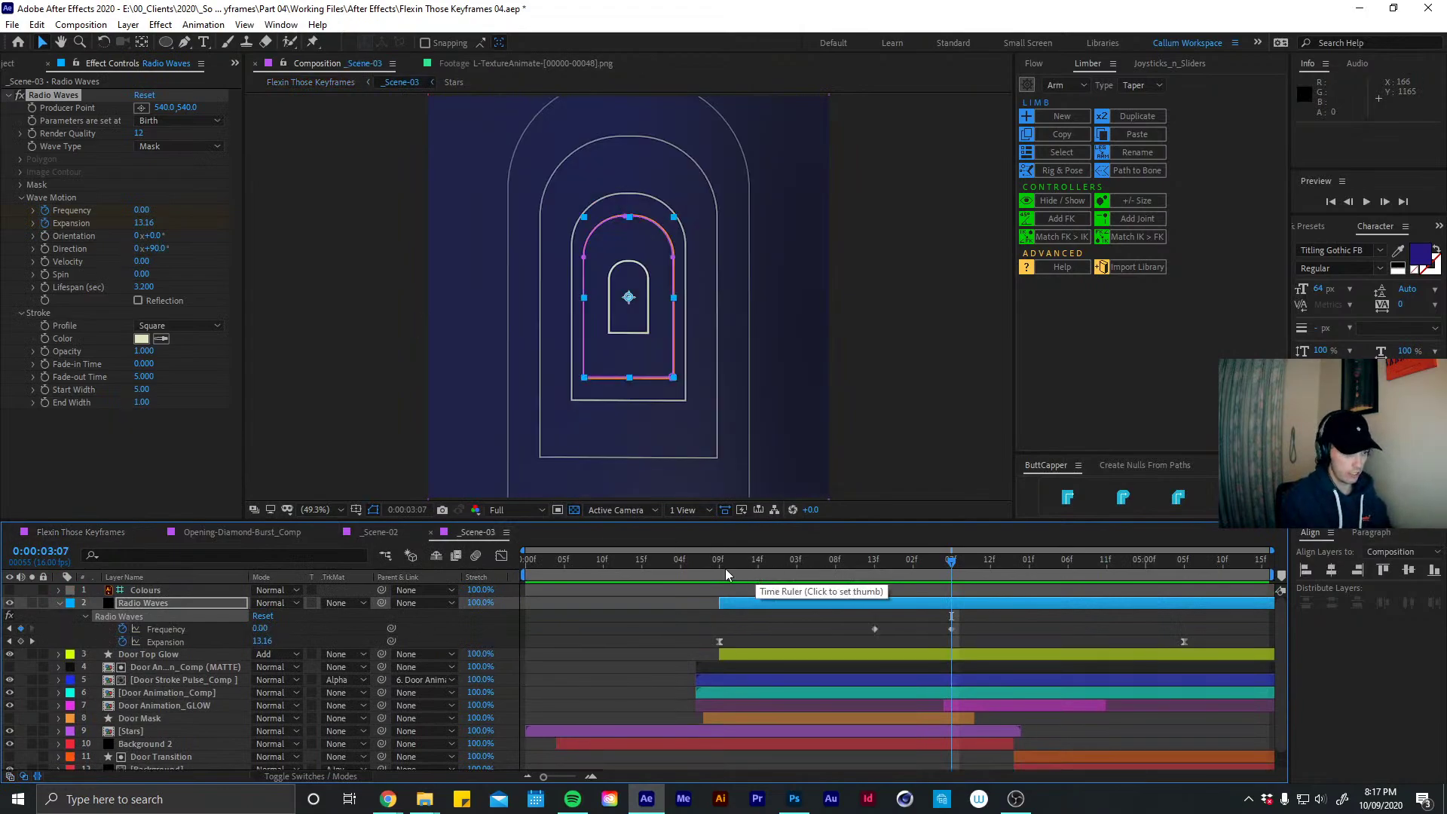
{"action": "key", "text": "u"}
{"action": "left_click", "coordinate": [724, 561]}
{"action": "key", "text": "ctrl+shift+c"}
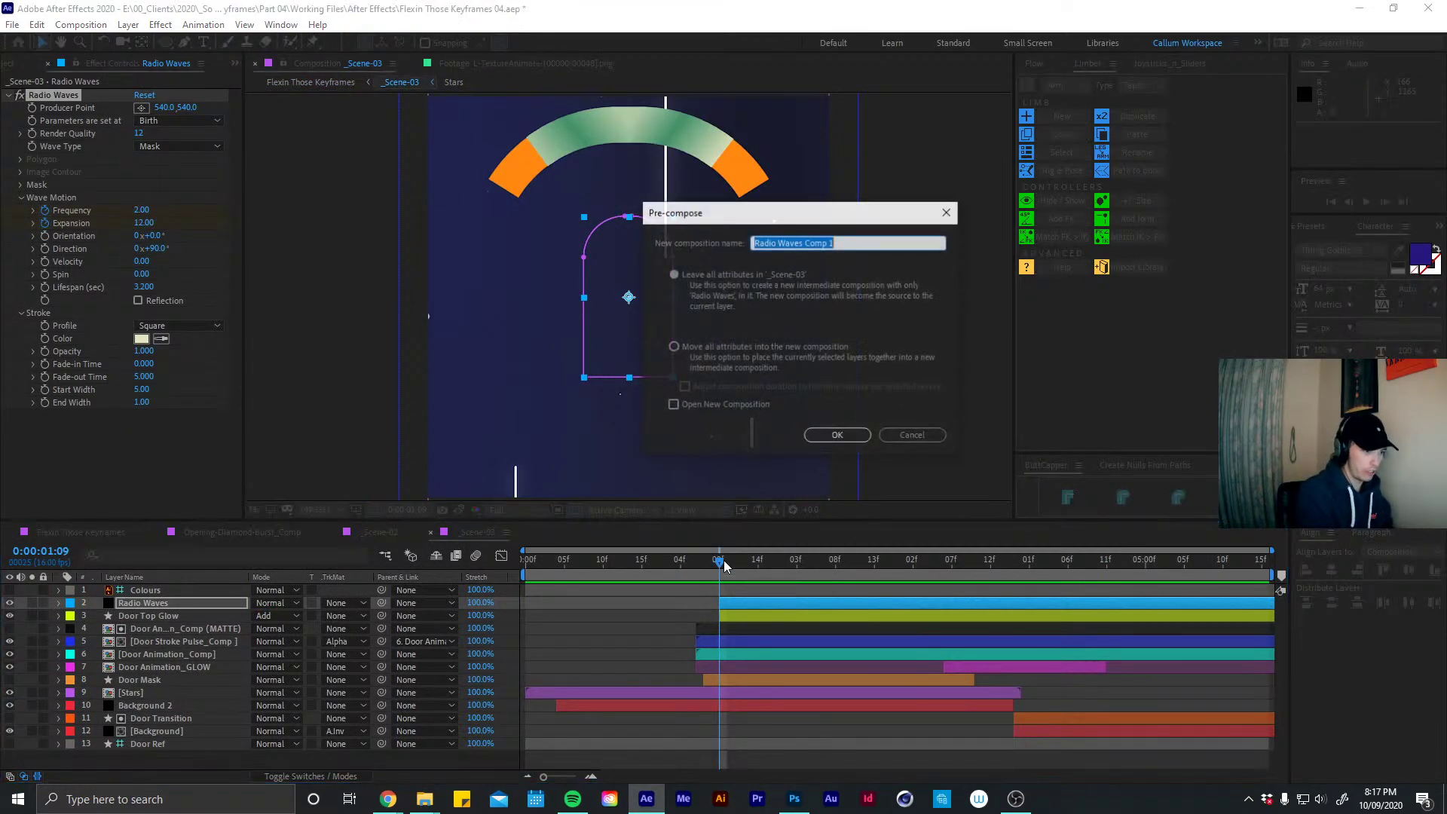
{"action": "key", "text": "Right"}
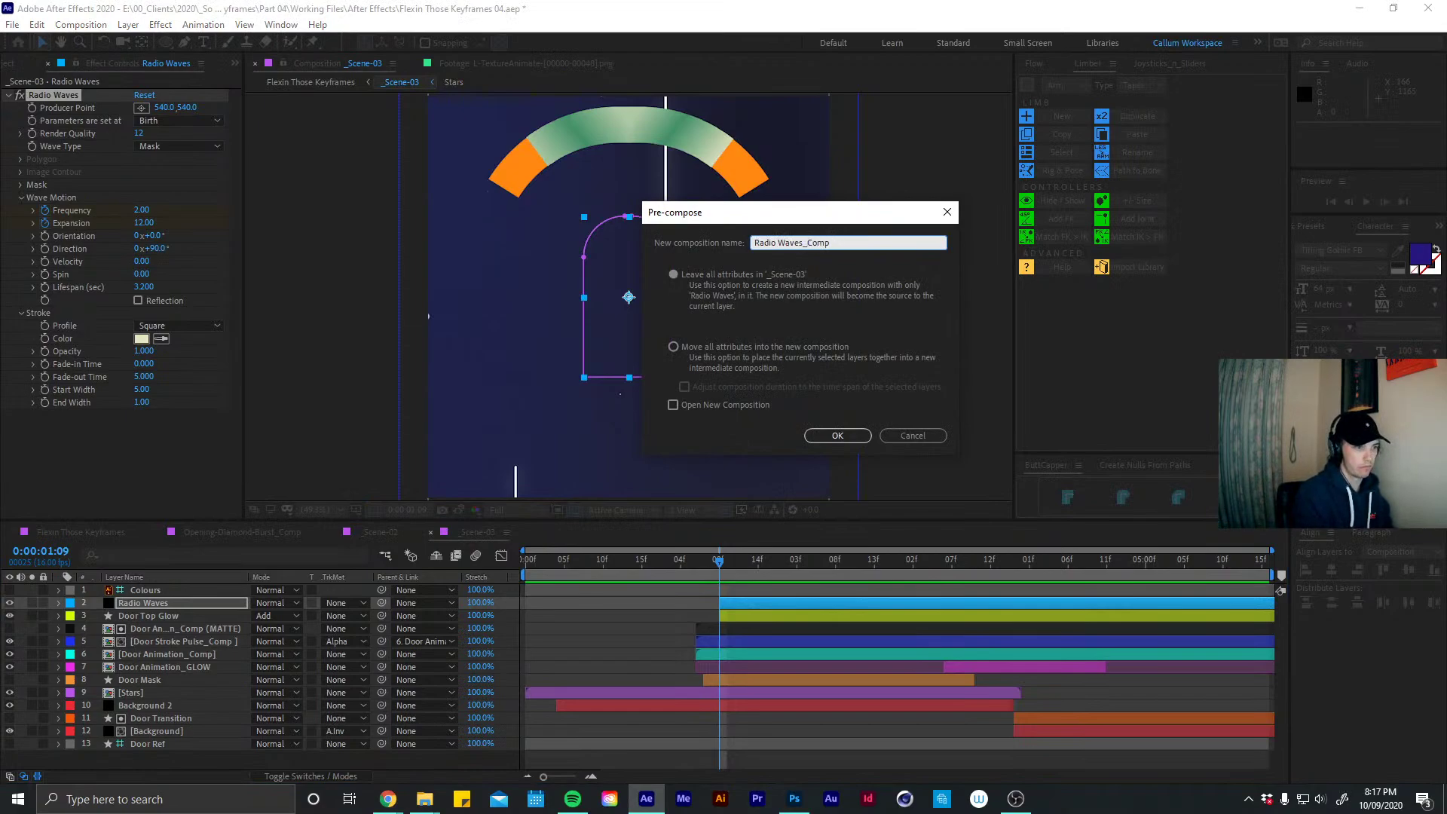
{"action": "left_click", "coordinate": [673, 347]}
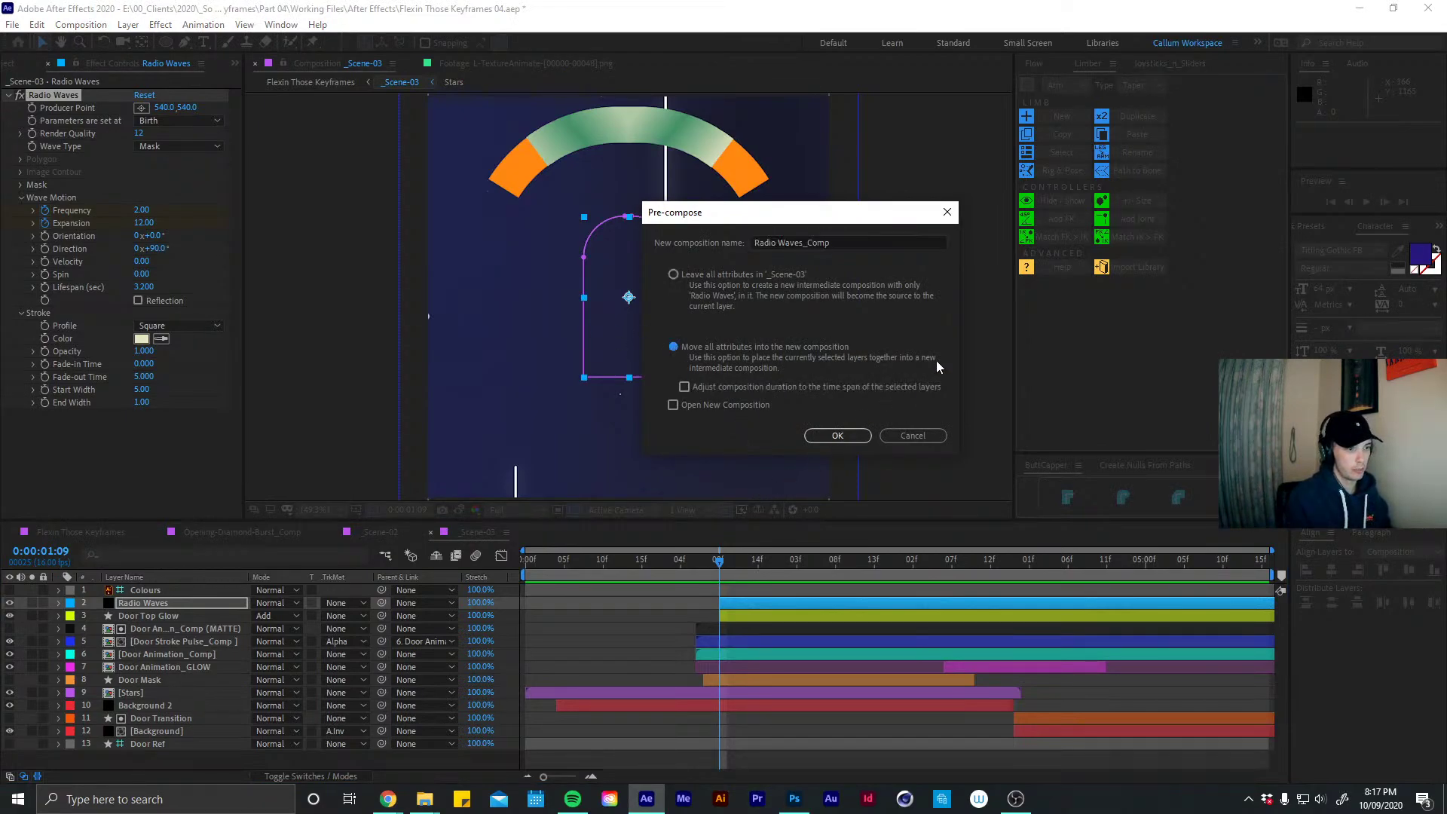
{"action": "left_click", "coordinate": [838, 436]}
Reveal the Radio Waves_Comp source in the project's Scene 03 folder
{"action": "left_click", "coordinate": [23, 64]}
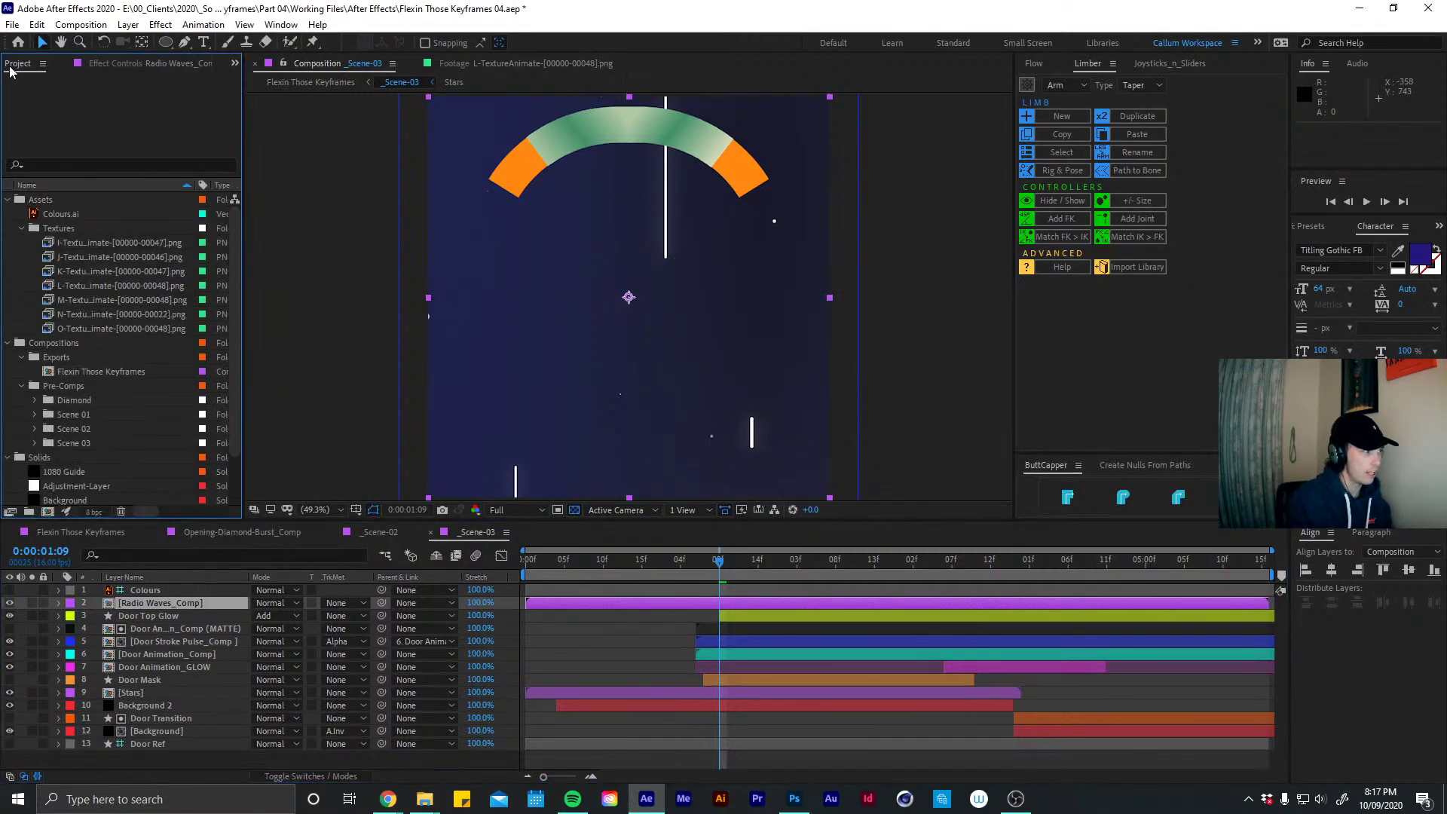
{"action": "scroll", "coordinate": [220, 359], "scroll_direction": "down", "scroll_amount": 2}
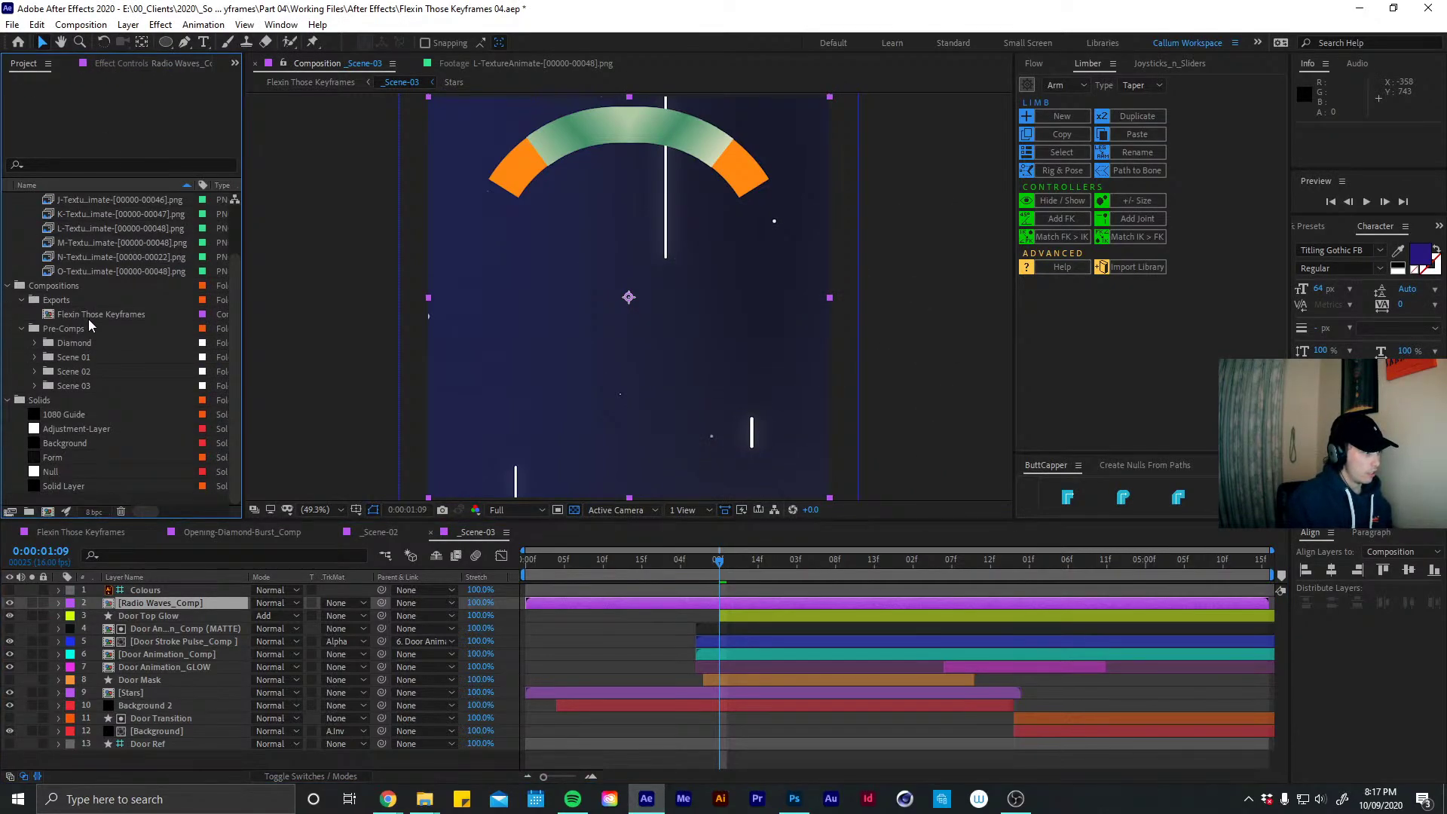
{"action": "left_click", "coordinate": [21, 329]}
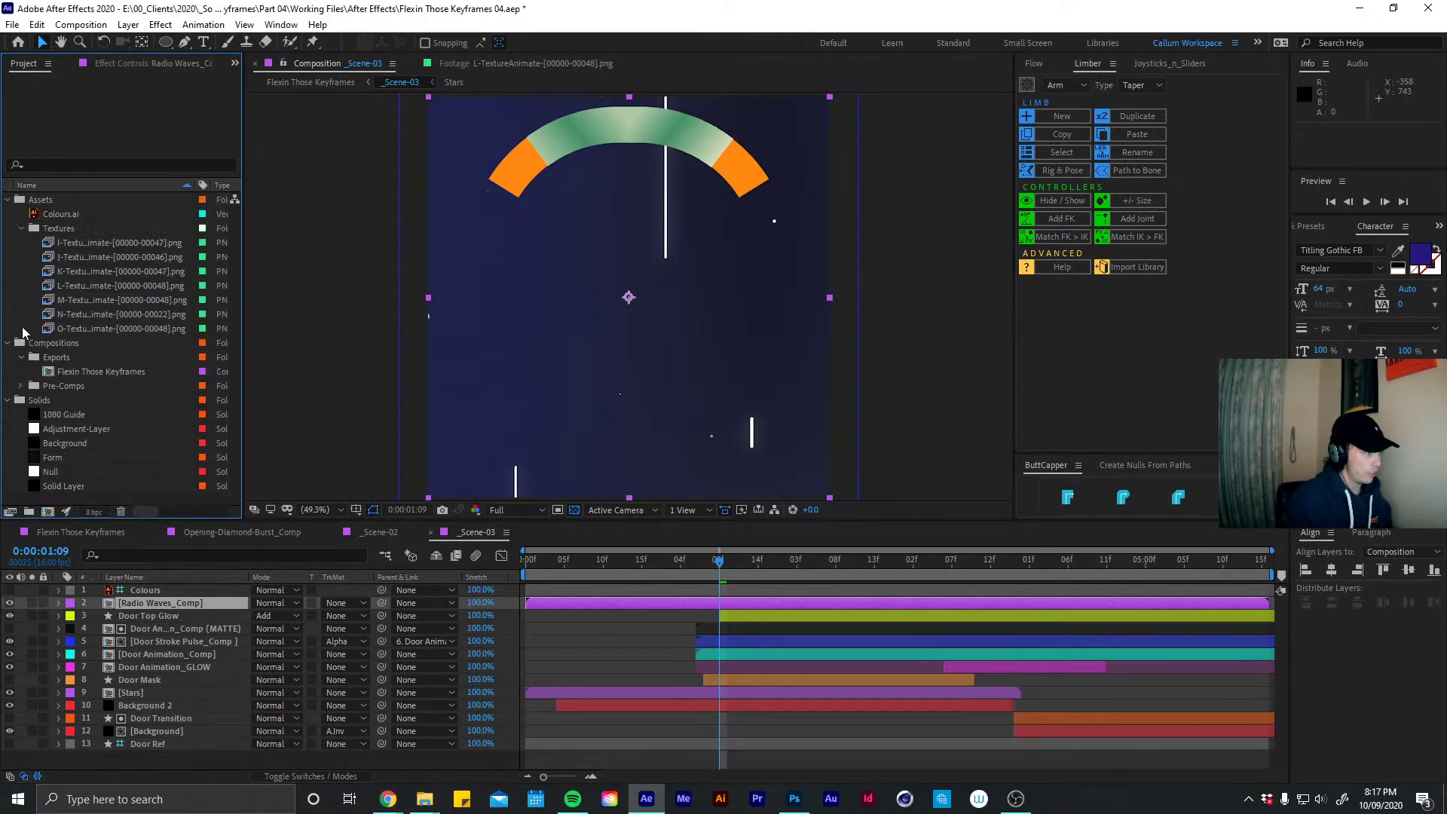
{"action": "left_click", "coordinate": [18, 386]}
{"action": "right_click", "coordinate": [780, 599]}
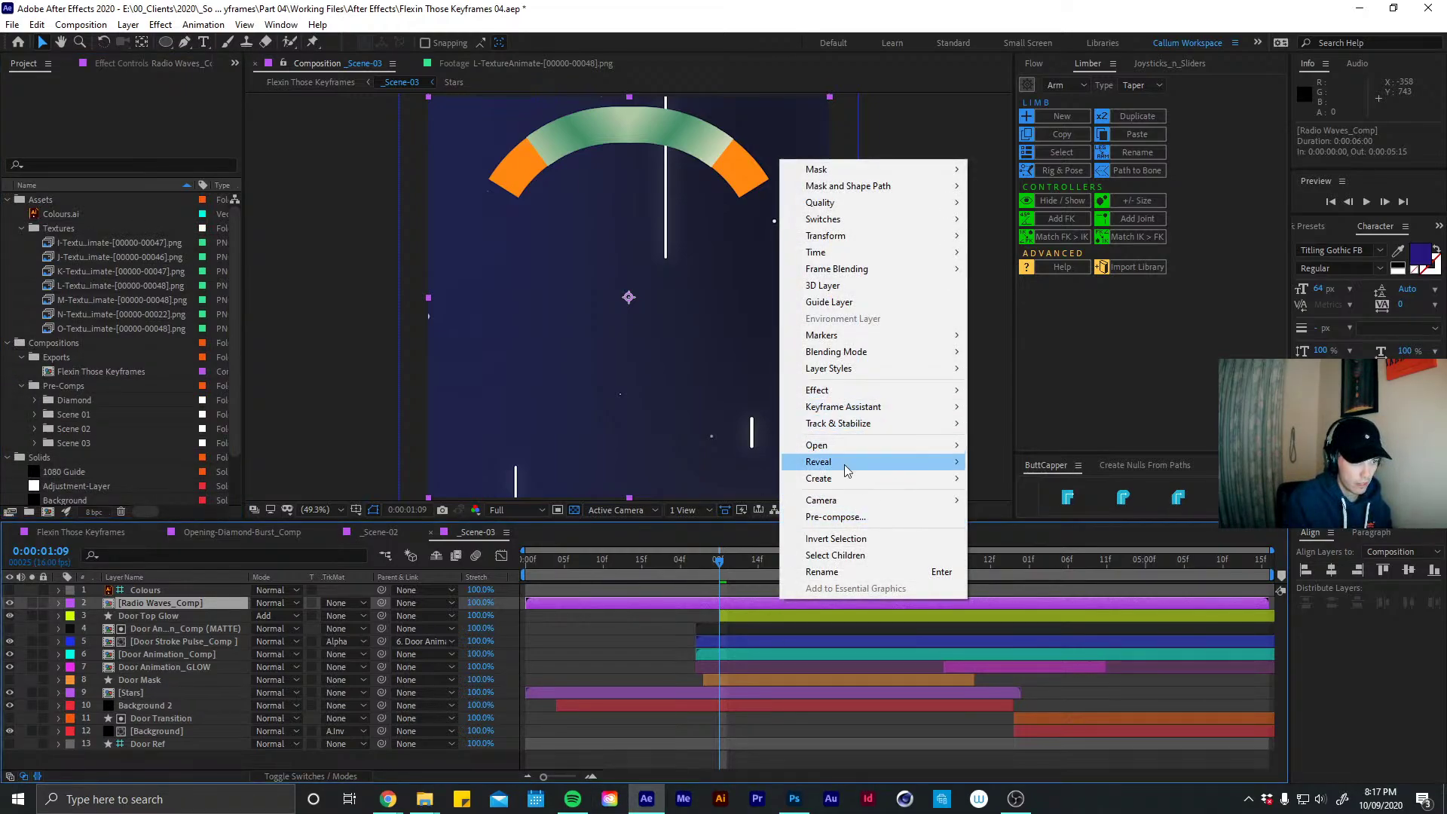
{"action": "mouse_move", "coordinate": [845, 467]}
{"action": "left_click", "coordinate": [1041, 479]}
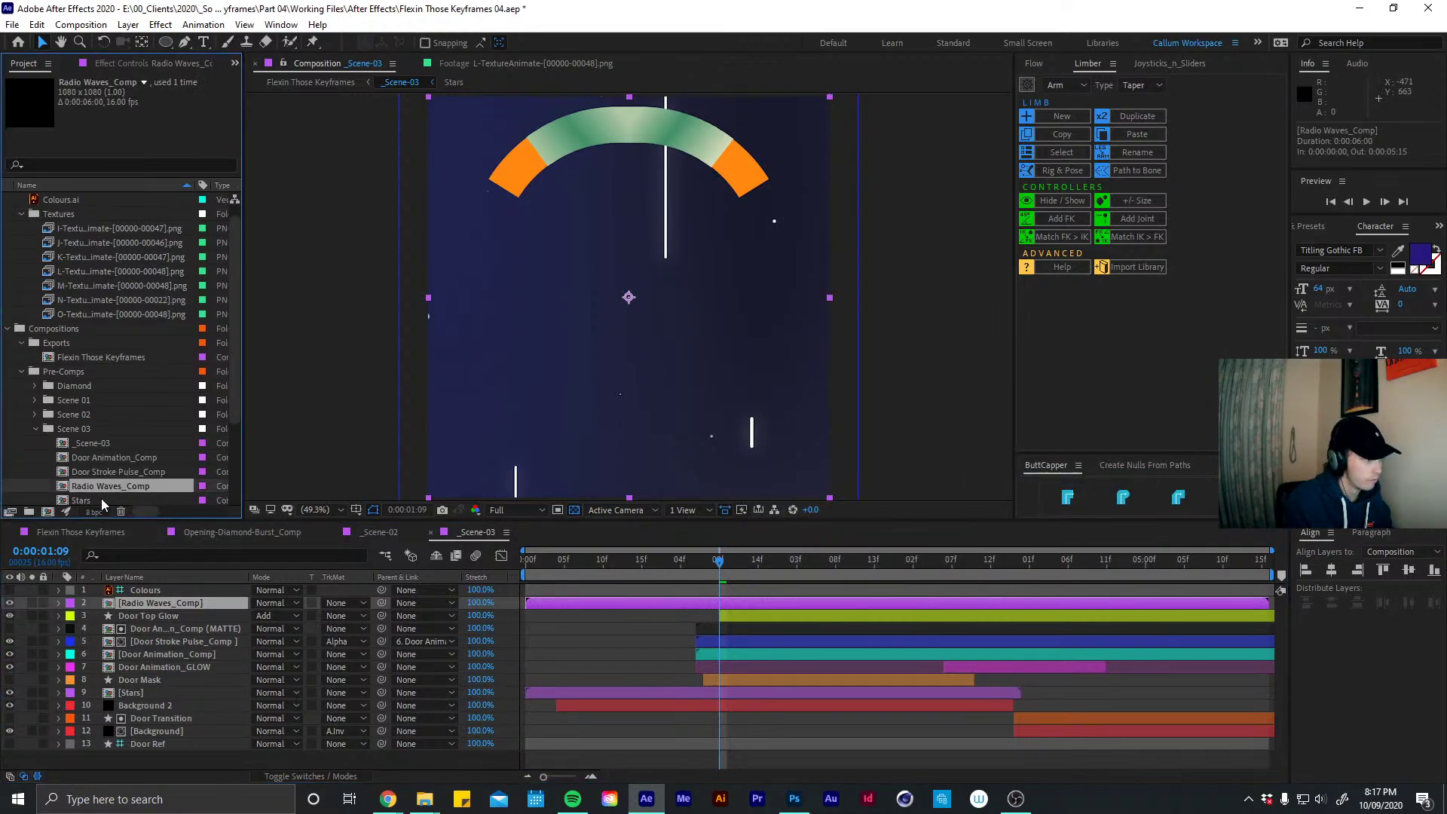
Move the Radio Waves_Comp layer to start at 0:00:01:09 and set its label colour to Green
{"action": "left_click", "coordinate": [775, 604]}
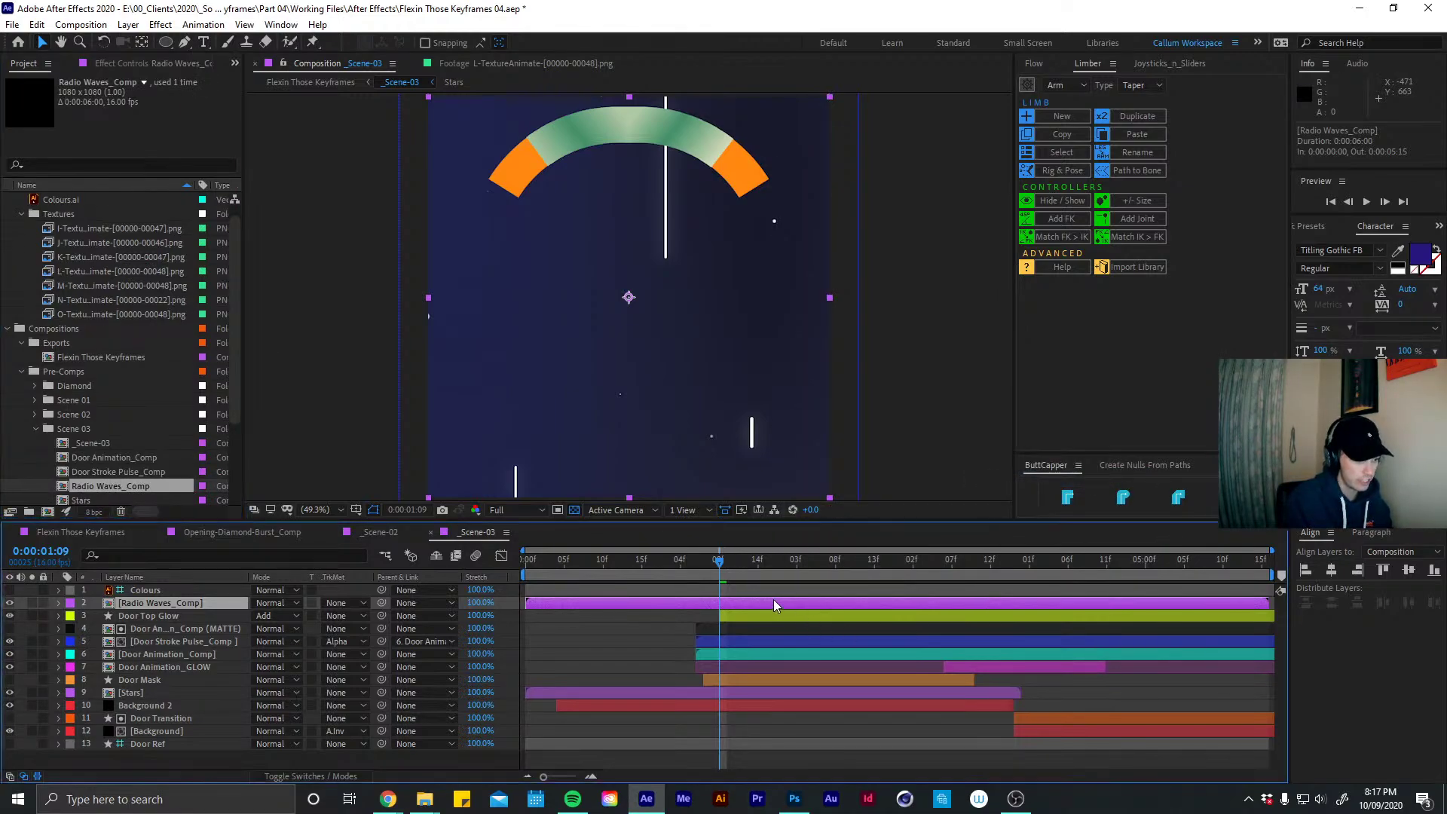
{"action": "double_click", "coordinate": [774, 603]}
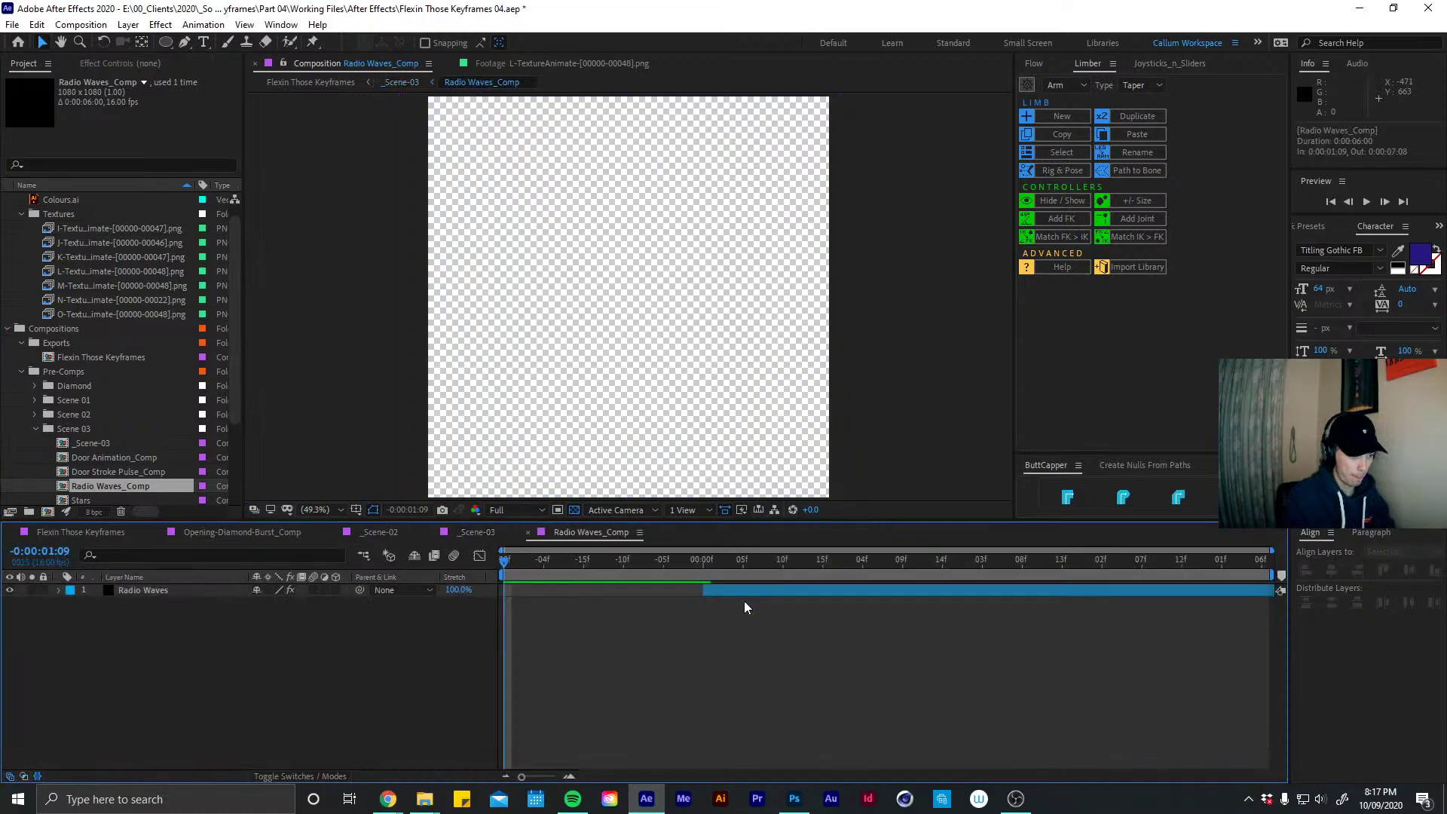
{"action": "left_click", "coordinate": [526, 532]}
{"action": "left_click", "coordinate": [77, 602]}
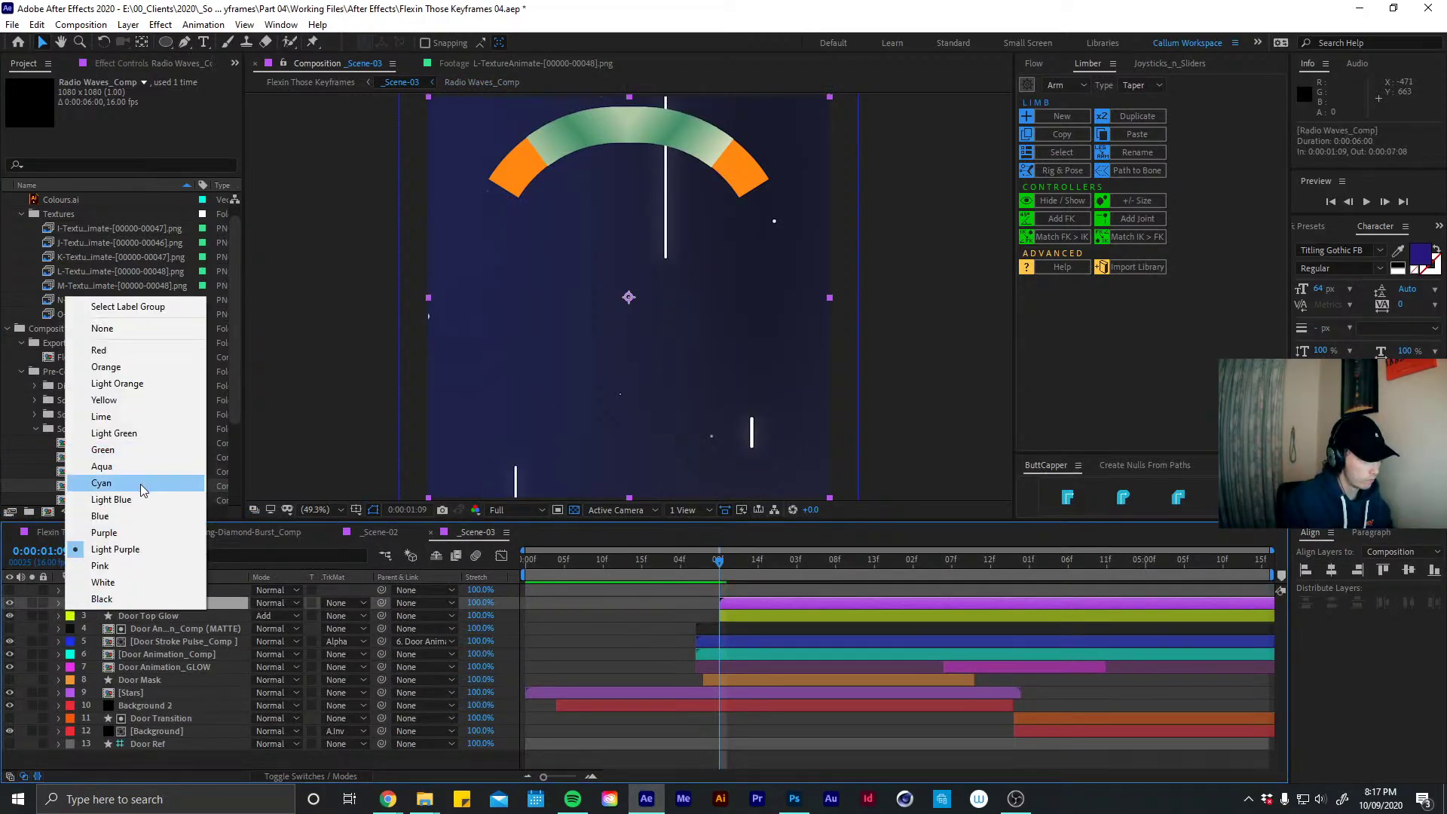
{"action": "left_click", "coordinate": [103, 450]}
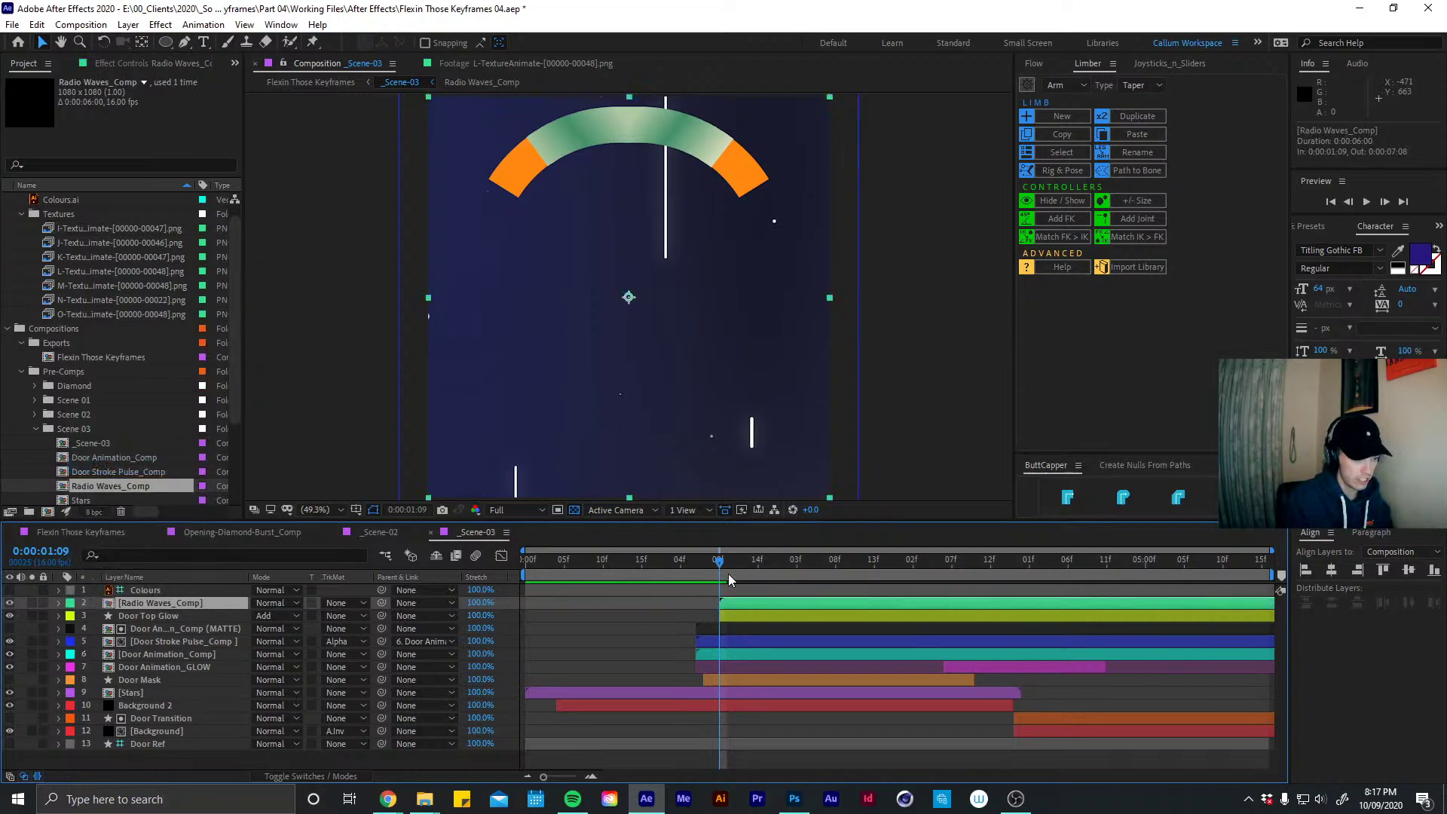
Preview the pre-composed door waves in _Scene-03 from 0:00:01:09
{"action": "key", "text": "space"}
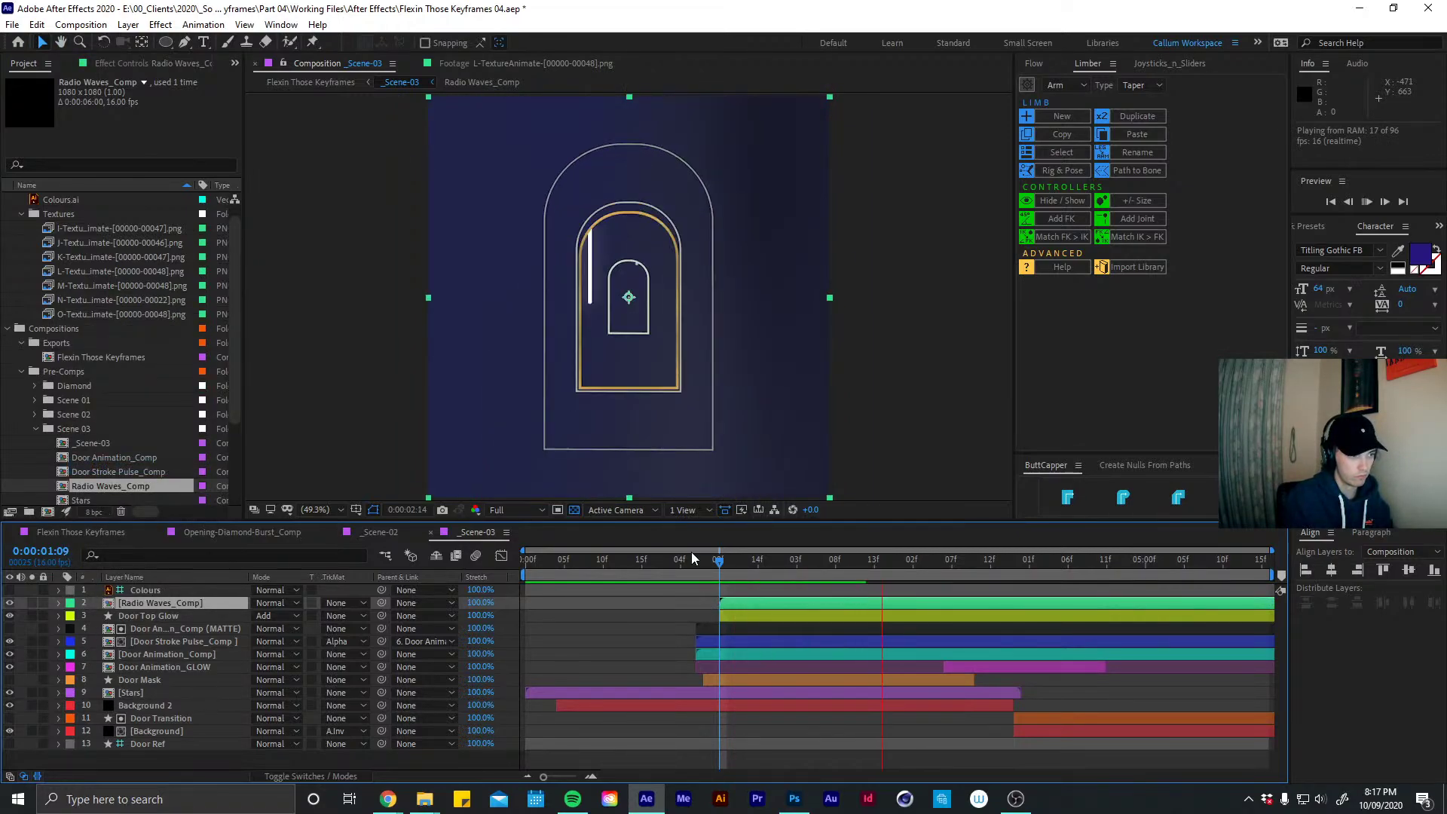
{"action": "left_click", "coordinate": [757, 562]}
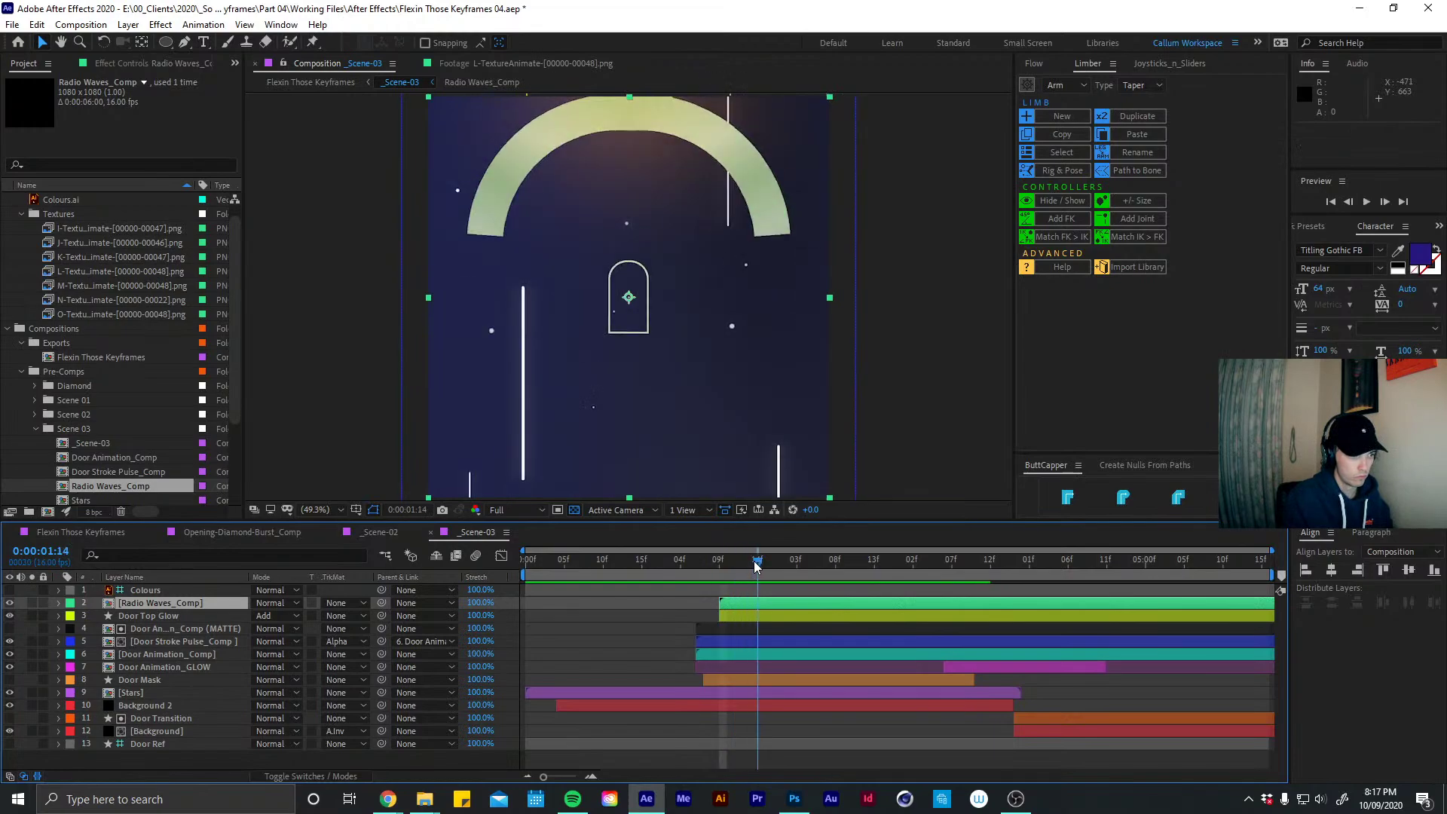
{"action": "left_click_drag", "start_coordinate": [757, 565], "coordinate": [709, 577]}
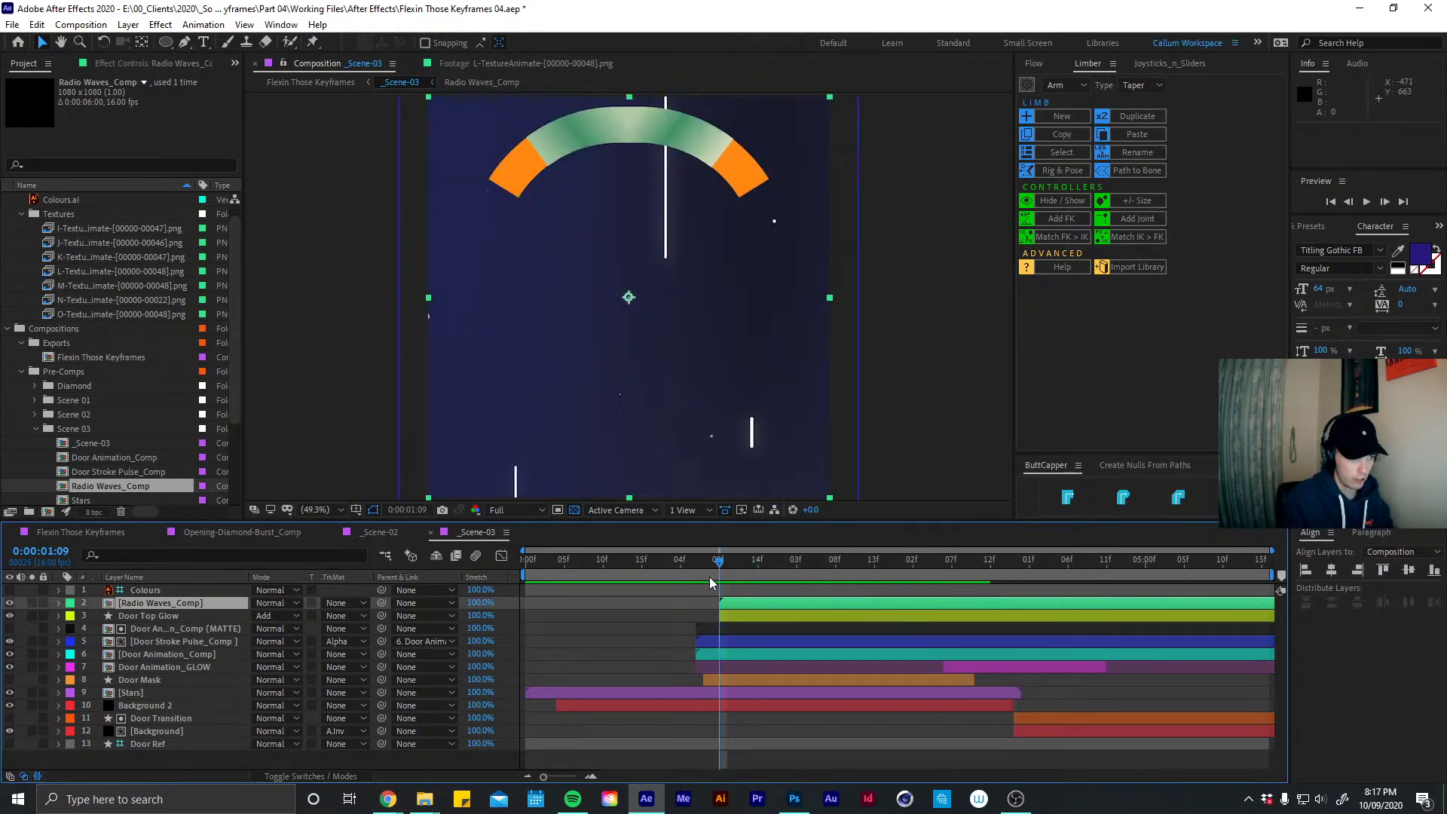
{"action": "key", "text": "space"}
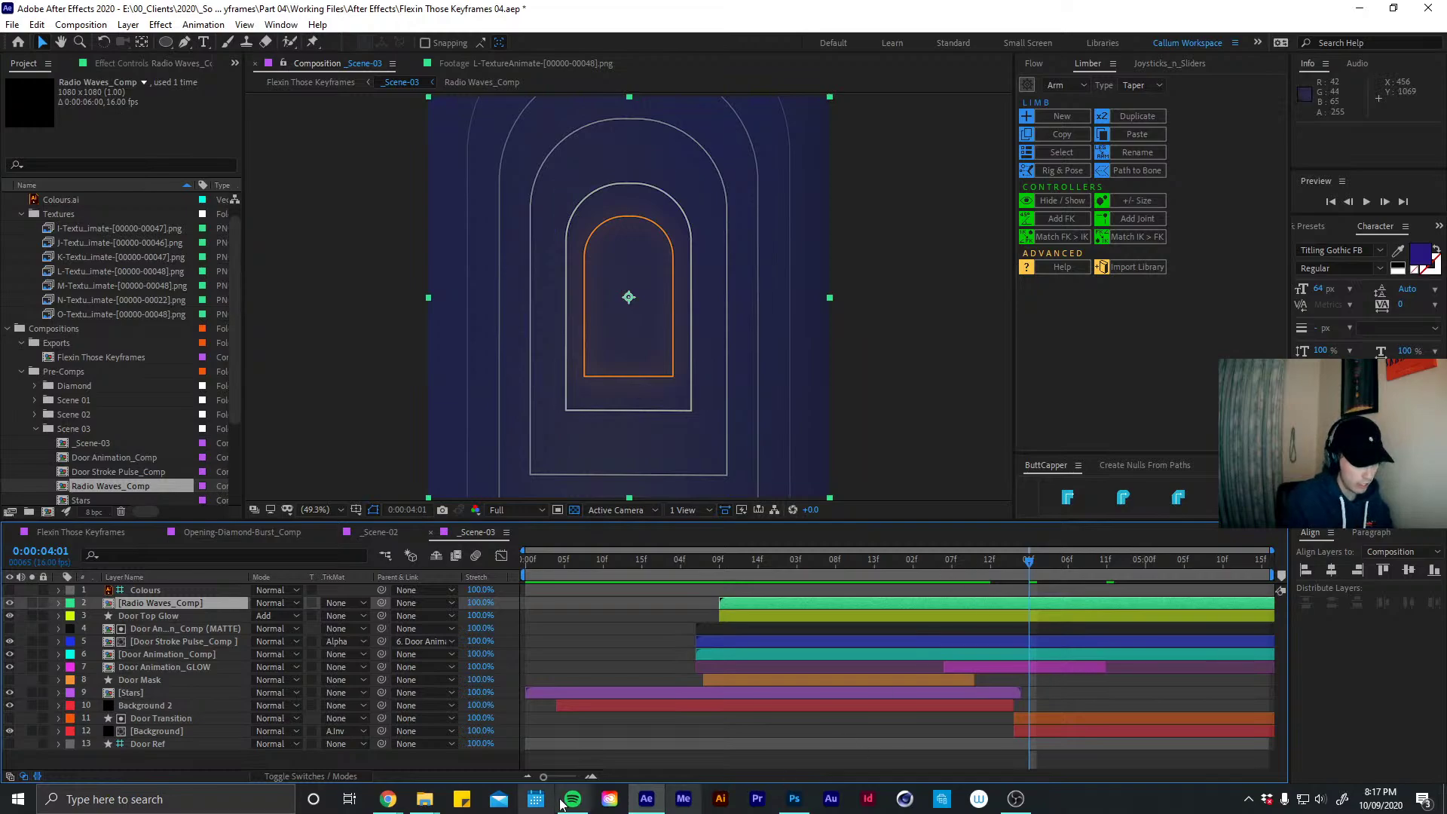
Expand the Door Ref layer, check its outline in isolation, and copy its Path 1 shape path
{"action": "left_click", "coordinate": [933, 744]}
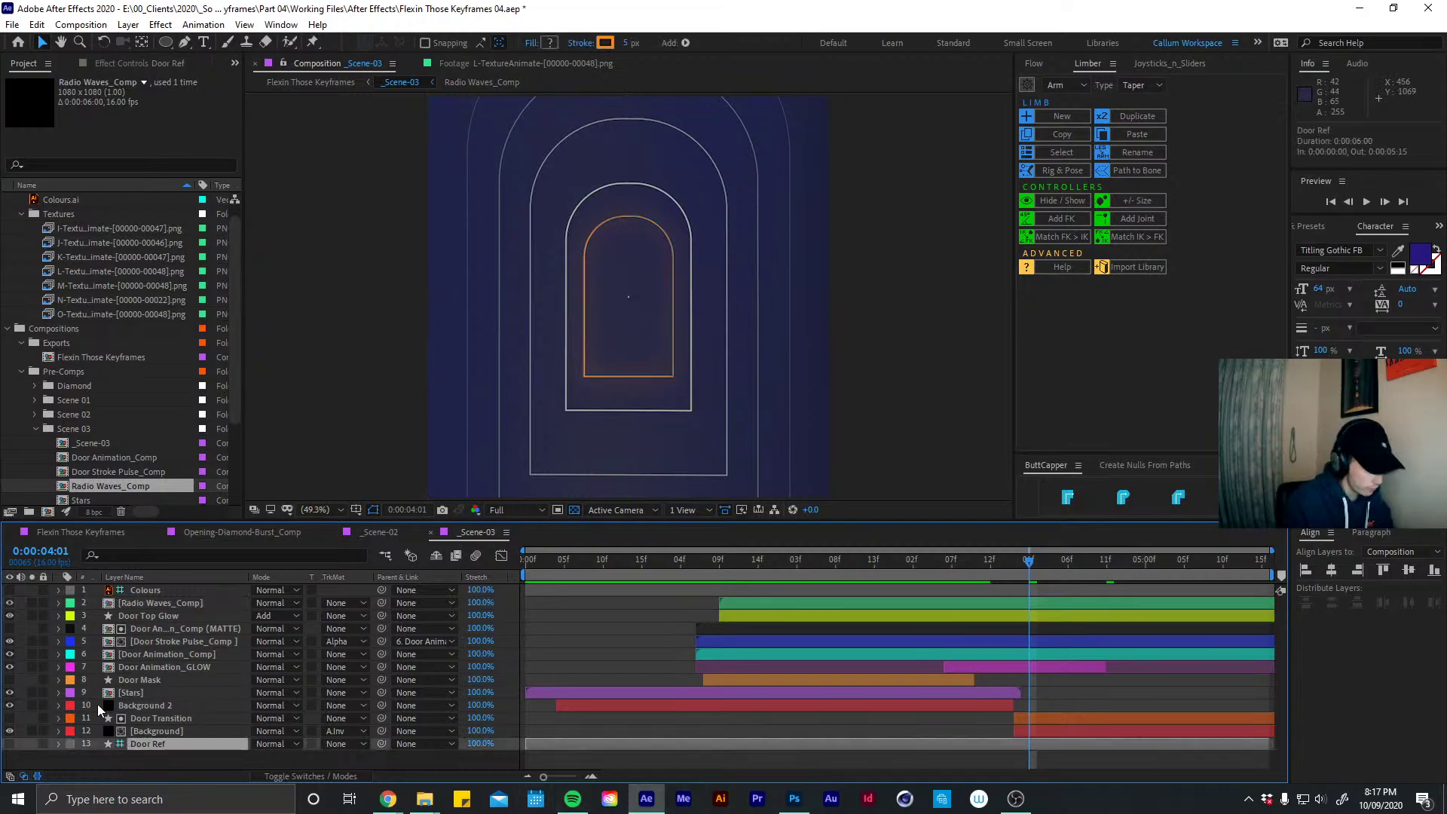
{"action": "key", "text": "u"}
{"action": "key", "text": "u"}
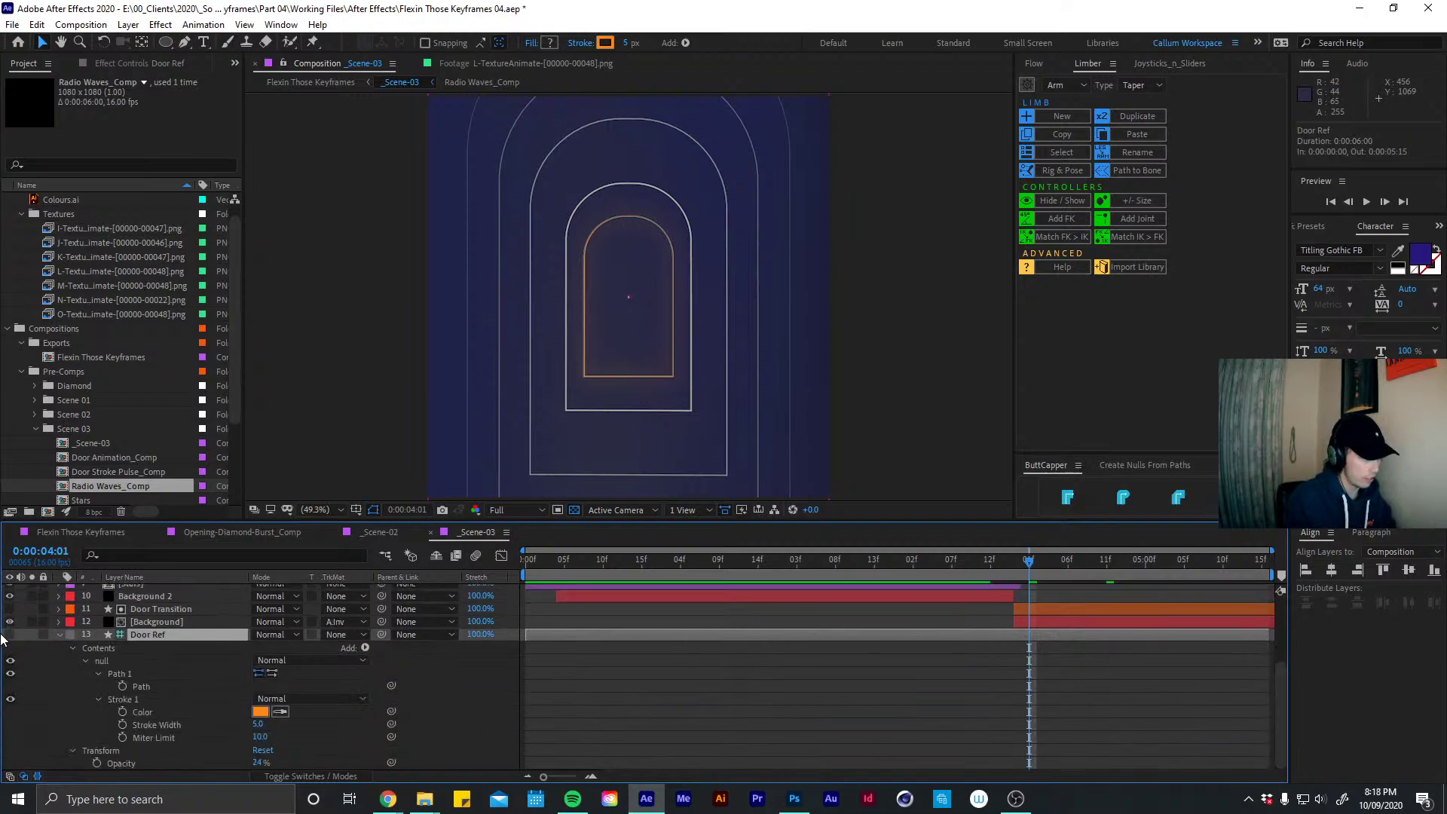
{"action": "left_click", "coordinate": [32, 634]}
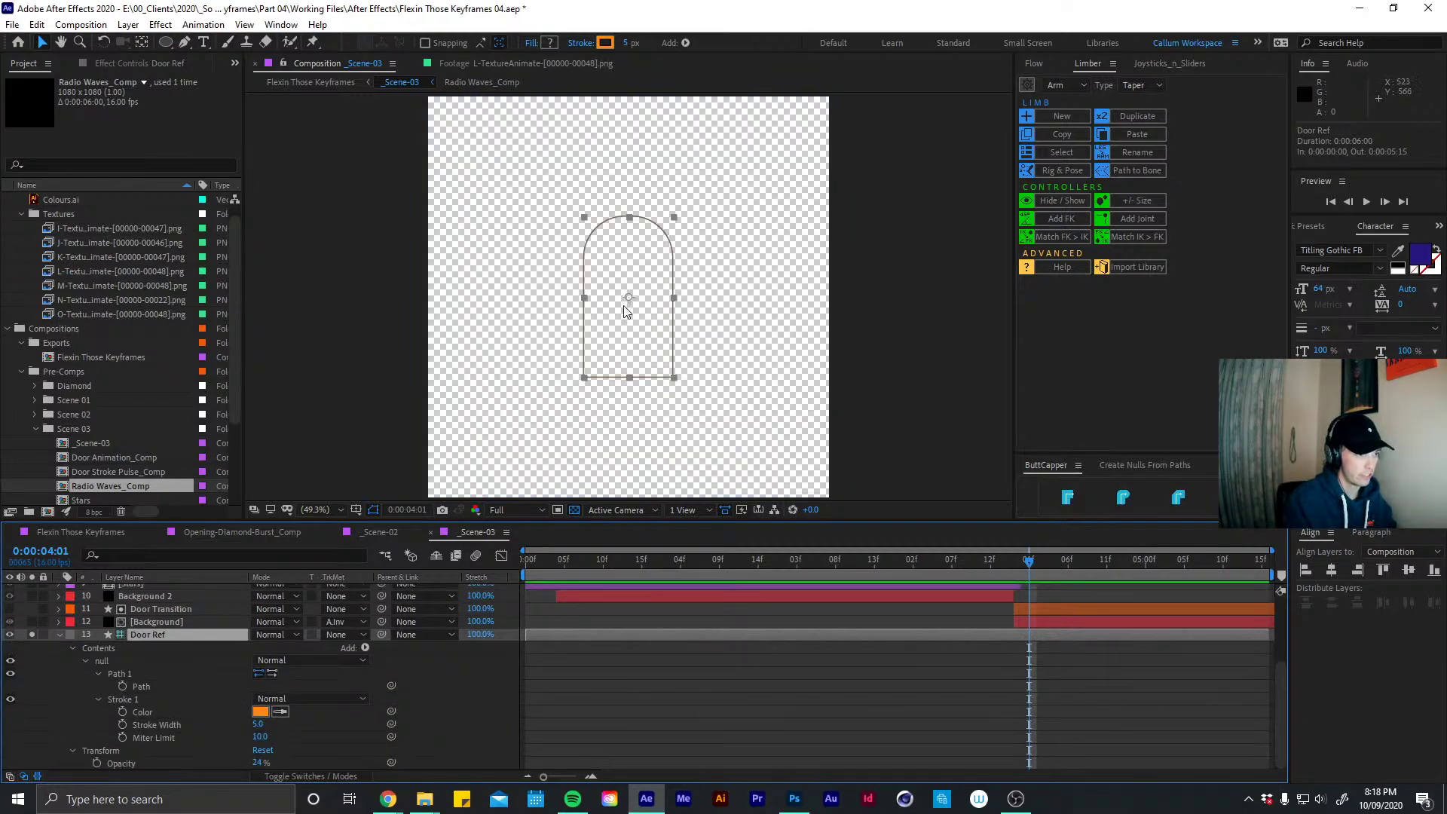
{"action": "left_click", "coordinate": [30, 635]}
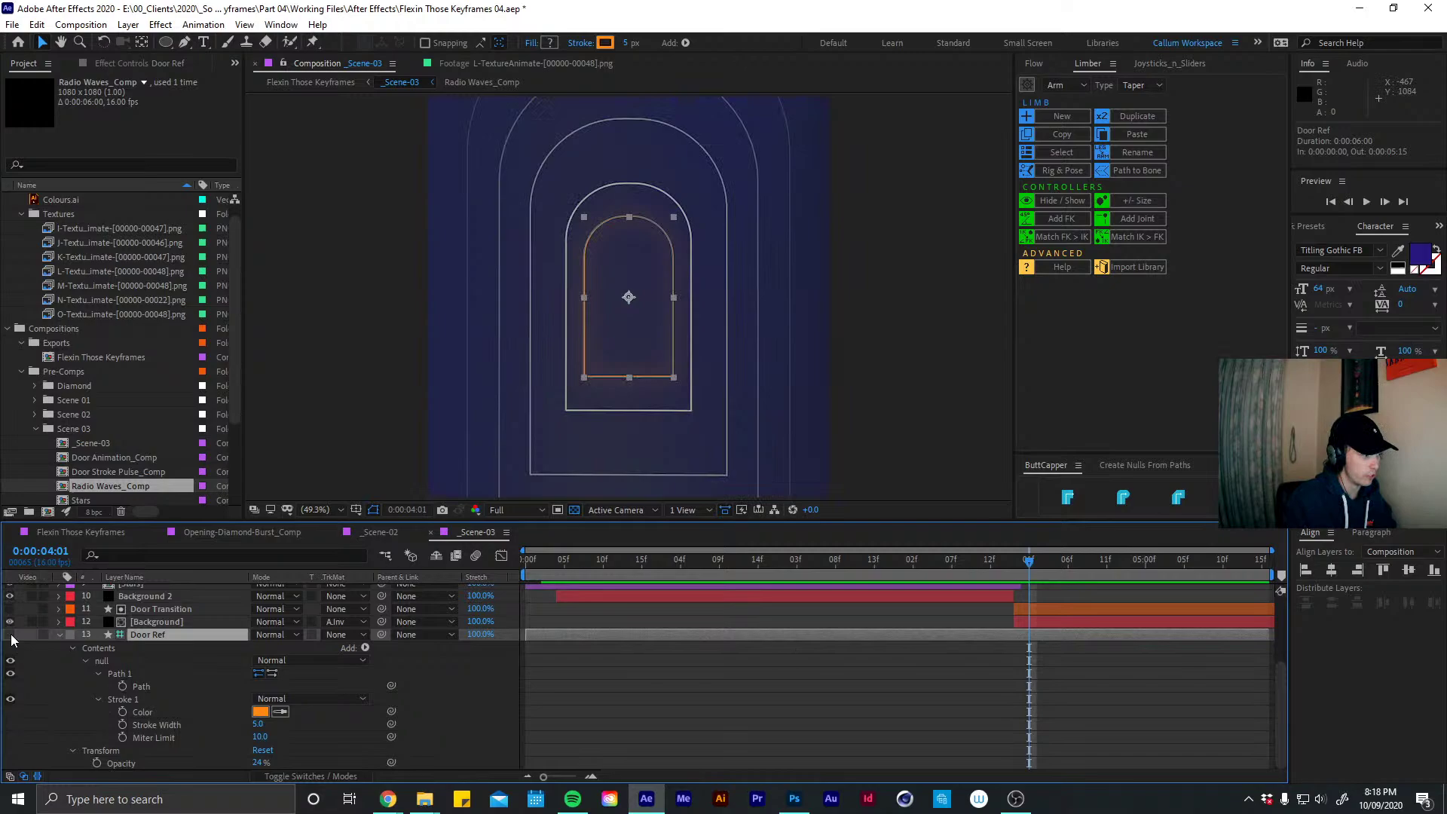
{"action": "left_click", "coordinate": [160, 688]}
{"action": "key", "text": "Home"}
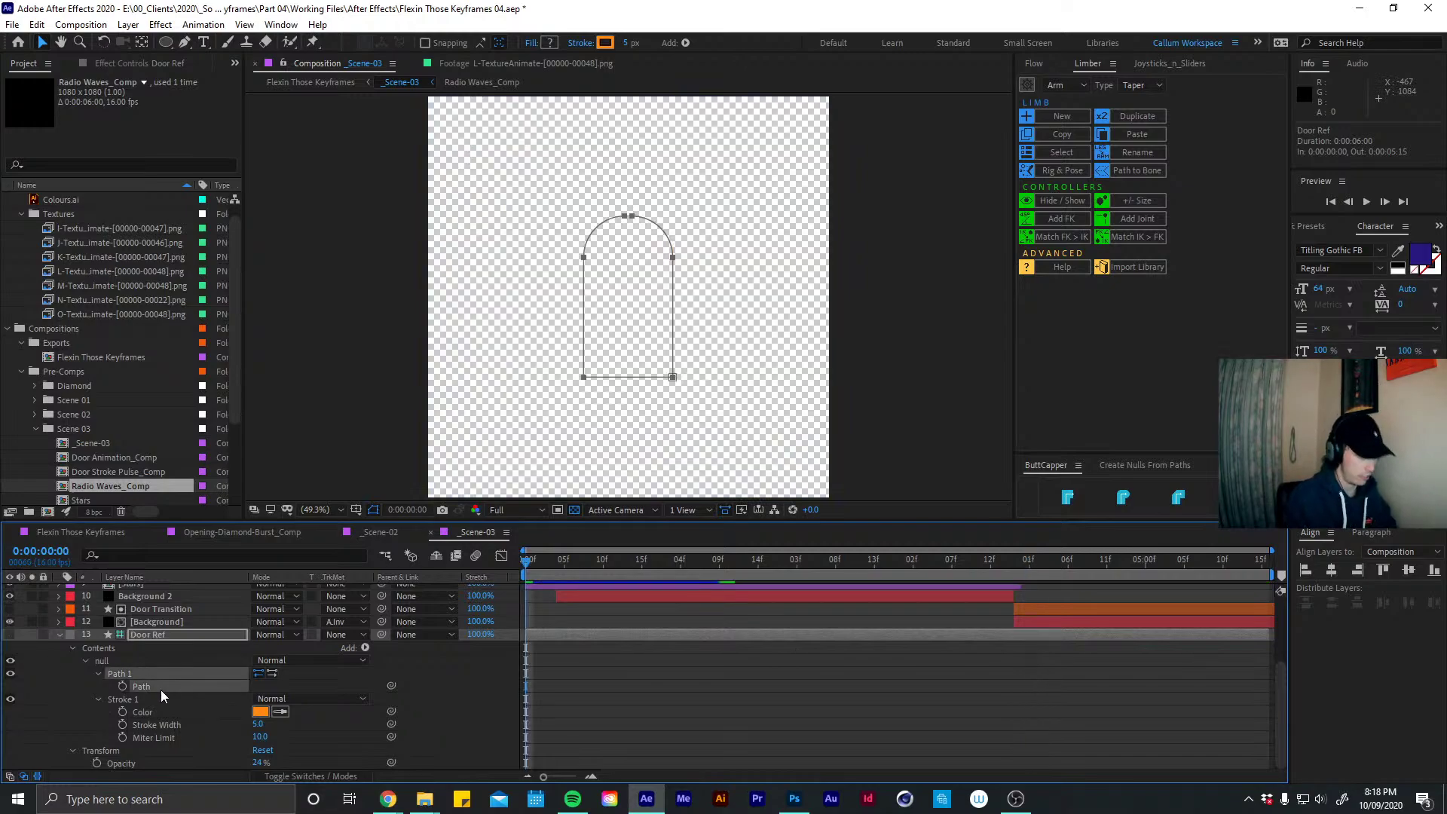
{"action": "key", "text": "u"}
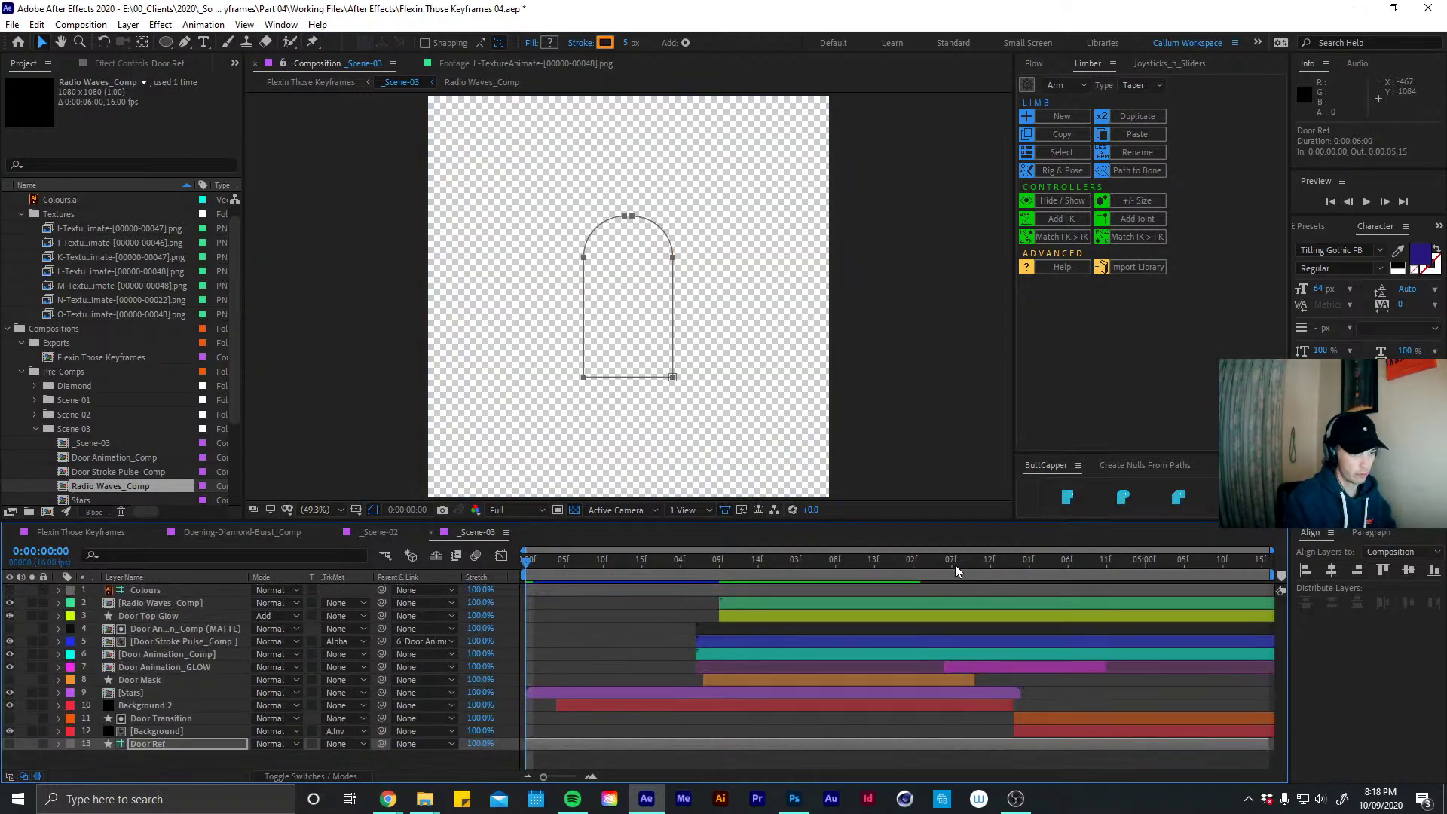
Play _Scene-03 from 0:00:01:09 and stop at 0:00:04:01 to inspect the door outlines
{"action": "left_click", "coordinate": [955, 564]}
{"action": "left_click", "coordinate": [721, 571]}
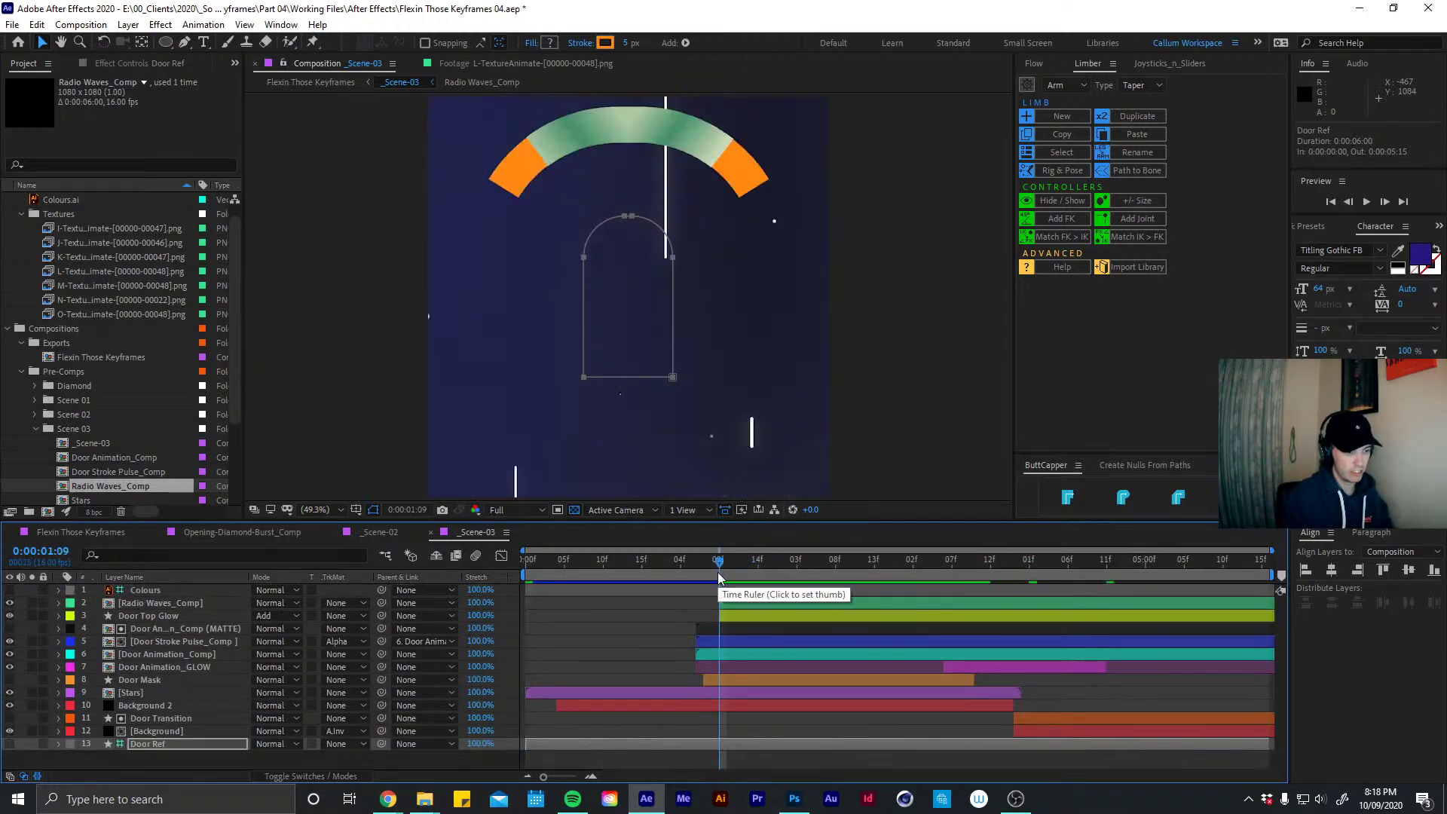
{"action": "key", "text": "space"}
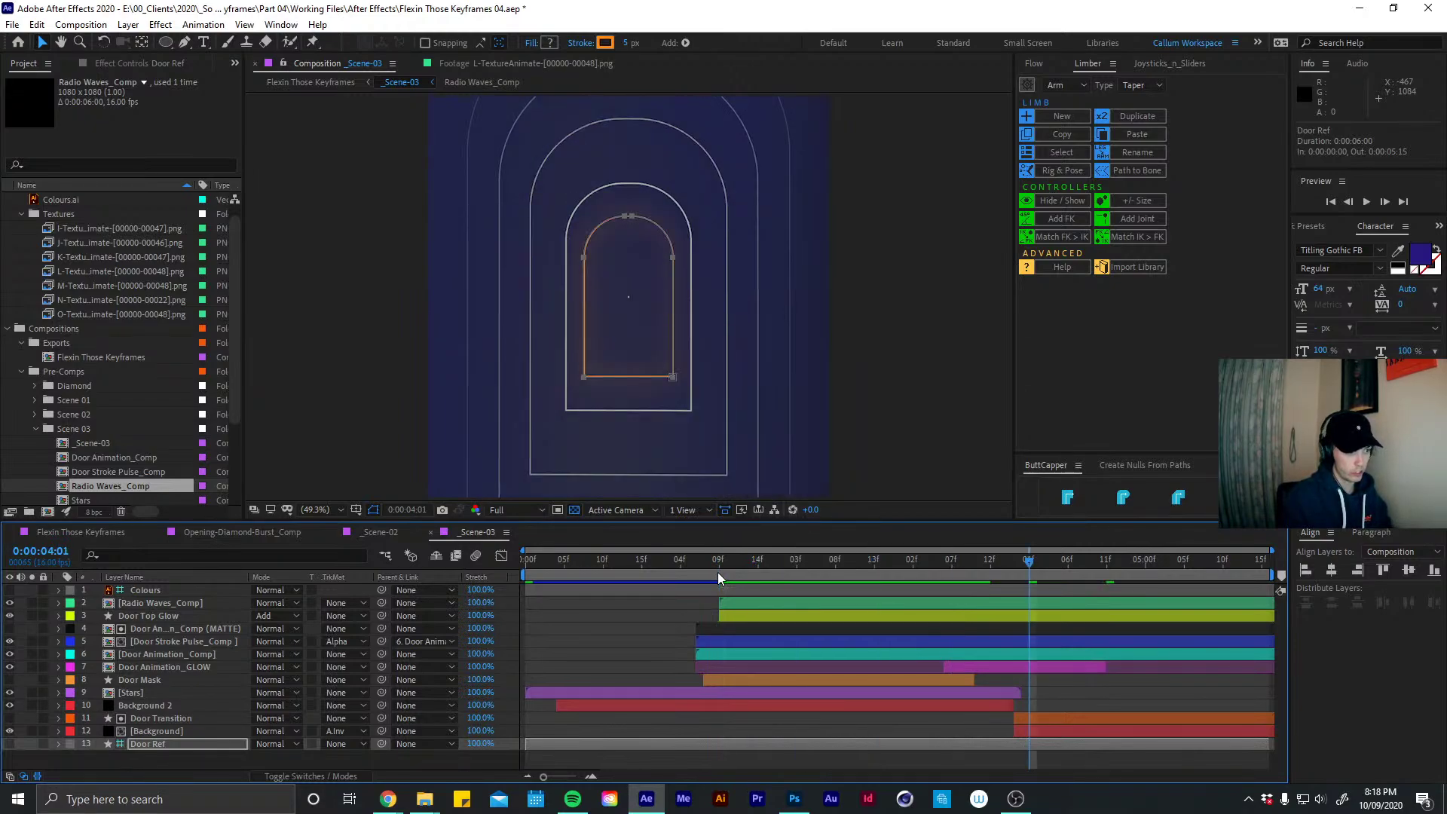
Add an ellipse mask to Radio Waves_Comp and paste the copied door path into its Mask Path
{"action": "left_click", "coordinate": [192, 604]}
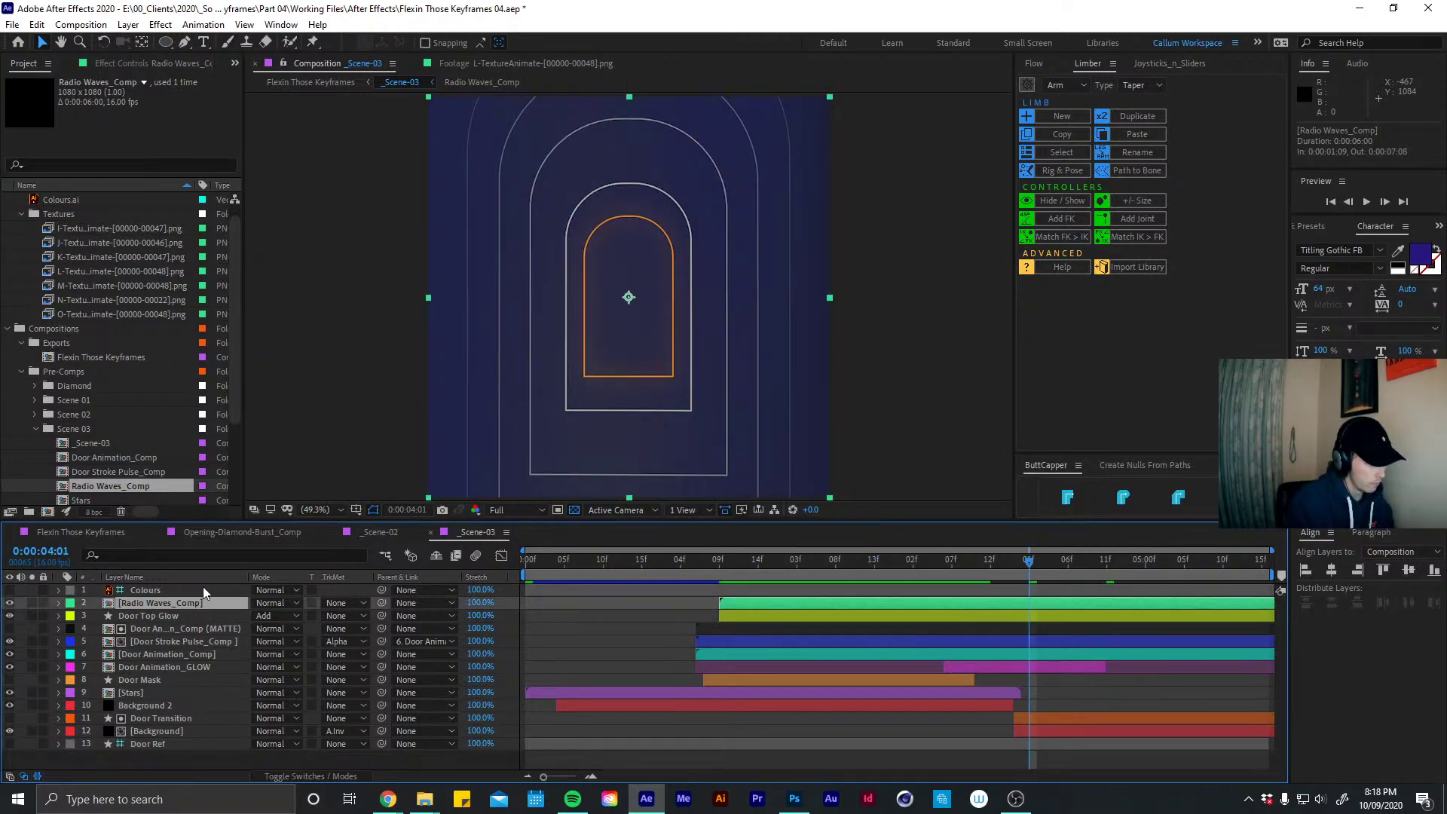
{"action": "left_click", "coordinate": [184, 43]}
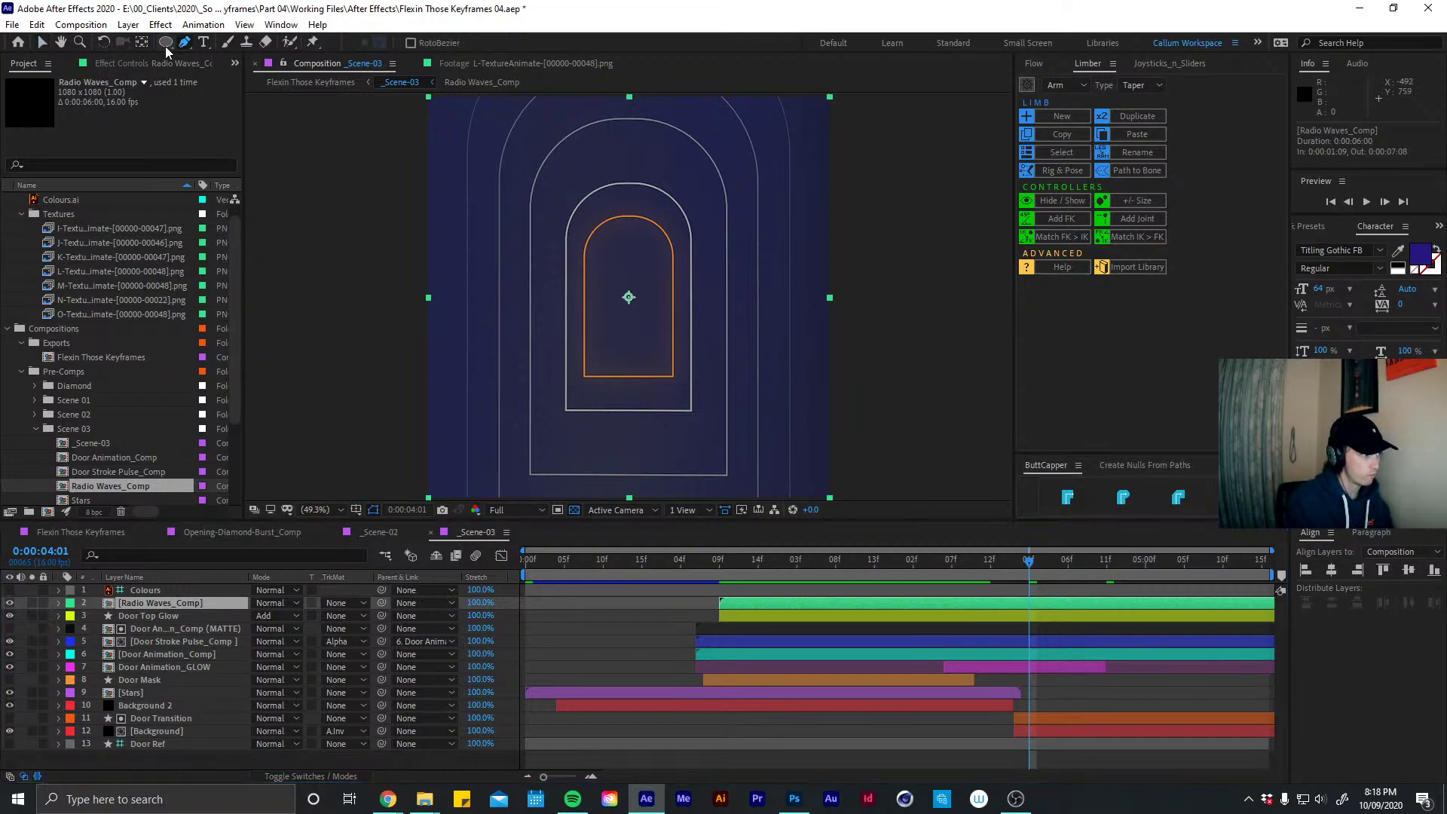
{"action": "double_click", "coordinate": [165, 43]}
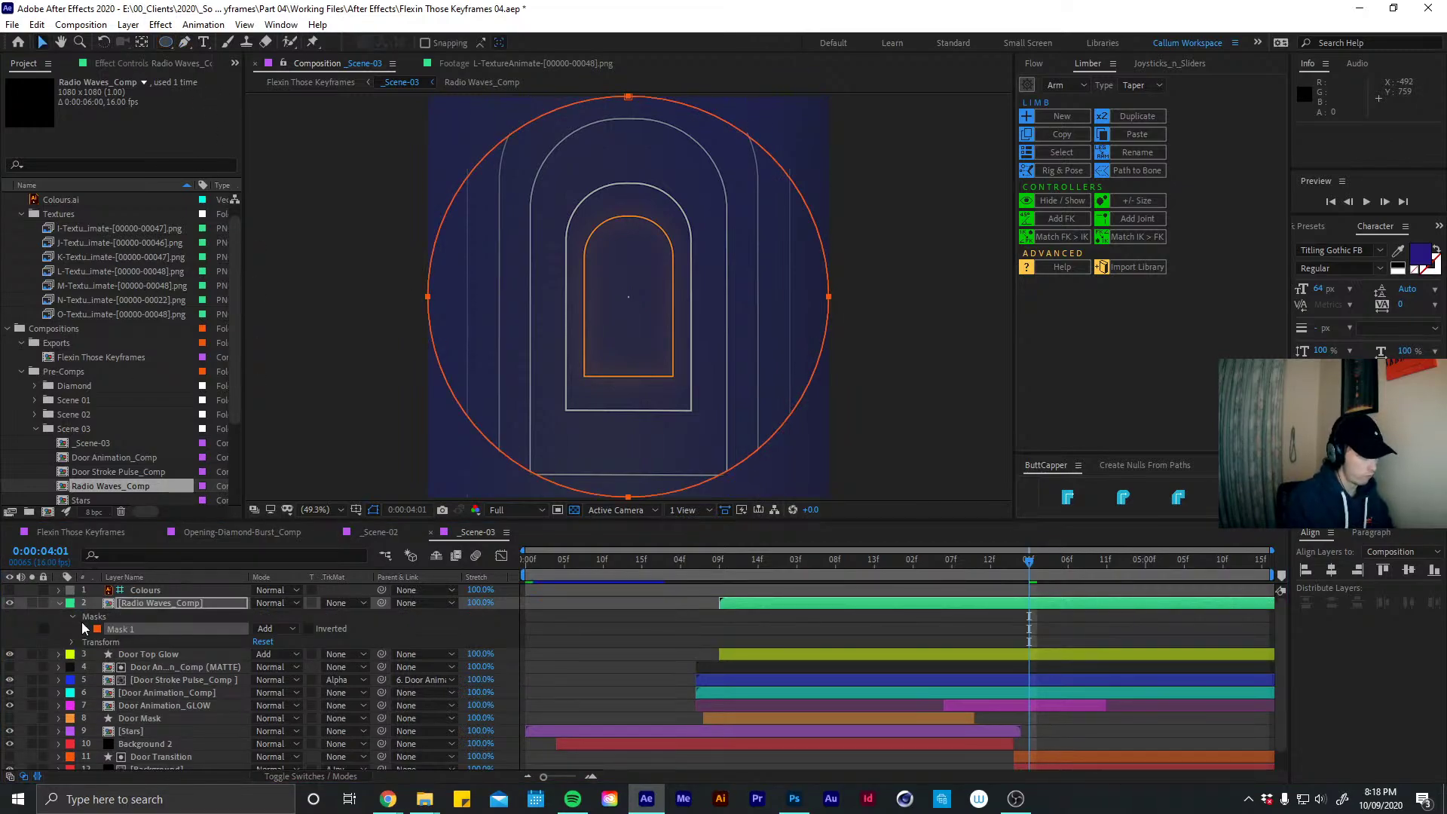
{"action": "left_click", "coordinate": [81, 629]}
{"action": "left_click", "coordinate": [133, 642]}
{"action": "key", "text": "ctrl+v"}
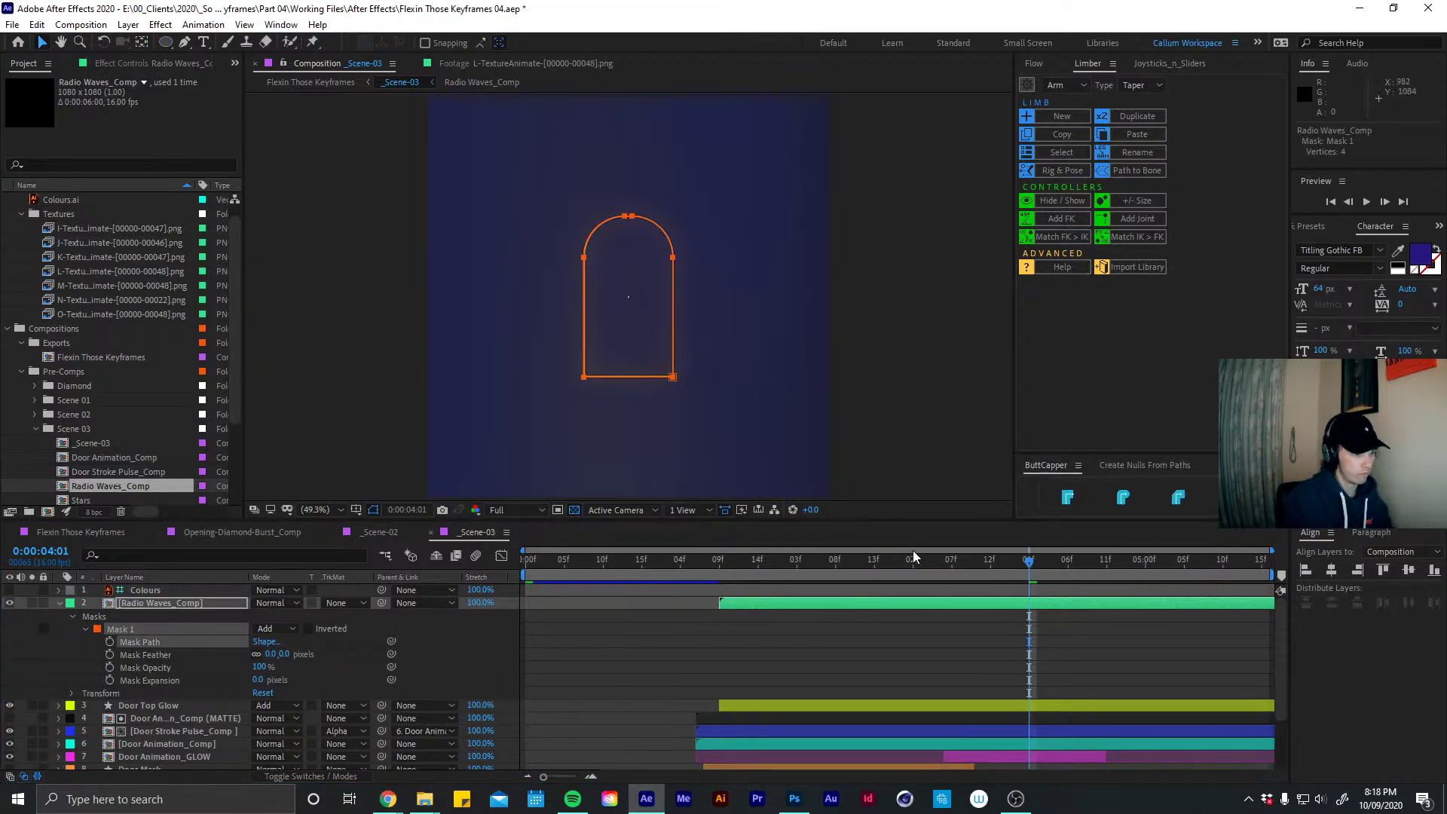
Set Mask 1 on Radio Waves_Comp to Subtract and preview the masked waves from 0:00:01:09
{"action": "mouse_move", "coordinate": [1027, 571]}
{"action": "left_mouse_down"}
{"action": "mouse_move", "coordinate": [988, 560]}
{"action": "mouse_move", "coordinate": [1099, 557]}
{"action": "mouse_move", "coordinate": [1022, 559]}
{"action": "left_mouse_up"}
{"action": "left_click", "coordinate": [275, 629]}
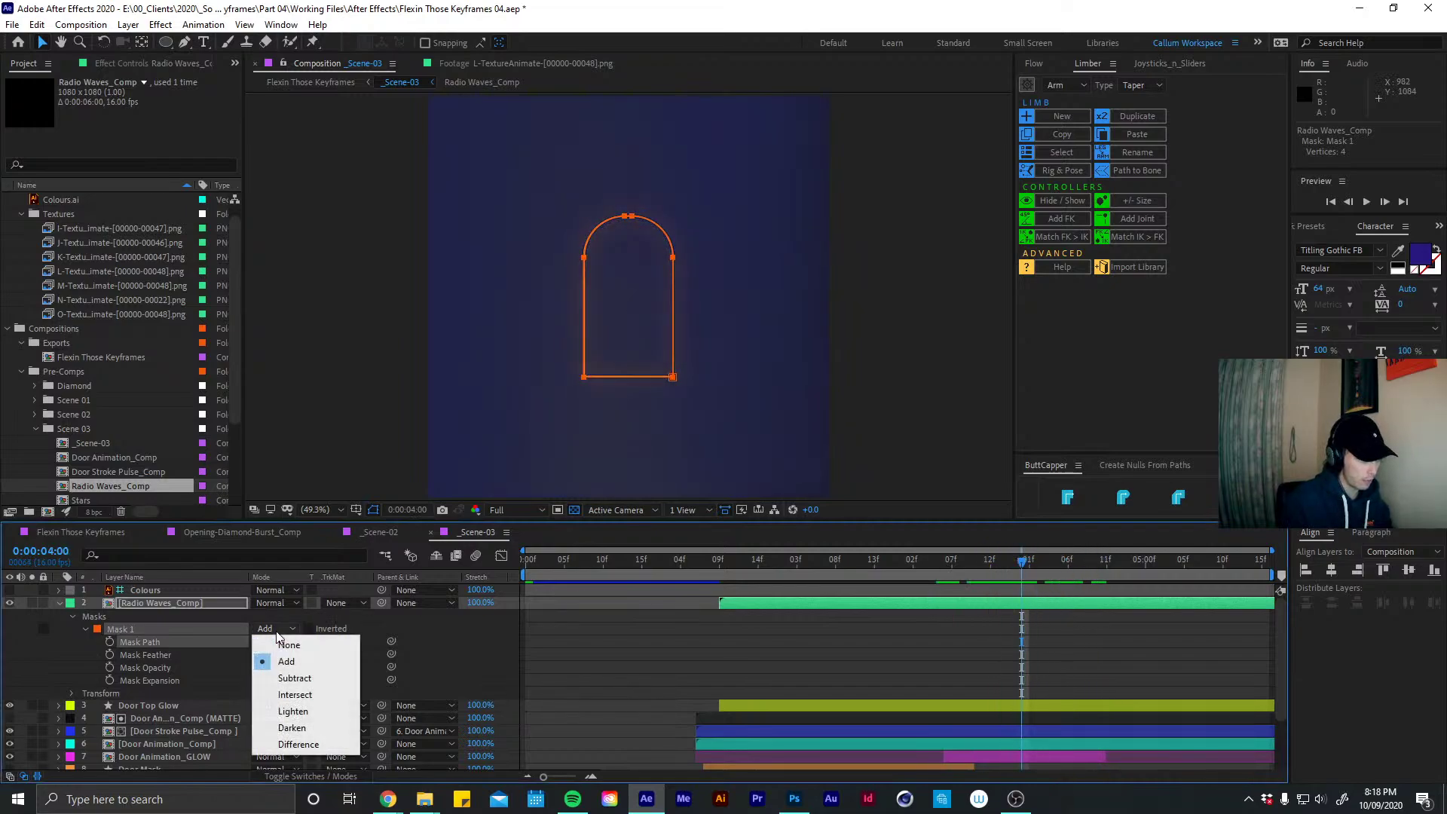
{"action": "left_click", "coordinate": [293, 677]}
{"action": "left_click_drag", "start_coordinate": [992, 559], "coordinate": [1042, 568]}
{"action": "left_click_drag", "start_coordinate": [1021, 641], "coordinate": [1068, 642]}
{"action": "left_click", "coordinate": [970, 643]}
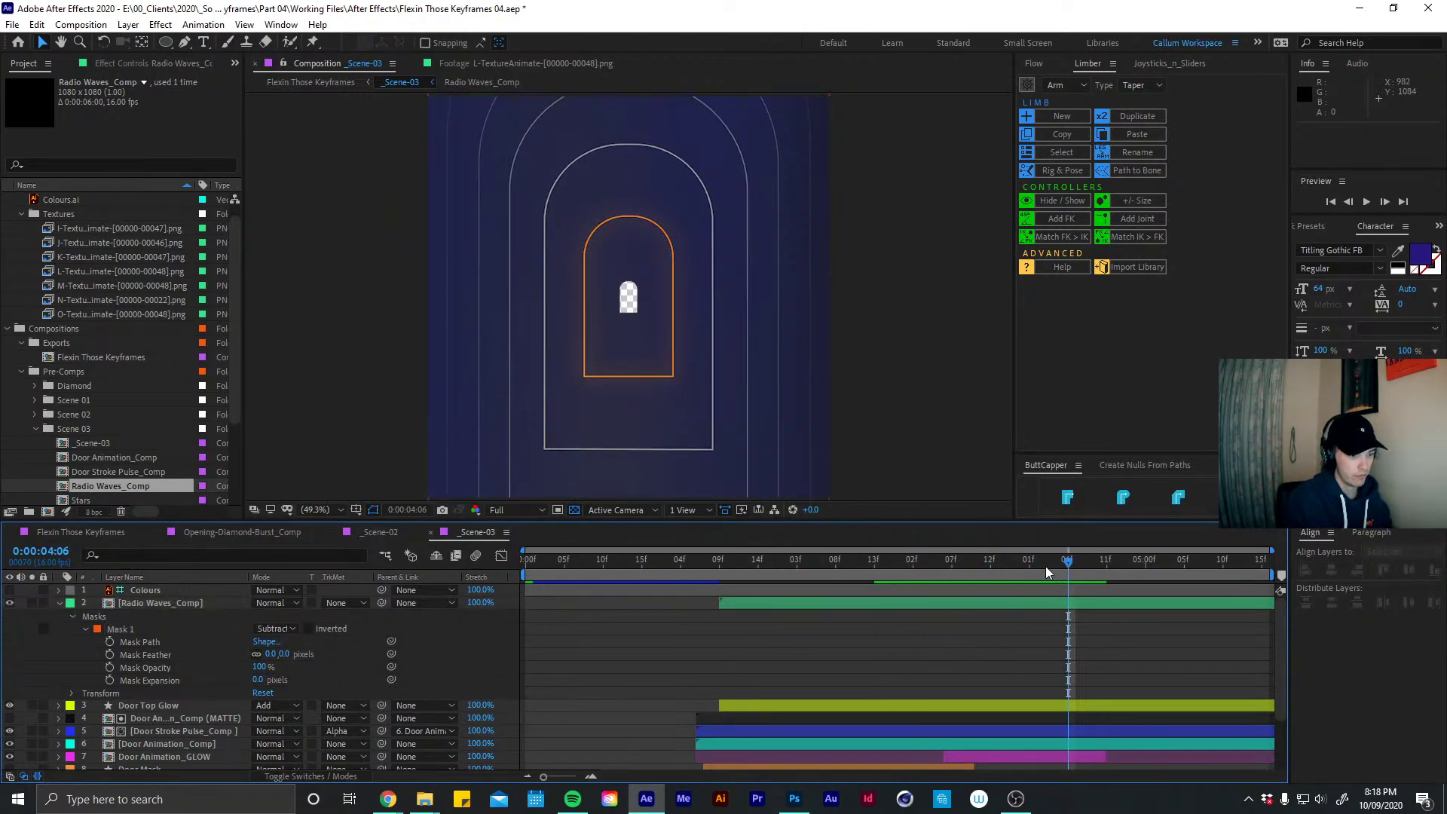
{"action": "left_click_drag", "start_coordinate": [1046, 567], "coordinate": [716, 568]}
{"action": "key", "text": "space"}
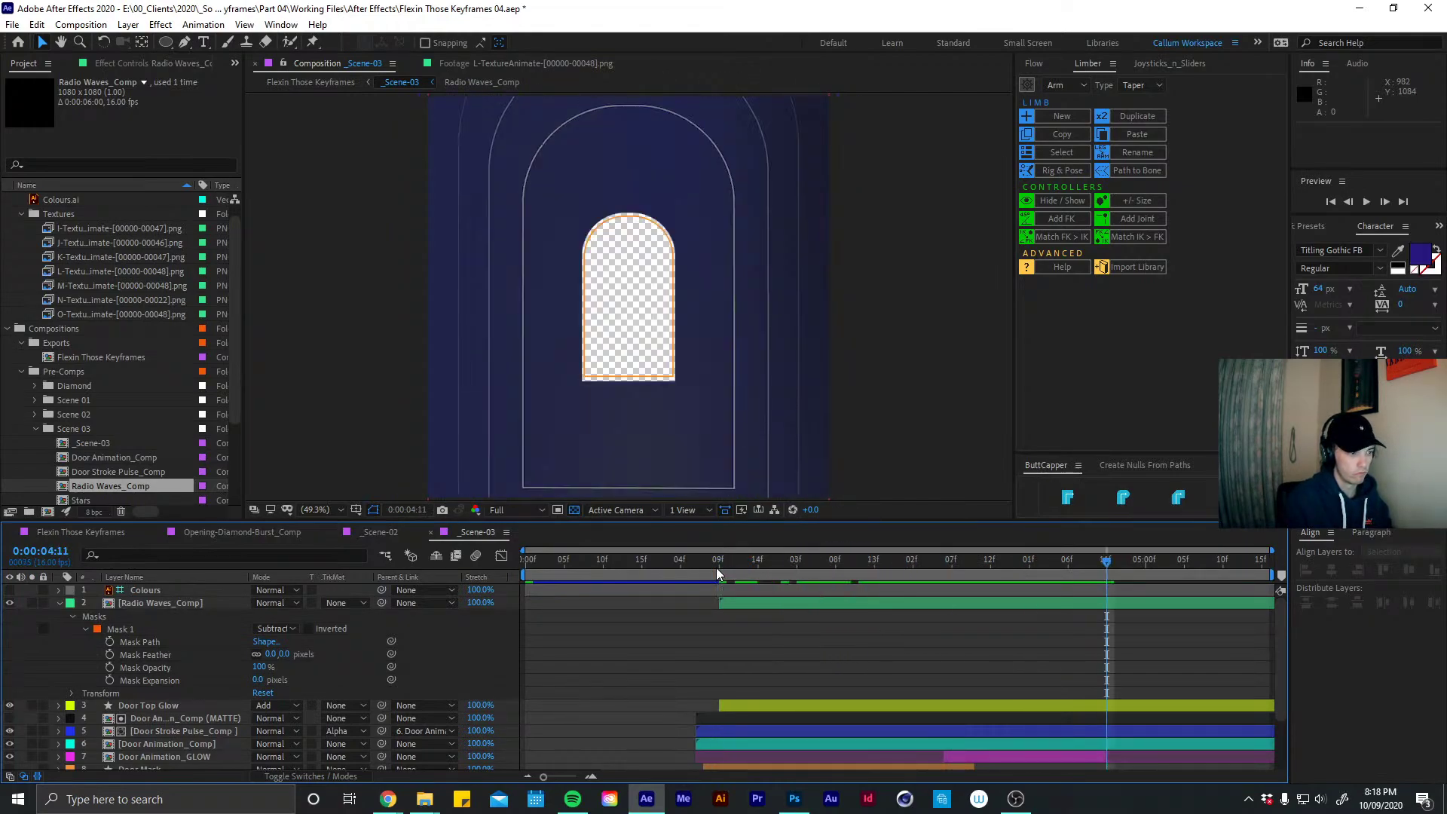
Start keyframing the Mask Path of Mask 1 on Radio Waves_Comp at 0:00:04:01
{"action": "left_click", "coordinate": [829, 603]}
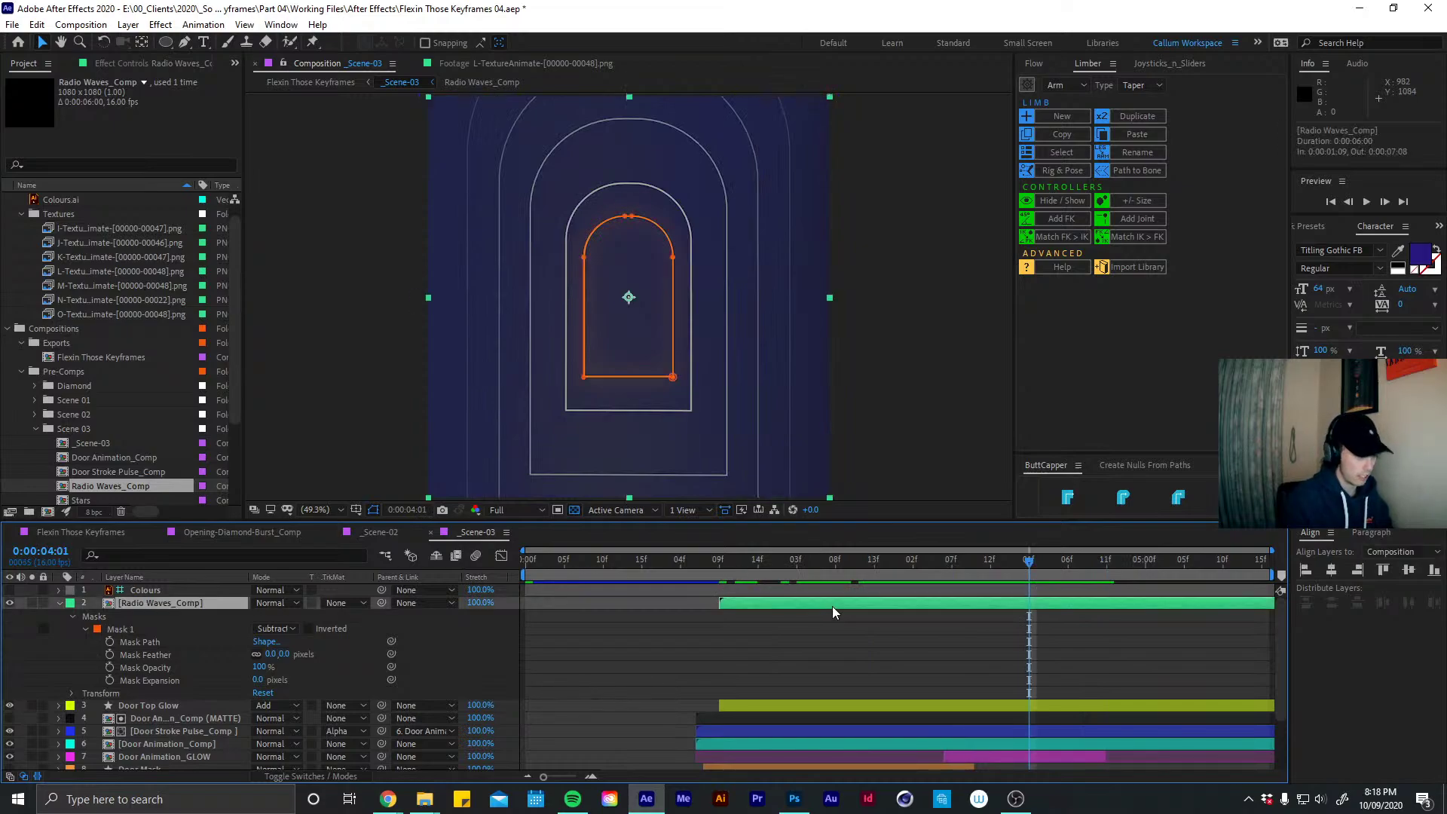
{"action": "key", "text": "m"}
{"action": "left_click", "coordinate": [108, 628]}
At 0:00:03:07, scale Mask 1 to about 101.3% so its edge sits on the door's orange stroke
{"action": "key", "text": "shift+Page_Up"}
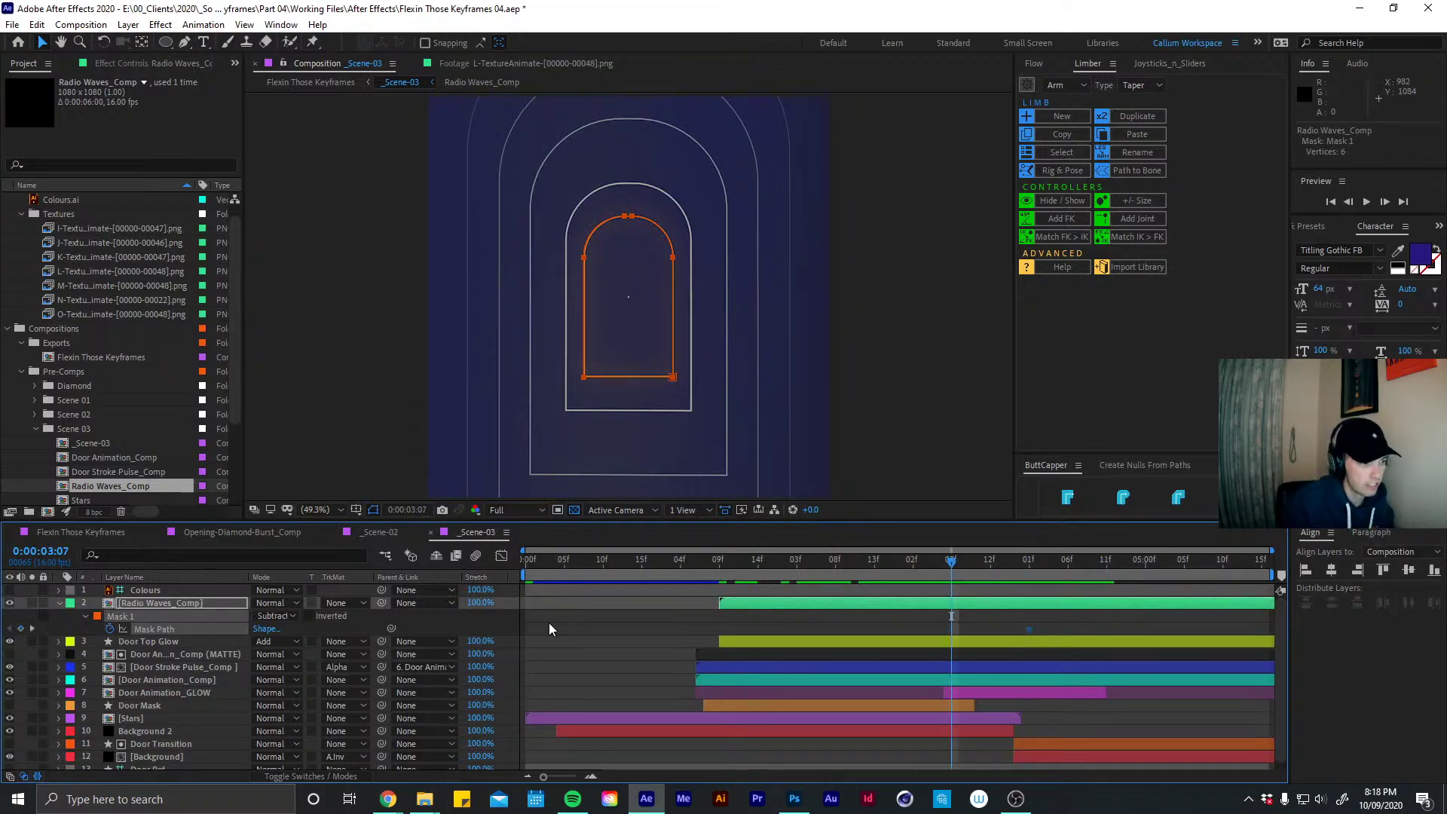
{"action": "scroll", "coordinate": [640, 351], "scroll_direction": "up", "scroll_amount": 3}
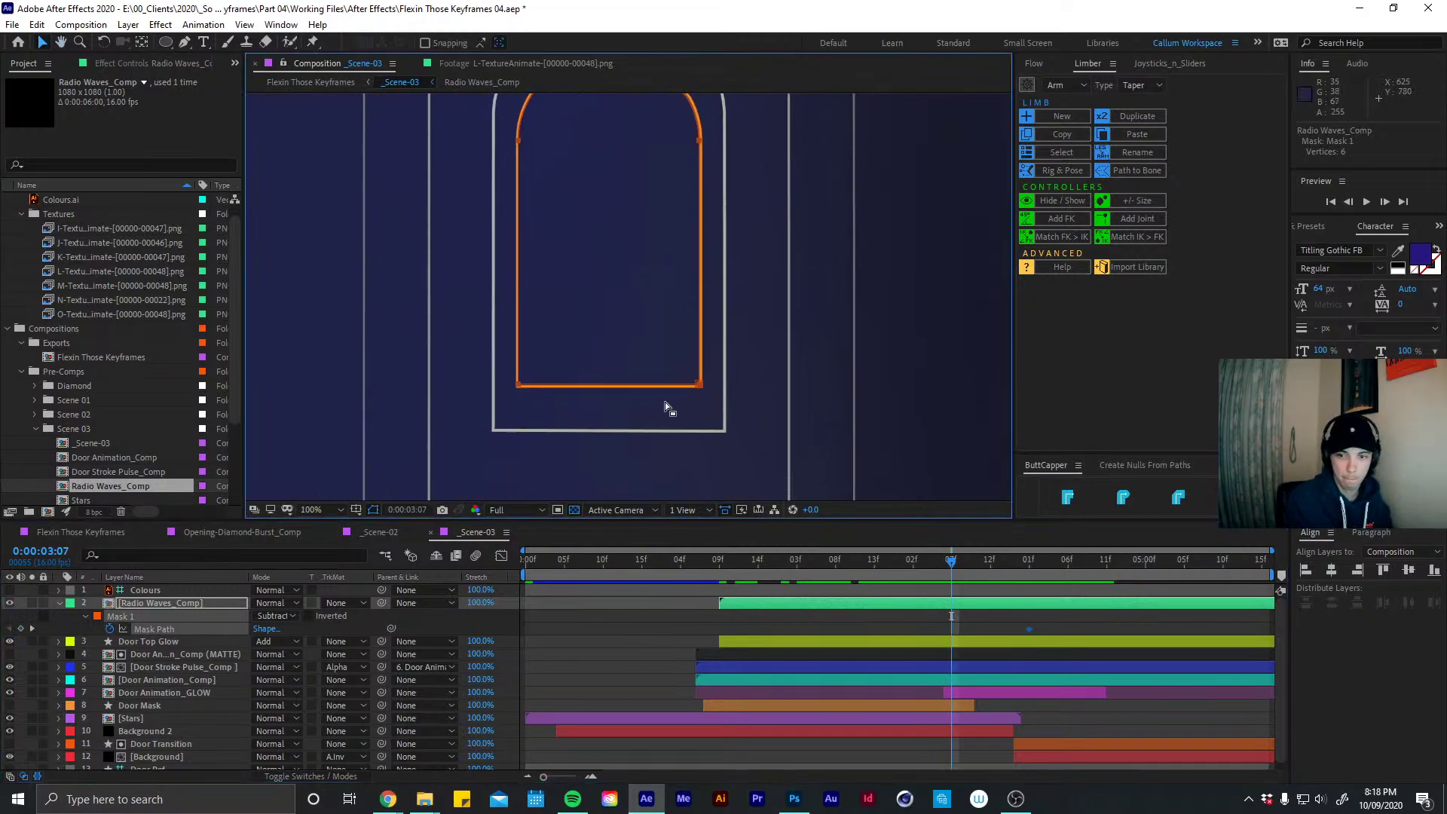
{"action": "double_click", "coordinate": [648, 378]}
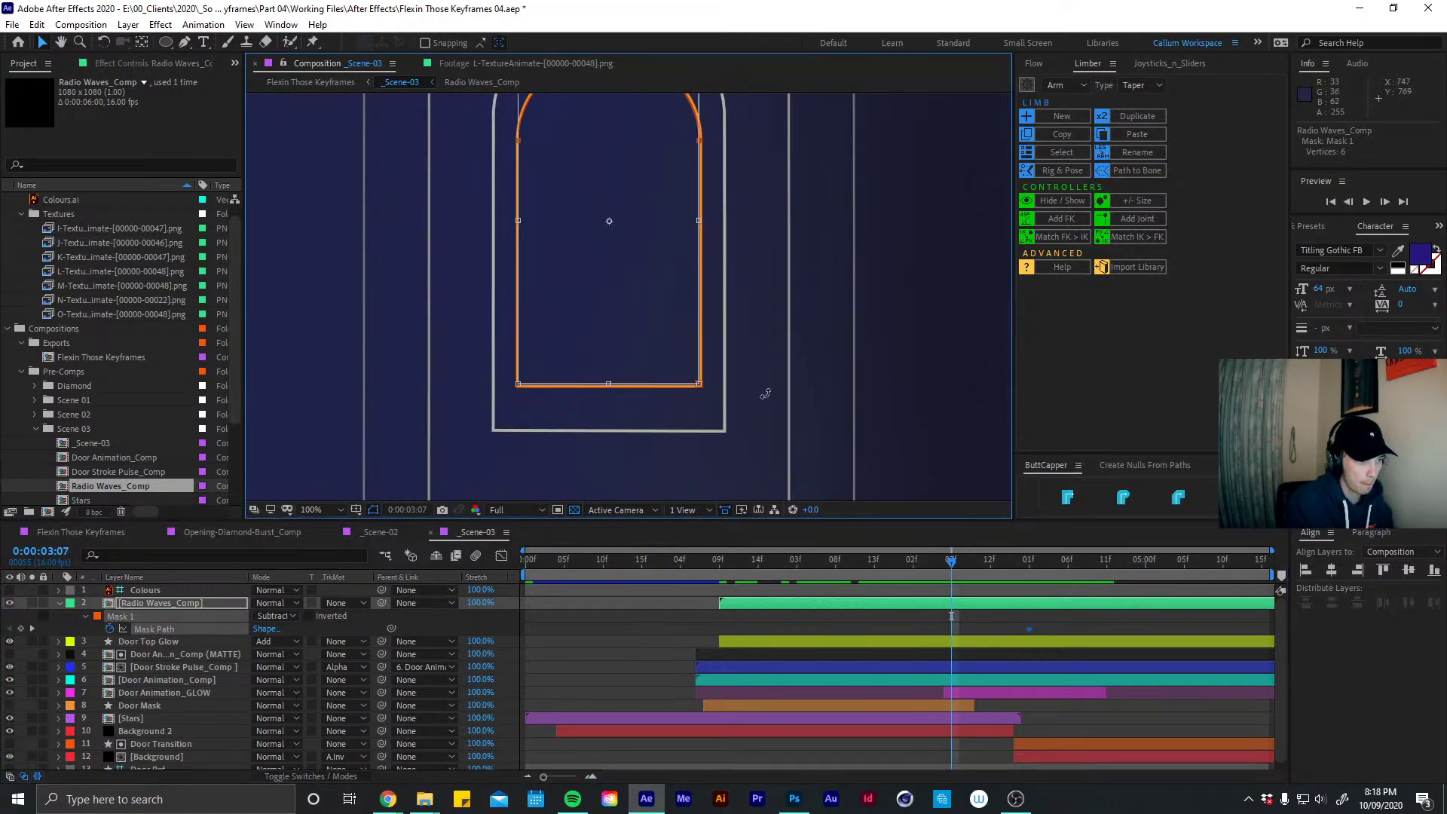
{"action": "scroll", "coordinate": [765, 393], "scroll_direction": "up", "scroll_amount": 3}
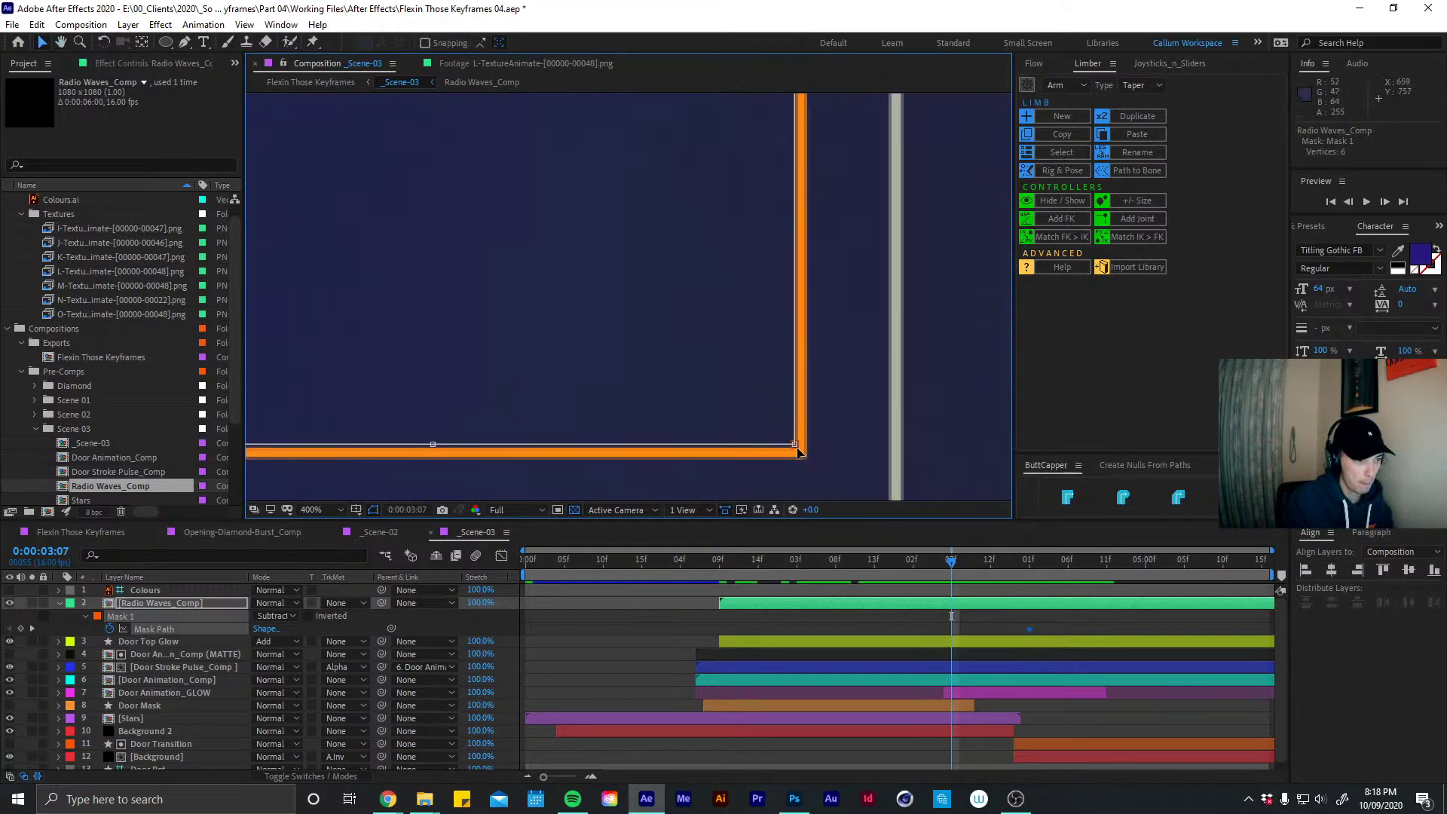
{"action": "left_click_drag", "start_coordinate": [799, 449], "coordinate": [802, 454]}
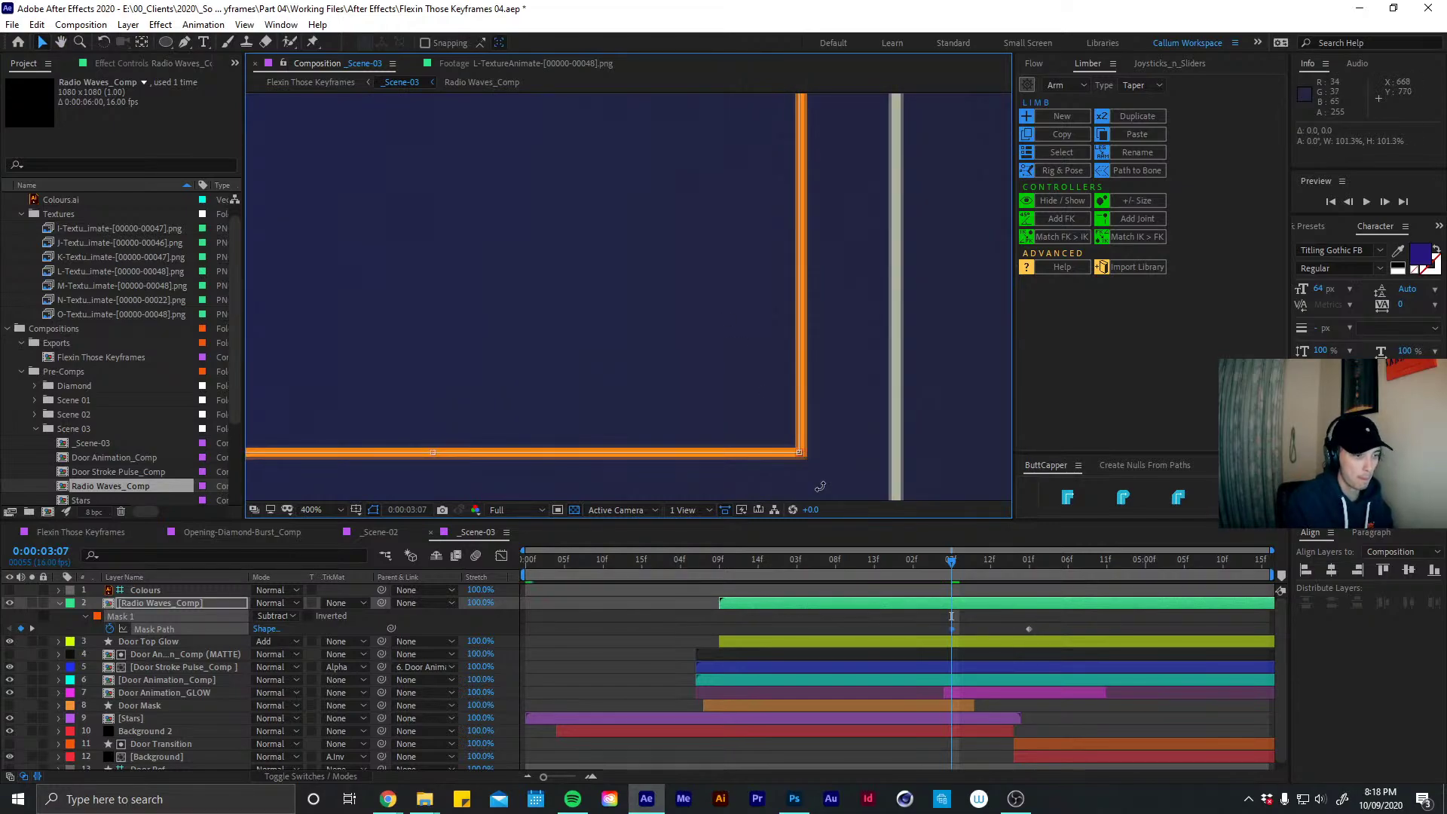
At 0:00:02:13, scale Mask 1 to about 111% to match the width of the door frame
{"action": "scroll", "coordinate": [749, 401], "scroll_direction": "up", "scroll_amount": 1}
{"action": "key", "text": "shift+Page_Up"}
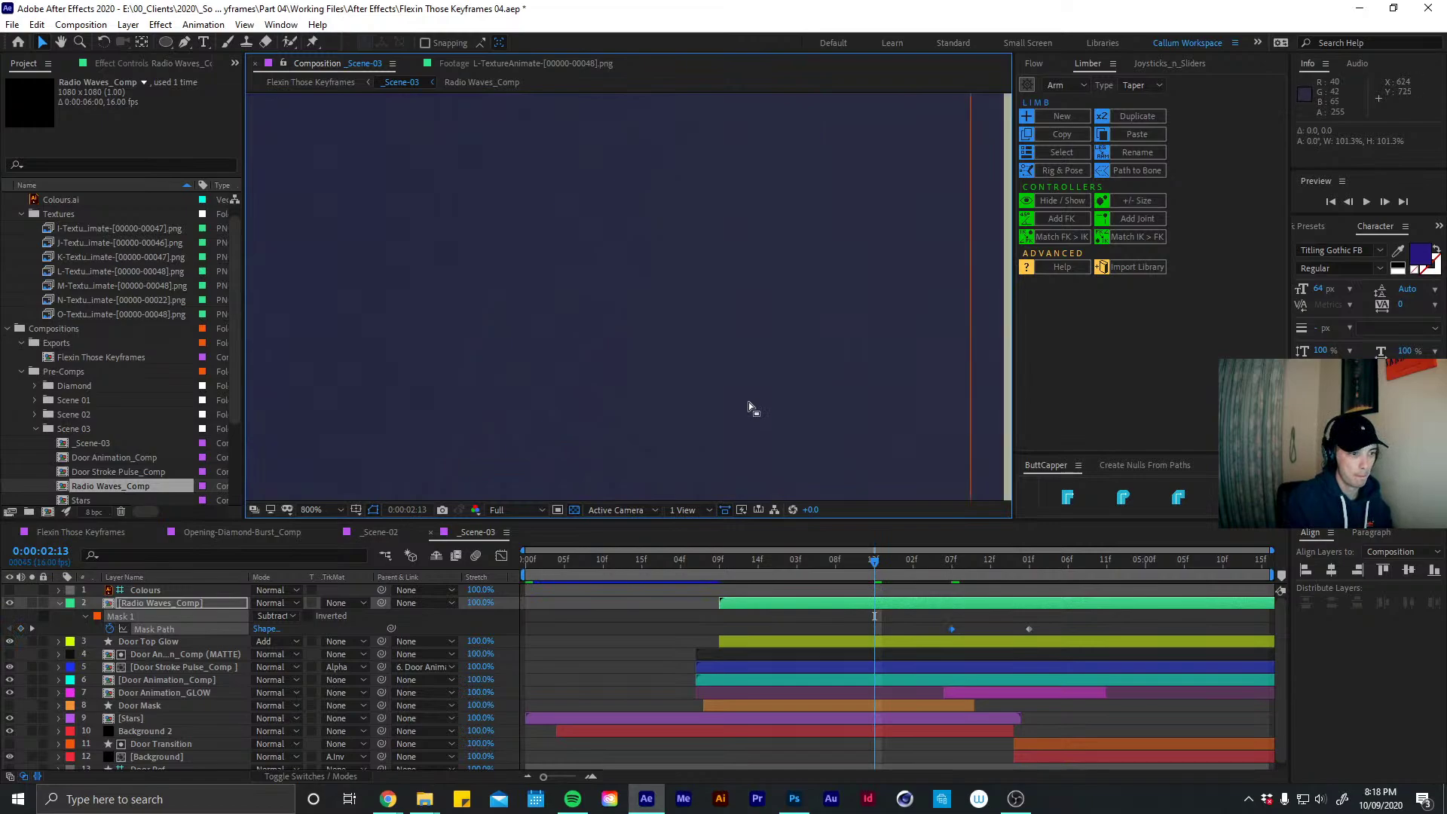
{"action": "scroll", "coordinate": [748, 401], "scroll_direction": "down", "scroll_amount": 3}
{"action": "left_click_drag", "start_coordinate": [722, 394], "coordinate": [736, 455]}
{"action": "left_click_drag", "start_coordinate": [664, 220], "coordinate": [646, 391]}
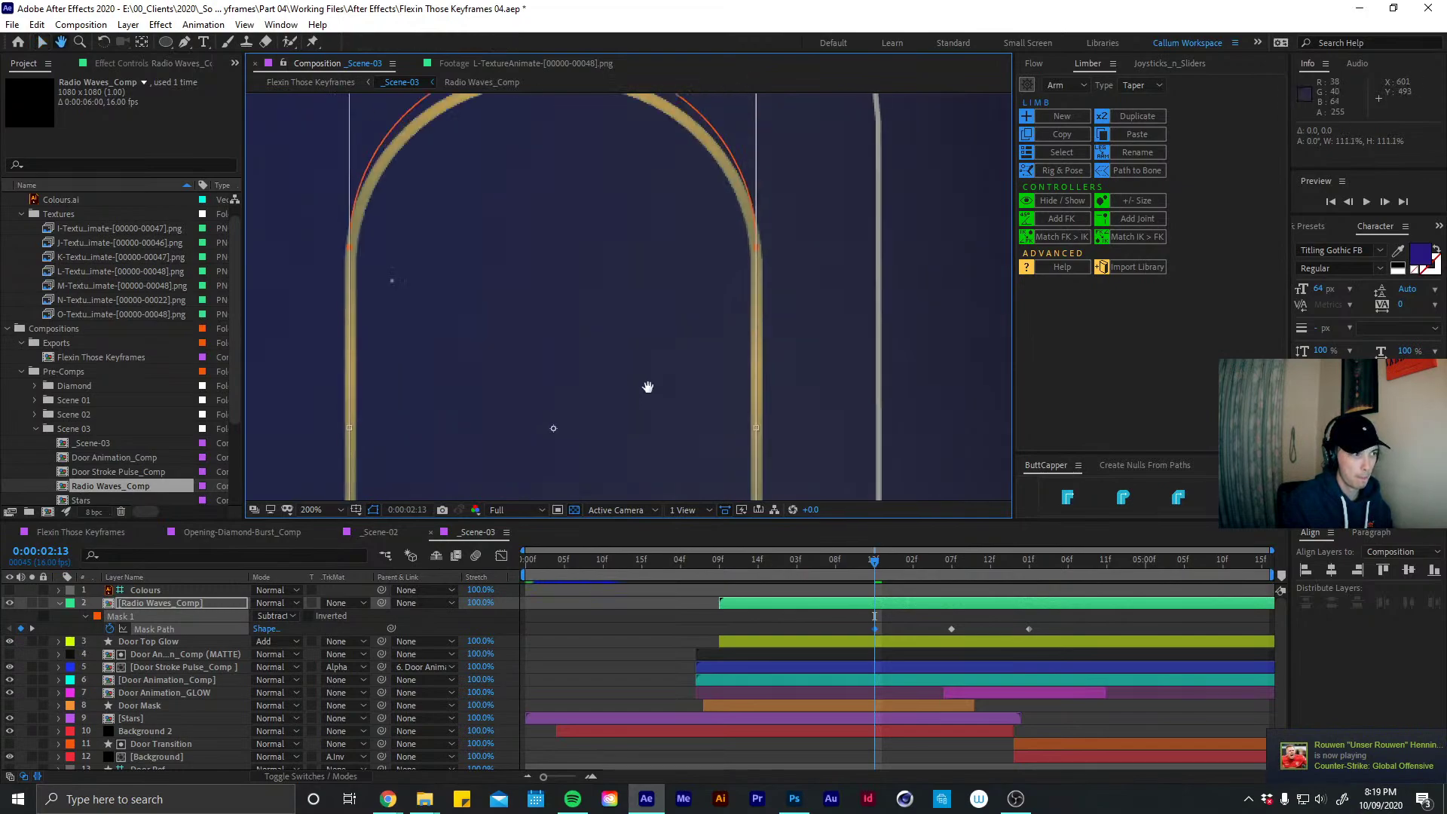
Nudge Mask 1 down 10 px at 0:00:02:13 to align it with the door's arch and base
{"action": "key", "text": "Down"}
{"action": "key", "text": "Down"}
{"action": "key", "text": "Down"}
{"action": "key", "text": "Down"}
{"action": "key", "text": "Down"}
{"action": "key", "text": "Down"}
{"action": "key", "text": "Down"}
{"action": "key", "text": "Down"}
{"action": "key", "text": "Down"}
{"action": "key", "text": "Down"}
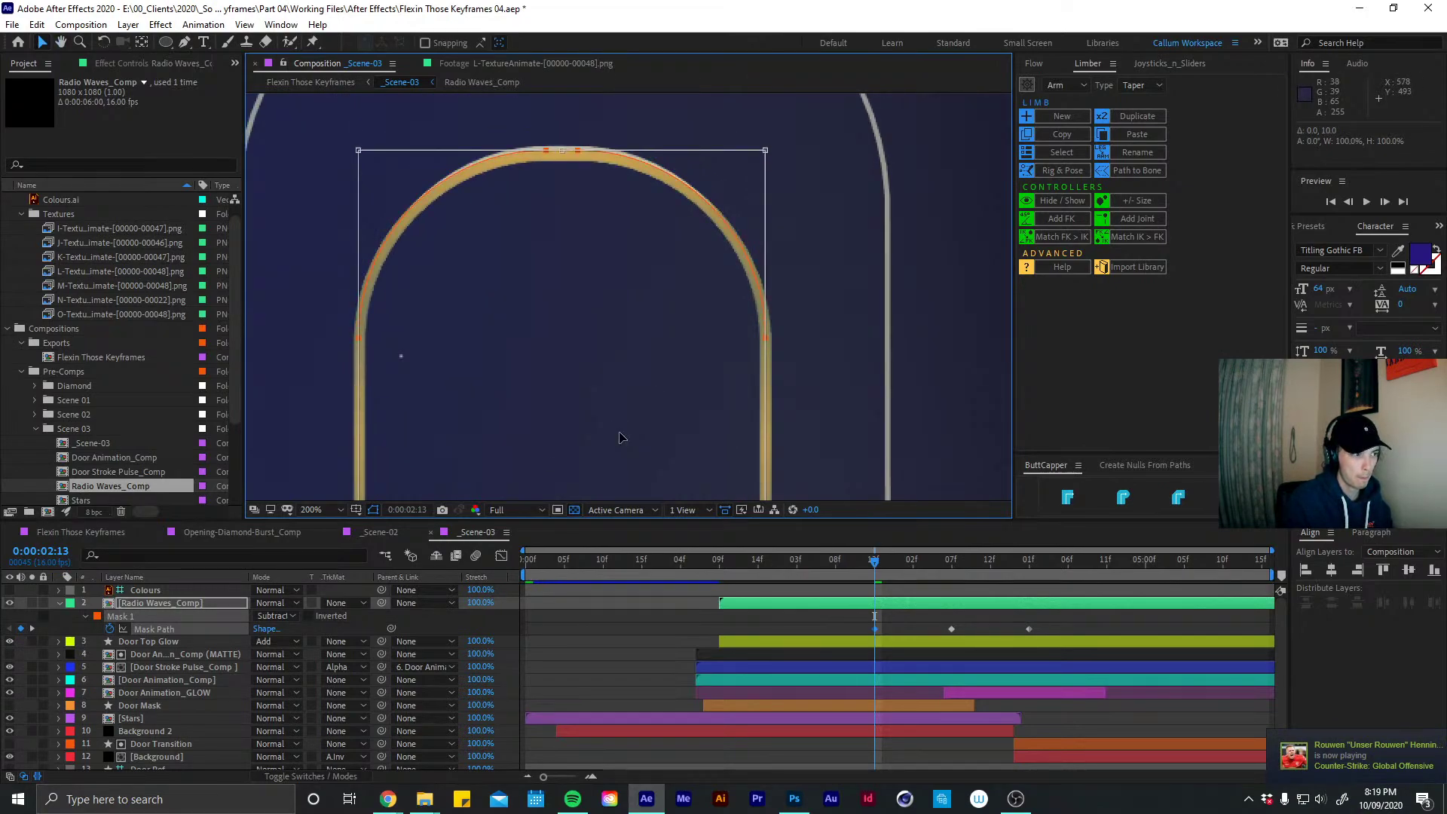
{"action": "key", "text": "Up"}
{"action": "key", "text": "Up"}
{"action": "key", "text": "Up"}
{"action": "key", "text": "Up"}
{"action": "key", "text": "Up"}
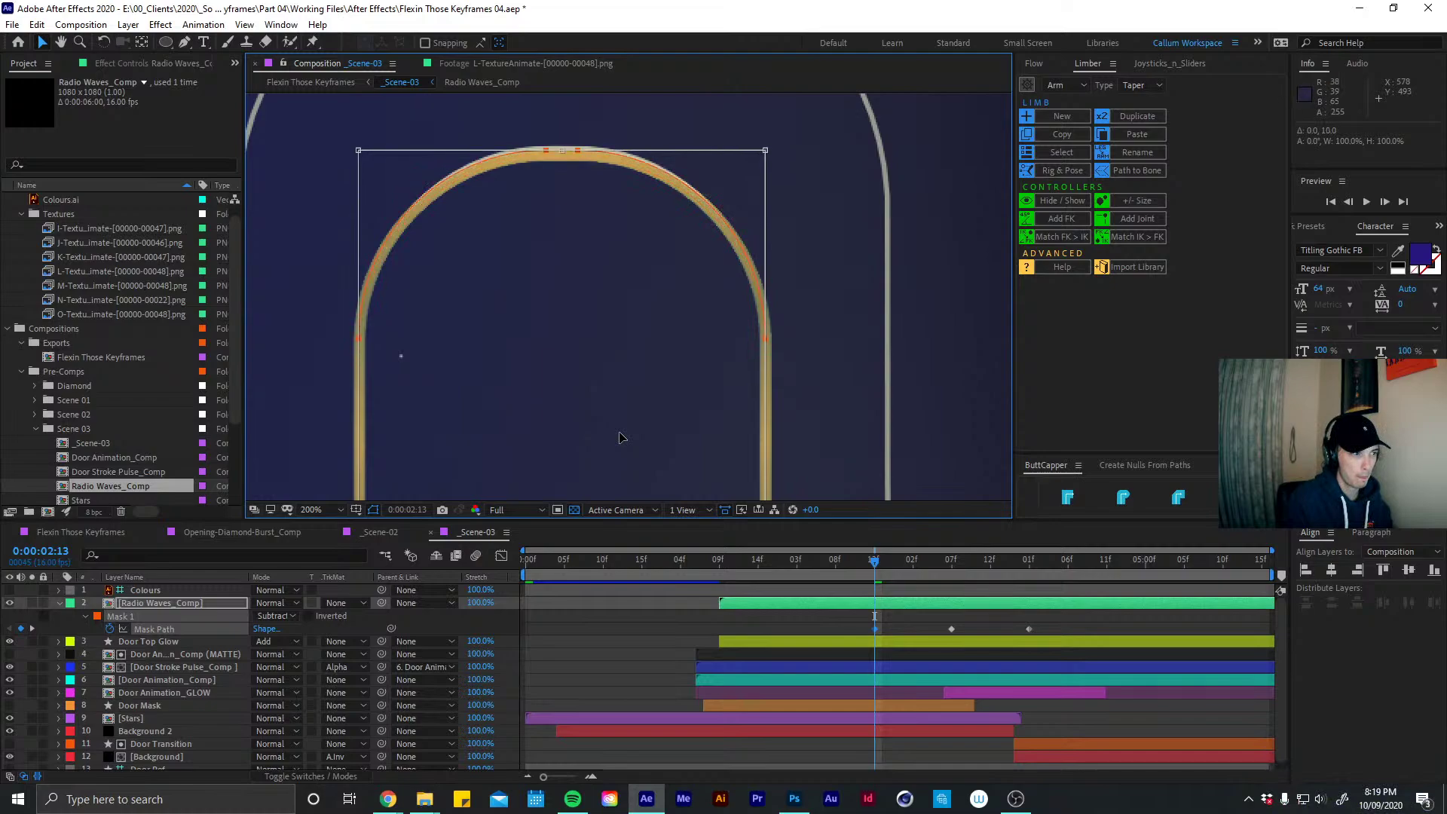
{"action": "key", "text": "Down"}
{"action": "key", "text": "Down"}
{"action": "key", "text": "Down"}
{"action": "key", "text": "Down"}
{"action": "key", "text": "Down"}
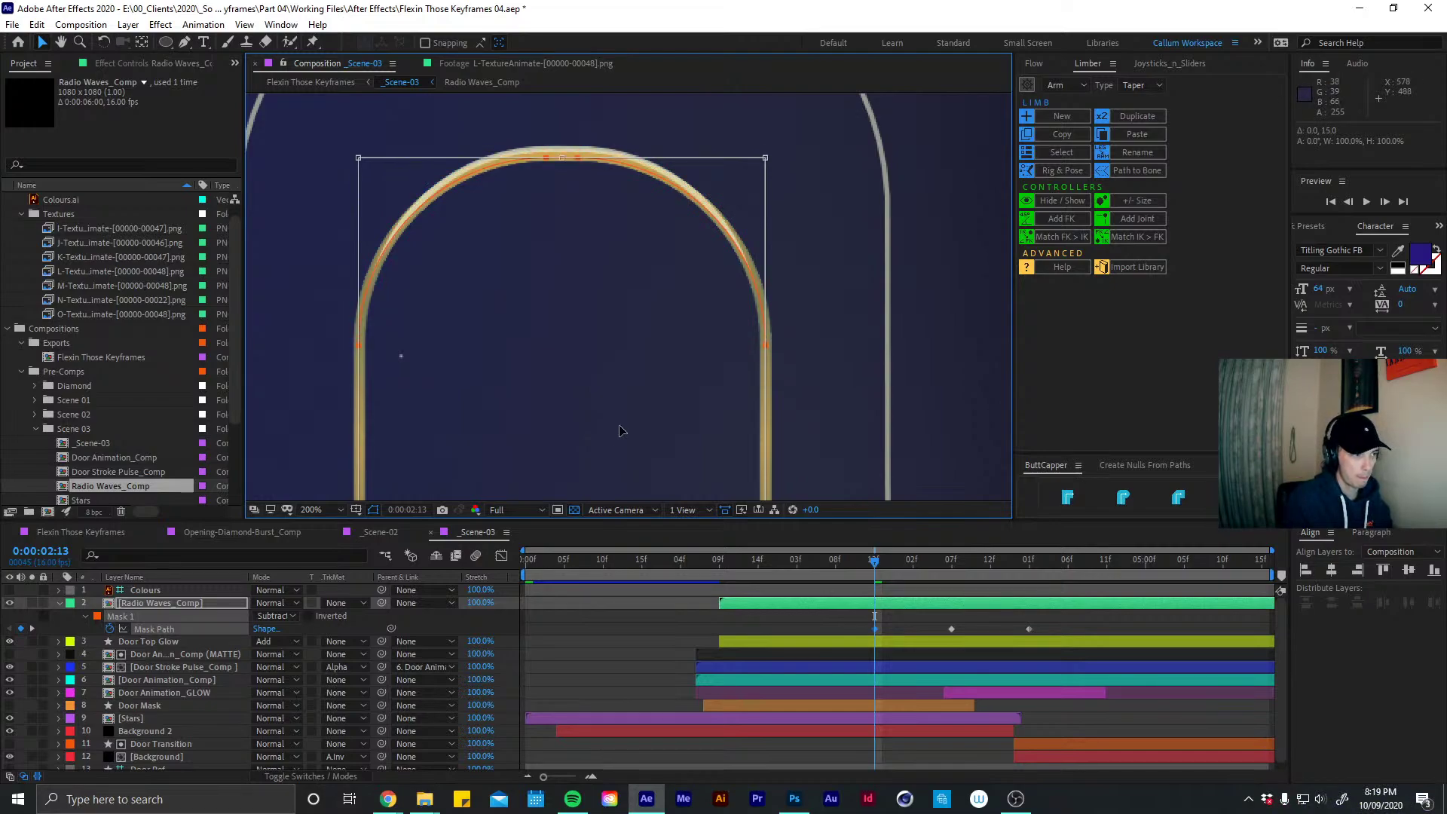
{"action": "key", "text": "Up"}
{"action": "key", "text": "Up"}
{"action": "key", "text": "Up"}
{"action": "key", "text": "Up"}
{"action": "key", "text": "Up"}
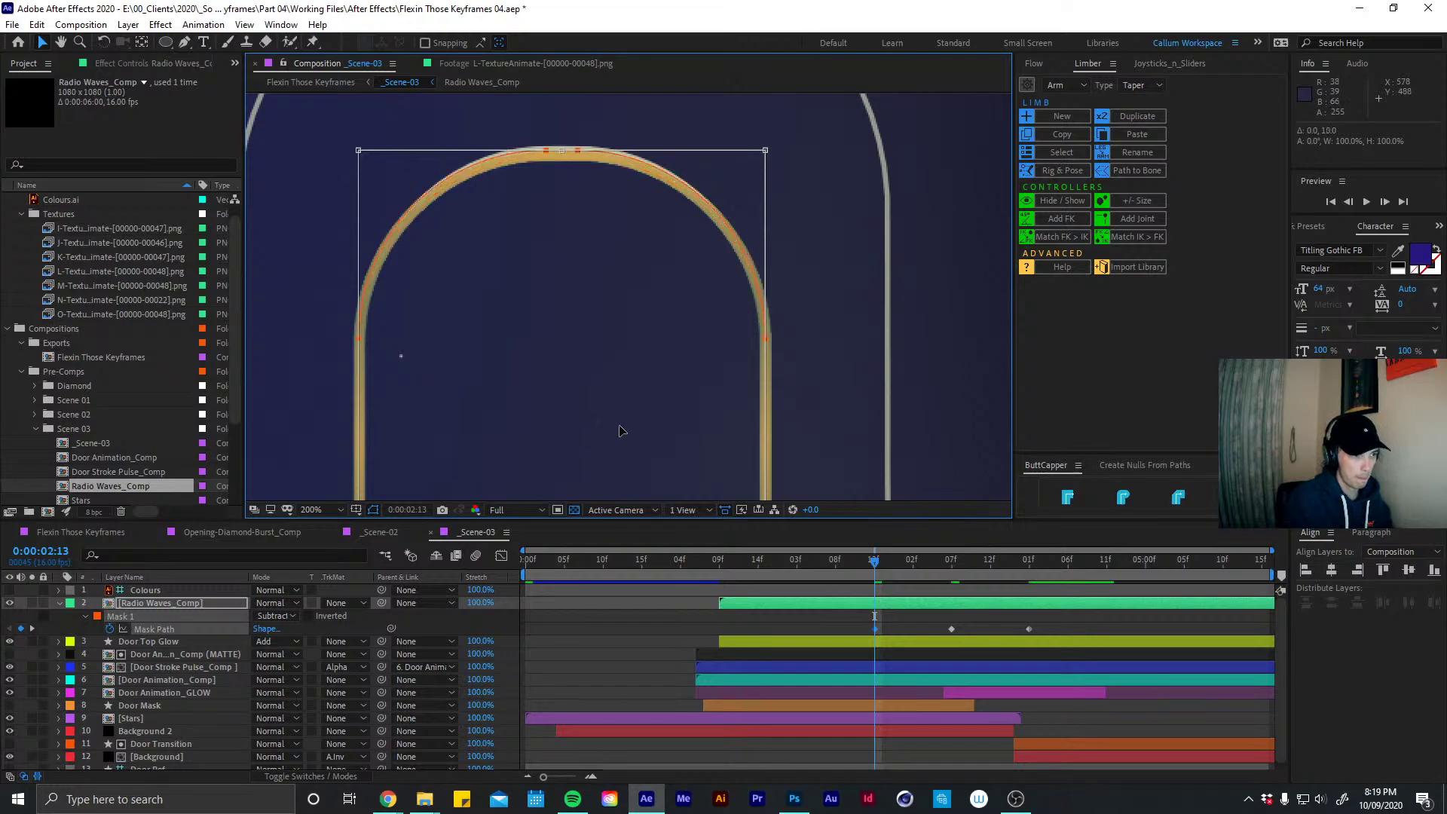
{"action": "left_click_drag", "start_coordinate": [791, 368], "coordinate": [749, 346]}
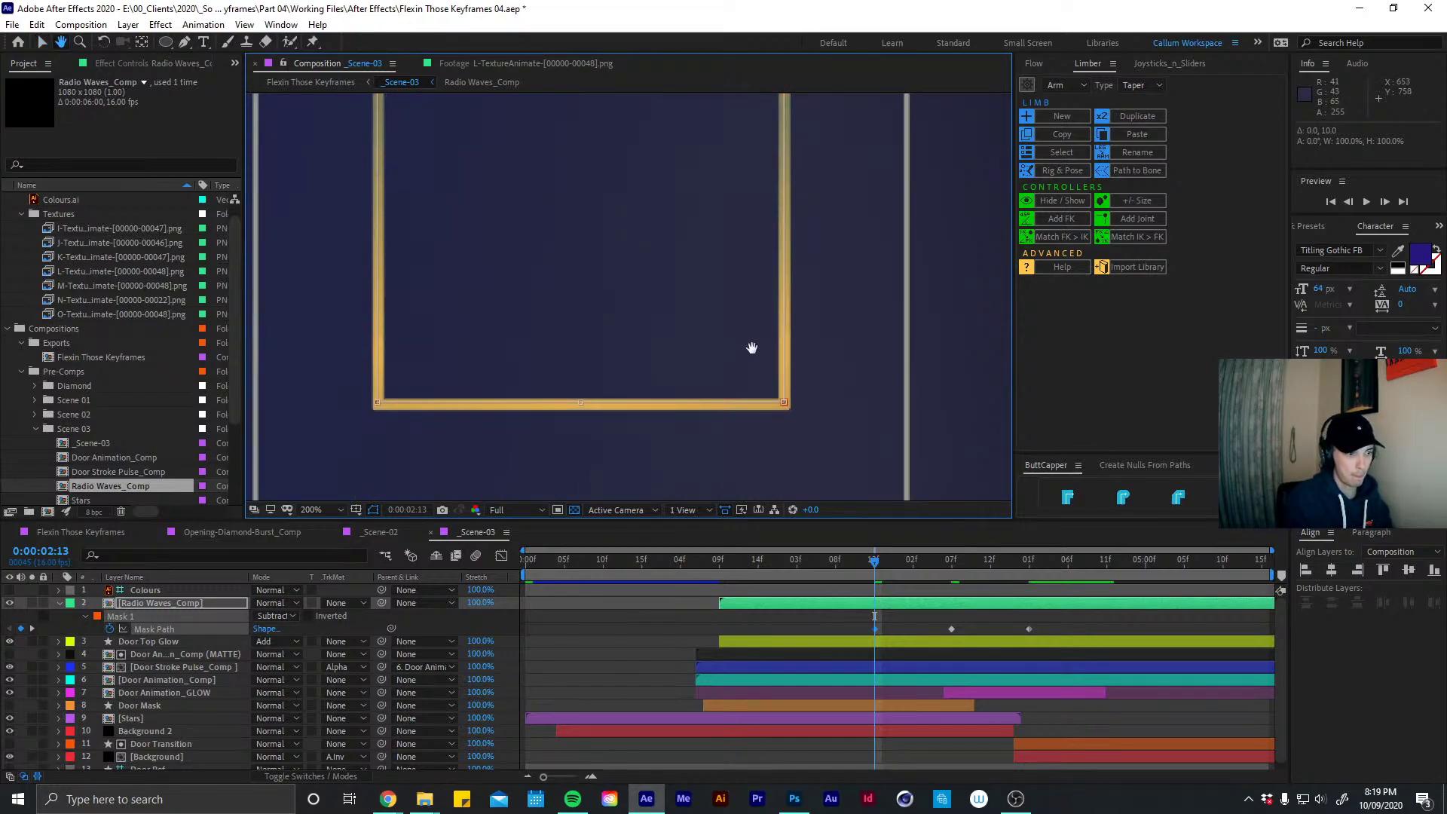
Collapse Radio Waves_Comp and move it directly below Door Animation_GLOW in the layer stack
{"action": "left_click", "coordinate": [58, 603]}
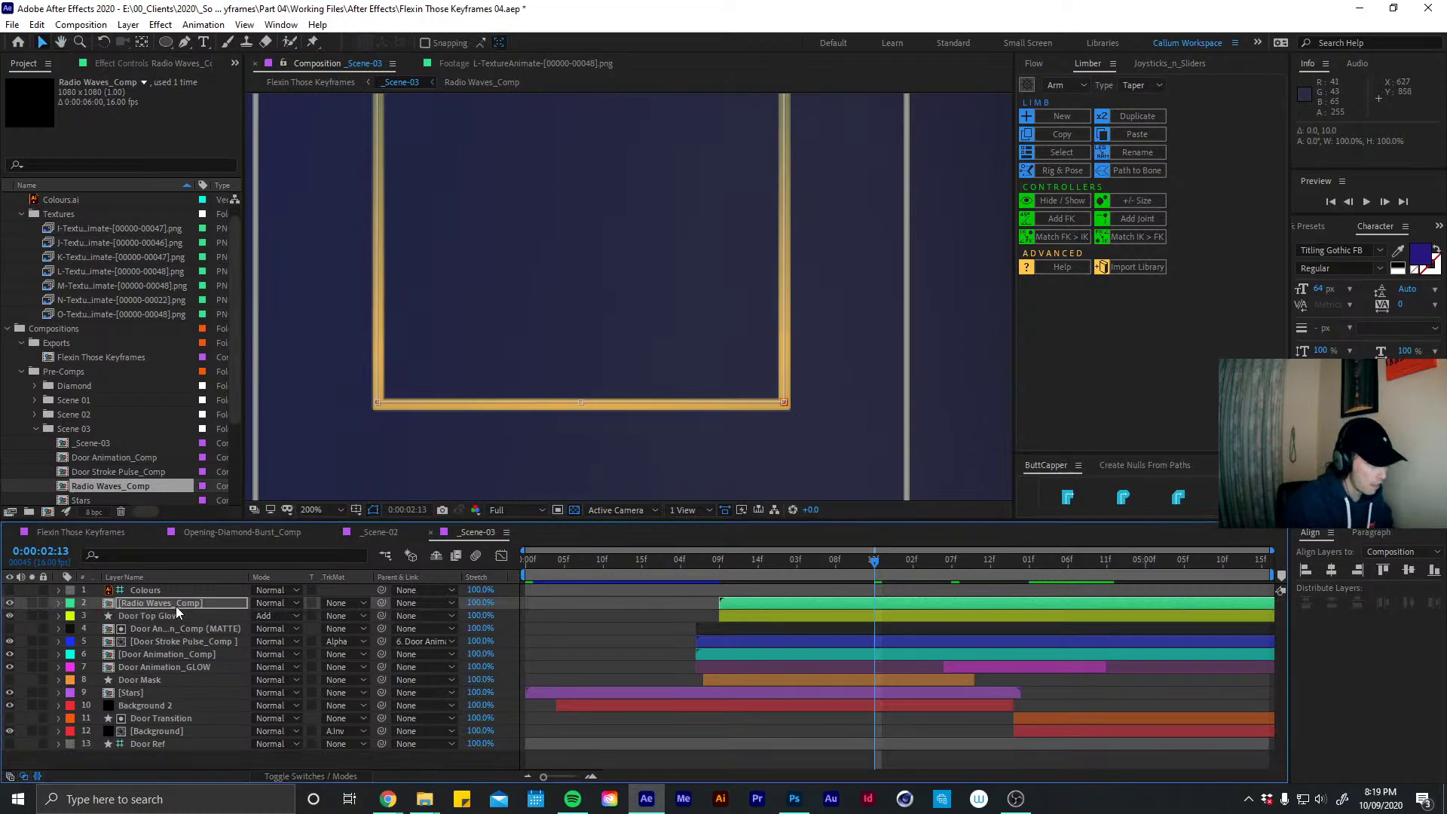
{"action": "left_click_drag", "start_coordinate": [175, 606], "coordinate": [125, 675]}
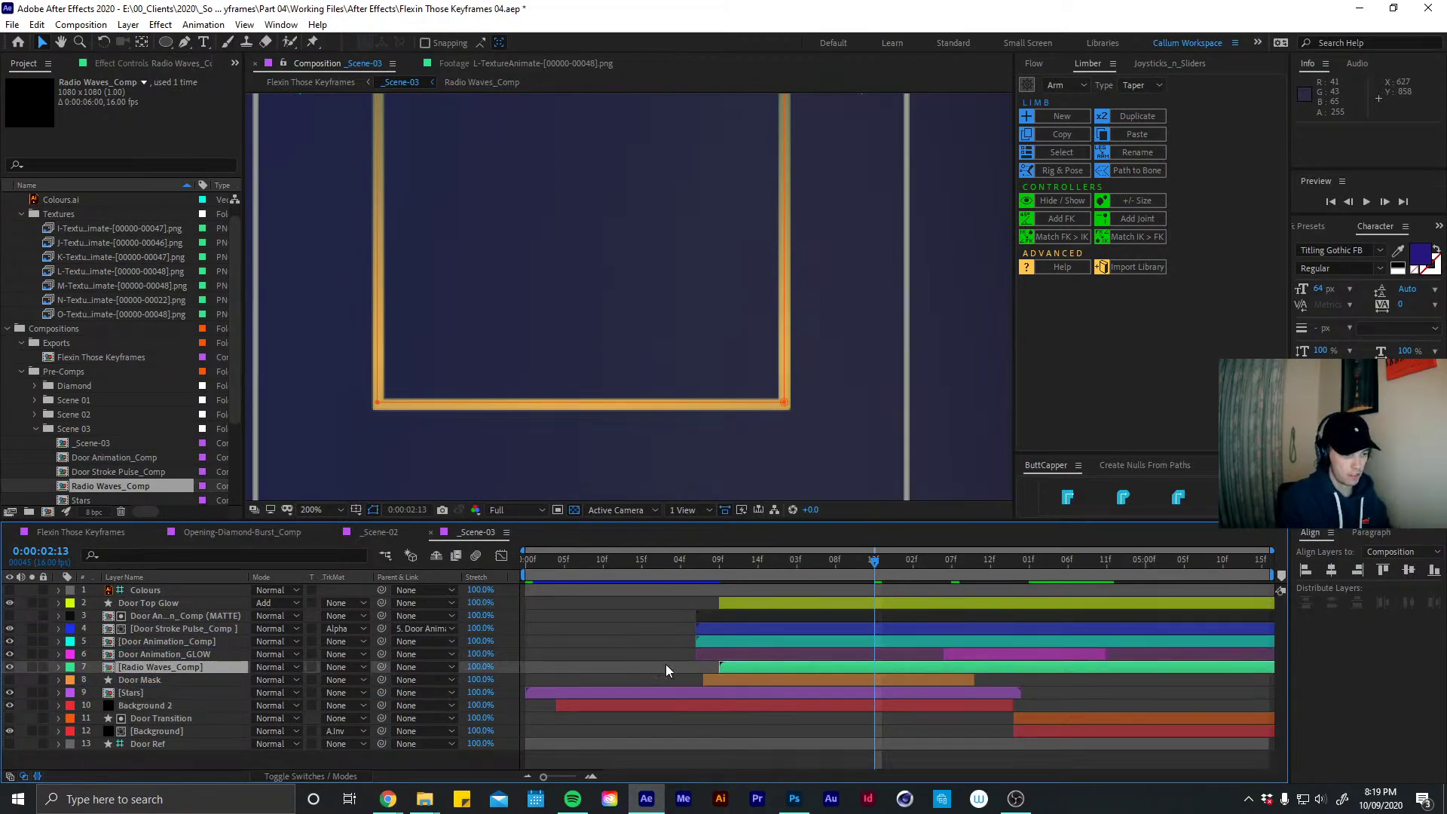
{"action": "left_click", "coordinate": [312, 510]}
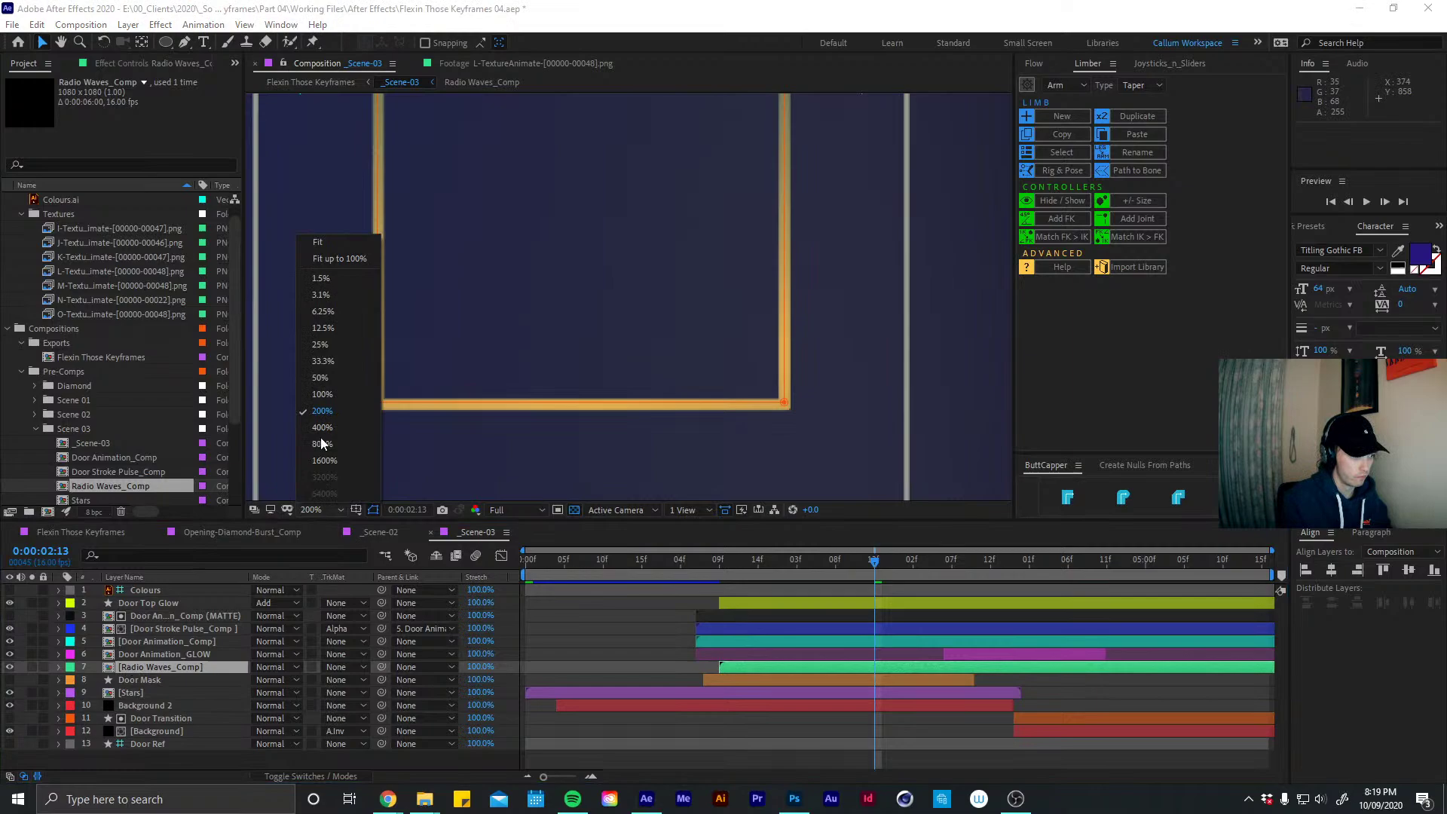
{"action": "left_click", "coordinate": [317, 242]}
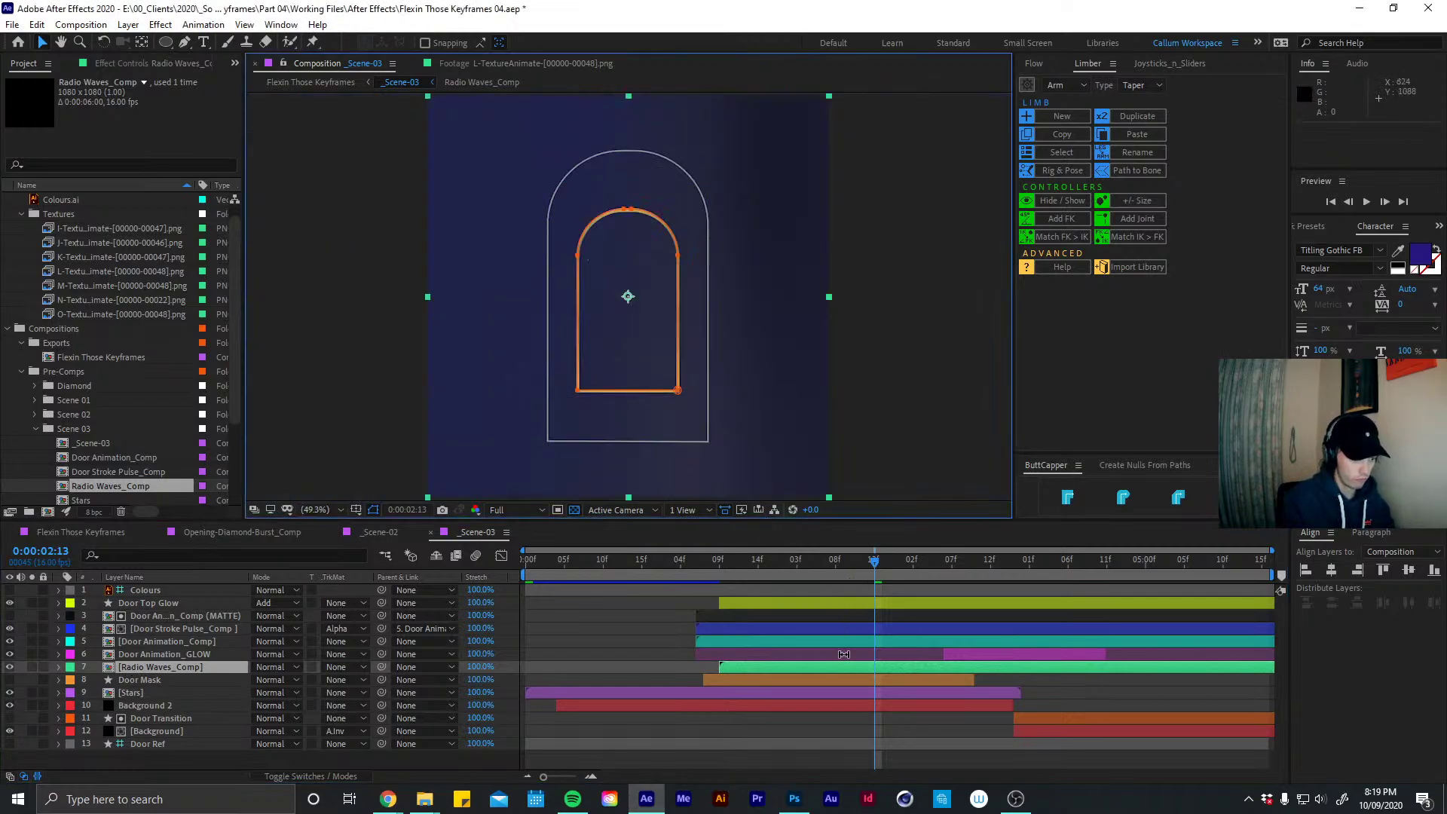
At 0:00:02:11, enlarge Mask 1 on Radio Waves_Comp and shift it down about 14 px to fit the door frame
{"action": "key", "text": "m"}
{"action": "key", "text": "shift+Page_Up"}
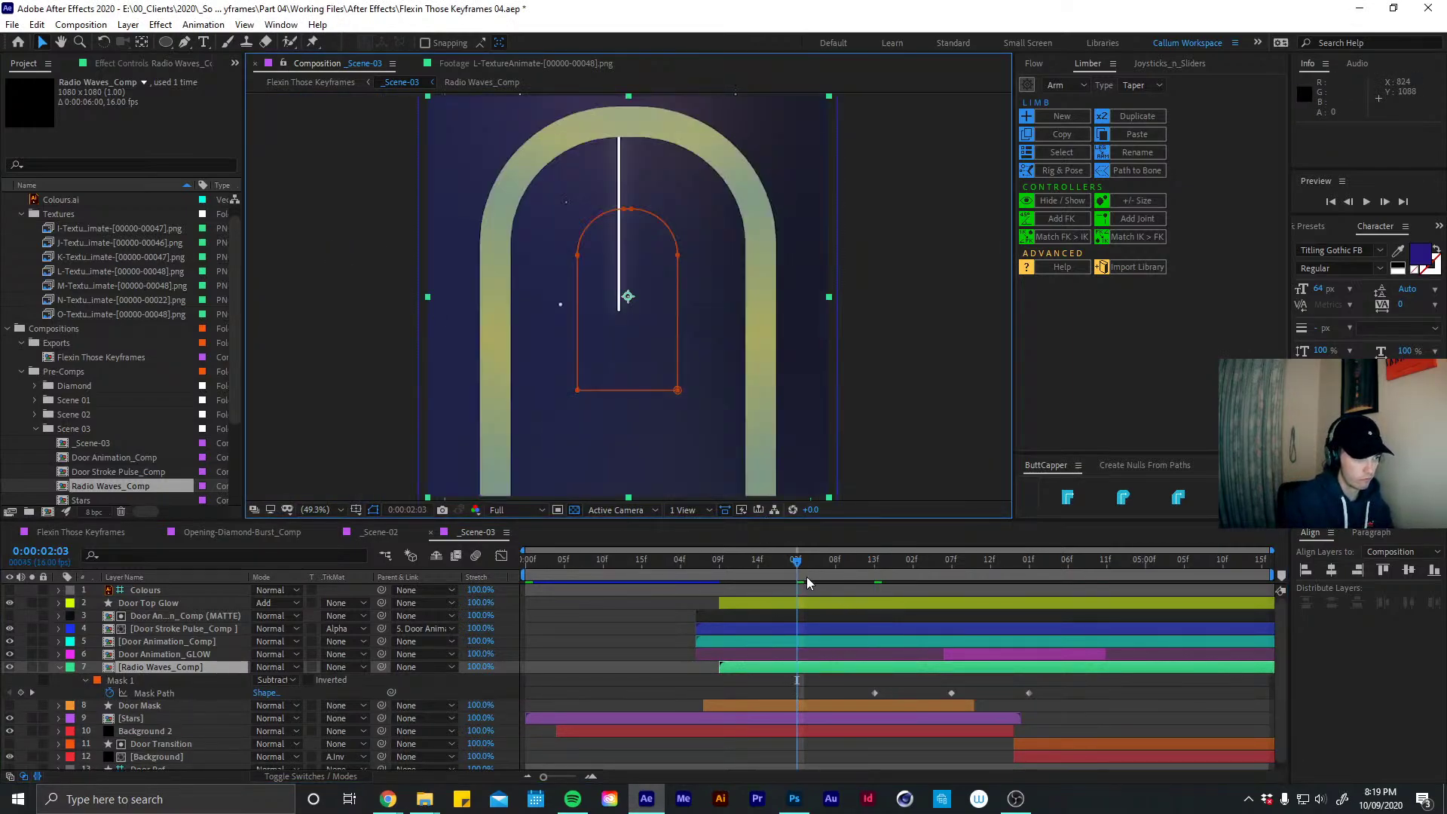
{"action": "key", "text": "space"}
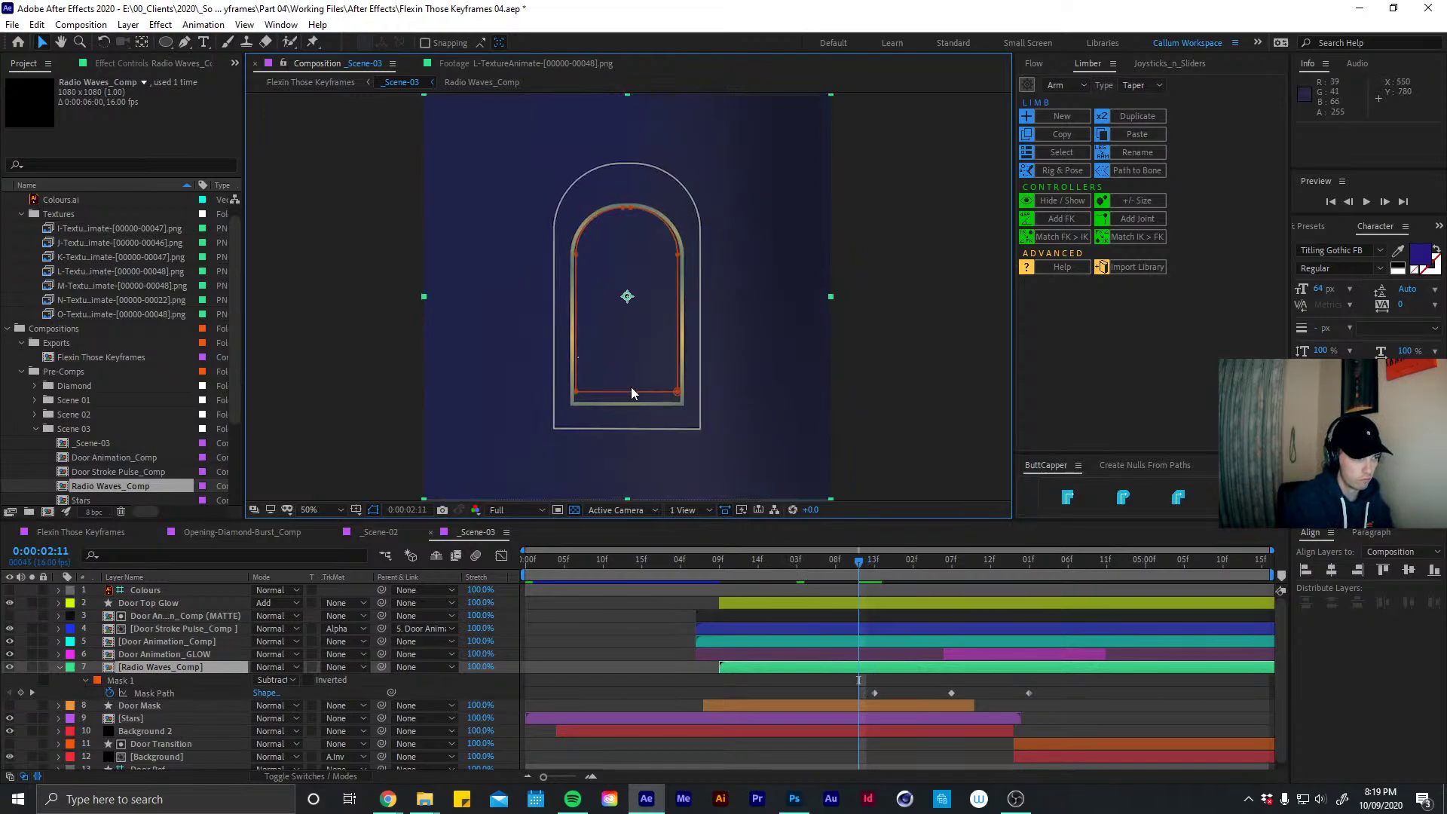
{"action": "left_click_drag", "start_coordinate": [631, 393], "coordinate": [692, 371]}
{"action": "double_click", "coordinate": [639, 364]}
{"action": "key", "text": "shift+Down"}
{"action": "key", "text": "shift+Down"}
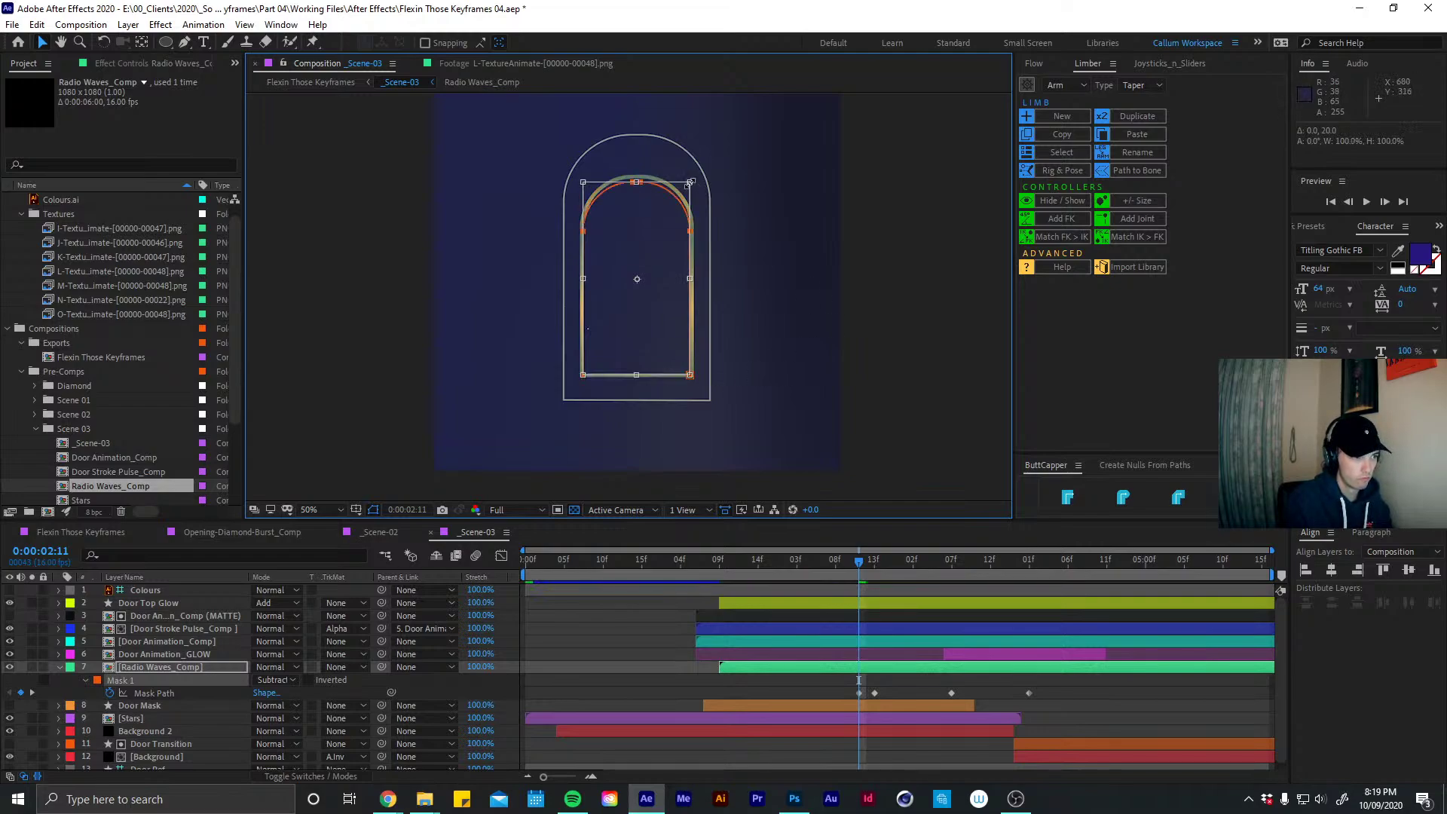
{"action": "left_click_drag", "start_coordinate": [691, 183], "coordinate": [699, 184]}
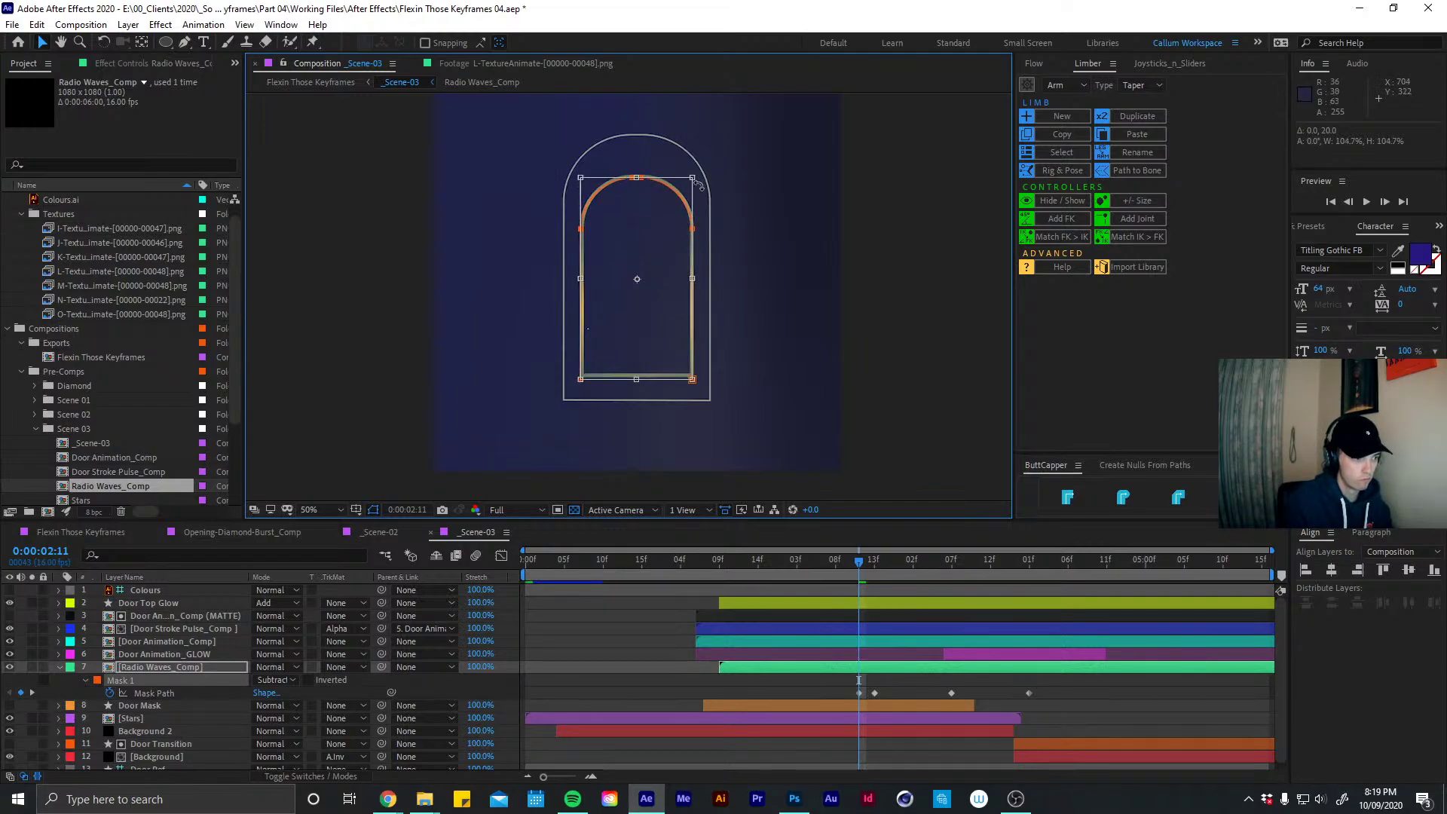
{"action": "key", "text": "Up"}
{"action": "key", "text": "Up"}
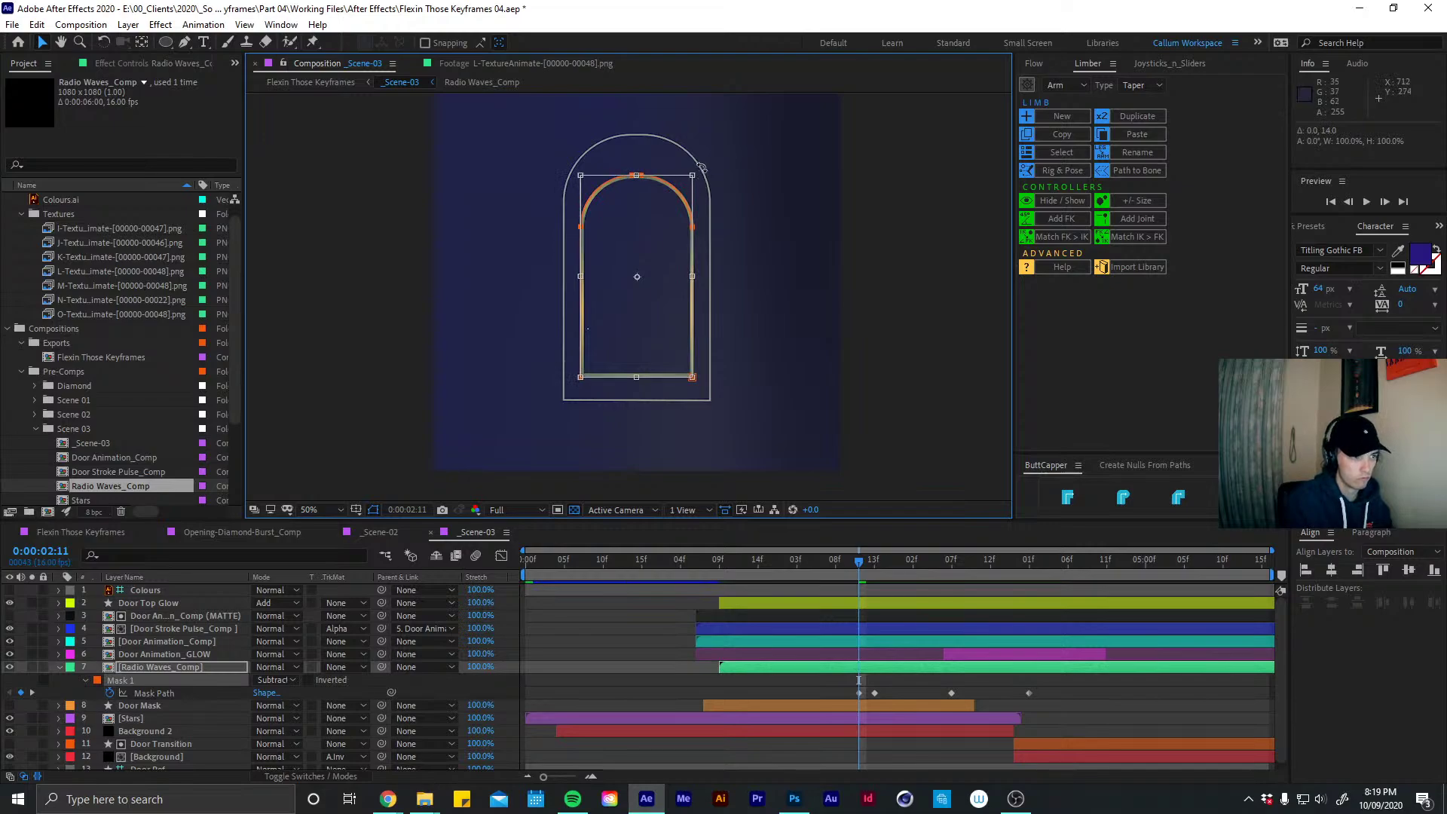
{"action": "left_click_drag", "start_coordinate": [693, 174], "coordinate": [694, 179]}
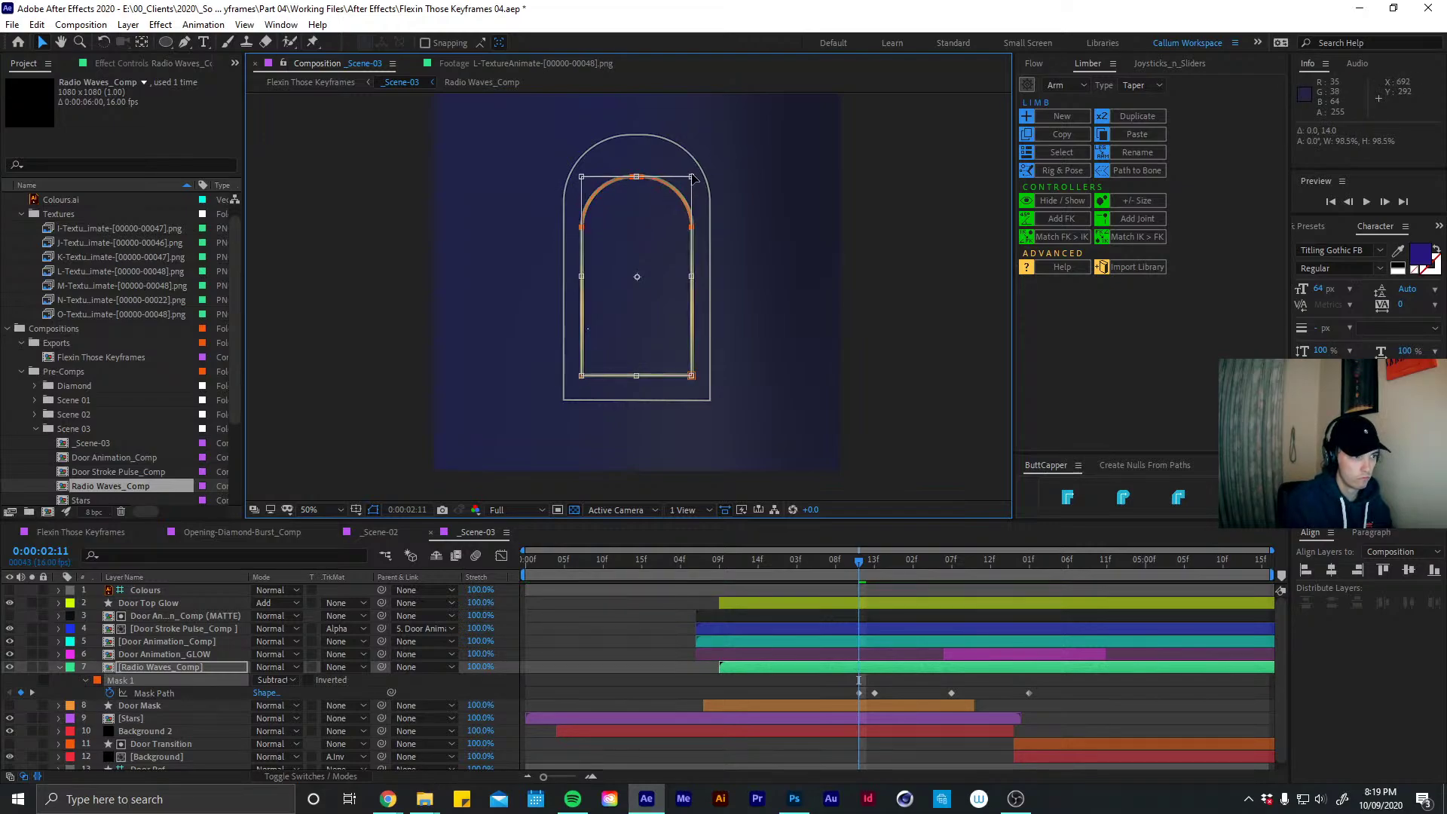
At 0:00:02:09, scale Mask 1 up and shift it down about 15 px to follow the larger door frame
{"action": "key", "text": "Page_Up"}
{"action": "key", "text": "Page_Up"}
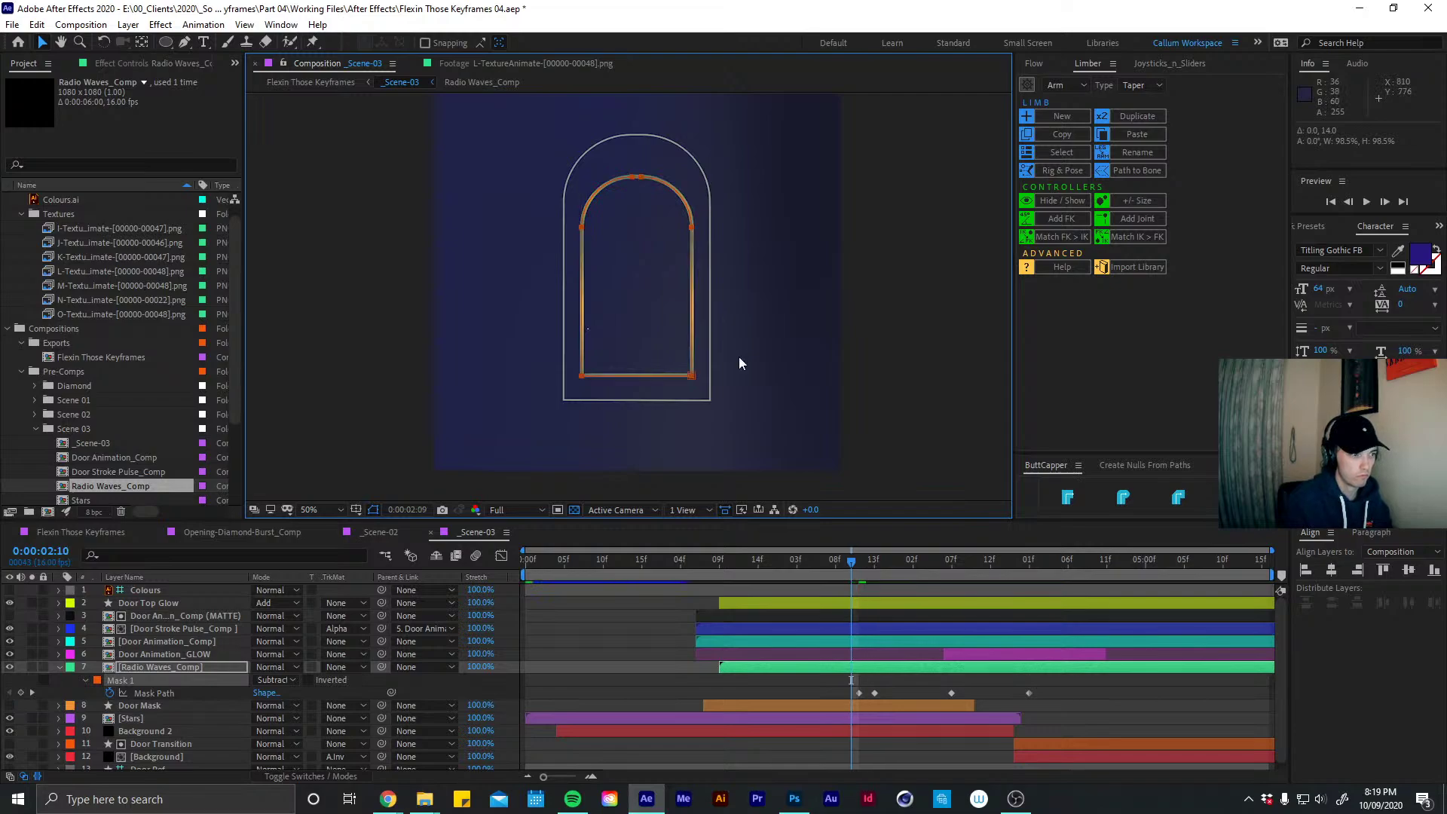
{"action": "double_click", "coordinate": [661, 379]}
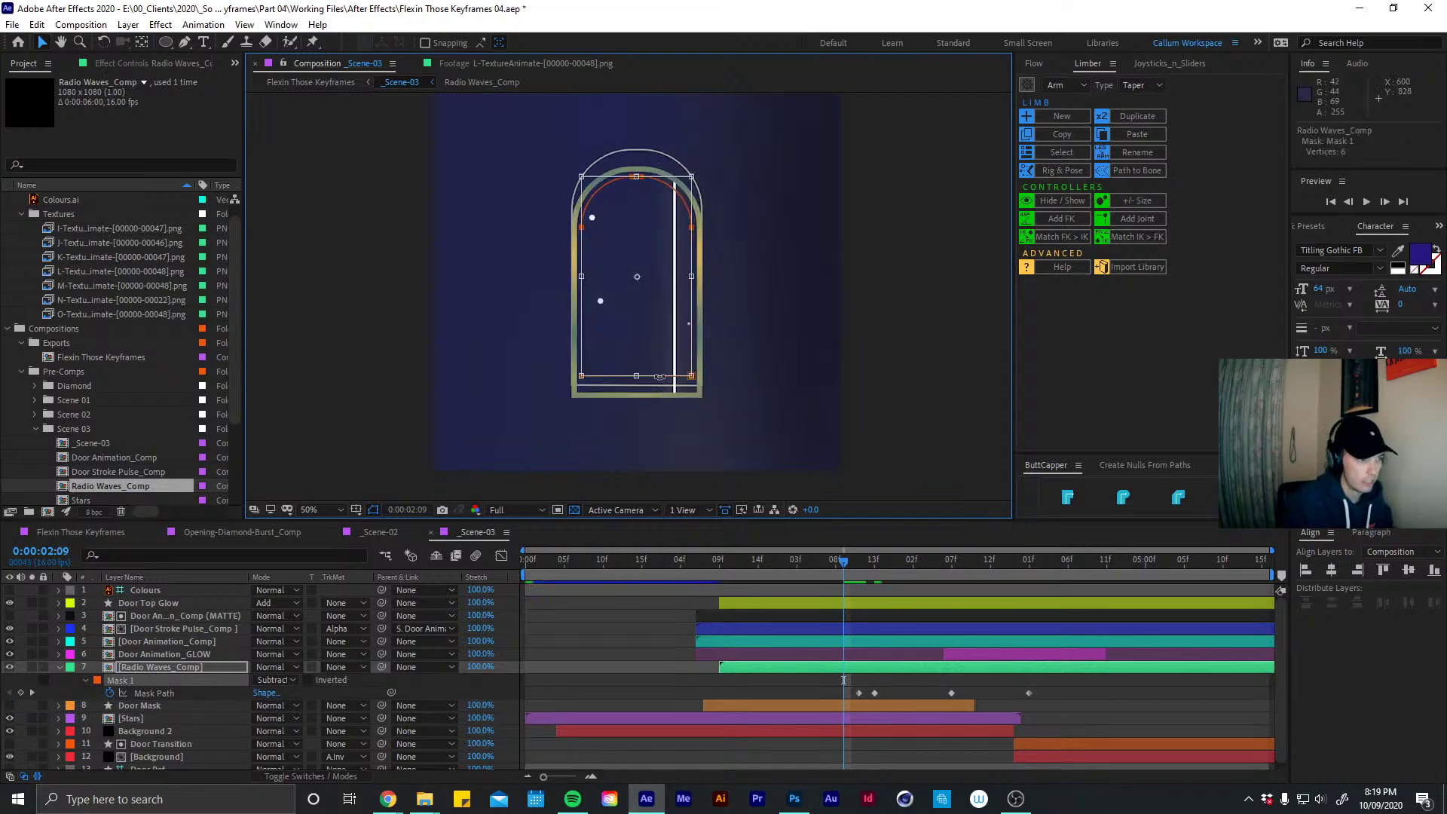
{"action": "key", "text": "shift+Down"}
{"action": "key", "text": "shift+Down"}
{"action": "scroll", "coordinate": [617, 420], "scroll_direction": "down", "scroll_amount": 2}
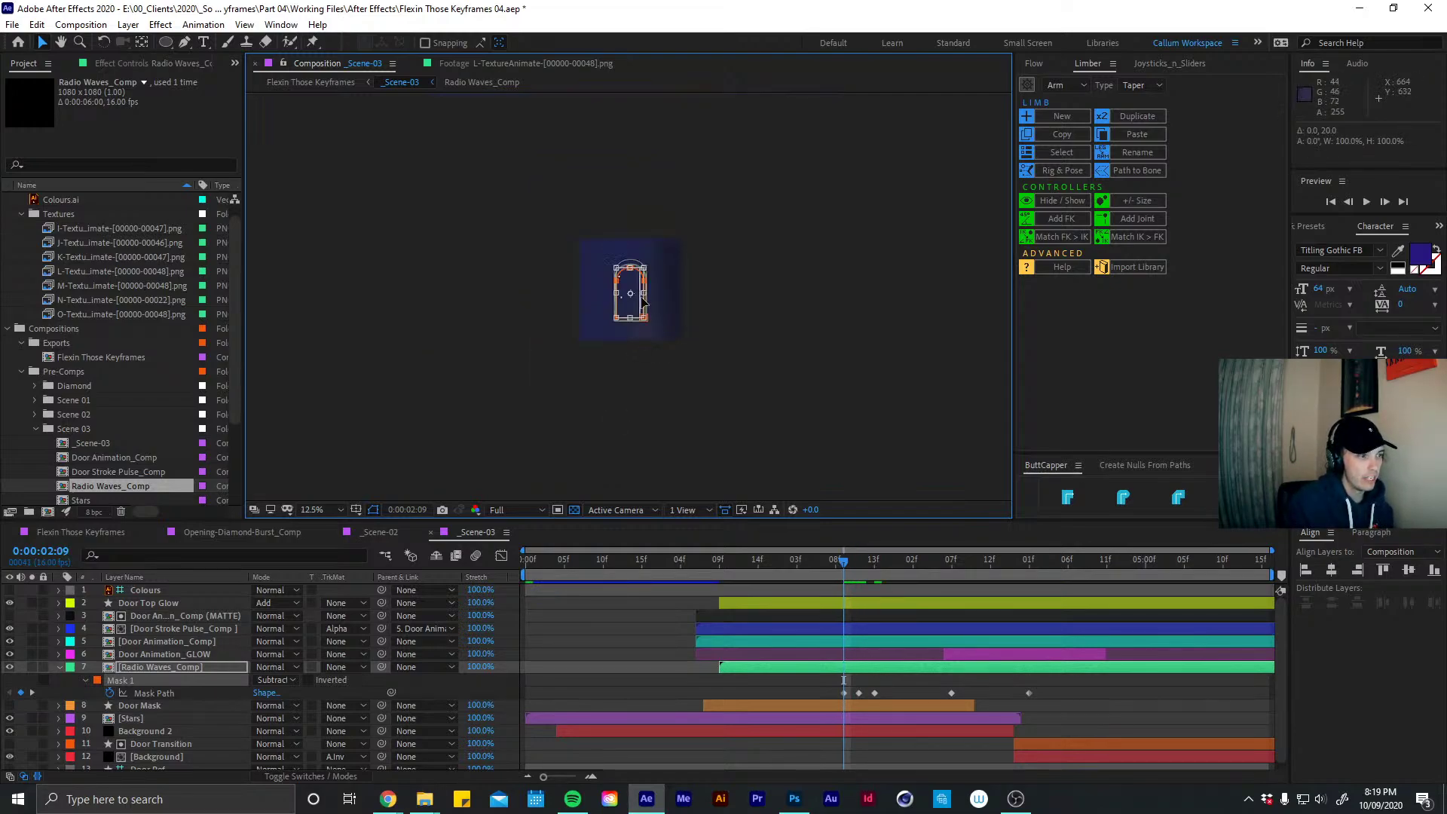
{"action": "scroll", "coordinate": [648, 317], "scroll_direction": "up", "scroll_amount": 2}
{"action": "key", "text": "slash"}
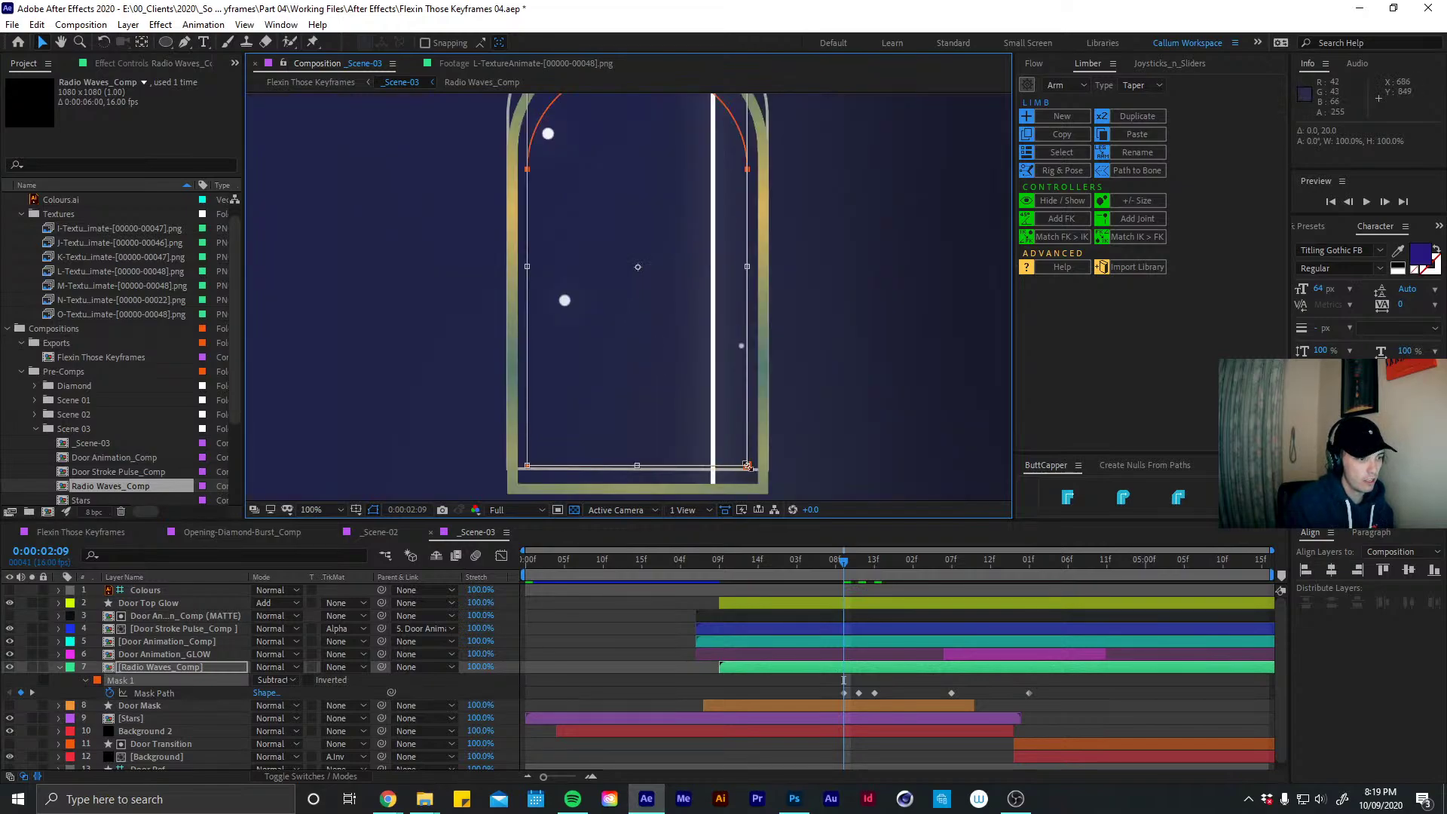
{"action": "left_click_drag", "start_coordinate": [753, 477], "coordinate": [763, 488]}
{"action": "scroll", "coordinate": [751, 373], "scroll_direction": "up", "scroll_amount": 5}
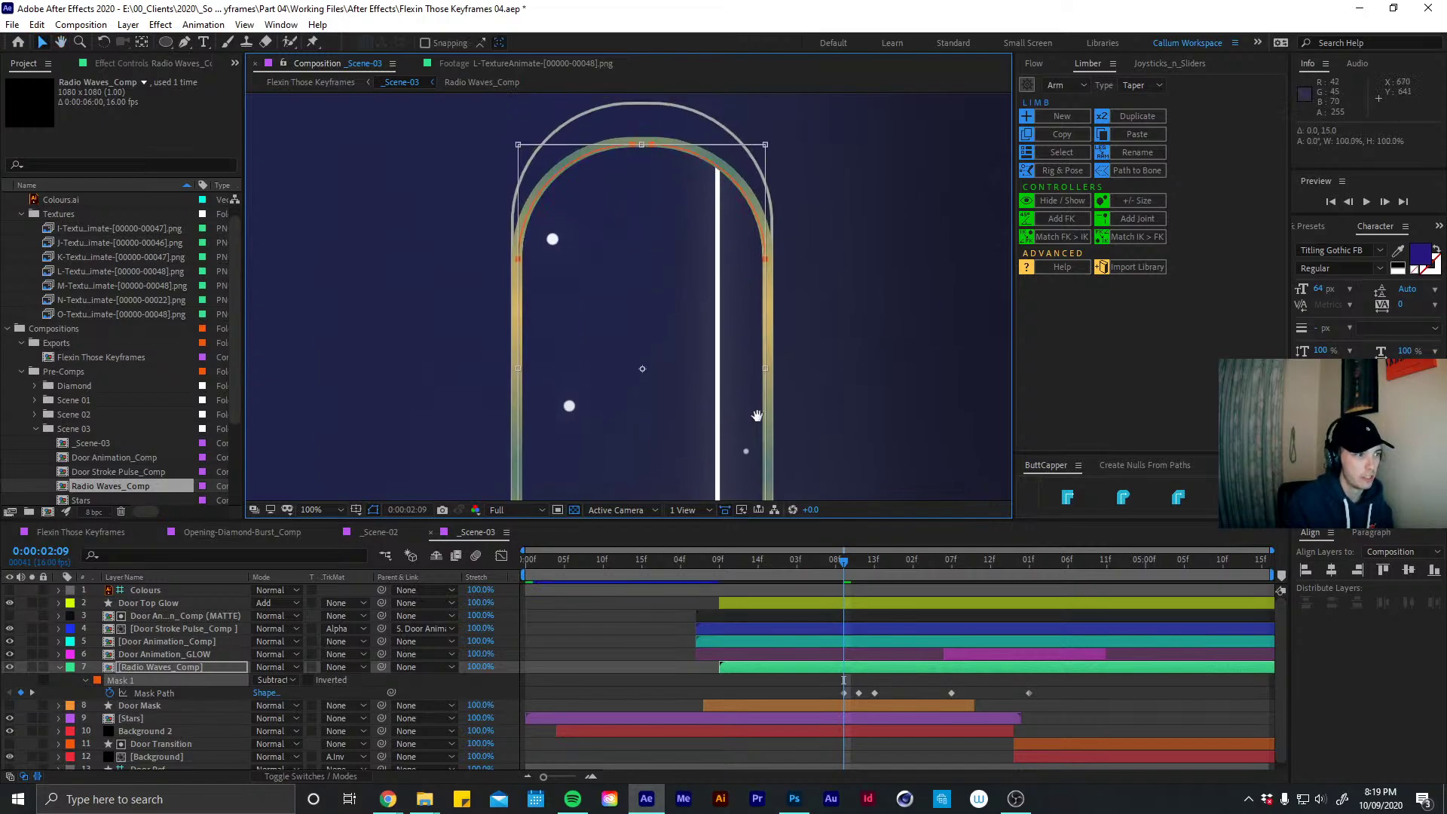
{"action": "scroll", "coordinate": [746, 441], "scroll_direction": "down", "scroll_amount": 5}
{"action": "left_click_drag", "start_coordinate": [737, 422], "coordinate": [740, 428]}
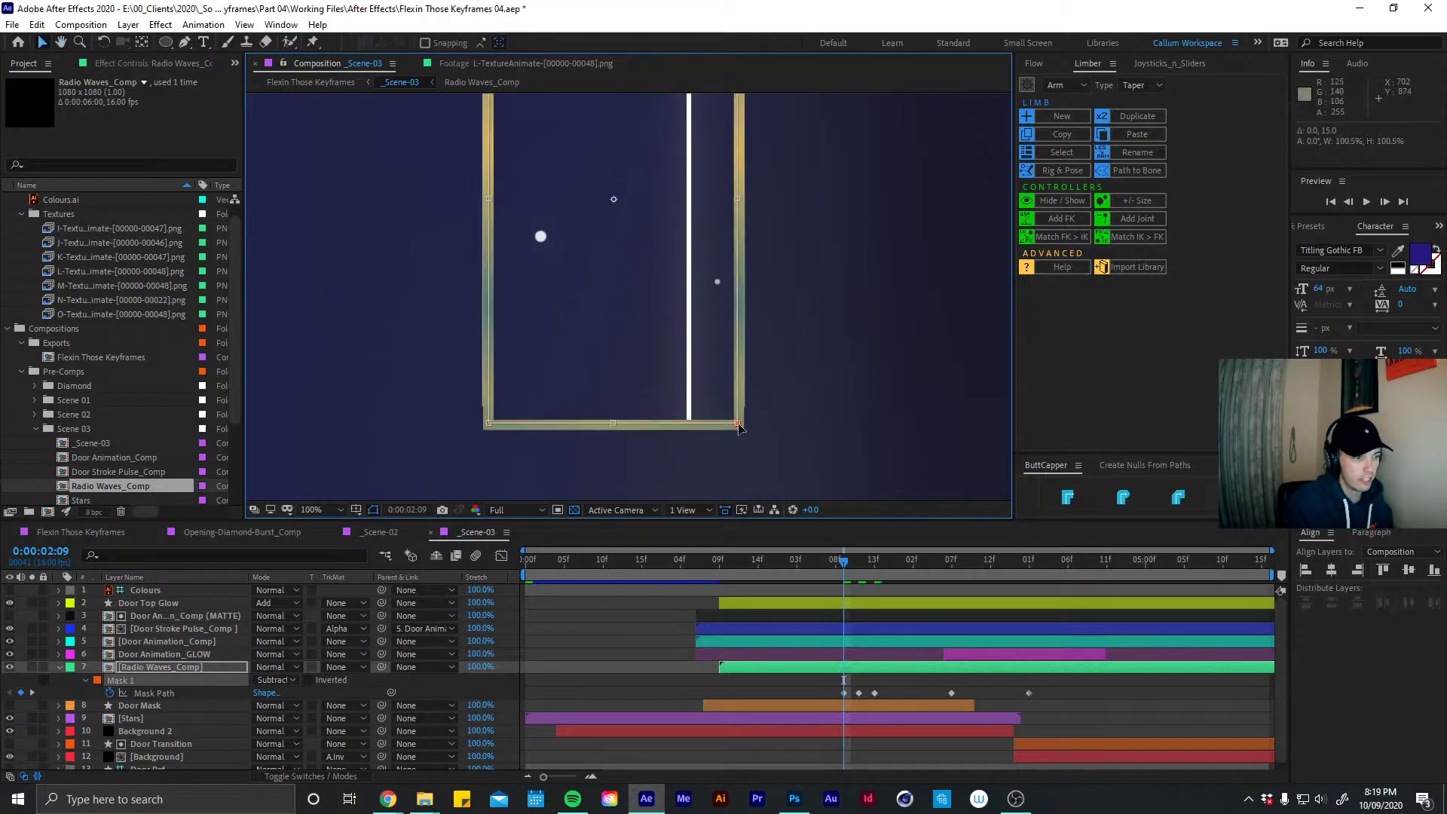
At 0:00:02:07, enlarge Mask 1 and shift it down about 37 px to line up with the door frame
{"action": "key", "text": "Page_Up"}
{"action": "key", "text": "Page_Up"}
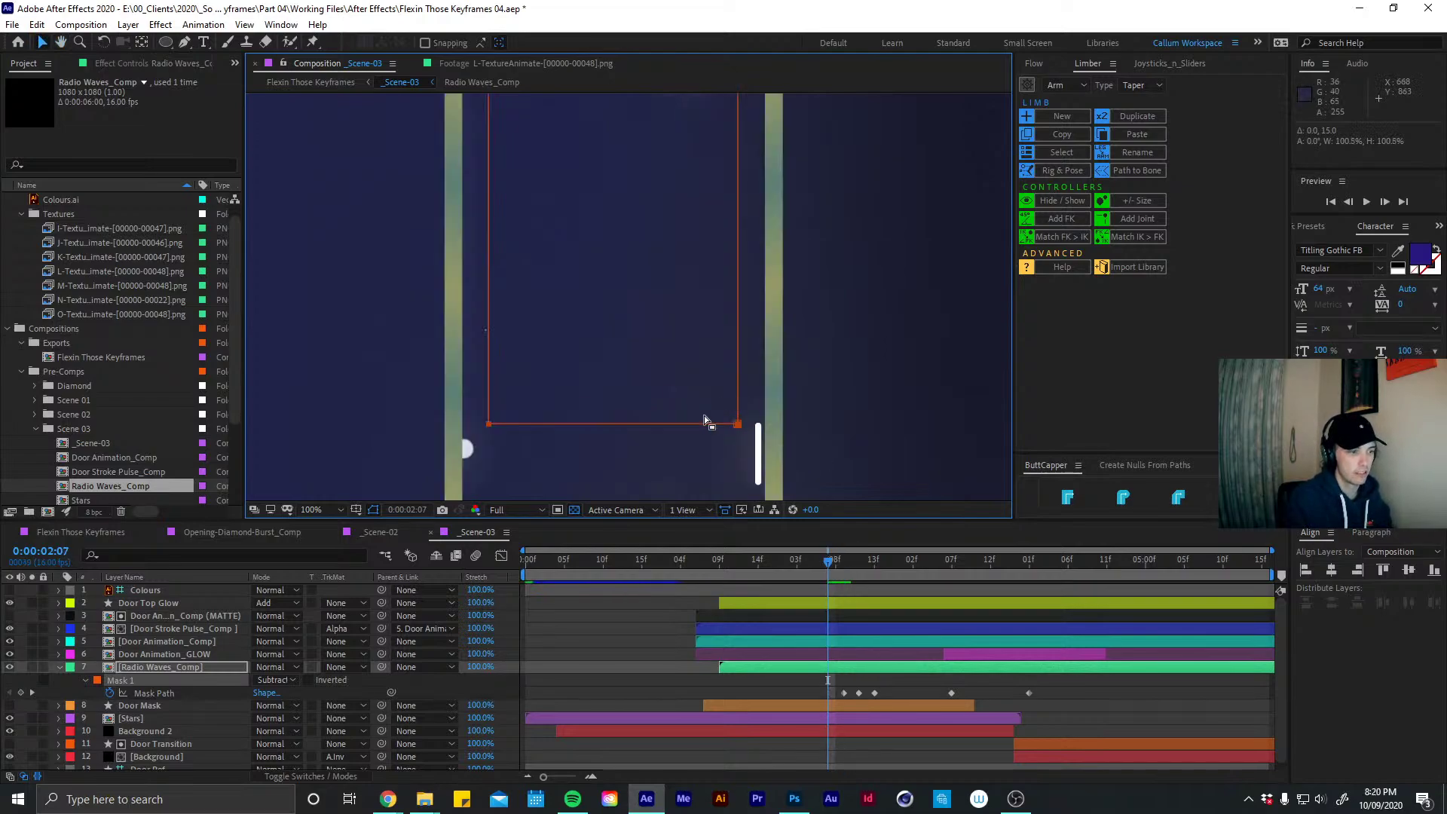
{"action": "scroll", "coordinate": [684, 391], "scroll_direction": "down", "scroll_amount": 4}
{"action": "left_click", "coordinate": [748, 260]}
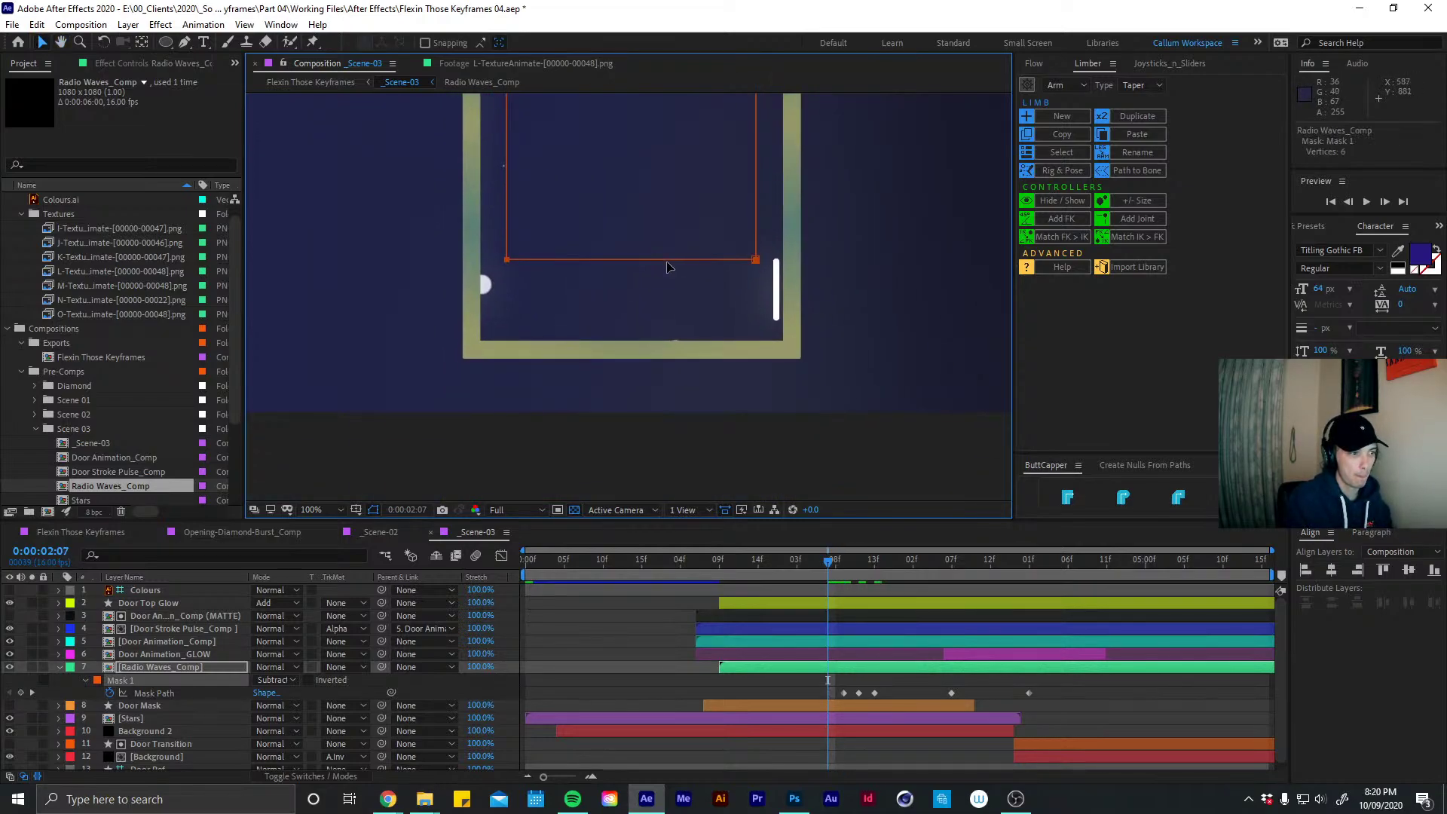
{"action": "left_click_drag", "start_coordinate": [750, 261], "coordinate": [802, 379]}
{"action": "key", "text": "shift+Down"}
{"action": "key", "text": "shift+Down"}
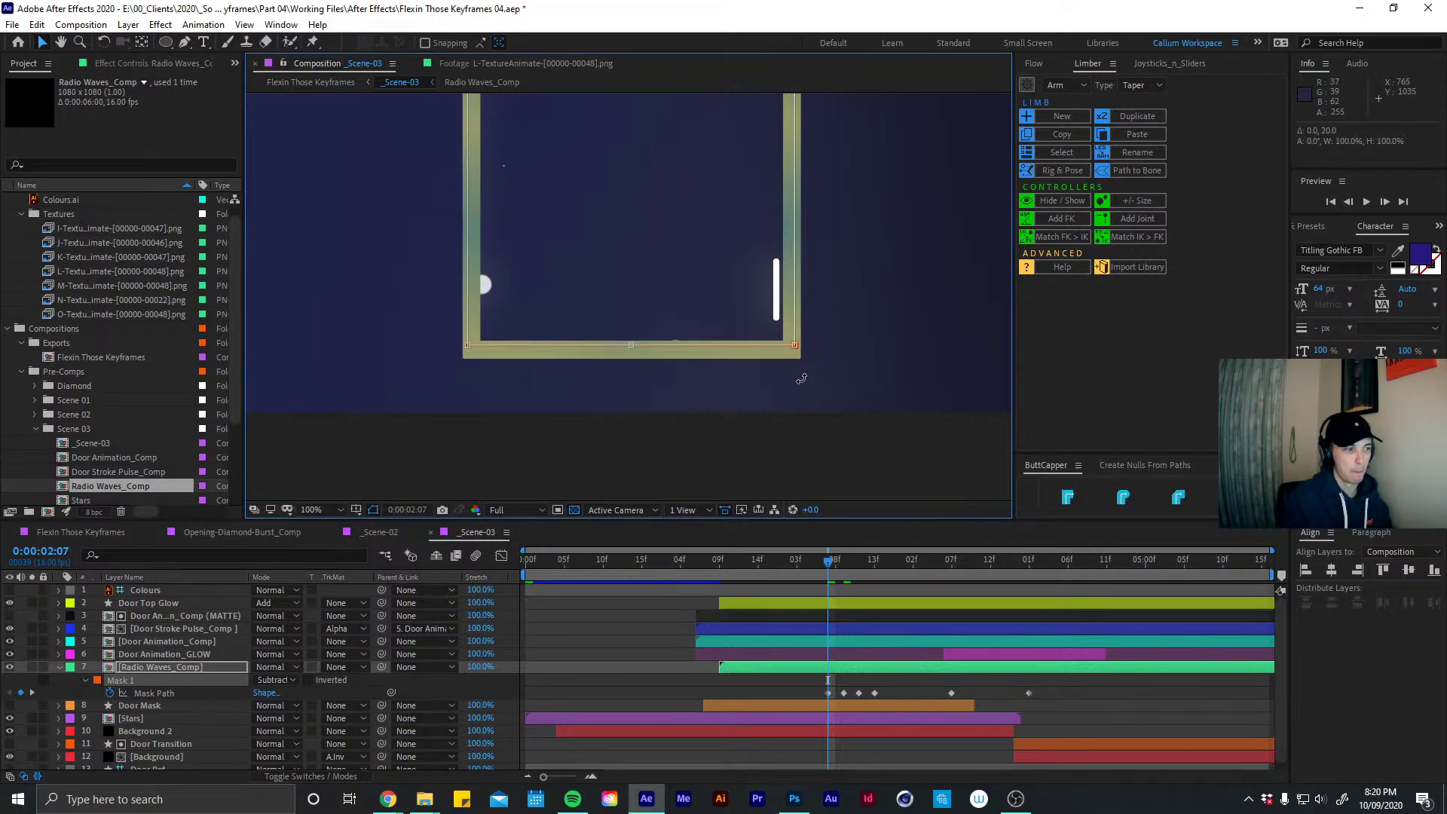
{"action": "left_click_drag", "start_coordinate": [604, 271], "coordinate": [660, 125]}
{"action": "key", "text": "shift+Down"}
{"action": "key", "text": "shift+Down"}
{"action": "left_click_drag", "start_coordinate": [669, 306], "coordinate": [646, 261]}
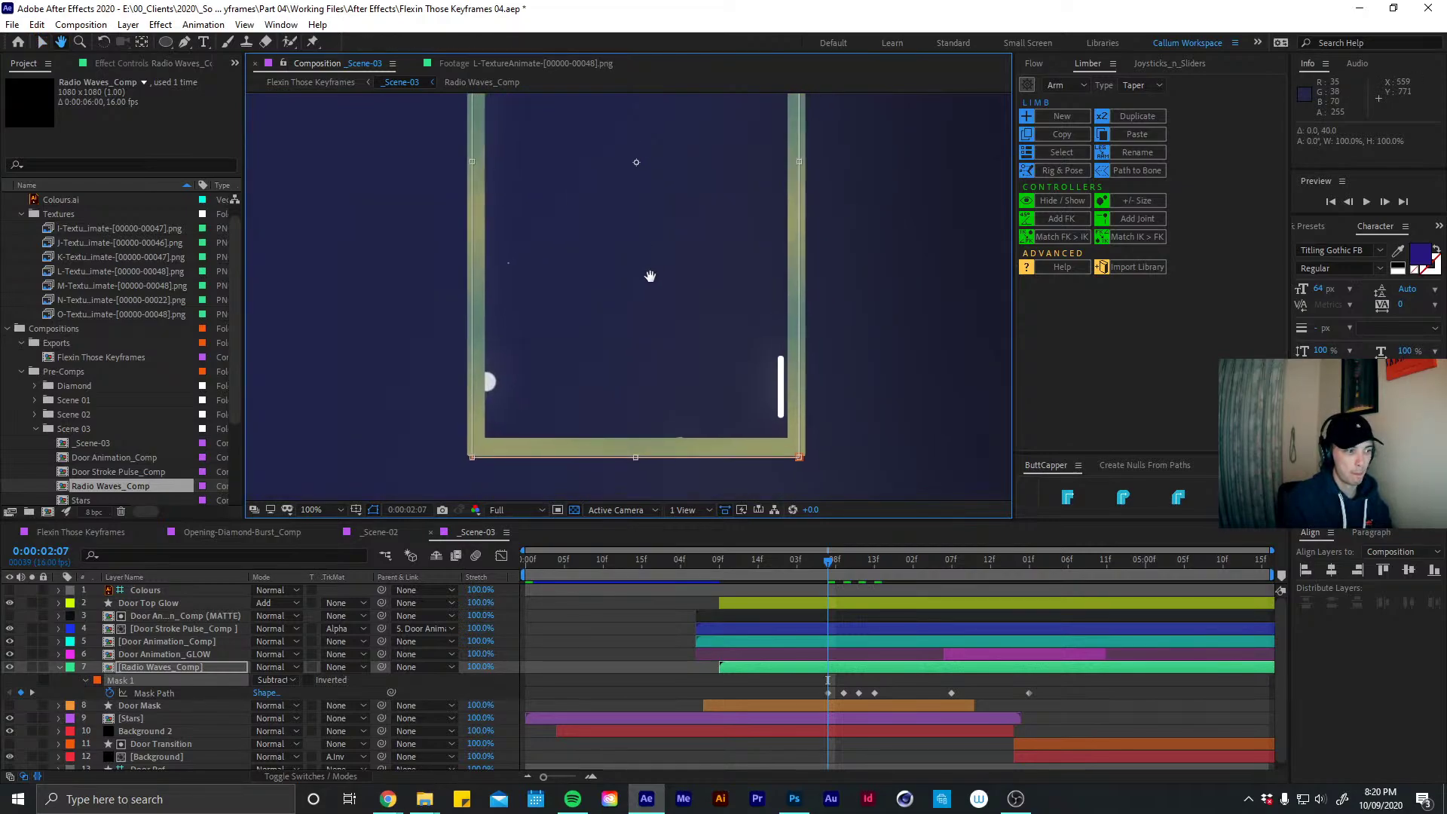
{"action": "key", "text": "Up"}
{"action": "key", "text": "Up"}
At 0:00:02:05, enlarge Mask 1 on Radio Waves_Comp and shift it down 80 px to follow the door frame
{"action": "key", "text": "Page_Up"}
{"action": "key", "text": "Page_Up"}
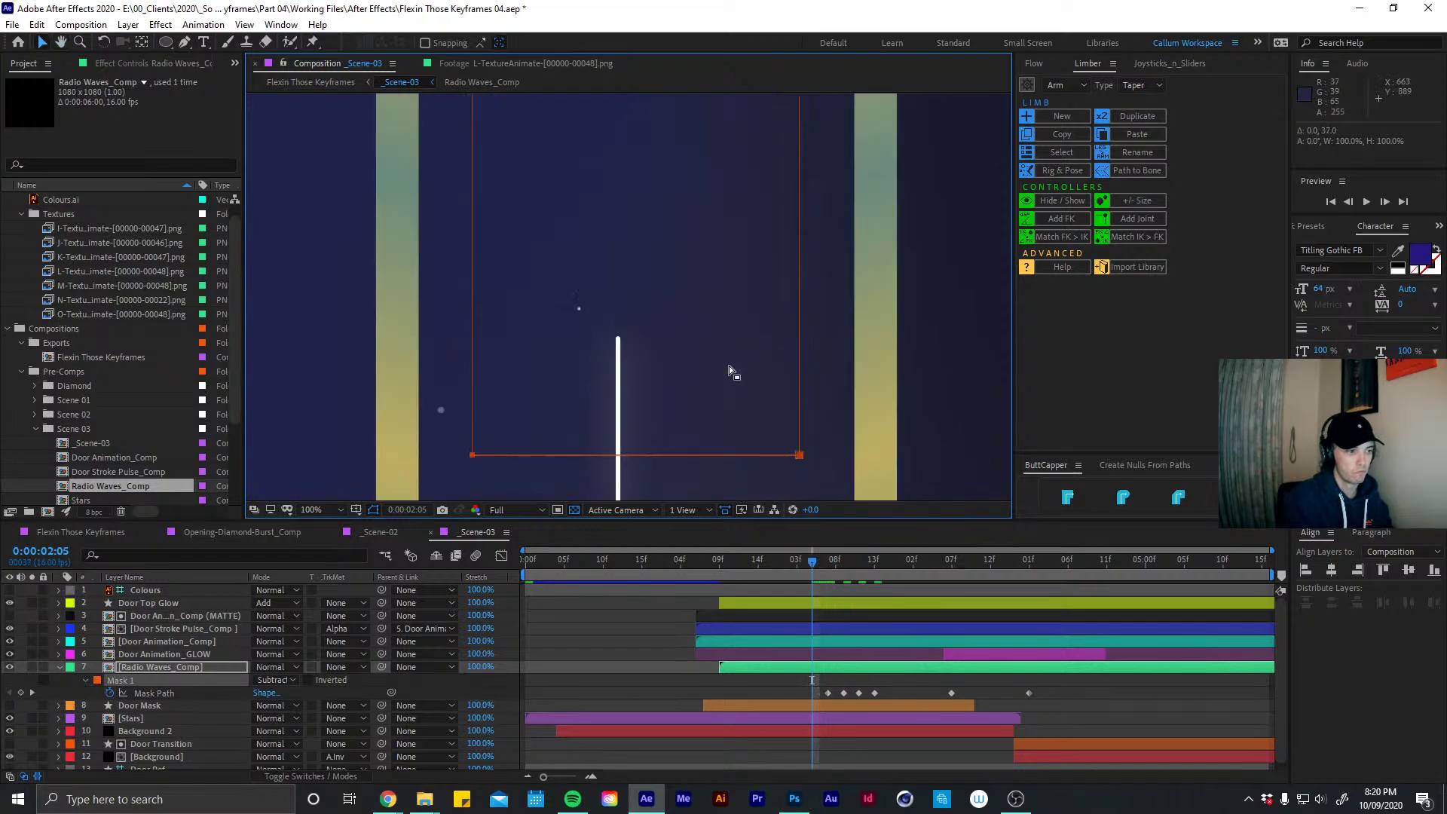
{"action": "key", "text": "comma"}
{"action": "double_click", "coordinate": [713, 376]}
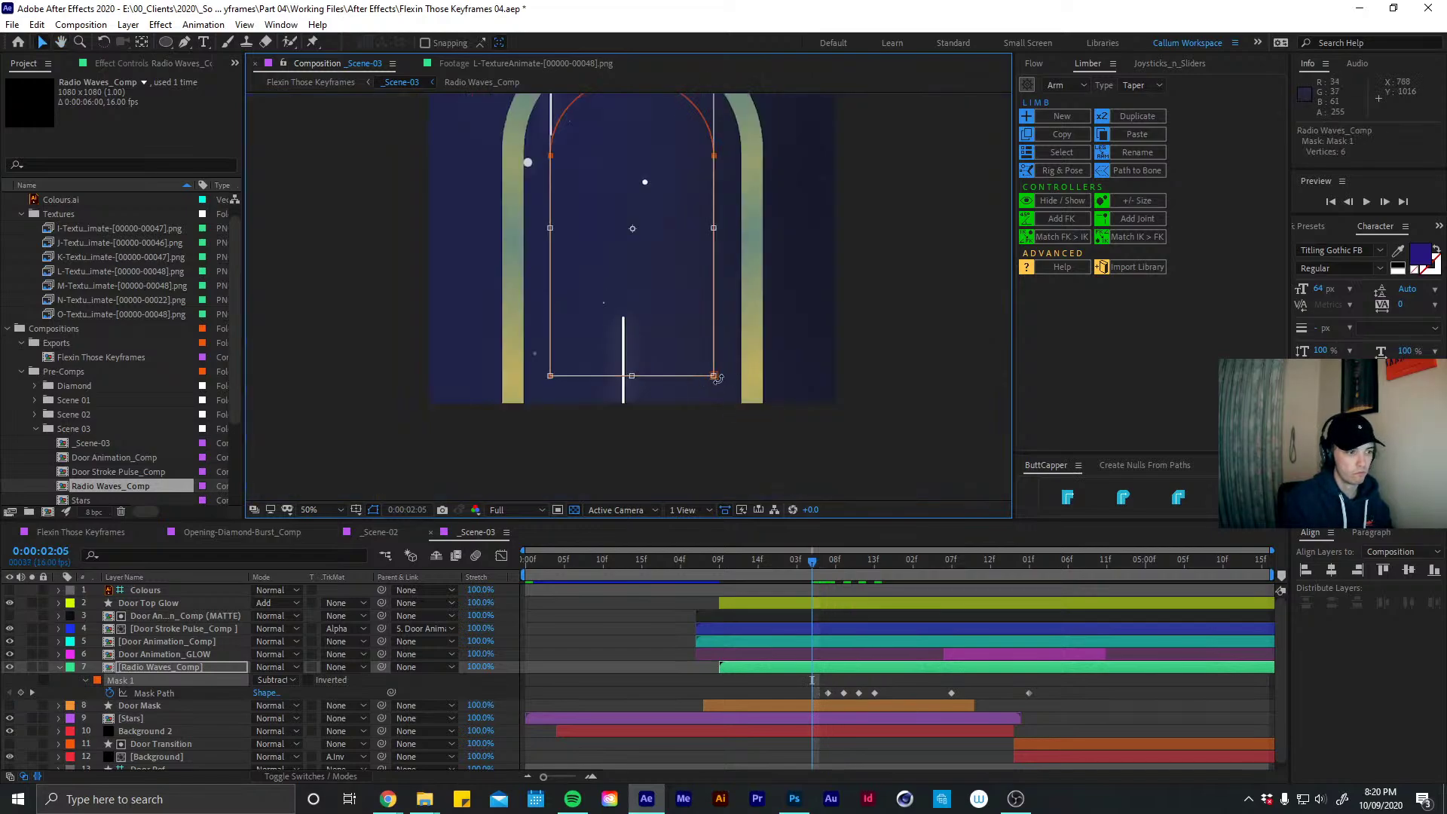
{"action": "left_click_drag", "start_coordinate": [713, 378], "coordinate": [749, 441]}
{"action": "left_click_drag", "start_coordinate": [683, 251], "coordinate": [699, 350]}
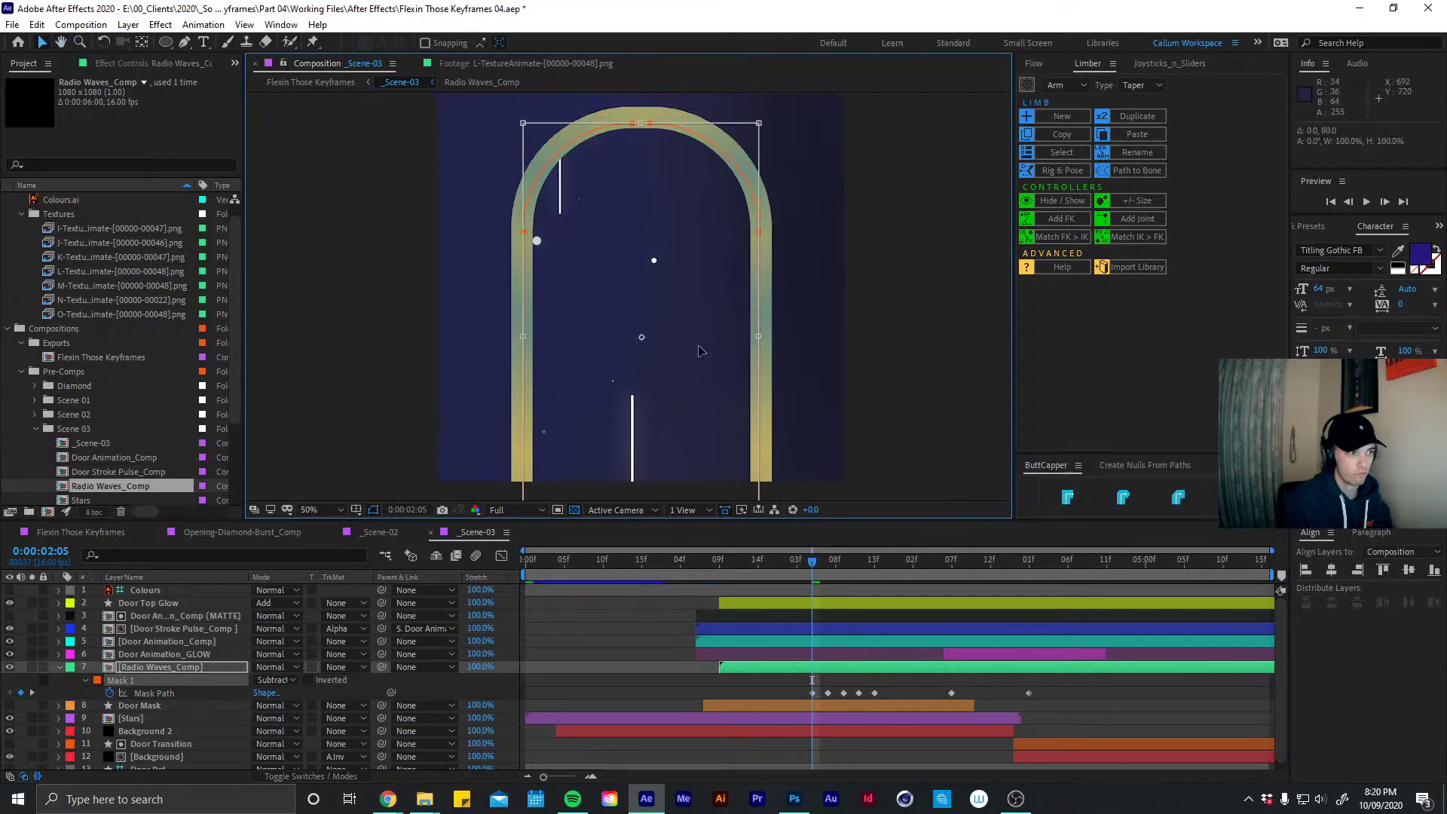
At 0:00:02:03, move Mask 1 up 40 px and scale it to about 106% to fit the wider door frame
{"action": "key", "text": "Page_Up"}
{"action": "key", "text": "Page_Up"}
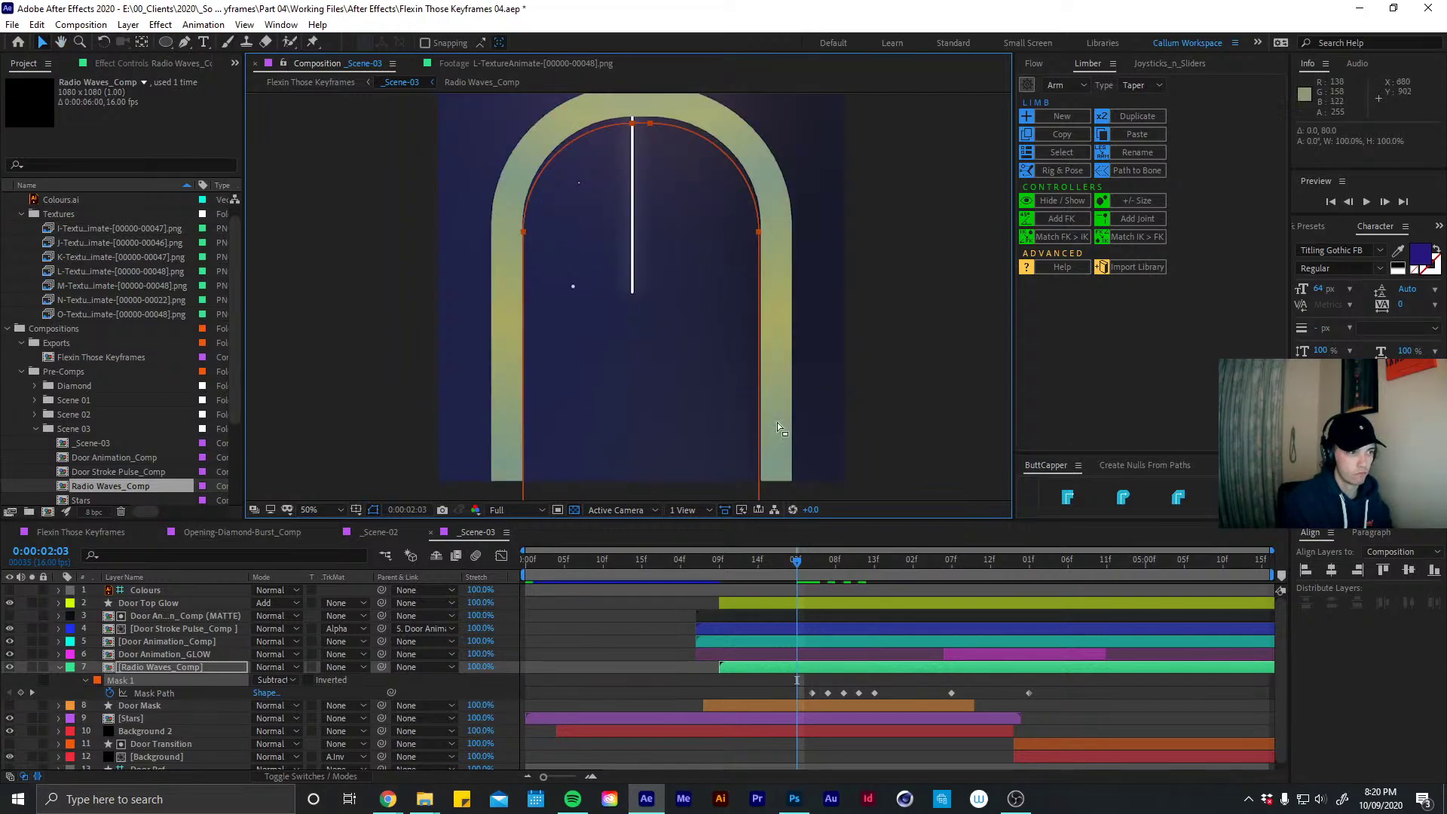
{"action": "double_click", "coordinate": [759, 322]}
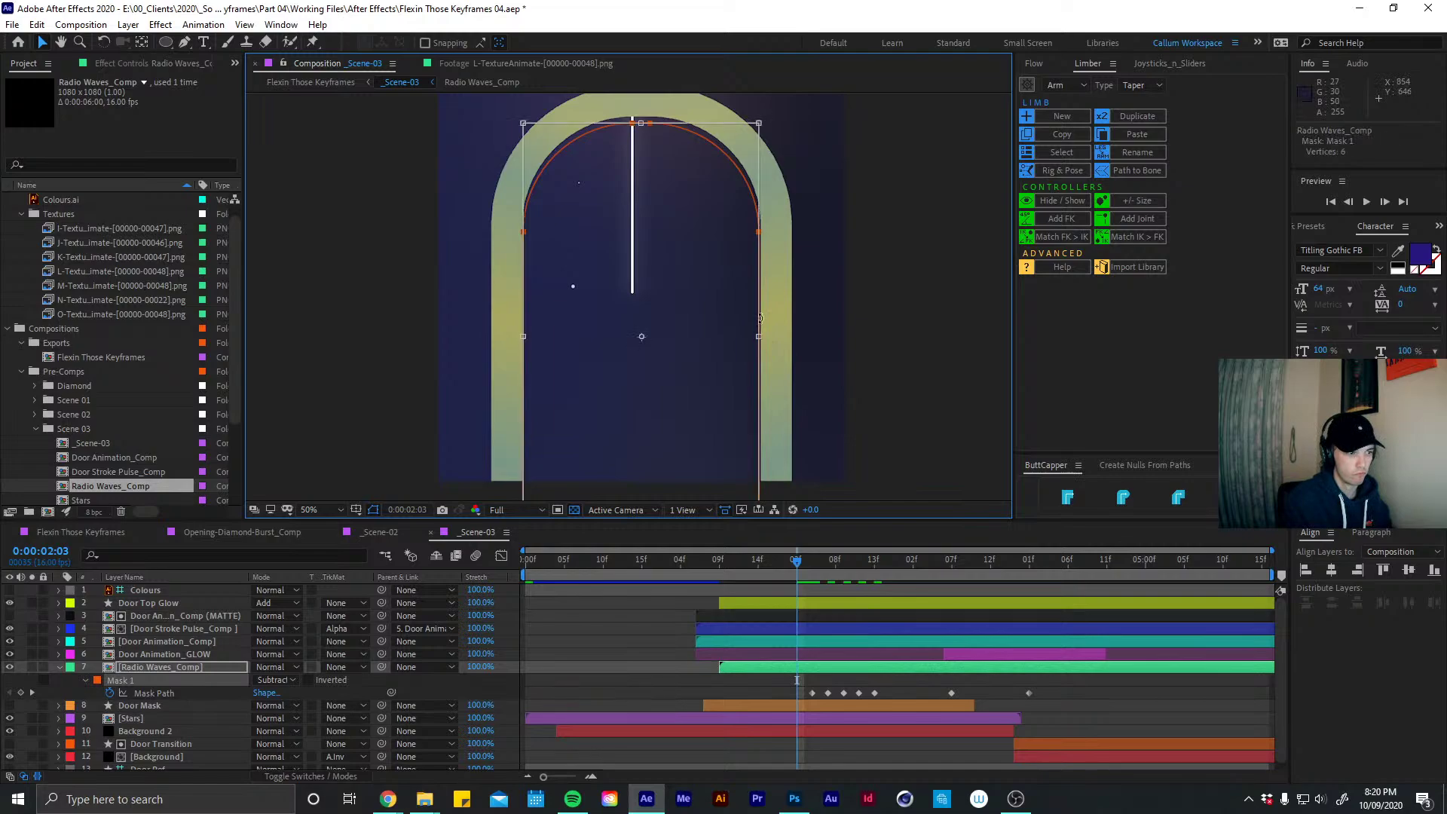
{"action": "key", "text": "shift+Up"}
{"action": "key", "text": "shift+Up"}
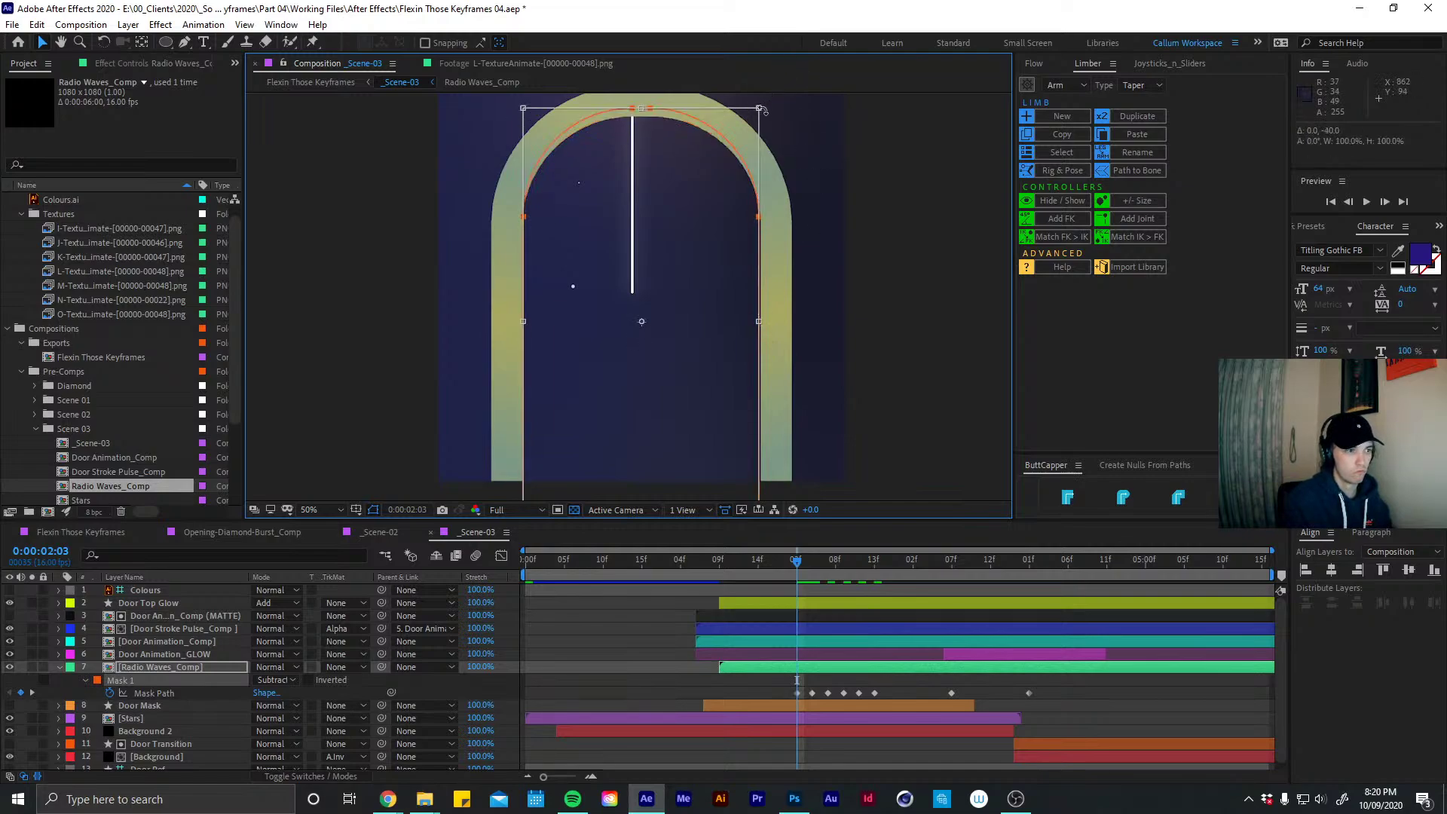
{"action": "left_click_drag", "start_coordinate": [764, 110], "coordinate": [820, 121]}
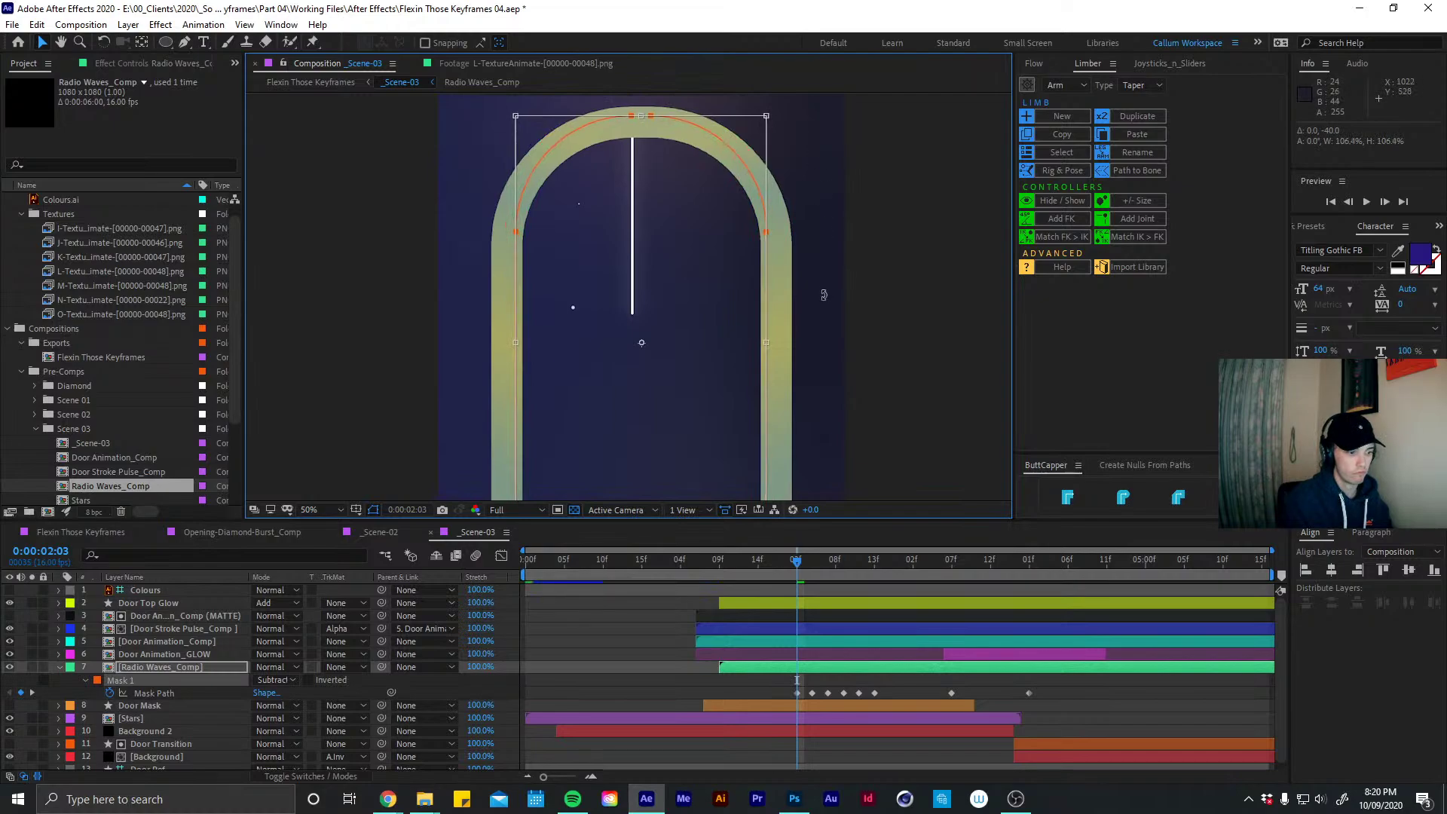
{"action": "key", "text": "Return"}
At 0:00:02:01, scale Mask 1 to about 103% within the door frame and collapse the Radio Waves_Comp properties
{"action": "key", "text": "Page_Up"}
{"action": "key", "text": "Page_Up"}
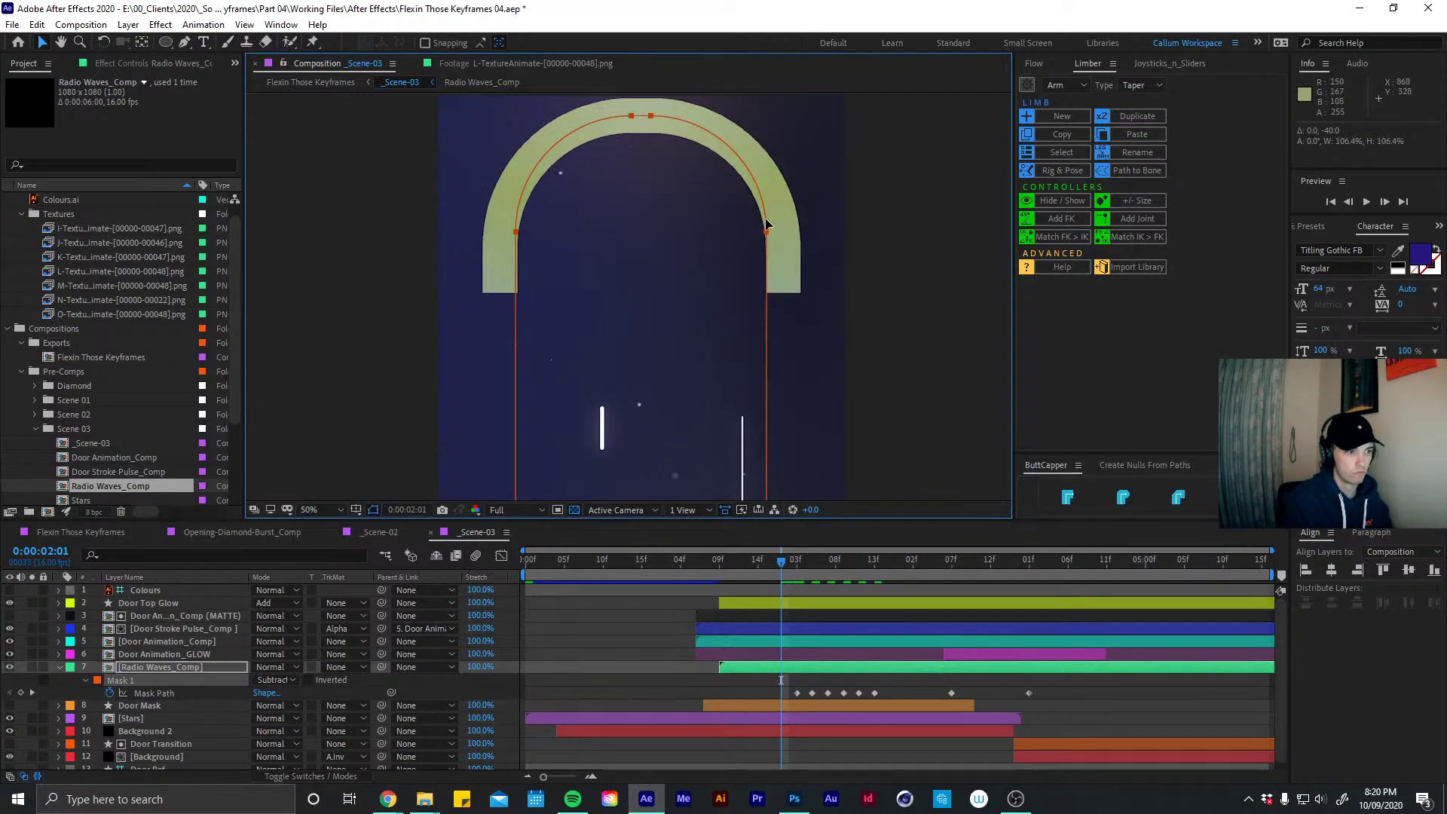
{"action": "double_click", "coordinate": [766, 224]}
{"action": "left_click_drag", "start_coordinate": [767, 117], "coordinate": [801, 114]}
{"action": "key", "text": "y"}
{"action": "key", "text": "u"}
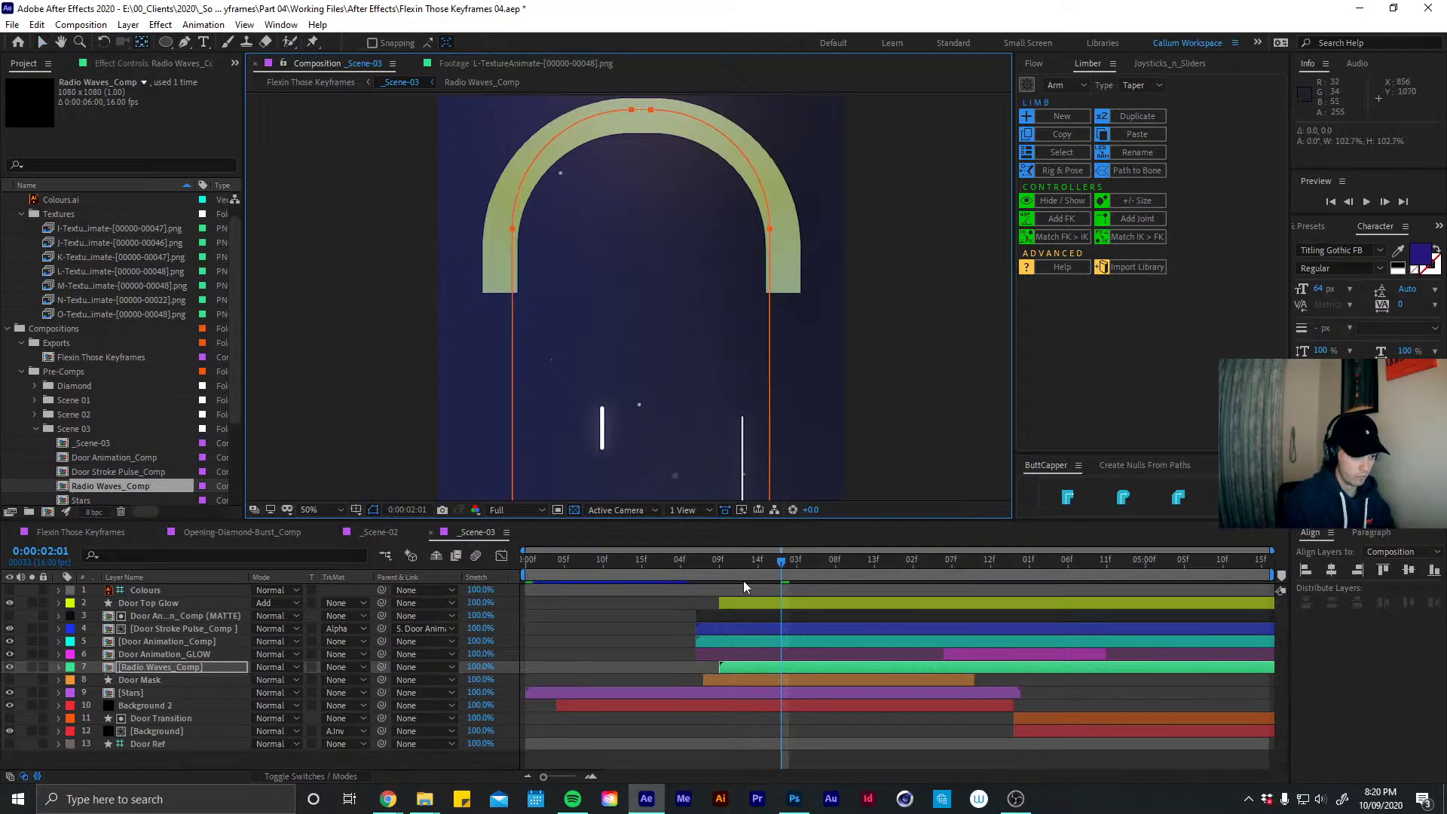
Deselect the layers and preview _Scene-03 to check how the mask hides the wave outlines inside the door
{"action": "key", "text": "b"}
{"action": "key", "text": "space"}
{"action": "key", "text": "v"}
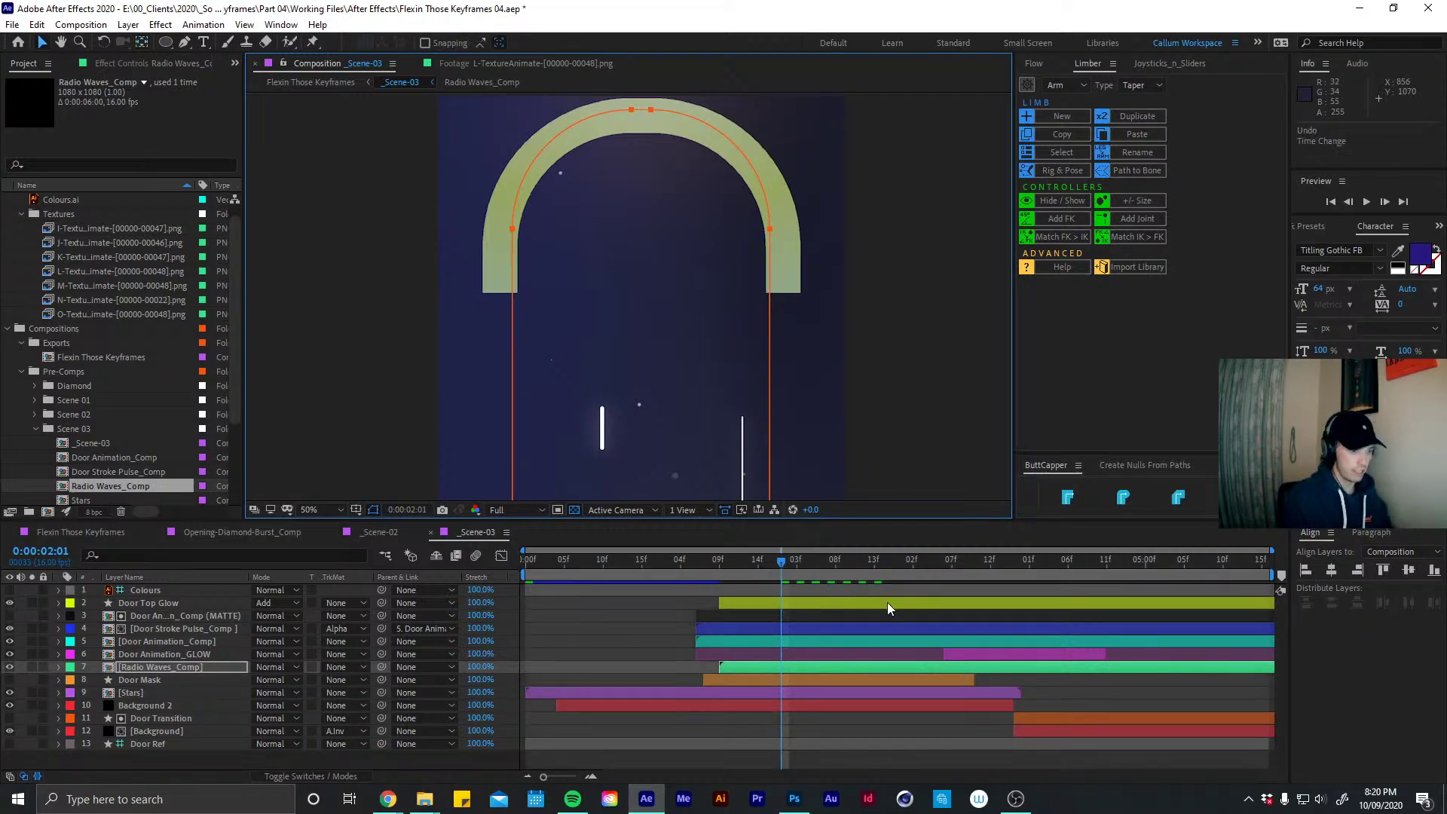
{"action": "left_click", "coordinate": [817, 749]}
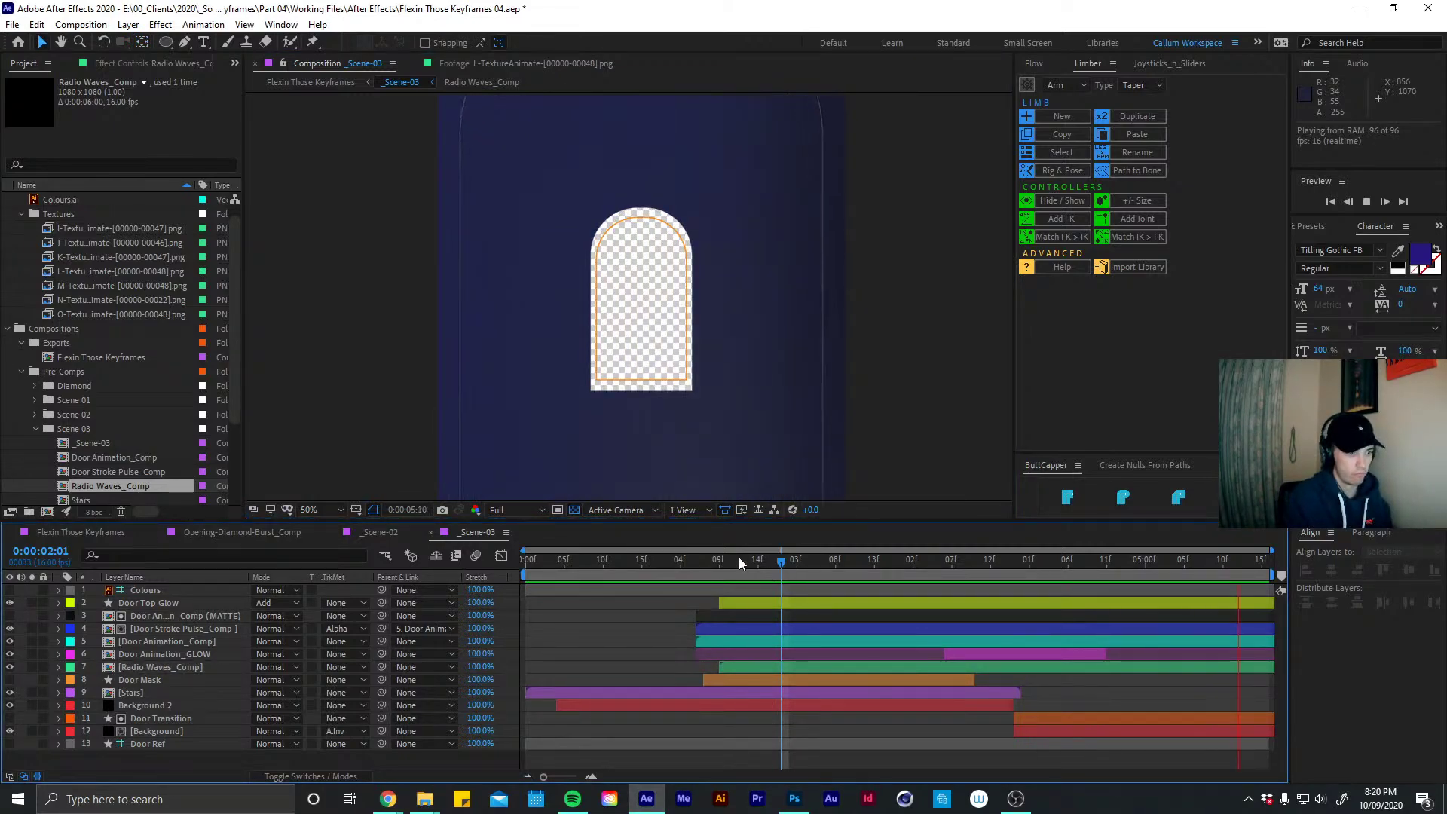
{"action": "left_click", "coordinate": [704, 563]}
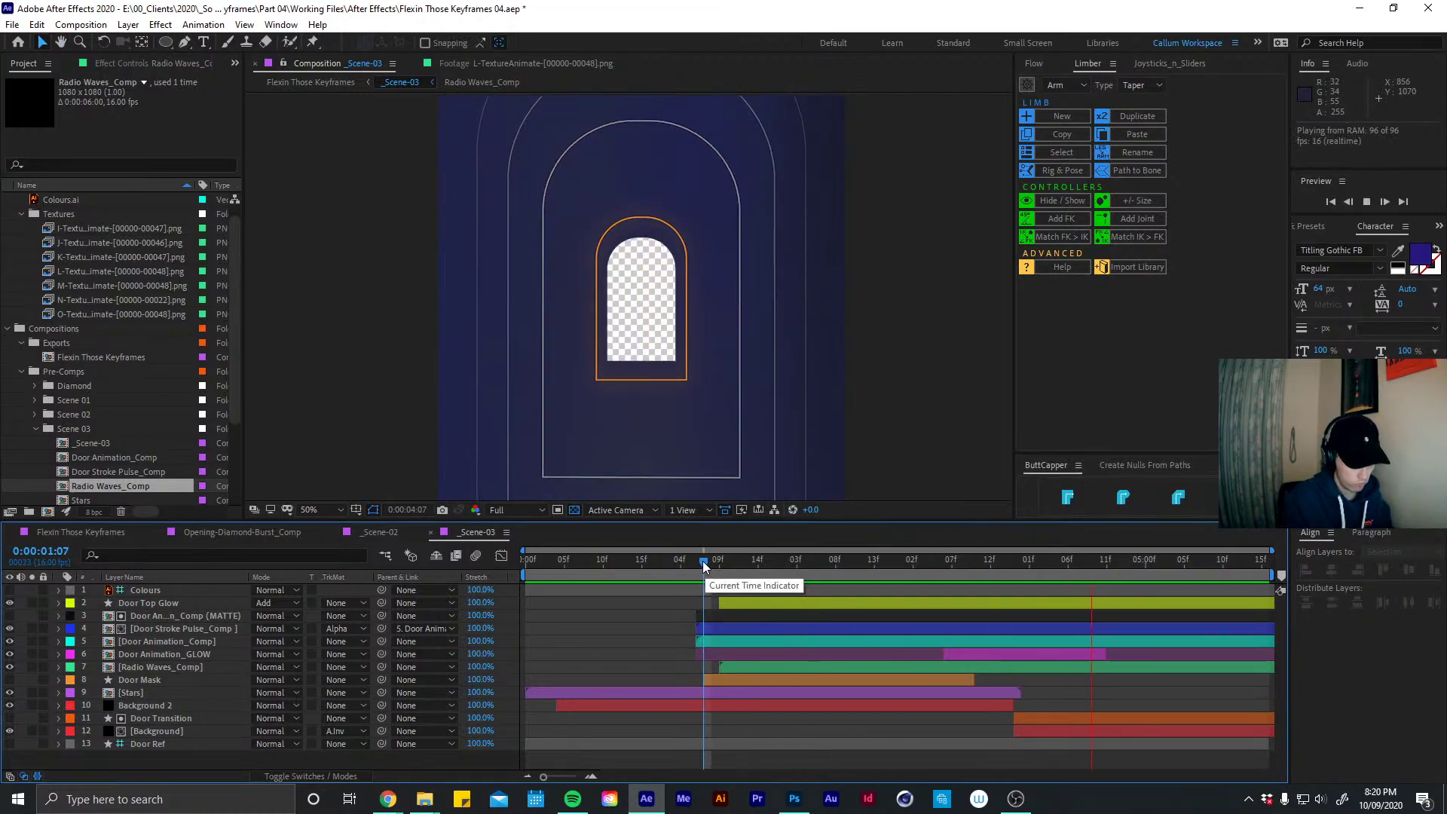
Open the main Flexin Those Keyframes composition and play it from the beginning
{"action": "left_click", "coordinate": [211, 533]}
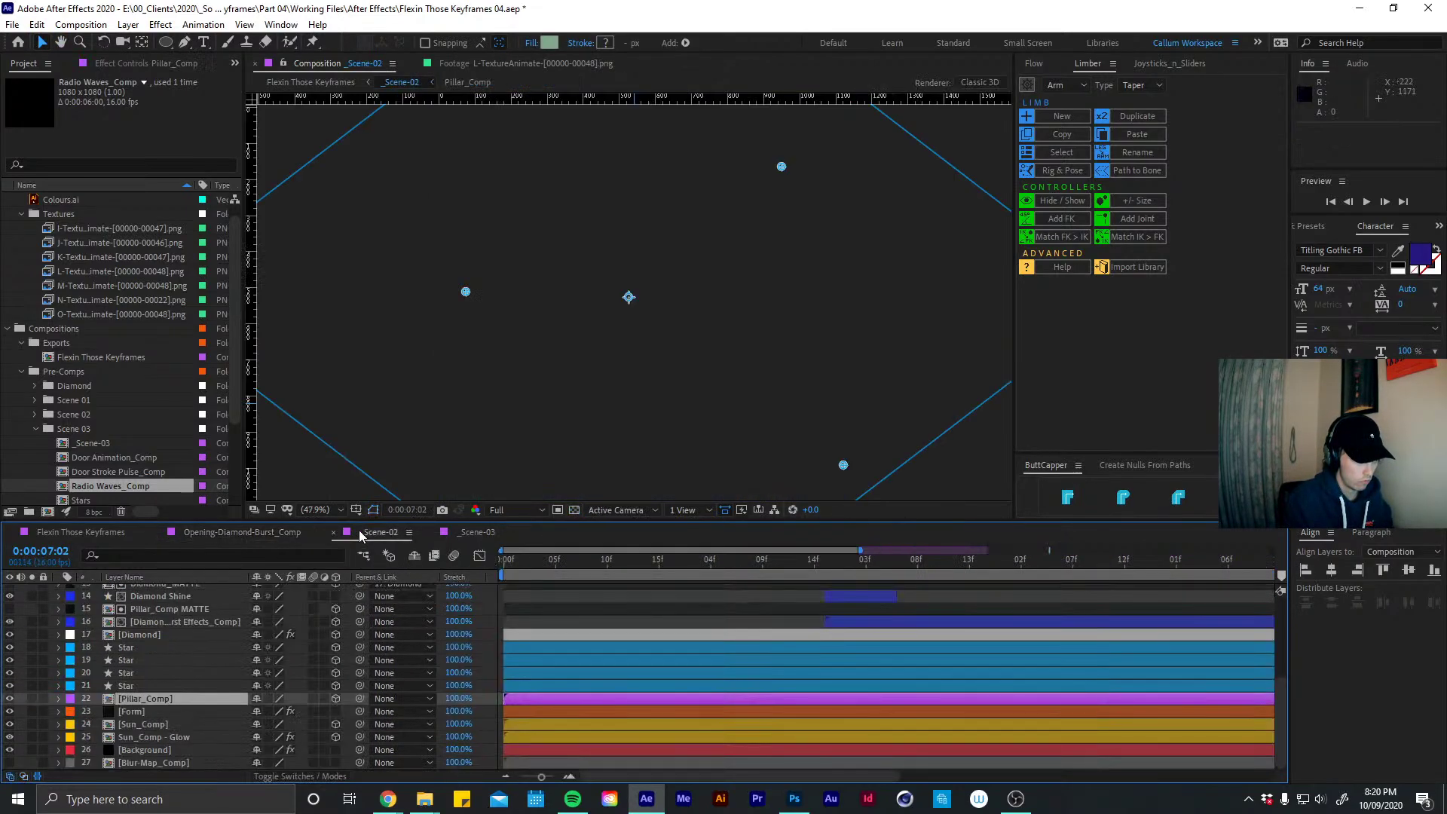
{"action": "left_click", "coordinate": [94, 532]}
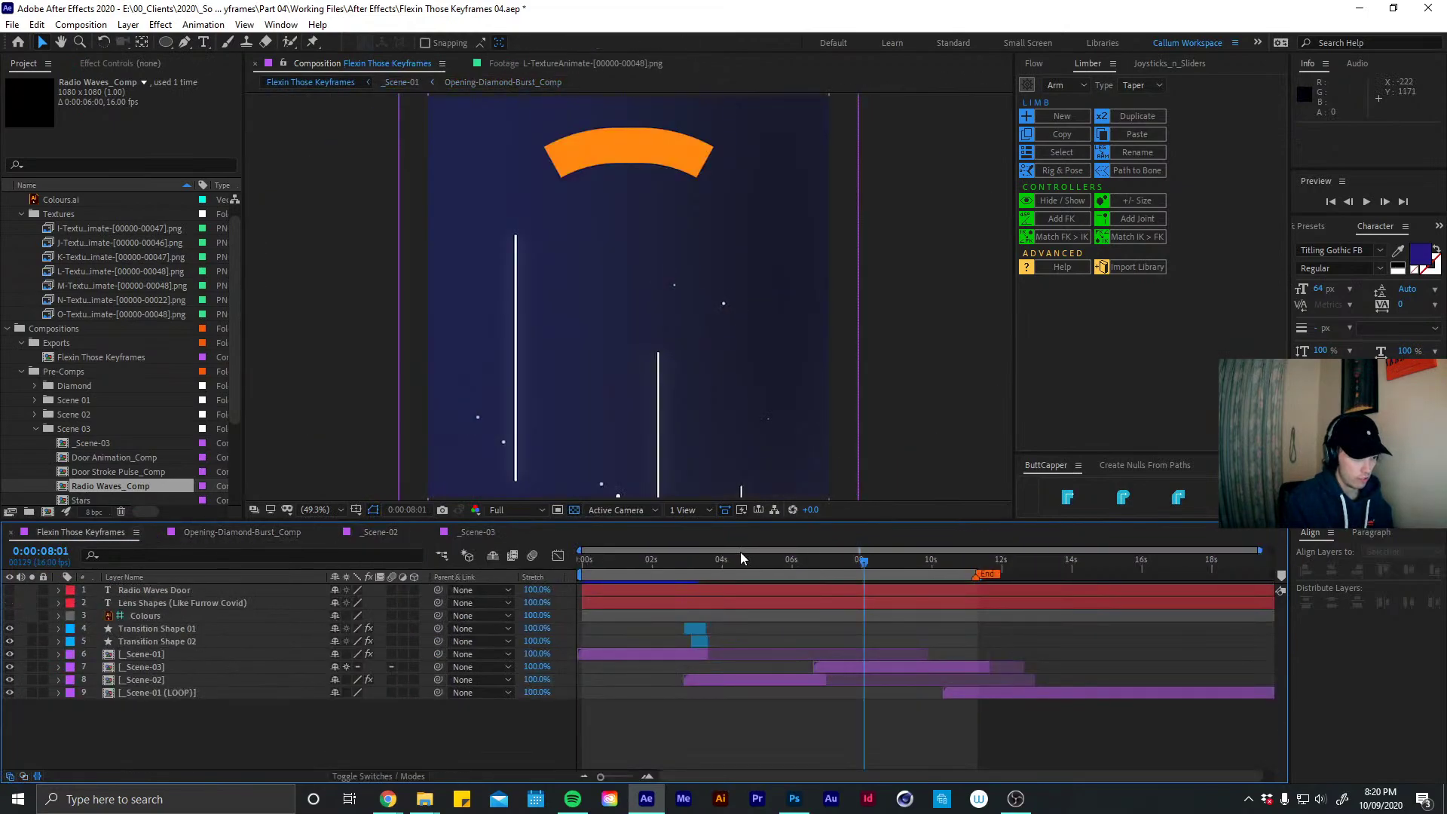
{"action": "key", "text": "Home"}
{"action": "key", "text": "space"}
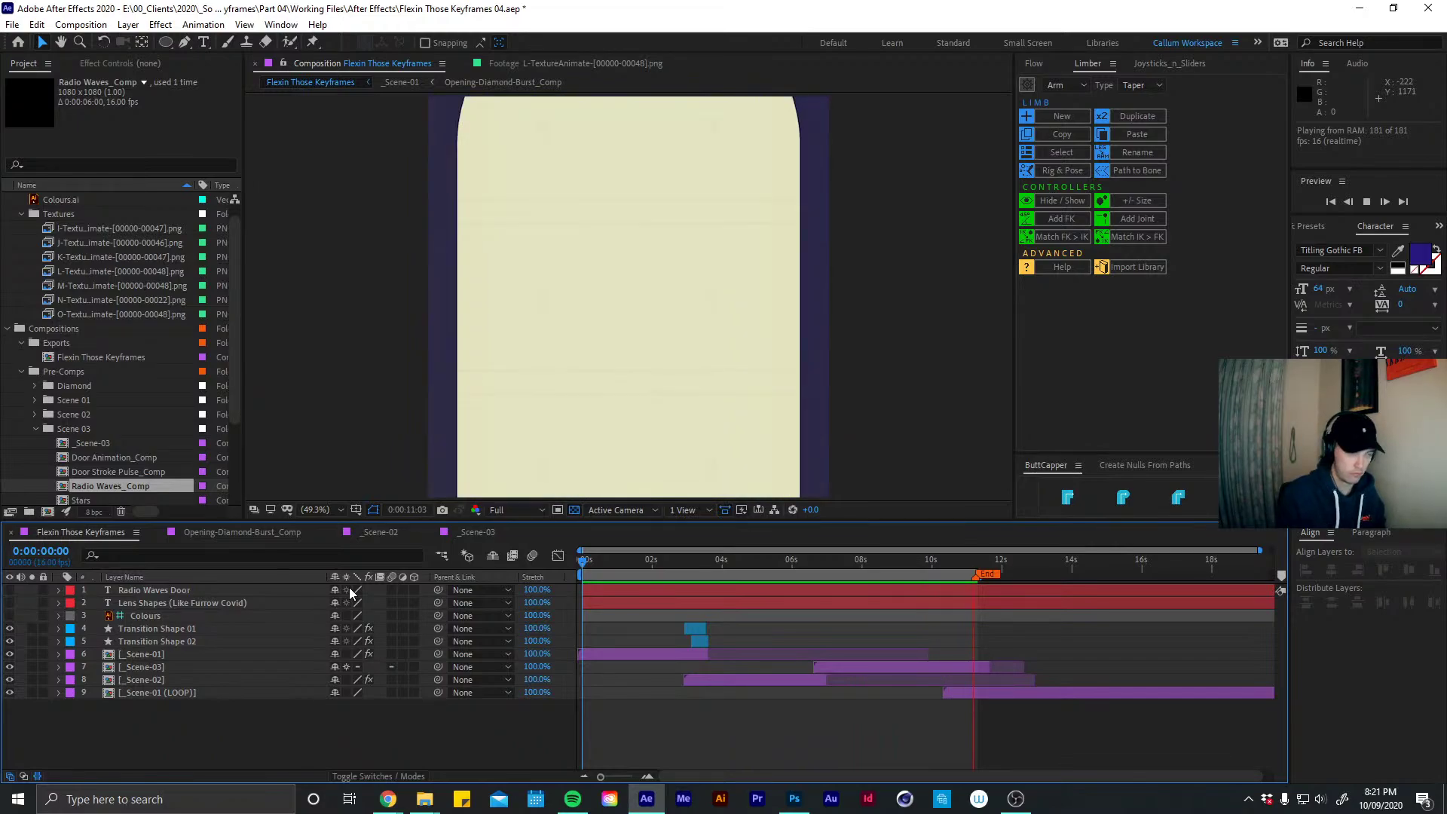
Review the door scene and its radio waves in the main composition, ending with the current time at 0:00:05:02
{"action": "left_click", "coordinate": [827, 559]}
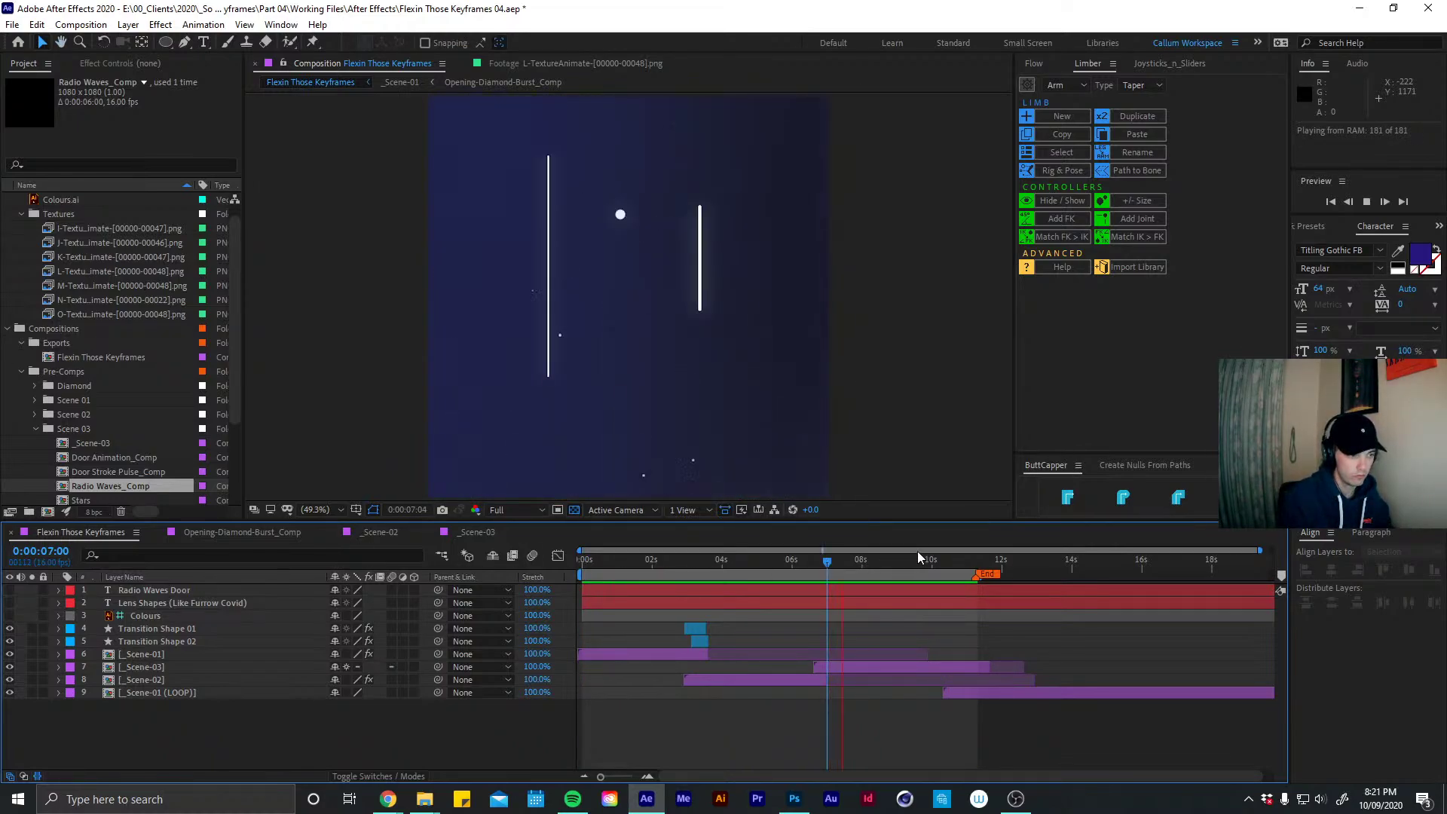
{"action": "left_click", "coordinate": [874, 560]}
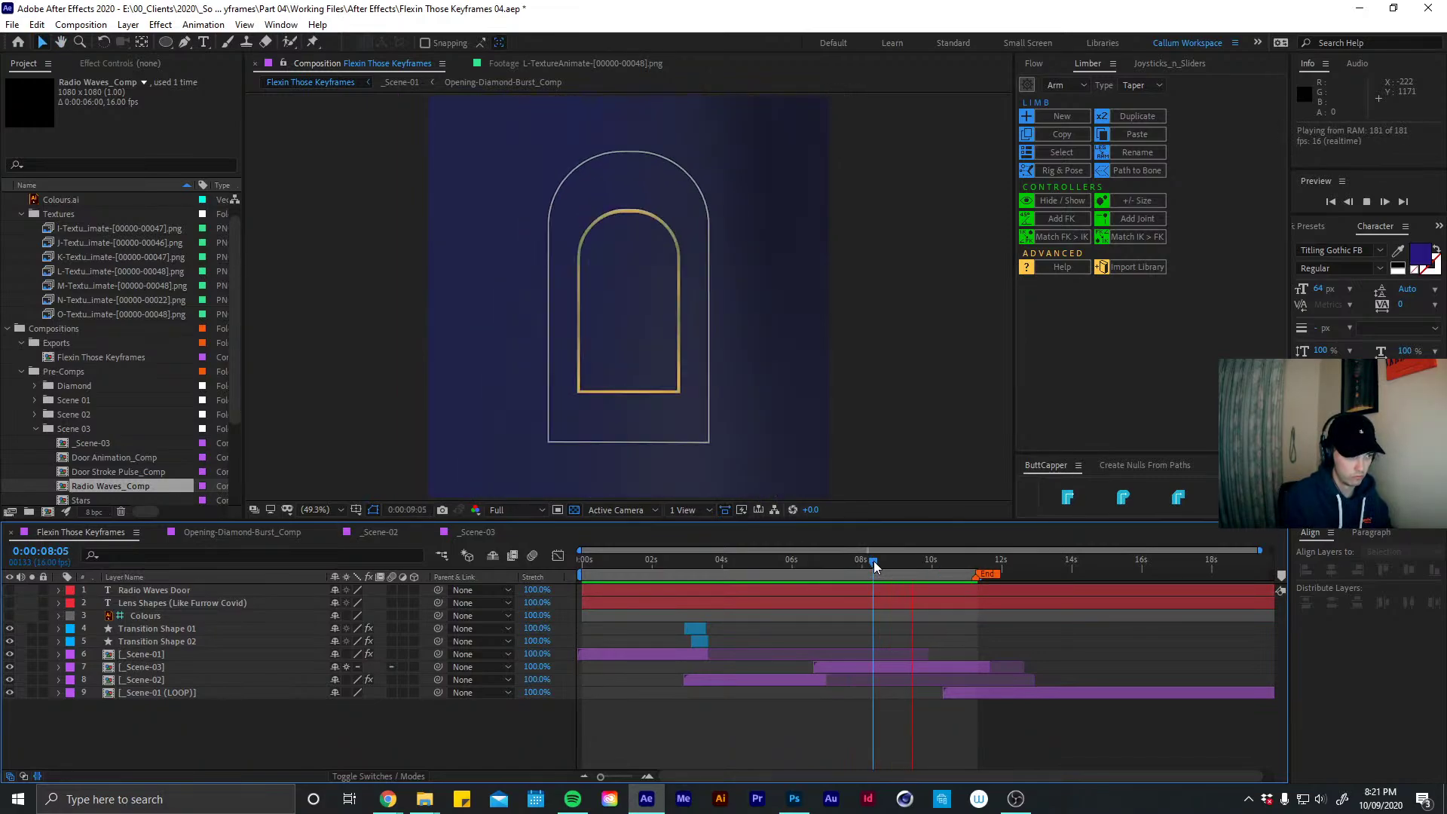
{"action": "key", "text": "space"}
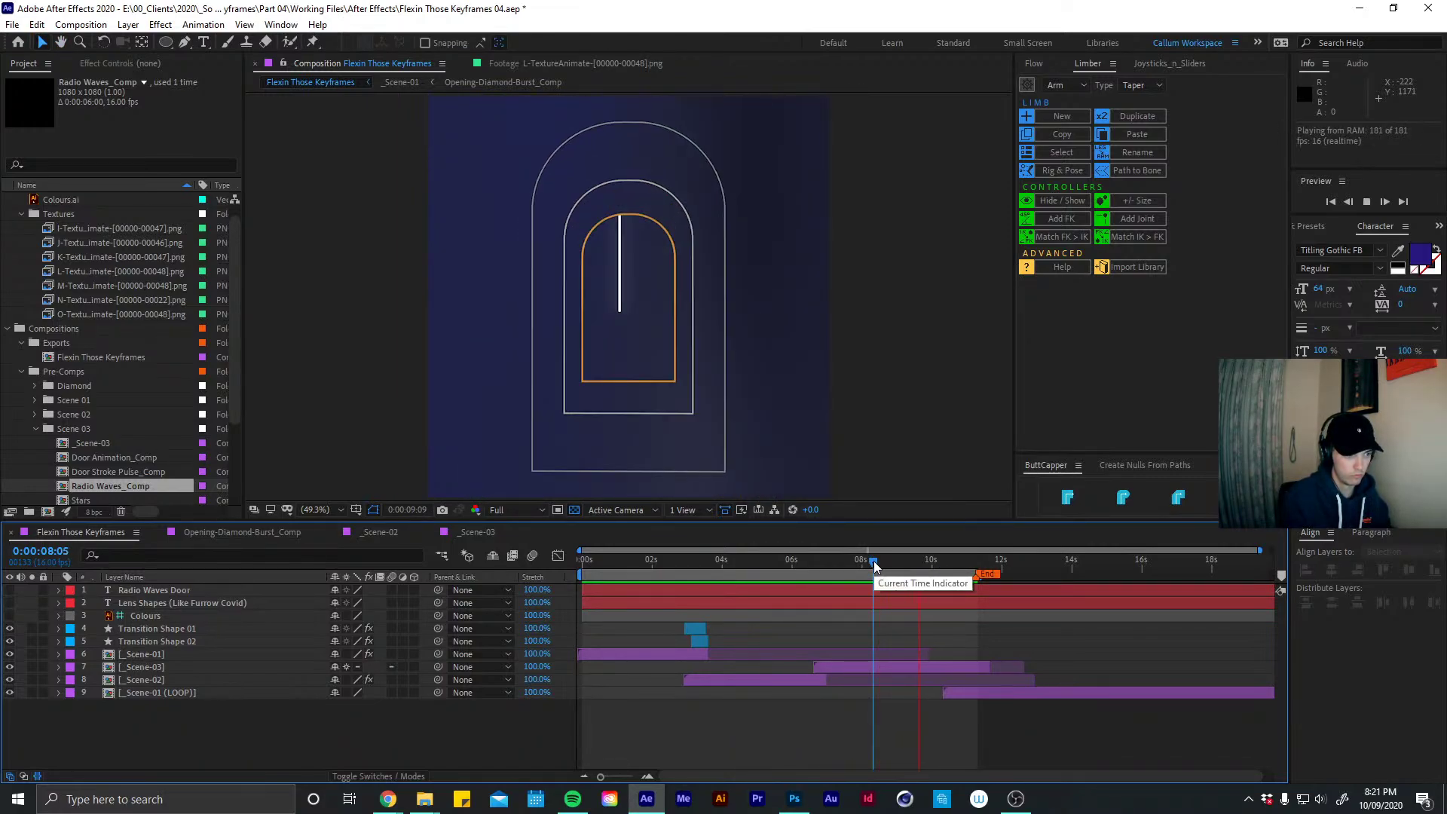
{"action": "key", "text": "space"}
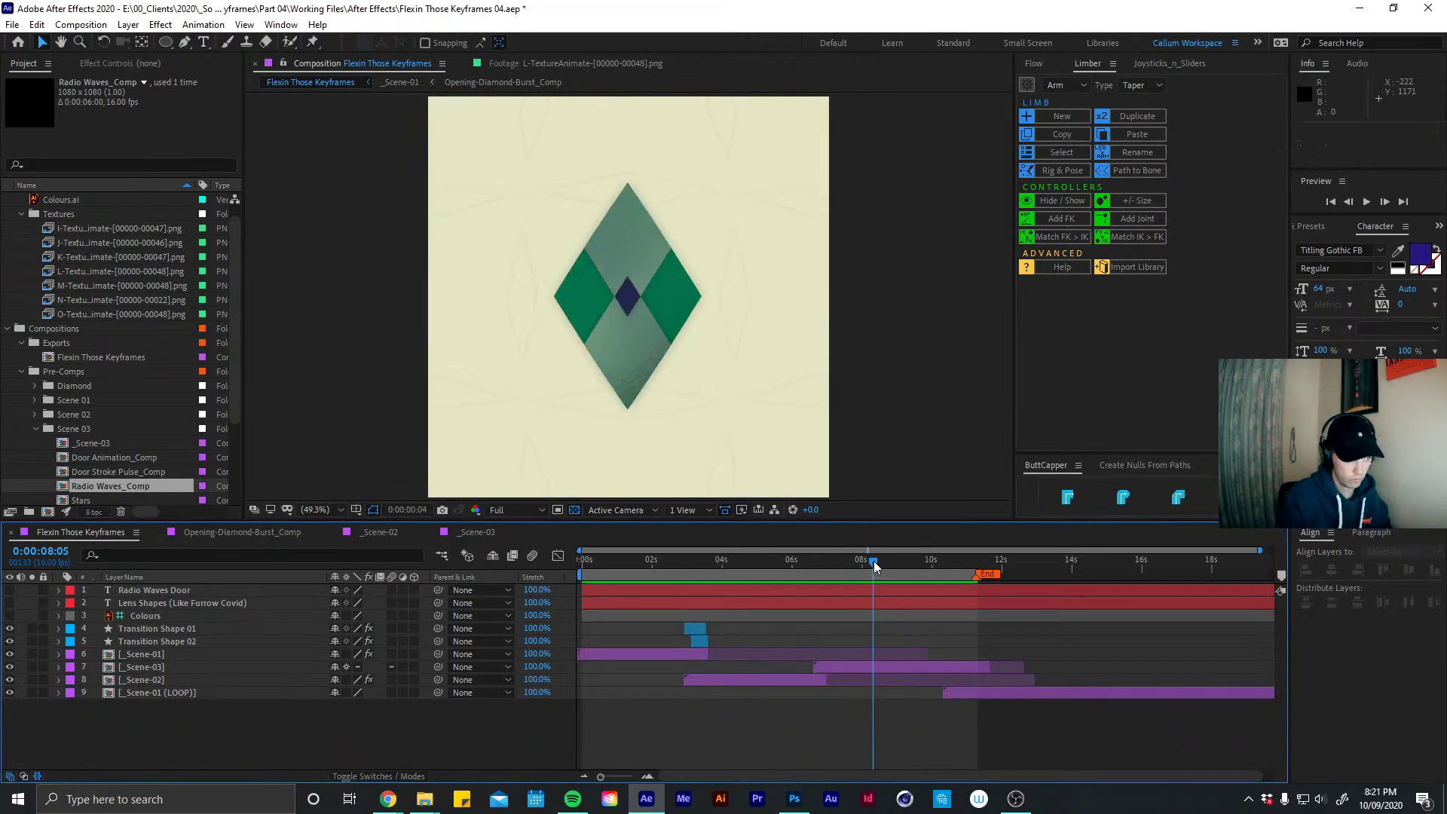
{"action": "key", "text": "space"}
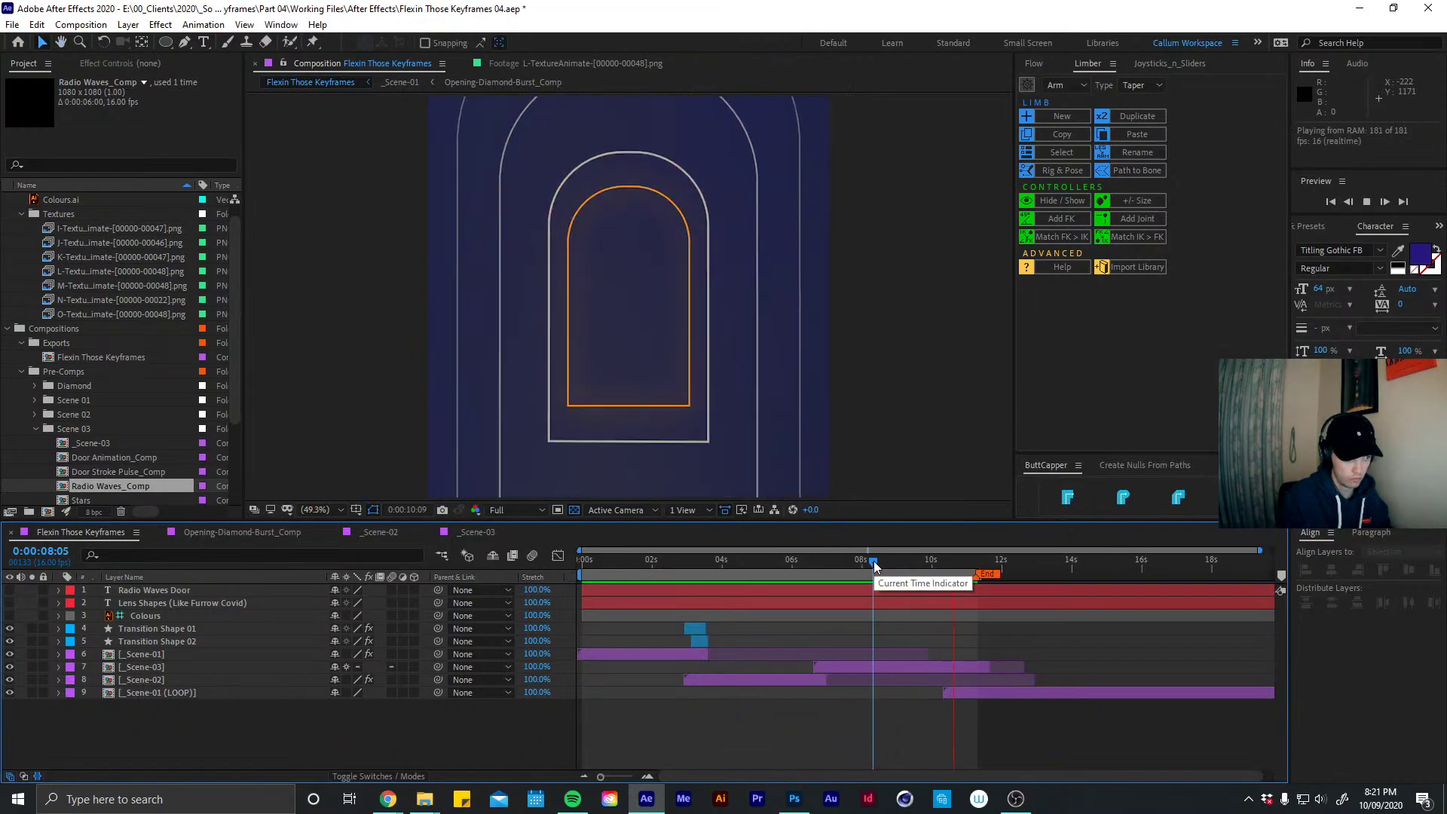
{"action": "left_click_drag", "start_coordinate": [874, 560], "coordinate": [763, 573]}
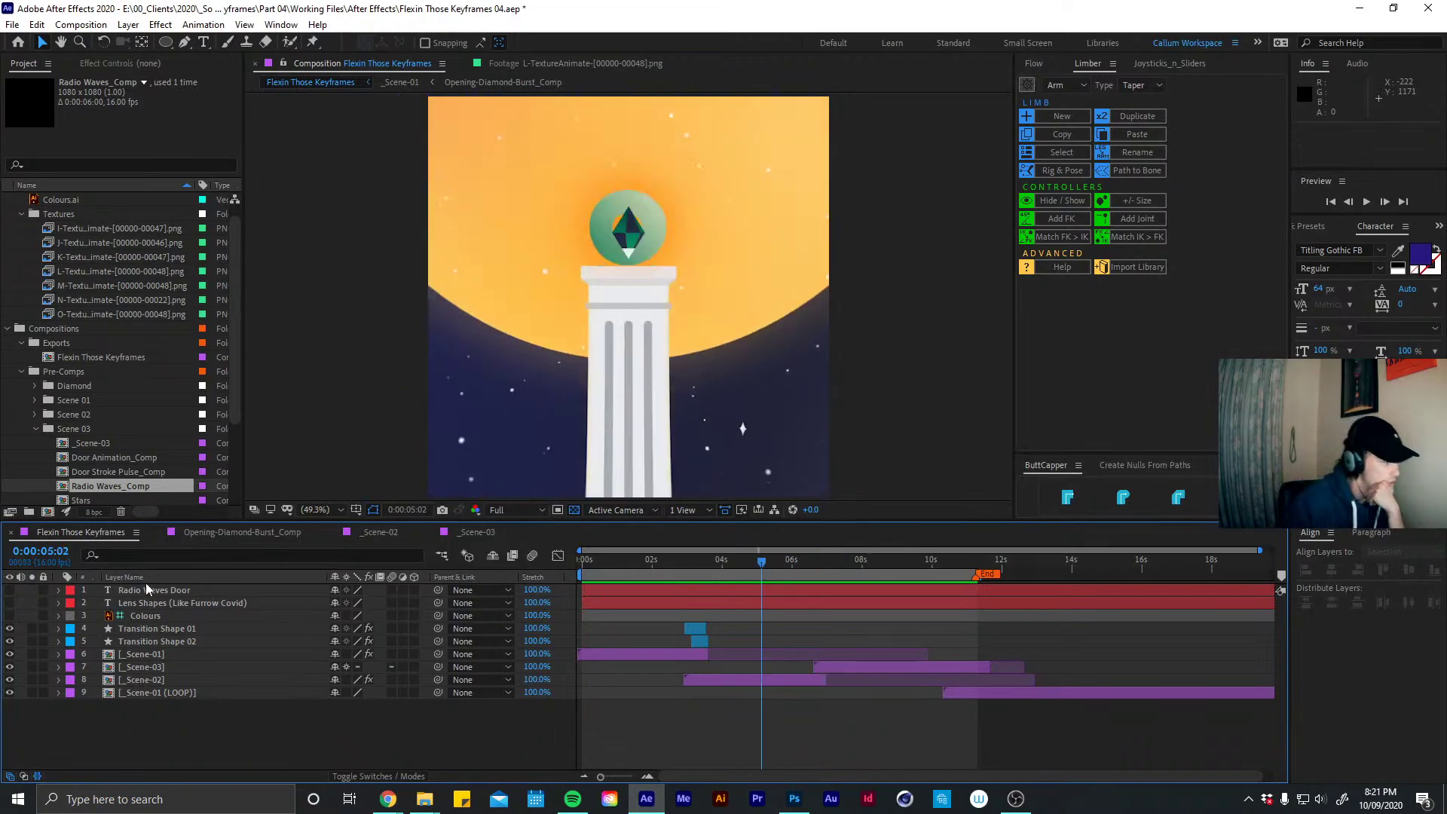
Delete the Radio Waves Door and Lens Shapes (Like Furrow Covid) text layers from the main composition
{"action": "left_click", "coordinate": [125, 577]}
{"action": "left_click", "coordinate": [147, 590]}
{"action": "key", "text": "Delete"}
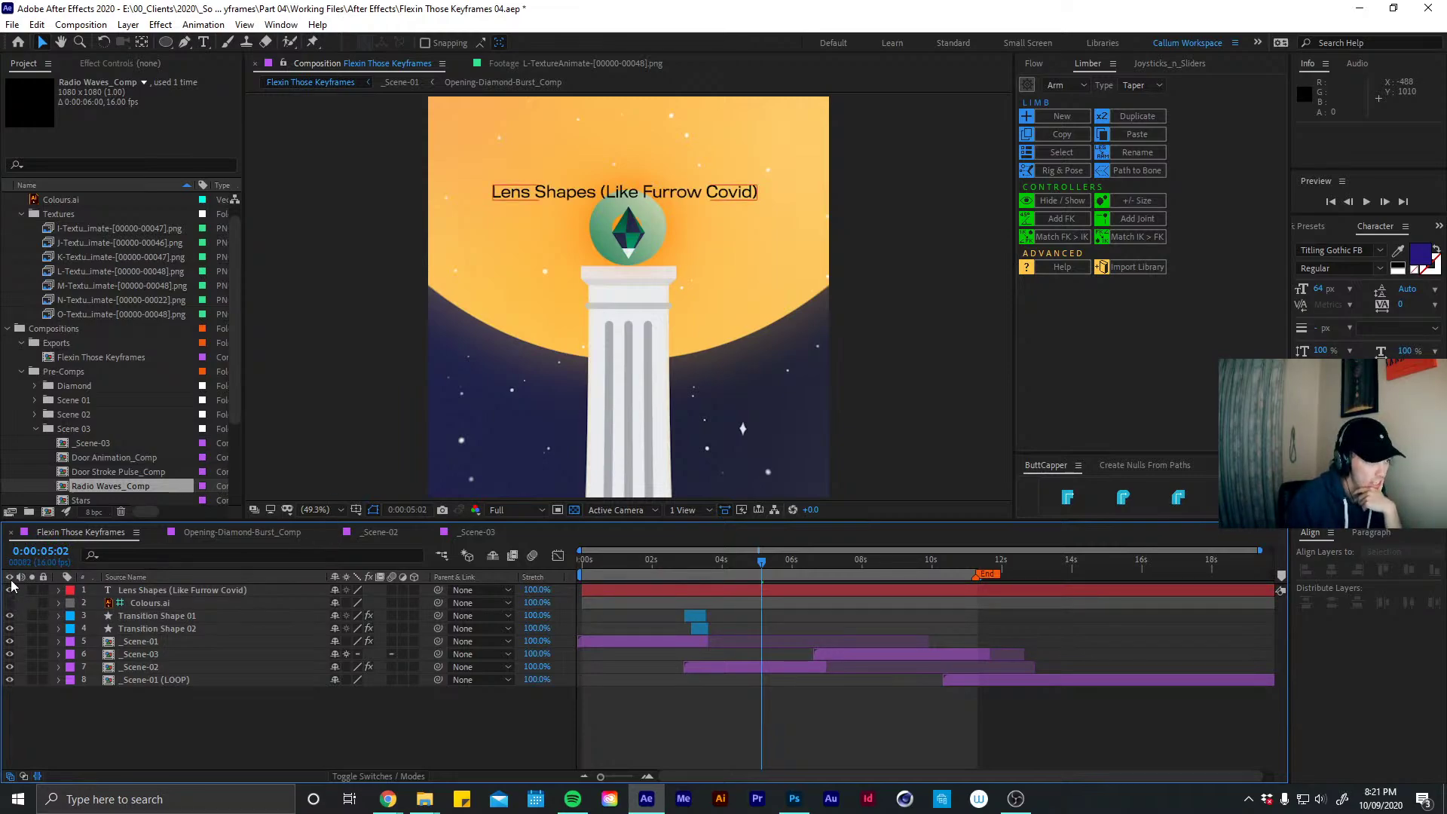
{"action": "left_click", "coordinate": [164, 590]}
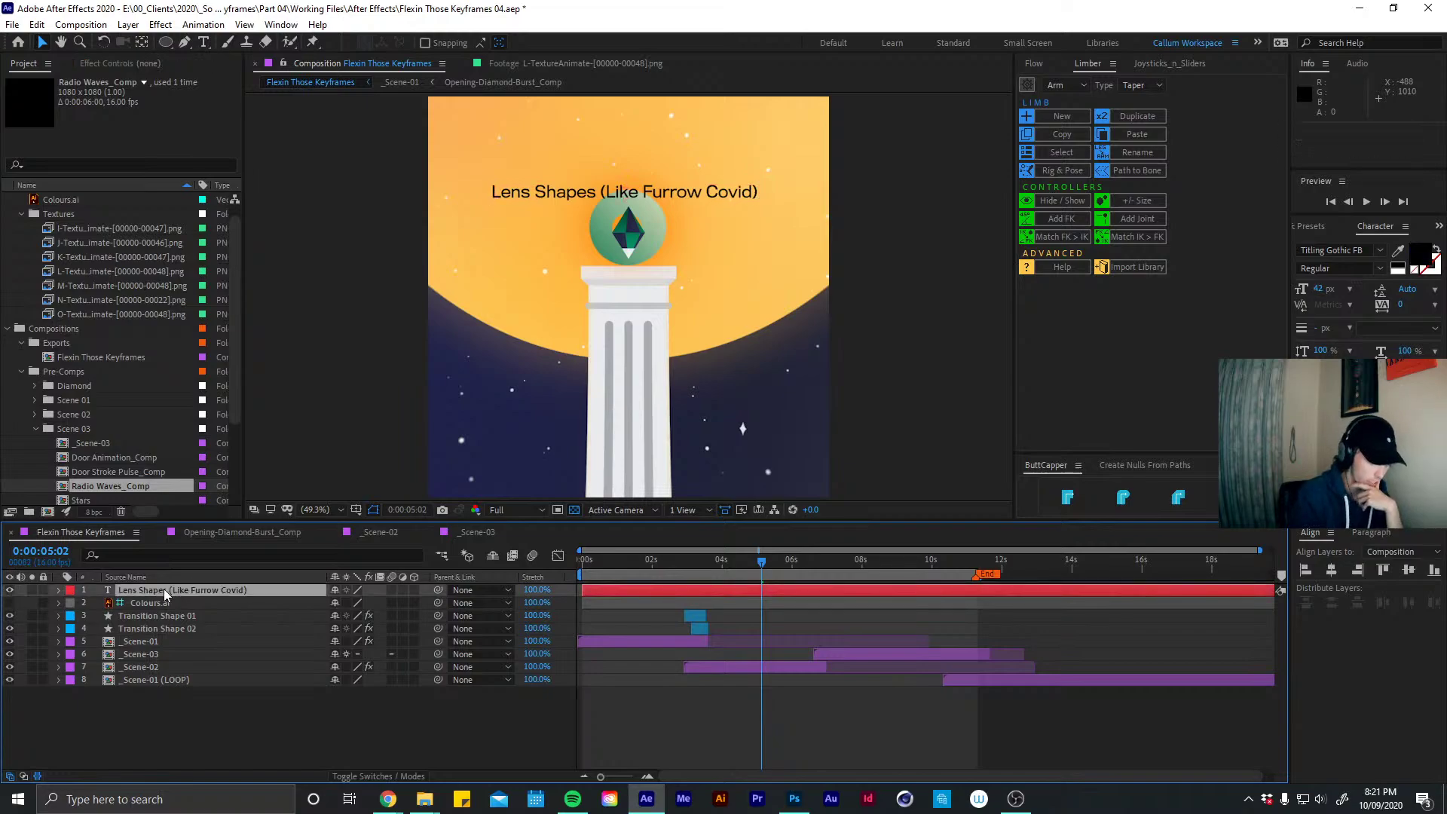
{"action": "key", "text": "Delete"}
Replay the main composition and move the current time to 0:00:04:06 in the pillar scene
{"action": "left_click_drag", "start_coordinate": [750, 557], "coordinate": [686, 541]}
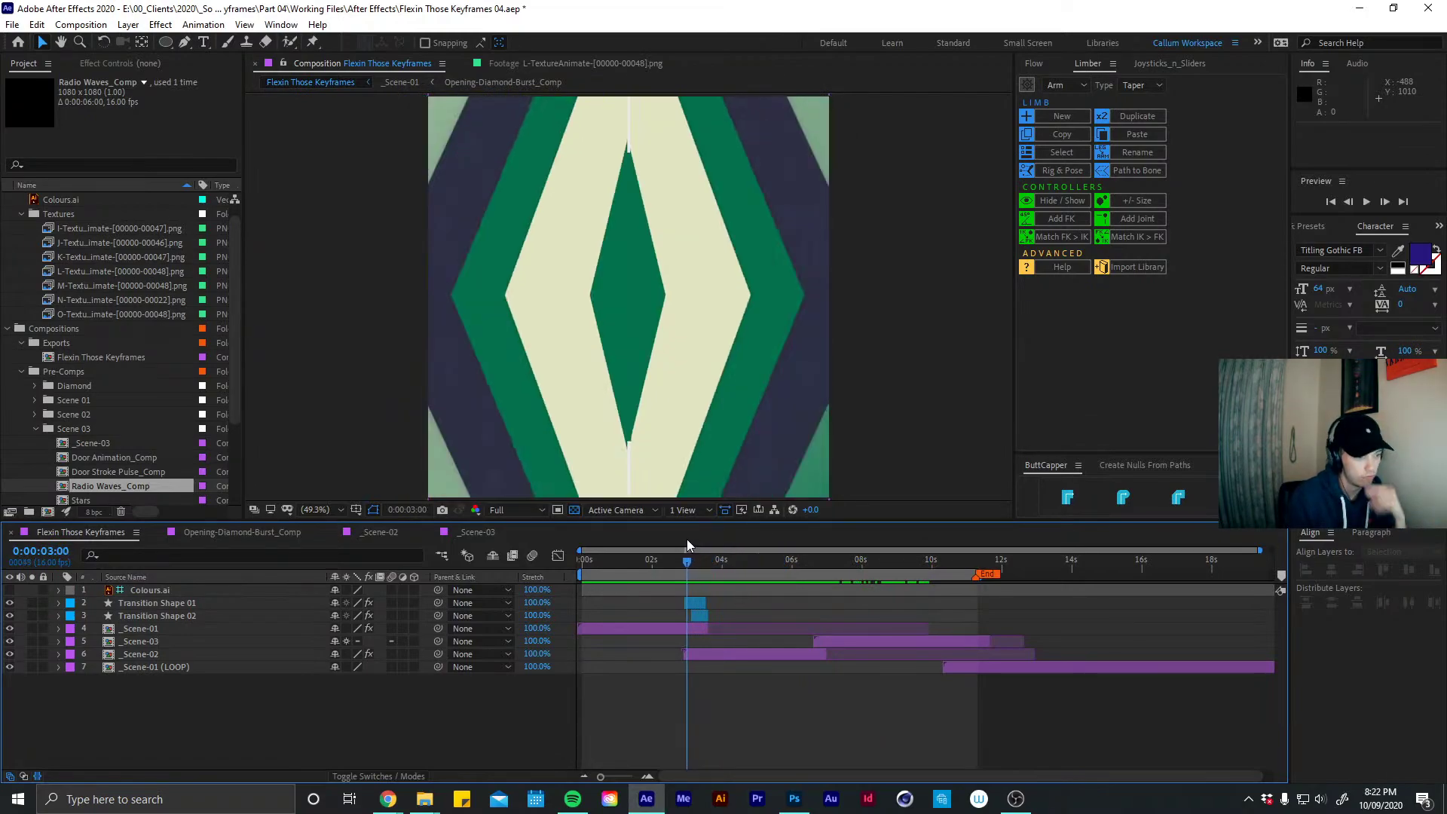
{"action": "key", "text": "space"}
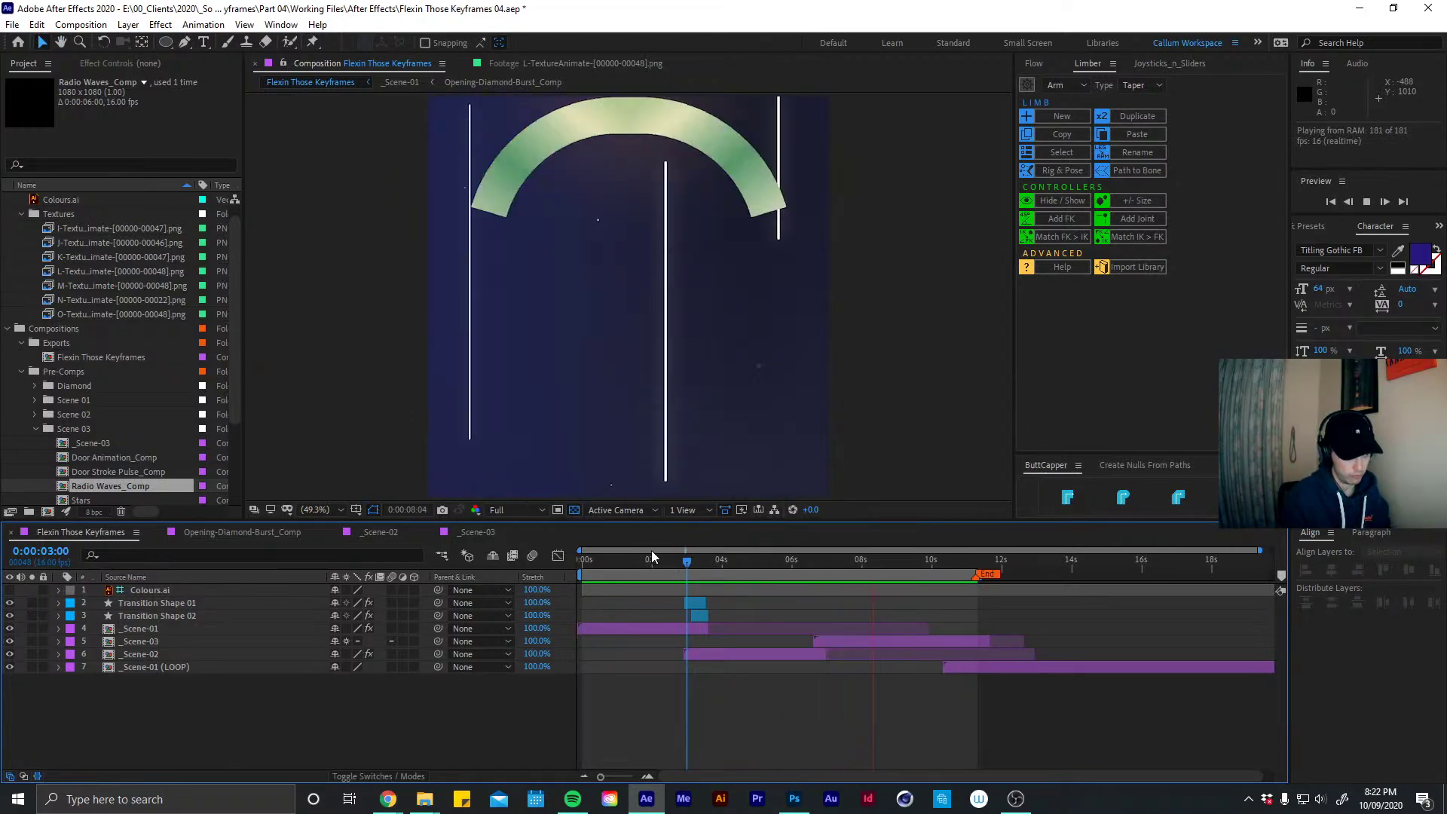
{"action": "left_click_drag", "start_coordinate": [645, 558], "coordinate": [736, 561]}
Open the _Scene-02 composition and select the Camera 01_Ctrl layer
{"action": "double_click", "coordinate": [717, 653]}
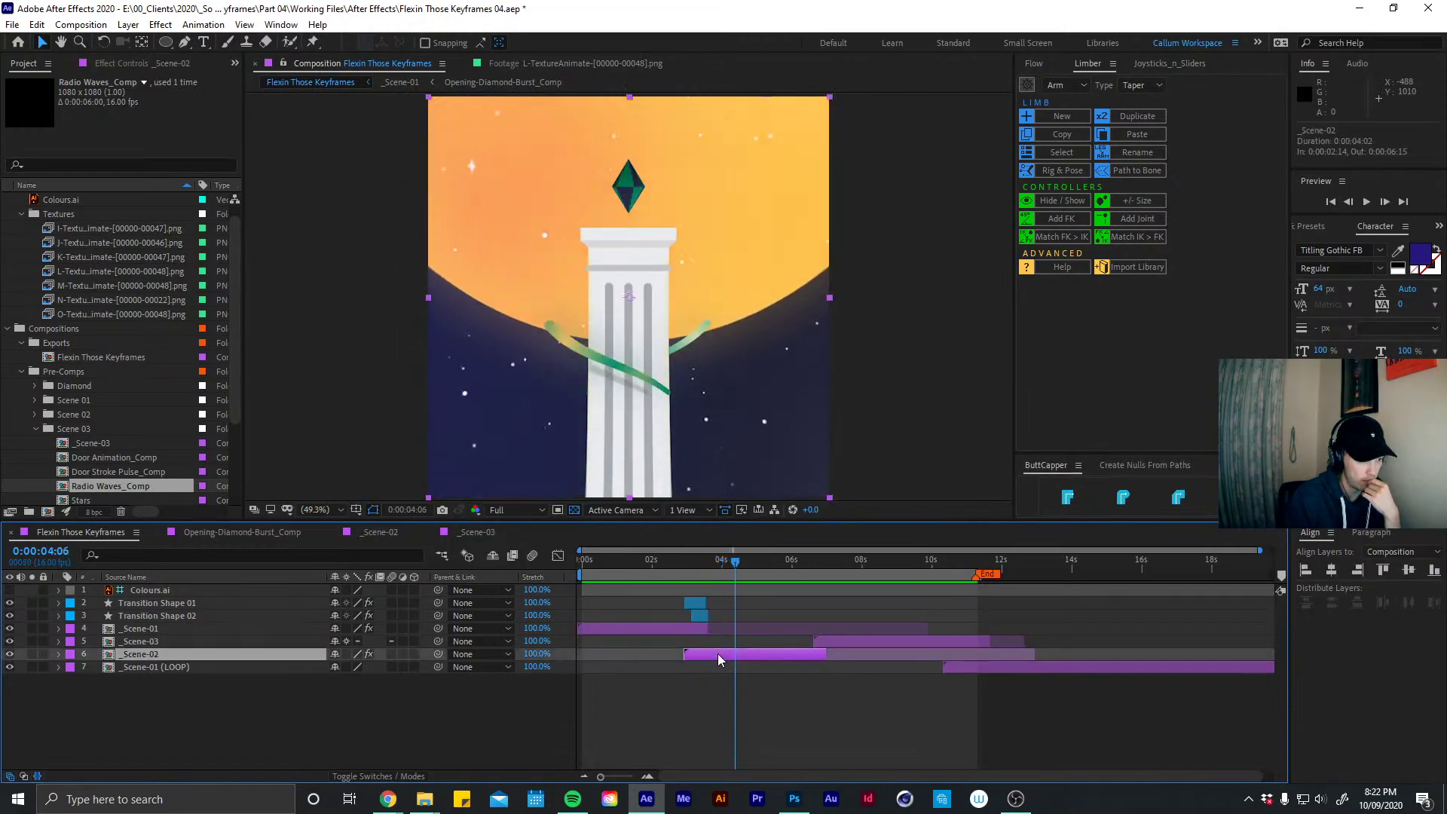
{"action": "left_click_drag", "start_coordinate": [1279, 719], "coordinate": [1172, 625]}
{"action": "left_click", "coordinate": [588, 640]}
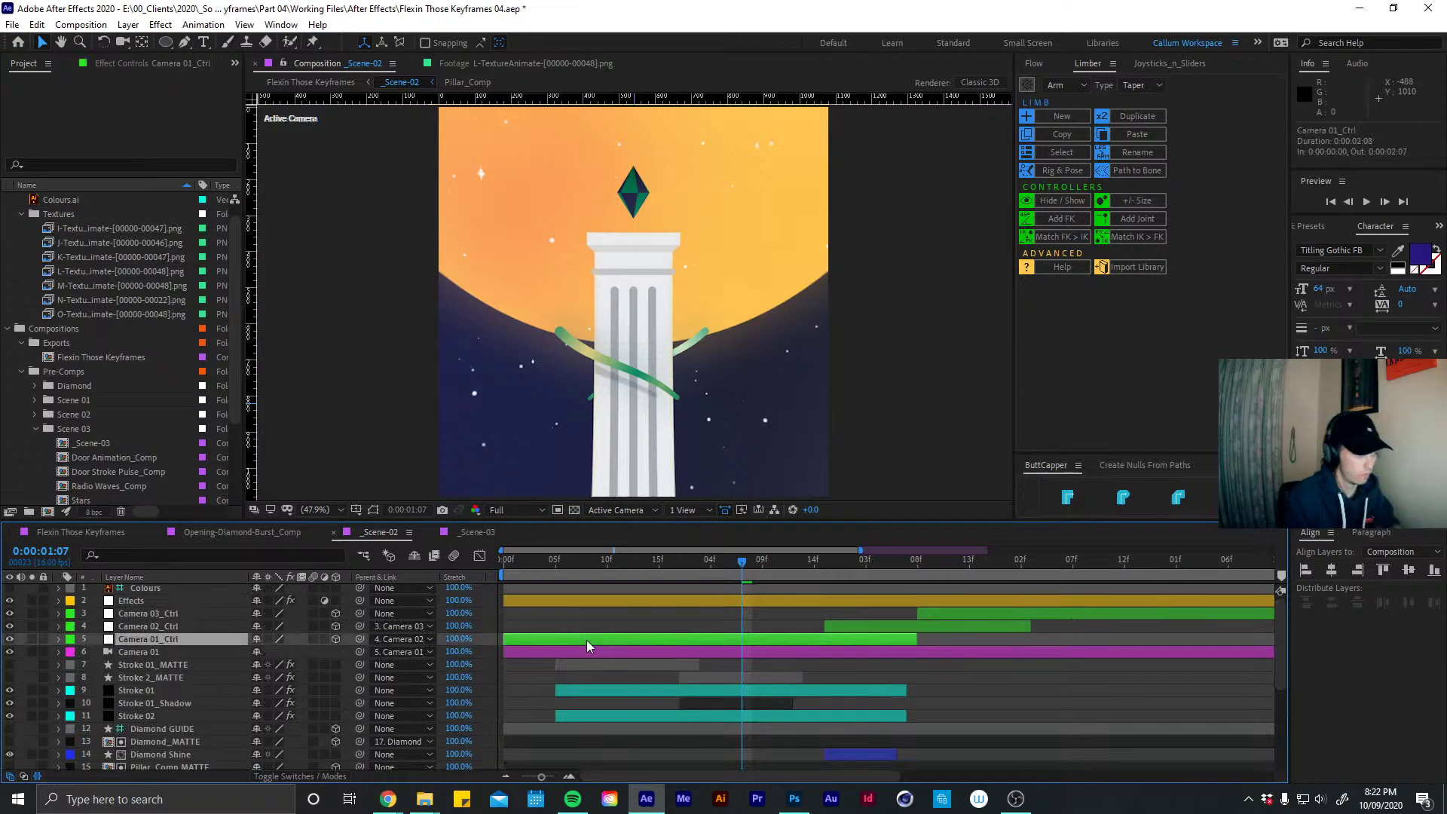
Try tilting the pillar view with Camera 01_Ctrl's Z Rotation, including a value of -2°, and undo the changes
{"action": "key", "text": "r"}
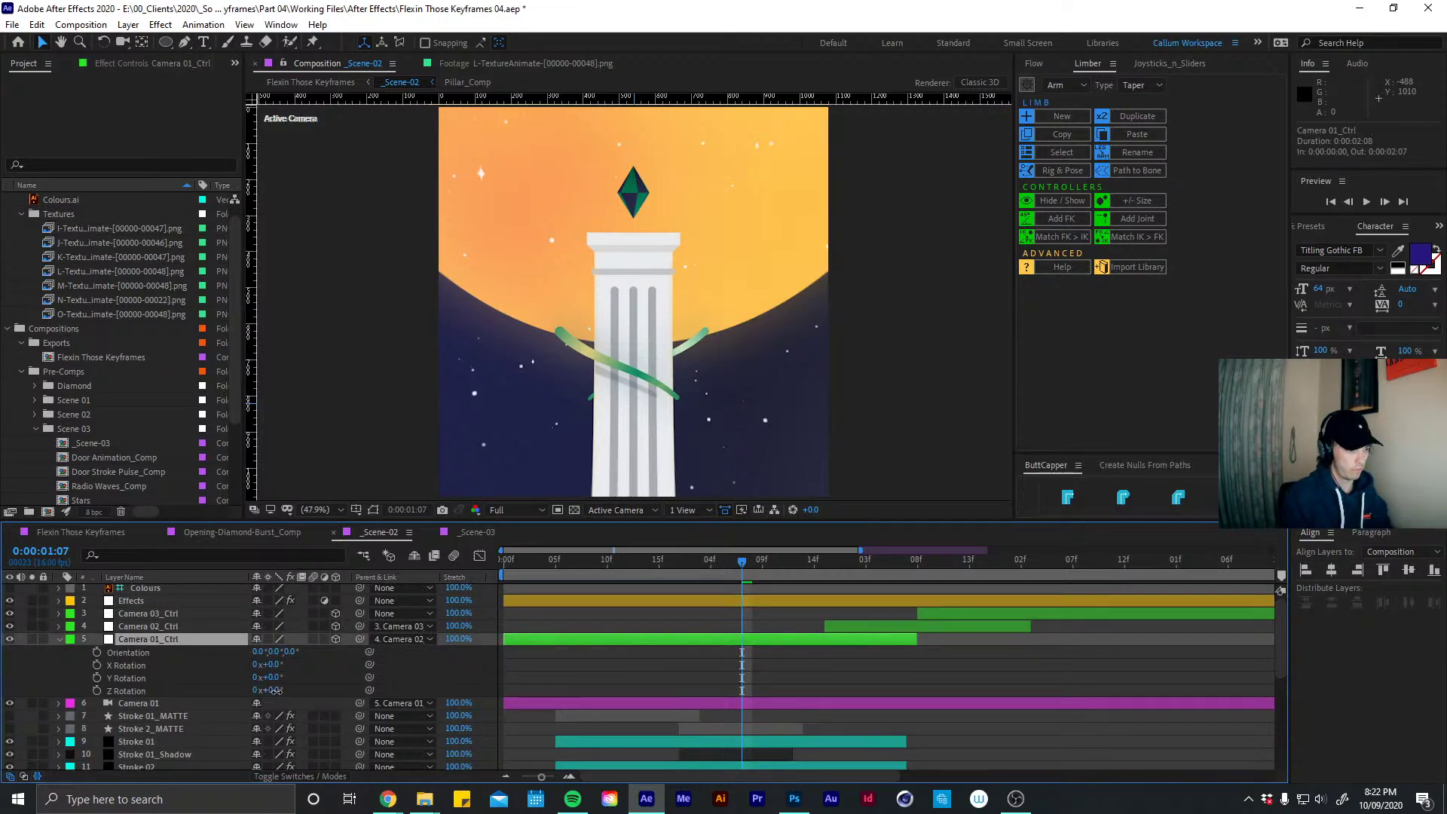
{"action": "mouse_move", "coordinate": [275, 689]}
{"action": "left_mouse_down"}
{"action": "mouse_move", "coordinate": [290, 691]}
{"action": "mouse_move", "coordinate": [269, 694]}
{"action": "left_mouse_up"}
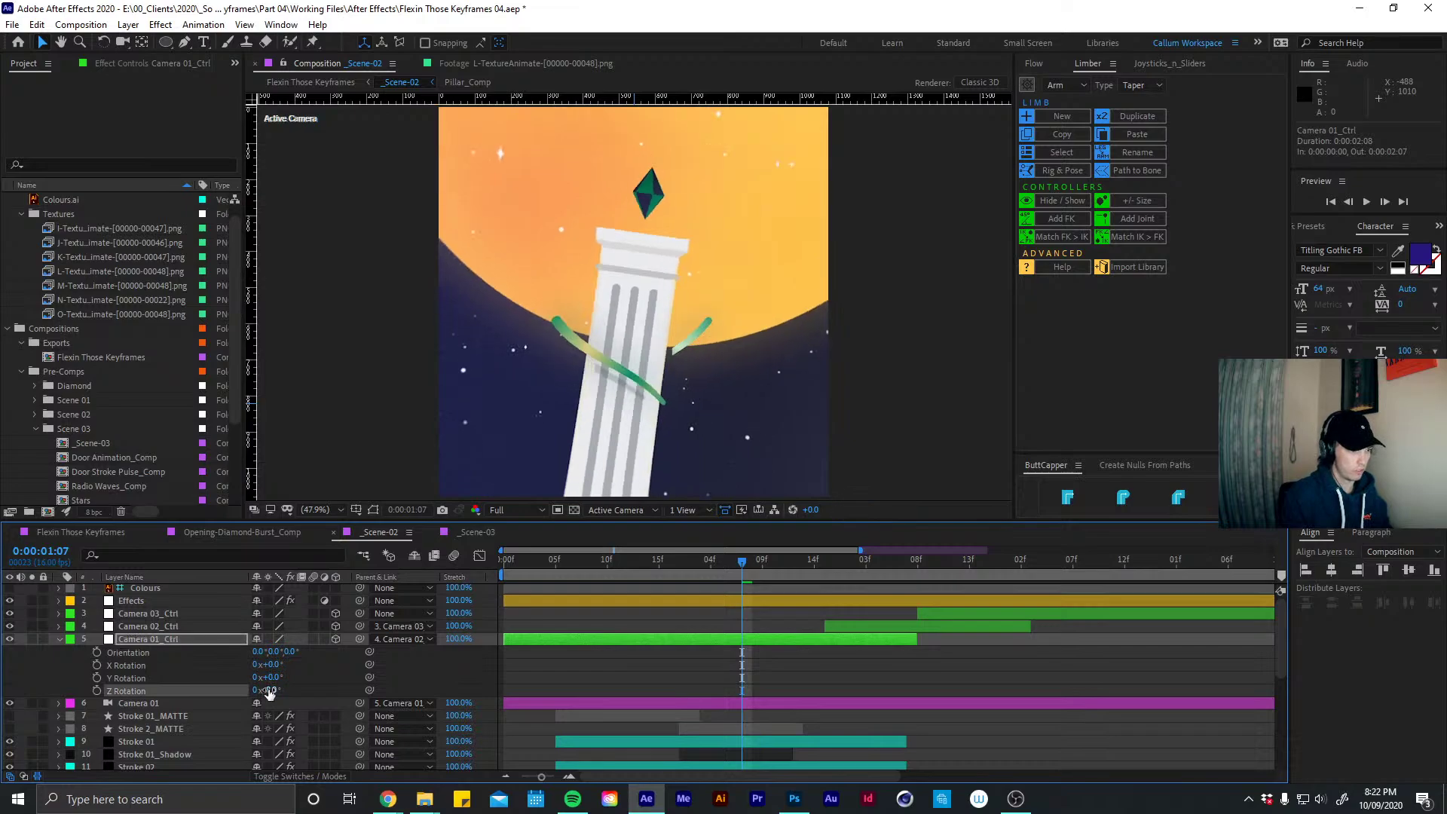
{"action": "key", "text": "ctrl+z"}
{"action": "left_click", "coordinate": [532, 681]}
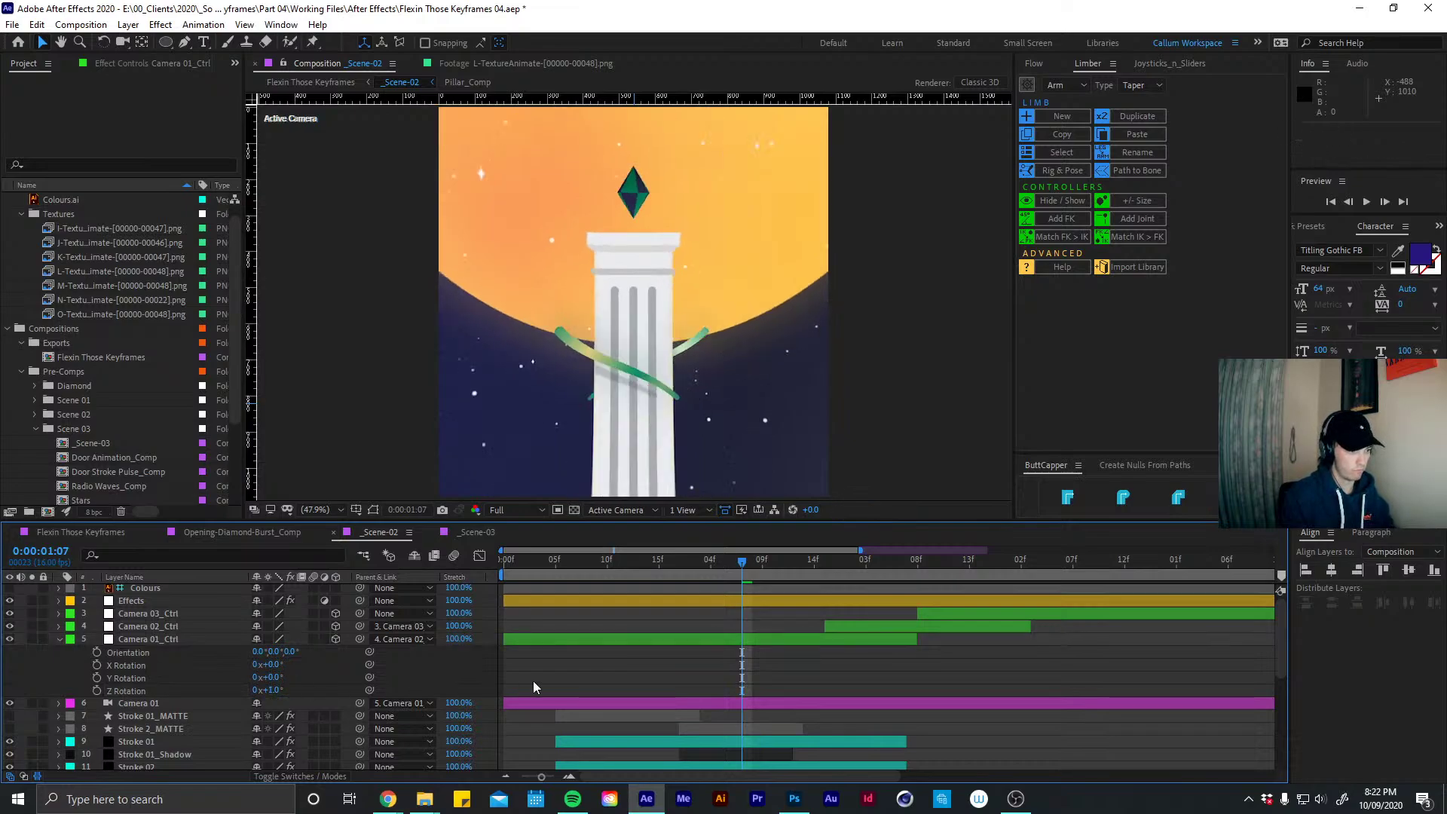
{"action": "key", "text": "ctrl+z"}
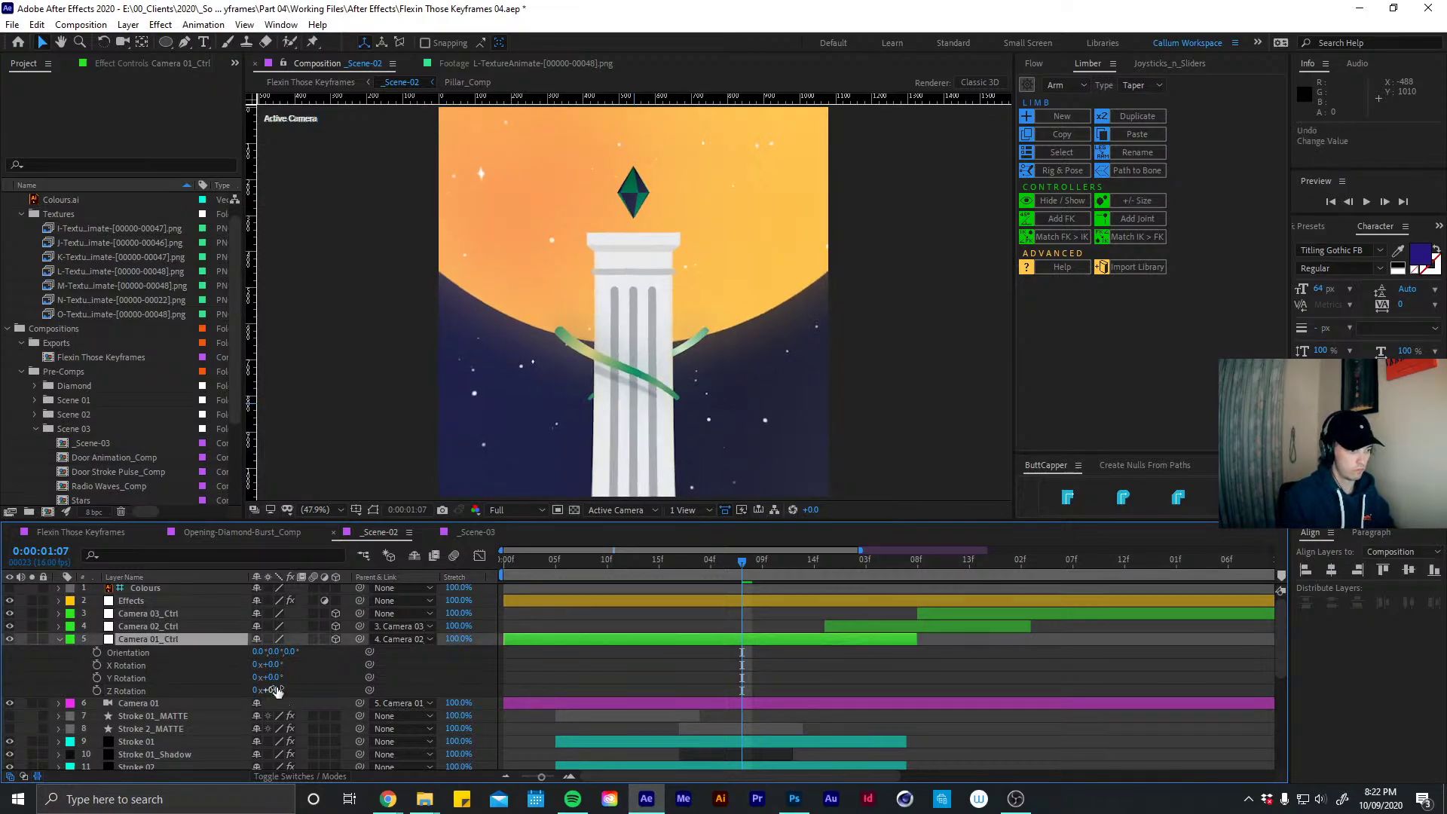
{"action": "type", "text": "-2"}
{"action": "key", "text": "Return"}
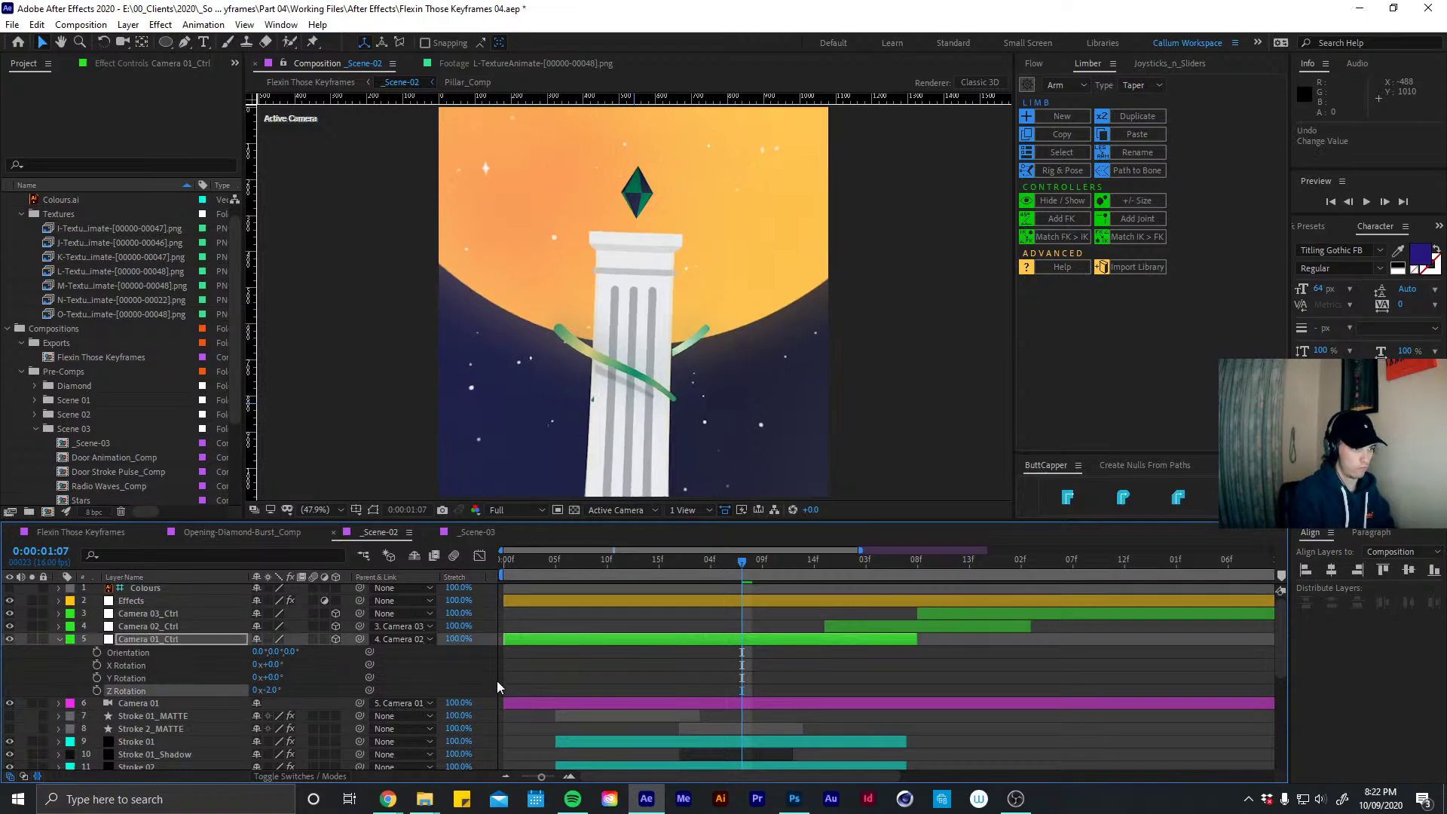
{"action": "key", "text": "ctrl+z"}
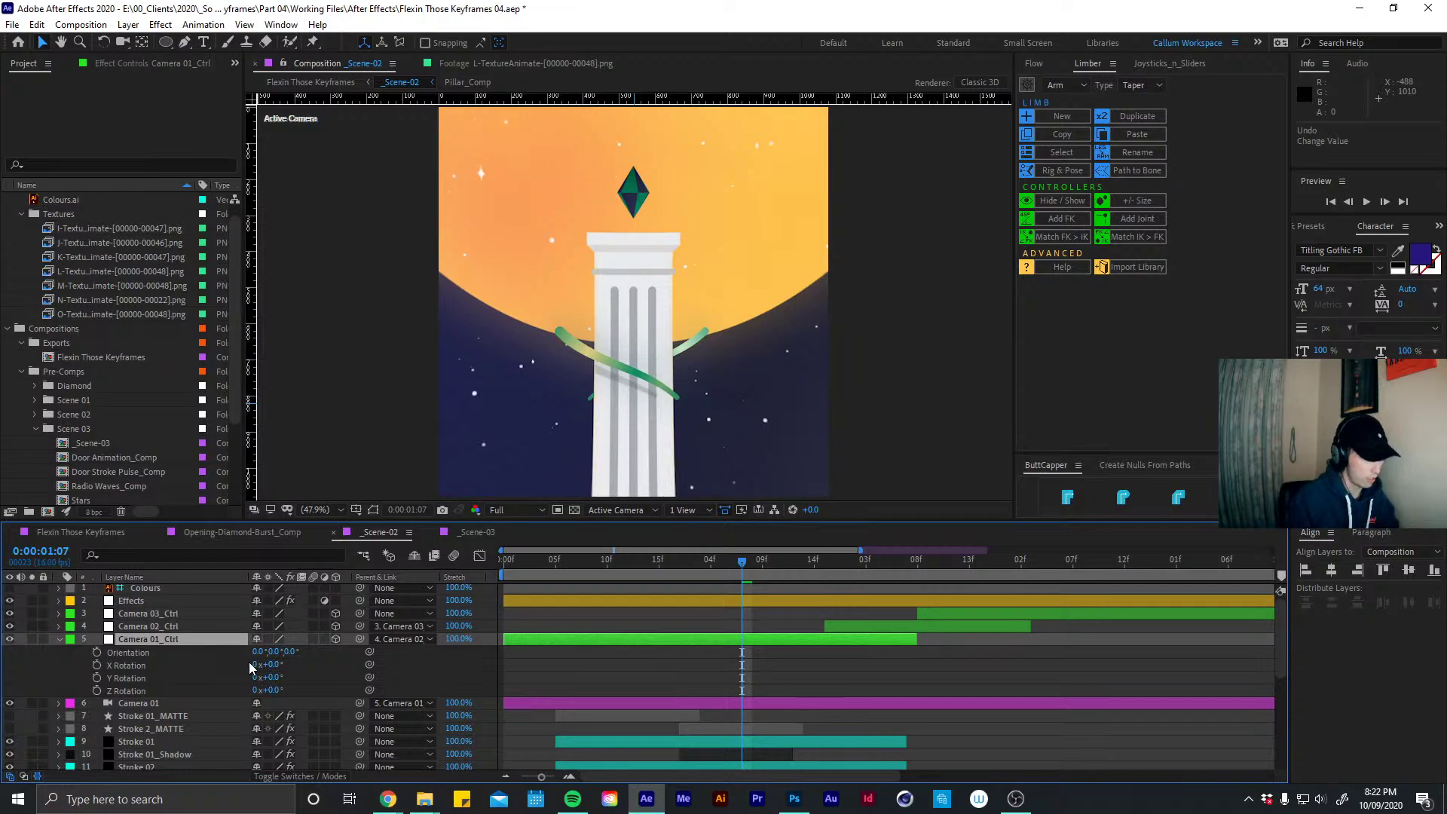
Try adjusting the X Rotation of Camera 01_Ctrl and undo the changes
{"action": "mouse_move", "coordinate": [272, 689]}
{"action": "left_mouse_down"}
{"action": "mouse_move", "coordinate": [309, 689]}
{"action": "mouse_move", "coordinate": [260, 688]}
{"action": "mouse_move", "coordinate": [293, 679]}
{"action": "mouse_move", "coordinate": [267, 678]}
{"action": "mouse_move", "coordinate": [277, 665]}
{"action": "left_mouse_up"}
{"action": "key", "text": "ctrl+z"}
{"action": "key", "text": "ctrl+z"}
{"action": "key", "text": "ctrl+z"}
{"action": "key", "text": "ctrl+z"}
{"action": "key", "text": "ctrl+z"}
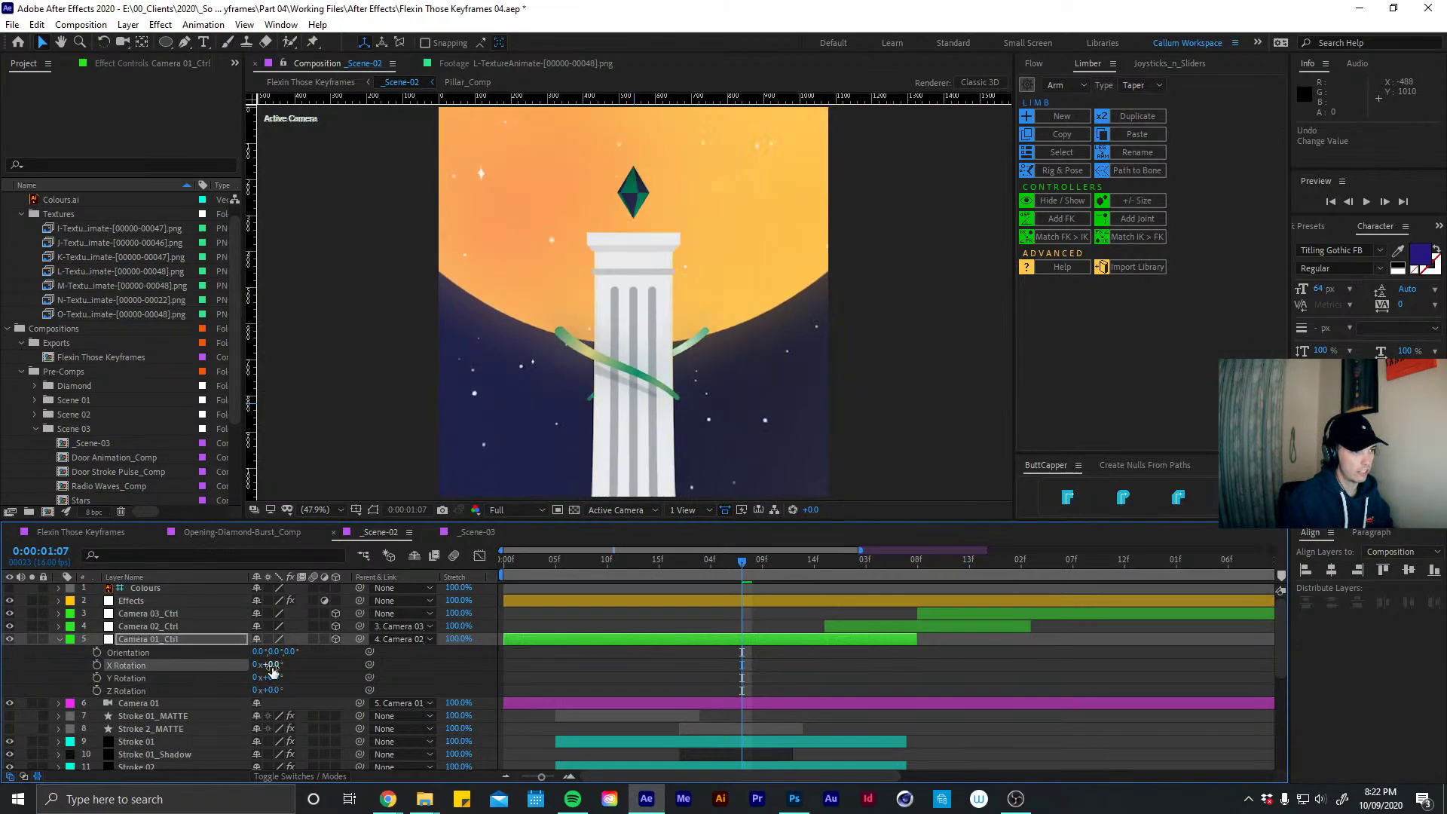
Try tilting the pillar view with Camera 01_Ctrl's Z Rotation at about -21° and 11°, and undo each change
{"action": "key", "text": "p"}
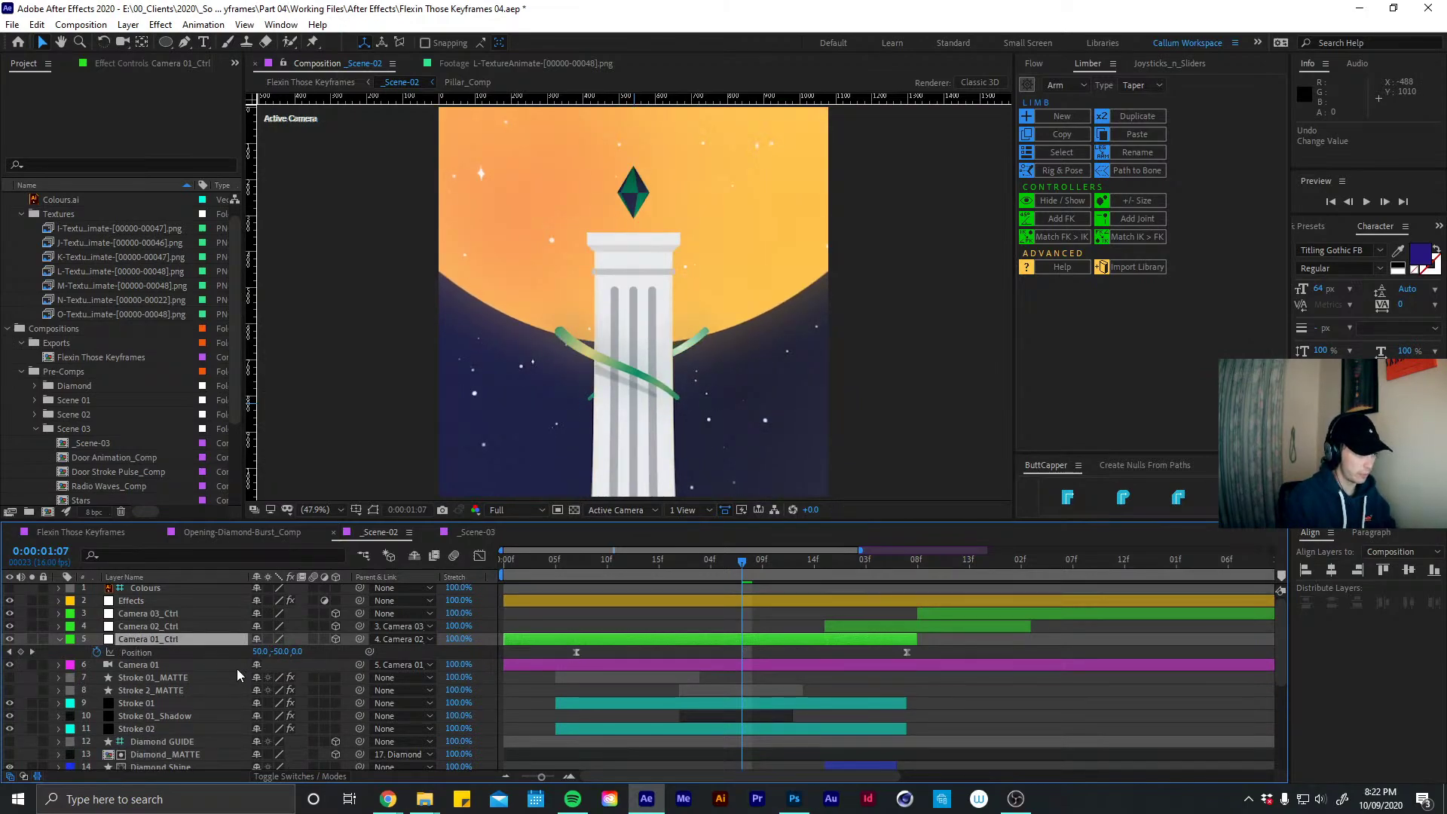
{"action": "key", "text": "r"}
{"action": "mouse_move", "coordinate": [264, 690]}
{"action": "left_mouse_down"}
{"action": "mouse_move", "coordinate": [281, 686]}
{"action": "mouse_move", "coordinate": [260, 686]}
{"action": "left_mouse_up"}
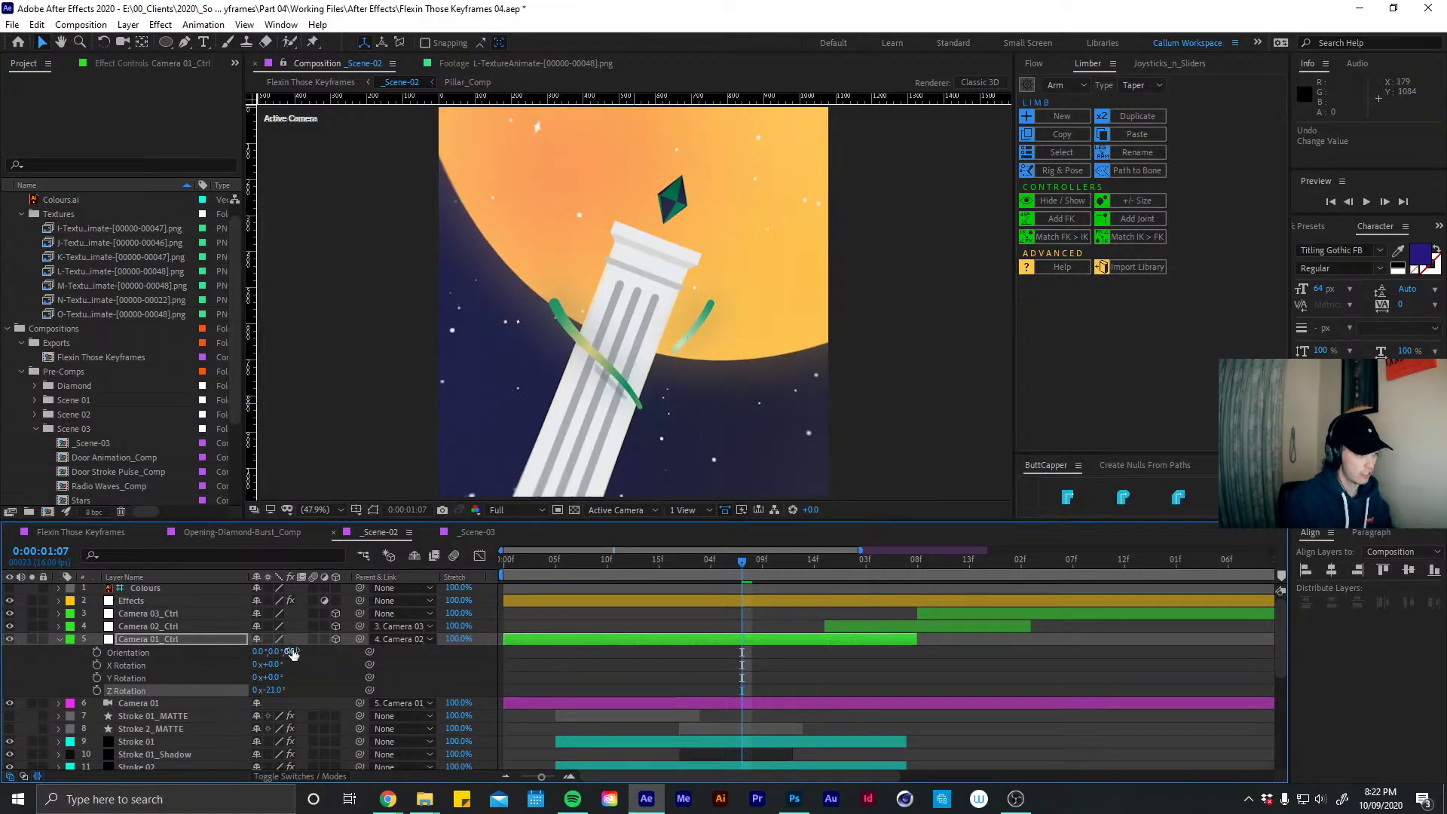
{"action": "key", "text": "ctrl+z"}
{"action": "left_click_drag", "start_coordinate": [285, 690], "coordinate": [284, 685]}
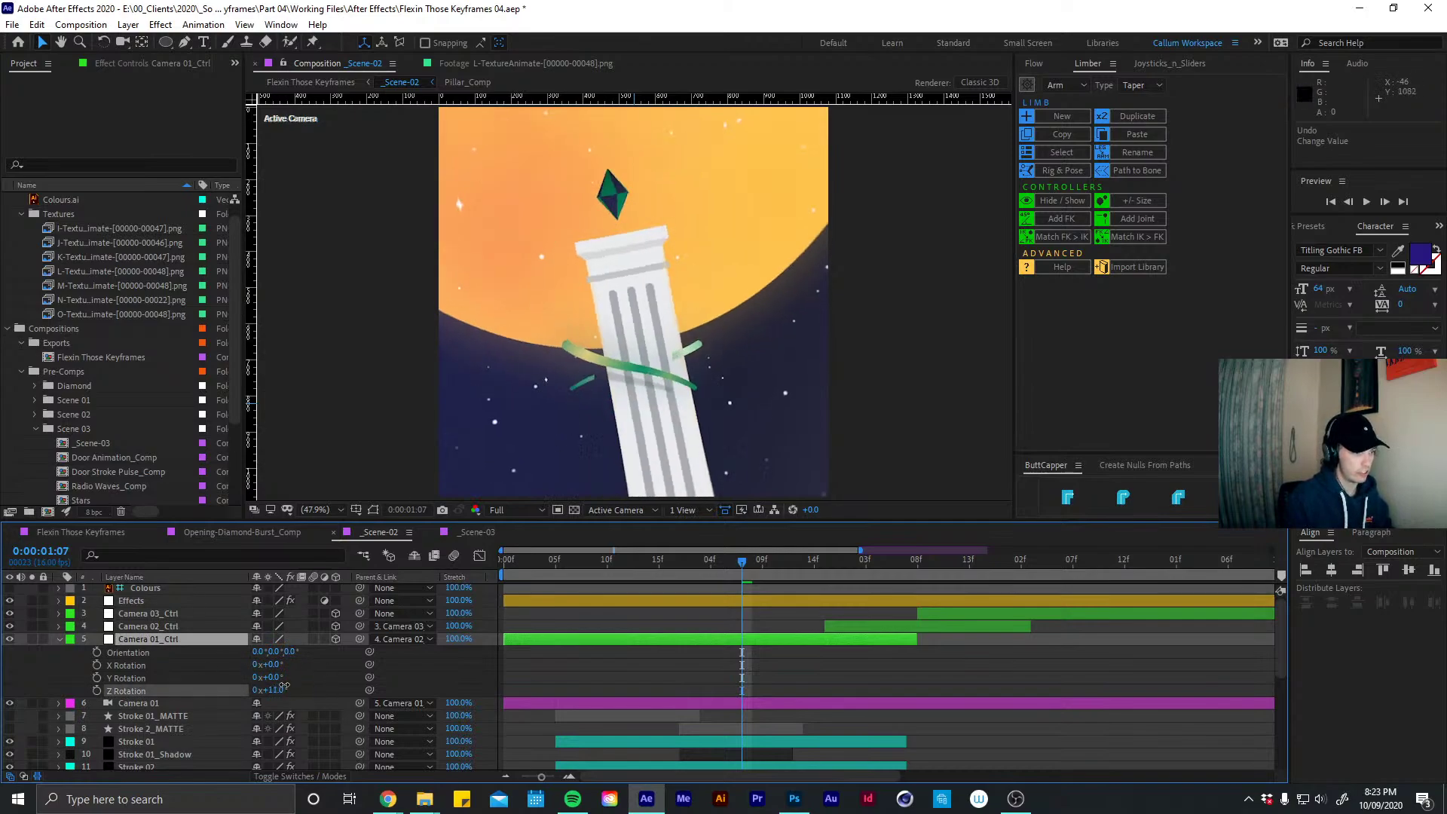
{"action": "key", "text": "ctrl+z"}
Try shifting Camera 01_Ctrl's Y Position to -27 at 0:00:01:07 and undo the change
{"action": "key", "text": "p"}
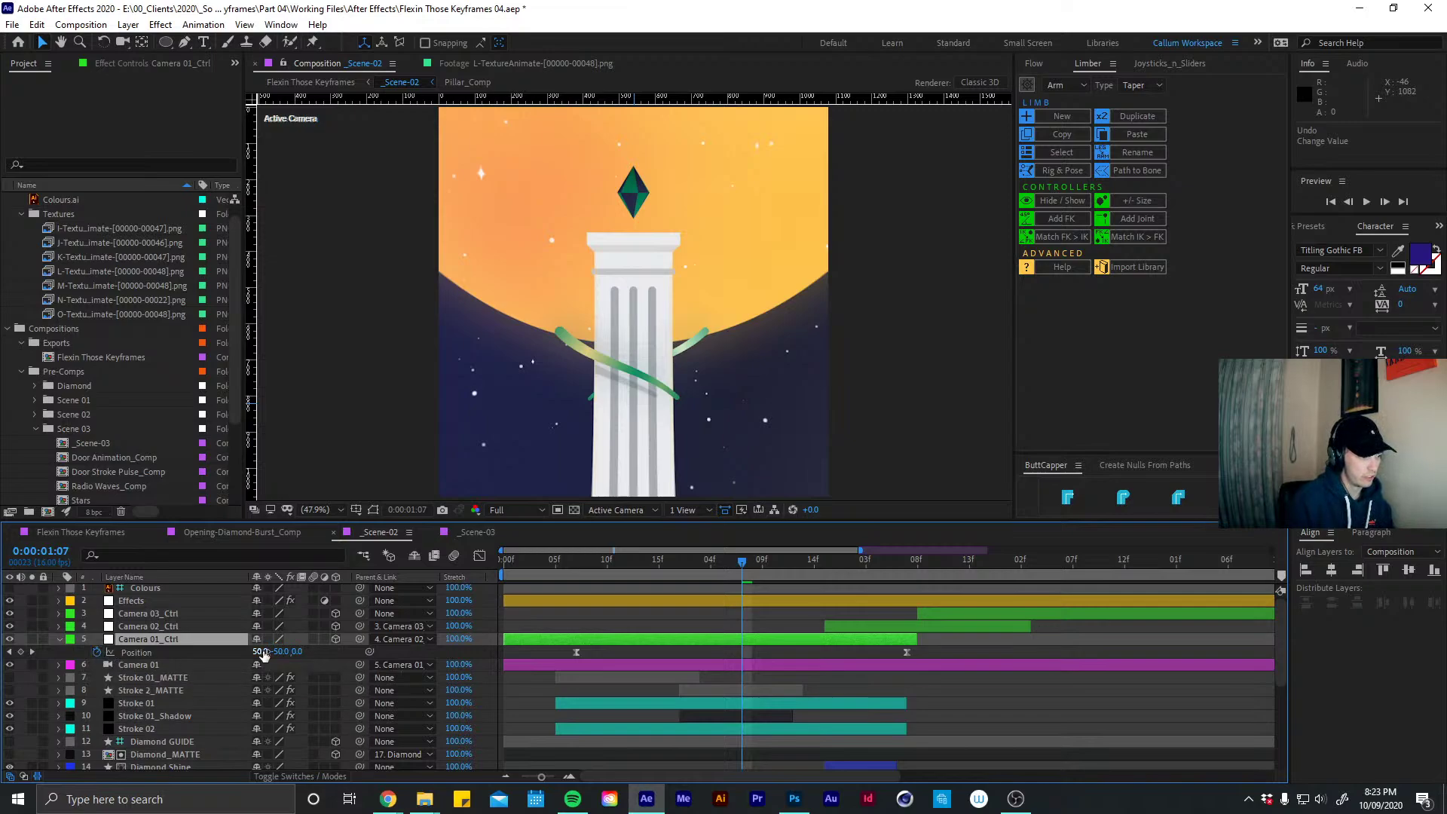
{"action": "left_click_drag", "start_coordinate": [280, 652], "coordinate": [243, 649]}
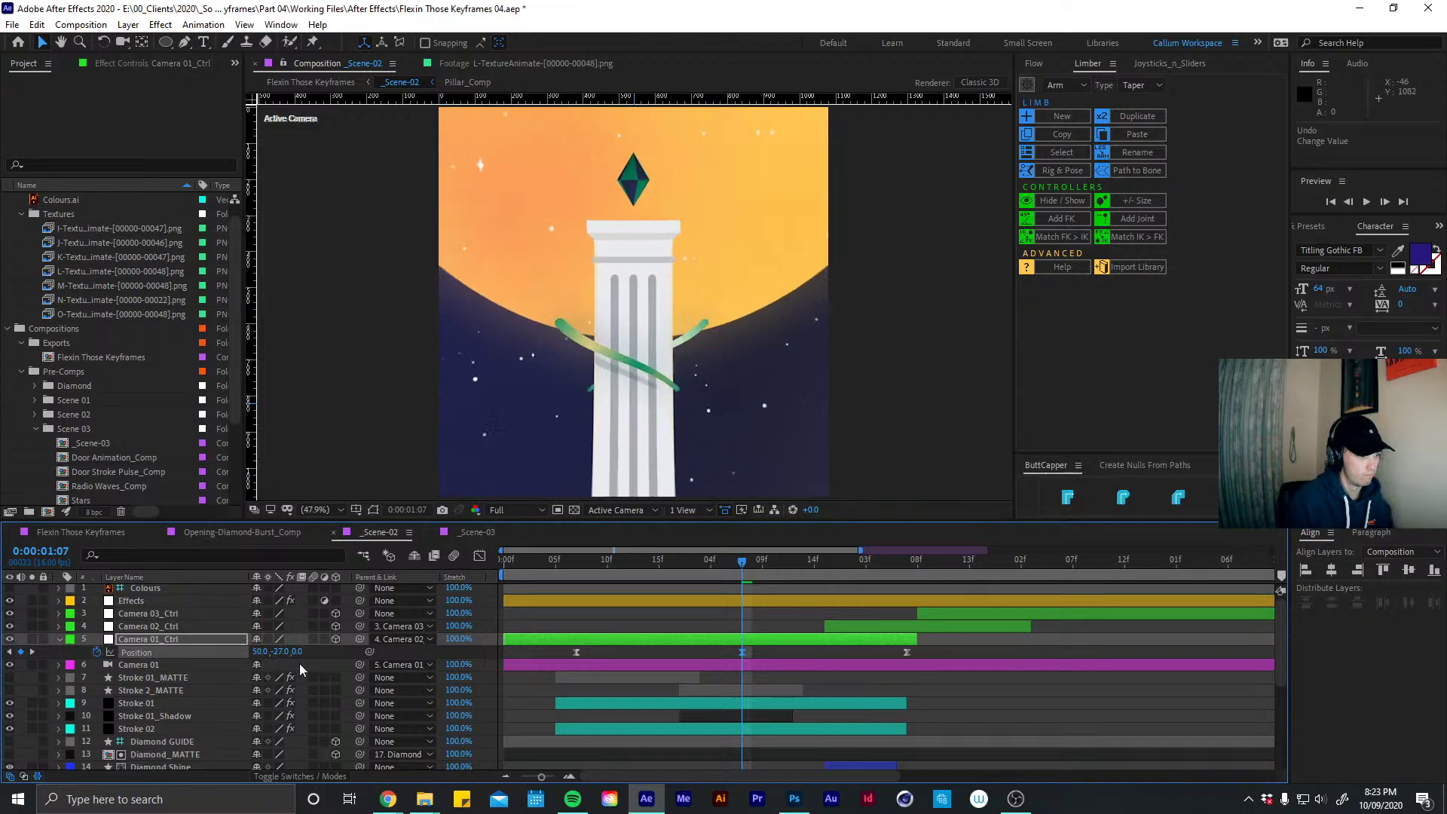
{"action": "key", "text": "ctrl+z"}
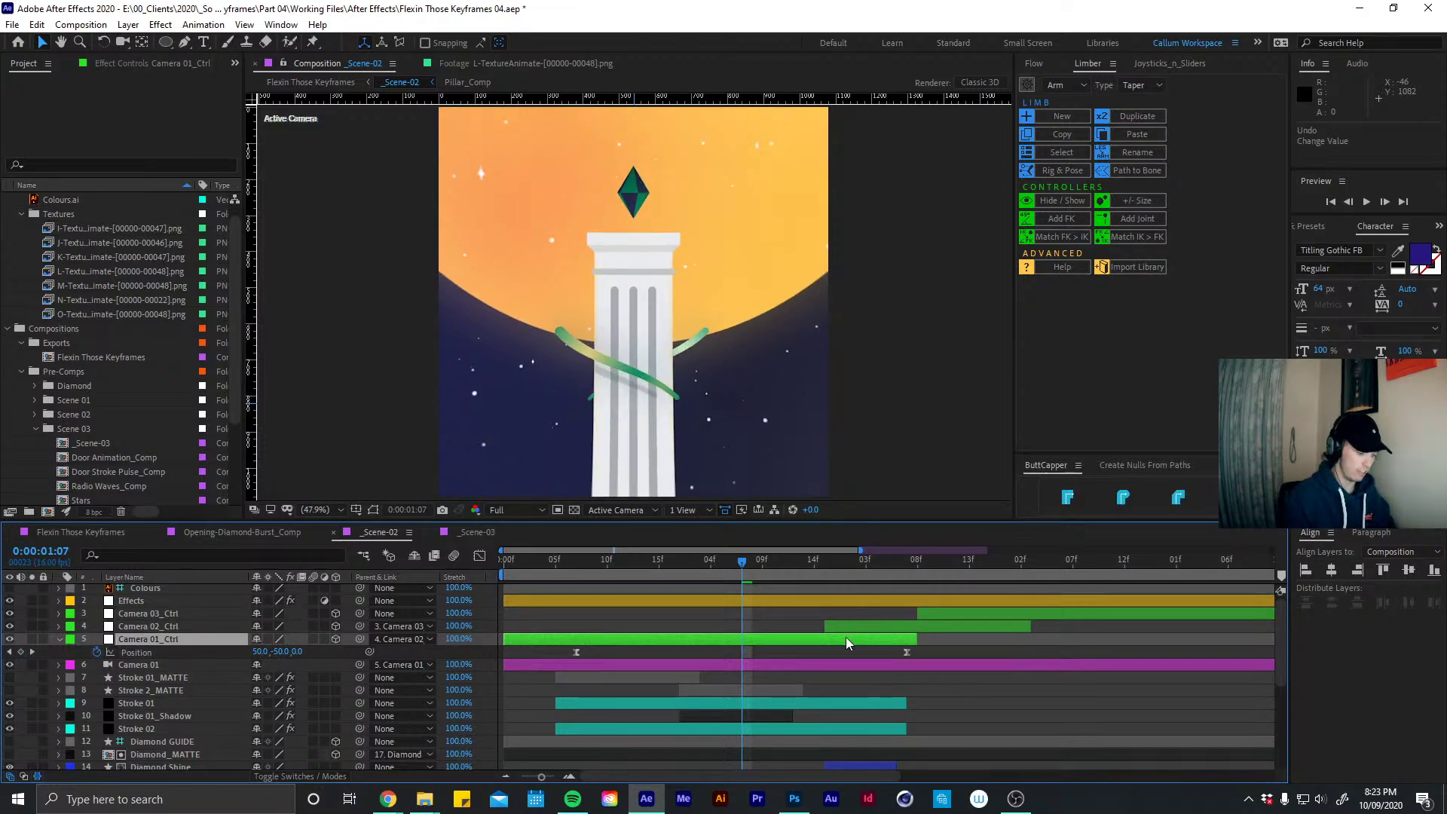
Collapse Camera 01_Ctrl's properties, deselect the layer, and move the current time to 0:00:00:10
{"action": "key", "text": "u"}
{"action": "left_click", "coordinate": [996, 694]}
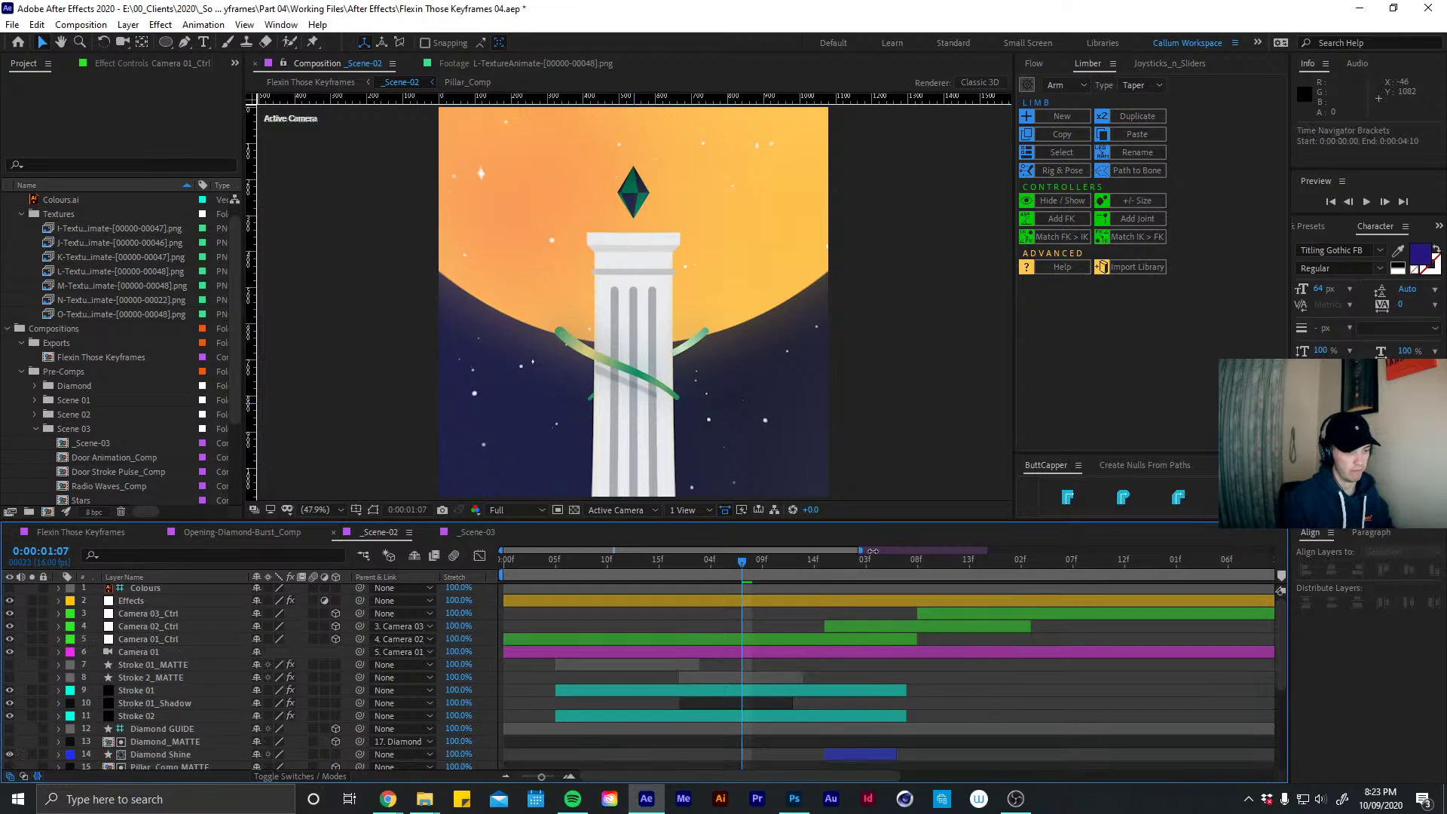
{"action": "left_click_drag", "start_coordinate": [872, 550], "coordinate": [1128, 574]}
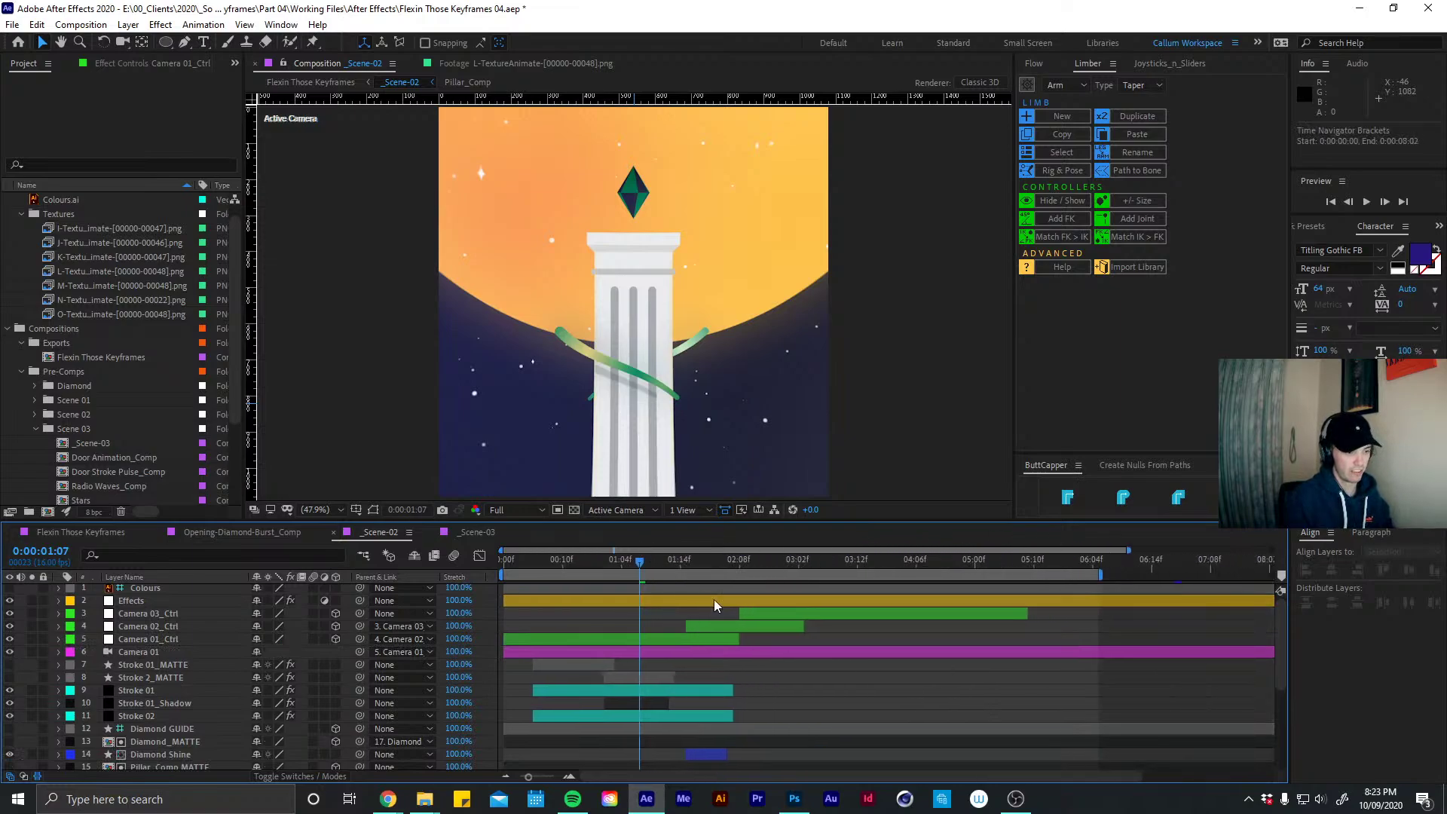
{"action": "left_click", "coordinate": [563, 564]}
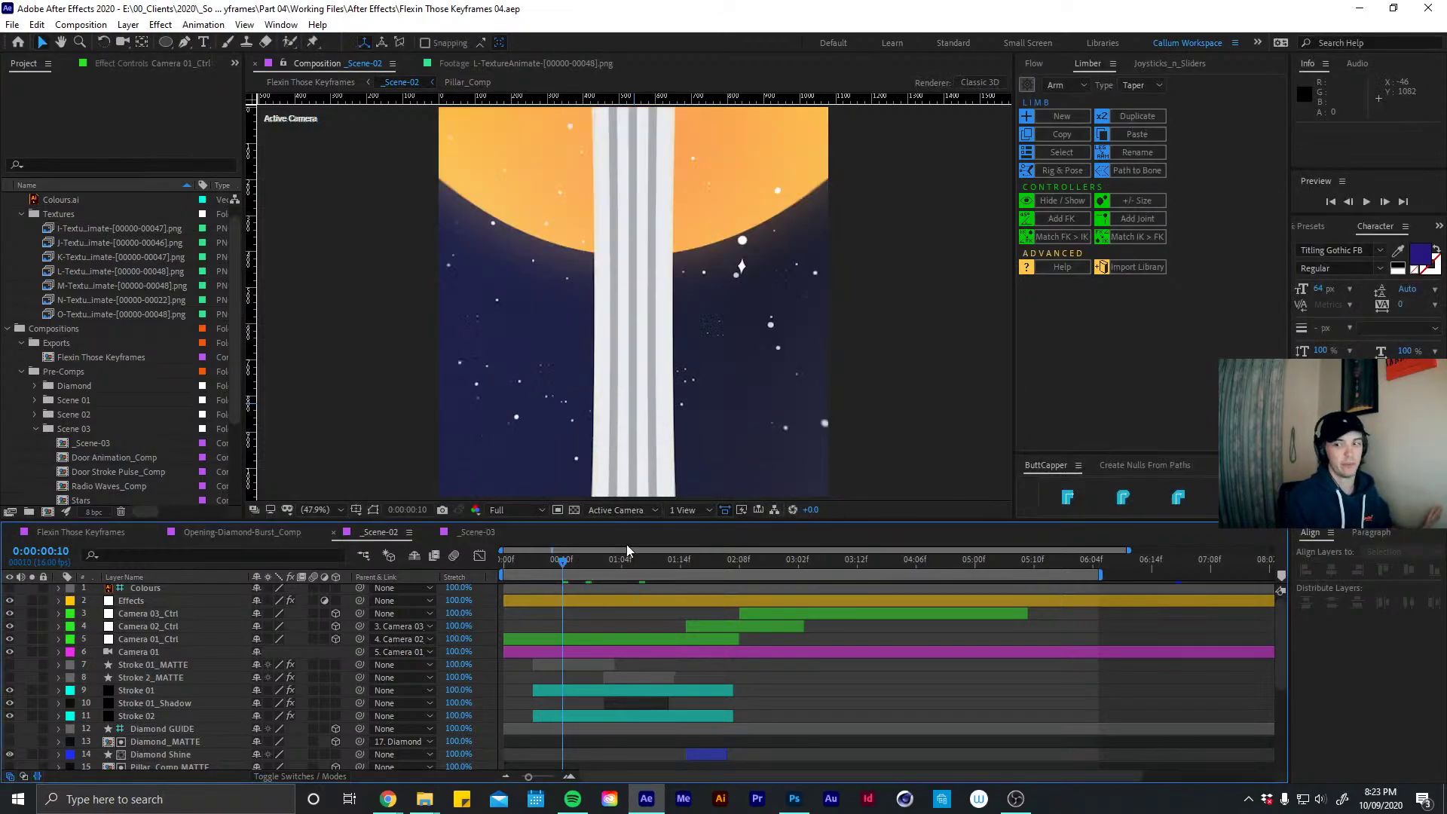
Close the _Scene-03 and Opening-Diamond-Burst_Comp timelines and reopen _Scene-02 from the main composition
{"action": "left_click", "coordinate": [265, 532]}
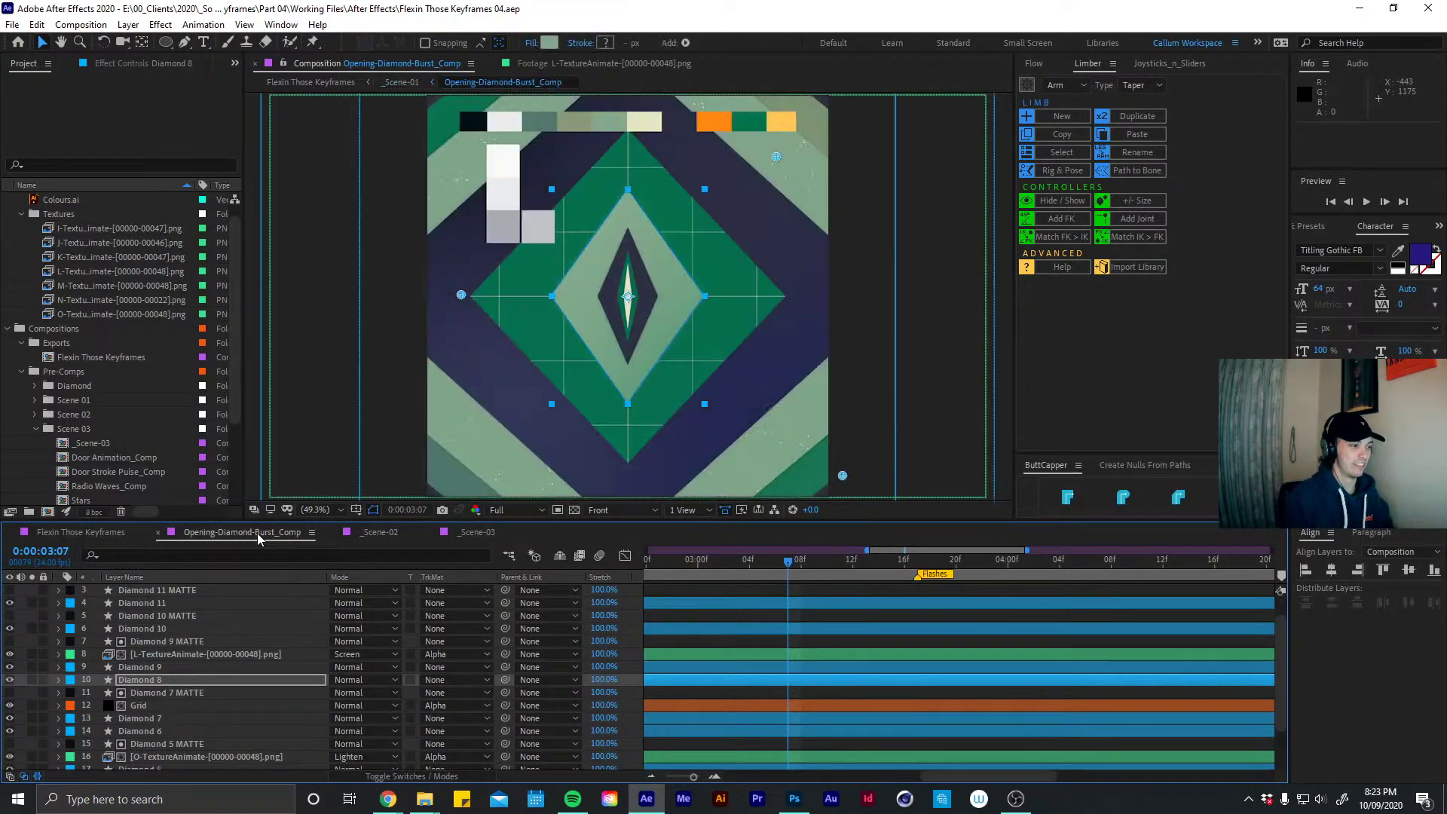
{"action": "left_click", "coordinate": [379, 533]}
{"action": "left_click", "coordinate": [431, 533]}
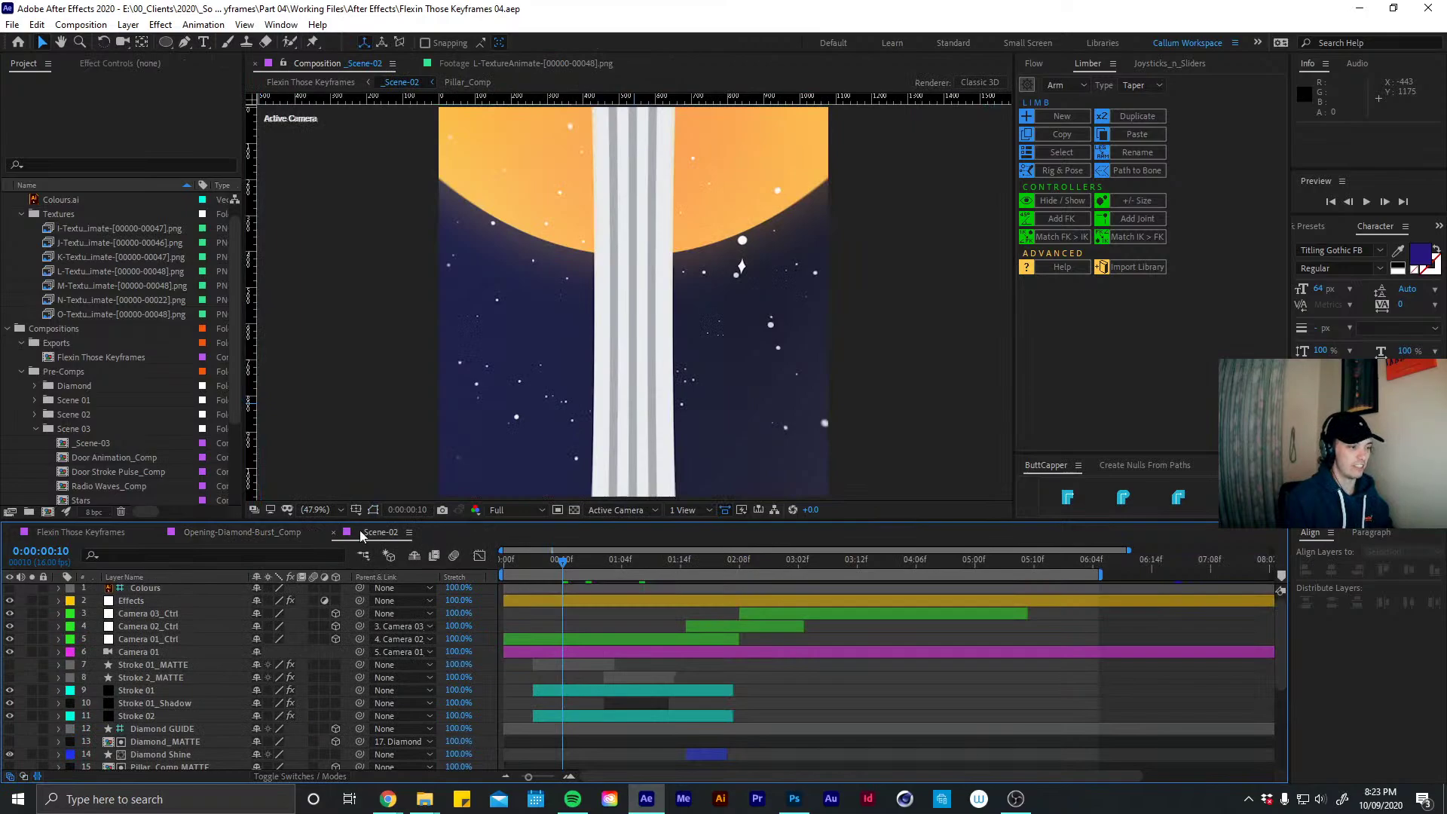
{"action": "left_click", "coordinate": [332, 533]}
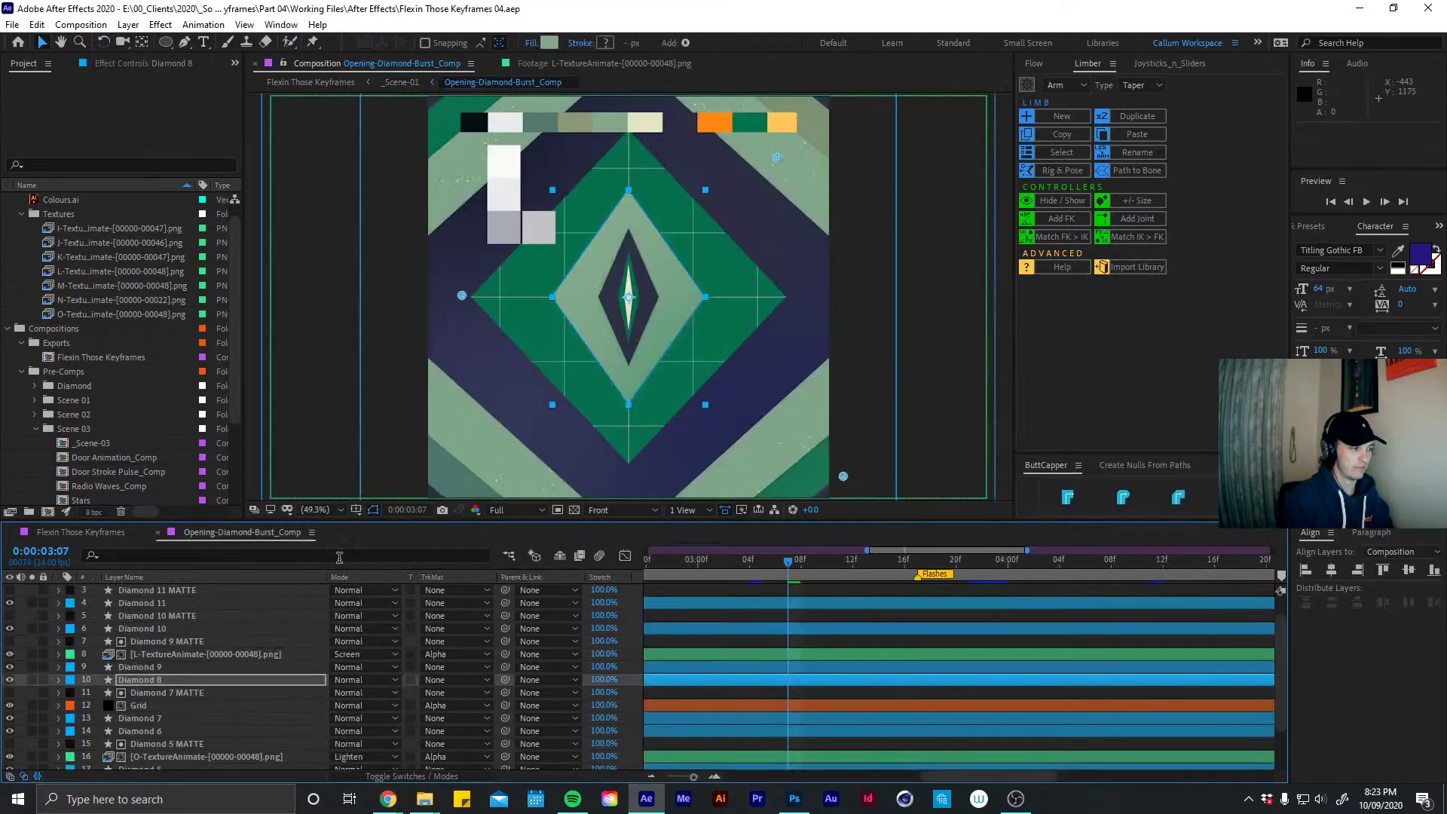
{"action": "left_click", "coordinate": [159, 533]}
{"action": "double_click", "coordinate": [727, 653]}
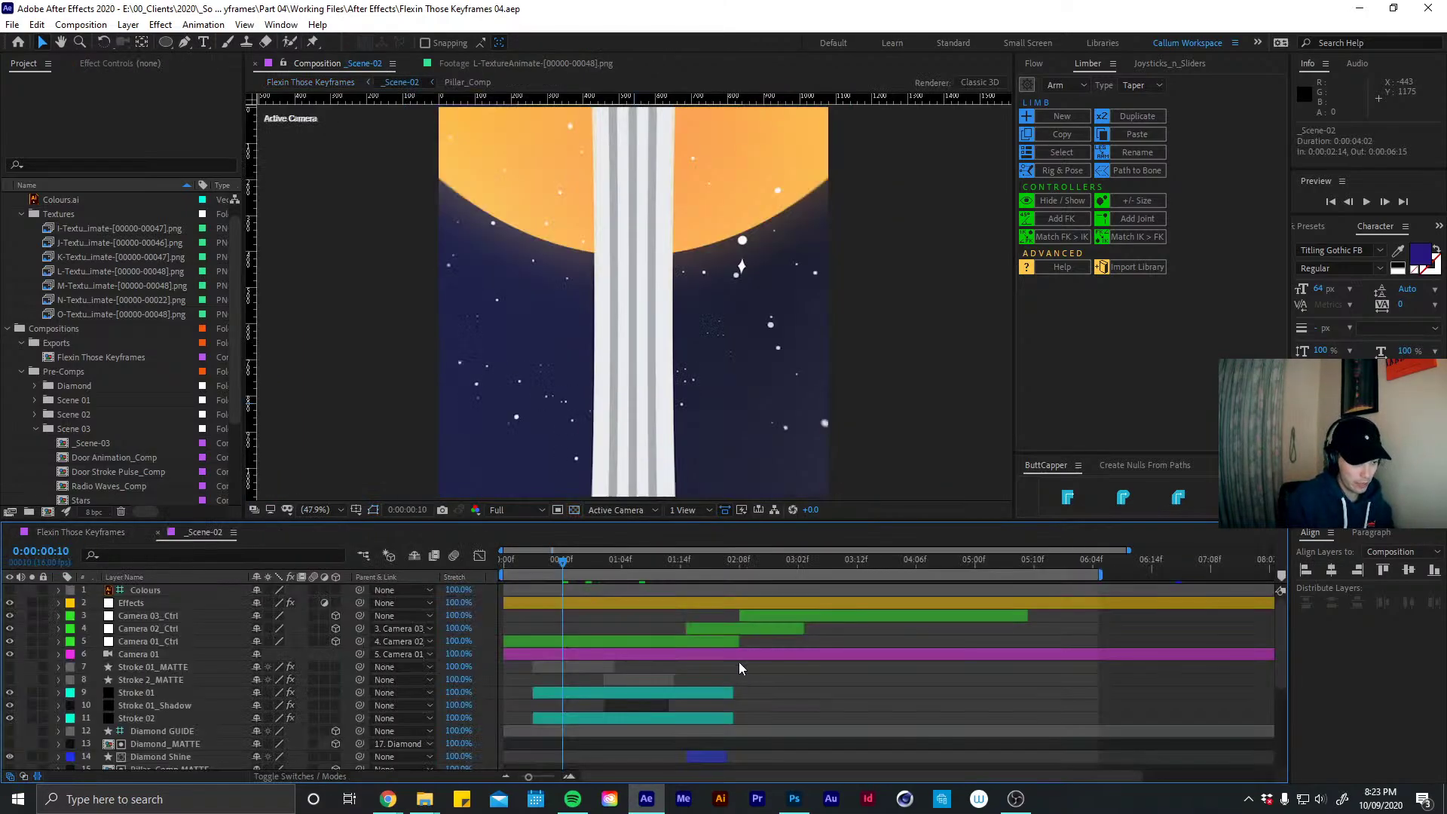
Scrub through _Scene-02 to 0:00:02:02 to examine the strokes circling the pillar and entering the diamond
{"action": "left_click_drag", "start_coordinate": [522, 564], "coordinate": [618, 555]}
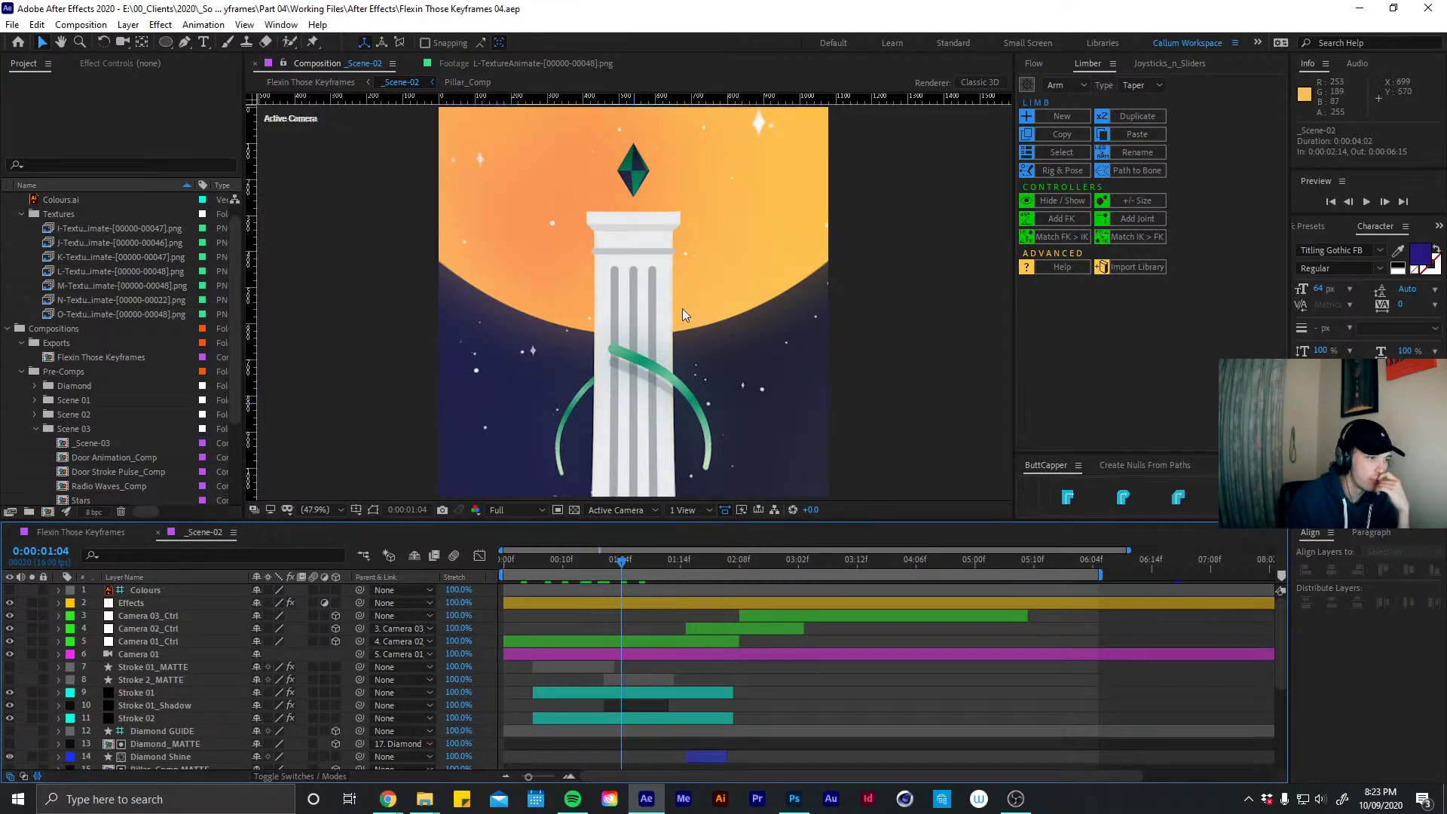
{"action": "left_click_drag", "start_coordinate": [630, 567], "coordinate": [692, 559]}
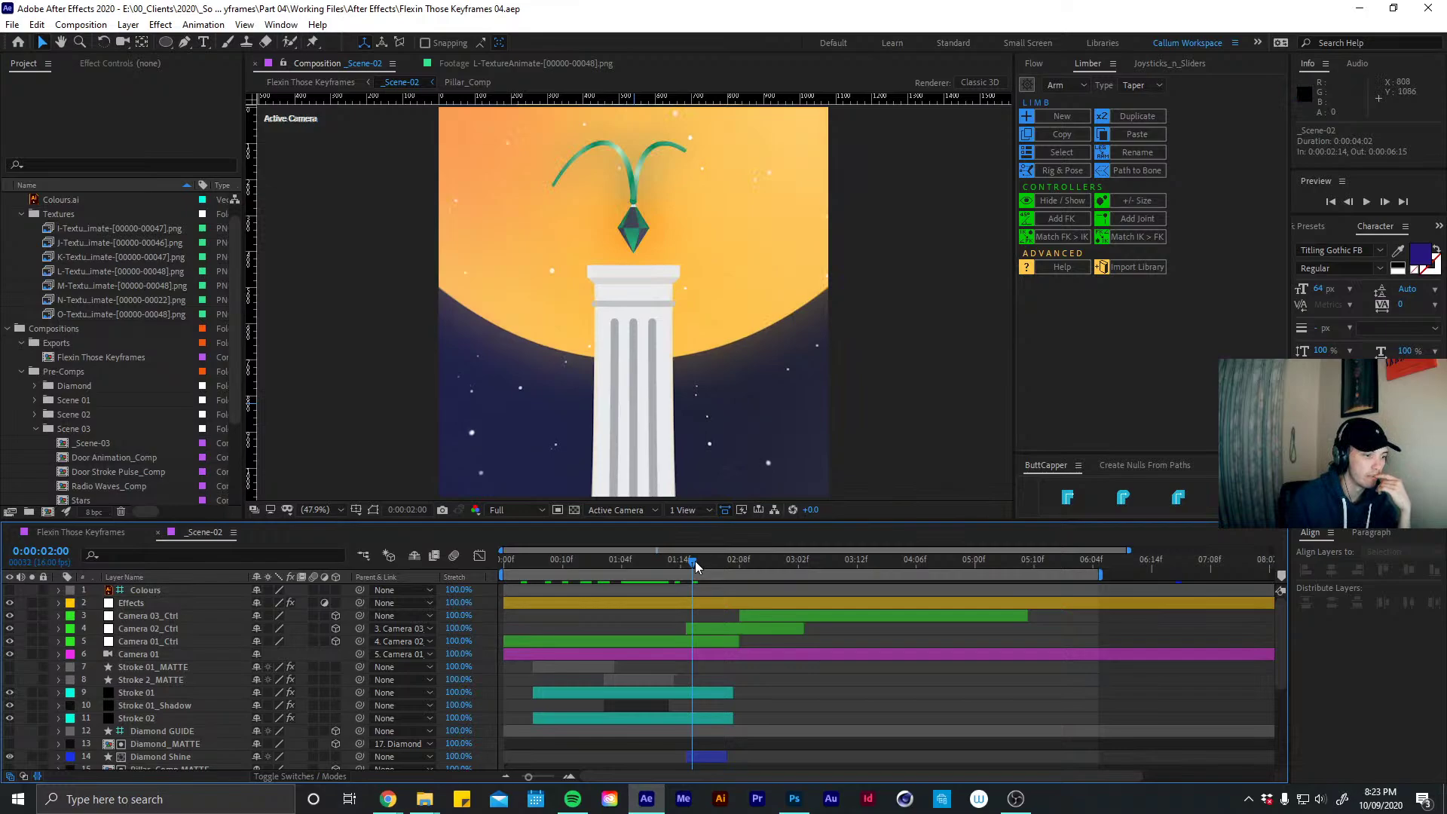
{"action": "left_click_drag", "start_coordinate": [695, 567], "coordinate": [704, 564]}
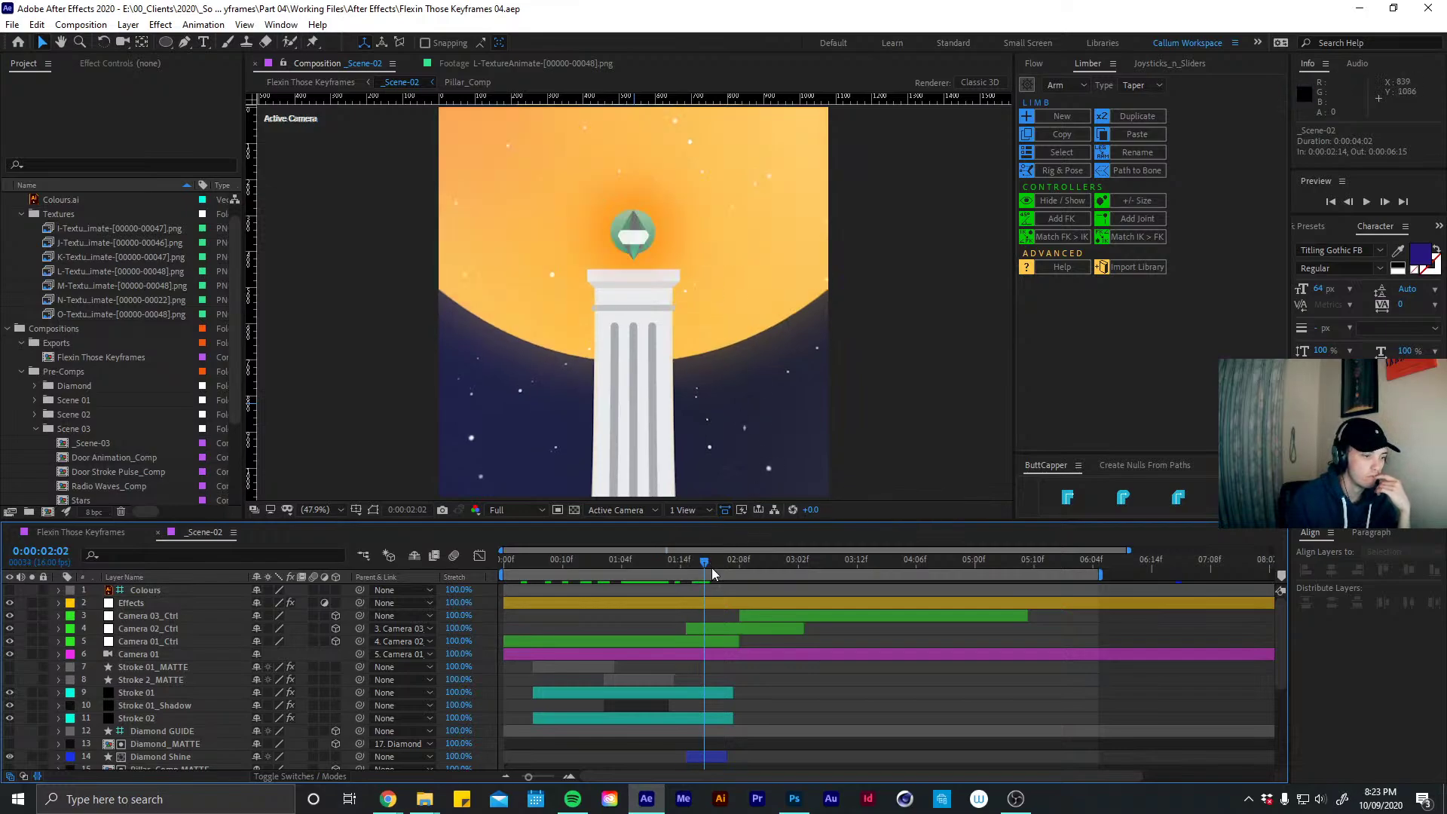
Preview the strokes and diamond flash from 0:00:01:11 and again from 0:00:01:03
{"action": "left_click", "coordinate": [663, 567]}
{"action": "key", "text": "space"}
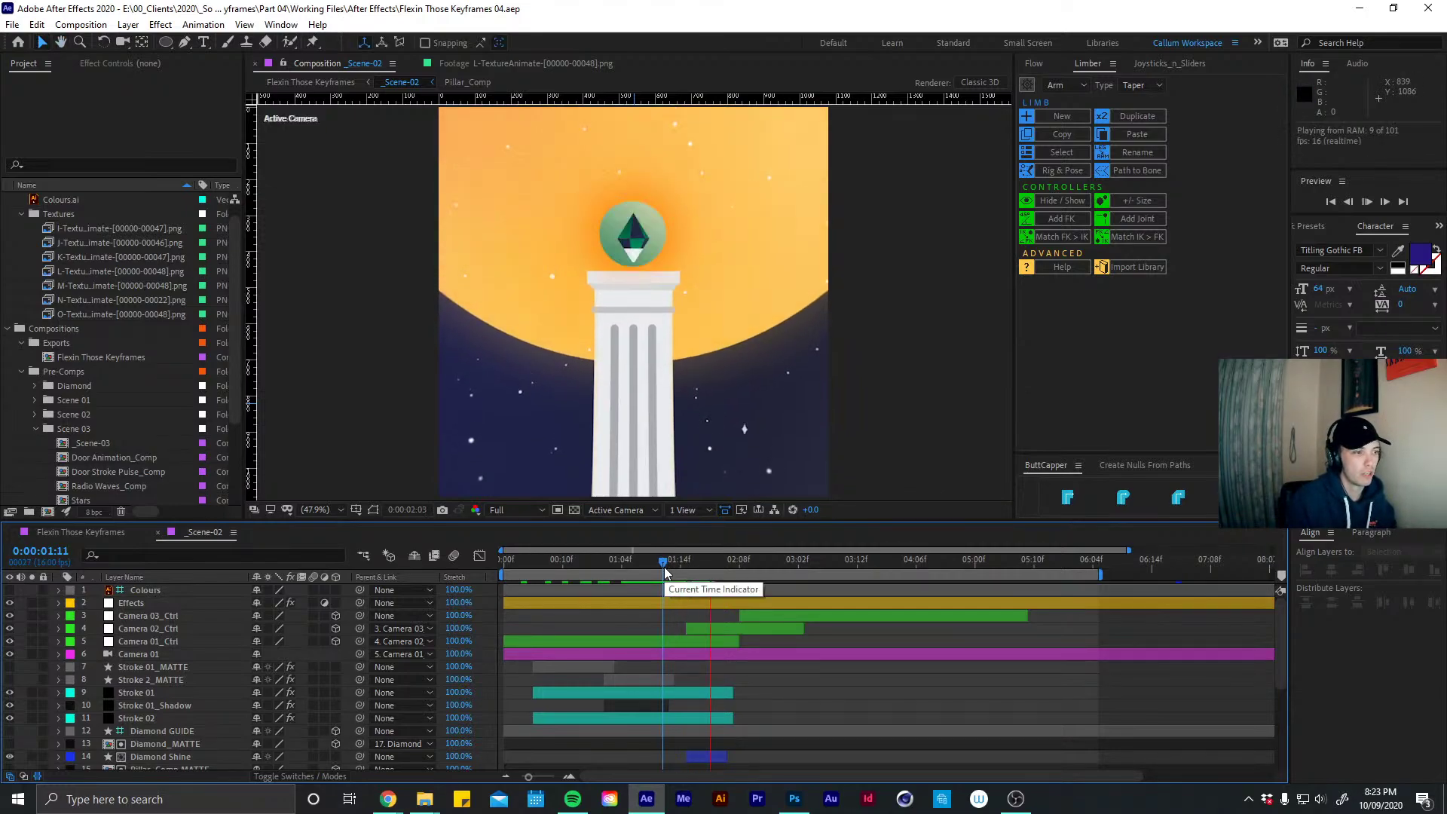
{"action": "left_click", "coordinate": [617, 565]}
{"action": "key", "text": "space"}
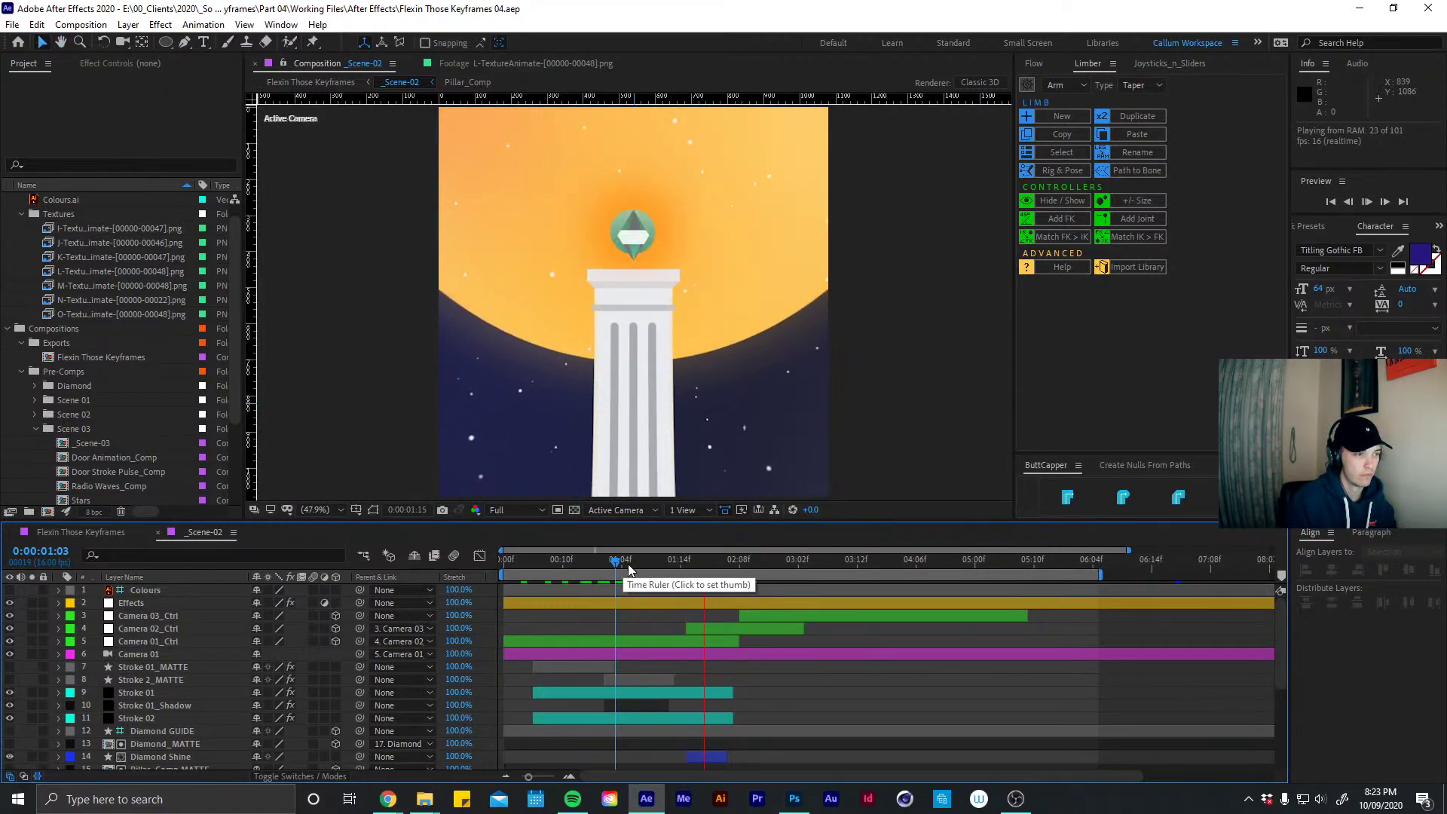
{"action": "left_click", "coordinate": [618, 565]}
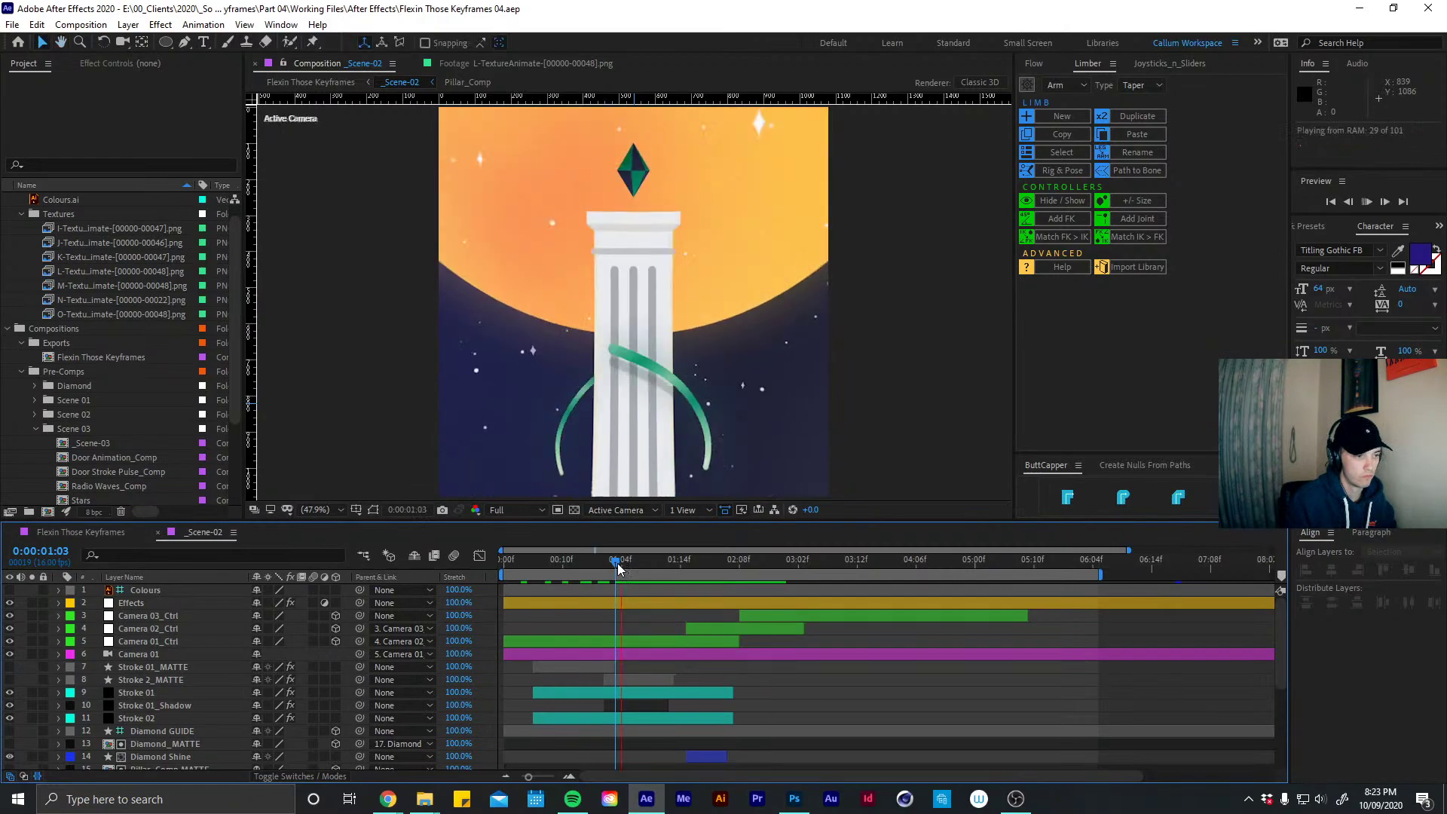
{"action": "key", "text": "space"}
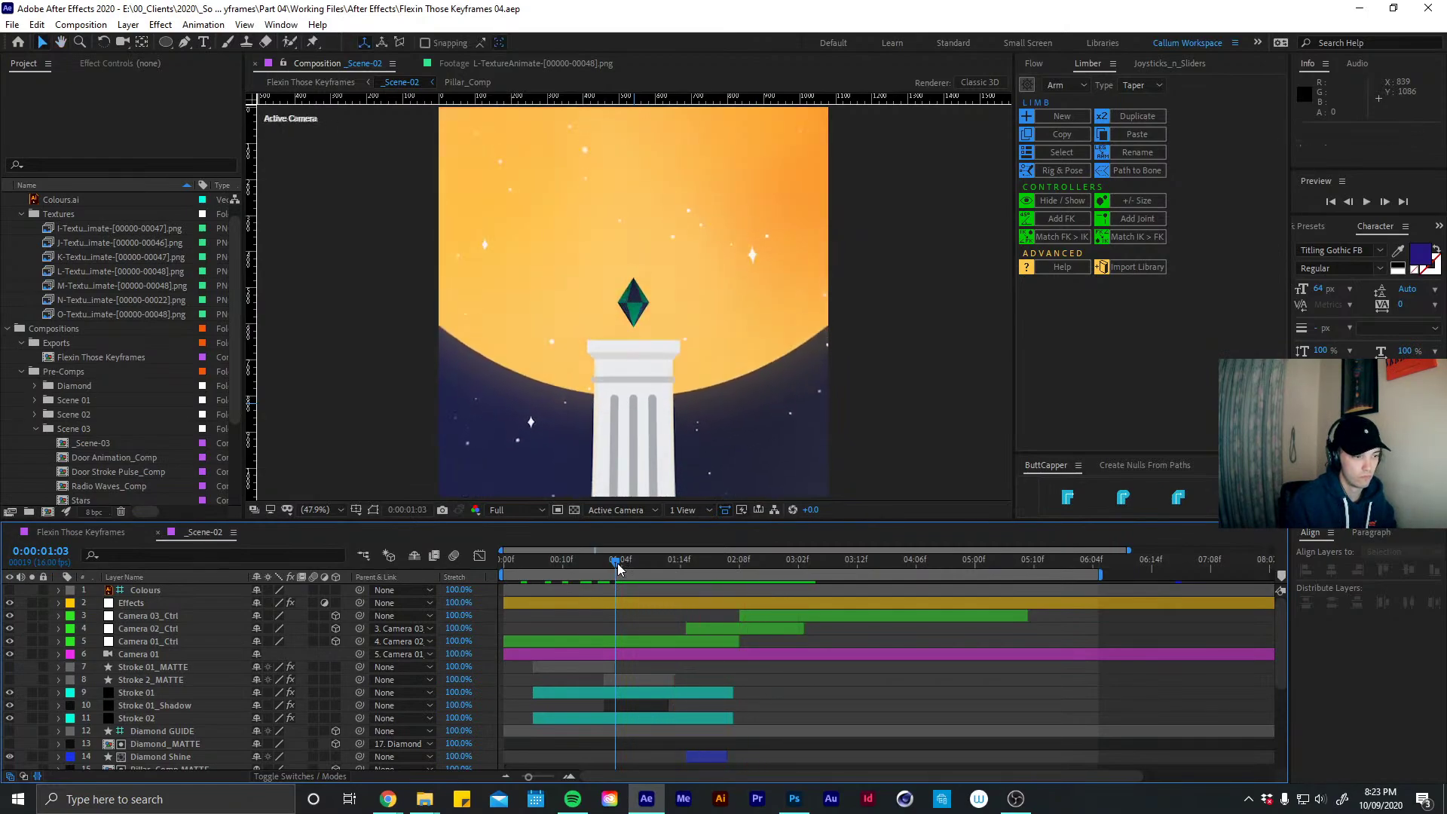
Replay the stroke animation from 0:00:01:08 and park the current time at 0:00:01:11
{"action": "left_click", "coordinate": [705, 561]}
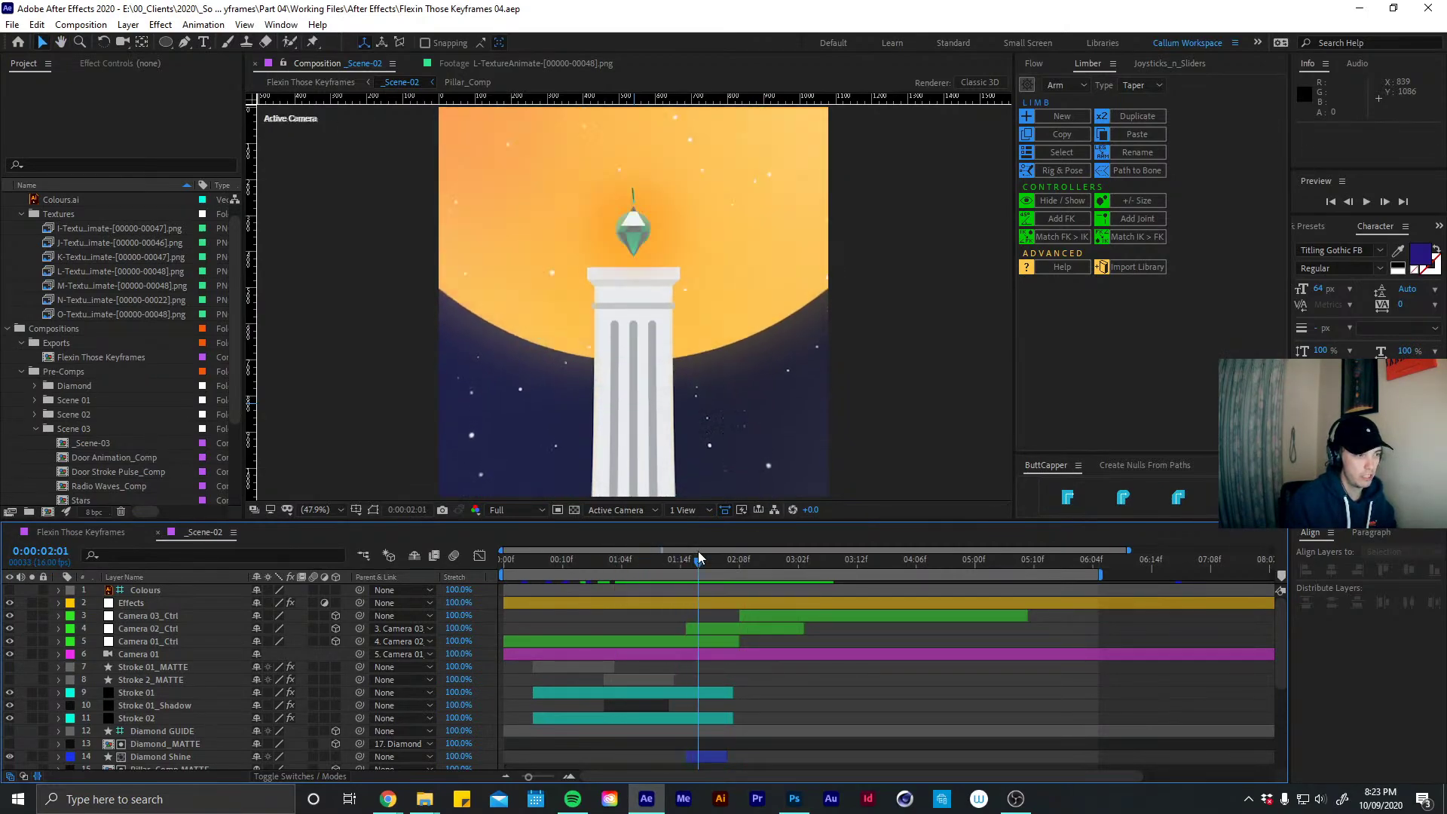
{"action": "mouse_move", "coordinate": [725, 559]}
{"action": "left_mouse_down"}
{"action": "mouse_move", "coordinate": [684, 561]}
{"action": "mouse_move", "coordinate": [752, 553]}
{"action": "mouse_move", "coordinate": [648, 563]}
{"action": "left_mouse_up"}
{"action": "key", "text": "space"}
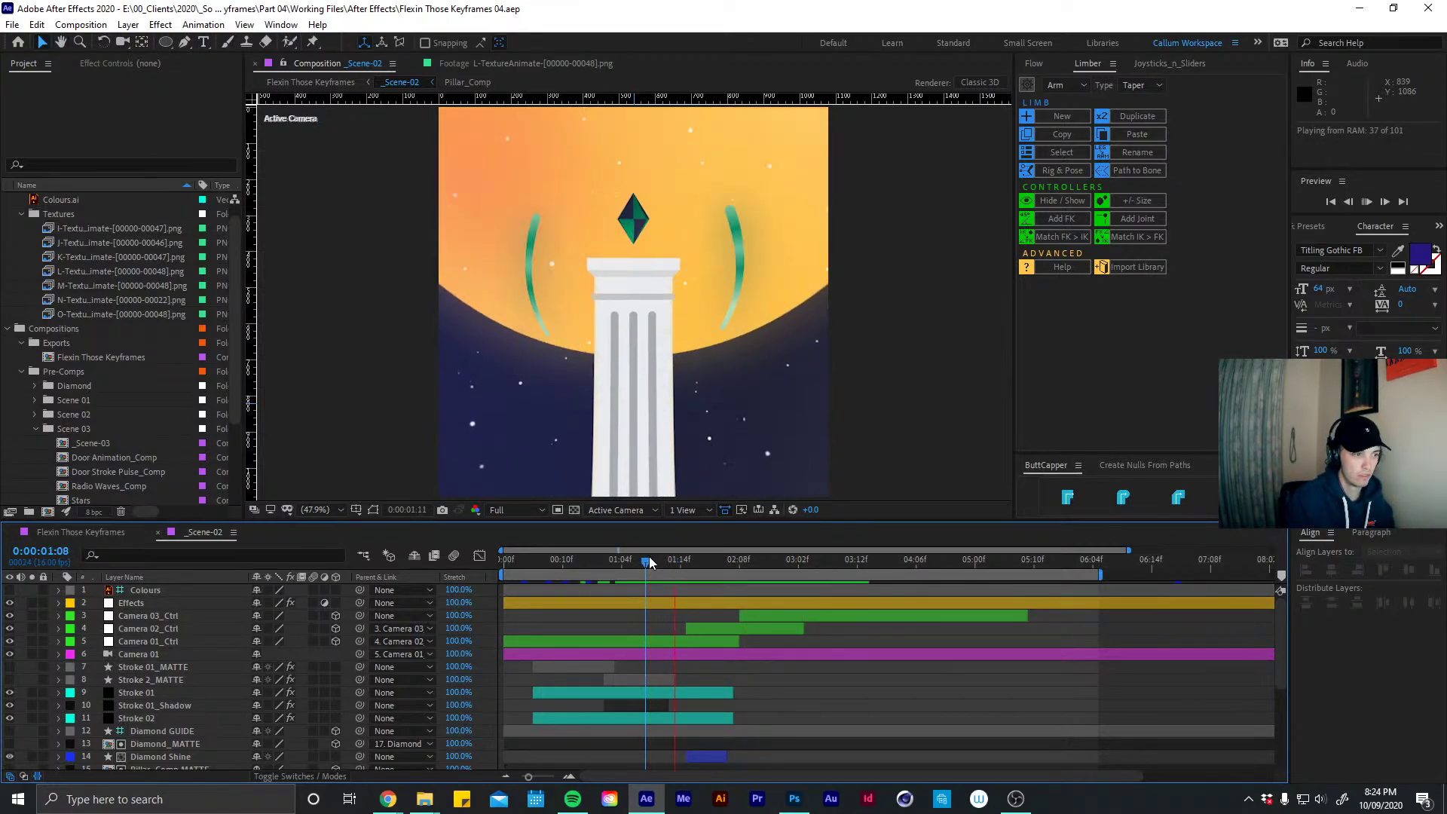
{"action": "mouse_move", "coordinate": [659, 559]}
{"action": "left_mouse_down"}
{"action": "mouse_move", "coordinate": [676, 559]}
{"action": "mouse_move", "coordinate": [662, 561]}
{"action": "left_mouse_up"}
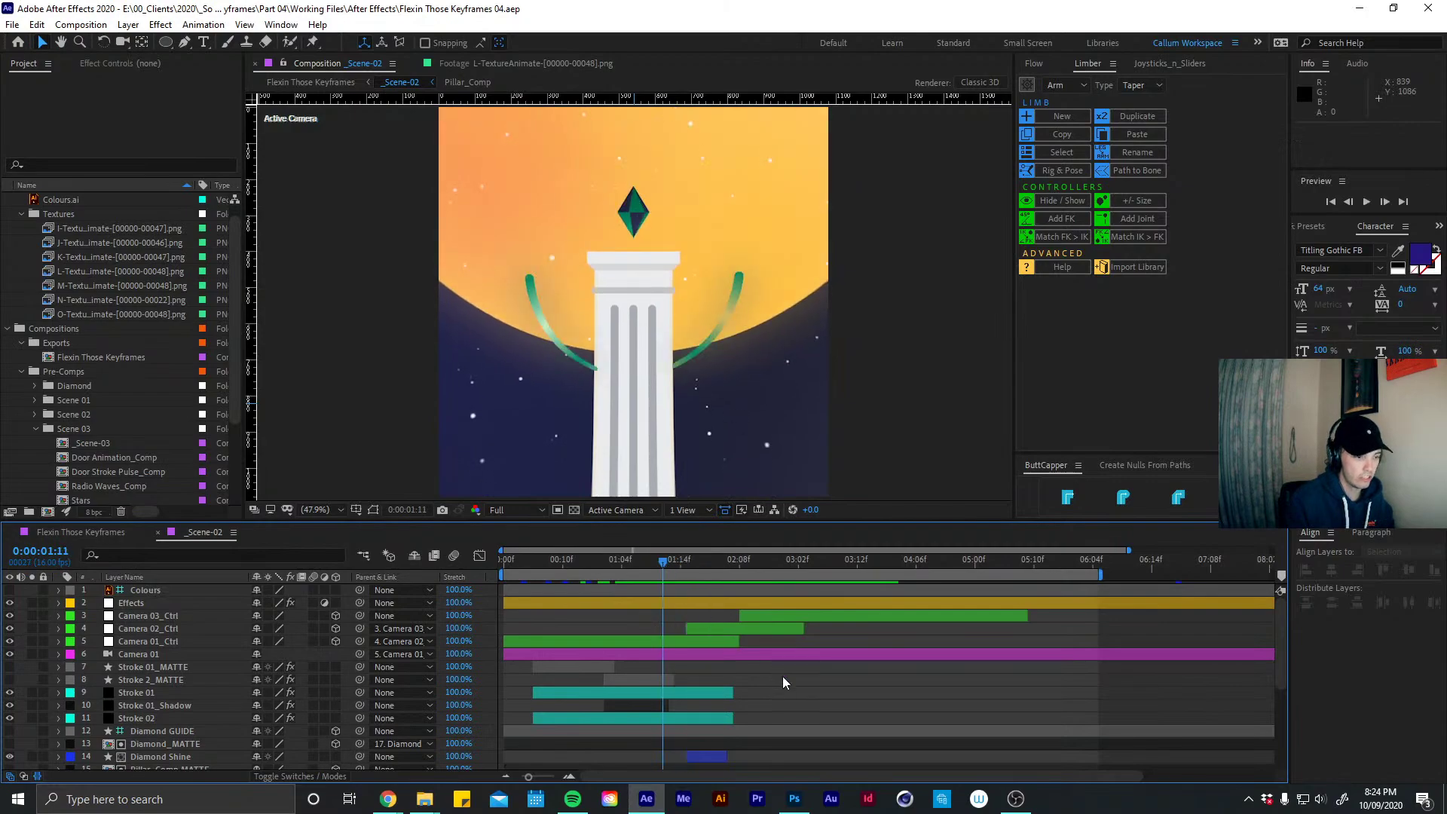
Activate the Ellipse Tool and check the shape fill colour and Fill Options
{"action": "left_click", "coordinate": [166, 44]}
{"action": "left_click", "coordinate": [427, 44]}
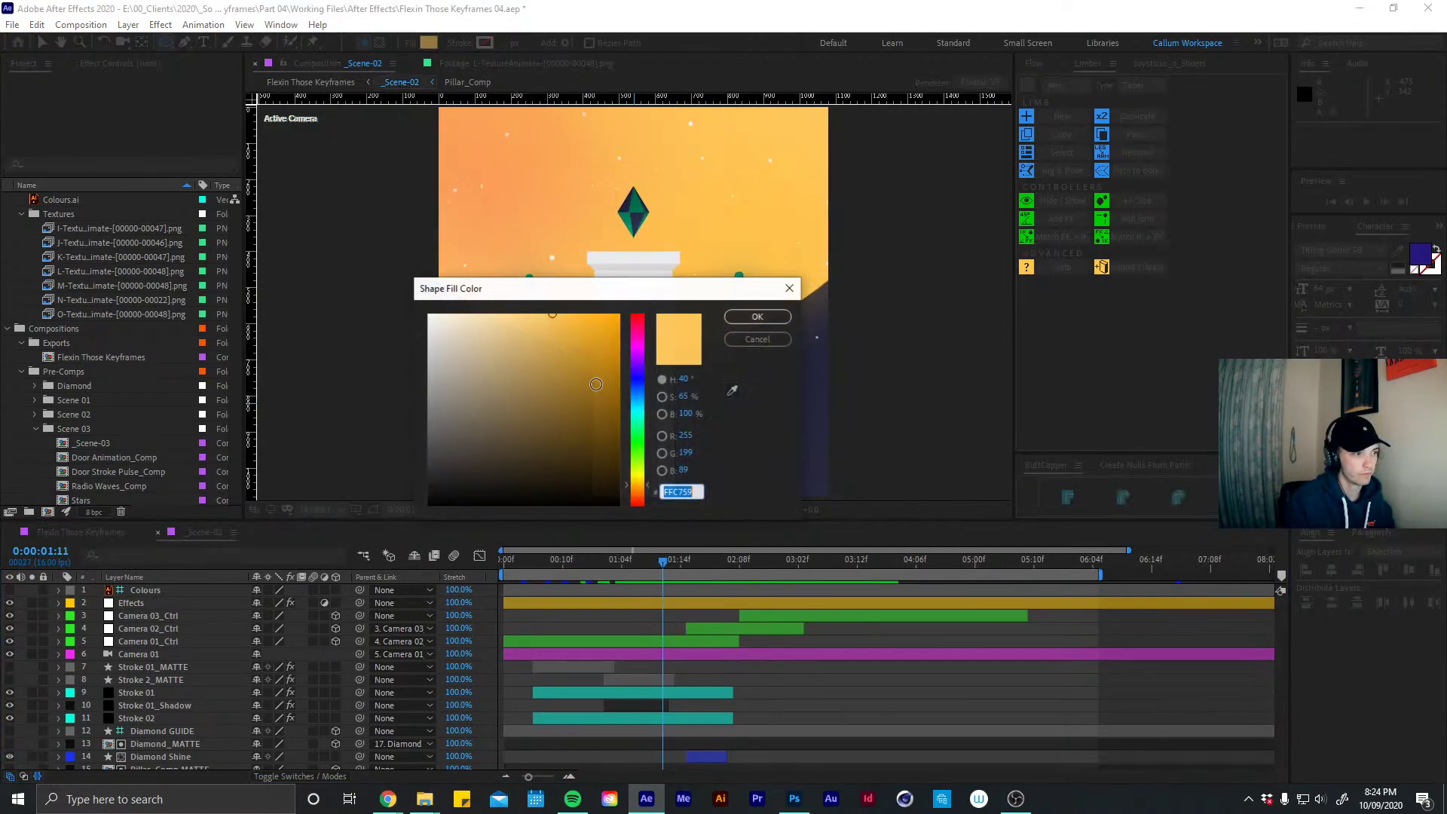
{"action": "left_click", "coordinate": [763, 339]}
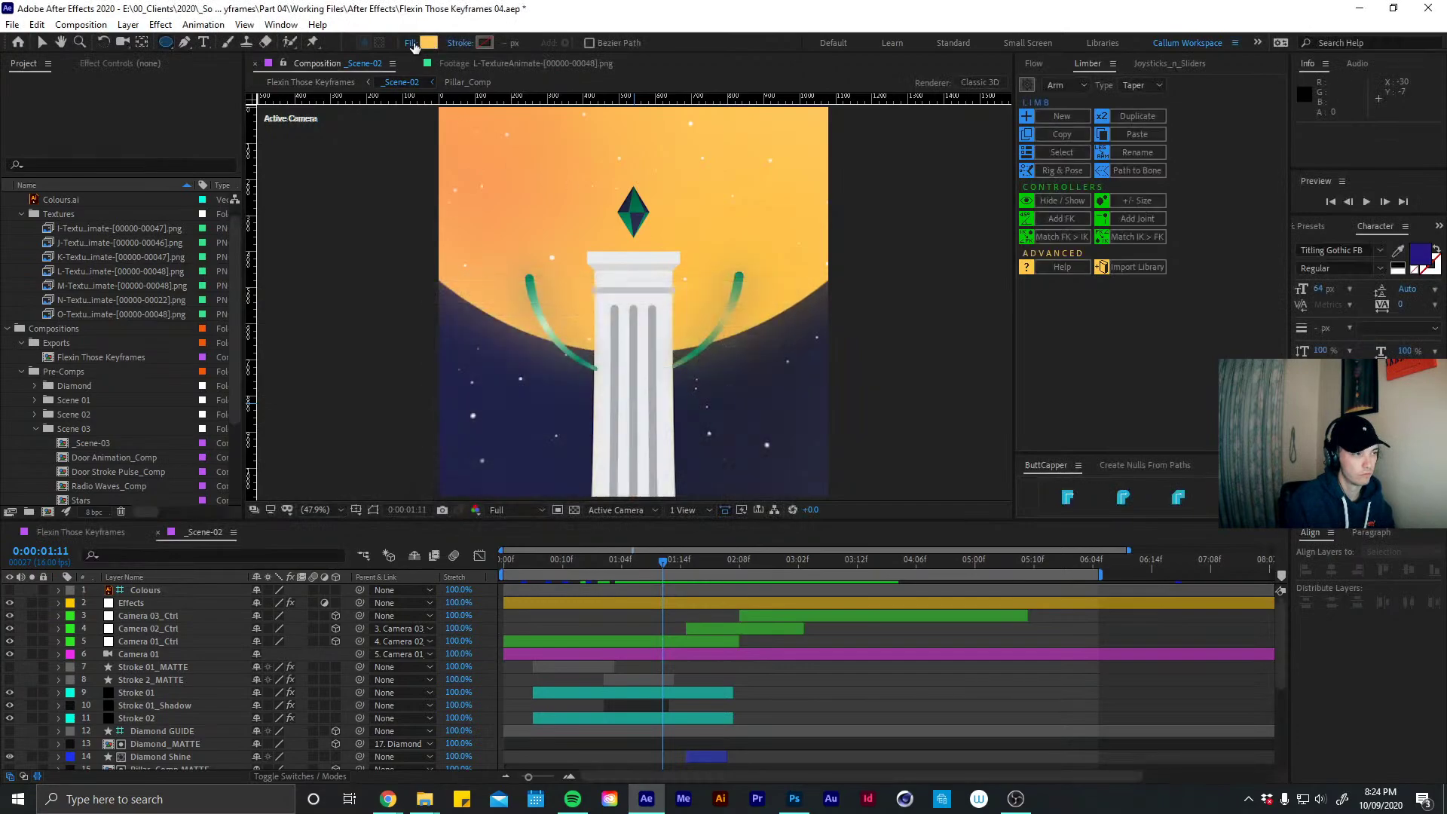
{"action": "left_click", "coordinate": [413, 43]}
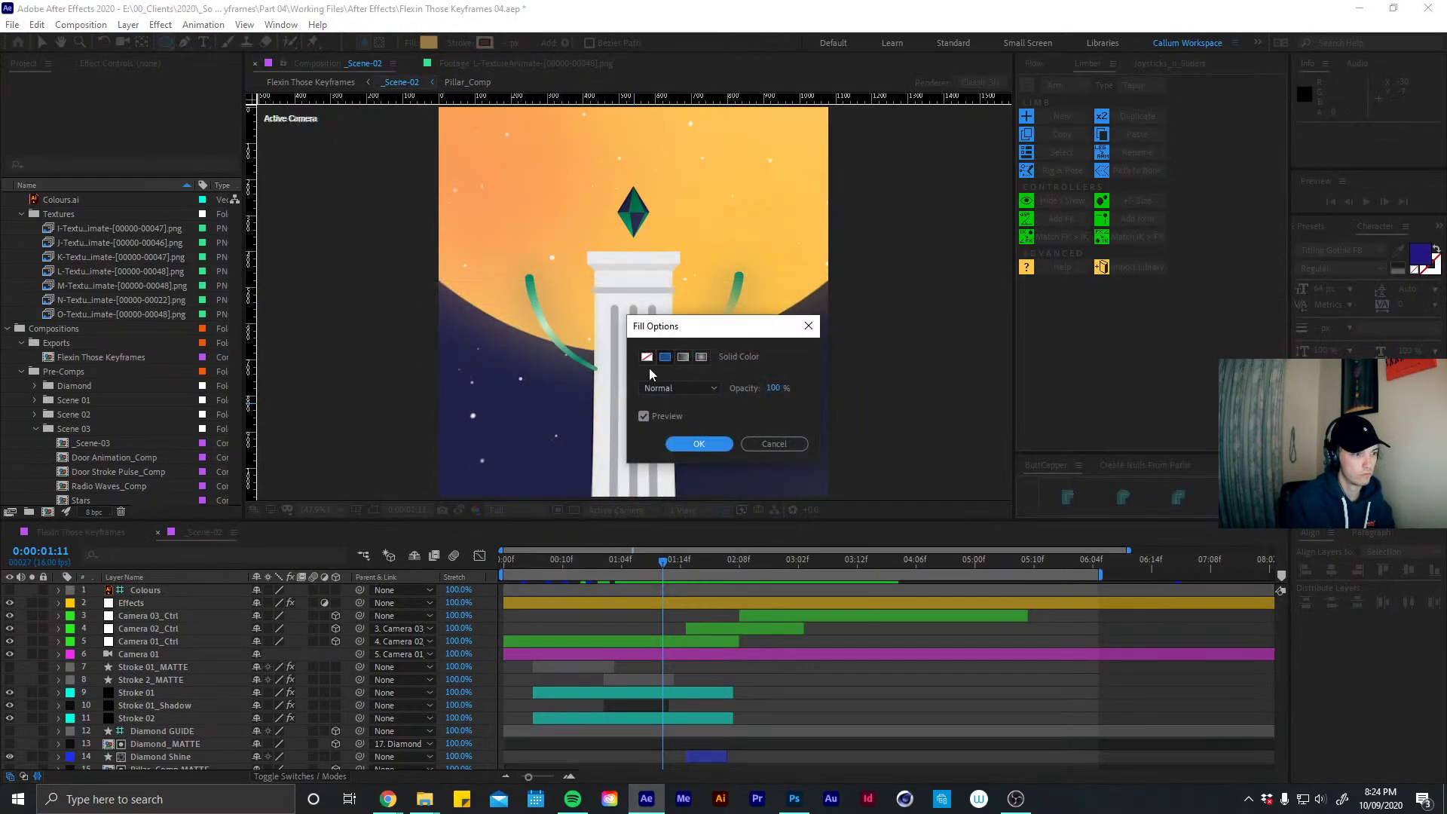
{"action": "left_click", "coordinate": [756, 445]}
{"action": "left_click", "coordinate": [168, 43]}
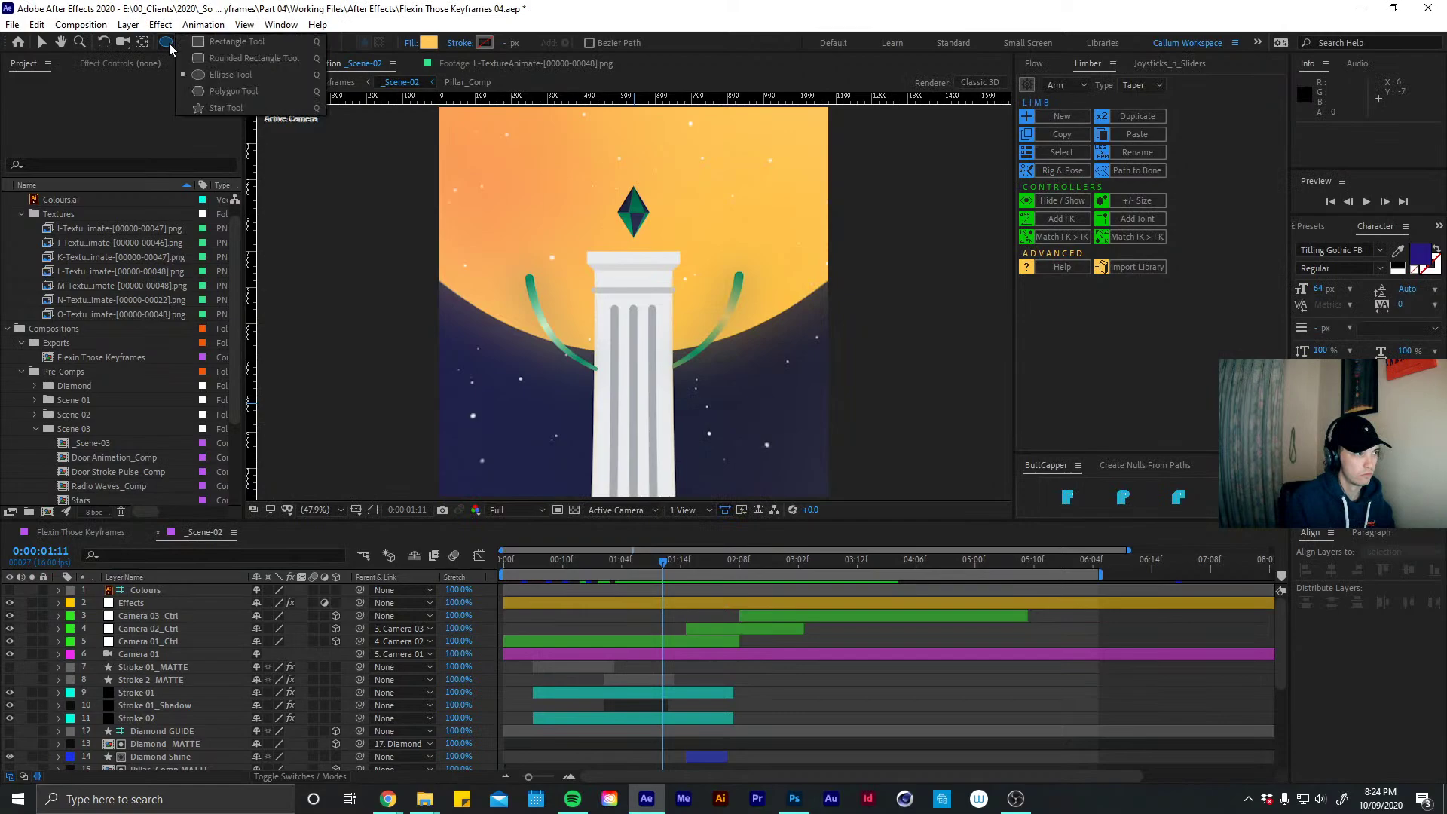
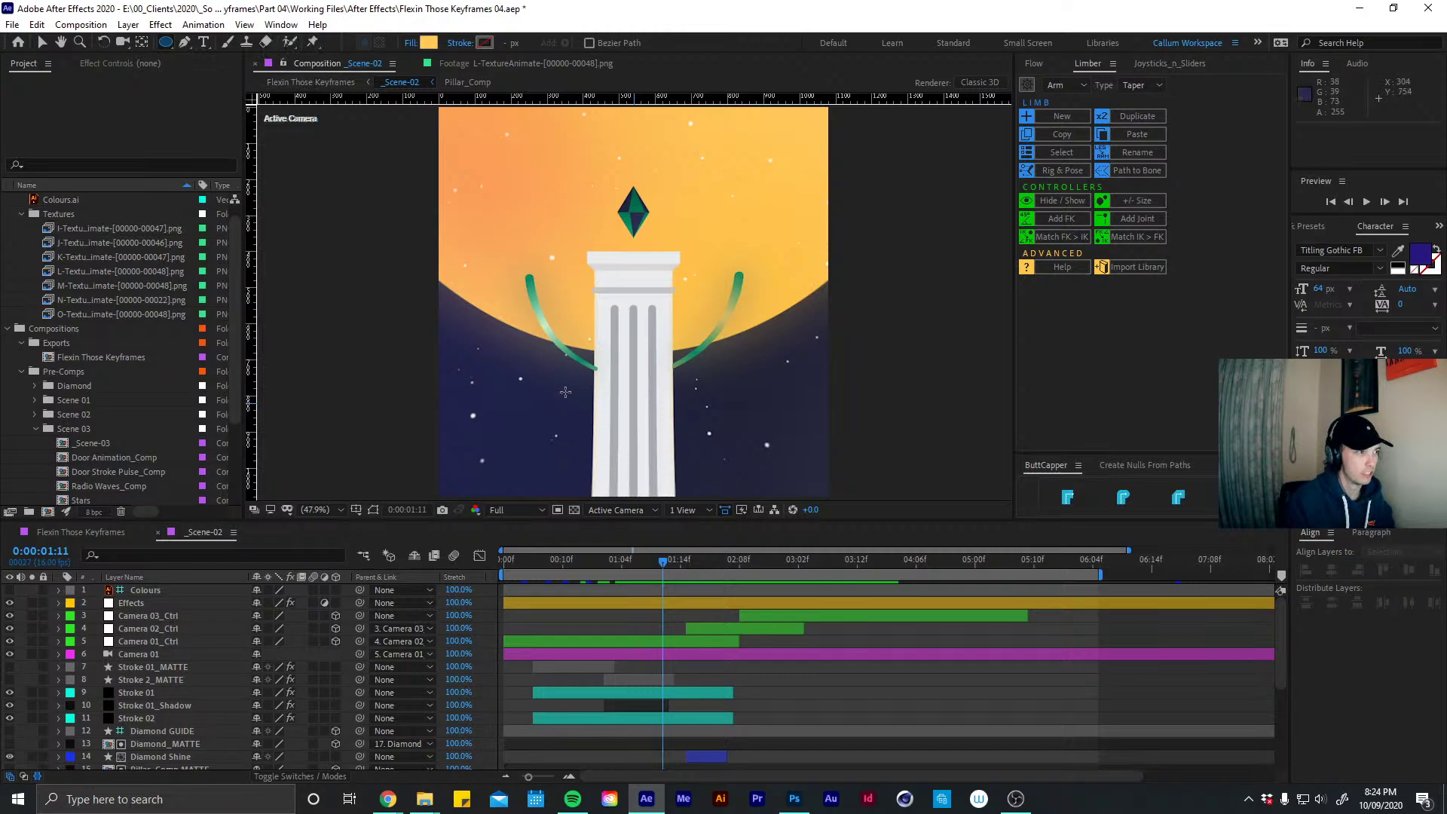
Add an ellipse shape layer filling the composition and rename it Blended Shape - 01
{"action": "double_click", "coordinate": [165, 42]}
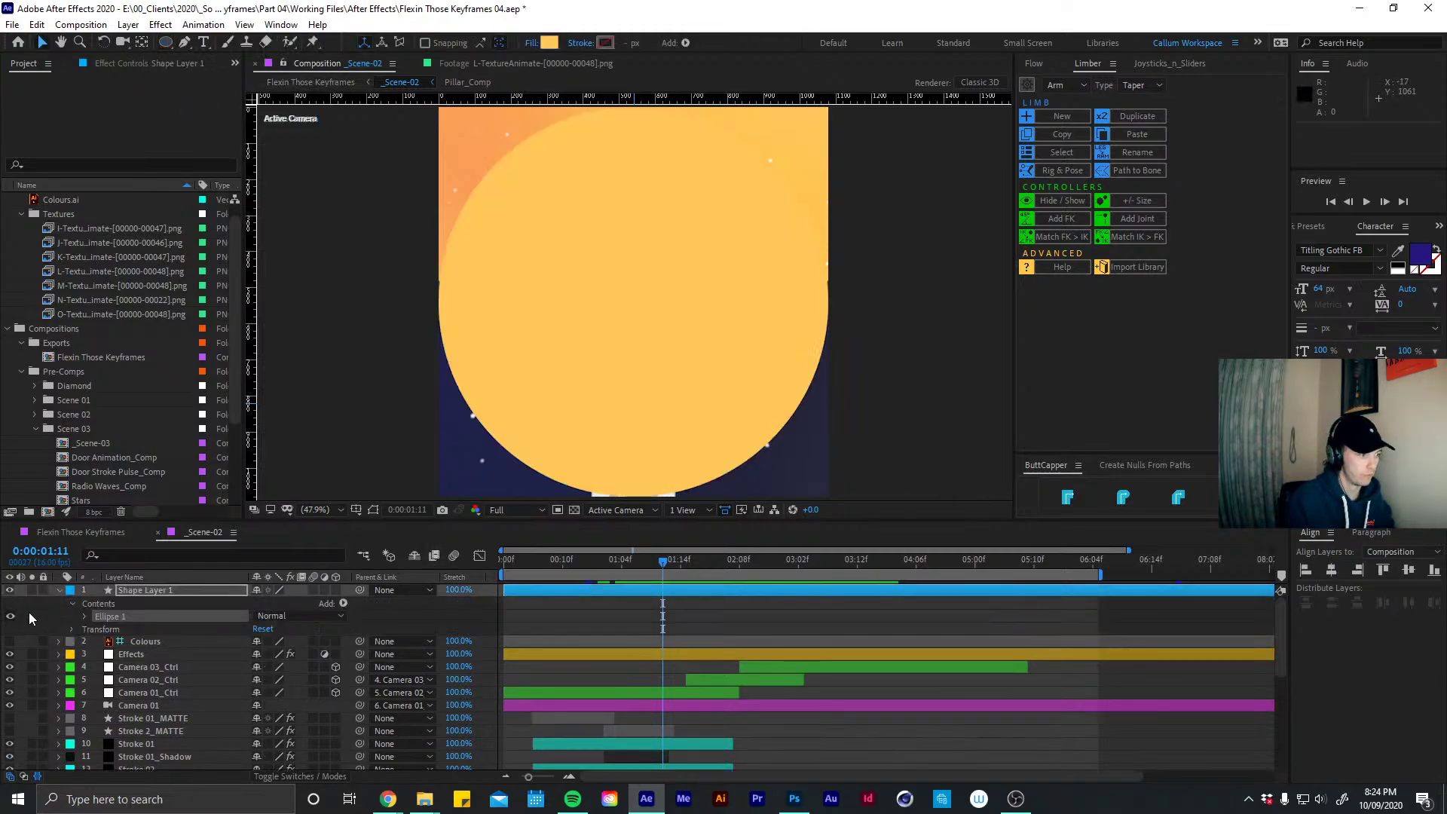
{"action": "left_click", "coordinate": [157, 593]}
{"action": "key", "text": "Return"}
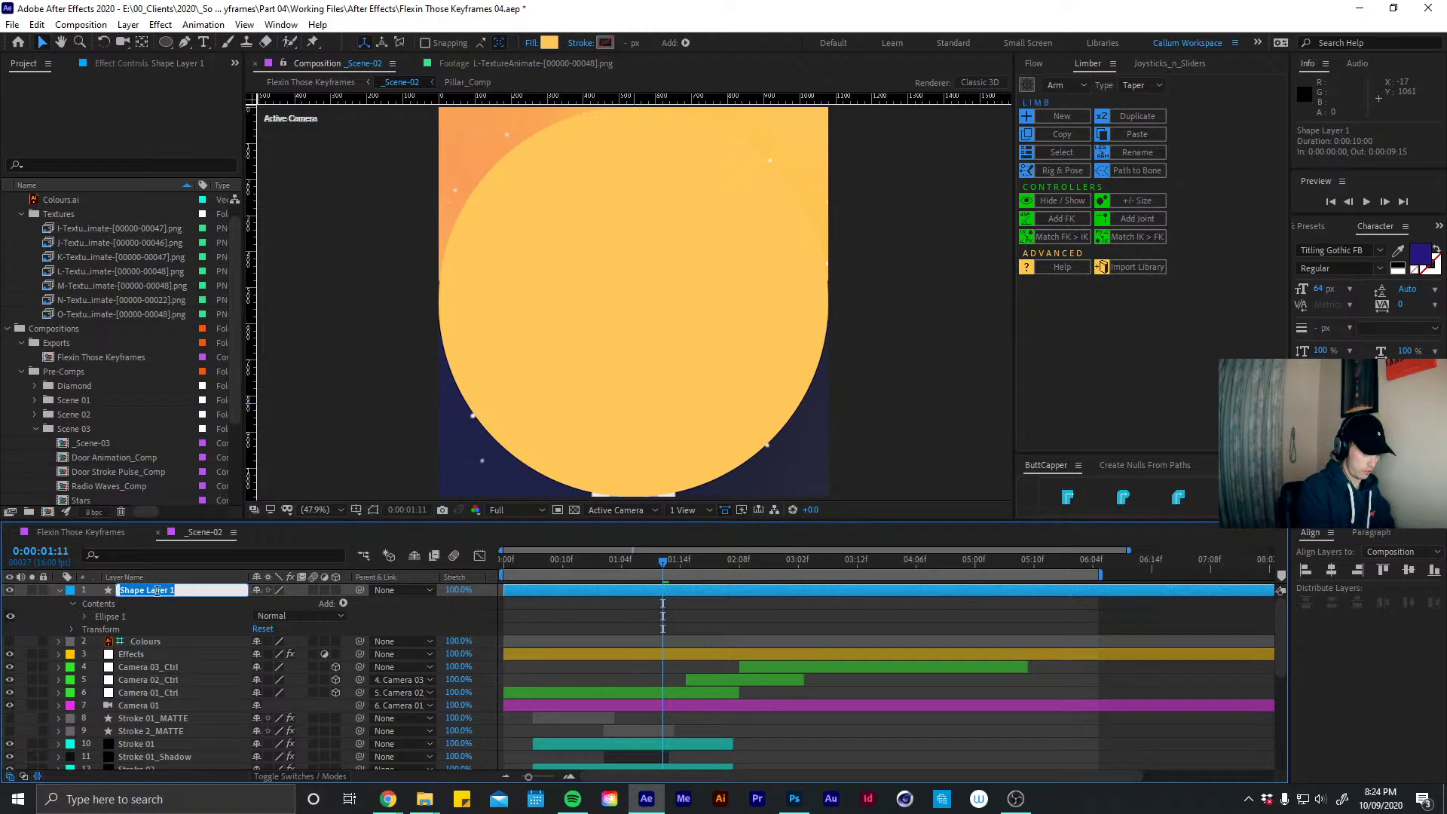
{"action": "type", "text": "Blended Shape -"}
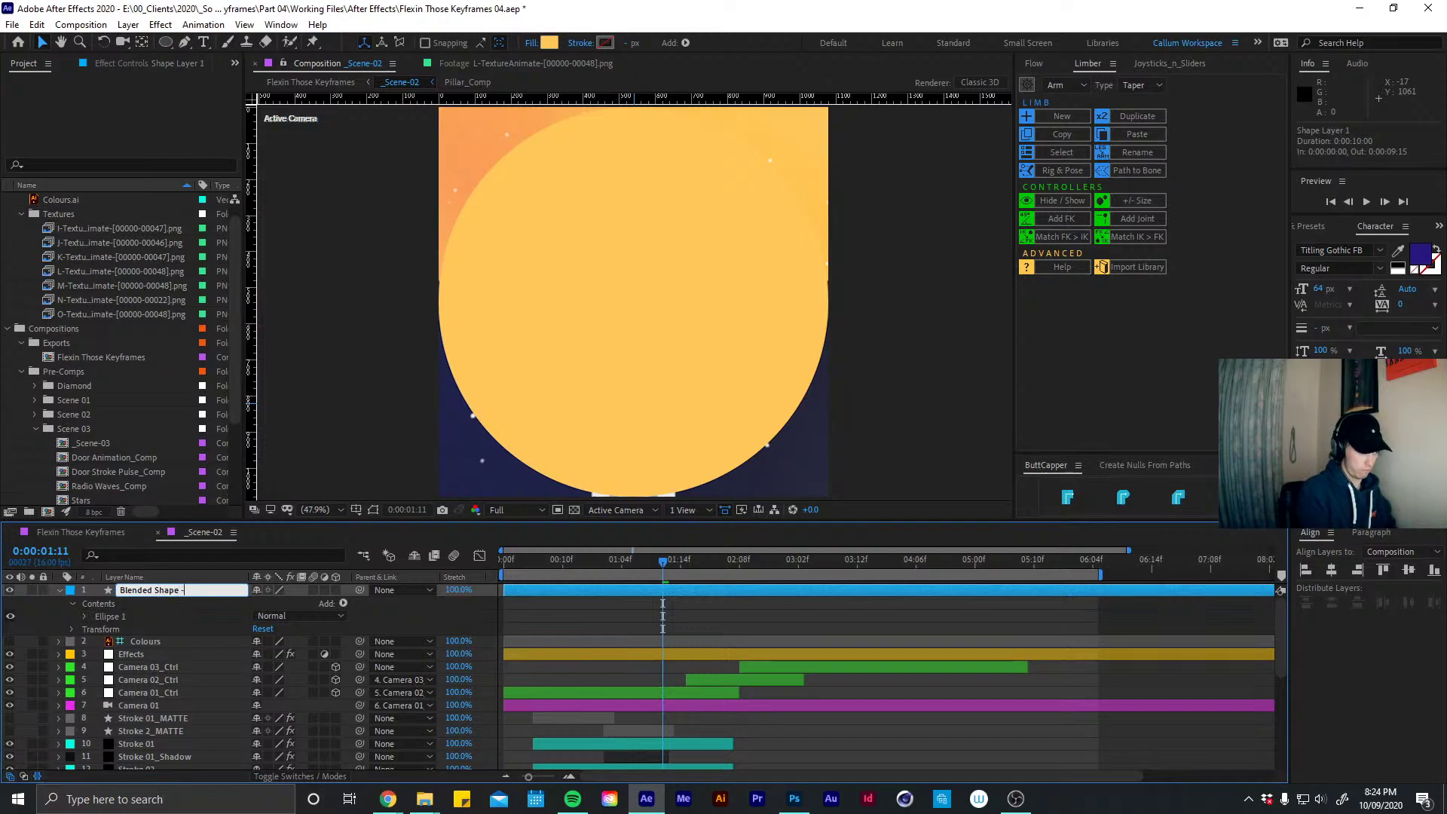
{"action": "type", "text": "01"}
{"action": "key", "text": "Return"}
{"action": "key", "text": "u"}
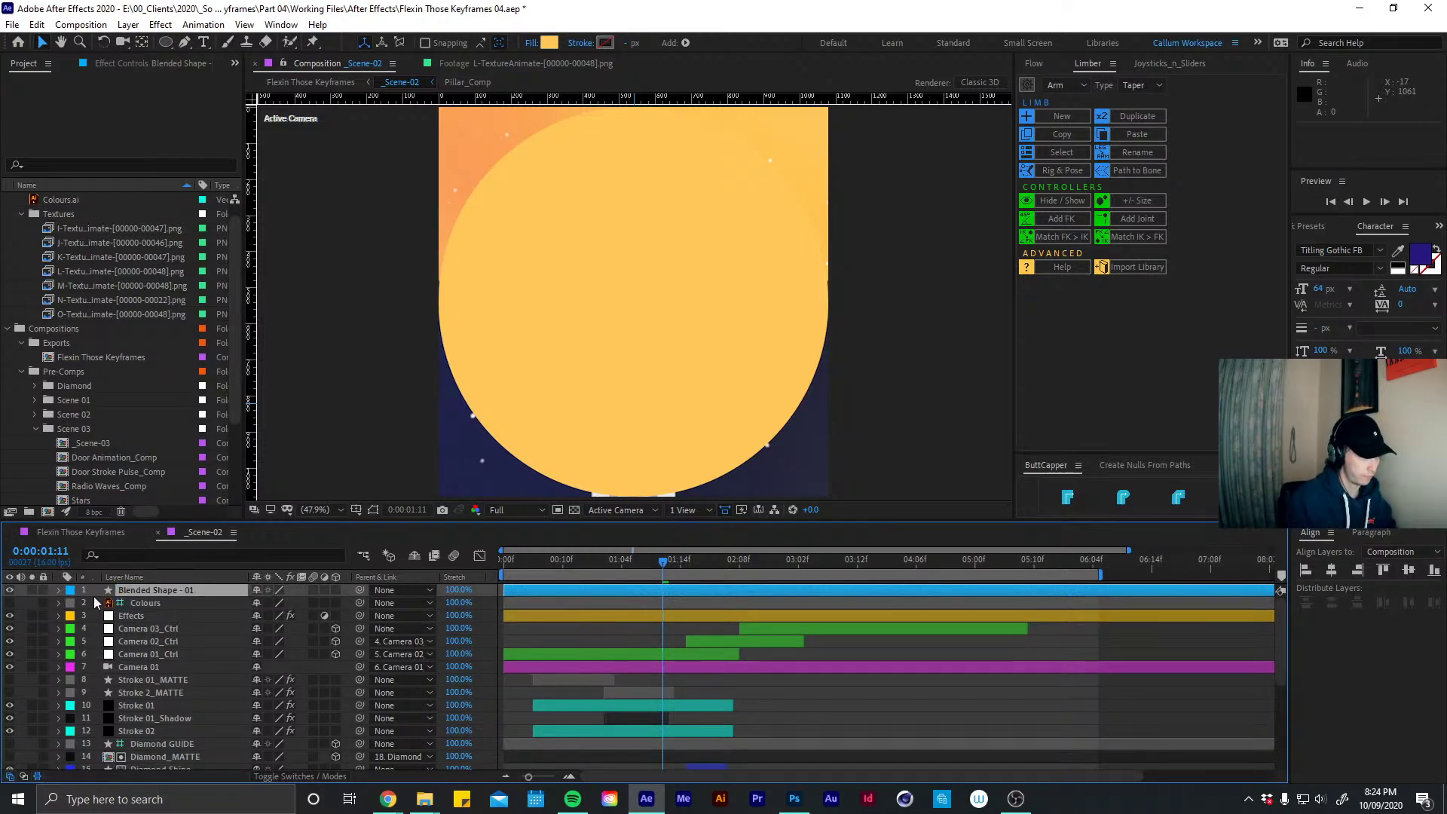
Set the fill colour of Blended Shape - 01 to white, FFFFFF
{"action": "left_click", "coordinate": [549, 42]}
{"action": "left_click", "coordinate": [429, 316]}
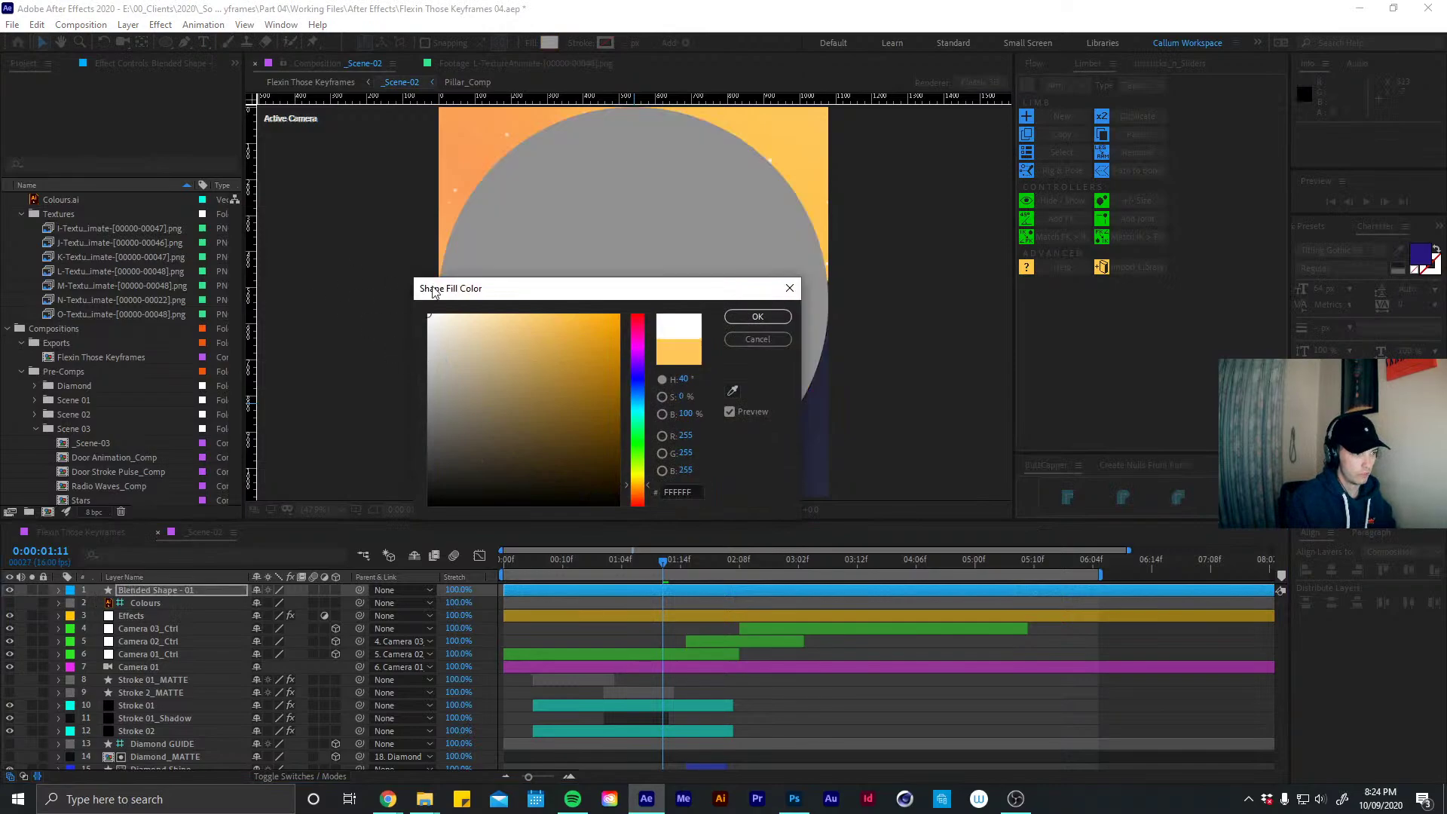
{"action": "left_click", "coordinate": [741, 315]}
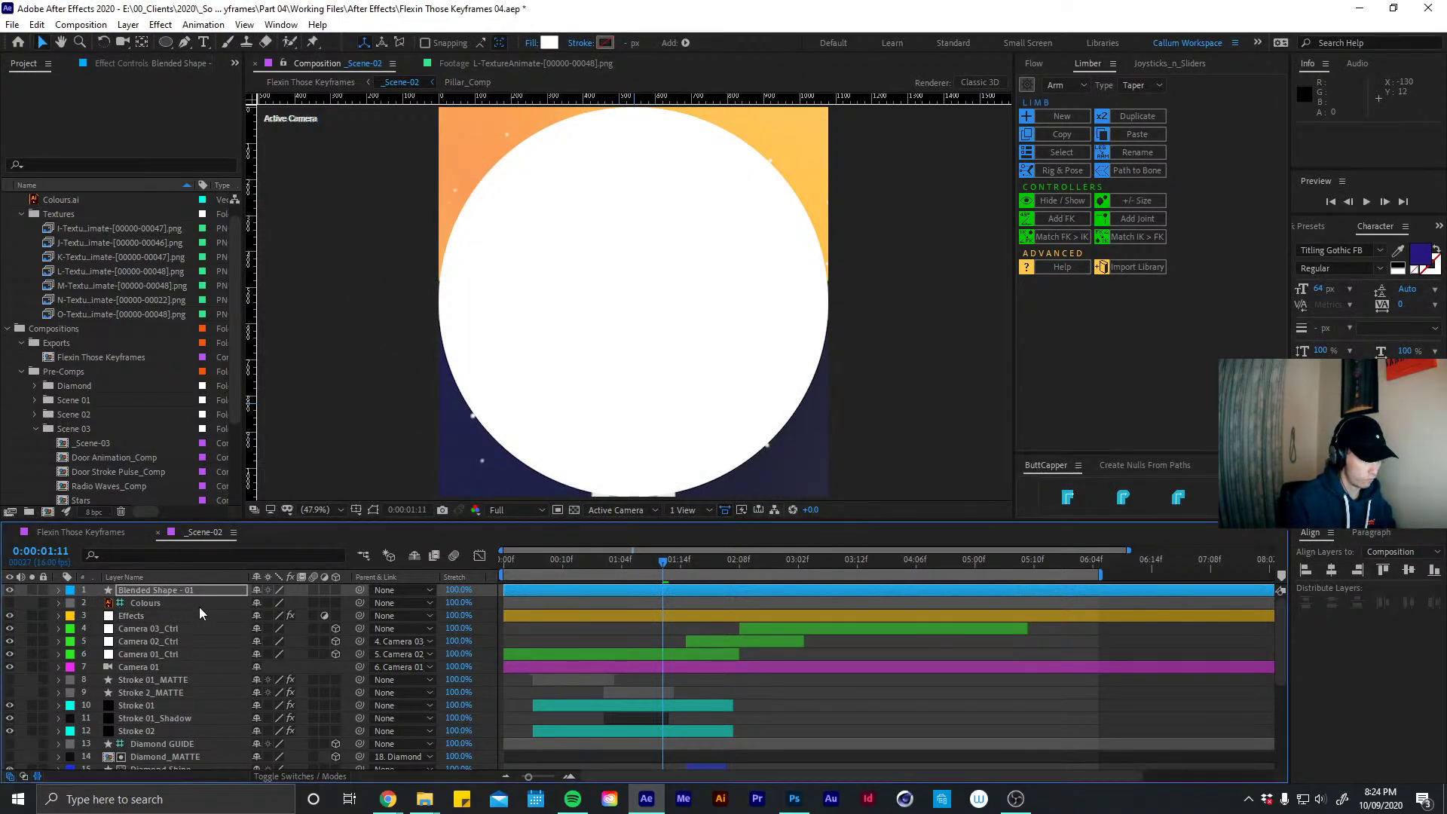
Shrink the ellipse to 120 by 120 and place it over the dark sky to the right of the pillar
{"action": "key", "text": "u"}
{"action": "key", "text": "u"}
{"action": "left_click_drag", "start_coordinate": [275, 641], "coordinate": [214, 643]}
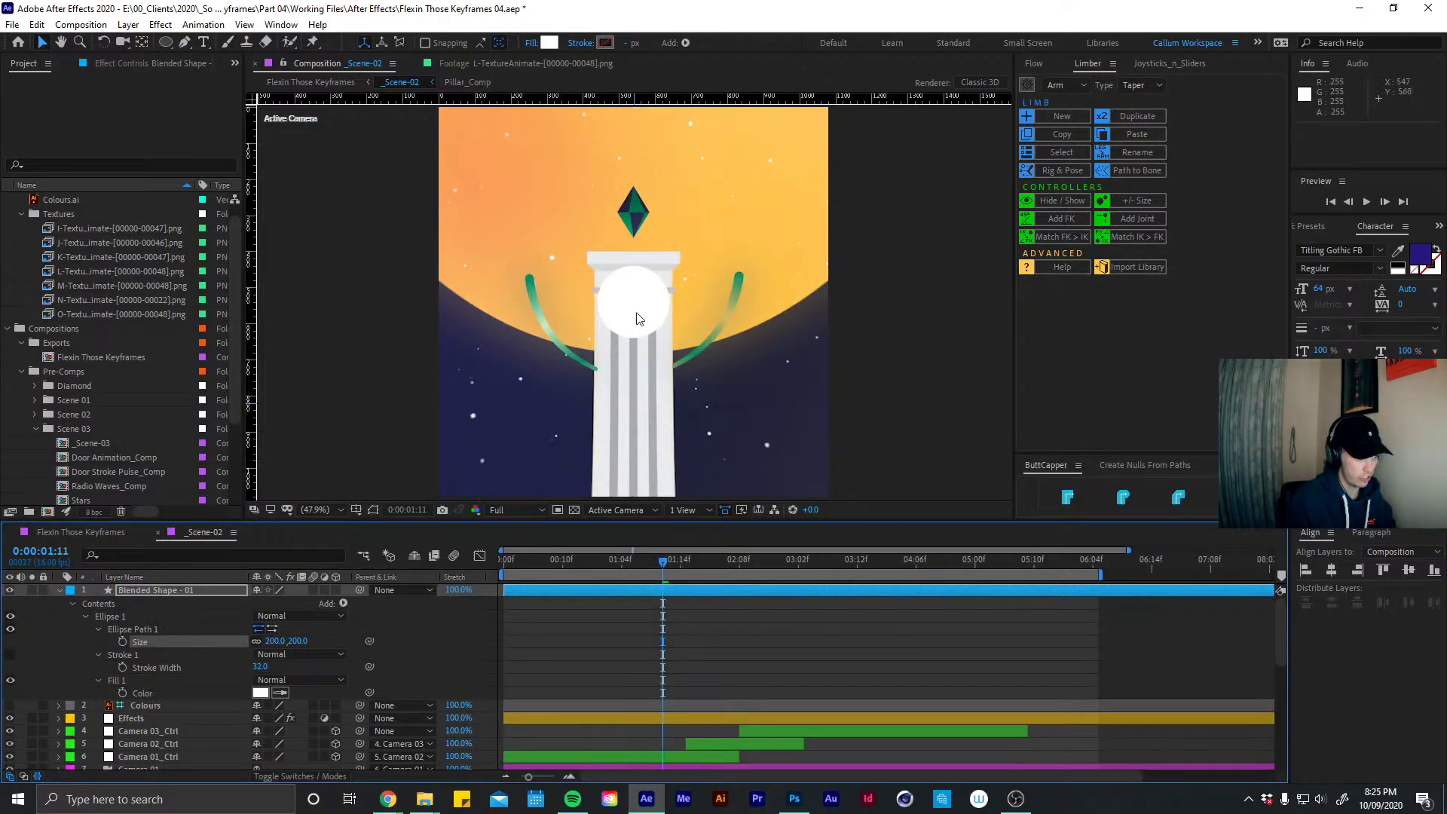
{"action": "left_click_drag", "start_coordinate": [648, 309], "coordinate": [758, 435]}
{"action": "left_click", "coordinate": [275, 641]}
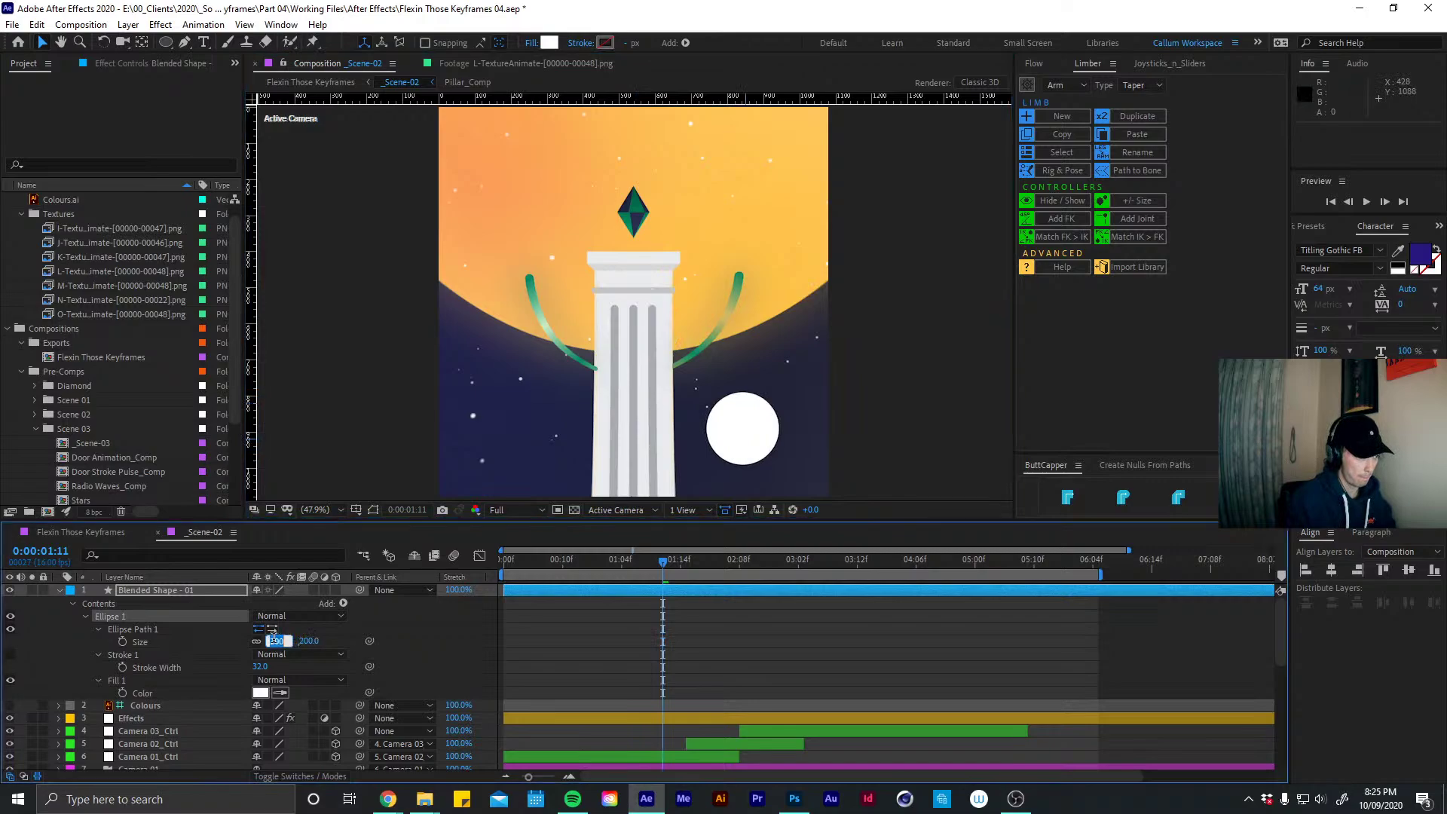
{"action": "type", "text": "120"}
{"action": "key", "text": "Return"}
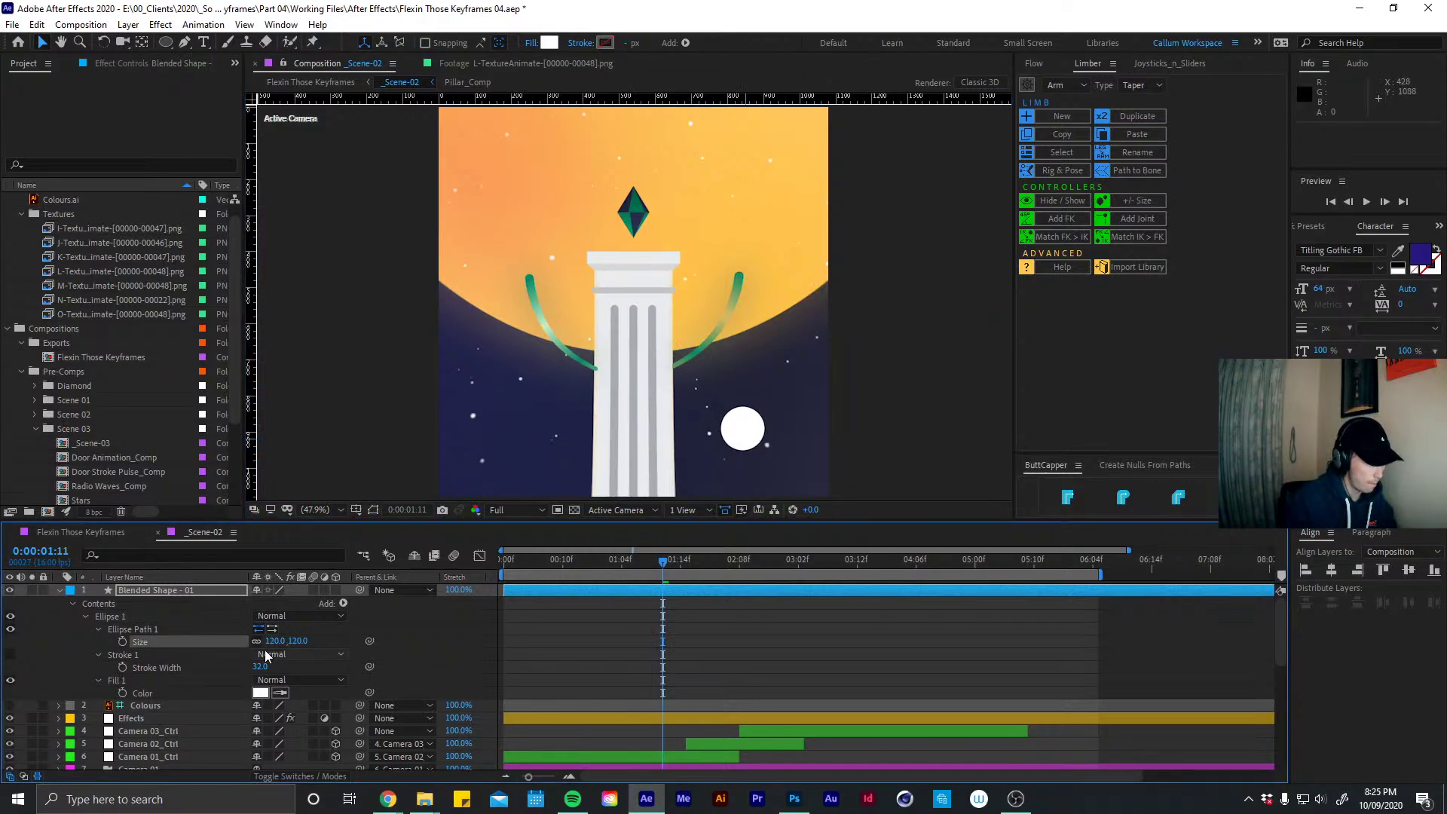
Add Wiggle Paths to the ellipse and expand its settings, undoing a trial change to its Size
{"action": "left_click", "coordinate": [342, 603]}
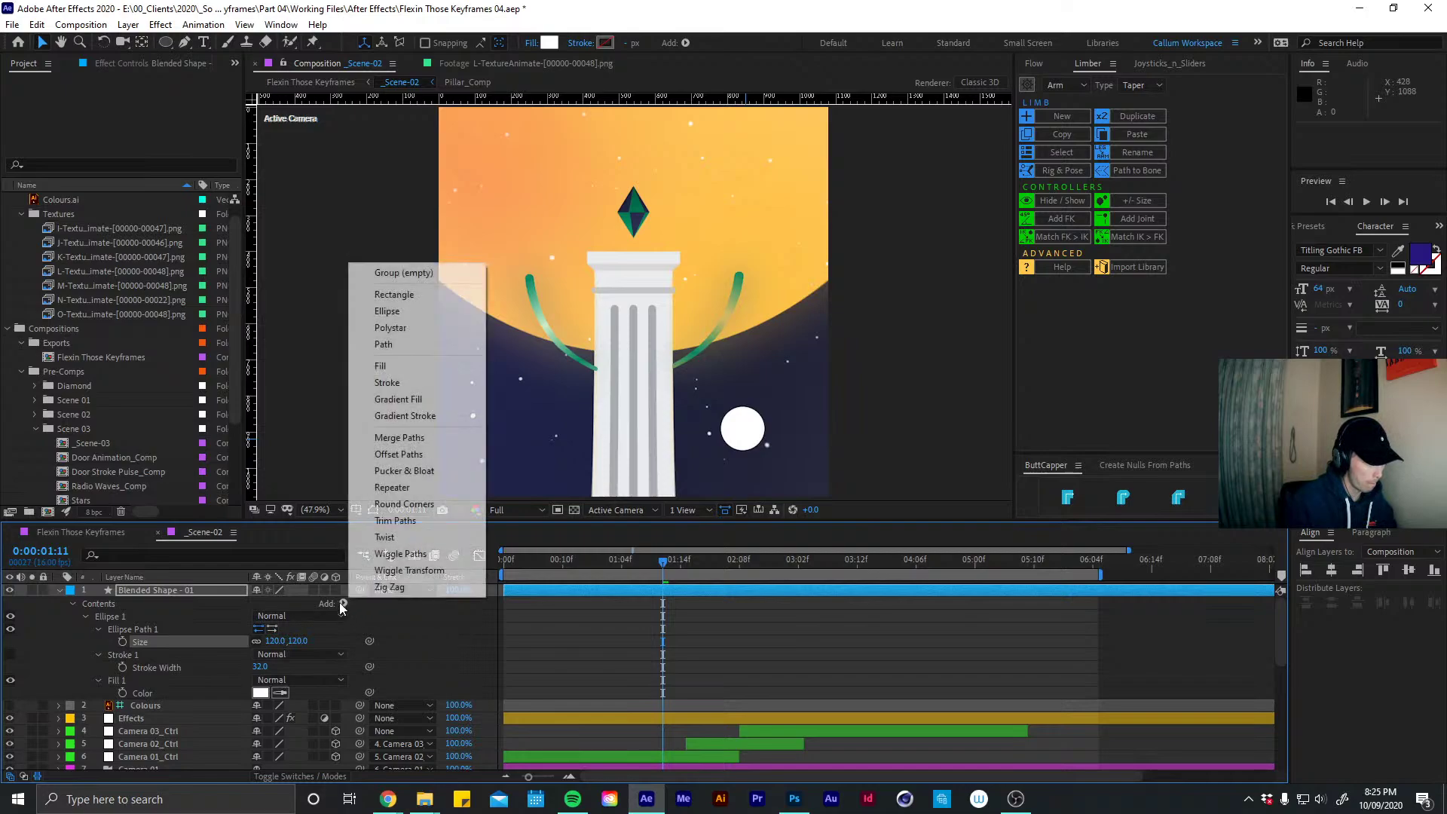
{"action": "left_click", "coordinate": [437, 556]}
{"action": "left_click", "coordinate": [98, 655]}
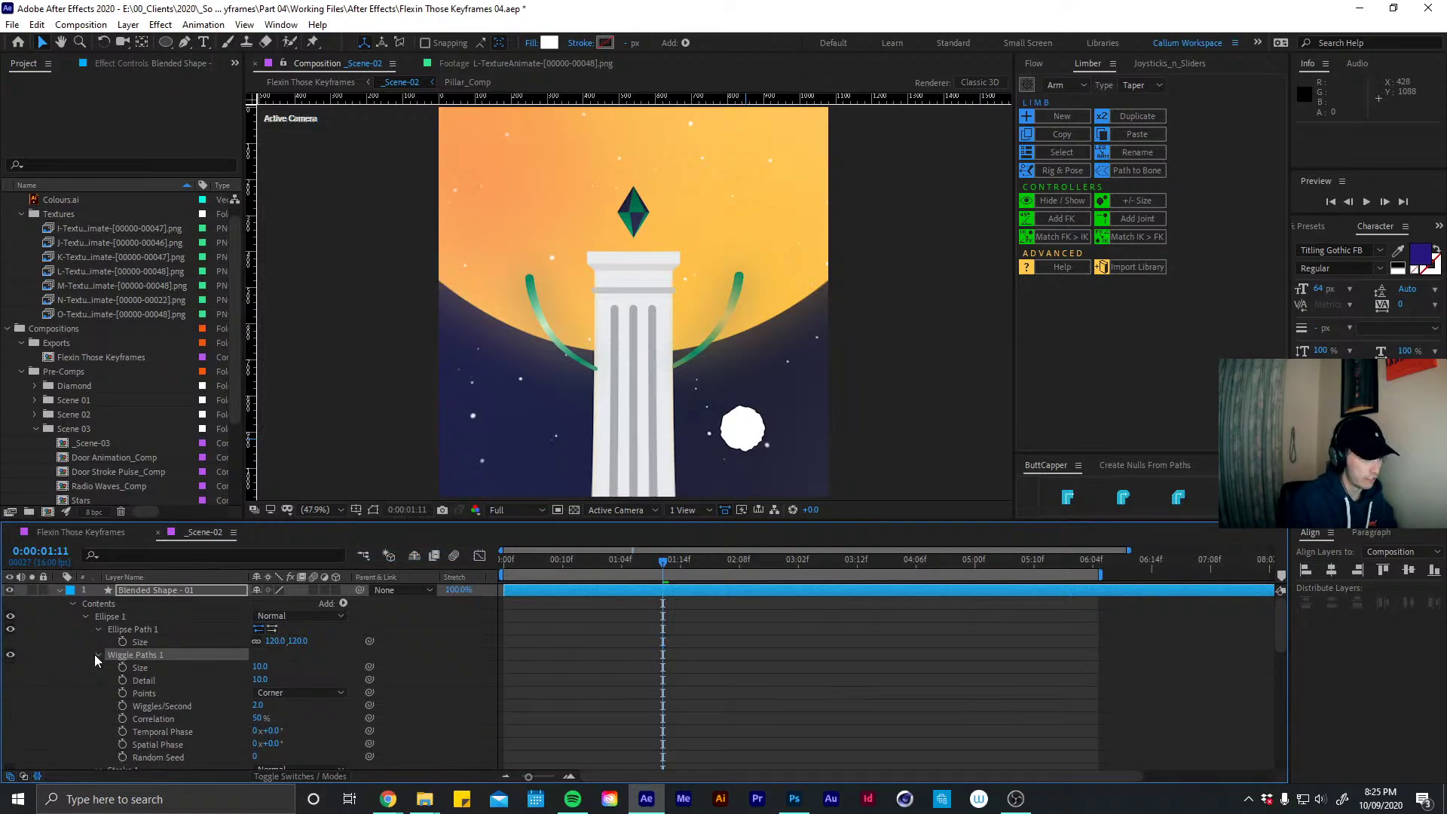
{"action": "left_click_drag", "start_coordinate": [261, 666], "coordinate": [296, 667]}
{"action": "key", "text": "ctrl+z"}
Set Wiggle Paths to Detail 2, Size 43 and Smooth points
{"action": "left_click", "coordinate": [260, 679]}
{"action": "type", "text": "2"}
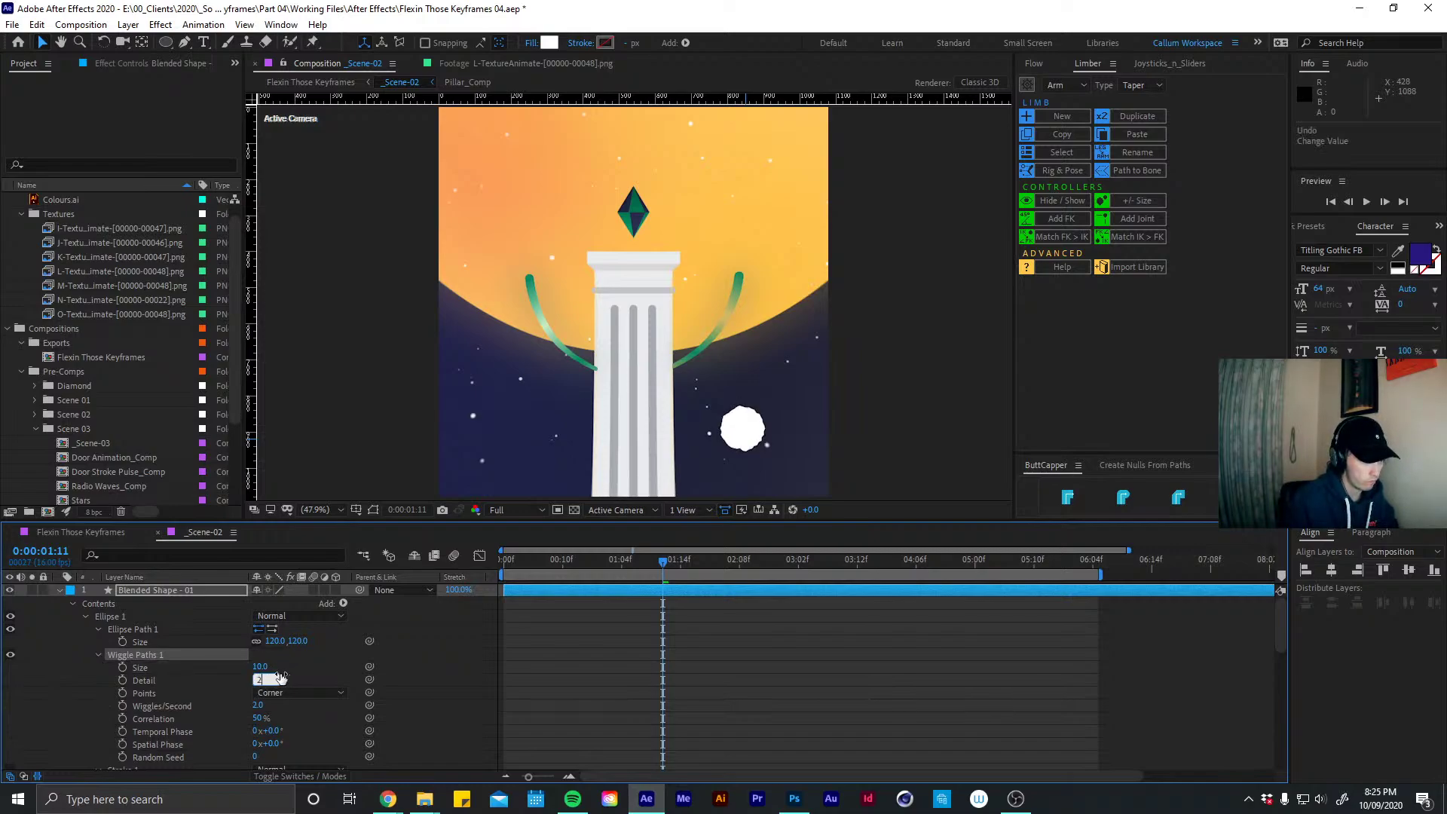
{"action": "left_click", "coordinate": [300, 675]}
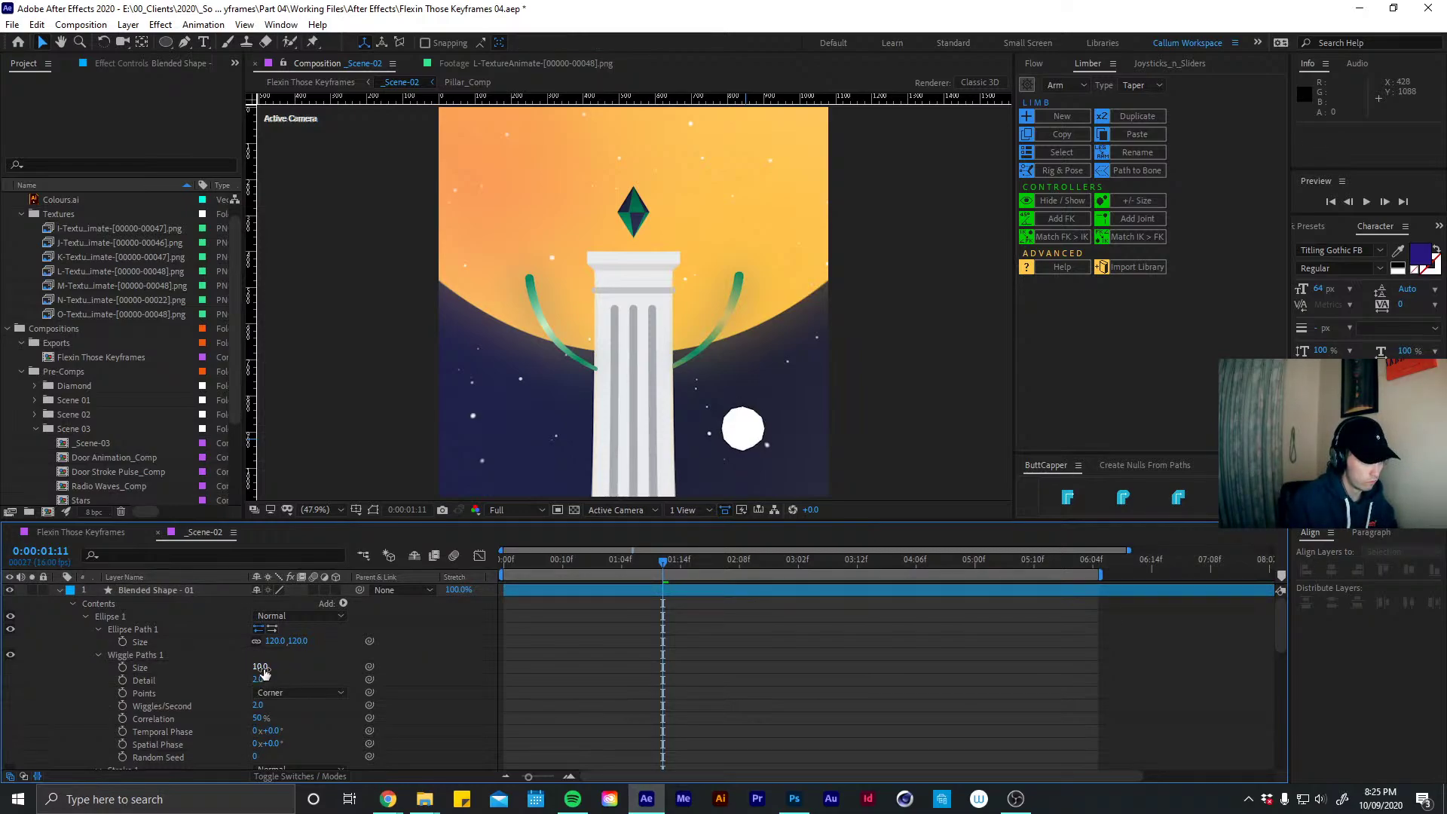
{"action": "left_click_drag", "start_coordinate": [260, 666], "coordinate": [288, 696]}
{"action": "left_click", "coordinate": [288, 695]}
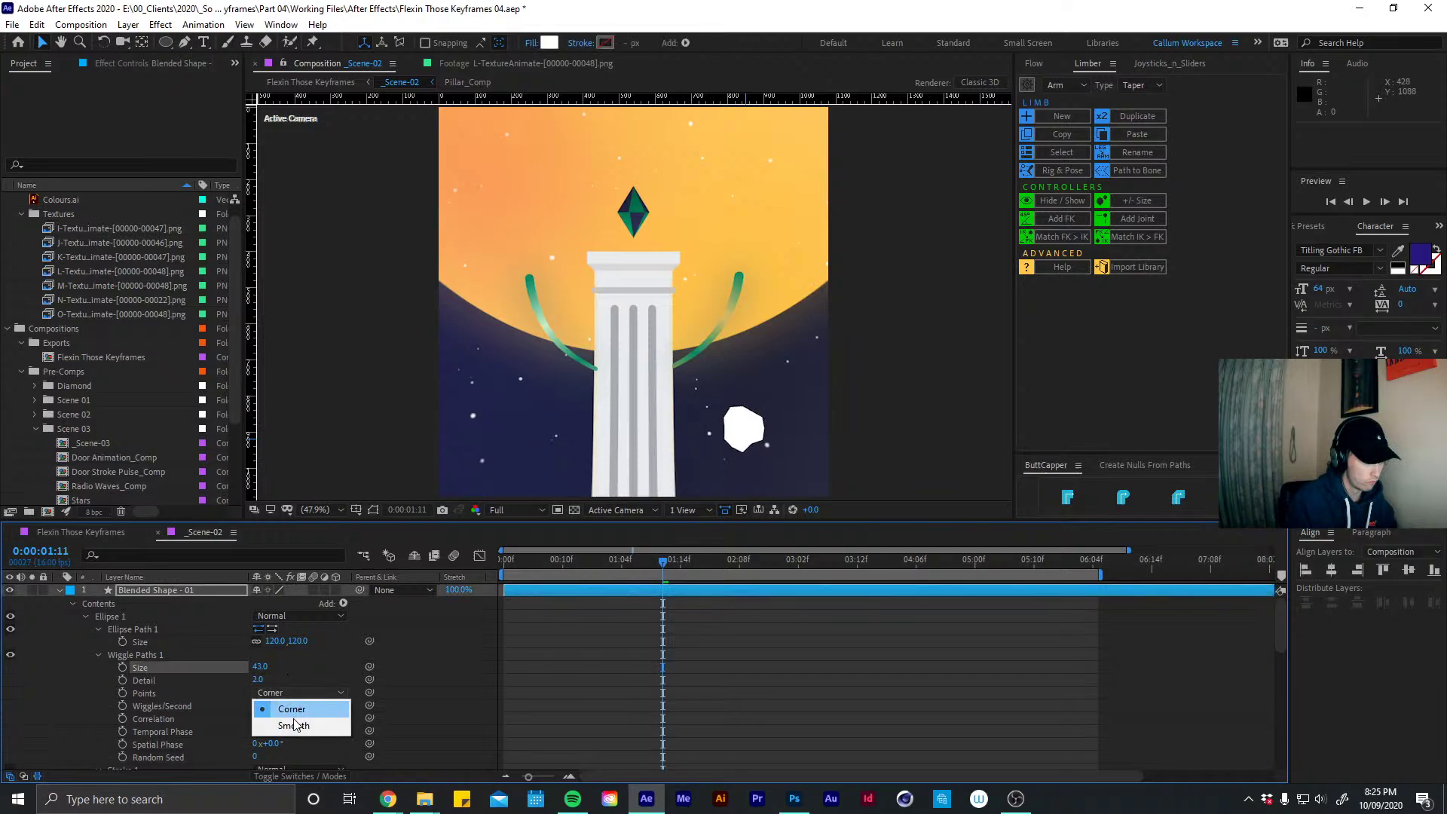
{"action": "left_click", "coordinate": [294, 726]}
Lower the Wiggle Paths Size to 12 and its Detail to 1
{"action": "left_click", "coordinate": [261, 667]}
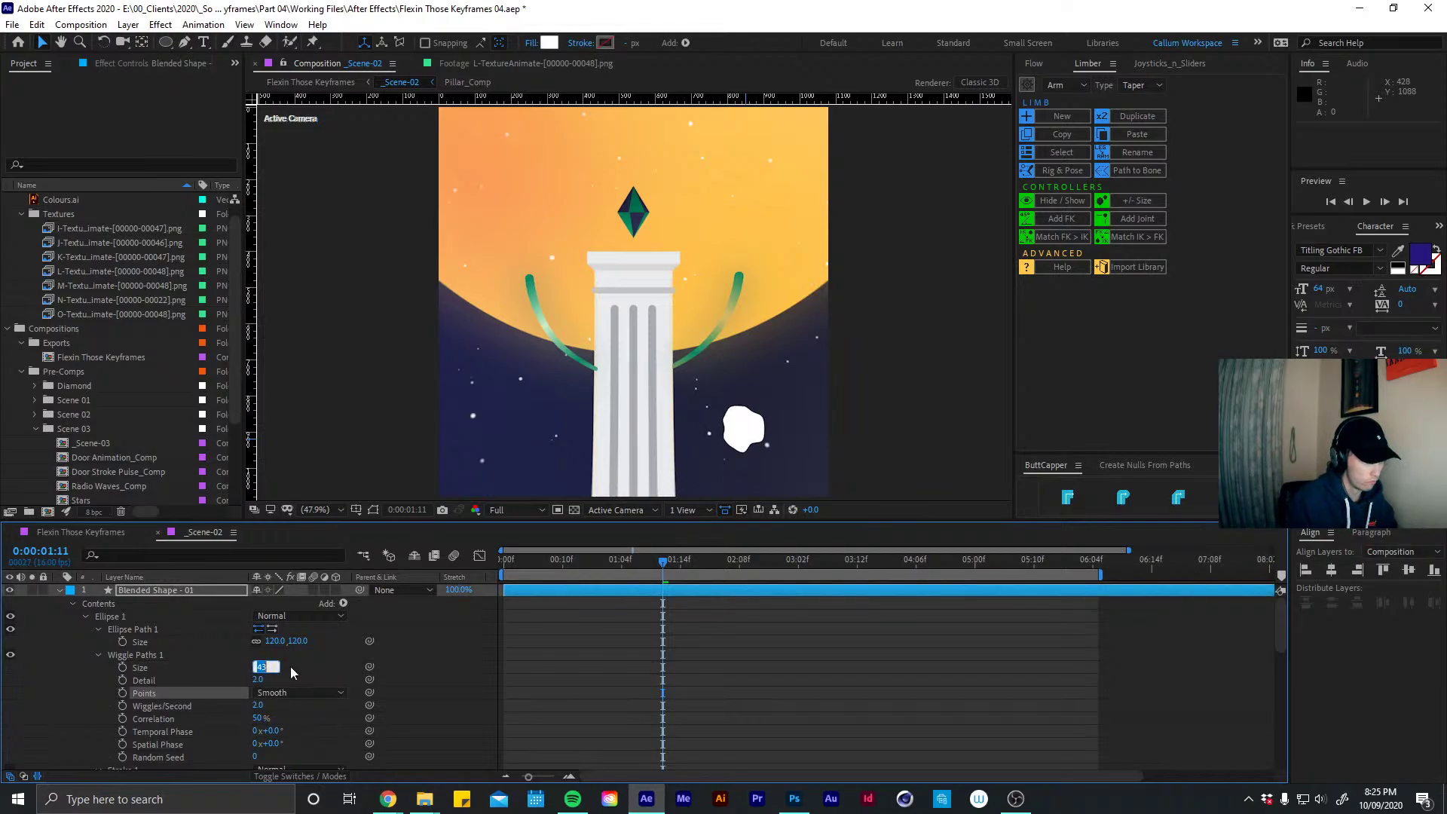
{"action": "type", "text": "12"}
{"action": "key", "text": "Return"}
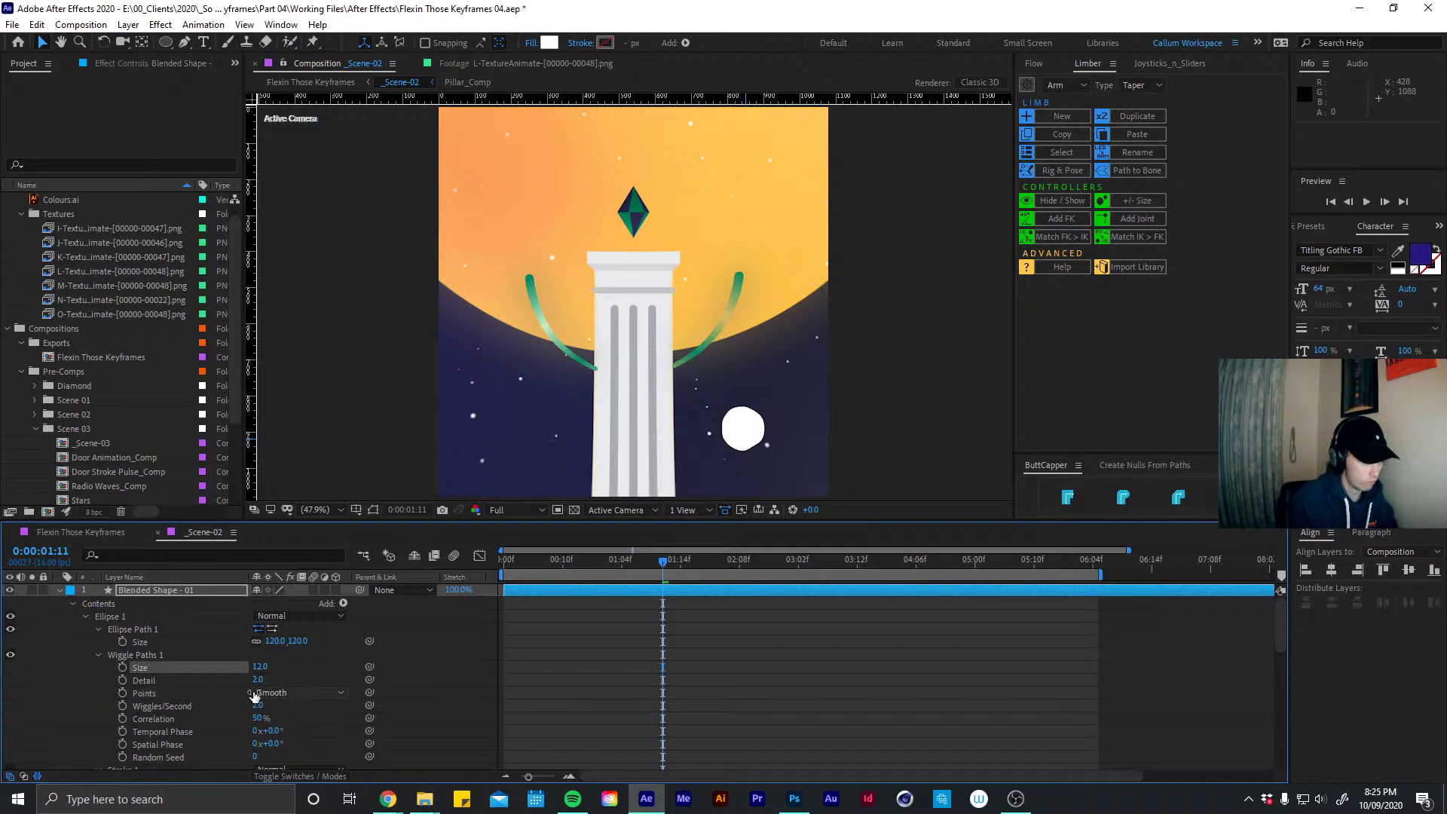
{"action": "key", "text": "Tab"}
{"action": "type", "text": "1"}
{"action": "key", "text": "Return"}
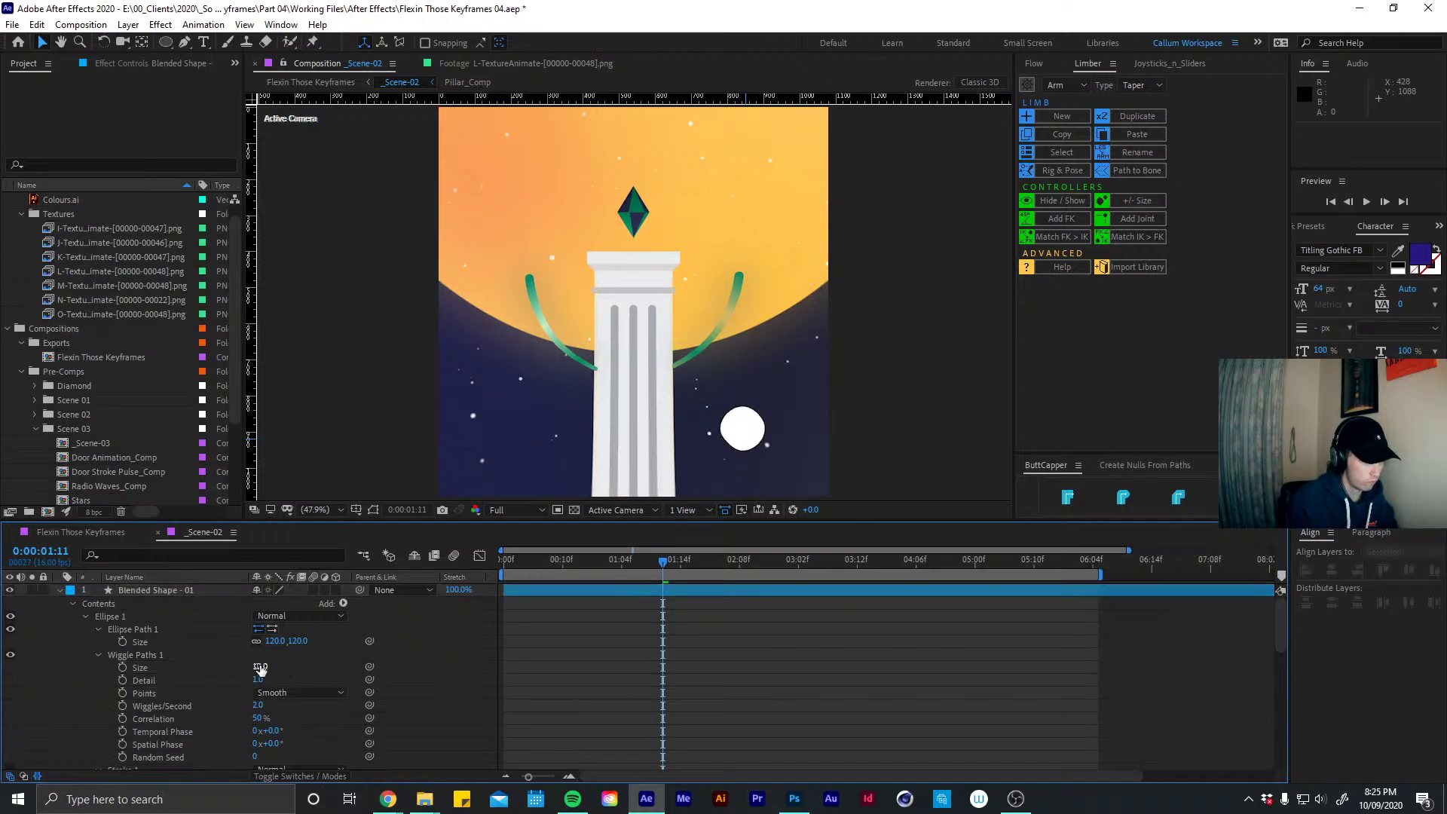
Solo Blended Shape - 01 and preview its wiggling outline from 0:00:01:11
{"action": "key", "text": "space"}
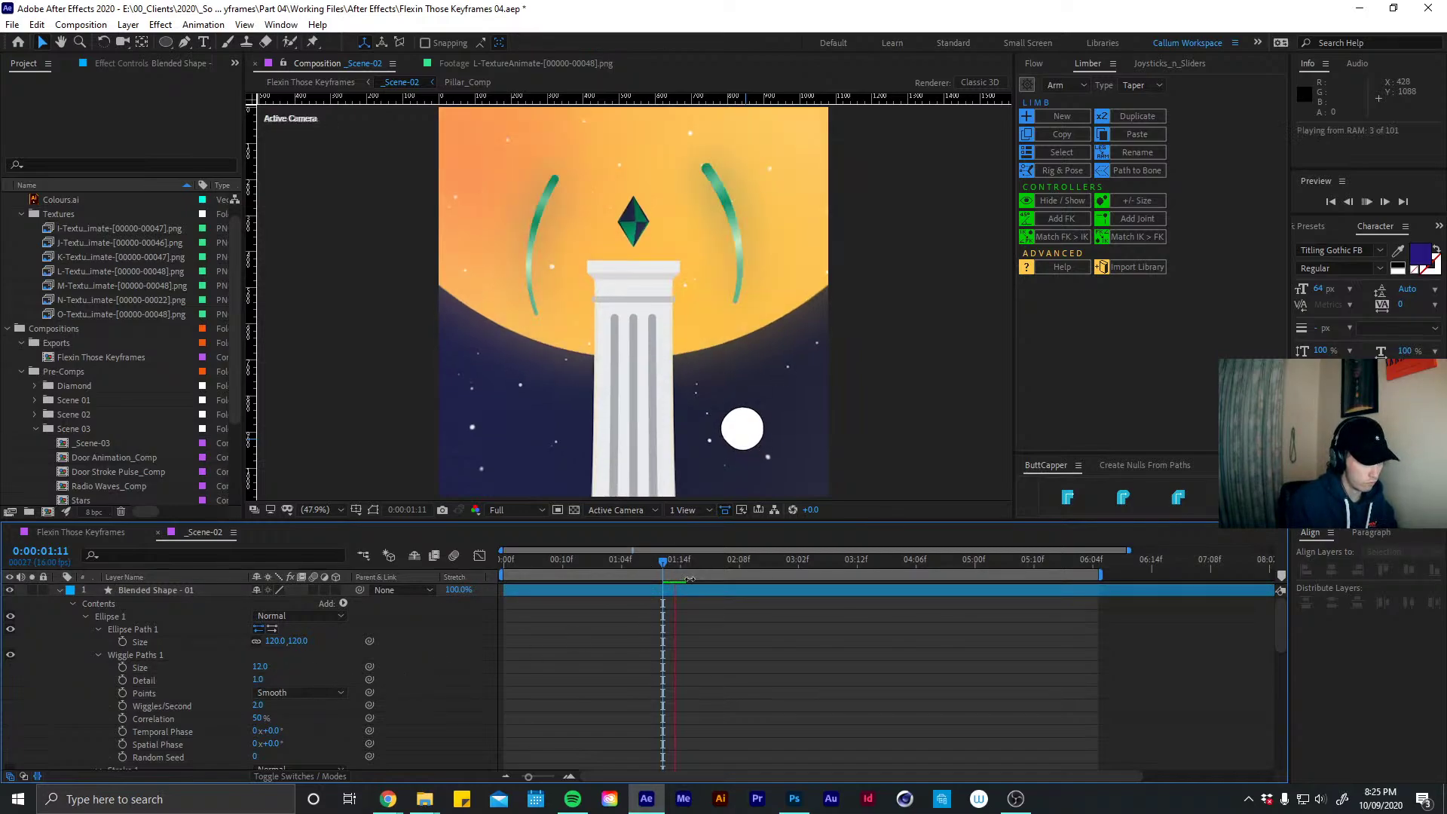
{"action": "left_click", "coordinate": [662, 562]}
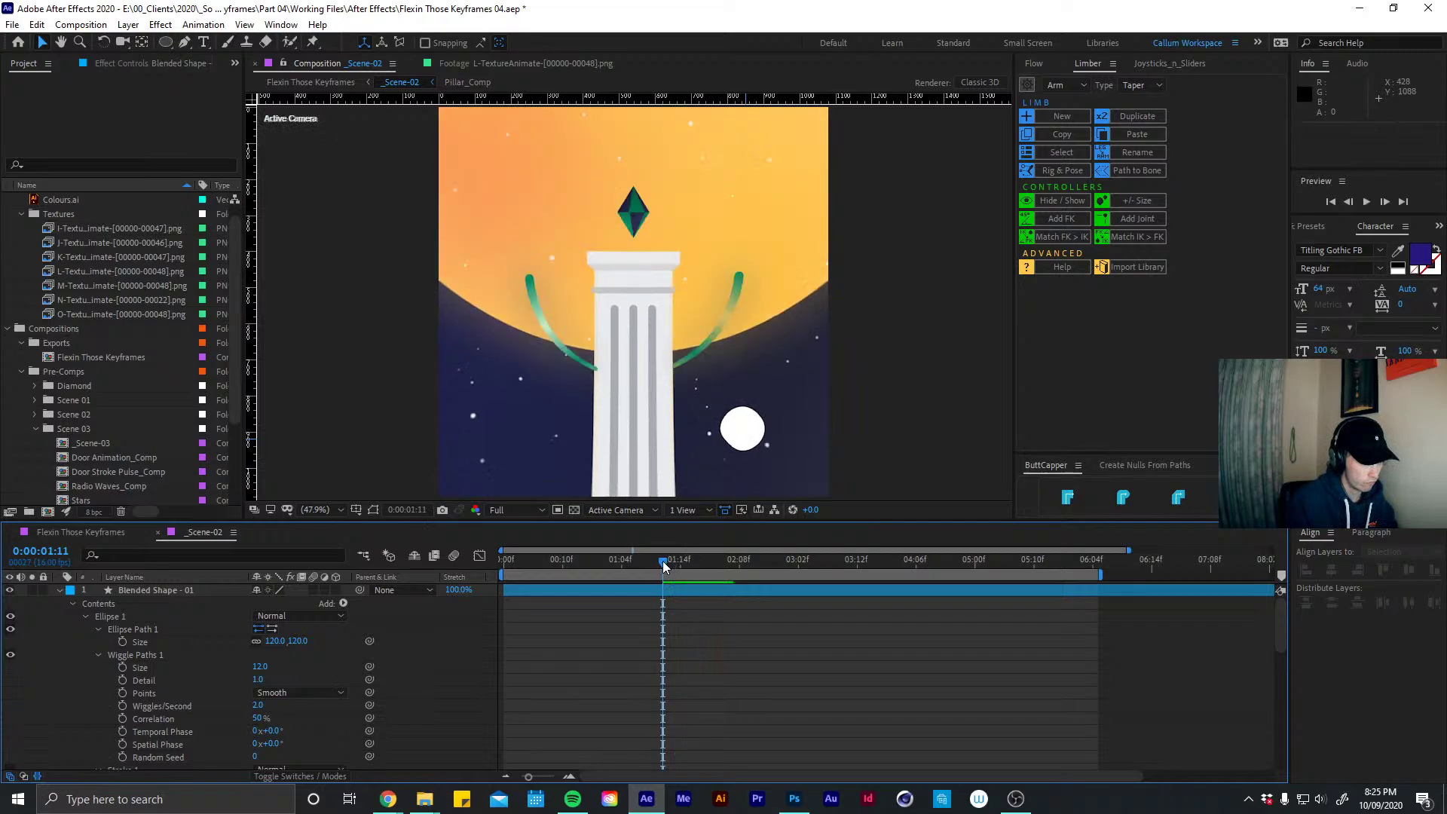
{"action": "left_click", "coordinate": [33, 589]}
{"action": "key", "text": "space"}
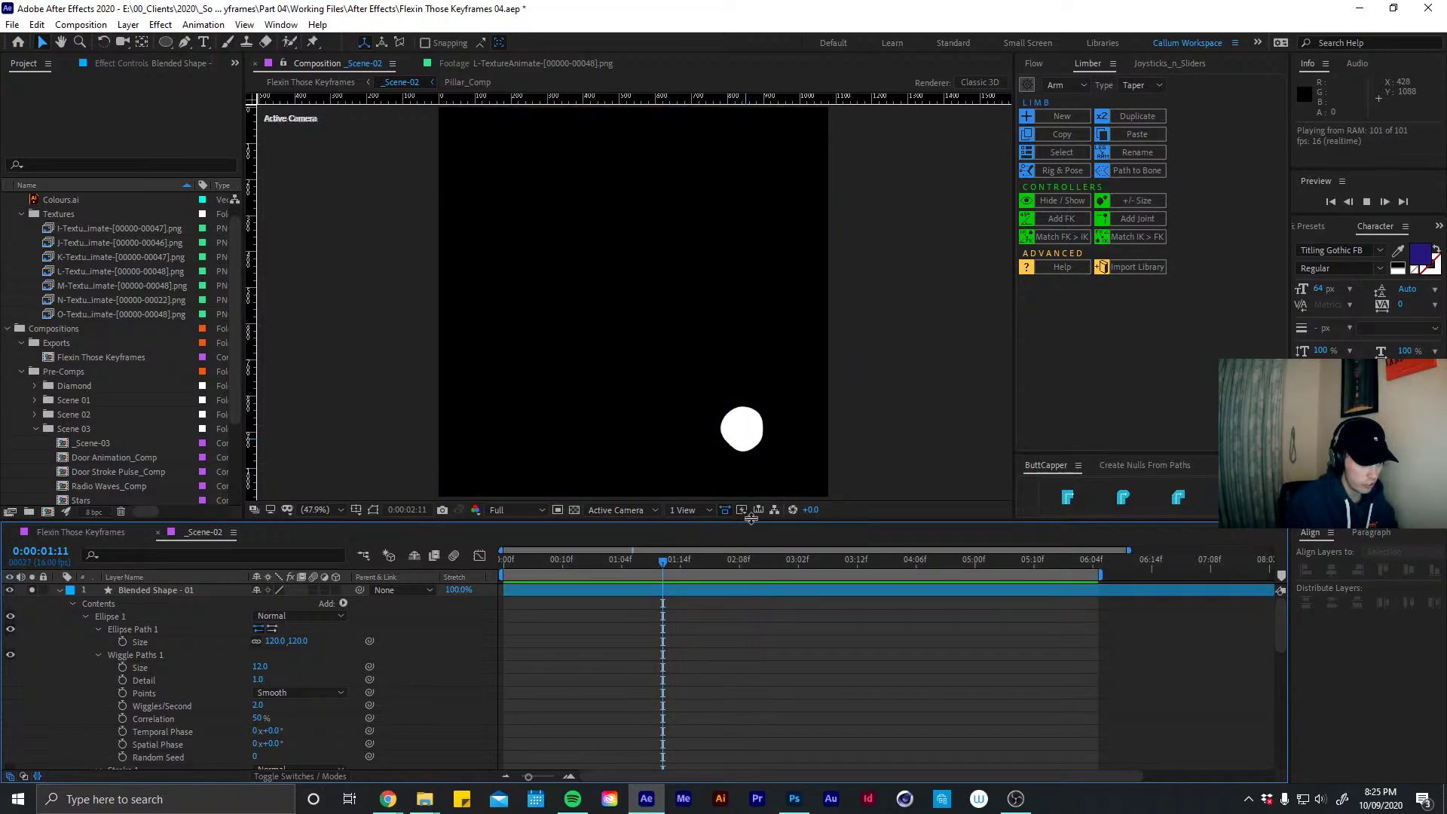
{"action": "left_click", "coordinate": [662, 561]}
Set Wiggles/Second to 1.2 and preview the slower motion
{"action": "left_click", "coordinate": [259, 705]}
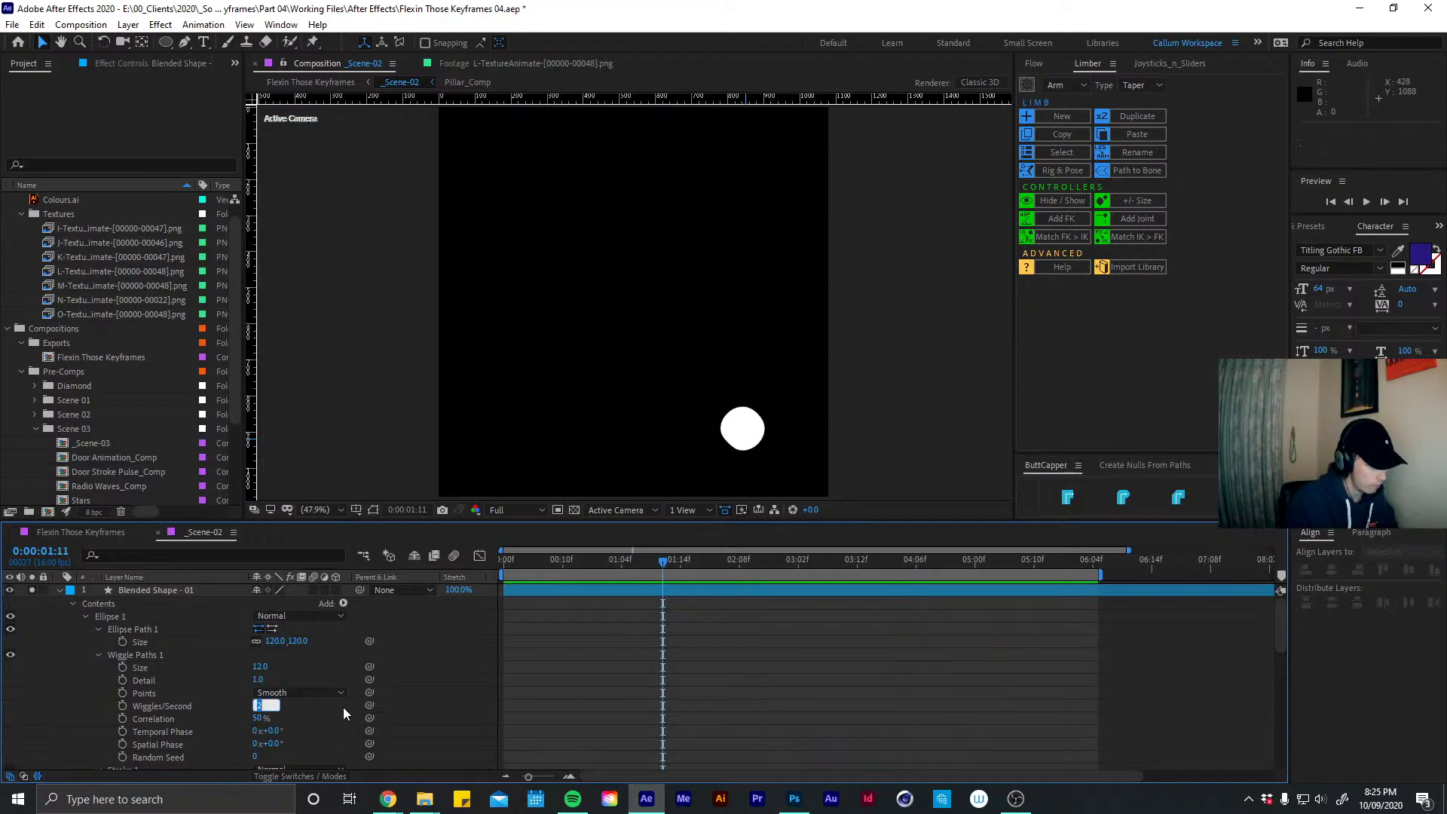
{"action": "type", "text": "1.2"}
{"action": "key", "text": "Return"}
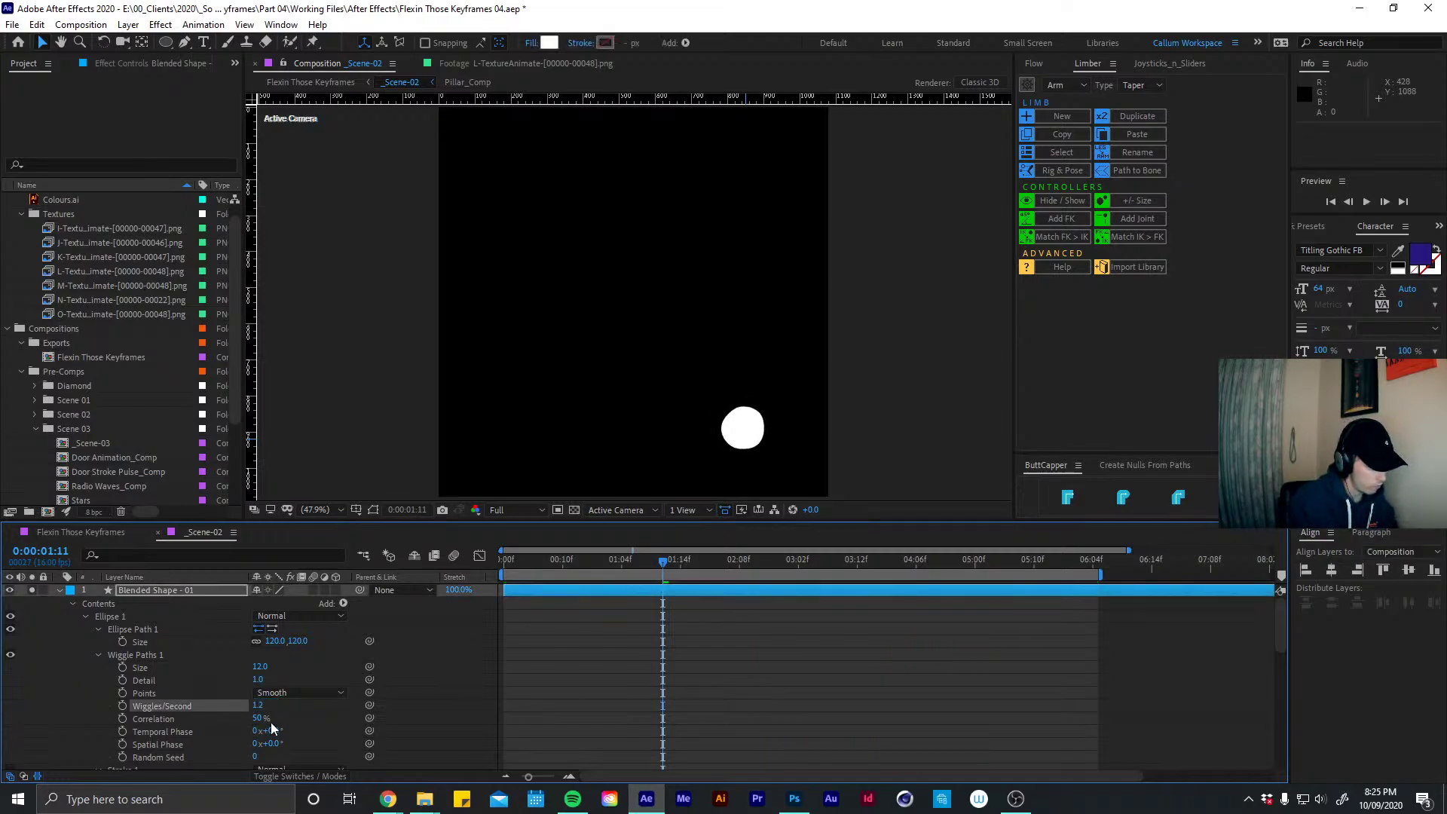
{"action": "key", "text": "space"}
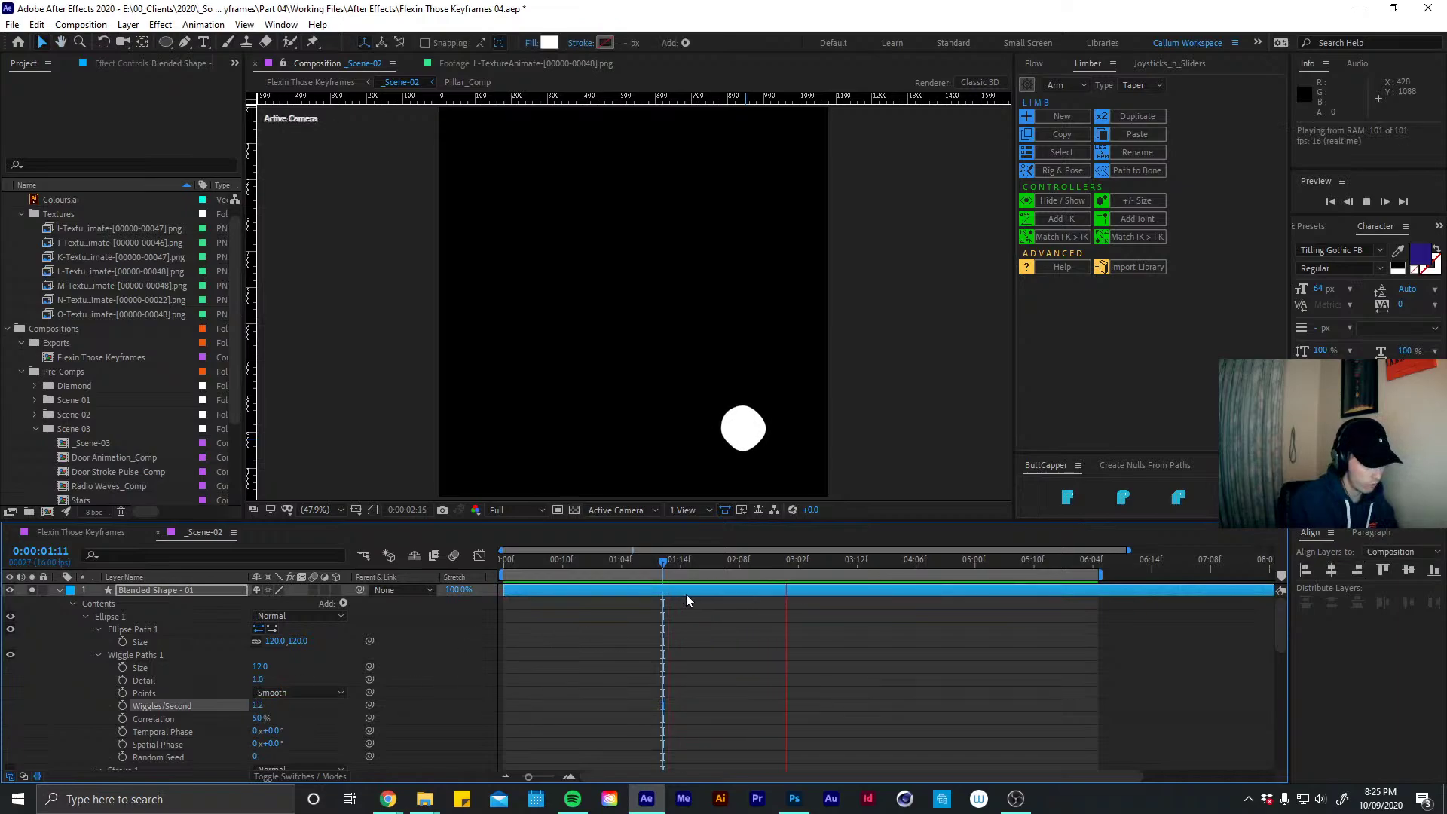
{"action": "left_click", "coordinate": [674, 565]}
Try different Wiggle Paths Correlation values, set it to 60% and preview the motion
{"action": "left_click_drag", "start_coordinate": [264, 725], "coordinate": [302, 722]}
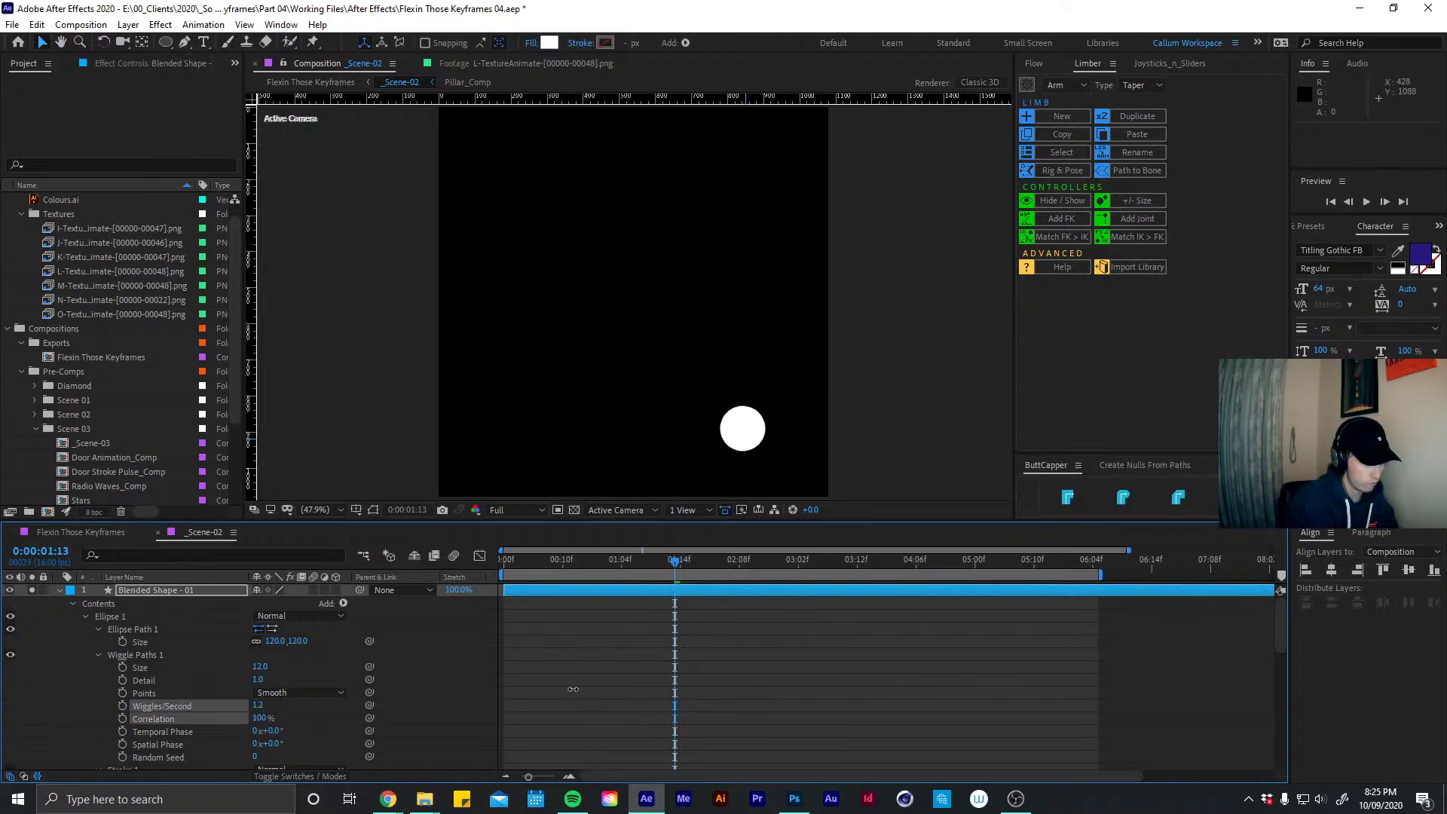
{"action": "key", "text": "ctrl+z"}
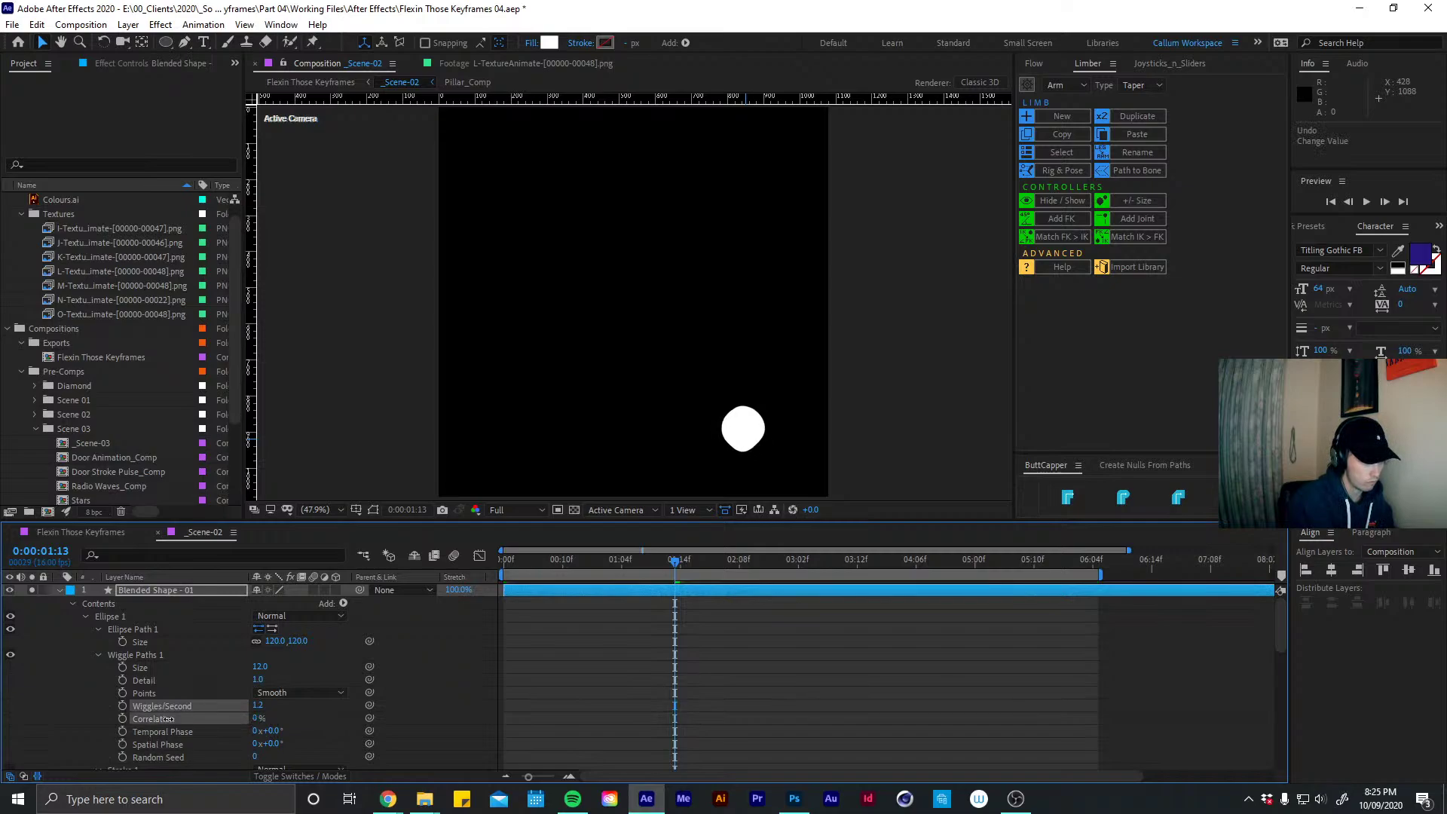
{"action": "left_click", "coordinate": [258, 718]}
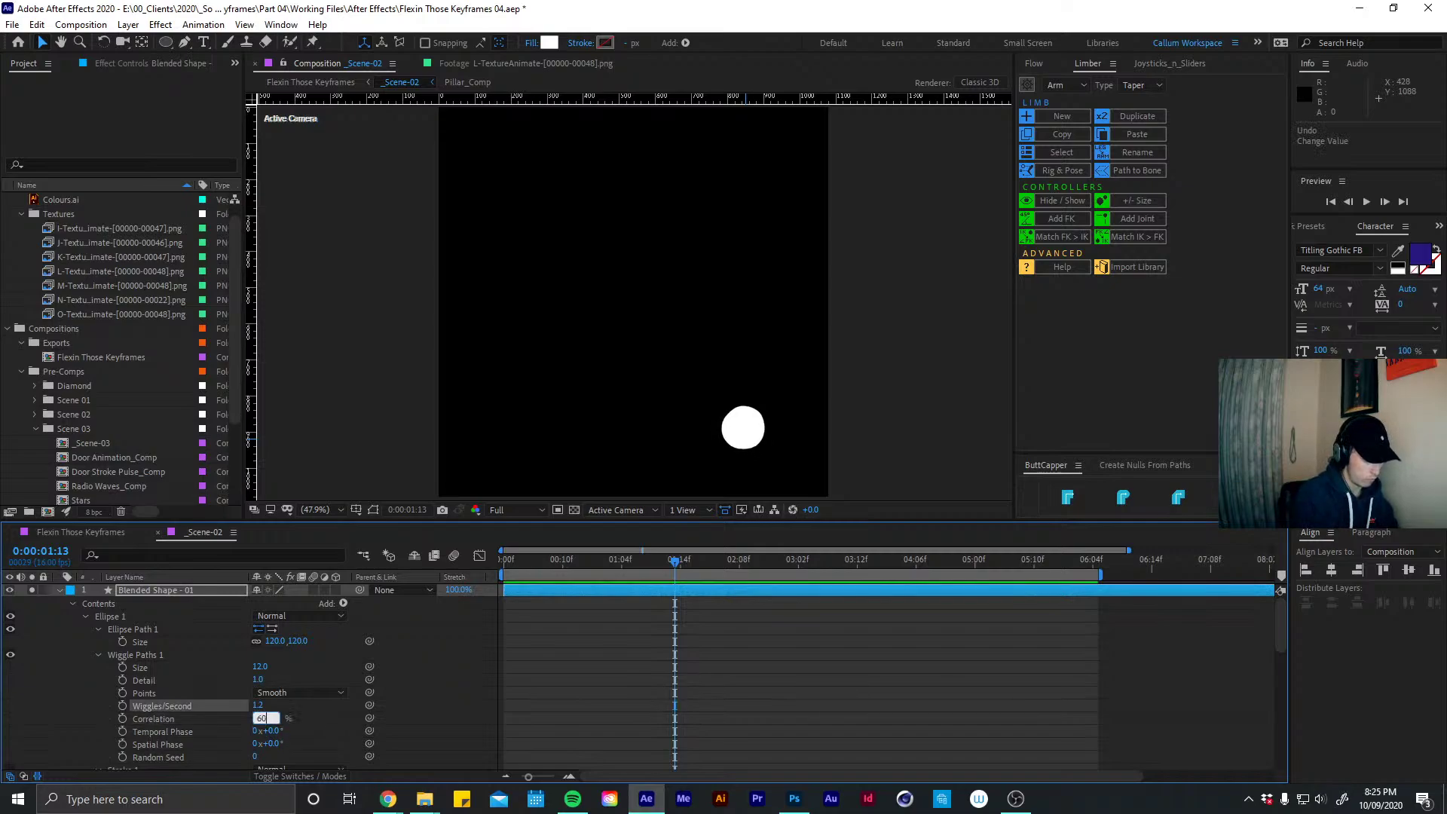
{"action": "type", "text": "60"}
{"action": "key", "text": "Return"}
{"action": "key", "text": "space"}
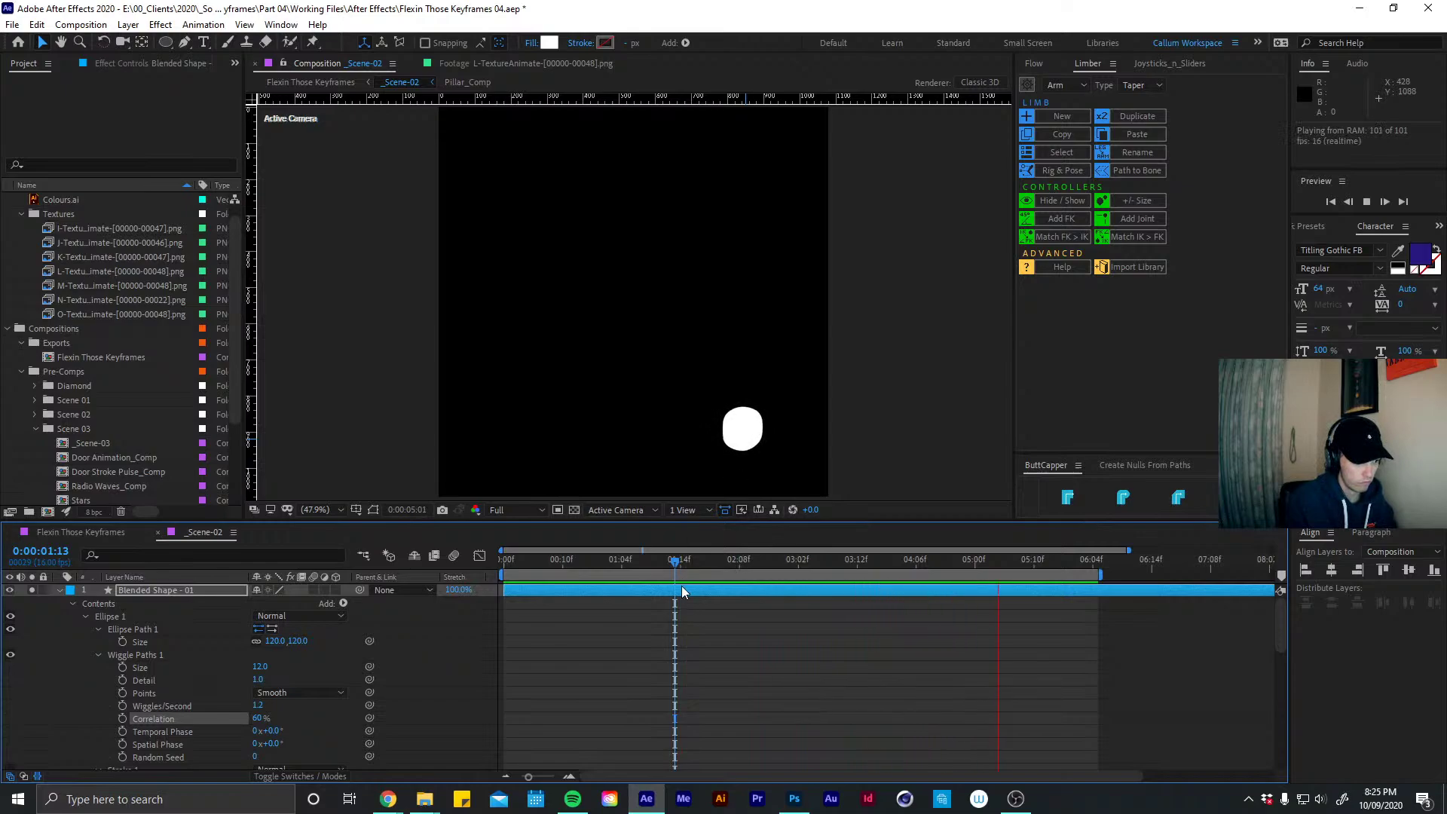
{"action": "left_click", "coordinate": [669, 563]}
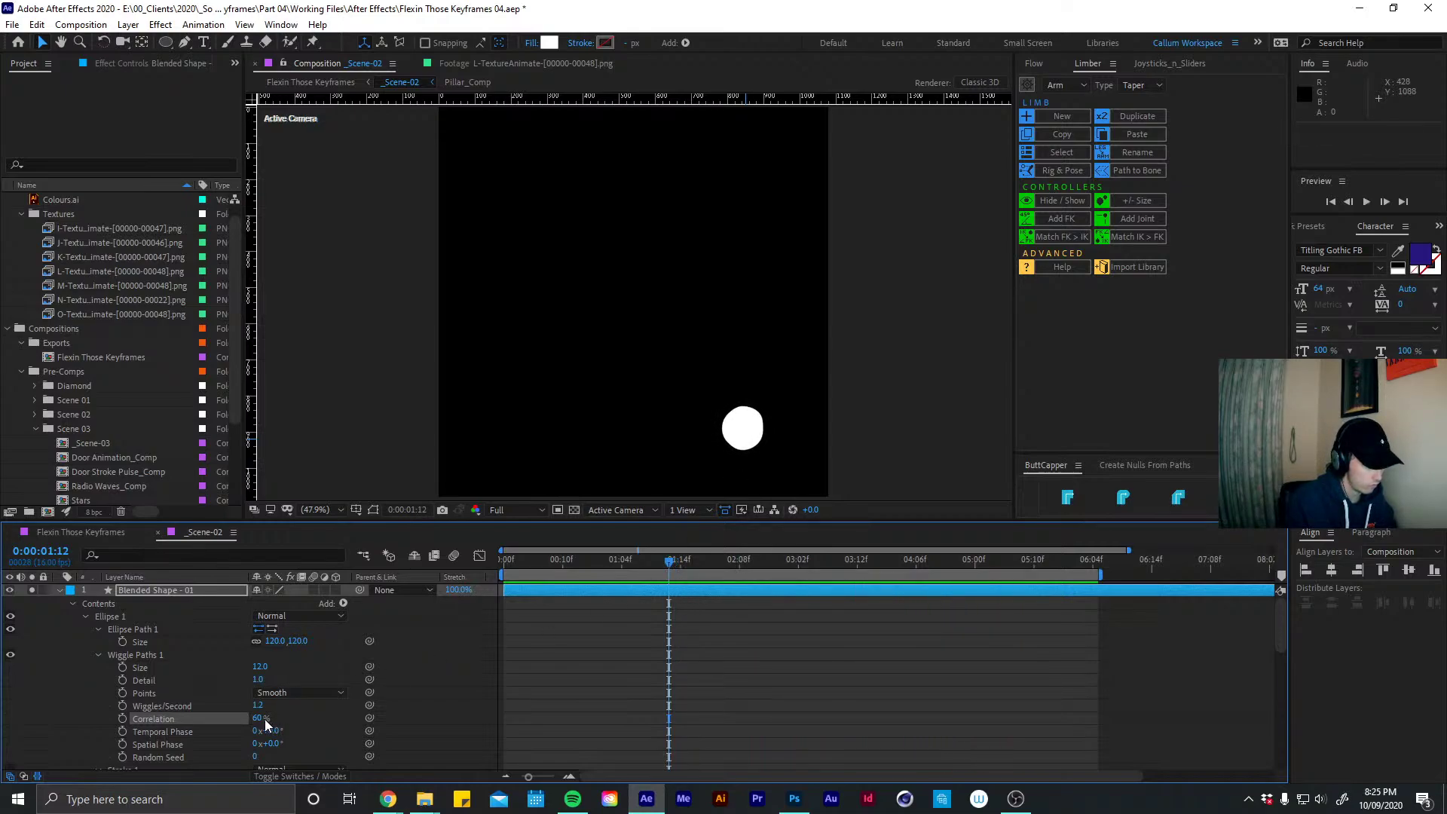
{"action": "left_click", "coordinate": [260, 666]}
{"action": "key", "text": "Tab"}
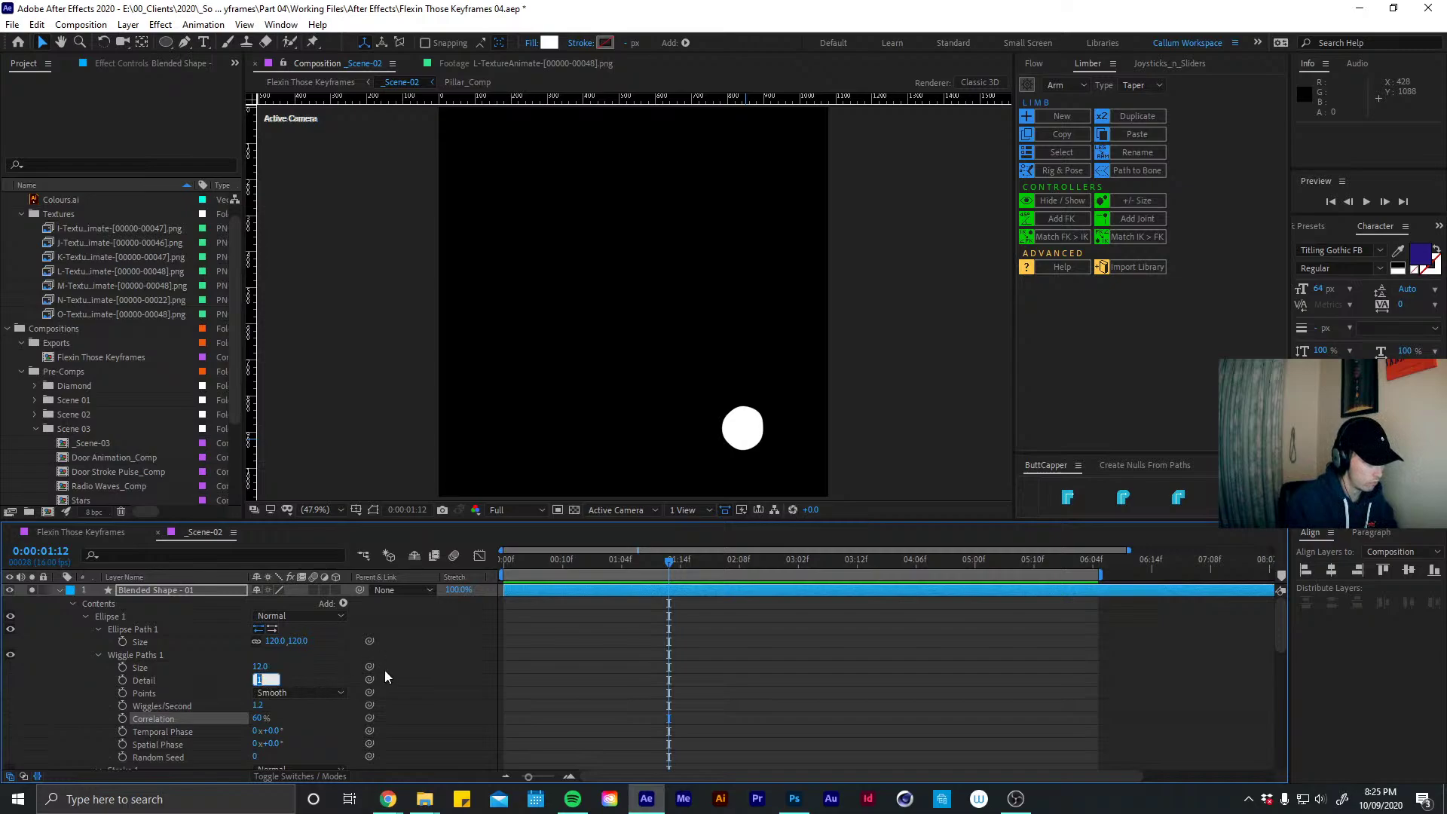
{"action": "type", "text": "10"}
{"action": "left_click", "coordinate": [287, 654]}
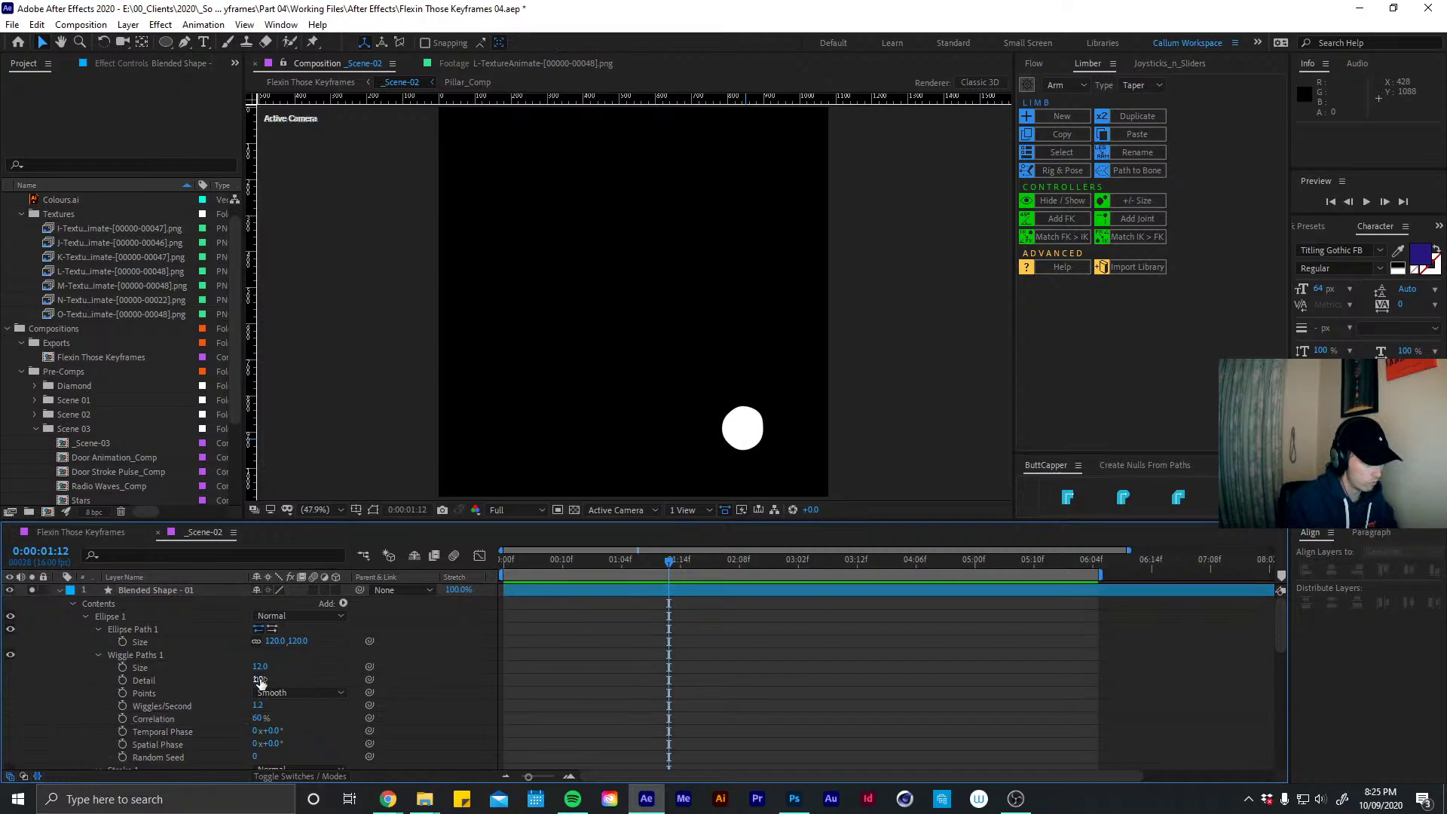
Set the Wiggle Paths Correlation to 80% and preview the motion, ending with the playhead at 0:00:01:07
{"action": "left_click", "coordinate": [258, 717]}
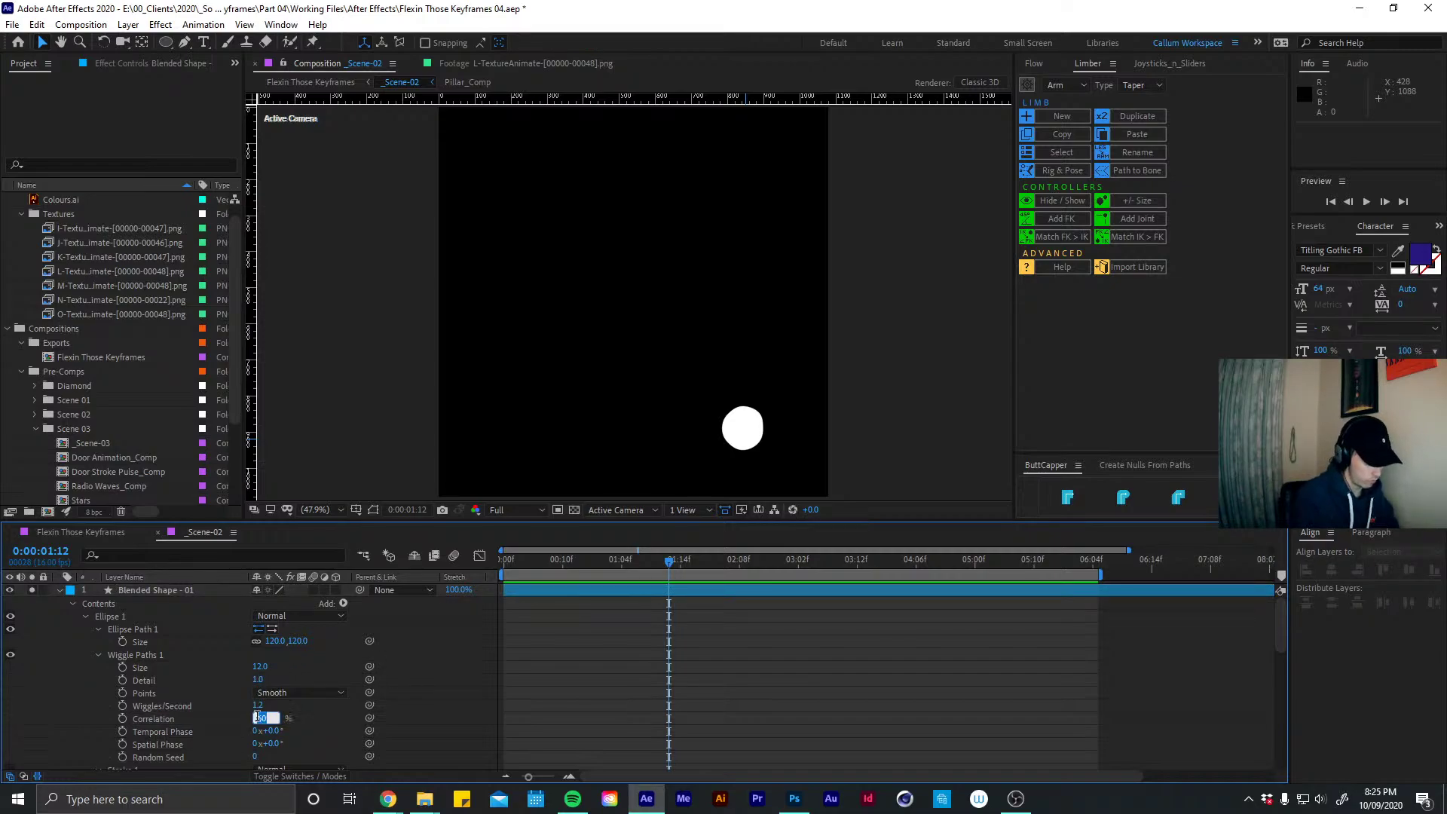
{"action": "type", "text": "80"}
{"action": "key", "text": "Return"}
{"action": "key", "text": "space"}
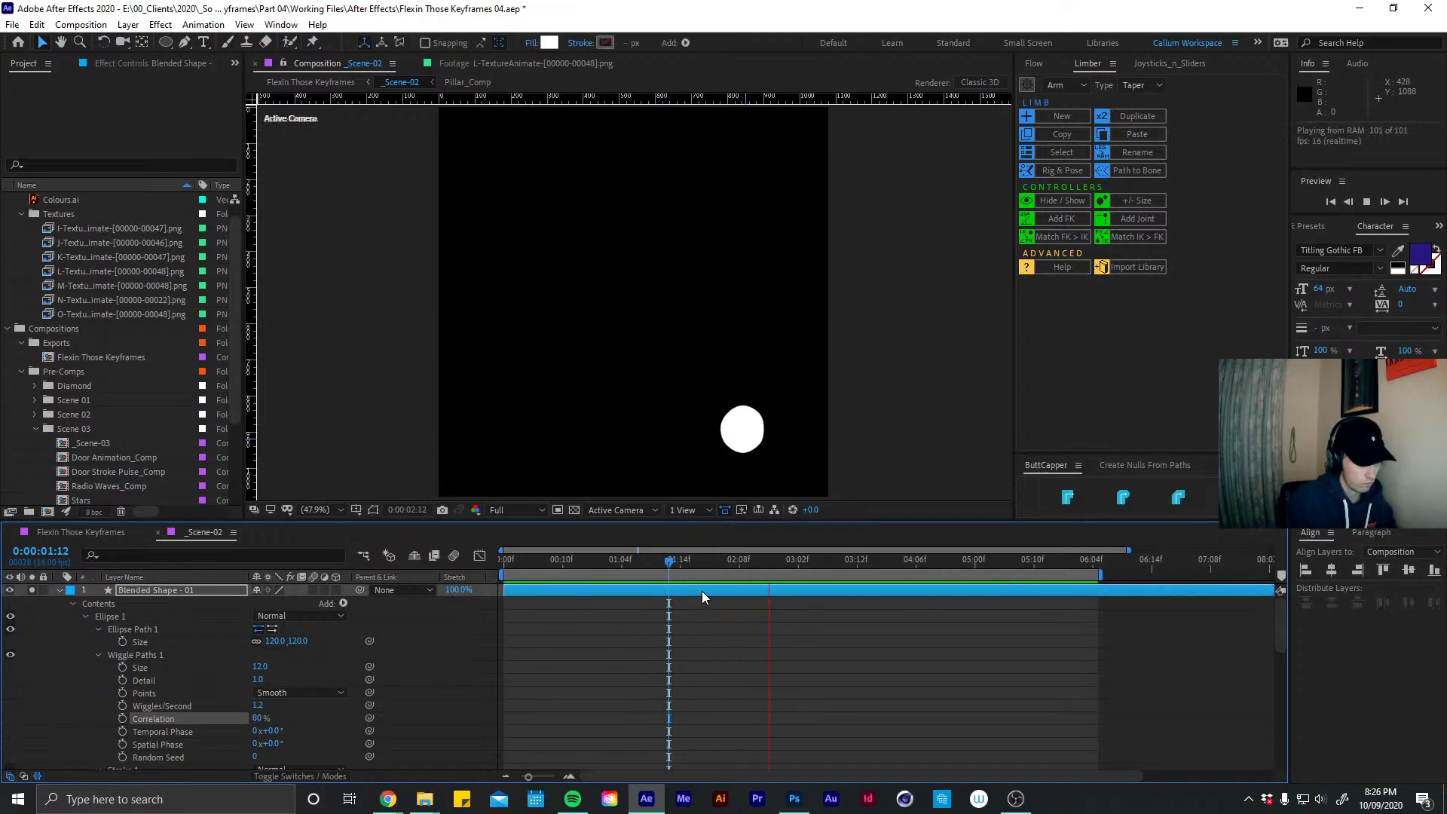
{"action": "left_click_drag", "start_coordinate": [676, 566], "coordinate": [639, 568]}
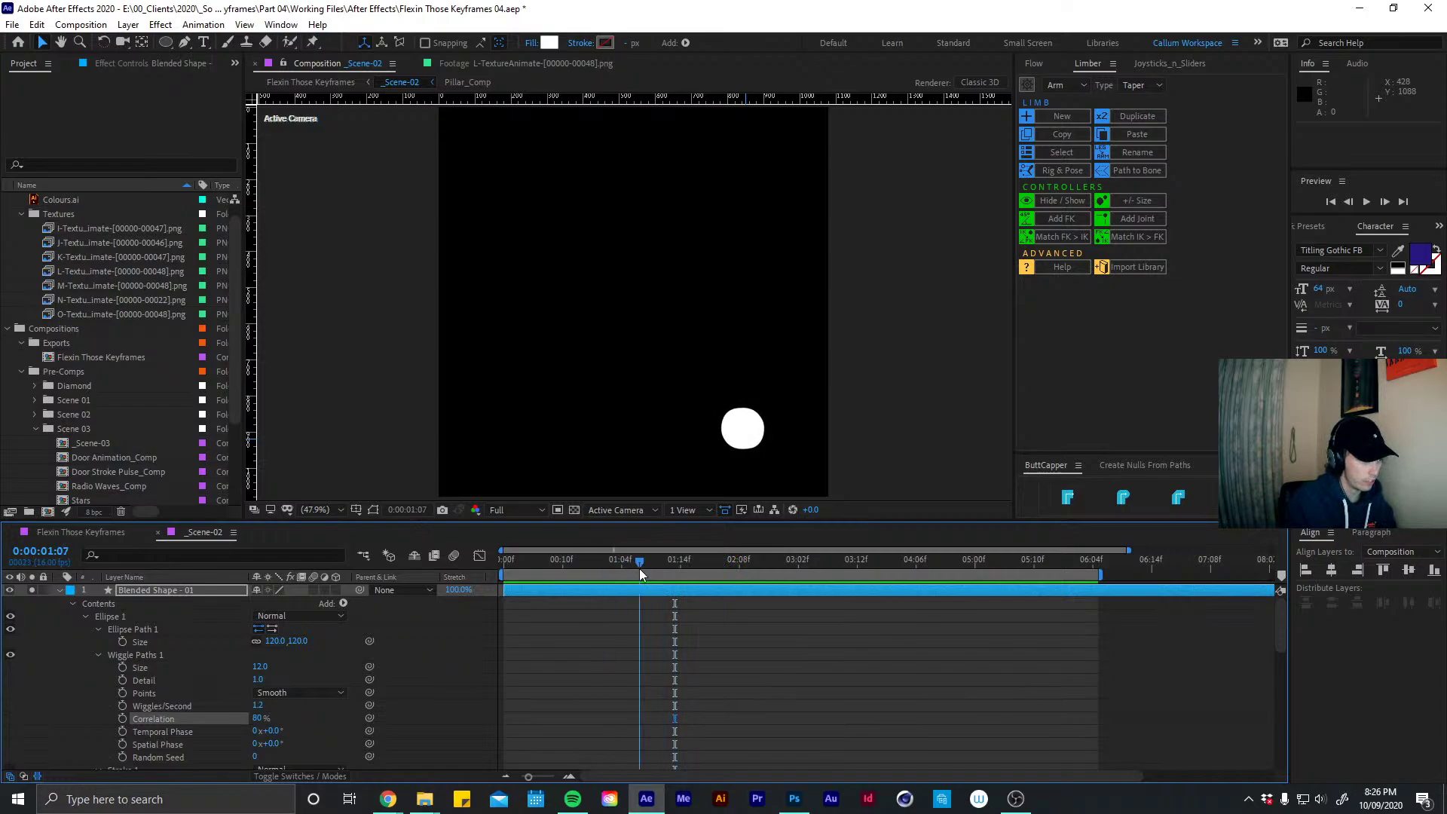
Unsolo Blended Shape - 01 to bring back the full scene and list only the layer's modified properties
{"action": "left_click", "coordinate": [32, 590]}
{"action": "left_click", "coordinate": [59, 591]}
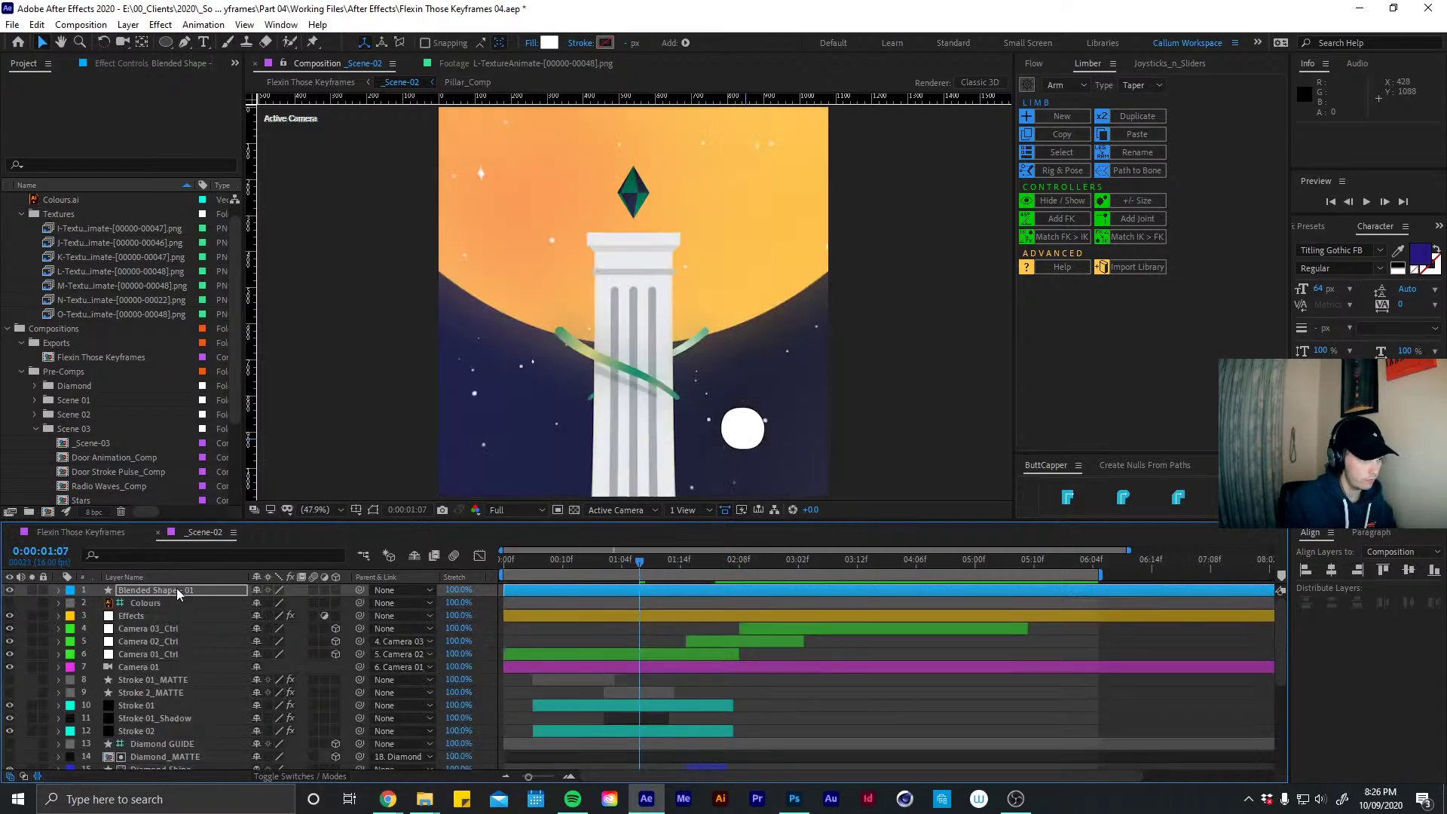
{"action": "key", "text": "u"}
{"action": "key", "text": "u"}
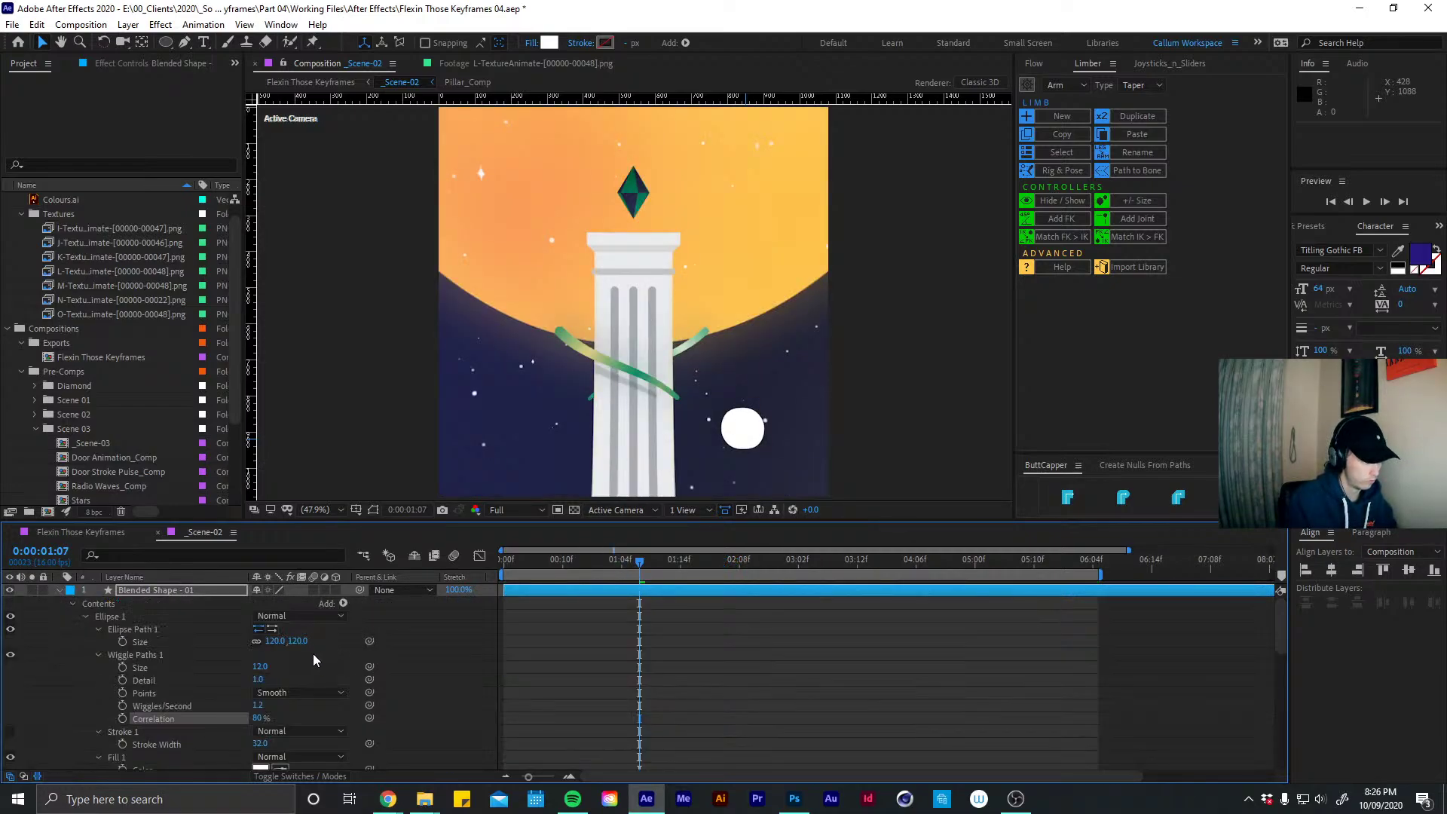
Set the Ellipse Path size of Blended Shape - 01 to 140 by 140 and collapse the layer's properties
{"action": "left_click", "coordinate": [275, 641]}
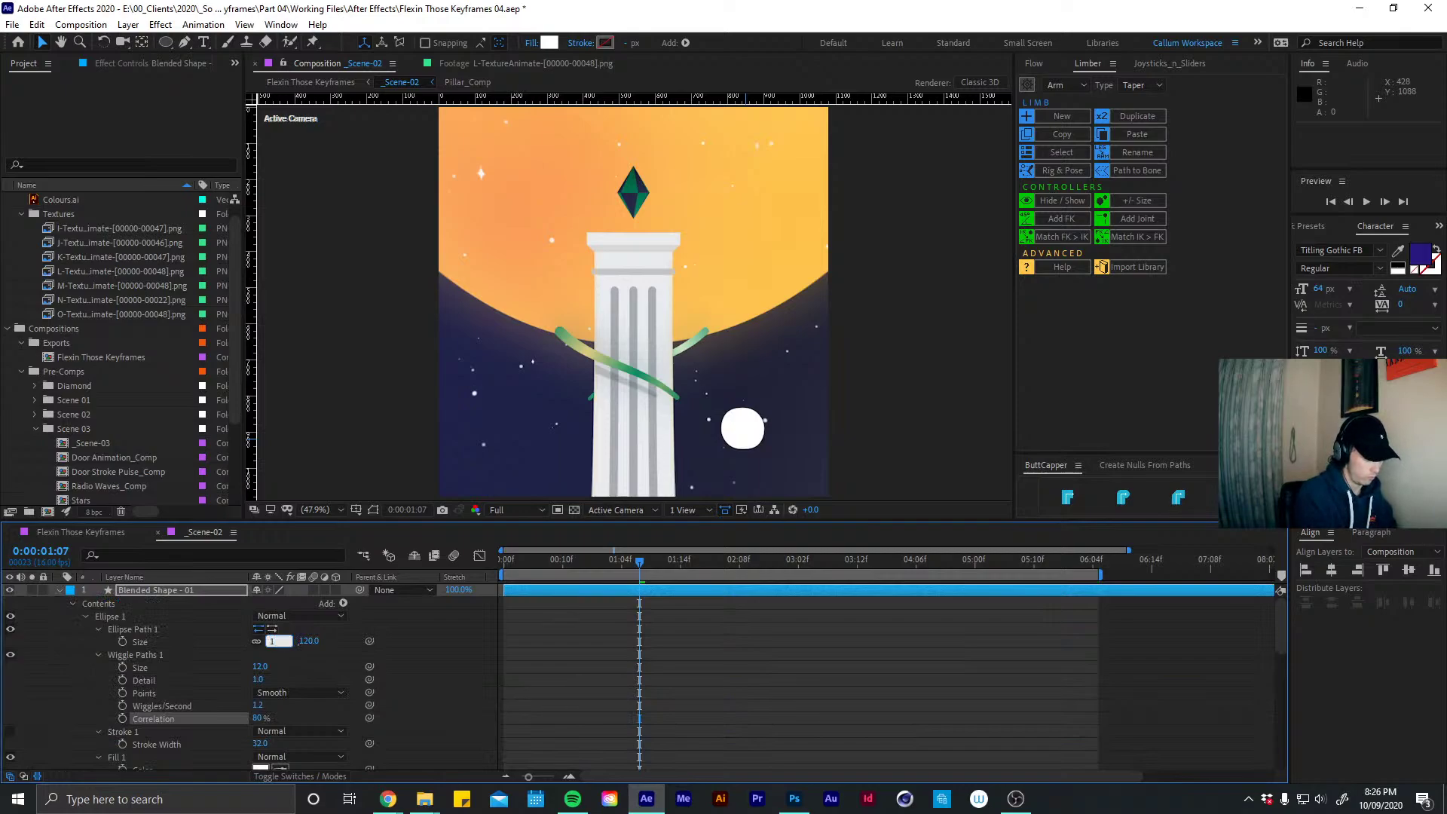
{"action": "type", "text": "140"}
{"action": "key", "text": "Return"}
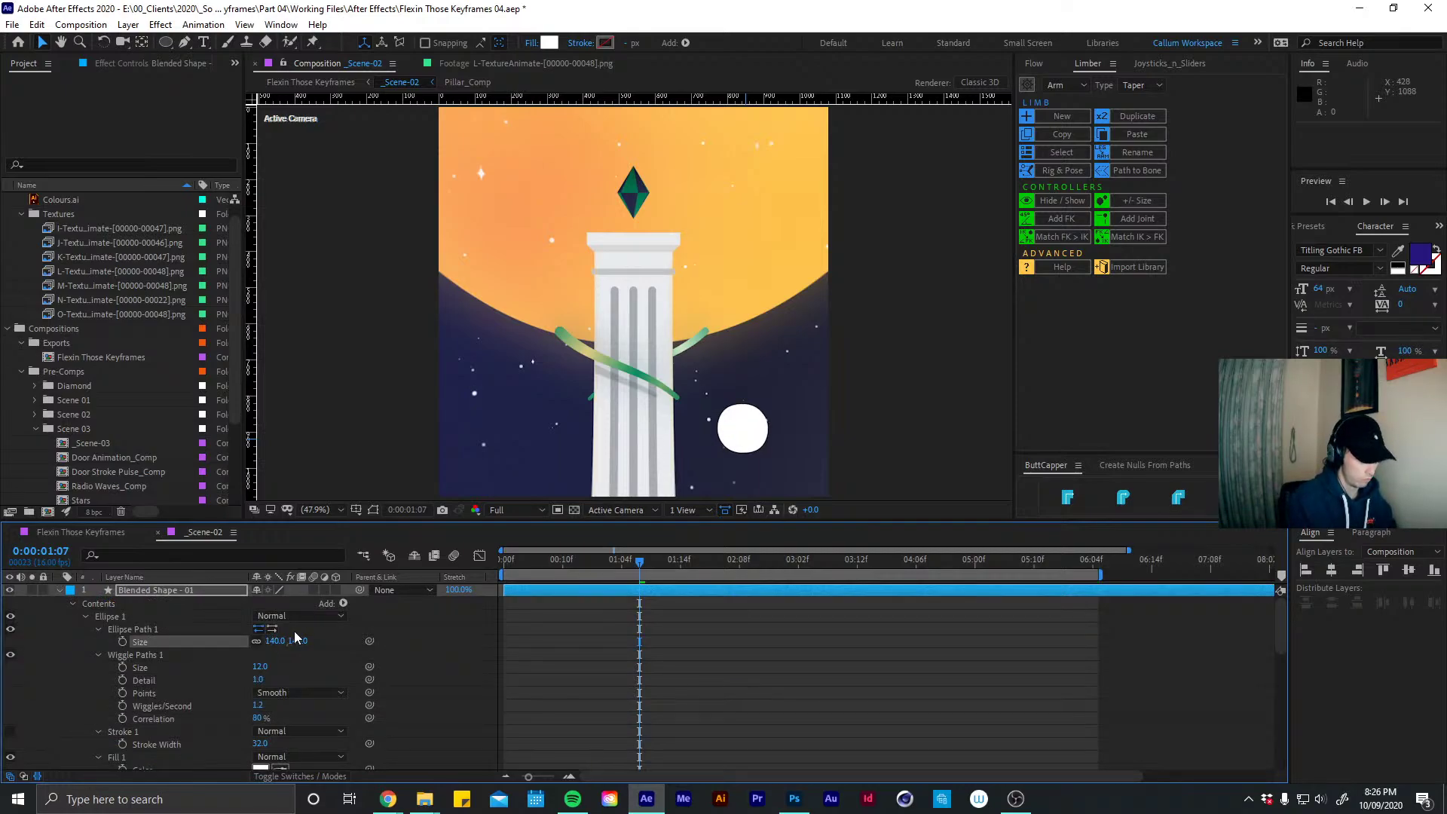
{"action": "key", "text": "u"}
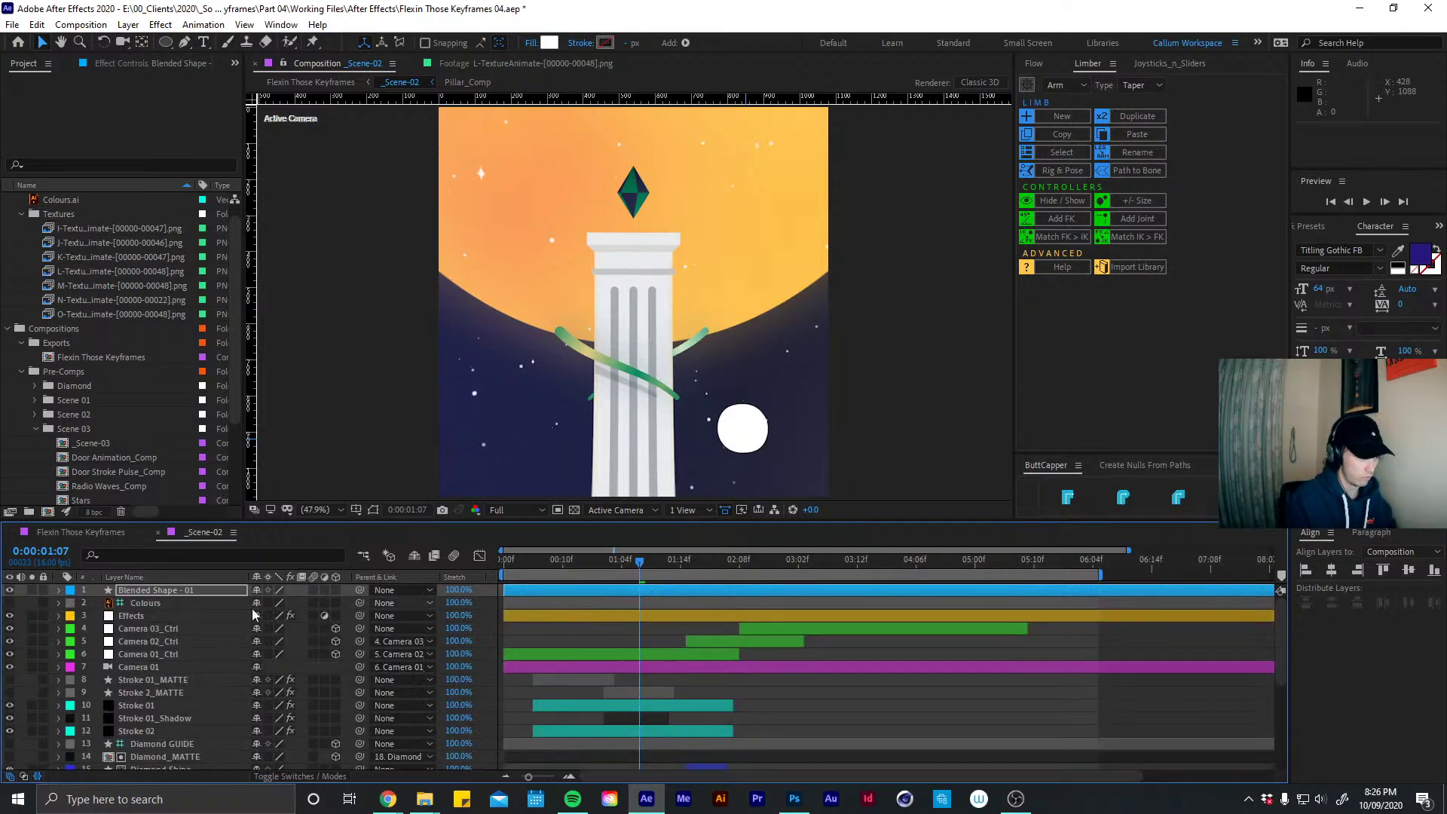
Turn Blended Shape - 01 into an adjustment layer
{"action": "left_click", "coordinate": [324, 590]}
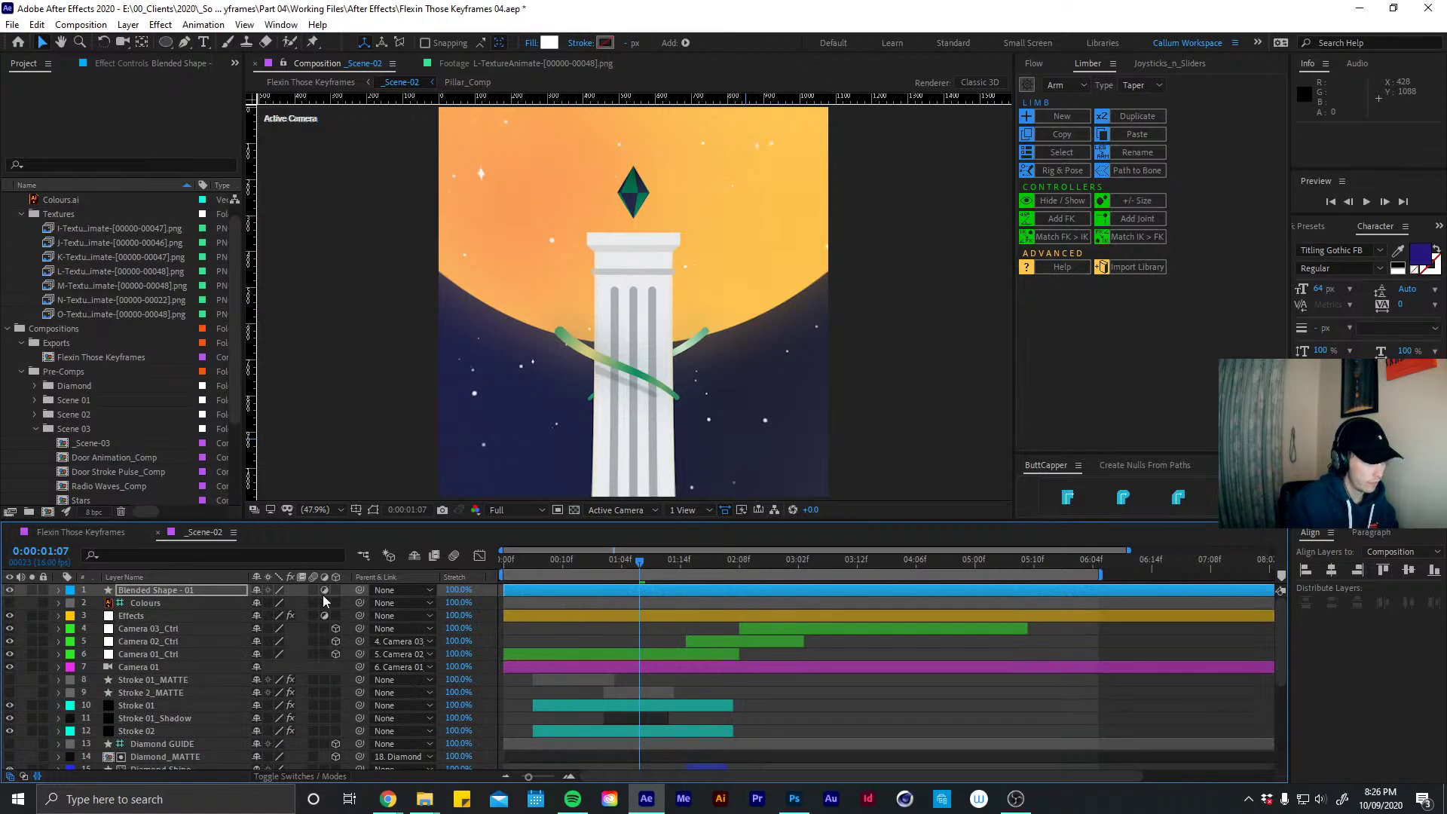
{"action": "left_click", "coordinate": [322, 591]}
{"action": "left_click", "coordinate": [323, 590]}
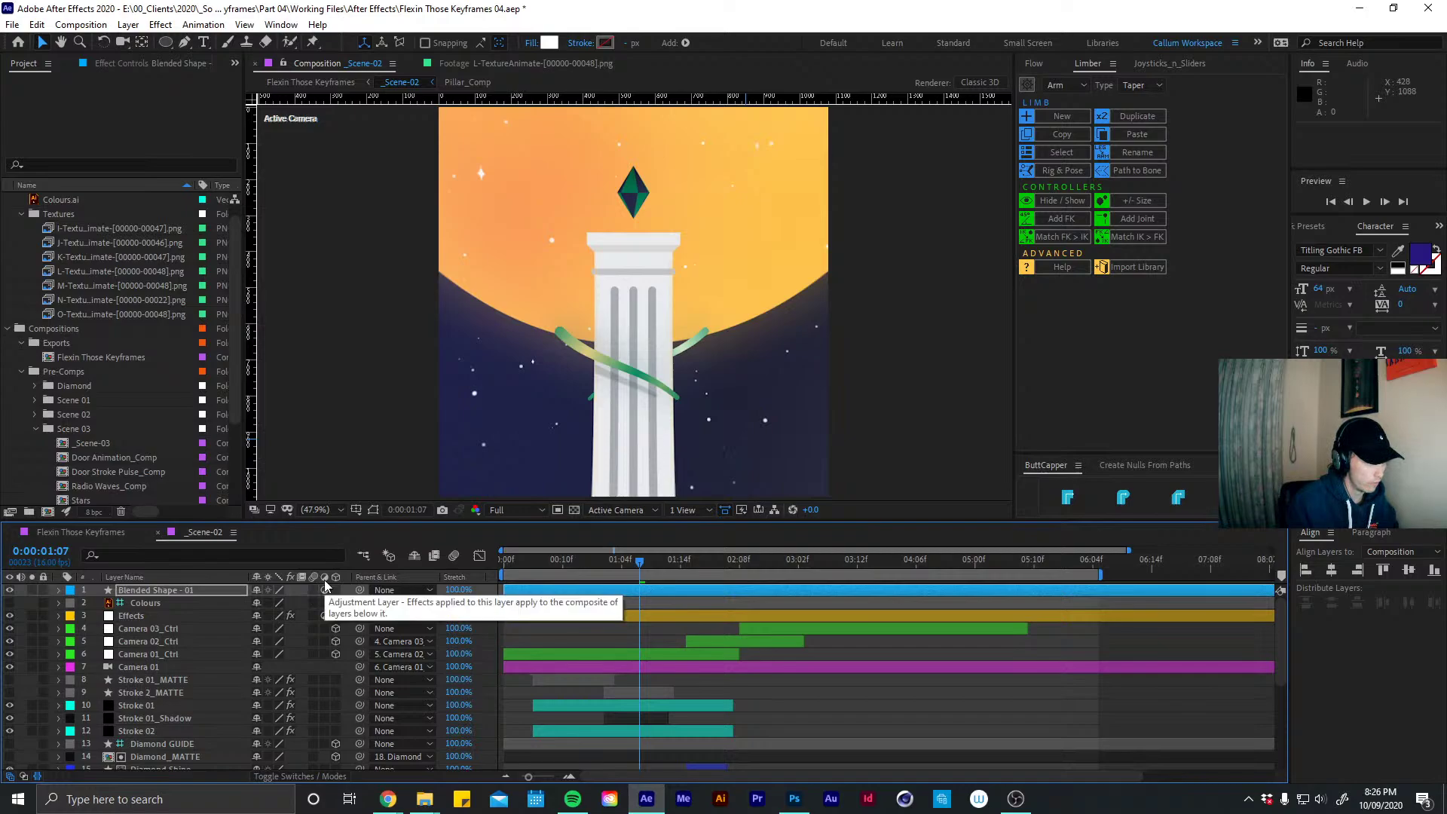
Apply the Curves effect to Blended Shape - 01 and try raising its Red channel curve, undoing that change
{"action": "key", "text": "ctrl+space"}
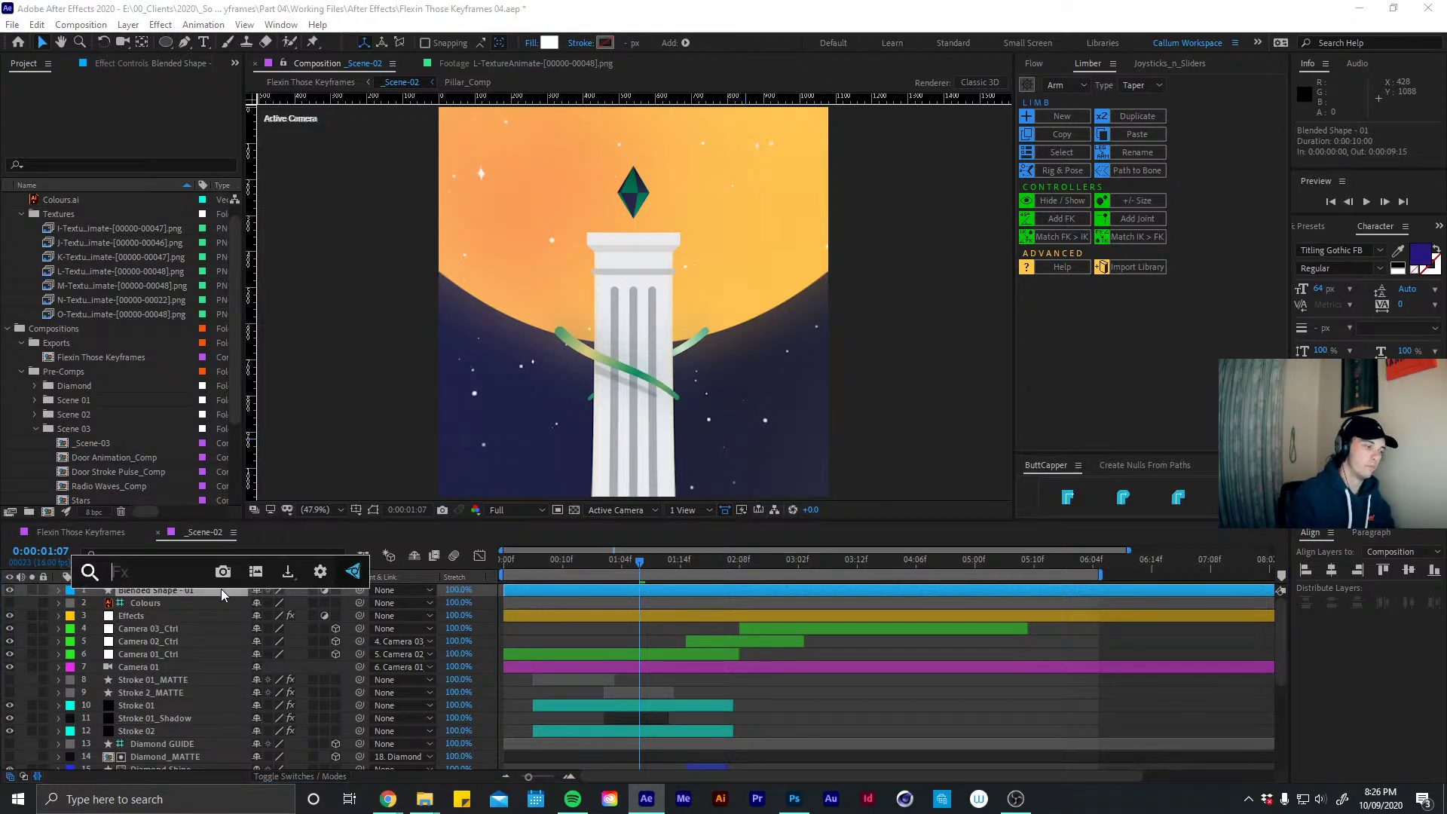
{"action": "type", "text": "c"}
{"action": "key", "text": "BackSpace"}
{"action": "type", "text": "cur"}
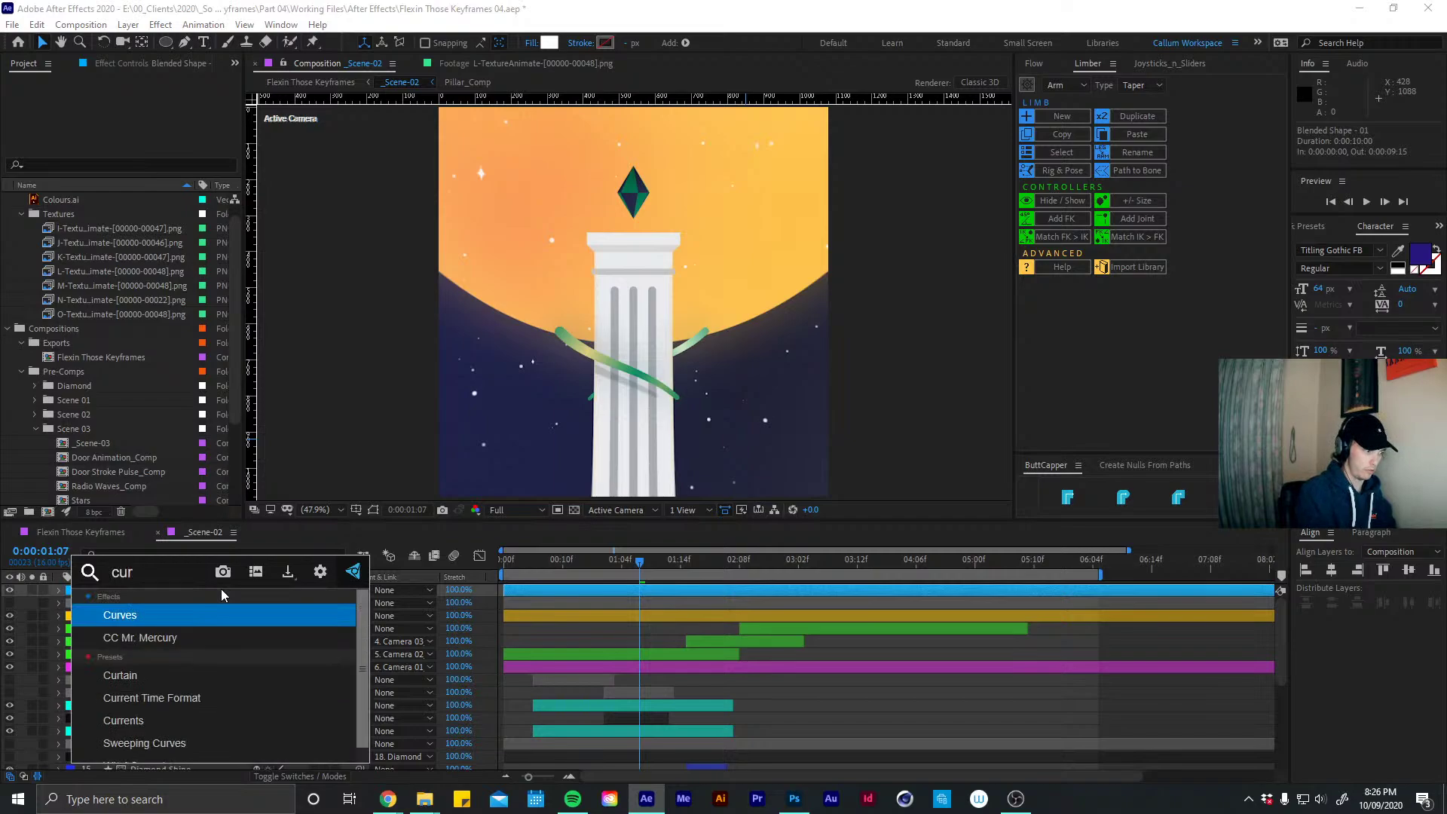
{"action": "key", "text": "Return"}
{"action": "left_click", "coordinate": [164, 108]}
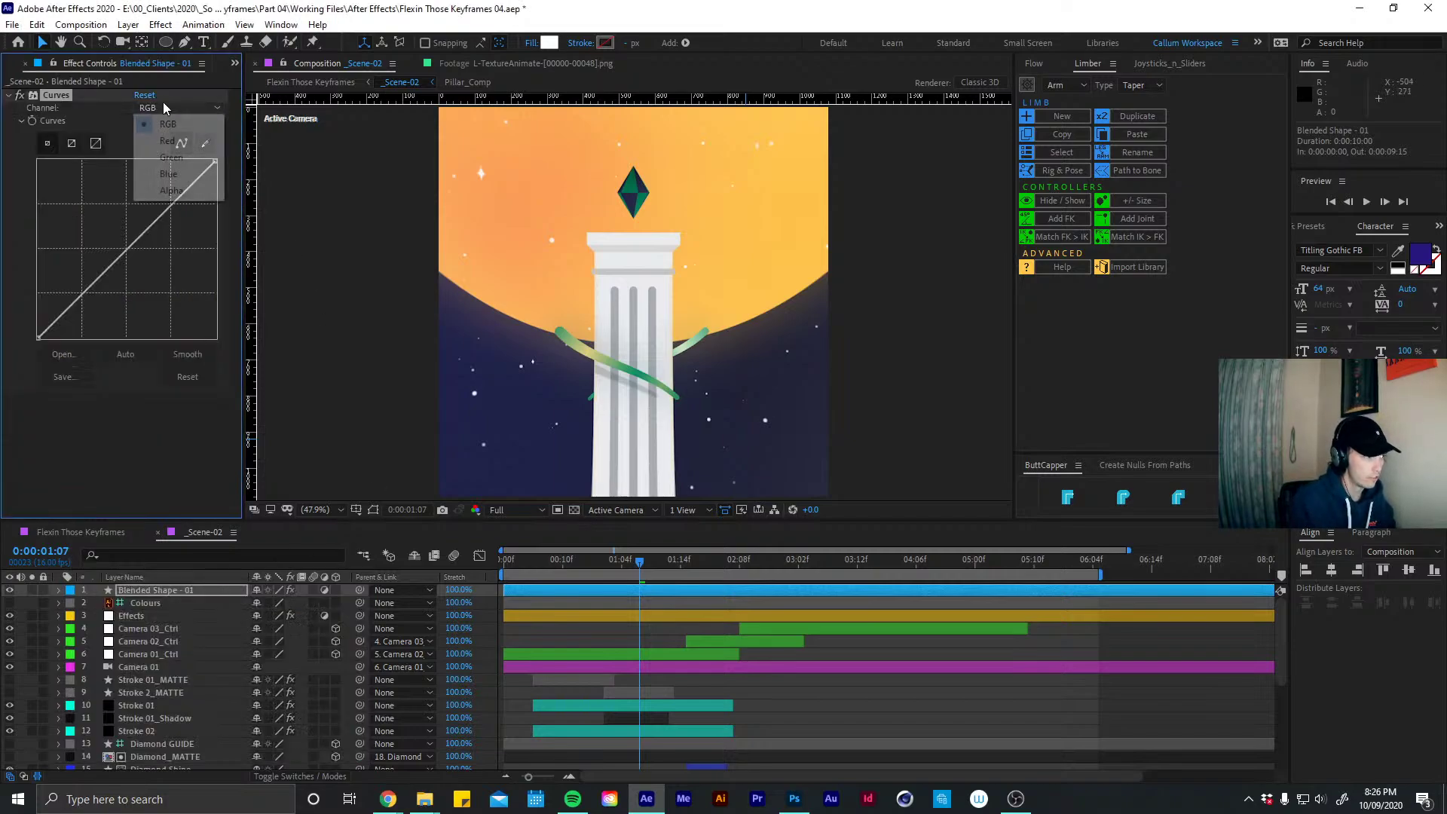
{"action": "left_click", "coordinate": [168, 141]}
{"action": "left_click_drag", "start_coordinate": [128, 256], "coordinate": [104, 219]}
{"action": "key", "text": "ctrl+z"}
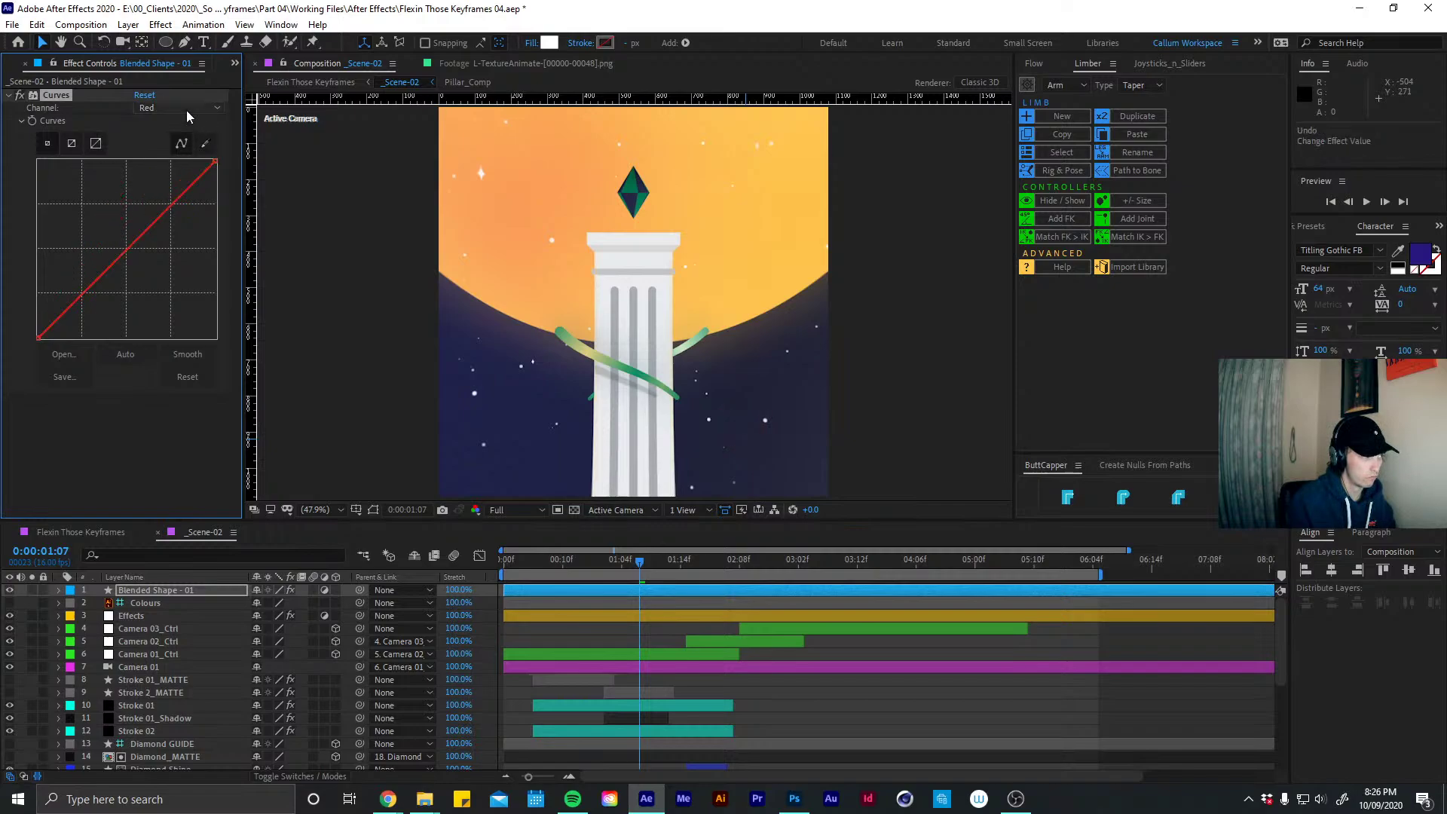
Lift the lower part and lower the upper part of the Blue channel curve, and move the circle onto the pillar's left edge
{"action": "left_click", "coordinate": [174, 107]}
{"action": "left_click", "coordinate": [169, 174]}
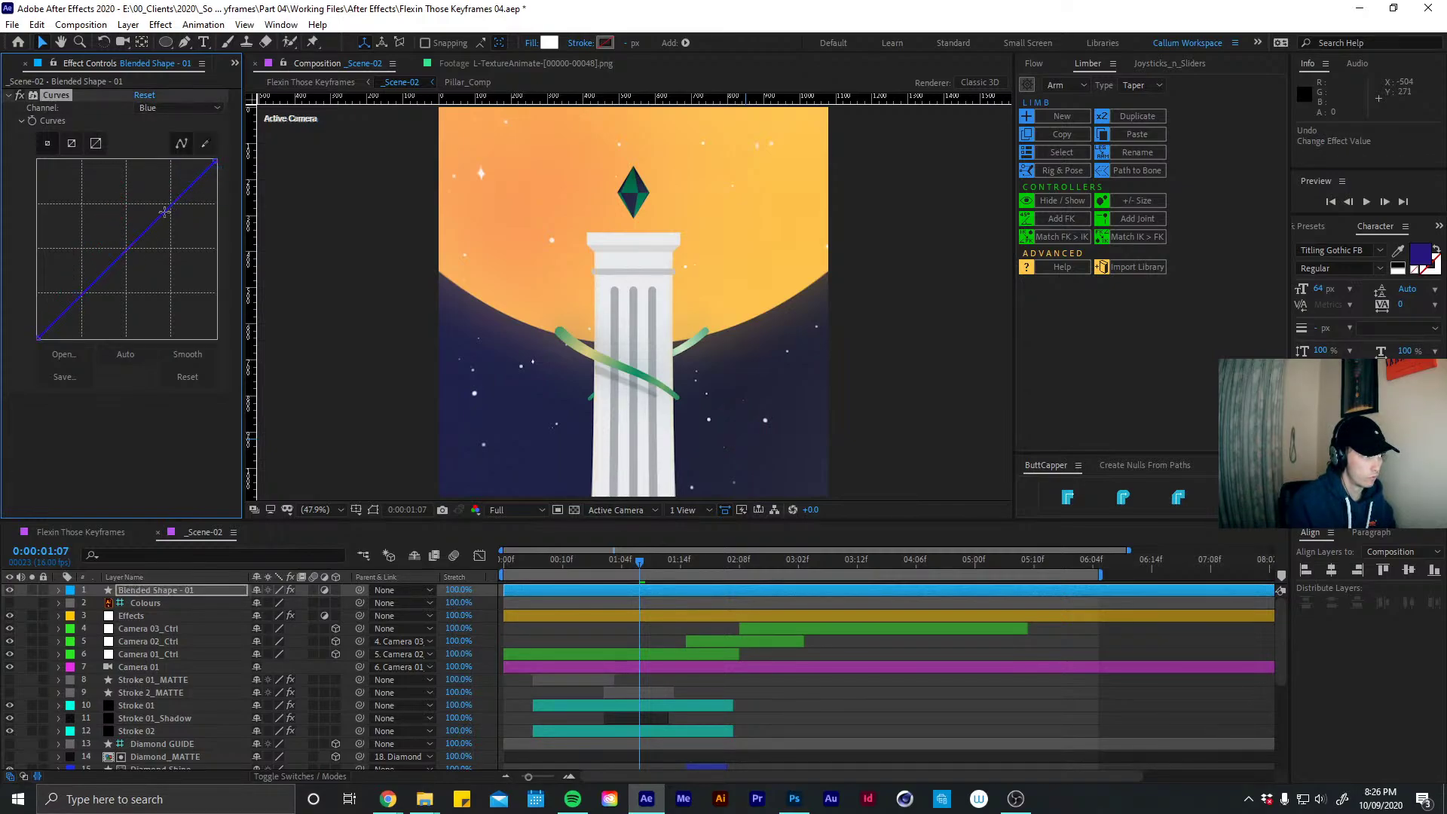
{"action": "left_click", "coordinate": [127, 250]}
{"action": "mouse_move", "coordinate": [164, 205]}
{"action": "left_mouse_down"}
{"action": "mouse_move", "coordinate": [176, 237]}
{"action": "mouse_move", "coordinate": [180, 224]}
{"action": "left_mouse_up"}
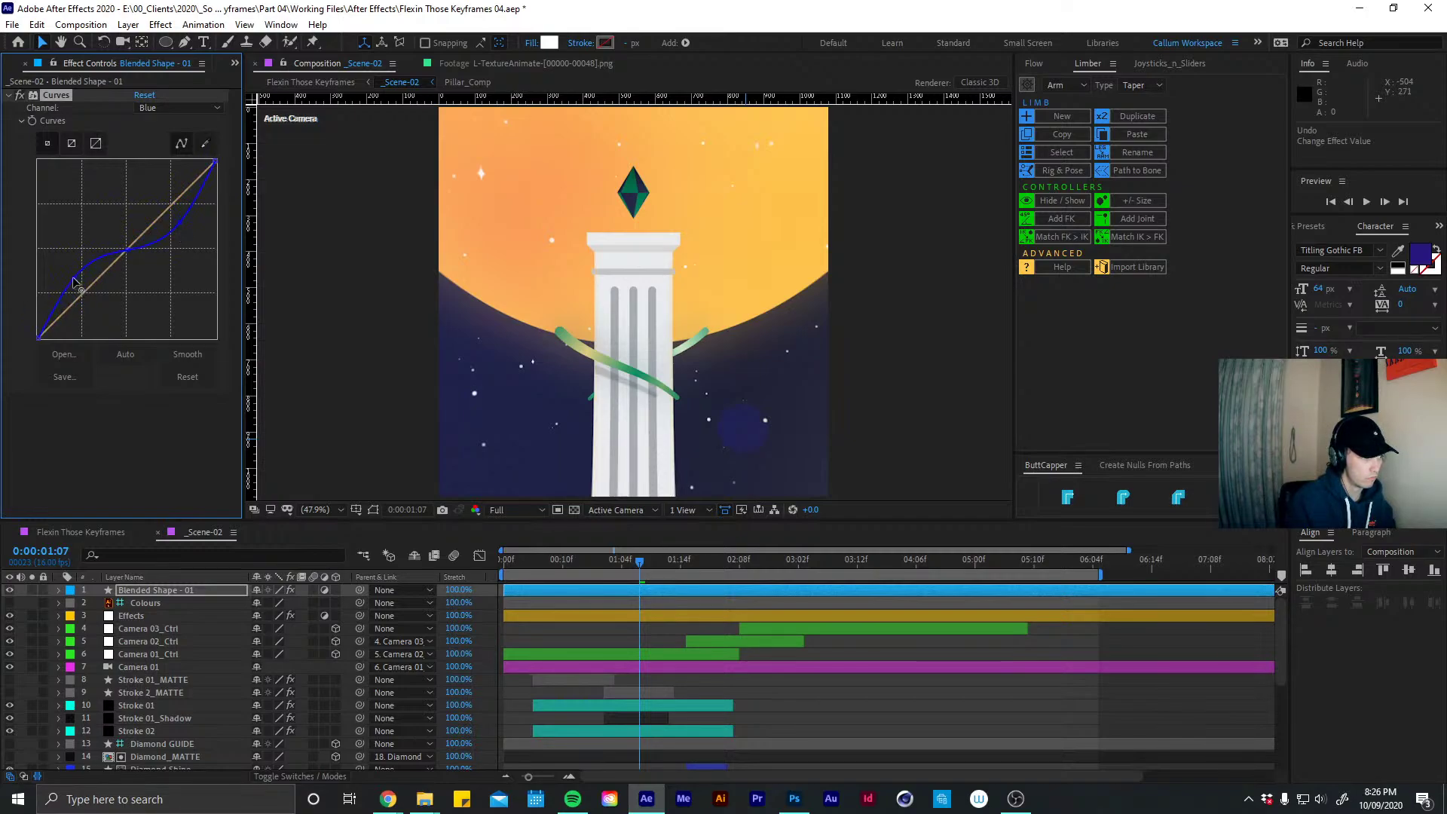
{"action": "mouse_move", "coordinate": [74, 282]}
{"action": "left_mouse_down"}
{"action": "mouse_move", "coordinate": [64, 271]}
{"action": "mouse_move", "coordinate": [92, 309]}
{"action": "mouse_move", "coordinate": [75, 285]}
{"action": "left_mouse_up"}
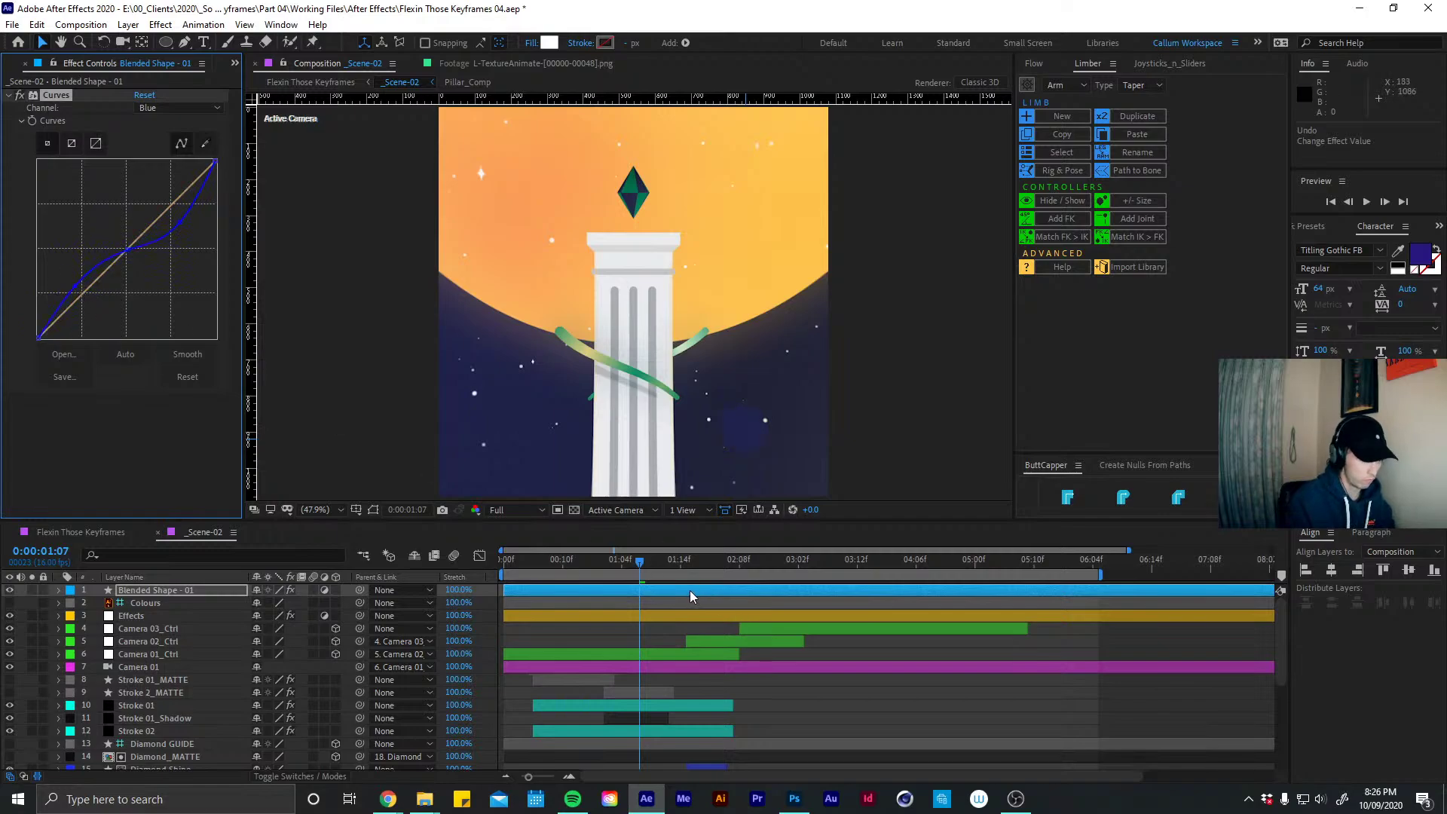
{"action": "left_click_drag", "start_coordinate": [743, 464], "coordinate": [577, 428]}
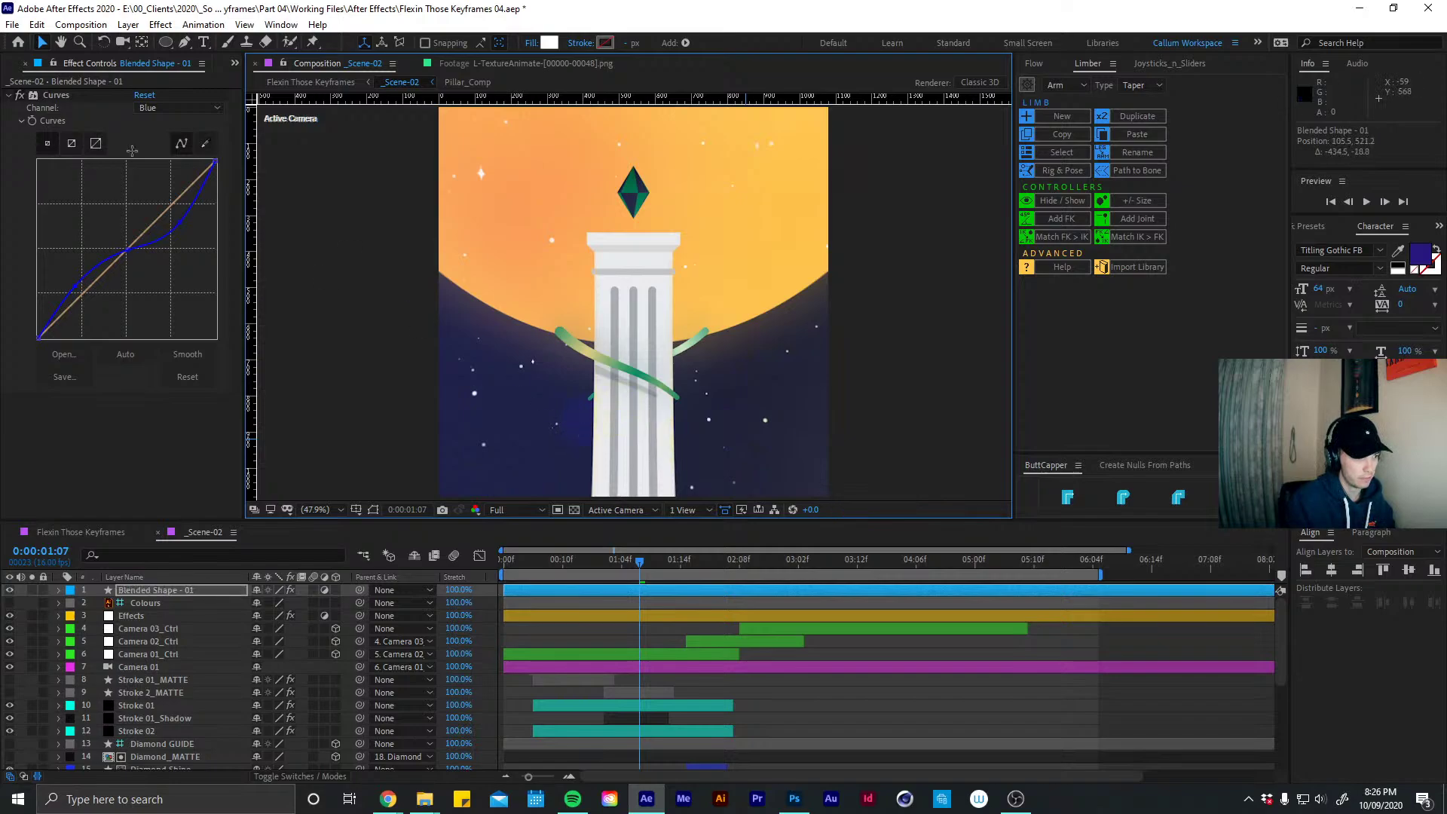
Replace the Curves effect on Blended Shape - 01 with Lumetri Color
{"action": "left_click", "coordinate": [58, 92]}
{"action": "key", "text": "Delete"}
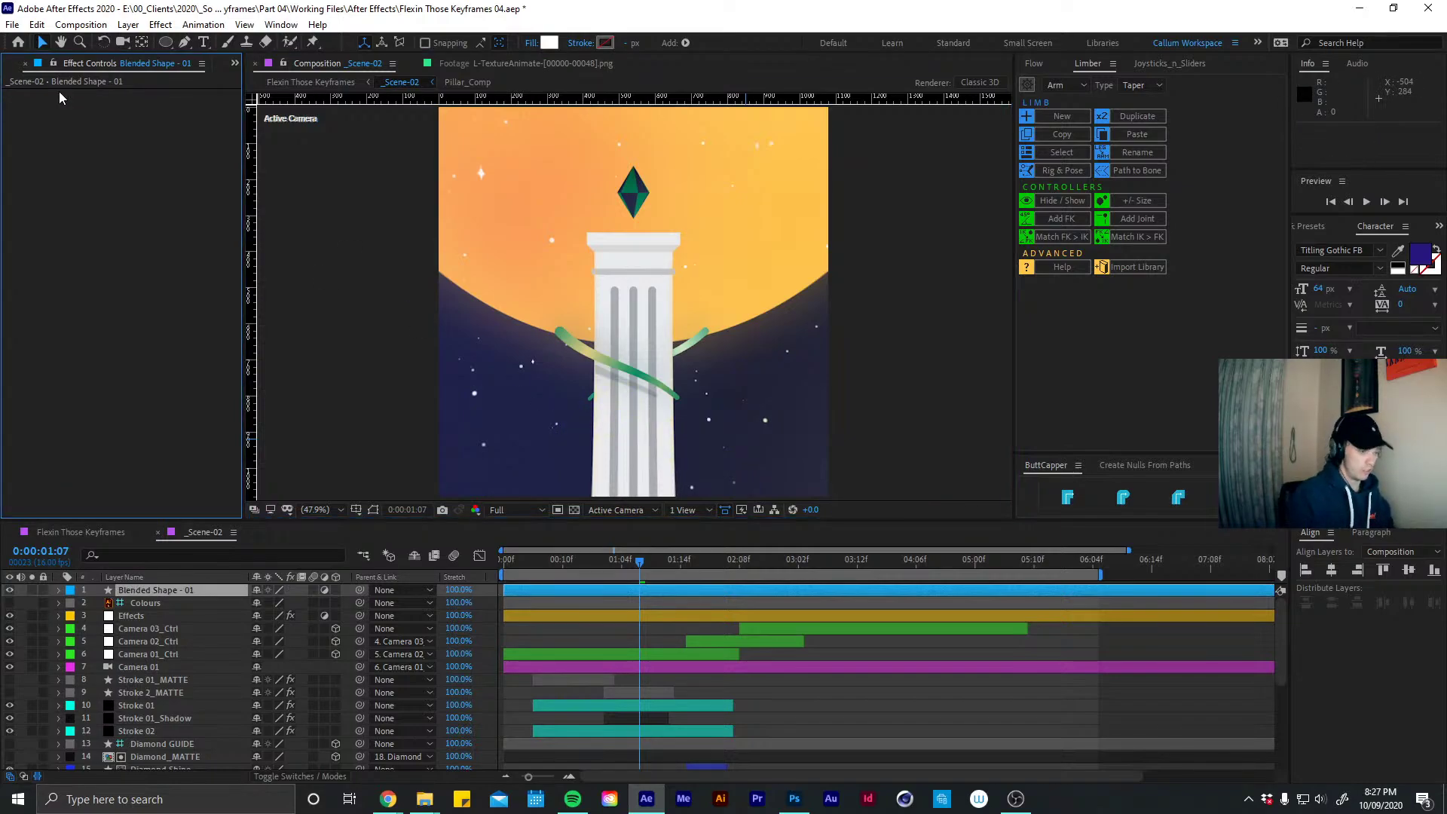
{"action": "key", "text": "ctrl+space"}
{"action": "type", "text": "lume"}
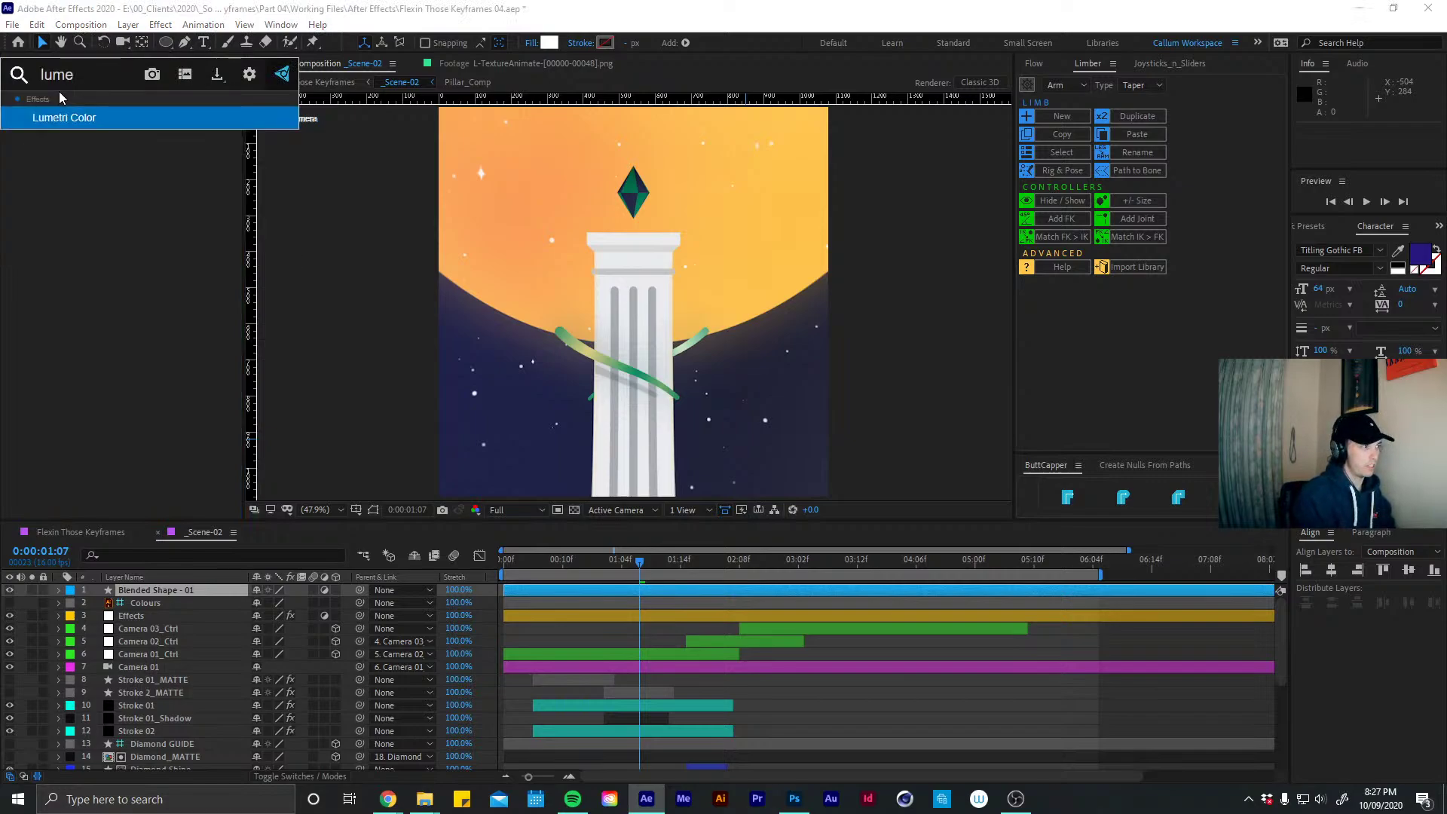
{"action": "key", "text": "Return"}
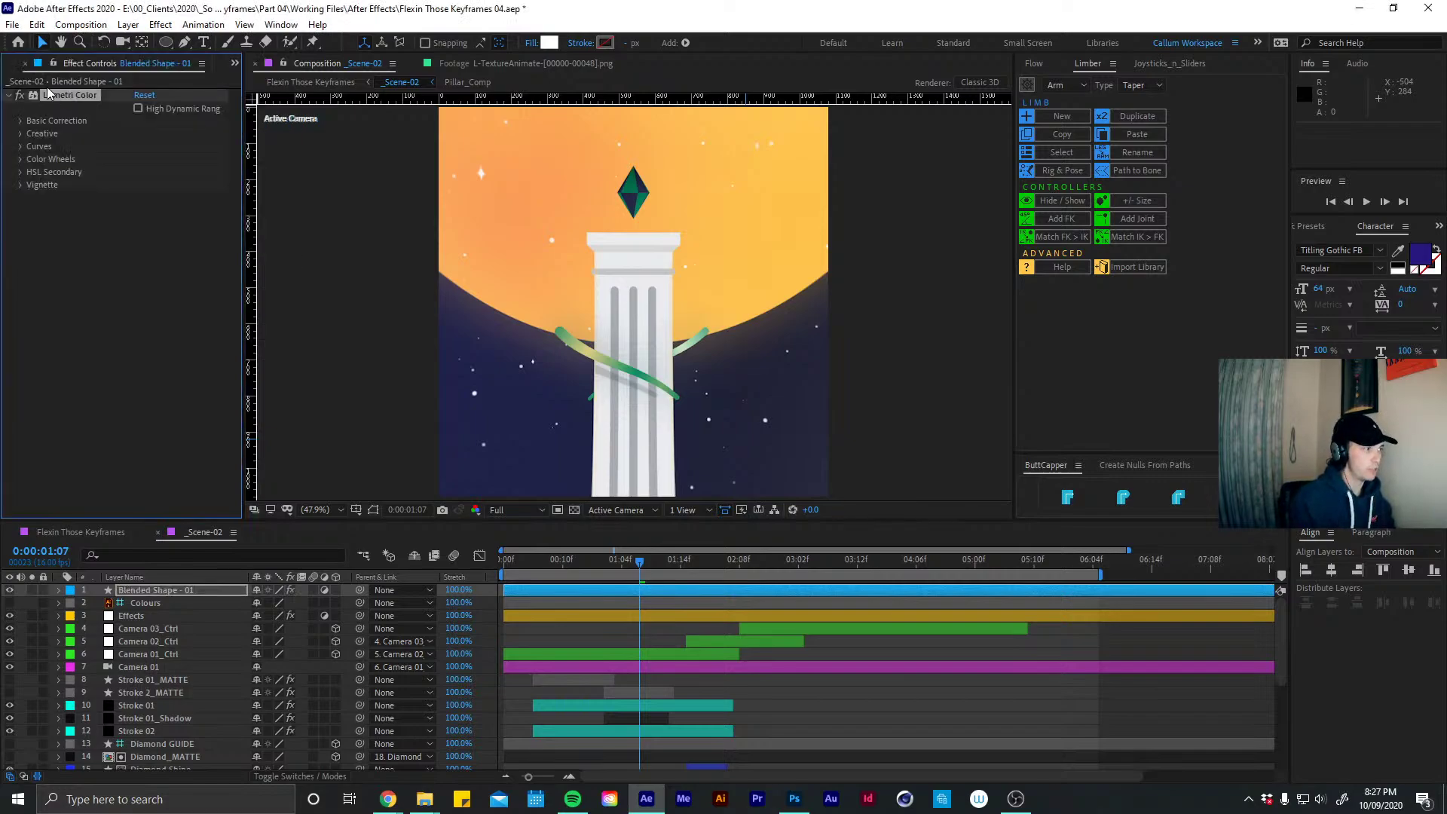
Set the Lumetri Color white balance Temperature to -24, after trying a warmer value
{"action": "left_click", "coordinate": [21, 121]}
{"action": "left_click_drag", "start_coordinate": [141, 184], "coordinate": [162, 190]}
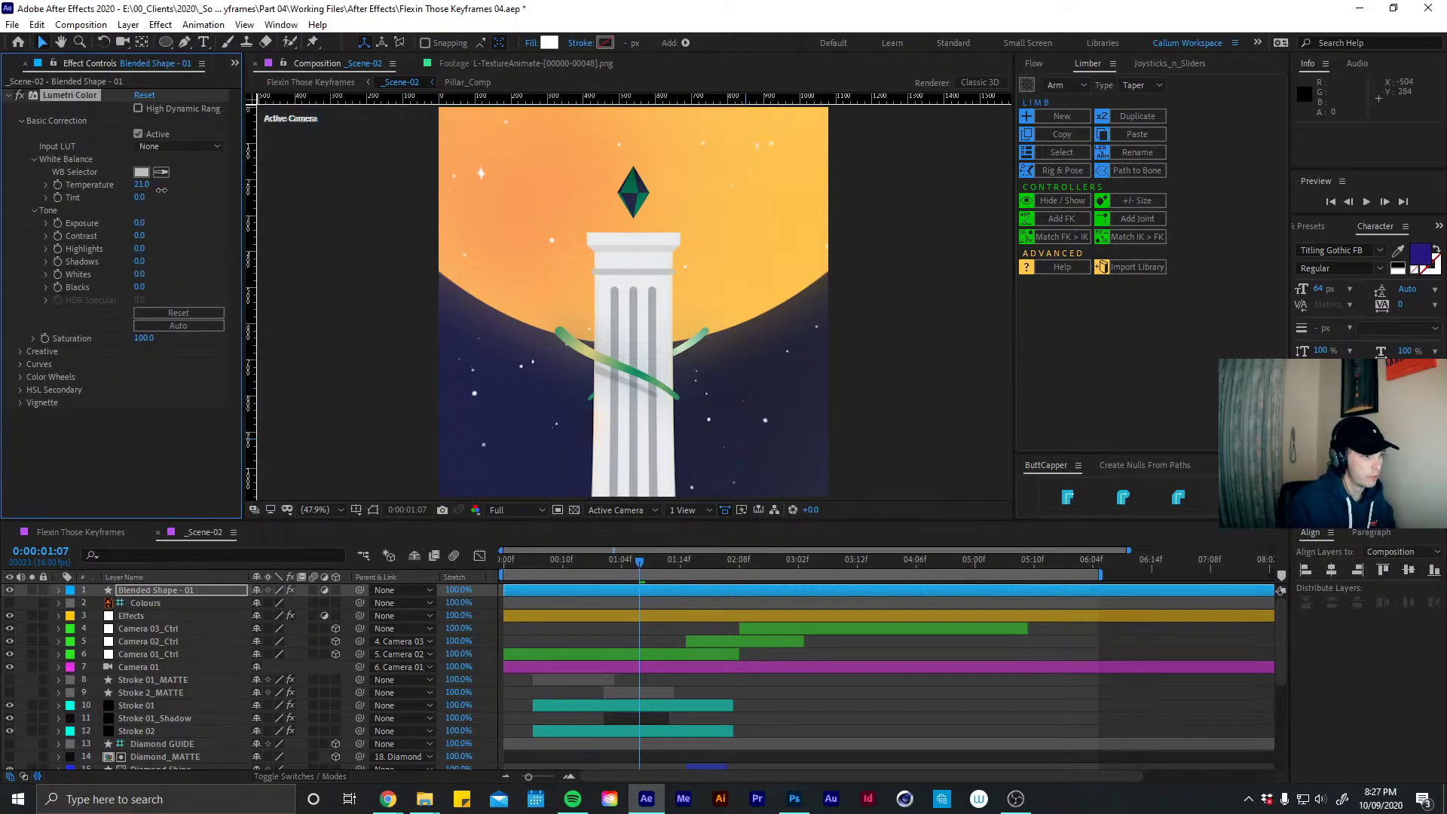
{"action": "left_click", "coordinate": [143, 185]}
{"action": "type", "text": "-24"}
{"action": "key", "text": "Return"}
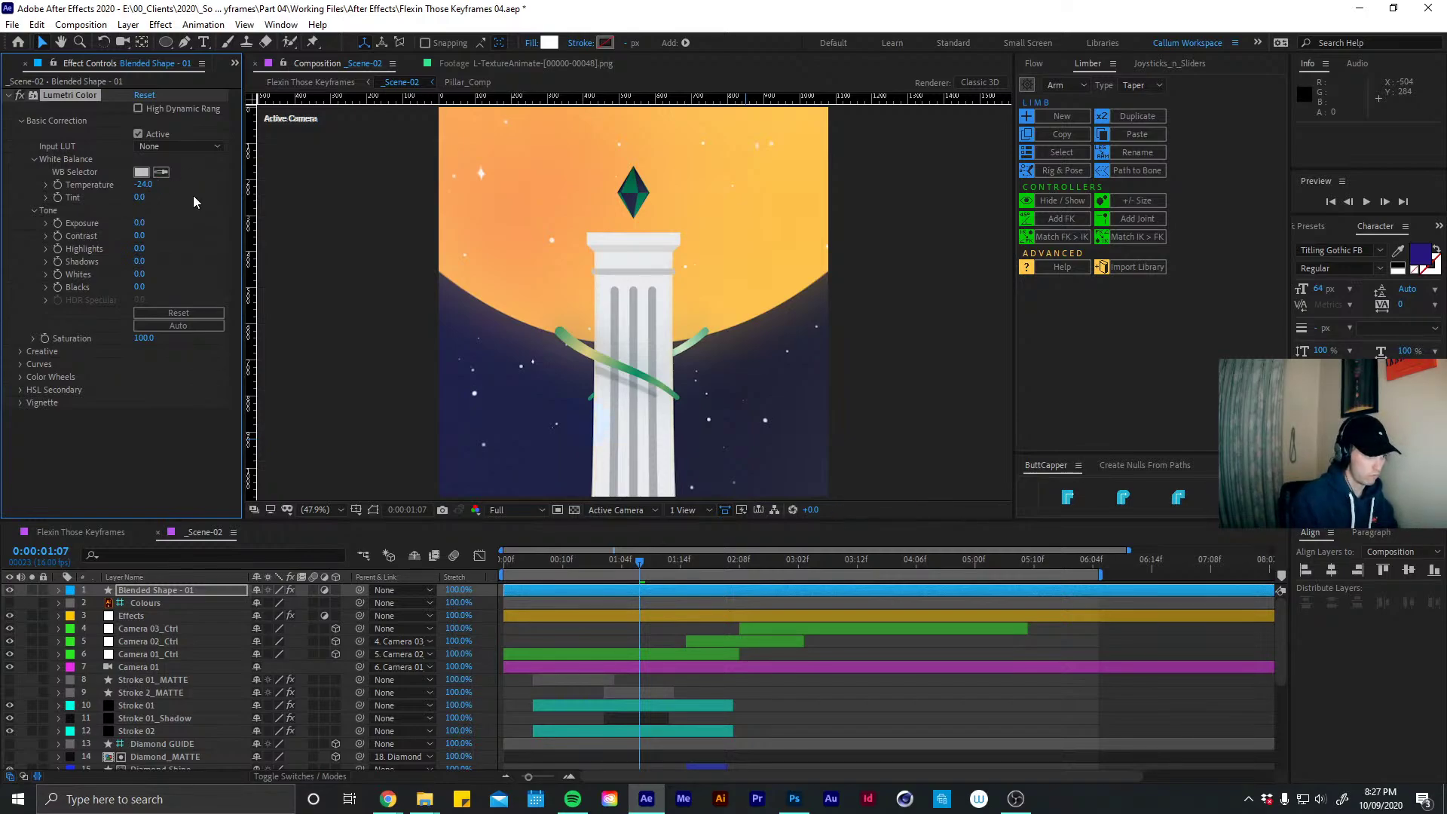
Try different white balance Tint values and set Tint to 22
{"action": "left_click_drag", "start_coordinate": [146, 196], "coordinate": [163, 196]}
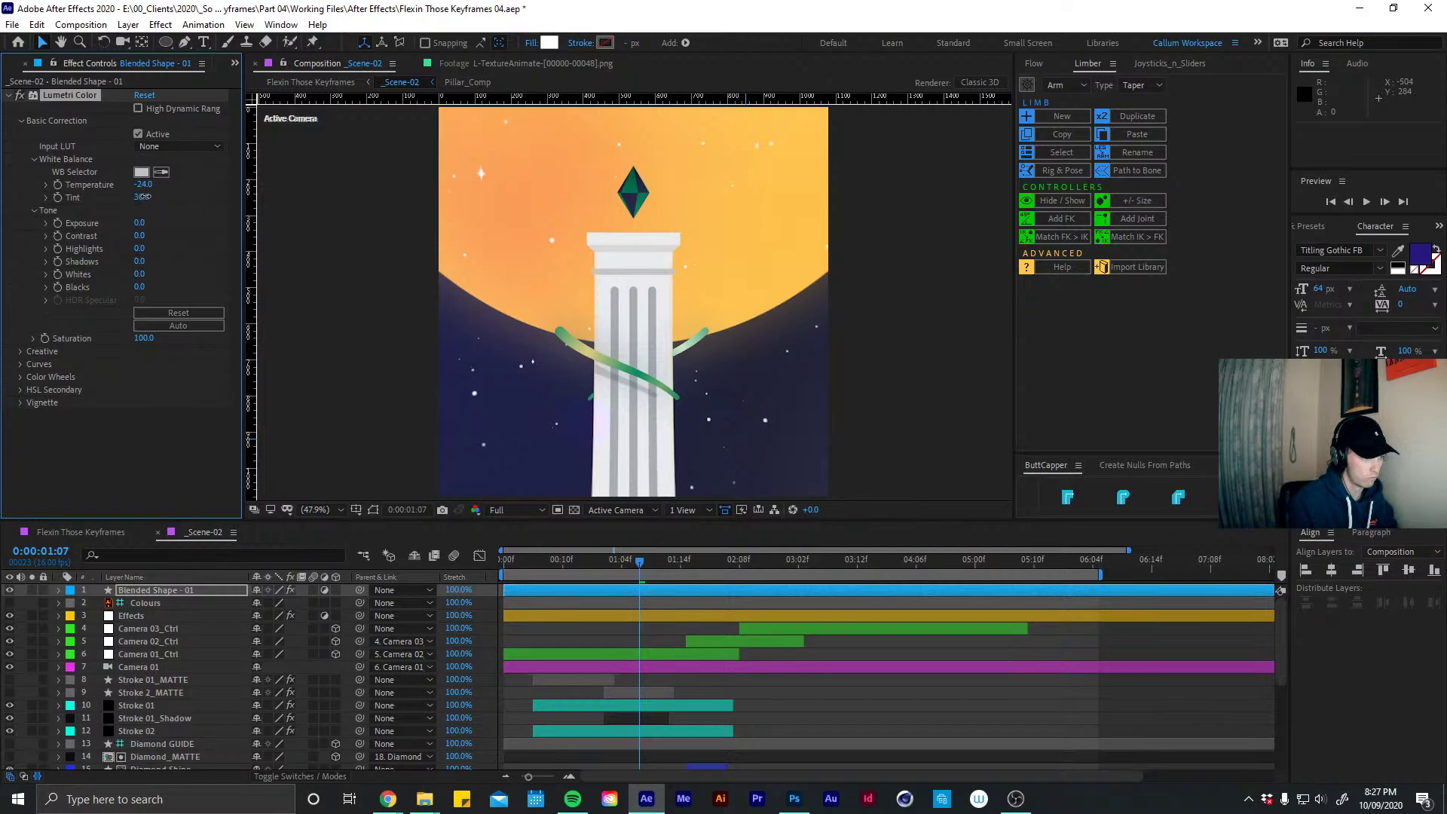
{"action": "left_click", "coordinate": [143, 197]}
{"action": "type", "text": "24"}
{"action": "key", "text": "Return"}
{"action": "left_click", "coordinate": [145, 198]}
{"action": "type", "text": "22"}
{"action": "key", "text": "Return"}
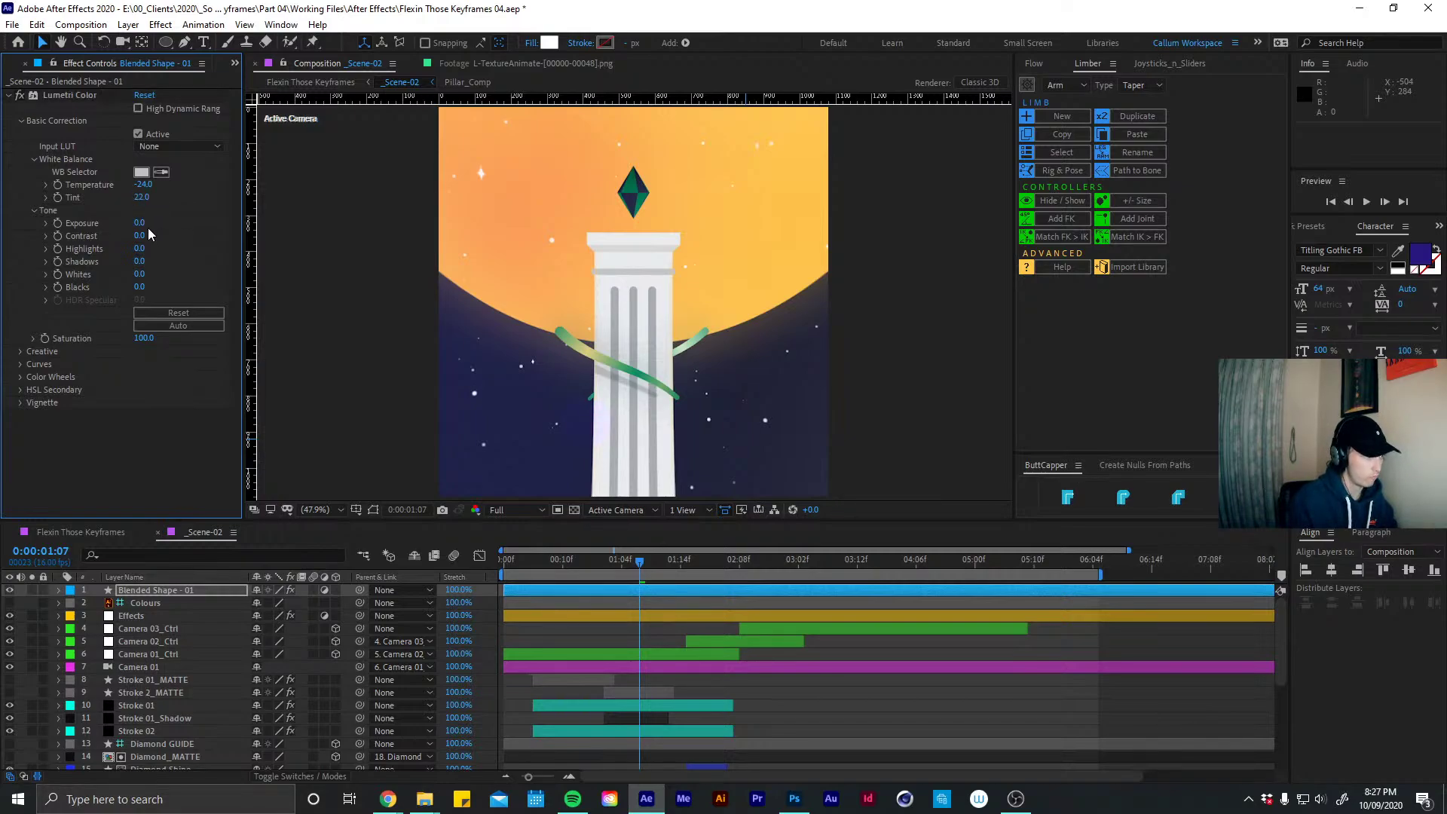
Set the Lumetri tone values Exposure to 1, Contrast to 16, Highlights to 12 and Shadows to -12
{"action": "mouse_move", "coordinate": [139, 222]}
{"action": "left_mouse_down"}
{"action": "mouse_move", "coordinate": [157, 220]}
{"action": "mouse_move", "coordinate": [139, 249]}
{"action": "left_mouse_up"}
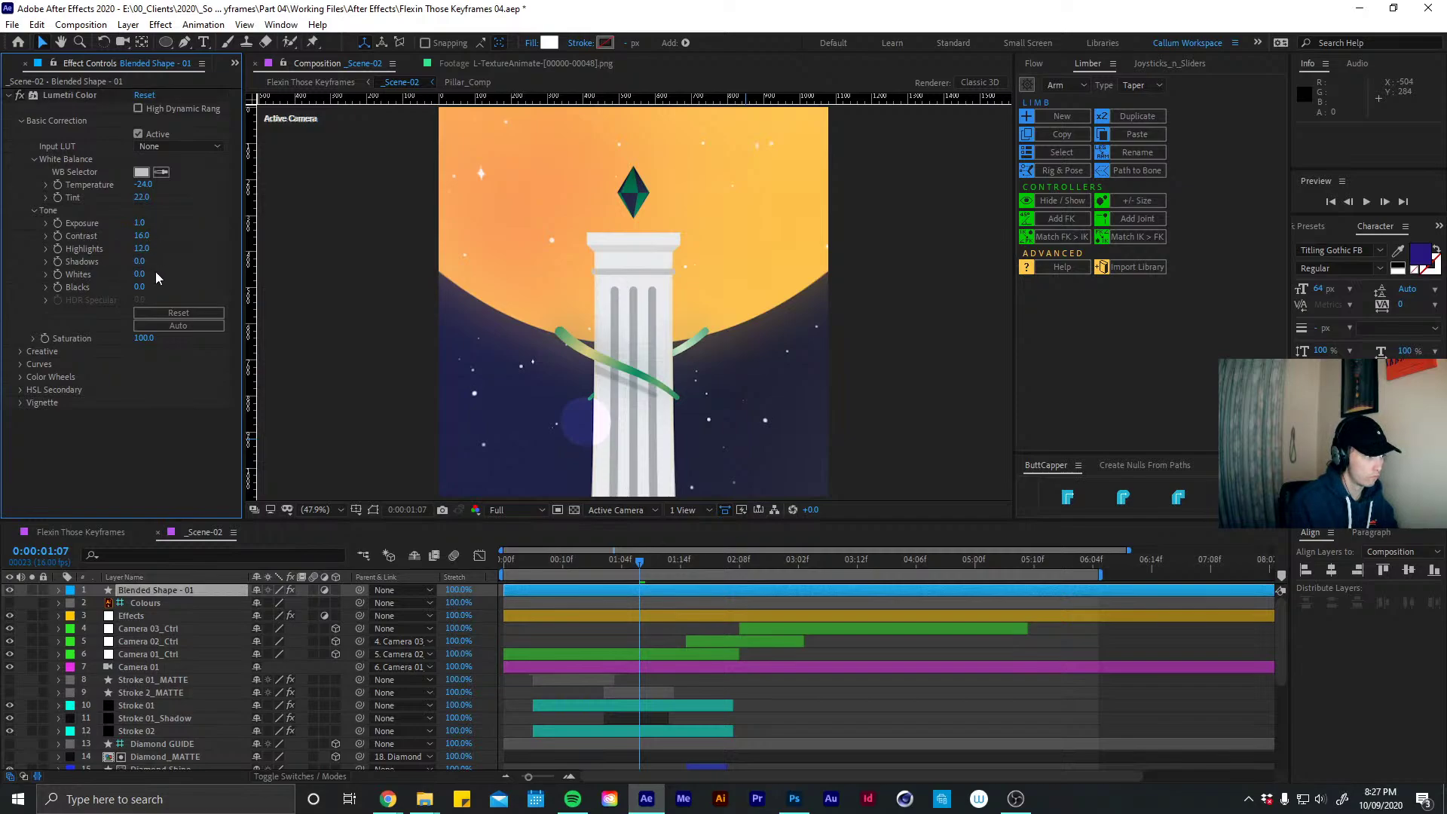
{"action": "left_click", "coordinate": [141, 263]}
{"action": "type", "text": "-24"}
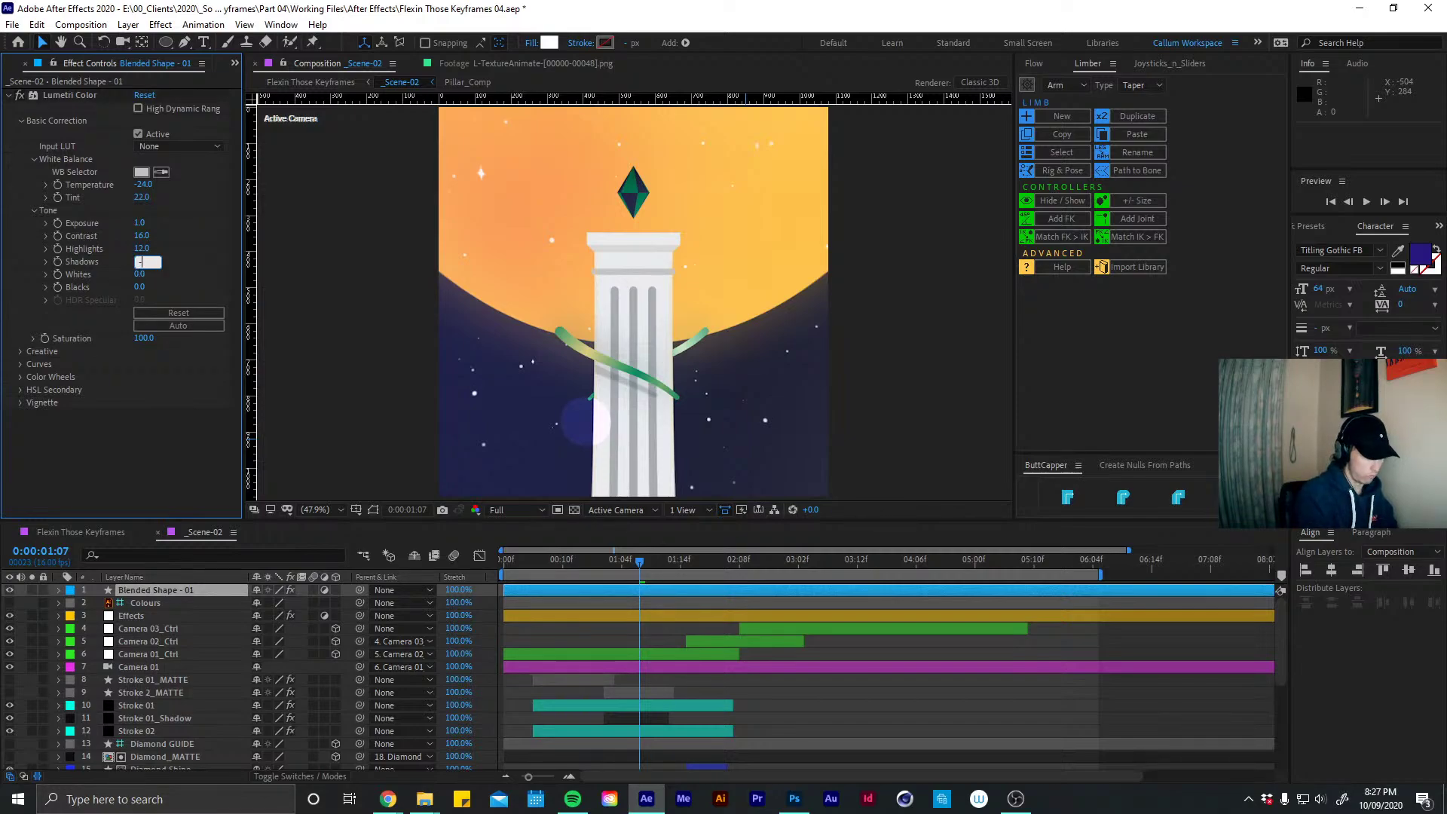
{"action": "key", "text": "Return"}
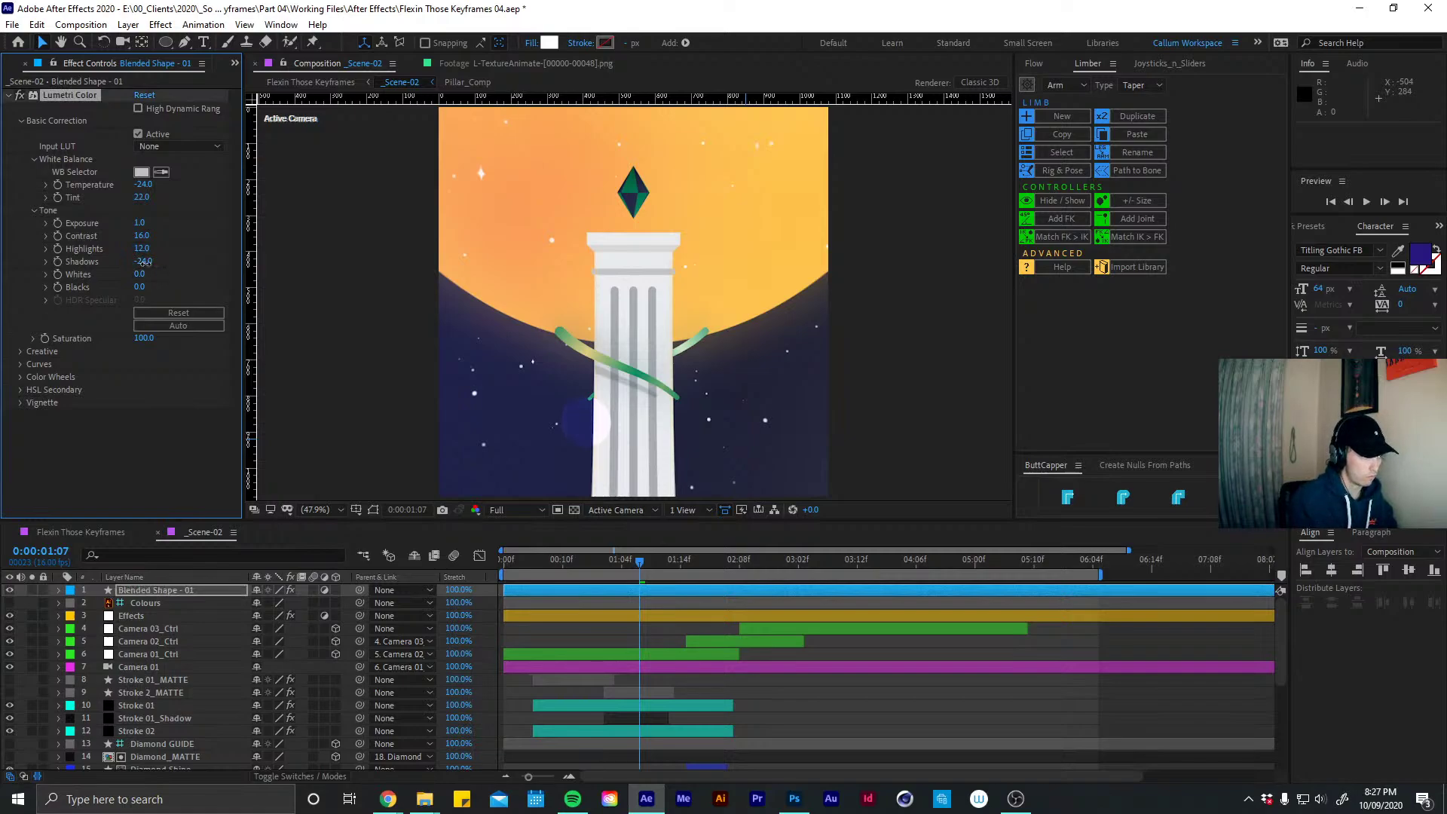
{"action": "left_click", "coordinate": [142, 262]}
{"action": "type", "text": "-12"}
{"action": "key", "text": "Return"}
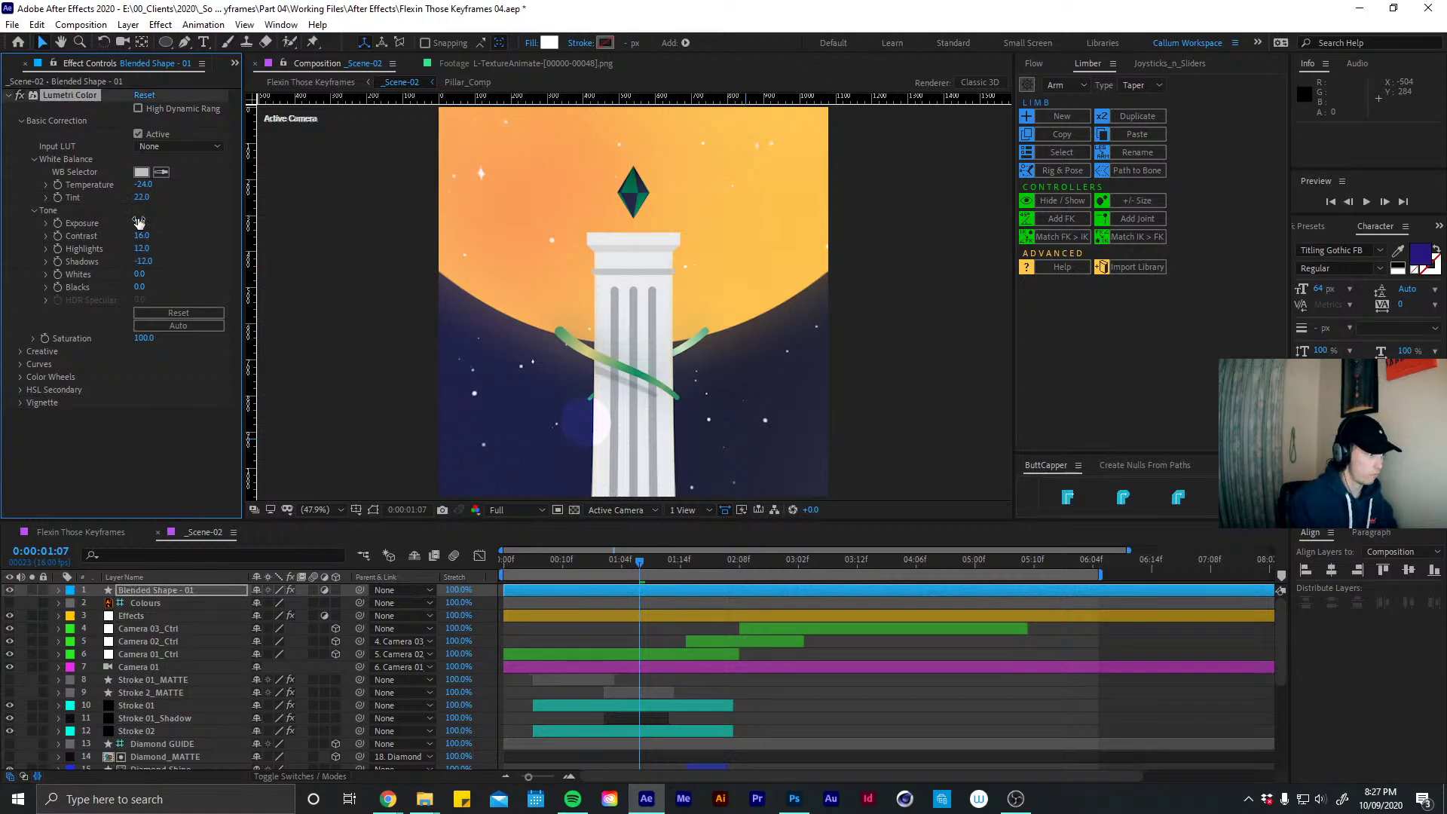
Set Whites to 4 and Blacks to -4, and undo a trial increase of the basic Saturation
{"action": "left_click", "coordinate": [140, 274]}
{"action": "type", "text": "5"}
{"action": "key", "text": "Return"}
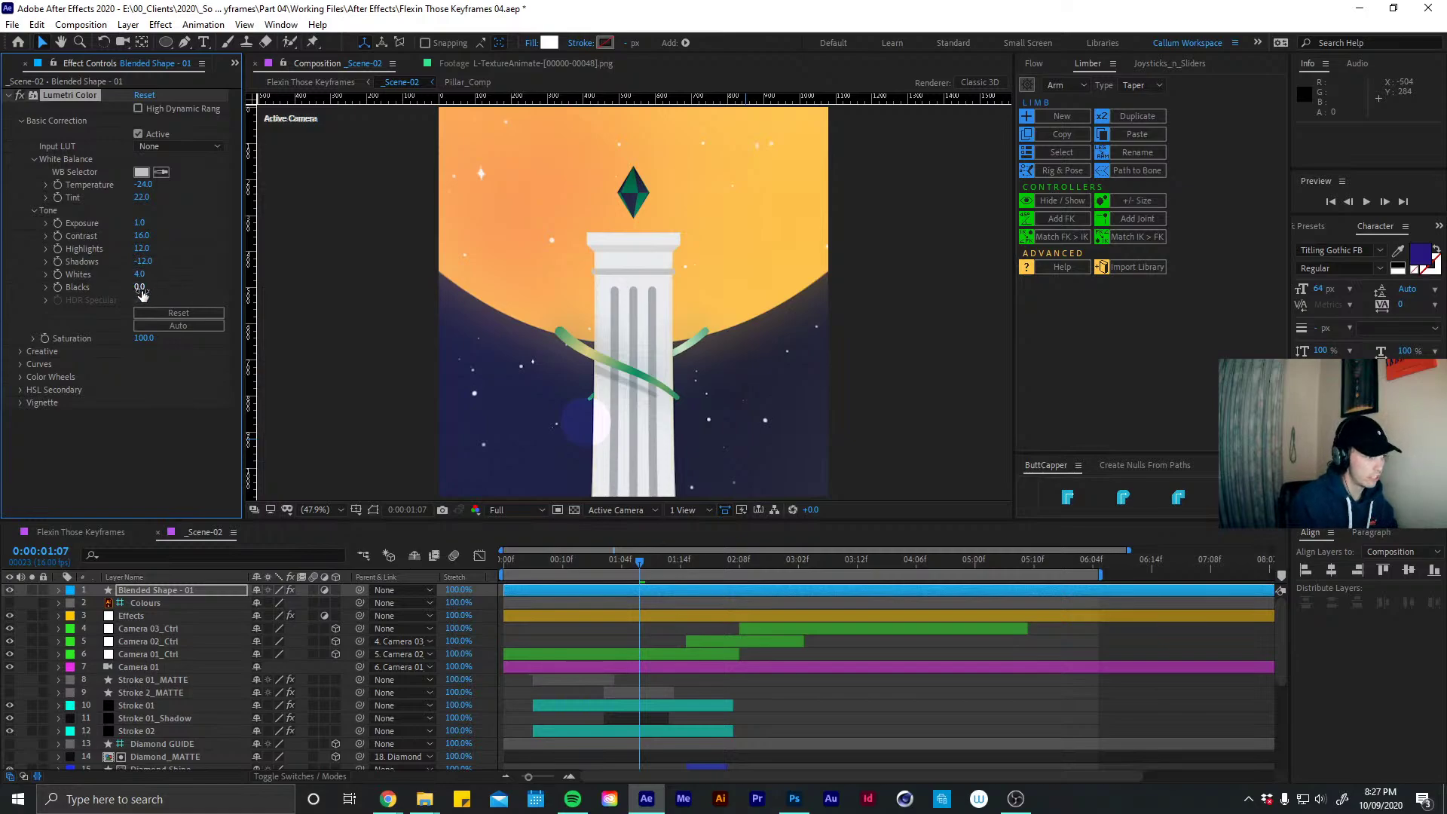
{"action": "left_click", "coordinate": [141, 287]}
{"action": "type", "text": "-4"}
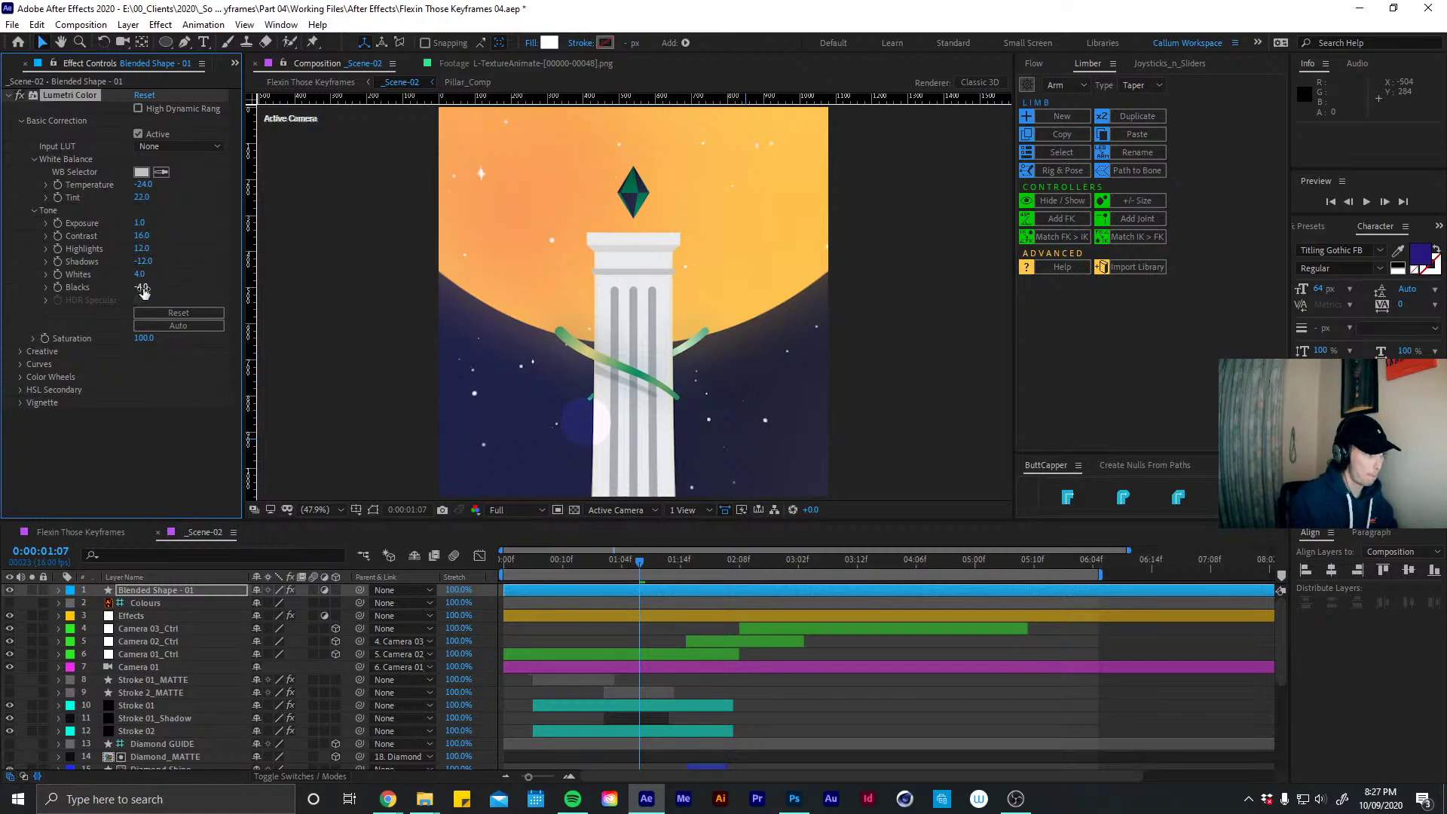
{"action": "key", "text": "Return"}
{"action": "left_click_drag", "start_coordinate": [145, 338], "coordinate": [156, 336]}
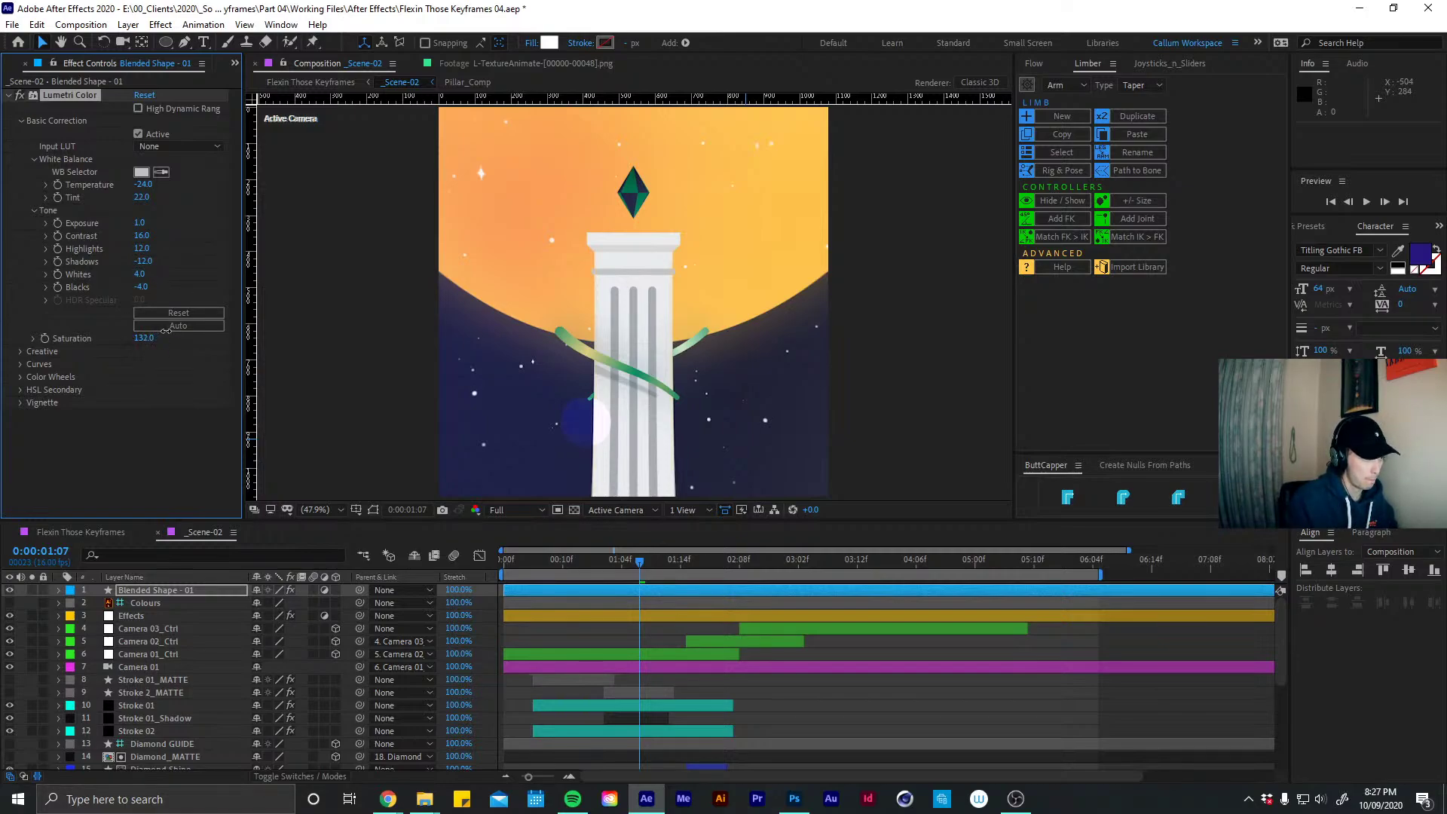
{"action": "key", "text": "ctrl+z"}
In the Creative adjustments, set Faded Film to 12, Sharpen to 1, Vibrance to 4 and Saturation to 108
{"action": "left_click", "coordinate": [20, 351]}
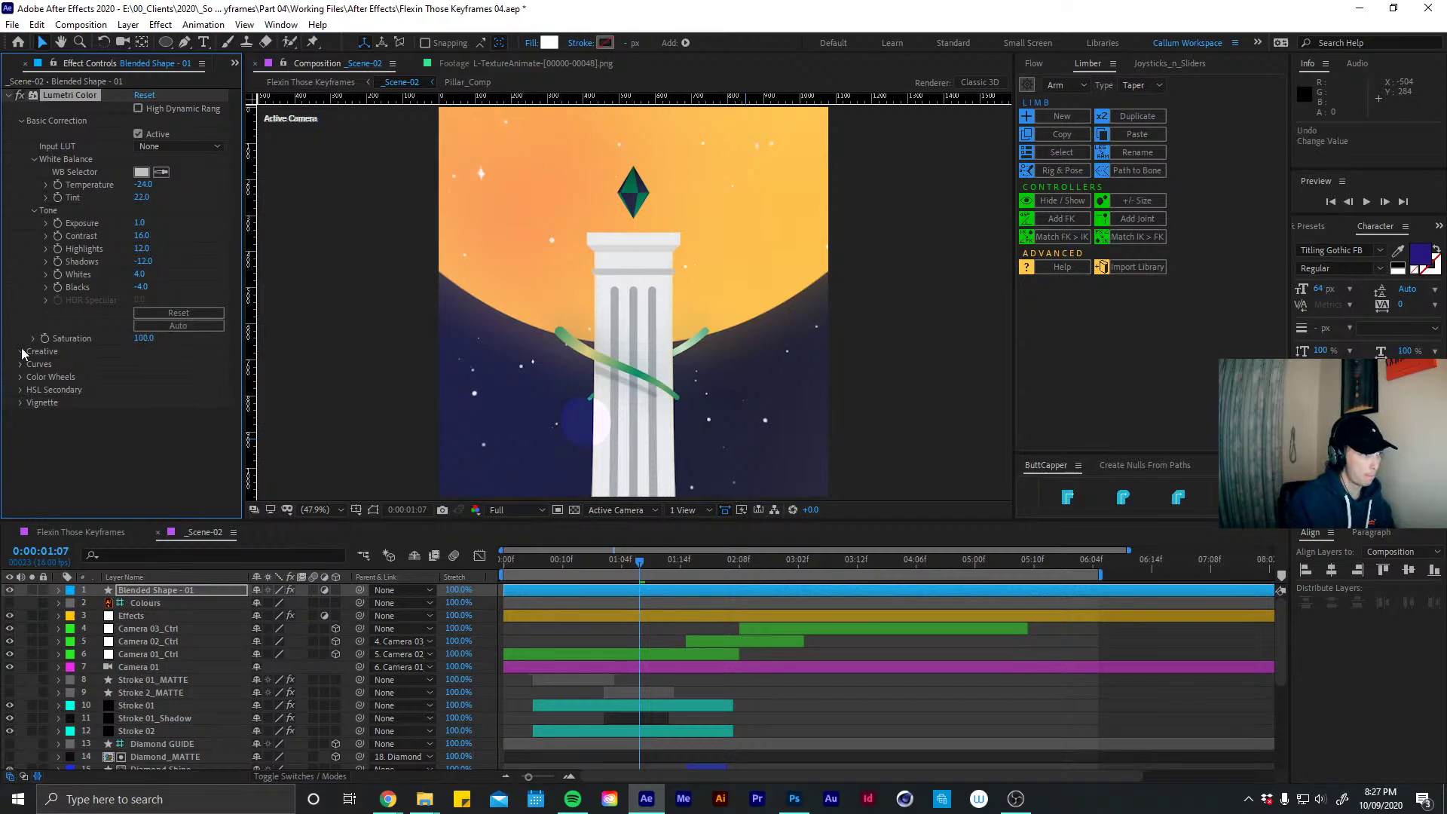
{"action": "scroll", "coordinate": [144, 355], "scroll_direction": "down", "scroll_amount": 2}
{"action": "left_click_drag", "start_coordinate": [177, 350], "coordinate": [145, 354]}
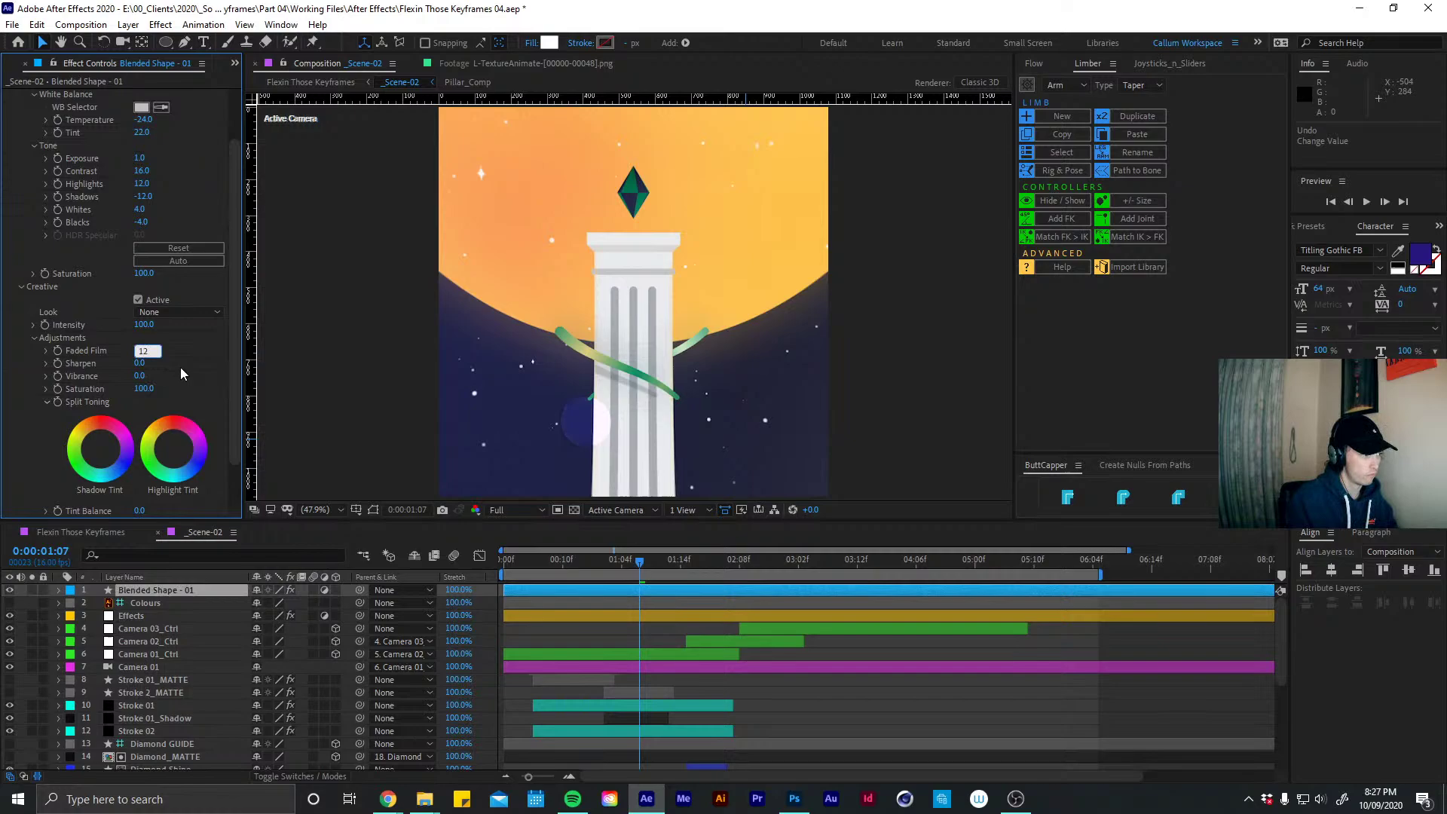
{"action": "left_click", "coordinate": [141, 363]}
{"action": "type", "text": "1"}
{"action": "left_click", "coordinate": [140, 376]}
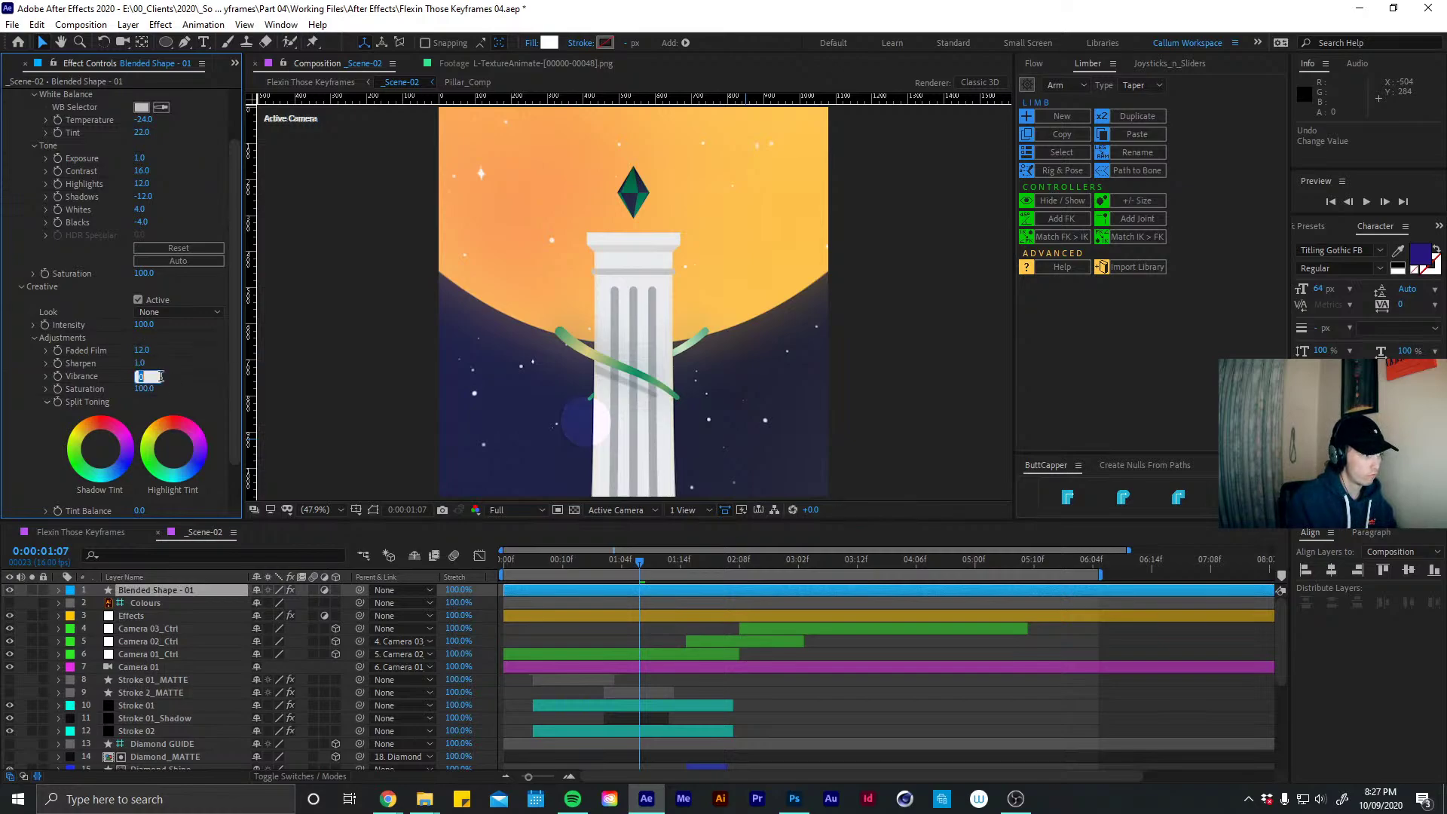
{"action": "type", "text": "4"}
{"action": "key", "text": "Tab"}
{"action": "type", "text": "10"}
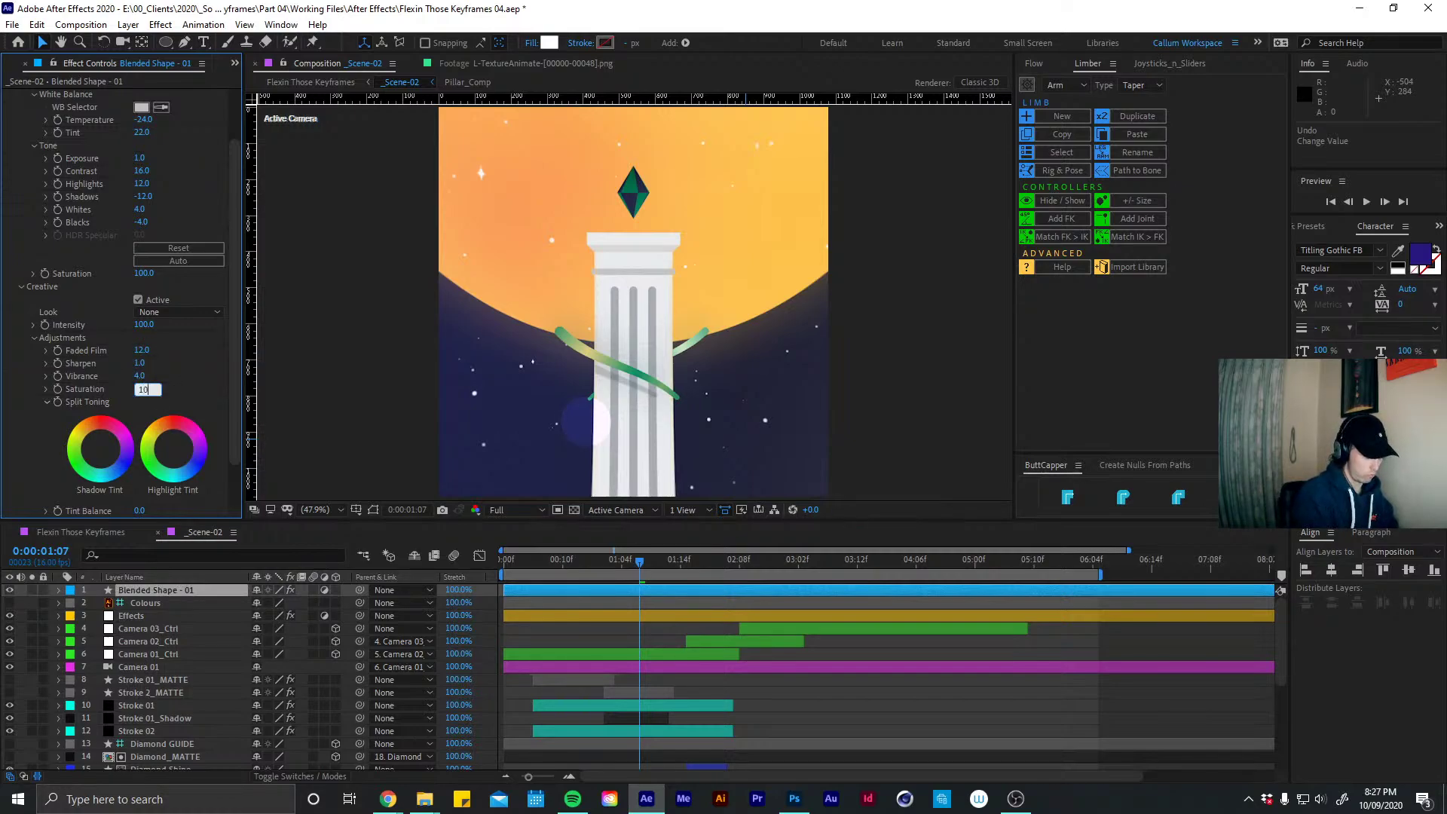
{"action": "type", "text": "8"}
{"action": "key", "text": "Return"}
Test the circle over other parts of the scene, place it beside the pillar at about 557, 446, and collapse Lumetri Color
{"action": "left_click_drag", "start_coordinate": [588, 428], "coordinate": [629, 180]}
{"action": "left_click_drag", "start_coordinate": [588, 179], "coordinate": [745, 356]}
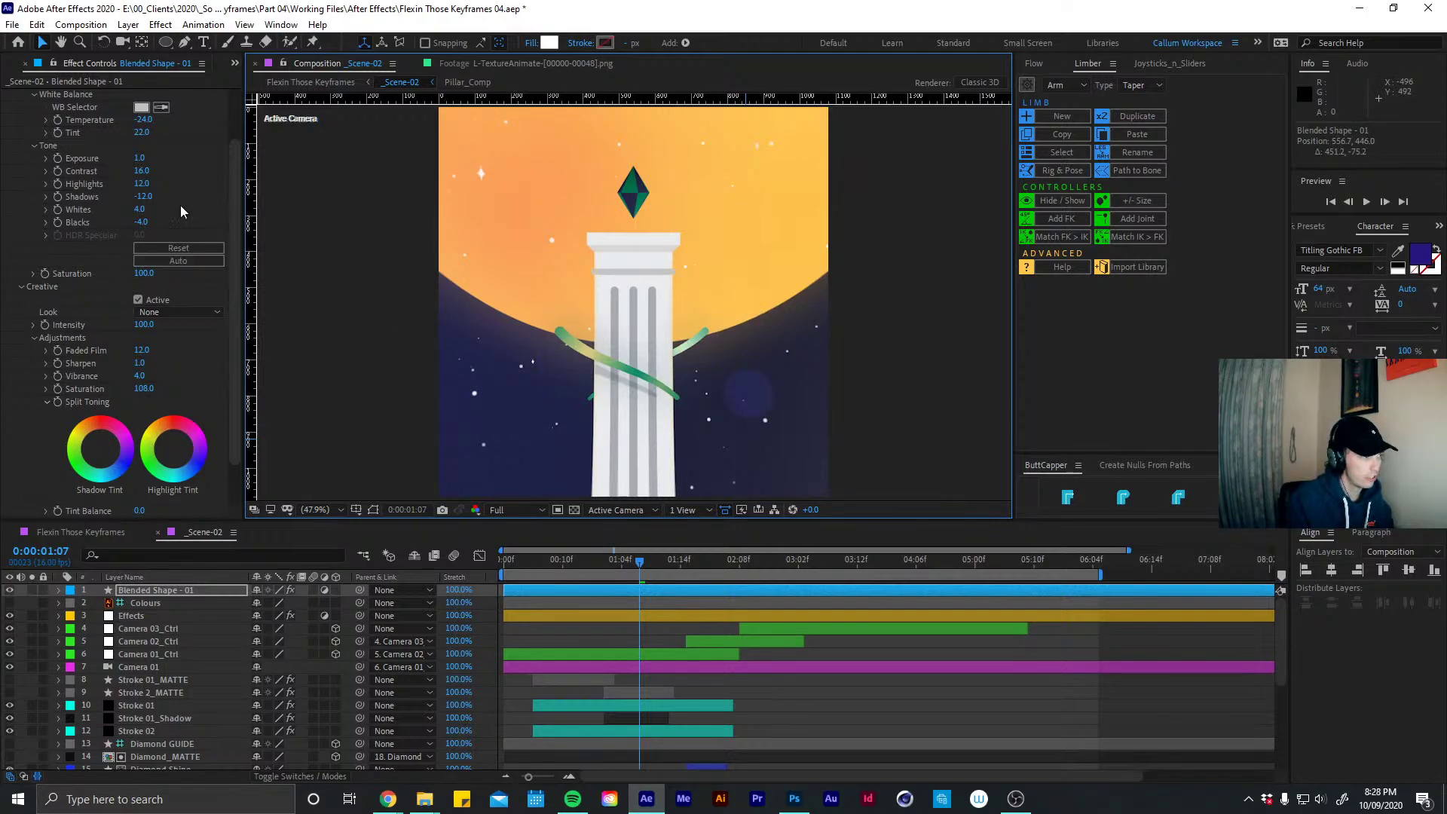
{"action": "scroll", "coordinate": [234, 302], "scroll_direction": "down", "scroll_amount": 2}
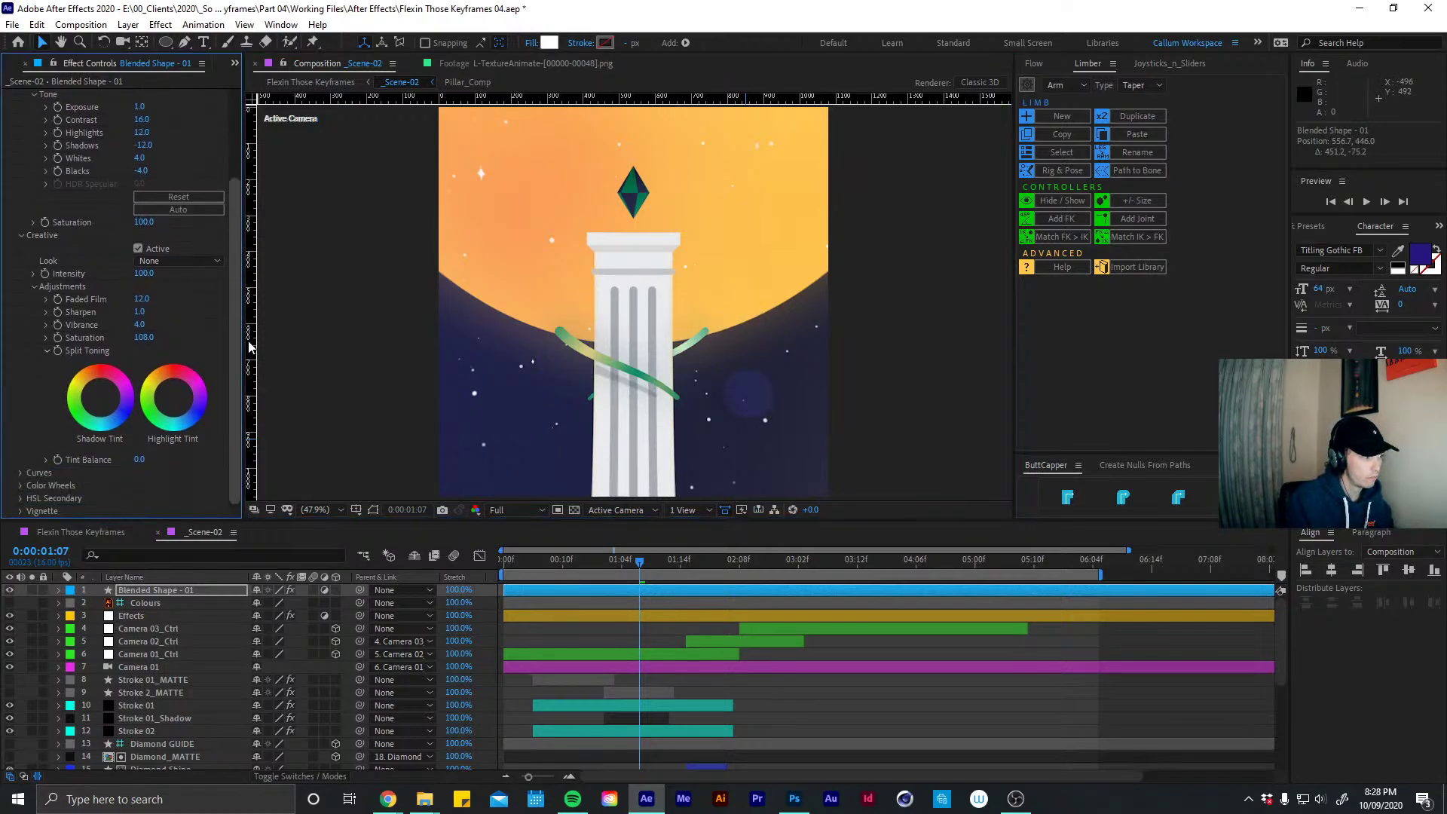
{"action": "left_click", "coordinate": [20, 511]}
{"action": "scroll", "coordinate": [113, 302], "scroll_direction": "up", "scroll_amount": 6}
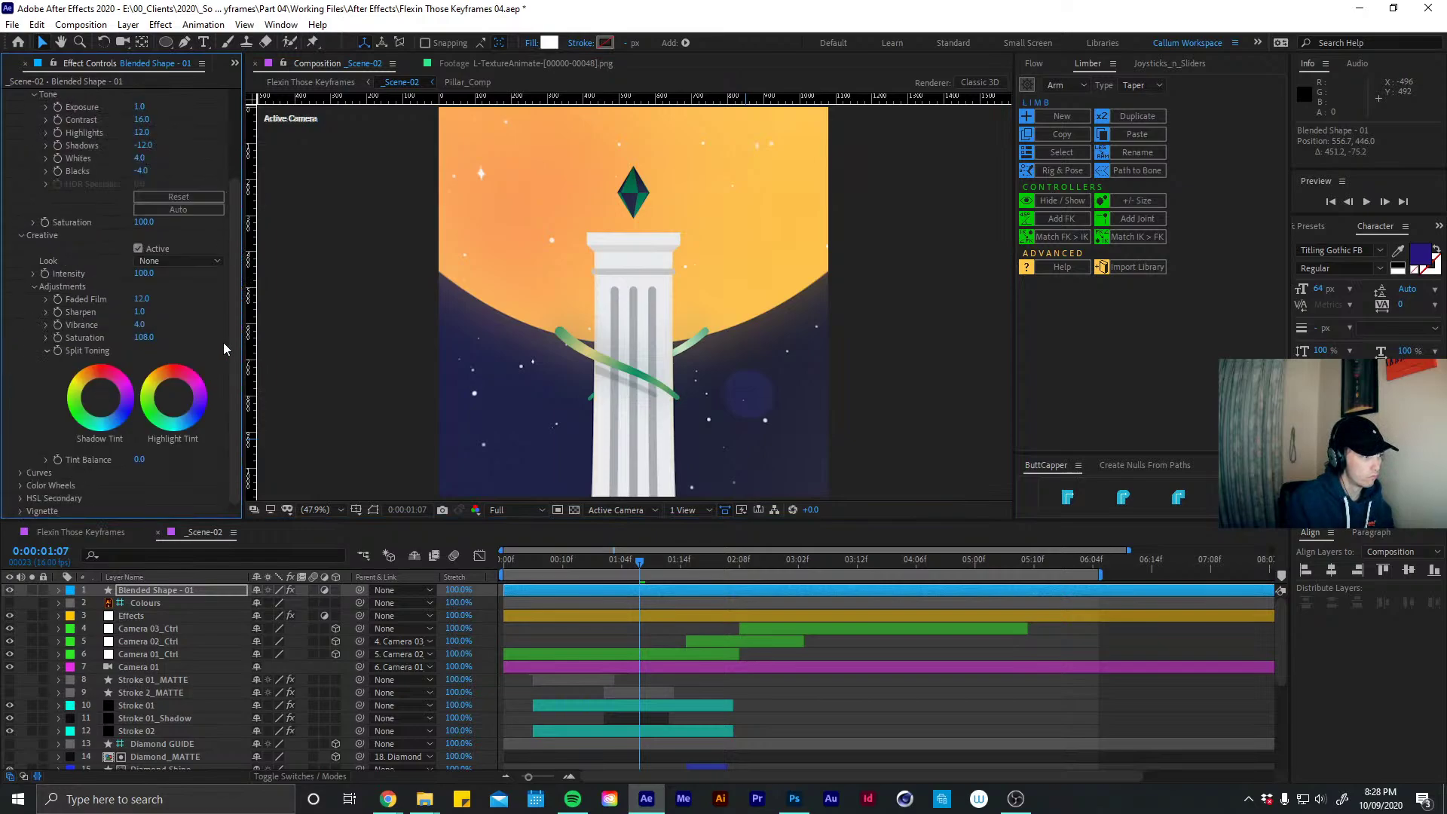
{"action": "left_click", "coordinate": [7, 97]}
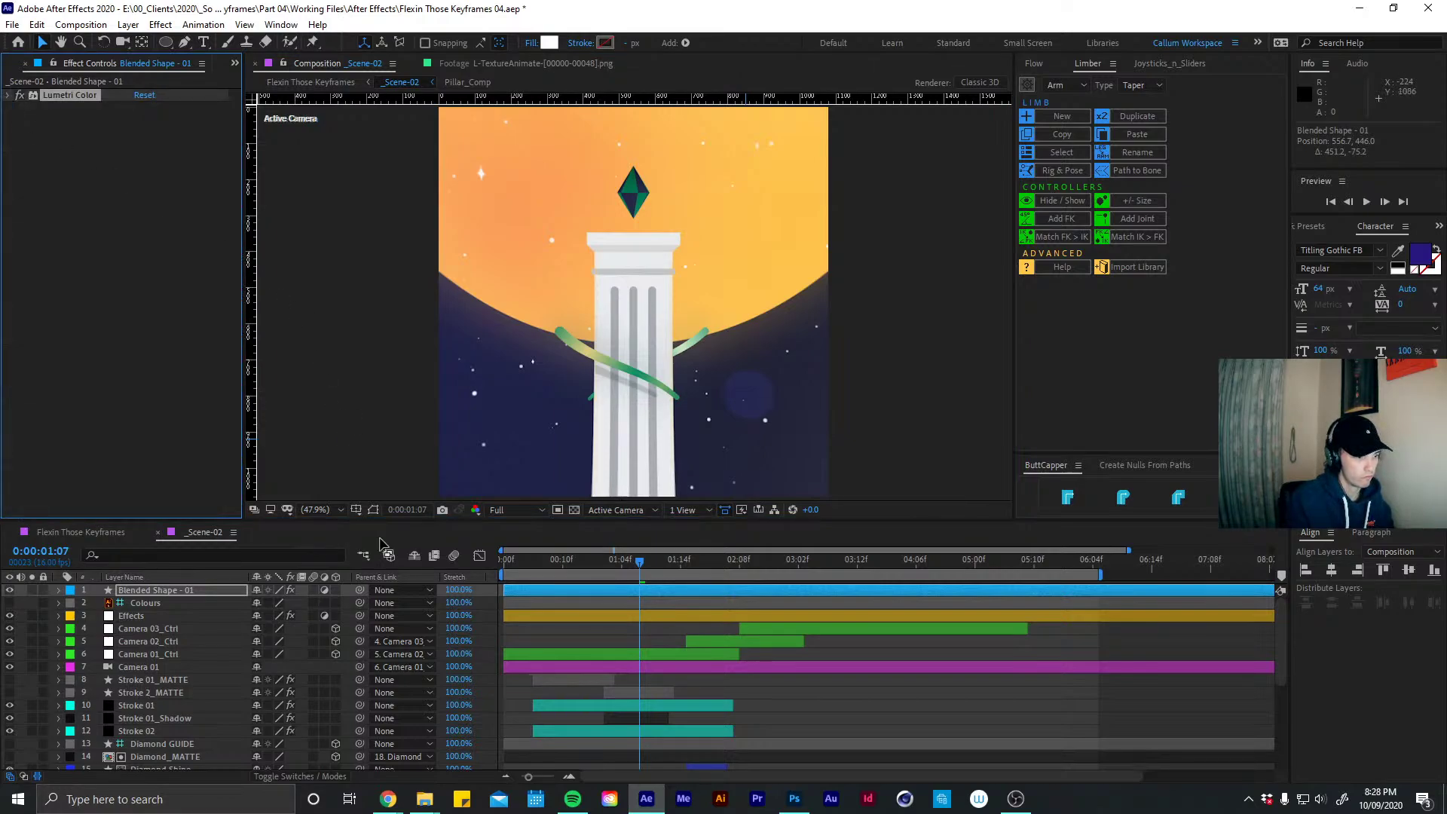
Add a Fast Box Blur to Blended Shape - 01, raise its Blur Radius to 69 and place it above Lumetri Color
{"action": "key", "text": "ctrl+space"}
{"action": "type", "text": "fox"}
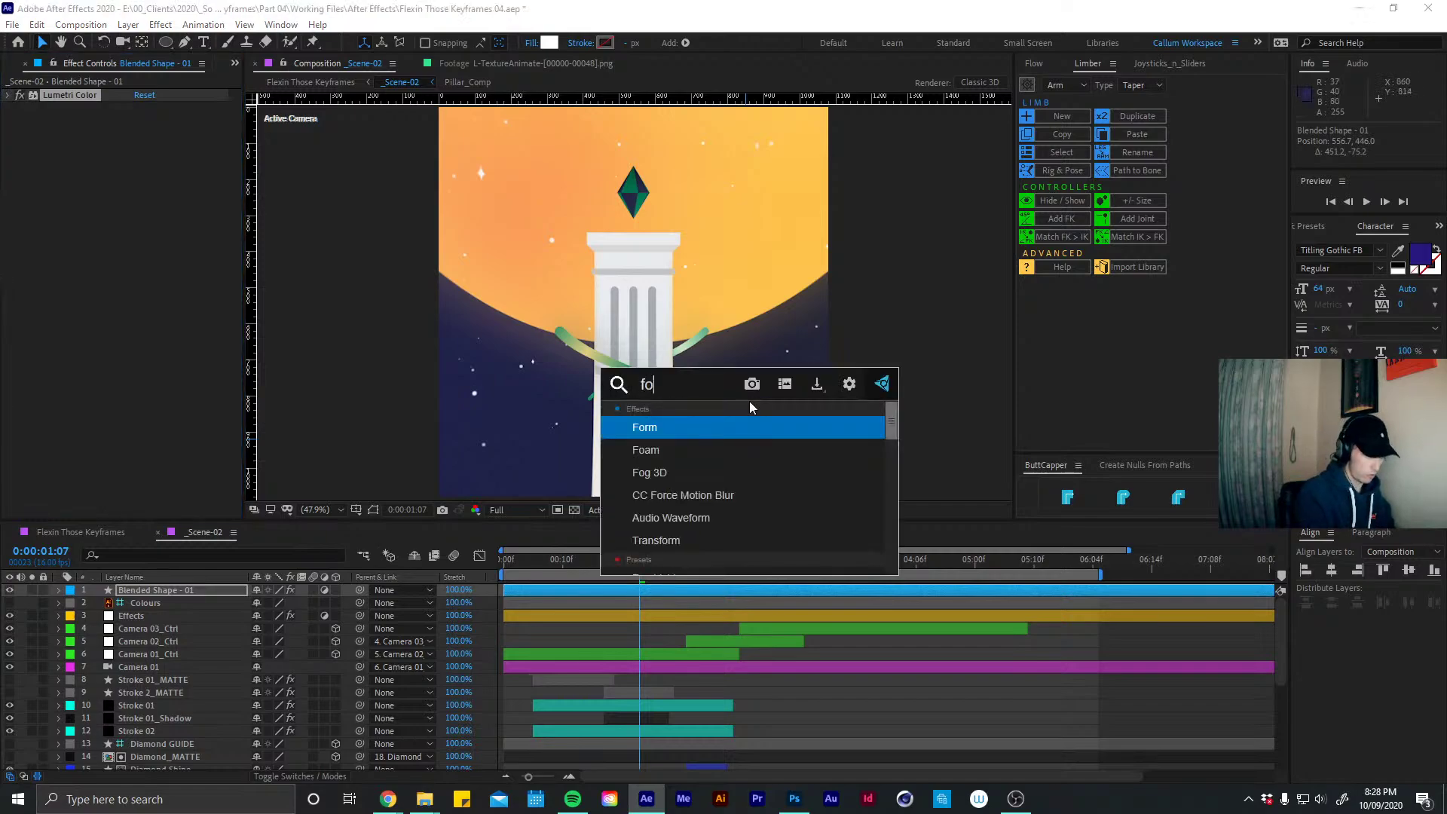
{"action": "key", "text": "BackSpace"}
{"action": "key", "text": "BackSpace"}
{"action": "key", "text": "BackSpace"}
{"action": "type", "text": "blur"}
{"action": "key", "text": "Return"}
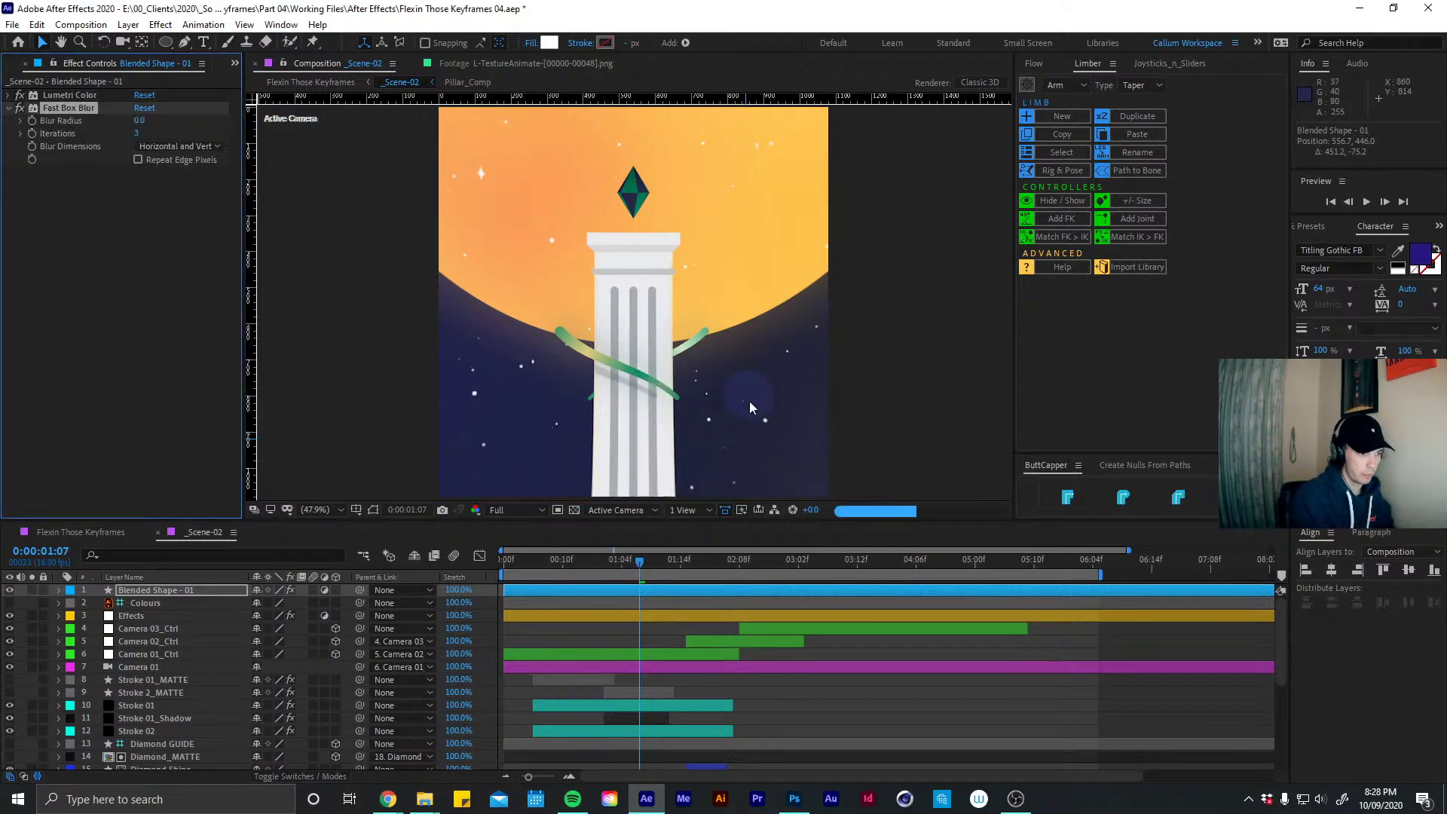
{"action": "left_click_drag", "start_coordinate": [139, 120], "coordinate": [151, 120]}
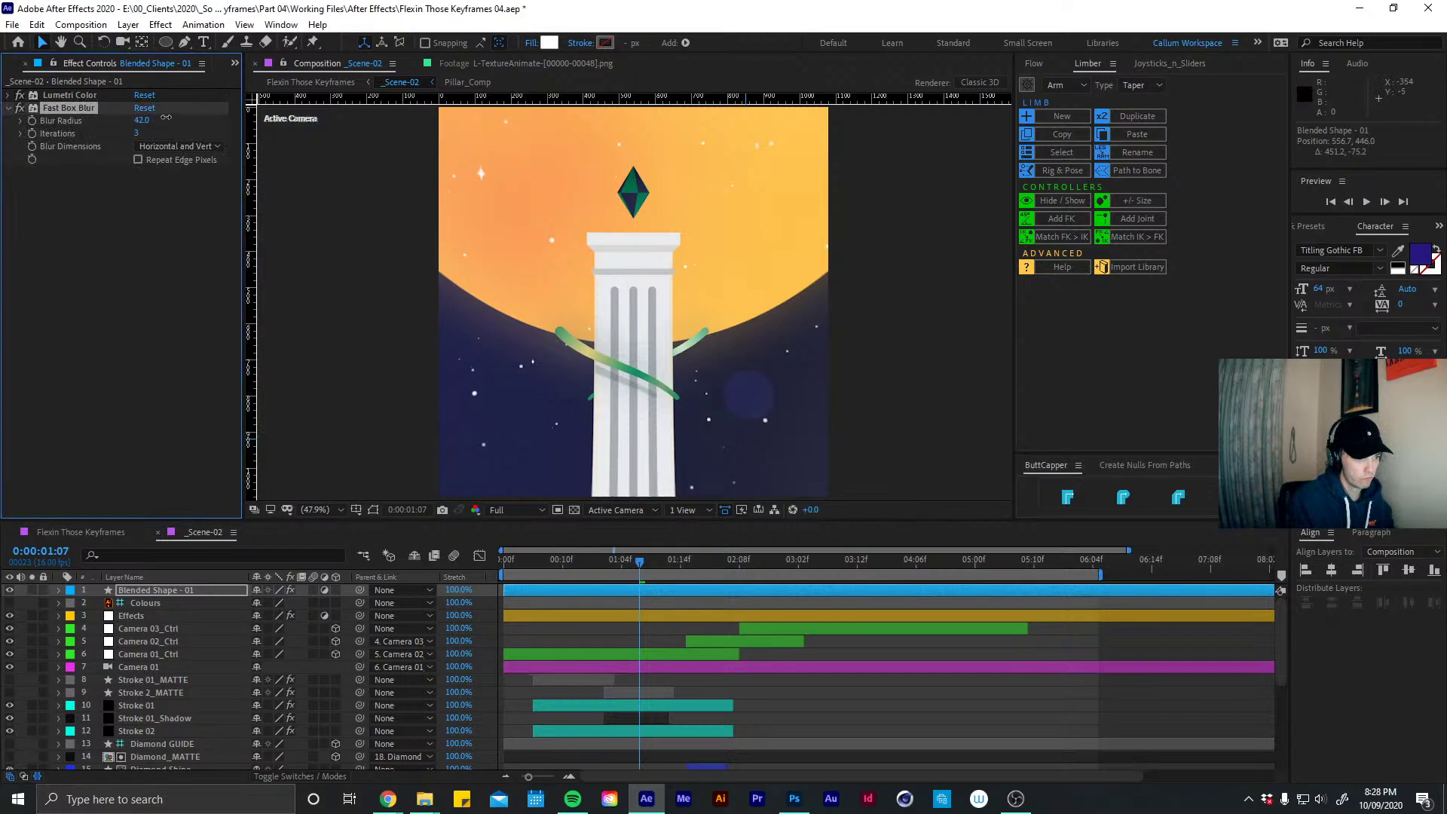
{"action": "left_click_drag", "start_coordinate": [65, 111], "coordinate": [74, 94]}
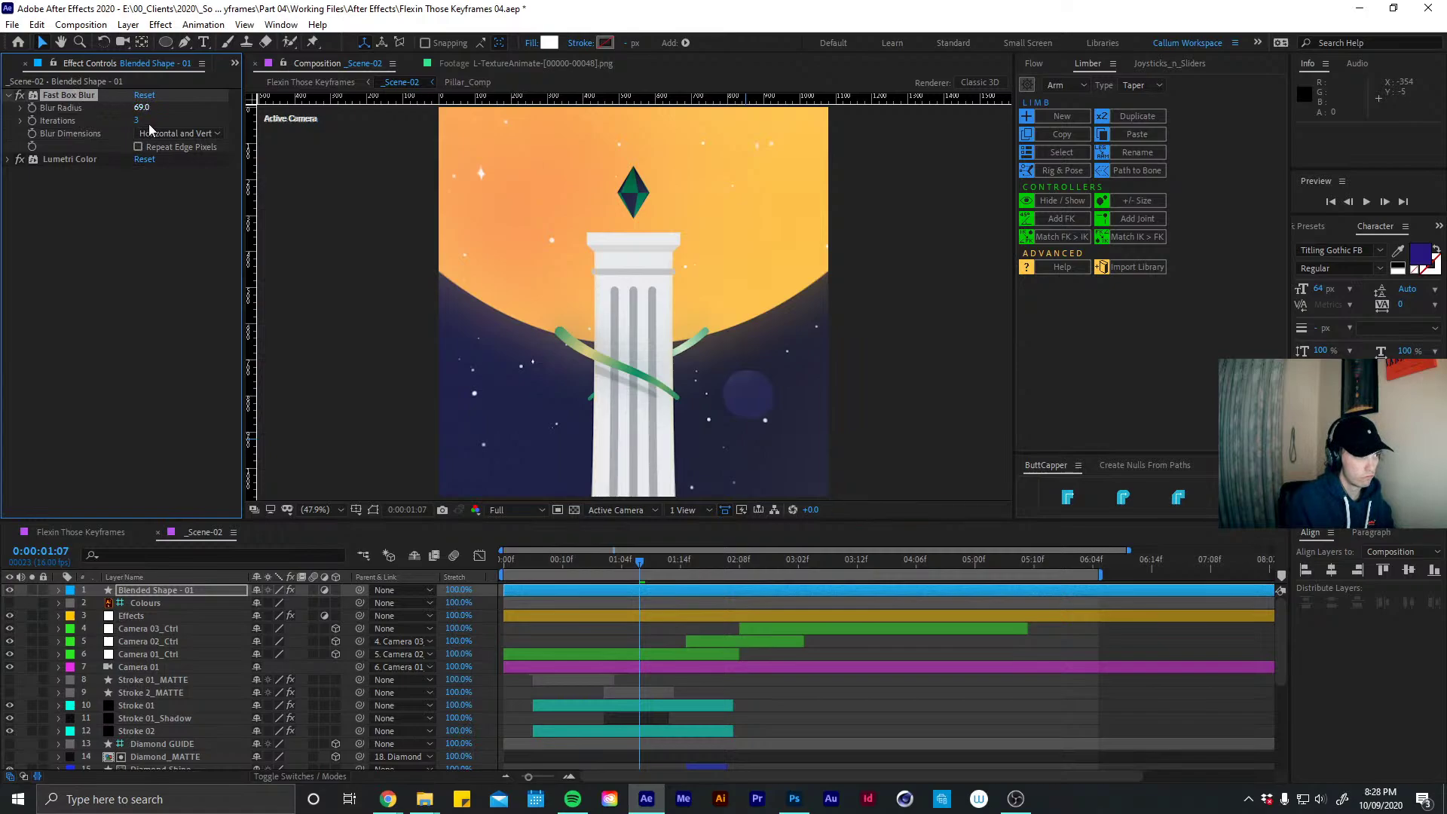
Try Fast Box Blur radii of 84 and 64 on the circle
{"action": "left_click", "coordinate": [141, 107]}
{"action": "type", "text": "84"}
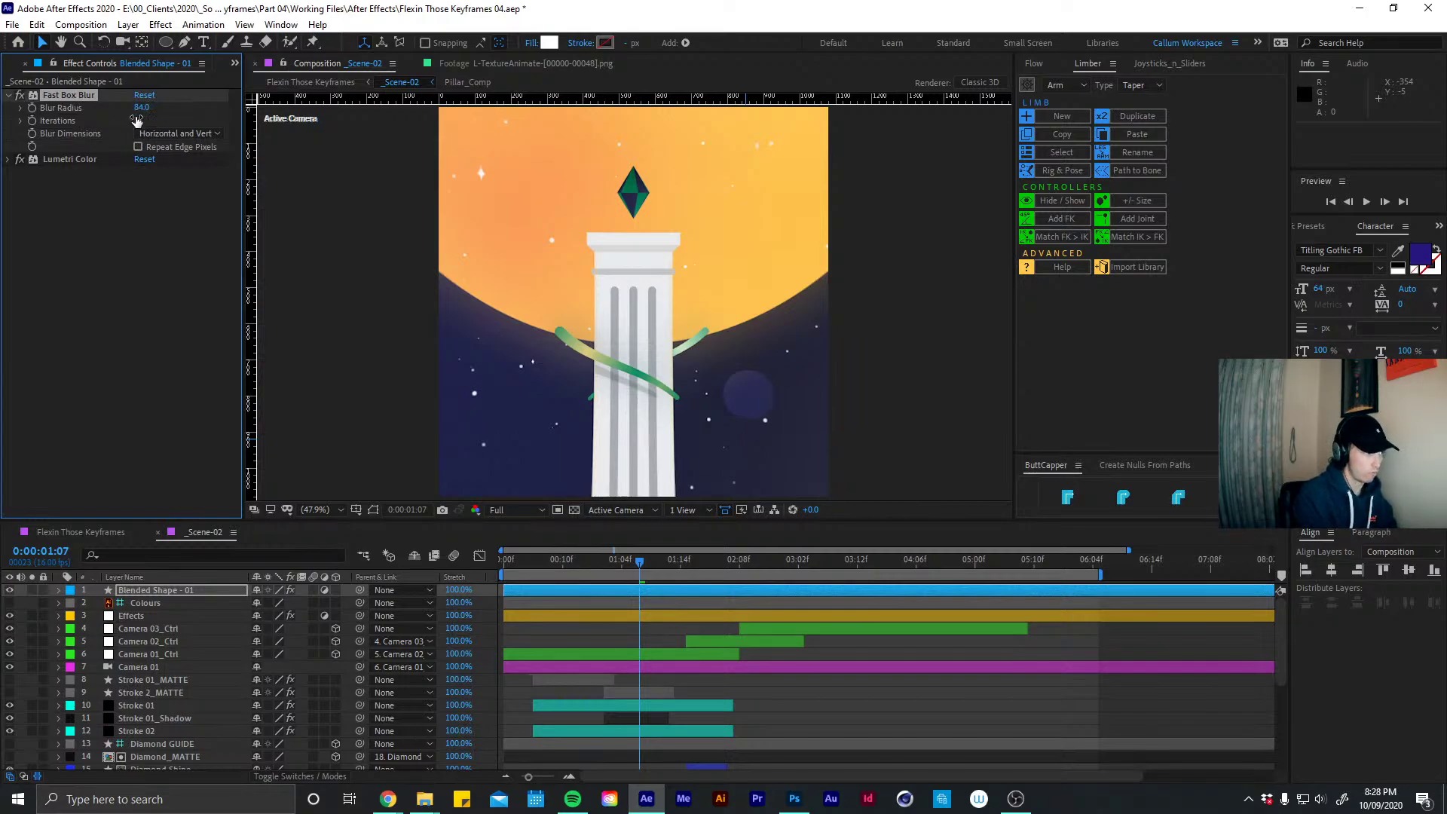
{"action": "key", "text": "Return"}
{"action": "left_click", "coordinate": [141, 107]}
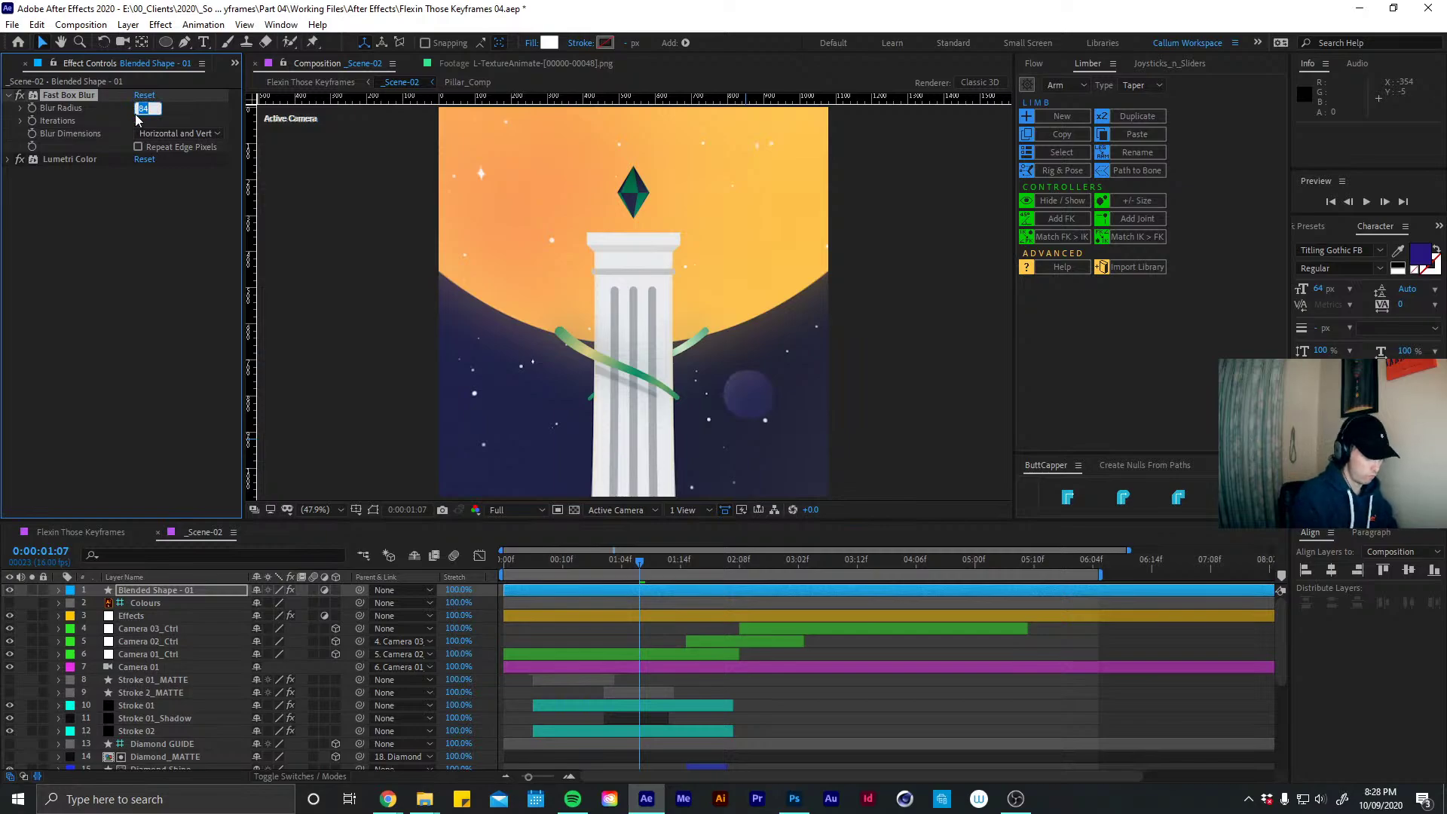
{"action": "type", "text": "64"}
{"action": "key", "text": "Return"}
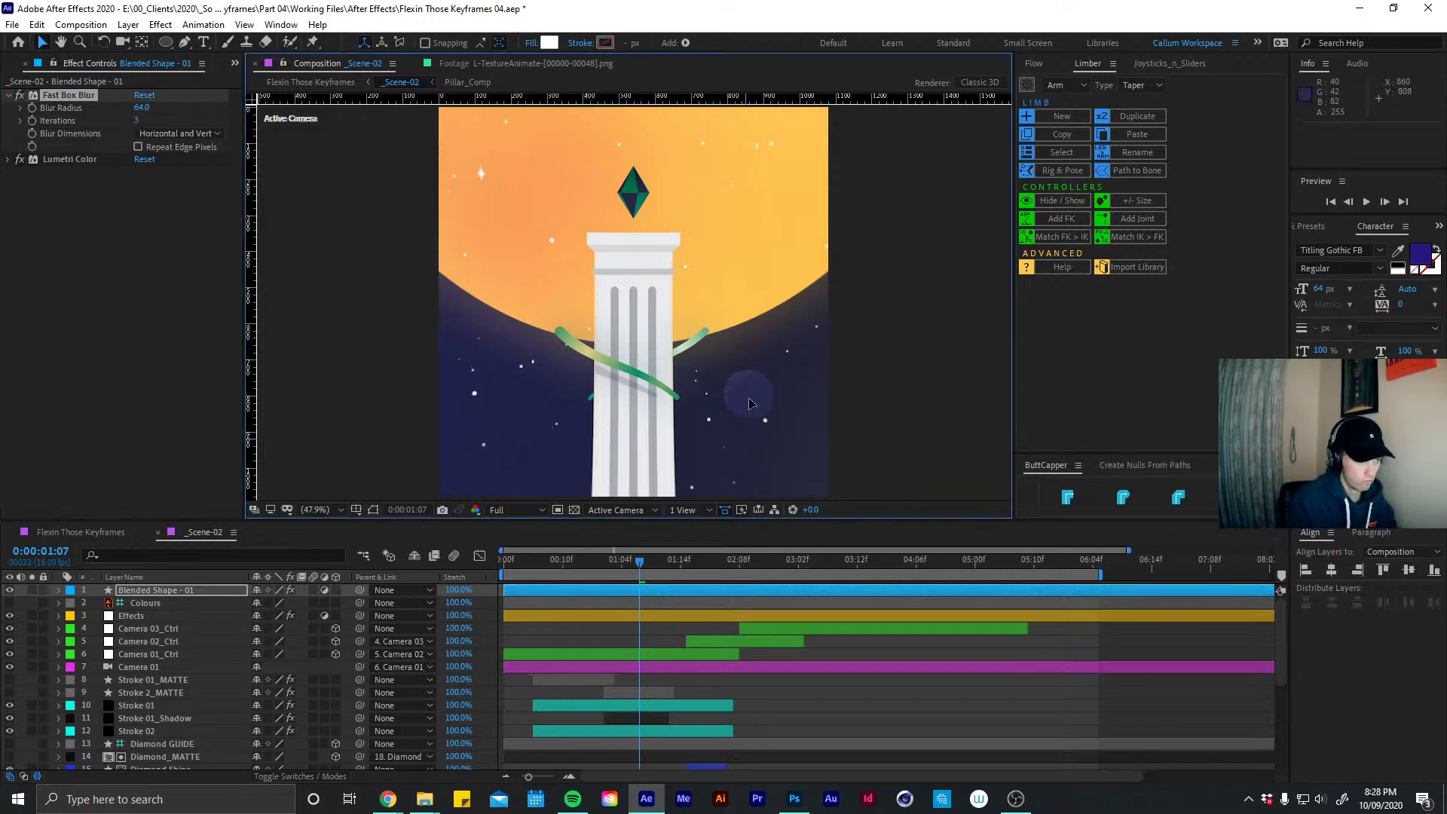
Move the circle up to about 554, 402 and set the Fast Box Blur radius to 24
{"action": "mouse_move", "coordinate": [750, 403]}
{"action": "left_mouse_down"}
{"action": "mouse_move", "coordinate": [641, 432]}
{"action": "mouse_move", "coordinate": [557, 422]}
{"action": "mouse_move", "coordinate": [599, 350]}
{"action": "mouse_move", "coordinate": [575, 264]}
{"action": "mouse_move", "coordinate": [655, 208]}
{"action": "mouse_move", "coordinate": [609, 202]}
{"action": "mouse_move", "coordinate": [603, 215]}
{"action": "mouse_move", "coordinate": [652, 200]}
{"action": "mouse_move", "coordinate": [626, 202]}
{"action": "mouse_move", "coordinate": [650, 200]}
{"action": "mouse_move", "coordinate": [683, 235]}
{"action": "mouse_move", "coordinate": [740, 326]}
{"action": "mouse_move", "coordinate": [657, 373]}
{"action": "mouse_move", "coordinate": [728, 428]}
{"action": "mouse_move", "coordinate": [734, 462]}
{"action": "mouse_move", "coordinate": [772, 416]}
{"action": "mouse_move", "coordinate": [769, 428]}
{"action": "mouse_move", "coordinate": [539, 447]}
{"action": "mouse_move", "coordinate": [598, 333]}
{"action": "mouse_move", "coordinate": [648, 298]}
{"action": "mouse_move", "coordinate": [663, 215]}
{"action": "mouse_move", "coordinate": [629, 194]}
{"action": "mouse_move", "coordinate": [687, 341]}
{"action": "mouse_move", "coordinate": [754, 380]}
{"action": "left_mouse_up"}
{"action": "left_click", "coordinate": [142, 108]}
{"action": "type", "text": "24"}
{"action": "key", "text": "Return"}
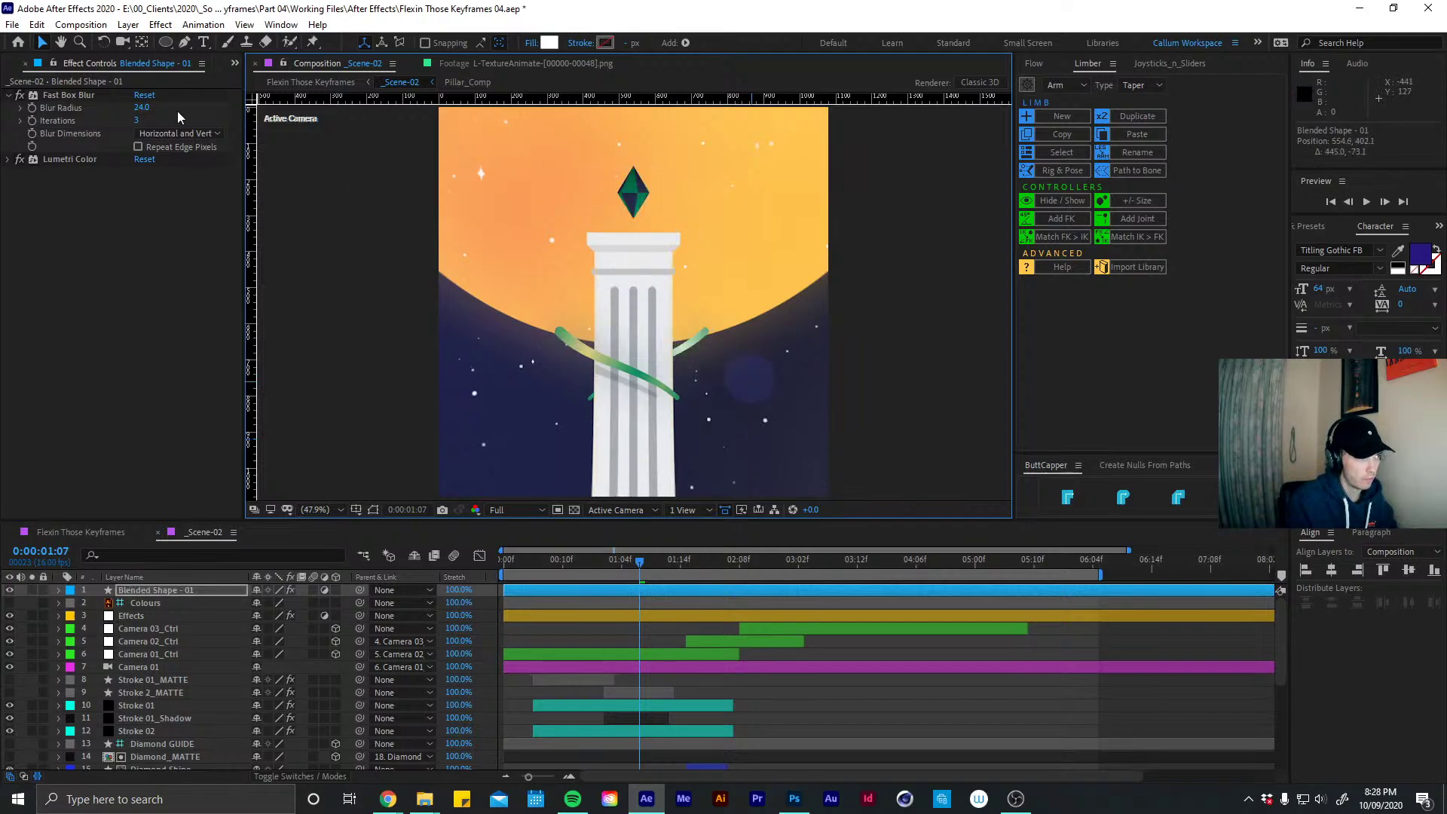
Try a duplicate Fast Box Blur below Lumetri Color with Vertical dimensions and Repeat Edge Pixels, and delete it
{"action": "left_click", "coordinate": [79, 97]}
{"action": "key", "text": "ctrl+d"}
{"action": "left_click_drag", "start_coordinate": [80, 96], "coordinate": [81, 292]}
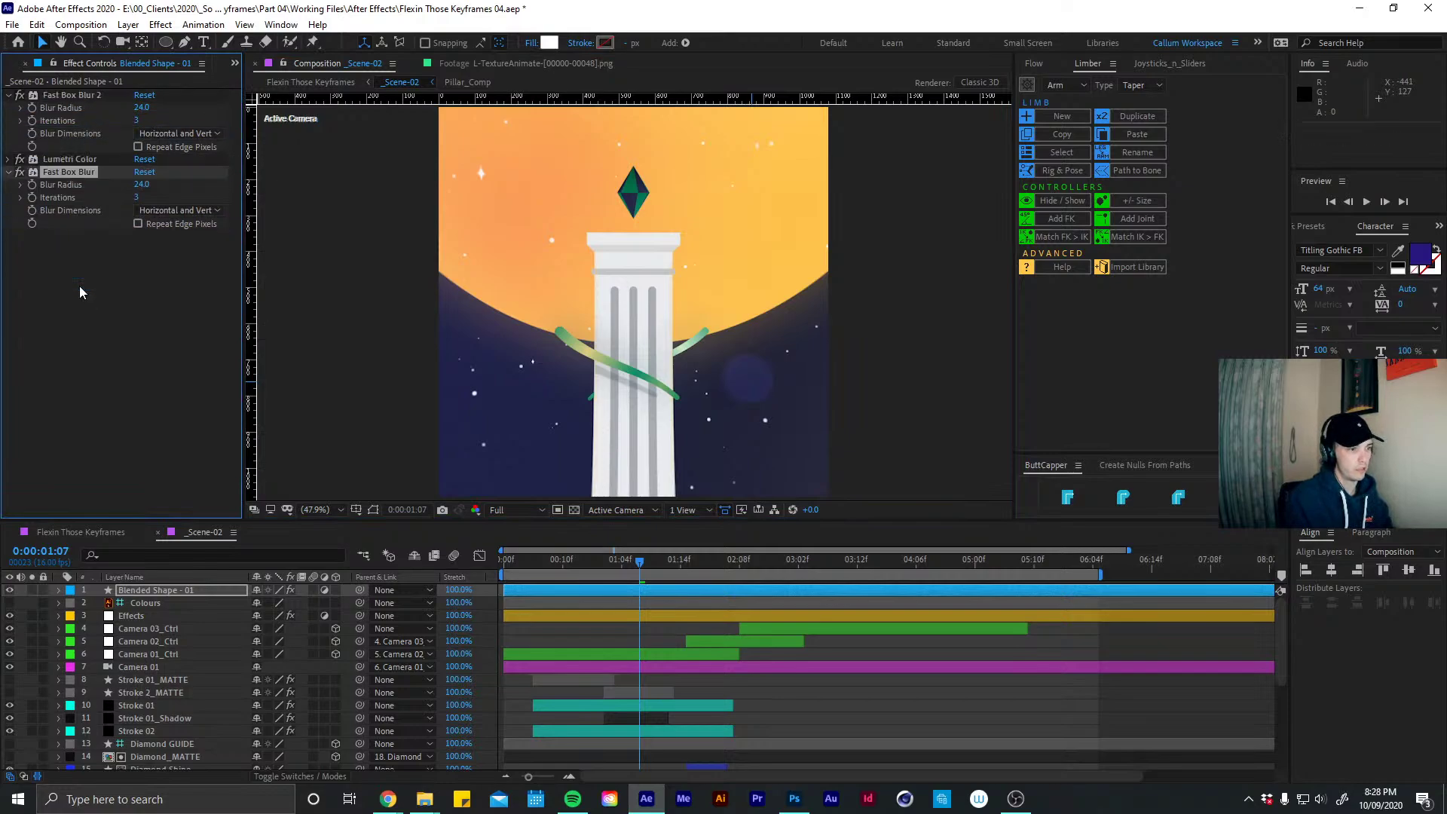
{"action": "left_click", "coordinate": [155, 210]}
{"action": "left_click", "coordinate": [155, 263]}
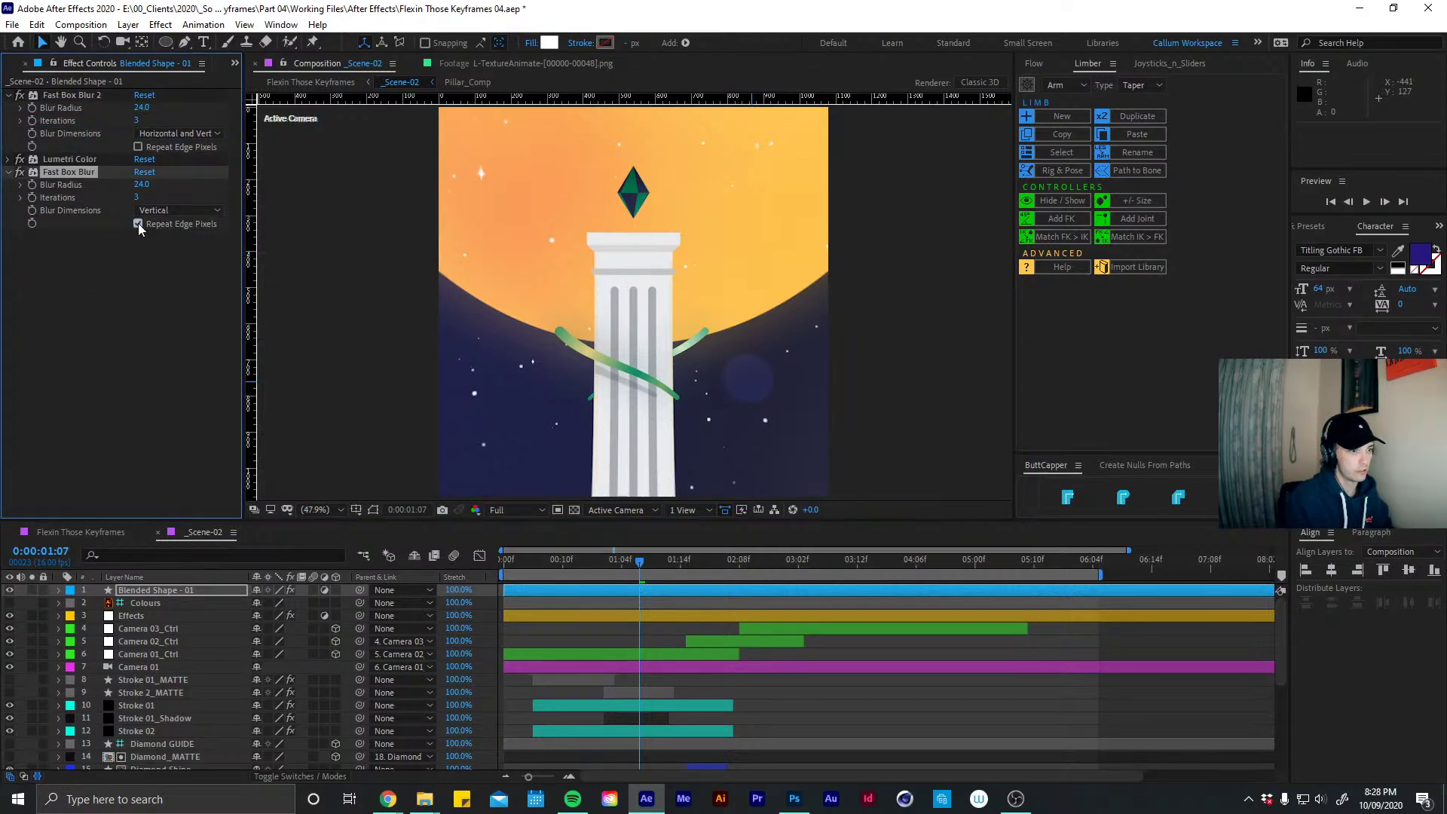
{"action": "key", "text": "Delete"}
Toggle Blended Shape - 01's adjustment switch off and on, and rename its remaining blur effect to Fast Box Blur
{"action": "left_click", "coordinate": [10, 95]}
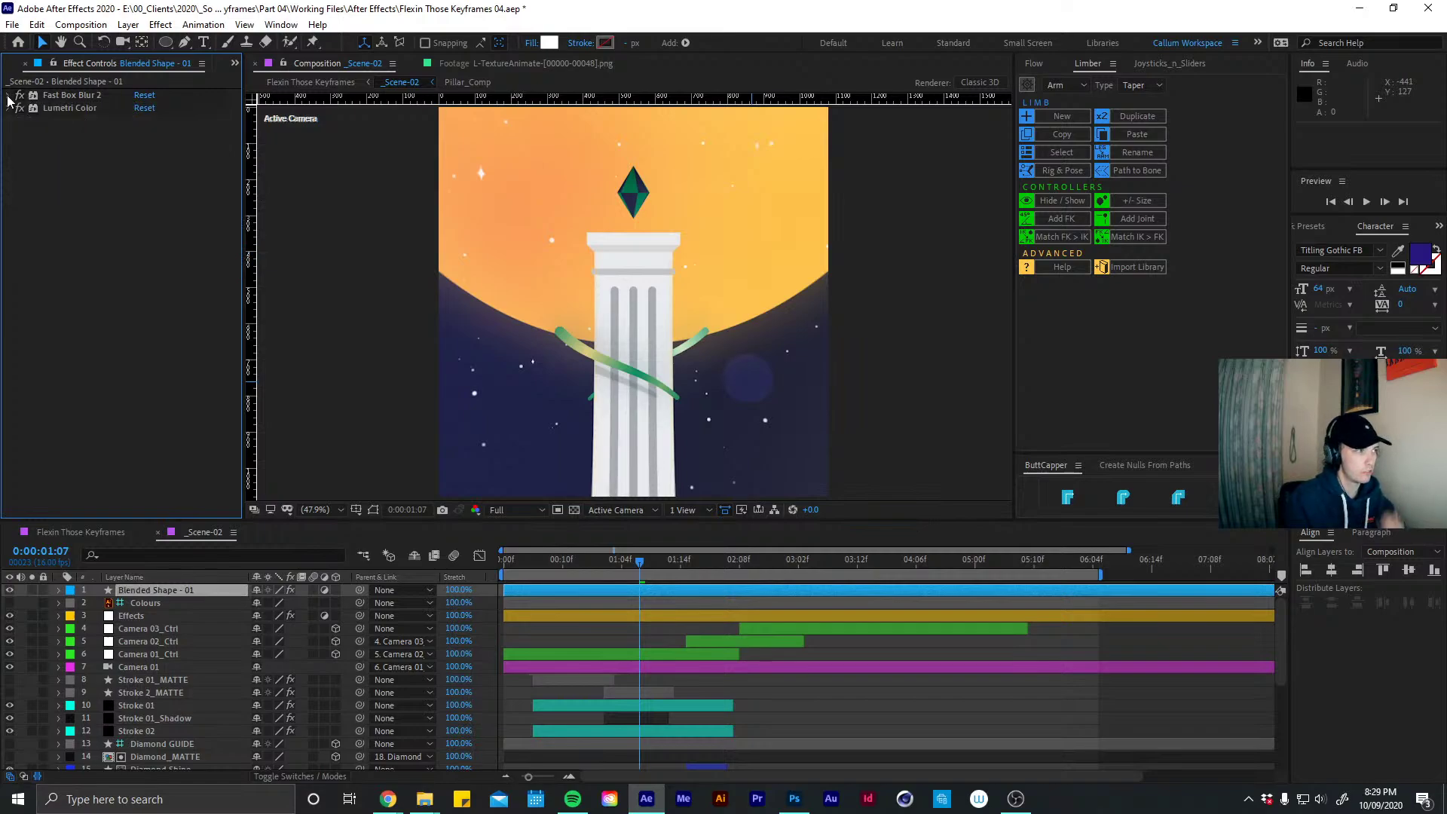
{"action": "left_click", "coordinate": [325, 590]}
{"action": "left_click", "coordinate": [325, 590]}
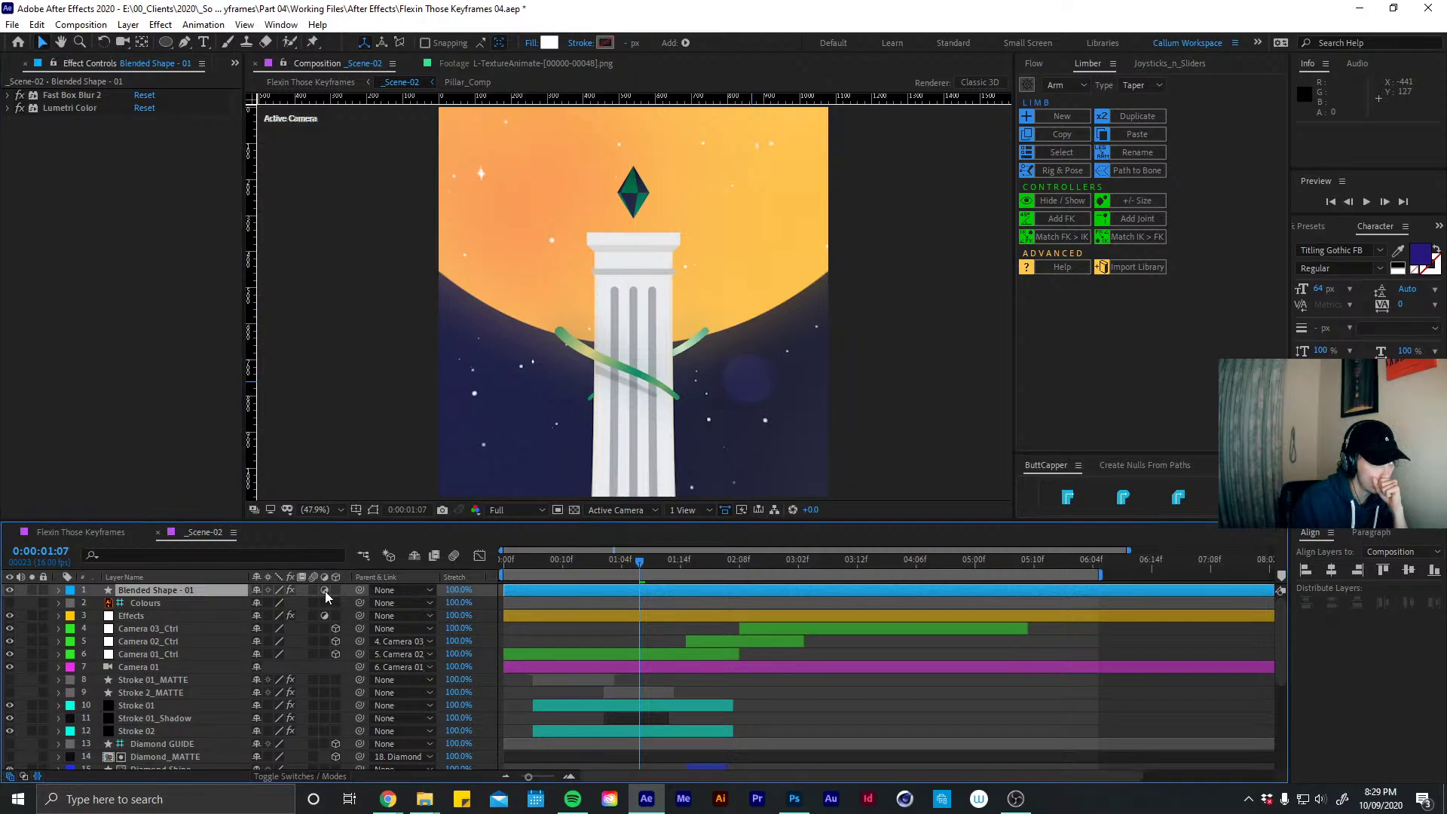
{"action": "left_click", "coordinate": [97, 94]}
{"action": "key", "text": "Return"}
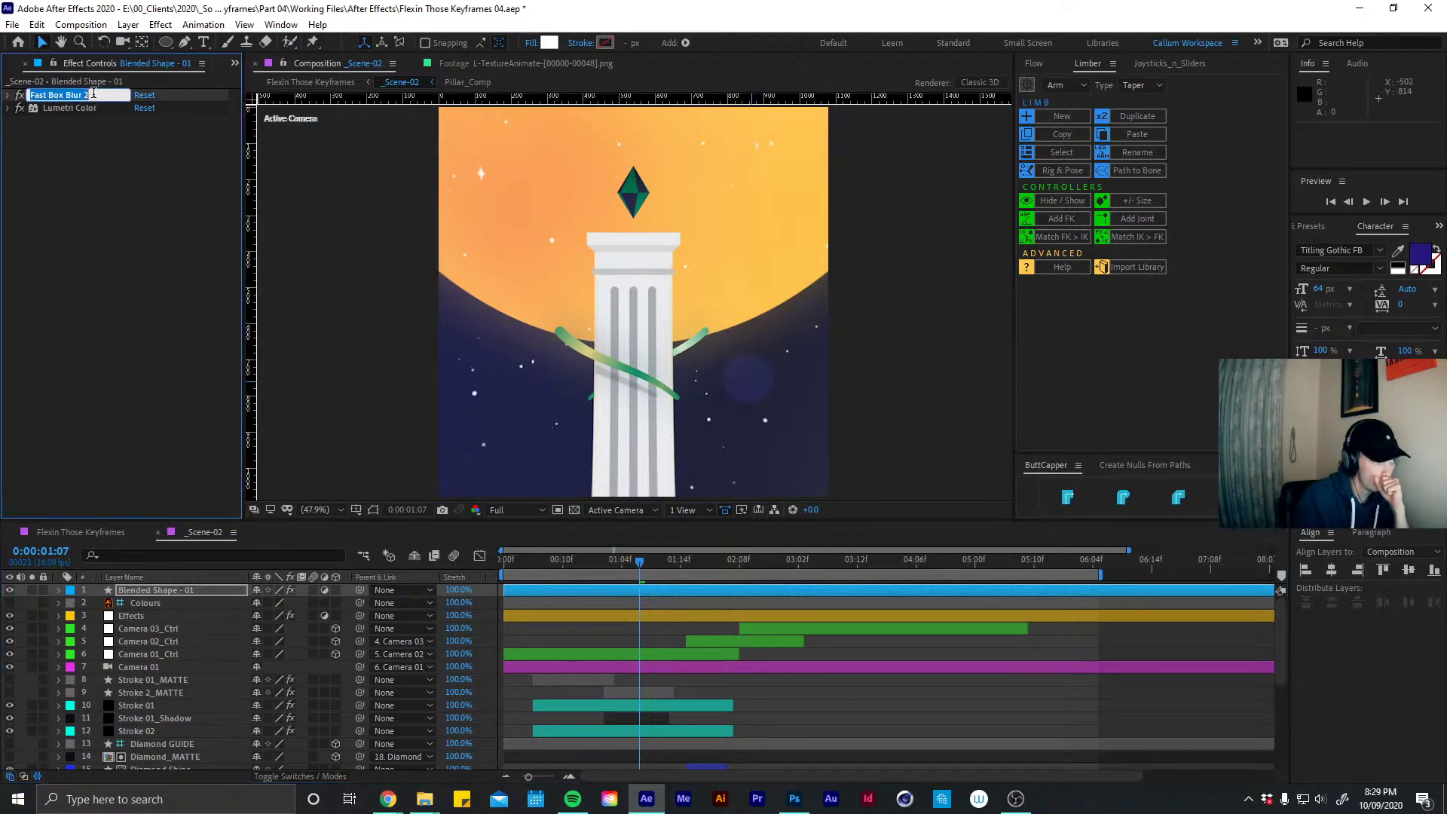
{"action": "left_click", "coordinate": [94, 94]}
{"action": "key", "text": "BackSpace"}
{"action": "key", "text": "BackSpace"}
{"action": "key", "text": "Return"}
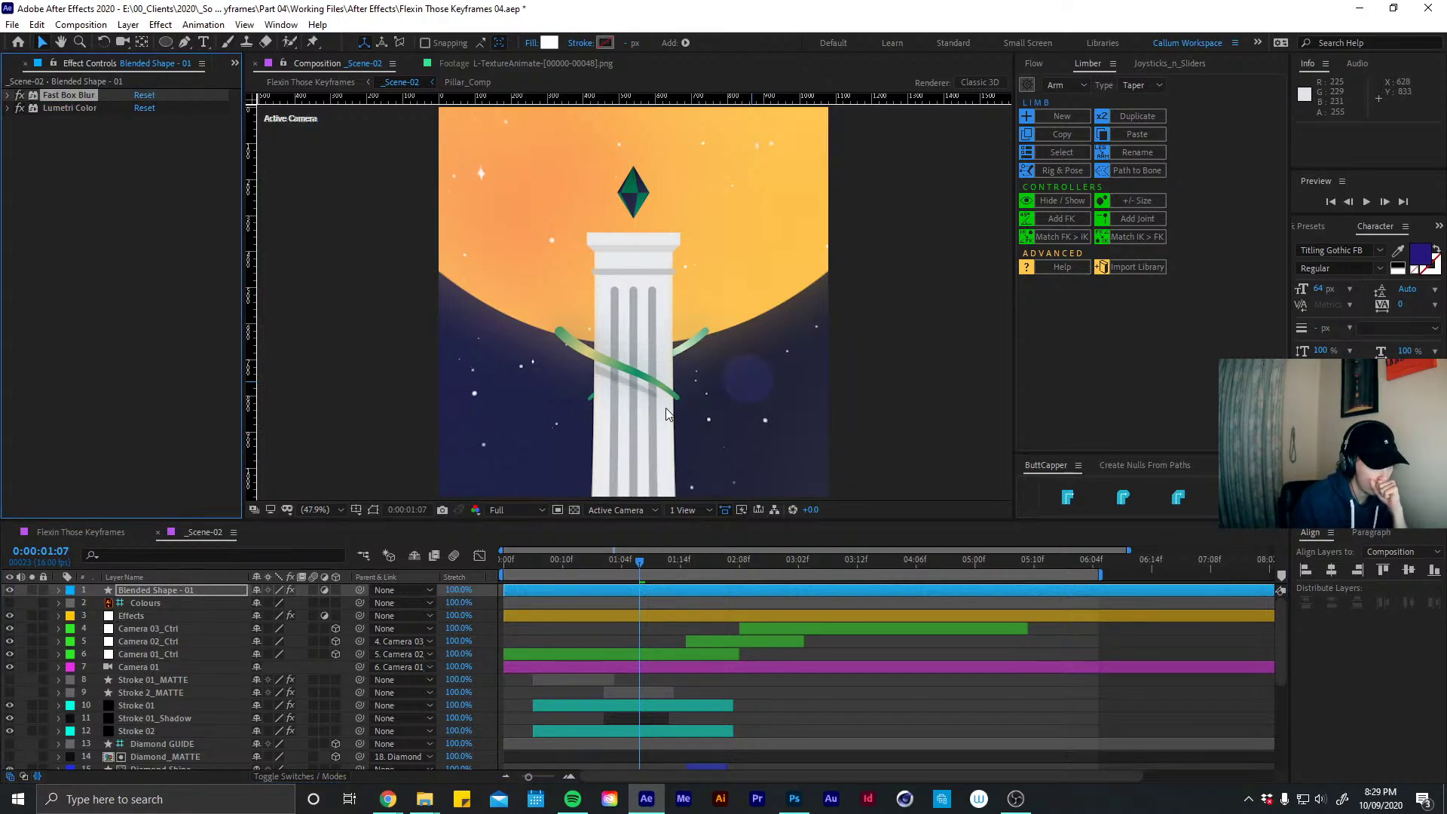
Check the circle against the scene at 0:00:03:01 and set the Fast Box Blur radius to 22
{"action": "left_click", "coordinate": [878, 559]}
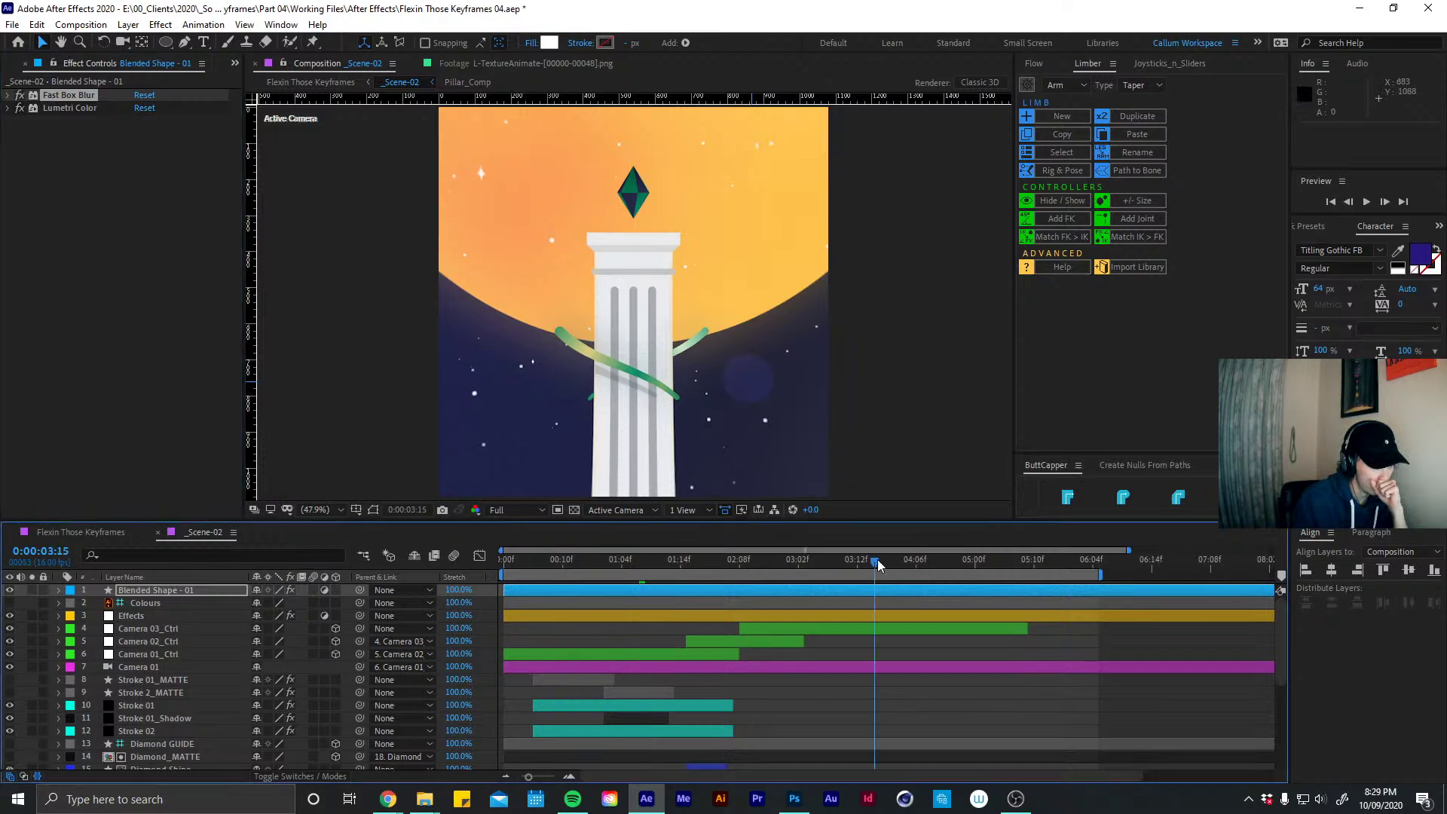
{"action": "left_click_drag", "start_coordinate": [877, 559], "coordinate": [794, 590]}
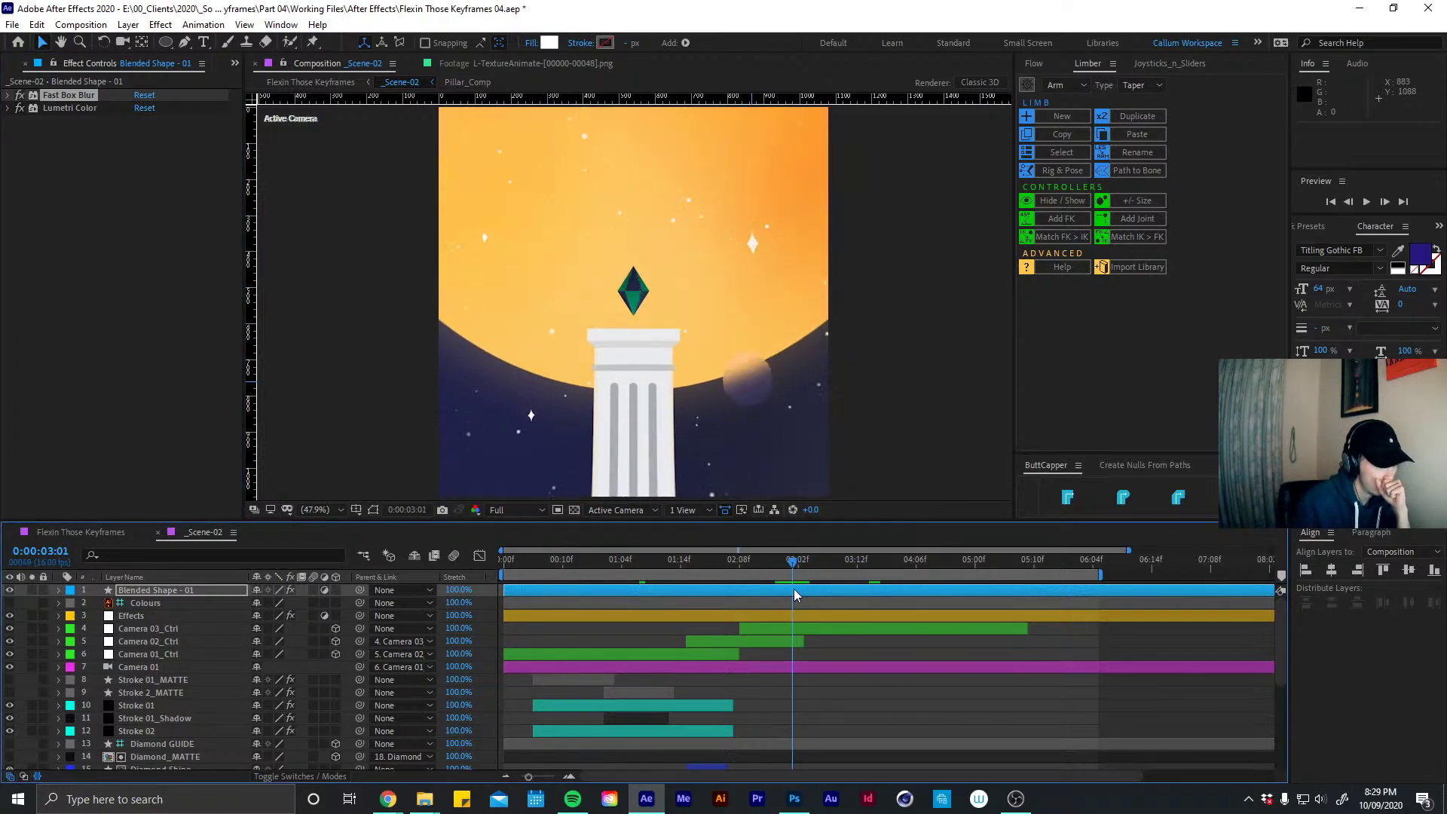
{"action": "left_click", "coordinate": [8, 95]}
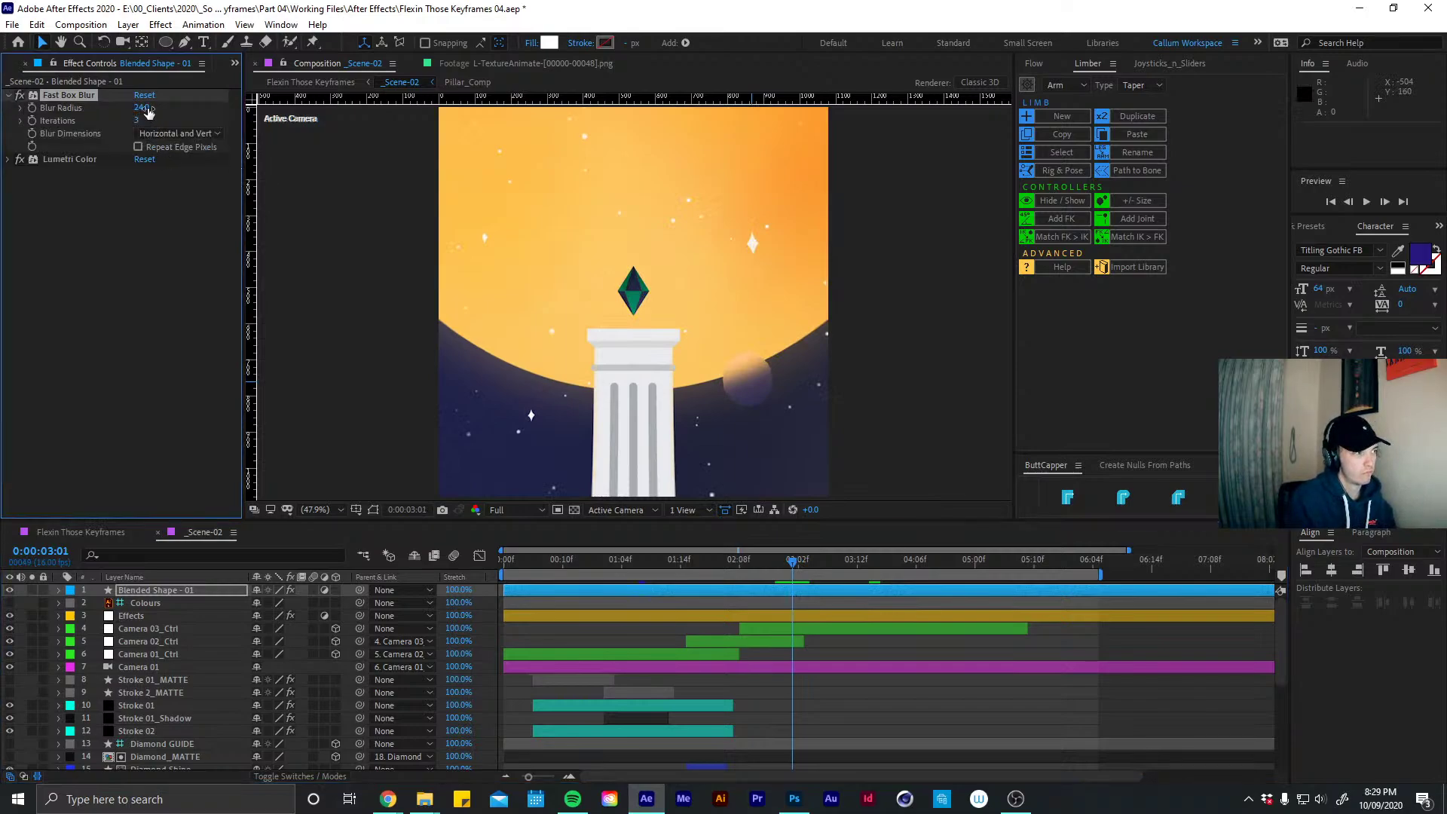
{"action": "left_click", "coordinate": [9, 95]}
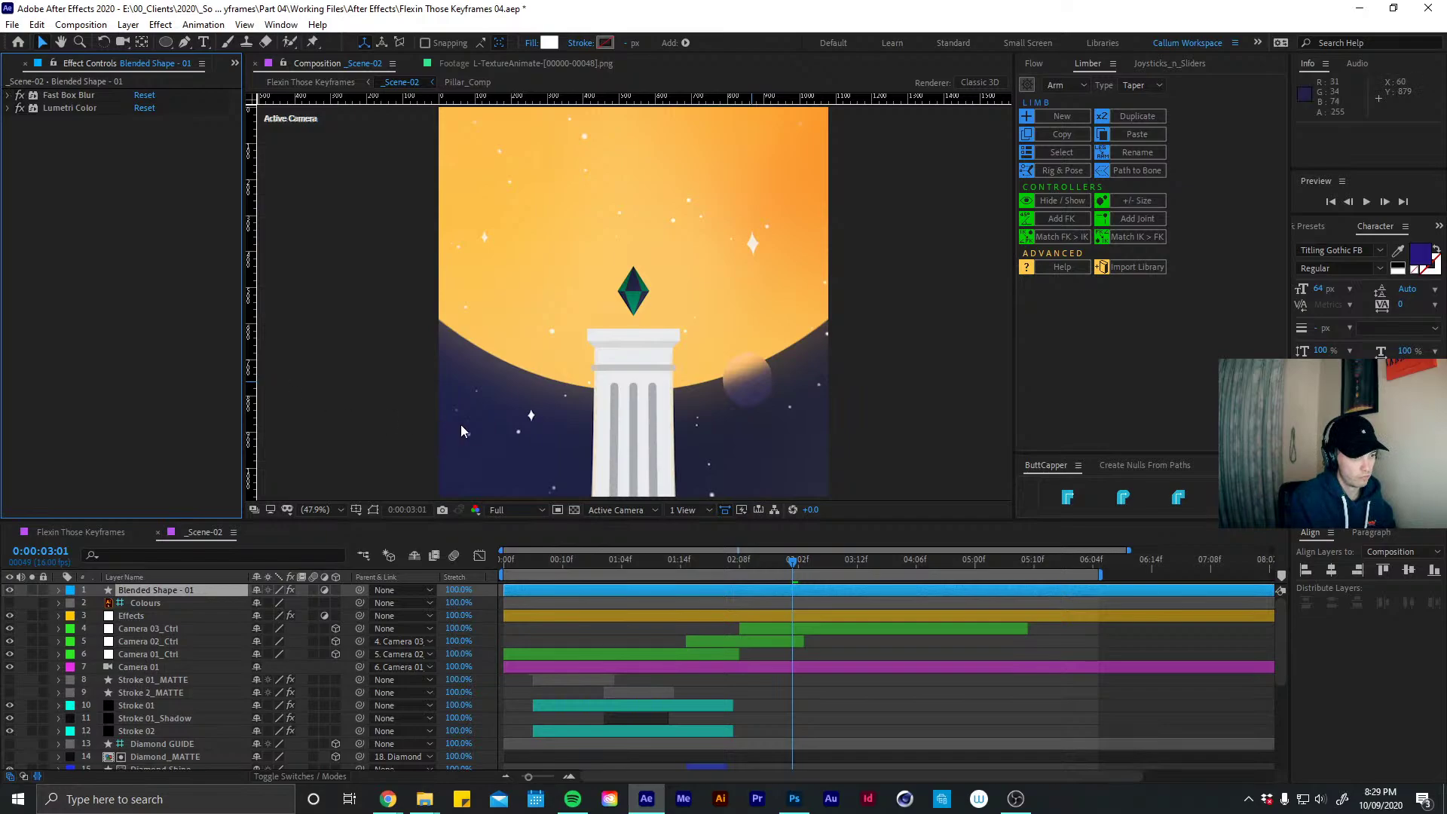
Try a Gaussian Blur (Legacy) on Blended Shape - 01 with Blurriness about 25.8, and delete the effect
{"action": "left_click", "coordinate": [162, 590]}
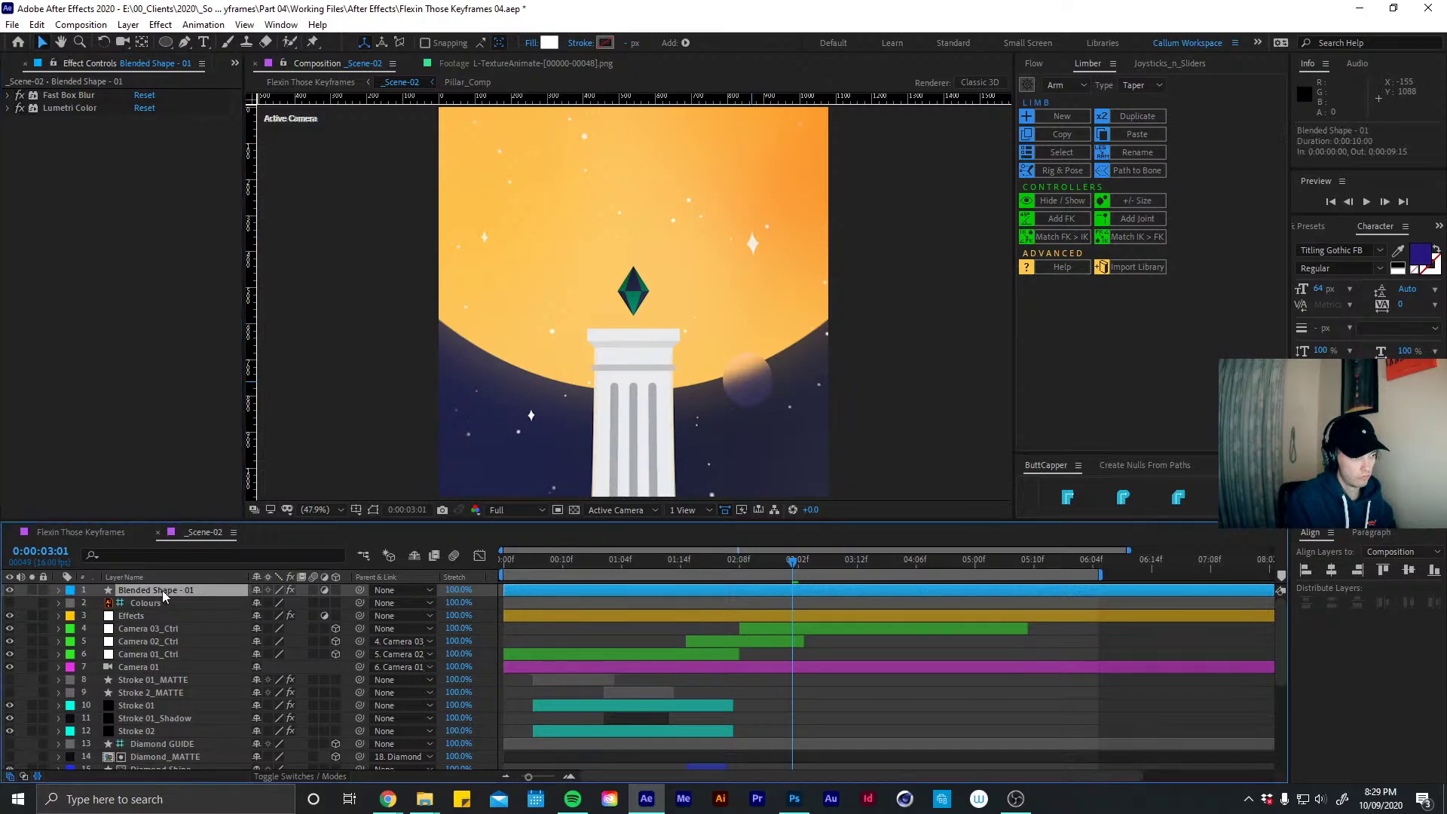
{"action": "key", "text": "ctrl+space"}
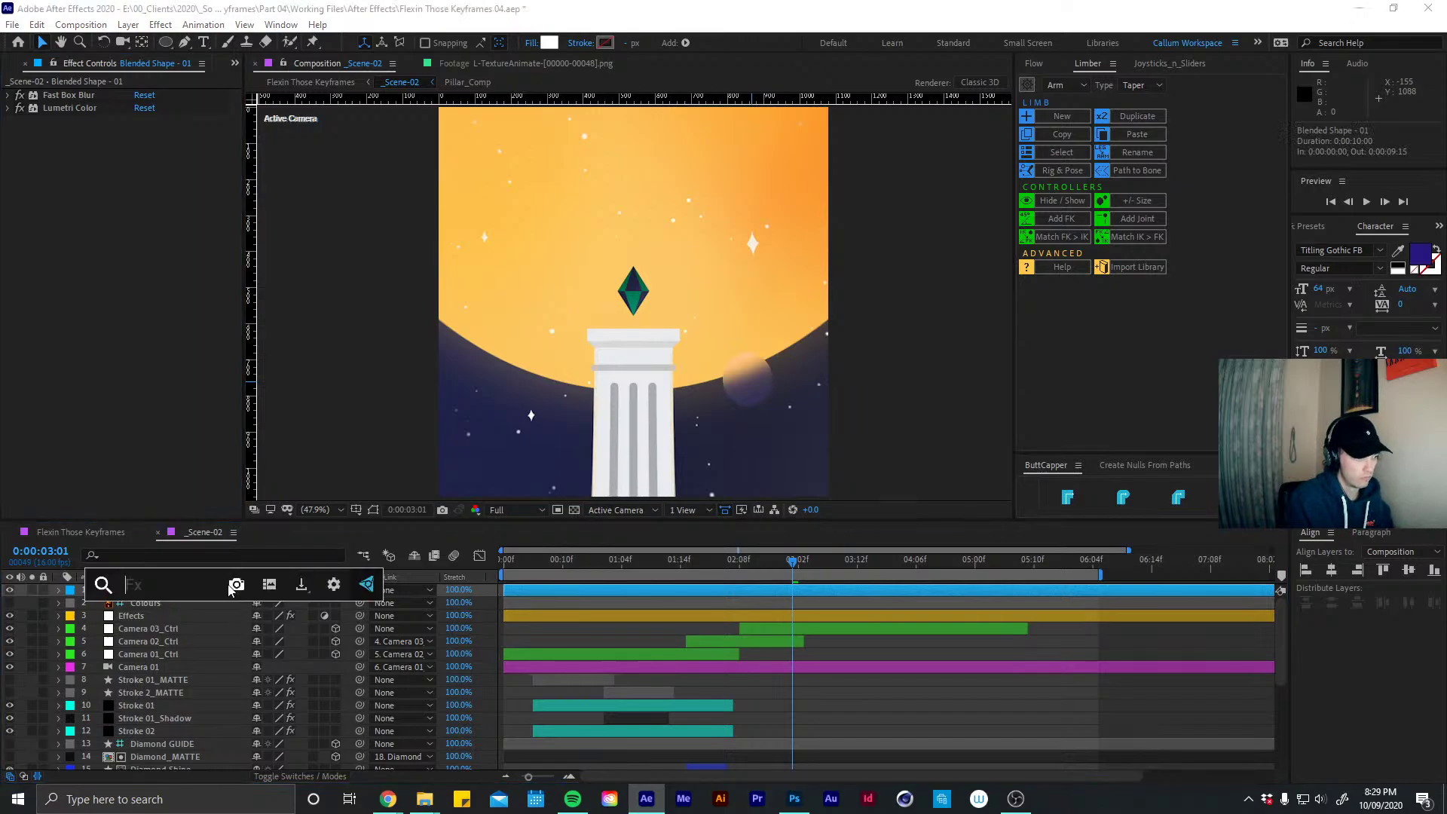
{"action": "type", "text": "ca"}
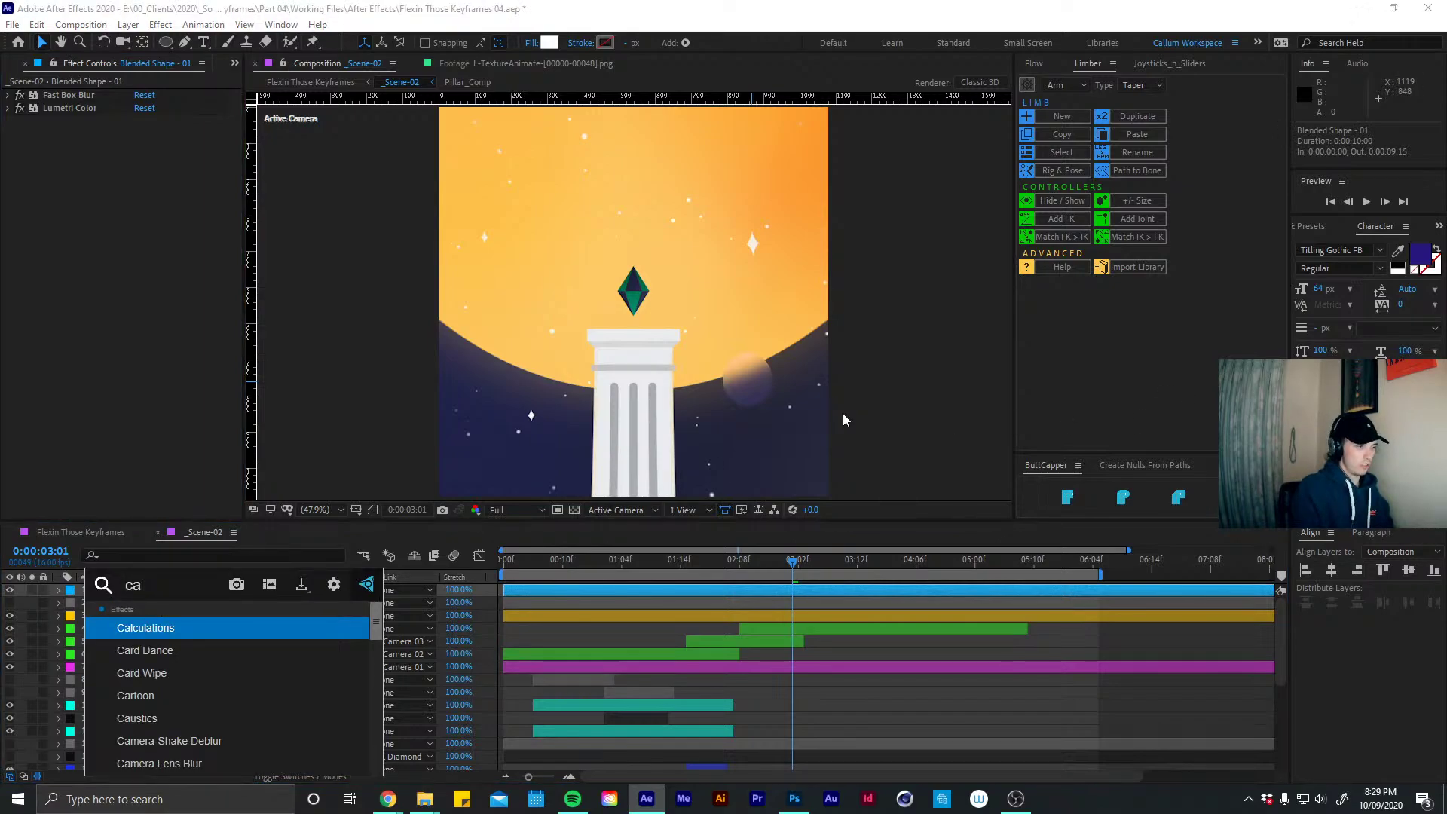
{"action": "key", "text": "BackSpace"}
{"action": "key", "text": "BackSpace"}
{"action": "type", "text": "ga"}
{"action": "key", "text": "Return"}
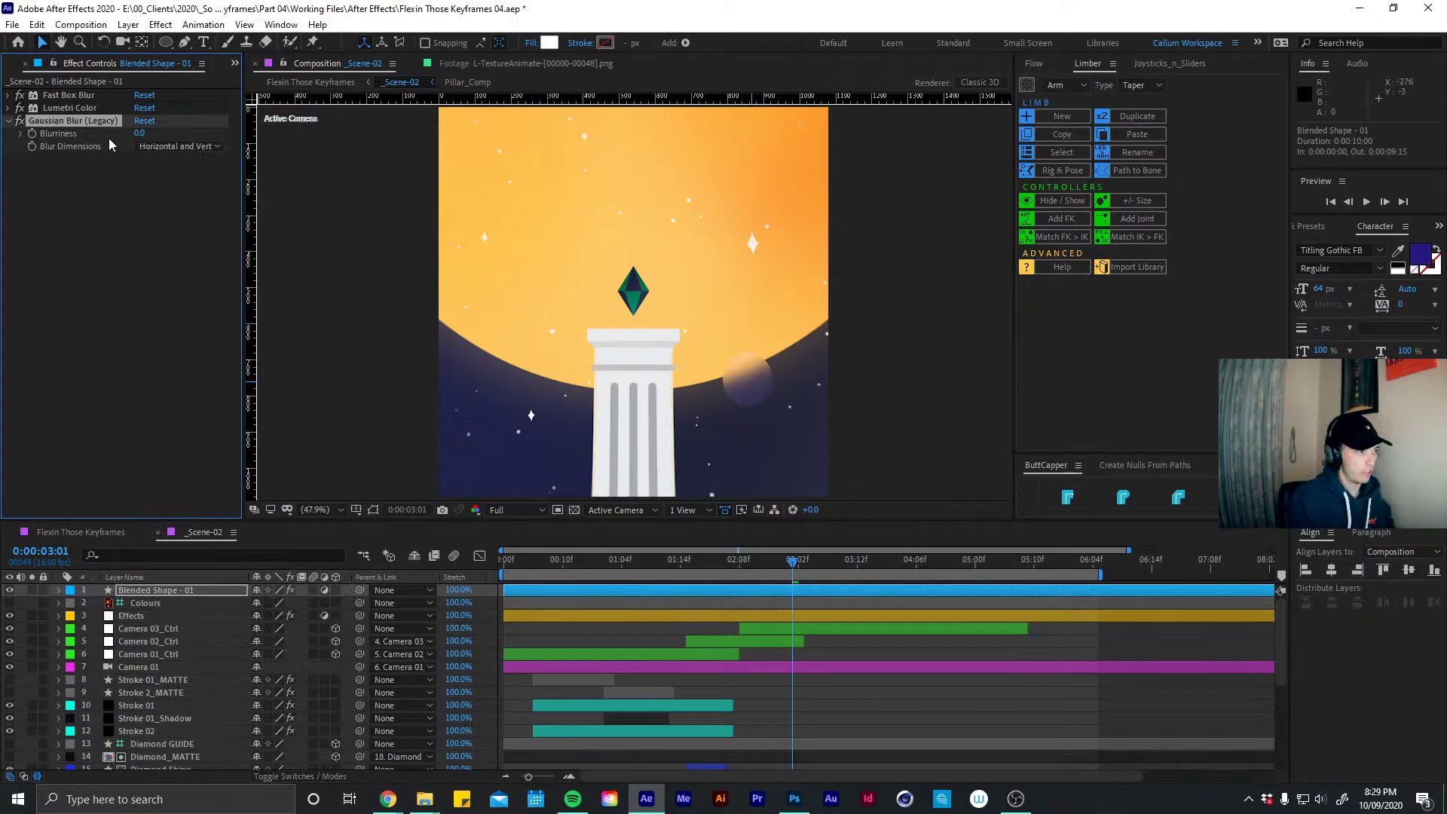
{"action": "left_click_drag", "start_coordinate": [156, 124], "coordinate": [320, 120]}
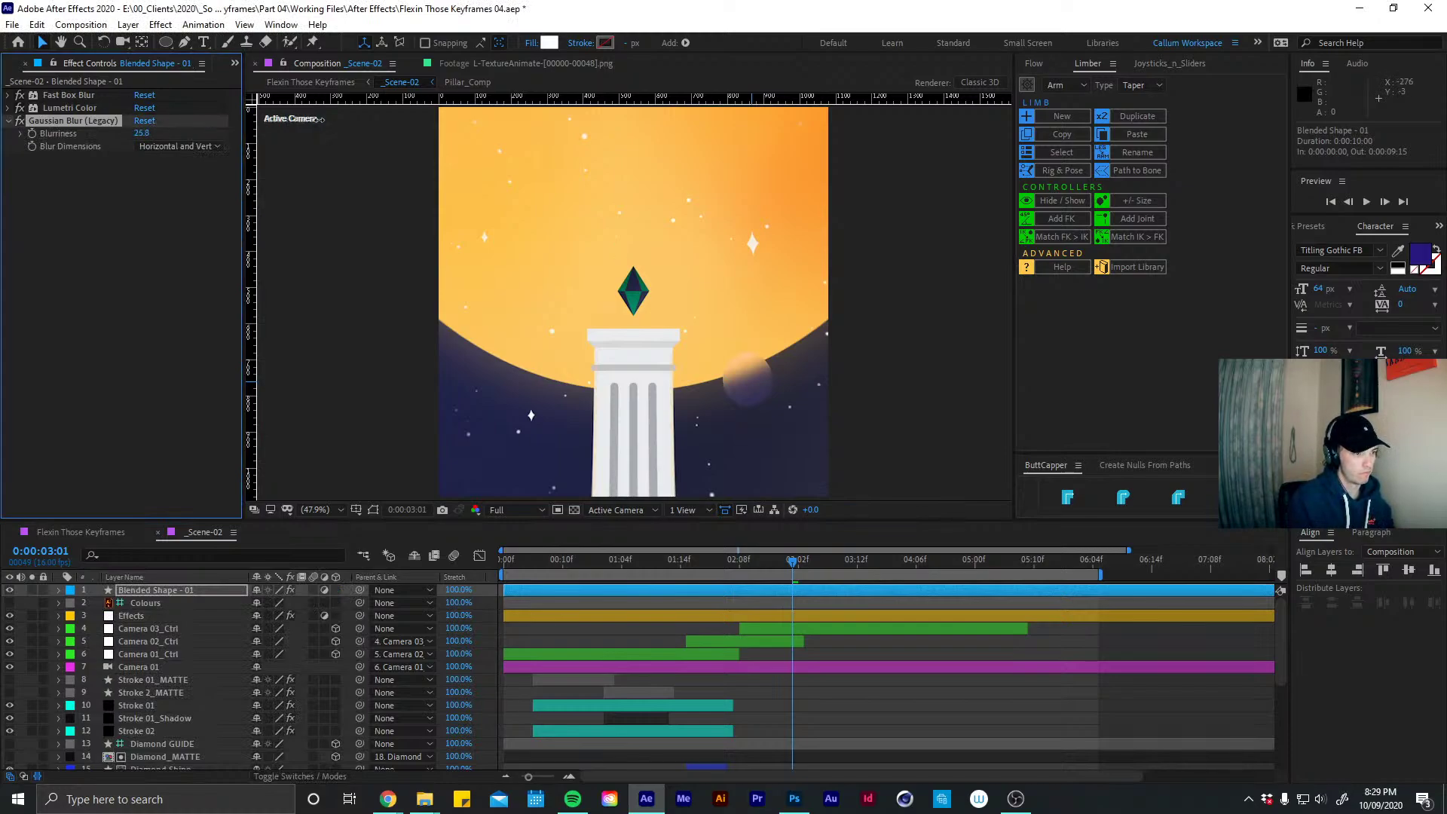
{"action": "key", "text": "Delete"}
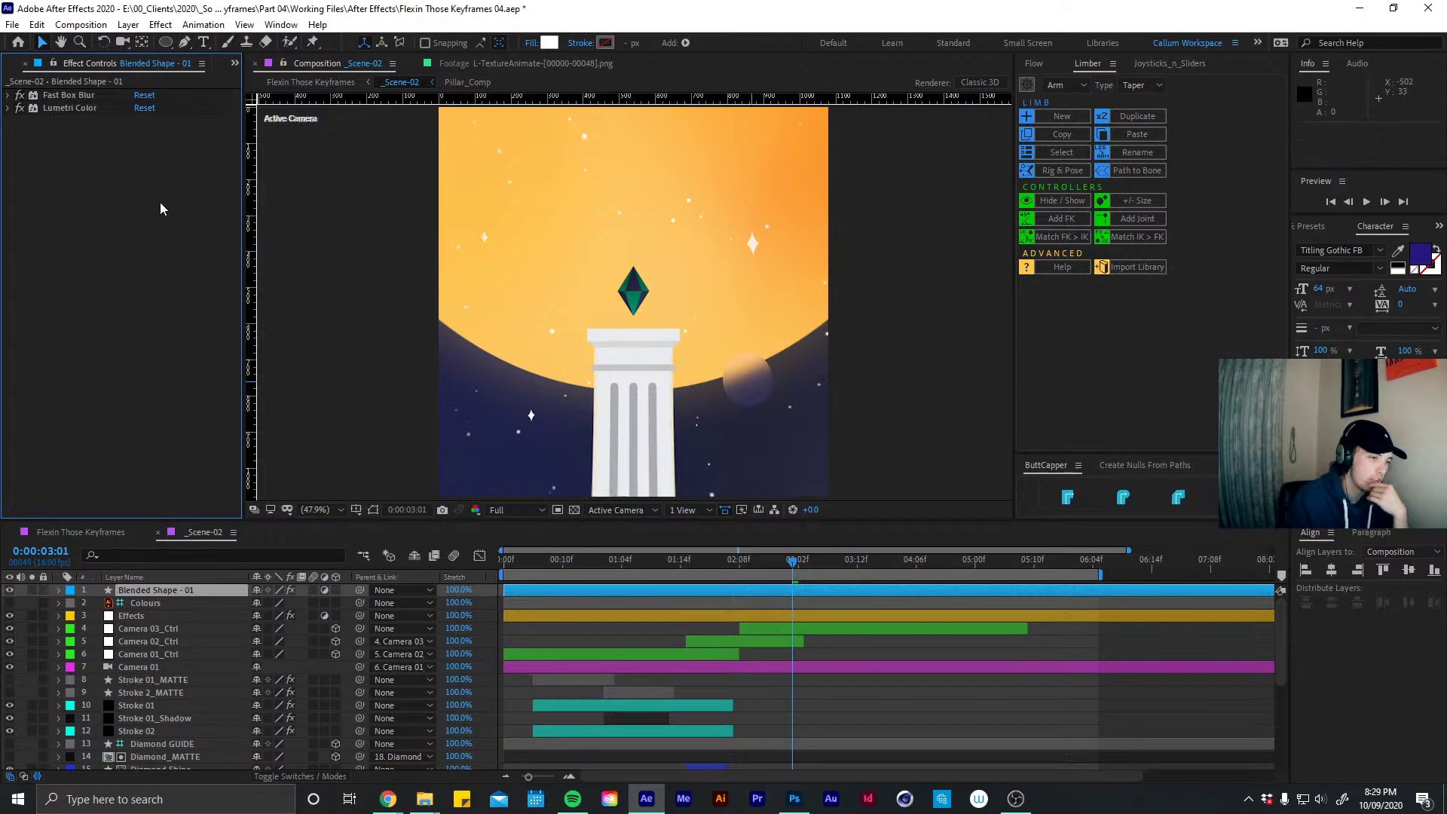
Add a CC Composite effect to Blended Shape - 01 and set its Composite Original to Behind
{"action": "left_click", "coordinate": [7, 95]}
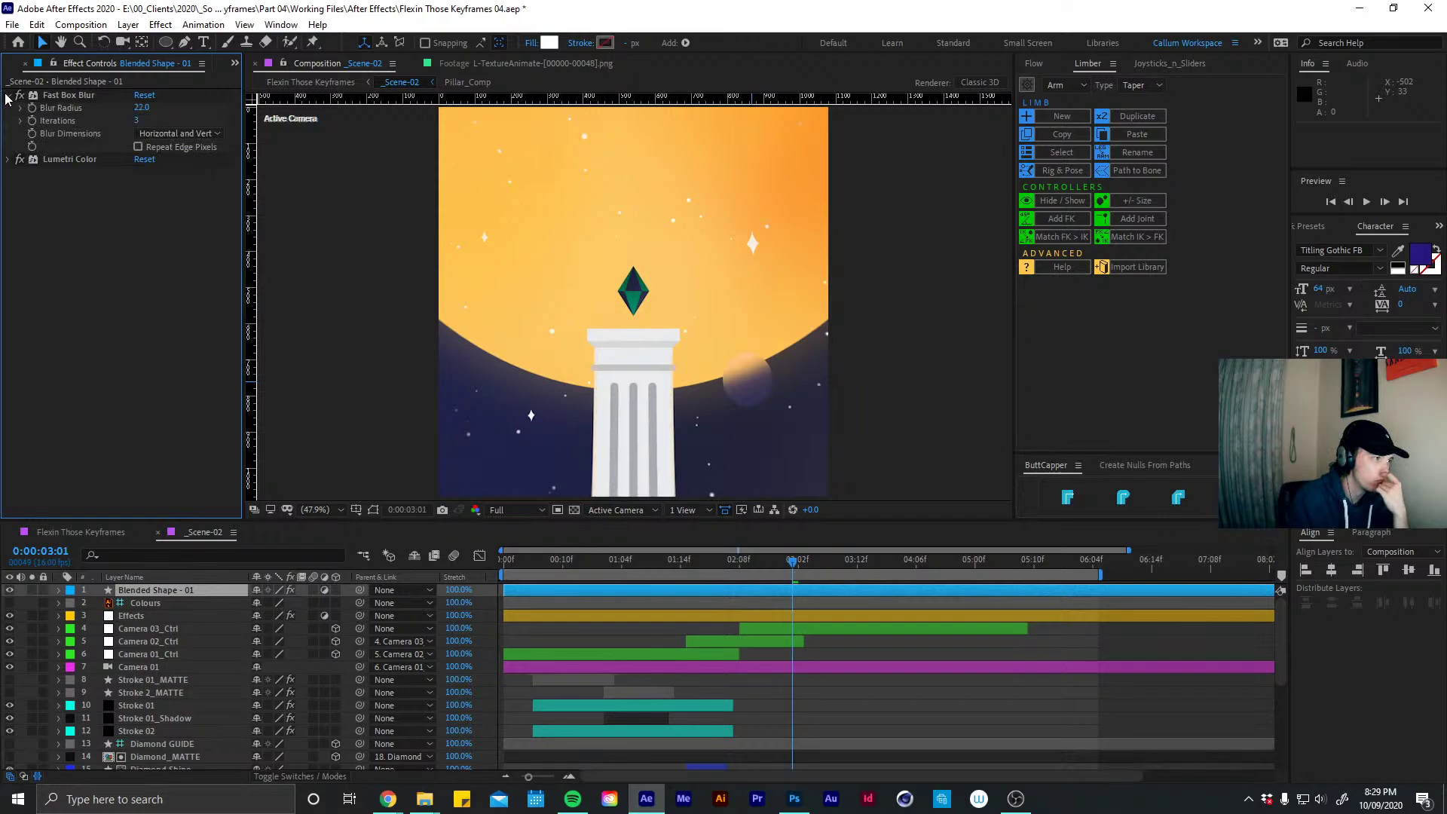
{"action": "left_click", "coordinate": [6, 95]}
{"action": "key", "text": "ctrl+space"}
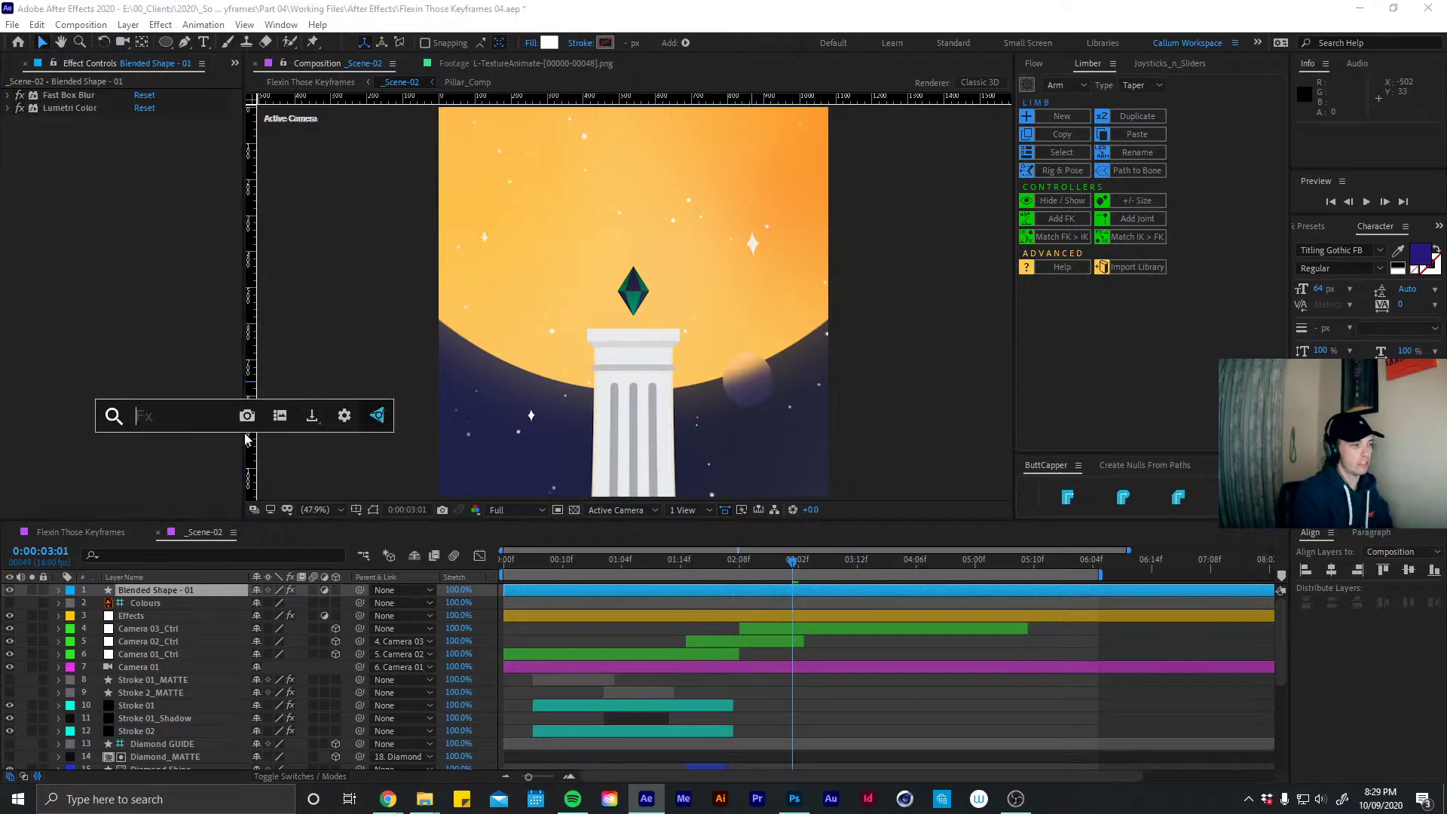
{"action": "type", "text": "comp"}
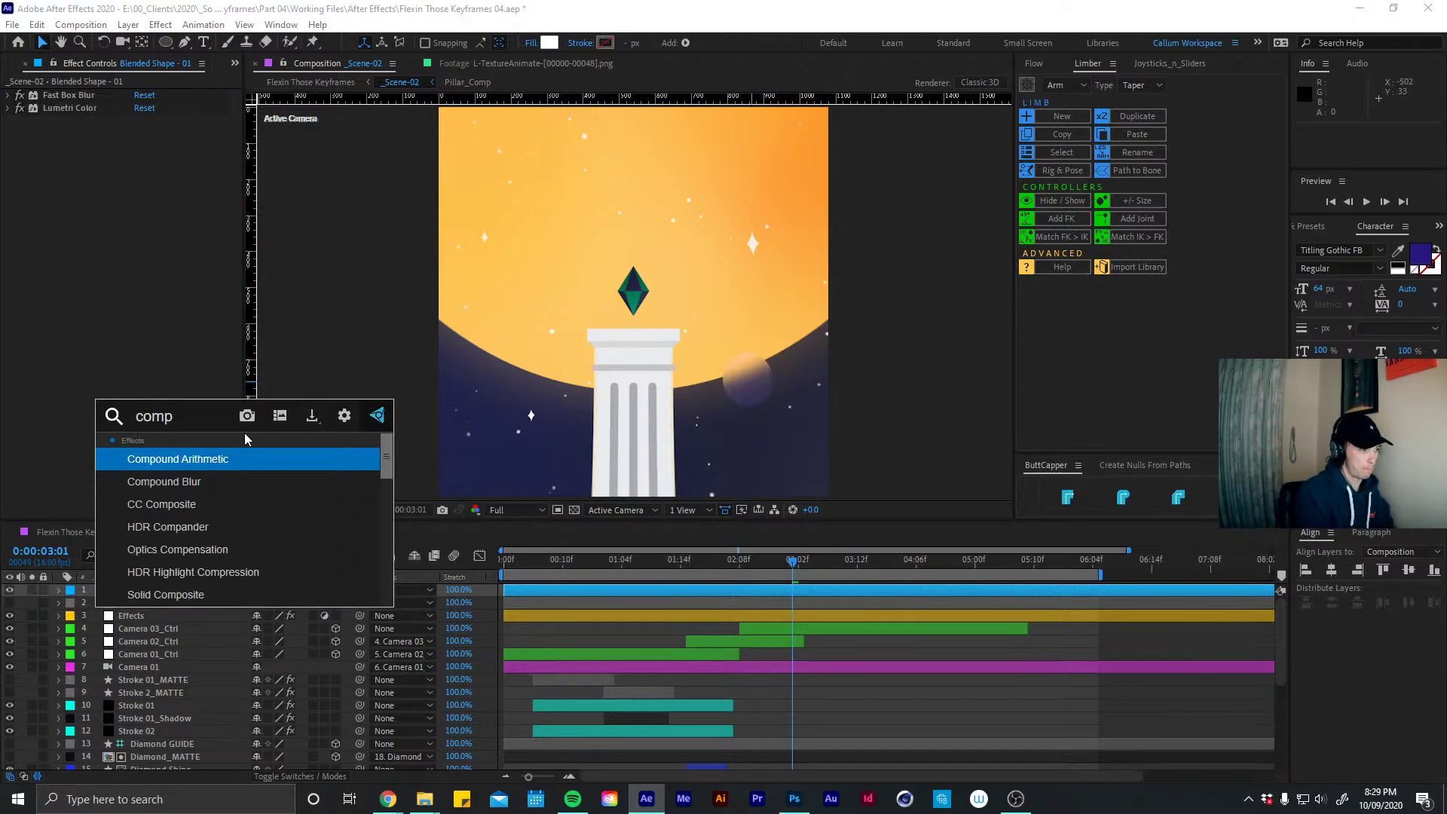
{"action": "key", "text": "Down"}
{"action": "key", "text": "Down"}
{"action": "key", "text": "Return"}
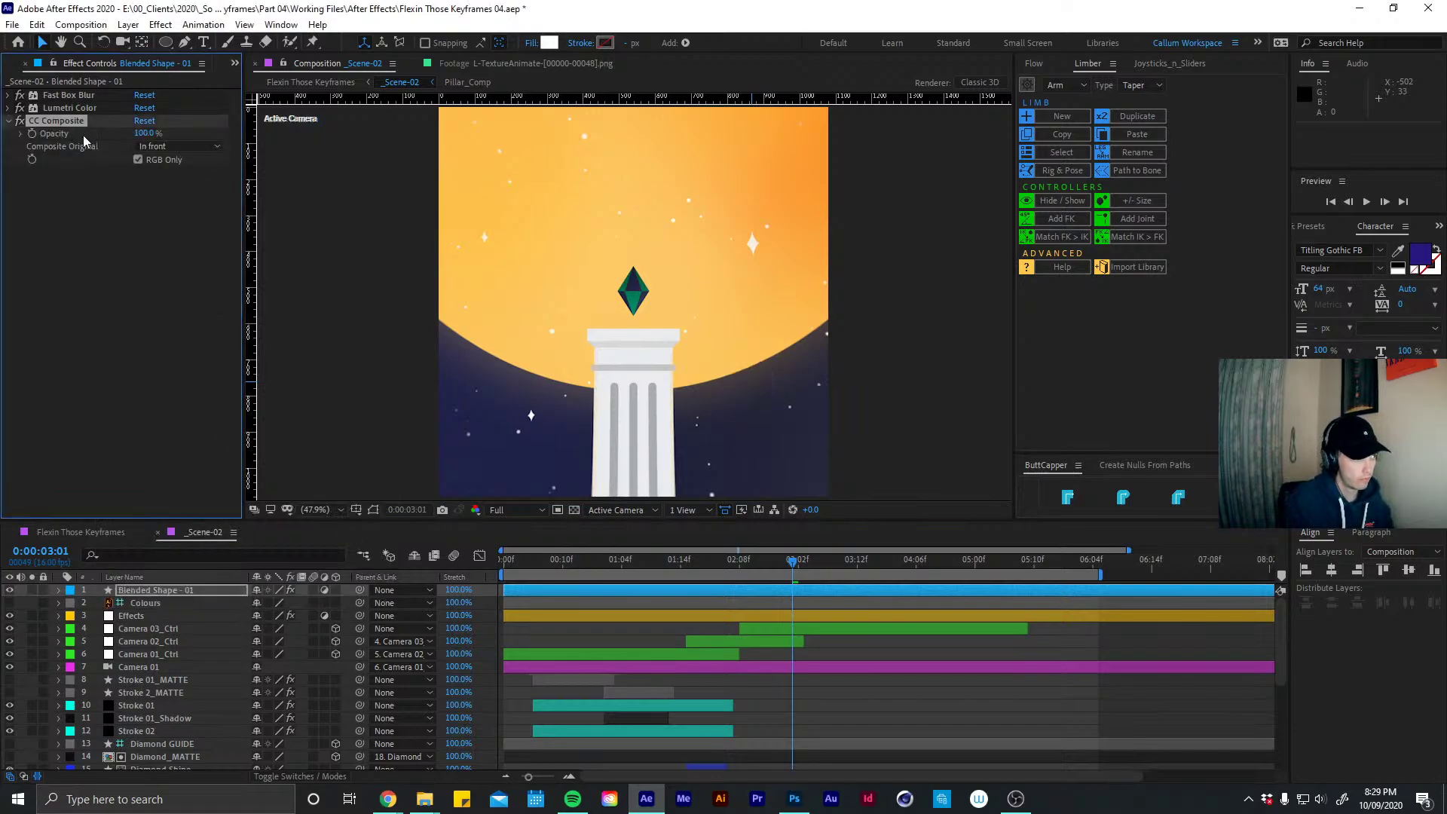
{"action": "left_click", "coordinate": [164, 147]}
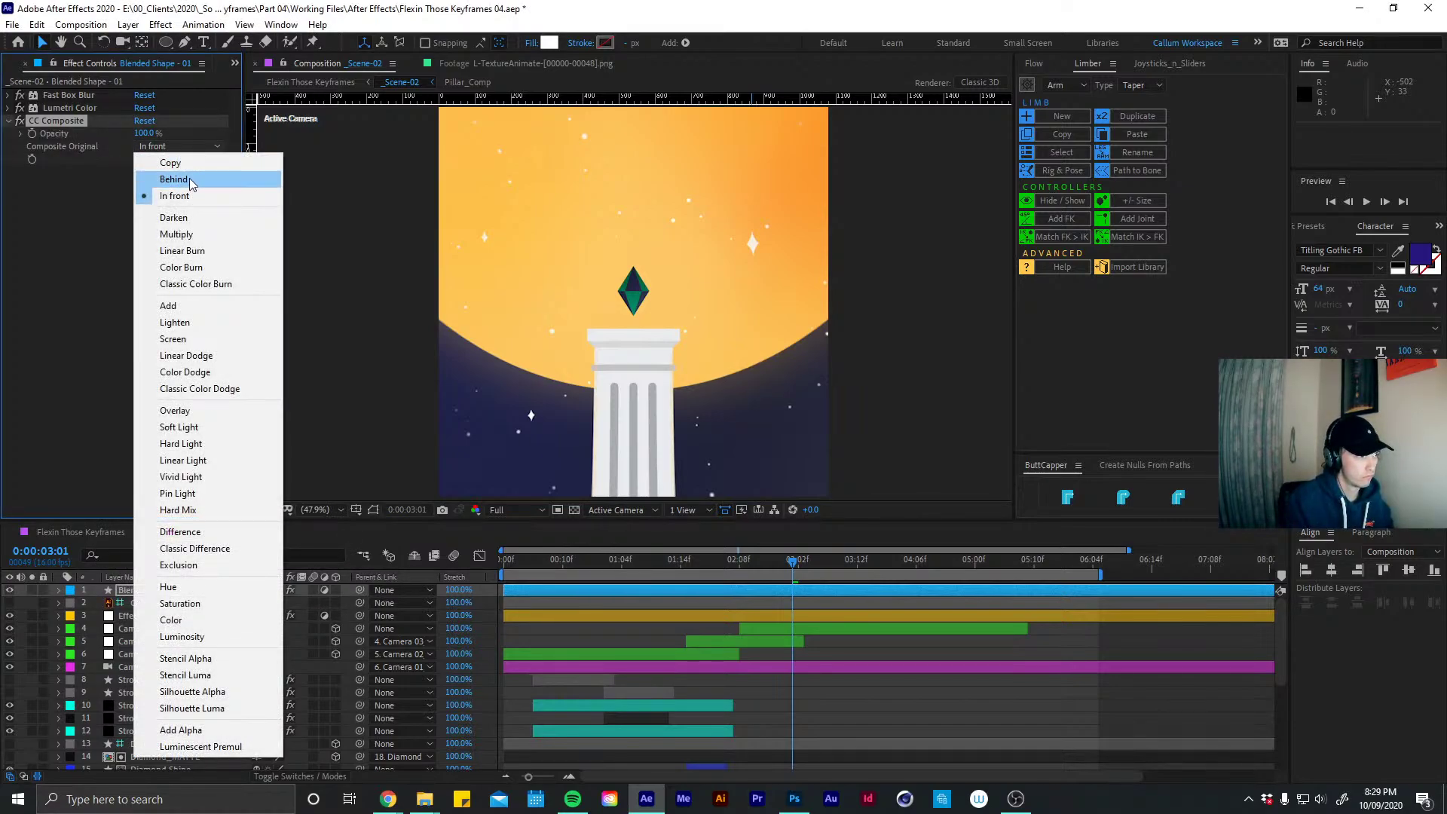
{"action": "left_click", "coordinate": [188, 178]}
Try CC Composite above the blur at reduced Opacity, and move the effect back below Lumetri Color
{"action": "left_click_drag", "start_coordinate": [75, 120], "coordinate": [66, 92]}
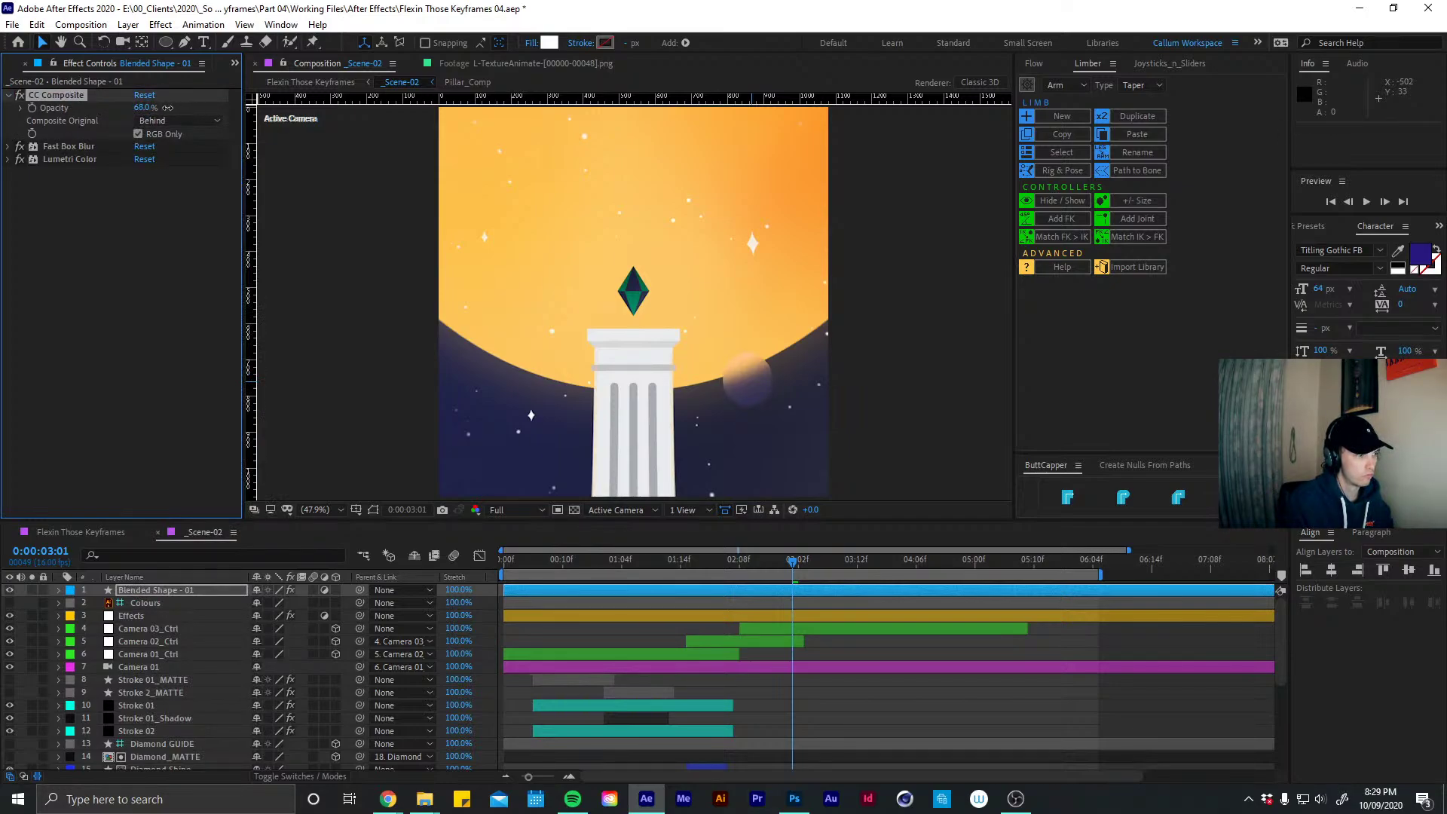
{"action": "left_click_drag", "start_coordinate": [136, 108], "coordinate": [20, 110]}
{"action": "key", "text": "ctrl+z"}
{"action": "left_click_drag", "start_coordinate": [79, 95], "coordinate": [56, 236]}
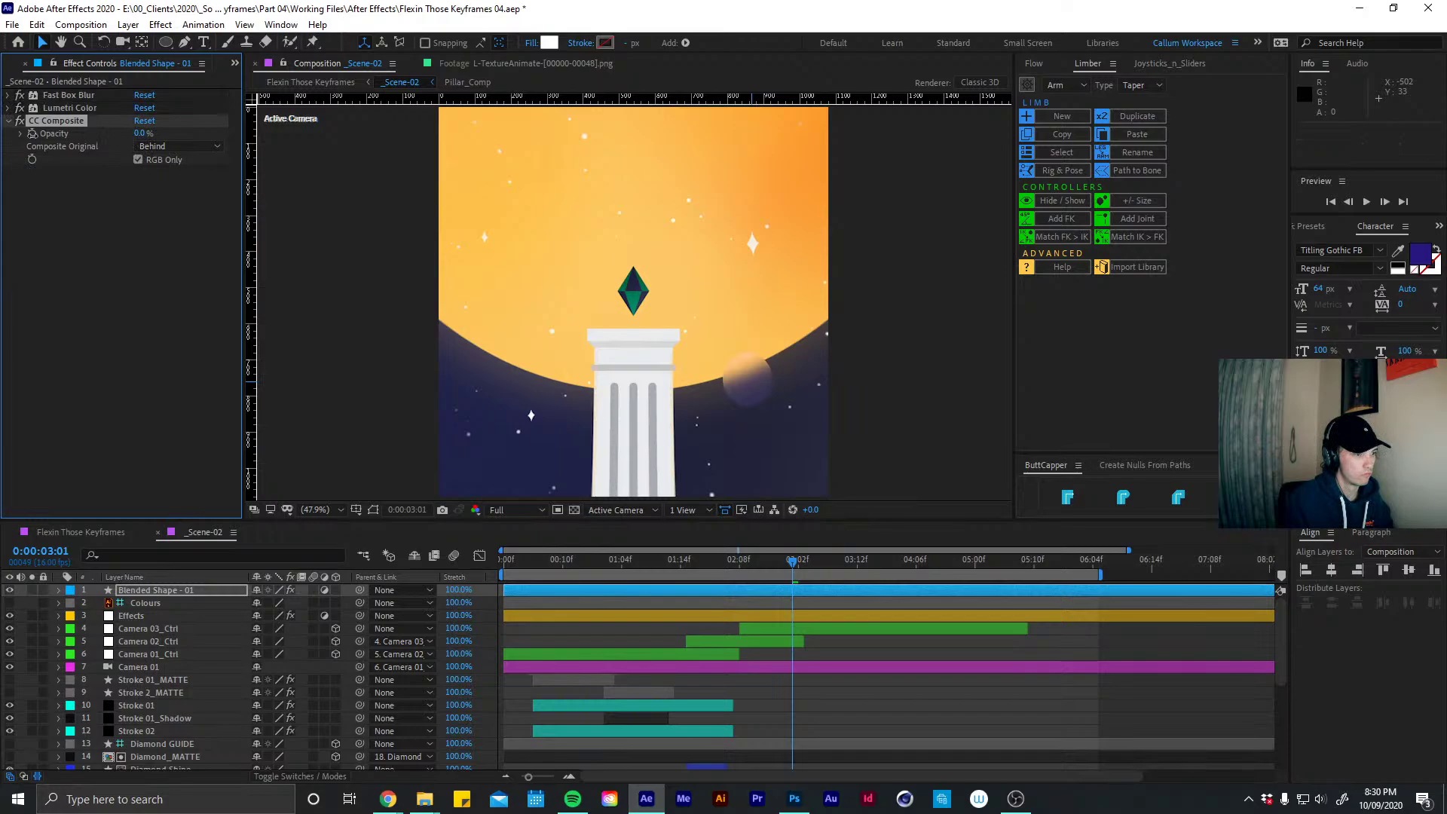
Set Composite Original to Copy, move CC Composite above Fast Box Blur and test its Opacity between 0 and 100%
{"action": "left_click", "coordinate": [170, 146]}
{"action": "left_click", "coordinate": [172, 163]}
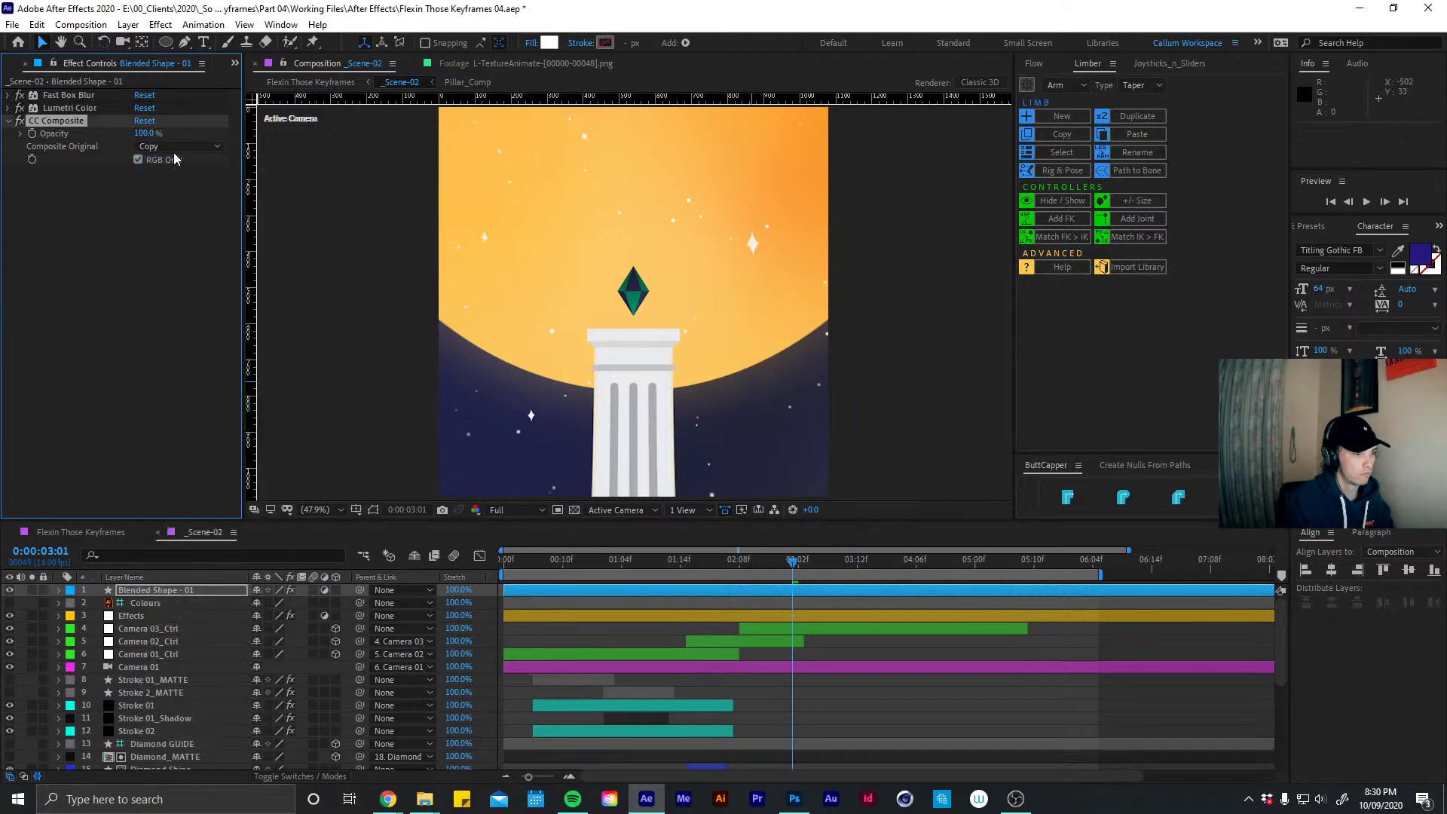
{"action": "left_click_drag", "start_coordinate": [65, 119], "coordinate": [422, 116]}
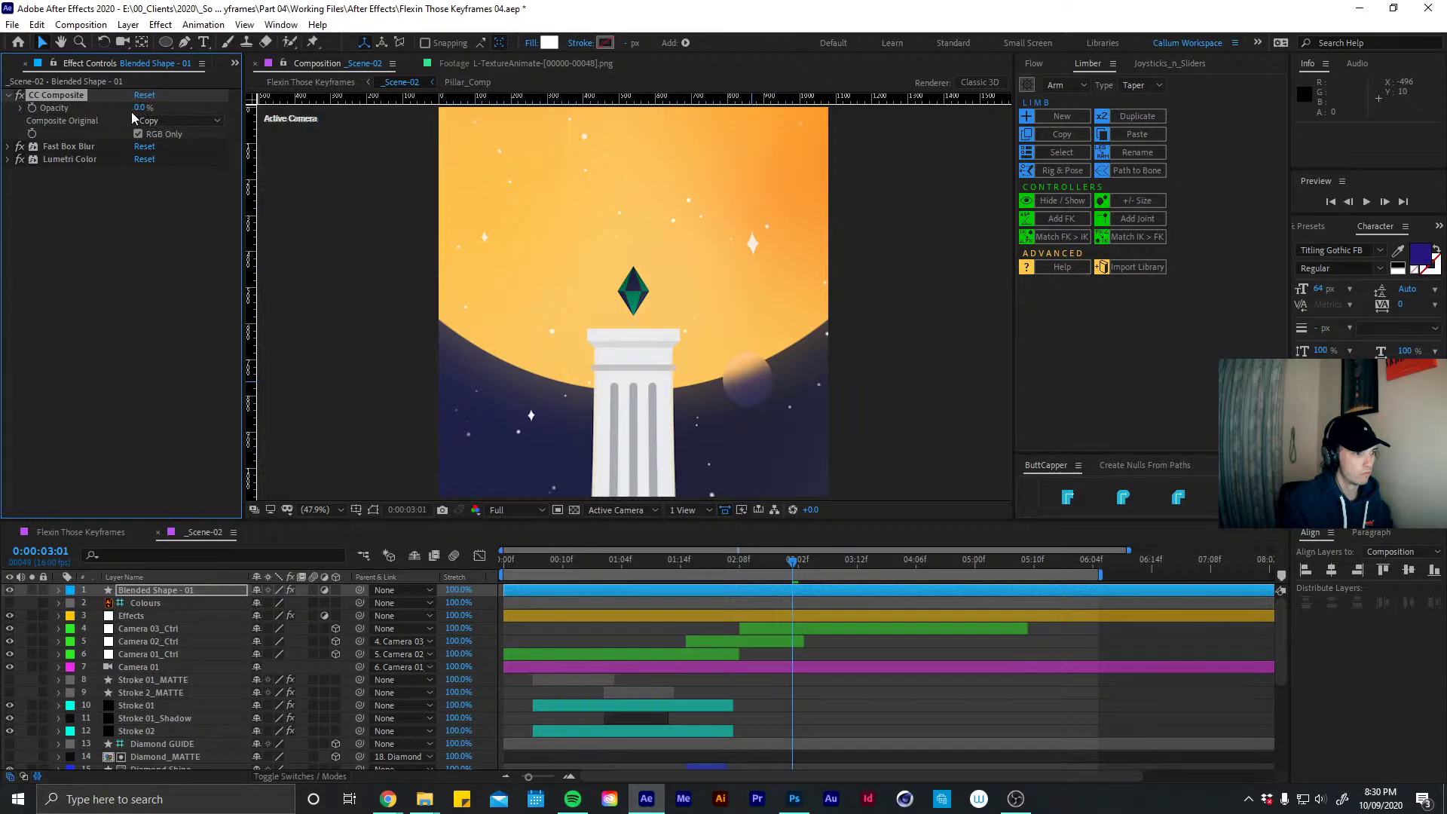
{"action": "left_click_drag", "start_coordinate": [130, 112], "coordinate": [237, 107]}
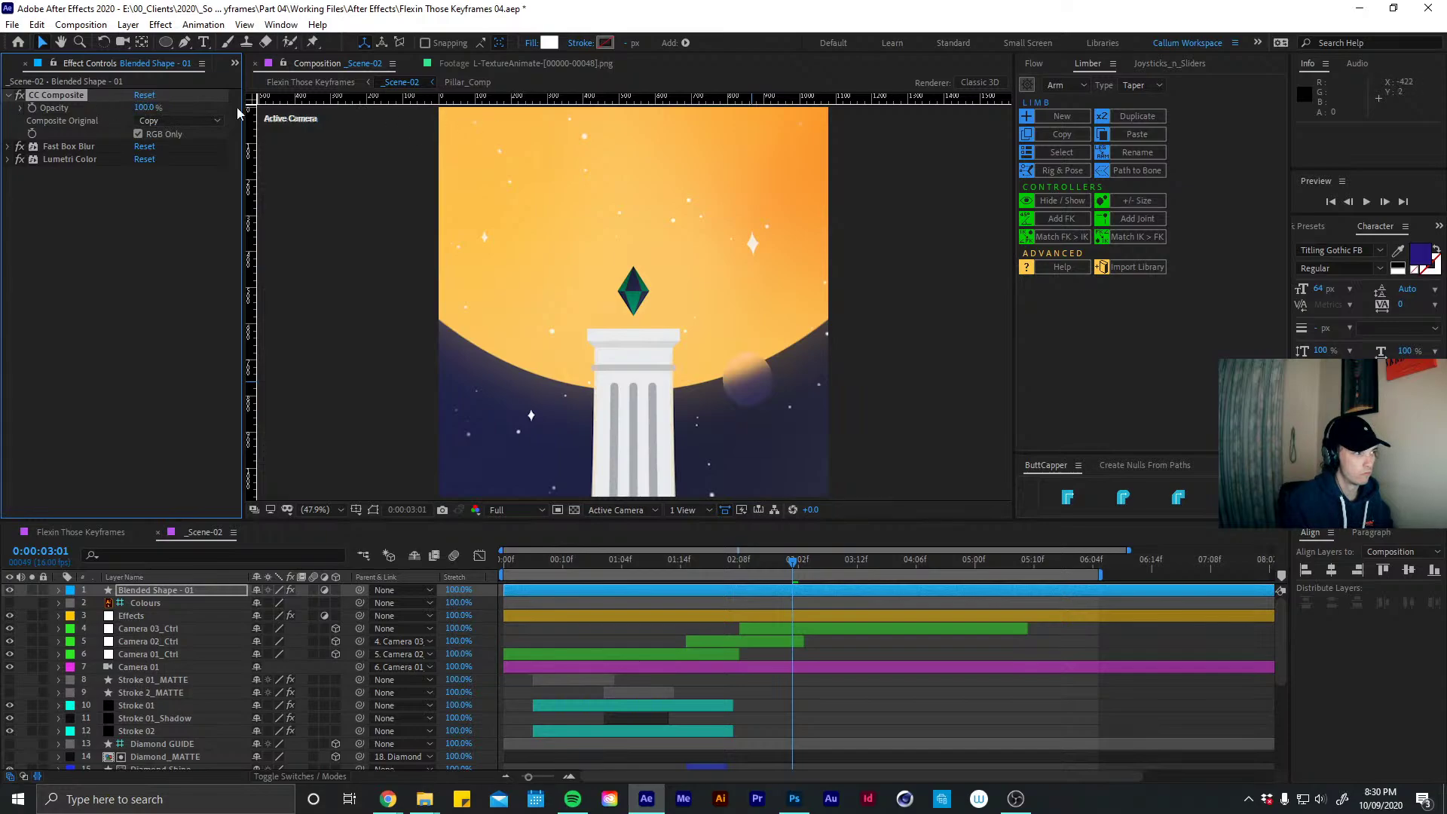
Try CC Composite's Composite Original at Behind, In front, Darken and Add on Blended Shape - 01
{"action": "left_click", "coordinate": [160, 120]}
{"action": "left_click", "coordinate": [183, 156]}
{"action": "left_click", "coordinate": [169, 122]}
{"action": "left_click", "coordinate": [186, 172]}
{"action": "left_click", "coordinate": [163, 122]}
{"action": "left_click", "coordinate": [181, 192]}
{"action": "left_click", "coordinate": [183, 121]}
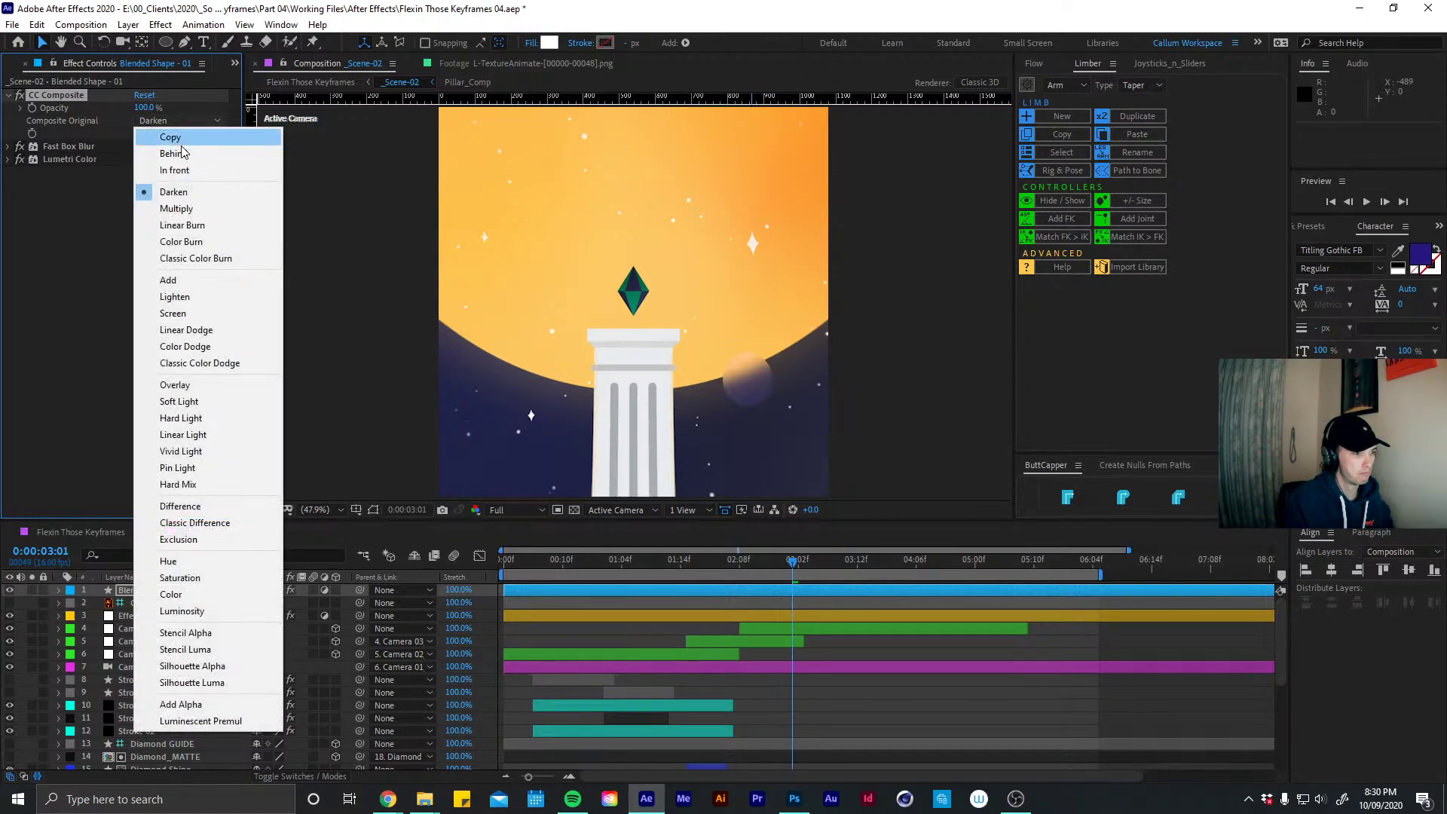
{"action": "left_click", "coordinate": [193, 282]}
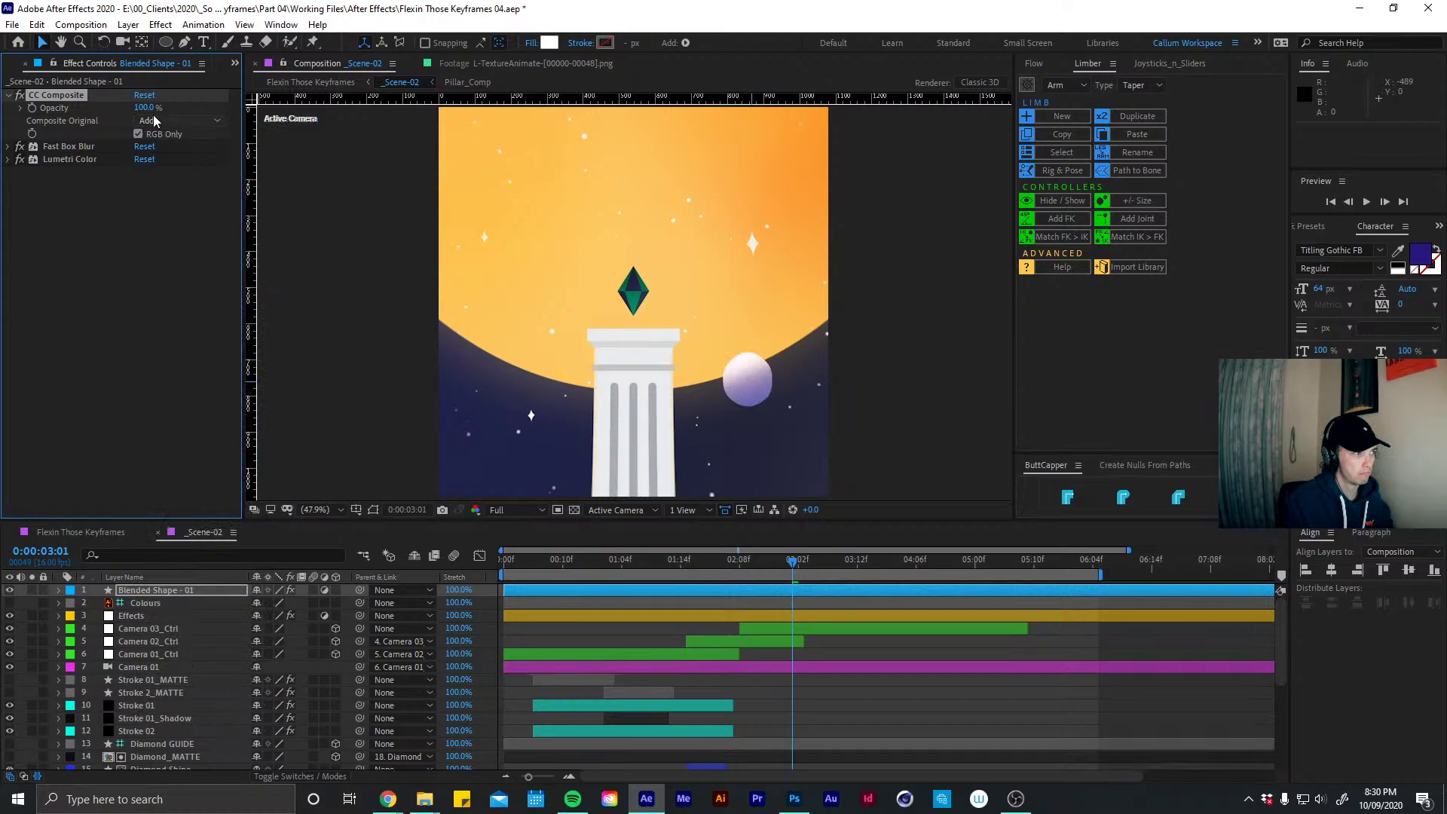
Reorder the effects on Blended Shape - 01 to Lumetri Color, Fast Box Blur and CC Composite
{"action": "left_click_drag", "start_coordinate": [74, 95], "coordinate": [76, 194]}
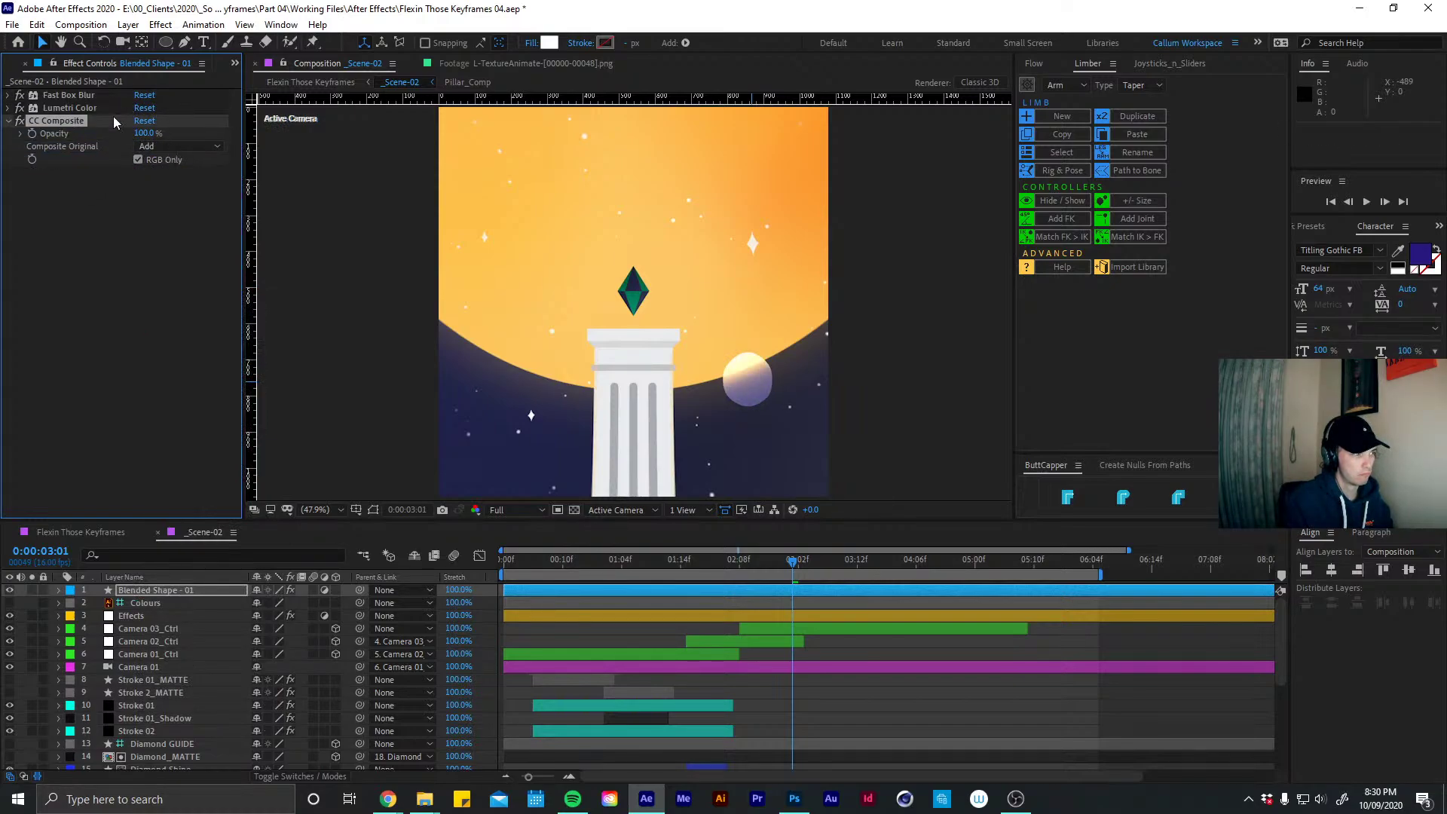
{"action": "mouse_move", "coordinate": [80, 114]}
{"action": "left_mouse_down"}
{"action": "mouse_move", "coordinate": [60, 121]}
{"action": "mouse_move", "coordinate": [81, 108]}
{"action": "mouse_move", "coordinate": [74, 89]}
{"action": "mouse_move", "coordinate": [59, 185]}
{"action": "mouse_move", "coordinate": [76, 98]}
{"action": "mouse_move", "coordinate": [69, 123]}
{"action": "mouse_move", "coordinate": [71, 110]}
{"action": "left_mouse_up"}
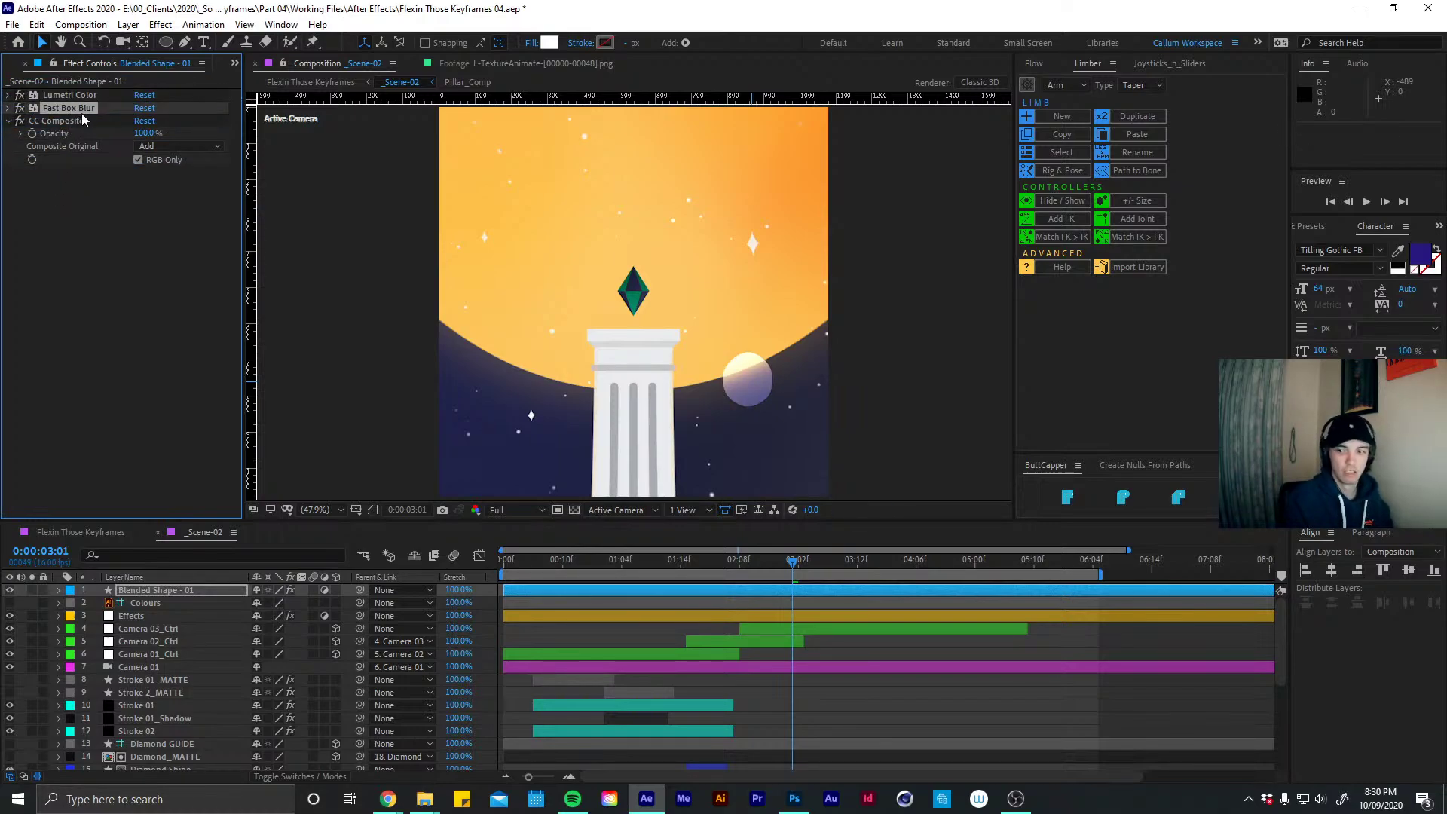
Test Lighten, Screen and Classic Color Dodge as CC Composite's Composite Original mode, and delete the effect
{"action": "left_click", "coordinate": [155, 144]}
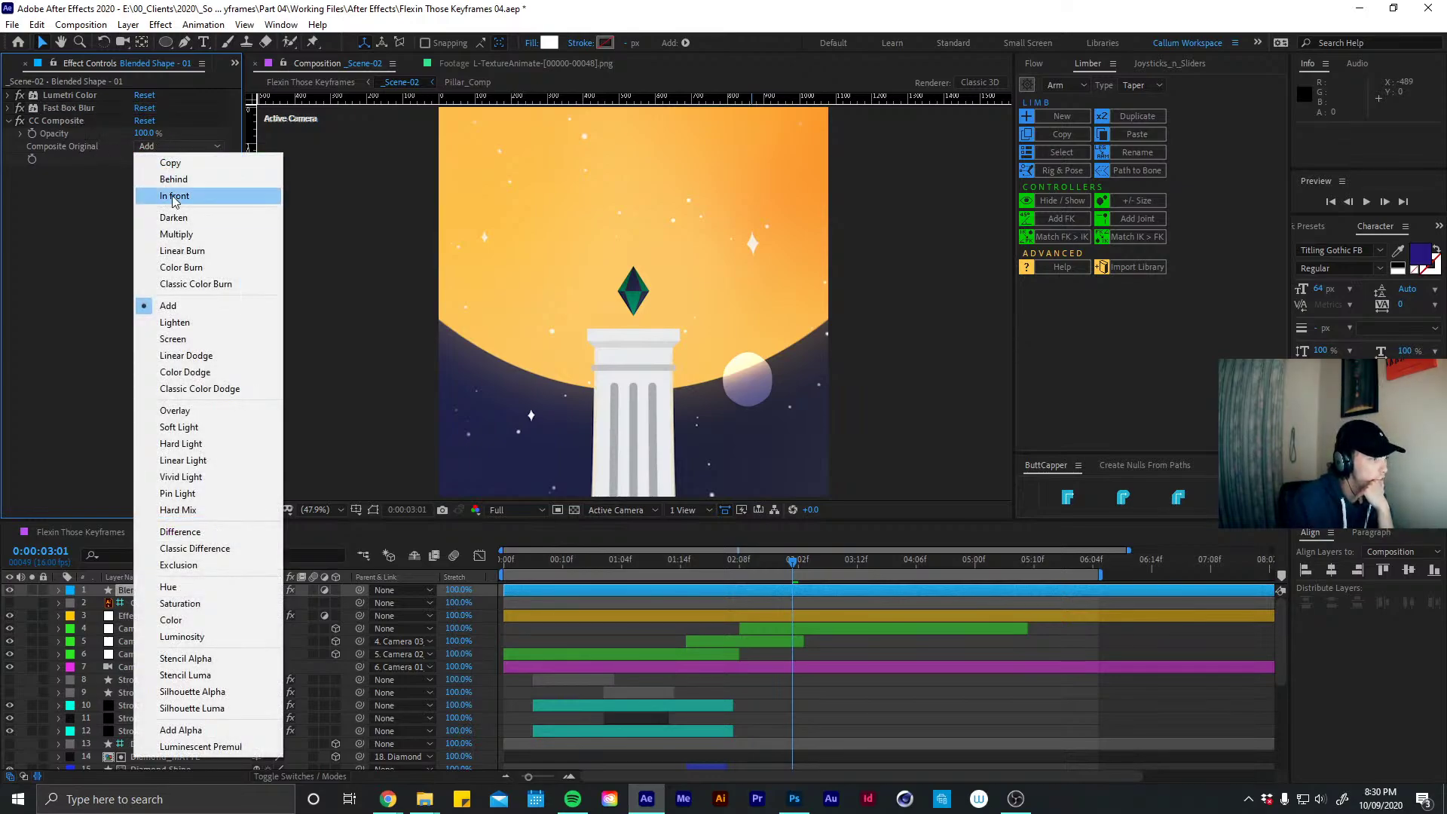
{"action": "left_click", "coordinate": [184, 323]}
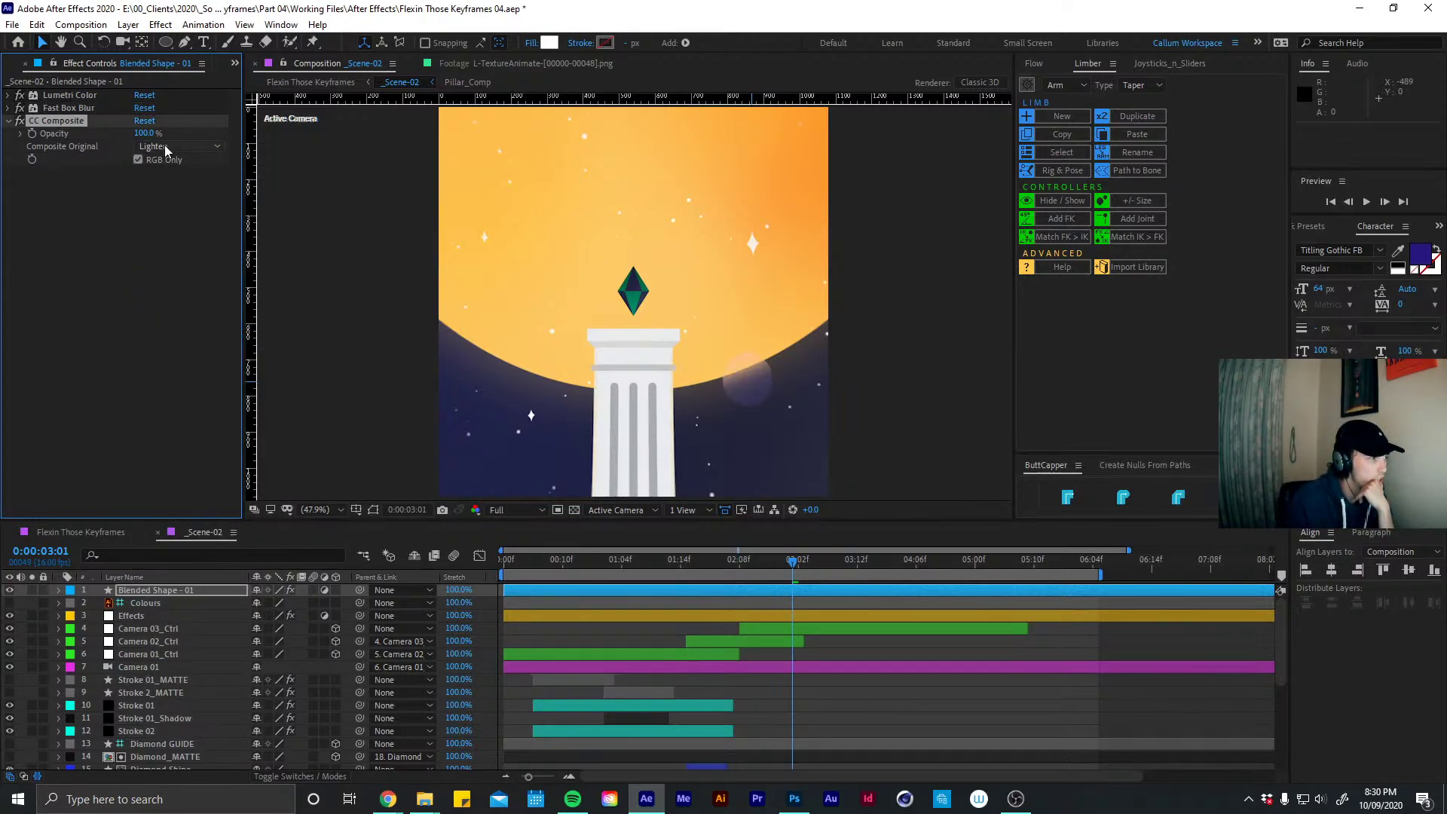
{"action": "left_click", "coordinate": [164, 144]}
{"action": "left_click", "coordinate": [178, 341]}
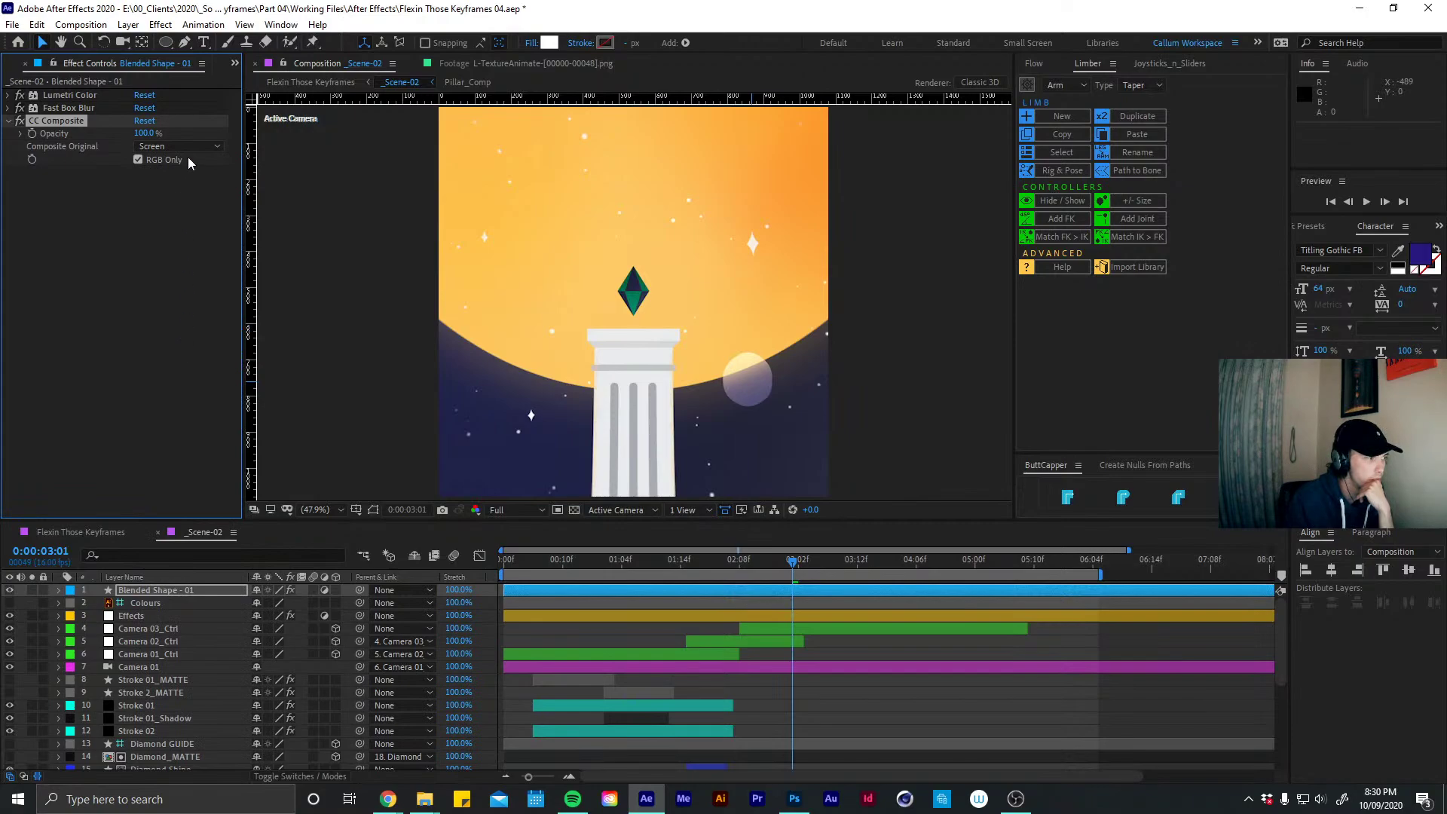
{"action": "left_click", "coordinate": [181, 146]}
{"action": "left_click", "coordinate": [183, 380]}
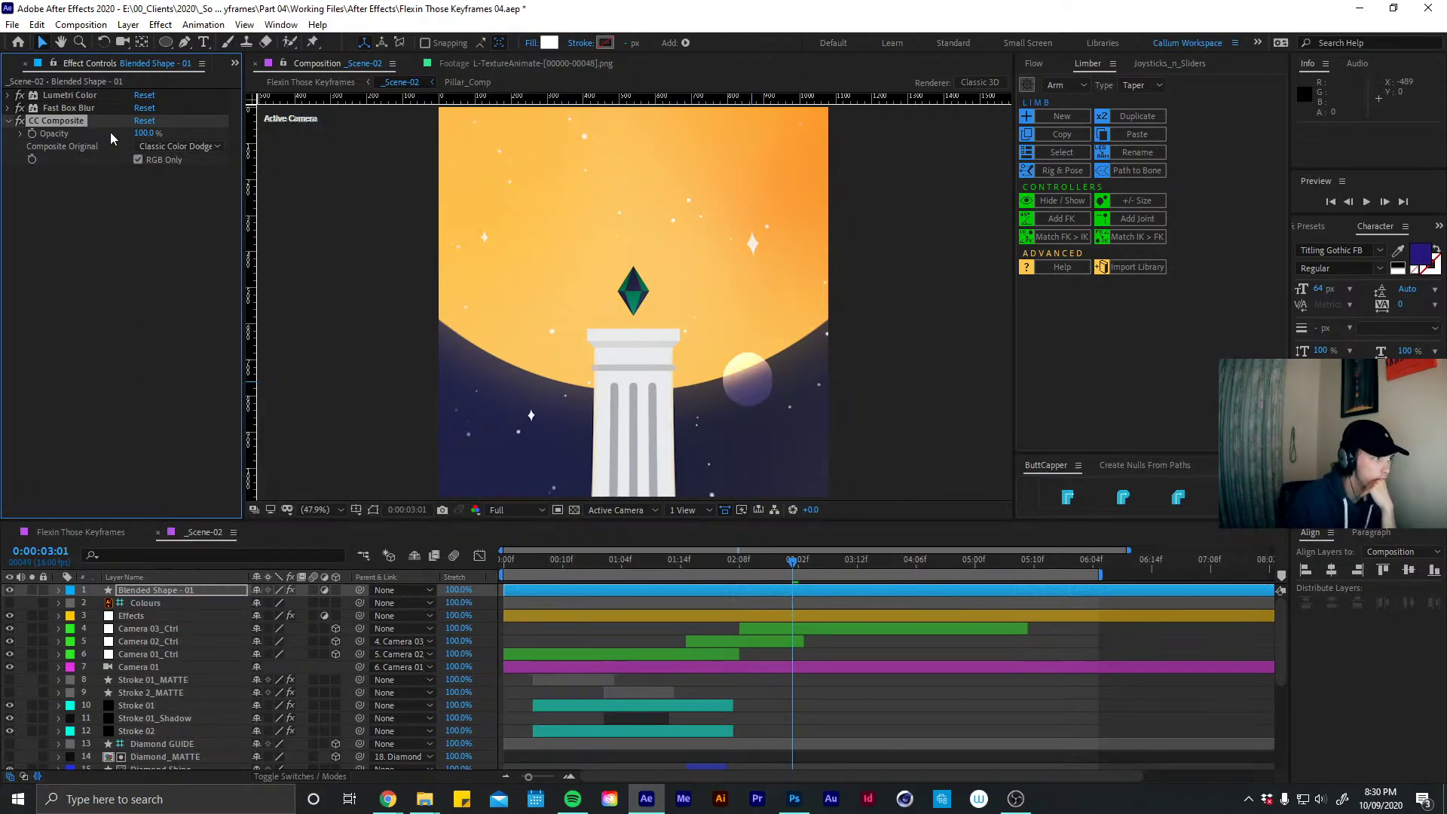
{"action": "key", "text": "Delete"}
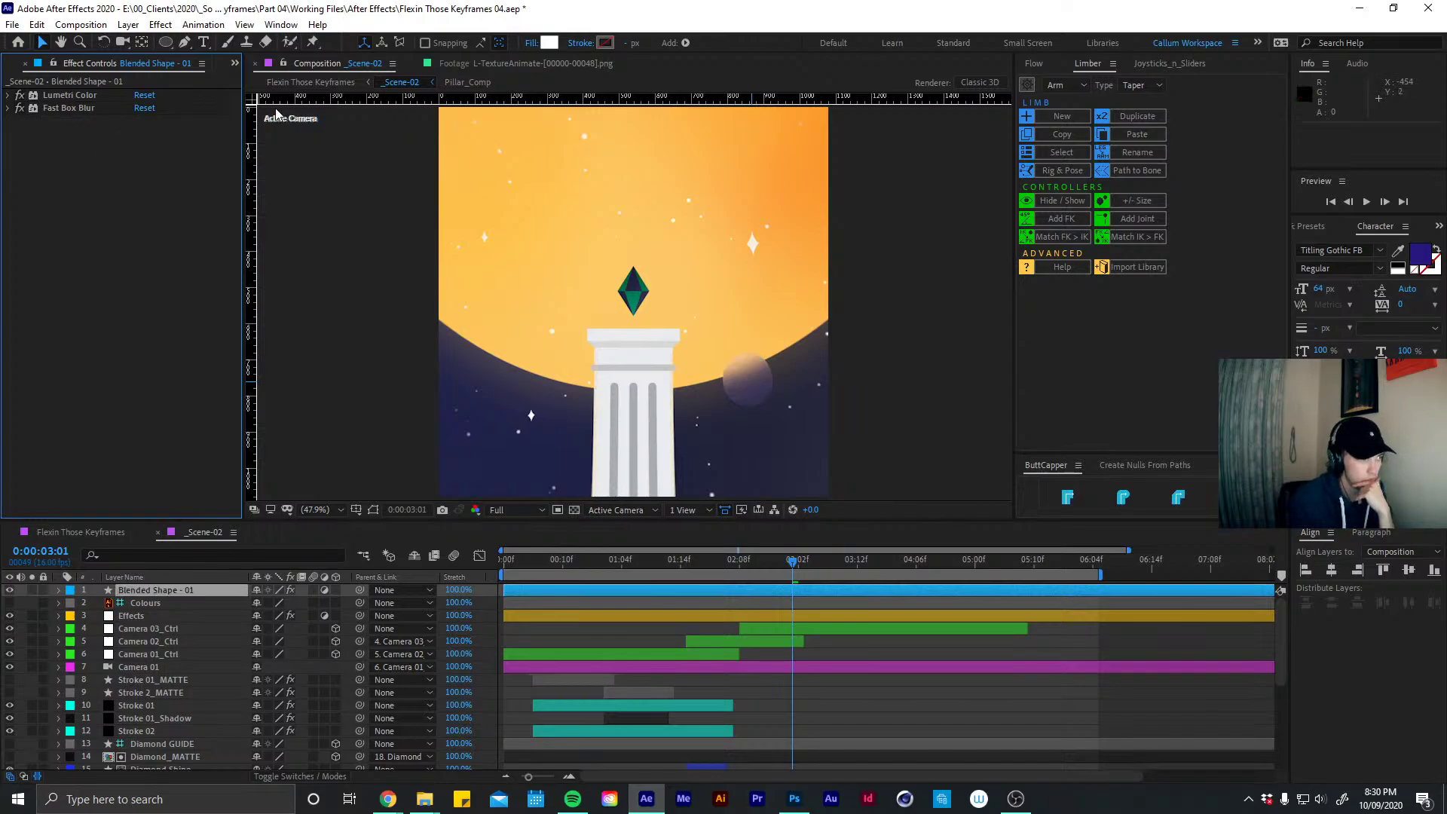
Search the effects for a compositing effect and apply Solid Composite to Blended Shape - 01
{"action": "key", "text": "ctrl+space"}
{"action": "type", "text": "cc"}
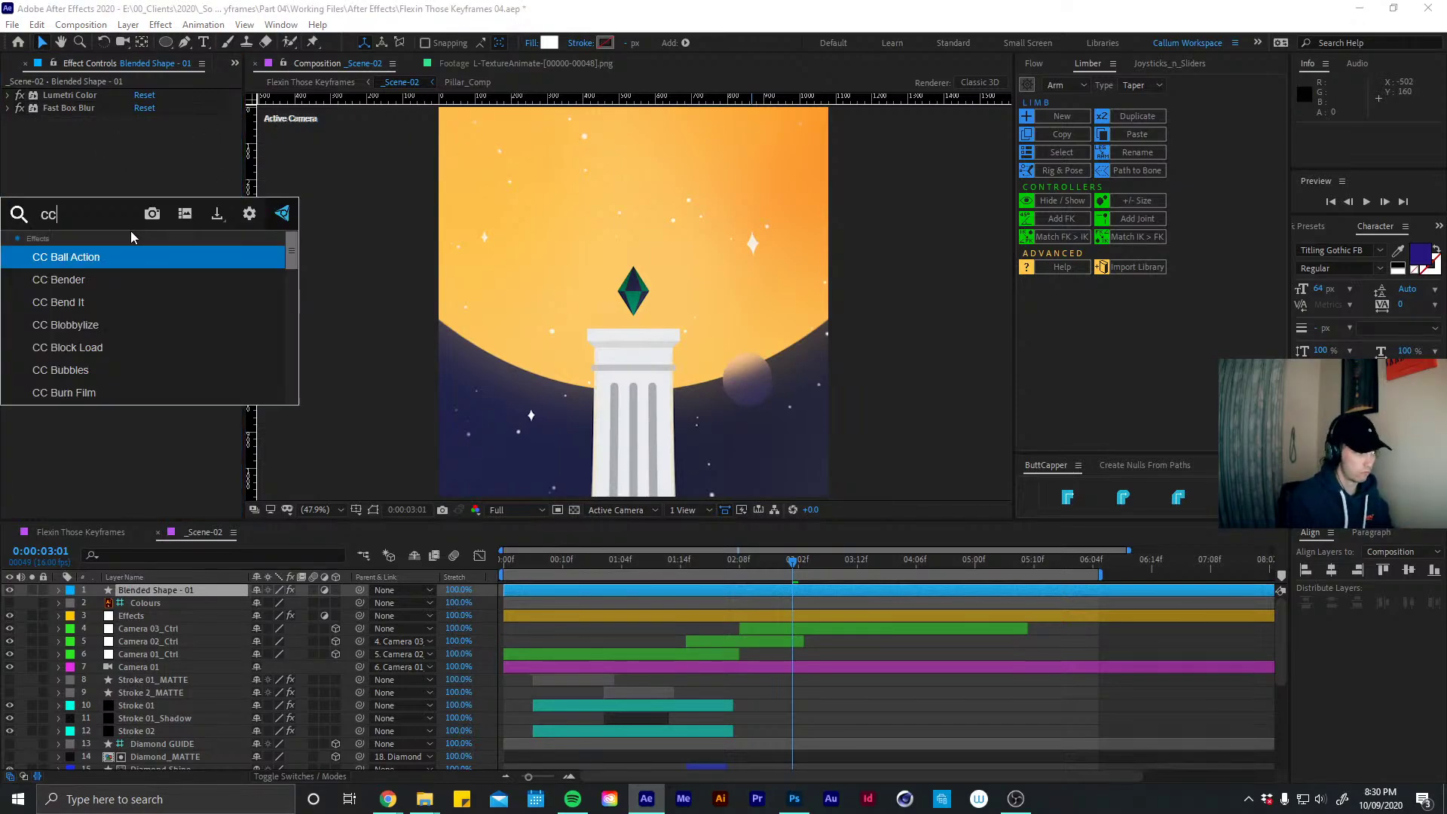
{"action": "type", "text": " co"}
{"action": "key", "text": "BackSpace"}
{"action": "key", "text": "BackSpace"}
{"action": "key", "text": "BackSpace"}
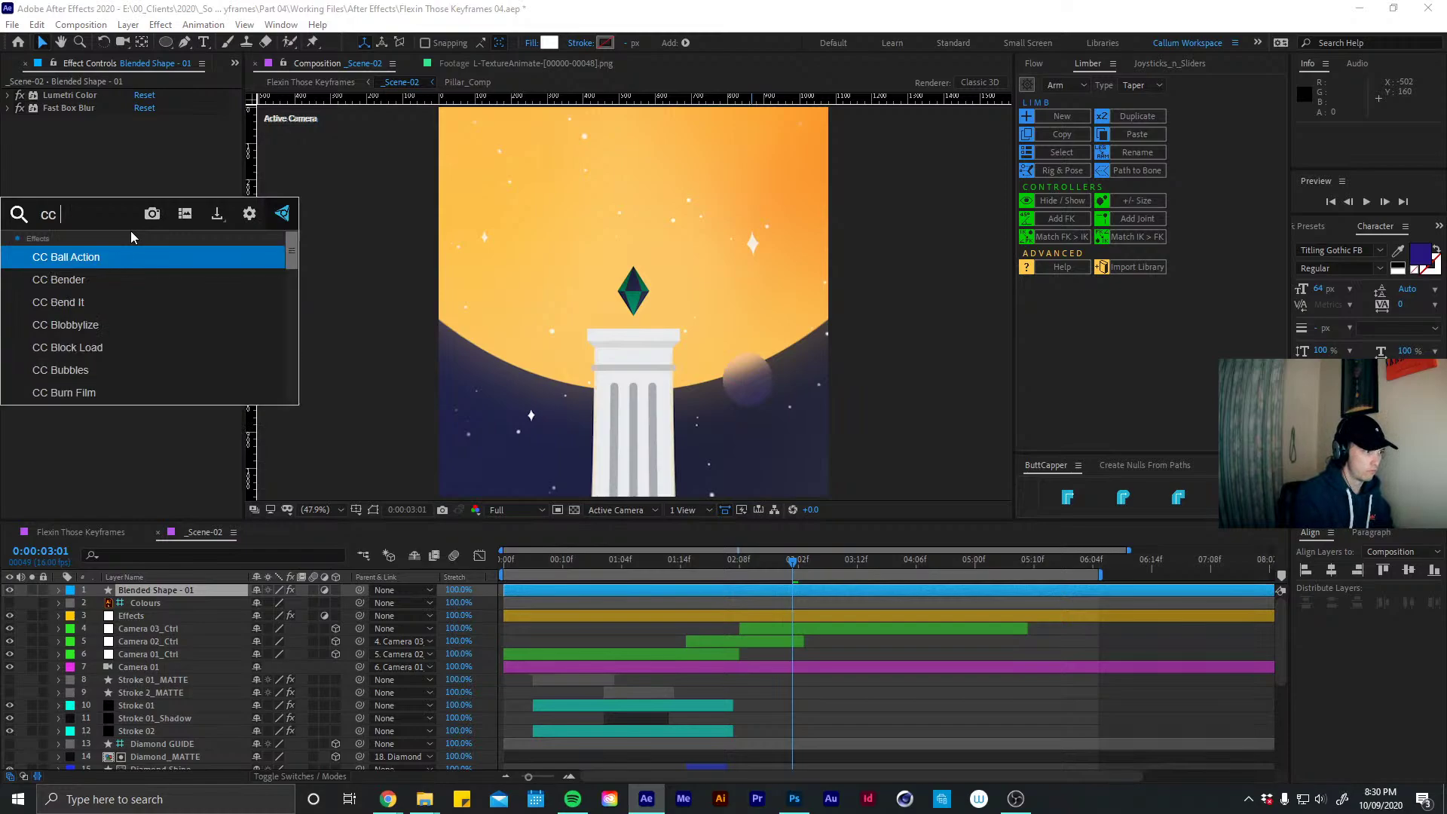
{"action": "key", "text": "BackSpace"}
{"action": "key", "text": "BackSpace"}
{"action": "type", "text": "comp"}
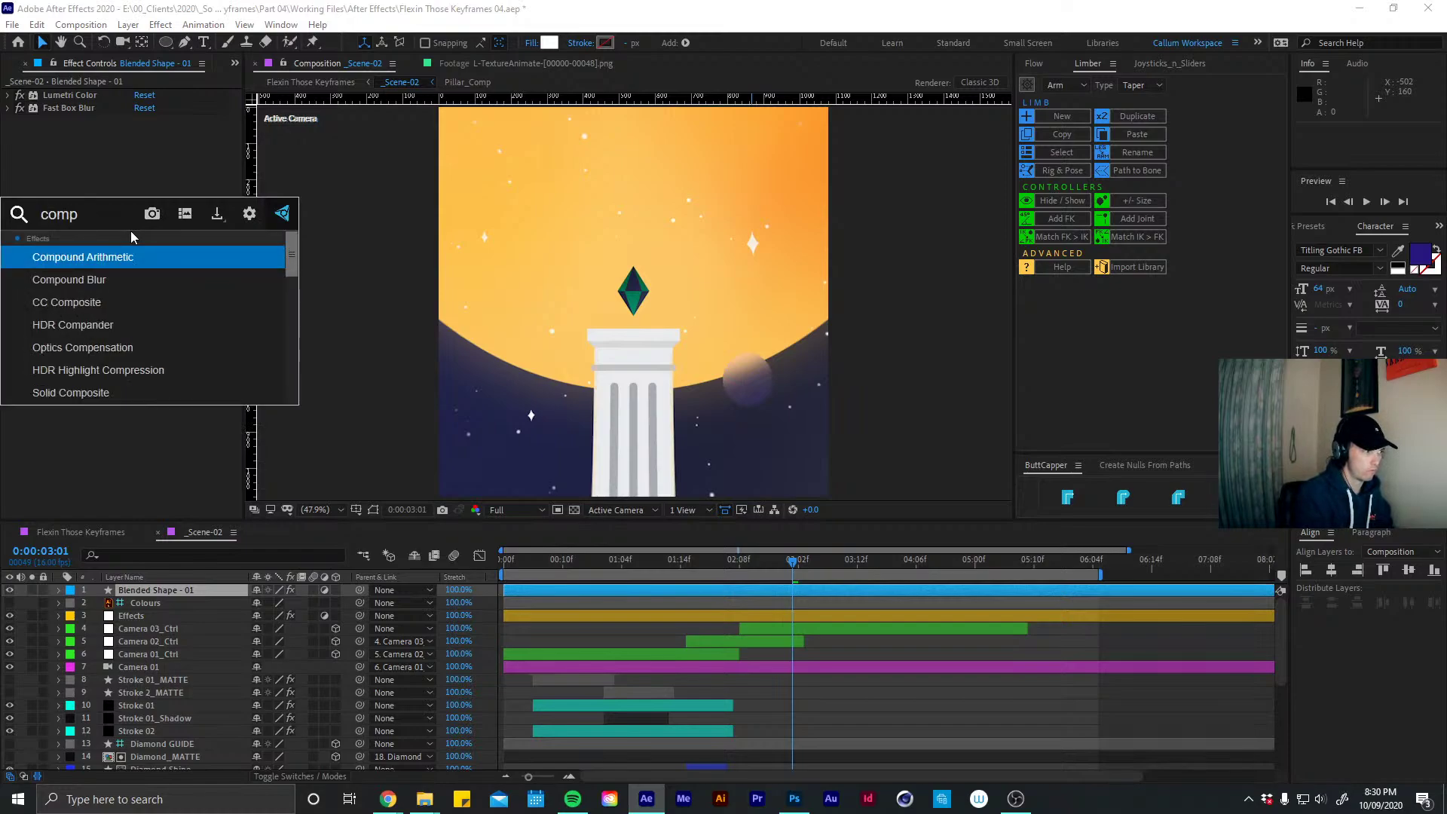
{"action": "type", "text": "e"}
{"action": "key", "text": "BackSpace"}
{"action": "key", "text": "BackSpace"}
{"action": "key", "text": "BackSpace"}
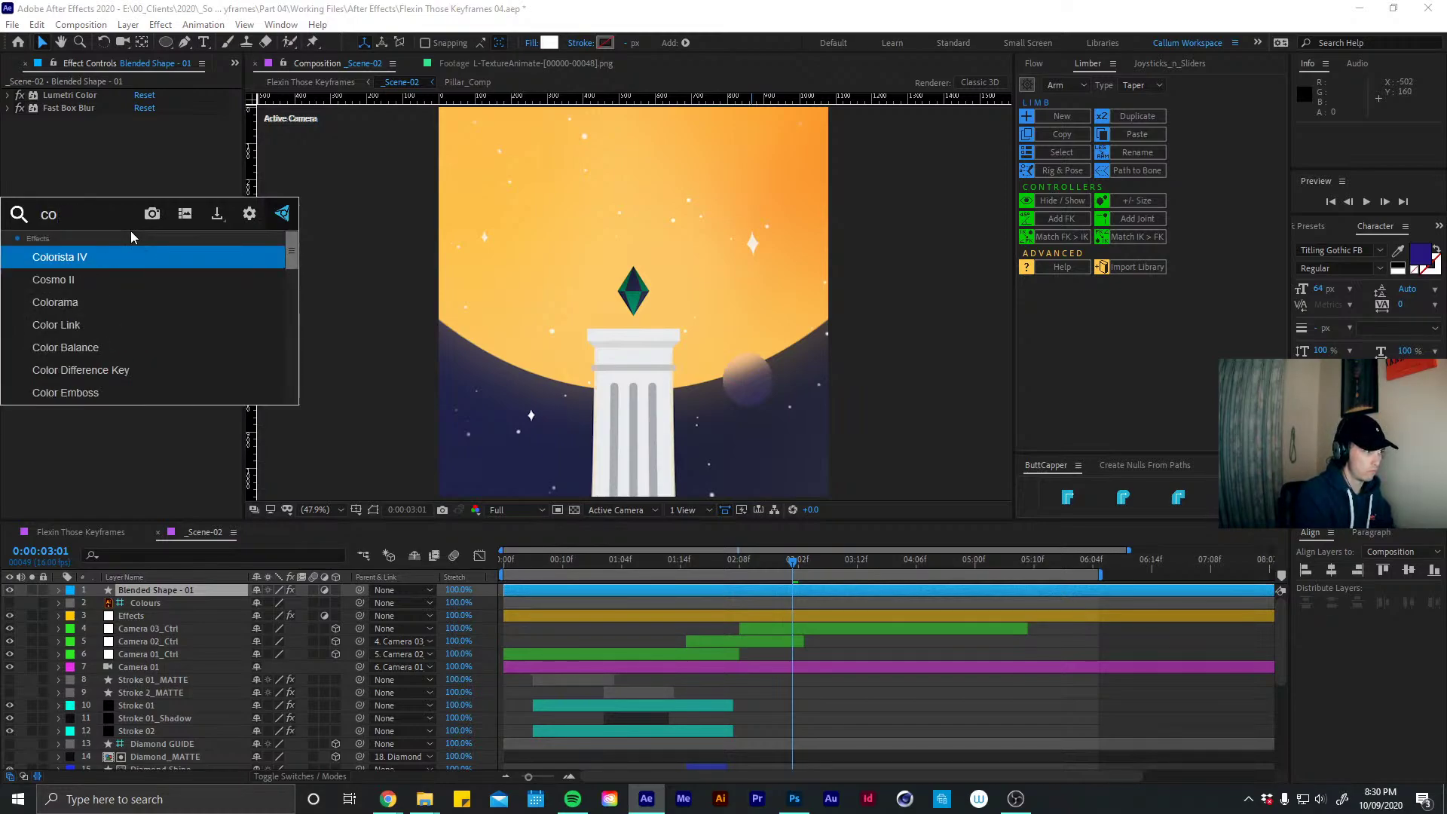
{"action": "type", "text": "mpos"}
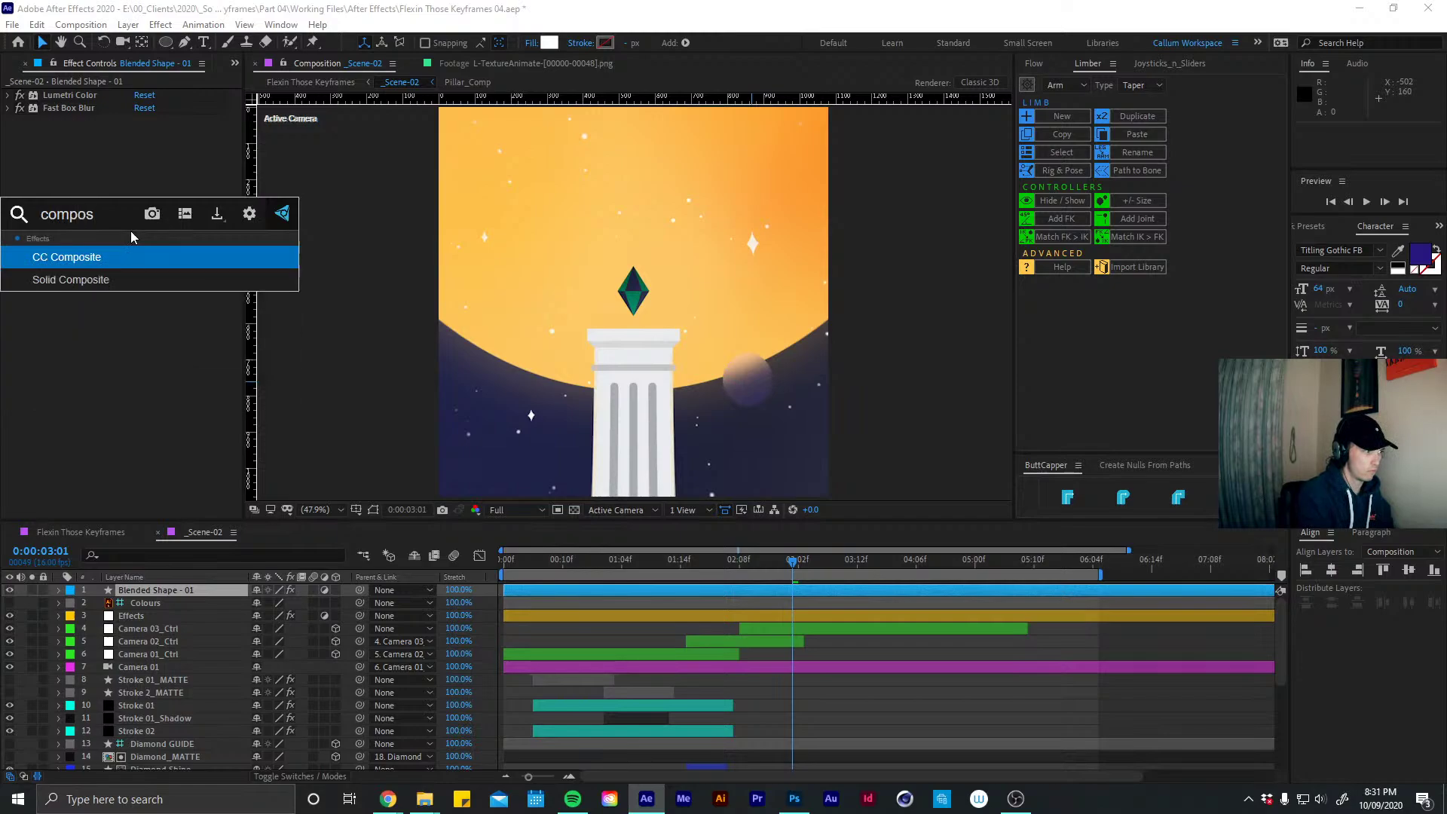
{"action": "key", "text": "BackSpace"}
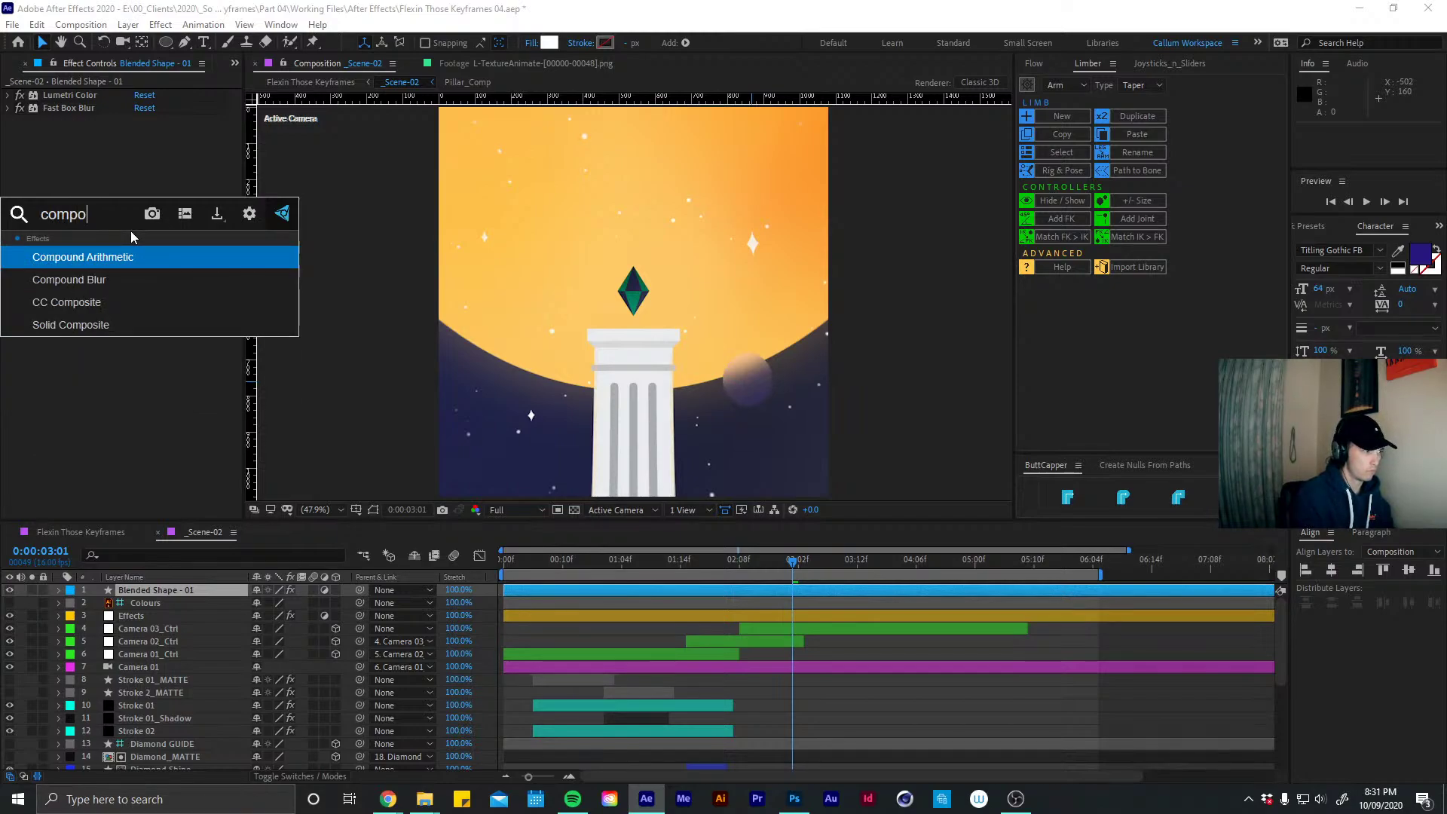
{"action": "type", "text": "s"}
{"action": "key", "text": "Down"}
{"action": "key", "text": "Return"}
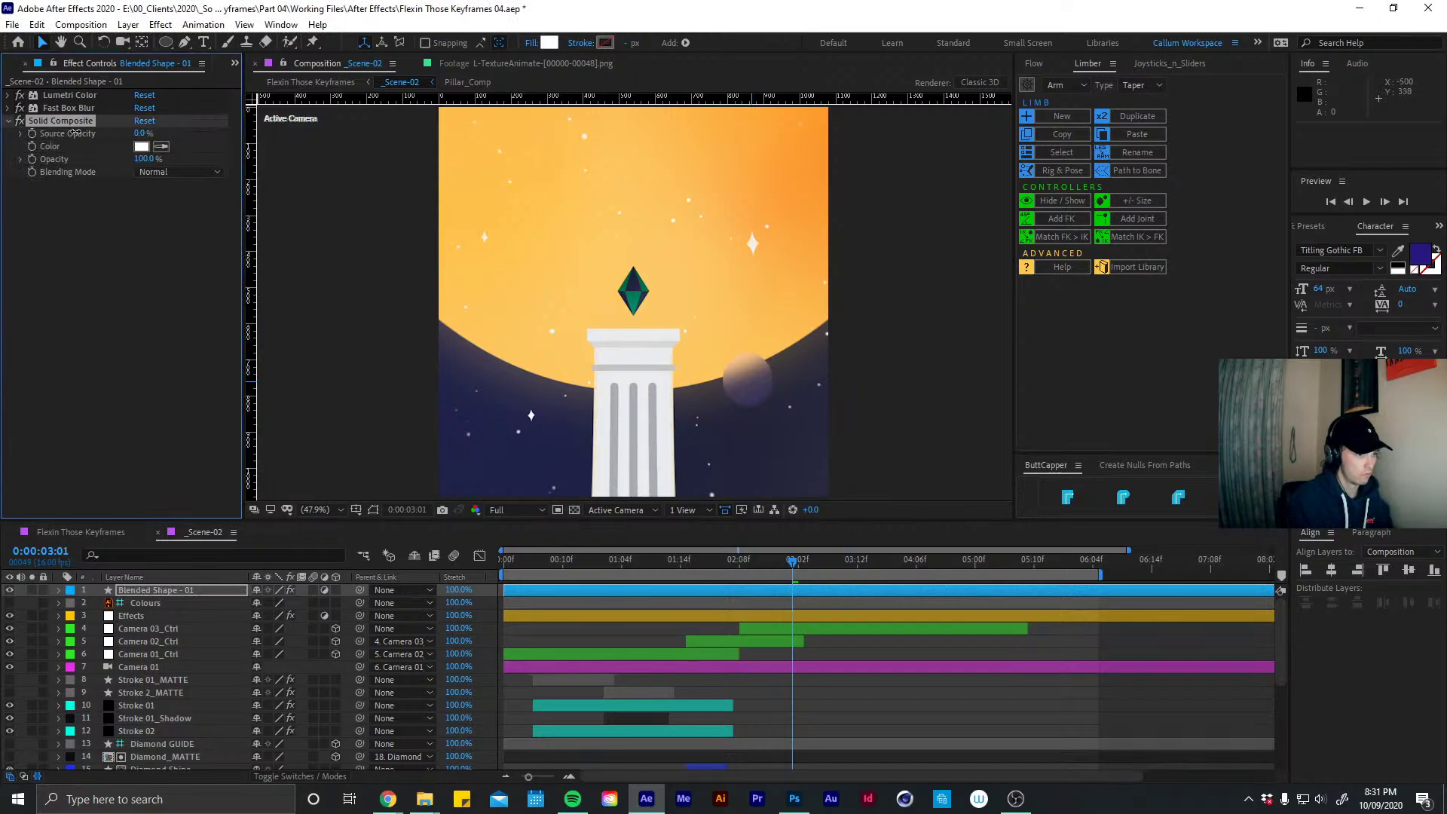
Try Solid Composite with Source Opacity 100% and Blending Mode Add, and delete the effect
{"action": "left_click_drag", "start_coordinate": [76, 133], "coordinate": [202, 133]}
{"action": "left_click", "coordinate": [156, 171]}
{"action": "left_click", "coordinate": [165, 202]}
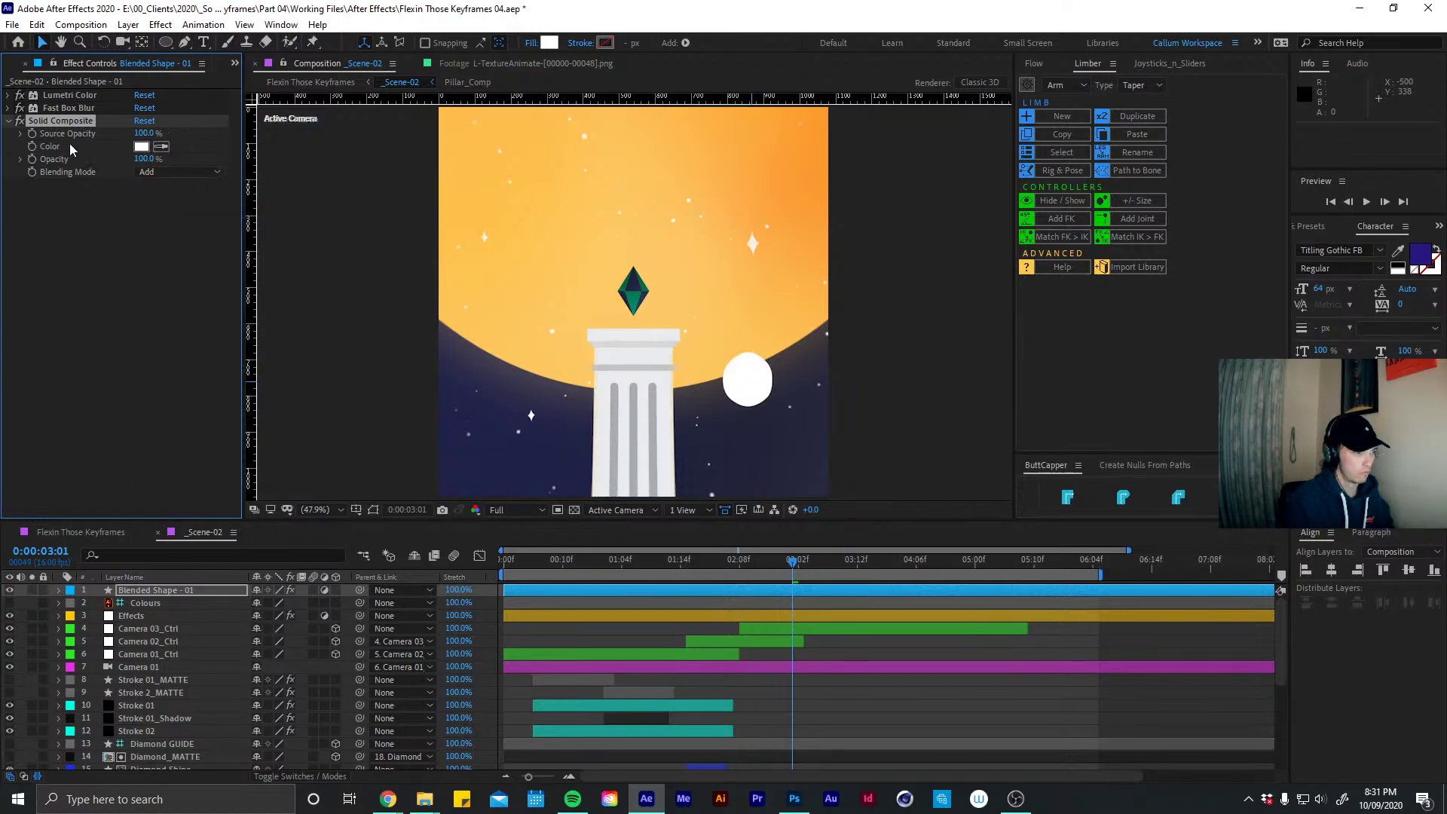
{"action": "left_click", "coordinate": [57, 125]}
{"action": "key", "text": "Delete"}
Try a new CC Composite effect with Composite Original at Screen and Lighten, and delete it
{"action": "key", "text": "ctrl+space"}
{"action": "type", "text": "c"}
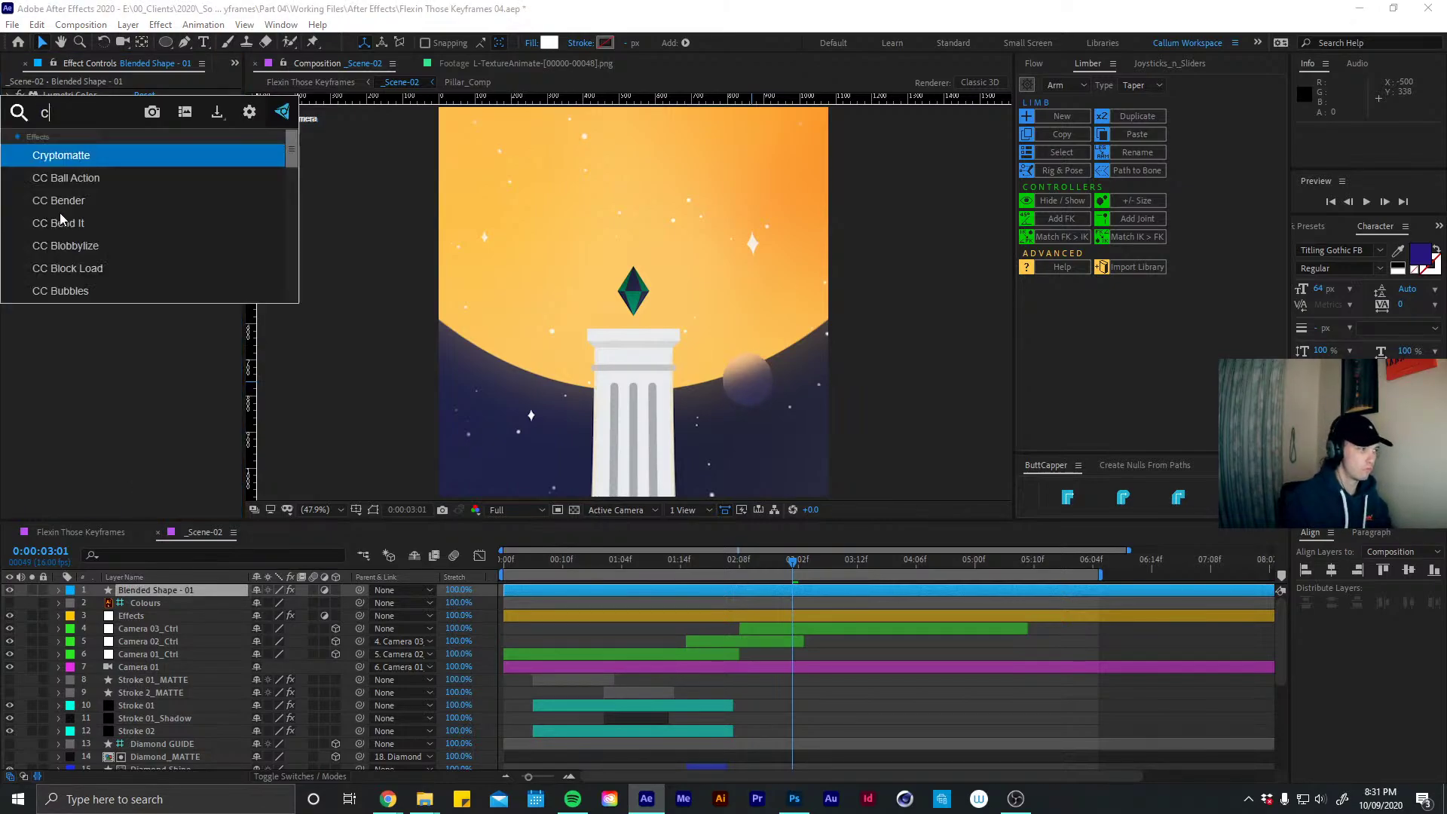
{"action": "type", "text": "c com"}
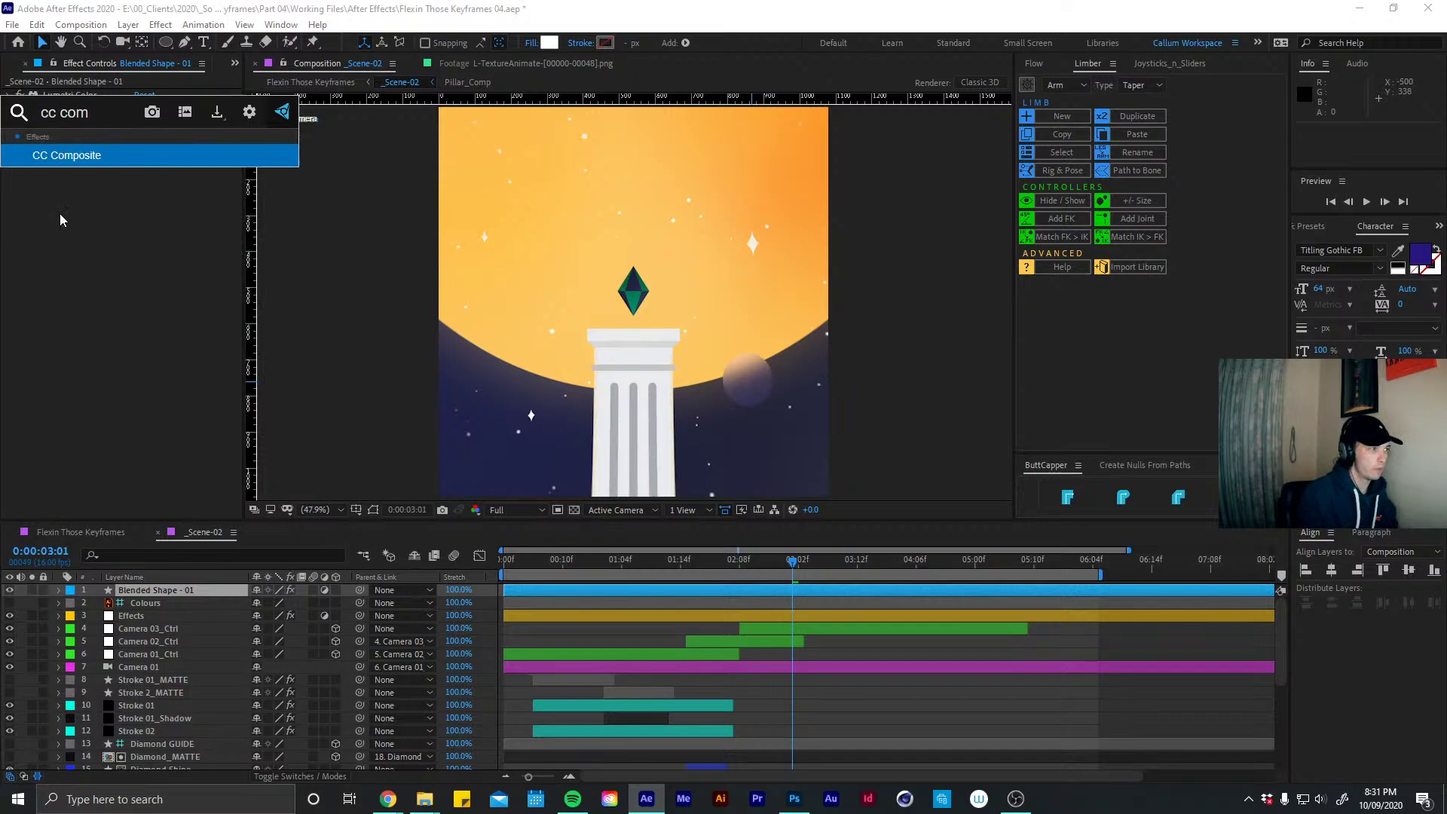
{"action": "key", "text": "Return"}
{"action": "left_click", "coordinate": [161, 146]}
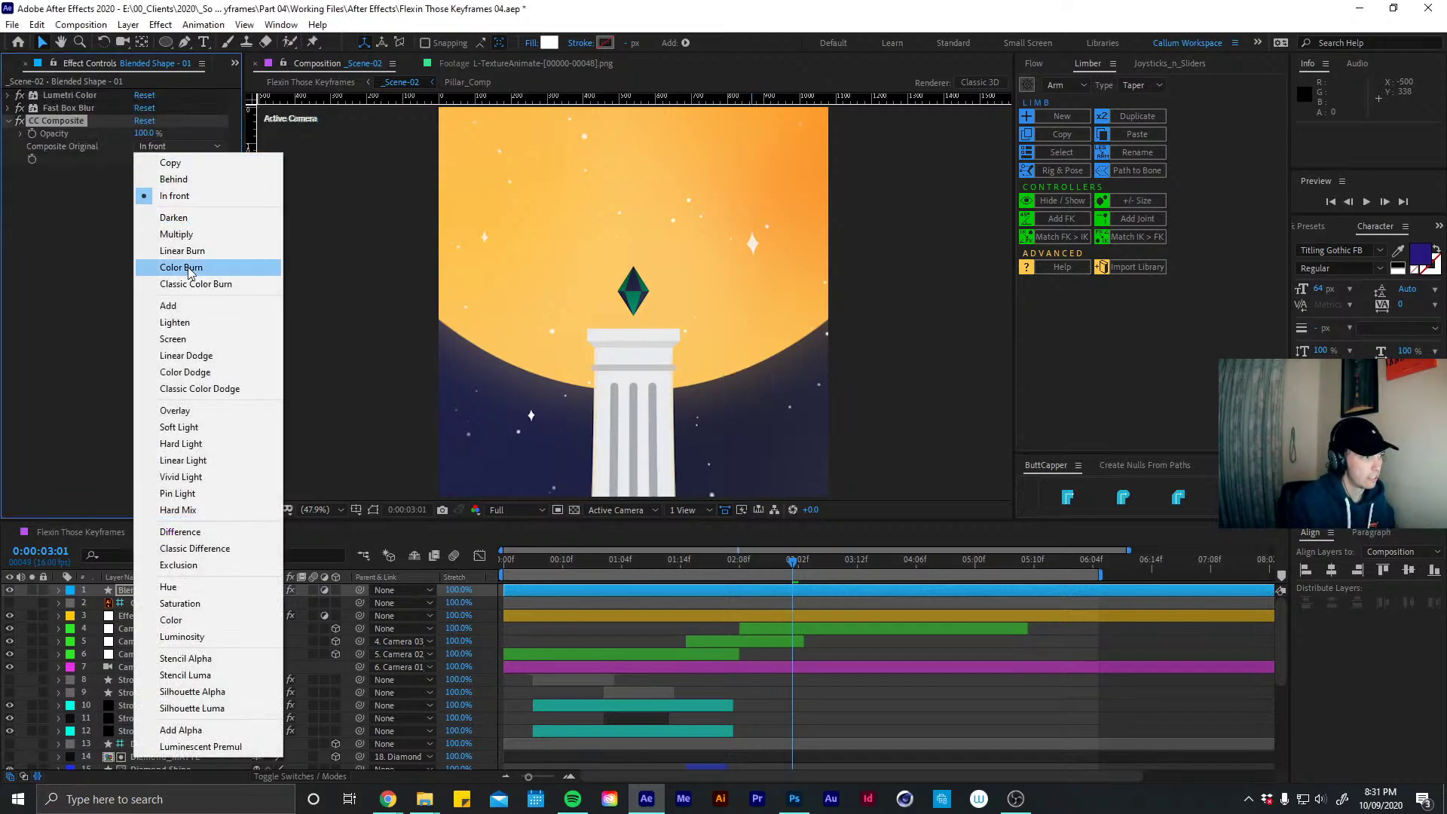
{"action": "left_click", "coordinate": [183, 338]}
{"action": "left_click", "coordinate": [174, 146]}
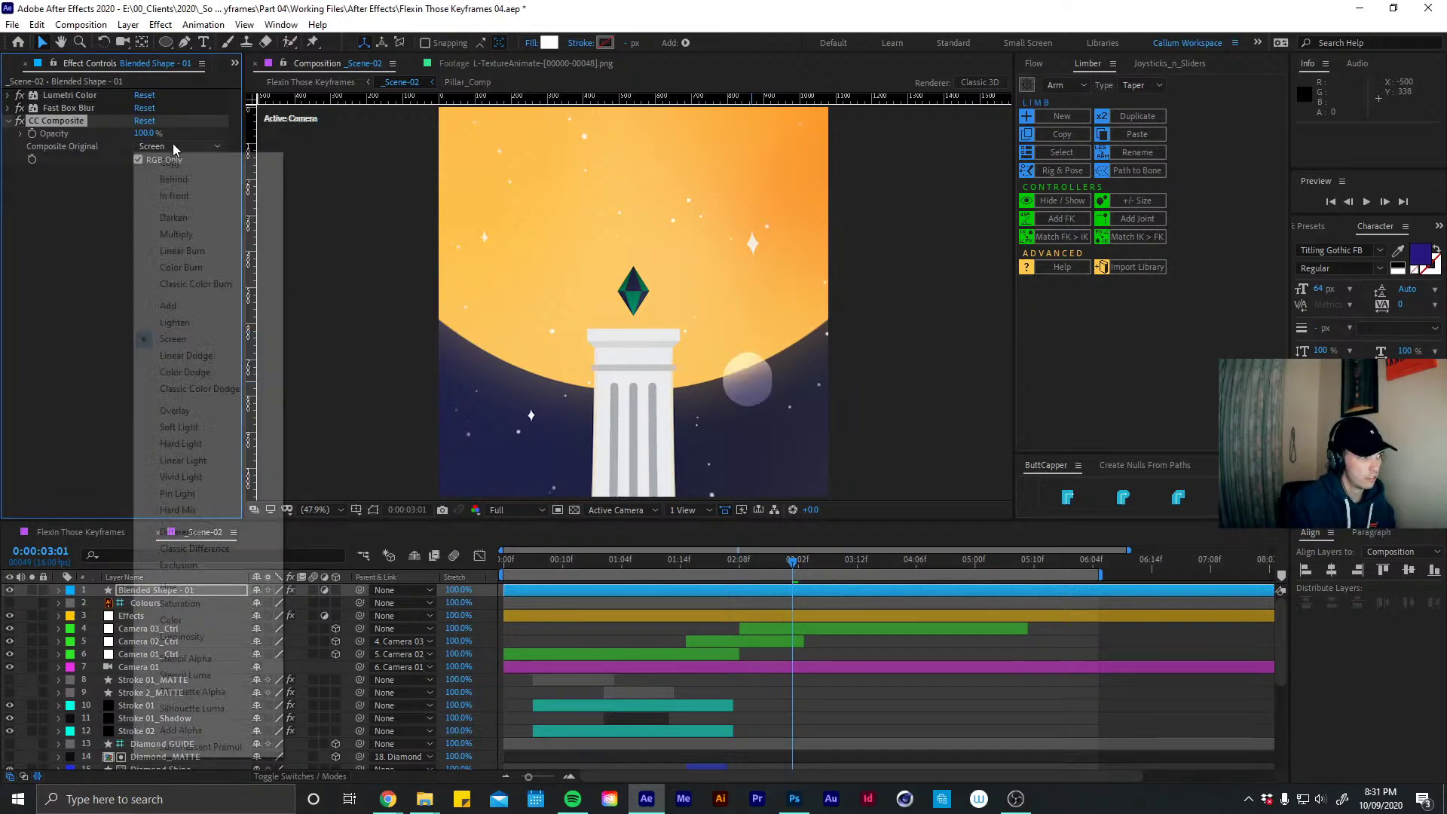
{"action": "left_click", "coordinate": [187, 323]}
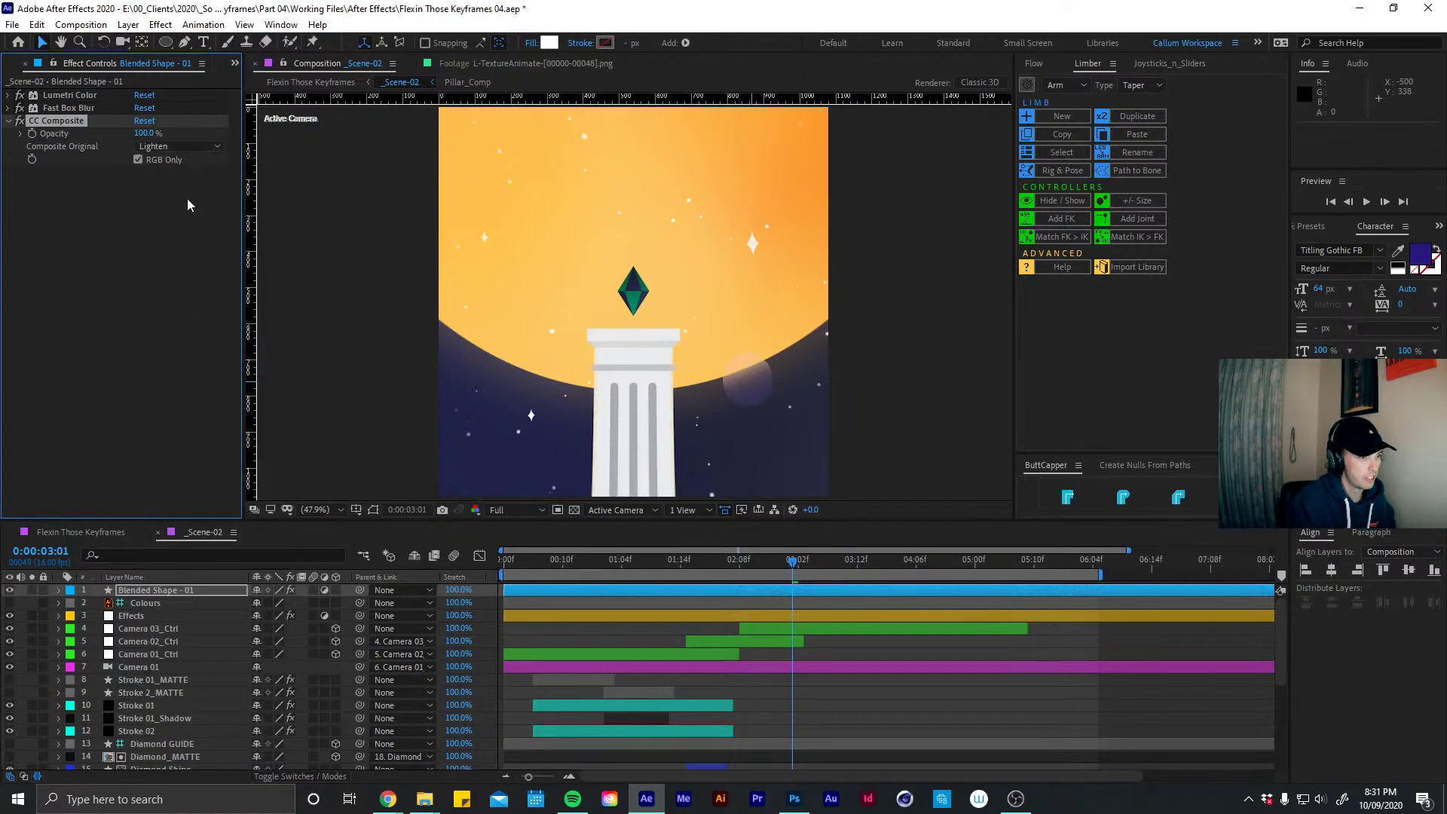
{"action": "left_click", "coordinate": [13, 128]}
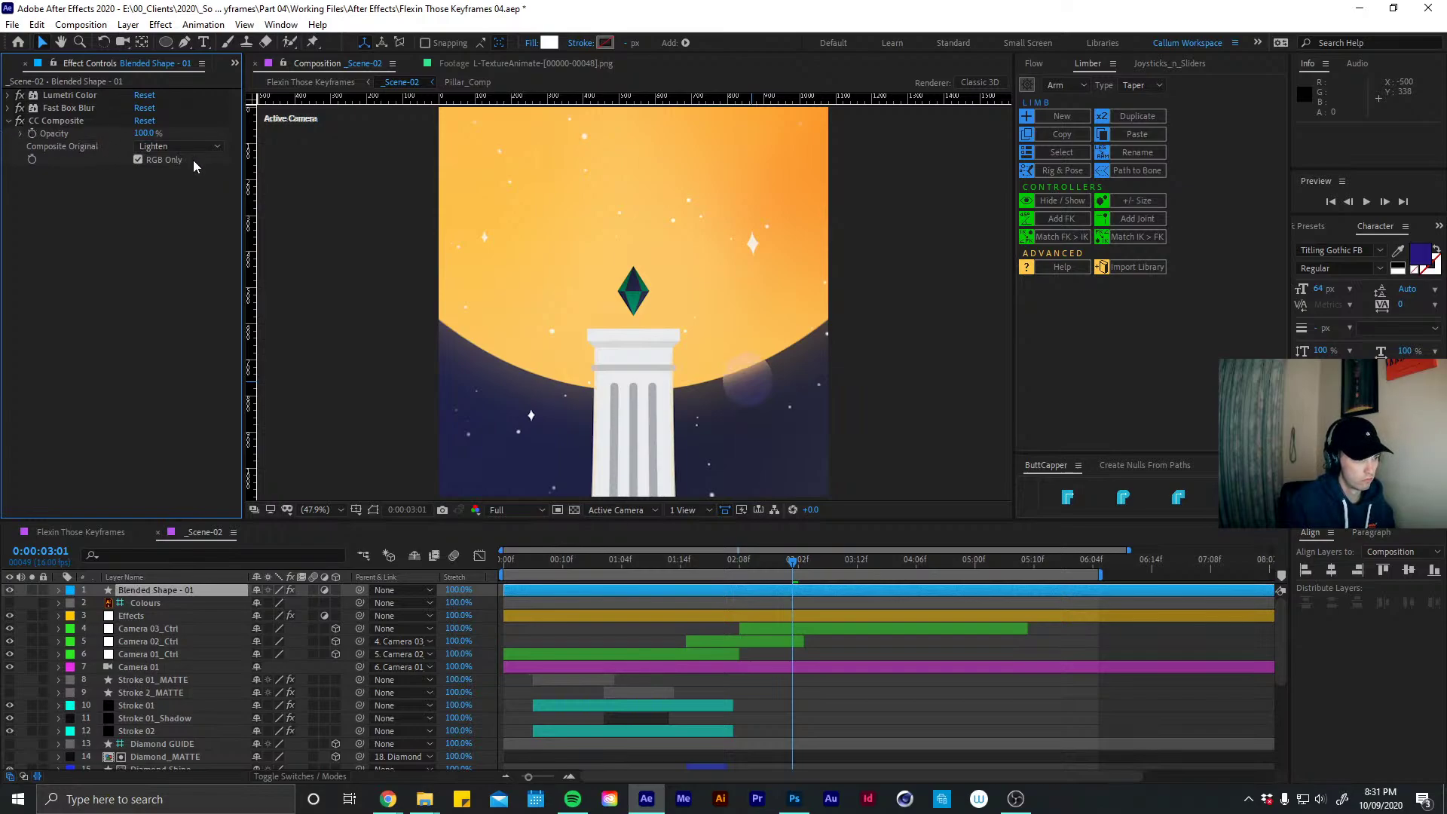
{"action": "left_click", "coordinate": [52, 121]}
{"action": "key", "text": "Delete"}
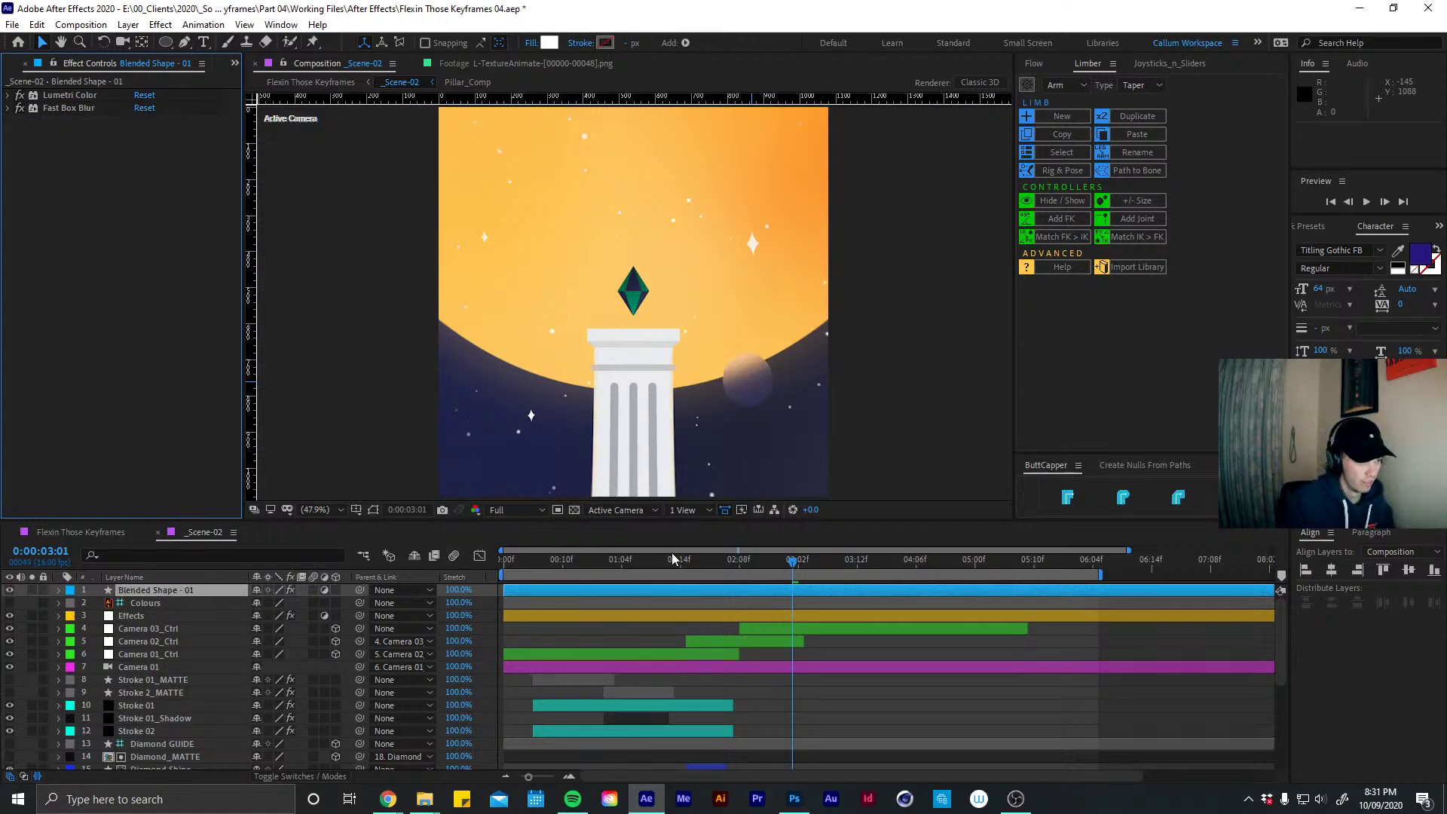
Add a Position keyframe to Blended Shape - 01 at 0:00:00:00 and move the layer below Camera 01 in the stack
{"action": "left_click_drag", "start_coordinate": [773, 566], "coordinate": [265, 563]}
{"action": "key", "text": "p"}
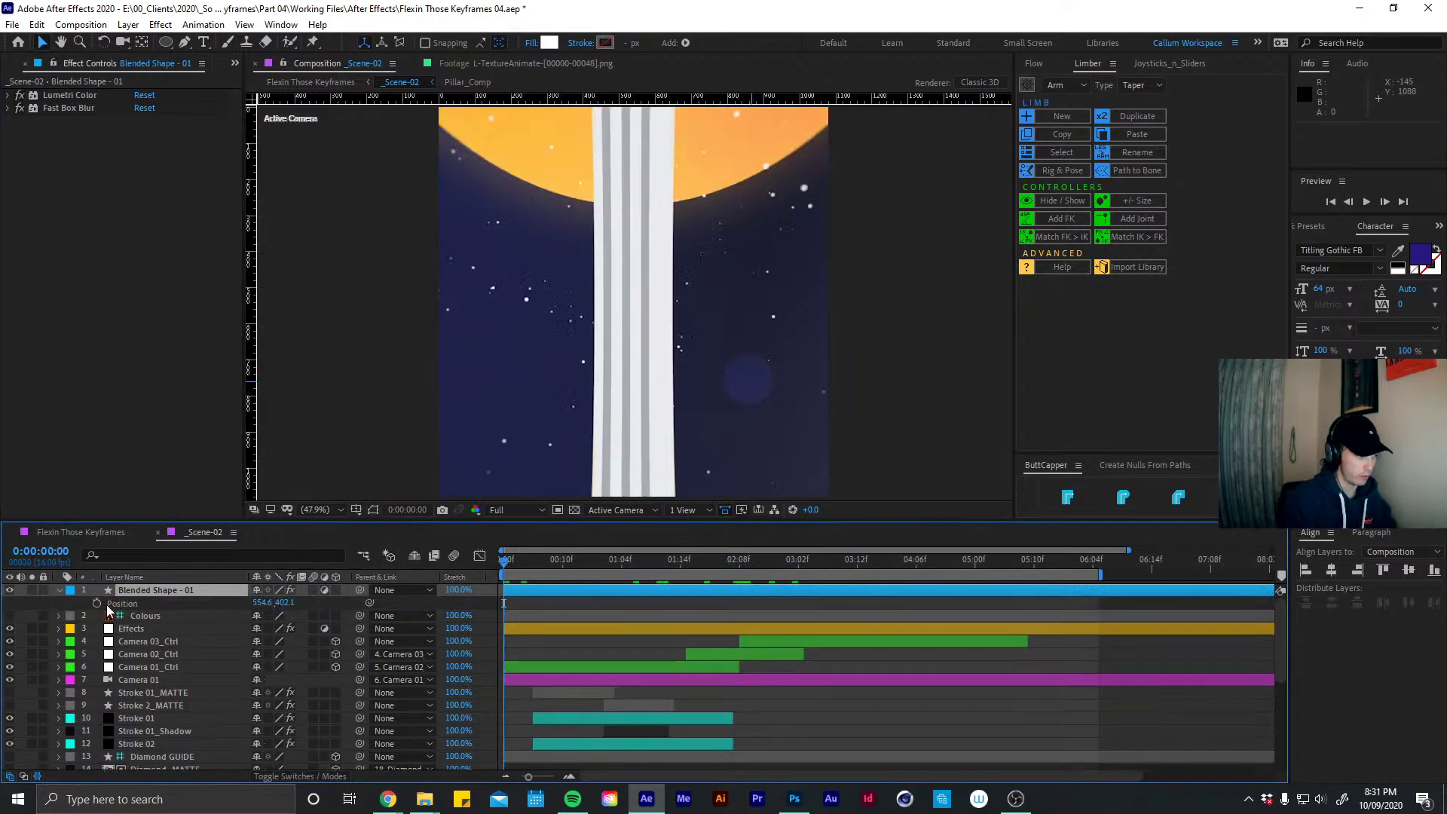
{"action": "left_click_drag", "start_coordinate": [138, 590], "coordinate": [134, 689]}
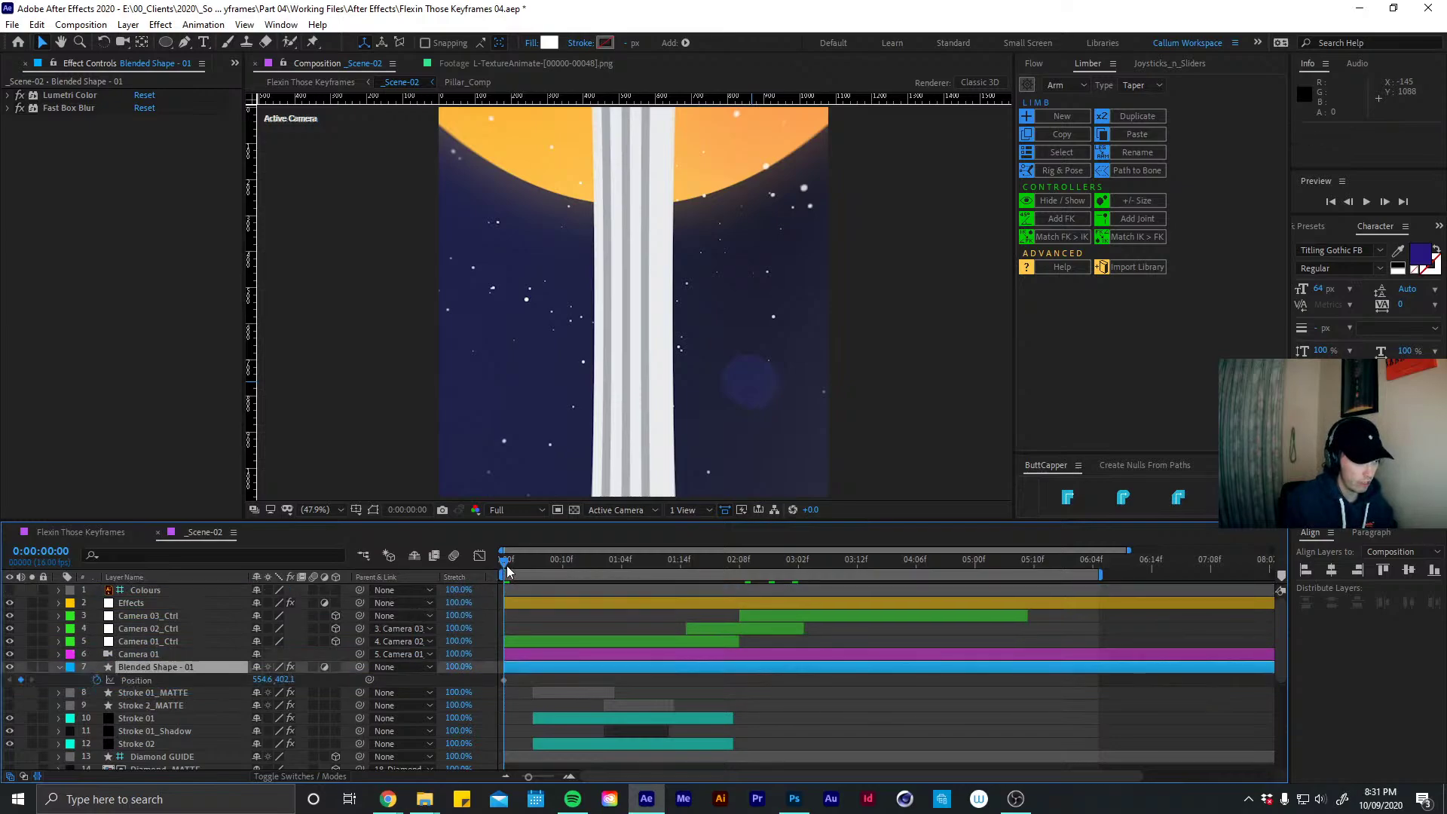
{"action": "key", "text": "space"}
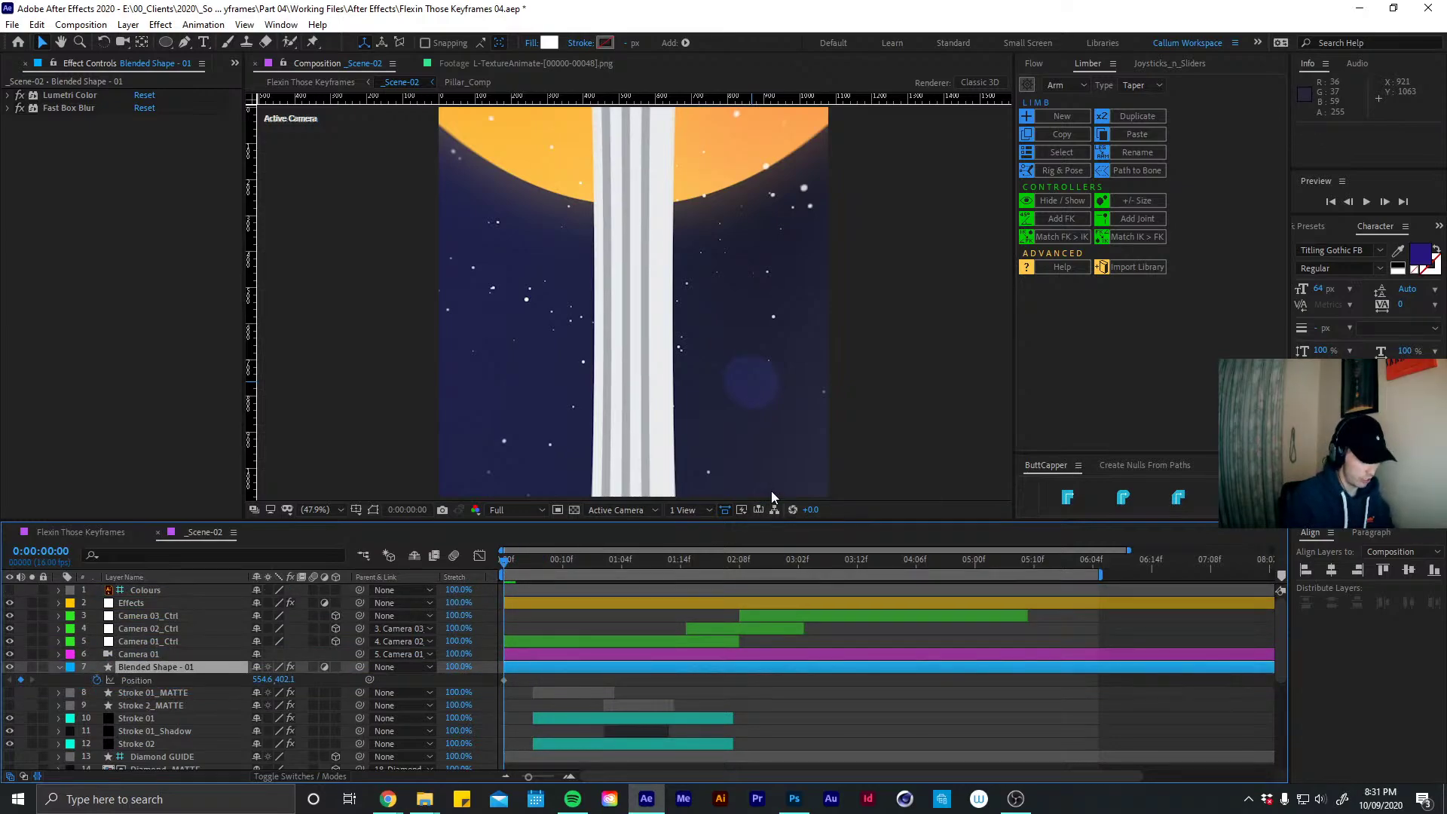
{"action": "key", "text": "space"}
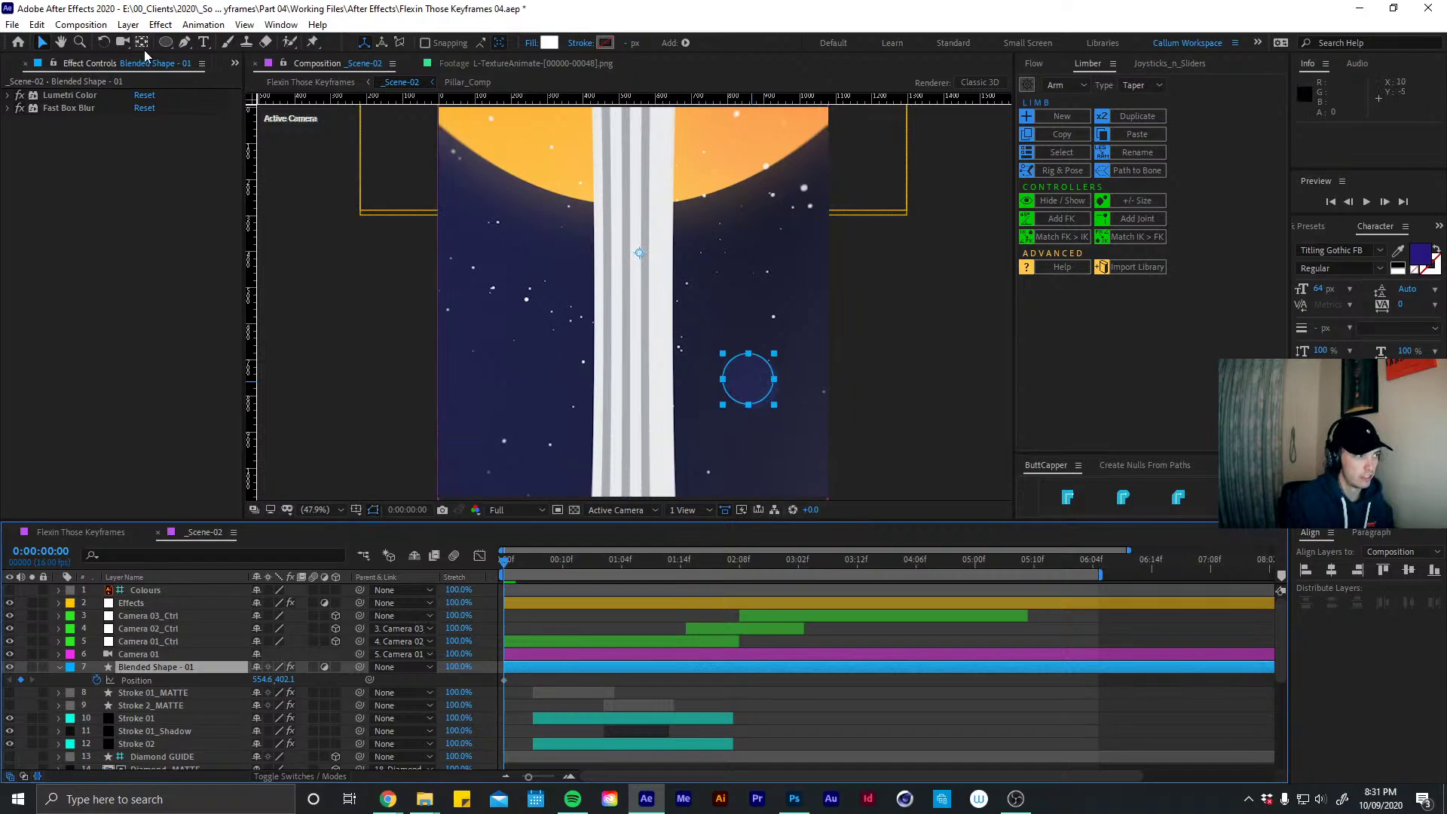
Centre the anchor point on the circle and move it just below the frame under the pillar, to about 550.7, 1181.6
{"action": "left_click", "coordinate": [142, 42]}
{"action": "key", "text": "ctrl+alt+Home"}
{"action": "left_click", "coordinate": [42, 42]}
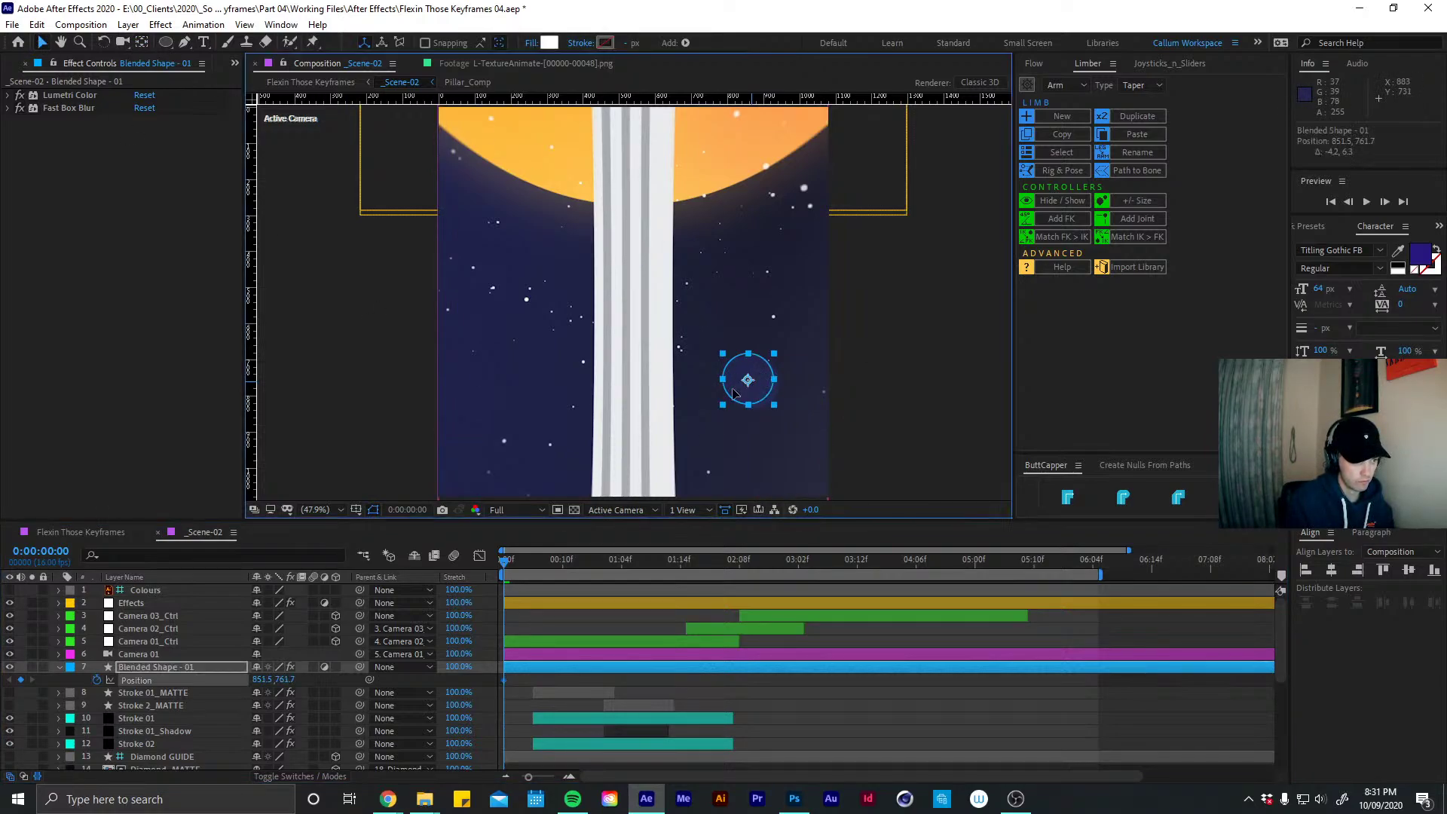
{"action": "left_click_drag", "start_coordinate": [759, 376], "coordinate": [654, 503]}
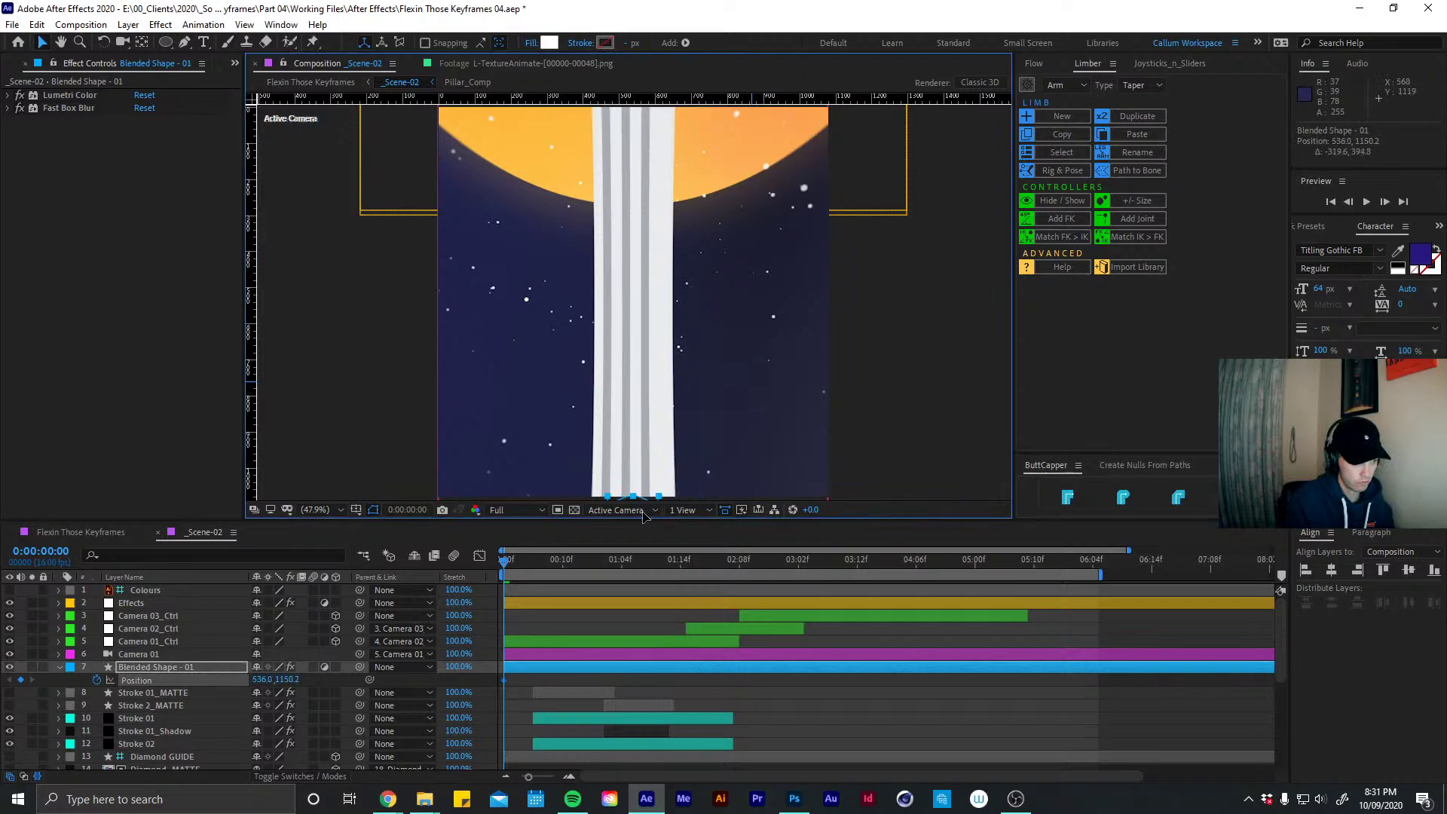
At 0:00:01:04, keyframe the circle's Position beside the pillar's right side at about 782.7, 897.6
{"action": "key", "text": "space"}
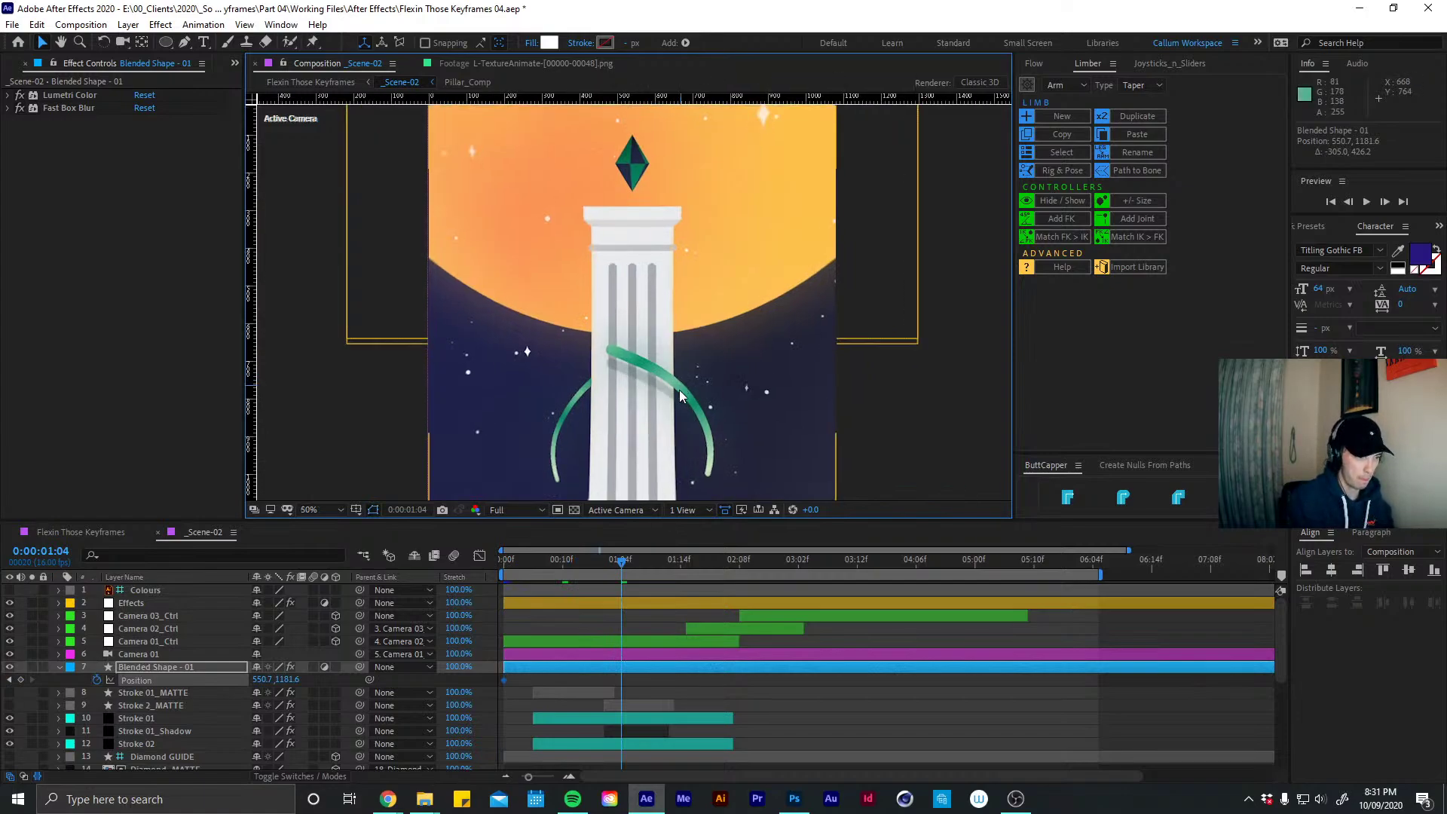
{"action": "key", "text": "slash"}
{"action": "scroll", "coordinate": [696, 397], "scroll_direction": "down", "scroll_amount": 4}
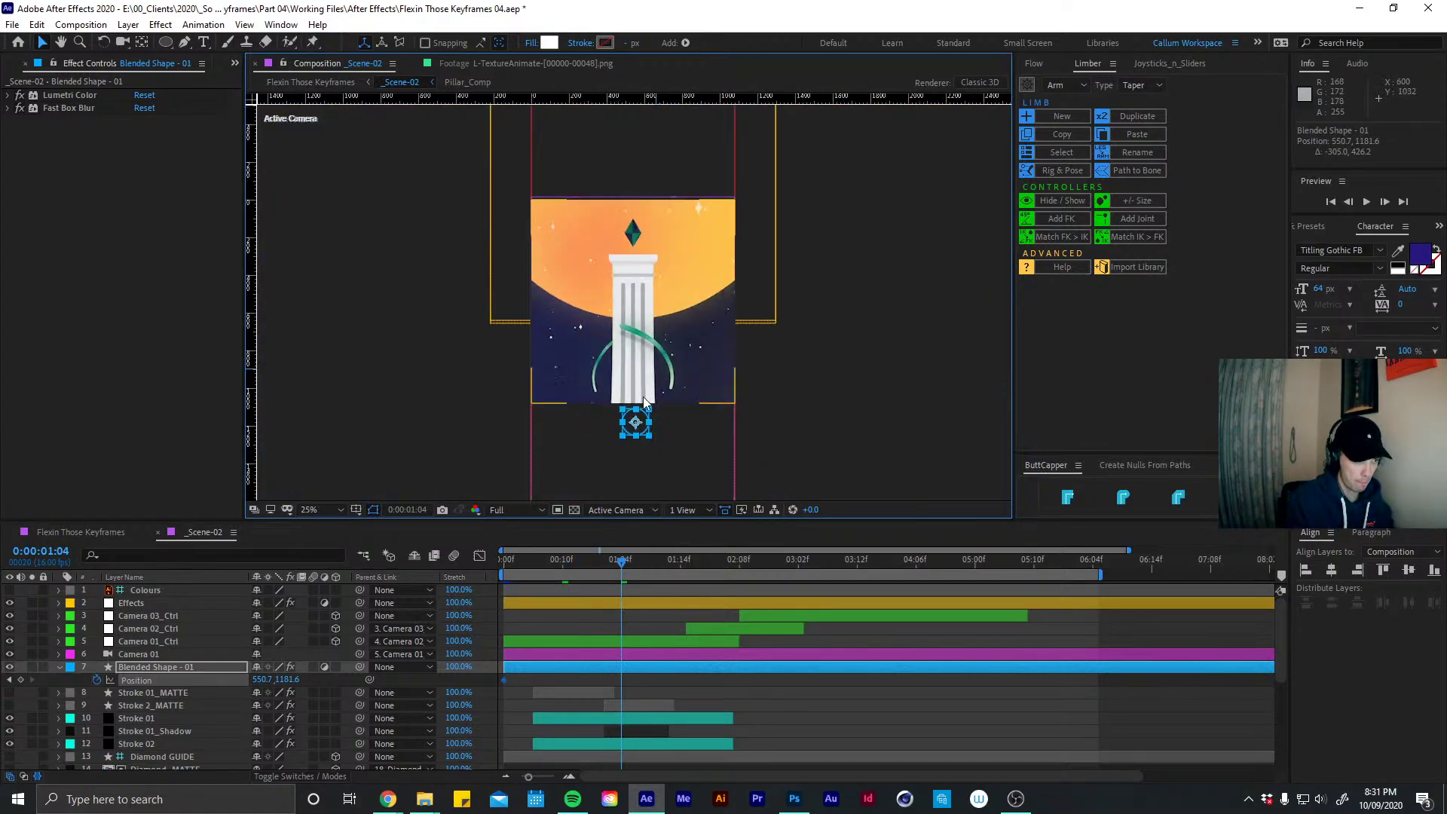
{"action": "left_click_drag", "start_coordinate": [642, 427], "coordinate": [687, 370]}
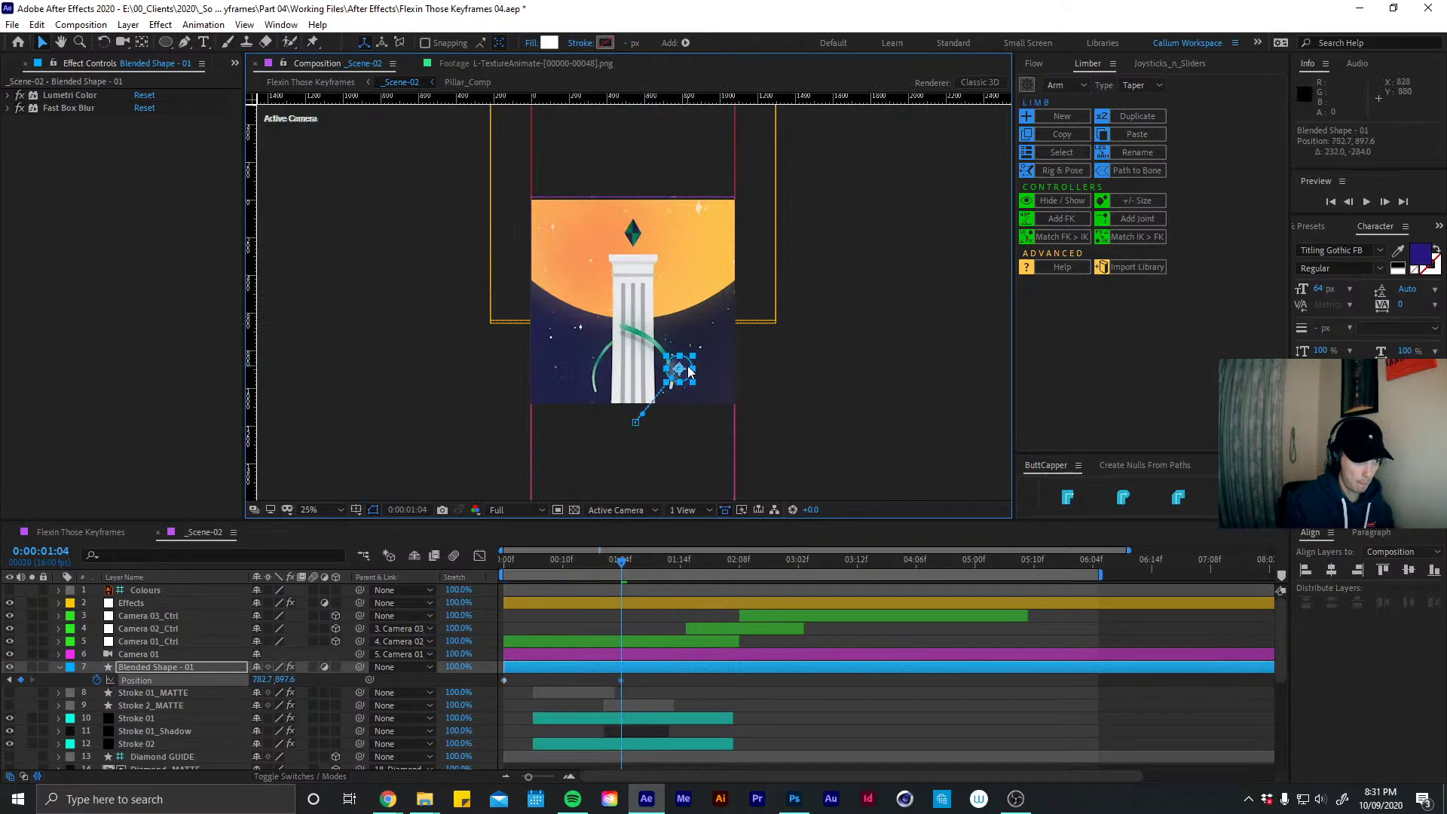
{"action": "scroll", "coordinate": [689, 367], "scroll_direction": "up", "scroll_amount": 8}
{"action": "scroll", "coordinate": [689, 378], "scroll_direction": "down", "scroll_amount": 3}
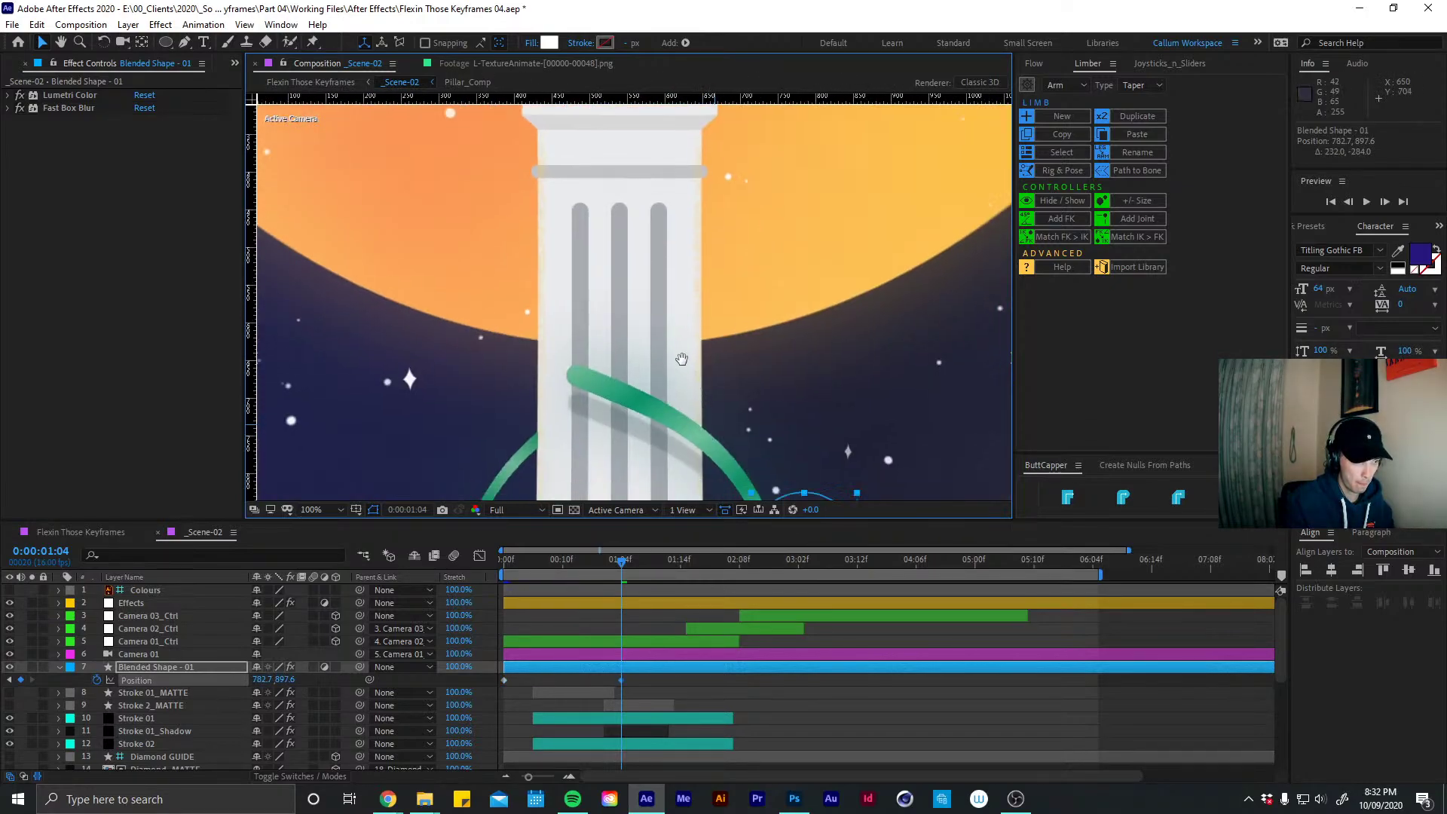
{"action": "scroll", "coordinate": [682, 359], "scroll_direction": "down", "scroll_amount": 4}
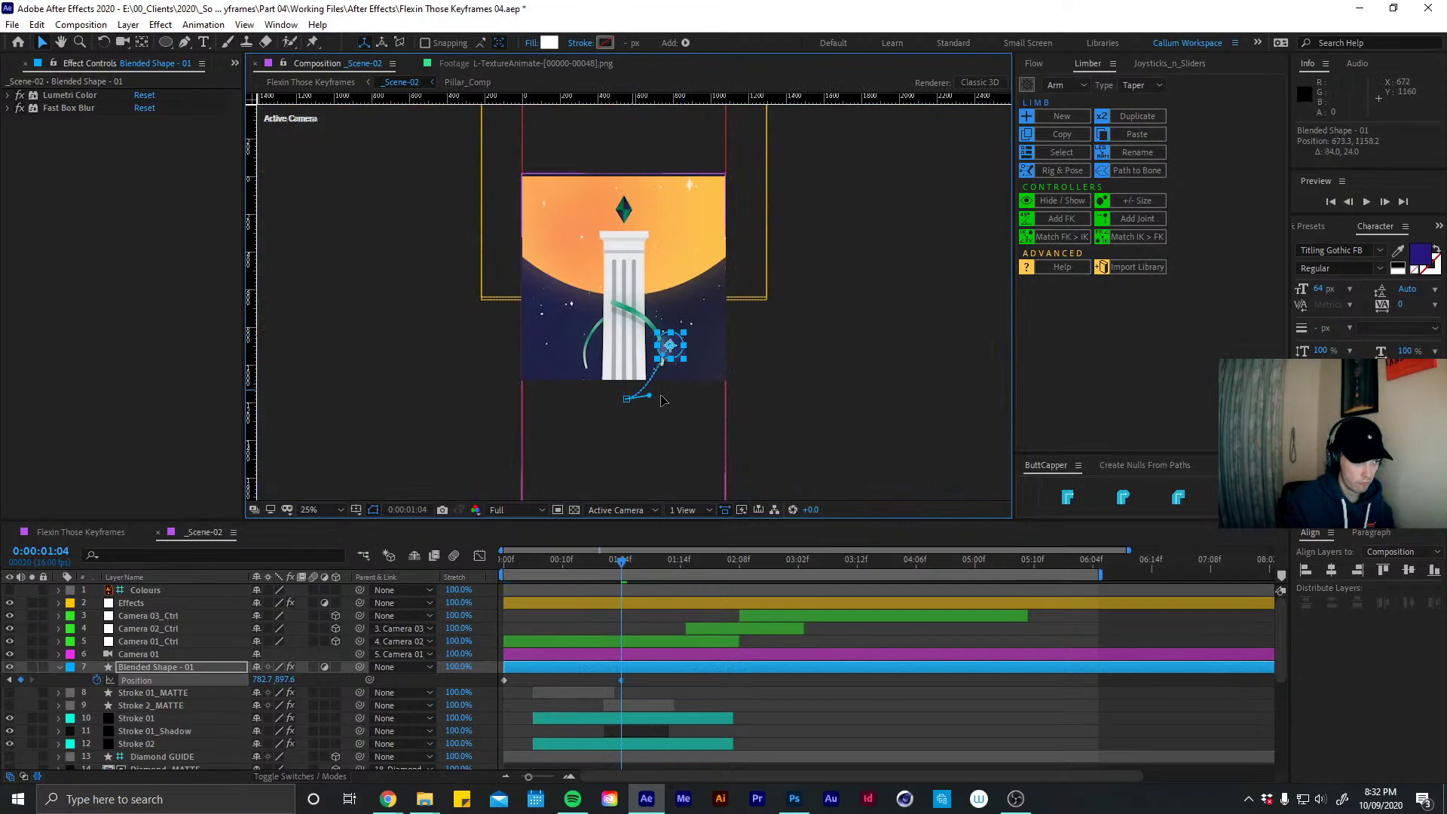
Try reshaping the circle's motion path into the keyframe beside the pillar by adjusting its bezier handle, and preview the movement
{"action": "scroll", "coordinate": [676, 358], "scroll_direction": "up", "scroll_amount": 2}
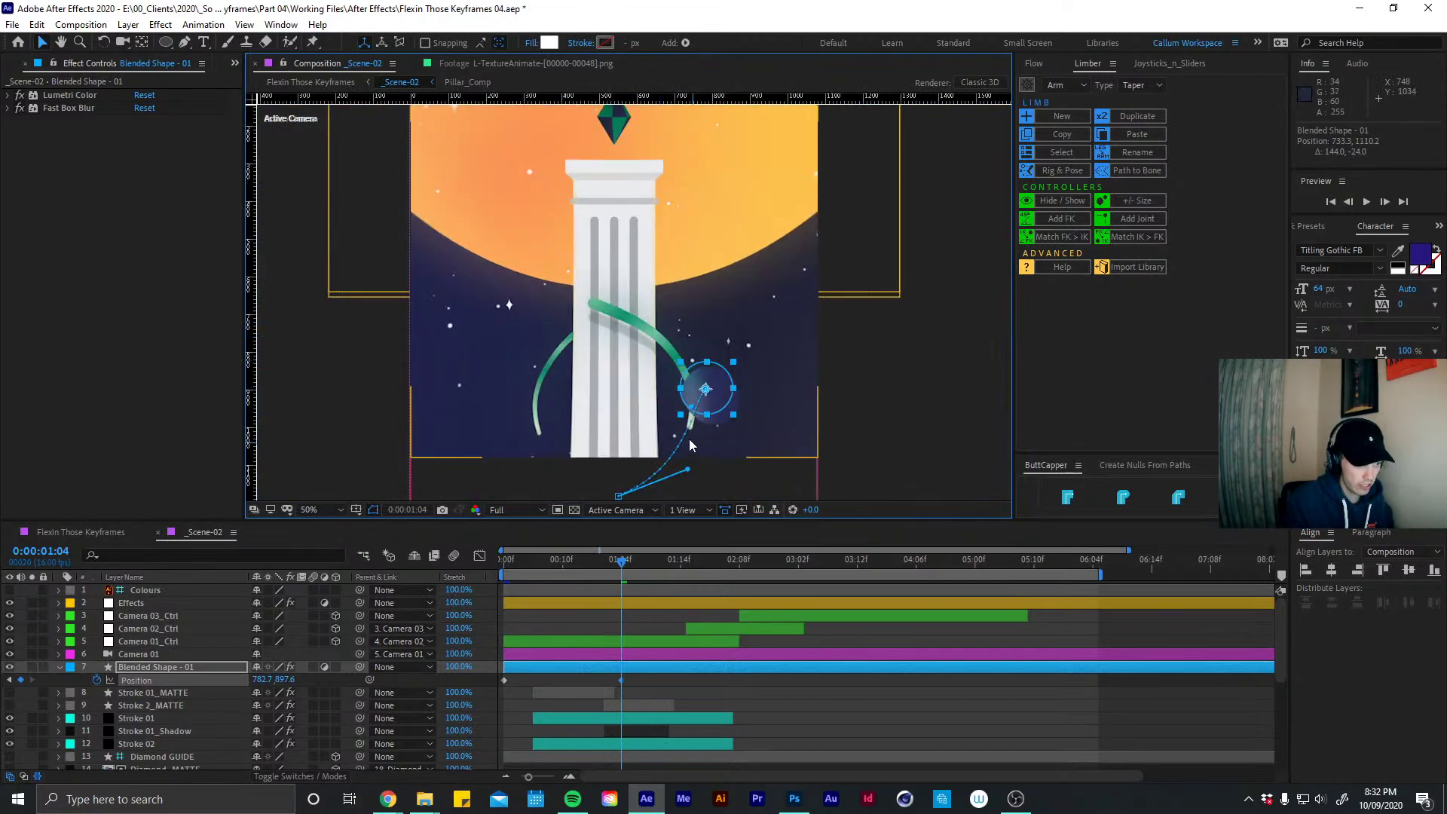
{"action": "scroll", "coordinate": [703, 432], "scroll_direction": "up", "scroll_amount": 4}
{"action": "scroll", "coordinate": [743, 361], "scroll_direction": "down", "scroll_amount": 2}
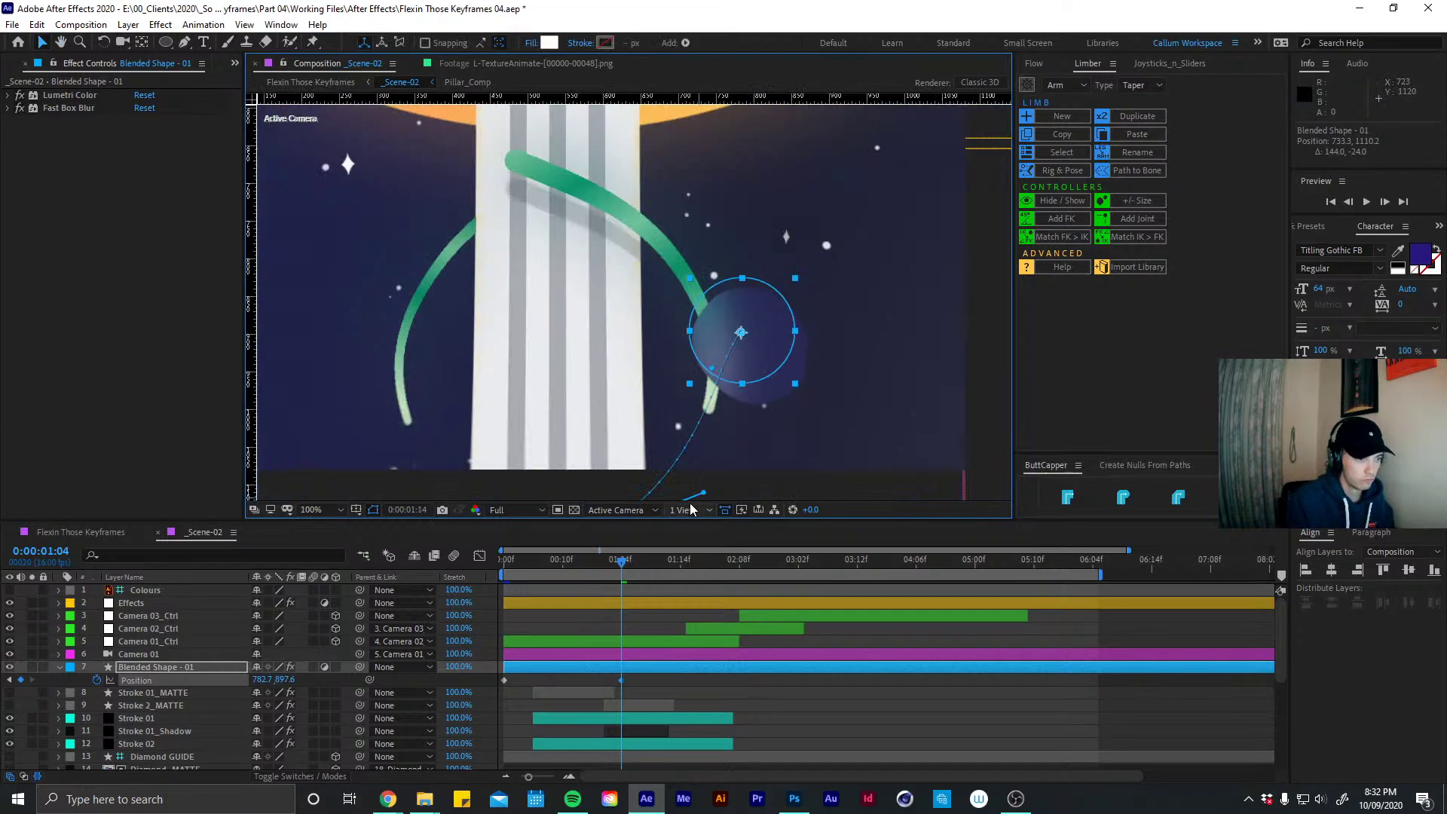
{"action": "key", "text": "space"}
{"action": "left_click_drag", "start_coordinate": [711, 373], "coordinate": [757, 407]}
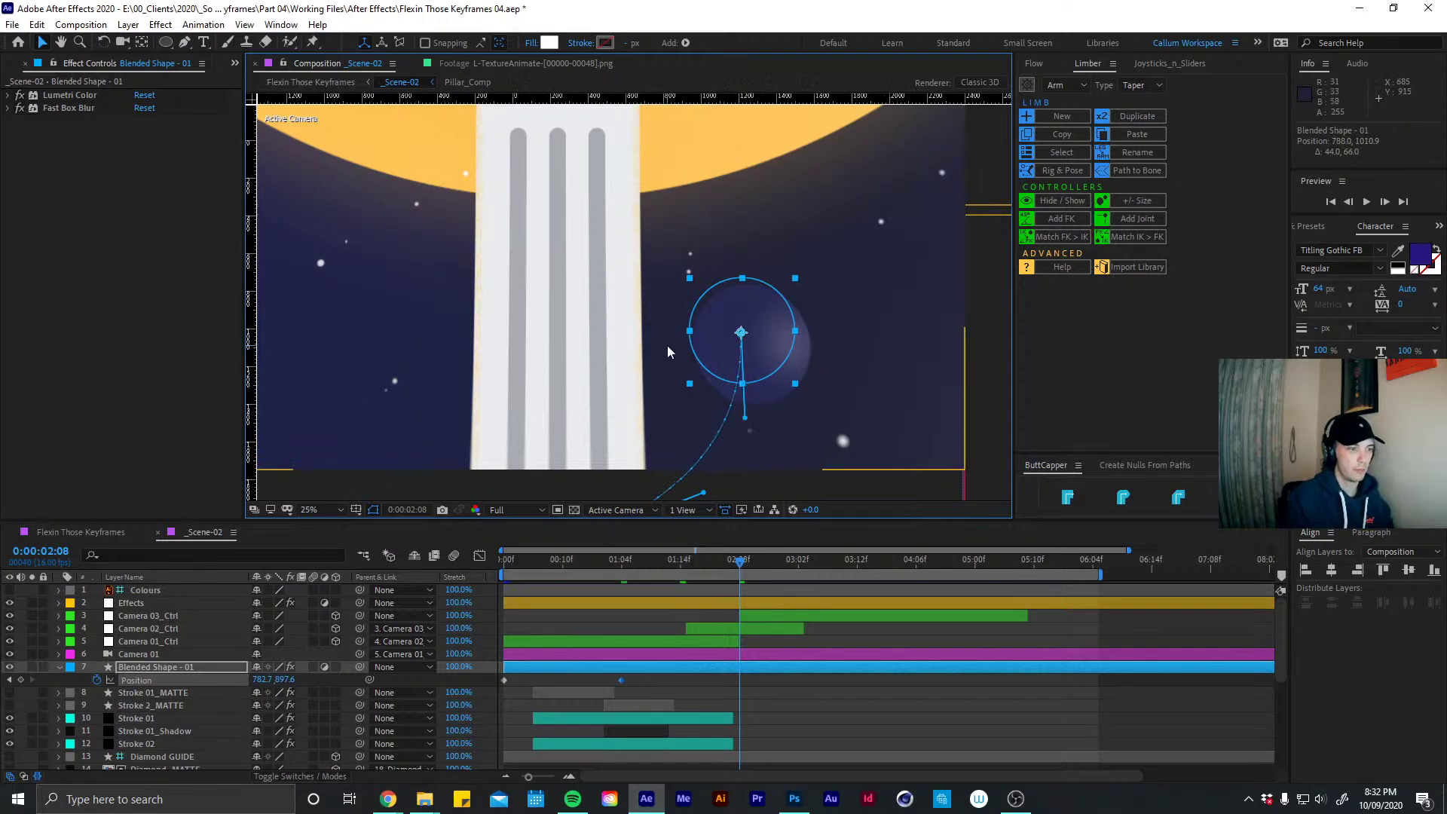
{"action": "scroll", "coordinate": [652, 309], "scroll_direction": "down", "scroll_amount": 6}
{"action": "scroll", "coordinate": [673, 301], "scroll_direction": "up", "scroll_amount": 5}
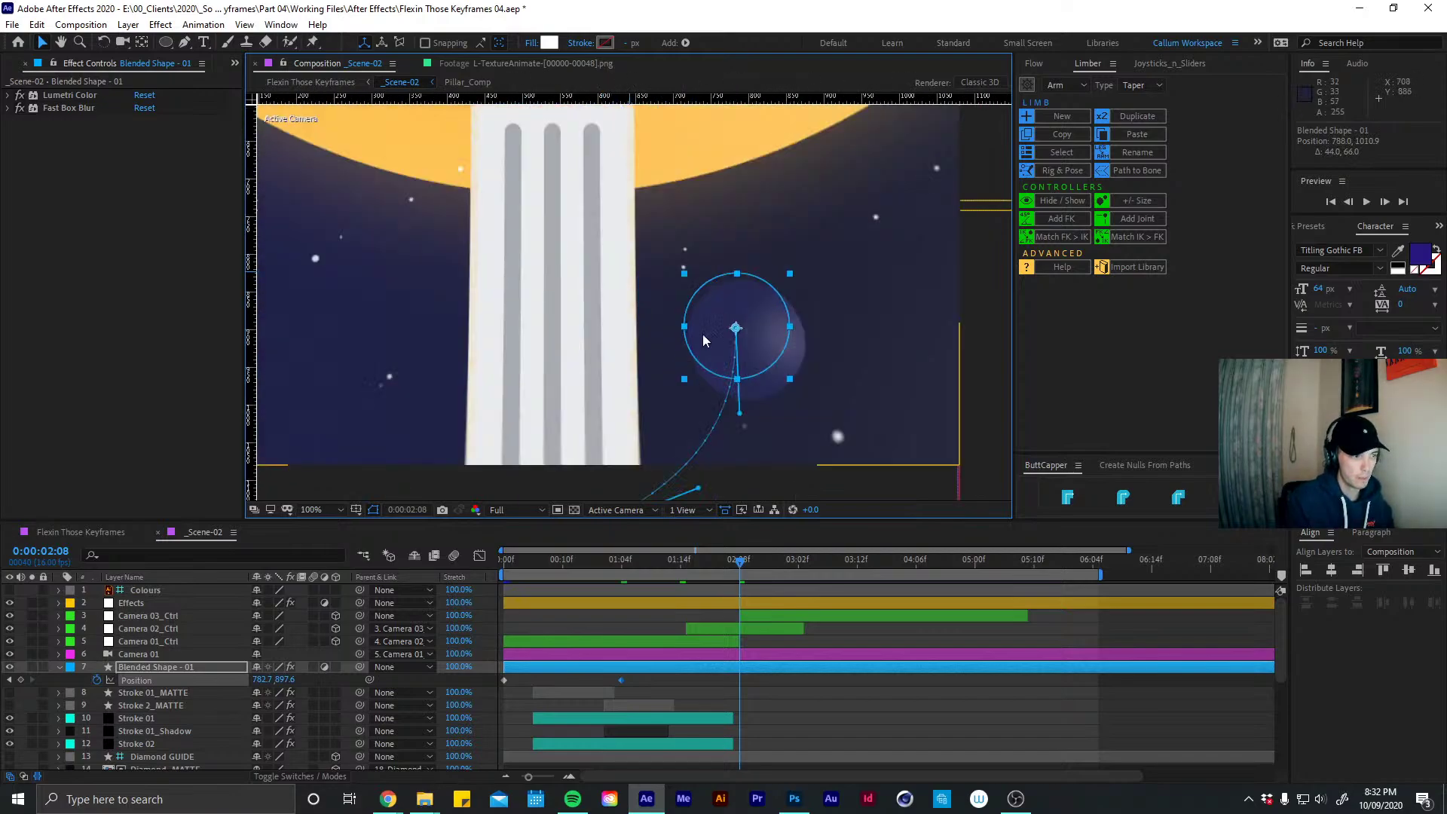
{"action": "scroll", "coordinate": [715, 341], "scroll_direction": "down", "scroll_amount": 1}
{"action": "key", "text": "shift+Page_Up"}
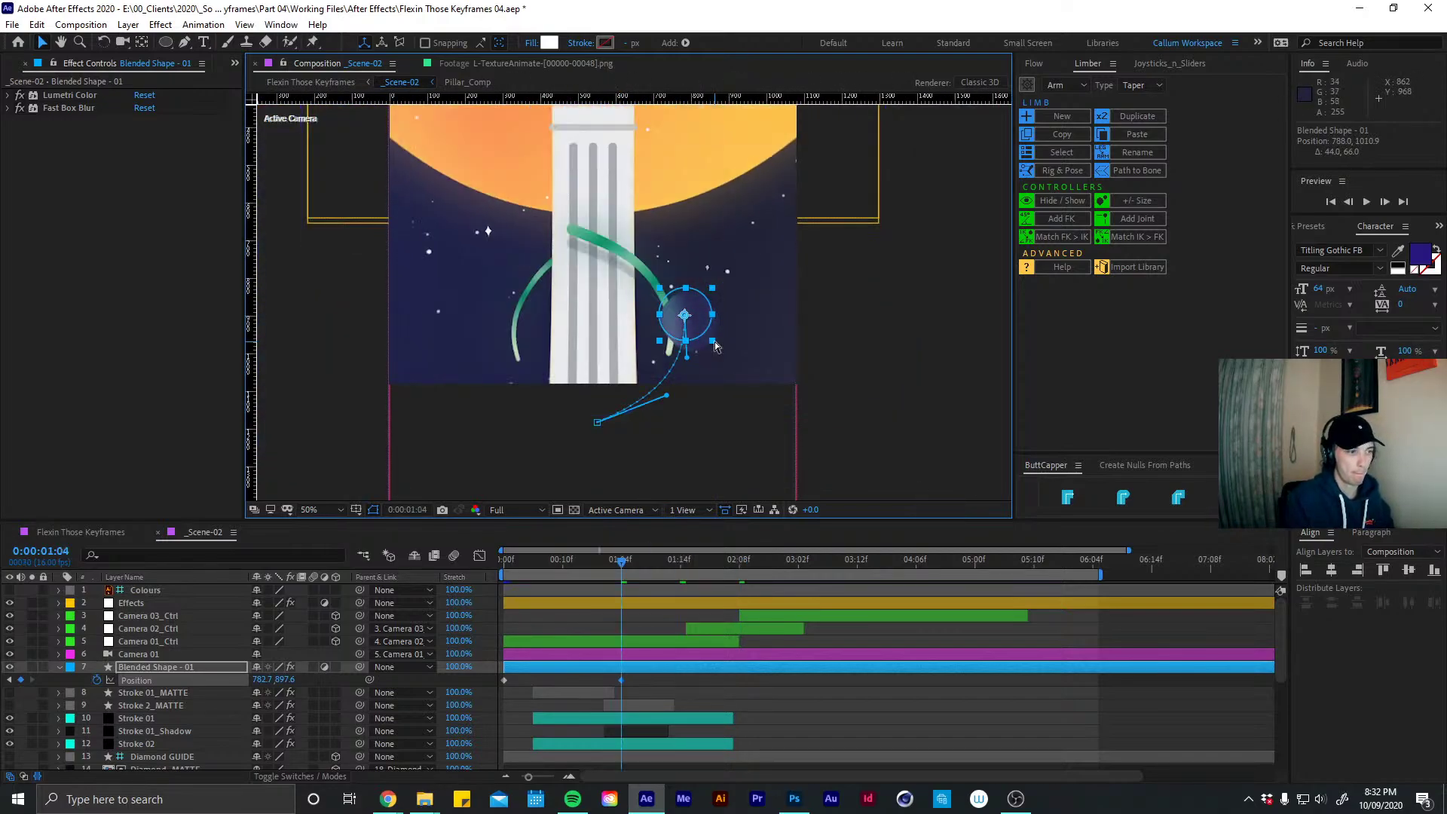
Try Position keyframes at 0:00:01:14 beside the pillar (258.7, 585.6) and at 0:00:02:08 over the diamond (546.7, 321.6), reshaping the path between them
{"action": "left_click_drag", "start_coordinate": [715, 341], "coordinate": [538, 265]}
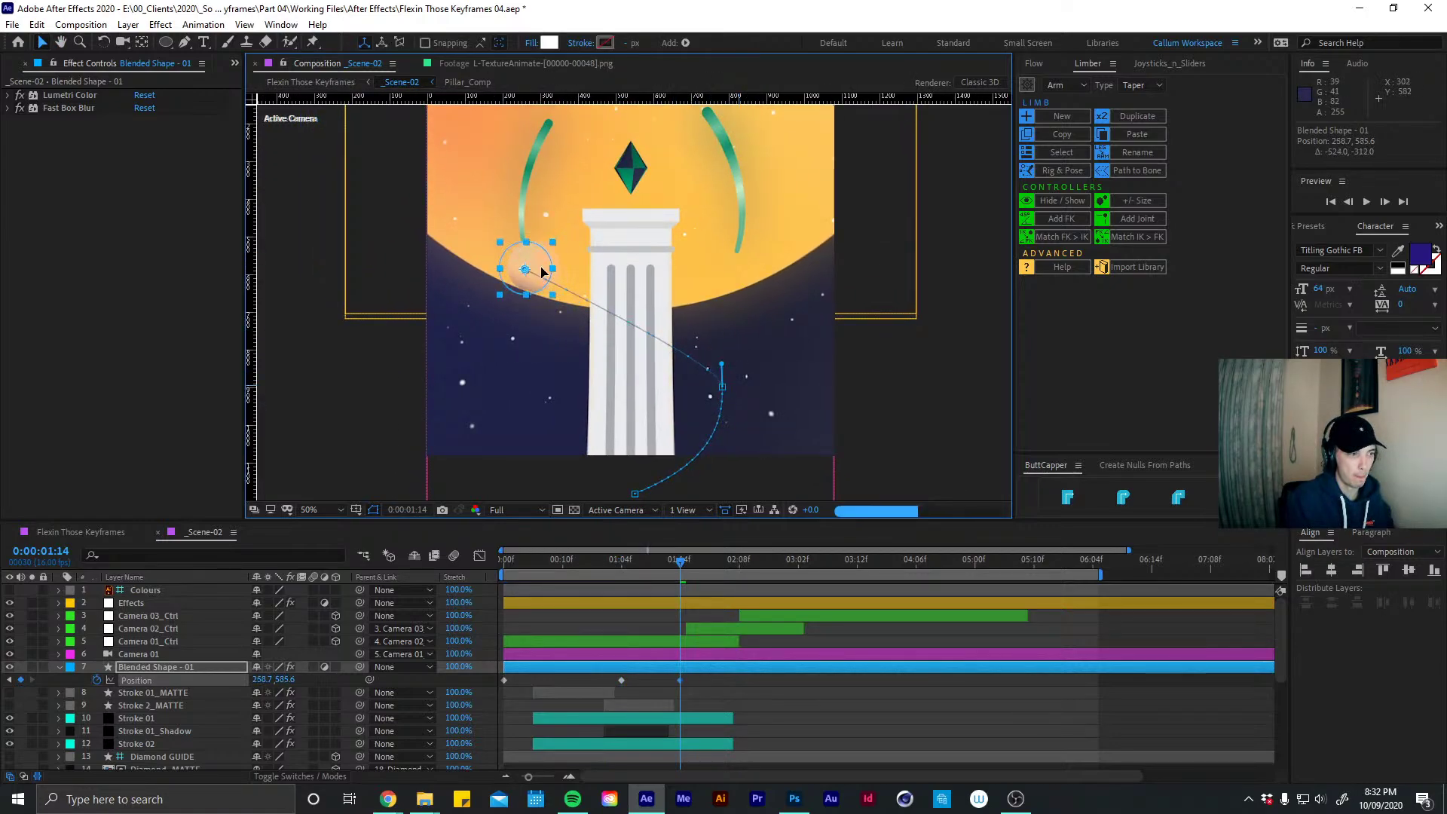
{"action": "key", "text": "space"}
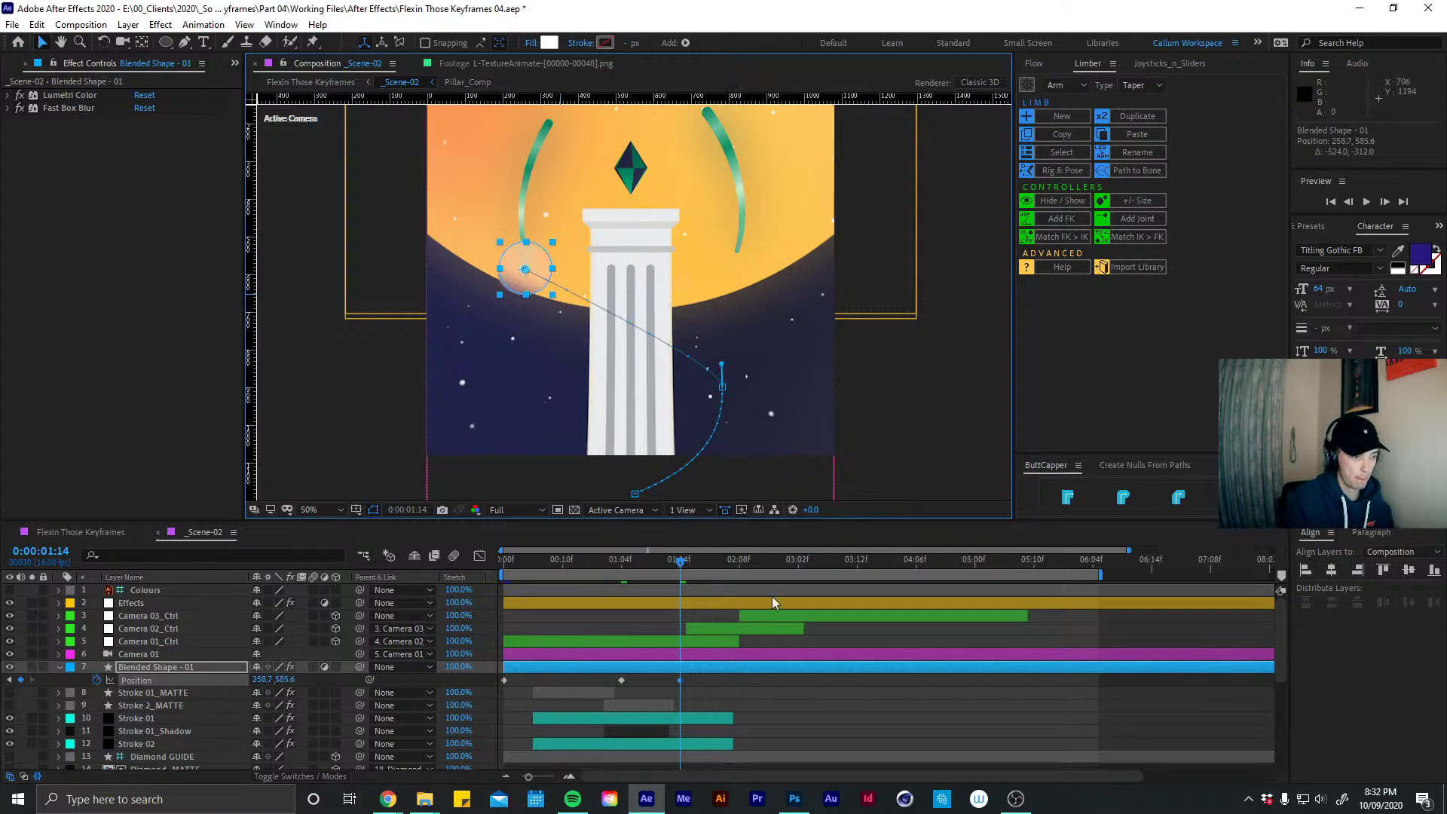
{"action": "left_click_drag", "start_coordinate": [525, 267], "coordinate": [634, 170]}
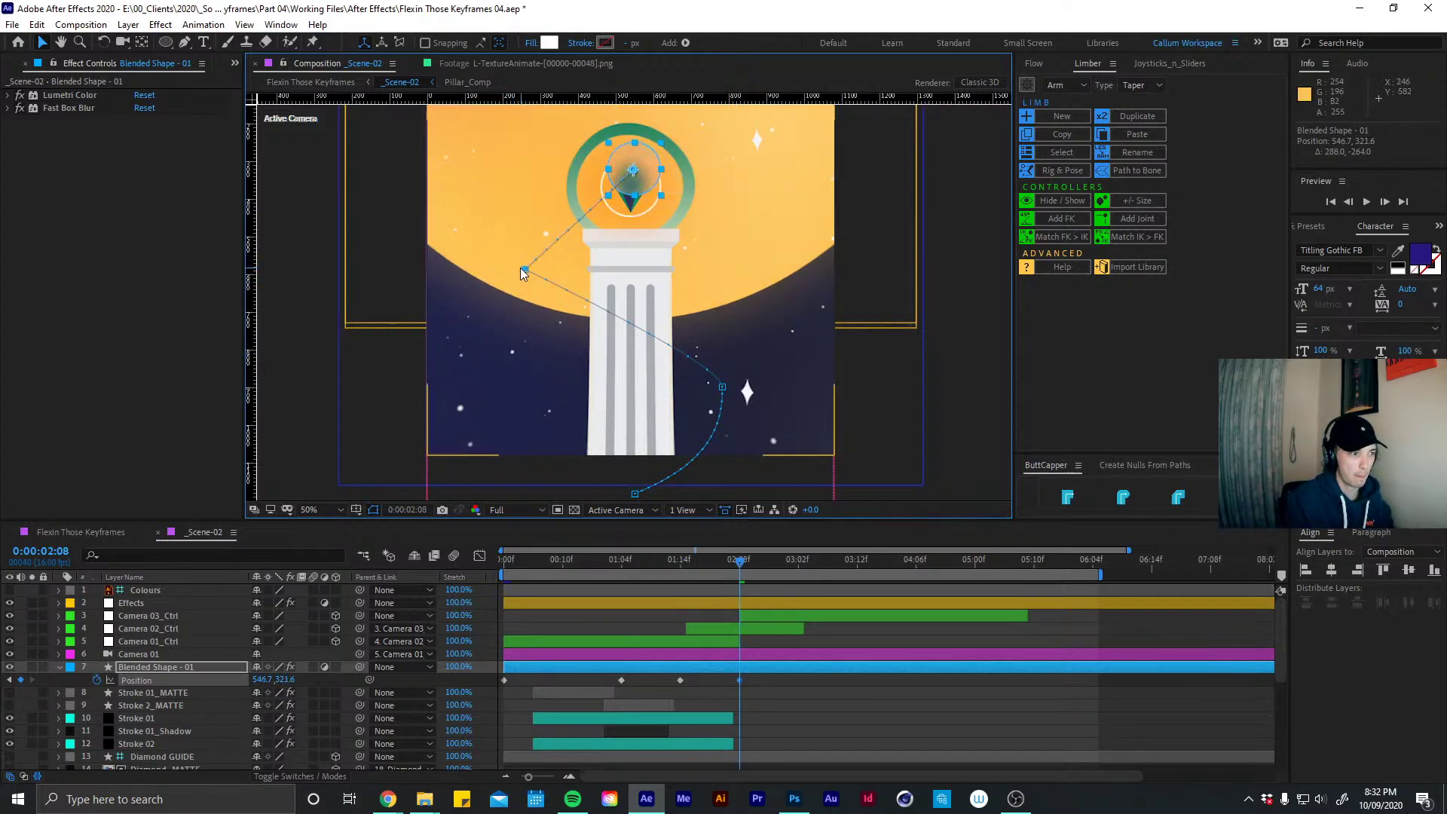
{"action": "mouse_move", "coordinate": [523, 269]}
{"action": "left_mouse_down"}
{"action": "mouse_move", "coordinate": [494, 241]}
{"action": "mouse_move", "coordinate": [526, 275]}
{"action": "mouse_move", "coordinate": [517, 294]}
{"action": "left_mouse_up"}
{"action": "left_click_drag", "start_coordinate": [725, 320], "coordinate": [720, 303]}
Delete all Position keyframes of Blended Shape - 01 and paste the Mask Path copied from Stroke 01 into its Position property
{"action": "left_click_drag", "start_coordinate": [754, 648], "coordinate": [491, 680]}
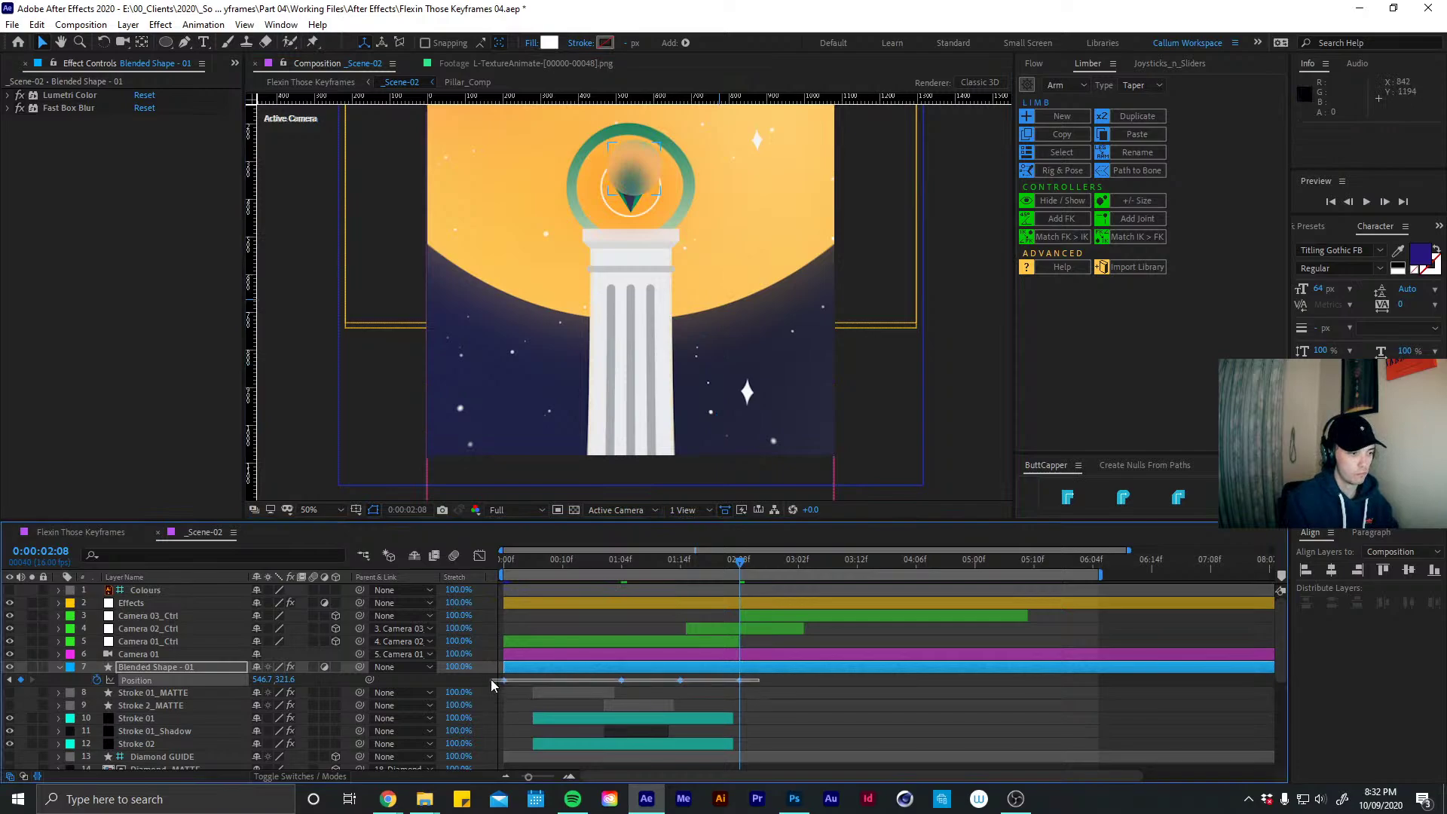
{"action": "key", "text": "Delete"}
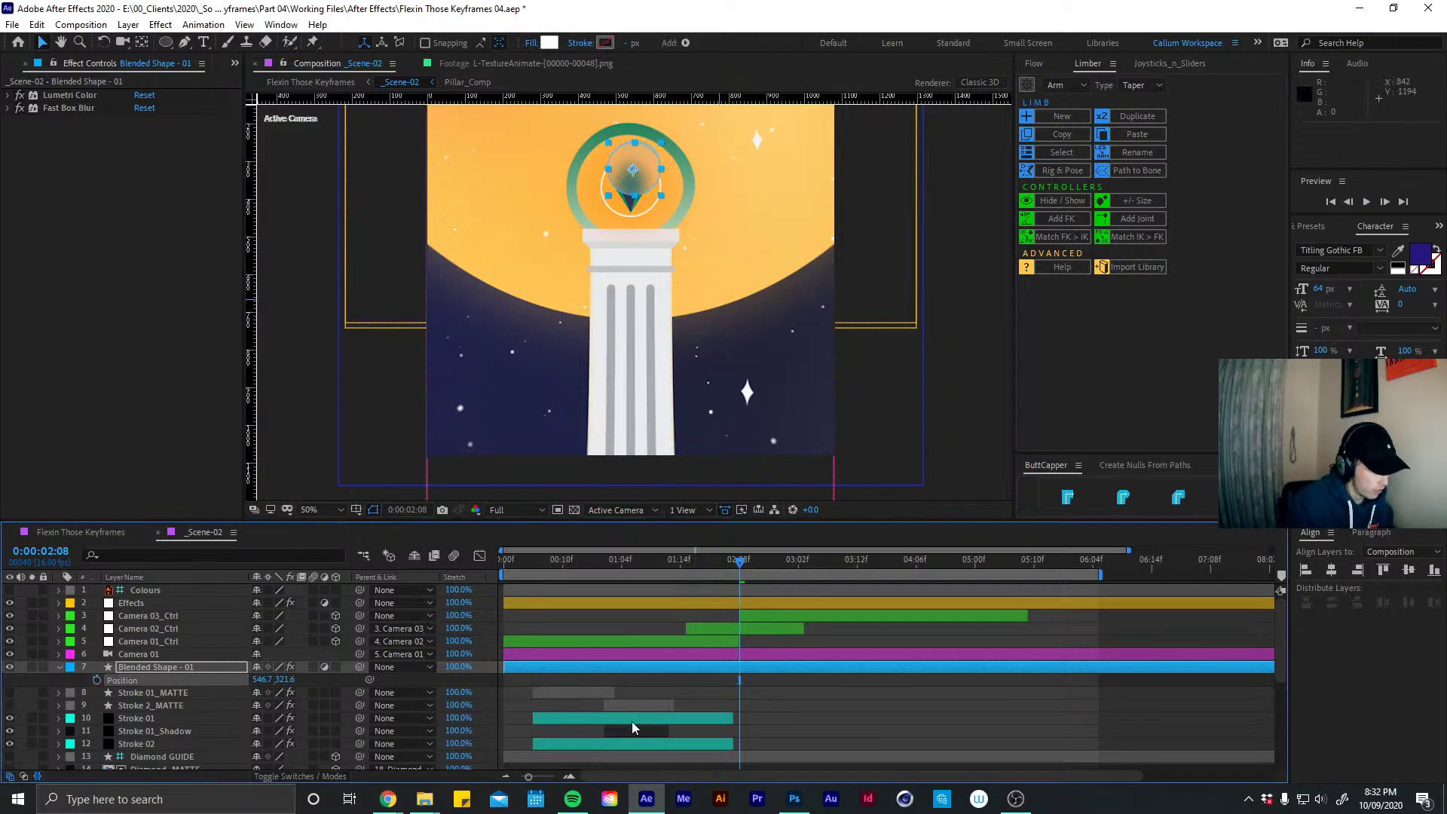
{"action": "left_click", "coordinate": [629, 718]}
{"action": "key", "text": "m"}
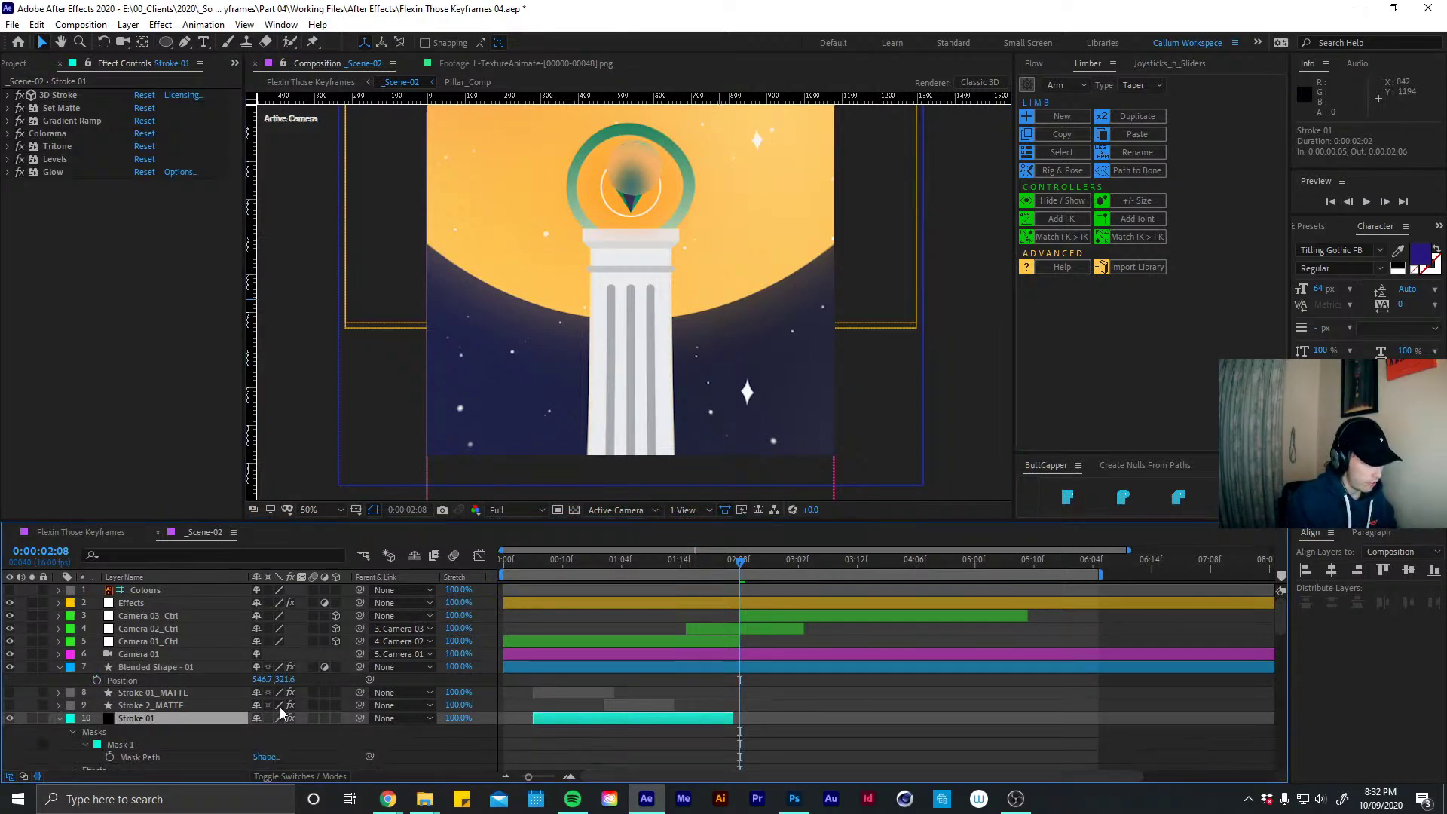
{"action": "left_click", "coordinate": [162, 743]}
{"action": "key", "text": "m"}
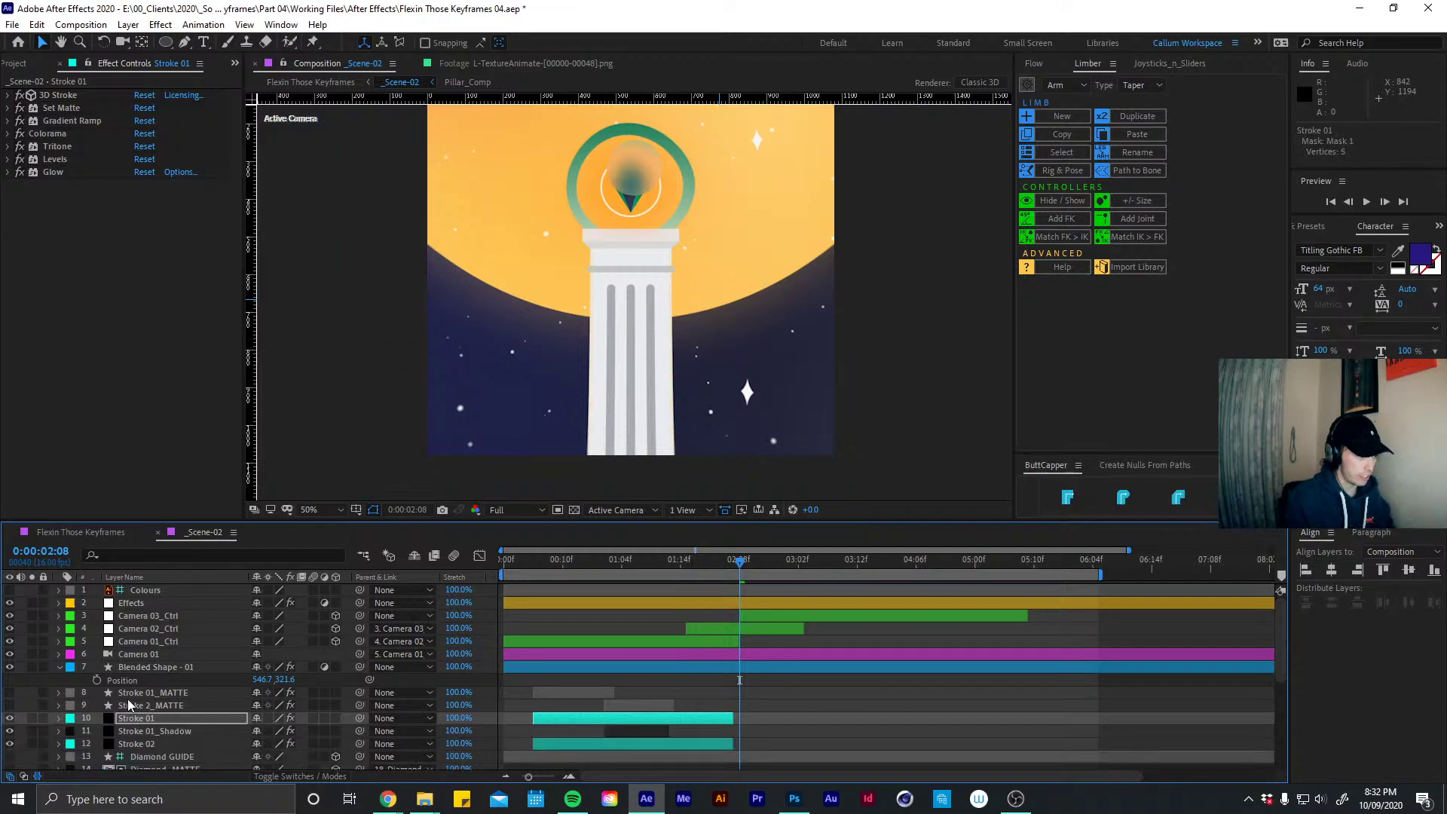
{"action": "left_click", "coordinate": [157, 668]}
{"action": "left_click", "coordinate": [136, 677]}
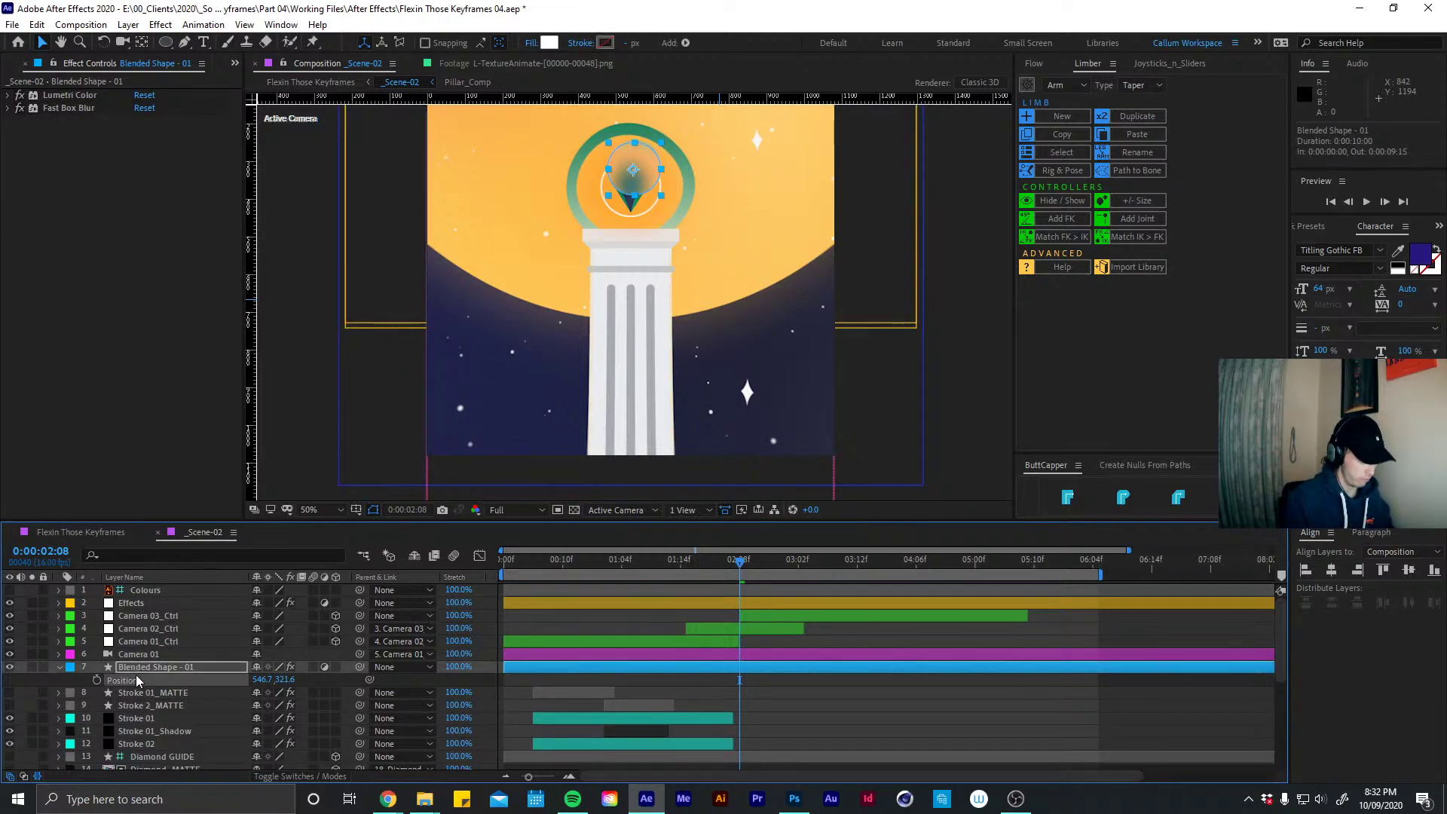
{"action": "key", "text": "ctrl+v"}
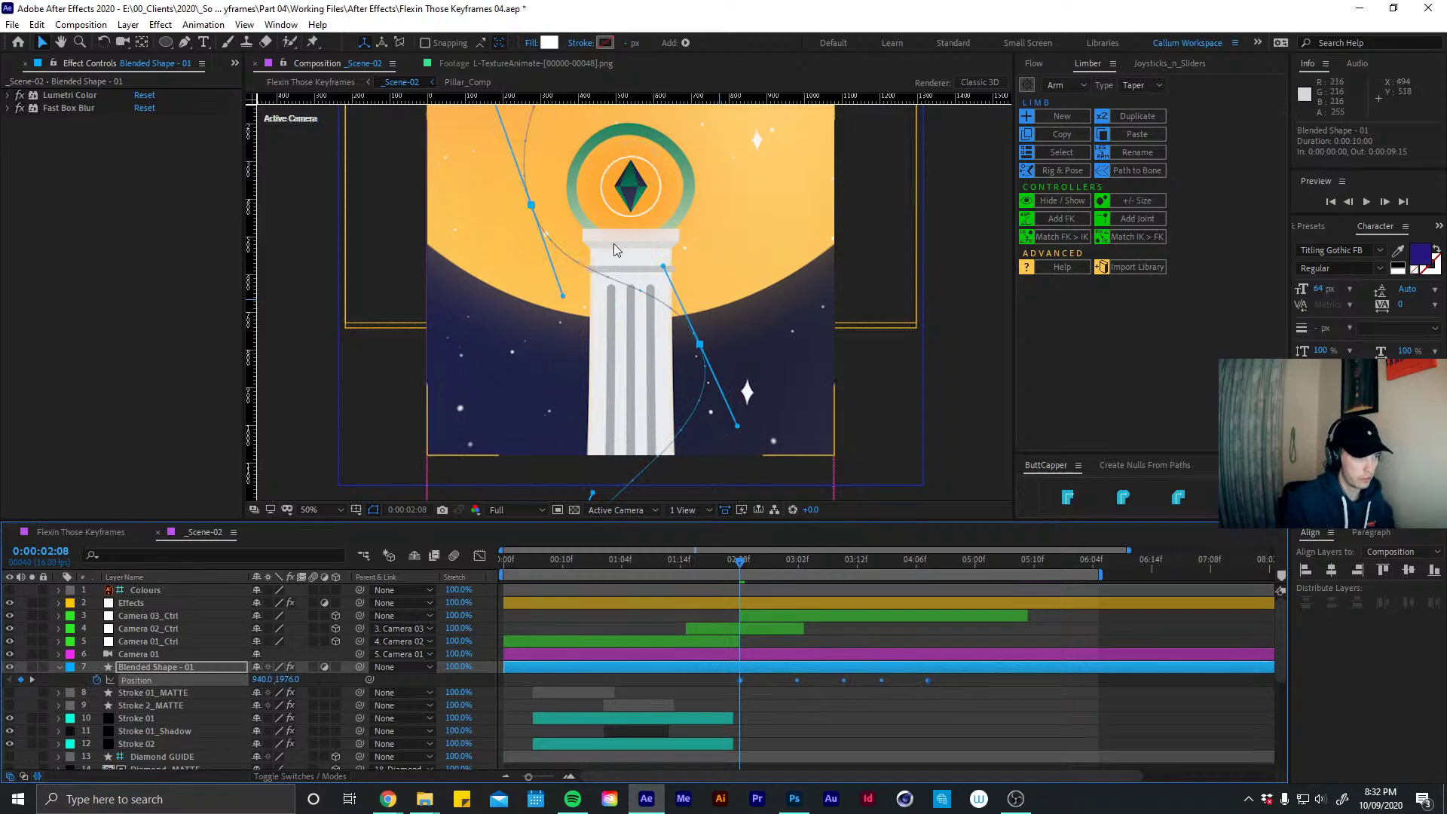
Shift the pasted Position keyframes to start at 0:00:00:00 and check the circle's motion up to 0:00:02:00 with the composition fitted to view
{"action": "scroll", "coordinate": [654, 330], "scroll_direction": "up", "scroll_amount": 6}
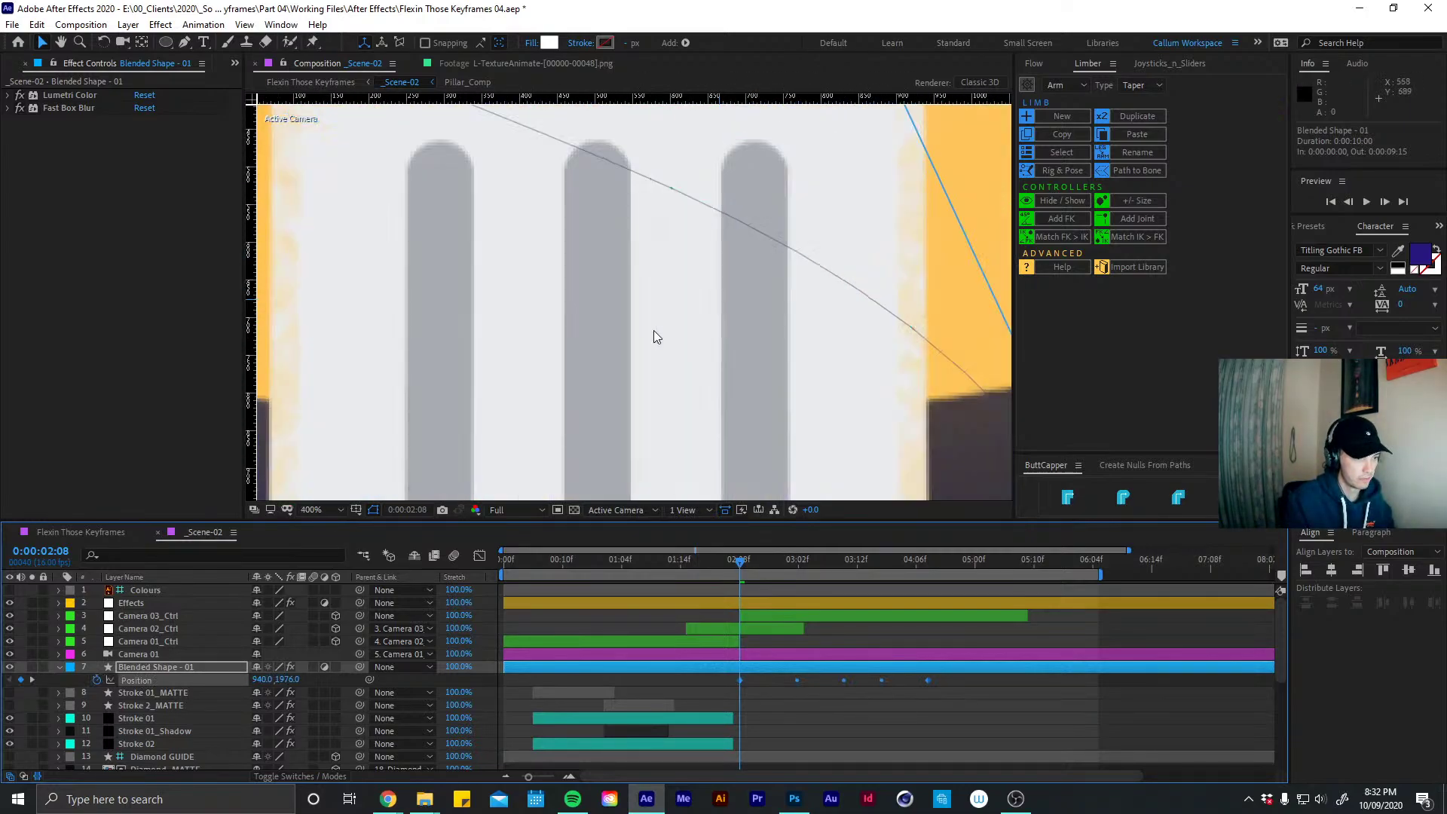
{"action": "key", "text": "slash"}
{"action": "left_click_drag", "start_coordinate": [634, 680], "coordinate": [505, 680]}
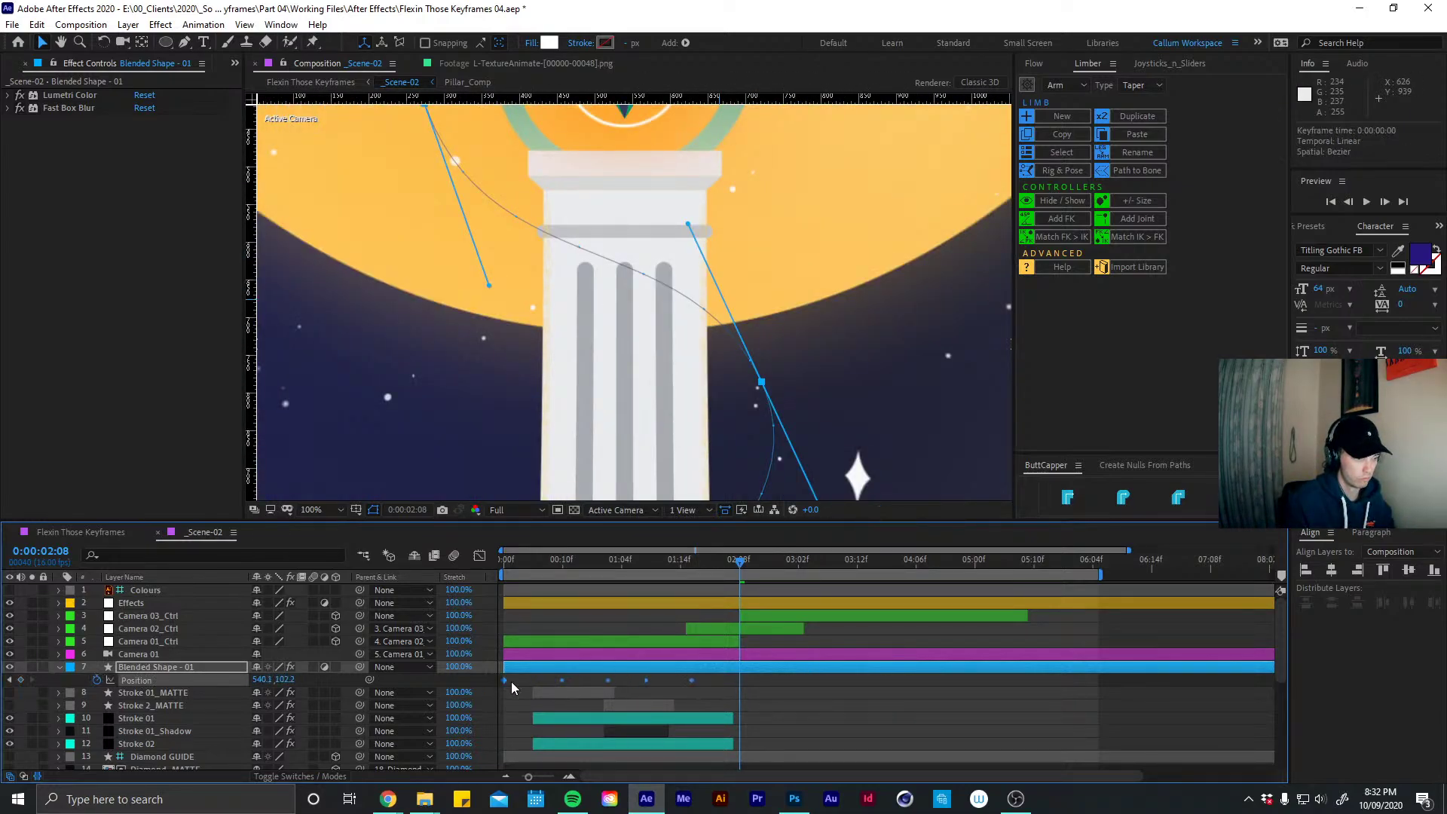
{"action": "left_click", "coordinate": [510, 562]}
{"action": "left_click", "coordinate": [319, 508]}
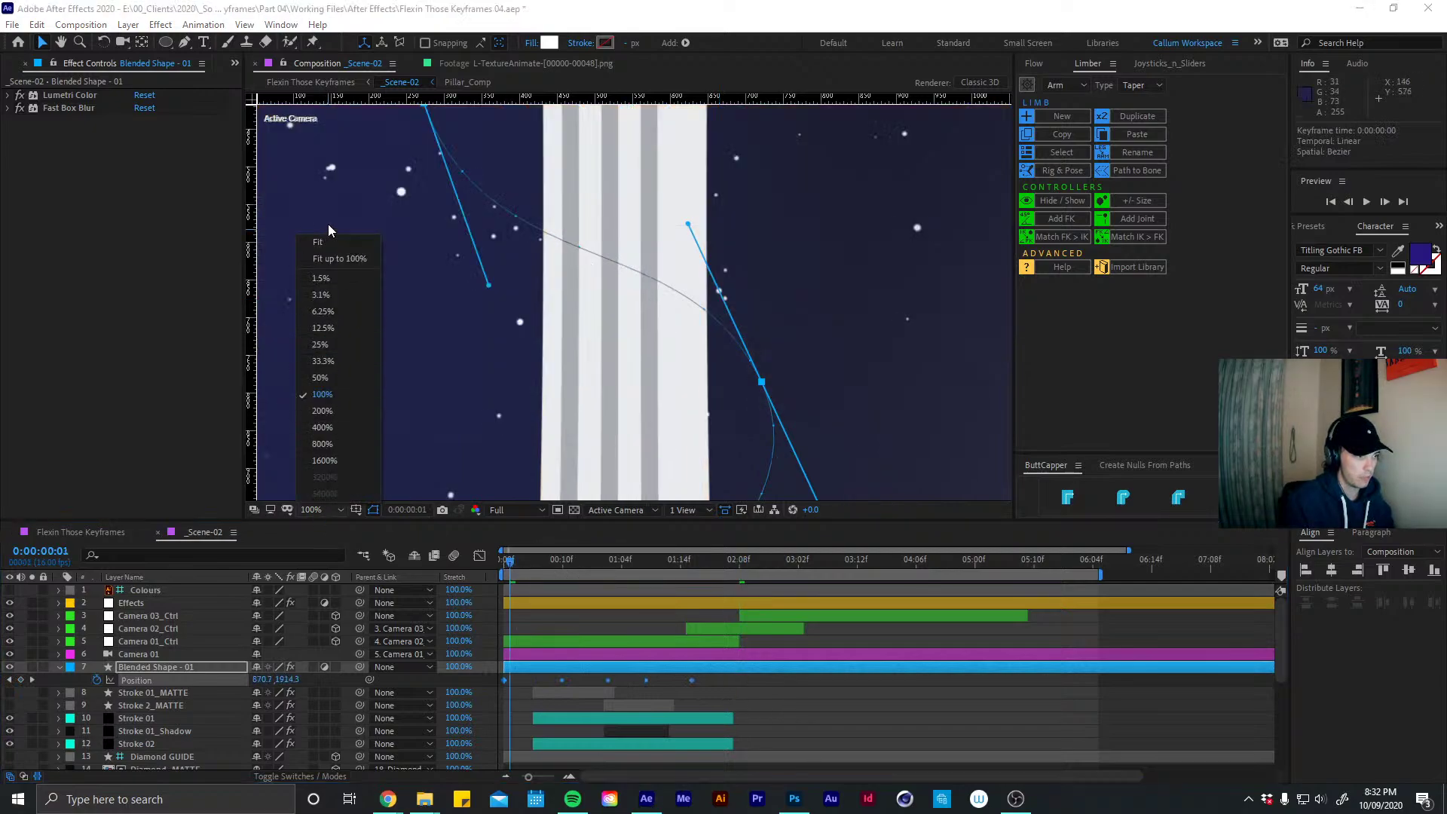
{"action": "left_click", "coordinate": [328, 240]}
{"action": "left_click_drag", "start_coordinate": [521, 557], "coordinate": [695, 564]}
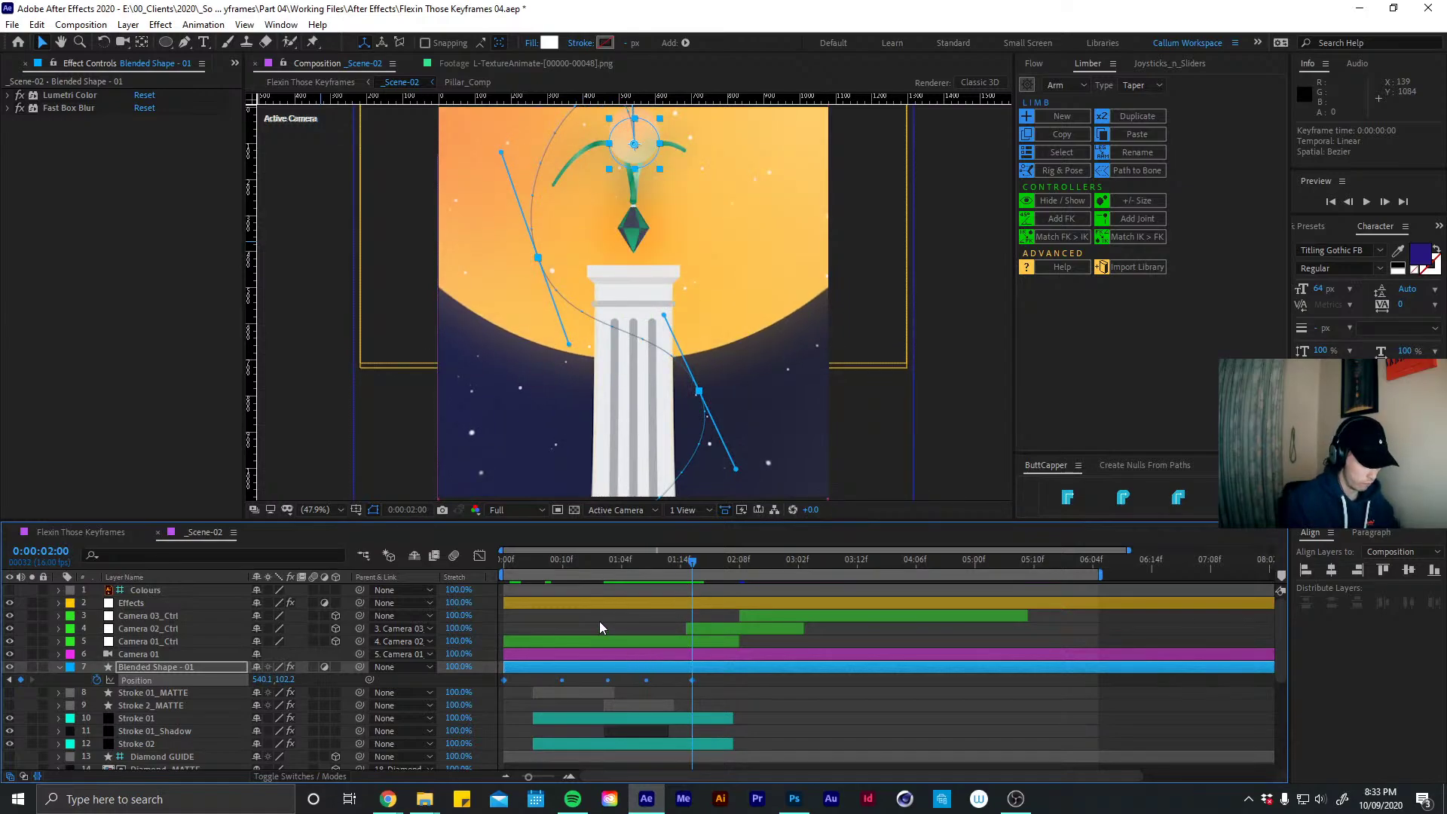
Ease the circle's first and last Position keyframes and compare the value graph with the speed graph
{"action": "left_click", "coordinate": [479, 555]}
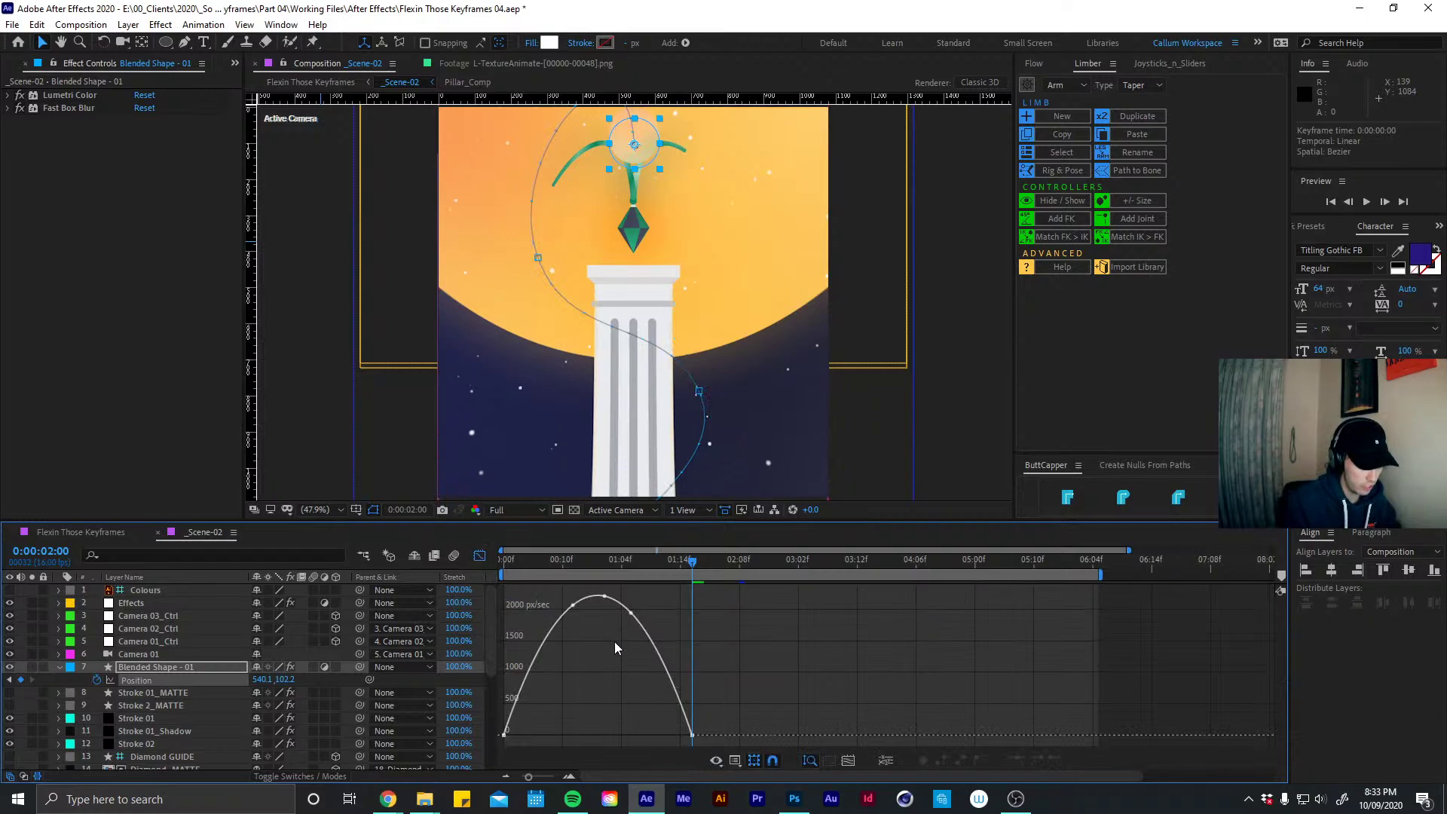
{"action": "left_click_drag", "start_coordinate": [755, 713], "coordinate": [498, 740]}
{"action": "left_click", "coordinate": [735, 760]}
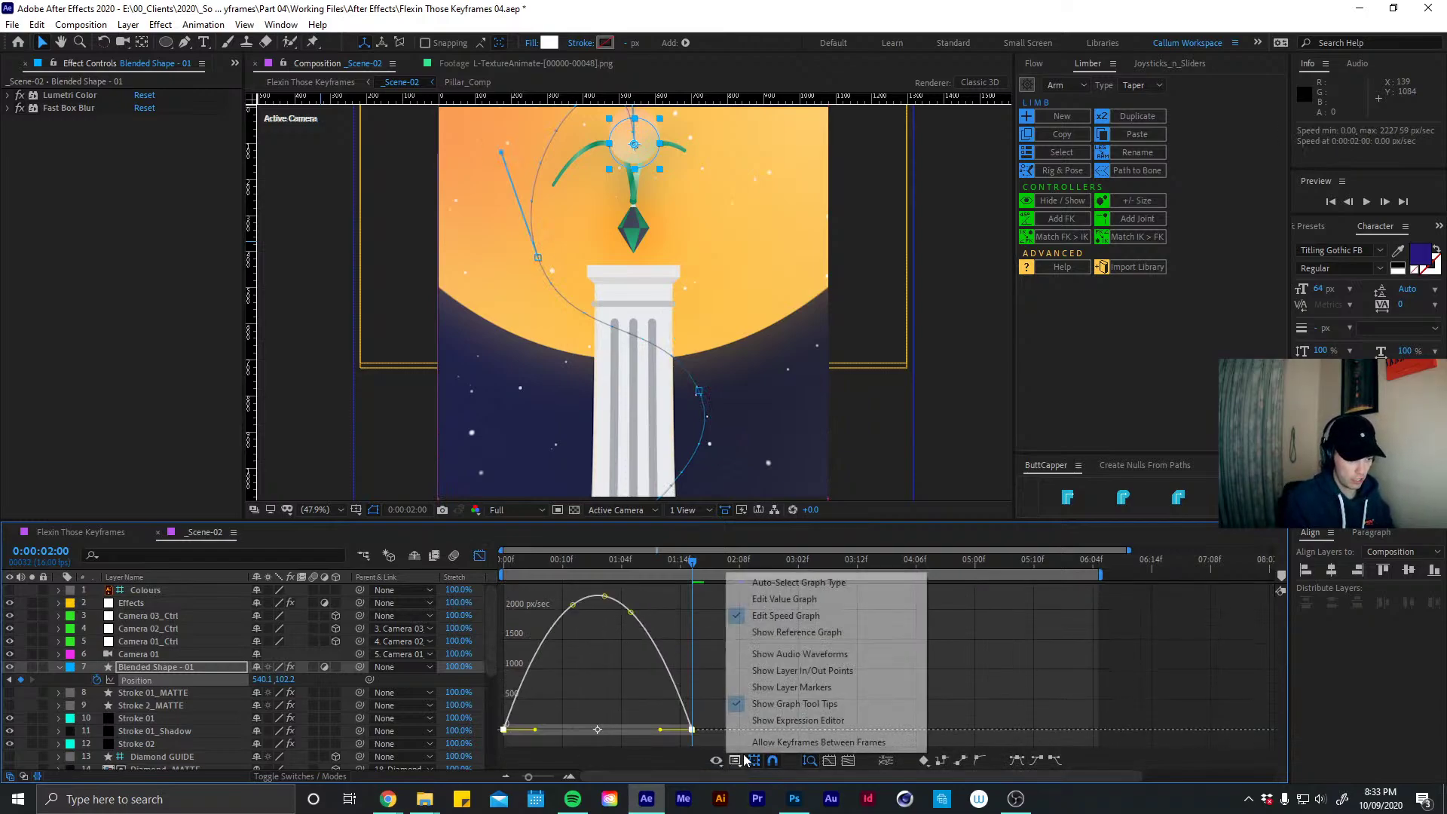
{"action": "left_click", "coordinate": [784, 598]}
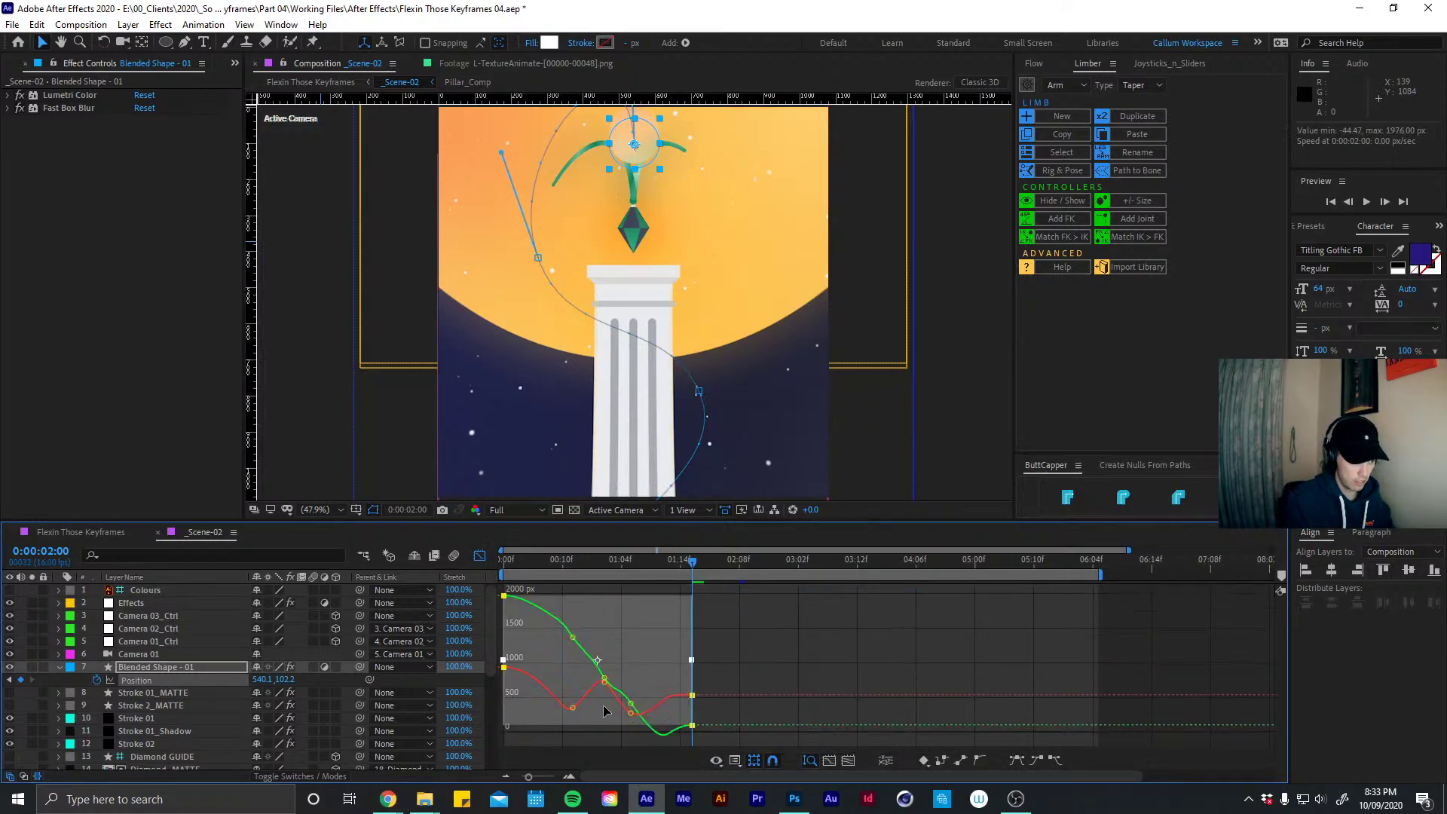
{"action": "left_click", "coordinate": [716, 761]}
{"action": "left_click", "coordinate": [784, 614]}
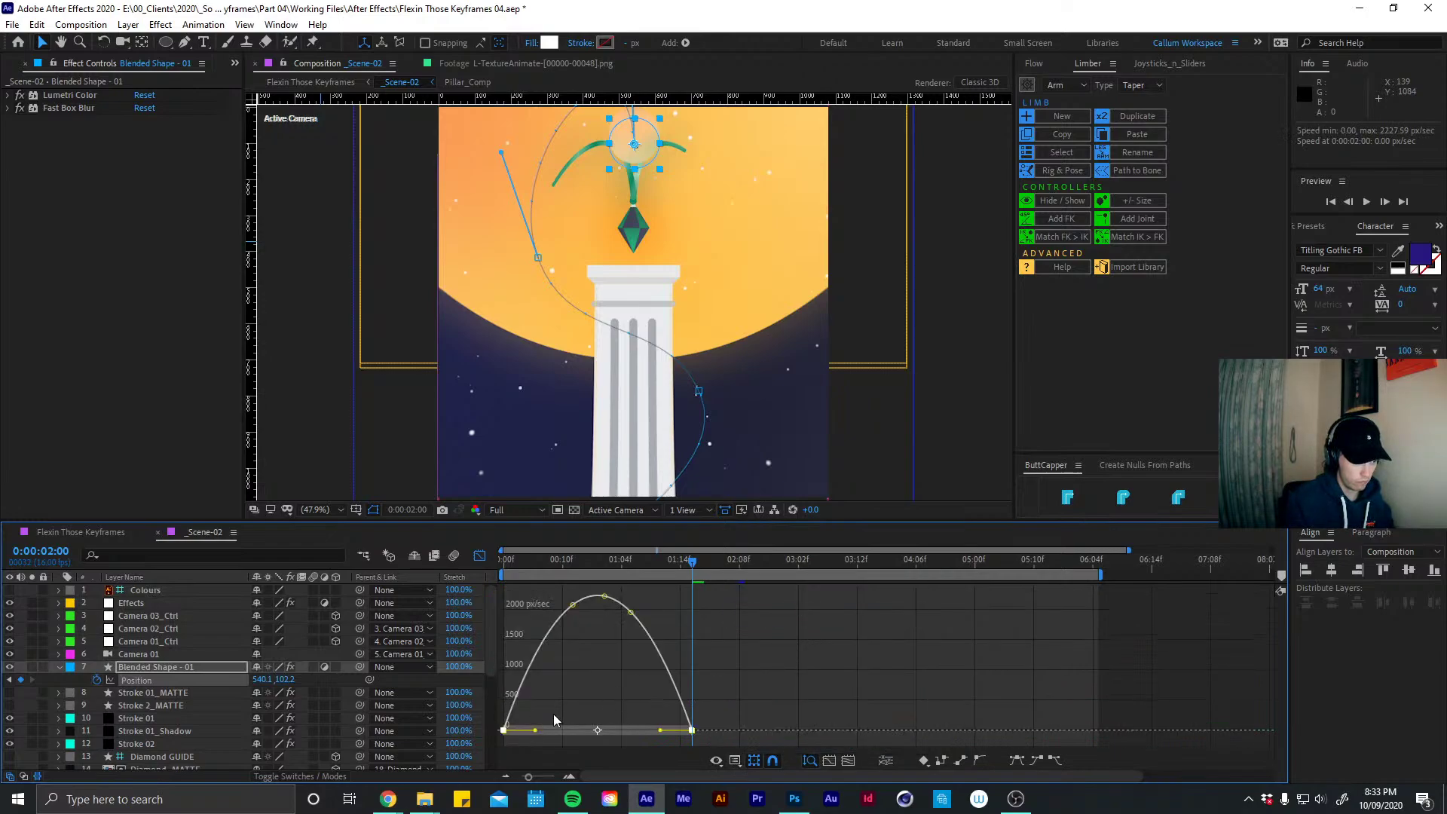
Play the circle's motion from the start and examine its Position value graph and keyframes against the path
{"action": "left_click", "coordinate": [503, 730]}
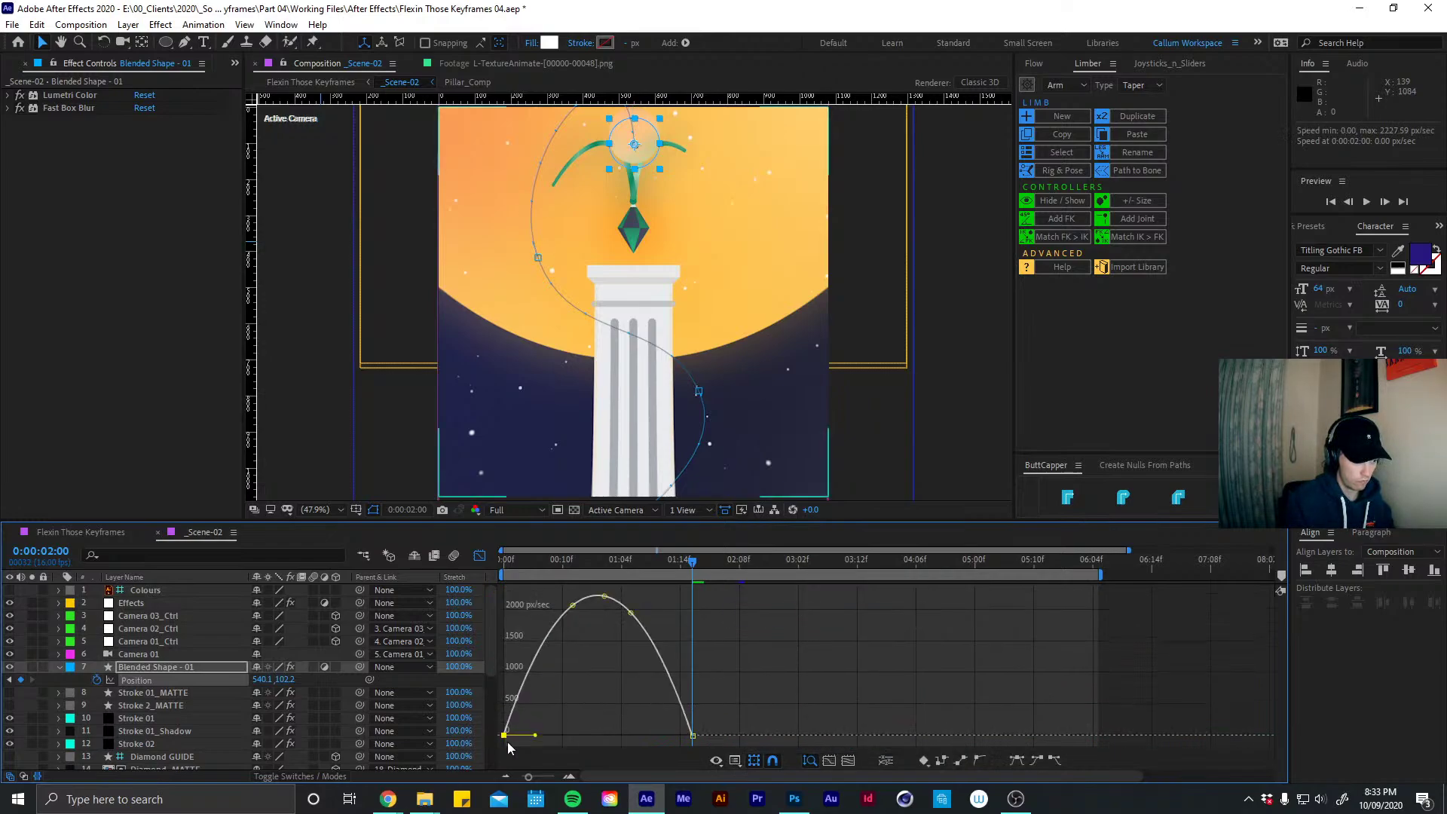
{"action": "left_click", "coordinate": [605, 597]}
{"action": "key", "text": "space"}
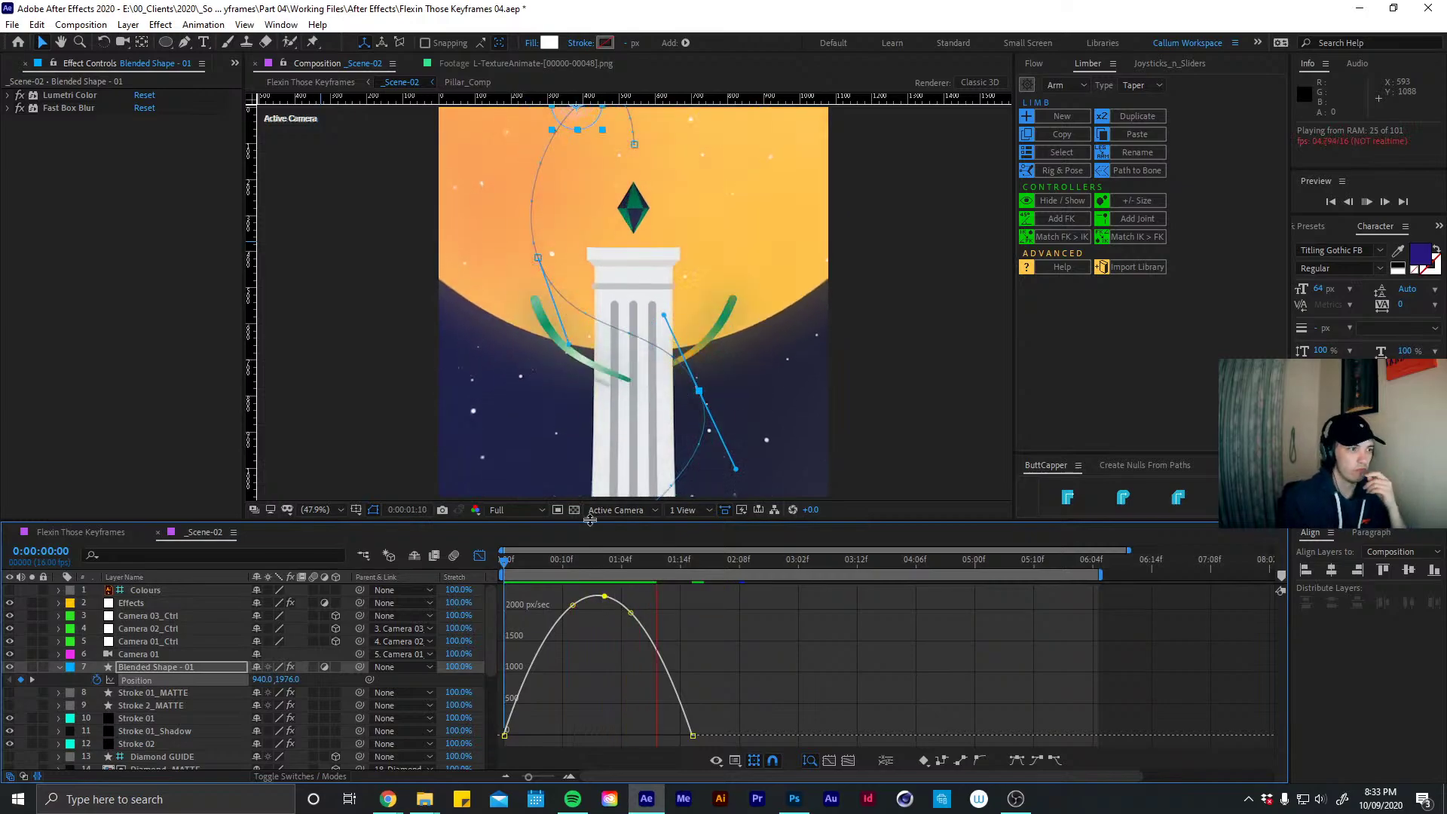
{"action": "left_click", "coordinate": [550, 562]}
{"action": "left_click", "coordinate": [734, 761]}
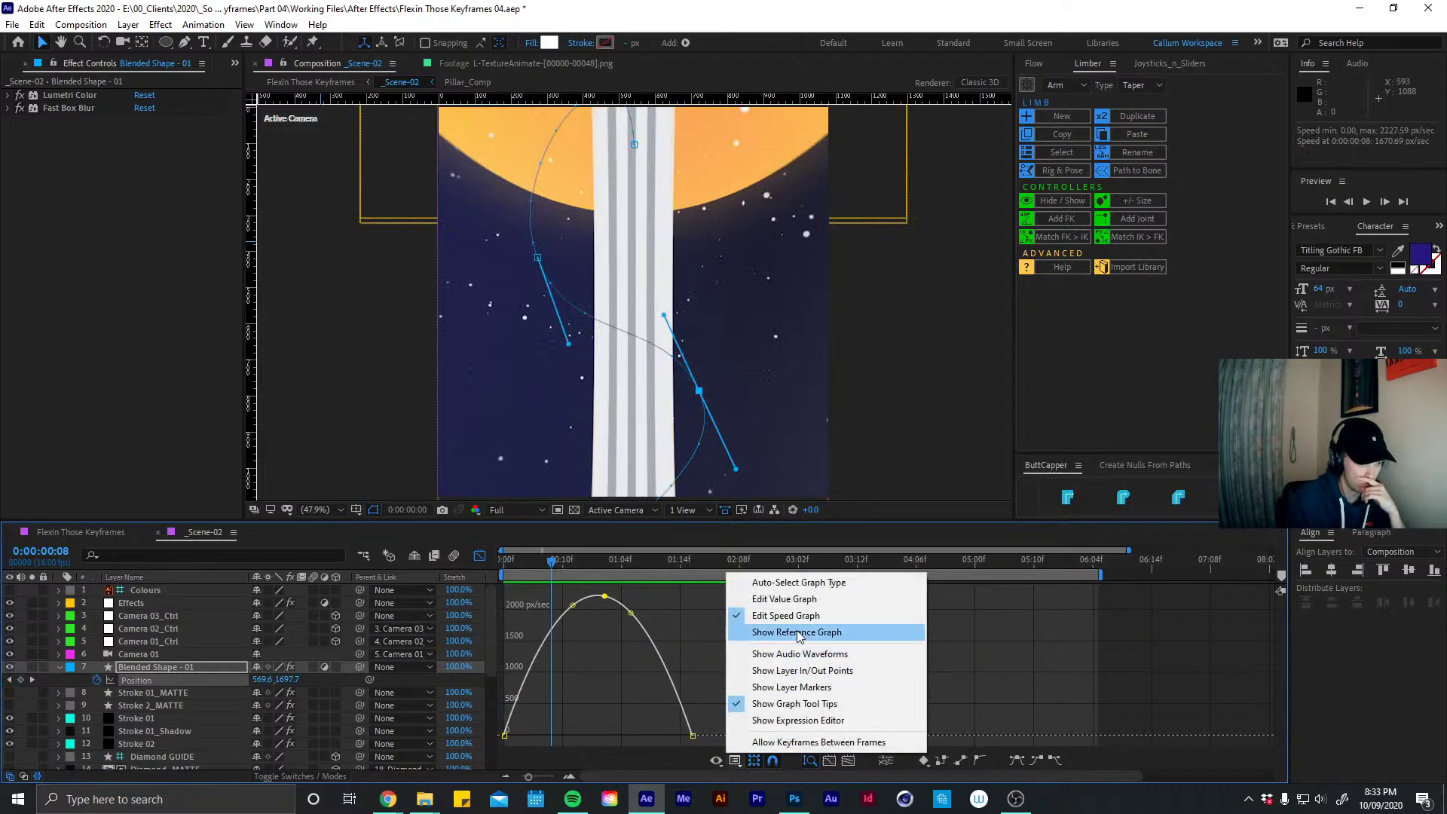
{"action": "left_click", "coordinate": [784, 598]}
{"action": "left_click", "coordinate": [572, 707]}
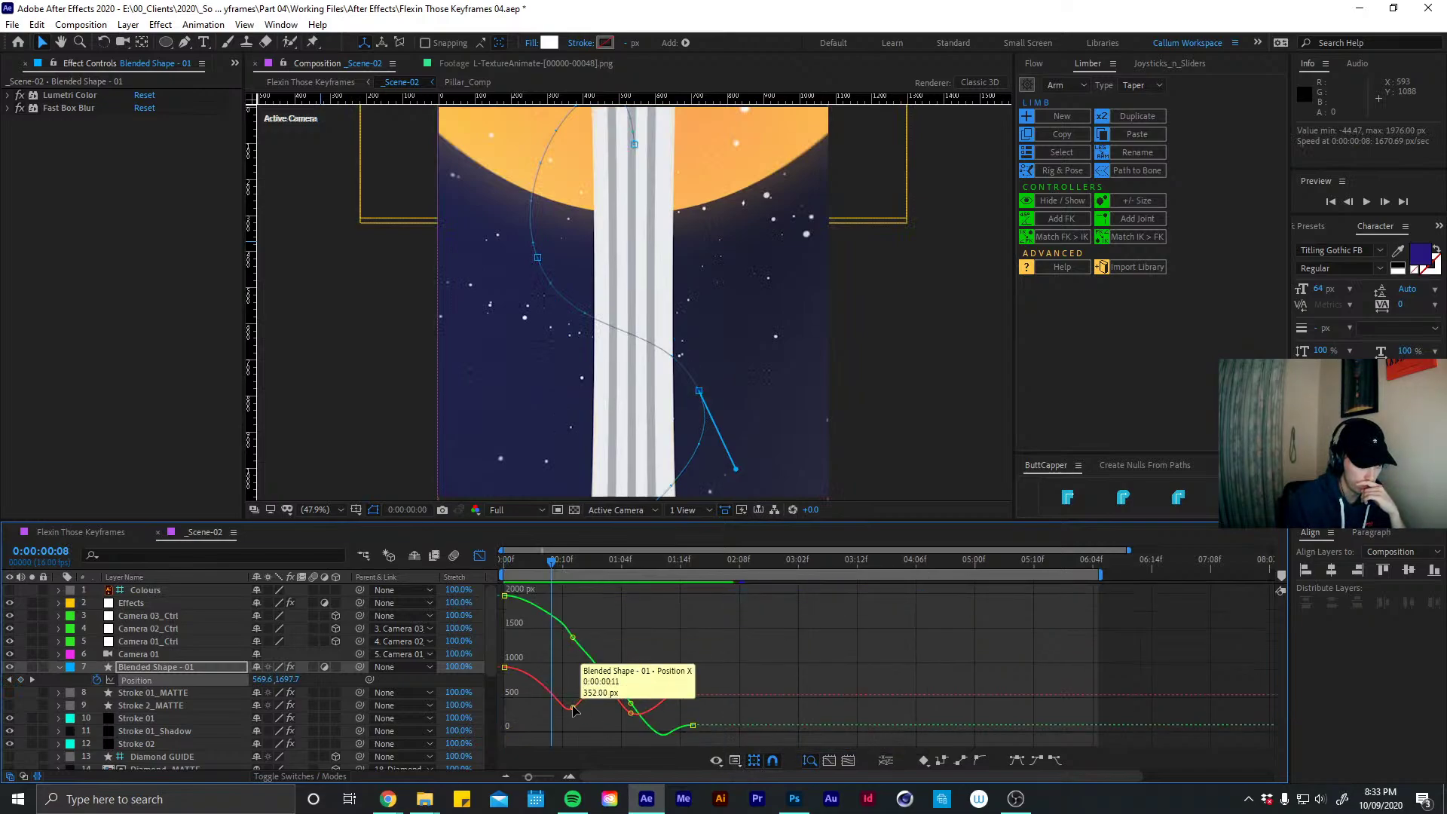
{"action": "left_click", "coordinate": [480, 557]}
{"action": "left_click_drag", "start_coordinate": [553, 565], "coordinate": [586, 567]}
{"action": "left_click_drag", "start_coordinate": [712, 682], "coordinate": [498, 665]}
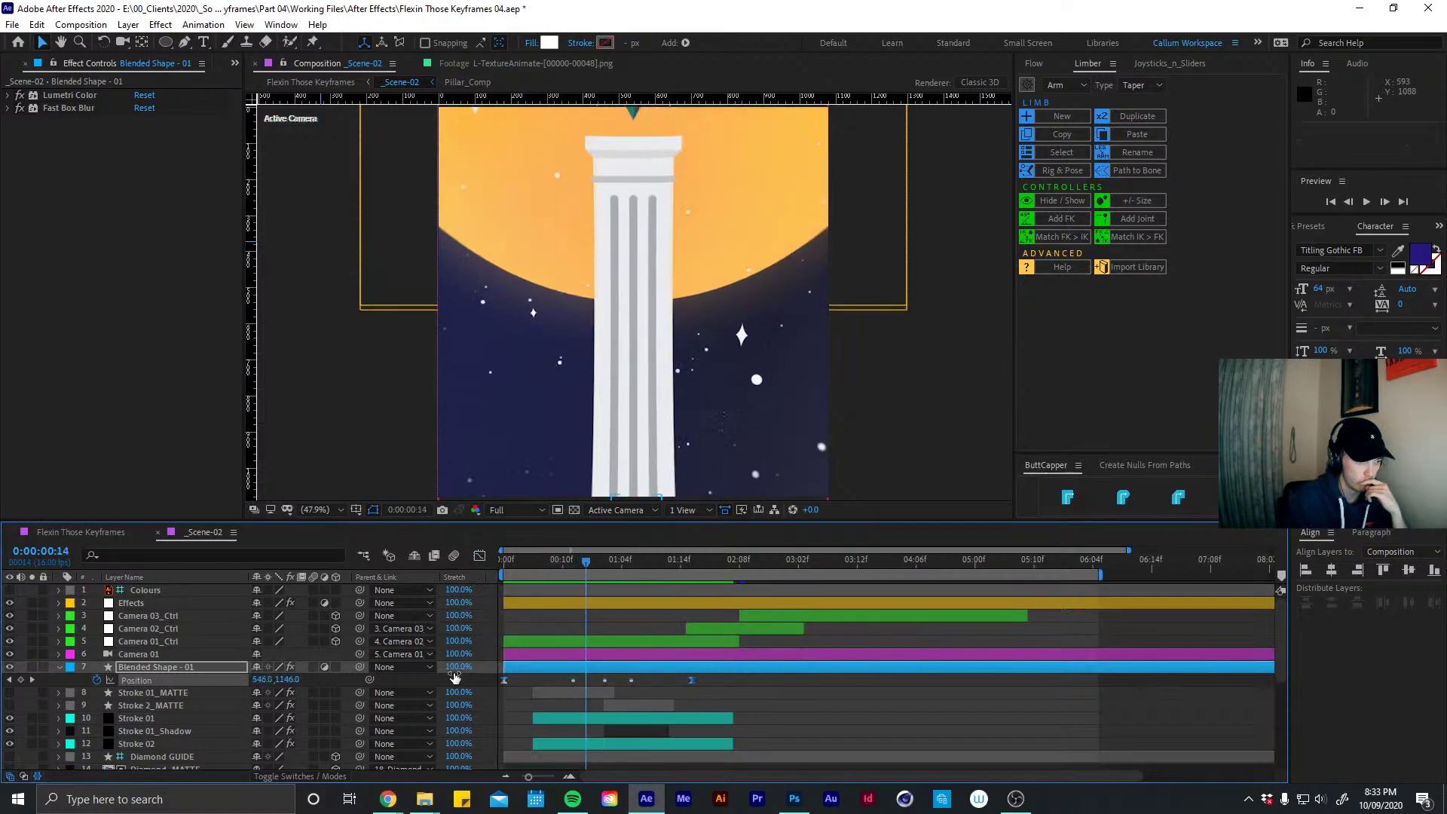
{"action": "left_click", "coordinate": [479, 556]}
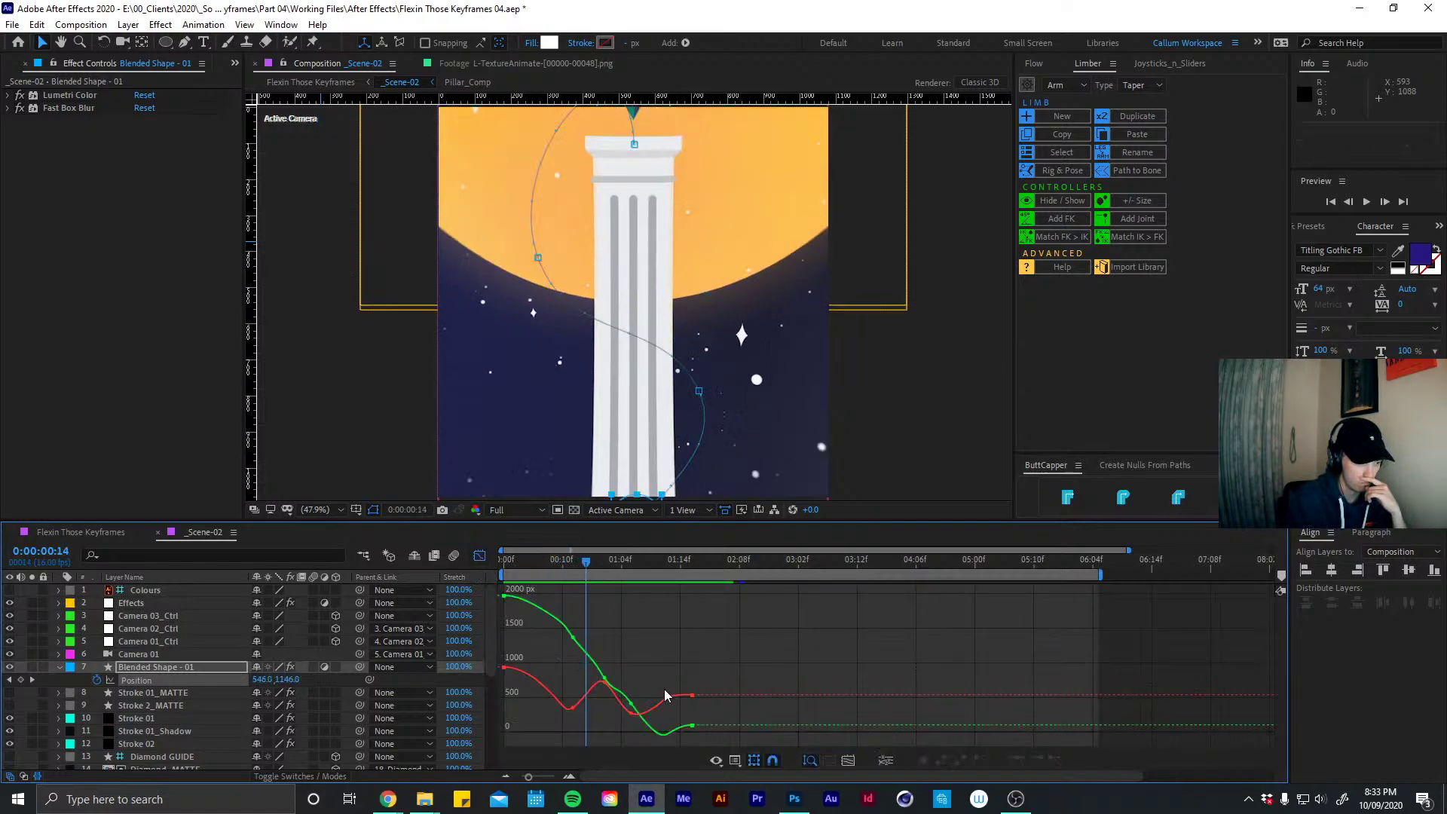
In the speed graph, lower the middle Position keyframe to about 1400 px/sec, preview the motion, and extend its influence handle
{"action": "left_click", "coordinate": [717, 760]}
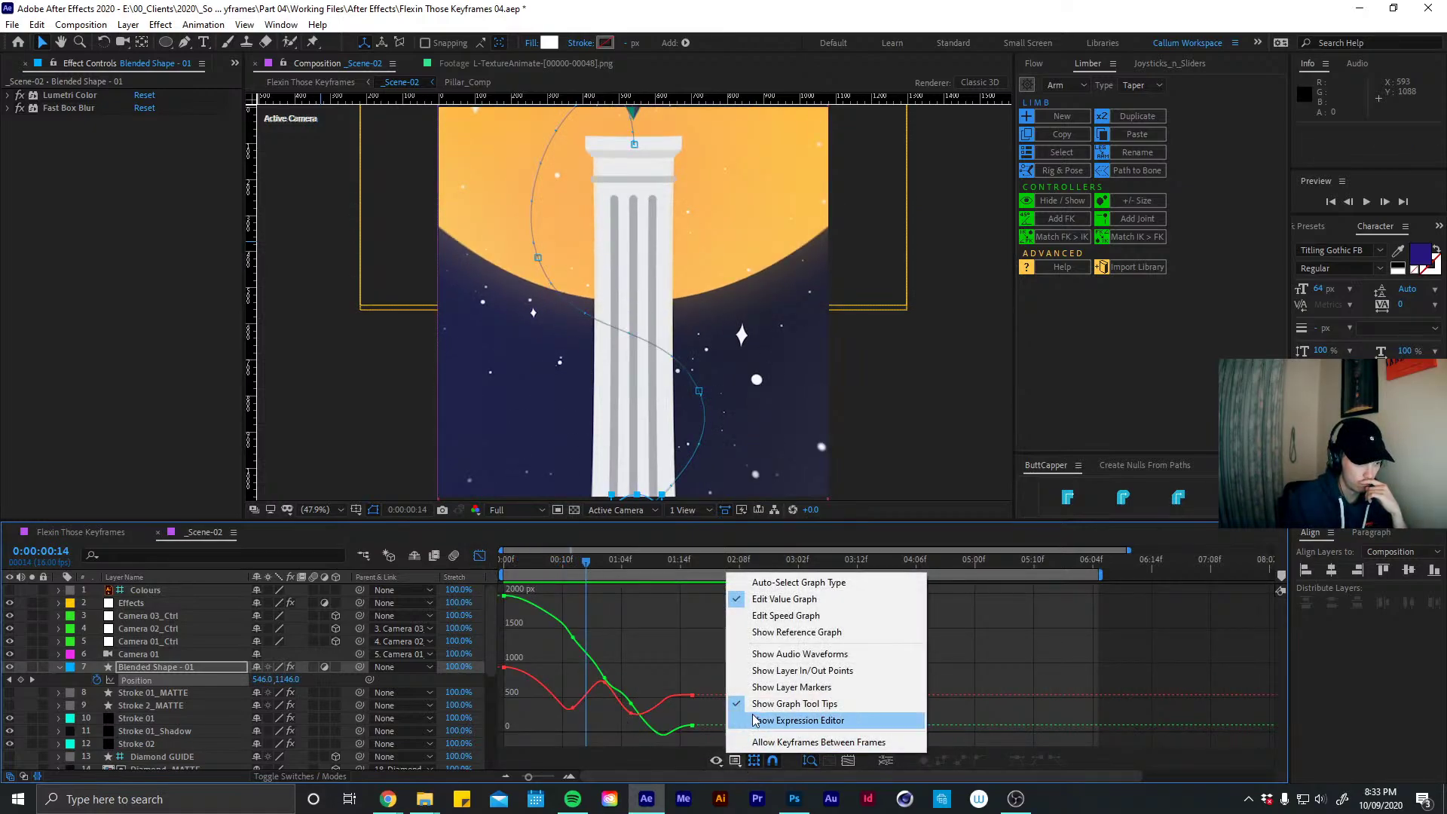
{"action": "left_click", "coordinate": [792, 620]}
{"action": "left_click", "coordinate": [606, 599]}
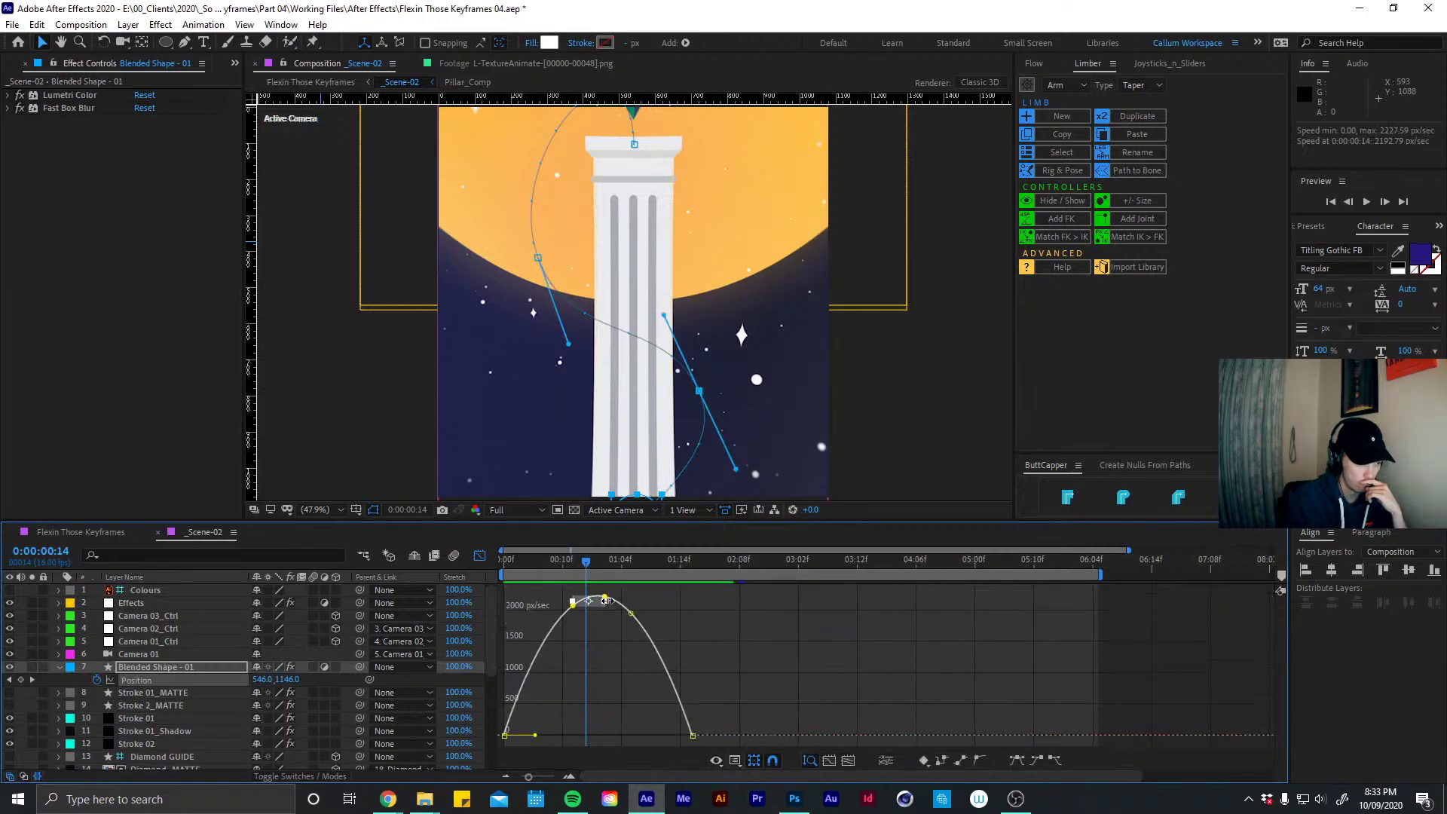
{"action": "left_click", "coordinate": [609, 640]}
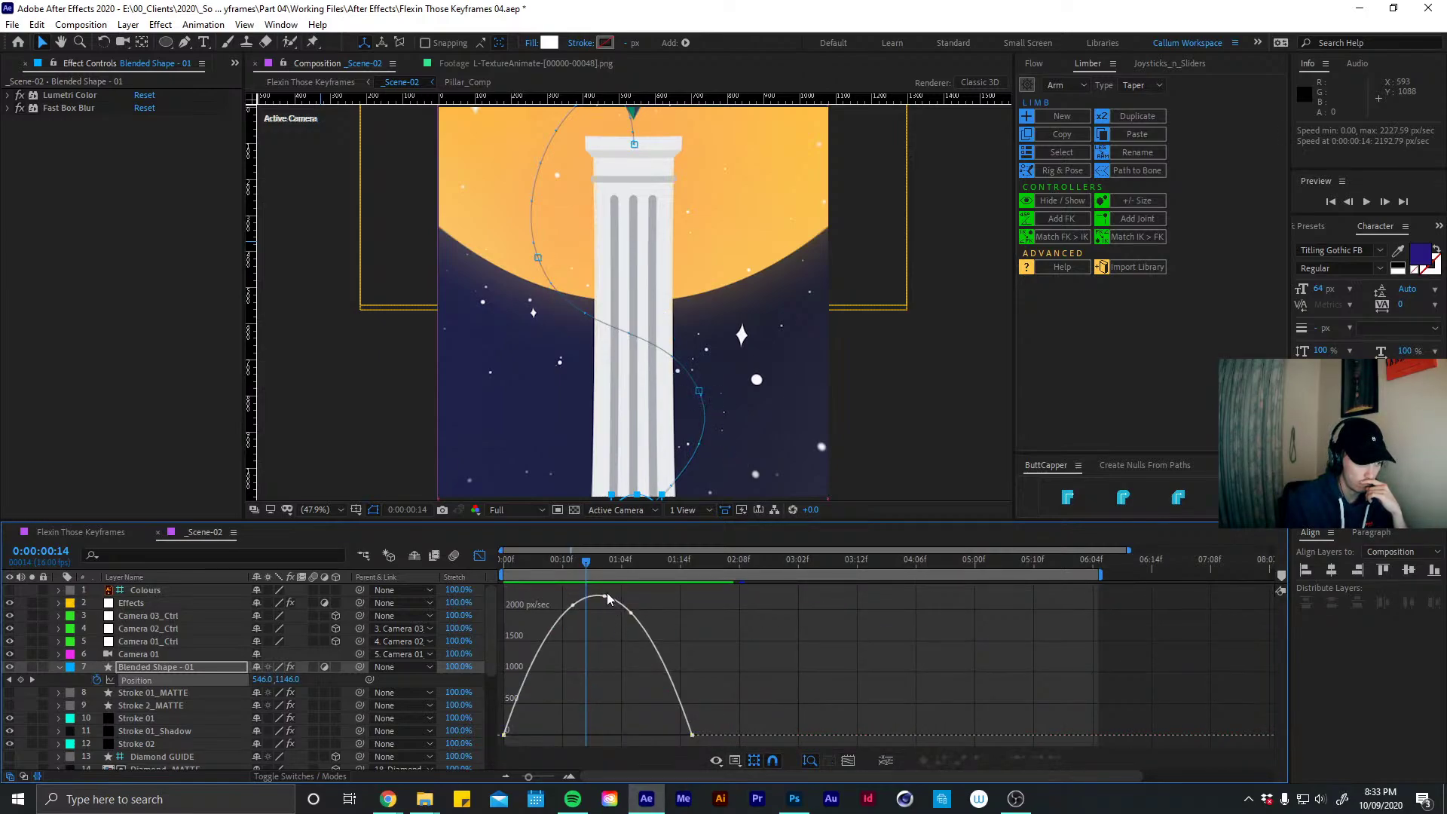
{"action": "left_click_drag", "start_coordinate": [607, 594], "coordinate": [622, 653]}
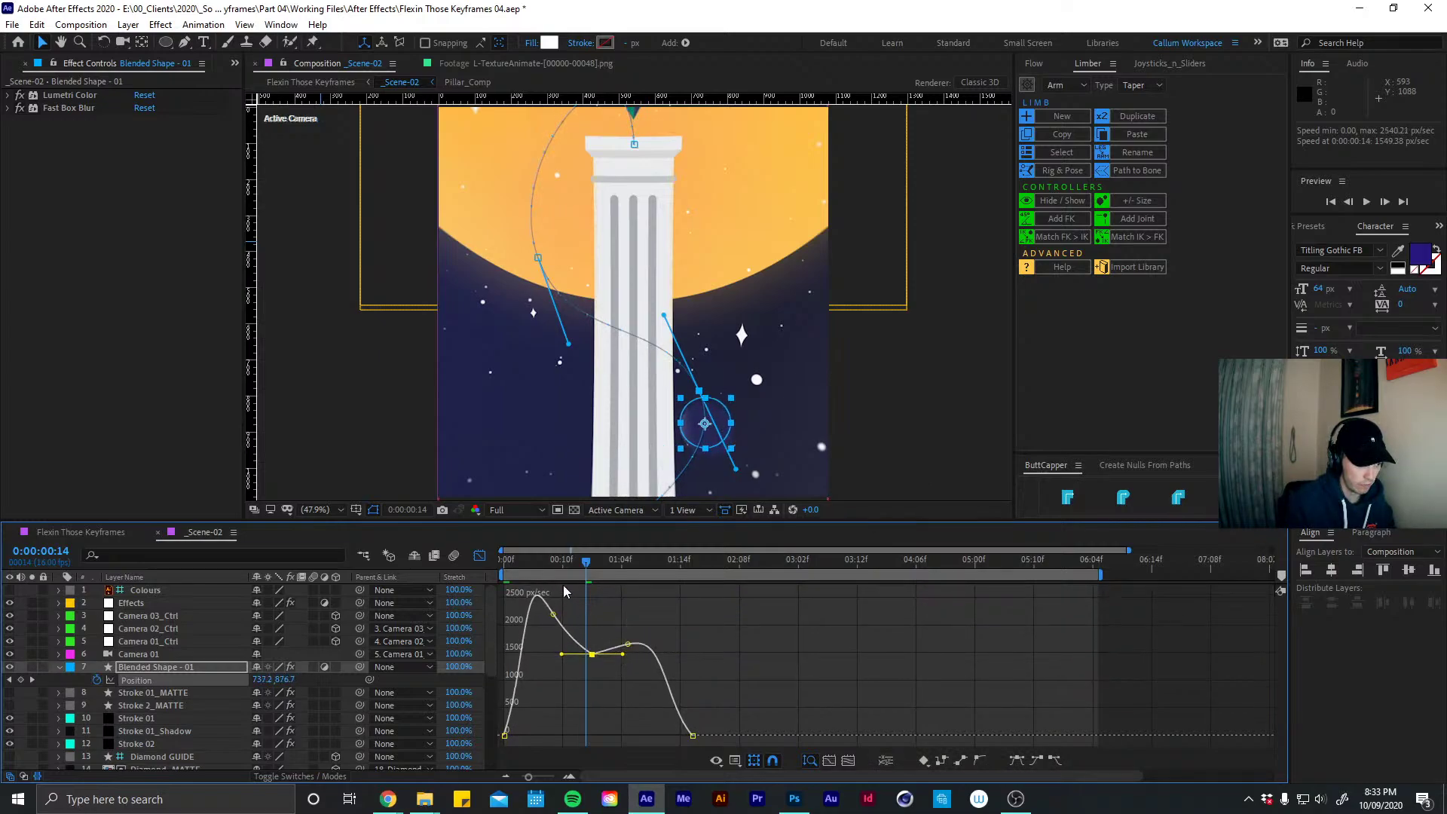
{"action": "key", "text": "space"}
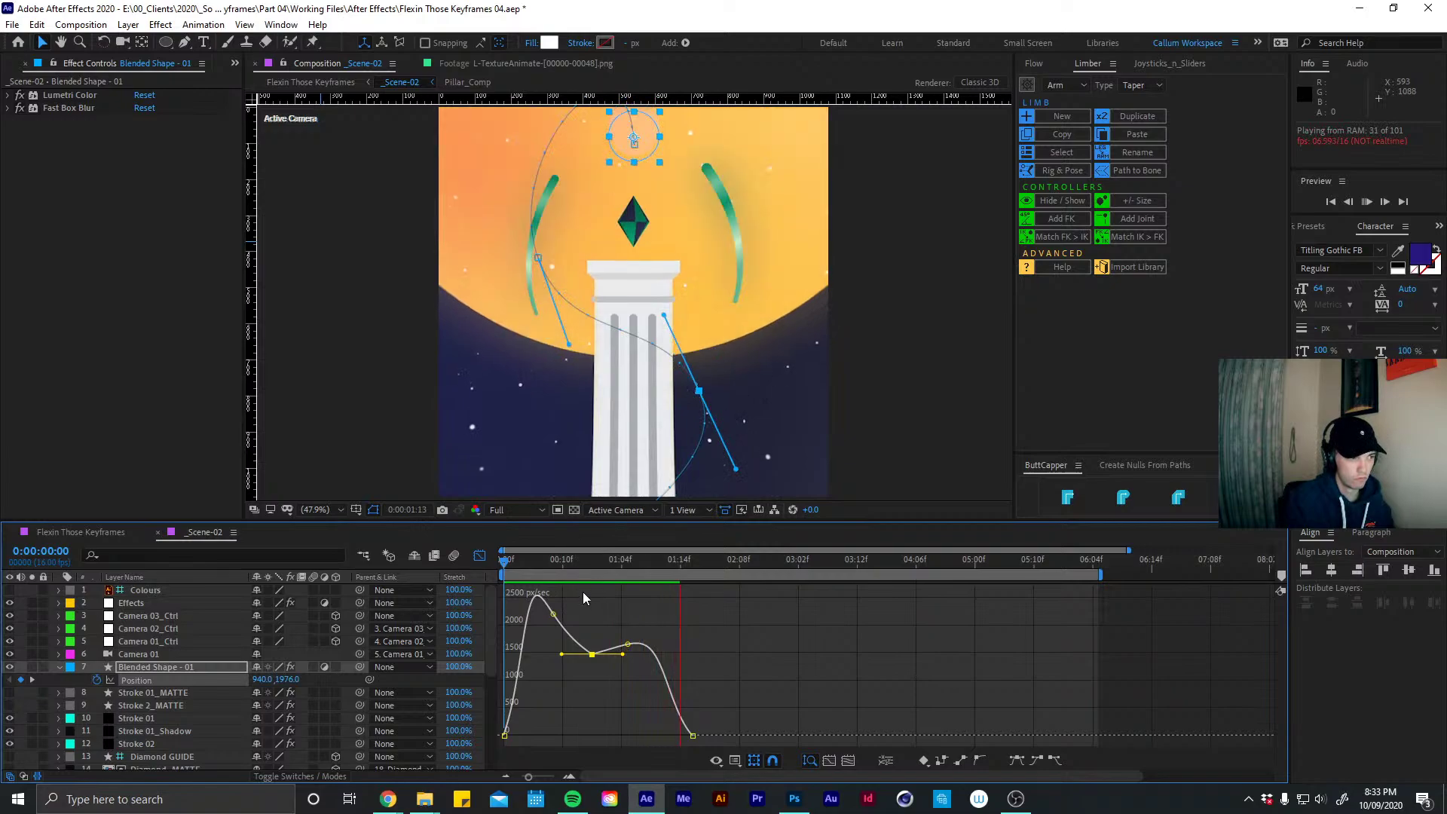
{"action": "left_click_drag", "start_coordinate": [592, 654], "coordinate": [556, 657]}
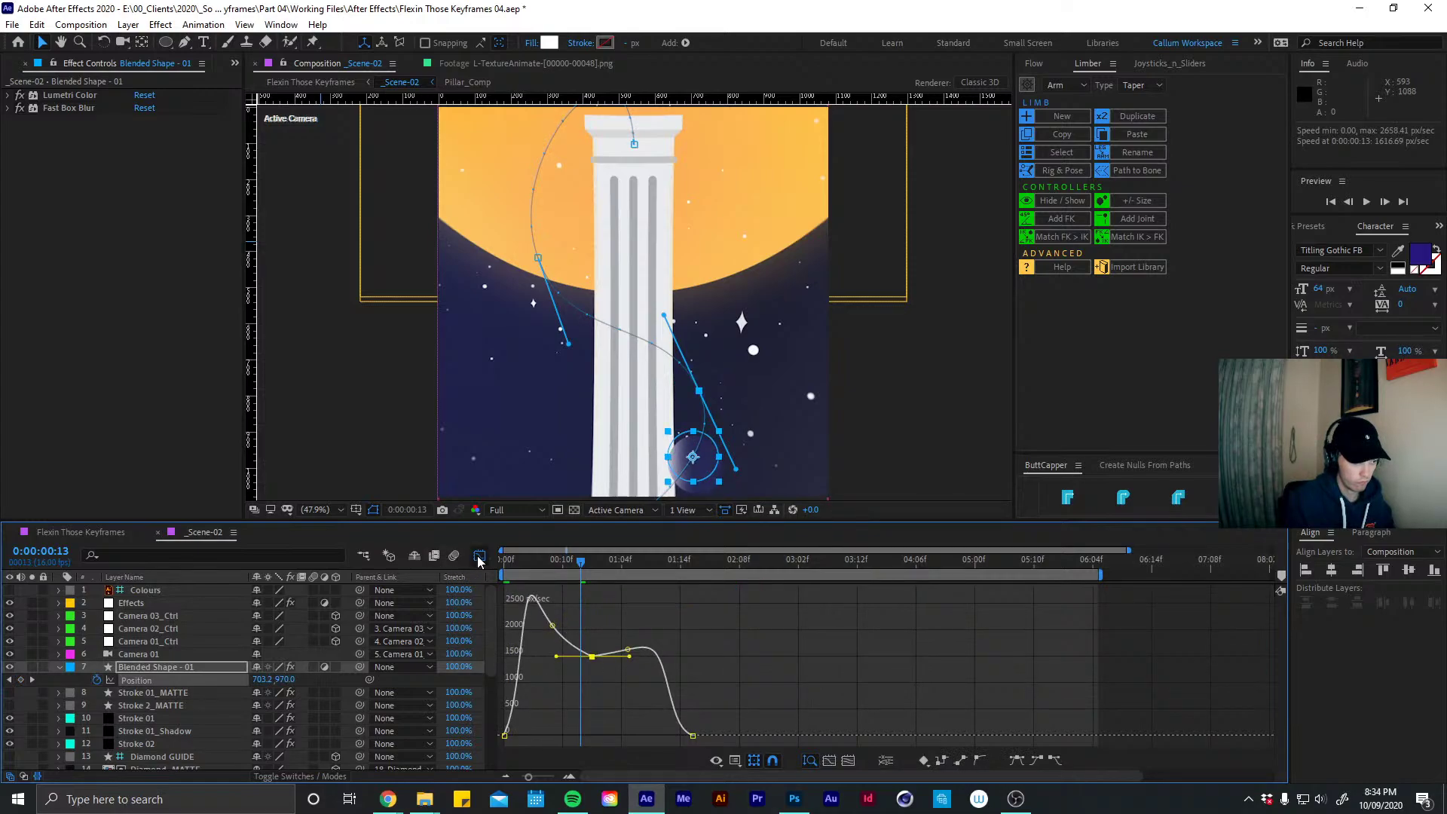
{"action": "left_click", "coordinate": [479, 558]}
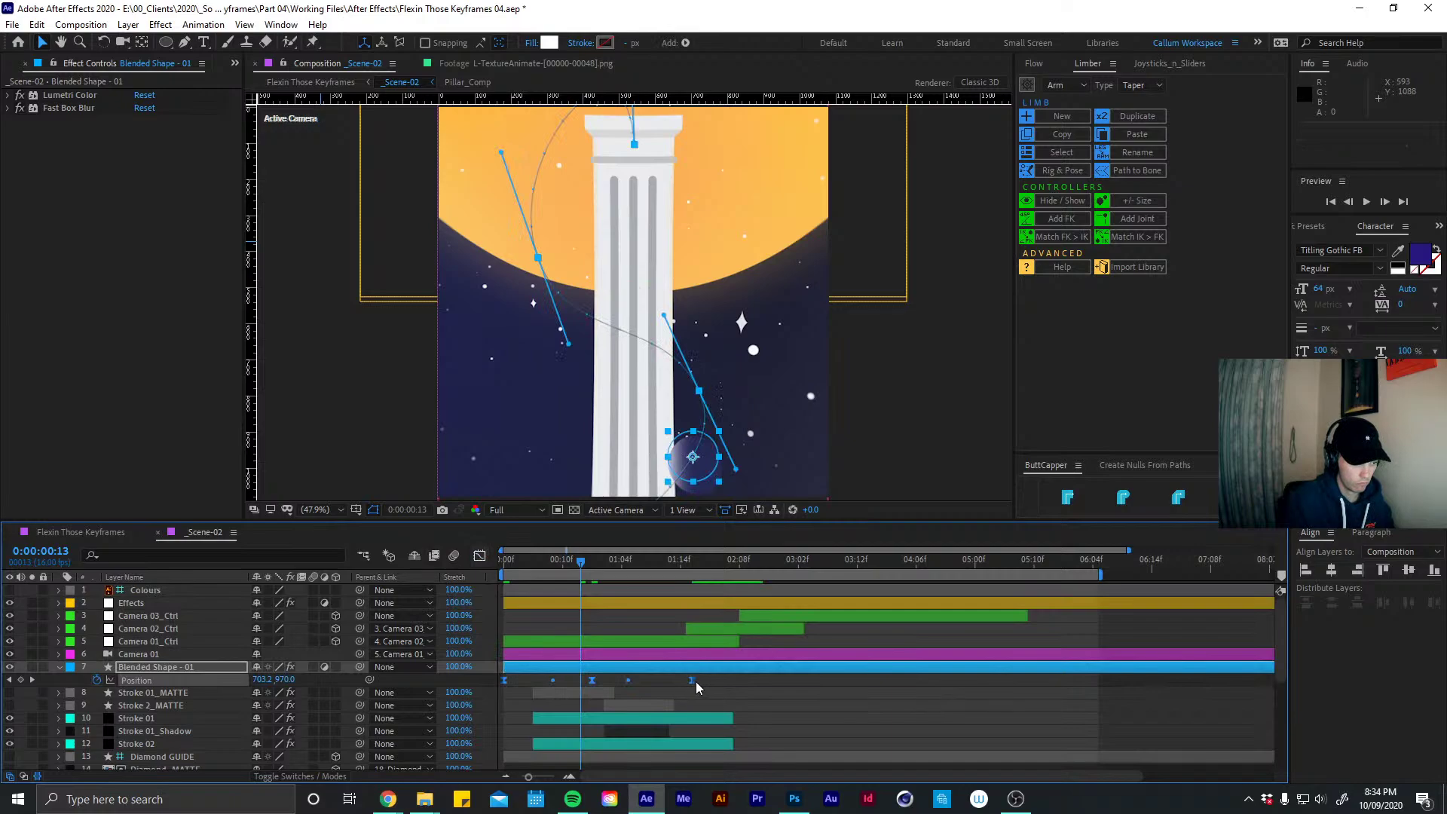
Stretch the circle's Position keyframes so the last one falls at 0:00:02:10 and preview the retimed motion
{"action": "left_click_drag", "start_coordinate": [692, 680], "coordinate": [749, 681]}
{"action": "key", "text": "space"}
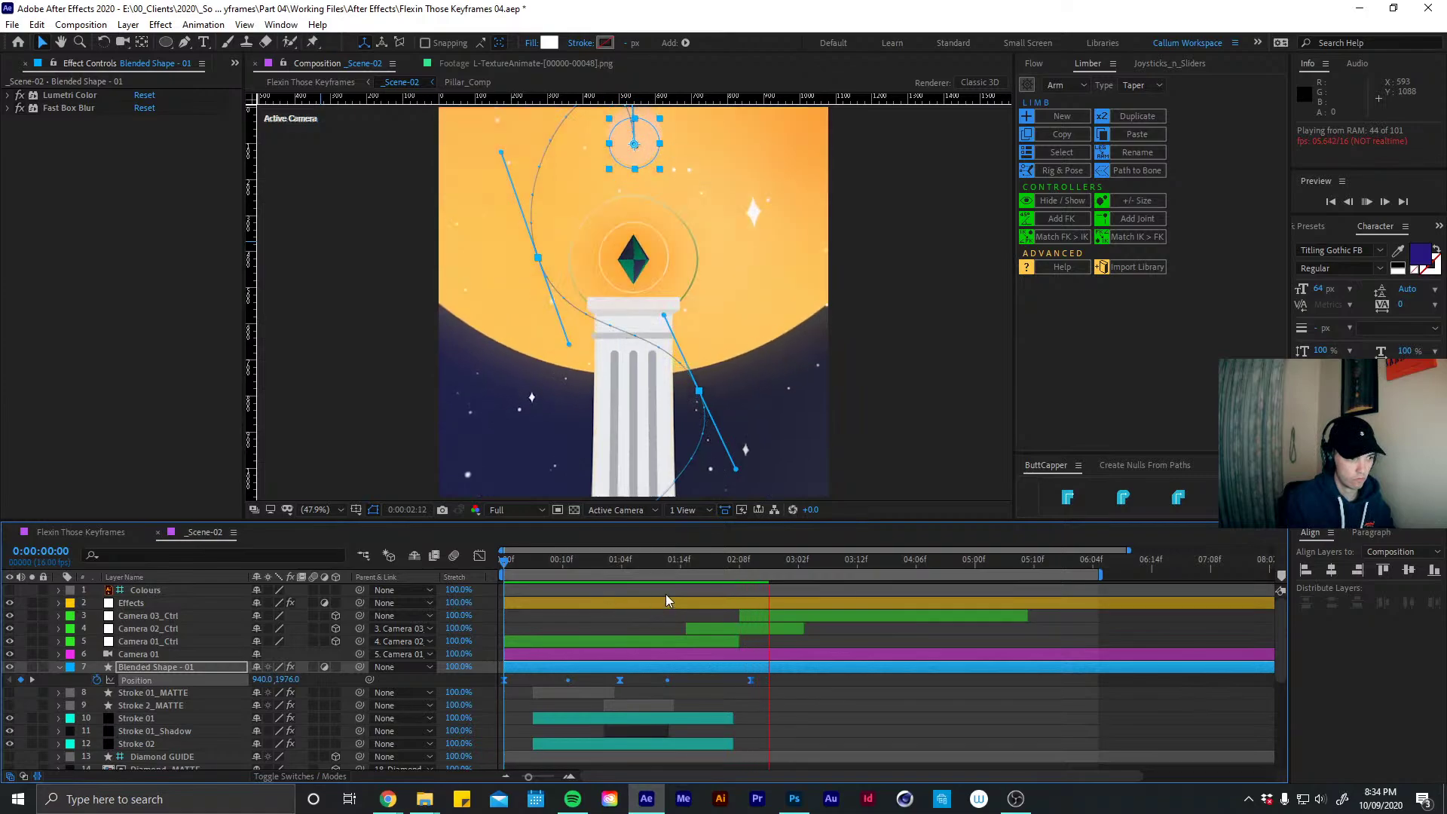
{"action": "left_click_drag", "start_coordinate": [695, 563], "coordinate": [751, 565]}
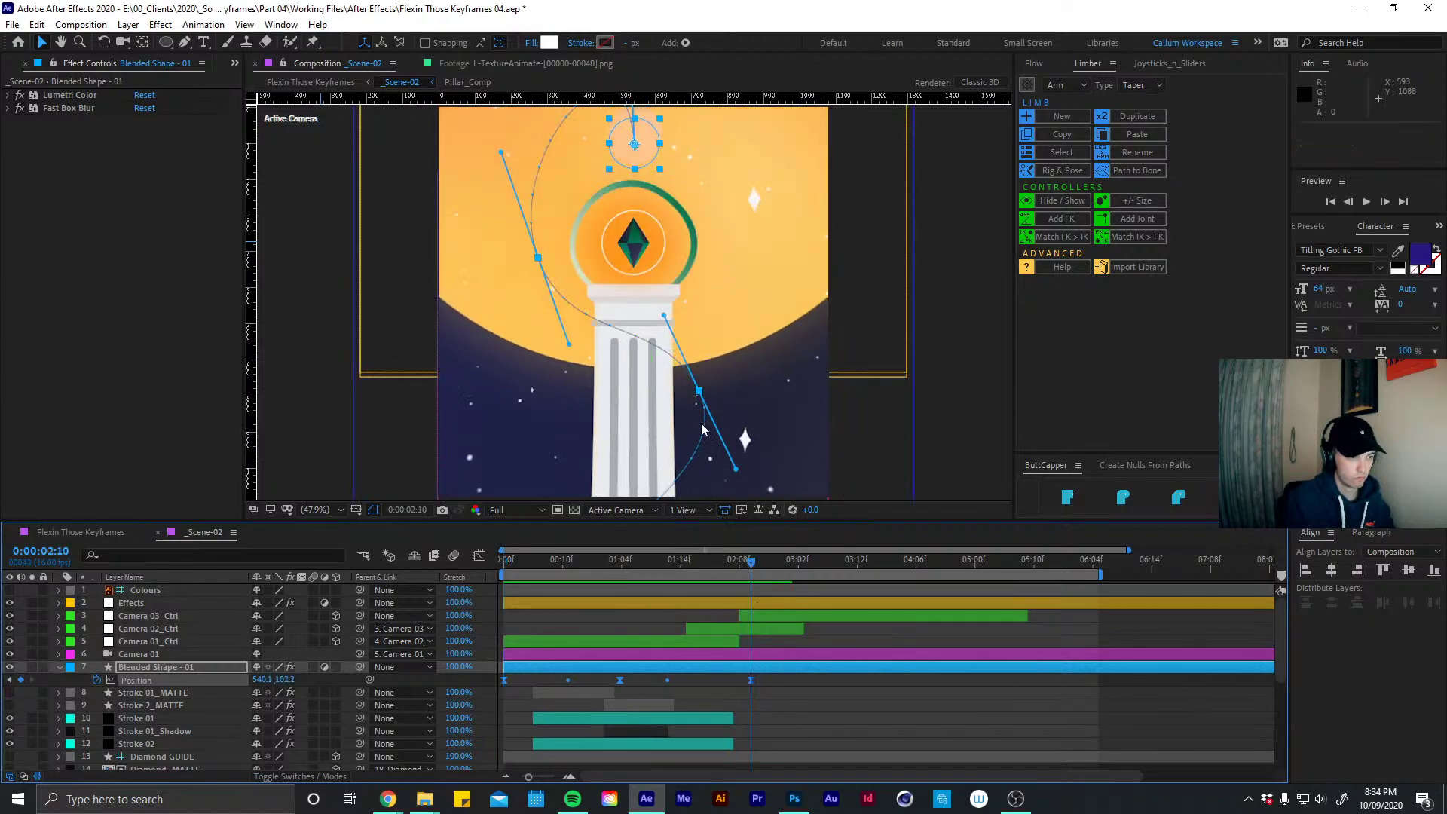
Lower the circle's last Position keyframe at 0:00:02:10 to 540.1, 282.2 and adjust its path handle above the gem
{"action": "left_click", "coordinate": [776, 692]}
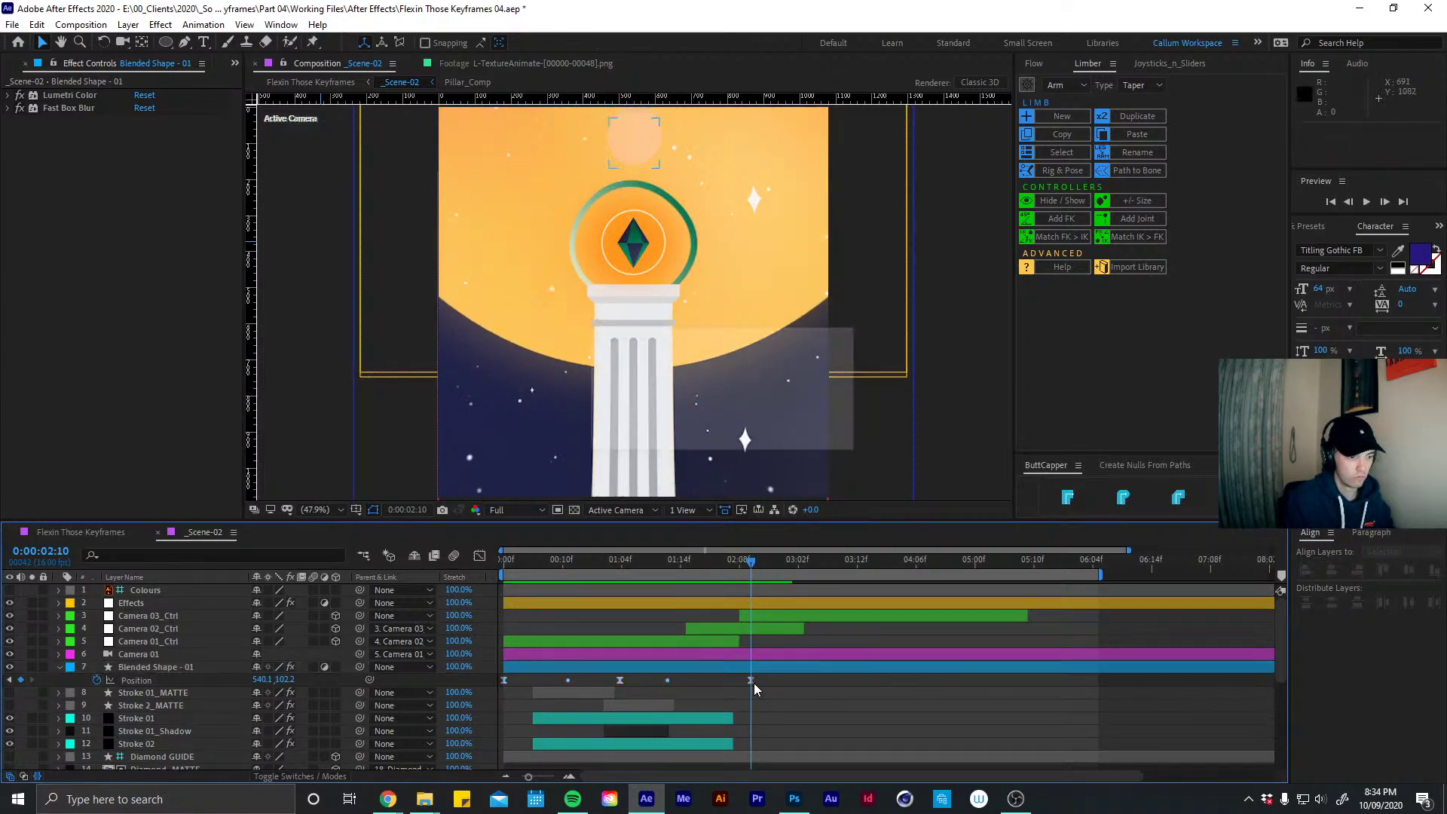
{"action": "left_click", "coordinate": [751, 680]}
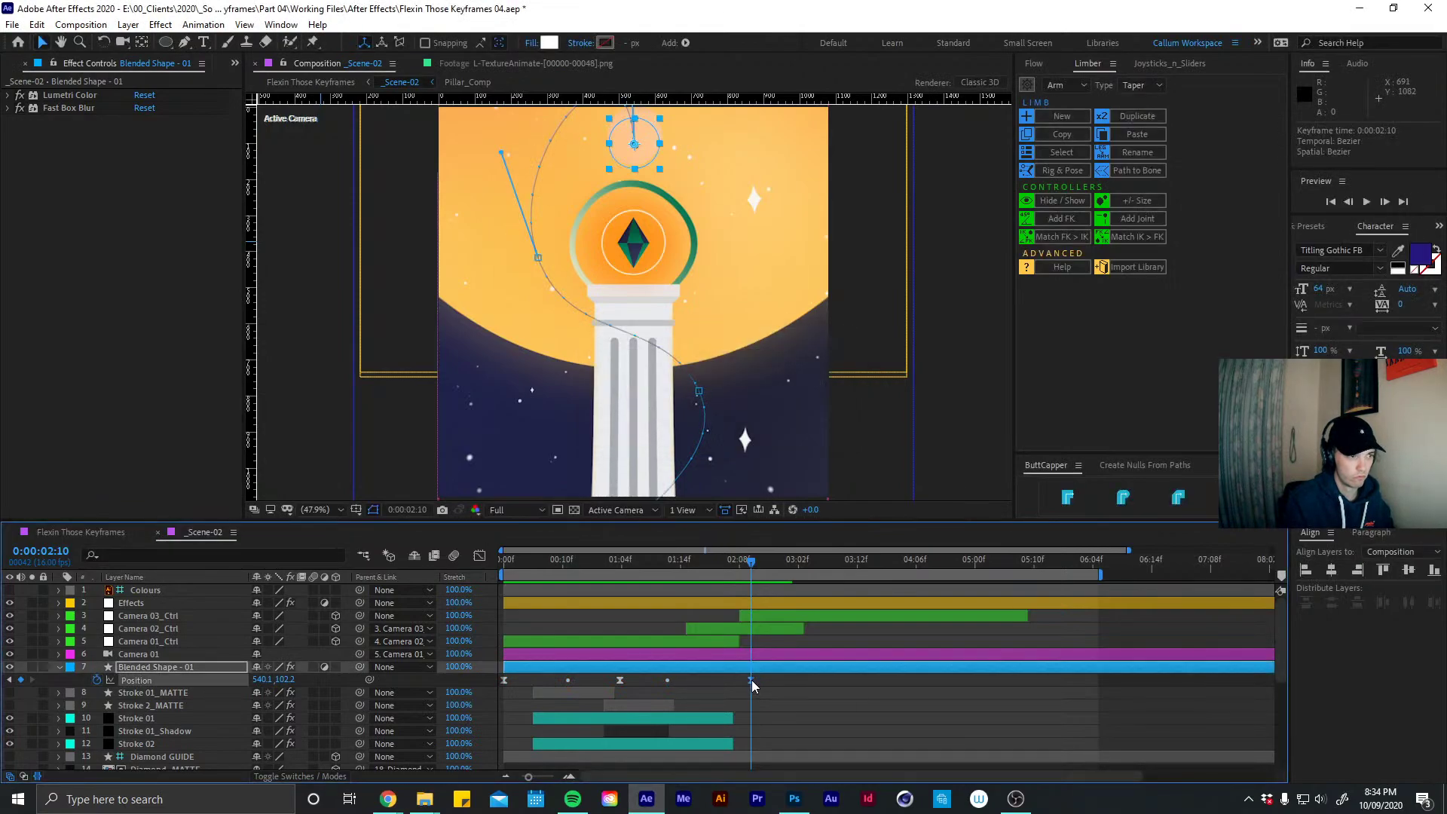
{"action": "key", "text": "shift+Down"}
{"action": "key", "text": "shift+Down"}
{"action": "key", "text": "shift+Down"}
{"action": "key", "text": "shift+Down"}
{"action": "key", "text": "shift+Down"}
{"action": "key", "text": "shift+Down"}
{"action": "key", "text": "shift+Down"}
{"action": "key", "text": "shift+Down"}
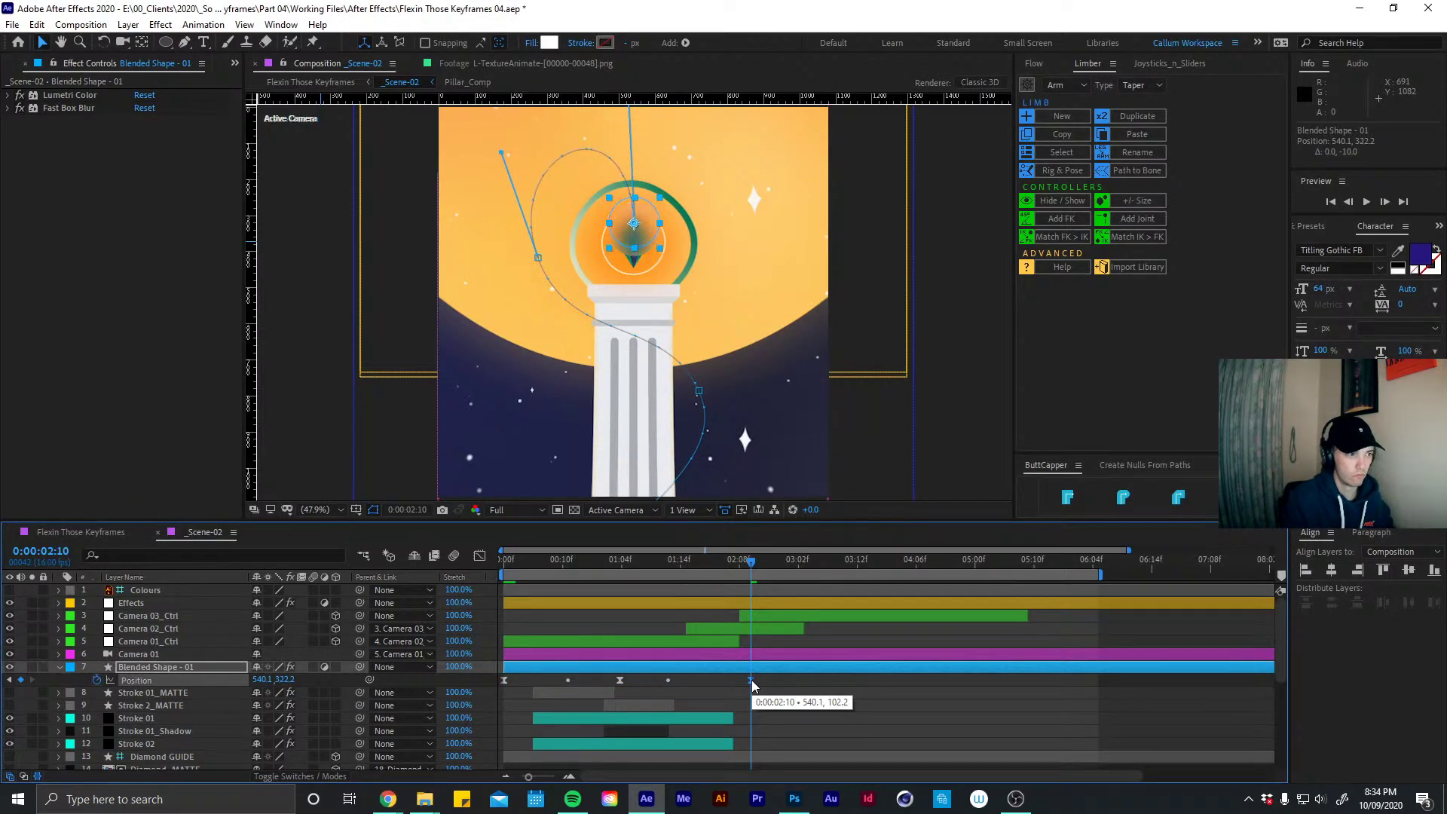
{"action": "scroll", "coordinate": [644, 146], "scroll_direction": "up", "scroll_amount": 3}
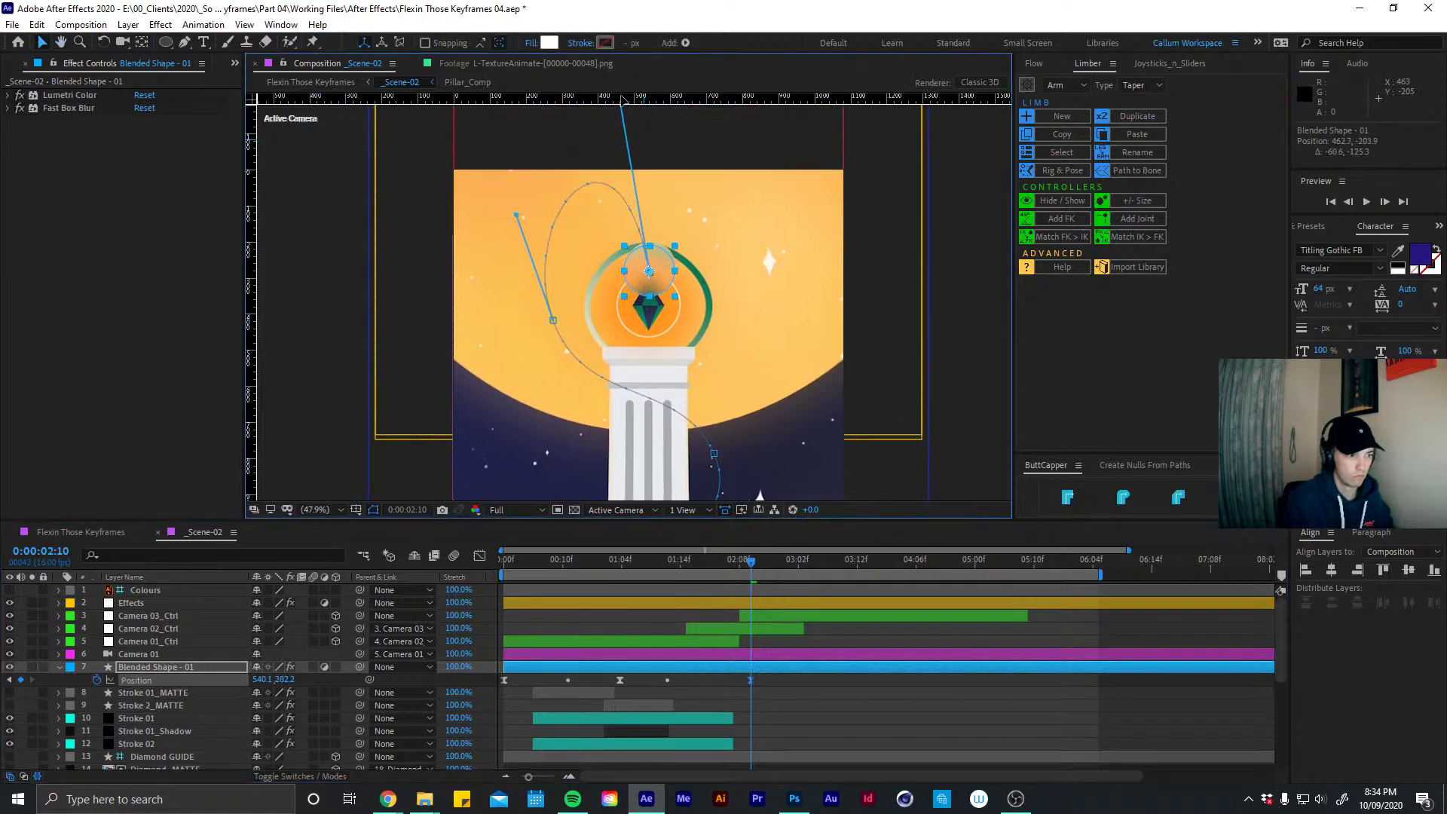
Play the circle's motion from the start and check how it ends above the gem
{"action": "key", "text": "Home"}
{"action": "key", "text": "space"}
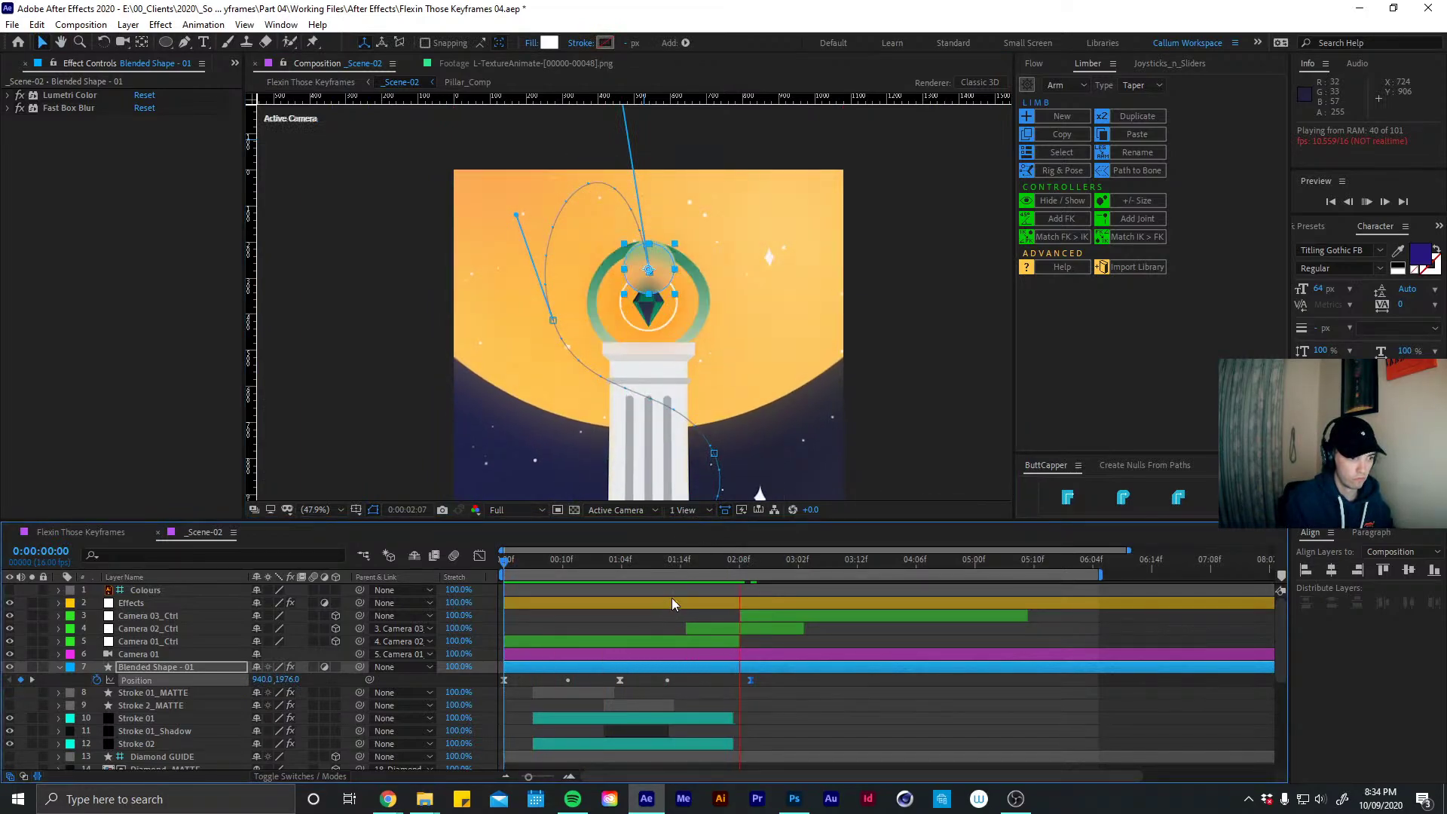
{"action": "key", "text": "space"}
{"action": "key", "text": "Home"}
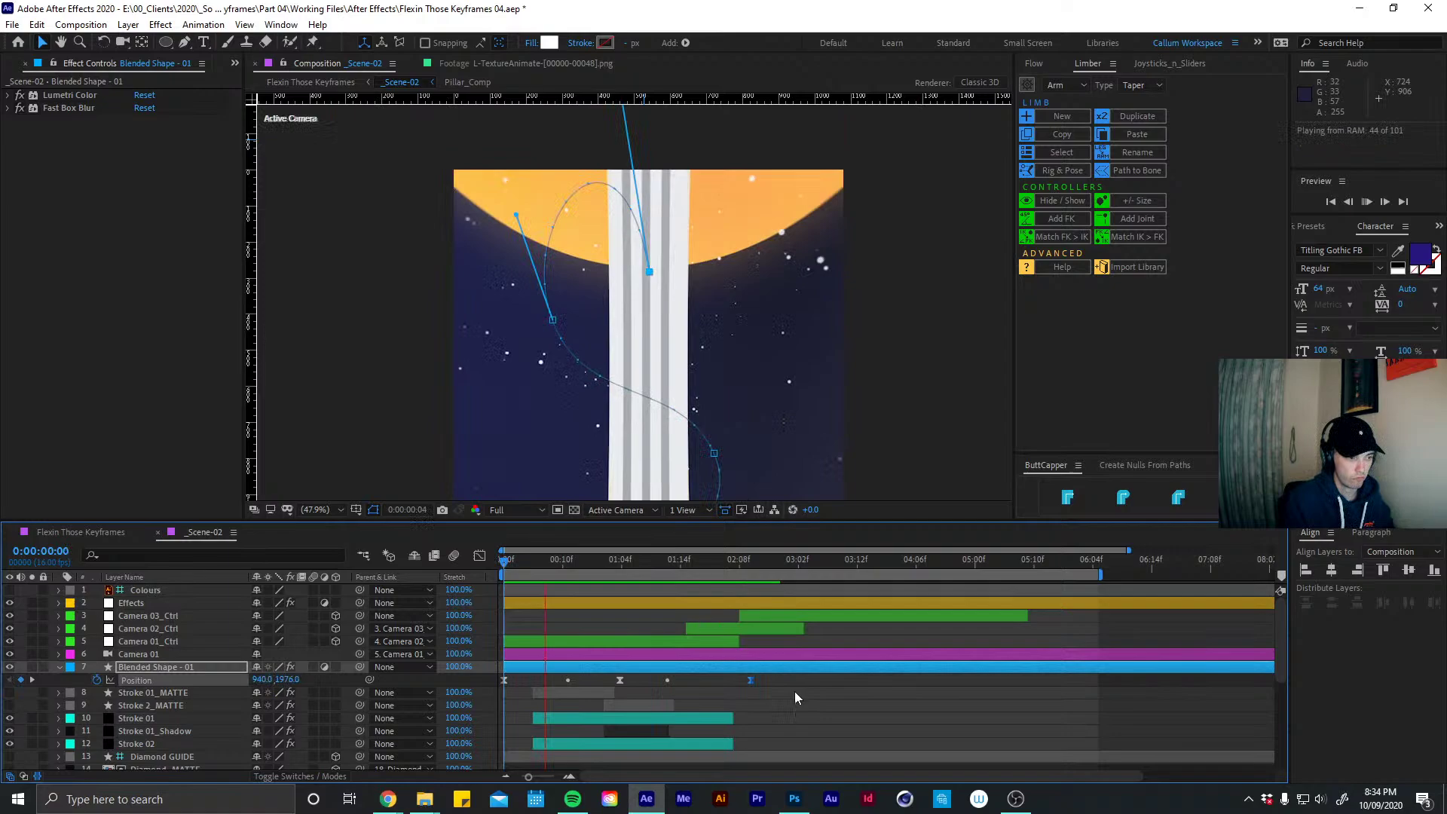
{"action": "key", "text": "space"}
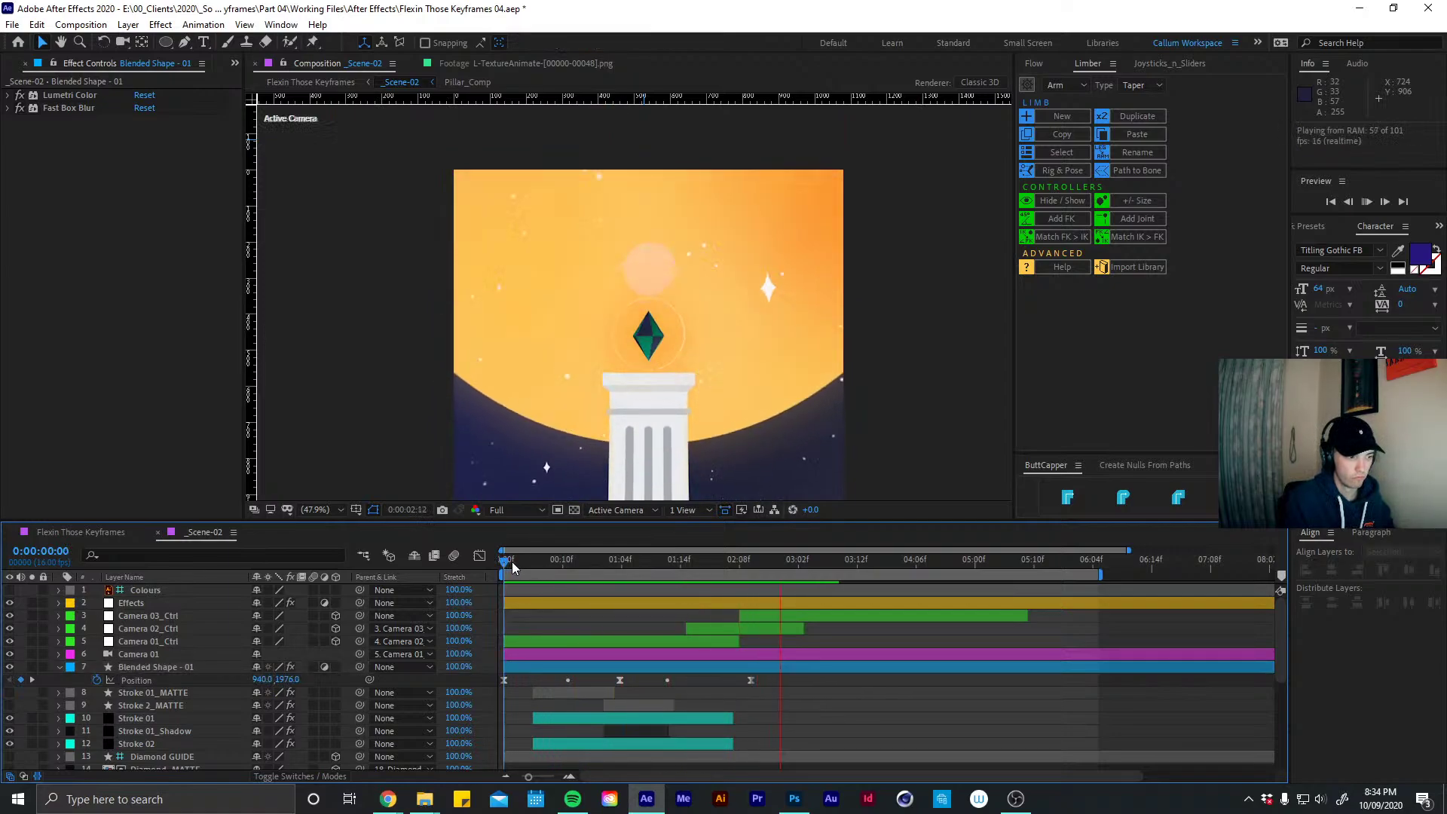
At 0:00:01:08, move the motion path's vertex beside the pillar down to about 704, 930 and the upper-left vertex to about 233, 484
{"action": "left_click_drag", "start_coordinate": [512, 562], "coordinate": [648, 569]}
{"action": "left_click", "coordinate": [639, 670]}
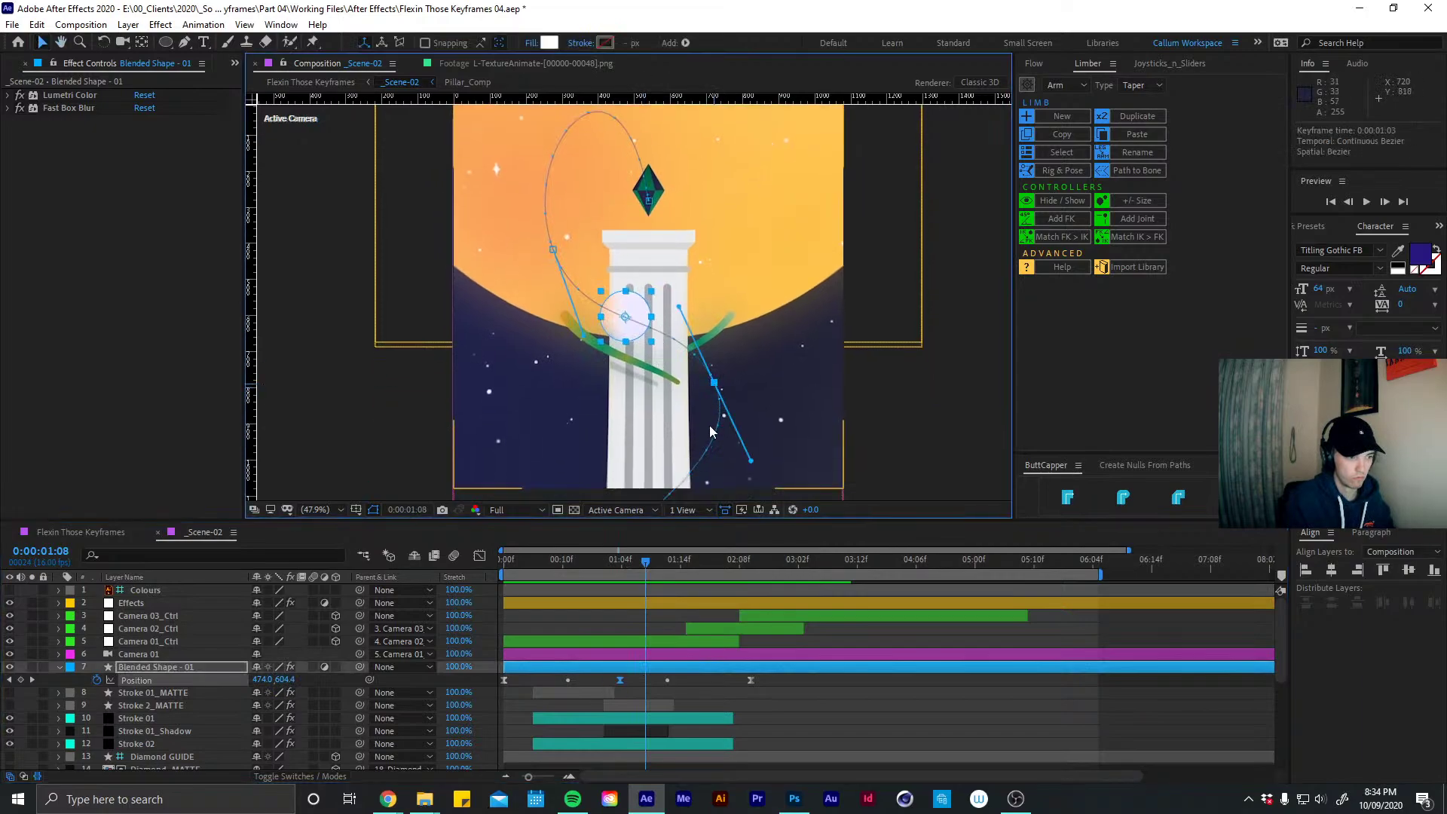
{"action": "mouse_move", "coordinate": [708, 425]}
{"action": "left_mouse_down"}
{"action": "mouse_move", "coordinate": [710, 143]}
{"action": "mouse_move", "coordinate": [721, 400]}
{"action": "left_mouse_up"}
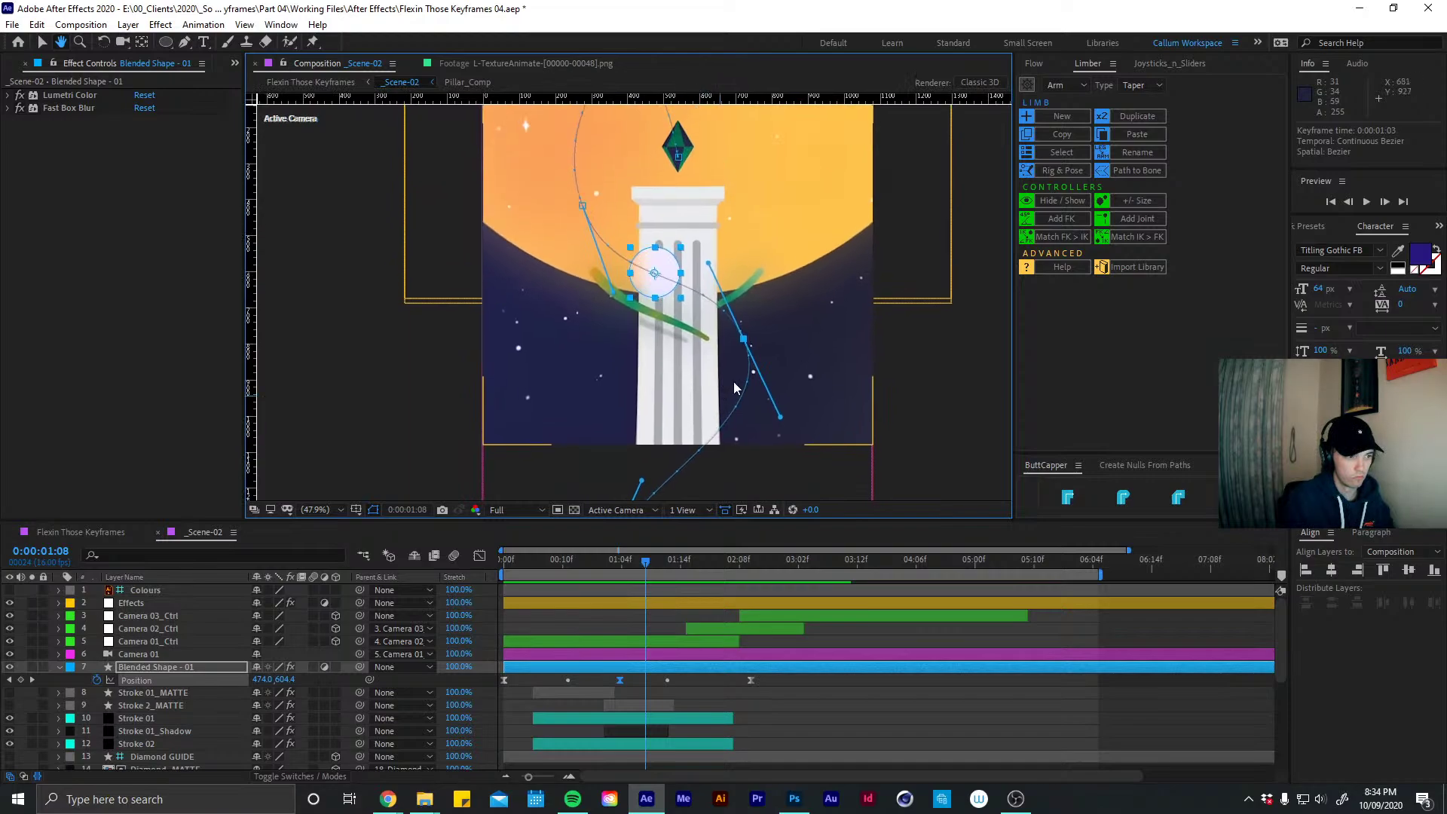
{"action": "left_click_drag", "start_coordinate": [745, 343], "coordinate": [736, 388]}
{"action": "left_click_drag", "start_coordinate": [582, 206], "coordinate": [568, 230]}
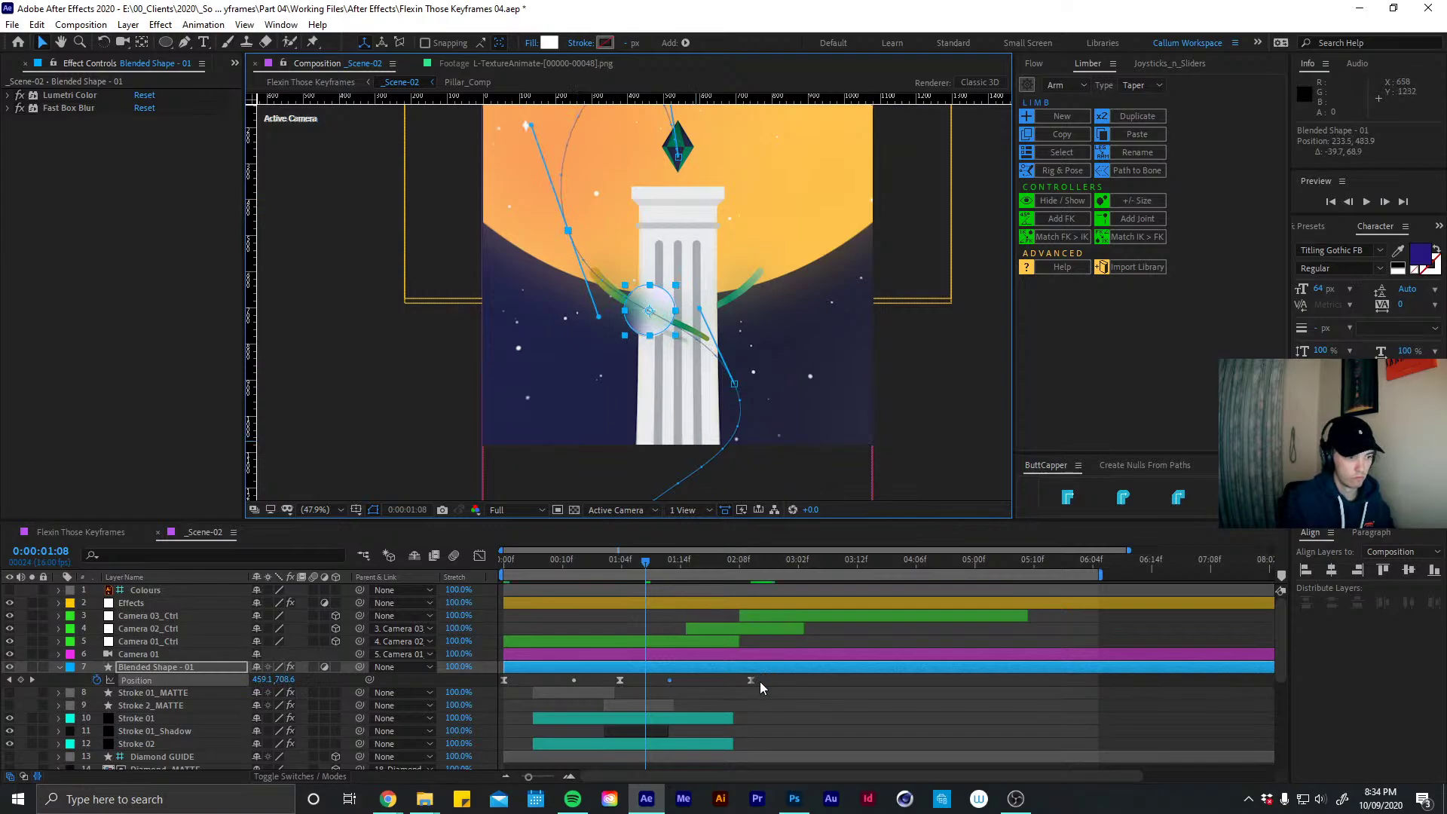
Stretch the Position keyframes so the last one falls at 0:00:03:04 and delete the first keyframe at the path's lower end
{"action": "left_click_drag", "start_coordinate": [760, 681], "coordinate": [518, 683]}
{"action": "left_click_drag", "start_coordinate": [752, 681], "coordinate": [811, 682]}
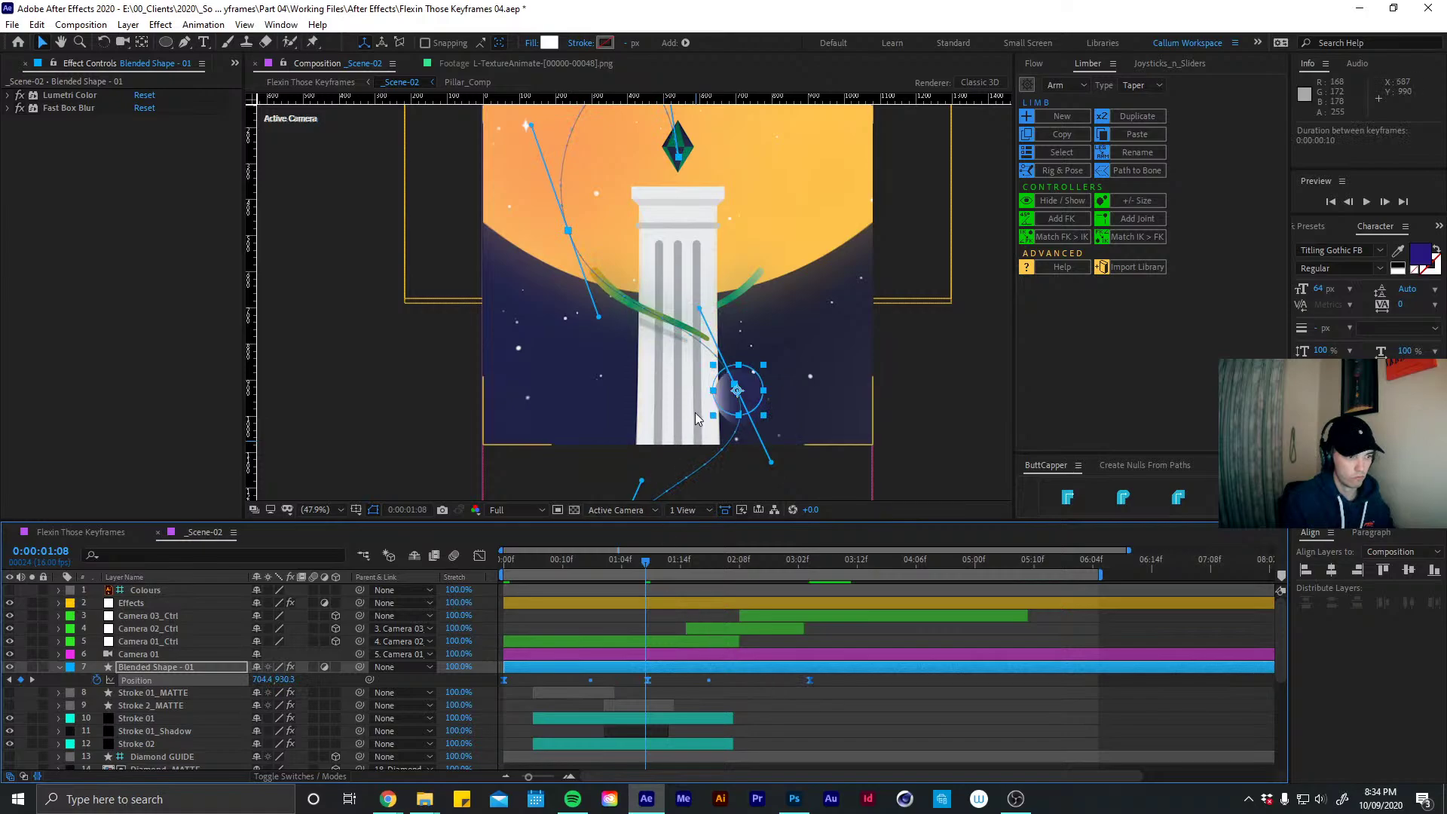
{"action": "scroll", "coordinate": [696, 409], "scroll_direction": "down", "scroll_amount": 4}
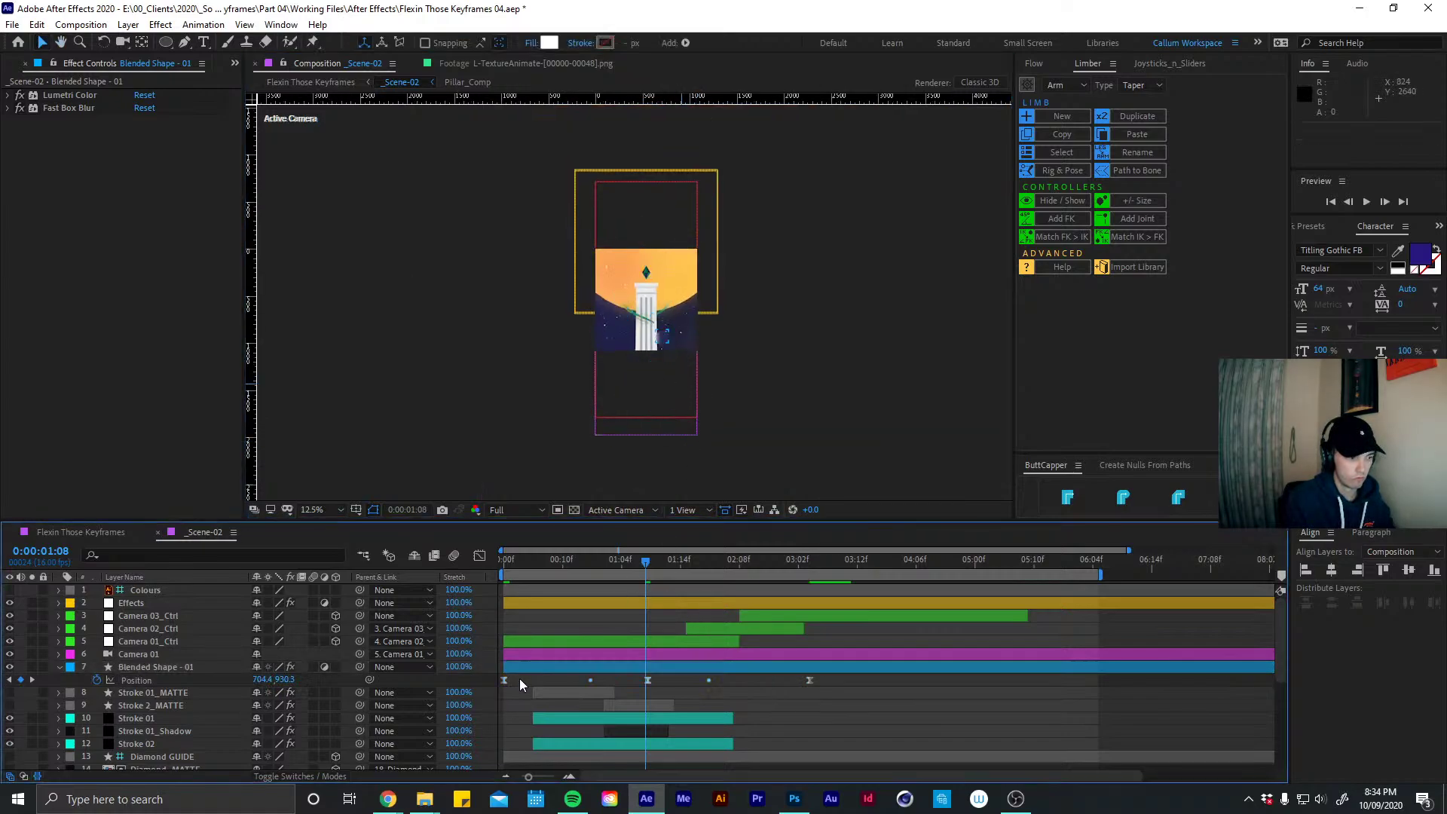
{"action": "left_click", "coordinate": [638, 671]}
{"action": "left_click", "coordinate": [684, 434]}
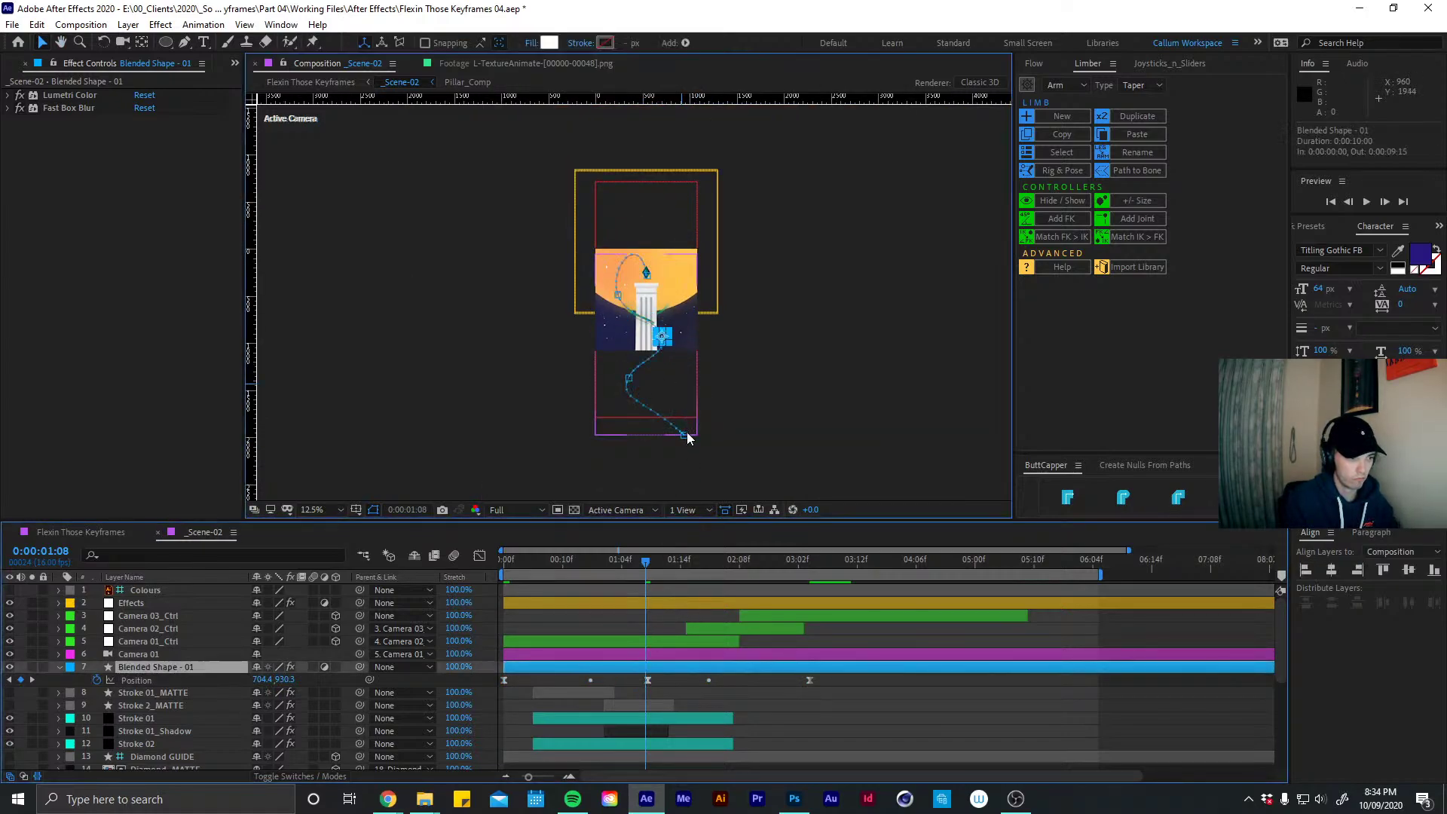
{"action": "key", "text": "Delete"}
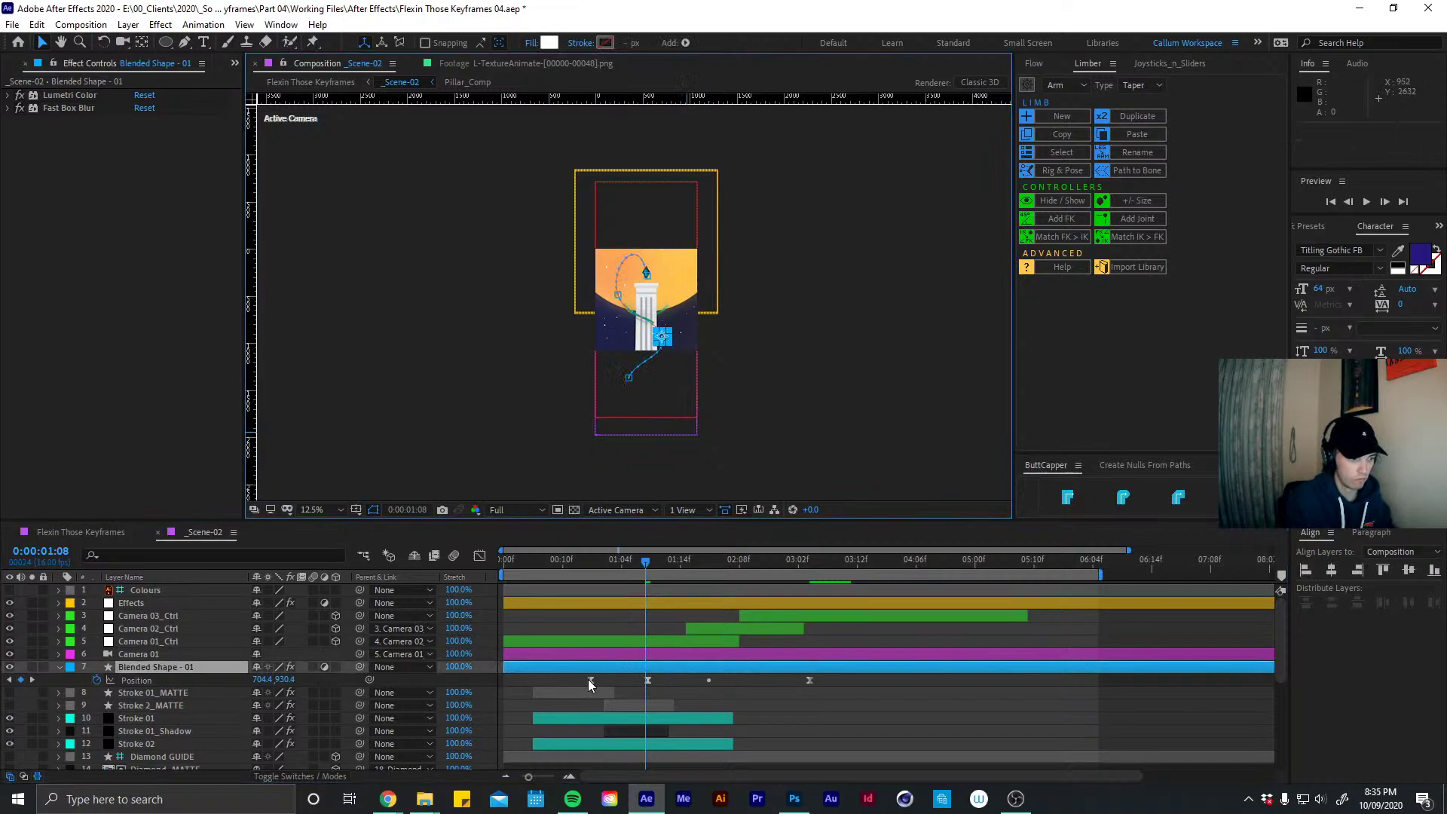
Move the new first Position keyframe to 0:00:00:00 and play the motion with the composition fitted to view
{"action": "left_click_drag", "start_coordinate": [589, 680], "coordinate": [495, 681]}
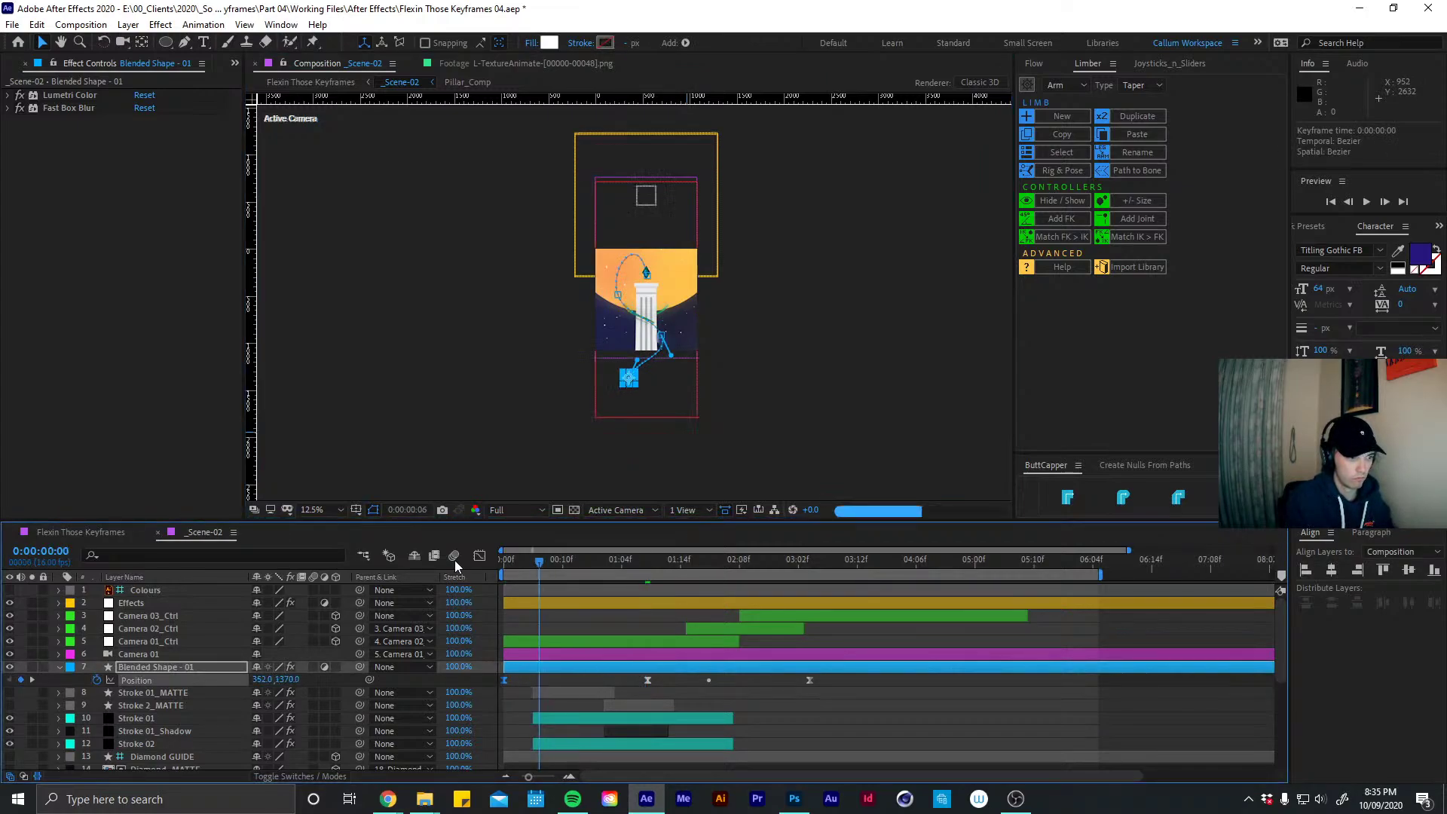
{"action": "key", "text": "Home"}
{"action": "key", "text": "space"}
{"action": "left_click", "coordinate": [318, 508]}
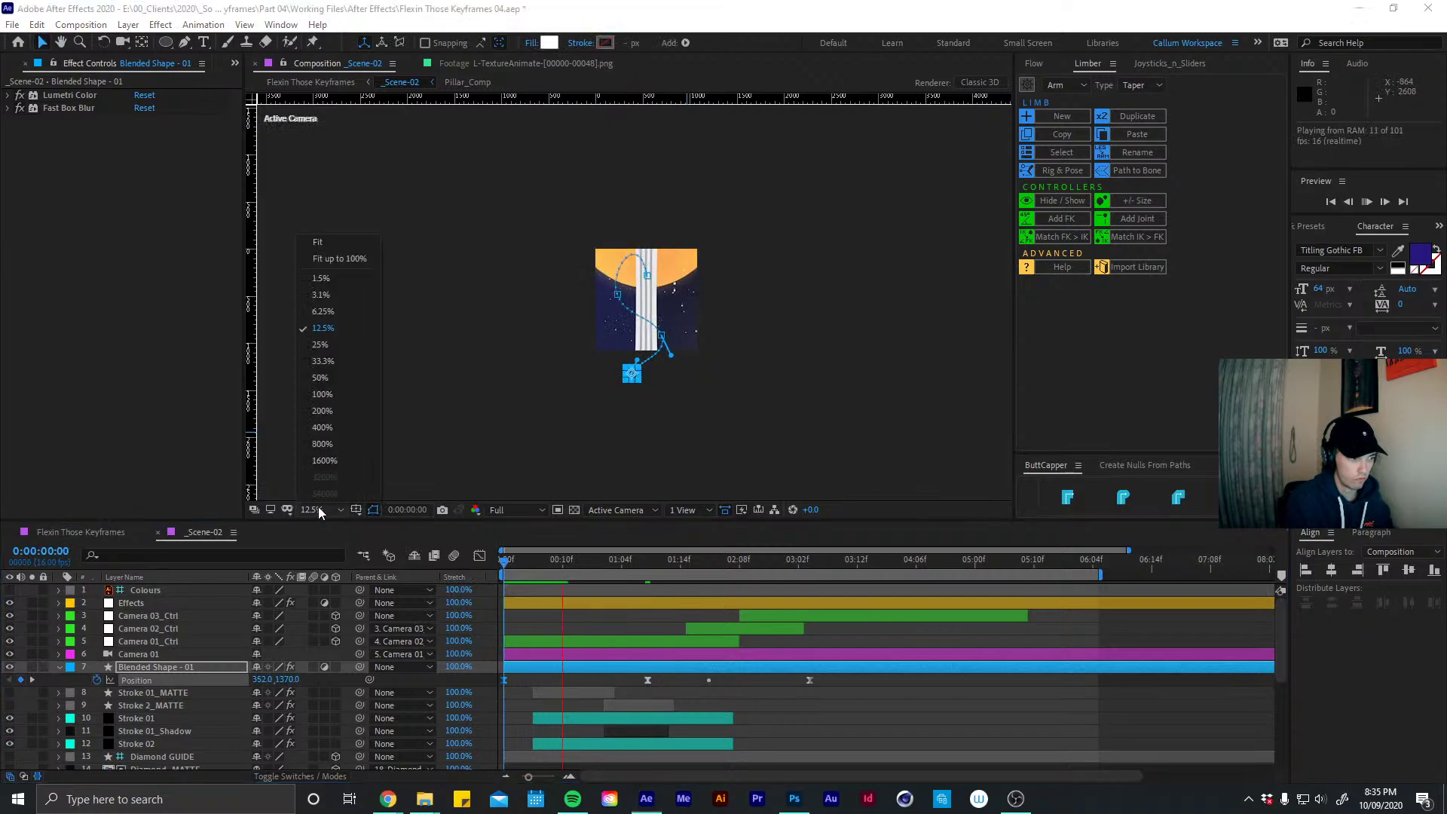
{"action": "left_click", "coordinate": [345, 246]}
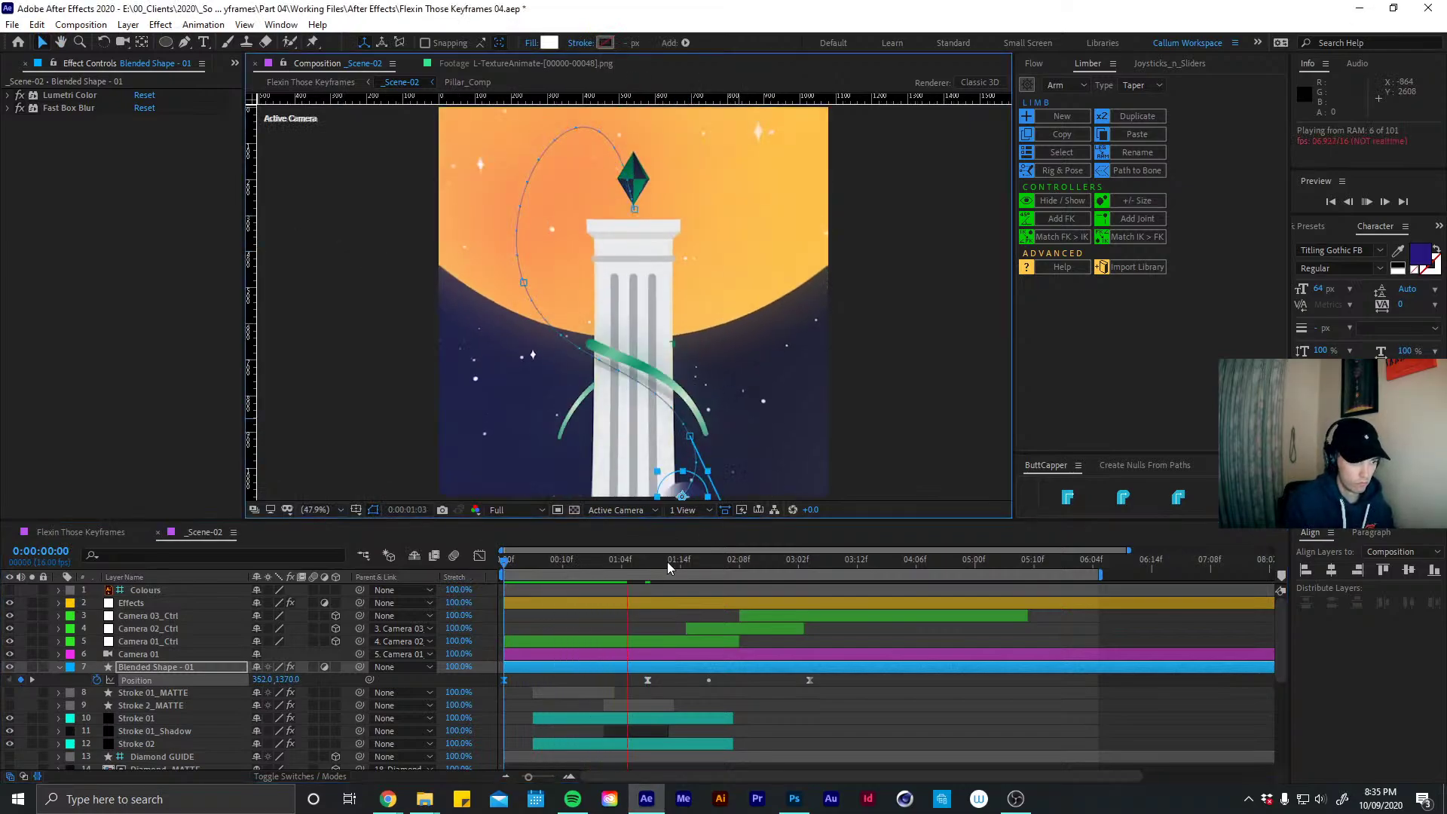
Move the middle Position keyframe earlier to about 0:00:01:02 and preview the motion from the start
{"action": "left_click", "coordinate": [621, 567]}
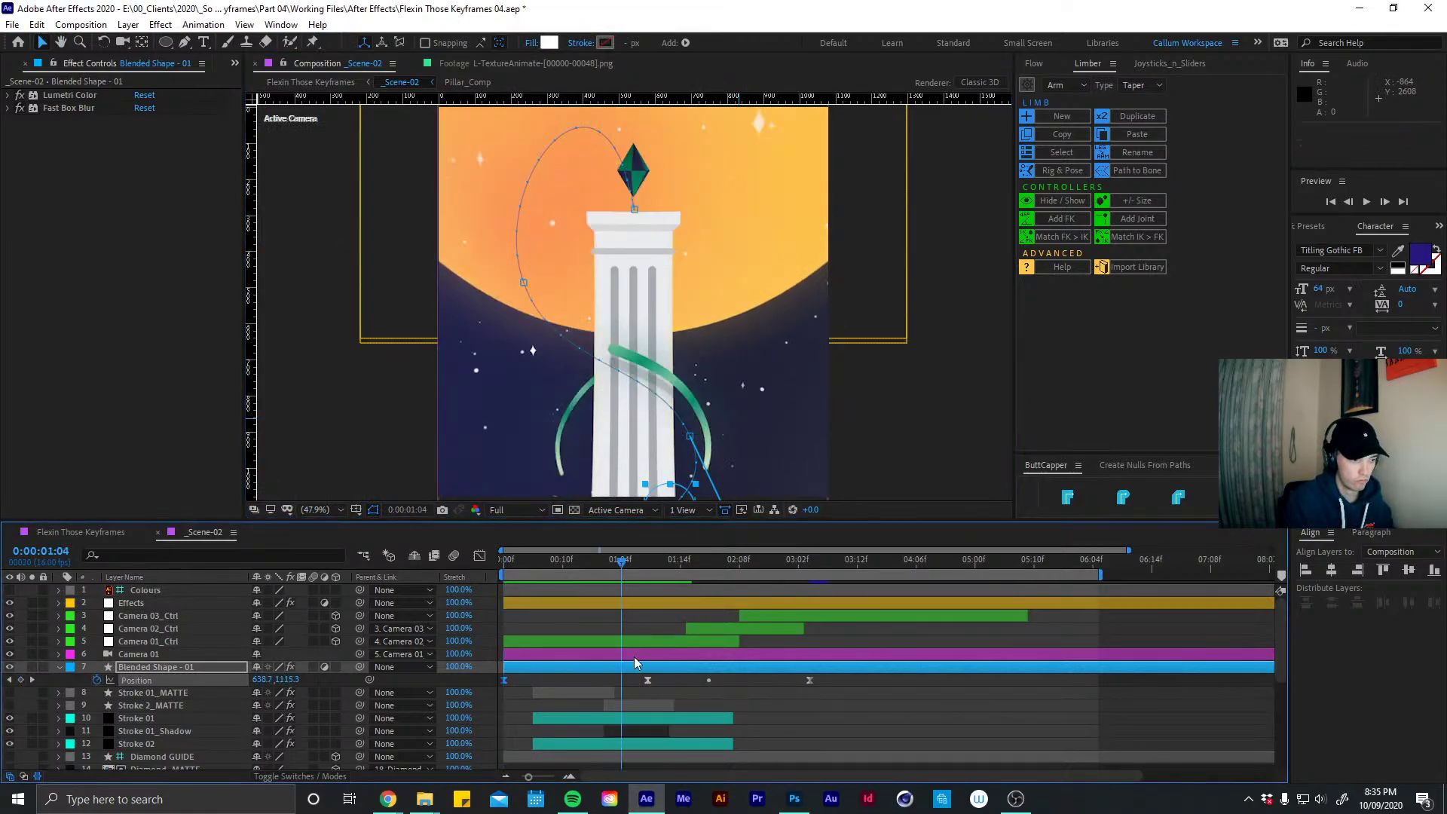
{"action": "left_click_drag", "start_coordinate": [646, 685], "coordinate": [610, 682]}
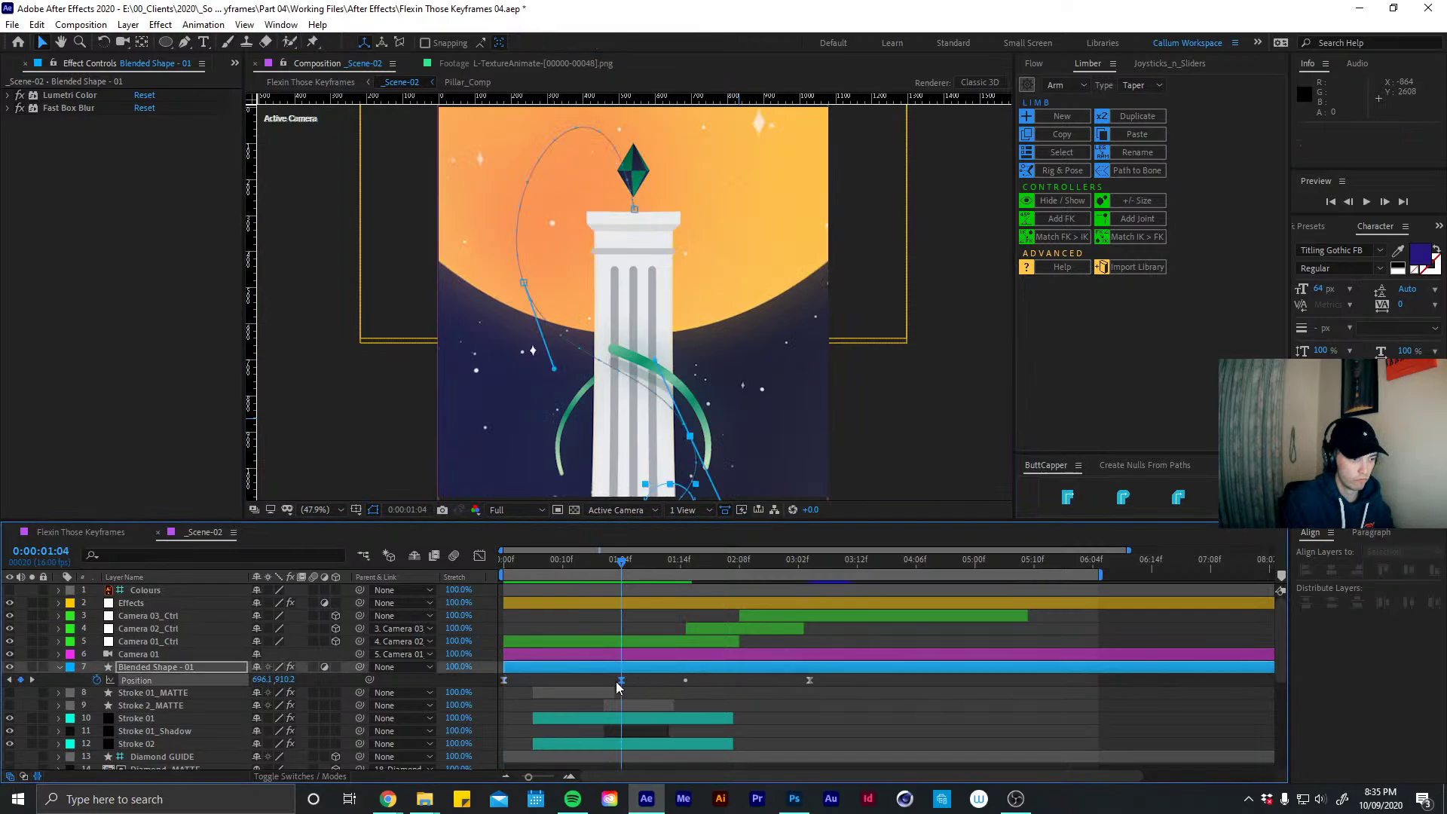
{"action": "key", "text": "Home"}
{"action": "key", "text": "space"}
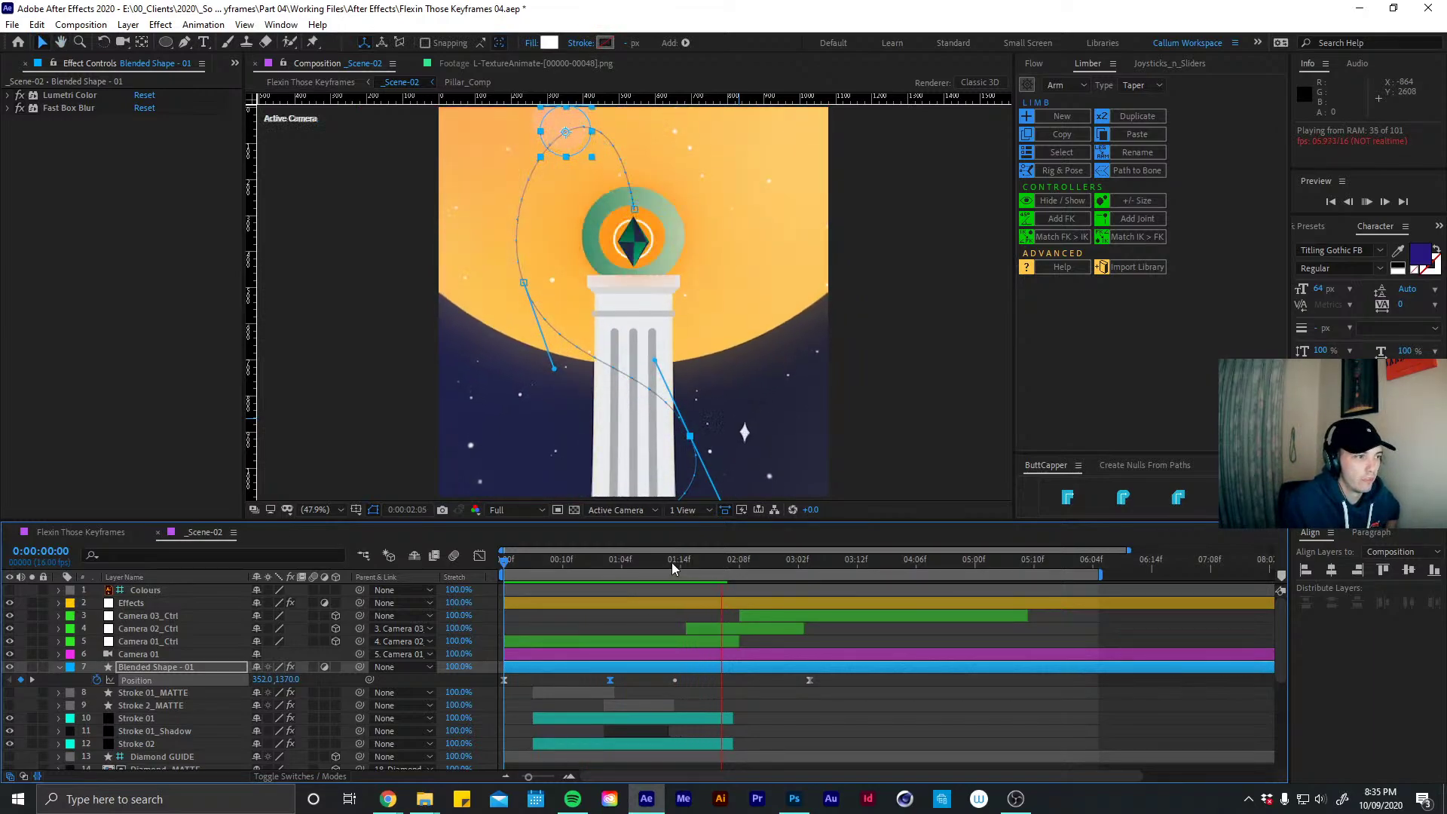
Compress the circle's Position keyframes so the last one falls at about 0:00:02:08 and preview from 0:00:00:10
{"action": "left_click", "coordinate": [726, 566]}
{"action": "left_click", "coordinate": [827, 678]}
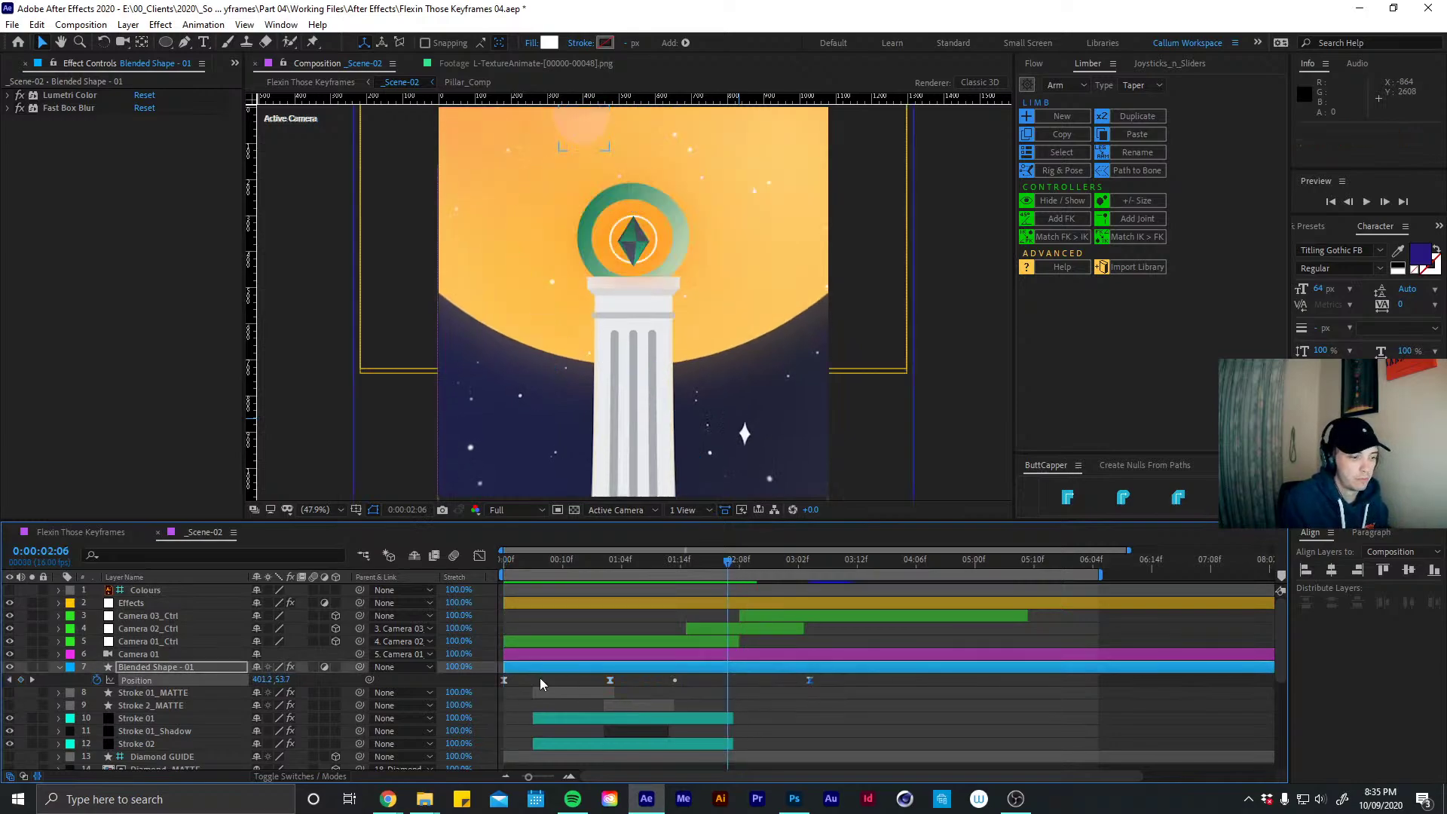
{"action": "left_click", "coordinate": [809, 680]}
{"action": "left_click_drag", "start_coordinate": [808, 680], "coordinate": [736, 679]}
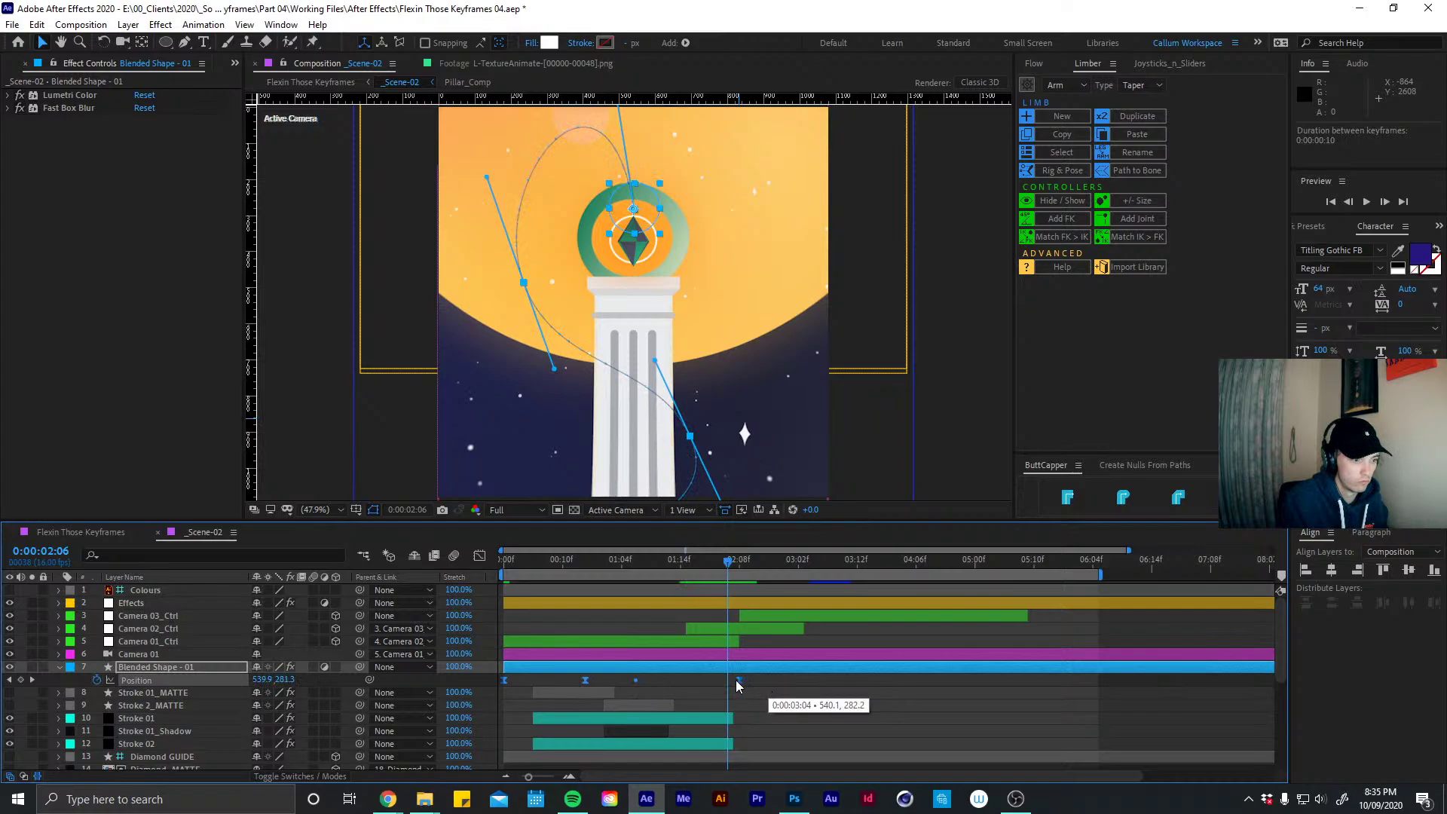
{"action": "left_click", "coordinate": [563, 565]}
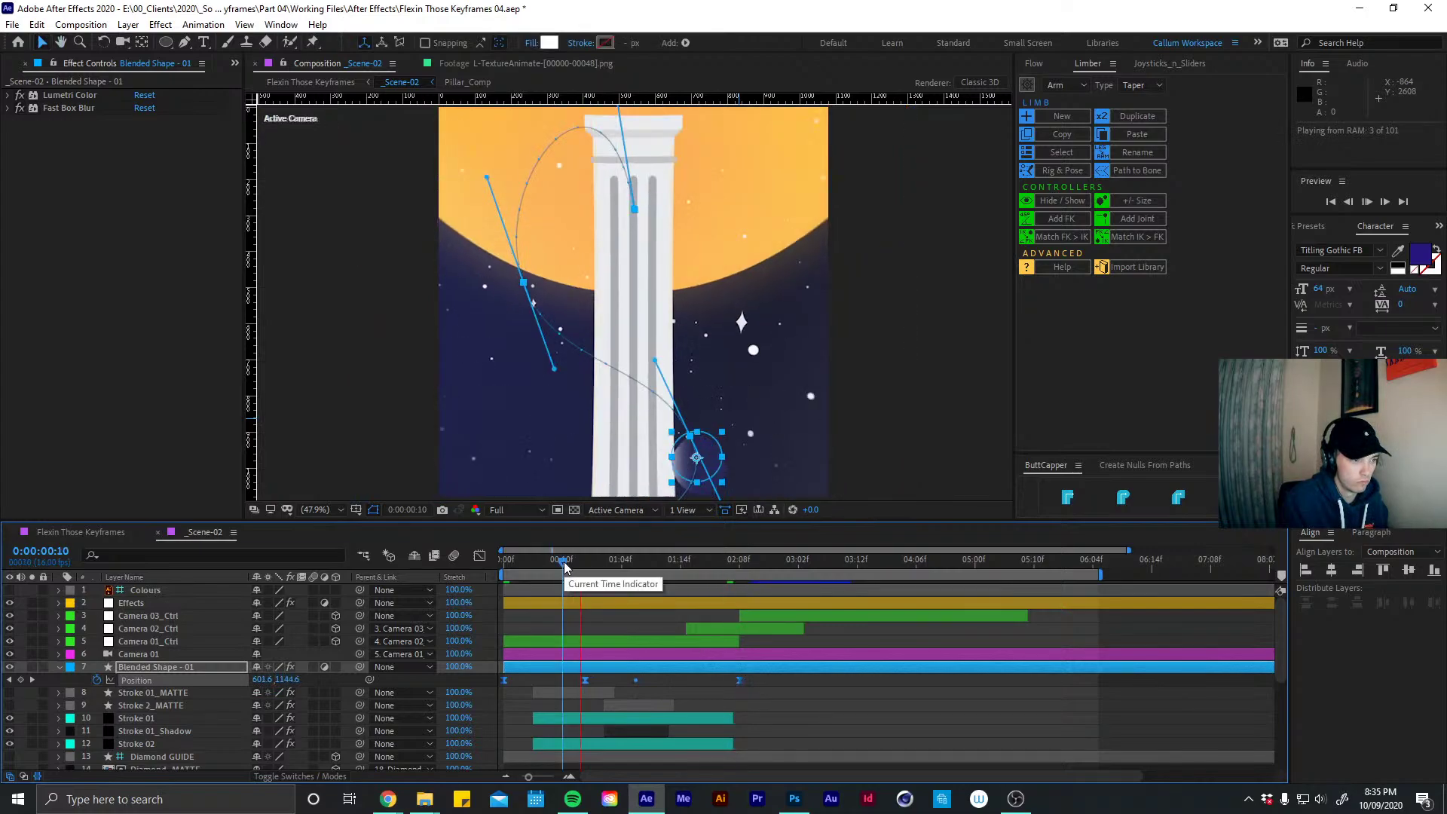
Shift all Position keyframes except the first later, so the last falls at about 0:00:02:12, and preview the motion
{"action": "left_click_drag", "start_coordinate": [746, 676], "coordinate": [612, 677]}
{"action": "key", "text": "space"}
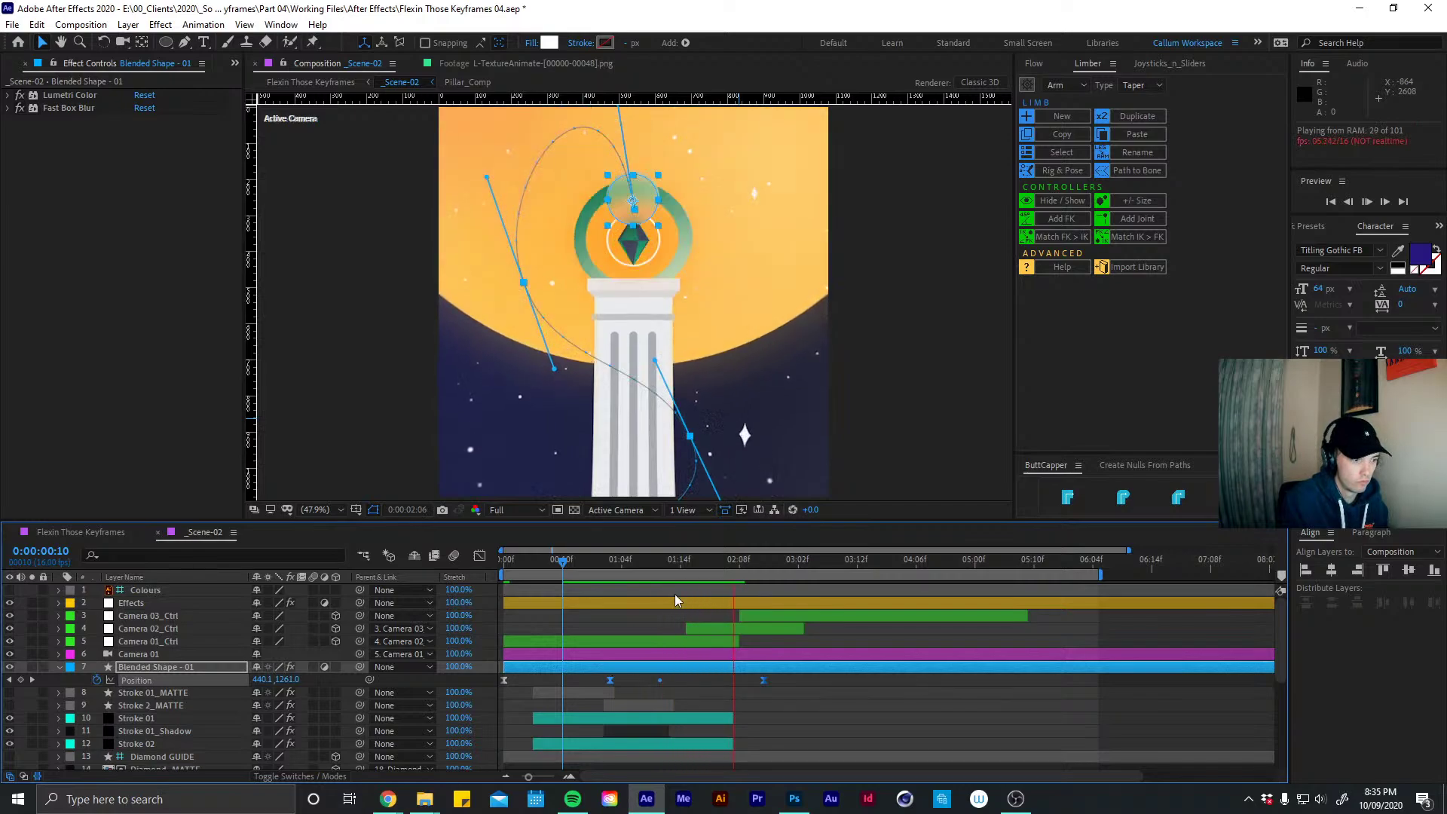
{"action": "key", "text": "space"}
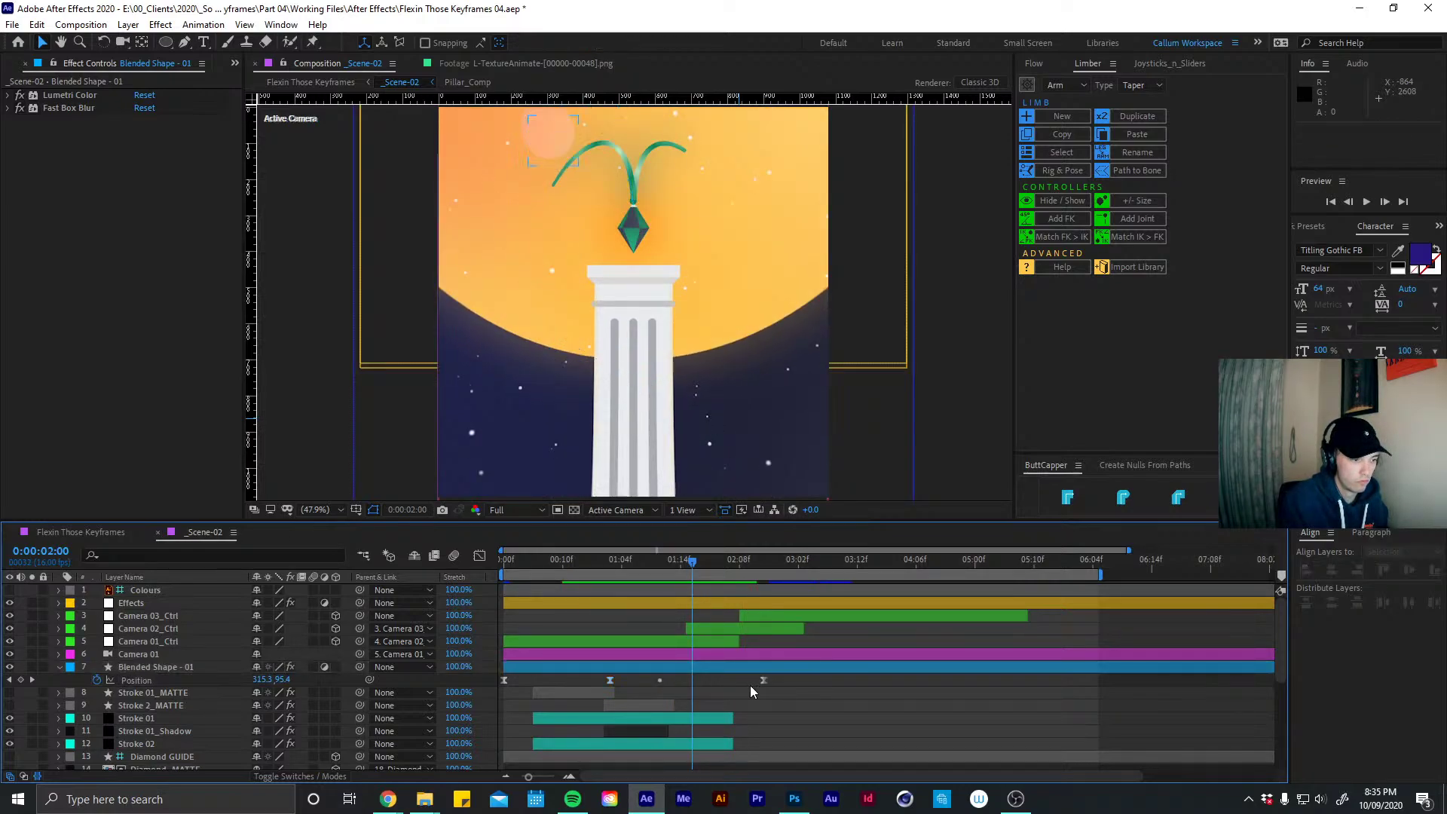
Move the circle's last Position keyframe to 0:00:02:06 and play back the retimed motion
{"action": "left_click", "coordinate": [762, 681]}
{"action": "left_click_drag", "start_coordinate": [761, 681], "coordinate": [728, 681]}
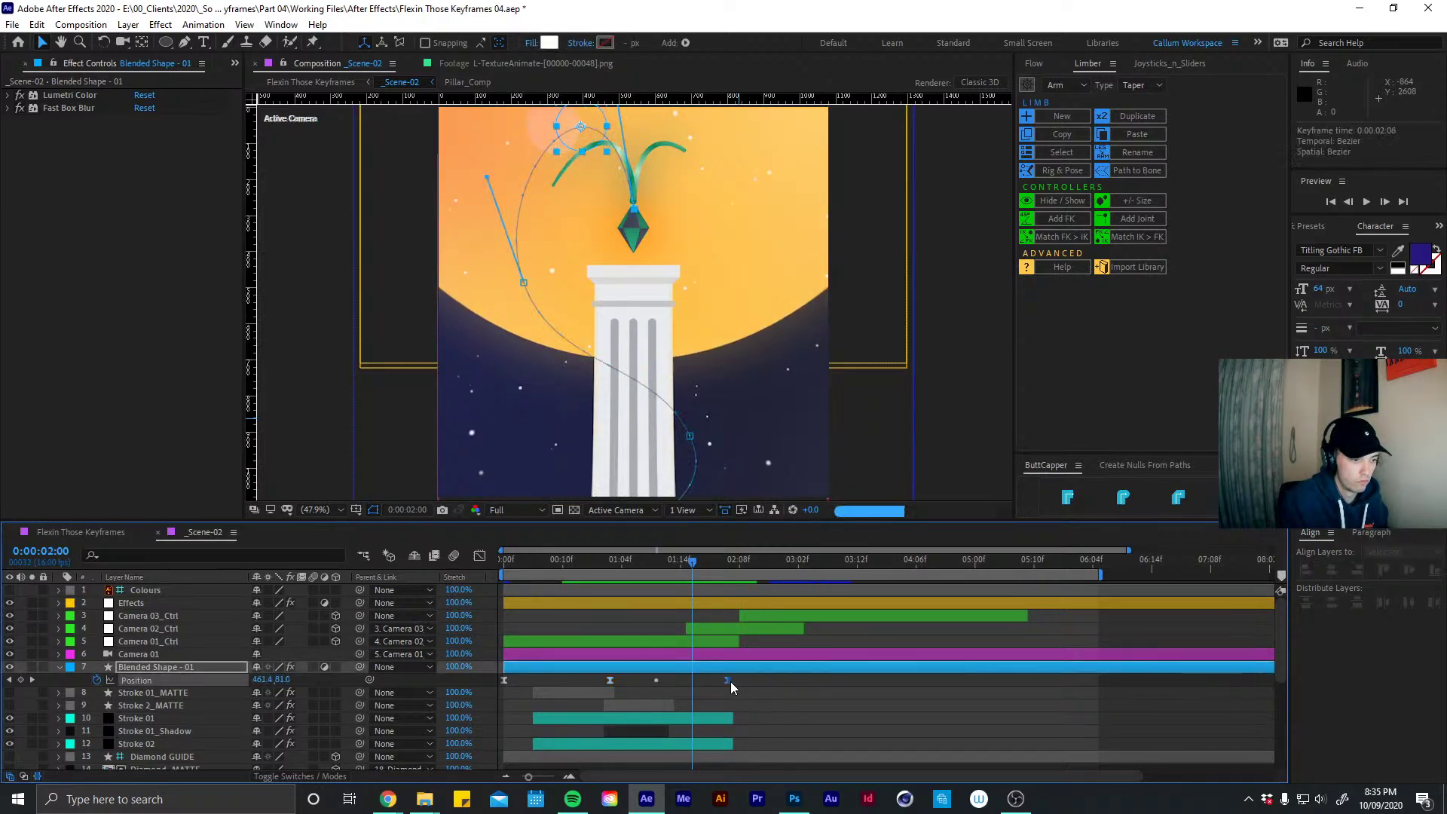
{"action": "key", "text": "space"}
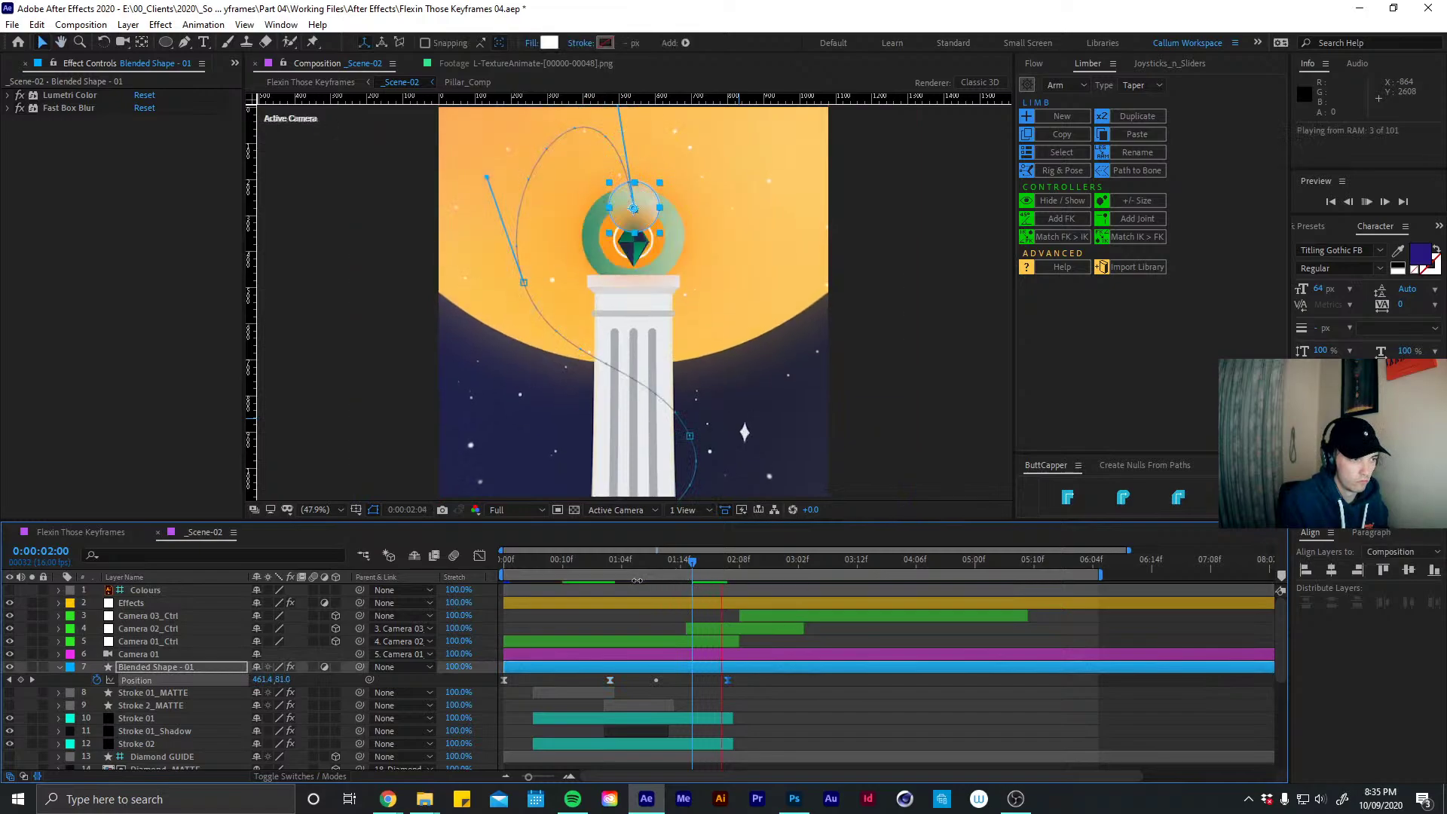
{"action": "left_click", "coordinate": [815, 692]}
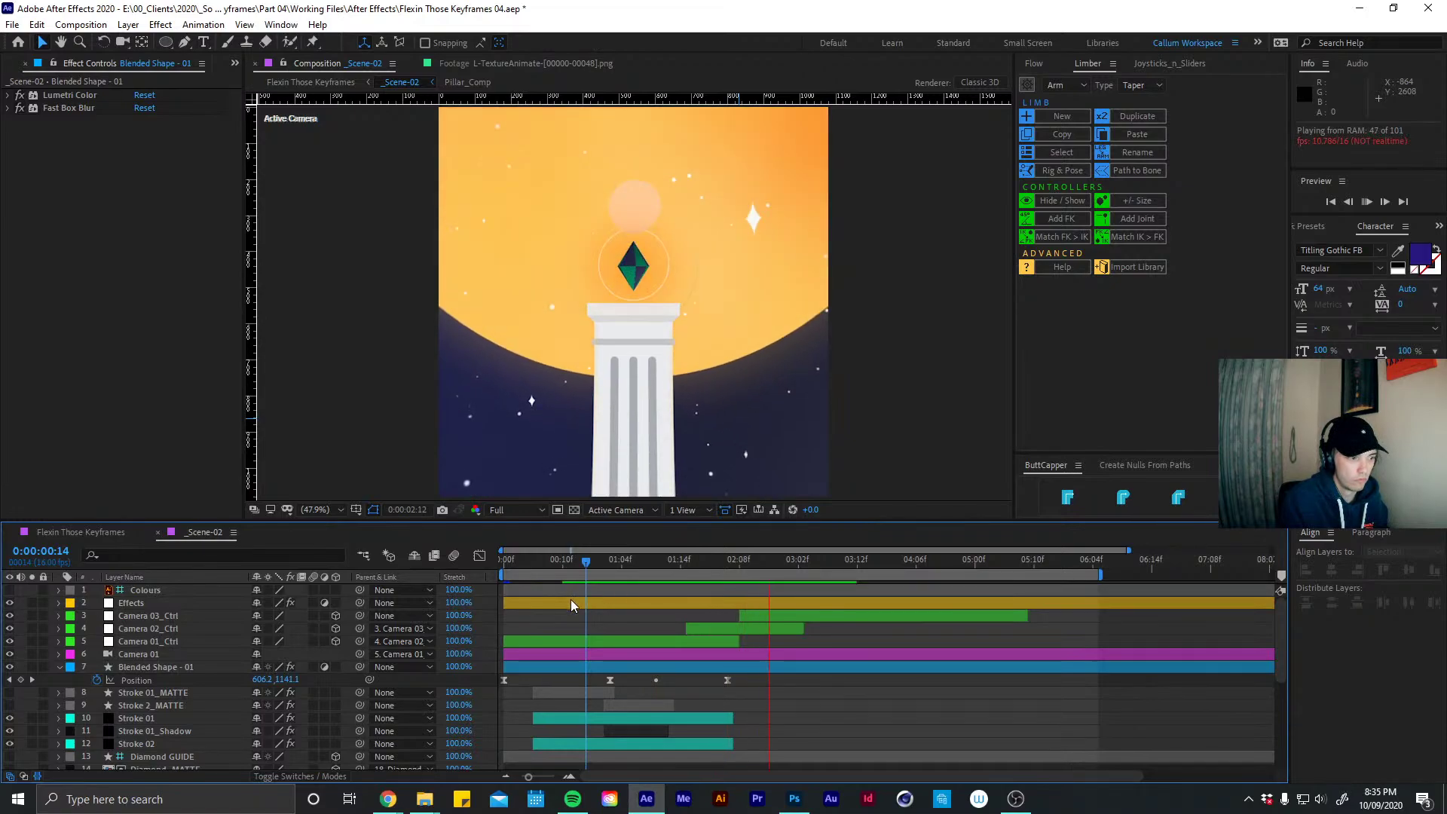
At 0:00:01:04, reveal the circle layer's modified properties and set its Ellipse Path size to 120
{"action": "left_click_drag", "start_coordinate": [592, 565], "coordinate": [622, 567]}
{"action": "left_click", "coordinate": [628, 666]}
{"action": "key", "text": "s"}
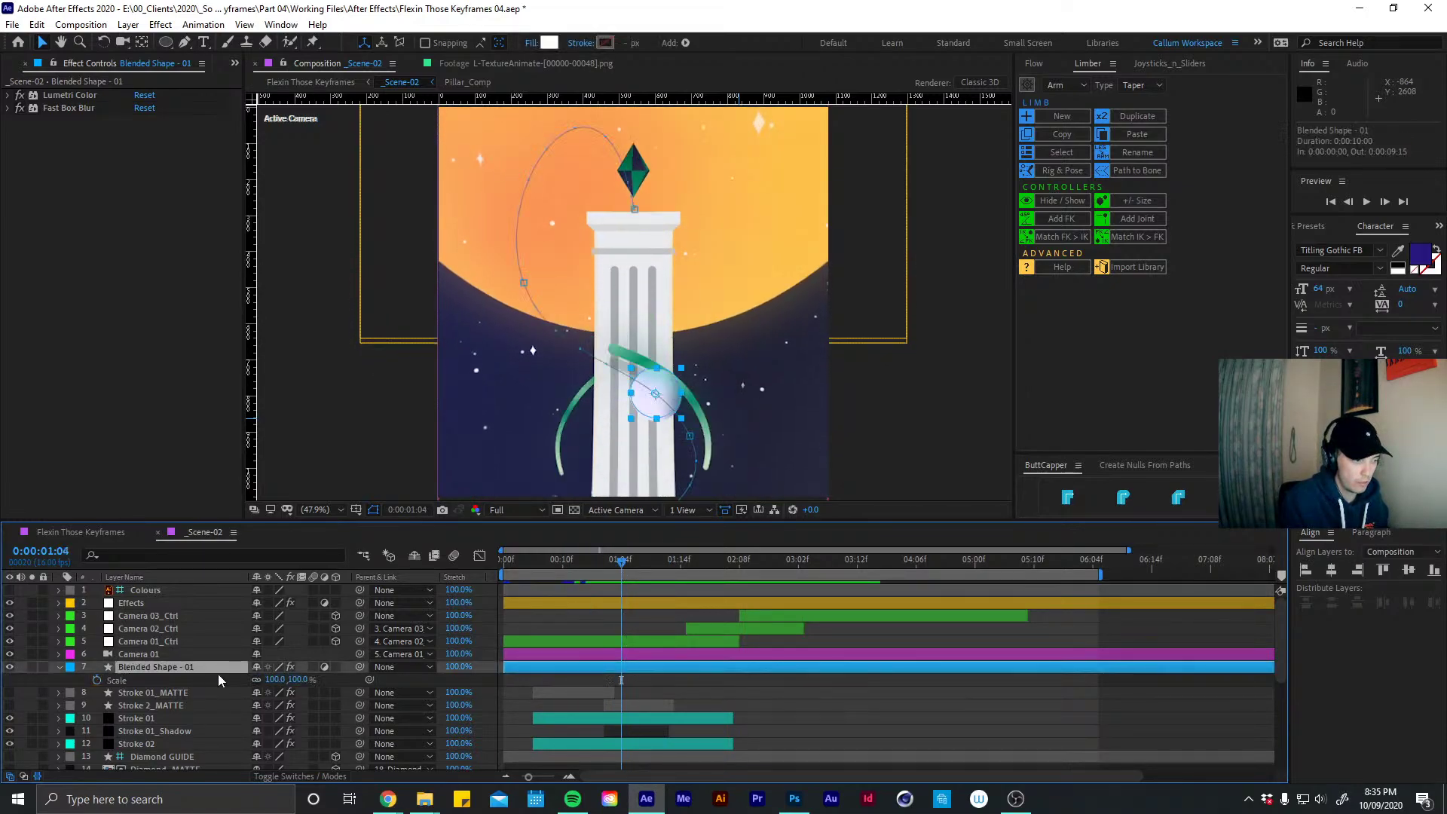
{"action": "key", "text": "u"}
{"action": "key", "text": "u"}
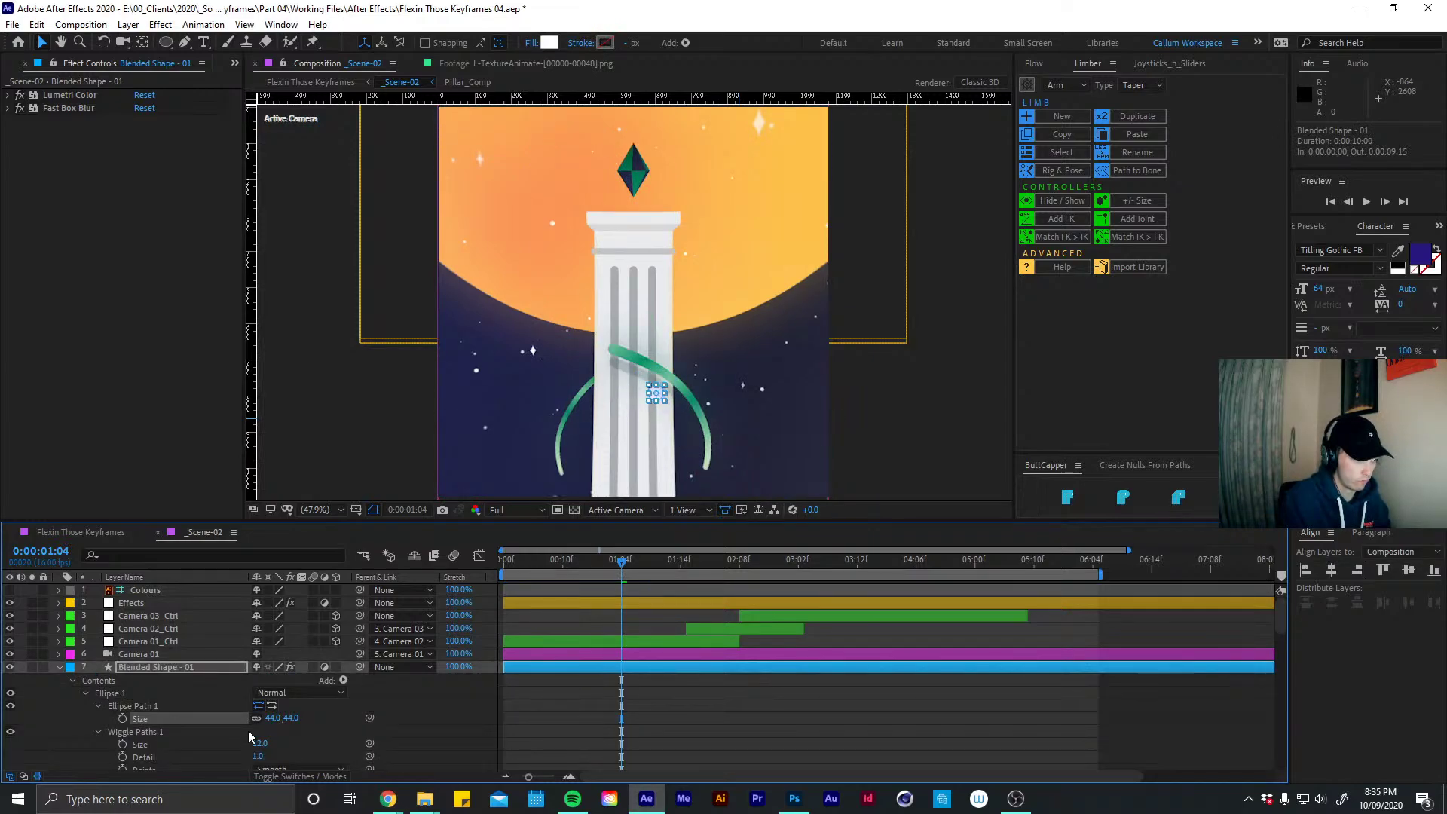
{"action": "left_click_drag", "start_coordinate": [270, 719], "coordinate": [261, 719]}
{"action": "left_click", "coordinate": [275, 718]}
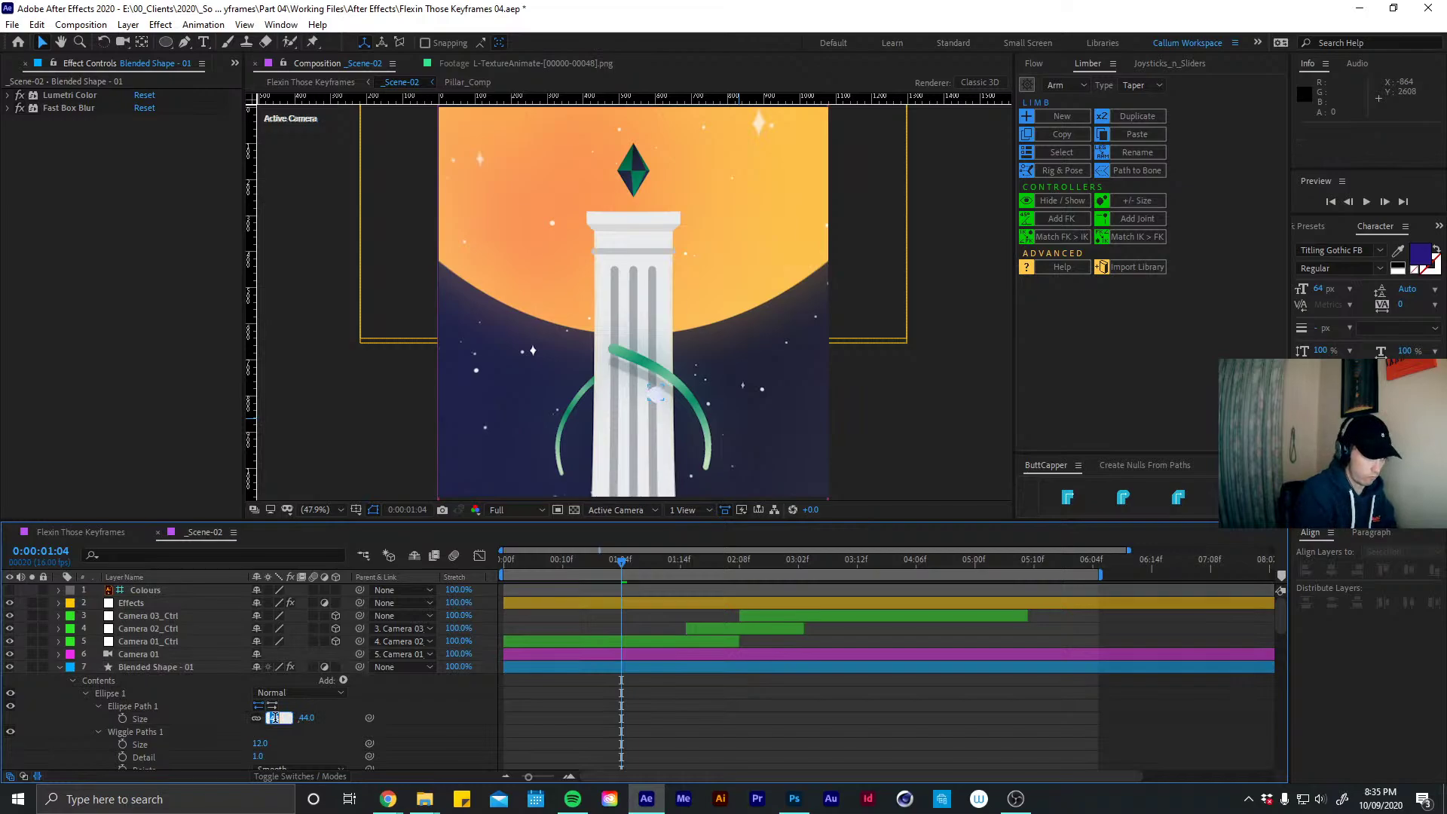
{"action": "type", "text": "120"}
{"action": "key", "text": "Return"}
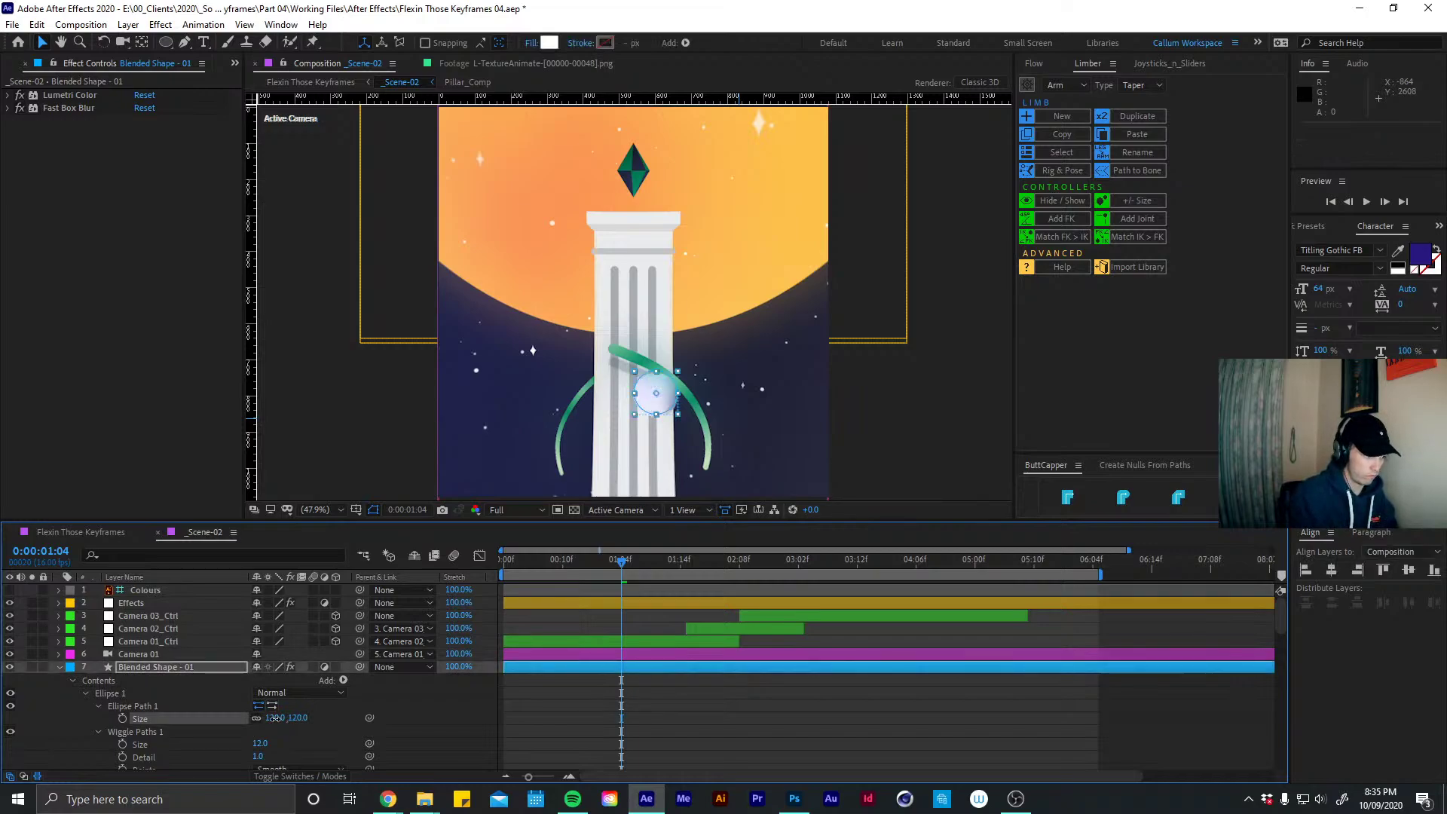
Reduce the circle's Ellipse Path size to 24
{"action": "left_click", "coordinate": [275, 717]}
{"action": "type", "text": "240"}
{"action": "key", "text": "Return"}
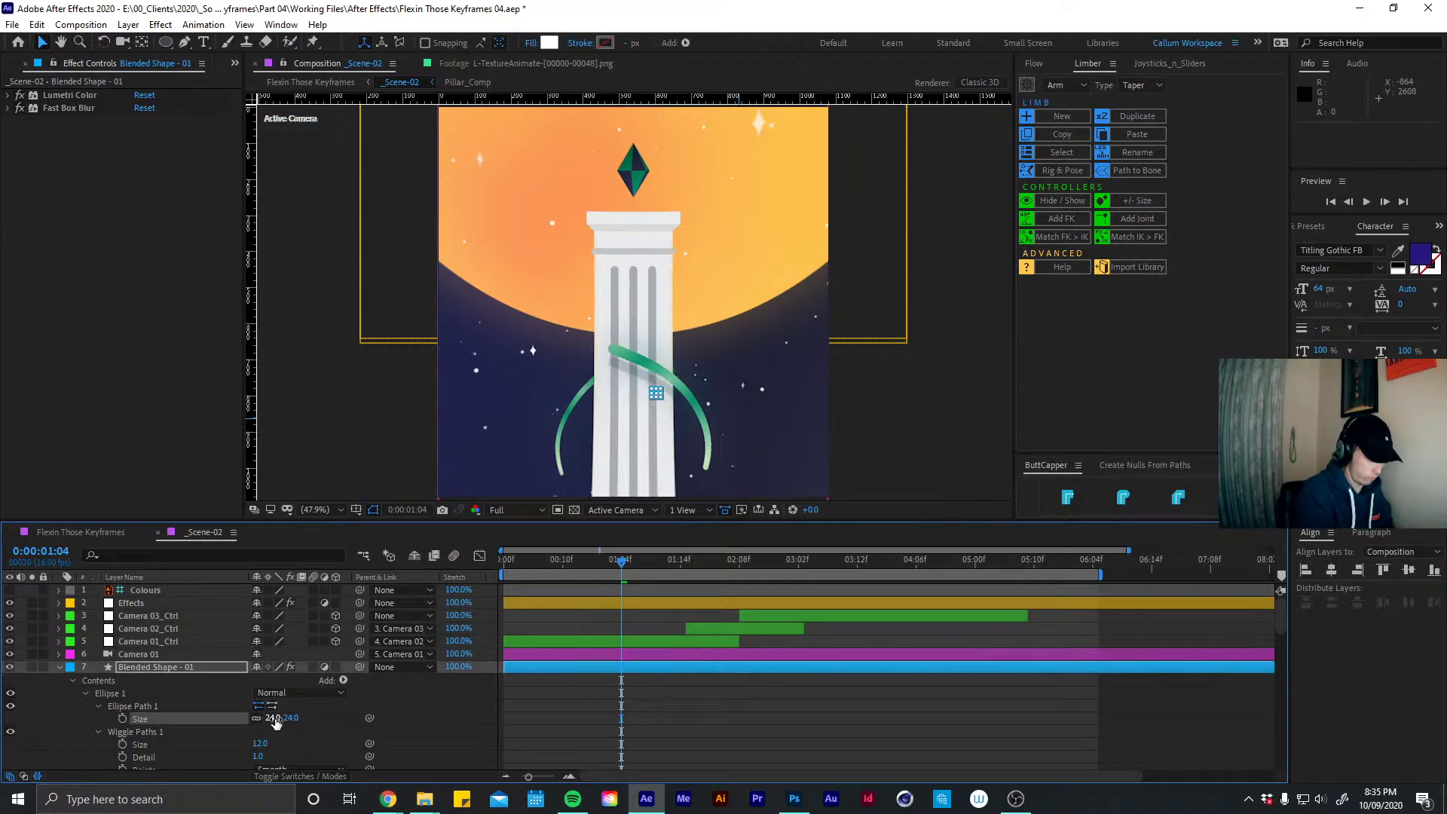
At 0:00:01:13, set the circle's Ellipse Path size to 36
{"action": "left_click_drag", "start_coordinate": [621, 567], "coordinate": [674, 544]}
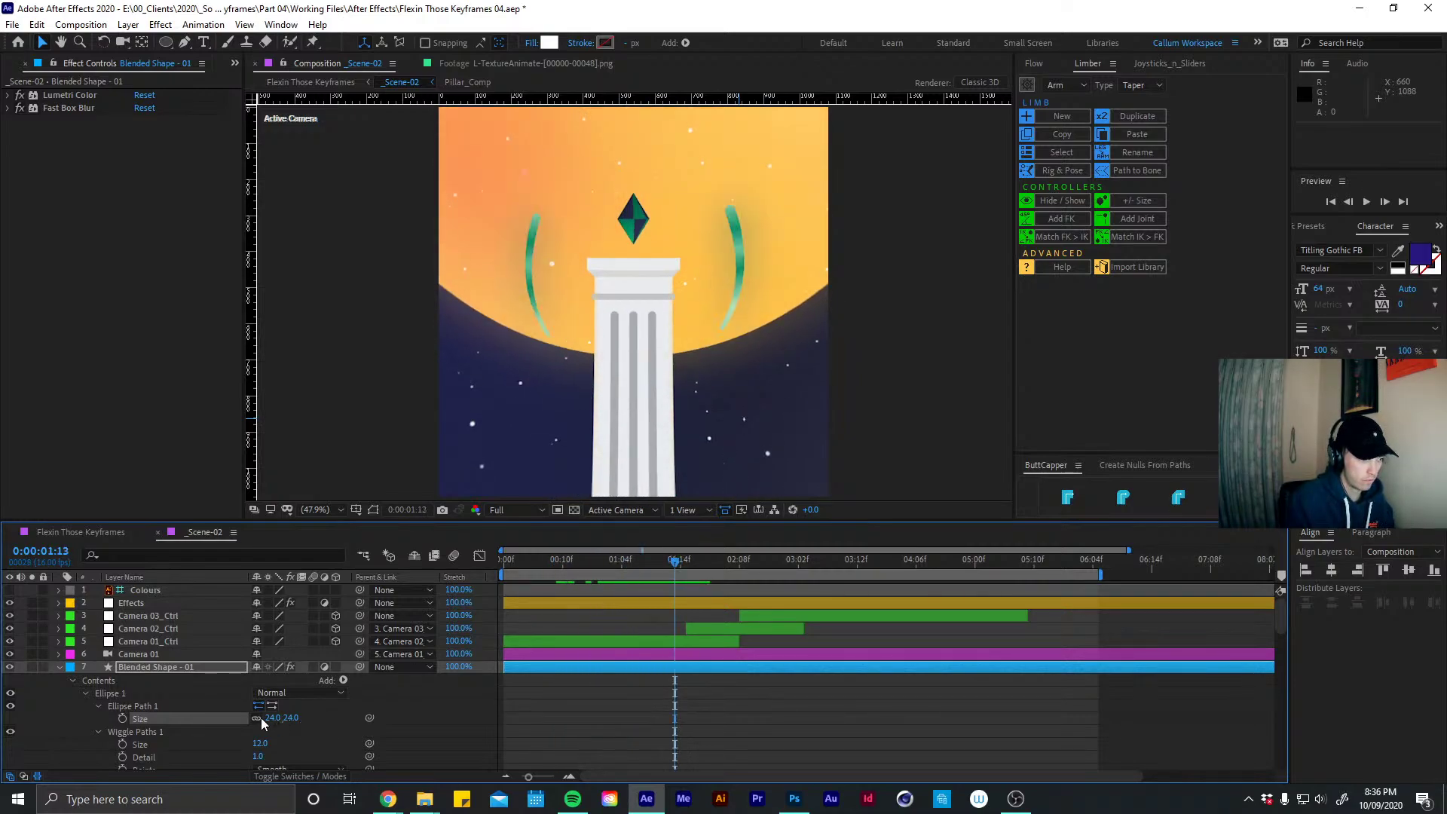
{"action": "left_click", "coordinate": [272, 719]}
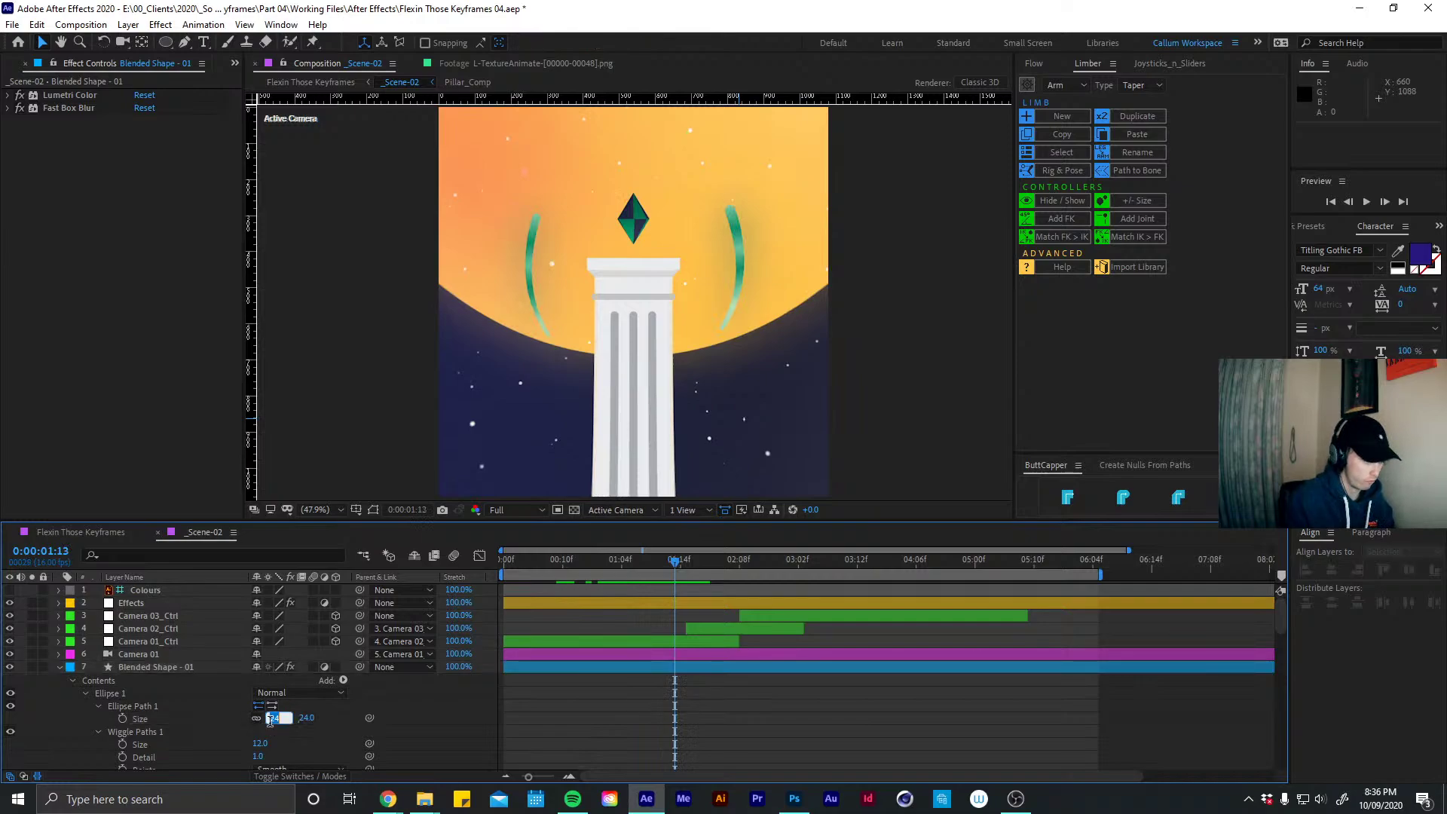
{"action": "type", "text": "36"}
{"action": "key", "text": "Return"}
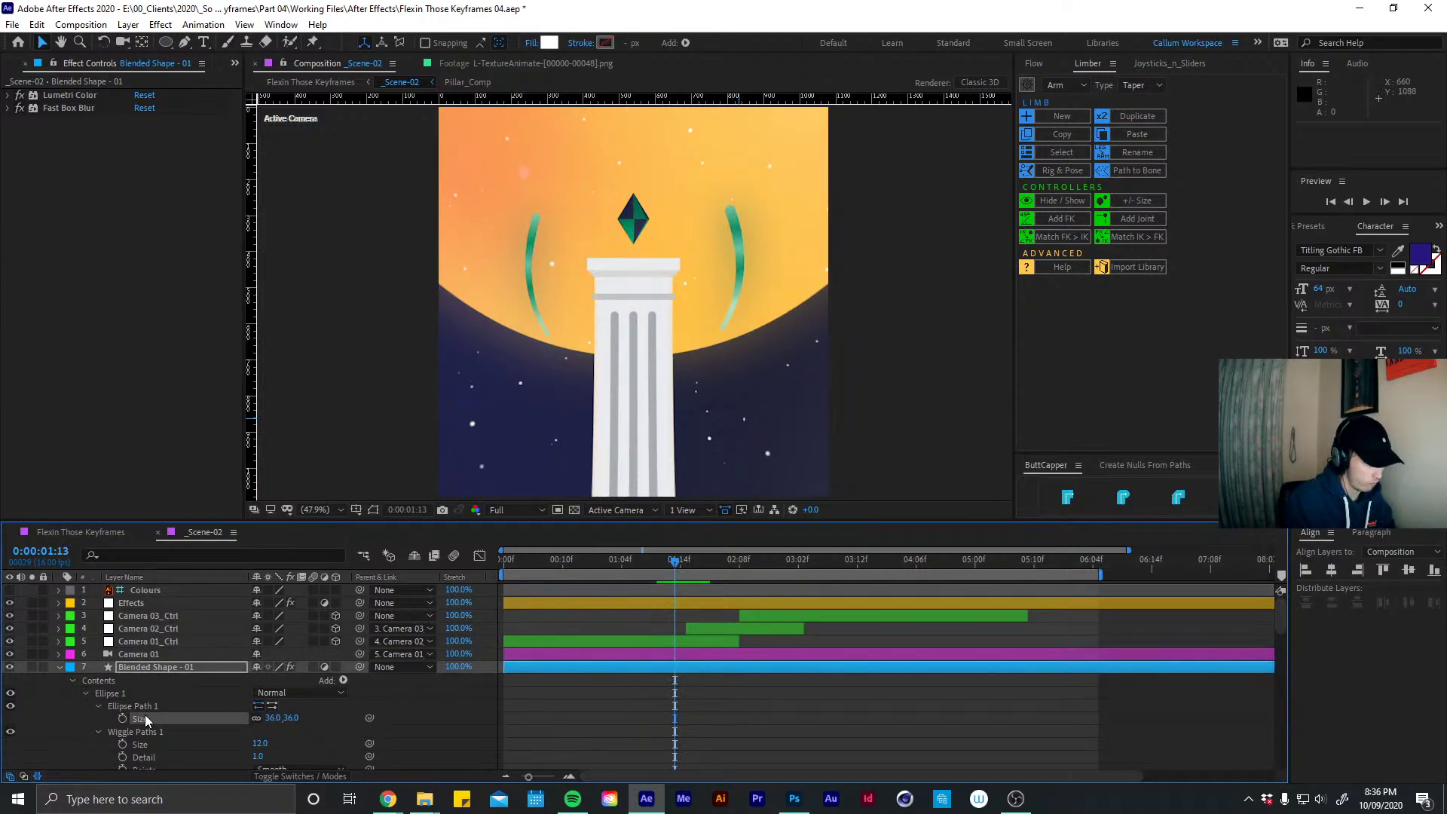
At 0:00:01:05, set the circle's Wiggle Paths size to 18 and collapse the layer's properties
{"action": "scroll", "coordinate": [249, 723], "scroll_direction": "down", "scroll_amount": 1}
{"action": "left_click_drag", "start_coordinate": [704, 572], "coordinate": [627, 578]}
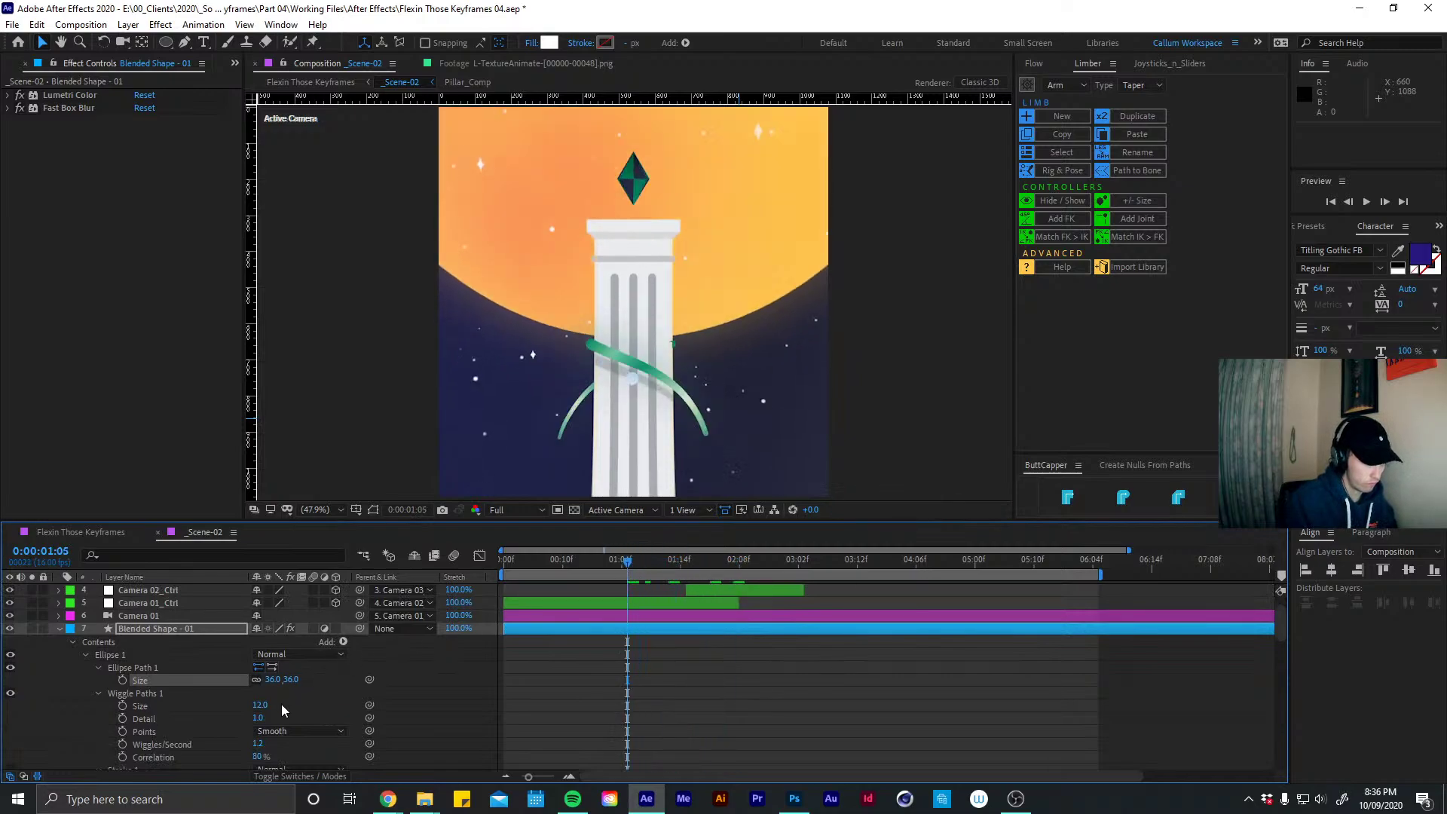
{"action": "left_click_drag", "start_coordinate": [260, 704], "coordinate": [638, 704]}
{"action": "left_click", "coordinate": [637, 704]}
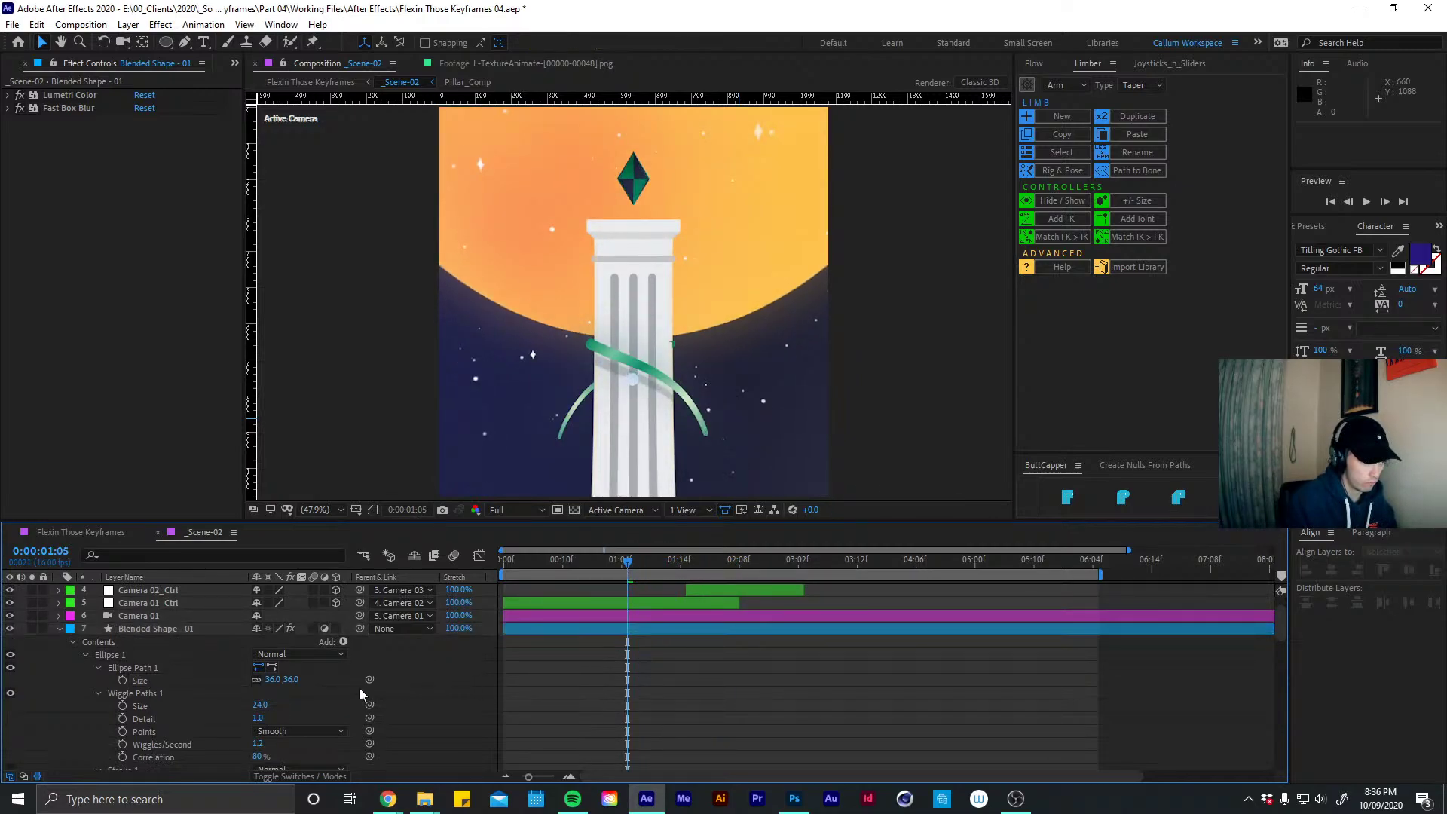
{"action": "left_click_drag", "start_coordinate": [266, 705], "coordinate": [256, 706]}
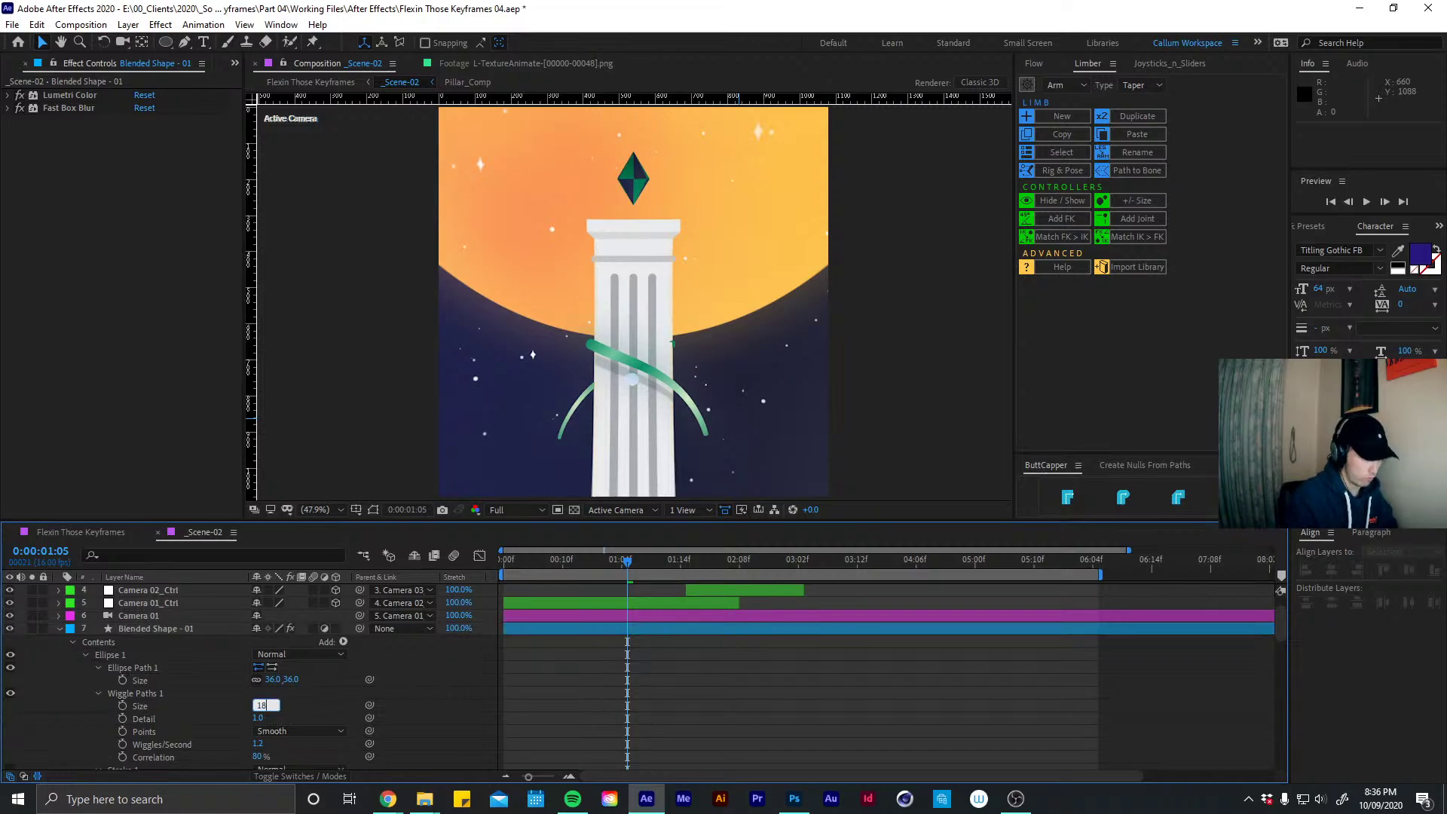
{"action": "key", "text": "u"}
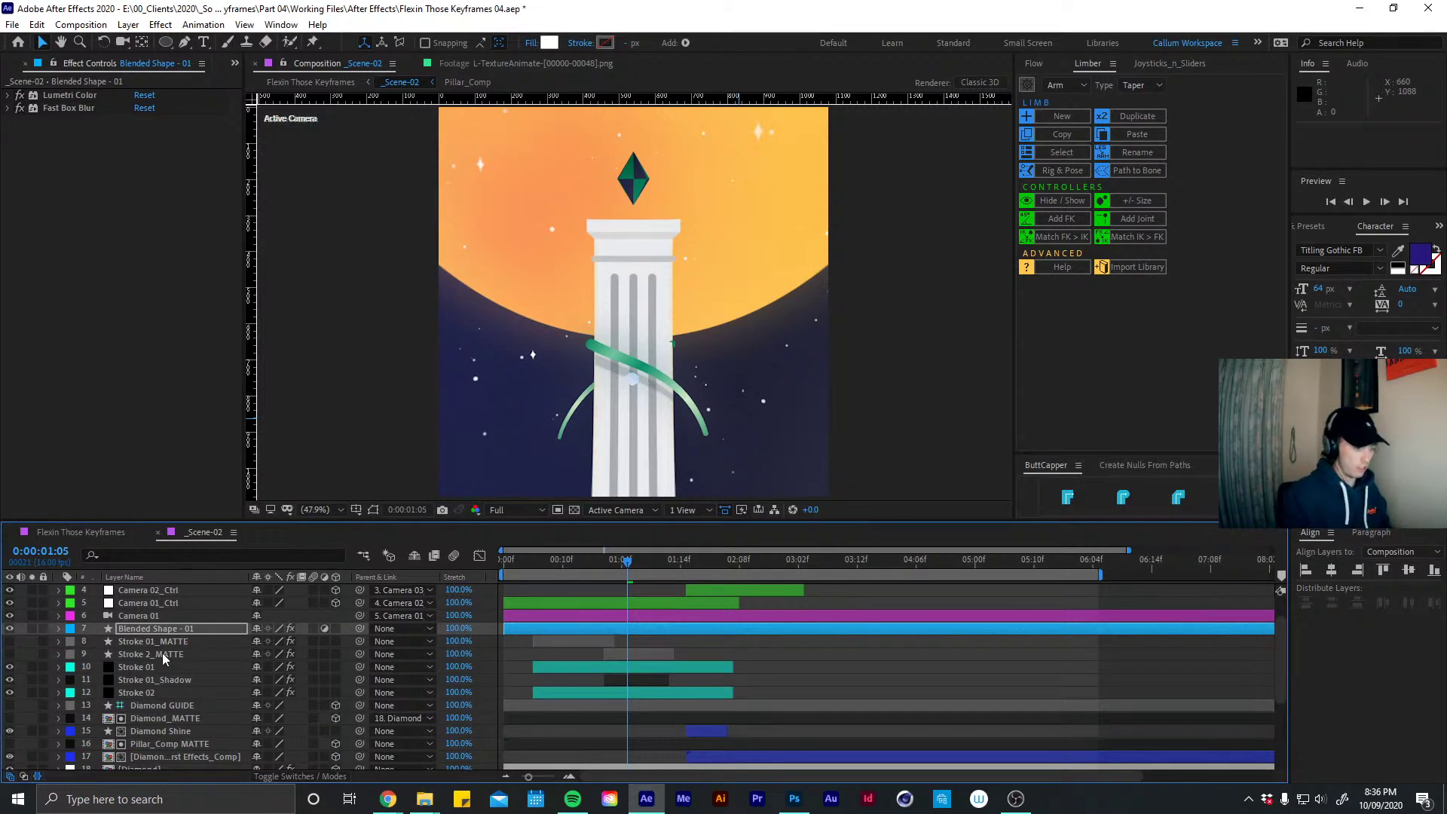
Add the expression wiggle(2,36) to the circle layer's Position and preview the animation from the start
{"action": "key", "text": "p"}
{"action": "left_click", "coordinate": [97, 643], "text": "alt"}
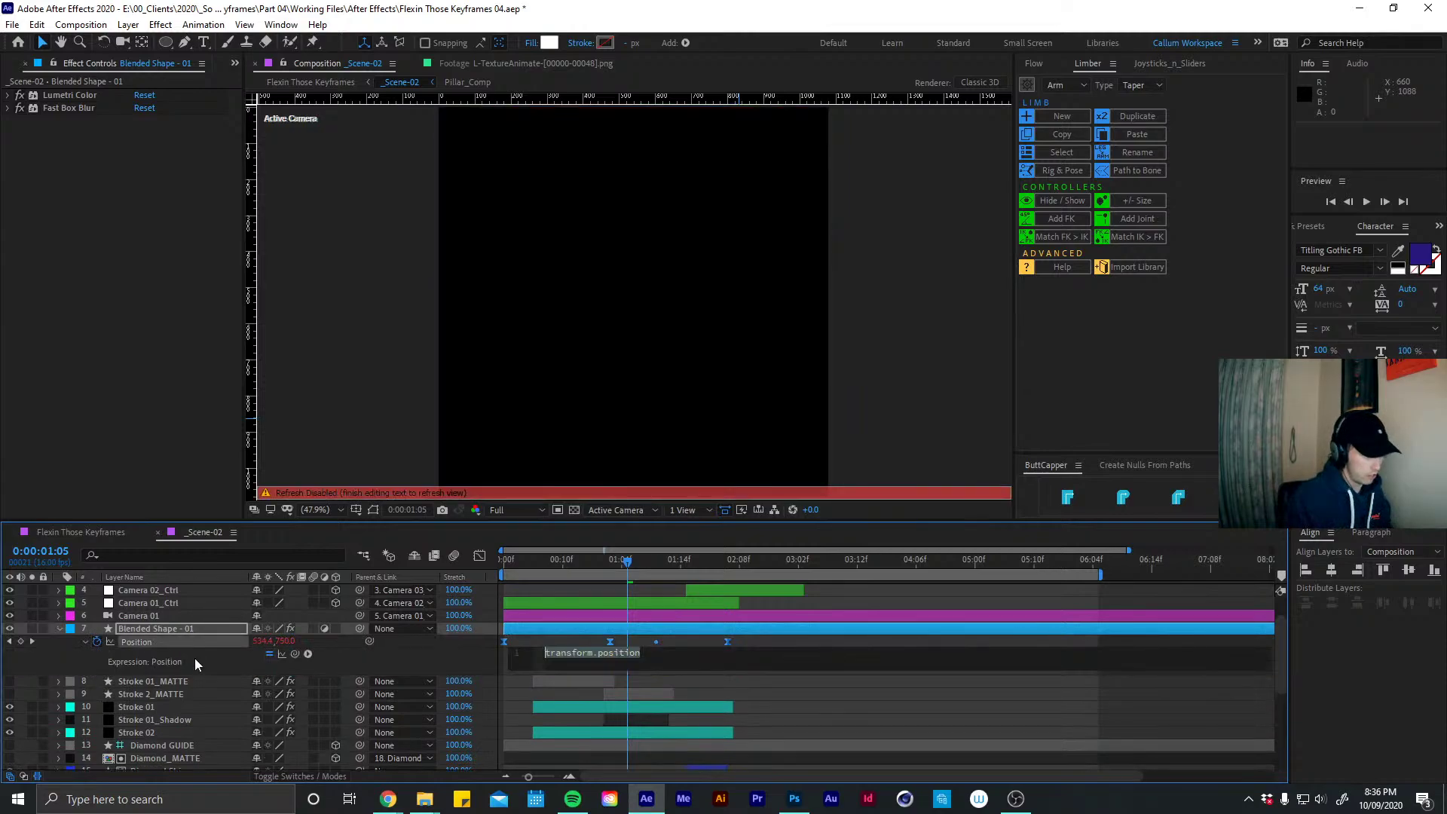
{"action": "type", "text": "wiggle("}
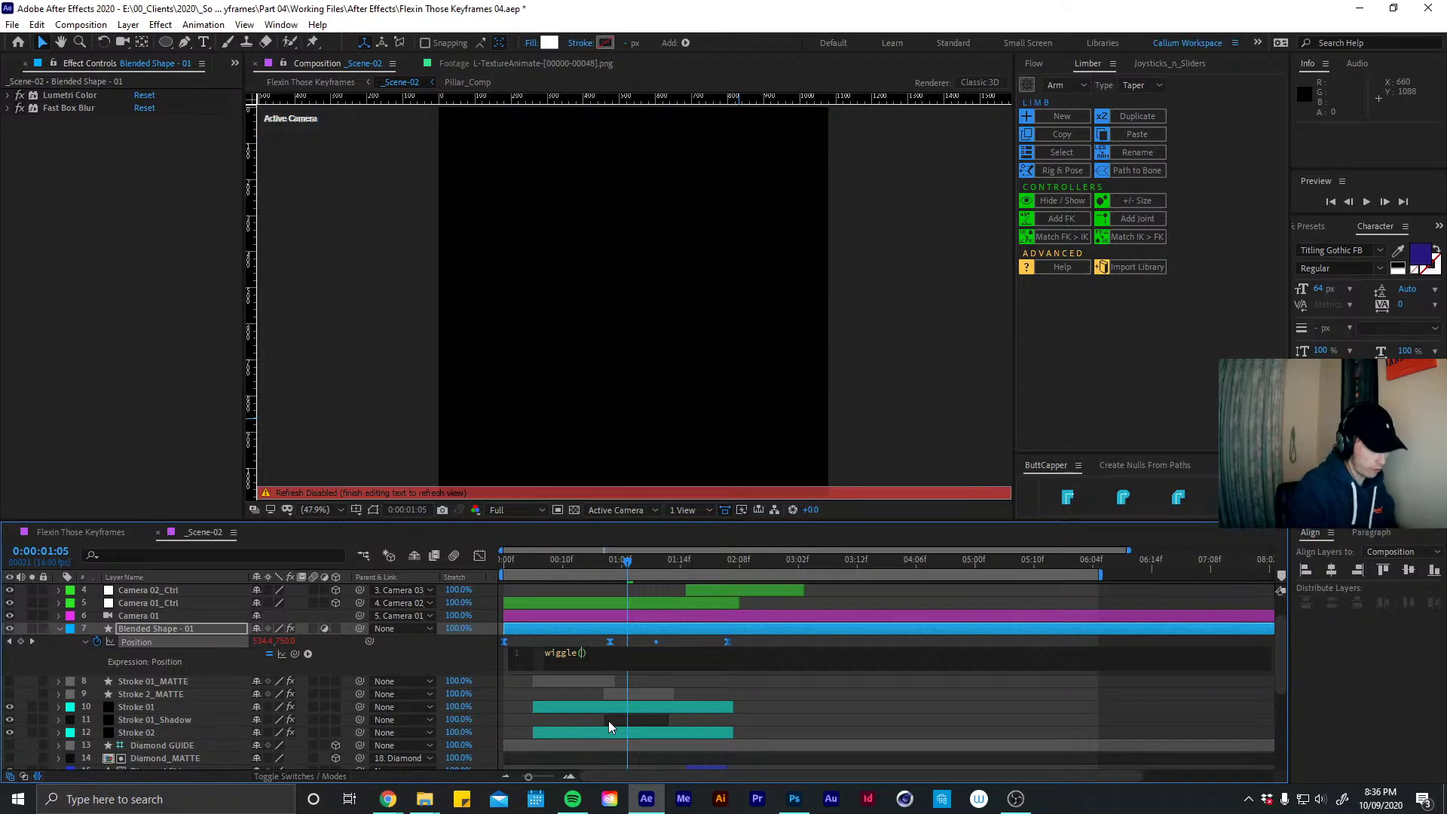
{"action": "type", "text": "2,"}
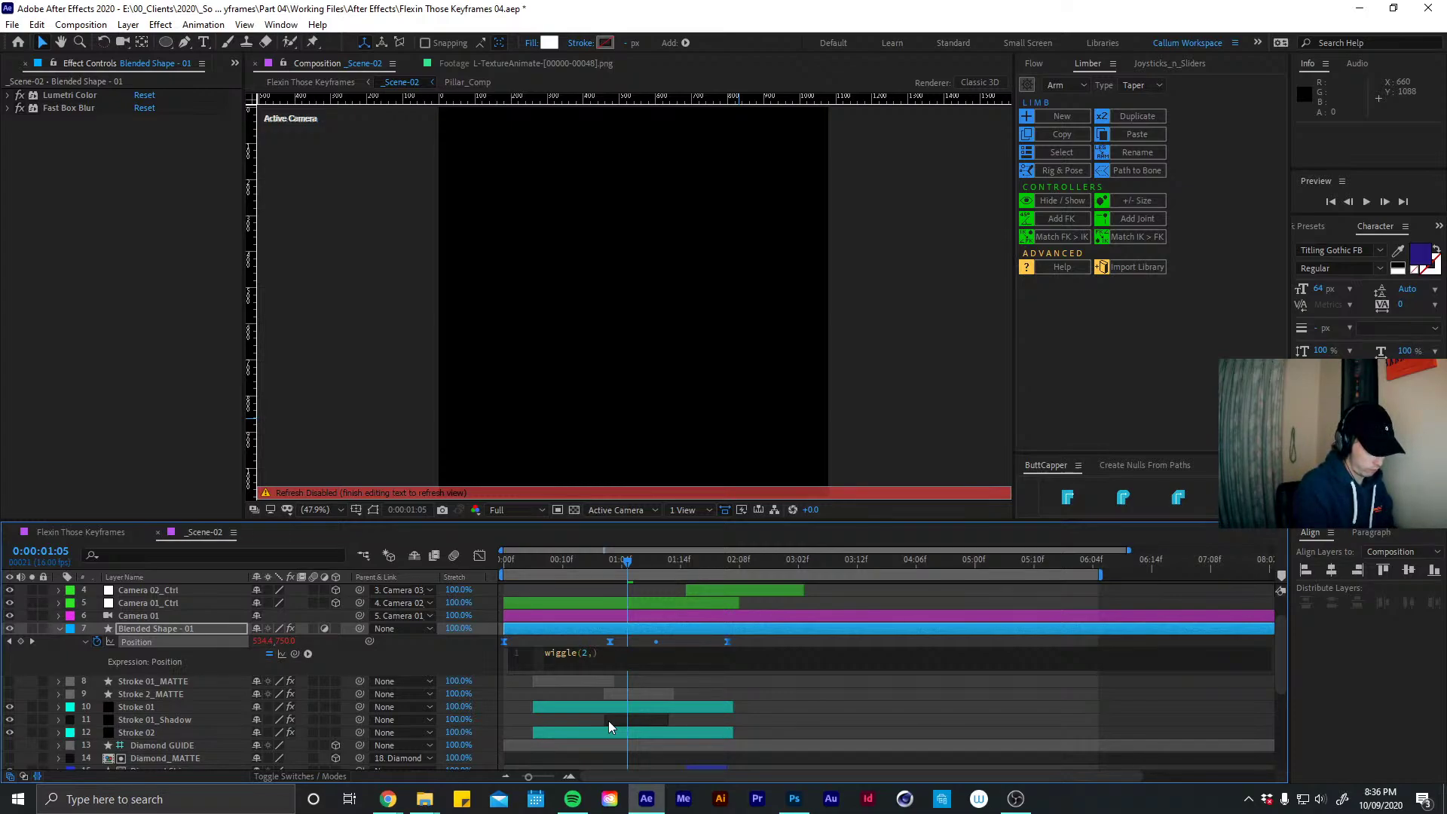
{"action": "type", "text": "36"}
{"action": "left_click", "coordinate": [704, 637]}
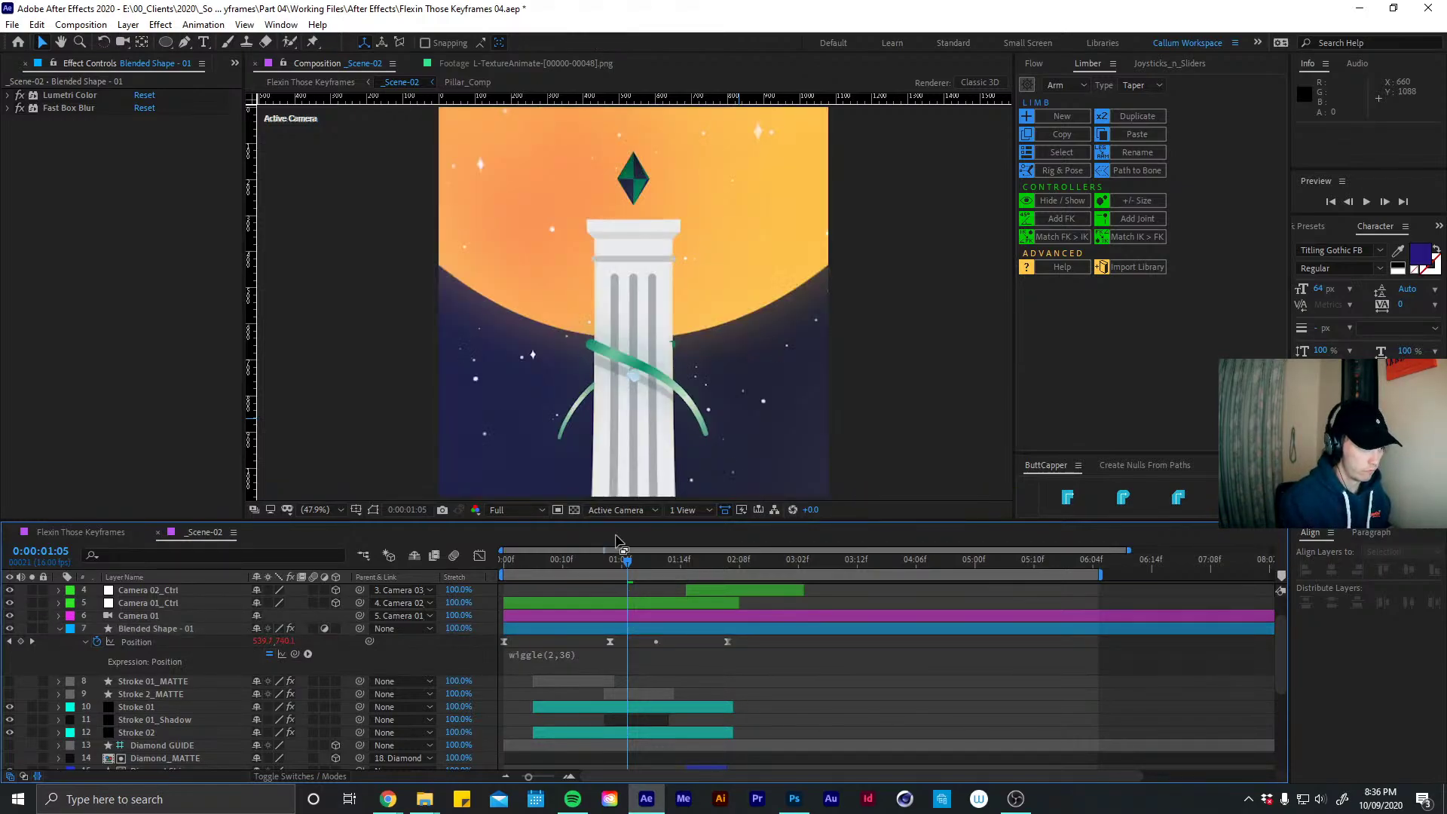
{"action": "left_click_drag", "start_coordinate": [583, 565], "coordinate": [493, 576]}
{"action": "key", "text": "space"}
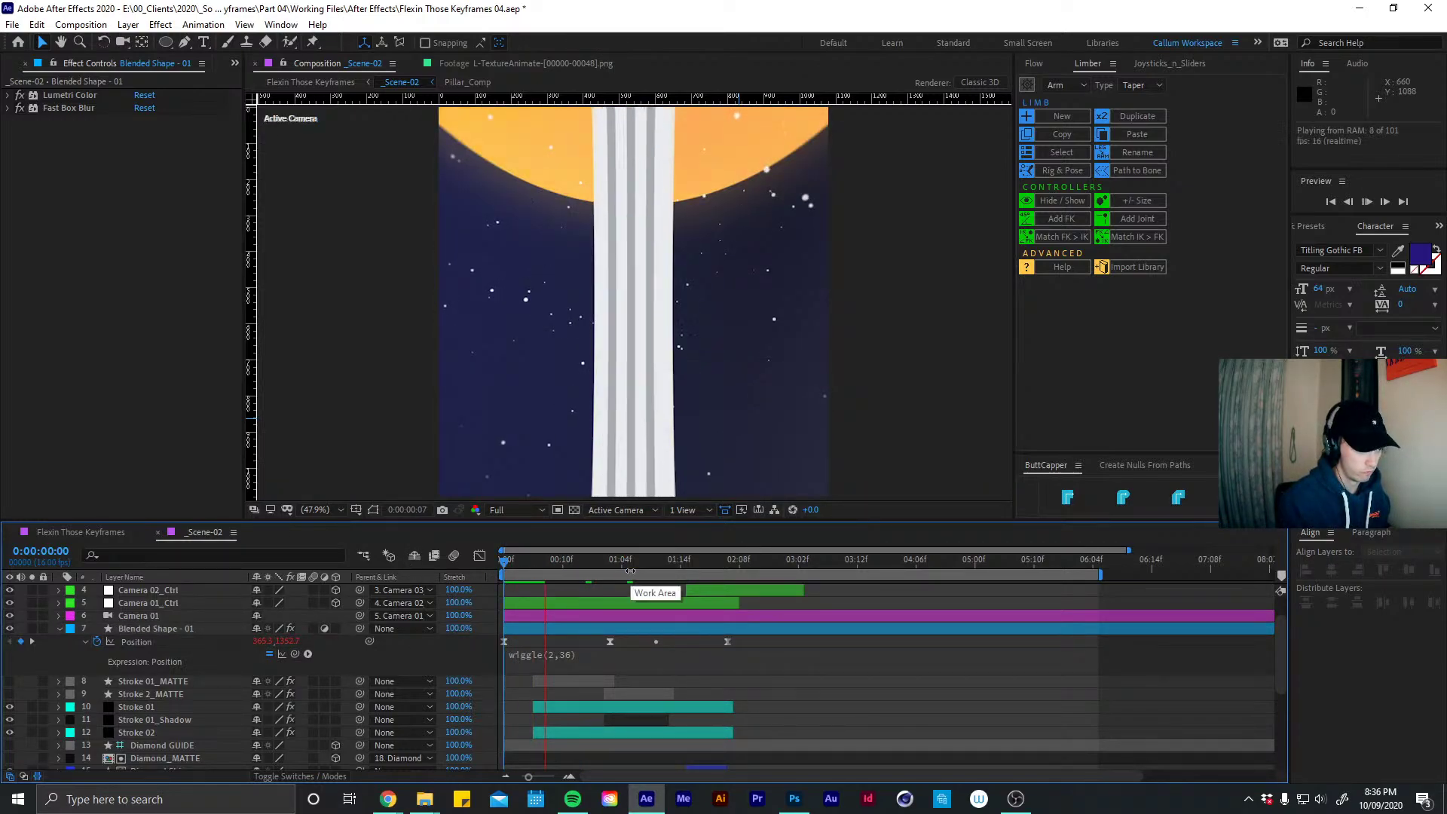
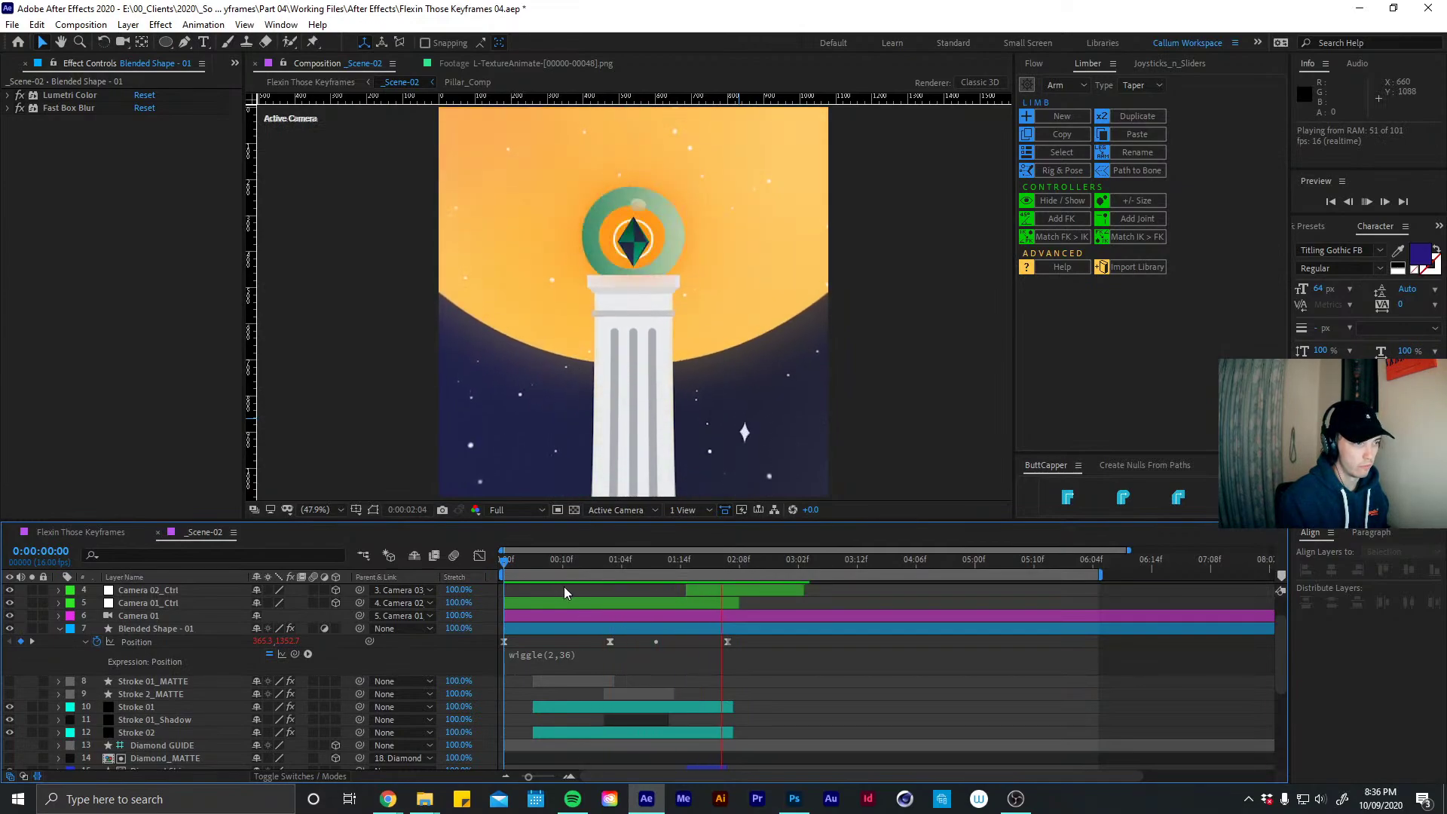
Step through the frames around the gem and trim the end of Blended Shape - 01 at 0:00:02:02
{"action": "left_click_drag", "start_coordinate": [701, 565], "coordinate": [727, 564]}
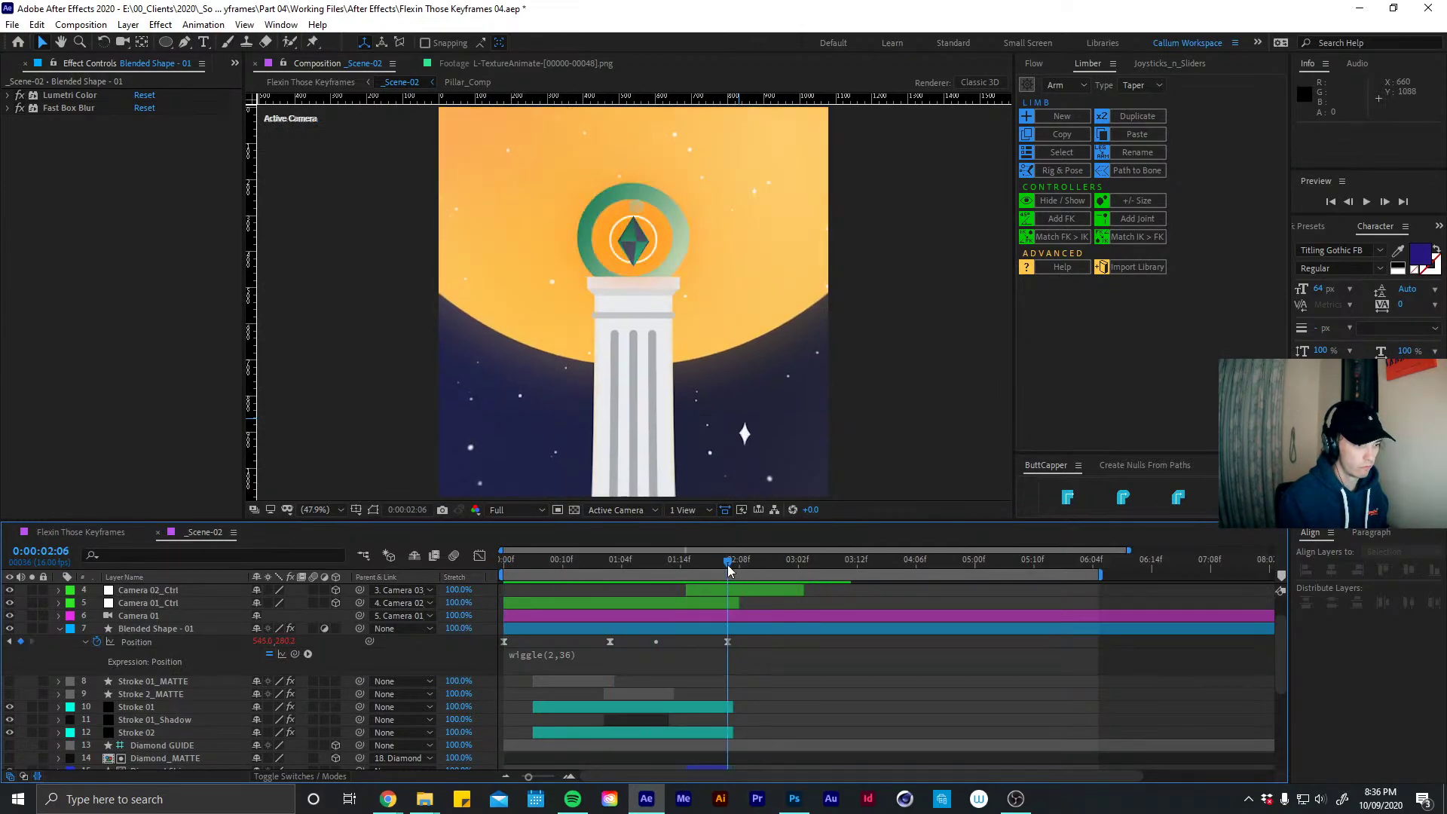
{"action": "left_click", "coordinate": [744, 630]}
{"action": "key", "text": "Page_Up"}
{"action": "key", "text": "Page_Up"}
{"action": "key", "text": "Page_Up"}
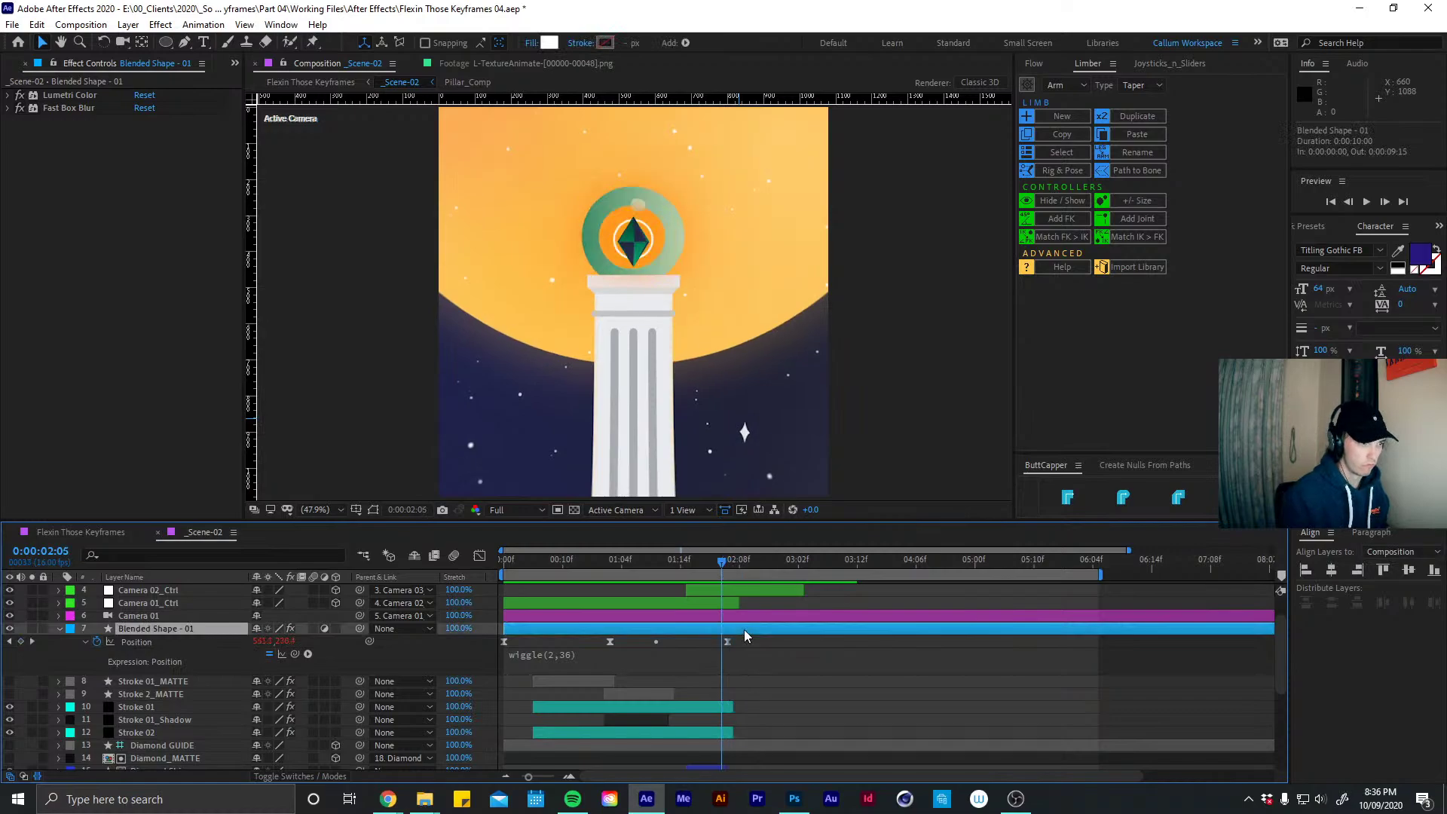
{"action": "key", "text": "Page_Up"}
{"action": "key", "text": "Page_Up"}
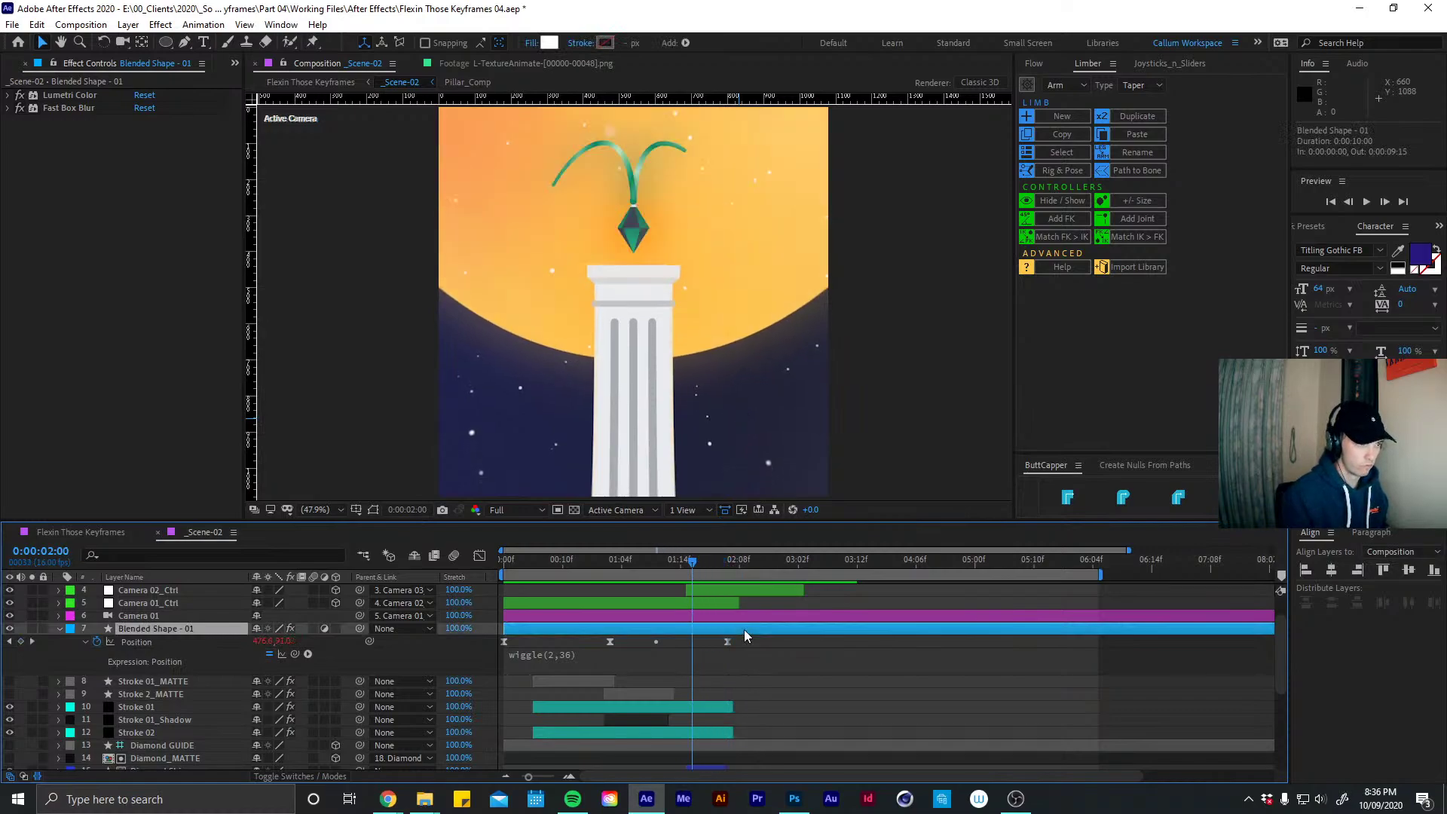
{"action": "key", "text": "Page_Down"}
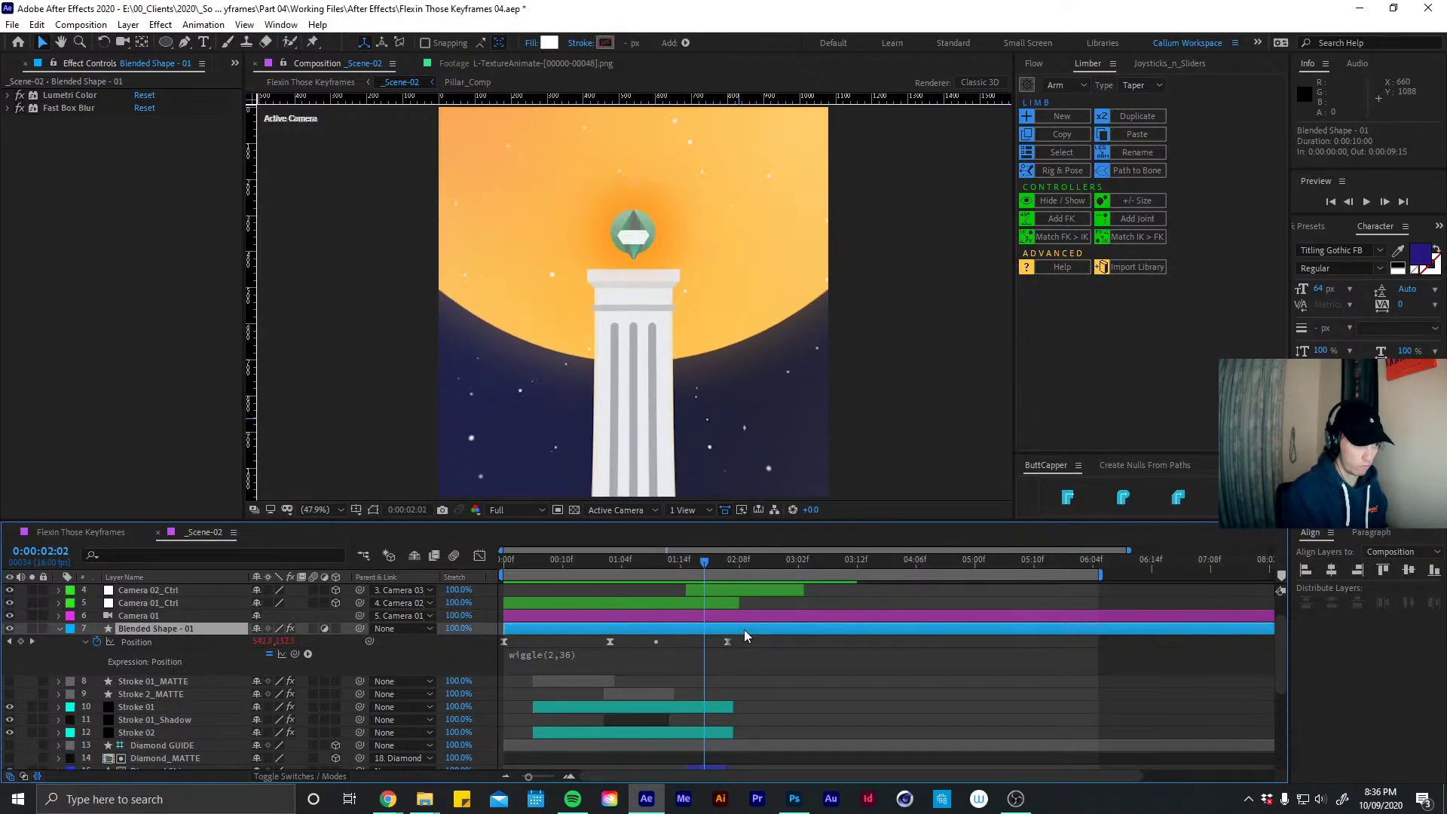
{"action": "key", "text": "alt+bracketright"}
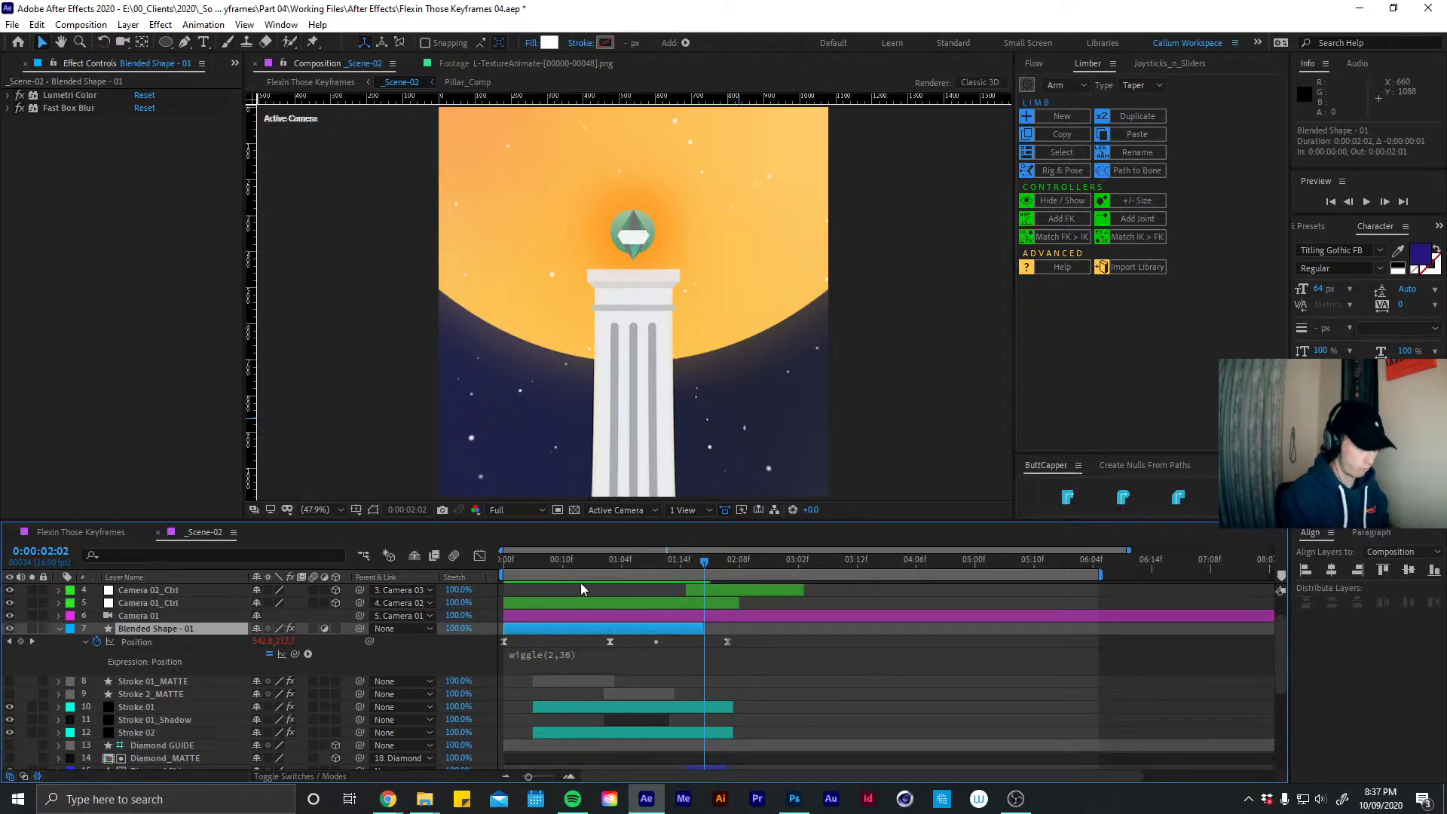
At 0:00:01:07, duplicate the Blended Shape - 01 layer five times
{"action": "key", "text": "u"}
{"action": "left_click_drag", "start_coordinate": [580, 564], "coordinate": [635, 568]}
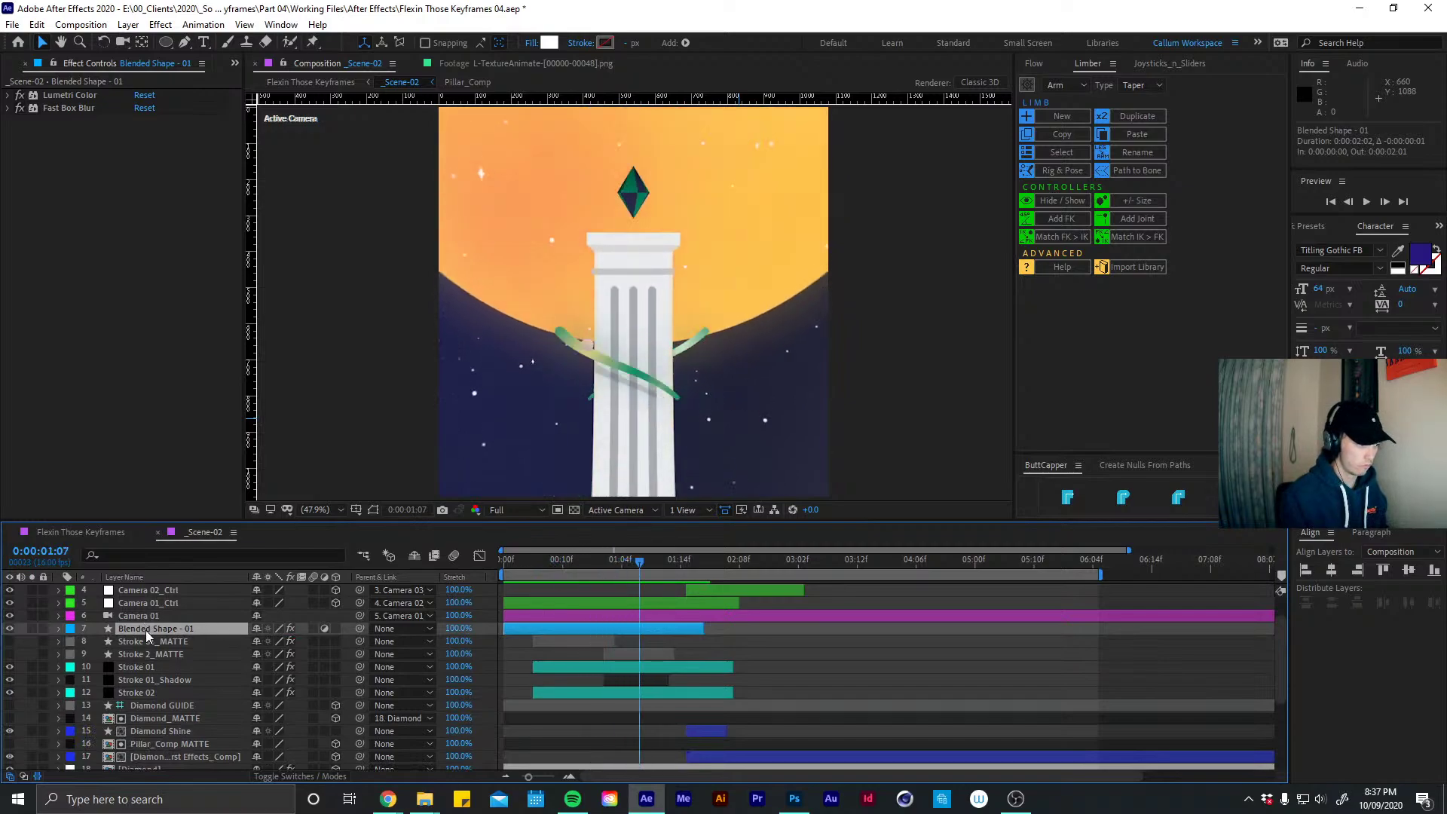
{"action": "key", "text": "ctrl+d"}
{"action": "left_click_drag", "start_coordinate": [192, 632], "coordinate": [191, 644]}
{"action": "key", "text": "ctrl+d"}
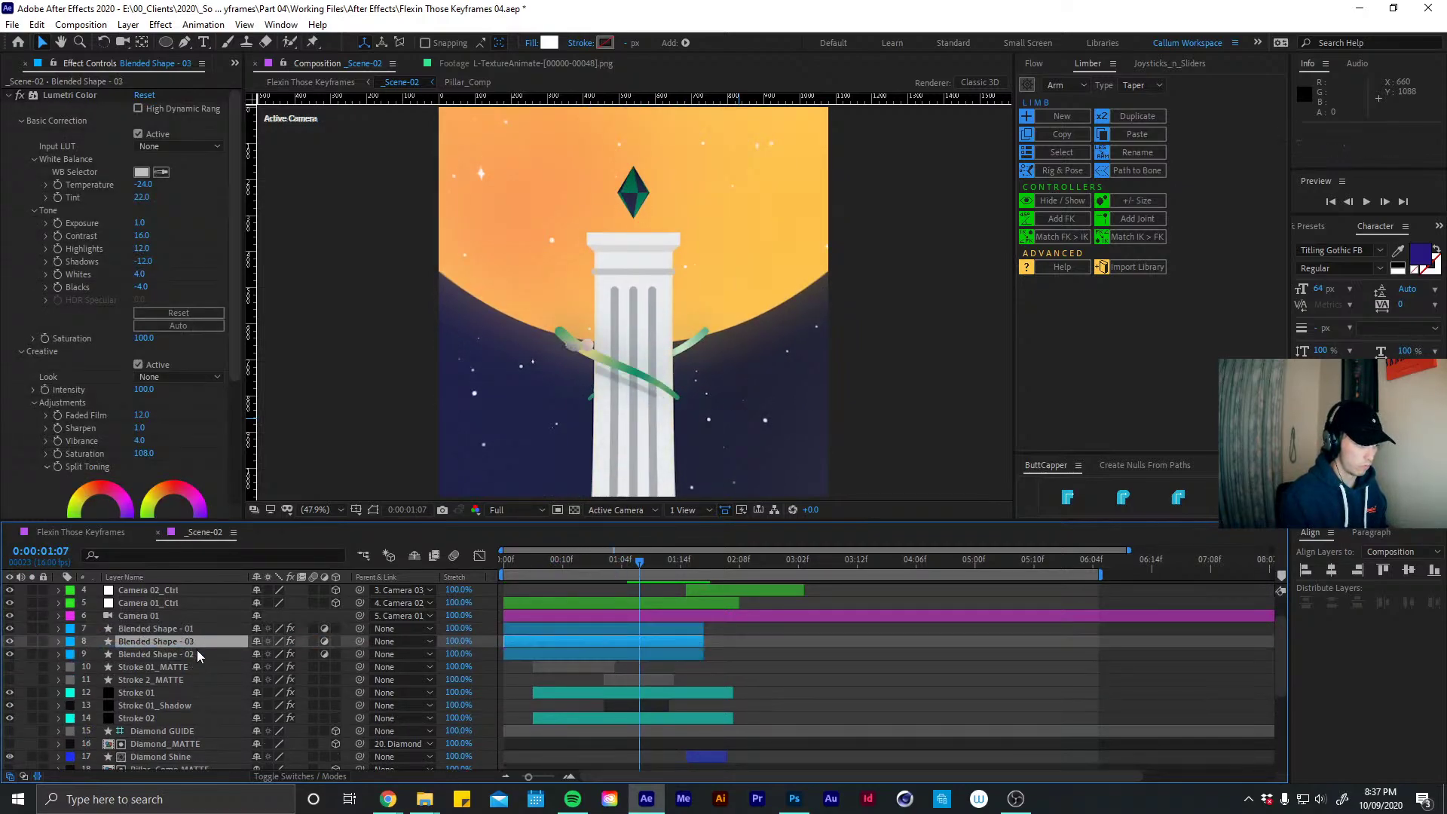
{"action": "key", "text": "ctrl+d"}
{"action": "key", "text": "ctrl+d"}
{"action": "key", "text": "ctrl+d"}
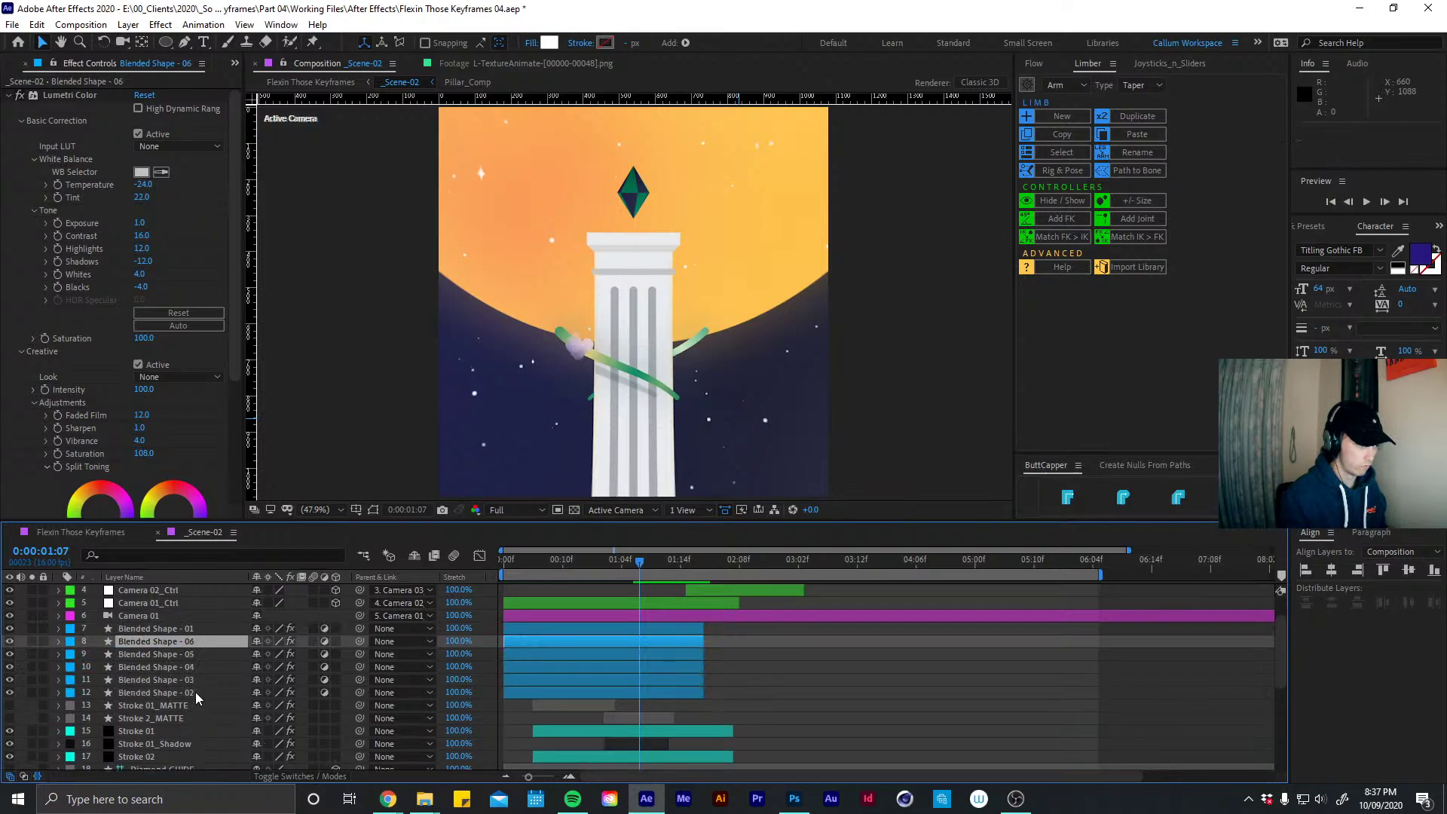
Move Blended Shape - 01 below its five copies and stagger the Blended Shape layers by a few frames in time
{"action": "mouse_move", "coordinate": [196, 692]}
{"action": "left_mouse_down"}
{"action": "mouse_move", "coordinate": [220, 640]}
{"action": "mouse_move", "coordinate": [207, 692]}
{"action": "left_mouse_up"}
{"action": "left_click_drag", "start_coordinate": [198, 628], "coordinate": [202, 697]}
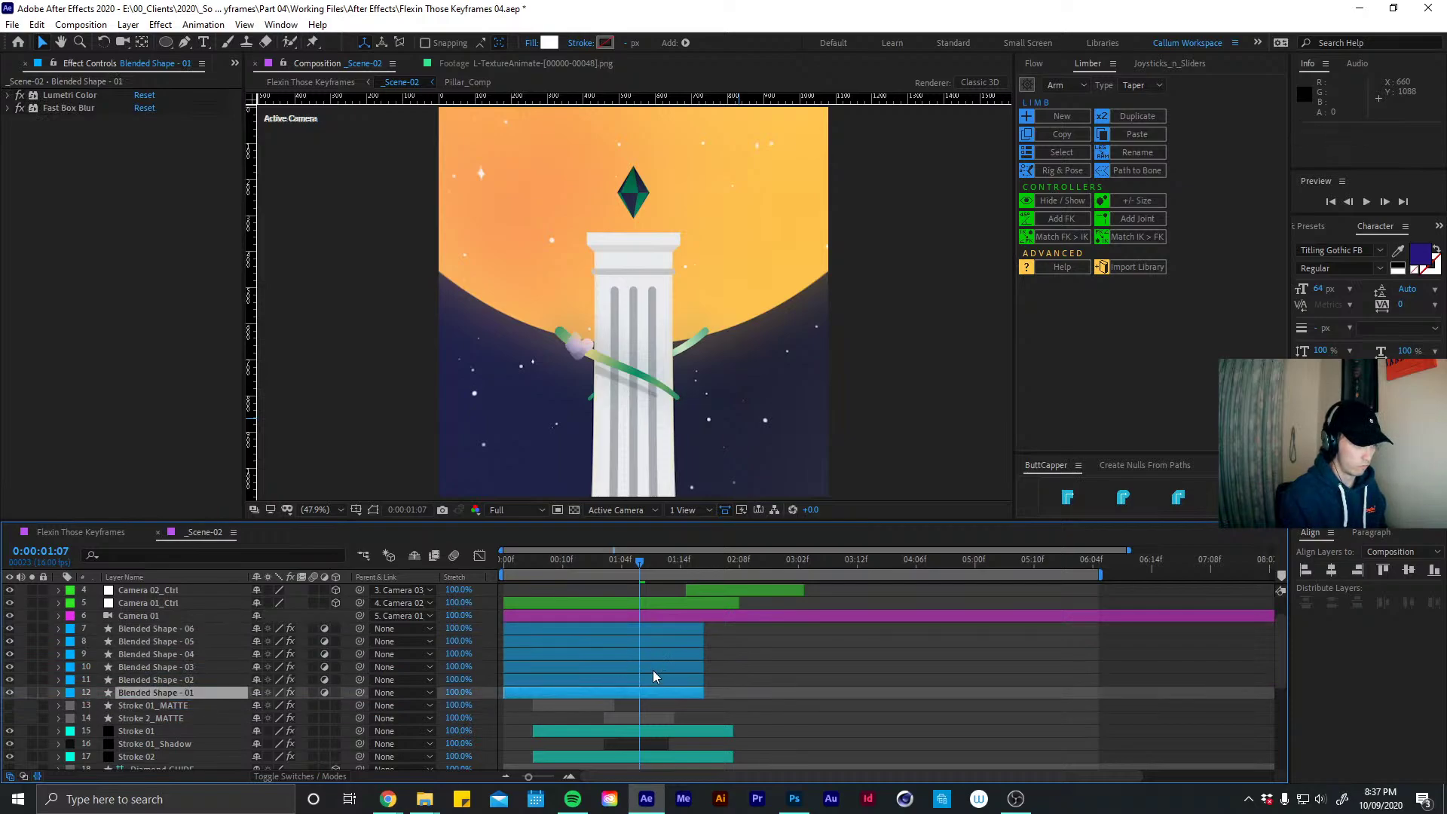
{"action": "left_click_drag", "start_coordinate": [527, 692], "coordinate": [544, 630]}
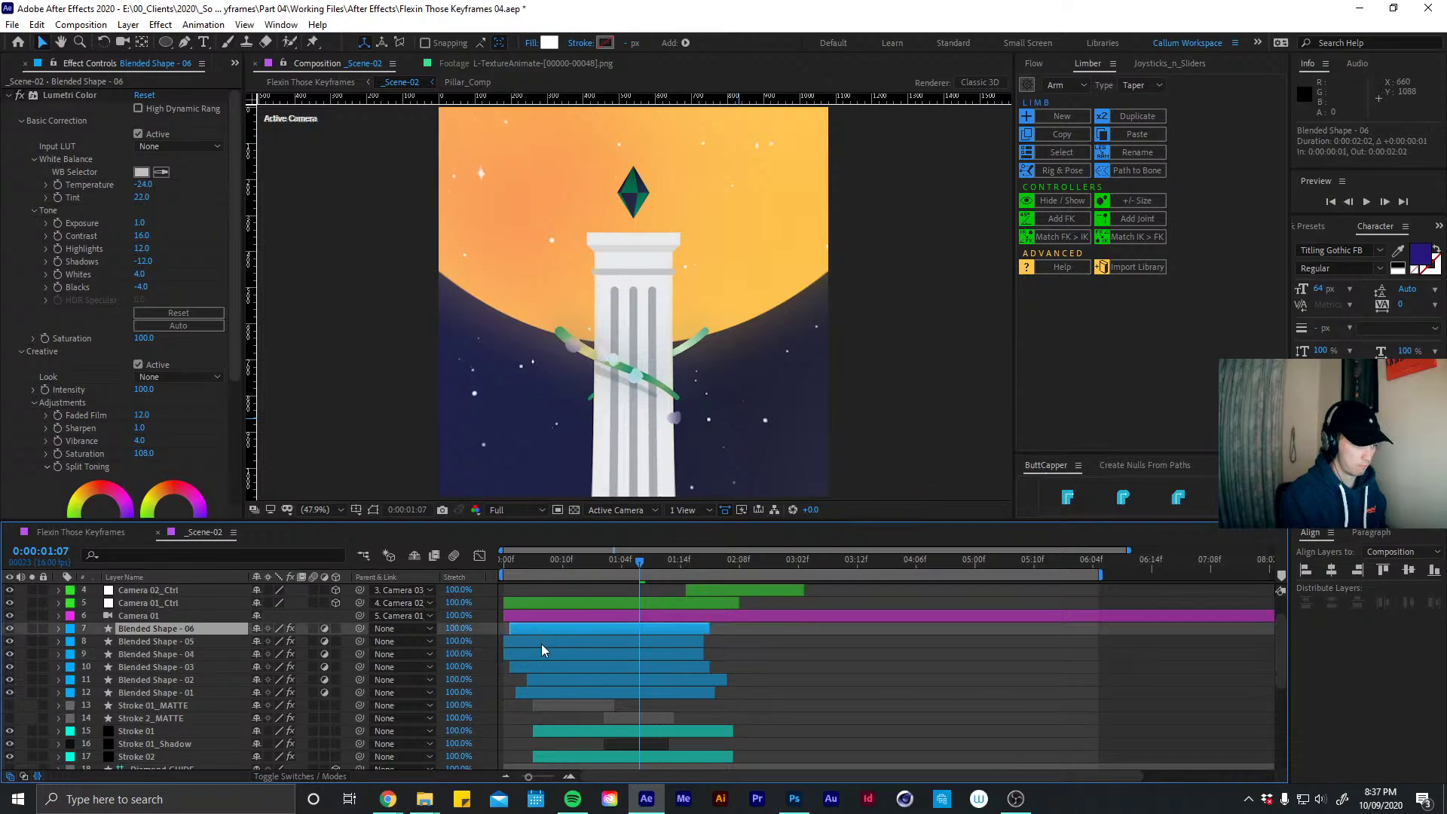
Change the Position expression of Blended Shape - 06 to wiggle(2,100)
{"action": "key", "text": "u"}
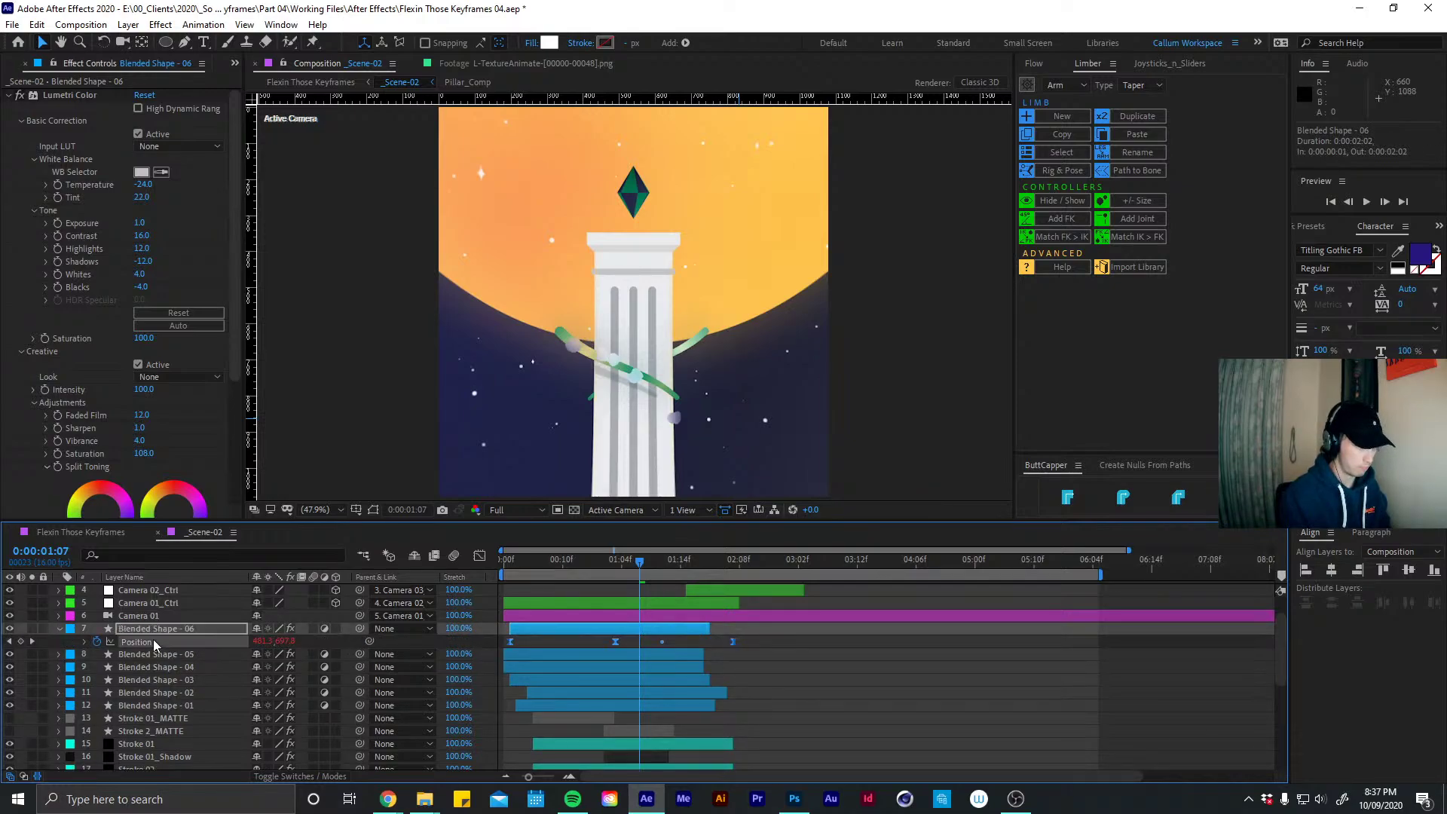
{"action": "left_click", "coordinate": [567, 652]}
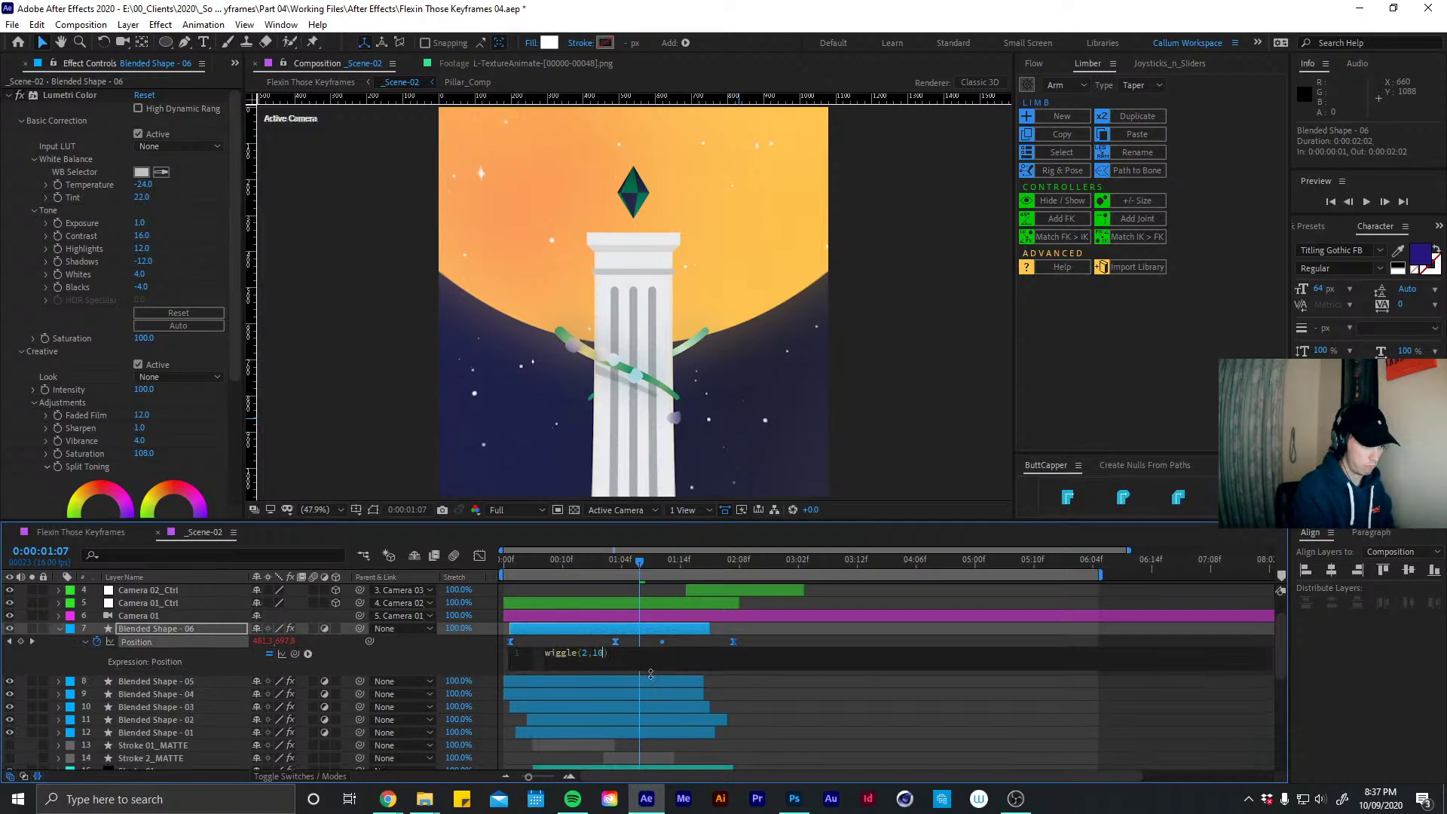
{"action": "left_click", "coordinate": [805, 698]}
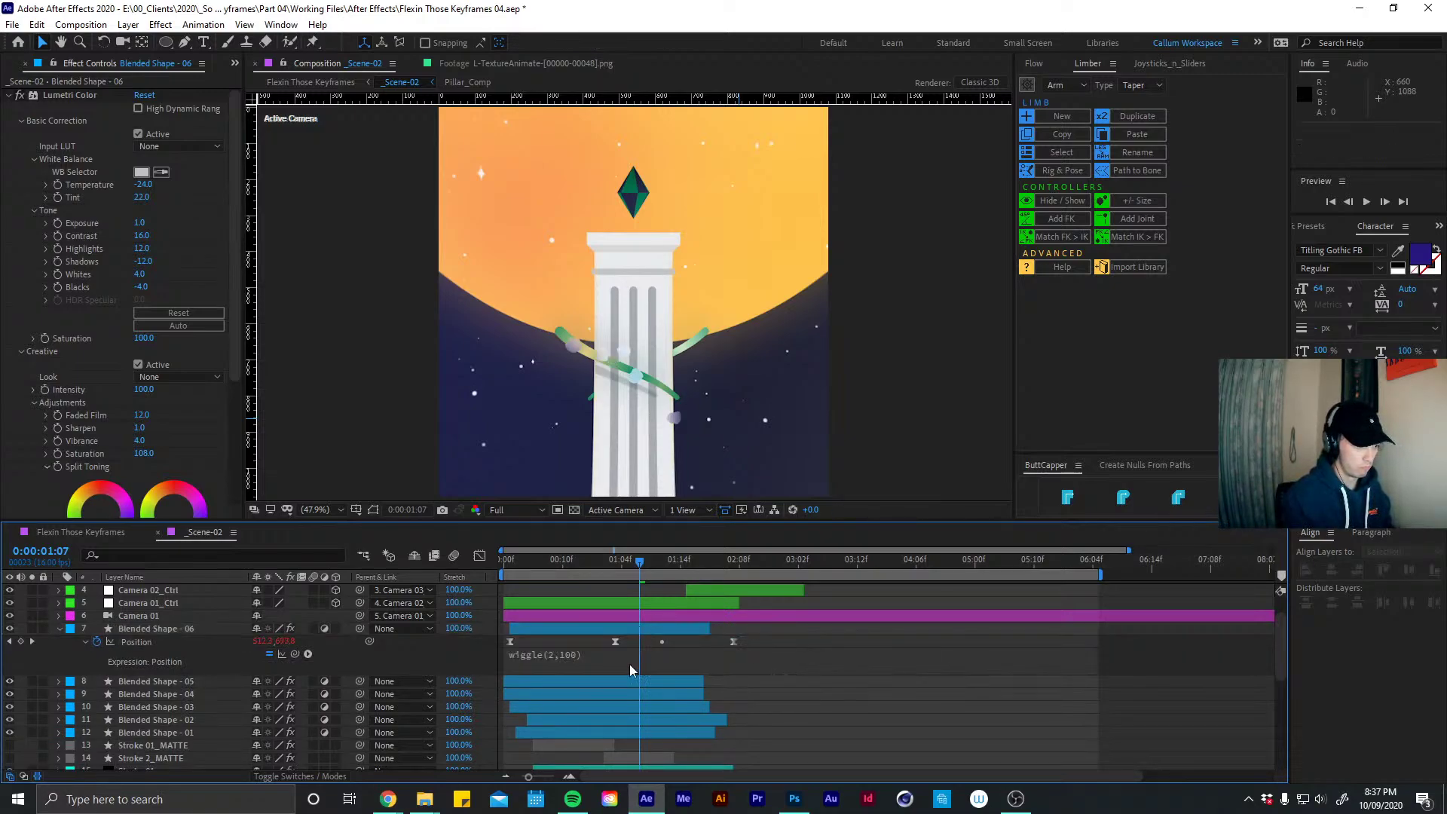
Reveal the properties of Blended Shape - 05 and replace its Position expression with wiggle(2,100)
{"action": "left_click", "coordinate": [576, 681]}
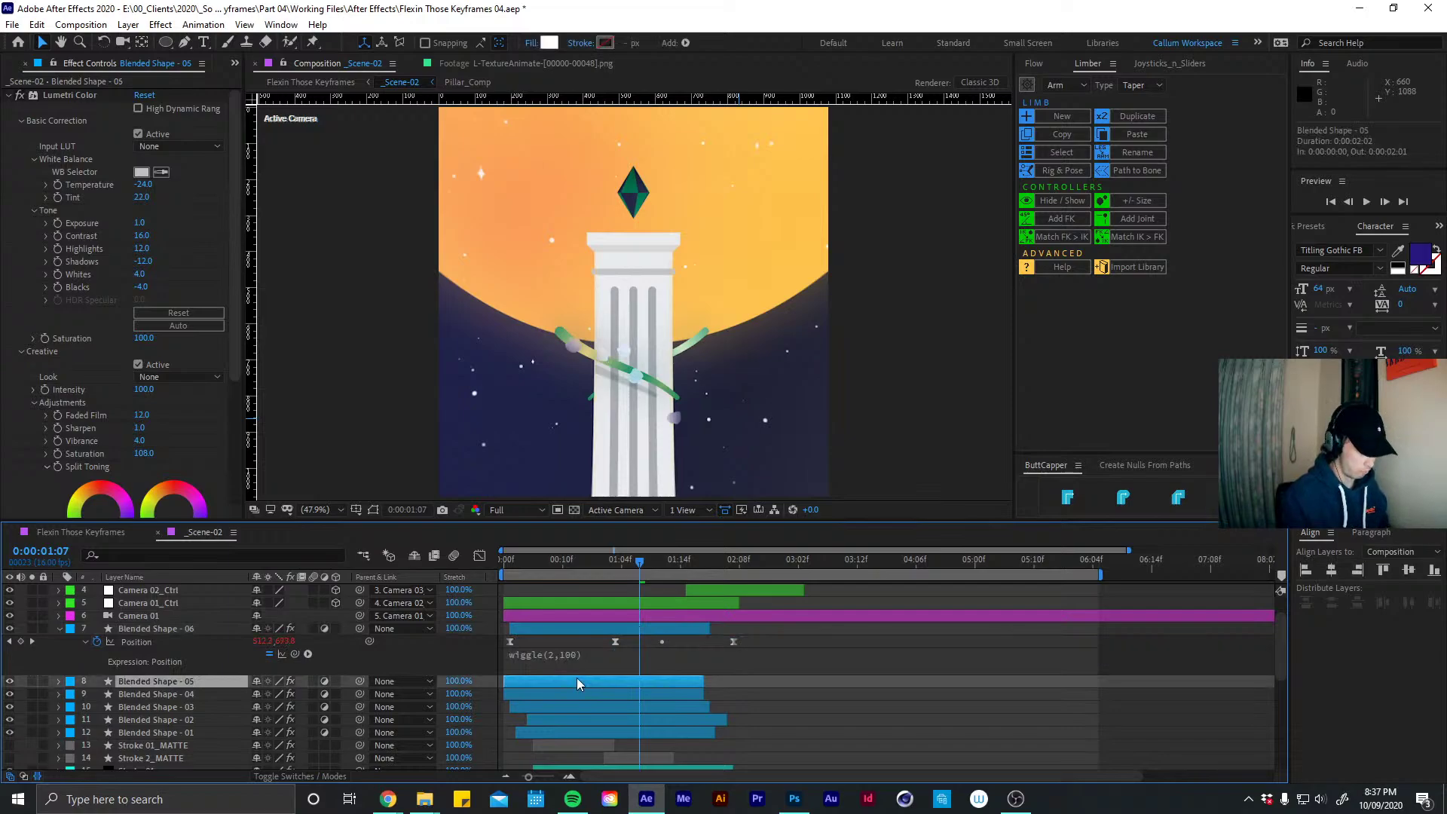
{"action": "key", "text": "u"}
{"action": "key", "text": "u"}
{"action": "scroll", "coordinate": [1272, 641], "scroll_direction": "down", "scroll_amount": 8}
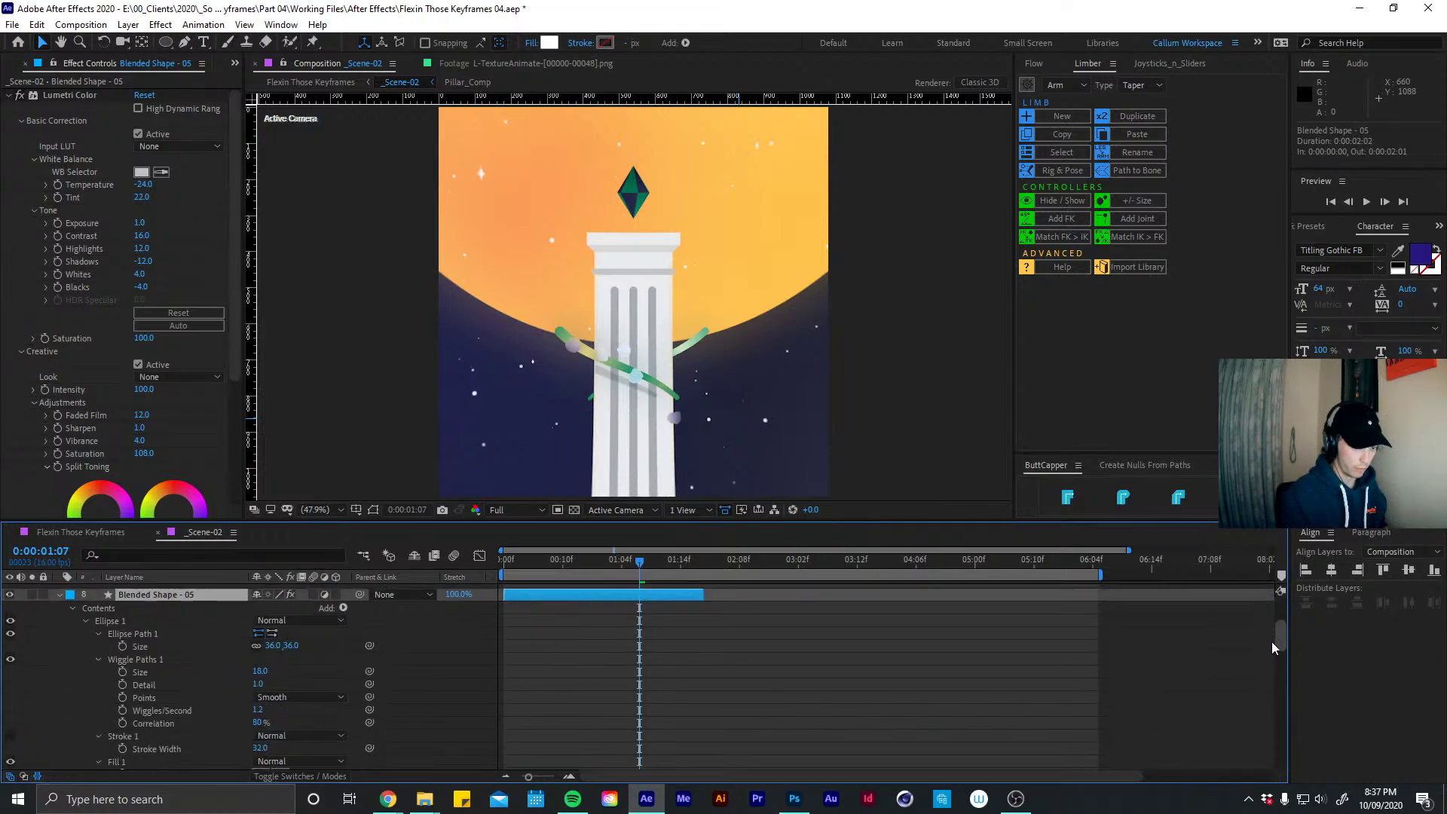
{"action": "left_click", "coordinate": [559, 611]}
{"action": "key", "text": "ctrl+c"}
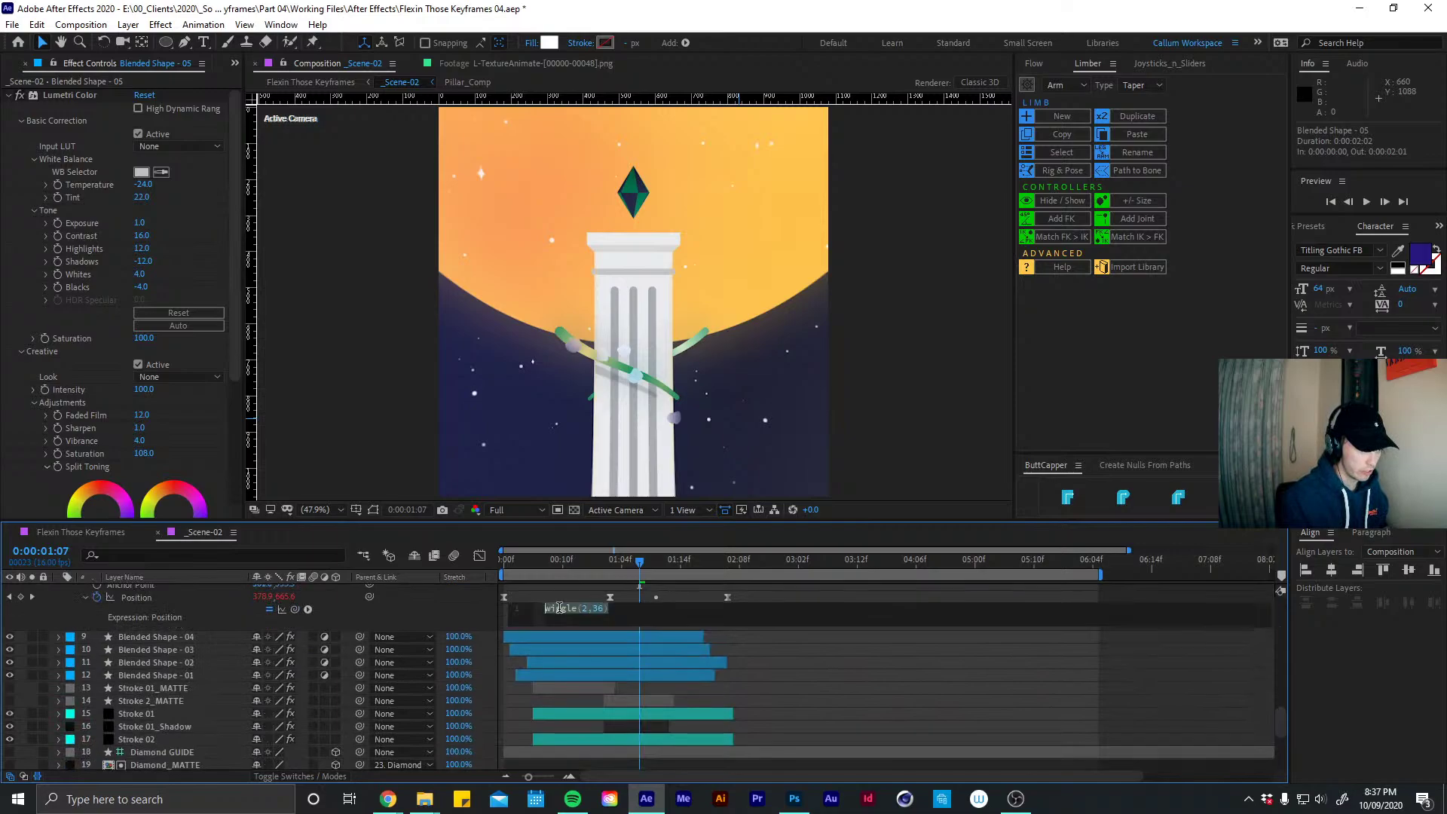
Replace the Position expression of Blended Shape - 04 with wiggle(2,100)
{"action": "left_click", "coordinate": [595, 638]}
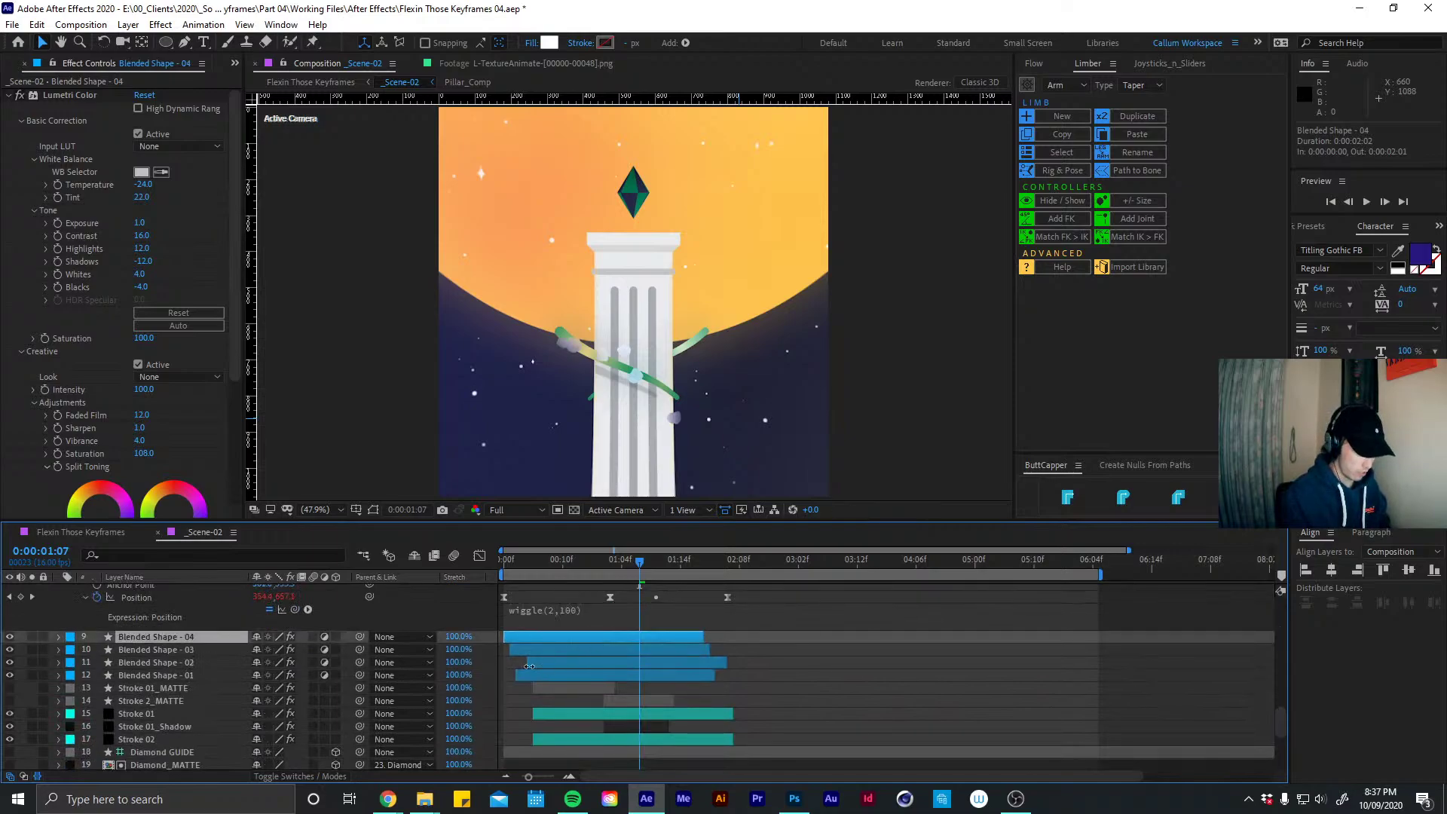
{"action": "key", "text": "u"}
{"action": "left_click", "coordinate": [137, 650]}
{"action": "type", "text": "wiggle(2,100)"}
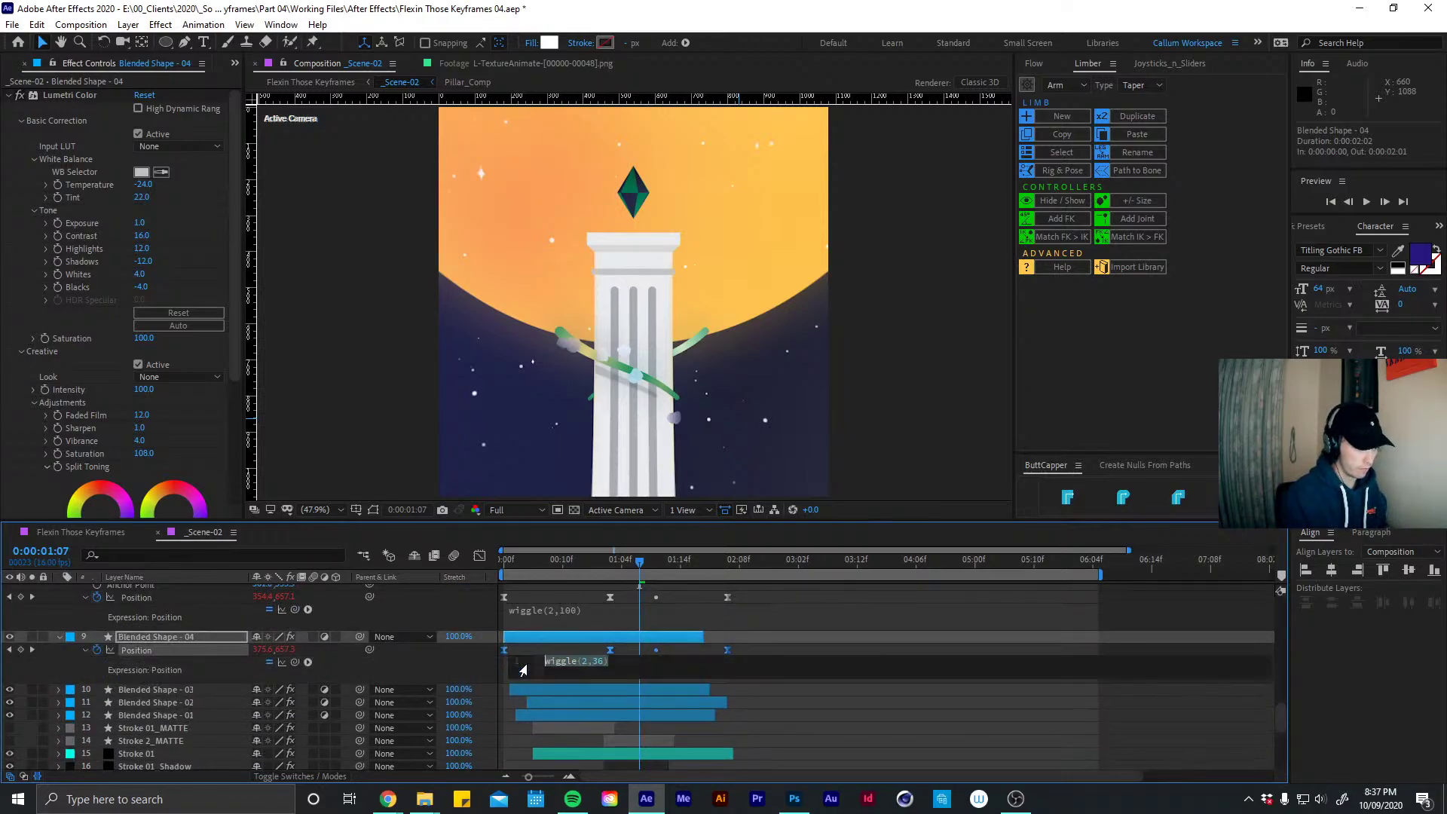
Replace the Position expression of Blended Shape - 03 with wiggle(2,100)
{"action": "left_click", "coordinate": [580, 692]}
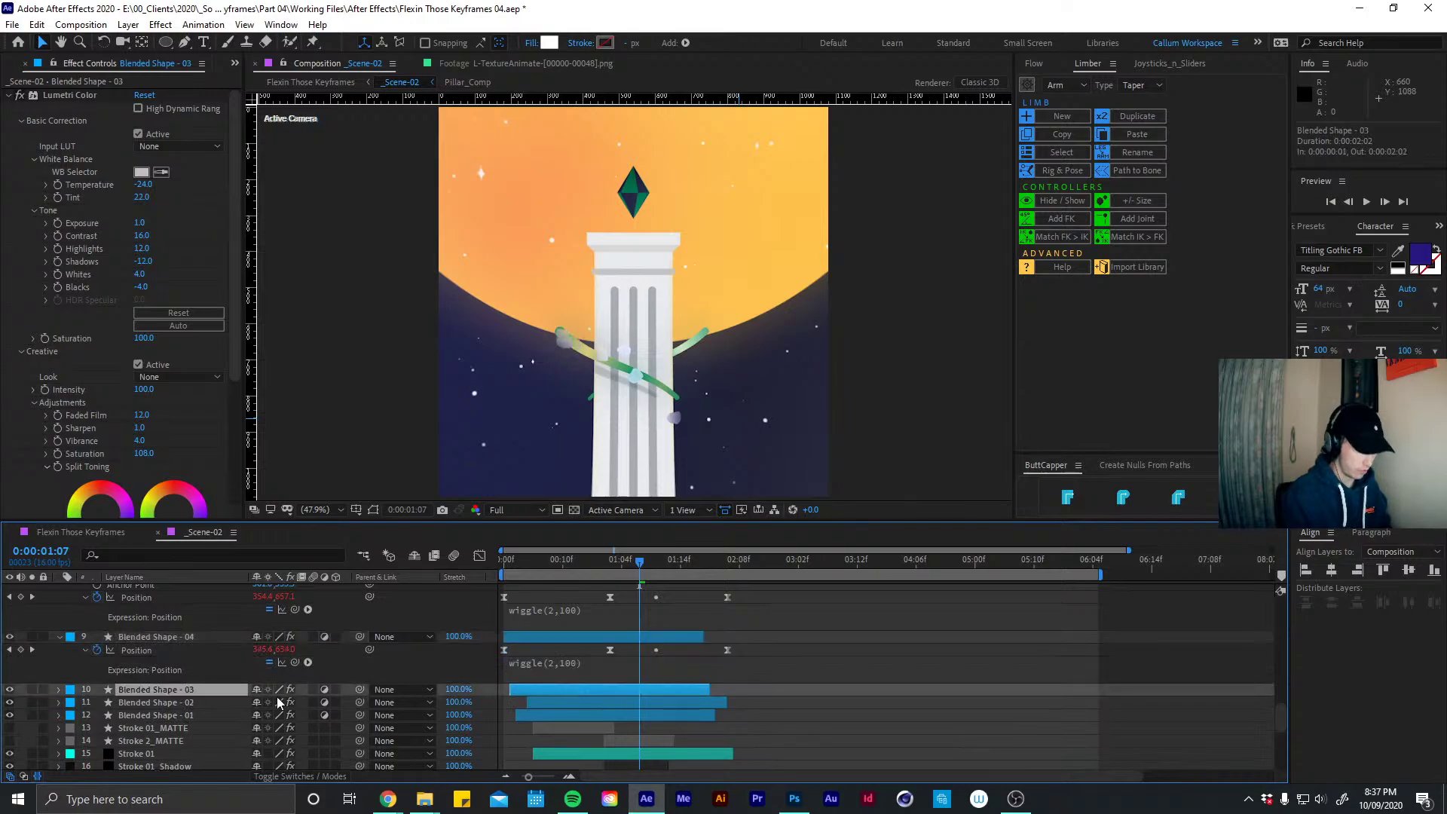
{"action": "key", "text": "u"}
{"action": "left_click", "coordinate": [136, 702]}
{"action": "key", "text": "ctrl+v"}
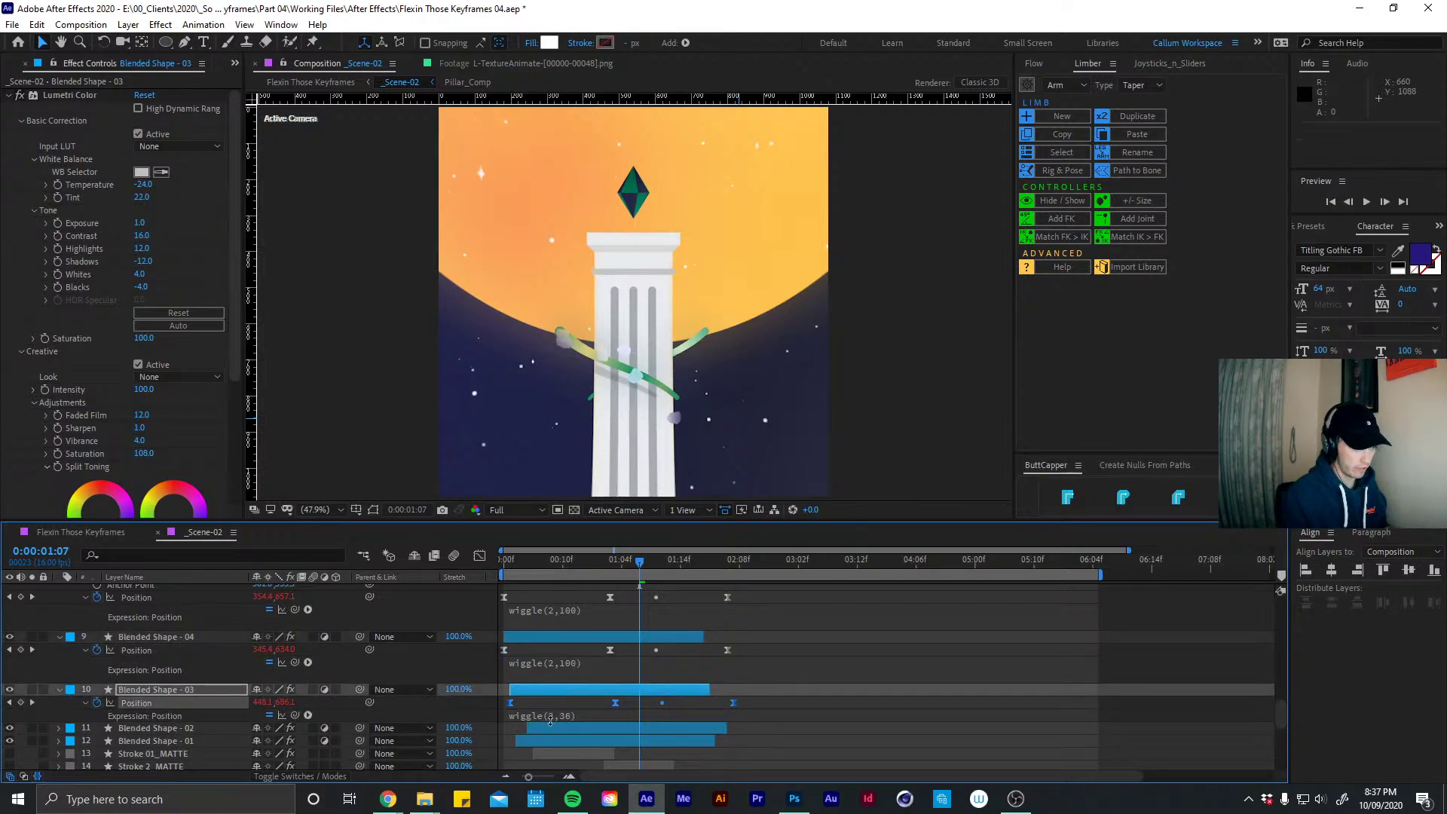
{"action": "left_click", "coordinate": [561, 721]}
{"action": "type", "text": "wiggle(2,100)"}
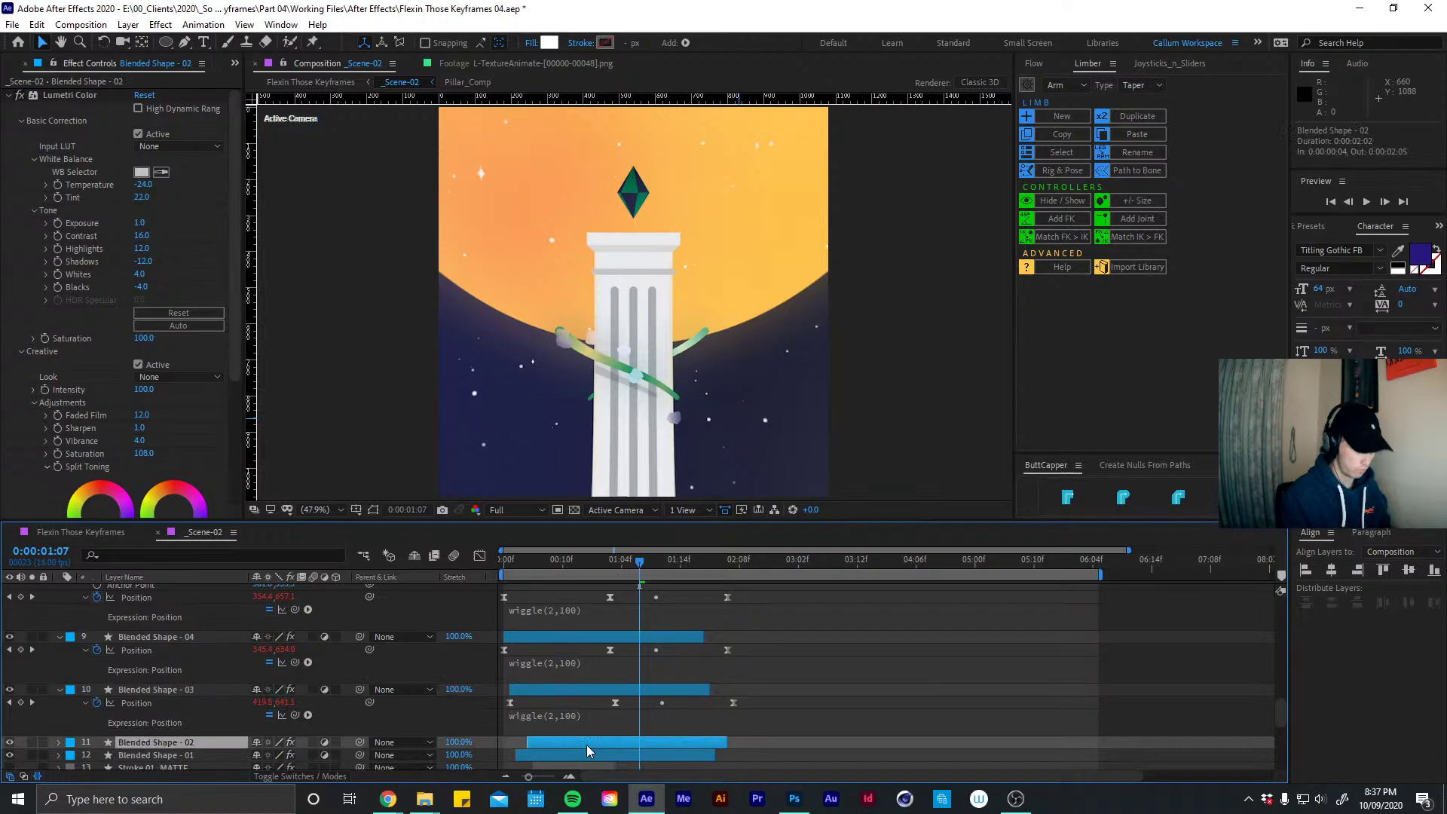
Replace the Position expression of Blended Shape - 02 with wiggle(2,100)
{"action": "key", "text": "u"}
{"action": "left_click", "coordinate": [567, 762]}
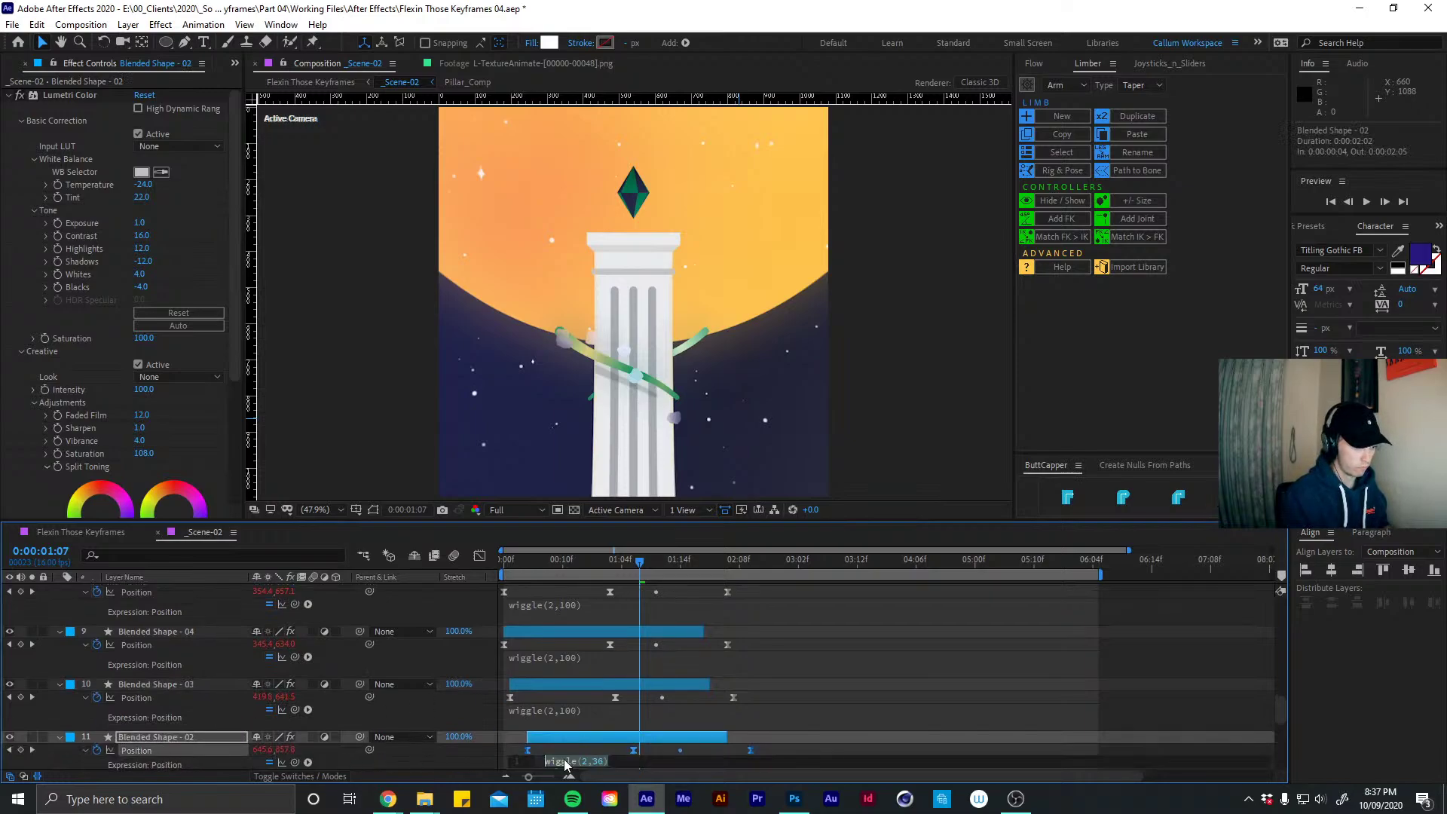
{"action": "type", "text": "wiggle(2,100)"}
{"action": "left_click", "coordinate": [1209, 690]}
{"action": "key", "text": "u"}
{"action": "key", "text": "u"}
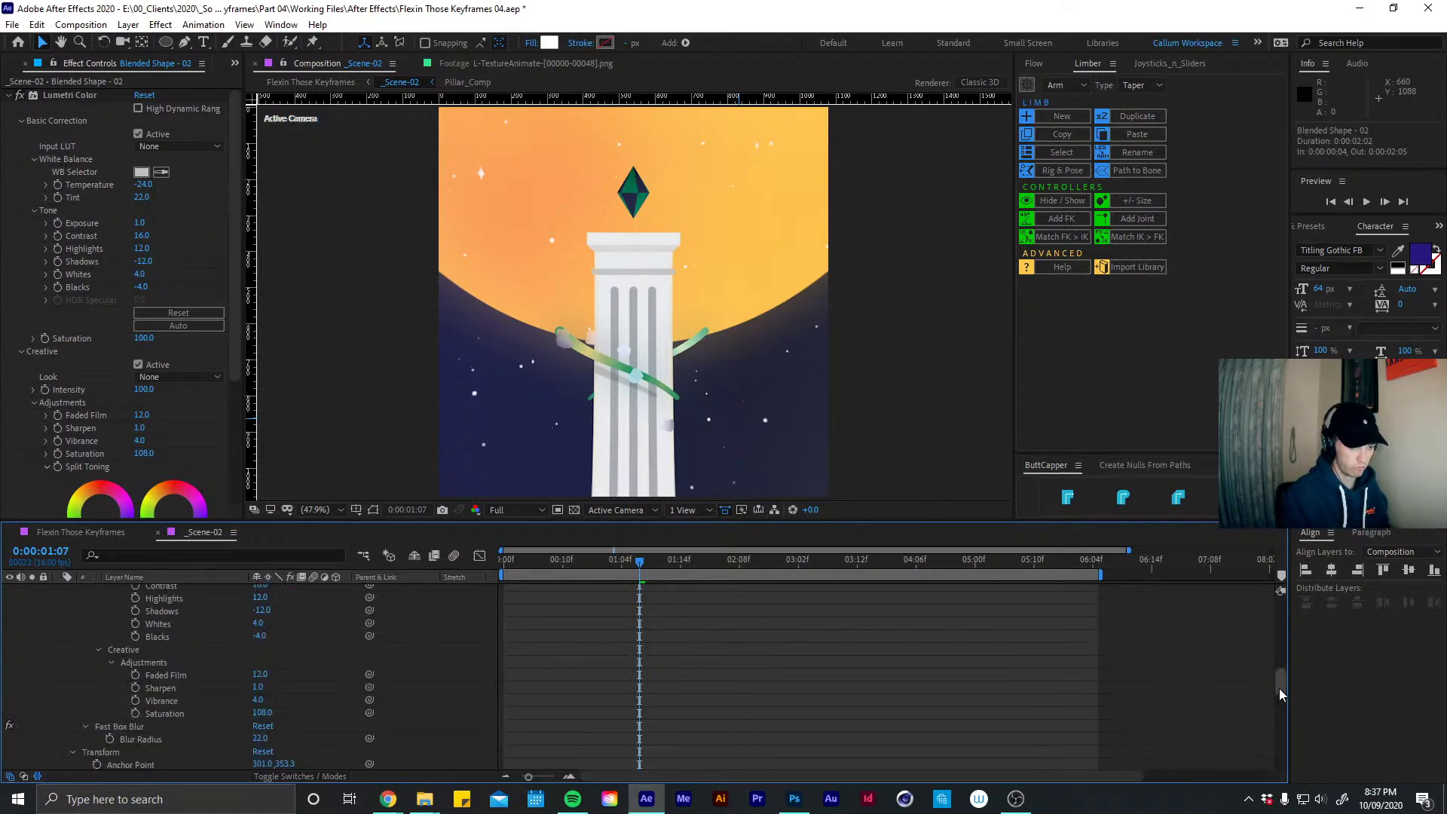
Reveal the modified properties of Blended Shape - 01, replace its Position expression with wiggle(2,100) and collapse the layers
{"action": "left_click_drag", "start_coordinate": [1278, 689], "coordinate": [1120, 707]}
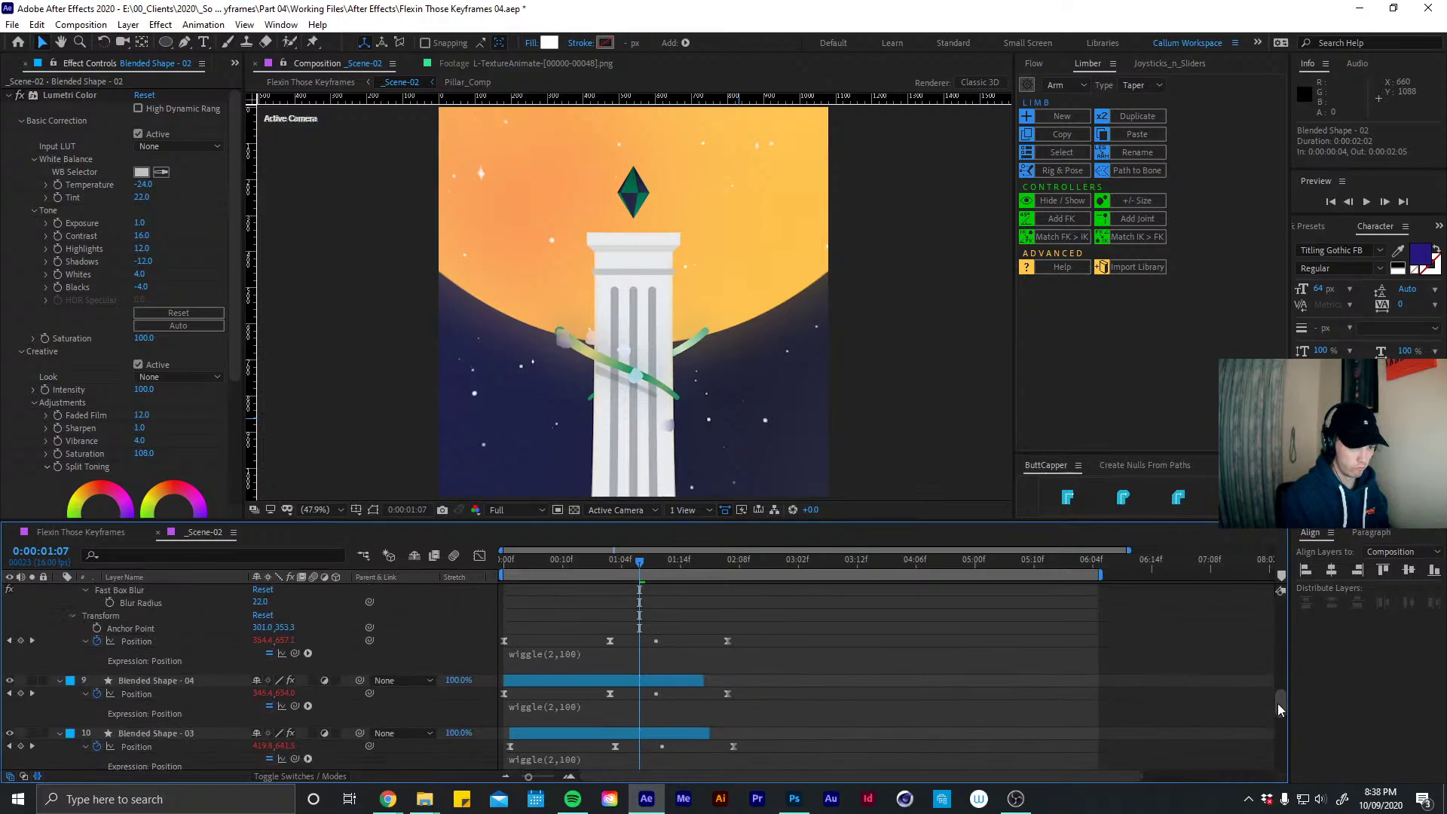
{"action": "left_click_drag", "start_coordinate": [1278, 709], "coordinate": [1265, 743]}
{"action": "left_click", "coordinate": [674, 615]}
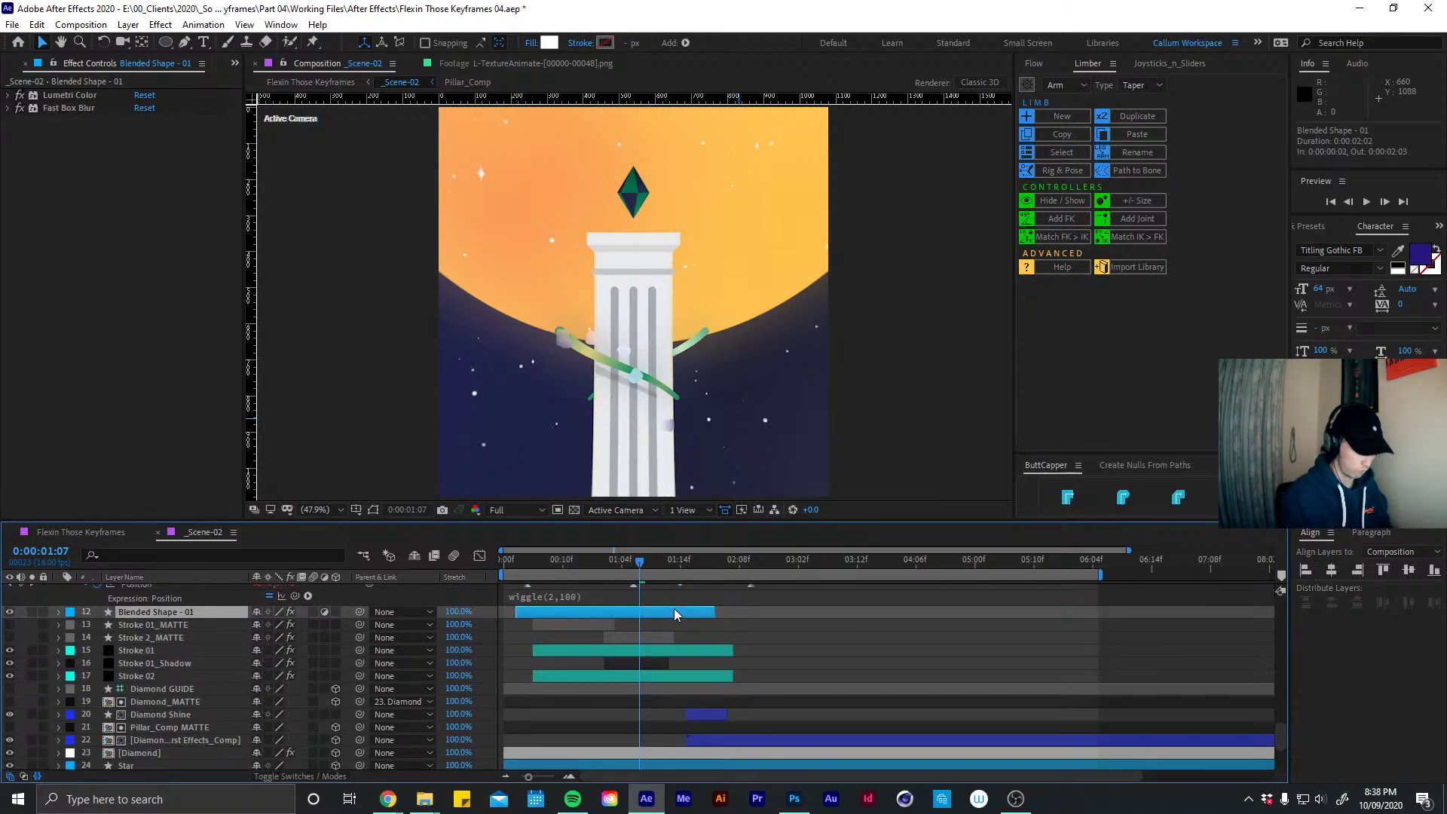
{"action": "key", "text": "u"}
{"action": "key", "text": "u"}
{"action": "left_click_drag", "start_coordinate": [1280, 689], "coordinate": [1254, 738]}
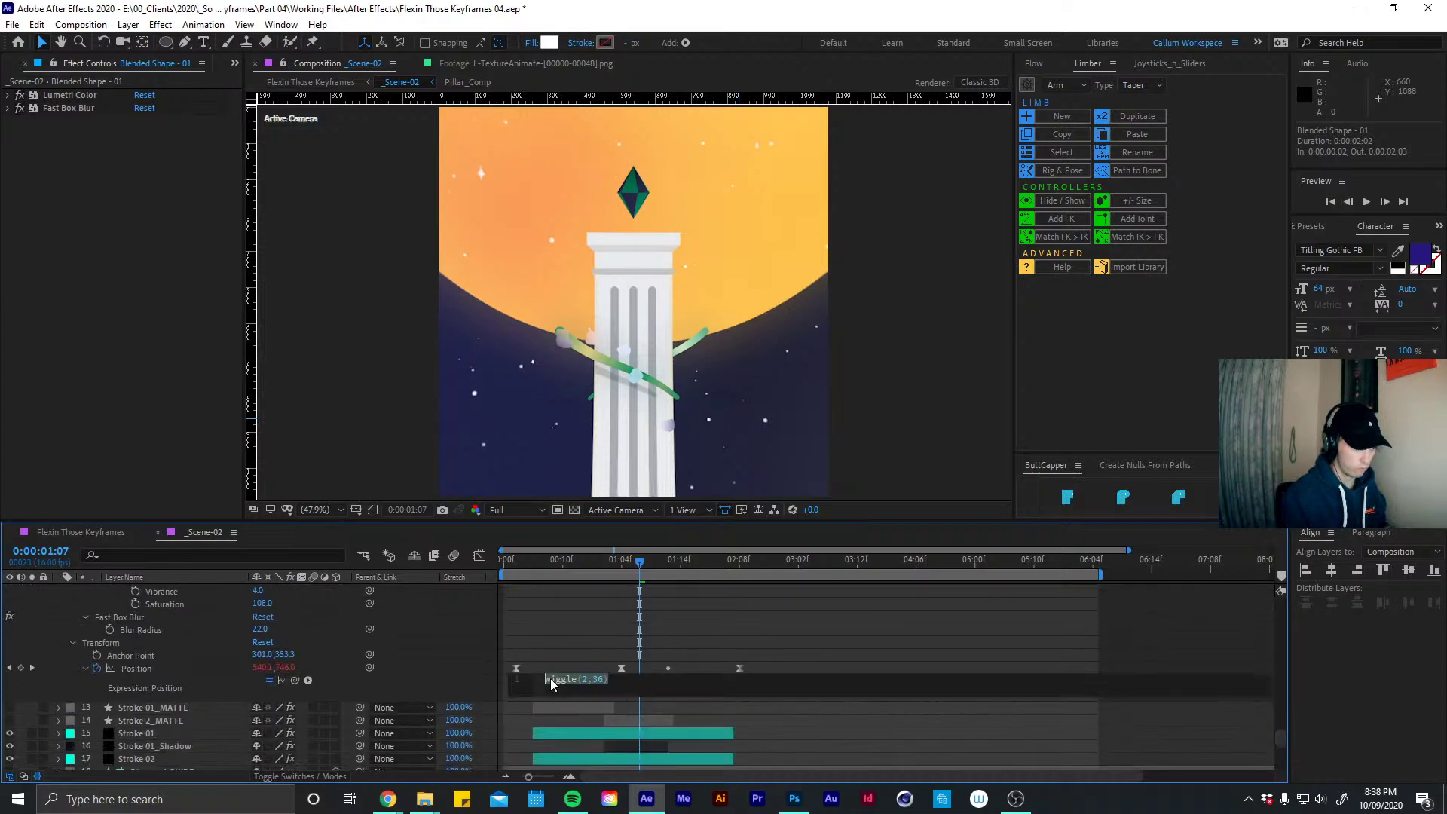
{"action": "left_click", "coordinate": [551, 678]}
{"action": "key", "text": "u"}
{"action": "key", "text": "u"}
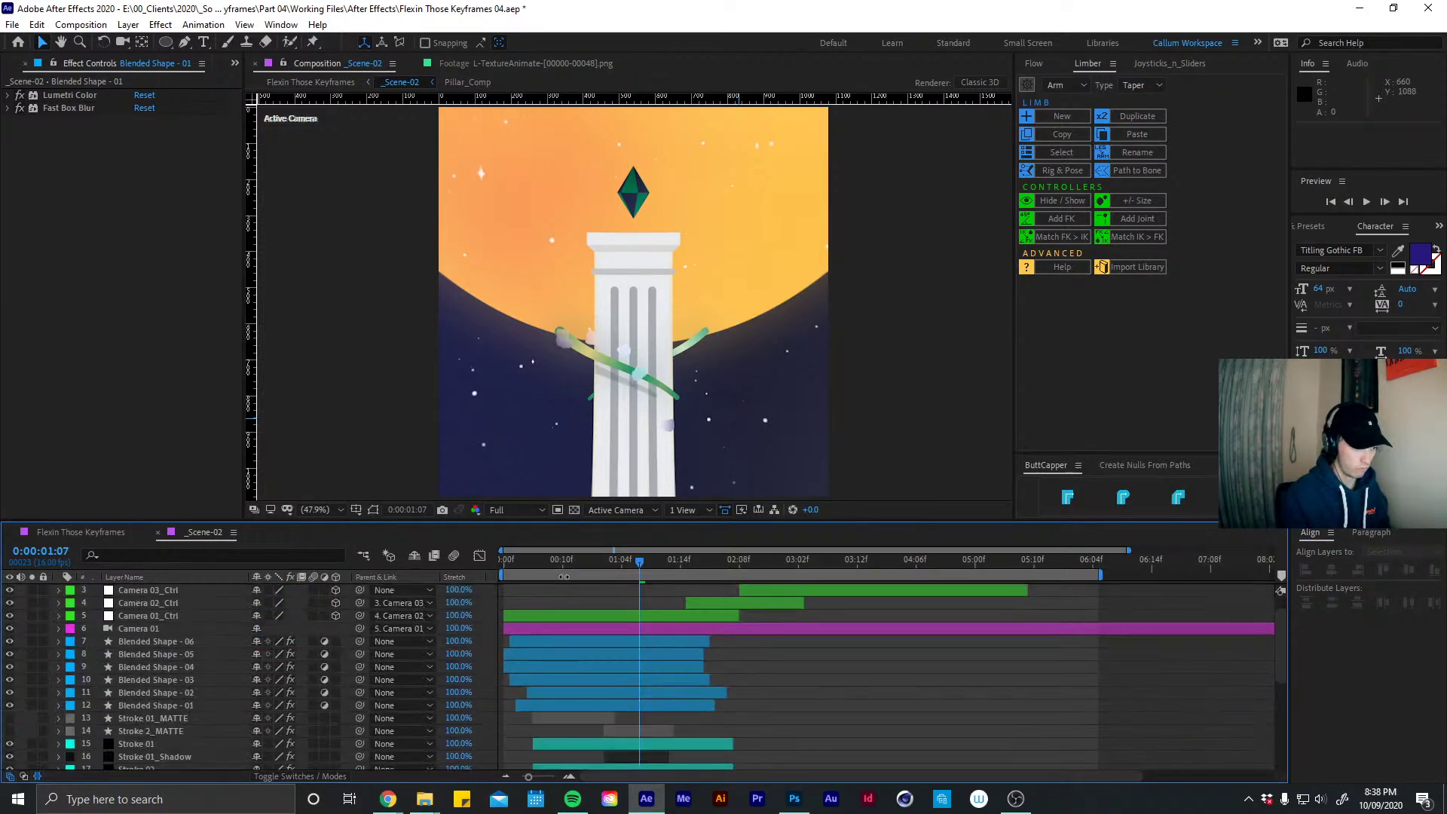
Preview the _Scene-02 animation from the first frame and move the playhead to 0:00:01:06
{"action": "key", "text": "Home"}
{"action": "key", "text": "space"}
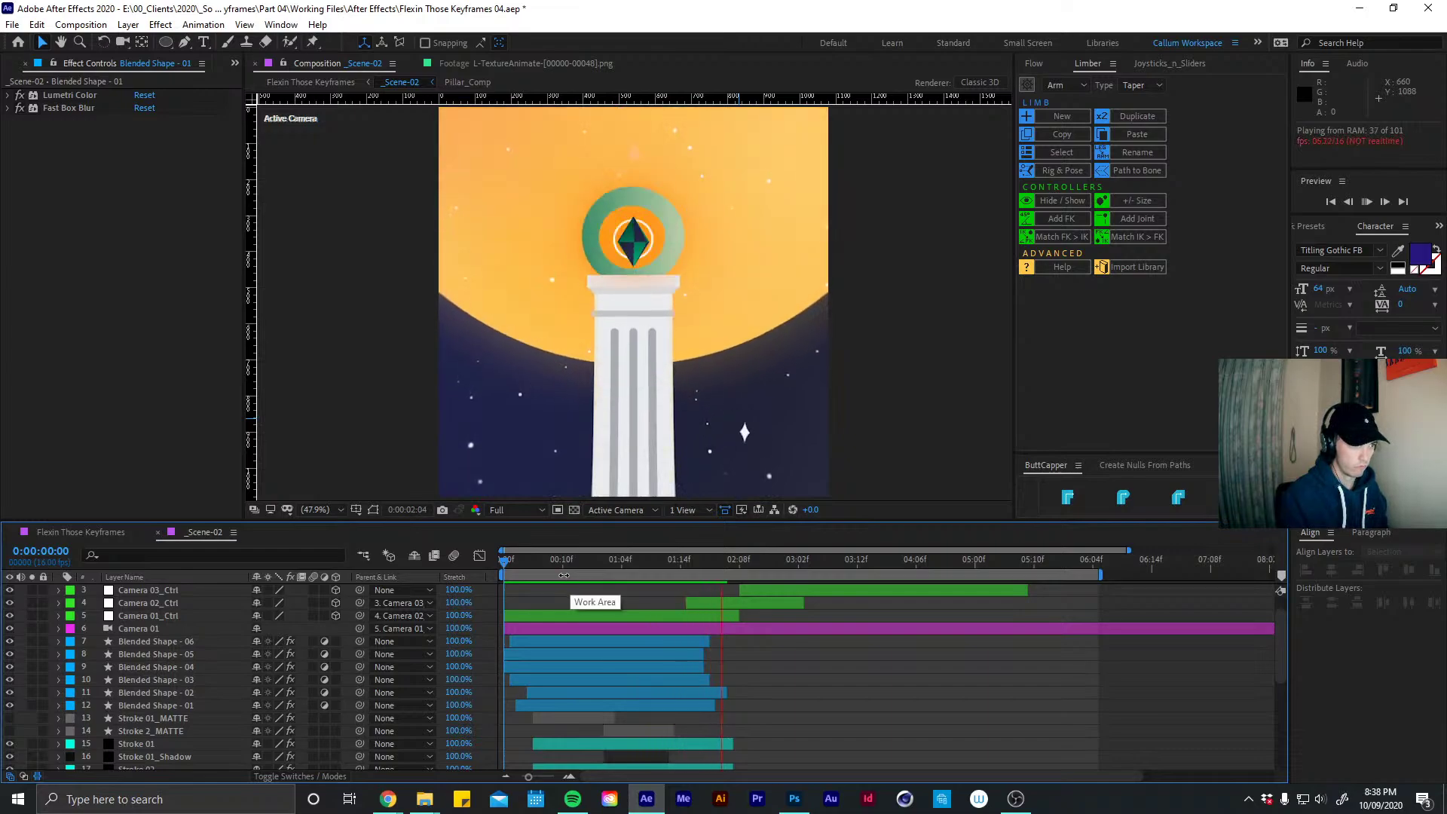
{"action": "left_click_drag", "start_coordinate": [572, 569], "coordinate": [633, 570]}
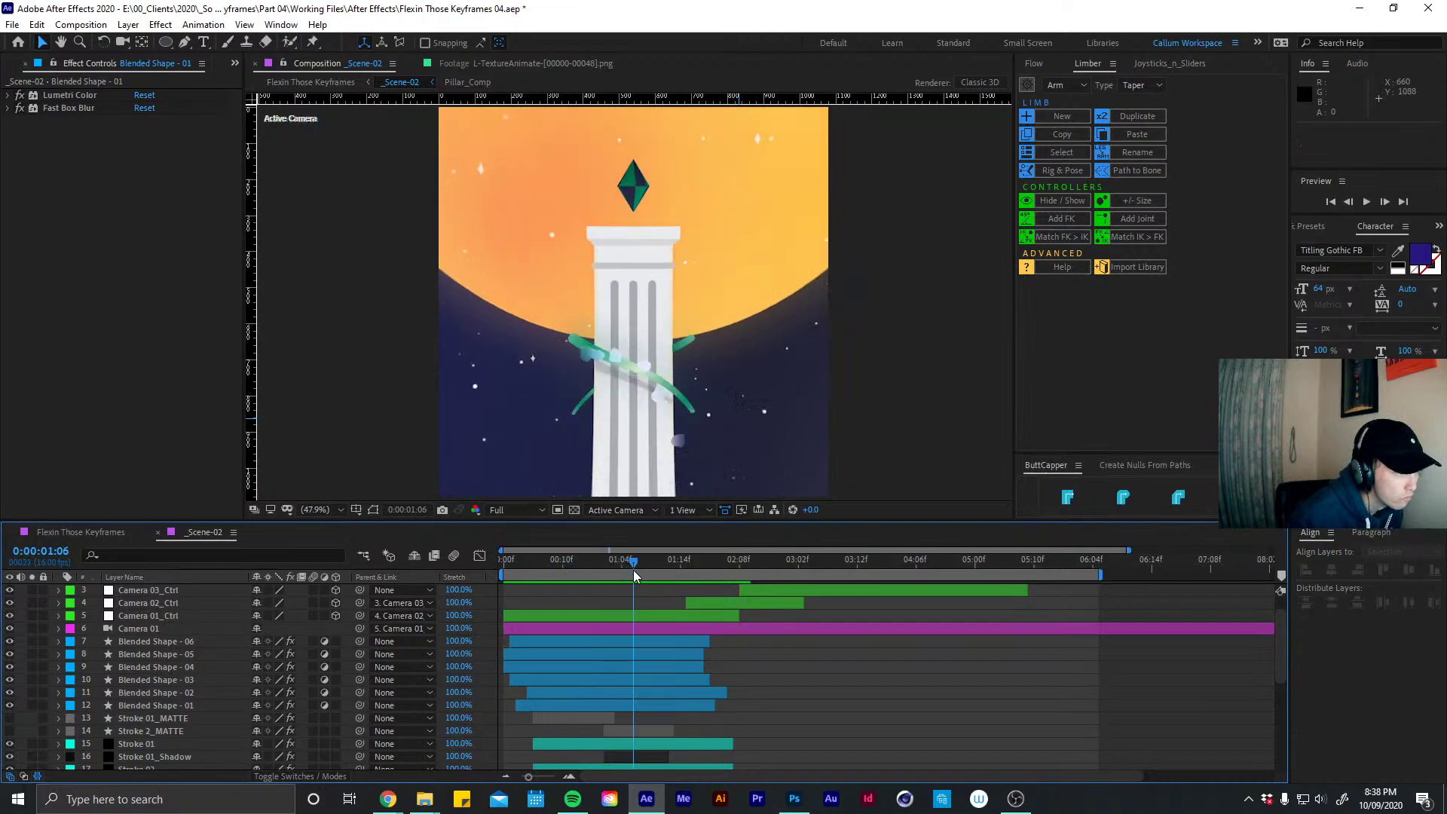
Set the Wiggle Paths 1 Size of Blended Shape - 06 to 12 and collapse the layer
{"action": "left_click", "coordinate": [211, 641]}
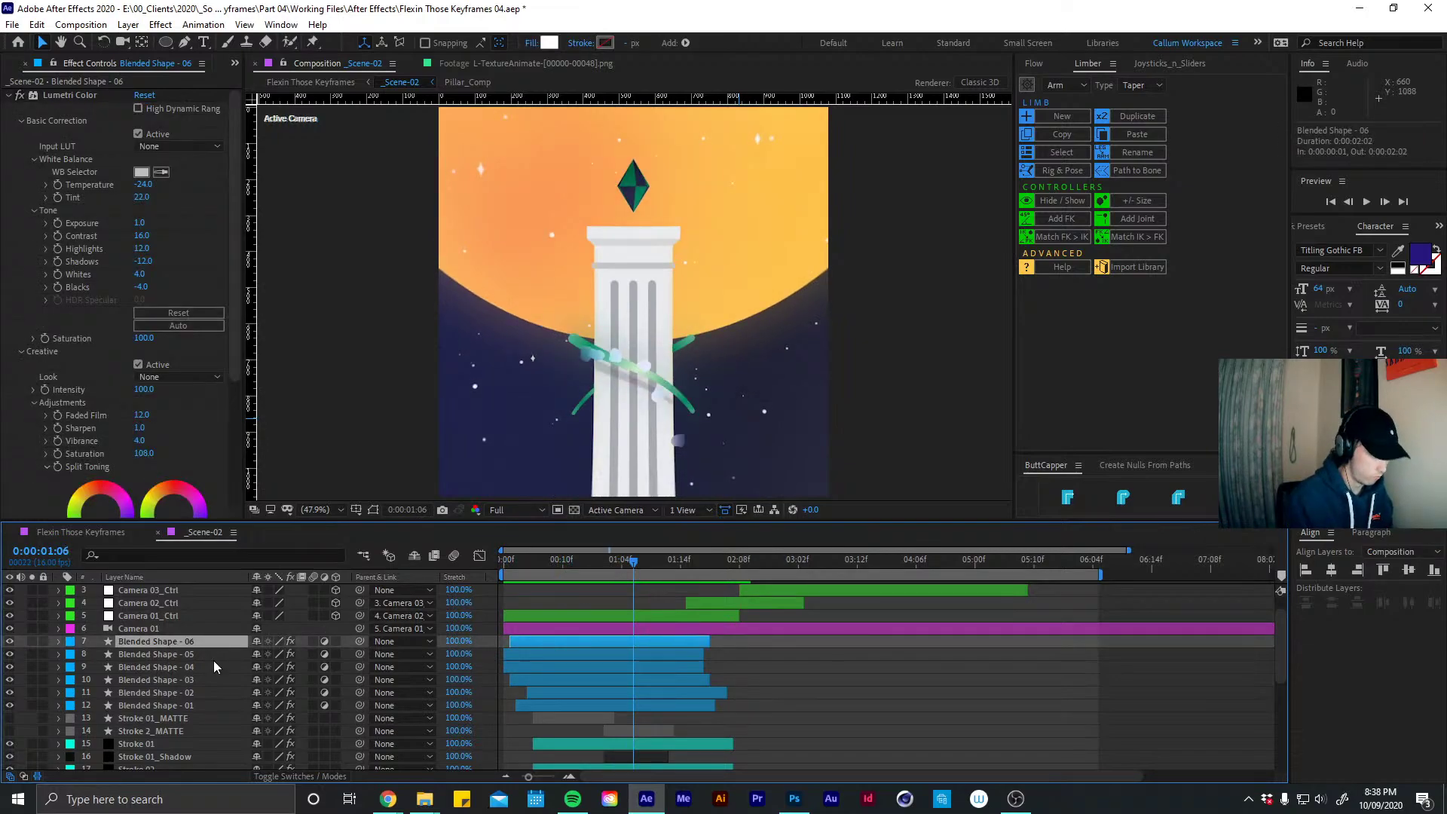
{"action": "key", "text": "u"}
{"action": "key", "text": "u"}
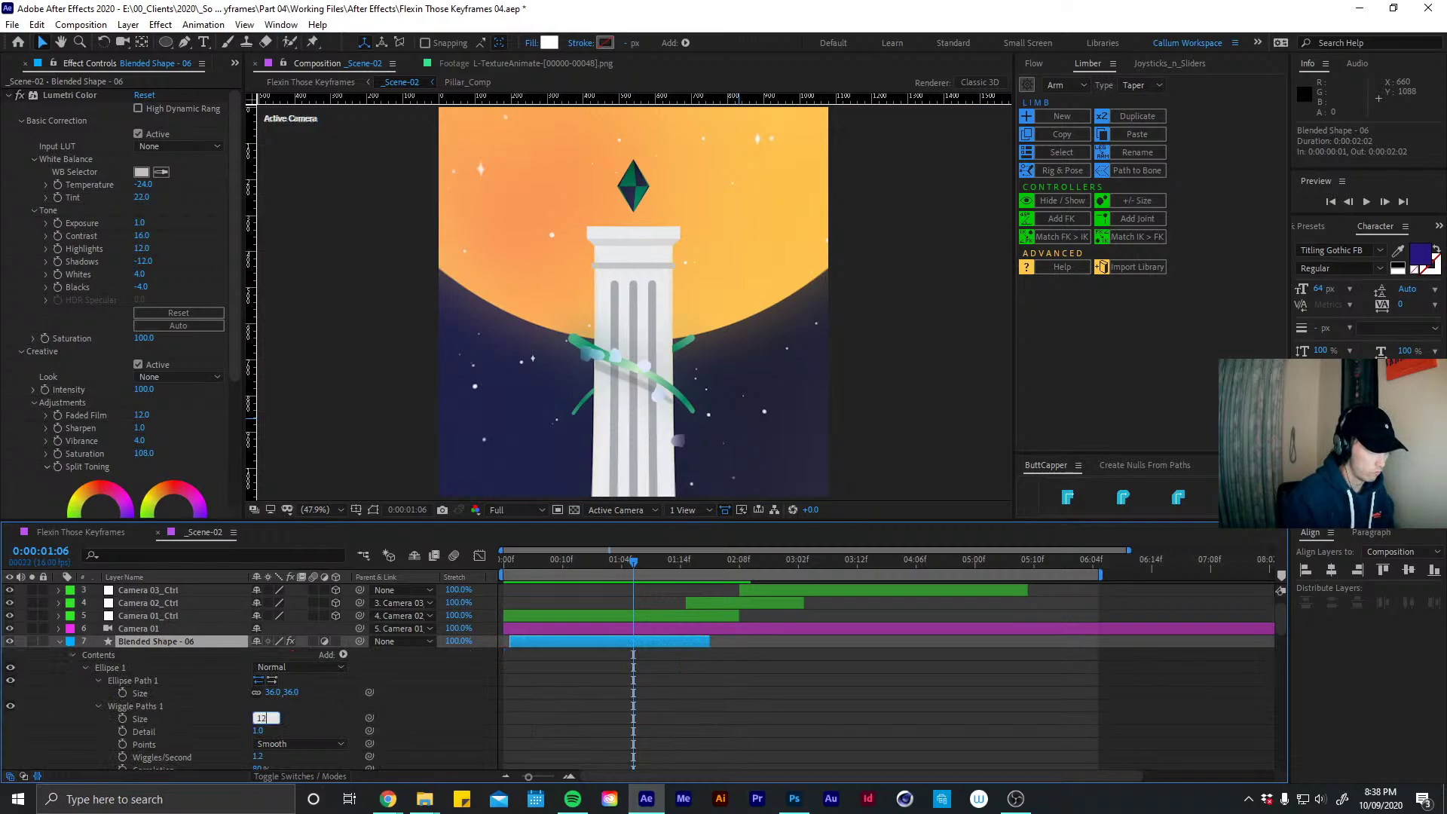
{"action": "key", "text": "Return"}
{"action": "key", "text": "u"}
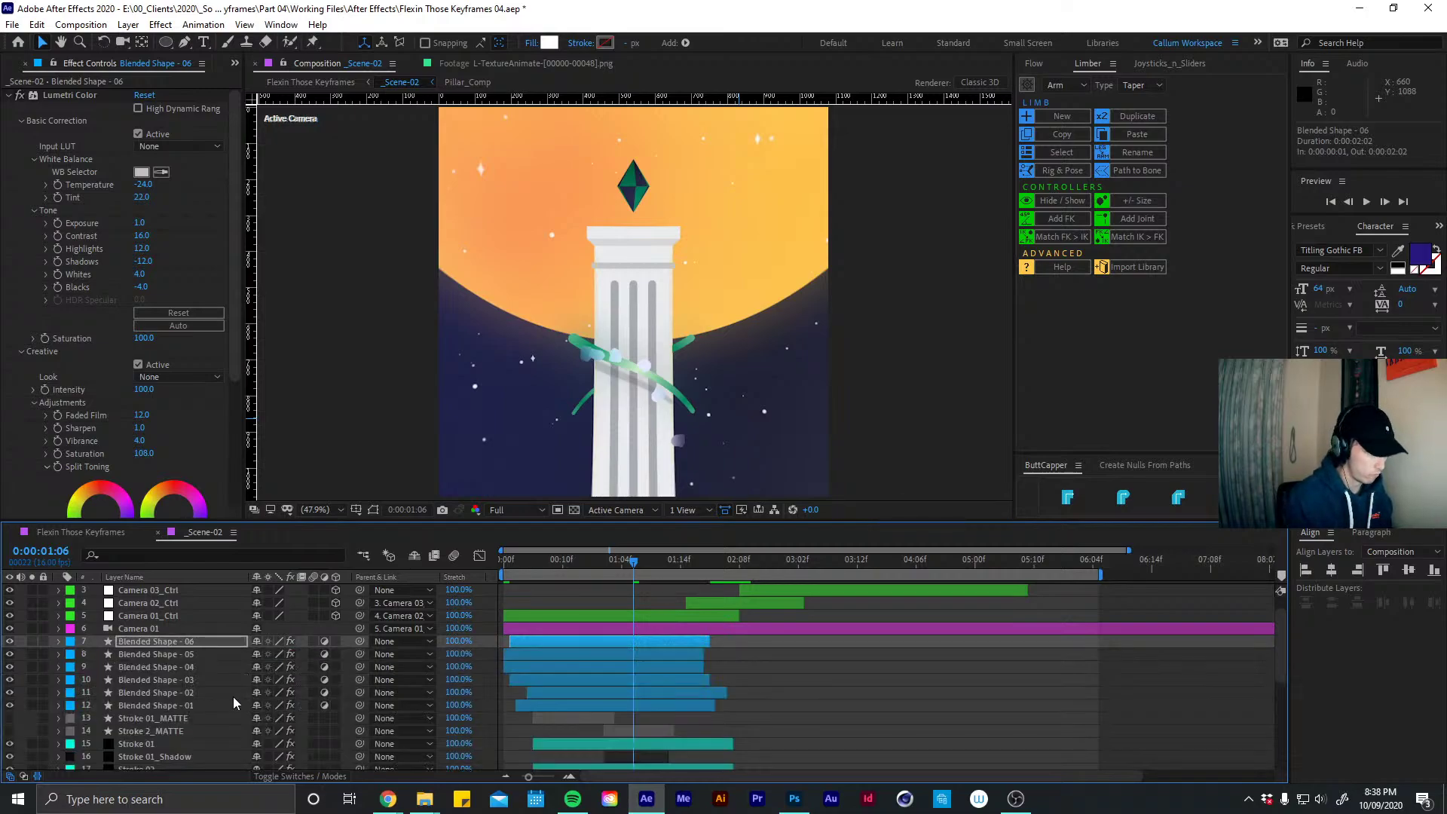
Set the Wiggle Paths 1 Size of Blended Shape - 05 to 12, return to the first frame and collapse the layer
{"action": "left_click", "coordinate": [198, 656]}
{"action": "key", "text": "u"}
{"action": "key", "text": "u"}
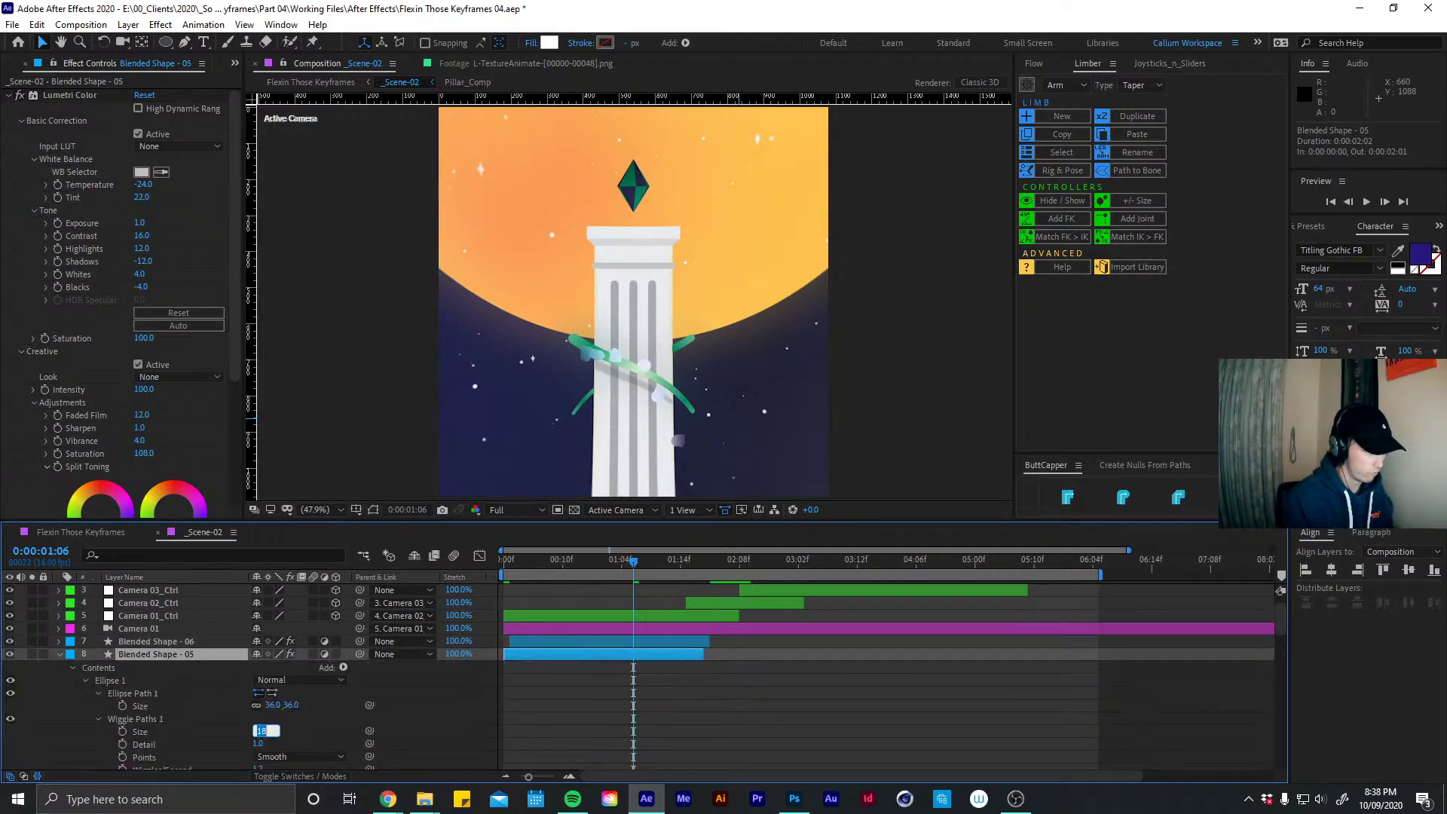
{"action": "key", "text": "Return"}
{"action": "key", "text": "Home"}
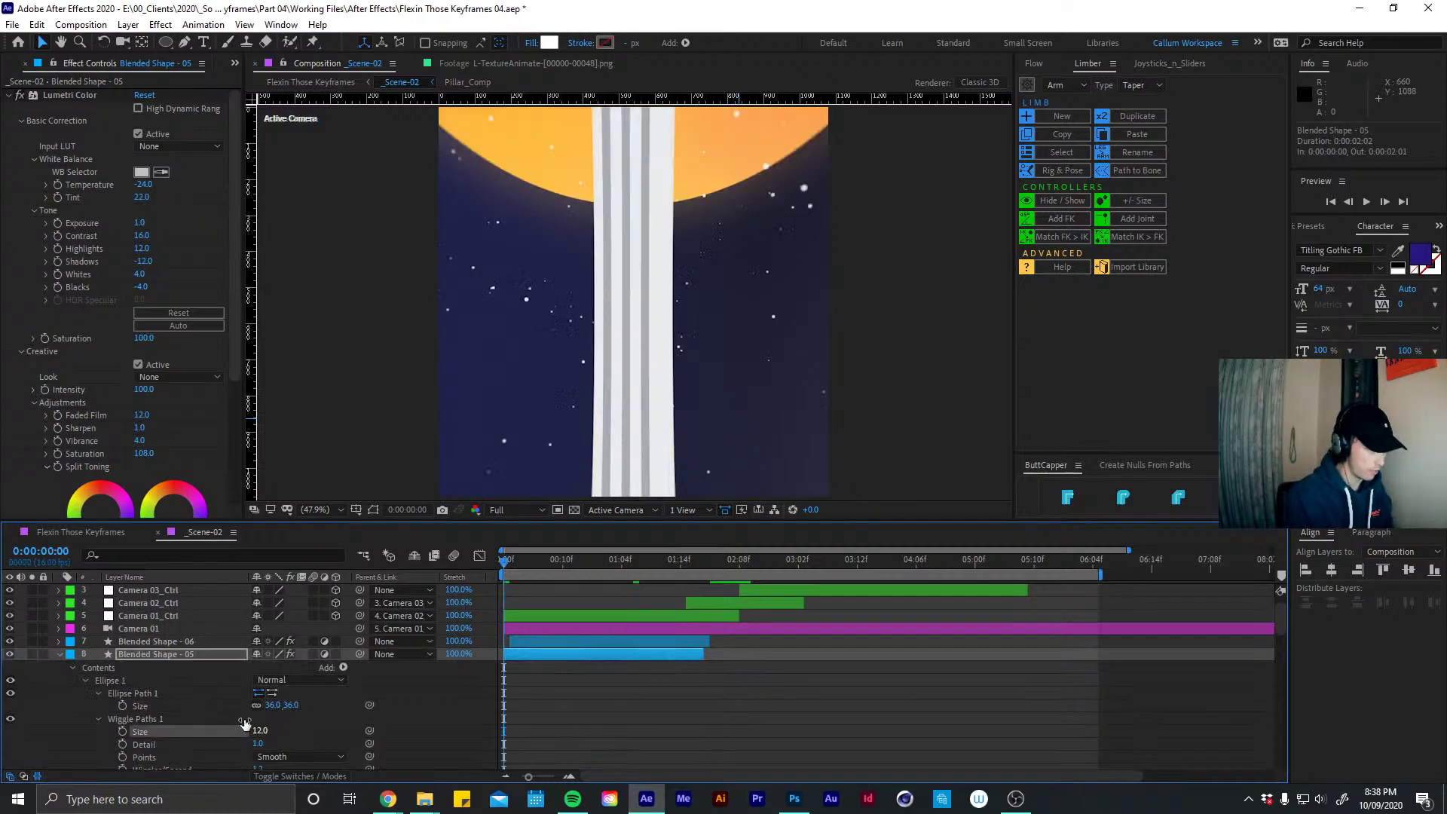
{"action": "key", "text": "u"}
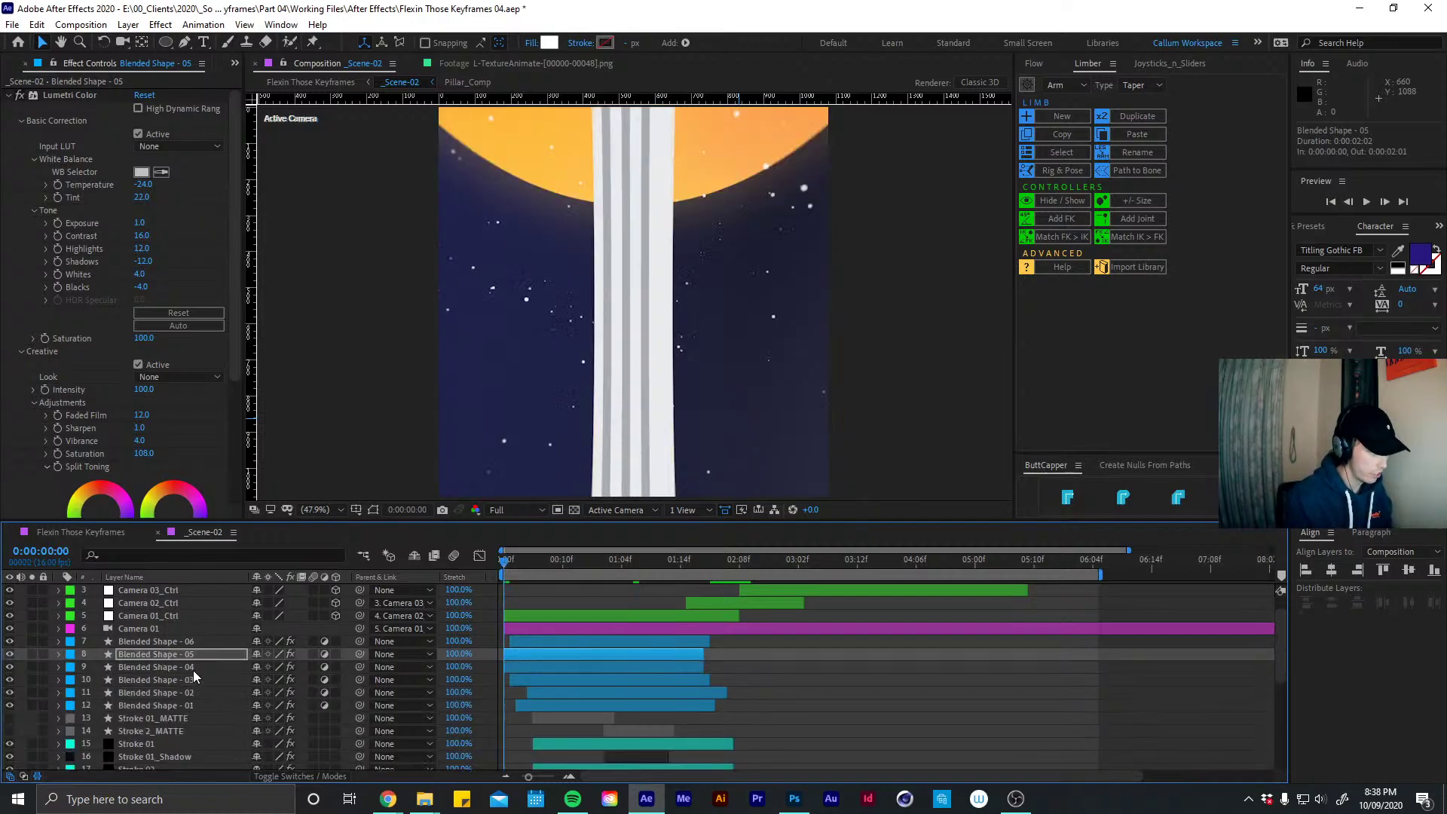
Set the Wiggle Paths 1 Size of Blended Shape - 04 to 12 and collapse the layer
{"action": "left_click", "coordinate": [193, 666]}
{"action": "key", "text": "u"}
{"action": "key", "text": "u"}
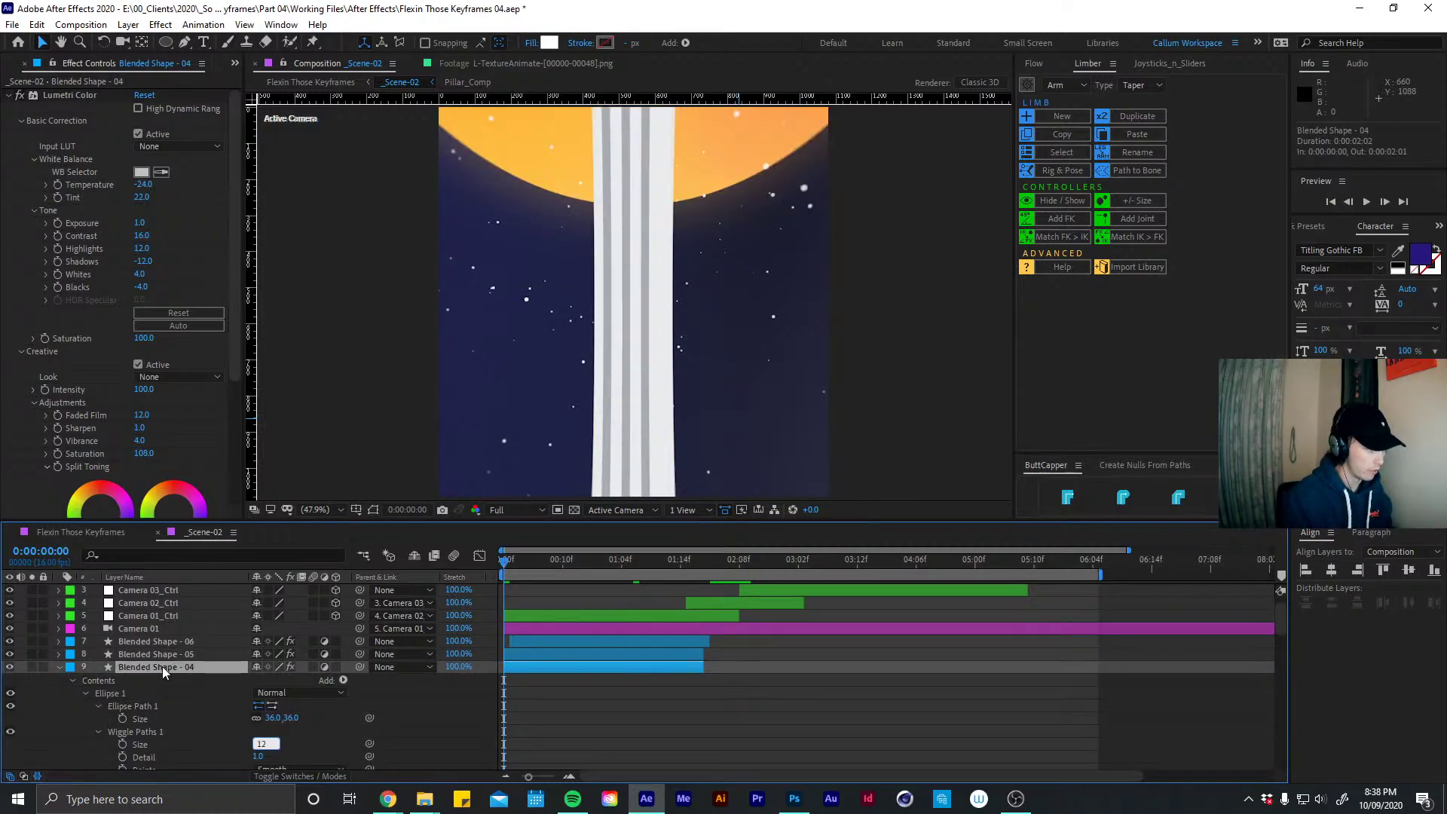
{"action": "key", "text": "Return"}
{"action": "key", "text": "u"}
Filter Blended Shape - 03, 02 and 01 in the timeline for "wiggle paths" and maximize the timeline
{"action": "left_click", "coordinate": [170, 680]}
{"action": "left_click", "coordinate": [177, 704], "text": "shift"}
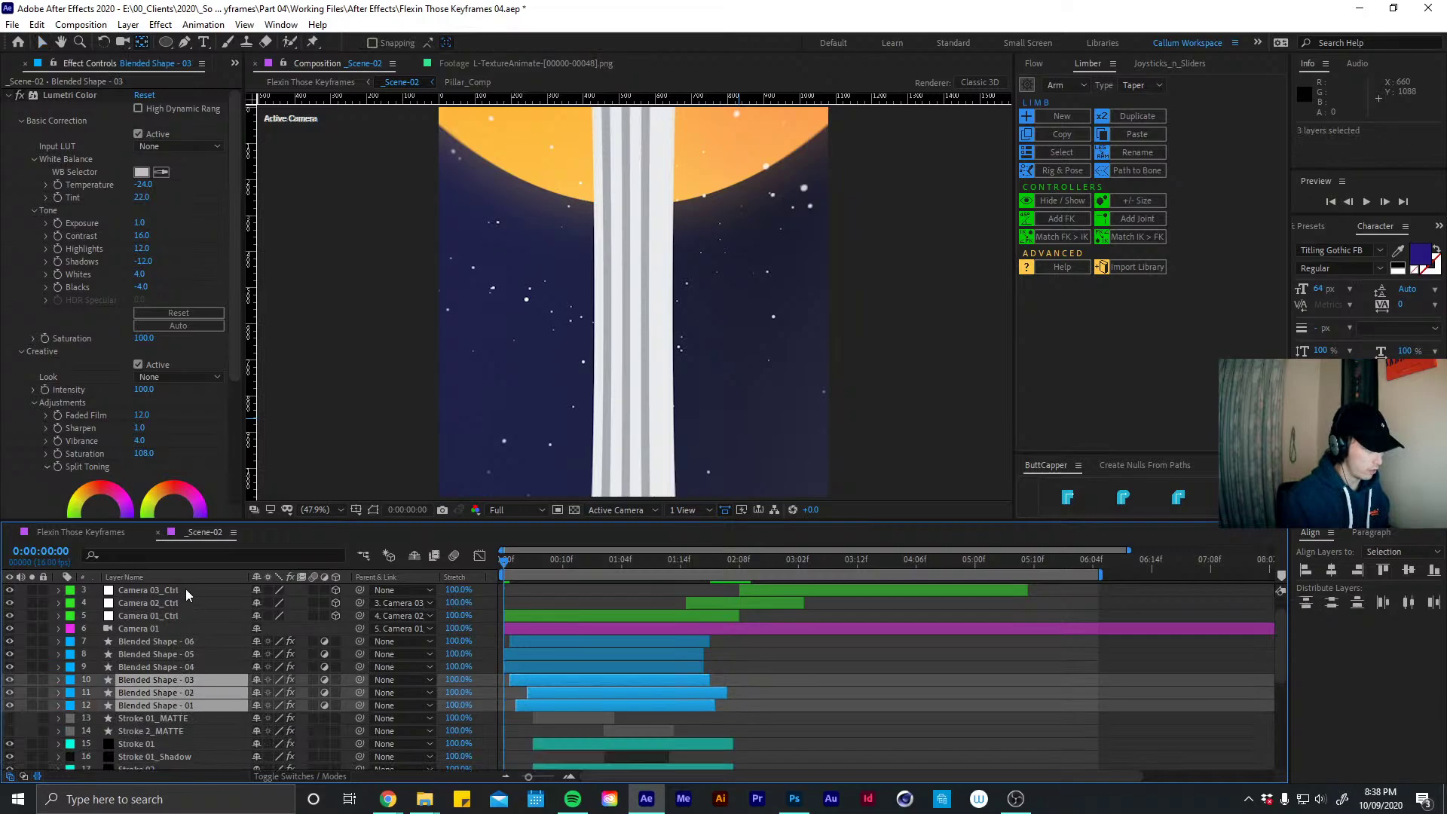
{"action": "key", "text": "ctrl+f"}
{"action": "type", "text": "wiggle"}
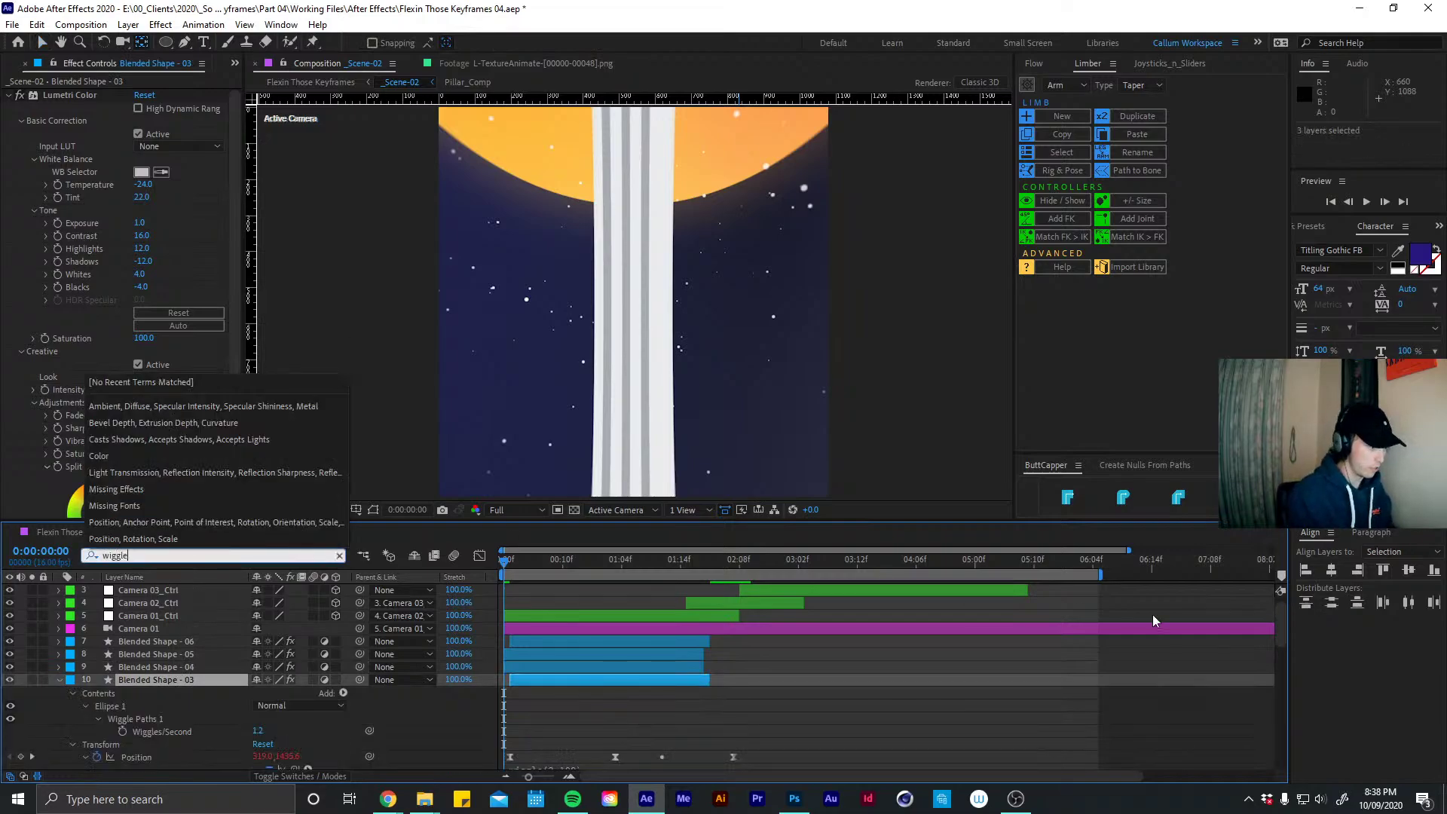
{"action": "type", "text": " paths"}
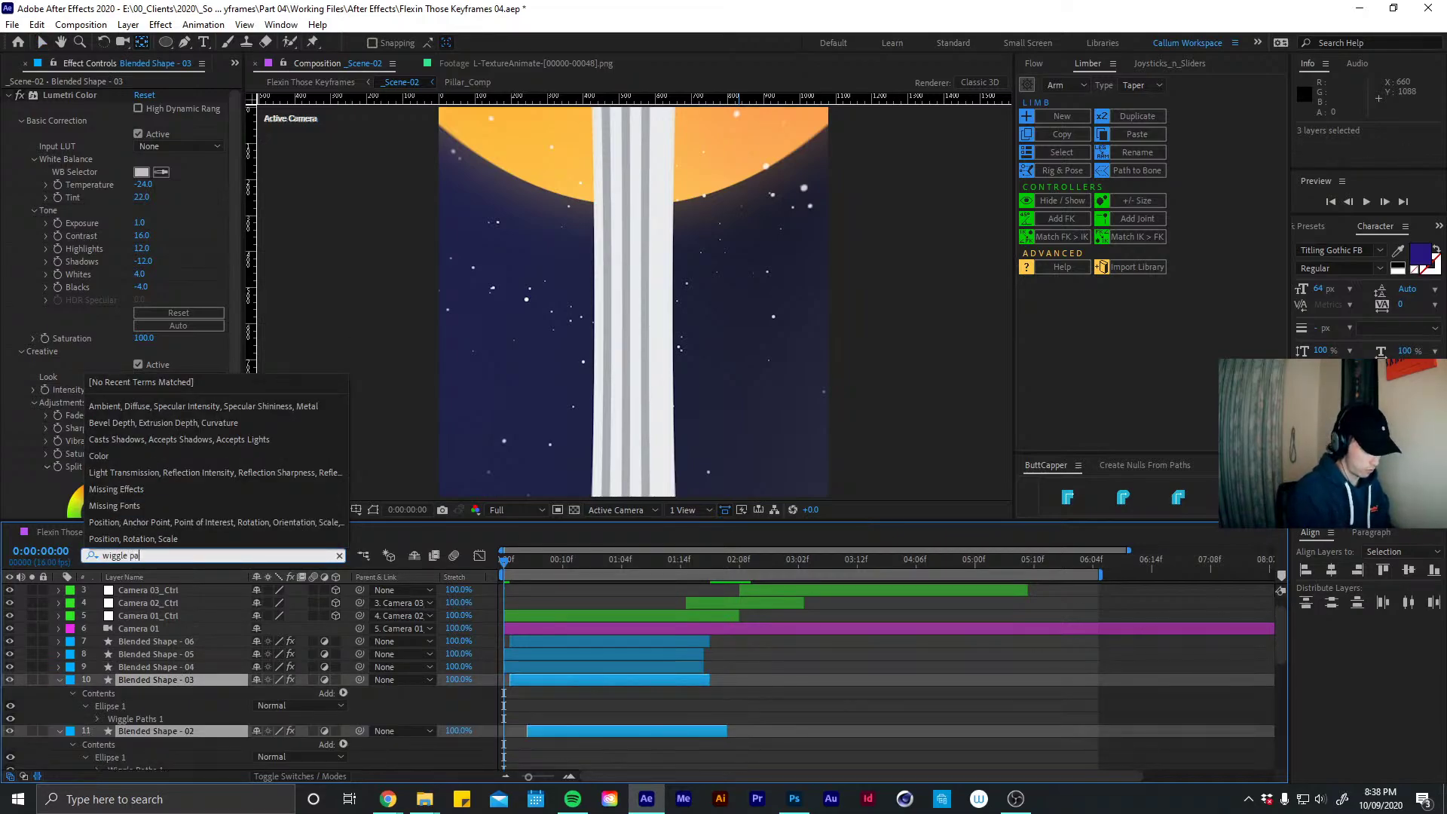
{"action": "left_click", "coordinate": [1002, 703]}
{"action": "key", "text": "grave"}
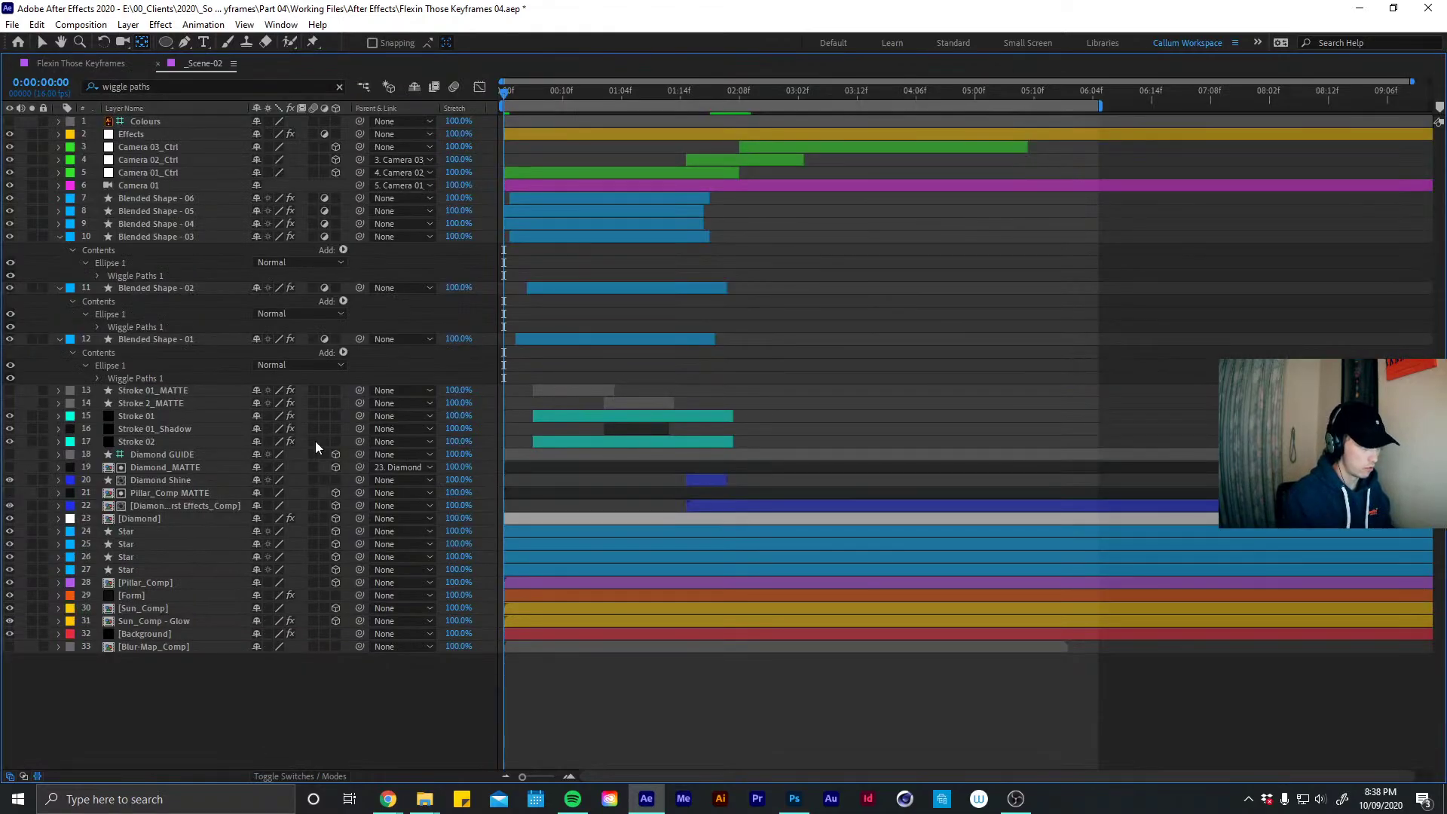
Set the Wiggle Paths 1 Size to 12 on Blended Shape - 01, 02 and 03, collapsing Blended Shape - 03
{"action": "left_click", "coordinate": [97, 378]}
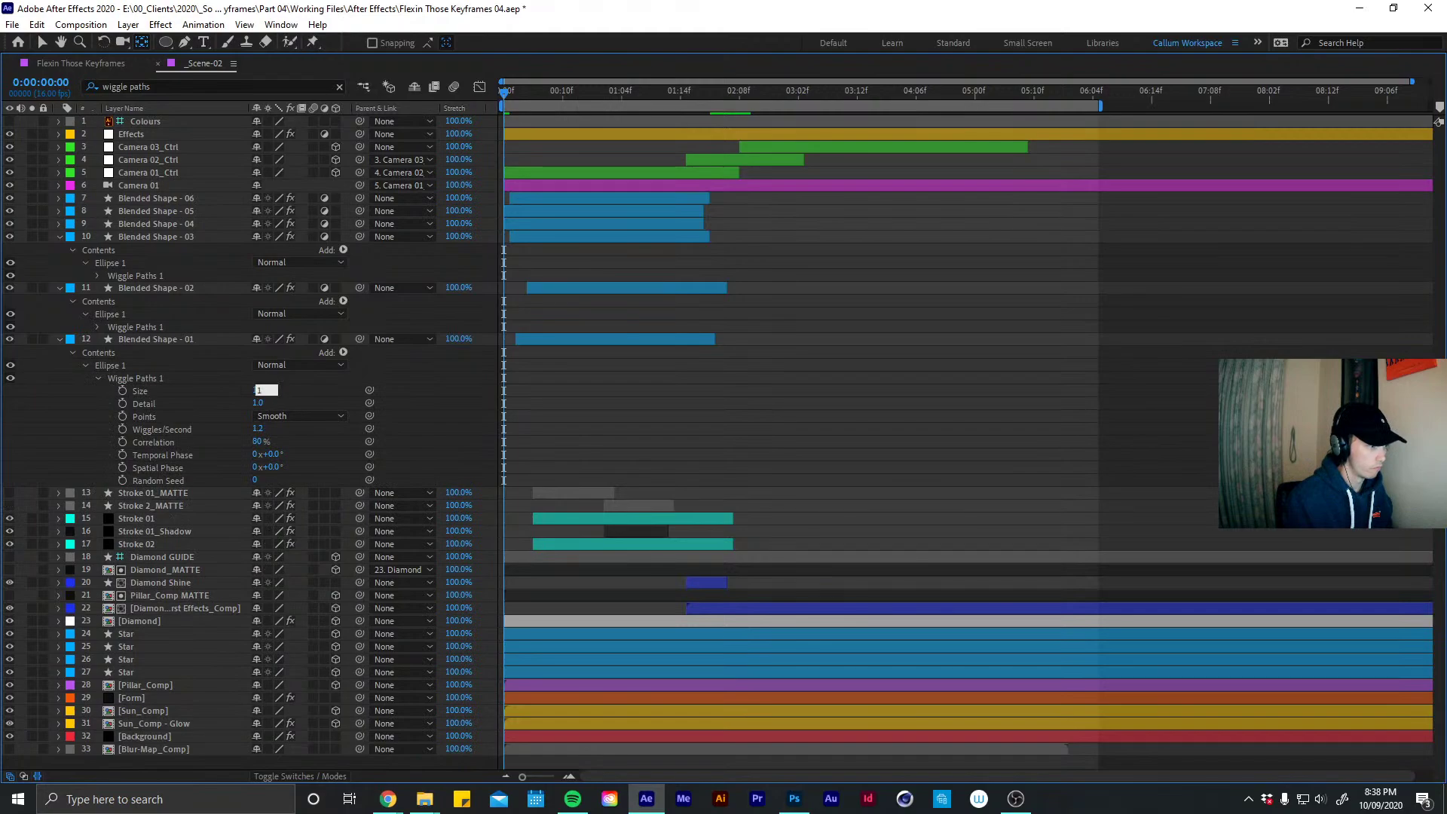
{"action": "type", "text": "12"}
{"action": "left_click", "coordinate": [161, 340]}
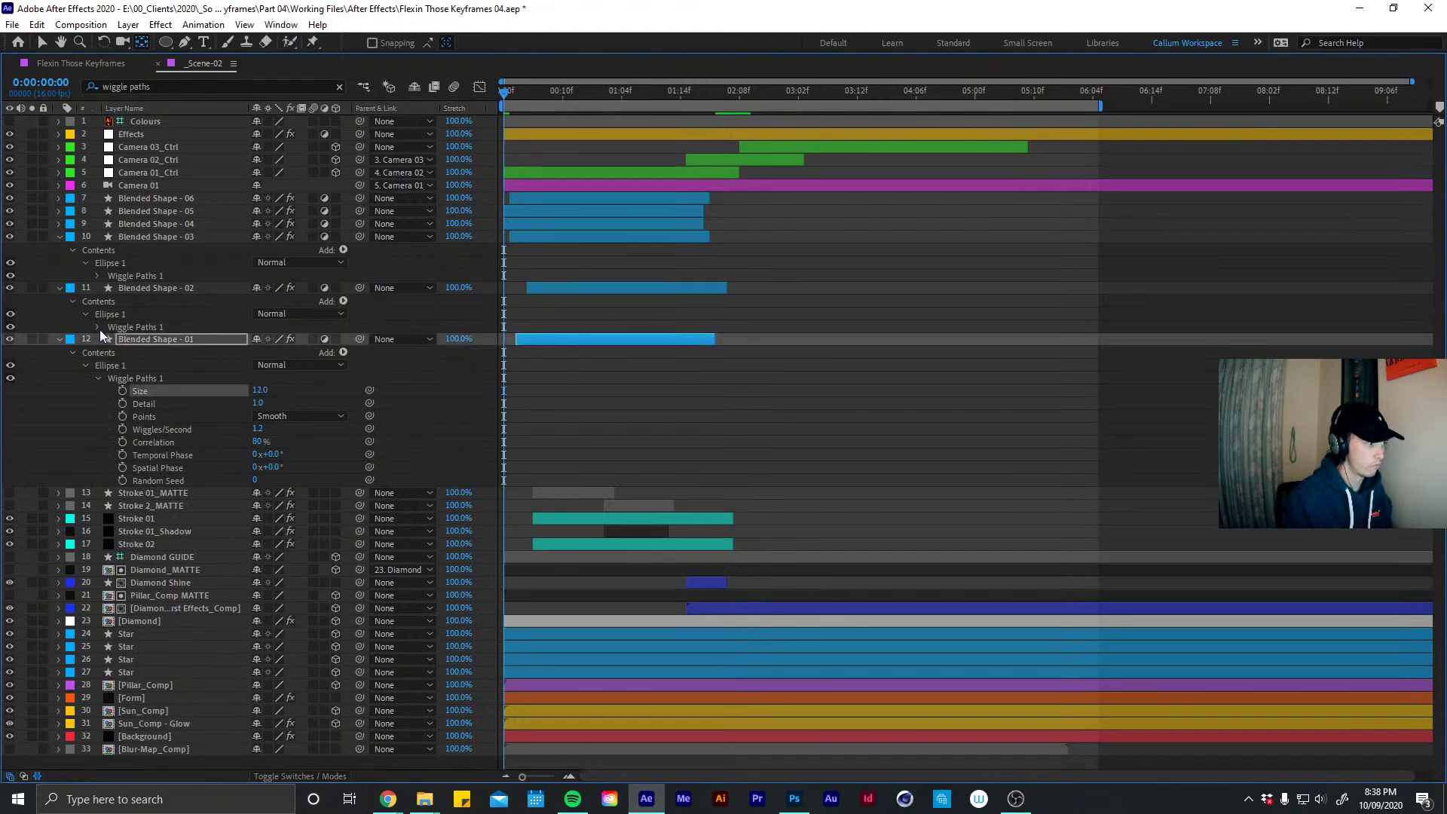
{"action": "left_click", "coordinate": [97, 327]}
{"action": "left_click", "coordinate": [146, 286]}
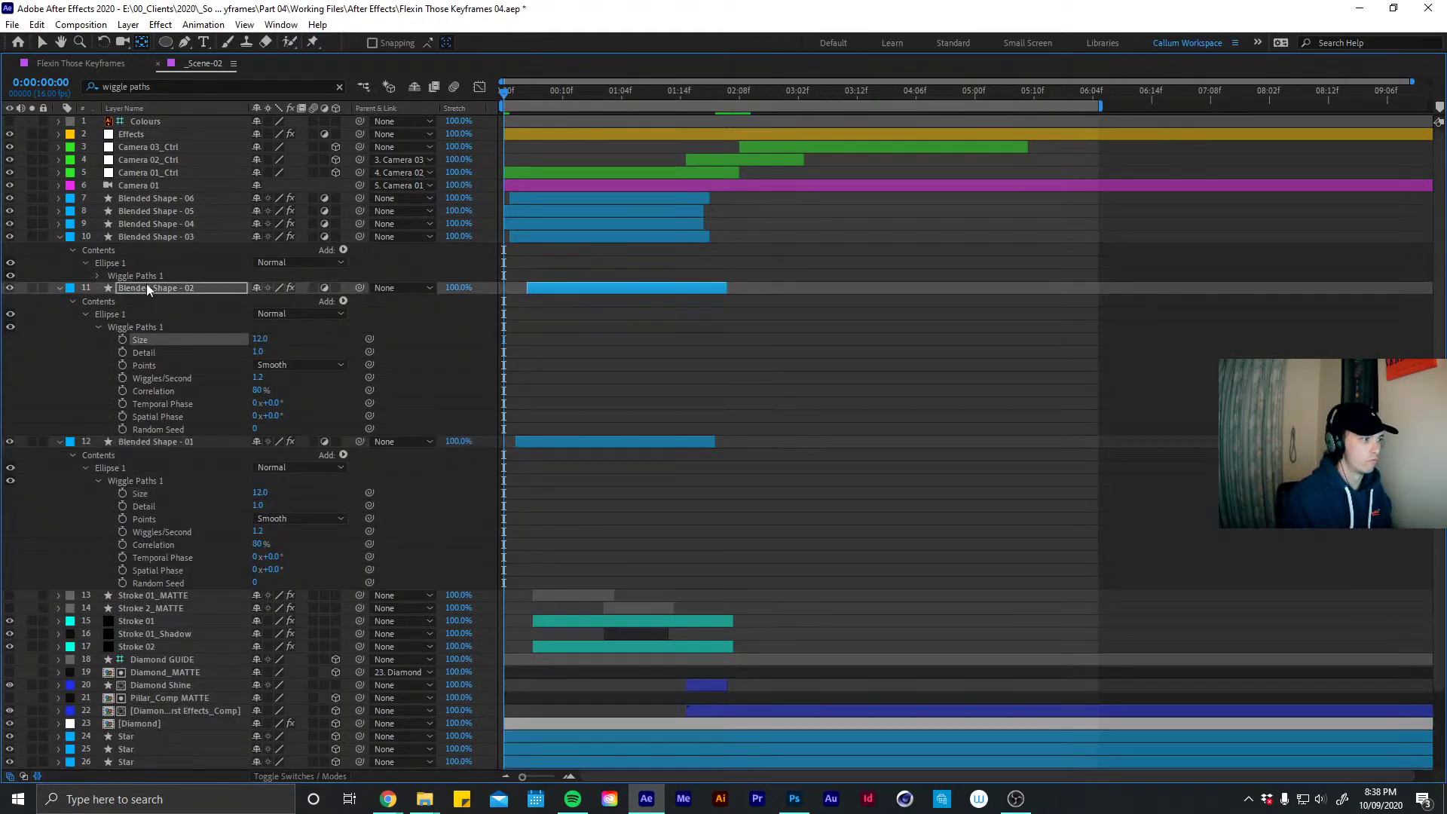
{"action": "left_click", "coordinate": [97, 275]}
{"action": "left_click", "coordinate": [260, 288]}
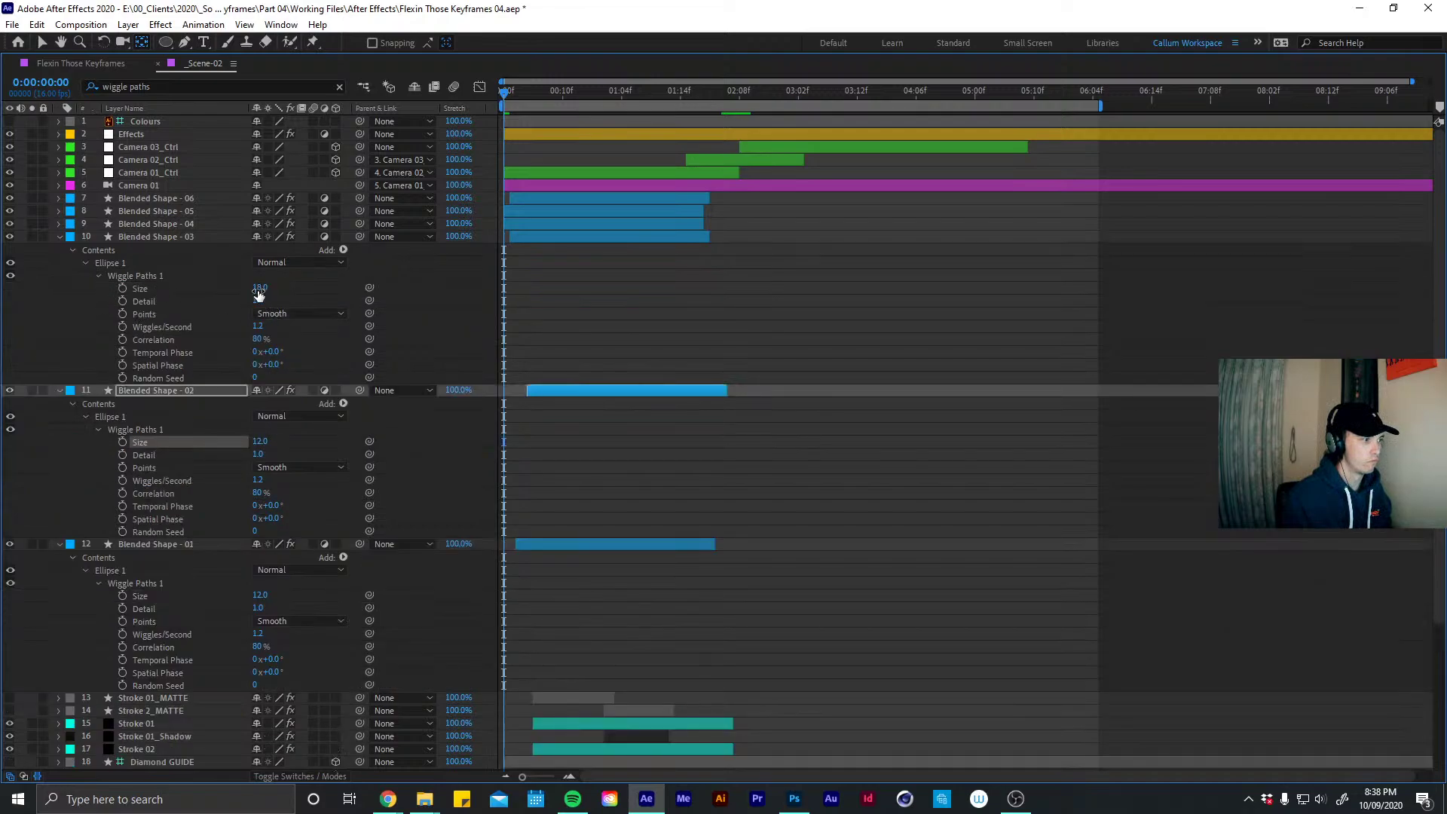
{"action": "type", "text": "12"}
{"action": "left_click", "coordinate": [60, 237]}
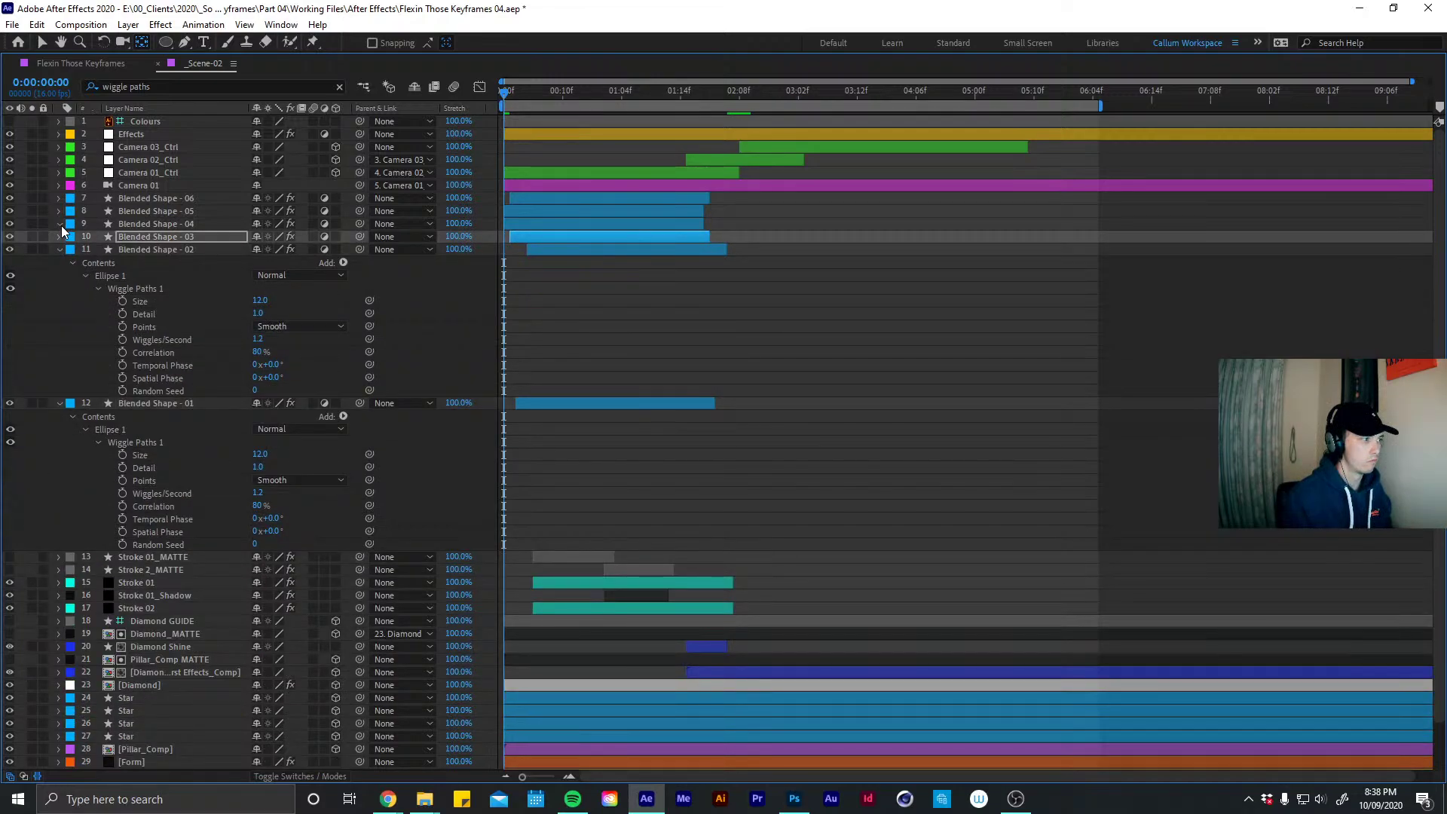
Expand Blended Shape - 04 down to the properties of its Ellipse Path 1 and Wiggle Paths 1
{"action": "left_click", "coordinate": [62, 225]}
{"action": "left_click", "coordinate": [71, 237]}
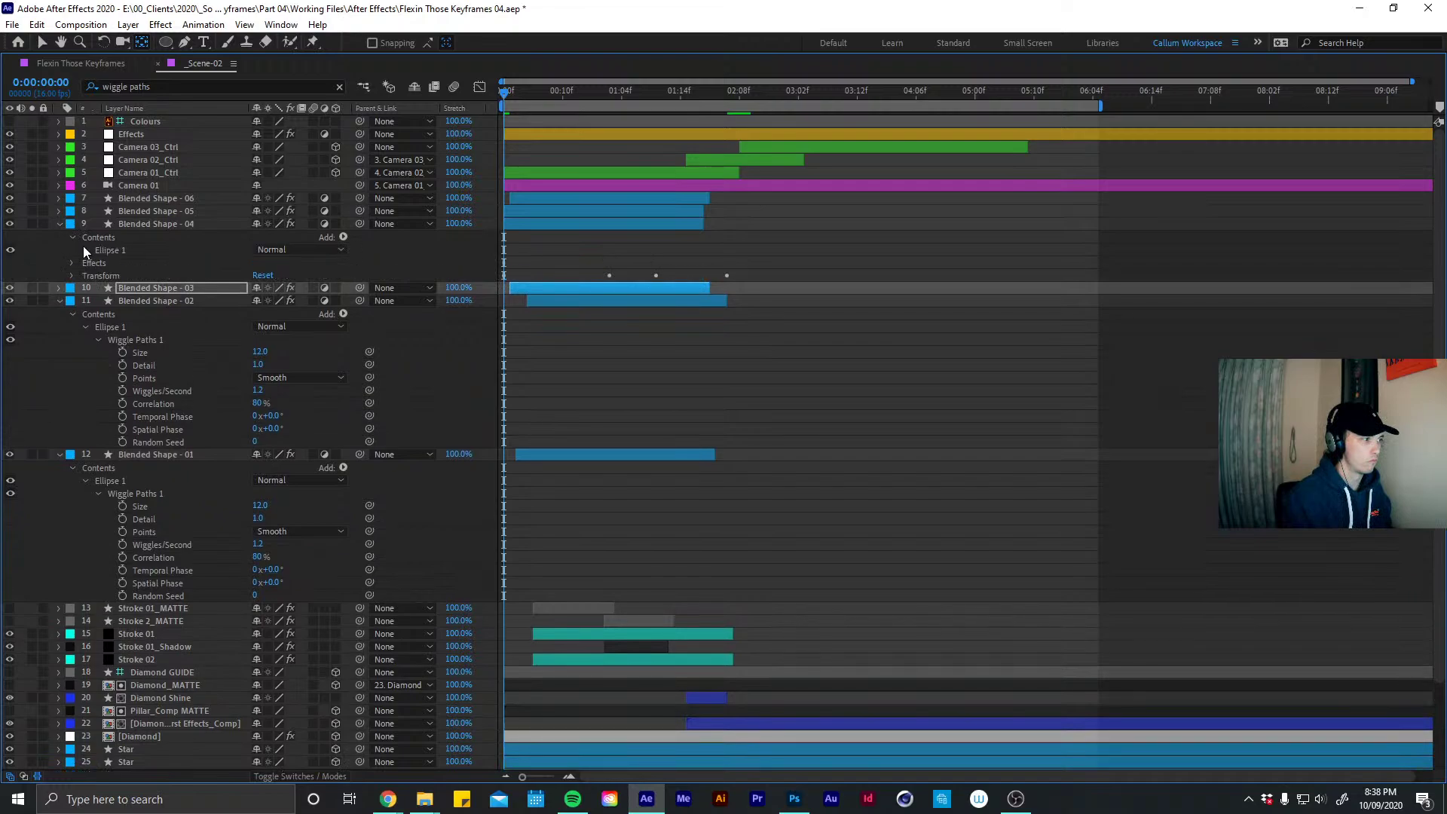
{"action": "left_click", "coordinate": [86, 251]}
{"action": "left_click", "coordinate": [97, 276]}
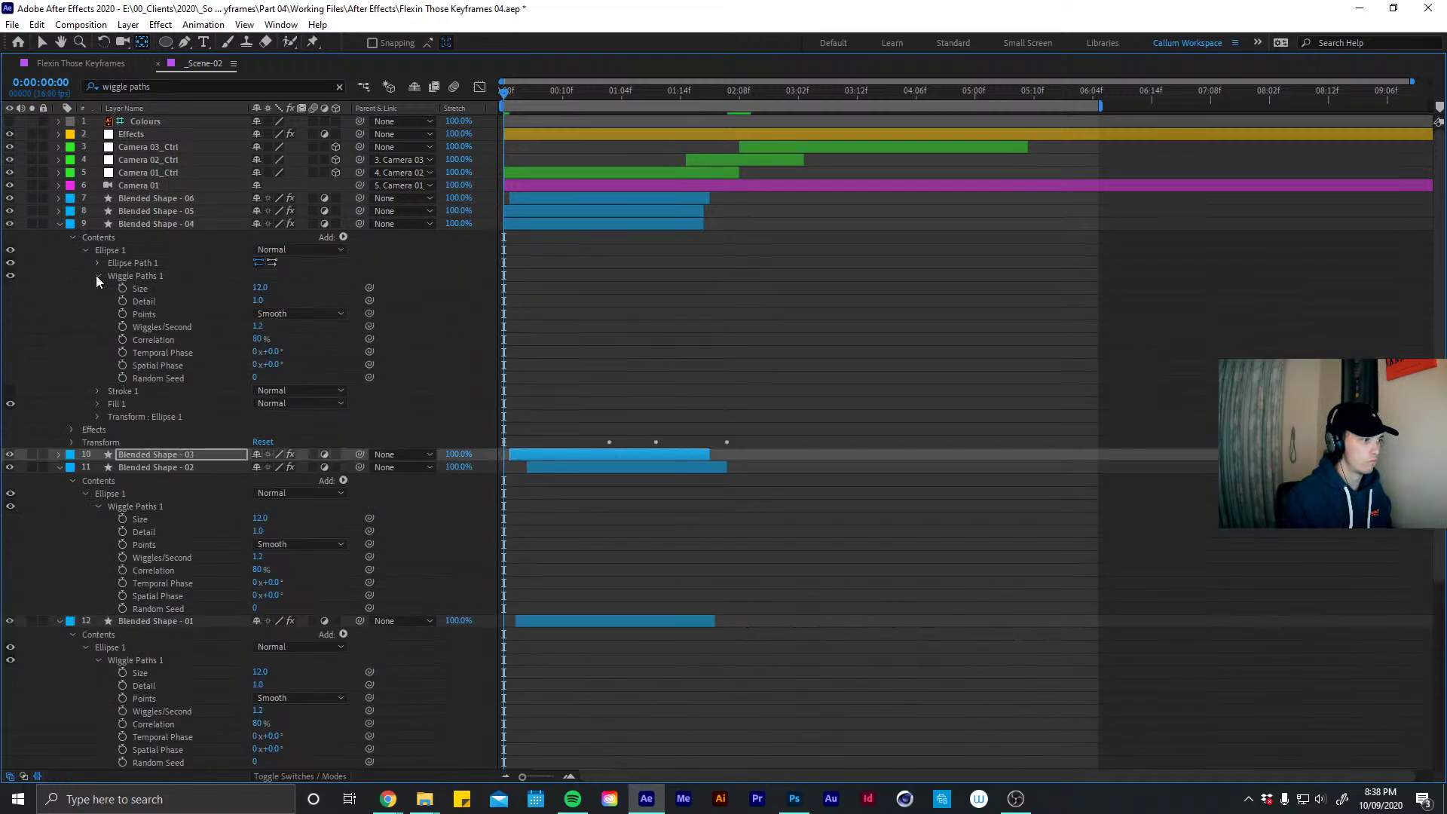
{"action": "left_click", "coordinate": [99, 263]}
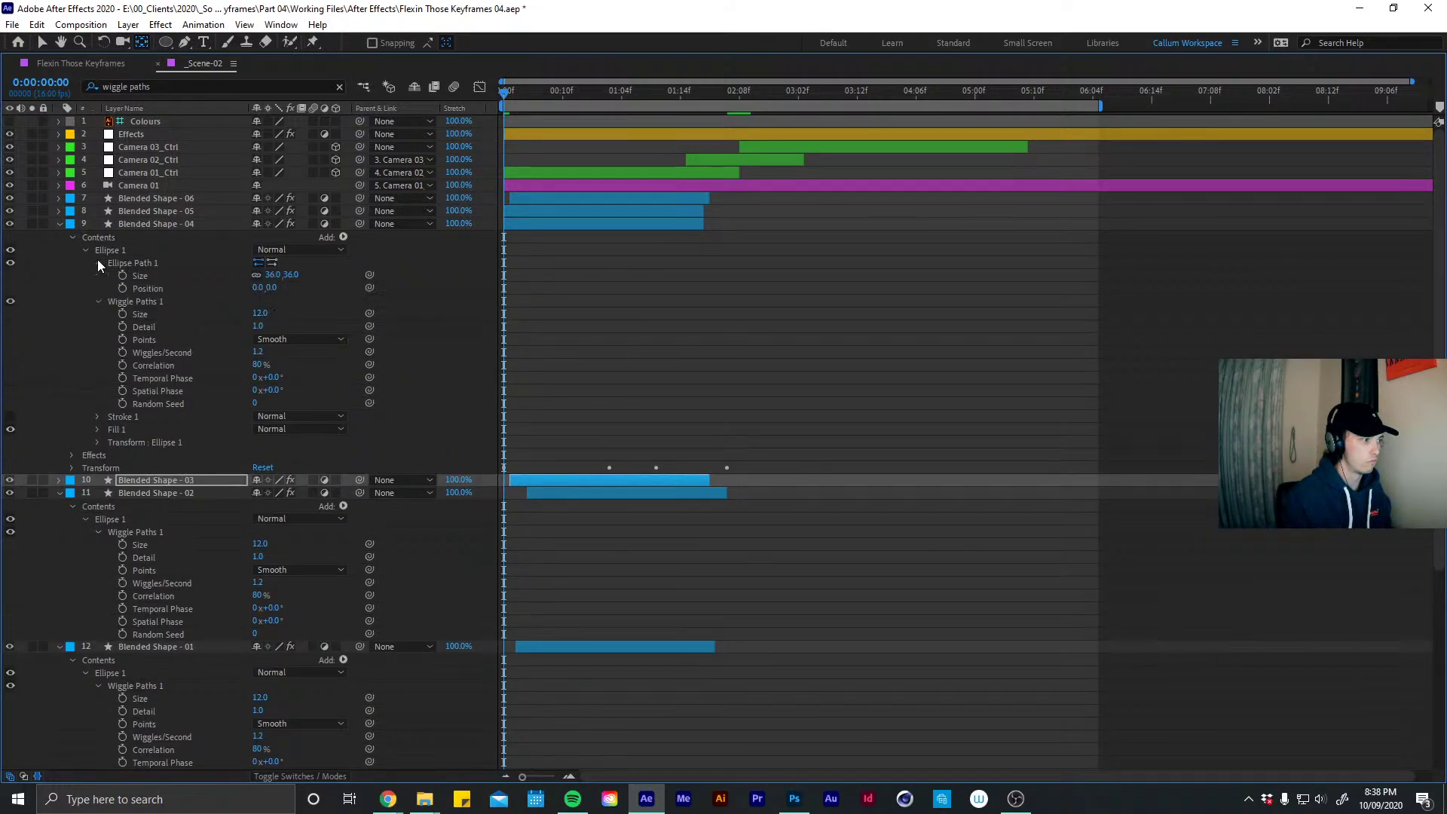
Filter the timeline for "size" with all six Blended Shape layers selected
{"action": "left_click", "coordinate": [177, 199]}
{"action": "left_click", "coordinate": [133, 649], "text": "shift"}
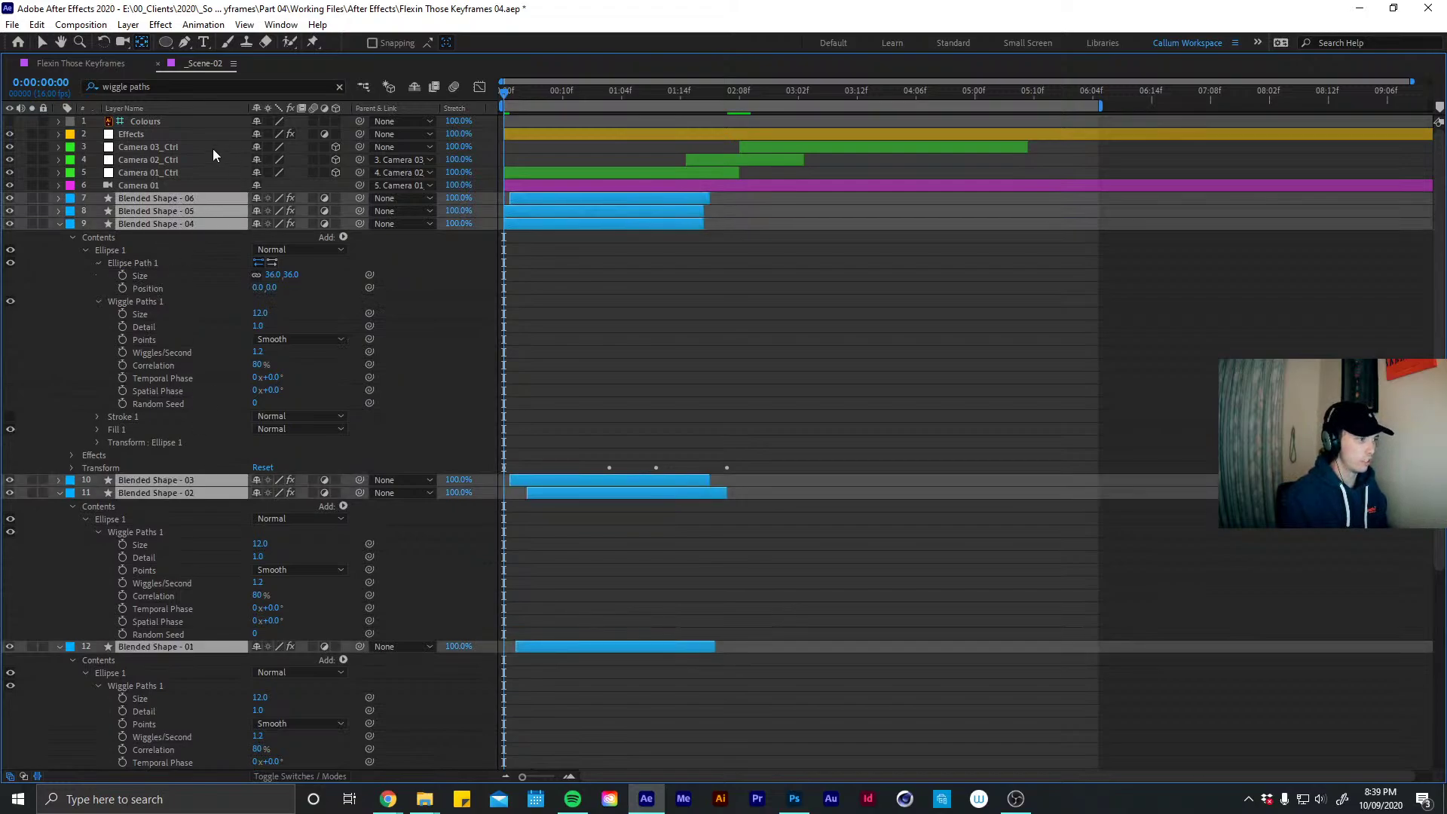
{"action": "left_click", "coordinate": [221, 85]}
{"action": "key", "text": "ctrl+a"}
{"action": "type", "text": "size"}
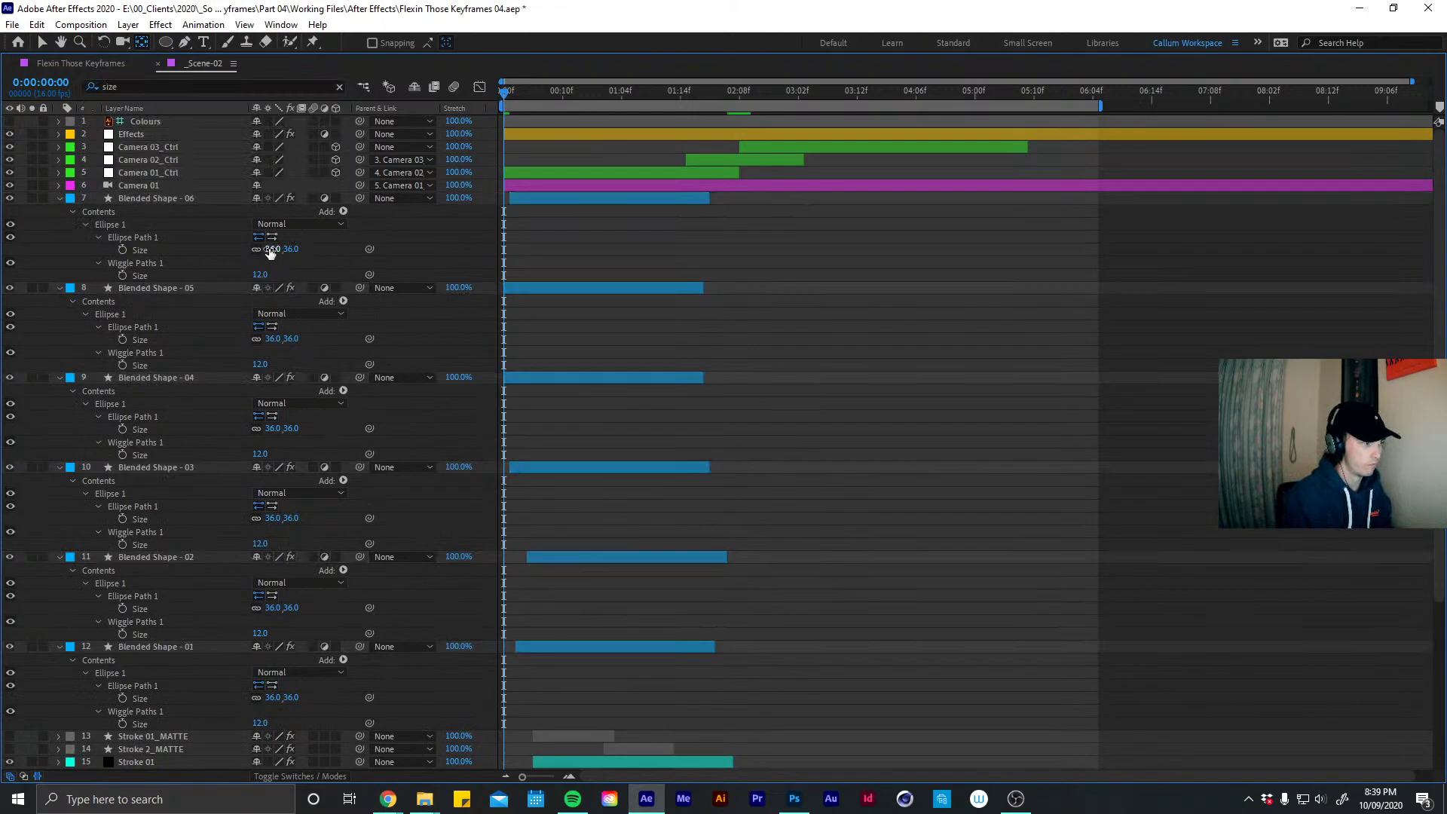
Keep the Ellipse Path 1 Size of Blended Shape - 06 at 36, and set Blended Shape - 05 to 24 and Blended Shape - 04 to 14
{"action": "left_click", "coordinate": [270, 250]}
{"action": "key", "text": "Return"}
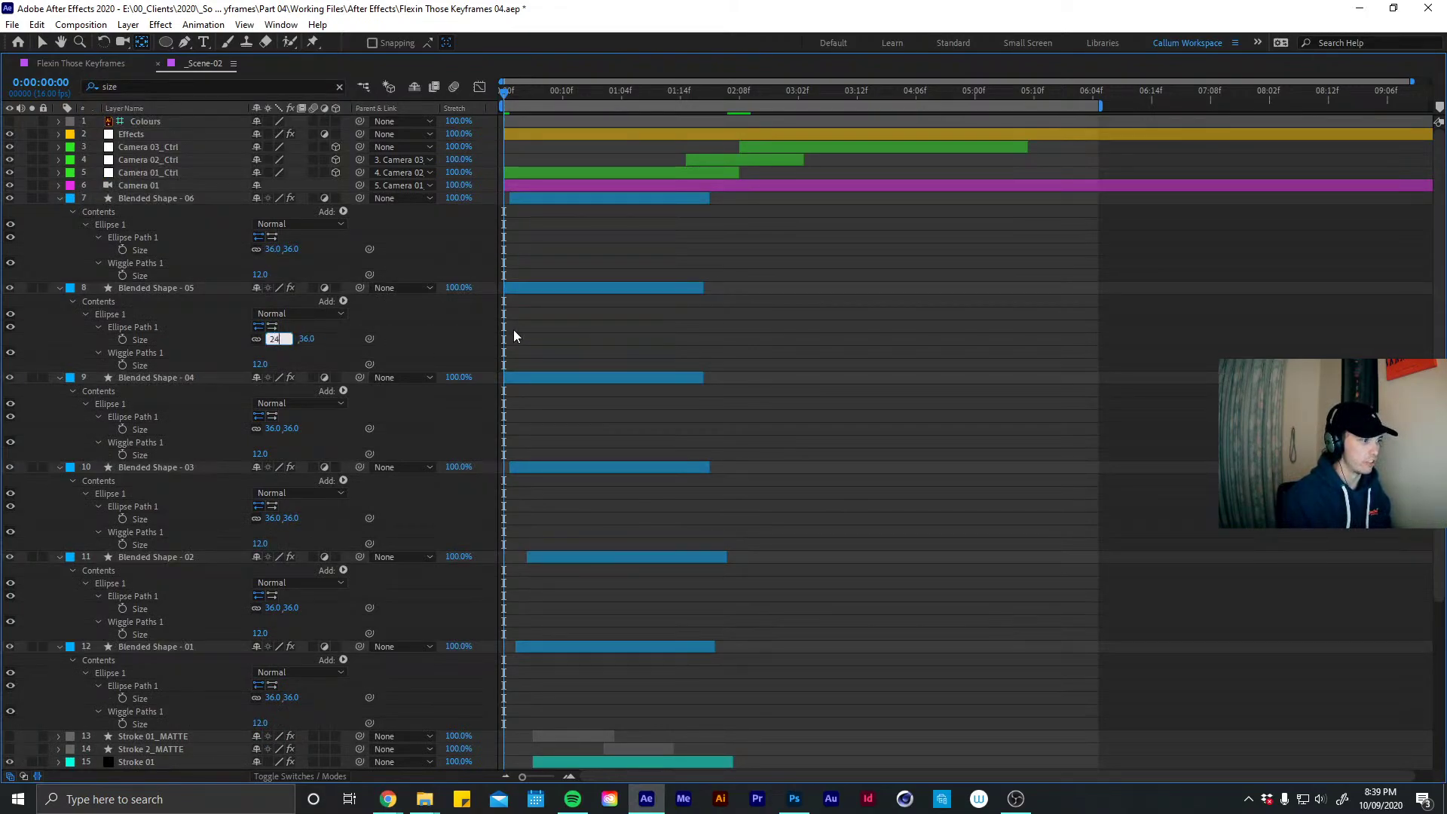
{"action": "key", "text": "Return"}
{"action": "left_click", "coordinate": [272, 429]}
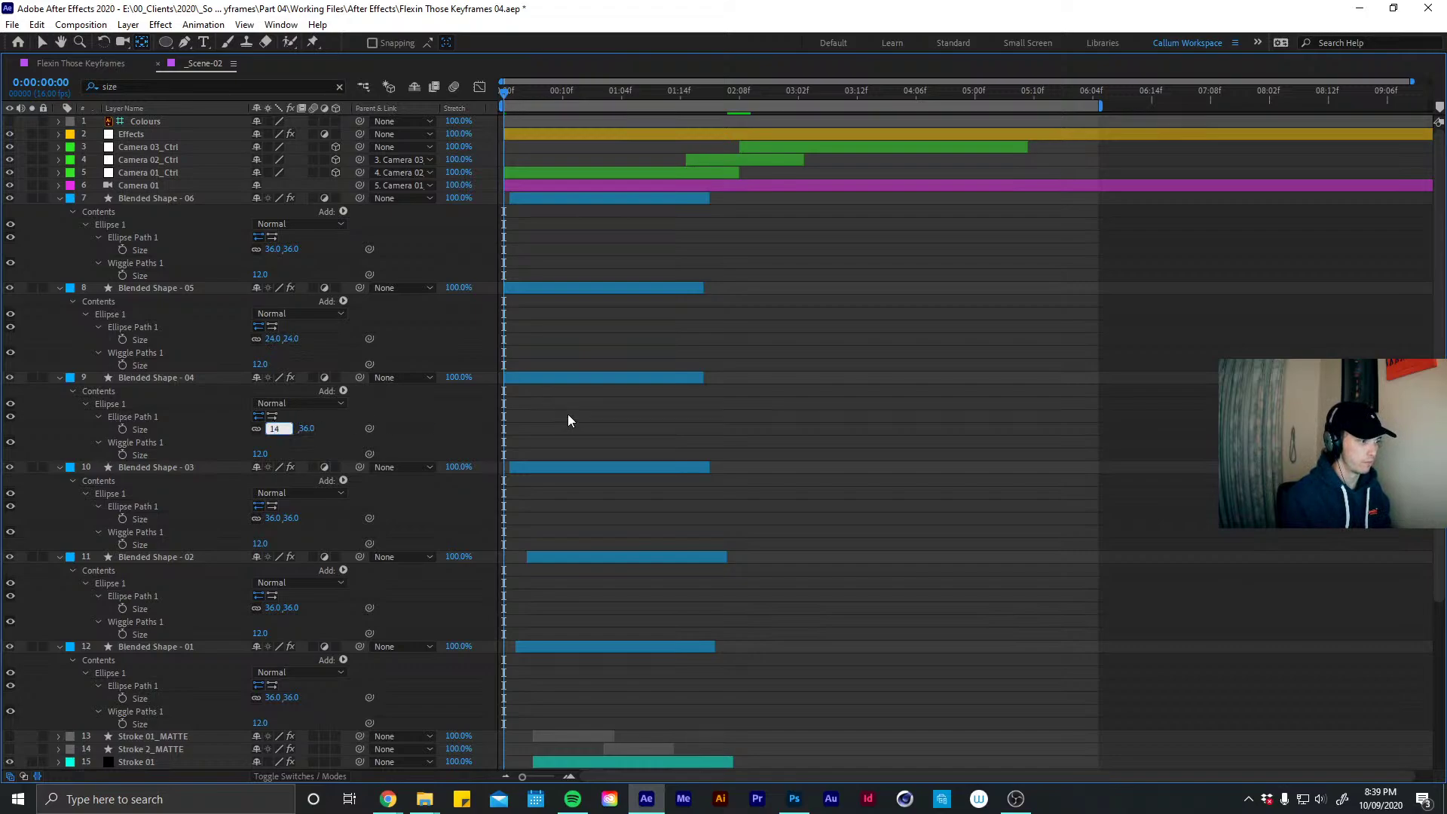
{"action": "key", "text": "Return"}
Set the Ellipse Path 1 Size of Blended Shape - 03 to 28 and of Blended Shape - 02 to 20
{"action": "left_click", "coordinate": [273, 519]}
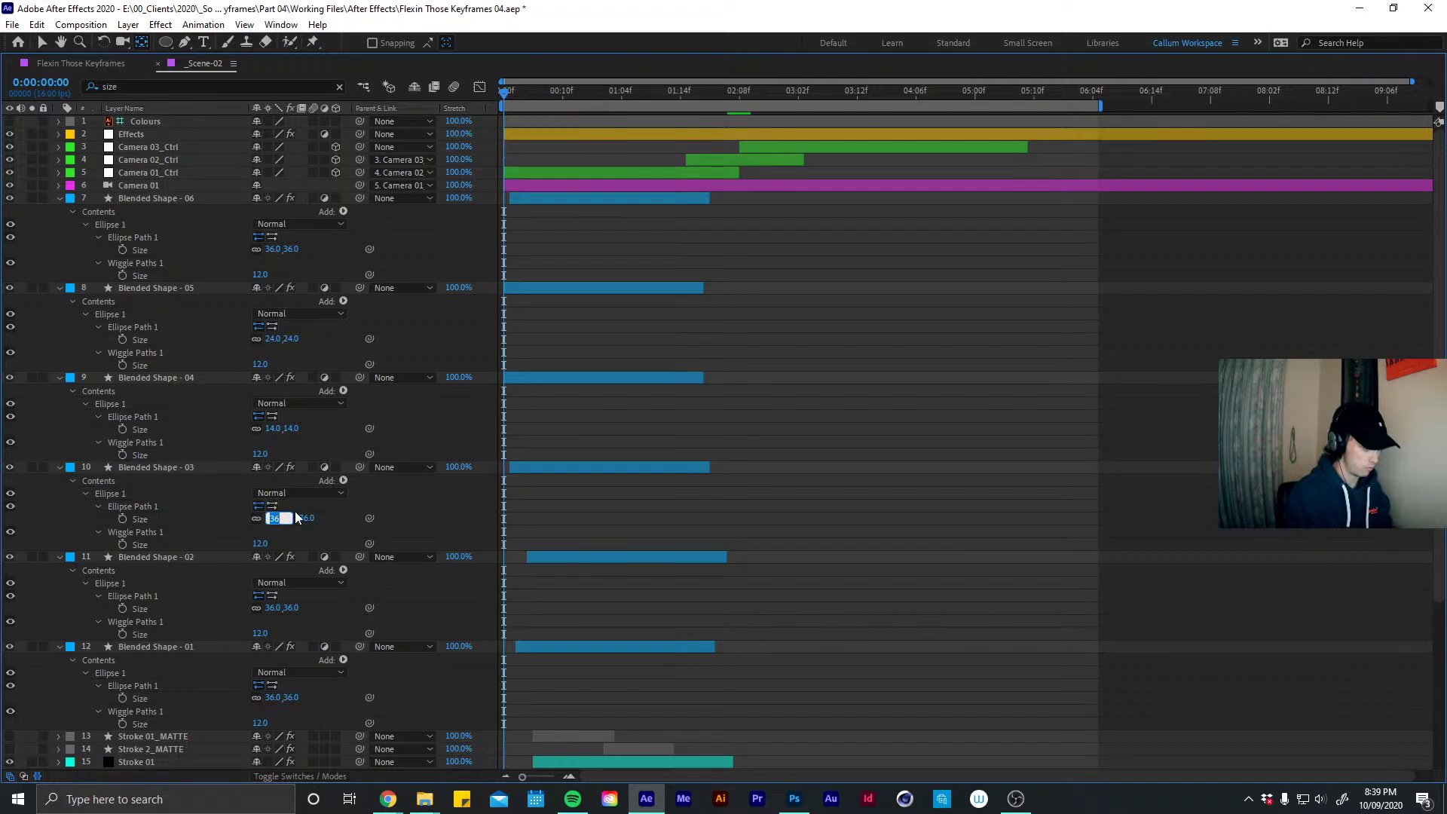
{"action": "type", "text": "28"}
{"action": "key", "text": "Return"}
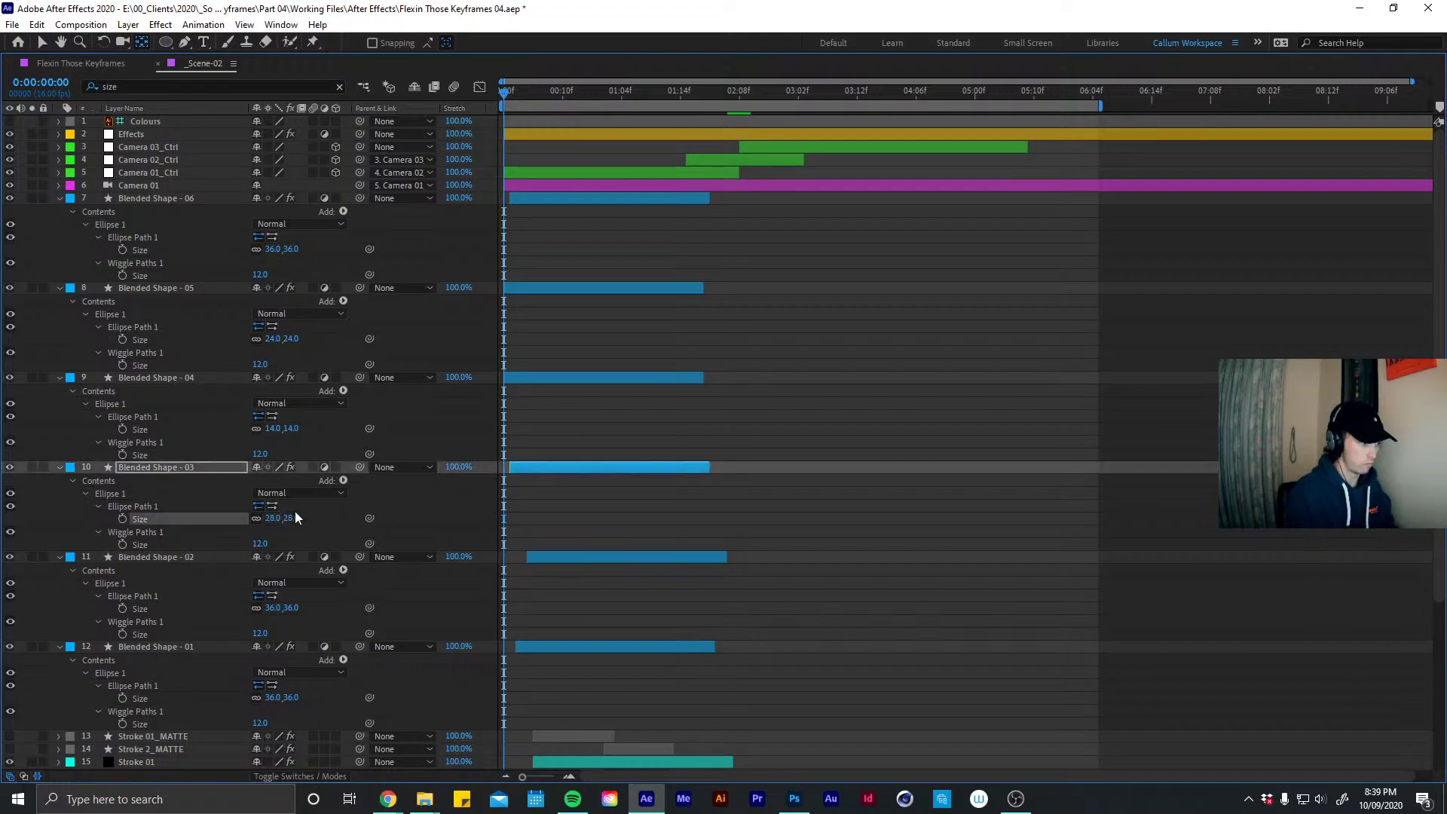
{"action": "left_click", "coordinate": [273, 608]}
{"action": "type", "text": "20"}
{"action": "key", "text": "Return"}
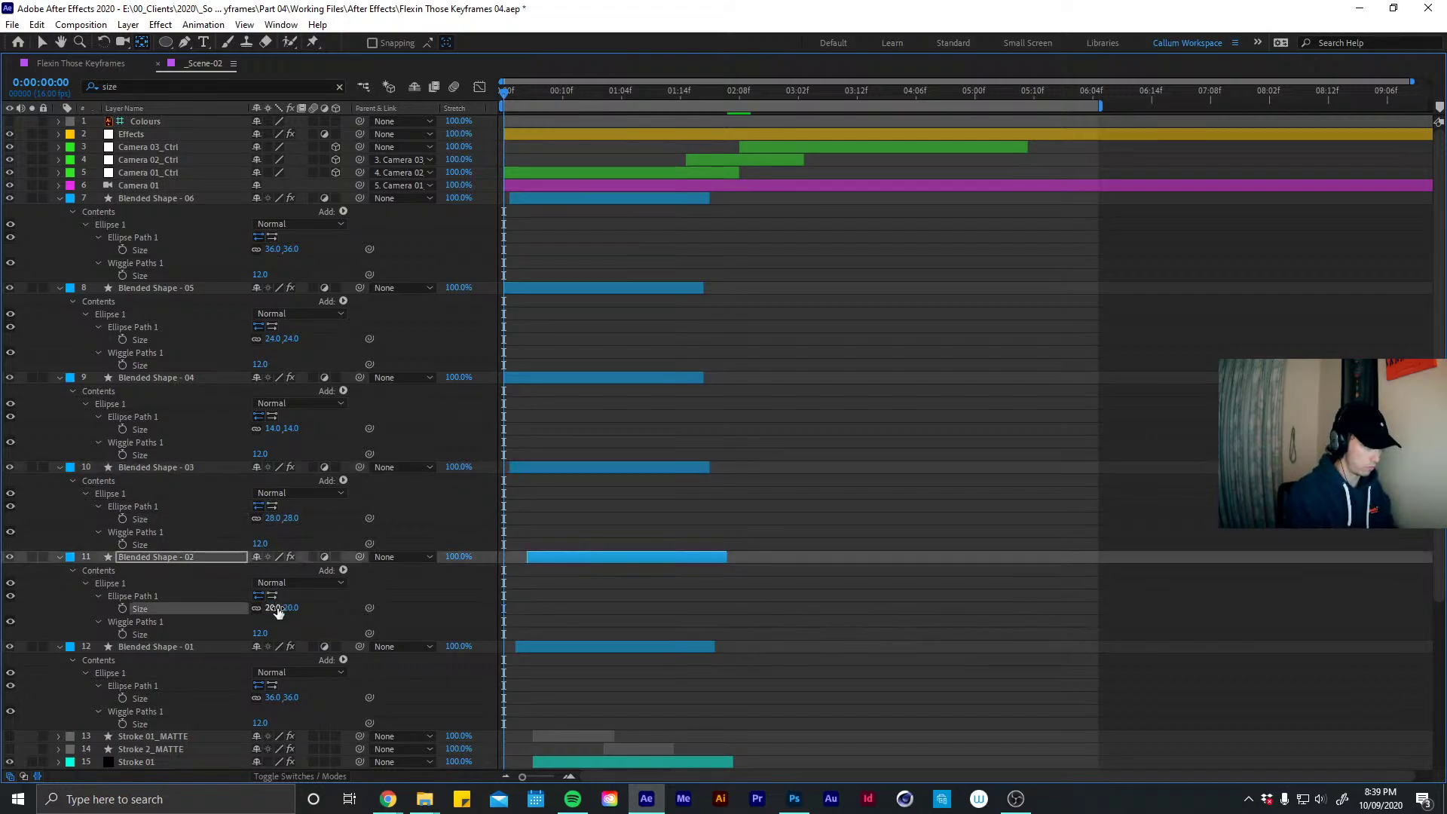
Set the Ellipse Path 1 Size of Blended Shape - 01 to 16
{"action": "left_click", "coordinate": [273, 697]}
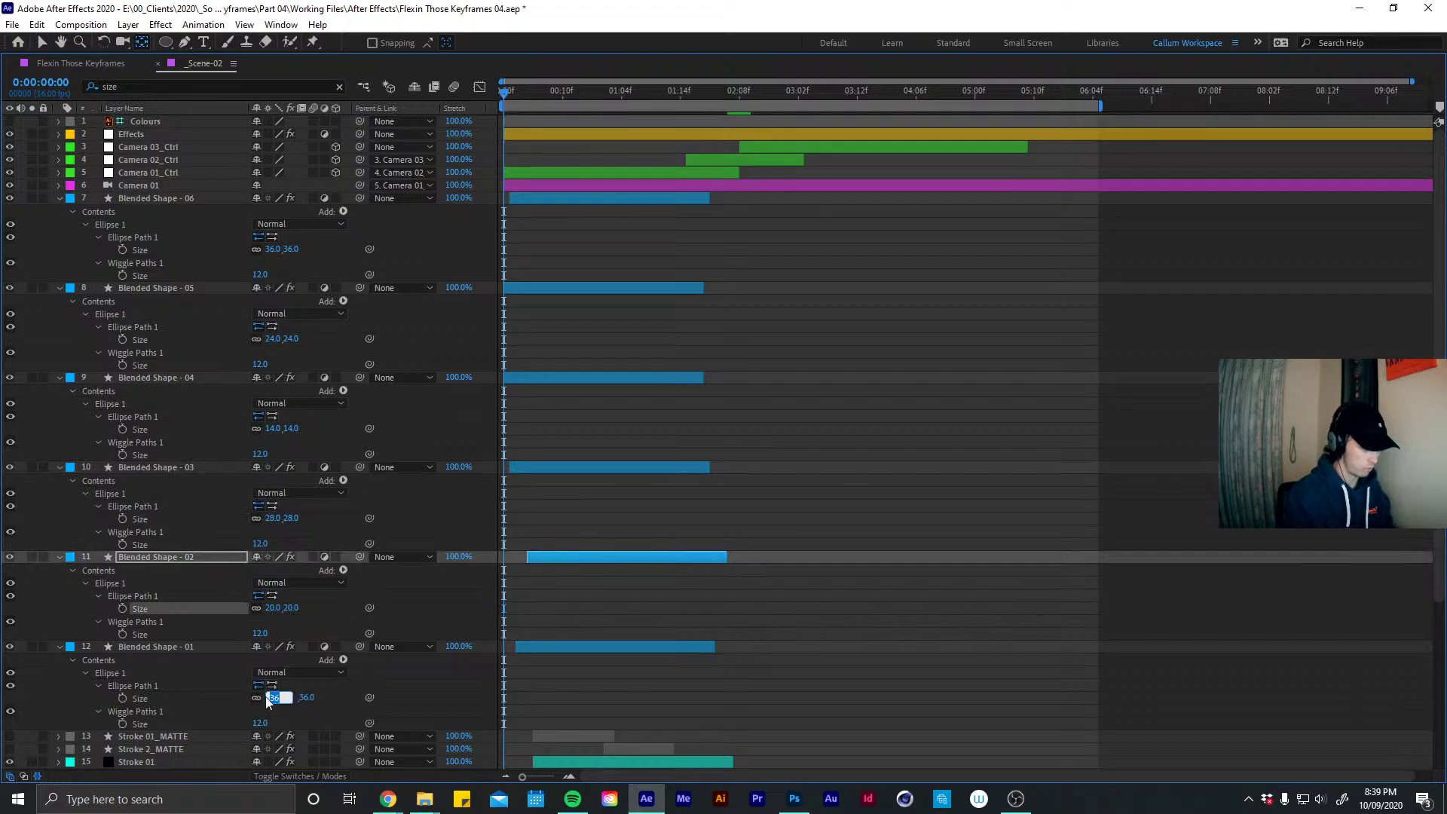
{"action": "type", "text": "16"}
{"action": "key", "text": "Return"}
{"action": "left_click", "coordinate": [805, 319]}
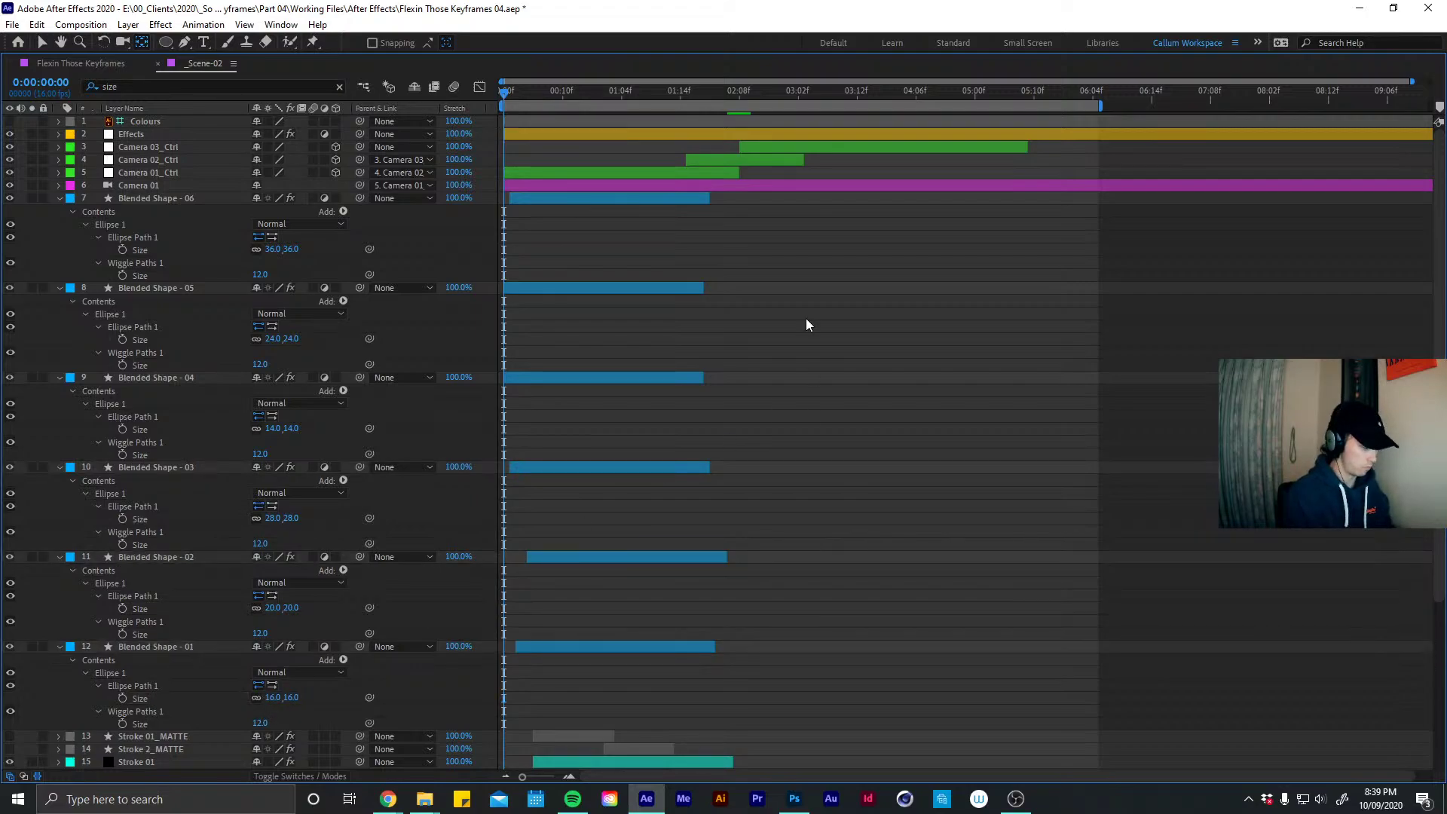
Restore the full panel layout, collapse the Blended Shape layers' properties, and preview _Scene-02 from the first frame
{"action": "key", "text": "grave"}
{"action": "key", "text": "grave"}
{"action": "key", "text": "grave"}
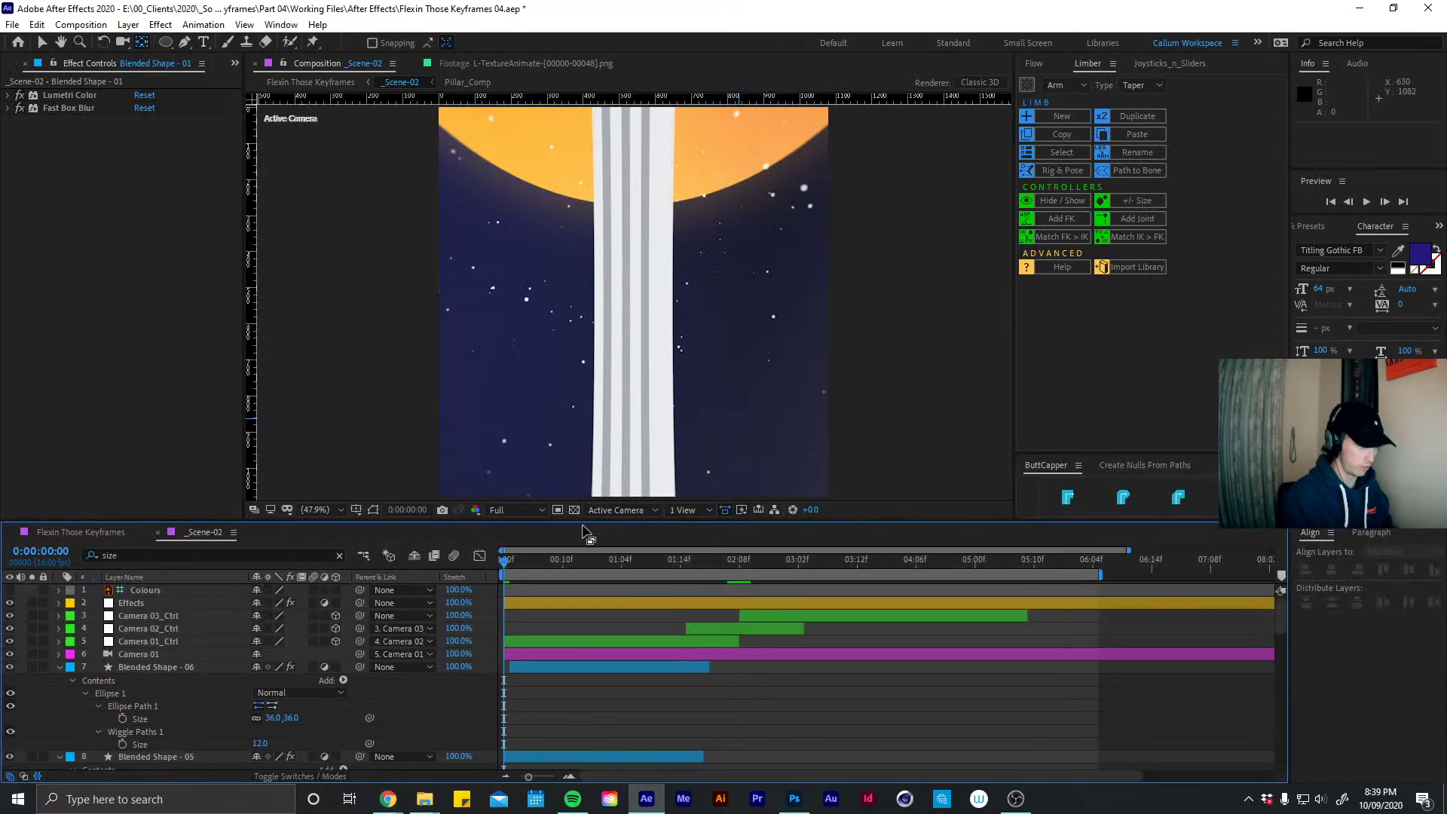
{"action": "key", "text": "u"}
{"action": "key", "text": "u"}
{"action": "left_click_drag", "start_coordinate": [519, 565], "coordinate": [433, 557]}
{"action": "key", "text": "space"}
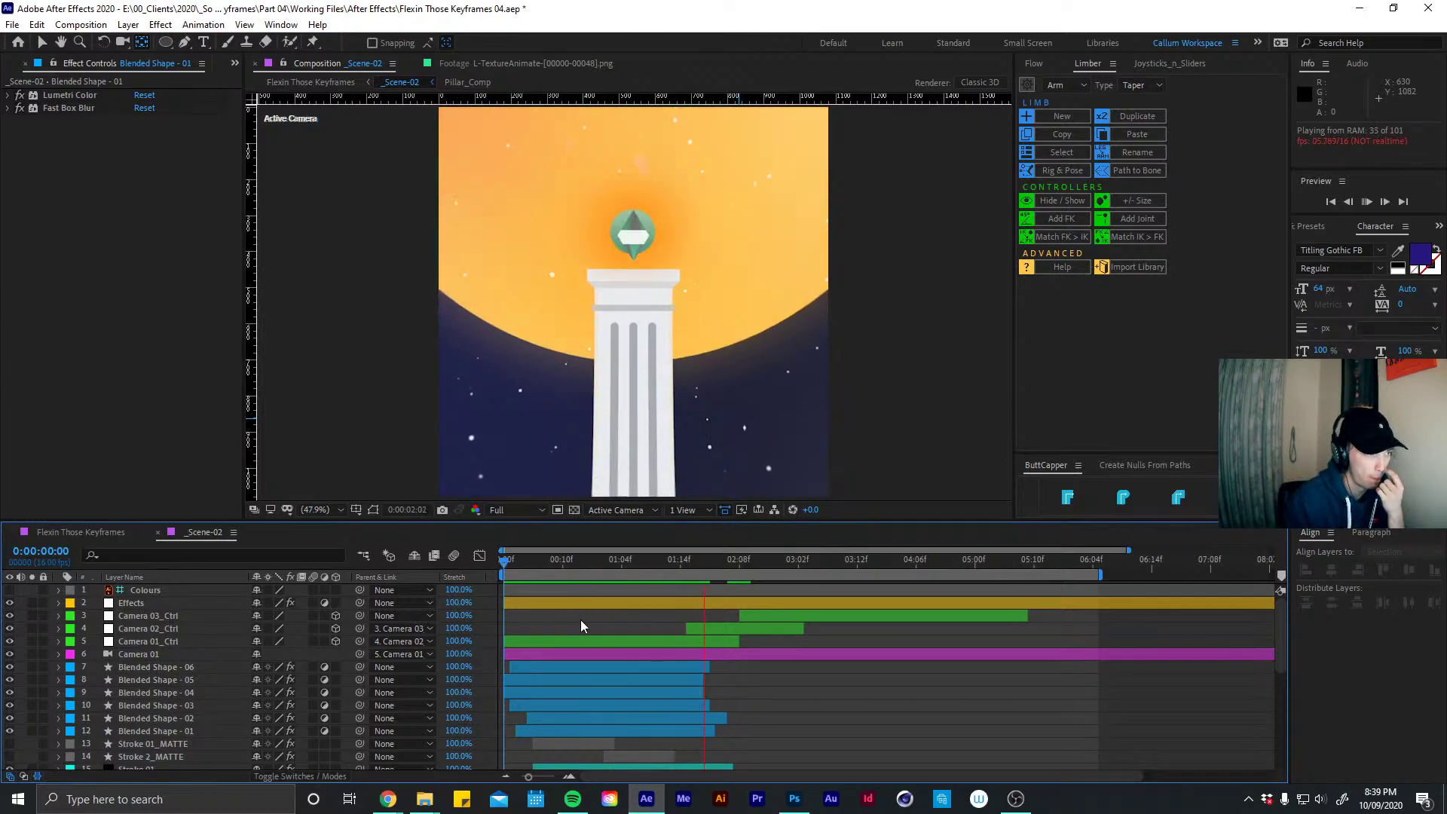
Trim the ends of the Blended Shape 06, 03, 02 and 01 layers to the frame at 0:00:02:02
{"action": "left_click", "coordinate": [701, 564]}
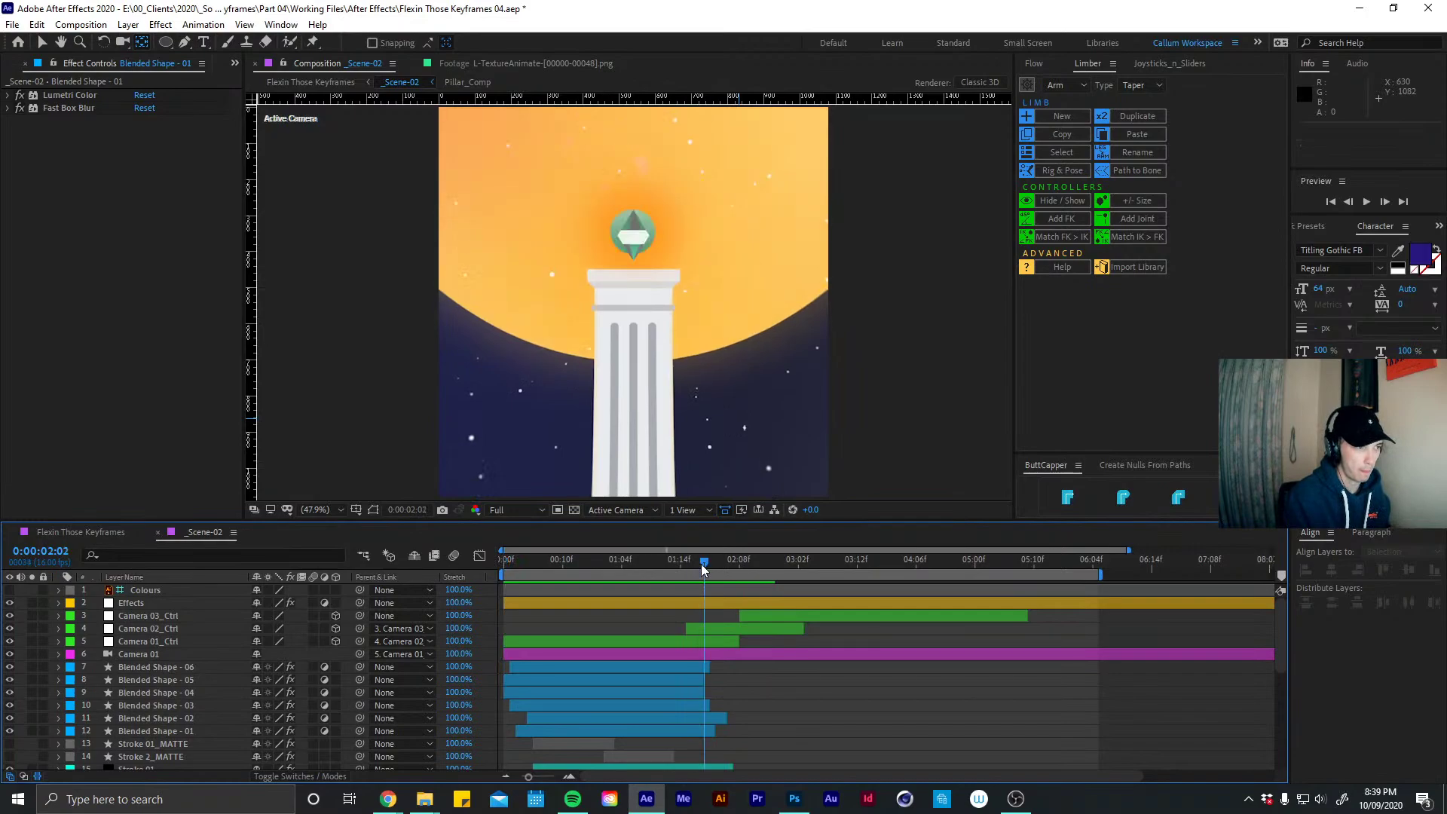
{"action": "mouse_move", "coordinate": [727, 718]}
{"action": "left_mouse_down"}
{"action": "mouse_move", "coordinate": [706, 731]}
{"action": "mouse_move", "coordinate": [700, 711]}
{"action": "left_mouse_up"}
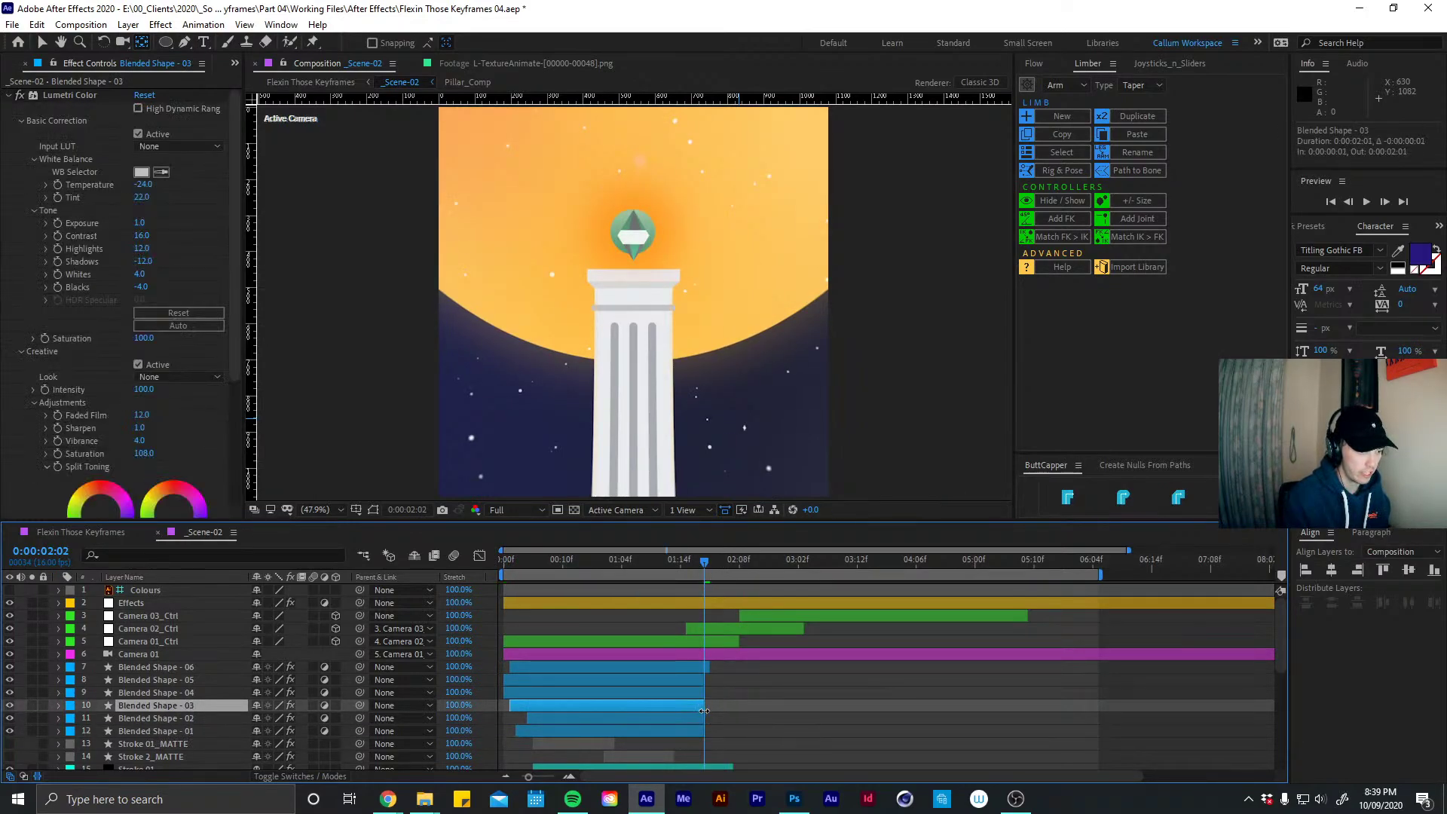
{"action": "left_click", "coordinate": [706, 670]}
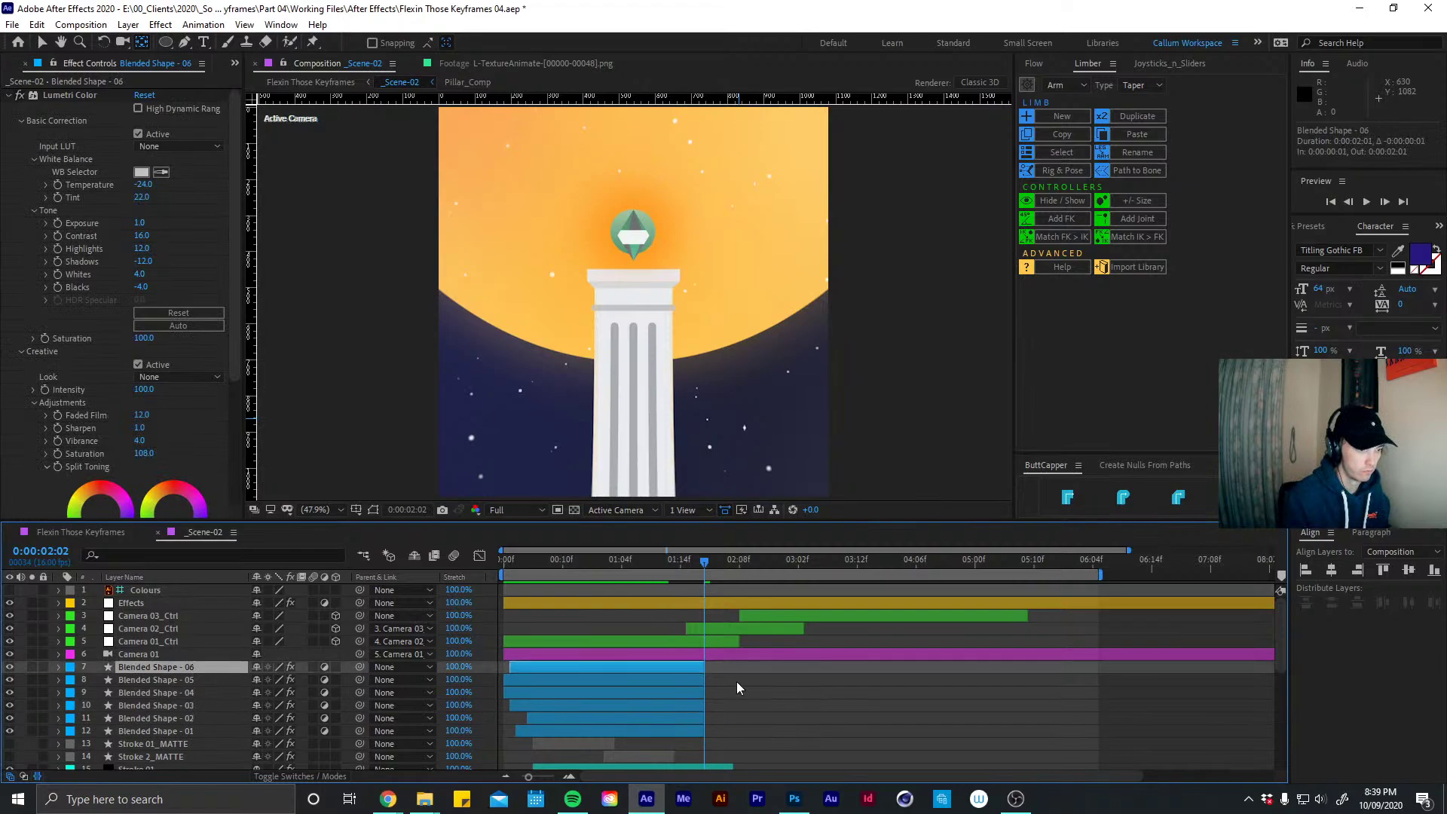
{"action": "left_click", "coordinate": [737, 682]}
Play back _Scene-02 to check the trimmed circles rising around the pillar
{"action": "key", "text": "space"}
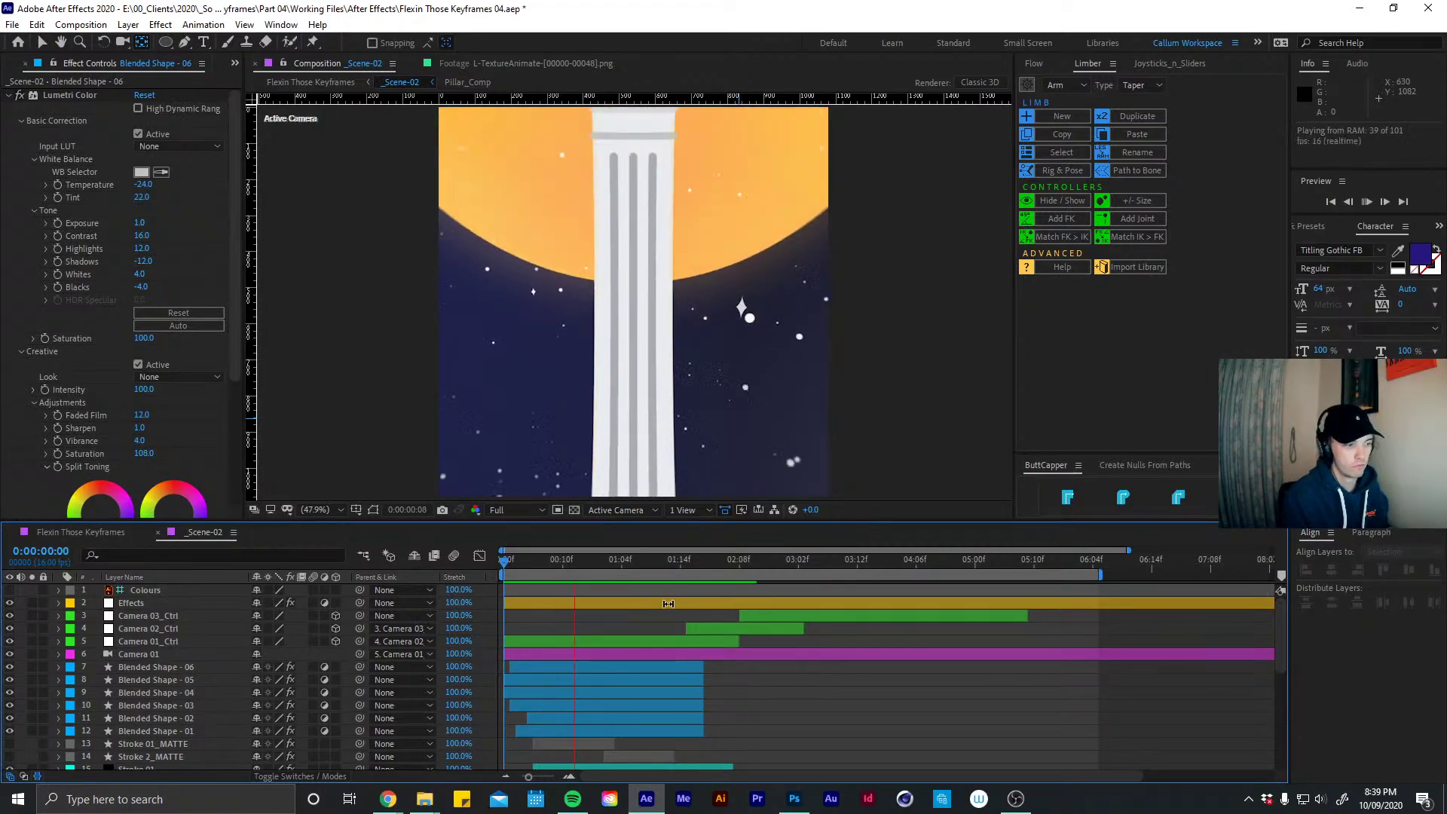
{"action": "left_click", "coordinate": [582, 563]}
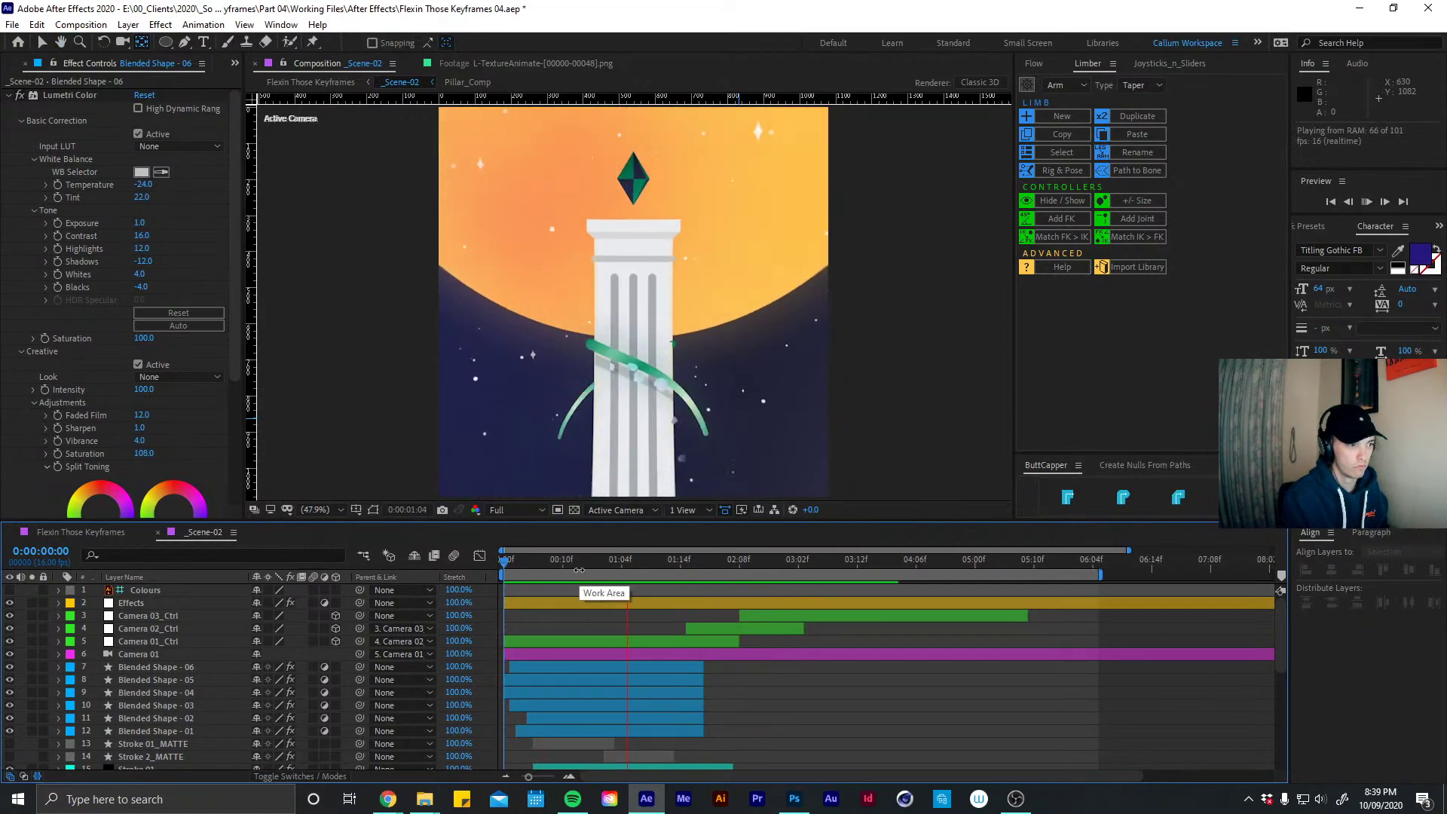
{"action": "key", "text": "space"}
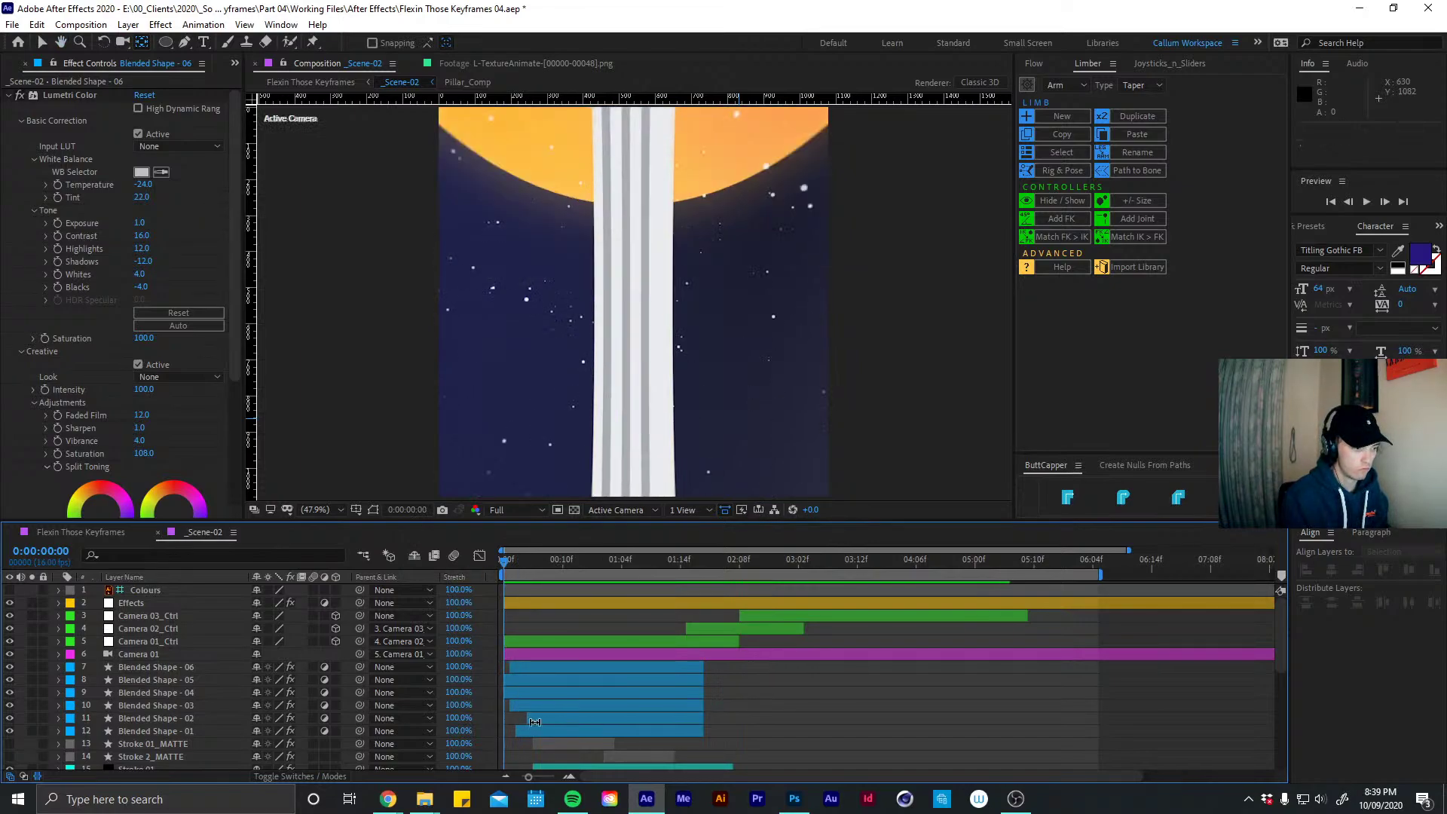
Shift every Blended Shape layer except 05 one to two frames later for a wider stagger, and preview the timing
{"action": "key", "text": "v"}
{"action": "mouse_move", "coordinate": [547, 722]}
{"action": "left_mouse_down"}
{"action": "mouse_move", "coordinate": [563, 717]}
{"action": "mouse_move", "coordinate": [541, 730]}
{"action": "mouse_move", "coordinate": [540, 669]}
{"action": "mouse_move", "coordinate": [536, 707]}
{"action": "mouse_move", "coordinate": [554, 707]}
{"action": "left_mouse_up"}
{"action": "left_click", "coordinate": [537, 705]}
{"action": "key", "text": "space"}
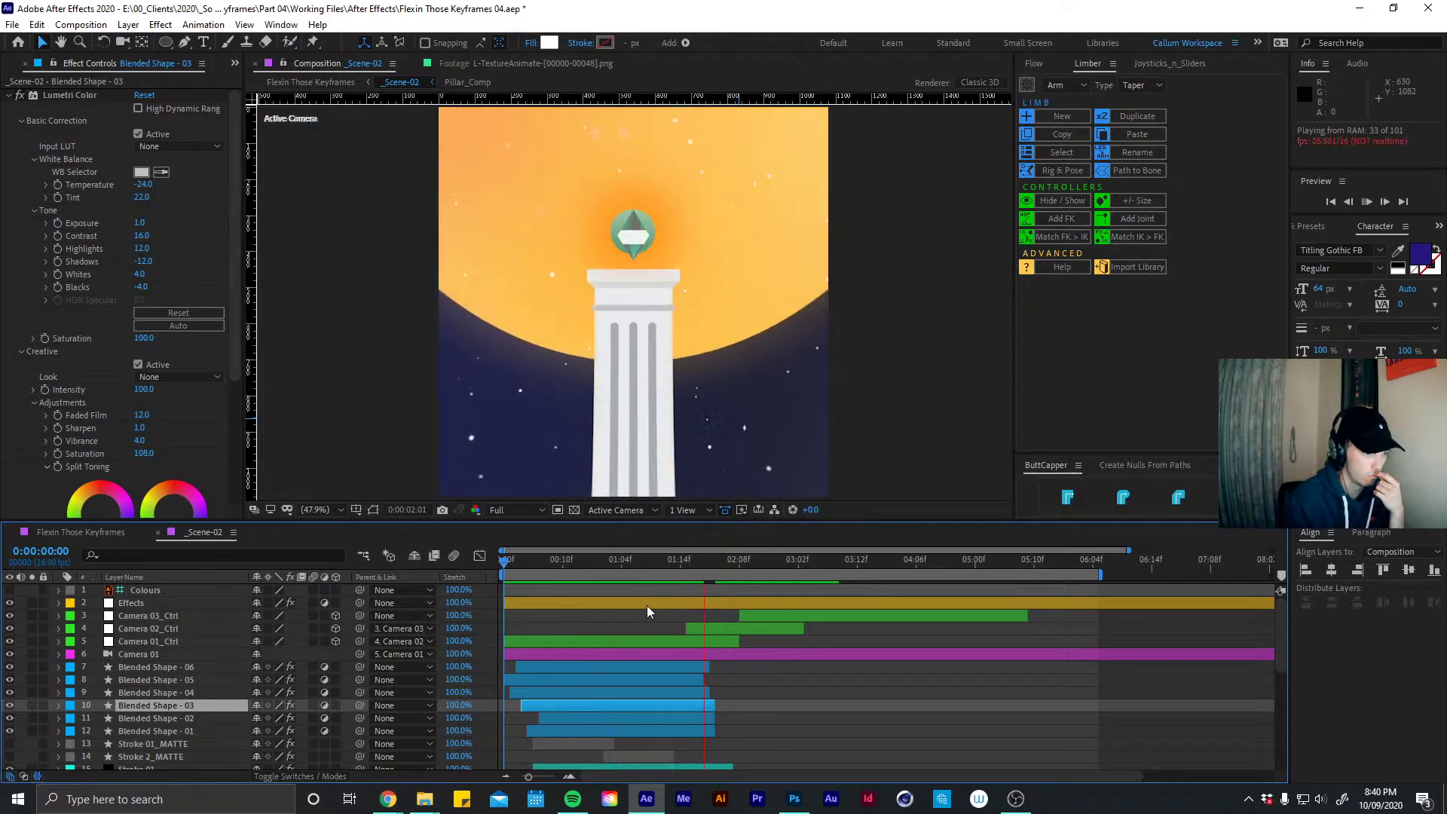
Trim the ends of the Blended Shape 06, 04, 03, 02 and 01 layers to 0:00:02:01
{"action": "left_click", "coordinate": [695, 564]}
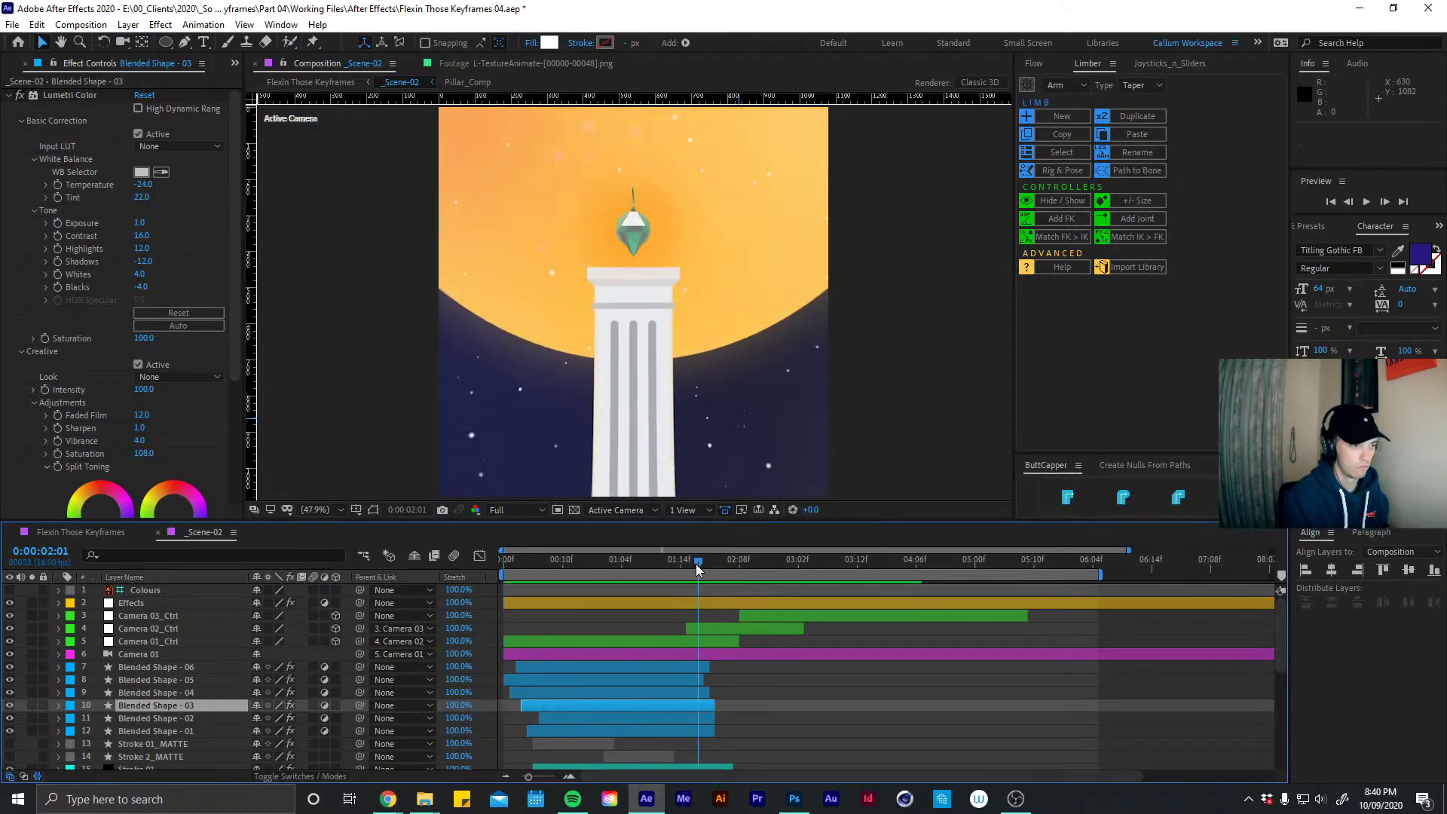
{"action": "left_click_drag", "start_coordinate": [709, 693], "coordinate": [701, 673]}
{"action": "left_click", "coordinate": [712, 709]}
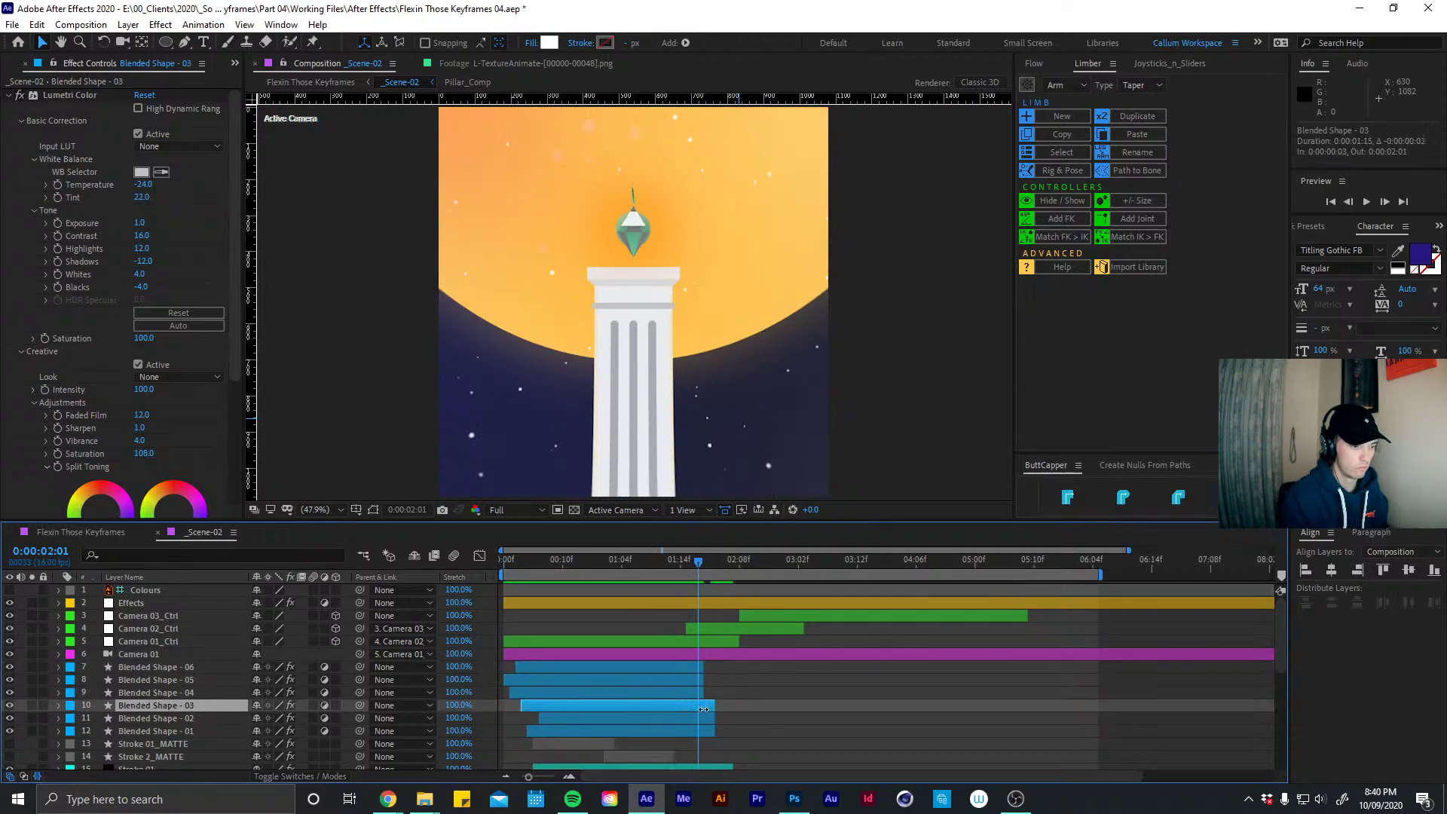
{"action": "key", "text": "alt+bracketright"}
{"action": "left_click_drag", "start_coordinate": [715, 718], "coordinate": [702, 733]}
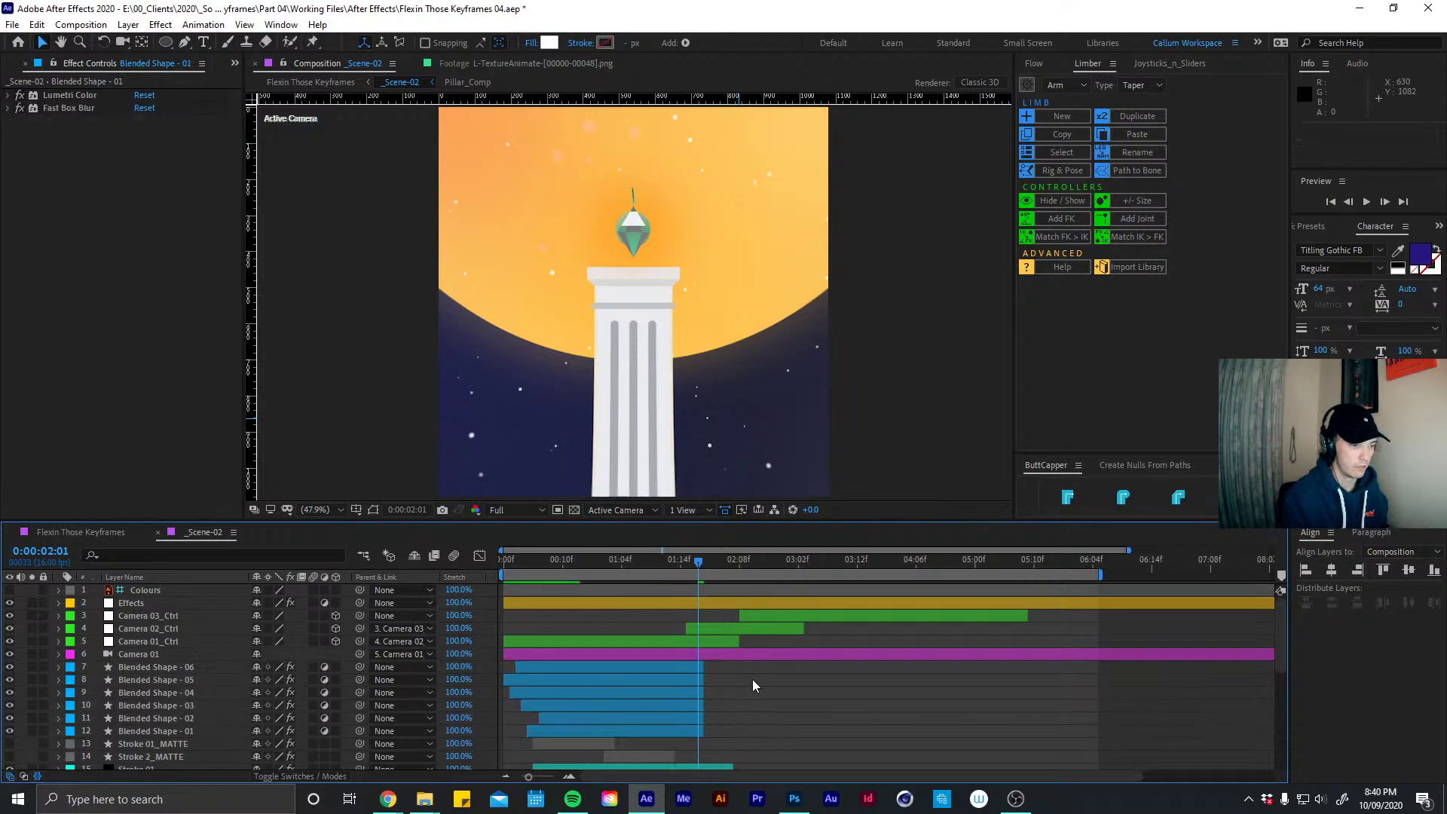
{"action": "left_click", "coordinate": [752, 680]}
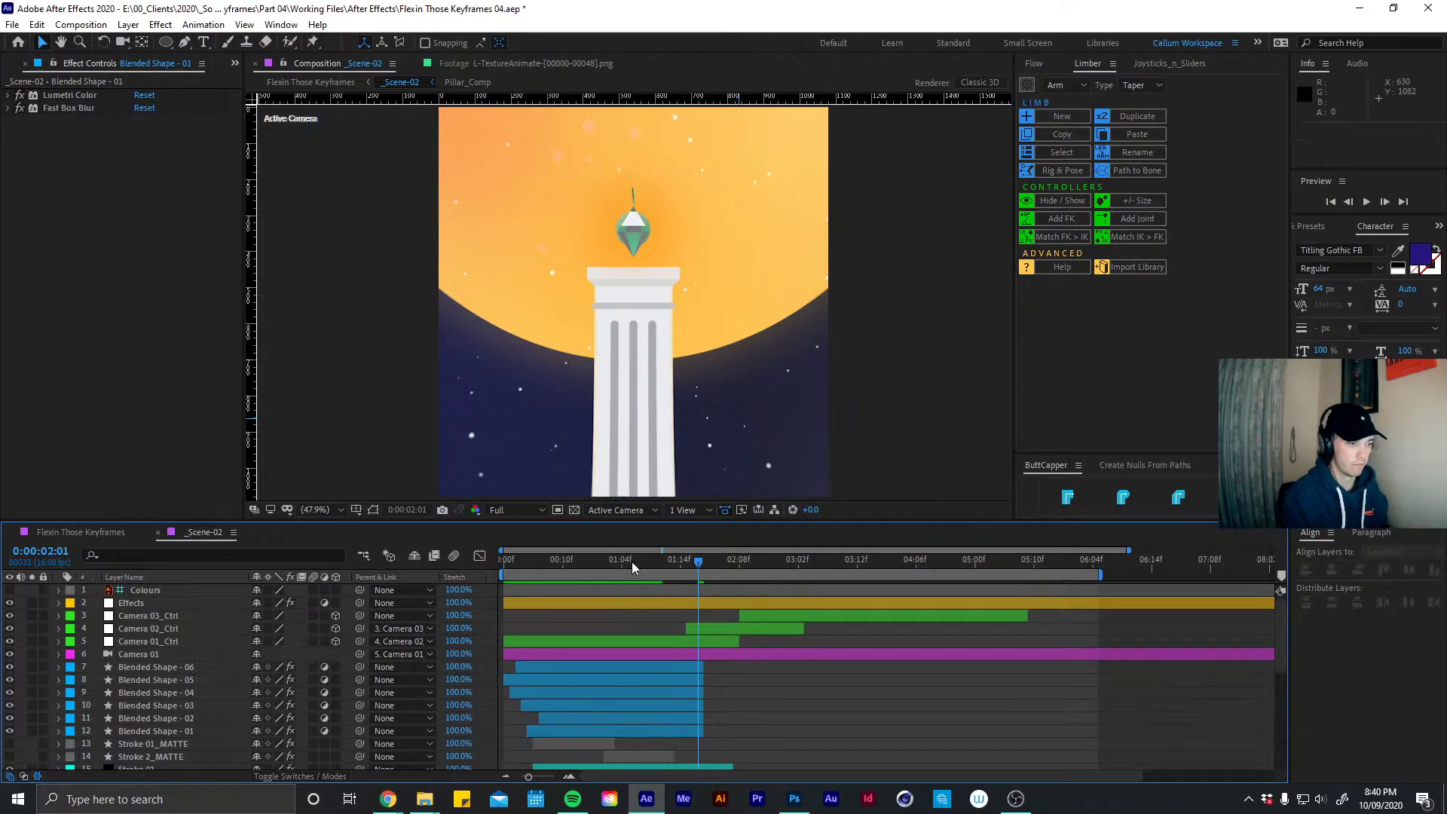
Preview _Scene-02 again from the start to judge the restaggered circles against the energy strokes
{"action": "left_click_drag", "start_coordinate": [631, 562], "coordinate": [341, 514]}
{"action": "key", "text": "space"}
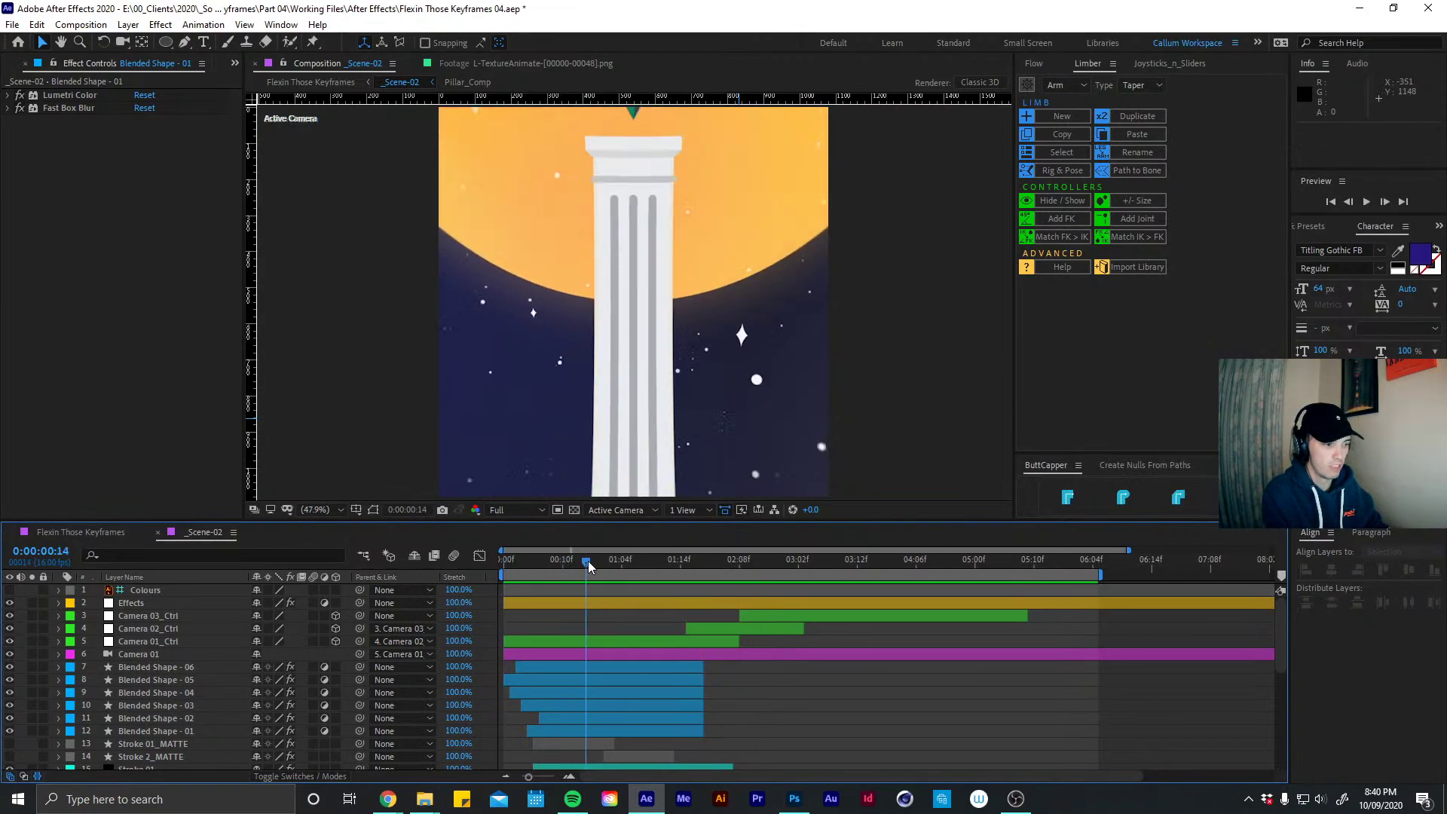
{"action": "key", "text": "space"}
{"action": "key", "text": "space"}
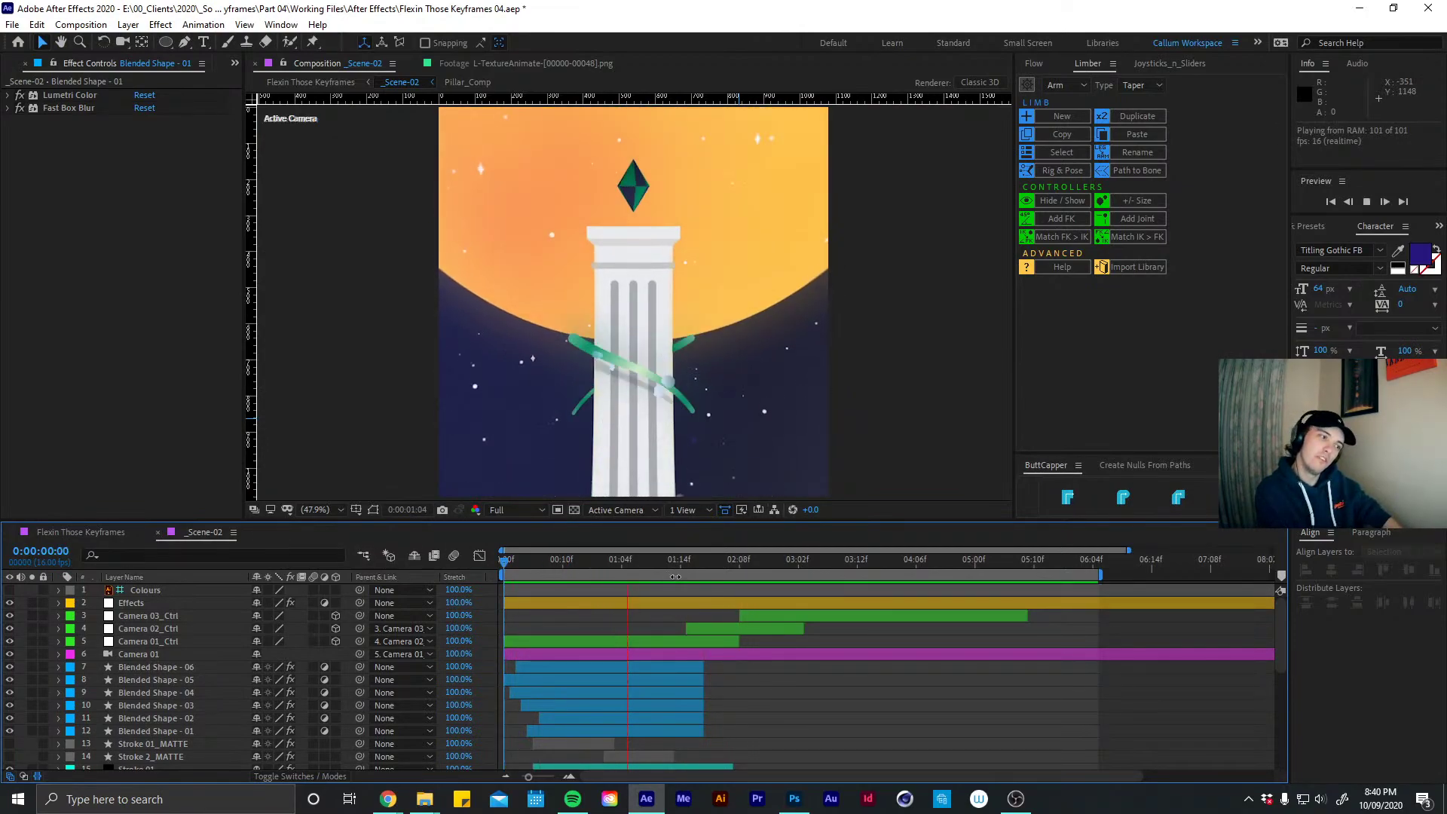
{"action": "left_click", "coordinate": [592, 560]}
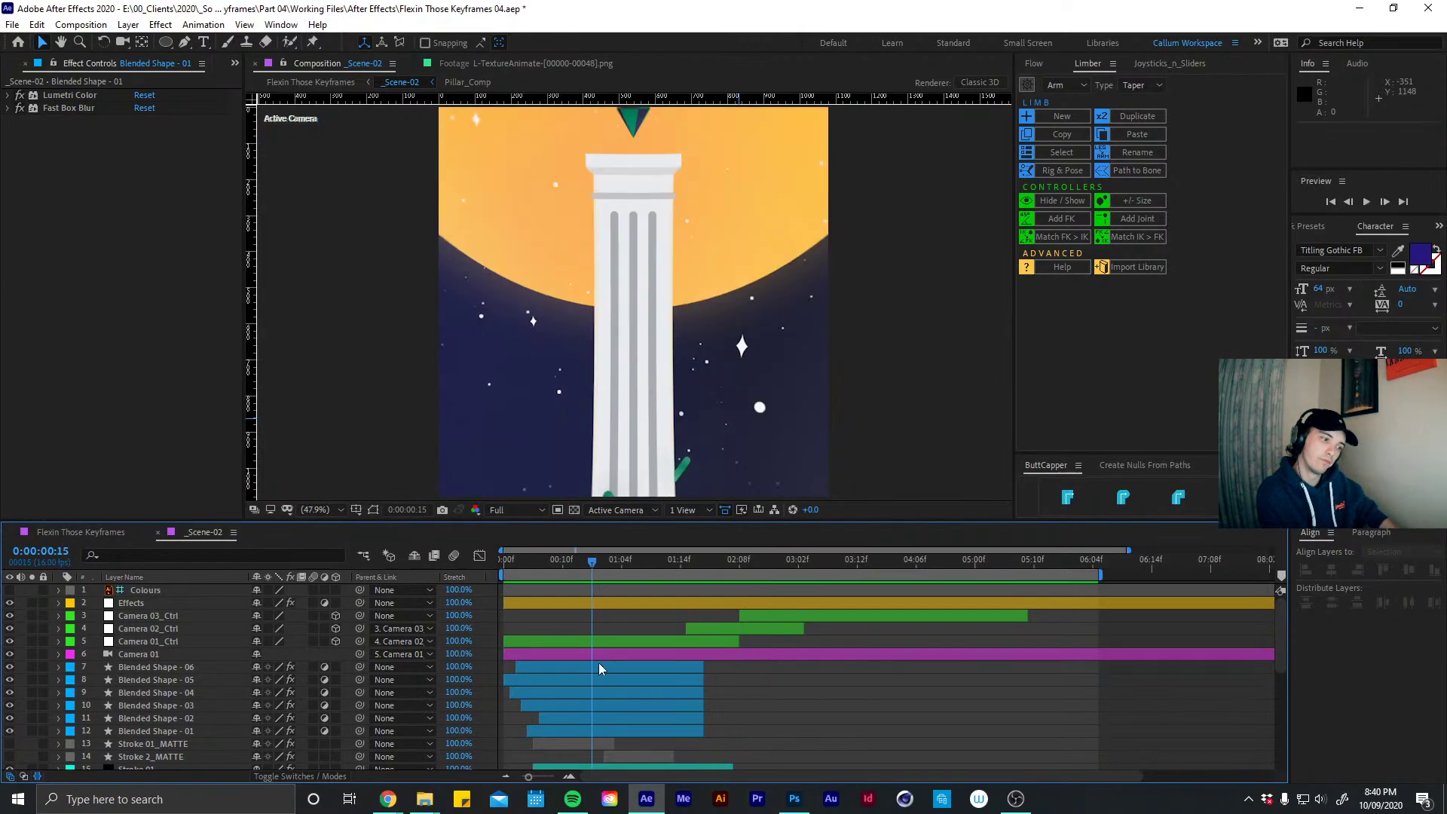
Delete all six Blended Shape layers from _Scene-02 and save the project
{"action": "left_click", "coordinate": [600, 668]}
{"action": "left_click", "coordinate": [612, 730], "text": "shift"}
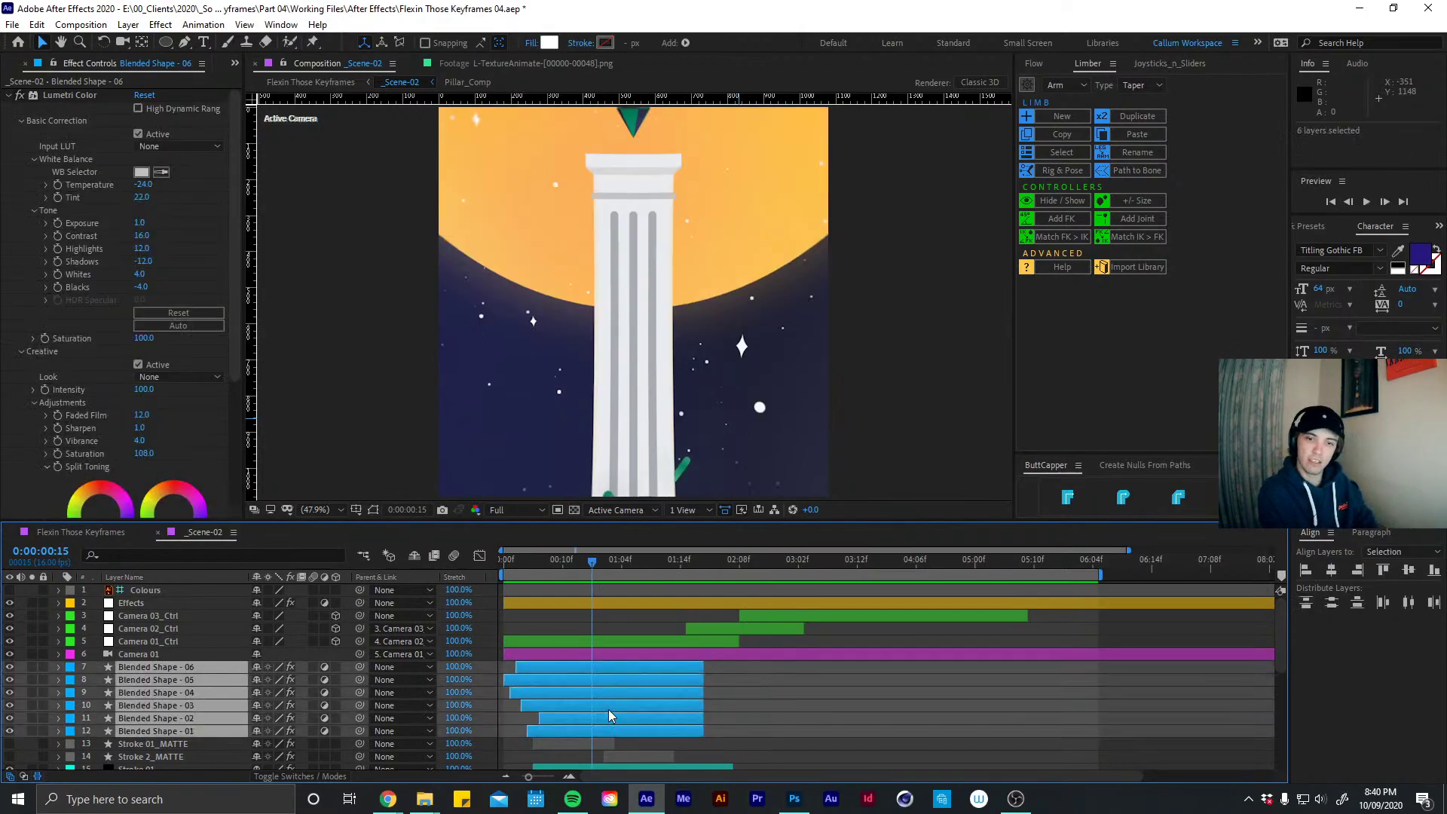
{"action": "key", "text": "Delete"}
{"action": "key", "text": "ctrl+s"}
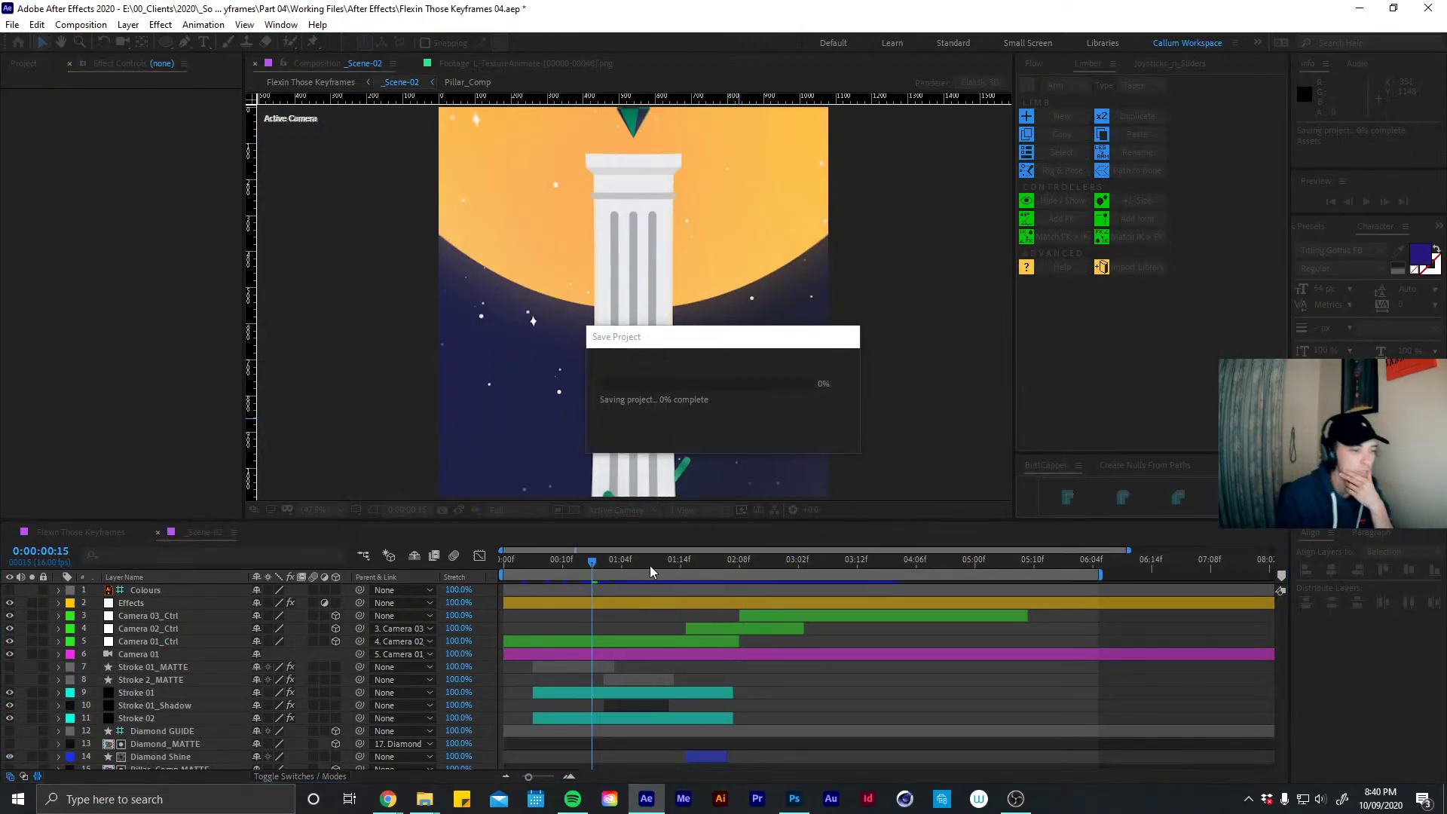
Close the _Scene-02 timeline and preview the main Flexin Those Keyframes composition
{"action": "mouse_move", "coordinate": [651, 563]}
{"action": "left_mouse_down"}
{"action": "mouse_move", "coordinate": [822, 556]}
{"action": "mouse_move", "coordinate": [645, 560]}
{"action": "left_mouse_up"}
{"action": "left_click", "coordinate": [159, 532]}
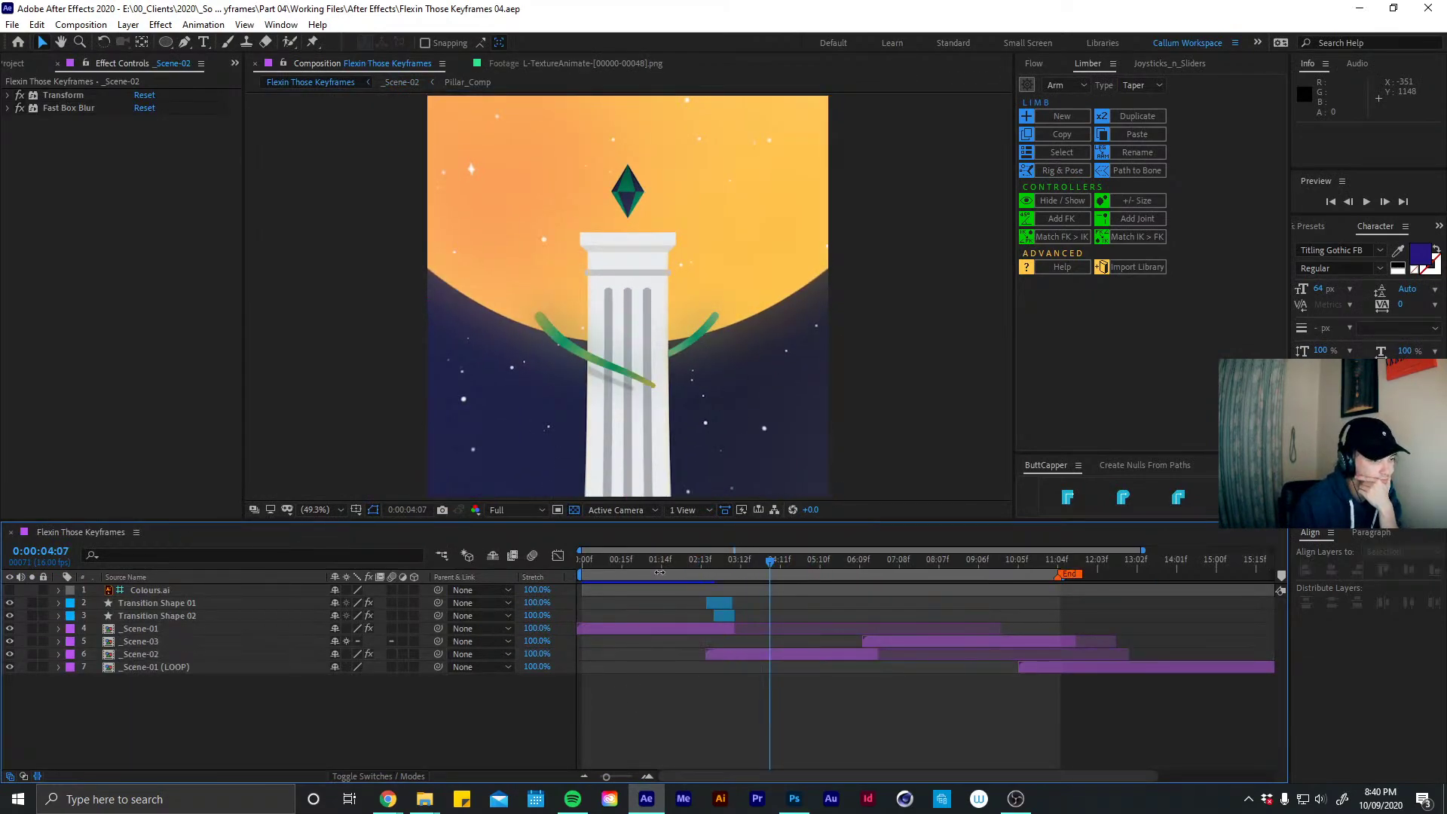
{"action": "key", "text": "space"}
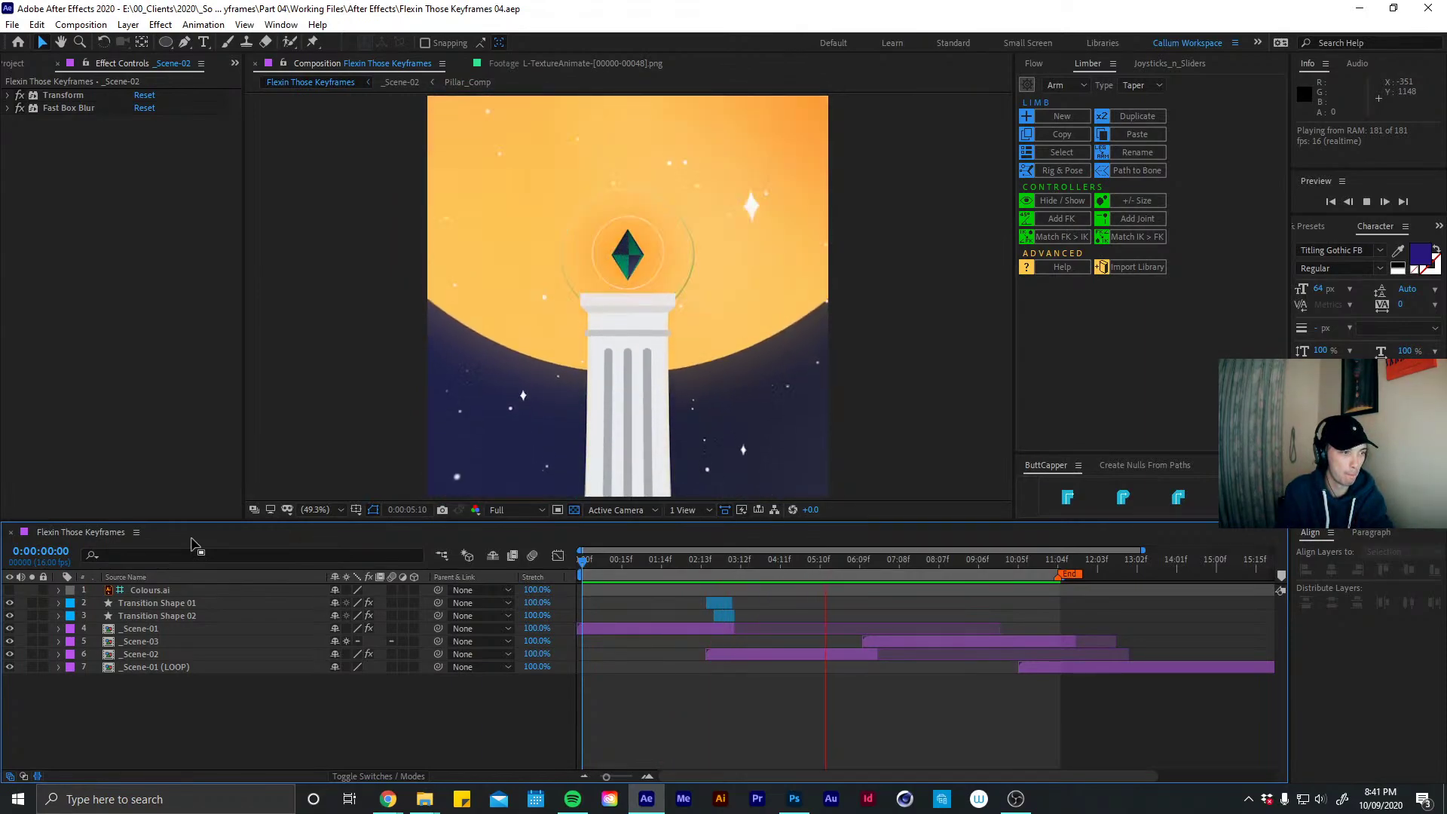
Switch to Photoshop and examine the pillar and door storyboard frames on Artboard 2 of Free Draw.psd
{"action": "left_click", "coordinate": [794, 799]}
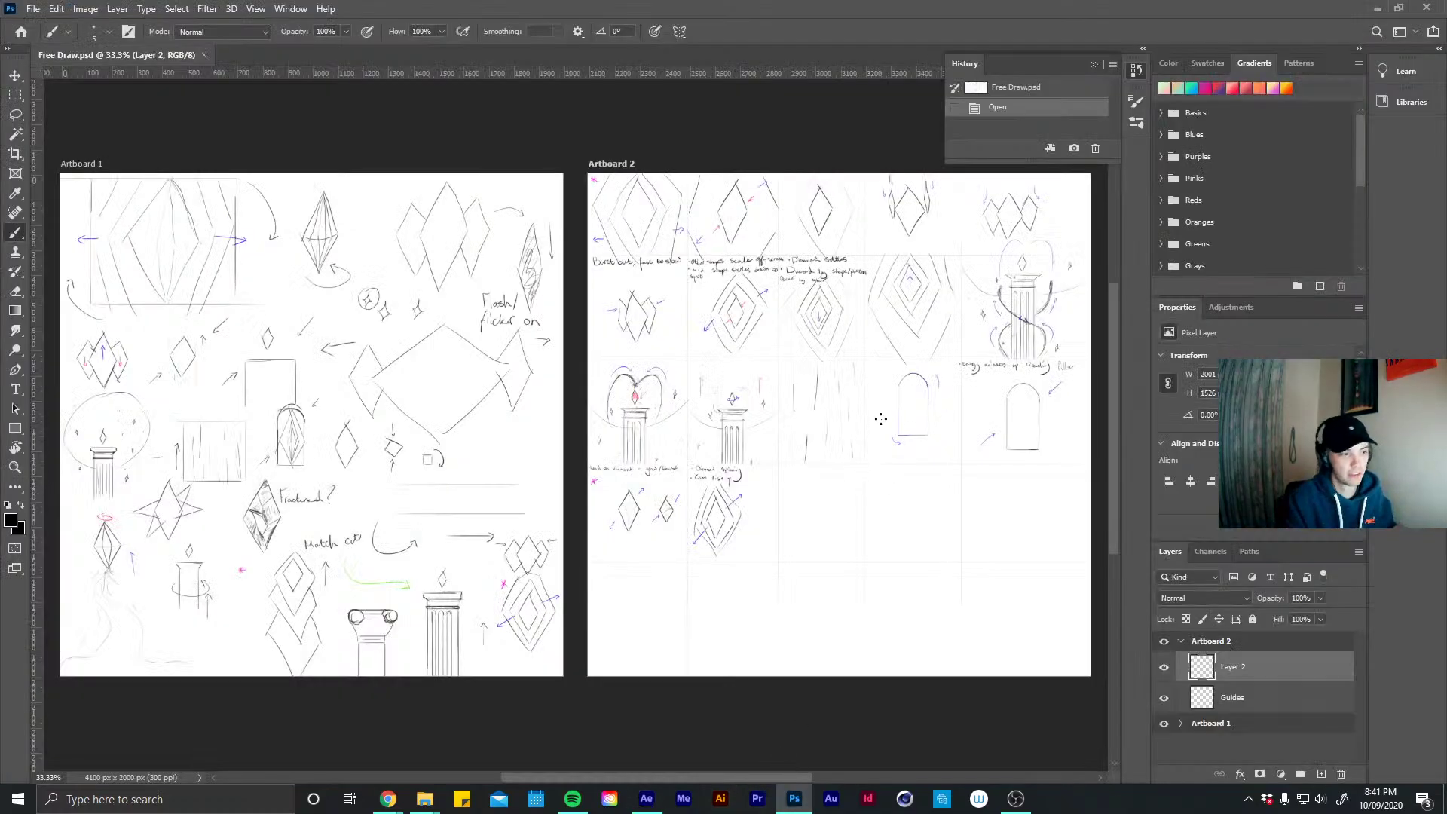
{"action": "scroll", "coordinate": [920, 365], "scroll_direction": "down", "scroll_amount": 3}
{"action": "scroll", "coordinate": [975, 361], "scroll_direction": "up", "scroll_amount": 1}
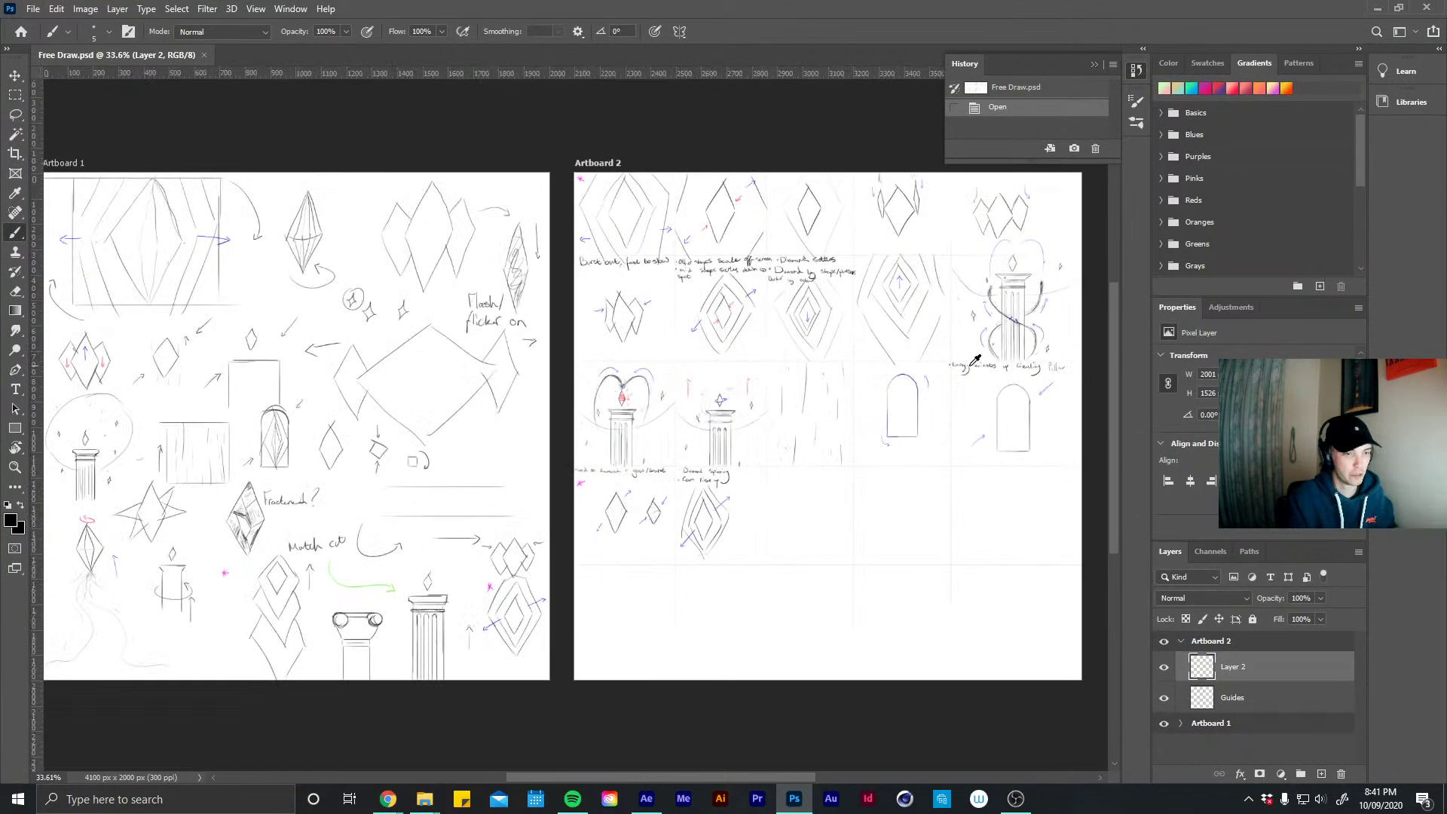
{"action": "scroll", "coordinate": [975, 361], "scroll_direction": "up", "scroll_amount": 5}
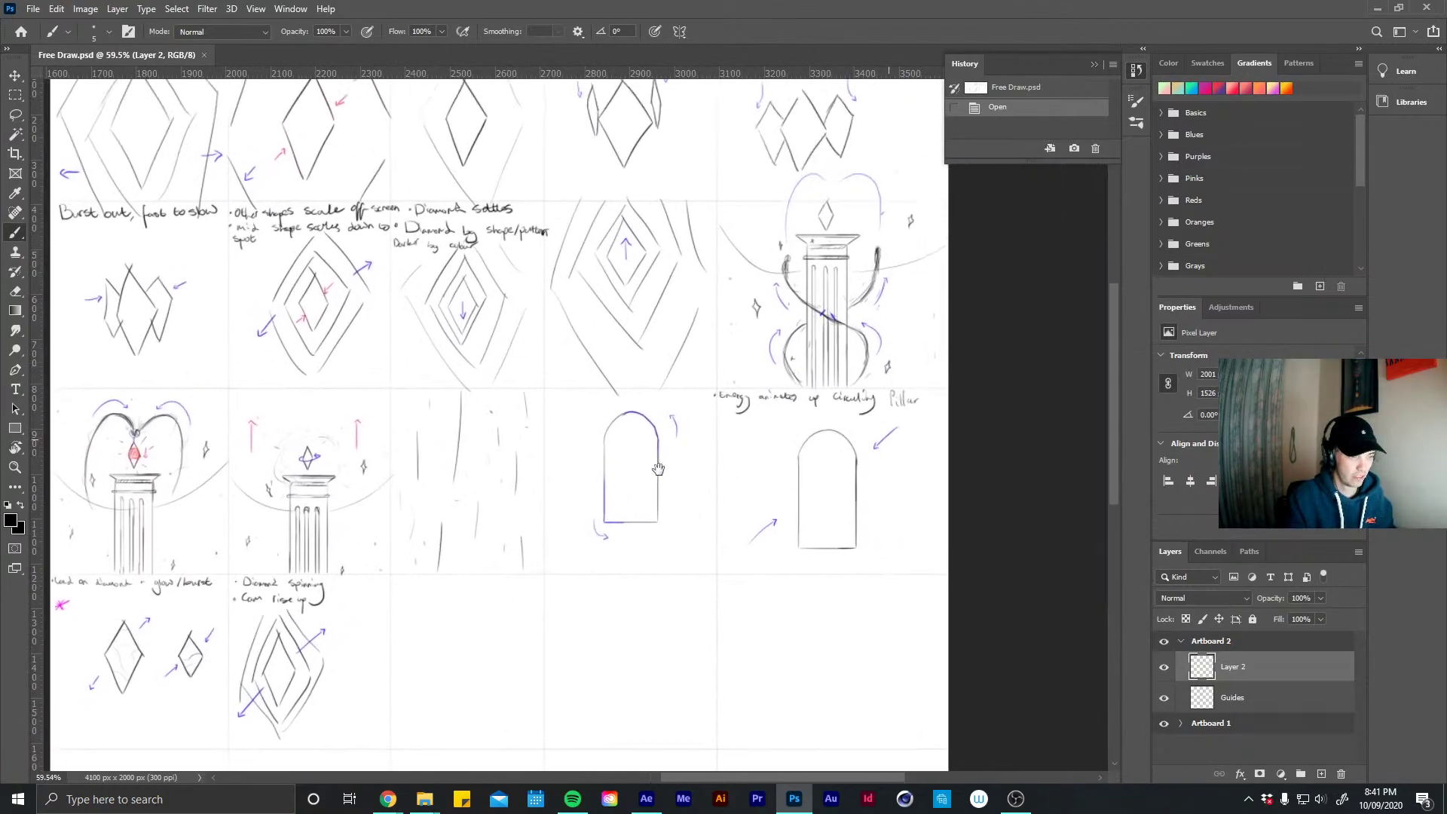
{"action": "left_click_drag", "start_coordinate": [843, 340], "coordinate": [762, 529]}
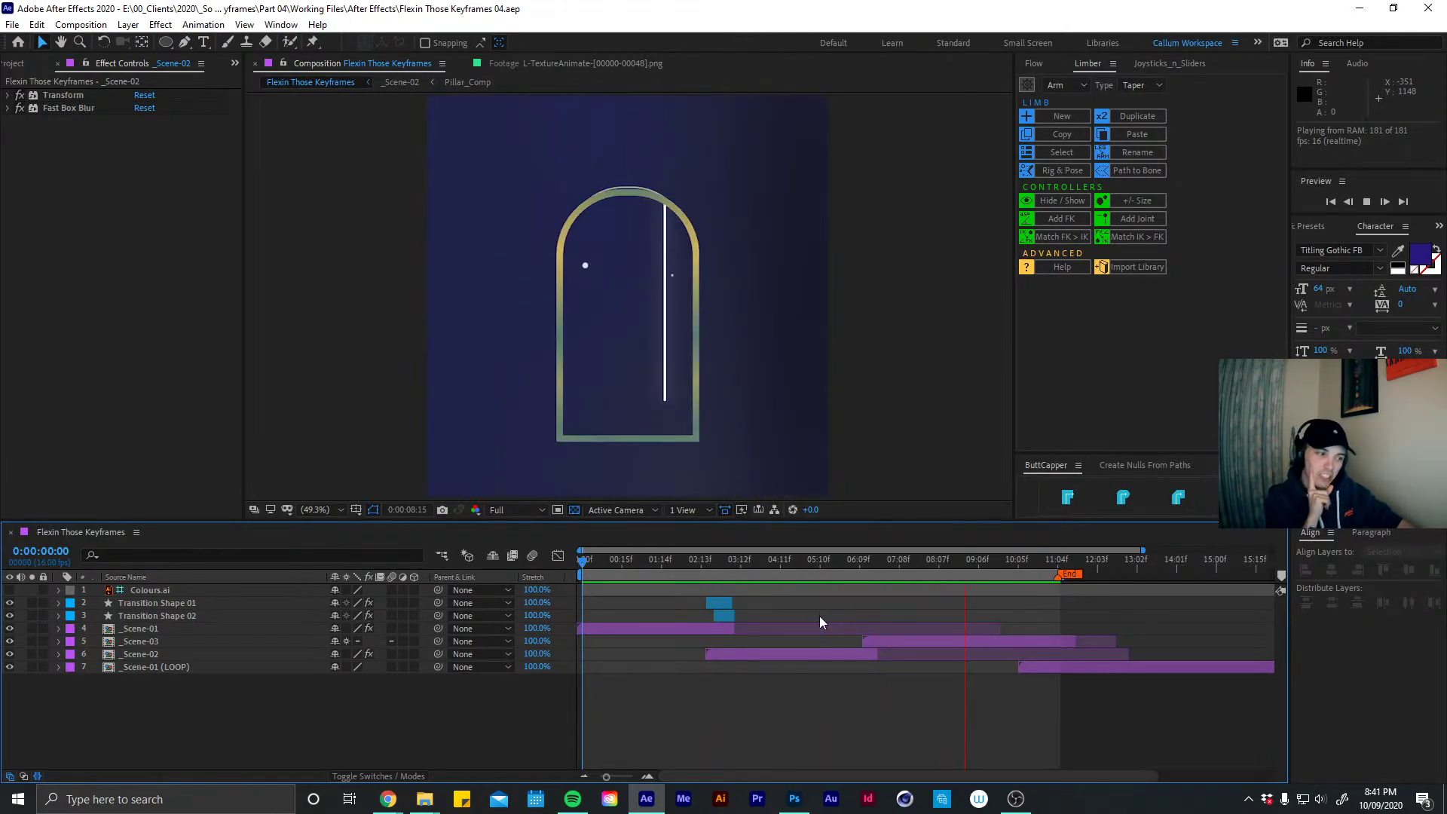
Back in After Effects, delete the unused I-TextureAnimate and J-TextureAnimate sequences from the project's Textures folder
{"action": "key", "text": "space"}
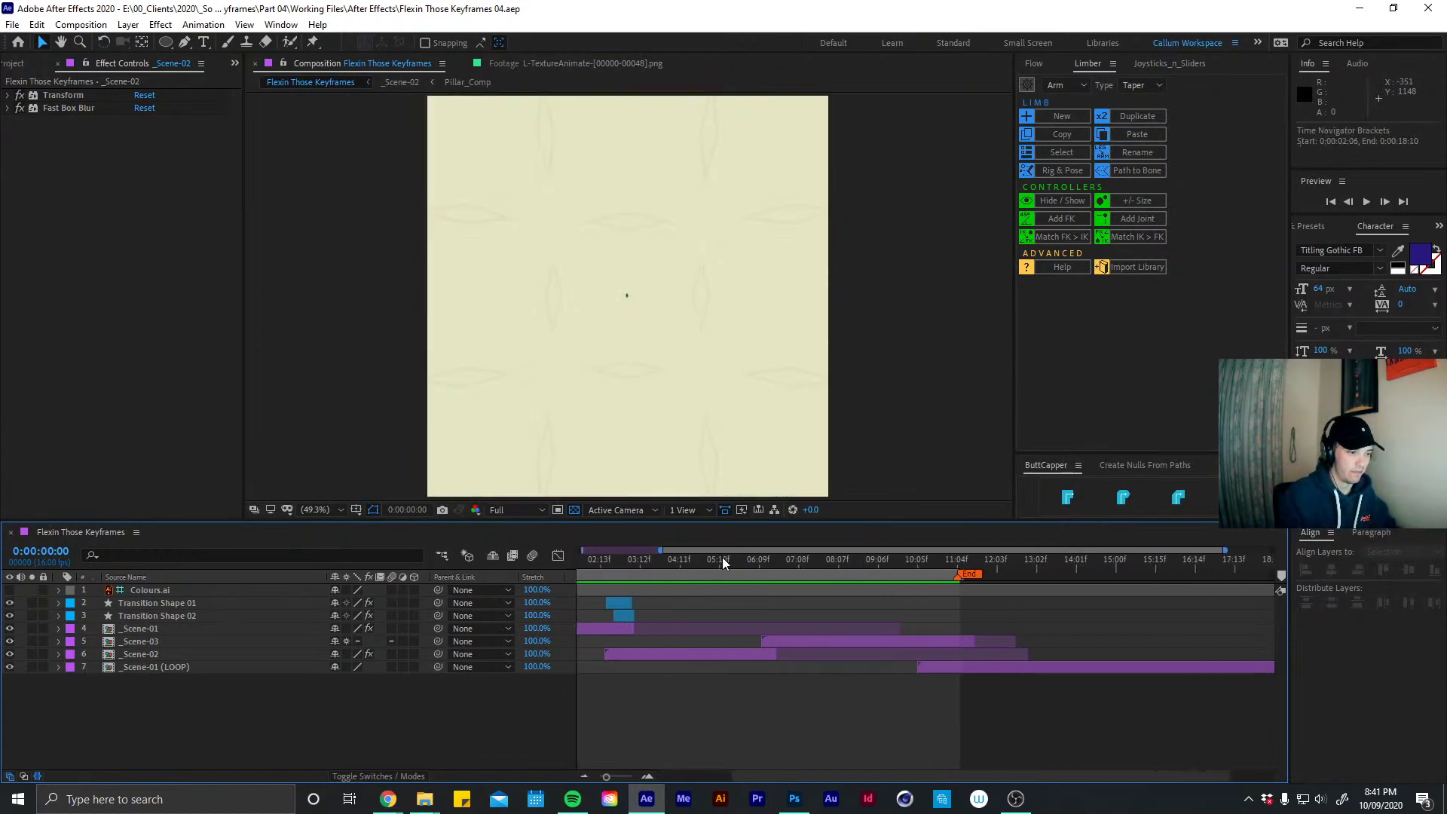
{"action": "left_click_drag", "start_coordinate": [671, 559], "coordinate": [982, 557]}
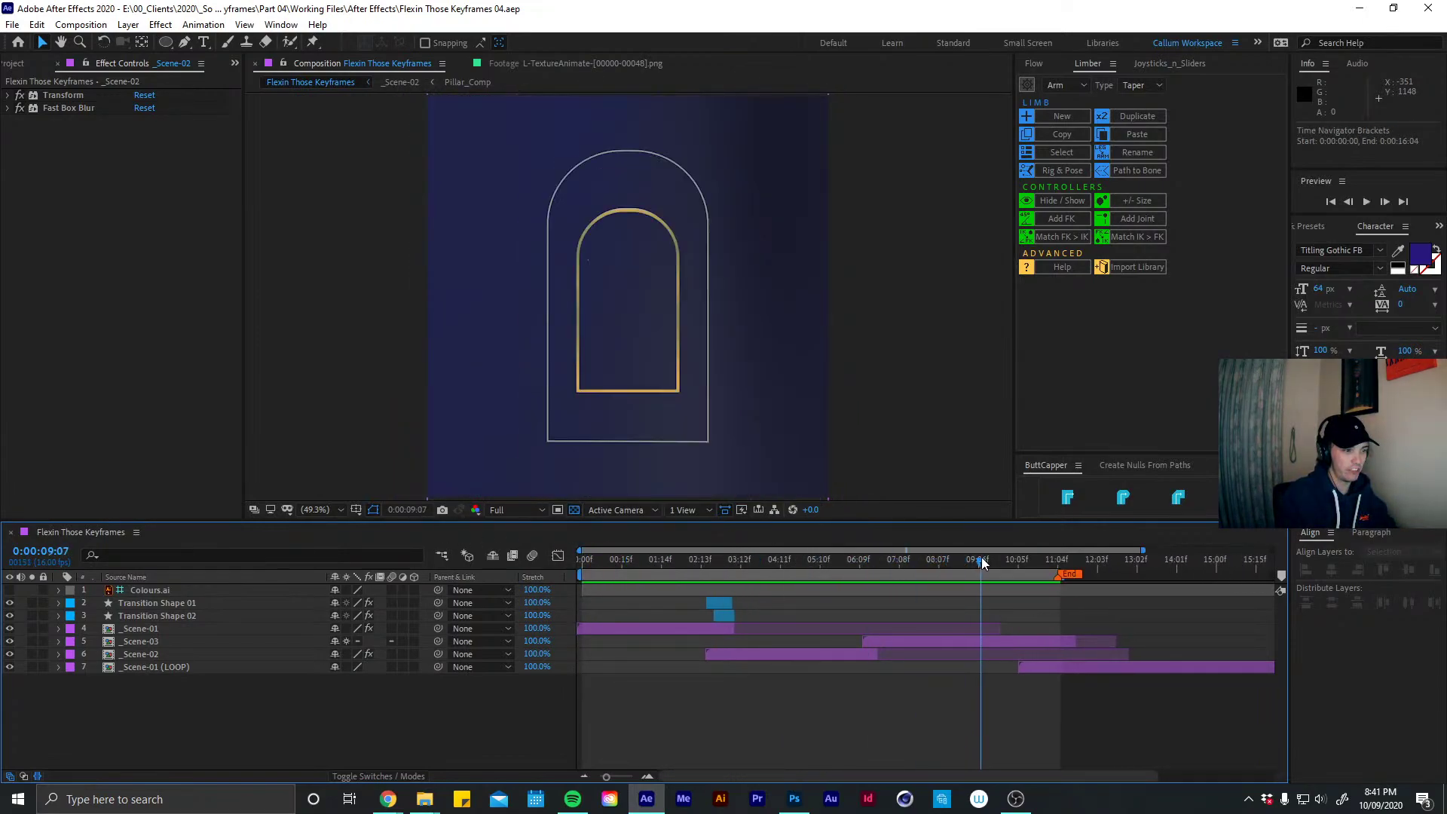
{"action": "left_click", "coordinate": [24, 66]}
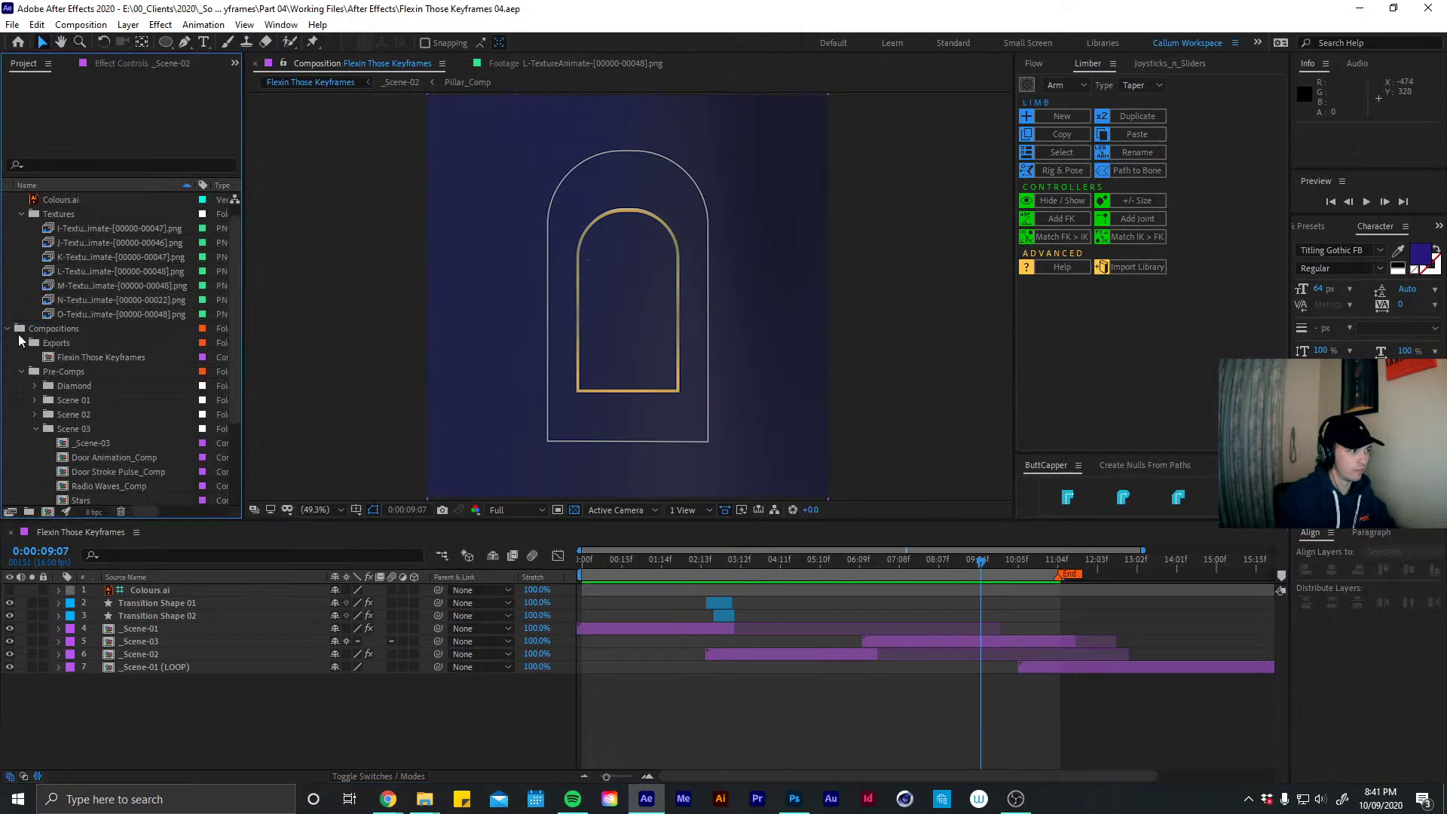
{"action": "left_click", "coordinate": [103, 230]}
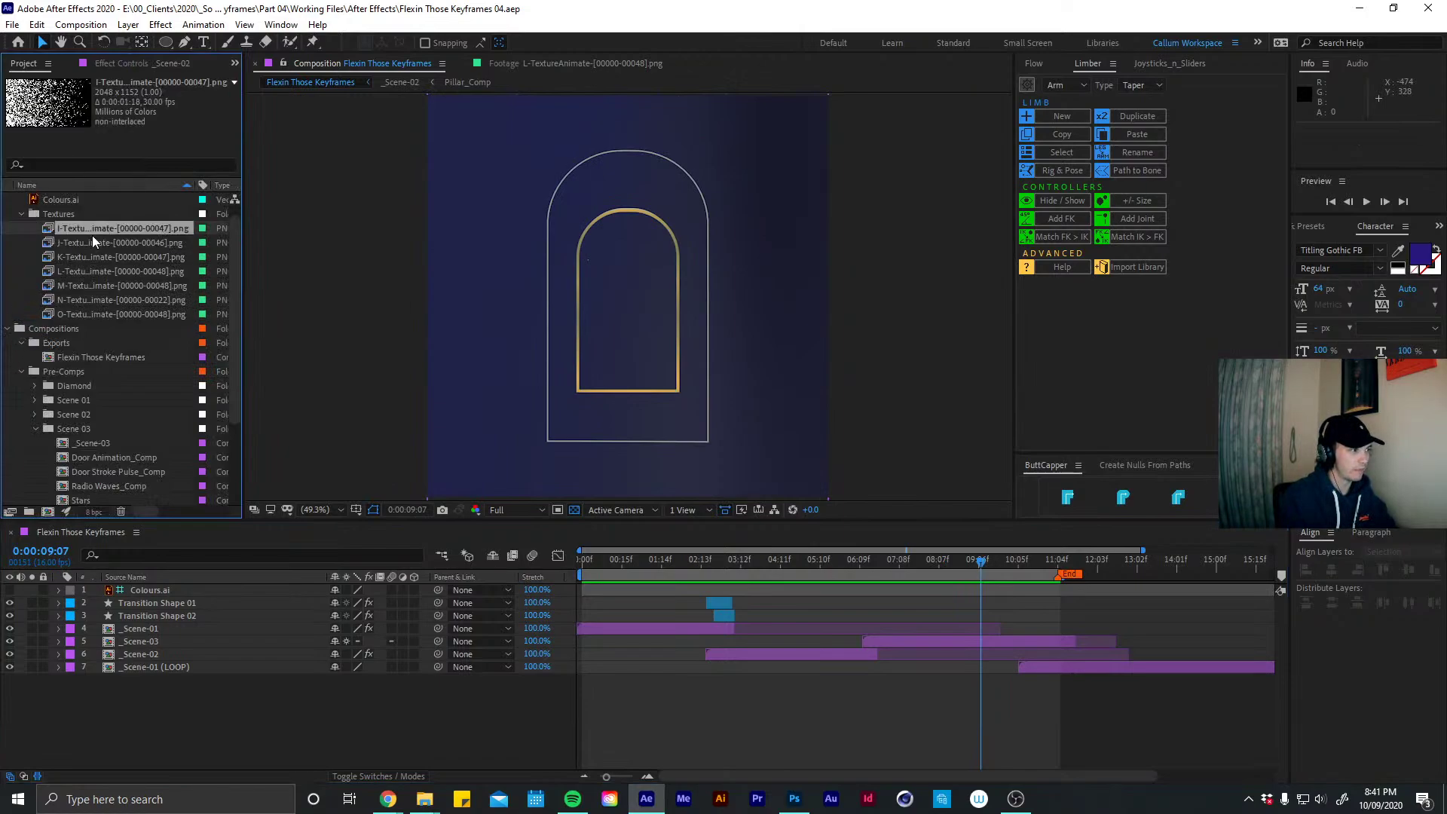
{"action": "key", "text": "Delete"}
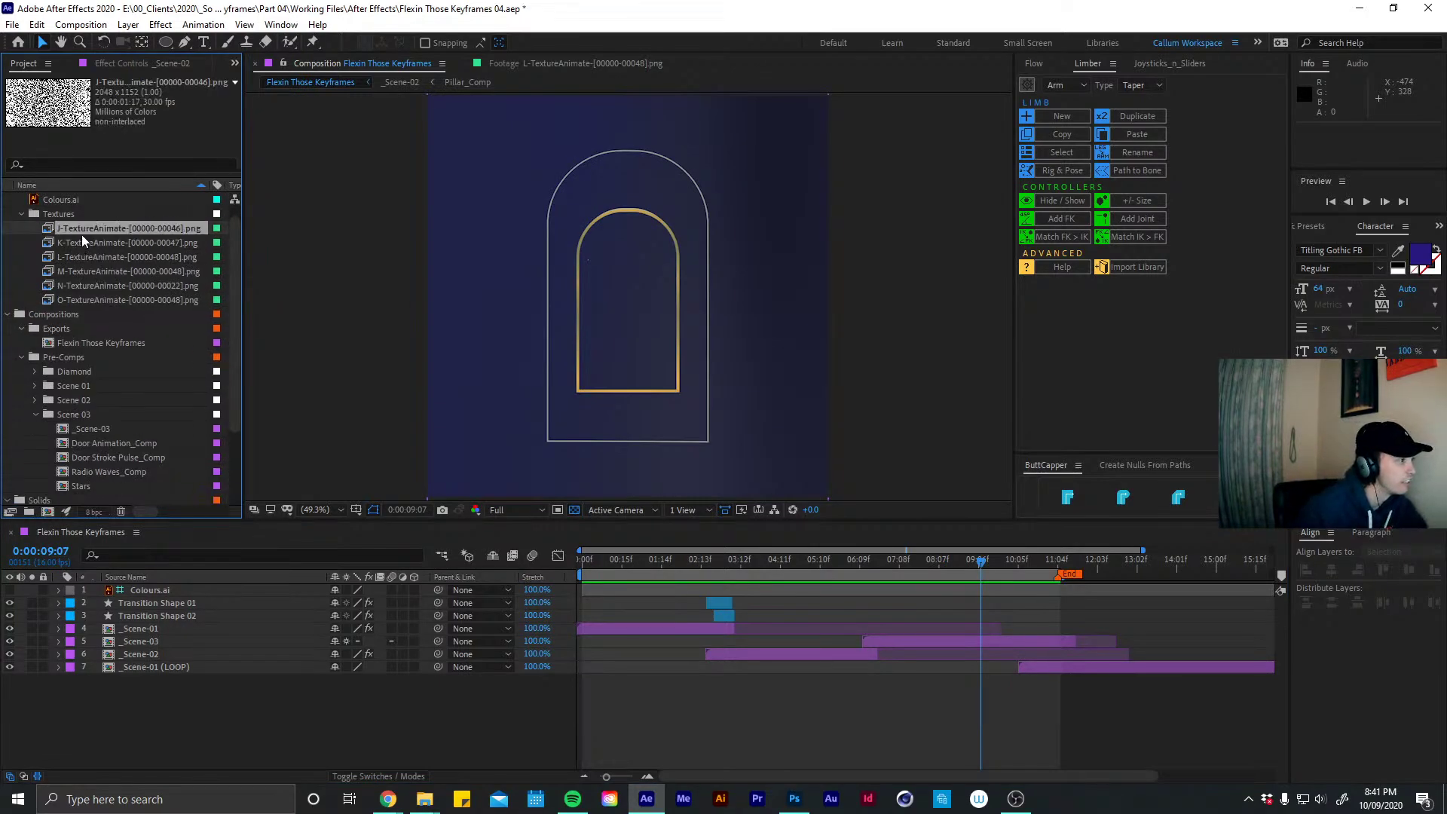
{"action": "key", "text": "Delete"}
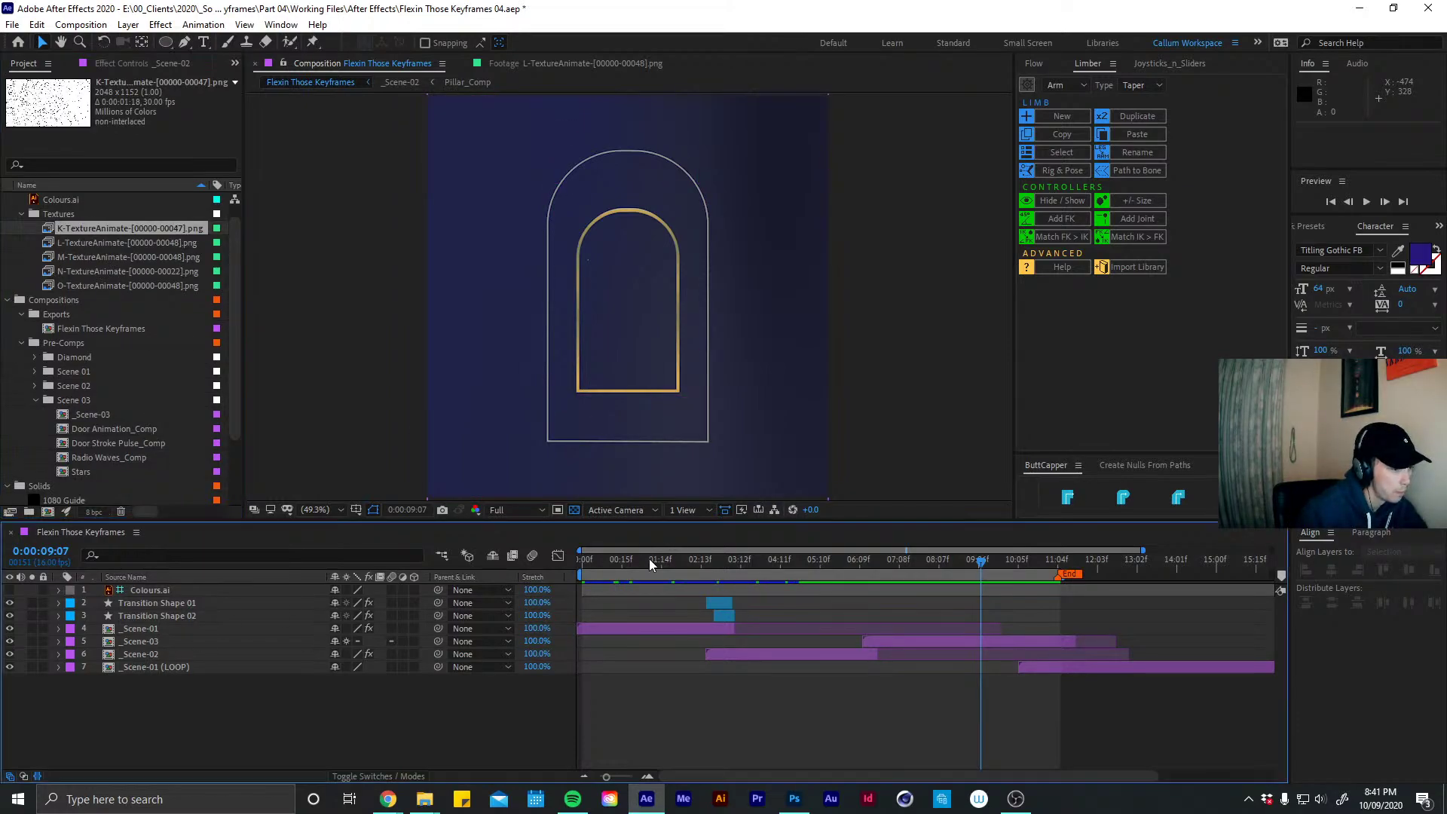
Check the main composition around 0:00:03:00 and delete the K-TextureAnimate sequence from the Textures folder
{"action": "left_click", "coordinate": [675, 558]}
{"action": "left_click_drag", "start_coordinate": [675, 558], "coordinate": [708, 550]}
{"action": "left_click", "coordinate": [98, 227]}
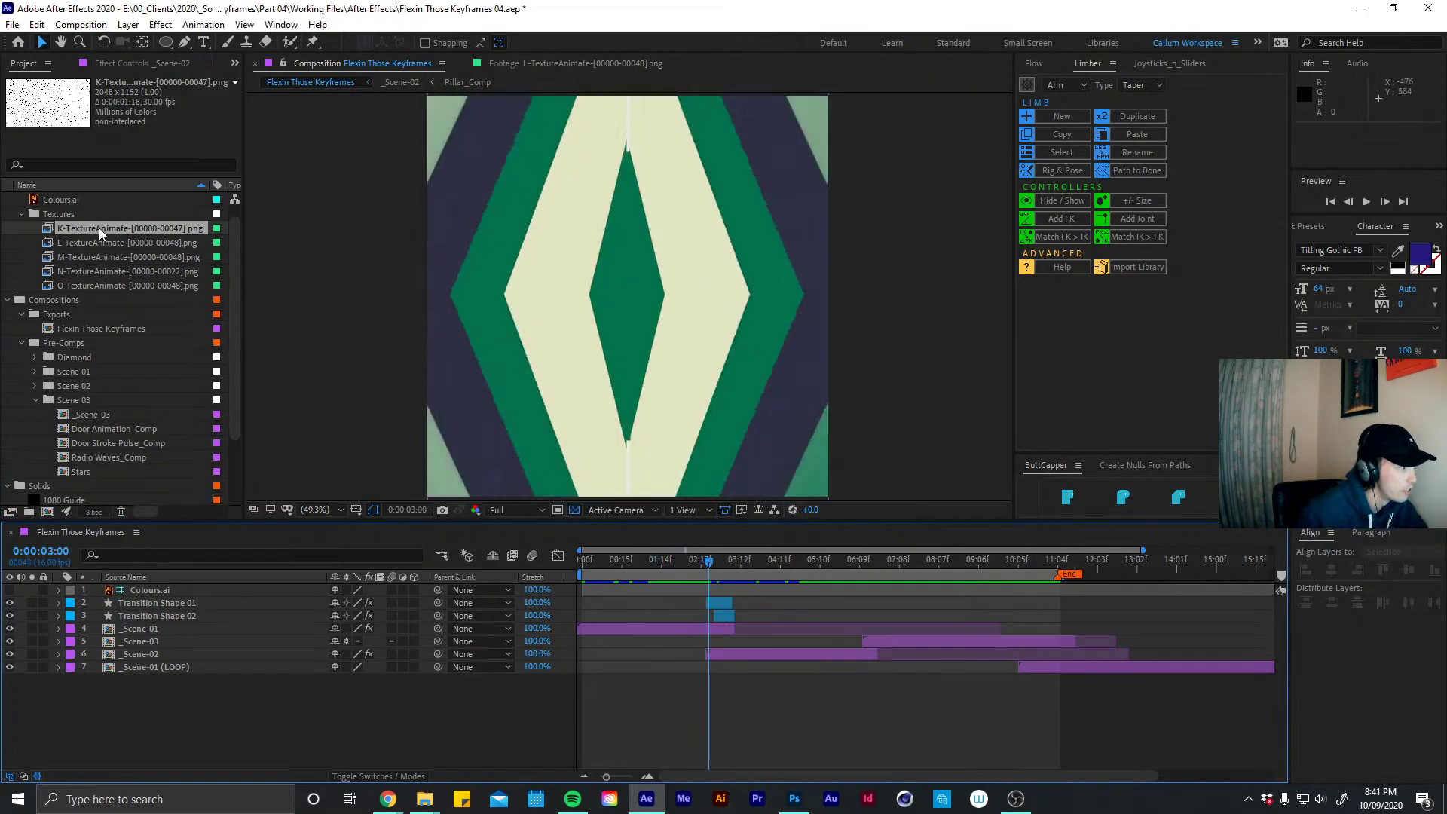
{"action": "key", "text": "Delete"}
Check the main composition between about 0:00:01:12 and 0:00:02:07 and view the L-TextureAnimate footage for comparison
{"action": "left_click", "coordinate": [656, 558]}
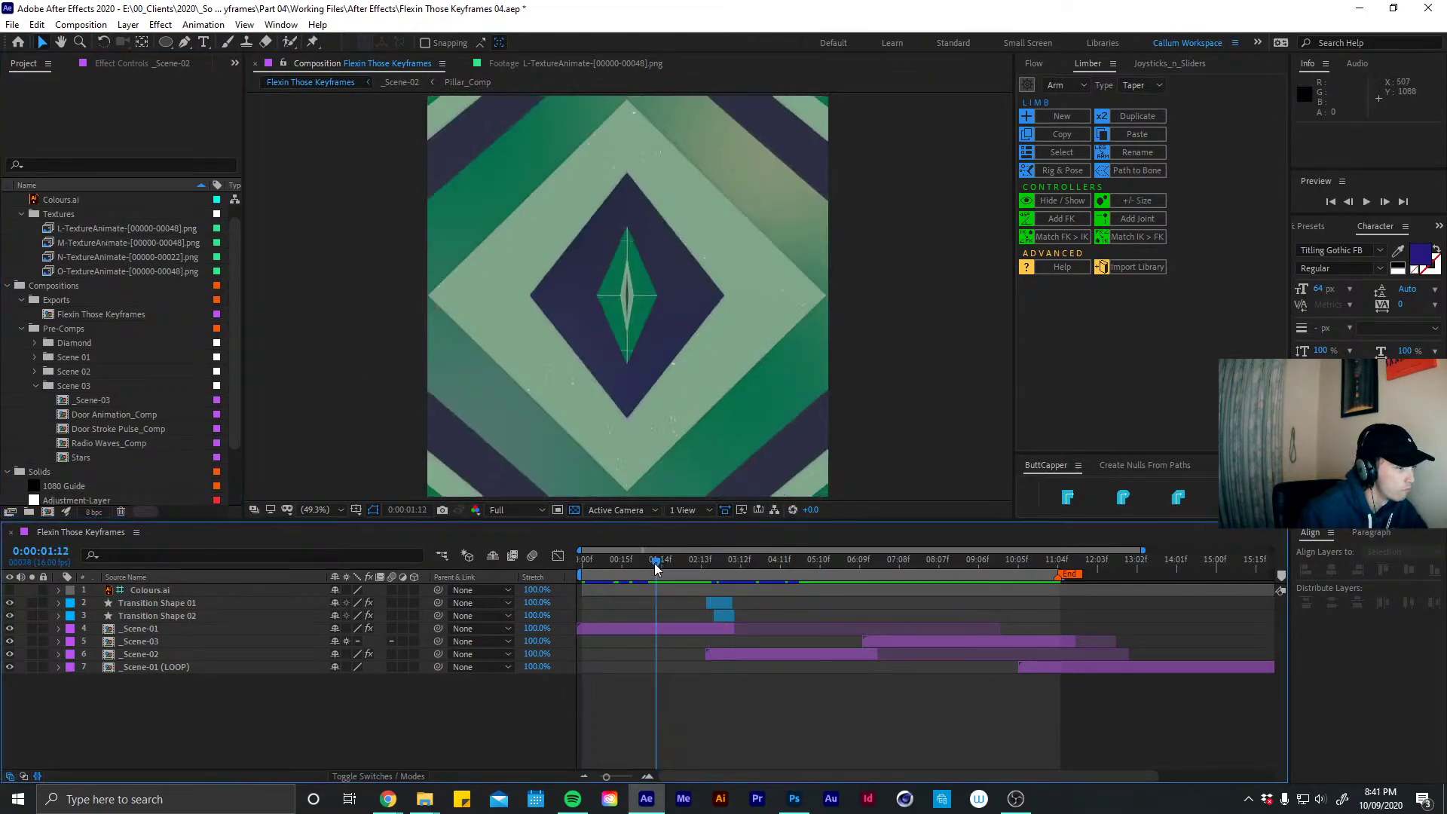
{"action": "left_click", "coordinate": [93, 227]}
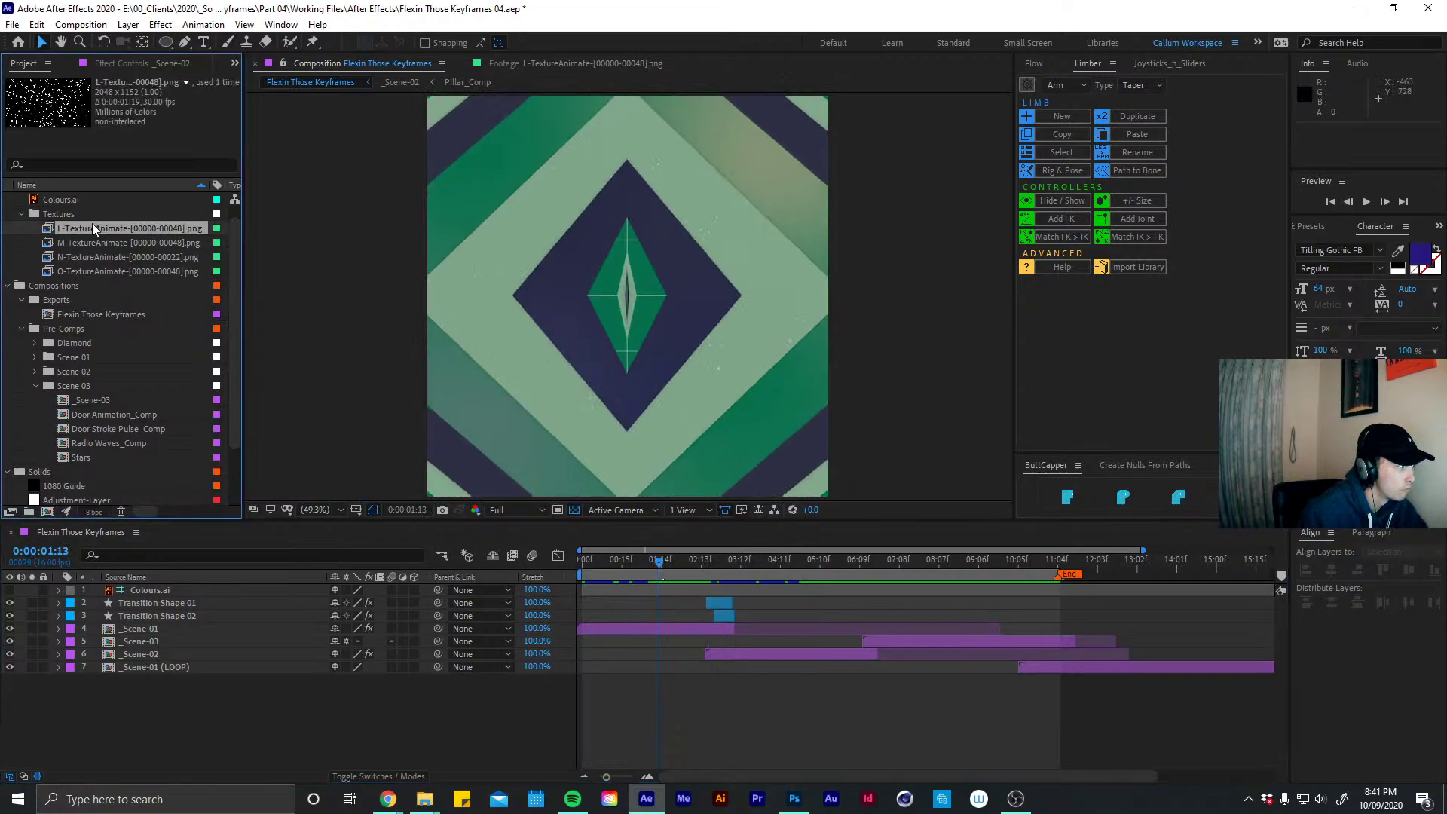
{"action": "left_click_drag", "start_coordinate": [672, 558], "coordinate": [684, 560]}
{"action": "double_click", "coordinate": [138, 227]}
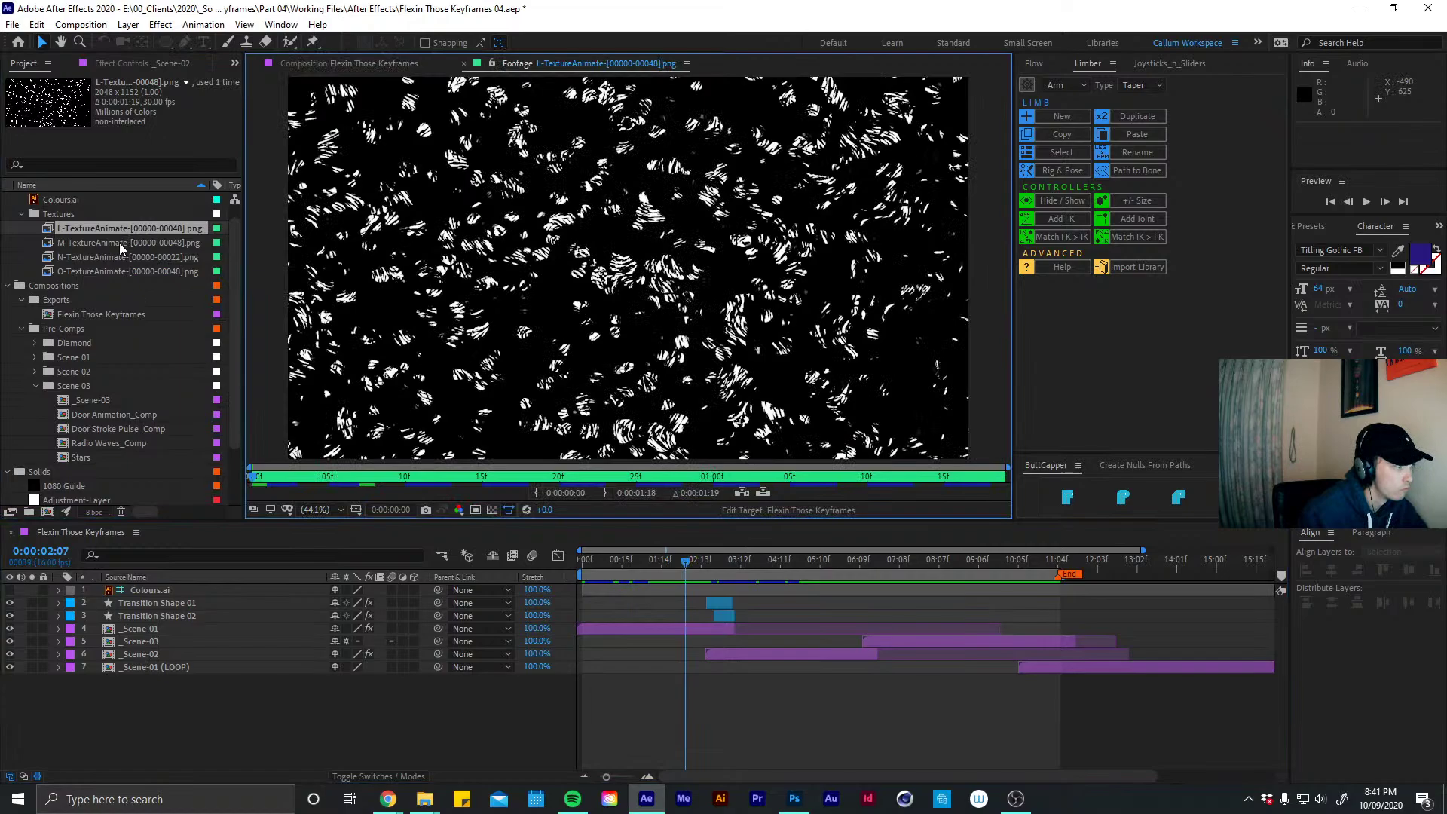
Delete the M-TextureAnimate and N-TextureAnimate sequences from the Textures folder and close the footage view
{"action": "double_click", "coordinate": [119, 243]}
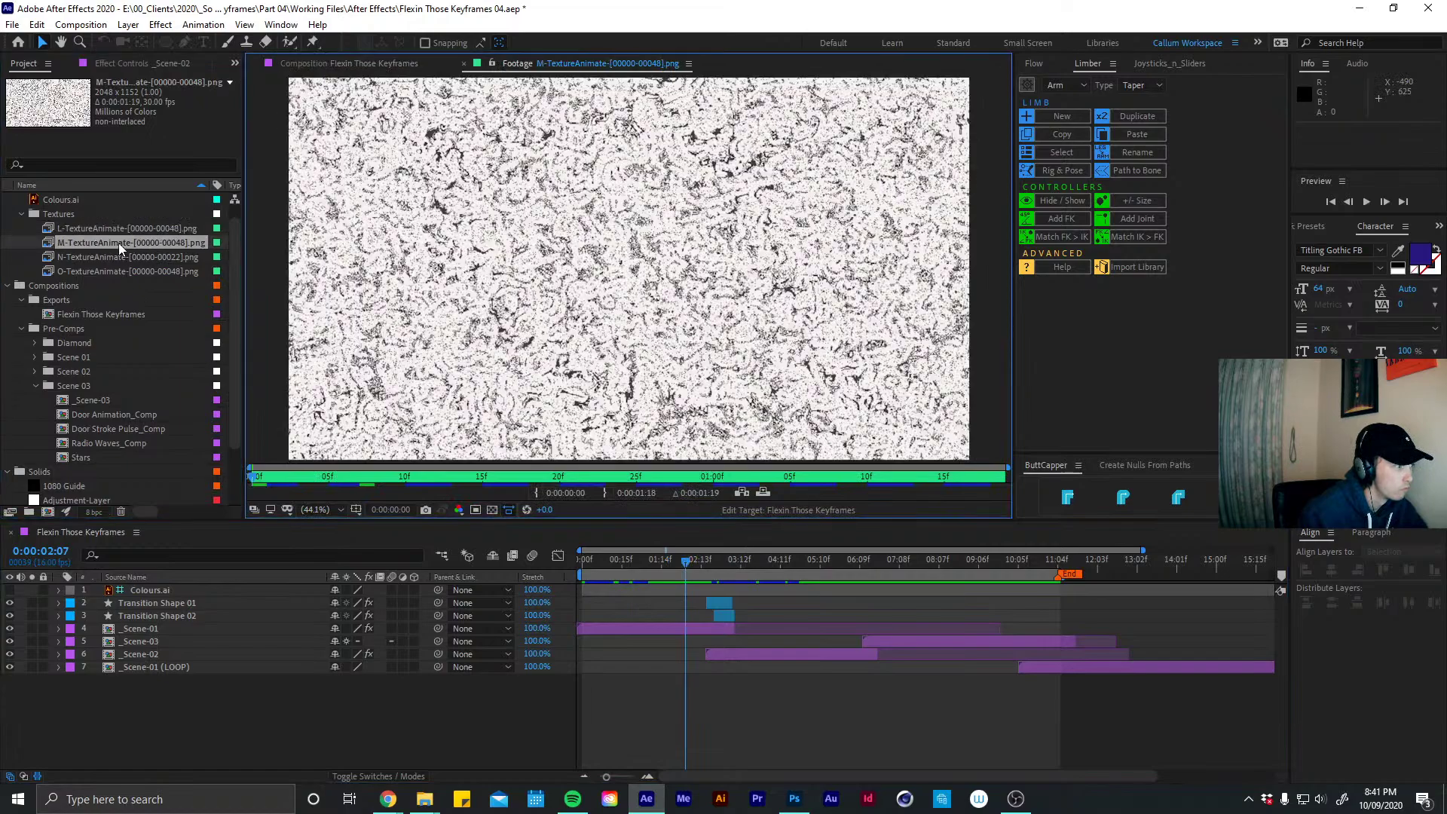
{"action": "key", "text": "Delete"}
{"action": "double_click", "coordinate": [61, 242]}
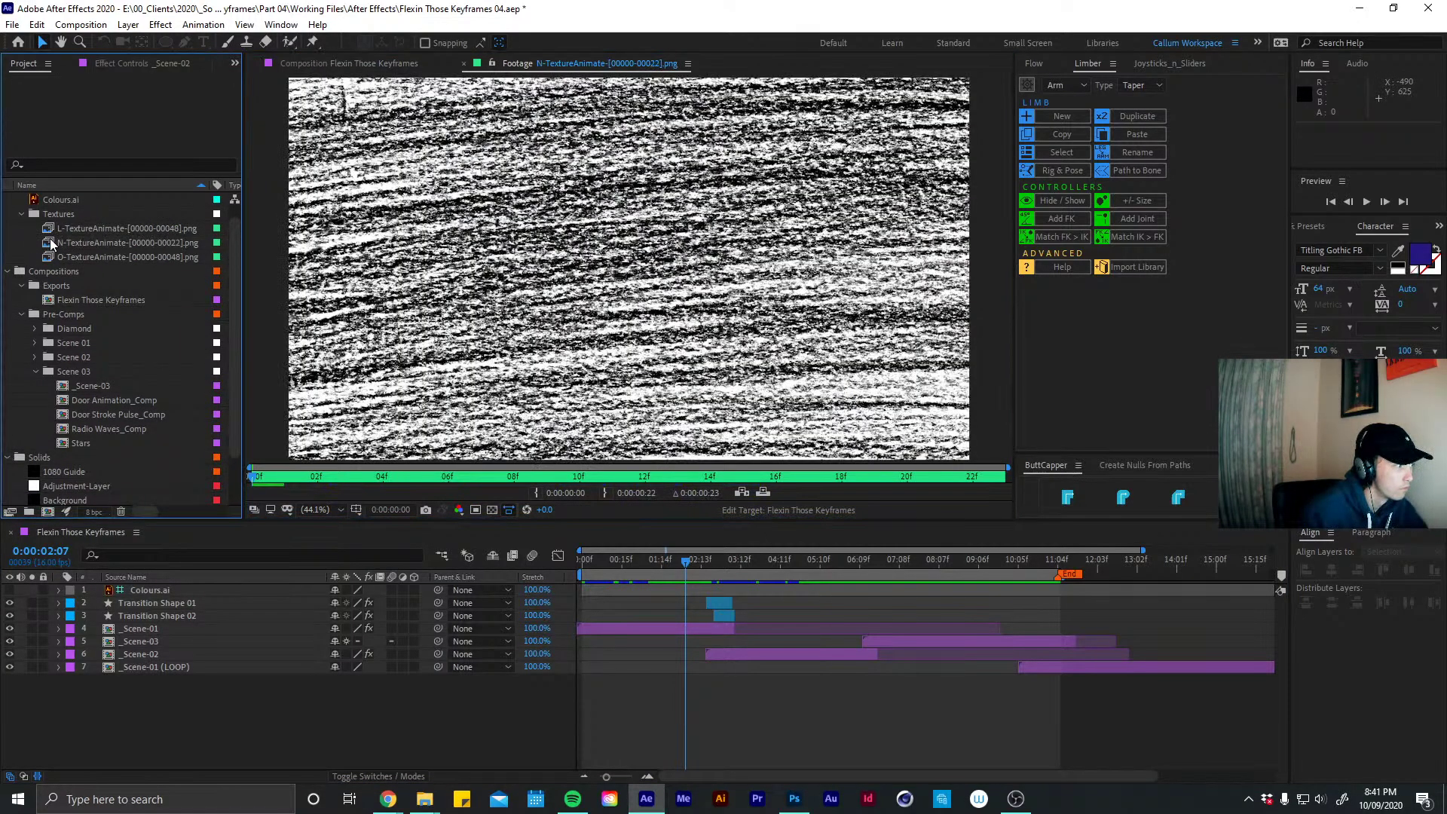
{"action": "key", "text": "Delete"}
{"action": "left_click", "coordinate": [63, 242]}
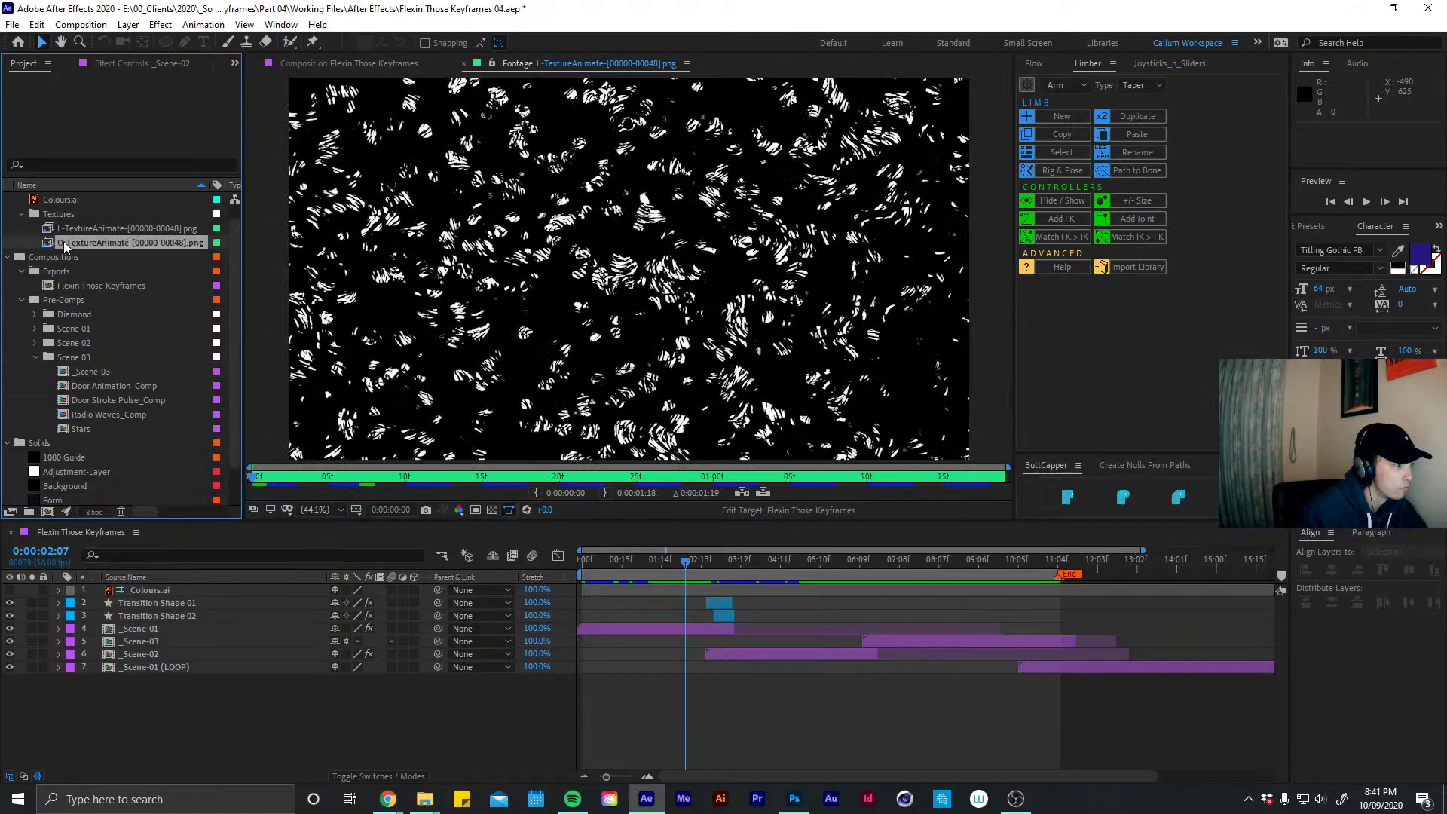
{"action": "left_click", "coordinate": [465, 63]}
Tidy the project by collapsing the Textures, Pre-Comps, Exports, Compositions and Solids folders
{"action": "left_click", "coordinate": [22, 215]}
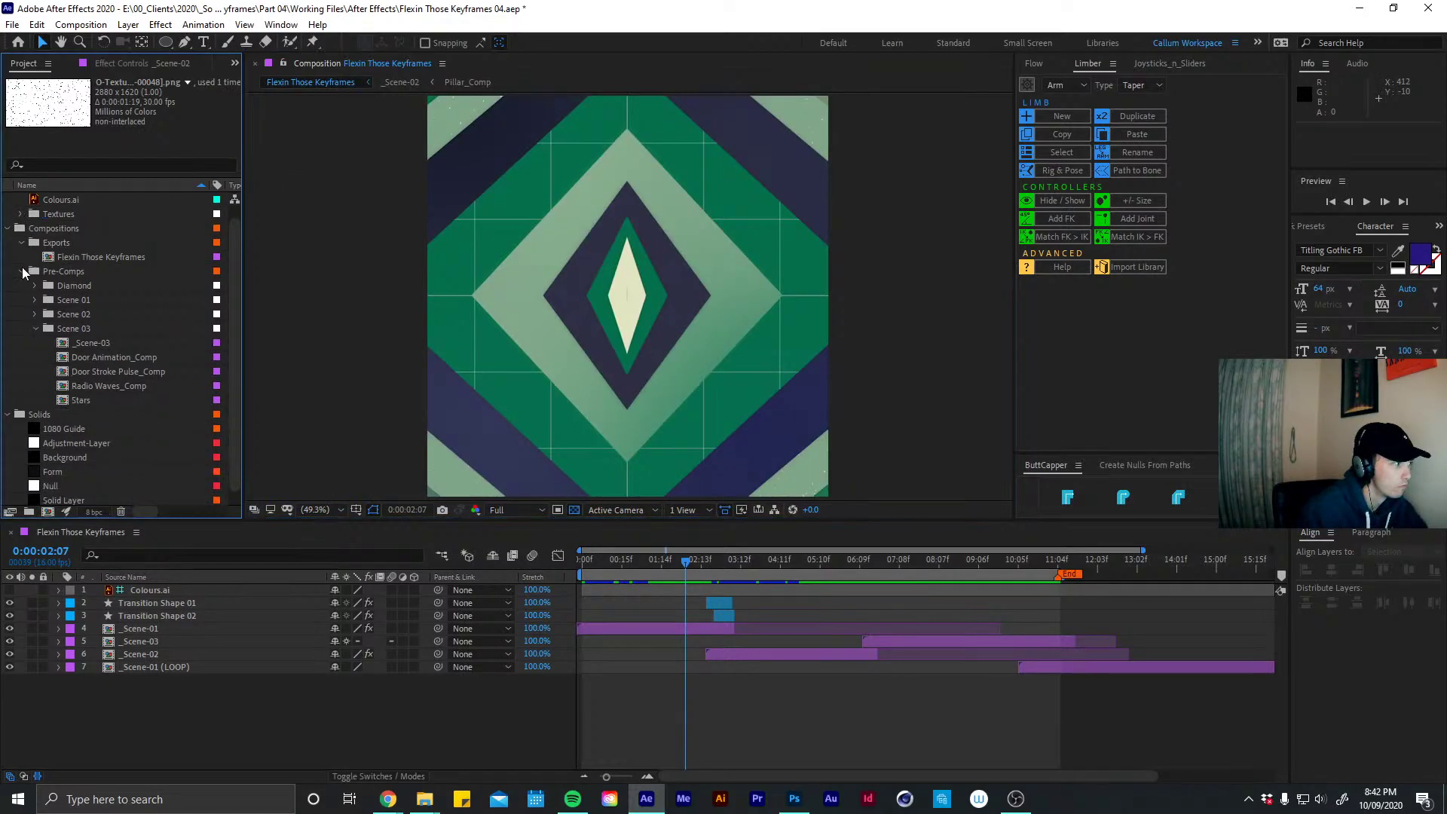
{"action": "left_click", "coordinate": [22, 272]}
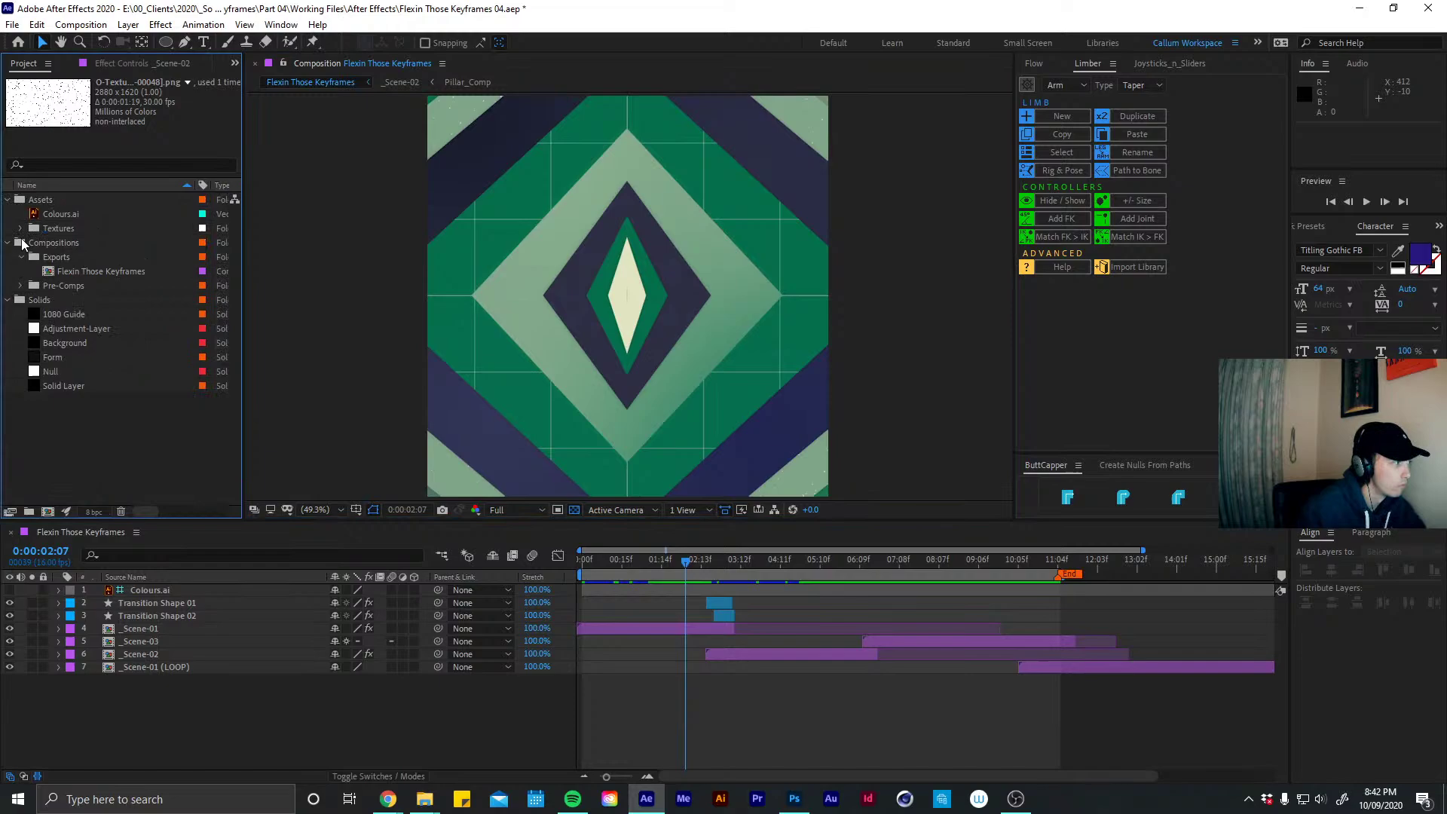
{"action": "left_click", "coordinate": [21, 285]}
{"action": "scroll", "coordinate": [33, 269], "scroll_direction": "down", "scroll_amount": 2}
{"action": "left_click", "coordinate": [22, 200]}
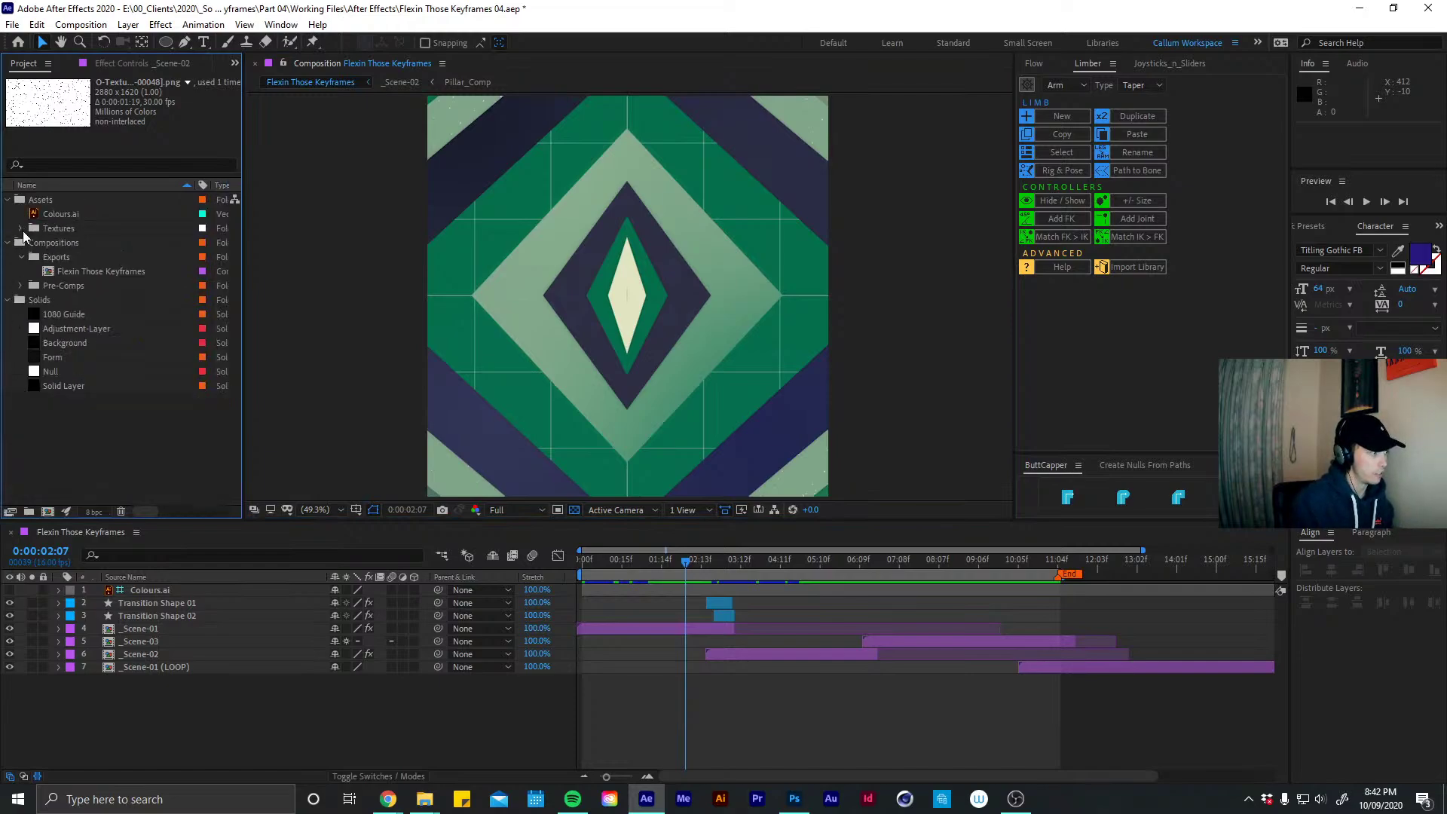
{"action": "left_click", "coordinate": [8, 300]}
{"action": "left_click", "coordinate": [22, 257]}
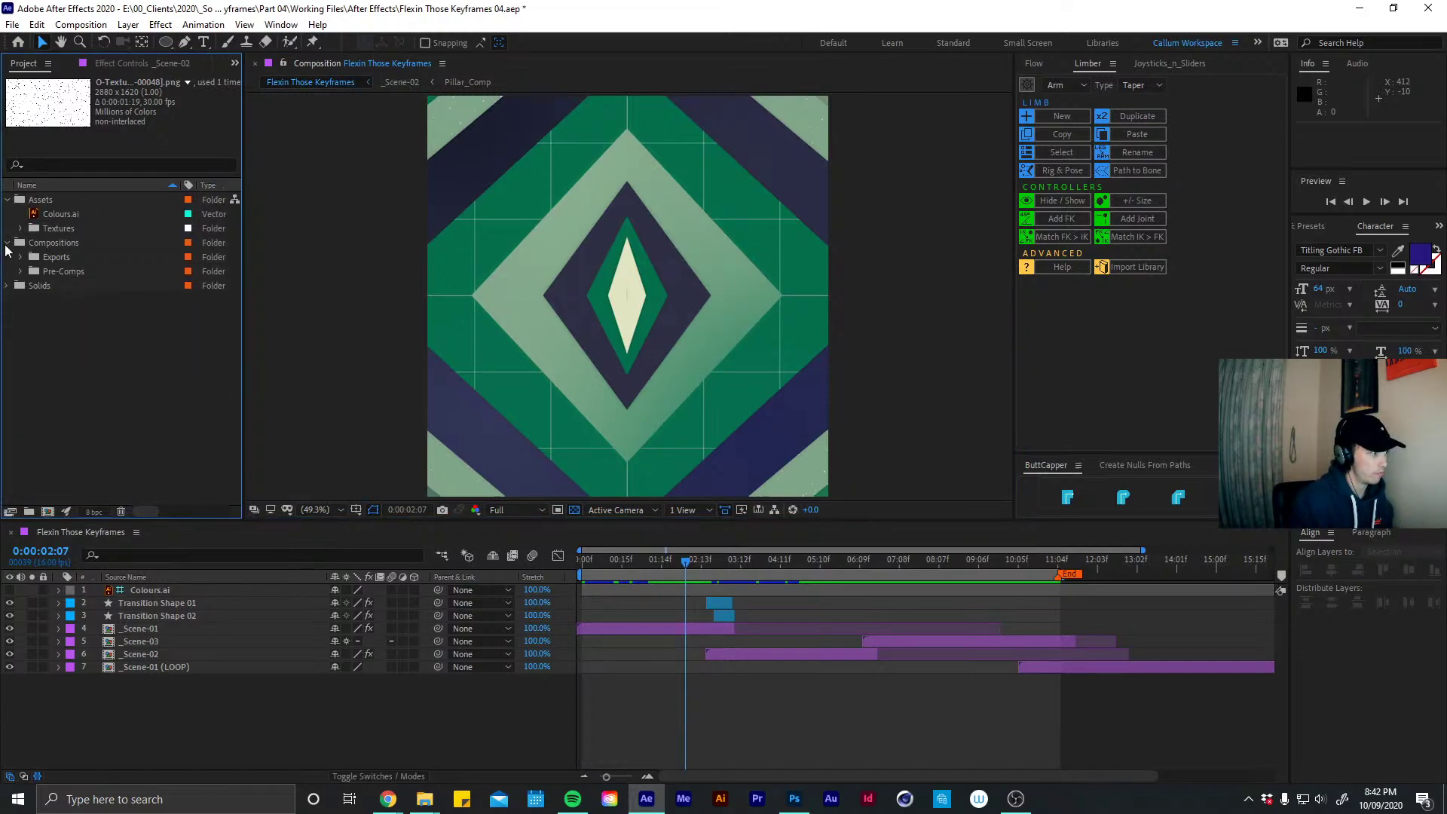
{"action": "left_click", "coordinate": [9, 242]}
Import the YouTube Intro video from CC Branding's Delivery Exports > YouTube folder into the project's Assets folder
{"action": "left_click", "coordinate": [48, 202]}
{"action": "key", "text": "ctrl+i"}
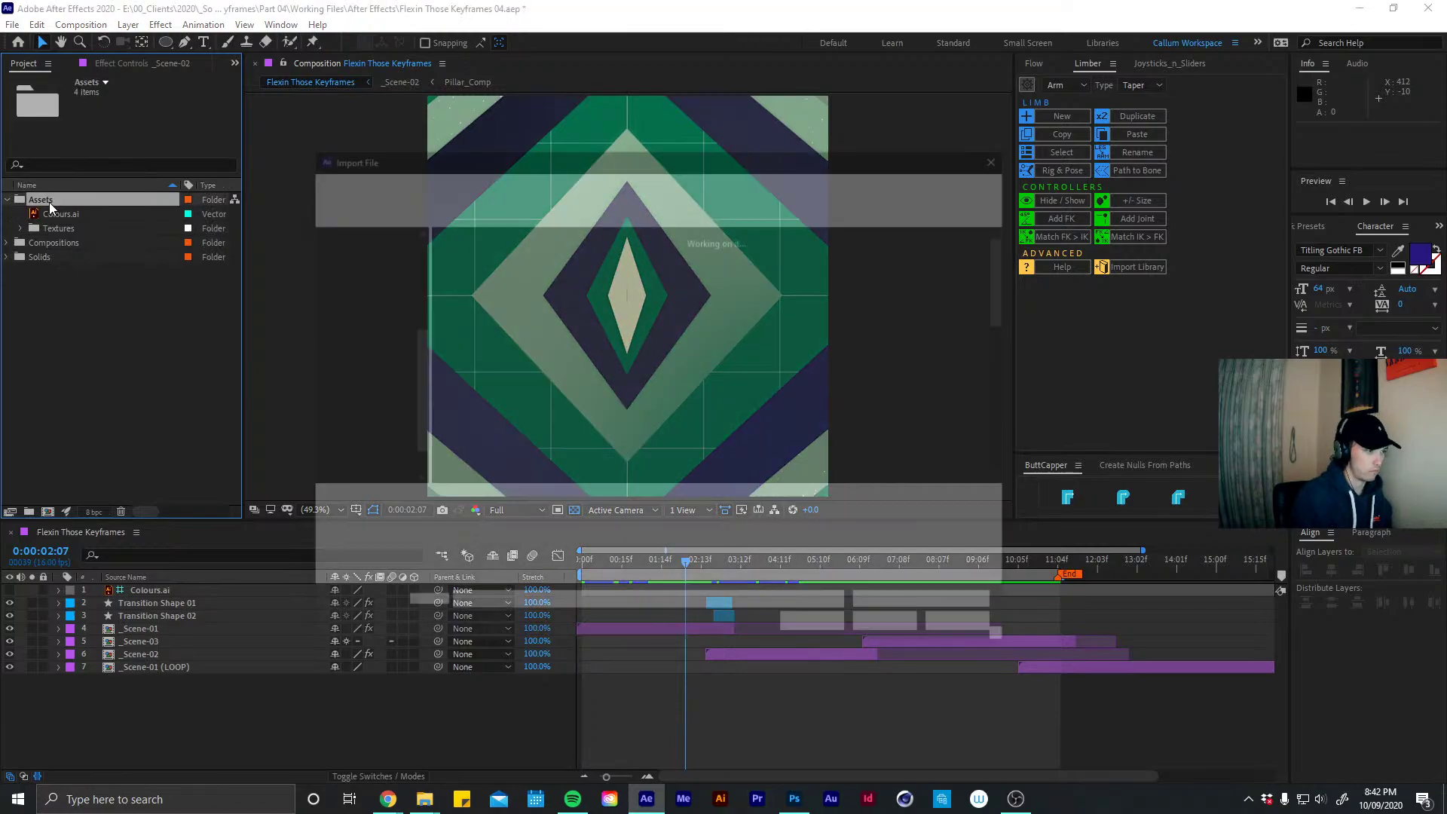
{"action": "left_click", "coordinate": [385, 452]}
{"action": "left_click", "coordinate": [386, 463]}
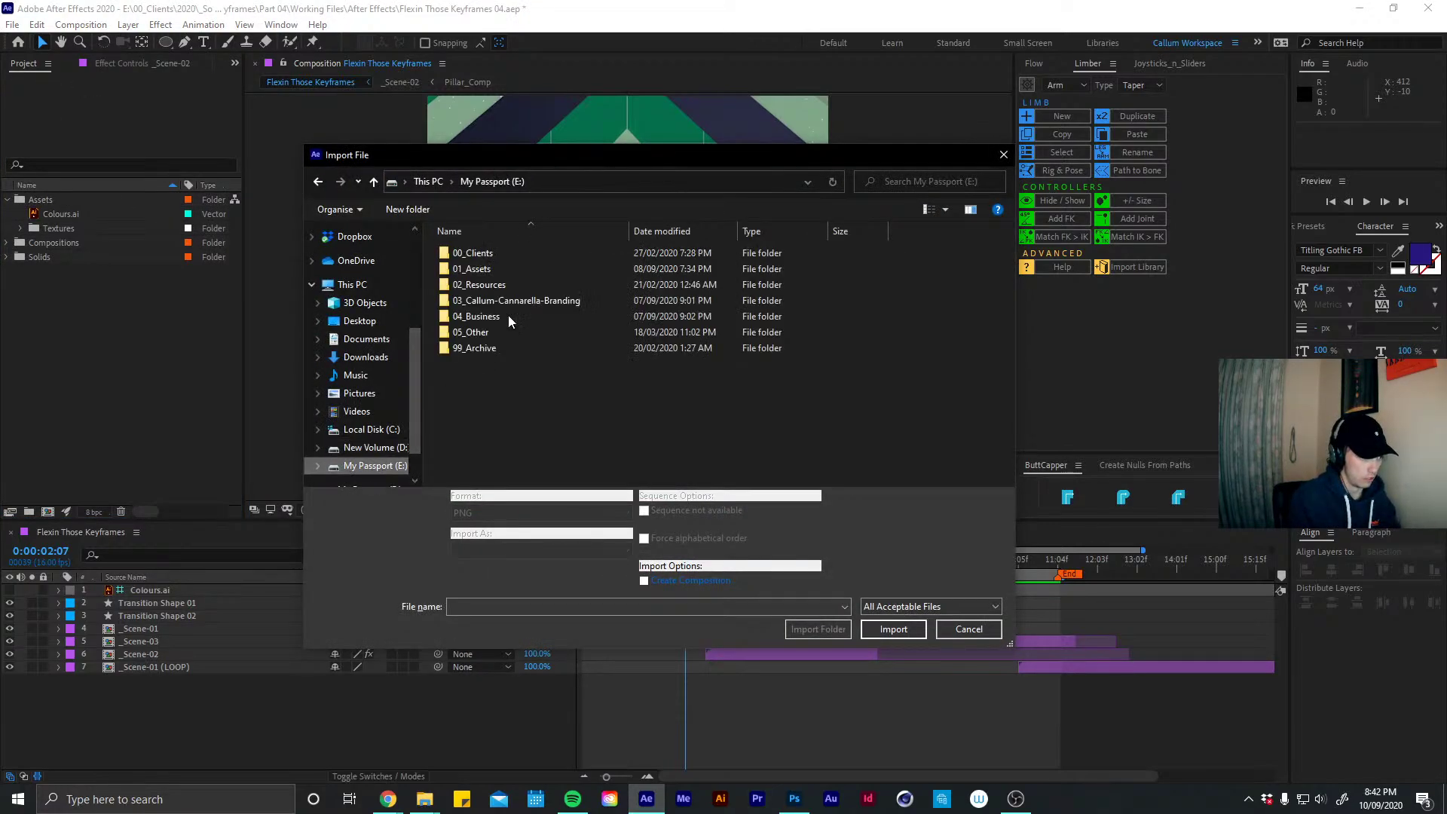
{"action": "double_click", "coordinate": [533, 305]}
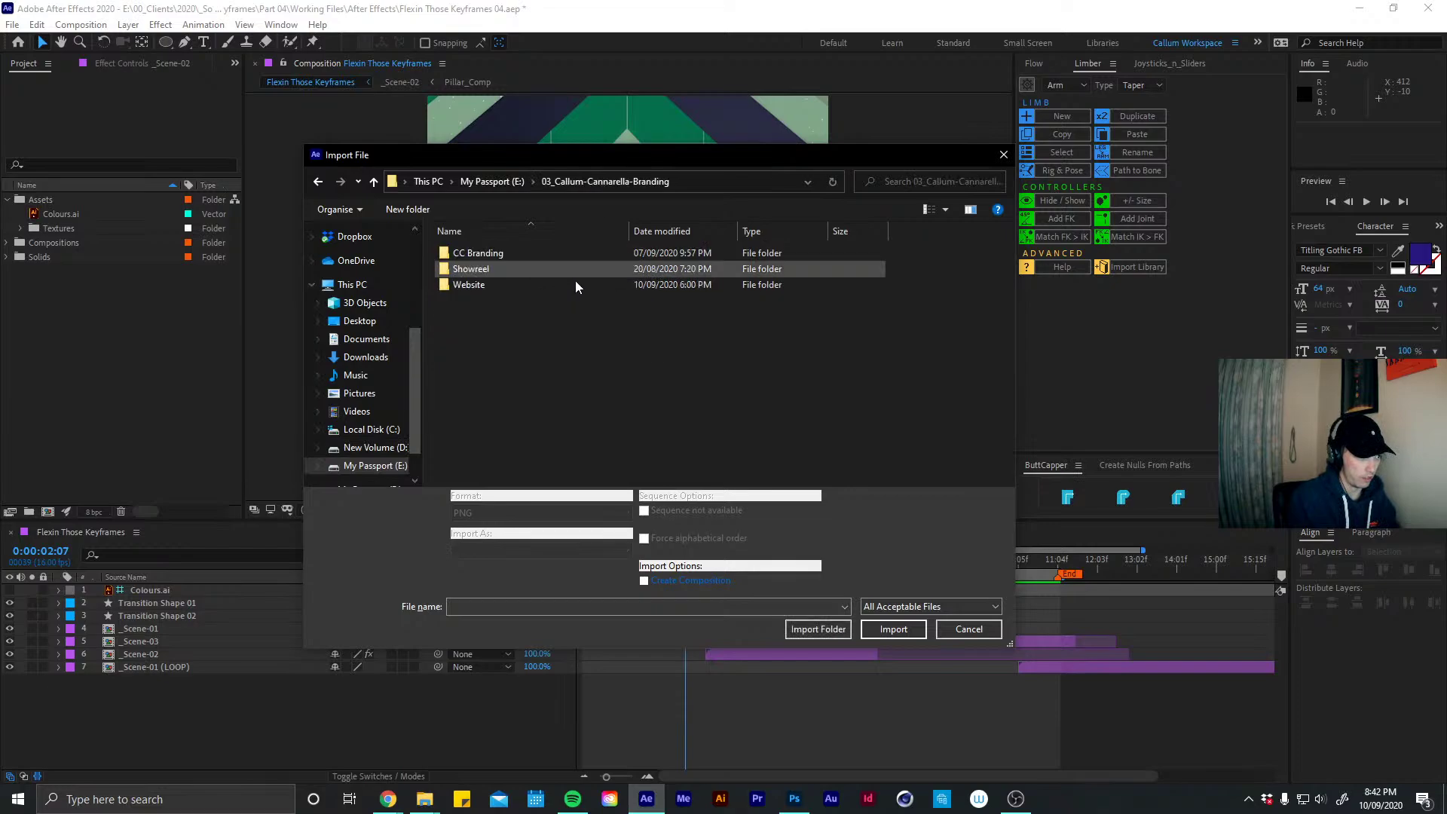
{"action": "double_click", "coordinate": [517, 254]}
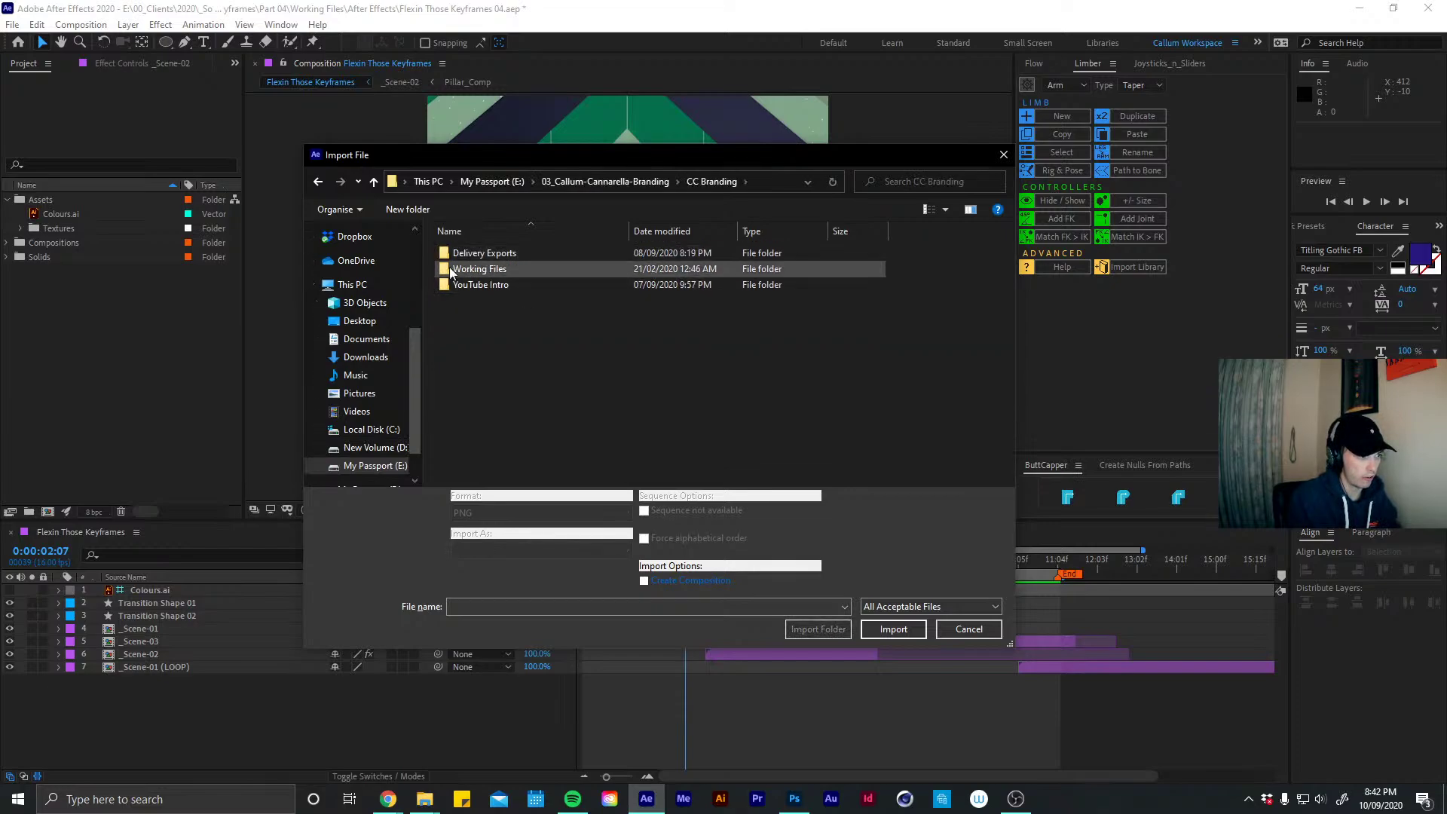
{"action": "double_click", "coordinate": [513, 253]}
{"action": "double_click", "coordinate": [667, 252]}
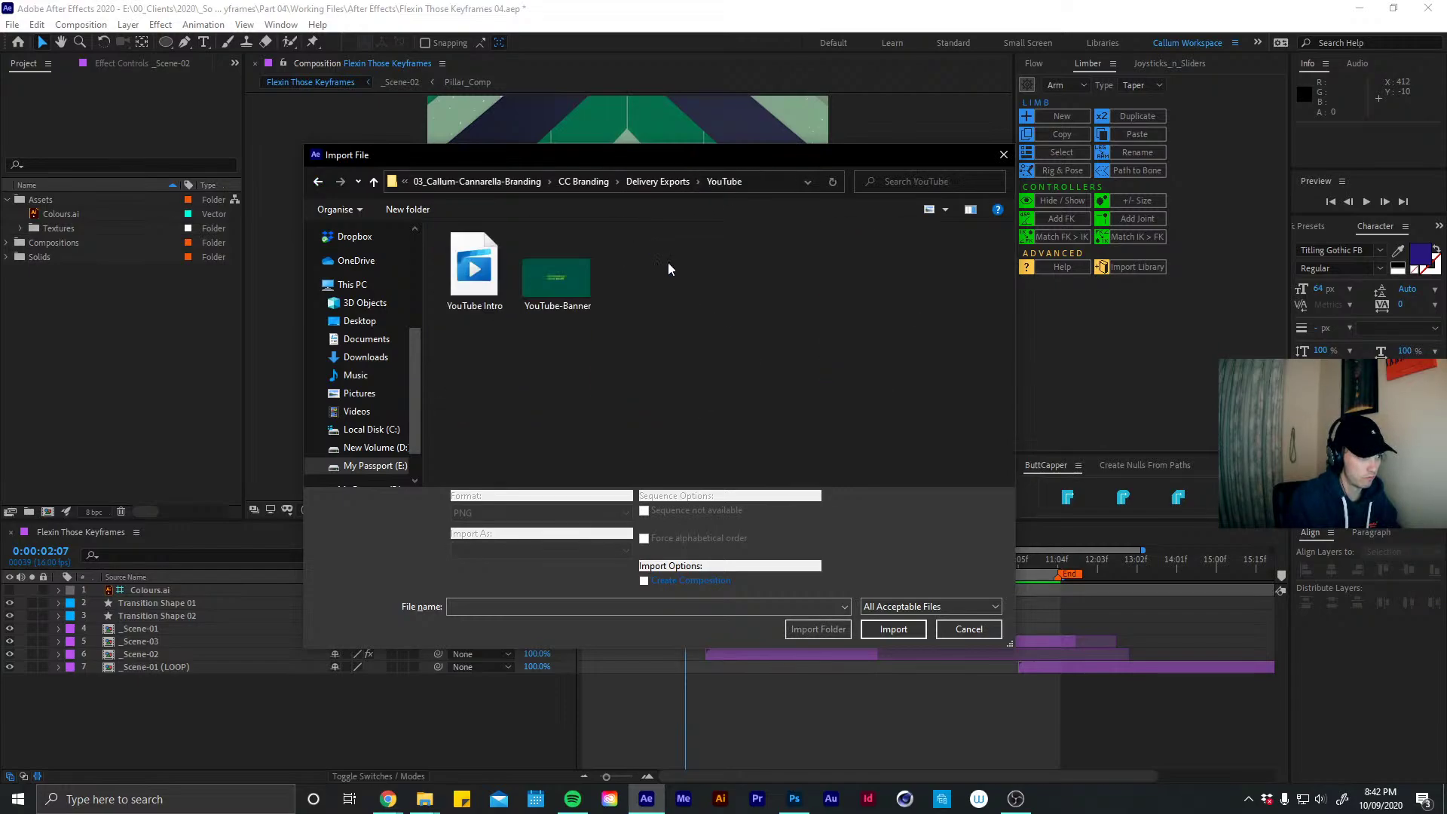
{"action": "double_click", "coordinate": [483, 264]}
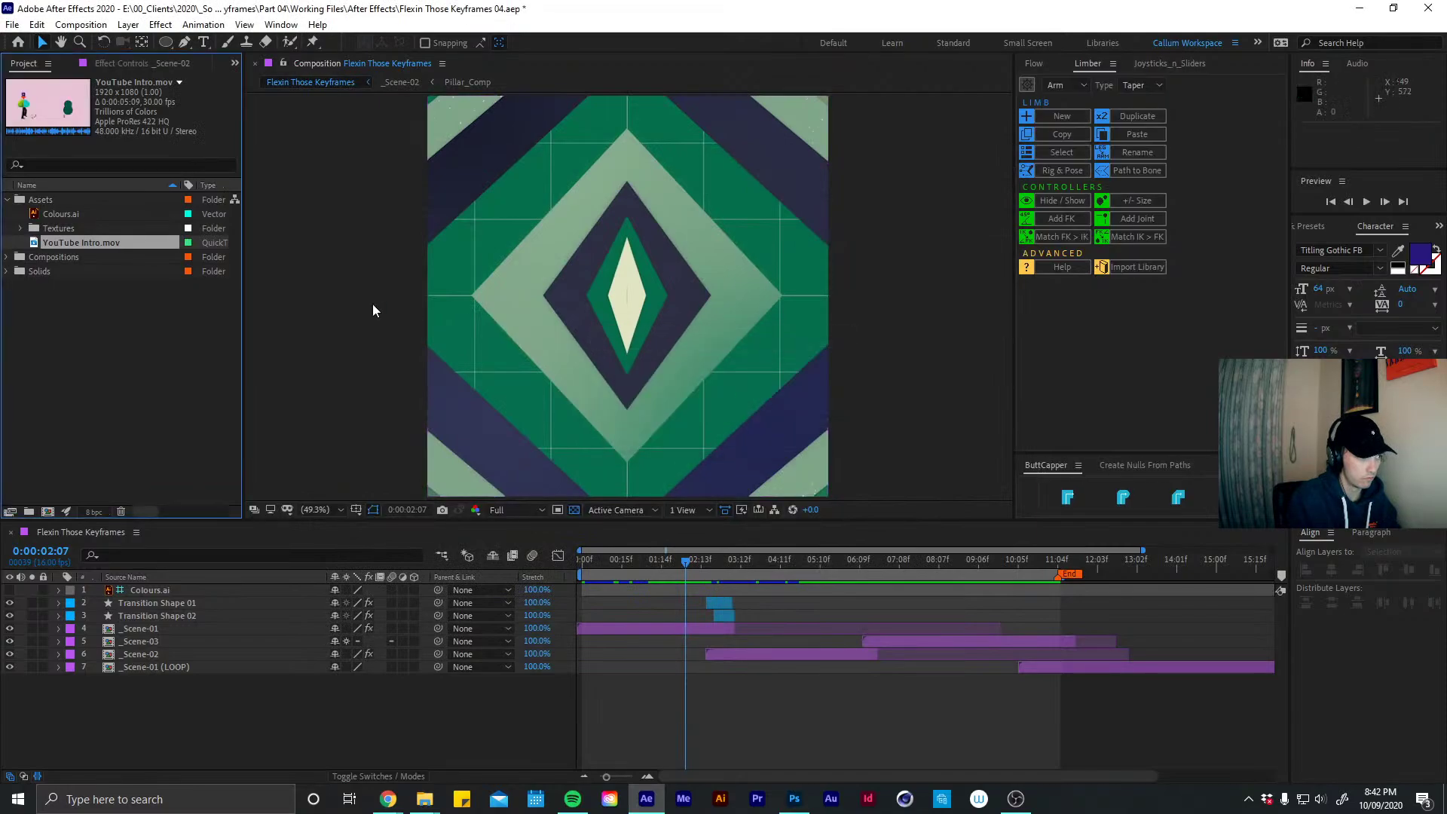
Play the full Flexin Those Keyframes animation and inspect the pillar scene at 0:00:04:12
{"action": "left_click", "coordinate": [612, 552]}
{"action": "key", "text": "space"}
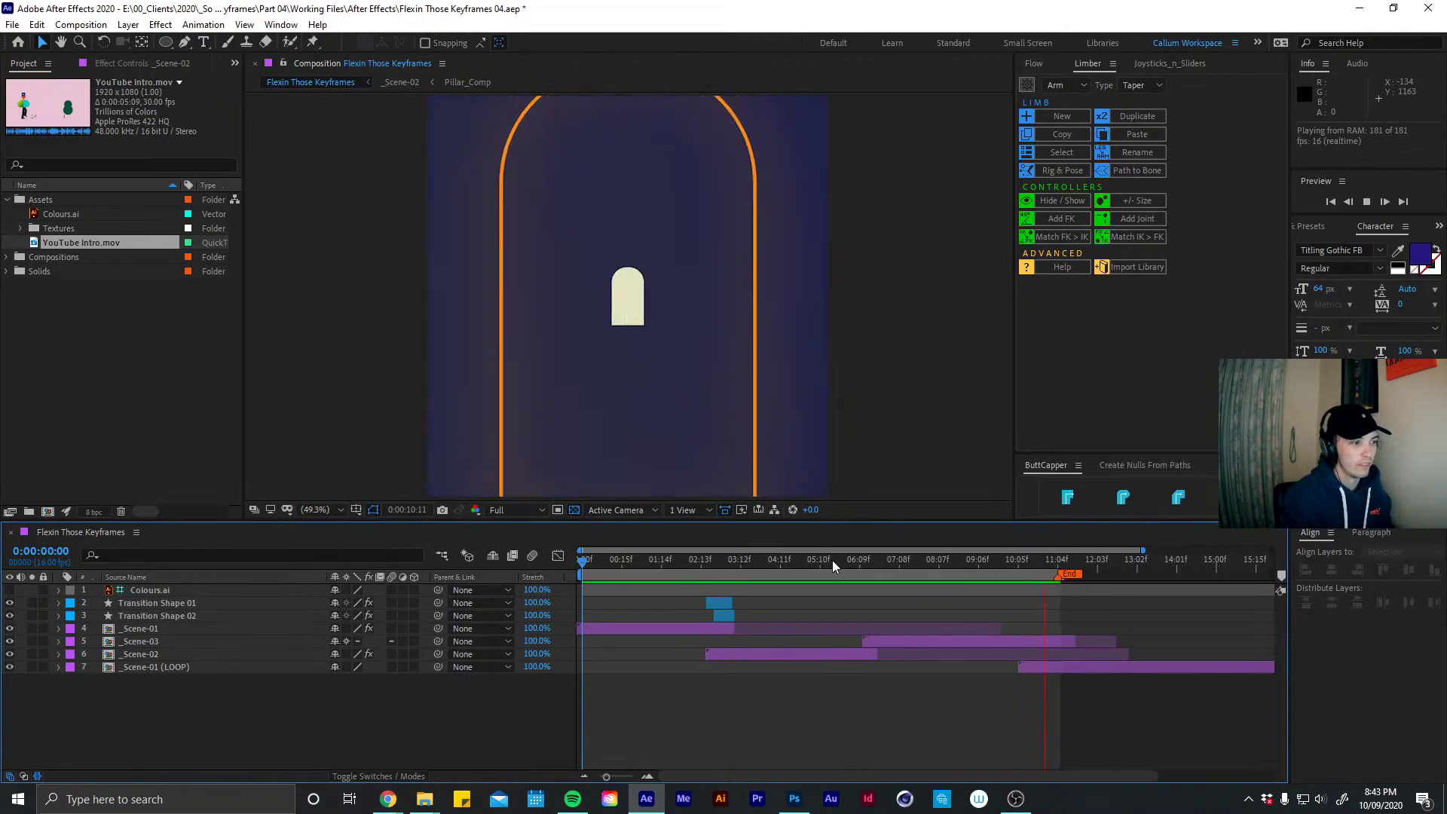
{"action": "left_click_drag", "start_coordinate": [832, 558], "coordinate": [784, 560]}
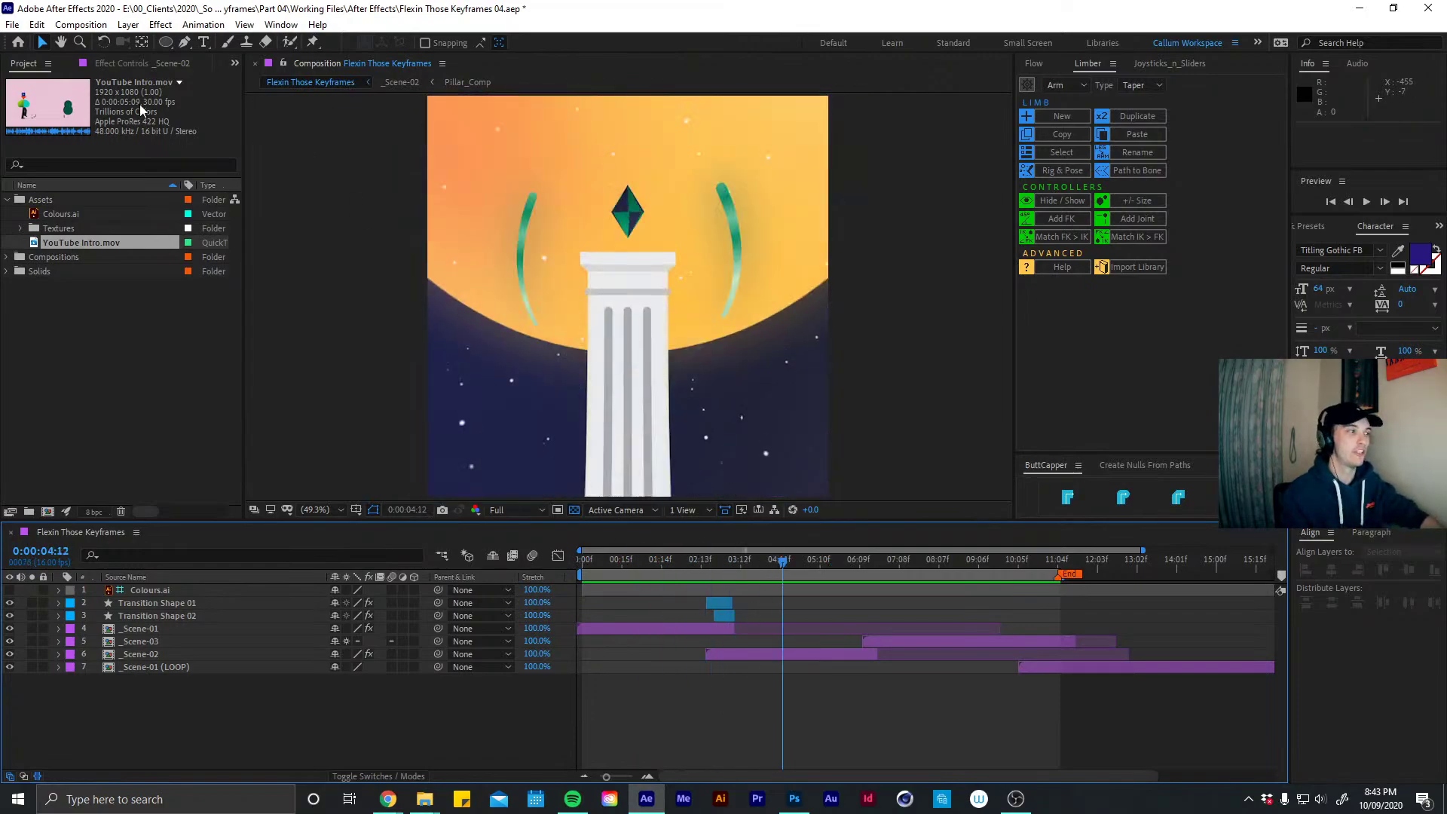
Open the YouTube Intro.mov footage, play it through, and close its viewer
{"action": "left_click", "coordinate": [38, 243]}
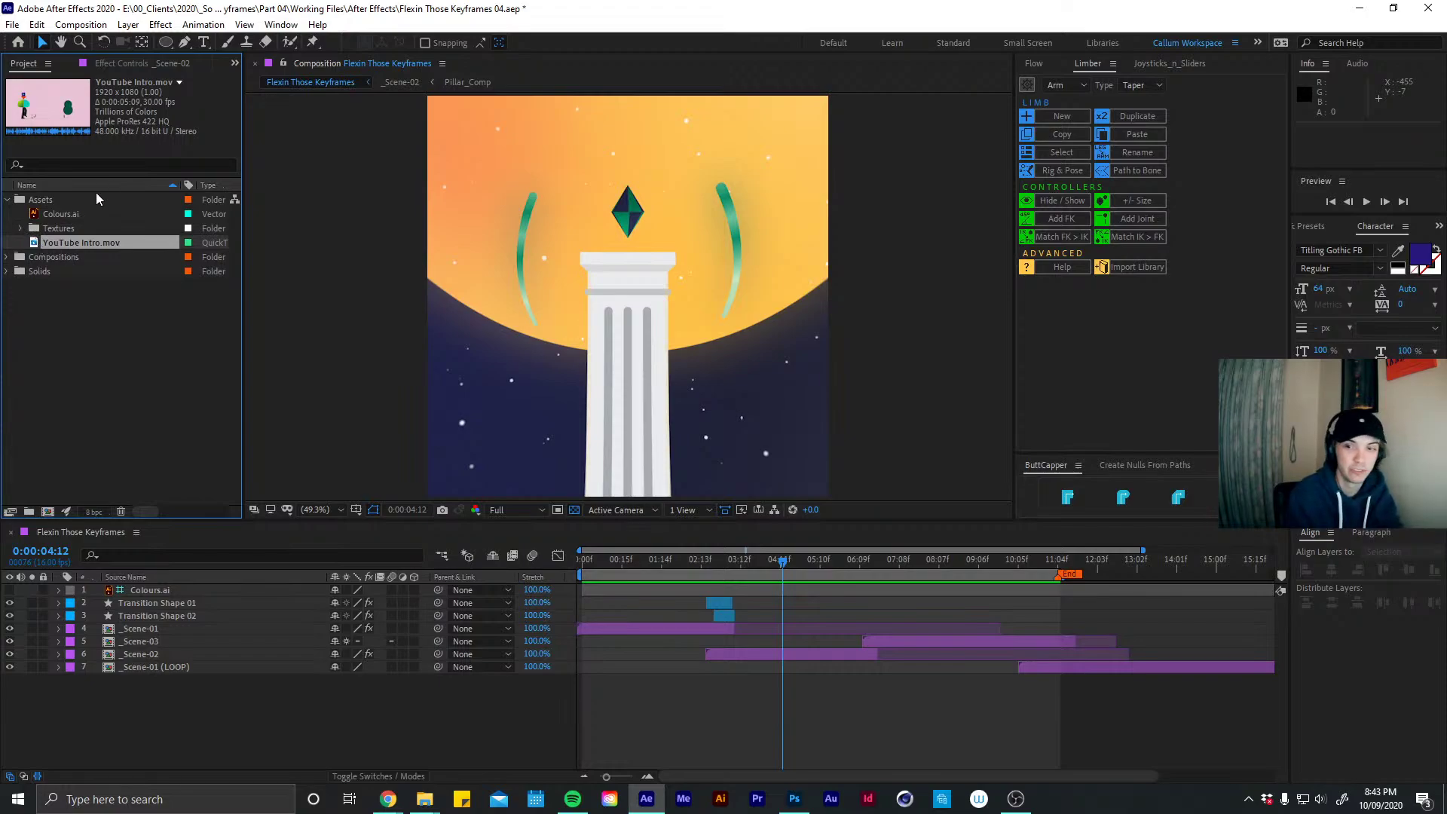
{"action": "double_click", "coordinate": [36, 245]}
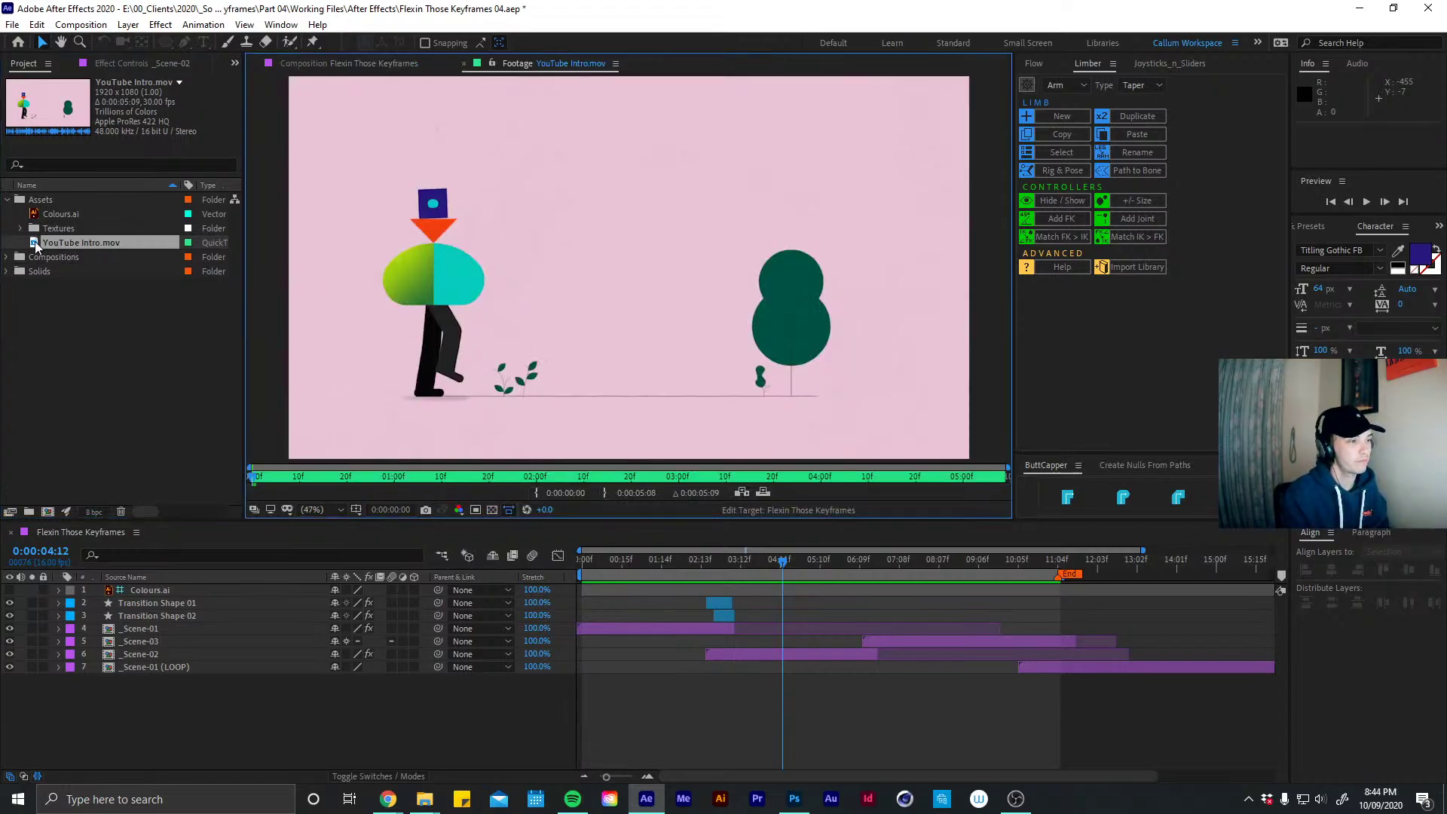
{"action": "key", "text": "space"}
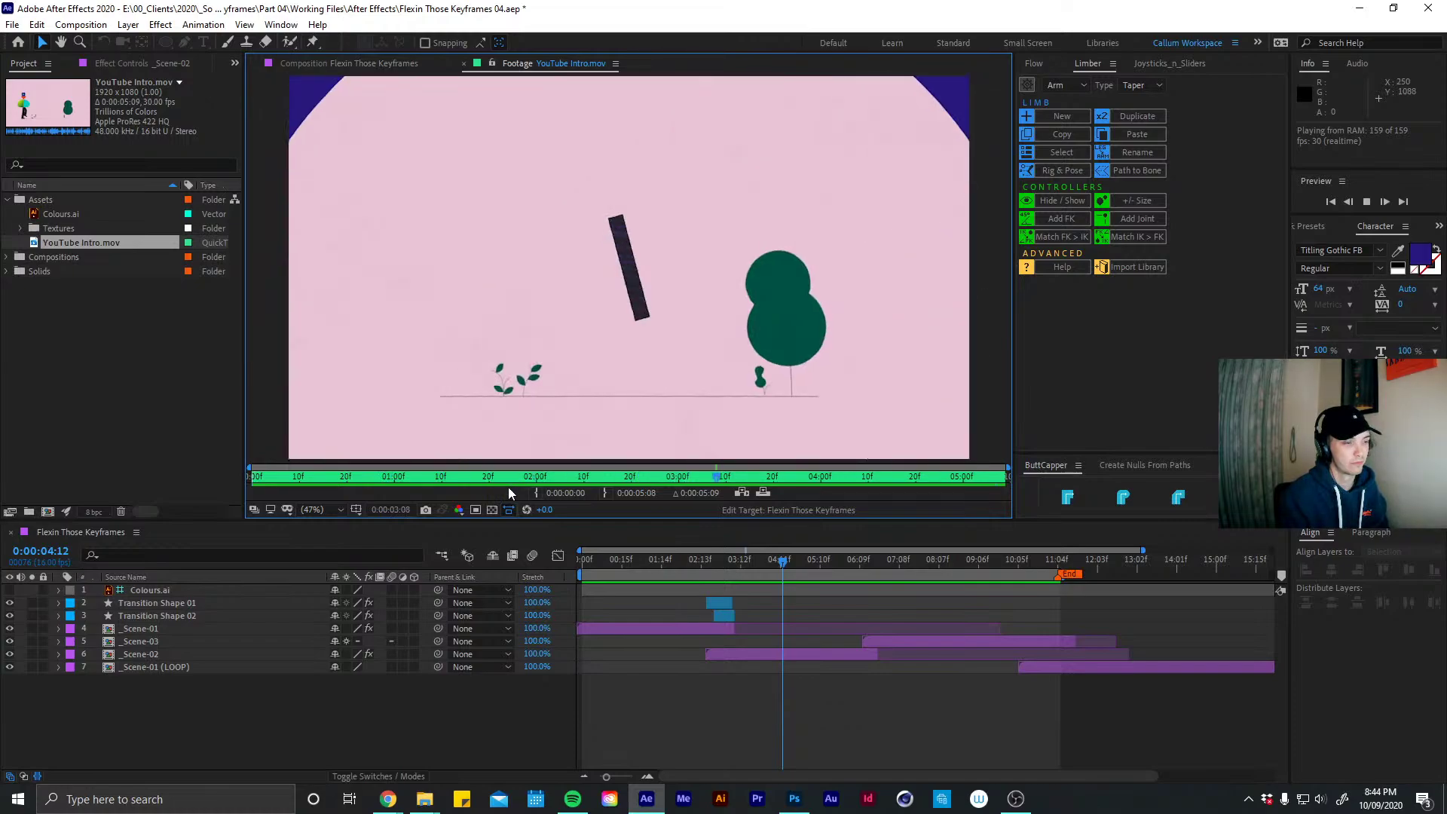
{"action": "key", "text": "space"}
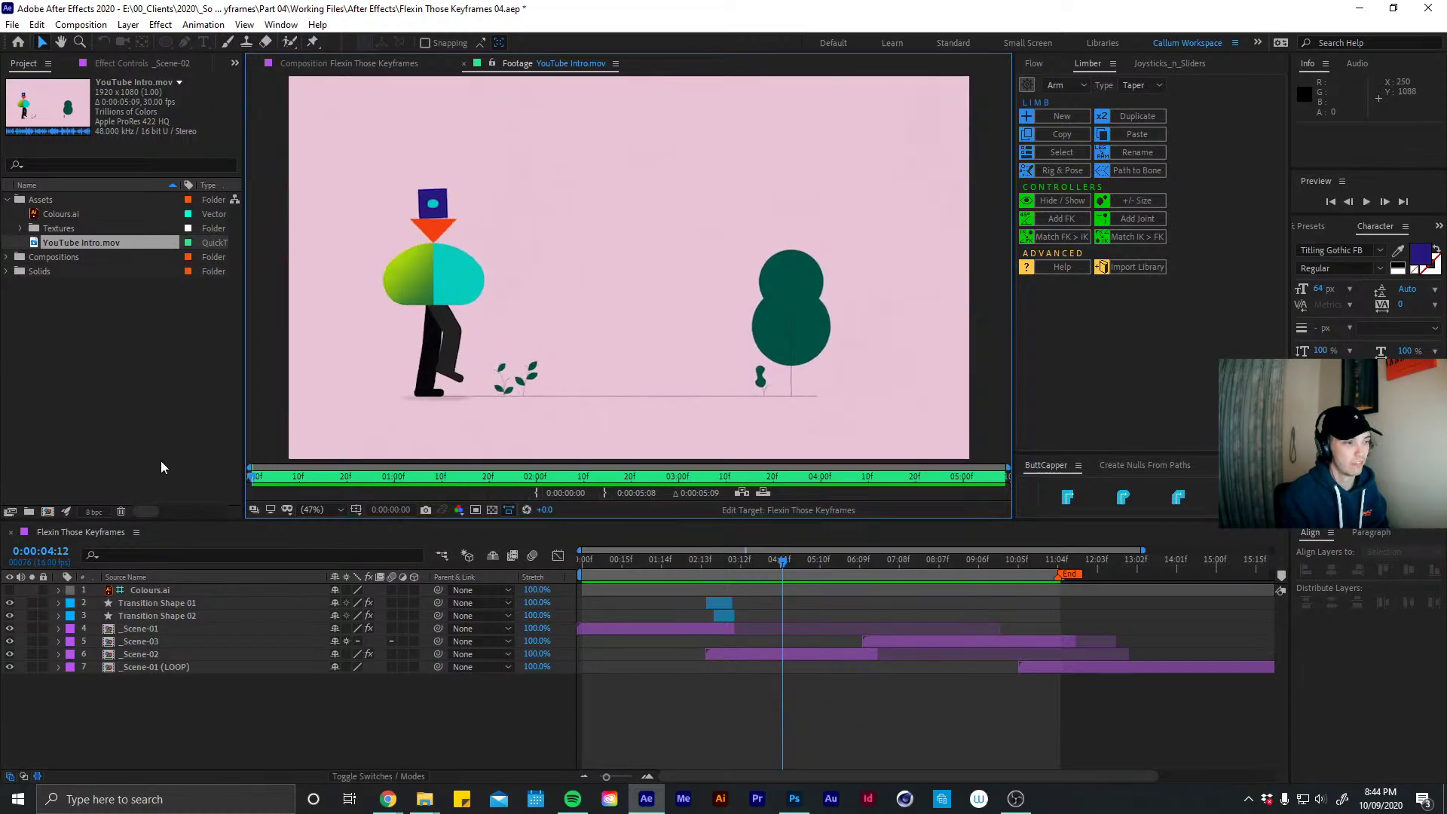
{"action": "left_click", "coordinate": [463, 64]}
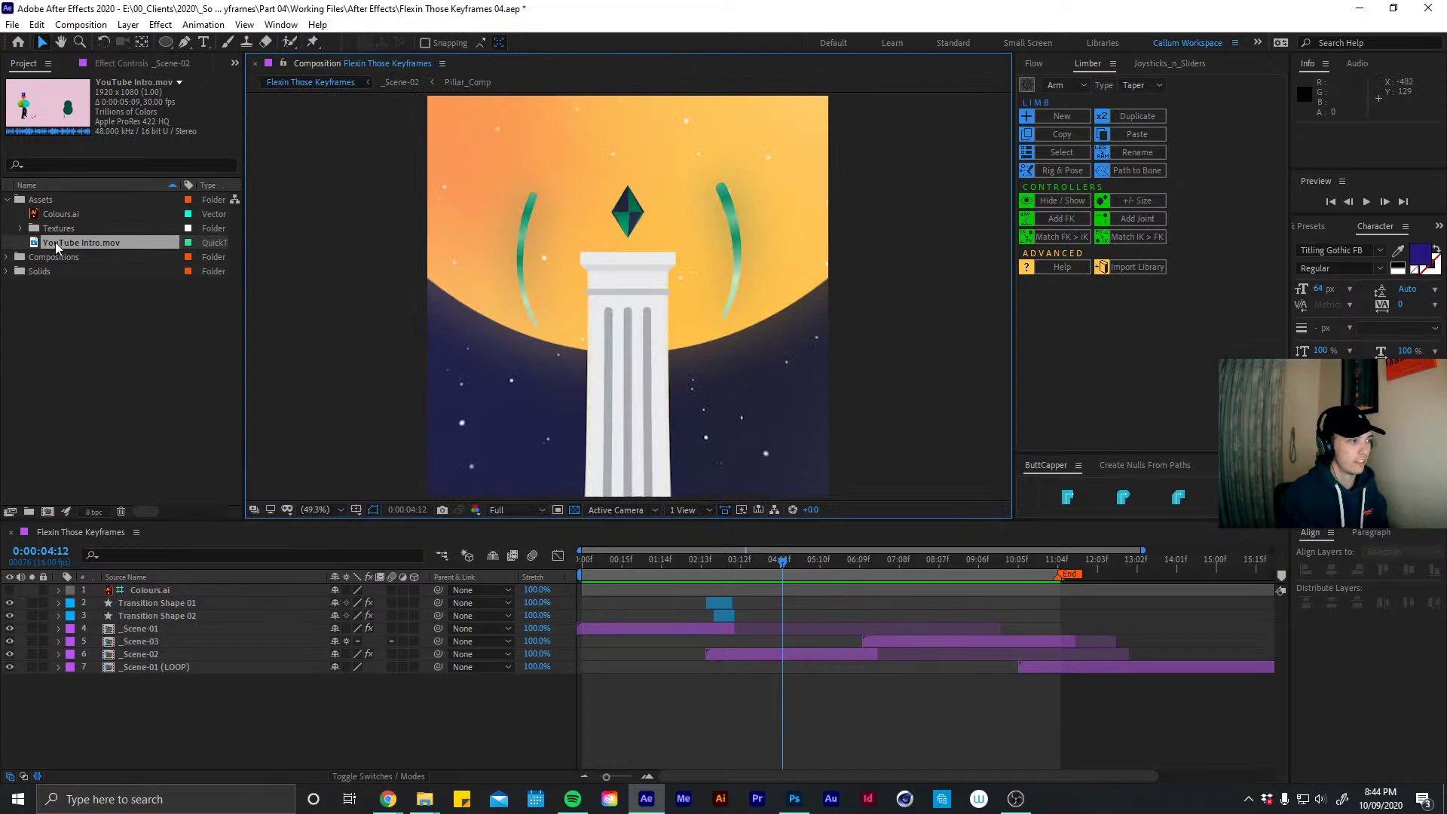
Delete YouTube Intro.mov from the project, collapse the Assets folder and save the project
{"action": "key", "text": "Delete"}
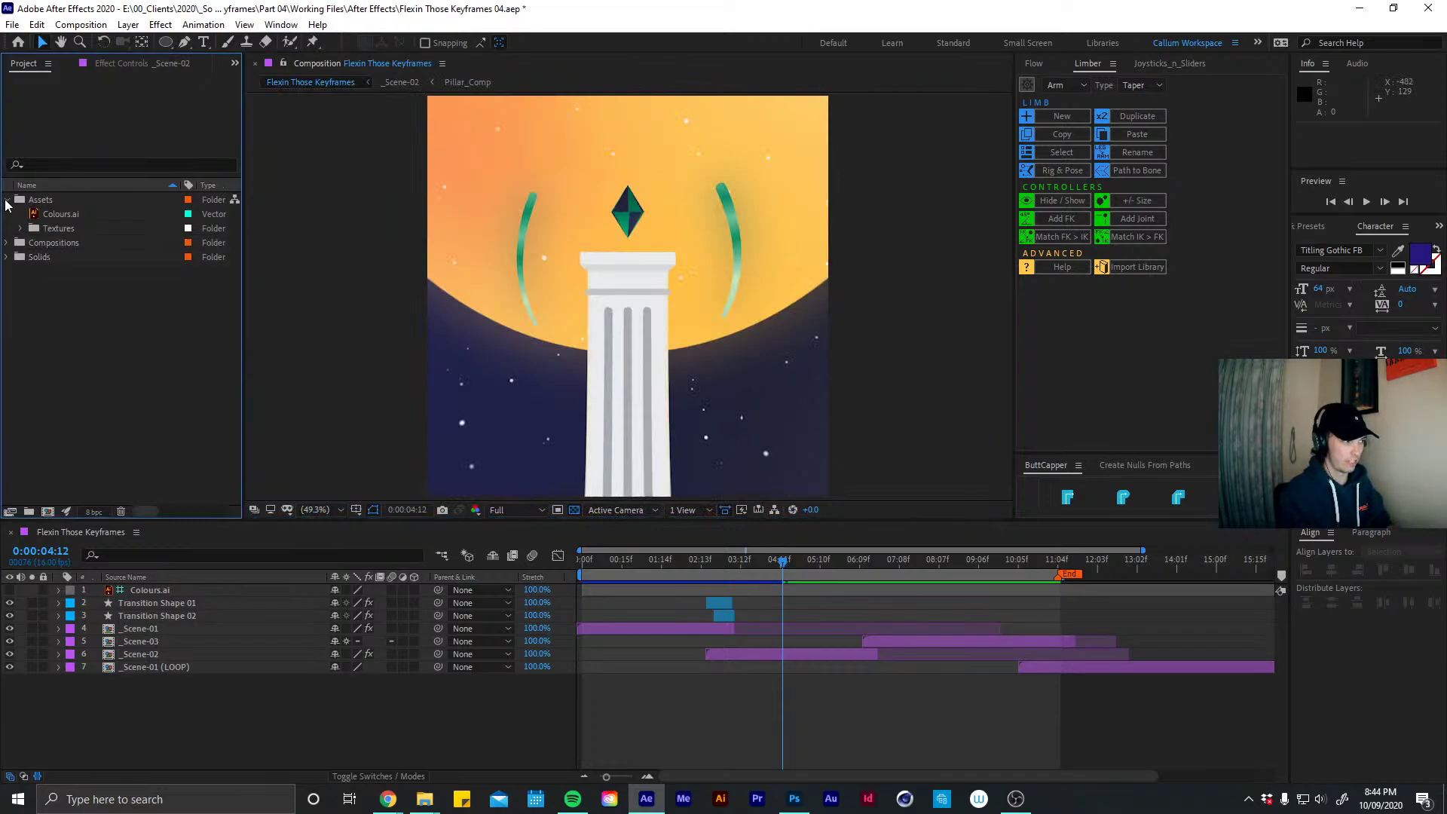
{"action": "left_click", "coordinate": [7, 201]}
{"action": "key", "text": "ctrl+s"}
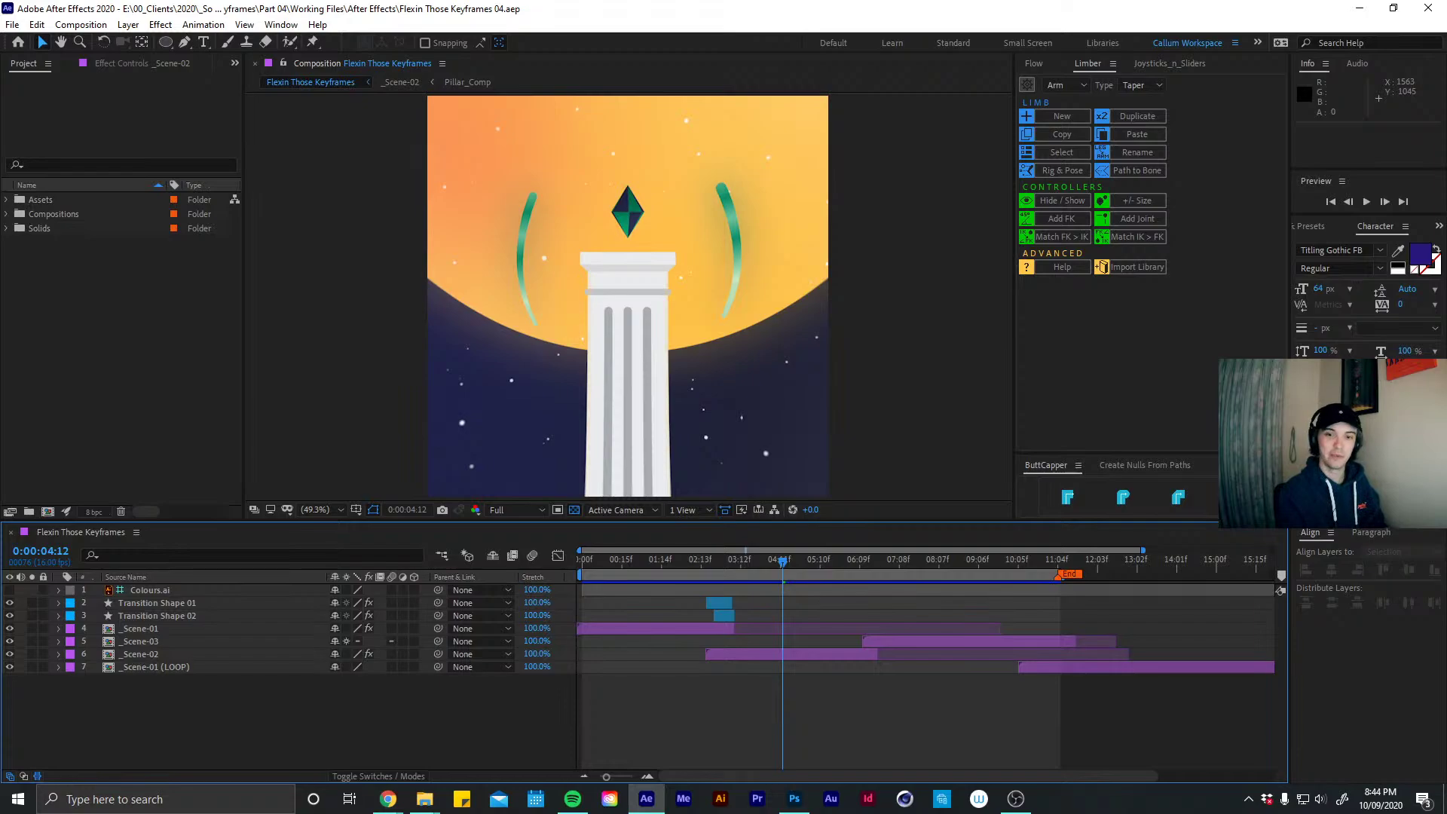
Preview the Flexin Those Keyframes composition from the start and stop the playback
{"action": "key", "text": "space"}
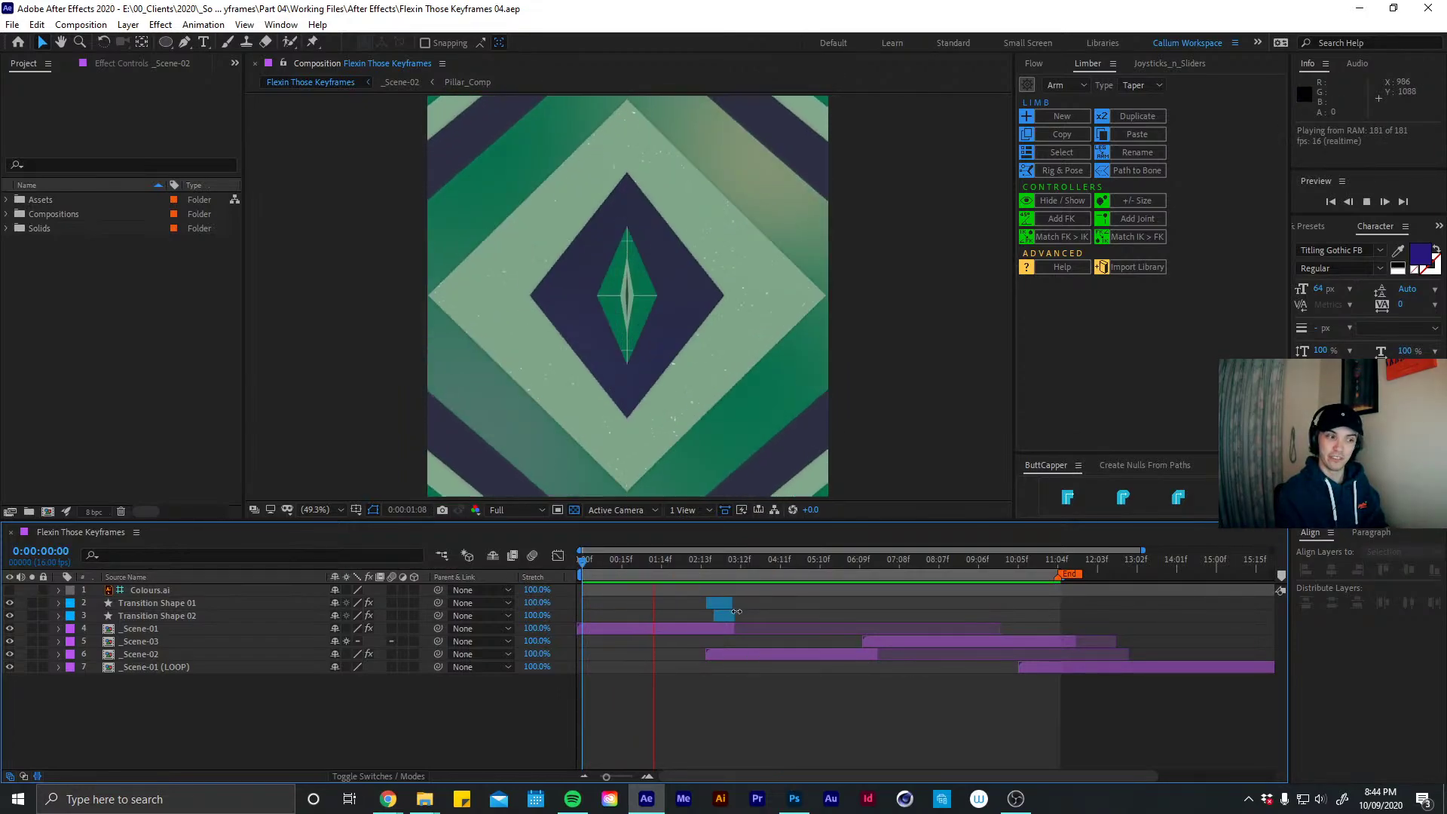
{"action": "key", "text": "space"}
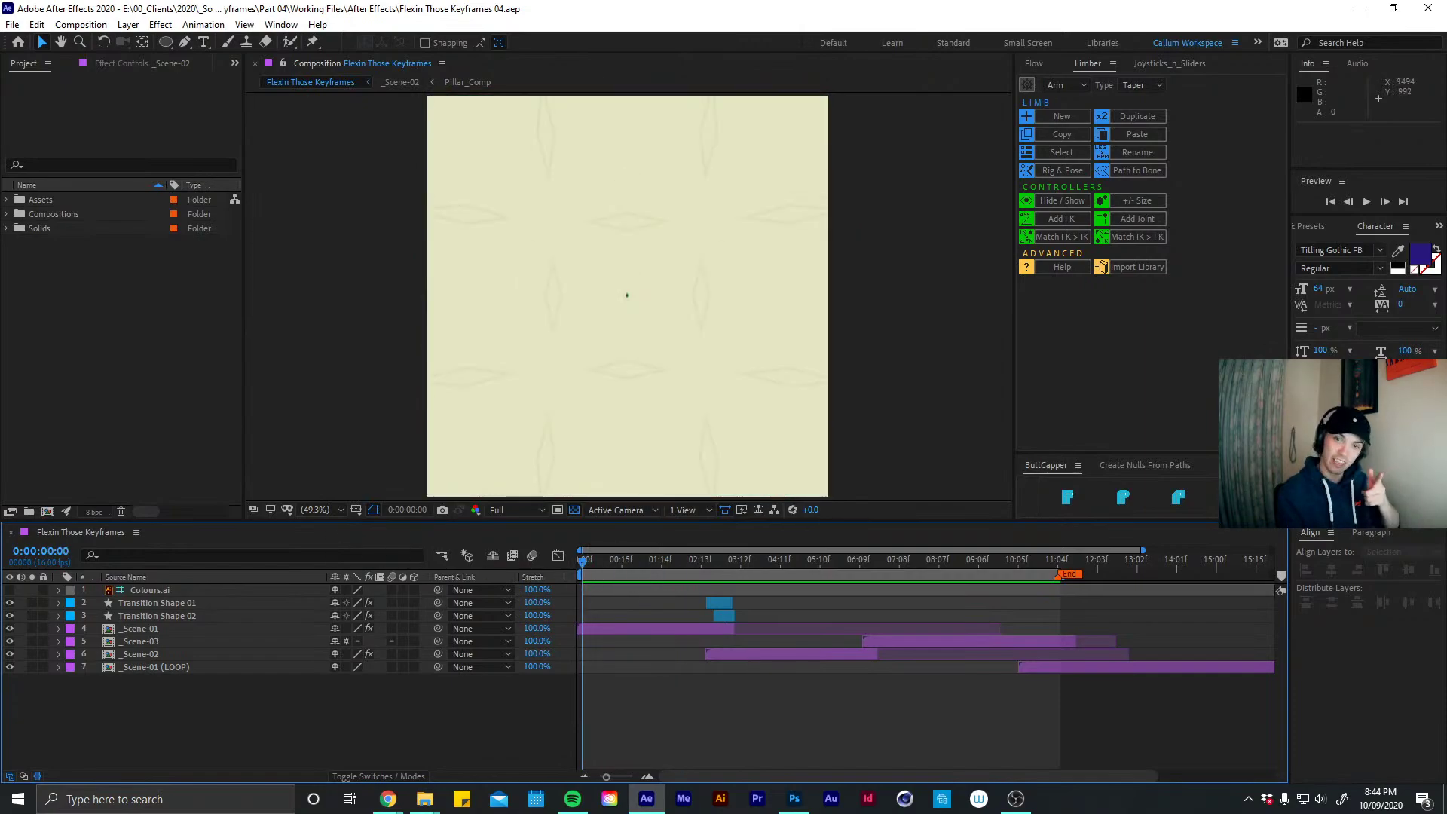